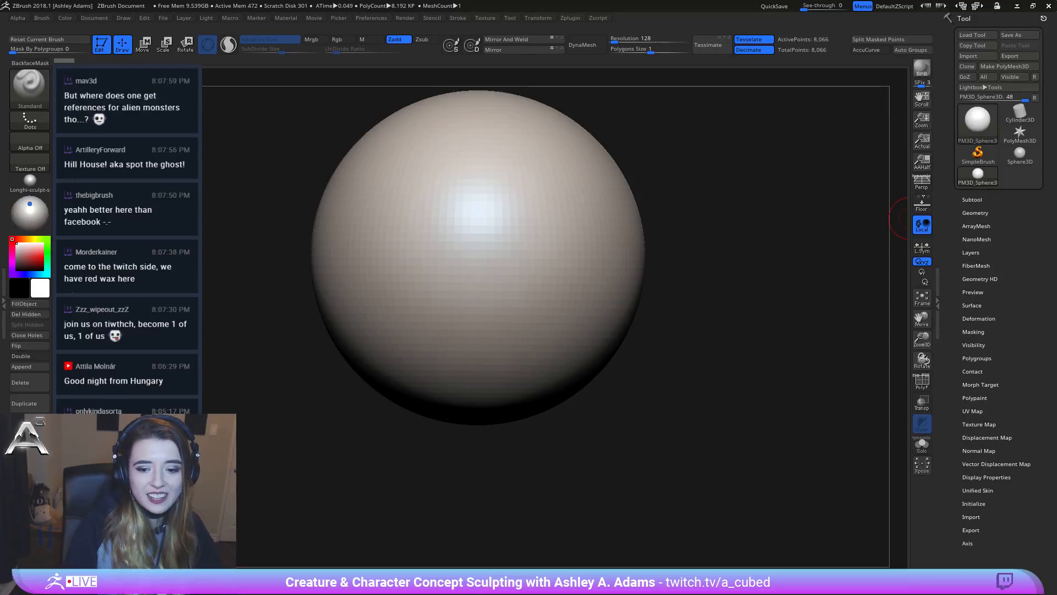
{"action": "right_click_drag", "start_coordinate": [571, 265], "coordinate": [425, 263], "text": "alt"}
{"action": "key", "text": "space"}
{"action": "left_click_drag", "start_coordinate": [427, 263], "coordinate": [469, 262]}
{"action": "right_click_drag", "start_coordinate": [494, 244], "coordinate": [406, 275], "text": "alt"}
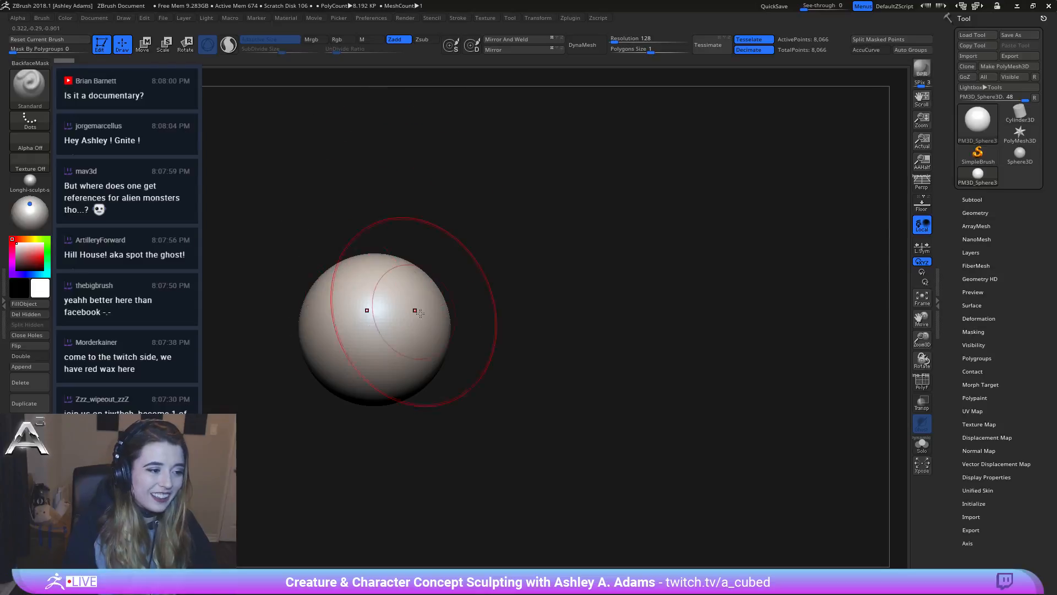
{"action": "mouse_move", "coordinate": [415, 309]}
{"action": "right_mouse_down"}
{"action": "mouse_move", "coordinate": [412, 344]}
{"action": "mouse_move", "coordinate": [504, 301]}
{"action": "mouse_move", "coordinate": [459, 312]}
{"action": "mouse_move", "coordinate": [520, 305]}
{"action": "right_mouse_up"}
{"action": "key", "text": "space"}
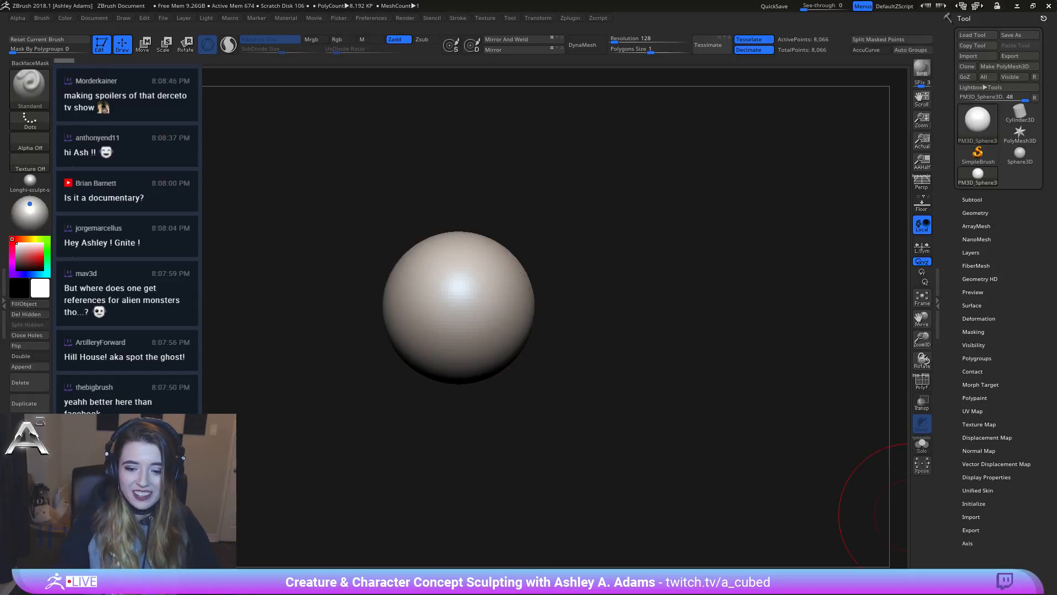
Step: Adjust the brush draw size and switch to the SnakeHook brush for shaping the sphere
{"action": "key", "text": "space"}
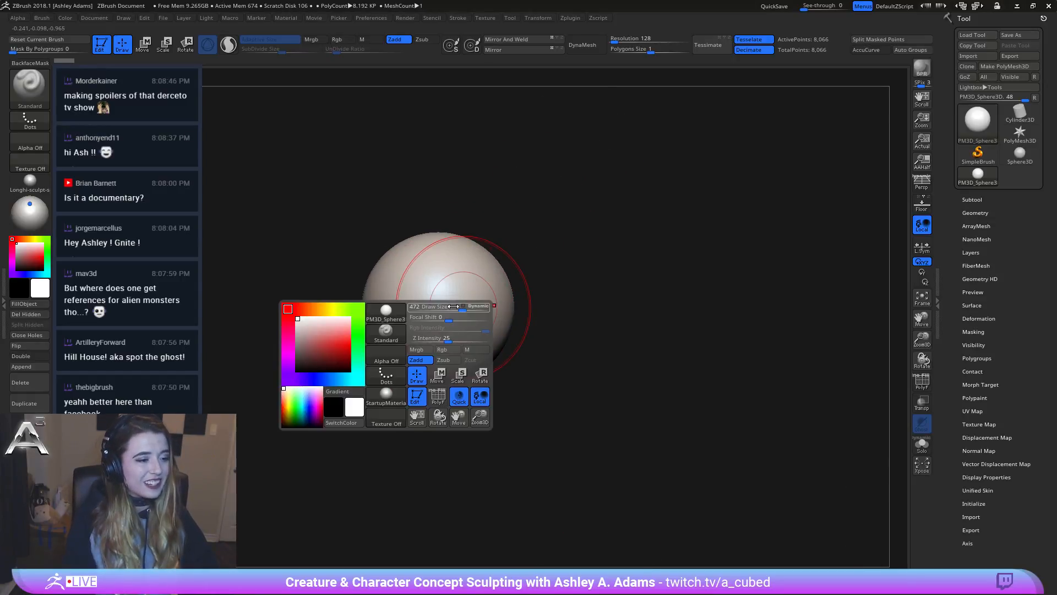
{"action": "left_click_drag", "start_coordinate": [453, 306], "coordinate": [478, 310]}
{"action": "key", "text": "b"}
{"action": "key", "text": "s"}
{"action": "key", "text": "h"}
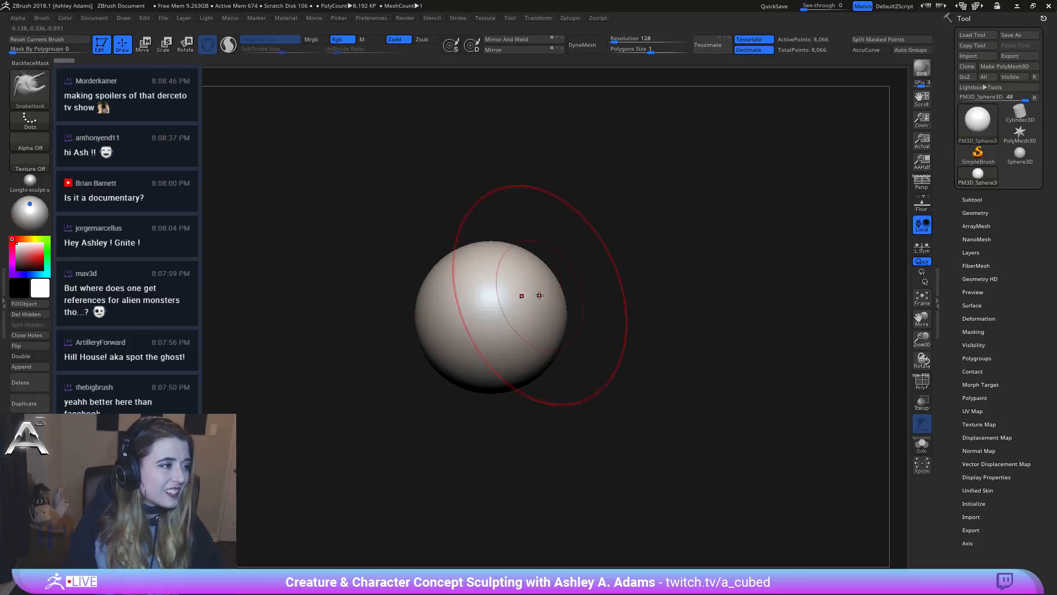
{"action": "left_click_drag", "start_coordinate": [592, 303], "coordinate": [612, 308]}
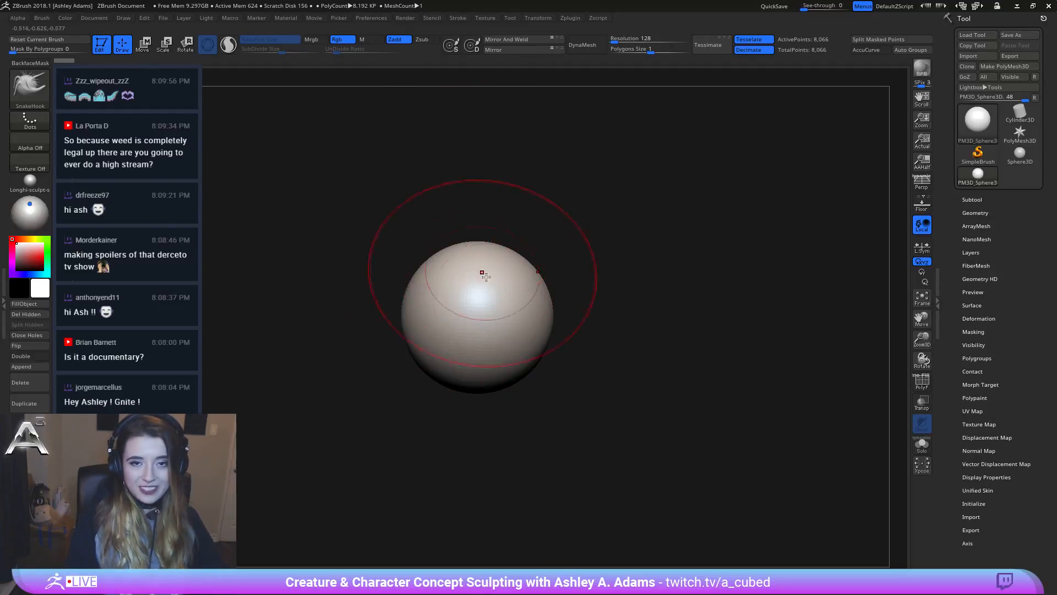
Step: Pull the sphere into a rough head with SnakeHook, tapering the lower part, widening the upper sides and raising the top
{"action": "left_click_drag", "start_coordinate": [472, 306], "coordinate": [328, 137]}
{"action": "mouse_move", "coordinate": [543, 314]}
{"action": "right_mouse_down", "text": "ctrl"}
{"action": "mouse_move", "coordinate": [541, 362]}
{"action": "mouse_move", "coordinate": [526, 330]}
{"action": "right_mouse_up", "text": "ctrl"}
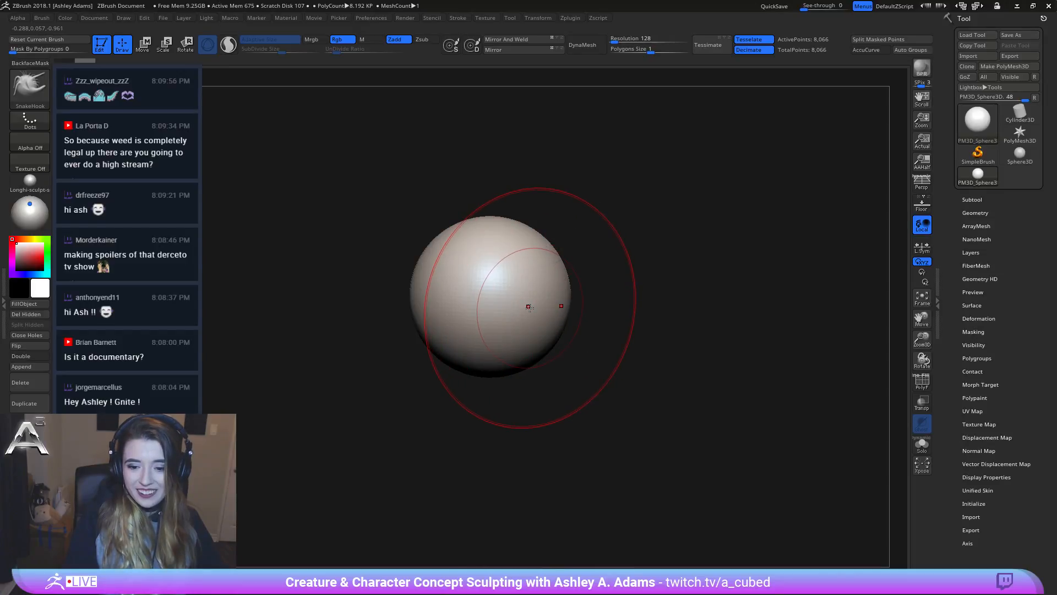
{"action": "right_click_drag", "start_coordinate": [503, 292], "coordinate": [442, 208]}
{"action": "right_click_drag", "start_coordinate": [516, 321], "coordinate": [468, 277], "text": "ctrl"}
{"action": "mouse_move", "coordinate": [469, 320]}
{"action": "left_mouse_down"}
{"action": "mouse_move", "coordinate": [474, 360]}
{"action": "mouse_move", "coordinate": [491, 346]}
{"action": "left_mouse_up"}
{"action": "left_click_drag", "start_coordinate": [510, 267], "coordinate": [534, 264]}
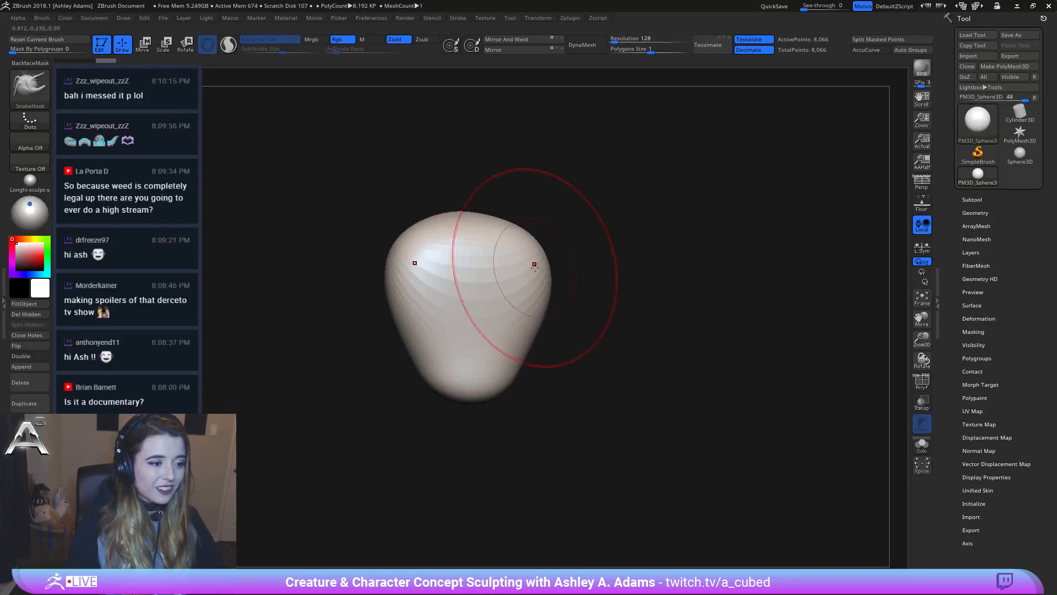
{"action": "left_click_drag", "start_coordinate": [471, 215], "coordinate": [473, 165]}
Step: Stretch the head in profile with SnakeHook, raising the crown and drawing the back of the skull far outward
{"action": "mouse_move", "coordinate": [510, 313]}
{"action": "right_mouse_down", "text": "ctrl"}
{"action": "mouse_move", "coordinate": [480, 278]}
{"action": "mouse_move", "coordinate": [440, 281]}
{"action": "right_mouse_up", "text": "ctrl"}
{"action": "left_click_drag", "start_coordinate": [465, 307], "coordinate": [489, 309]}
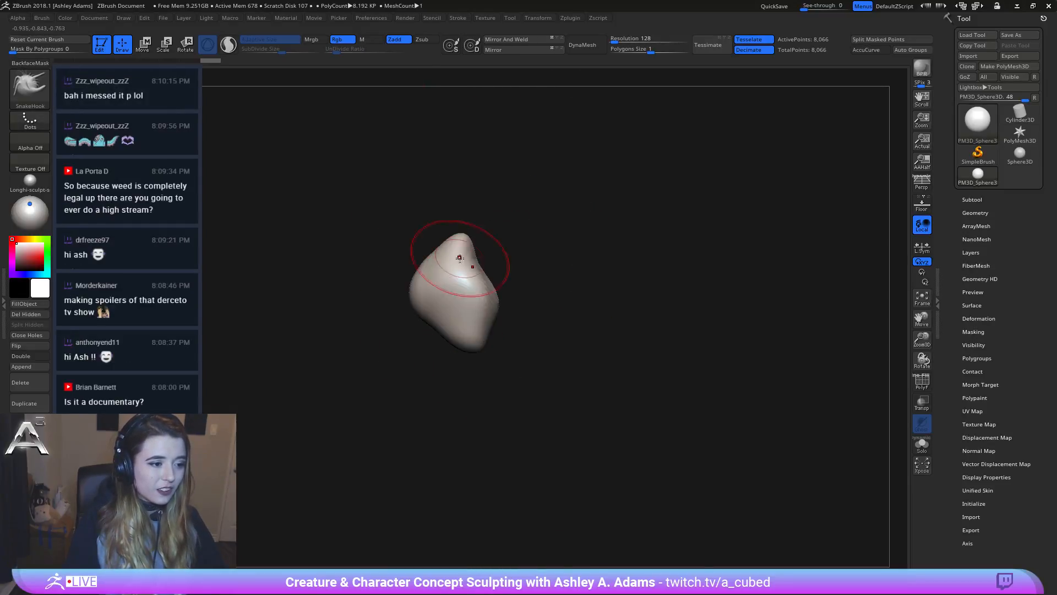
{"action": "left_click_drag", "start_coordinate": [460, 250], "coordinate": [481, 221]}
{"action": "mouse_move", "coordinate": [423, 275]}
{"action": "left_mouse_down"}
{"action": "mouse_move", "coordinate": [394, 262]}
{"action": "mouse_move", "coordinate": [381, 217]}
{"action": "left_mouse_up"}
{"action": "left_click_drag", "start_coordinate": [444, 239], "coordinate": [451, 215]}
{"action": "left_click_drag", "start_coordinate": [422, 316], "coordinate": [435, 308]}
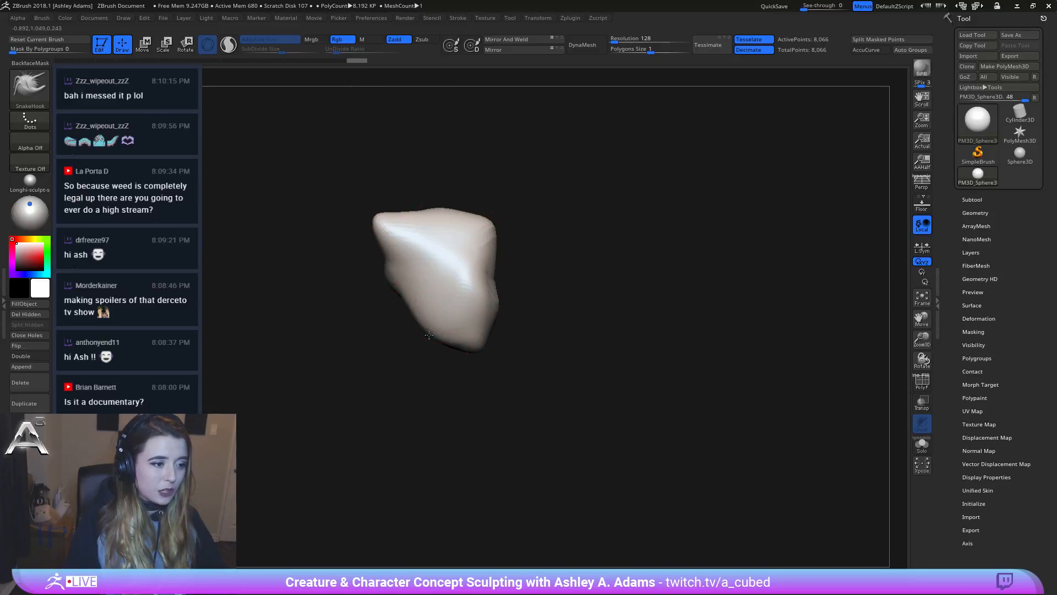
{"action": "mouse_move", "coordinate": [435, 331]}
{"action": "right_mouse_down"}
{"action": "mouse_move", "coordinate": [445, 306]}
{"action": "mouse_move", "coordinate": [519, 295]}
{"action": "mouse_move", "coordinate": [575, 303]}
{"action": "mouse_move", "coordinate": [584, 270]}
{"action": "mouse_move", "coordinate": [633, 236]}
{"action": "right_mouse_up"}
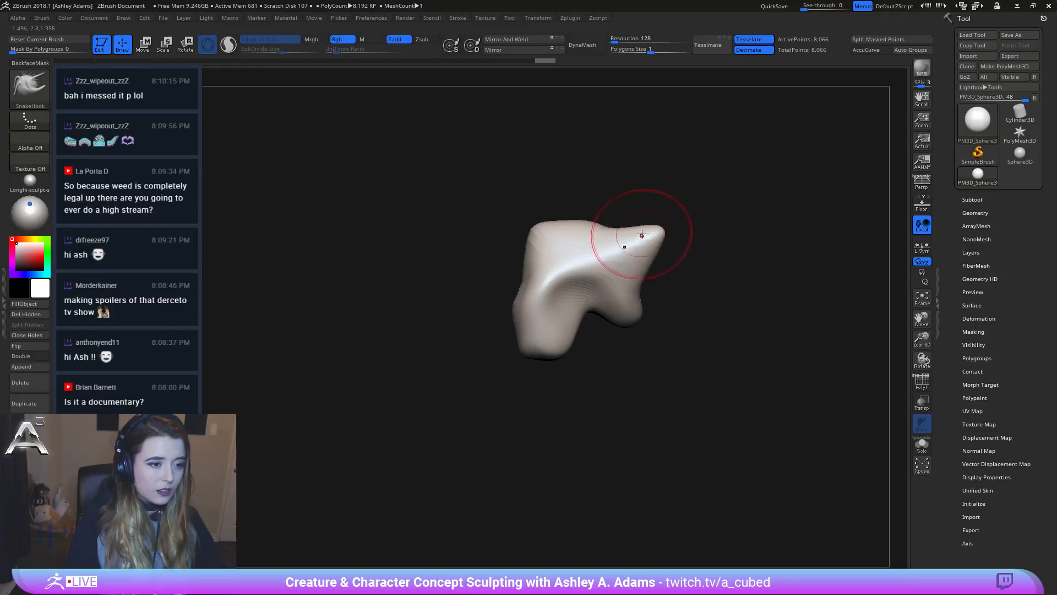
{"action": "mouse_move", "coordinate": [617, 223]}
{"action": "left_mouse_down"}
{"action": "mouse_move", "coordinate": [625, 271]}
{"action": "mouse_move", "coordinate": [661, 259]}
{"action": "mouse_move", "coordinate": [659, 289]}
{"action": "left_mouse_up"}
{"action": "right_click_drag", "start_coordinate": [659, 289], "coordinate": [633, 231]}
Step: Enable BackfaceMask for ClayBuildup and build up rough clay strokes across the back of the elongated skull
{"action": "key", "text": "b"}
{"action": "key", "text": "c"}
{"action": "key", "text": "b"}
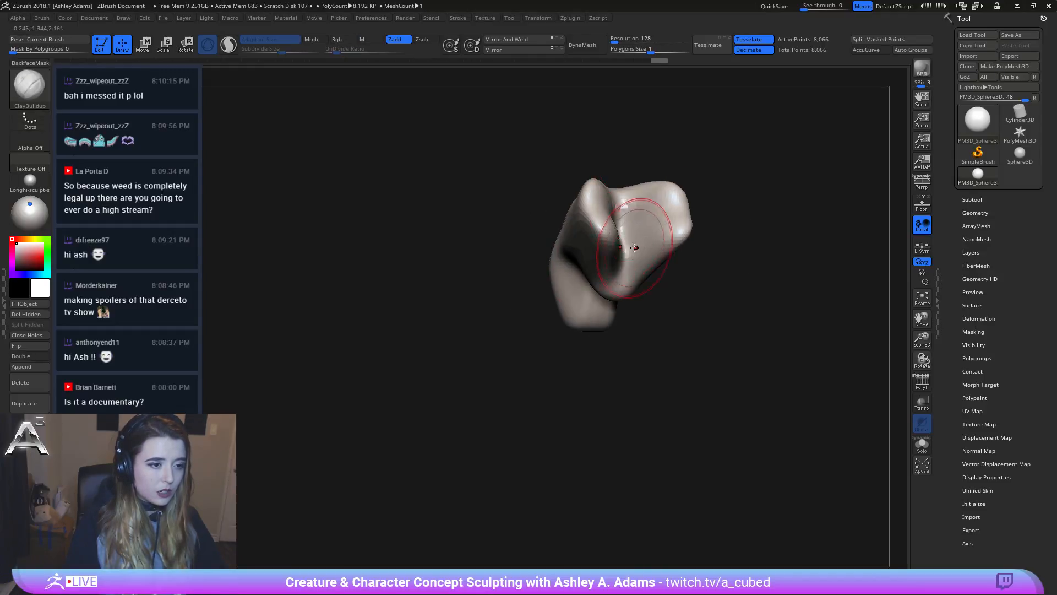
{"action": "mouse_move", "coordinate": [637, 223]}
{"action": "left_mouse_down"}
{"action": "mouse_move", "coordinate": [628, 243]}
{"action": "mouse_move", "coordinate": [630, 229]}
{"action": "left_mouse_up"}
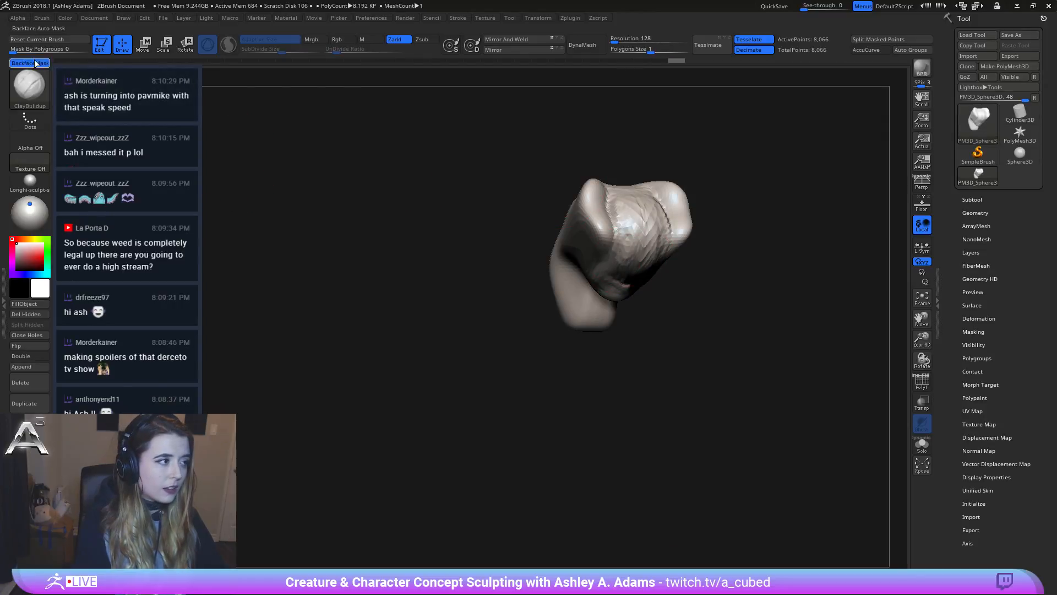
{"action": "mouse_move", "coordinate": [529, 265]}
{"action": "right_mouse_down"}
{"action": "mouse_move", "coordinate": [481, 300]}
{"action": "mouse_move", "coordinate": [556, 288]}
{"action": "mouse_move", "coordinate": [538, 260]}
{"action": "mouse_move", "coordinate": [558, 197]}
{"action": "right_mouse_up"}
{"action": "mouse_move", "coordinate": [543, 239]}
{"action": "left_mouse_down"}
{"action": "mouse_move", "coordinate": [567, 190]}
{"action": "mouse_move", "coordinate": [558, 270]}
{"action": "left_mouse_up"}
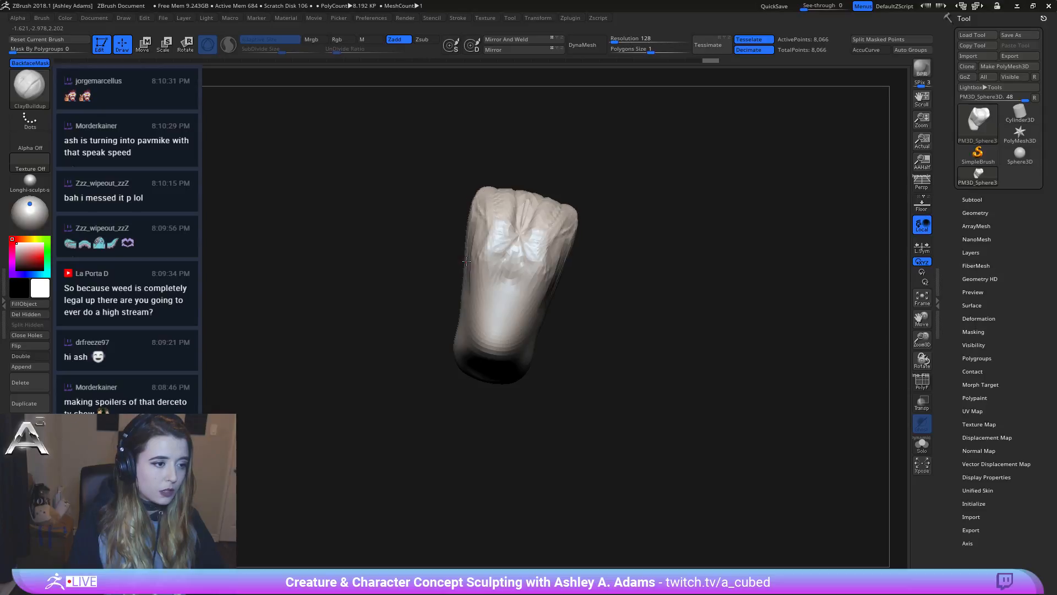
{"action": "mouse_move", "coordinate": [540, 236]}
{"action": "right_mouse_down"}
{"action": "mouse_move", "coordinate": [489, 331]}
{"action": "mouse_move", "coordinate": [493, 272]}
{"action": "right_mouse_up"}
{"action": "right_click", "coordinate": [505, 293]}
{"action": "left_click", "coordinate": [498, 298]}
Step: Pull the upper back edge of the skull into a tall swept-back crest with the SnakeHook brush
{"action": "key", "text": "b"}
{"action": "key", "text": "s"}
{"action": "key", "text": "h"}
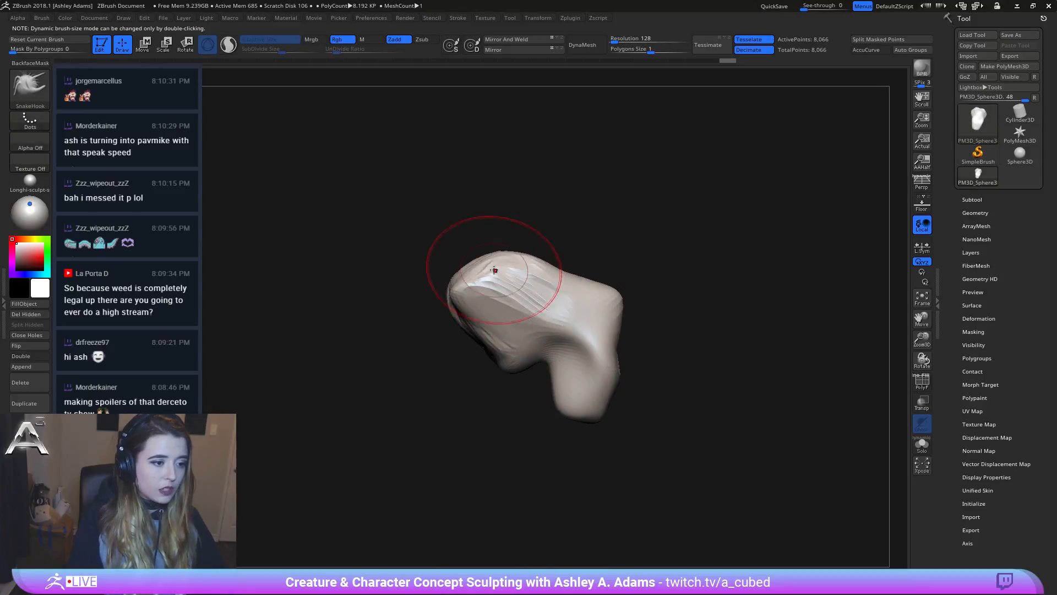
{"action": "mouse_move", "coordinate": [512, 284]}
{"action": "left_mouse_down"}
{"action": "mouse_move", "coordinate": [527, 248]}
{"action": "mouse_move", "coordinate": [463, 182]}
{"action": "left_mouse_up"}
{"action": "mouse_move", "coordinate": [402, 146]}
{"action": "right_mouse_down", "text": "ctrl"}
{"action": "mouse_move", "coordinate": [503, 231]}
{"action": "mouse_move", "coordinate": [459, 254]}
{"action": "right_mouse_up", "text": "ctrl"}
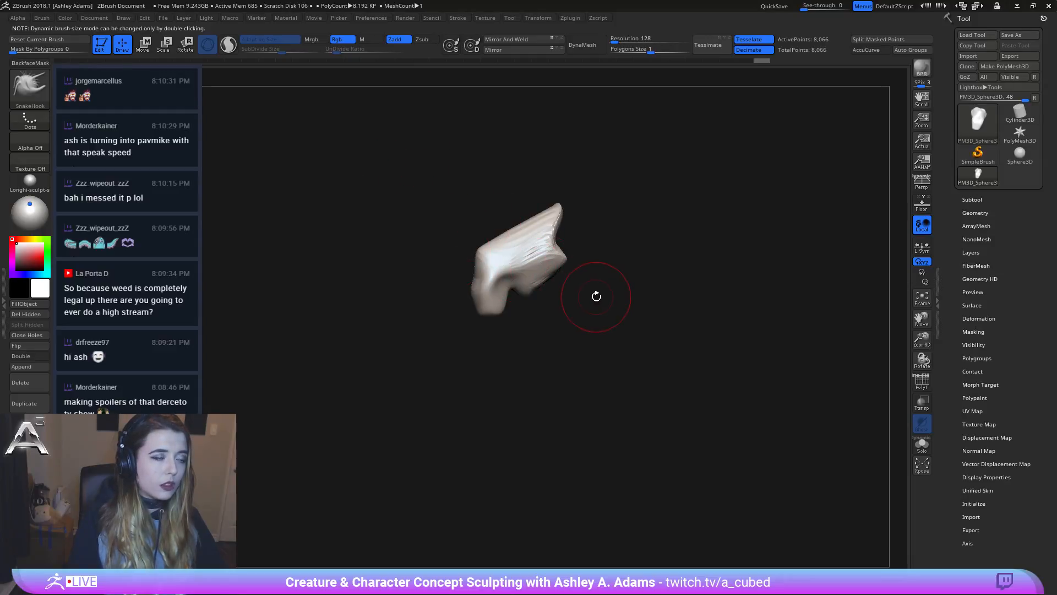
{"action": "right_click_drag", "start_coordinate": [589, 292], "coordinate": [567, 264], "text": "ctrl"}
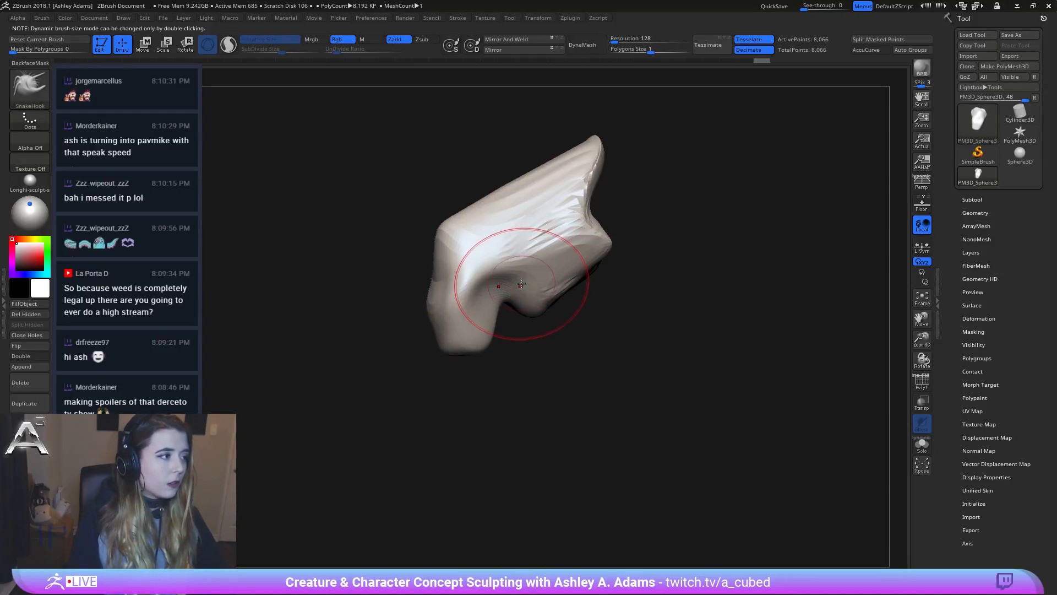
{"action": "right_click_drag", "start_coordinate": [511, 282], "coordinate": [495, 253]}
Step: Try to build up the raised crest with large ClayBuildup strokes at draw size 626
{"action": "key", "text": "space"}
{"action": "key", "text": "b"}
{"action": "key", "text": "c"}
{"action": "key", "text": "b"}
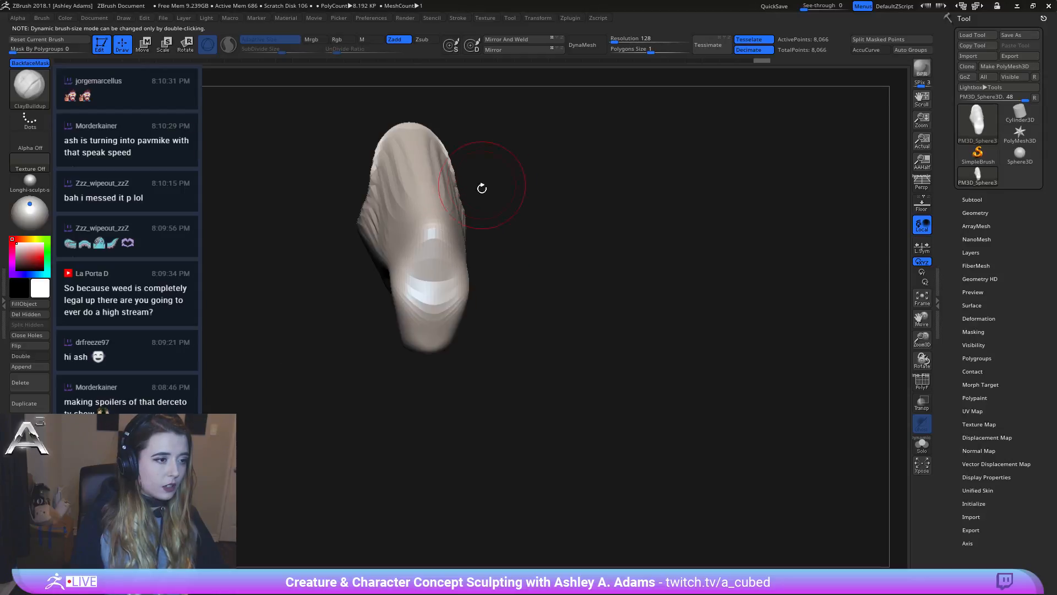
{"action": "mouse_move", "coordinate": [484, 184]}
{"action": "right_mouse_down"}
{"action": "mouse_move", "coordinate": [510, 276]}
{"action": "mouse_move", "coordinate": [402, 224]}
{"action": "right_mouse_up"}
{"action": "key", "text": "space"}
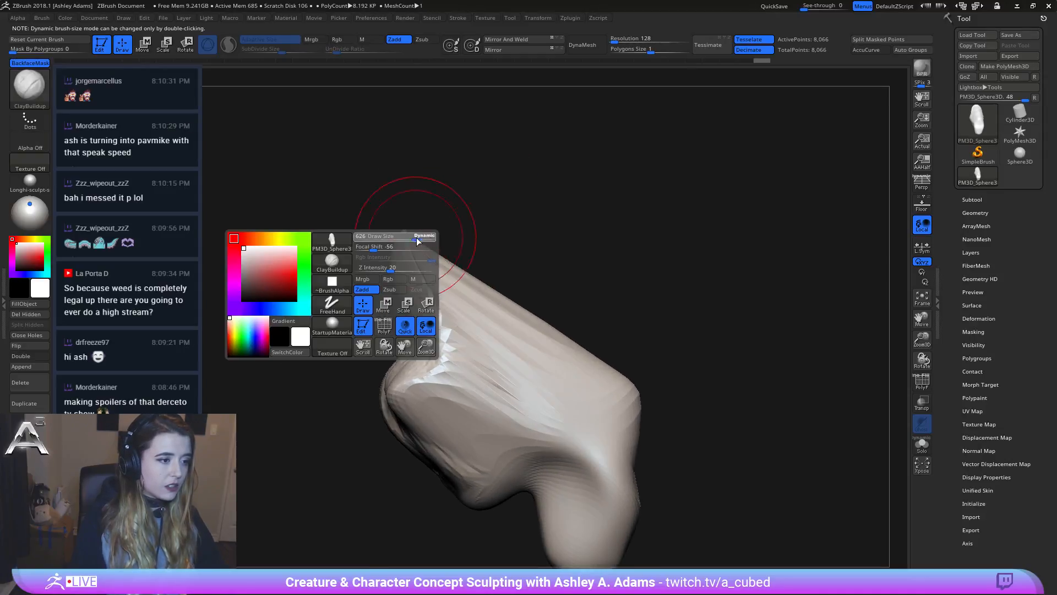
{"action": "mouse_move", "coordinate": [414, 264]}
{"action": "right_mouse_down"}
{"action": "mouse_move", "coordinate": [490, 236]}
{"action": "mouse_move", "coordinate": [341, 221]}
{"action": "mouse_move", "coordinate": [341, 236]}
{"action": "mouse_move", "coordinate": [484, 288]}
{"action": "mouse_move", "coordinate": [537, 230]}
{"action": "mouse_move", "coordinate": [542, 262]}
{"action": "mouse_move", "coordinate": [556, 248]}
{"action": "right_mouse_up"}
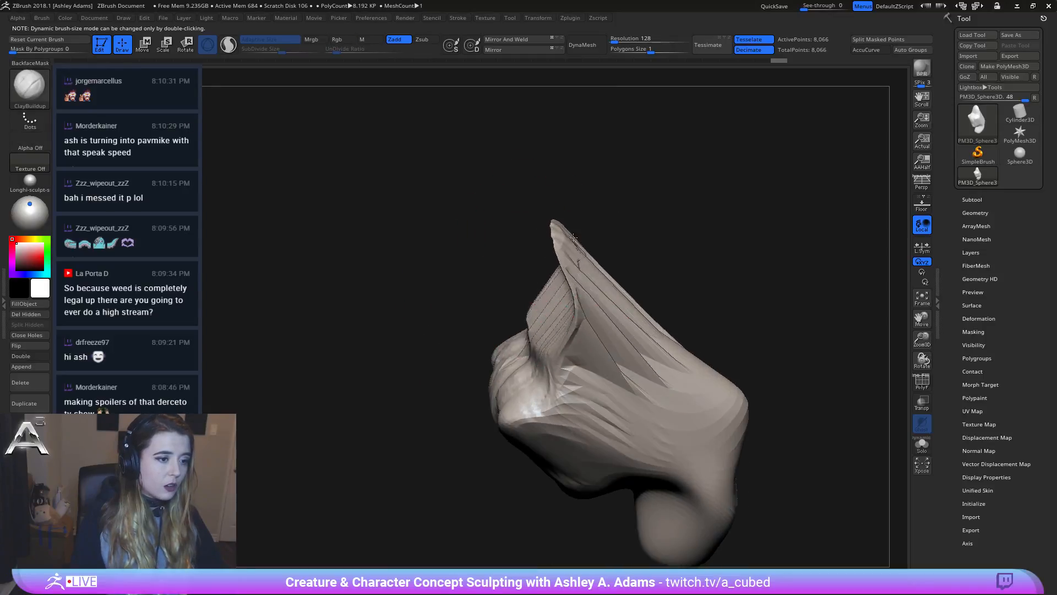
{"action": "key", "text": "ctrl"}
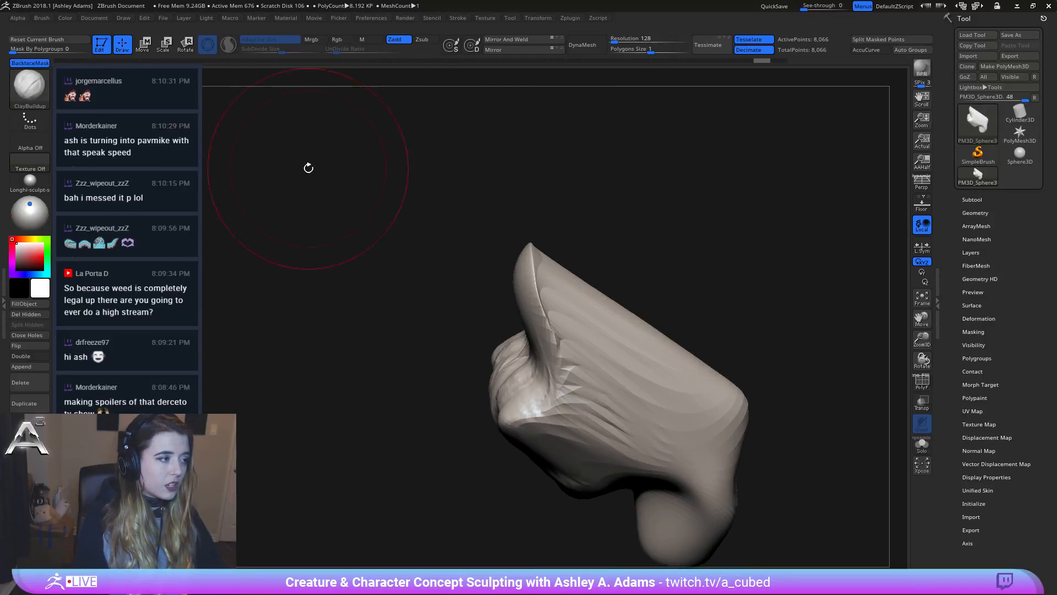
{"action": "mouse_move", "coordinate": [569, 267]}
{"action": "left_mouse_down"}
{"action": "mouse_move", "coordinate": [597, 308]}
{"action": "mouse_move", "coordinate": [606, 300]}
{"action": "mouse_move", "coordinate": [589, 281]}
{"action": "left_mouse_up"}
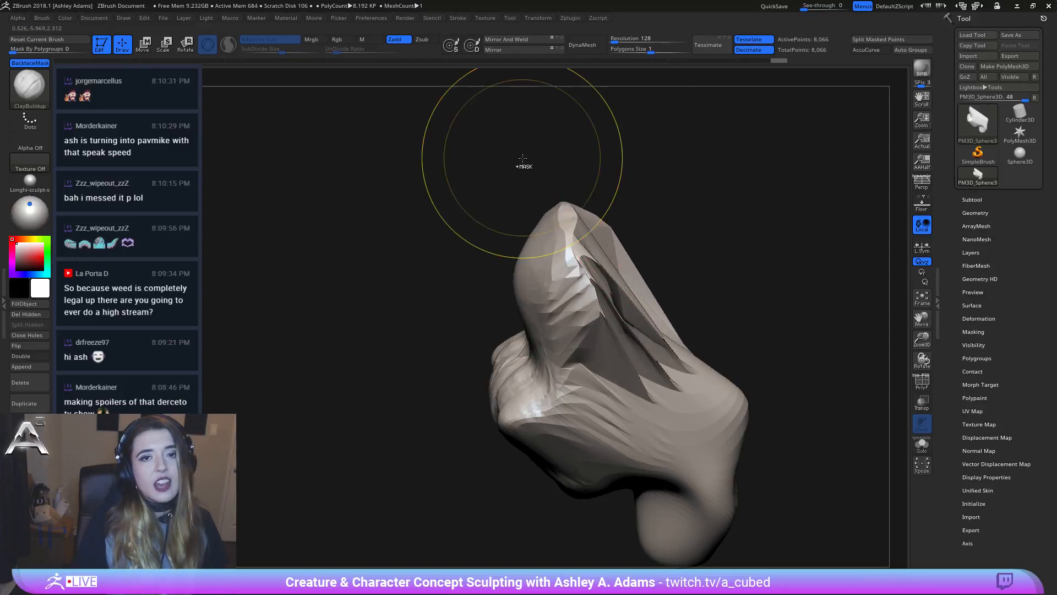
{"action": "key", "text": "ctrl+z"}
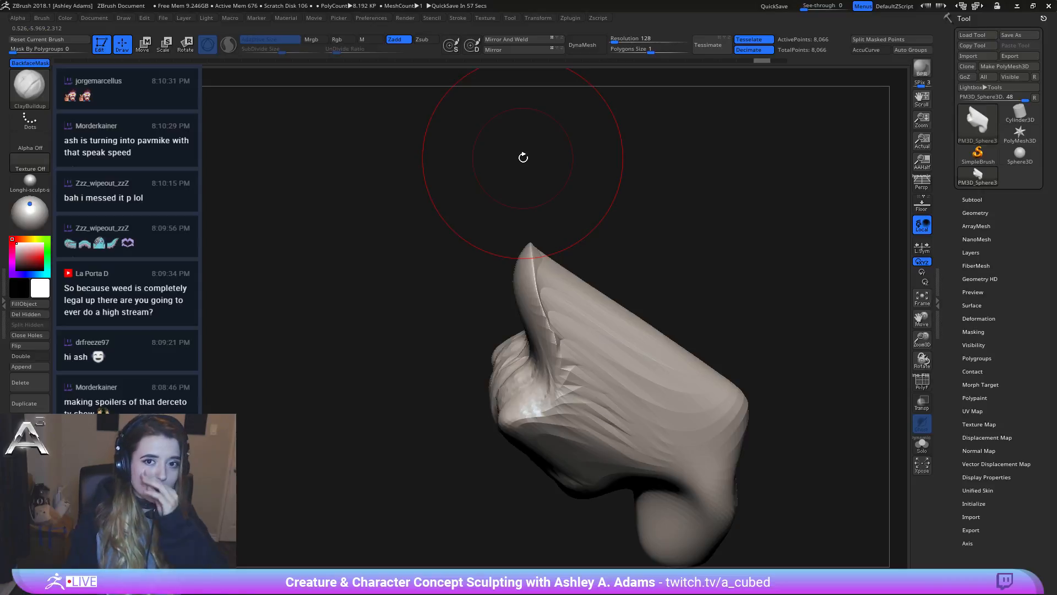
{"action": "mouse_move", "coordinate": [507, 283]}
{"action": "left_mouse_down"}
{"action": "mouse_move", "coordinate": [567, 308]}
{"action": "mouse_move", "coordinate": [570, 355]}
{"action": "mouse_move", "coordinate": [438, 269]}
{"action": "left_mouse_up"}
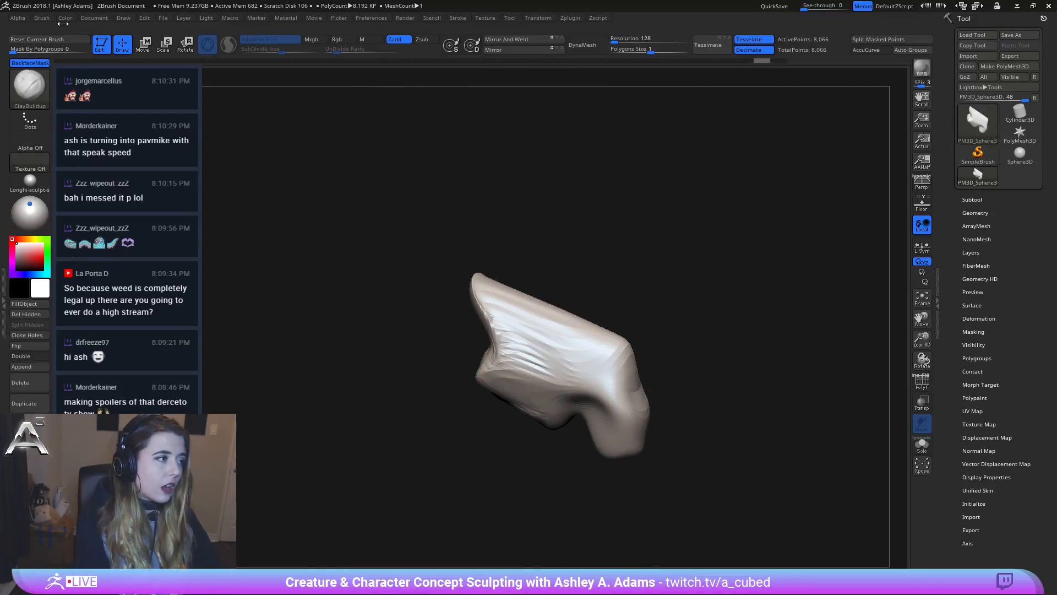
{"action": "left_click", "coordinate": [47, 19]}
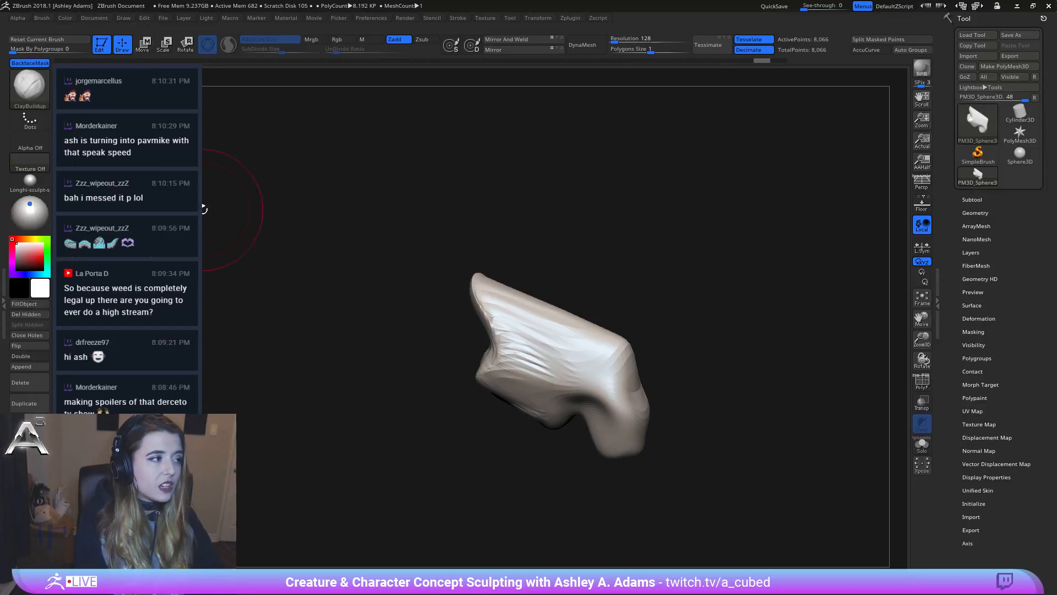
{"action": "left_click", "coordinate": [44, 21]}
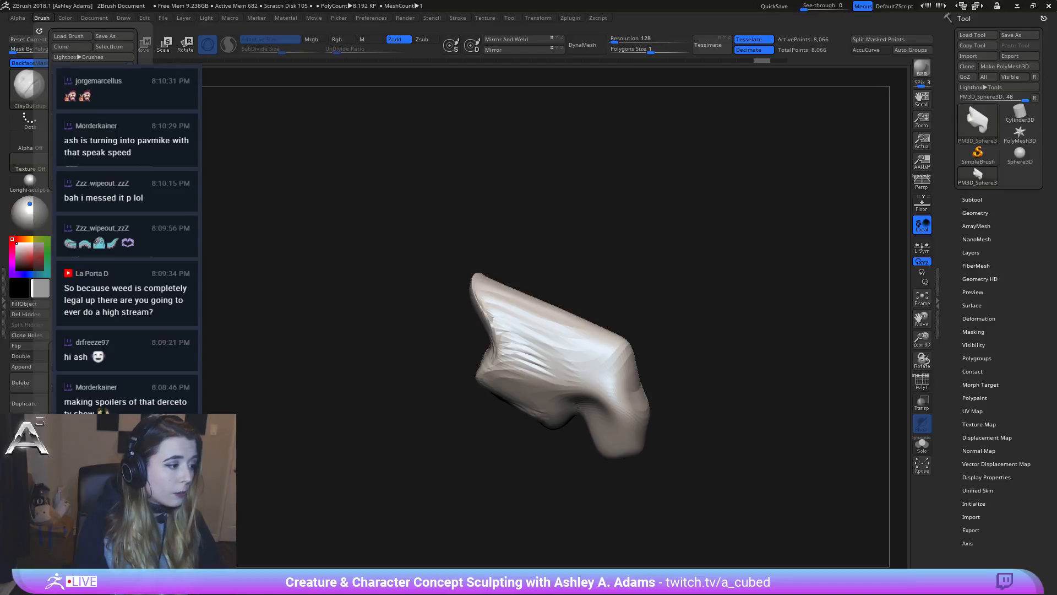
{"action": "scroll", "coordinate": [49, 342], "scroll_direction": "down", "scroll_amount": 3}
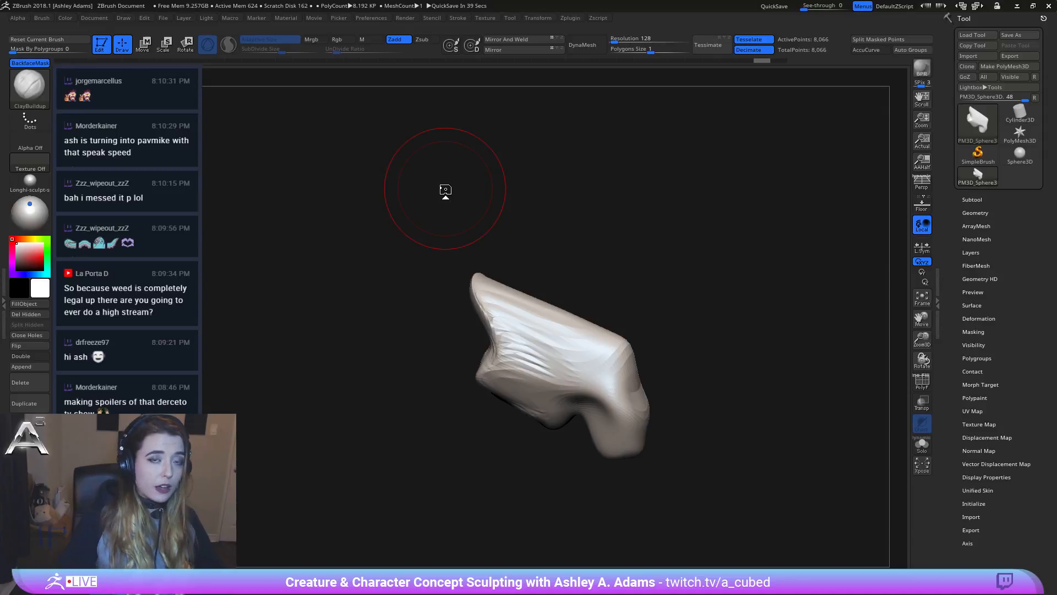
Step: Lengthen and slim the downward-pointing front of the head with the SnakeHook brush
{"action": "mouse_move", "coordinate": [448, 299]}
{"action": "left_mouse_down"}
{"action": "mouse_move", "coordinate": [560, 357]}
{"action": "mouse_move", "coordinate": [535, 219]}
{"action": "mouse_move", "coordinate": [495, 229]}
{"action": "mouse_move", "coordinate": [510, 218]}
{"action": "left_mouse_up"}
{"action": "key", "text": "b"}
{"action": "key", "text": "s"}
{"action": "key", "text": "h"}
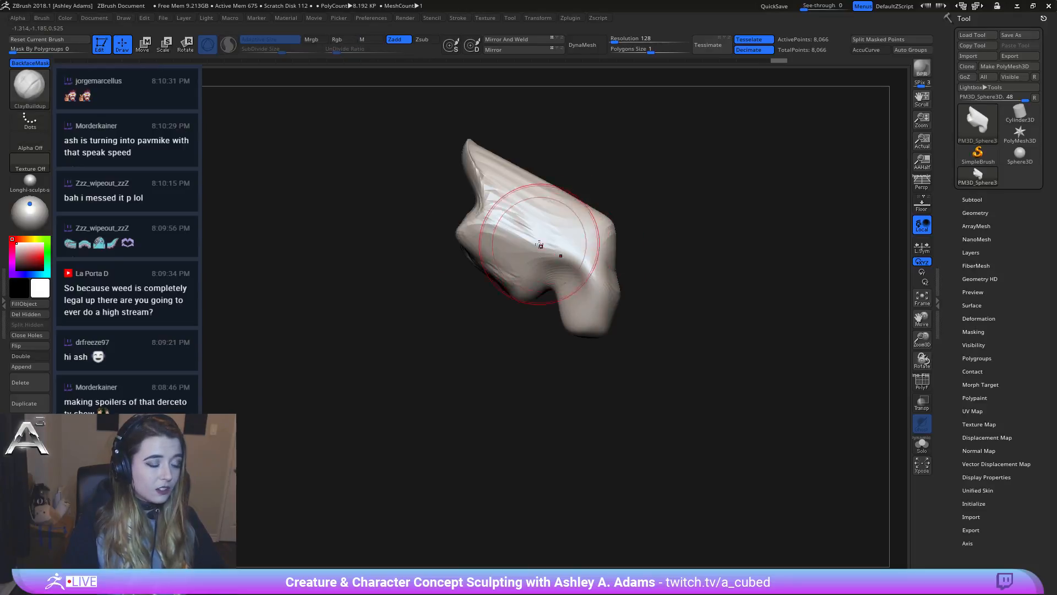
{"action": "mouse_move", "coordinate": [567, 280]}
{"action": "left_mouse_down"}
{"action": "mouse_move", "coordinate": [567, 295]}
{"action": "mouse_move", "coordinate": [578, 283]}
{"action": "mouse_move", "coordinate": [644, 303]}
{"action": "mouse_move", "coordinate": [684, 271]}
{"action": "mouse_move", "coordinate": [606, 264]}
{"action": "left_mouse_up"}
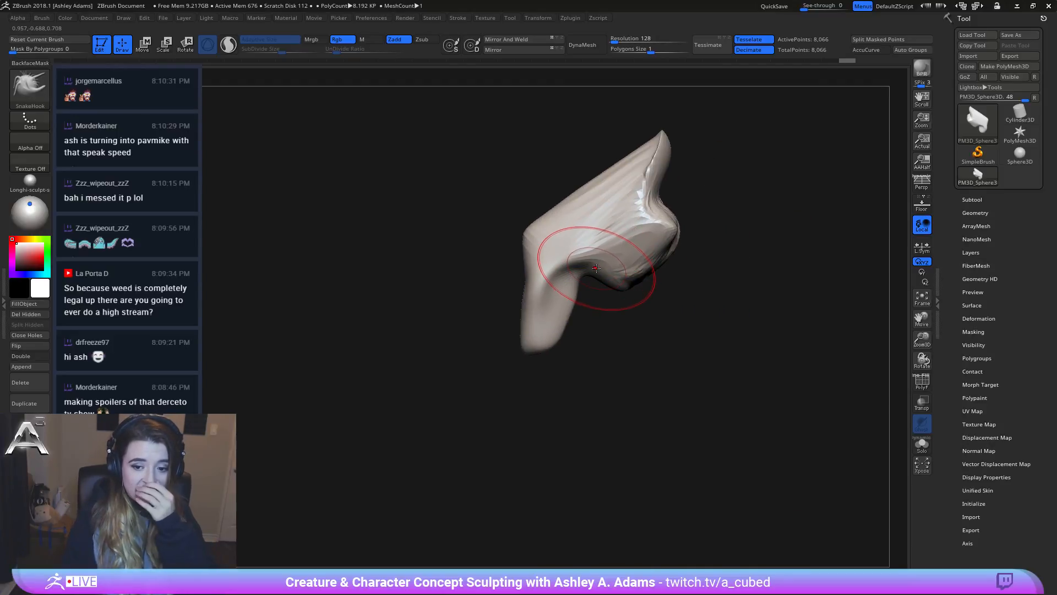
{"action": "right_click_drag", "start_coordinate": [533, 269], "coordinate": [521, 288]}
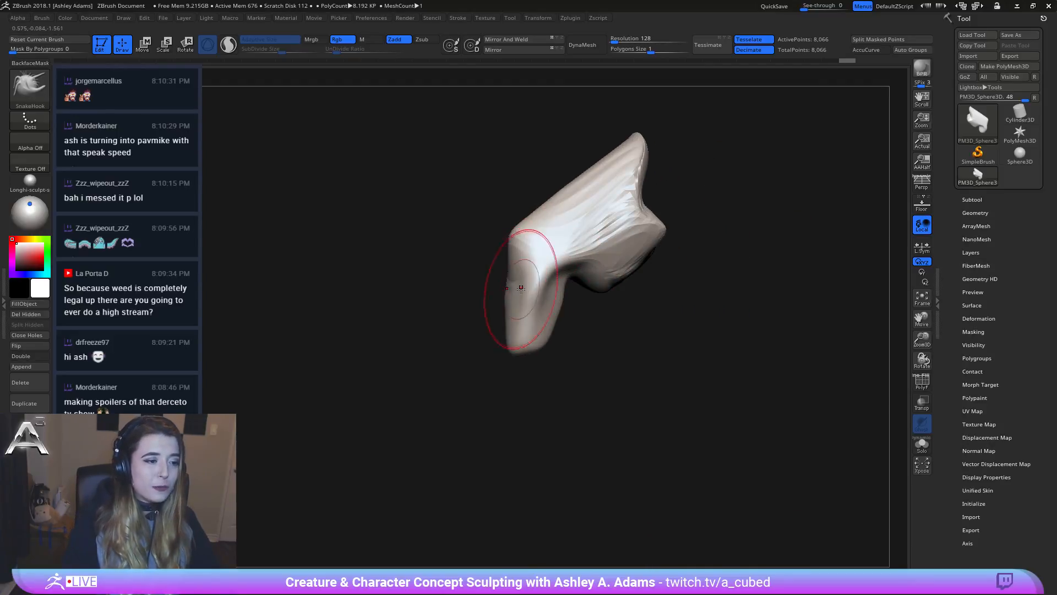
{"action": "left_click_drag", "start_coordinate": [521, 288], "coordinate": [515, 274]}
Step: Mask everything except a patch under the head and pull that patch down into a neck with SnakeHook
{"action": "right_click_drag", "start_coordinate": [514, 273], "coordinate": [551, 288]}
{"action": "right_click_drag", "start_coordinate": [618, 303], "coordinate": [567, 273]}
{"action": "right_click", "coordinate": [584, 283]}
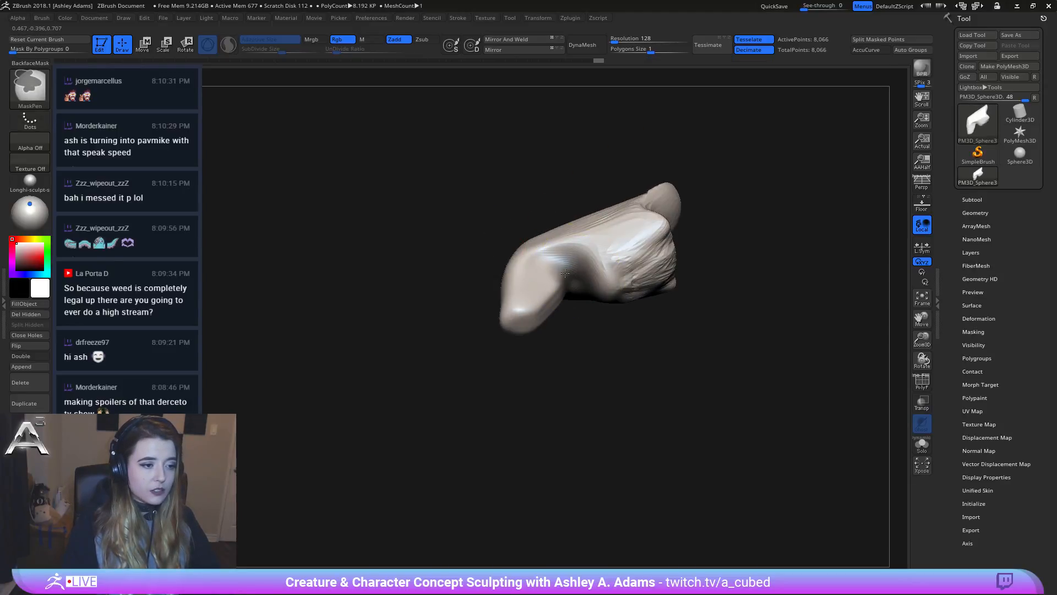
{"action": "right_click", "coordinate": [608, 240]}
{"action": "left_click", "coordinate": [608, 239]}
{"action": "right_click_drag", "start_coordinate": [608, 241], "coordinate": [575, 273]}
{"action": "mouse_move", "coordinate": [573, 274]}
{"action": "left_mouse_down"}
{"action": "mouse_move", "coordinate": [622, 281]}
{"action": "mouse_move", "coordinate": [618, 307]}
{"action": "mouse_move", "coordinate": [636, 348]}
{"action": "left_mouse_up"}
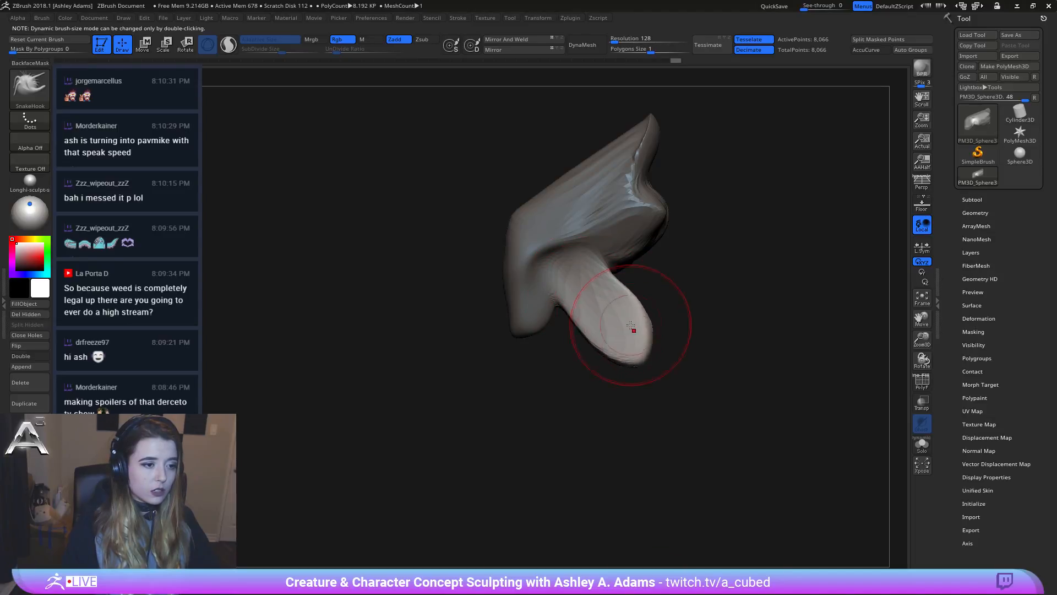
Step: Clear the mask and bulk up the sides and front of the new neck with ClayBuildup strokes
{"action": "mouse_move", "coordinate": [636, 348]}
{"action": "right_mouse_down"}
{"action": "mouse_move", "coordinate": [649, 283]}
{"action": "mouse_move", "coordinate": [650, 326]}
{"action": "mouse_move", "coordinate": [711, 346]}
{"action": "mouse_move", "coordinate": [674, 314]}
{"action": "right_mouse_up"}
{"action": "key", "text": "b"}
{"action": "key", "text": "c"}
{"action": "key", "text": "b"}
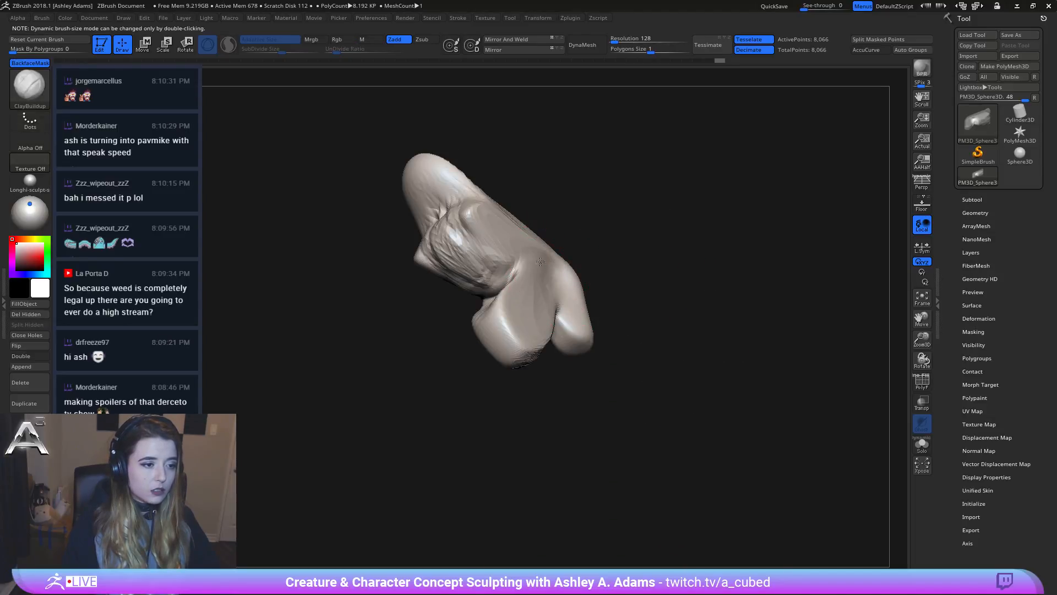
{"action": "right_click_drag", "start_coordinate": [509, 299], "coordinate": [513, 286]}
{"action": "left_click_drag", "start_coordinate": [513, 286], "coordinate": [531, 324]}
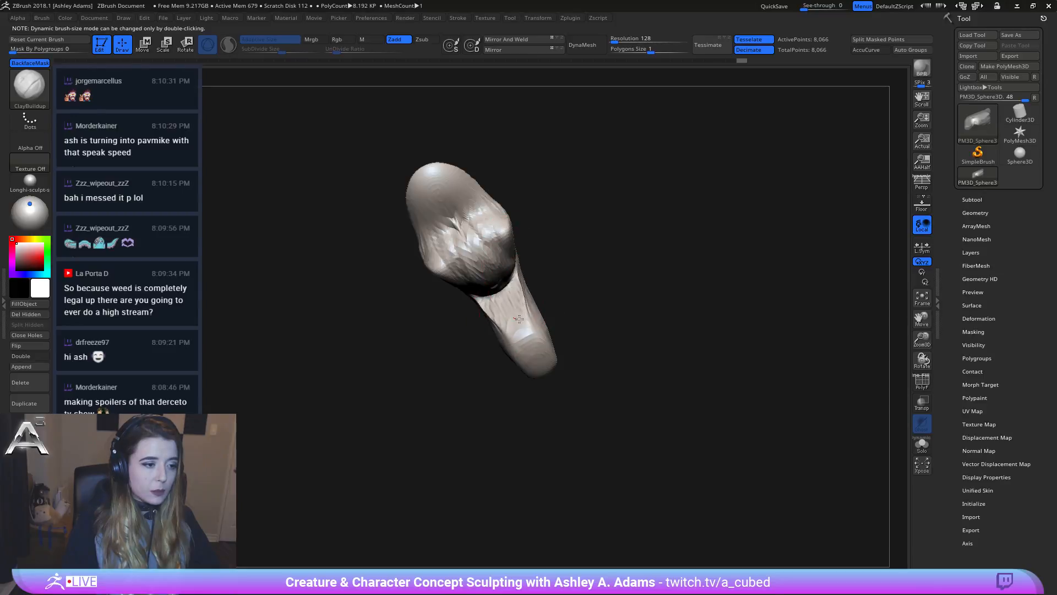
{"action": "right_click_drag", "start_coordinate": [531, 325], "coordinate": [564, 245]}
{"action": "right_click_drag", "start_coordinate": [496, 347], "coordinate": [478, 337]}
{"action": "mouse_move", "coordinate": [461, 330]}
{"action": "left_mouse_down"}
{"action": "mouse_move", "coordinate": [480, 376]}
{"action": "mouse_move", "coordinate": [498, 385]}
{"action": "left_mouse_up"}
{"action": "right_click_drag", "start_coordinate": [489, 337], "coordinate": [485, 366]}
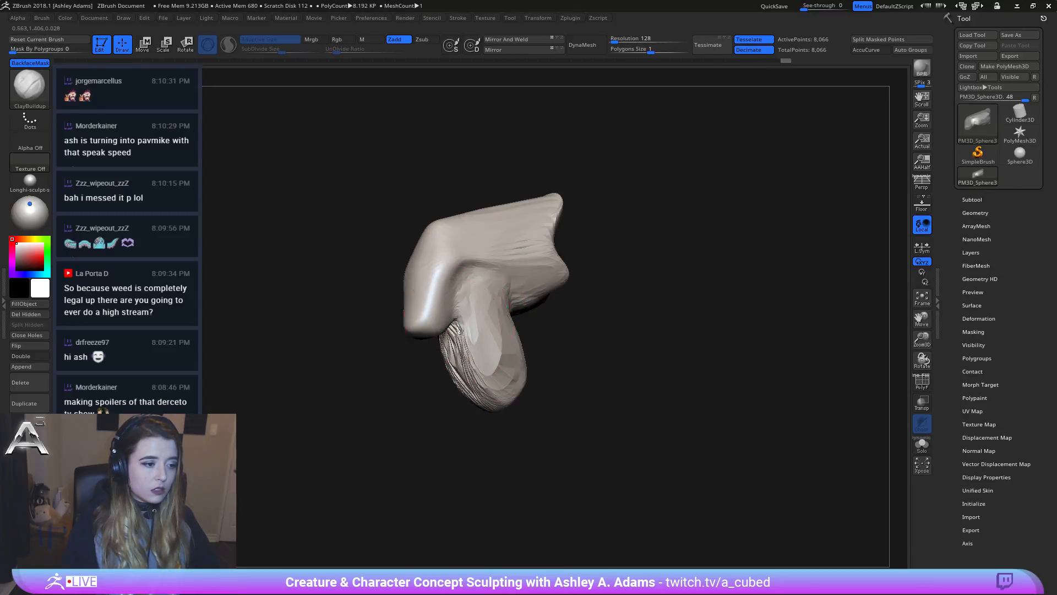
Step: Smooth the rough clay strokes along the neck beneath the jaw
{"action": "right_click_drag", "start_coordinate": [460, 330], "coordinate": [432, 327]}
{"action": "left_click_drag", "start_coordinate": [479, 331], "coordinate": [490, 352], "text": "shift"}
{"action": "right_click_drag", "start_coordinate": [440, 324], "coordinate": [478, 320]}
{"action": "left_click_drag", "start_coordinate": [479, 319], "coordinate": [462, 341], "text": "shift"}
Step: Pull the back of the head up into a tall pointed crest with the SnakeHook brush
{"action": "mouse_move", "coordinate": [429, 308]}
{"action": "right_mouse_down"}
{"action": "mouse_move", "coordinate": [482, 301]}
{"action": "mouse_move", "coordinate": [405, 309]}
{"action": "right_mouse_up"}
{"action": "mouse_move", "coordinate": [405, 295]}
{"action": "left_mouse_down"}
{"action": "mouse_move", "coordinate": [380, 265]}
{"action": "mouse_move", "coordinate": [336, 251]}
{"action": "left_mouse_up"}
{"action": "mouse_move", "coordinate": [407, 286]}
{"action": "right_mouse_down"}
{"action": "mouse_move", "coordinate": [489, 306]}
{"action": "mouse_move", "coordinate": [535, 285]}
{"action": "right_mouse_up"}
{"action": "key", "text": "space"}
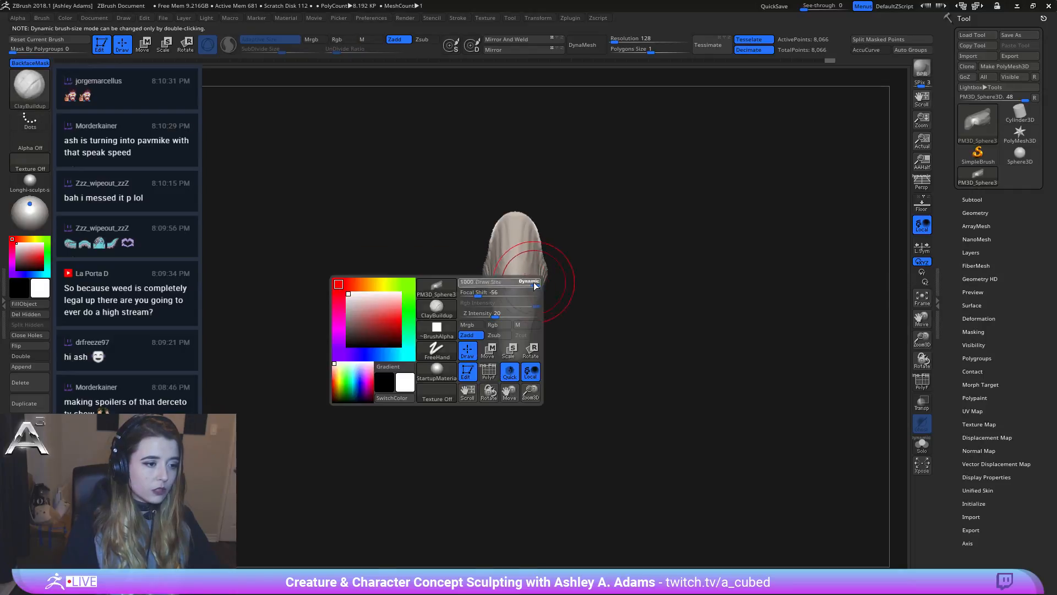
{"action": "key", "text": "b"}
{"action": "key", "text": "s"}
{"action": "key", "text": "h"}
{"action": "mouse_move", "coordinate": [540, 263]}
{"action": "left_mouse_down"}
{"action": "mouse_move", "coordinate": [555, 265]}
{"action": "mouse_move", "coordinate": [551, 237]}
{"action": "mouse_move", "coordinate": [514, 176]}
{"action": "left_mouse_up"}
Step: Reshape the cheek and snout profile below the crest with SnakeHook, reducing the brush size
{"action": "mouse_move", "coordinate": [534, 200]}
{"action": "right_mouse_down"}
{"action": "mouse_move", "coordinate": [571, 211]}
{"action": "mouse_move", "coordinate": [614, 325]}
{"action": "mouse_move", "coordinate": [545, 314]}
{"action": "mouse_move", "coordinate": [562, 306]}
{"action": "mouse_move", "coordinate": [514, 340]}
{"action": "mouse_move", "coordinate": [479, 327]}
{"action": "right_mouse_up"}
{"action": "left_click_drag", "start_coordinate": [493, 313], "coordinate": [516, 330]}
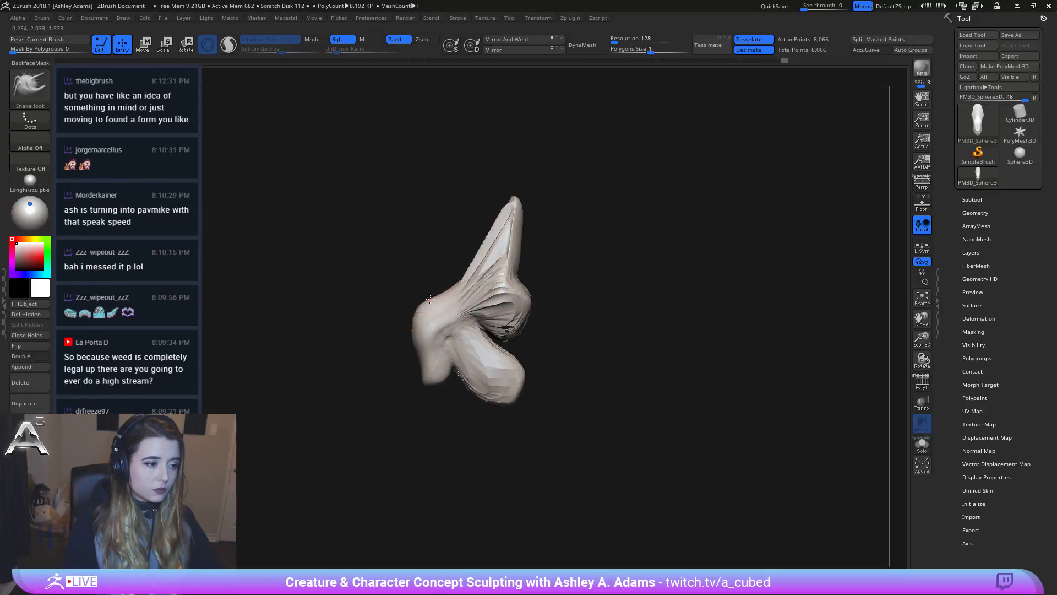
{"action": "left_click_drag", "start_coordinate": [432, 294], "coordinate": [431, 309]}
{"action": "right_click_drag", "start_coordinate": [450, 386], "coordinate": [453, 349], "text": "alt"}
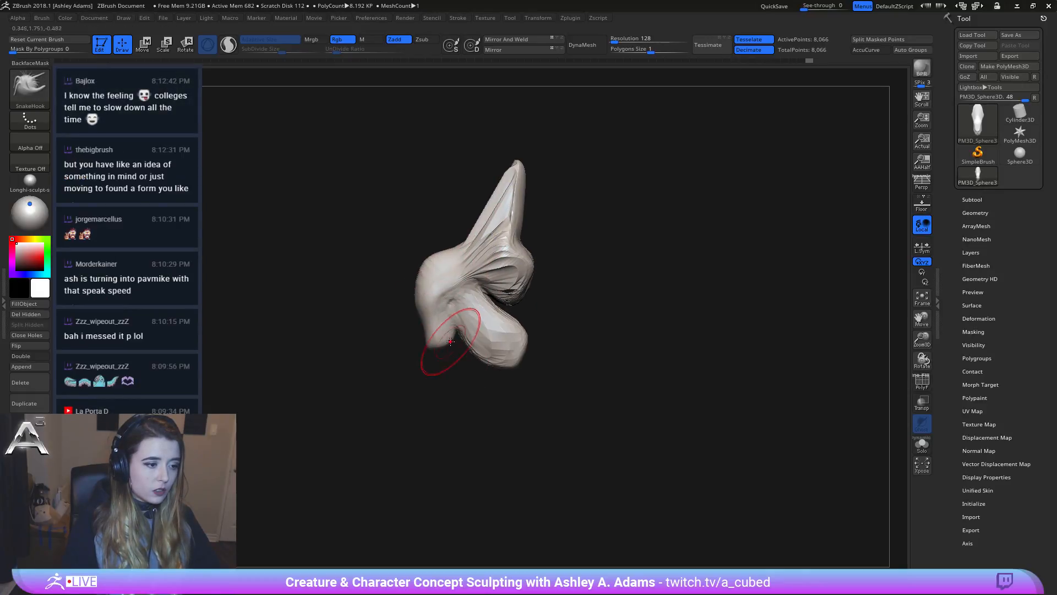
{"action": "key", "text": "space"}
{"action": "left_click", "coordinate": [452, 333]}
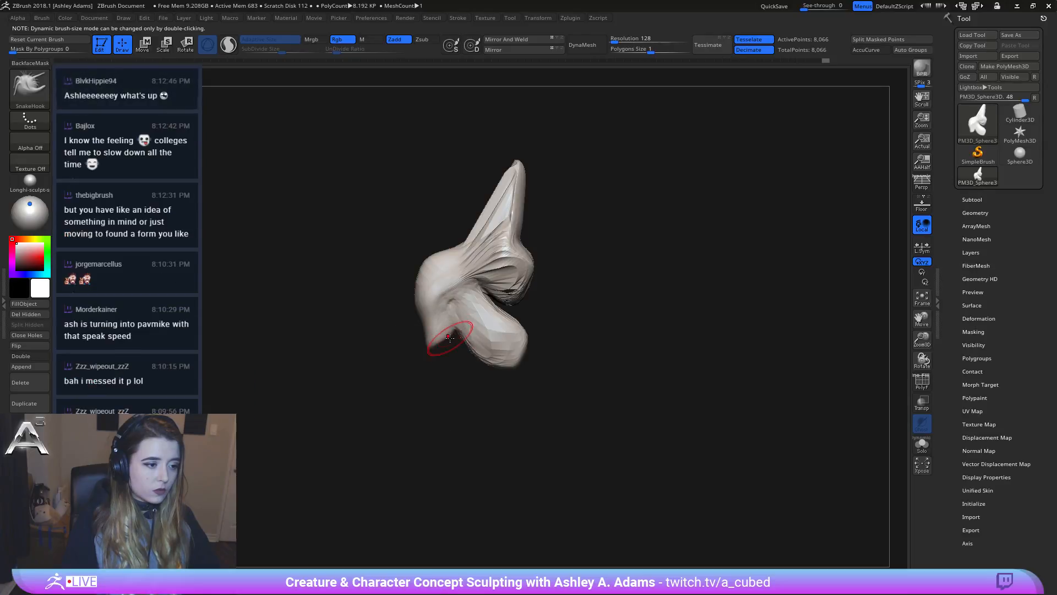
Step: Carve an eye socket into each side of the head with ClayBuildup and DamStandard, undoing the last stroke
{"action": "mouse_move", "coordinate": [457, 336]}
{"action": "right_mouse_down"}
{"action": "mouse_move", "coordinate": [477, 330]}
{"action": "mouse_move", "coordinate": [431, 305]}
{"action": "right_mouse_up"}
{"action": "key", "text": "b"}
{"action": "key", "text": "c"}
{"action": "key", "text": "b"}
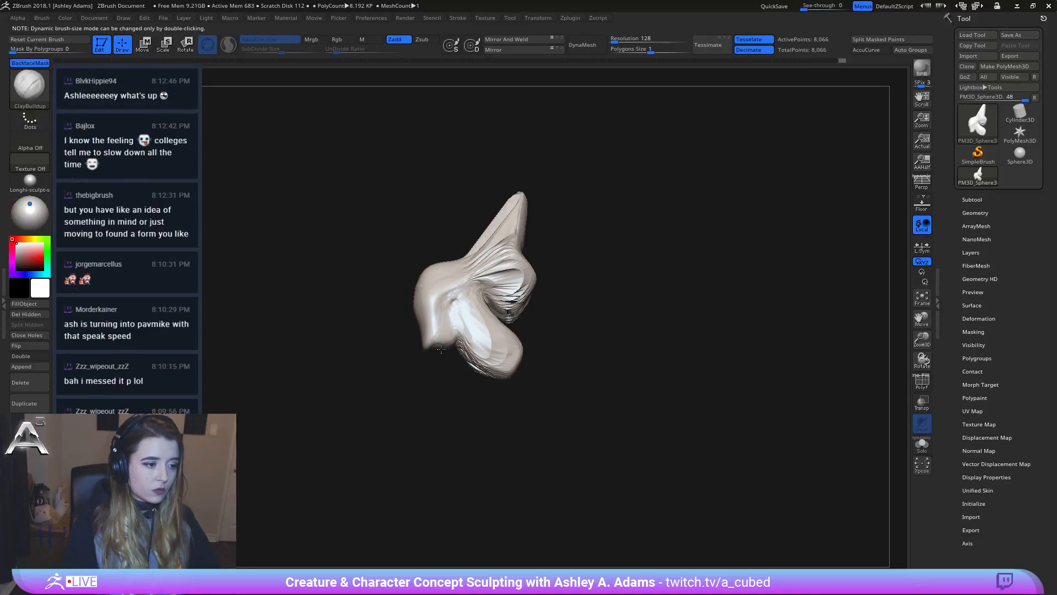
{"action": "mouse_move", "coordinate": [458, 356]}
{"action": "right_mouse_down"}
{"action": "mouse_move", "coordinate": [567, 311]}
{"action": "mouse_move", "coordinate": [543, 319]}
{"action": "right_mouse_up"}
{"action": "right_click", "coordinate": [543, 319]}
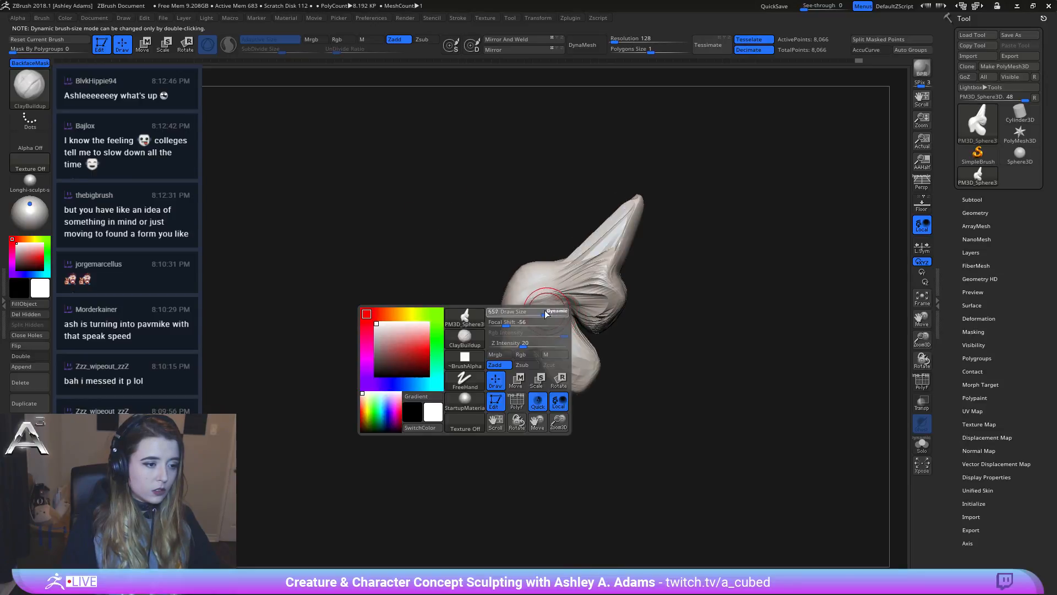
{"action": "key", "text": "b"}
{"action": "key", "text": "d"}
{"action": "key", "text": "s"}
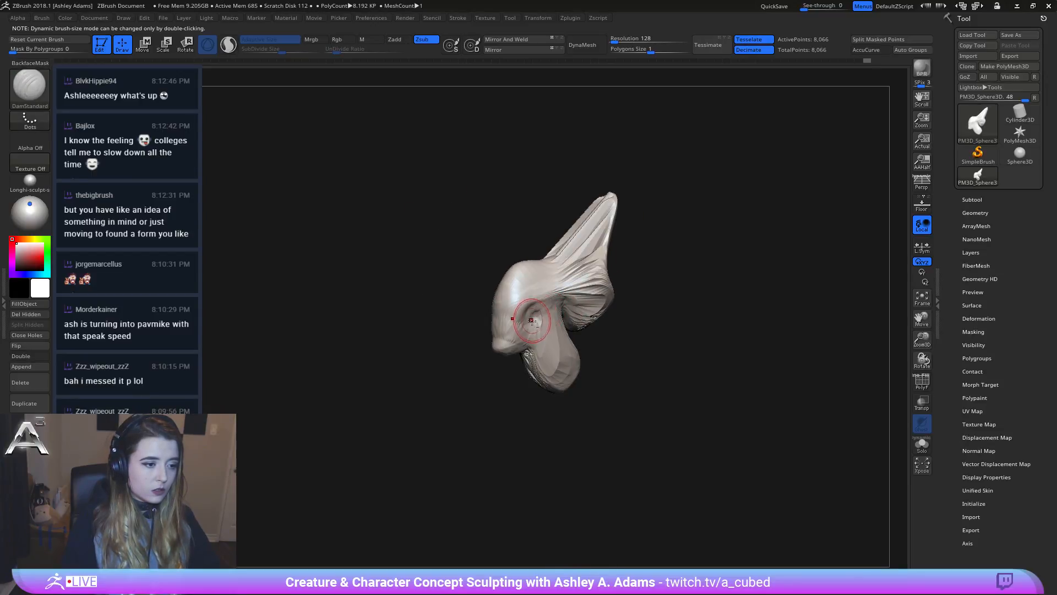
{"action": "key", "text": "ctrl+z"}
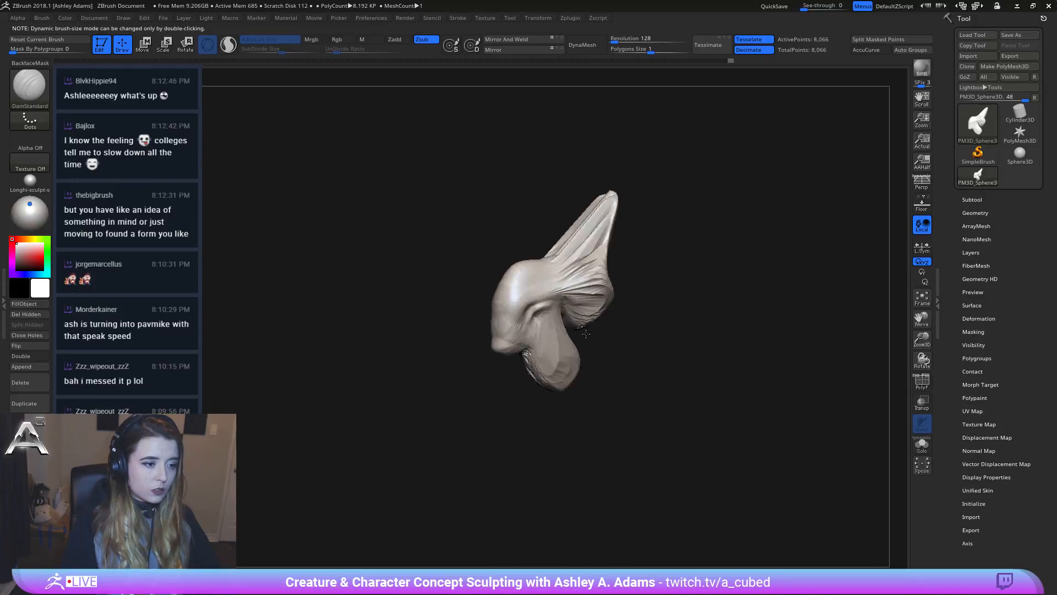
Step: Turn on Sculptris Pro with Adaptive Size off and set SubDivide Size to 1.1674
{"action": "mouse_move", "coordinate": [585, 333]}
{"action": "right_mouse_down"}
{"action": "mouse_move", "coordinate": [573, 302]}
{"action": "mouse_move", "coordinate": [401, 173]}
{"action": "right_mouse_up"}
{"action": "right_click", "coordinate": [484, 333]}
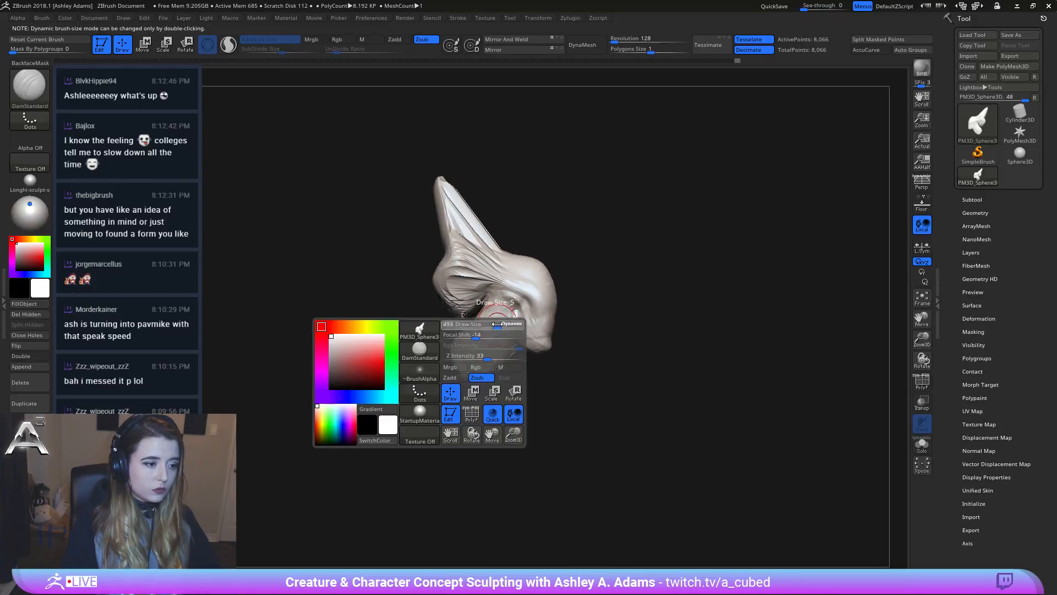
{"action": "mouse_move", "coordinate": [484, 332]}
{"action": "right_mouse_down"}
{"action": "mouse_move", "coordinate": [485, 353]}
{"action": "mouse_move", "coordinate": [579, 331]}
{"action": "mouse_move", "coordinate": [508, 224]}
{"action": "right_mouse_up"}
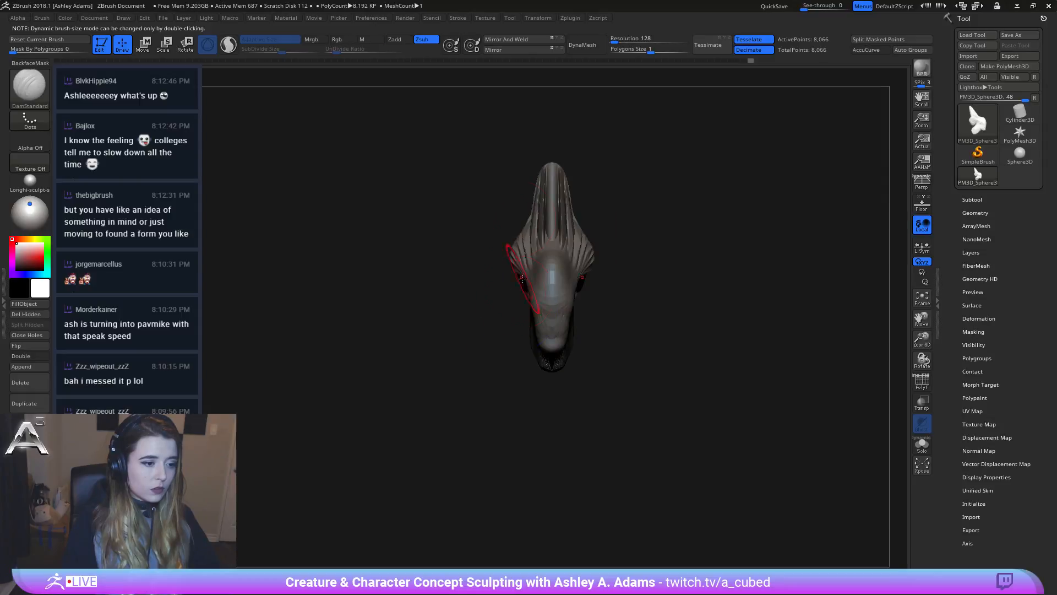
{"action": "right_click_drag", "start_coordinate": [561, 320], "coordinate": [546, 309]}
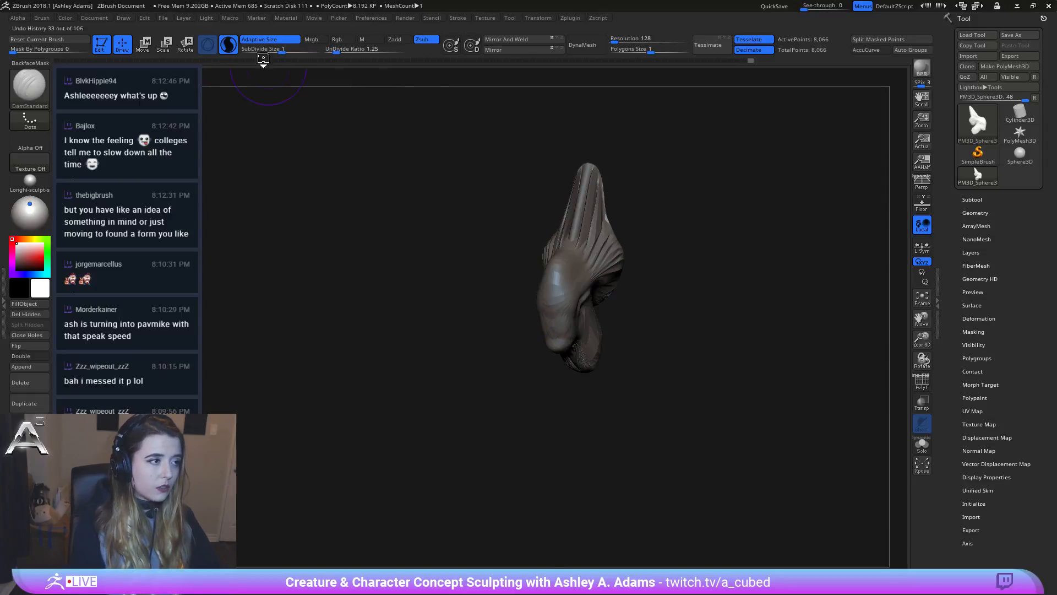
{"action": "right_click_drag", "start_coordinate": [338, 69], "coordinate": [344, 172]}
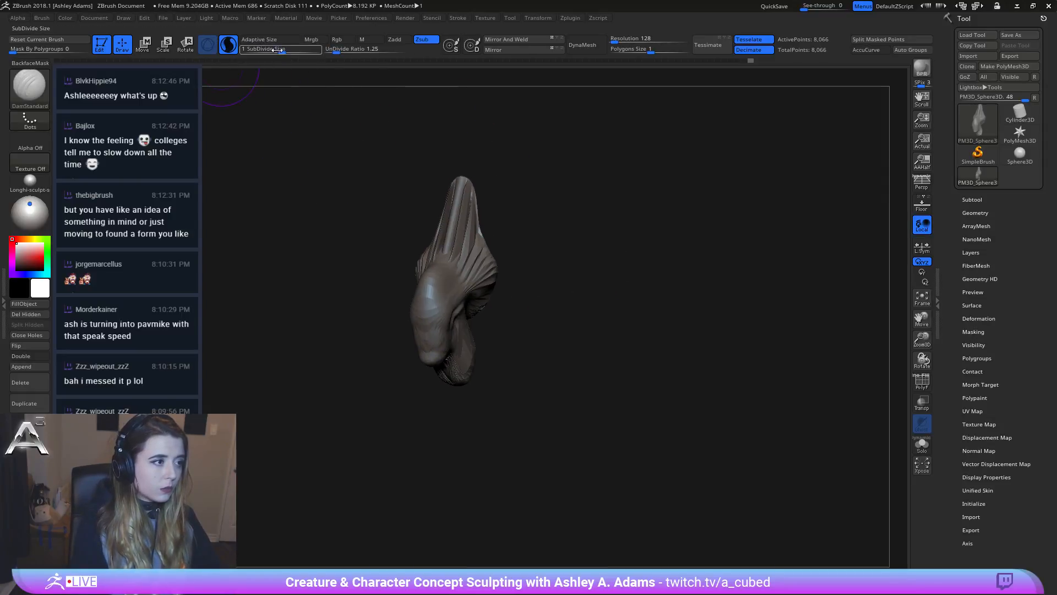
{"action": "left_click_drag", "start_coordinate": [279, 49], "coordinate": [272, 50]}
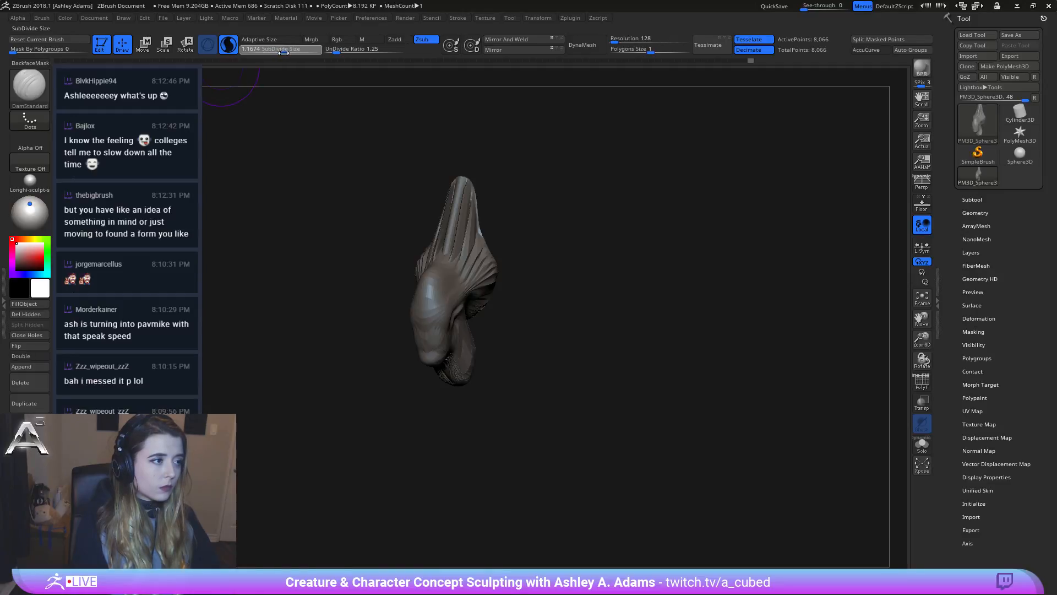
{"action": "right_click_drag", "start_coordinate": [447, 309], "coordinate": [465, 311]}
Step: Pull a pair of shoulders out sideways from the base of the neck with SnakeHook
{"action": "mouse_move", "coordinate": [491, 352]}
{"action": "right_mouse_down"}
{"action": "mouse_move", "coordinate": [437, 201]}
{"action": "mouse_move", "coordinate": [484, 378]}
{"action": "mouse_move", "coordinate": [566, 323]}
{"action": "right_mouse_up"}
{"action": "key", "text": "b"}
{"action": "key", "text": "s"}
{"action": "key", "text": "h"}
{"action": "key", "text": "space"}
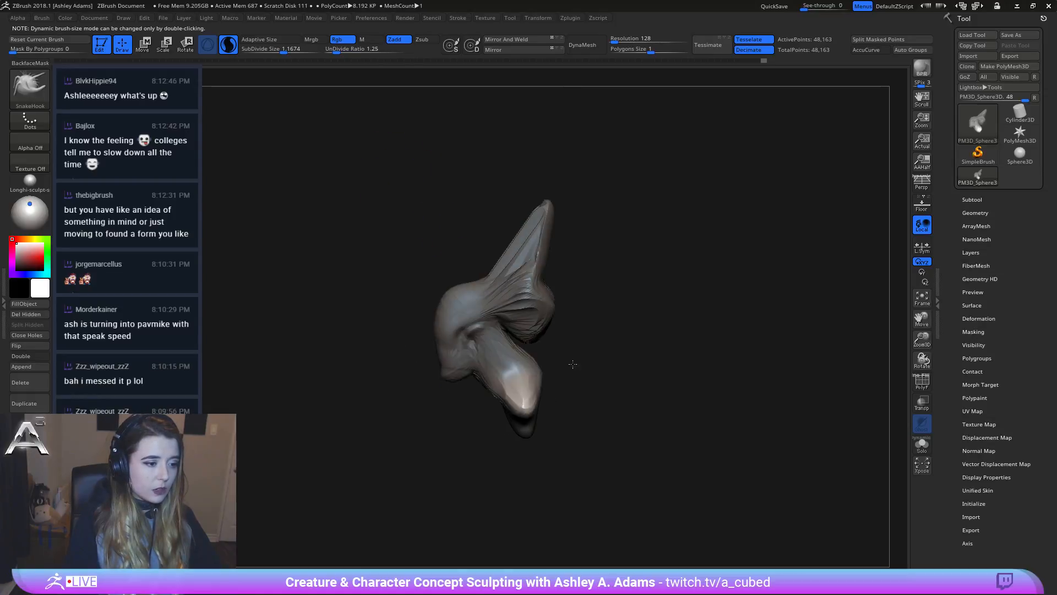
{"action": "right_click_drag", "start_coordinate": [531, 410], "coordinate": [551, 408]}
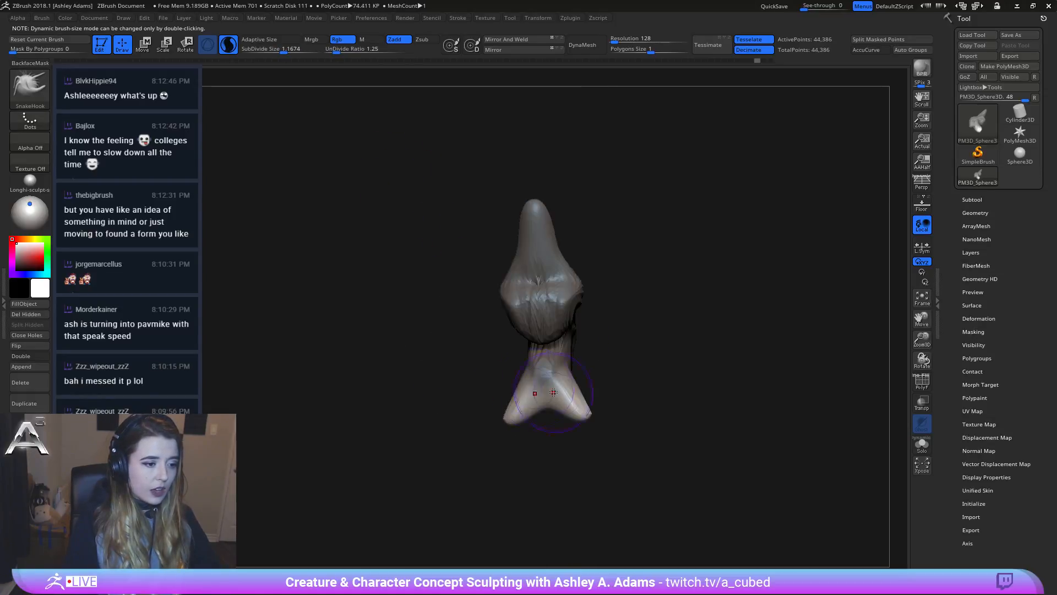
{"action": "mouse_move", "coordinate": [550, 407]}
{"action": "left_mouse_down"}
{"action": "mouse_move", "coordinate": [556, 421]}
{"action": "mouse_move", "coordinate": [611, 424]}
{"action": "left_mouse_up"}
Step: Fill out the chest and the slope between neck and shoulders with SnakeHook
{"action": "mouse_move", "coordinate": [573, 330]}
{"action": "right_mouse_down"}
{"action": "mouse_move", "coordinate": [479, 366]}
{"action": "mouse_move", "coordinate": [499, 394]}
{"action": "right_mouse_up"}
{"action": "left_click_drag", "start_coordinate": [498, 394], "coordinate": [512, 398]}
{"action": "right_click_drag", "start_coordinate": [513, 397], "coordinate": [479, 355]}
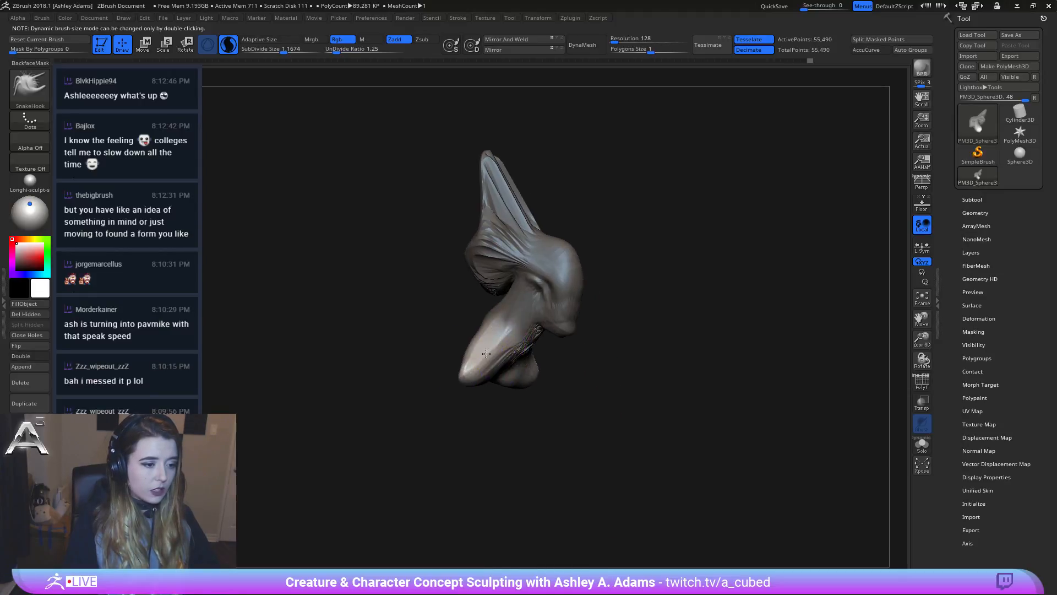
{"action": "mouse_move", "coordinate": [479, 355]}
{"action": "left_mouse_down"}
{"action": "mouse_move", "coordinate": [487, 380]}
{"action": "mouse_move", "coordinate": [482, 342]}
{"action": "left_mouse_up"}
Step: Turn off Sculptris Pro, scale the whole model down uniformly with the gizmo and frame it for further brushing
{"action": "right_click_drag", "start_coordinate": [481, 341], "coordinate": [434, 313]}
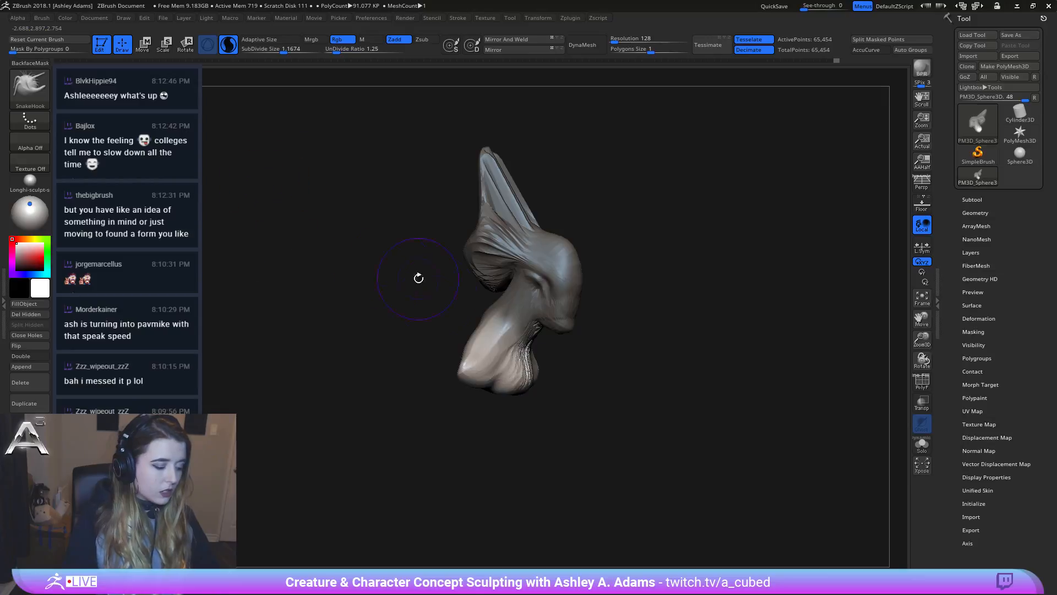
{"action": "key", "text": "ctrl+1"}
{"action": "right_click_drag", "start_coordinate": [490, 330], "coordinate": [523, 318]}
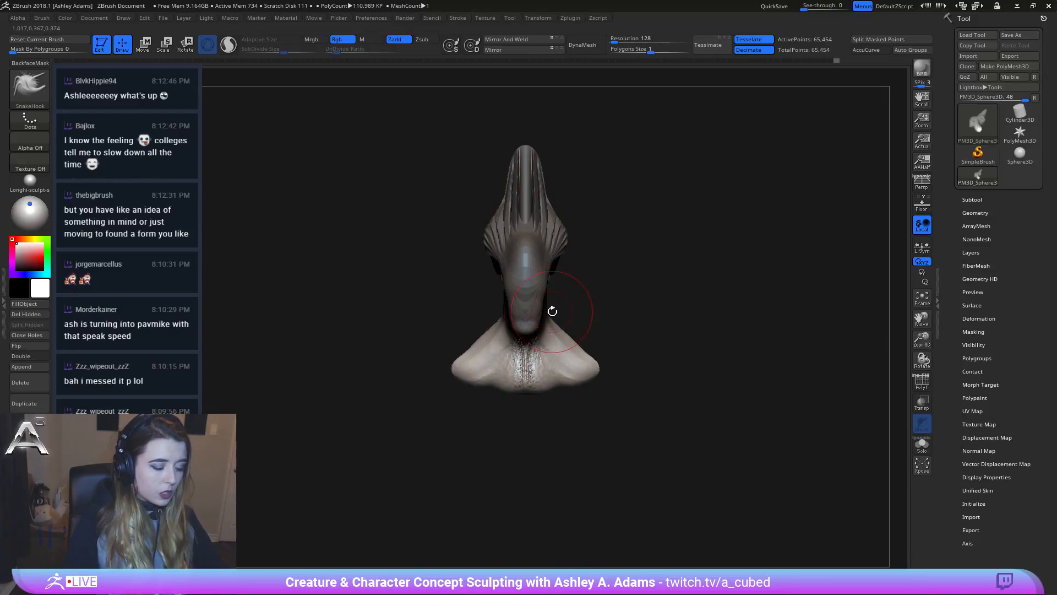
{"action": "key", "text": "w"}
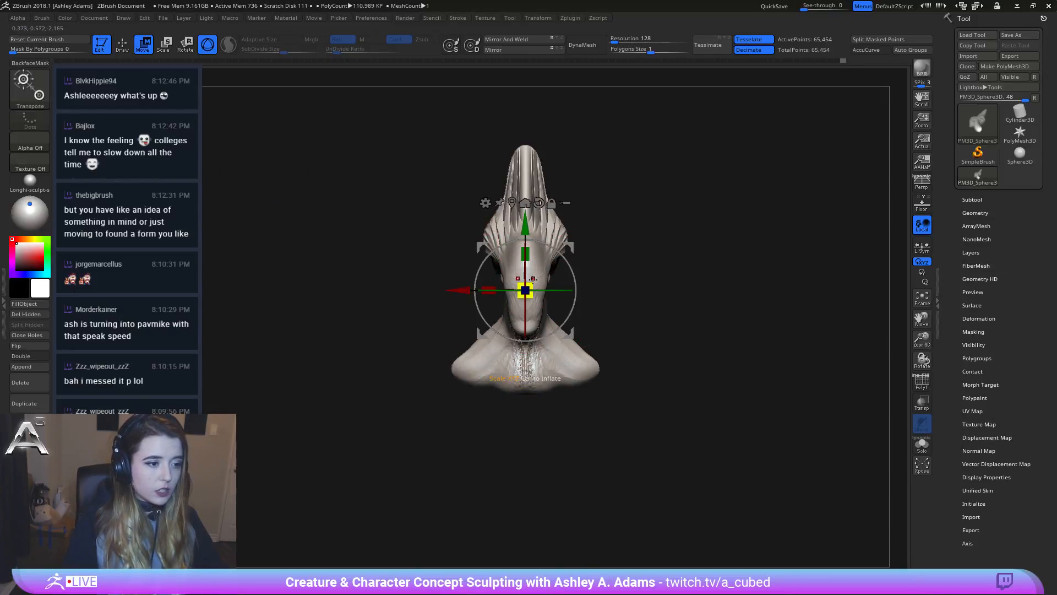
{"action": "left_click_drag", "start_coordinate": [533, 279], "coordinate": [489, 281]}
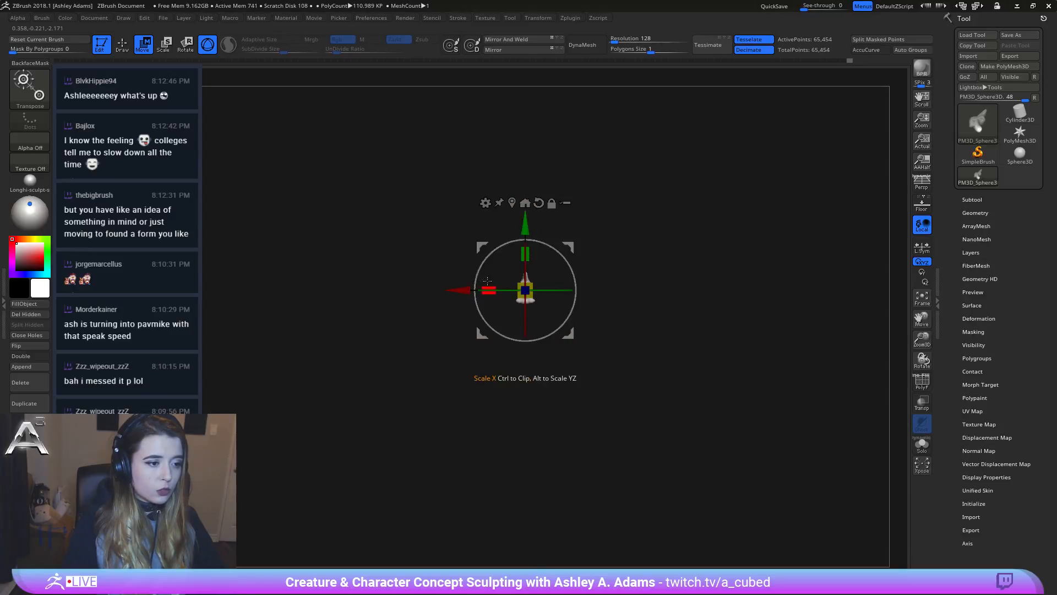
{"action": "key", "text": "q"}
{"action": "key", "text": "f"}
Step: Pull the underside of the chest down into a long torso with a large SnakeHook brush
{"action": "key", "text": "space"}
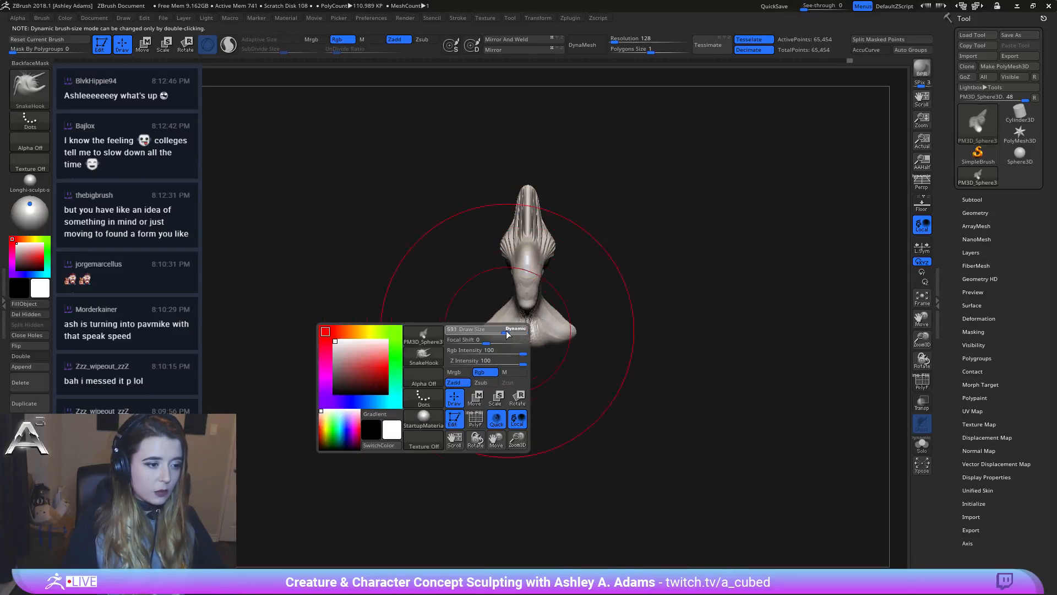
{"action": "left_click_drag", "start_coordinate": [507, 334], "coordinate": [423, 243]}
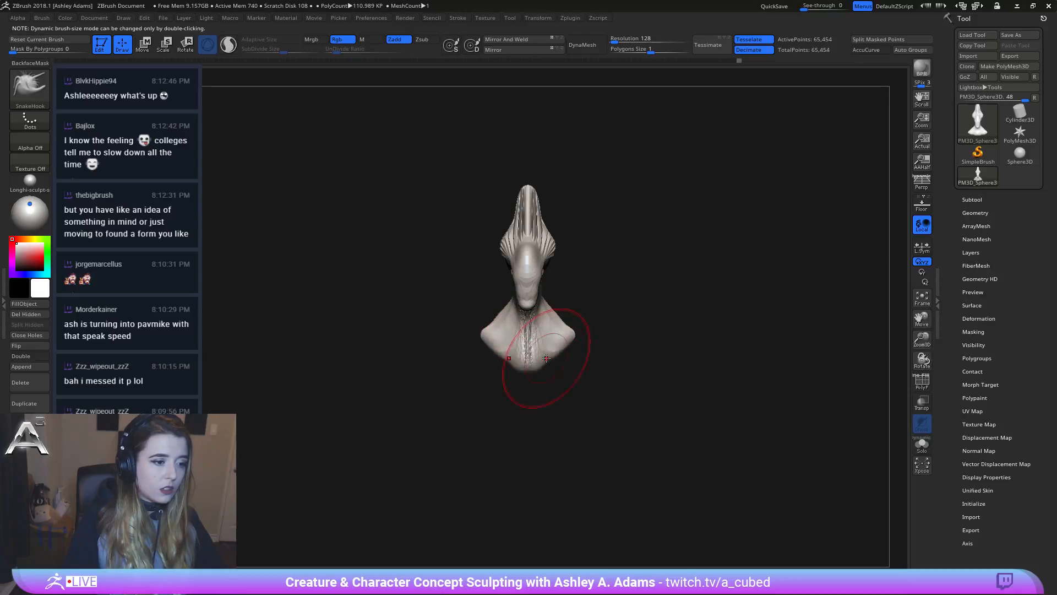
{"action": "mouse_move", "coordinate": [557, 301]}
{"action": "left_mouse_down"}
{"action": "mouse_move", "coordinate": [585, 319]}
{"action": "mouse_move", "coordinate": [539, 365]}
{"action": "left_mouse_up"}
{"action": "key", "text": "space"}
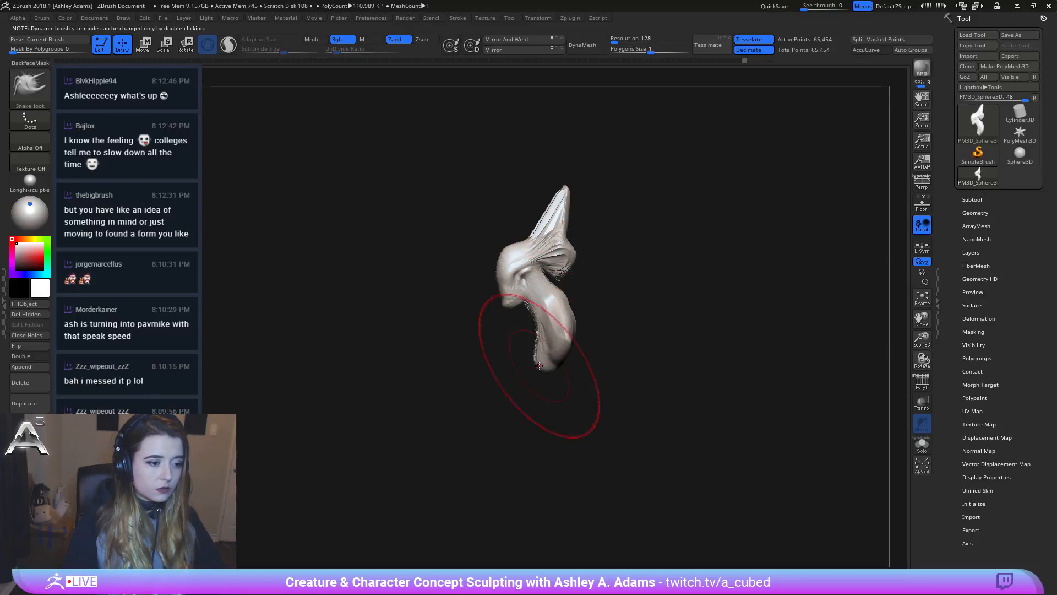
{"action": "key", "text": "space"}
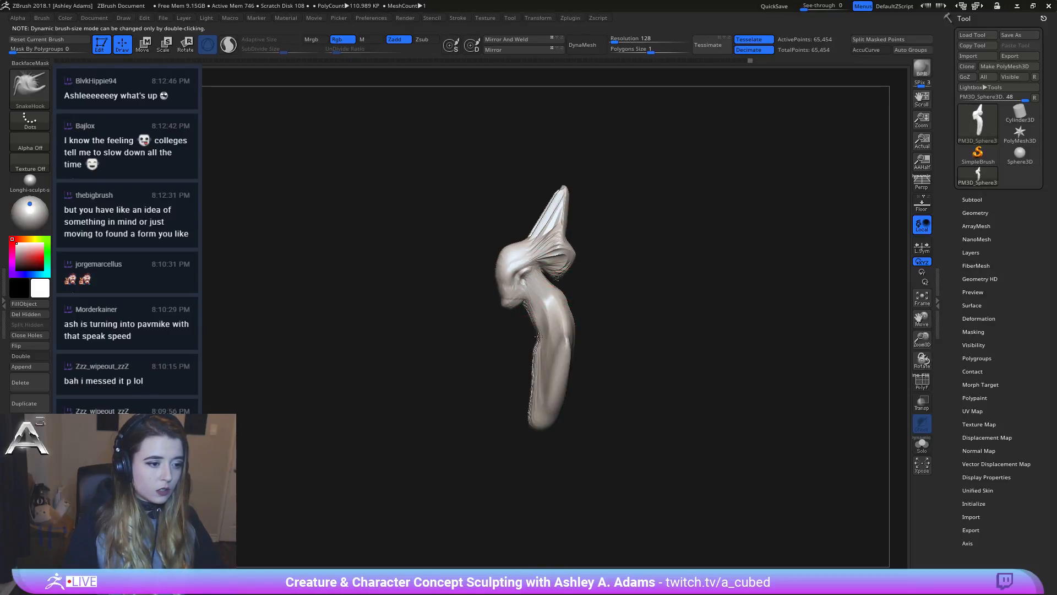
Step: Shift the neck, shoulders and torso into a more curved posture with SnakeHook at varied brush sizes
{"action": "key", "text": "space"}
{"action": "left_click_drag", "start_coordinate": [550, 336], "coordinate": [529, 353]}
{"action": "key", "text": "space"}
{"action": "mouse_move", "coordinate": [566, 313]}
{"action": "left_mouse_down"}
{"action": "mouse_move", "coordinate": [549, 313]}
{"action": "mouse_move", "coordinate": [591, 305]}
{"action": "mouse_move", "coordinate": [584, 267]}
{"action": "mouse_move", "coordinate": [577, 278]}
{"action": "left_mouse_up"}
{"action": "key", "text": "space"}
{"action": "key", "text": "space"}
{"action": "left_click_drag", "start_coordinate": [556, 304], "coordinate": [562, 298]}
{"action": "right_click_drag", "start_coordinate": [529, 295], "coordinate": [530, 313], "text": "ctrl"}
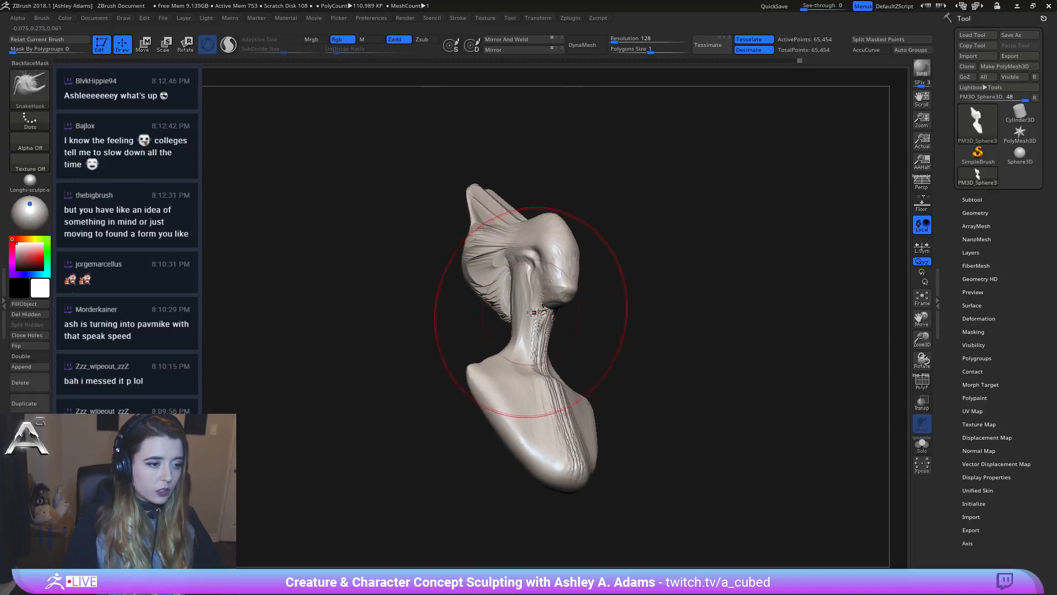
Step: Reshape the neck and the lower back edge of the head with a smaller SnakeHook brush
{"action": "key", "text": "space"}
{"action": "left_click_drag", "start_coordinate": [534, 312], "coordinate": [526, 305]}
{"action": "mouse_move", "coordinate": [567, 302]}
{"action": "right_mouse_down"}
{"action": "mouse_move", "coordinate": [529, 307]}
{"action": "mouse_move", "coordinate": [564, 350]}
{"action": "mouse_move", "coordinate": [583, 281]}
{"action": "mouse_move", "coordinate": [573, 283]}
{"action": "right_mouse_up"}
{"action": "key", "text": "space"}
{"action": "left_click_drag", "start_coordinate": [506, 320], "coordinate": [488, 318]}
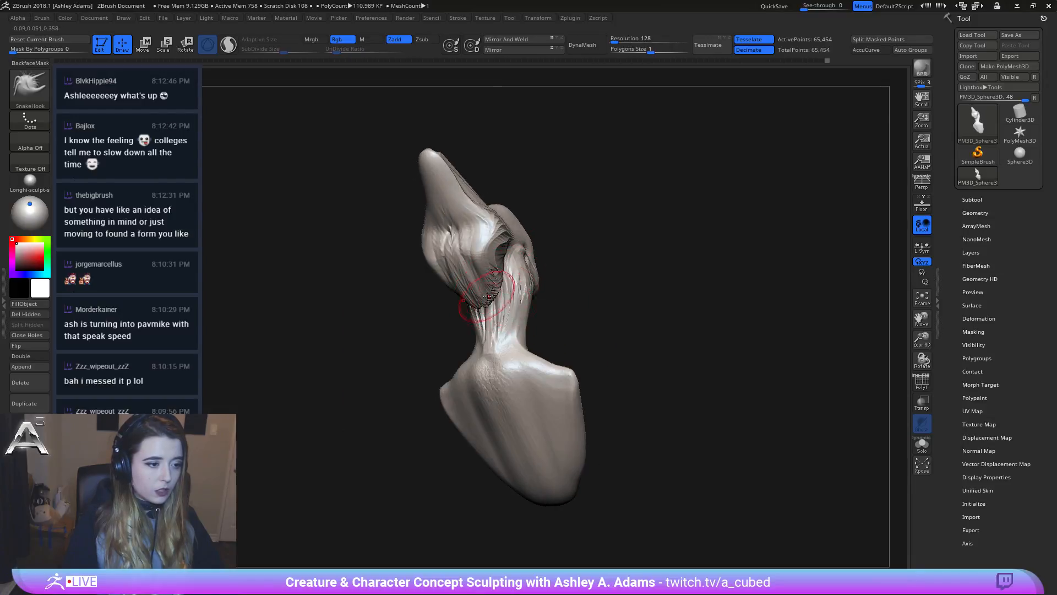
{"action": "right_click_drag", "start_coordinate": [489, 296], "coordinate": [512, 296]}
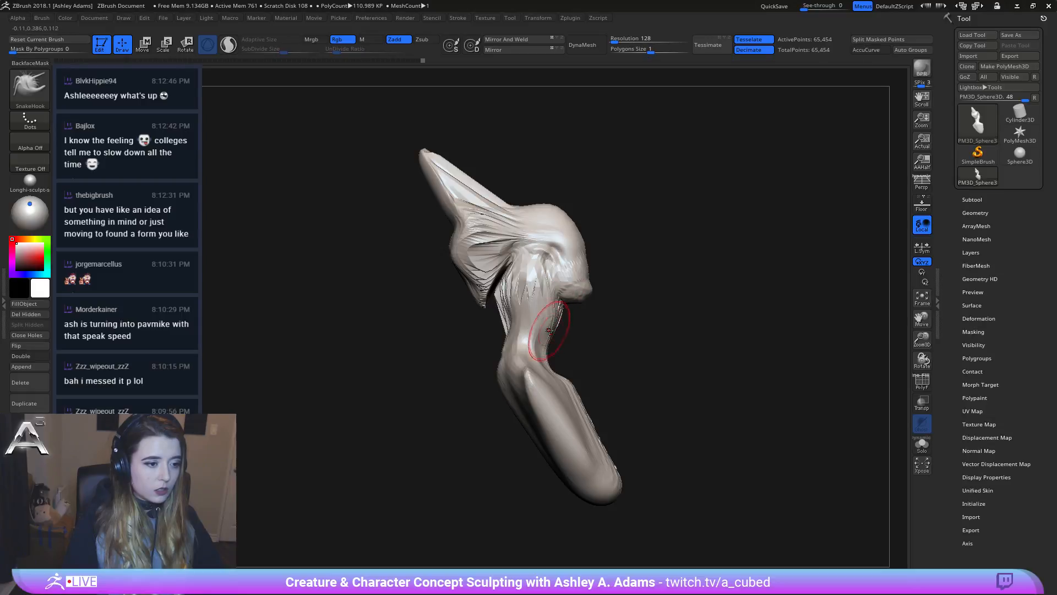
Step: Pull the front of the neck forward and round the upper back with SnakeHook
{"action": "key", "text": "space"}
{"action": "left_click_drag", "start_coordinate": [549, 340], "coordinate": [566, 342]}
{"action": "right_click_drag", "start_coordinate": [542, 361], "coordinate": [566, 365]}
{"action": "left_click_drag", "start_coordinate": [506, 380], "coordinate": [495, 411]}
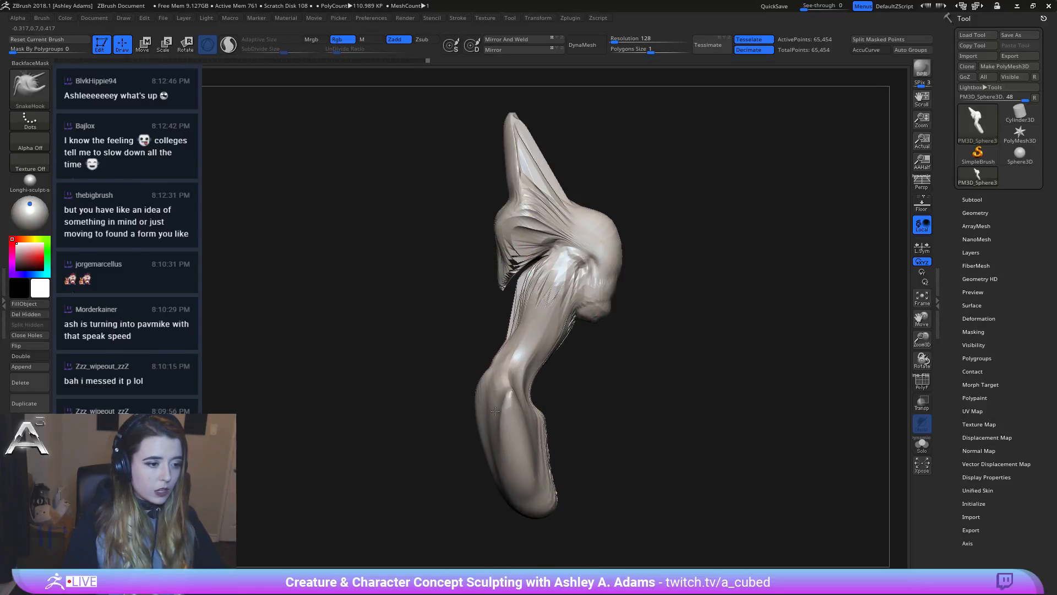
Step: Move the nape backward and lift the chin with small SnakeHook pulls
{"action": "right_click_drag", "start_coordinate": [535, 333], "coordinate": [531, 337]}
{"action": "key", "text": "space"}
{"action": "left_click_drag", "start_coordinate": [530, 339], "coordinate": [518, 339]}
{"action": "left_click_drag", "start_coordinate": [592, 325], "coordinate": [588, 315]}
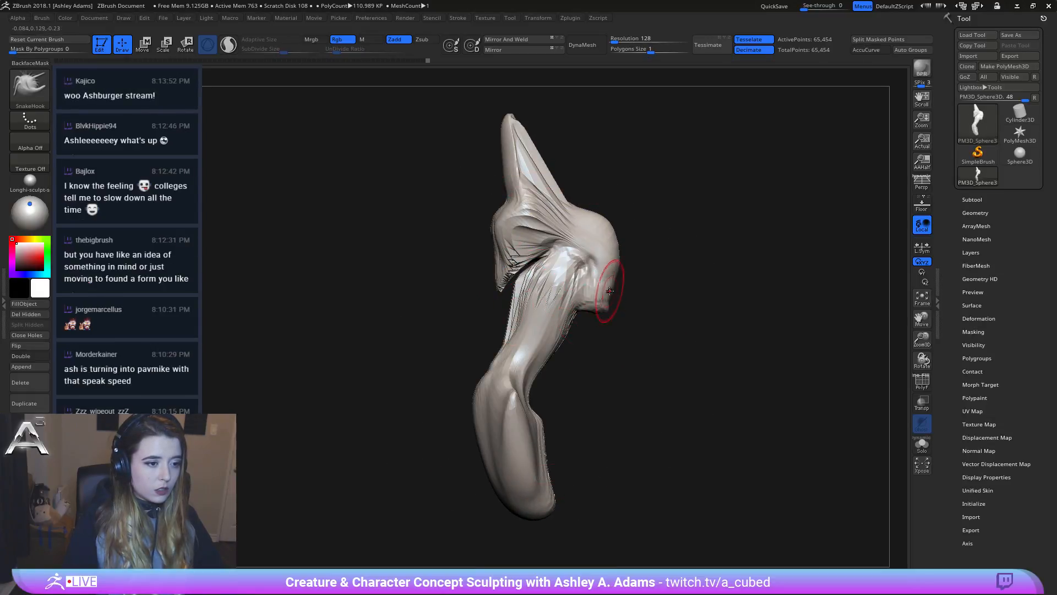
Step: Pull both shoulders outward into broad, pointed forms with SnakeHook
{"action": "mouse_move", "coordinate": [609, 291]}
{"action": "right_mouse_down"}
{"action": "mouse_move", "coordinate": [632, 252]}
{"action": "mouse_move", "coordinate": [628, 295]}
{"action": "right_mouse_up"}
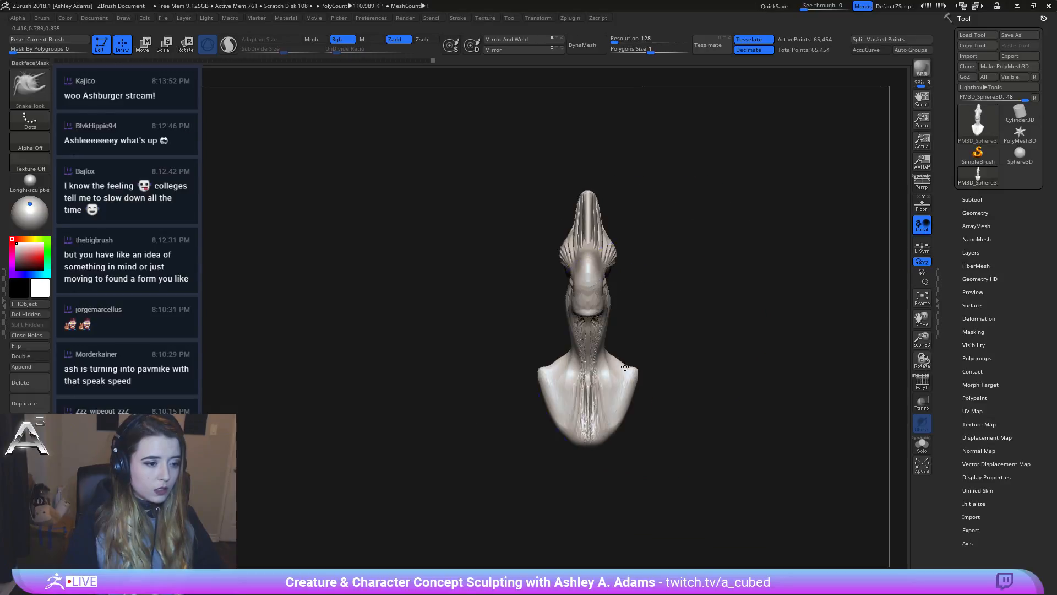
{"action": "mouse_move", "coordinate": [625, 368]}
{"action": "right_mouse_down", "text": "alt"}
{"action": "mouse_move", "coordinate": [593, 312]}
{"action": "mouse_move", "coordinate": [599, 298]}
{"action": "mouse_move", "coordinate": [588, 308]}
{"action": "right_mouse_up", "text": "alt"}
{"action": "key", "text": "space"}
{"action": "key", "text": "space"}
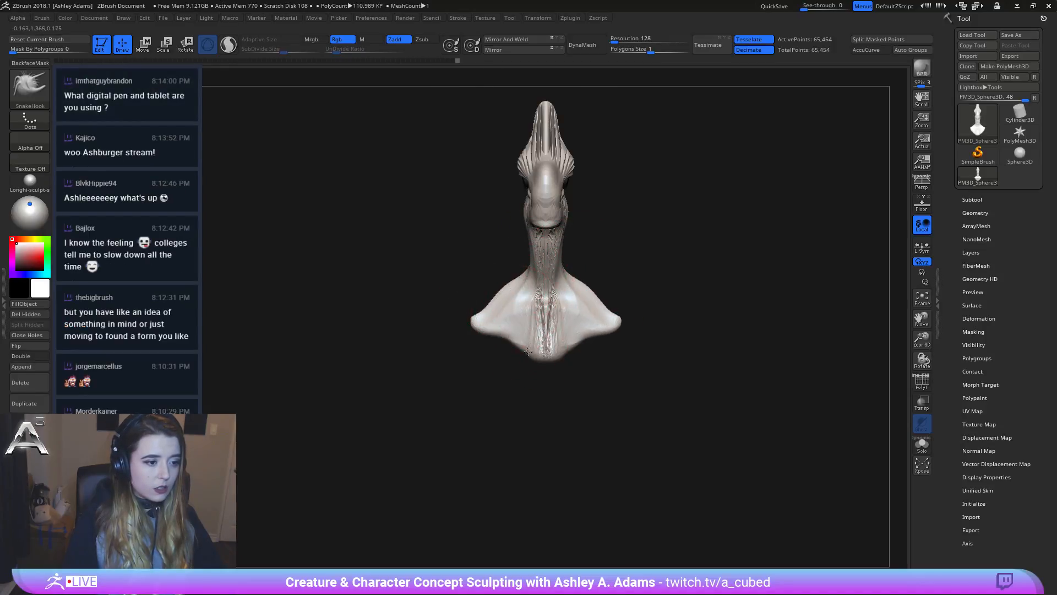
Step: Extend the torso further down and adjust the back of the neck with SnakeHook
{"action": "right_click_drag", "start_coordinate": [547, 381], "coordinate": [573, 267]}
{"action": "key", "text": "space"}
{"action": "key", "text": "space"}
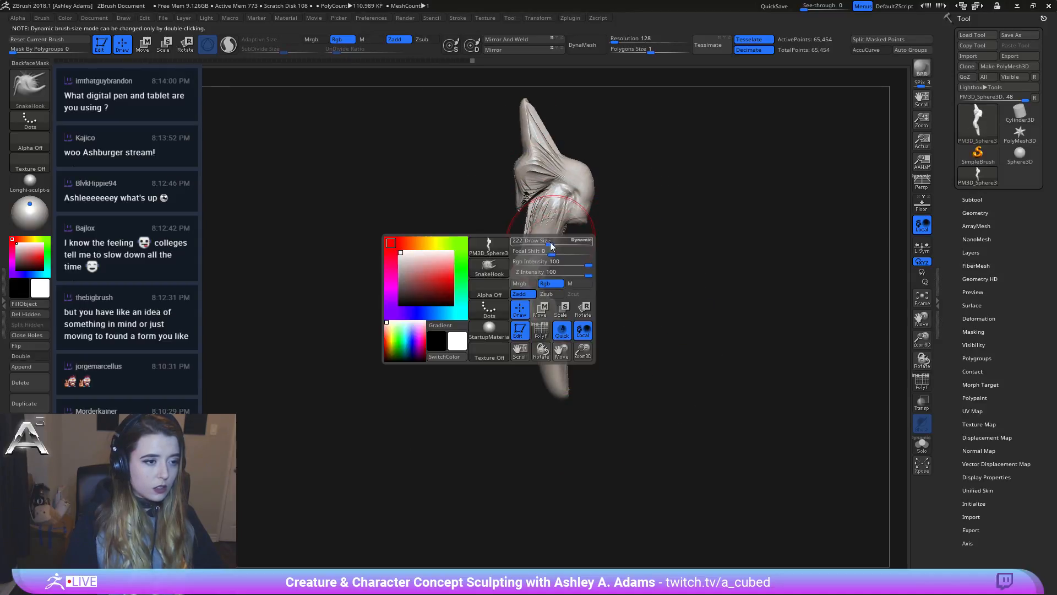
{"action": "left_click_drag", "start_coordinate": [530, 245], "coordinate": [539, 250]}
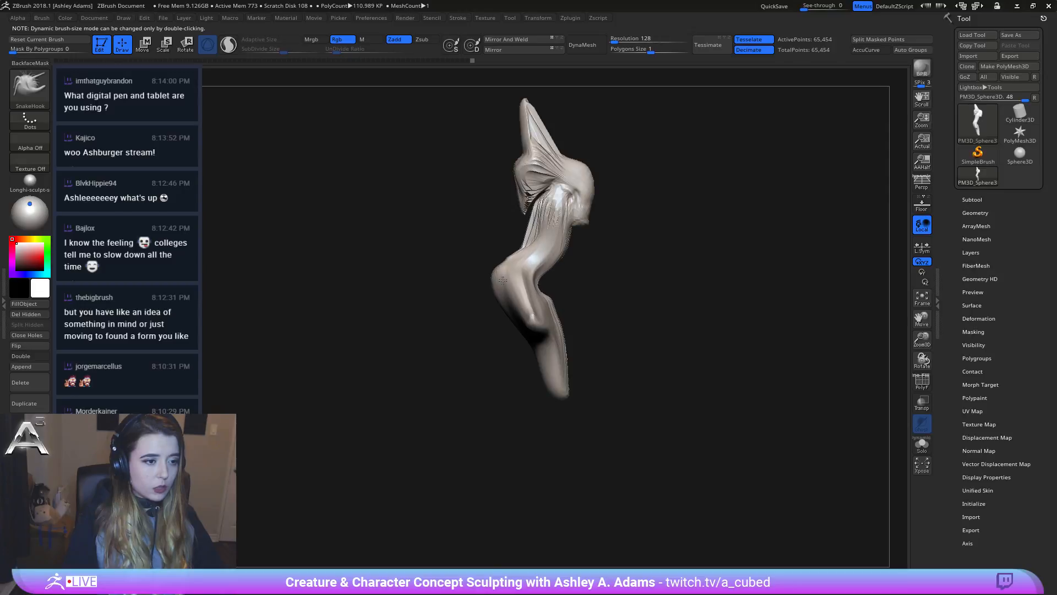
{"action": "key", "text": "space"}
Step: Build up volume across the upper back and shoulder blades with ClayBuildup strokes
{"action": "right_click_drag", "start_coordinate": [517, 330], "coordinate": [523, 353]}
{"action": "key", "text": "b"}
{"action": "key", "text": "c"}
{"action": "key", "text": "b"}
{"action": "left_click_drag", "start_coordinate": [542, 372], "coordinate": [499, 288]}
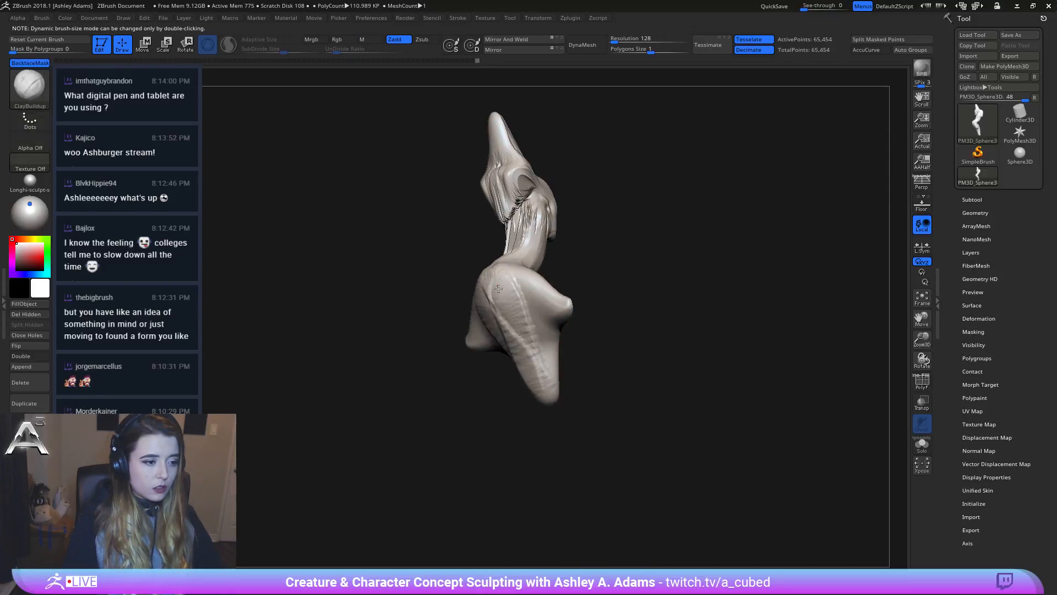
{"action": "left_click_drag", "start_coordinate": [527, 354], "coordinate": [533, 302]}
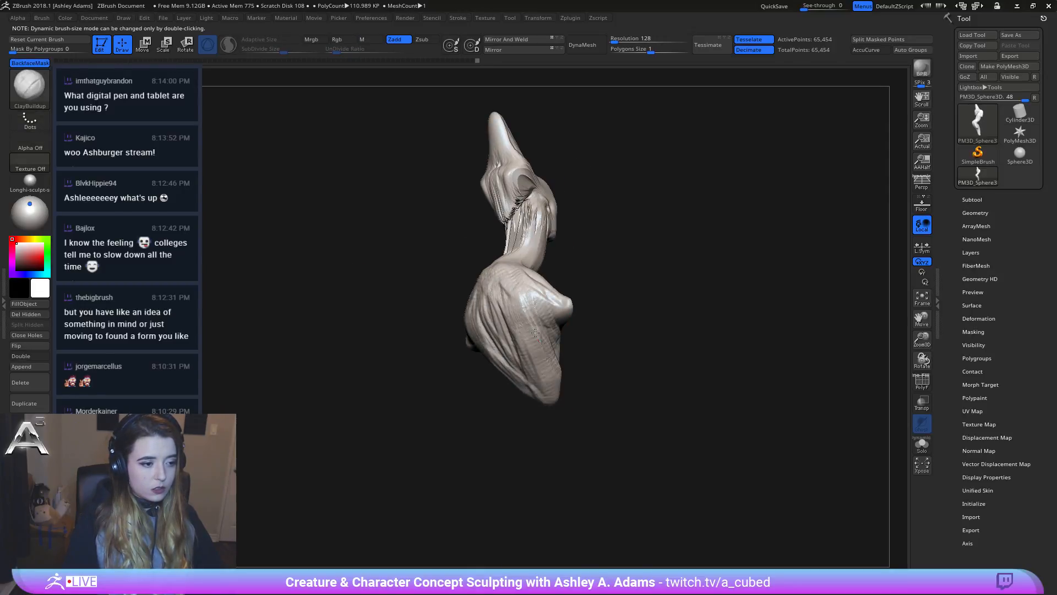
Step: Reshape the shoulders and torso with SnakeHook pulls, refining the silhouette from the front and side
{"action": "mouse_move", "coordinate": [554, 352]}
{"action": "right_mouse_down"}
{"action": "mouse_move", "coordinate": [593, 303]}
{"action": "mouse_move", "coordinate": [501, 300]}
{"action": "mouse_move", "coordinate": [538, 320]}
{"action": "right_mouse_up"}
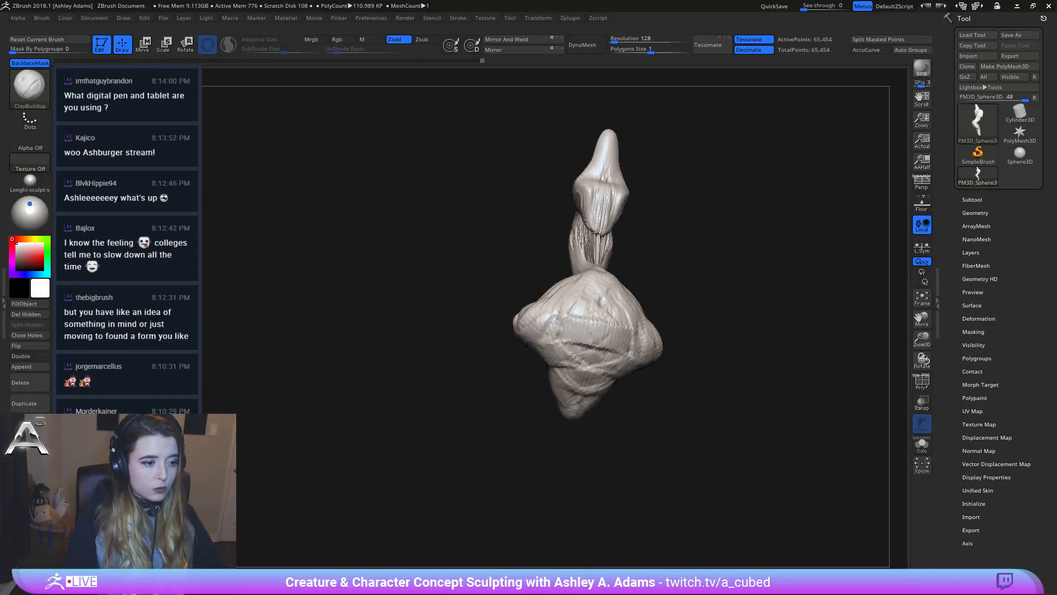
{"action": "mouse_move", "coordinate": [600, 380]}
{"action": "right_mouse_down"}
{"action": "mouse_move", "coordinate": [566, 304]}
{"action": "mouse_move", "coordinate": [601, 298]}
{"action": "mouse_move", "coordinate": [590, 274]}
{"action": "right_mouse_up"}
{"action": "right_click", "coordinate": [605, 292]}
{"action": "right_click", "coordinate": [542, 268]}
{"action": "right_click", "coordinate": [573, 272]}
{"action": "key", "text": "b"}
{"action": "key", "text": "s"}
{"action": "key", "text": "h"}
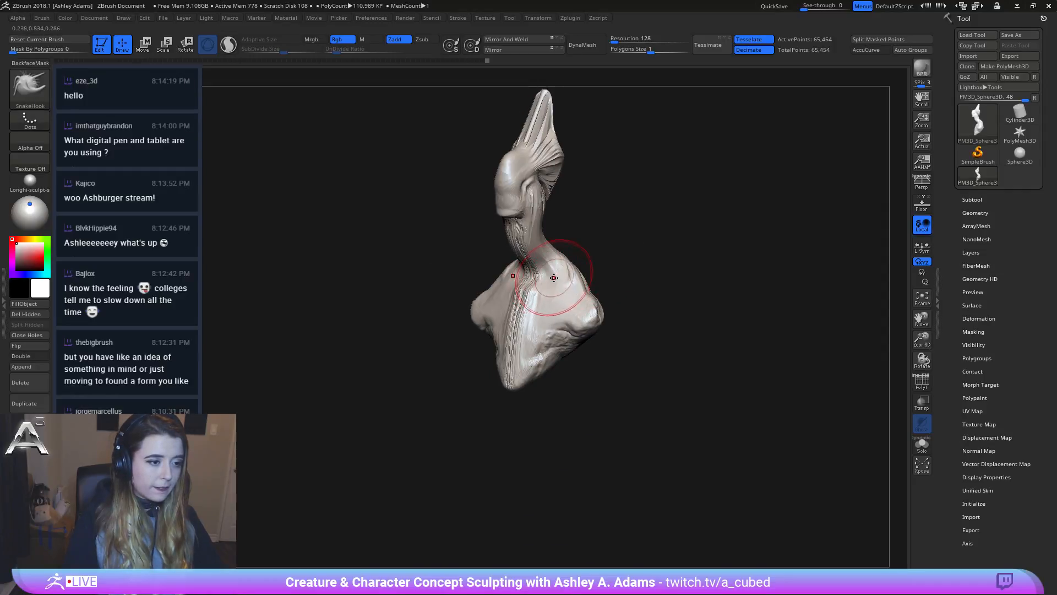
{"action": "mouse_move", "coordinate": [539, 302]}
{"action": "right_mouse_down"}
{"action": "mouse_move", "coordinate": [522, 301]}
{"action": "mouse_move", "coordinate": [505, 326]}
{"action": "mouse_move", "coordinate": [523, 333]}
{"action": "mouse_move", "coordinate": [589, 302]}
{"action": "mouse_move", "coordinate": [568, 267]}
{"action": "mouse_move", "coordinate": [534, 314]}
{"action": "right_mouse_up"}
{"action": "right_click_drag", "start_coordinate": [570, 226], "coordinate": [573, 193]}
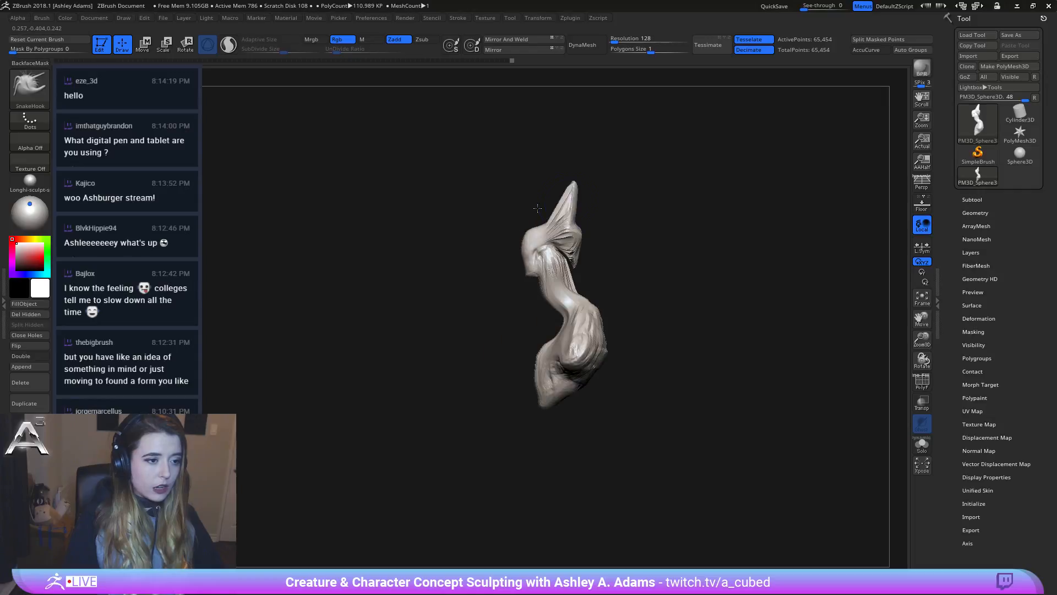
Step: Sweep the head crest backward and adjust the head's profile with SnakeHook, resizing the brush as needed
{"action": "key", "text": "space"}
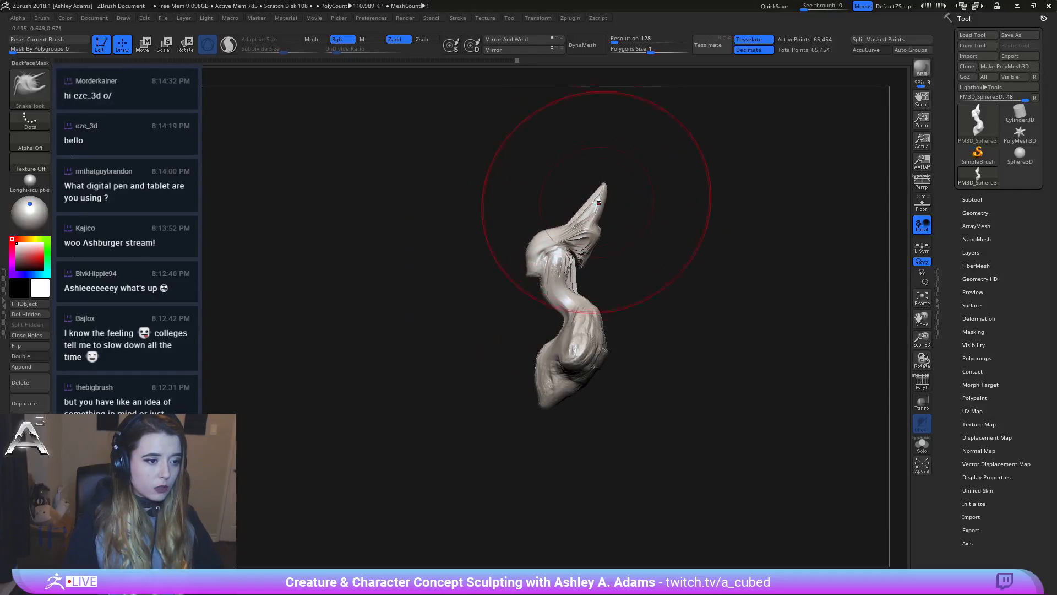
{"action": "key", "text": "space"}
{"action": "key", "text": "space"}
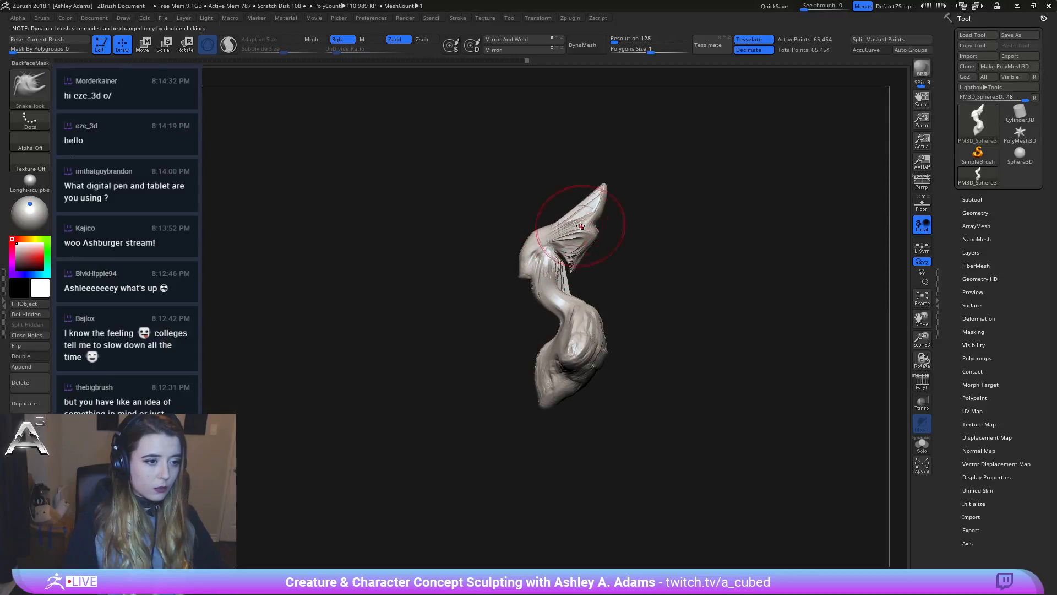
{"action": "key", "text": "space"}
{"action": "mouse_move", "coordinate": [584, 248]}
{"action": "left_mouse_down"}
{"action": "mouse_move", "coordinate": [574, 247]}
{"action": "mouse_move", "coordinate": [587, 227]}
{"action": "mouse_move", "coordinate": [633, 220]}
{"action": "mouse_move", "coordinate": [670, 262]}
{"action": "mouse_move", "coordinate": [552, 309]}
{"action": "left_mouse_up"}
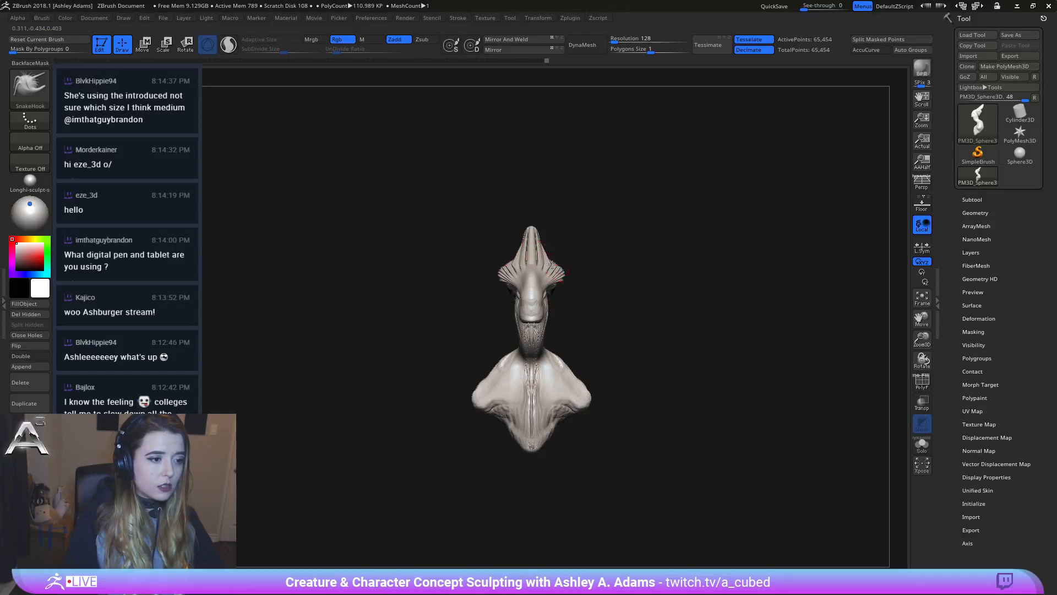
Step: Flare the sides of the crest outward into ridged fins with SnakeHook
{"action": "right_click_drag", "start_coordinate": [548, 268], "coordinate": [518, 315]}
{"action": "right_click", "coordinate": [520, 308]}
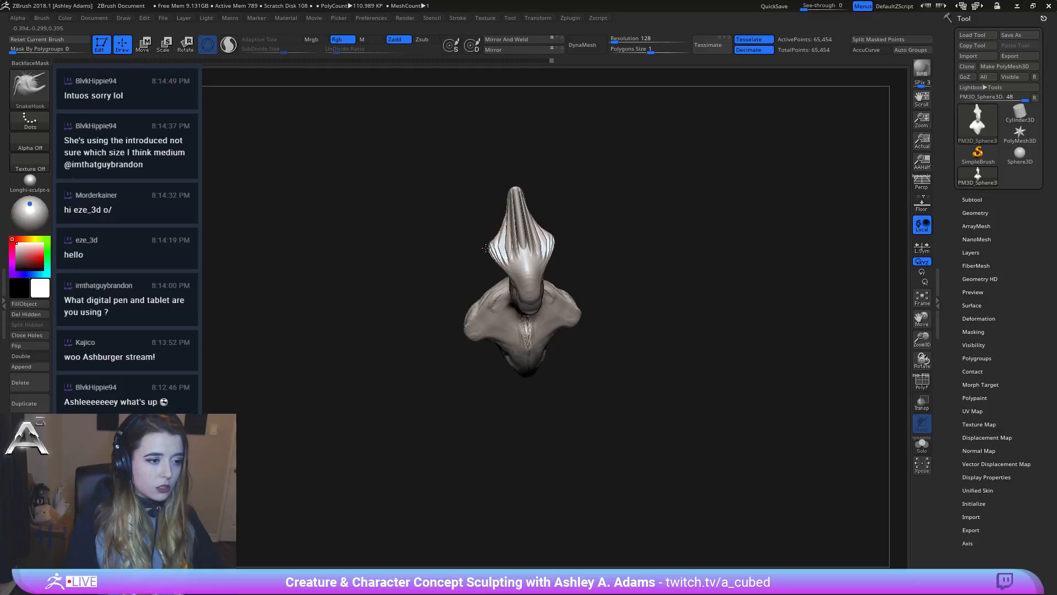
{"action": "mouse_move", "coordinate": [485, 248]}
{"action": "right_mouse_down"}
{"action": "mouse_move", "coordinate": [540, 208]}
{"action": "mouse_move", "coordinate": [629, 268]}
{"action": "mouse_move", "coordinate": [557, 184]}
{"action": "mouse_move", "coordinate": [567, 221]}
{"action": "mouse_move", "coordinate": [555, 305]}
{"action": "mouse_move", "coordinate": [564, 300]}
{"action": "mouse_move", "coordinate": [526, 304]}
{"action": "mouse_move", "coordinate": [573, 300]}
{"action": "mouse_move", "coordinate": [594, 283]}
{"action": "mouse_move", "coordinate": [583, 319]}
{"action": "mouse_move", "coordinate": [550, 298]}
{"action": "mouse_move", "coordinate": [589, 297]}
{"action": "mouse_move", "coordinate": [562, 311]}
{"action": "mouse_move", "coordinate": [595, 319]}
{"action": "mouse_move", "coordinate": [613, 300]}
{"action": "mouse_move", "coordinate": [679, 295]}
{"action": "mouse_move", "coordinate": [547, 279]}
{"action": "mouse_move", "coordinate": [576, 309]}
{"action": "right_mouse_up"}
Step: Build up the chest and the underside of the shoulders with ClayBuildup strokes
{"action": "key", "text": "b"}
{"action": "key", "text": "c"}
{"action": "key", "text": "b"}
{"action": "key", "text": "space"}
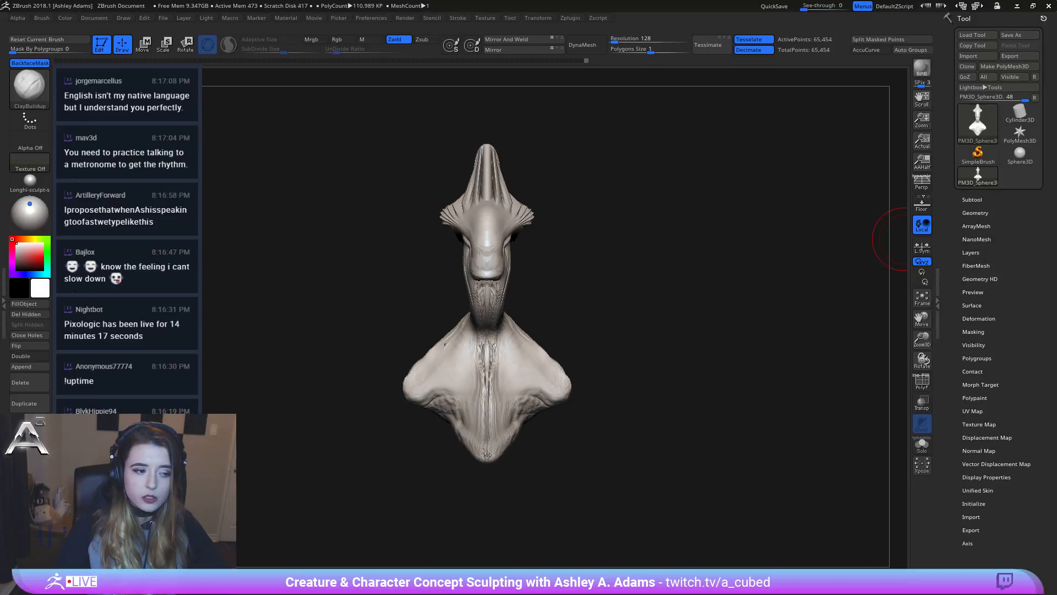
{"action": "left_click_drag", "start_coordinate": [563, 375], "coordinate": [503, 381]}
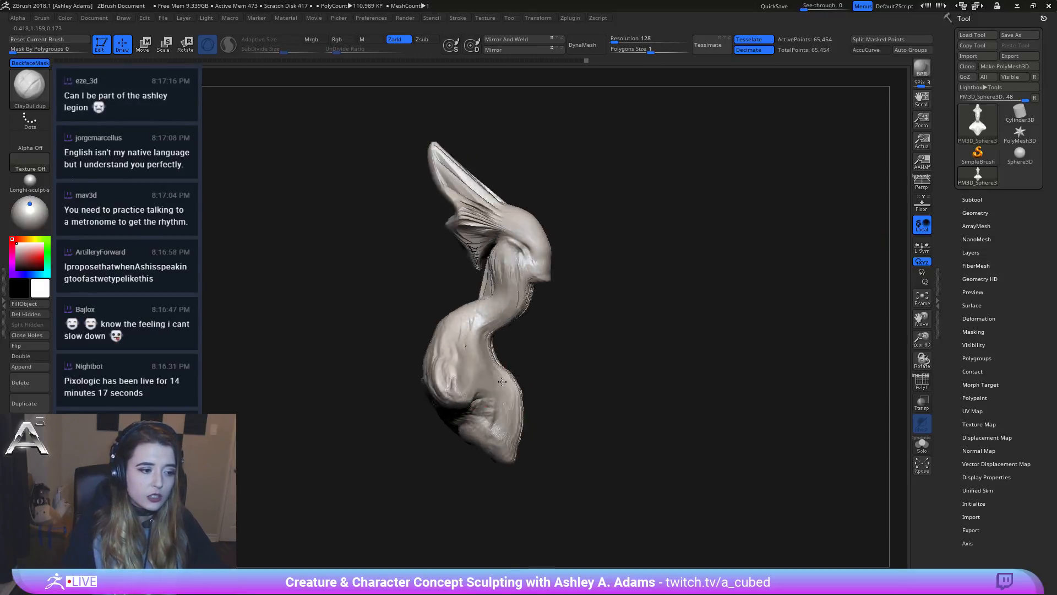
Step: Save the current creature sculpt as a tool file
{"action": "mouse_move", "coordinate": [502, 381]}
{"action": "right_mouse_down"}
{"action": "mouse_move", "coordinate": [465, 365]}
{"action": "mouse_move", "coordinate": [582, 380]}
{"action": "mouse_move", "coordinate": [543, 309]}
{"action": "right_mouse_up"}
{"action": "mouse_move", "coordinate": [566, 349]}
{"action": "right_mouse_down"}
{"action": "mouse_move", "coordinate": [600, 330]}
{"action": "mouse_move", "coordinate": [445, 329]}
{"action": "right_mouse_up"}
{"action": "right_click_drag", "start_coordinate": [554, 311], "coordinate": [490, 311], "text": "shift"}
{"action": "left_click", "coordinate": [1017, 35]}
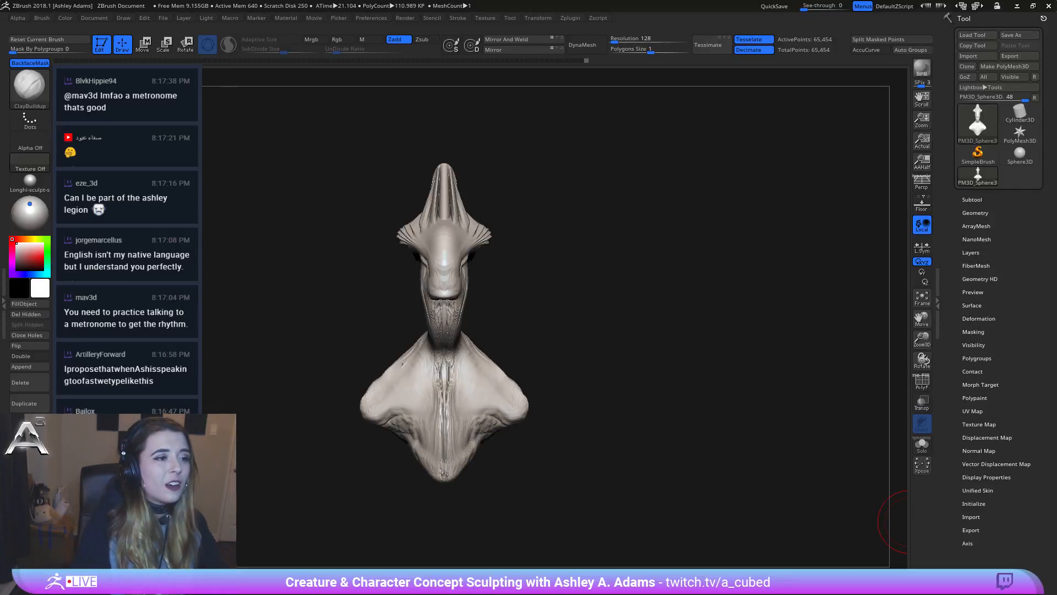
Step: Step back through the undo history to compare earlier stages of the head and shoulders, and restore the latest version
{"action": "key", "text": "ctrl+z"}
{"action": "key", "text": "ctrl+z"}
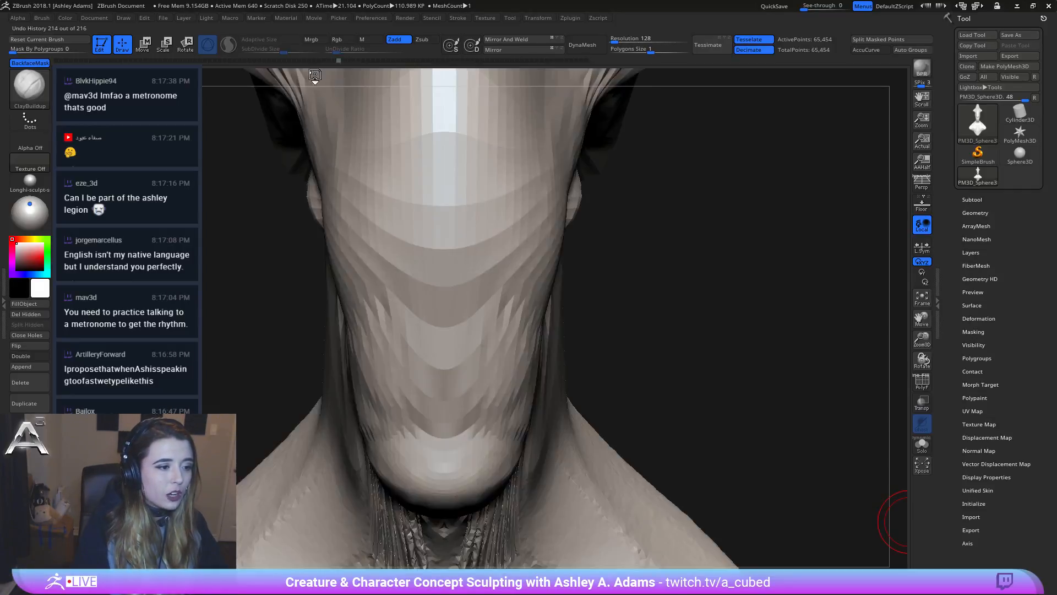
{"action": "mouse_move", "coordinate": [311, 75]}
{"action": "left_mouse_down"}
{"action": "mouse_move", "coordinate": [338, 75]}
{"action": "mouse_move", "coordinate": [319, 74]}
{"action": "left_mouse_up"}
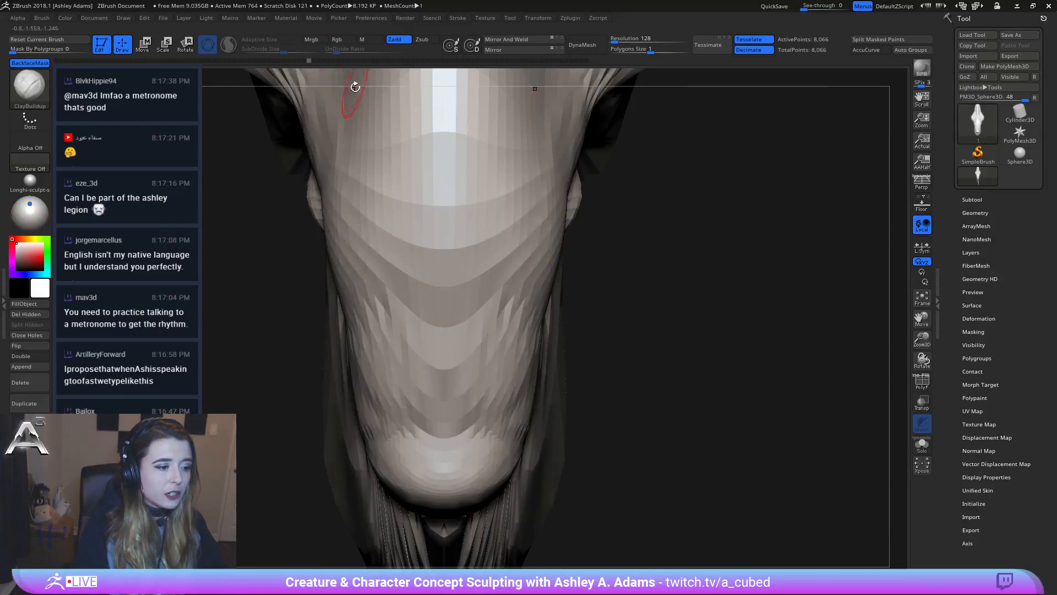
{"action": "right_click_drag", "start_coordinate": [488, 309], "coordinate": [459, 254], "text": "ctrl"}
{"action": "right_click_drag", "start_coordinate": [474, 182], "coordinate": [489, 198]}
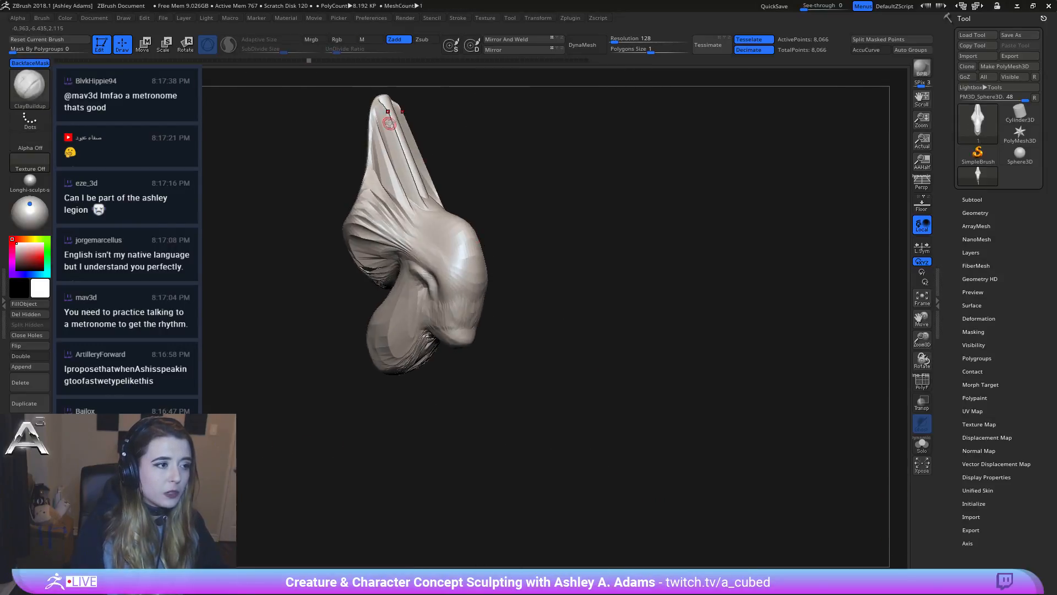
{"action": "left_click_drag", "start_coordinate": [309, 60], "coordinate": [404, 59]}
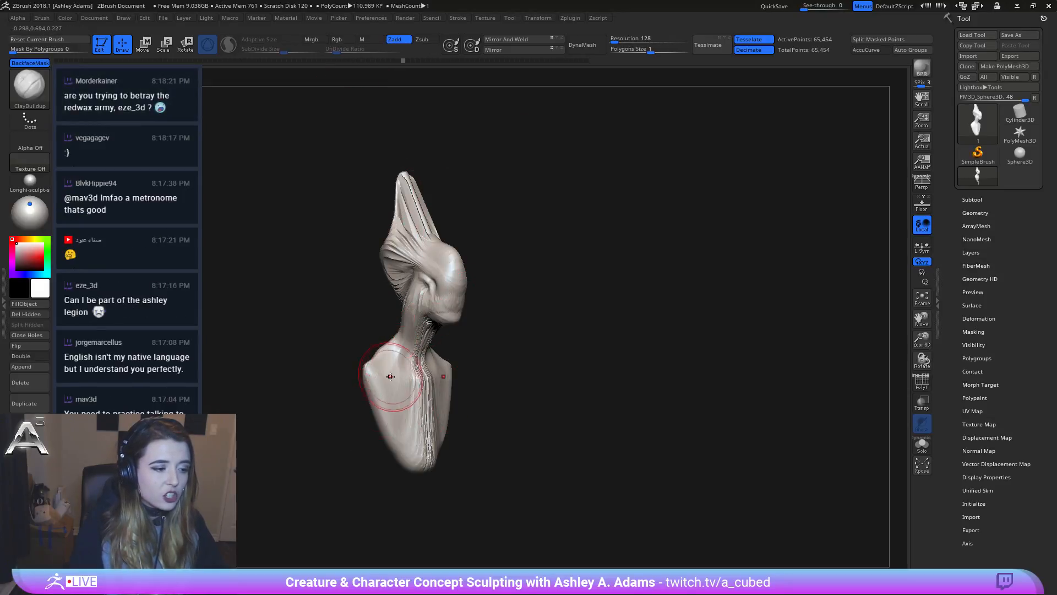
{"action": "mouse_move", "coordinate": [366, 379]}
{"action": "left_mouse_down", "text": "shift"}
{"action": "mouse_move", "coordinate": [421, 384]}
{"action": "mouse_move", "coordinate": [456, 413]}
{"action": "left_mouse_up", "text": "shift"}
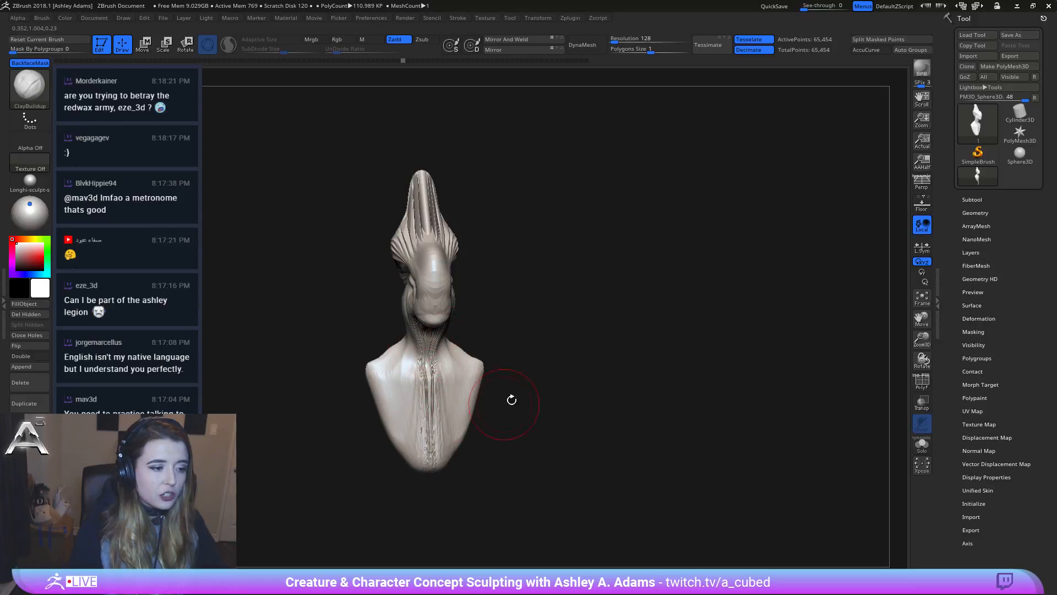
{"action": "left_click_drag", "start_coordinate": [404, 59], "coordinate": [635, 74]}
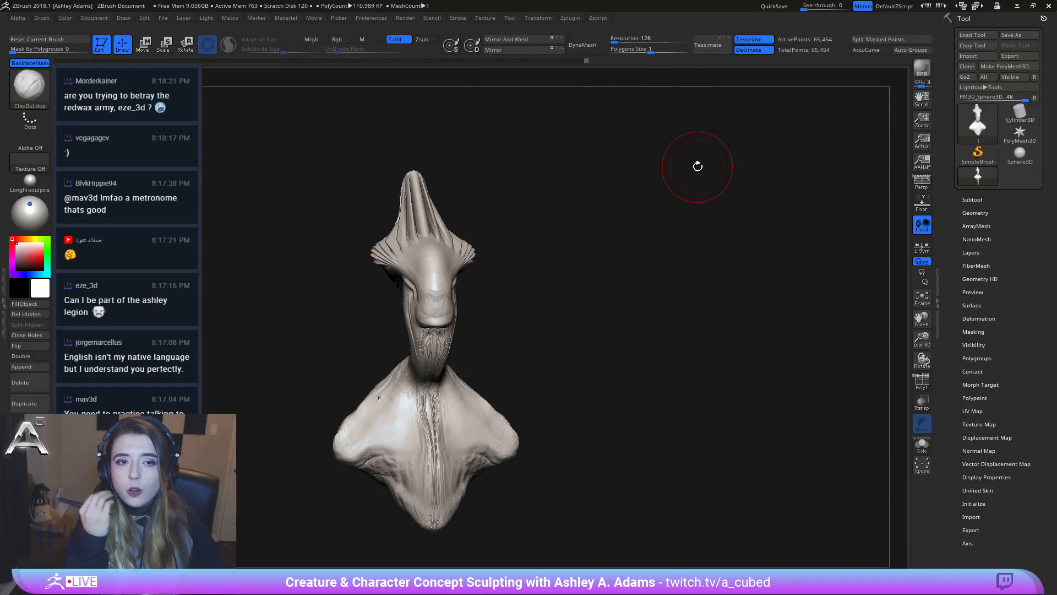
Step: Examine the bust's silhouette and overall forms from the front, side and top
{"action": "left_click_drag", "start_coordinate": [385, 172], "coordinate": [420, 222]}
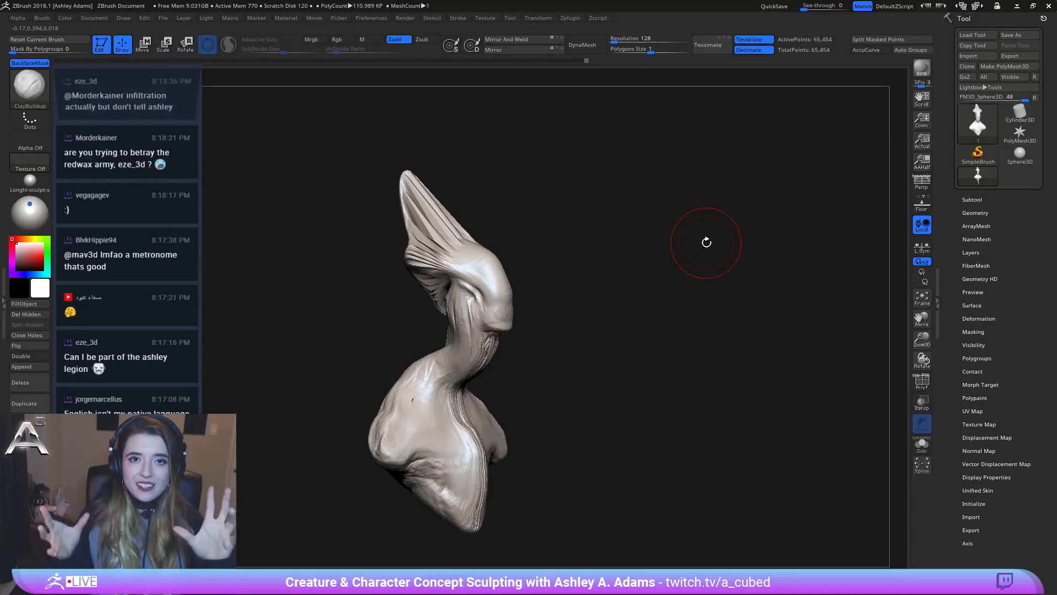
{"action": "mouse_move", "coordinate": [707, 242]}
{"action": "left_mouse_down"}
{"action": "mouse_move", "coordinate": [390, 208]}
{"action": "mouse_move", "coordinate": [426, 234]}
{"action": "mouse_move", "coordinate": [473, 242]}
{"action": "left_mouse_up"}
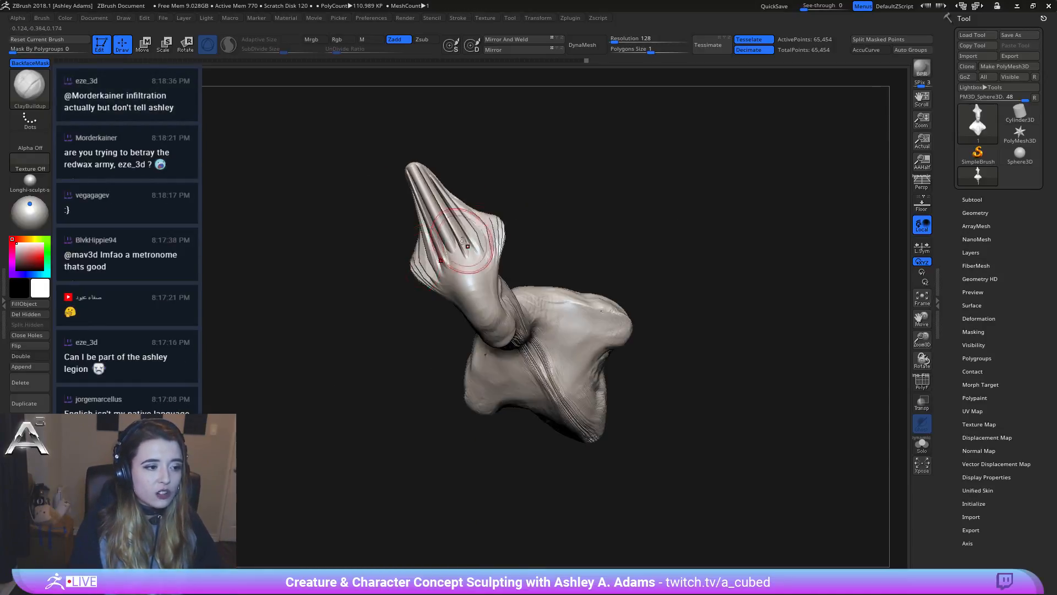
{"action": "mouse_move", "coordinate": [573, 234]}
{"action": "left_mouse_down"}
{"action": "mouse_move", "coordinate": [514, 201]}
{"action": "mouse_move", "coordinate": [503, 208]}
{"action": "left_mouse_up"}
{"action": "mouse_move", "coordinate": [512, 319]}
{"action": "left_mouse_down", "text": "alt"}
{"action": "mouse_move", "coordinate": [540, 271]}
{"action": "mouse_move", "coordinate": [515, 280]}
{"action": "left_mouse_up", "text": "alt"}
{"action": "left_click_drag", "start_coordinate": [683, 220], "coordinate": [623, 199]}
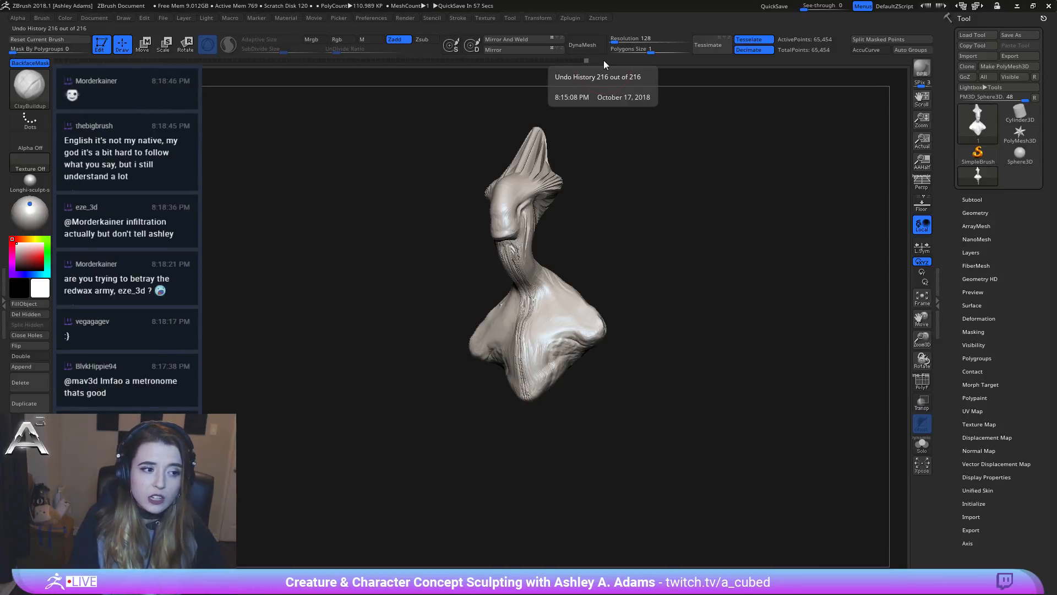
{"action": "left_click_drag", "start_coordinate": [608, 151], "coordinate": [659, 172]}
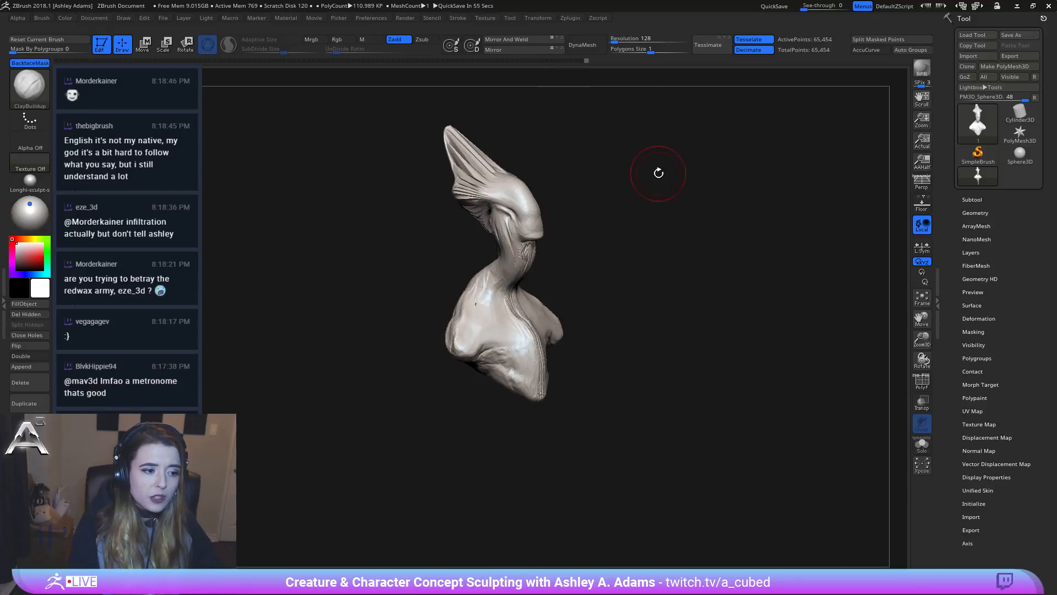
{"action": "left_click_drag", "start_coordinate": [436, 131], "coordinate": [468, 142]}
Step: Inspect the mesh topology on the crest and head with the polyframe shown, hide it, and review the whole bust
{"action": "mouse_move", "coordinate": [468, 143]}
{"action": "right_mouse_down"}
{"action": "mouse_move", "coordinate": [496, 148]}
{"action": "mouse_move", "coordinate": [458, 144]}
{"action": "mouse_move", "coordinate": [537, 263]}
{"action": "mouse_move", "coordinate": [724, 264]}
{"action": "right_mouse_up"}
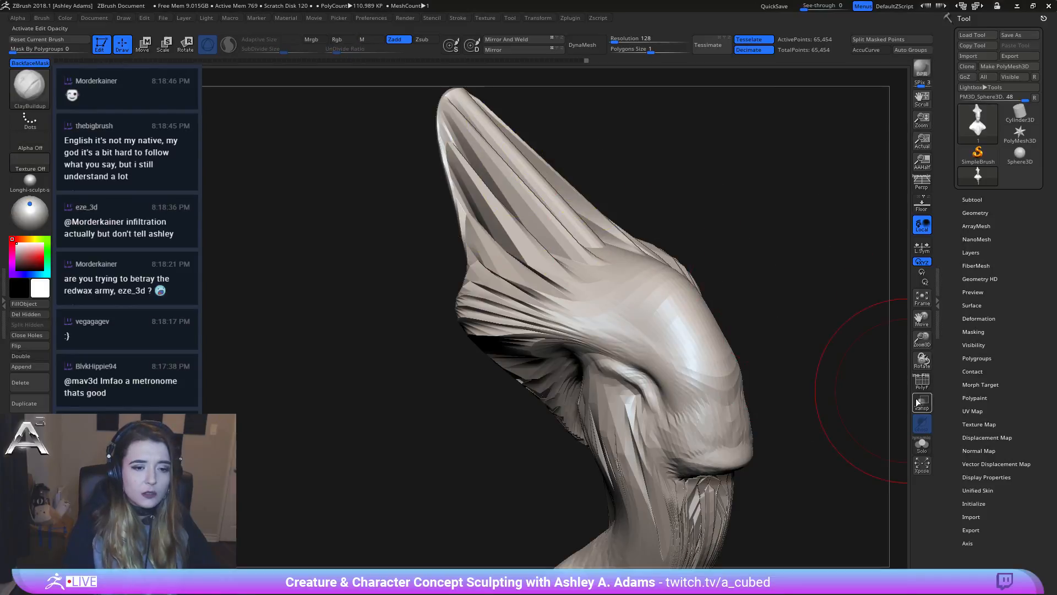
{"action": "left_click", "coordinate": [922, 381]}
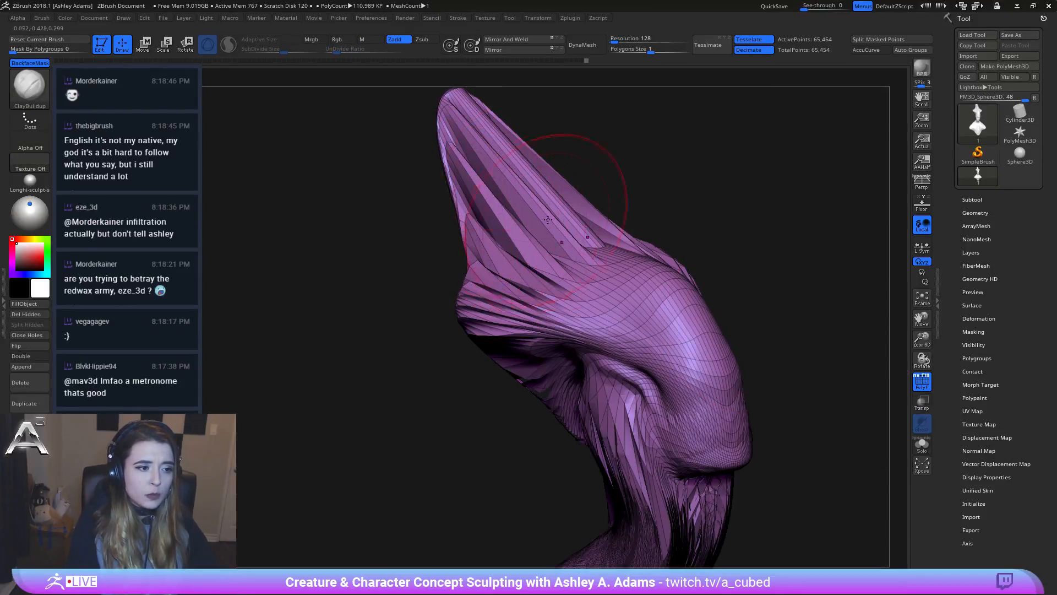
{"action": "left_click", "coordinate": [923, 381]}
{"action": "mouse_move", "coordinate": [684, 484]}
{"action": "right_mouse_down", "text": "ctrl"}
{"action": "mouse_move", "coordinate": [660, 438]}
{"action": "mouse_move", "coordinate": [689, 302]}
{"action": "mouse_move", "coordinate": [680, 349]}
{"action": "right_mouse_up", "text": "ctrl"}
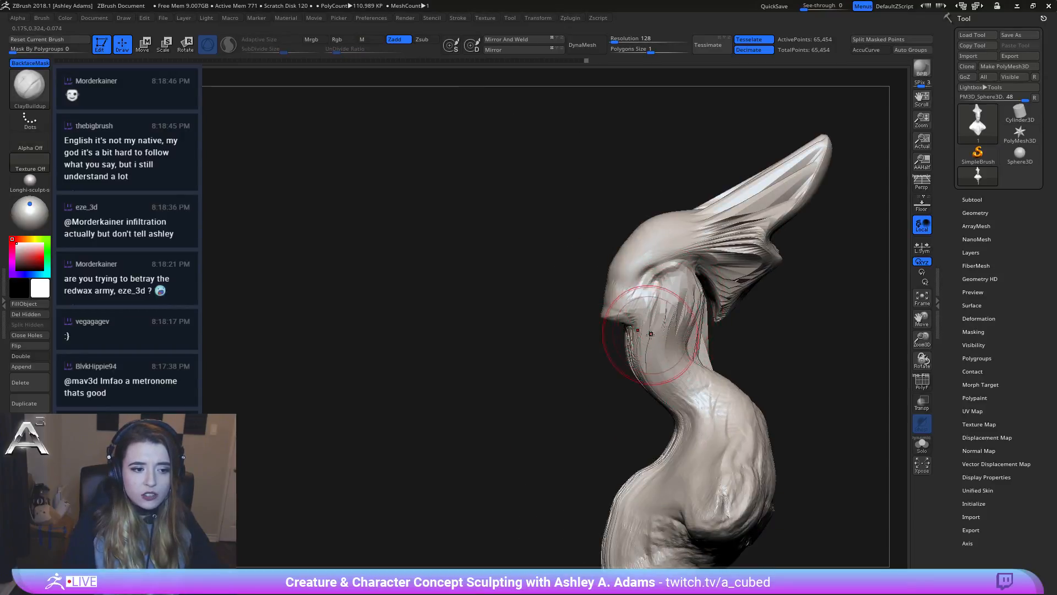
{"action": "mouse_move", "coordinate": [732, 396]}
{"action": "left_mouse_down"}
{"action": "mouse_move", "coordinate": [793, 422]}
{"action": "mouse_move", "coordinate": [762, 410]}
{"action": "mouse_move", "coordinate": [672, 436]}
{"action": "left_mouse_up"}
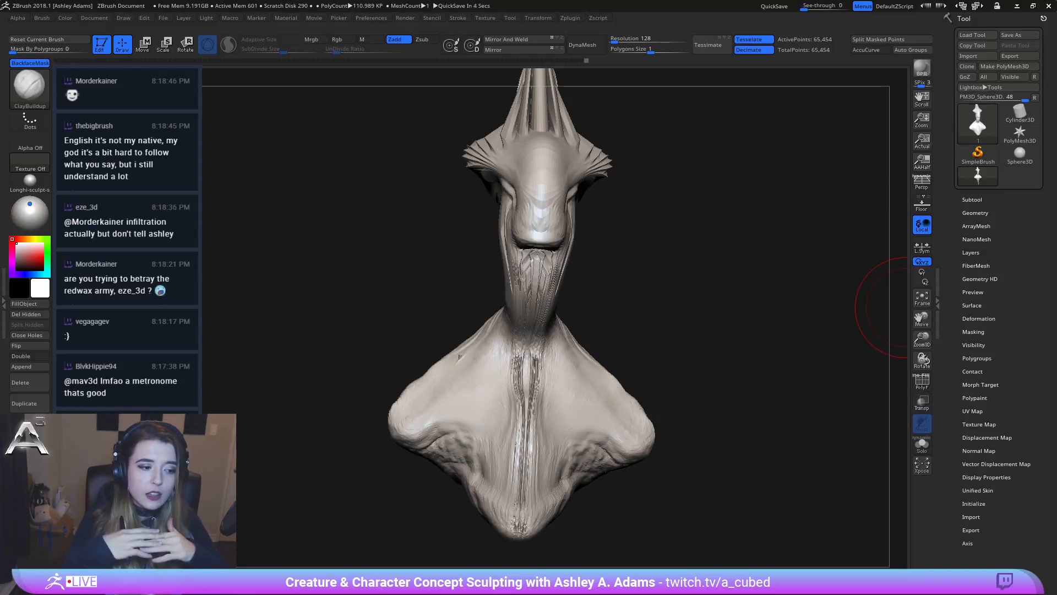
{"action": "left_click_drag", "start_coordinate": [903, 307], "coordinate": [842, 304]}
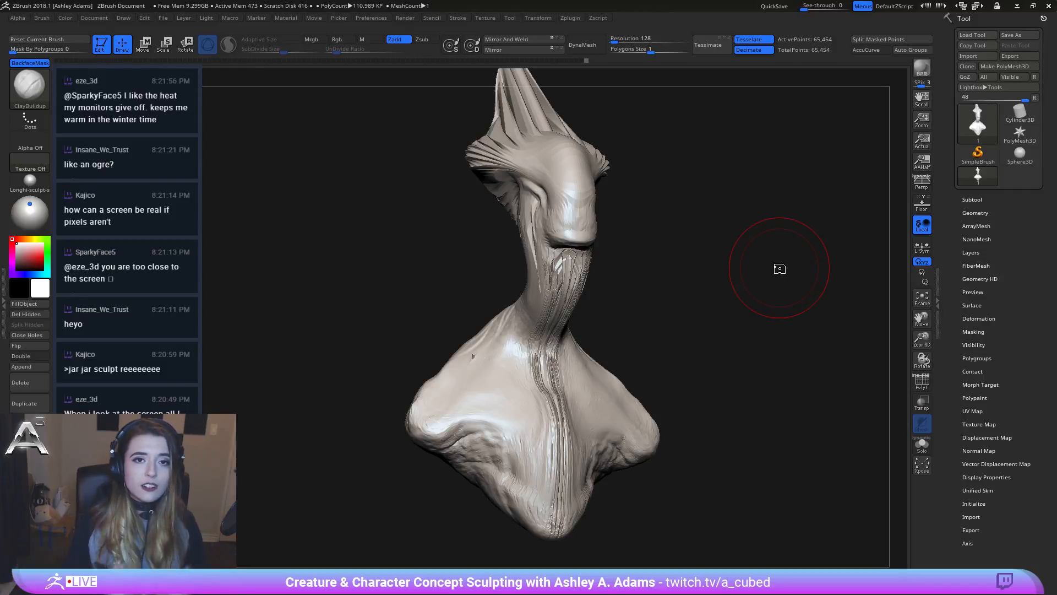
{"action": "mouse_move", "coordinate": [780, 268]}
{"action": "left_mouse_down"}
{"action": "mouse_move", "coordinate": [510, 264]}
{"action": "mouse_move", "coordinate": [572, 319]}
{"action": "left_mouse_up"}
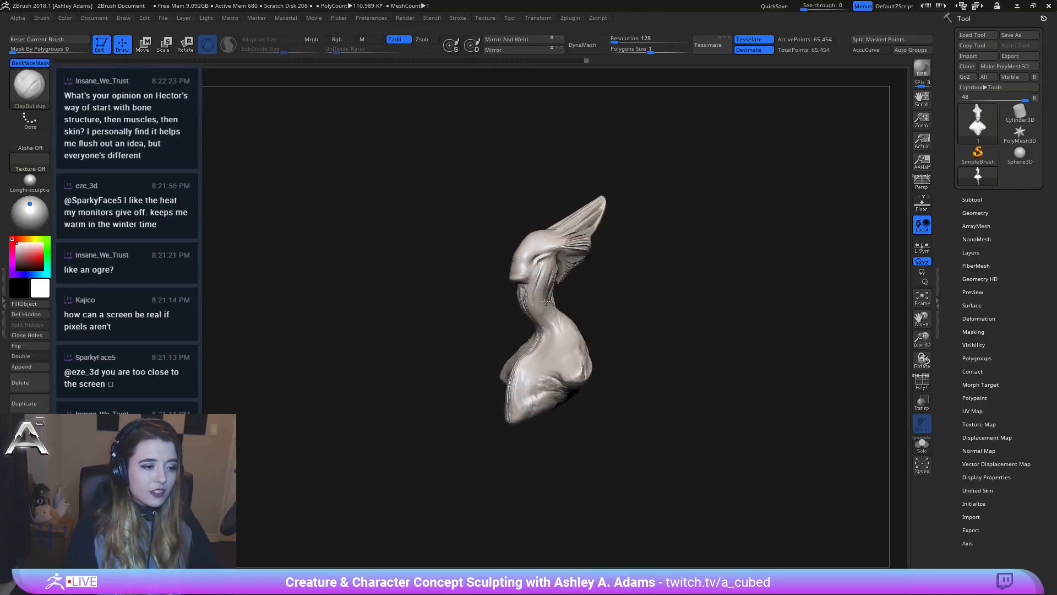
Step: Fill out the chest and lower torso into a rounded, tapering form with SnakeHook
{"action": "mouse_move", "coordinate": [560, 295]}
{"action": "left_mouse_down"}
{"action": "mouse_move", "coordinate": [538, 324]}
{"action": "mouse_move", "coordinate": [557, 335]}
{"action": "mouse_move", "coordinate": [617, 334]}
{"action": "left_mouse_up"}
{"action": "key", "text": "ctrl+z"}
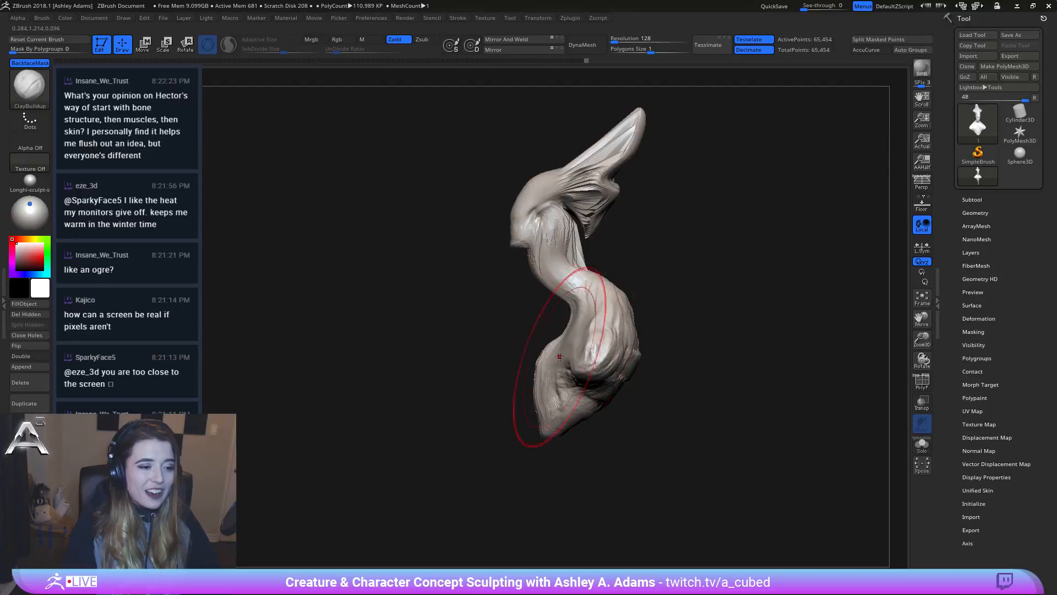
{"action": "left_click_drag", "start_coordinate": [547, 406], "coordinate": [566, 355]}
{"action": "mouse_move", "coordinate": [567, 356]}
{"action": "right_mouse_down"}
{"action": "mouse_move", "coordinate": [529, 354]}
{"action": "mouse_move", "coordinate": [521, 330]}
{"action": "right_mouse_up"}
{"action": "right_click", "coordinate": [523, 345]}
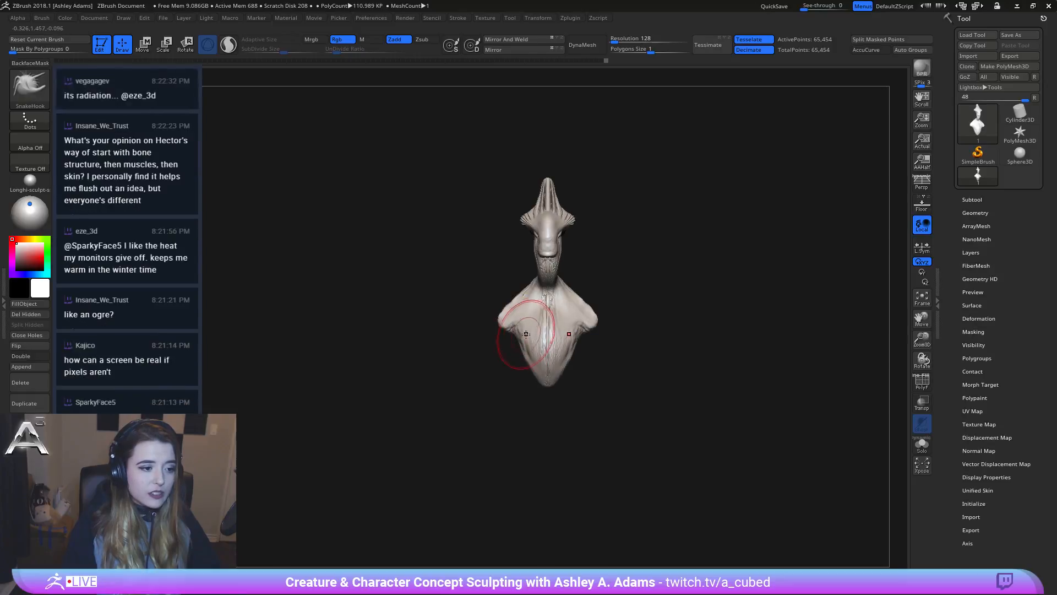
{"action": "mouse_move", "coordinate": [523, 366]}
{"action": "right_mouse_down"}
{"action": "mouse_move", "coordinate": [526, 386]}
{"action": "mouse_move", "coordinate": [553, 371]}
{"action": "right_mouse_up"}
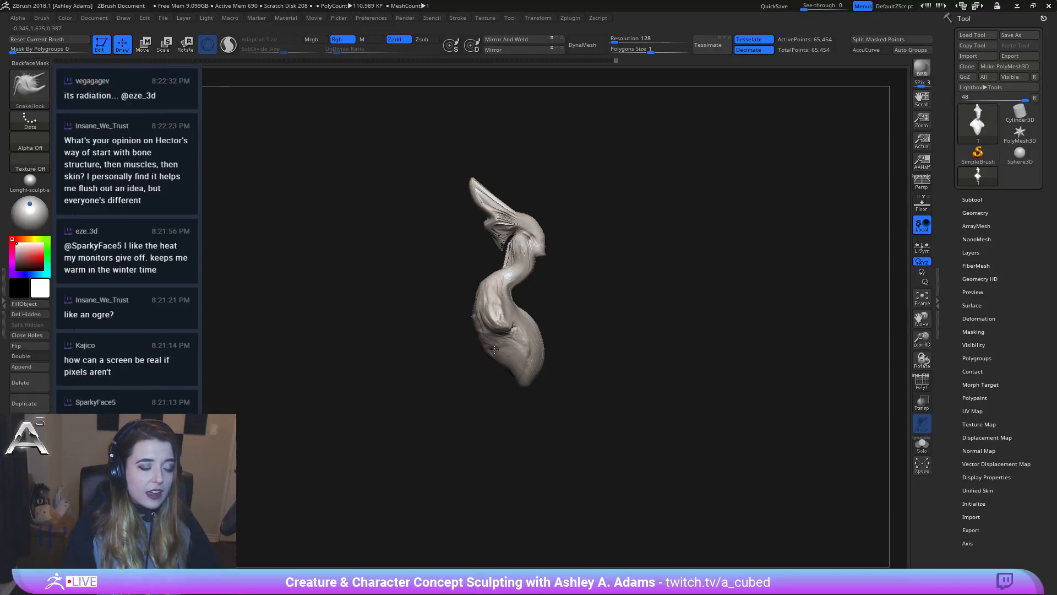
Step: Reshape the shoulders into smaller, more rounded forms above the torso with SnakeHook
{"action": "right_click", "coordinate": [515, 337]}
{"action": "right_click_drag", "start_coordinate": [515, 338], "coordinate": [513, 310]}
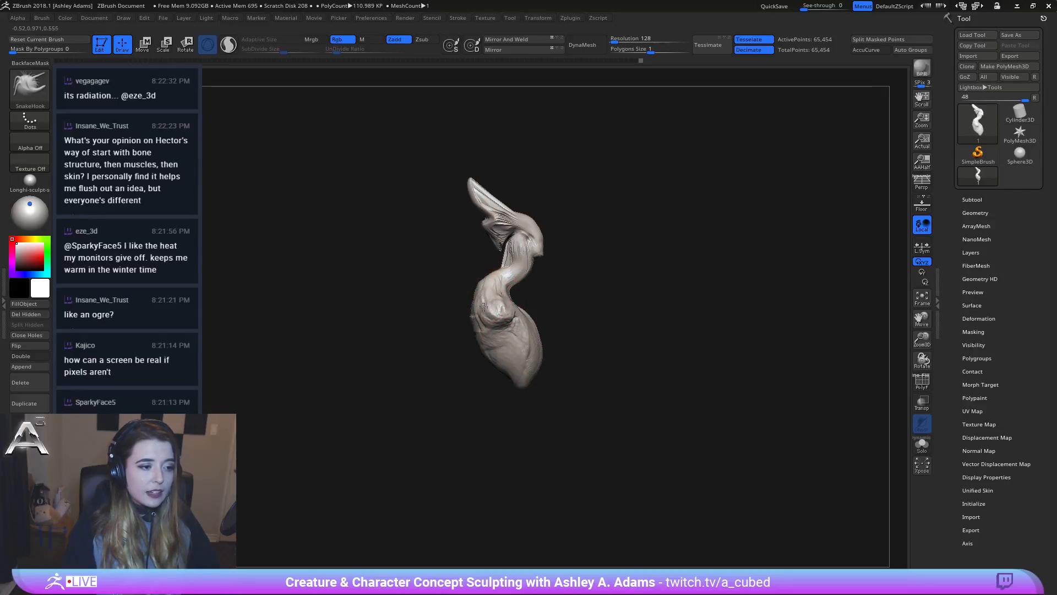
{"action": "right_click_drag", "start_coordinate": [495, 298], "coordinate": [529, 273]}
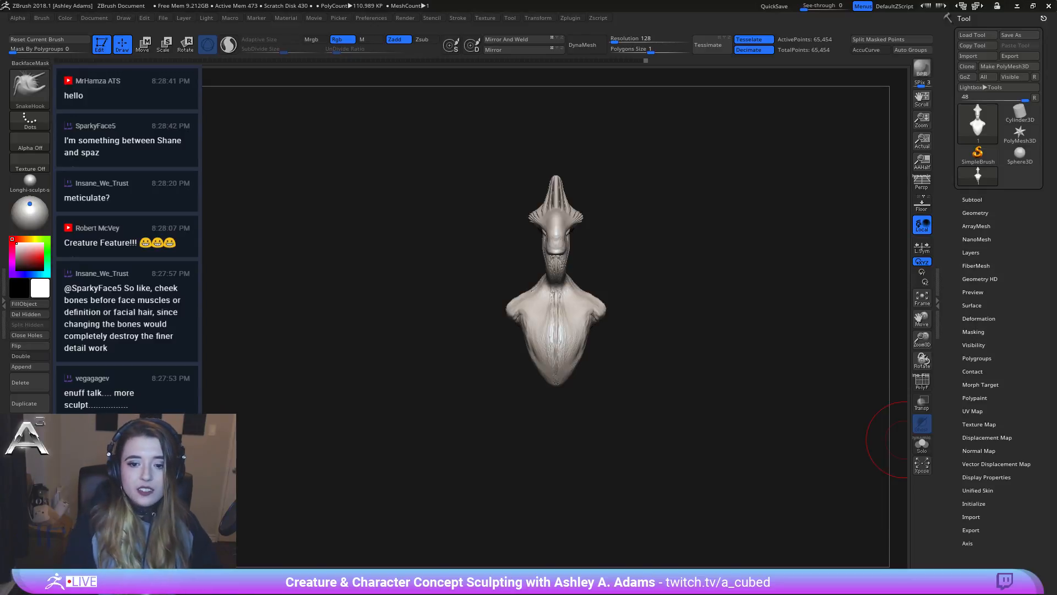
Step: Resize the SnakeHook brush and pull the upper back outward behind the shoulder in side view
{"action": "left_click_drag", "start_coordinate": [595, 306], "coordinate": [560, 276]}
{"action": "right_click", "coordinate": [498, 334]}
{"action": "left_click_drag", "start_coordinate": [599, 365], "coordinate": [569, 281], "text": "alt"}
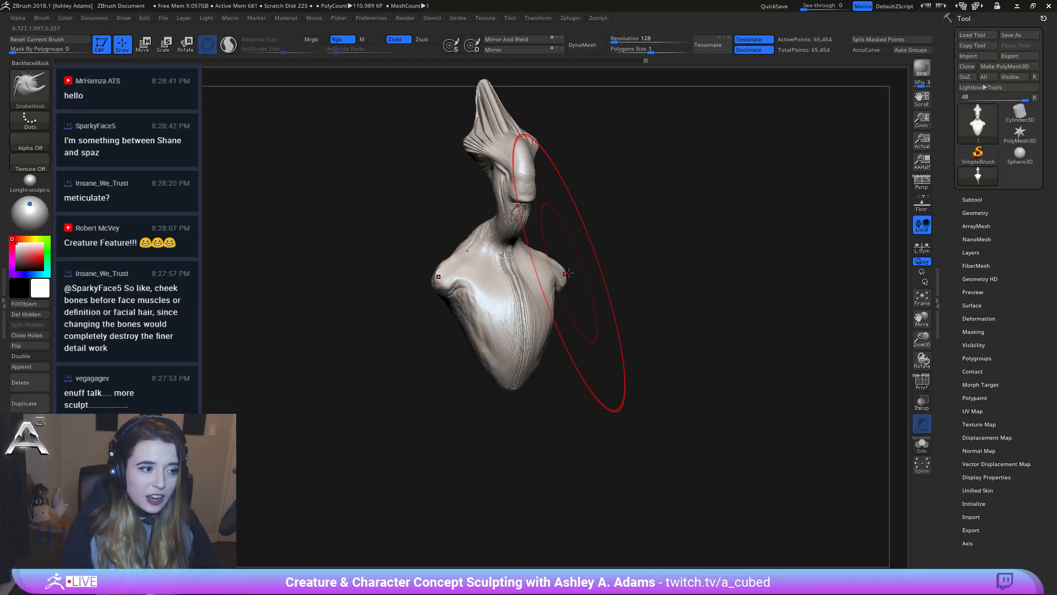
{"action": "mouse_move", "coordinate": [480, 321]}
{"action": "right_mouse_down"}
{"action": "mouse_move", "coordinate": [517, 307]}
{"action": "mouse_move", "coordinate": [633, 314]}
{"action": "right_mouse_up"}
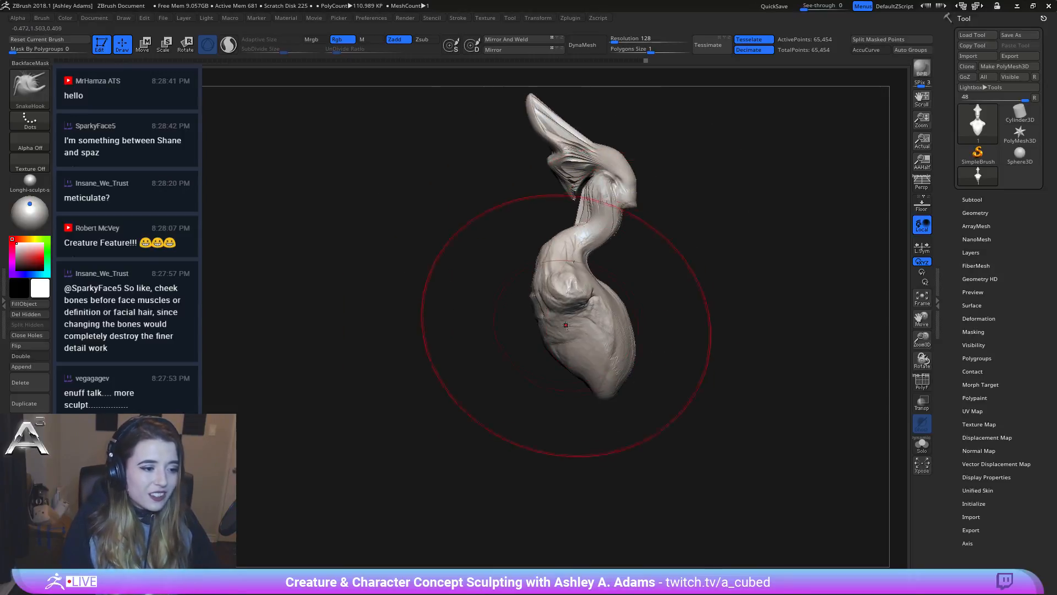
{"action": "key", "text": "space"}
{"action": "left_click_drag", "start_coordinate": [587, 356], "coordinate": [578, 356]}
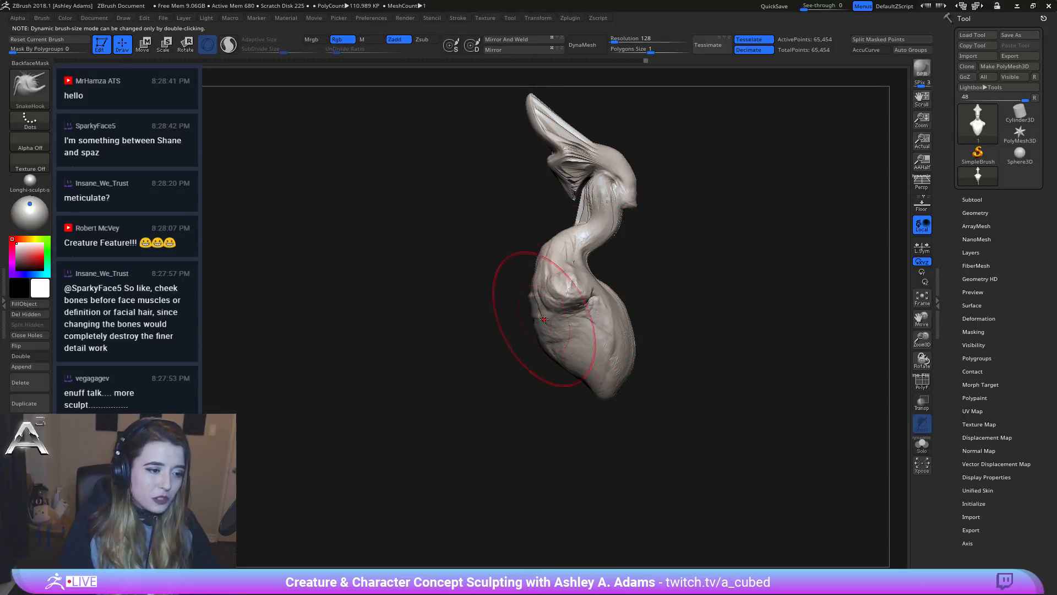
{"action": "key", "text": "space"}
{"action": "left_click_drag", "start_coordinate": [539, 271], "coordinate": [529, 266]}
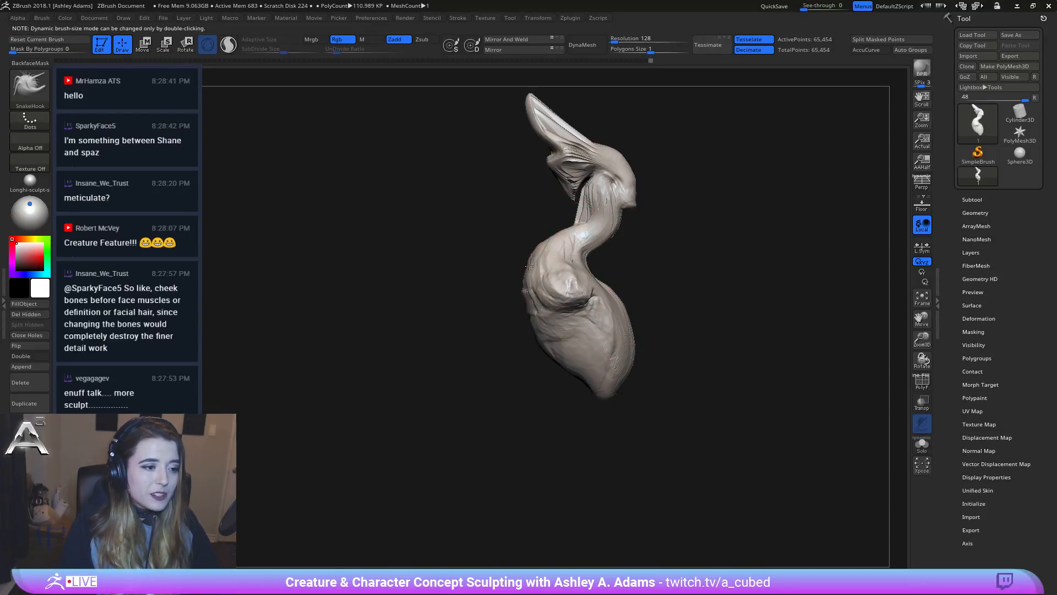
Step: Adjust the upper back beside the neck and pull the torso's lower tip downward into a waist with SnakeHook
{"action": "right_click_drag", "start_coordinate": [570, 259], "coordinate": [534, 254]}
{"action": "left_click_drag", "start_coordinate": [546, 260], "coordinate": [537, 255]}
{"action": "right_click_drag", "start_coordinate": [605, 268], "coordinate": [568, 263]}
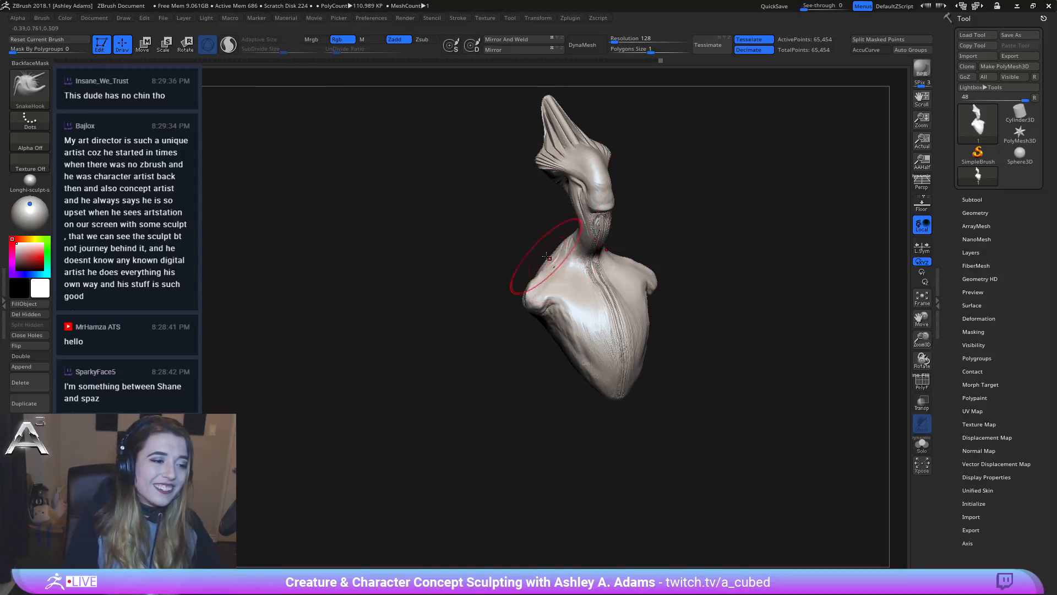
{"action": "right_click_drag", "start_coordinate": [550, 258], "coordinate": [577, 280], "text": "shift"}
{"action": "mouse_move", "coordinate": [555, 333]}
{"action": "right_mouse_down", "text": "alt"}
{"action": "mouse_move", "coordinate": [545, 280]}
{"action": "mouse_move", "coordinate": [589, 304]}
{"action": "right_mouse_up", "text": "alt"}
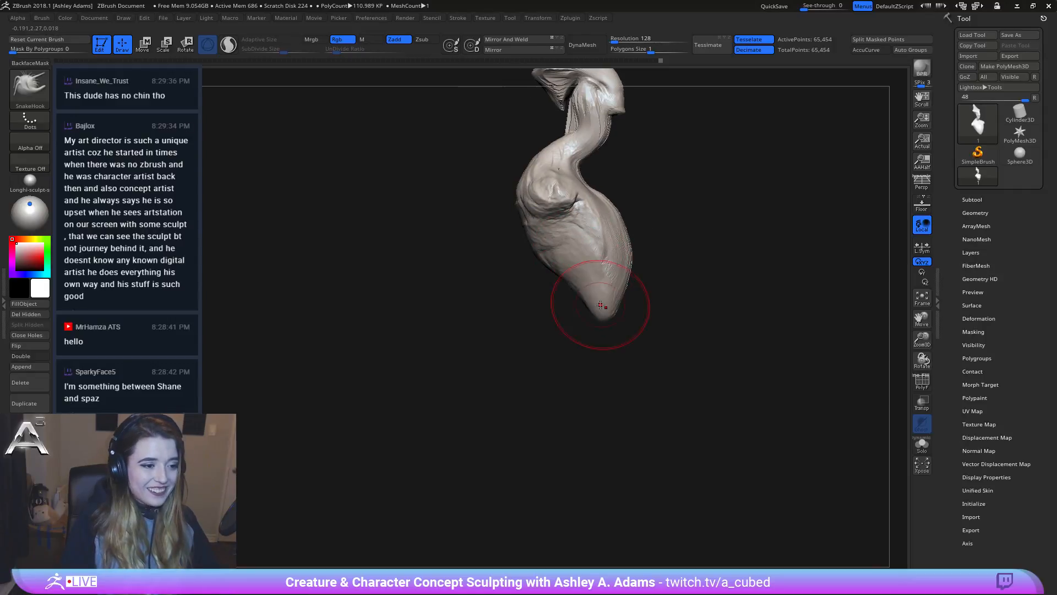
{"action": "left_click_drag", "start_coordinate": [608, 327], "coordinate": [591, 359]}
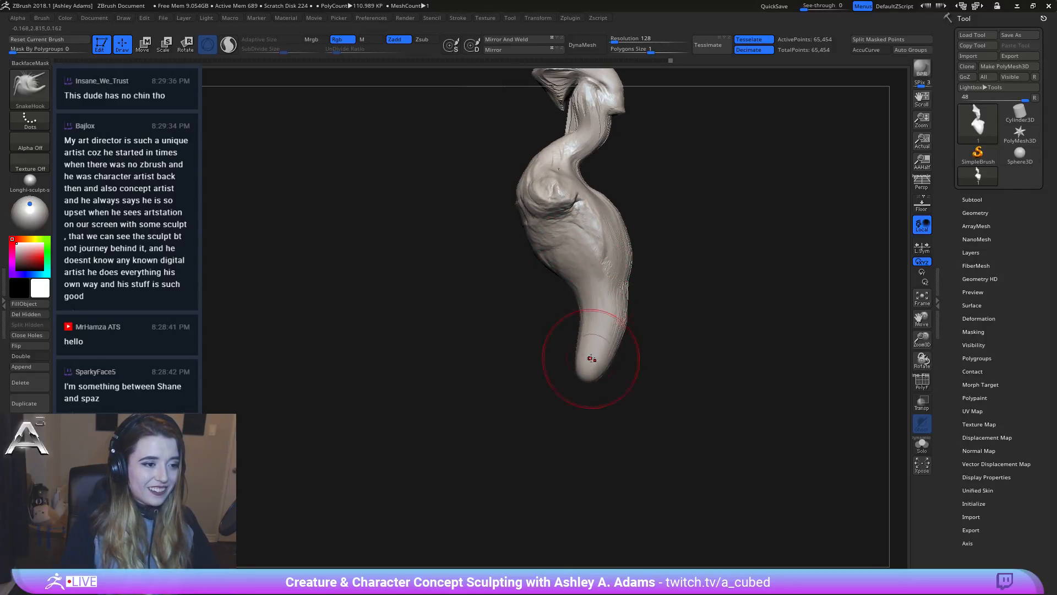
Step: Enlarge the SnakeHook brush and widen the narrow waist into a thicker rounded column in front view
{"action": "right_click_drag", "start_coordinate": [590, 360], "coordinate": [584, 308], "text": "ctrl"}
{"action": "mouse_move", "coordinate": [561, 264]}
{"action": "right_mouse_down", "text": "shift"}
{"action": "mouse_move", "coordinate": [581, 260]}
{"action": "mouse_move", "coordinate": [592, 289]}
{"action": "right_mouse_up", "text": "shift"}
{"action": "key", "text": "space"}
{"action": "key", "text": "space"}
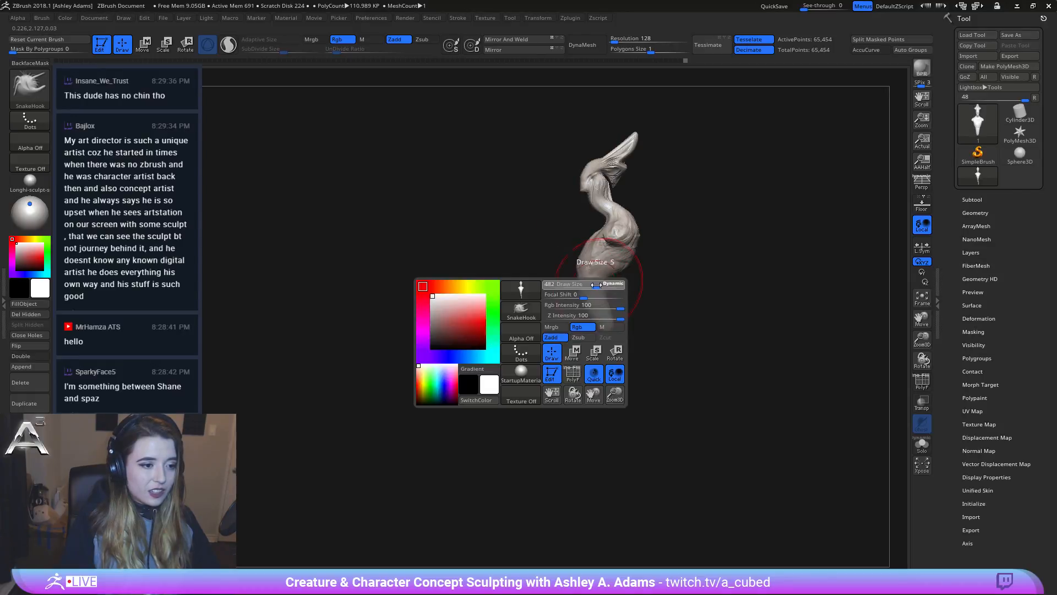
{"action": "right_click_drag", "start_coordinate": [605, 273], "coordinate": [576, 263], "text": "shift"}
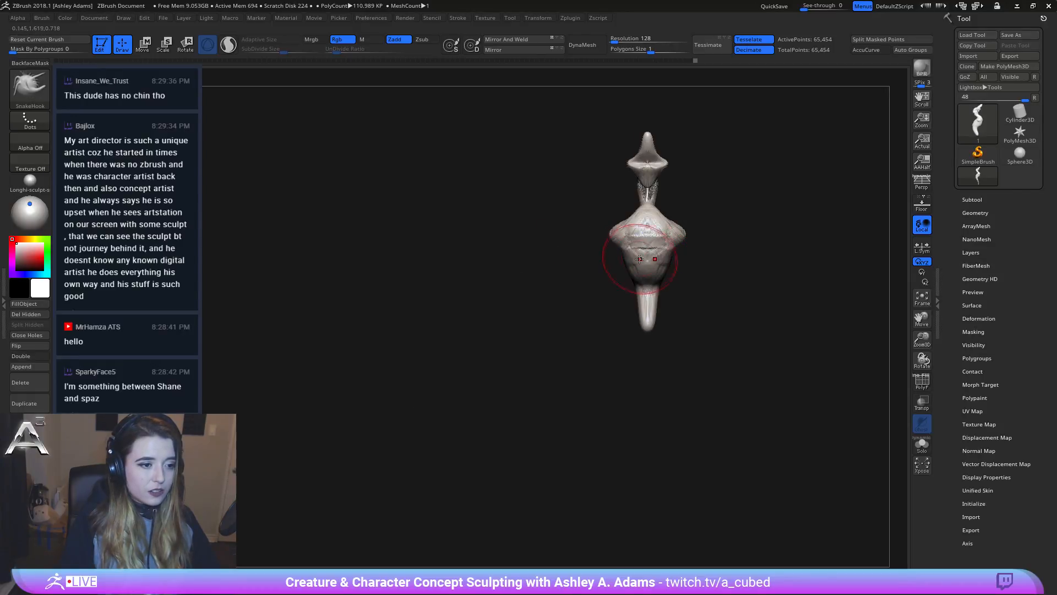
{"action": "mouse_move", "coordinate": [639, 259]}
{"action": "right_mouse_down"}
{"action": "mouse_move", "coordinate": [654, 276]}
{"action": "mouse_move", "coordinate": [585, 295]}
{"action": "mouse_move", "coordinate": [584, 330]}
{"action": "right_mouse_up"}
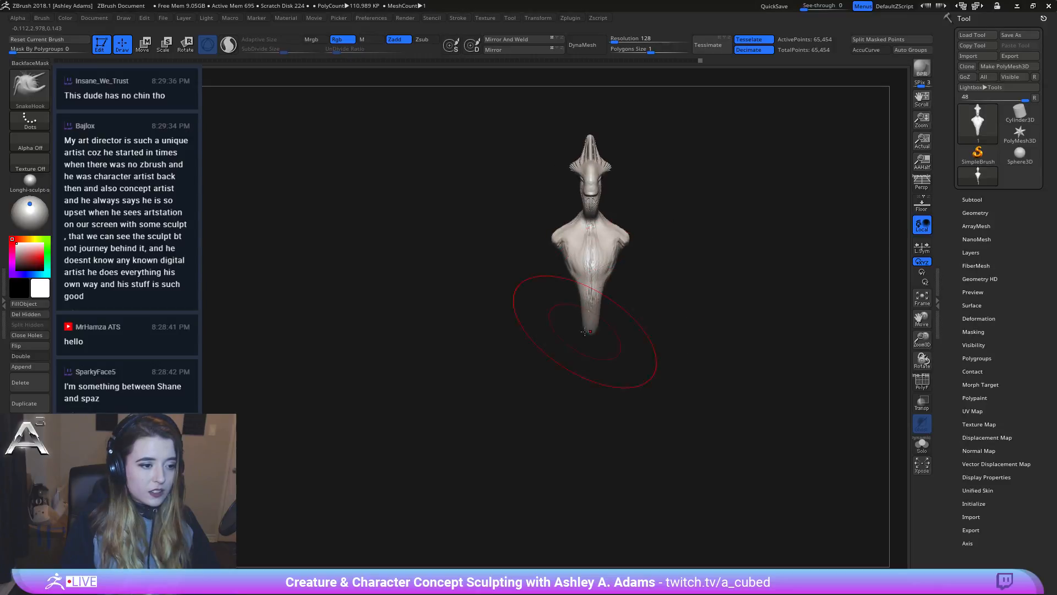
{"action": "key", "text": "space"}
{"action": "left_click", "coordinate": [577, 323]}
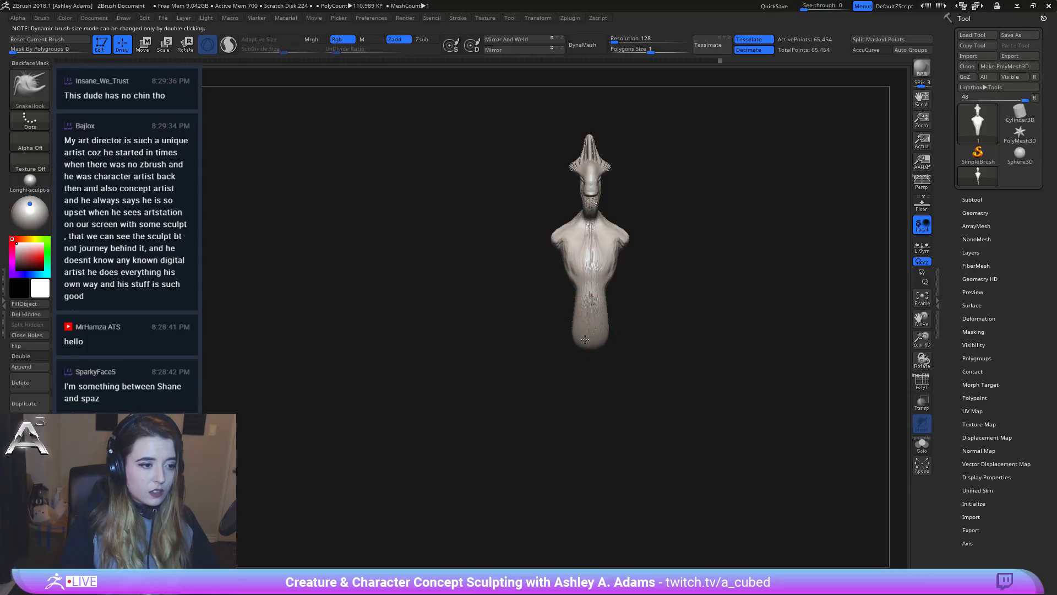
{"action": "key", "text": "space"}
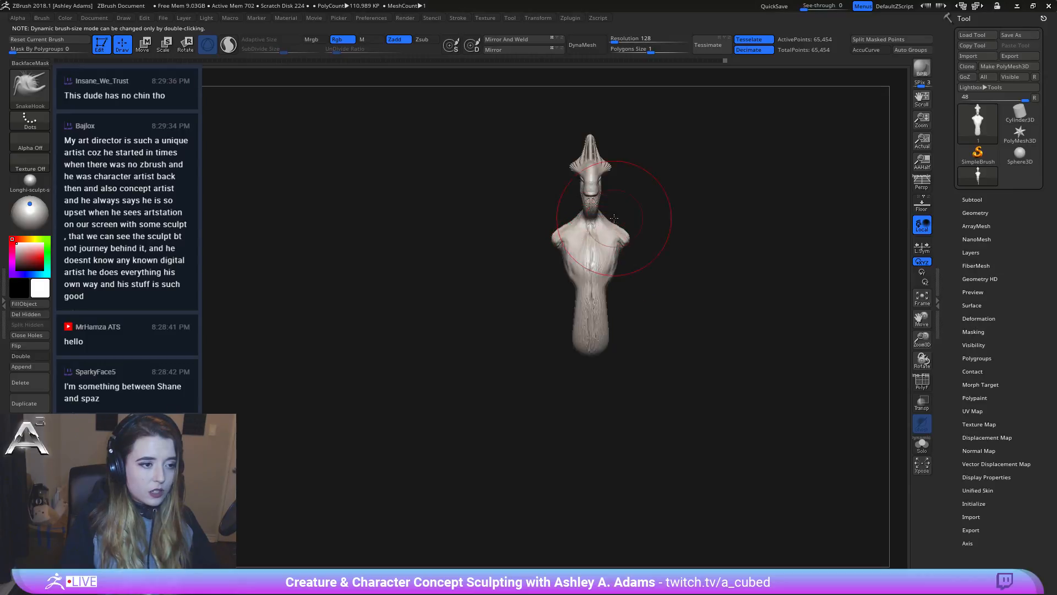
Step: Mask the torso and lower body with MaskLasso in side view, leaving the head and upper neck unmasked
{"action": "mouse_move", "coordinate": [586, 224]}
{"action": "right_mouse_down"}
{"action": "mouse_move", "coordinate": [556, 218]}
{"action": "mouse_move", "coordinate": [600, 221]}
{"action": "right_mouse_up"}
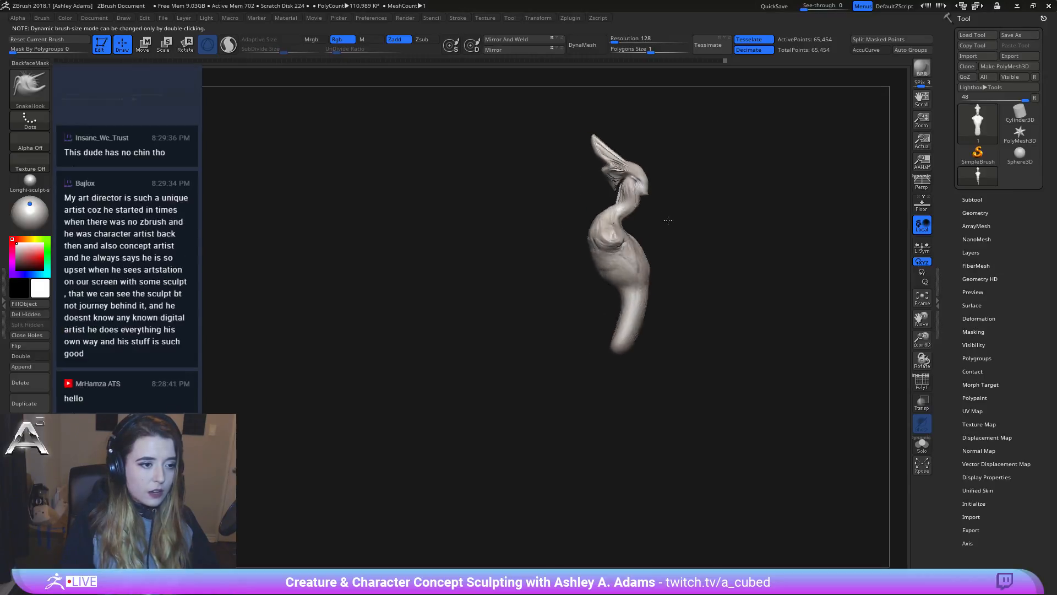
{"action": "right_click_drag", "start_coordinate": [738, 208], "coordinate": [590, 270], "text": "alt"}
{"action": "key", "text": "ctrl+b"}
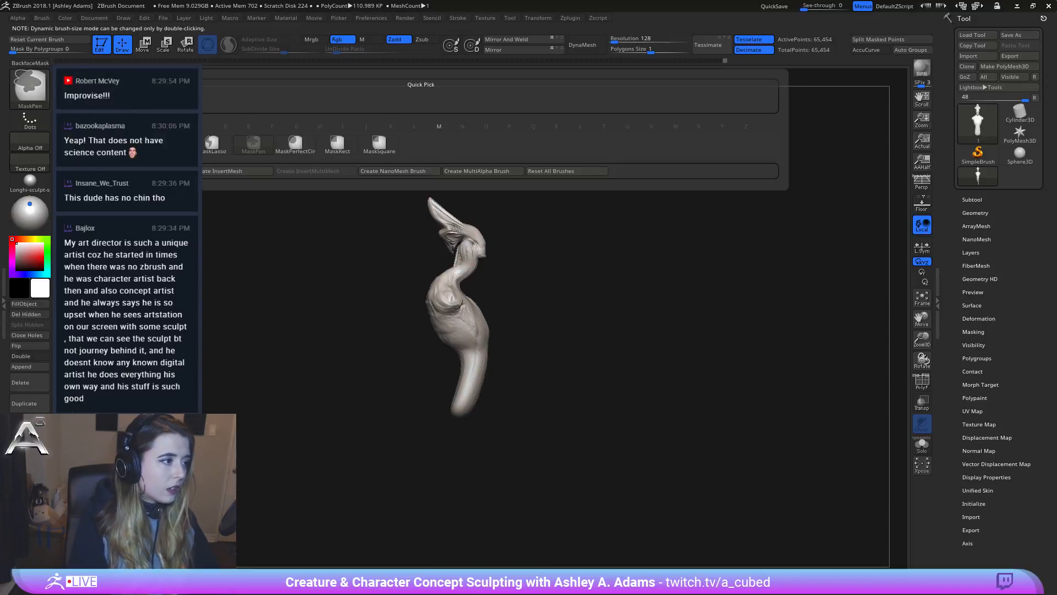
{"action": "left_click", "coordinate": [214, 146]}
{"action": "mouse_move", "coordinate": [331, 455]}
{"action": "left_mouse_down", "text": "ctrl"}
{"action": "mouse_move", "coordinate": [365, 286]}
{"action": "mouse_move", "coordinate": [380, 275]}
{"action": "left_mouse_up", "text": "ctrl"}
{"action": "left_click_drag", "start_coordinate": [564, 422], "coordinate": [551, 386], "text": "ctrl"}
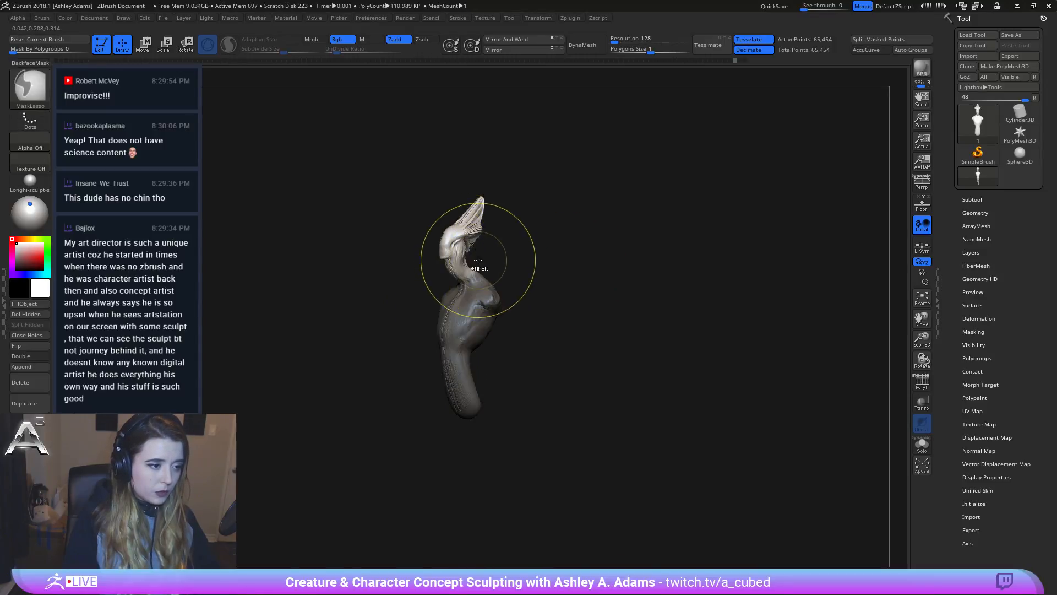
{"action": "key", "text": "ctrl+z"}
{"action": "key", "text": "ctrl+shift+z"}
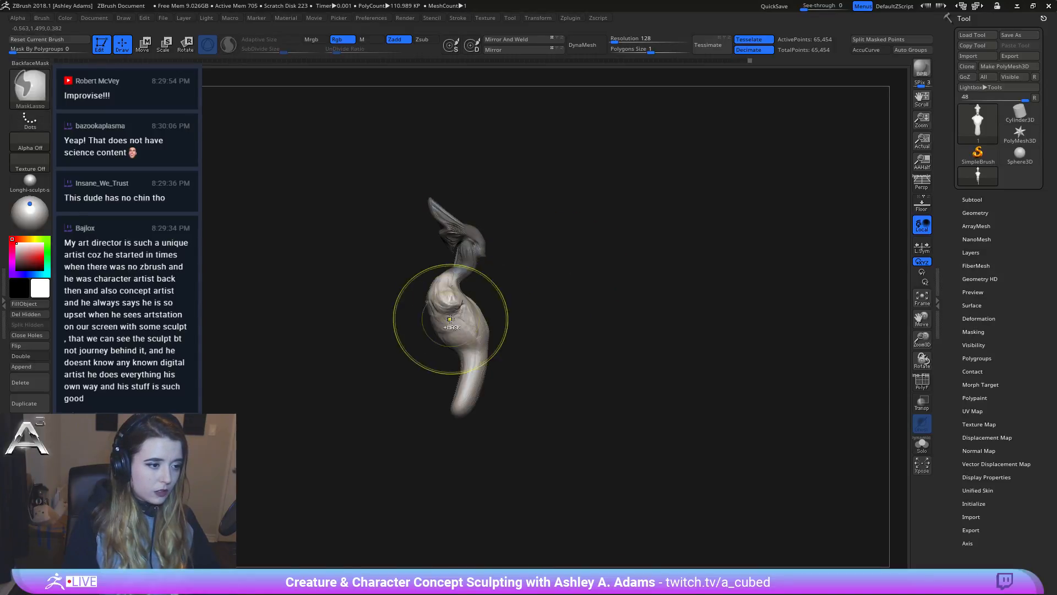
{"action": "key", "text": "ctrl+z"}
Step: Shift the unmasked head and upper neck upward and forward of the torso with the Move gizmo
{"action": "key", "text": "w"}
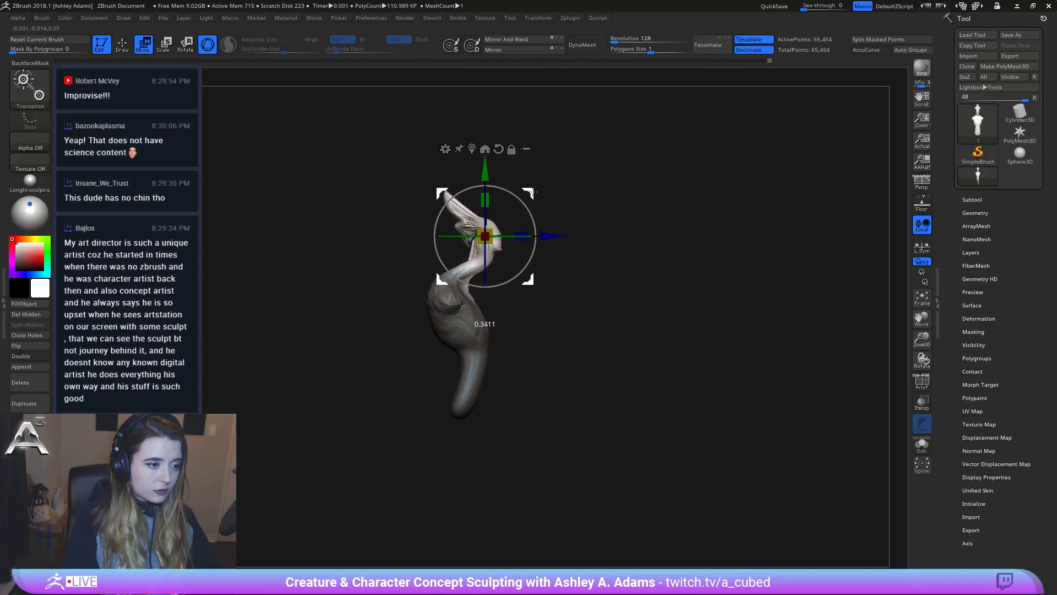
{"action": "left_click_drag", "start_coordinate": [513, 198], "coordinate": [490, 181]}
{"action": "left_click_drag", "start_coordinate": [538, 234], "coordinate": [549, 234]}
Step: Reshape the stretched neck and its transition into the upper back with SnakeHook at adjusted brush sizes
{"action": "mouse_move", "coordinate": [541, 232]}
{"action": "right_mouse_down"}
{"action": "mouse_move", "coordinate": [578, 248]}
{"action": "mouse_move", "coordinate": [602, 288]}
{"action": "right_mouse_up"}
{"action": "key", "text": "q"}
{"action": "key", "text": "space"}
{"action": "mouse_move", "coordinate": [560, 294]}
{"action": "left_mouse_down"}
{"action": "mouse_move", "coordinate": [546, 295]}
{"action": "mouse_move", "coordinate": [573, 289]}
{"action": "mouse_move", "coordinate": [531, 283]}
{"action": "left_mouse_up"}
{"action": "key", "text": "space"}
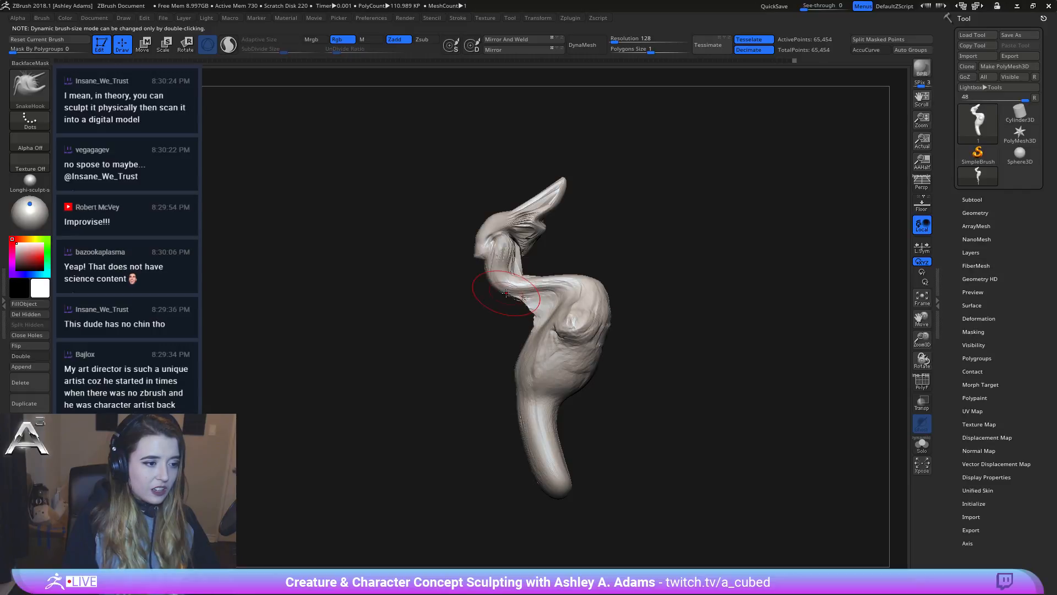
{"action": "right_click_drag", "start_coordinate": [534, 298], "coordinate": [542, 280]}
{"action": "key", "text": "space"}
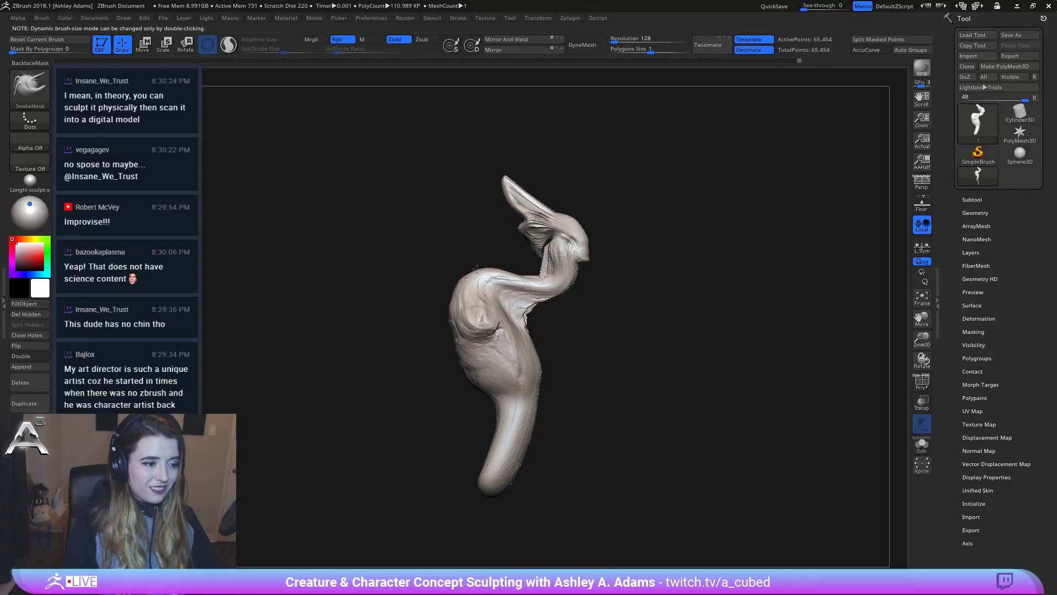
{"action": "mouse_move", "coordinate": [496, 267]}
{"action": "right_mouse_down"}
{"action": "mouse_move", "coordinate": [464, 279]}
{"action": "mouse_move", "coordinate": [490, 296]}
{"action": "mouse_move", "coordinate": [478, 290]}
{"action": "right_mouse_up"}
{"action": "key", "text": "space"}
Step: Build up volume along the forward-reaching neck and its base with ClayBuildup
{"action": "key", "text": "b"}
{"action": "key", "text": "c"}
{"action": "key", "text": "b"}
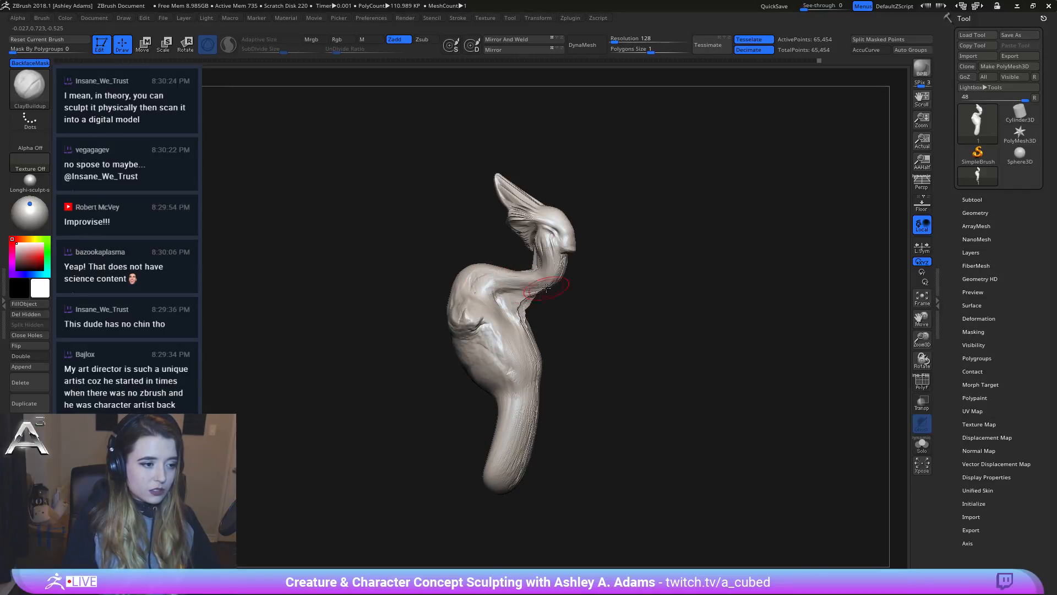
{"action": "mouse_move", "coordinate": [546, 288]}
{"action": "right_mouse_down"}
{"action": "mouse_move", "coordinate": [503, 250]}
{"action": "mouse_move", "coordinate": [565, 276]}
{"action": "mouse_move", "coordinate": [597, 267]}
{"action": "right_mouse_up"}
{"action": "key", "text": "space"}
Step: Refine the neck and upper torso contours from several angles with SnakeHook, adjusting the brush size
{"action": "key", "text": "b"}
{"action": "key", "text": "s"}
{"action": "key", "text": "h"}
{"action": "right_click_drag", "start_coordinate": [539, 289], "coordinate": [537, 239]}
{"action": "mouse_move", "coordinate": [572, 201]}
{"action": "right_mouse_down"}
{"action": "mouse_move", "coordinate": [583, 172]}
{"action": "mouse_move", "coordinate": [548, 173]}
{"action": "mouse_move", "coordinate": [597, 323]}
{"action": "mouse_move", "coordinate": [535, 308]}
{"action": "mouse_move", "coordinate": [621, 320]}
{"action": "right_mouse_up"}
{"action": "key", "text": "space"}
{"action": "key", "text": "space"}
{"action": "left_click_drag", "start_coordinate": [621, 319], "coordinate": [613, 320]}
{"action": "right_click_drag", "start_coordinate": [654, 310], "coordinate": [613, 273], "text": "alt"}
{"action": "key", "text": "space"}
{"action": "left_click_drag", "start_coordinate": [614, 276], "coordinate": [625, 277]}
{"action": "right_click_drag", "start_coordinate": [628, 289], "coordinate": [520, 165], "text": "ctrl"}
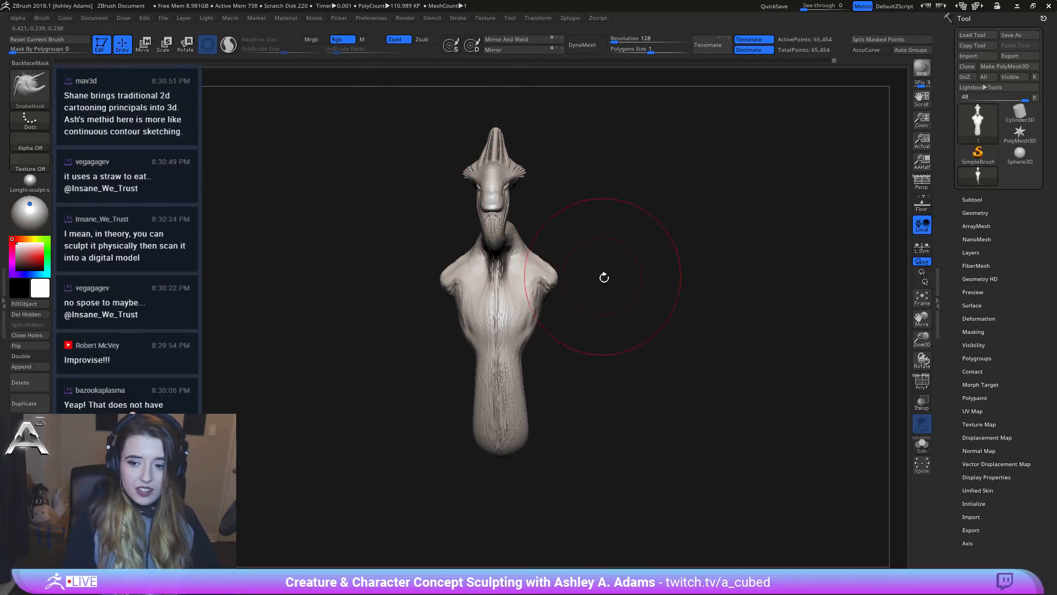
Step: Pull the shoulders outward into wide, pointed forms with SnakeHook, undoing unwanted strokes and resizing the brush
{"action": "right_click_drag", "start_coordinate": [596, 267], "coordinate": [611, 306]}
{"action": "left_click_drag", "start_coordinate": [554, 284], "coordinate": [568, 296]}
{"action": "key", "text": "ctrl+z"}
{"action": "key", "text": "ctrl+z"}
{"action": "right_click_drag", "start_coordinate": [568, 296], "coordinate": [413, 248]}
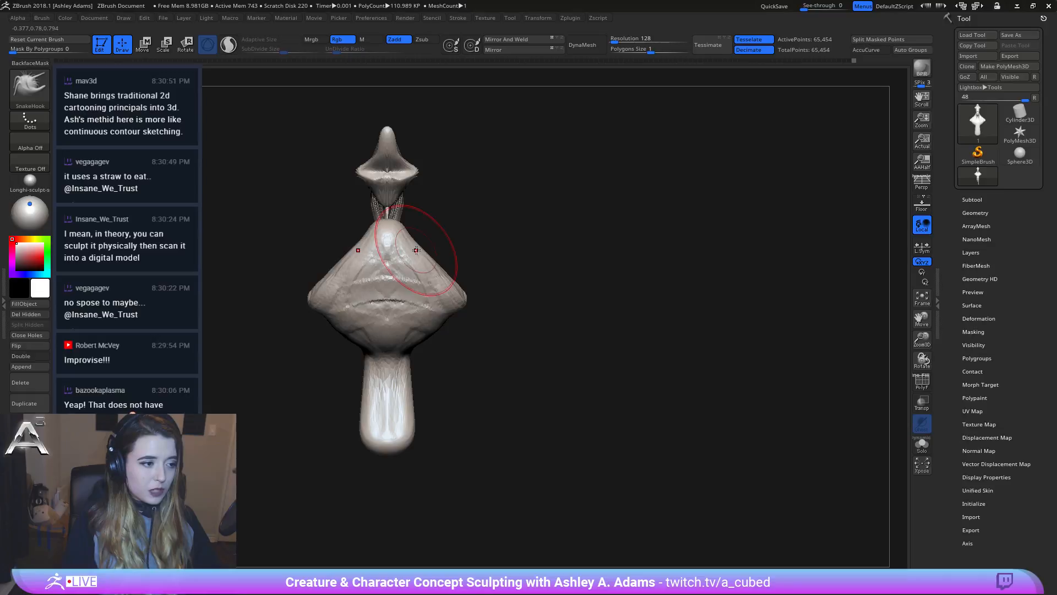
{"action": "key", "text": "space"}
{"action": "key", "text": "space"}
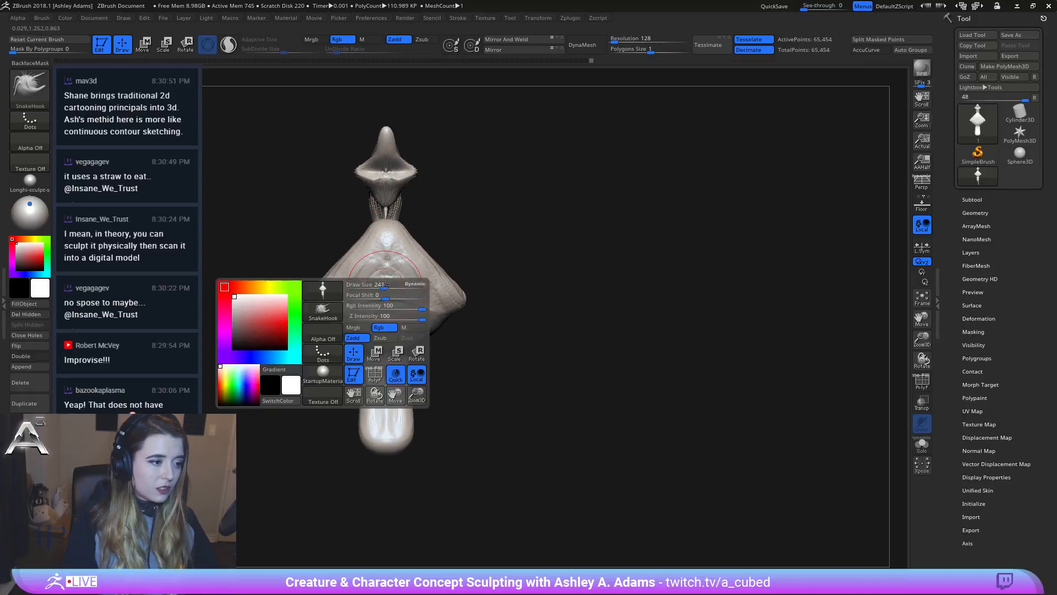
Step: Round out the upper back behind the shoulder with SnakeHook in side view
{"action": "mouse_move", "coordinate": [339, 278]}
{"action": "right_mouse_down"}
{"action": "mouse_move", "coordinate": [399, 292]}
{"action": "mouse_move", "coordinate": [414, 272]}
{"action": "mouse_move", "coordinate": [424, 302]}
{"action": "right_mouse_up"}
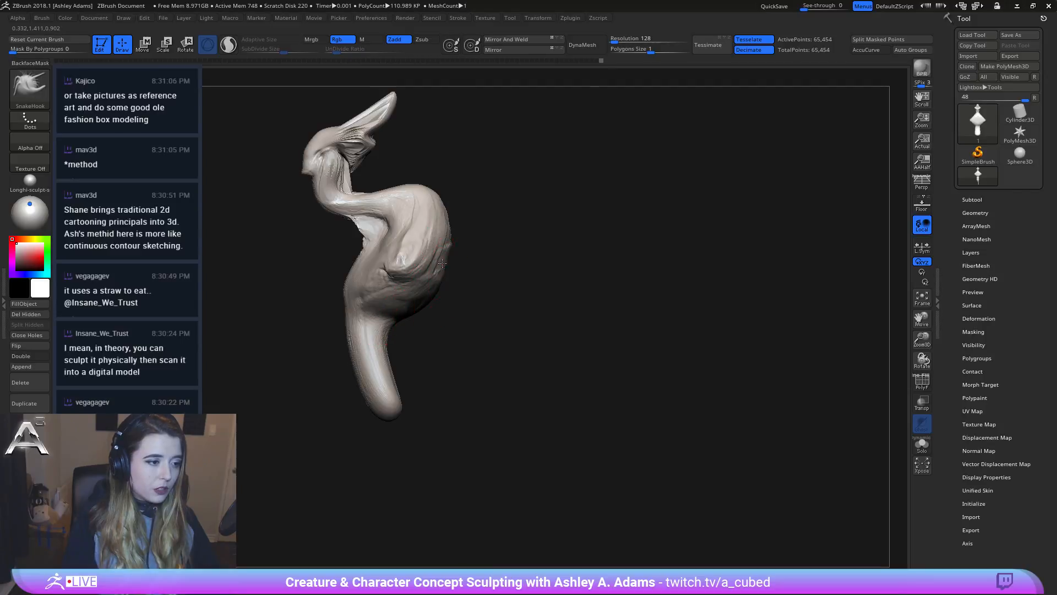
{"action": "key", "text": "space"}
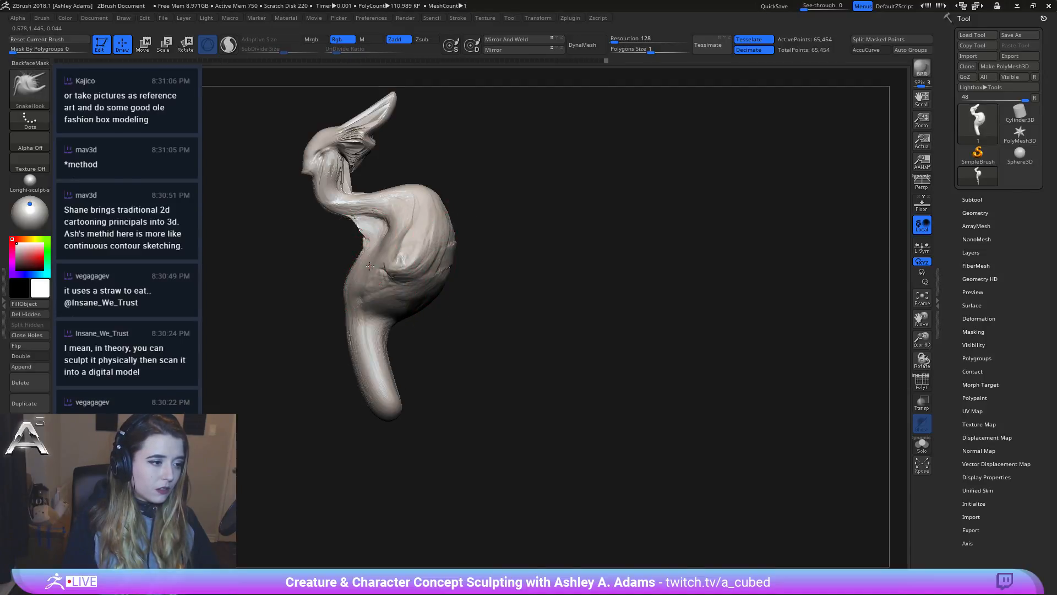
{"action": "right_click_drag", "start_coordinate": [367, 269], "coordinate": [309, 253]}
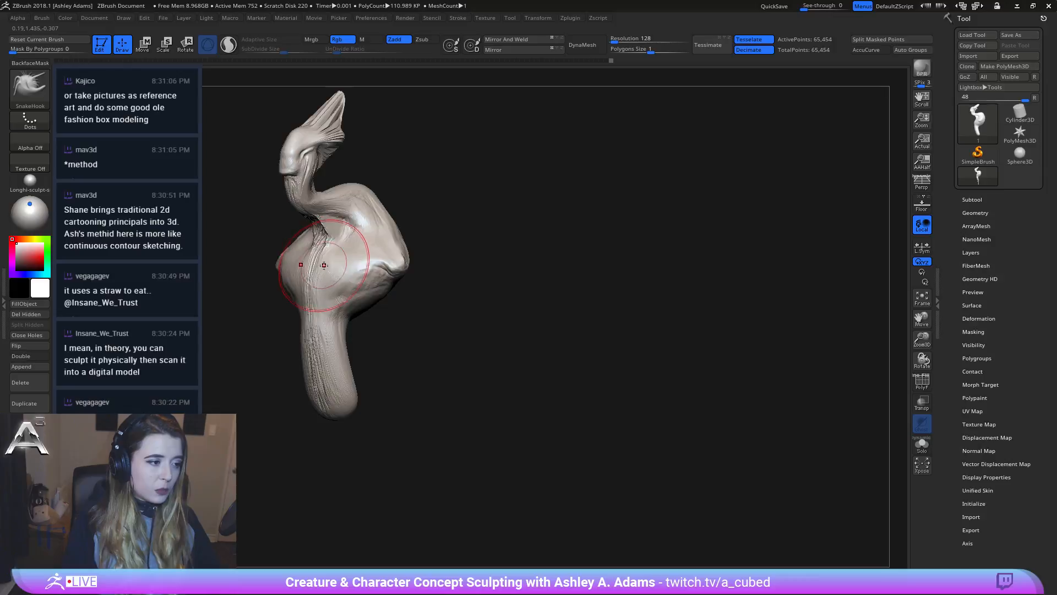
{"action": "right_click_drag", "start_coordinate": [309, 316], "coordinate": [352, 327]}
Step: Carve a crease around the waist where it meets the underside of the torso with DamStandard
{"action": "key", "text": "space"}
{"action": "left_click_drag", "start_coordinate": [352, 334], "coordinate": [341, 334]}
{"action": "key", "text": "b"}
{"action": "key", "text": "d"}
{"action": "key", "text": "s"}
{"action": "right_click_drag", "start_coordinate": [331, 331], "coordinate": [381, 320]}
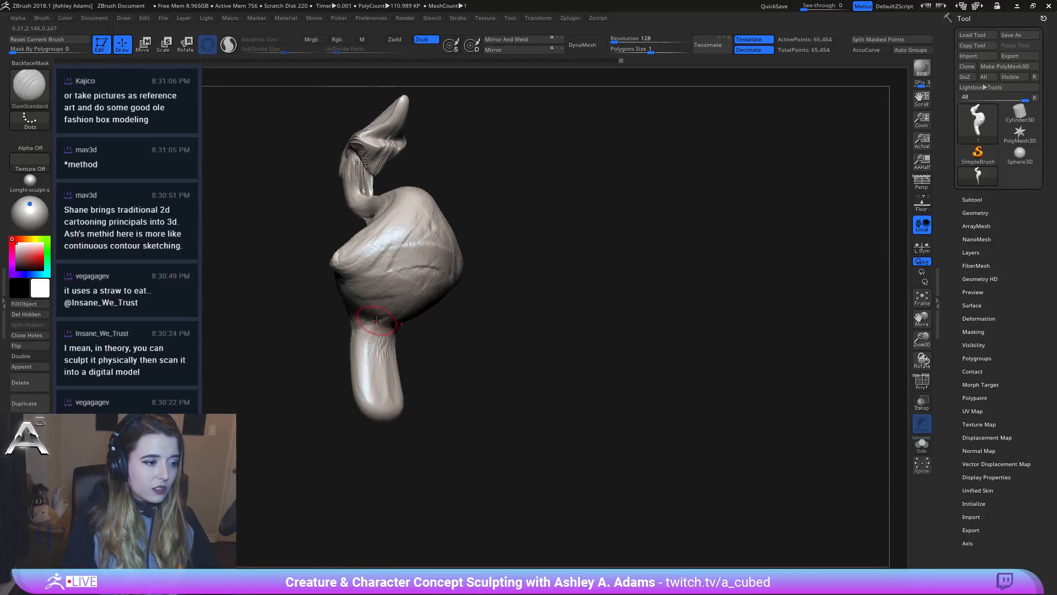
{"action": "left_click_drag", "start_coordinate": [393, 321], "coordinate": [399, 319]}
{"action": "right_click_drag", "start_coordinate": [352, 325], "coordinate": [413, 333]}
{"action": "left_click_drag", "start_coordinate": [398, 318], "coordinate": [344, 382]}
Step: Build up the back of the waist beneath the torso with ClayBuildup
{"action": "key", "text": "b"}
{"action": "key", "text": "c"}
{"action": "key", "text": "b"}
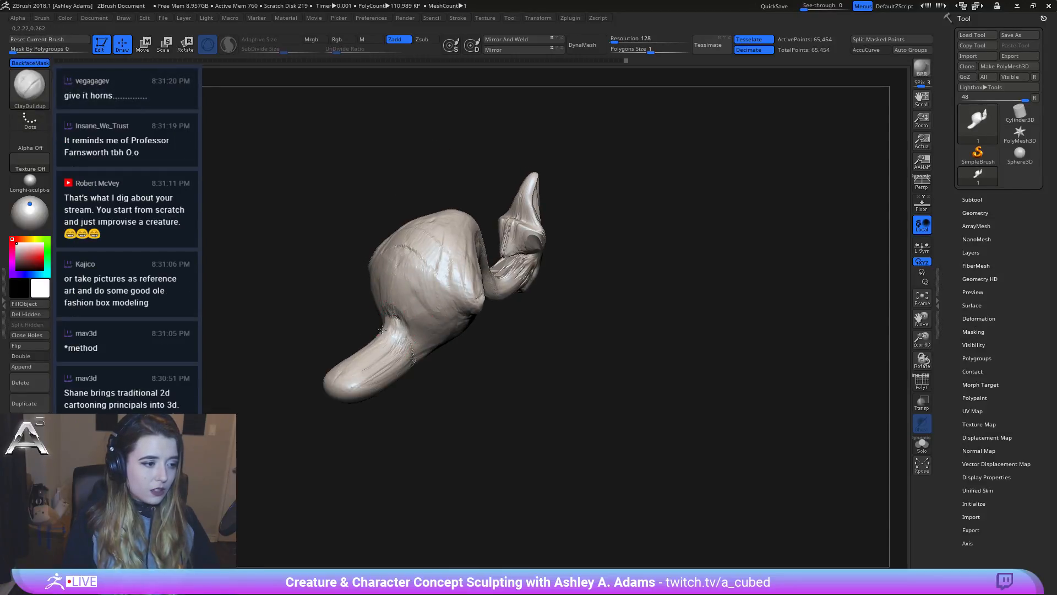
{"action": "left_click_drag", "start_coordinate": [382, 329], "coordinate": [395, 329]}
{"action": "mouse_move", "coordinate": [395, 353]}
{"action": "right_mouse_down"}
{"action": "mouse_move", "coordinate": [460, 362]}
{"action": "mouse_move", "coordinate": [452, 333]}
{"action": "mouse_move", "coordinate": [428, 363]}
{"action": "right_mouse_up"}
{"action": "right_click", "coordinate": [451, 329]}
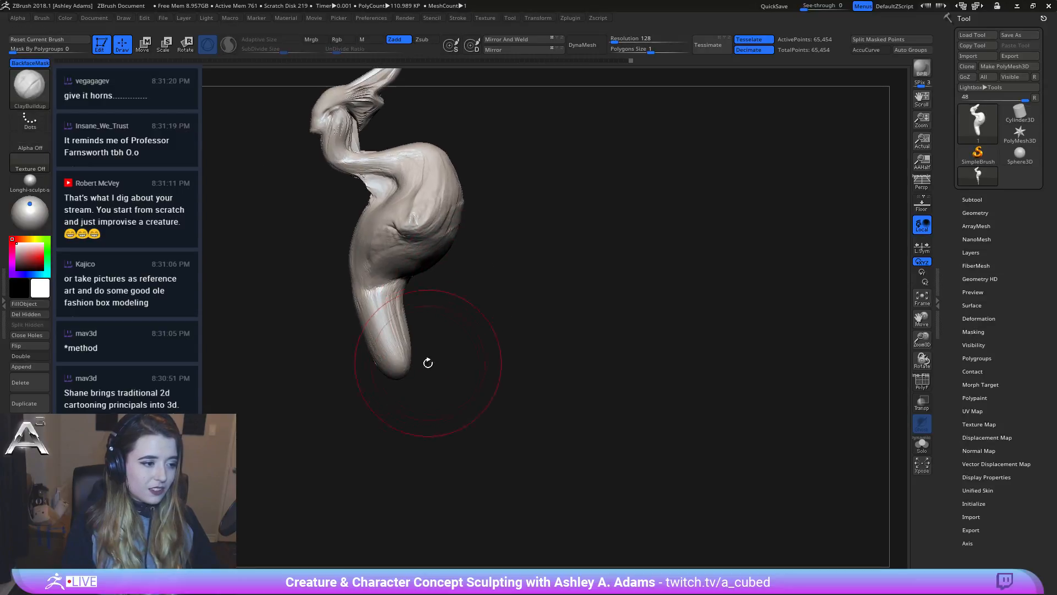
Step: Pull the lower end of the body backward into a rounded hip with SnakeHook, redoing the first attempt with a resized brush
{"action": "key", "text": "b"}
{"action": "key", "text": "s"}
{"action": "key", "text": "h"}
{"action": "mouse_move", "coordinate": [397, 360]}
{"action": "left_mouse_down"}
{"action": "mouse_move", "coordinate": [421, 343]}
{"action": "mouse_move", "coordinate": [396, 340]}
{"action": "mouse_move", "coordinate": [417, 353]}
{"action": "mouse_move", "coordinate": [437, 347]}
{"action": "mouse_move", "coordinate": [443, 325]}
{"action": "left_mouse_up"}
{"action": "key", "text": "ctrl+z"}
{"action": "key", "text": "ctrl+z"}
{"action": "key", "text": "space"}
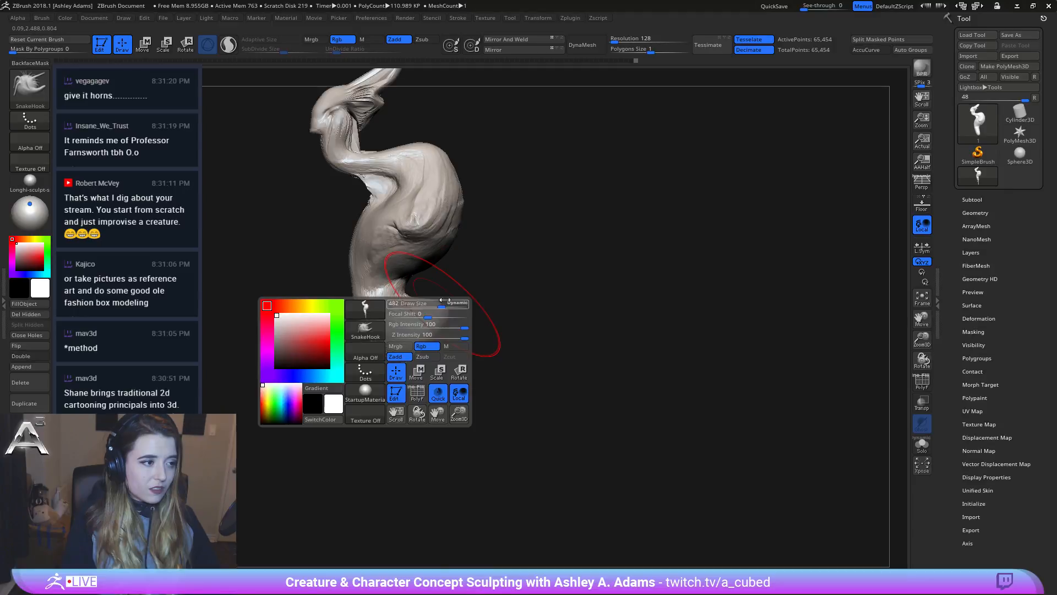
{"action": "right_click_drag", "start_coordinate": [420, 280], "coordinate": [444, 293], "text": "alt"}
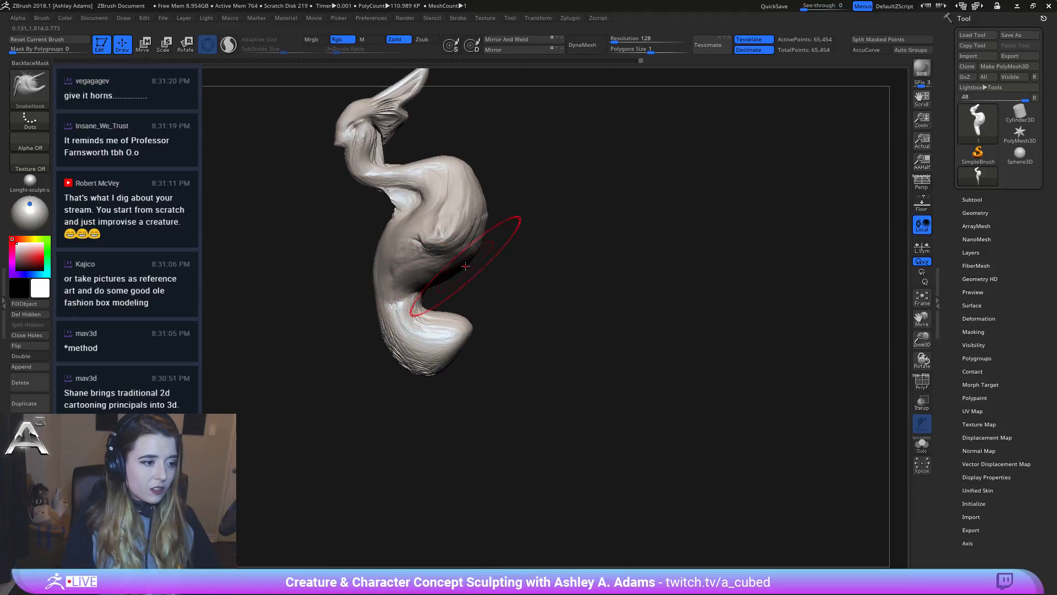
{"action": "left_click_drag", "start_coordinate": [383, 310], "coordinate": [411, 324]}
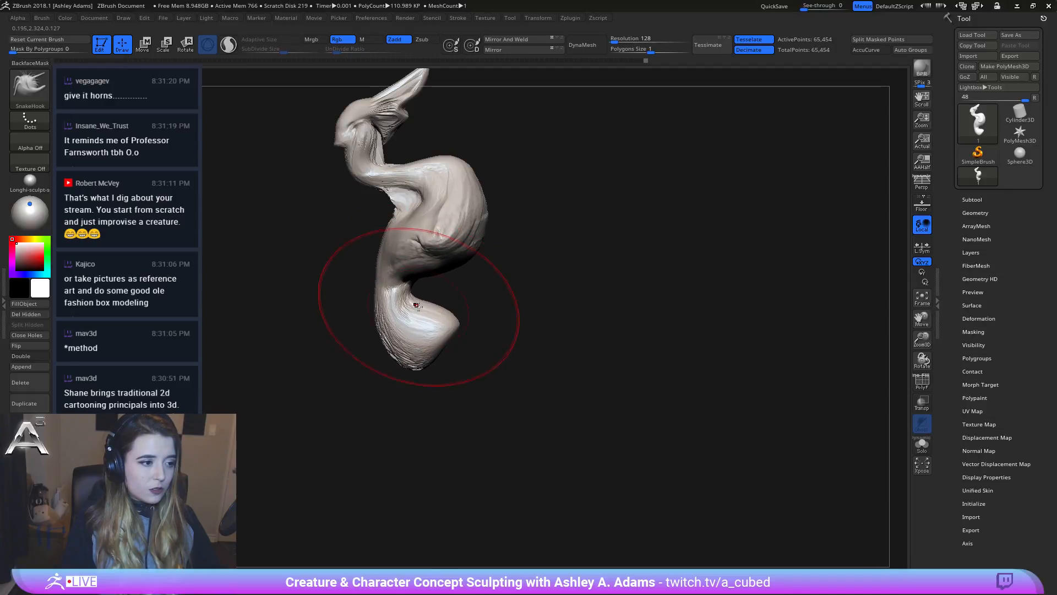
Step: Resize the SnakeHook brush and refine the curve of the hip and lower back from both sides
{"action": "key", "text": "space"}
{"action": "left_click", "coordinate": [413, 303]}
{"action": "key", "text": "space"}
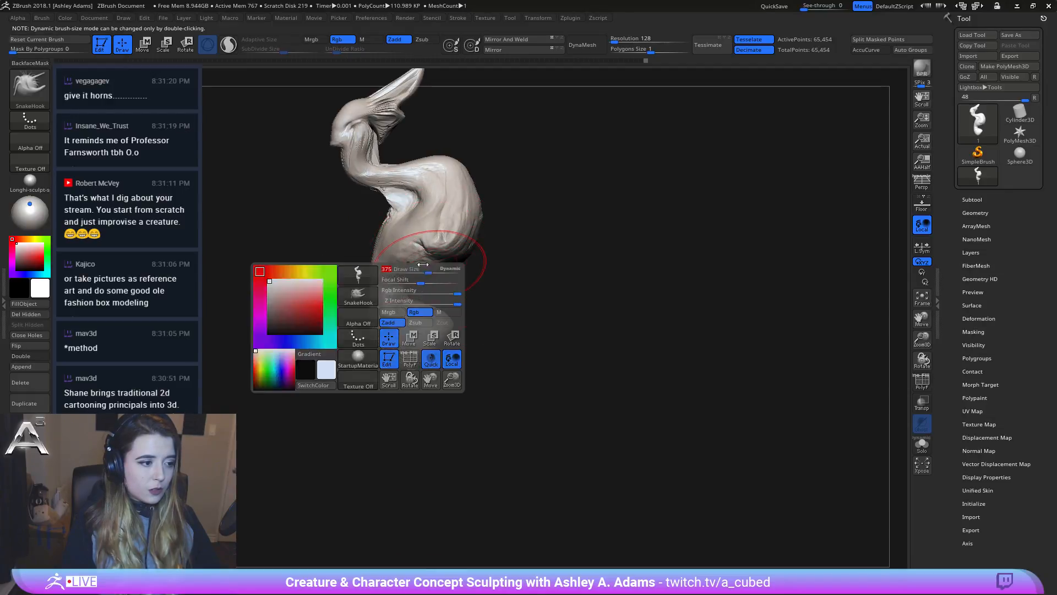
{"action": "right_click_drag", "start_coordinate": [434, 270], "coordinate": [401, 330]}
{"action": "key", "text": "space"}
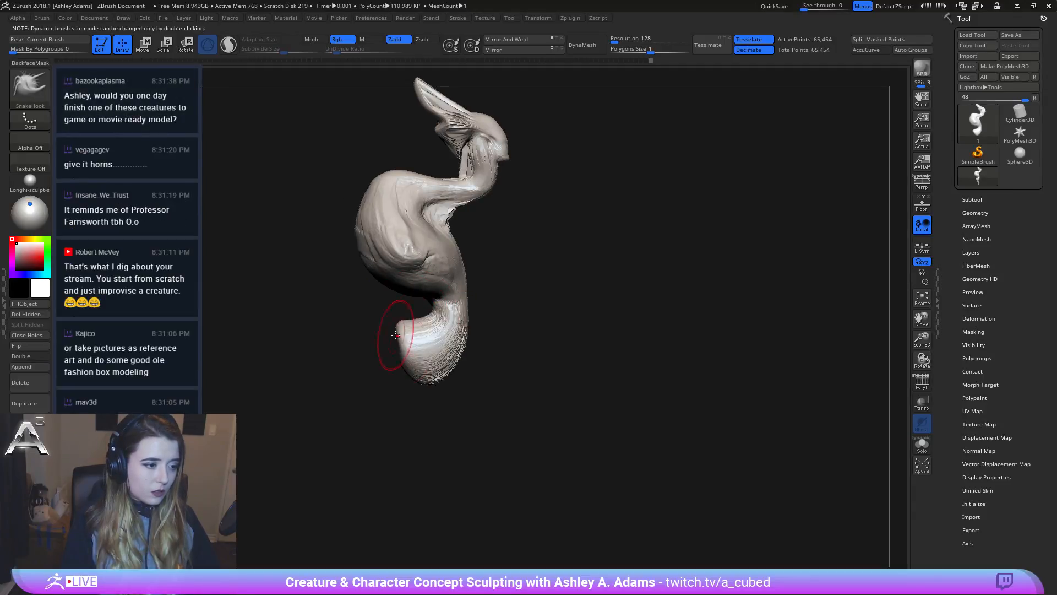
{"action": "mouse_move", "coordinate": [417, 365]}
{"action": "right_mouse_down"}
{"action": "mouse_move", "coordinate": [445, 364]}
{"action": "mouse_move", "coordinate": [401, 260]}
{"action": "right_mouse_up"}
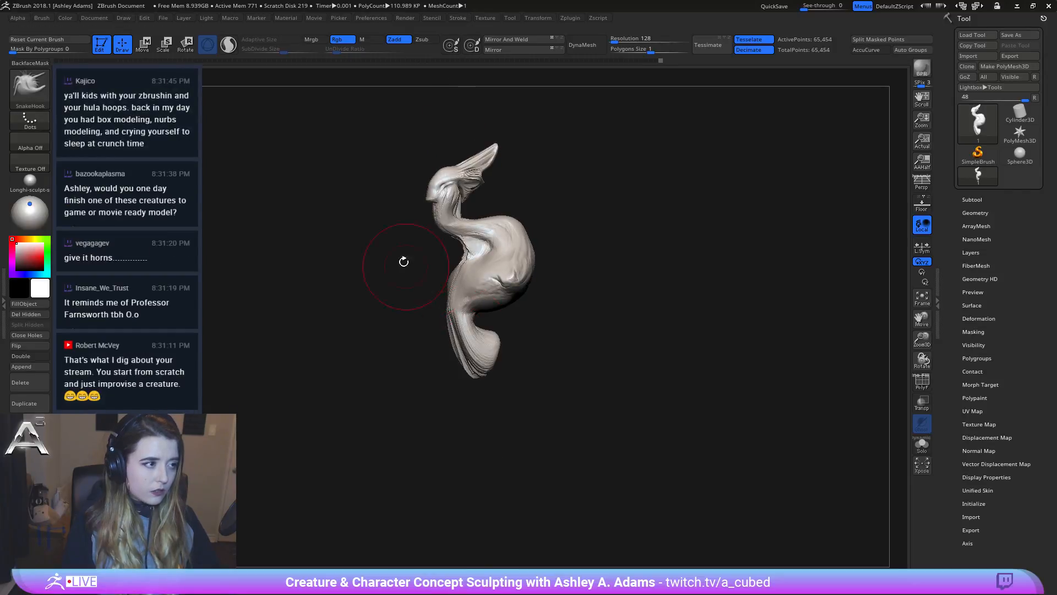
Step: Turn on Sculptris Pro and rework the stretched front of the pelvis with a finer mesh
{"action": "right_click_drag", "start_coordinate": [491, 341], "coordinate": [468, 368]}
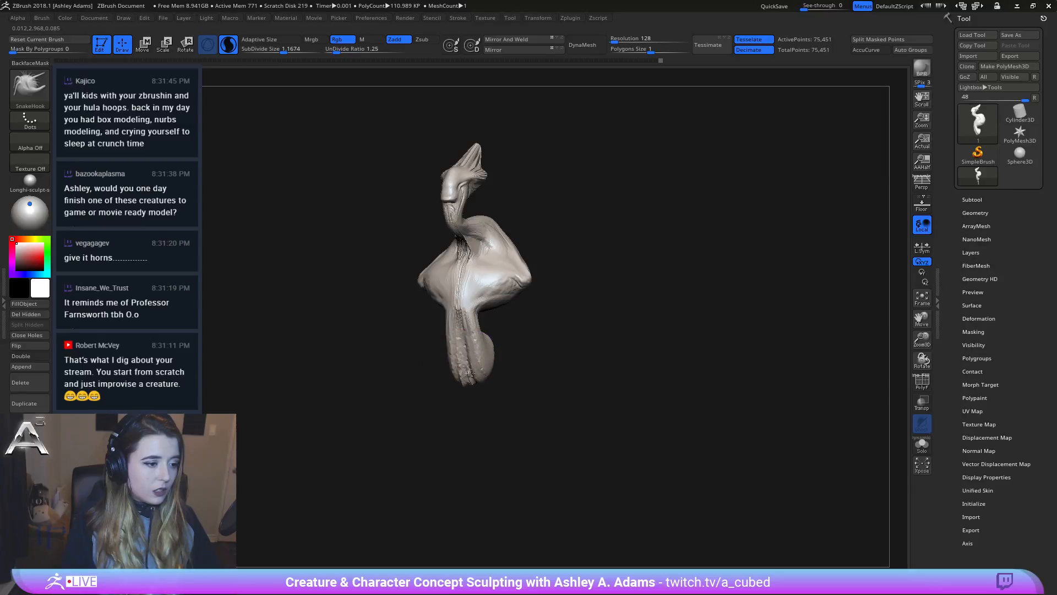
{"action": "left_click_drag", "start_coordinate": [503, 325], "coordinate": [474, 358]}
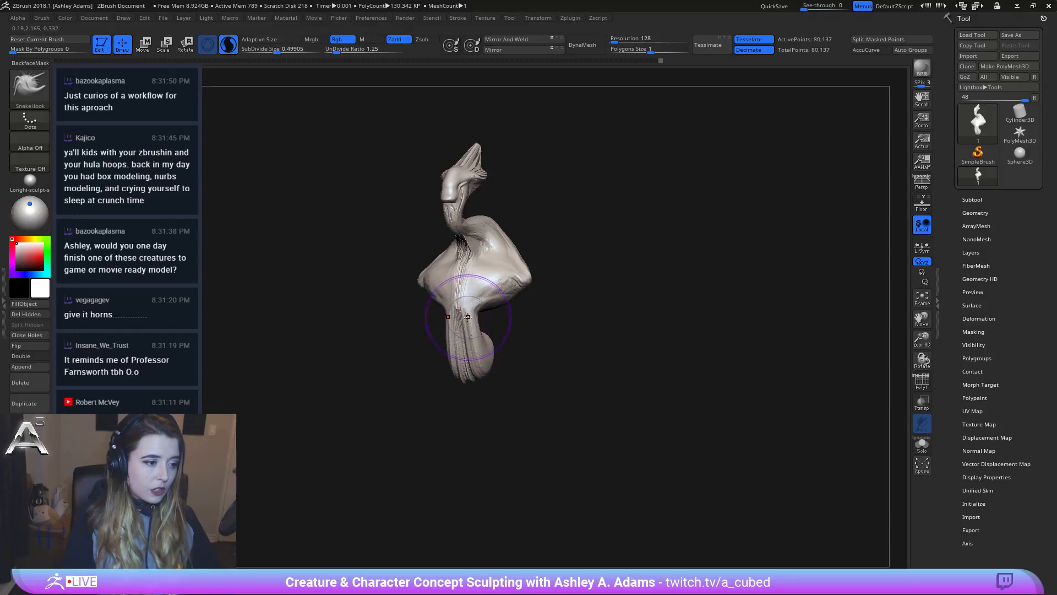
{"action": "mouse_move", "coordinate": [466, 339]}
{"action": "right_mouse_down"}
{"action": "mouse_move", "coordinate": [447, 368]}
{"action": "mouse_move", "coordinate": [420, 359]}
{"action": "right_mouse_up"}
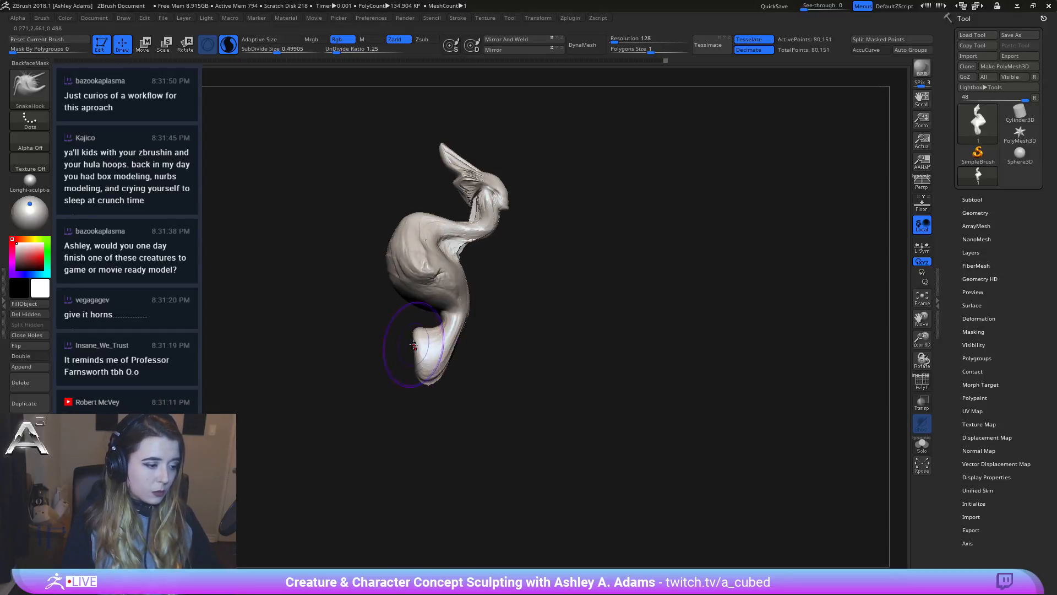
Step: Turn off Sculptris Pro and extend the pelvis downward into a long tapering form with SnakeHook
{"action": "right_click_drag", "start_coordinate": [493, 331], "coordinate": [460, 357]}
{"action": "mouse_move", "coordinate": [451, 381]}
{"action": "left_mouse_down"}
{"action": "mouse_move", "coordinate": [448, 370]}
{"action": "mouse_move", "coordinate": [466, 359]}
{"action": "left_mouse_up"}
{"action": "right_click_drag", "start_coordinate": [456, 392], "coordinate": [493, 357]}
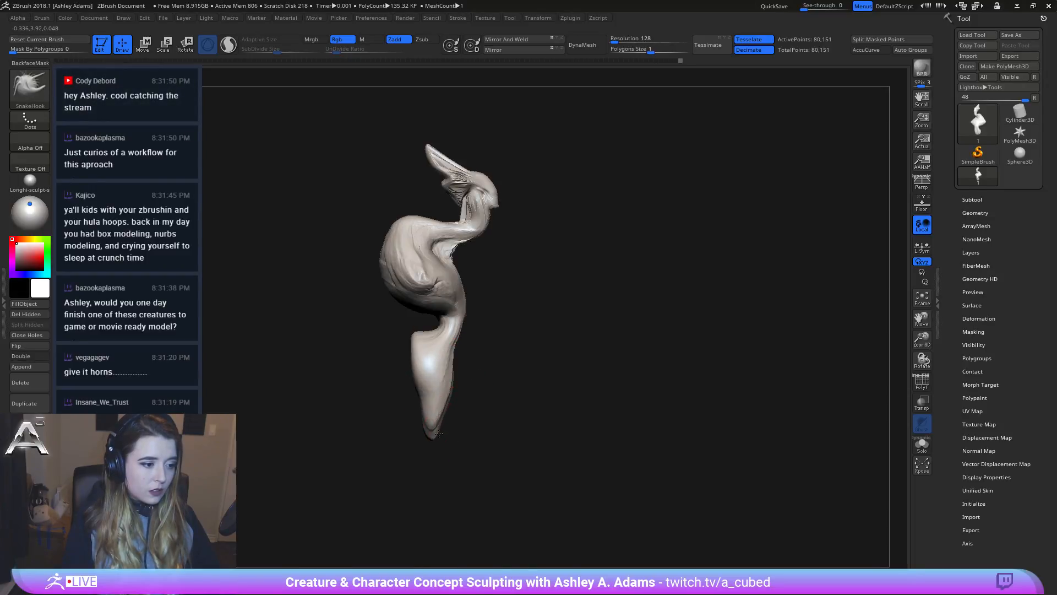
Step: Mask everything except the back of the hips and pull that area upward with a resized SnakeHook brush
{"action": "key", "text": "space"}
{"action": "mouse_move", "coordinate": [420, 354]}
{"action": "left_mouse_down", "text": "ctrl"}
{"action": "mouse_move", "coordinate": [424, 386]}
{"action": "mouse_move", "coordinate": [371, 297]}
{"action": "mouse_move", "coordinate": [425, 378]}
{"action": "left_mouse_up", "text": "ctrl"}
{"action": "key", "text": "space"}
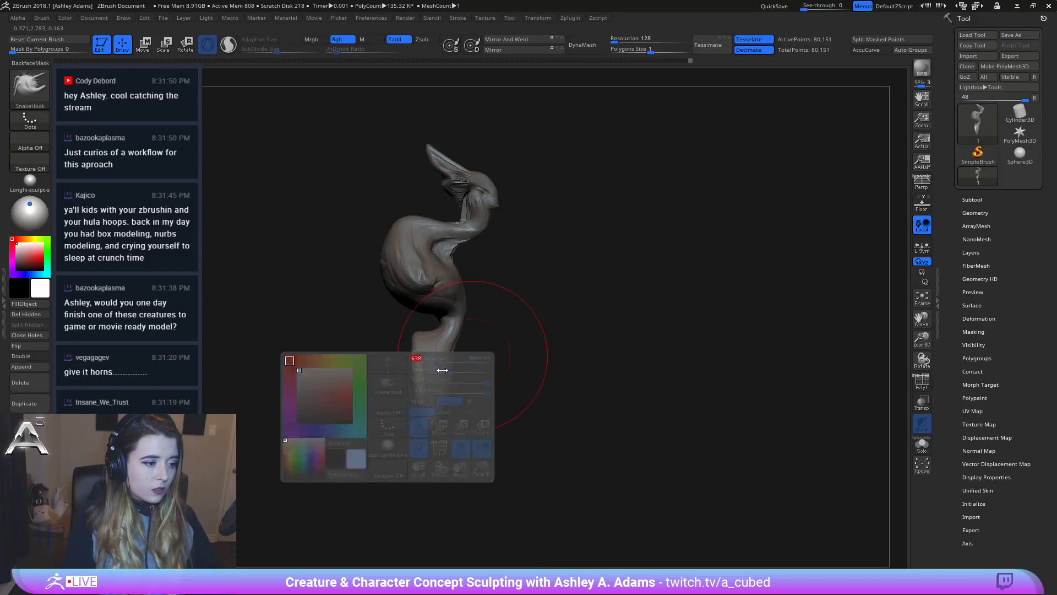
{"action": "right_click_drag", "start_coordinate": [442, 370], "coordinate": [422, 371]}
{"action": "left_click_drag", "start_coordinate": [404, 343], "coordinate": [414, 323]}
{"action": "right_click_drag", "start_coordinate": [416, 328], "coordinate": [389, 331]}
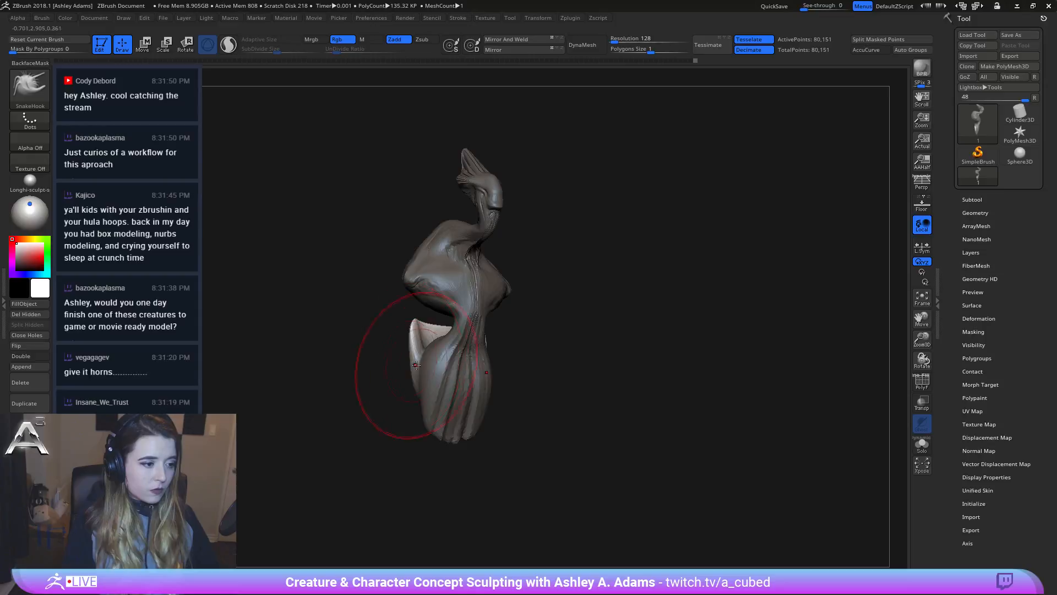
Step: Pull the unmasked back of the hips outward and downward into a wide, tapering tail
{"action": "mouse_move", "coordinate": [426, 366]}
{"action": "left_mouse_down"}
{"action": "mouse_move", "coordinate": [404, 370]}
{"action": "mouse_move", "coordinate": [417, 456]}
{"action": "left_mouse_up"}
{"action": "left_click_drag", "start_coordinate": [410, 406], "coordinate": [385, 389]}
{"action": "right_click_drag", "start_coordinate": [407, 407], "coordinate": [392, 344], "text": "ctrl"}
{"action": "mouse_move", "coordinate": [392, 345]}
{"action": "right_mouse_down"}
{"action": "mouse_move", "coordinate": [369, 335]}
{"action": "mouse_move", "coordinate": [402, 264]}
{"action": "right_mouse_up"}
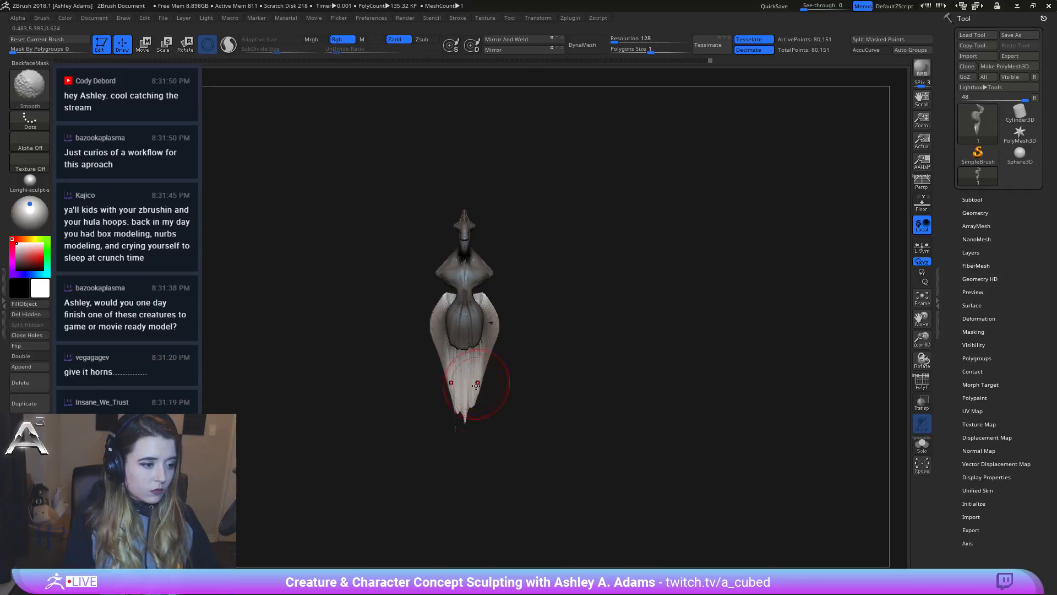
Step: Stretch the tail further down and smooth its lower end, undoing the last stroke
{"action": "key", "text": "shift"}
{"action": "mouse_move", "coordinate": [471, 435]}
{"action": "left_mouse_down", "text": "shift"}
{"action": "mouse_move", "coordinate": [464, 425]}
{"action": "mouse_move", "coordinate": [484, 424]}
{"action": "mouse_move", "coordinate": [471, 469]}
{"action": "left_mouse_up", "text": "shift"}
{"action": "key", "text": "shift"}
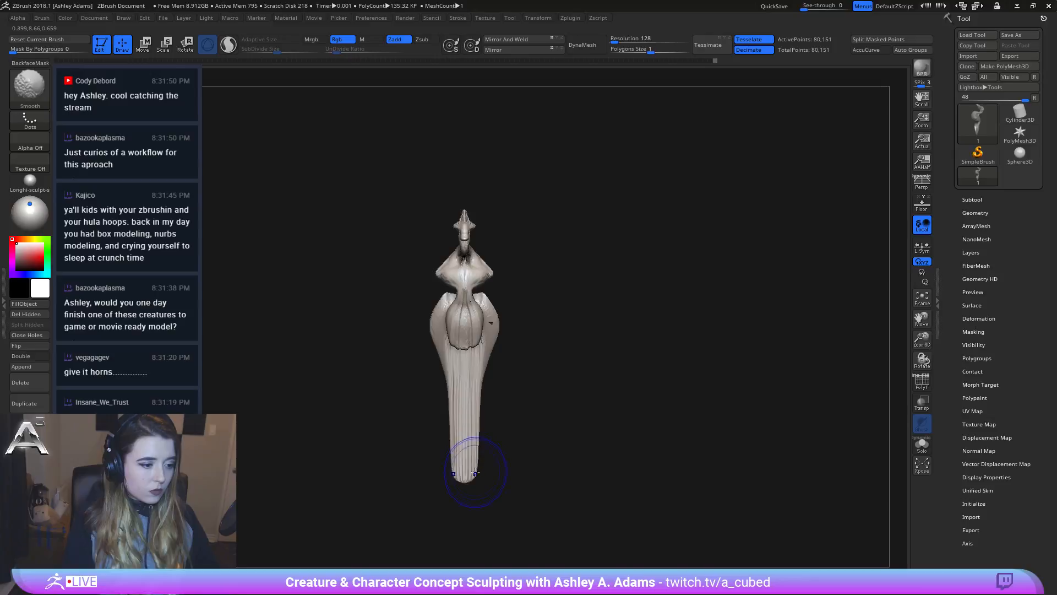
{"action": "mouse_move", "coordinate": [496, 382]}
{"action": "left_mouse_down"}
{"action": "mouse_move", "coordinate": [531, 375]}
{"action": "mouse_move", "coordinate": [496, 363]}
{"action": "left_mouse_up"}
{"action": "key", "text": "ctrl+z"}
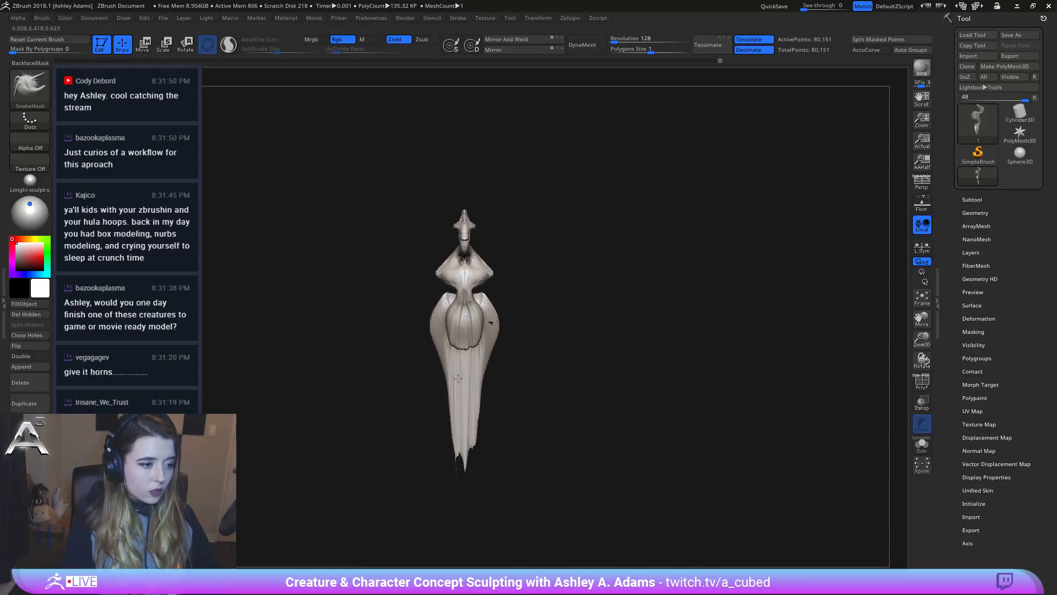
Step: Flip the model with Mirror and apply Mirror And Weld to make the hips and tail symmetrical
{"action": "left_click", "coordinate": [515, 39]}
{"action": "left_click_drag", "start_coordinate": [471, 475], "coordinate": [444, 420], "text": "shift"}
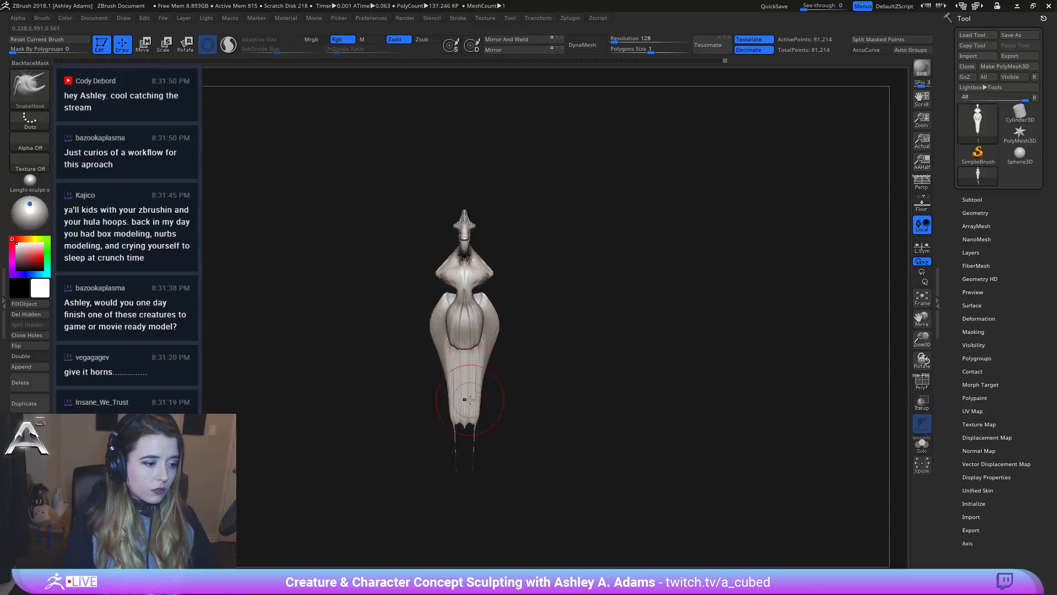
{"action": "left_click", "coordinate": [511, 51]}
{"action": "left_click", "coordinate": [513, 39]}
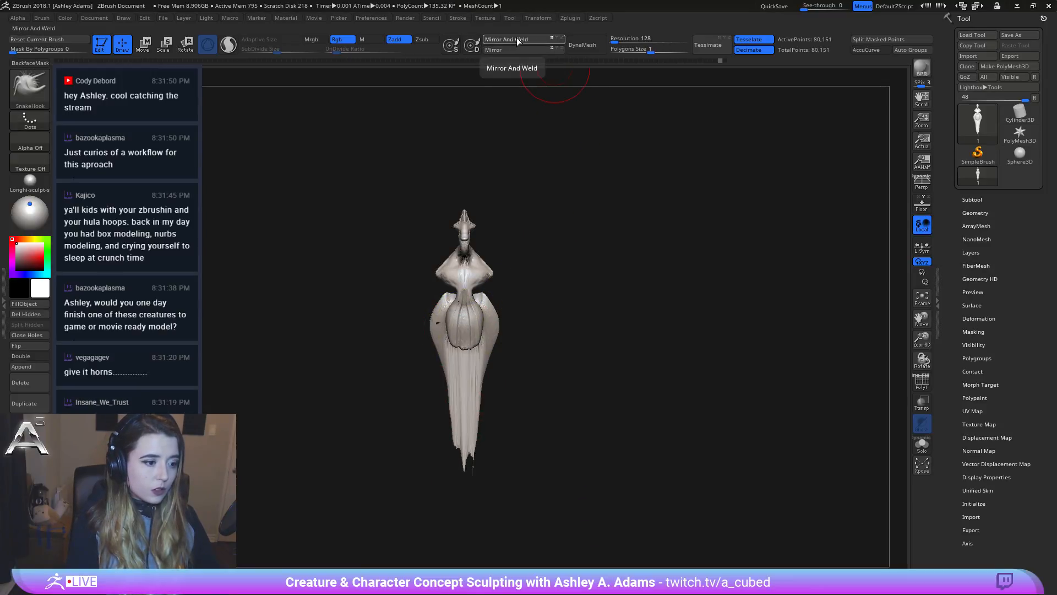
Step: Resize the brush and draw the ragged end of the tail together into one long point
{"action": "mouse_move", "coordinate": [435, 398]}
{"action": "right_mouse_down", "text": "alt"}
{"action": "mouse_move", "coordinate": [460, 302]}
{"action": "mouse_move", "coordinate": [447, 278]}
{"action": "right_mouse_up", "text": "alt"}
{"action": "key", "text": "space"}
{"action": "left_click", "coordinate": [445, 277]}
{"action": "left_click_drag", "start_coordinate": [445, 277], "coordinate": [450, 271], "text": "shift"}
{"action": "mouse_move", "coordinate": [451, 271]}
{"action": "right_mouse_down", "text": "ctrl"}
{"action": "mouse_move", "coordinate": [457, 352]}
{"action": "mouse_move", "coordinate": [495, 387]}
{"action": "mouse_move", "coordinate": [481, 297]}
{"action": "right_mouse_up", "text": "ctrl"}
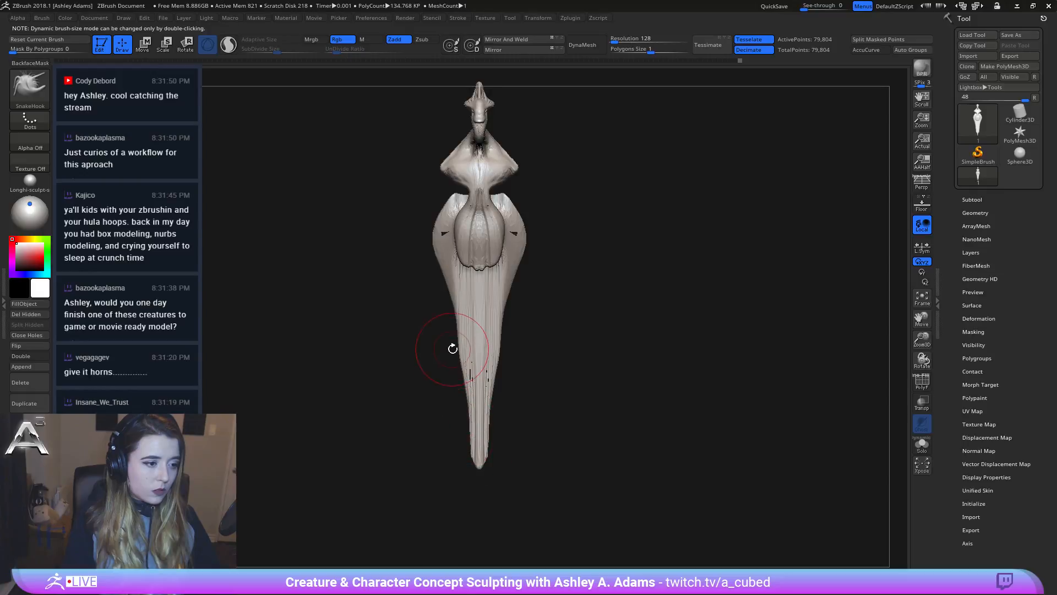
{"action": "mouse_move", "coordinate": [460, 358]}
{"action": "right_mouse_down"}
{"action": "mouse_move", "coordinate": [502, 373]}
{"action": "mouse_move", "coordinate": [477, 295]}
{"action": "right_mouse_up"}
Step: Bend the straight tail into an S-curve in side view with a resized SnakeHook brush
{"action": "key", "text": "space"}
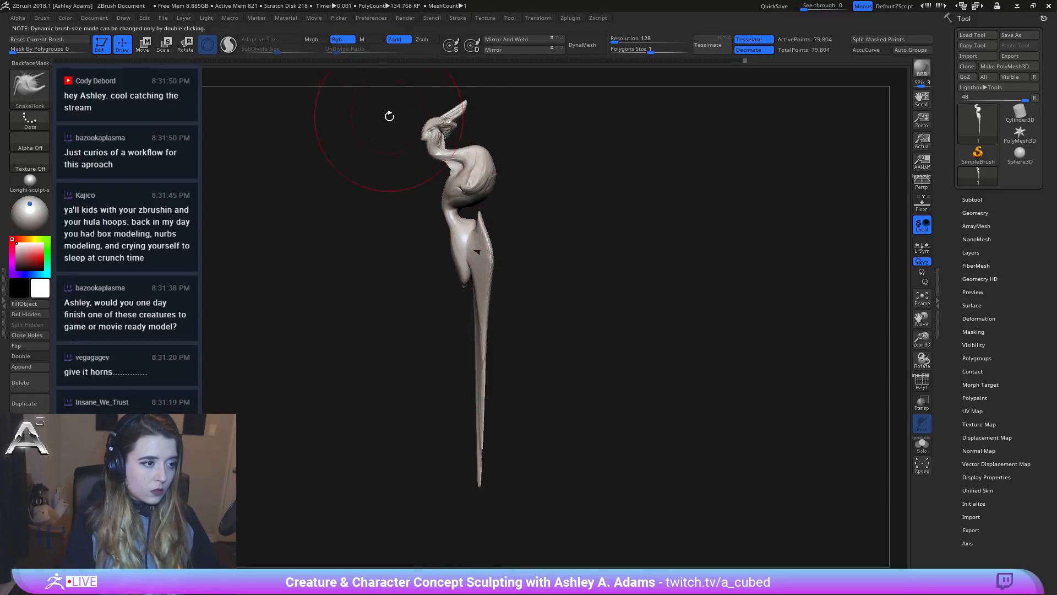
{"action": "mouse_move", "coordinate": [480, 366]}
{"action": "left_mouse_down"}
{"action": "mouse_move", "coordinate": [460, 351]}
{"action": "mouse_move", "coordinate": [464, 371]}
{"action": "left_mouse_up"}
{"action": "left_click_drag", "start_coordinate": [474, 304], "coordinate": [484, 307]}
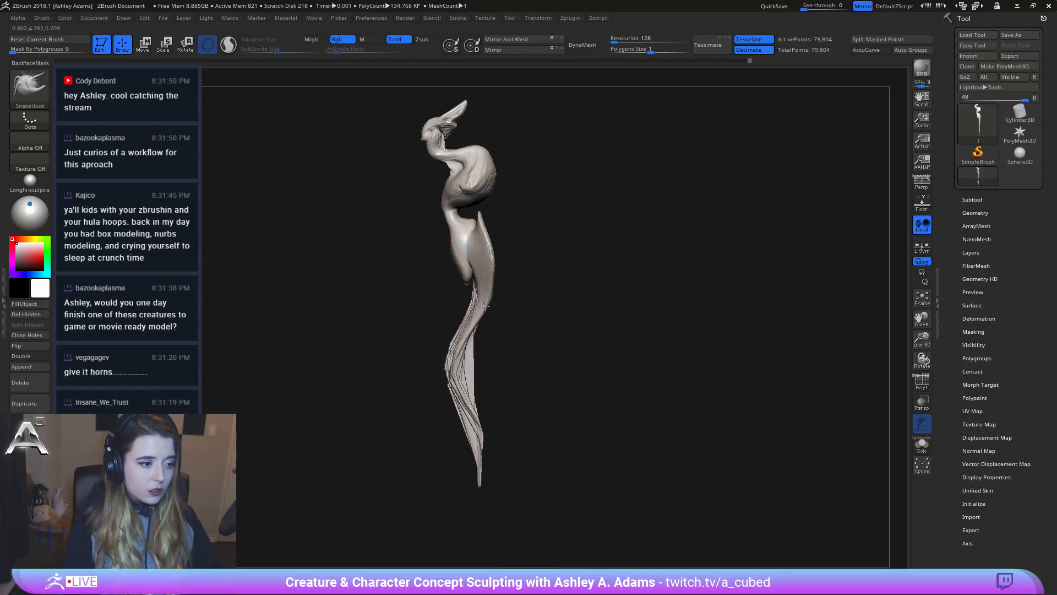
Step: Resize the SnakeHook brush and adjust the waist and pelvis profile, undoing the stroke that does not fit
{"action": "key", "text": "space"}
{"action": "left_click", "coordinate": [467, 269]}
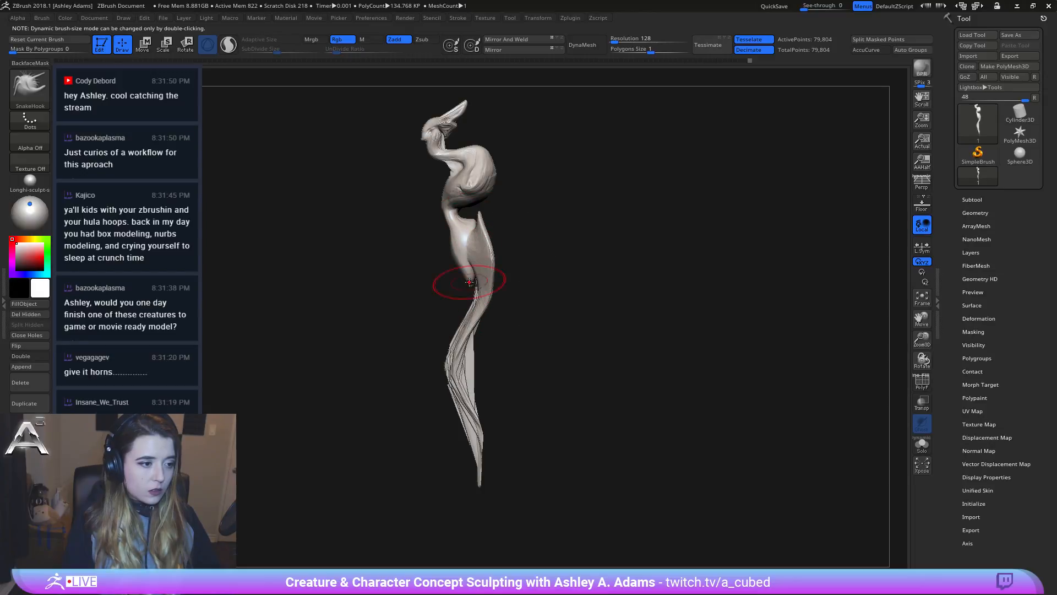
{"action": "key", "text": "ctrl+z"}
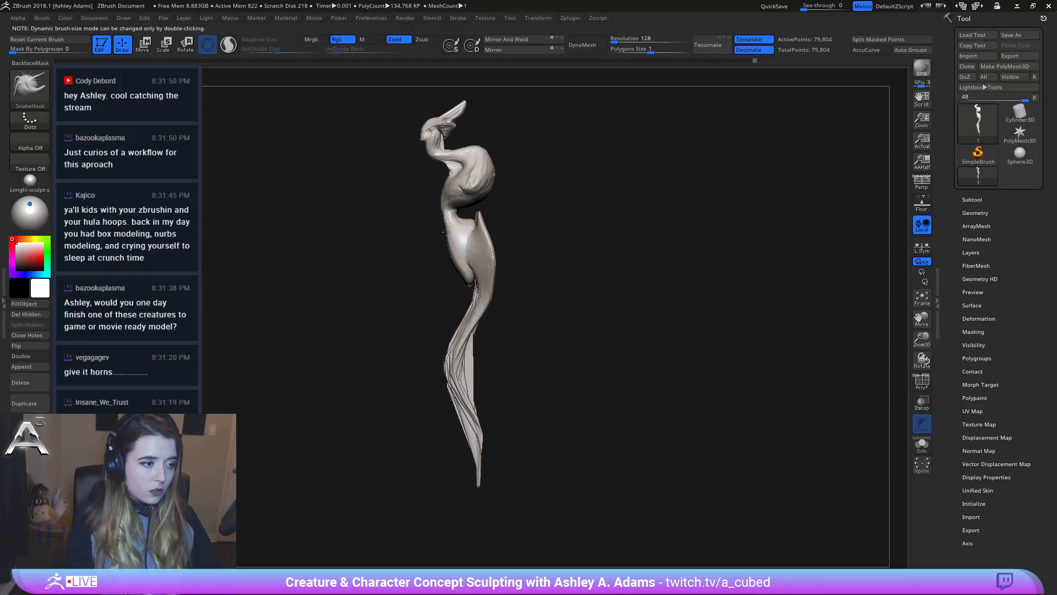
{"action": "left_click_drag", "start_coordinate": [448, 222], "coordinate": [457, 221]}
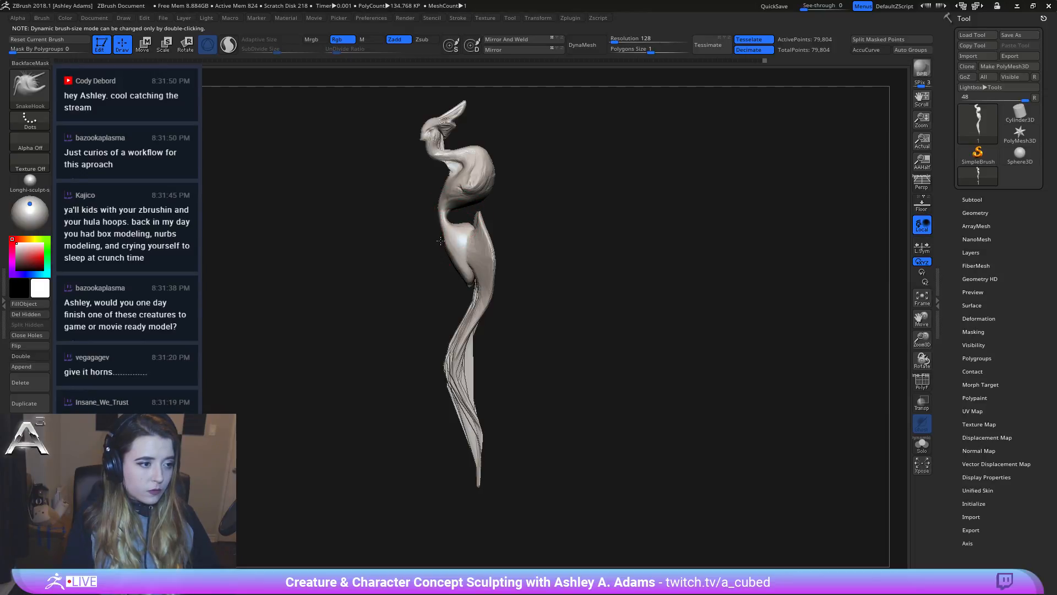
Step: Reshape the rounded front of the pelvis into an angular form with a central point using SnakeHook
{"action": "key", "text": "b"}
{"action": "key", "text": "c"}
{"action": "key", "text": "b"}
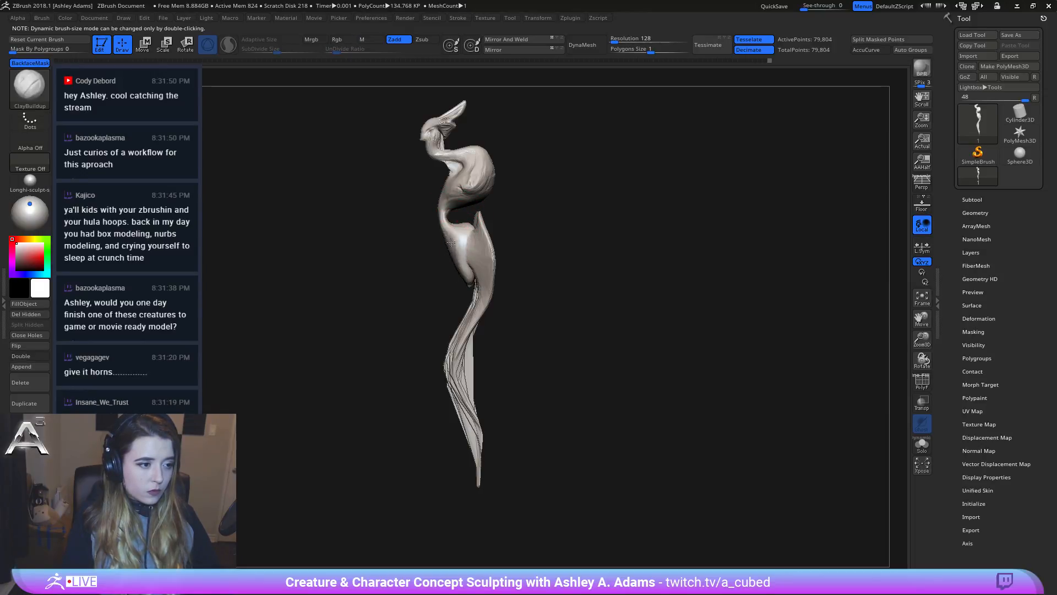
{"action": "right_click_drag", "start_coordinate": [470, 274], "coordinate": [467, 282], "text": "shift"}
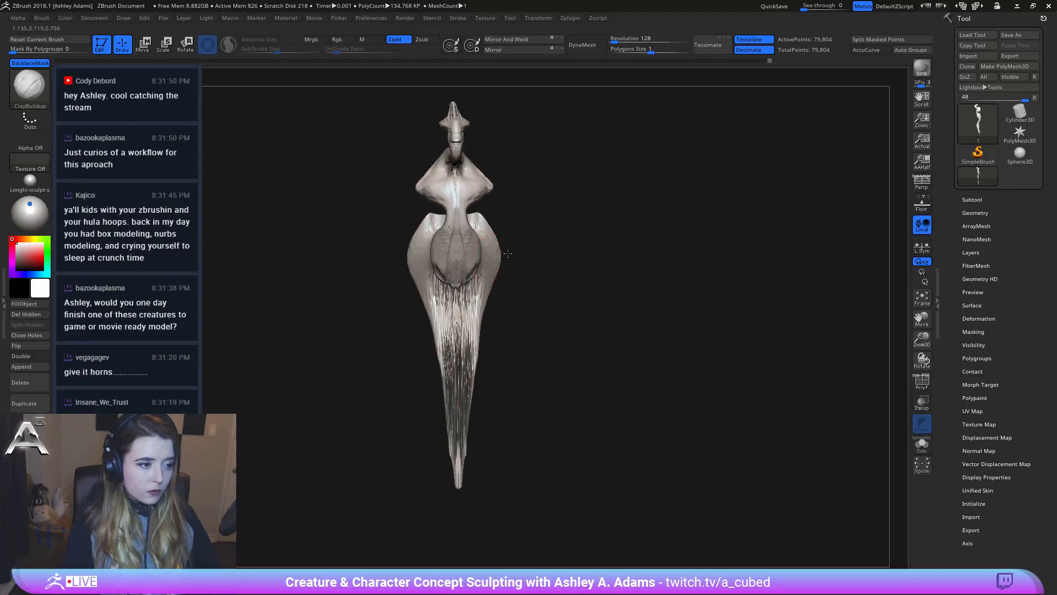
{"action": "key", "text": "b"}
{"action": "key", "text": "s"}
{"action": "key", "text": "h"}
{"action": "mouse_move", "coordinate": [466, 282]}
{"action": "left_mouse_down"}
{"action": "mouse_move", "coordinate": [482, 295]}
{"action": "mouse_move", "coordinate": [458, 265]}
{"action": "mouse_move", "coordinate": [457, 241]}
{"action": "left_mouse_up"}
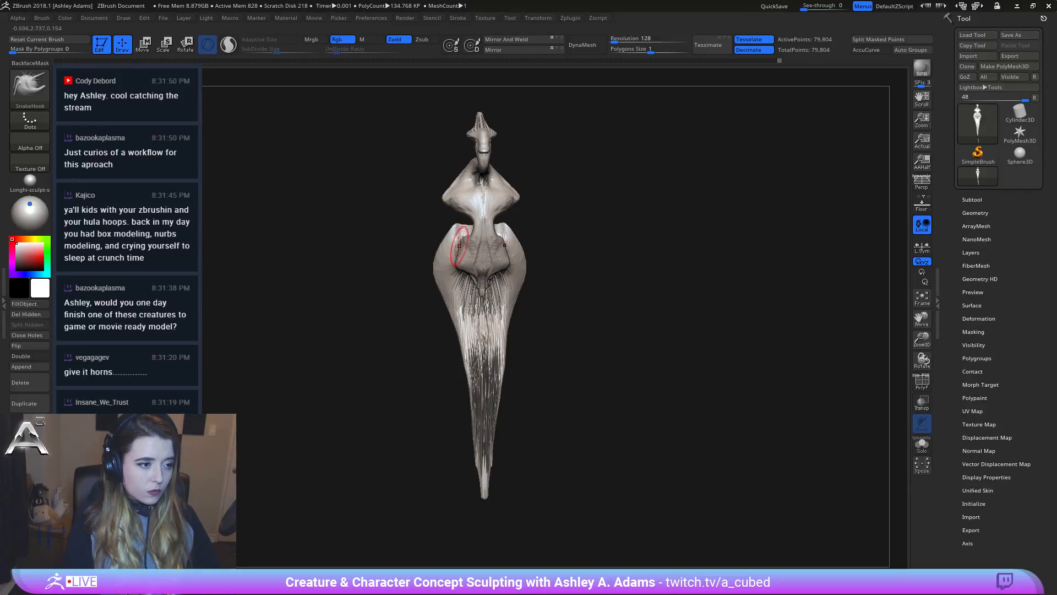
{"action": "mouse_move", "coordinate": [461, 242]}
{"action": "right_mouse_down"}
{"action": "mouse_move", "coordinate": [522, 247]}
{"action": "mouse_move", "coordinate": [474, 256]}
{"action": "right_mouse_up"}
Step: Carve creases into the side of the torso below the shoulder with DamStandard
{"action": "key", "text": "b"}
{"action": "key", "text": "d"}
{"action": "key", "text": "s"}
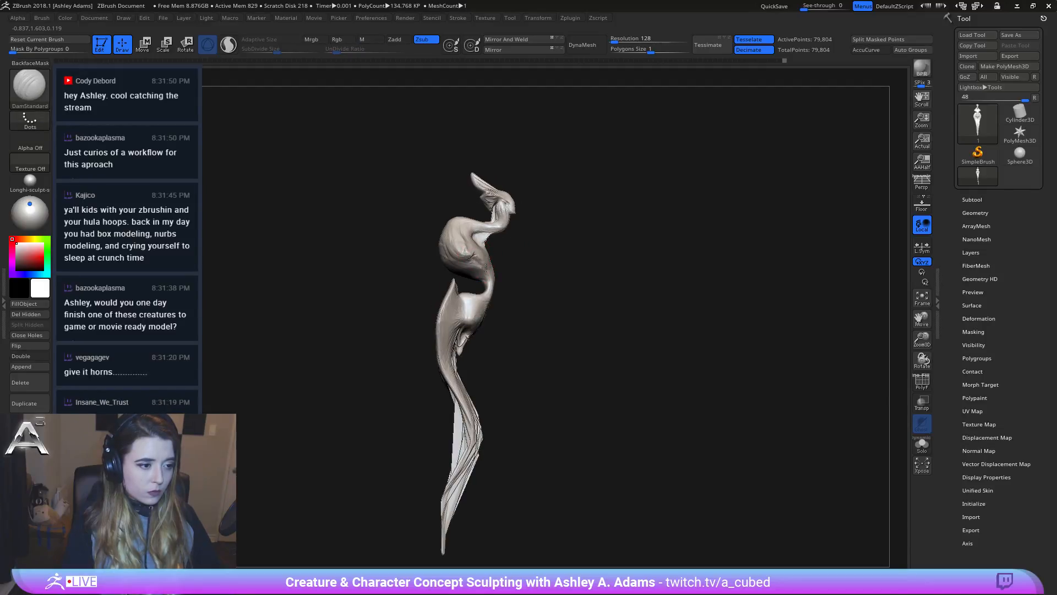
{"action": "mouse_move", "coordinate": [476, 264]}
{"action": "right_mouse_down"}
{"action": "mouse_move", "coordinate": [465, 255]}
{"action": "mouse_move", "coordinate": [537, 300]}
{"action": "mouse_move", "coordinate": [554, 292]}
{"action": "mouse_move", "coordinate": [514, 279]}
{"action": "mouse_move", "coordinate": [528, 285]}
{"action": "right_mouse_up"}
Step: Build up forms on the chest and abdomen with a resized ClayBuildup brush
{"action": "key", "text": "b"}
{"action": "key", "text": "c"}
{"action": "key", "text": "b"}
{"action": "key", "text": "space"}
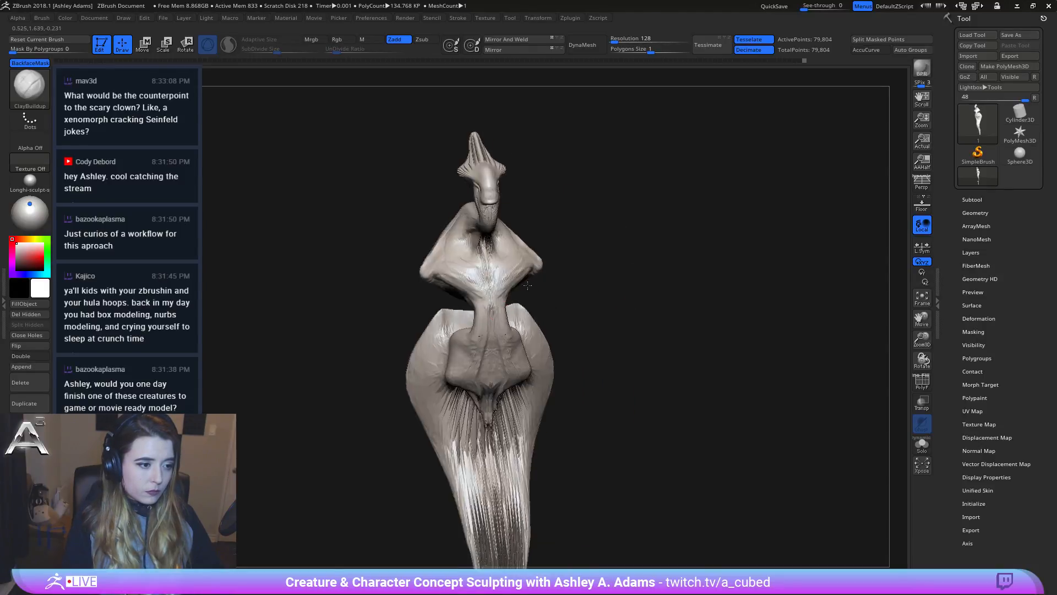
{"action": "key", "text": "space"}
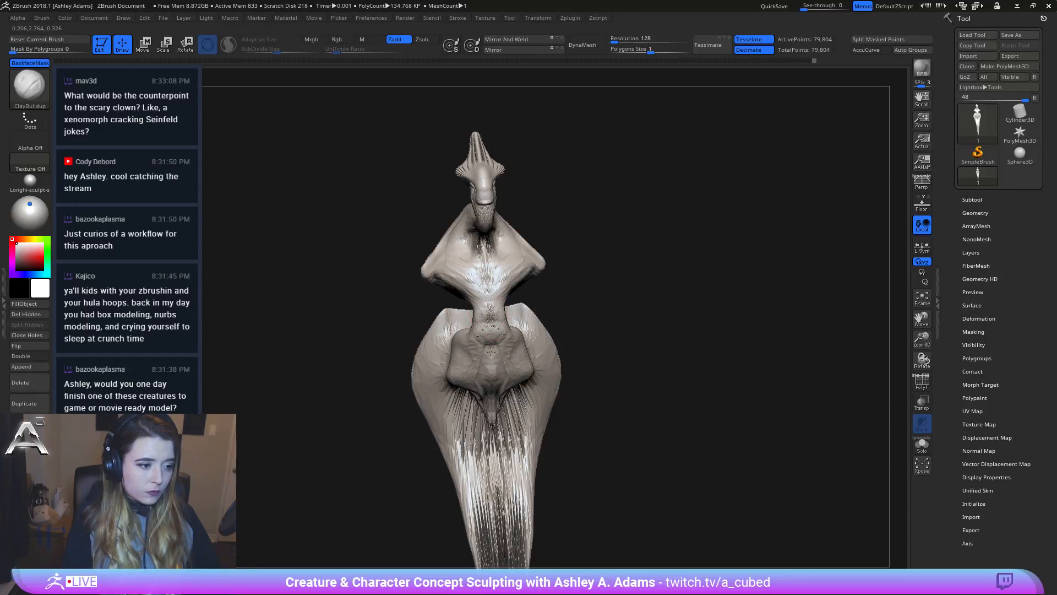
Step: Cut creases along the lower abdomen and pelvis front with DamStandard
{"action": "key", "text": "b"}
{"action": "key", "text": "d"}
{"action": "key", "text": "s"}
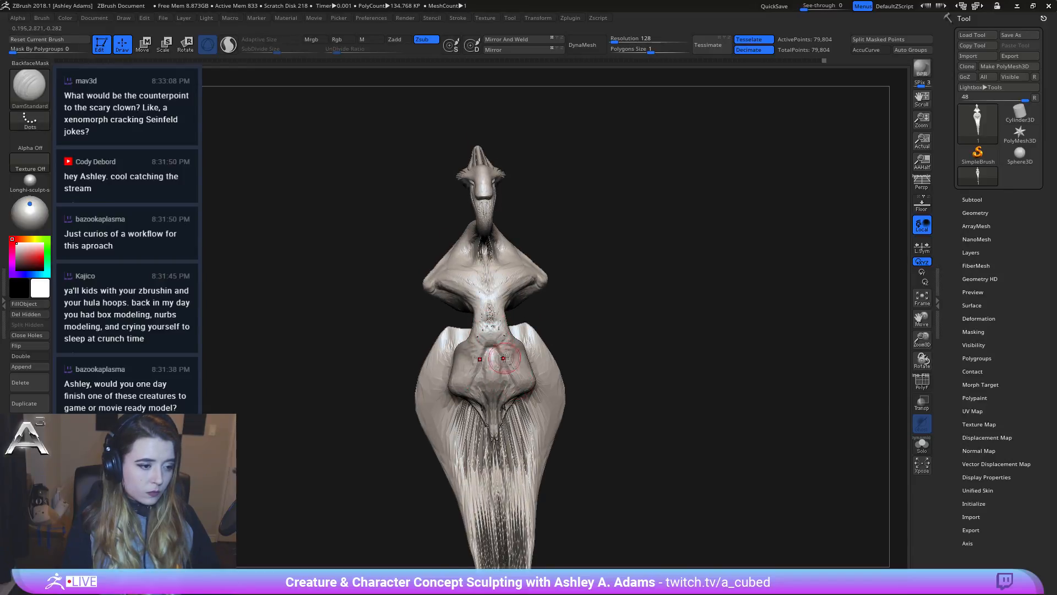
{"action": "mouse_move", "coordinate": [521, 369]}
{"action": "right_mouse_down"}
{"action": "mouse_move", "coordinate": [522, 333]}
{"action": "mouse_move", "coordinate": [487, 333]}
{"action": "mouse_move", "coordinate": [490, 343]}
{"action": "right_mouse_up"}
Step: Add volume along the top of the hip with ClayBuildup and sharpen its creases with DamStandard
{"action": "key", "text": "b"}
{"action": "key", "text": "c"}
{"action": "key", "text": "b"}
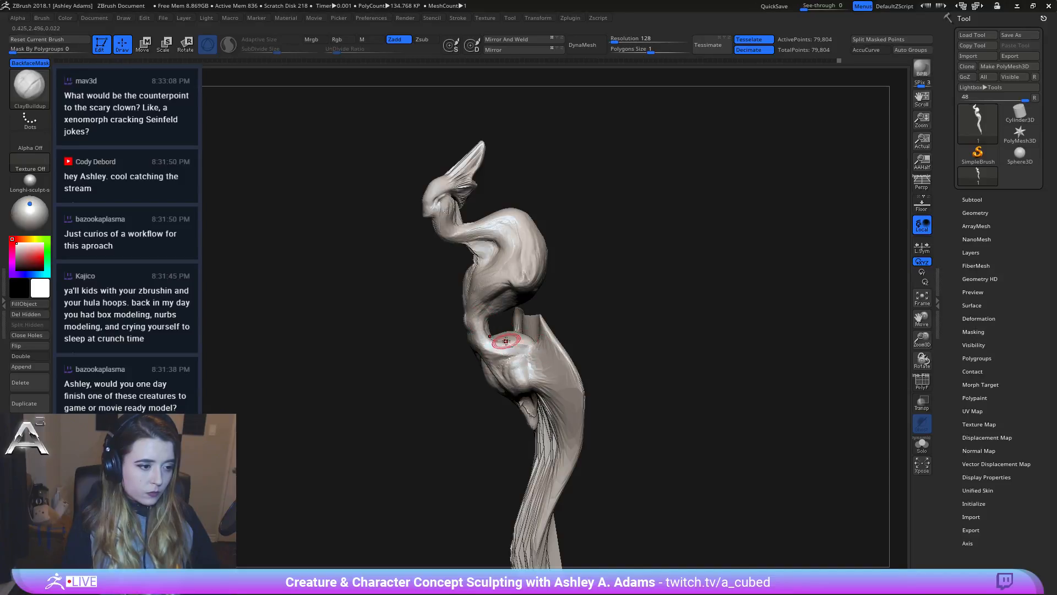
{"action": "key", "text": "b"}
{"action": "key", "text": "d"}
{"action": "key", "text": "s"}
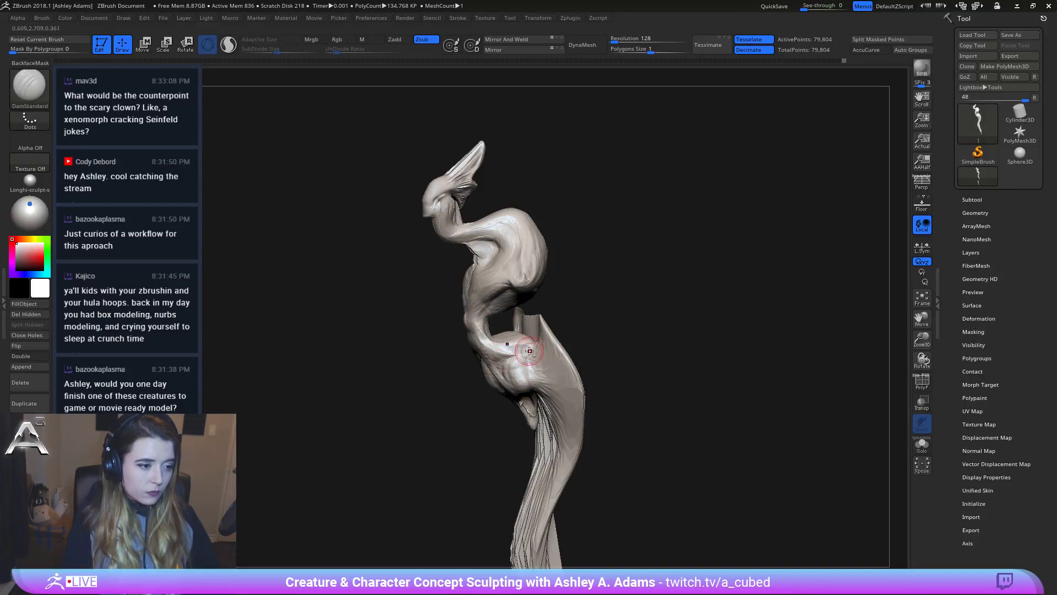
{"action": "mouse_move", "coordinate": [489, 339]}
{"action": "right_mouse_down"}
{"action": "mouse_move", "coordinate": [495, 346]}
{"action": "mouse_move", "coordinate": [502, 330]}
{"action": "mouse_move", "coordinate": [489, 308]}
{"action": "mouse_move", "coordinate": [448, 292]}
{"action": "right_mouse_up"}
Step: Adjust the slope of the neck and shoulders with SnakeHook from the front and side
{"action": "key", "text": "b"}
{"action": "key", "text": "s"}
{"action": "key", "text": "h"}
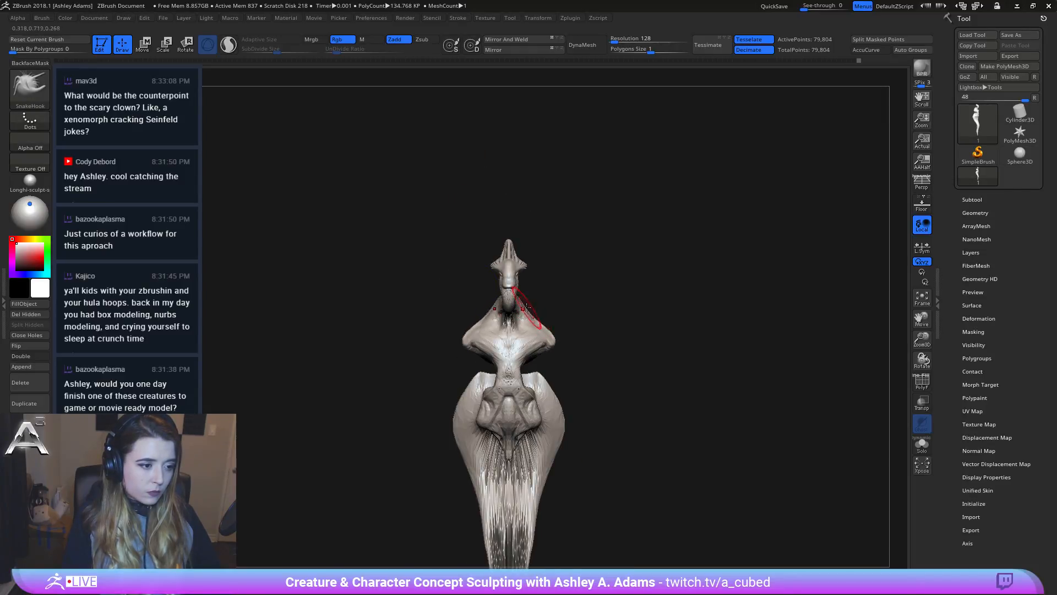
{"action": "right_click_drag", "start_coordinate": [524, 310], "coordinate": [494, 306]}
{"action": "right_click", "coordinate": [515, 300]}
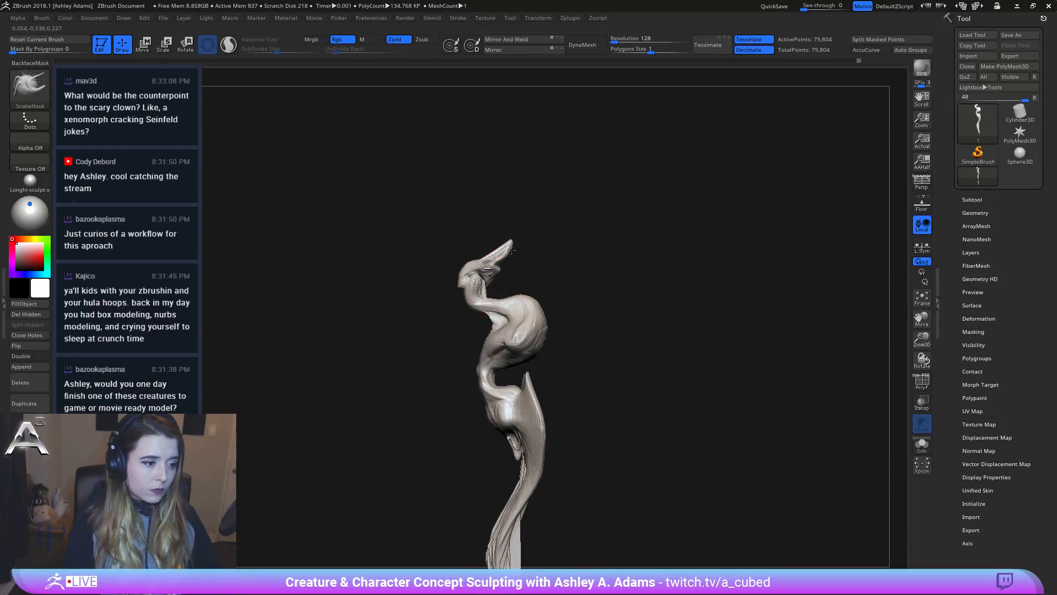
Step: Mask the neck and body with a lasso mask, leaving only the head and crest free
{"action": "right_click_drag", "start_coordinate": [481, 239], "coordinate": [569, 231], "text": "alt"}
{"action": "mouse_move", "coordinate": [568, 232]}
{"action": "left_mouse_down", "text": "ctrl"}
{"action": "mouse_move", "coordinate": [613, 206]}
{"action": "mouse_move", "coordinate": [522, 273]}
{"action": "mouse_move", "coordinate": [549, 285]}
{"action": "mouse_move", "coordinate": [613, 210]}
{"action": "left_mouse_up", "text": "ctrl"}
{"action": "right_click_drag", "start_coordinate": [578, 229], "coordinate": [663, 264], "text": "ctrl"}
{"action": "left_click", "coordinate": [663, 265], "text": "ctrl"}
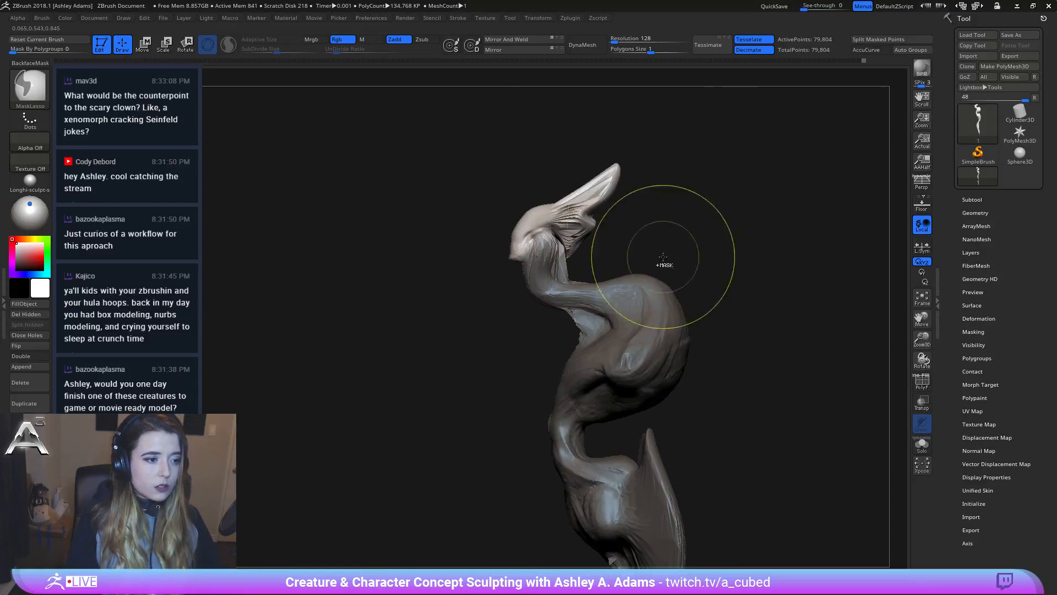
Step: Rotate and reposition the head so it faces downward with the crest more upright, and clear the mask
{"action": "right_click_drag", "start_coordinate": [581, 183], "coordinate": [636, 248], "text": "alt"}
{"action": "key", "text": "w"}
{"action": "left_click_drag", "start_coordinate": [596, 303], "coordinate": [622, 295]}
{"action": "right_click_drag", "start_coordinate": [622, 296], "coordinate": [679, 289]}
{"action": "mouse_move", "coordinate": [653, 290]}
{"action": "left_mouse_down"}
{"action": "mouse_move", "coordinate": [657, 334]}
{"action": "mouse_move", "coordinate": [573, 338]}
{"action": "mouse_move", "coordinate": [609, 338]}
{"action": "mouse_move", "coordinate": [591, 310]}
{"action": "left_mouse_up"}
{"action": "key", "text": "q"}
{"action": "mouse_move", "coordinate": [591, 308]}
{"action": "right_mouse_down"}
{"action": "mouse_move", "coordinate": [645, 258]}
{"action": "mouse_move", "coordinate": [699, 328]}
{"action": "right_mouse_up"}
{"action": "left_click_drag", "start_coordinate": [699, 328], "coordinate": [710, 342], "text": "ctrl"}
Step: Smooth the neck junction and reshape the neck and upper back with a resized SnakeHook brush
{"action": "mouse_move", "coordinate": [645, 265]}
{"action": "right_mouse_down", "text": "alt"}
{"action": "mouse_move", "coordinate": [661, 342]}
{"action": "mouse_move", "coordinate": [641, 282]}
{"action": "mouse_move", "coordinate": [617, 275]}
{"action": "right_mouse_up", "text": "alt"}
{"action": "mouse_move", "coordinate": [510, 290]}
{"action": "right_mouse_down", "text": "alt"}
{"action": "mouse_move", "coordinate": [563, 307]}
{"action": "mouse_move", "coordinate": [559, 337]}
{"action": "right_mouse_up", "text": "alt"}
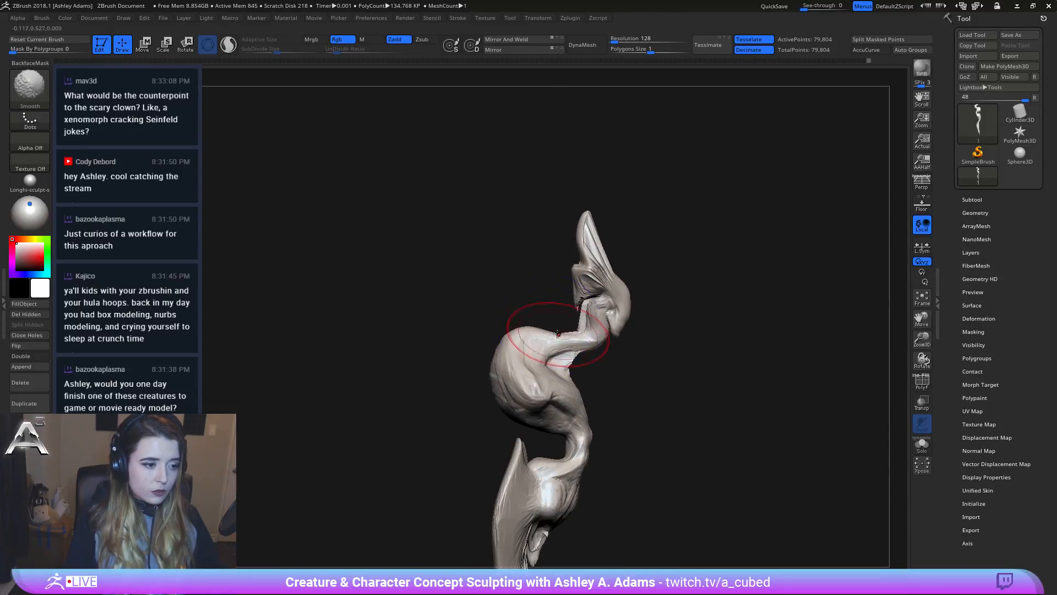
{"action": "key", "text": "space"}
{"action": "left_click_drag", "start_coordinate": [559, 334], "coordinate": [550, 326]}
{"action": "left_click_drag", "start_coordinate": [607, 375], "coordinate": [591, 304]}
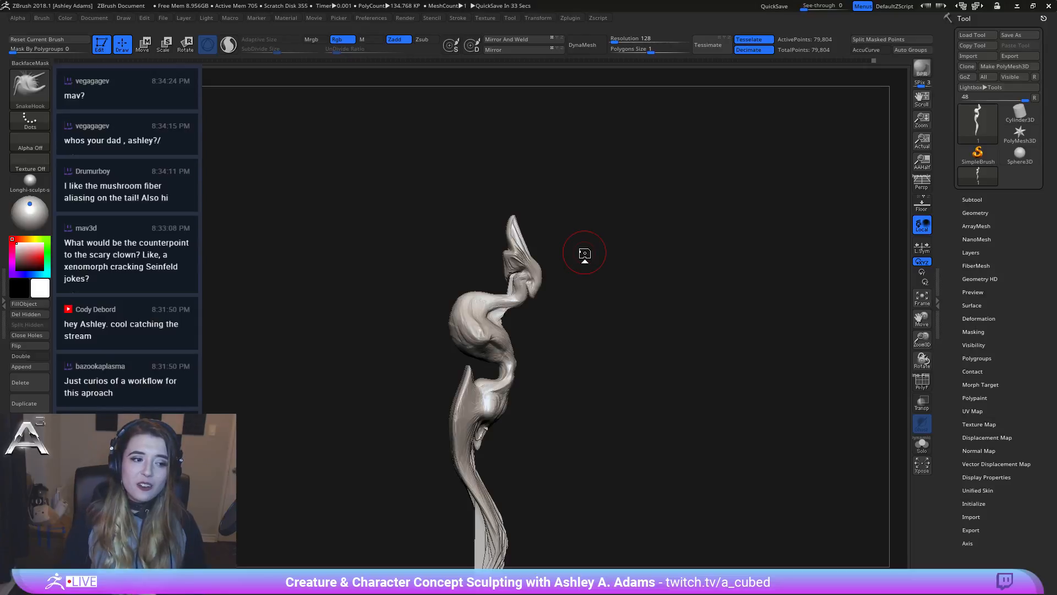
Step: Build up muscle volume on the shoulder with ClayBuildup
{"action": "mouse_move", "coordinate": [515, 259]}
{"action": "right_mouse_down"}
{"action": "mouse_move", "coordinate": [479, 281]}
{"action": "mouse_move", "coordinate": [461, 333]}
{"action": "right_mouse_up"}
{"action": "key", "text": "b"}
{"action": "key", "text": "c"}
{"action": "key", "text": "b"}
{"action": "left_click_drag", "start_coordinate": [461, 333], "coordinate": [474, 338]}
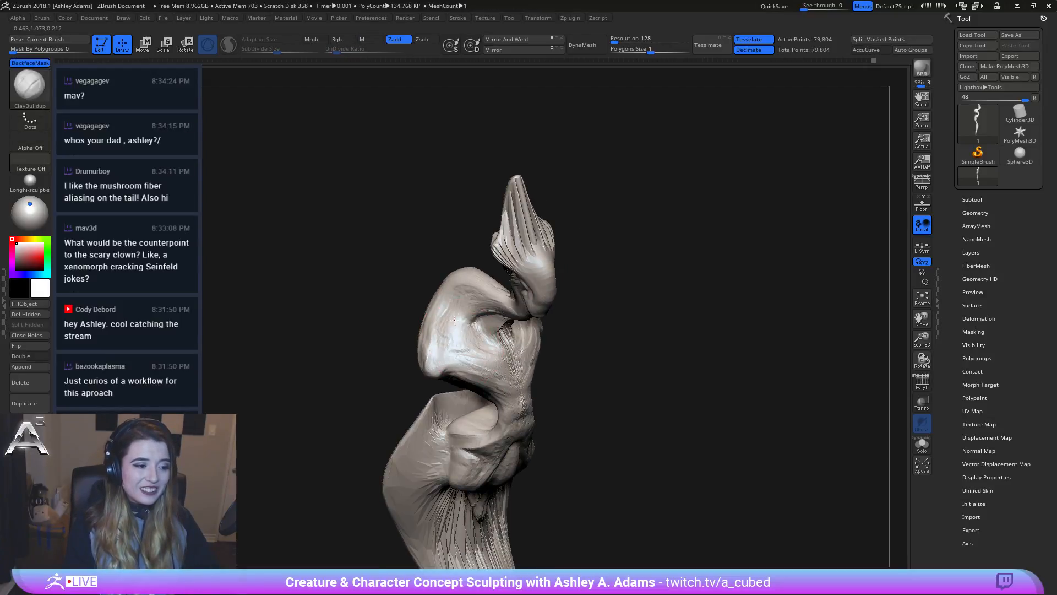
Step: Refine the shoulder silhouette with SnakeHook and continue filling out its surface with ClayBuildup
{"action": "mouse_move", "coordinate": [454, 320]}
{"action": "right_mouse_down"}
{"action": "mouse_move", "coordinate": [550, 297]}
{"action": "mouse_move", "coordinate": [453, 312]}
{"action": "right_mouse_up"}
{"action": "key", "text": "b"}
{"action": "key", "text": "s"}
{"action": "key", "text": "h"}
{"action": "right_click", "coordinate": [471, 319]}
{"action": "key", "text": "b"}
{"action": "key", "text": "c"}
{"action": "key", "text": "b"}
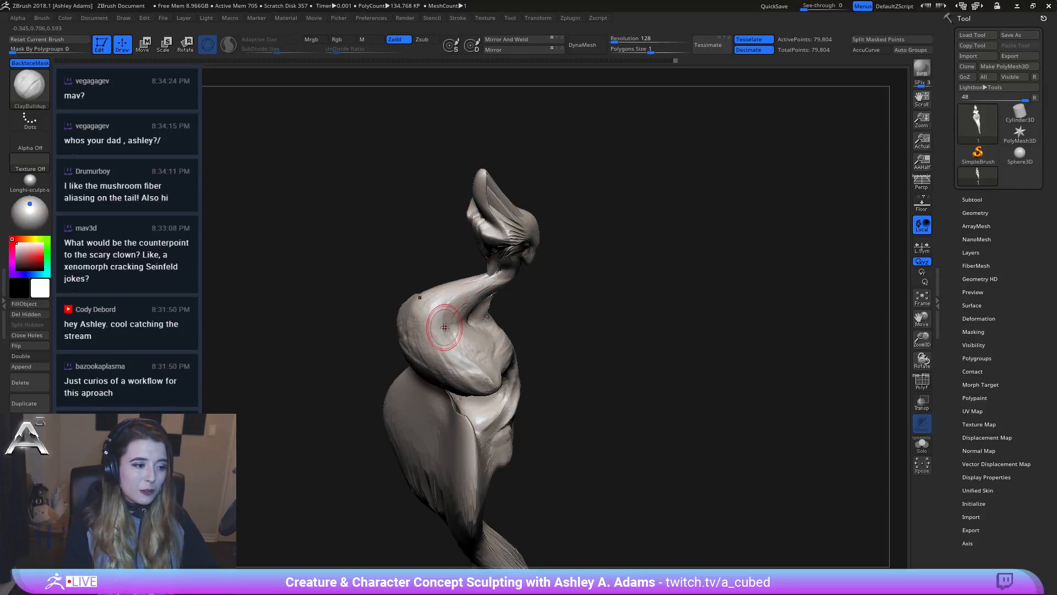
Step: Carve creases around the shoulder, collar and neck with a resized DamStandard brush
{"action": "key", "text": "b"}
{"action": "key", "text": "d"}
{"action": "key", "text": "s"}
{"action": "mouse_move", "coordinate": [474, 347]}
{"action": "right_mouse_down"}
{"action": "mouse_move", "coordinate": [448, 307]}
{"action": "mouse_move", "coordinate": [462, 325]}
{"action": "mouse_move", "coordinate": [485, 326]}
{"action": "right_mouse_up"}
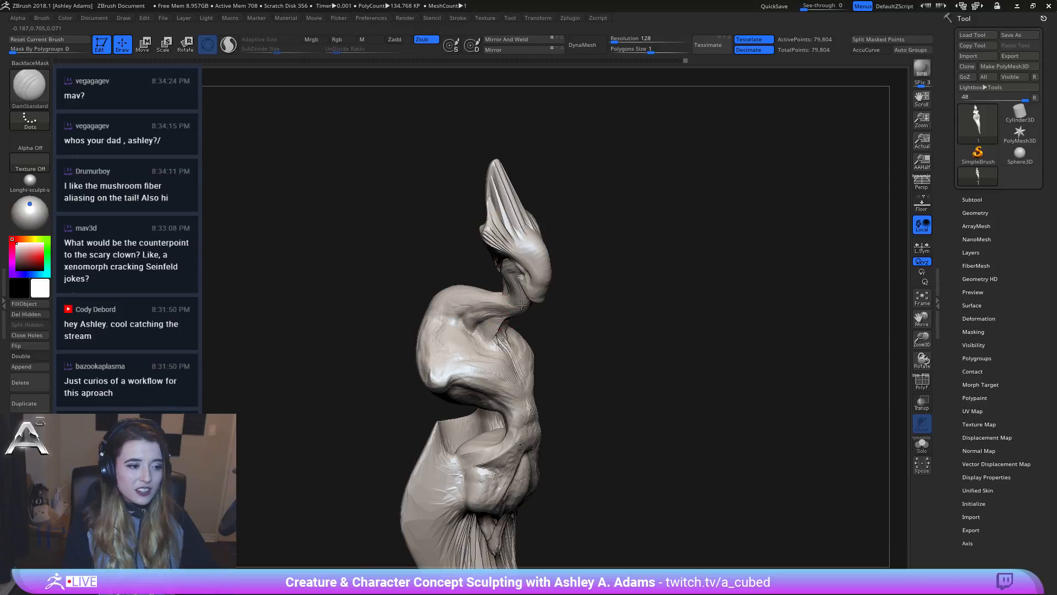
{"action": "right_click_drag", "start_coordinate": [523, 305], "coordinate": [511, 307]}
{"action": "mouse_move", "coordinate": [519, 271]}
{"action": "right_mouse_down"}
{"action": "mouse_move", "coordinate": [524, 323]}
{"action": "mouse_move", "coordinate": [481, 264]}
{"action": "mouse_move", "coordinate": [518, 276]}
{"action": "mouse_move", "coordinate": [521, 288]}
{"action": "mouse_move", "coordinate": [500, 264]}
{"action": "mouse_move", "coordinate": [450, 252]}
{"action": "right_mouse_up"}
{"action": "key", "text": "space"}
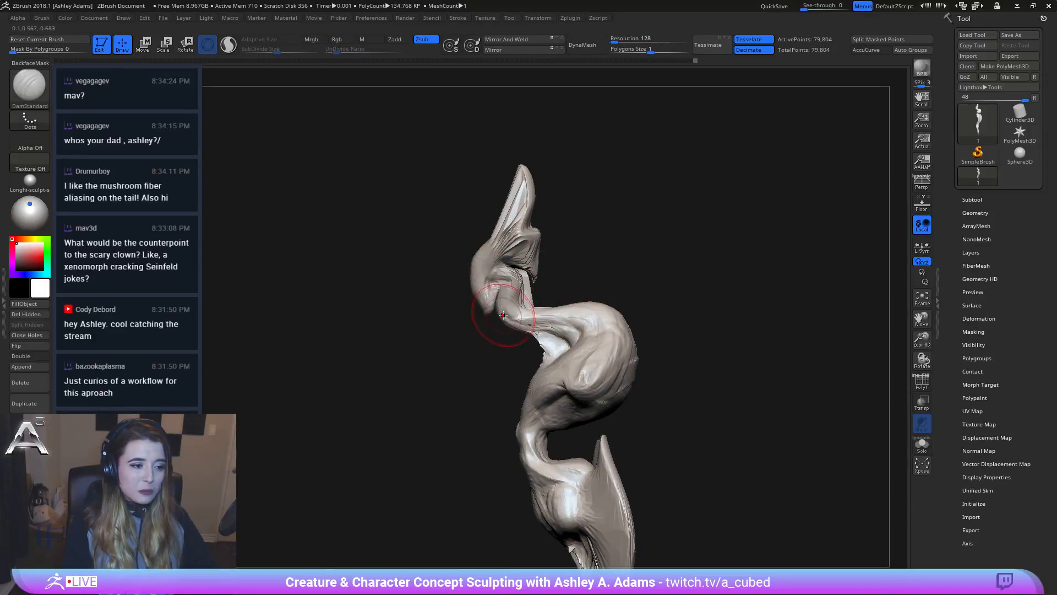
Step: Pull out the flap at the back of the head with a resized SnakeHook brush
{"action": "key", "text": "b"}
{"action": "key", "text": "s"}
{"action": "key", "text": "h"}
{"action": "key", "text": "space"}
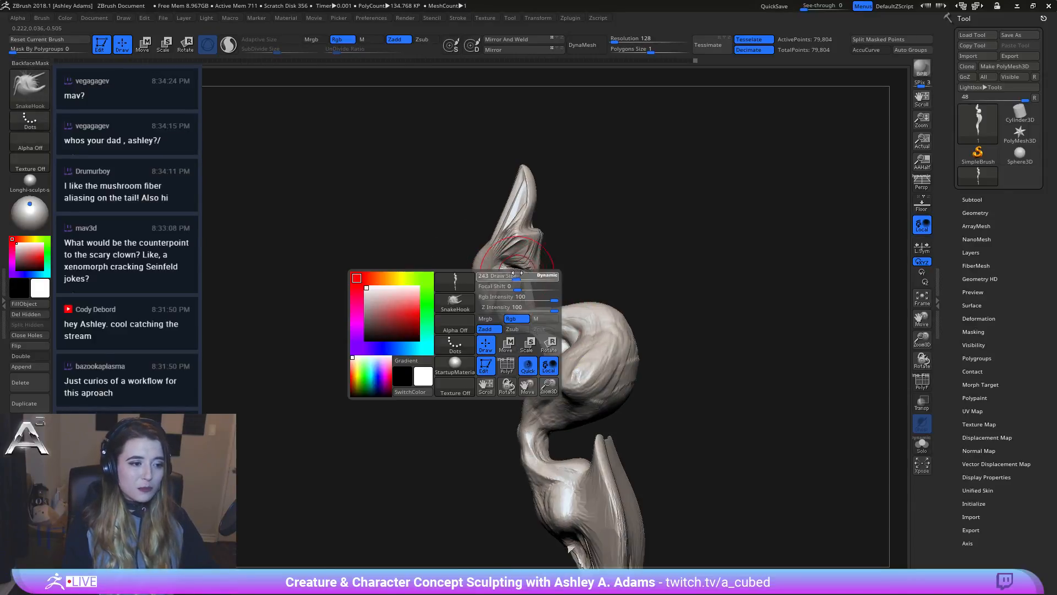
{"action": "mouse_move", "coordinate": [520, 273]}
{"action": "right_mouse_down"}
{"action": "mouse_move", "coordinate": [575, 251]}
{"action": "mouse_move", "coordinate": [549, 243]}
{"action": "right_mouse_up"}
{"action": "key", "text": "space"}
Step: Round the head flap and refine the crest's outline with SnakeHook from the side and front
{"action": "key", "text": "space"}
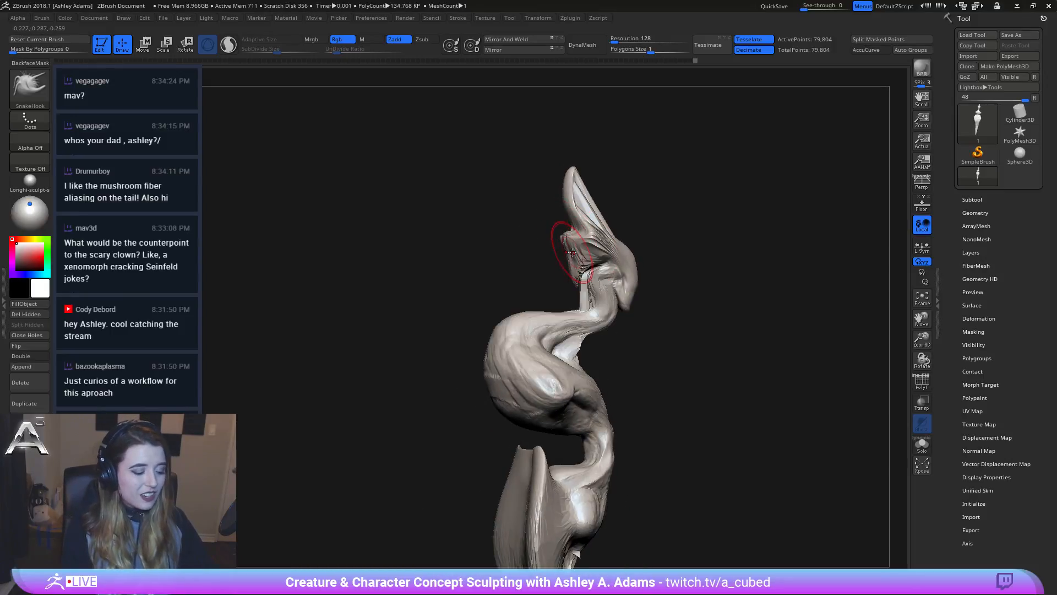
{"action": "right_click_drag", "start_coordinate": [566, 260], "coordinate": [600, 204]}
{"action": "key", "text": "space"}
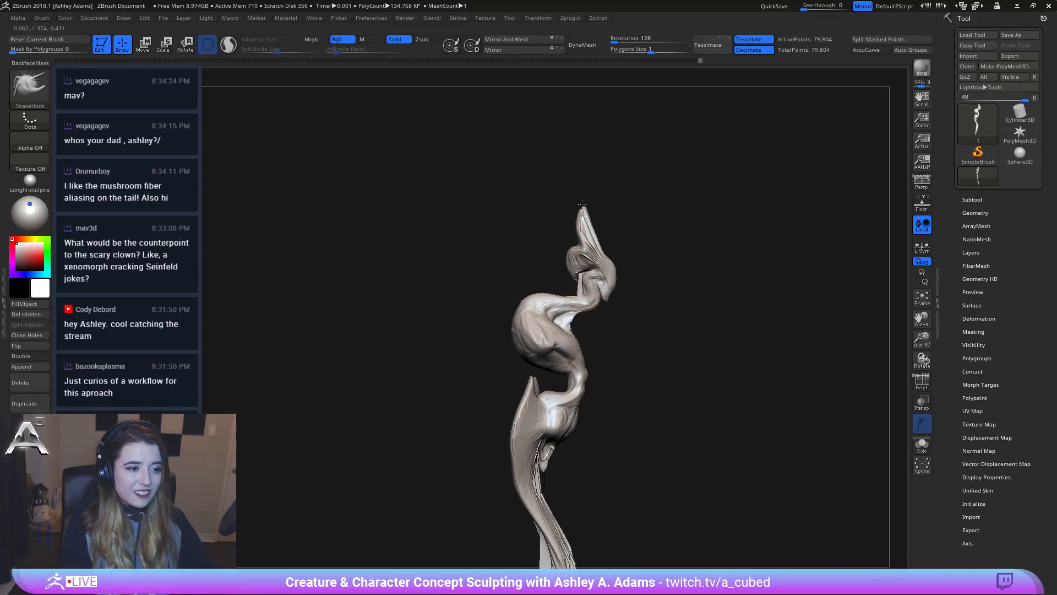
{"action": "mouse_move", "coordinate": [574, 197]}
{"action": "right_mouse_down"}
{"action": "mouse_move", "coordinate": [534, 231]}
{"action": "mouse_move", "coordinate": [551, 224]}
{"action": "mouse_move", "coordinate": [577, 258]}
{"action": "mouse_move", "coordinate": [583, 220]}
{"action": "right_mouse_up"}
{"action": "right_click", "coordinate": [560, 247]}
{"action": "right_click", "coordinate": [585, 313]}
{"action": "right_click_drag", "start_coordinate": [585, 313], "coordinate": [620, 382], "text": "ctrl"}
{"action": "right_click_drag", "start_coordinate": [540, 250], "coordinate": [582, 435], "text": "alt"}
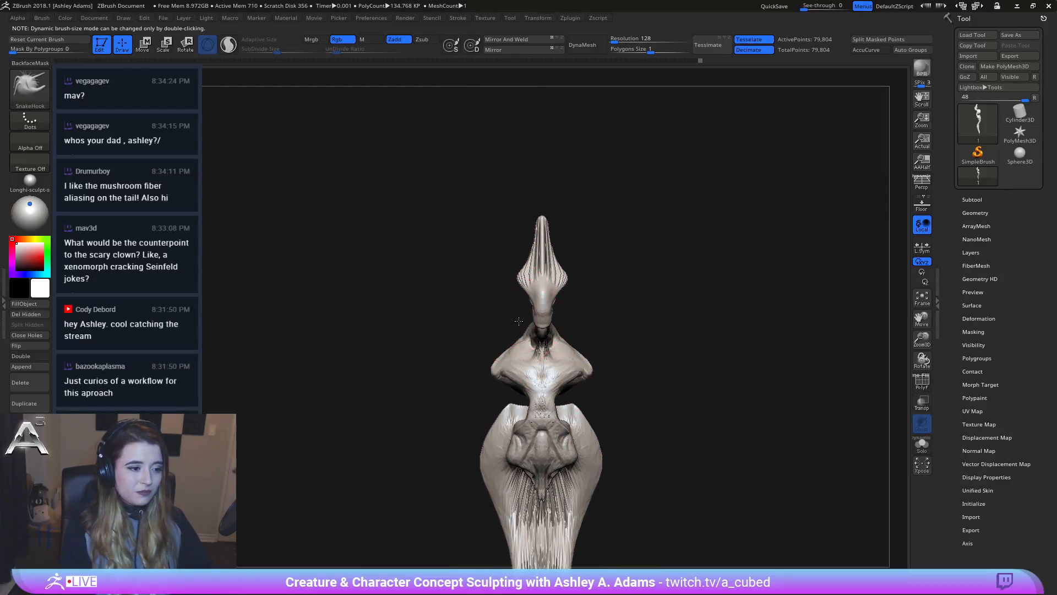
Step: Reshape the throat, chest and front shoulder contour with a resized SnakeHook brush
{"action": "right_click", "coordinate": [518, 325]}
{"action": "right_click_drag", "start_coordinate": [562, 283], "coordinate": [575, 375], "text": "ctrl"}
{"action": "right_click", "coordinate": [577, 369]}
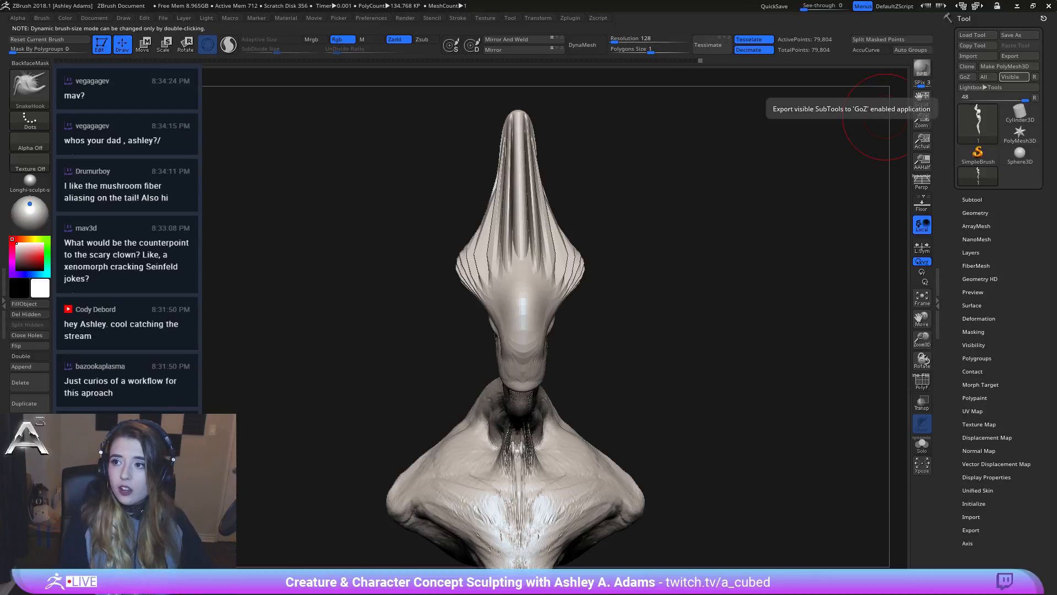
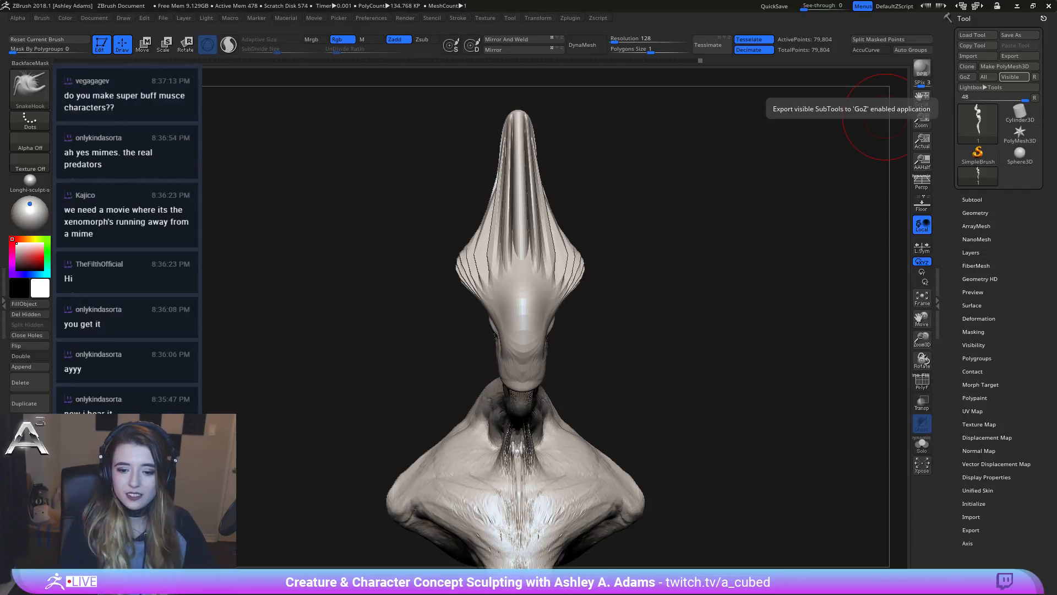
{"action": "mouse_move", "coordinate": [880, 117]}
{"action": "left_mouse_down"}
{"action": "mouse_move", "coordinate": [602, 370]}
{"action": "mouse_move", "coordinate": [566, 243]}
{"action": "mouse_move", "coordinate": [591, 334]}
{"action": "left_mouse_up"}
{"action": "right_click_drag", "start_coordinate": [592, 334], "coordinate": [545, 314], "text": "ctrl"}
{"action": "key", "text": "space"}
{"action": "left_click_drag", "start_coordinate": [601, 256], "coordinate": [613, 257]}
{"action": "right_click_drag", "start_coordinate": [584, 259], "coordinate": [487, 303], "text": "ctrl"}
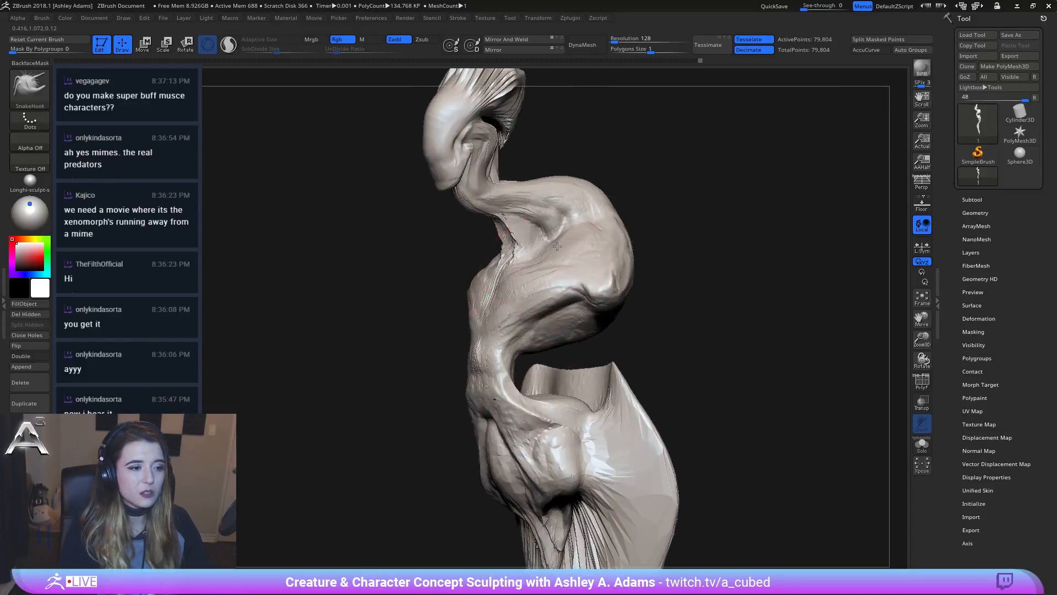
{"action": "key", "text": "space"}
{"action": "left_click_drag", "start_coordinate": [529, 246], "coordinate": [543, 233]}
{"action": "right_click_drag", "start_coordinate": [543, 234], "coordinate": [523, 245]}
{"action": "key", "text": "space"}
{"action": "left_click_drag", "start_coordinate": [528, 231], "coordinate": [513, 231]}
{"action": "right_click_drag", "start_coordinate": [512, 231], "coordinate": [517, 234]}
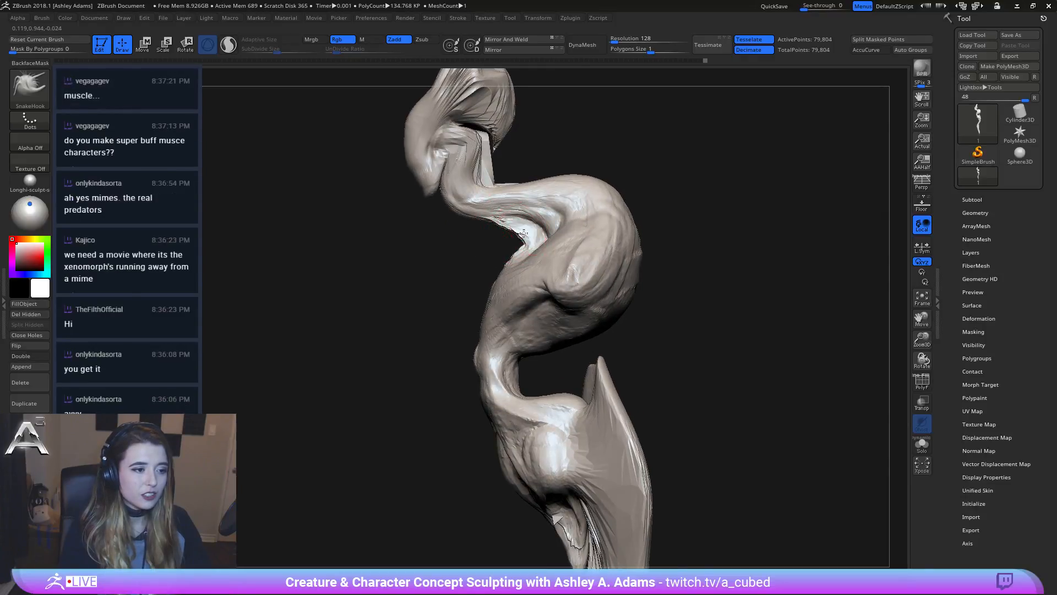
{"action": "key", "text": "space"}
{"action": "left_click_drag", "start_coordinate": [533, 234], "coordinate": [521, 233]}
{"action": "mouse_move", "coordinate": [522, 233]}
{"action": "right_mouse_down"}
{"action": "mouse_move", "coordinate": [536, 230]}
{"action": "mouse_move", "coordinate": [511, 238]}
{"action": "mouse_move", "coordinate": [511, 250]}
{"action": "mouse_move", "coordinate": [484, 237]}
{"action": "right_mouse_up"}
Step: Build up collarbone ridges and muscle forms across the chest and shoulders with ClayBuildup
{"action": "key", "text": "b"}
{"action": "key", "text": "c"}
{"action": "key", "text": "b"}
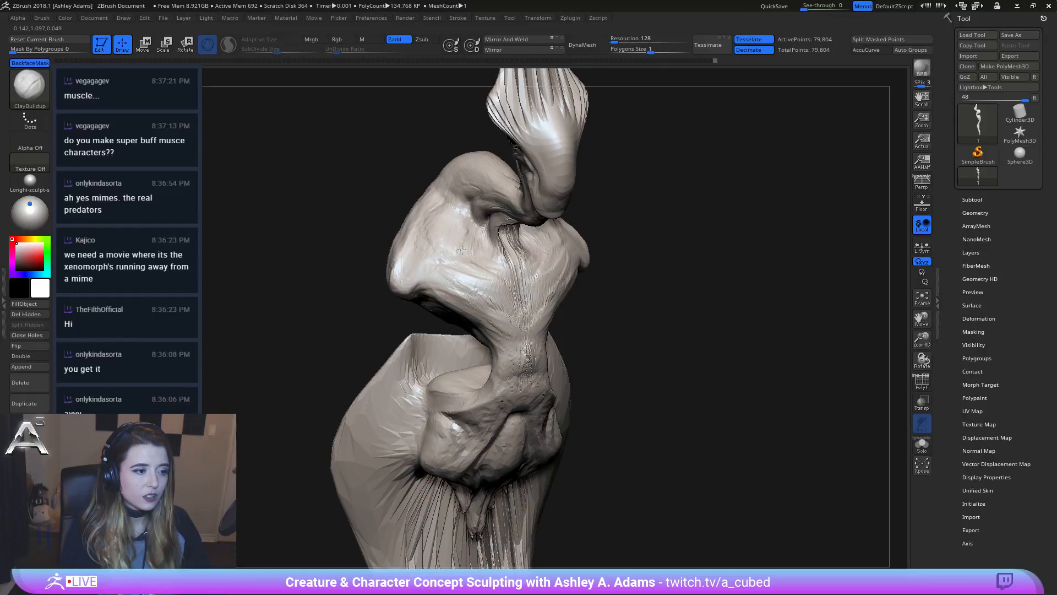
{"action": "mouse_move", "coordinate": [458, 243]}
{"action": "left_mouse_down"}
{"action": "mouse_move", "coordinate": [410, 270]}
{"action": "mouse_move", "coordinate": [429, 254]}
{"action": "mouse_move", "coordinate": [505, 265]}
{"action": "mouse_move", "coordinate": [423, 264]}
{"action": "mouse_move", "coordinate": [476, 273]}
{"action": "mouse_move", "coordinate": [498, 259]}
{"action": "mouse_move", "coordinate": [482, 268]}
{"action": "mouse_move", "coordinate": [419, 263]}
{"action": "mouse_move", "coordinate": [462, 262]}
{"action": "left_mouse_up"}
{"action": "right_click_drag", "start_coordinate": [468, 265], "coordinate": [424, 250]}
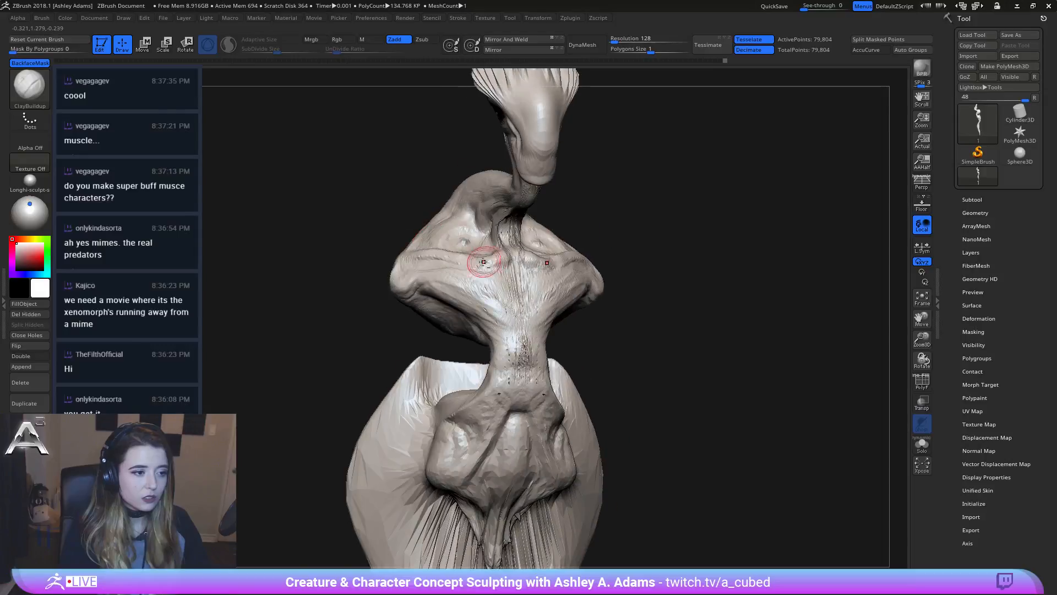
{"action": "left_click_drag", "start_coordinate": [481, 263], "coordinate": [486, 260]}
{"action": "right_click_drag", "start_coordinate": [434, 252], "coordinate": [487, 264]}
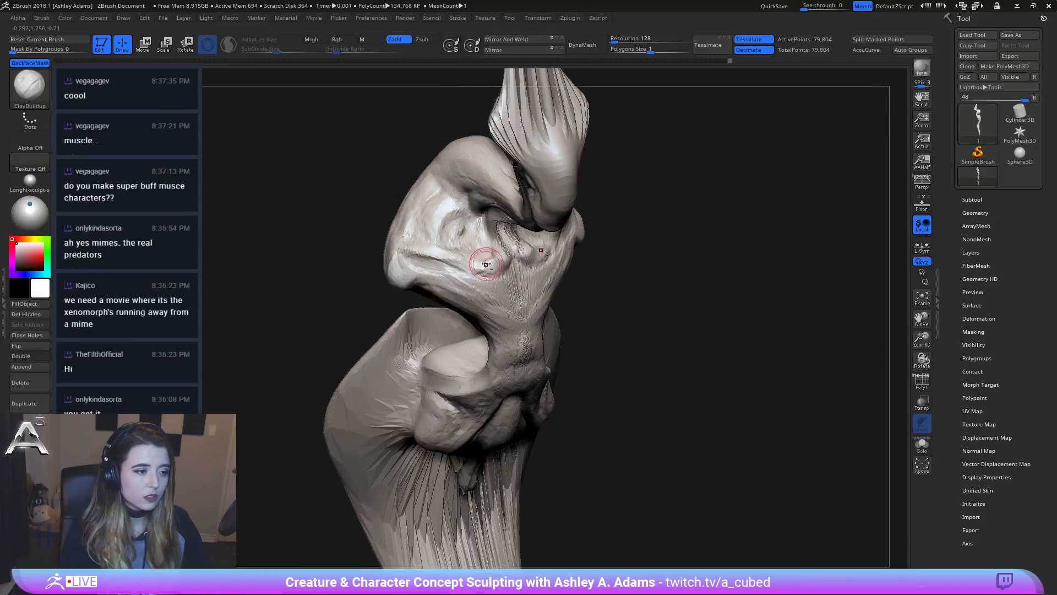
{"action": "left_click_drag", "start_coordinate": [460, 236], "coordinate": [458, 236]}
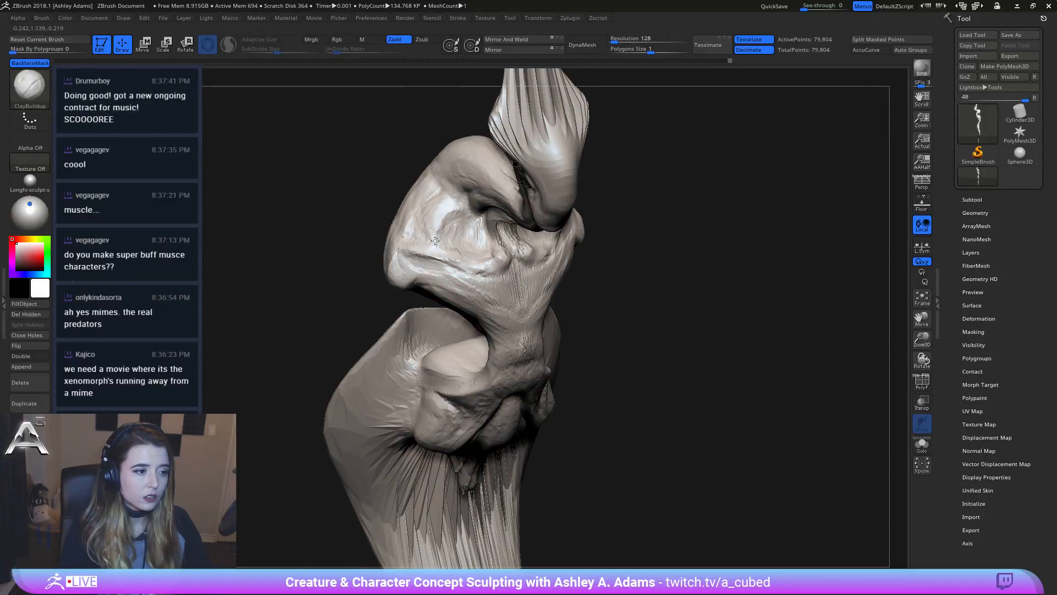
{"action": "right_click_drag", "start_coordinate": [459, 235], "coordinate": [534, 197]}
{"action": "left_click_drag", "start_coordinate": [534, 197], "coordinate": [486, 216]}
{"action": "right_click_drag", "start_coordinate": [486, 198], "coordinate": [504, 212]}
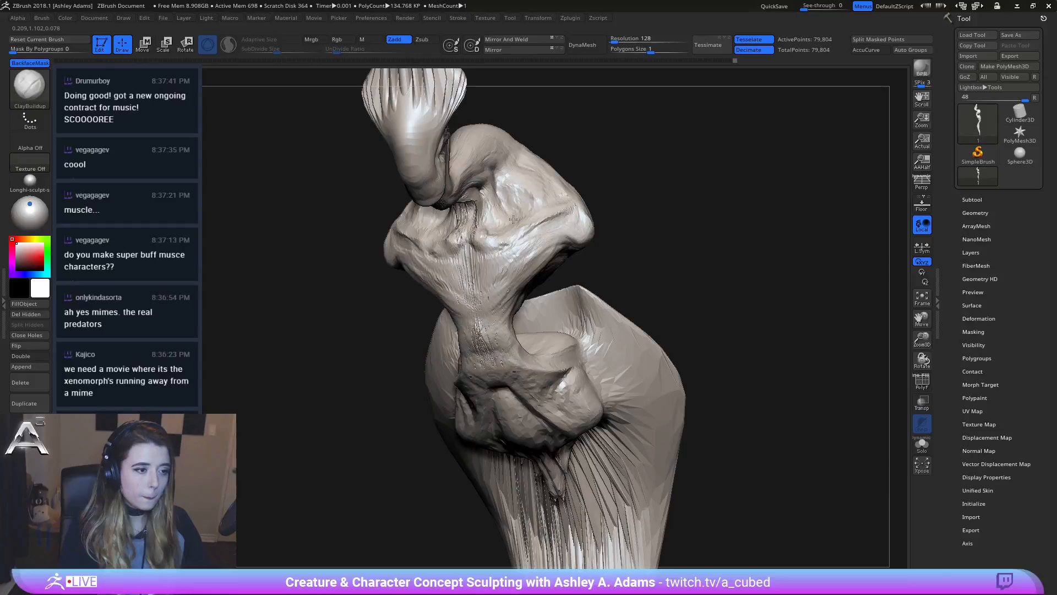
Step: Carve creases around the collarbones, neck base and shoulders with DamStandard
{"action": "key", "text": "b"}
{"action": "key", "text": "d"}
{"action": "key", "text": "s"}
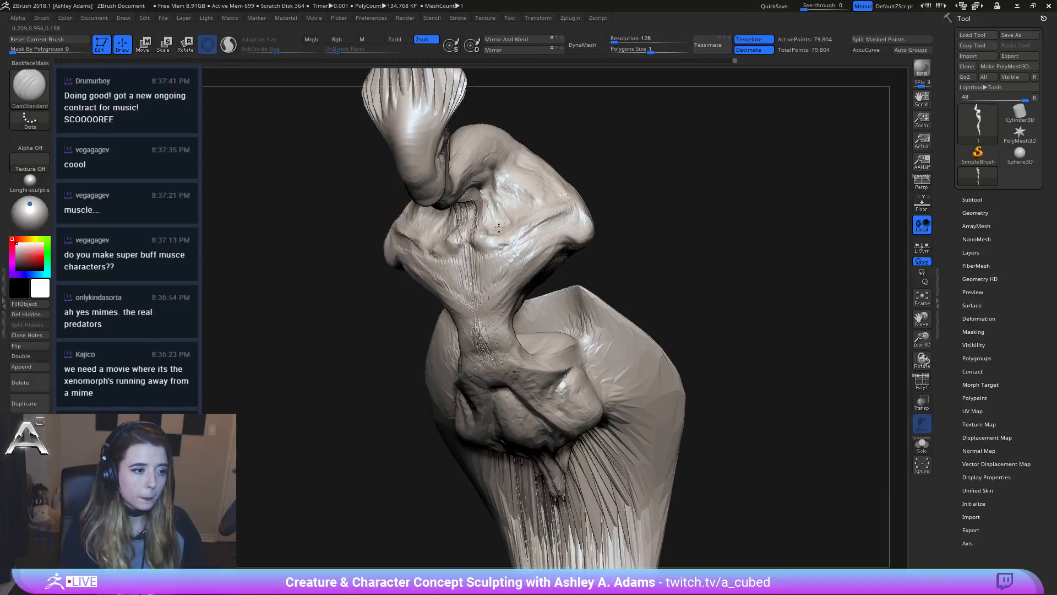
{"action": "mouse_move", "coordinate": [446, 220]}
{"action": "right_mouse_down"}
{"action": "mouse_move", "coordinate": [464, 178]}
{"action": "mouse_move", "coordinate": [495, 215]}
{"action": "right_mouse_up"}
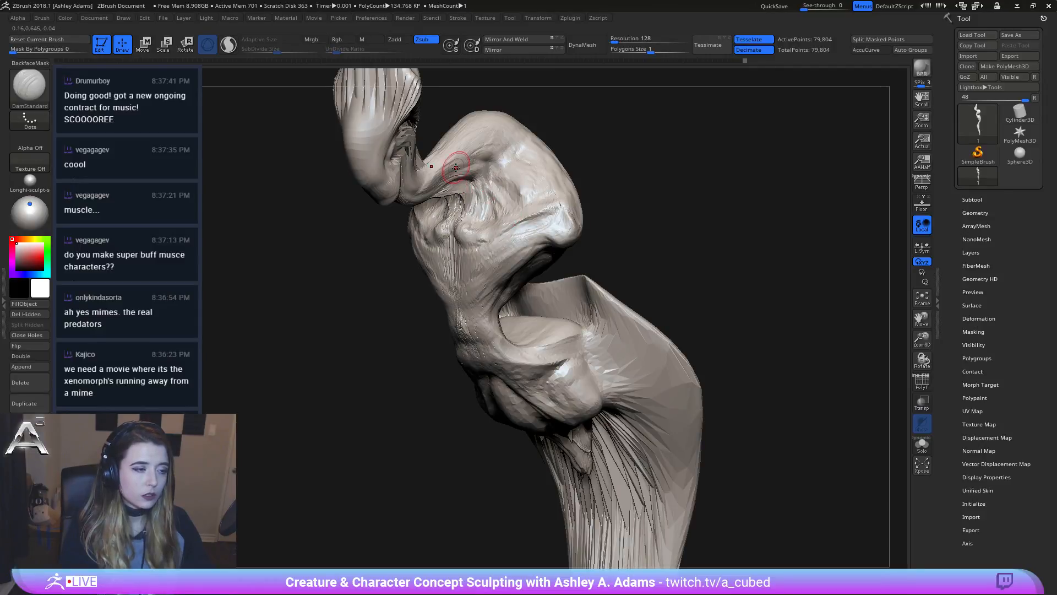
{"action": "mouse_move", "coordinate": [456, 163]}
{"action": "right_mouse_down"}
{"action": "mouse_move", "coordinate": [499, 184]}
{"action": "mouse_move", "coordinate": [511, 152]}
{"action": "mouse_move", "coordinate": [470, 172]}
{"action": "right_mouse_up"}
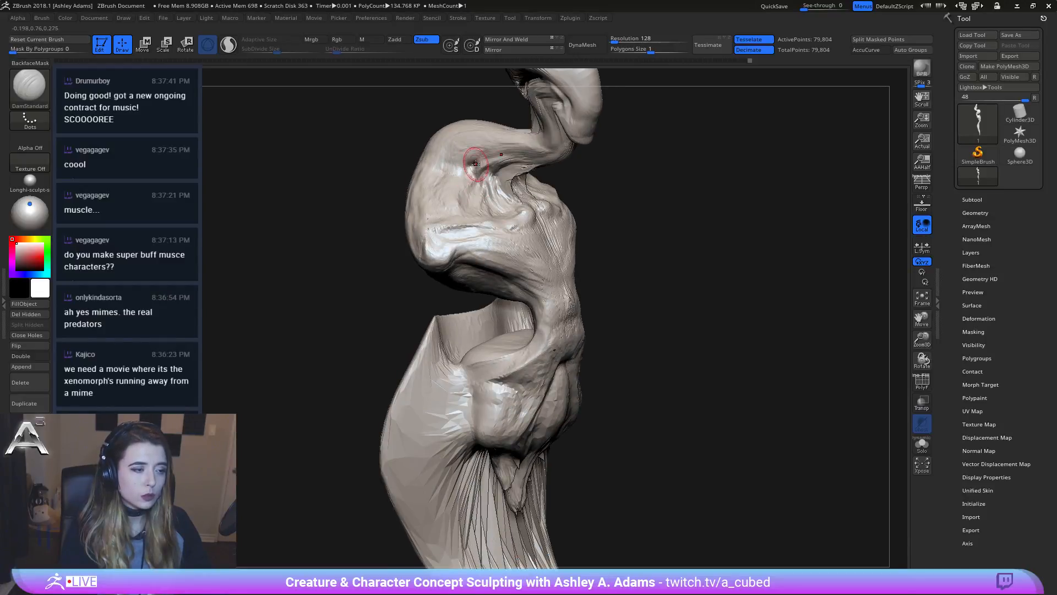
{"action": "right_click_drag", "start_coordinate": [519, 146], "coordinate": [521, 156]}
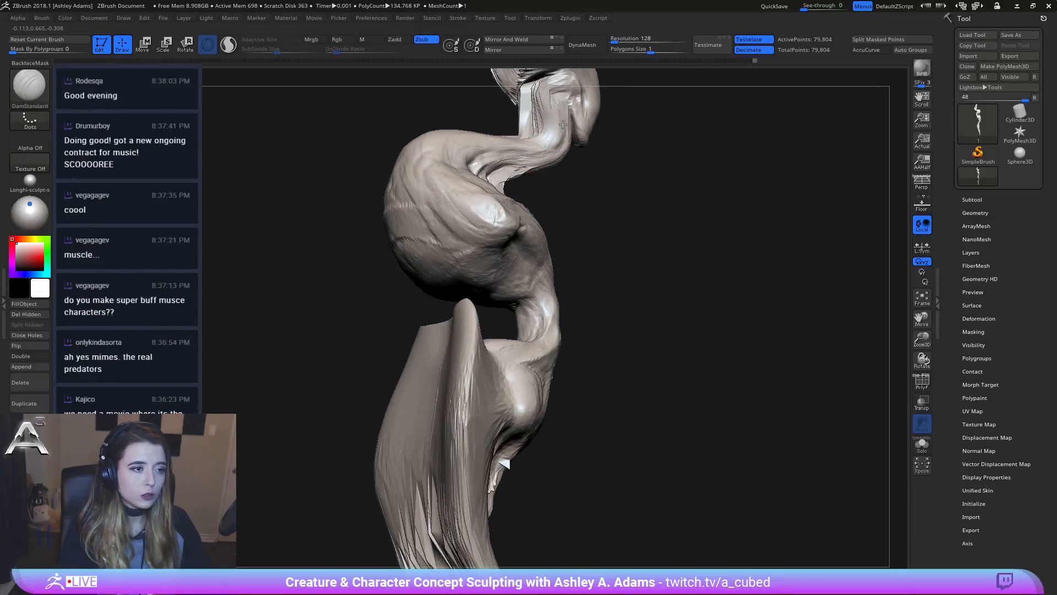
{"action": "right_click_drag", "start_coordinate": [554, 122], "coordinate": [555, 105]}
{"action": "mouse_move", "coordinate": [473, 160]}
{"action": "left_mouse_down"}
{"action": "mouse_move", "coordinate": [448, 154]}
{"action": "mouse_move", "coordinate": [439, 171]}
{"action": "left_mouse_up"}
Step: Pull the middle of the hip shell's rear upper edge down into a V-shaped notch with SnakeHook
{"action": "mouse_move", "coordinate": [478, 205]}
{"action": "right_mouse_down", "text": "ctrl"}
{"action": "mouse_move", "coordinate": [498, 233]}
{"action": "mouse_move", "coordinate": [494, 267]}
{"action": "mouse_move", "coordinate": [563, 288]}
{"action": "right_mouse_up", "text": "ctrl"}
{"action": "key", "text": "space"}
{"action": "left_click_drag", "start_coordinate": [426, 315], "coordinate": [444, 313]}
{"action": "key", "text": "ctrl+z"}
{"action": "right_click_drag", "start_coordinate": [444, 306], "coordinate": [451, 312]}
{"action": "key", "text": "space"}
{"action": "left_click_drag", "start_coordinate": [453, 315], "coordinate": [435, 307]}
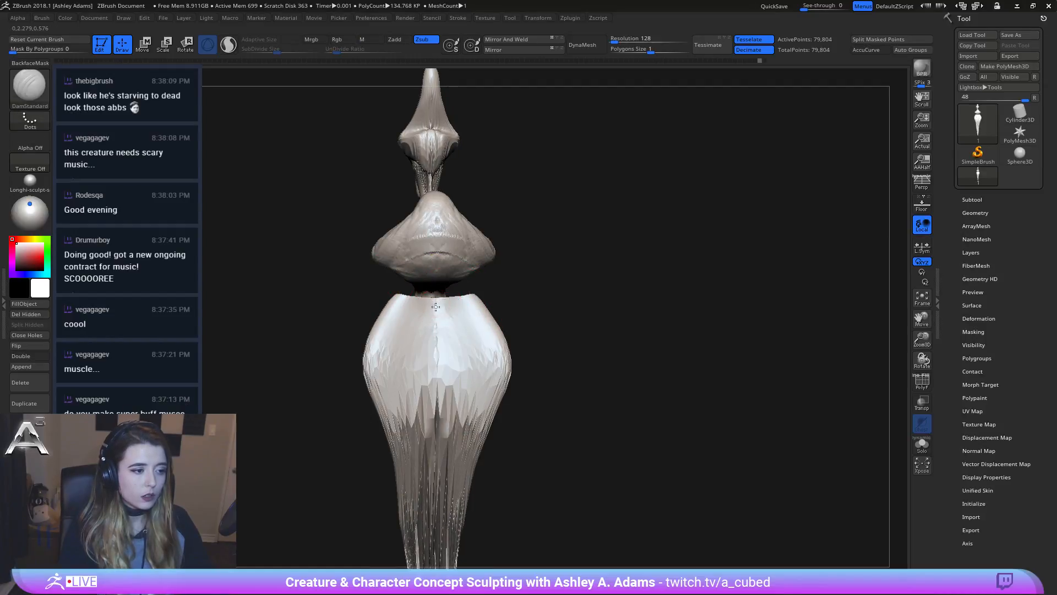
{"action": "key", "text": "b"}
{"action": "key", "text": "s"}
{"action": "key", "text": "h"}
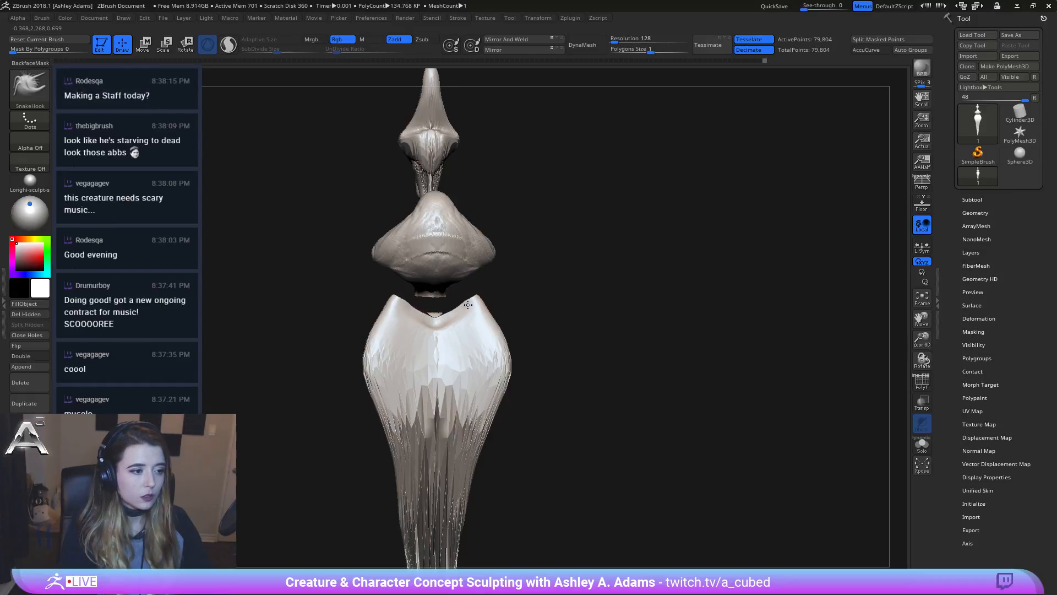
{"action": "left_click_drag", "start_coordinate": [468, 305], "coordinate": [622, 313], "text": "shift"}
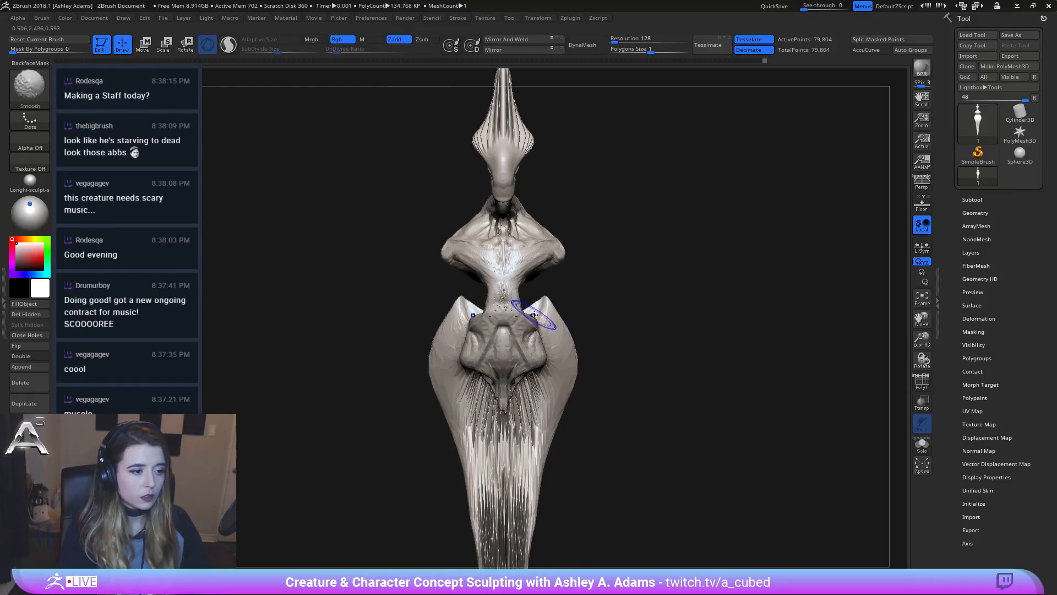
{"action": "mouse_move", "coordinate": [533, 315]}
{"action": "left_mouse_down"}
{"action": "mouse_move", "coordinate": [566, 266]}
{"action": "mouse_move", "coordinate": [523, 236]}
{"action": "mouse_move", "coordinate": [551, 286]}
{"action": "mouse_move", "coordinate": [539, 312]}
{"action": "mouse_move", "coordinate": [498, 317]}
{"action": "mouse_move", "coordinate": [547, 288]}
{"action": "mouse_move", "coordinate": [490, 304]}
{"action": "mouse_move", "coordinate": [510, 257]}
{"action": "mouse_move", "coordinate": [606, 314]}
{"action": "mouse_move", "coordinate": [609, 330]}
{"action": "left_mouse_up"}
{"action": "key", "text": "space"}
{"action": "key", "text": "space"}
{"action": "key", "text": "ctrl"}
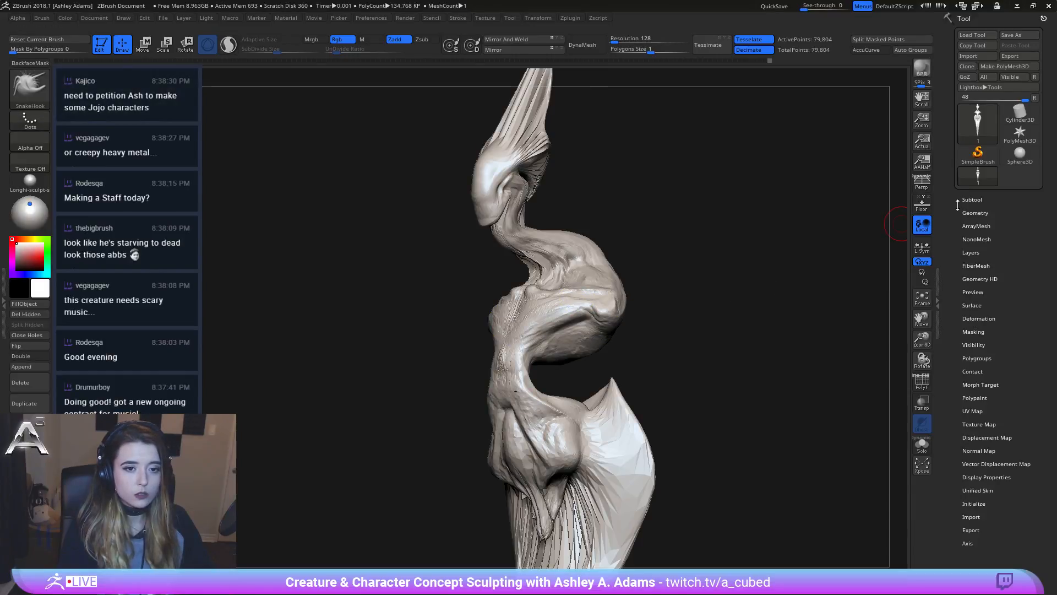
Step: Append a Cylinder3D subtool and activate it with the Move gizmo
{"action": "left_click", "coordinate": [972, 200]}
{"action": "left_click", "coordinate": [1011, 445]}
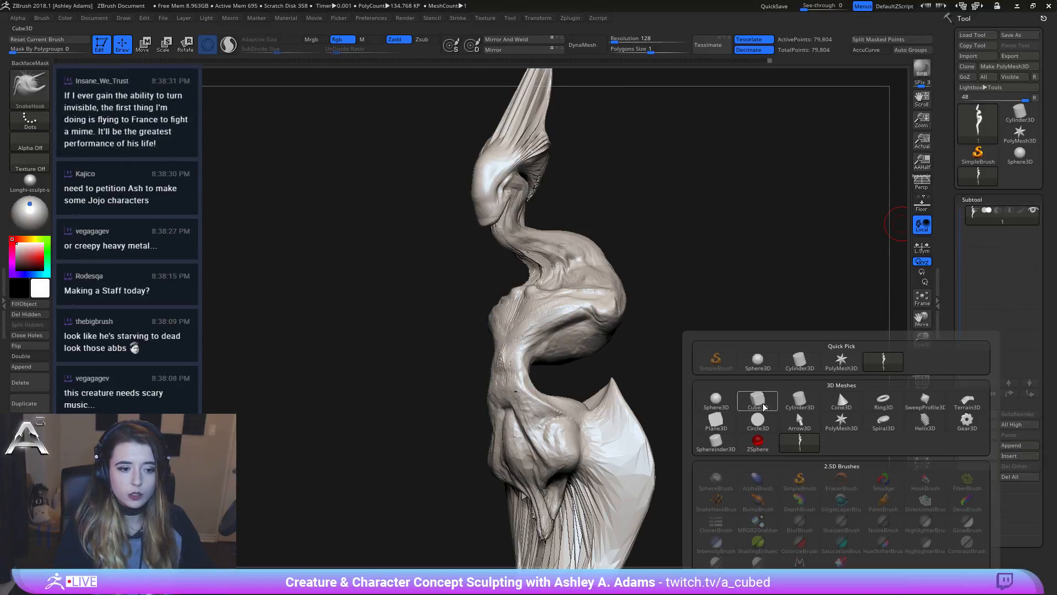
{"action": "left_click", "coordinate": [799, 401]}
{"action": "left_click_drag", "start_coordinate": [771, 385], "coordinate": [649, 361], "text": "shift"}
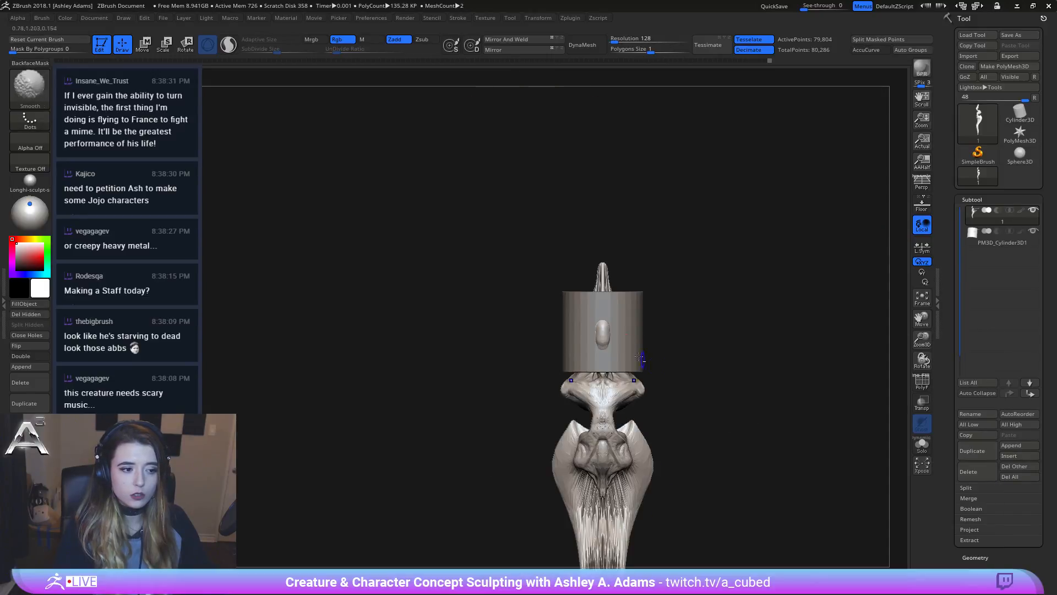
{"action": "left_click", "coordinate": [628, 347], "text": "alt"}
{"action": "key", "text": "w"}
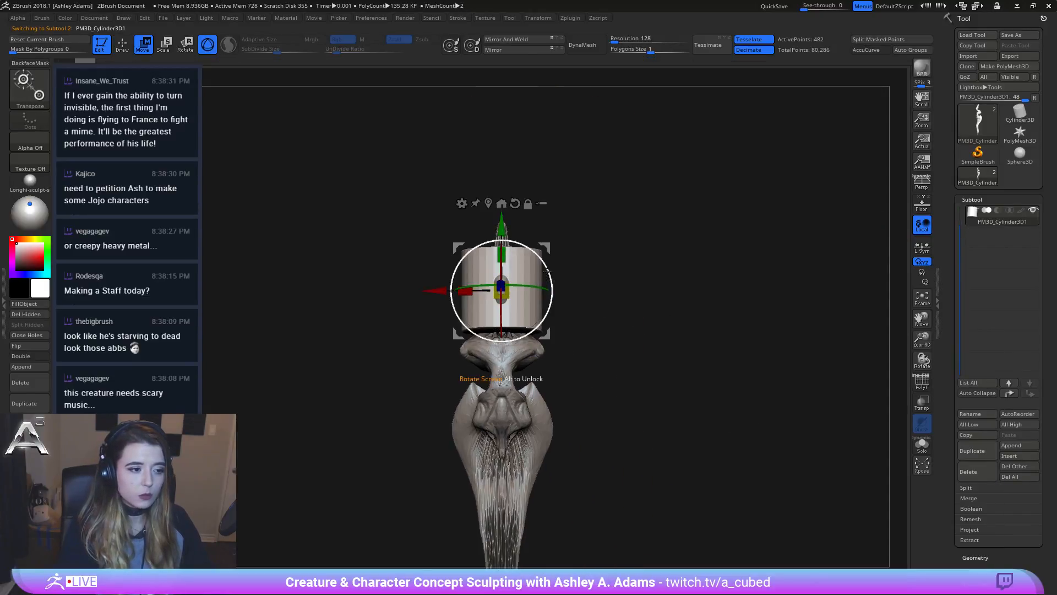
Step: Shrink the cylinder into a thin diagonal rod and position it under one shoulder as an arm
{"action": "left_click_drag", "start_coordinate": [436, 290], "coordinate": [584, 344]}
{"action": "mouse_move", "coordinate": [538, 376]}
{"action": "left_mouse_down"}
{"action": "mouse_move", "coordinate": [551, 395]}
{"action": "mouse_move", "coordinate": [523, 363]}
{"action": "left_mouse_up"}
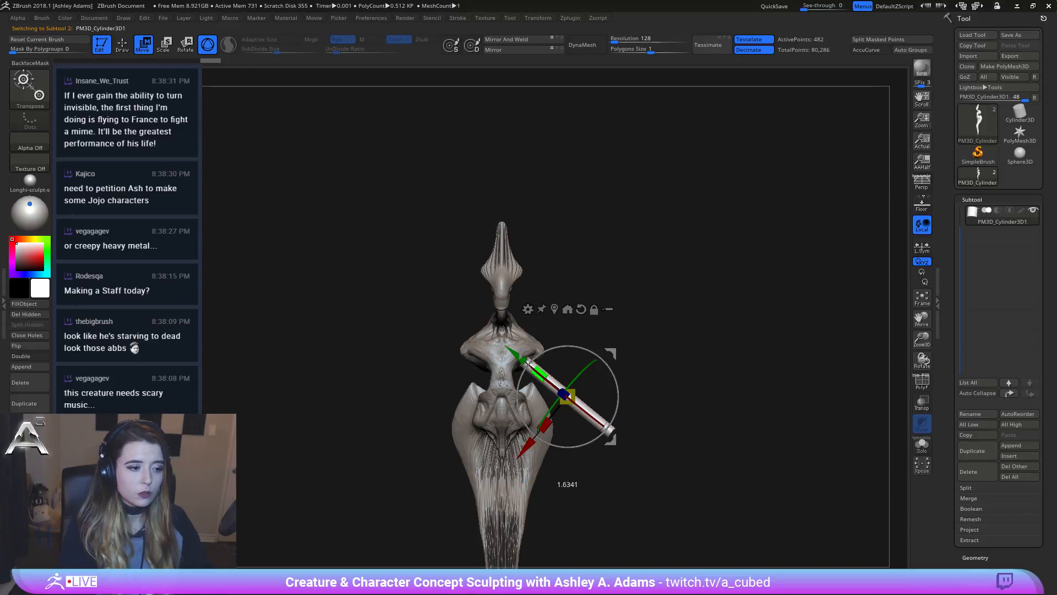
{"action": "right_click_drag", "start_coordinate": [523, 362], "coordinate": [480, 372]}
{"action": "left_click_drag", "start_coordinate": [457, 401], "coordinate": [470, 400]}
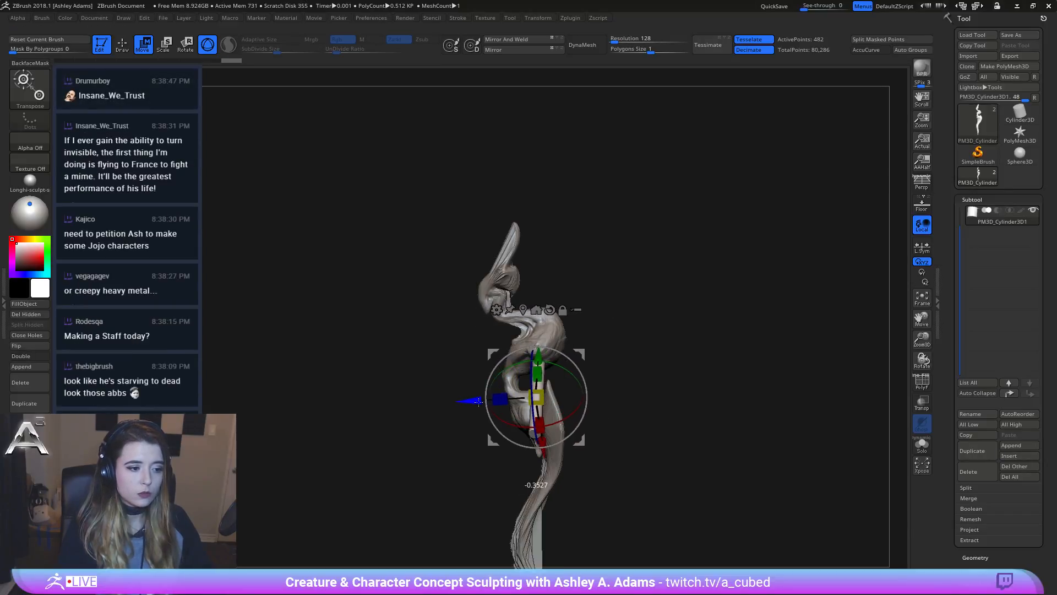
{"action": "left_click_drag", "start_coordinate": [587, 392], "coordinate": [584, 377]}
Step: Bend the cylinder arm into a curve hanging down beside the hips with SnakeHook
{"action": "key", "text": "q"}
{"action": "right_click_drag", "start_coordinate": [573, 361], "coordinate": [603, 352]}
{"action": "right_click", "coordinate": [580, 358]}
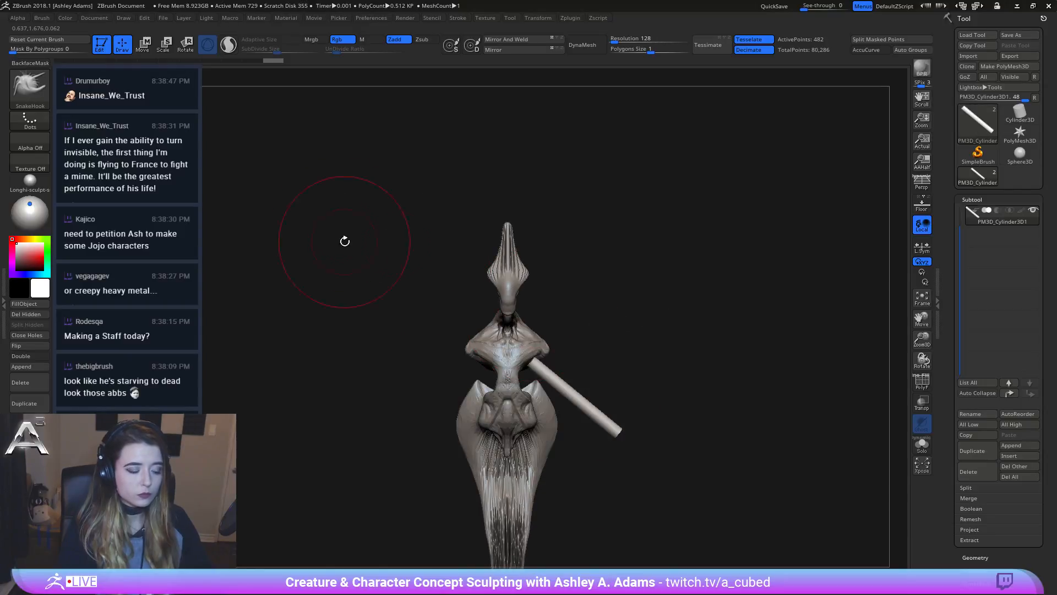
{"action": "right_click", "coordinate": [531, 361]}
{"action": "left_click", "coordinate": [531, 361]}
{"action": "mouse_move", "coordinate": [540, 369]}
{"action": "left_mouse_down"}
{"action": "mouse_move", "coordinate": [547, 359]}
{"action": "mouse_move", "coordinate": [564, 397]}
{"action": "left_mouse_up"}
{"action": "mouse_move", "coordinate": [608, 427]}
{"action": "left_mouse_down"}
{"action": "mouse_move", "coordinate": [636, 505]}
{"action": "mouse_move", "coordinate": [569, 536]}
{"action": "mouse_move", "coordinate": [540, 536]}
{"action": "mouse_move", "coordinate": [585, 444]}
{"action": "mouse_move", "coordinate": [576, 437]}
{"action": "mouse_move", "coordinate": [574, 468]}
{"action": "left_mouse_up"}
Step: Stretch the arm down to the tail tip and pull its elbow outward and up with SnakeHook
{"action": "right_click_drag", "start_coordinate": [580, 480], "coordinate": [559, 356], "text": "ctrl"}
{"action": "right_click_drag", "start_coordinate": [552, 427], "coordinate": [564, 323], "text": "alt"}
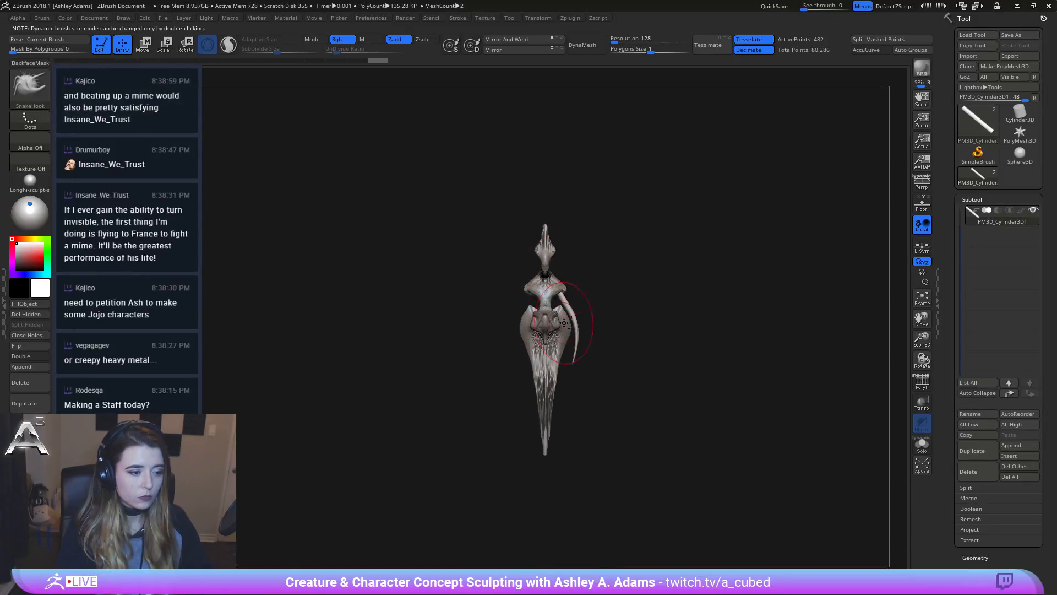
{"action": "left_click_drag", "start_coordinate": [576, 360], "coordinate": [547, 452]}
{"action": "left_click_drag", "start_coordinate": [573, 357], "coordinate": [589, 329]}
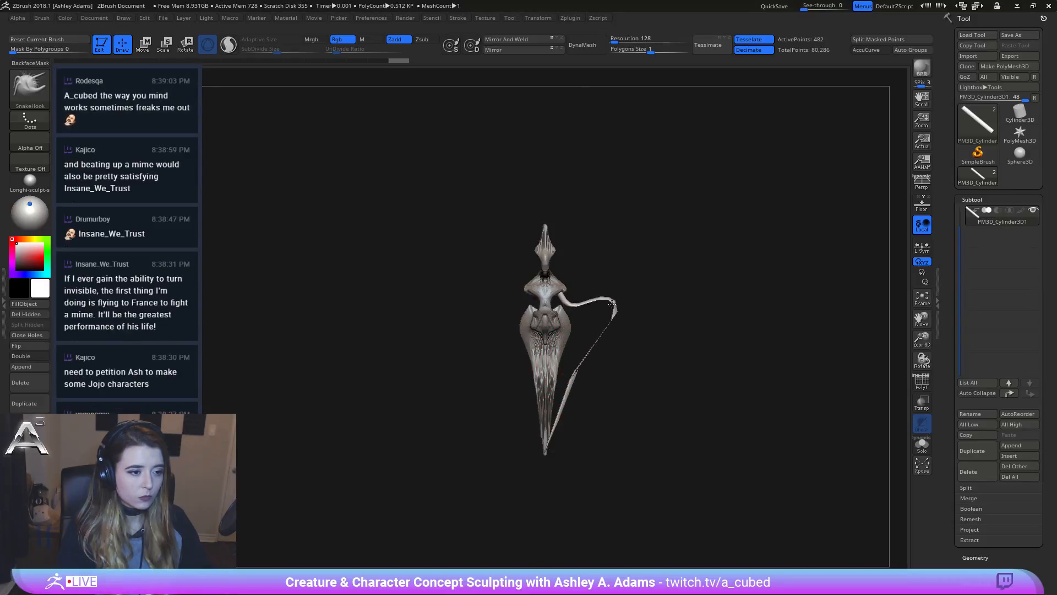
{"action": "mouse_move", "coordinate": [611, 292]}
{"action": "left_mouse_down"}
{"action": "mouse_move", "coordinate": [519, 292]}
{"action": "mouse_move", "coordinate": [556, 293]}
{"action": "mouse_move", "coordinate": [556, 277]}
{"action": "mouse_move", "coordinate": [542, 277]}
{"action": "left_mouse_up"}
Step: Thicken the thinned stretches of the arm with the Inflate brush
{"action": "key", "text": "space"}
{"action": "left_click", "coordinate": [575, 296]}
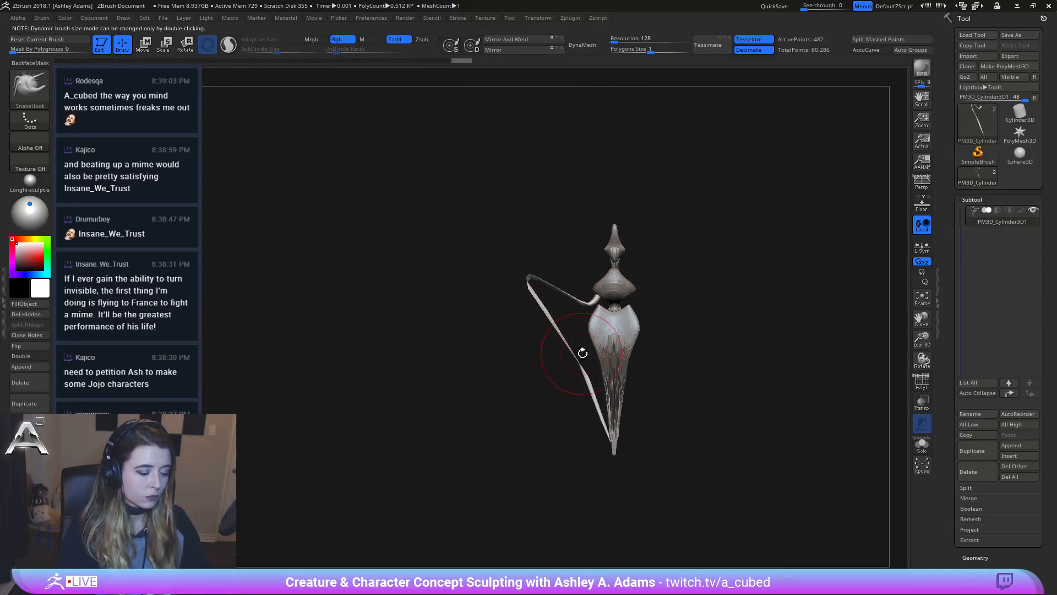
{"action": "key", "text": "b"}
{"action": "key", "text": "i"}
{"action": "key", "text": "n"}
{"action": "left_click_drag", "start_coordinate": [590, 303], "coordinate": [538, 285]}
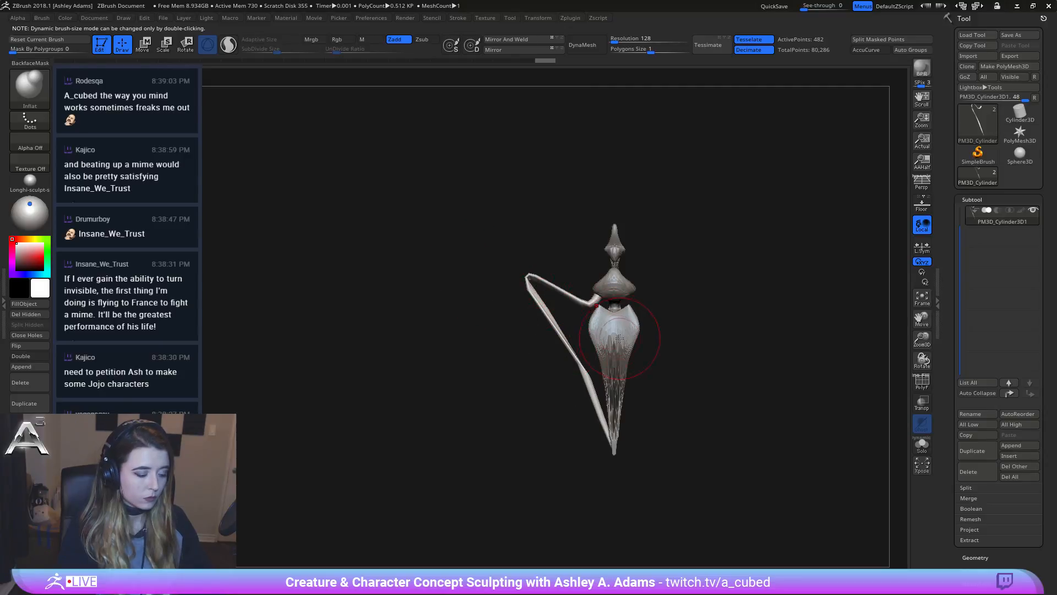
Step: Mirror and weld the arm to the opposite side, and remesh both arms with DynaMesh at resolution 128
{"action": "key", "text": "b"}
{"action": "key", "text": "s"}
{"action": "key", "text": "h"}
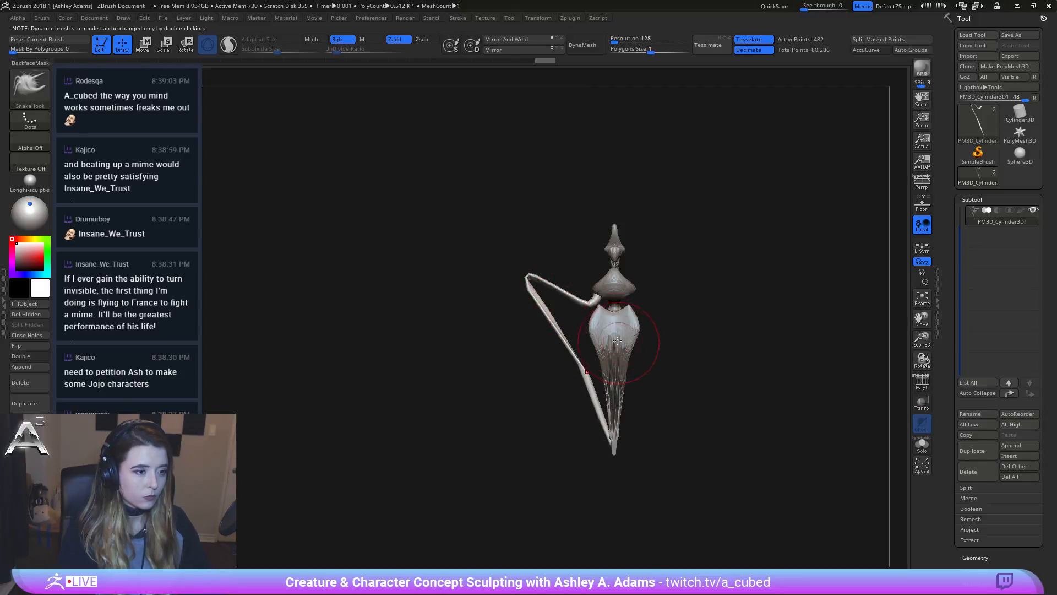
{"action": "left_click", "coordinate": [494, 40]}
{"action": "key", "text": "ctrl+z"}
{"action": "left_click", "coordinate": [506, 49]}
{"action": "left_click", "coordinate": [504, 40]}
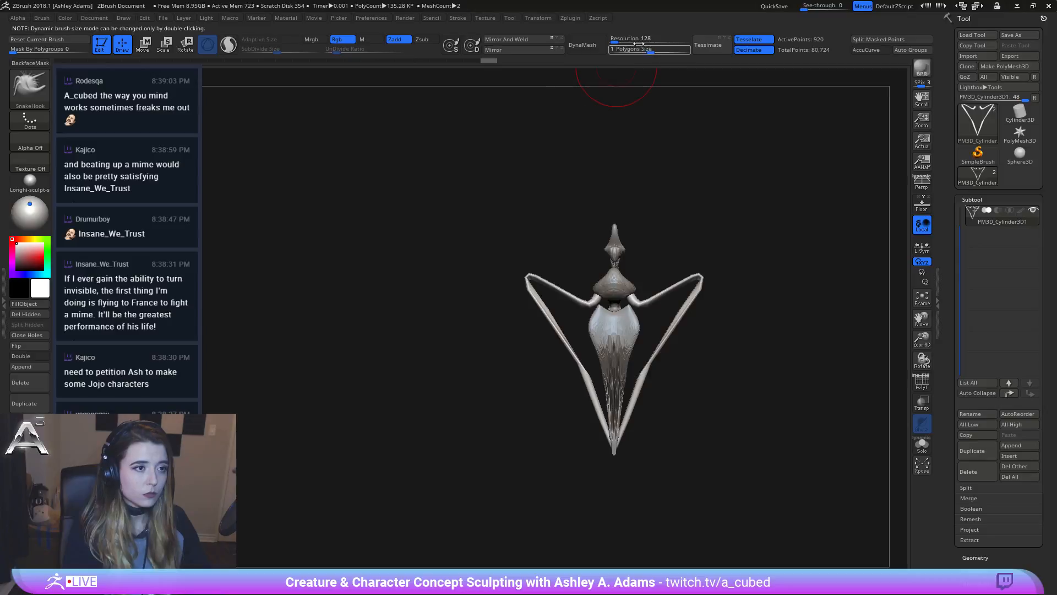
{"action": "left_click", "coordinate": [590, 44]}
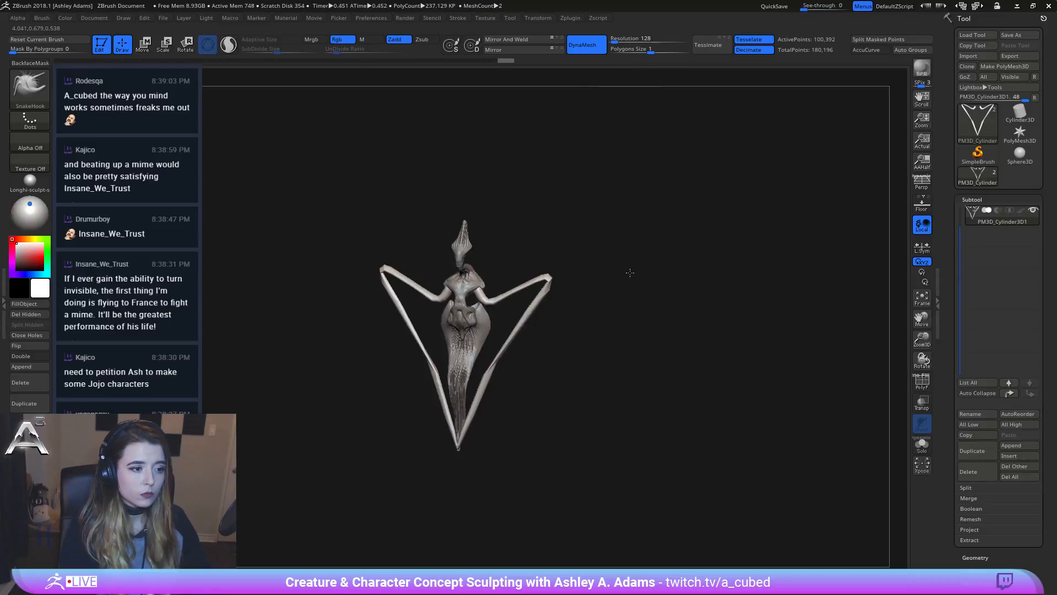
Step: Smooth the mirrored arms and extend their lower ends below the tail tip with SnakeHook
{"action": "left_click_drag", "start_coordinate": [485, 402], "coordinate": [498, 366], "text": "shift"}
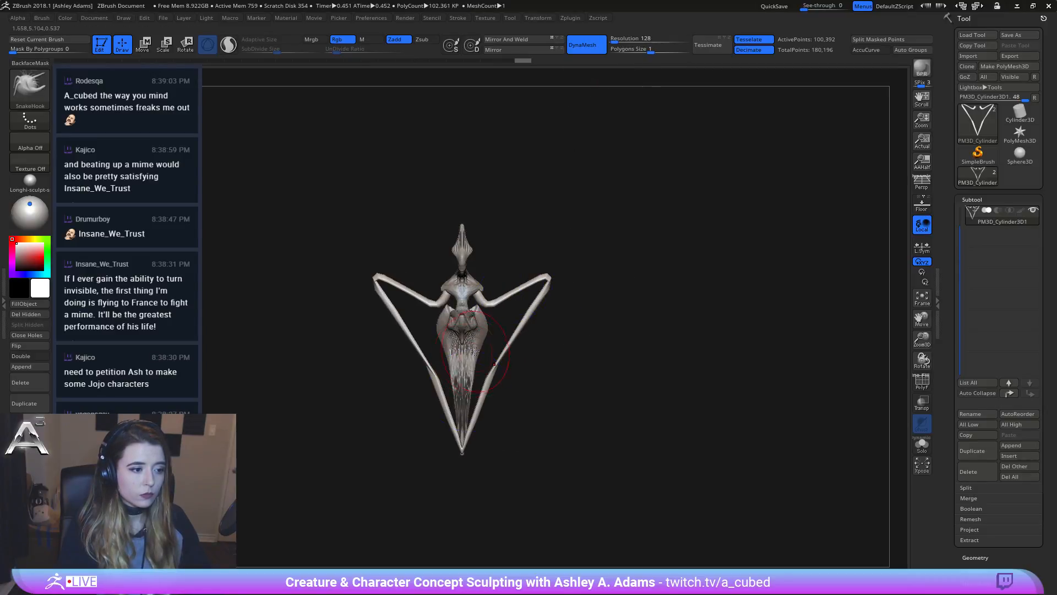
{"action": "left_click_drag", "start_coordinate": [487, 304], "coordinate": [536, 280], "text": "shift"}
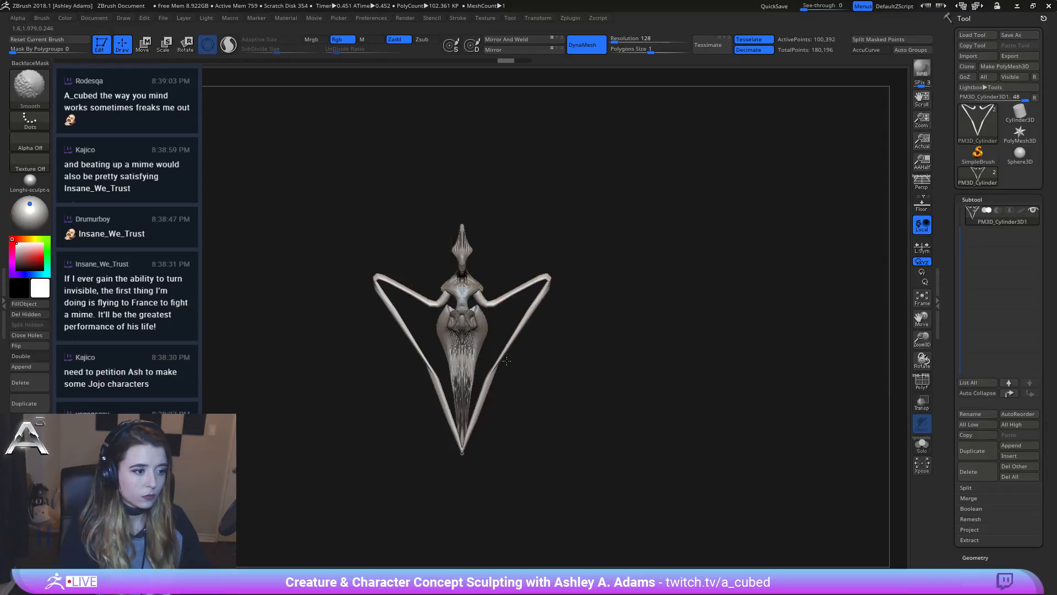
{"action": "right_click_drag", "start_coordinate": [546, 307], "coordinate": [552, 312], "text": "alt"}
{"action": "right_click", "coordinate": [552, 311]}
{"action": "right_click_drag", "start_coordinate": [517, 462], "coordinate": [529, 355], "text": "alt"}
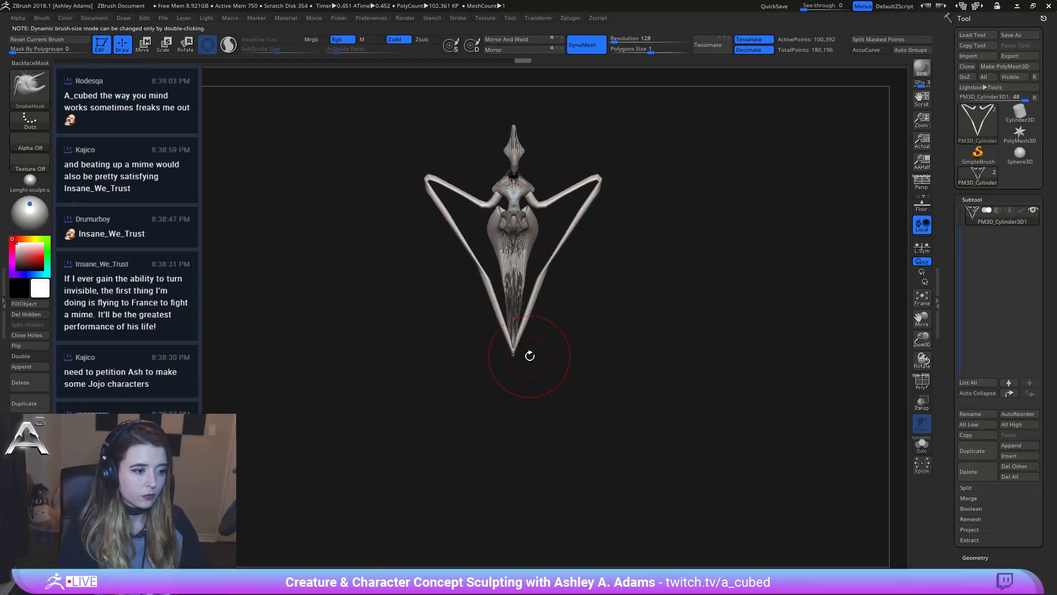
{"action": "left_click_drag", "start_coordinate": [512, 385], "coordinate": [511, 391]}
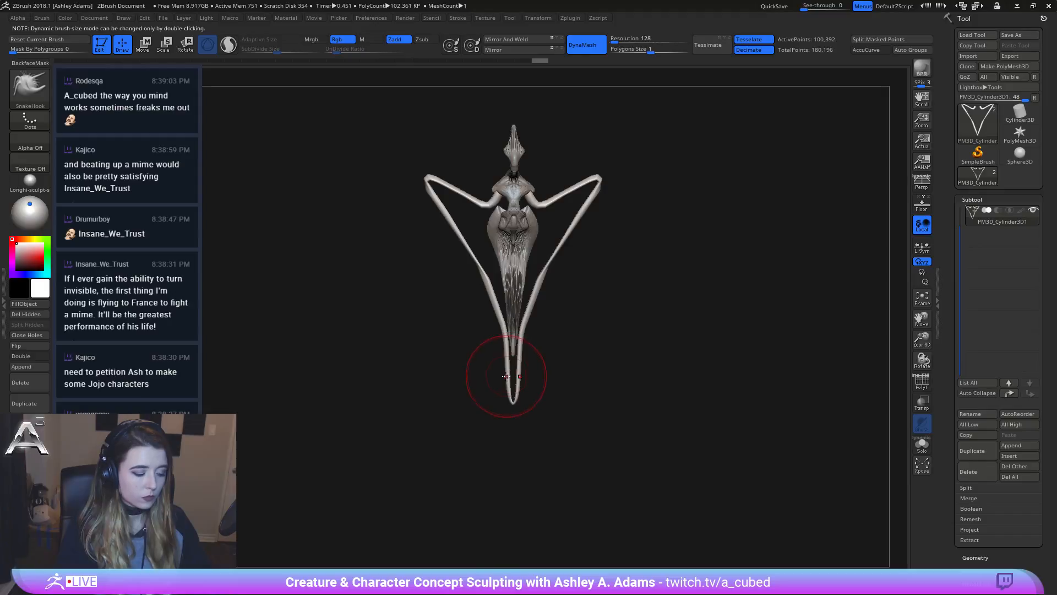
{"action": "right_click", "coordinate": [507, 373]}
{"action": "mouse_move", "coordinate": [501, 374]}
{"action": "right_mouse_down"}
{"action": "mouse_move", "coordinate": [518, 355]}
{"action": "mouse_move", "coordinate": [532, 378]}
{"action": "mouse_move", "coordinate": [546, 372]}
{"action": "right_mouse_up"}
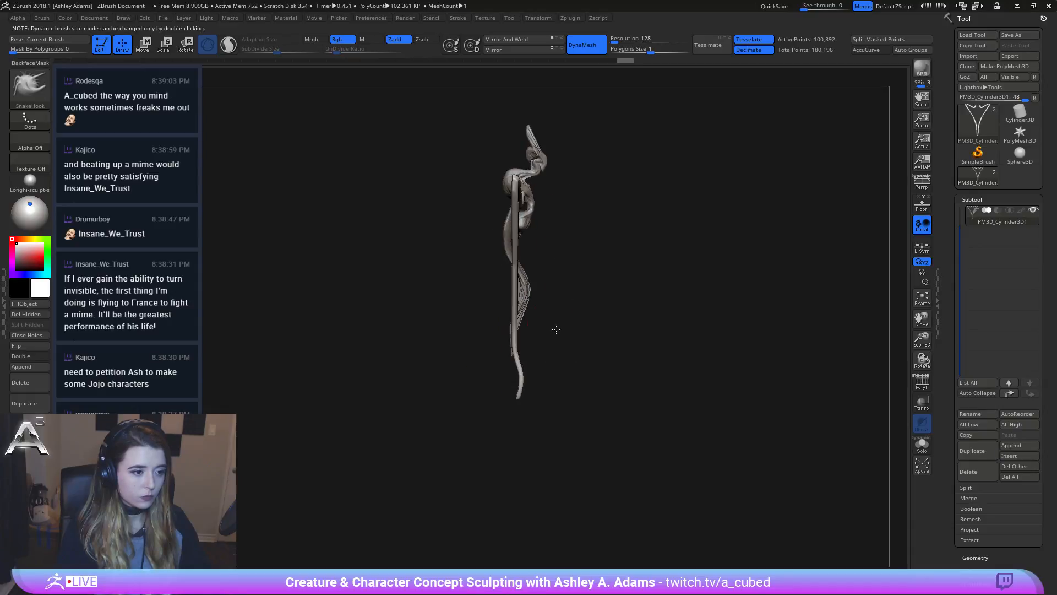
Step: Straighten the lower ends of both arms in side profile with SnakeHook so they hang in line with the upper stretches
{"action": "left_click_drag", "start_coordinate": [516, 391], "coordinate": [514, 389]}
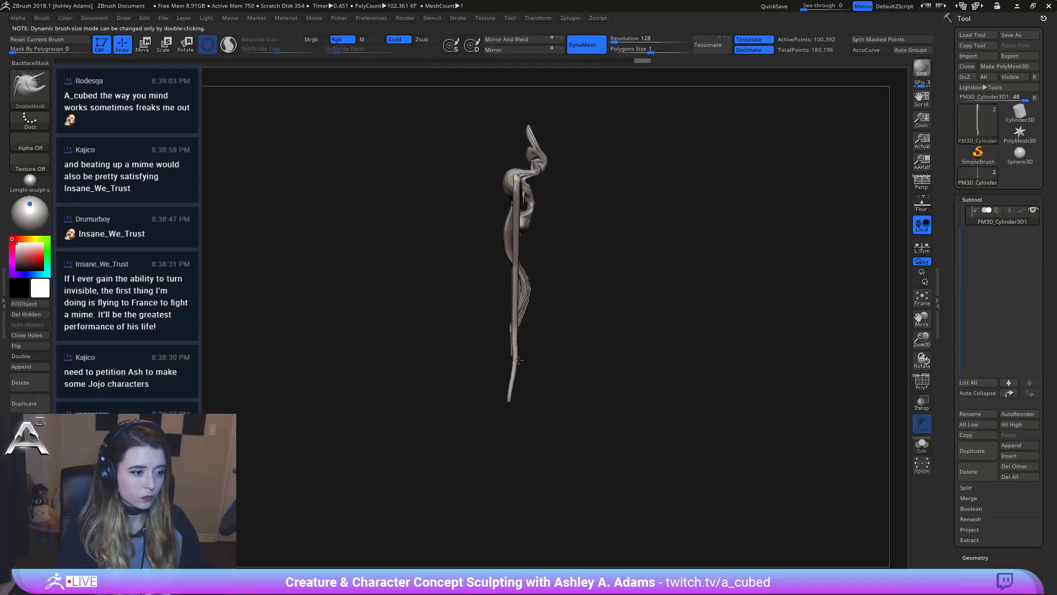
{"action": "right_click_drag", "start_coordinate": [522, 363], "coordinate": [523, 360]}
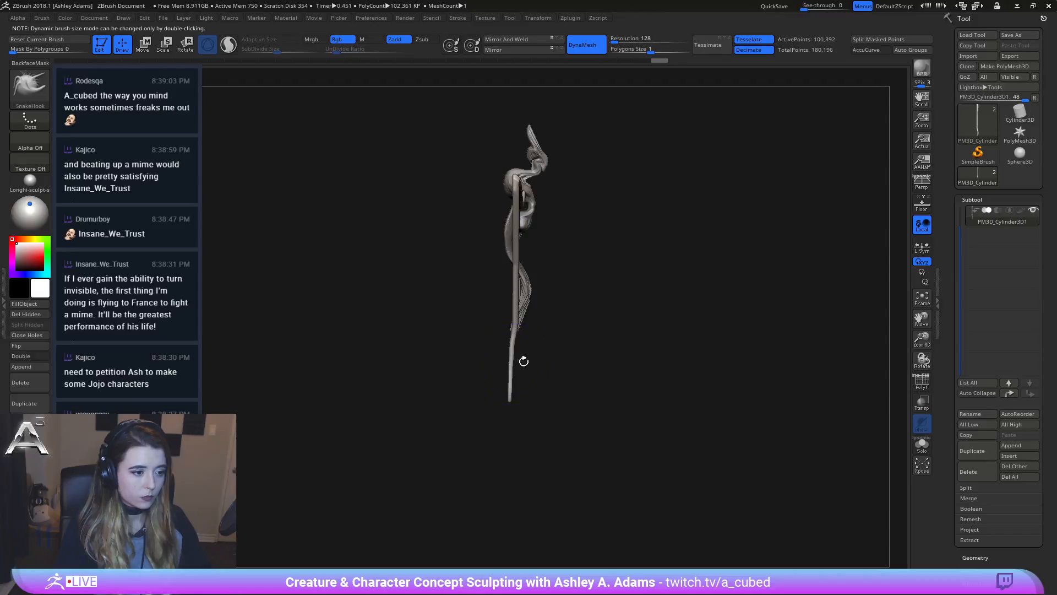
{"action": "left_click_drag", "start_coordinate": [510, 360], "coordinate": [517, 390]}
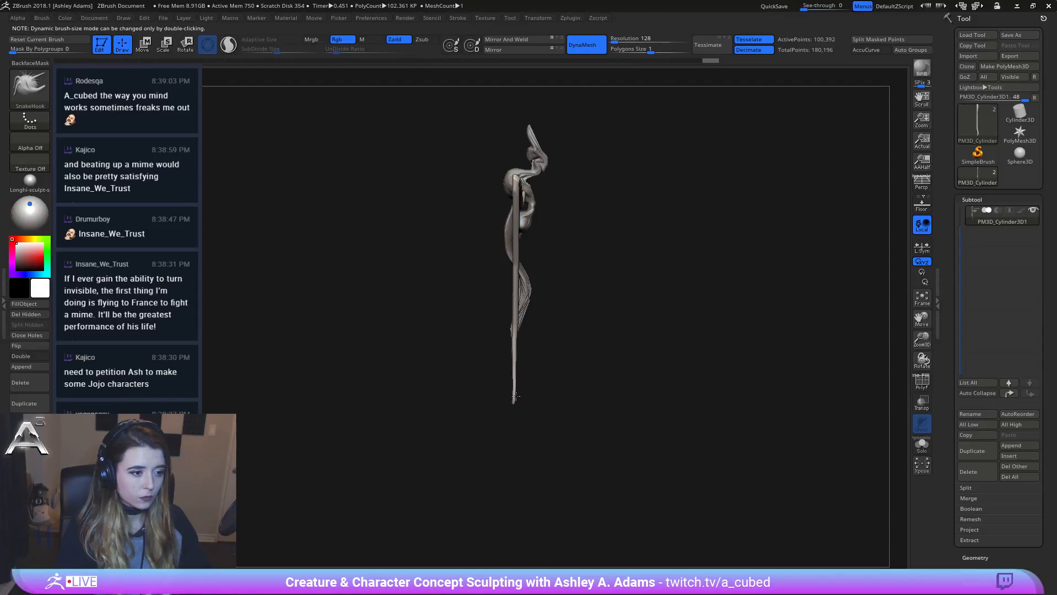
{"action": "mouse_move", "coordinate": [516, 395]}
{"action": "right_mouse_down", "text": "shift"}
{"action": "mouse_move", "coordinate": [533, 358]}
{"action": "mouse_move", "coordinate": [530, 326]}
{"action": "right_mouse_up", "text": "shift"}
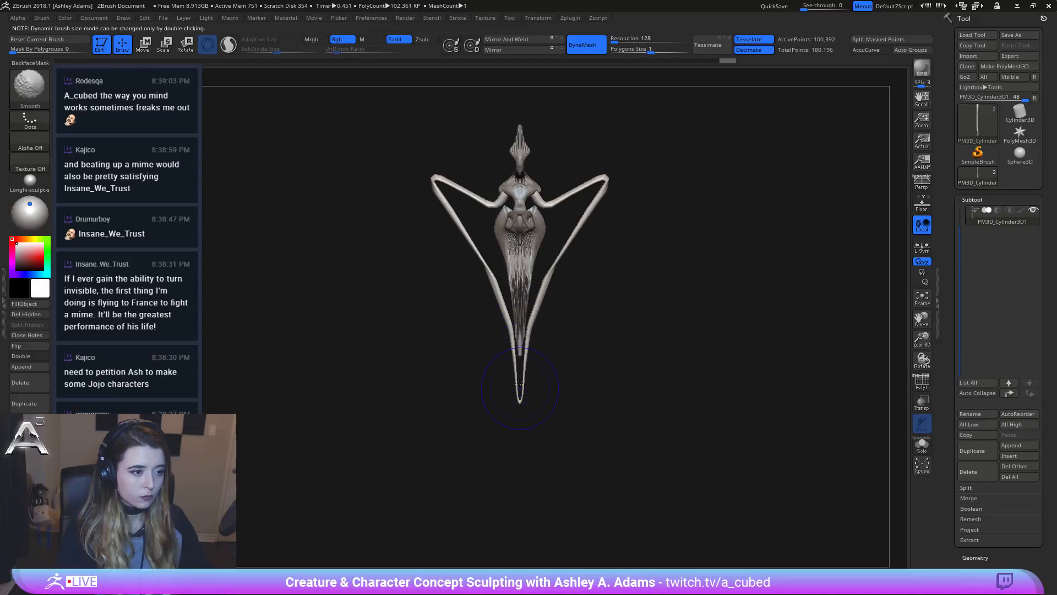
Step: Switch to the body subtool and stretch the tail tip down to the ends of the arms with SnakeHook
{"action": "left_click", "coordinate": [520, 346], "text": "alt"}
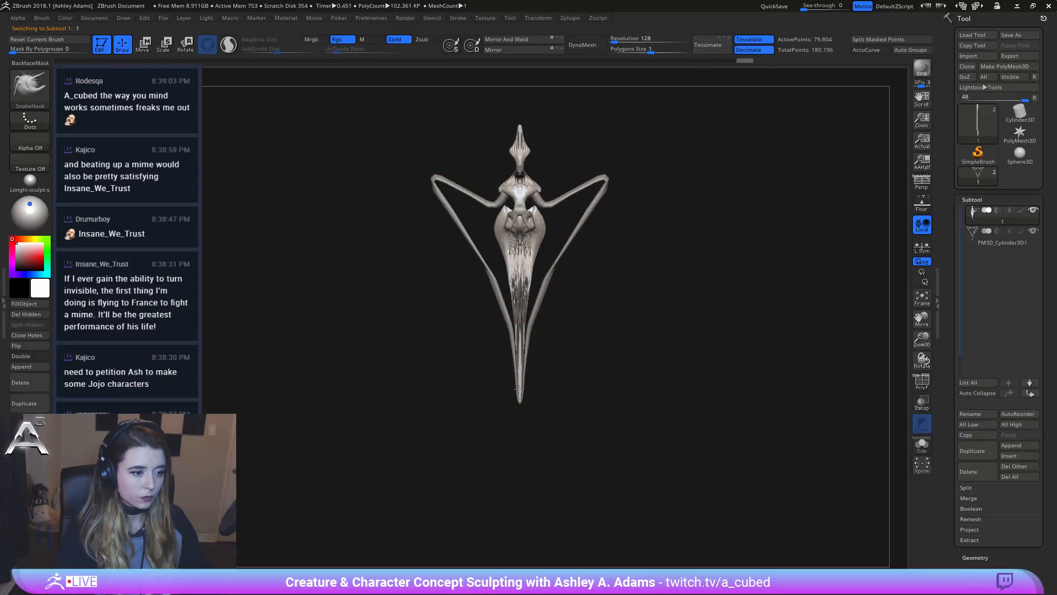
{"action": "right_click_drag", "start_coordinate": [519, 388], "coordinate": [546, 350]}
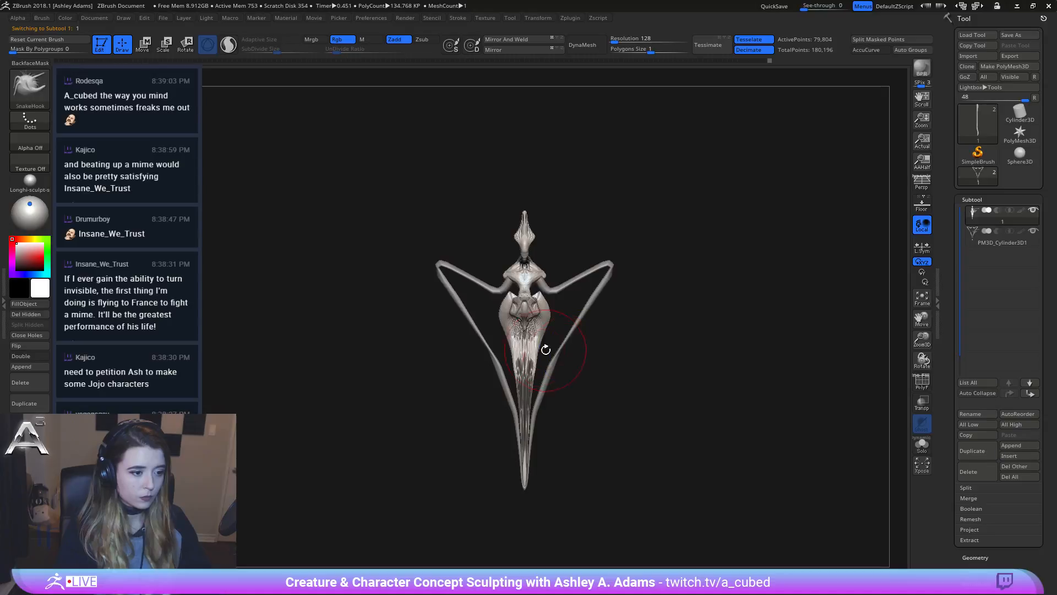
{"action": "key", "text": "space"}
{"action": "left_click", "coordinate": [539, 343]}
{"action": "key", "text": "space"}
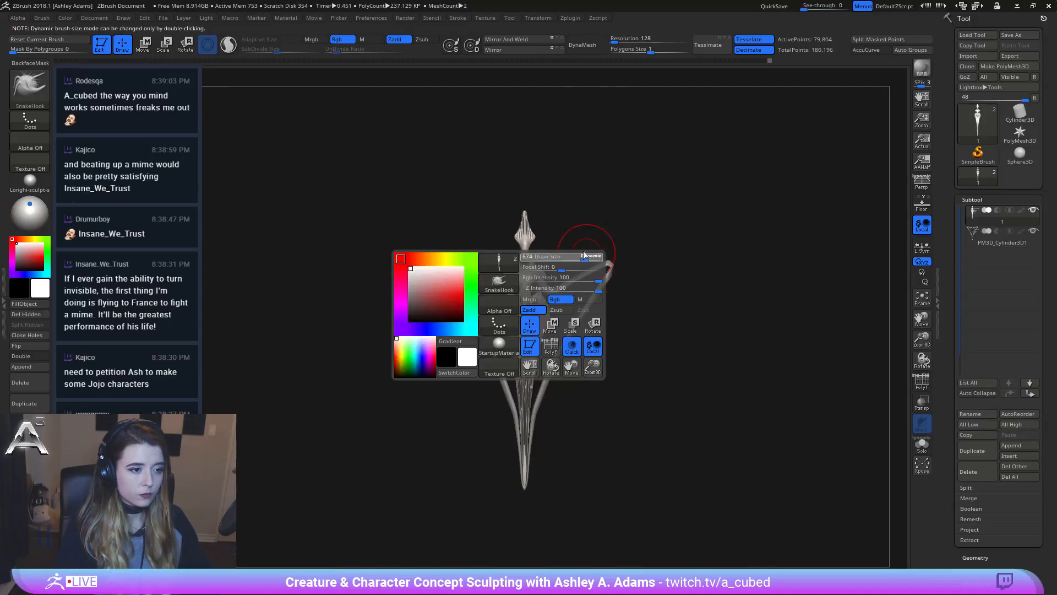
Step: Select the arms subtool, enable AccuCurve for SnakeHook and pull both raised elbows into pointed, upward-curving spikes
{"action": "right_click_drag", "start_coordinate": [610, 265], "coordinate": [601, 310]}
{"action": "left_click", "coordinate": [601, 310], "text": "alt"}
{"action": "key", "text": "space"}
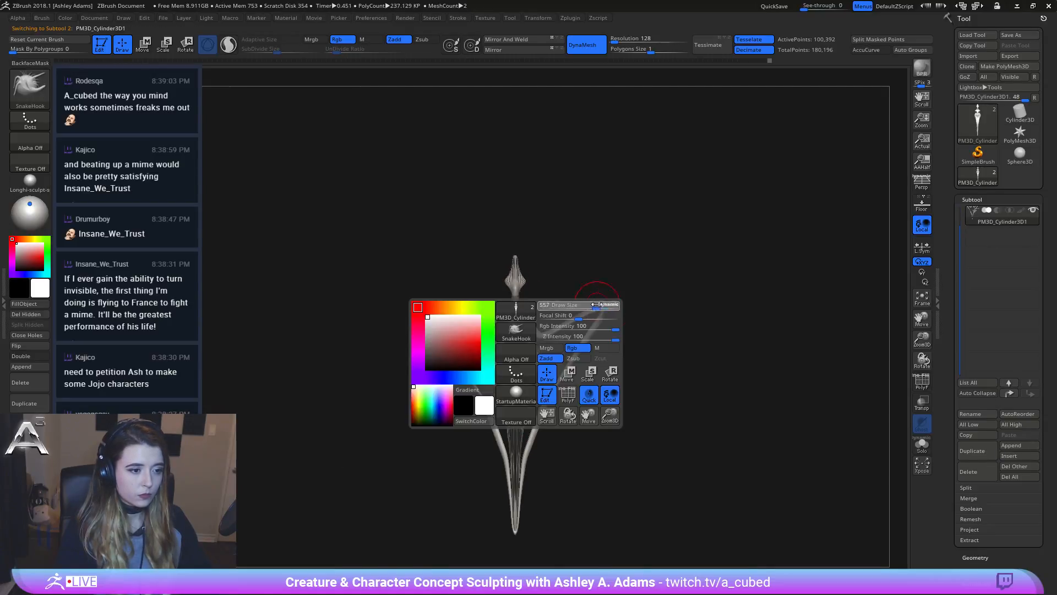
{"action": "left_click_drag", "start_coordinate": [604, 307], "coordinate": [611, 288]}
{"action": "key", "text": "space"}
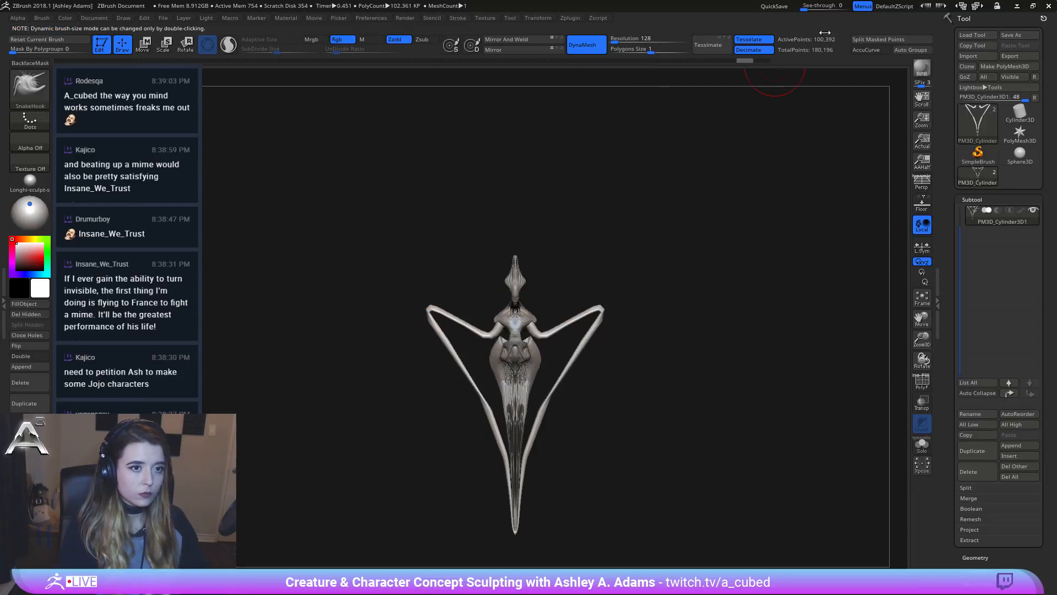
{"action": "left_click", "coordinate": [862, 50]}
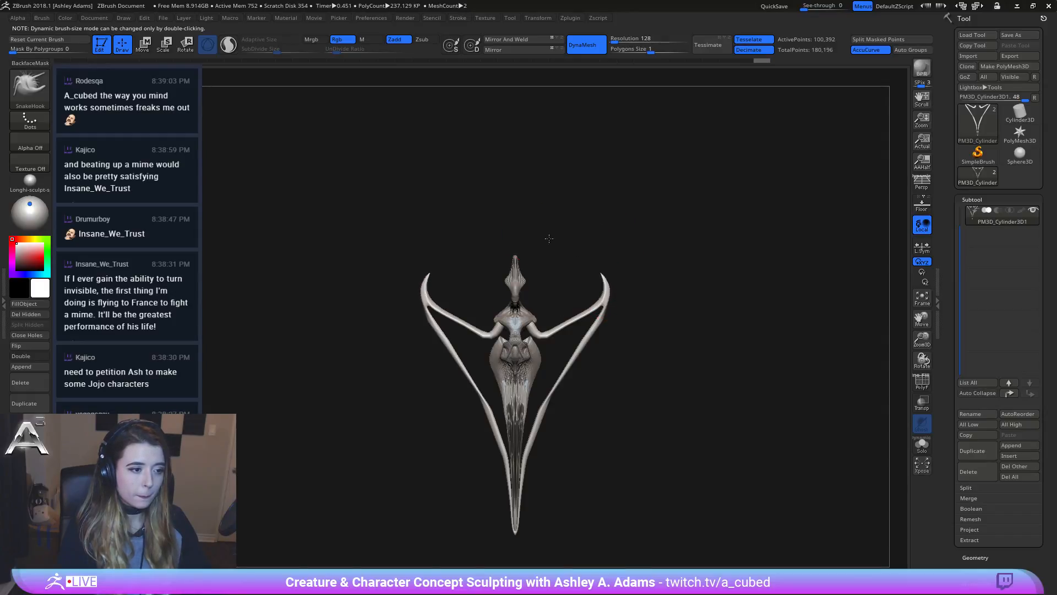
{"action": "key", "text": "space"}
{"action": "left_click_drag", "start_coordinate": [549, 238], "coordinate": [621, 372]}
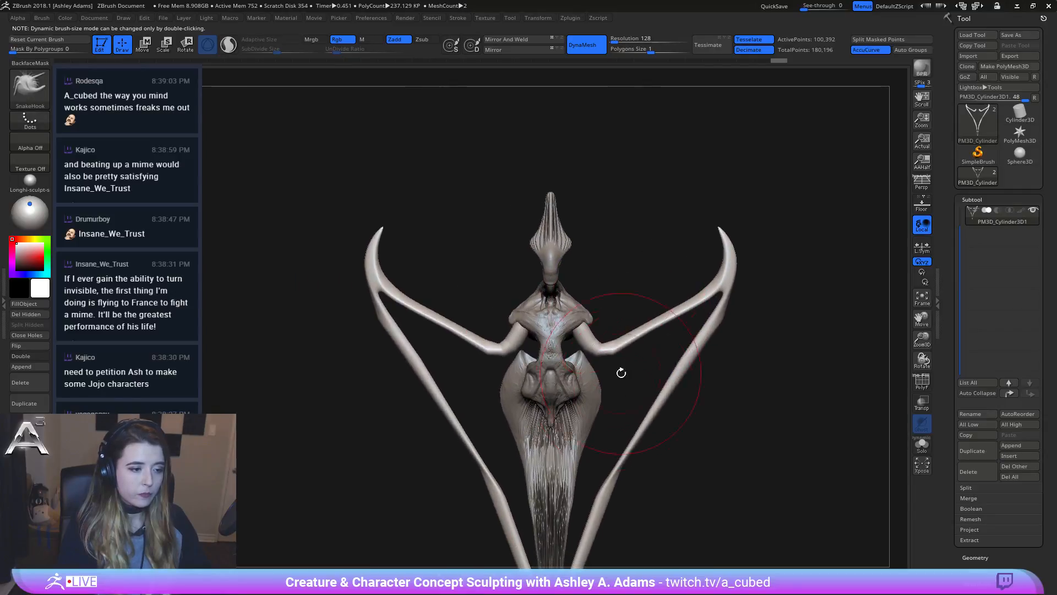
Step: Reshape the lower bends of the arms beside the torso into sharper angles with SnakeHook
{"action": "key", "text": "space"}
{"action": "left_click_drag", "start_coordinate": [539, 326], "coordinate": [370, 189]}
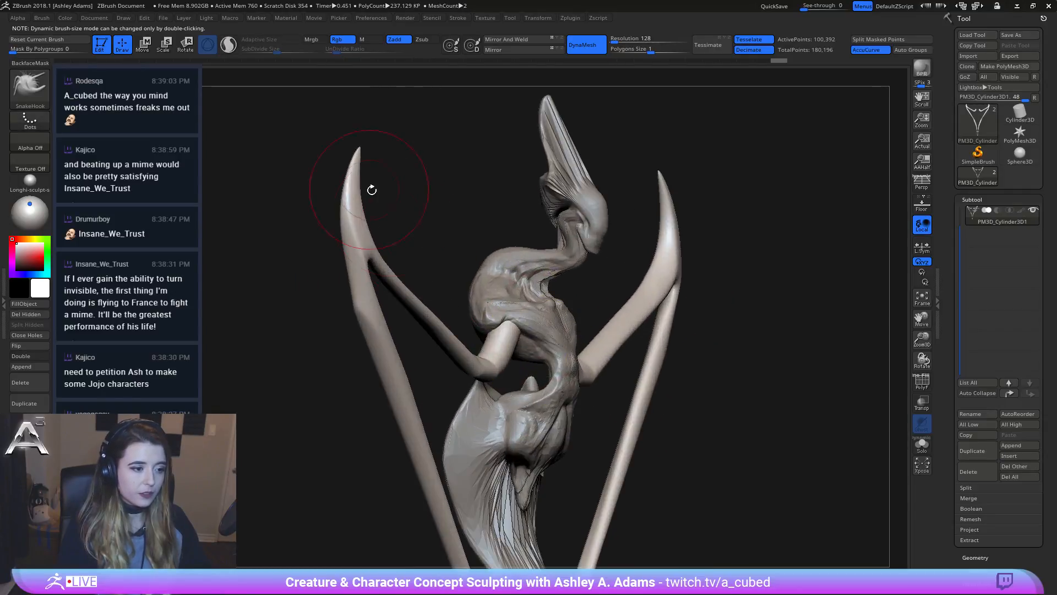
{"action": "mouse_move", "coordinate": [588, 304]}
{"action": "left_mouse_down"}
{"action": "mouse_move", "coordinate": [523, 287]}
{"action": "mouse_move", "coordinate": [529, 308]}
{"action": "mouse_move", "coordinate": [510, 331]}
{"action": "left_mouse_up"}
{"action": "key", "text": "space"}
{"action": "key", "text": "space"}
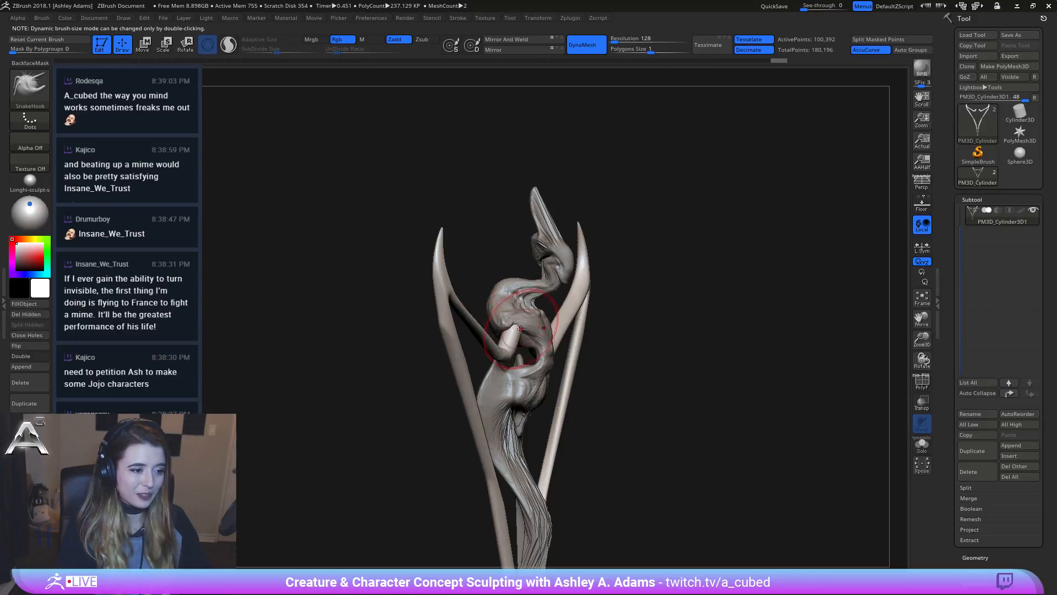
{"action": "key", "text": "space"}
{"action": "mouse_move", "coordinate": [505, 327]}
{"action": "left_mouse_down"}
{"action": "mouse_move", "coordinate": [504, 304]}
{"action": "mouse_move", "coordinate": [535, 336]}
{"action": "mouse_move", "coordinate": [511, 326]}
{"action": "mouse_move", "coordinate": [491, 332]}
{"action": "mouse_move", "coordinate": [507, 337]}
{"action": "mouse_move", "coordinate": [499, 337]}
{"action": "left_mouse_up"}
{"action": "key", "text": "space"}
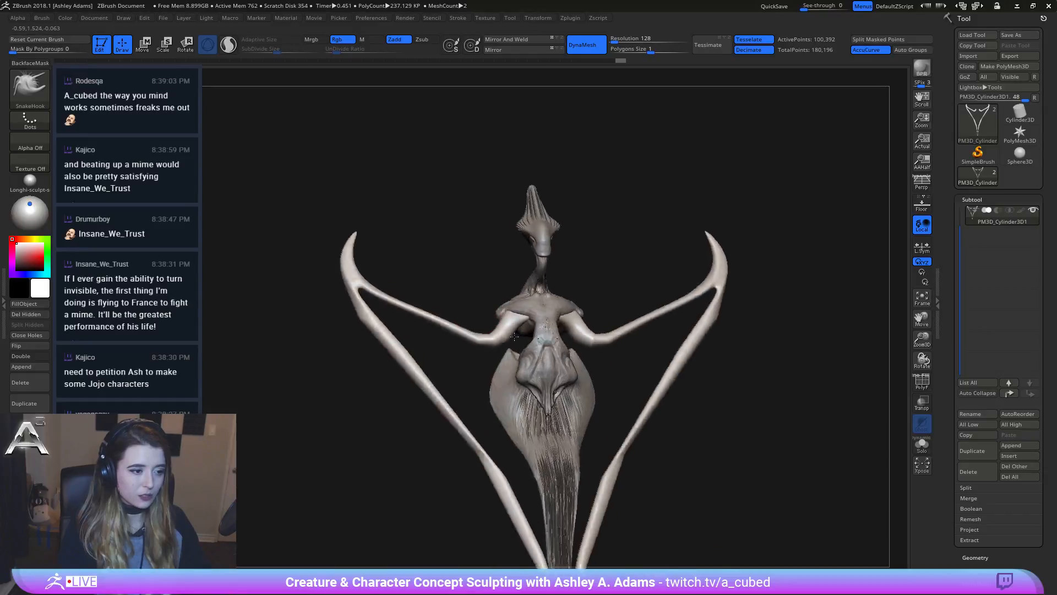
{"action": "key", "text": "space"}
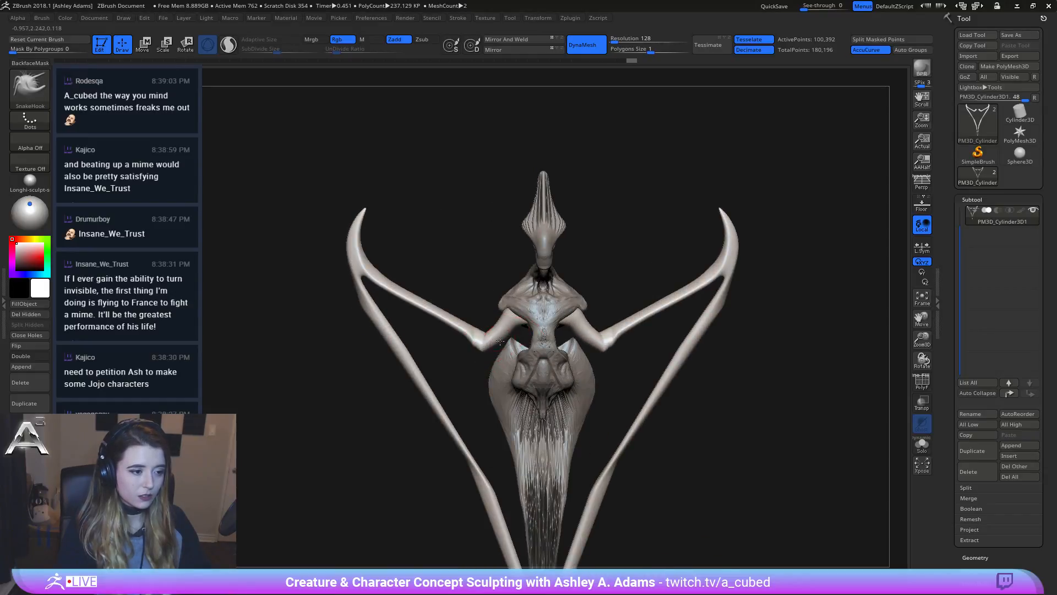
{"action": "key", "text": "shift"}
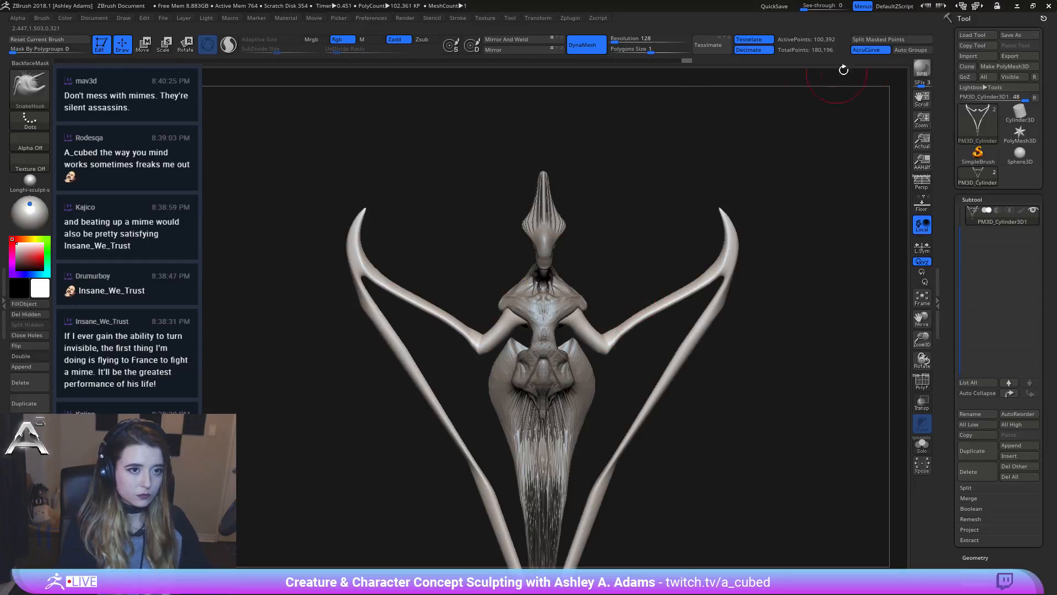
{"action": "key", "text": "space"}
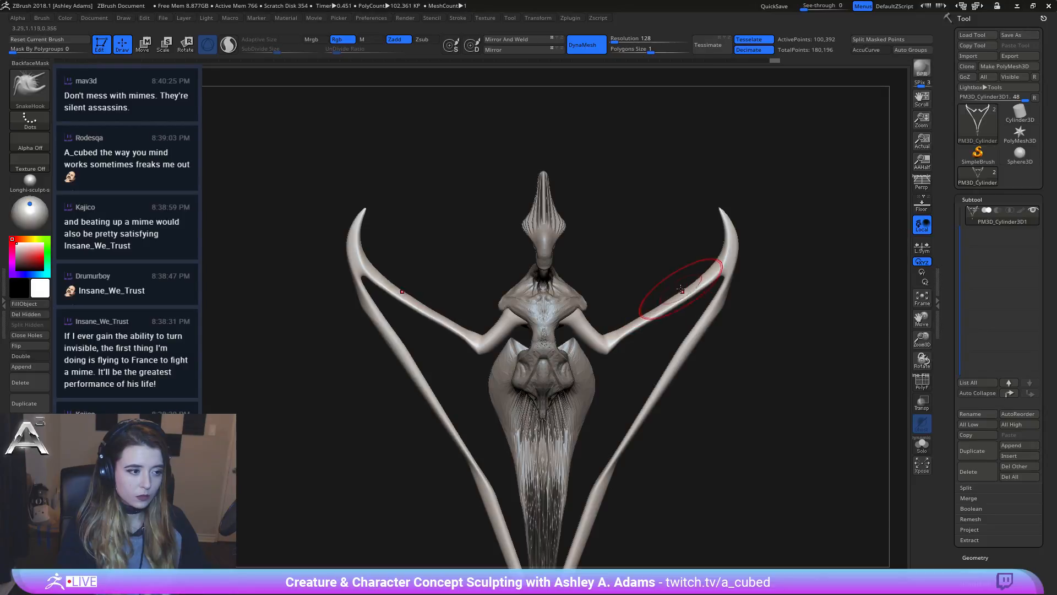
Step: Undo the last arm edit and smooth the stretches between the lower bends and the spiked elbows
{"action": "right_click_drag", "start_coordinate": [598, 396], "coordinate": [623, 390], "text": "ctrl"}
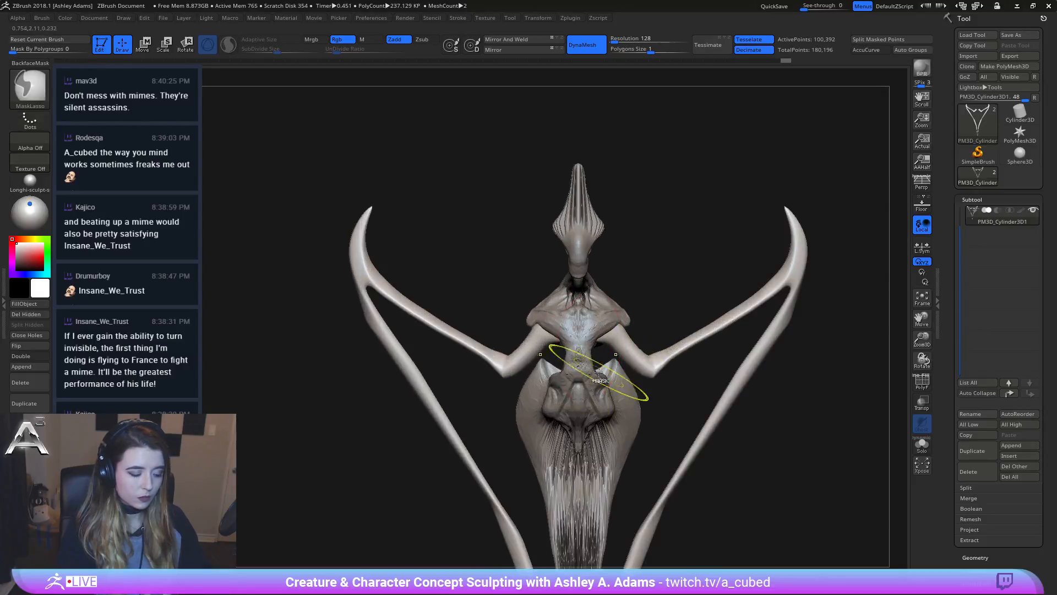
{"action": "key", "text": "ctrl+z"}
{"action": "left_click_drag", "start_coordinate": [725, 317], "coordinate": [736, 311], "text": "shift"}
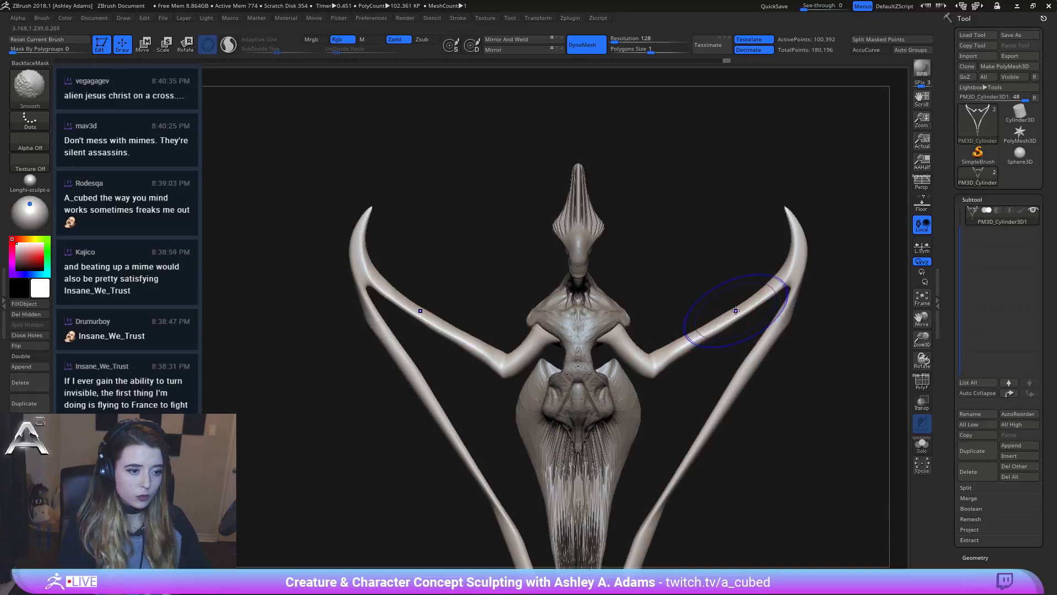
{"action": "key", "text": "b"}
{"action": "key", "text": "s"}
{"action": "key", "text": "h"}
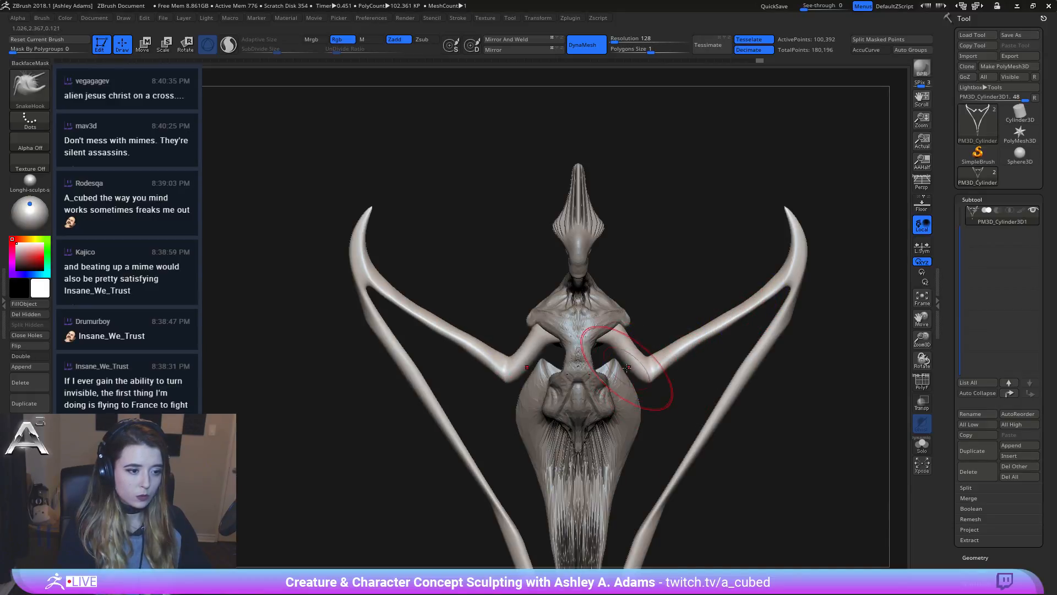
Step: Build up muscle volume on the upper arms from the shoulders to the first bends with ClayBuildup
{"action": "key", "text": "space"}
{"action": "key", "text": "b"}
{"action": "key", "text": "c"}
{"action": "key", "text": "b"}
{"action": "mouse_move", "coordinate": [567, 358]}
{"action": "left_mouse_down"}
{"action": "mouse_move", "coordinate": [545, 377]}
{"action": "mouse_move", "coordinate": [553, 325]}
{"action": "mouse_move", "coordinate": [501, 353]}
{"action": "left_mouse_up"}
{"action": "key", "text": "space"}
{"action": "left_click", "coordinate": [520, 306]}
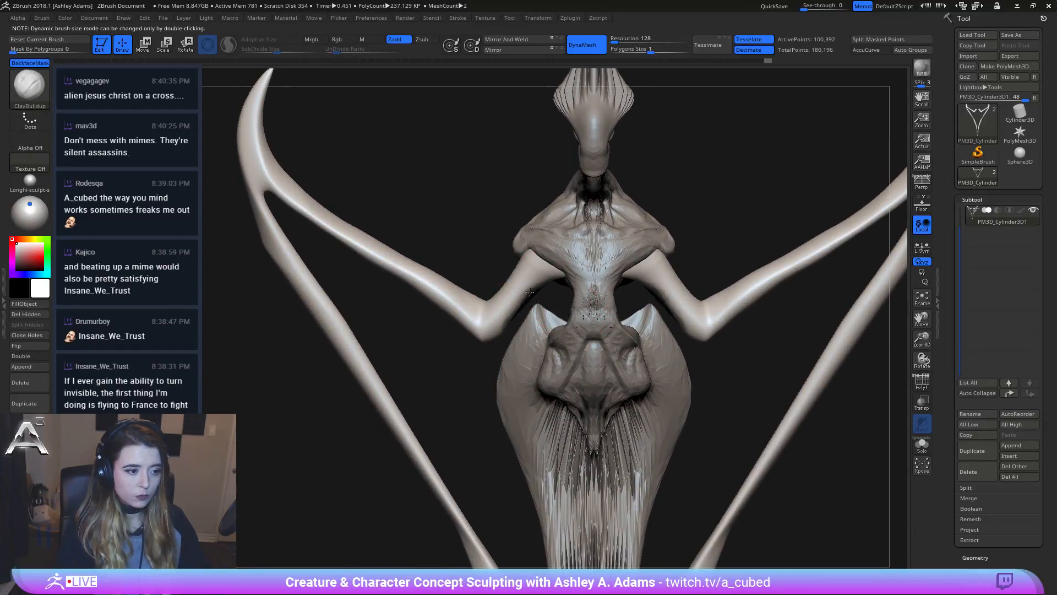
{"action": "mouse_move", "coordinate": [530, 292]}
{"action": "left_mouse_down"}
{"action": "mouse_move", "coordinate": [502, 328]}
{"action": "mouse_move", "coordinate": [518, 293]}
{"action": "mouse_move", "coordinate": [550, 275]}
{"action": "mouse_move", "coordinate": [518, 285]}
{"action": "mouse_move", "coordinate": [490, 321]}
{"action": "left_mouse_up"}
{"action": "mouse_move", "coordinate": [426, 247]}
{"action": "left_mouse_down"}
{"action": "mouse_move", "coordinate": [502, 302]}
{"action": "mouse_move", "coordinate": [497, 281]}
{"action": "mouse_move", "coordinate": [532, 246]}
{"action": "left_mouse_up"}
{"action": "left_click_drag", "start_coordinate": [498, 212], "coordinate": [424, 220]}
{"action": "mouse_move", "coordinate": [498, 282]}
{"action": "left_mouse_down"}
{"action": "mouse_move", "coordinate": [488, 309]}
{"action": "mouse_move", "coordinate": [521, 257]}
{"action": "mouse_move", "coordinate": [528, 264]}
{"action": "left_mouse_up"}
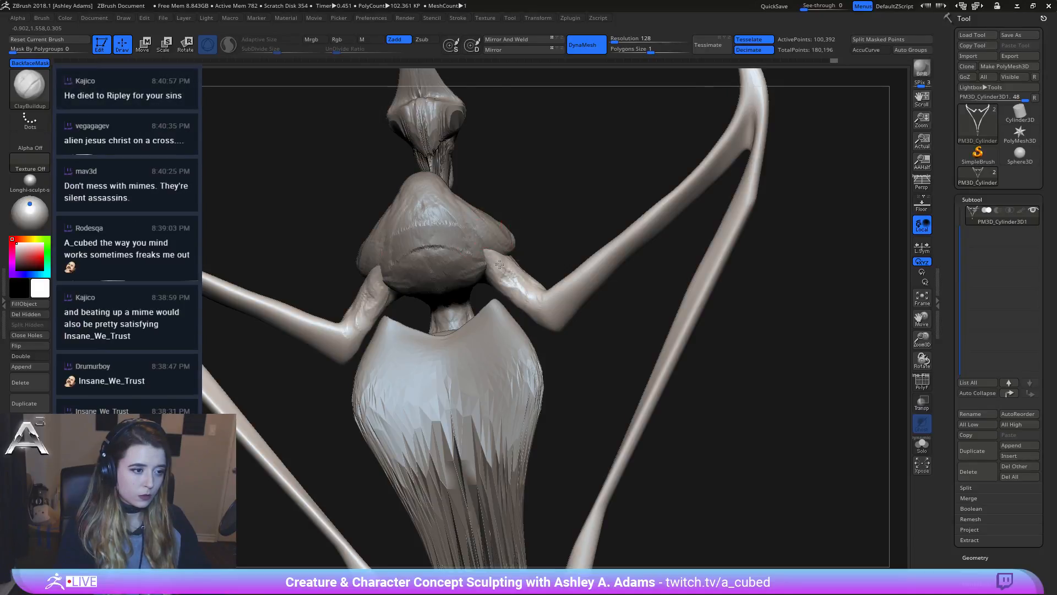
{"action": "left_click_drag", "start_coordinate": [492, 280], "coordinate": [506, 260]}
{"action": "right_click_drag", "start_coordinate": [506, 260], "coordinate": [511, 246]}
Step: Switch to the body subtool and pull the shoulder mass down over the upper arms with SnakeHook
{"action": "key", "text": "b"}
{"action": "key", "text": "s"}
{"action": "key", "text": "h"}
{"action": "left_click_drag", "start_coordinate": [505, 253], "coordinate": [509, 271]}
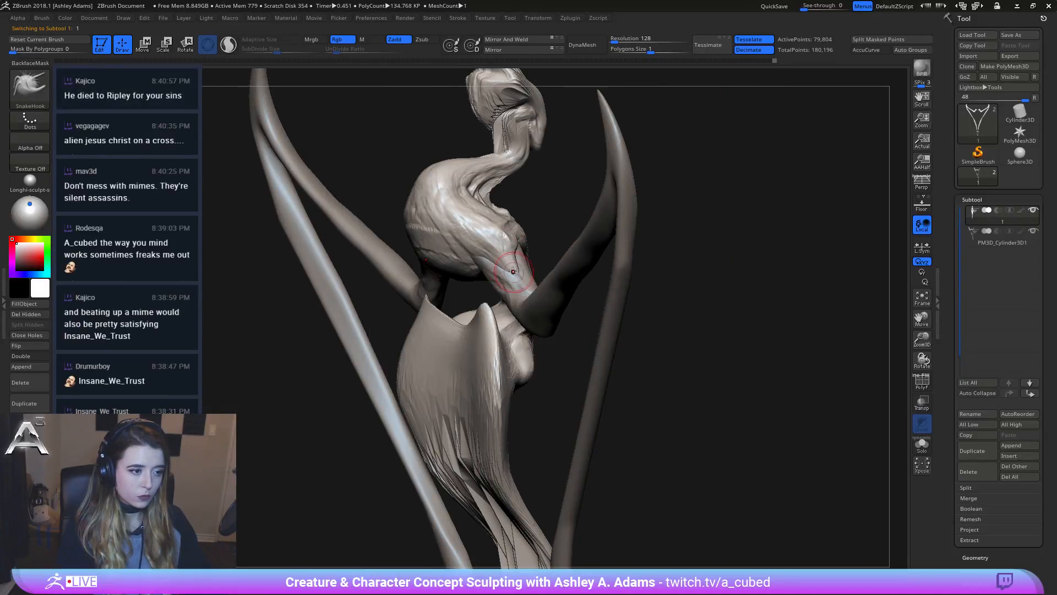
{"action": "mouse_move", "coordinate": [513, 271]}
{"action": "right_mouse_down"}
{"action": "mouse_move", "coordinate": [483, 231]}
{"action": "mouse_move", "coordinate": [516, 251]}
{"action": "right_mouse_up"}
Step: Fill the joint between shoulder and upper arm with ClayBuildup and stretch the shoulder flesh farther down the arm with SnakeHook
{"action": "key", "text": "b"}
{"action": "key", "text": "c"}
{"action": "key", "text": "b"}
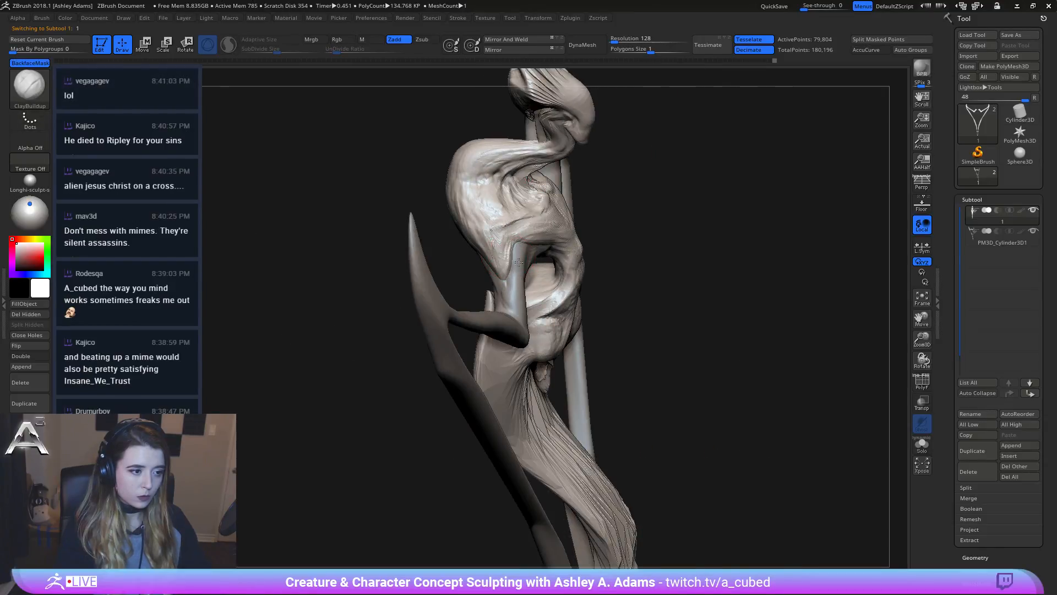
{"action": "key", "text": "b"}
{"action": "key", "text": "s"}
{"action": "key", "text": "h"}
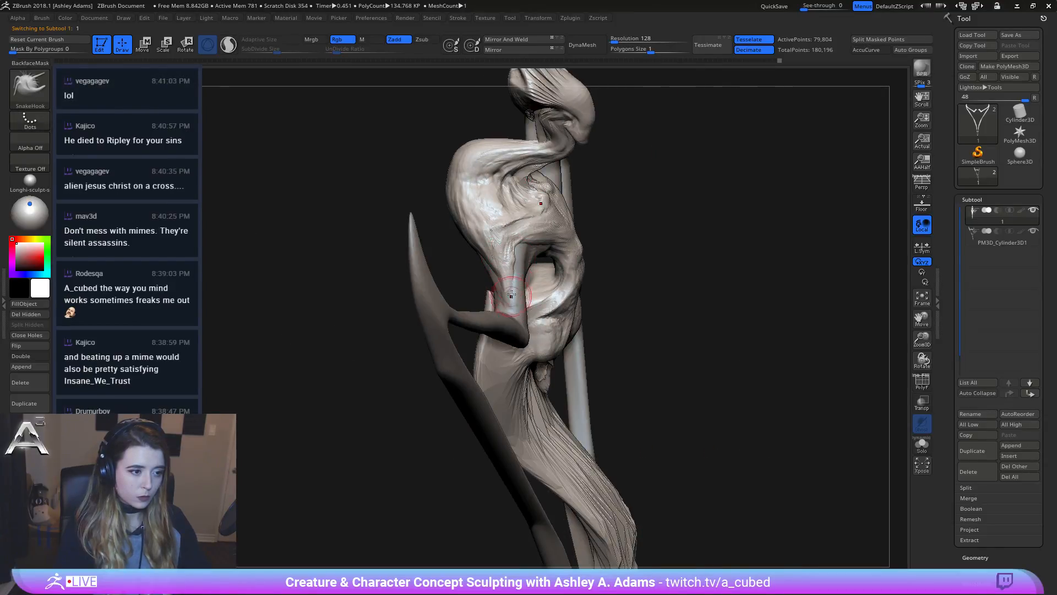
{"action": "mouse_move", "coordinate": [511, 294]}
{"action": "right_mouse_down"}
{"action": "mouse_move", "coordinate": [512, 273]}
{"action": "mouse_move", "coordinate": [517, 300]}
{"action": "mouse_move", "coordinate": [518, 284]}
{"action": "right_mouse_up"}
Step: Add clay along the outer edge of the shoulder above the upper arm with ClayBuildup
{"action": "key", "text": "b"}
{"action": "key", "text": "c"}
{"action": "key", "text": "b"}
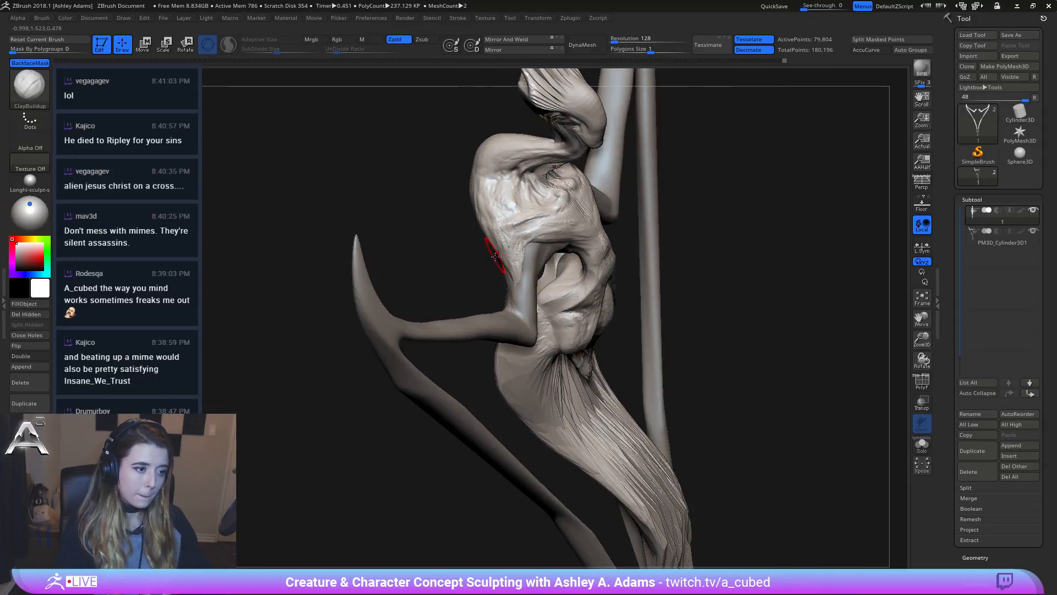
{"action": "right_click_drag", "start_coordinate": [488, 231], "coordinate": [506, 255]}
Step: Carve creases along the lower chest where it meets the shoulder with DamStandard
{"action": "key", "text": "b"}
{"action": "key", "text": "d"}
{"action": "key", "text": "s"}
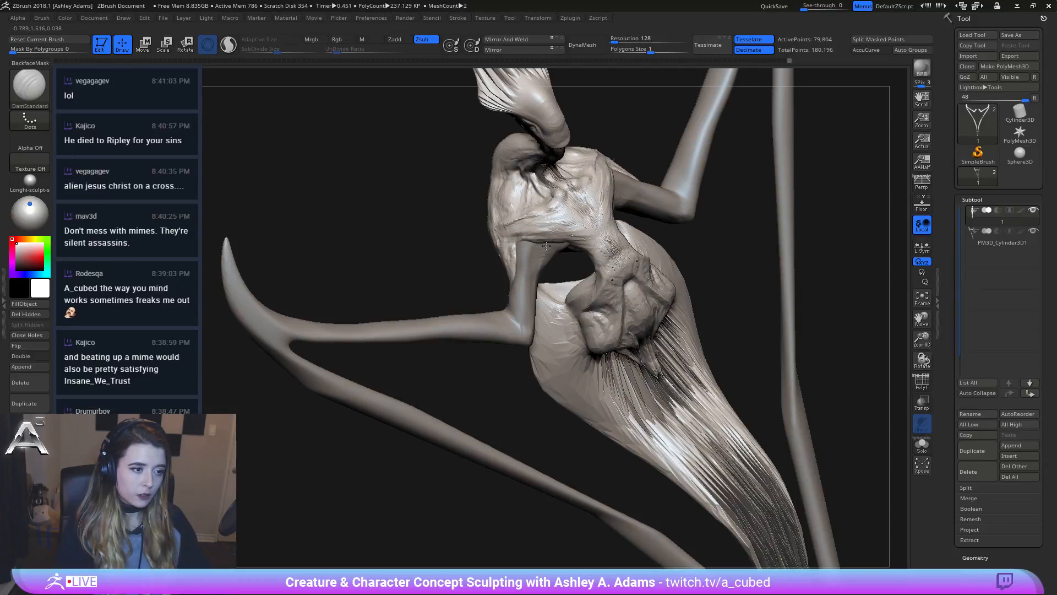
{"action": "left_click_drag", "start_coordinate": [515, 239], "coordinate": [572, 230]}
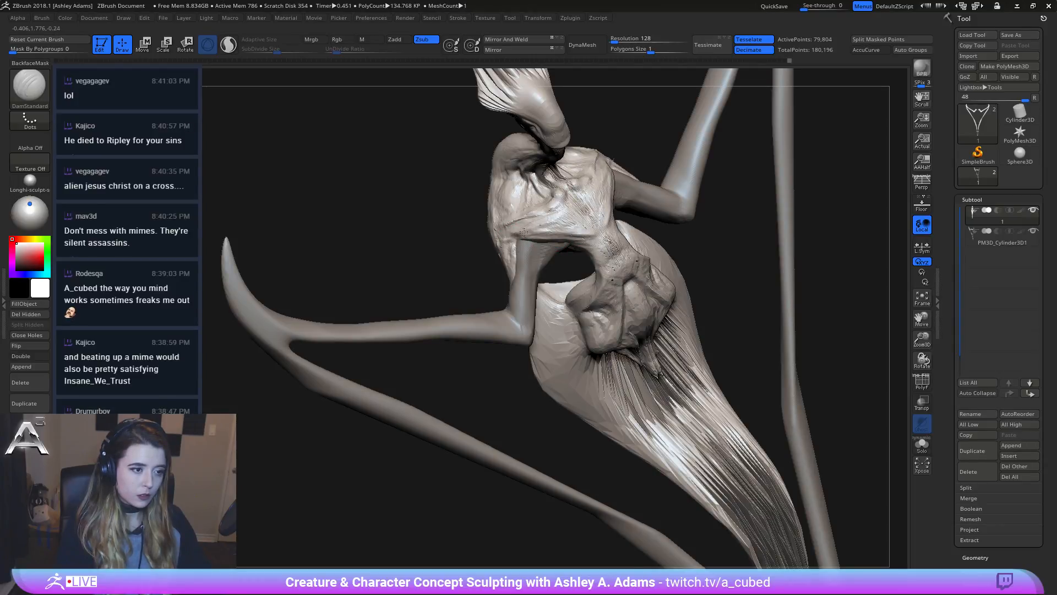
Step: Adjust the top of the pelvis and the waist from the front with SnakeHook
{"action": "right_click_drag", "start_coordinate": [551, 271], "coordinate": [659, 213], "text": "ctrl"}
{"action": "right_click", "coordinate": [590, 298]}
{"action": "mouse_move", "coordinate": [590, 298]}
{"action": "right_mouse_down", "text": "ctrl"}
{"action": "mouse_move", "coordinate": [620, 250]}
{"action": "mouse_move", "coordinate": [589, 251]}
{"action": "mouse_move", "coordinate": [591, 318]}
{"action": "right_mouse_up", "text": "ctrl"}
{"action": "key", "text": "4"}
{"action": "right_click", "coordinate": [521, 356]}
{"action": "right_click_drag", "start_coordinate": [521, 356], "coordinate": [528, 413], "text": "ctrl"}
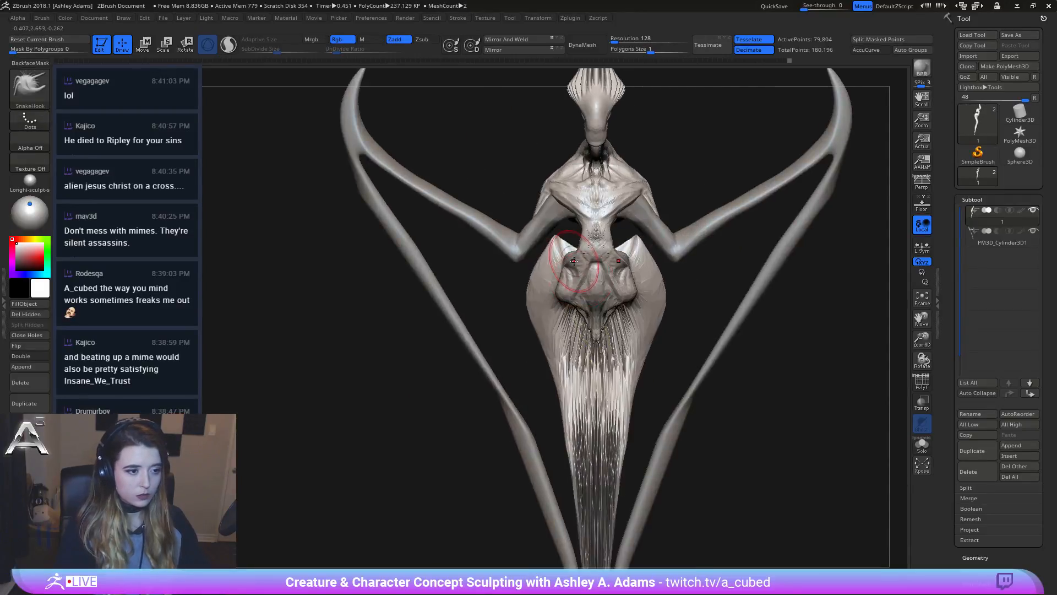
{"action": "left_click_drag", "start_coordinate": [583, 256], "coordinate": [587, 244]}
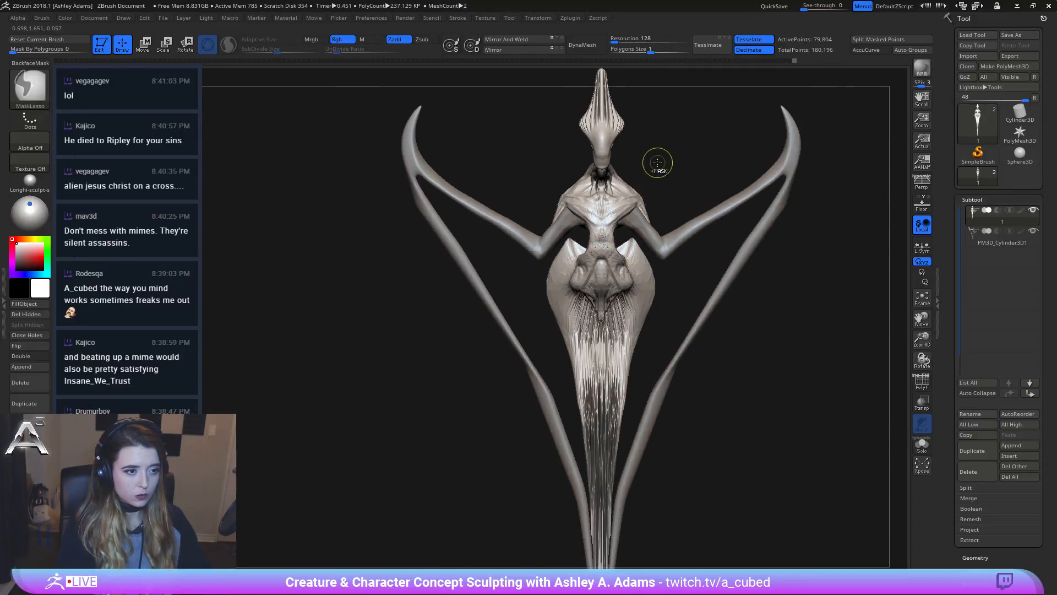
Step: Build up the lower part of the rounded upper back above the hips with ClayBuildup
{"action": "right_click_drag", "start_coordinate": [656, 160], "coordinate": [575, 288]}
{"action": "right_click", "coordinate": [576, 289]}
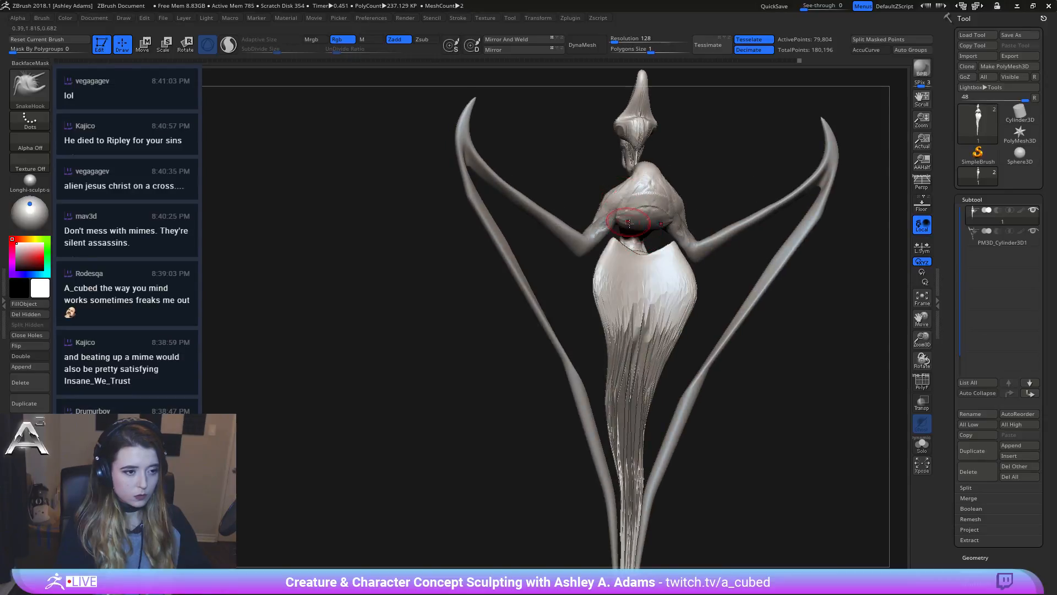
{"action": "right_click_drag", "start_coordinate": [629, 222], "coordinate": [636, 235]}
{"action": "key", "text": "b"}
{"action": "key", "text": "c"}
{"action": "key", "text": "b"}
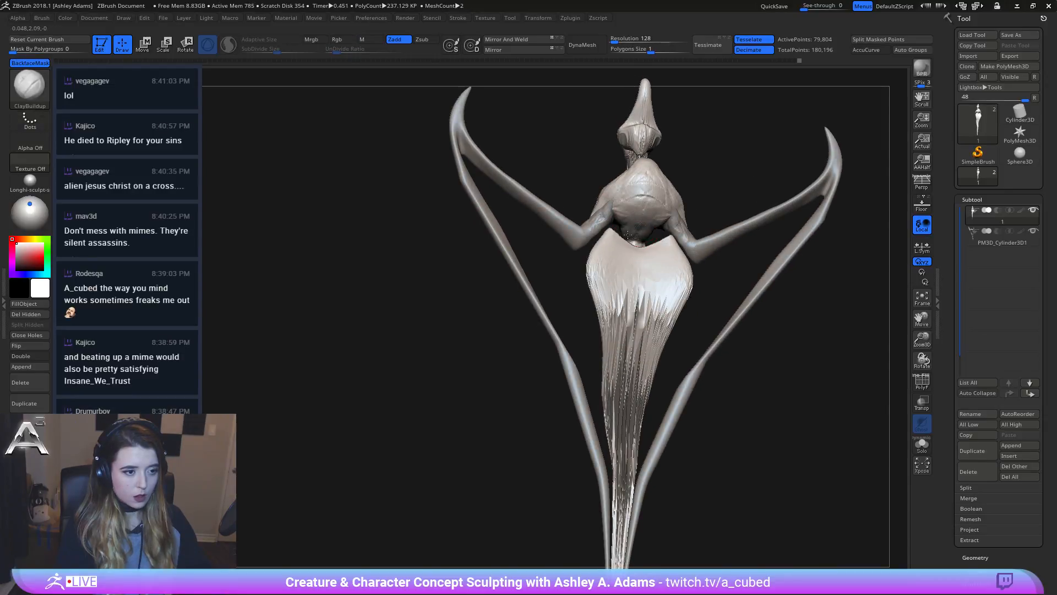
{"action": "right_click_drag", "start_coordinate": [634, 218], "coordinate": [615, 247]}
{"action": "right_click", "coordinate": [630, 314]}
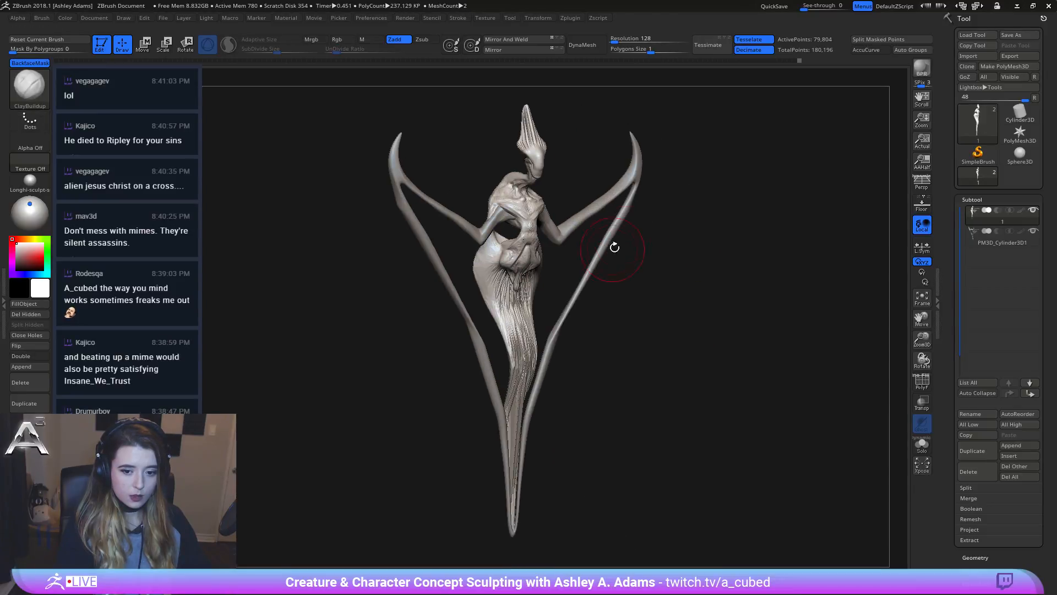
Step: Try to lengthen the tip of the head crest upward from the front with SnakeHook
{"action": "mouse_move", "coordinate": [533, 158]}
{"action": "right_mouse_down"}
{"action": "mouse_move", "coordinate": [732, 314]}
{"action": "mouse_move", "coordinate": [720, 266]}
{"action": "mouse_move", "coordinate": [585, 189]}
{"action": "mouse_move", "coordinate": [612, 244]}
{"action": "mouse_move", "coordinate": [605, 226]}
{"action": "mouse_move", "coordinate": [564, 210]}
{"action": "mouse_move", "coordinate": [612, 292]}
{"action": "mouse_move", "coordinate": [602, 330]}
{"action": "right_mouse_up"}
{"action": "key", "text": "b"}
{"action": "key", "text": "s"}
{"action": "key", "text": "h"}
{"action": "key", "text": "space"}
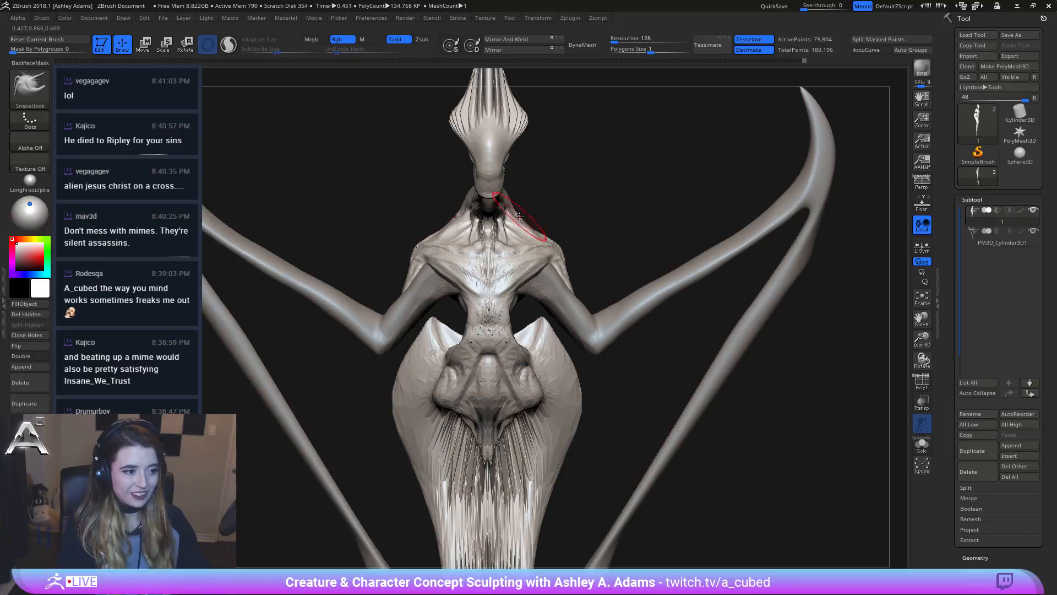
{"action": "mouse_move", "coordinate": [523, 222]}
{"action": "right_mouse_down"}
{"action": "mouse_move", "coordinate": [557, 239]}
{"action": "mouse_move", "coordinate": [551, 273]}
{"action": "right_mouse_up"}
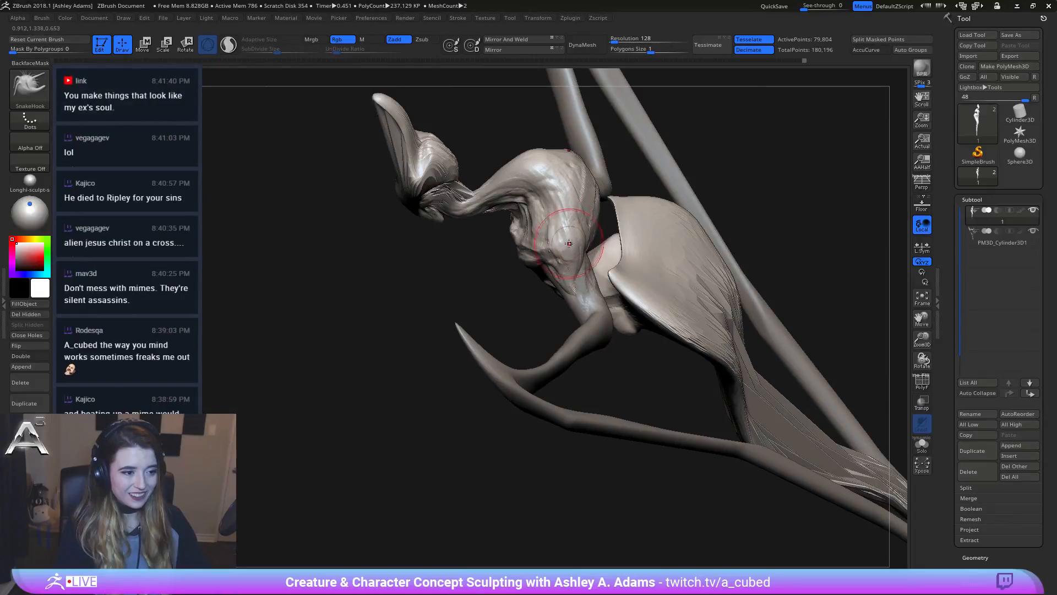
{"action": "right_click_drag", "start_coordinate": [561, 232], "coordinate": [532, 219], "text": "shift"}
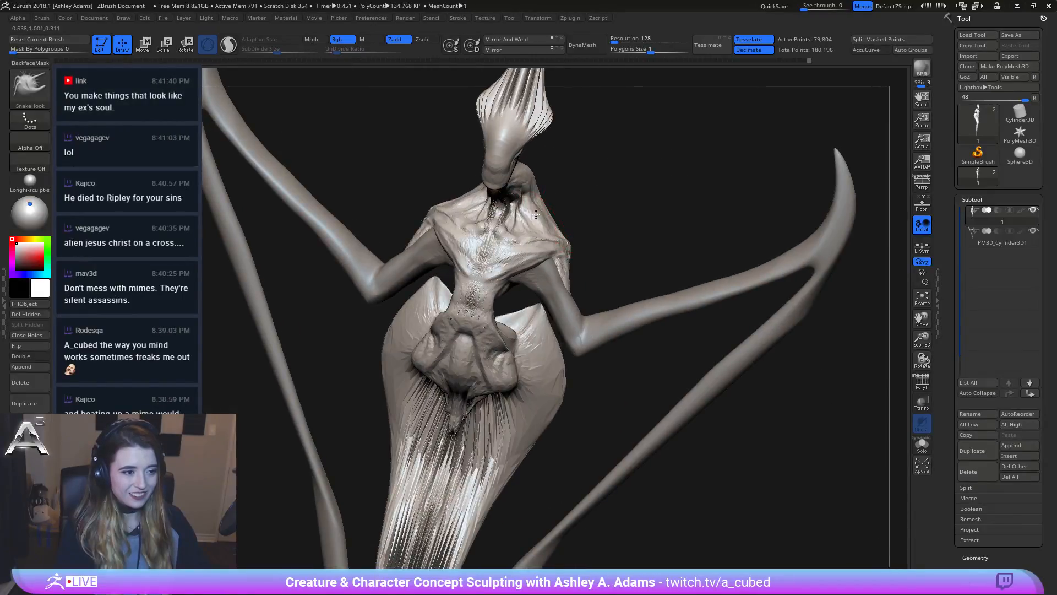
{"action": "key", "text": "f"}
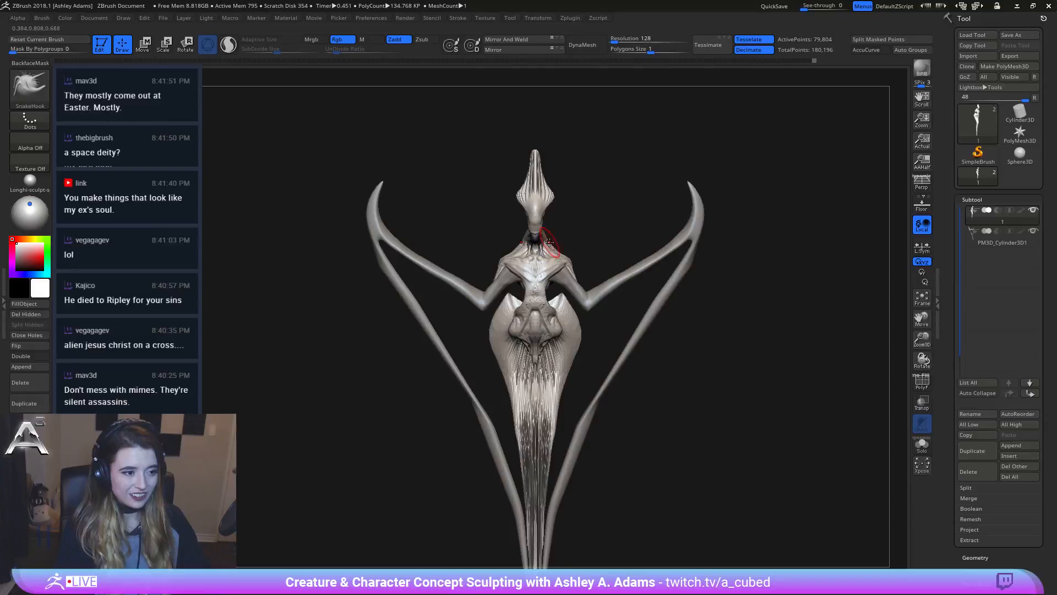
{"action": "left_click_drag", "start_coordinate": [536, 154], "coordinate": [535, 119]}
{"action": "key", "text": "ctrl+z"}
Step: Try to stretch the whole head crest upward and backward from the side with SnakeHook
{"action": "mouse_move", "coordinate": [590, 290]}
{"action": "right_mouse_down", "text": "ctrl"}
{"action": "mouse_move", "coordinate": [618, 226]}
{"action": "mouse_move", "coordinate": [608, 231]}
{"action": "right_mouse_up", "text": "ctrl"}
{"action": "key", "text": "space"}
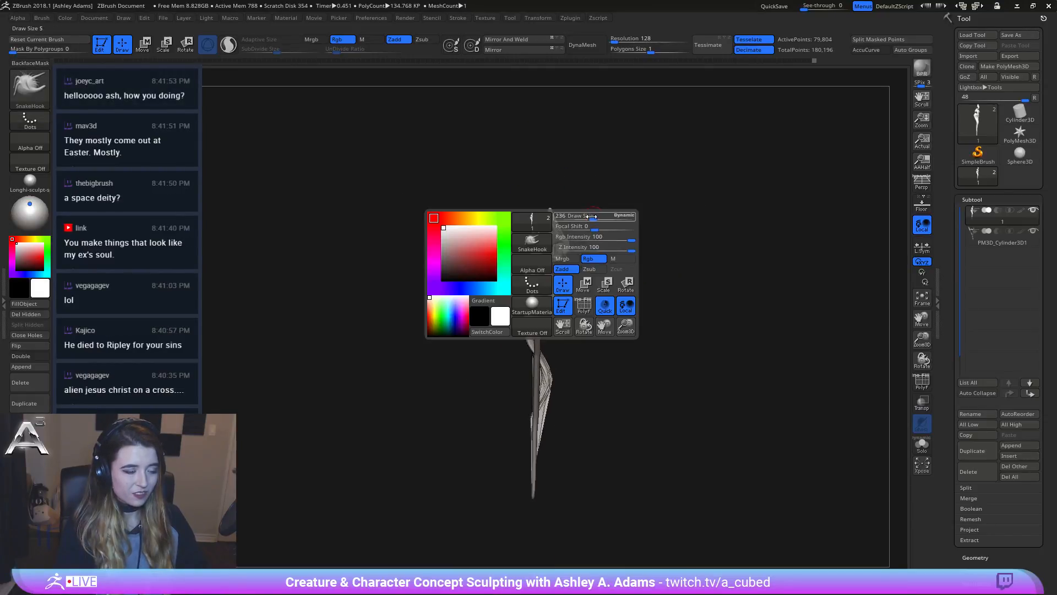
{"action": "left_click_drag", "start_coordinate": [543, 170], "coordinate": [530, 165]}
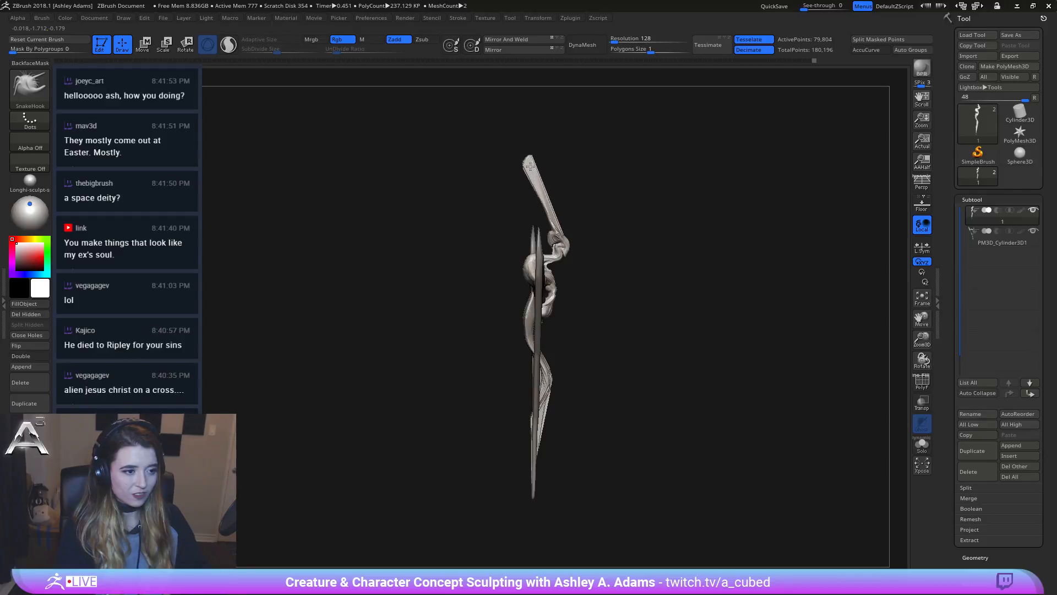
{"action": "key", "text": "ctrl+z"}
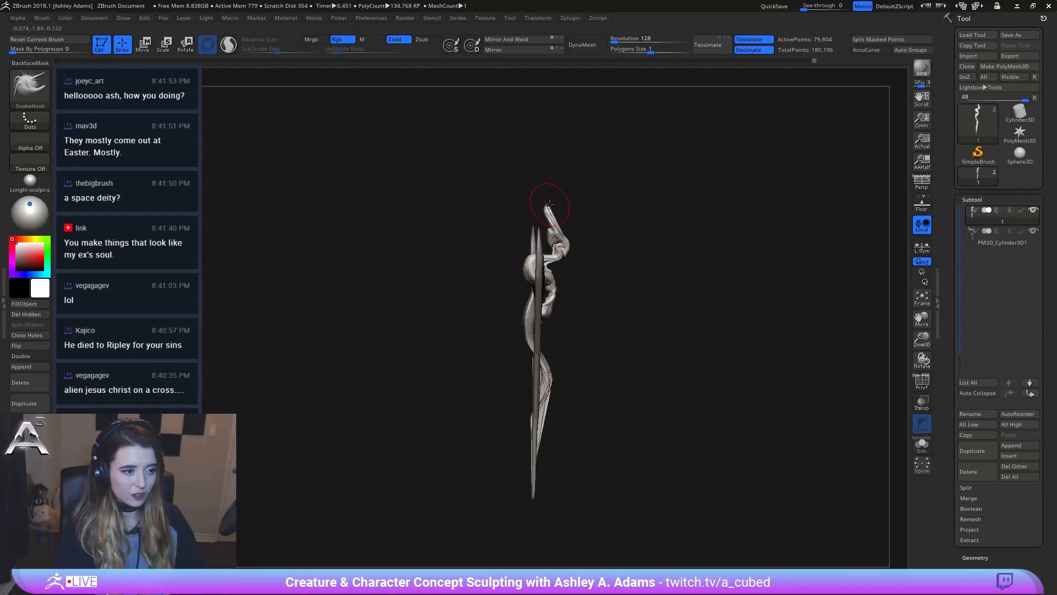
Step: Adjust the lower stretch of the arms subtool with SnakeHook and save the tool
{"action": "mouse_move", "coordinate": [543, 192]}
{"action": "right_mouse_down"}
{"action": "mouse_move", "coordinate": [519, 173]}
{"action": "mouse_move", "coordinate": [609, 238]}
{"action": "mouse_move", "coordinate": [647, 199]}
{"action": "right_mouse_up"}
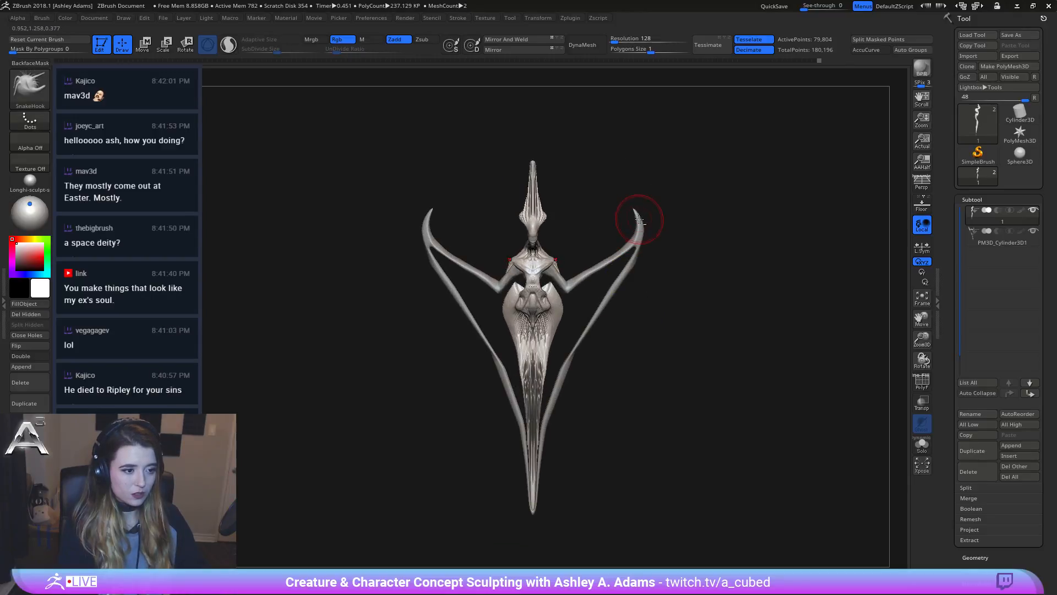
{"action": "left_click", "coordinate": [639, 220], "text": "alt"}
{"action": "right_click_drag", "start_coordinate": [501, 381], "coordinate": [495, 337], "text": "alt"}
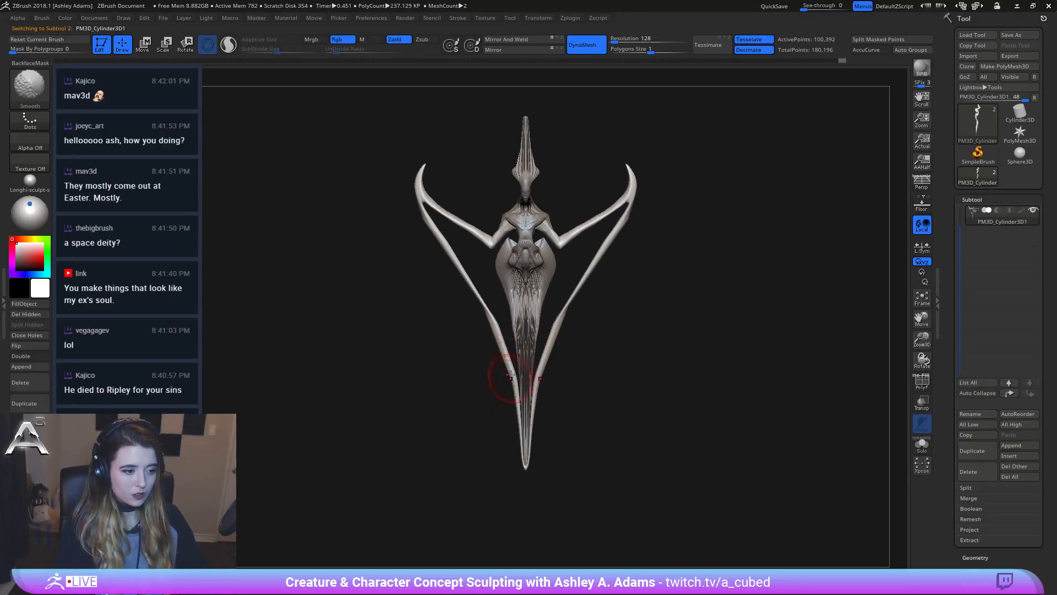
{"action": "key", "text": "space"}
{"action": "left_click_drag", "start_coordinate": [486, 353], "coordinate": [503, 350]}
{"action": "mouse_move", "coordinate": [569, 369]}
{"action": "left_mouse_down"}
{"action": "mouse_move", "coordinate": [427, 370]}
{"action": "mouse_move", "coordinate": [523, 300]}
{"action": "left_mouse_up"}
{"action": "right_click_drag", "start_coordinate": [524, 300], "coordinate": [496, 330], "text": "ctrl"}
{"action": "right_click_drag", "start_coordinate": [496, 330], "coordinate": [580, 283]}
{"action": "right_click_drag", "start_coordinate": [580, 284], "coordinate": [556, 520], "text": "alt"}
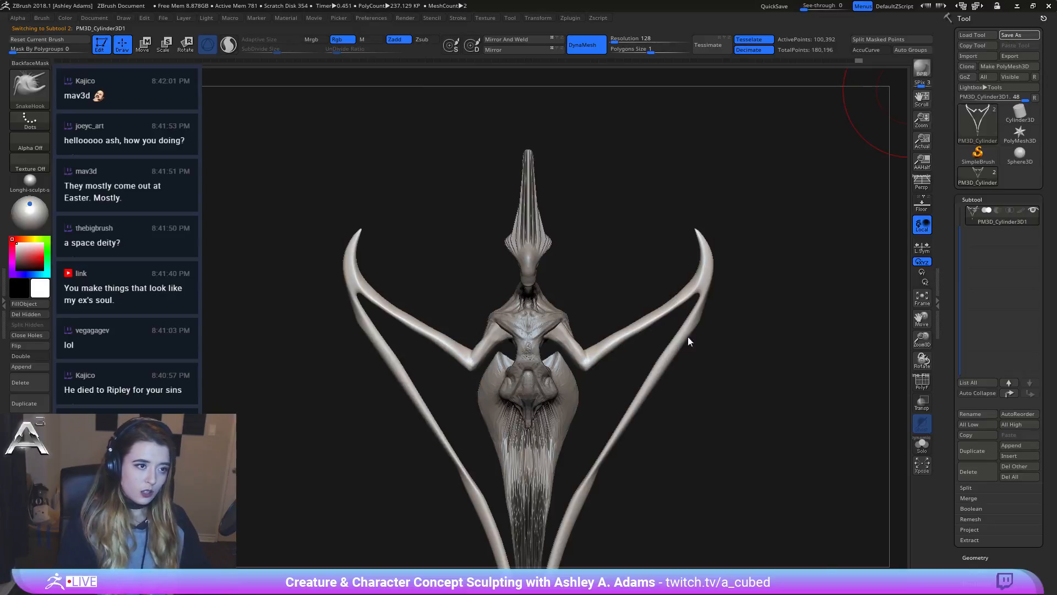
{"action": "key", "text": "ctrl+s"}
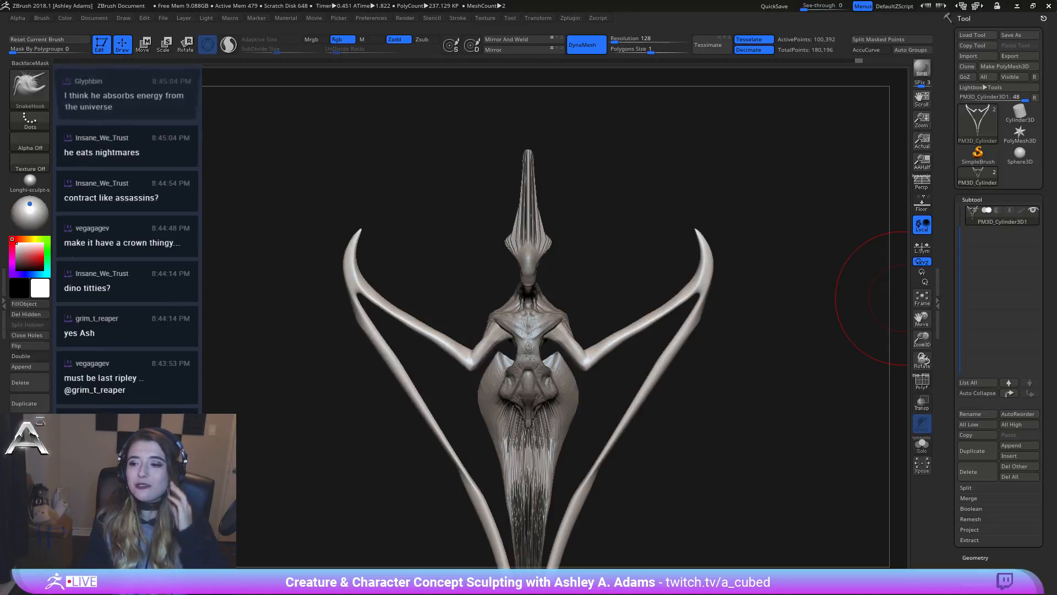
Step: Lasso-mask the head and crest of the body subtool and split the masked points into a separate subtool
{"action": "mouse_move", "coordinate": [388, 262]}
{"action": "left_mouse_down"}
{"action": "mouse_move", "coordinate": [259, 186]}
{"action": "mouse_move", "coordinate": [483, 224]}
{"action": "mouse_move", "coordinate": [642, 279]}
{"action": "mouse_move", "coordinate": [552, 243]}
{"action": "mouse_move", "coordinate": [484, 307]}
{"action": "left_mouse_up"}
{"action": "mouse_move", "coordinate": [518, 272]}
{"action": "left_mouse_down"}
{"action": "mouse_move", "coordinate": [514, 248]}
{"action": "mouse_move", "coordinate": [609, 309]}
{"action": "mouse_move", "coordinate": [502, 291]}
{"action": "mouse_move", "coordinate": [520, 282]}
{"action": "left_mouse_up"}
{"action": "left_click", "coordinate": [520, 282], "text": "alt"}
{"action": "mouse_move", "coordinate": [520, 283]}
{"action": "right_mouse_down"}
{"action": "mouse_move", "coordinate": [545, 291]}
{"action": "mouse_move", "coordinate": [523, 264]}
{"action": "mouse_move", "coordinate": [554, 319]}
{"action": "right_mouse_up"}
{"action": "right_click", "coordinate": [544, 291]}
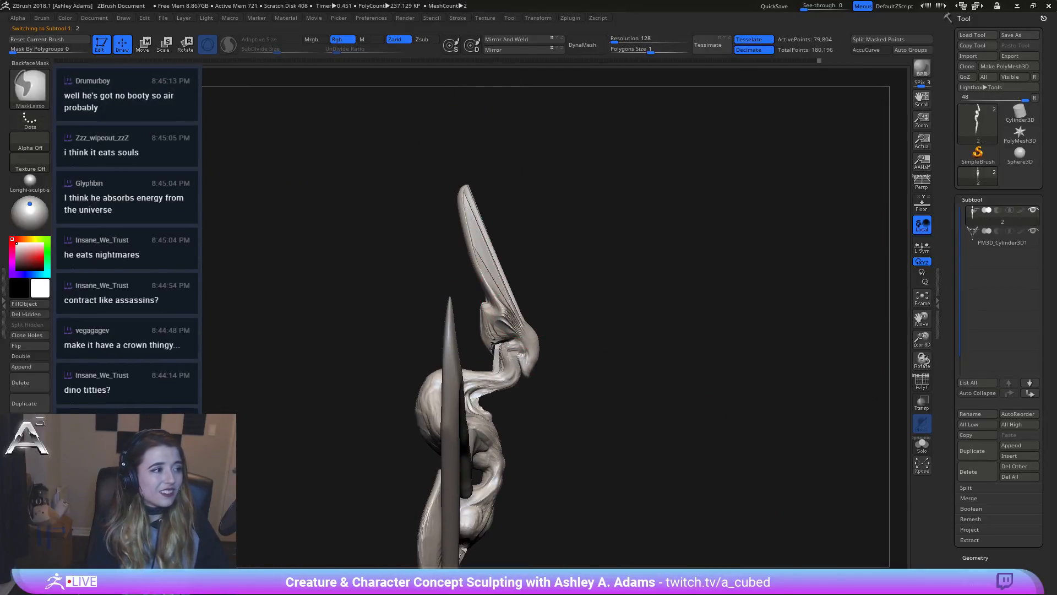
{"action": "mouse_move", "coordinate": [554, 163]}
{"action": "left_mouse_down", "text": "ctrl"}
{"action": "mouse_move", "coordinate": [415, 180]}
{"action": "mouse_move", "coordinate": [421, 245]}
{"action": "mouse_move", "coordinate": [458, 313]}
{"action": "mouse_move", "coordinate": [483, 353]}
{"action": "mouse_move", "coordinate": [520, 354]}
{"action": "mouse_move", "coordinate": [526, 372]}
{"action": "mouse_move", "coordinate": [534, 289]}
{"action": "mouse_move", "coordinate": [556, 264]}
{"action": "mouse_move", "coordinate": [512, 207]}
{"action": "left_mouse_up", "text": "ctrl"}
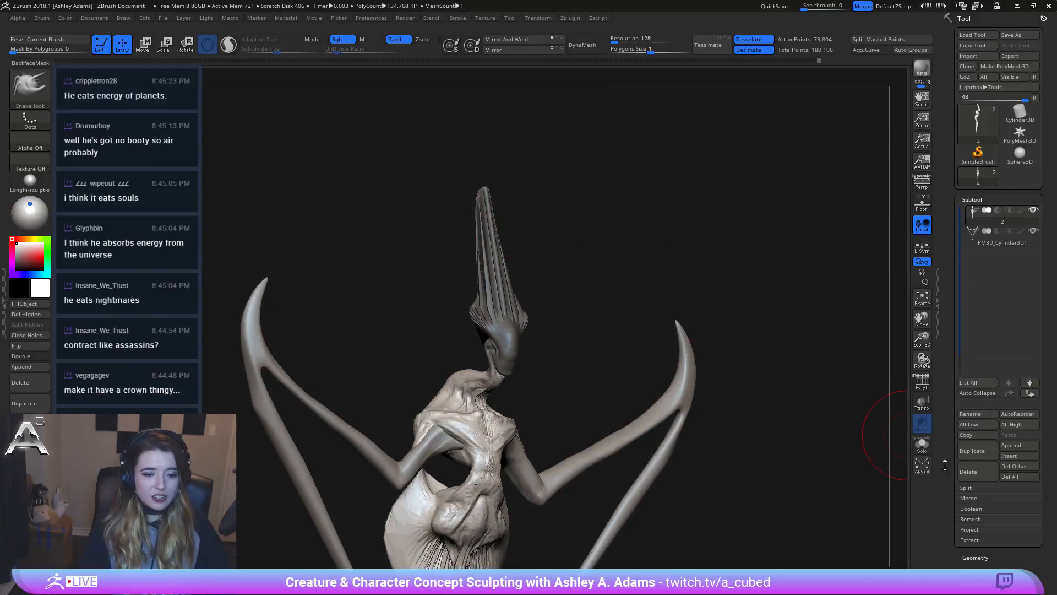
{"action": "left_click", "coordinate": [966, 488]}
{"action": "left_click", "coordinate": [985, 540]}
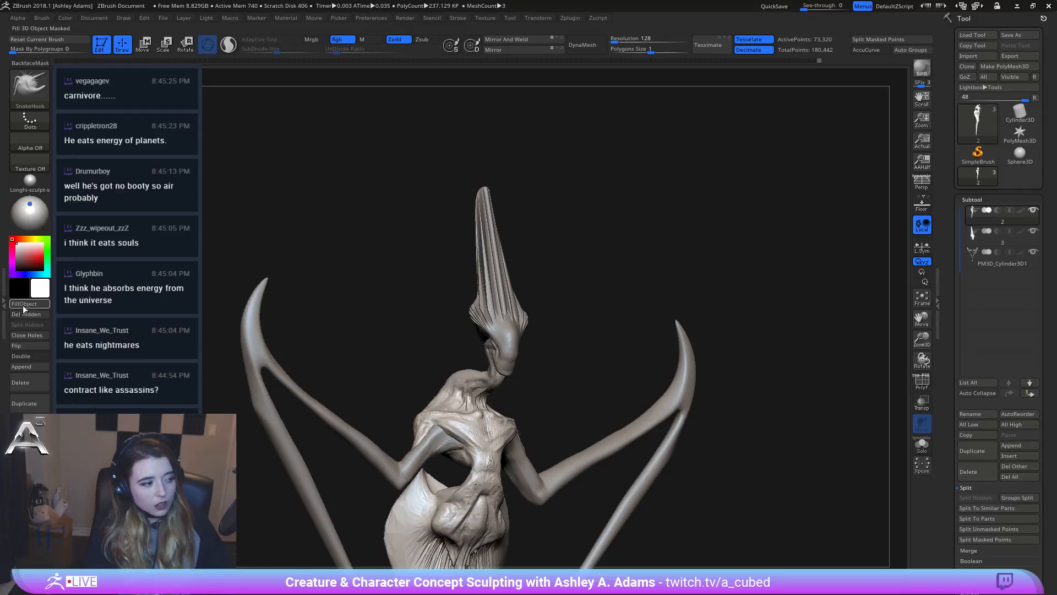
Step: Close the holes left by the split on the body and head subtools, and save the tool
{"action": "left_click", "coordinate": [41, 336]}
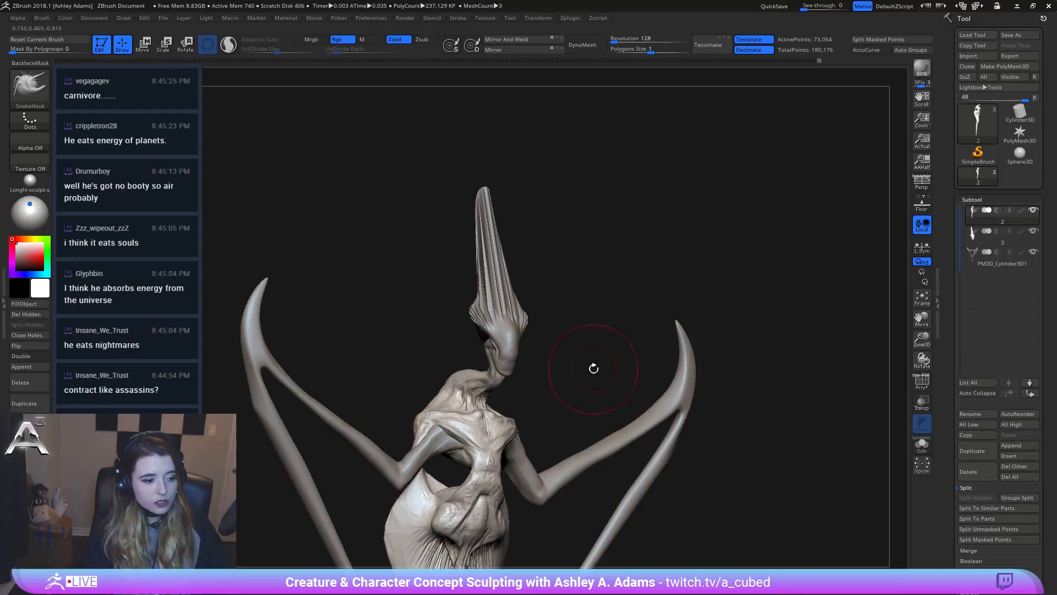
{"action": "mouse_move", "coordinate": [592, 366]}
{"action": "left_mouse_down"}
{"action": "mouse_move", "coordinate": [621, 302]}
{"action": "mouse_move", "coordinate": [556, 318]}
{"action": "mouse_move", "coordinate": [529, 287]}
{"action": "left_mouse_up"}
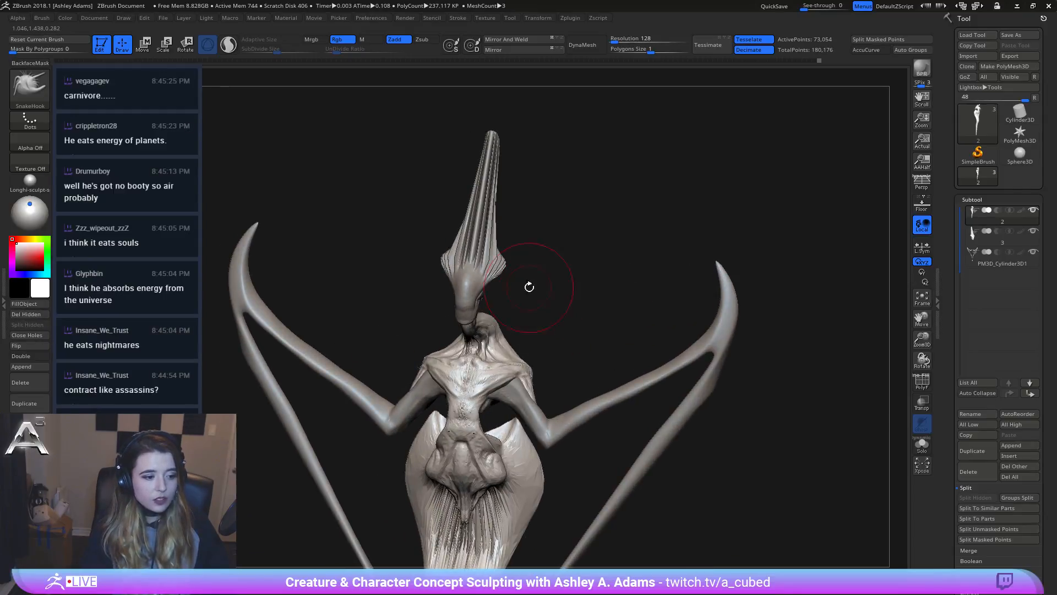
{"action": "left_click", "coordinate": [472, 283], "text": "alt"}
{"action": "left_click", "coordinate": [20, 336]}
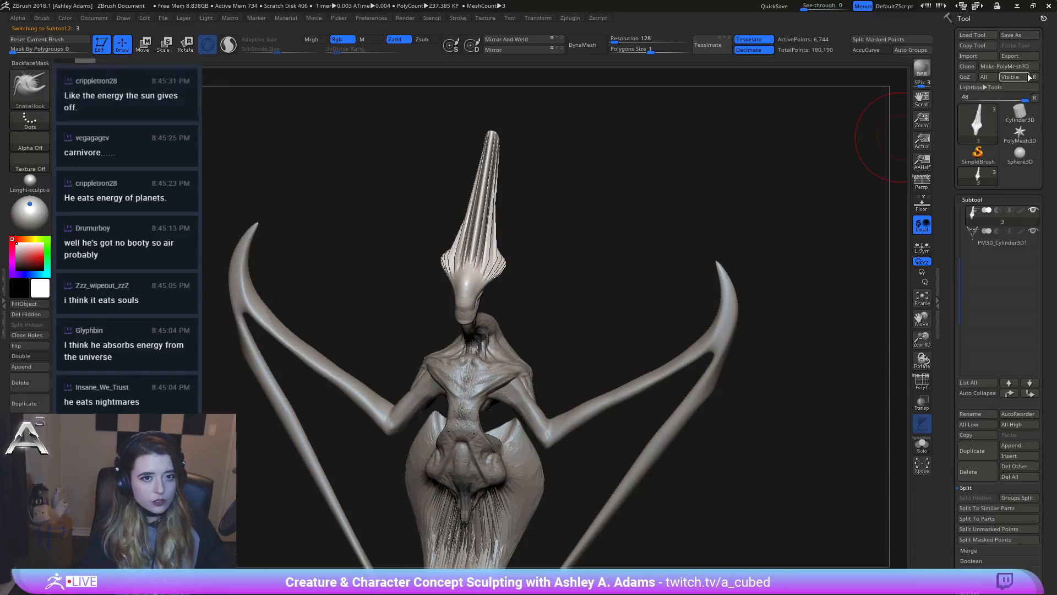
{"action": "key", "text": "ctrl+s"}
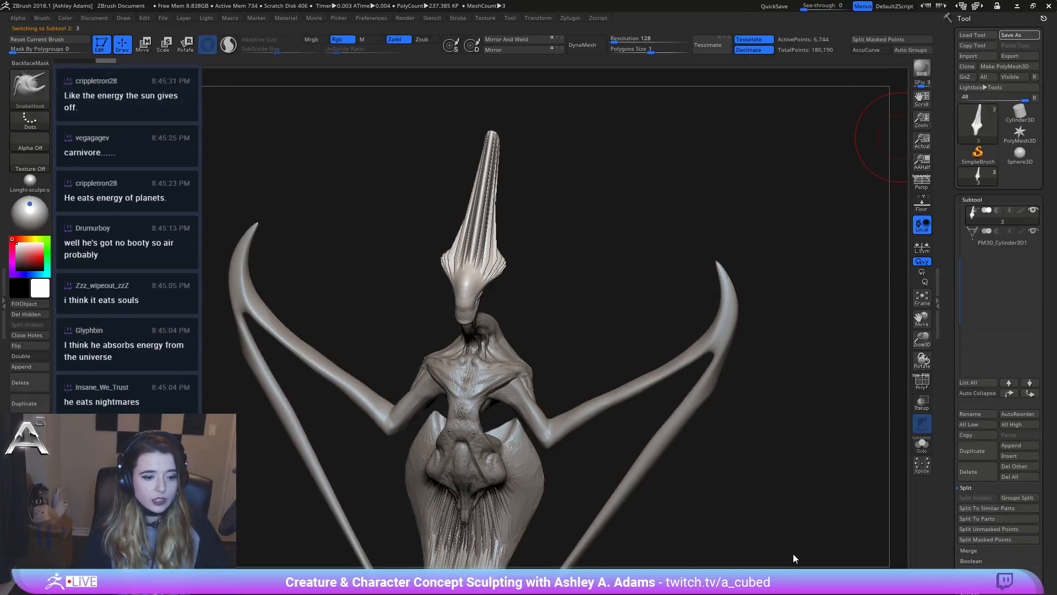
Step: Remesh the separated head with DynaMesh at a resolution of 408
{"action": "mouse_move", "coordinate": [506, 333]}
{"action": "left_mouse_down"}
{"action": "mouse_move", "coordinate": [536, 361]}
{"action": "mouse_move", "coordinate": [509, 306]}
{"action": "mouse_move", "coordinate": [547, 279]}
{"action": "mouse_move", "coordinate": [552, 251]}
{"action": "left_mouse_up"}
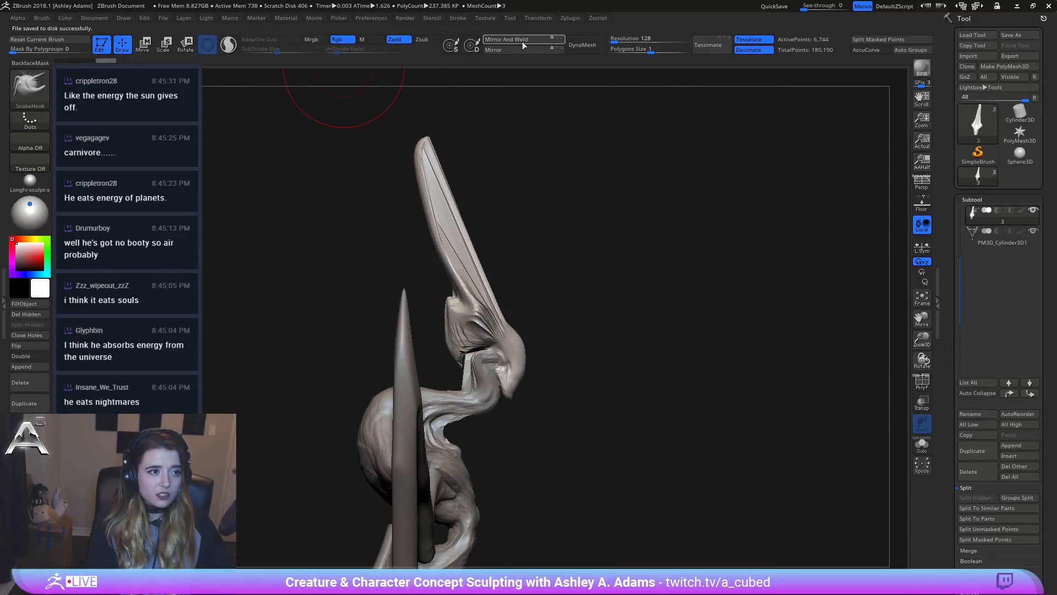
{"action": "left_click", "coordinate": [582, 49]}
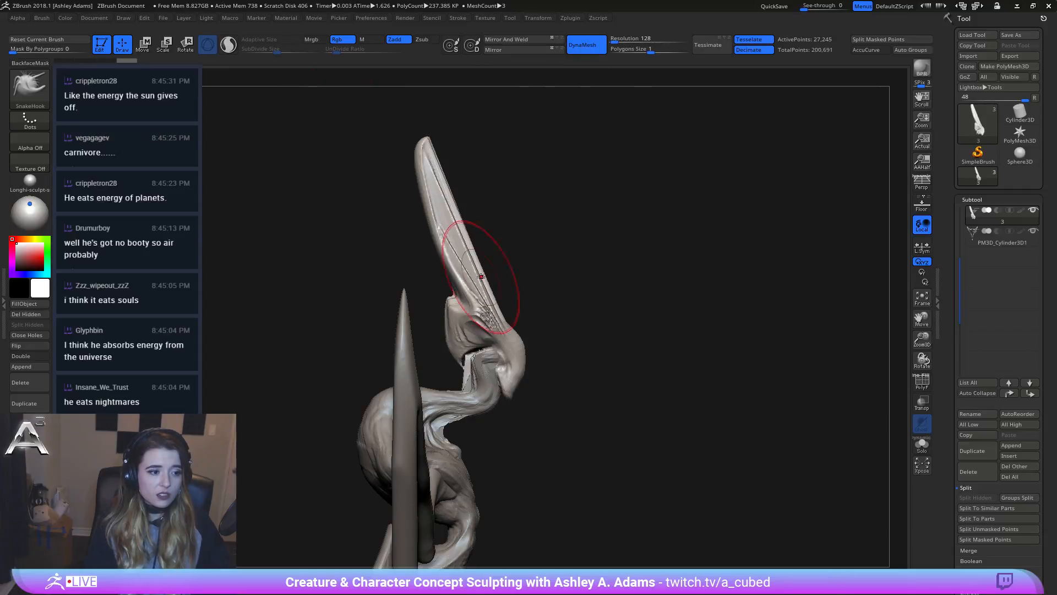
{"action": "key", "text": "ctrl+z"}
{"action": "left_click", "coordinate": [622, 40]}
{"action": "type", "text": "408"}
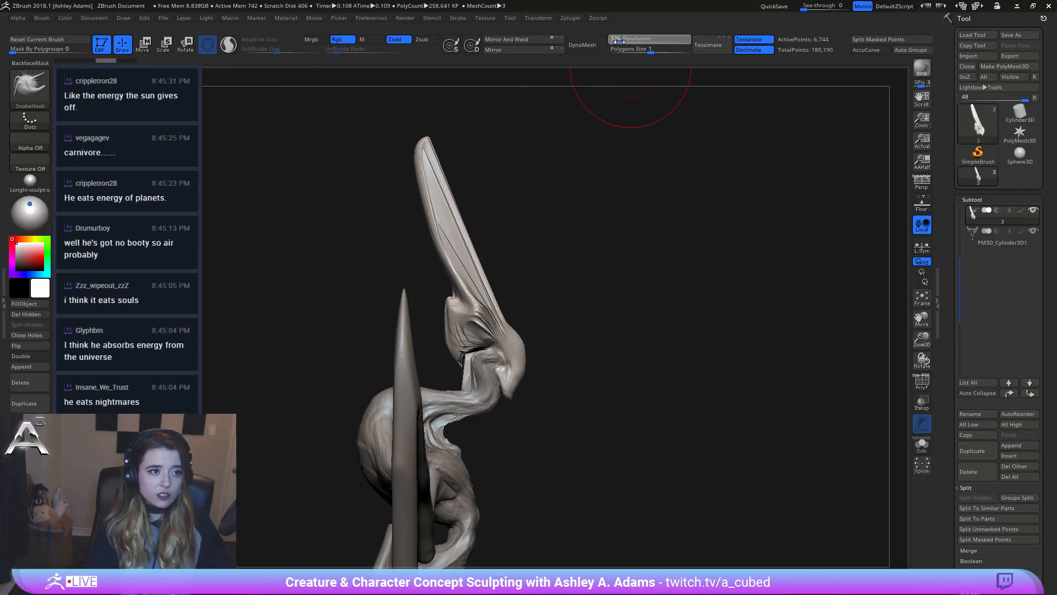
{"action": "key", "text": "Return"}
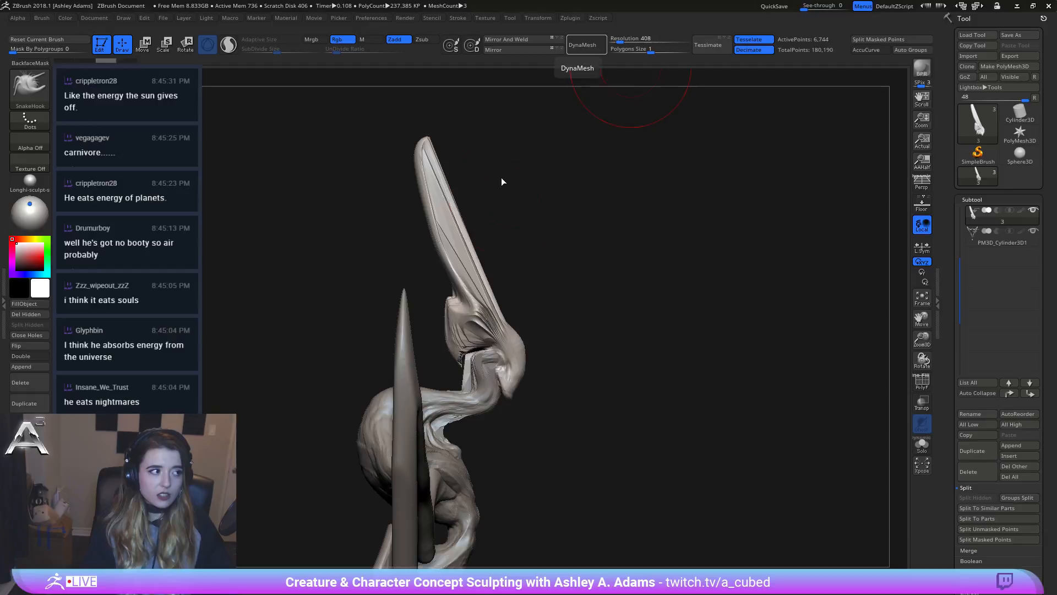
Step: Bend the head crest into a smoother backward curve in side view with SnakeHook strokes along its edges
{"action": "mouse_move", "coordinate": [535, 215]}
{"action": "right_mouse_down"}
{"action": "mouse_move", "coordinate": [483, 238]}
{"action": "mouse_move", "coordinate": [512, 226]}
{"action": "right_mouse_up"}
{"action": "right_click", "coordinate": [503, 236]}
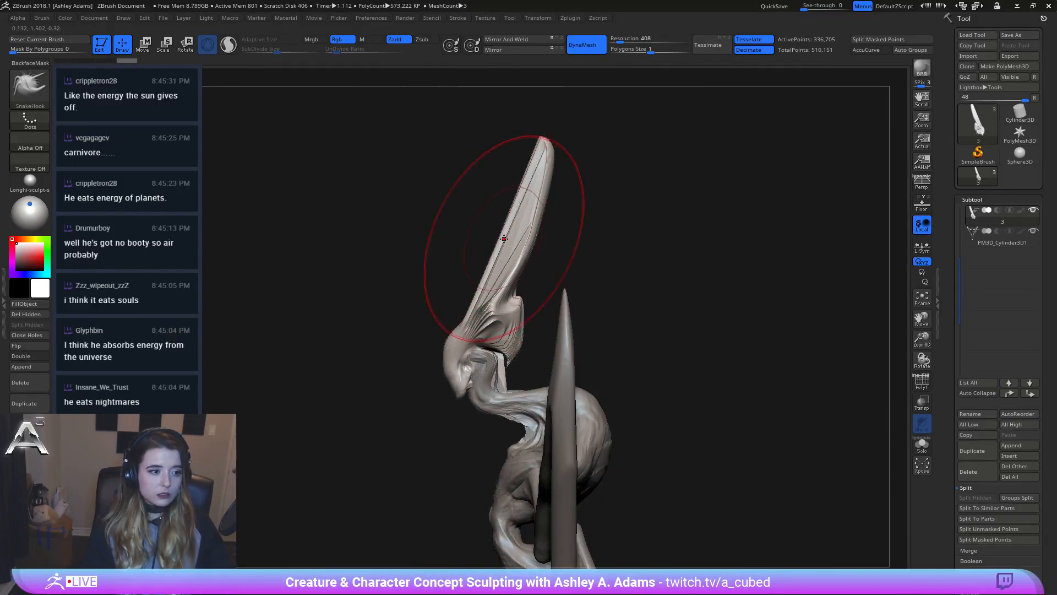
{"action": "right_click_drag", "start_coordinate": [505, 284], "coordinate": [514, 282]}
{"action": "right_click", "coordinate": [482, 282]}
{"action": "left_click", "coordinate": [482, 282]}
{"action": "left_click_drag", "start_coordinate": [502, 292], "coordinate": [484, 310]}
{"action": "mouse_move", "coordinate": [518, 269]}
{"action": "left_mouse_down"}
{"action": "mouse_move", "coordinate": [535, 223]}
{"action": "mouse_move", "coordinate": [523, 245]}
{"action": "left_mouse_up"}
{"action": "mouse_move", "coordinate": [534, 208]}
{"action": "left_mouse_down"}
{"action": "mouse_move", "coordinate": [540, 197]}
{"action": "mouse_move", "coordinate": [526, 206]}
{"action": "left_mouse_up"}
{"action": "left_click_drag", "start_coordinate": [518, 242], "coordinate": [484, 283]}
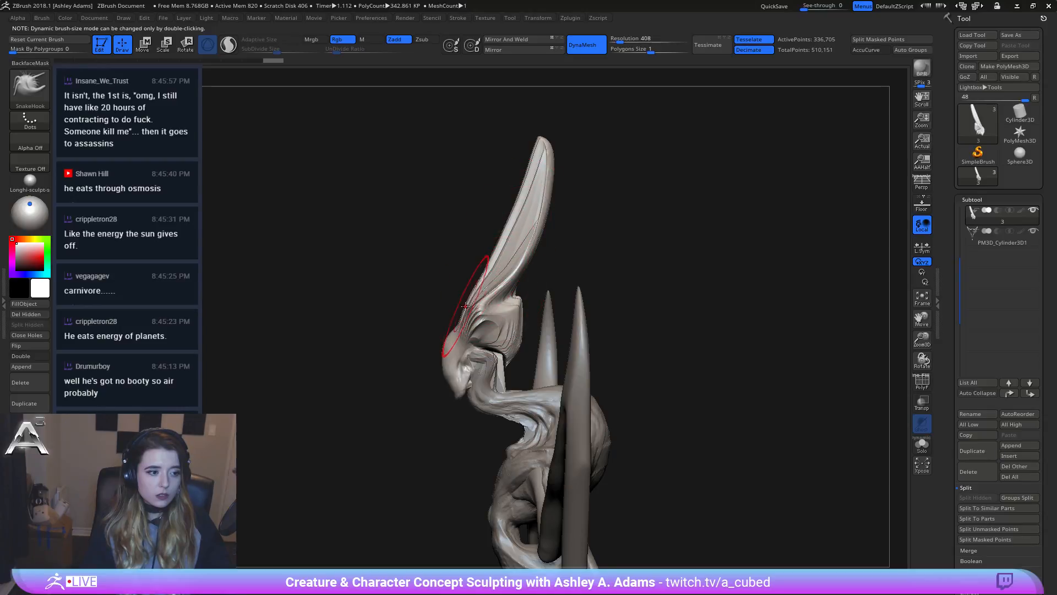
{"action": "key", "text": "space"}
{"action": "mouse_move", "coordinate": [496, 242]}
{"action": "left_mouse_down"}
{"action": "mouse_move", "coordinate": [516, 226]}
{"action": "mouse_move", "coordinate": [553, 135]}
{"action": "left_mouse_up"}
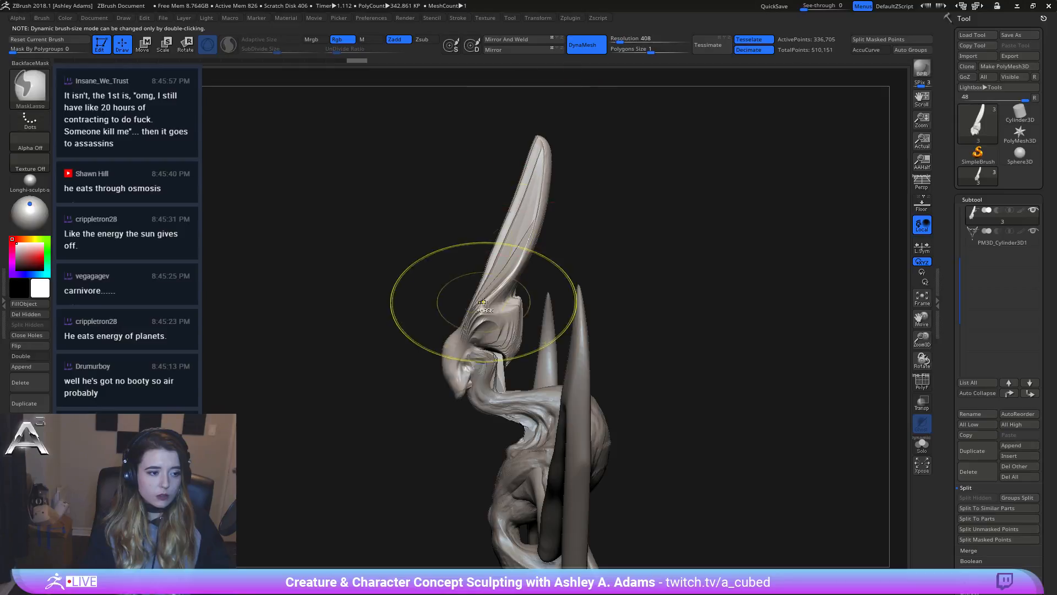
{"action": "mouse_move", "coordinate": [482, 301]}
{"action": "left_mouse_down"}
{"action": "mouse_move", "coordinate": [523, 286]}
{"action": "mouse_move", "coordinate": [496, 225]}
{"action": "left_mouse_up"}
Step: Turn on AccuCurve for the SnakeHook brush
{"action": "key", "text": "space"}
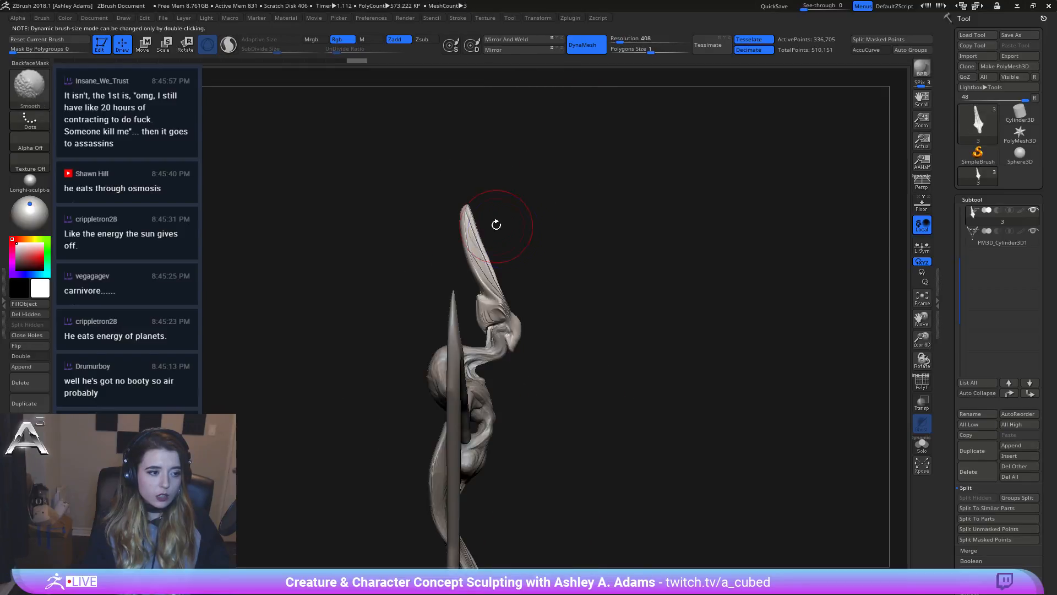
{"action": "key", "text": "space"}
{"action": "key", "text": "space"}
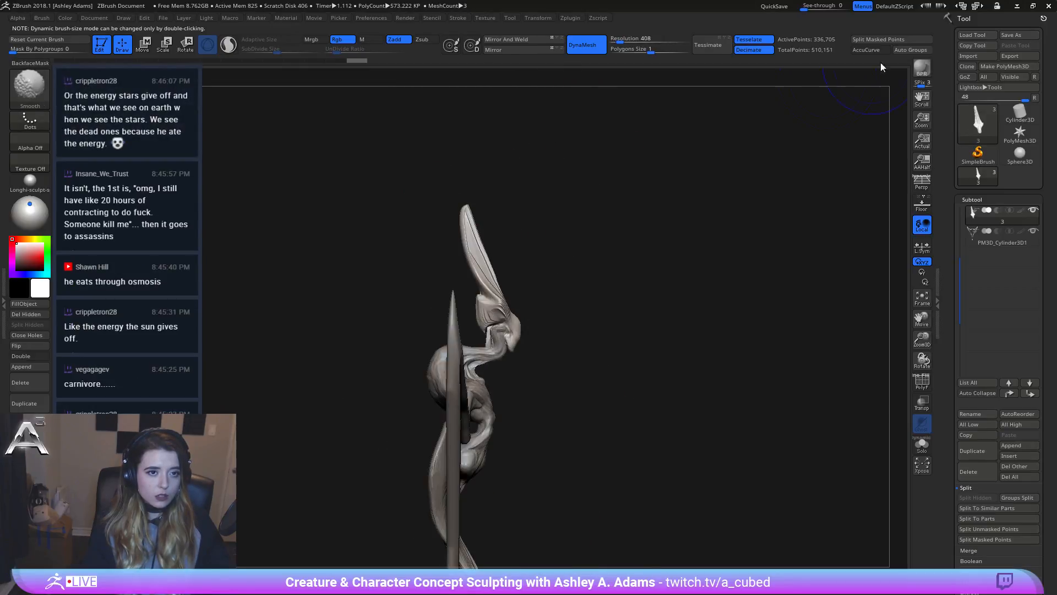
{"action": "left_click", "coordinate": [866, 49]}
{"action": "key", "text": "b"}
{"action": "key", "text": "s"}
{"action": "key", "text": "h"}
Step: Try to pull the crest tip into a longer, narrower point from the side and front with SnakeHook
{"action": "left_click_drag", "start_coordinate": [551, 165], "coordinate": [519, 201], "text": "alt"}
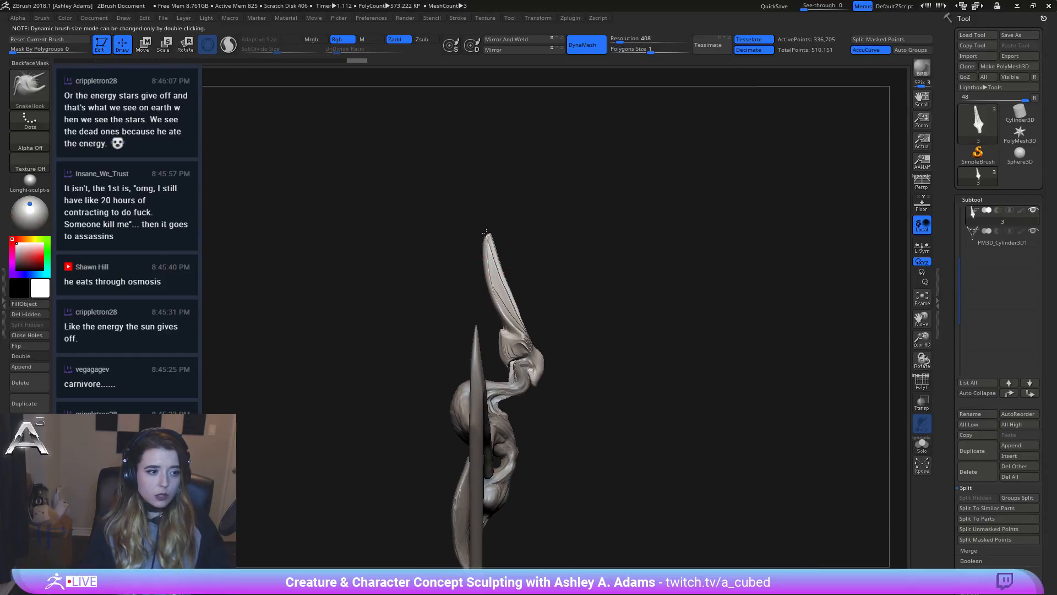
{"action": "mouse_move", "coordinate": [485, 234]}
{"action": "left_mouse_down"}
{"action": "mouse_move", "coordinate": [486, 213]}
{"action": "mouse_move", "coordinate": [487, 240]}
{"action": "left_mouse_up"}
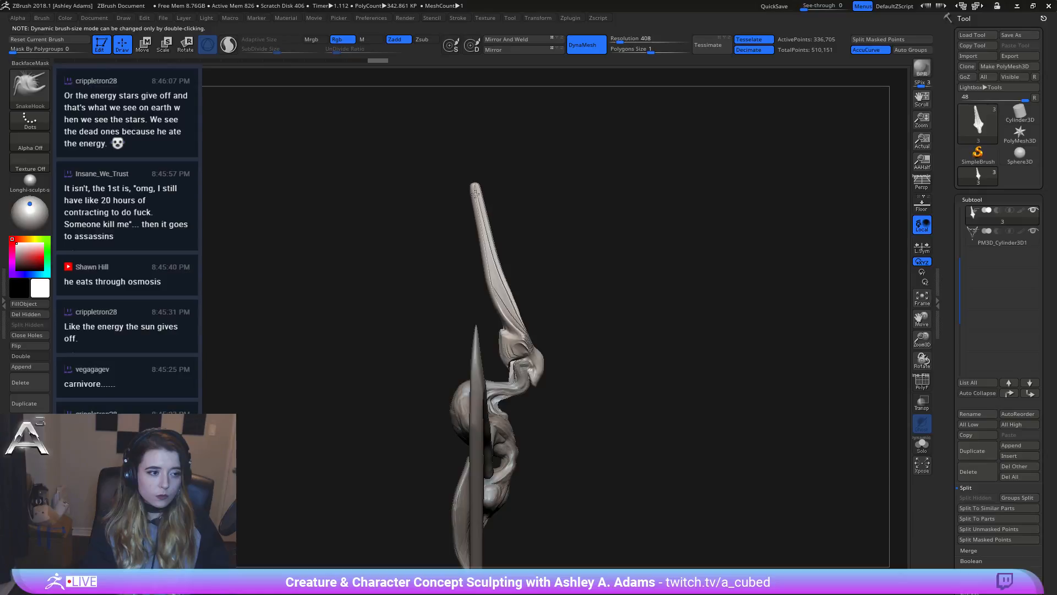
{"action": "right_click_drag", "start_coordinate": [475, 193], "coordinate": [462, 203], "text": "shift"}
{"action": "right_click", "coordinate": [462, 203]}
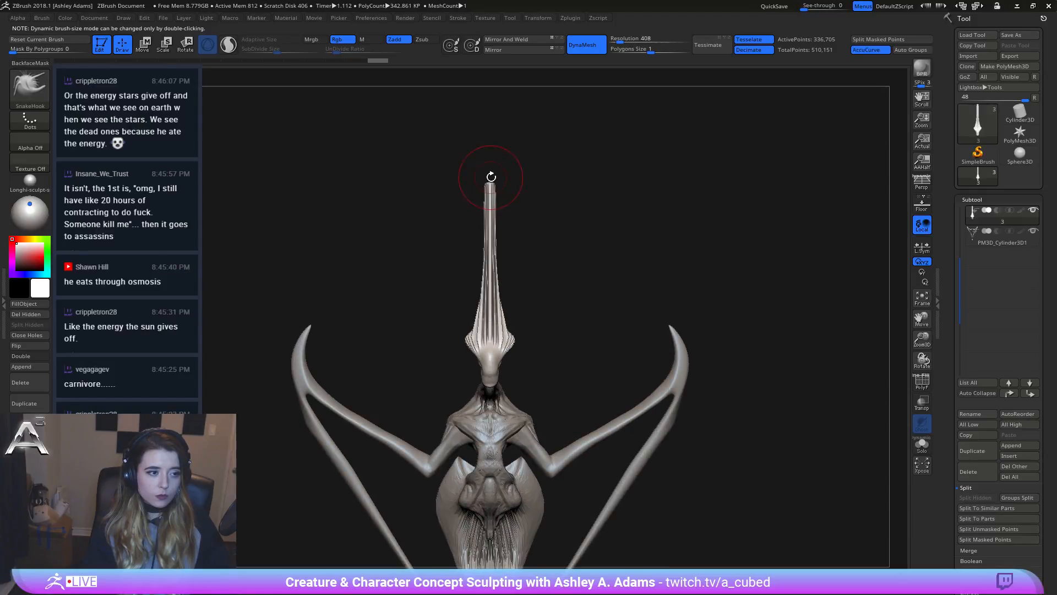
{"action": "key", "text": "shift"}
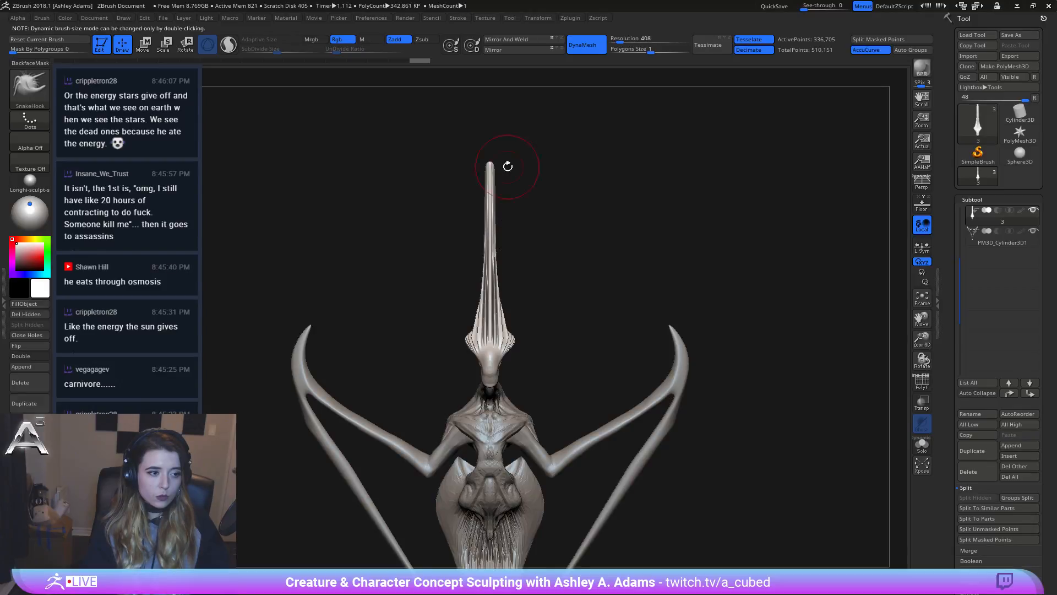
{"action": "mouse_move", "coordinate": [507, 166]}
{"action": "right_mouse_down", "text": "shift"}
{"action": "mouse_move", "coordinate": [484, 224]}
{"action": "mouse_move", "coordinate": [510, 182]}
{"action": "right_mouse_up", "text": "shift"}
{"action": "right_click", "coordinate": [501, 184]}
{"action": "right_click", "coordinate": [504, 224]}
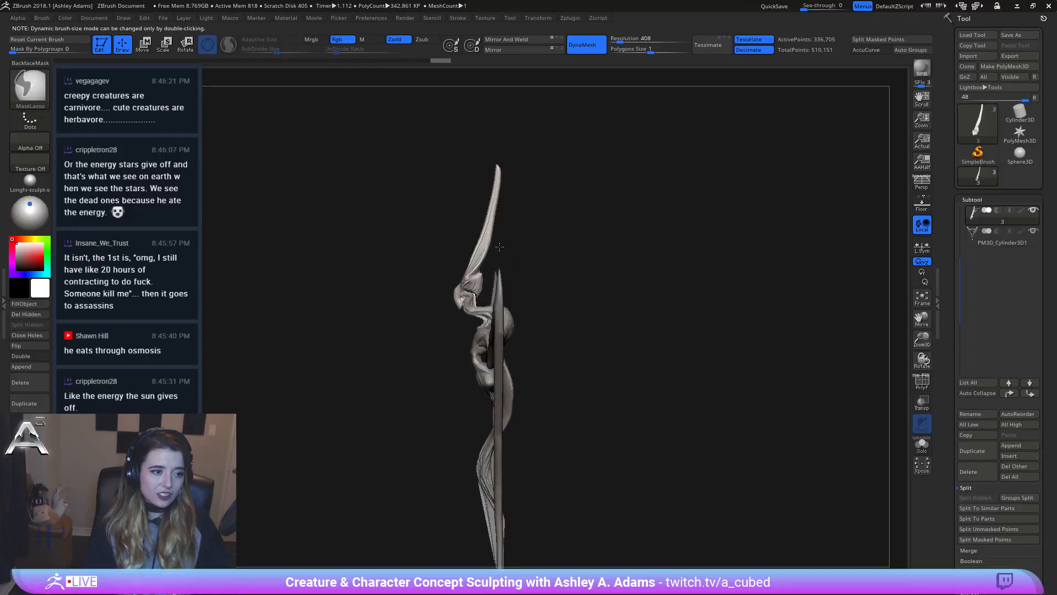
{"action": "key", "text": "ctrl"}
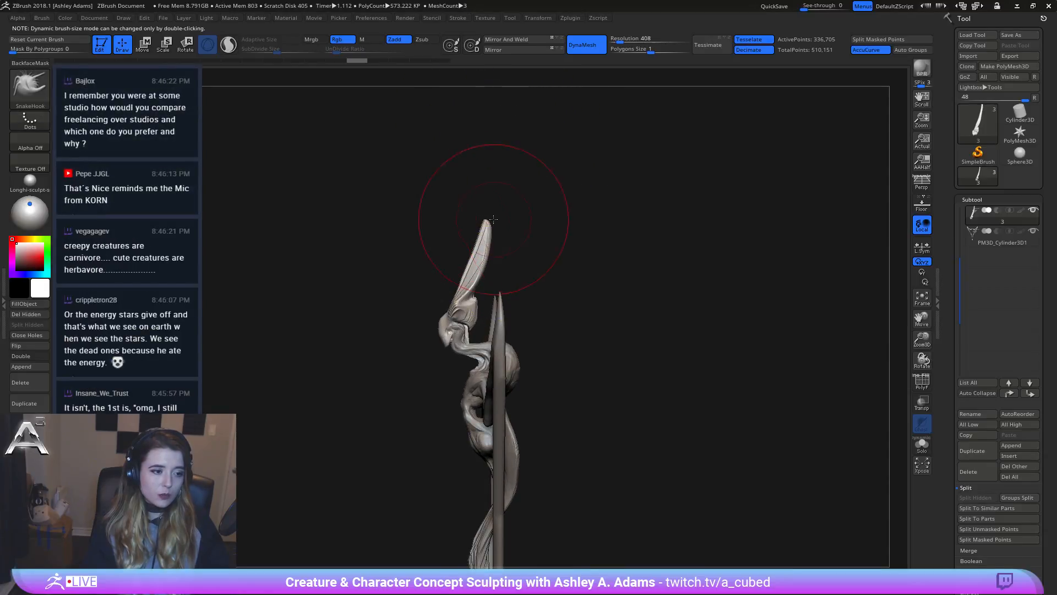
Step: Draw the head crest's tip upward into a longer, narrower point with SnakeHook strokes in side view
{"action": "right_click", "coordinate": [484, 200]}
{"action": "right_click_drag", "start_coordinate": [484, 201], "coordinate": [487, 226]}
{"action": "key", "text": "shift"}
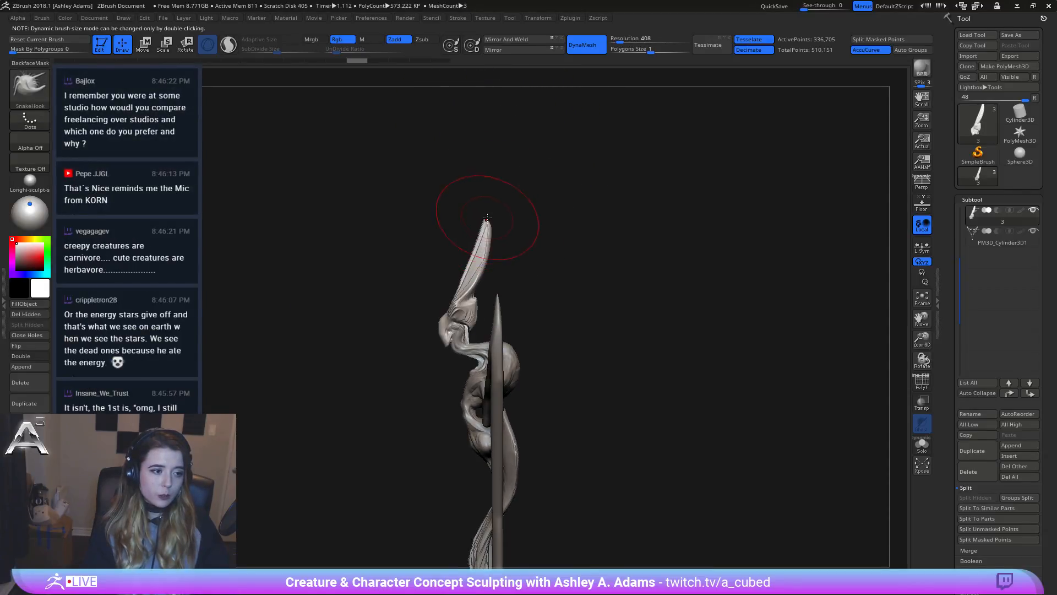
{"action": "right_click", "coordinate": [484, 190]}
{"action": "right_click_drag", "start_coordinate": [484, 190], "coordinate": [487, 218]}
{"action": "right_click", "coordinate": [486, 218]}
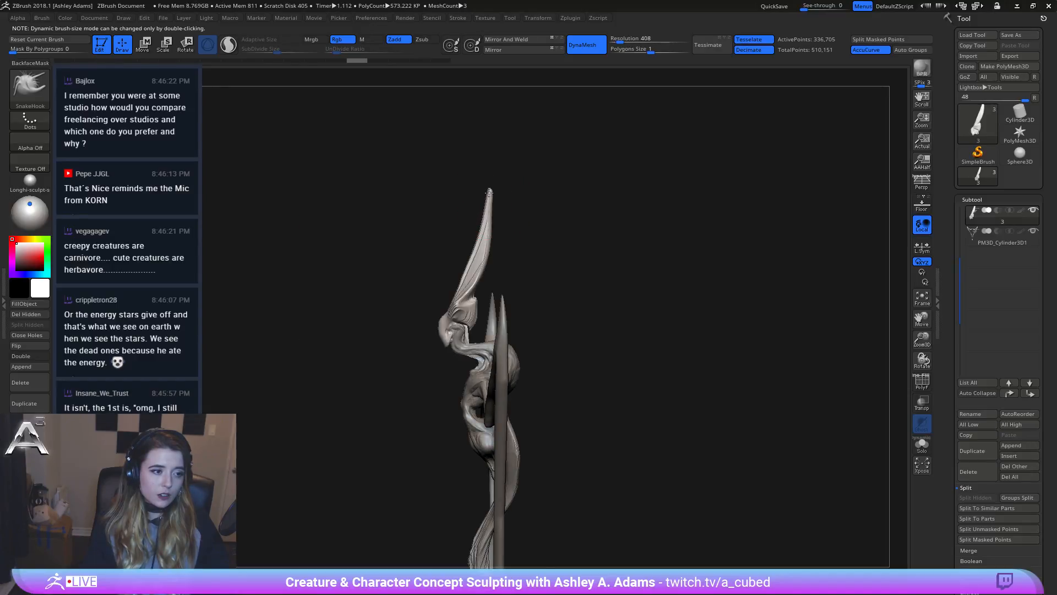
{"action": "right_click_drag", "start_coordinate": [489, 192], "coordinate": [490, 194], "text": "shift"}
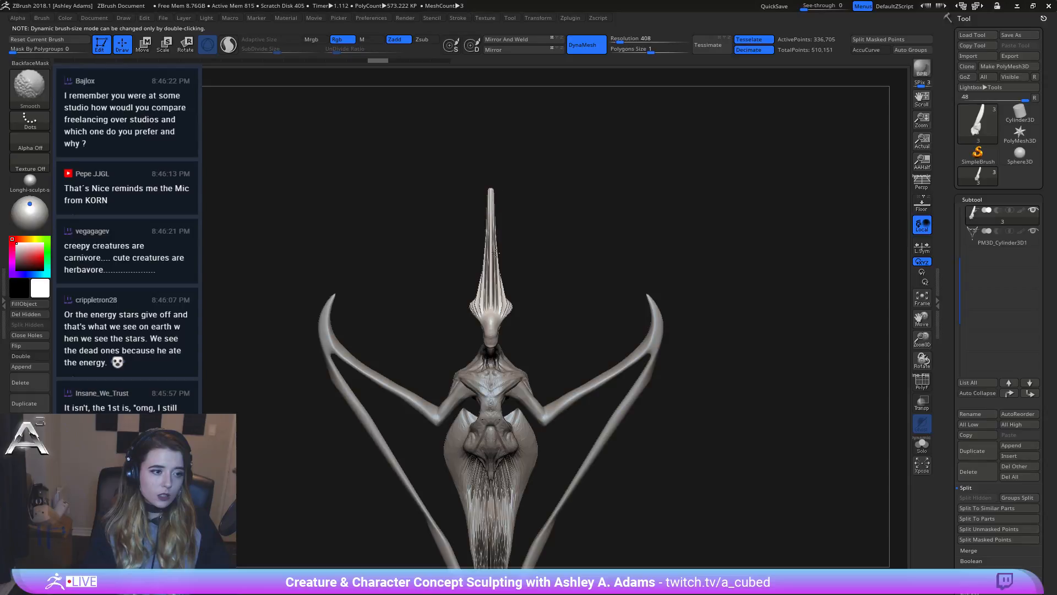
Step: Bend the crest's thin tip slightly forward in side view with SnakeHook
{"action": "right_click_drag", "start_coordinate": [496, 252], "coordinate": [578, 177]}
{"action": "right_click", "coordinate": [515, 189]}
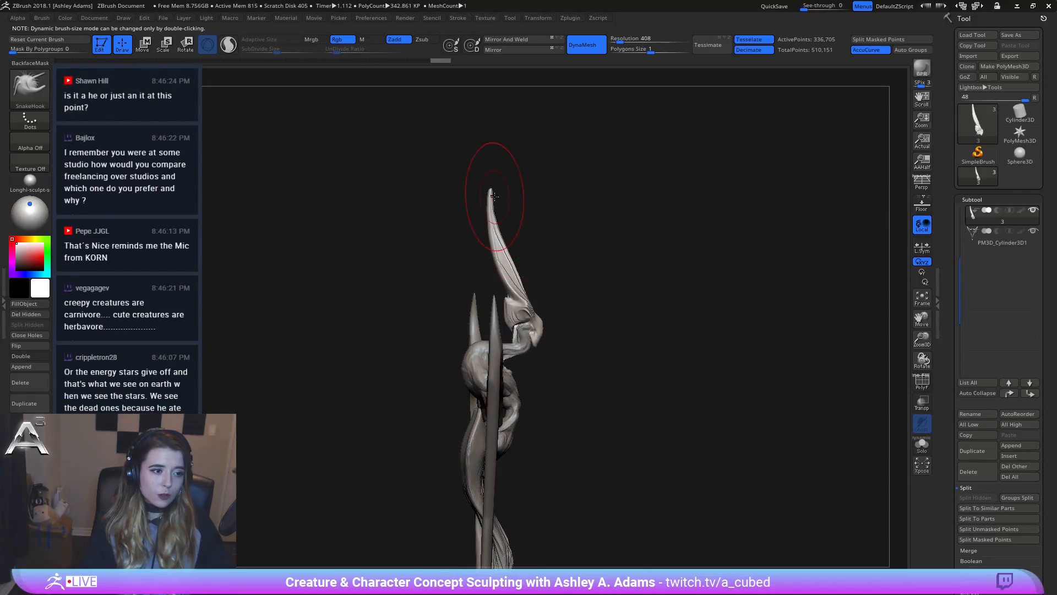
{"action": "right_click", "coordinate": [494, 198]}
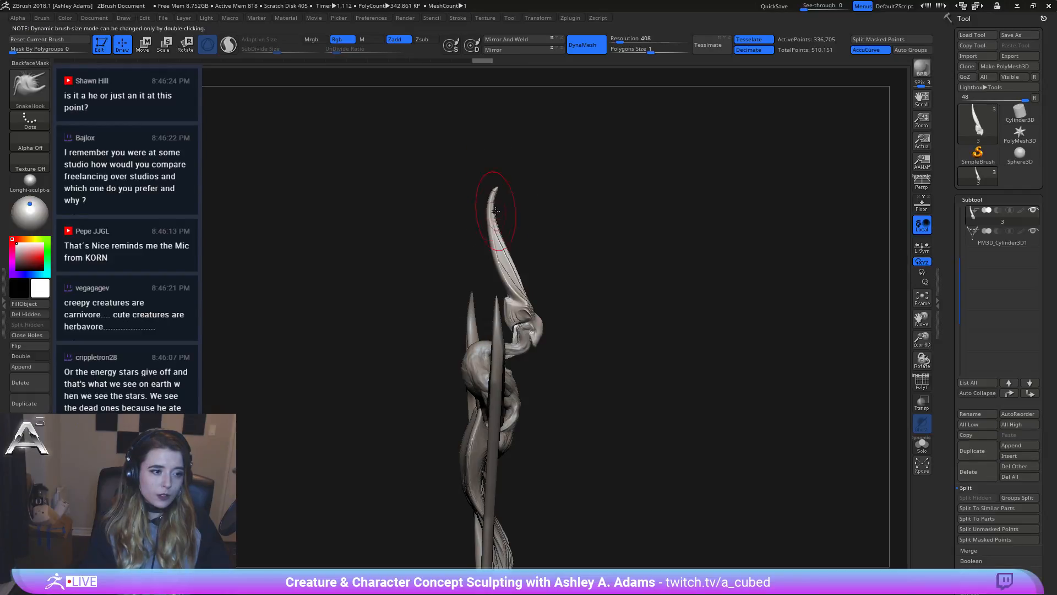
{"action": "mouse_move", "coordinate": [496, 211]}
{"action": "right_mouse_down", "text": "ctrl"}
{"action": "mouse_move", "coordinate": [533, 207]}
{"action": "mouse_move", "coordinate": [514, 205]}
{"action": "mouse_move", "coordinate": [570, 251]}
{"action": "mouse_move", "coordinate": [545, 212]}
{"action": "right_mouse_up", "text": "ctrl"}
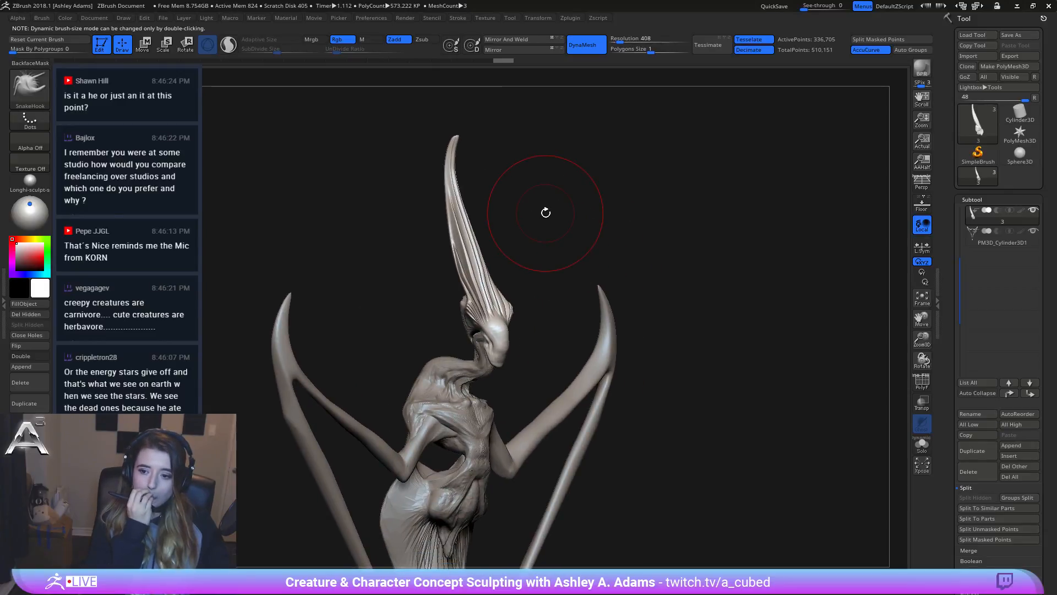
{"action": "mouse_move", "coordinate": [439, 148]}
{"action": "right_mouse_down"}
{"action": "mouse_move", "coordinate": [485, 165]}
{"action": "mouse_move", "coordinate": [470, 146]}
{"action": "mouse_move", "coordinate": [510, 211]}
{"action": "right_mouse_up"}
{"action": "mouse_move", "coordinate": [472, 272]}
{"action": "right_mouse_down"}
{"action": "mouse_move", "coordinate": [483, 272]}
{"action": "mouse_move", "coordinate": [500, 193]}
{"action": "mouse_move", "coordinate": [666, 238]}
{"action": "right_mouse_up"}
{"action": "right_click_drag", "start_coordinate": [573, 235], "coordinate": [555, 313]}
{"action": "mouse_move", "coordinate": [485, 330]}
{"action": "right_mouse_down"}
{"action": "mouse_move", "coordinate": [495, 308]}
{"action": "mouse_move", "coordinate": [431, 306]}
{"action": "mouse_move", "coordinate": [448, 177]}
{"action": "mouse_move", "coordinate": [538, 198]}
{"action": "right_mouse_up"}
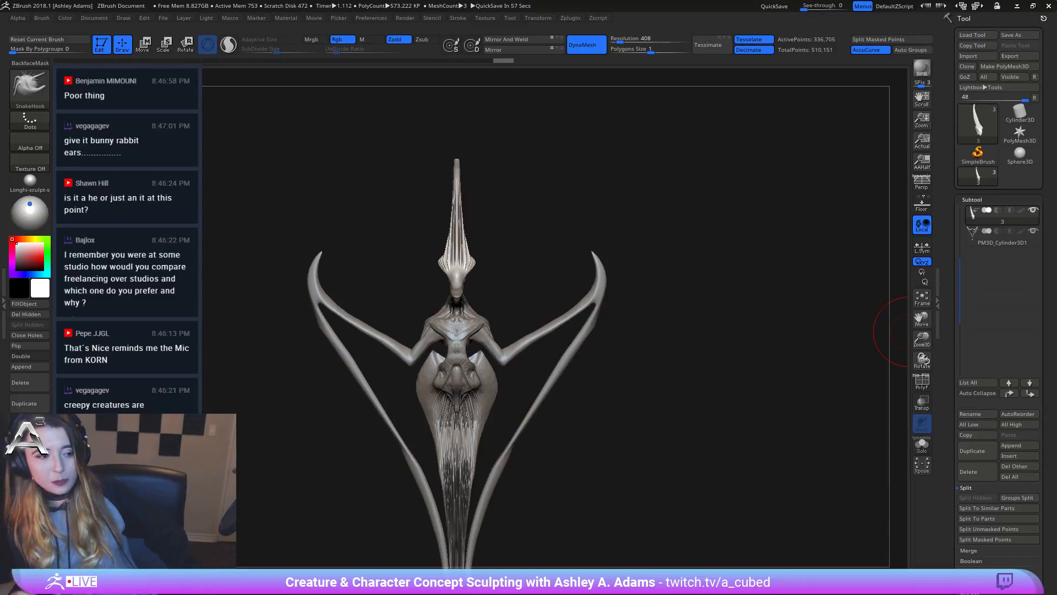
{"action": "mouse_move", "coordinate": [891, 330]}
{"action": "left_mouse_down"}
{"action": "mouse_move", "coordinate": [542, 418]}
{"action": "mouse_move", "coordinate": [484, 264]}
{"action": "mouse_move", "coordinate": [550, 441]}
{"action": "mouse_move", "coordinate": [500, 424]}
{"action": "mouse_move", "coordinate": [477, 271]}
{"action": "mouse_move", "coordinate": [572, 364]}
{"action": "mouse_move", "coordinate": [498, 448]}
{"action": "mouse_move", "coordinate": [446, 208]}
{"action": "left_mouse_up"}
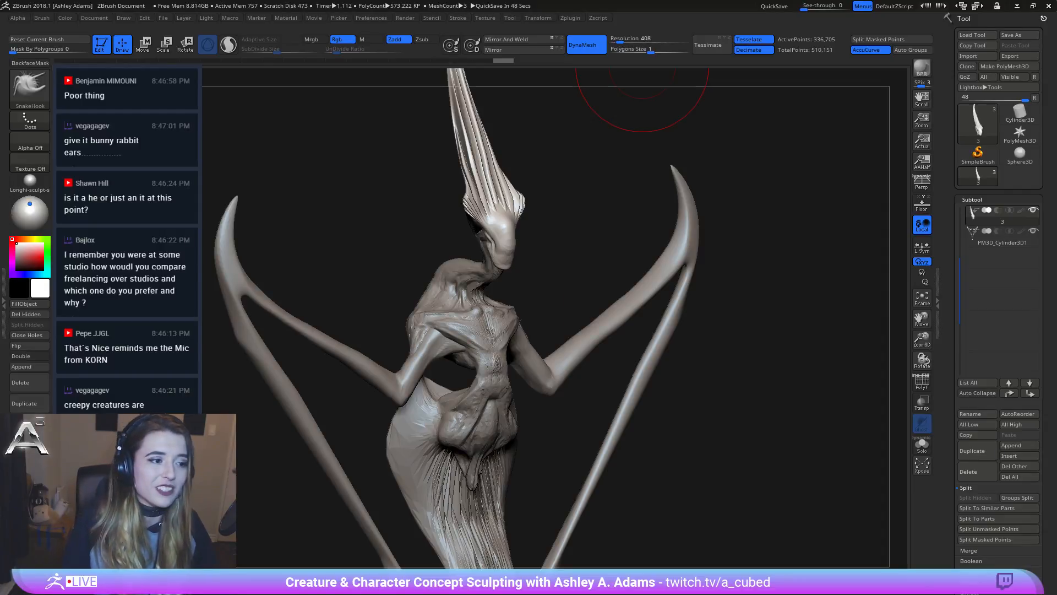
{"action": "mouse_move", "coordinate": [642, 99]}
{"action": "left_mouse_down"}
{"action": "mouse_move", "coordinate": [448, 247]}
{"action": "mouse_move", "coordinate": [612, 231]}
{"action": "left_mouse_up"}
Step: Adjust the brush size and carve a crease across the lower face with the DamStandard brush
{"action": "key", "text": "space"}
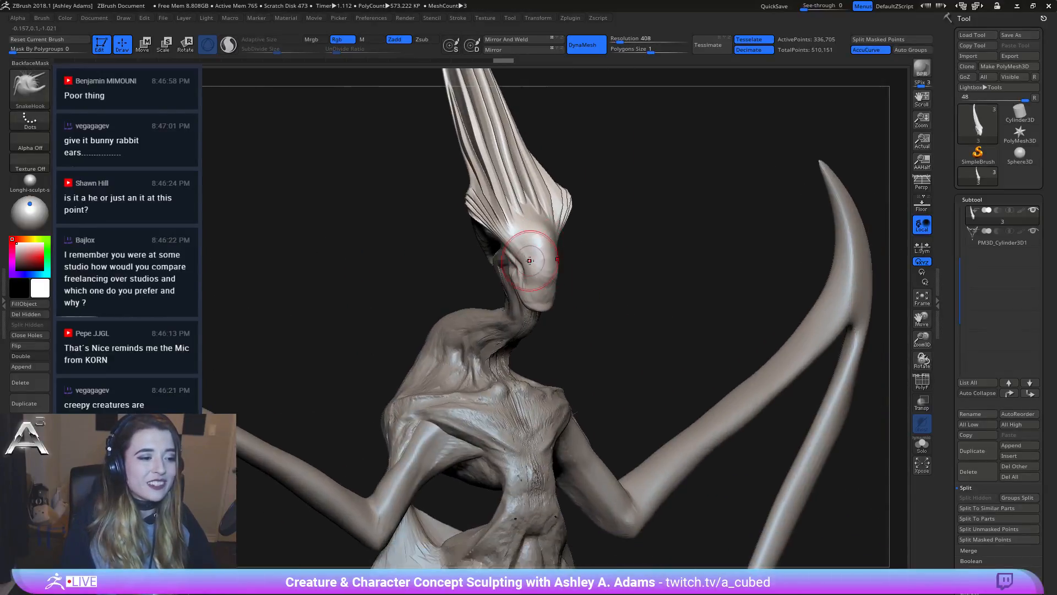
{"action": "key", "text": "space"}
{"action": "key", "text": "b"}
{"action": "key", "text": "d"}
{"action": "key", "text": "s"}
{"action": "left_click_drag", "start_coordinate": [429, 171], "coordinate": [468, 154]}
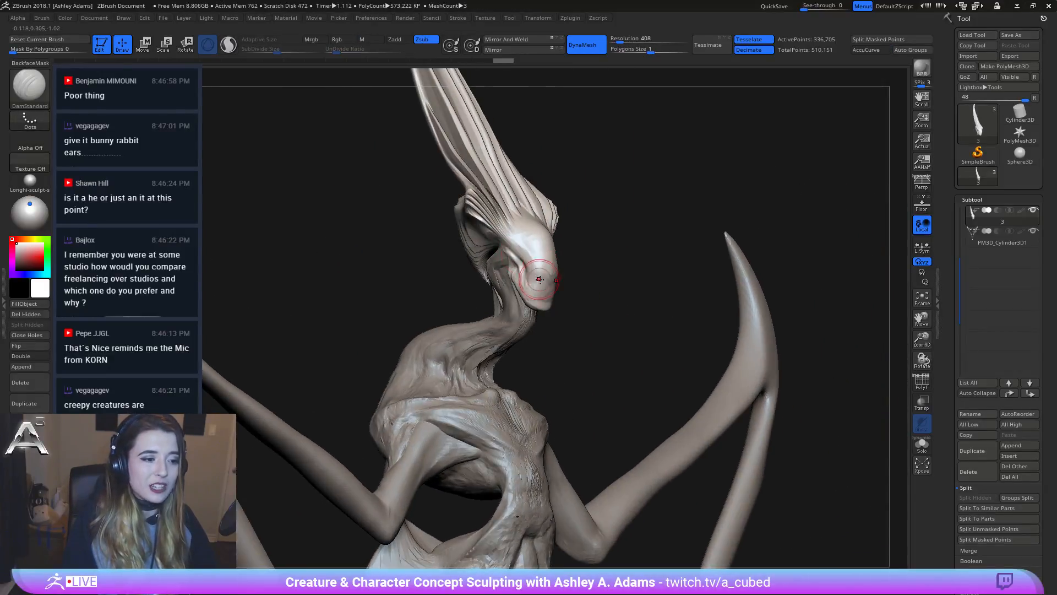
{"action": "mouse_move", "coordinate": [533, 284]}
{"action": "left_mouse_down"}
{"action": "mouse_move", "coordinate": [529, 275]}
{"action": "mouse_move", "coordinate": [534, 289]}
{"action": "left_mouse_up"}
{"action": "left_click_drag", "start_coordinate": [628, 270], "coordinate": [573, 258]}
{"action": "right_click", "coordinate": [546, 254]}
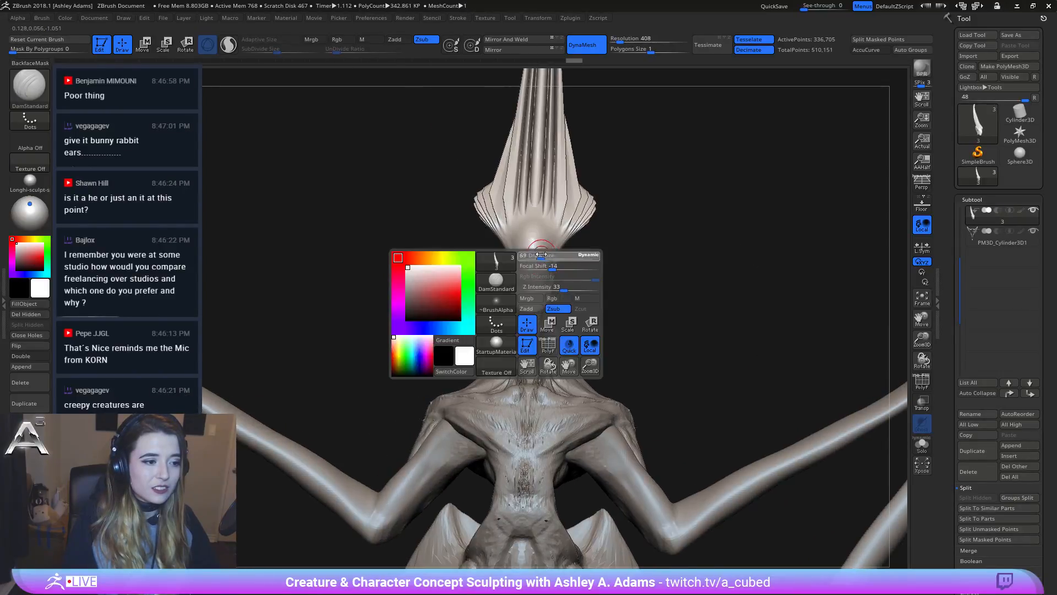
{"action": "mouse_move", "coordinate": [546, 254]}
{"action": "right_mouse_down"}
{"action": "mouse_move", "coordinate": [537, 229]}
{"action": "mouse_move", "coordinate": [530, 239]}
{"action": "right_mouse_up"}
{"action": "right_click", "coordinate": [536, 242]}
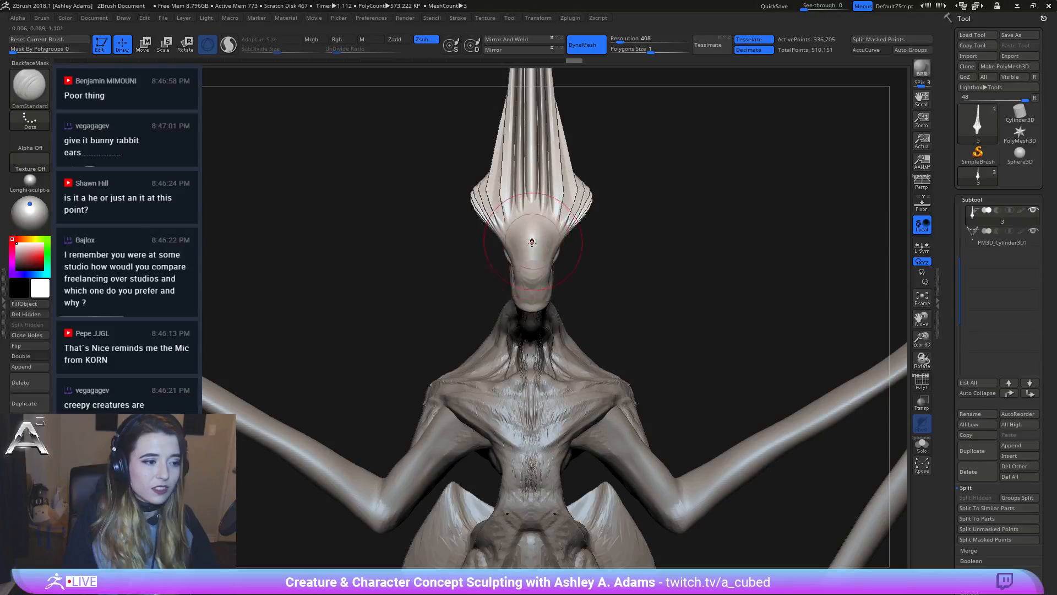
Step: Turn off AccuCurve for the SnakeHook brush and reshape the sides of the face symmetrically
{"action": "key", "text": "b"}
{"action": "key", "text": "s"}
{"action": "key", "text": "h"}
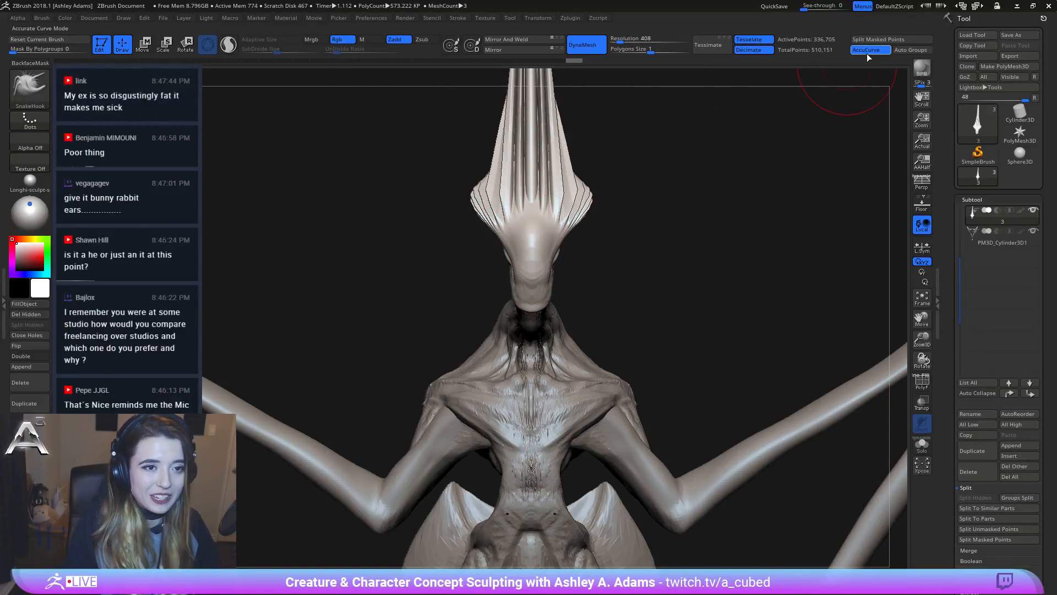
{"action": "left_click_drag", "start_coordinate": [507, 251], "coordinate": [512, 248]}
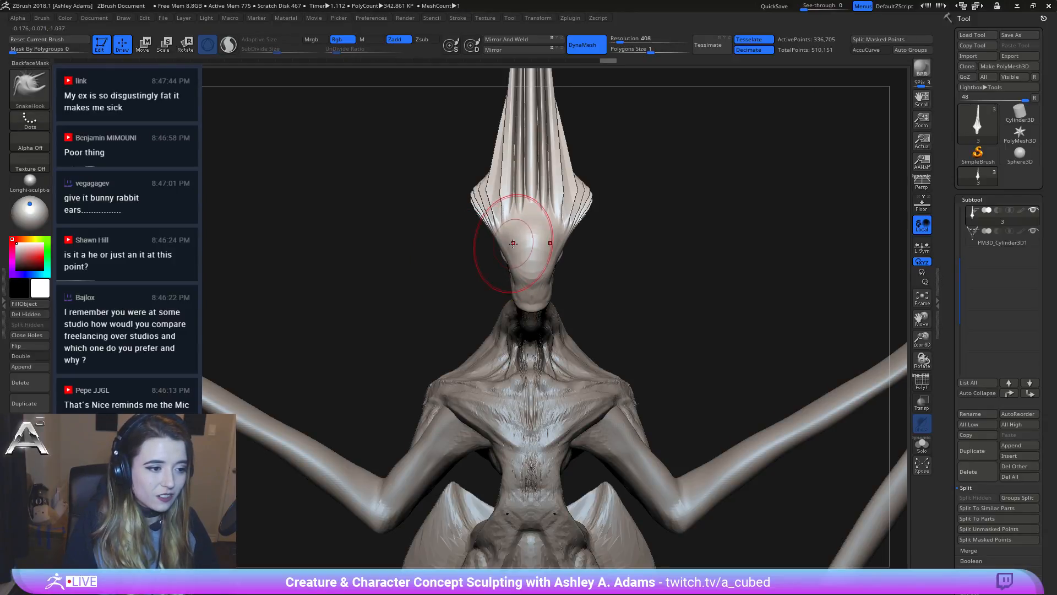
{"action": "left_click_drag", "start_coordinate": [510, 243], "coordinate": [511, 241]}
{"action": "mouse_move", "coordinate": [427, 234]}
{"action": "left_mouse_down"}
{"action": "mouse_move", "coordinate": [530, 242]}
{"action": "mouse_move", "coordinate": [502, 241]}
{"action": "left_mouse_up"}
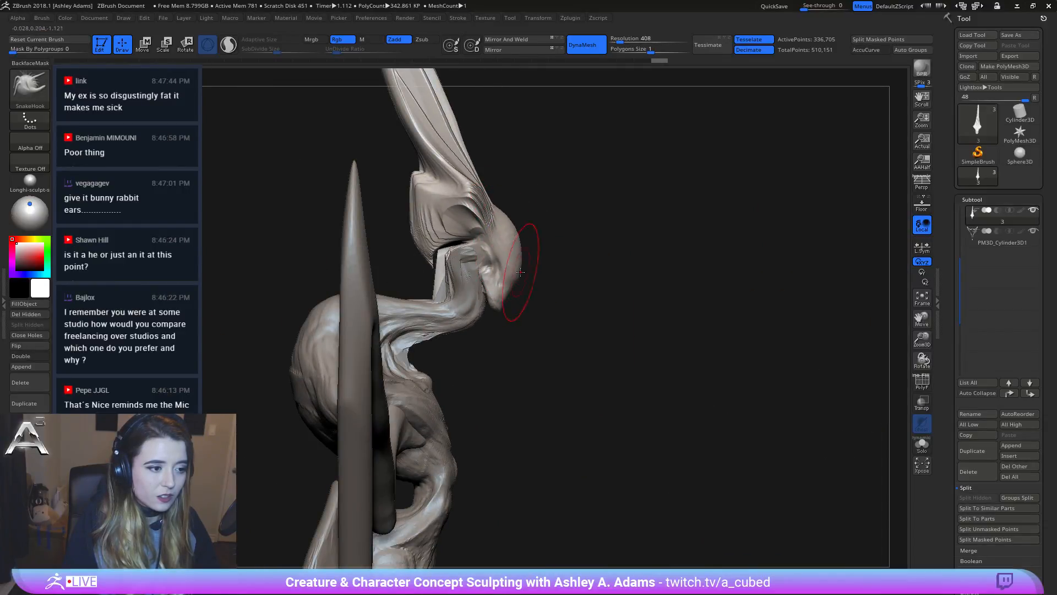
Step: Pull the lower face and jaw into a tapered, beak-like profile with SnakeHook
{"action": "left_click_drag", "start_coordinate": [518, 280], "coordinate": [517, 282]}
{"action": "left_click_drag", "start_coordinate": [587, 294], "coordinate": [487, 320]}
{"action": "key", "text": "space"}
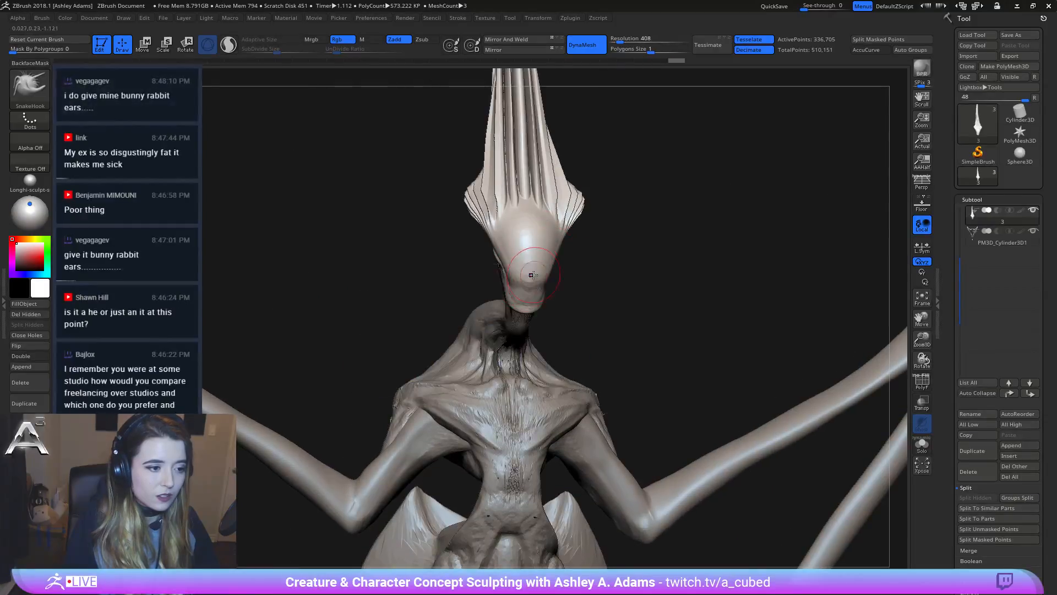
{"action": "mouse_move", "coordinate": [562, 276]}
{"action": "left_mouse_down"}
{"action": "mouse_move", "coordinate": [549, 284]}
{"action": "mouse_move", "coordinate": [580, 286]}
{"action": "mouse_move", "coordinate": [557, 268]}
{"action": "mouse_move", "coordinate": [508, 272]}
{"action": "left_mouse_up"}
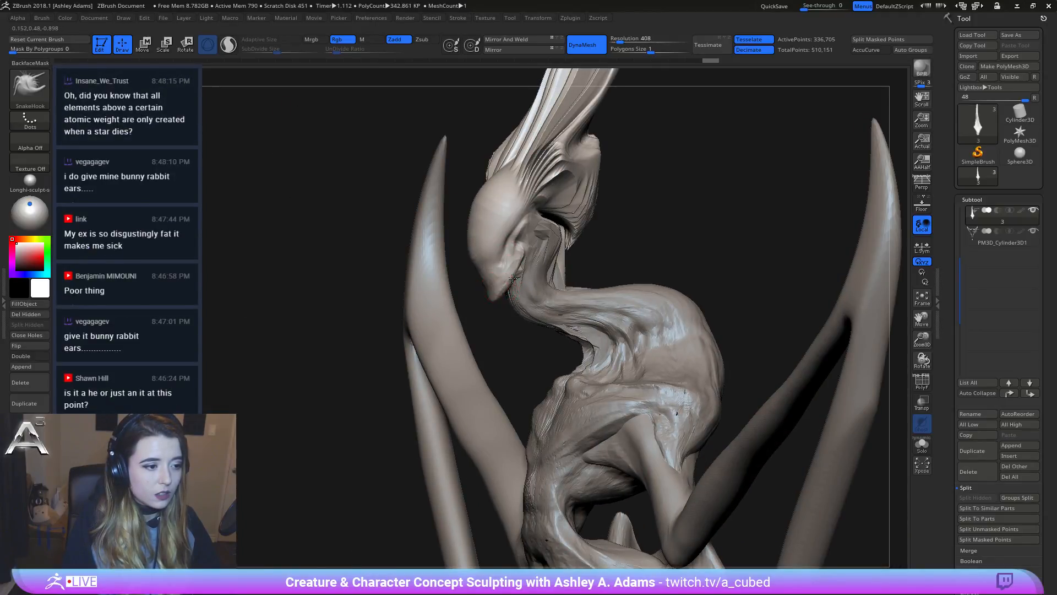
{"action": "left_click_drag", "start_coordinate": [512, 278], "coordinate": [454, 276], "text": "shift"}
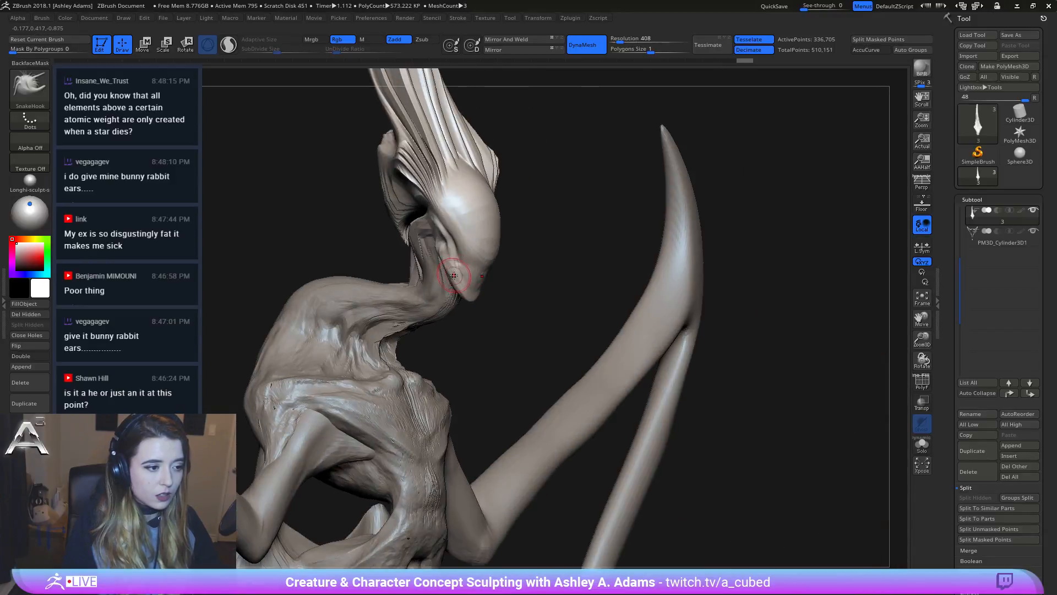
Step: Carve creases along the side of the face, from below the crest down to the jaw, with DamStandard
{"action": "right_click_drag", "start_coordinate": [444, 254], "coordinate": [435, 240]}
{"action": "key", "text": "b"}
{"action": "key", "text": "d"}
{"action": "key", "text": "s"}
{"action": "right_click", "coordinate": [435, 240]}
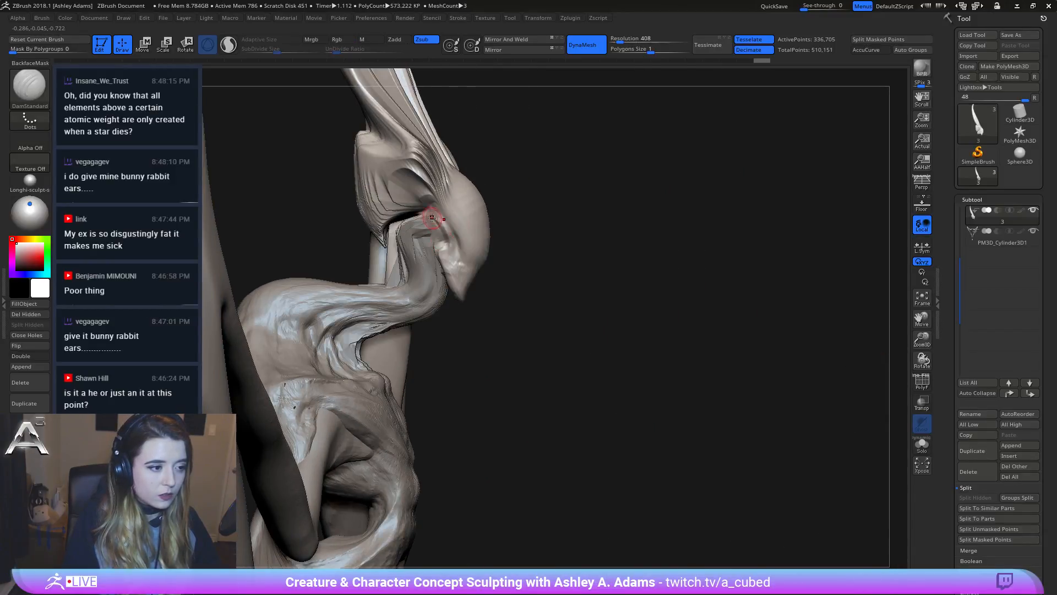
{"action": "mouse_move", "coordinate": [435, 218]}
{"action": "left_mouse_down"}
{"action": "mouse_move", "coordinate": [448, 256]}
{"action": "mouse_move", "coordinate": [455, 246]}
{"action": "left_mouse_up"}
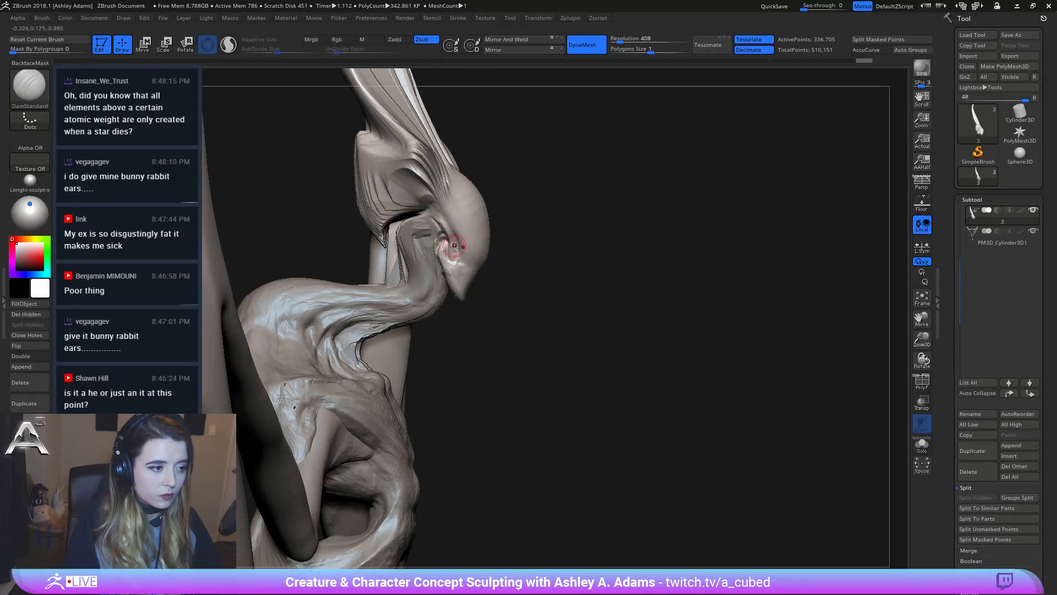
{"action": "left_click_drag", "start_coordinate": [426, 213], "coordinate": [452, 231]}
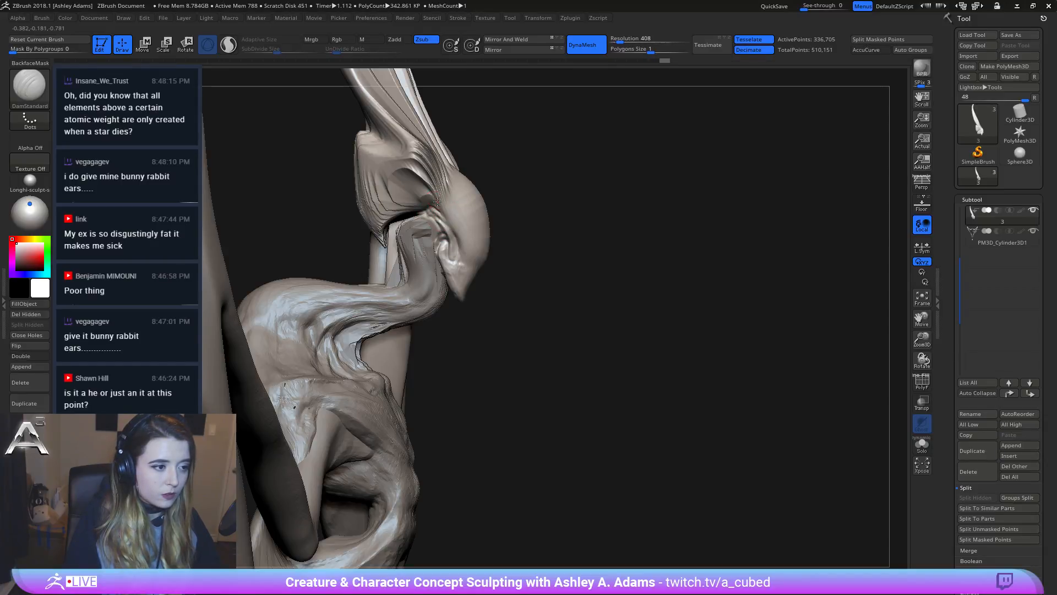
{"action": "left_click_drag", "start_coordinate": [437, 210], "coordinate": [459, 247]}
{"action": "right_click_drag", "start_coordinate": [468, 250], "coordinate": [446, 246]}
{"action": "left_click_drag", "start_coordinate": [458, 238], "coordinate": [461, 270]}
Step: Carve a vertical groove down the middle of the chin with DamStandard and smooth the forehead surface
{"action": "mouse_move", "coordinate": [462, 268]}
{"action": "right_mouse_down"}
{"action": "mouse_move", "coordinate": [517, 272]}
{"action": "mouse_move", "coordinate": [496, 220]}
{"action": "mouse_move", "coordinate": [518, 297]}
{"action": "right_mouse_up"}
{"action": "mouse_move", "coordinate": [518, 297]}
{"action": "right_mouse_down", "text": "ctrl"}
{"action": "mouse_move", "coordinate": [518, 348]}
{"action": "mouse_move", "coordinate": [483, 324]}
{"action": "mouse_move", "coordinate": [433, 313]}
{"action": "right_mouse_up", "text": "ctrl"}
{"action": "mouse_move", "coordinate": [548, 320]}
{"action": "right_mouse_down"}
{"action": "mouse_move", "coordinate": [501, 321]}
{"action": "mouse_move", "coordinate": [500, 243]}
{"action": "mouse_move", "coordinate": [437, 187]}
{"action": "mouse_move", "coordinate": [444, 283]}
{"action": "mouse_move", "coordinate": [483, 313]}
{"action": "right_mouse_up"}
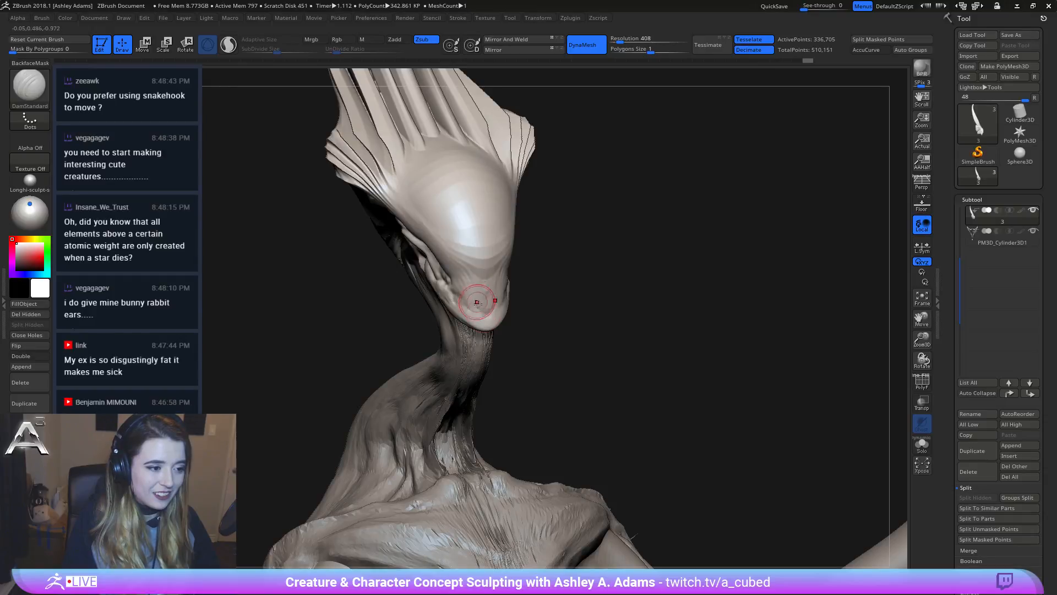
{"action": "right_click_drag", "start_coordinate": [488, 305], "coordinate": [484, 306], "text": "shift"}
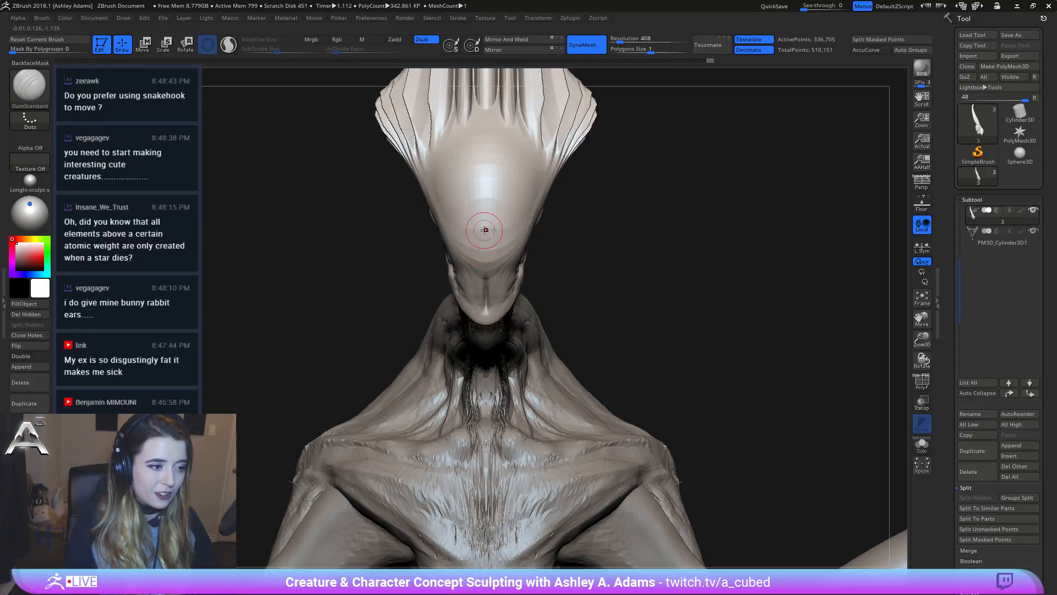
{"action": "key", "text": "shift"}
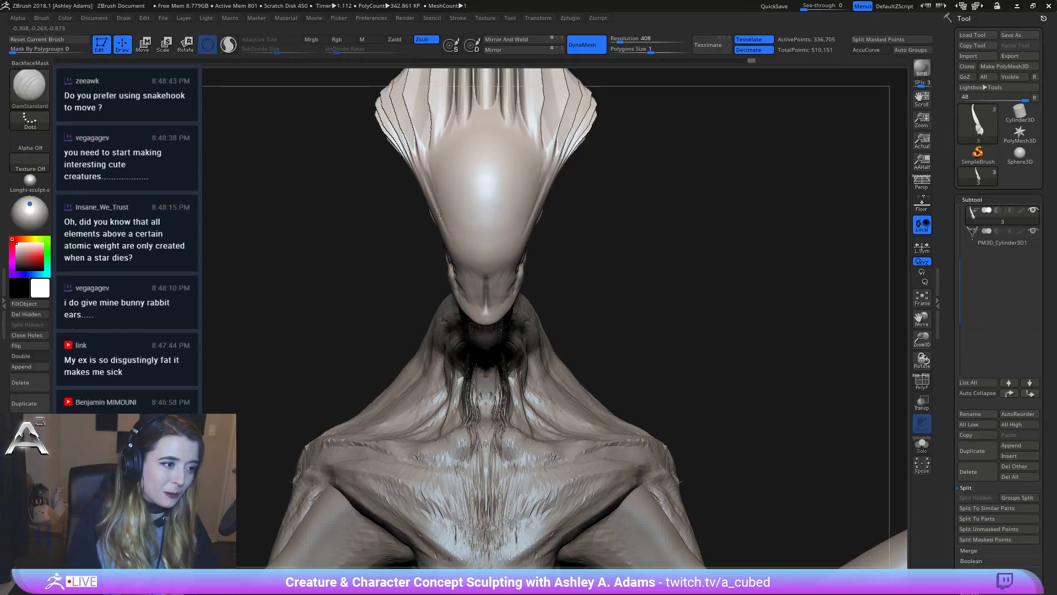
{"action": "key", "text": "shift"}
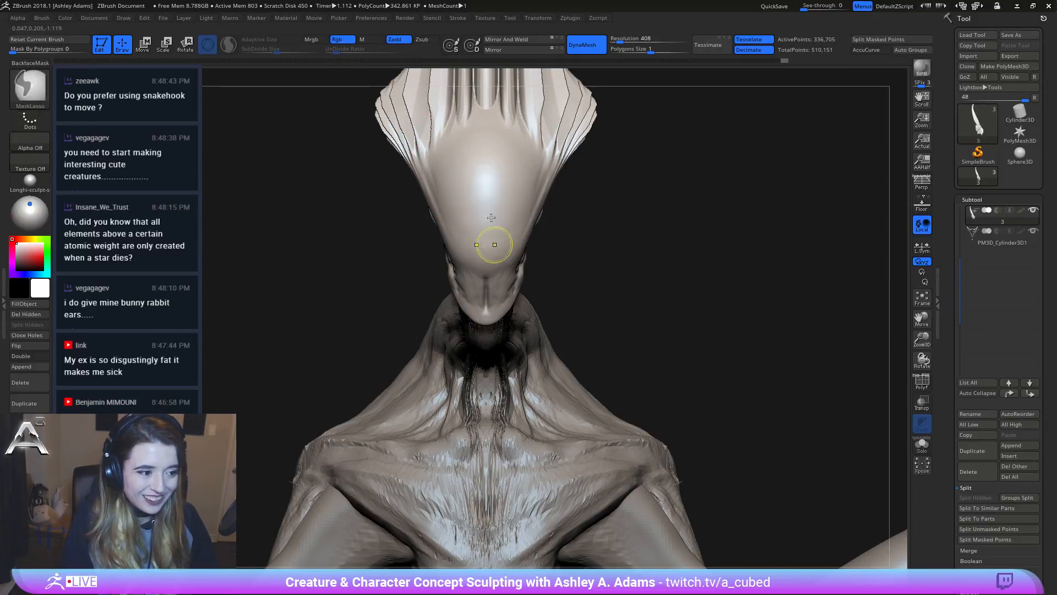
{"action": "mouse_move", "coordinate": [491, 243]}
{"action": "right_mouse_down"}
{"action": "mouse_move", "coordinate": [523, 217]}
{"action": "mouse_move", "coordinate": [496, 216]}
{"action": "mouse_move", "coordinate": [545, 219]}
{"action": "right_mouse_up"}
{"action": "key", "text": "space"}
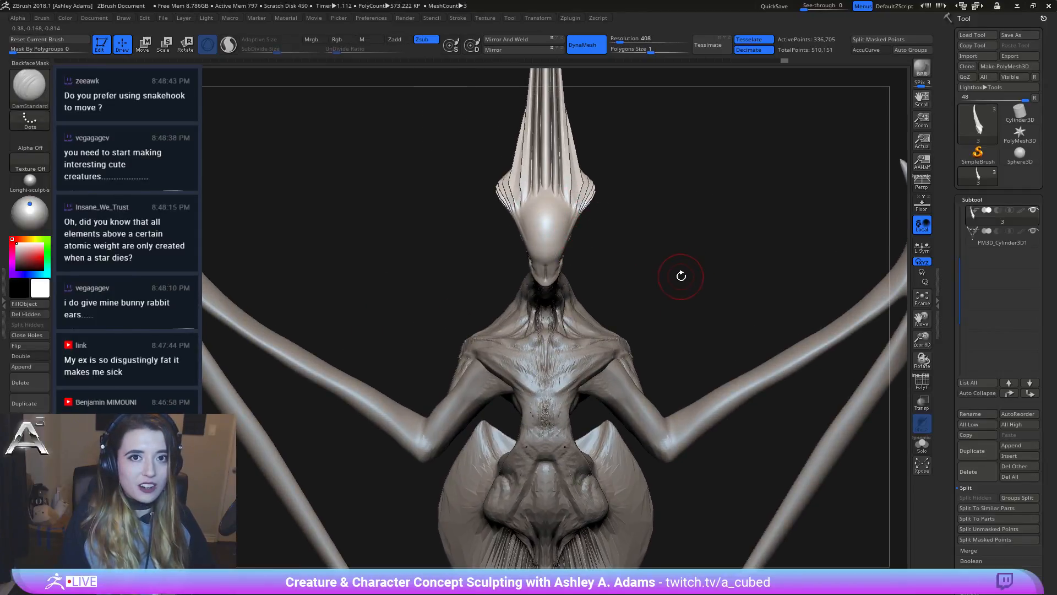
{"action": "right_click_drag", "start_coordinate": [696, 264], "coordinate": [712, 248]}
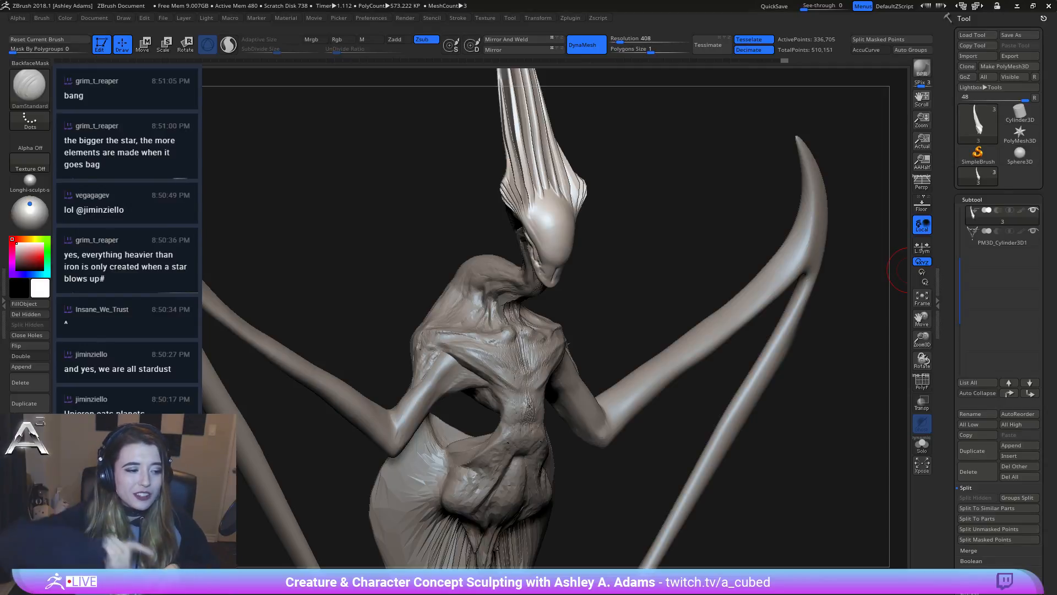
{"action": "mouse_move", "coordinate": [578, 299]}
{"action": "left_mouse_down"}
{"action": "mouse_move", "coordinate": [534, 306]}
{"action": "mouse_move", "coordinate": [598, 308]}
{"action": "left_mouse_up"}
Step: Make the body subtool active and reshape the area where the arm meets the shoulder with SnakeHook
{"action": "left_click", "coordinate": [617, 296], "text": "alt"}
{"action": "mouse_move", "coordinate": [617, 296]}
{"action": "right_mouse_down"}
{"action": "mouse_move", "coordinate": [542, 289]}
{"action": "mouse_move", "coordinate": [540, 259]}
{"action": "right_mouse_up"}
{"action": "key", "text": "b"}
{"action": "key", "text": "s"}
{"action": "key", "text": "h"}
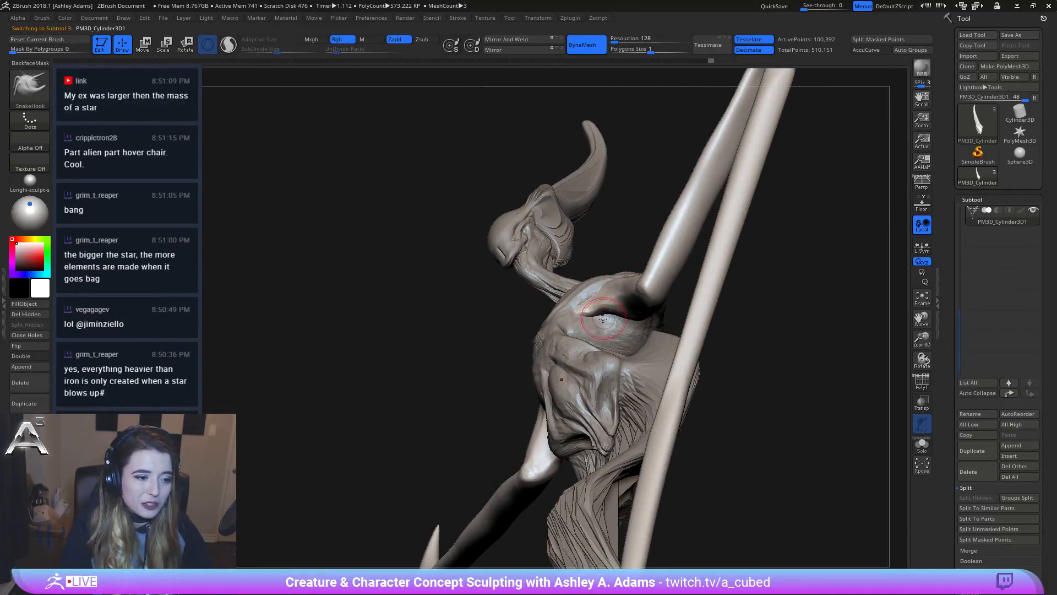
{"action": "mouse_move", "coordinate": [587, 317]}
{"action": "right_mouse_down"}
{"action": "mouse_move", "coordinate": [600, 243]}
{"action": "mouse_move", "coordinate": [592, 286]}
{"action": "right_mouse_up"}
Step: Build up volume on the inner shoulder around the armpit with the ClayBuildup brush
{"action": "key", "text": "b"}
{"action": "key", "text": "c"}
{"action": "key", "text": "b"}
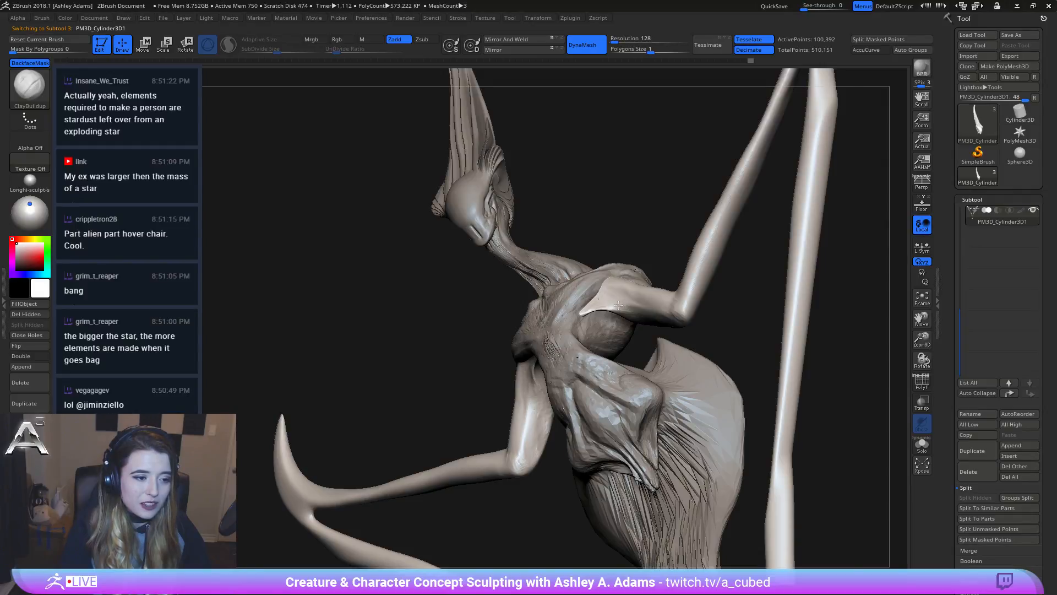
{"action": "mouse_move", "coordinate": [617, 305]}
{"action": "right_mouse_down"}
{"action": "mouse_move", "coordinate": [614, 315]}
{"action": "mouse_move", "coordinate": [561, 317]}
{"action": "mouse_move", "coordinate": [516, 334]}
{"action": "mouse_move", "coordinate": [567, 328]}
{"action": "mouse_move", "coordinate": [574, 348]}
{"action": "right_mouse_up"}
Step: Adjust the edge of the armpit and the upper arm's silhouette with SnakeHook
{"action": "key", "text": "b"}
{"action": "key", "text": "s"}
{"action": "key", "text": "h"}
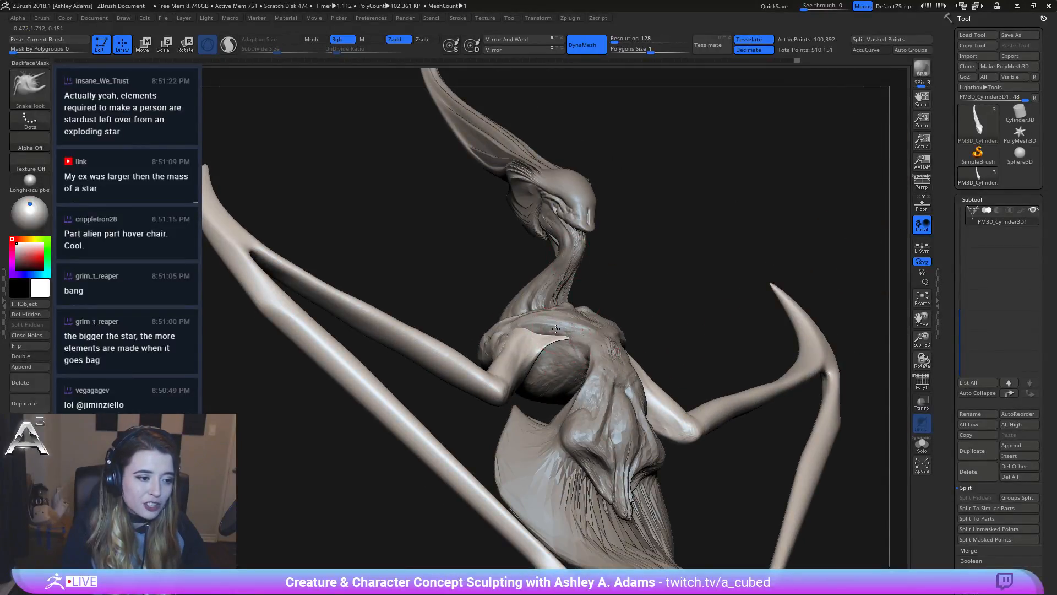
{"action": "mouse_move", "coordinate": [557, 331]}
{"action": "right_mouse_down"}
{"action": "mouse_move", "coordinate": [518, 390]}
{"action": "mouse_move", "coordinate": [506, 388]}
{"action": "right_mouse_up"}
Step: Carve a crease along the upper arm above the elbow with DamStandard
{"action": "key", "text": "b"}
{"action": "key", "text": "d"}
{"action": "key", "text": "s"}
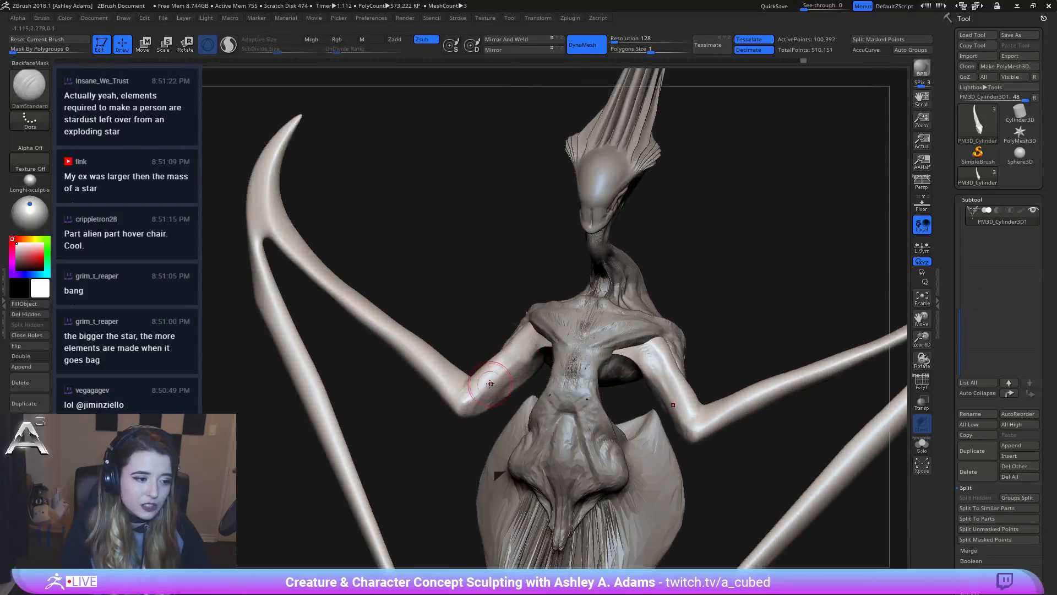
{"action": "mouse_move", "coordinate": [492, 381]}
{"action": "left_mouse_down"}
{"action": "mouse_move", "coordinate": [543, 353]}
{"action": "mouse_move", "coordinate": [519, 371]}
{"action": "left_mouse_up"}
Step: Build up muscle volume along the upper arm between the shoulder and the elbow with the ClayBuildup brush
{"action": "mouse_move", "coordinate": [509, 352]}
{"action": "right_mouse_down"}
{"action": "mouse_move", "coordinate": [507, 276]}
{"action": "mouse_move", "coordinate": [527, 336]}
{"action": "mouse_move", "coordinate": [522, 347]}
{"action": "mouse_move", "coordinate": [511, 314]}
{"action": "mouse_move", "coordinate": [504, 353]}
{"action": "right_mouse_up"}
{"action": "key", "text": "b"}
{"action": "key", "text": "c"}
{"action": "key", "text": "b"}
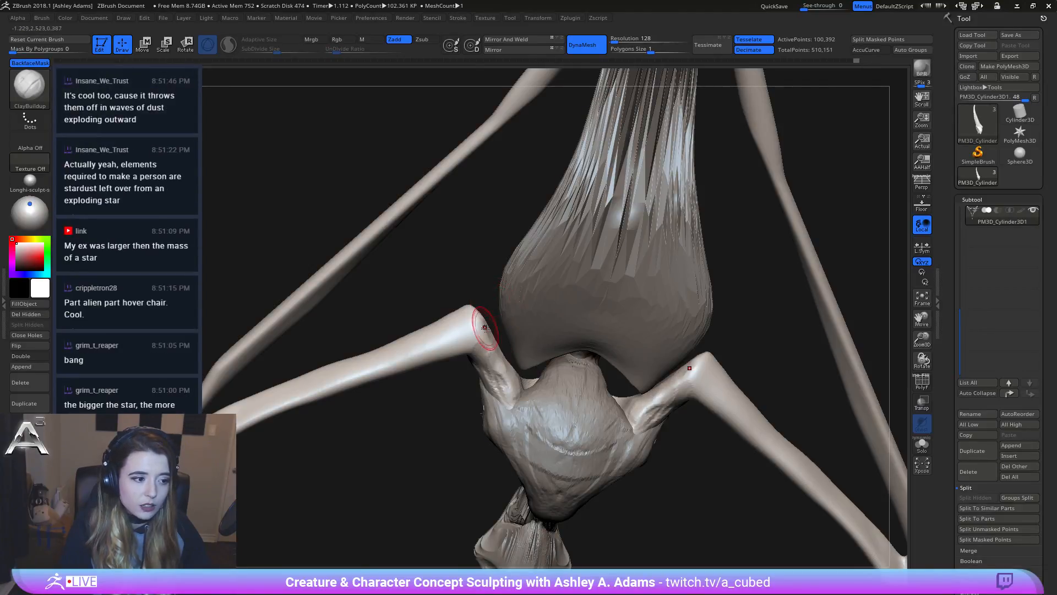
{"action": "mouse_move", "coordinate": [478, 313]}
{"action": "right_mouse_down"}
{"action": "mouse_move", "coordinate": [475, 328]}
{"action": "mouse_move", "coordinate": [463, 307]}
{"action": "mouse_move", "coordinate": [424, 348]}
{"action": "mouse_move", "coordinate": [441, 317]}
{"action": "mouse_move", "coordinate": [457, 162]}
{"action": "mouse_move", "coordinate": [428, 349]}
{"action": "mouse_move", "coordinate": [438, 275]}
{"action": "right_mouse_up"}
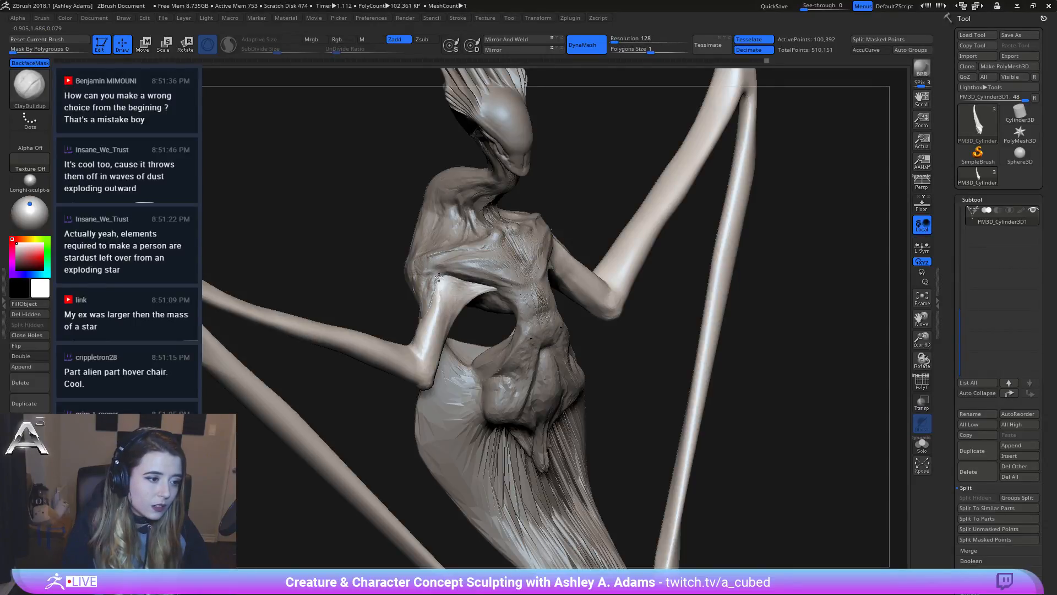
{"action": "right_click_drag", "start_coordinate": [435, 275], "coordinate": [435, 310]}
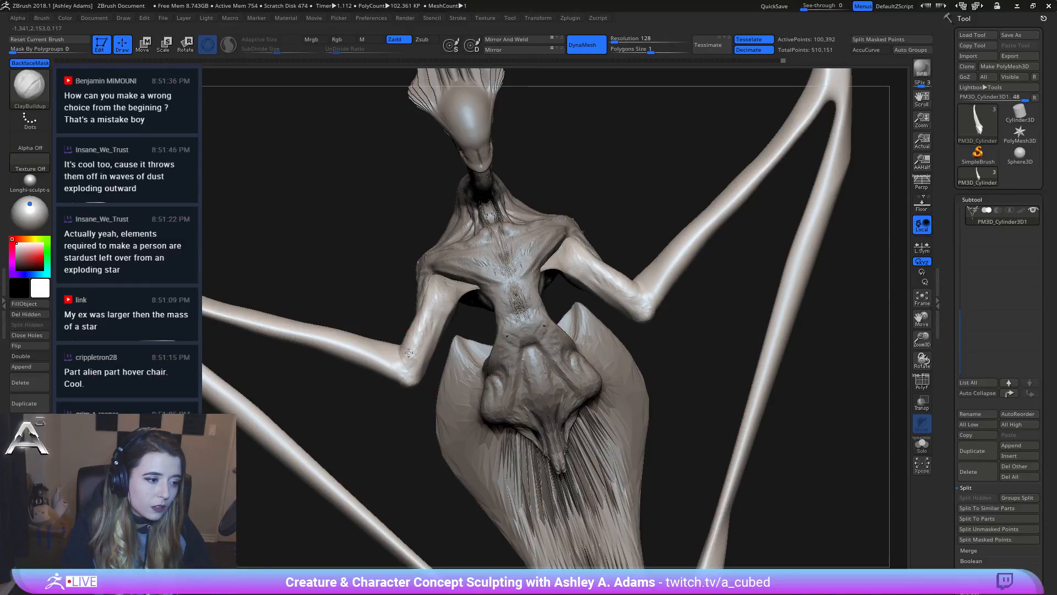
{"action": "mouse_move", "coordinate": [418, 367]}
{"action": "right_mouse_down"}
{"action": "mouse_move", "coordinate": [407, 377]}
{"action": "mouse_move", "coordinate": [416, 346]}
{"action": "right_mouse_up"}
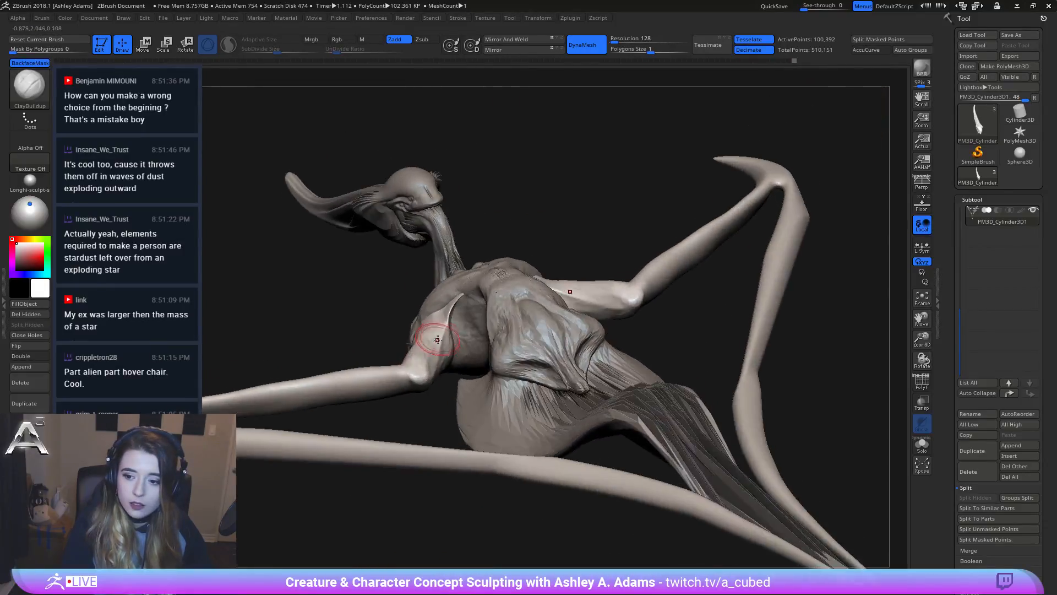
Step: Add a bony form at the tip of the elbow and the start of the forearm with ClayBuildup
{"action": "right_click_drag", "start_coordinate": [430, 311], "coordinate": [479, 265]}
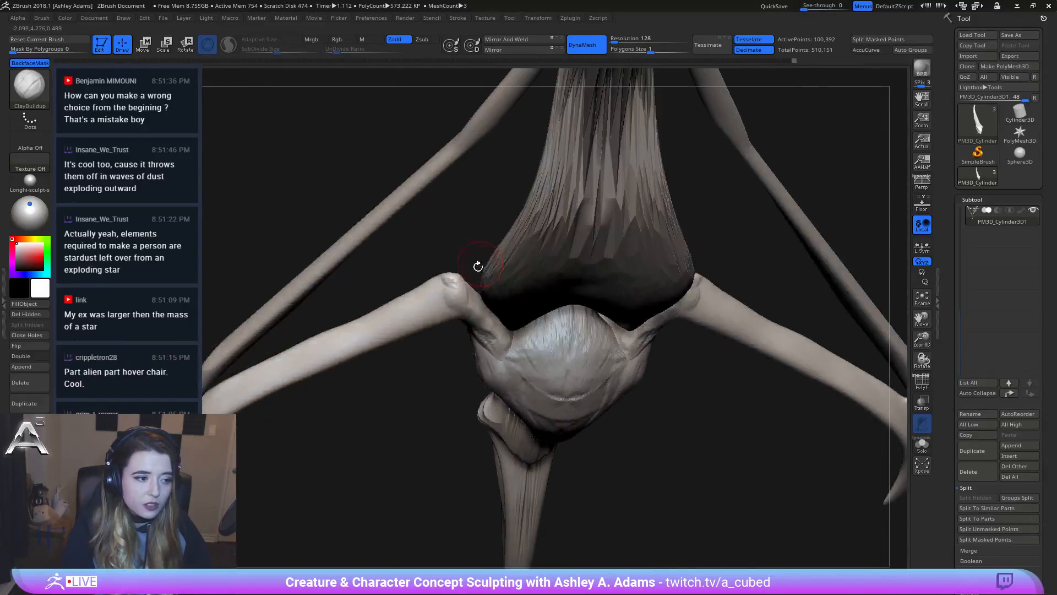
{"action": "mouse_move", "coordinate": [454, 287]}
{"action": "left_mouse_down"}
{"action": "mouse_move", "coordinate": [428, 283]}
{"action": "mouse_move", "coordinate": [391, 301]}
{"action": "left_mouse_up"}
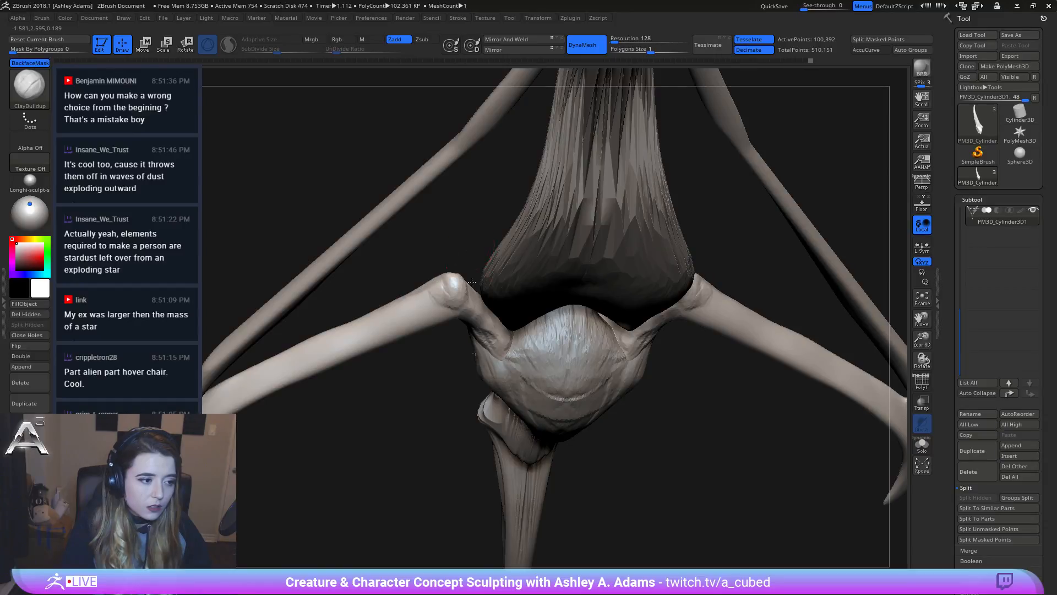
{"action": "right_click_drag", "start_coordinate": [421, 261], "coordinate": [442, 306]}
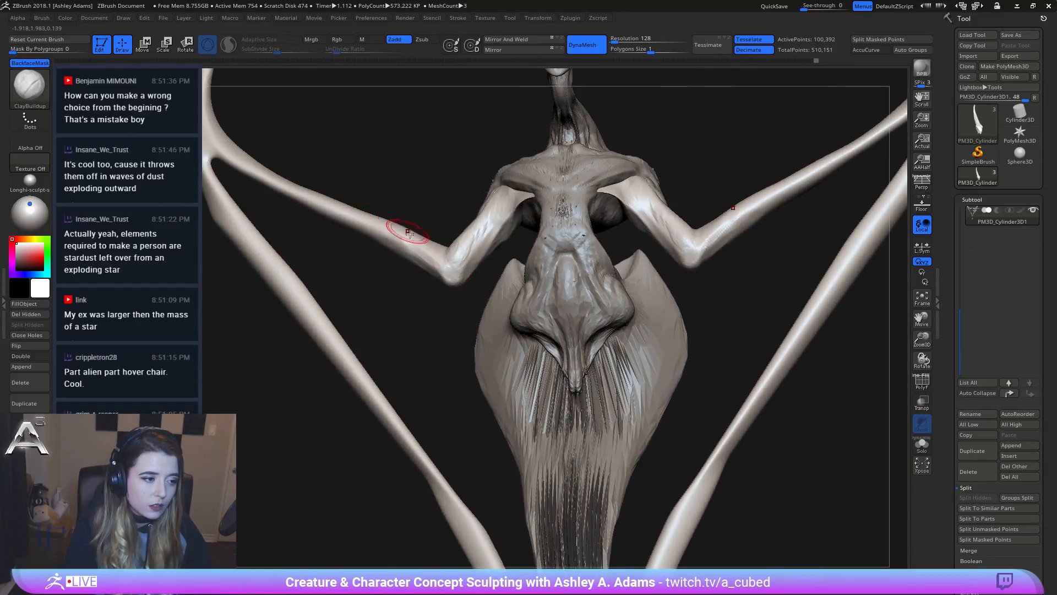
{"action": "mouse_move", "coordinate": [405, 237]}
{"action": "right_mouse_down"}
{"action": "mouse_move", "coordinate": [446, 242]}
{"action": "mouse_move", "coordinate": [466, 223]}
{"action": "right_mouse_up"}
{"action": "key", "text": "b"}
{"action": "key", "text": "s"}
{"action": "key", "text": "h"}
{"action": "left_click", "coordinate": [466, 220], "text": "alt"}
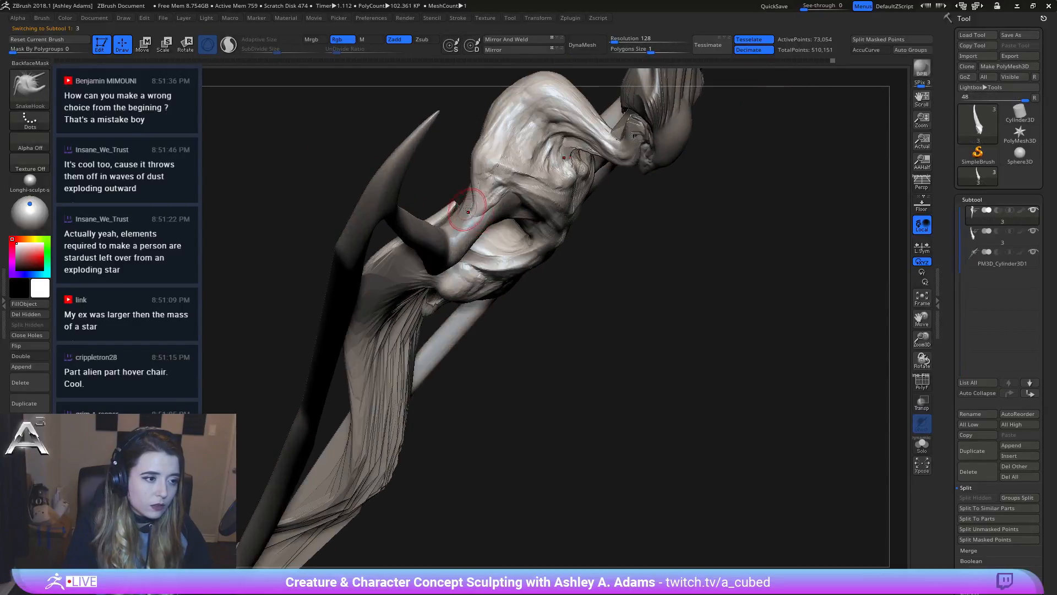
{"action": "left_click", "coordinate": [468, 209], "text": "alt"}
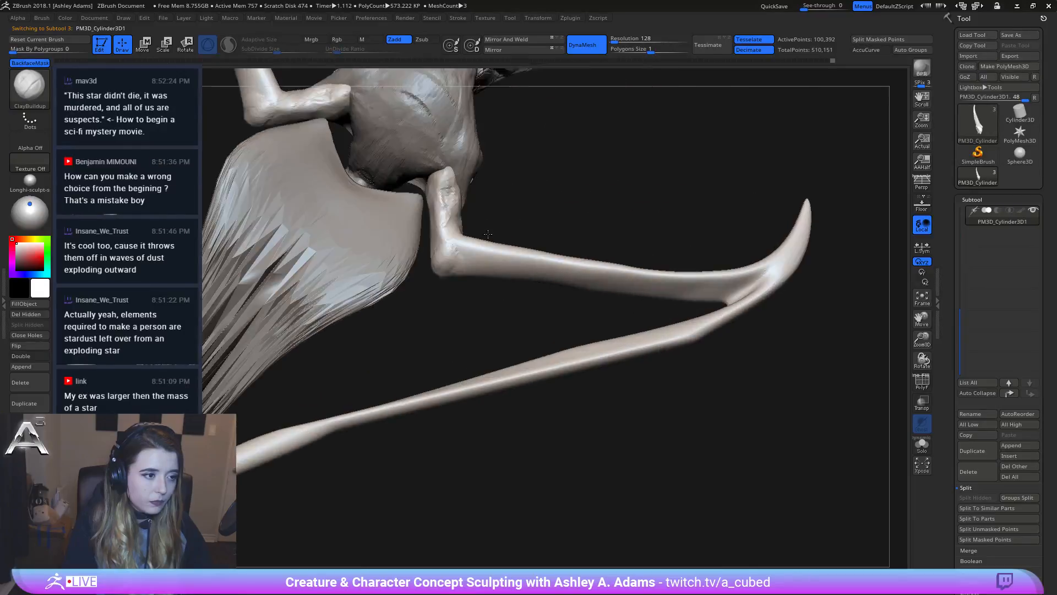
Step: Thicken the bend of the elbow on the arm subtool with ClayBuildup strokes
{"action": "mouse_move", "coordinate": [487, 234]}
{"action": "left_mouse_down"}
{"action": "mouse_move", "coordinate": [465, 229]}
{"action": "mouse_move", "coordinate": [480, 227]}
{"action": "mouse_move", "coordinate": [475, 249]}
{"action": "left_mouse_up"}
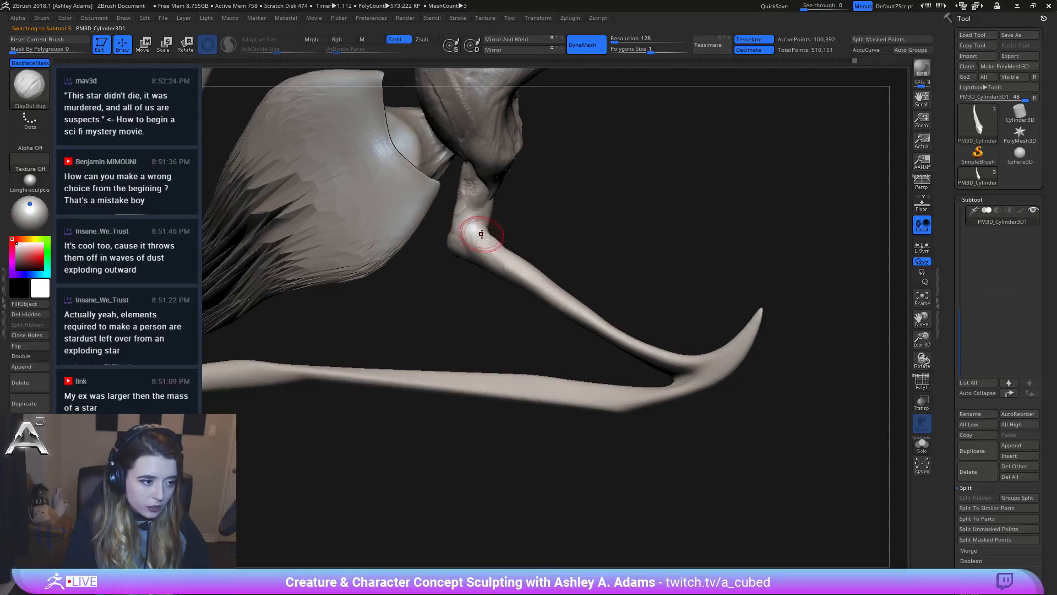
{"action": "left_click_drag", "start_coordinate": [485, 235], "coordinate": [470, 245]}
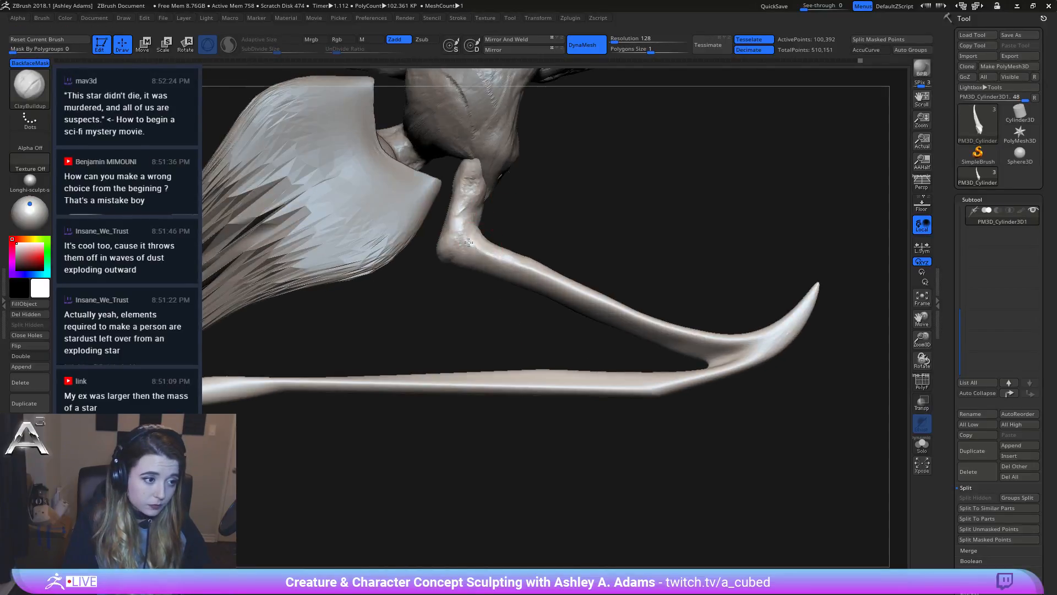
{"action": "mouse_move", "coordinate": [465, 234]}
{"action": "left_mouse_down"}
{"action": "mouse_move", "coordinate": [518, 264]}
{"action": "mouse_move", "coordinate": [531, 251]}
{"action": "left_mouse_up"}
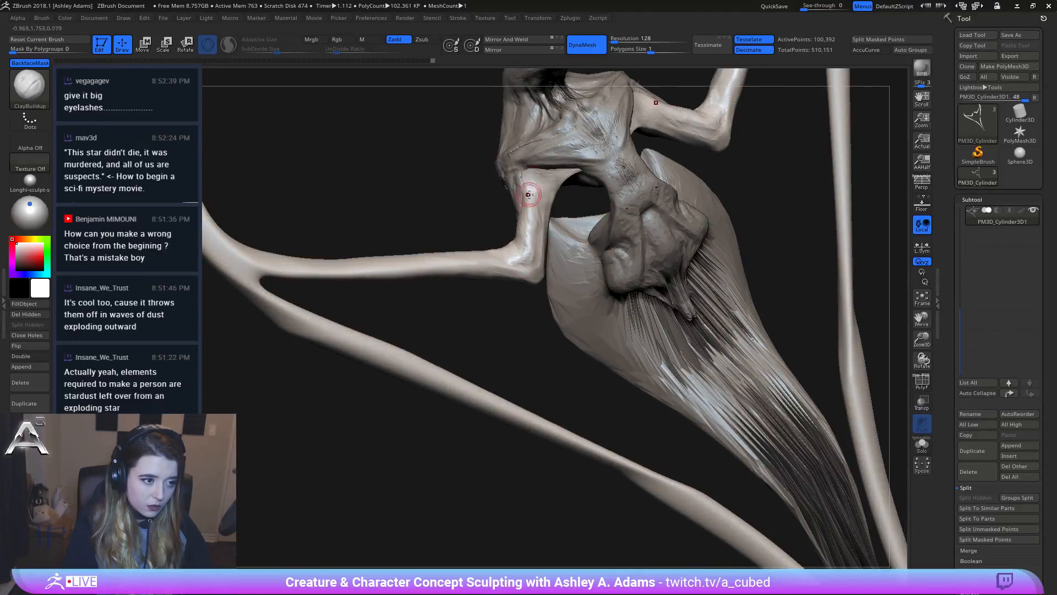
Step: Refine the muscle forms from the upper arm down to the elbow with ClayBuildup
{"action": "right_click_drag", "start_coordinate": [532, 179], "coordinate": [548, 227]}
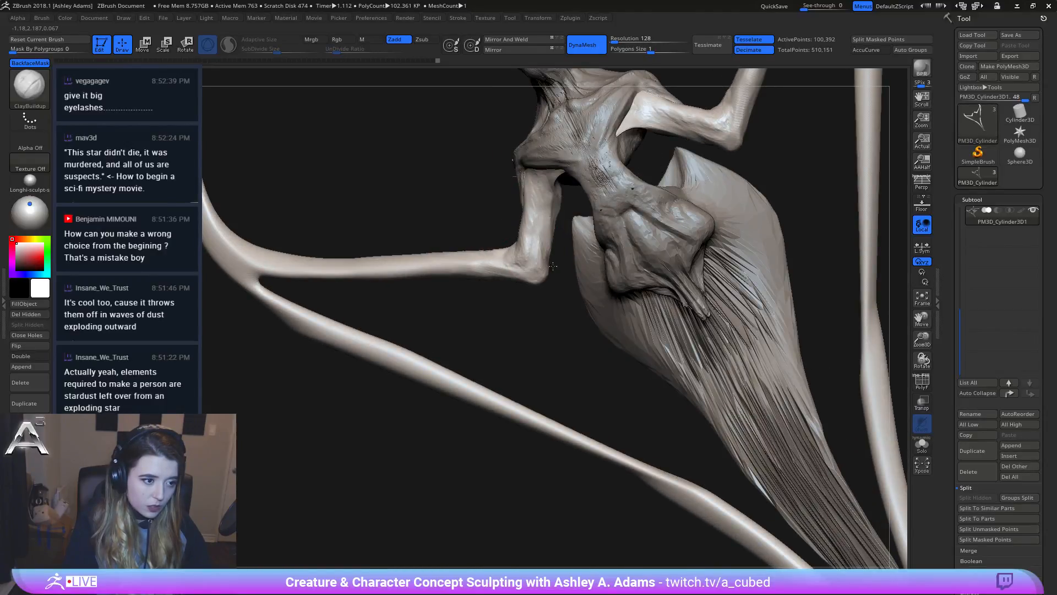
{"action": "mouse_move", "coordinate": [566, 302]}
{"action": "left_mouse_down", "text": "alt"}
{"action": "mouse_move", "coordinate": [564, 264]}
{"action": "mouse_move", "coordinate": [573, 292]}
{"action": "mouse_move", "coordinate": [561, 305]}
{"action": "left_mouse_up", "text": "alt"}
{"action": "key", "text": "space"}
{"action": "left_click_drag", "start_coordinate": [484, 198], "coordinate": [440, 148]}
{"action": "left_click_drag", "start_coordinate": [574, 213], "coordinate": [559, 256]}
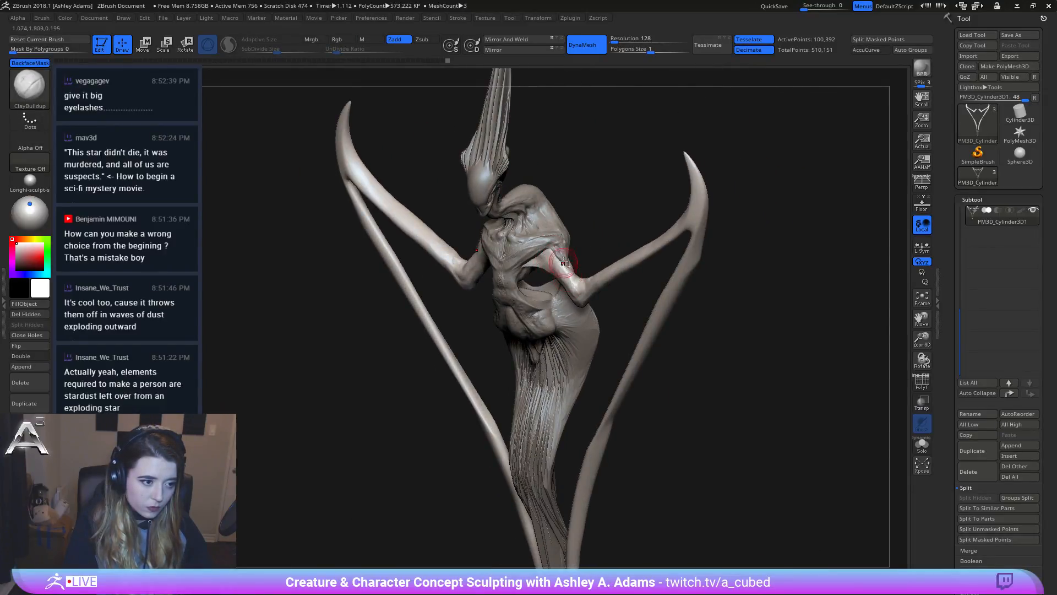
Step: Carve a crease down the upper arm from the armpit towards the elbow with DamStandard
{"action": "mouse_move", "coordinate": [563, 262]}
{"action": "right_mouse_down"}
{"action": "mouse_move", "coordinate": [575, 258]}
{"action": "mouse_move", "coordinate": [561, 303]}
{"action": "mouse_move", "coordinate": [576, 194]}
{"action": "mouse_move", "coordinate": [556, 237]}
{"action": "mouse_move", "coordinate": [571, 276]}
{"action": "right_mouse_up"}
{"action": "key", "text": "b"}
{"action": "key", "text": "d"}
{"action": "key", "text": "s"}
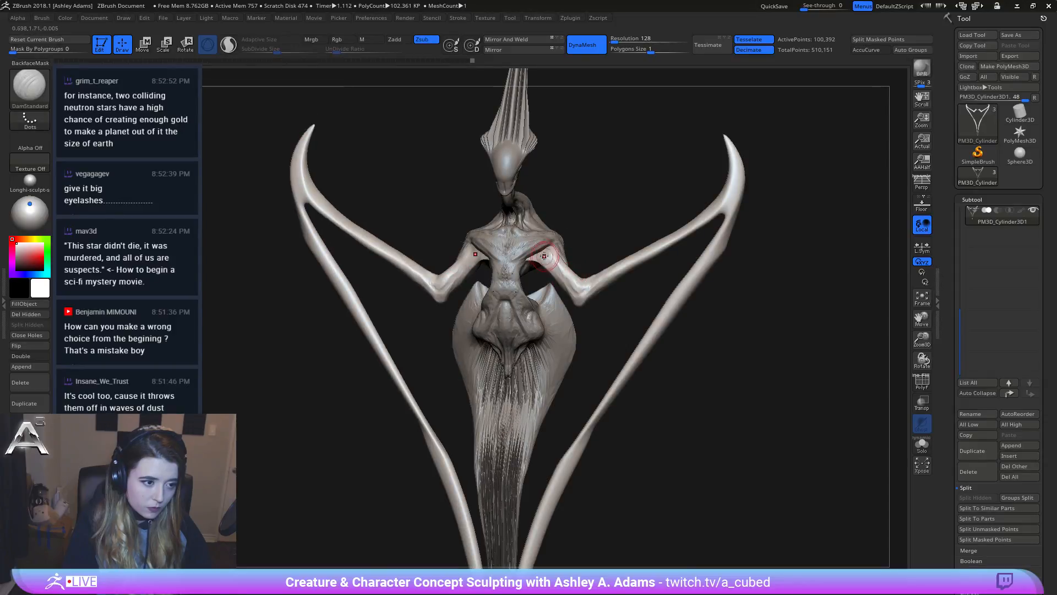
{"action": "left_click_drag", "start_coordinate": [543, 251], "coordinate": [556, 272]}
{"action": "right_click_drag", "start_coordinate": [557, 275], "coordinate": [554, 277]}
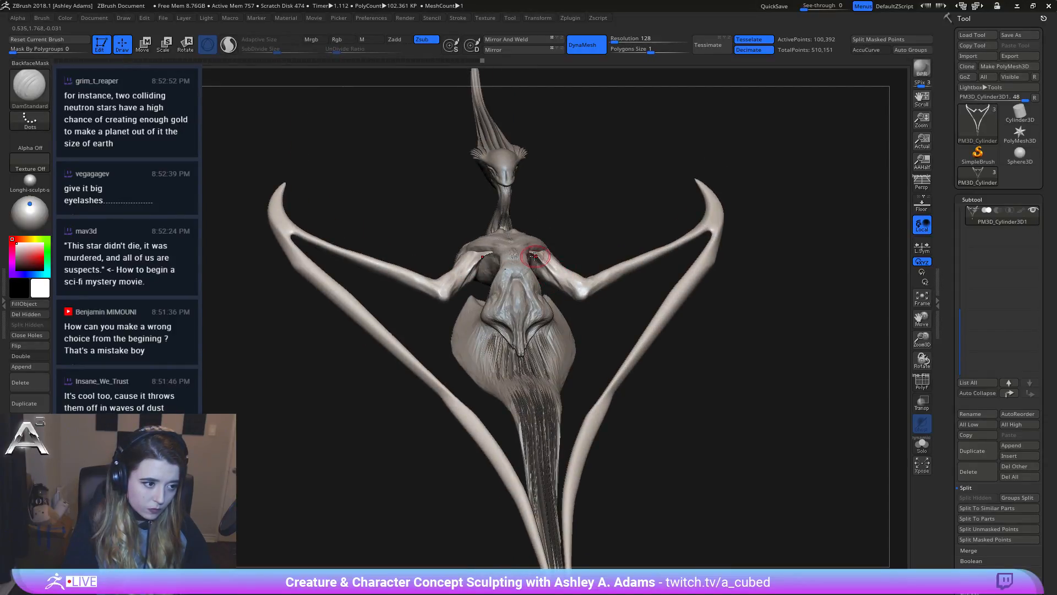
Step: Make the body subtool active and build up the chest and shoulder muscles with the ClayBuildup brush
{"action": "mouse_move", "coordinate": [528, 242]}
{"action": "right_mouse_down"}
{"action": "mouse_move", "coordinate": [566, 227]}
{"action": "mouse_move", "coordinate": [505, 292]}
{"action": "right_mouse_up"}
{"action": "key", "text": "b"}
{"action": "key", "text": "s"}
{"action": "key", "text": "h"}
{"action": "left_click", "coordinate": [547, 245], "text": "alt"}
{"action": "key", "text": "b"}
{"action": "key", "text": "c"}
{"action": "key", "text": "b"}
{"action": "key", "text": "space"}
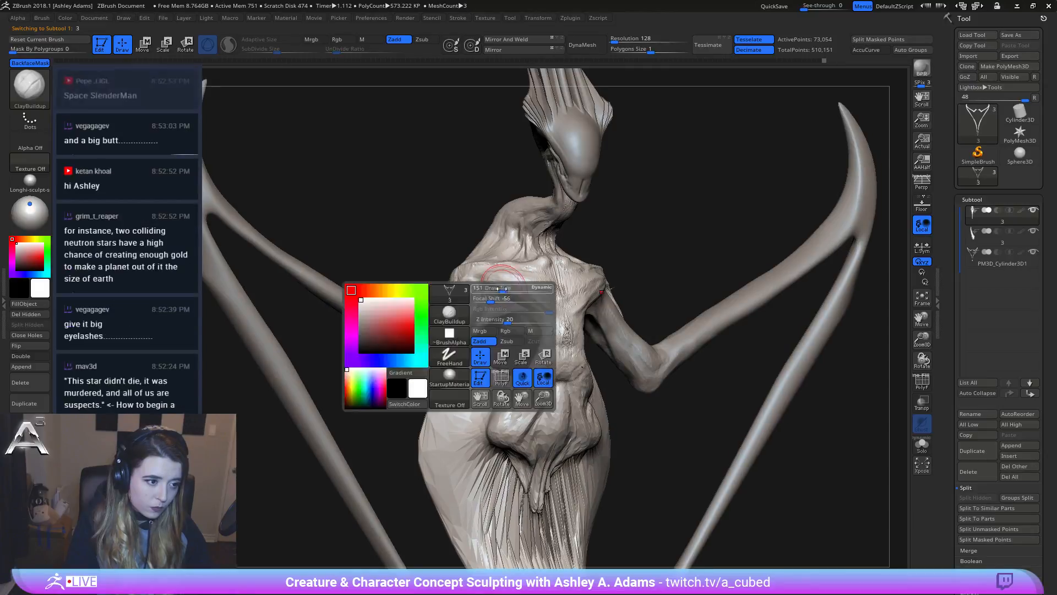
{"action": "right_click_drag", "start_coordinate": [486, 283], "coordinate": [481, 282]}
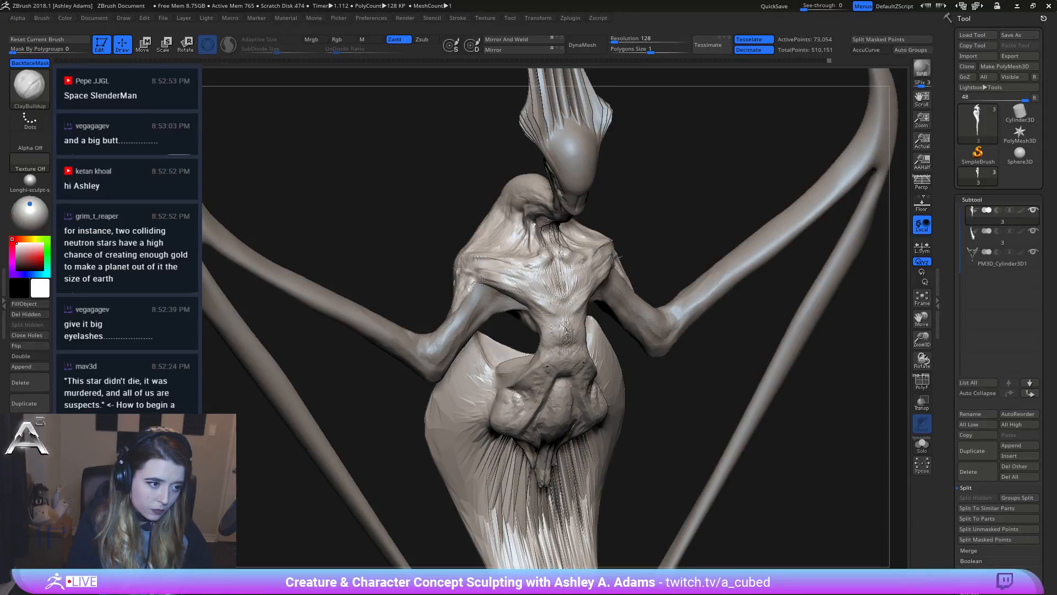
{"action": "mouse_move", "coordinate": [471, 278]}
{"action": "right_mouse_down"}
{"action": "mouse_move", "coordinate": [463, 270]}
{"action": "mouse_move", "coordinate": [484, 275]}
{"action": "right_mouse_up"}
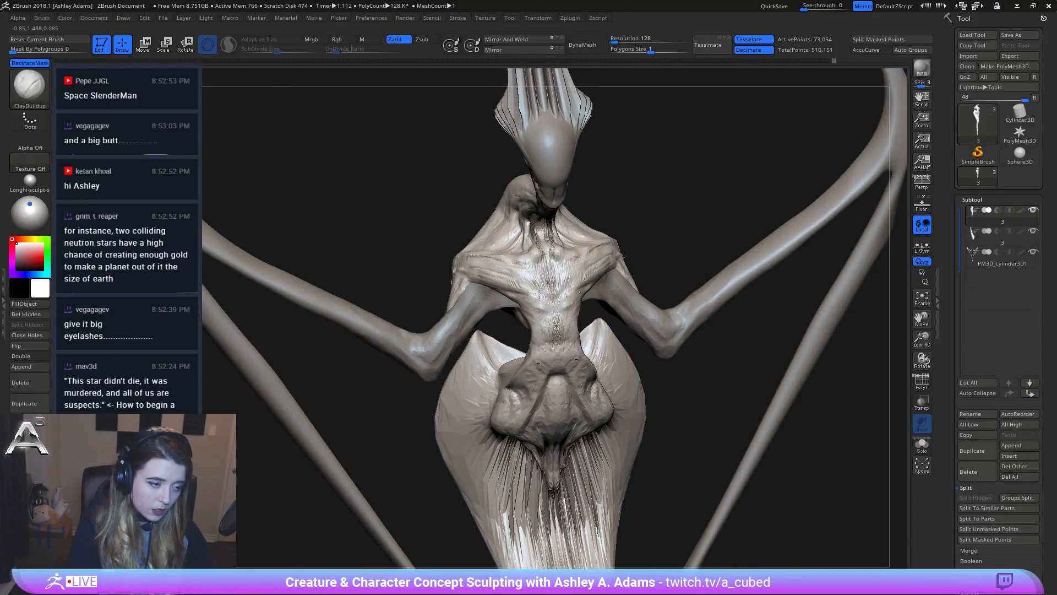
Step: Carve creases between the chest muscles near the breastbone with DamStandard
{"action": "key", "text": "b"}
{"action": "key", "text": "d"}
{"action": "key", "text": "s"}
{"action": "right_click_drag", "start_coordinate": [504, 280], "coordinate": [551, 281]}
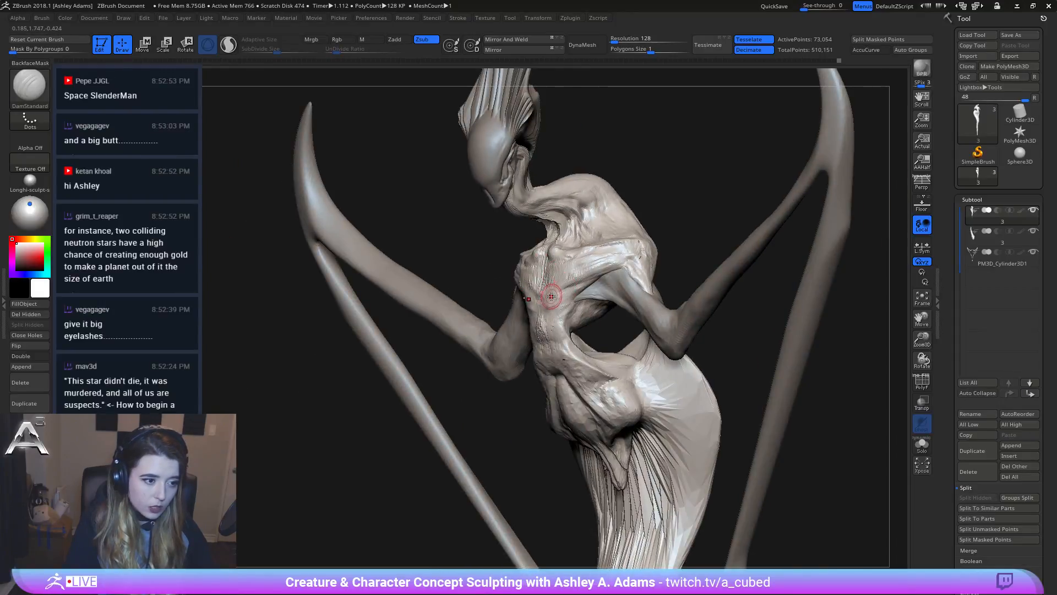
Step: Build up volume on the creature's shoulder and upper chest with the ClayBuildup brush
{"action": "right_click_drag", "start_coordinate": [625, 268], "coordinate": [539, 304]}
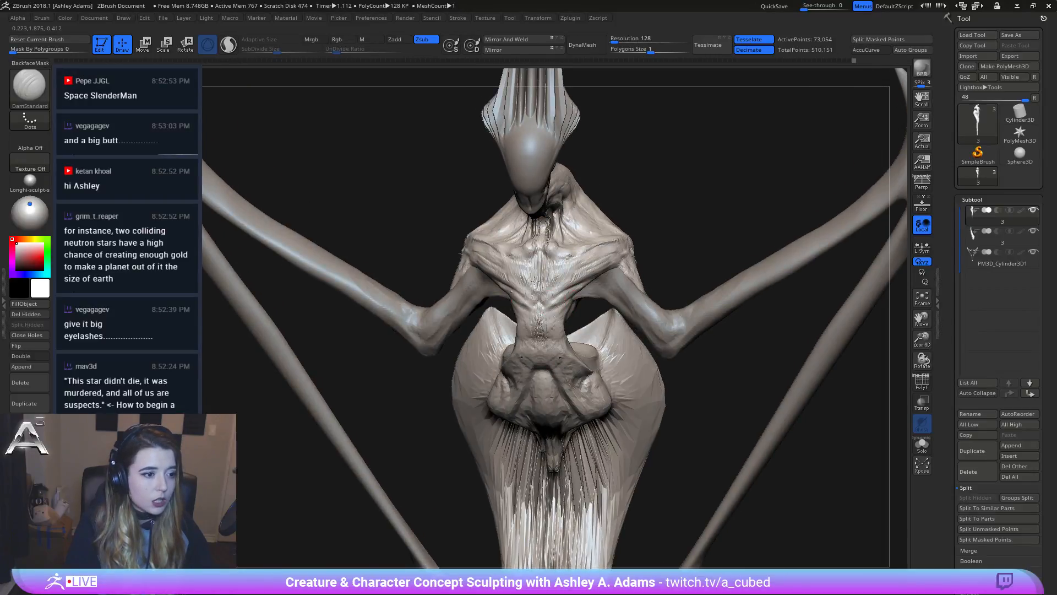
{"action": "right_click_drag", "start_coordinate": [543, 248], "coordinate": [473, 241]}
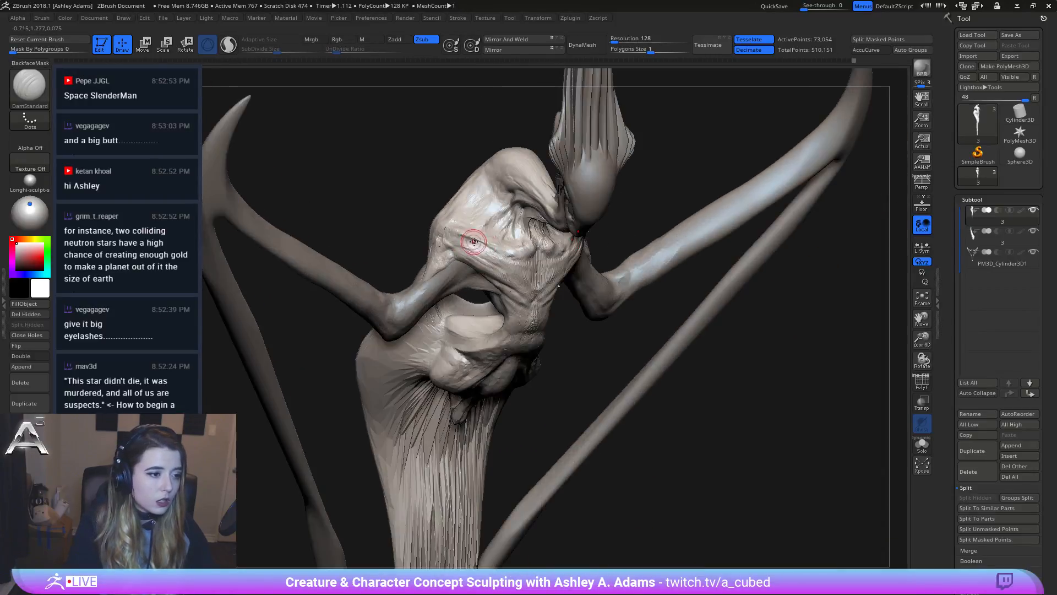
{"action": "key", "text": "b"}
{"action": "key", "text": "c"}
{"action": "key", "text": "b"}
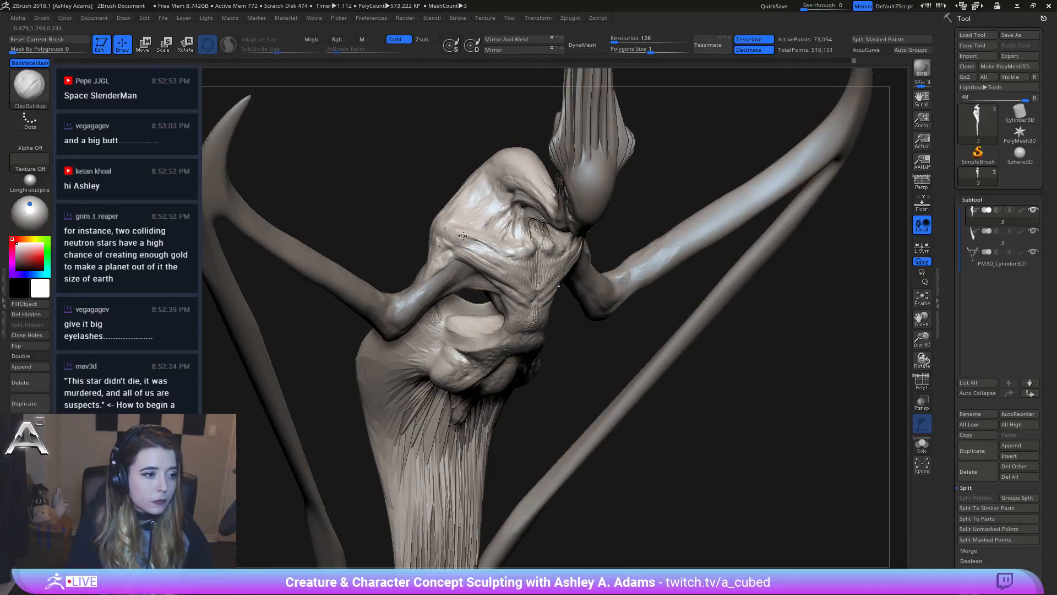
{"action": "mouse_move", "coordinate": [482, 241]}
{"action": "right_mouse_down"}
{"action": "mouse_move", "coordinate": [465, 212]}
{"action": "mouse_move", "coordinate": [441, 234]}
{"action": "mouse_move", "coordinate": [412, 149]}
{"action": "mouse_move", "coordinate": [496, 198]}
{"action": "mouse_move", "coordinate": [479, 209]}
{"action": "mouse_move", "coordinate": [501, 211]}
{"action": "mouse_move", "coordinate": [505, 234]}
{"action": "mouse_move", "coordinate": [479, 241]}
{"action": "right_mouse_up"}
{"action": "right_click", "coordinate": [496, 198]}
{"action": "right_click", "coordinate": [501, 212]}
Step: Reshape the chest and upper torso profile with the SnakeHook brush
{"action": "key", "text": "b"}
{"action": "key", "text": "s"}
{"action": "key", "text": "h"}
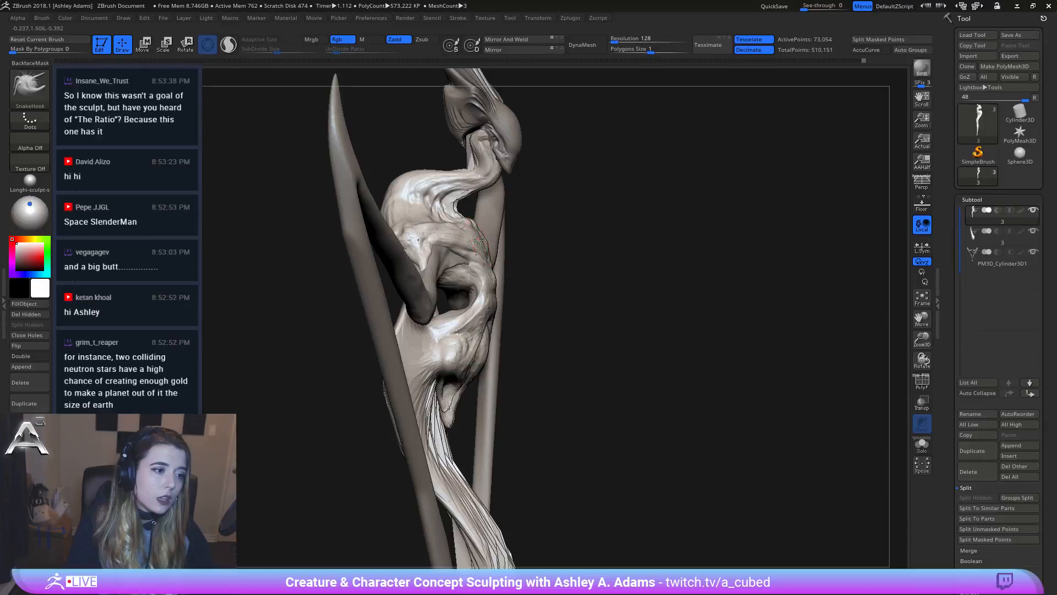
{"action": "right_click", "coordinate": [493, 285]}
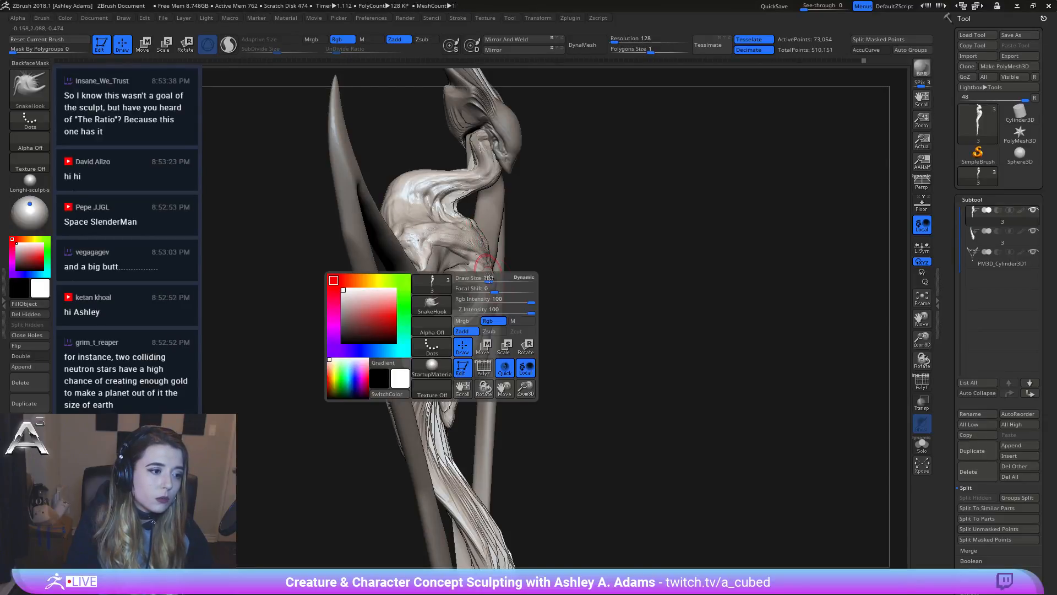
{"action": "mouse_move", "coordinate": [489, 263]}
{"action": "right_mouse_down"}
{"action": "mouse_move", "coordinate": [453, 279]}
{"action": "mouse_move", "coordinate": [468, 286]}
{"action": "right_mouse_up"}
Step: Build up the side of the waist with ClayBuildup and carve creases beneath the ribcage with DamStandard
{"action": "key", "text": "b"}
{"action": "key", "text": "c"}
{"action": "key", "text": "b"}
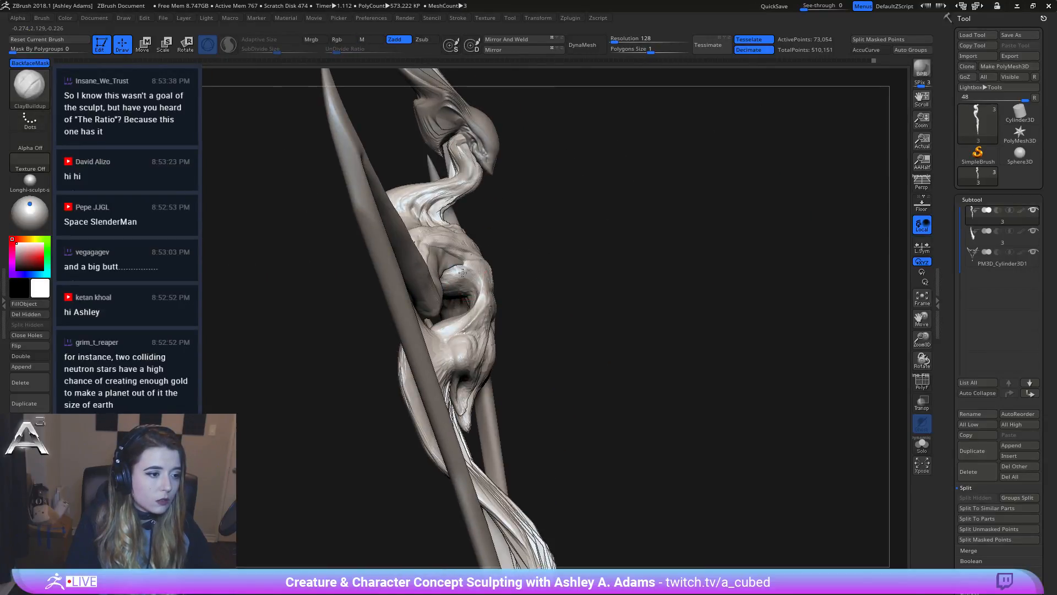
{"action": "key", "text": "b"}
{"action": "key", "text": "d"}
{"action": "key", "text": "s"}
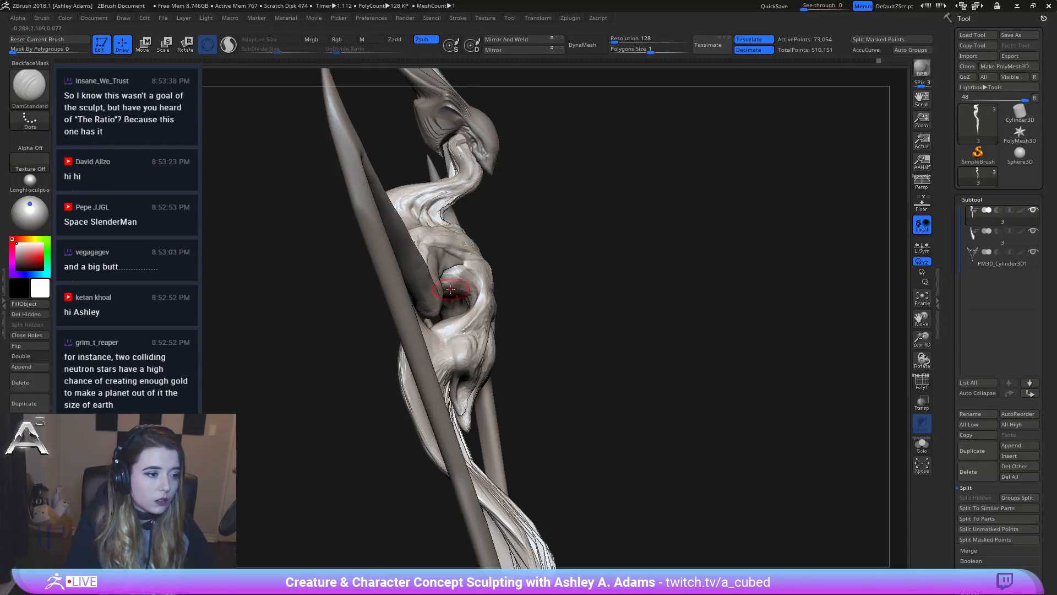
{"action": "right_click_drag", "start_coordinate": [467, 270], "coordinate": [472, 269]}
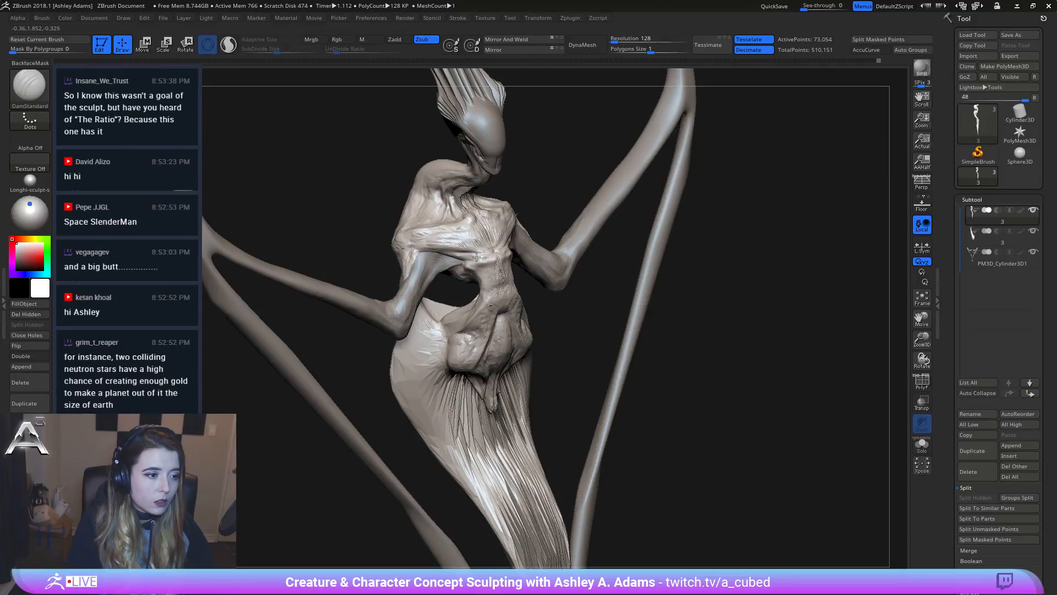
Step: Add muscle volume down the centre of the abdomen and pelvis with the ClayBuildup brush
{"action": "mouse_move", "coordinate": [480, 257]}
{"action": "right_mouse_down"}
{"action": "mouse_move", "coordinate": [496, 263]}
{"action": "mouse_move", "coordinate": [534, 247]}
{"action": "mouse_move", "coordinate": [520, 261]}
{"action": "right_mouse_up"}
{"action": "key", "text": "b"}
{"action": "key", "text": "c"}
{"action": "key", "text": "b"}
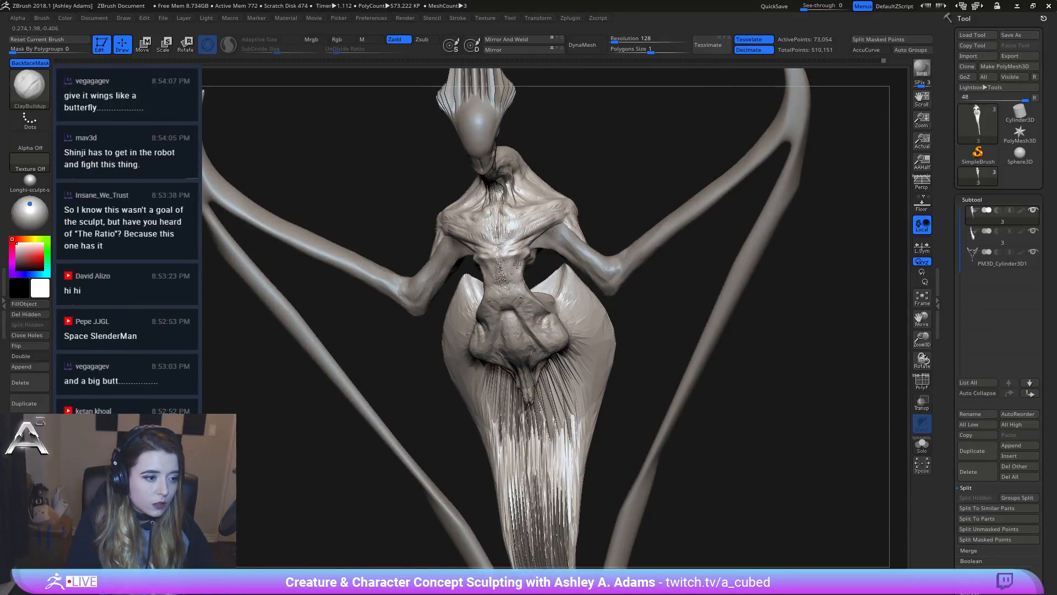
{"action": "left_click_drag", "start_coordinate": [507, 263], "coordinate": [508, 266]}
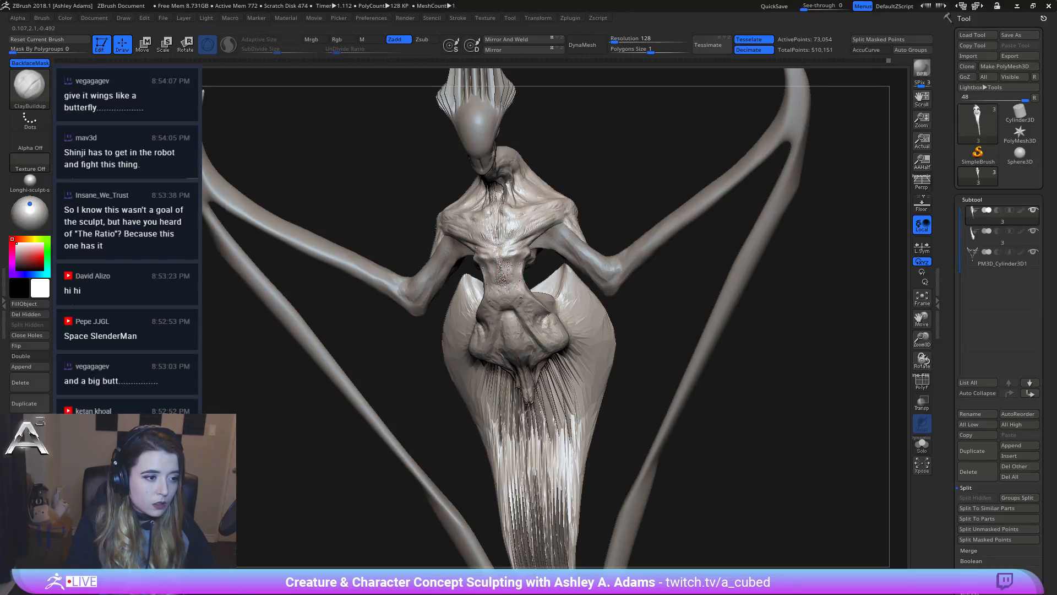
{"action": "right_click_drag", "start_coordinate": [505, 277], "coordinate": [507, 296]}
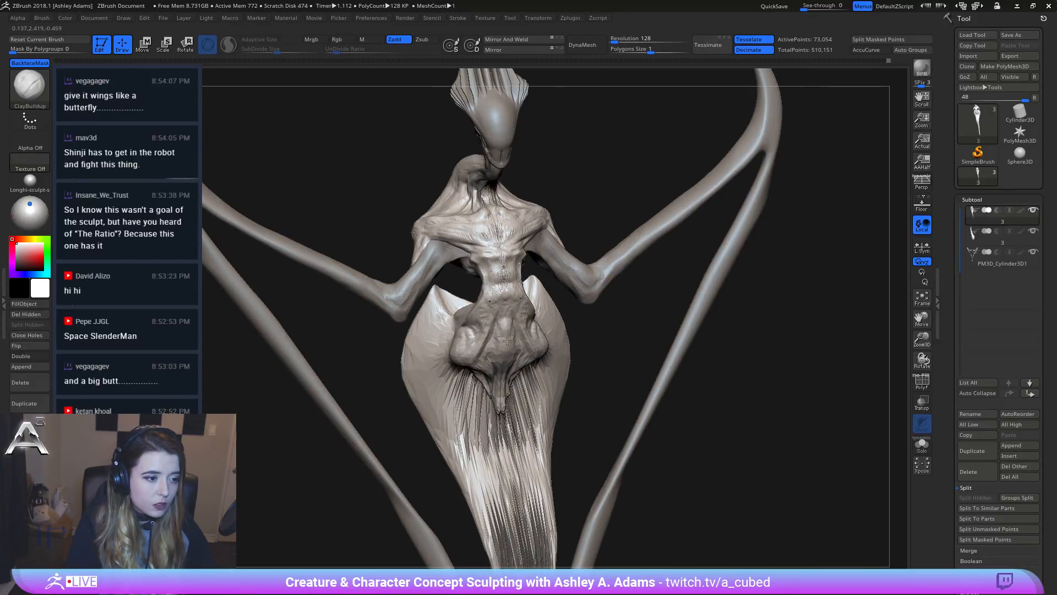
{"action": "left_click_drag", "start_coordinate": [504, 322], "coordinate": [506, 319]}
Step: Carve definition lines between the abdominal forms at the waist with the DamStandard brush
{"action": "key", "text": "b"}
{"action": "key", "text": "d"}
{"action": "key", "text": "s"}
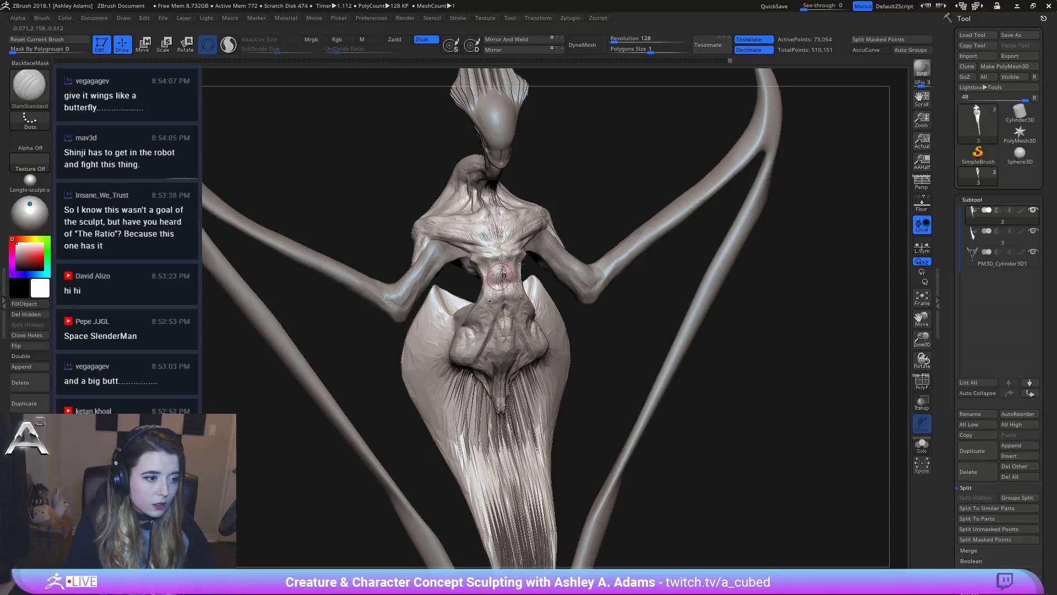
{"action": "mouse_move", "coordinate": [494, 278]}
{"action": "right_mouse_down"}
{"action": "mouse_move", "coordinate": [512, 280]}
{"action": "mouse_move", "coordinate": [526, 300]}
{"action": "mouse_move", "coordinate": [535, 276]}
{"action": "right_mouse_up"}
Step: Build up the lower ribs along the side of the torso with the ClayBuildup brush
{"action": "key", "text": "b"}
{"action": "key", "text": "c"}
{"action": "key", "text": "b"}
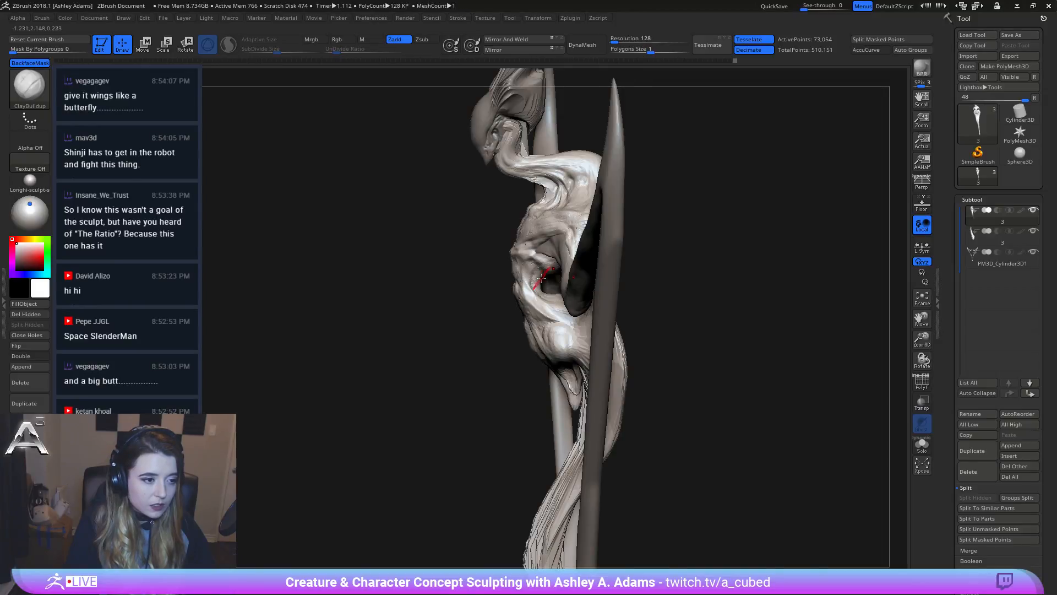
{"action": "mouse_move", "coordinate": [553, 296]}
{"action": "right_mouse_down"}
{"action": "mouse_move", "coordinate": [466, 282]}
{"action": "mouse_move", "coordinate": [483, 277]}
{"action": "mouse_move", "coordinate": [435, 277]}
{"action": "mouse_move", "coordinate": [440, 285]}
{"action": "right_mouse_up"}
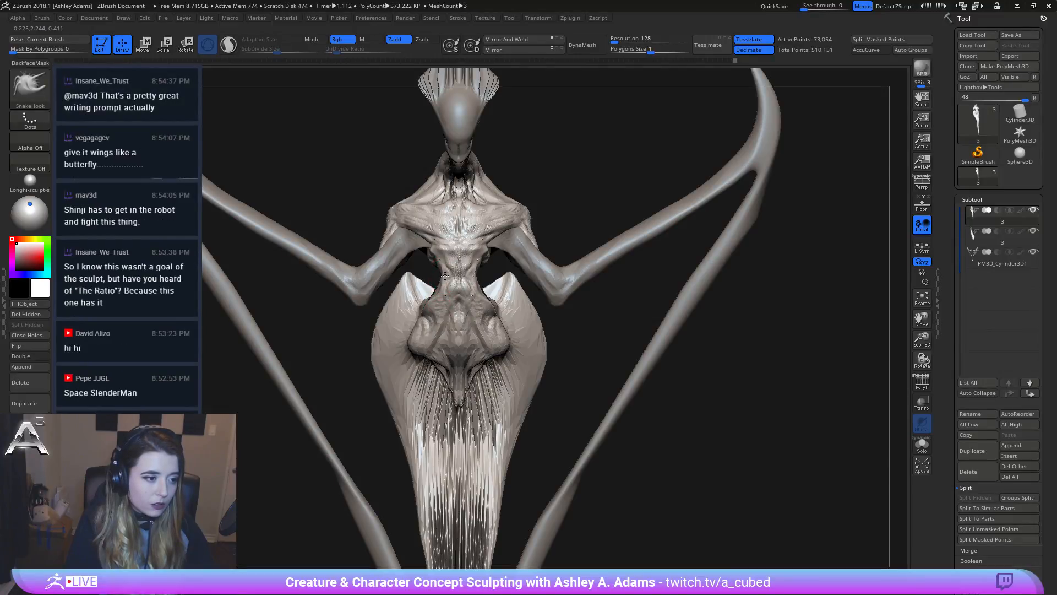
Step: Pull the narrow waist and lower ribcage into shape from the front with the SnakeHook brush
{"action": "right_click_drag", "start_coordinate": [448, 251], "coordinate": [473, 260], "text": "alt"}
{"action": "key", "text": "space"}
{"action": "left_click_drag", "start_coordinate": [466, 289], "coordinate": [472, 290]}
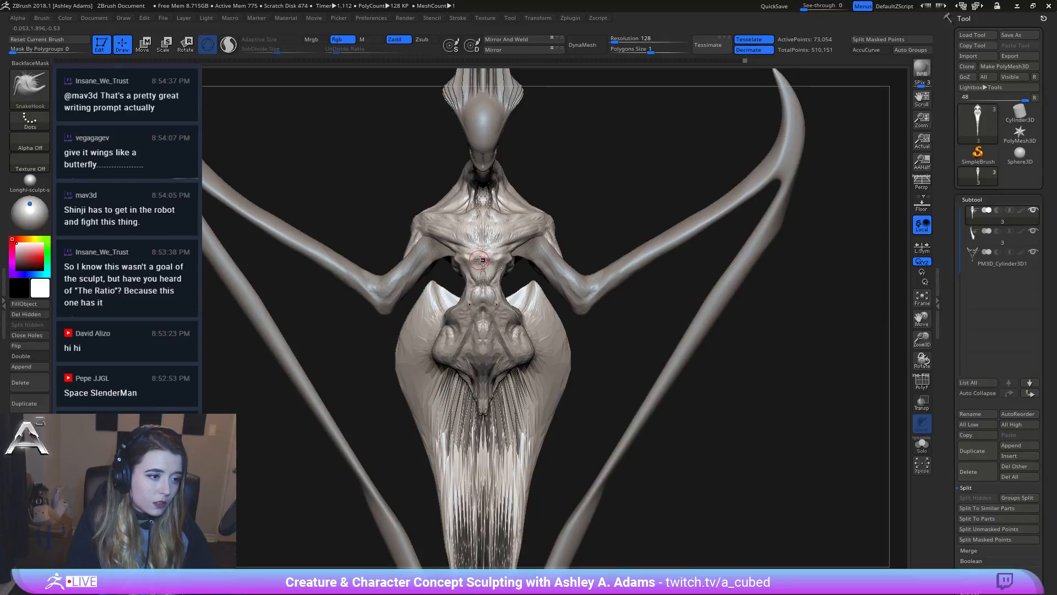
{"action": "right_click_drag", "start_coordinate": [483, 253], "coordinate": [490, 255]}
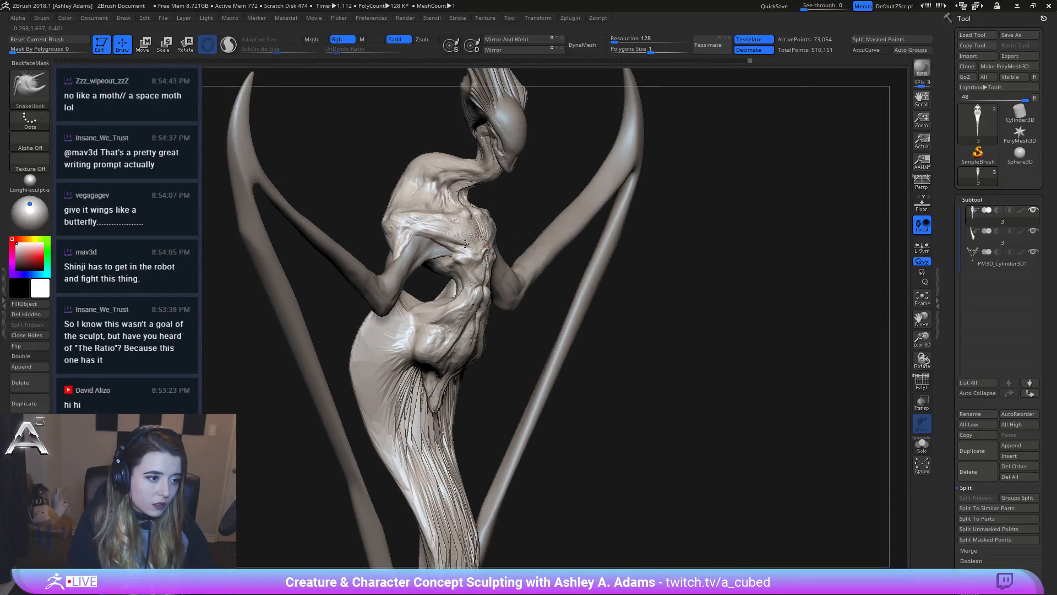
Step: Push and pull the upper pelvis and hip contours from the side with the SnakeHook brush
{"action": "mouse_move", "coordinate": [465, 242]}
{"action": "right_mouse_down"}
{"action": "mouse_move", "coordinate": [493, 262]}
{"action": "mouse_move", "coordinate": [479, 288]}
{"action": "mouse_move", "coordinate": [484, 314]}
{"action": "mouse_move", "coordinate": [475, 311]}
{"action": "right_mouse_up"}
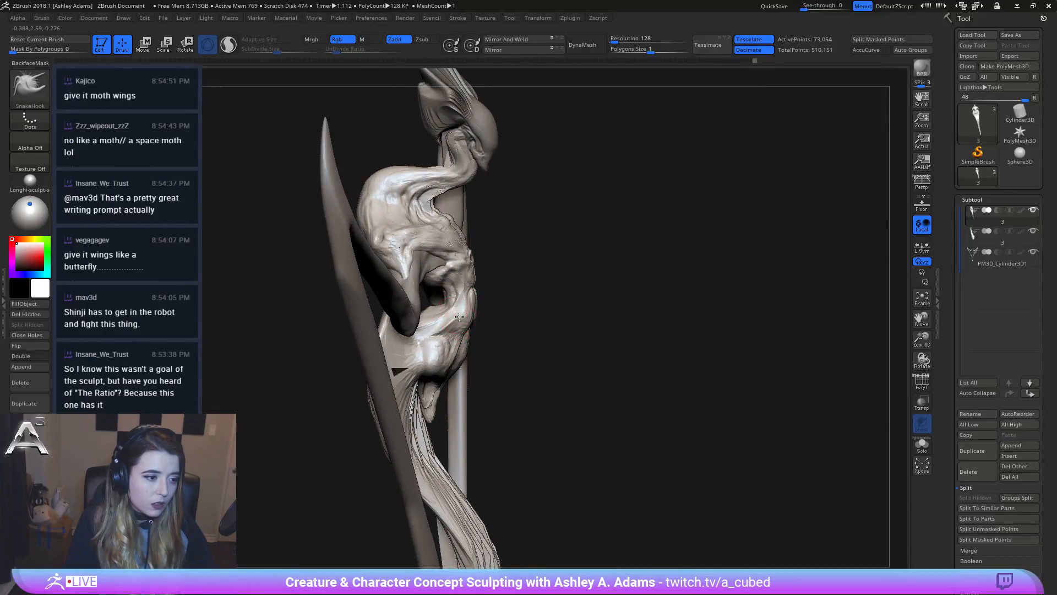
{"action": "mouse_move", "coordinate": [459, 316]}
{"action": "left_mouse_down"}
{"action": "mouse_move", "coordinate": [447, 326]}
{"action": "mouse_move", "coordinate": [456, 323]}
{"action": "left_mouse_up"}
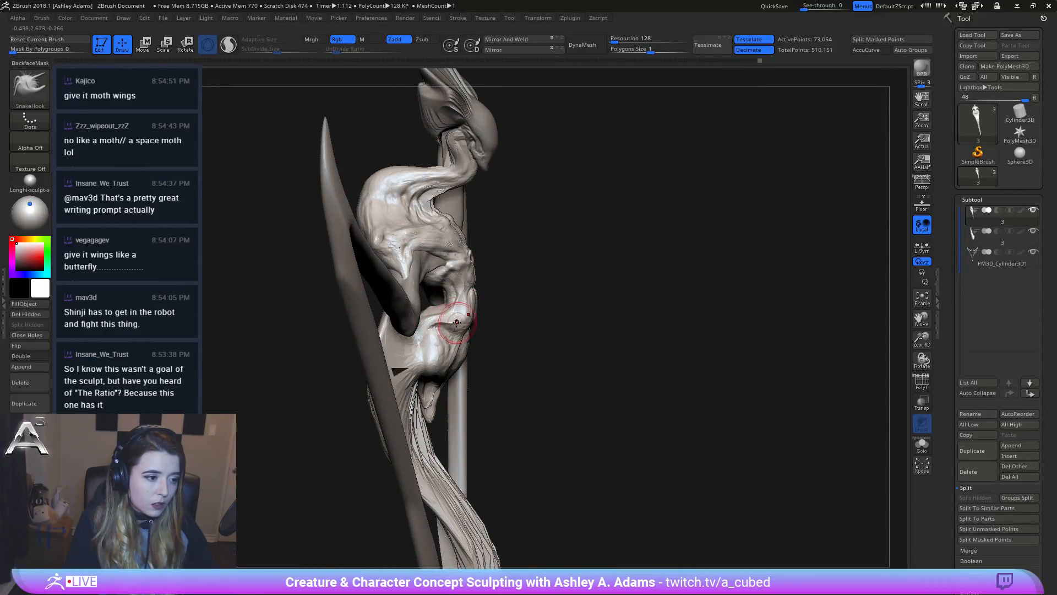
{"action": "right_click_drag", "start_coordinate": [452, 320], "coordinate": [474, 333]}
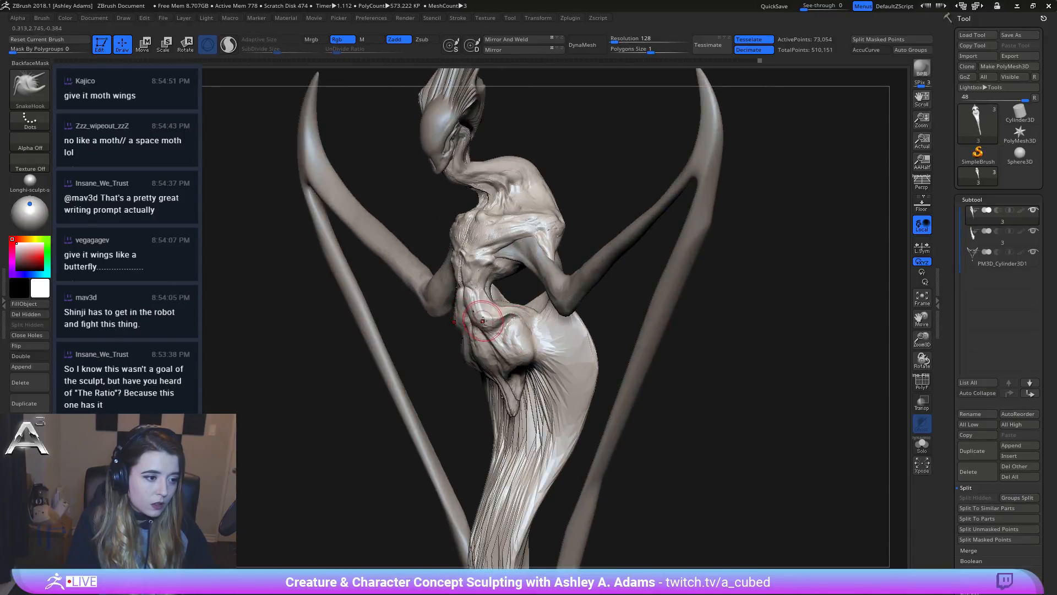
{"action": "key", "text": "space"}
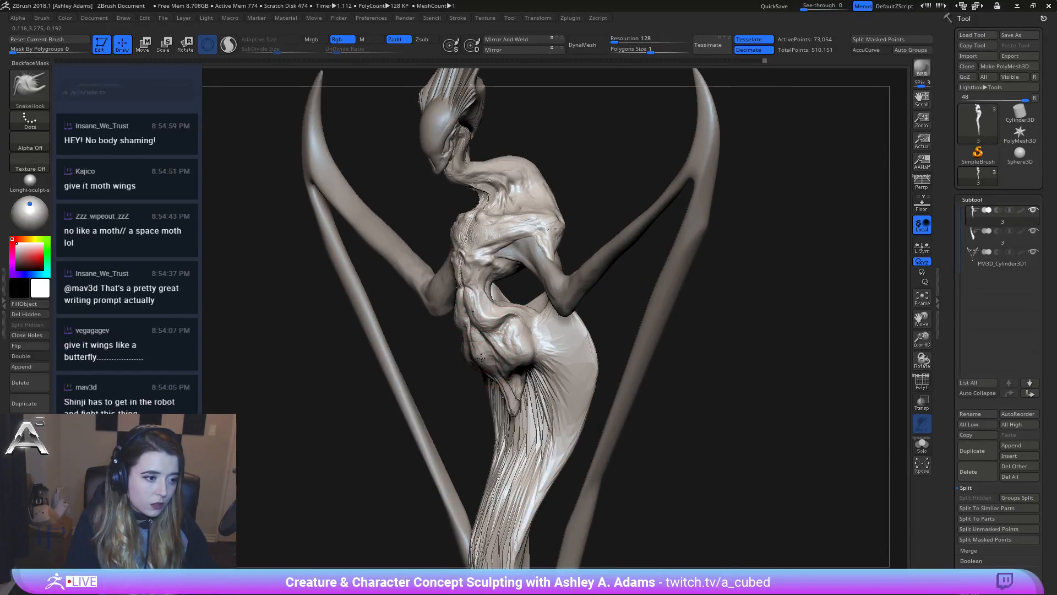
Step: Add clay along the upper edge and outer surface of the large shell behind the hips with ClayBuildup
{"action": "mouse_move", "coordinate": [483, 352]}
{"action": "right_mouse_down", "text": "shift"}
{"action": "mouse_move", "coordinate": [512, 339]}
{"action": "mouse_move", "coordinate": [492, 310]}
{"action": "mouse_move", "coordinate": [507, 329]}
{"action": "mouse_move", "coordinate": [515, 306]}
{"action": "mouse_move", "coordinate": [465, 323]}
{"action": "mouse_move", "coordinate": [482, 316]}
{"action": "right_mouse_up", "text": "shift"}
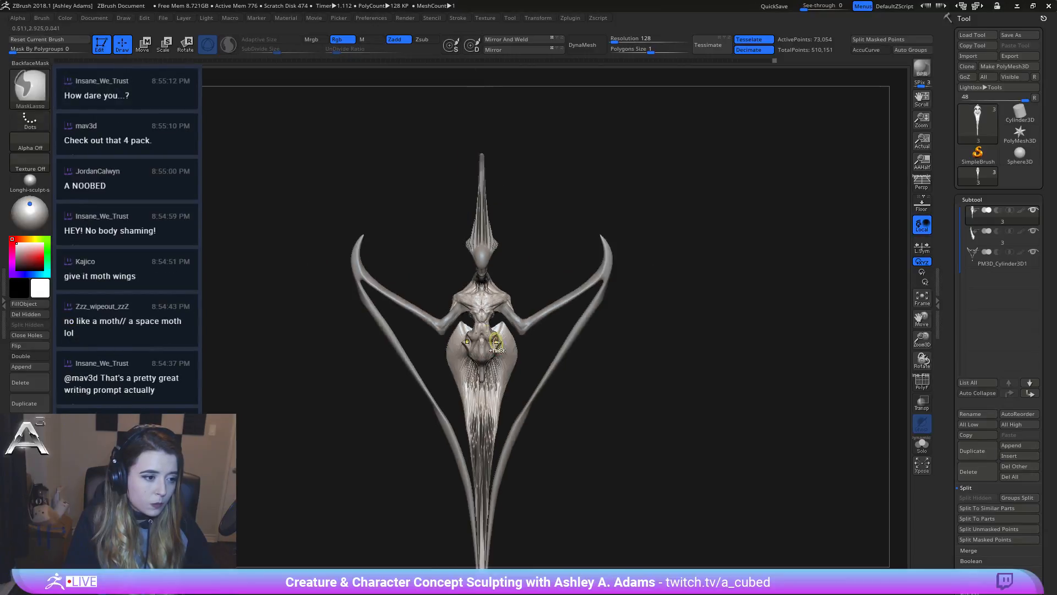
{"action": "key", "text": "space"}
{"action": "mouse_move", "coordinate": [480, 373]}
{"action": "right_mouse_down"}
{"action": "mouse_move", "coordinate": [484, 350]}
{"action": "mouse_move", "coordinate": [522, 335]}
{"action": "right_mouse_up"}
{"action": "key", "text": "b"}
{"action": "key", "text": "c"}
{"action": "key", "text": "b"}
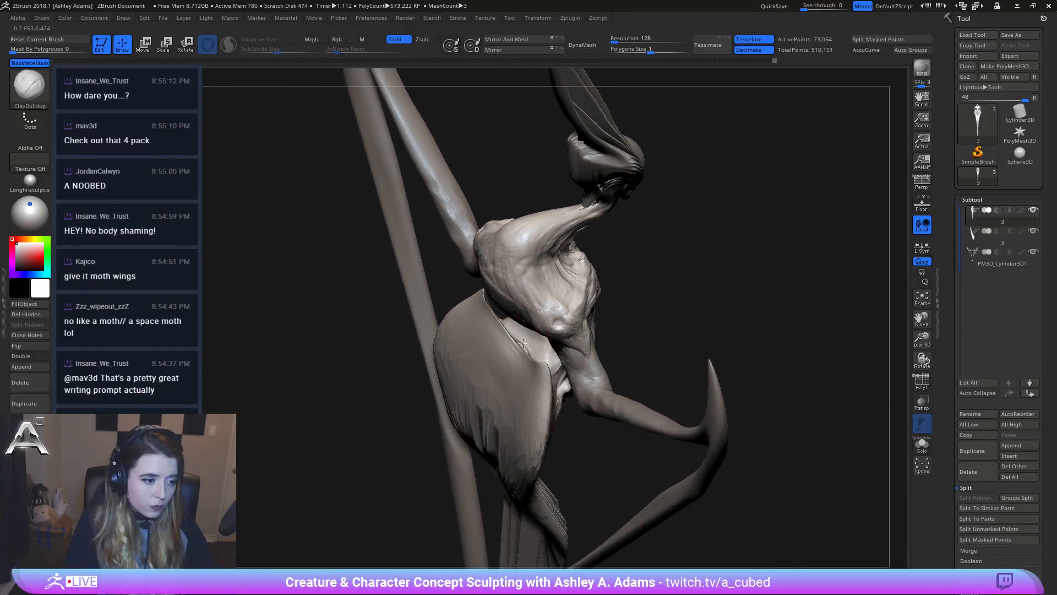
{"action": "left_click_drag", "start_coordinate": [512, 332], "coordinate": [534, 346]}
{"action": "right_click_drag", "start_coordinate": [530, 343], "coordinate": [537, 309]}
{"action": "mouse_move", "coordinate": [515, 380]}
{"action": "left_mouse_down"}
{"action": "mouse_move", "coordinate": [488, 371]}
{"action": "mouse_move", "coordinate": [515, 368]}
{"action": "left_mouse_up"}
Step: Examine the whole figure's silhouette and its reworked abdomen and pelvis from several angles
{"action": "right_click_drag", "start_coordinate": [513, 370], "coordinate": [505, 264], "text": "ctrl"}
{"action": "key", "text": "space"}
{"action": "right_click_drag", "start_coordinate": [506, 264], "coordinate": [453, 137]}
{"action": "right_click_drag", "start_coordinate": [574, 324], "coordinate": [543, 258], "text": "alt"}
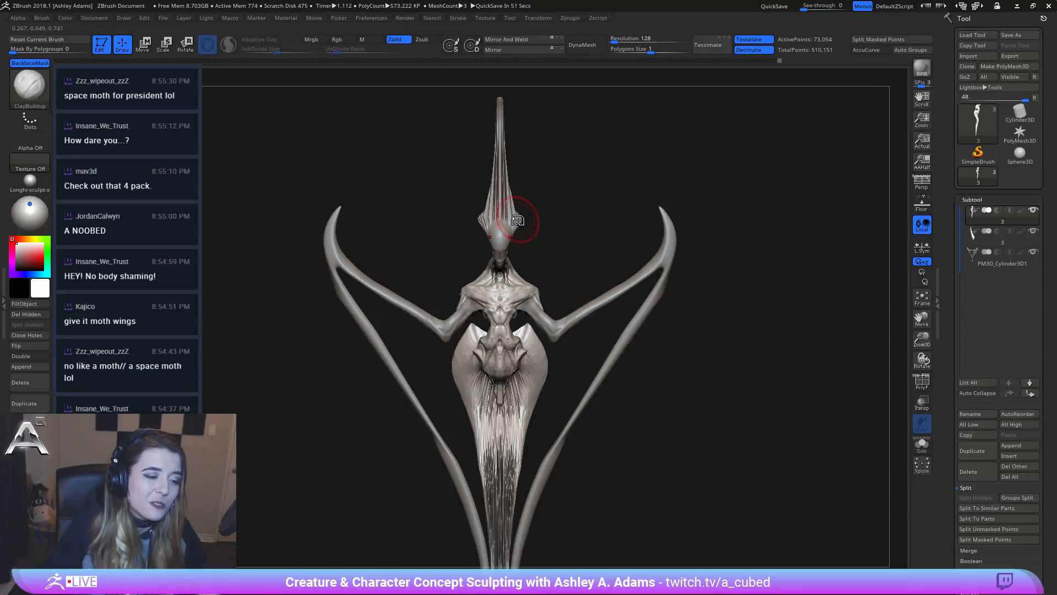
{"action": "mouse_move", "coordinate": [559, 298]}
{"action": "right_mouse_down"}
{"action": "mouse_move", "coordinate": [575, 278]}
{"action": "mouse_move", "coordinate": [543, 269]}
{"action": "mouse_move", "coordinate": [514, 310]}
{"action": "mouse_move", "coordinate": [502, 254]}
{"action": "mouse_move", "coordinate": [480, 258]}
{"action": "right_mouse_up"}
{"action": "mouse_move", "coordinate": [531, 406]}
{"action": "right_mouse_down"}
{"action": "mouse_move", "coordinate": [513, 375]}
{"action": "mouse_move", "coordinate": [518, 419]}
{"action": "right_mouse_up"}
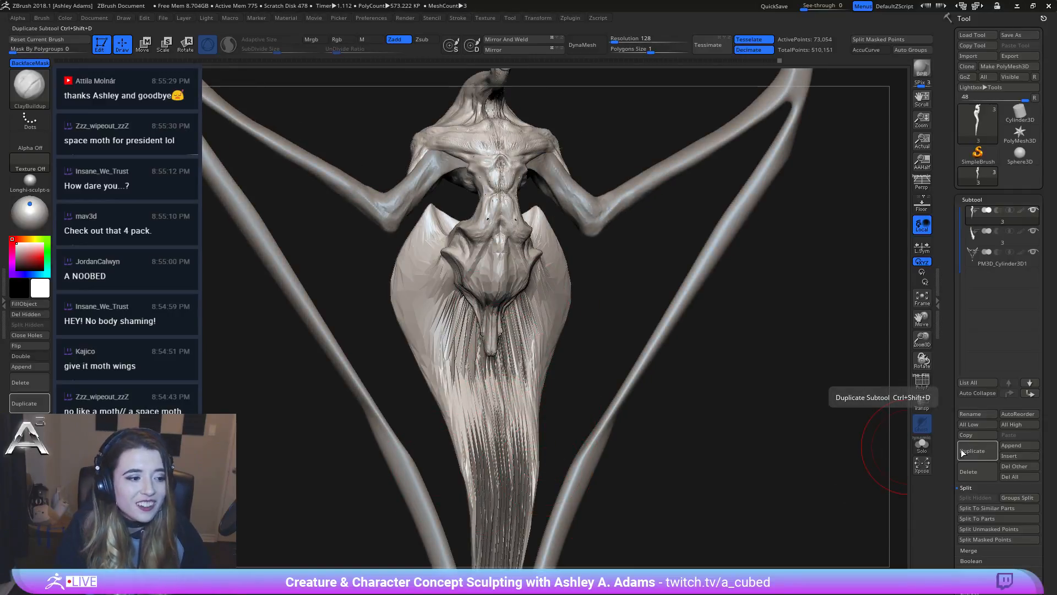
{"action": "left_click_drag", "start_coordinate": [628, 349], "coordinate": [590, 248]}
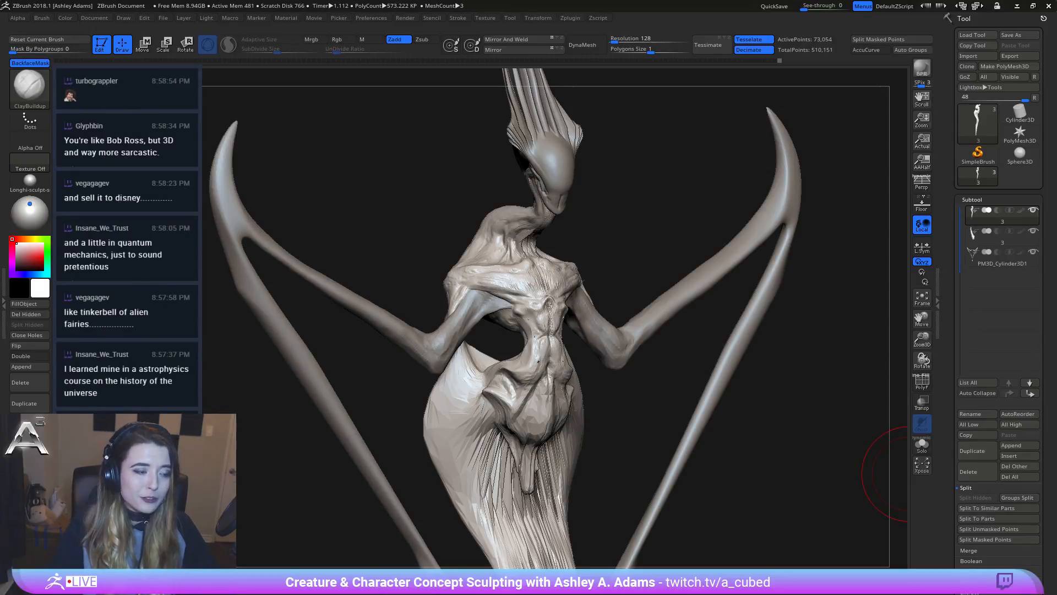
Step: Make the head subtool active and carve creases along the side of the face with the DamStandard brush
{"action": "mouse_move", "coordinate": [655, 165]}
{"action": "left_mouse_down"}
{"action": "mouse_move", "coordinate": [559, 156]}
{"action": "mouse_move", "coordinate": [553, 307]}
{"action": "mouse_move", "coordinate": [462, 312]}
{"action": "mouse_move", "coordinate": [541, 337]}
{"action": "mouse_move", "coordinate": [479, 323]}
{"action": "mouse_move", "coordinate": [524, 288]}
{"action": "left_mouse_up"}
{"action": "left_click", "coordinate": [476, 292], "text": "alt"}
{"action": "key", "text": "space"}
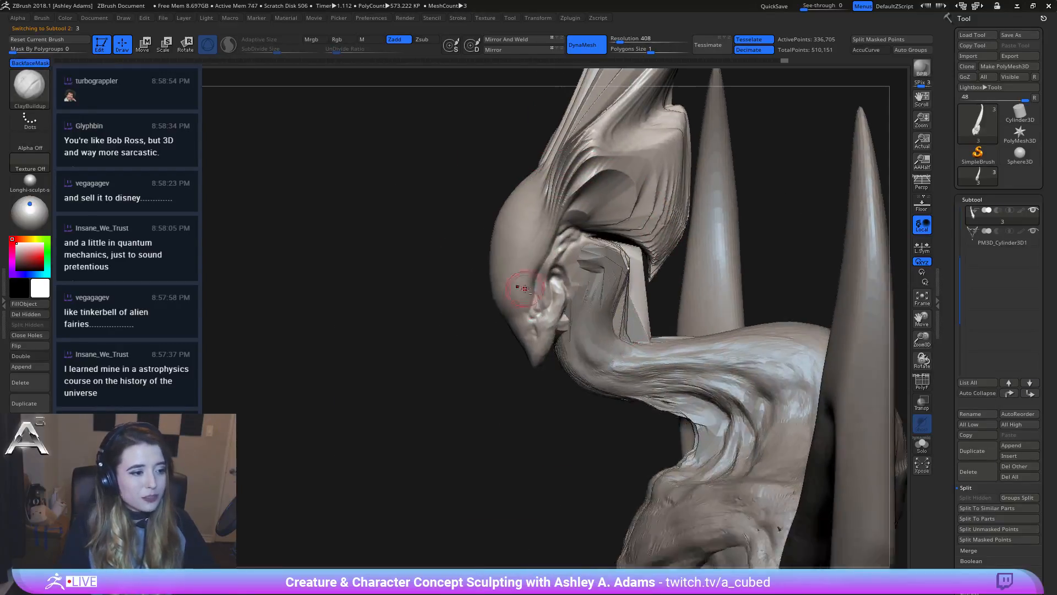
{"action": "right_click_drag", "start_coordinate": [525, 288], "coordinate": [545, 302]}
{"action": "key", "text": "b"}
{"action": "key", "text": "d"}
{"action": "key", "text": "s"}
{"action": "left_click_drag", "start_coordinate": [536, 271], "coordinate": [534, 298]}
{"action": "mouse_move", "coordinate": [530, 292]}
{"action": "left_mouse_down"}
{"action": "mouse_move", "coordinate": [554, 249]}
{"action": "mouse_move", "coordinate": [541, 243]}
{"action": "left_mouse_up"}
Step: Carve deep curved grooves into the ear-like folds on the side of the head with DamStandard
{"action": "mouse_move", "coordinate": [562, 189]}
{"action": "right_mouse_down"}
{"action": "mouse_move", "coordinate": [556, 210]}
{"action": "mouse_move", "coordinate": [622, 285]}
{"action": "mouse_move", "coordinate": [623, 270]}
{"action": "mouse_move", "coordinate": [537, 278]}
{"action": "mouse_move", "coordinate": [486, 251]}
{"action": "mouse_move", "coordinate": [482, 216]}
{"action": "right_mouse_up"}
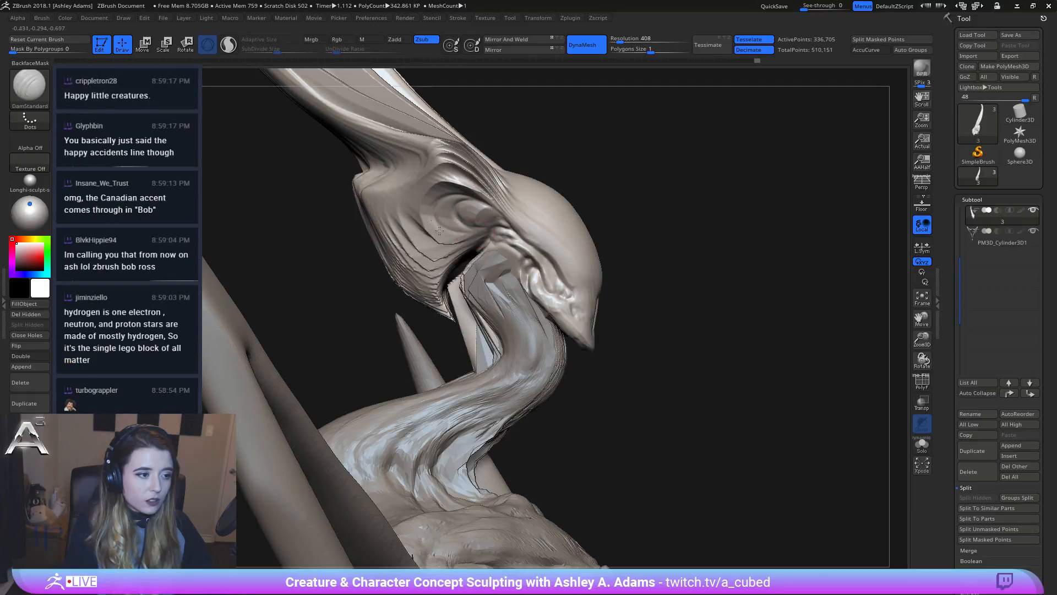
{"action": "right_click_drag", "start_coordinate": [464, 205], "coordinate": [452, 231]}
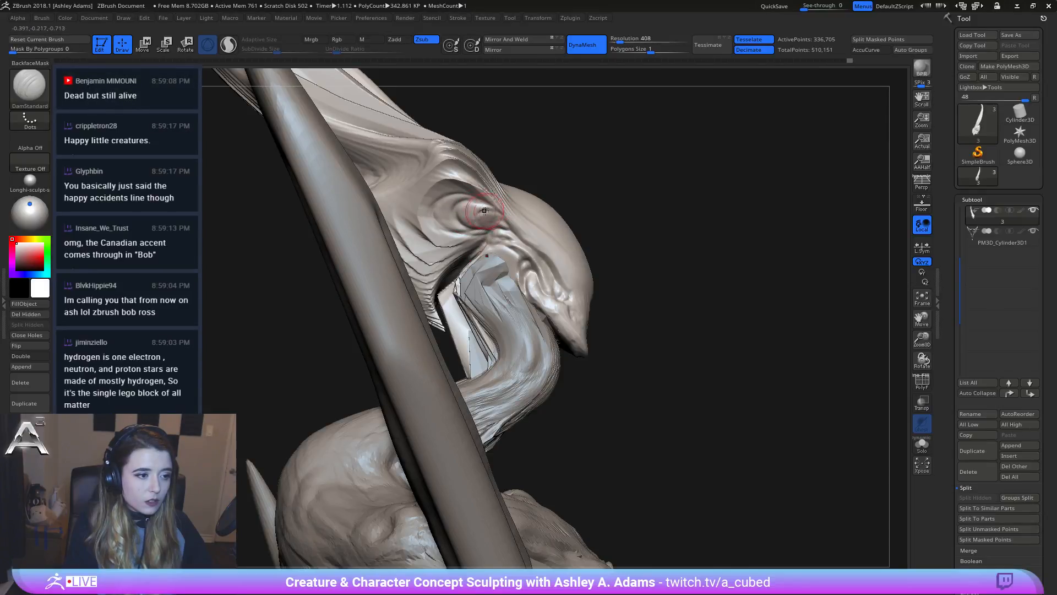
{"action": "right_click_drag", "start_coordinate": [499, 215], "coordinate": [512, 243]}
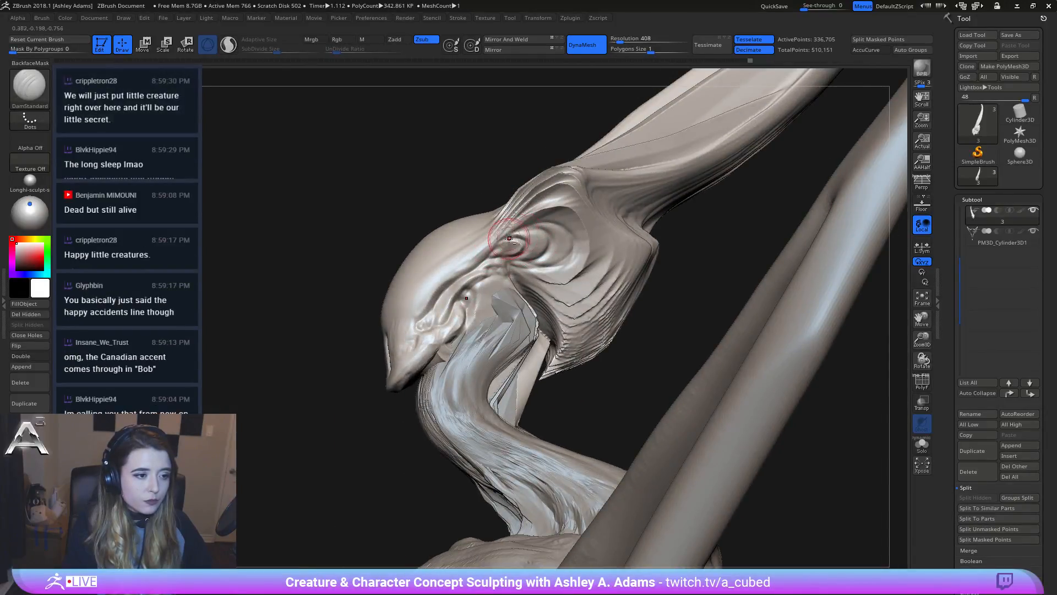
{"action": "left_click_drag", "start_coordinate": [544, 244], "coordinate": [528, 255]}
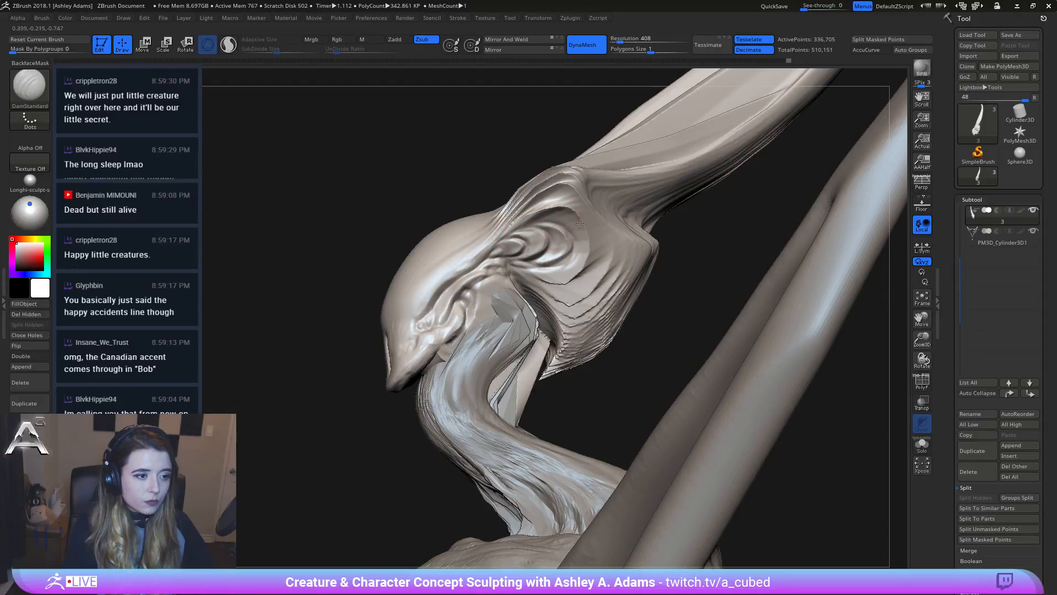
{"action": "left_click_drag", "start_coordinate": [578, 232], "coordinate": [529, 289]}
{"action": "mouse_move", "coordinate": [568, 259]}
{"action": "left_mouse_down"}
{"action": "mouse_move", "coordinate": [495, 283]}
{"action": "mouse_move", "coordinate": [512, 286]}
{"action": "mouse_move", "coordinate": [509, 278]}
{"action": "left_mouse_up"}
{"action": "mouse_move", "coordinate": [562, 325]}
{"action": "left_mouse_down"}
{"action": "mouse_move", "coordinate": [504, 270]}
{"action": "mouse_move", "coordinate": [489, 267]}
{"action": "mouse_move", "coordinate": [494, 275]}
{"action": "mouse_move", "coordinate": [460, 297]}
{"action": "left_mouse_up"}
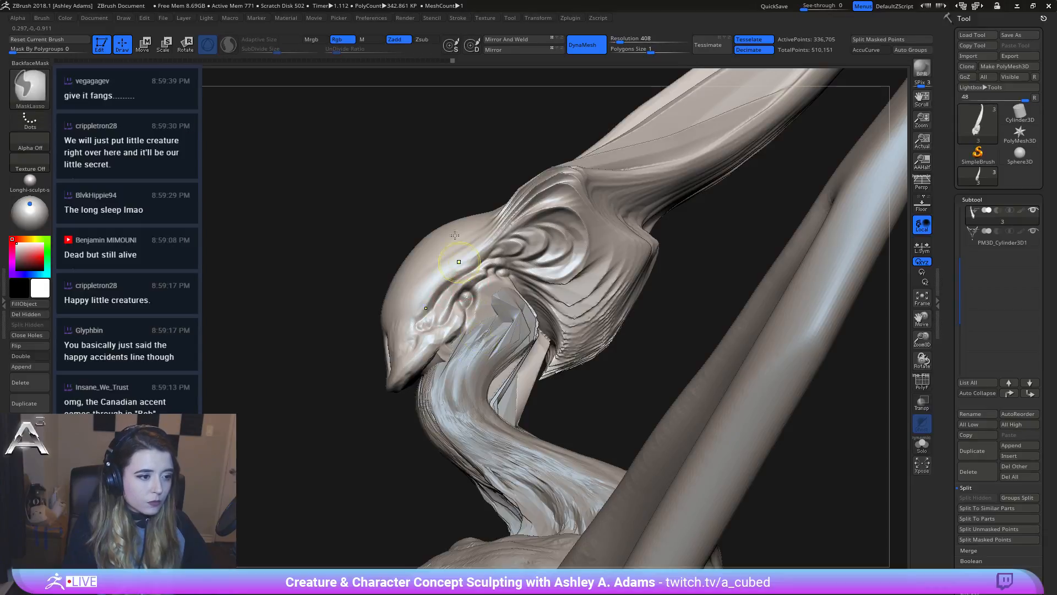
Step: Sharpen the vertical groove on the front of the face with the Pinch brush
{"action": "mouse_move", "coordinate": [465, 303]}
{"action": "right_mouse_down"}
{"action": "mouse_move", "coordinate": [479, 259]}
{"action": "mouse_move", "coordinate": [572, 292]}
{"action": "mouse_move", "coordinate": [545, 306]}
{"action": "right_mouse_up"}
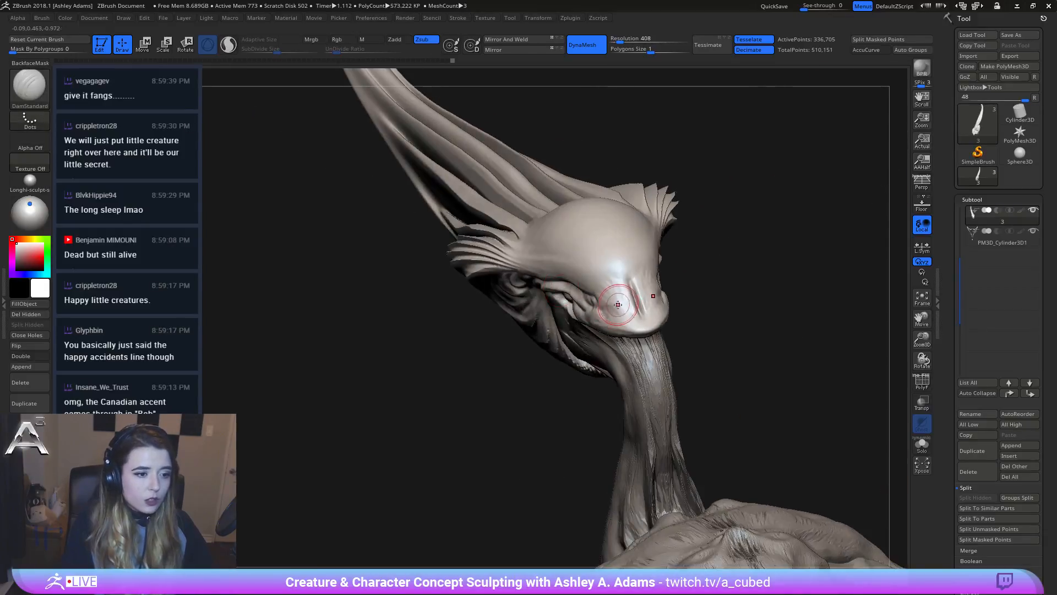
{"action": "key", "text": "b"}
{"action": "key", "text": "p"}
{"action": "key", "text": "i"}
{"action": "left_click_drag", "start_coordinate": [640, 268], "coordinate": [638, 309]}
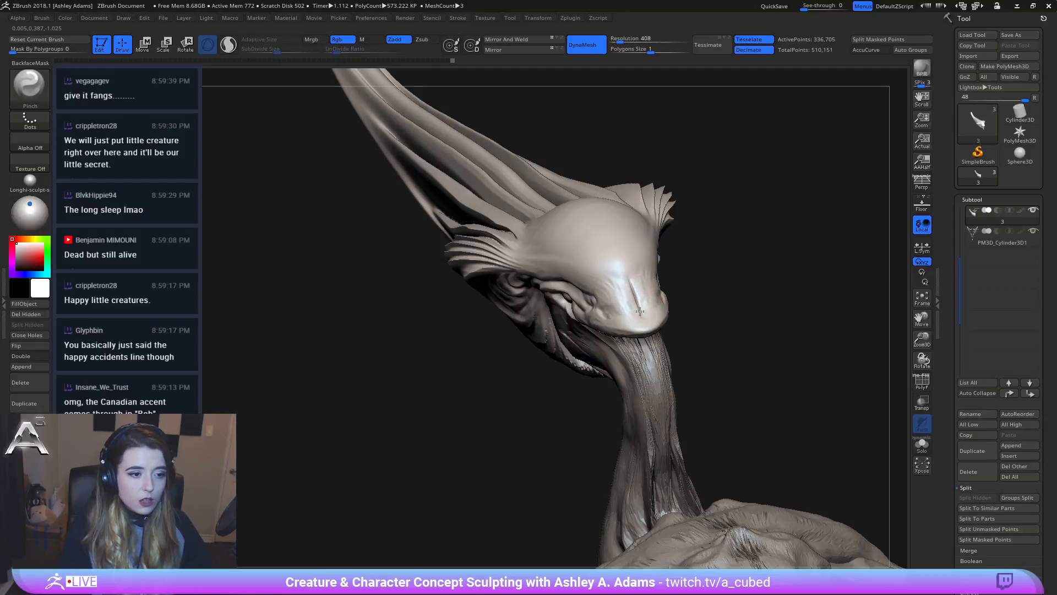
Step: Set up the Inflat brush for swelling the front of the face around the vertical groove
{"action": "mouse_move", "coordinate": [639, 311]}
{"action": "right_mouse_down"}
{"action": "mouse_move", "coordinate": [653, 330]}
{"action": "mouse_move", "coordinate": [609, 280]}
{"action": "mouse_move", "coordinate": [622, 303]}
{"action": "right_mouse_up"}
{"action": "key", "text": "b"}
{"action": "key", "text": "i"}
{"action": "key", "text": "n"}
{"action": "key", "text": "space"}
{"action": "key", "text": "space"}
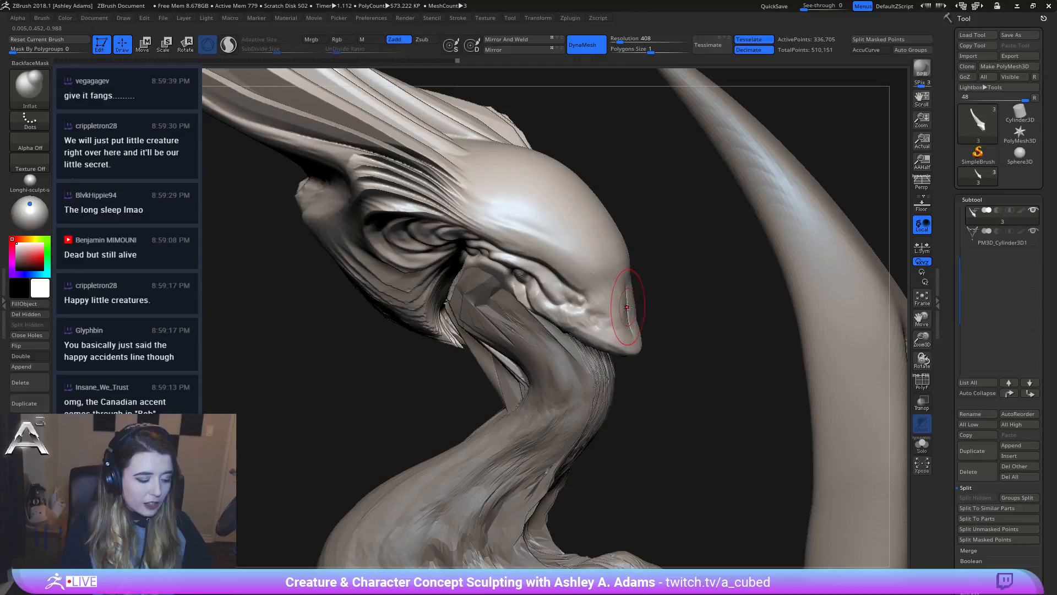
Step: Pull the front profile of the face outward with the SnakeHook brush
{"action": "key", "text": "b"}
{"action": "key", "text": "s"}
{"action": "key", "text": "h"}
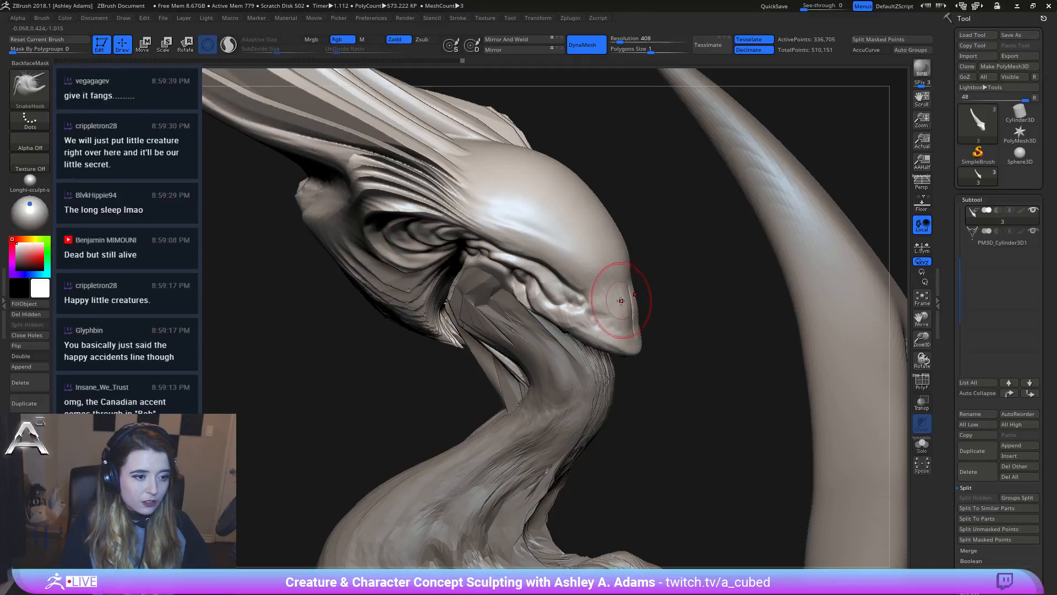
{"action": "mouse_move", "coordinate": [622, 300]}
{"action": "right_mouse_down"}
{"action": "mouse_move", "coordinate": [569, 331]}
{"action": "mouse_move", "coordinate": [625, 330]}
{"action": "right_mouse_up"}
{"action": "key", "text": "space"}
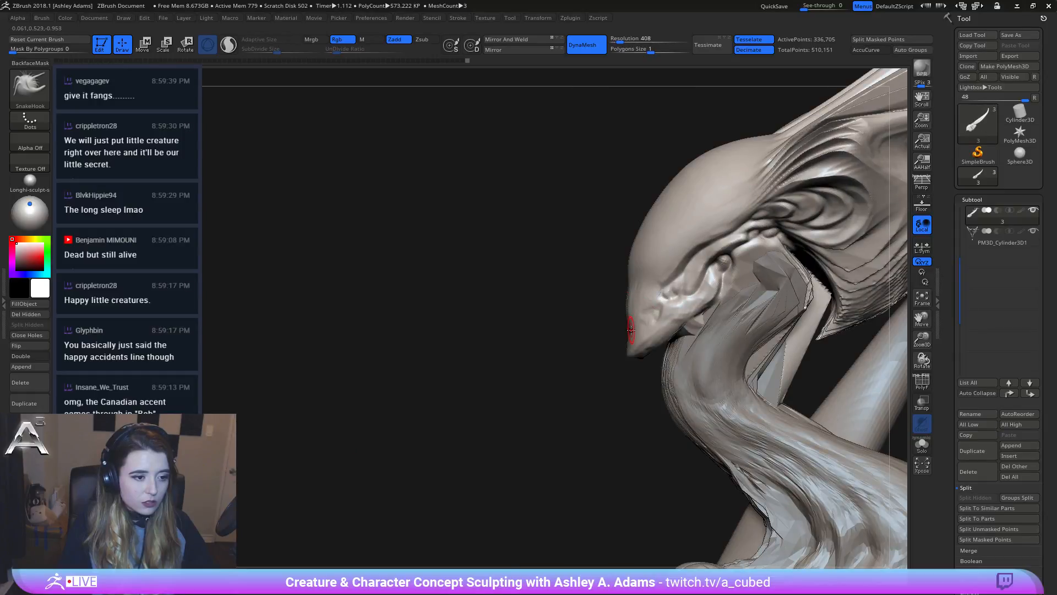
{"action": "key", "text": "space"}
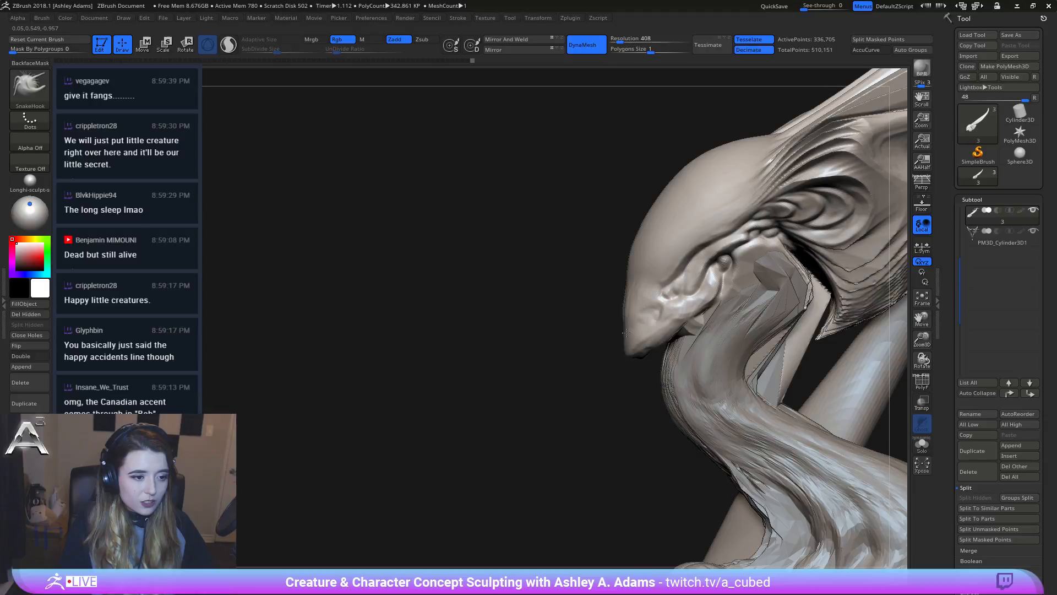
Step: Reshape the lower edge of the jaw on both sides, above the neck, with SnakeHook
{"action": "right_click_drag", "start_coordinate": [627, 332], "coordinate": [551, 335]}
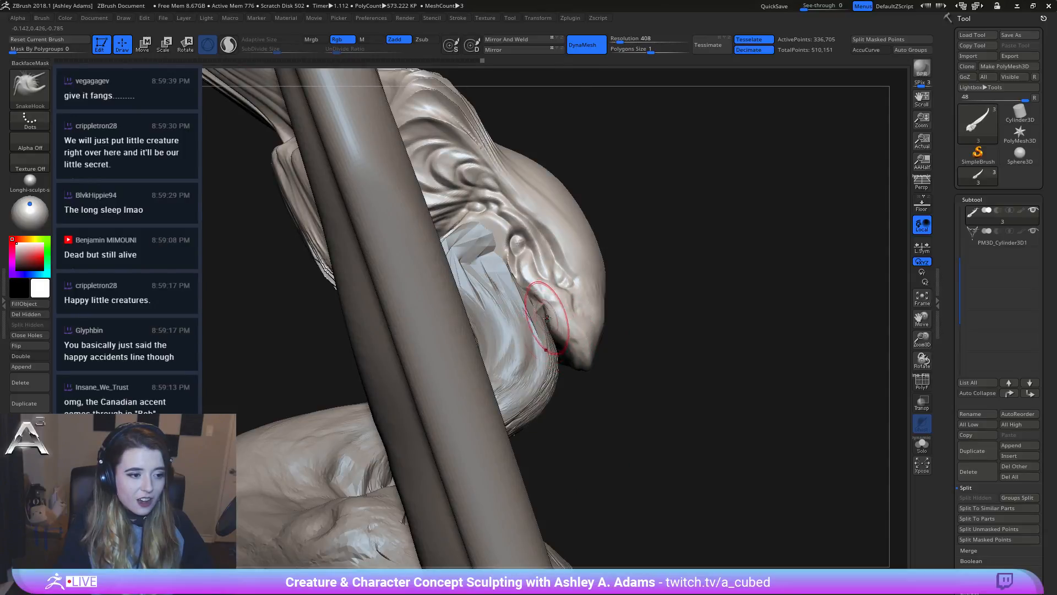
{"action": "left_click_drag", "start_coordinate": [547, 317], "coordinate": [567, 351]}
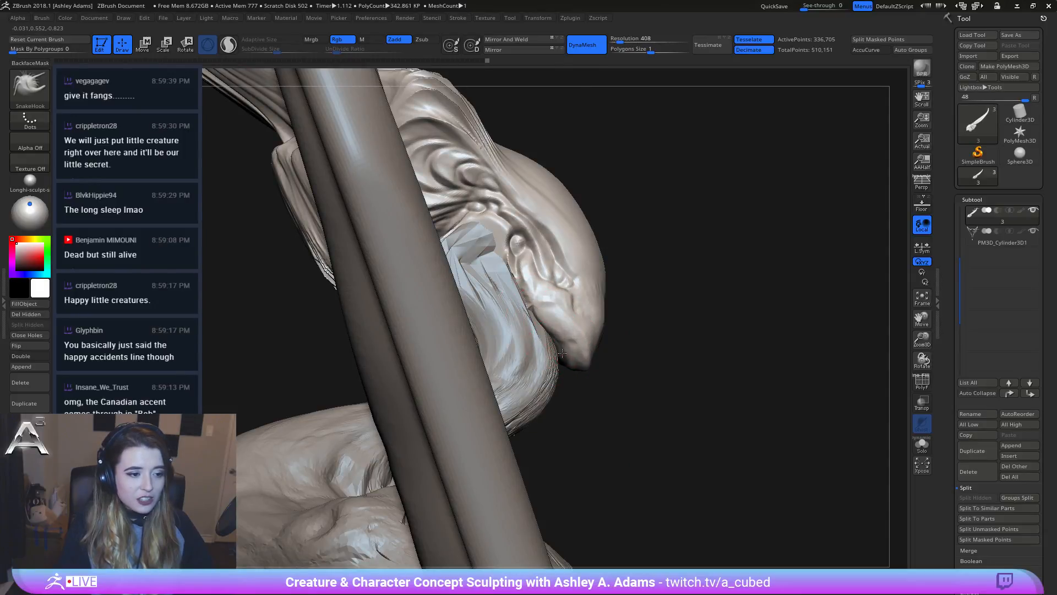
{"action": "right_click_drag", "start_coordinate": [562, 352], "coordinate": [566, 349]}
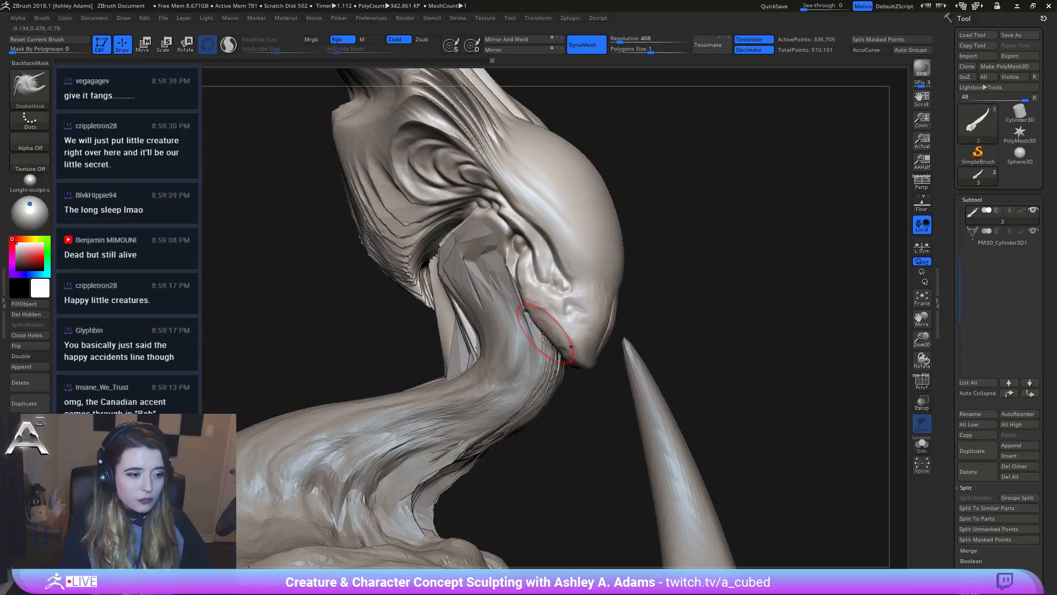
{"action": "left_click_drag", "start_coordinate": [543, 320], "coordinate": [557, 338]}
{"action": "mouse_move", "coordinate": [571, 286]}
{"action": "right_mouse_down"}
{"action": "mouse_move", "coordinate": [578, 283]}
{"action": "mouse_move", "coordinate": [610, 374]}
{"action": "right_mouse_up"}
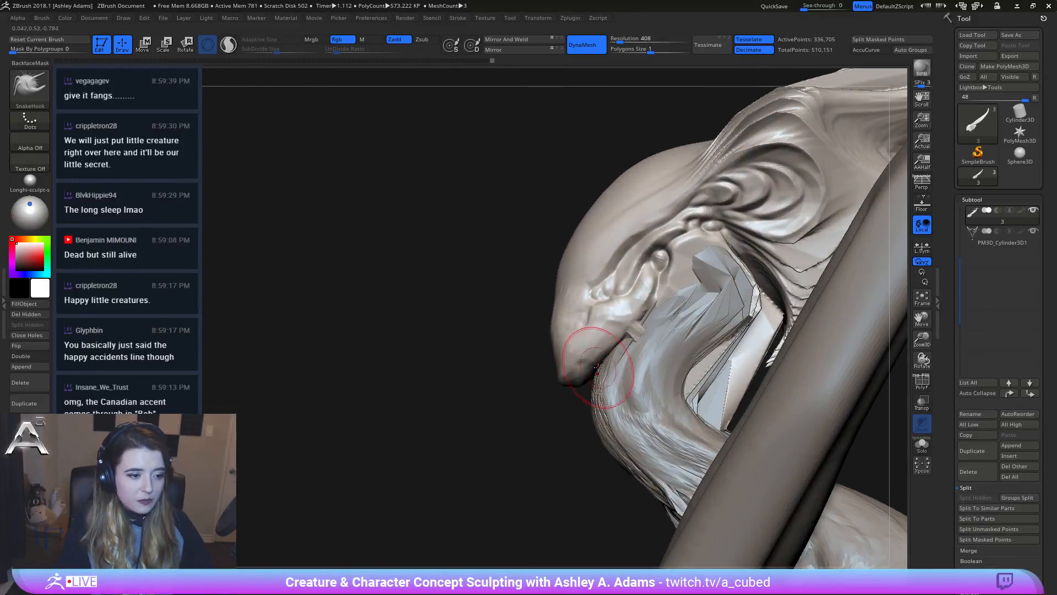
{"action": "left_click_drag", "start_coordinate": [599, 366], "coordinate": [595, 376]}
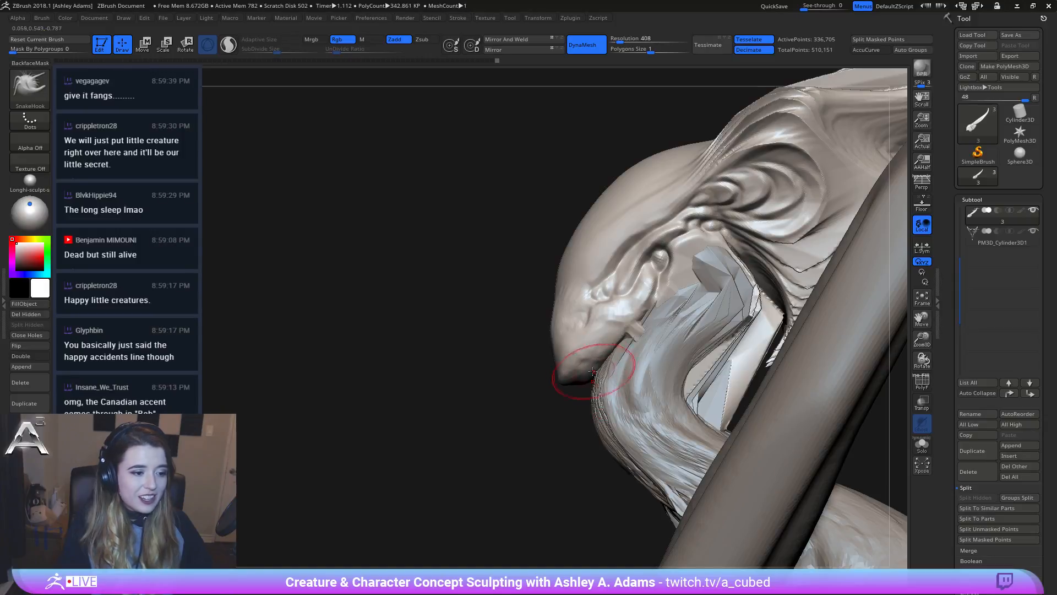
Step: Adjust the SnakeHook draw size and refine the chin into a sharper tip
{"action": "right_click_drag", "start_coordinate": [571, 382], "coordinate": [579, 371]}
{"action": "key", "text": "space"}
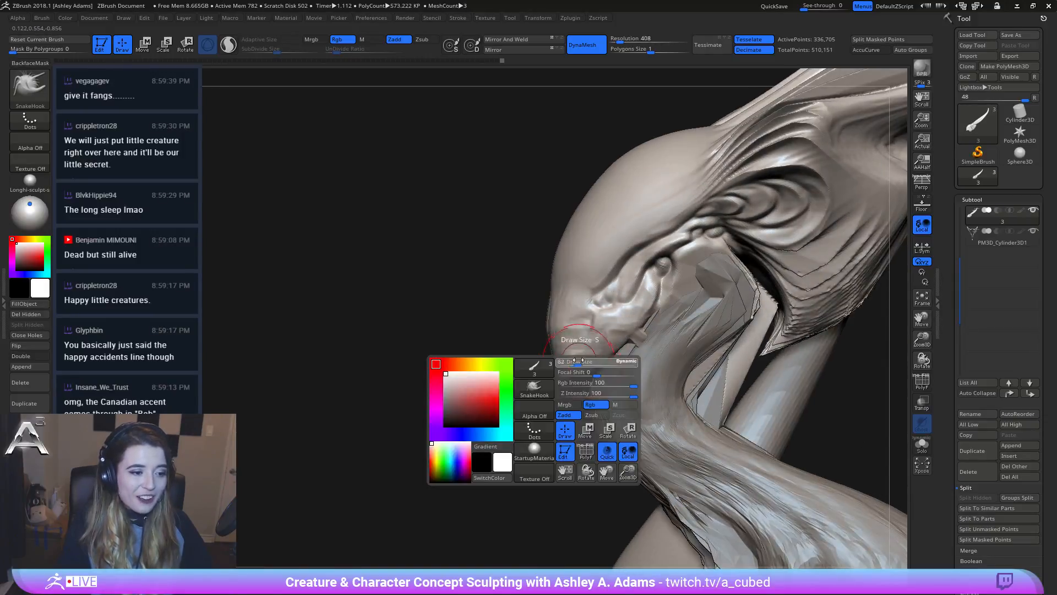
{"action": "left_click_drag", "start_coordinate": [577, 381], "coordinate": [569, 379]}
{"action": "key", "text": "space"}
{"action": "right_click_drag", "start_coordinate": [573, 379], "coordinate": [571, 381]}
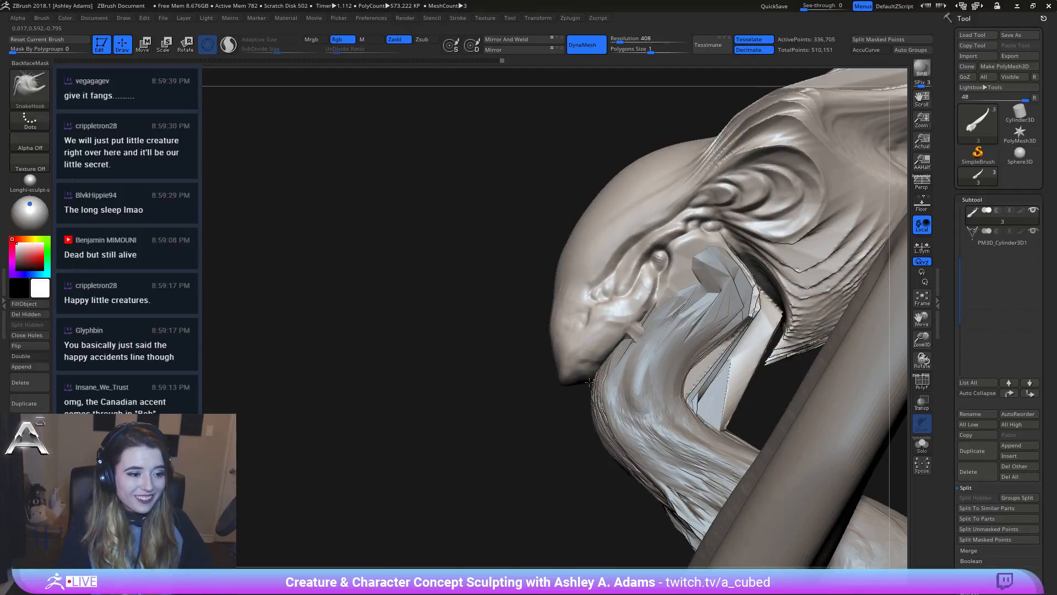
{"action": "right_click_drag", "start_coordinate": [573, 376], "coordinate": [622, 351]}
{"action": "mouse_move", "coordinate": [517, 358]}
{"action": "right_mouse_down"}
{"action": "mouse_move", "coordinate": [535, 356]}
{"action": "mouse_move", "coordinate": [521, 313]}
{"action": "right_mouse_up"}
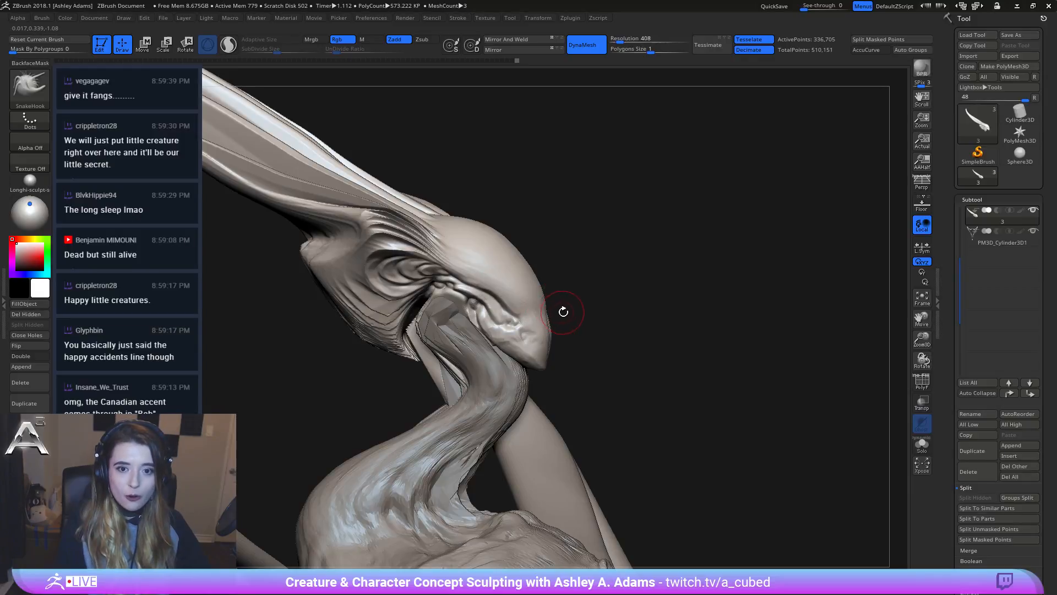
Step: Pull the forehead's lower edge into a brow ridge above the vertical face groove with SnakeHook
{"action": "left_click_drag", "start_coordinate": [564, 311], "coordinate": [598, 365]}
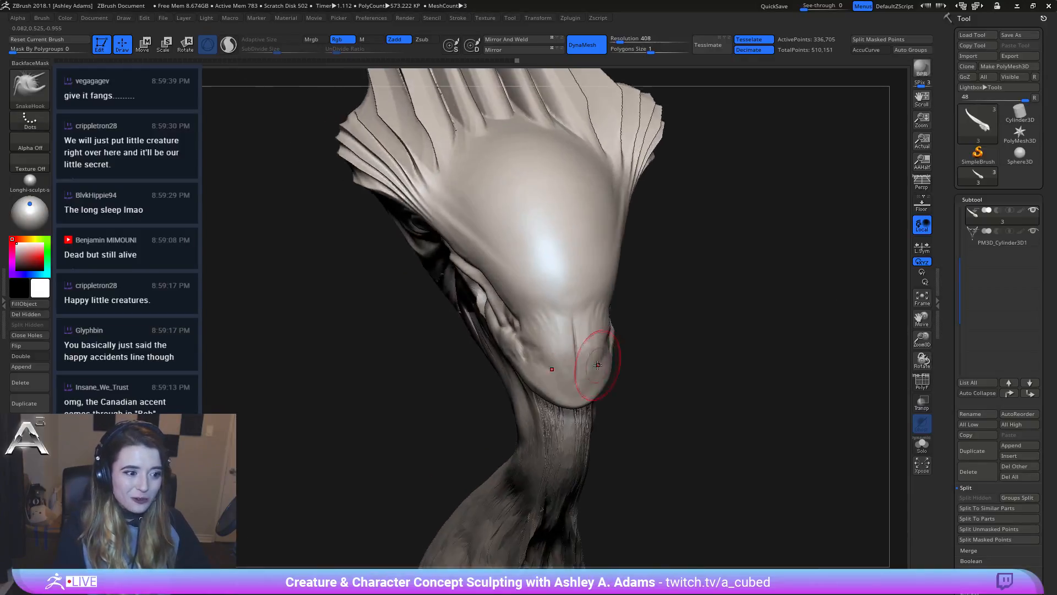
{"action": "mouse_move", "coordinate": [457, 209]}
{"action": "right_mouse_down"}
{"action": "mouse_move", "coordinate": [554, 287]}
{"action": "mouse_move", "coordinate": [550, 264]}
{"action": "mouse_move", "coordinate": [517, 239]}
{"action": "mouse_move", "coordinate": [585, 276]}
{"action": "right_mouse_up"}
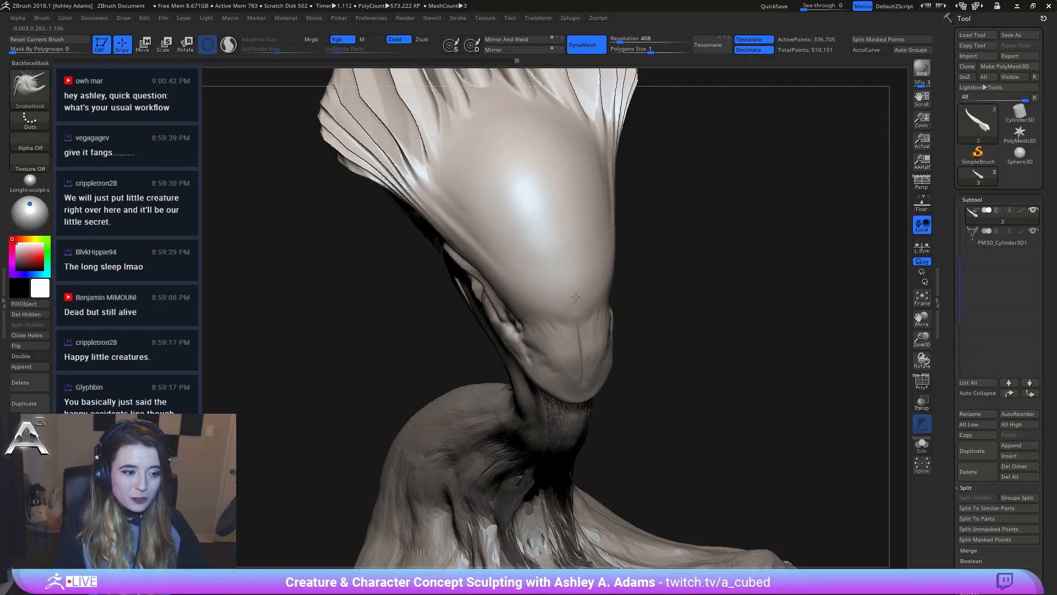
{"action": "right_click_drag", "start_coordinate": [576, 297], "coordinate": [575, 301]}
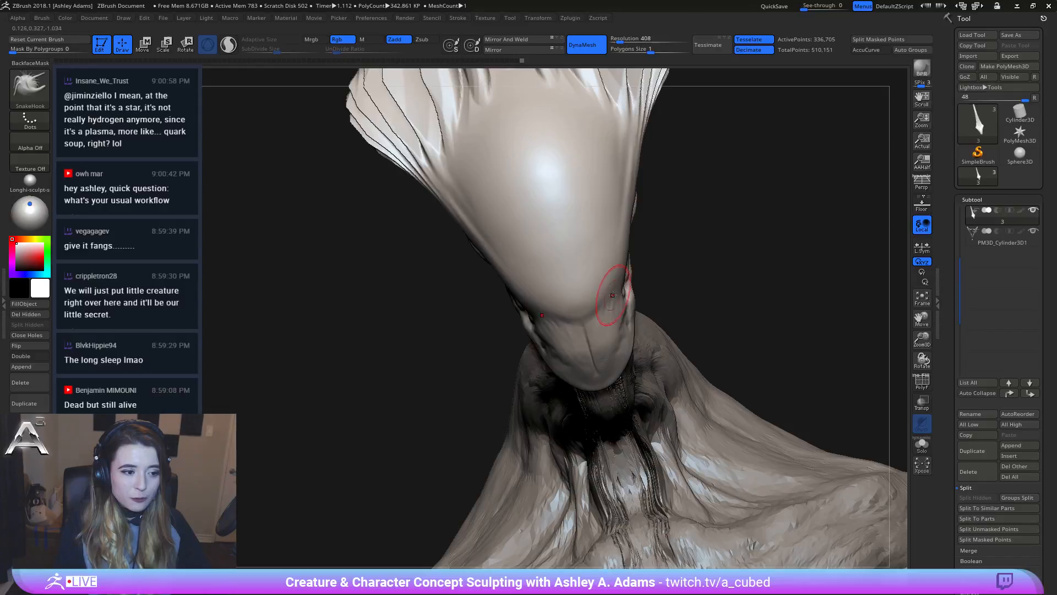
{"action": "right_click_drag", "start_coordinate": [612, 306], "coordinate": [513, 287]}
Step: Carve the long crease running below the brow along the side of the face with DamStandard
{"action": "key", "text": "b"}
{"action": "key", "text": "d"}
{"action": "key", "text": "s"}
{"action": "right_click", "coordinate": [496, 347]}
{"action": "right_click_drag", "start_coordinate": [495, 347], "coordinate": [529, 316]}
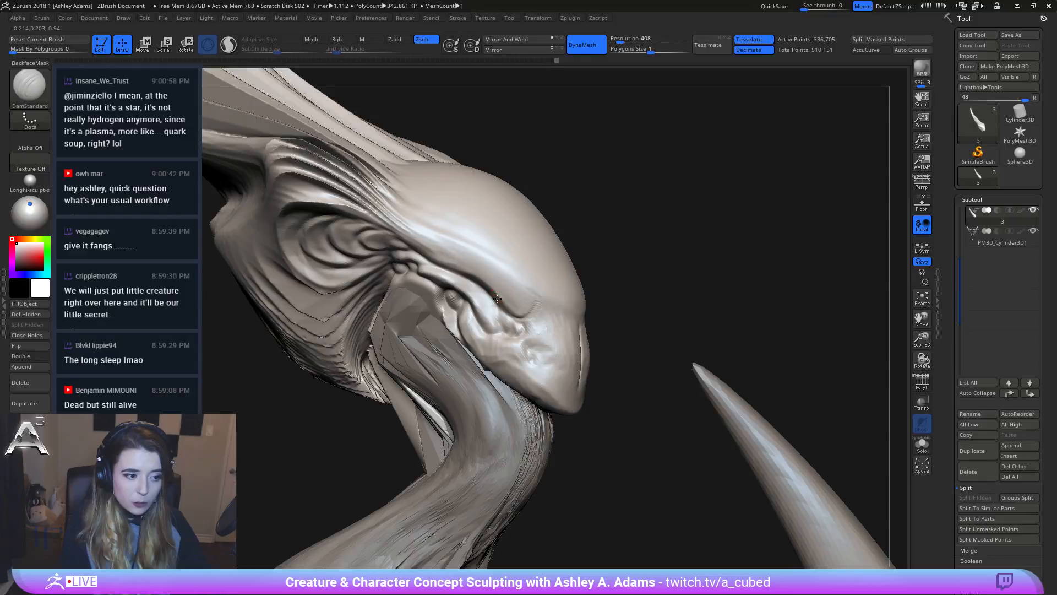
{"action": "right_click_drag", "start_coordinate": [499, 297], "coordinate": [526, 319]}
{"action": "left_click_drag", "start_coordinate": [486, 283], "coordinate": [512, 314]}
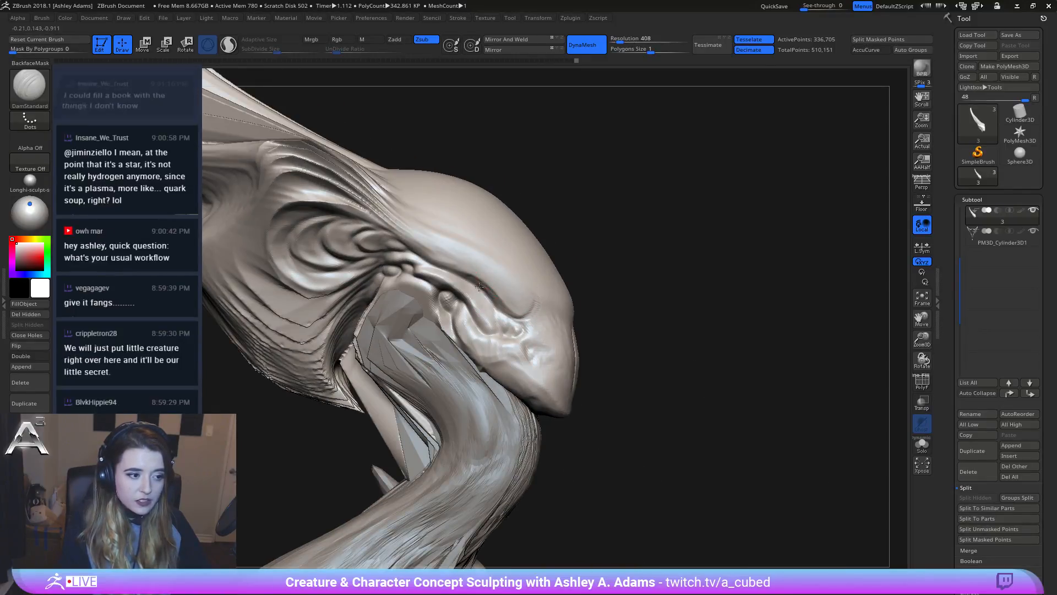
{"action": "left_click_drag", "start_coordinate": [473, 281], "coordinate": [515, 318]}
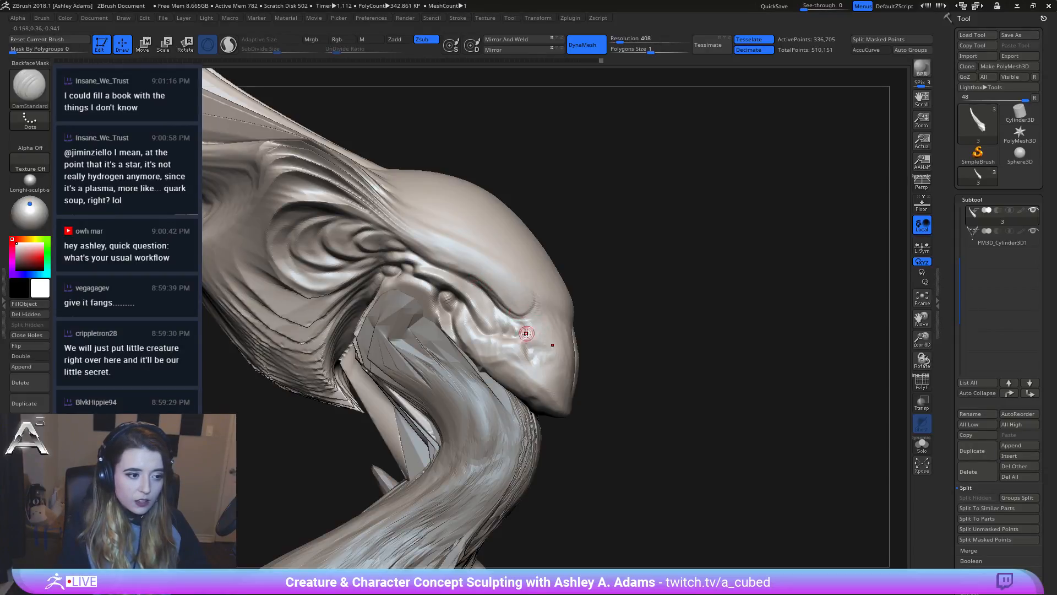
Step: Cut small grooves into the cheek at the front end of the facial folds with DamStandard
{"action": "left_click_drag", "start_coordinate": [518, 326], "coordinate": [514, 338]}
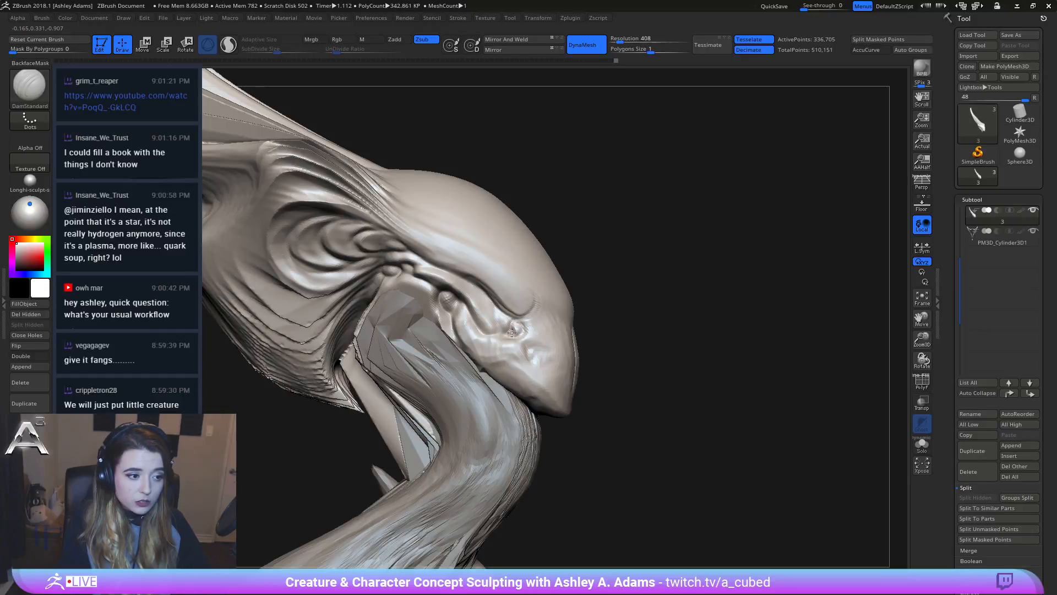
{"action": "left_click_drag", "start_coordinate": [501, 311], "coordinate": [497, 315]}
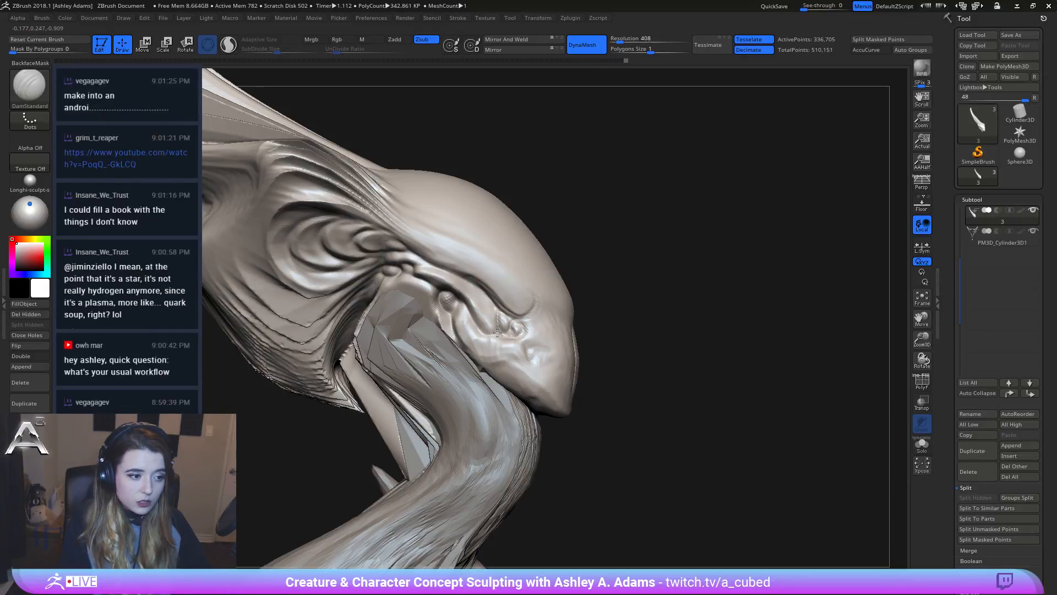
{"action": "mouse_move", "coordinate": [498, 327]}
{"action": "right_mouse_down"}
{"action": "mouse_move", "coordinate": [574, 307]}
{"action": "mouse_move", "coordinate": [578, 281]}
{"action": "mouse_move", "coordinate": [485, 268]}
{"action": "right_mouse_up"}
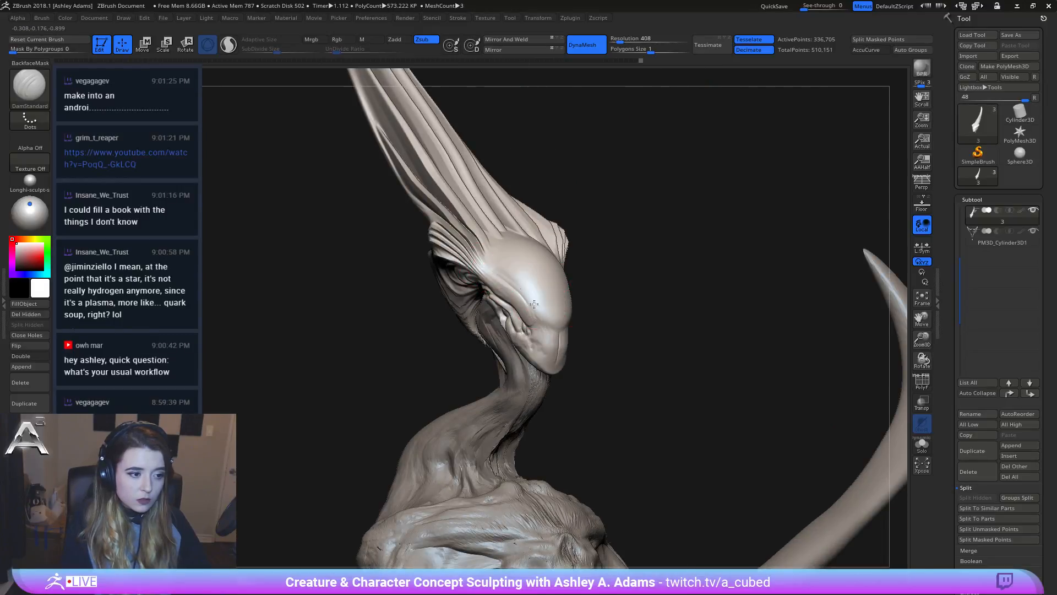
{"action": "right_click_drag", "start_coordinate": [490, 300], "coordinate": [536, 297]}
{"action": "mouse_move", "coordinate": [540, 378]}
{"action": "right_mouse_down"}
{"action": "mouse_move", "coordinate": [550, 350]}
{"action": "mouse_move", "coordinate": [507, 348]}
{"action": "mouse_move", "coordinate": [542, 298]}
{"action": "mouse_move", "coordinate": [507, 313]}
{"action": "mouse_move", "coordinate": [463, 311]}
{"action": "right_mouse_up"}
Step: Adjust the lower face shape with SnakeHook and deepen its creases with DamStandard
{"action": "key", "text": "b"}
{"action": "key", "text": "s"}
{"action": "key", "text": "h"}
{"action": "key", "text": "space"}
{"action": "key", "text": "b"}
{"action": "key", "text": "d"}
{"action": "key", "text": "s"}
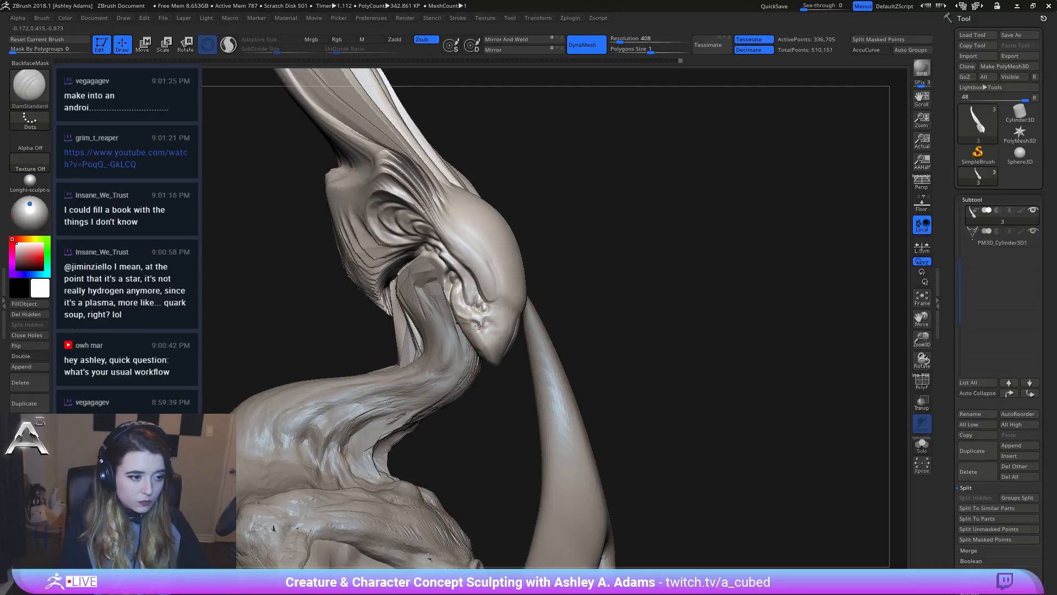
{"action": "right_click_drag", "start_coordinate": [501, 365], "coordinate": [467, 325]}
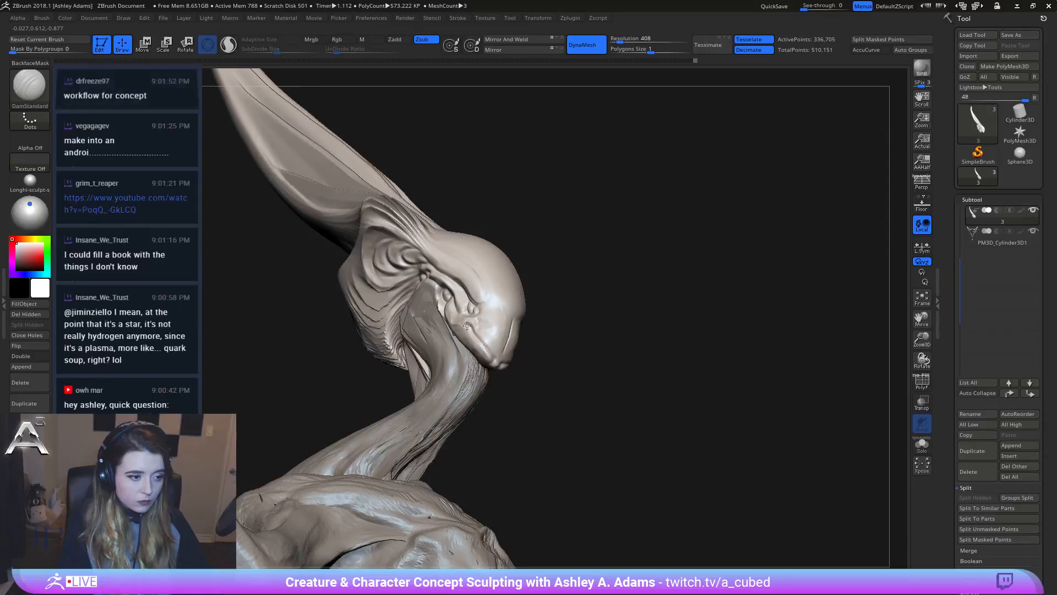
Step: Flatten the side of the lower face with the hPolish brush
{"action": "key", "text": "b"}
{"action": "key", "text": "h"}
{"action": "key", "text": "p"}
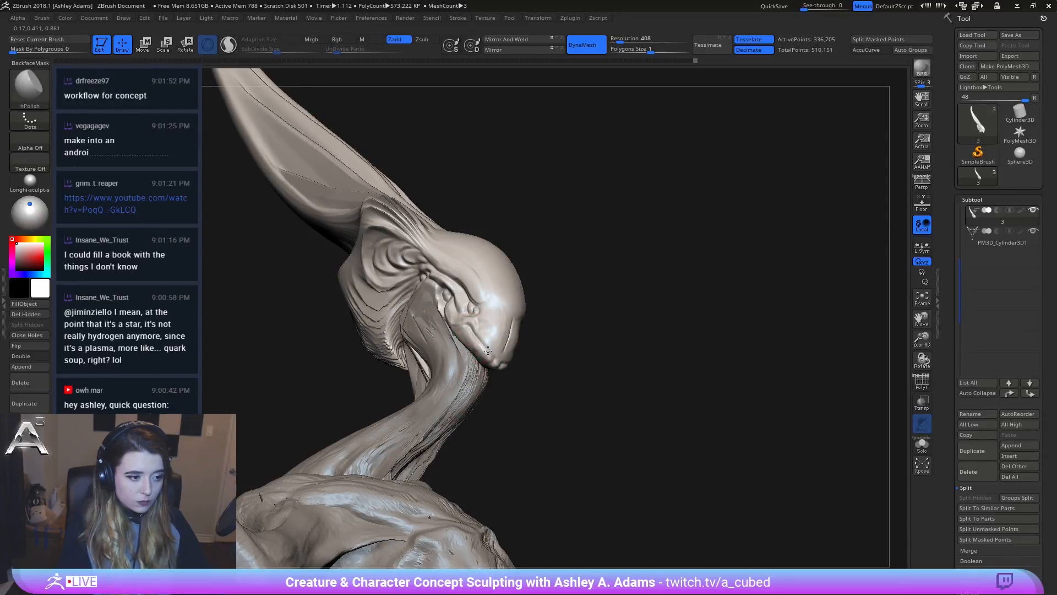
{"action": "right_click_drag", "start_coordinate": [481, 352], "coordinate": [462, 327]}
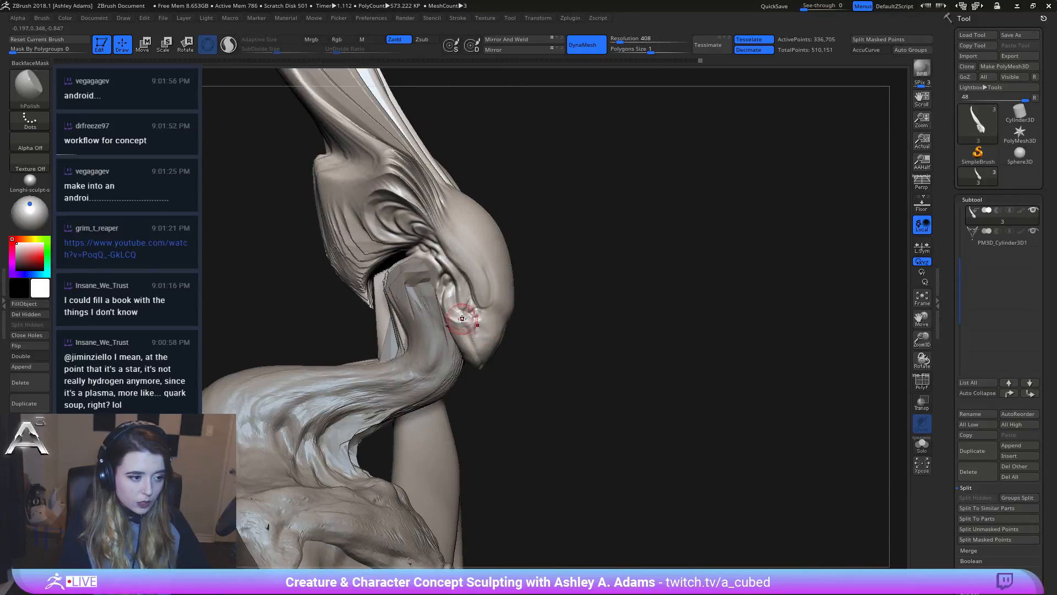
Step: Carve fine creases around the small cheek folds above the jaw with DamStandard
{"action": "key", "text": "b"}
{"action": "key", "text": "d"}
{"action": "key", "text": "s"}
{"action": "left_click_drag", "start_coordinate": [464, 325], "coordinate": [464, 316]}
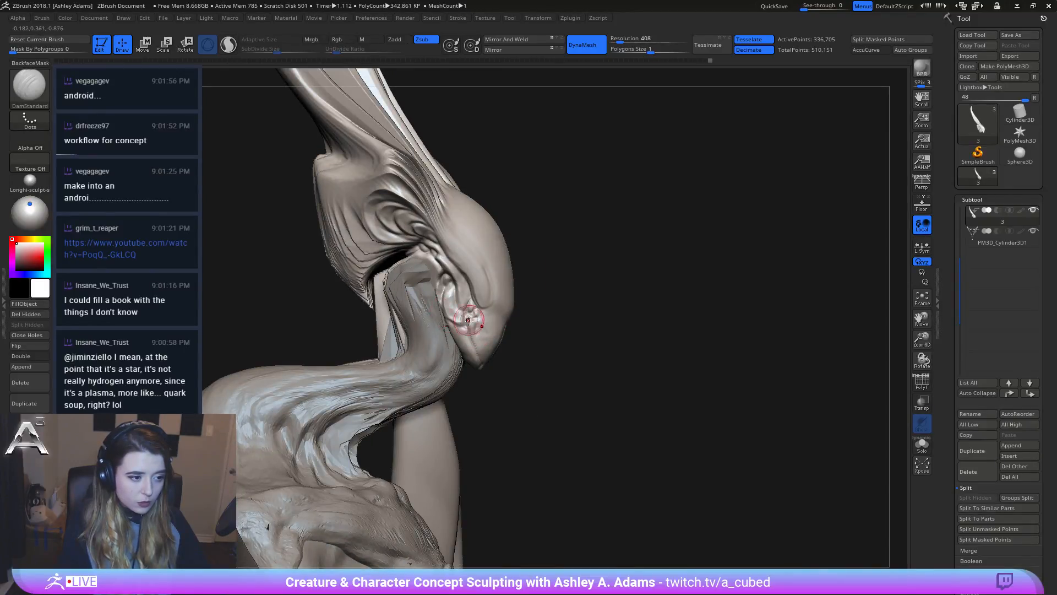
{"action": "right_click_drag", "start_coordinate": [468, 319], "coordinate": [470, 324]}
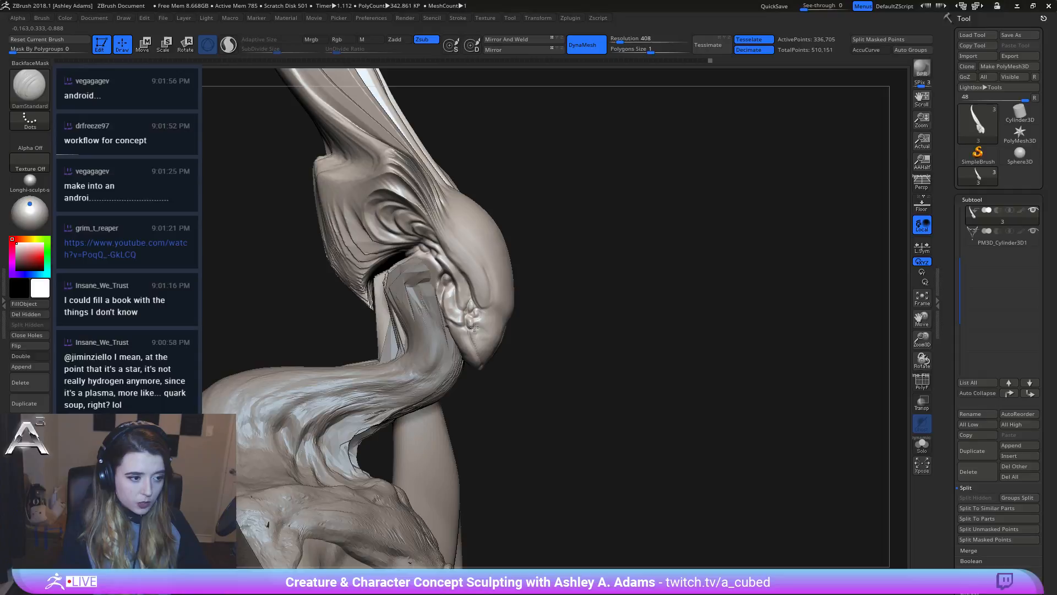
{"action": "left_click_drag", "start_coordinate": [474, 327], "coordinate": [469, 316]}
Step: Cut short notches from the cheek folds down to the jaw's lower edge with DamStandard
{"action": "right_click_drag", "start_coordinate": [473, 323], "coordinate": [533, 341]}
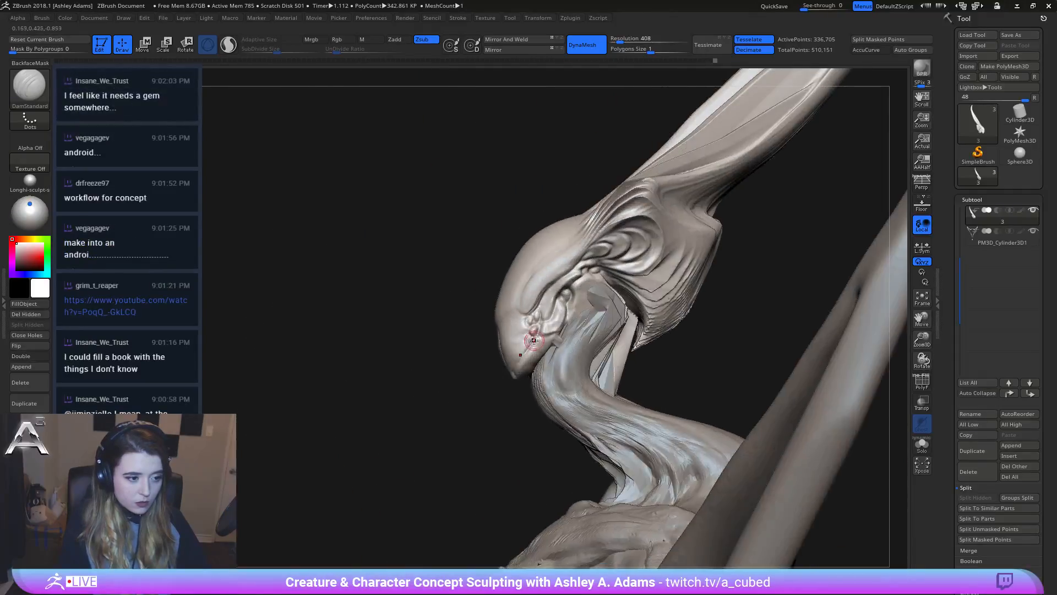
{"action": "left_click_drag", "start_coordinate": [535, 337], "coordinate": [530, 347]}
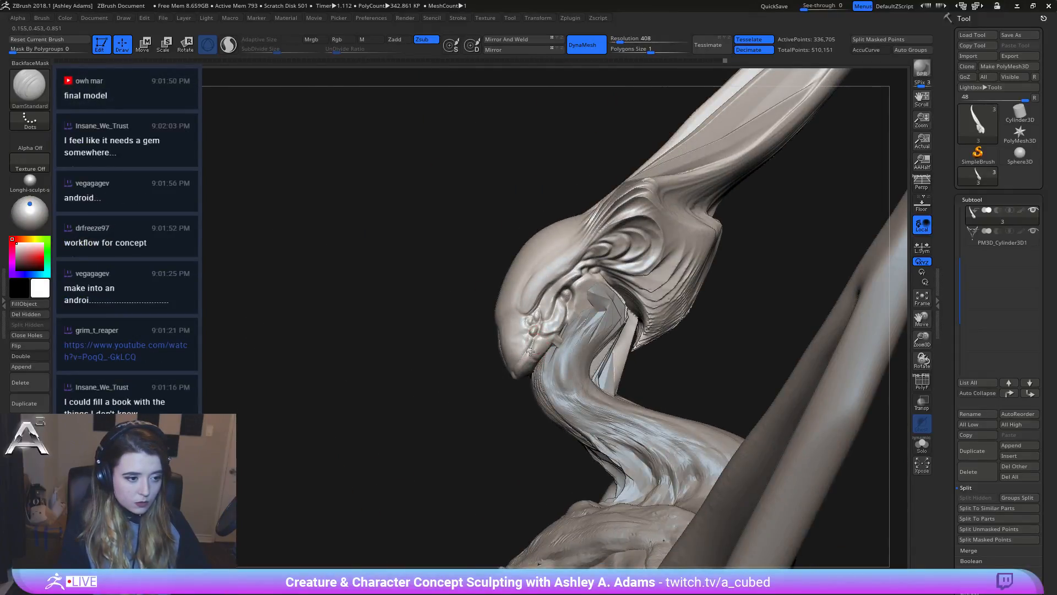
{"action": "right_click_drag", "start_coordinate": [547, 354], "coordinate": [533, 362]}
{"action": "left_click_drag", "start_coordinate": [532, 361], "coordinate": [531, 348]}
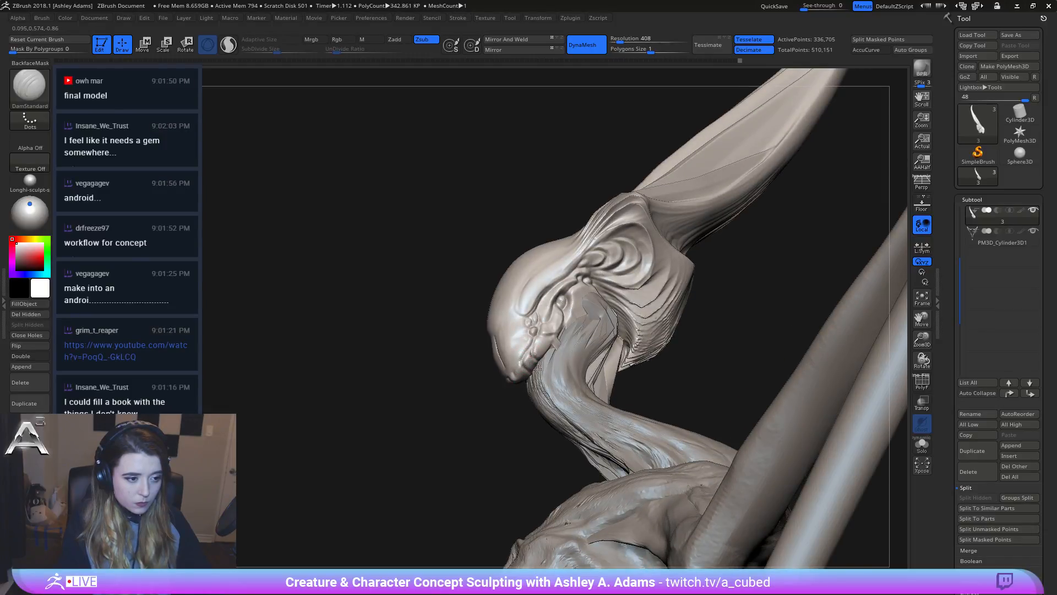
{"action": "right_click_drag", "start_coordinate": [518, 369], "coordinate": [507, 358]}
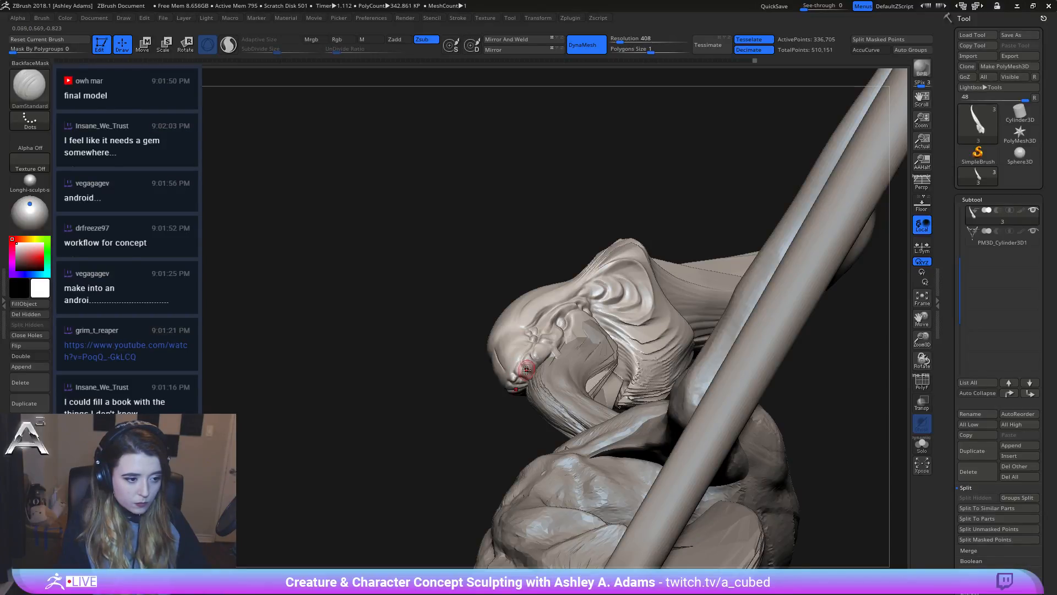
Step: Reshape the rear edge of the cheek and jaw beside the neck with SnakeHook
{"action": "mouse_move", "coordinate": [528, 357]}
{"action": "right_mouse_down"}
{"action": "mouse_move", "coordinate": [559, 308]}
{"action": "mouse_move", "coordinate": [520, 366]}
{"action": "right_mouse_up"}
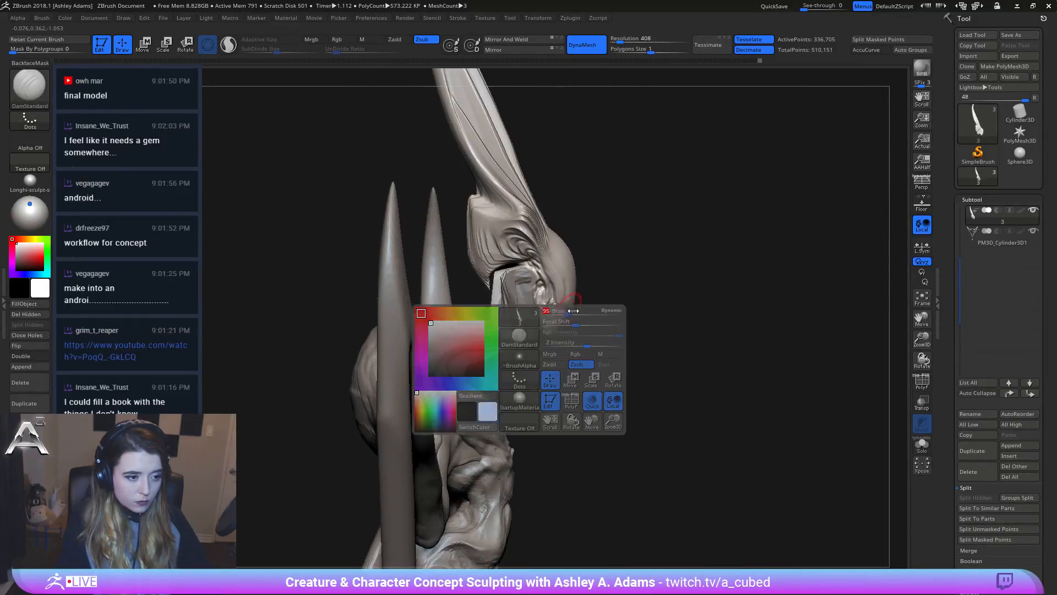
{"action": "key", "text": "2"}
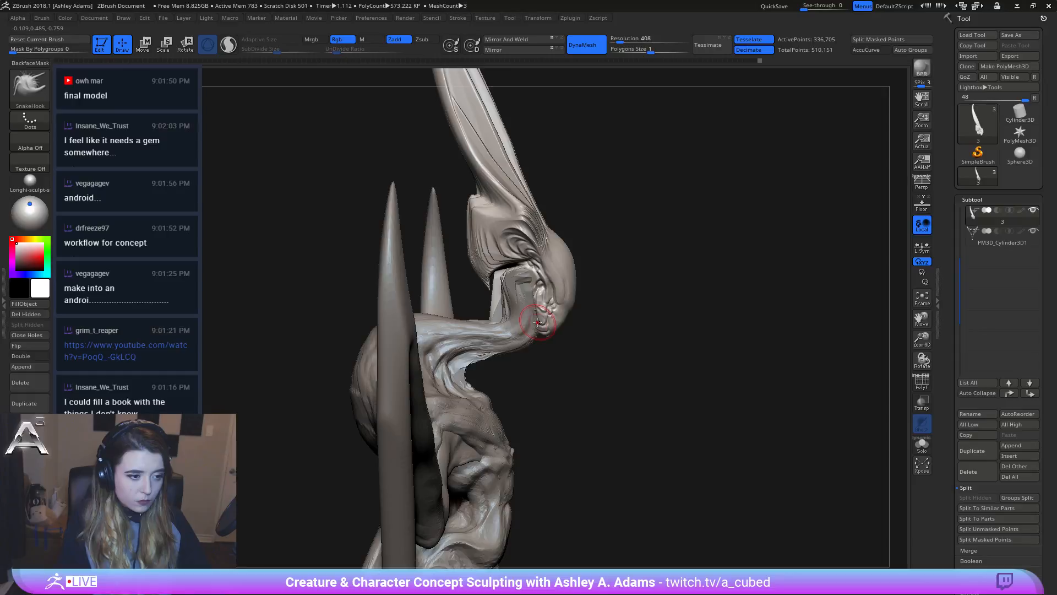
{"action": "left_click_drag", "start_coordinate": [532, 302], "coordinate": [542, 302]}
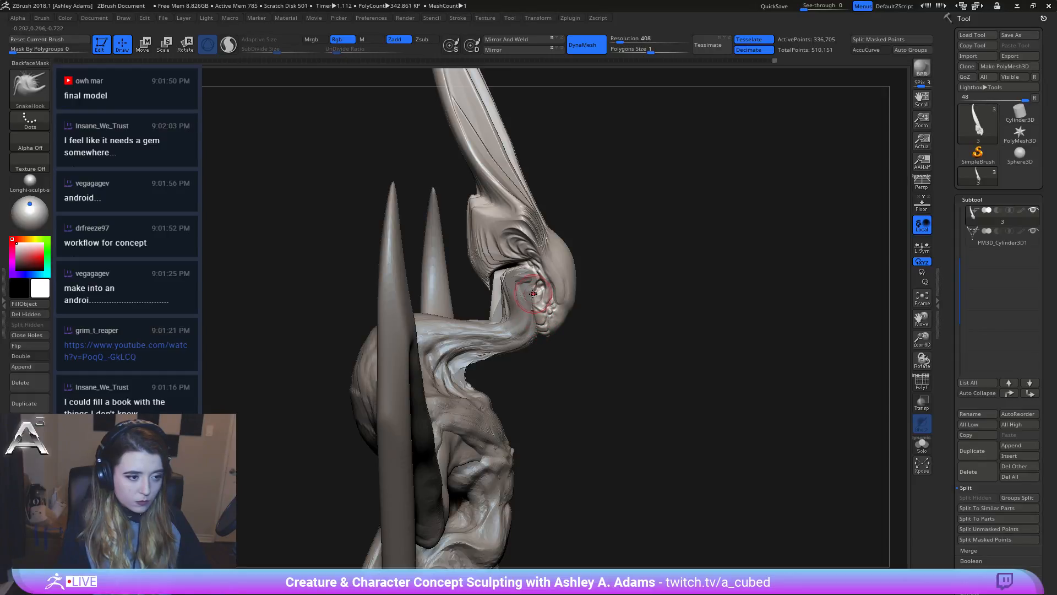
{"action": "mouse_move", "coordinate": [627, 330]}
{"action": "left_mouse_down"}
{"action": "mouse_move", "coordinate": [493, 318]}
{"action": "mouse_move", "coordinate": [556, 326]}
{"action": "left_mouse_up"}
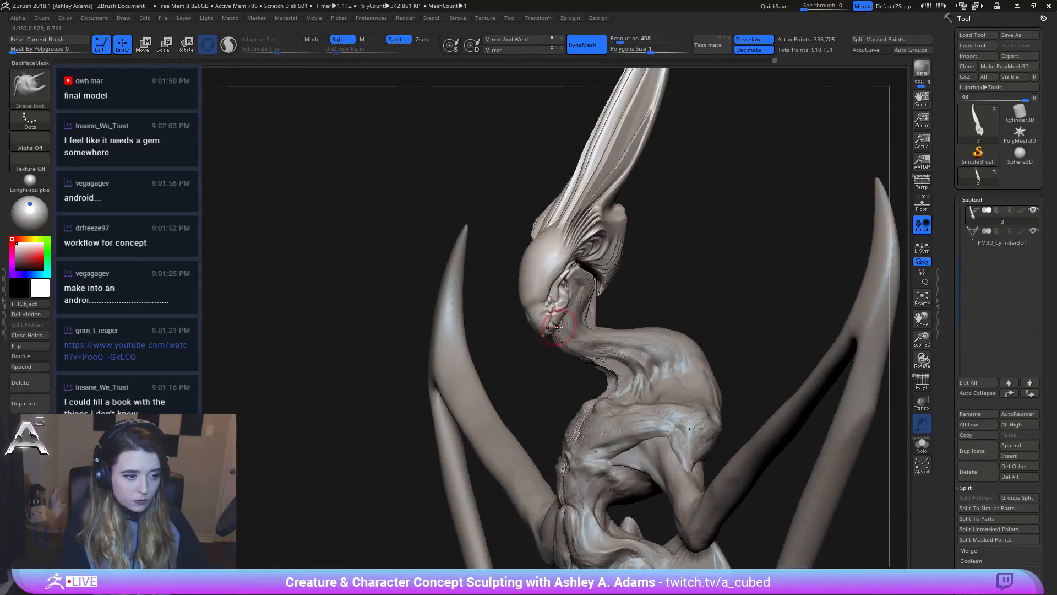
Step: Build up clay over the small cheek folds and jaw side with the ClayBuildup brush
{"action": "key", "text": "b"}
{"action": "key", "text": "c"}
{"action": "key", "text": "b"}
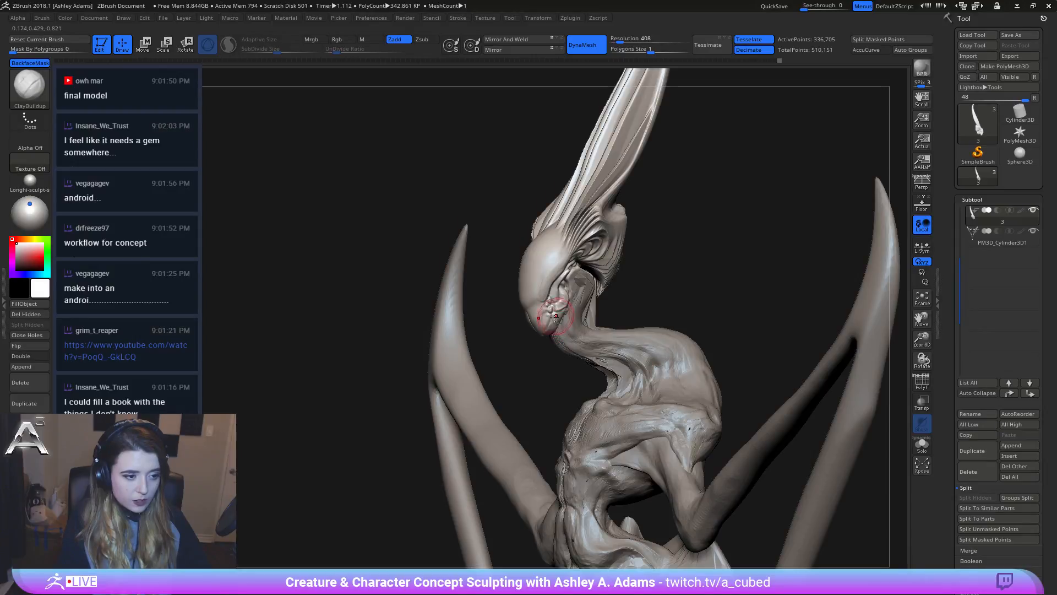
{"action": "left_click_drag", "start_coordinate": [560, 319], "coordinate": [551, 317]}
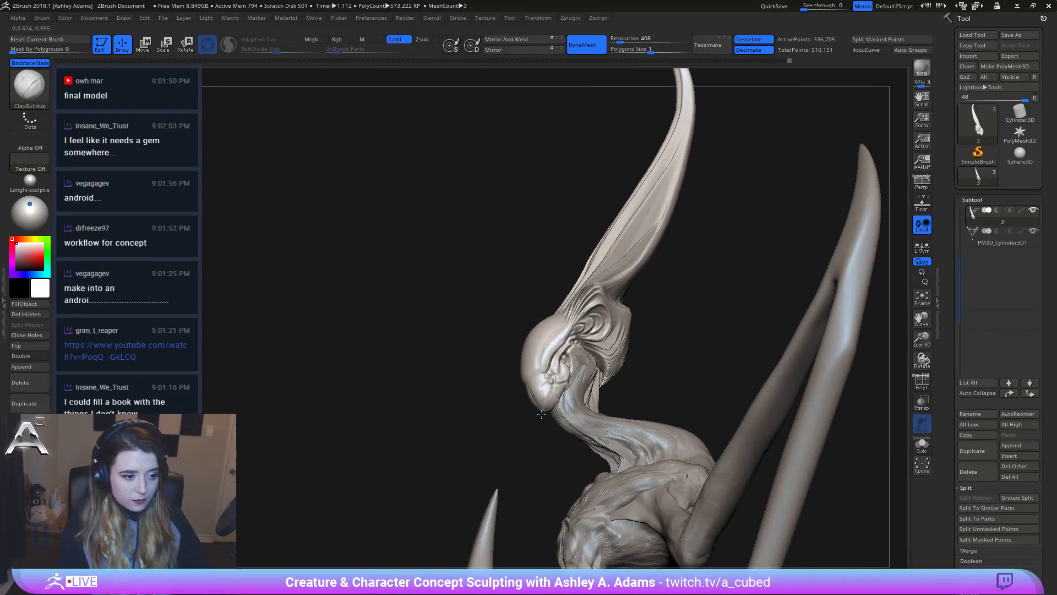
Step: Mask the body subtool's torso and pull a pair of long flaps from the upper neck down beside the jaw with SnakeHook
{"action": "key", "text": "shift"}
{"action": "key", "text": "b"}
{"action": "key", "text": "s"}
{"action": "key", "text": "h"}
{"action": "mouse_move", "coordinate": [556, 393]}
{"action": "left_mouse_down"}
{"action": "mouse_move", "coordinate": [561, 429]}
{"action": "mouse_move", "coordinate": [574, 380]}
{"action": "mouse_move", "coordinate": [566, 327]}
{"action": "left_mouse_up"}
{"action": "key", "text": "ctrl"}
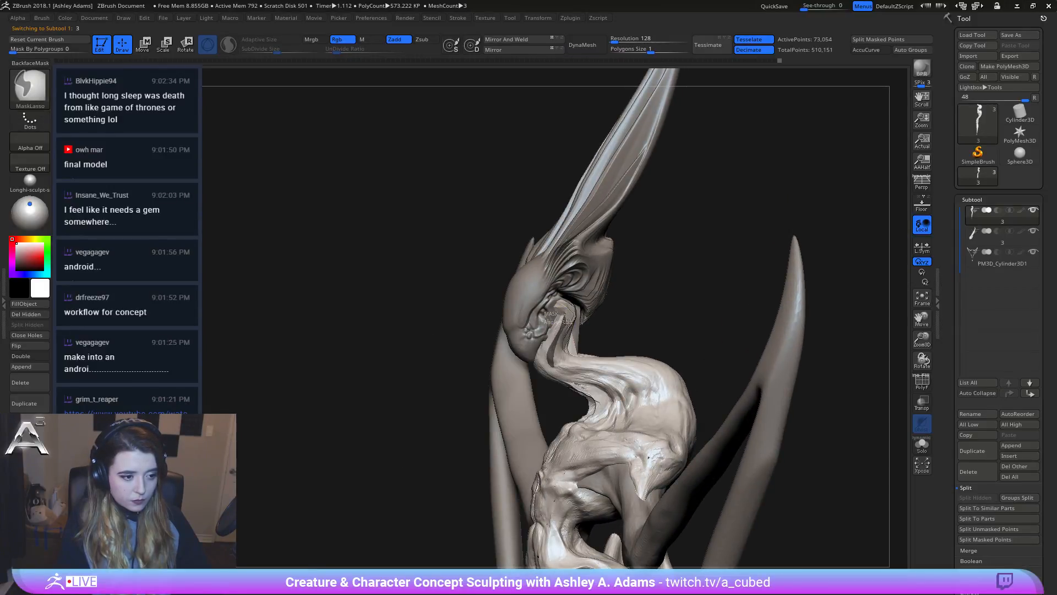
{"action": "mouse_move", "coordinate": [630, 335]}
{"action": "left_mouse_down"}
{"action": "mouse_move", "coordinate": [584, 326]}
{"action": "mouse_move", "coordinate": [548, 357]}
{"action": "mouse_move", "coordinate": [542, 406]}
{"action": "left_mouse_up"}
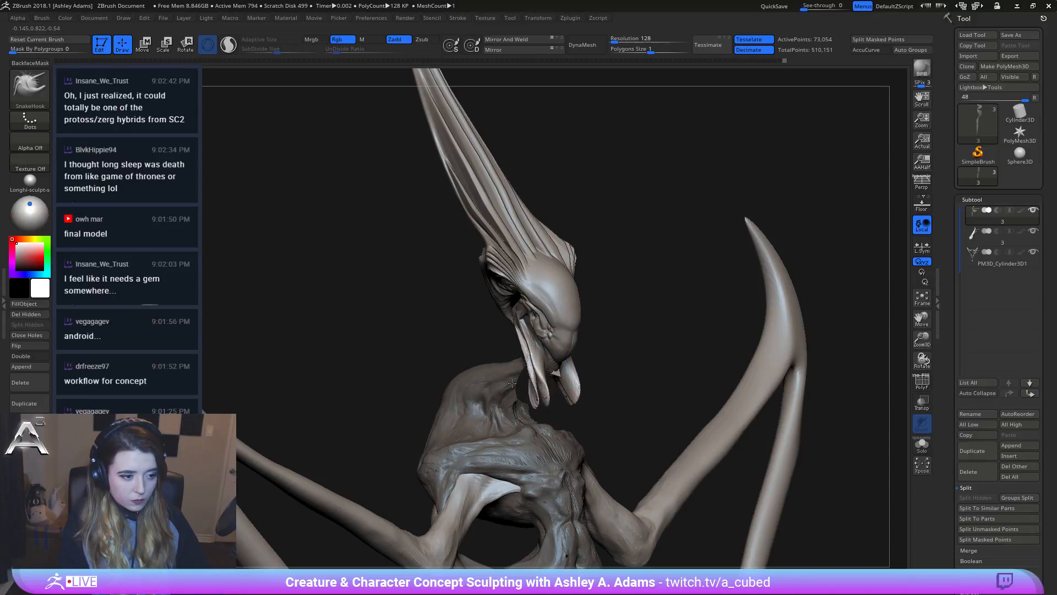
{"action": "mouse_move", "coordinate": [512, 355]}
{"action": "left_mouse_down"}
{"action": "mouse_move", "coordinate": [567, 351]}
{"action": "mouse_move", "coordinate": [569, 309]}
{"action": "mouse_move", "coordinate": [523, 407]}
{"action": "mouse_move", "coordinate": [535, 355]}
{"action": "mouse_move", "coordinate": [568, 315]}
{"action": "left_mouse_up"}
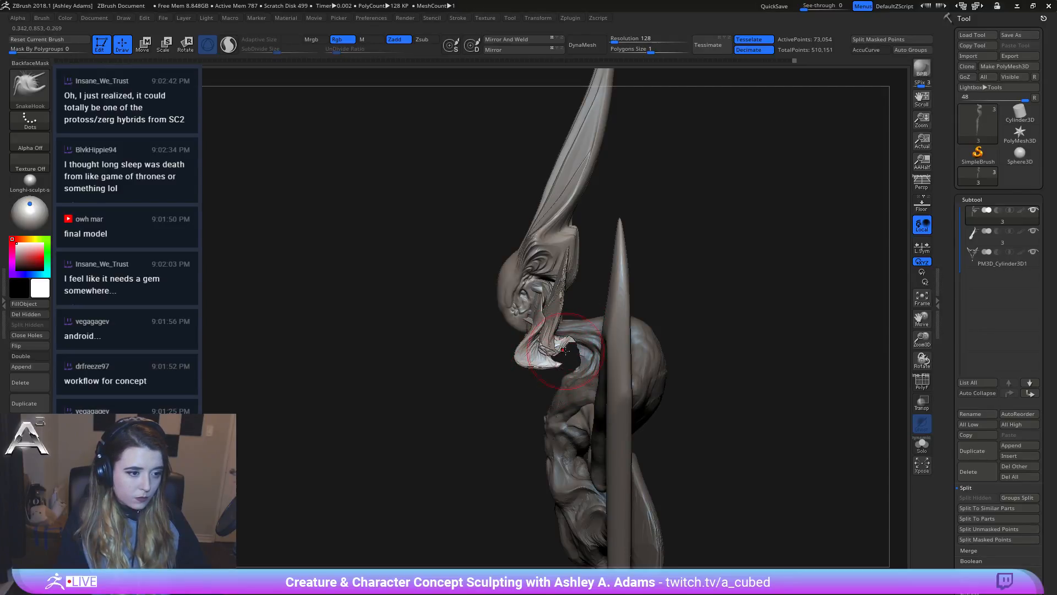
Step: Extend the neck flaps forward beneath the jaw and widen them into plates around the sides of the head with SnakeHook
{"action": "right_click_drag", "start_coordinate": [568, 315], "coordinate": [562, 358]}
{"action": "left_click_drag", "start_coordinate": [538, 366], "coordinate": [501, 369]}
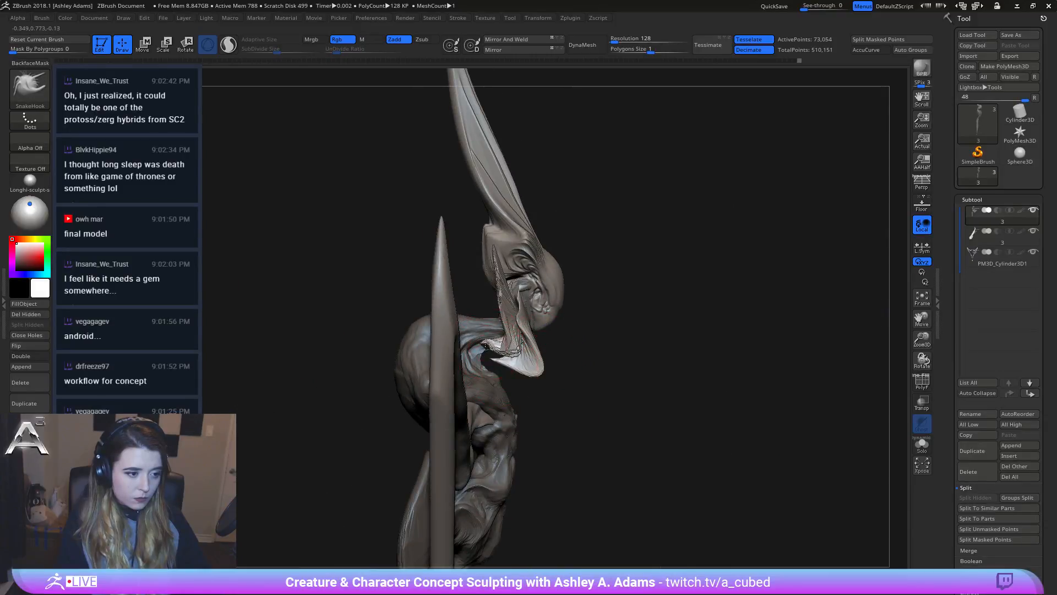
{"action": "right_click_drag", "start_coordinate": [487, 330], "coordinate": [545, 368]}
{"action": "mouse_move", "coordinate": [600, 309]}
{"action": "right_mouse_down"}
{"action": "mouse_move", "coordinate": [588, 241]}
{"action": "mouse_move", "coordinate": [533, 312]}
{"action": "mouse_move", "coordinate": [607, 220]}
{"action": "mouse_move", "coordinate": [633, 283]}
{"action": "right_mouse_up"}
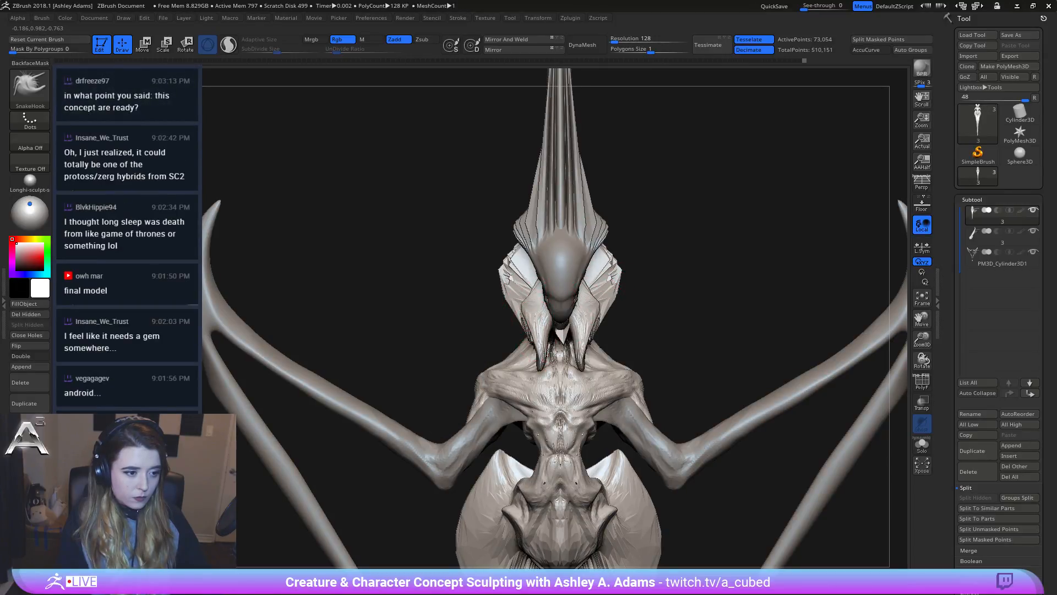
{"action": "key", "text": "ctrl"}
{"action": "right_click_drag", "start_coordinate": [570, 384], "coordinate": [588, 281], "text": "ctrl"}
{"action": "mouse_move", "coordinate": [669, 334]}
{"action": "right_mouse_down", "text": "alt"}
{"action": "mouse_move", "coordinate": [604, 323]}
{"action": "mouse_move", "coordinate": [587, 216]}
{"action": "right_mouse_up", "text": "alt"}
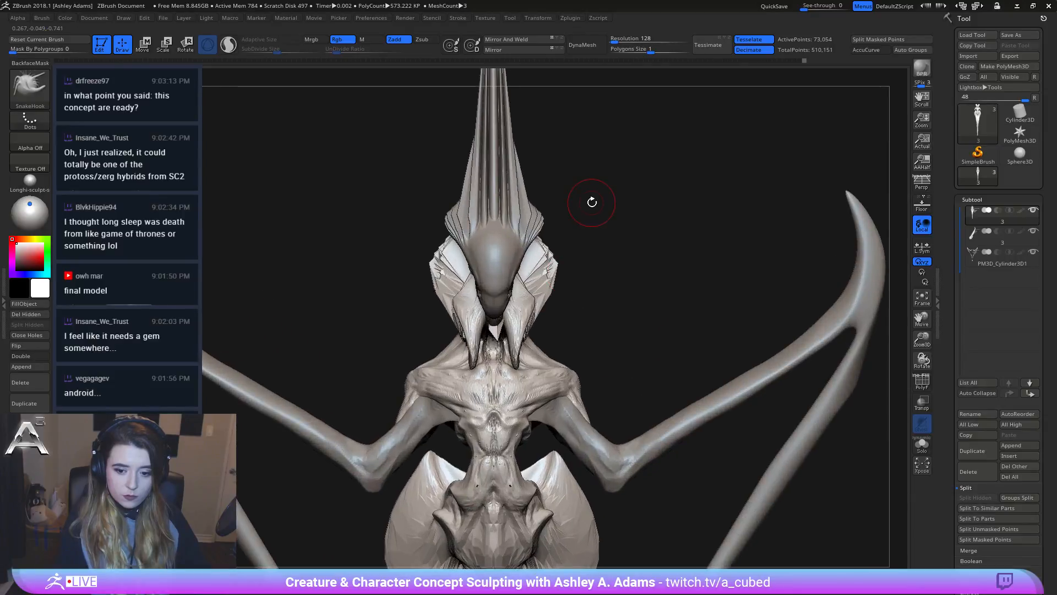
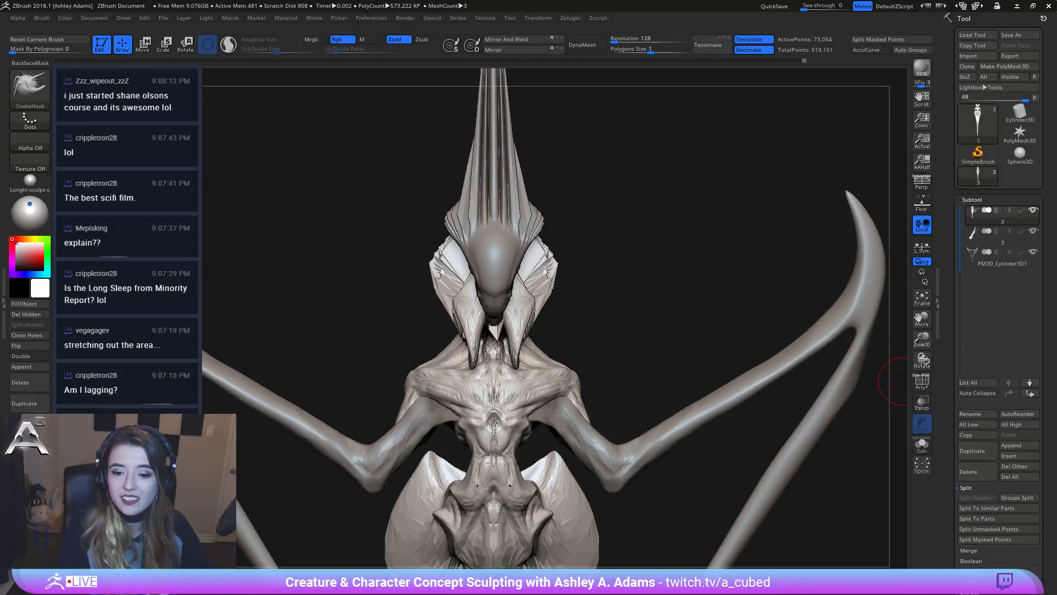
Step: Adjust the brush size and refine the profile of the hanging flaps beside the jaw with SnakeHook
{"action": "left_click_drag", "start_coordinate": [568, 313], "coordinate": [639, 273]}
{"action": "mouse_move", "coordinate": [576, 371]}
{"action": "left_mouse_down"}
{"action": "mouse_move", "coordinate": [543, 307]}
{"action": "mouse_move", "coordinate": [574, 396]}
{"action": "mouse_move", "coordinate": [556, 363]}
{"action": "mouse_move", "coordinate": [583, 336]}
{"action": "mouse_move", "coordinate": [569, 319]}
{"action": "left_mouse_up"}
{"action": "key", "text": "space"}
{"action": "right_click_drag", "start_coordinate": [570, 319], "coordinate": [548, 299], "text": "shift"}
{"action": "key", "text": "space"}
{"action": "left_click_drag", "start_coordinate": [548, 299], "coordinate": [537, 299]}
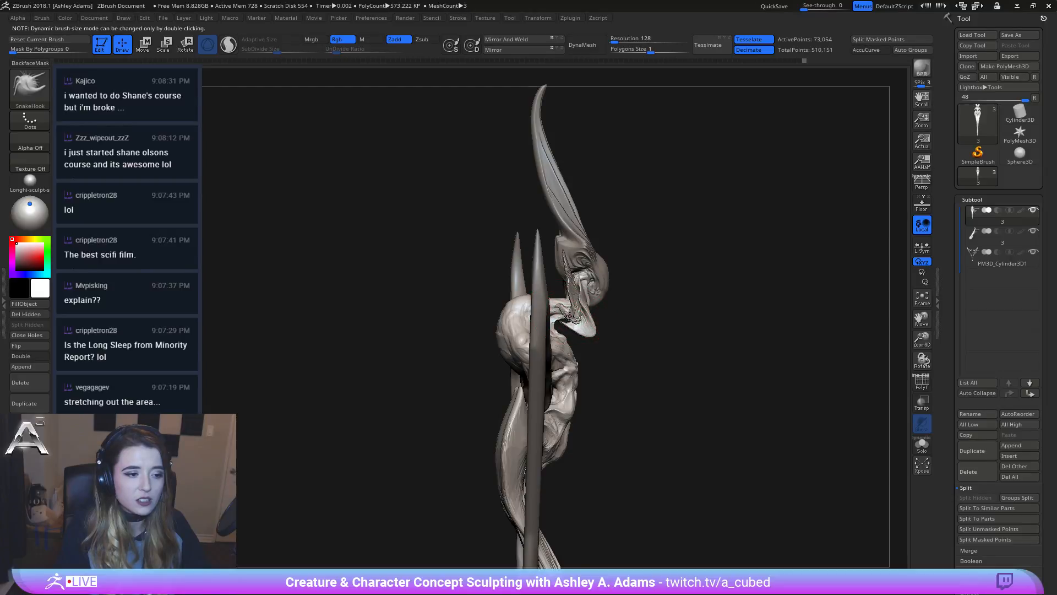
{"action": "key", "text": "space"}
{"action": "mouse_move", "coordinate": [567, 305]}
{"action": "right_mouse_down"}
{"action": "mouse_move", "coordinate": [523, 298]}
{"action": "mouse_move", "coordinate": [518, 307]}
{"action": "mouse_move", "coordinate": [529, 313]}
{"action": "mouse_move", "coordinate": [501, 312]}
{"action": "right_mouse_up"}
Step: Smooth the neck surface between the two flaps under the chin
{"action": "mouse_move", "coordinate": [340, 276]}
{"action": "right_mouse_down"}
{"action": "mouse_move", "coordinate": [506, 281]}
{"action": "mouse_move", "coordinate": [453, 324]}
{"action": "right_mouse_up"}
{"action": "right_click", "coordinate": [452, 324]}
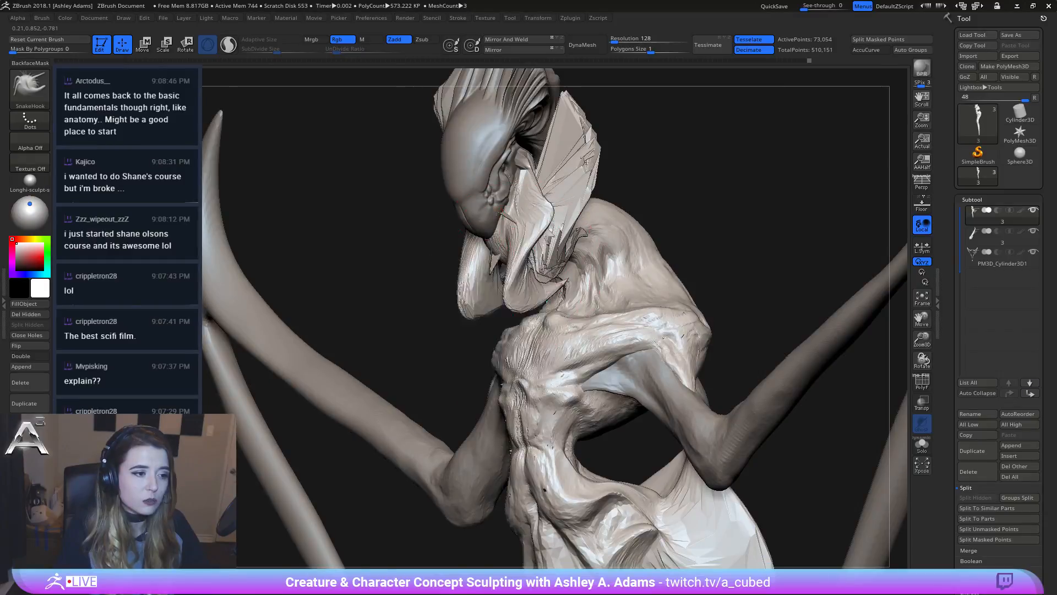
{"action": "mouse_move", "coordinate": [440, 287]}
{"action": "right_mouse_down"}
{"action": "mouse_move", "coordinate": [501, 238]}
{"action": "mouse_move", "coordinate": [468, 275]}
{"action": "right_mouse_up"}
{"action": "right_click", "coordinate": [438, 298]}
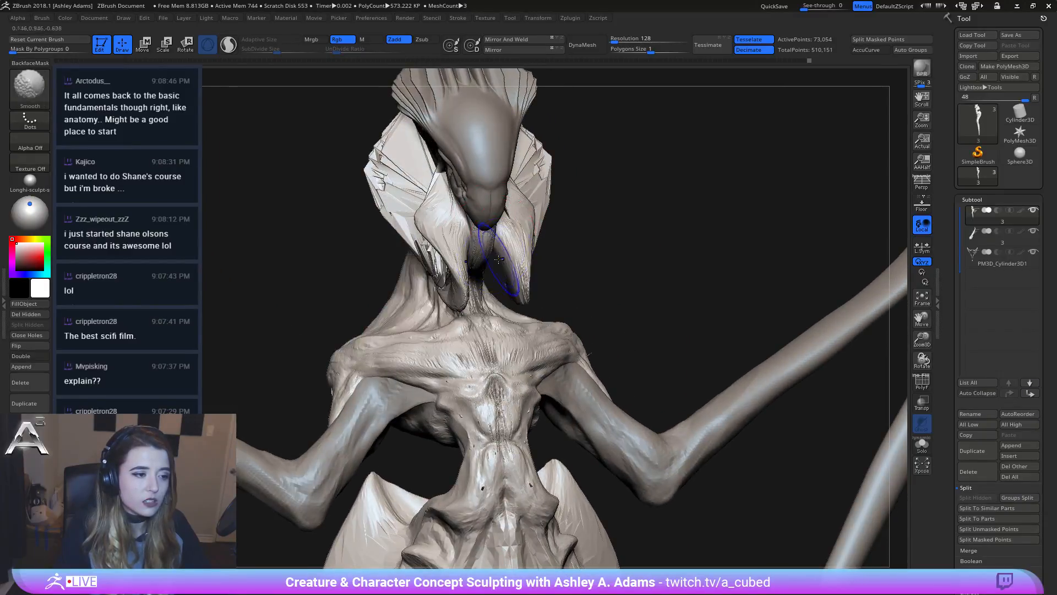
{"action": "left_click_drag", "start_coordinate": [487, 242], "coordinate": [485, 262], "text": "shift"}
{"action": "mouse_move", "coordinate": [452, 256]}
{"action": "right_mouse_down"}
{"action": "mouse_move", "coordinate": [481, 262]}
{"action": "mouse_move", "coordinate": [498, 234]}
{"action": "mouse_move", "coordinate": [490, 250]}
{"action": "right_mouse_up"}
Step: Pull the lower tips of both flaps down and flare them outward above the collarbones with SnakeHook
{"action": "key", "text": "ctrl"}
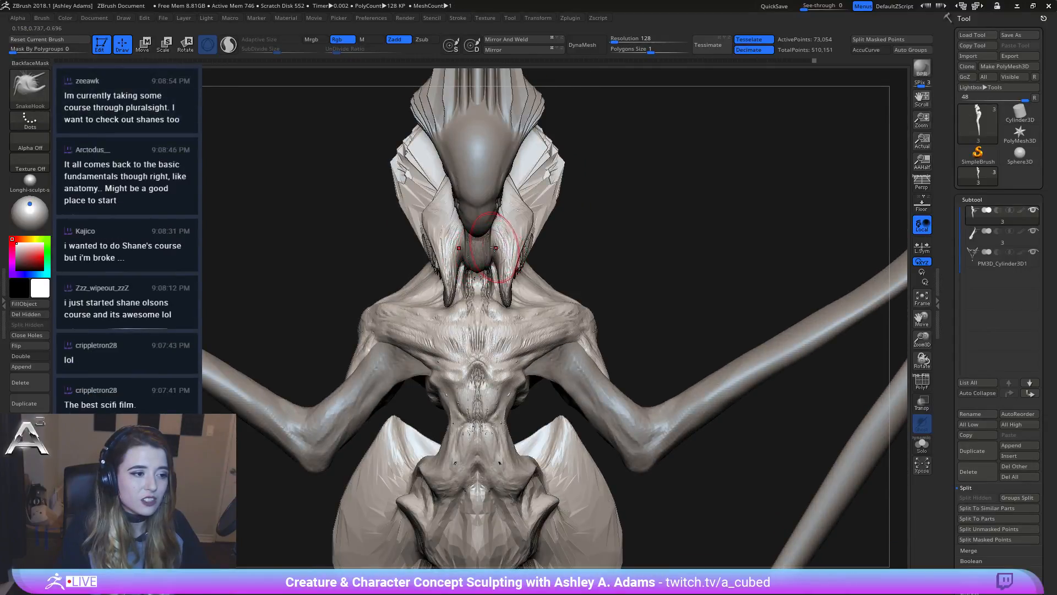
{"action": "key", "text": "space"}
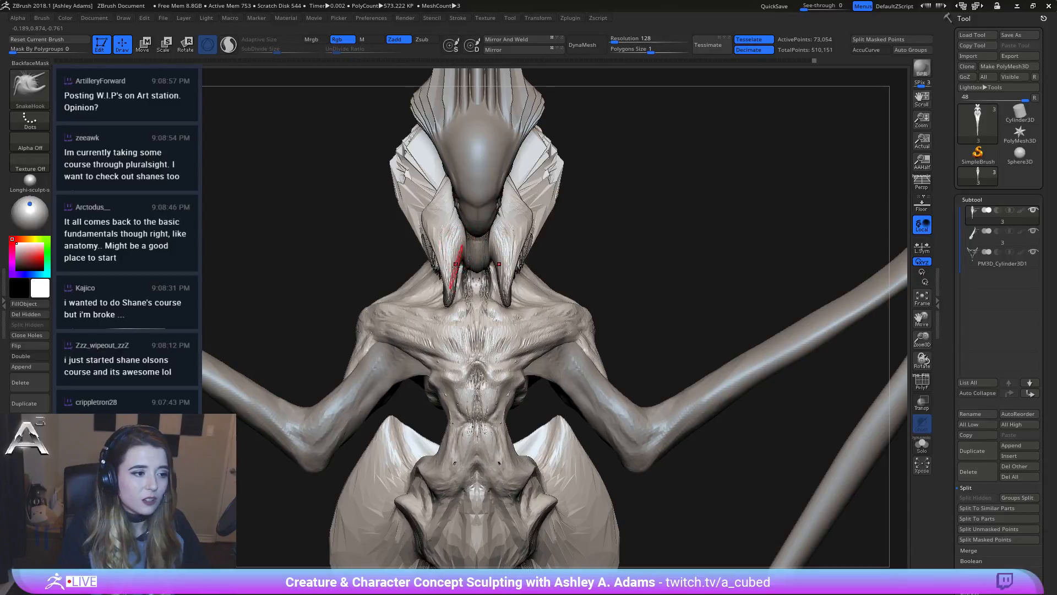
{"action": "mouse_move", "coordinate": [456, 265]}
{"action": "right_mouse_down"}
{"action": "mouse_move", "coordinate": [461, 276]}
{"action": "mouse_move", "coordinate": [456, 259]}
{"action": "right_mouse_up"}
{"action": "right_click_drag", "start_coordinate": [456, 259], "coordinate": [498, 303]}
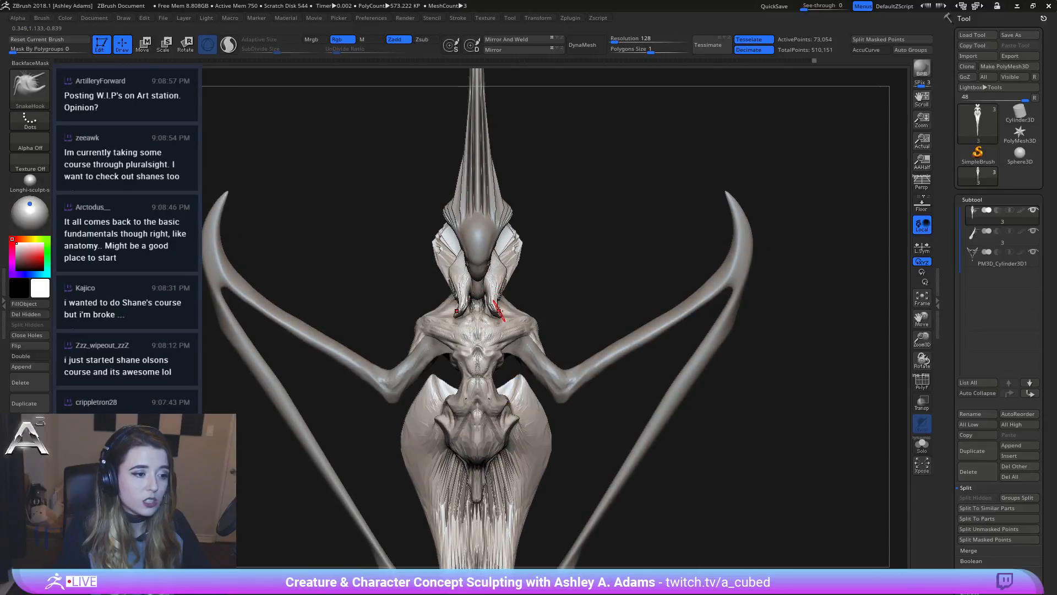
{"action": "right_click_drag", "start_coordinate": [495, 292], "coordinate": [527, 287], "text": "ctrl"}
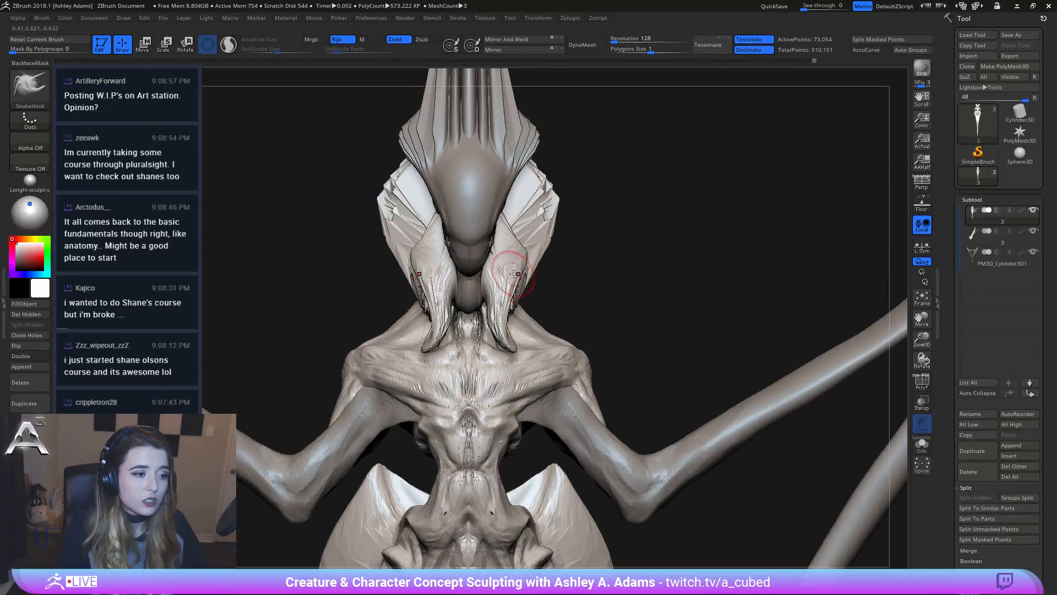
Step: Smooth and reshape the outer edges of the flaps beside the face
{"action": "left_click_drag", "start_coordinate": [527, 242], "coordinate": [529, 257]}
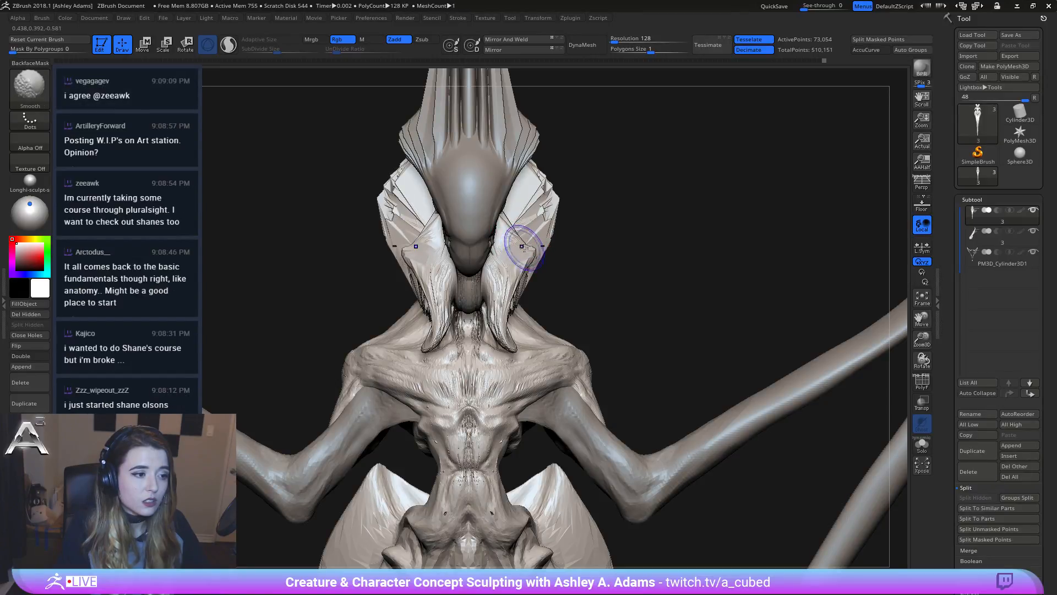
{"action": "mouse_move", "coordinate": [527, 250]}
{"action": "right_mouse_down"}
{"action": "mouse_move", "coordinate": [524, 208]}
{"action": "mouse_move", "coordinate": [523, 234]}
{"action": "right_mouse_up"}
{"action": "key", "text": "space"}
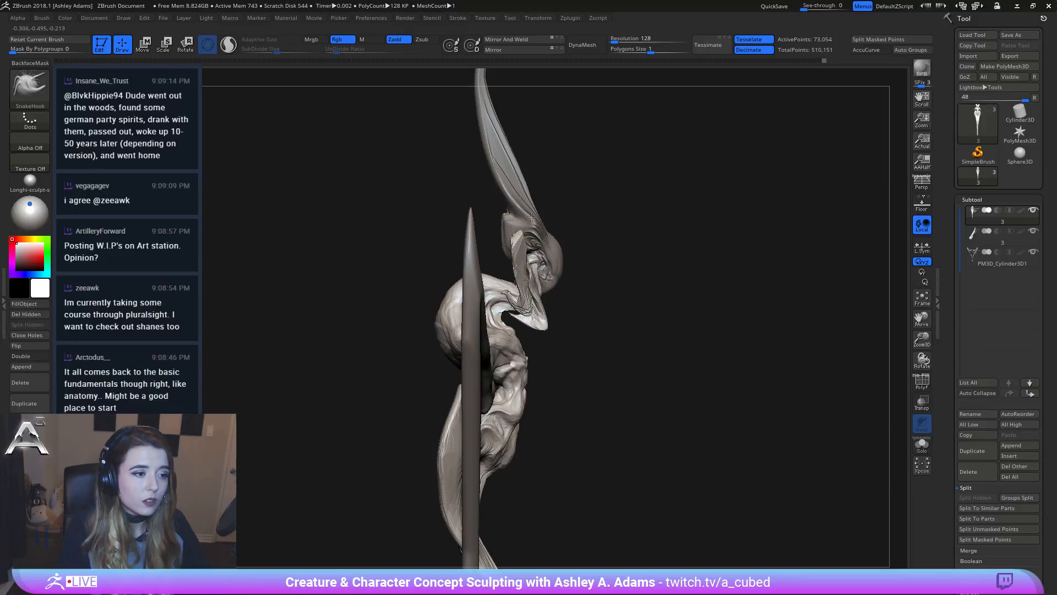
{"action": "right_click_drag", "start_coordinate": [531, 217], "coordinate": [534, 253]}
{"action": "key", "text": "space"}
Step: Step back and forth through the latest flap edits to compare the silhouettes
{"action": "key", "text": "ctrl+z"}
{"action": "key", "text": "ctrl+z"}
{"action": "key", "text": "ctrl+shift+z"}
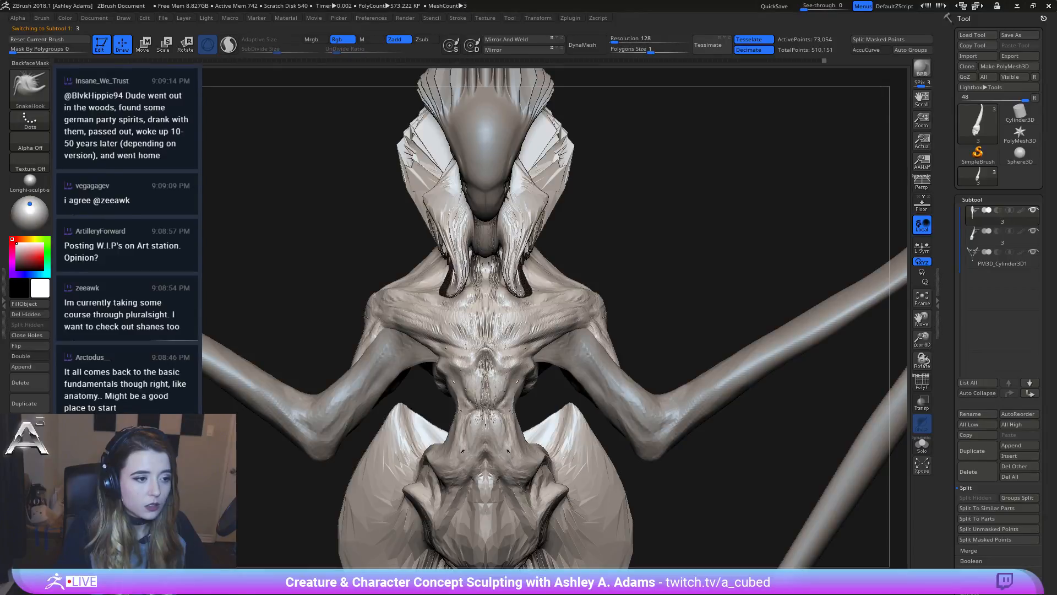
{"action": "key", "text": "ctrl+z"}
{"action": "key", "text": "ctrl+shift+z"}
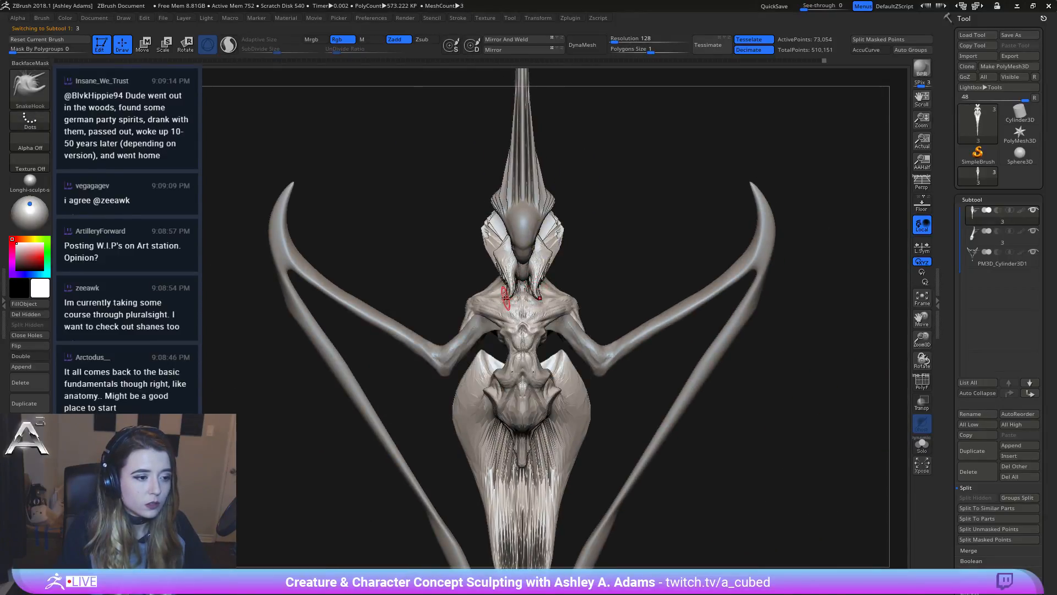
{"action": "key", "text": "ctrl+z"}
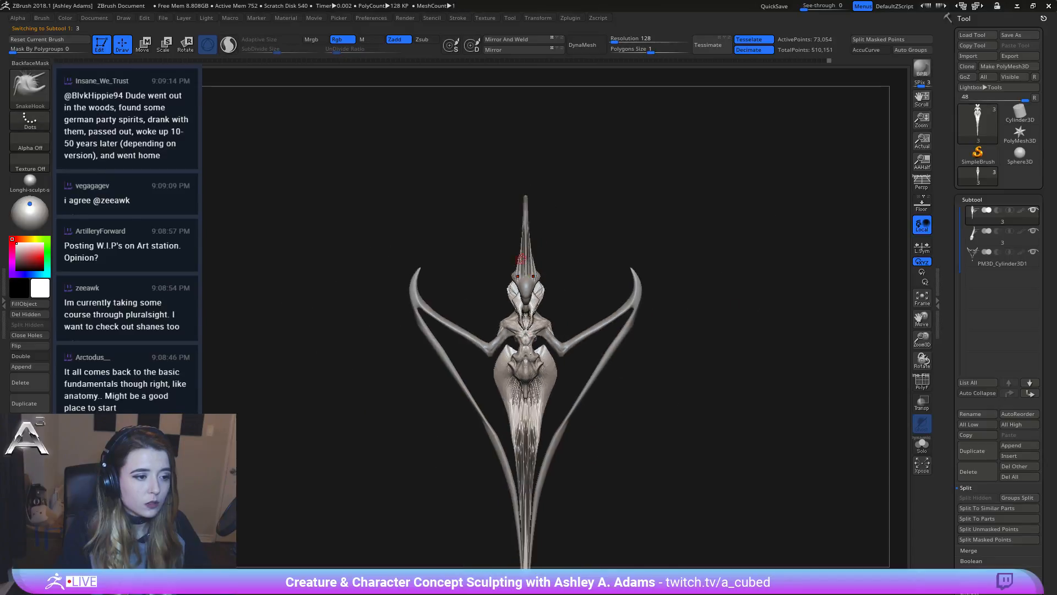
{"action": "key", "text": "ctrl+shift+z"}
Step: Draw the flap tips down and inward into long points over the upper chest with SnakeHook
{"action": "key", "text": "space"}
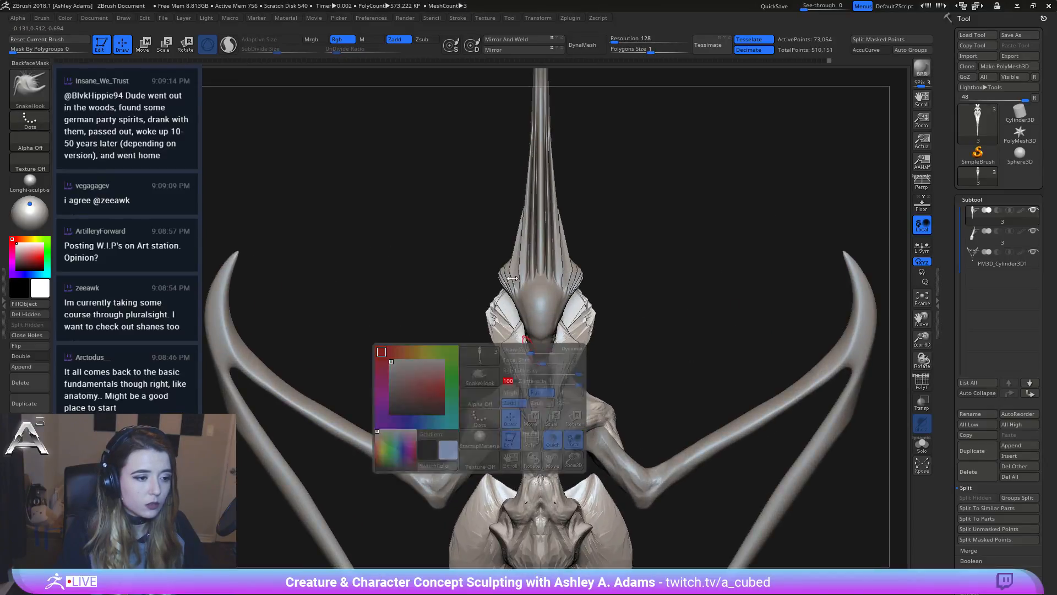
{"action": "right_click_drag", "start_coordinate": [463, 365], "coordinate": [464, 335], "text": "alt"}
{"action": "left_click_drag", "start_coordinate": [527, 269], "coordinate": [514, 258]}
{"action": "right_click_drag", "start_coordinate": [464, 314], "coordinate": [458, 314]}
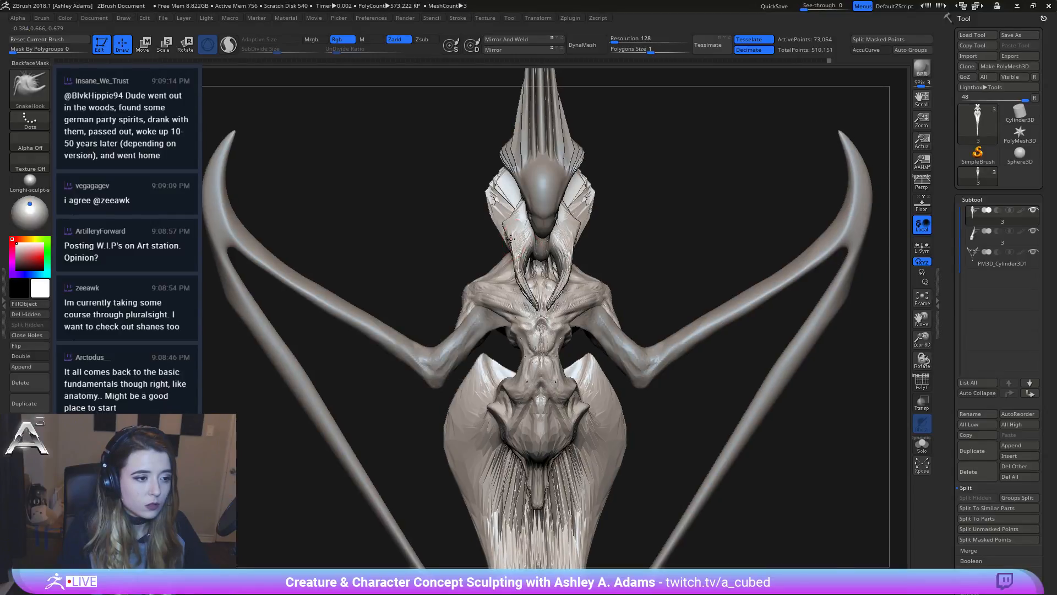
{"action": "mouse_move", "coordinate": [516, 281]}
{"action": "right_mouse_down"}
{"action": "mouse_move", "coordinate": [573, 278]}
{"action": "mouse_move", "coordinate": [513, 268]}
{"action": "mouse_move", "coordinate": [513, 301]}
{"action": "right_mouse_up"}
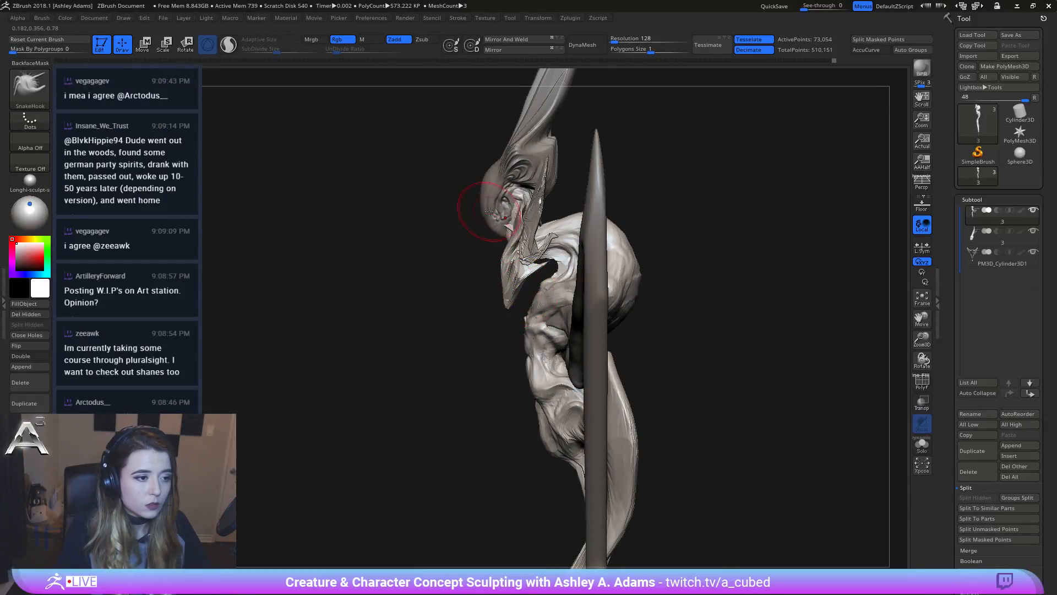
Step: Smooth the undersides and lower tips of the pointed flaps from the side and front
{"action": "mouse_move", "coordinate": [484, 204]}
{"action": "right_mouse_down"}
{"action": "mouse_move", "coordinate": [511, 295]}
{"action": "mouse_move", "coordinate": [502, 292]}
{"action": "right_mouse_up"}
{"action": "left_click_drag", "start_coordinate": [519, 286], "coordinate": [523, 280], "text": "shift"}
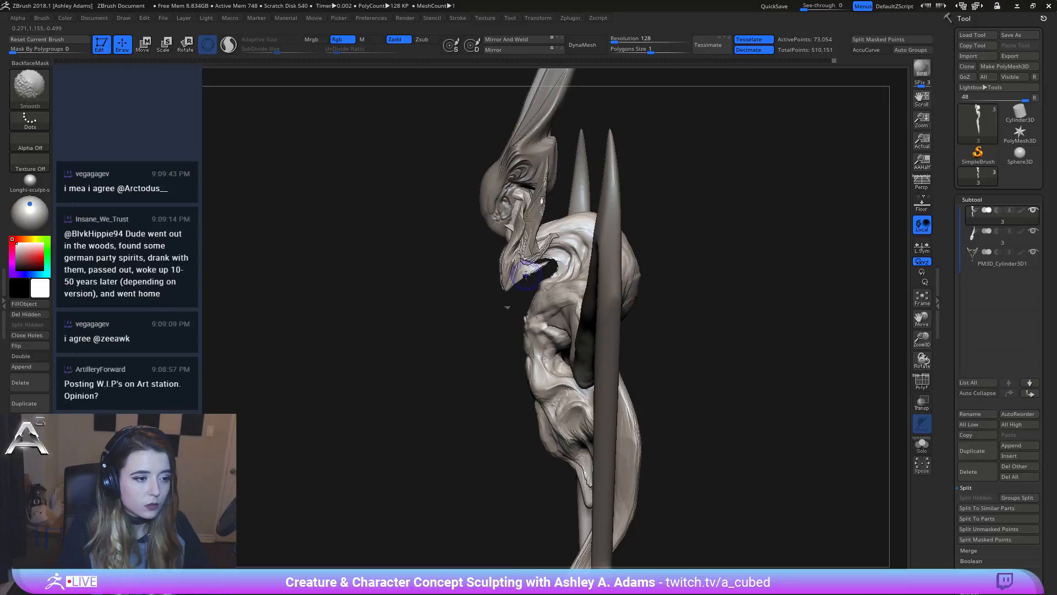
{"action": "mouse_move", "coordinate": [518, 276]}
{"action": "right_mouse_down"}
{"action": "mouse_move", "coordinate": [574, 270]}
{"action": "mouse_move", "coordinate": [496, 275]}
{"action": "right_mouse_up"}
{"action": "right_click", "coordinate": [473, 319]}
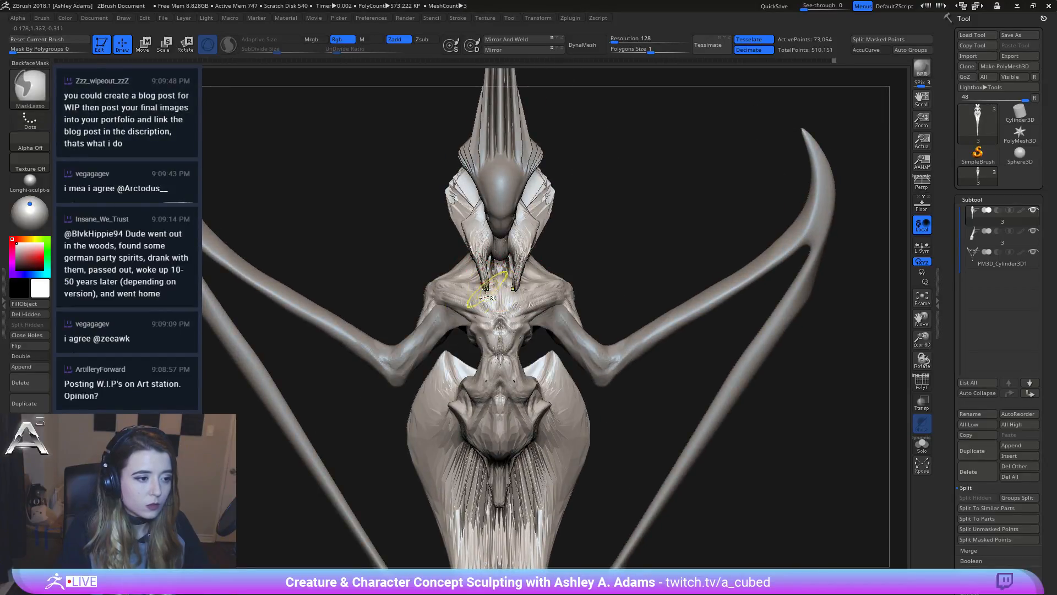
{"action": "mouse_move", "coordinate": [499, 288]}
{"action": "right_mouse_down"}
{"action": "mouse_move", "coordinate": [550, 253]}
{"action": "mouse_move", "coordinate": [502, 275]}
{"action": "mouse_move", "coordinate": [543, 279]}
{"action": "mouse_move", "coordinate": [503, 276]}
{"action": "right_mouse_up"}
{"action": "left_click_drag", "start_coordinate": [512, 261], "coordinate": [512, 291], "text": "shift"}
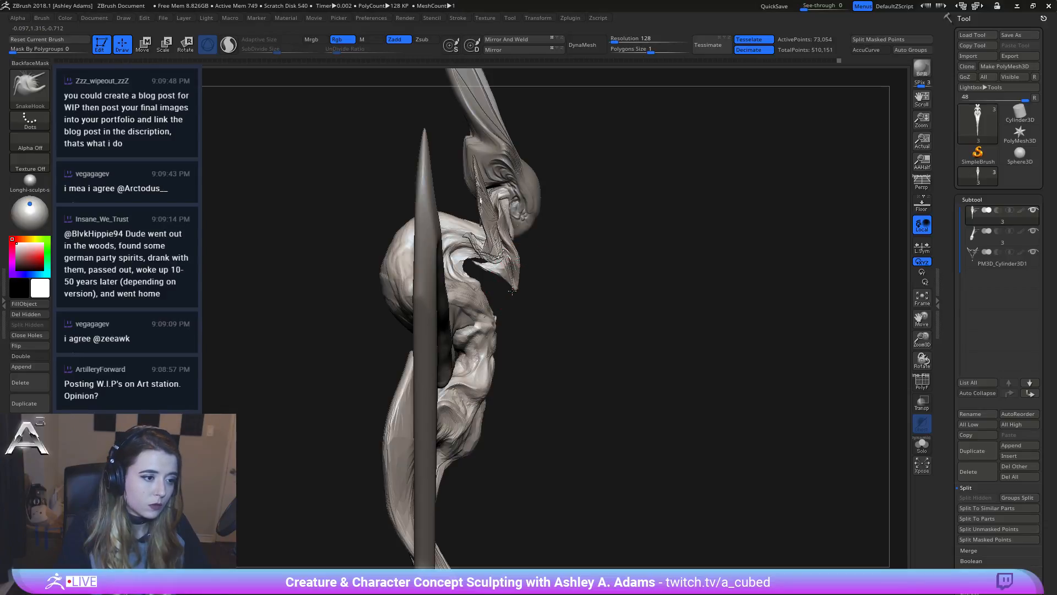
Step: Examine the whole creature's silhouette from several angles, checking the flaps against the long blade-like limbs
{"action": "right_click", "coordinate": [490, 270]}
{"action": "right_click_drag", "start_coordinate": [551, 270], "coordinate": [550, 223], "text": "ctrl"}
{"action": "mouse_move", "coordinate": [549, 223]}
{"action": "right_mouse_down"}
{"action": "mouse_move", "coordinate": [476, 215]}
{"action": "mouse_move", "coordinate": [484, 248]}
{"action": "mouse_move", "coordinate": [554, 215]}
{"action": "right_mouse_up"}
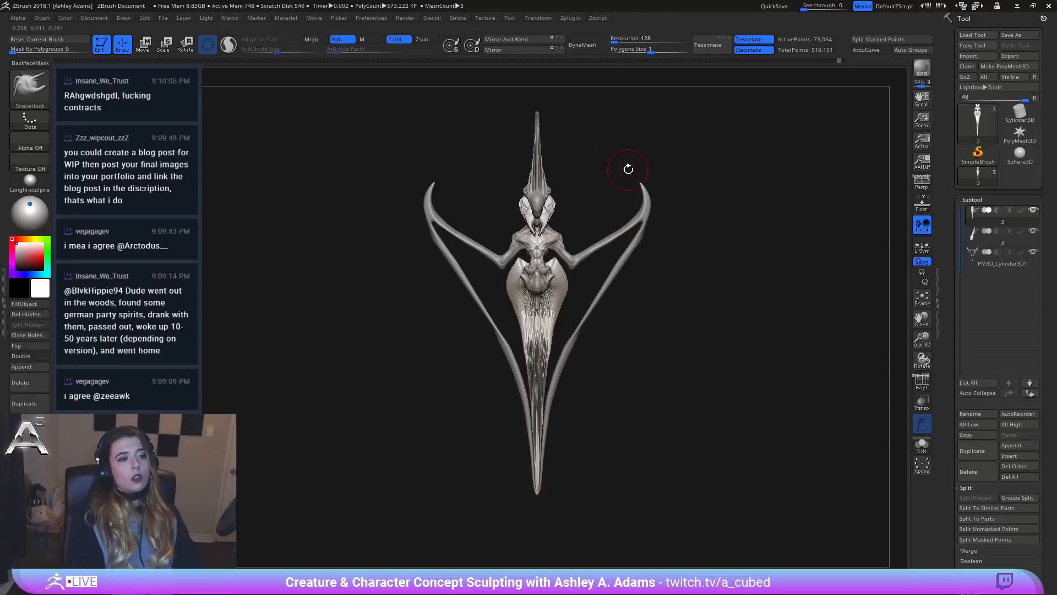
{"action": "mouse_move", "coordinate": [636, 173]}
{"action": "right_mouse_down", "text": "alt"}
{"action": "mouse_move", "coordinate": [643, 208]}
{"action": "mouse_move", "coordinate": [634, 149]}
{"action": "right_mouse_up", "text": "alt"}
{"action": "mouse_move", "coordinate": [570, 232]}
{"action": "right_mouse_down", "text": "ctrl"}
{"action": "mouse_move", "coordinate": [542, 173]}
{"action": "mouse_move", "coordinate": [584, 181]}
{"action": "mouse_move", "coordinate": [556, 187]}
{"action": "mouse_move", "coordinate": [612, 237]}
{"action": "mouse_move", "coordinate": [650, 248]}
{"action": "mouse_move", "coordinate": [616, 246]}
{"action": "right_mouse_up", "text": "ctrl"}
{"action": "left_click", "coordinate": [650, 247], "text": "alt"}
{"action": "key", "text": "space"}
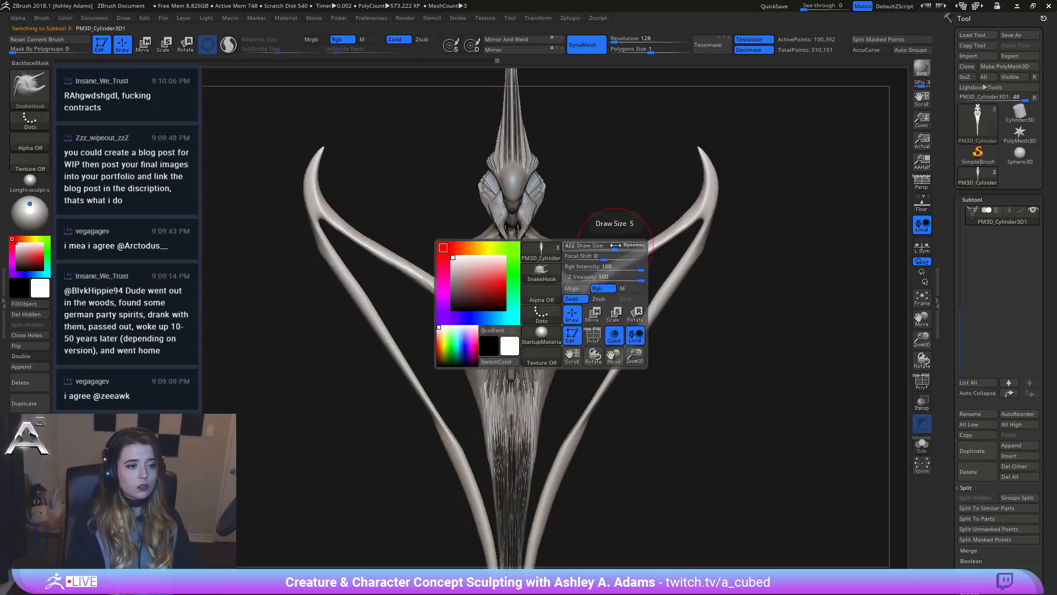
{"action": "right_click_drag", "start_coordinate": [582, 213], "coordinate": [524, 296]}
{"action": "left_click", "coordinate": [527, 267], "text": "alt"}
Step: Save the tool to a new file
{"action": "left_click", "coordinate": [1022, 35]}
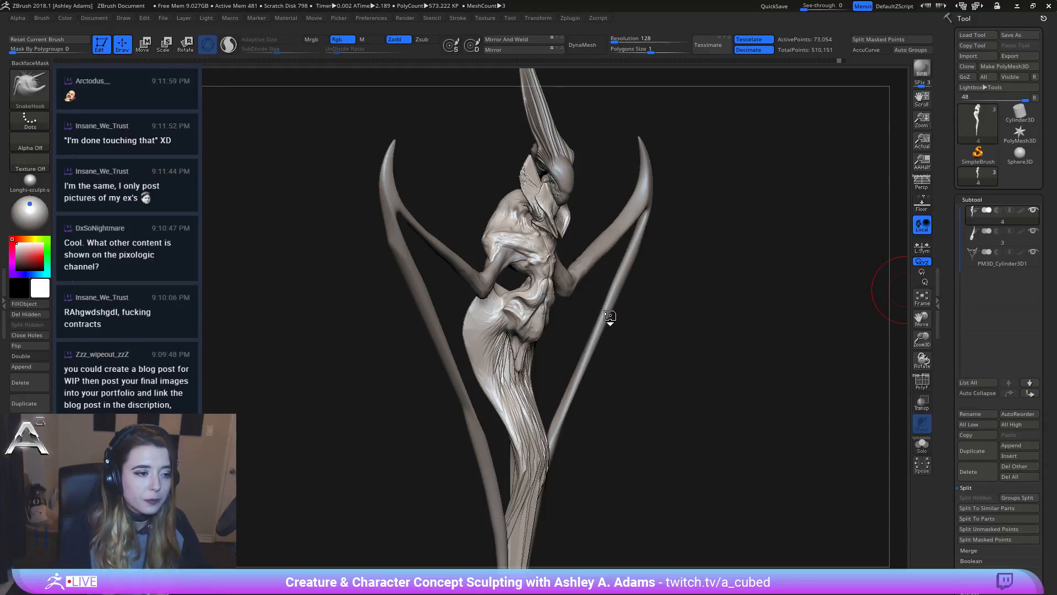
{"action": "mouse_move", "coordinate": [611, 316]}
{"action": "left_mouse_down"}
{"action": "mouse_move", "coordinate": [544, 343]}
{"action": "mouse_move", "coordinate": [578, 314]}
{"action": "mouse_move", "coordinate": [496, 385]}
{"action": "mouse_move", "coordinate": [608, 290]}
{"action": "mouse_move", "coordinate": [682, 33]}
{"action": "left_mouse_up"}
Step: Try to remesh the body subtool with DynaMesh at resolution 128
{"action": "key", "text": "space"}
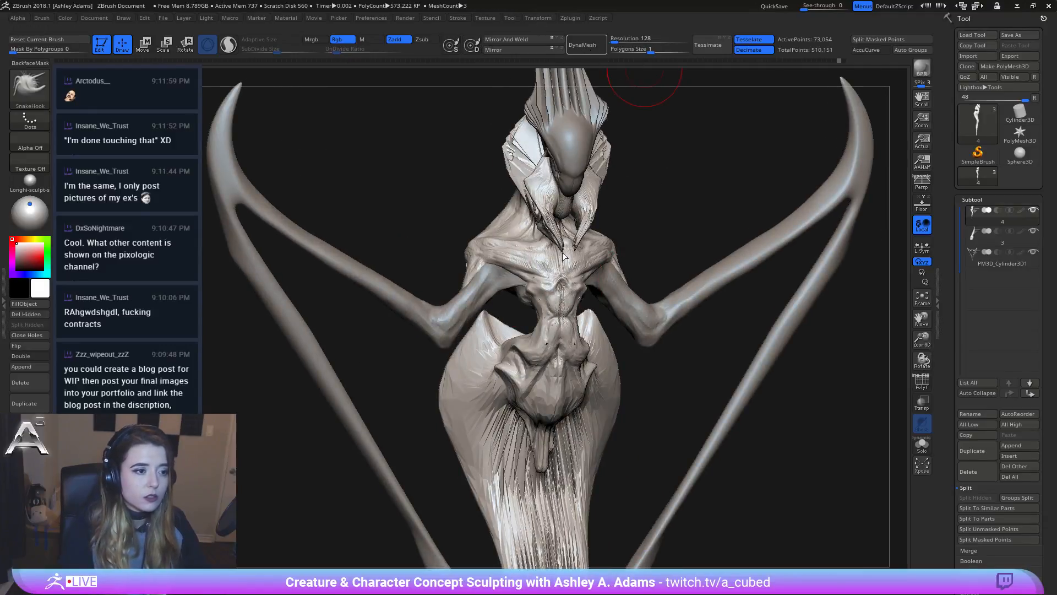
{"action": "left_click_drag", "start_coordinate": [563, 252], "coordinate": [529, 149]}
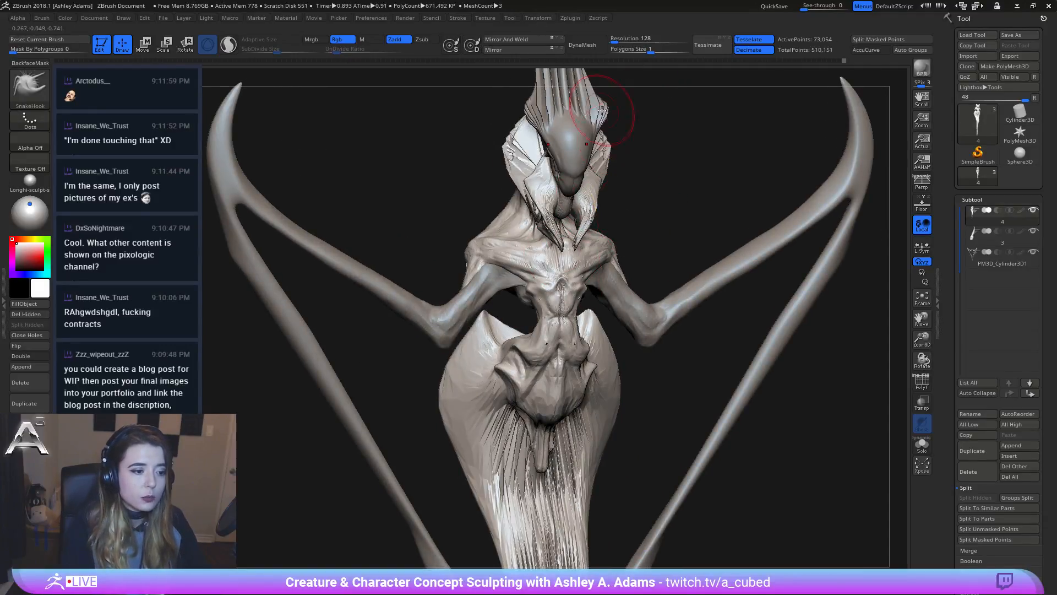
{"action": "key", "text": "ctrl+z"}
Step: Try to remesh the body subtool with DynaMesh at resolution 408
{"action": "left_click", "coordinate": [616, 39]}
{"action": "type", "text": "376"}
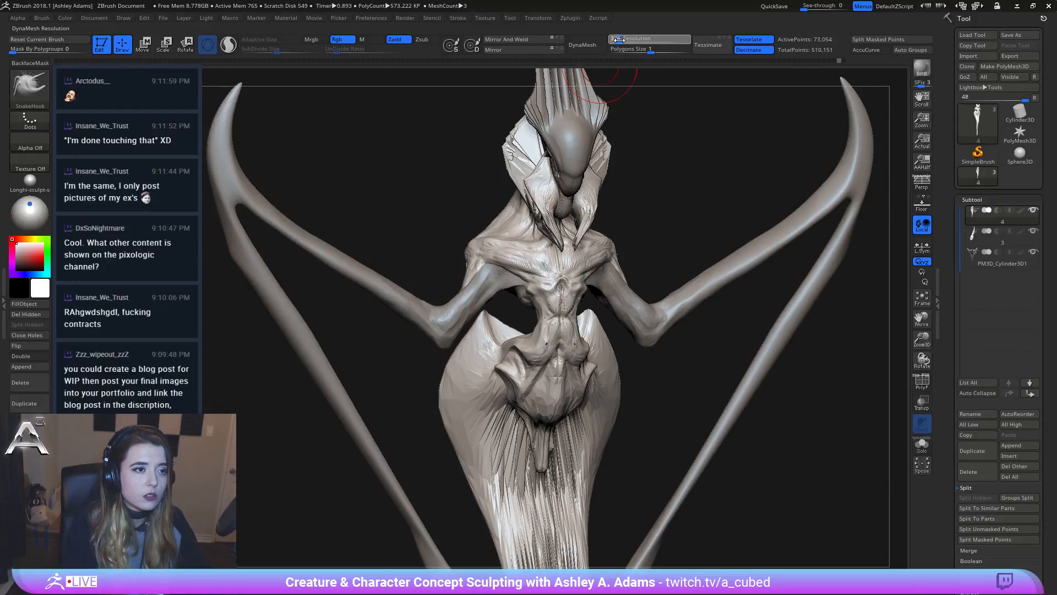
{"action": "type", "text": "408"}
{"action": "key", "text": "Return"}
{"action": "left_click_drag", "start_coordinate": [710, 322], "coordinate": [708, 321], "text": "ctrl"}
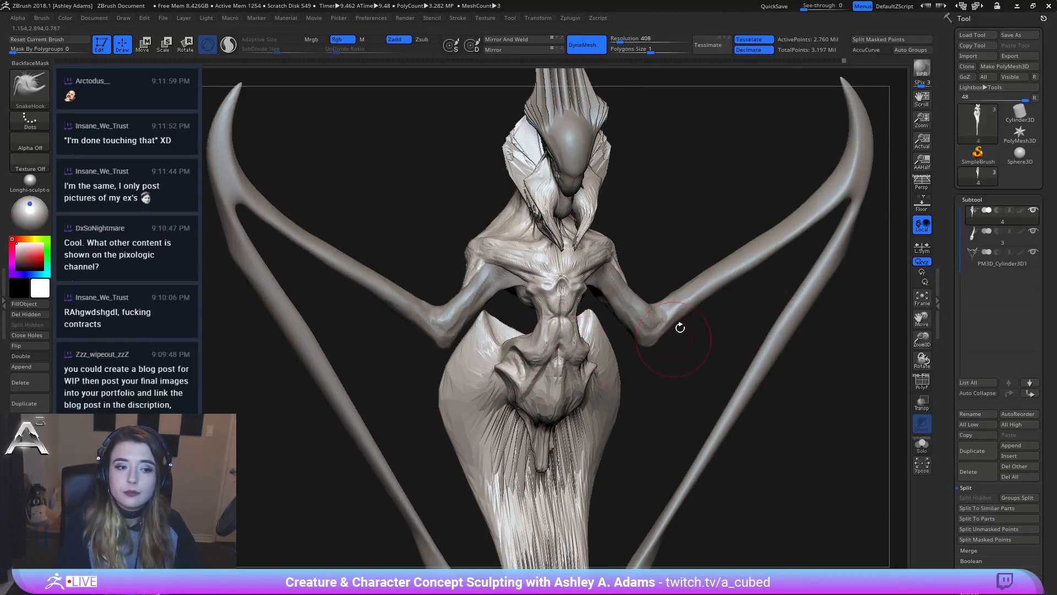
{"action": "mouse_move", "coordinate": [543, 295]}
{"action": "right_mouse_down"}
{"action": "mouse_move", "coordinate": [580, 265]}
{"action": "mouse_move", "coordinate": [842, 359]}
{"action": "right_mouse_up"}
{"action": "key", "text": "ctrl+z"}
Step: Isolate the body subtool with Solo
{"action": "left_click", "coordinate": [922, 443]}
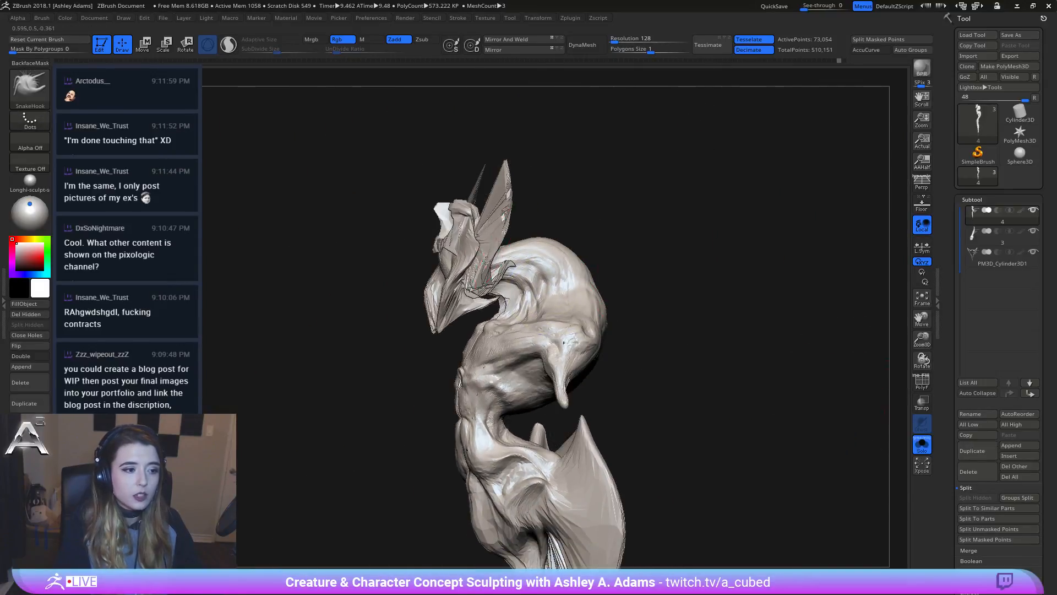
Step: Mirror and weld the isolated body subtool so both of its sides match
{"action": "mouse_move", "coordinate": [486, 258]}
{"action": "right_mouse_down"}
{"action": "mouse_move", "coordinate": [448, 265]}
{"action": "mouse_move", "coordinate": [493, 288]}
{"action": "mouse_move", "coordinate": [550, 286]}
{"action": "mouse_move", "coordinate": [484, 248]}
{"action": "right_mouse_up"}
{"action": "mouse_move", "coordinate": [649, 250]}
{"action": "right_mouse_down"}
{"action": "mouse_move", "coordinate": [671, 334]}
{"action": "mouse_move", "coordinate": [663, 328]}
{"action": "right_mouse_up"}
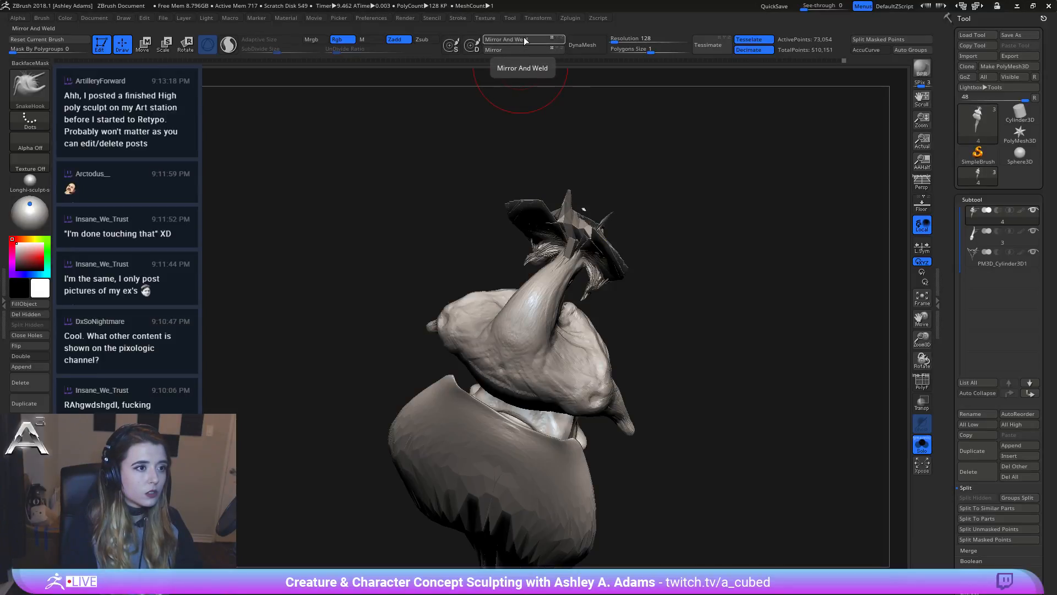
{"action": "mouse_move", "coordinate": [526, 79]}
{"action": "right_click_drag", "start_coordinate": [526, 144], "coordinate": [527, 231]}
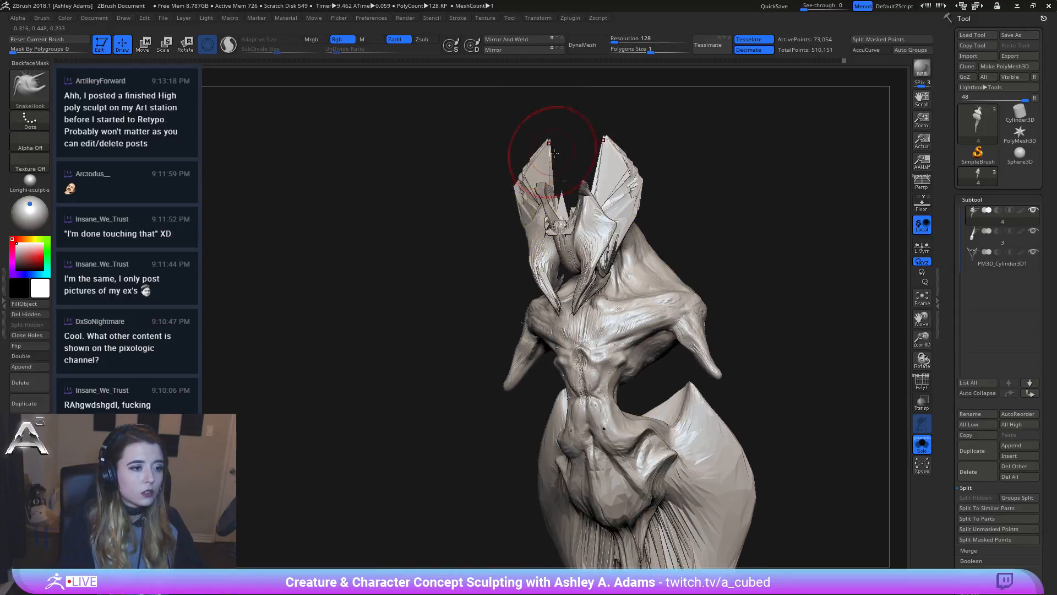
{"action": "right_click_drag", "start_coordinate": [530, 142], "coordinate": [571, 106], "text": "shift"}
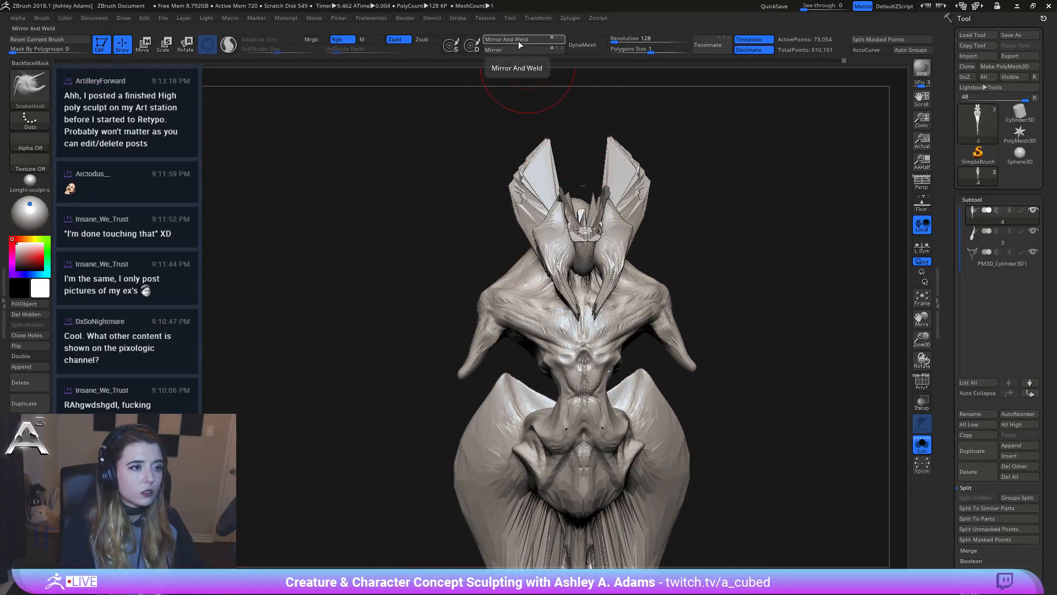
{"action": "right_click_drag", "start_coordinate": [516, 205], "coordinate": [627, 204]}
Step: Mask the pointed flaps framing the head and split them from the body into a separate subtool
{"action": "mouse_move", "coordinate": [617, 138]}
{"action": "left_mouse_down", "text": "ctrl"}
{"action": "mouse_move", "coordinate": [432, 121]}
{"action": "mouse_move", "coordinate": [550, 221]}
{"action": "mouse_move", "coordinate": [606, 237]}
{"action": "left_mouse_up", "text": "ctrl"}
{"action": "right_click_drag", "start_coordinate": [606, 237], "coordinate": [611, 302]}
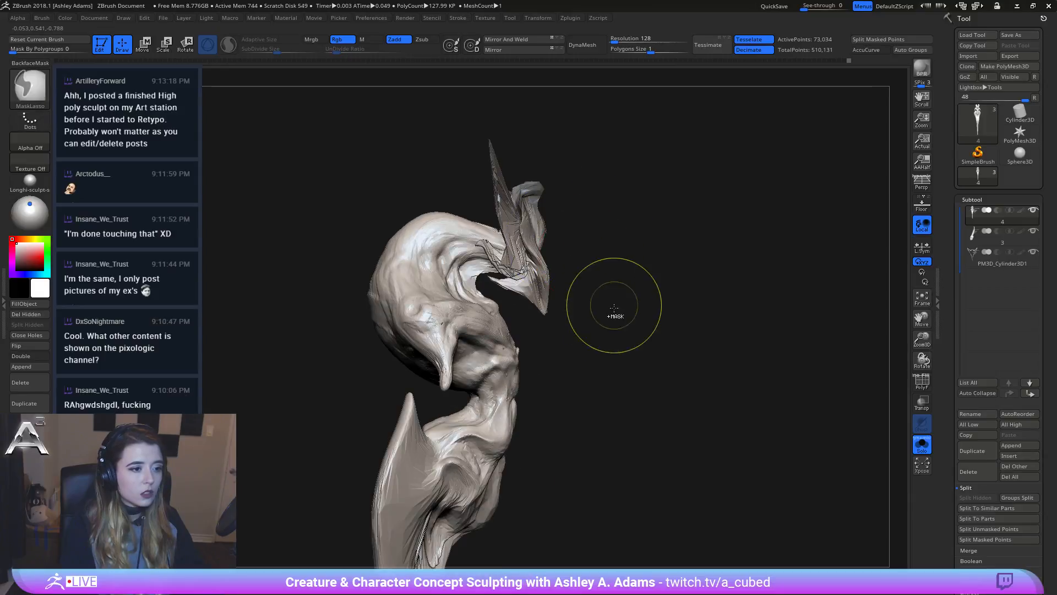
{"action": "mouse_move", "coordinate": [639, 293]}
{"action": "left_mouse_down", "text": "ctrl"}
{"action": "mouse_move", "coordinate": [509, 273]}
{"action": "mouse_move", "coordinate": [598, 309]}
{"action": "mouse_move", "coordinate": [568, 351]}
{"action": "mouse_move", "coordinate": [575, 346]}
{"action": "left_mouse_up", "text": "ctrl"}
{"action": "mouse_move", "coordinate": [537, 344]}
{"action": "right_mouse_down"}
{"action": "mouse_move", "coordinate": [538, 229]}
{"action": "mouse_move", "coordinate": [556, 230]}
{"action": "right_mouse_up"}
{"action": "mouse_move", "coordinate": [622, 237]}
{"action": "left_mouse_down", "text": "ctrl"}
{"action": "mouse_move", "coordinate": [542, 228]}
{"action": "mouse_move", "coordinate": [517, 254]}
{"action": "left_mouse_up", "text": "ctrl"}
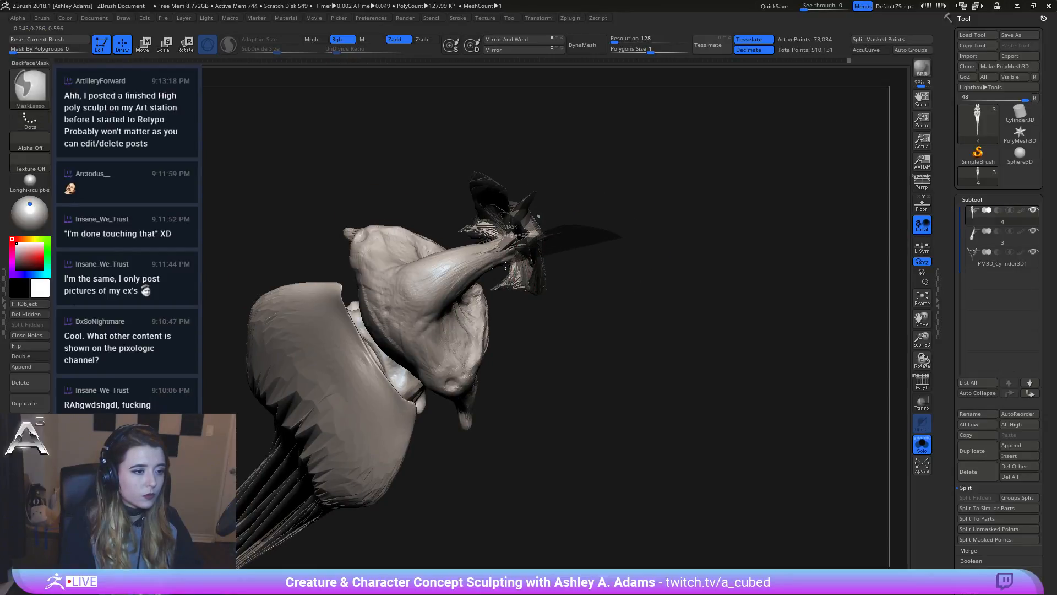
{"action": "left_click_drag", "start_coordinate": [487, 289], "coordinate": [610, 310], "text": "ctrl"}
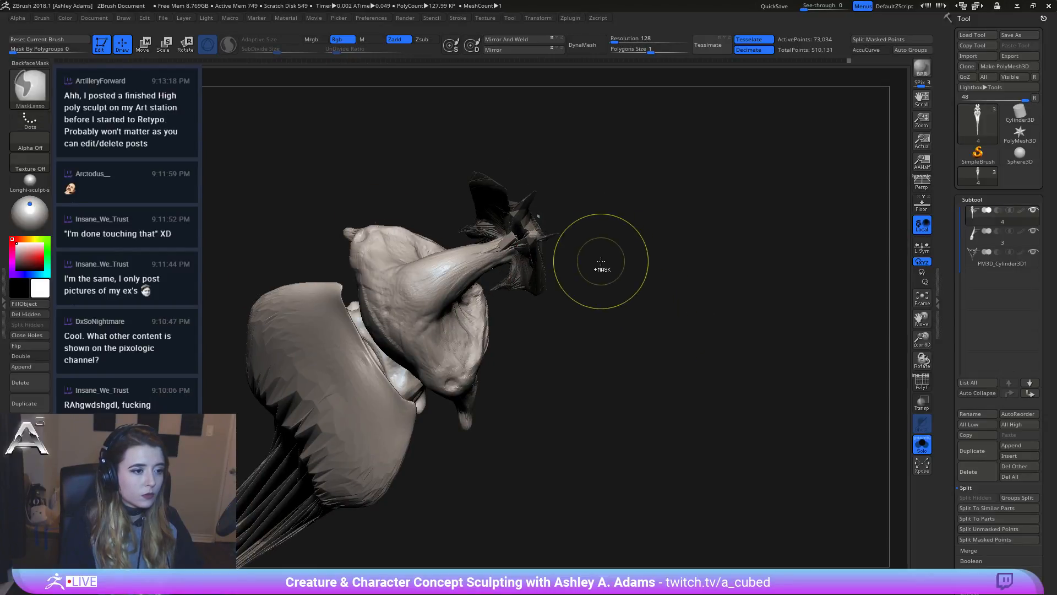
{"action": "right_click_drag", "start_coordinate": [601, 261], "coordinate": [555, 162]}
{"action": "mouse_move", "coordinate": [609, 129]}
{"action": "left_mouse_down", "text": "ctrl"}
{"action": "mouse_move", "coordinate": [492, 111]}
{"action": "mouse_move", "coordinate": [485, 216]}
{"action": "mouse_move", "coordinate": [500, 234]}
{"action": "mouse_move", "coordinate": [603, 248]}
{"action": "left_mouse_up", "text": "ctrl"}
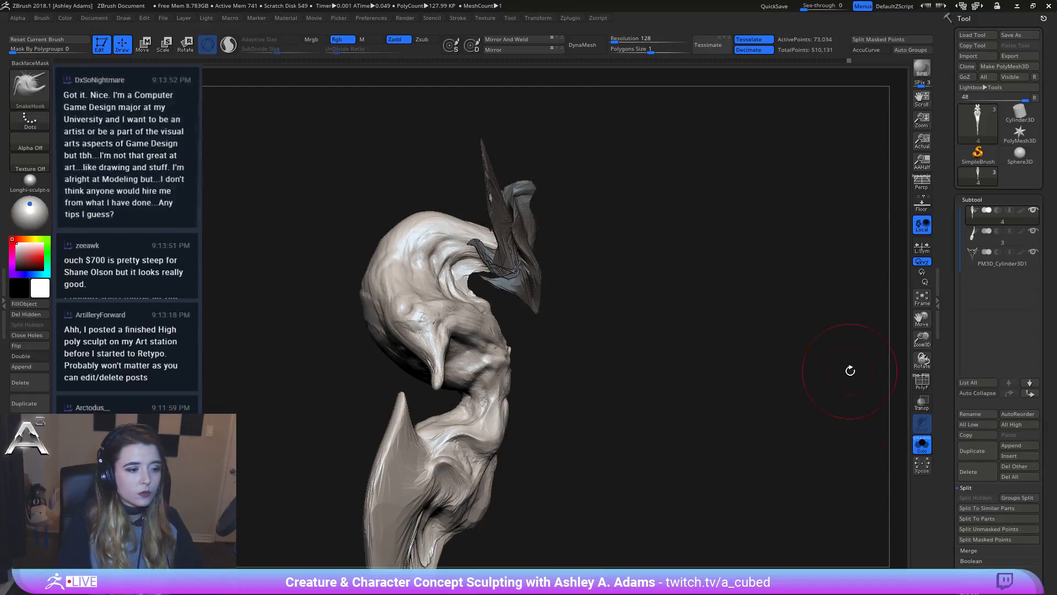
{"action": "left_click", "coordinate": [984, 542]}
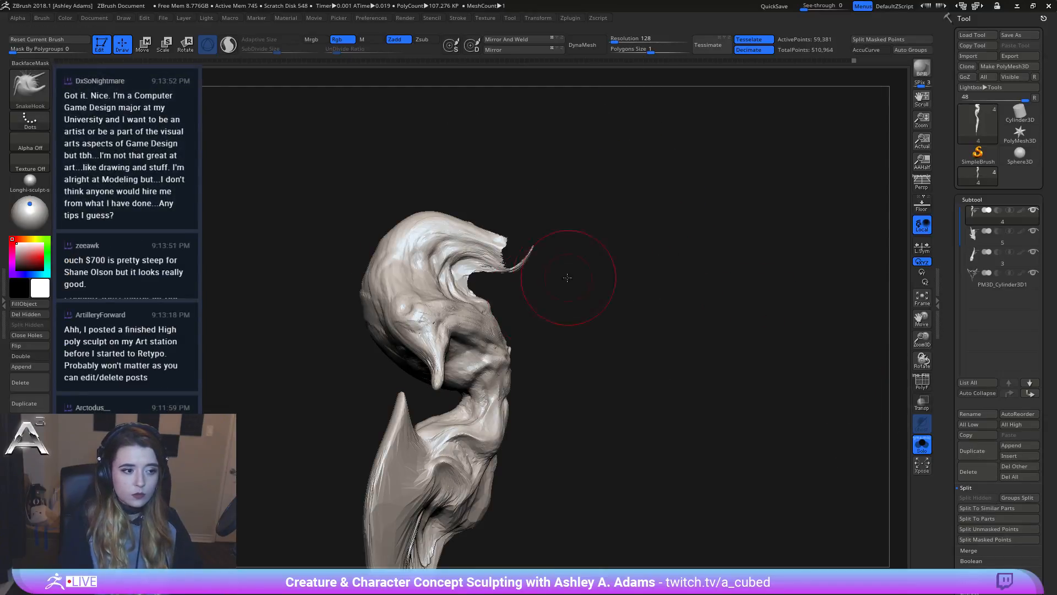
Step: Mask the torso, shoulders and hips on the body subtool with lasso selections
{"action": "mouse_move", "coordinate": [495, 248]}
{"action": "right_mouse_down"}
{"action": "mouse_move", "coordinate": [570, 275]}
{"action": "mouse_move", "coordinate": [602, 366]}
{"action": "mouse_move", "coordinate": [595, 254]}
{"action": "mouse_move", "coordinate": [500, 193]}
{"action": "mouse_move", "coordinate": [534, 283]}
{"action": "mouse_move", "coordinate": [524, 281]}
{"action": "mouse_move", "coordinate": [569, 342]}
{"action": "right_mouse_up"}
{"action": "key", "text": "ctrl"}
{"action": "mouse_move", "coordinate": [637, 373]}
{"action": "left_mouse_down", "text": "ctrl"}
{"action": "mouse_move", "coordinate": [636, 267]}
{"action": "mouse_move", "coordinate": [581, 246]}
{"action": "mouse_move", "coordinate": [578, 177]}
{"action": "left_mouse_up", "text": "ctrl"}
{"action": "mouse_move", "coordinate": [566, 177]}
{"action": "right_mouse_down"}
{"action": "mouse_move", "coordinate": [689, 340]}
{"action": "mouse_move", "coordinate": [741, 338]}
{"action": "right_mouse_up"}
{"action": "mouse_move", "coordinate": [741, 338]}
{"action": "left_mouse_down", "text": "ctrl"}
{"action": "mouse_move", "coordinate": [641, 254]}
{"action": "mouse_move", "coordinate": [624, 278]}
{"action": "left_mouse_up", "text": "ctrl"}
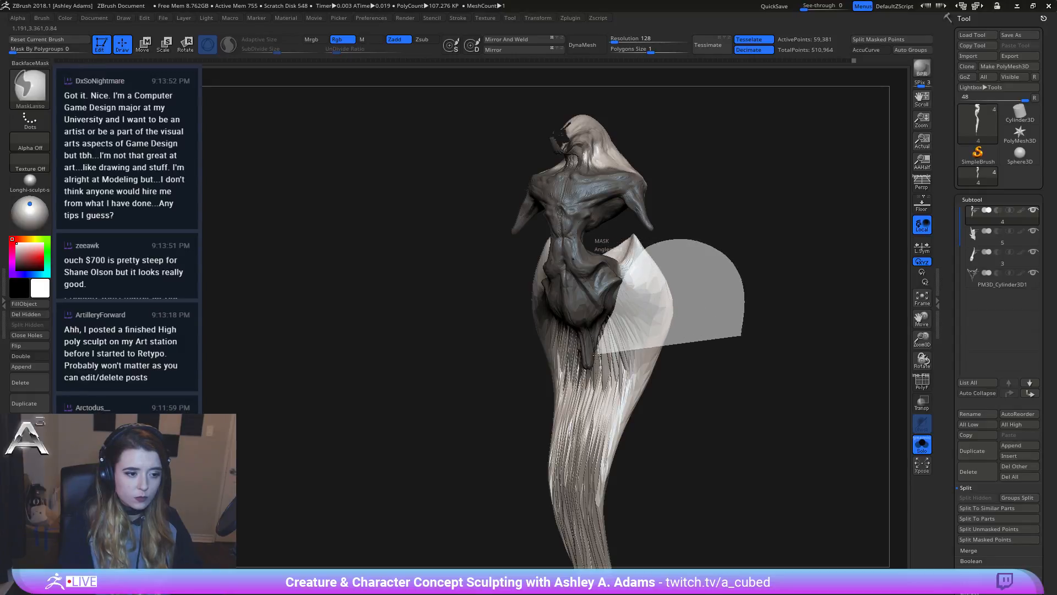
{"action": "left_click_drag", "start_coordinate": [596, 355], "coordinate": [600, 360], "text": "ctrl"}
{"action": "mouse_move", "coordinate": [625, 484]}
{"action": "right_mouse_down"}
{"action": "mouse_move", "coordinate": [541, 348]}
{"action": "mouse_move", "coordinate": [585, 366]}
{"action": "mouse_move", "coordinate": [668, 358]}
{"action": "right_mouse_up"}
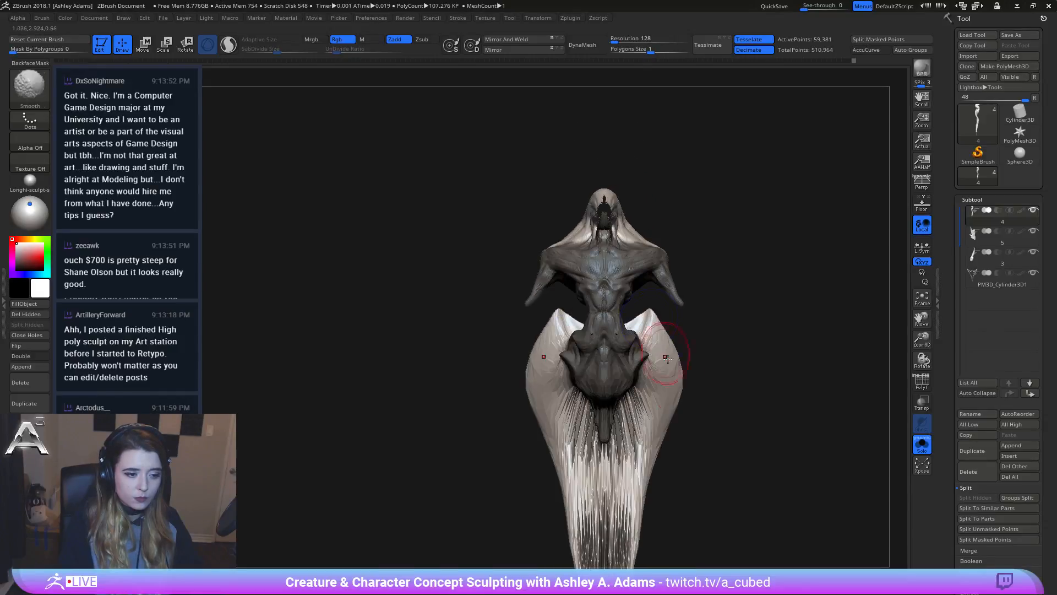
Step: Refine the torso mask's edge around the hips and the flared shell behind them
{"action": "mouse_move", "coordinate": [683, 341]}
{"action": "left_mouse_down", "text": "ctrl"}
{"action": "mouse_move", "coordinate": [661, 407]}
{"action": "mouse_move", "coordinate": [621, 396]}
{"action": "mouse_move", "coordinate": [602, 472]}
{"action": "left_mouse_up", "text": "ctrl"}
{"action": "mouse_move", "coordinate": [676, 395]}
{"action": "right_mouse_down"}
{"action": "mouse_move", "coordinate": [604, 357]}
{"action": "mouse_move", "coordinate": [588, 360]}
{"action": "mouse_move", "coordinate": [683, 381]}
{"action": "right_mouse_up"}
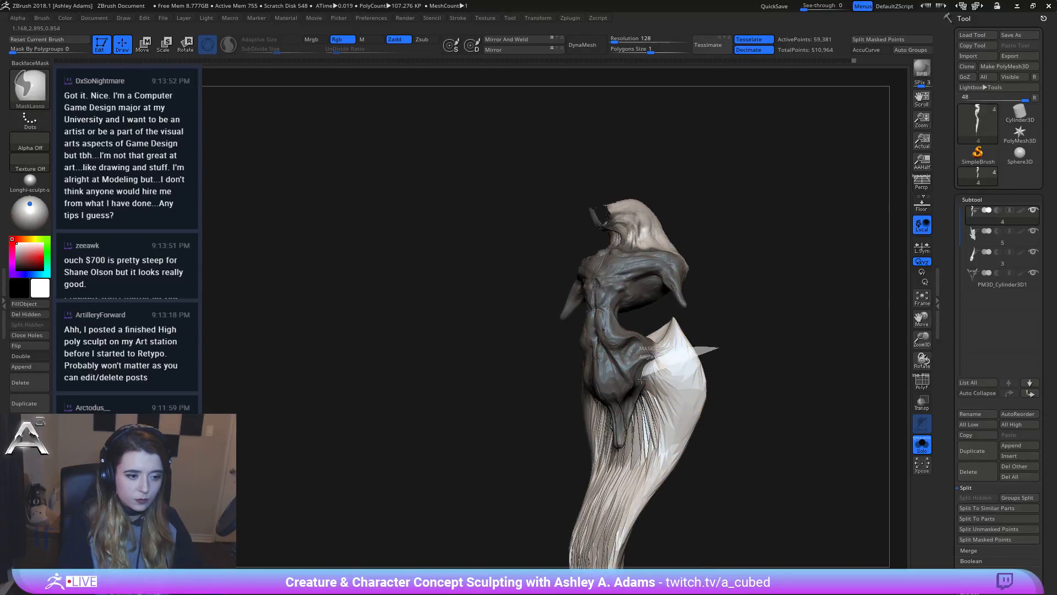
{"action": "left_click_drag", "start_coordinate": [641, 379], "coordinate": [695, 404], "text": "ctrl+alt"}
{"action": "right_click_drag", "start_coordinate": [732, 396], "coordinate": [661, 363]}
{"action": "left_click_drag", "start_coordinate": [705, 309], "coordinate": [686, 335], "text": "ctrl"}
{"action": "mouse_move", "coordinate": [682, 341]}
{"action": "right_mouse_down"}
{"action": "mouse_move", "coordinate": [660, 351]}
{"action": "mouse_move", "coordinate": [675, 337]}
{"action": "right_mouse_up"}
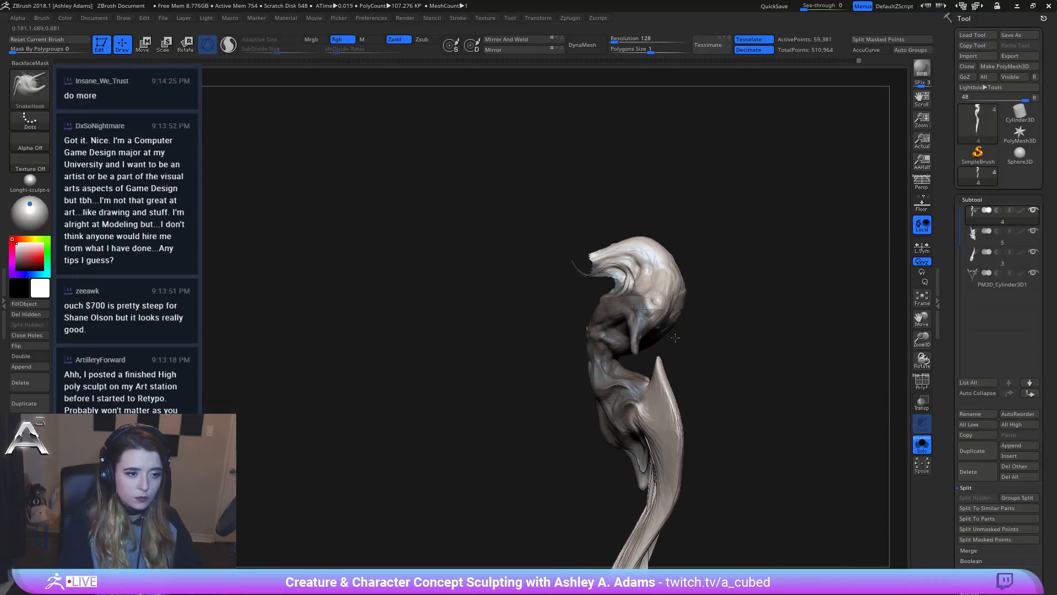
Step: Extend the mask over the curved neck, split the masked torso into its own subtool and turn off Solo
{"action": "mouse_move", "coordinate": [675, 338]}
{"action": "left_mouse_down", "text": "ctrl"}
{"action": "mouse_move", "coordinate": [669, 346]}
{"action": "mouse_move", "coordinate": [556, 176]}
{"action": "mouse_move", "coordinate": [746, 177]}
{"action": "mouse_move", "coordinate": [753, 334]}
{"action": "left_mouse_up", "text": "ctrl"}
{"action": "mouse_move", "coordinate": [753, 333]}
{"action": "right_mouse_down"}
{"action": "mouse_move", "coordinate": [768, 362]}
{"action": "mouse_move", "coordinate": [703, 328]}
{"action": "right_mouse_up"}
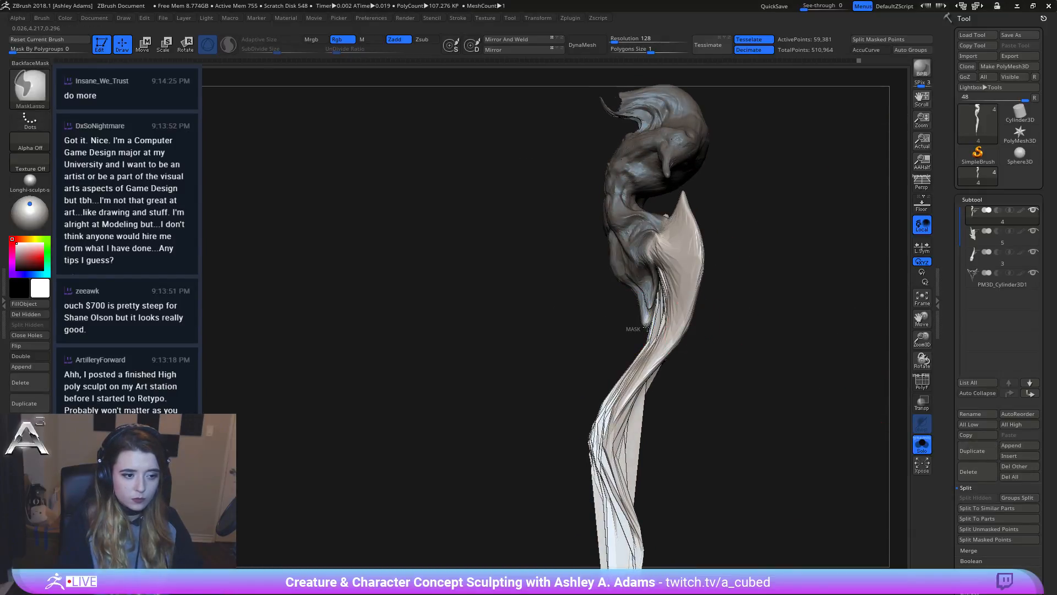
{"action": "left_click_drag", "start_coordinate": [647, 329], "coordinate": [635, 292], "text": "ctrl"}
{"action": "mouse_move", "coordinate": [626, 288]}
{"action": "right_mouse_down"}
{"action": "mouse_move", "coordinate": [738, 311]}
{"action": "mouse_move", "coordinate": [766, 331]}
{"action": "mouse_move", "coordinate": [743, 336]}
{"action": "mouse_move", "coordinate": [543, 236]}
{"action": "right_mouse_up"}
{"action": "left_click", "coordinate": [980, 507]}
{"action": "left_click", "coordinate": [922, 443]}
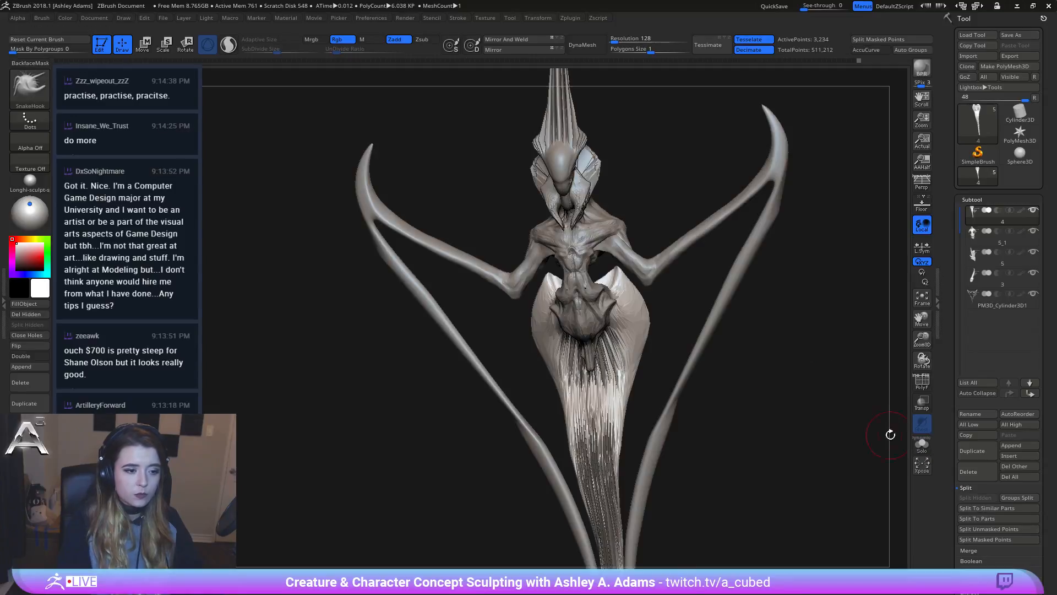
Step: Build up the form across the upper back of the torso subtool with the ClayBuildup brush
{"action": "left_click", "coordinate": [633, 321], "text": "alt"}
{"action": "mouse_move", "coordinate": [633, 321]}
{"action": "right_mouse_down"}
{"action": "mouse_move", "coordinate": [561, 330]}
{"action": "mouse_move", "coordinate": [592, 318]}
{"action": "mouse_move", "coordinate": [686, 389]}
{"action": "mouse_move", "coordinate": [819, 236]}
{"action": "mouse_move", "coordinate": [667, 256]}
{"action": "right_mouse_up"}
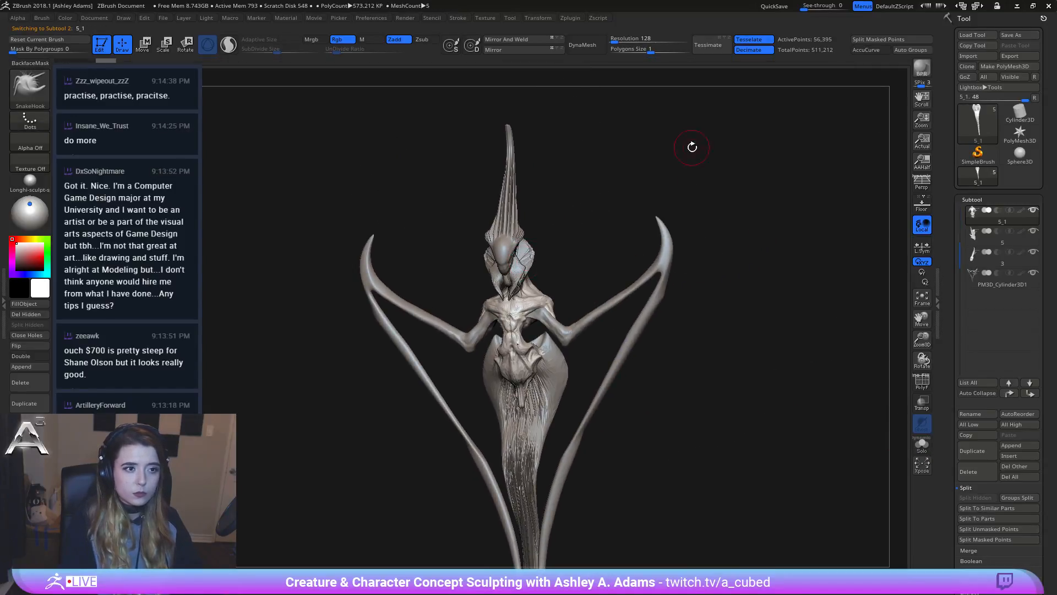
{"action": "mouse_move", "coordinate": [547, 146]}
{"action": "right_mouse_down", "text": "ctrl"}
{"action": "mouse_move", "coordinate": [652, 220]}
{"action": "mouse_move", "coordinate": [629, 251]}
{"action": "right_mouse_up", "text": "ctrl"}
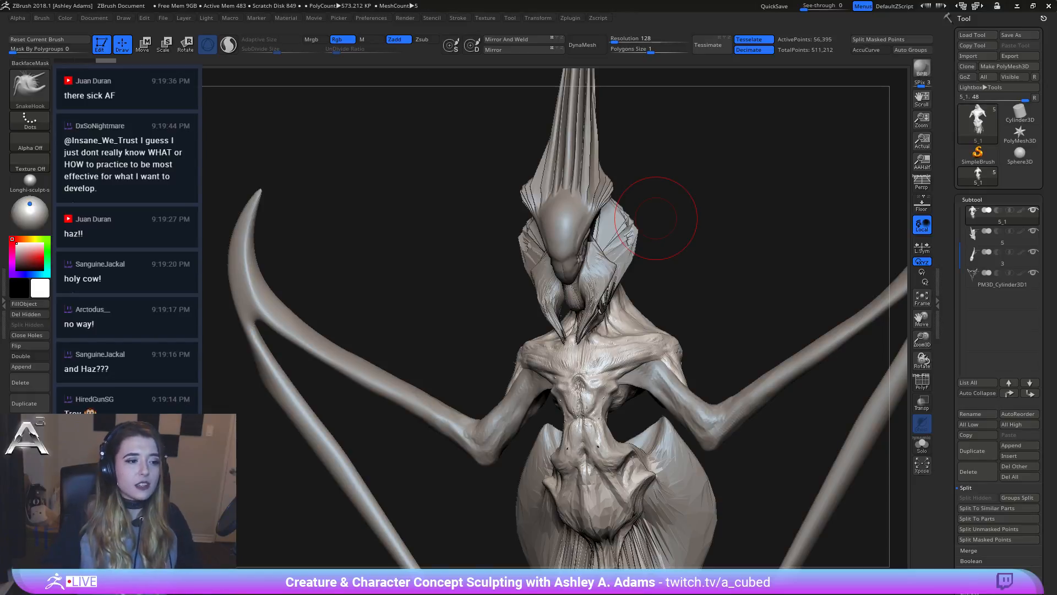
{"action": "mouse_move", "coordinate": [695, 247]}
{"action": "left_mouse_down"}
{"action": "mouse_move", "coordinate": [512, 307]}
{"action": "mouse_move", "coordinate": [566, 378]}
{"action": "mouse_move", "coordinate": [625, 333]}
{"action": "mouse_move", "coordinate": [637, 362]}
{"action": "mouse_move", "coordinate": [578, 304]}
{"action": "mouse_move", "coordinate": [584, 346]}
{"action": "mouse_move", "coordinate": [545, 386]}
{"action": "left_mouse_up"}
{"action": "key", "text": "b"}
{"action": "key", "text": "c"}
{"action": "key", "text": "b"}
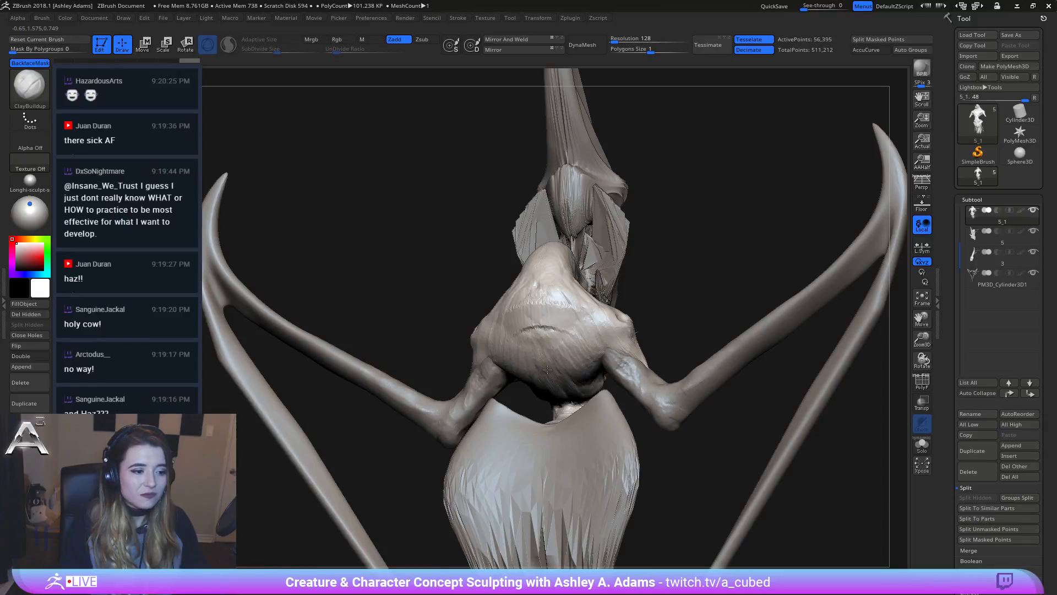
{"action": "left_click_drag", "start_coordinate": [578, 330], "coordinate": [572, 308]}
{"action": "right_click_drag", "start_coordinate": [592, 315], "coordinate": [569, 314]}
{"action": "mouse_move", "coordinate": [569, 314]}
{"action": "left_mouse_down"}
{"action": "mouse_move", "coordinate": [545, 325]}
{"action": "mouse_move", "coordinate": [551, 302]}
{"action": "mouse_move", "coordinate": [574, 322]}
{"action": "mouse_move", "coordinate": [576, 299]}
{"action": "mouse_move", "coordinate": [557, 294]}
{"action": "left_mouse_up"}
{"action": "mouse_move", "coordinate": [557, 295]}
{"action": "right_mouse_down"}
{"action": "mouse_move", "coordinate": [560, 256]}
{"action": "mouse_move", "coordinate": [561, 279]}
{"action": "right_mouse_up"}
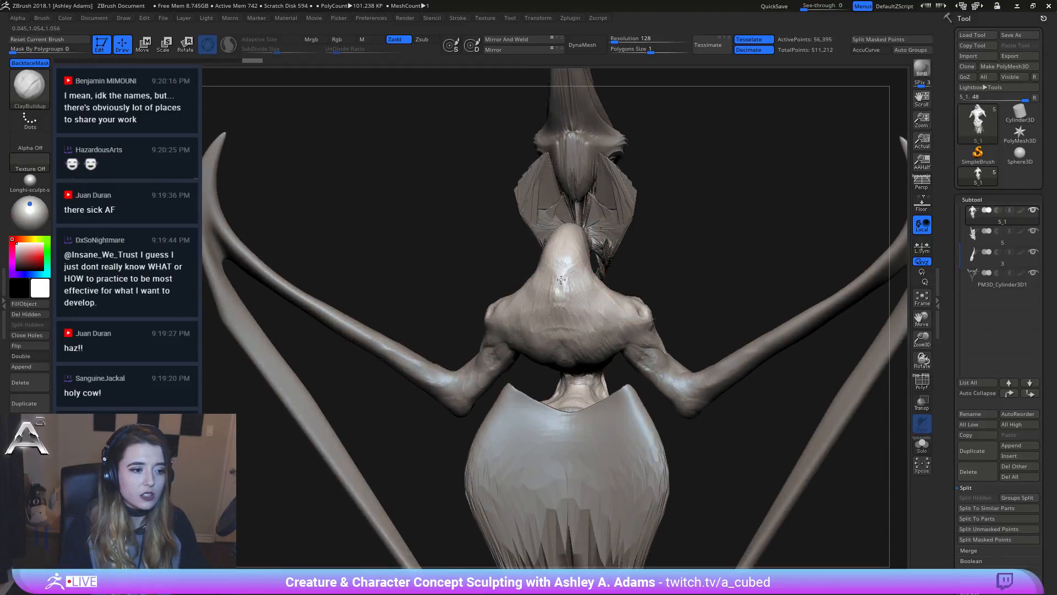
Step: Add clay strokes along the neck hump and down its side with ClayBuildup
{"action": "mouse_move", "coordinate": [566, 240]}
{"action": "left_mouse_down"}
{"action": "mouse_move", "coordinate": [585, 275]}
{"action": "mouse_move", "coordinate": [584, 314]}
{"action": "left_mouse_up"}
{"action": "right_click_drag", "start_coordinate": [581, 296], "coordinate": [578, 318]}
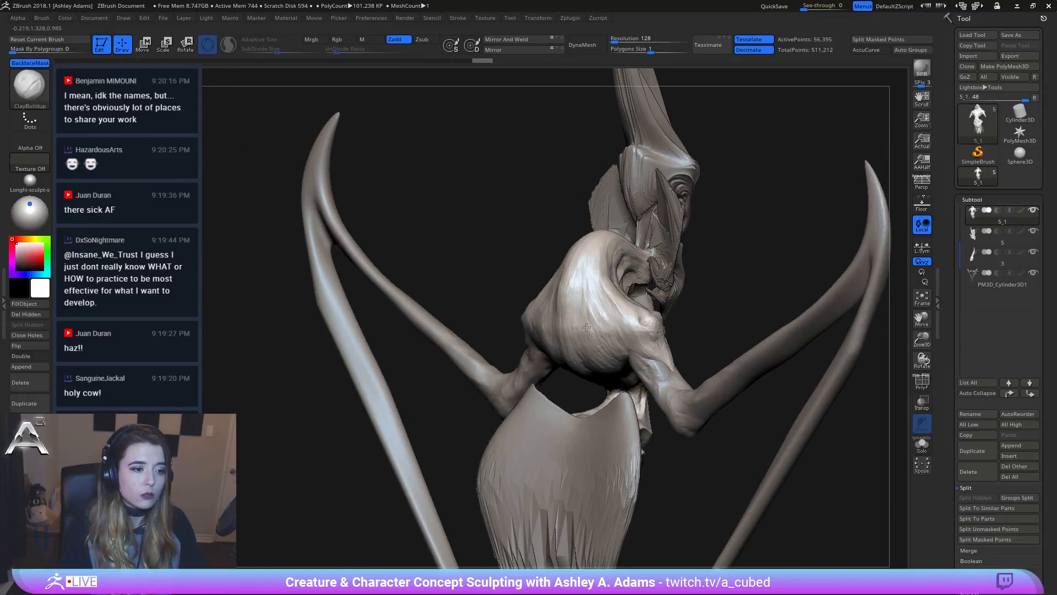
{"action": "left_click_drag", "start_coordinate": [587, 327], "coordinate": [605, 290]}
{"action": "mouse_move", "coordinate": [600, 277]}
{"action": "right_mouse_down"}
{"action": "mouse_move", "coordinate": [551, 286]}
{"action": "mouse_move", "coordinate": [656, 298]}
{"action": "mouse_move", "coordinate": [637, 287]}
{"action": "right_mouse_up"}
{"action": "right_click_drag", "start_coordinate": [578, 342], "coordinate": [608, 406]}
Step: Remesh the head flaps subtool with DynaMesh at resolution 256
{"action": "left_click", "coordinate": [627, 311], "text": "alt"}
{"action": "key", "text": "f"}
{"action": "right_click_drag", "start_coordinate": [643, 372], "coordinate": [791, 107], "text": "shift"}
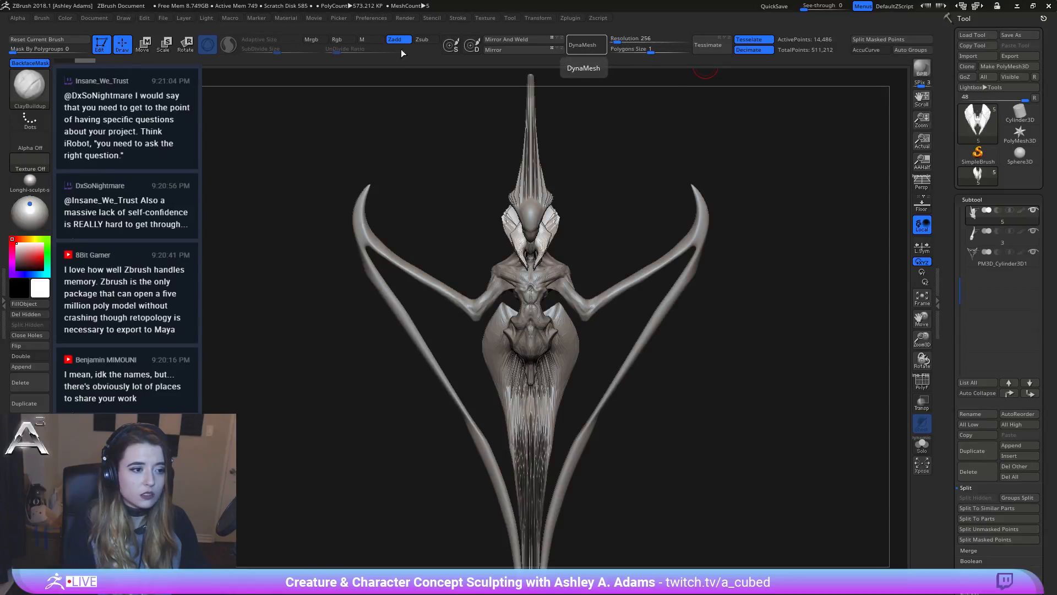
{"action": "left_click", "coordinate": [586, 45]}
{"action": "right_click_drag", "start_coordinate": [558, 234], "coordinate": [884, 146]}
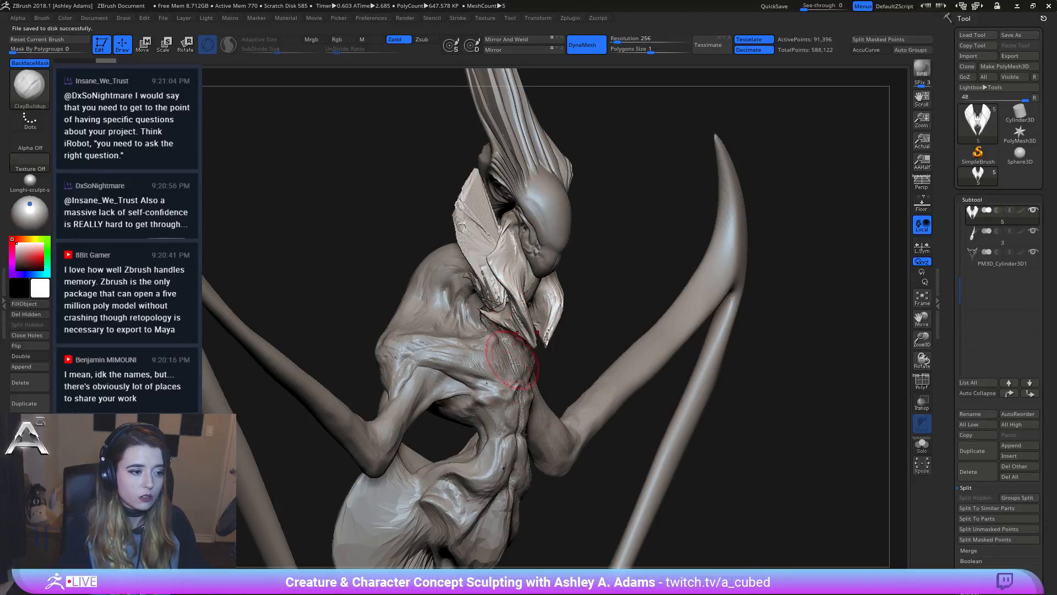
Step: Remesh the lower body subtool with DynaMesh at resolution 256, and mirror and weld it
{"action": "left_click", "coordinate": [499, 404], "text": "alt"}
{"action": "right_click_drag", "start_coordinate": [499, 404], "coordinate": [578, 263]}
{"action": "left_click", "coordinate": [578, 264], "text": "alt"}
{"action": "left_click", "coordinate": [578, 263], "text": "alt"}
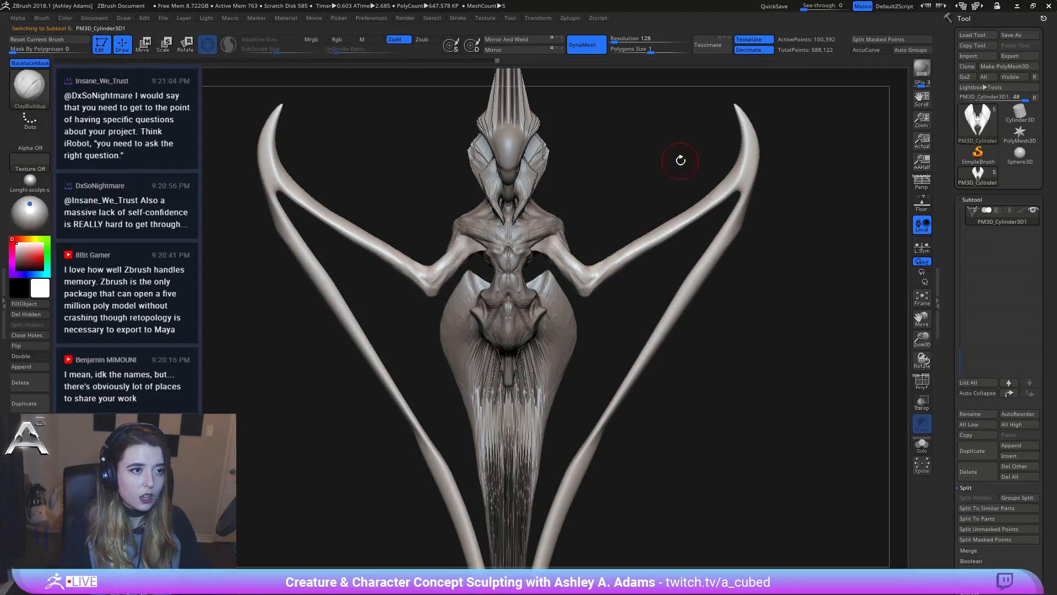
{"action": "right_click_drag", "start_coordinate": [631, 300], "coordinate": [618, 251], "text": "ctrl"}
{"action": "left_click", "coordinate": [547, 349], "text": "alt"}
{"action": "left_click", "coordinate": [617, 40]}
{"action": "type", "text": "256"}
{"action": "key", "text": "Return"}
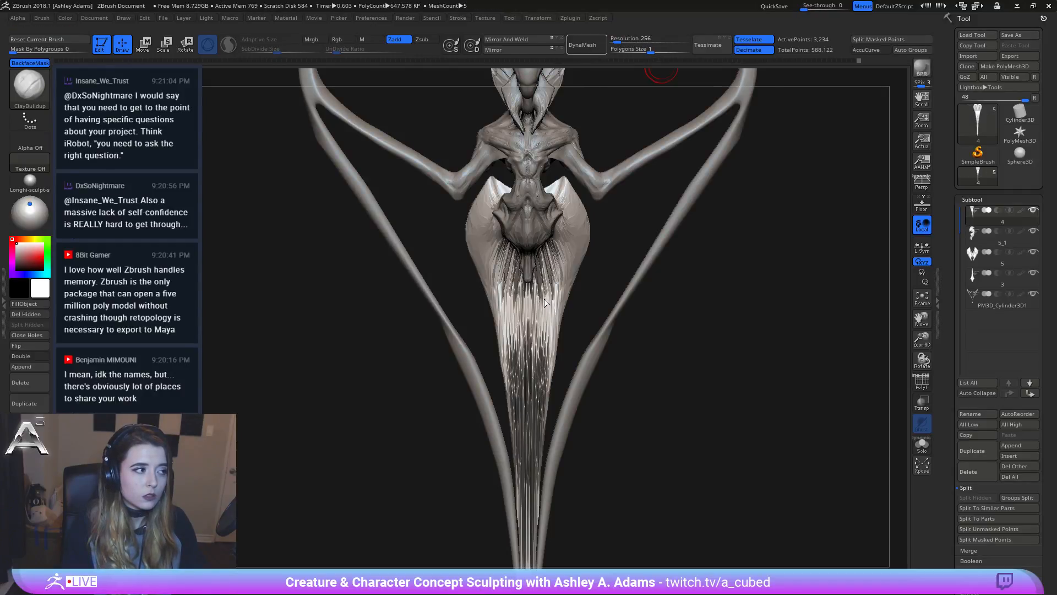
{"action": "key", "text": "space"}
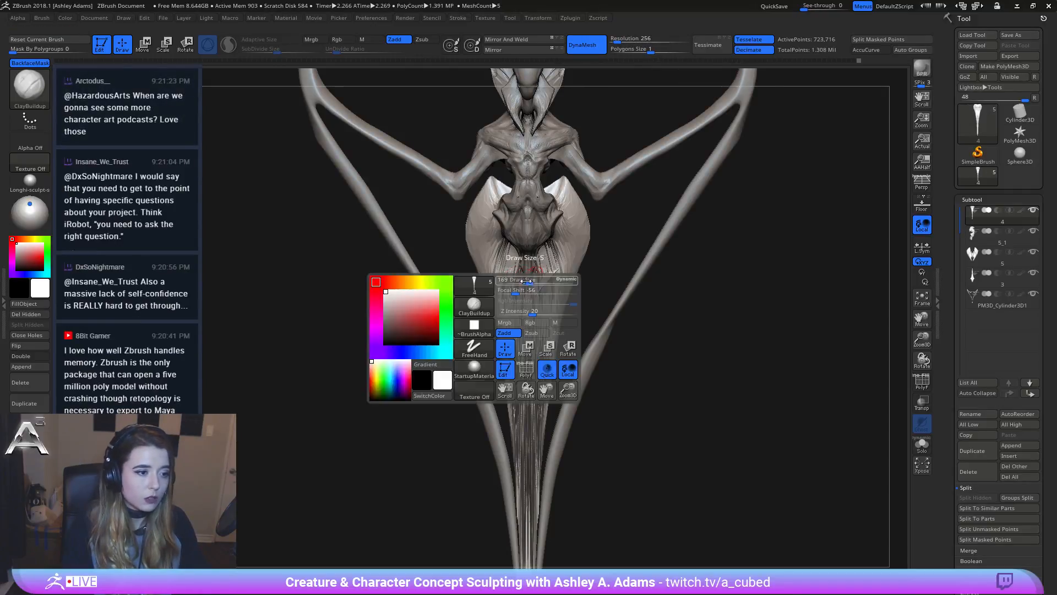
{"action": "left_click", "coordinate": [516, 39]}
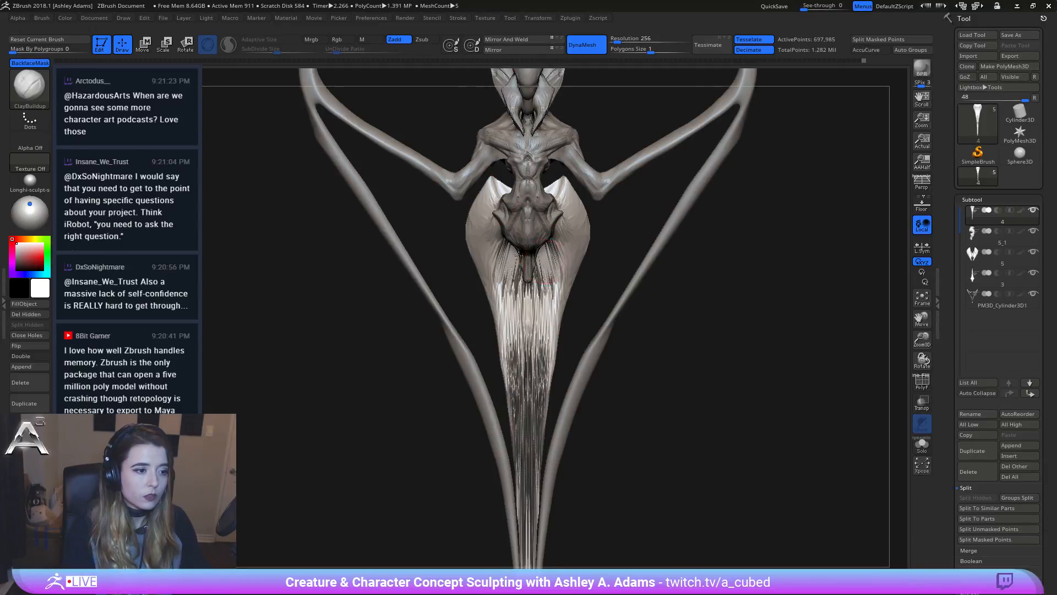
Step: Smooth the streaky strands along the front, side and back of the lower body
{"action": "right_click_drag", "start_coordinate": [519, 256], "coordinate": [468, 259]}
{"action": "mouse_move", "coordinate": [512, 335]}
{"action": "left_mouse_down", "text": "shift"}
{"action": "mouse_move", "coordinate": [503, 390]}
{"action": "mouse_move", "coordinate": [505, 363]}
{"action": "mouse_move", "coordinate": [513, 425]}
{"action": "left_mouse_up", "text": "shift"}
{"action": "right_click_drag", "start_coordinate": [528, 411], "coordinate": [441, 386]}
{"action": "mouse_move", "coordinate": [481, 385]}
{"action": "left_mouse_down", "text": "shift"}
{"action": "mouse_move", "coordinate": [500, 369]}
{"action": "mouse_move", "coordinate": [490, 386]}
{"action": "left_mouse_up", "text": "shift"}
{"action": "right_click", "coordinate": [505, 297]}
{"action": "mouse_move", "coordinate": [507, 284]}
{"action": "left_mouse_down", "text": "shift"}
{"action": "mouse_move", "coordinate": [510, 240]}
{"action": "mouse_move", "coordinate": [514, 266]}
{"action": "left_mouse_up", "text": "shift"}
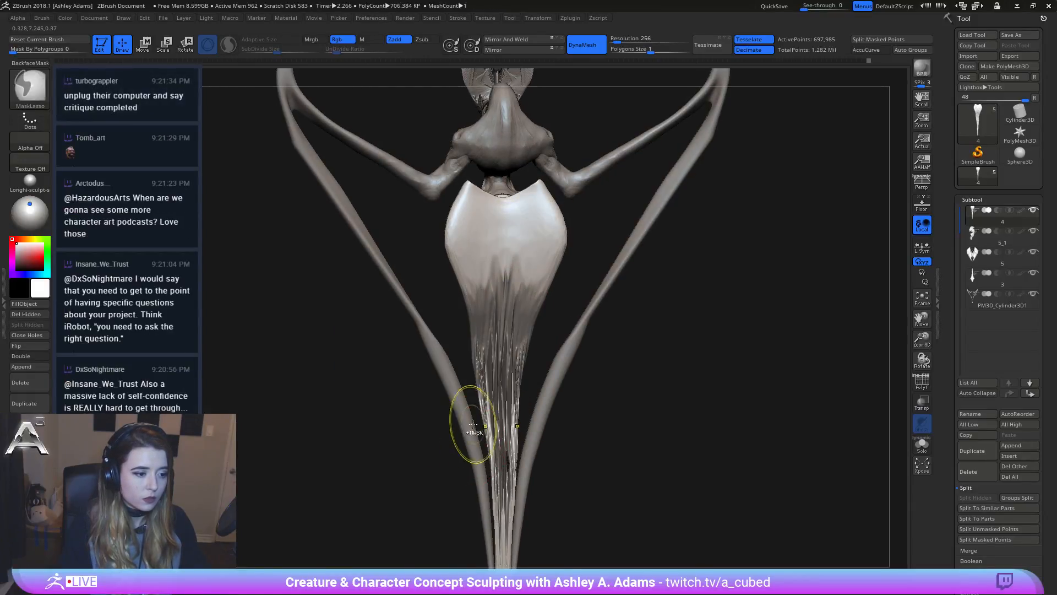
Step: Close the holes in the lower body mesh
{"action": "right_click_drag", "start_coordinate": [474, 425], "coordinate": [480, 286], "text": "ctrl"}
{"action": "left_click", "coordinate": [38, 335]}
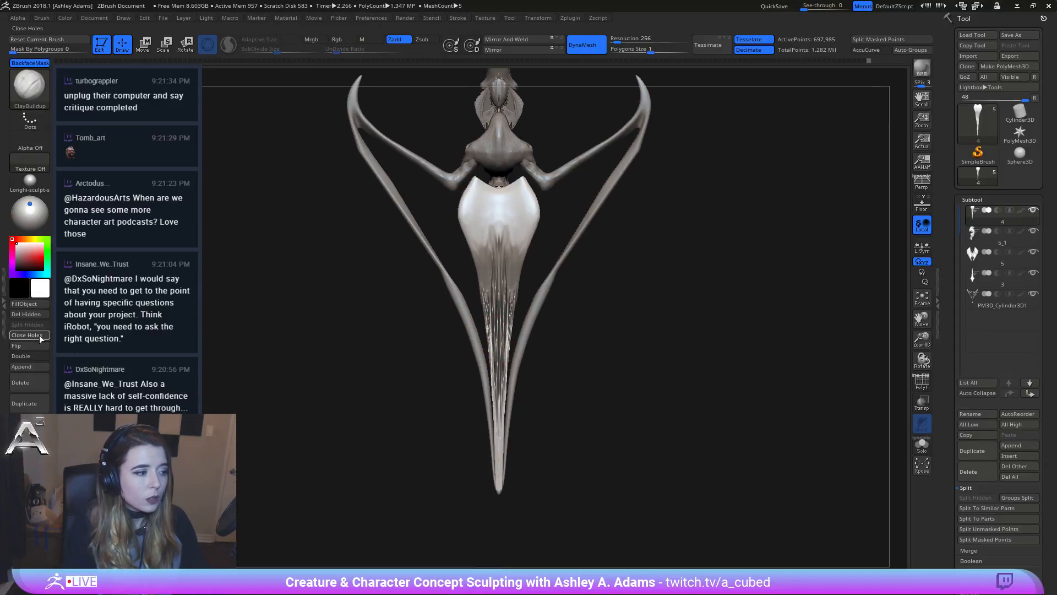
{"action": "left_click_drag", "start_coordinate": [553, 344], "coordinate": [521, 356]}
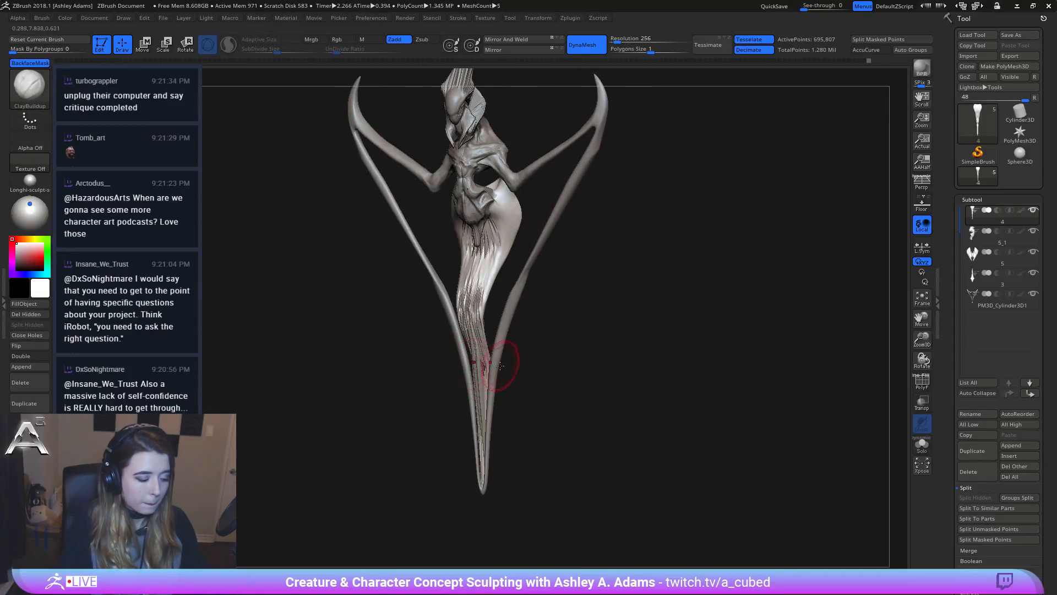
{"action": "key", "text": "b"}
{"action": "key", "text": "i"}
{"action": "key", "text": "n"}
{"action": "key", "text": "shift"}
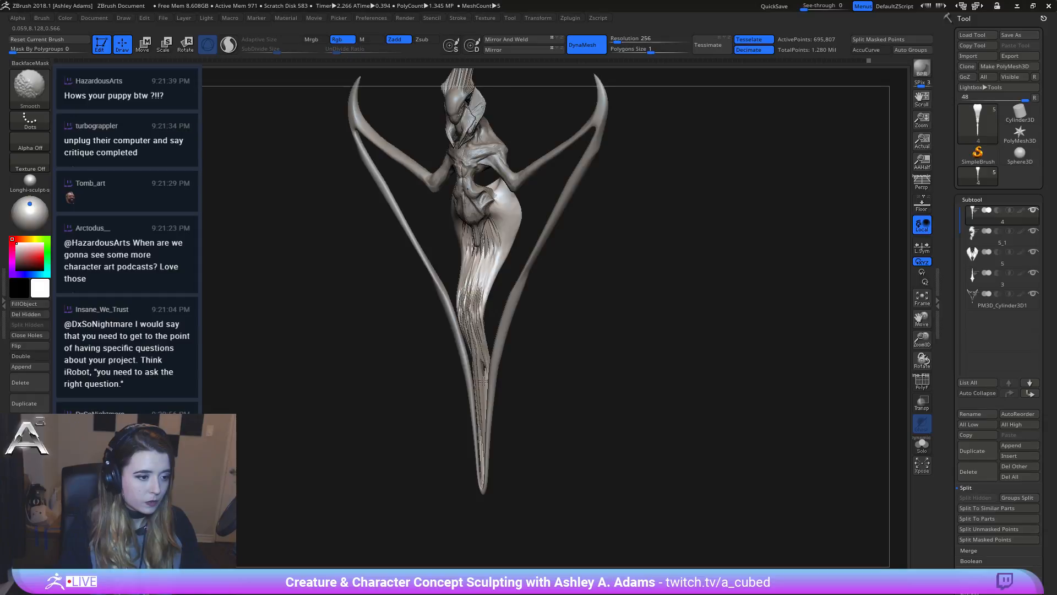
{"action": "right_click_drag", "start_coordinate": [482, 379], "coordinate": [539, 330], "text": "shift"}
{"action": "key", "text": "space"}
{"action": "right_click_drag", "start_coordinate": [386, 308], "coordinate": [378, 236], "text": "alt"}
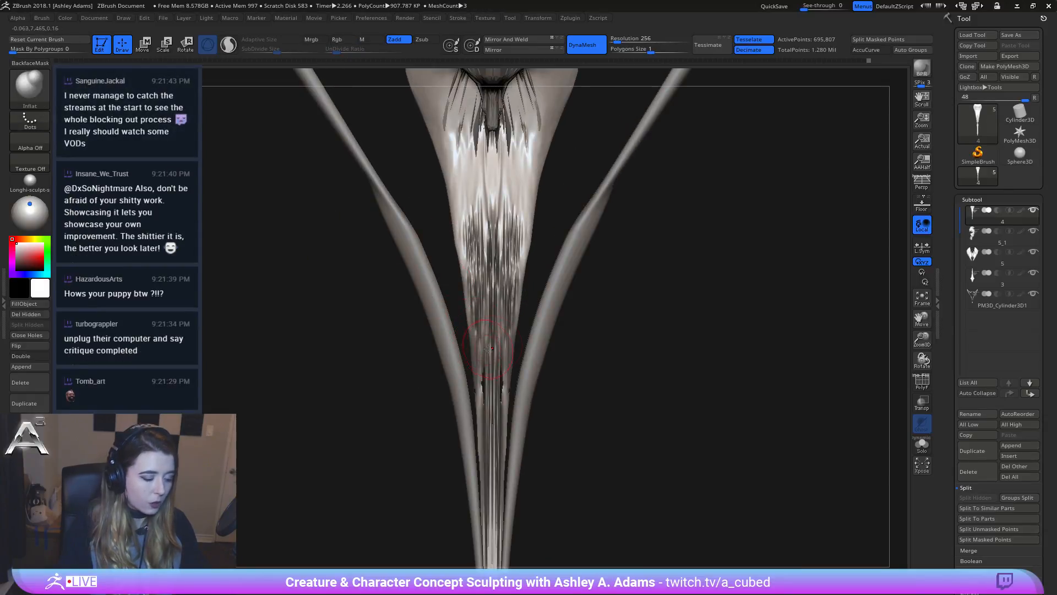
Step: Try to pull the lower tail strands across the gap with the SnakeHook brush, and undo the stroke
{"action": "key", "text": "b"}
{"action": "key", "text": "s"}
{"action": "key", "text": "h"}
{"action": "right_click_drag", "start_coordinate": [489, 349], "coordinate": [494, 330]}
{"action": "left_click_drag", "start_coordinate": [477, 341], "coordinate": [495, 336]}
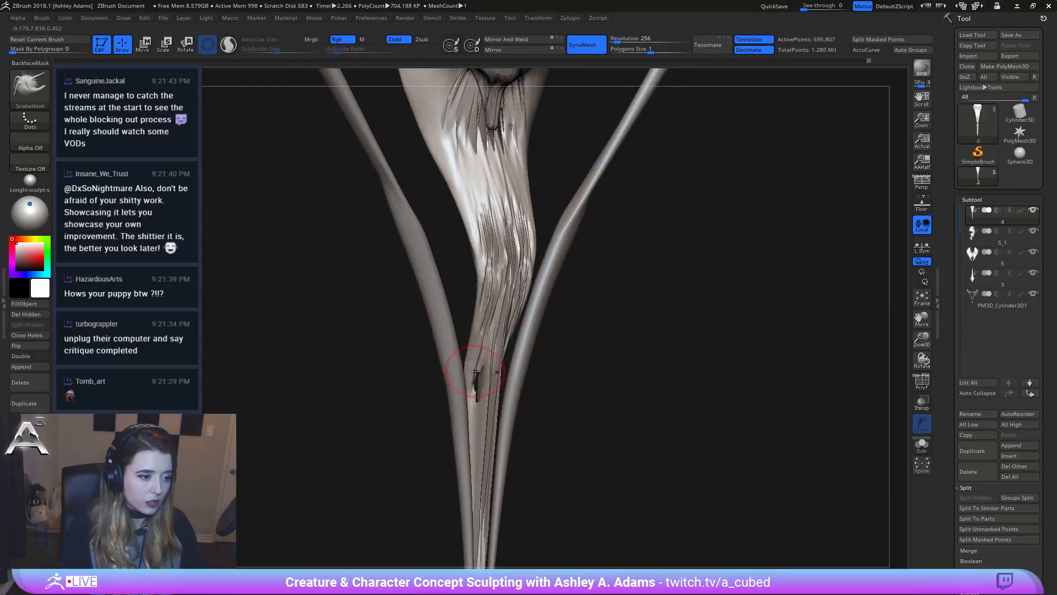
{"action": "key", "text": "space"}
{"action": "key", "text": "ctrl+z"}
Step: Smooth the streaky strands along the side and upper front of the lower body
{"action": "mouse_move", "coordinate": [495, 343]}
{"action": "right_mouse_down"}
{"action": "mouse_move", "coordinate": [528, 342]}
{"action": "mouse_move", "coordinate": [539, 315]}
{"action": "mouse_move", "coordinate": [557, 333]}
{"action": "right_mouse_up"}
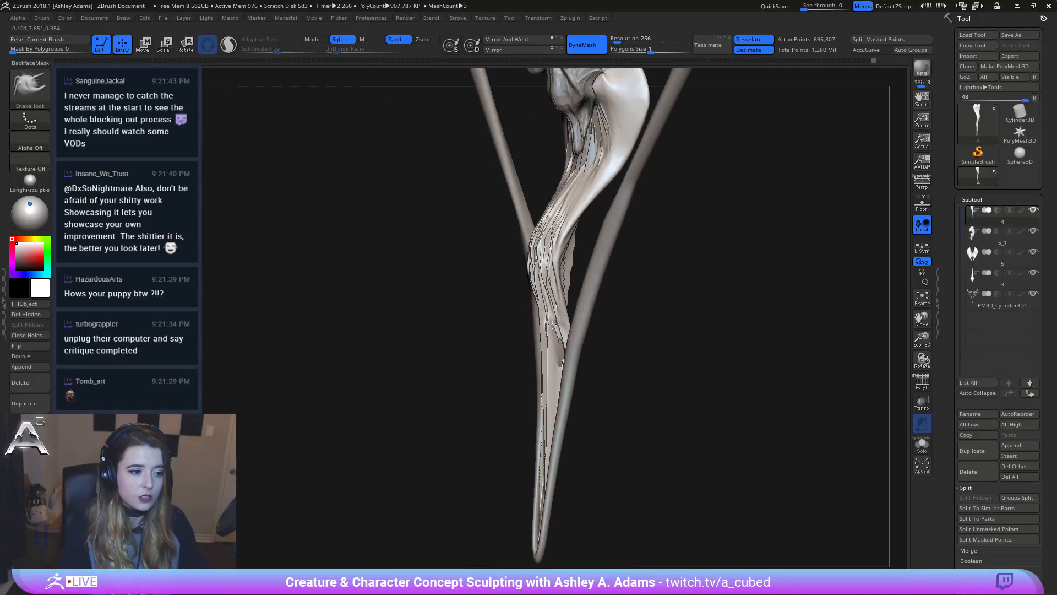
{"action": "key", "text": "shift"}
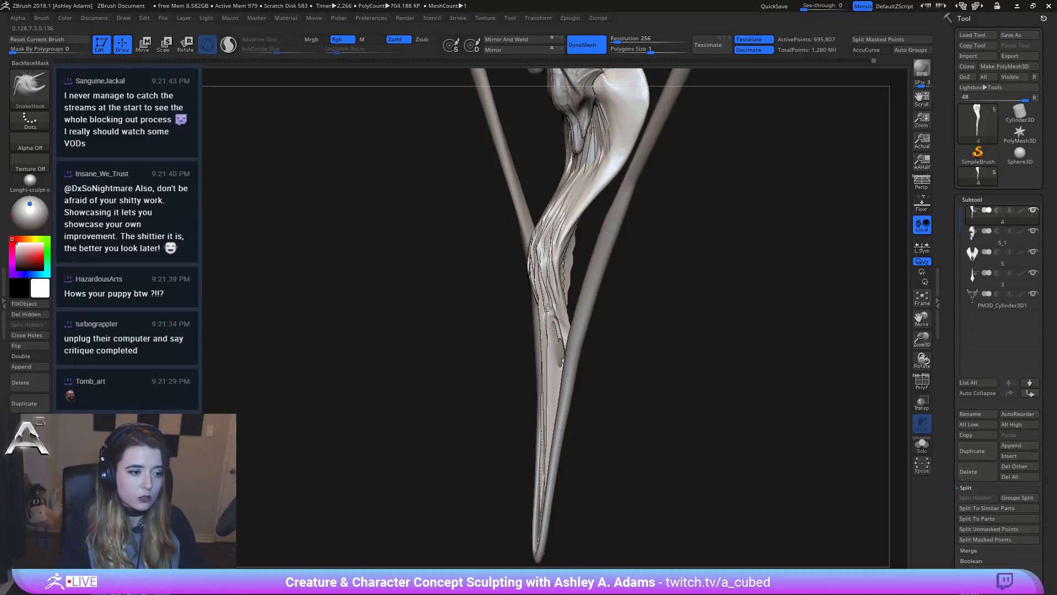
{"action": "key", "text": "shift"}
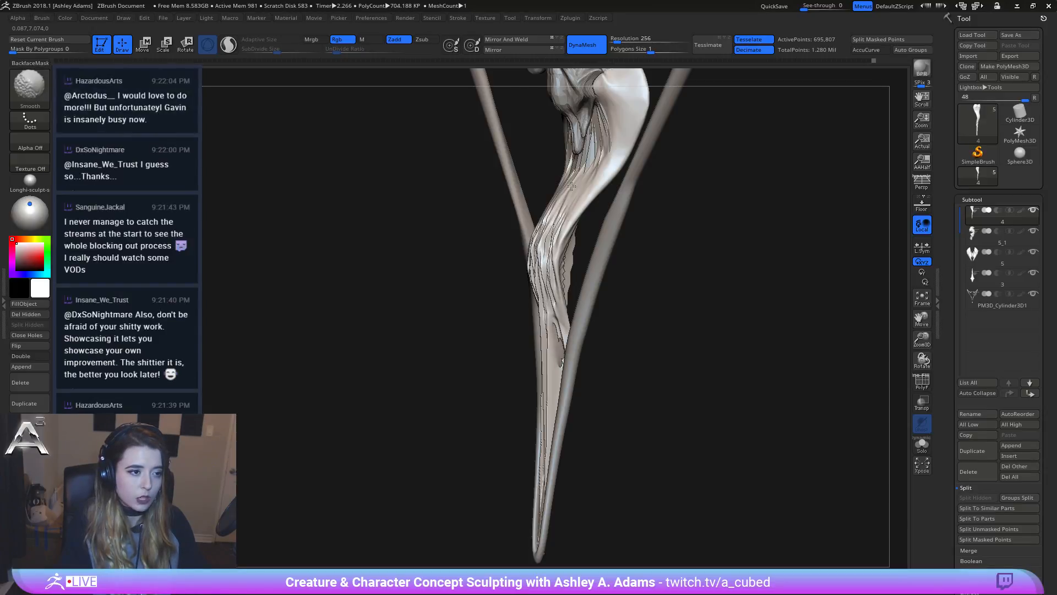
{"action": "mouse_move", "coordinate": [578, 196]}
{"action": "left_mouse_down"}
{"action": "mouse_move", "coordinate": [606, 209]}
{"action": "mouse_move", "coordinate": [573, 147]}
{"action": "left_mouse_up"}
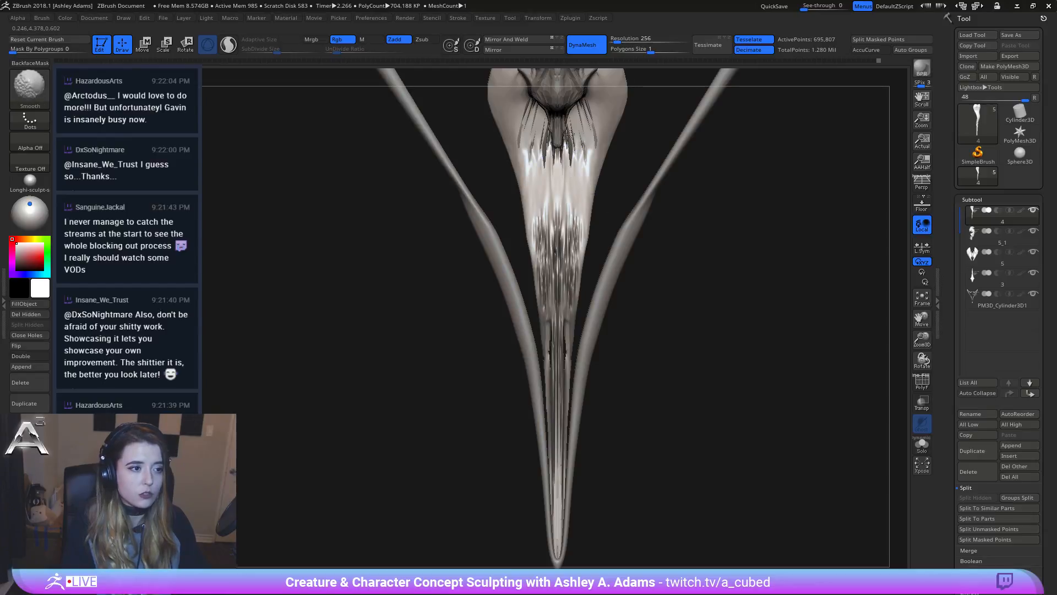
Step: Select the torso subtool and smooth its thin strands where they hang over both sides of the lower body
{"action": "mouse_move", "coordinate": [571, 134]}
{"action": "right_mouse_down", "text": "alt"}
{"action": "mouse_move", "coordinate": [571, 238]}
{"action": "mouse_move", "coordinate": [531, 244]}
{"action": "right_mouse_up", "text": "alt"}
{"action": "left_click", "coordinate": [509, 263], "text": "alt"}
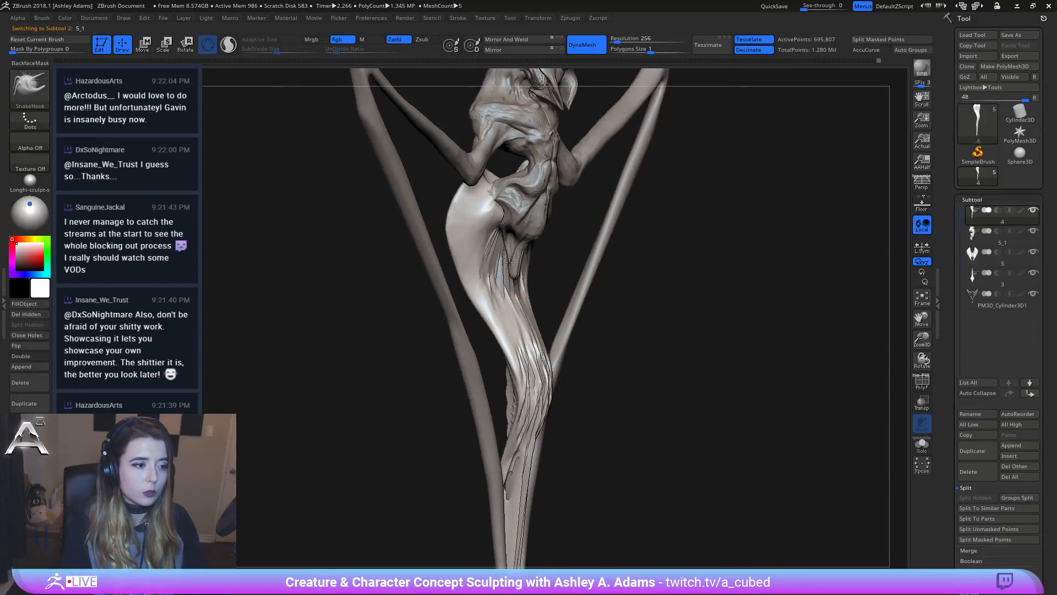
{"action": "mouse_move", "coordinate": [504, 263]}
{"action": "left_mouse_down", "text": "shift"}
{"action": "mouse_move", "coordinate": [506, 287]}
{"action": "mouse_move", "coordinate": [507, 265]}
{"action": "mouse_move", "coordinate": [484, 247]}
{"action": "left_mouse_up", "text": "shift"}
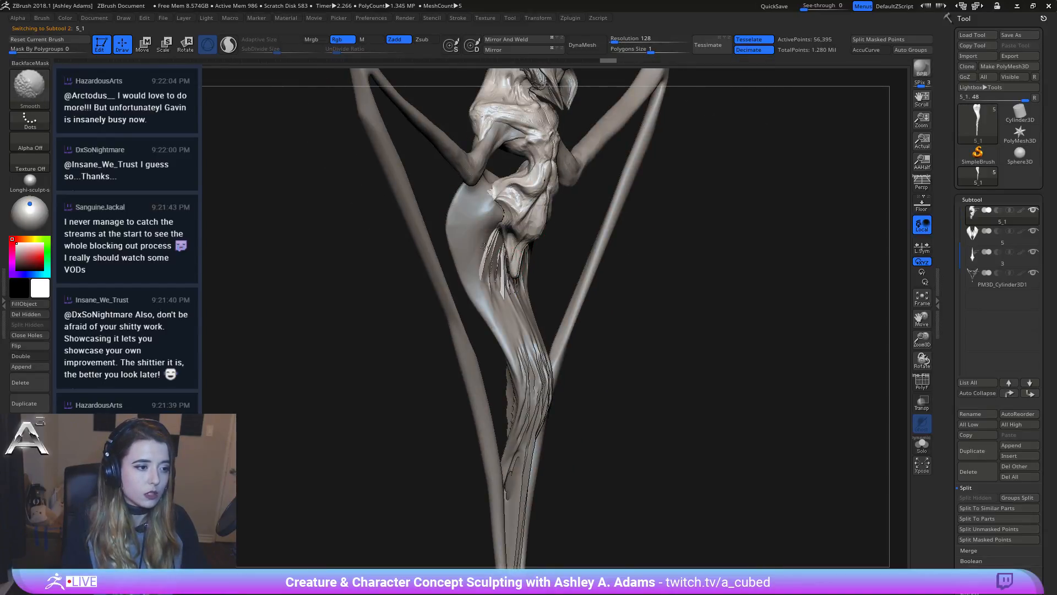
{"action": "mouse_move", "coordinate": [484, 272]}
{"action": "right_mouse_down"}
{"action": "mouse_move", "coordinate": [505, 283]}
{"action": "mouse_move", "coordinate": [556, 258]}
{"action": "right_mouse_up"}
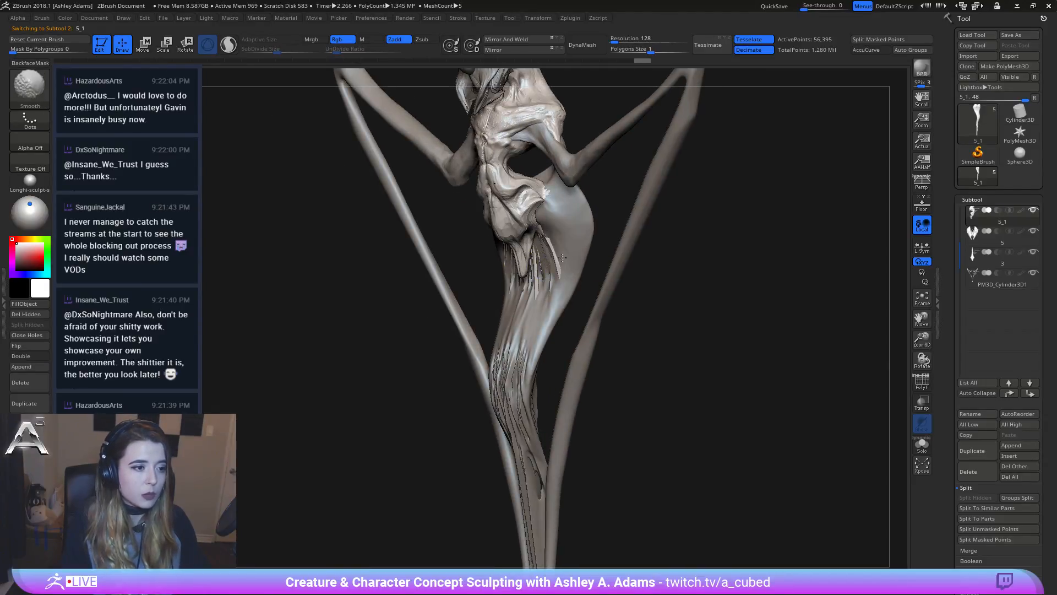
{"action": "right_click", "coordinate": [557, 246]}
{"action": "mouse_move", "coordinate": [557, 248]}
{"action": "left_mouse_down", "text": "shift"}
{"action": "mouse_move", "coordinate": [561, 269]}
{"action": "mouse_move", "coordinate": [536, 312]}
{"action": "left_mouse_up", "text": "shift"}
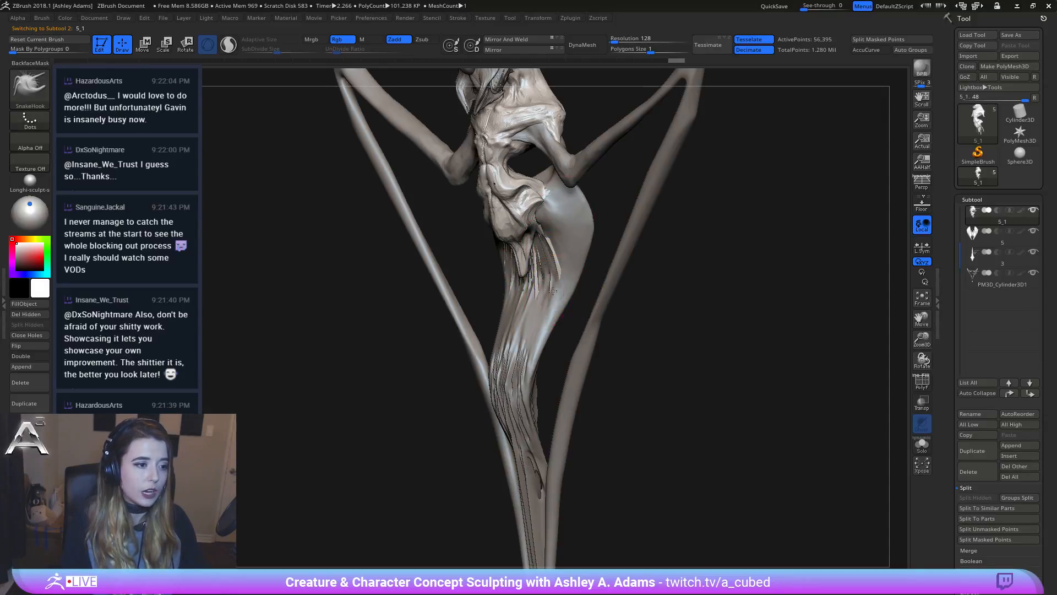
Step: Reselect the lower body subtool and nudge the tail strand beside the gap with a smaller SnakeHook brush
{"action": "right_click", "coordinate": [519, 341]}
{"action": "mouse_move", "coordinate": [526, 373]}
{"action": "right_mouse_down", "text": "ctrl"}
{"action": "mouse_move", "coordinate": [517, 435]}
{"action": "mouse_move", "coordinate": [561, 297]}
{"action": "right_mouse_up", "text": "ctrl"}
{"action": "left_click", "coordinate": [524, 415], "text": "alt"}
{"action": "right_click", "coordinate": [550, 323]}
{"action": "right_click", "coordinate": [560, 292]}
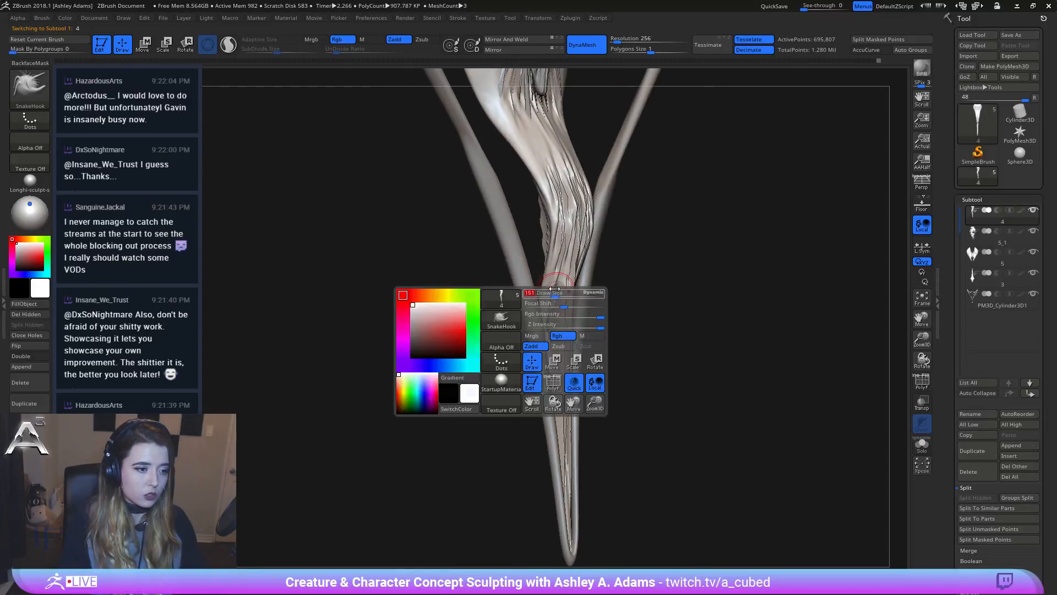
{"action": "left_click_drag", "start_coordinate": [560, 292], "coordinate": [552, 292]}
{"action": "right_click_drag", "start_coordinate": [550, 347], "coordinate": [545, 347]}
{"action": "left_click_drag", "start_coordinate": [551, 344], "coordinate": [551, 351]}
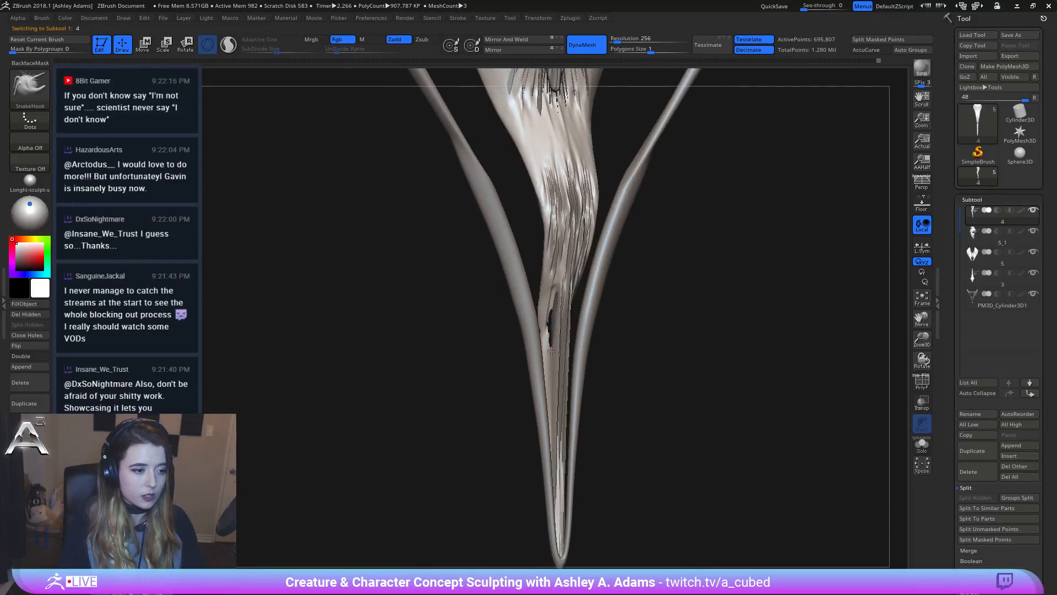
Step: Smooth the strands around the gap and down the lower tail to its tip
{"action": "right_click_drag", "start_coordinate": [551, 377], "coordinate": [567, 383]}
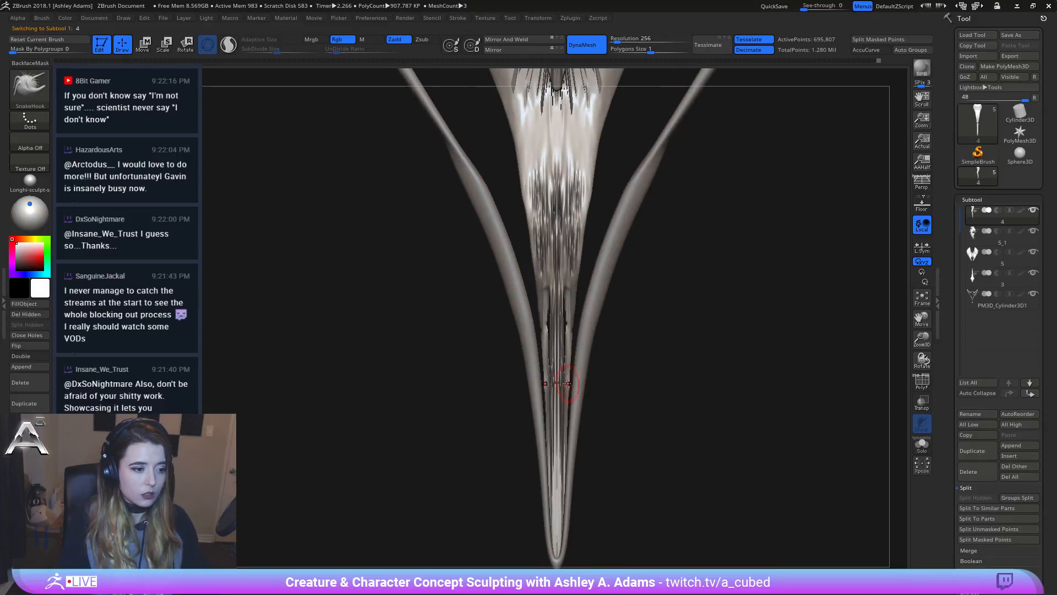
{"action": "key", "text": "shift"}
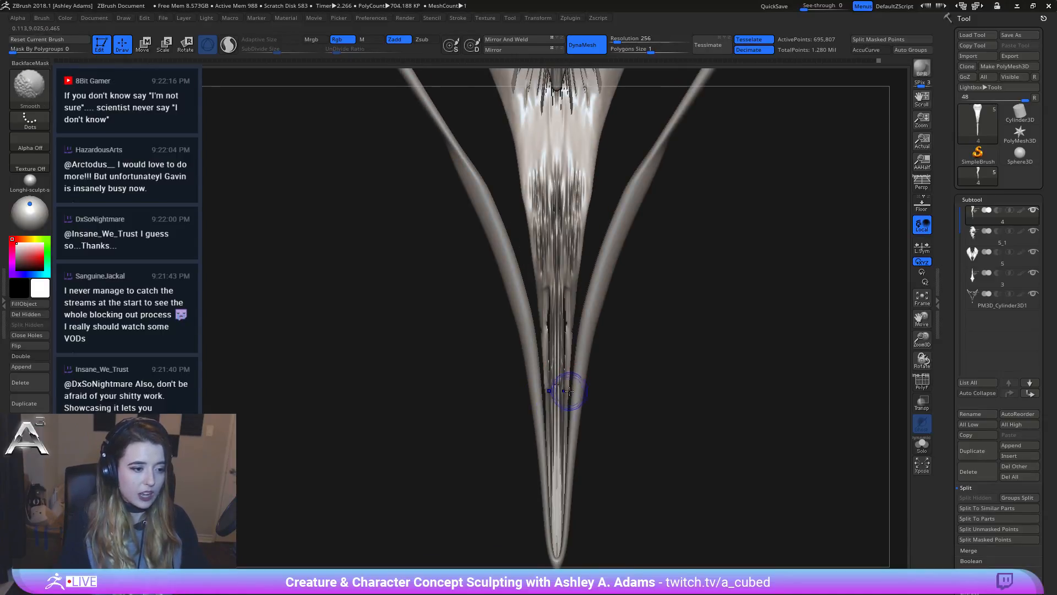
{"action": "left_click_drag", "start_coordinate": [567, 380], "coordinate": [569, 374], "text": "shift"}
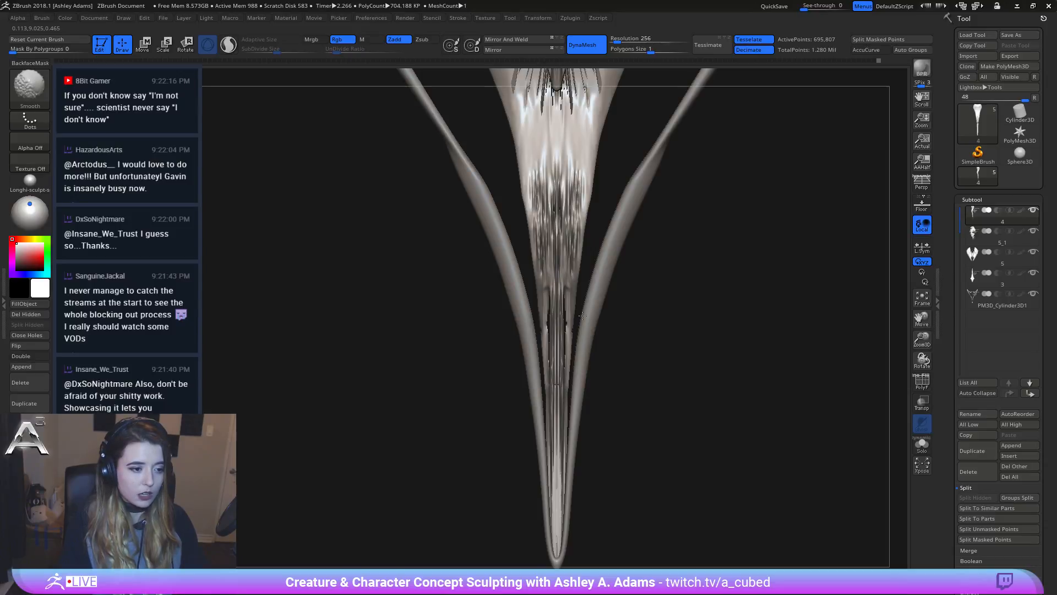
{"action": "mouse_move", "coordinate": [581, 256]}
{"action": "right_mouse_down"}
{"action": "mouse_move", "coordinate": [551, 281]}
{"action": "mouse_move", "coordinate": [571, 306]}
{"action": "right_mouse_up"}
{"action": "key", "text": "space"}
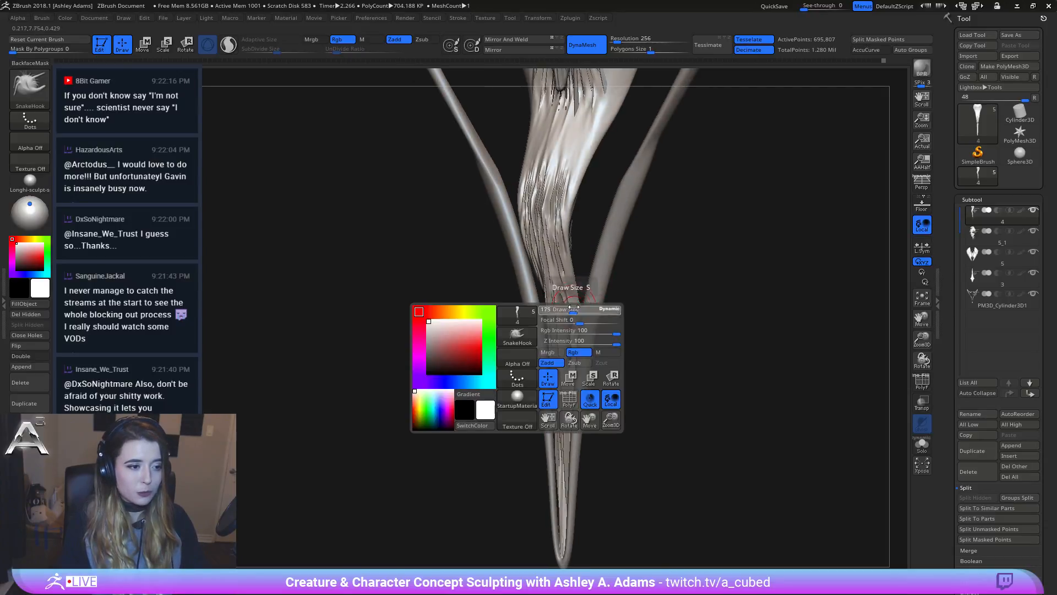
{"action": "left_click_drag", "start_coordinate": [550, 264], "coordinate": [544, 305], "text": "shift"}
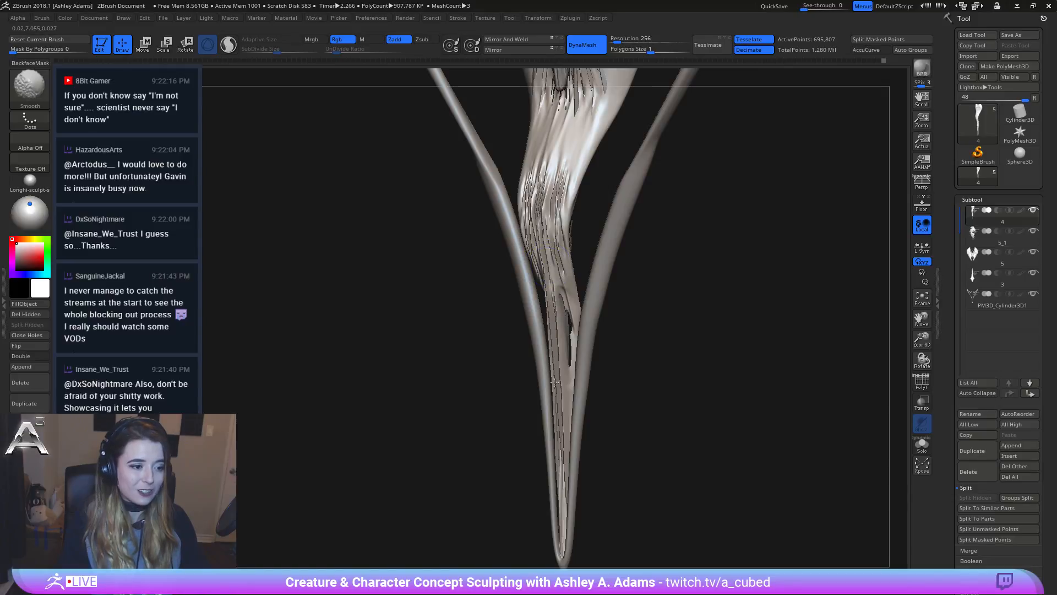
{"action": "left_click_drag", "start_coordinate": [570, 492], "coordinate": [562, 553], "text": "shift"}
{"action": "mouse_move", "coordinate": [602, 414]}
{"action": "right_mouse_down", "text": "ctrl"}
{"action": "mouse_move", "coordinate": [608, 311]}
{"action": "mouse_move", "coordinate": [547, 212]}
{"action": "right_mouse_up", "text": "ctrl"}
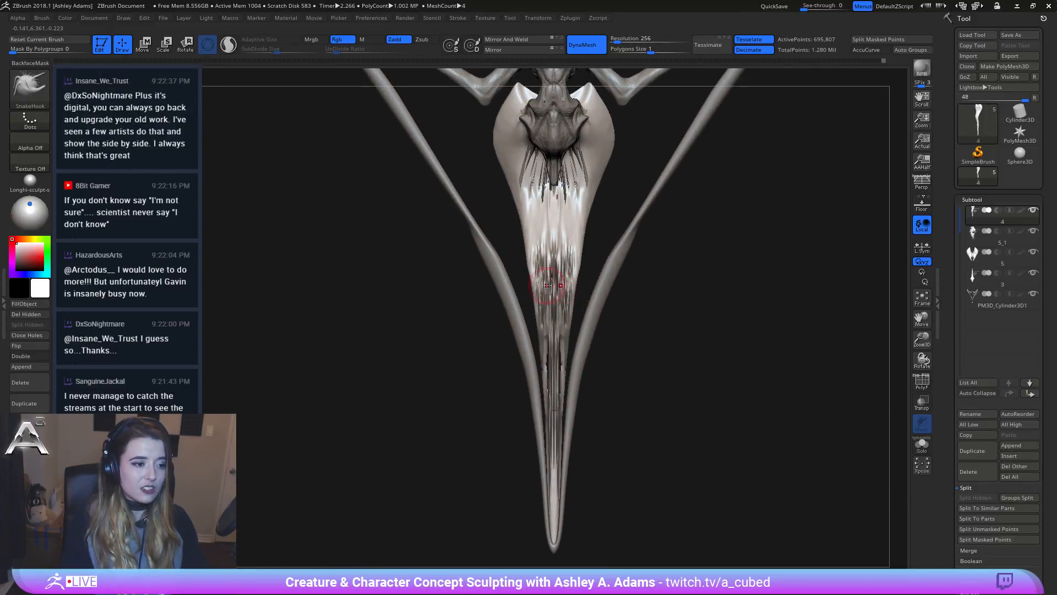
Step: Enlarge the SnakeHook brush and pull the back contour of the hips slightly outward in side view
{"action": "key", "text": "space"}
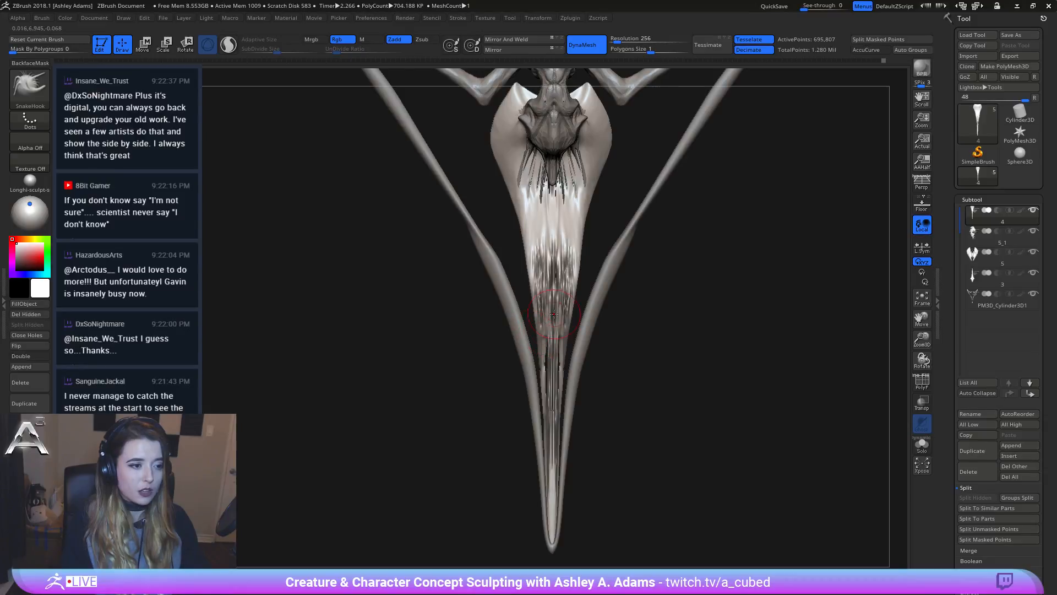
{"action": "key", "text": "shift+ctrl+s"}
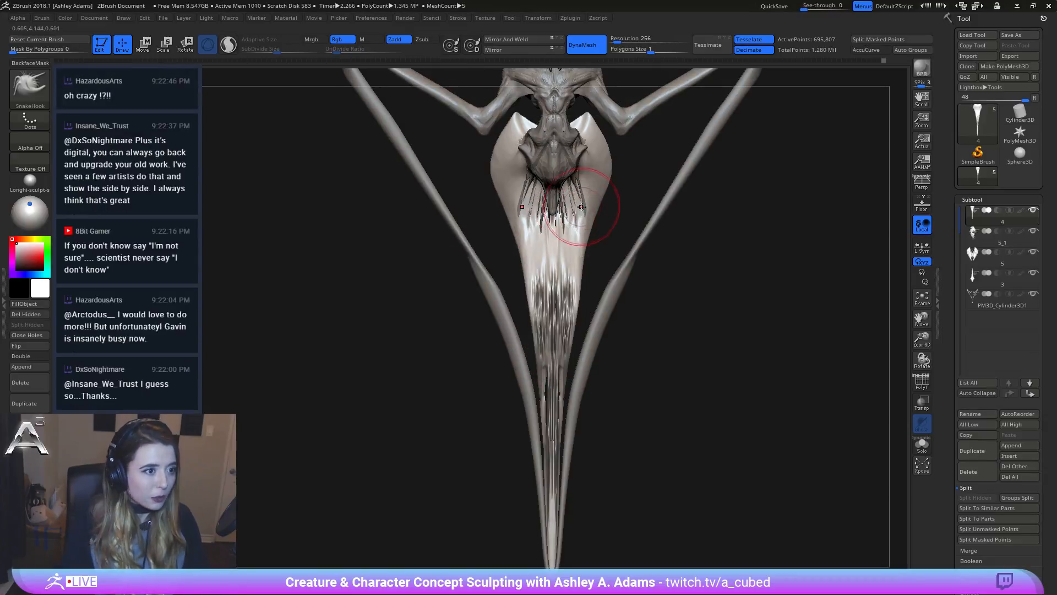
{"action": "left_click_drag", "start_coordinate": [642, 198], "coordinate": [592, 237], "text": "alt"}
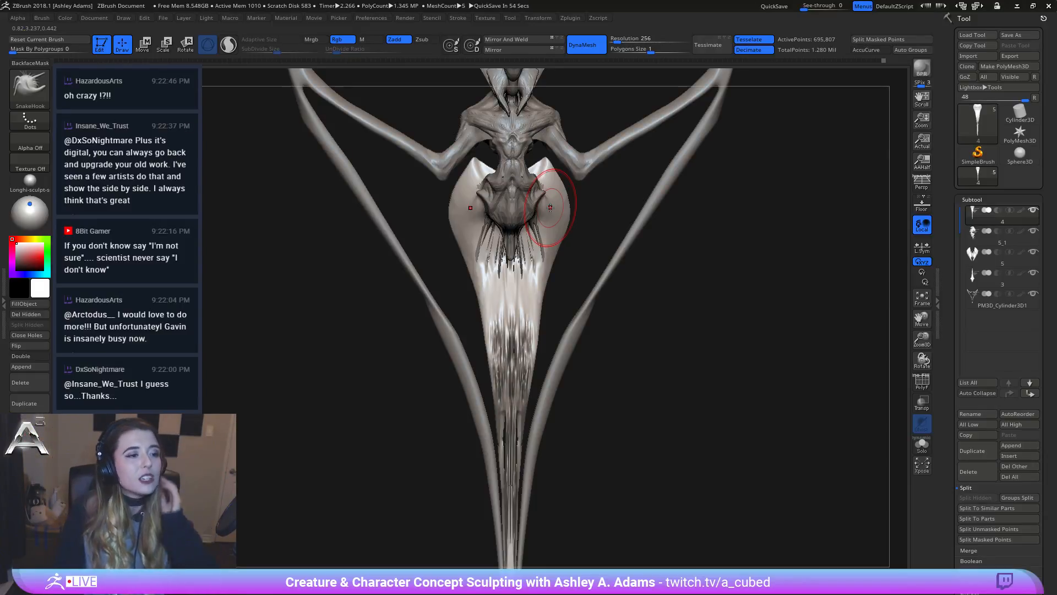
{"action": "mouse_move", "coordinate": [550, 208]}
{"action": "right_mouse_down"}
{"action": "mouse_move", "coordinate": [559, 230]}
{"action": "mouse_move", "coordinate": [578, 207]}
{"action": "mouse_move", "coordinate": [607, 212]}
{"action": "right_mouse_up"}
{"action": "key", "text": "space"}
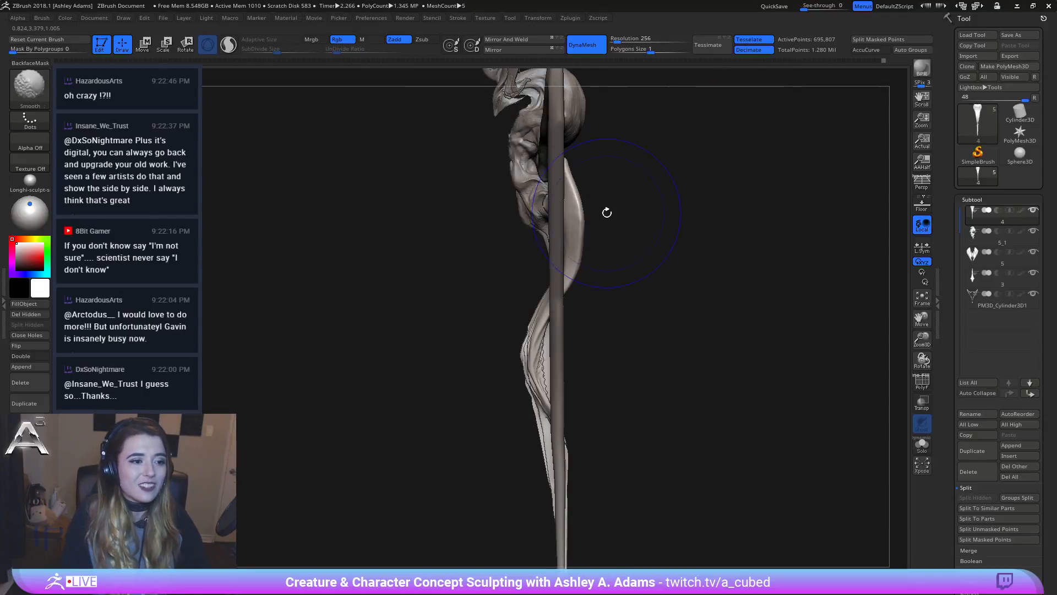
{"action": "key", "text": "space"}
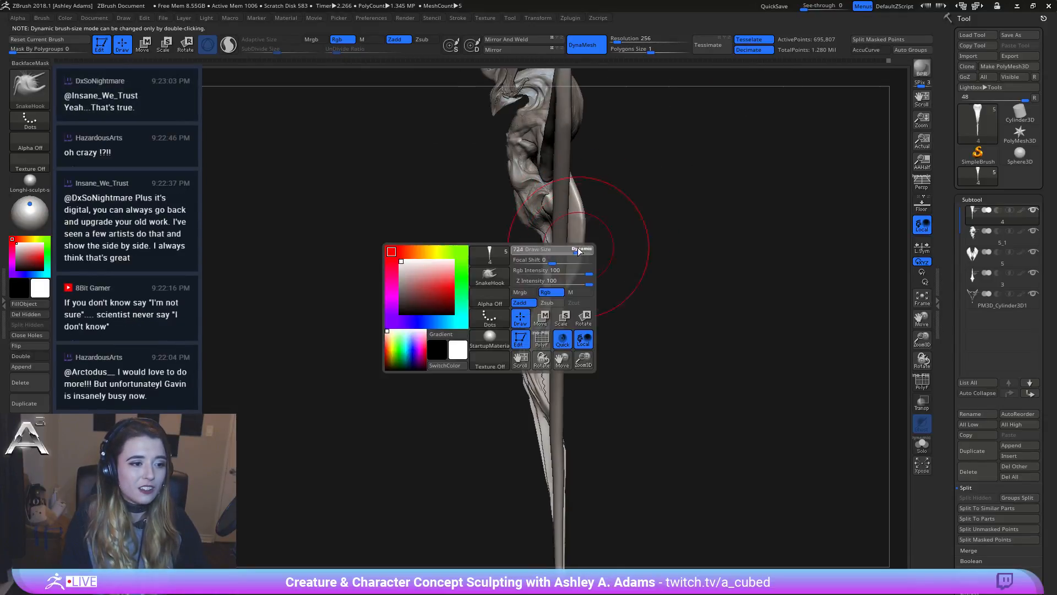
{"action": "key", "text": "space"}
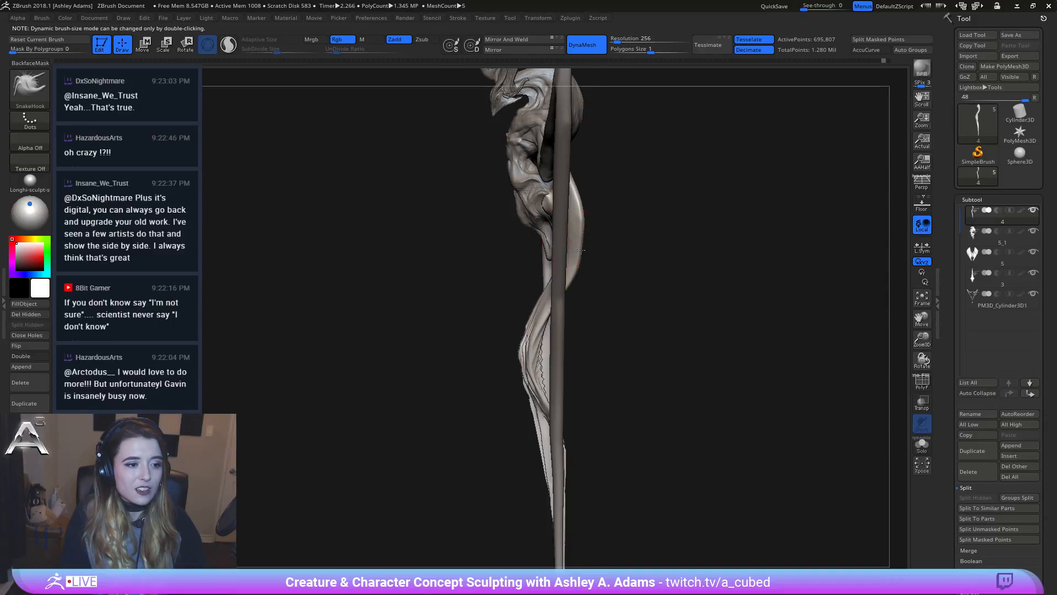
{"action": "left_click_drag", "start_coordinate": [582, 238], "coordinate": [584, 233]}
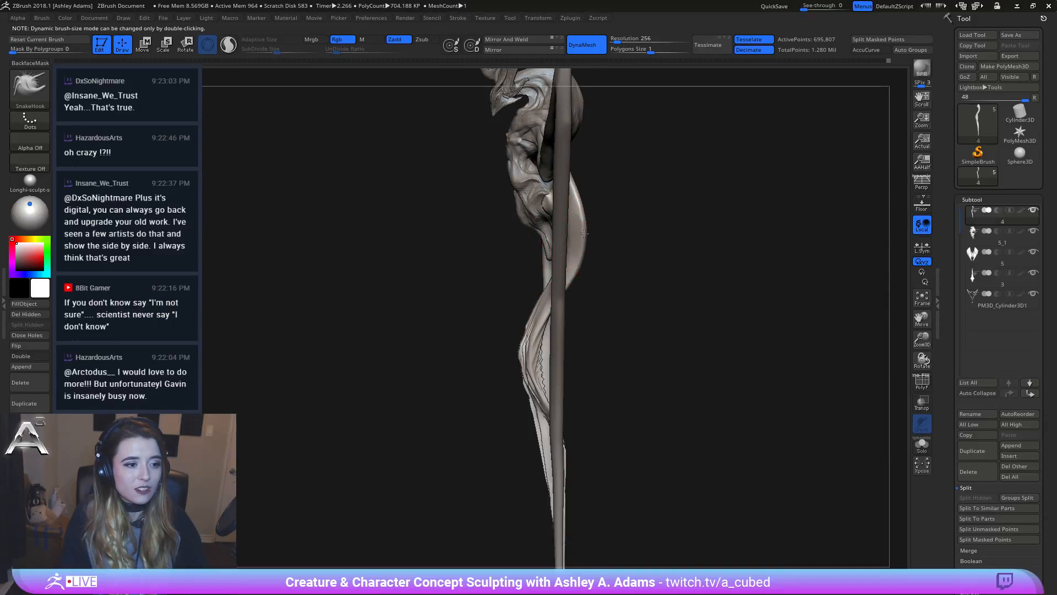
Step: Reshape the front bulge of the tail and the contour below it in side view with the SnakeHook brush
{"action": "left_click_drag", "start_coordinate": [518, 358], "coordinate": [521, 331], "text": "alt"}
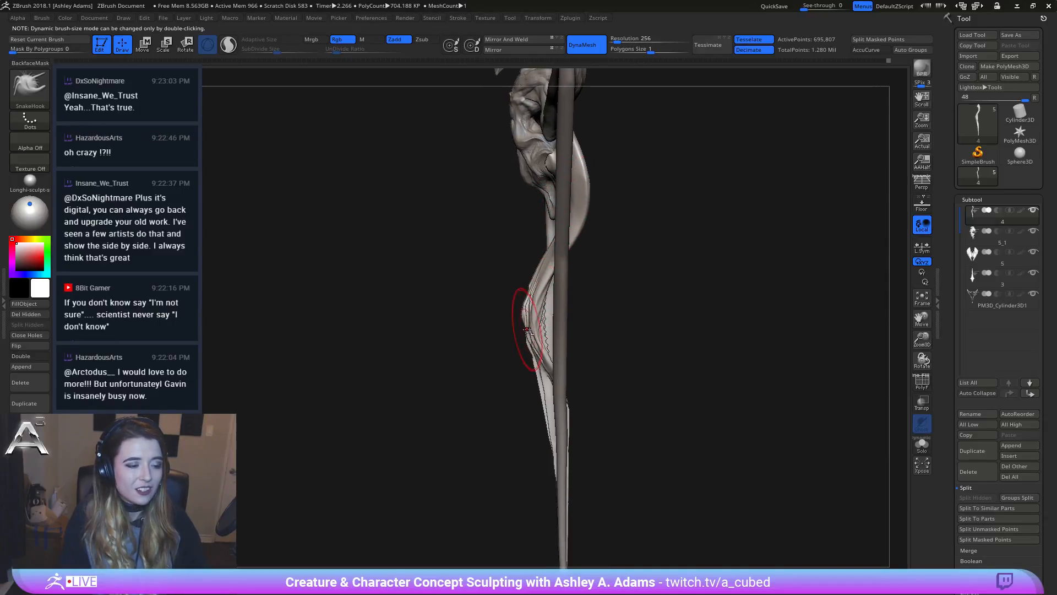
{"action": "key", "text": "space"}
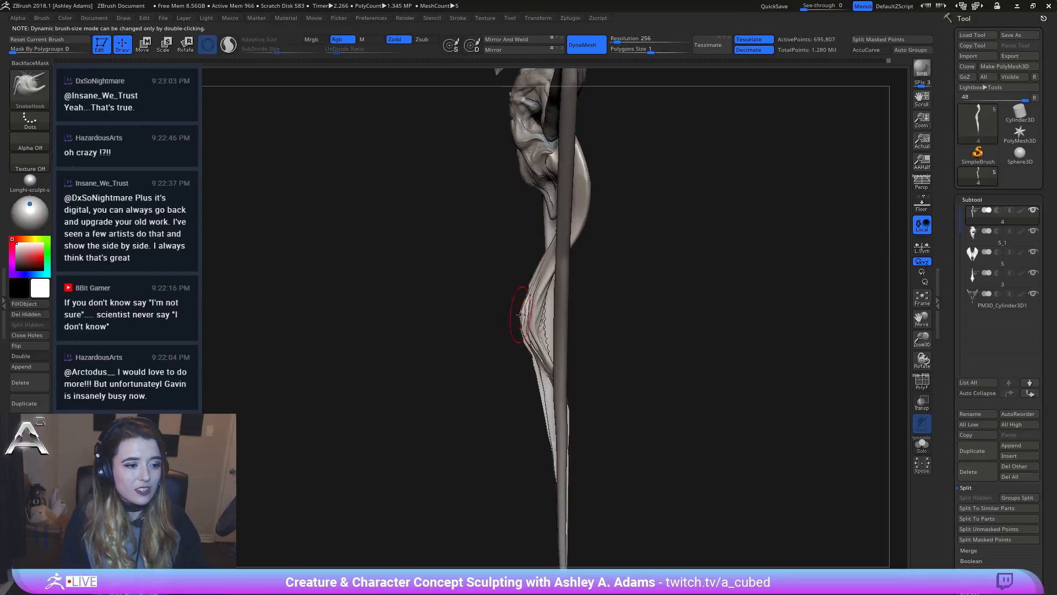
{"action": "left_click_drag", "start_coordinate": [521, 331], "coordinate": [538, 377]}
{"action": "key", "text": "space"}
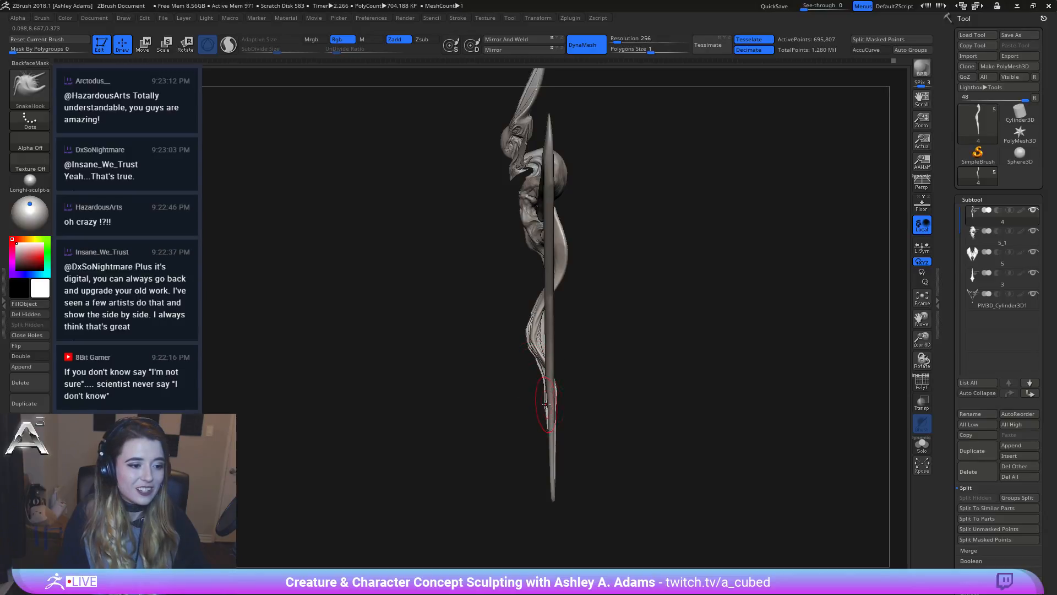
{"action": "left_click_drag", "start_coordinate": [555, 402], "coordinate": [580, 348]}
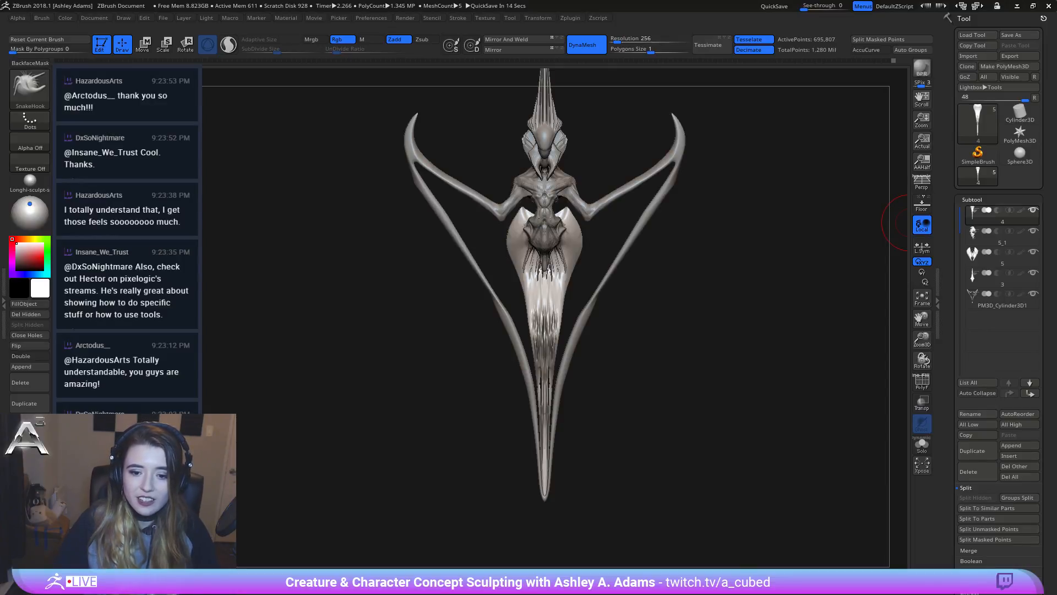
Step: Widen the hips slightly with the SnakeHook brush and smooth their outer edges down toward the tail
{"action": "left_click_drag", "start_coordinate": [588, 266], "coordinate": [556, 263]}
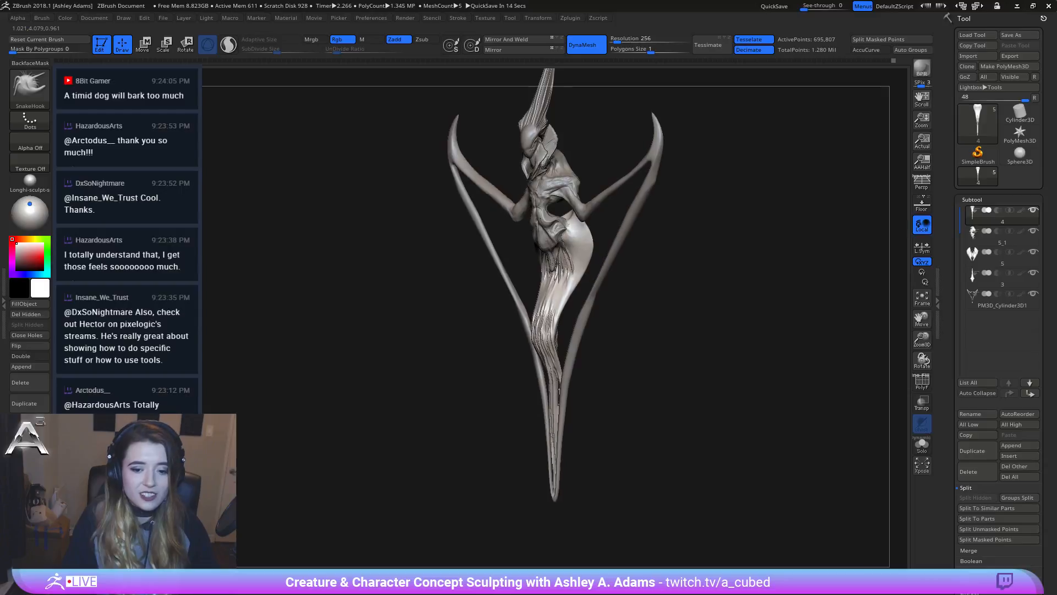
{"action": "mouse_move", "coordinate": [556, 263]}
{"action": "right_mouse_down"}
{"action": "mouse_move", "coordinate": [550, 243]}
{"action": "mouse_move", "coordinate": [504, 298]}
{"action": "mouse_move", "coordinate": [531, 299]}
{"action": "right_mouse_up"}
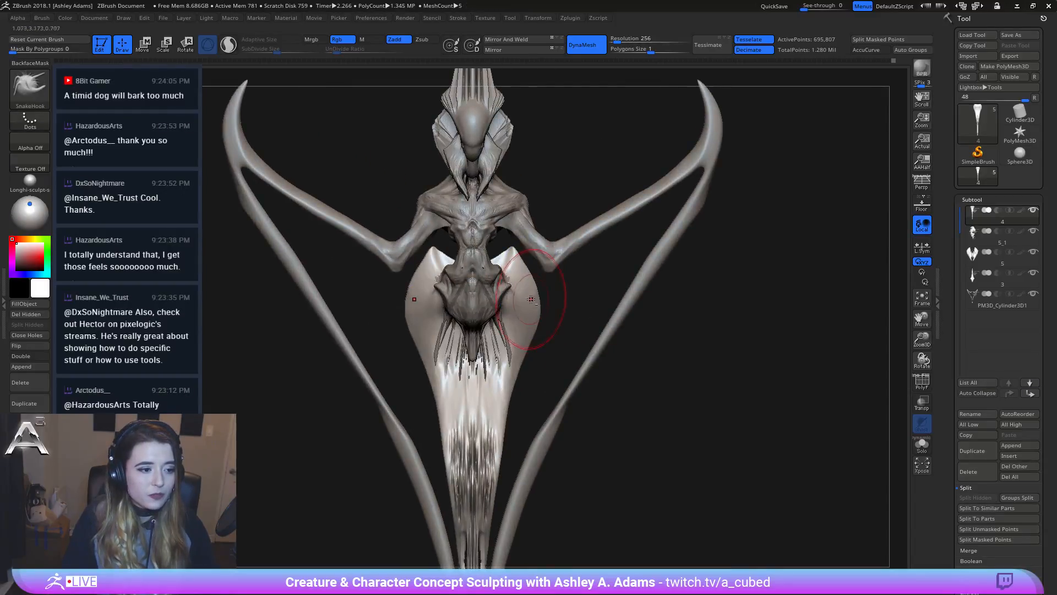
{"action": "right_click_drag", "start_coordinate": [420, 301], "coordinate": [475, 302], "text": "alt"}
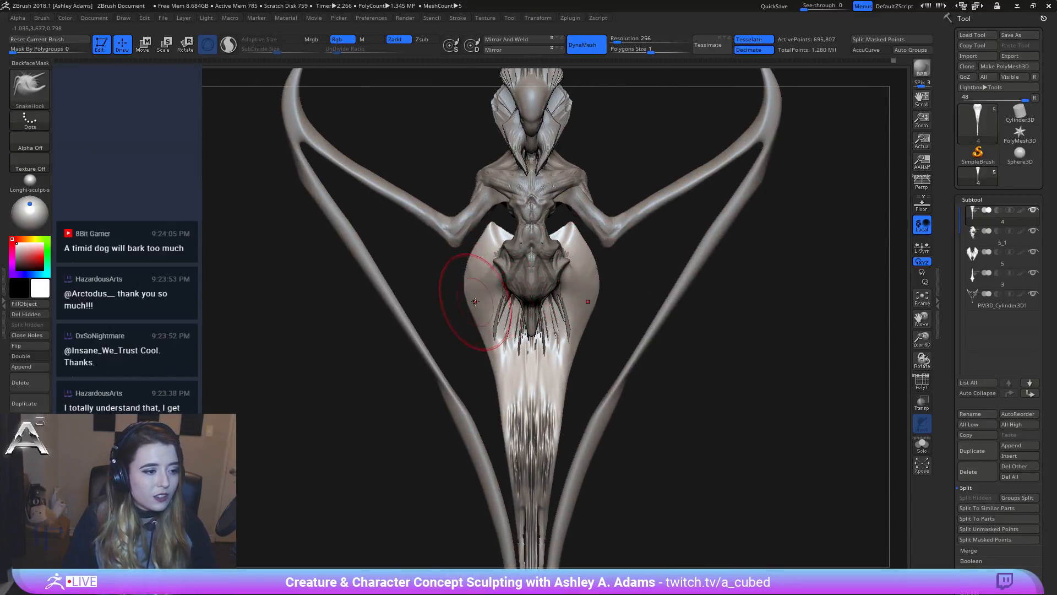
{"action": "mouse_move", "coordinate": [473, 297]}
{"action": "left_mouse_down"}
{"action": "mouse_move", "coordinate": [464, 267]}
{"action": "mouse_move", "coordinate": [476, 245]}
{"action": "left_mouse_up"}
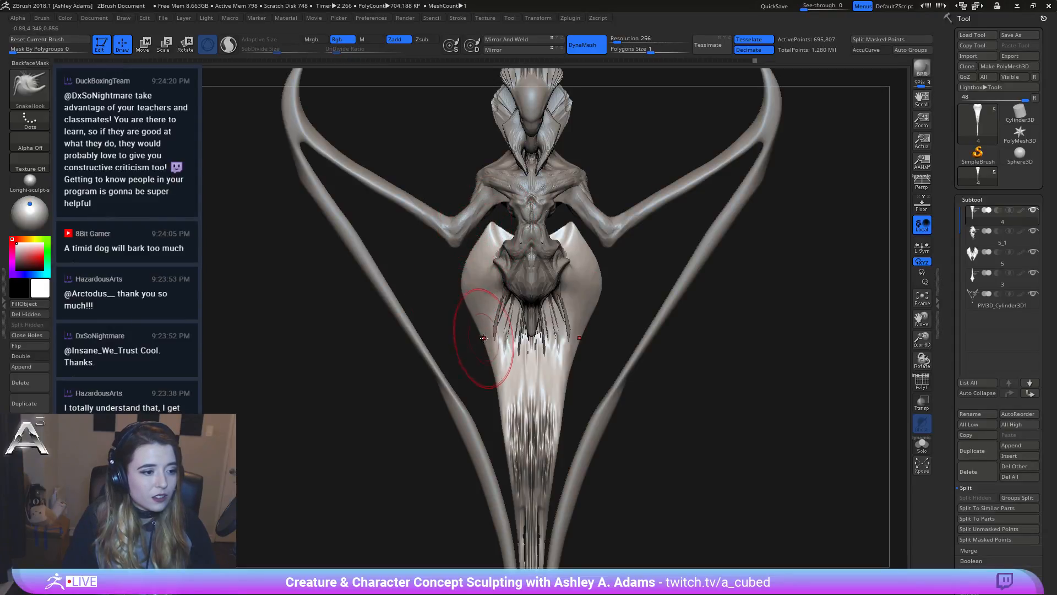
{"action": "key", "text": "space"}
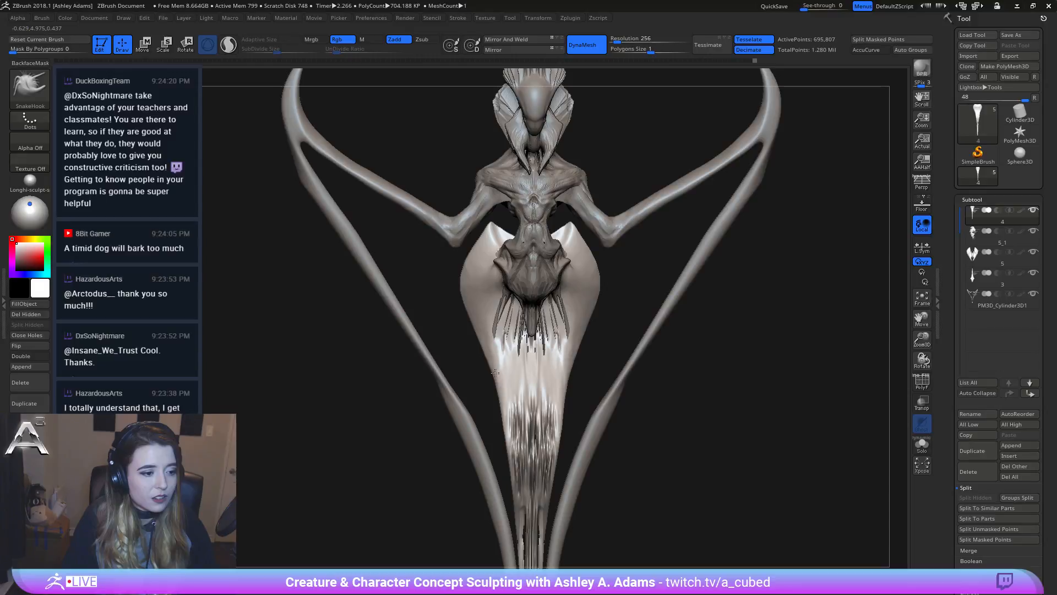
{"action": "mouse_move", "coordinate": [605, 374]}
{"action": "left_mouse_down", "text": "shift"}
{"action": "mouse_move", "coordinate": [568, 390]}
{"action": "mouse_move", "coordinate": [560, 435]}
{"action": "left_mouse_up", "text": "shift"}
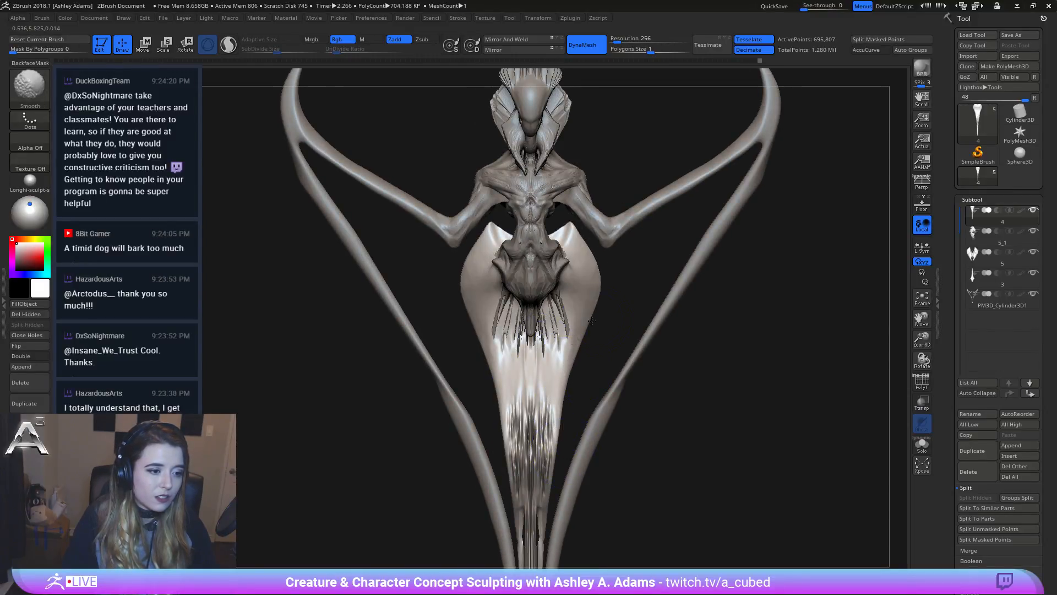
{"action": "mouse_move", "coordinate": [633, 242]}
{"action": "left_mouse_down", "text": "alt"}
{"action": "mouse_move", "coordinate": [616, 223]}
{"action": "mouse_move", "coordinate": [695, 225]}
{"action": "left_mouse_up", "text": "alt"}
{"action": "left_click_drag", "start_coordinate": [565, 313], "coordinate": [586, 311]}
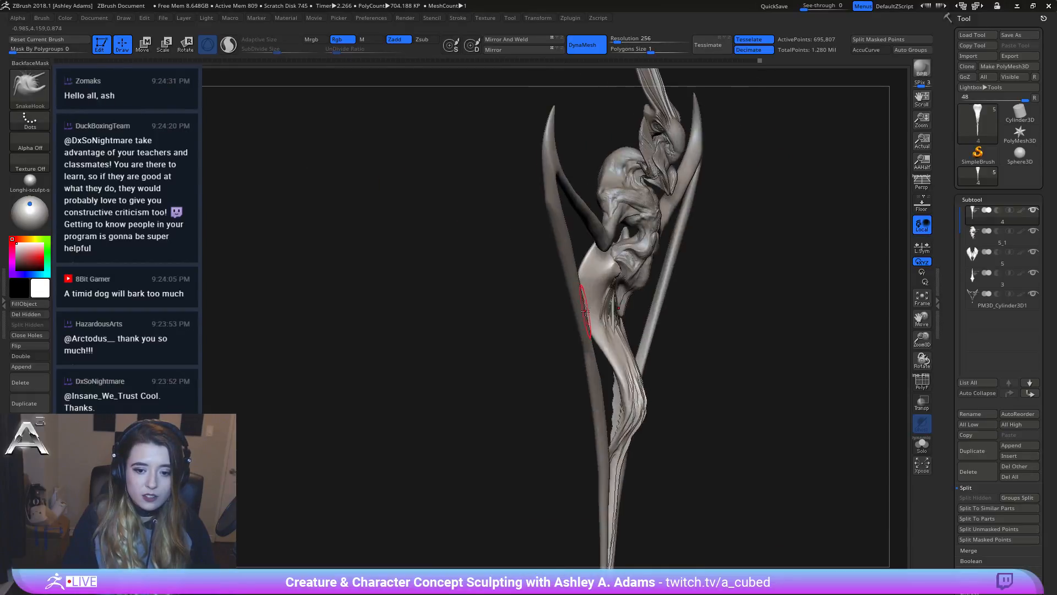
{"action": "right_click", "coordinate": [520, 369]}
{"action": "right_click_drag", "start_coordinate": [520, 369], "coordinate": [617, 266]}
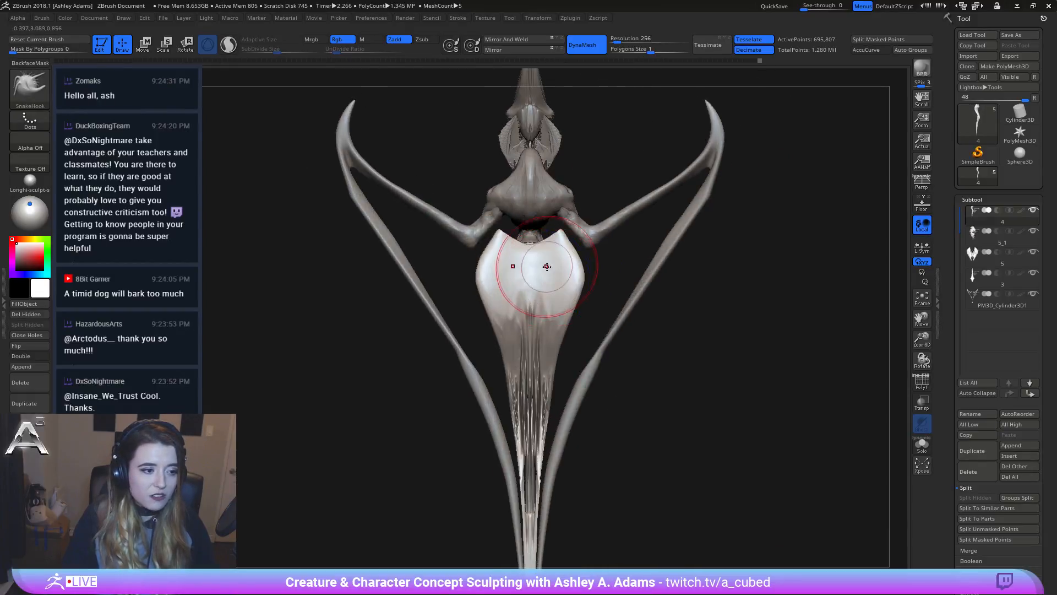
Step: Build up a central ridge down the back of the hips with a smaller ClayBuildup brush
{"action": "key", "text": "b"}
{"action": "key", "text": "c"}
{"action": "key", "text": "b"}
{"action": "key", "text": "space"}
{"action": "left_click", "coordinate": [533, 251]}
{"action": "right_click_drag", "start_coordinate": [522, 267], "coordinate": [530, 300]}
{"action": "key", "text": "space"}
{"action": "left_click", "coordinate": [530, 302]}
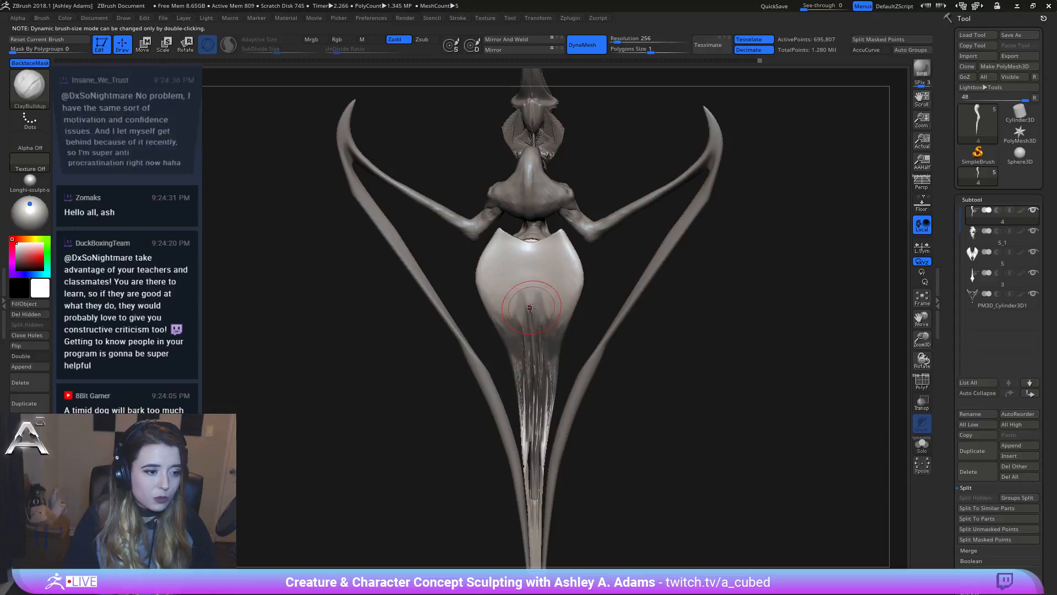
{"action": "key", "text": "space"}
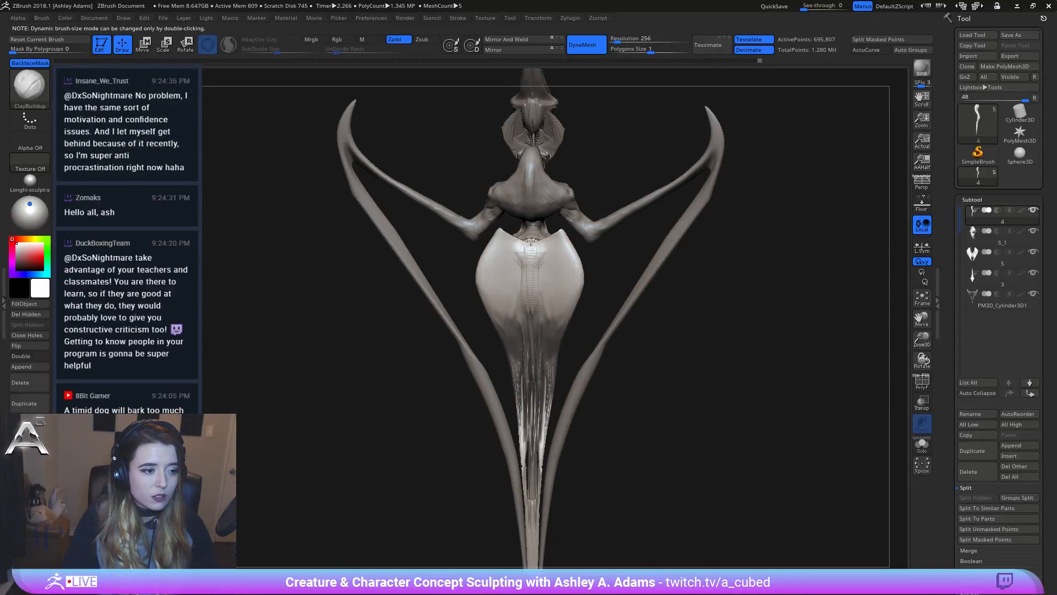
{"action": "left_click_drag", "start_coordinate": [530, 241], "coordinate": [531, 337]}
{"action": "right_click_drag", "start_coordinate": [542, 334], "coordinate": [538, 298]}
{"action": "left_click_drag", "start_coordinate": [530, 276], "coordinate": [531, 320]}
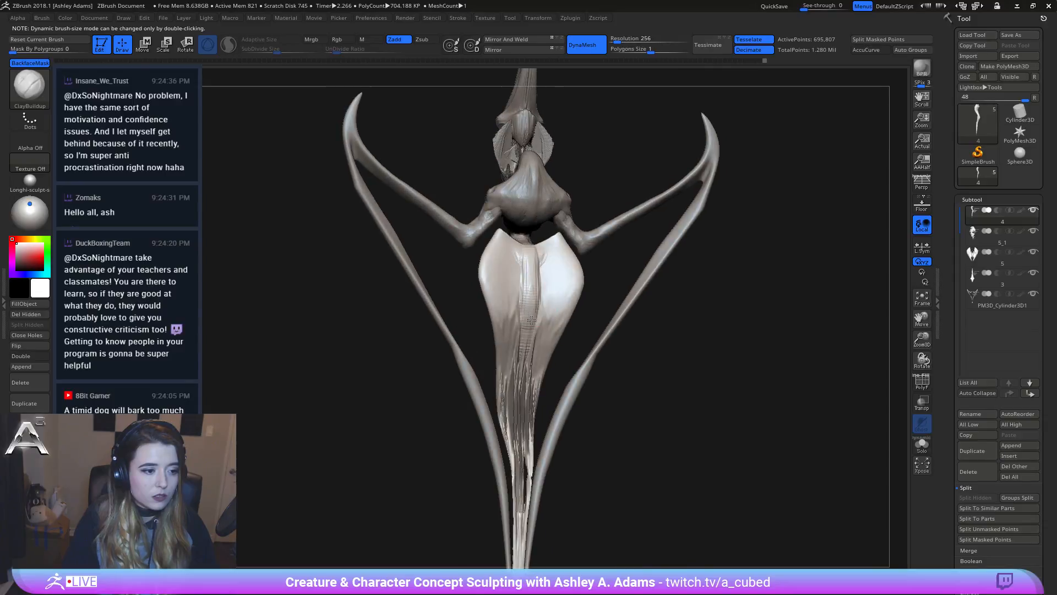
{"action": "right_click_drag", "start_coordinate": [513, 276], "coordinate": [542, 281]}
{"action": "left_click_drag", "start_coordinate": [543, 273], "coordinate": [540, 317]}
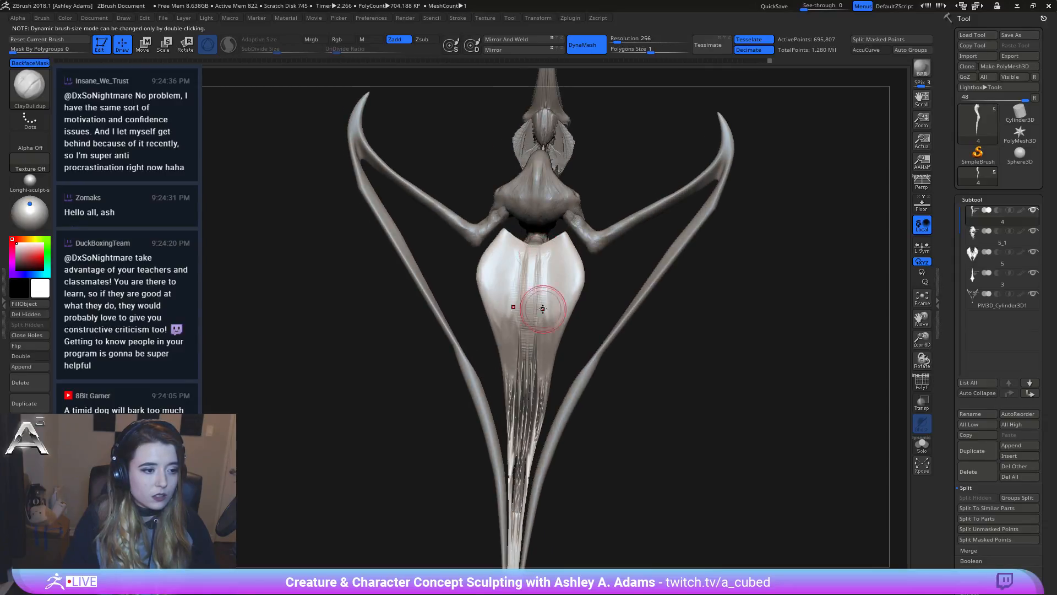
Step: Add ClayBuildup volume to the rounded halves beside the central ridge on the back of the hips
{"action": "mouse_move", "coordinate": [542, 261]}
{"action": "left_mouse_down"}
{"action": "mouse_move", "coordinate": [545, 312]}
{"action": "mouse_move", "coordinate": [560, 300]}
{"action": "left_mouse_up"}
{"action": "left_click_drag", "start_coordinate": [566, 262], "coordinate": [566, 283]}
{"action": "mouse_move", "coordinate": [563, 259]}
{"action": "left_mouse_down"}
{"action": "mouse_move", "coordinate": [559, 302]}
{"action": "mouse_move", "coordinate": [542, 300]}
{"action": "left_mouse_up"}
{"action": "left_click_drag", "start_coordinate": [558, 261], "coordinate": [561, 296]}
{"action": "left_click_drag", "start_coordinate": [570, 261], "coordinate": [558, 283]}
{"action": "left_click_drag", "start_coordinate": [571, 251], "coordinate": [545, 287]}
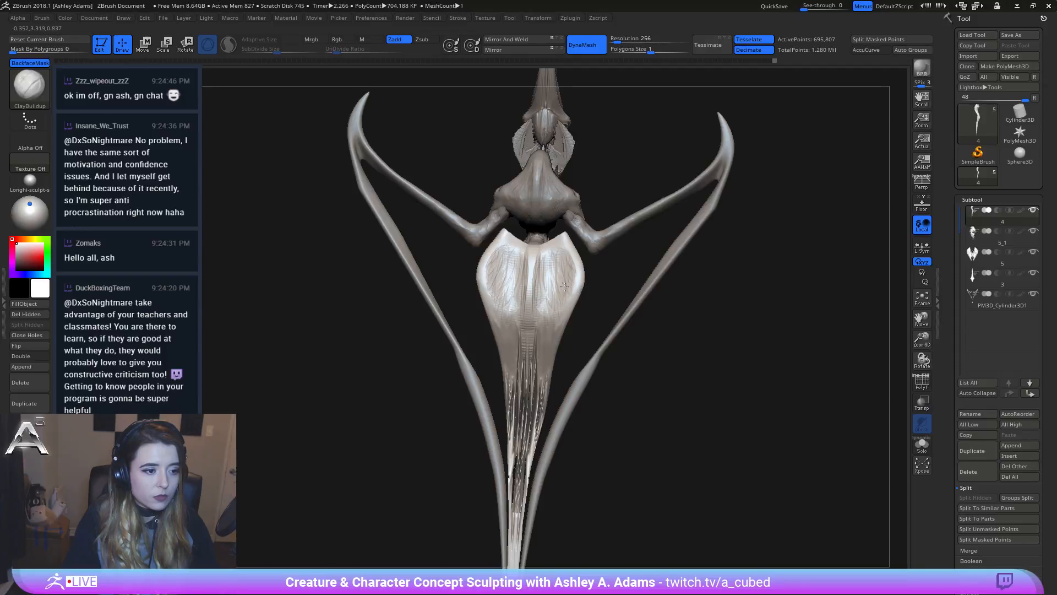
{"action": "left_click_drag", "start_coordinate": [555, 256], "coordinate": [551, 287]}
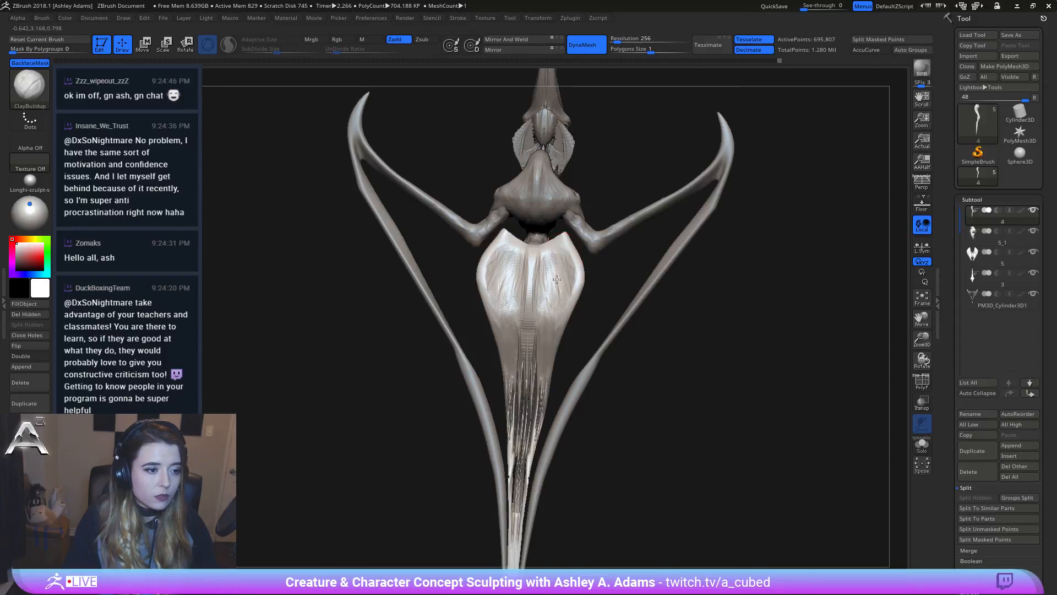
{"action": "right_click_drag", "start_coordinate": [552, 276], "coordinate": [551, 264]}
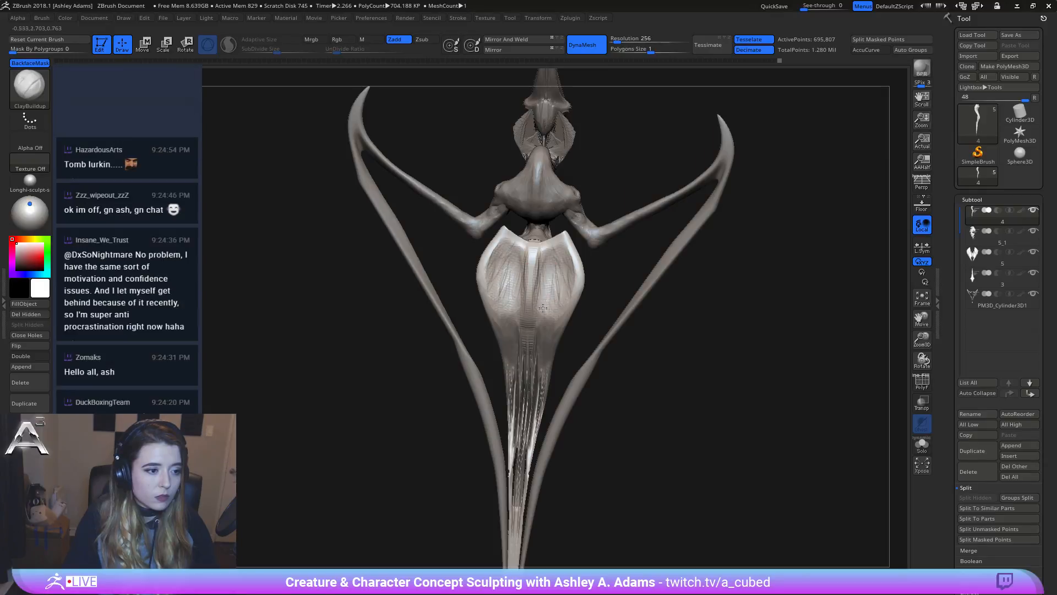
Step: Smooth the clay strokes on both halves of the back of the hips
{"action": "left_click_drag", "start_coordinate": [553, 257], "coordinate": [550, 316], "text": "shift"}
{"action": "mouse_move", "coordinate": [551, 276]}
{"action": "right_mouse_down"}
{"action": "mouse_move", "coordinate": [544, 290]}
{"action": "mouse_move", "coordinate": [555, 298]}
{"action": "right_mouse_up"}
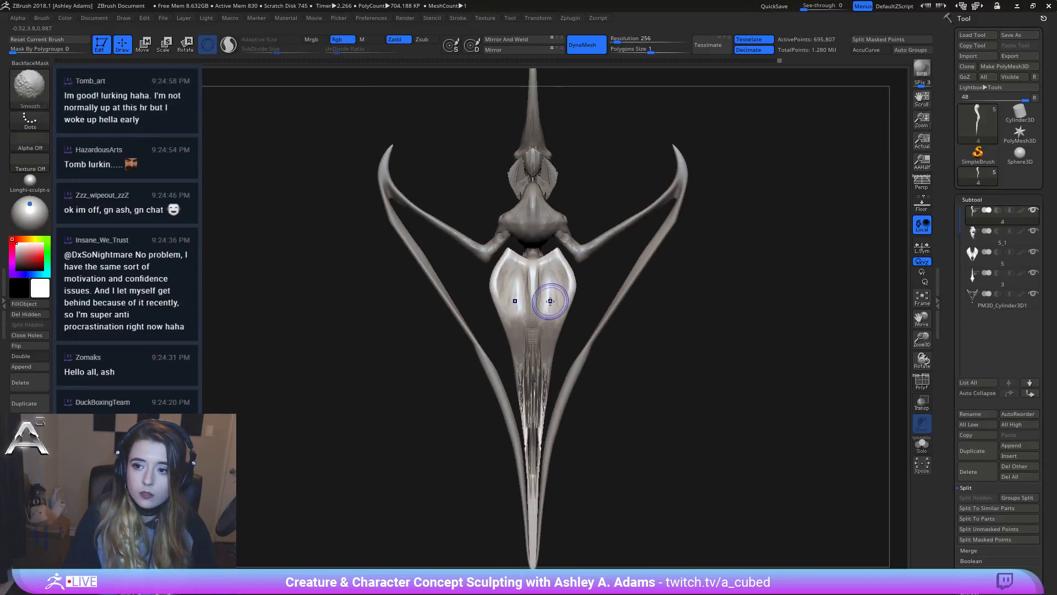
{"action": "left_click_drag", "start_coordinate": [555, 297], "coordinate": [555, 278], "text": "shift"}
{"action": "mouse_move", "coordinate": [555, 278]}
{"action": "right_mouse_down"}
{"action": "mouse_move", "coordinate": [606, 300]}
{"action": "mouse_move", "coordinate": [607, 230]}
{"action": "right_mouse_up"}
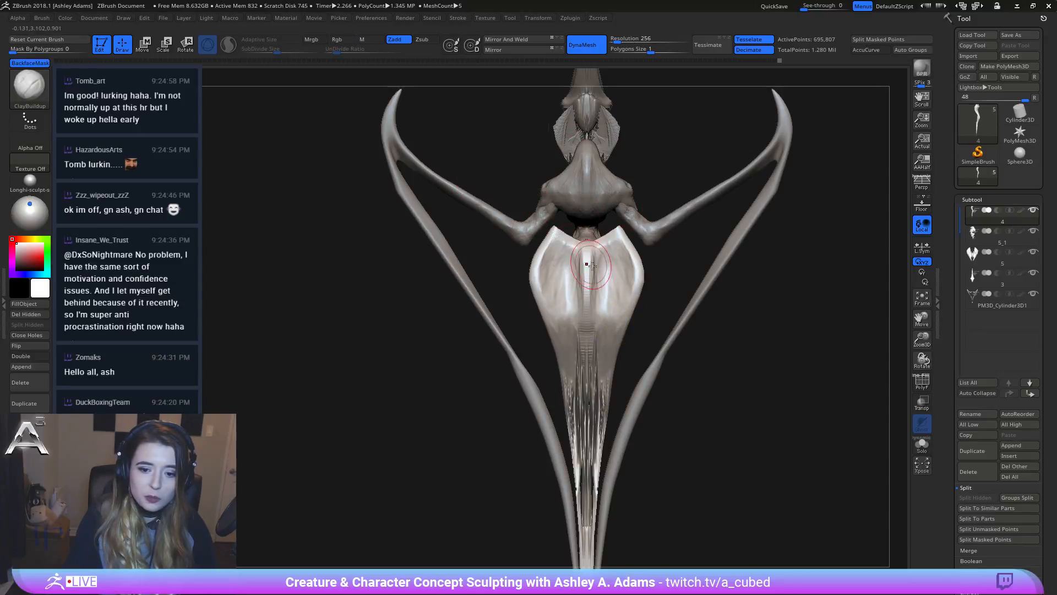
Step: Build up the inner and upper areas of both hip halves further with the ClayBuildup brush
{"action": "right_click_drag", "start_coordinate": [559, 253], "coordinate": [576, 293]}
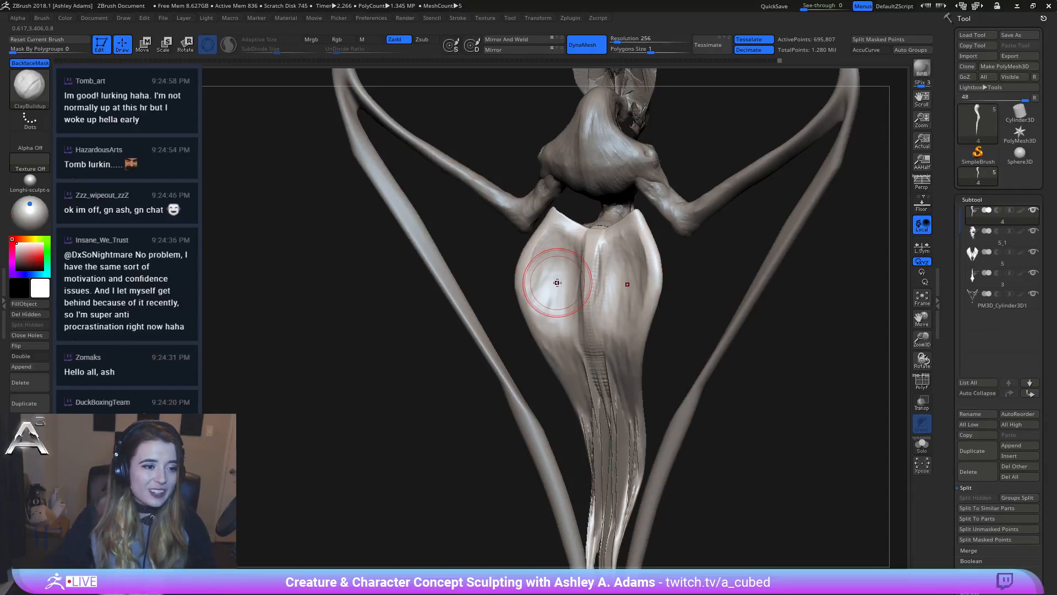
{"action": "mouse_move", "coordinate": [553, 282]}
{"action": "right_mouse_down"}
{"action": "mouse_move", "coordinate": [462, 249]}
{"action": "mouse_move", "coordinate": [574, 279]}
{"action": "right_mouse_up"}
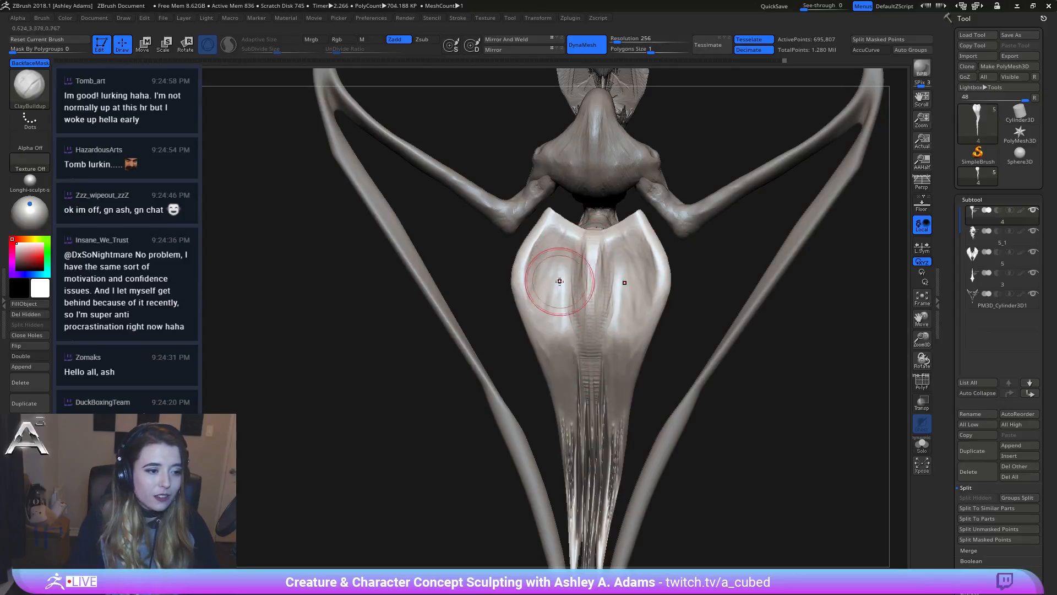
{"action": "left_click_drag", "start_coordinate": [563, 260], "coordinate": [568, 305]}
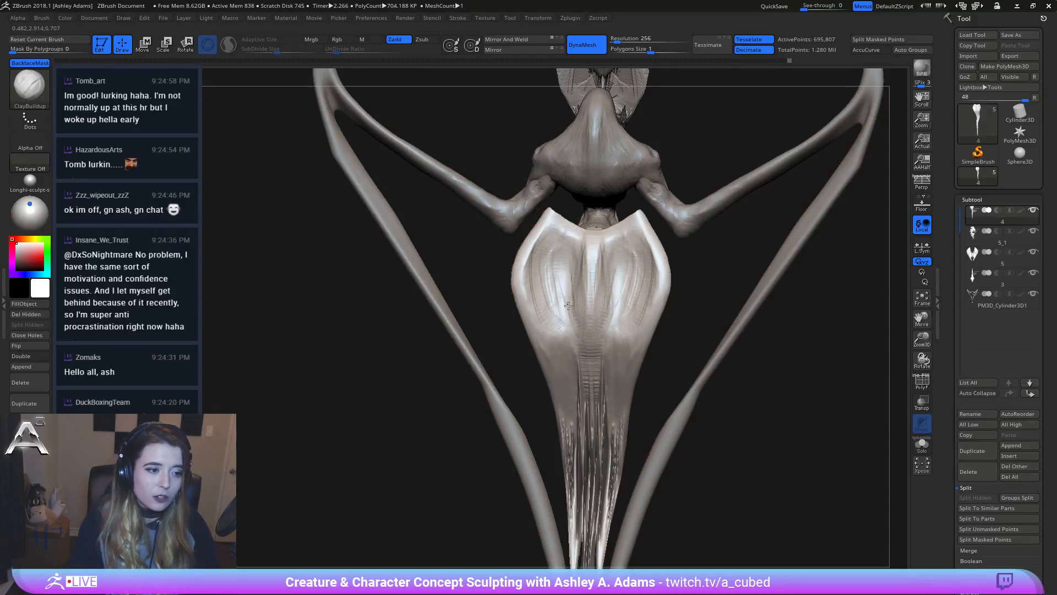
{"action": "mouse_move", "coordinate": [567, 238]}
{"action": "left_mouse_down"}
{"action": "mouse_move", "coordinate": [556, 343]}
{"action": "mouse_move", "coordinate": [563, 291]}
{"action": "mouse_move", "coordinate": [542, 258]}
{"action": "left_mouse_up"}
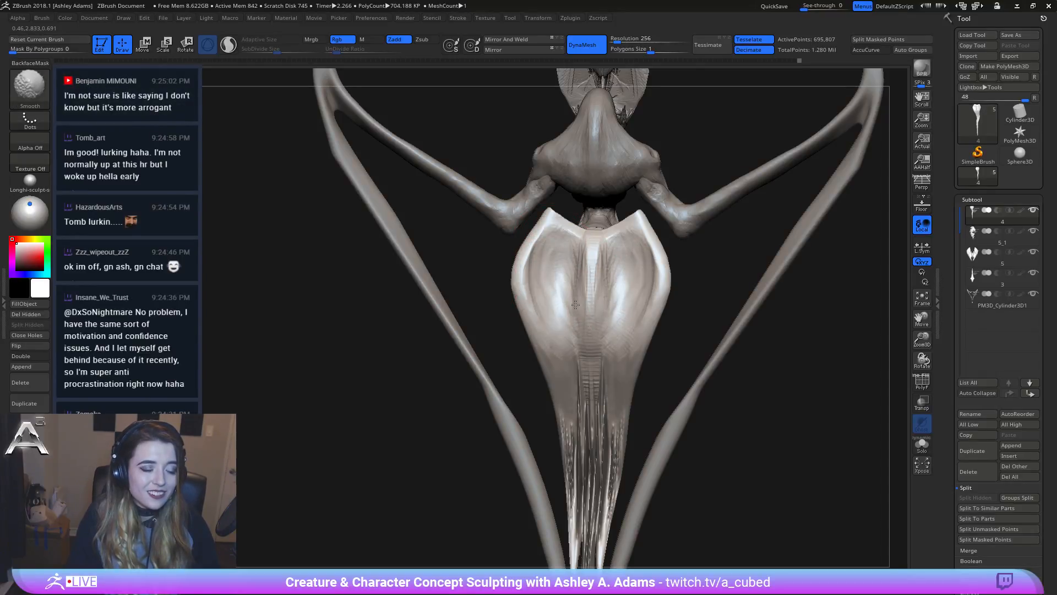
Step: Switch to the torso subtool and DynaMesh it at resolution 192
{"action": "right_click_drag", "start_coordinate": [581, 398], "coordinate": [635, 272], "text": "ctrl"}
{"action": "left_click", "coordinate": [599, 282], "text": "alt"}
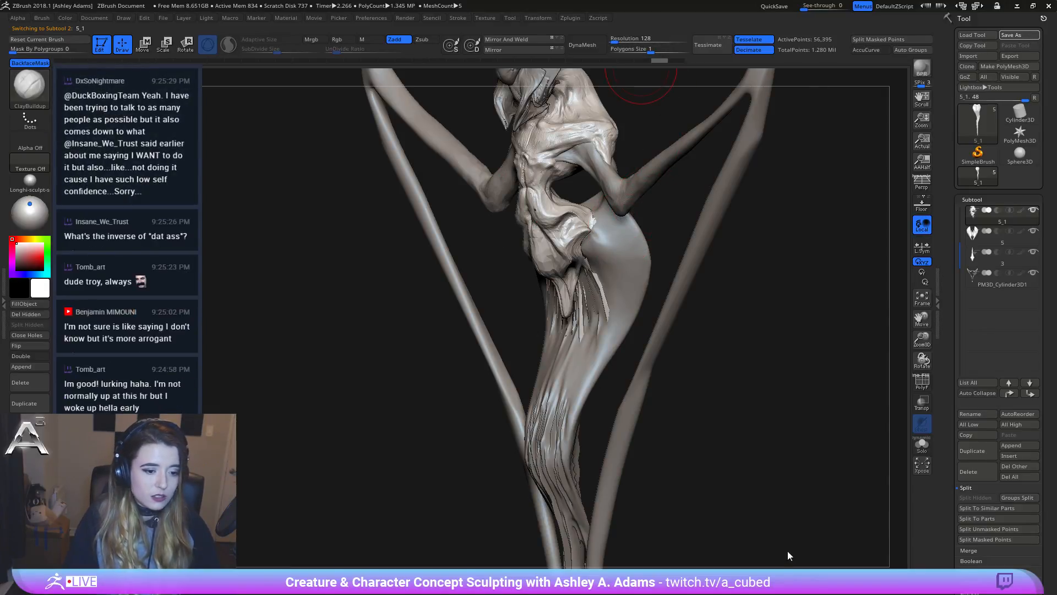
{"action": "left_click_drag", "start_coordinate": [639, 107], "coordinate": [611, 175], "text": "alt"}
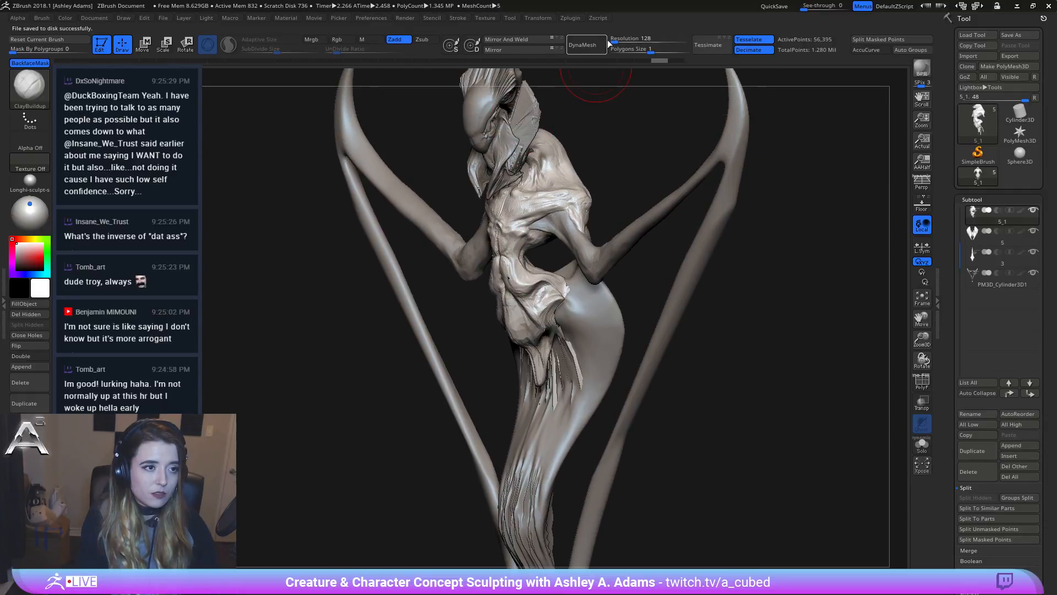
{"action": "left_click", "coordinate": [616, 40]}
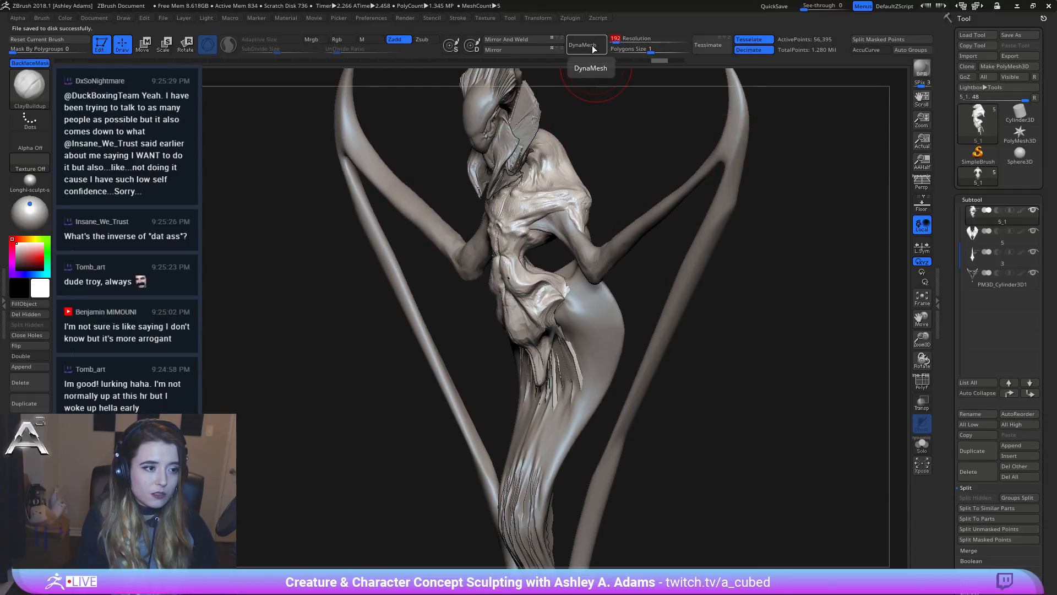
{"action": "left_click", "coordinate": [593, 47]}
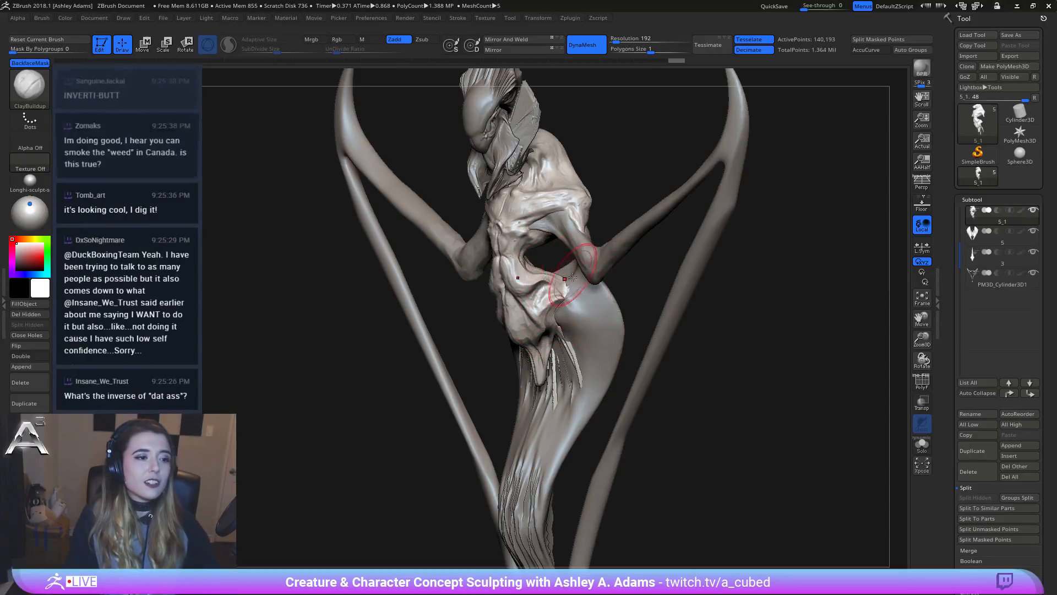
Step: Thicken the thin strands hanging below the side of the pelvis with the Inflat brush
{"action": "mouse_move", "coordinate": [574, 308]}
{"action": "right_mouse_down"}
{"action": "mouse_move", "coordinate": [523, 330]}
{"action": "mouse_move", "coordinate": [554, 363]}
{"action": "mouse_move", "coordinate": [556, 394]}
{"action": "mouse_move", "coordinate": [538, 394]}
{"action": "right_mouse_up"}
{"action": "key", "text": "b"}
{"action": "key", "text": "s"}
{"action": "key", "text": "h"}
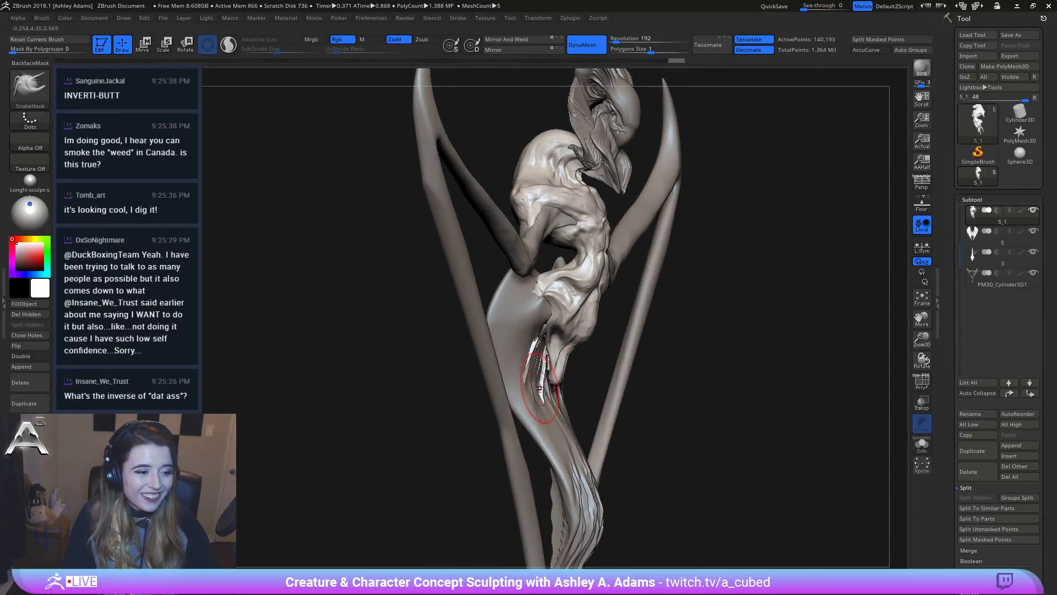
{"action": "mouse_move", "coordinate": [538, 394]}
{"action": "right_mouse_down"}
{"action": "mouse_move", "coordinate": [497, 396]}
{"action": "mouse_move", "coordinate": [614, 351]}
{"action": "right_mouse_up"}
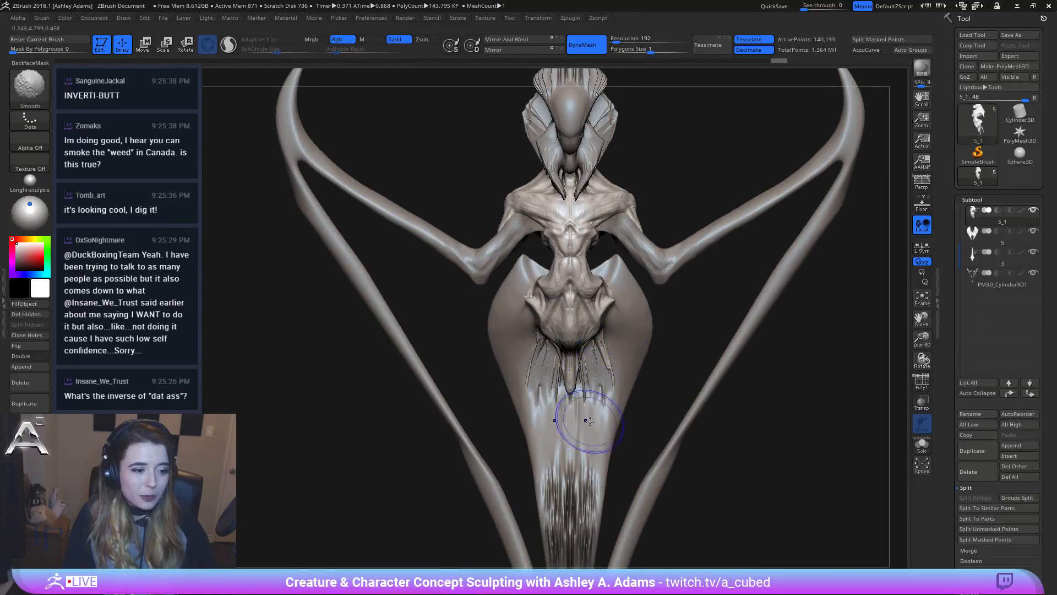
{"action": "right_click_drag", "start_coordinate": [547, 456], "coordinate": [602, 378]}
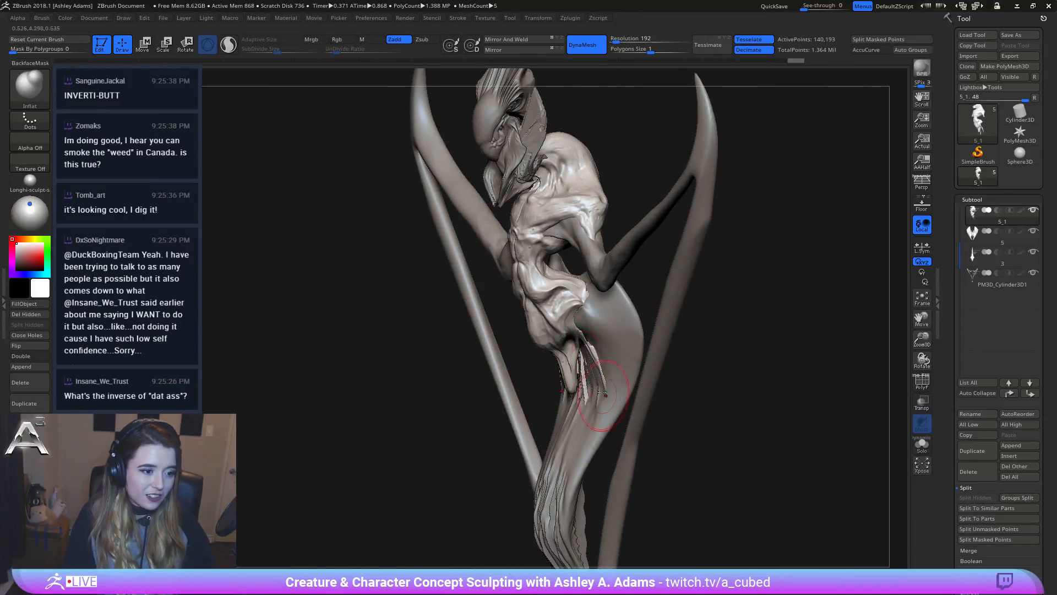
{"action": "right_click_drag", "start_coordinate": [584, 363], "coordinate": [585, 364]}
{"action": "left_click_drag", "start_coordinate": [585, 363], "coordinate": [590, 388]}
{"action": "right_click_drag", "start_coordinate": [534, 405], "coordinate": [572, 410]}
Step: Pull the strands below the pelvis down over the front of the tail with the SnakeHook brush
{"action": "key", "text": "b"}
{"action": "key", "text": "s"}
{"action": "key", "text": "h"}
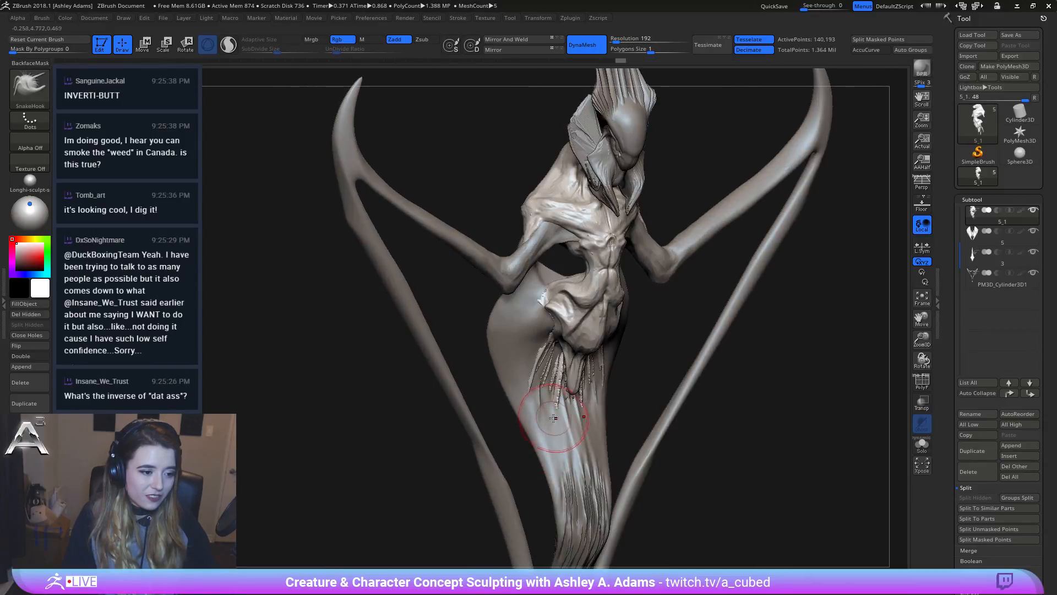
{"action": "left_click_drag", "start_coordinate": [558, 392], "coordinate": [560, 414]}
{"action": "right_click_drag", "start_coordinate": [564, 439], "coordinate": [574, 427]}
{"action": "left_click_drag", "start_coordinate": [574, 420], "coordinate": [581, 435]}
{"action": "right_click_drag", "start_coordinate": [580, 479], "coordinate": [589, 405], "text": "ctrl"}
{"action": "right_click", "coordinate": [561, 407]}
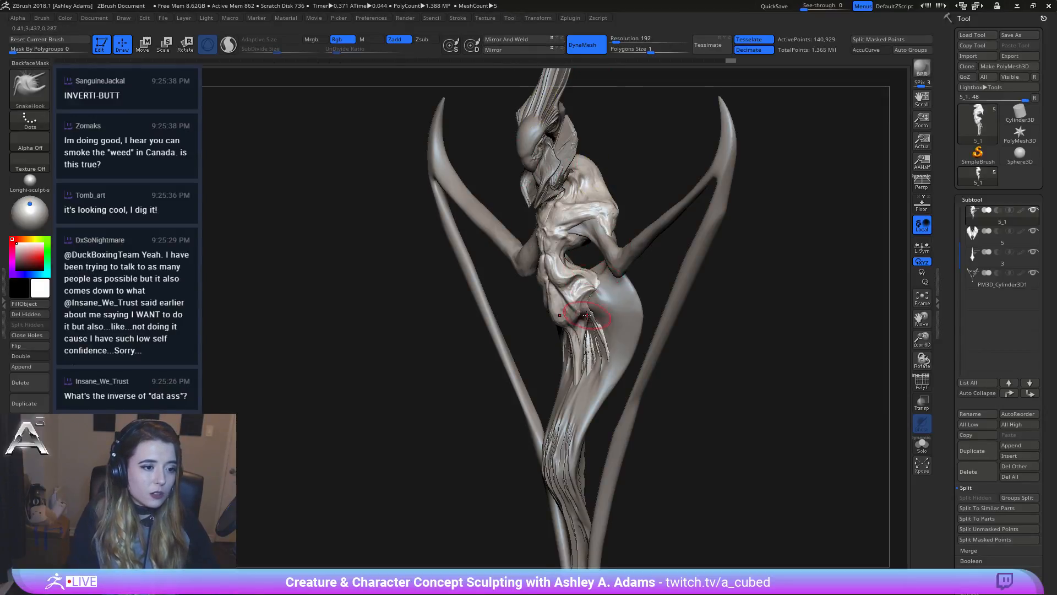
Step: Draw a strand from each side of the pelvis outward over the hip and extend the front strands down the tail with SnakeHook
{"action": "right_click_drag", "start_coordinate": [556, 352], "coordinate": [544, 358], "text": "shift"}
{"action": "right_click", "coordinate": [544, 358]}
{"action": "right_click_drag", "start_coordinate": [632, 196], "coordinate": [642, 213], "text": "alt"}
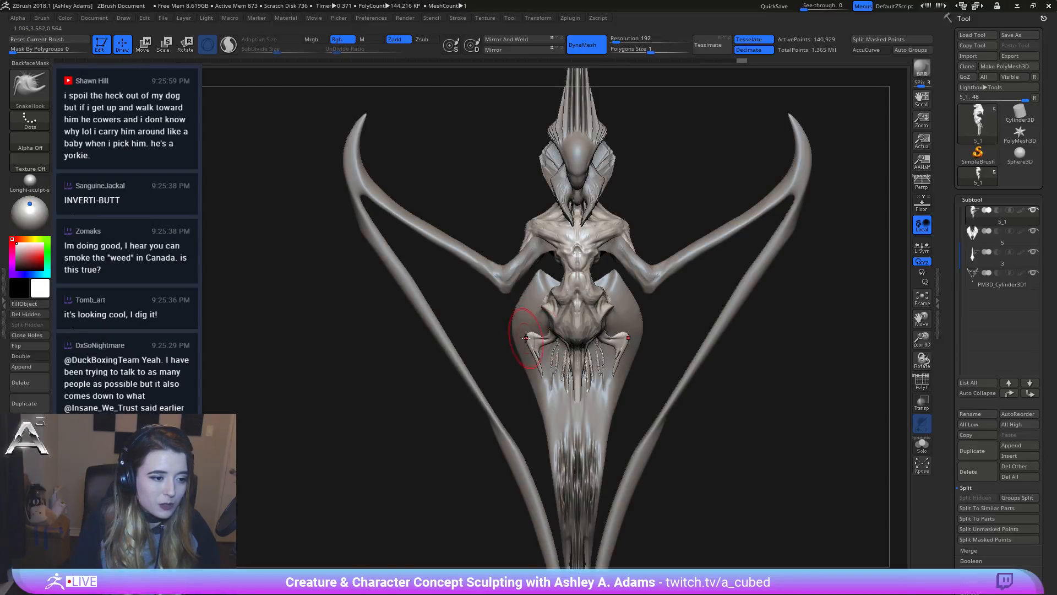
{"action": "mouse_move", "coordinate": [530, 334]}
{"action": "right_mouse_down"}
{"action": "mouse_move", "coordinate": [570, 330]}
{"action": "mouse_move", "coordinate": [533, 331]}
{"action": "mouse_move", "coordinate": [516, 352]}
{"action": "right_mouse_up"}
{"action": "left_click_drag", "start_coordinate": [517, 351], "coordinate": [510, 352]}
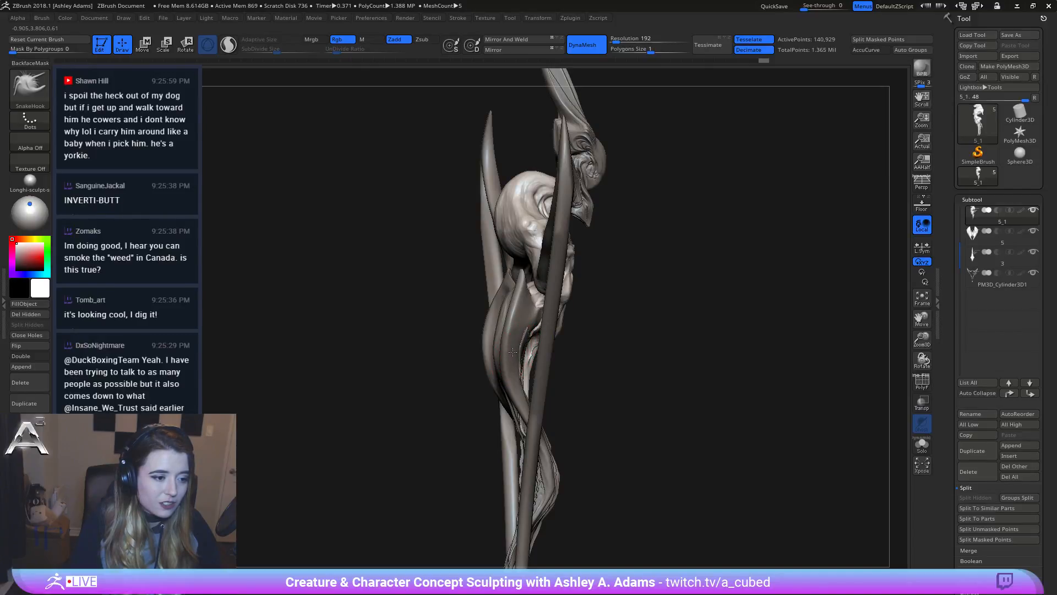
{"action": "mouse_move", "coordinate": [523, 330]}
{"action": "right_mouse_down"}
{"action": "mouse_move", "coordinate": [465, 329]}
{"action": "mouse_move", "coordinate": [616, 422]}
{"action": "mouse_move", "coordinate": [566, 412]}
{"action": "right_mouse_up"}
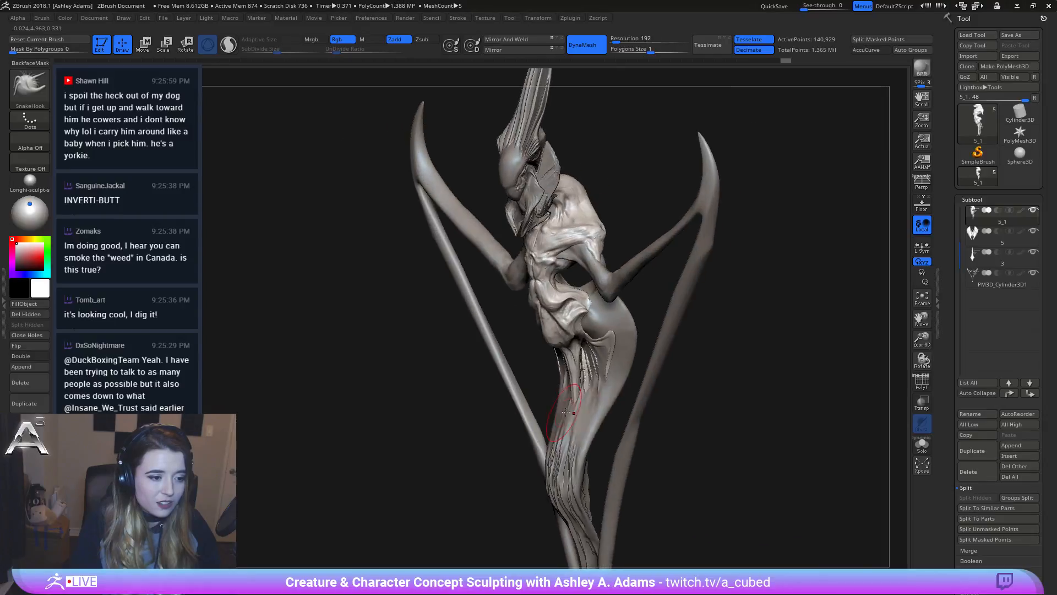
{"action": "mouse_move", "coordinate": [567, 412]}
{"action": "left_mouse_down"}
{"action": "mouse_move", "coordinate": [580, 417]}
{"action": "mouse_move", "coordinate": [575, 438]}
{"action": "left_mouse_up"}
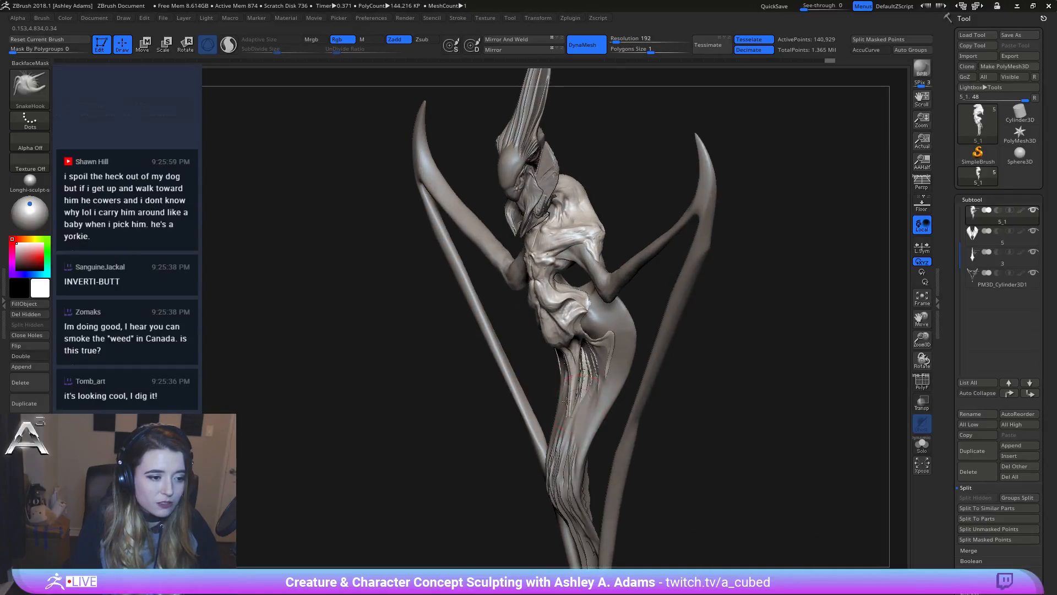
Step: Pull the tips of the curved side strands up along the surface of the hips with the SnakeHook brush
{"action": "mouse_move", "coordinate": [580, 397]}
{"action": "right_mouse_down"}
{"action": "mouse_move", "coordinate": [595, 398]}
{"action": "mouse_move", "coordinate": [575, 397]}
{"action": "mouse_move", "coordinate": [588, 364]}
{"action": "mouse_move", "coordinate": [600, 370]}
{"action": "mouse_move", "coordinate": [591, 343]}
{"action": "mouse_move", "coordinate": [637, 295]}
{"action": "mouse_move", "coordinate": [630, 270]}
{"action": "mouse_move", "coordinate": [533, 270]}
{"action": "right_mouse_up"}
{"action": "right_click", "coordinate": [641, 284]}
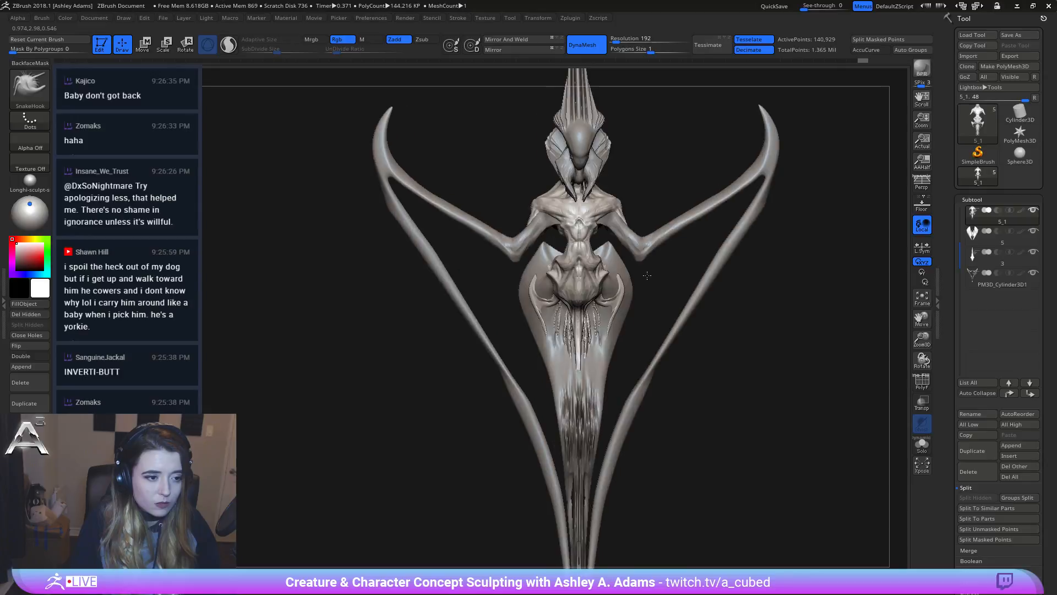
{"action": "right_click", "coordinate": [543, 263]}
{"action": "right_click_drag", "start_coordinate": [543, 263], "coordinate": [538, 268]}
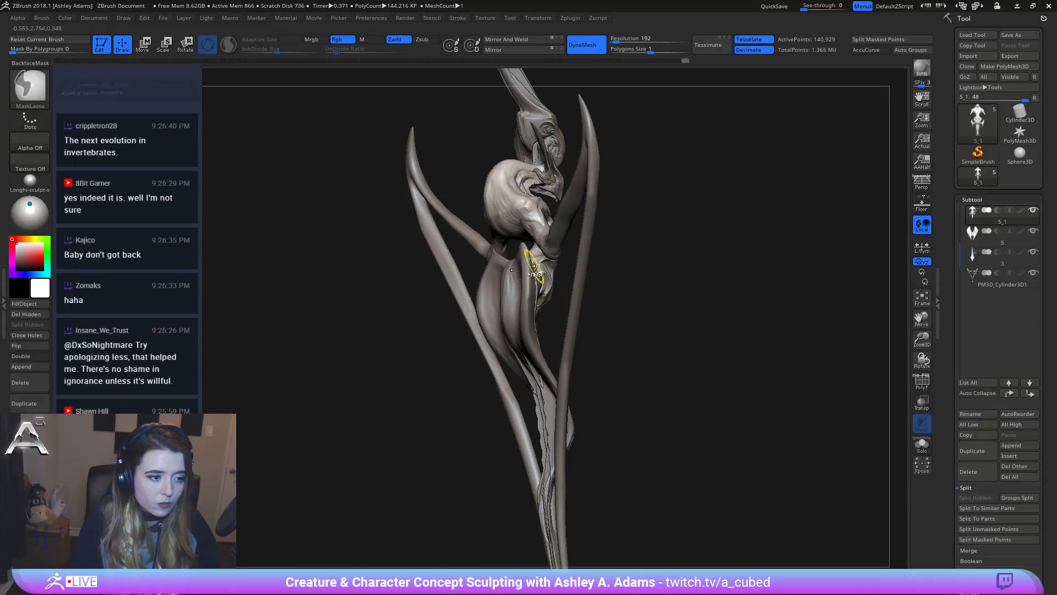
{"action": "key", "text": "ctrl"}
{"action": "right_click_drag", "start_coordinate": [536, 284], "coordinate": [526, 258], "text": "ctrl"}
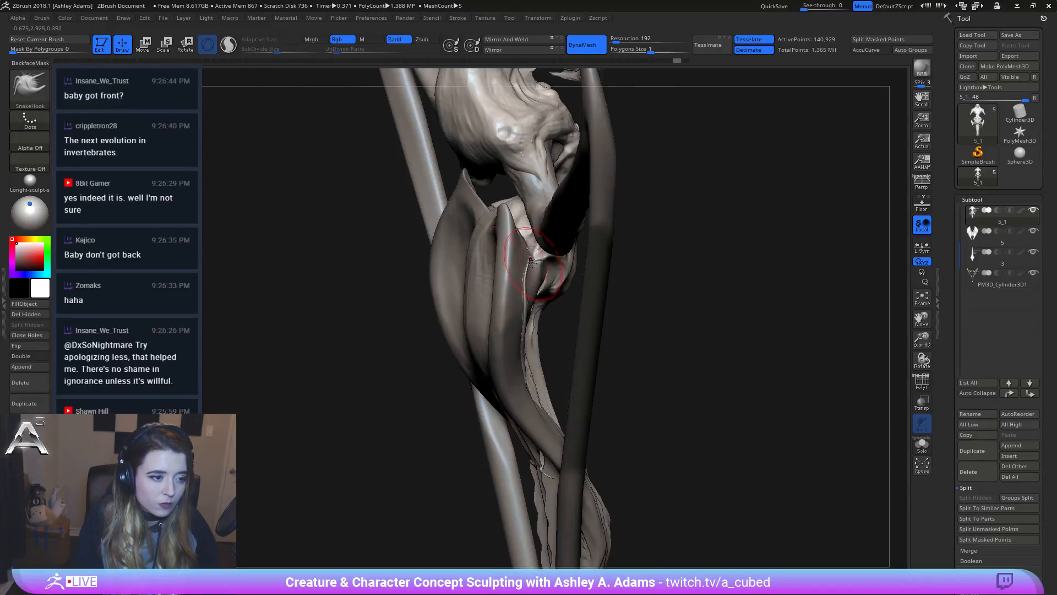
{"action": "left_click", "coordinate": [529, 258], "text": "alt"}
{"action": "key", "text": "space"}
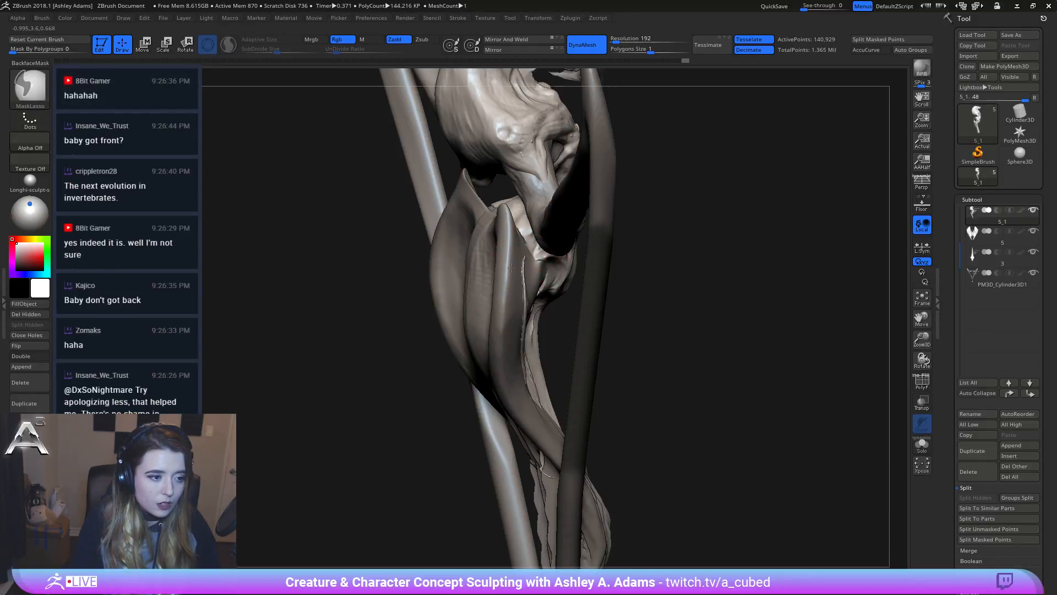
{"action": "key", "text": "f"}
{"action": "right_click_drag", "start_coordinate": [467, 277], "coordinate": [830, 114], "text": "shift"}
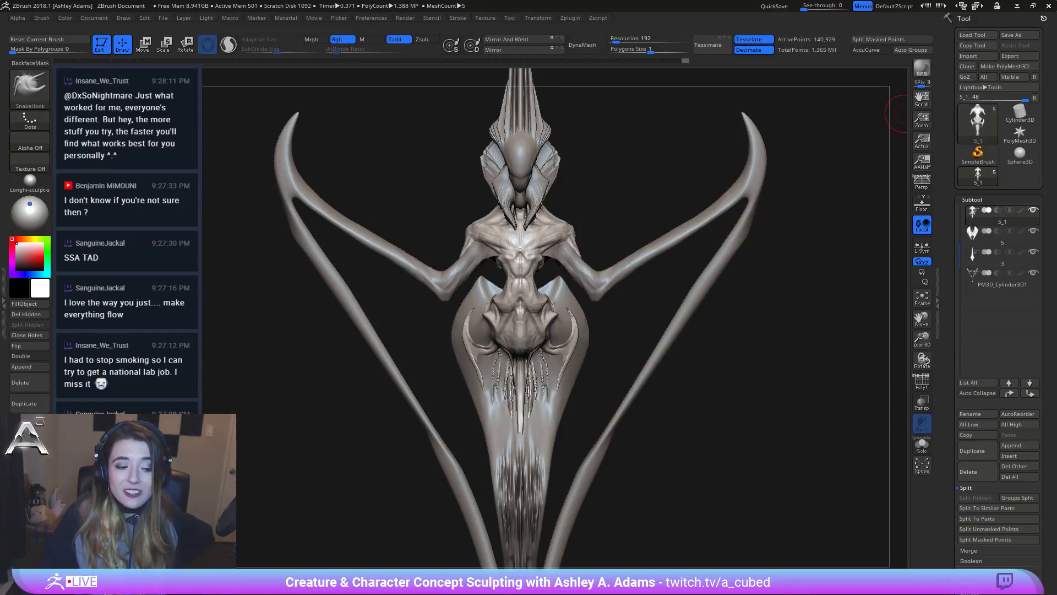
Step: Reduce the SnakeHook draw size and reshape the strands just below the pelvis in side view
{"action": "mouse_move", "coordinate": [502, 368]}
{"action": "right_mouse_down"}
{"action": "mouse_move", "coordinate": [495, 318]}
{"action": "mouse_move", "coordinate": [473, 299]}
{"action": "mouse_move", "coordinate": [527, 272]}
{"action": "mouse_move", "coordinate": [513, 234]}
{"action": "right_mouse_up"}
{"action": "key", "text": "space"}
{"action": "key", "text": "space"}
{"action": "key", "text": "space"}
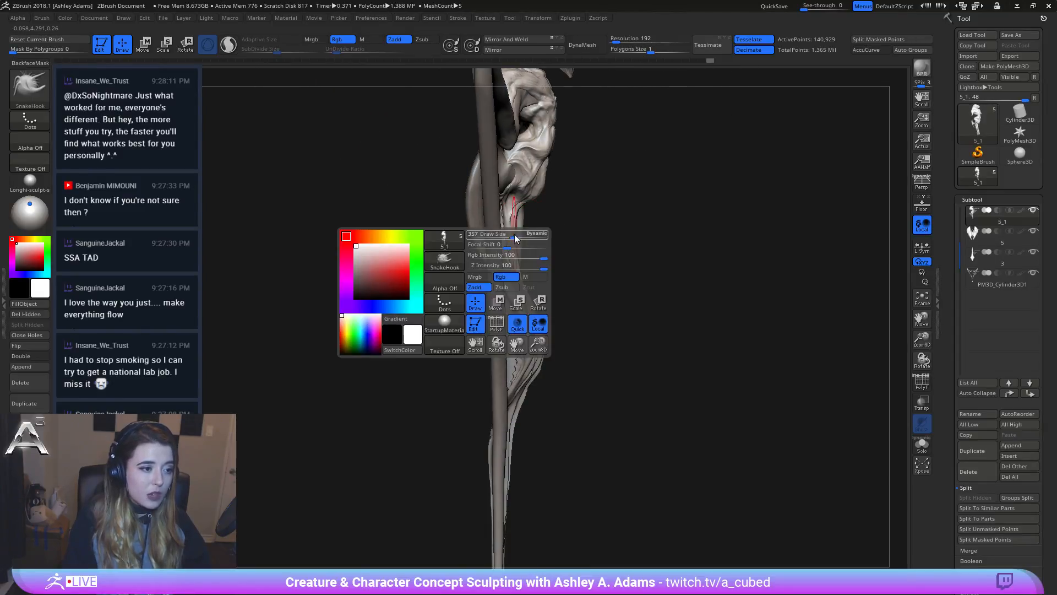
{"action": "key", "text": "space"}
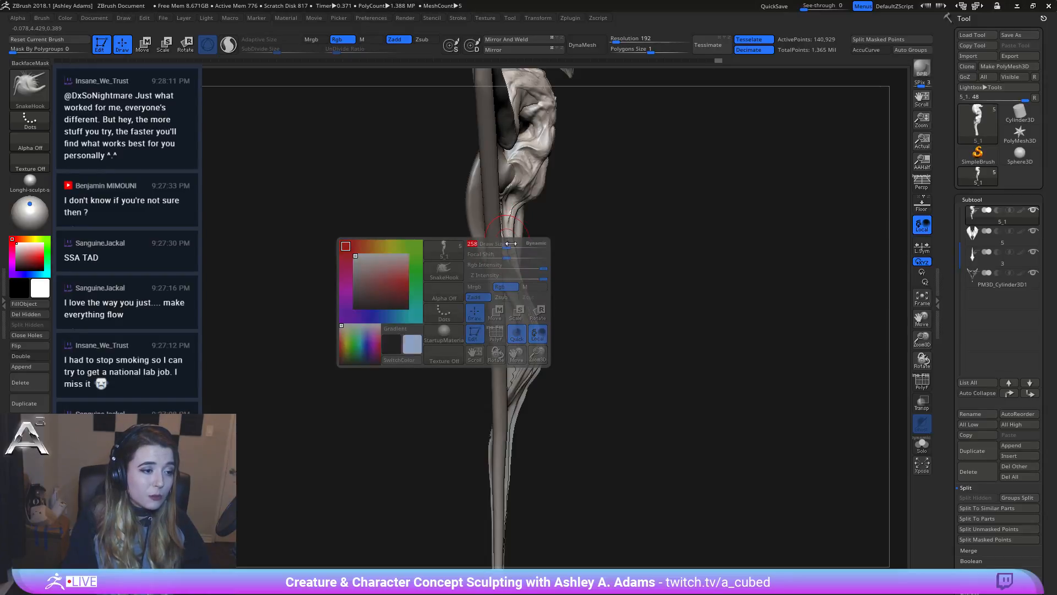
{"action": "left_click", "coordinate": [512, 237], "text": "alt"}
{"action": "key", "text": "space"}
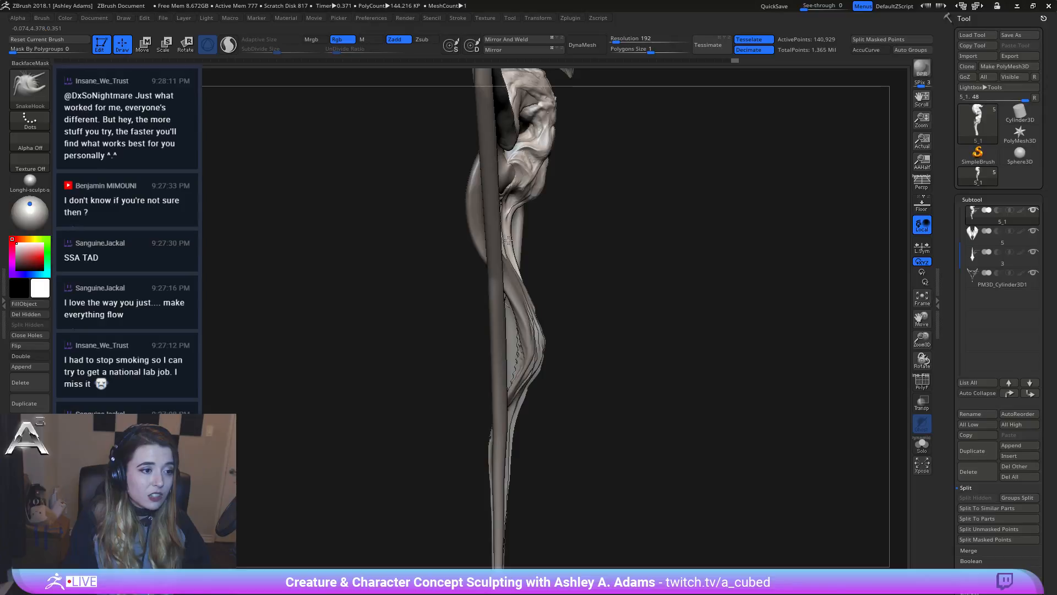
{"action": "mouse_move", "coordinate": [510, 234]}
{"action": "right_mouse_down", "text": "shift"}
{"action": "mouse_move", "coordinate": [556, 220]}
{"action": "mouse_move", "coordinate": [504, 301]}
{"action": "mouse_move", "coordinate": [525, 297]}
{"action": "mouse_move", "coordinate": [567, 248]}
{"action": "mouse_move", "coordinate": [577, 222]}
{"action": "mouse_move", "coordinate": [550, 192]}
{"action": "right_mouse_up", "text": "shift"}
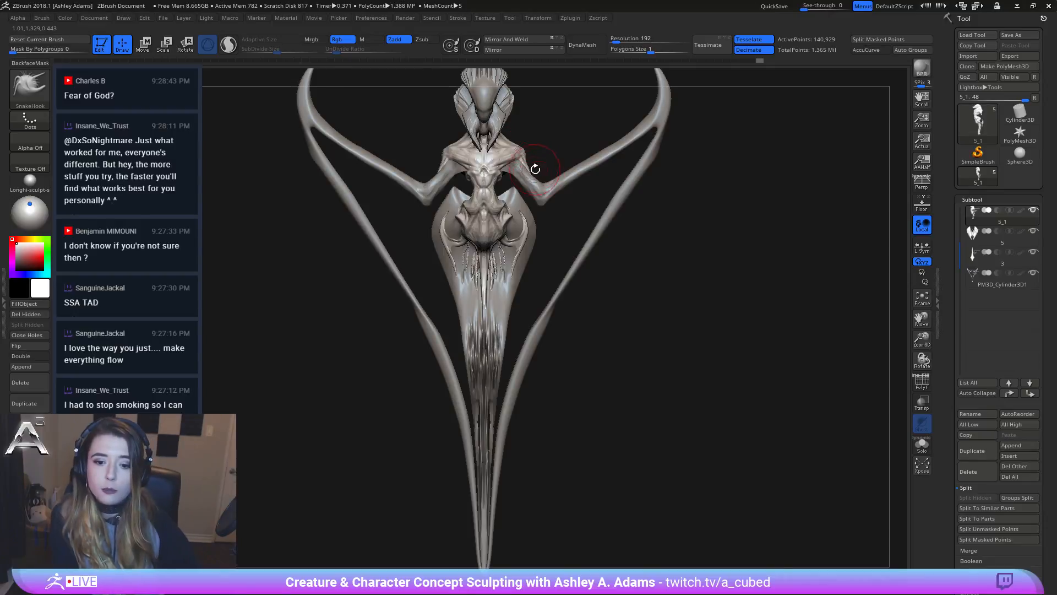
Step: Build up the curved side strands where they cross the front of the hips with the ClayBuildup brush
{"action": "mouse_move", "coordinate": [475, 245]}
{"action": "right_mouse_down", "text": "ctrl"}
{"action": "mouse_move", "coordinate": [464, 307]}
{"action": "mouse_move", "coordinate": [506, 272]}
{"action": "mouse_move", "coordinate": [533, 273]}
{"action": "right_mouse_up", "text": "ctrl"}
{"action": "right_click", "coordinate": [457, 298]}
{"action": "key", "text": "b"}
{"action": "key", "text": "c"}
{"action": "key", "text": "b"}
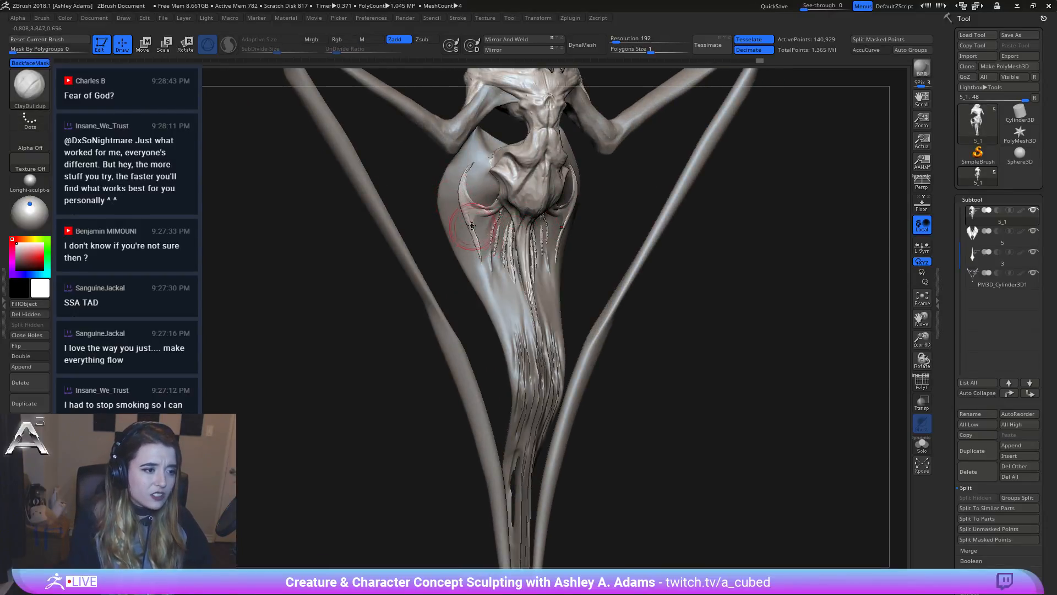
{"action": "left_click_drag", "start_coordinate": [472, 215], "coordinate": [477, 231]}
{"action": "mouse_move", "coordinate": [472, 210]}
{"action": "left_mouse_down"}
{"action": "mouse_move", "coordinate": [489, 211]}
{"action": "mouse_move", "coordinate": [474, 220]}
{"action": "mouse_move", "coordinate": [476, 242]}
{"action": "left_mouse_up"}
{"action": "right_click_drag", "start_coordinate": [507, 234], "coordinate": [480, 234]}
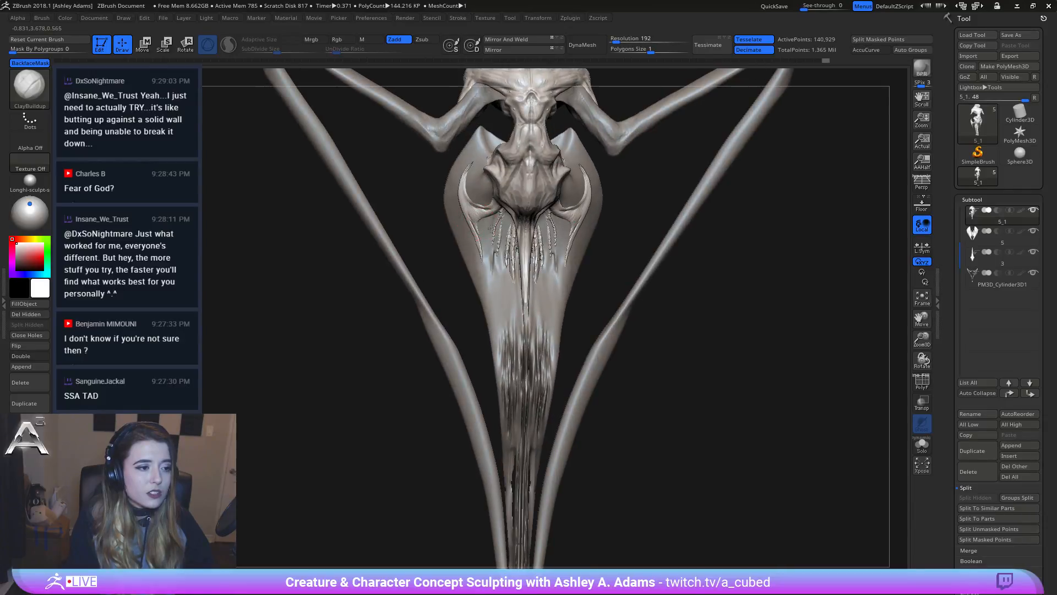
Step: Carve along the curved side strands on the hips with the DamStandard brush and undo the unwanted stroke
{"action": "key", "text": "b"}
{"action": "key", "text": "d"}
{"action": "key", "text": "s"}
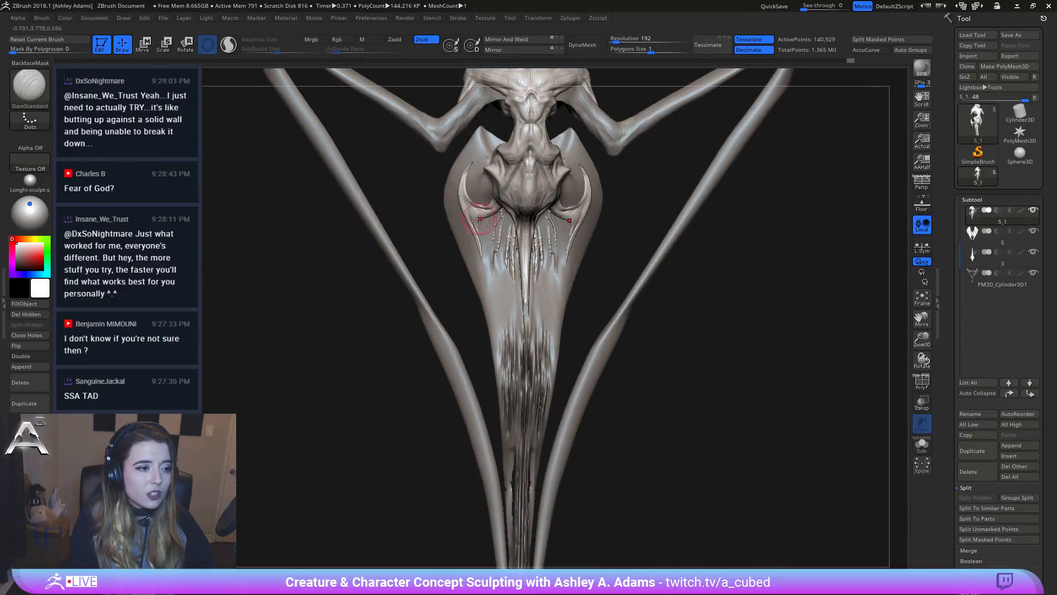
{"action": "key", "text": "ctrl+z"}
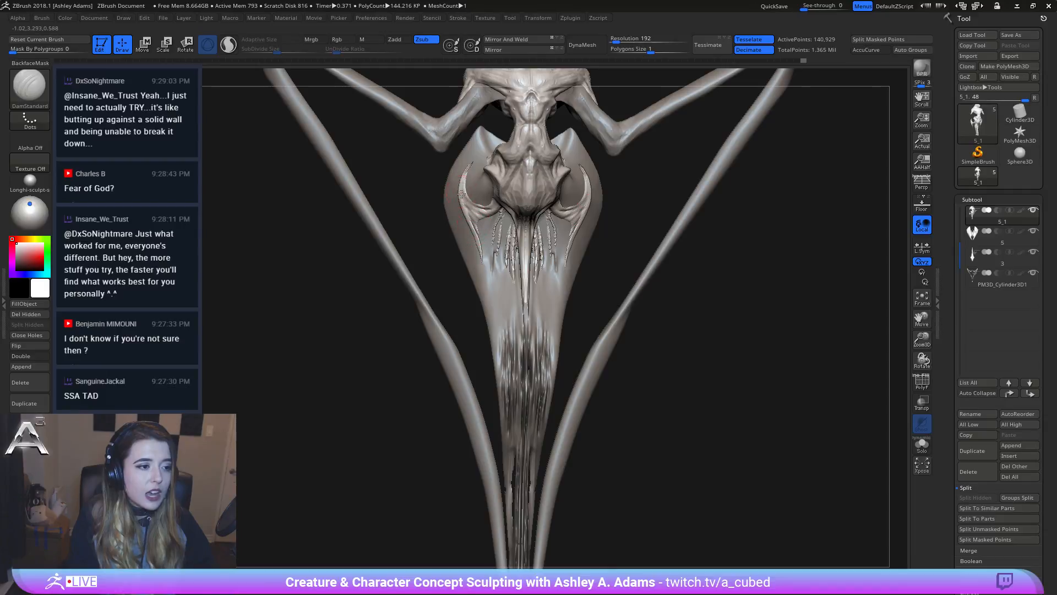
{"action": "right_click_drag", "start_coordinate": [492, 234], "coordinate": [509, 182], "text": "ctrl"}
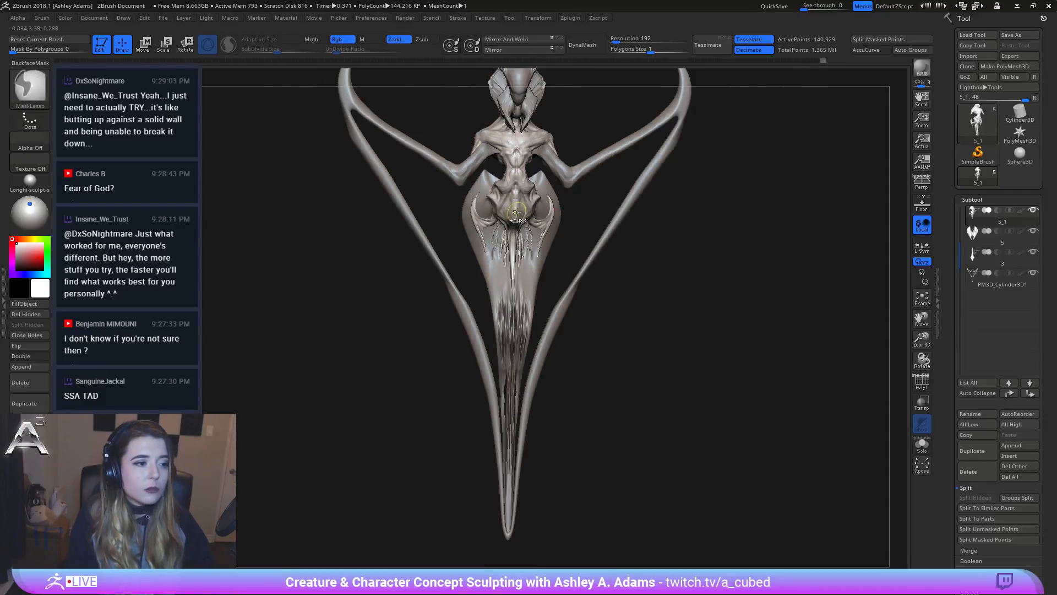
{"action": "right_click_drag", "start_coordinate": [572, 209], "coordinate": [551, 242]}
{"action": "right_click", "coordinate": [508, 283]}
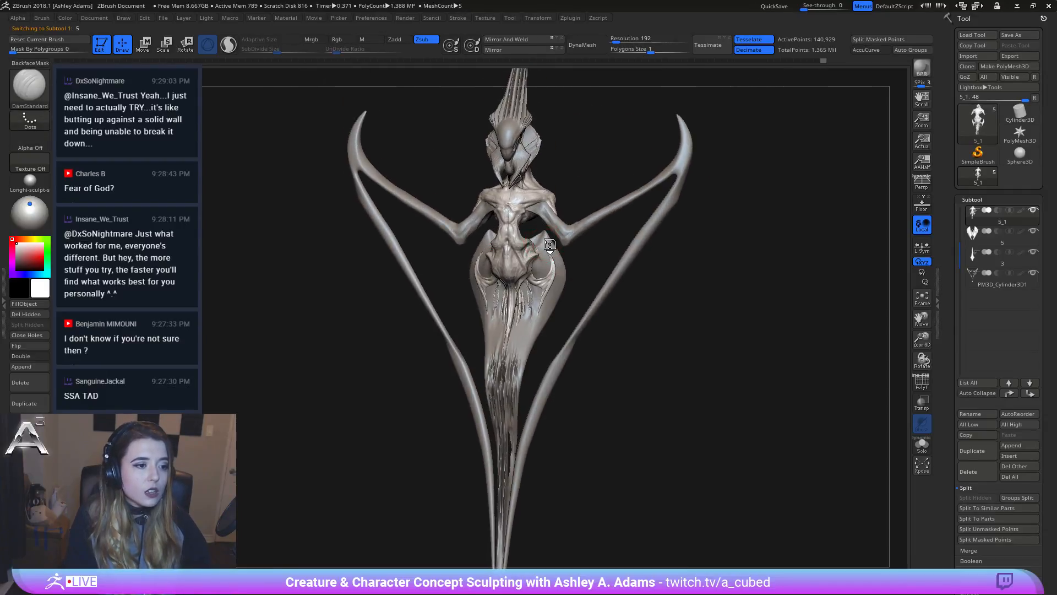
Step: Select the hip and tail subtool and carve around the rounded forms inside the hip hollows with DamStandard
{"action": "left_click", "coordinate": [549, 245], "text": "alt"}
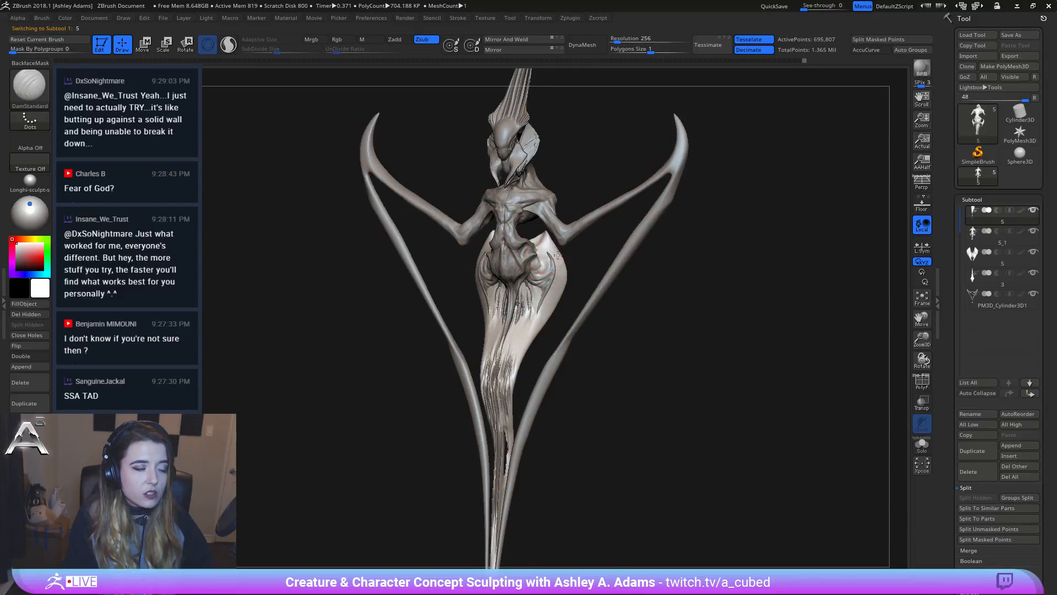
{"action": "right_click_drag", "start_coordinate": [557, 255], "coordinate": [497, 259]}
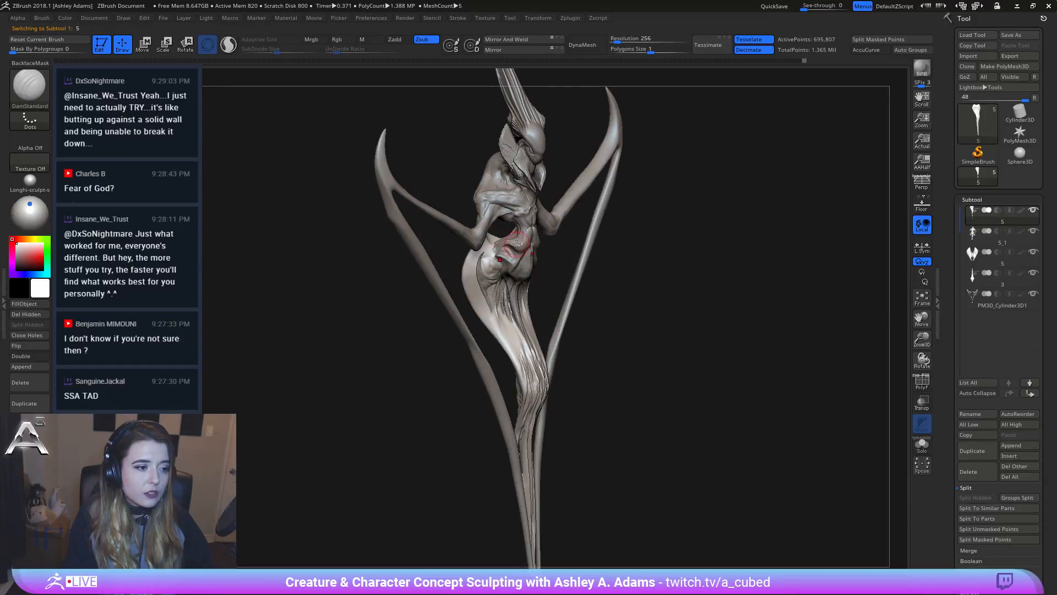
{"action": "key", "text": "ctrl"}
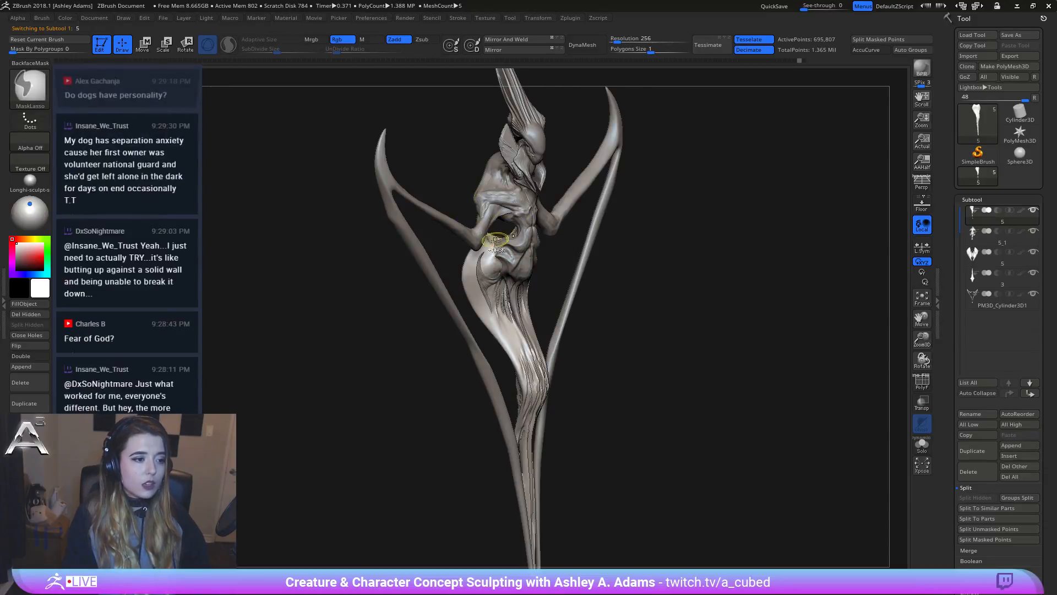
{"action": "mouse_move", "coordinate": [495, 240]}
{"action": "right_mouse_down", "text": "ctrl"}
{"action": "mouse_move", "coordinate": [507, 290]}
{"action": "mouse_move", "coordinate": [501, 267]}
{"action": "right_mouse_up", "text": "ctrl"}
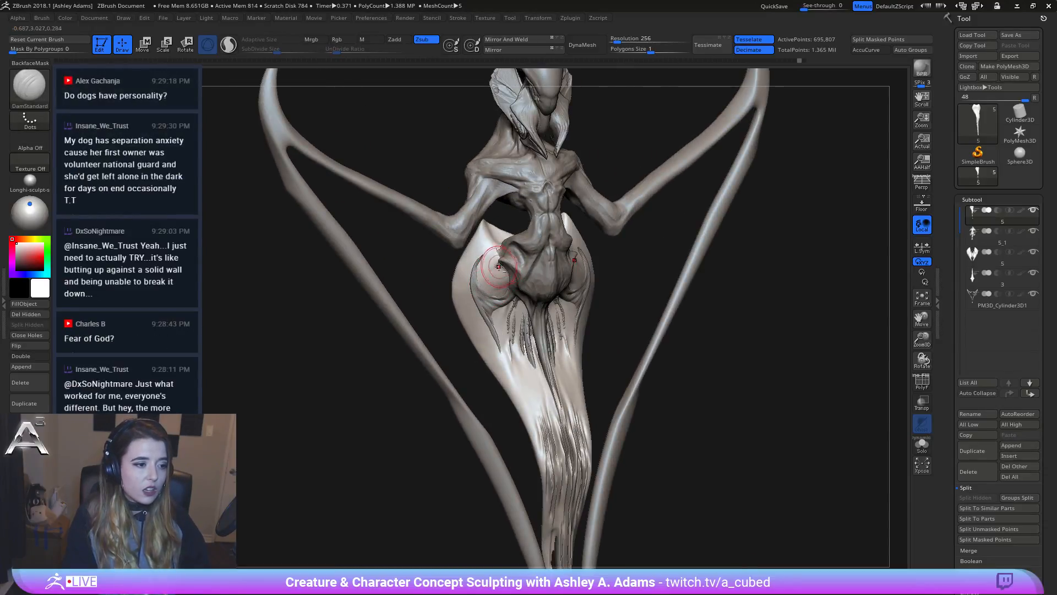
{"action": "left_click_drag", "start_coordinate": [494, 273], "coordinate": [489, 276]}
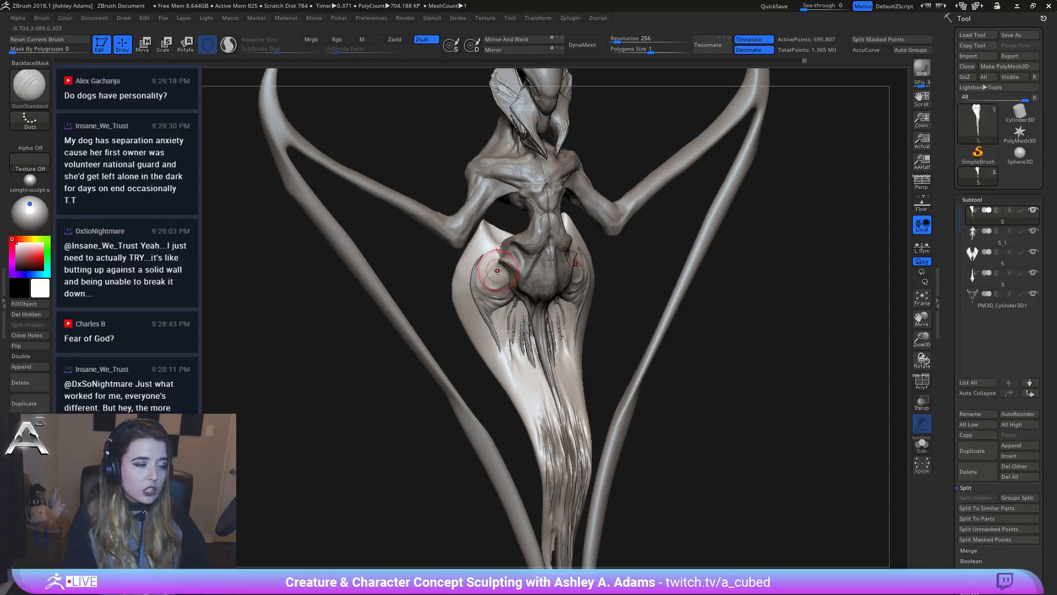
{"action": "left_click_drag", "start_coordinate": [496, 270], "coordinate": [508, 277]}
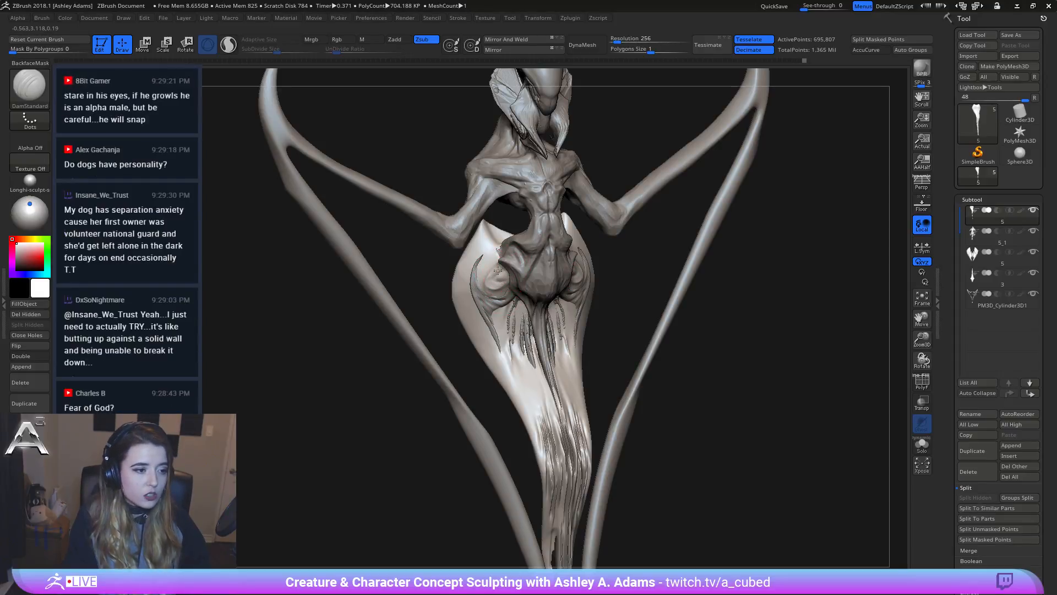
{"action": "mouse_move", "coordinate": [494, 282]}
{"action": "right_mouse_down"}
{"action": "mouse_move", "coordinate": [580, 268]}
{"action": "mouse_move", "coordinate": [589, 253]}
{"action": "right_mouse_up"}
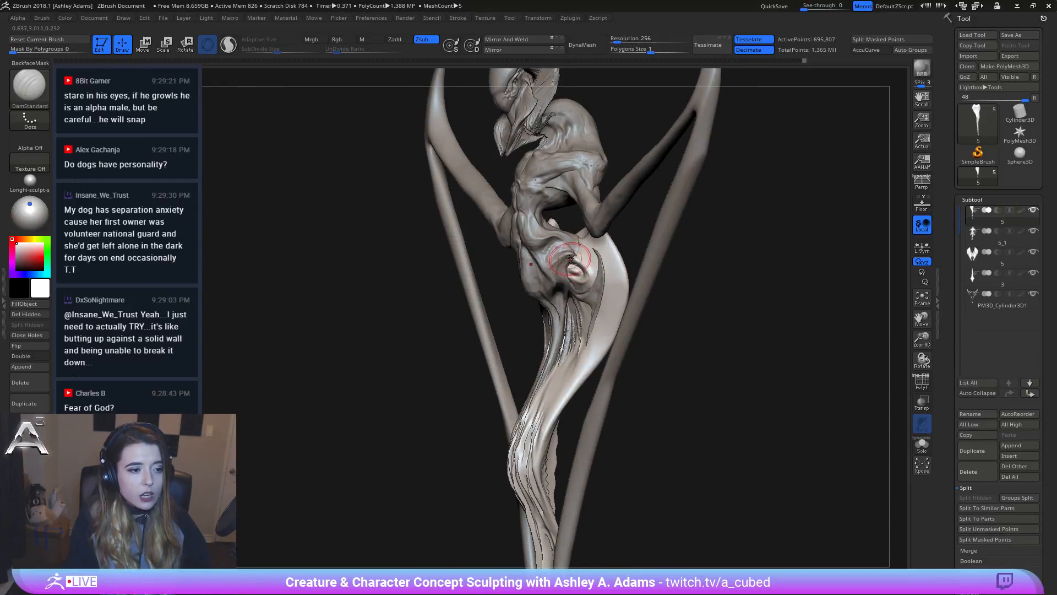
{"action": "left_click_drag", "start_coordinate": [563, 270], "coordinate": [576, 257]}
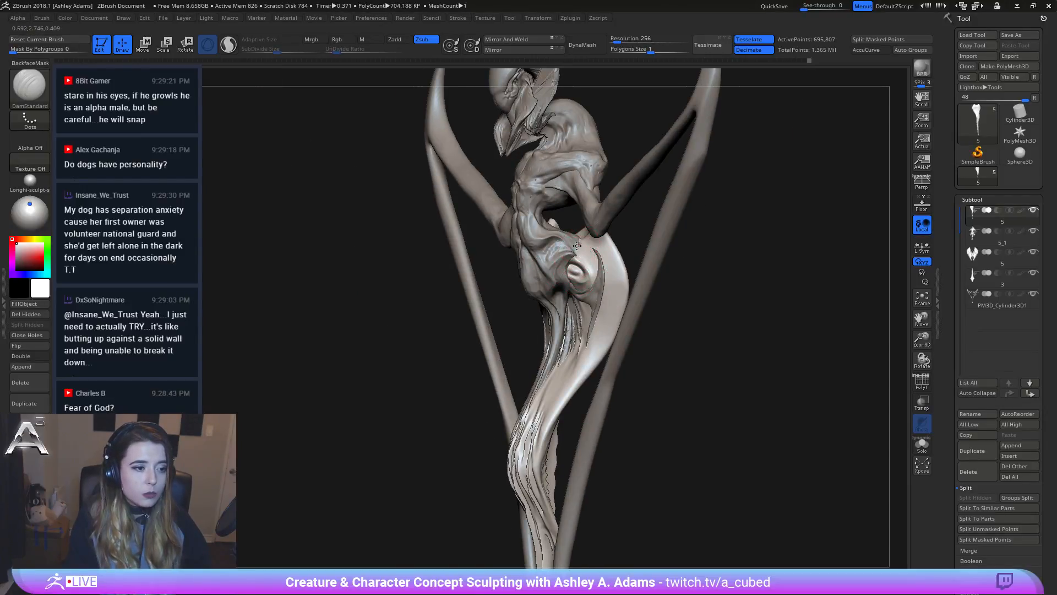
Step: Reshape the rounded forms inside the hip hollows with the SnakeHook brush
{"action": "mouse_move", "coordinate": [576, 263]}
{"action": "right_mouse_down"}
{"action": "mouse_move", "coordinate": [572, 280]}
{"action": "mouse_move", "coordinate": [580, 246]}
{"action": "mouse_move", "coordinate": [573, 267]}
{"action": "mouse_move", "coordinate": [502, 245]}
{"action": "mouse_move", "coordinate": [474, 289]}
{"action": "mouse_move", "coordinate": [491, 238]}
{"action": "mouse_move", "coordinate": [490, 248]}
{"action": "right_mouse_up"}
{"action": "key", "text": "ctrl"}
{"action": "right_click_drag", "start_coordinate": [502, 328], "coordinate": [544, 207], "text": "ctrl"}
{"action": "mouse_move", "coordinate": [583, 292]}
{"action": "right_mouse_down", "text": "ctrl"}
{"action": "mouse_move", "coordinate": [544, 296]}
{"action": "mouse_move", "coordinate": [531, 321]}
{"action": "mouse_move", "coordinate": [542, 327]}
{"action": "right_mouse_up", "text": "ctrl"}
{"action": "key", "text": "space"}
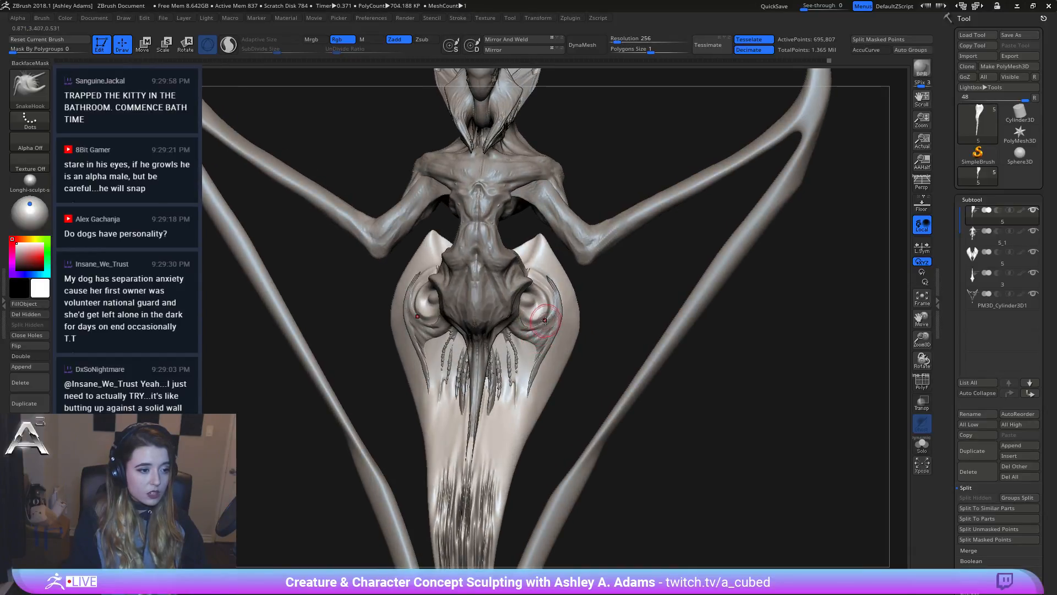
Step: Build up the rounded hip forms beside the pelvis with ClayBuildup, adjusting the draw size
{"action": "key", "text": "b"}
{"action": "key", "text": "c"}
{"action": "key", "text": "b"}
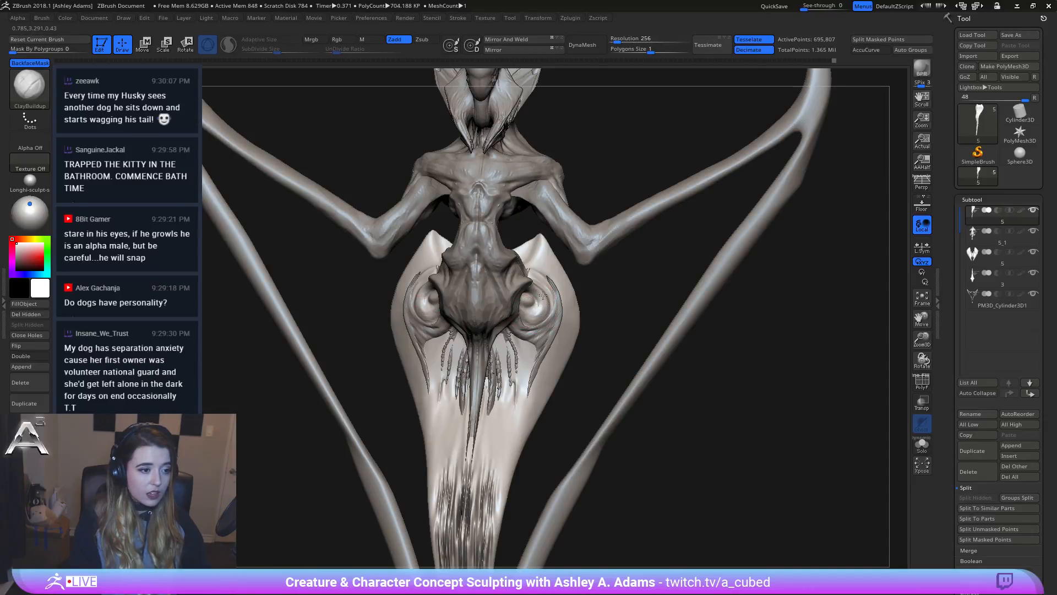
{"action": "mouse_move", "coordinate": [522, 302]}
{"action": "right_mouse_down"}
{"action": "mouse_move", "coordinate": [547, 295]}
{"action": "mouse_move", "coordinate": [538, 299]}
{"action": "right_mouse_up"}
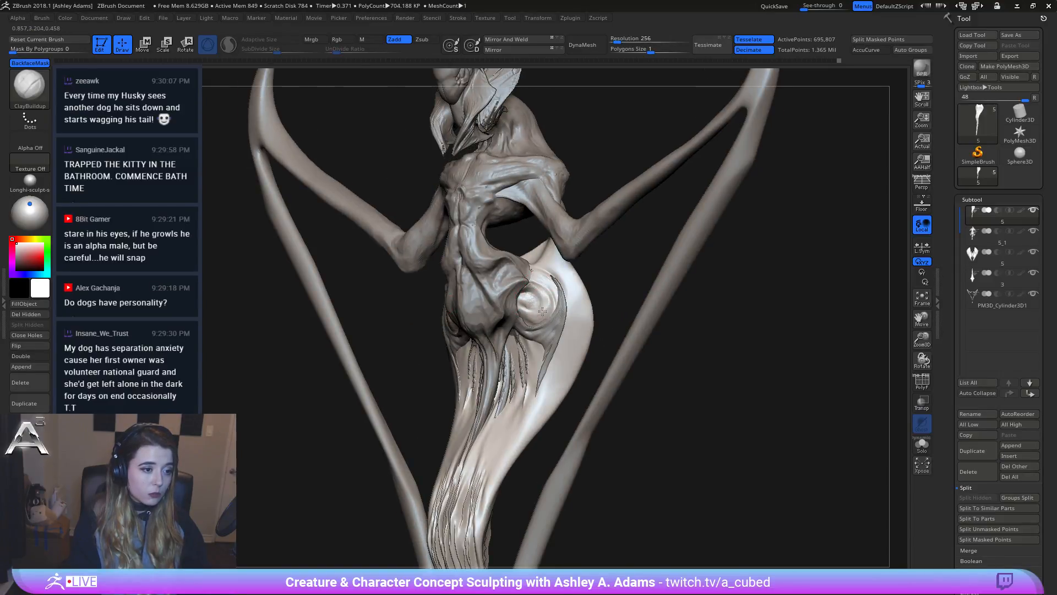
{"action": "mouse_move", "coordinate": [544, 289]}
{"action": "right_mouse_down", "text": "shift"}
{"action": "mouse_move", "coordinate": [517, 294]}
{"action": "mouse_move", "coordinate": [495, 275]}
{"action": "right_mouse_up", "text": "shift"}
{"action": "key", "text": "space"}
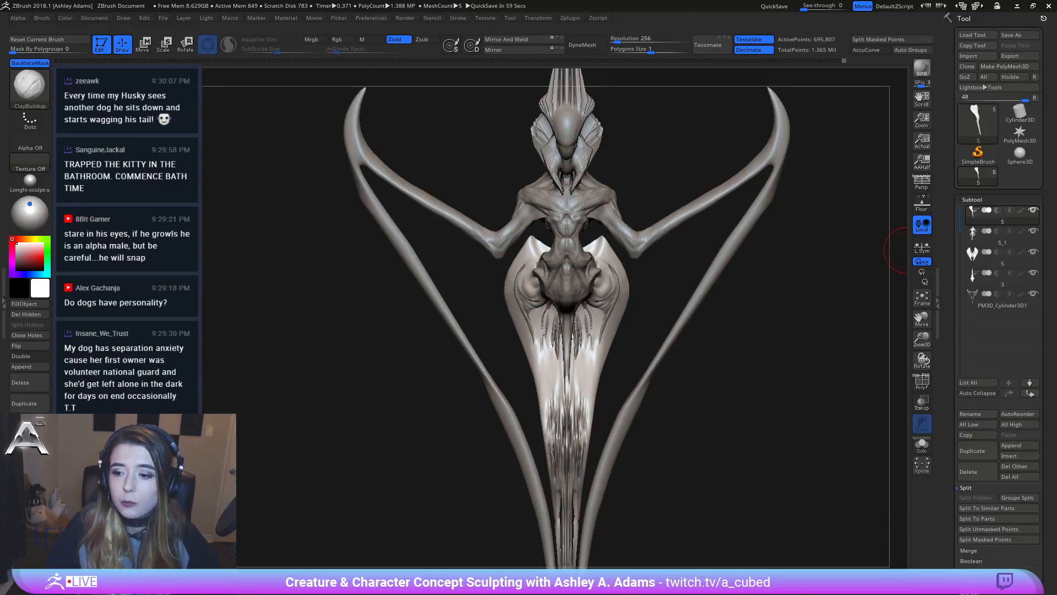
{"action": "right_click_drag", "start_coordinate": [633, 275], "coordinate": [453, 342]}
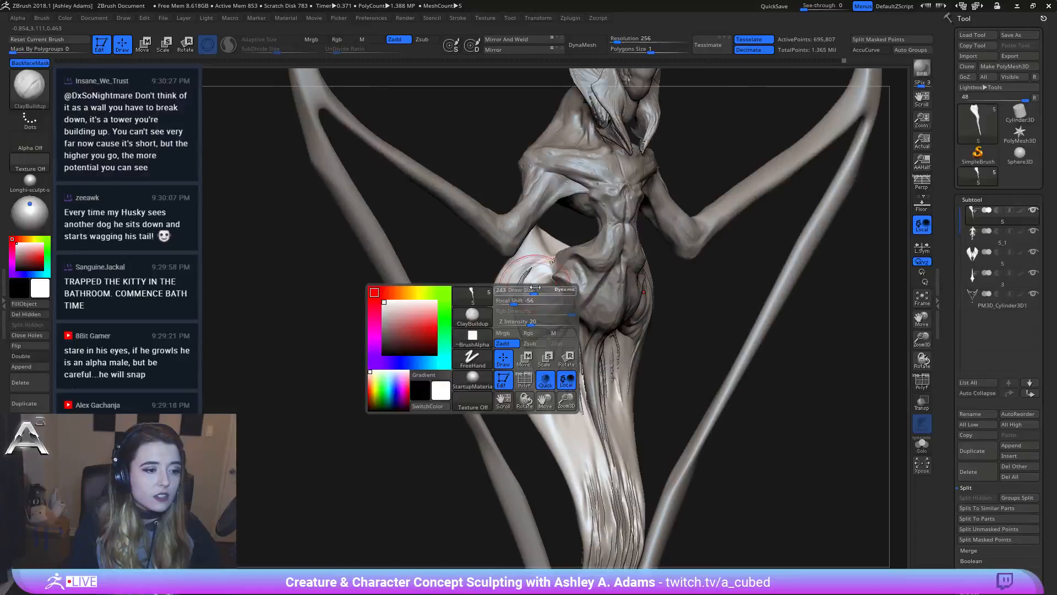
{"action": "mouse_move", "coordinate": [538, 299]}
{"action": "right_mouse_down"}
{"action": "mouse_move", "coordinate": [545, 312]}
{"action": "mouse_move", "coordinate": [593, 324]}
{"action": "right_mouse_up"}
Step: Select the torso subtool and carve creases along the side of the pelvis above the strands with DamStandard
{"action": "left_click", "coordinate": [539, 295], "text": "alt"}
{"action": "key", "text": "b"}
{"action": "key", "text": "d"}
{"action": "key", "text": "s"}
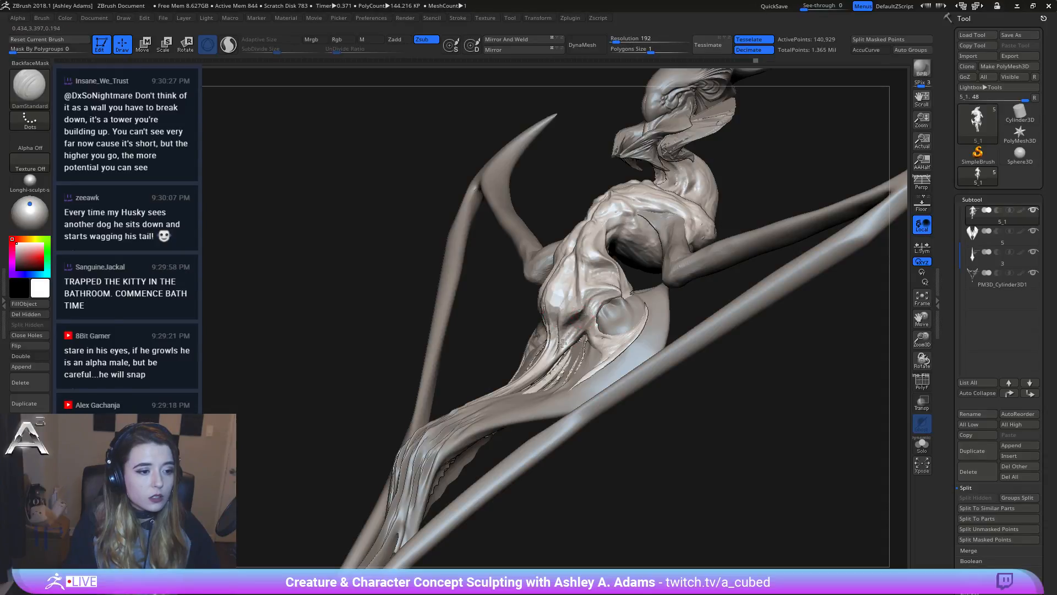
{"action": "mouse_move", "coordinate": [584, 320]}
{"action": "right_mouse_down"}
{"action": "mouse_move", "coordinate": [571, 330]}
{"action": "mouse_move", "coordinate": [609, 305]}
{"action": "mouse_move", "coordinate": [614, 330]}
{"action": "mouse_move", "coordinate": [645, 309]}
{"action": "mouse_move", "coordinate": [529, 241]}
{"action": "right_mouse_up"}
{"action": "mouse_move", "coordinate": [502, 283]}
{"action": "right_mouse_down"}
{"action": "mouse_move", "coordinate": [520, 319]}
{"action": "mouse_move", "coordinate": [589, 306]}
{"action": "mouse_move", "coordinate": [578, 330]}
{"action": "right_mouse_up"}
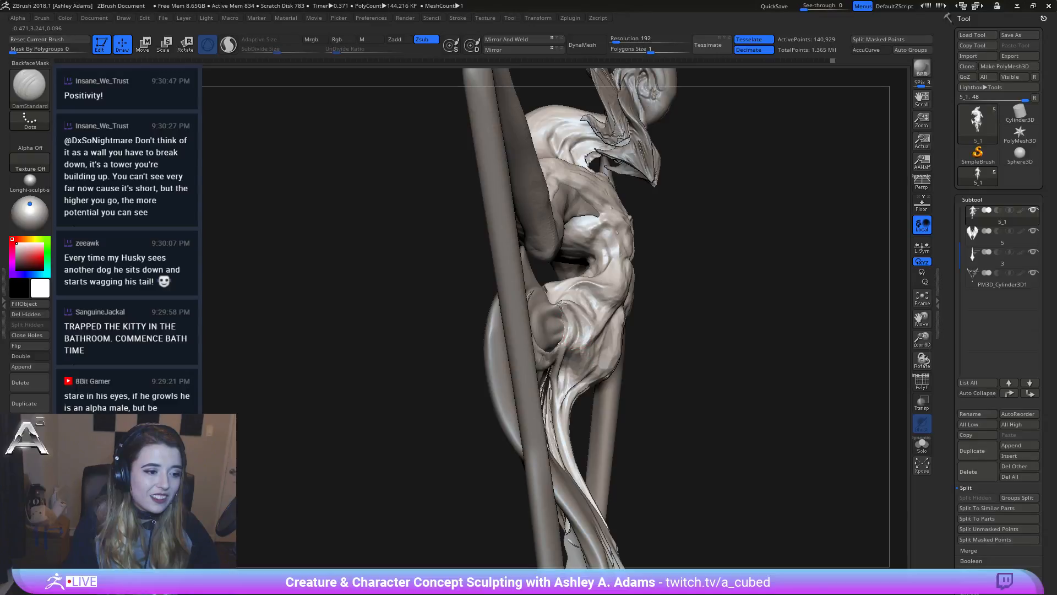
{"action": "right_click_drag", "start_coordinate": [563, 317], "coordinate": [570, 318]}
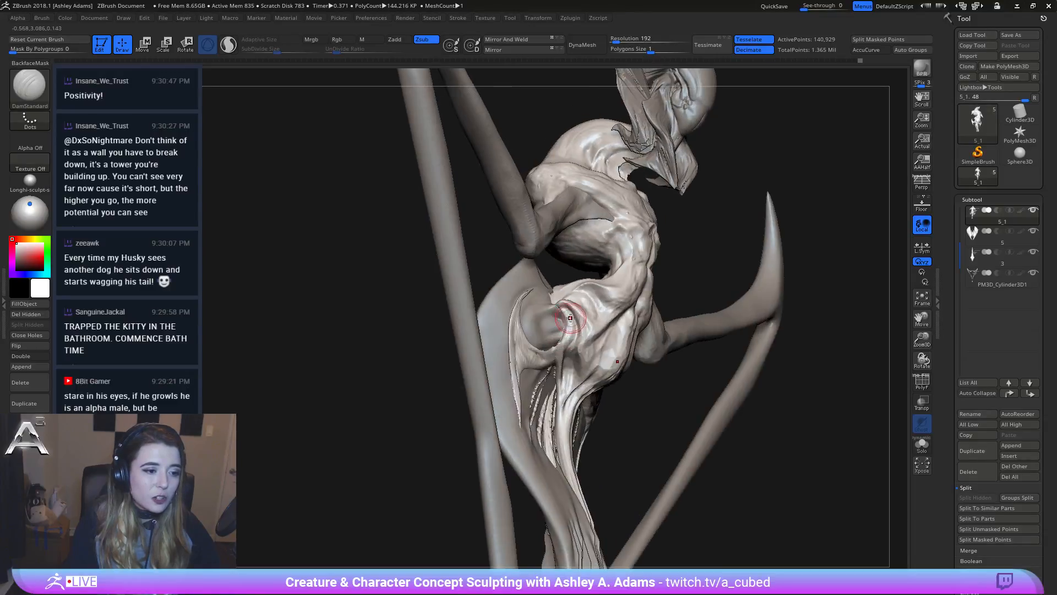
{"action": "left_click_drag", "start_coordinate": [560, 314], "coordinate": [569, 338]}
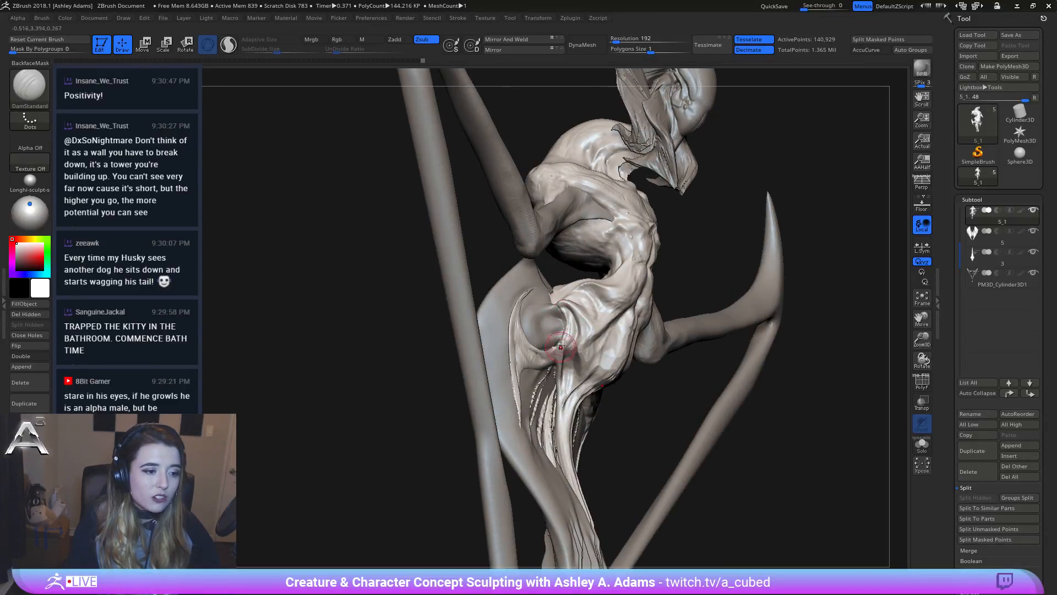
{"action": "mouse_move", "coordinate": [560, 329]}
{"action": "right_mouse_down"}
{"action": "mouse_move", "coordinate": [559, 342]}
{"action": "mouse_move", "coordinate": [557, 301]}
{"action": "mouse_move", "coordinate": [586, 328]}
{"action": "mouse_move", "coordinate": [572, 344]}
{"action": "right_mouse_up"}
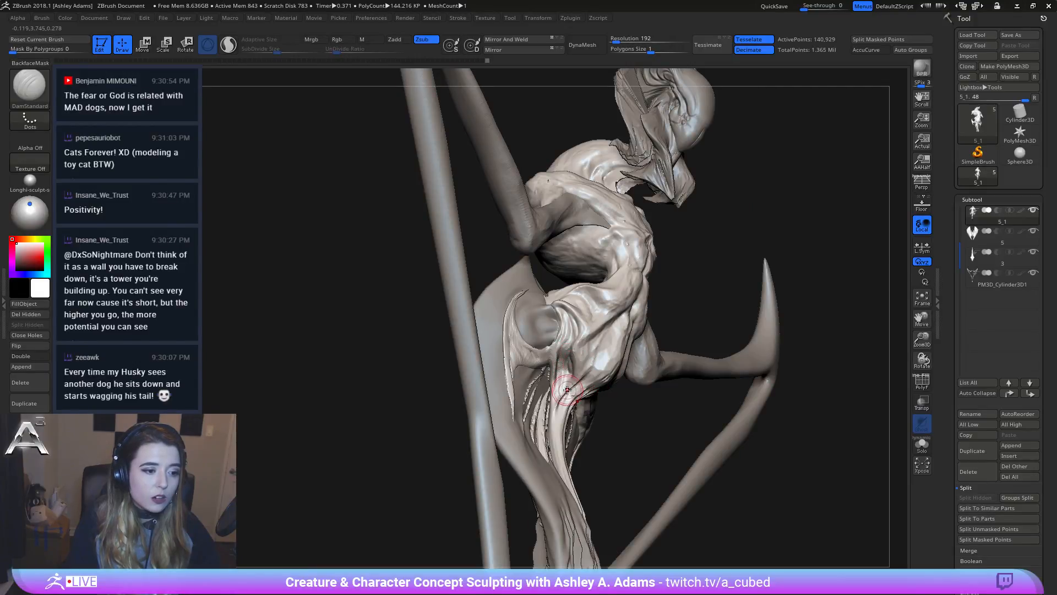
{"action": "right_click_drag", "start_coordinate": [567, 350], "coordinate": [655, 309]}
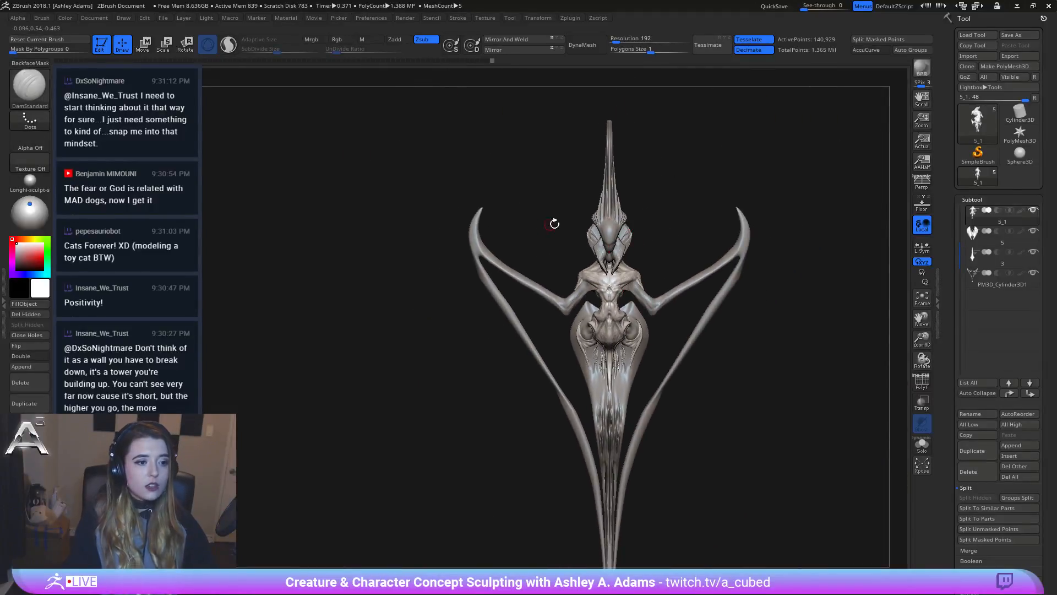
Step: Reshape the collarbones and shoulders of the torso with the SnakeHook brush
{"action": "mouse_move", "coordinate": [552, 222]}
{"action": "right_mouse_down", "text": "alt"}
{"action": "mouse_move", "coordinate": [604, 302]}
{"action": "mouse_move", "coordinate": [579, 292]}
{"action": "right_mouse_up", "text": "alt"}
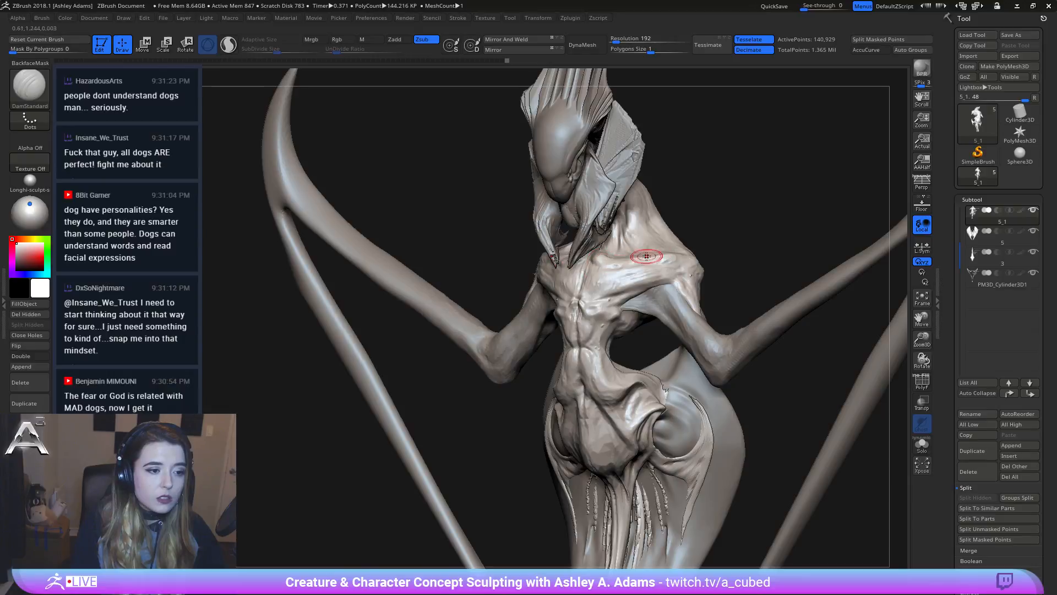
{"action": "mouse_move", "coordinate": [647, 256]}
{"action": "right_mouse_down"}
{"action": "mouse_move", "coordinate": [633, 272]}
{"action": "mouse_move", "coordinate": [617, 240]}
{"action": "mouse_move", "coordinate": [684, 217]}
{"action": "mouse_move", "coordinate": [691, 243]}
{"action": "right_mouse_up"}
{"action": "key", "text": "b"}
{"action": "key", "text": "s"}
{"action": "key", "text": "h"}
{"action": "key", "text": "space"}
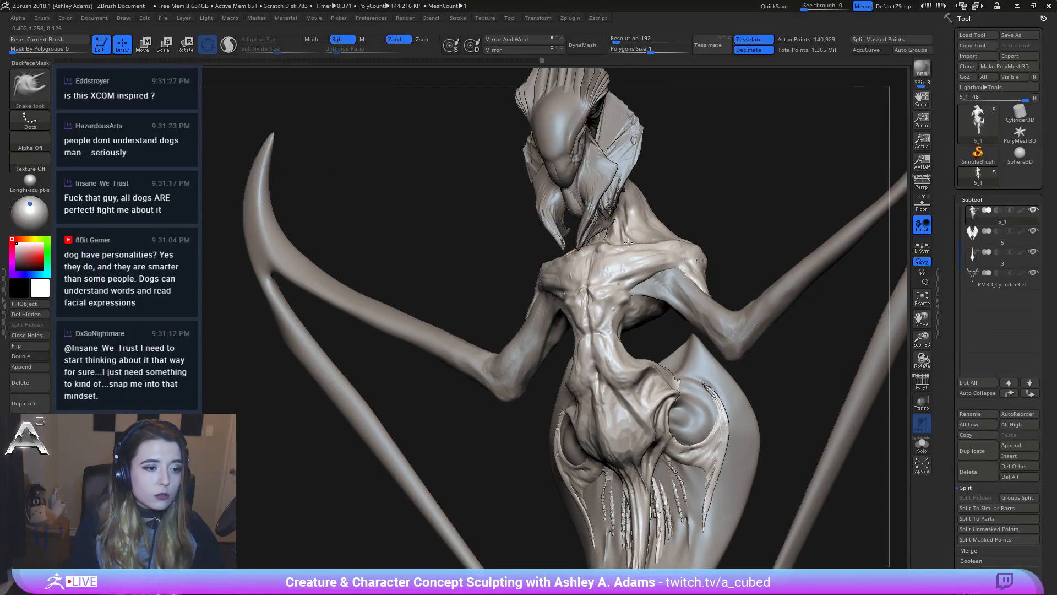
{"action": "mouse_move", "coordinate": [645, 242]}
{"action": "right_mouse_down"}
{"action": "mouse_move", "coordinate": [634, 262]}
{"action": "mouse_move", "coordinate": [646, 245]}
{"action": "right_mouse_up"}
Step: Build up the collarbones, shoulders and upper arms down to the elbows with the ClayBuildup brush
{"action": "key", "text": "b"}
{"action": "key", "text": "c"}
{"action": "key", "text": "b"}
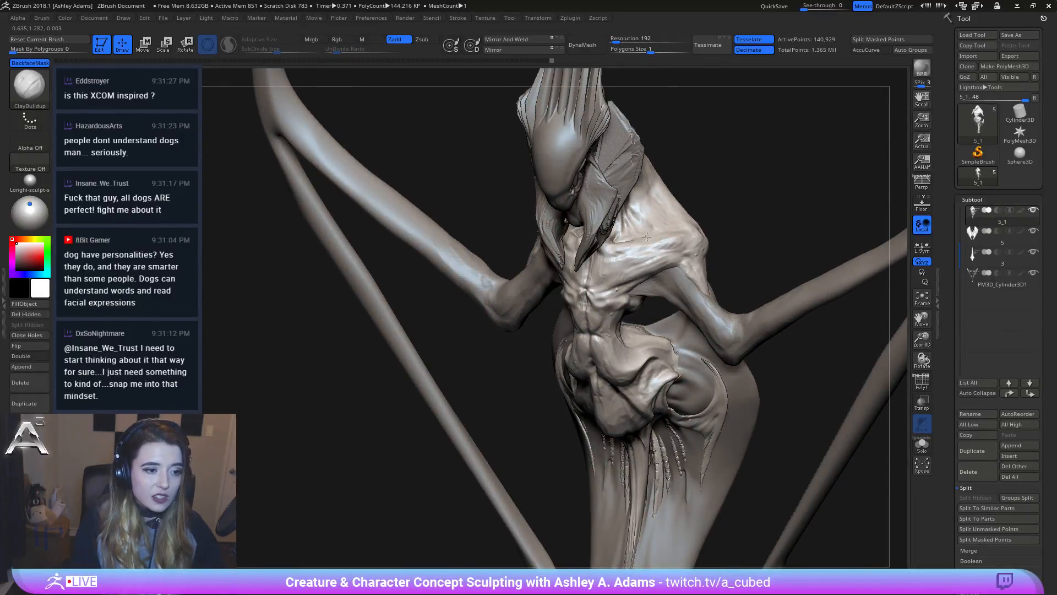
{"action": "mouse_move", "coordinate": [659, 249]}
{"action": "right_mouse_down"}
{"action": "mouse_move", "coordinate": [680, 248]}
{"action": "mouse_move", "coordinate": [550, 207]}
{"action": "mouse_move", "coordinate": [520, 218]}
{"action": "right_mouse_up"}
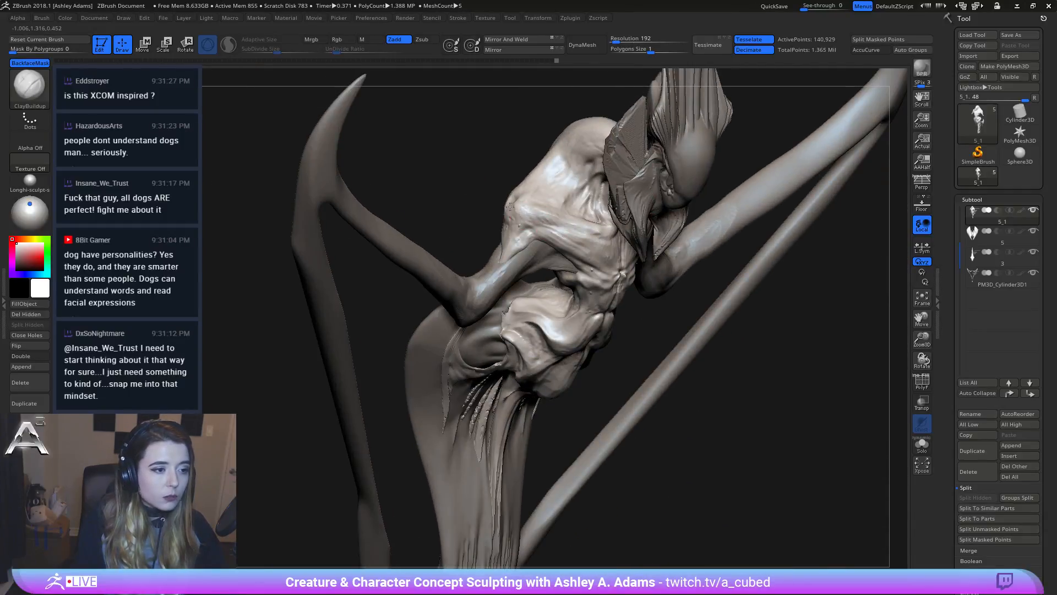
{"action": "right_click_drag", "start_coordinate": [531, 189], "coordinate": [515, 193]}
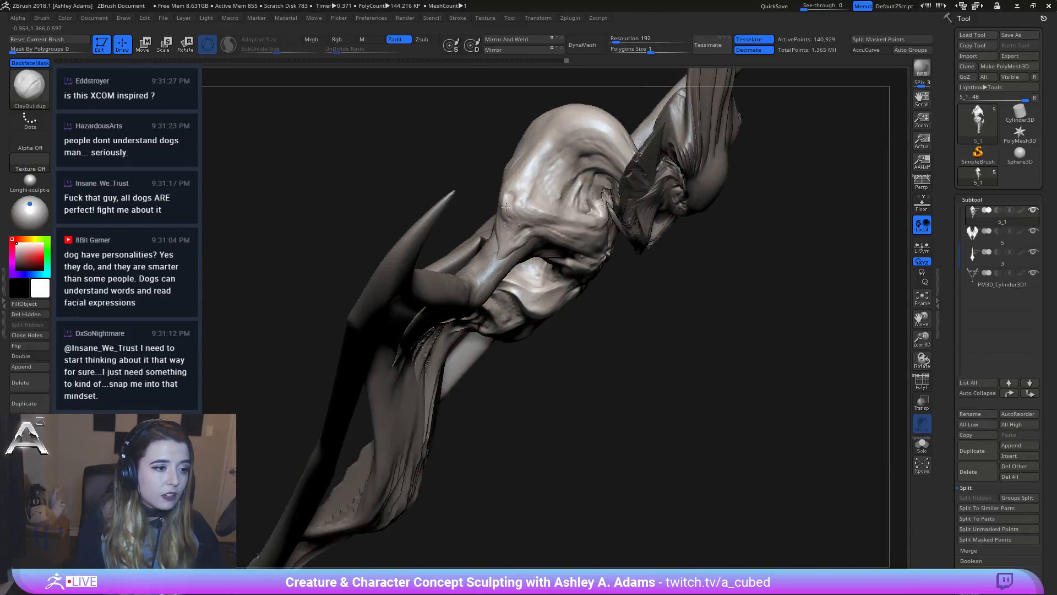
{"action": "mouse_move", "coordinate": [520, 232]}
{"action": "right_mouse_down"}
{"action": "mouse_move", "coordinate": [516, 194]}
{"action": "mouse_move", "coordinate": [515, 234]}
{"action": "mouse_move", "coordinate": [526, 228]}
{"action": "mouse_move", "coordinate": [468, 207]}
{"action": "mouse_move", "coordinate": [509, 248]}
{"action": "right_mouse_up"}
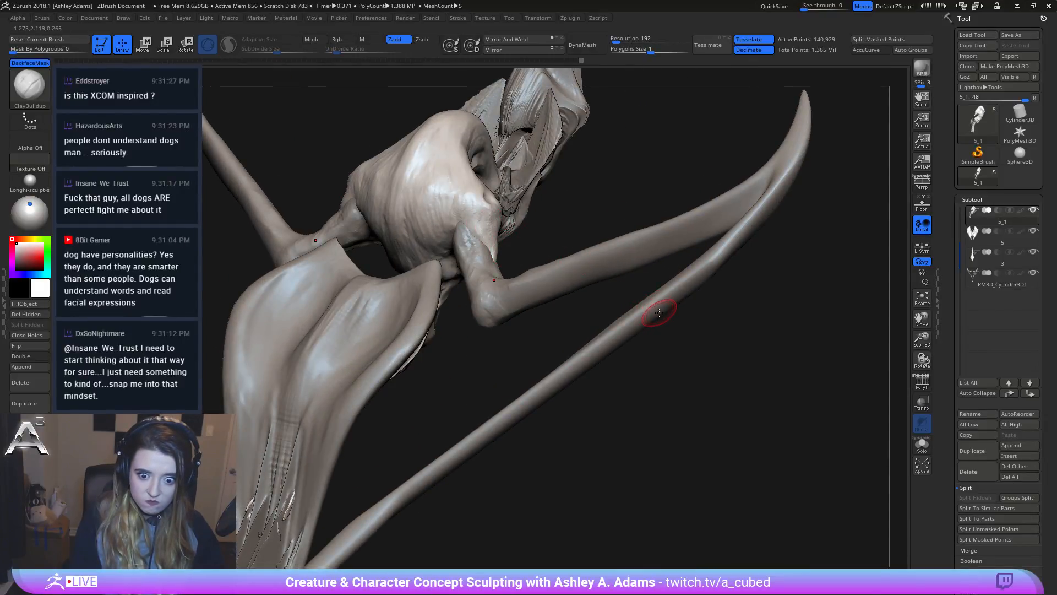
{"action": "right_click_drag", "start_coordinate": [520, 173], "coordinate": [422, 220]}
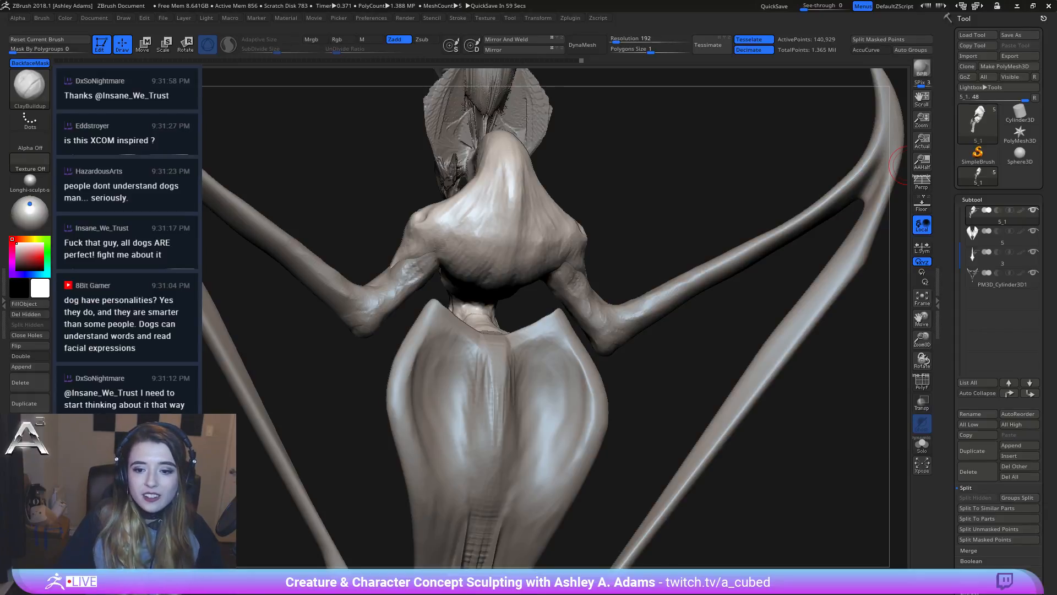
{"action": "mouse_move", "coordinate": [898, 165]}
{"action": "left_mouse_down"}
{"action": "mouse_move", "coordinate": [523, 354]}
{"action": "mouse_move", "coordinate": [506, 330]}
{"action": "mouse_move", "coordinate": [517, 299]}
{"action": "mouse_move", "coordinate": [464, 312]}
{"action": "mouse_move", "coordinate": [513, 307]}
{"action": "left_mouse_up"}
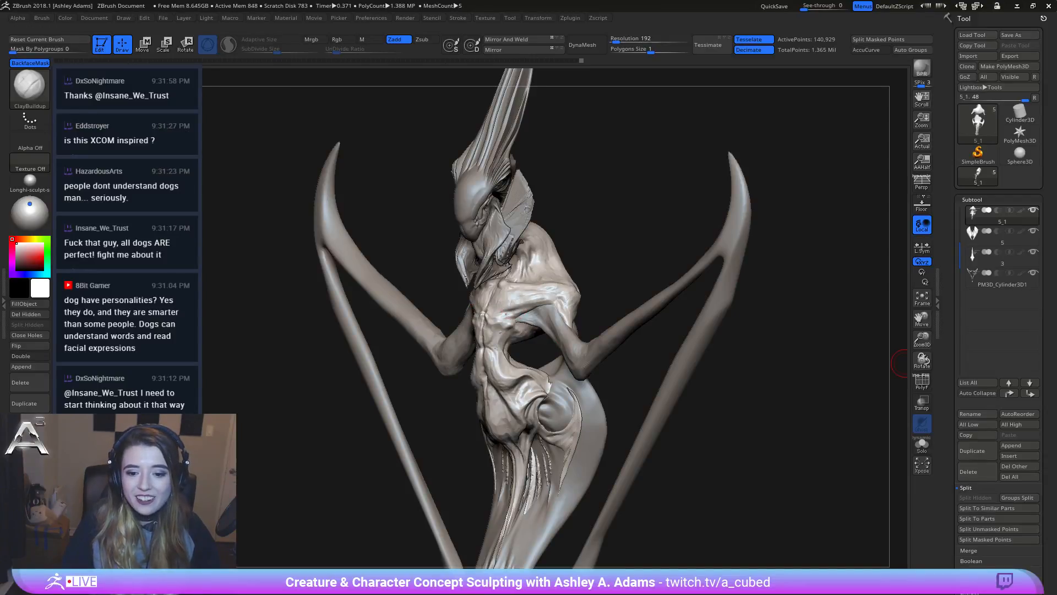
Step: Carve creases into the ribs below the chest with the DamStandard brush
{"action": "mouse_move", "coordinate": [429, 311]}
{"action": "right_mouse_down"}
{"action": "mouse_move", "coordinate": [472, 306]}
{"action": "mouse_move", "coordinate": [408, 368]}
{"action": "mouse_move", "coordinate": [450, 321]}
{"action": "mouse_move", "coordinate": [444, 331]}
{"action": "mouse_move", "coordinate": [497, 324]}
{"action": "right_mouse_up"}
{"action": "key", "text": "b"}
{"action": "key", "text": "d"}
{"action": "key", "text": "s"}
{"action": "right_click", "coordinate": [408, 369]}
{"action": "key", "text": "shift"}
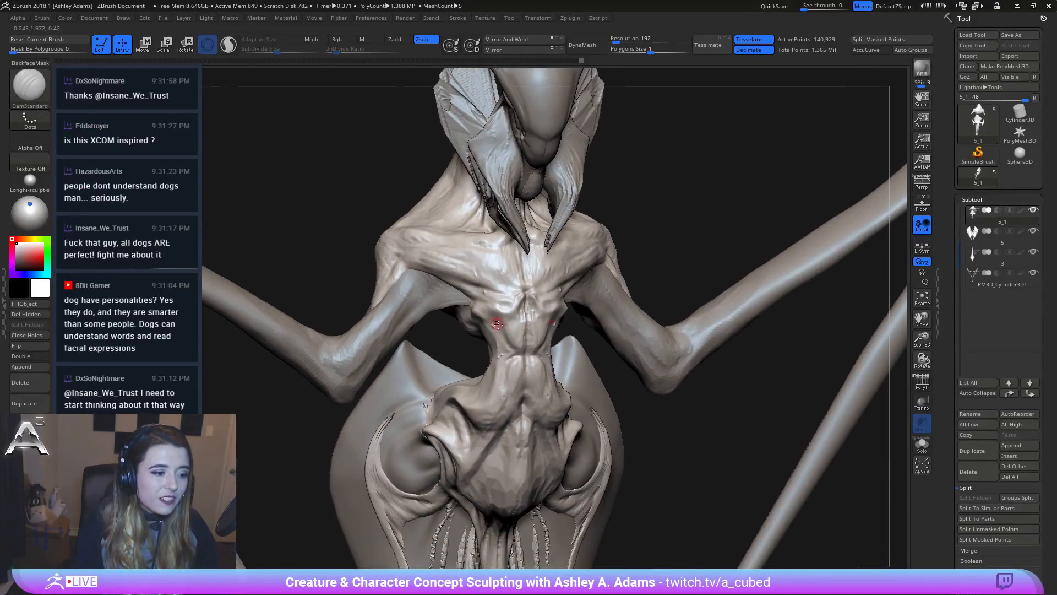
Step: Build up the lower ribs and the side of the waist below the chest with the ClayBuildup brush
{"action": "key", "text": "b"}
{"action": "key", "text": "c"}
{"action": "key", "text": "b"}
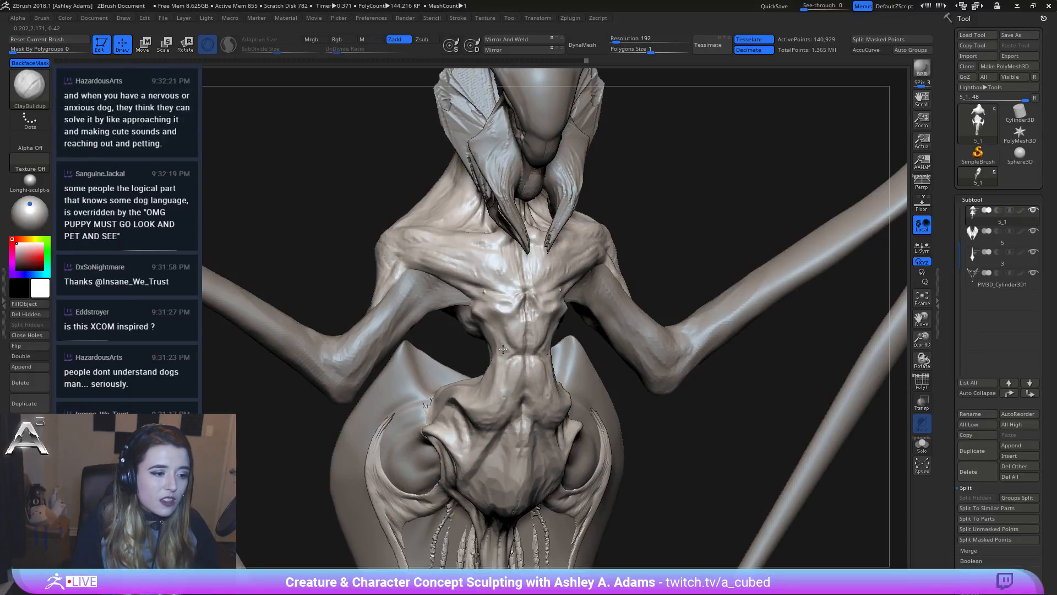
{"action": "left_click_drag", "start_coordinate": [544, 346], "coordinate": [539, 348]}
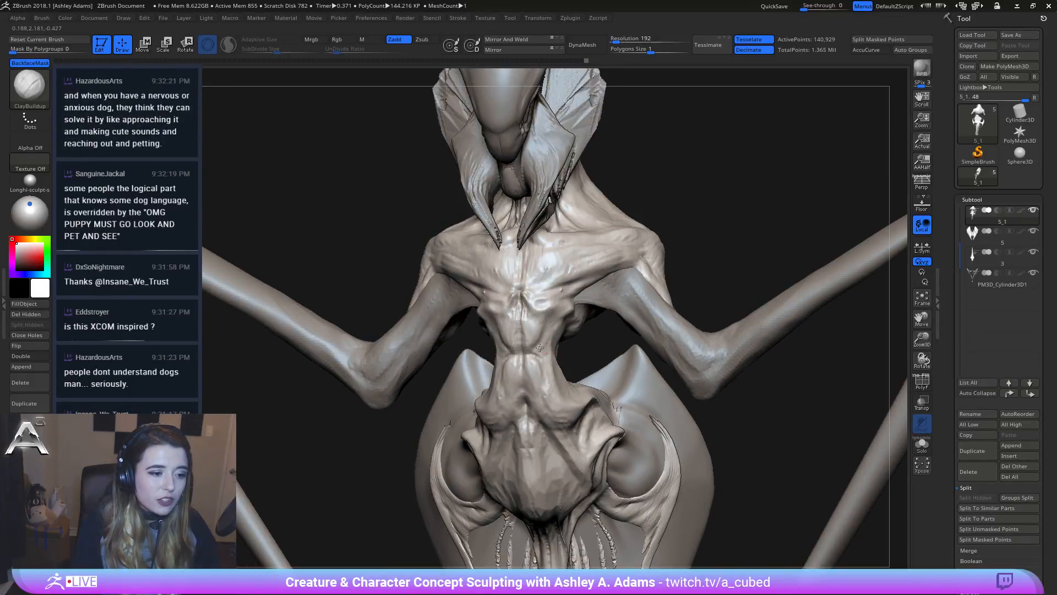
{"action": "key", "text": "space"}
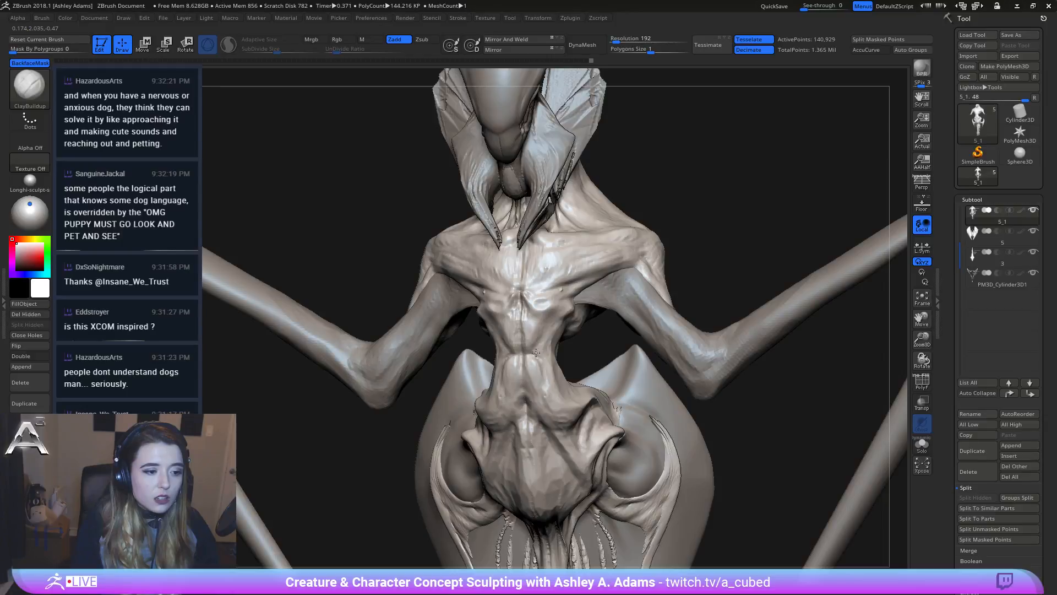
{"action": "right_click_drag", "start_coordinate": [541, 313], "coordinate": [571, 325]}
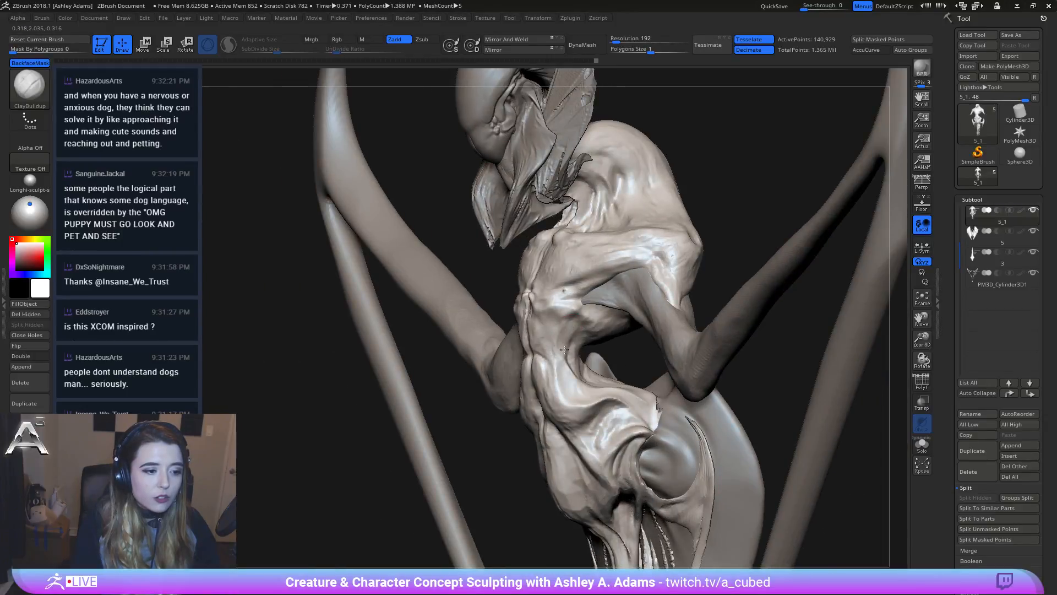
{"action": "mouse_move", "coordinate": [564, 349]}
{"action": "left_mouse_down"}
{"action": "mouse_move", "coordinate": [566, 322]}
{"action": "mouse_move", "coordinate": [562, 352]}
{"action": "left_mouse_up"}
{"action": "right_click_drag", "start_coordinate": [570, 341], "coordinate": [581, 330]}
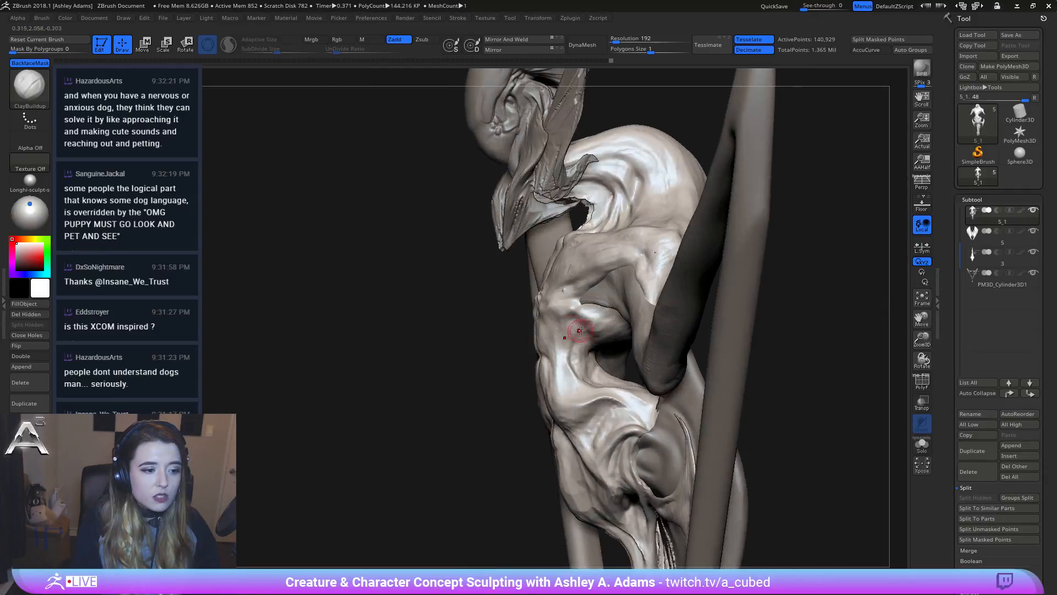
{"action": "mouse_move", "coordinate": [581, 333]}
{"action": "left_mouse_down"}
{"action": "mouse_move", "coordinate": [570, 361]}
{"action": "mouse_move", "coordinate": [589, 319]}
{"action": "mouse_move", "coordinate": [567, 352]}
{"action": "left_mouse_up"}
{"action": "right_click_drag", "start_coordinate": [574, 340], "coordinate": [583, 333]}
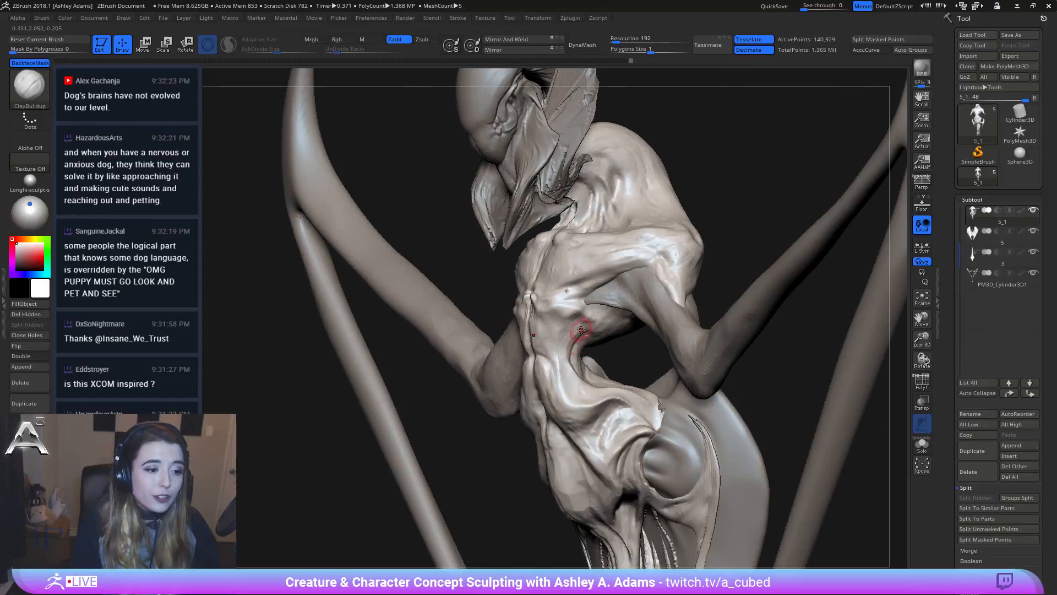
{"action": "left_click_drag", "start_coordinate": [580, 325], "coordinate": [563, 337]}
Step: Carve creases along the sternum and down the centre of the upper abdomen with the DamStandard brush
{"action": "mouse_move", "coordinate": [562, 324]}
{"action": "right_mouse_down"}
{"action": "mouse_move", "coordinate": [479, 325]}
{"action": "mouse_move", "coordinate": [505, 306]}
{"action": "right_mouse_up"}
{"action": "key", "text": "b"}
{"action": "key", "text": "d"}
{"action": "key", "text": "s"}
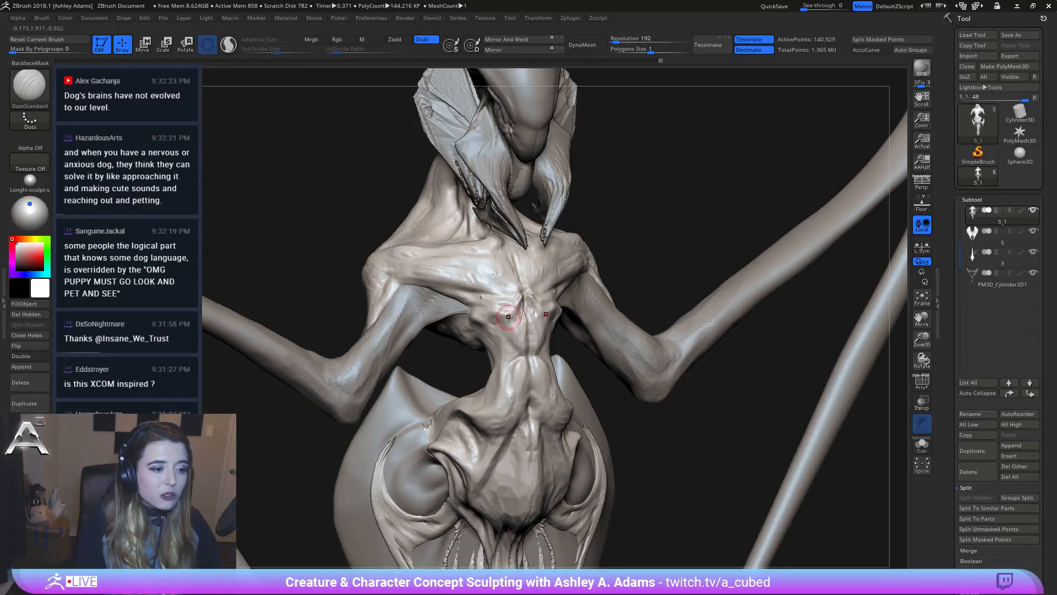
{"action": "right_click_drag", "start_coordinate": [493, 318], "coordinate": [515, 317]}
{"action": "left_click_drag", "start_coordinate": [518, 308], "coordinate": [526, 293]}
{"action": "mouse_move", "coordinate": [529, 296]}
{"action": "right_mouse_down", "text": "ctrl"}
{"action": "mouse_move", "coordinate": [517, 345]}
{"action": "mouse_move", "coordinate": [531, 308]}
{"action": "right_mouse_up", "text": "ctrl"}
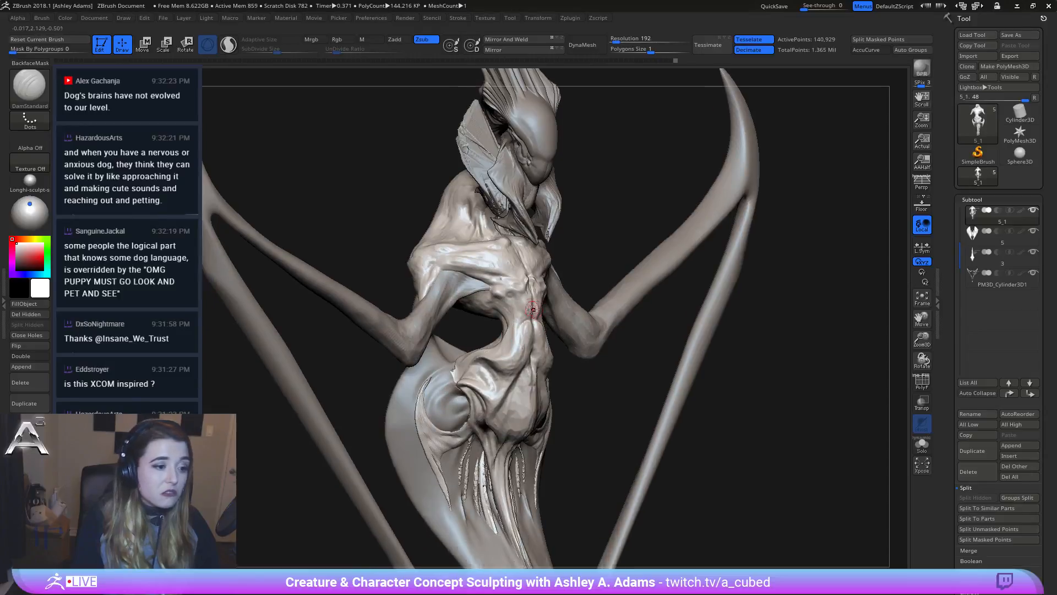
{"action": "key", "text": "space"}
{"action": "left_click_drag", "start_coordinate": [533, 325], "coordinate": [543, 325]}
Step: Fill out the rounded lower belly above the strands with the ClayBuildup brush and smooth its surface
{"action": "key", "text": "b"}
{"action": "key", "text": "s"}
{"action": "key", "text": "h"}
{"action": "mouse_move", "coordinate": [509, 309]}
{"action": "right_mouse_down"}
{"action": "mouse_move", "coordinate": [530, 305]}
{"action": "mouse_move", "coordinate": [542, 320]}
{"action": "mouse_move", "coordinate": [534, 363]}
{"action": "right_mouse_up"}
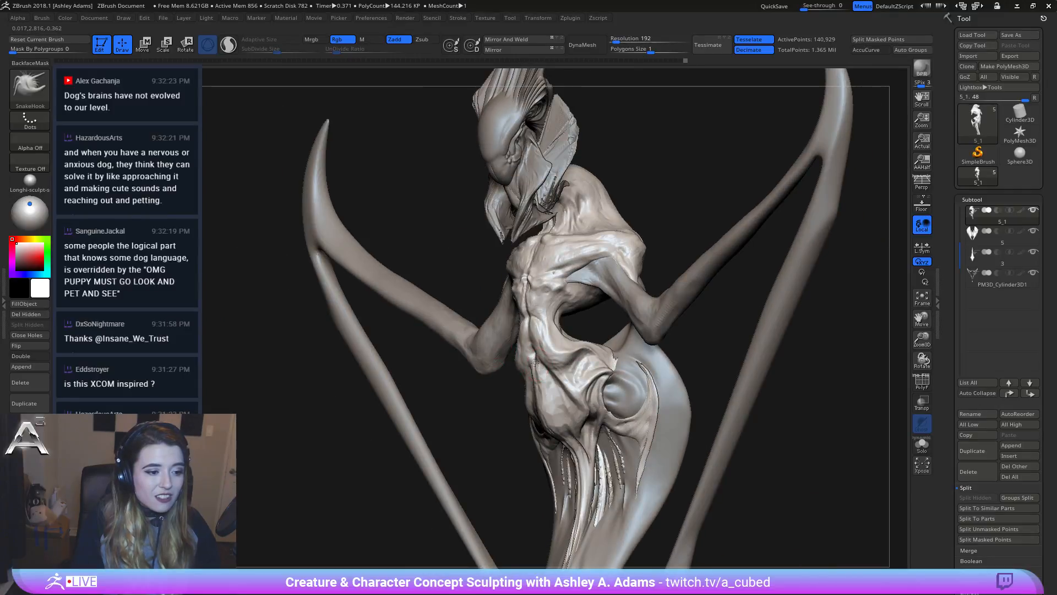
{"action": "key", "text": "b"}
{"action": "key", "text": "c"}
{"action": "key", "text": "b"}
{"action": "left_click_drag", "start_coordinate": [542, 385], "coordinate": [549, 409]}
{"action": "right_click_drag", "start_coordinate": [554, 424], "coordinate": [570, 359], "text": "alt"}
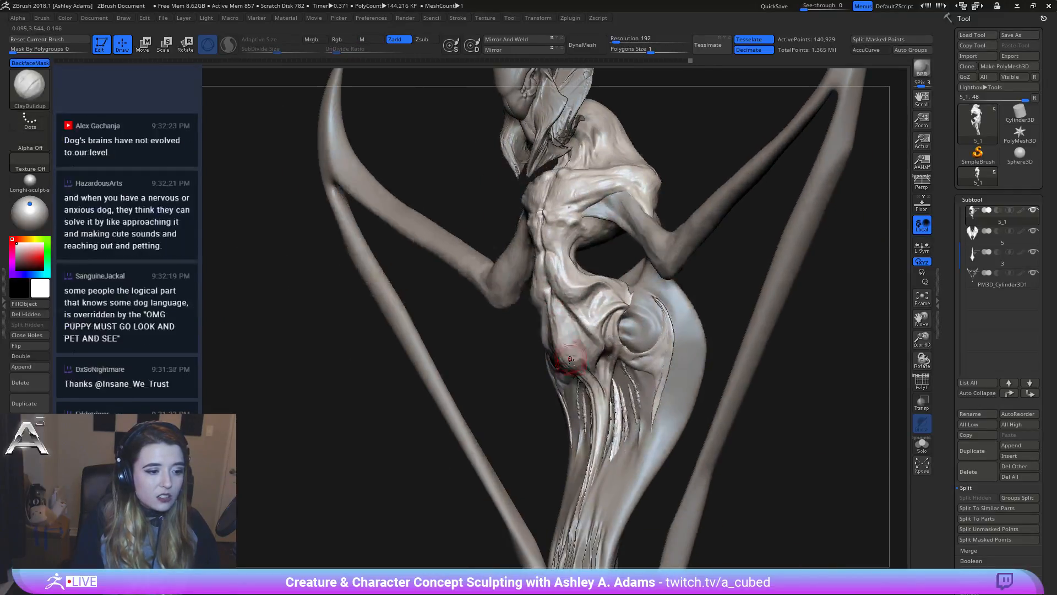
{"action": "key", "text": "shift"}
{"action": "left_click_drag", "start_coordinate": [576, 352], "coordinate": [572, 368], "text": "shift"}
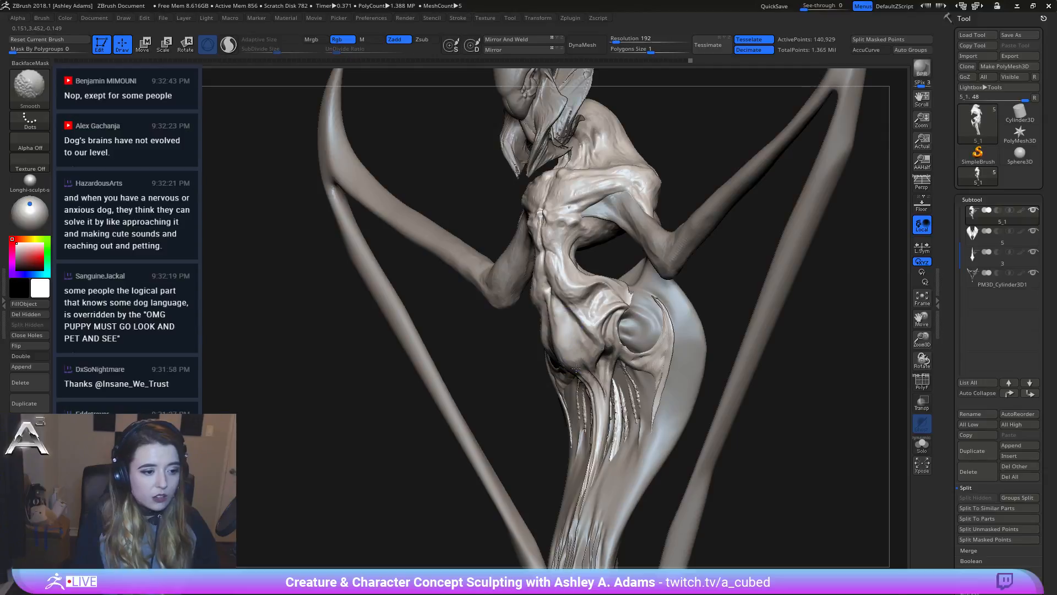
Step: Adjust the shape of the lower belly between the hip sockets with the SnakeHook brush
{"action": "mouse_move", "coordinate": [570, 343]}
{"action": "right_mouse_down"}
{"action": "mouse_move", "coordinate": [577, 350]}
{"action": "mouse_move", "coordinate": [588, 316]}
{"action": "right_mouse_up"}
{"action": "right_click_drag", "start_coordinate": [540, 271], "coordinate": [548, 356]}
{"action": "key", "text": "space"}
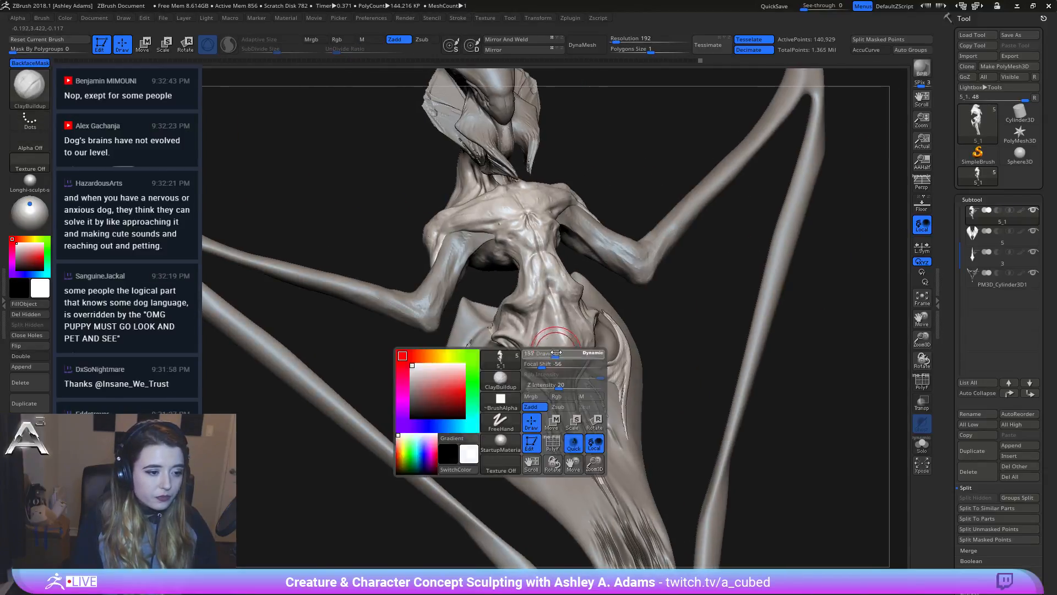
{"action": "key", "text": "b"}
{"action": "key", "text": "s"}
{"action": "key", "text": "h"}
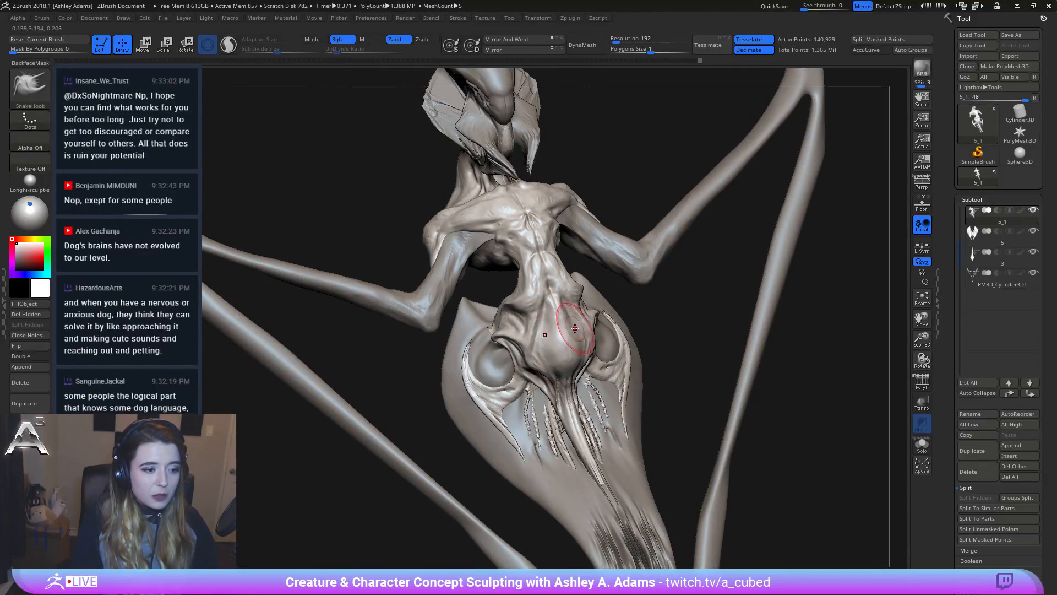
{"action": "right_click_drag", "start_coordinate": [575, 328], "coordinate": [575, 304]}
Step: Carve creases beside the midline of the abdomen and around the belly with the DamStandard brush
{"action": "key", "text": "b"}
{"action": "key", "text": "d"}
{"action": "key", "text": "s"}
{"action": "key", "text": "space"}
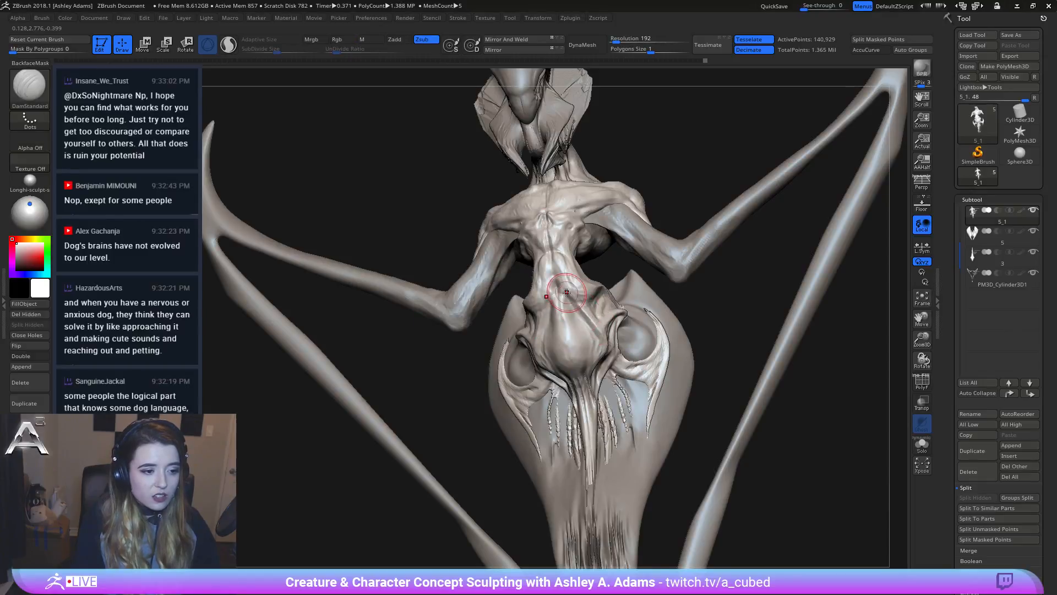
{"action": "left_click_drag", "start_coordinate": [567, 296], "coordinate": [572, 310]}
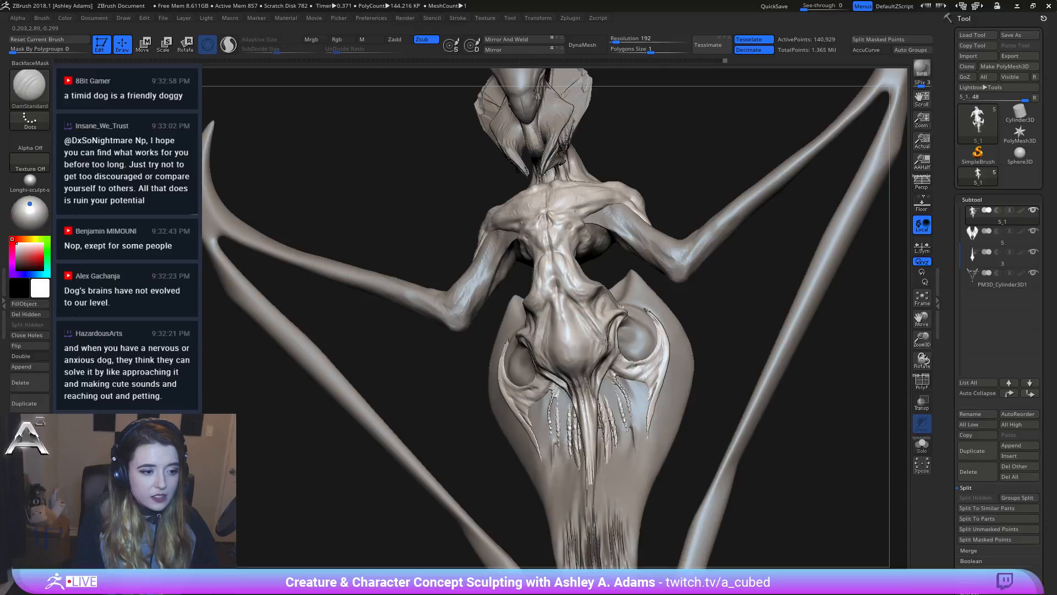
{"action": "right_click_drag", "start_coordinate": [605, 344], "coordinate": [587, 311]}
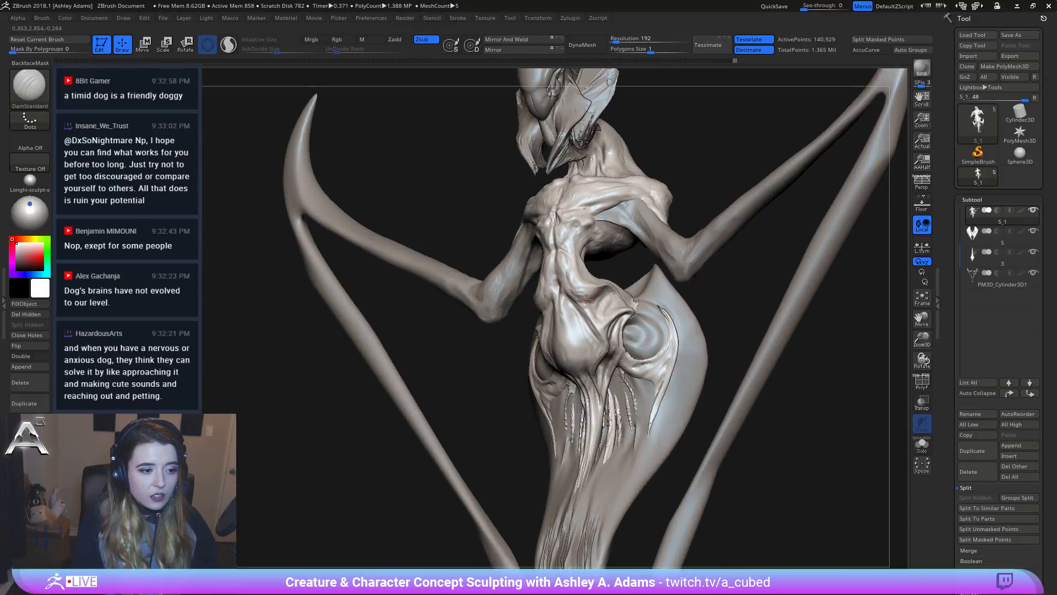
Step: Reshape the profile of the waist and abdomen from the side with the SnakeHook brush
{"action": "mouse_move", "coordinate": [594, 300]}
{"action": "right_mouse_down"}
{"action": "mouse_move", "coordinate": [611, 268]}
{"action": "mouse_move", "coordinate": [569, 277]}
{"action": "mouse_move", "coordinate": [554, 244]}
{"action": "mouse_move", "coordinate": [567, 224]}
{"action": "mouse_move", "coordinate": [554, 226]}
{"action": "mouse_move", "coordinate": [585, 231]}
{"action": "right_mouse_up"}
{"action": "key", "text": "b"}
{"action": "key", "text": "s"}
{"action": "key", "text": "h"}
{"action": "key", "text": "space"}
{"action": "key", "text": "space"}
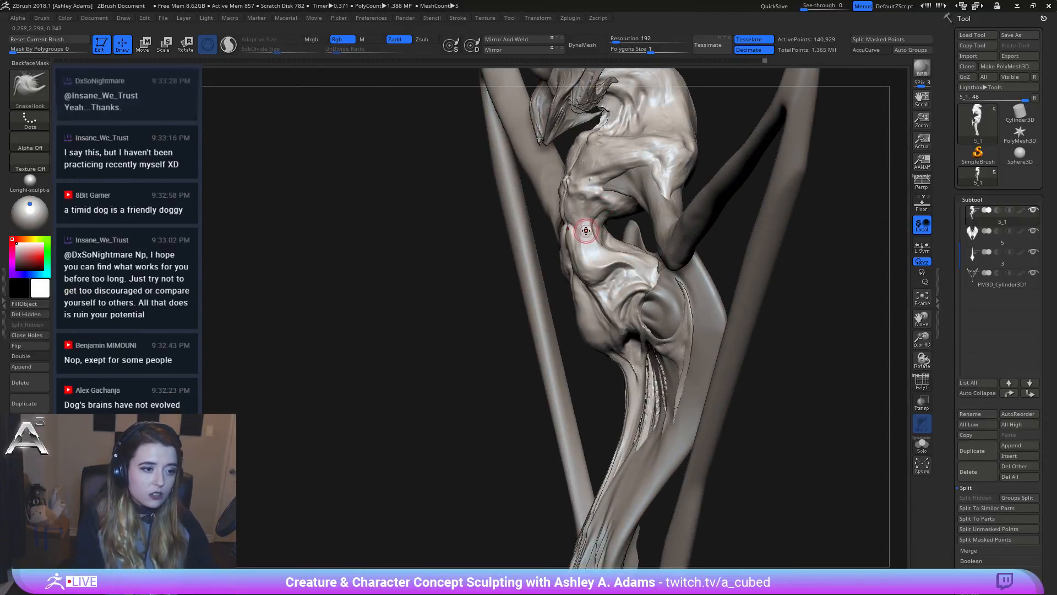
Step: Build up the side of the waist down to the upper hip ridge with the ClayBuildup brush
{"action": "key", "text": "b"}
{"action": "key", "text": "c"}
{"action": "key", "text": "b"}
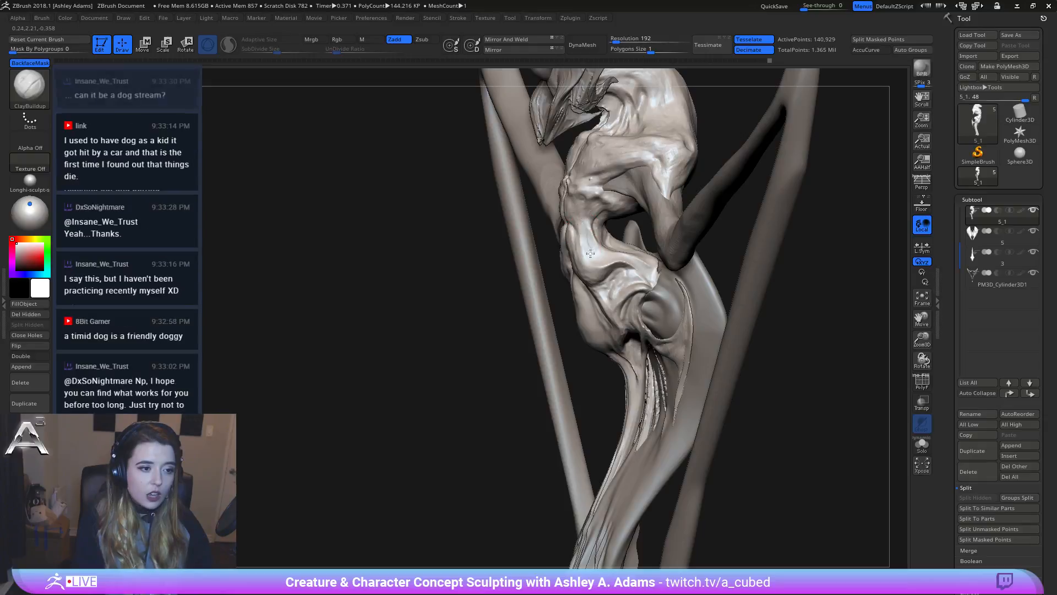
{"action": "right_click_drag", "start_coordinate": [626, 231], "coordinate": [611, 242]}
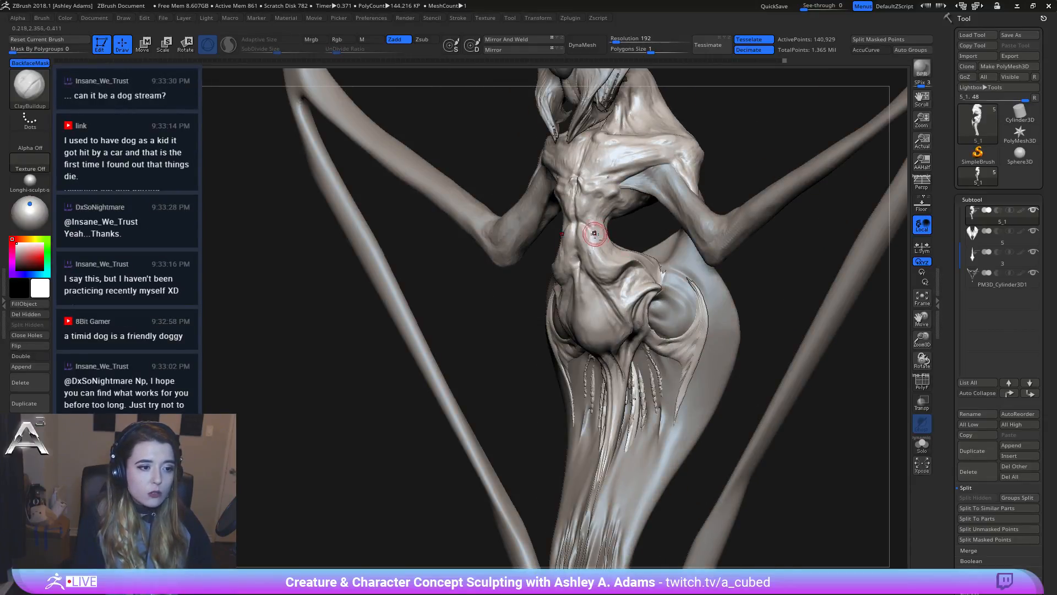
{"action": "left_click_drag", "start_coordinate": [595, 234], "coordinate": [611, 265]}
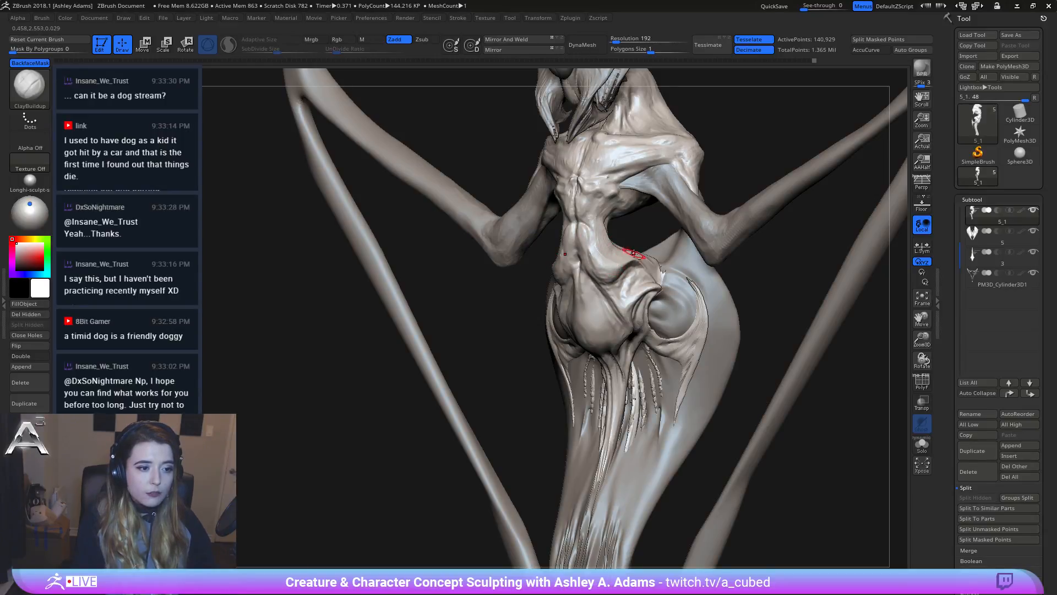
{"action": "right_click_drag", "start_coordinate": [611, 264], "coordinate": [620, 250]}
{"action": "left_click_drag", "start_coordinate": [621, 250], "coordinate": [619, 260]}
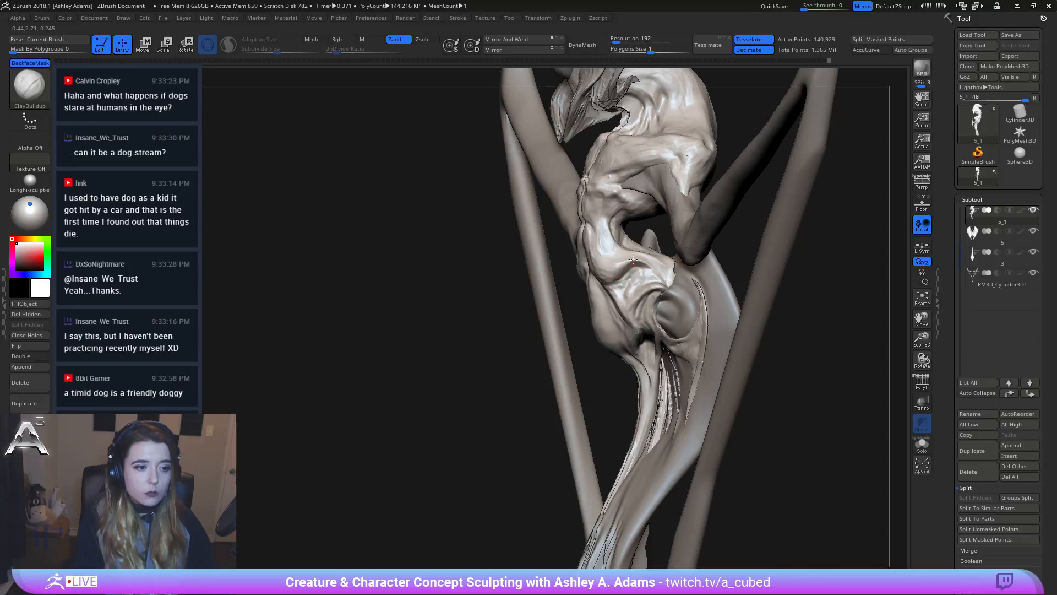
Step: Build up the front of the abdomen and the midline below the chest with ClayBuildup strokes
{"action": "right_click_drag", "start_coordinate": [619, 260], "coordinate": [582, 228]}
{"action": "mouse_move", "coordinate": [582, 228]}
{"action": "left_mouse_down"}
{"action": "mouse_move", "coordinate": [573, 229]}
{"action": "mouse_move", "coordinate": [609, 239]}
{"action": "left_mouse_up"}
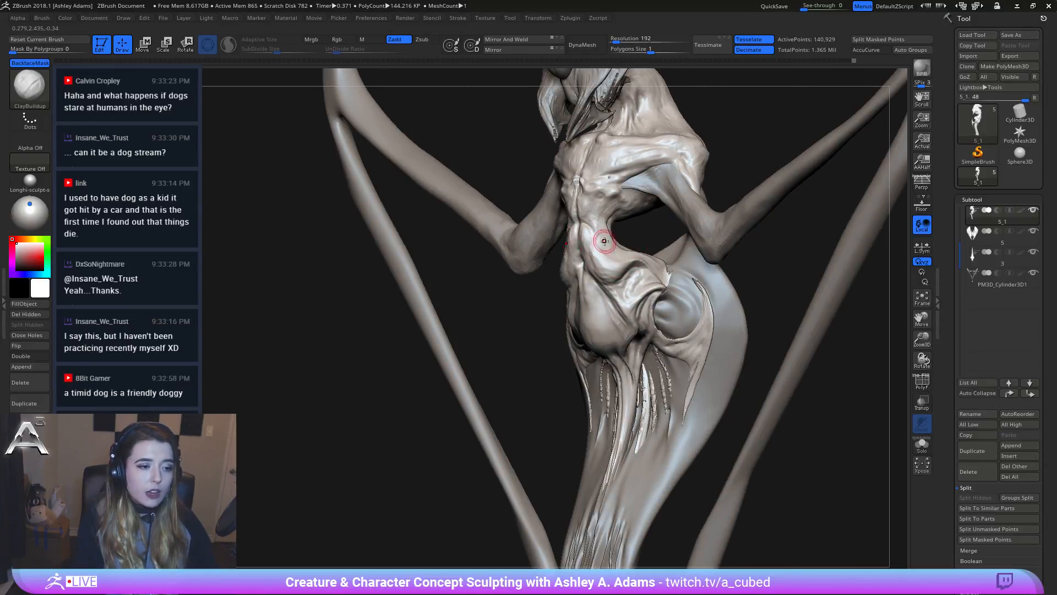
{"action": "right_click_drag", "start_coordinate": [609, 239], "coordinate": [584, 254]}
{"action": "left_click_drag", "start_coordinate": [583, 253], "coordinate": [577, 248]}
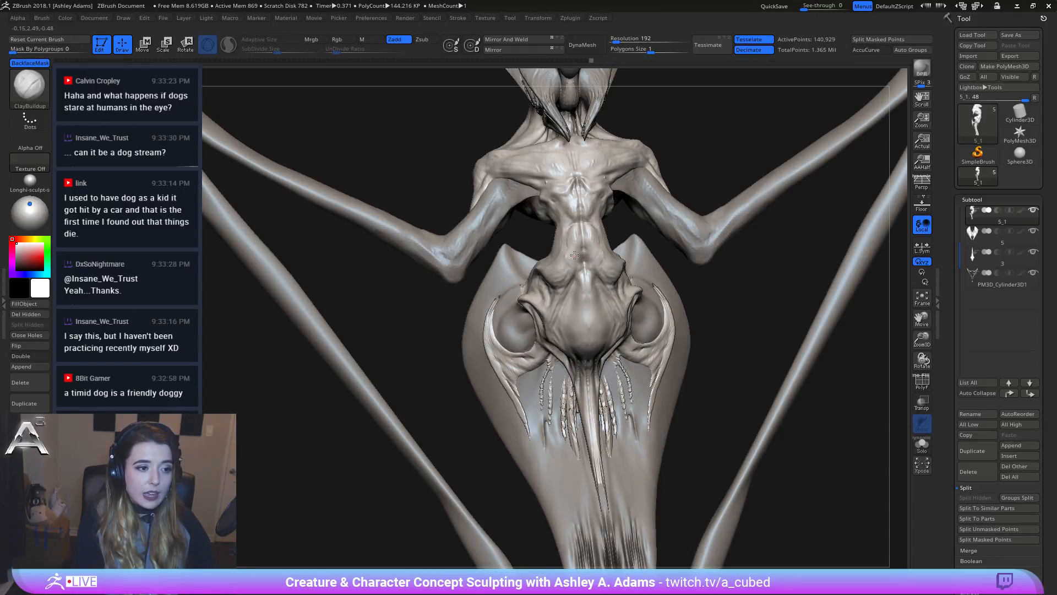
{"action": "left_click_drag", "start_coordinate": [574, 255], "coordinate": [571, 238]}
{"action": "right_click_drag", "start_coordinate": [607, 279], "coordinate": [599, 240], "text": "ctrl"}
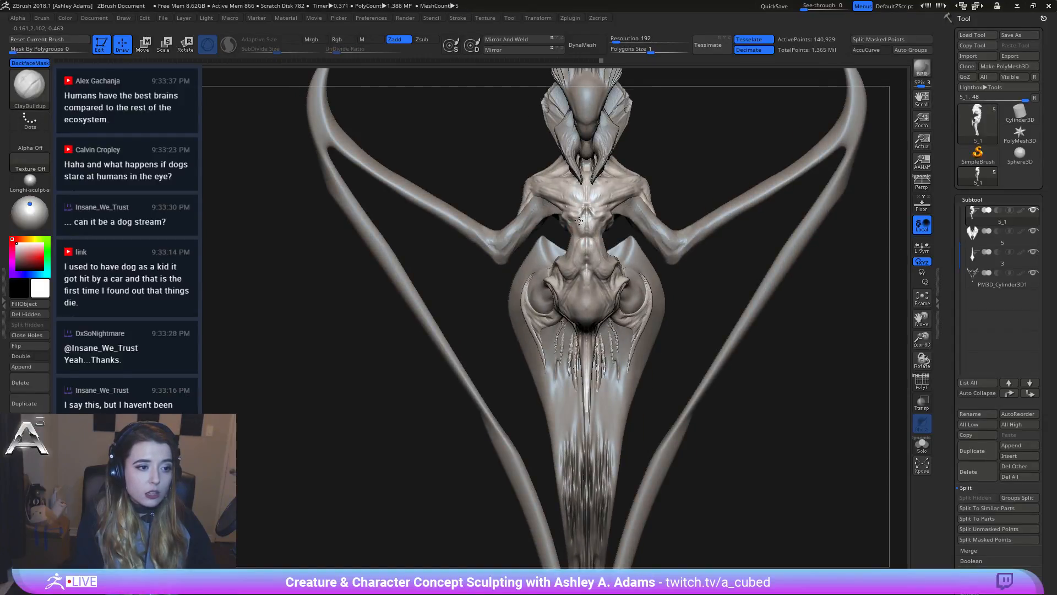
{"action": "left_click_drag", "start_coordinate": [578, 221], "coordinate": [585, 217]}
{"action": "right_click_drag", "start_coordinate": [658, 265], "coordinate": [673, 224], "text": "ctrl"}
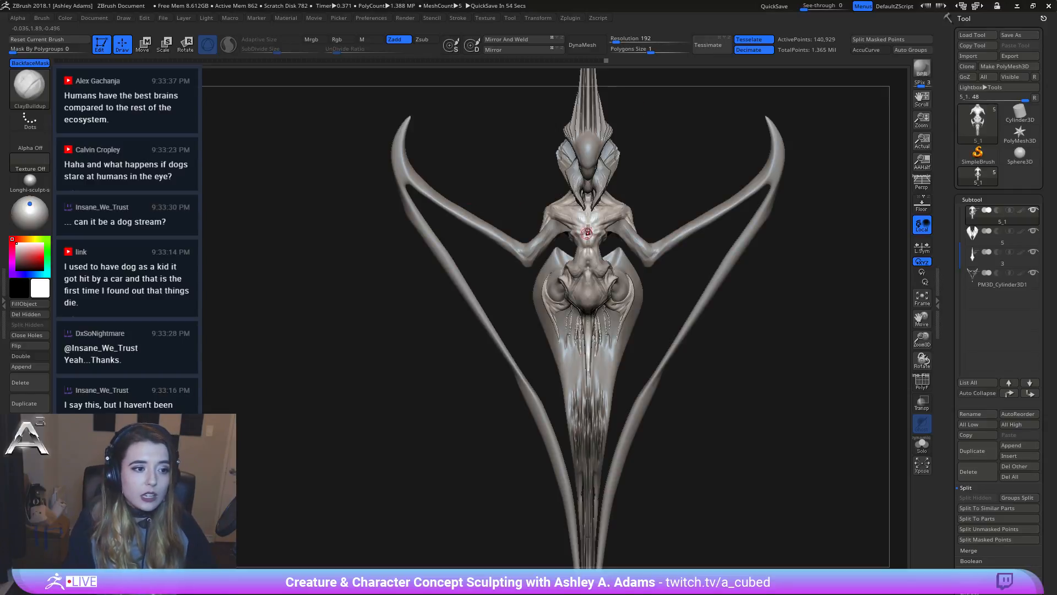
Step: Reshape the top of the hunched upper back behind the neck with the SnakeHook brush, undoing an unwanted stroke
{"action": "right_click_drag", "start_coordinate": [588, 231], "coordinate": [537, 223]}
{"action": "mouse_move", "coordinate": [636, 179]}
{"action": "right_mouse_down", "text": "alt"}
{"action": "mouse_move", "coordinate": [587, 267]}
{"action": "mouse_move", "coordinate": [609, 265]}
{"action": "mouse_move", "coordinate": [564, 276]}
{"action": "mouse_move", "coordinate": [608, 235]}
{"action": "mouse_move", "coordinate": [633, 256]}
{"action": "mouse_move", "coordinate": [625, 236]}
{"action": "right_mouse_up", "text": "alt"}
{"action": "key", "text": "space"}
{"action": "key", "text": "b"}
{"action": "key", "text": "s"}
{"action": "key", "text": "h"}
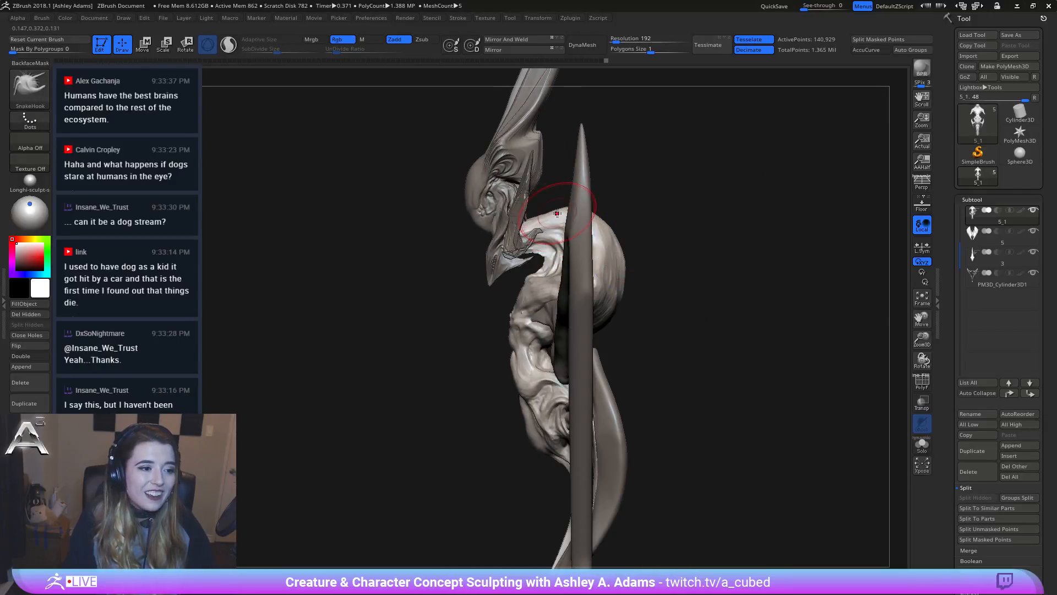
{"action": "key", "text": "ctrl+z"}
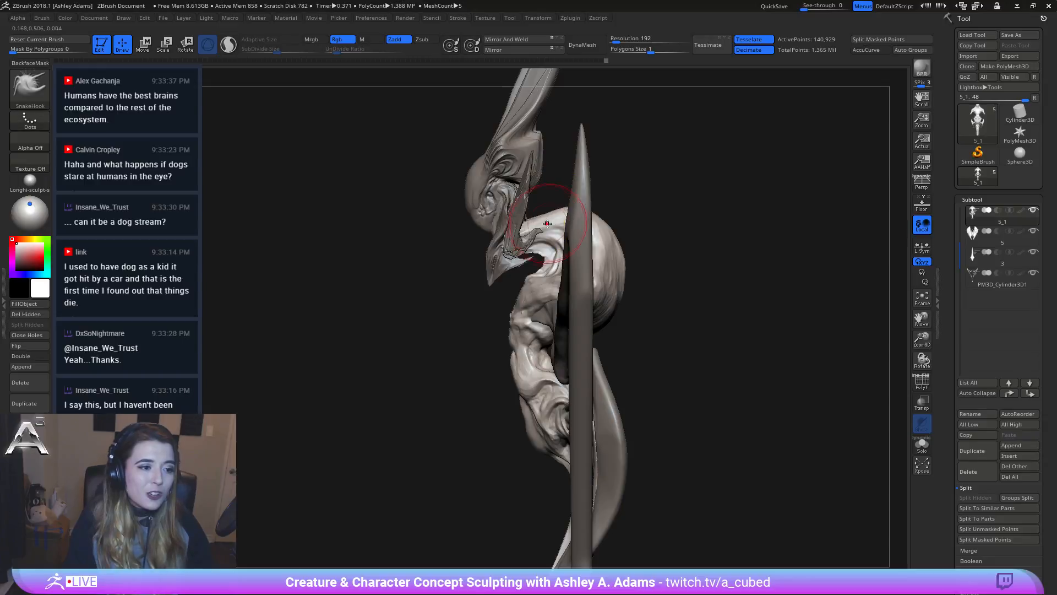
{"action": "right_click_drag", "start_coordinate": [574, 220], "coordinate": [574, 203]}
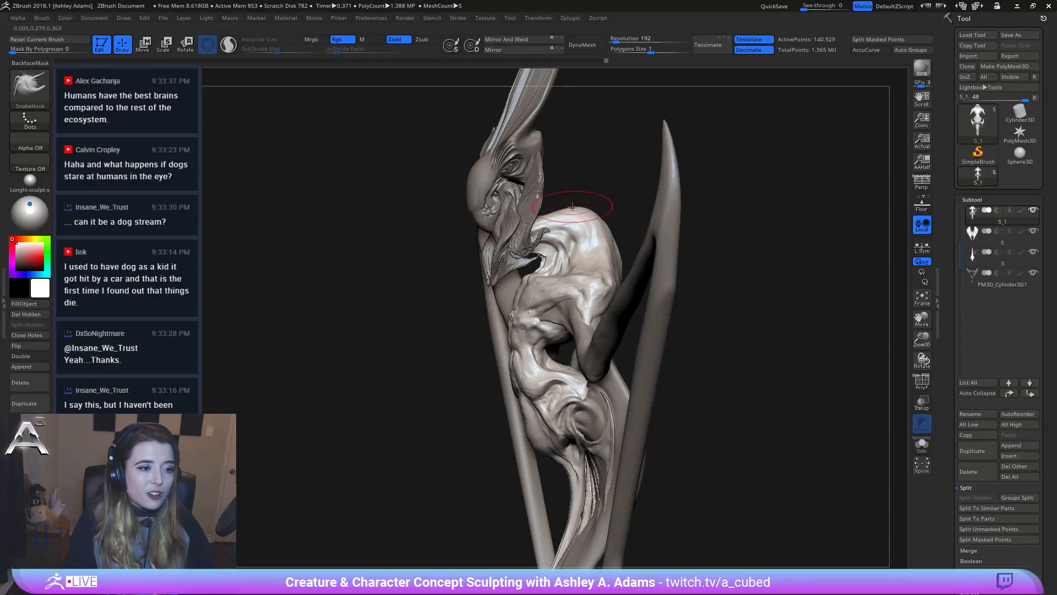
{"action": "mouse_move", "coordinate": [585, 206]}
{"action": "right_mouse_down"}
{"action": "mouse_move", "coordinate": [601, 230]}
{"action": "mouse_move", "coordinate": [590, 214]}
{"action": "mouse_move", "coordinate": [606, 216]}
{"action": "right_mouse_up"}
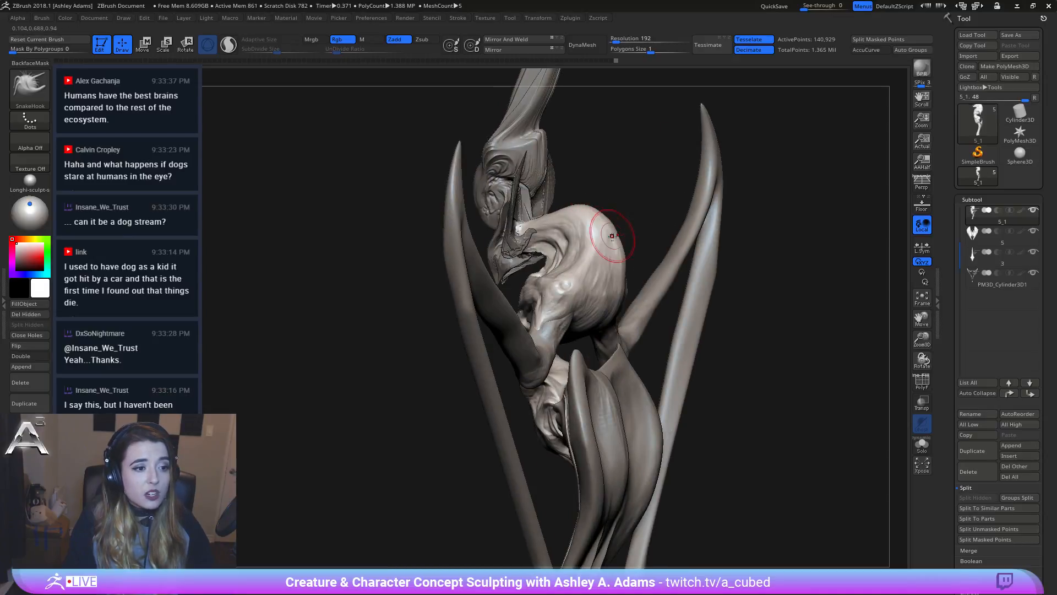
Step: Resize the SnakeHook brush and refine the silhouette of the upper back and the rear of the shoulders
{"action": "right_click_drag", "start_coordinate": [606, 216], "coordinate": [629, 220]}
{"action": "mouse_move", "coordinate": [616, 272]}
{"action": "right_mouse_down"}
{"action": "mouse_move", "coordinate": [620, 294]}
{"action": "mouse_move", "coordinate": [677, 300]}
{"action": "mouse_move", "coordinate": [619, 278]}
{"action": "mouse_move", "coordinate": [578, 280]}
{"action": "mouse_move", "coordinate": [599, 210]}
{"action": "mouse_move", "coordinate": [577, 210]}
{"action": "right_mouse_up"}
{"action": "key", "text": "s"}
{"action": "right_click", "coordinate": [642, 272]}
{"action": "key", "text": "space"}
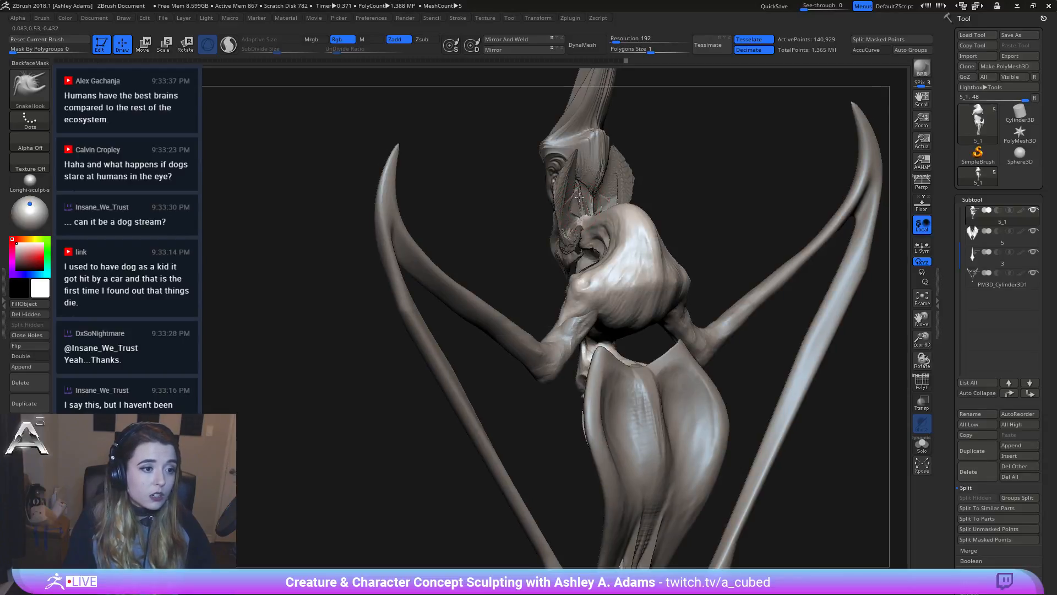
{"action": "mouse_move", "coordinate": [583, 209]}
{"action": "right_mouse_down"}
{"action": "mouse_move", "coordinate": [567, 211]}
{"action": "mouse_move", "coordinate": [573, 218]}
{"action": "right_mouse_up"}
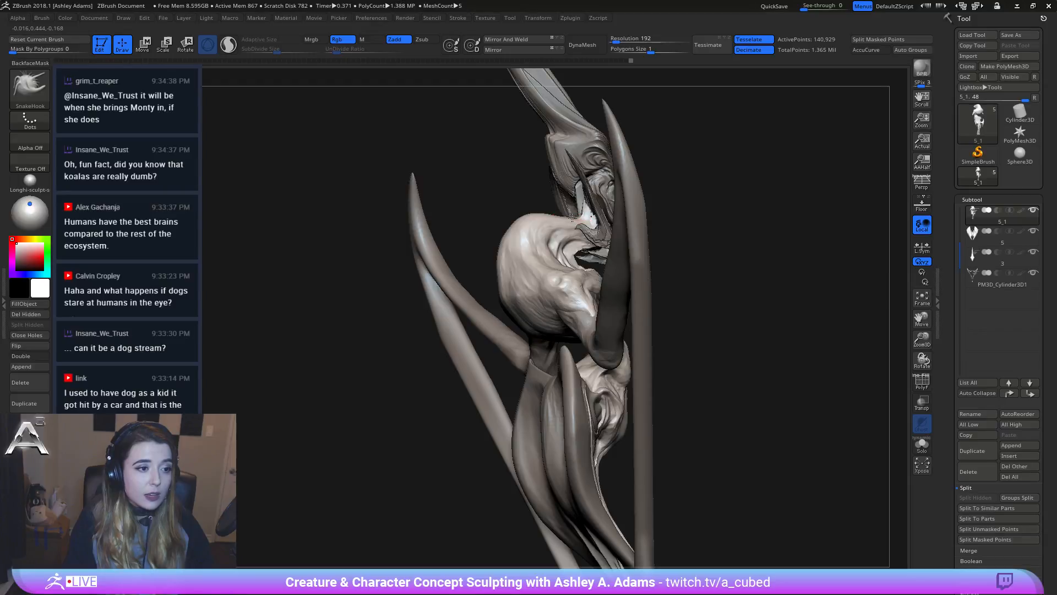
Step: Make the torso subtool active and build up the lower back between the rib cage and hips with the ClayBuildup brush
{"action": "left_click", "coordinate": [573, 218], "text": "alt"}
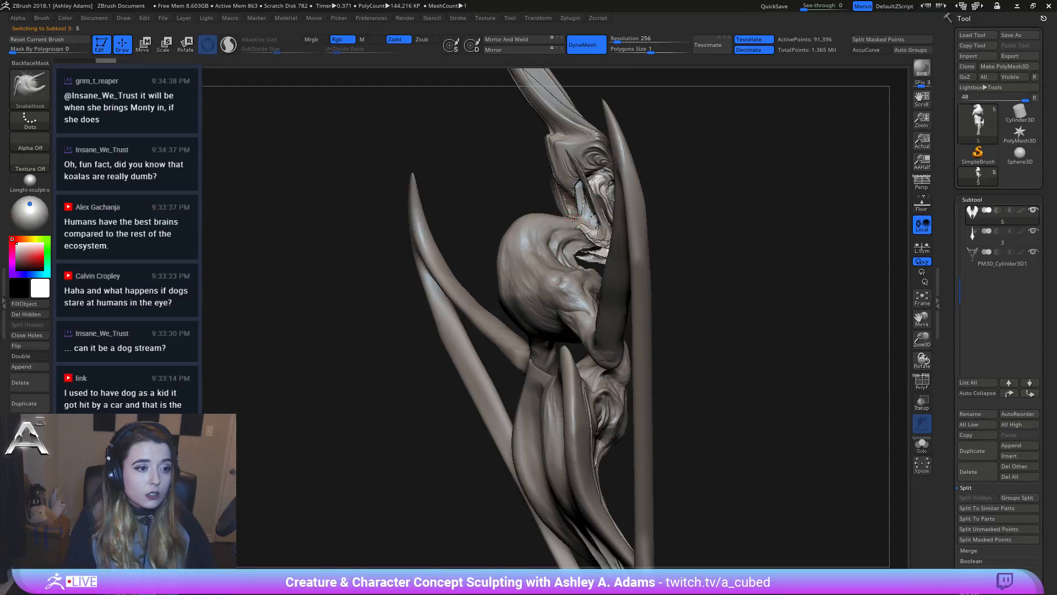
{"action": "mouse_move", "coordinate": [574, 220]}
{"action": "right_mouse_down"}
{"action": "mouse_move", "coordinate": [614, 256]}
{"action": "mouse_move", "coordinate": [640, 224]}
{"action": "right_mouse_up"}
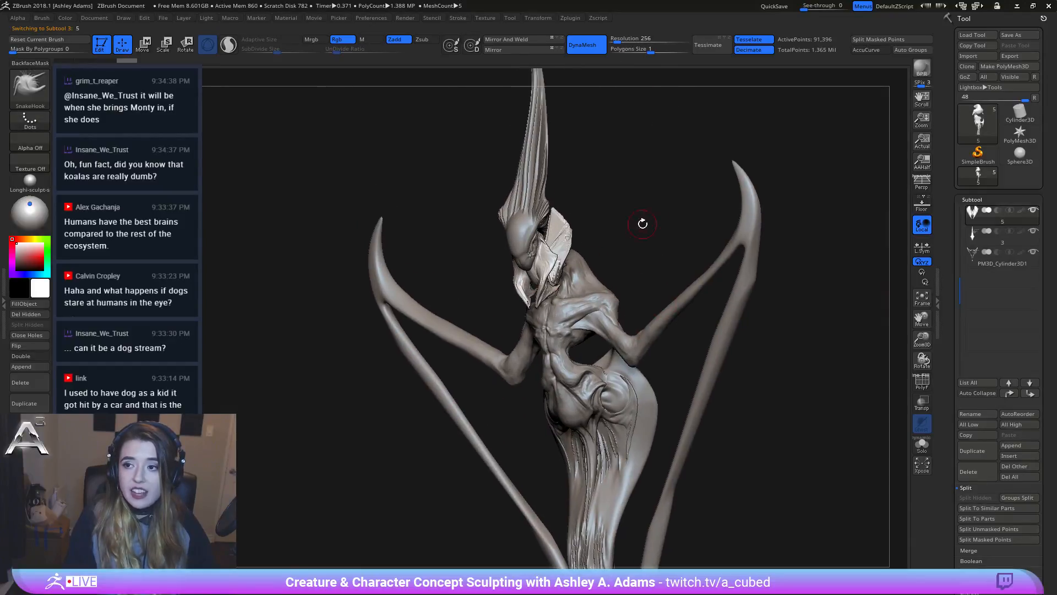
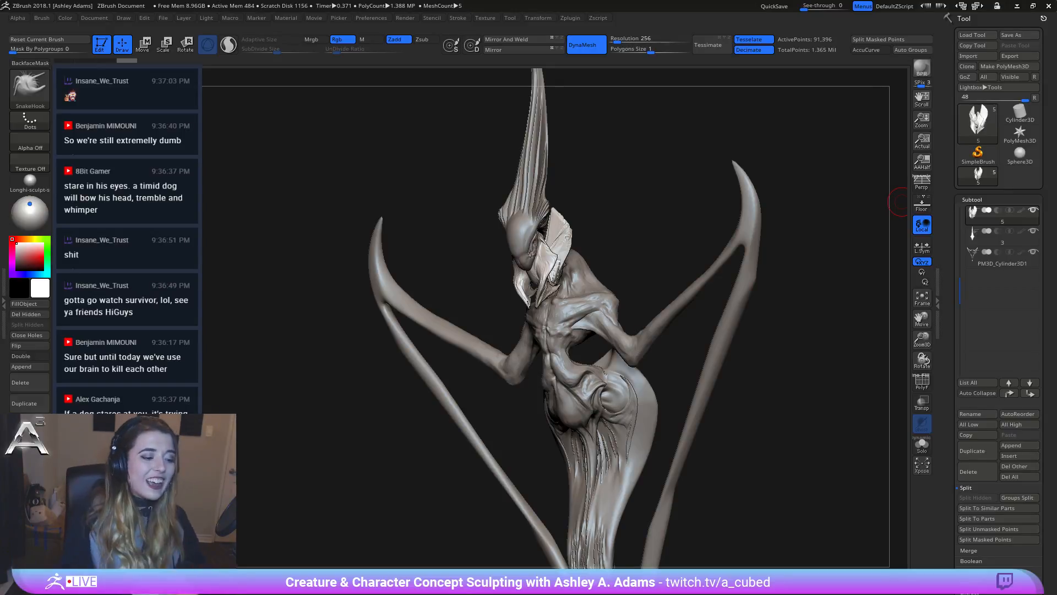
{"action": "mouse_move", "coordinate": [611, 365]}
{"action": "right_mouse_down"}
{"action": "mouse_move", "coordinate": [535, 312]}
{"action": "mouse_move", "coordinate": [550, 337]}
{"action": "mouse_move", "coordinate": [562, 315]}
{"action": "mouse_move", "coordinate": [570, 321]}
{"action": "right_mouse_up"}
{"action": "left_click", "coordinate": [550, 337], "text": "alt"}
{"action": "key", "text": "b"}
{"action": "key", "text": "c"}
{"action": "key", "text": "b"}
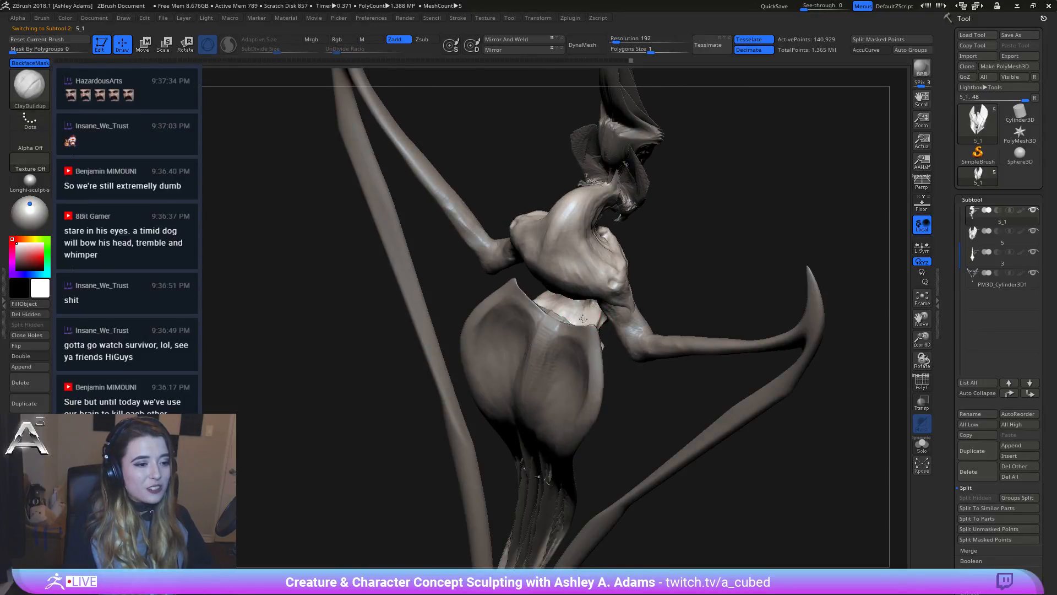
{"action": "right_click_drag", "start_coordinate": [584, 314], "coordinate": [590, 304]}
{"action": "left_click_drag", "start_coordinate": [590, 305], "coordinate": [588, 303]}
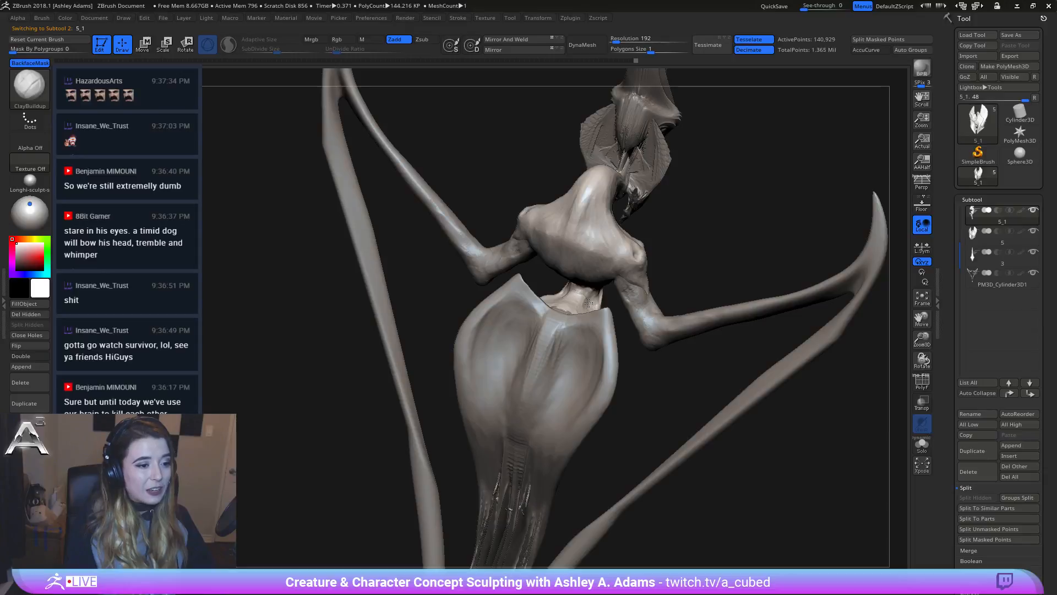
{"action": "mouse_move", "coordinate": [591, 298]}
{"action": "right_mouse_down"}
{"action": "mouse_move", "coordinate": [582, 311]}
{"action": "mouse_move", "coordinate": [588, 293]}
{"action": "right_mouse_up"}
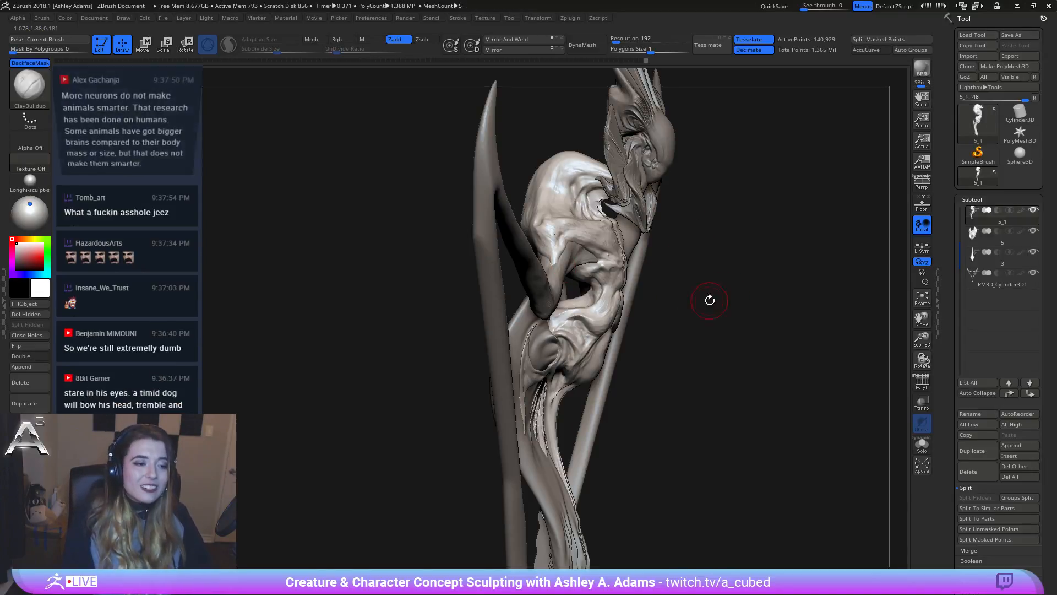
Step: Reshape the front profile of the waist and abdomen with the SnakeHook brush
{"action": "mouse_move", "coordinate": [708, 300]}
{"action": "left_mouse_down"}
{"action": "mouse_move", "coordinate": [595, 295]}
{"action": "mouse_move", "coordinate": [591, 326]}
{"action": "left_mouse_up"}
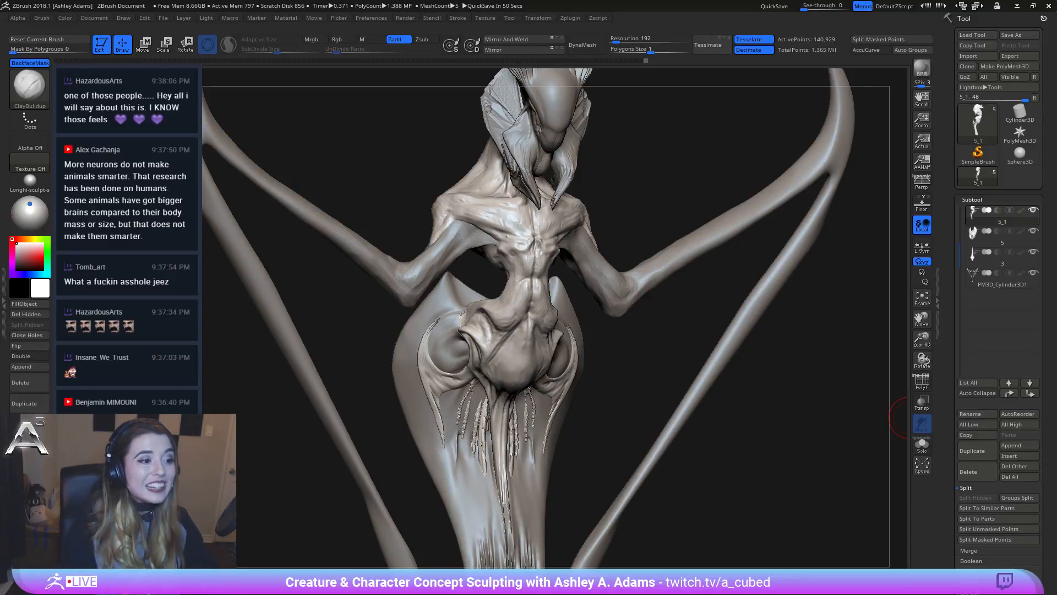
{"action": "left_click_drag", "start_coordinate": [903, 417], "coordinate": [716, 374]}
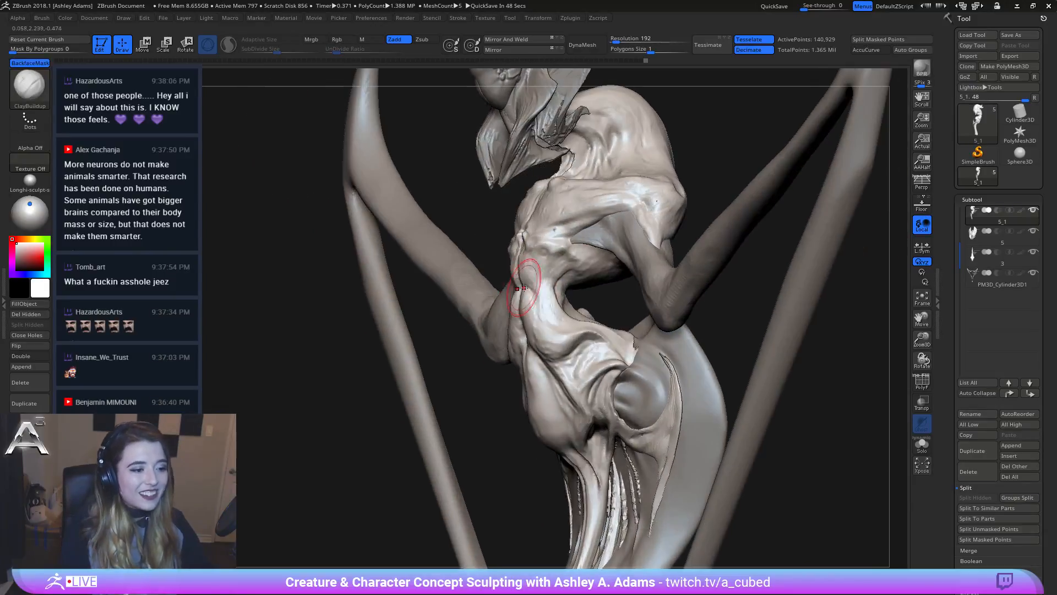
{"action": "key", "text": "b"}
{"action": "key", "text": "s"}
{"action": "key", "text": "h"}
{"action": "left_click_drag", "start_coordinate": [523, 290], "coordinate": [560, 253]}
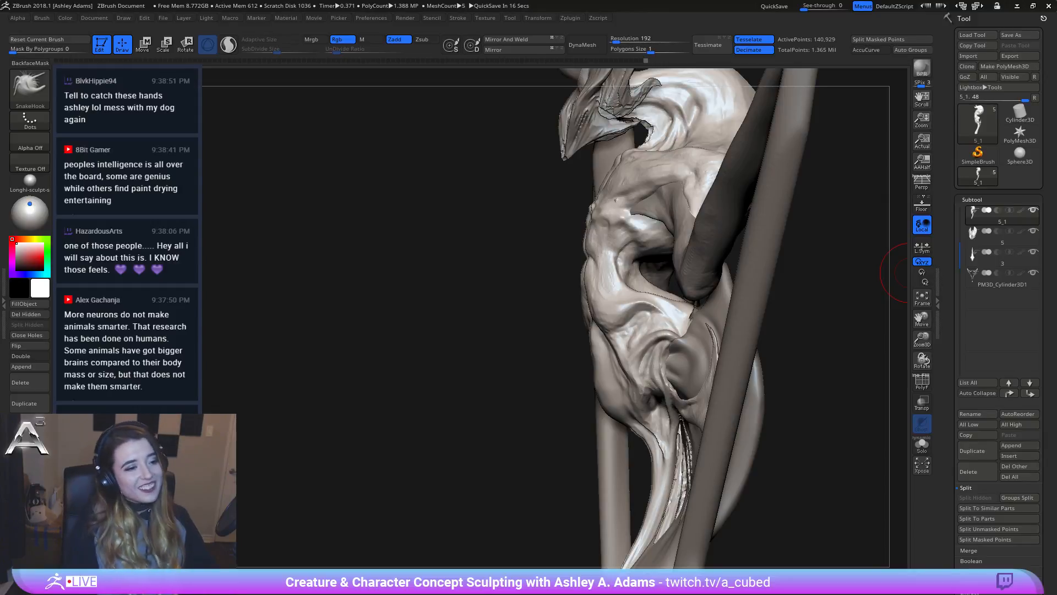
{"action": "mouse_move", "coordinate": [605, 231]}
{"action": "right_mouse_down"}
{"action": "mouse_move", "coordinate": [602, 218]}
{"action": "mouse_move", "coordinate": [611, 245]}
{"action": "right_mouse_up"}
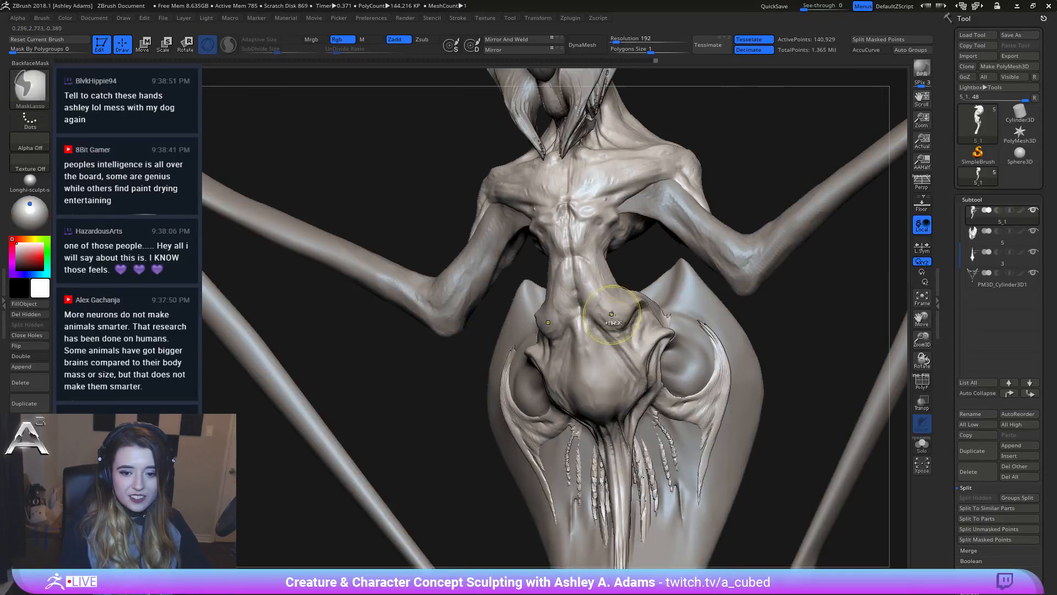
{"action": "right_click_drag", "start_coordinate": [611, 314], "coordinate": [609, 278], "text": "ctrl"}
{"action": "mouse_move", "coordinate": [528, 270]}
{"action": "right_mouse_down"}
{"action": "mouse_move", "coordinate": [577, 260]}
{"action": "mouse_move", "coordinate": [537, 267]}
{"action": "mouse_move", "coordinate": [484, 237]}
{"action": "right_mouse_up"}
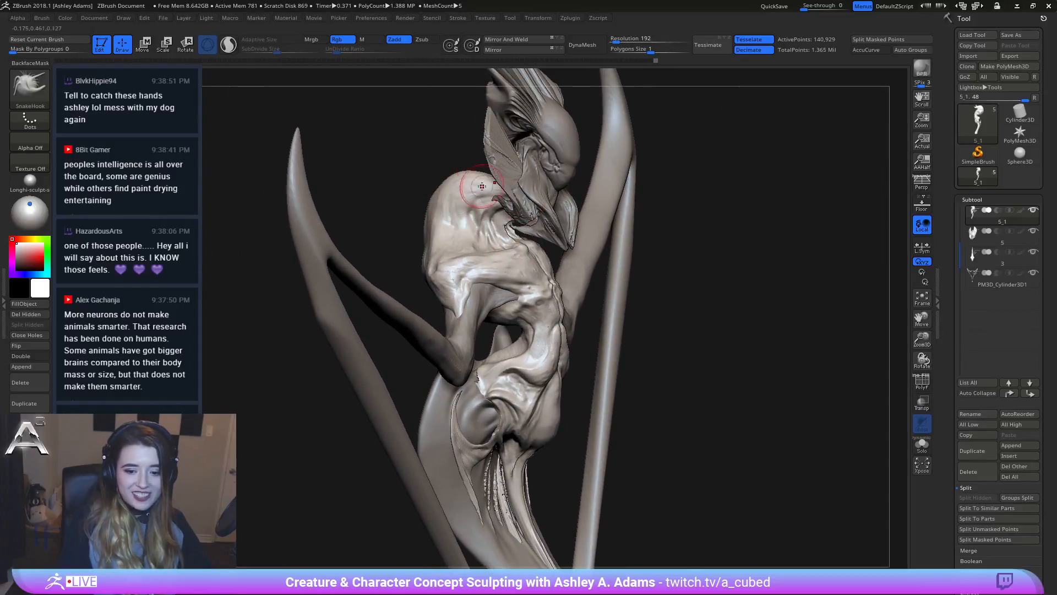
Step: Build up the shoulder and upper arm with ClayBuildup strokes
{"action": "mouse_move", "coordinate": [512, 270]}
{"action": "right_mouse_down"}
{"action": "mouse_move", "coordinate": [545, 260]}
{"action": "mouse_move", "coordinate": [556, 295]}
{"action": "mouse_move", "coordinate": [620, 325]}
{"action": "mouse_move", "coordinate": [650, 282]}
{"action": "mouse_move", "coordinate": [649, 307]}
{"action": "mouse_move", "coordinate": [667, 284]}
{"action": "right_mouse_up"}
{"action": "right_click", "coordinate": [667, 284]}
{"action": "key", "text": "1"}
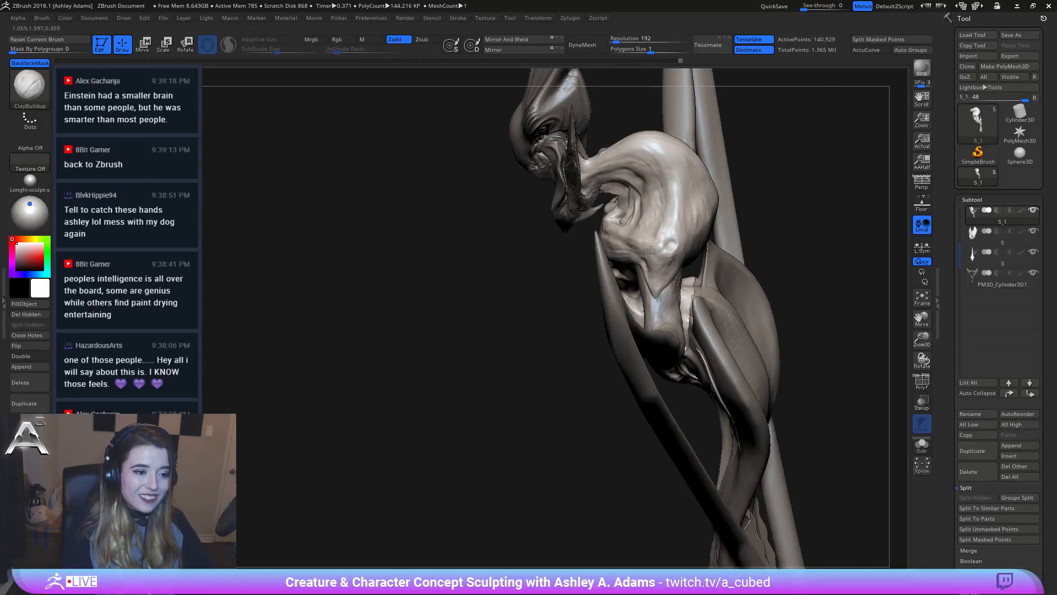
{"action": "right_click_drag", "start_coordinate": [668, 287], "coordinate": [673, 265]}
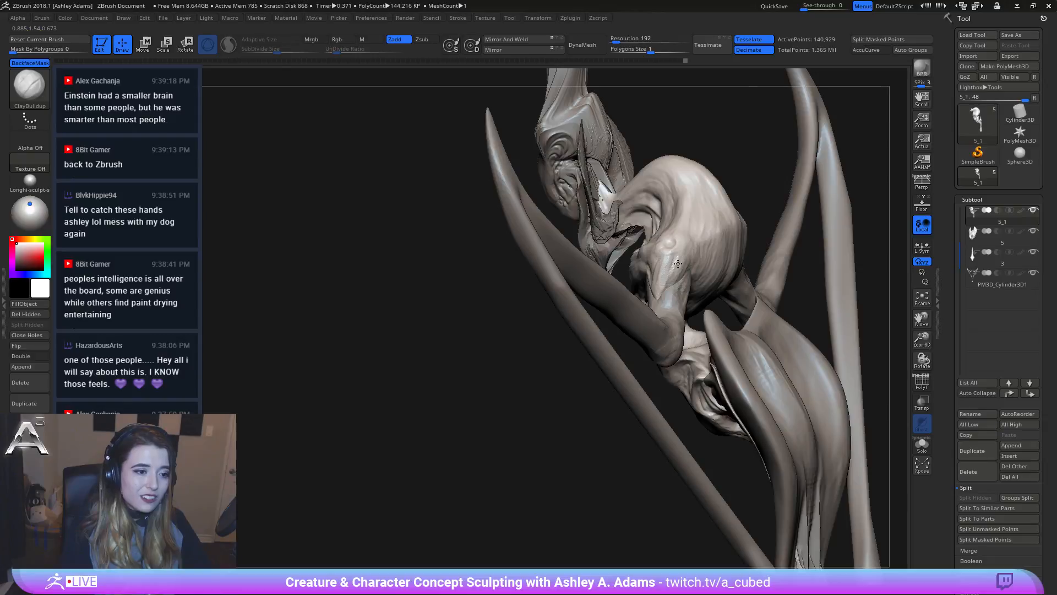
{"action": "right_click_drag", "start_coordinate": [677, 264], "coordinate": [682, 259]}
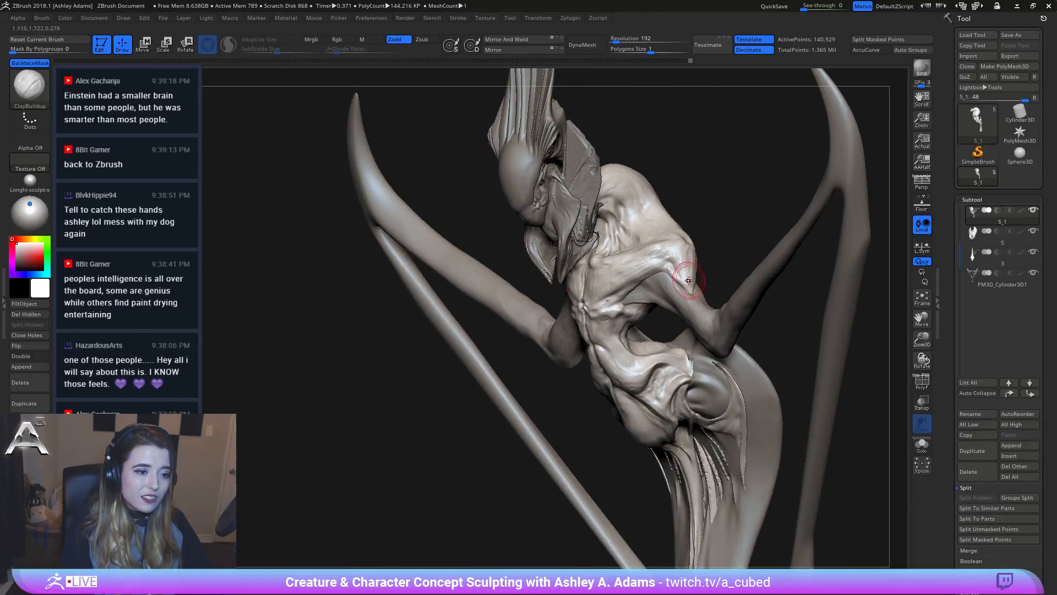
Step: Adjust the silhouette of the shoulders and upper arms with the SnakeHook brush
{"action": "right_click_drag", "start_coordinate": [692, 273], "coordinate": [726, 263]}
{"action": "key", "text": "b"}
{"action": "key", "text": "s"}
{"action": "key", "text": "h"}
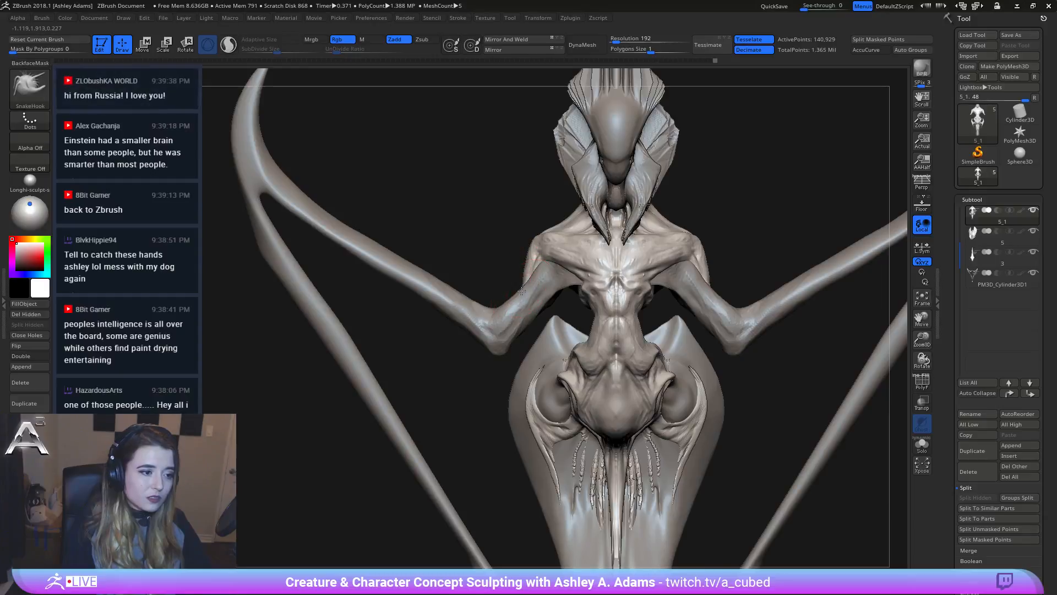
{"action": "key", "text": "f"}
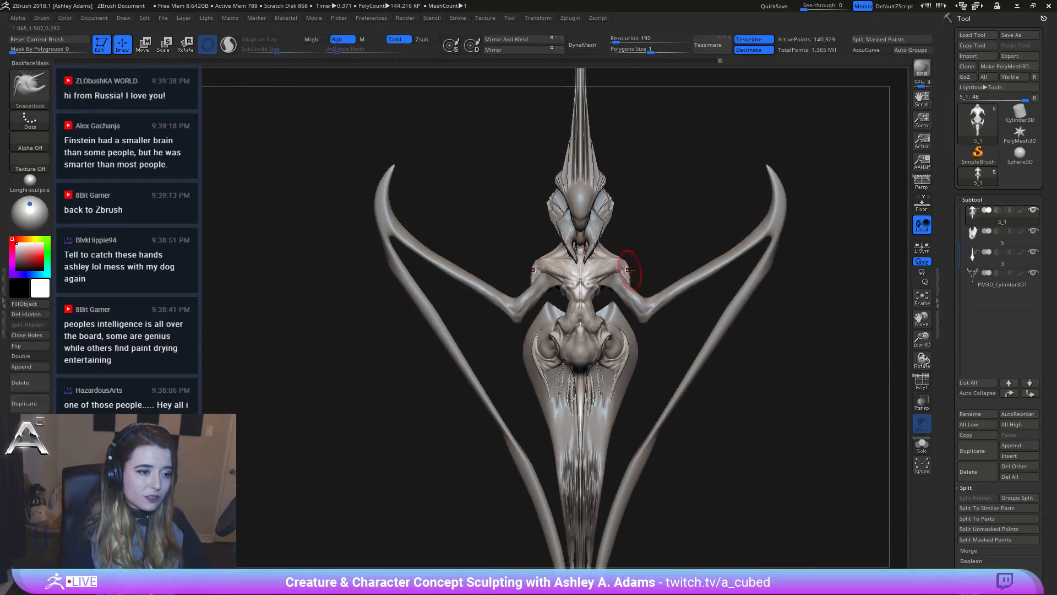
{"action": "right_click_drag", "start_coordinate": [631, 273], "coordinate": [524, 165]}
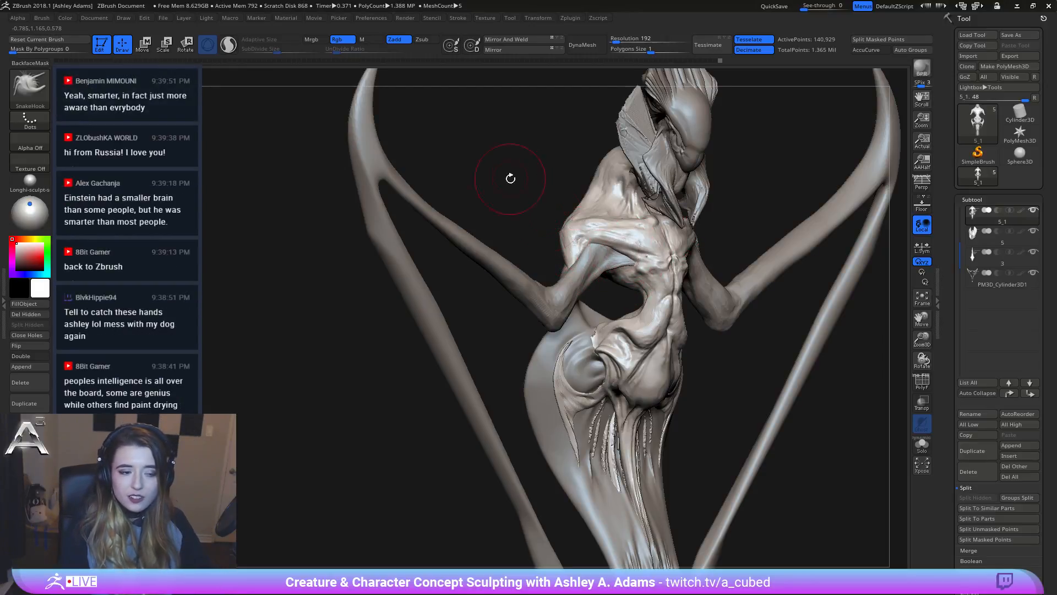
{"action": "left_click_drag", "start_coordinate": [510, 177], "coordinate": [553, 304]}
Step: Make the head subtool active, resize the SnakeHook brush, and reshape the curved tip of the tall head crest
{"action": "key", "text": "f"}
{"action": "left_click", "coordinate": [576, 244], "text": "alt"}
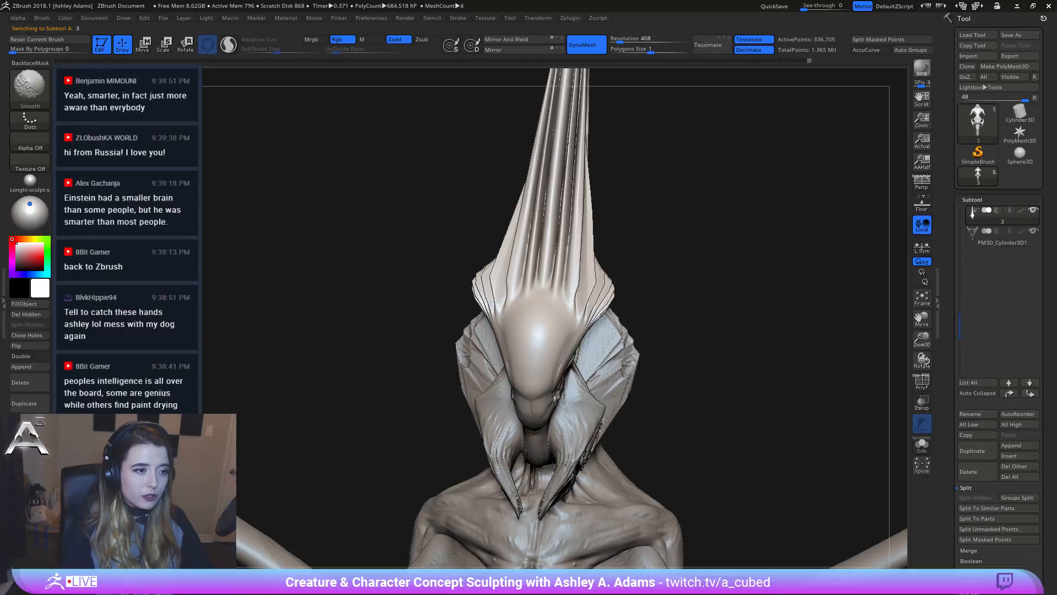
{"action": "right_click_drag", "start_coordinate": [485, 309], "coordinate": [585, 189]}
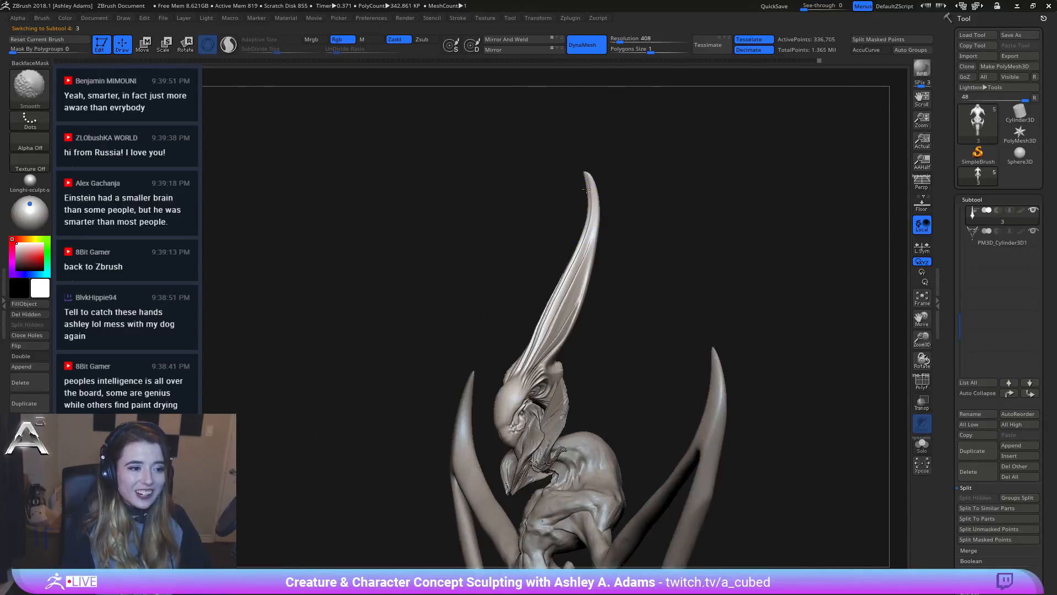
{"action": "right_click_drag", "start_coordinate": [574, 249], "coordinate": [537, 146]}
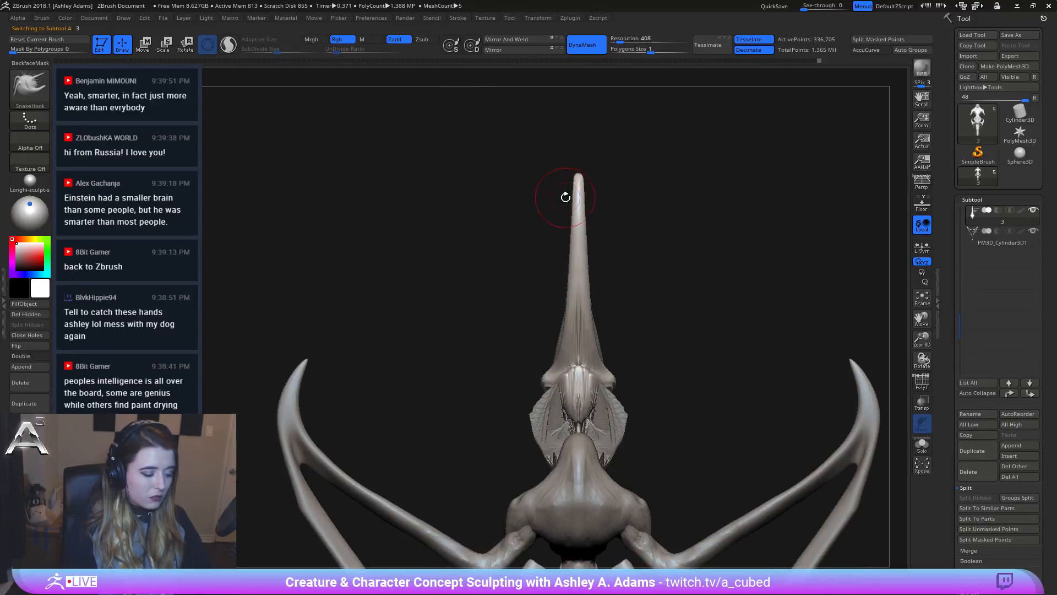
{"action": "mouse_move", "coordinate": [566, 193]}
{"action": "right_mouse_down"}
{"action": "mouse_move", "coordinate": [587, 160]}
{"action": "mouse_move", "coordinate": [571, 174]}
{"action": "right_mouse_up"}
{"action": "key", "text": "space"}
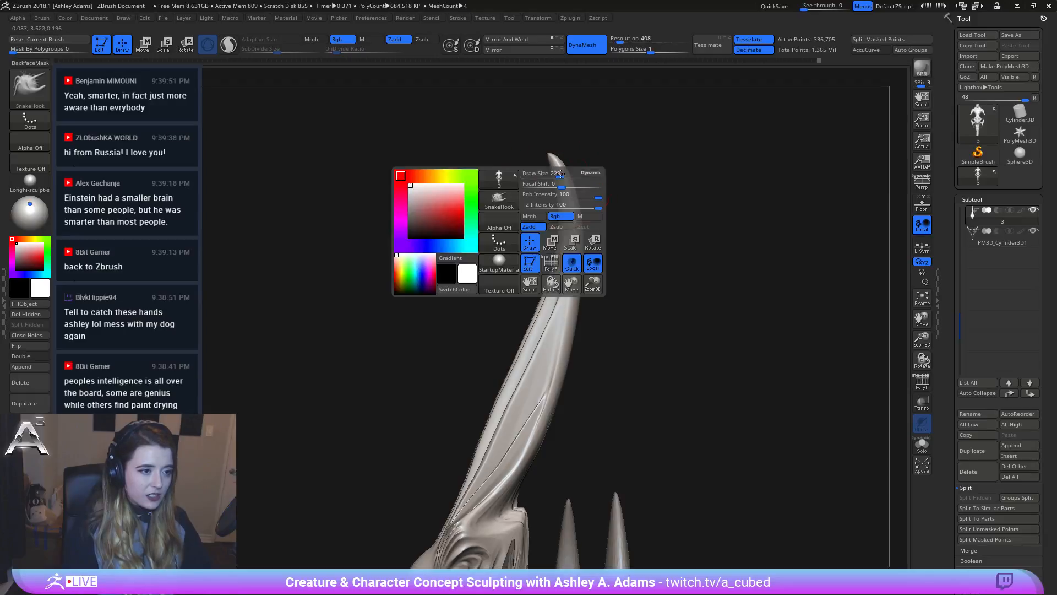
{"action": "left_click_drag", "start_coordinate": [571, 174], "coordinate": [581, 174]}
{"action": "right_click_drag", "start_coordinate": [553, 163], "coordinate": [574, 197], "text": "alt"}
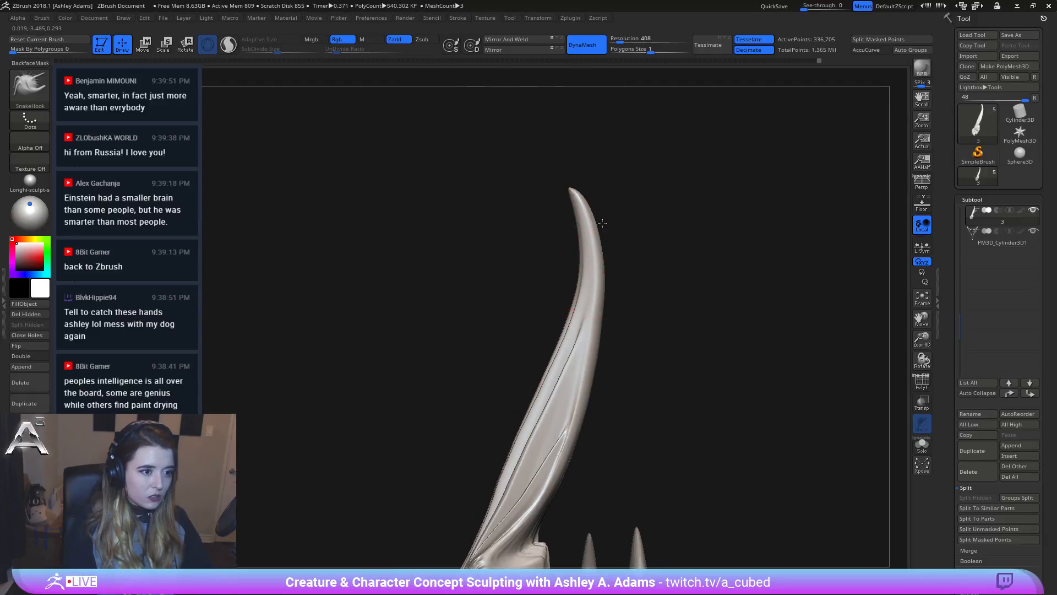
{"action": "key", "text": "space"}
{"action": "left_click_drag", "start_coordinate": [578, 224], "coordinate": [566, 224]}
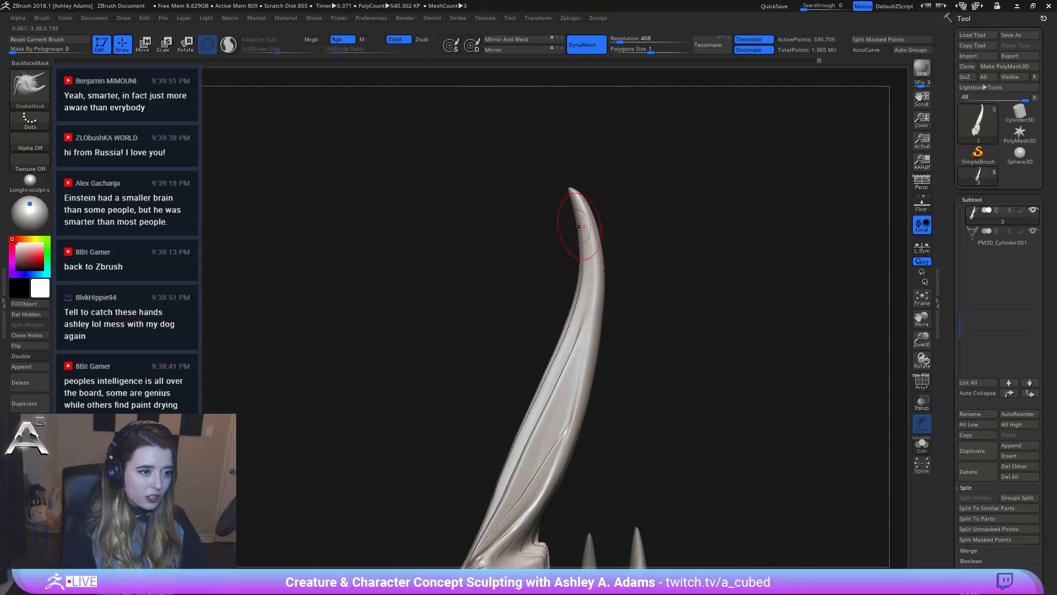
{"action": "right_click_drag", "start_coordinate": [581, 210], "coordinate": [576, 208]}
Step: Build up the upper part of the head crest with ClayBuildup strokes and smooth its surface into the tip
{"action": "key", "text": "b"}
{"action": "key", "text": "c"}
{"action": "key", "text": "b"}
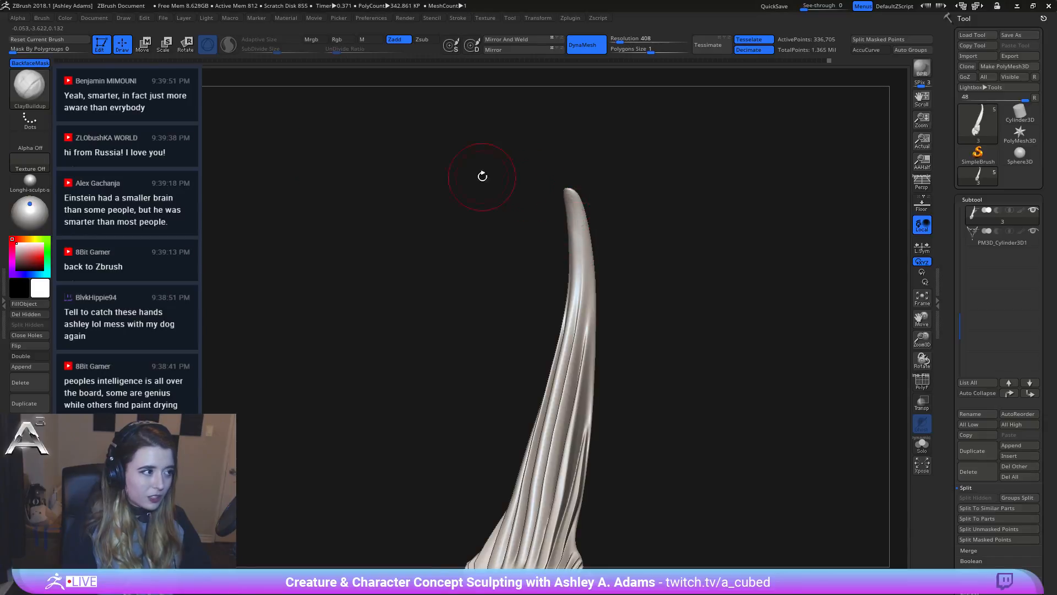
{"action": "left_click_drag", "start_coordinate": [576, 244], "coordinate": [575, 213]}
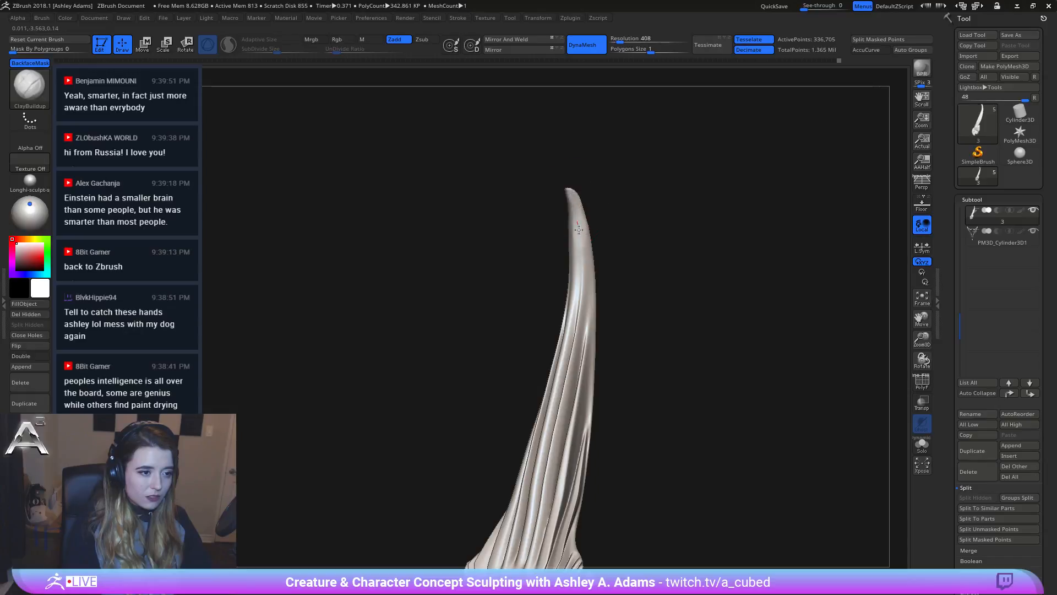
{"action": "left_click_drag", "start_coordinate": [579, 230], "coordinate": [584, 297]}
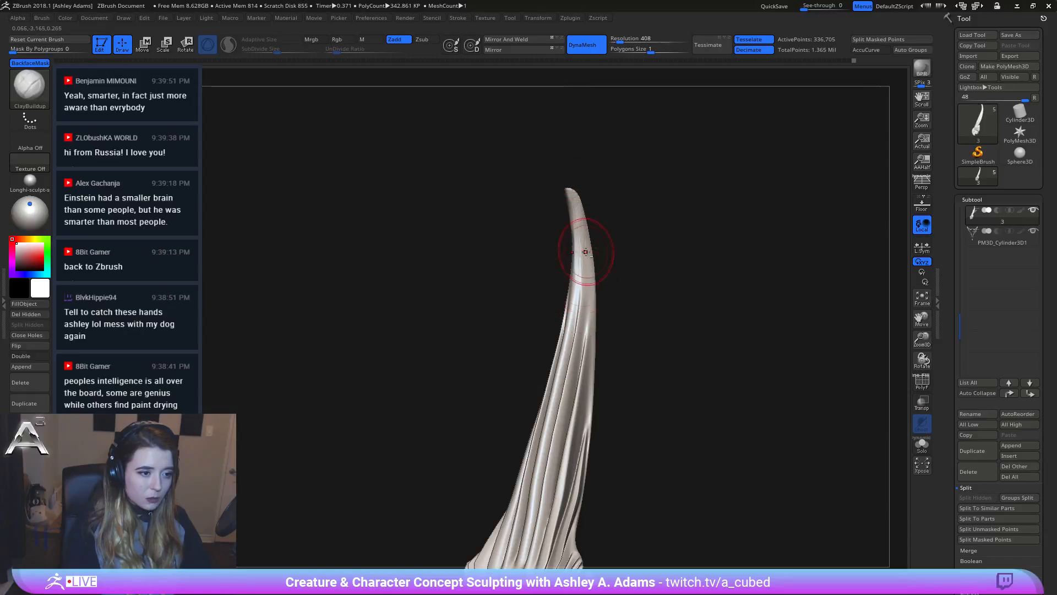
{"action": "mouse_move", "coordinate": [586, 252]}
{"action": "left_mouse_down"}
{"action": "mouse_move", "coordinate": [585, 291]}
{"action": "mouse_move", "coordinate": [579, 232]}
{"action": "mouse_move", "coordinate": [592, 262]}
{"action": "left_mouse_up"}
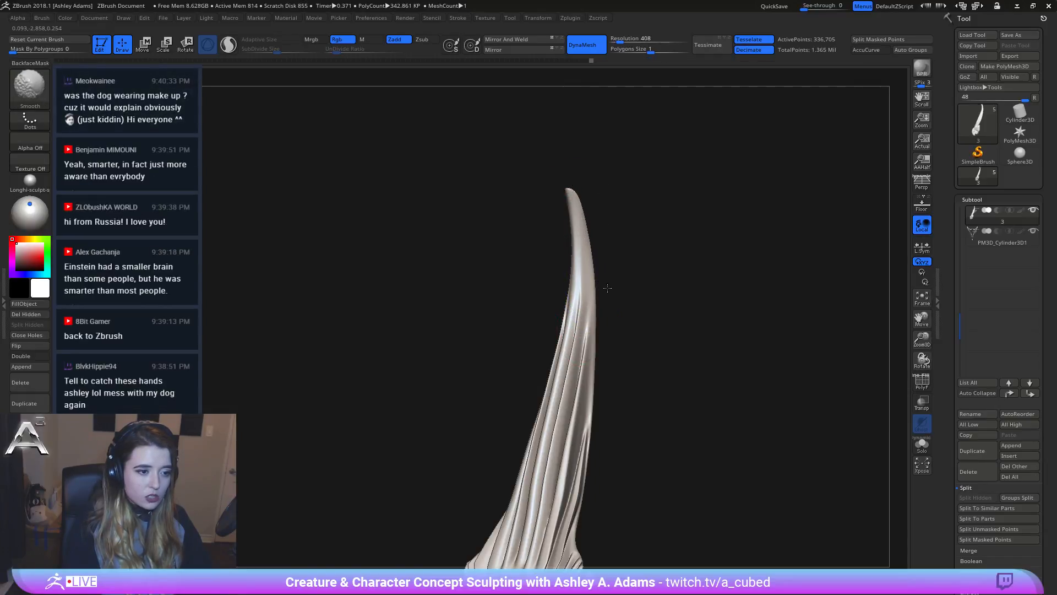
{"action": "mouse_move", "coordinate": [538, 359]}
{"action": "left_mouse_down"}
{"action": "mouse_move", "coordinate": [575, 302]}
{"action": "mouse_move", "coordinate": [568, 296]}
{"action": "mouse_move", "coordinate": [625, 259]}
{"action": "mouse_move", "coordinate": [579, 246]}
{"action": "left_mouse_up"}
{"action": "right_click", "coordinate": [522, 336]}
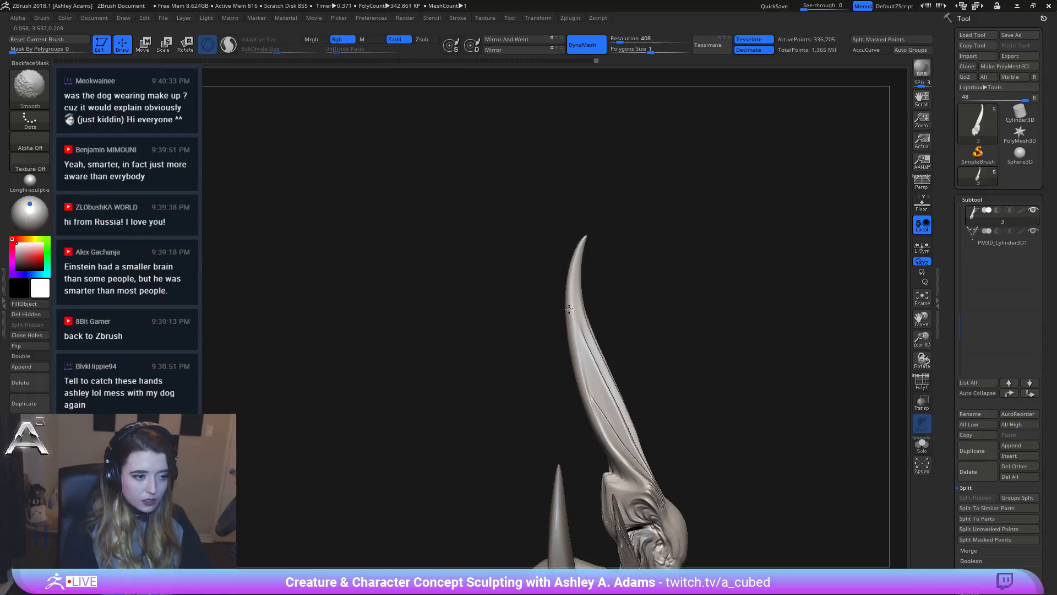
{"action": "mouse_move", "coordinate": [628, 311]}
{"action": "left_mouse_down"}
{"action": "mouse_move", "coordinate": [667, 300]}
{"action": "mouse_move", "coordinate": [654, 314]}
{"action": "mouse_move", "coordinate": [792, 214]}
{"action": "left_mouse_up"}
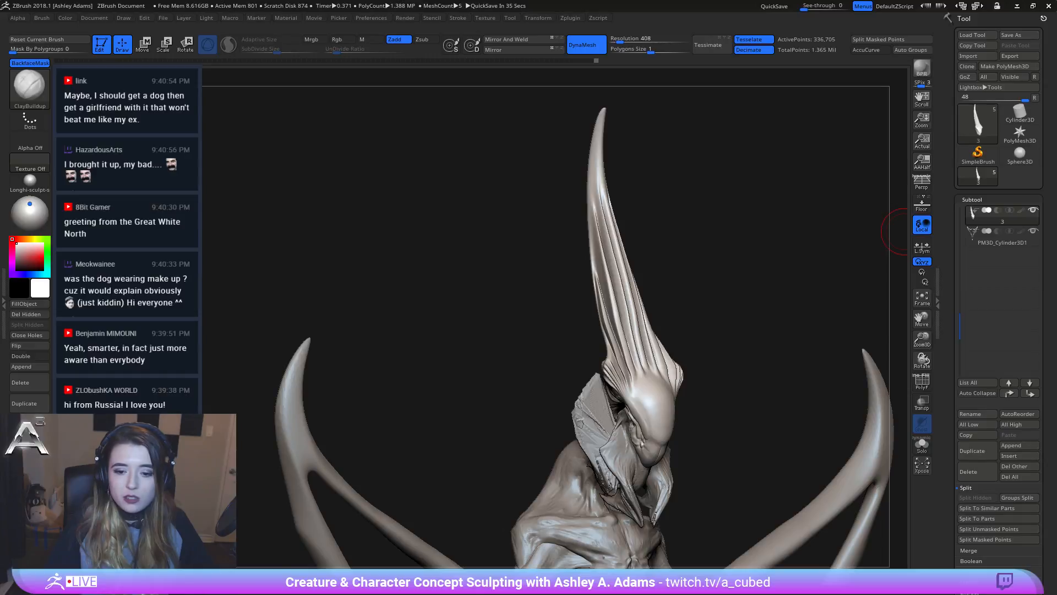
Step: Carve creases along the side and back of the head crest's base with the DamStandard brush
{"action": "mouse_move", "coordinate": [623, 318]}
{"action": "right_mouse_down"}
{"action": "mouse_move", "coordinate": [578, 347]}
{"action": "mouse_move", "coordinate": [545, 288]}
{"action": "mouse_move", "coordinate": [597, 225]}
{"action": "mouse_move", "coordinate": [584, 231]}
{"action": "right_mouse_up"}
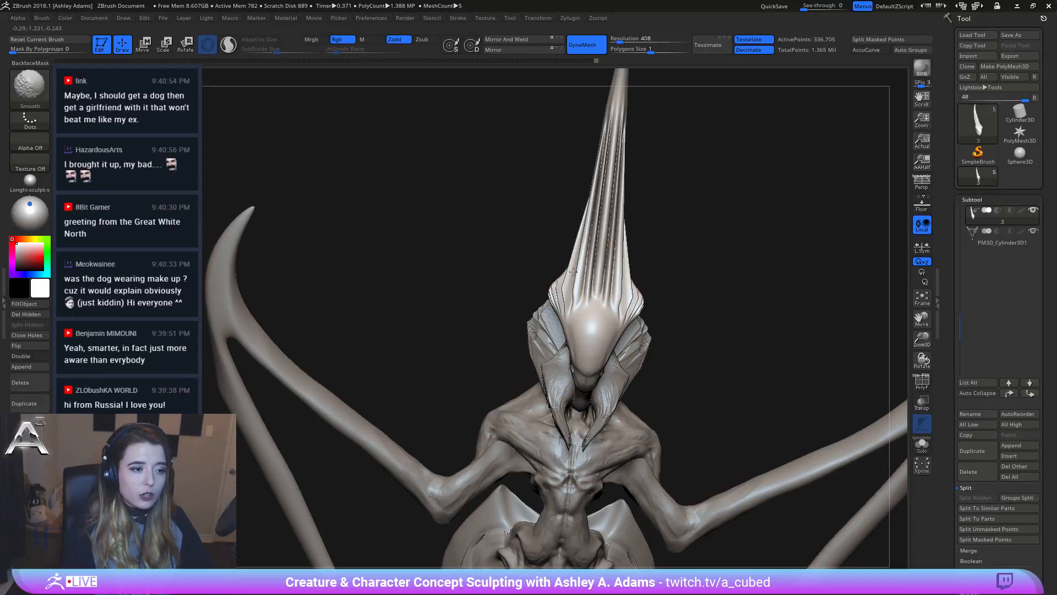
{"action": "mouse_move", "coordinate": [573, 271]}
{"action": "right_mouse_down"}
{"action": "mouse_move", "coordinate": [604, 246]}
{"action": "mouse_move", "coordinate": [597, 288]}
{"action": "right_mouse_up"}
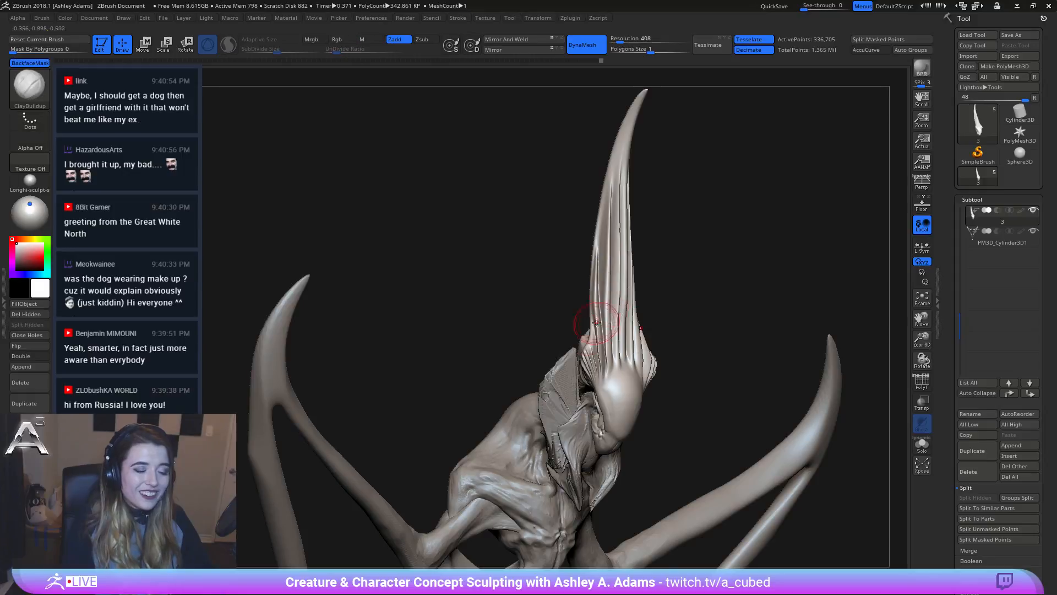
{"action": "mouse_move", "coordinate": [622, 324]}
{"action": "right_mouse_down"}
{"action": "mouse_move", "coordinate": [606, 346]}
{"action": "mouse_move", "coordinate": [529, 309]}
{"action": "right_mouse_up"}
{"action": "key", "text": "space"}
{"action": "key", "text": "b"}
{"action": "key", "text": "d"}
{"action": "key", "text": "s"}
{"action": "left_click_drag", "start_coordinate": [562, 334], "coordinate": [576, 337]}
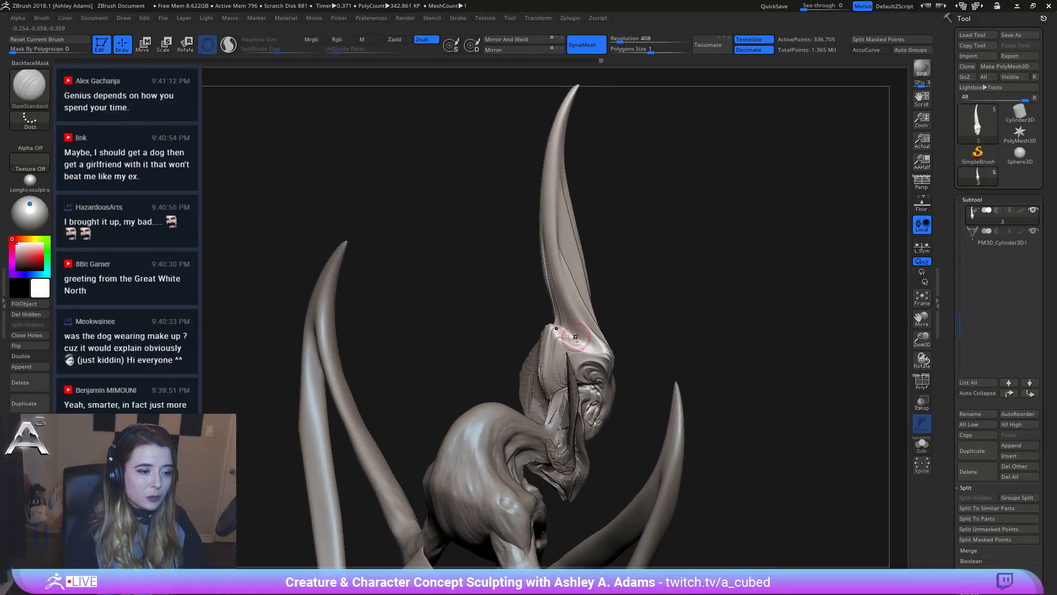
{"action": "right_click_drag", "start_coordinate": [571, 281], "coordinate": [556, 278]}
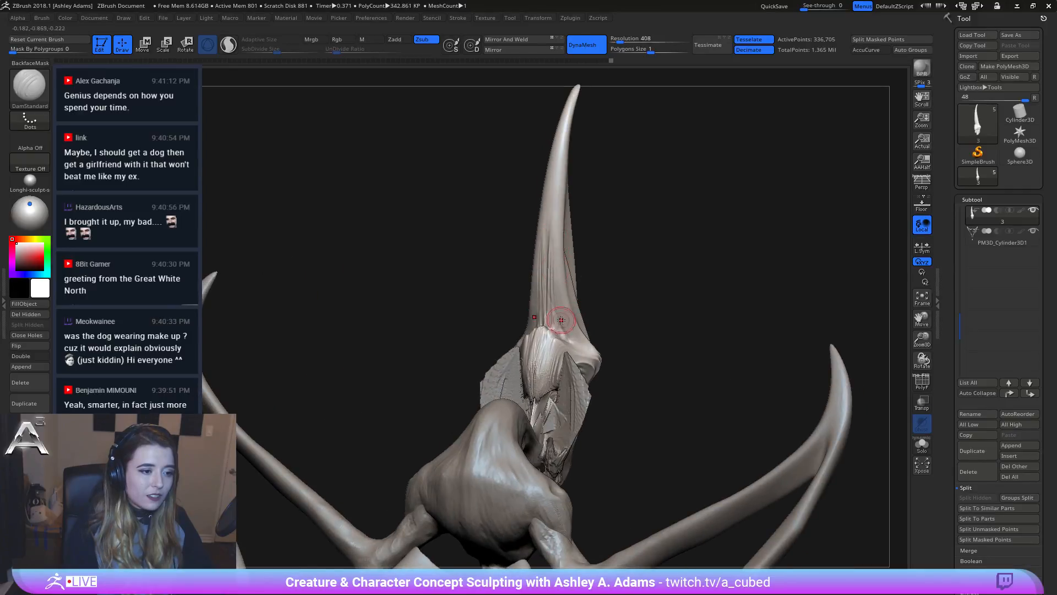
{"action": "mouse_move", "coordinate": [572, 335]}
{"action": "right_mouse_down"}
{"action": "mouse_move", "coordinate": [556, 338]}
{"action": "mouse_move", "coordinate": [573, 341]}
{"action": "right_mouse_up"}
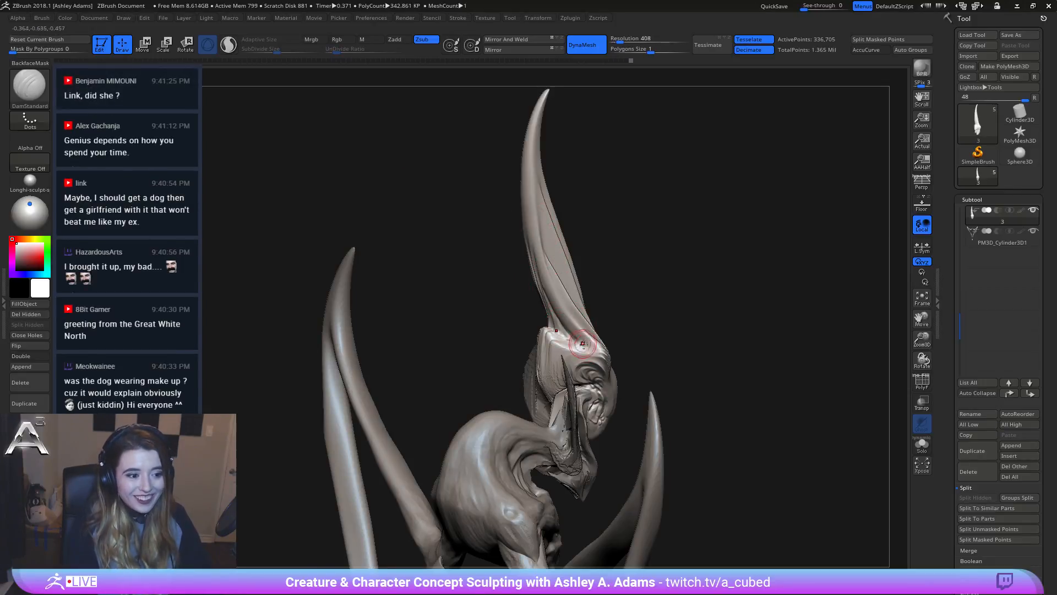
{"action": "right_click_drag", "start_coordinate": [583, 343], "coordinate": [533, 266]}
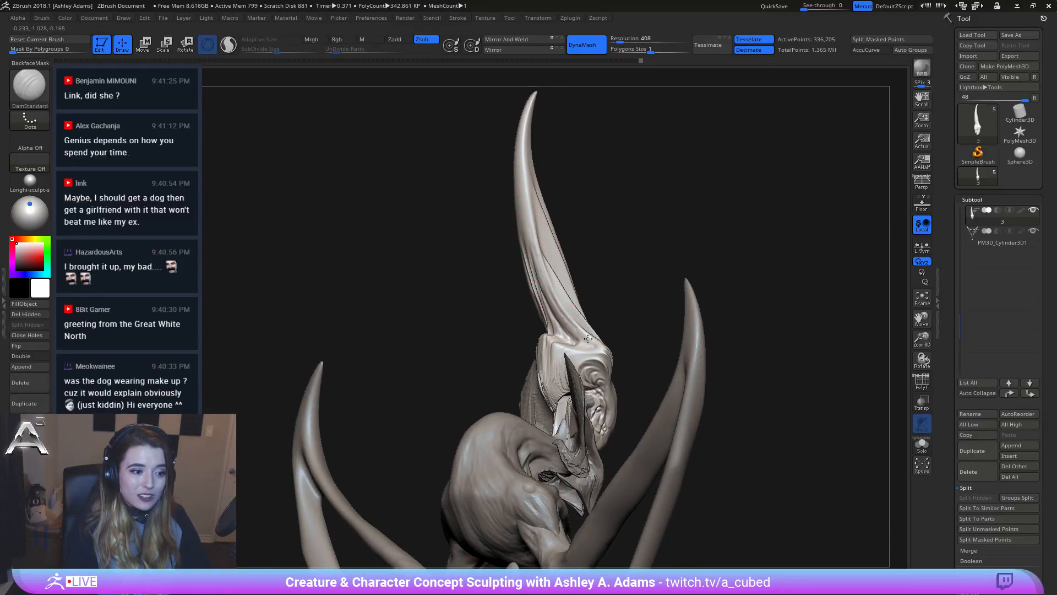
Step: Make the side-fin subtool of the head active and reshape the fins' upper edge with the SnakeHook brush
{"action": "key", "text": "shift"}
{"action": "mouse_move", "coordinate": [531, 222]}
{"action": "right_mouse_down"}
{"action": "mouse_move", "coordinate": [579, 313]}
{"action": "mouse_move", "coordinate": [564, 314]}
{"action": "mouse_move", "coordinate": [567, 330]}
{"action": "mouse_move", "coordinate": [547, 303]}
{"action": "right_mouse_up"}
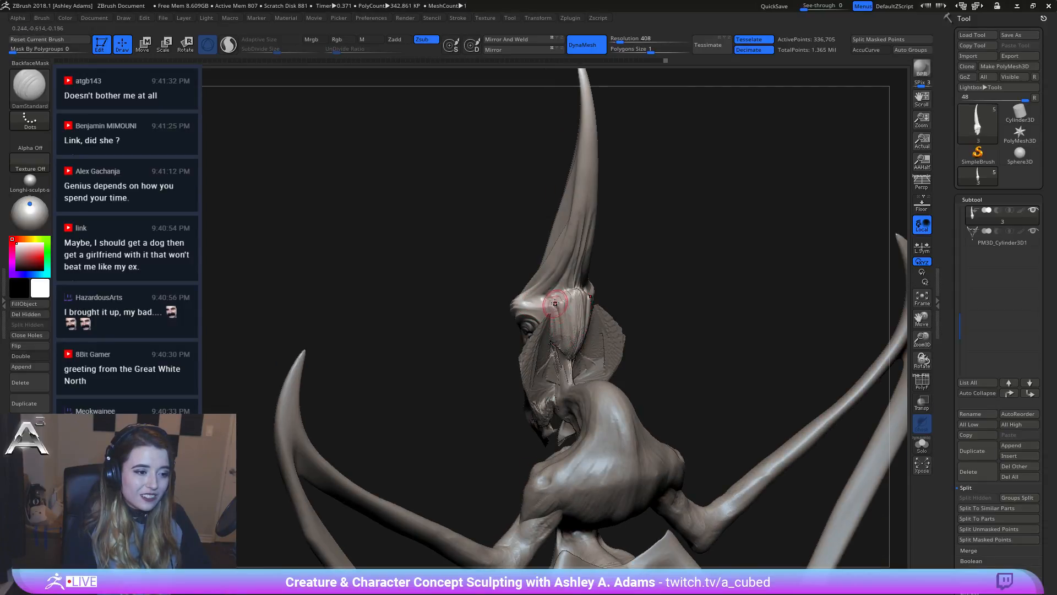
{"action": "right_click_drag", "start_coordinate": [541, 319], "coordinate": [551, 270]}
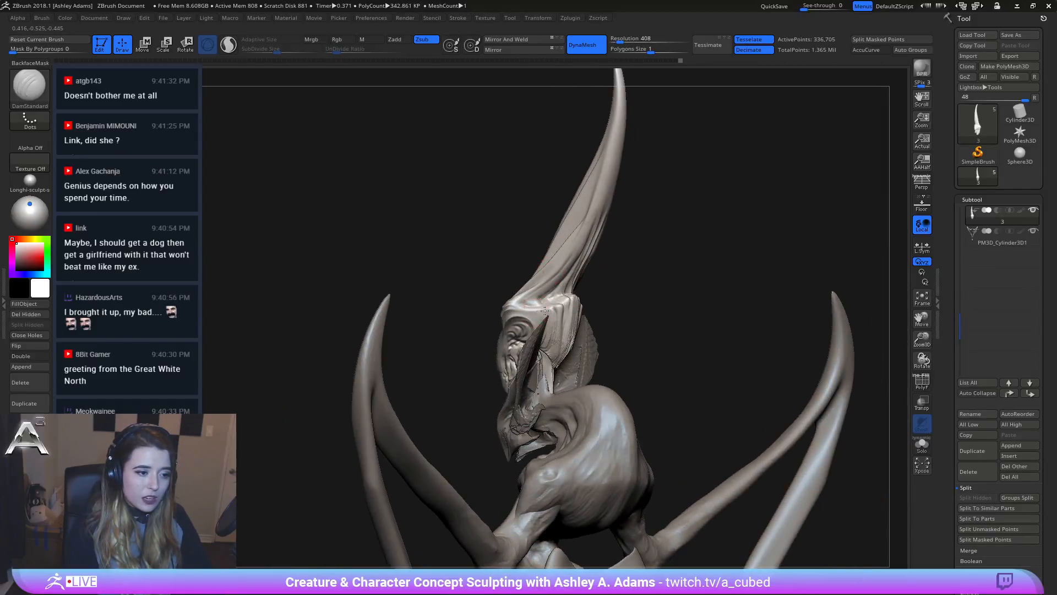
{"action": "right_click_drag", "start_coordinate": [554, 325], "coordinate": [573, 310]}
{"action": "left_click", "coordinate": [576, 314], "text": "alt"}
{"action": "key", "text": "b"}
{"action": "key", "text": "s"}
{"action": "key", "text": "h"}
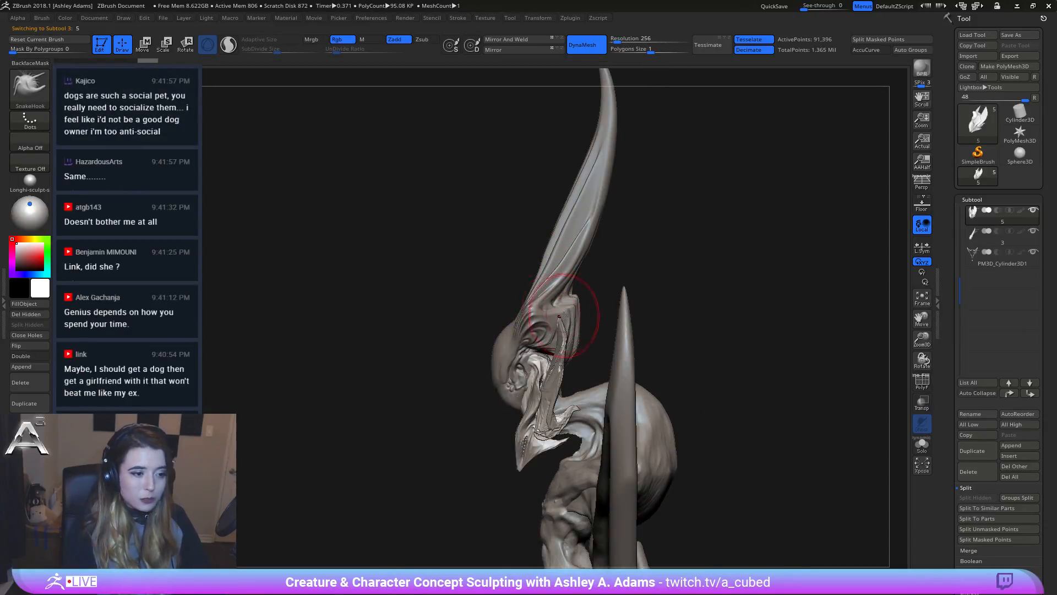
{"action": "left_click_drag", "start_coordinate": [556, 343], "coordinate": [550, 343]}
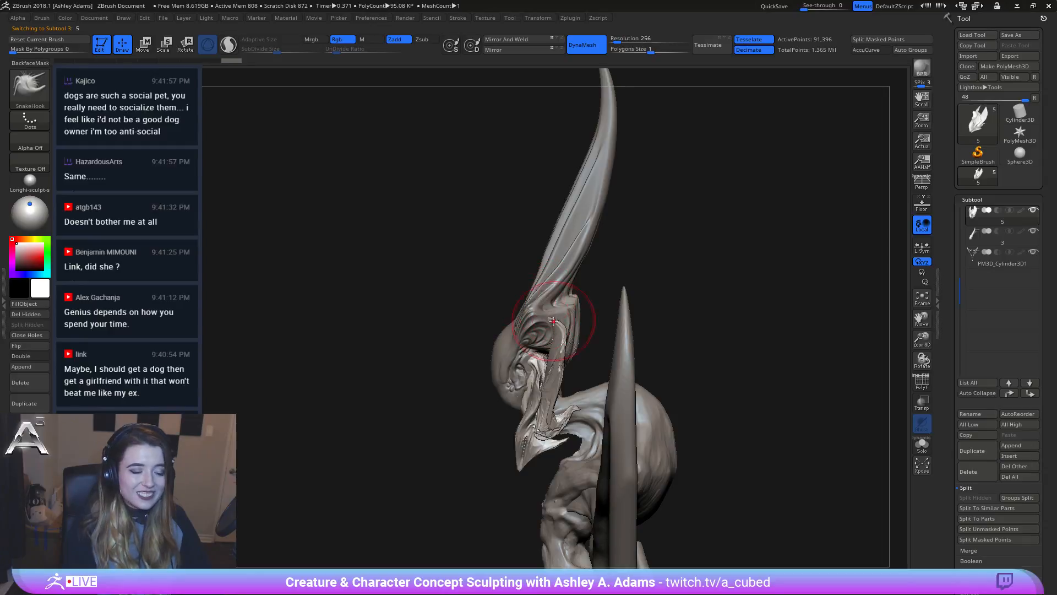
{"action": "mouse_move", "coordinate": [559, 306]}
{"action": "left_mouse_down"}
{"action": "mouse_move", "coordinate": [551, 311]}
{"action": "mouse_move", "coordinate": [569, 314]}
{"action": "mouse_move", "coordinate": [508, 322]}
{"action": "left_mouse_up"}
Step: Resize the SnakeHook brush and pull the rear edges of the head's side fins backward into a broader, rounded shape
{"action": "mouse_move", "coordinate": [507, 321]}
{"action": "right_mouse_down"}
{"action": "mouse_move", "coordinate": [534, 303]}
{"action": "mouse_move", "coordinate": [516, 311]}
{"action": "right_mouse_up"}
{"action": "right_click", "coordinate": [501, 304]}
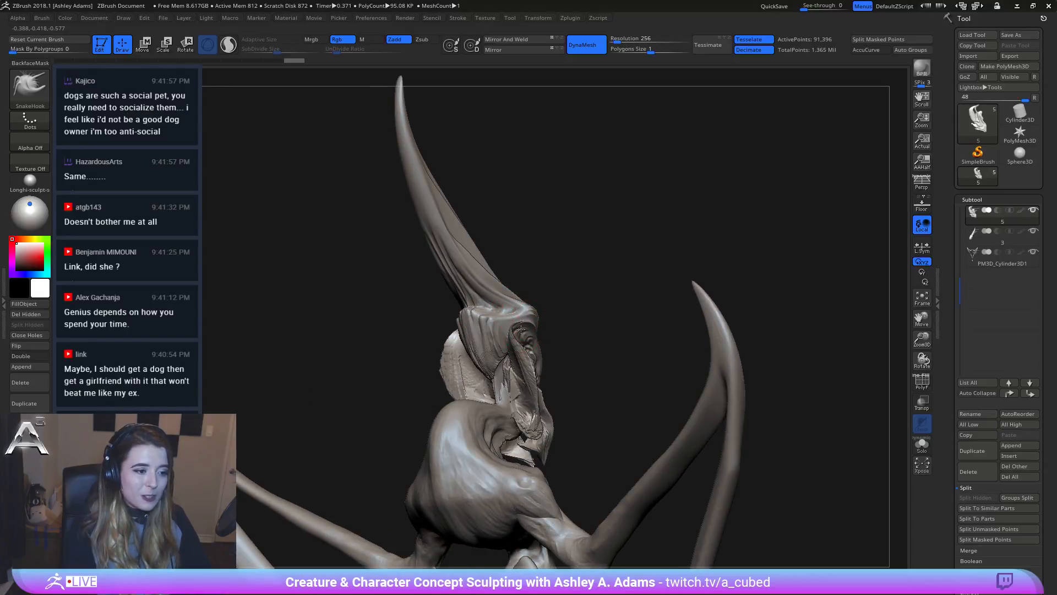
{"action": "right_click_drag", "start_coordinate": [537, 313], "coordinate": [512, 321]}
{"action": "right_click_drag", "start_coordinate": [643, 347], "coordinate": [626, 338]}
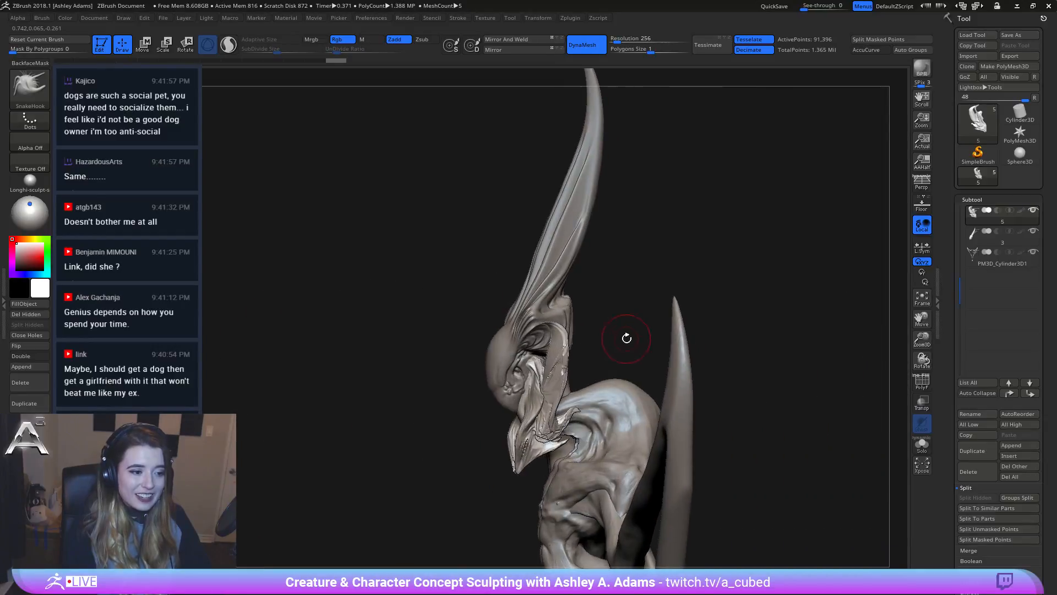
{"action": "mouse_move", "coordinate": [546, 368]}
{"action": "right_mouse_down"}
{"action": "mouse_move", "coordinate": [555, 367]}
{"action": "mouse_move", "coordinate": [537, 358]}
{"action": "mouse_move", "coordinate": [533, 367]}
{"action": "right_mouse_up"}
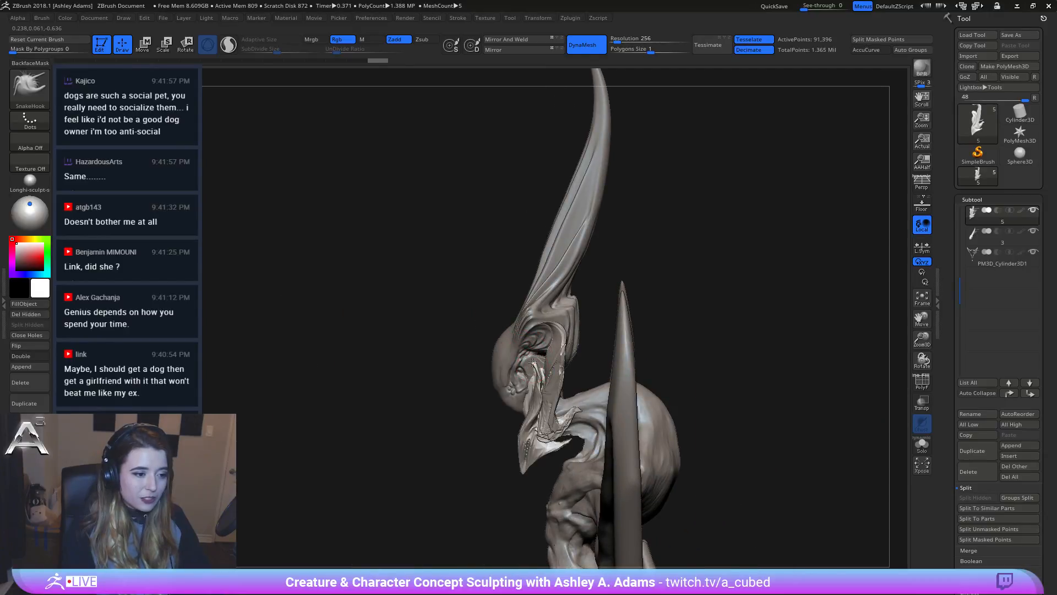
{"action": "right_click_drag", "start_coordinate": [521, 379], "coordinate": [571, 348]}
{"action": "key", "text": "space"}
{"action": "left_click_drag", "start_coordinate": [572, 352], "coordinate": [585, 354]}
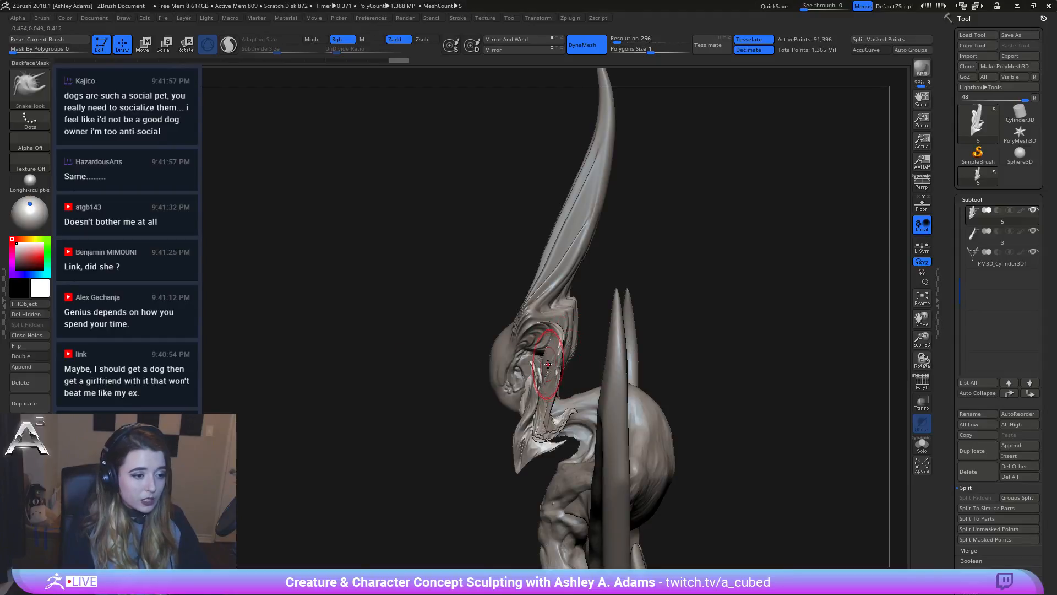
{"action": "right_click_drag", "start_coordinate": [548, 359], "coordinate": [555, 364]}
{"action": "key", "text": "space"}
{"action": "left_click_drag", "start_coordinate": [556, 365], "coordinate": [577, 365]}
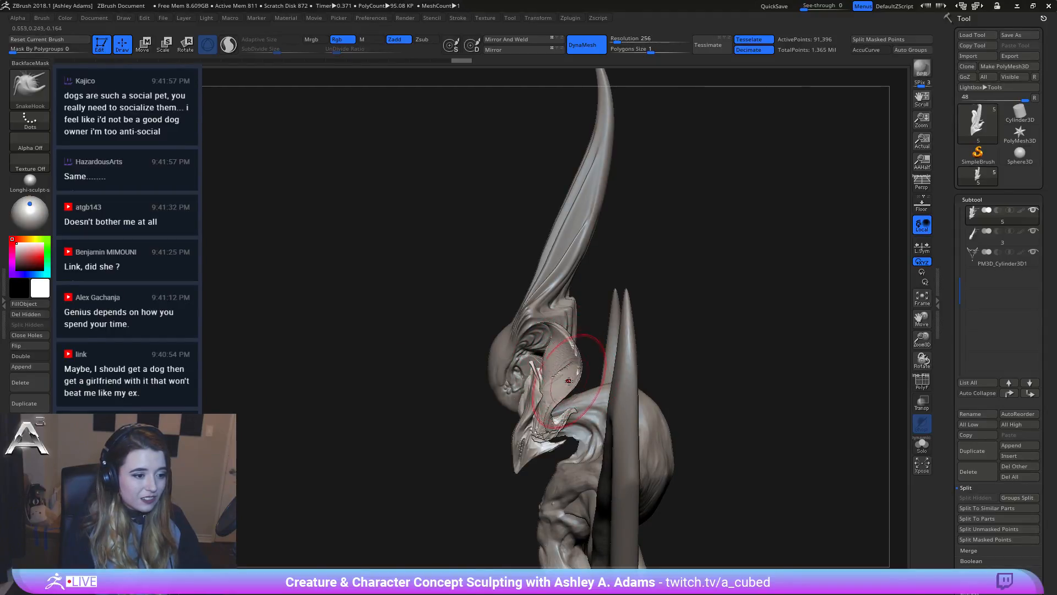
Step: Refine the outline of the side fins from the front and the side, using larger and smaller SnakeHook brush sizes
{"action": "right_click_drag", "start_coordinate": [572, 356], "coordinate": [583, 375]}
{"action": "key", "text": "space"}
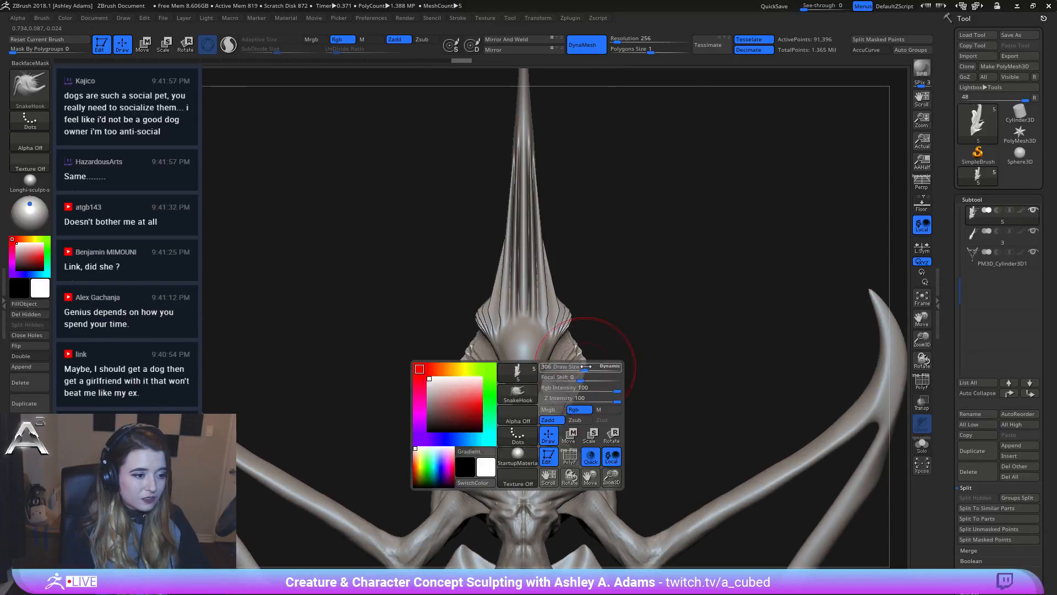
{"action": "left_click_drag", "start_coordinate": [584, 376], "coordinate": [592, 362]}
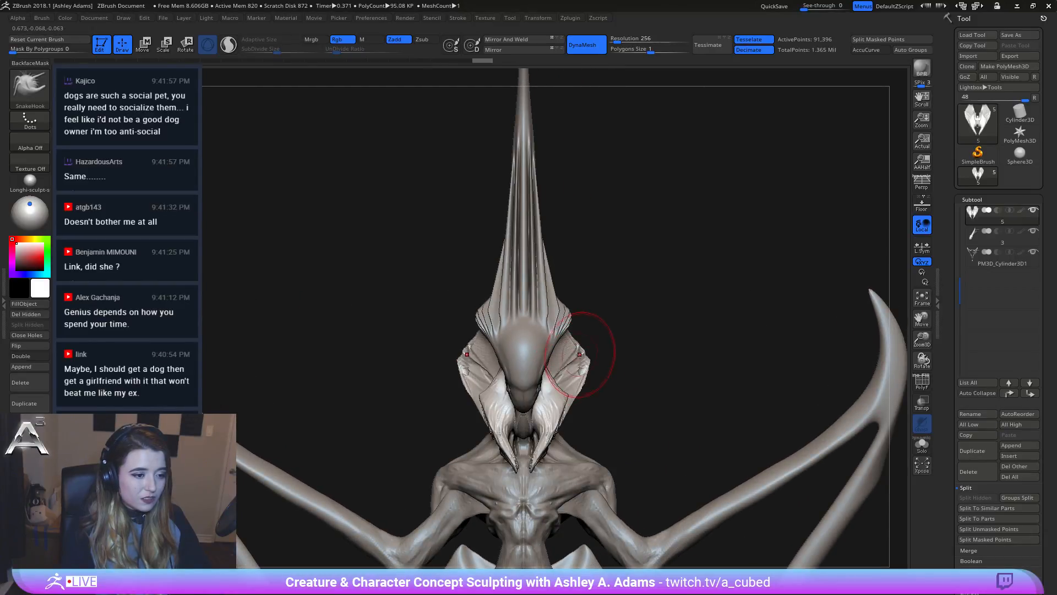
{"action": "right_click_drag", "start_coordinate": [518, 371], "coordinate": [514, 319]}
{"action": "key", "text": "space"}
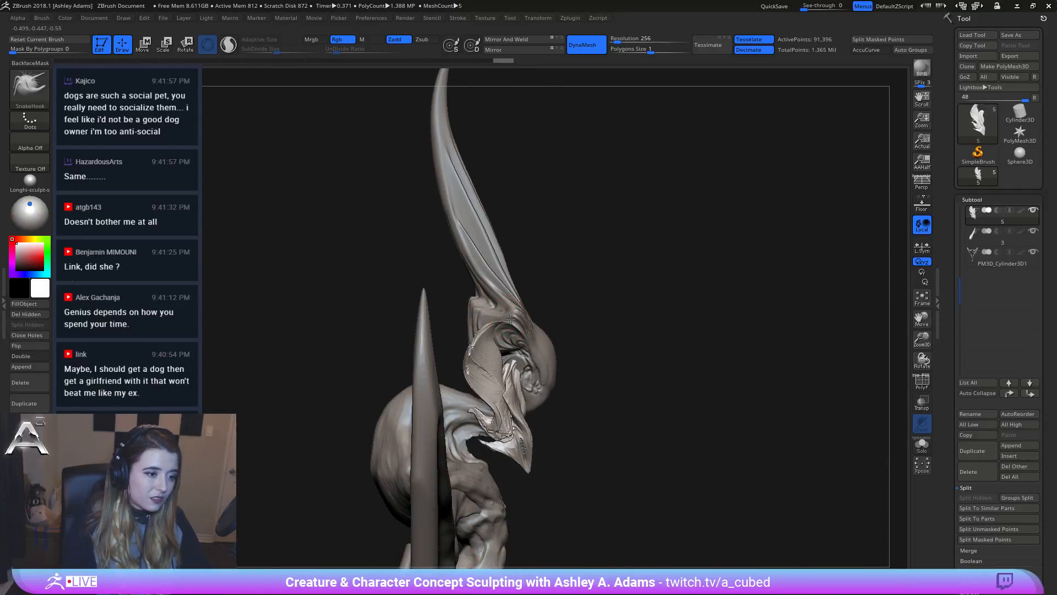
{"action": "left_click_drag", "start_coordinate": [503, 350], "coordinate": [506, 356]}
{"action": "right_click_drag", "start_coordinate": [500, 355], "coordinate": [504, 354]}
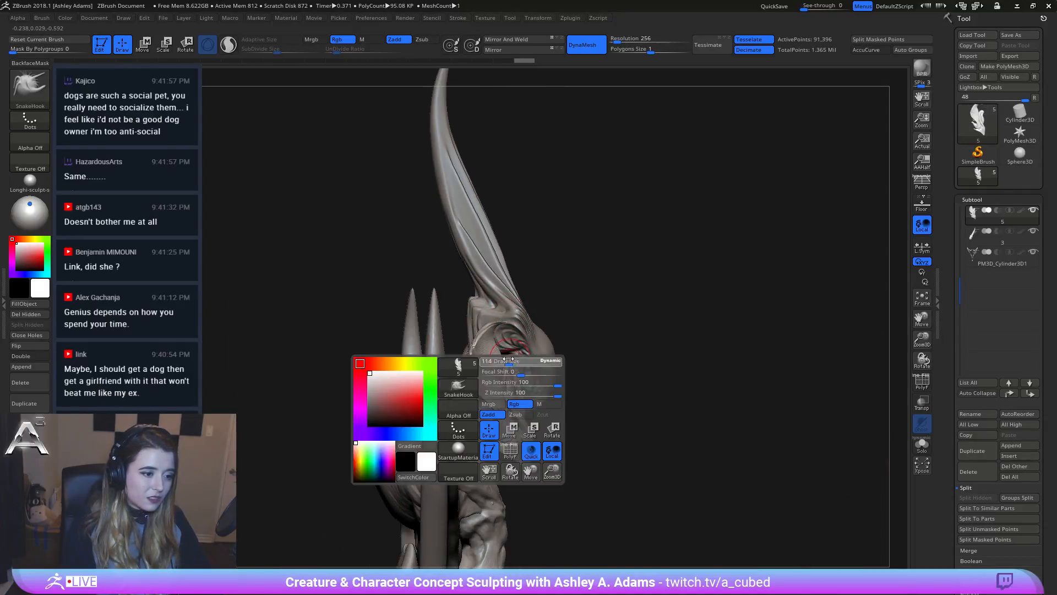
Step: Undo the last strokes on the side fins and redo them to compare the shapes
{"action": "key", "text": "ctrl+z"}
{"action": "key", "text": "ctrl+z"}
{"action": "key", "text": "ctrl+z"}
{"action": "key", "text": "ctrl+z"}
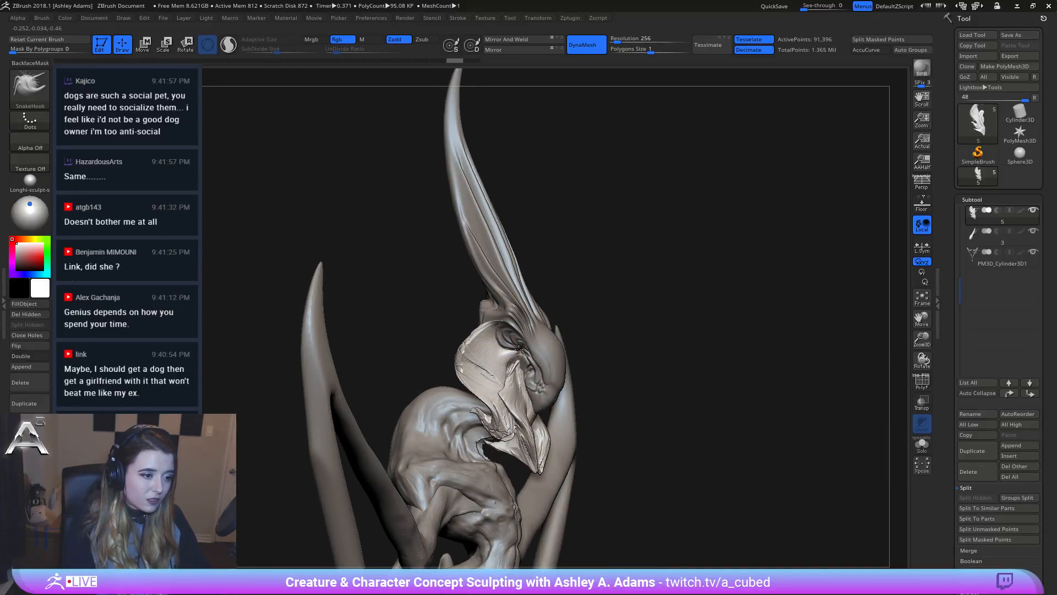
{"action": "key", "text": "ctrl+shift+z"}
{"action": "key", "text": "ctrl+shift+z"}
{"action": "key", "text": "ctrl+shift+z"}
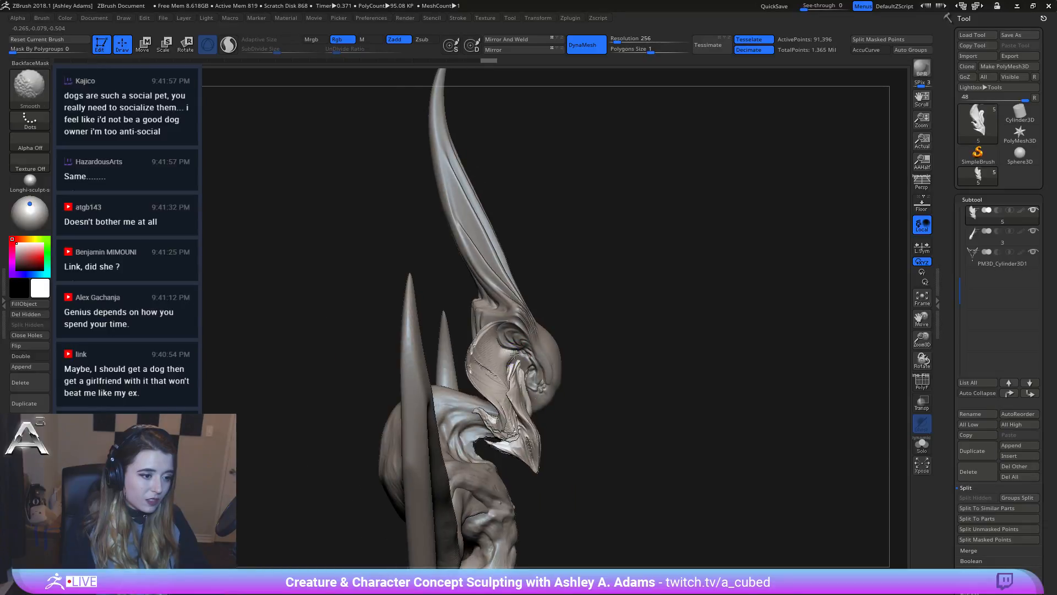
{"action": "key", "text": "ctrl+shift+z"}
{"action": "key", "text": "ctrl+shift+z"}
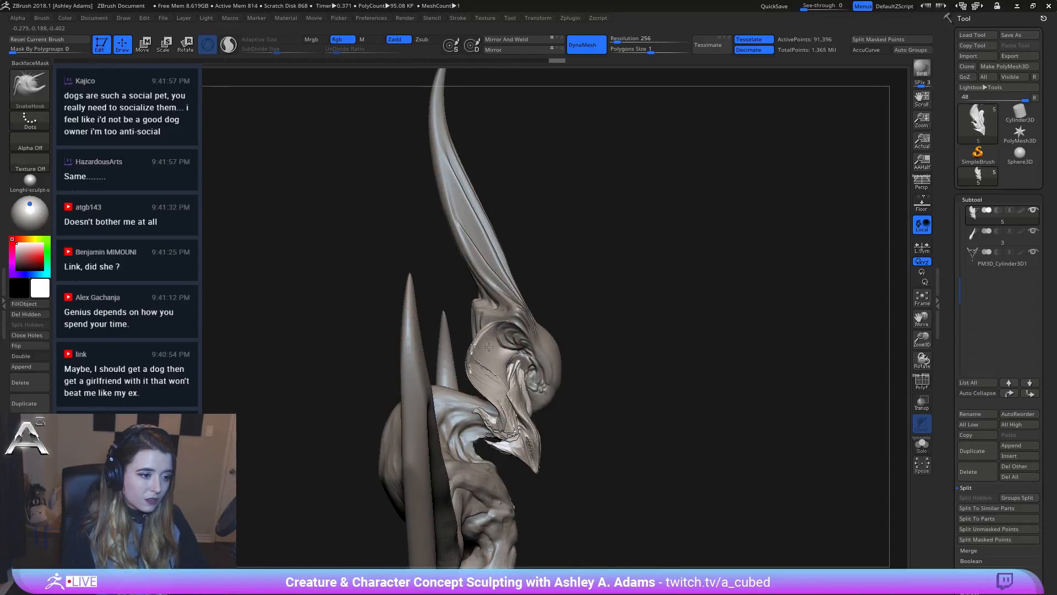
Step: Review the whole figure from the front, make the body and arms subtool active, and choose the ClayBuildup brush
{"action": "mouse_move", "coordinate": [532, 372]}
{"action": "right_mouse_down"}
{"action": "mouse_move", "coordinate": [552, 303]}
{"action": "mouse_move", "coordinate": [579, 266]}
{"action": "right_mouse_up"}
{"action": "key", "text": "space"}
{"action": "left_click_drag", "start_coordinate": [600, 268], "coordinate": [632, 306]}
{"action": "right_click_drag", "start_coordinate": [603, 336], "coordinate": [596, 212], "text": "alt"}
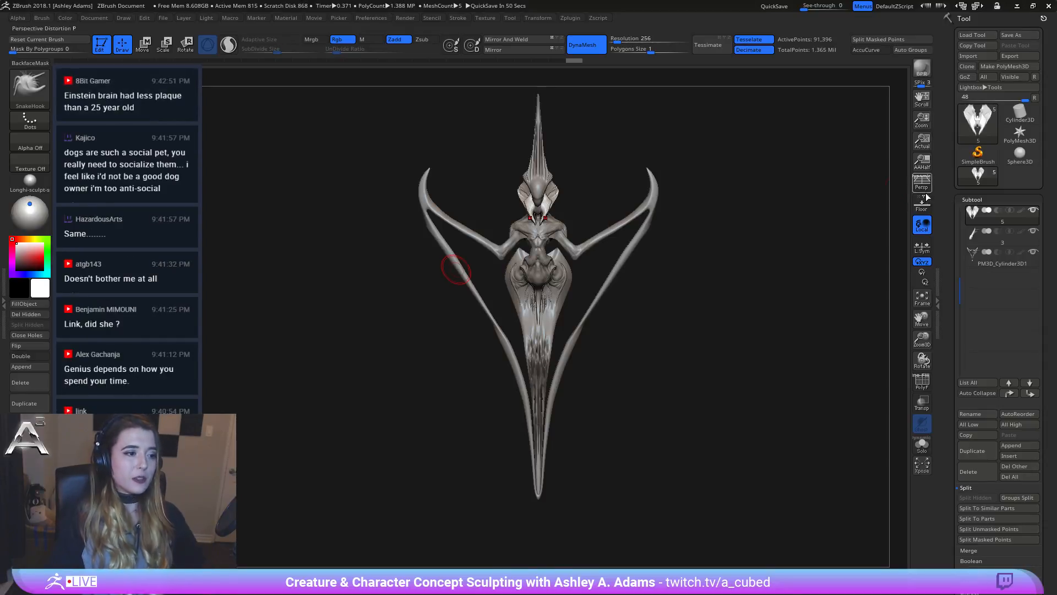
{"action": "right_click_drag", "start_coordinate": [526, 220], "coordinate": [416, 274]}
{"action": "left_click", "coordinate": [416, 274], "text": "alt"}
{"action": "mouse_move", "coordinate": [352, 223]}
{"action": "right_mouse_down"}
{"action": "mouse_move", "coordinate": [366, 245]}
{"action": "mouse_move", "coordinate": [368, 205]}
{"action": "mouse_move", "coordinate": [330, 210]}
{"action": "right_mouse_up"}
{"action": "key", "text": "b"}
{"action": "key", "text": "c"}
{"action": "key", "text": "b"}
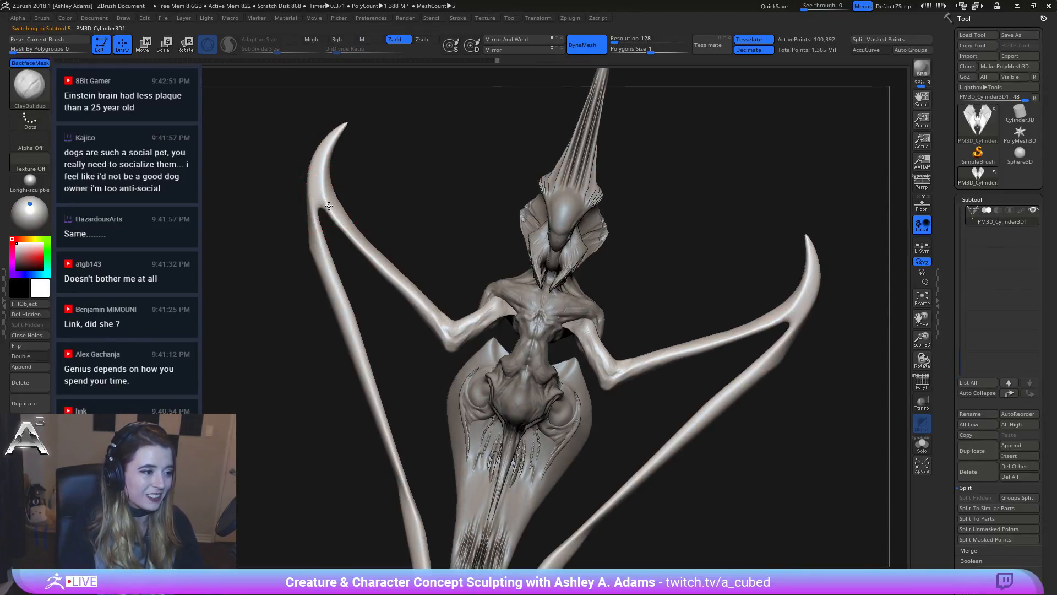
Step: Switch to the Inflat brush and thicken the forearms between the elbows and the curved claws
{"action": "mouse_move", "coordinate": [382, 266]}
{"action": "right_mouse_down"}
{"action": "mouse_move", "coordinate": [352, 225]}
{"action": "mouse_move", "coordinate": [363, 222]}
{"action": "right_mouse_up"}
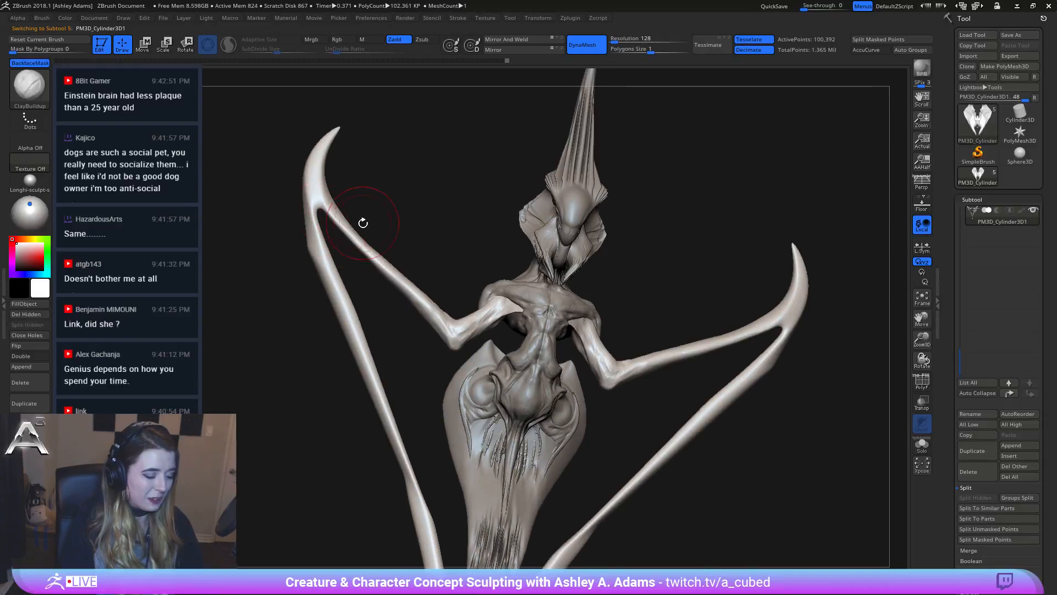
{"action": "key", "text": "b"}
{"action": "key", "text": "i"}
{"action": "key", "text": "n"}
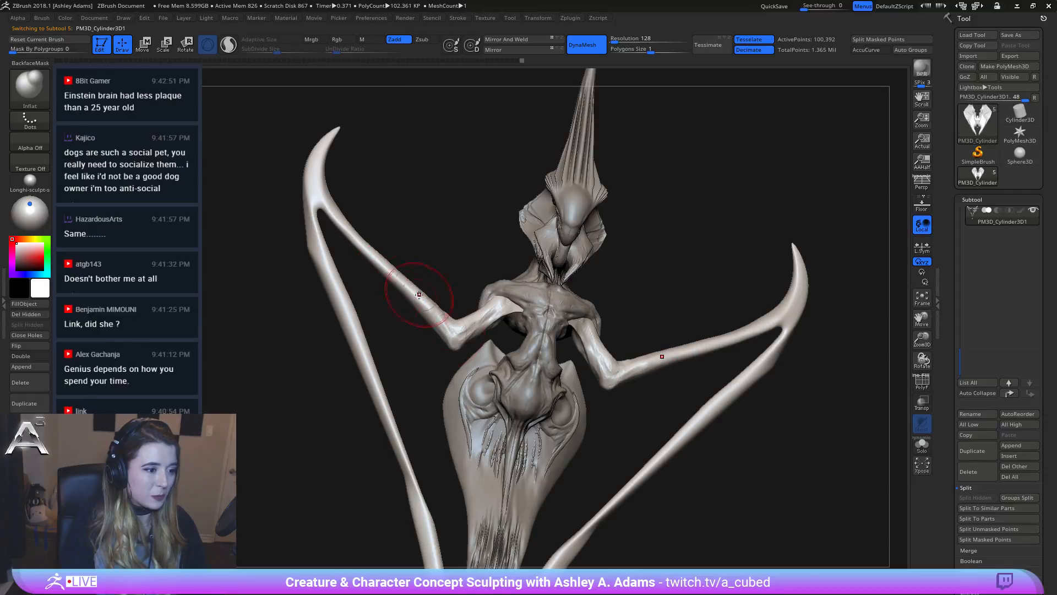
{"action": "mouse_move", "coordinate": [419, 294]}
{"action": "right_mouse_down"}
{"action": "mouse_move", "coordinate": [410, 275]}
{"action": "mouse_move", "coordinate": [424, 259]}
{"action": "right_mouse_up"}
{"action": "key", "text": "space"}
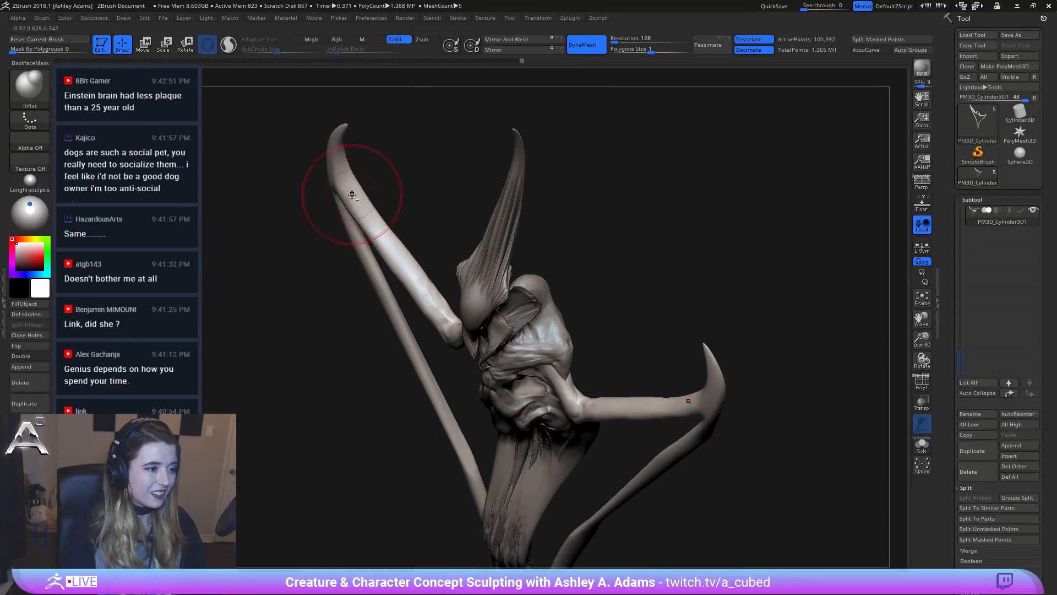
Step: Smooth the upper arm segment between the hooked end and the elbow
{"action": "key", "text": "shift"}
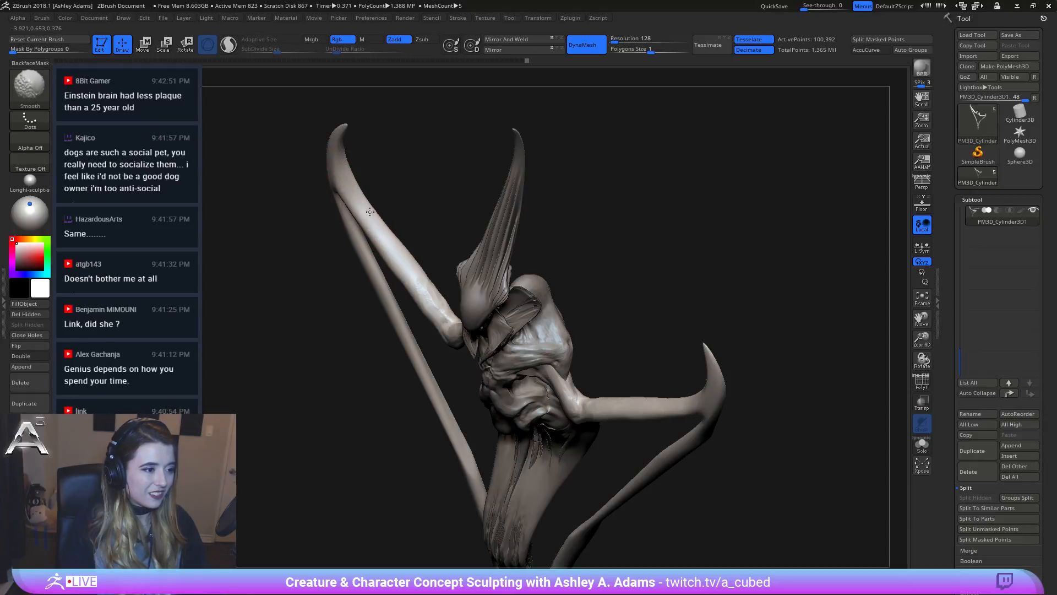
{"action": "left_click_drag", "start_coordinate": [370, 211], "coordinate": [449, 317], "text": "shift"}
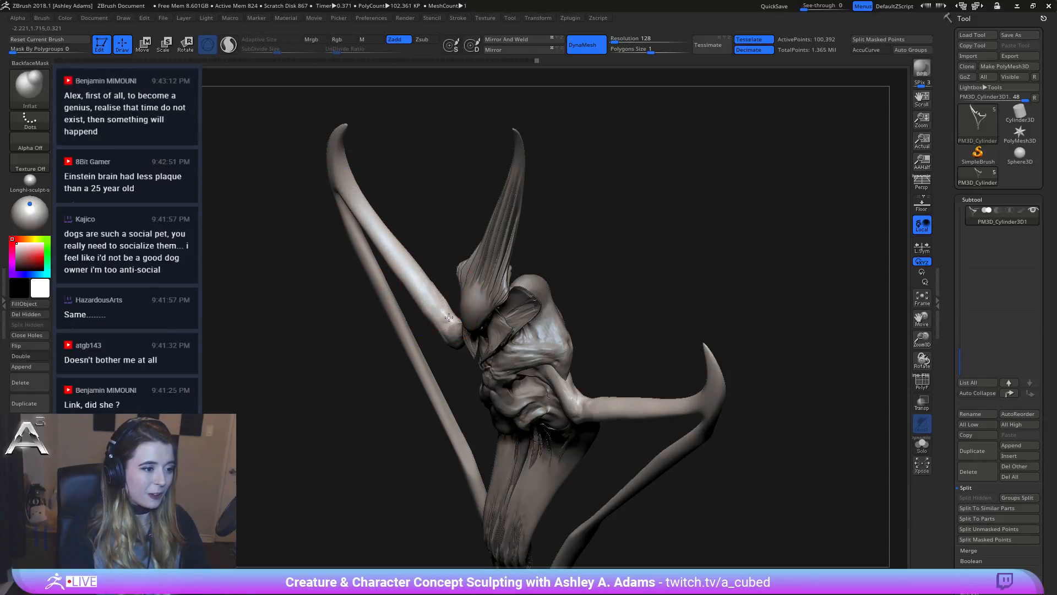
{"action": "left_click_drag", "start_coordinate": [411, 221], "coordinate": [434, 202], "text": "shift"}
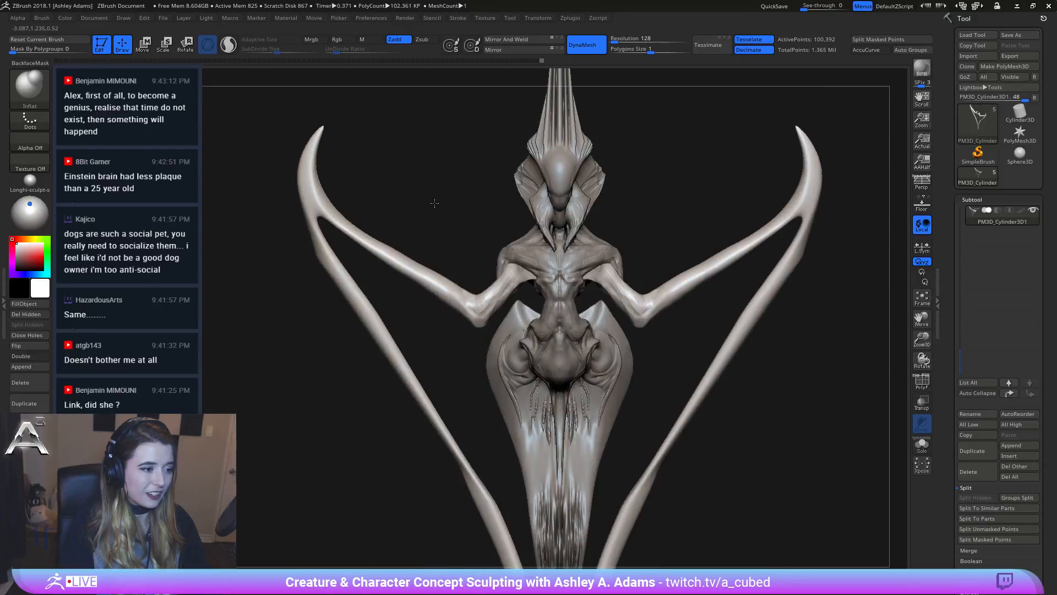
{"action": "mouse_move", "coordinate": [1020, 134]}
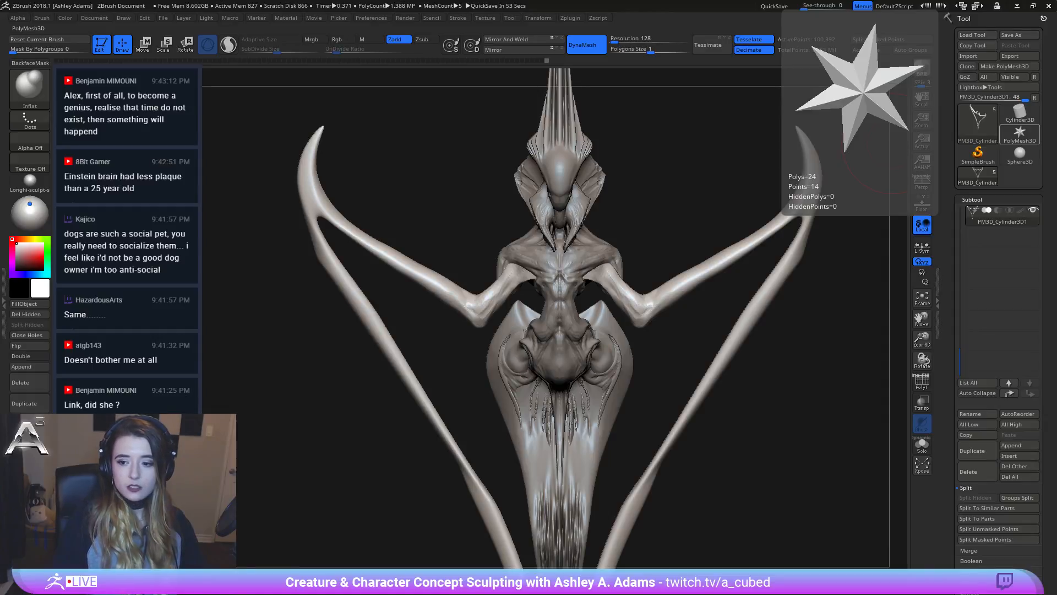
{"action": "mouse_move", "coordinate": [485, 275]}
{"action": "left_mouse_down"}
{"action": "mouse_move", "coordinate": [507, 303]}
{"action": "mouse_move", "coordinate": [523, 262]}
{"action": "mouse_move", "coordinate": [448, 295]}
{"action": "mouse_move", "coordinate": [483, 207]}
{"action": "mouse_move", "coordinate": [513, 203]}
{"action": "mouse_move", "coordinate": [564, 406]}
{"action": "mouse_move", "coordinate": [629, 231]}
{"action": "mouse_move", "coordinate": [584, 248]}
{"action": "left_mouse_up"}
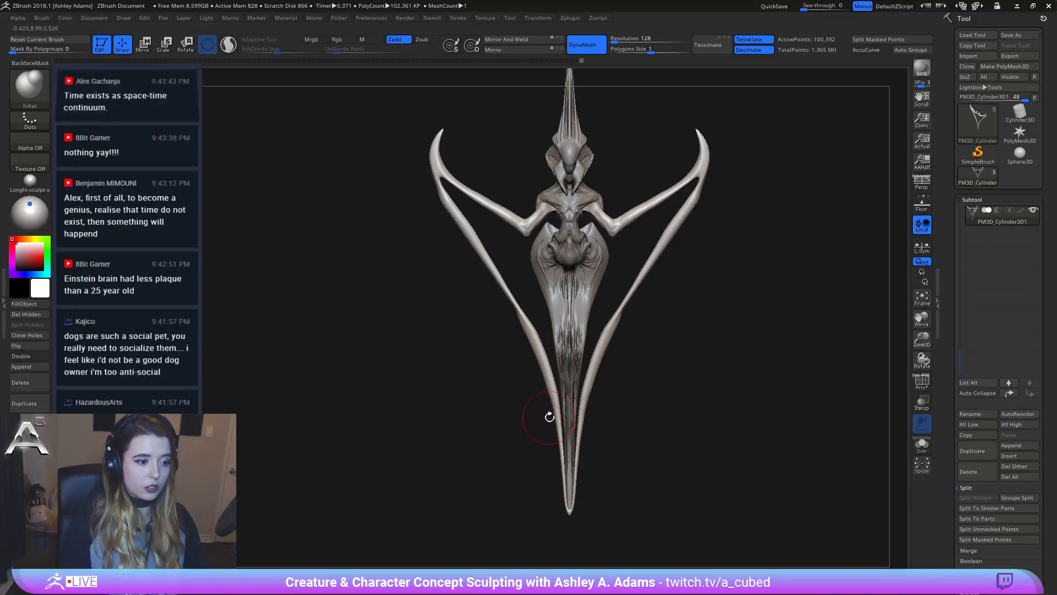
Step: Refine the long limbs with the Inflat brush and smooth the area where they join the hooked ends
{"action": "key", "text": "shift"}
{"action": "mouse_move", "coordinate": [551, 374]}
{"action": "left_mouse_down"}
{"action": "mouse_move", "coordinate": [626, 283]}
{"action": "mouse_move", "coordinate": [565, 230]}
{"action": "left_mouse_up"}
{"action": "key", "text": "space"}
{"action": "mouse_move", "coordinate": [641, 217]}
{"action": "left_mouse_down"}
{"action": "mouse_move", "coordinate": [652, 189]}
{"action": "mouse_move", "coordinate": [625, 224]}
{"action": "mouse_move", "coordinate": [628, 244]}
{"action": "mouse_move", "coordinate": [605, 248]}
{"action": "mouse_move", "coordinate": [645, 250]}
{"action": "left_mouse_up"}
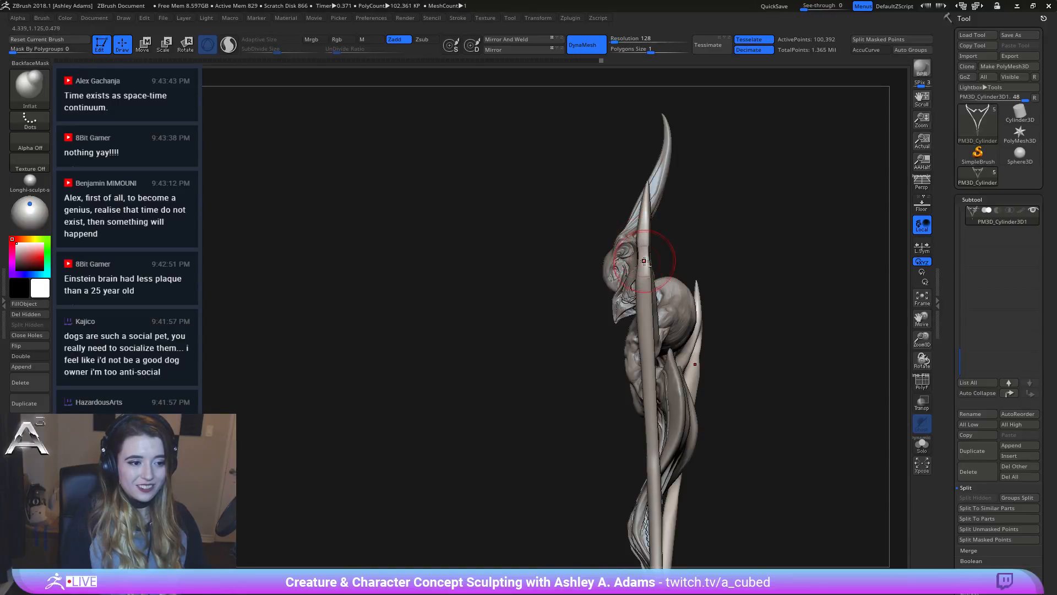
{"action": "left_click_drag", "start_coordinate": [673, 257], "coordinate": [702, 253]}
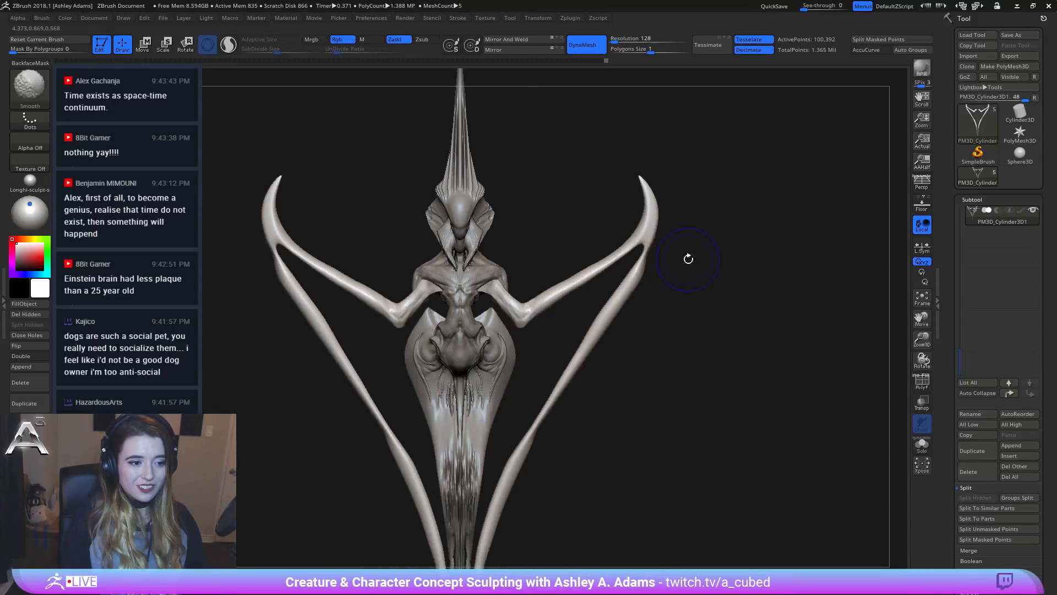
{"action": "left_click_drag", "start_coordinate": [622, 295], "coordinate": [635, 275], "text": "shift"}
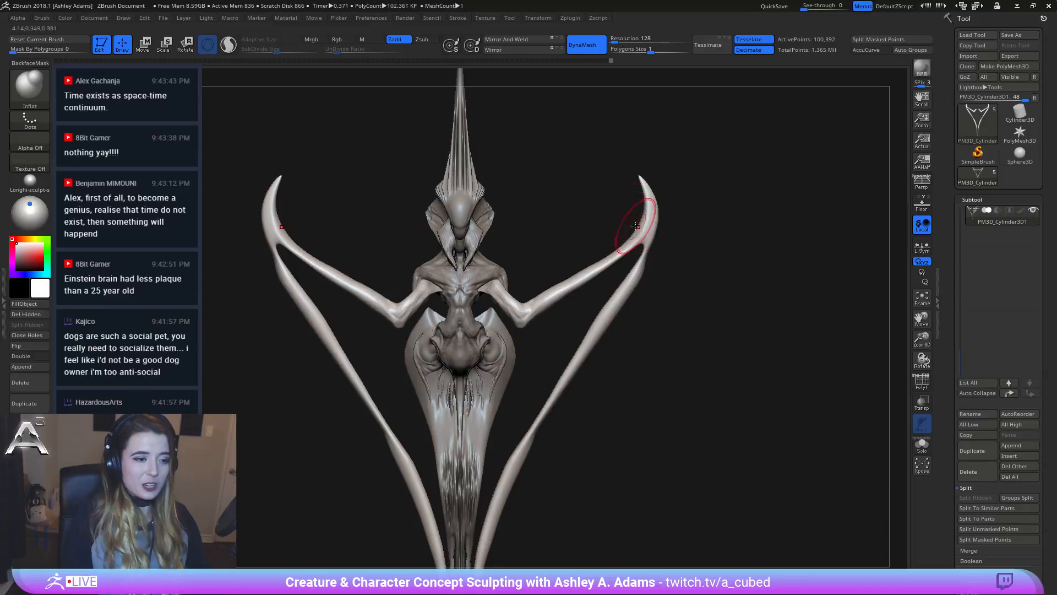
Step: Pull the tips of the mirrored arm hooks up and inward into sharp points using SnakeHook with AccuCurve enabled
{"action": "left_click_drag", "start_coordinate": [583, 147], "coordinate": [623, 204], "text": "alt"}
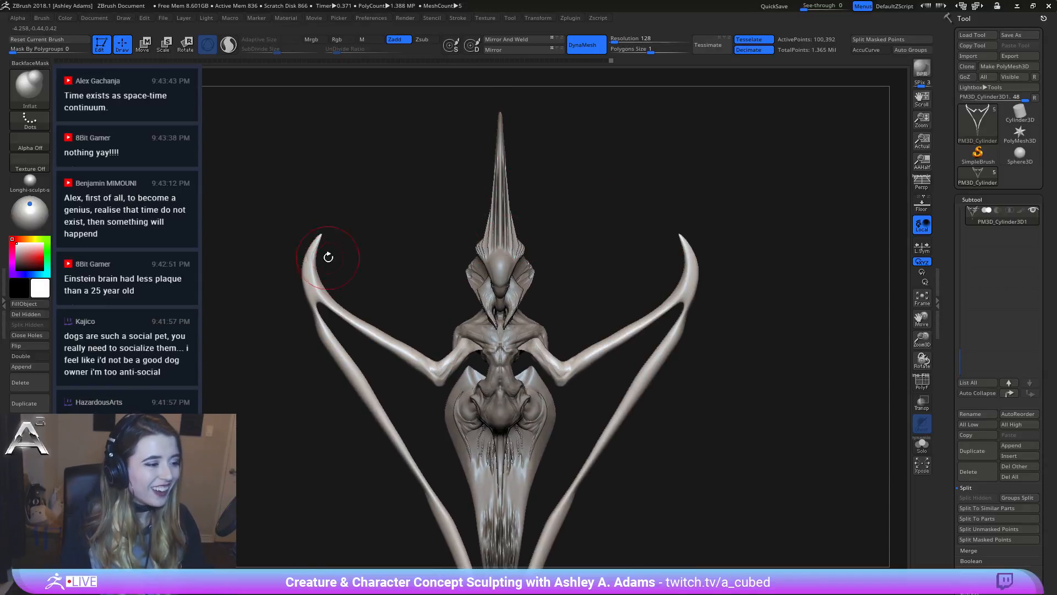
{"action": "key", "text": "b"}
{"action": "key", "text": "s"}
{"action": "key", "text": "h"}
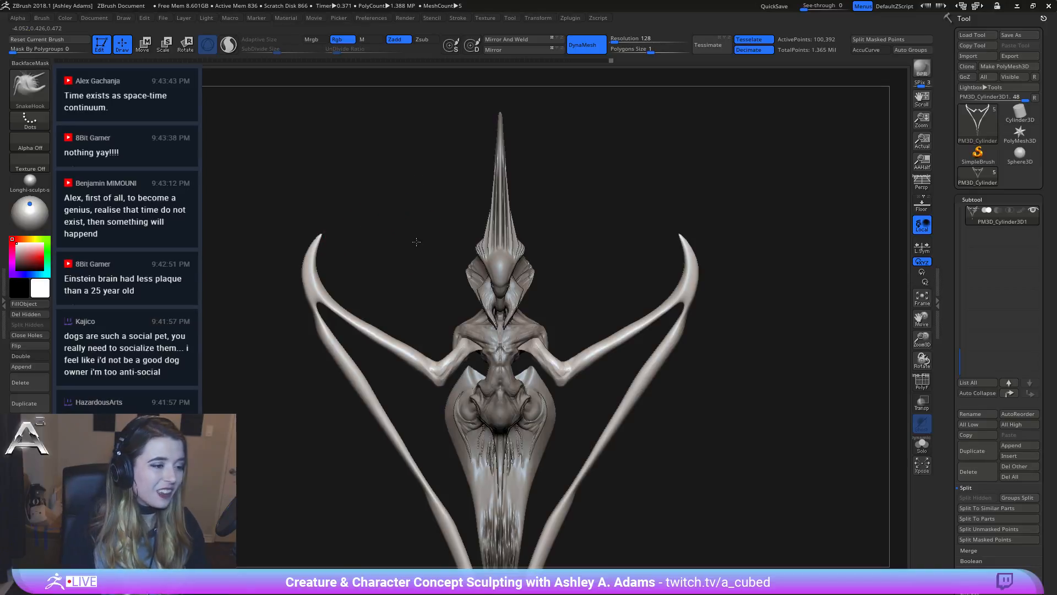
{"action": "left_click_drag", "start_coordinate": [408, 209], "coordinate": [469, 248], "text": "alt"}
{"action": "left_click", "coordinate": [866, 50]}
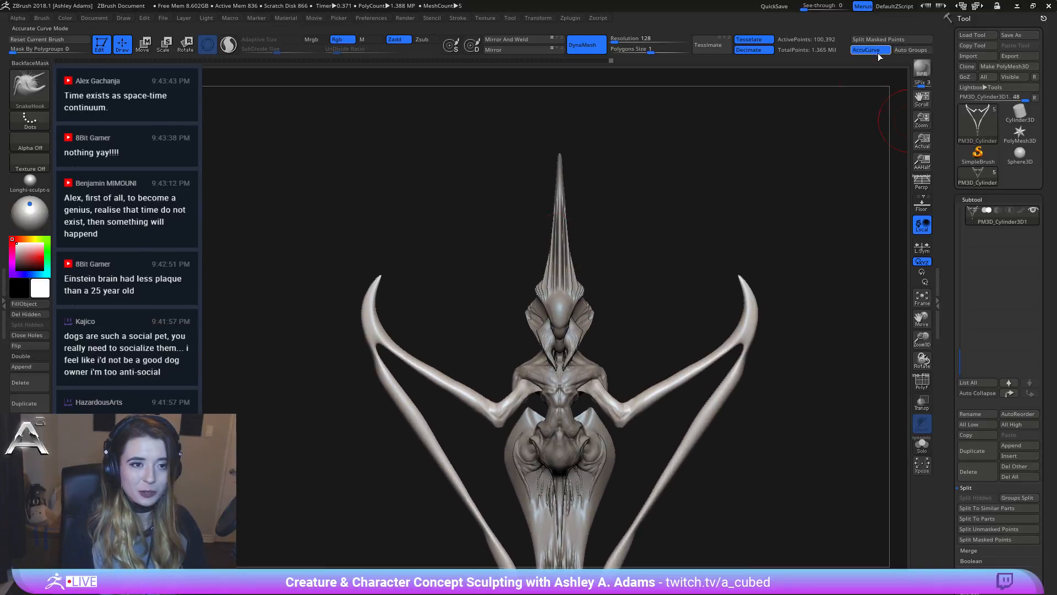
{"action": "key", "text": "space"}
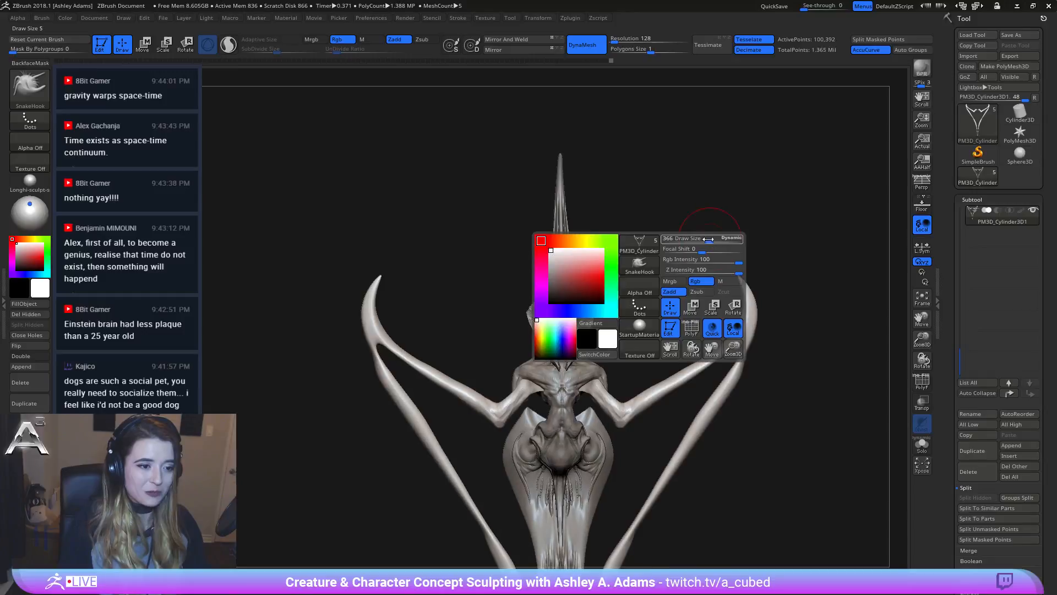
{"action": "mouse_move", "coordinate": [710, 239]}
{"action": "left_mouse_down"}
{"action": "mouse_move", "coordinate": [744, 238]}
{"action": "mouse_move", "coordinate": [632, 211]}
{"action": "mouse_move", "coordinate": [652, 215]}
{"action": "left_mouse_up"}
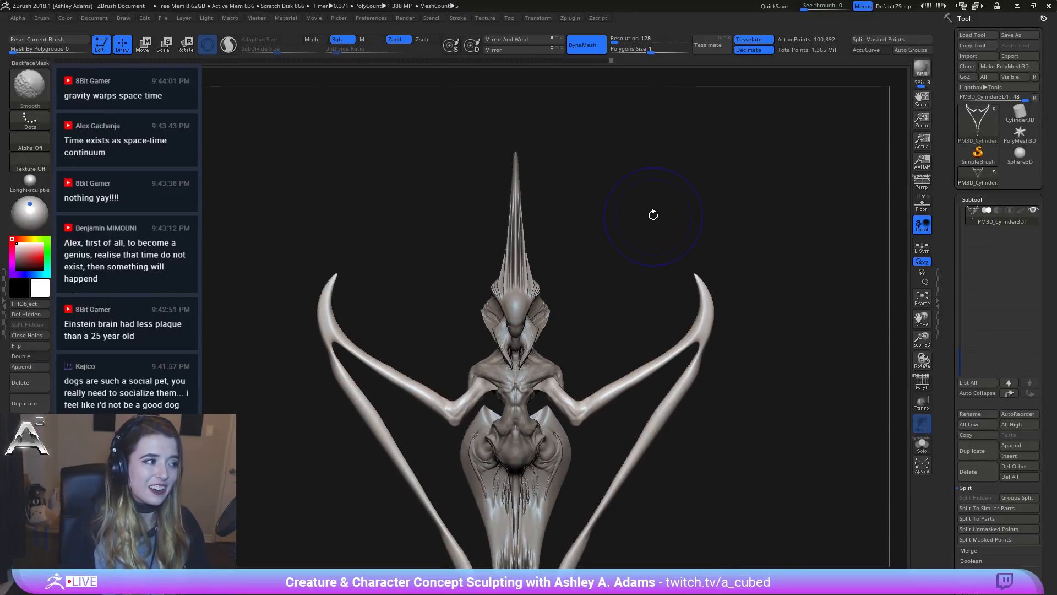
{"action": "left_click_drag", "start_coordinate": [692, 273], "coordinate": [678, 244]}
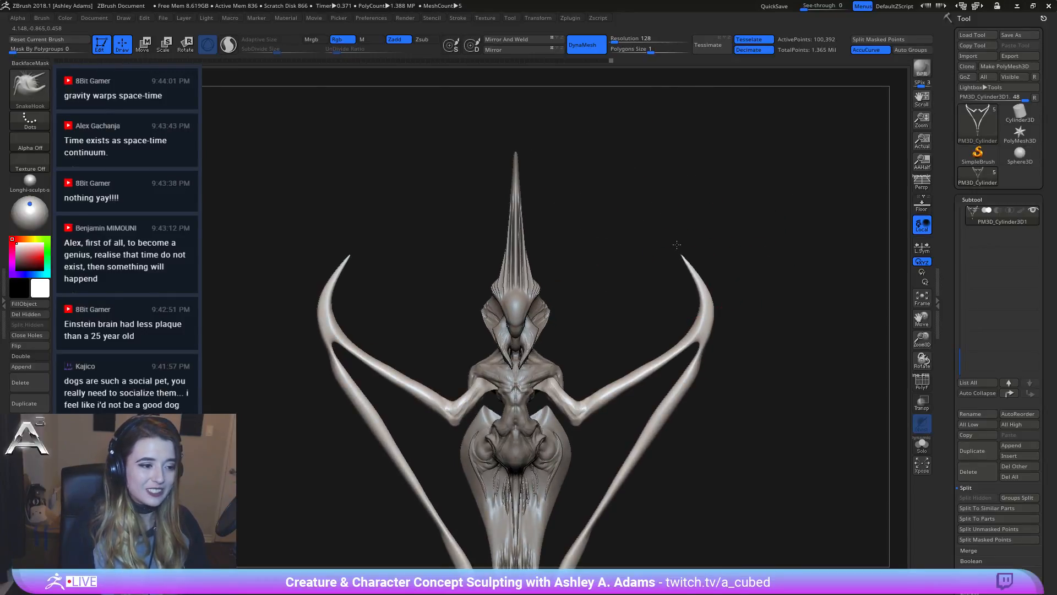
Step: Adjust the curve of the arm hooks, smooth their tips, and disable AccuCurve
{"action": "left_click_drag", "start_coordinate": [699, 282], "coordinate": [706, 296]}
{"action": "right_click_drag", "start_coordinate": [683, 344], "coordinate": [685, 300], "text": "ctrl"}
{"action": "left_click_drag", "start_coordinate": [686, 298], "coordinate": [693, 318], "text": "shift"}
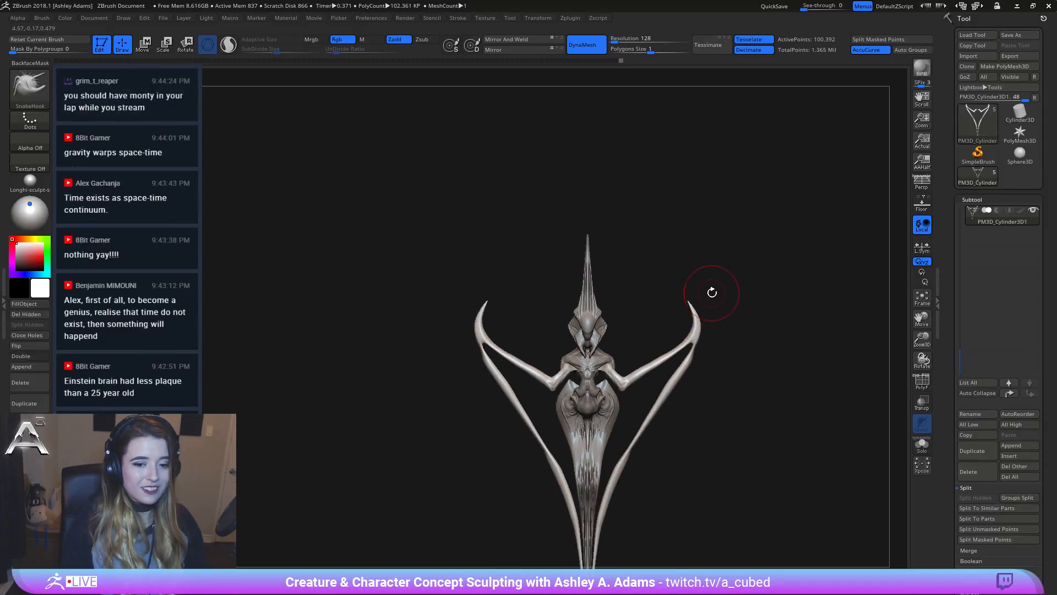
{"action": "right_click_drag", "start_coordinate": [710, 292], "coordinate": [675, 316], "text": "ctrl"}
{"action": "key", "text": "f"}
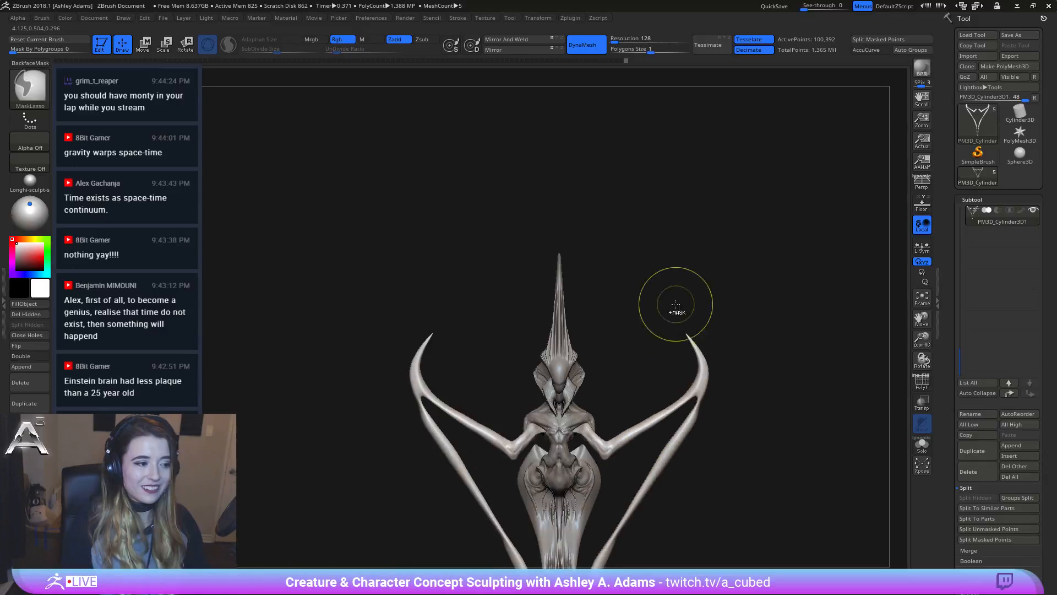
{"action": "left_click", "coordinate": [866, 50]}
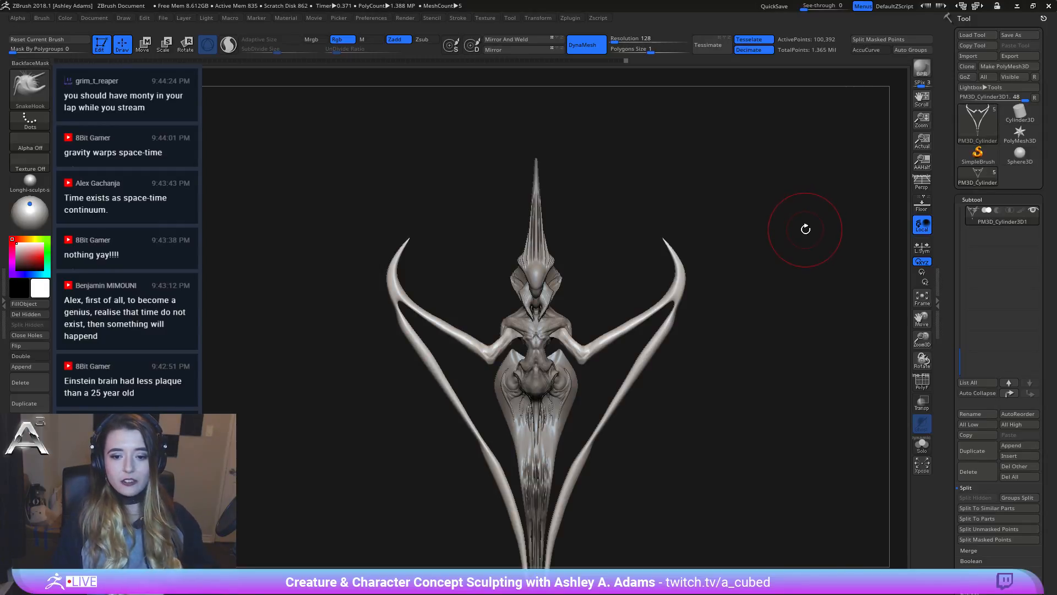
{"action": "mouse_move", "coordinate": [580, 296]}
{"action": "right_mouse_down"}
{"action": "mouse_move", "coordinate": [602, 280]}
{"action": "mouse_move", "coordinate": [567, 302]}
{"action": "right_mouse_up"}
{"action": "right_click_drag", "start_coordinate": [611, 275], "coordinate": [638, 289], "text": "ctrl"}
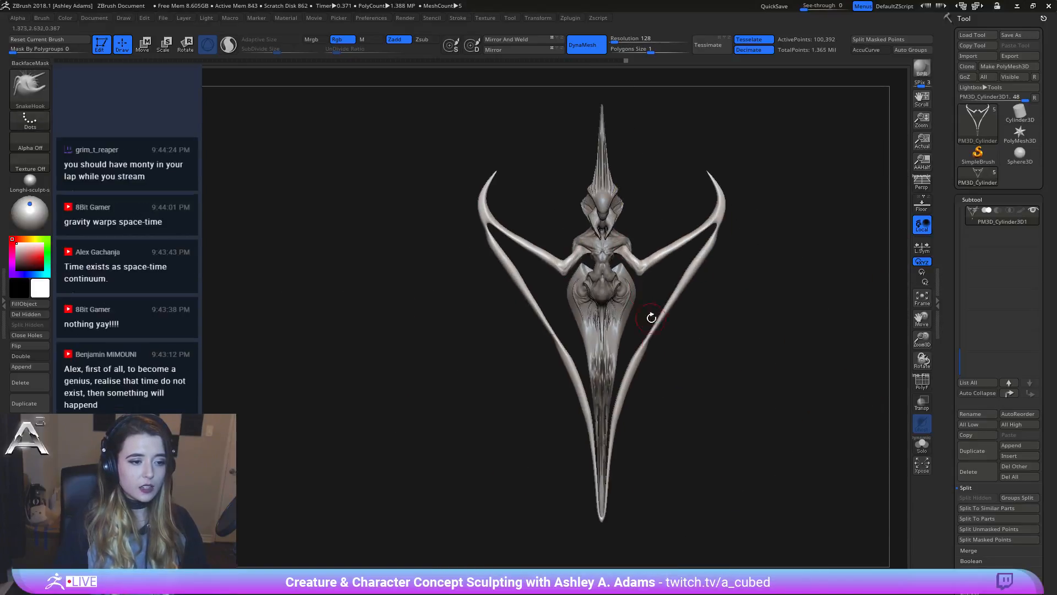
{"action": "right_click_drag", "start_coordinate": [704, 283], "coordinate": [573, 217]}
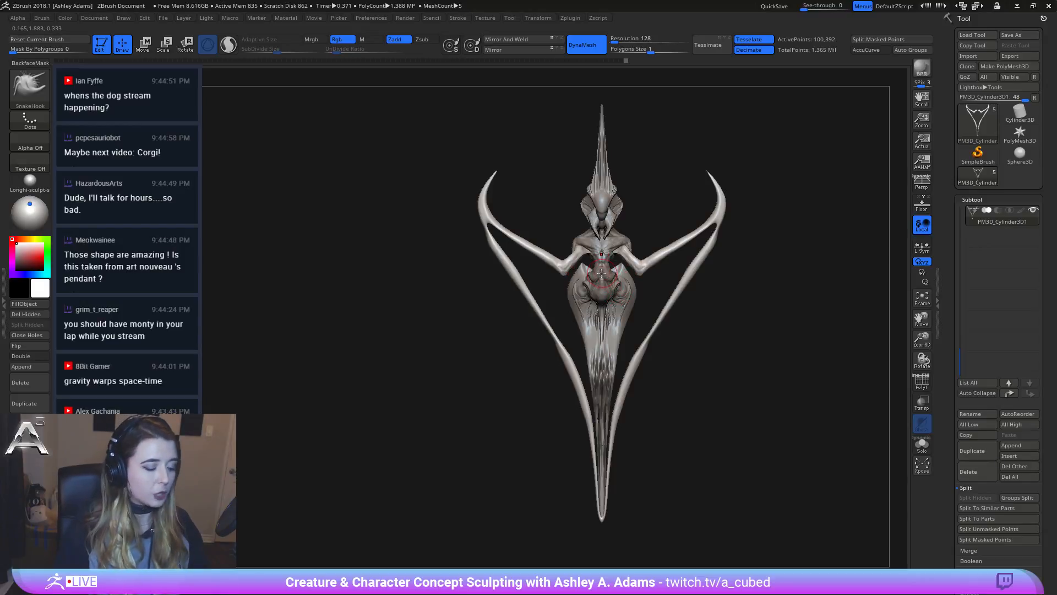
{"action": "key", "text": "c"}
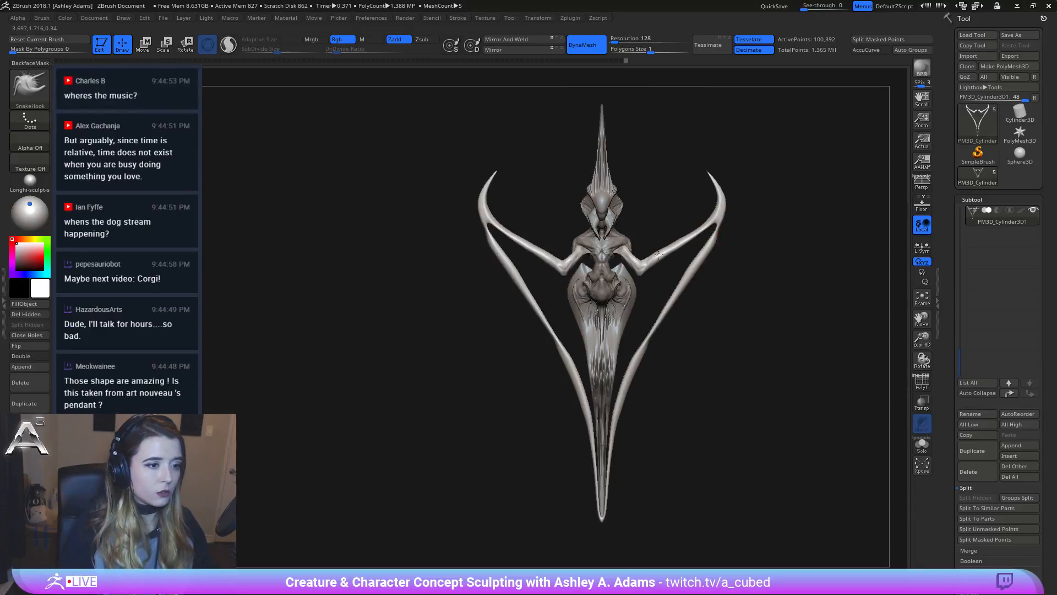
Step: Draw mirrored CurveTube strands bowing outward from the base of the arm hooks down to the tail tip
{"action": "left_click_drag", "start_coordinate": [579, 213], "coordinate": [468, 240], "text": "alt"}
{"action": "key", "text": "b"}
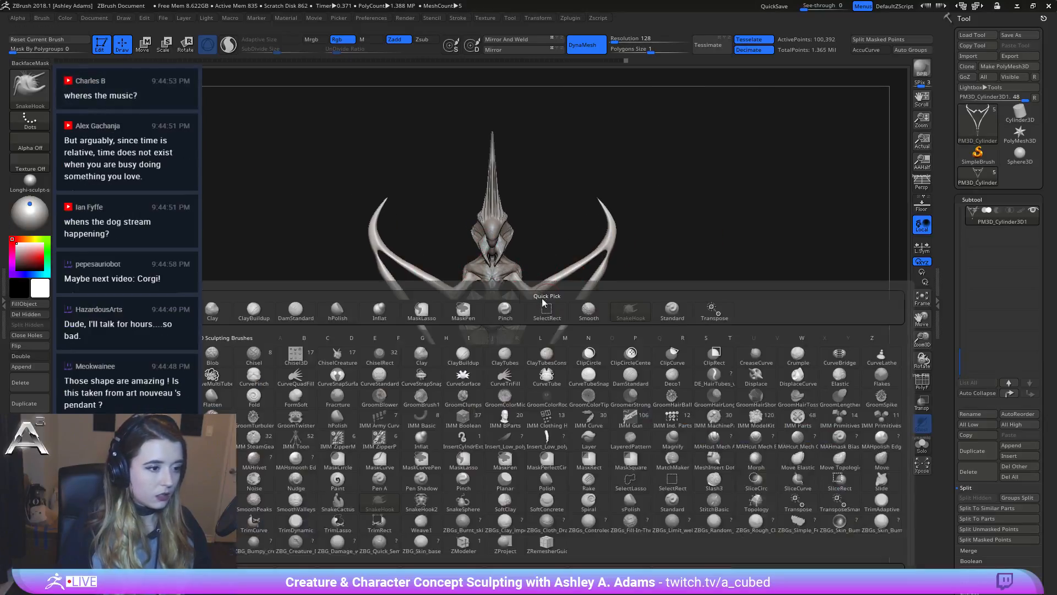
{"action": "left_click", "coordinate": [547, 375]}
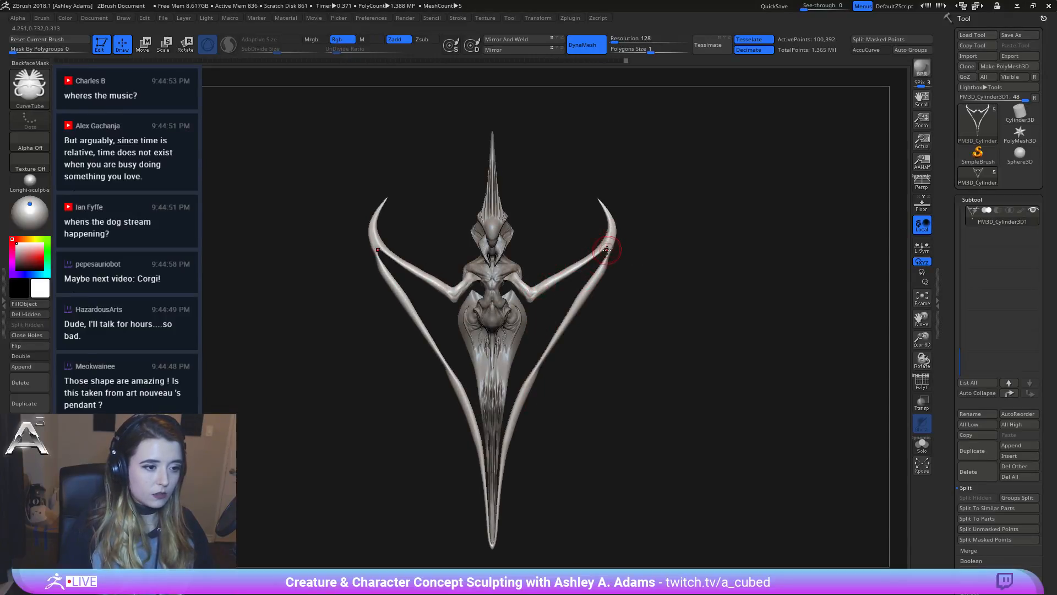
{"action": "mouse_move", "coordinate": [608, 249]}
{"action": "left_mouse_down"}
{"action": "mouse_move", "coordinate": [629, 297]}
{"action": "mouse_move", "coordinate": [502, 534]}
{"action": "left_mouse_up"}
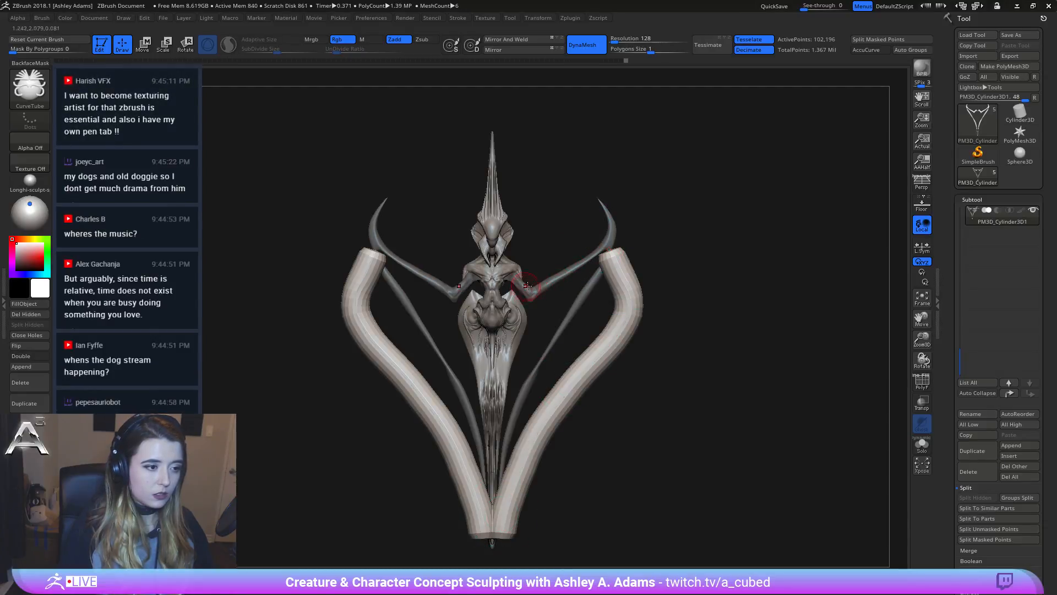
{"action": "left_click", "coordinate": [619, 265]}
Step: Thin the new tubes into slender strands and pull their upper ends to the base of the hooks with SnakeHook
{"action": "right_click", "coordinate": [556, 312]}
{"action": "right_click_drag", "start_coordinate": [656, 302], "coordinate": [607, 283], "text": "ctrl"}
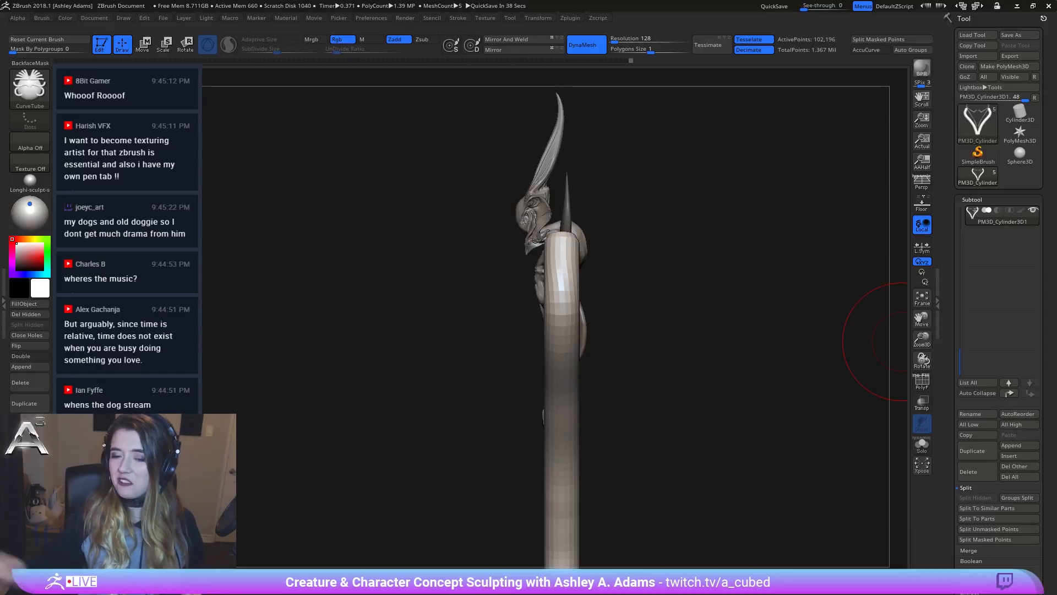
{"action": "mouse_move", "coordinate": [634, 267]}
{"action": "left_mouse_down"}
{"action": "mouse_move", "coordinate": [616, 285]}
{"action": "mouse_move", "coordinate": [618, 255]}
{"action": "left_mouse_up"}
{"action": "key", "text": "space"}
{"action": "mouse_move", "coordinate": [623, 179]}
{"action": "left_mouse_down", "text": "alt"}
{"action": "mouse_move", "coordinate": [659, 189]}
{"action": "mouse_move", "coordinate": [630, 289]}
{"action": "mouse_move", "coordinate": [521, 433]}
{"action": "mouse_move", "coordinate": [499, 514]}
{"action": "mouse_move", "coordinate": [626, 225]}
{"action": "mouse_move", "coordinate": [628, 259]}
{"action": "mouse_move", "coordinate": [520, 490]}
{"action": "mouse_move", "coordinate": [468, 275]}
{"action": "mouse_move", "coordinate": [448, 243]}
{"action": "left_mouse_up", "text": "alt"}
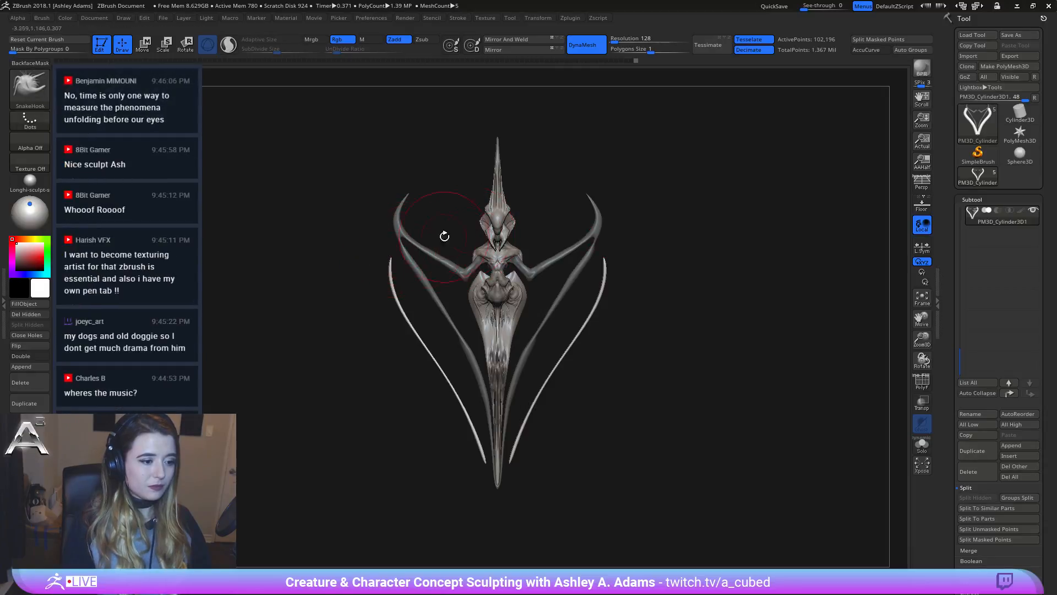
{"action": "left_click_drag", "start_coordinate": [389, 258], "coordinate": [401, 240]}
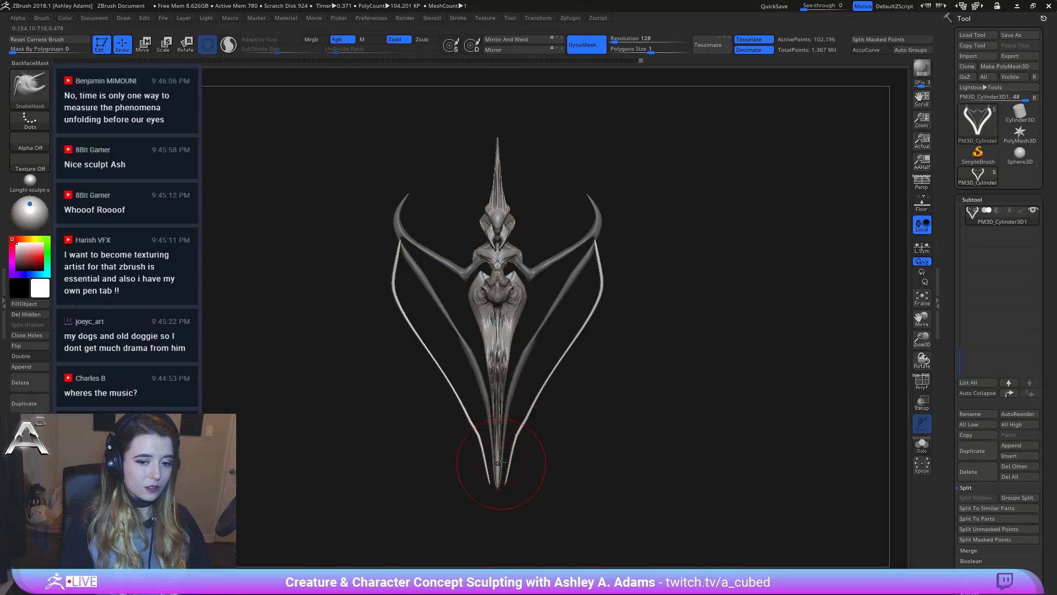
Step: Pull the lower ends of the strands inward to meet below the tail tip, and smooth them into fine points
{"action": "left_click_drag", "start_coordinate": [523, 413], "coordinate": [523, 367], "text": "alt"}
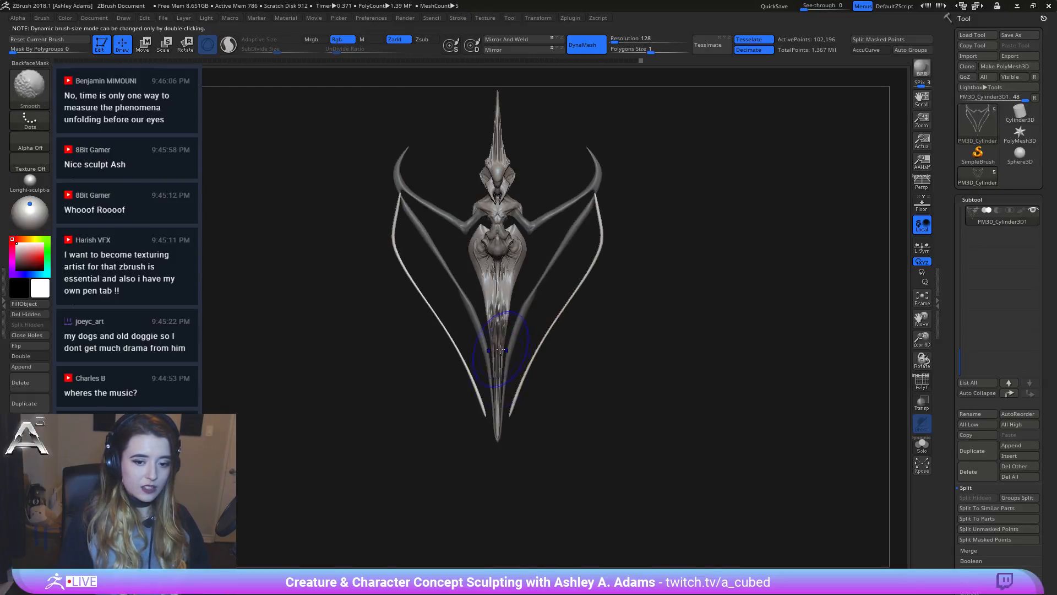
{"action": "mouse_move", "coordinate": [484, 409]}
{"action": "left_mouse_down"}
{"action": "mouse_move", "coordinate": [496, 456]}
{"action": "mouse_move", "coordinate": [475, 432]}
{"action": "left_mouse_up"}
{"action": "key", "text": "space"}
{"action": "key", "text": "space"}
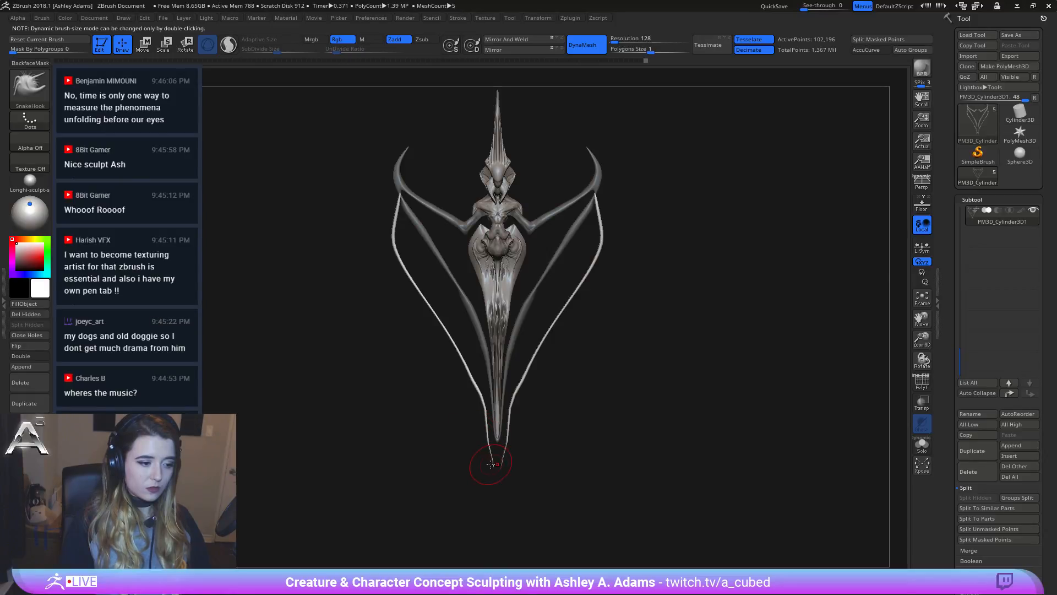
{"action": "key", "text": "shift"}
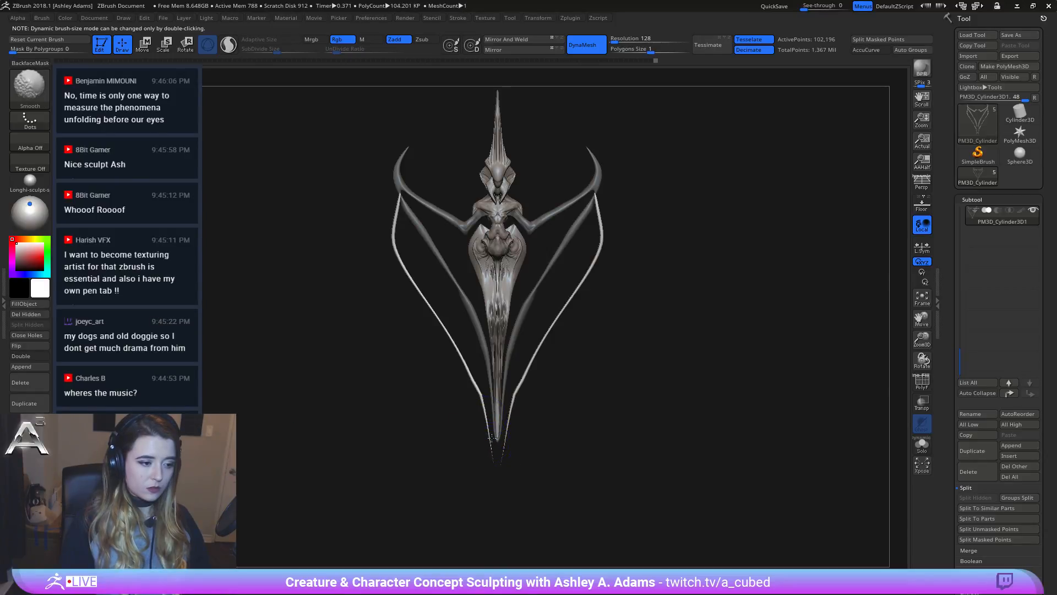
{"action": "mouse_move", "coordinate": [504, 393]}
{"action": "left_mouse_down", "text": "alt"}
{"action": "mouse_move", "coordinate": [498, 297]}
{"action": "mouse_move", "coordinate": [633, 297]}
{"action": "mouse_move", "coordinate": [595, 300]}
{"action": "left_mouse_up", "text": "alt"}
Step: Move the strands in side view to line up with the depth of the long limbs
{"action": "key", "text": "ctrl"}
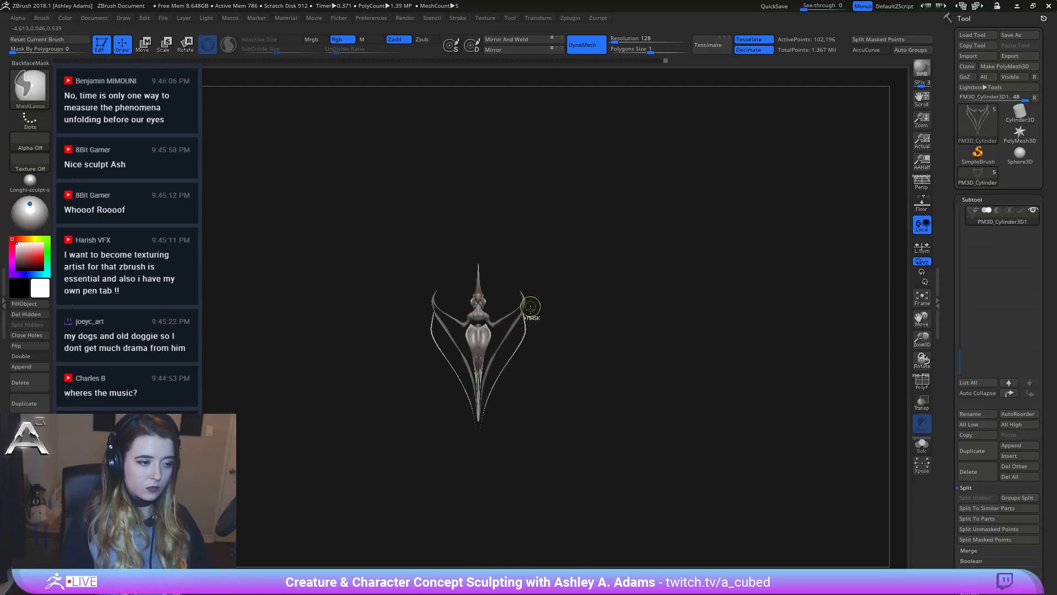
{"action": "left_click_drag", "start_coordinate": [530, 307], "coordinate": [632, 283], "text": "alt"}
{"action": "key", "text": "space"}
{"action": "key", "text": "w"}
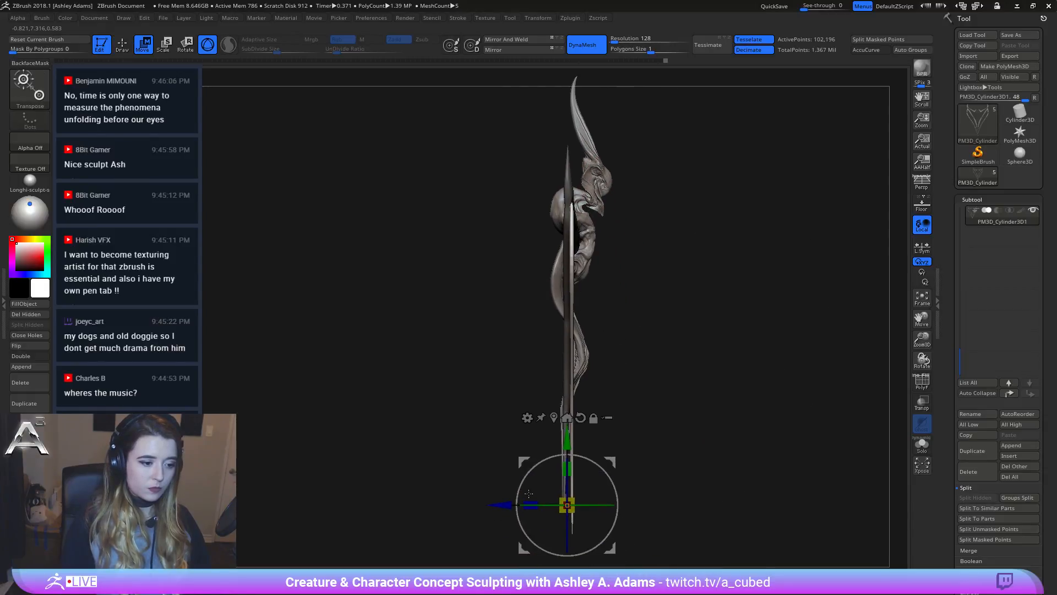
{"action": "left_click_drag", "start_coordinate": [529, 494], "coordinate": [537, 399]}
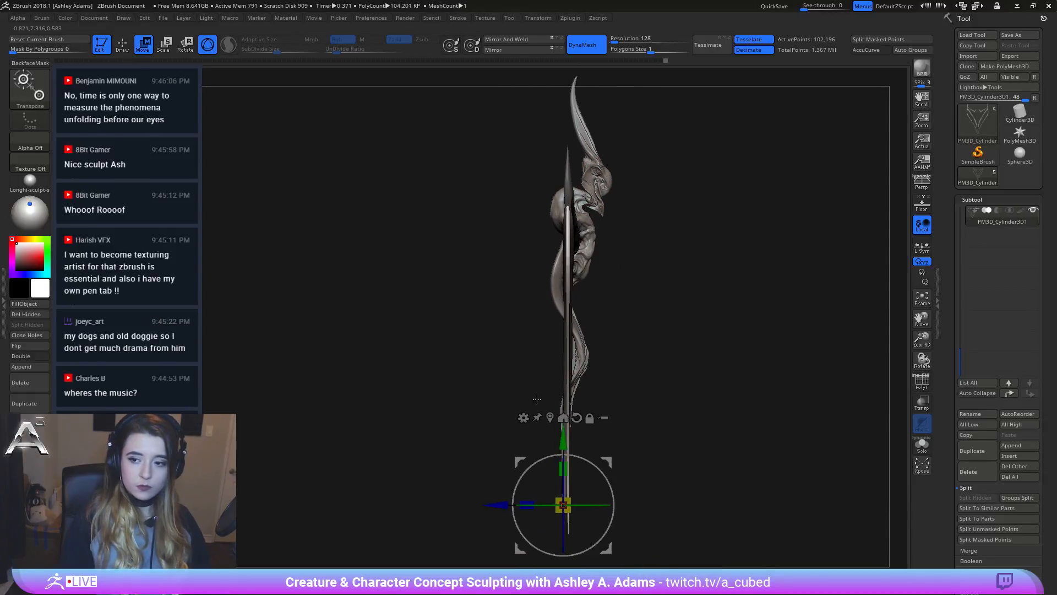
{"action": "key", "text": "q"}
Step: Duplicate the subtool that contains the limbs and outer strands
{"action": "left_click_drag", "start_coordinate": [656, 347], "coordinate": [611, 345]}
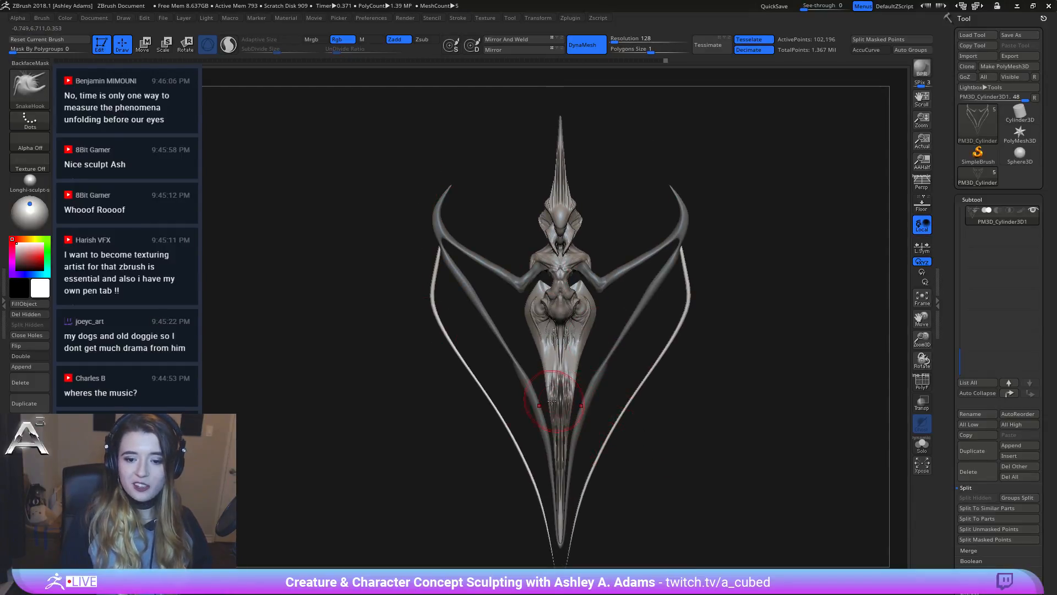
{"action": "right_click", "coordinate": [674, 252]}
{"action": "left_click_drag", "start_coordinate": [693, 328], "coordinate": [693, 312]}
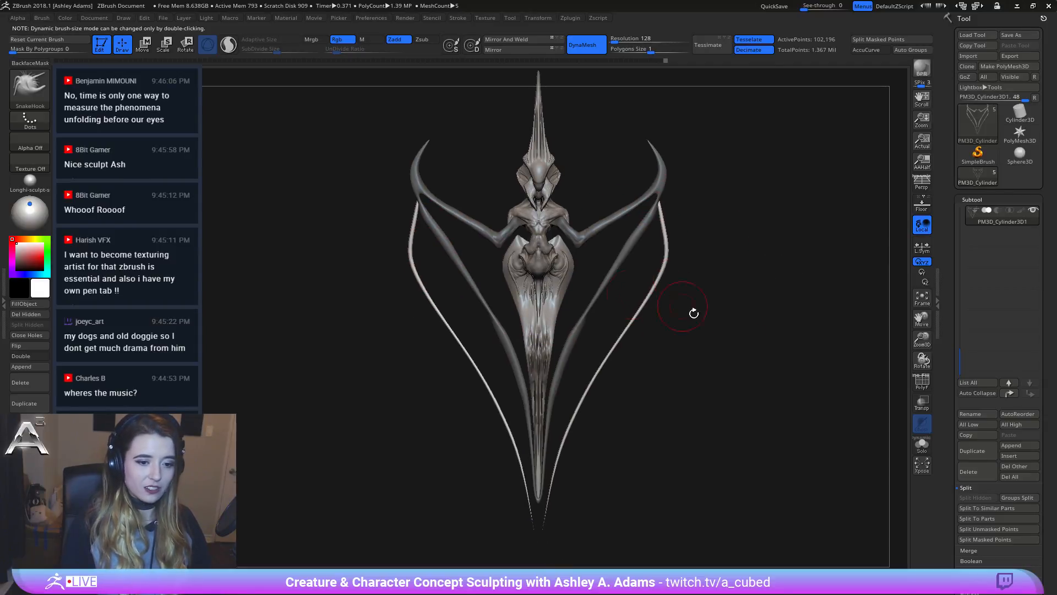
{"action": "left_click", "coordinate": [982, 451]}
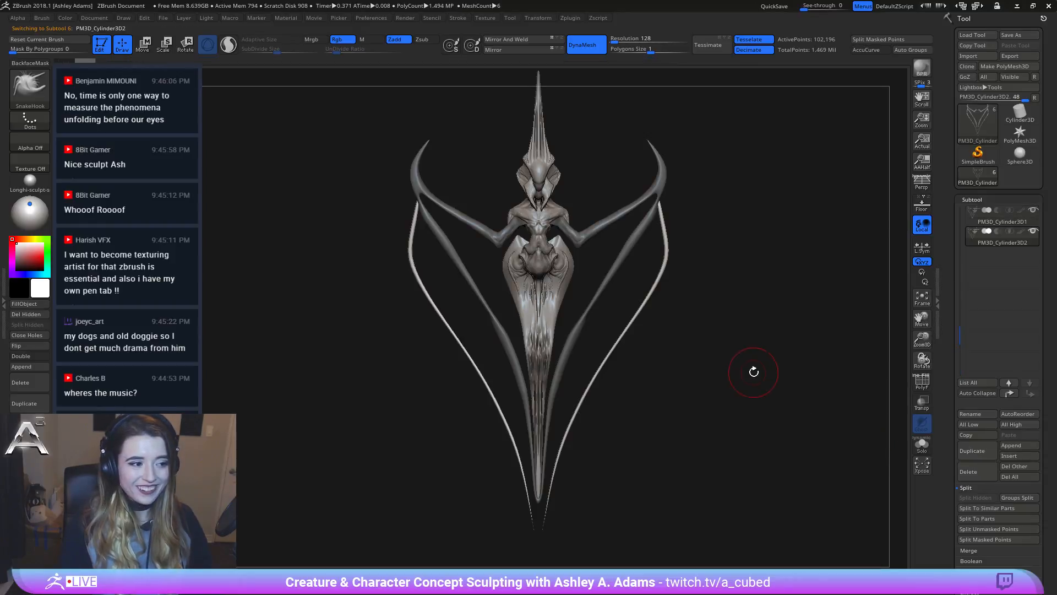
Step: Delete the duplicated limb subtool and duplicate the outer strand subtool instead
{"action": "left_click", "coordinate": [977, 472]}
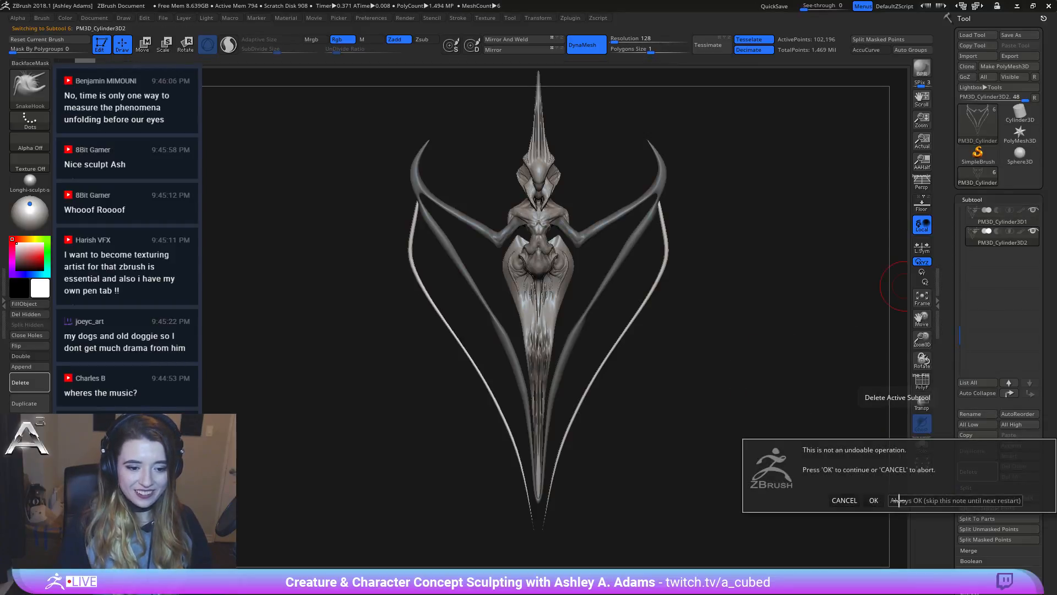
{"action": "left_click", "coordinate": [874, 499]}
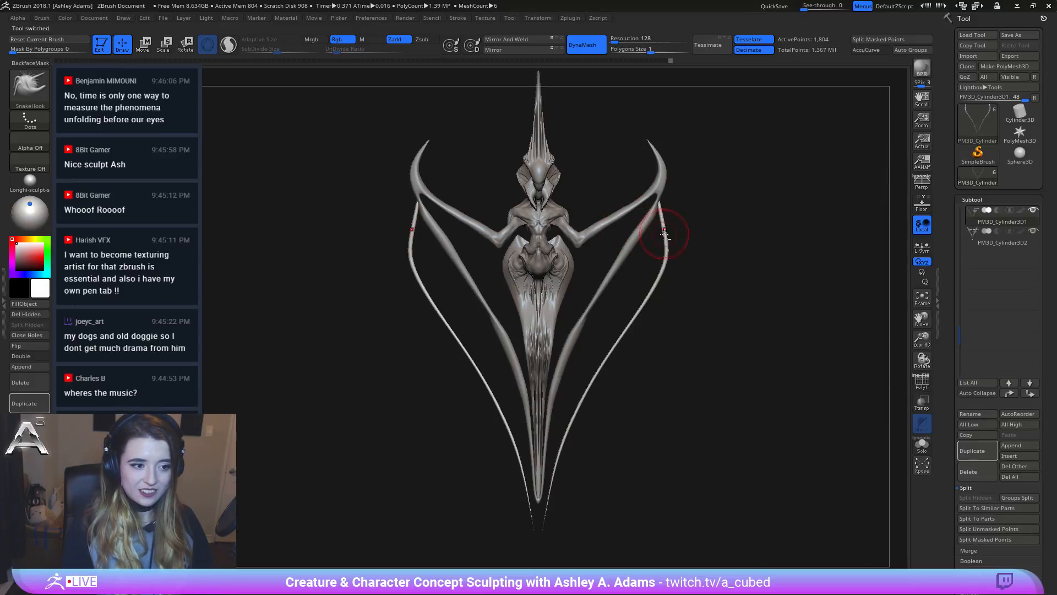
{"action": "left_click", "coordinate": [982, 451]}
{"action": "key", "text": "w"}
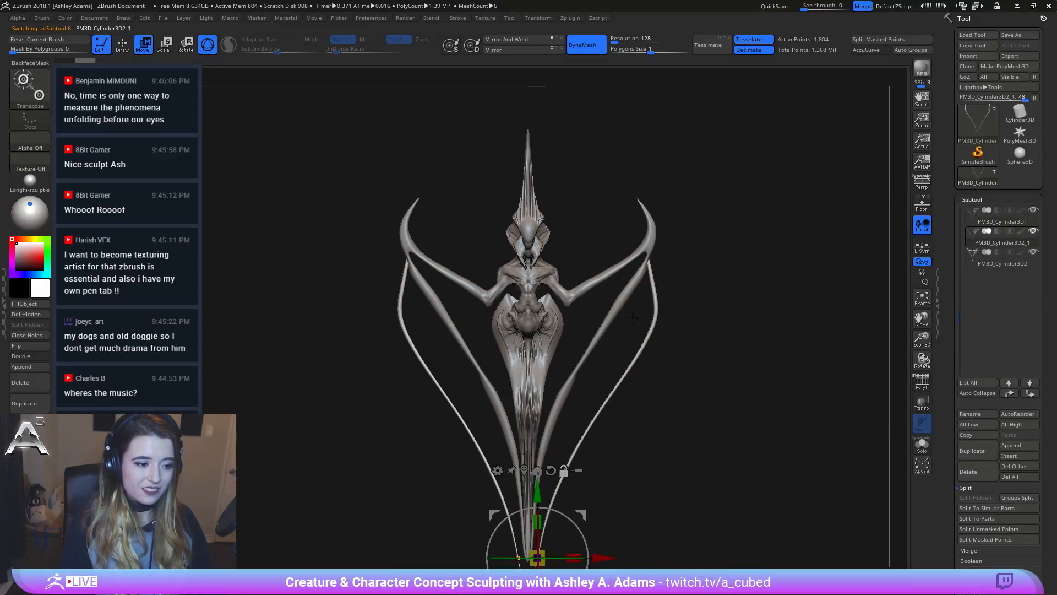
{"action": "left_click_drag", "start_coordinate": [602, 552], "coordinate": [512, 555]}
{"action": "key", "text": "q"}
{"action": "left_click_drag", "start_coordinate": [643, 430], "coordinate": [653, 315], "text": "alt"}
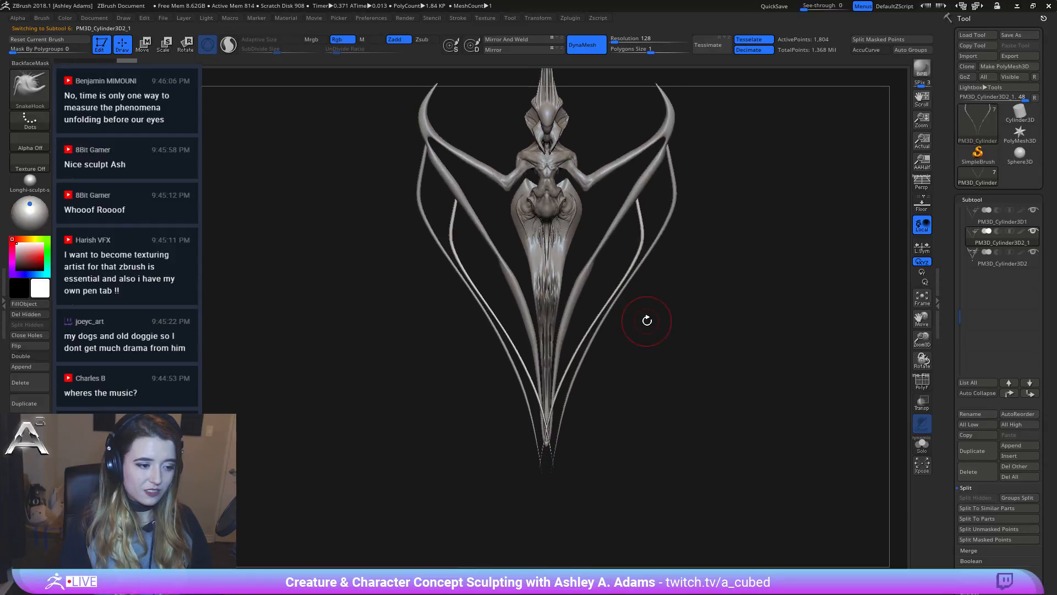
{"action": "key", "text": "ctrl+z"}
{"action": "key", "text": "ctrl+z"}
Step: Reposition and stretch the duplicated strands with the gizmo so they cross the outer strands and reach well below the tail tip
{"action": "key", "text": "w"}
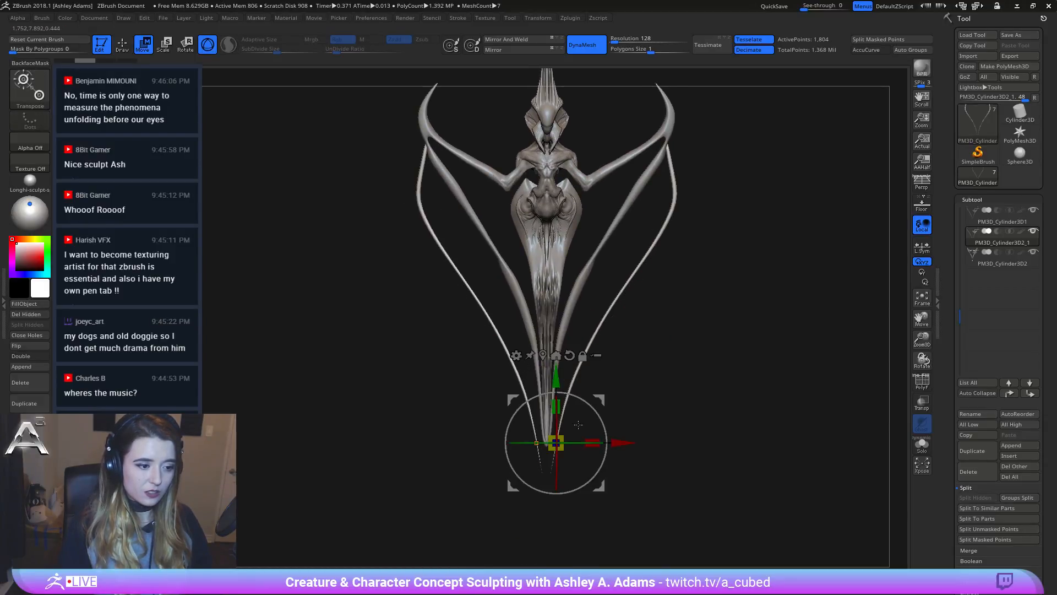
{"action": "left_click_drag", "start_coordinate": [559, 439], "coordinate": [523, 449]}
{"action": "left_click_drag", "start_coordinate": [556, 380], "coordinate": [585, 410]}
{"action": "left_click_drag", "start_coordinate": [621, 485], "coordinate": [638, 483]}
{"action": "left_click_drag", "start_coordinate": [573, 420], "coordinate": [574, 398]}
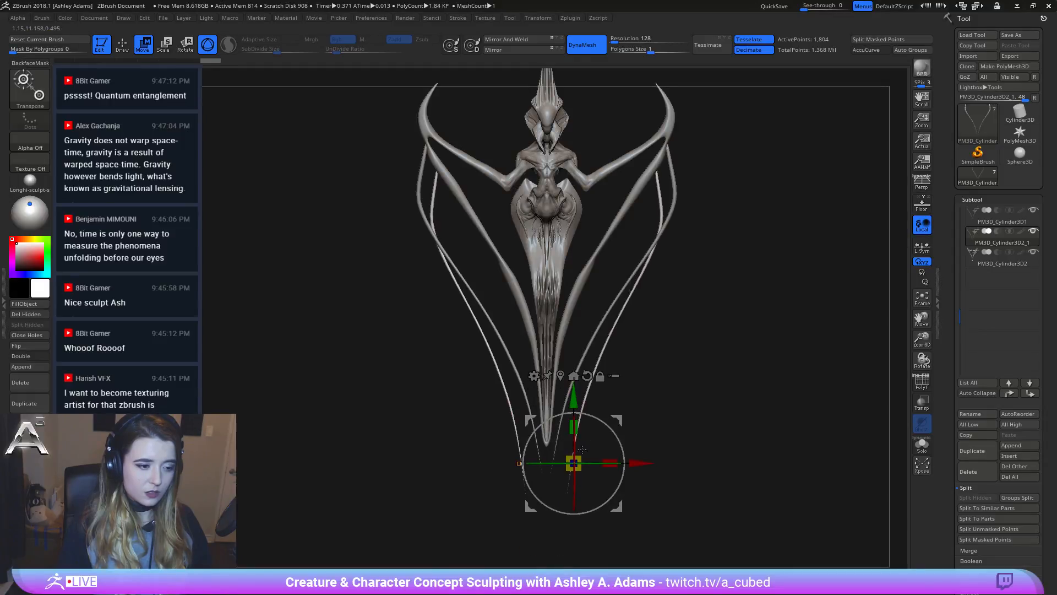
{"action": "left_click_drag", "start_coordinate": [594, 452], "coordinate": [580, 500]}
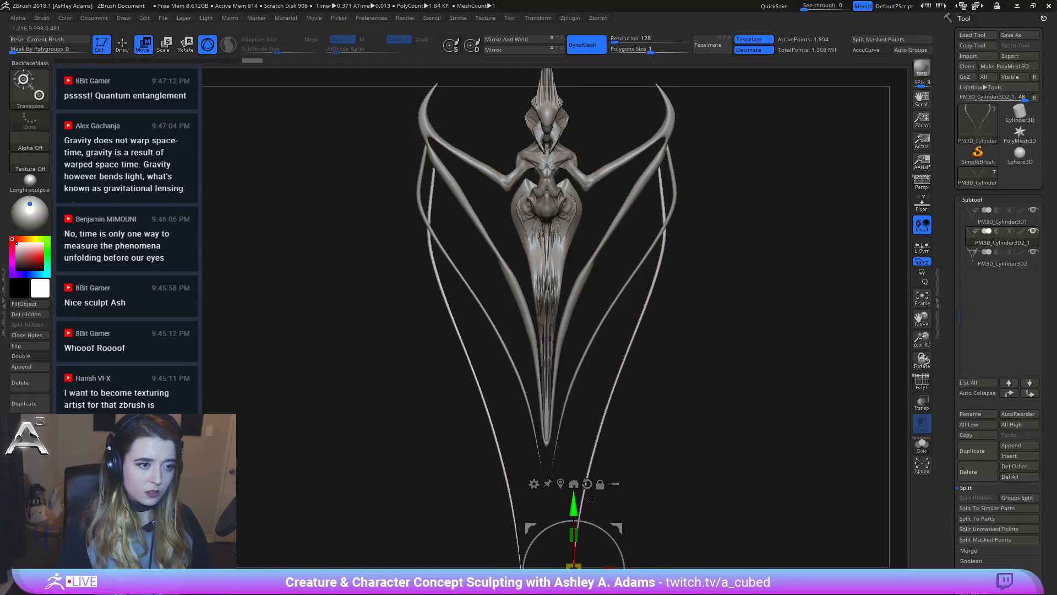
{"action": "right_click_drag", "start_coordinate": [611, 449], "coordinate": [622, 286], "text": "ctrl"}
{"action": "right_click_drag", "start_coordinate": [623, 286], "coordinate": [600, 107], "text": "alt"}
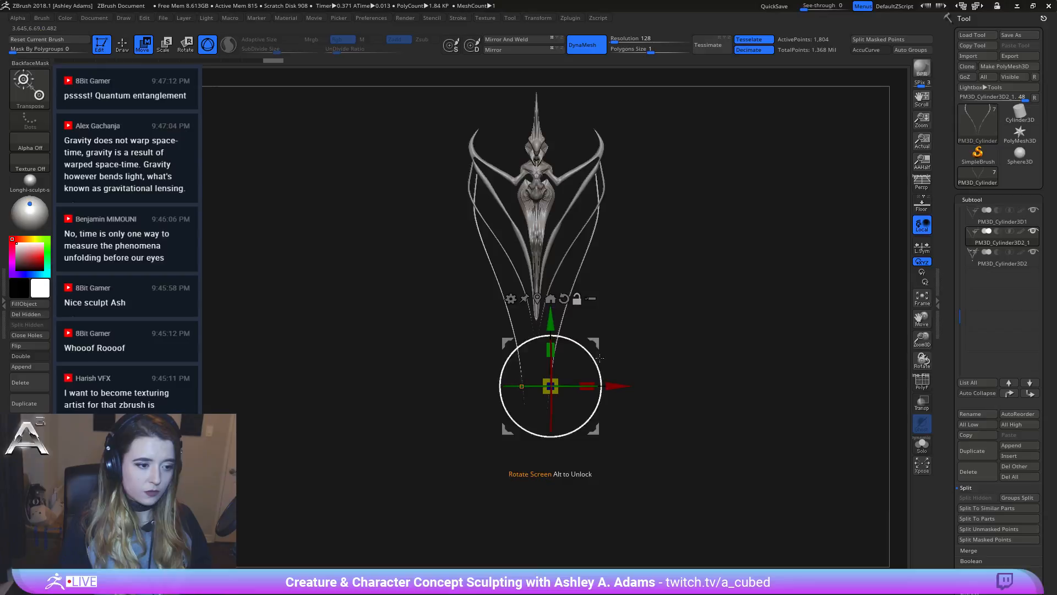
{"action": "left_click_drag", "start_coordinate": [597, 332], "coordinate": [644, 117], "text": "alt"}
{"action": "left_click_drag", "start_coordinate": [645, 185], "coordinate": [639, 190]}
{"action": "key", "text": "q"}
Step: Thicken the upper ends of the duplicated strands with a resized Inflate brush
{"action": "mouse_move", "coordinate": [567, 210]}
{"action": "right_mouse_down", "text": "alt"}
{"action": "mouse_move", "coordinate": [584, 265]}
{"action": "mouse_move", "coordinate": [641, 261]}
{"action": "mouse_move", "coordinate": [525, 270]}
{"action": "right_mouse_up", "text": "alt"}
{"action": "right_click", "coordinate": [584, 265]}
{"action": "mouse_move", "coordinate": [611, 223]}
{"action": "right_mouse_down", "text": "ctrl"}
{"action": "mouse_move", "coordinate": [609, 256]}
{"action": "mouse_move", "coordinate": [618, 220]}
{"action": "right_mouse_up", "text": "ctrl"}
{"action": "key", "text": "space"}
{"action": "left_click", "coordinate": [605, 246]}
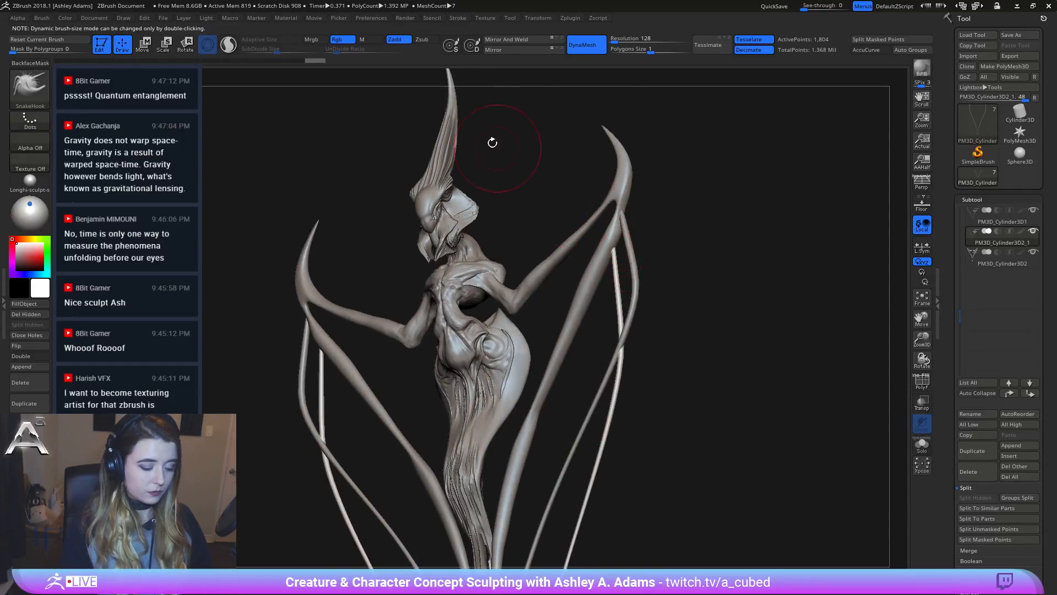
{"action": "key", "text": "b"}
{"action": "key", "text": "i"}
{"action": "key", "text": "n"}
{"action": "mouse_move", "coordinate": [613, 242]}
{"action": "left_mouse_down"}
{"action": "mouse_move", "coordinate": [611, 275]}
{"action": "mouse_move", "coordinate": [616, 231]}
{"action": "mouse_move", "coordinate": [606, 265]}
{"action": "mouse_move", "coordinate": [616, 297]}
{"action": "left_mouse_up"}
Step: Thicken the upper part of the original outer strands with the Inflate brush
{"action": "right_click_drag", "start_coordinate": [617, 298], "coordinate": [626, 245], "text": "shift"}
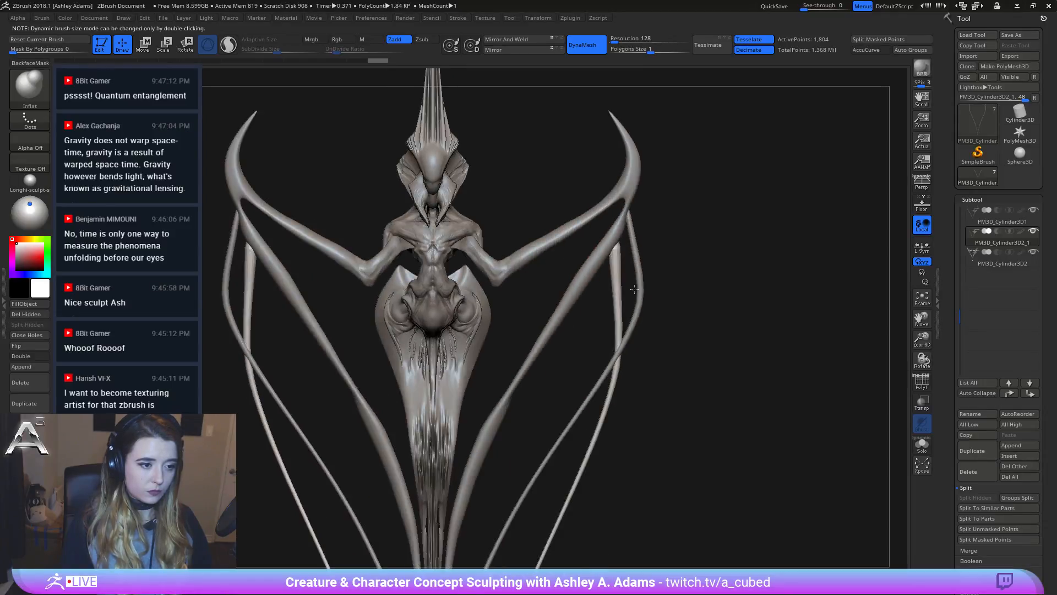
{"action": "left_click", "coordinate": [633, 232], "text": "alt"}
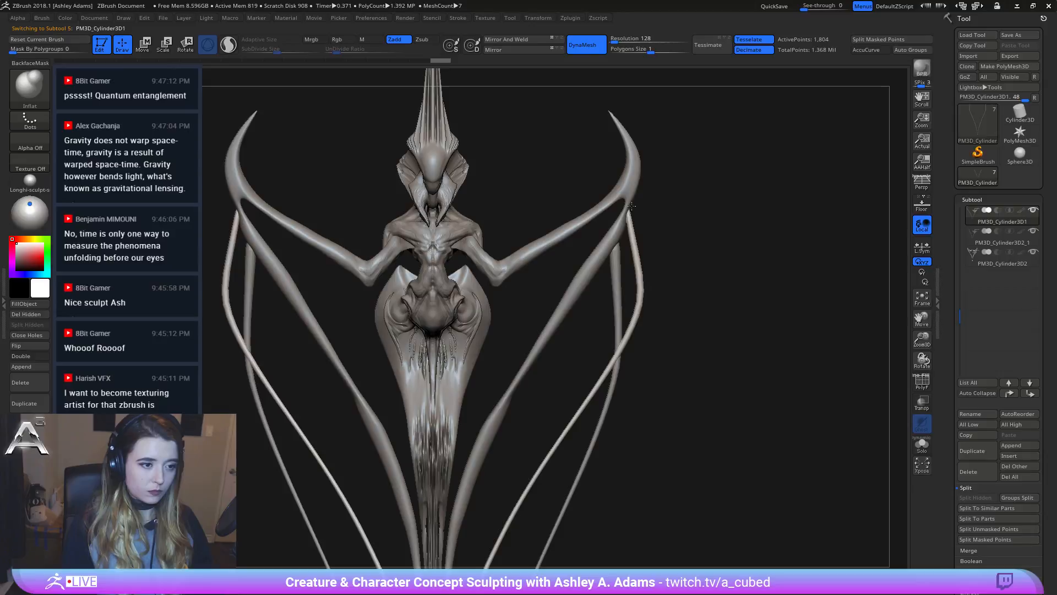
{"action": "left_click_drag", "start_coordinate": [633, 223], "coordinate": [636, 338]}
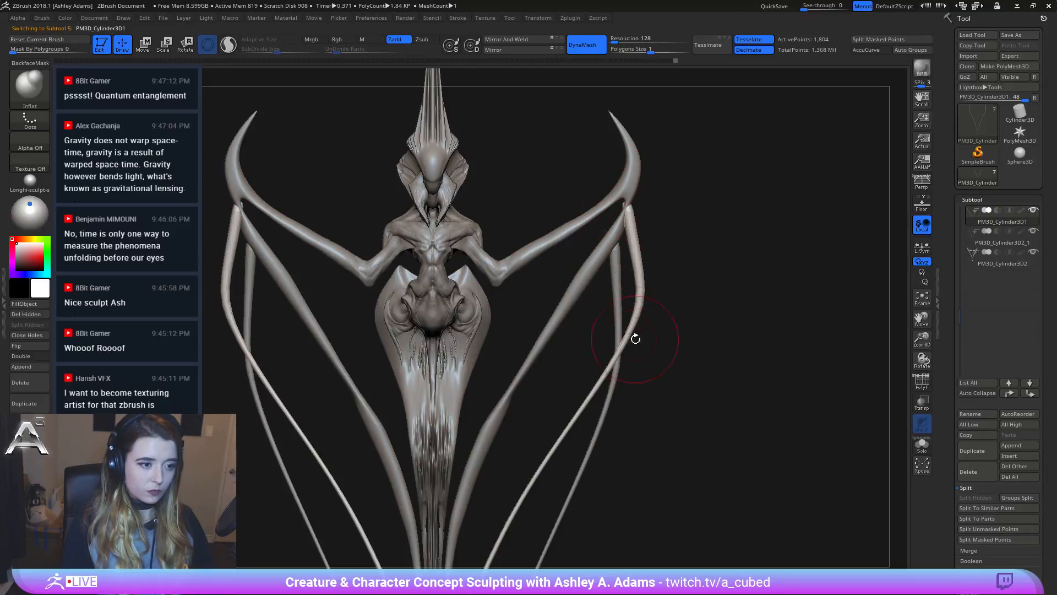
Step: Pull the upper ends of the outer strands into the base of the hooks with SnakeHook
{"action": "left_click_drag", "start_coordinate": [625, 141], "coordinate": [610, 187]}
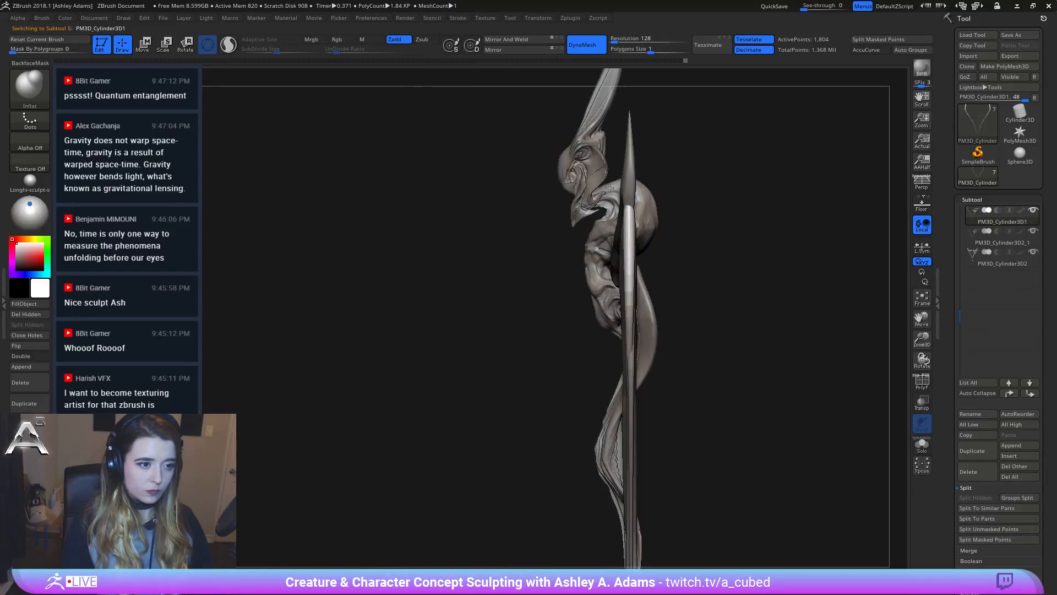
{"action": "right_click_drag", "start_coordinate": [566, 248], "coordinate": [606, 198]}
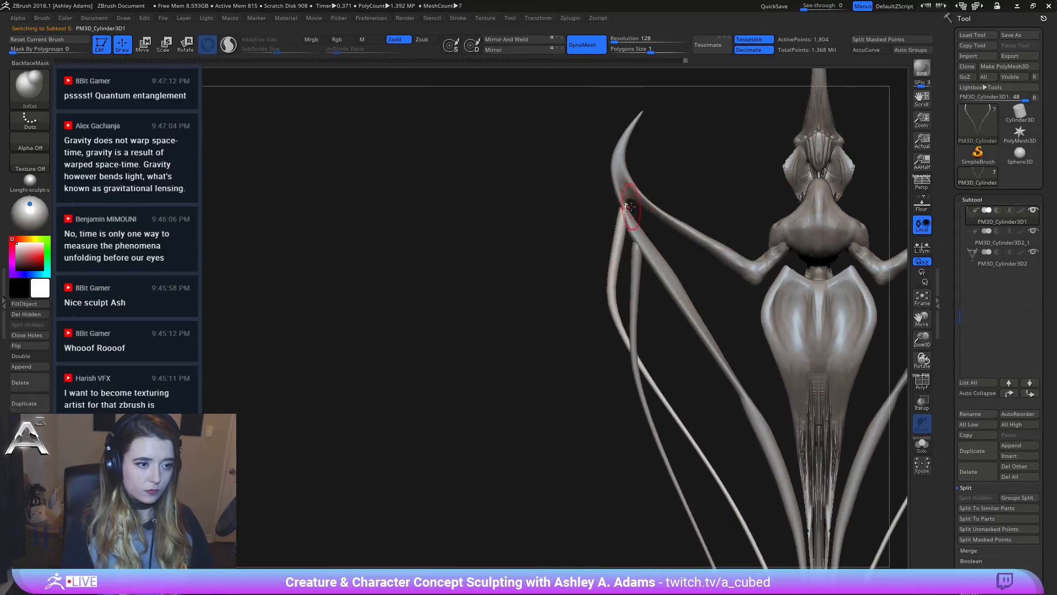
{"action": "key", "text": "b"}
{"action": "key", "text": "s"}
{"action": "key", "text": "h"}
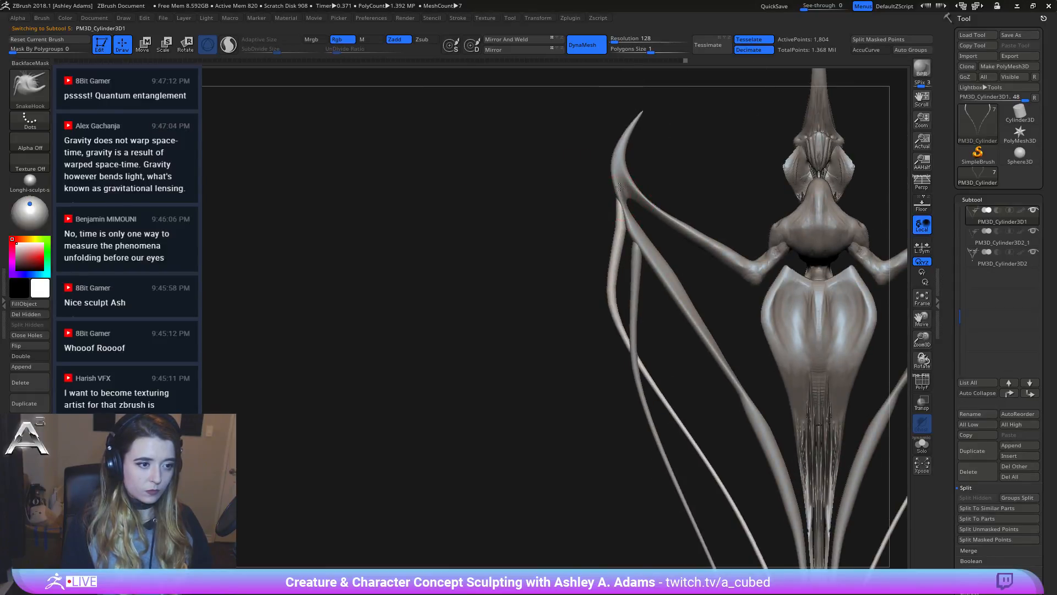
Step: Pull the upper ends of the duplicated strands up to the long limbs and smooth the joins
{"action": "left_click", "coordinate": [633, 238], "text": "alt"}
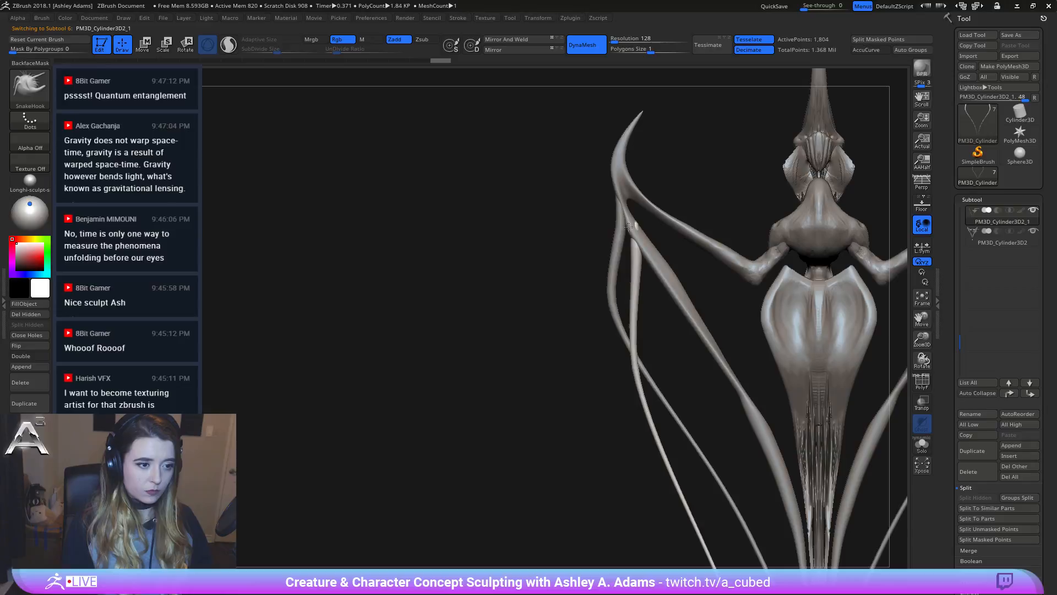
{"action": "key", "text": "shift"}
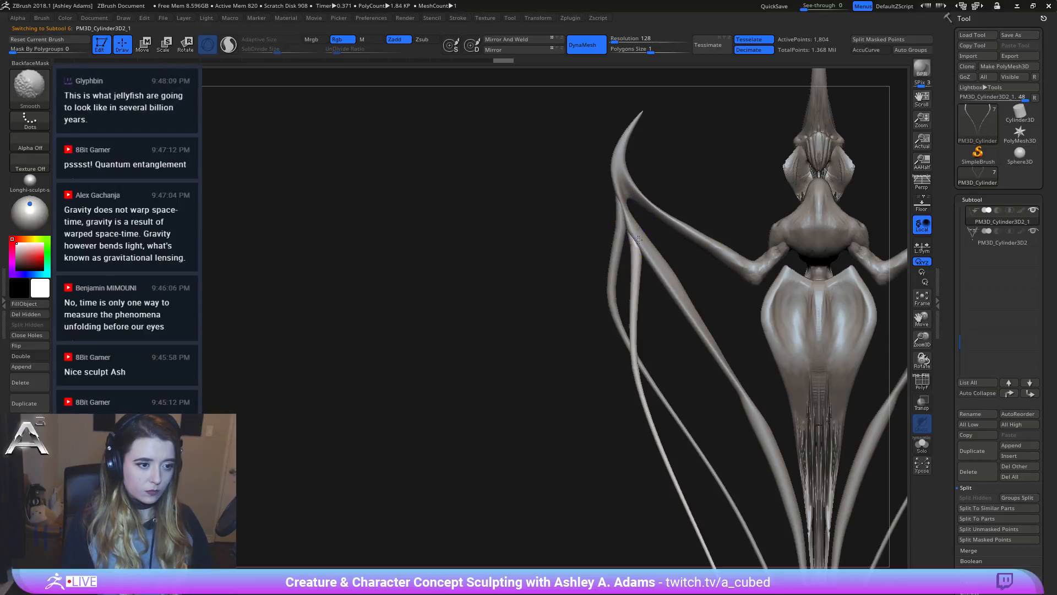
{"action": "mouse_move", "coordinate": [664, 242]}
{"action": "left_mouse_down"}
{"action": "mouse_move", "coordinate": [671, 231]}
{"action": "mouse_move", "coordinate": [662, 213]}
{"action": "left_mouse_up"}
Step: Select the hooked limb subtool and examine the figure from the back, front and three-quarter views
{"action": "right_click_drag", "start_coordinate": [663, 342], "coordinate": [659, 226], "text": "ctrl"}
{"action": "key", "text": "space"}
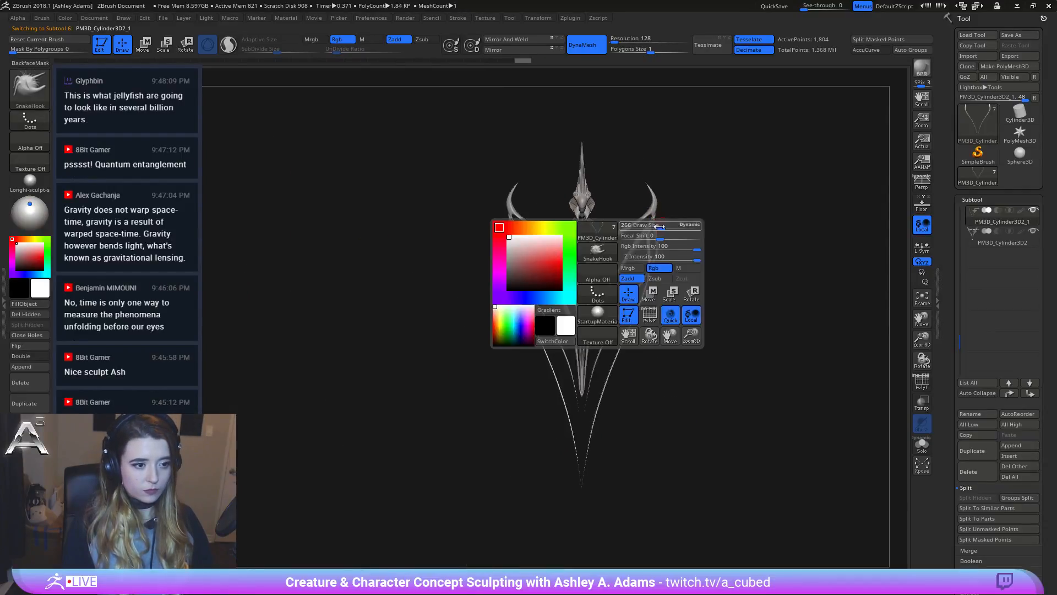
{"action": "right_click_drag", "start_coordinate": [579, 230], "coordinate": [721, 225]}
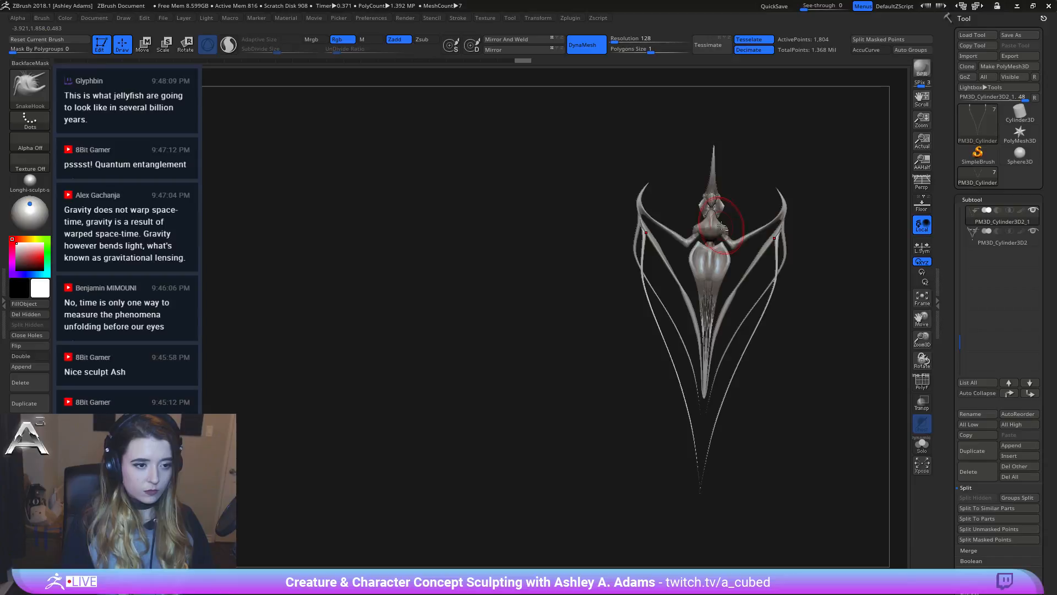
{"action": "left_click", "coordinate": [752, 236], "text": "alt"}
{"action": "right_click_drag", "start_coordinate": [800, 215], "coordinate": [556, 234], "text": "shift"}
{"action": "right_click_drag", "start_coordinate": [698, 230], "coordinate": [645, 273], "text": "shift"}
{"action": "key", "text": "f"}
{"action": "key", "text": "space"}
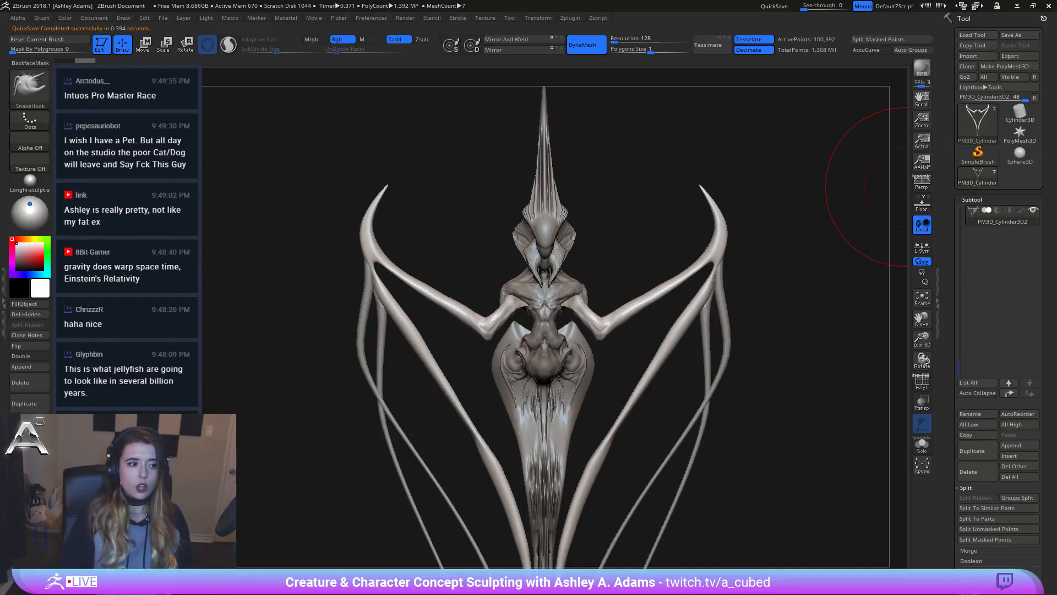
{"action": "left_click_drag", "start_coordinate": [292, 188], "coordinate": [369, 189]}
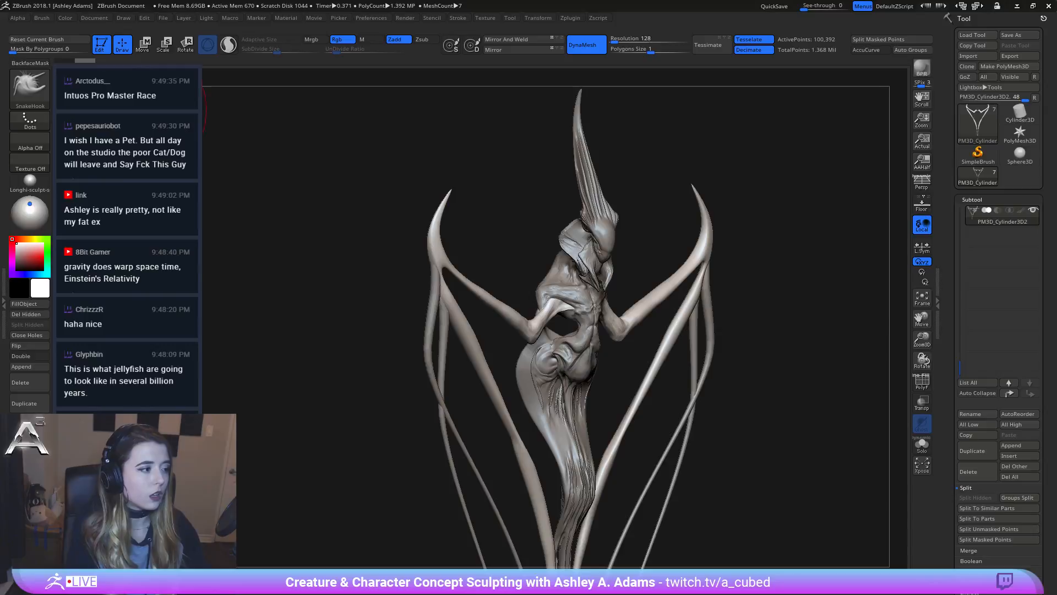
Step: Load the Slash2 brush from the Slash folder of the brush library
{"action": "key", "text": "comma"}
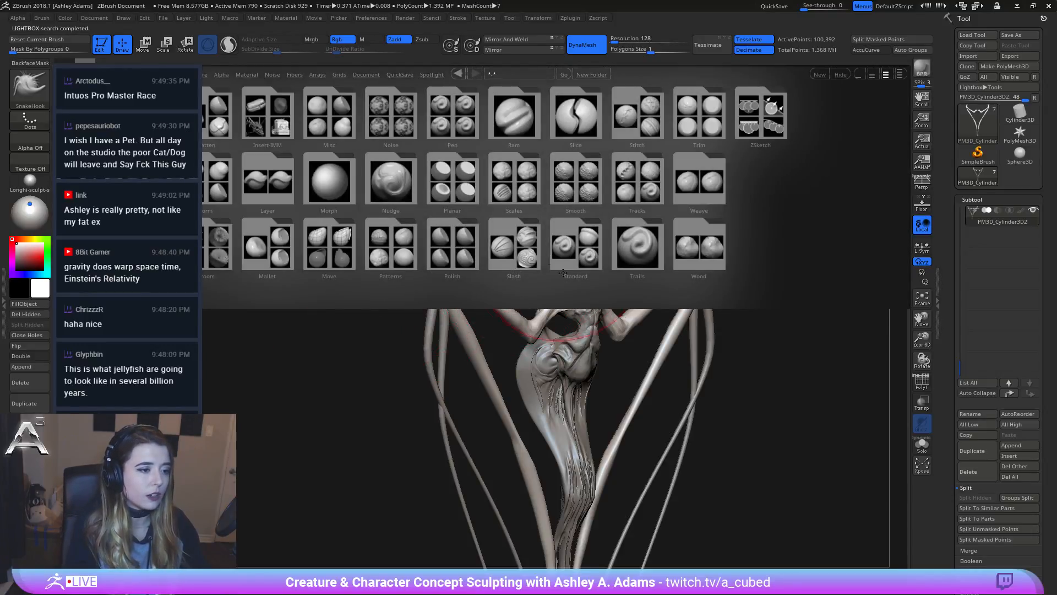
{"action": "left_click", "coordinate": [329, 182]}
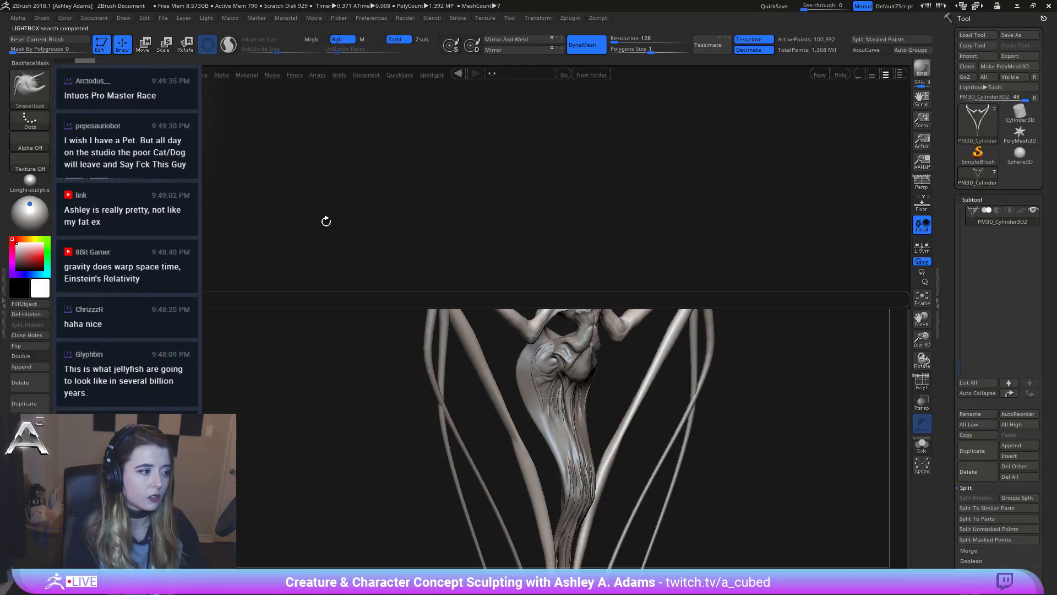
{"action": "left_click", "coordinate": [326, 220]}
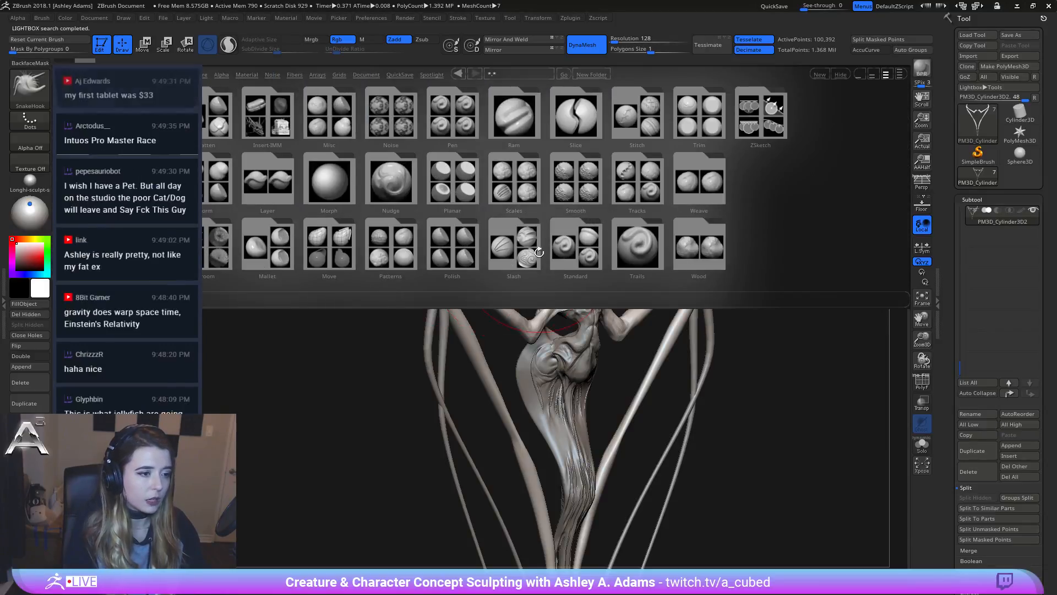
{"action": "left_click", "coordinate": [515, 237]}
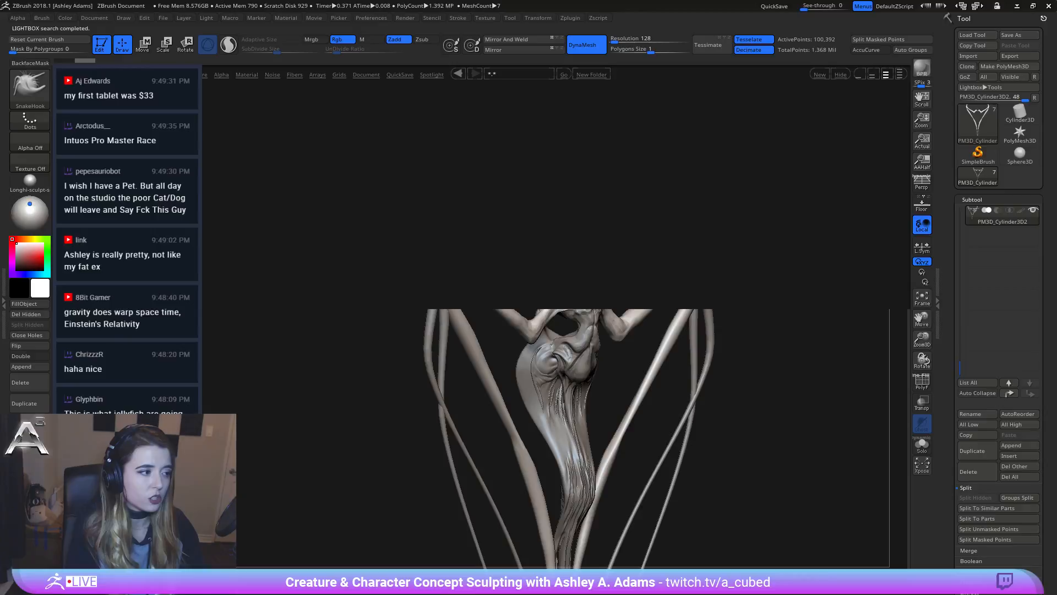
{"action": "double_click", "coordinate": [228, 263]}
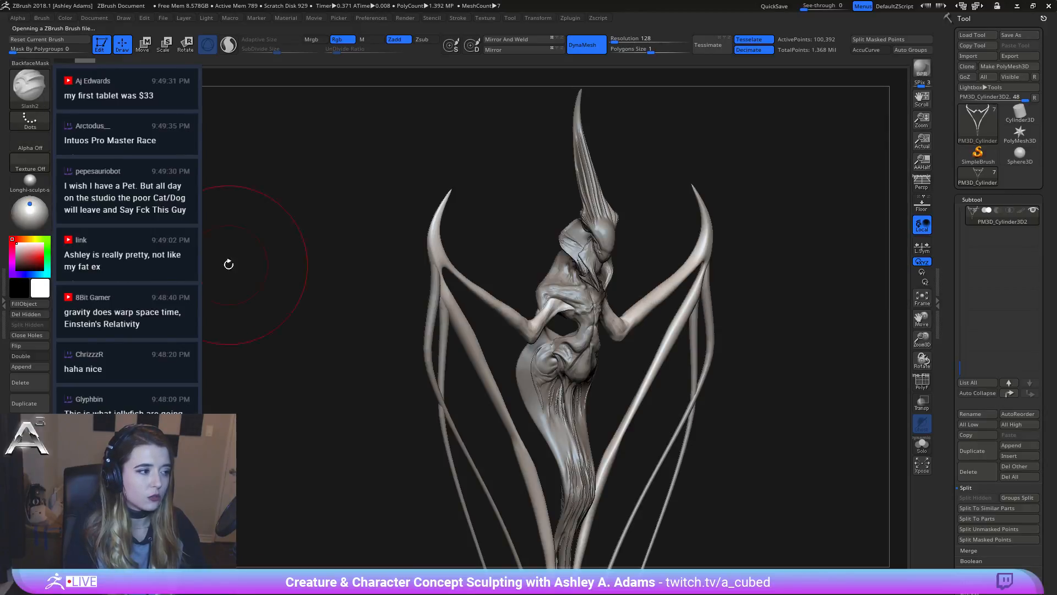
Step: Select the body subtool and sculpt a pointed detail in the middle of the forehead with the Slash2 brush
{"action": "key", "text": "space"}
{"action": "mouse_move", "coordinate": [601, 225]}
{"action": "left_mouse_down"}
{"action": "mouse_move", "coordinate": [424, 176]}
{"action": "mouse_move", "coordinate": [479, 272]}
{"action": "mouse_move", "coordinate": [555, 234]}
{"action": "left_mouse_up"}
{"action": "key", "text": "space"}
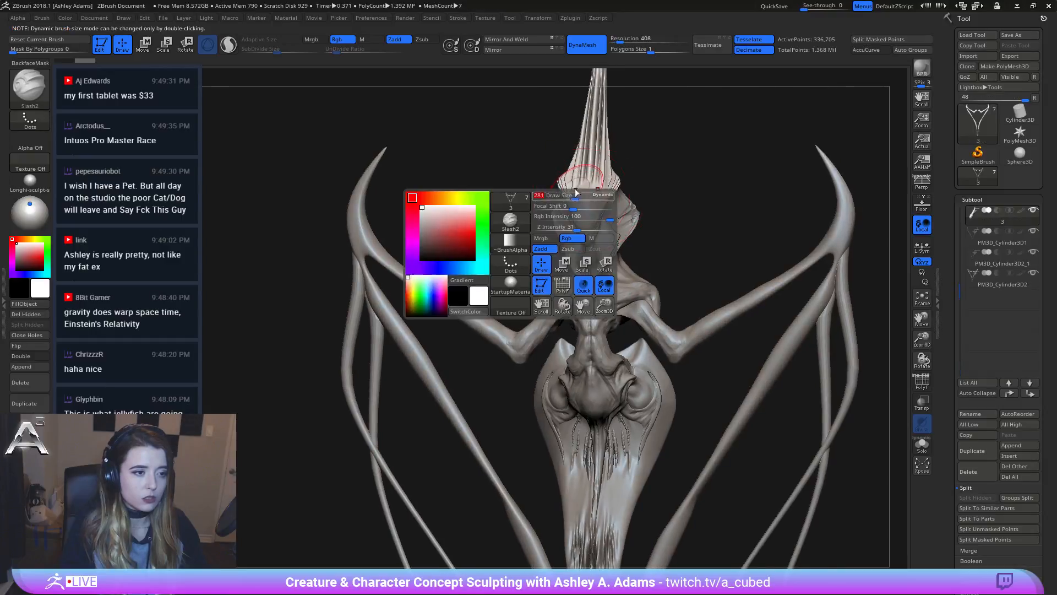
{"action": "key", "text": "space"}
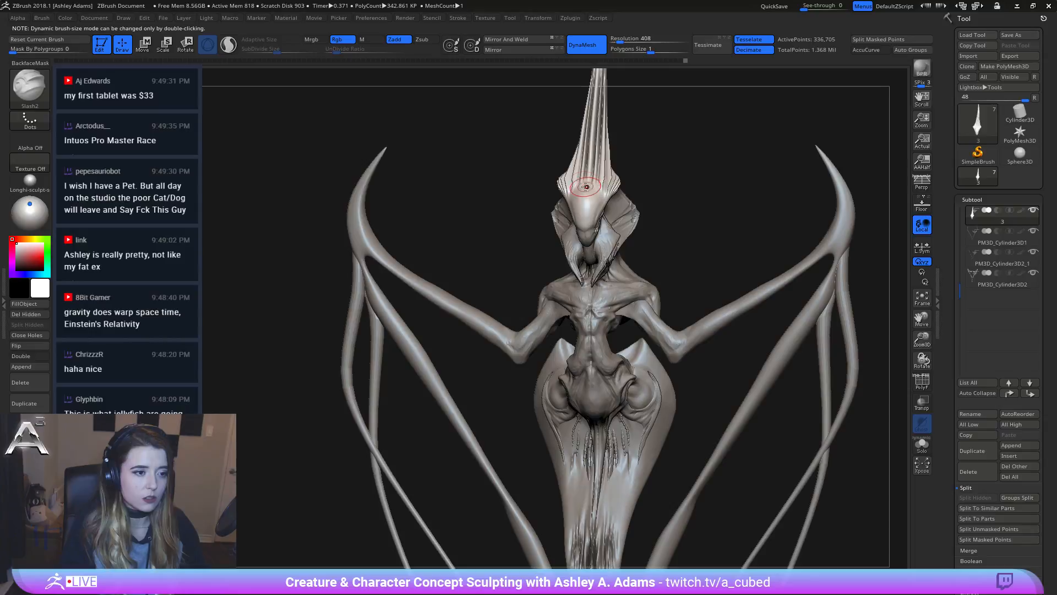
{"action": "left_click_drag", "start_coordinate": [577, 184], "coordinate": [589, 218]}
{"action": "mouse_move", "coordinate": [644, 176]}
{"action": "left_mouse_down"}
{"action": "mouse_move", "coordinate": [656, 160]}
{"action": "mouse_move", "coordinate": [704, 148]}
{"action": "mouse_move", "coordinate": [595, 237]}
{"action": "mouse_move", "coordinate": [520, 259]}
{"action": "mouse_move", "coordinate": [539, 228]}
{"action": "mouse_move", "coordinate": [527, 340]}
{"action": "left_mouse_up"}
{"action": "mouse_move", "coordinate": [511, 358]}
{"action": "right_mouse_down"}
{"action": "mouse_move", "coordinate": [539, 287]}
{"action": "mouse_move", "coordinate": [527, 252]}
{"action": "right_mouse_up"}
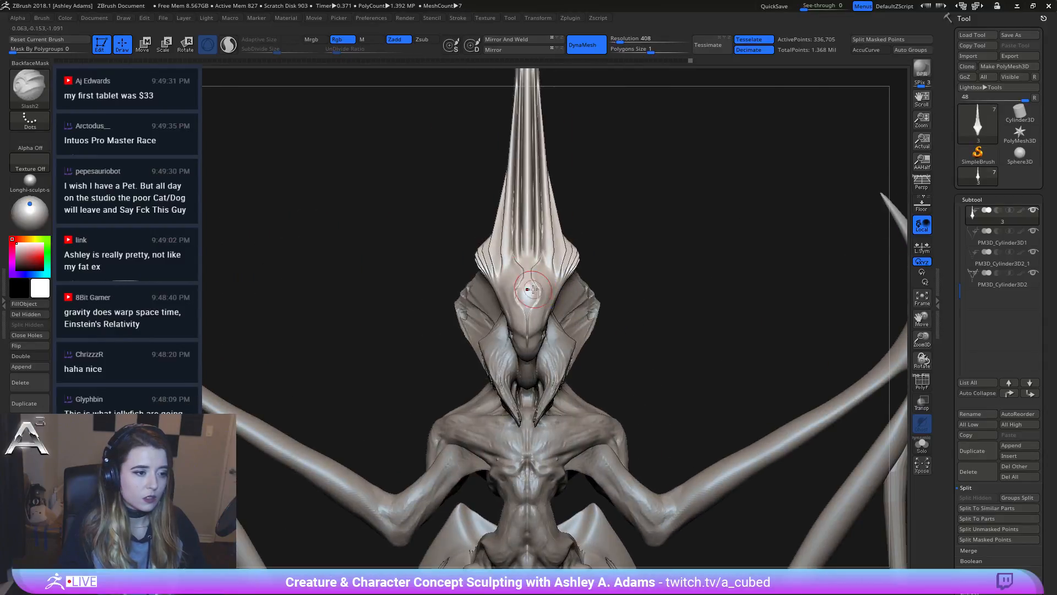
{"action": "mouse_move", "coordinate": [528, 252]}
{"action": "right_mouse_down", "text": "alt"}
{"action": "mouse_move", "coordinate": [568, 190]}
{"action": "mouse_move", "coordinate": [545, 184]}
{"action": "mouse_move", "coordinate": [518, 196]}
{"action": "right_mouse_up", "text": "alt"}
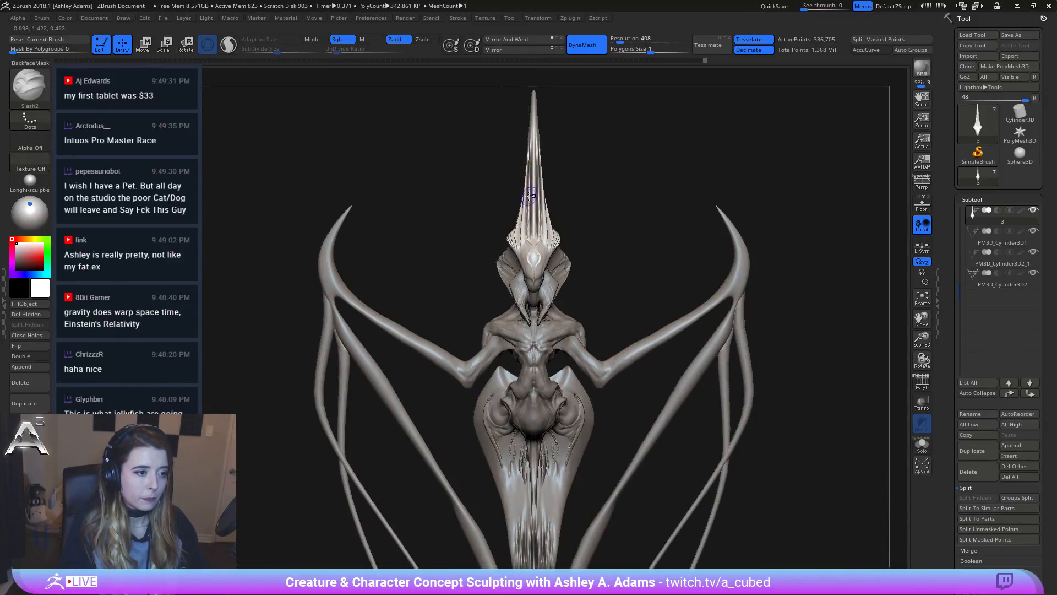
{"action": "key", "text": "shift"}
{"action": "right_click_drag", "start_coordinate": [541, 234], "coordinate": [566, 227]}
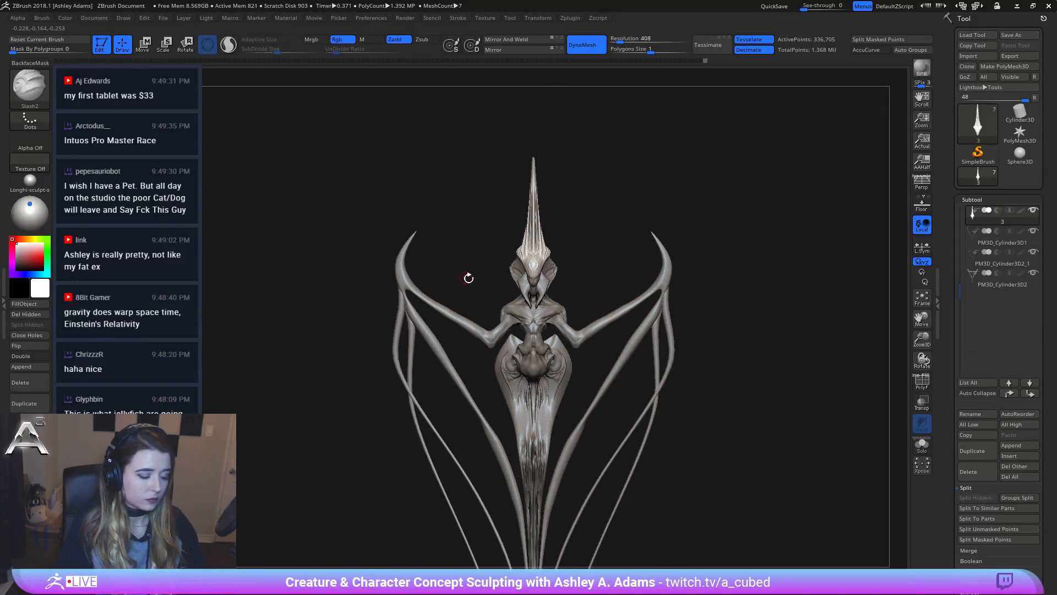
Step: Switch to SnakeHook and examine the figure's overall silhouette and the tail area from the front, side and back
{"action": "key", "text": "b"}
{"action": "key", "text": "s"}
{"action": "key", "text": "h"}
{"action": "key", "text": "f"}
{"action": "right_click_drag", "start_coordinate": [575, 297], "coordinate": [577, 309]}
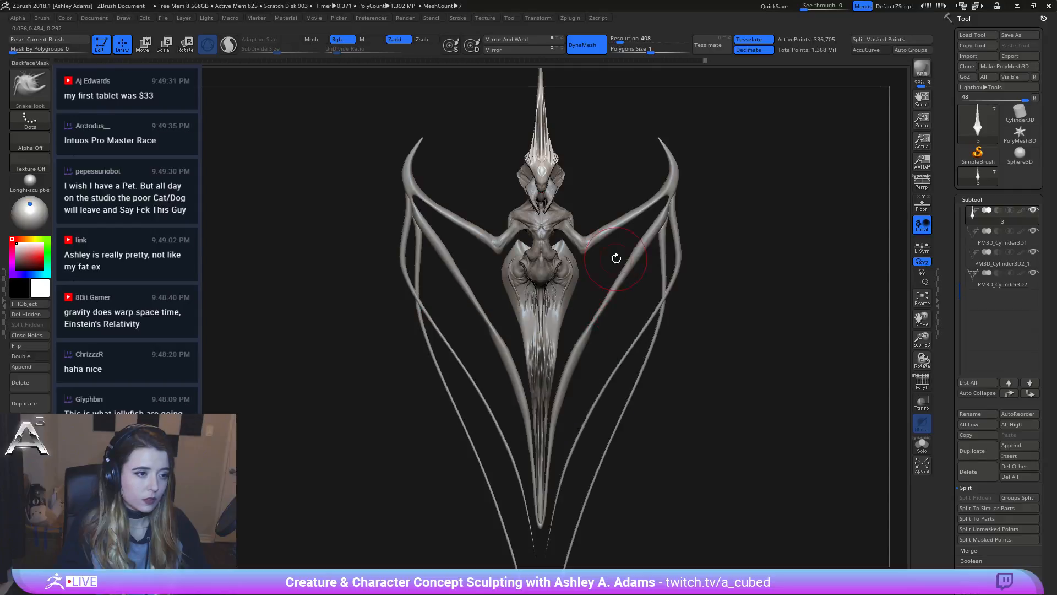
{"action": "mouse_move", "coordinate": [616, 258]}
{"action": "right_mouse_down", "text": "alt"}
{"action": "mouse_move", "coordinate": [631, 282]}
{"action": "mouse_move", "coordinate": [640, 264]}
{"action": "right_mouse_up", "text": "alt"}
{"action": "mouse_move", "coordinate": [700, 294]}
{"action": "right_mouse_down", "text": "alt"}
{"action": "mouse_move", "coordinate": [705, 263]}
{"action": "mouse_move", "coordinate": [738, 262]}
{"action": "right_mouse_up", "text": "alt"}
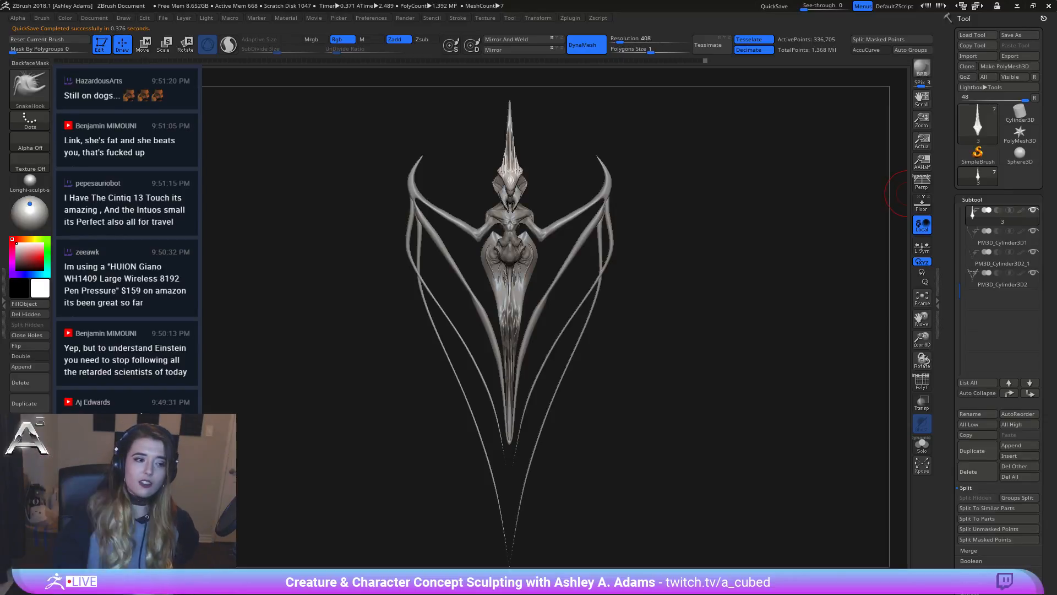
{"action": "right_click_drag", "start_coordinate": [515, 303], "coordinate": [566, 304]}
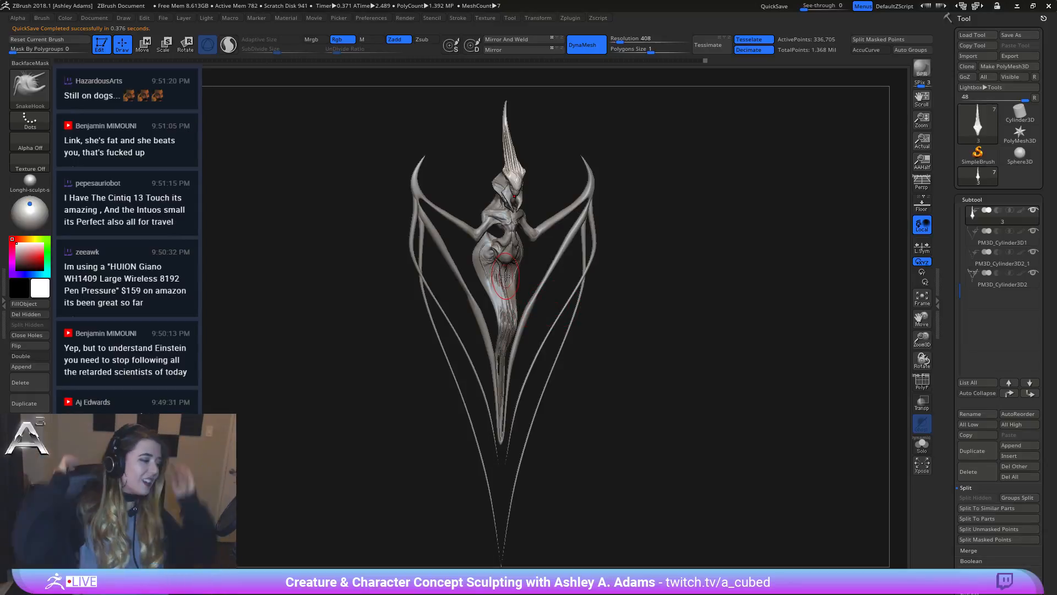
{"action": "mouse_move", "coordinate": [639, 326]}
{"action": "right_mouse_down"}
{"action": "mouse_move", "coordinate": [533, 331]}
{"action": "mouse_move", "coordinate": [472, 349]}
{"action": "mouse_move", "coordinate": [490, 446]}
{"action": "mouse_move", "coordinate": [520, 299]}
{"action": "right_mouse_up"}
{"action": "key", "text": "space"}
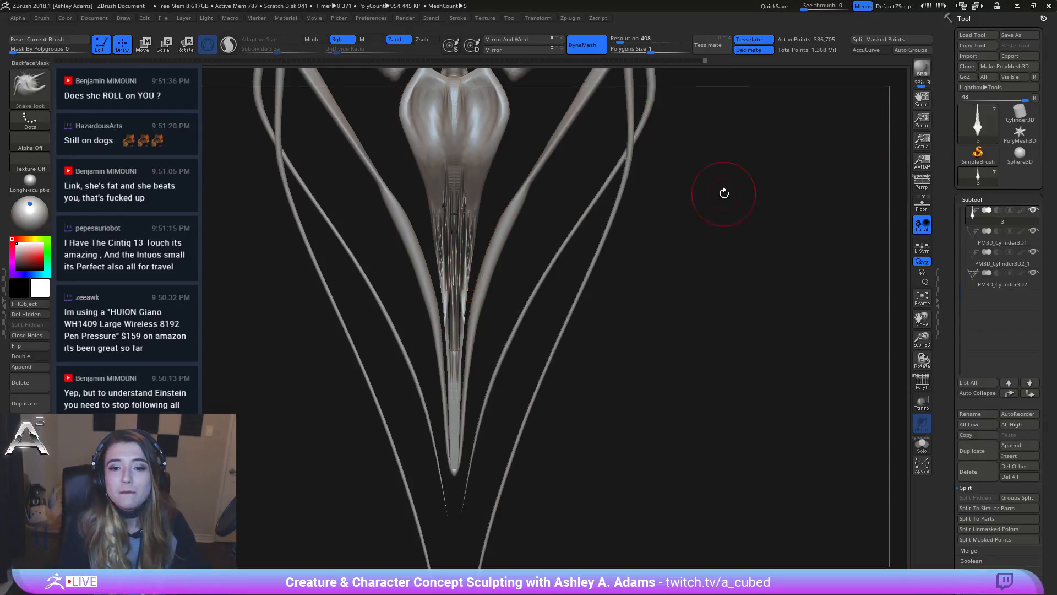
Step: Select the tail subtool and reshape its narrow fibrous section with SnakeHook
{"action": "mouse_move", "coordinate": [504, 224]}
{"action": "left_mouse_down"}
{"action": "mouse_move", "coordinate": [480, 225]}
{"action": "mouse_move", "coordinate": [487, 426]}
{"action": "mouse_move", "coordinate": [448, 288]}
{"action": "mouse_move", "coordinate": [389, 355]}
{"action": "mouse_move", "coordinate": [390, 255]}
{"action": "left_mouse_up"}
{"action": "left_click", "coordinate": [390, 255], "text": "alt"}
{"action": "left_click_drag", "start_coordinate": [288, 165], "coordinate": [352, 199], "text": "alt"}
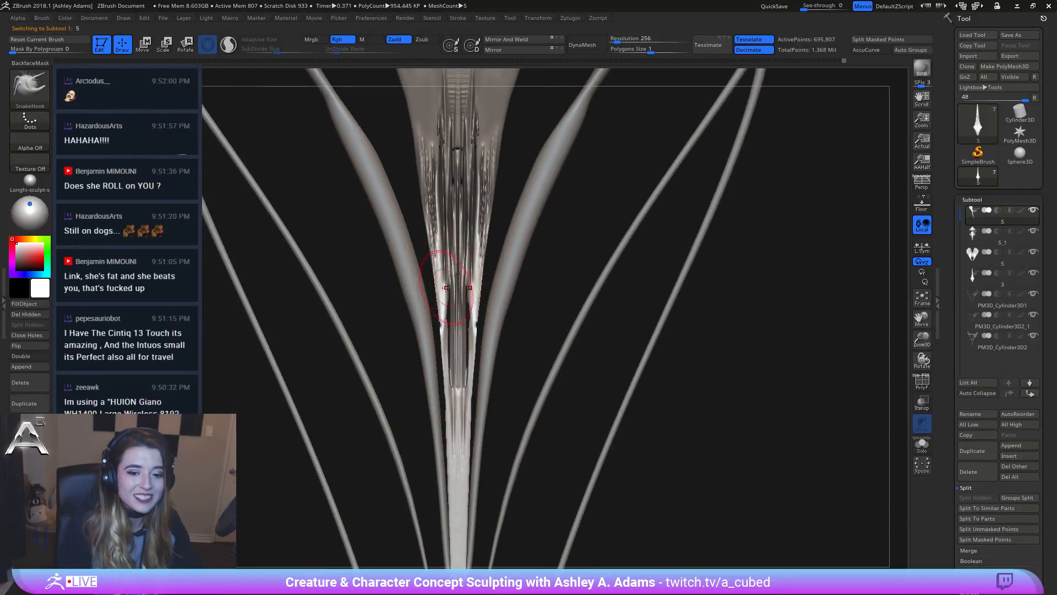
{"action": "left_click_drag", "start_coordinate": [449, 271], "coordinate": [473, 249]}
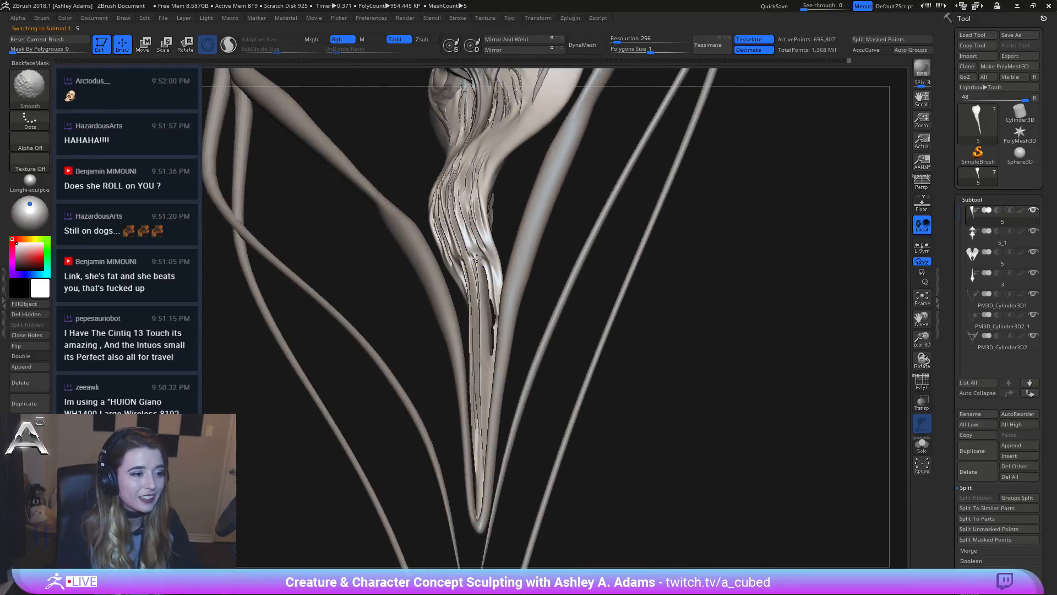
{"action": "mouse_move", "coordinate": [479, 259]}
{"action": "right_mouse_down"}
{"action": "mouse_move", "coordinate": [463, 308]}
{"action": "mouse_move", "coordinate": [476, 248]}
{"action": "mouse_move", "coordinate": [465, 284]}
{"action": "mouse_move", "coordinate": [484, 290]}
{"action": "right_mouse_up"}
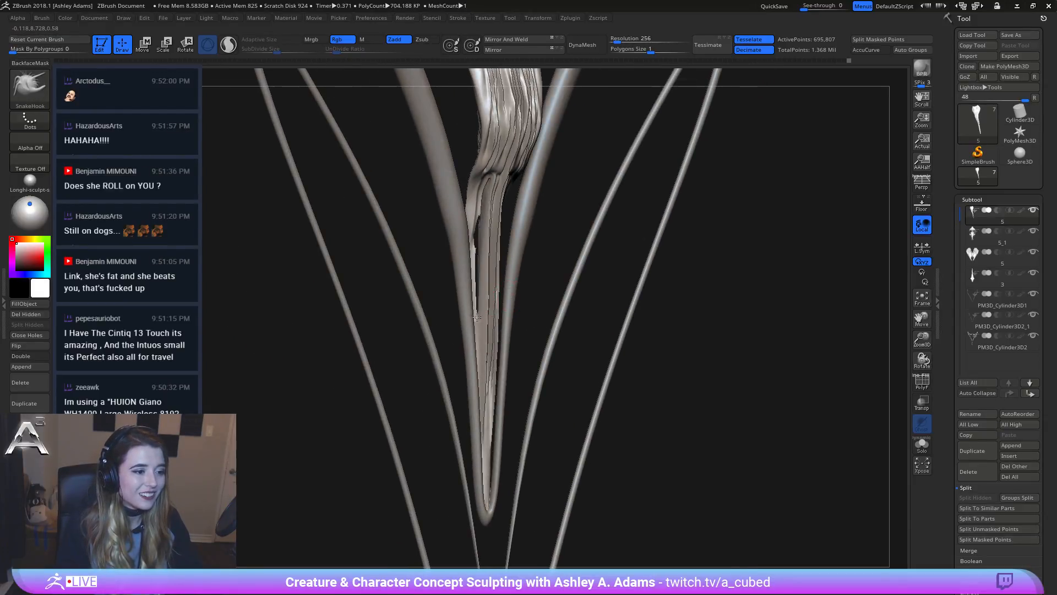
{"action": "right_click_drag", "start_coordinate": [477, 330], "coordinate": [506, 247]}
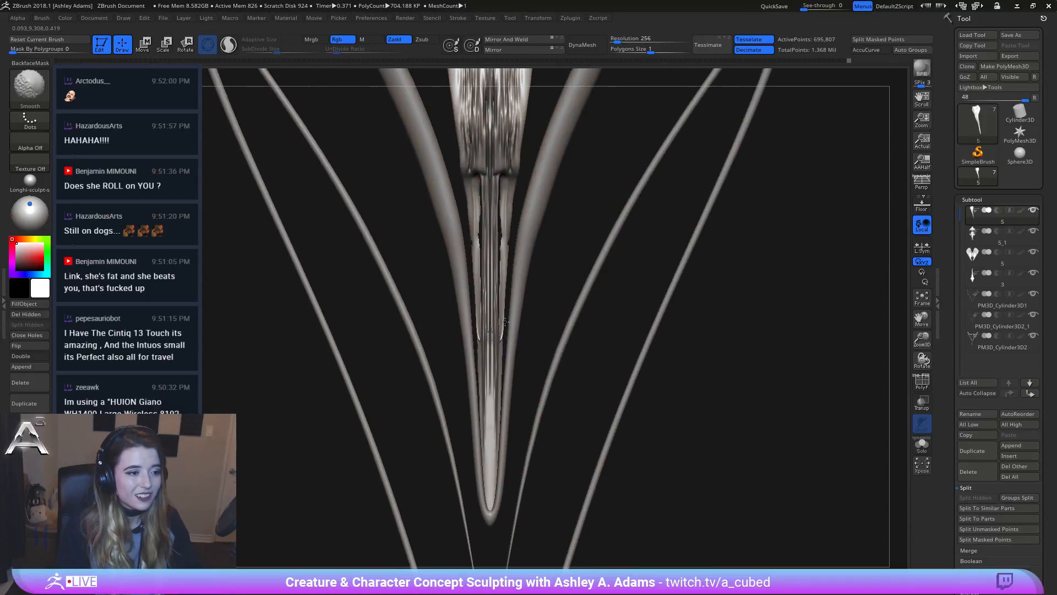
Step: Thicken the notched area where the tail narrows, using the Inflat brush
{"action": "key", "text": "b"}
{"action": "key", "text": "i"}
{"action": "key", "text": "n"}
{"action": "left_click_drag", "start_coordinate": [510, 179], "coordinate": [514, 166]}
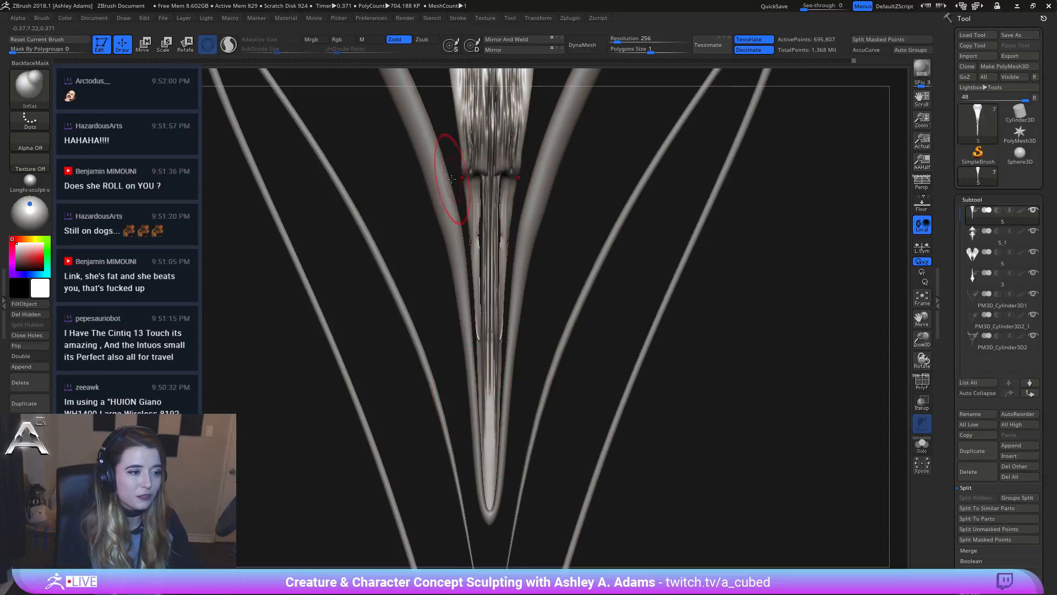
{"action": "mouse_move", "coordinate": [477, 289]}
{"action": "right_mouse_down", "text": "ctrl"}
{"action": "mouse_move", "coordinate": [490, 231]}
{"action": "mouse_move", "coordinate": [490, 321]}
{"action": "right_mouse_up", "text": "ctrl"}
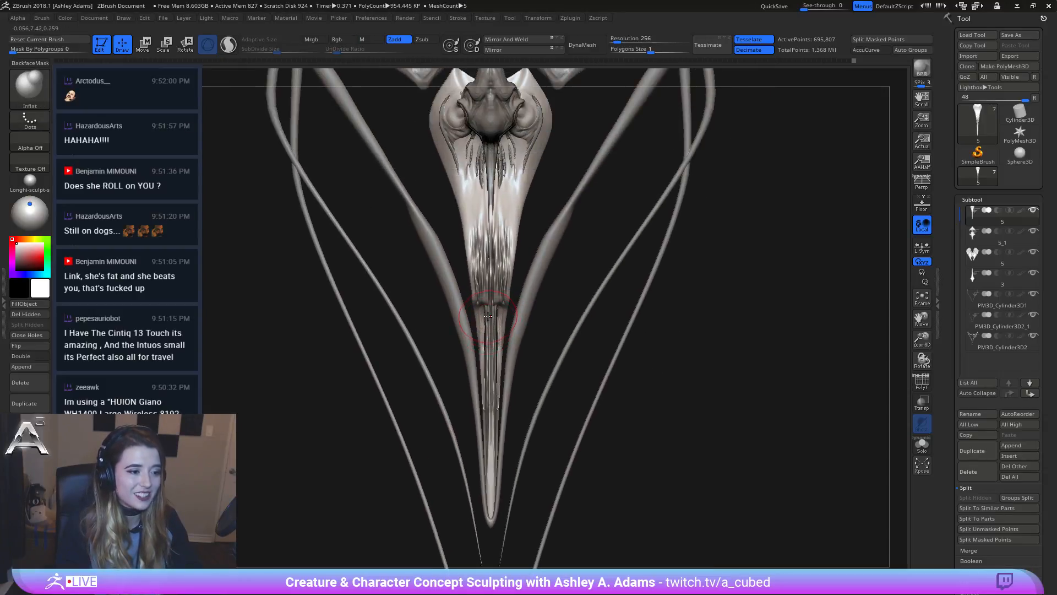
{"action": "left_click_drag", "start_coordinate": [489, 359], "coordinate": [492, 342]}
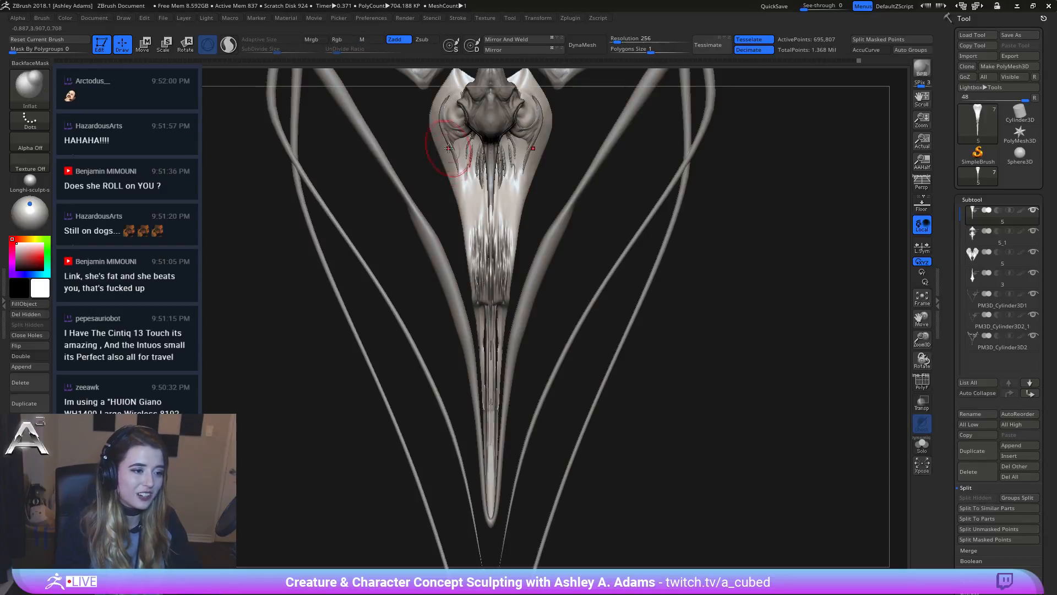
Step: Pull the side contour of the tail's fibrous middle section into shape with SnakeHook and smooth it
{"action": "mouse_move", "coordinate": [504, 247]}
{"action": "left_mouse_down"}
{"action": "mouse_move", "coordinate": [457, 242]}
{"action": "mouse_move", "coordinate": [458, 277]}
{"action": "mouse_move", "coordinate": [502, 266]}
{"action": "mouse_move", "coordinate": [401, 325]}
{"action": "left_mouse_up"}
{"action": "key", "text": "space"}
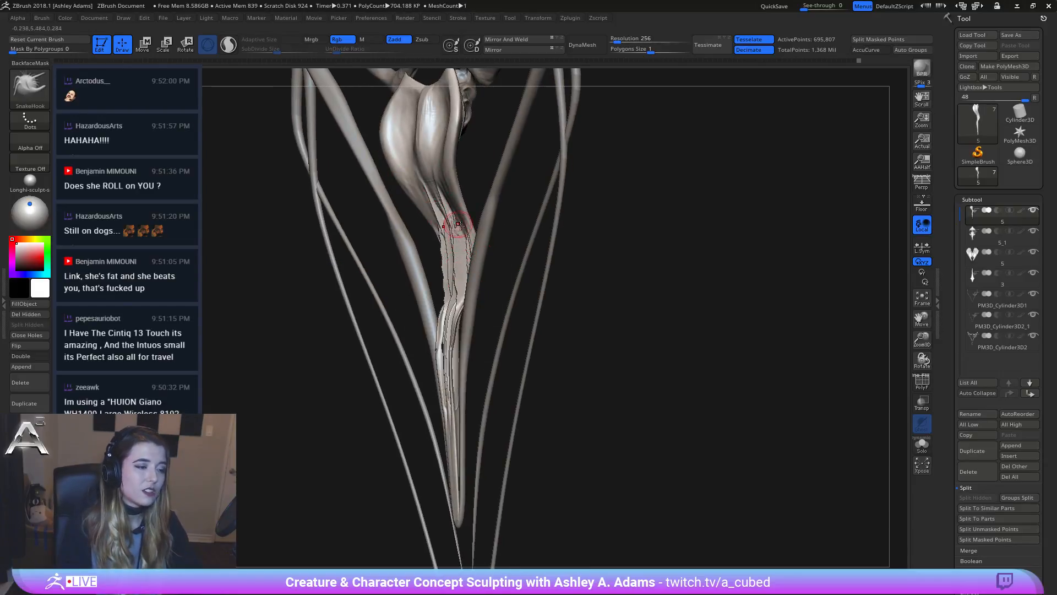
{"action": "key", "text": "shift"}
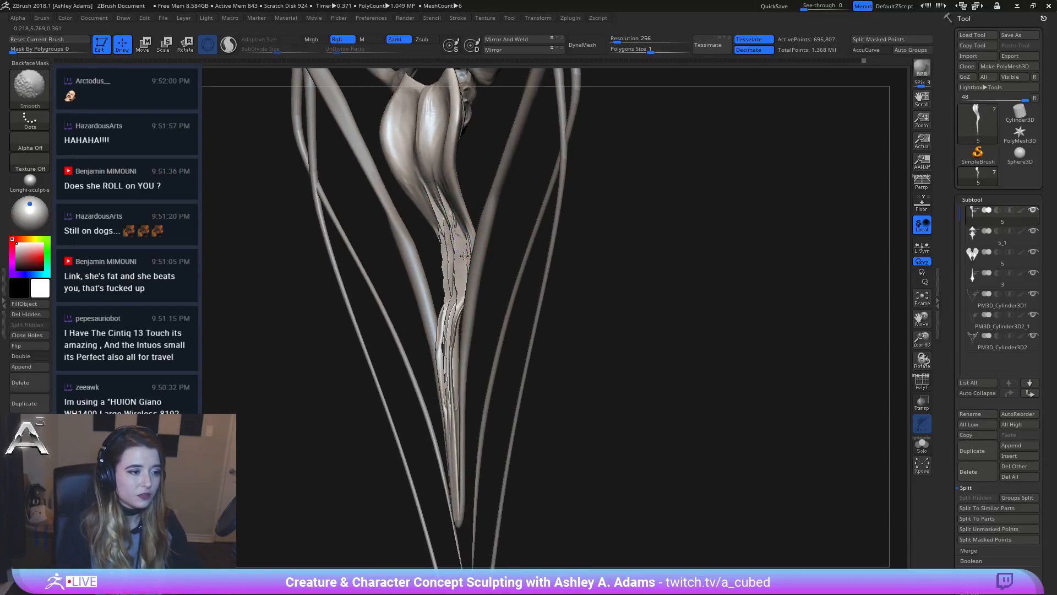
{"action": "mouse_move", "coordinate": [459, 267]}
{"action": "left_mouse_down"}
{"action": "mouse_move", "coordinate": [472, 269]}
{"action": "mouse_move", "coordinate": [452, 276]}
{"action": "mouse_move", "coordinate": [455, 245]}
{"action": "mouse_move", "coordinate": [383, 287]}
{"action": "mouse_move", "coordinate": [425, 295]}
{"action": "mouse_move", "coordinate": [435, 276]}
{"action": "mouse_move", "coordinate": [426, 247]}
{"action": "mouse_move", "coordinate": [424, 342]}
{"action": "mouse_move", "coordinate": [422, 225]}
{"action": "left_mouse_up"}
{"action": "key", "text": "space"}
{"action": "mouse_move", "coordinate": [437, 330]}
{"action": "left_mouse_down"}
{"action": "mouse_move", "coordinate": [425, 261]}
{"action": "mouse_move", "coordinate": [499, 259]}
{"action": "mouse_move", "coordinate": [571, 336]}
{"action": "mouse_move", "coordinate": [502, 259]}
{"action": "left_mouse_up"}
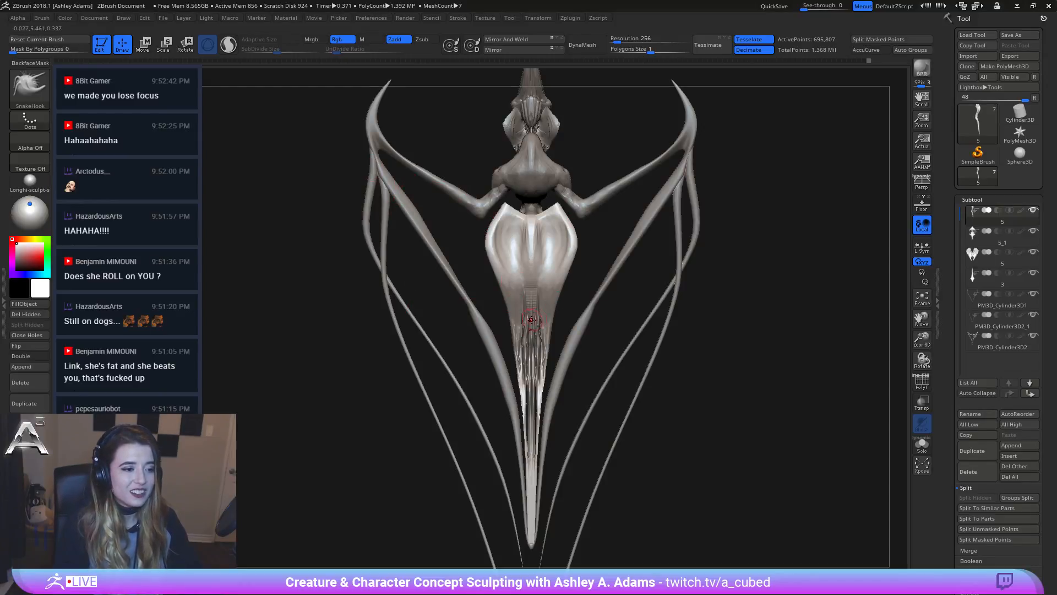
Step: Smooth the fibrous ridges on the back of the tail below the abdomen plate
{"action": "key", "text": "shift"}
{"action": "mouse_move", "coordinate": [528, 358]}
{"action": "right_mouse_down", "text": "alt"}
{"action": "mouse_move", "coordinate": [507, 300]}
{"action": "mouse_move", "coordinate": [502, 368]}
{"action": "right_mouse_up", "text": "alt"}
{"action": "key", "text": "shift"}
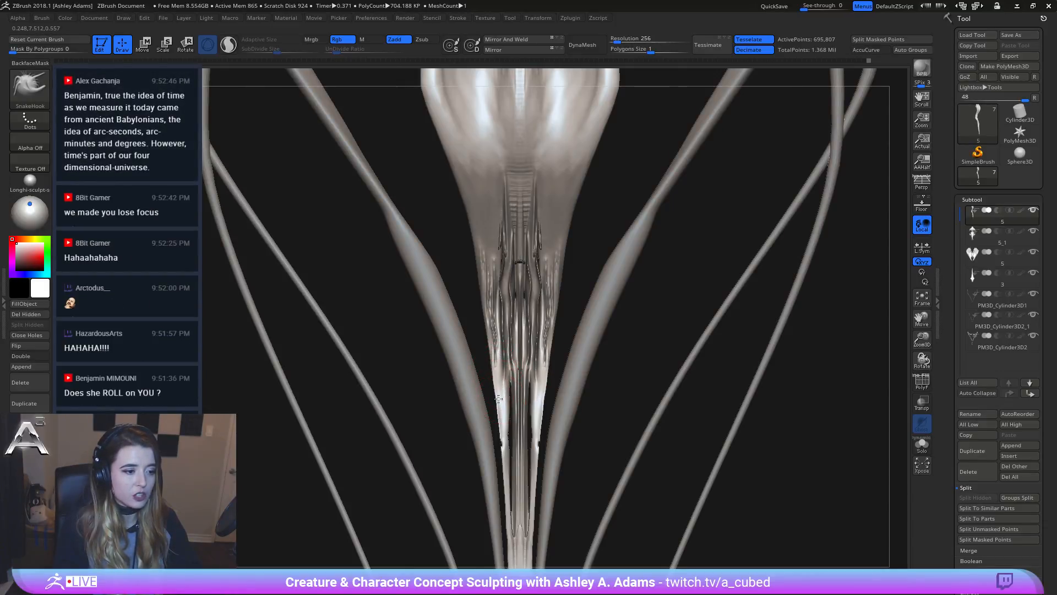
{"action": "key", "text": "shift"}
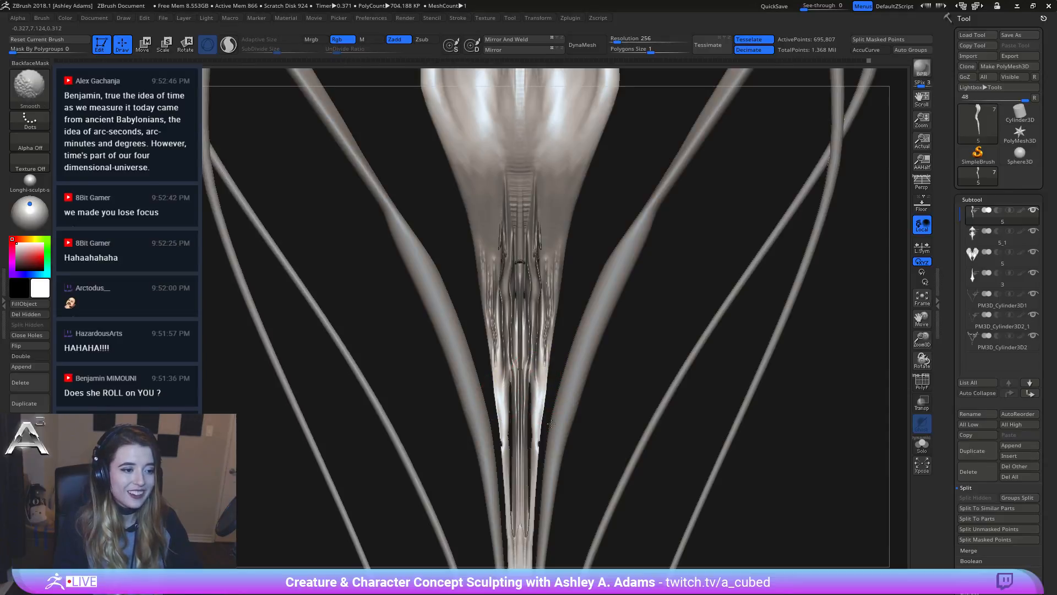
{"action": "left_click_drag", "start_coordinate": [484, 201], "coordinate": [519, 196]}
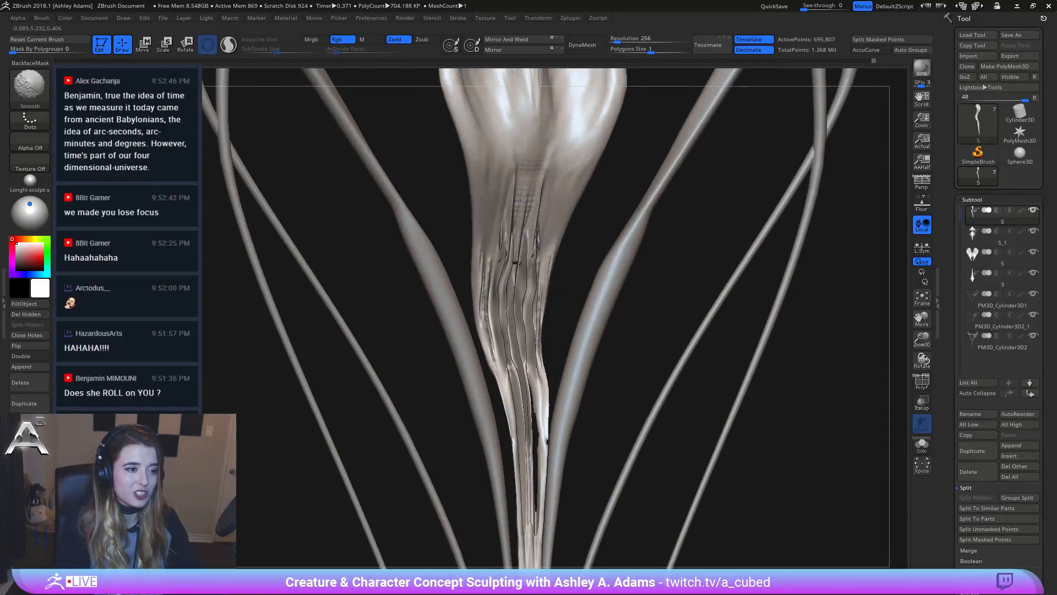
{"action": "left_click_drag", "start_coordinate": [559, 314], "coordinate": [554, 220], "text": "alt"}
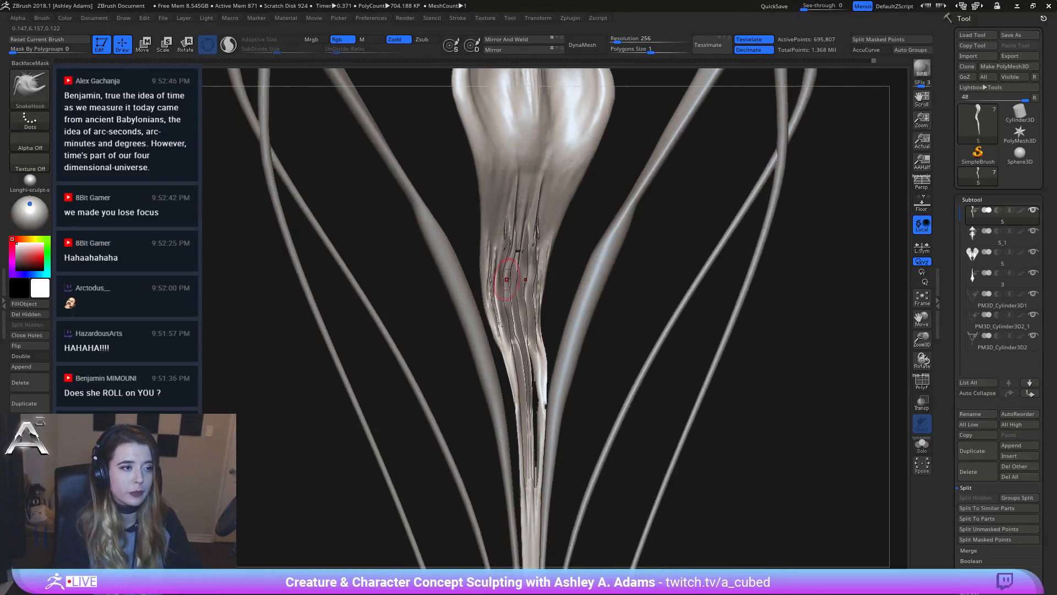
Step: Carve a central notch and a pair of mirrored curved grooves into the upper back of the abdomen plate with DamStandard
{"action": "left_click_drag", "start_coordinate": [450, 241], "coordinate": [459, 329], "text": "alt"}
{"action": "key", "text": "b"}
{"action": "key", "text": "d"}
{"action": "key", "text": "s"}
{"action": "right_click_drag", "start_coordinate": [538, 181], "coordinate": [557, 163]}
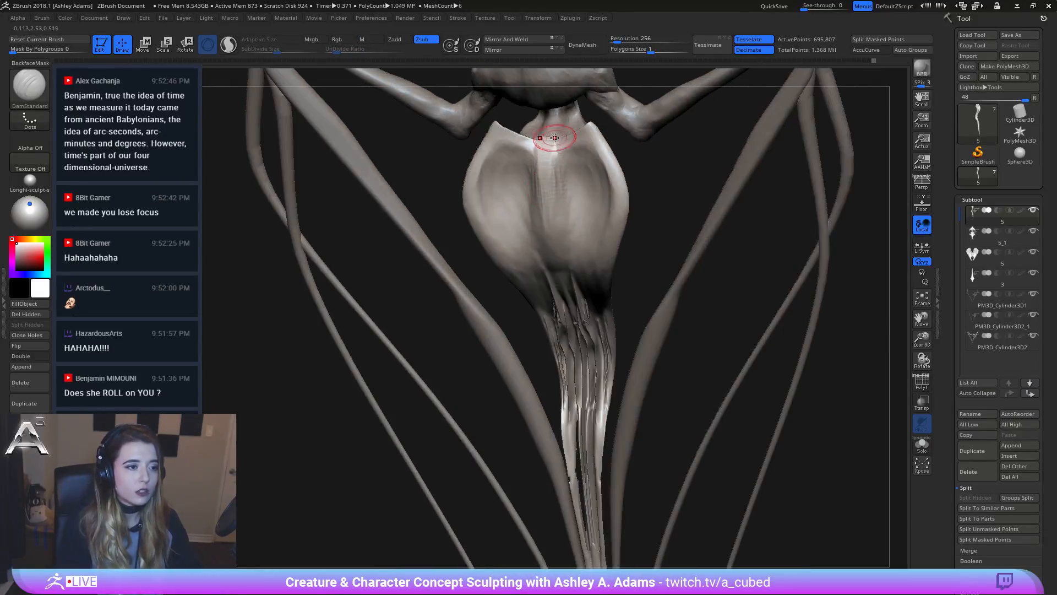
{"action": "left_click_drag", "start_coordinate": [545, 152], "coordinate": [587, 175]}
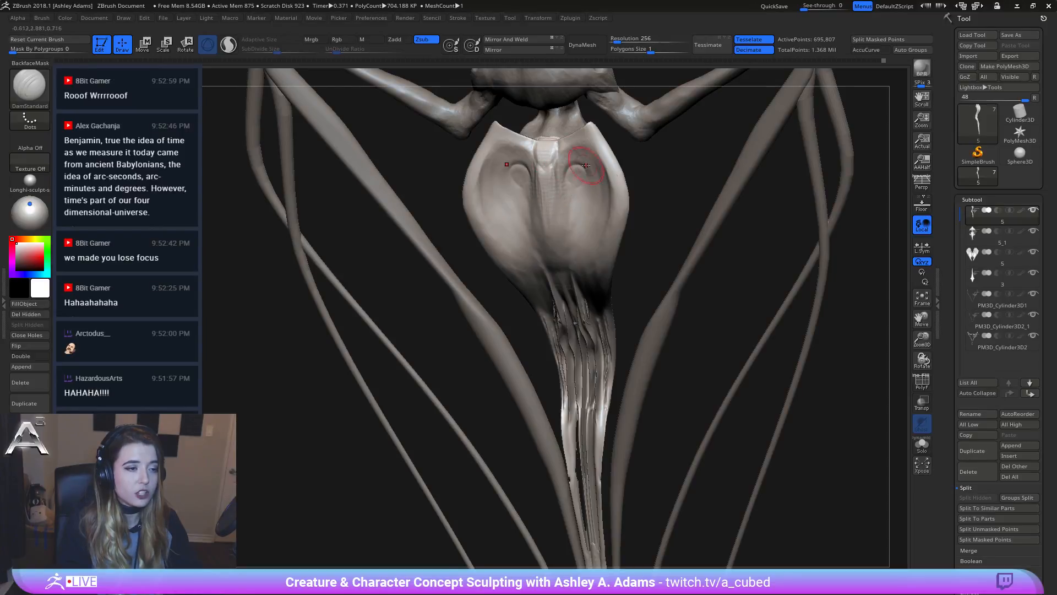
{"action": "right_click_drag", "start_coordinate": [585, 177], "coordinate": [553, 172]}
Step: Compare the figure's front and three-quarter views side by side with a canvas snapshot, and clear the snapshot
{"action": "left_click", "coordinate": [641, 124], "text": "alt"}
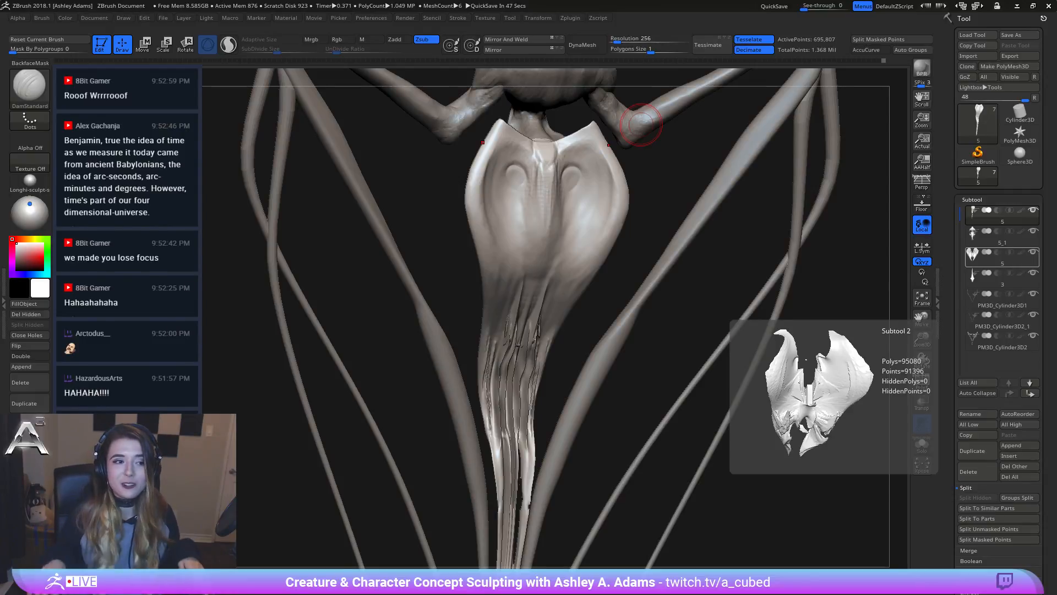
{"action": "mouse_move", "coordinate": [496, 247]}
{"action": "left_mouse_down"}
{"action": "mouse_move", "coordinate": [536, 355]}
{"action": "mouse_move", "coordinate": [614, 236]}
{"action": "mouse_move", "coordinate": [576, 299]}
{"action": "mouse_move", "coordinate": [788, 329]}
{"action": "left_mouse_up"}
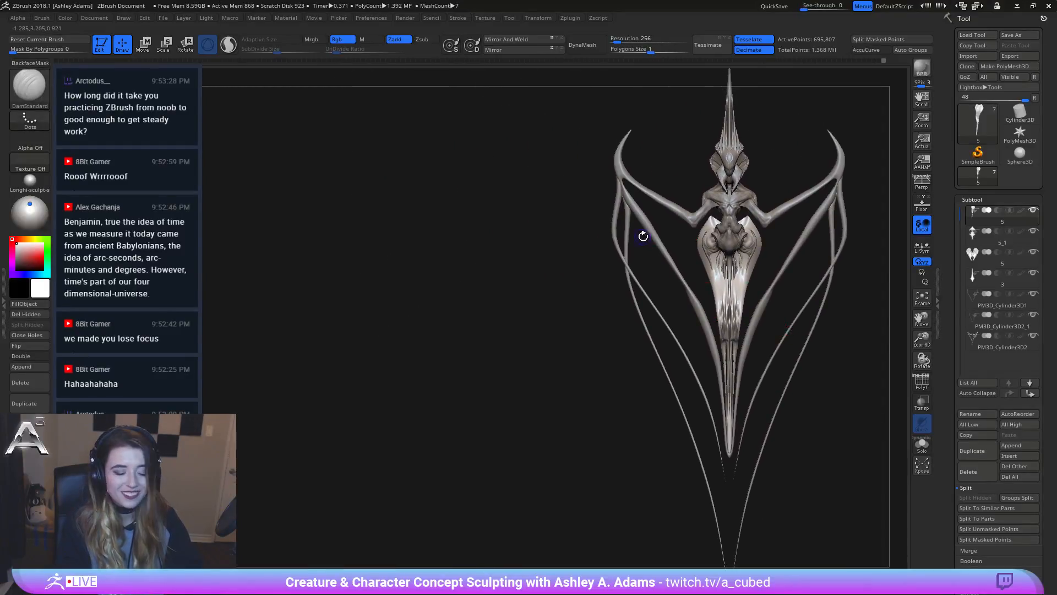
{"action": "mouse_move", "coordinate": [666, 251]}
{"action": "left_mouse_down", "text": "alt"}
{"action": "mouse_move", "coordinate": [656, 291]}
{"action": "mouse_move", "coordinate": [319, 300]}
{"action": "mouse_move", "coordinate": [478, 306]}
{"action": "mouse_move", "coordinate": [559, 260]}
{"action": "left_mouse_up", "text": "alt"}
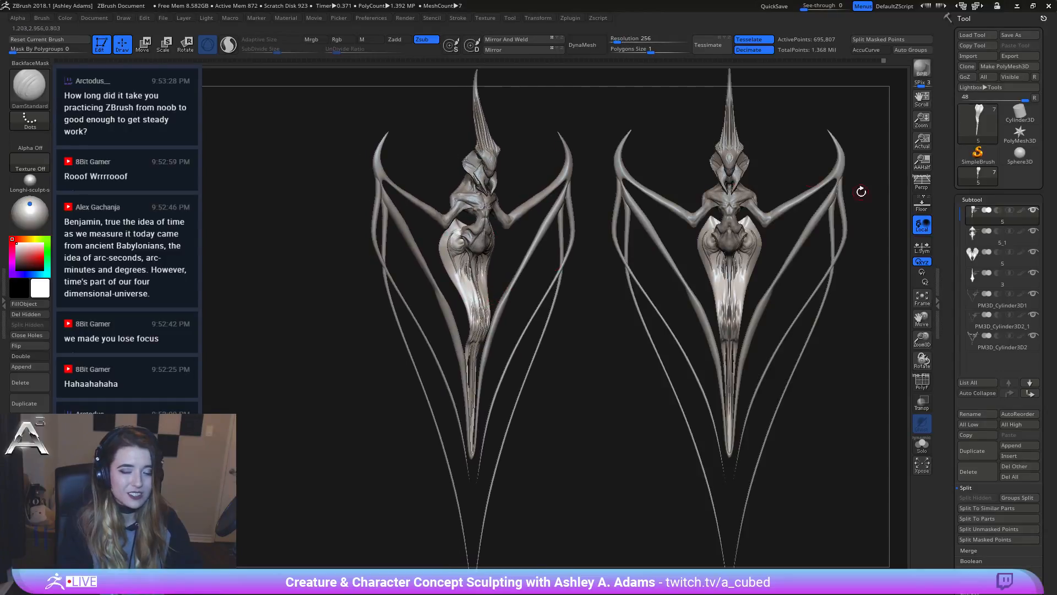
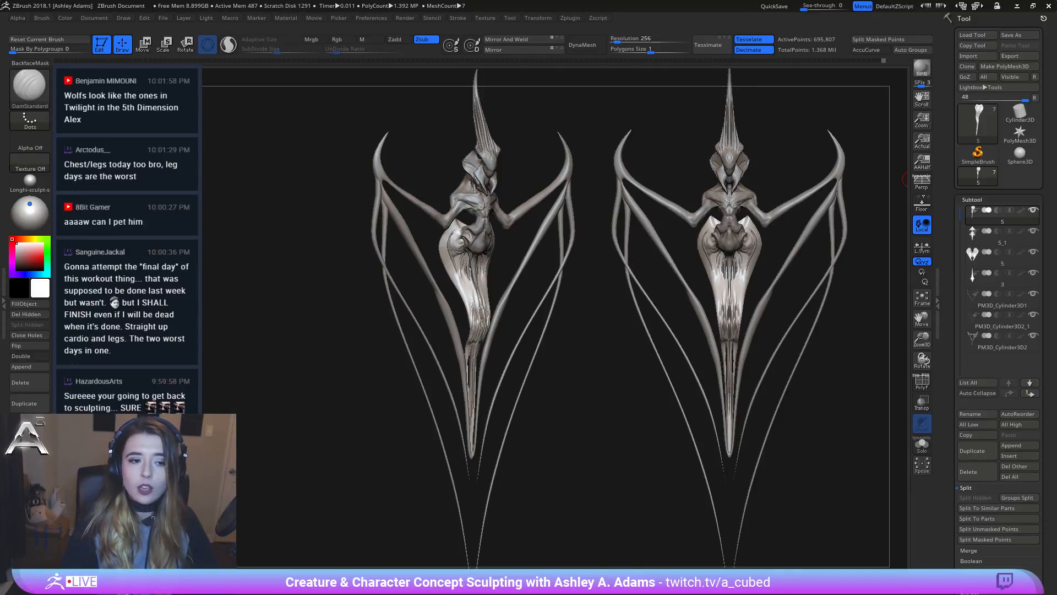
{"action": "right_click_drag", "start_coordinate": [722, 224], "coordinate": [701, 229]}
{"action": "key", "text": "ctrl+n"}
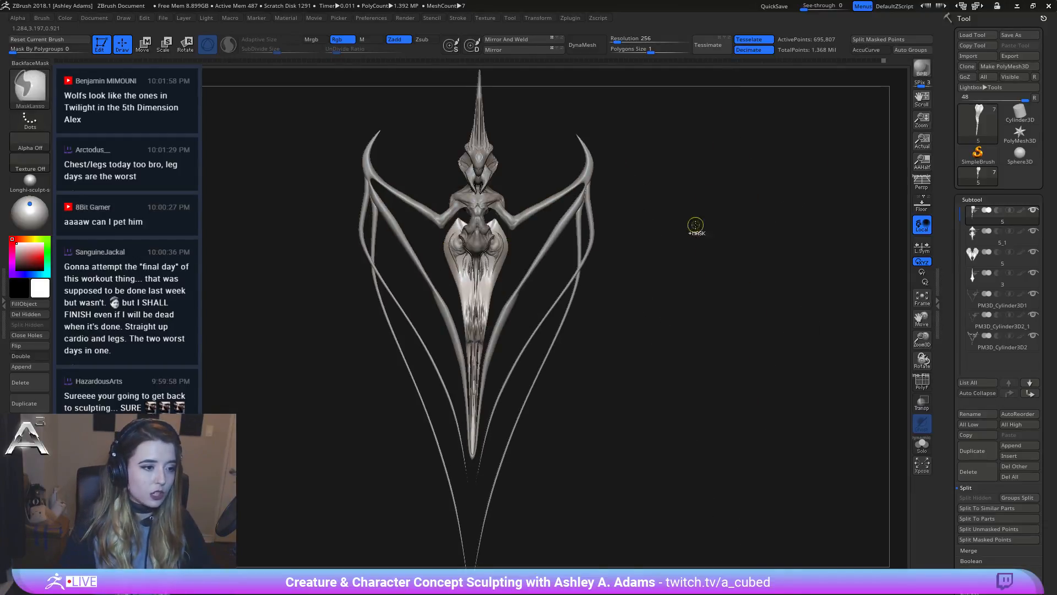
Step: Select the torso subtool and build up the chest and rib area below the arms with ClayBuildup
{"action": "mouse_move", "coordinate": [466, 231]}
{"action": "right_mouse_down", "text": "alt"}
{"action": "mouse_move", "coordinate": [603, 257]}
{"action": "mouse_move", "coordinate": [617, 352]}
{"action": "right_mouse_up", "text": "alt"}
{"action": "mouse_move", "coordinate": [683, 331]}
{"action": "right_mouse_down"}
{"action": "mouse_move", "coordinate": [669, 308]}
{"action": "mouse_move", "coordinate": [634, 305]}
{"action": "right_mouse_up"}
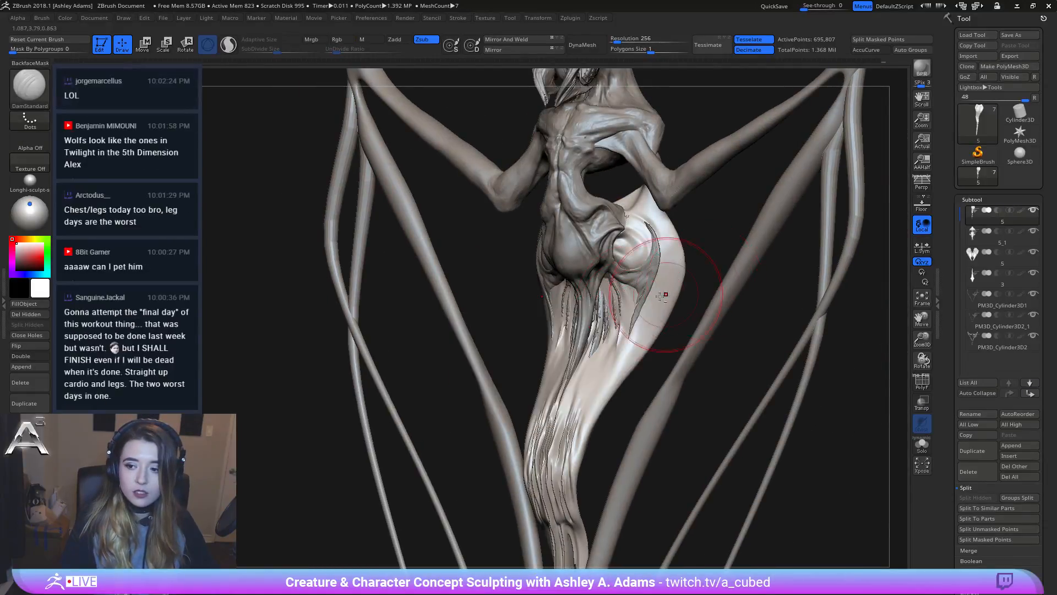
{"action": "left_click_drag", "start_coordinate": [641, 102], "coordinate": [608, 283], "text": "alt"}
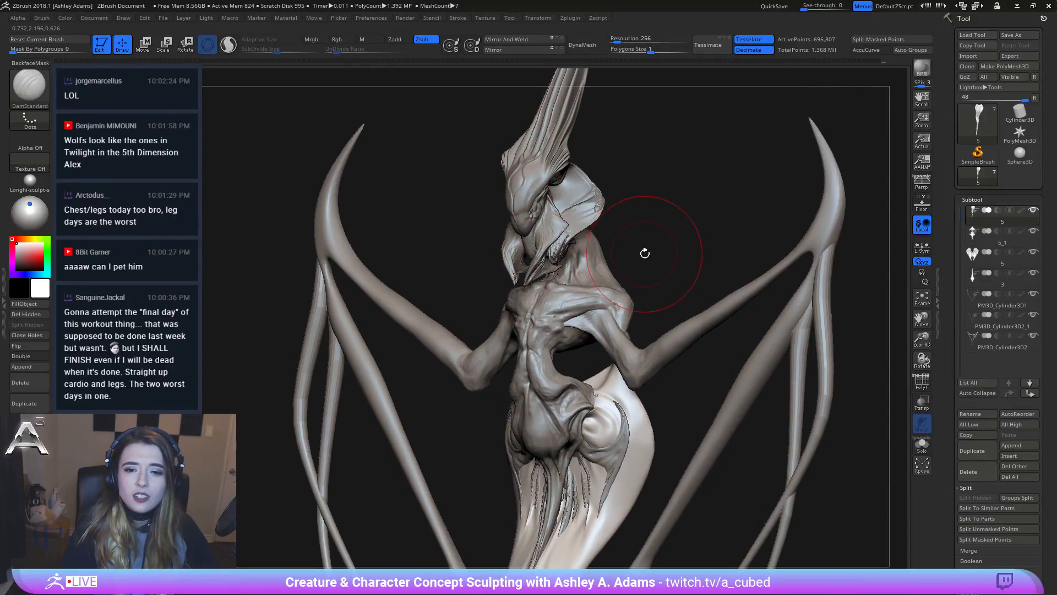
{"action": "left_click", "coordinate": [580, 301], "text": "alt"}
{"action": "right_click", "coordinate": [580, 302]}
{"action": "right_click_drag", "start_coordinate": [580, 302], "coordinate": [610, 313], "text": "ctrl"}
{"action": "right_click", "coordinate": [610, 313]}
{"action": "key", "text": "b"}
{"action": "key", "text": "c"}
{"action": "key", "text": "b"}
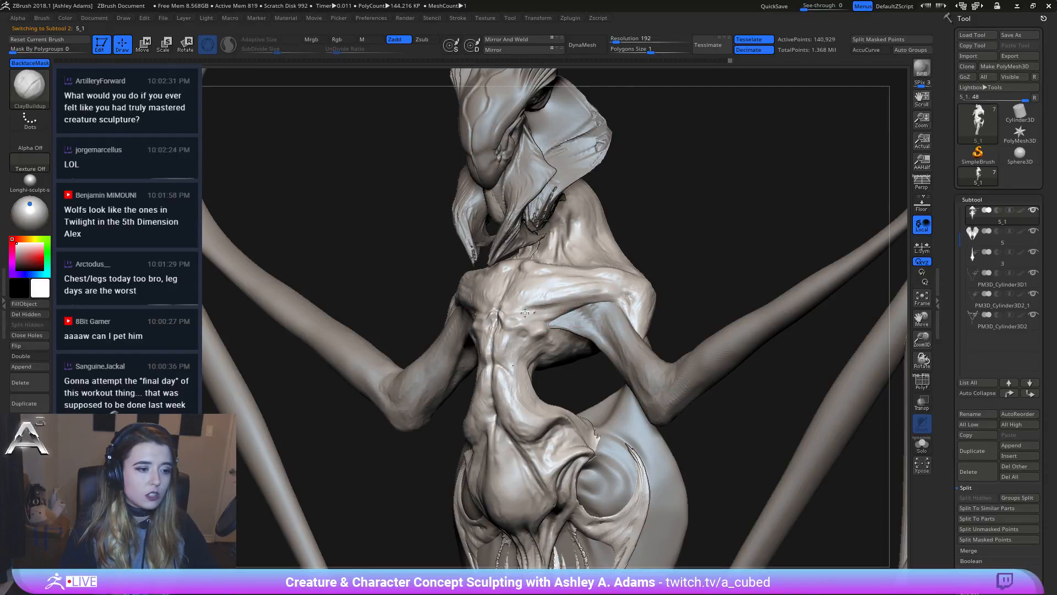
{"action": "right_click_drag", "start_coordinate": [589, 312], "coordinate": [608, 329]}
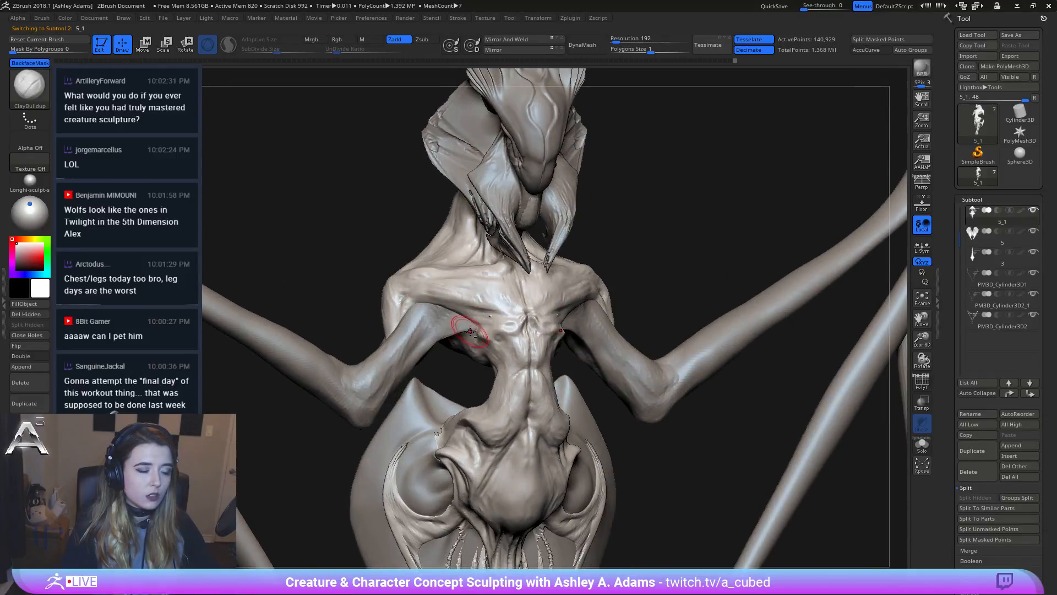
{"action": "mouse_move", "coordinate": [456, 334]}
{"action": "right_mouse_down"}
{"action": "mouse_move", "coordinate": [434, 330]}
{"action": "mouse_move", "coordinate": [429, 341]}
{"action": "mouse_move", "coordinate": [460, 377]}
{"action": "mouse_move", "coordinate": [472, 361]}
{"action": "mouse_move", "coordinate": [413, 354]}
{"action": "right_mouse_up"}
Step: Select the tail subtool and carve grooves with DamStandard below the hanging strands on its front
{"action": "left_click", "coordinate": [434, 331], "text": "alt"}
{"action": "left_click", "coordinate": [471, 361], "text": "alt"}
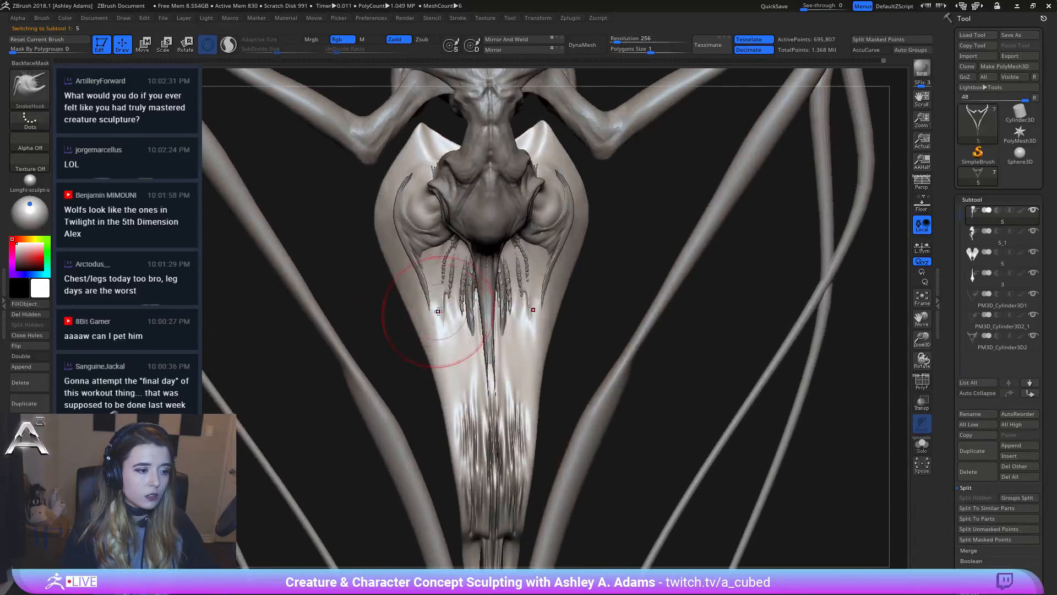
{"action": "key", "text": "b"}
{"action": "key", "text": "d"}
{"action": "key", "text": "s"}
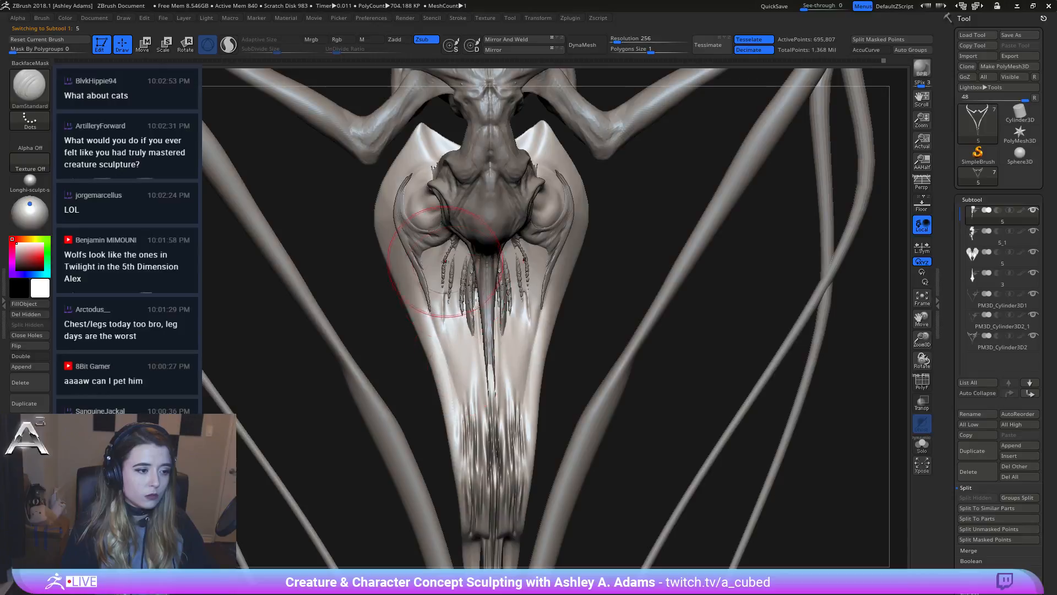
{"action": "key", "text": "space"}
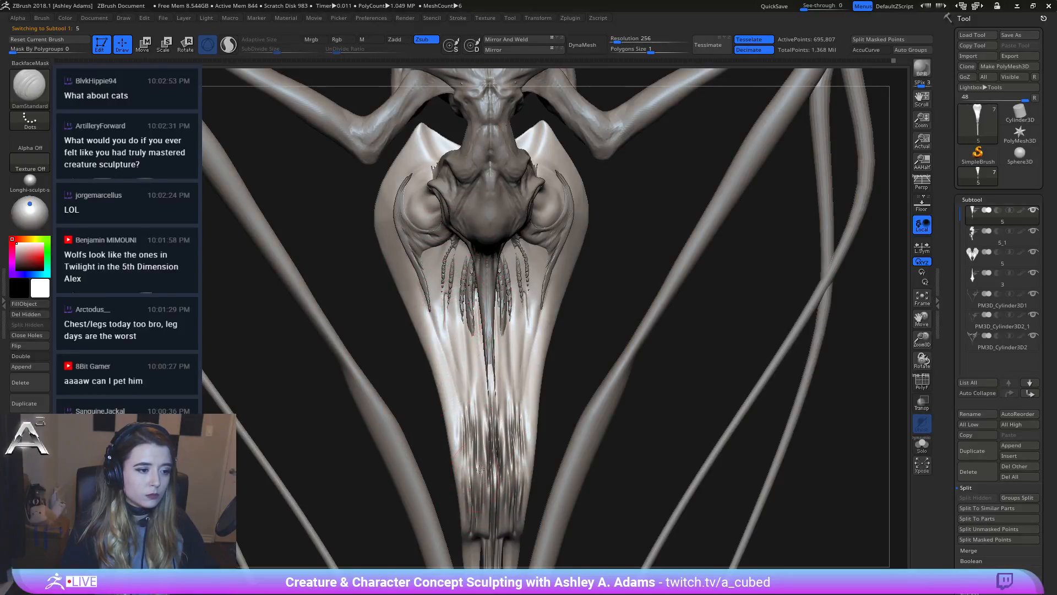
{"action": "right_click_drag", "start_coordinate": [512, 419], "coordinate": [500, 358]}
{"action": "key", "text": "space"}
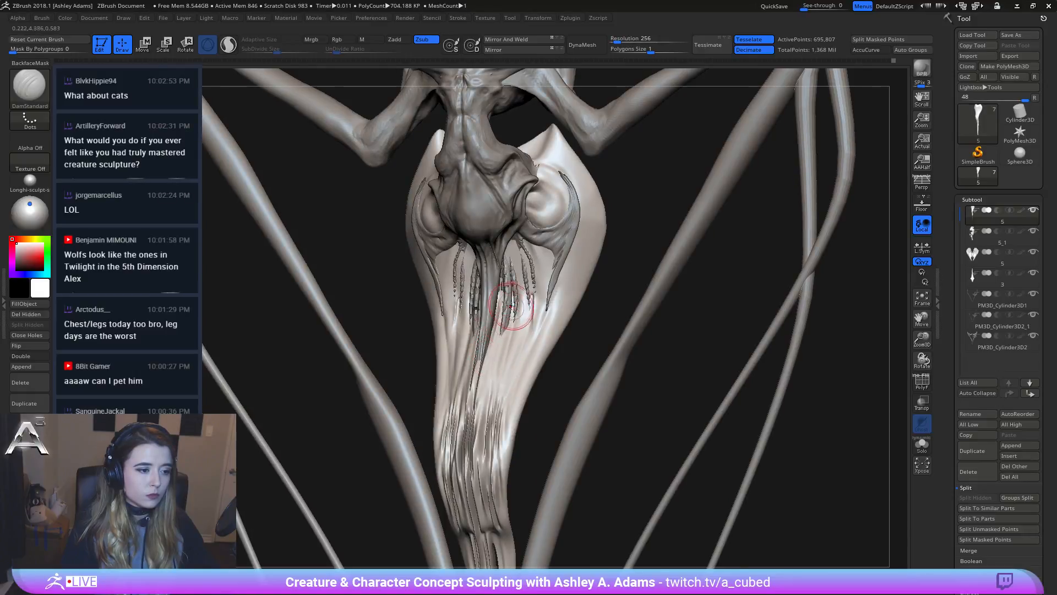
{"action": "right_click_drag", "start_coordinate": [479, 406], "coordinate": [437, 314]}
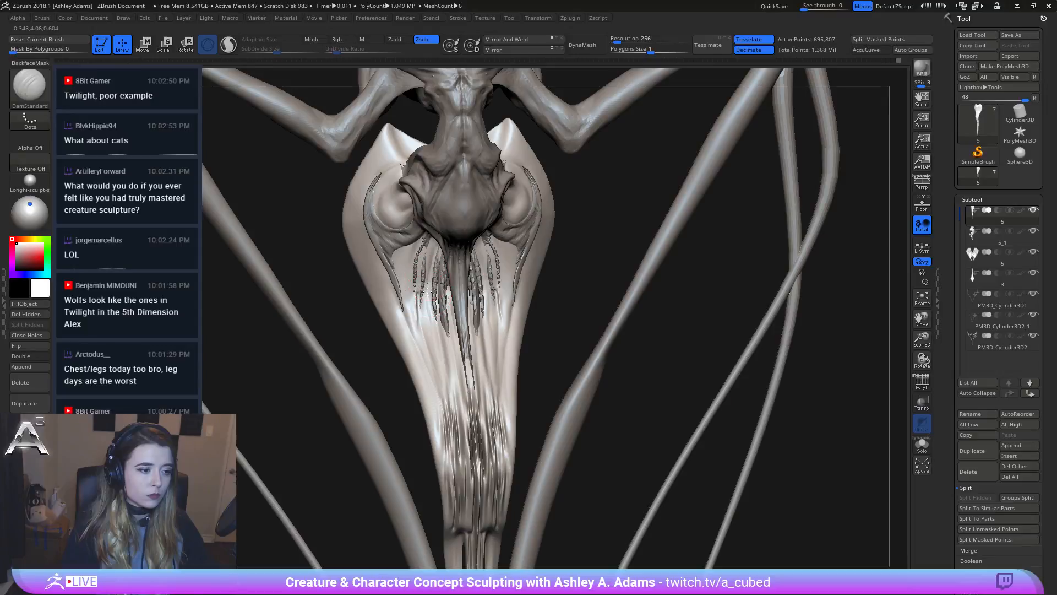
Step: Carve long mirrored grooves from the strand tips and outer hips down to the tail fibres, softening them with Smooth
{"action": "left_click_drag", "start_coordinate": [428, 292], "coordinate": [433, 336]}
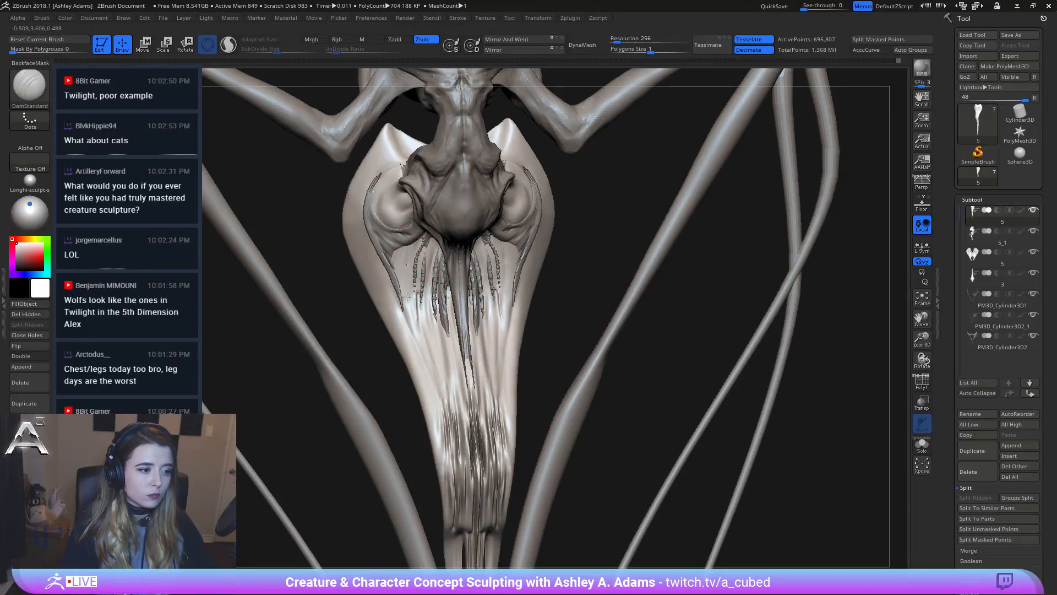
{"action": "left_click_drag", "start_coordinate": [406, 296], "coordinate": [456, 424]}
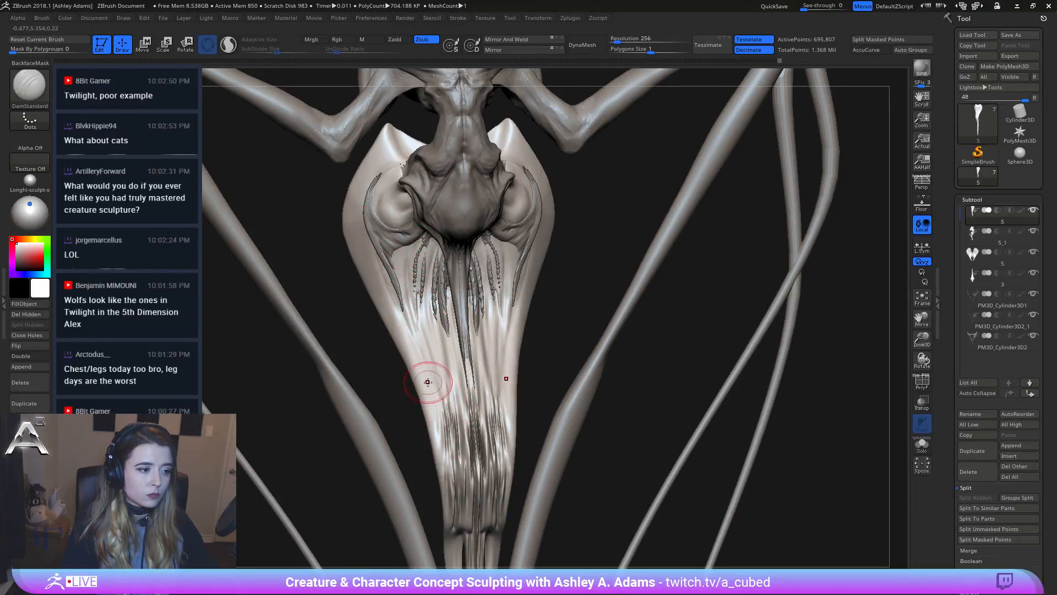
{"action": "key", "text": "shift"}
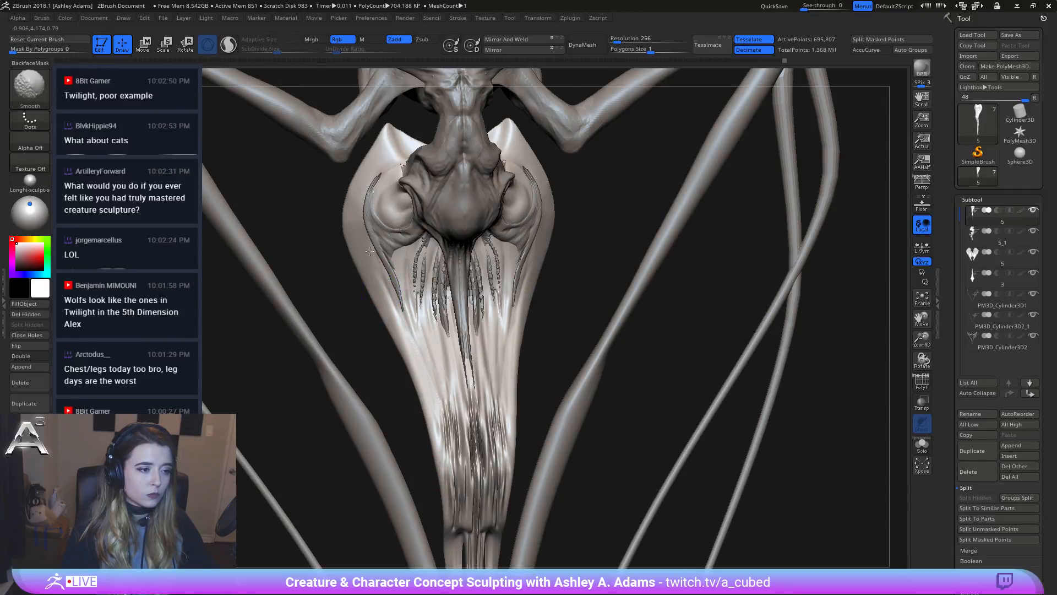
{"action": "mouse_move", "coordinate": [370, 251]}
{"action": "left_mouse_down"}
{"action": "mouse_move", "coordinate": [445, 285]}
{"action": "mouse_move", "coordinate": [467, 367]}
{"action": "mouse_move", "coordinate": [461, 400]}
{"action": "left_mouse_up"}
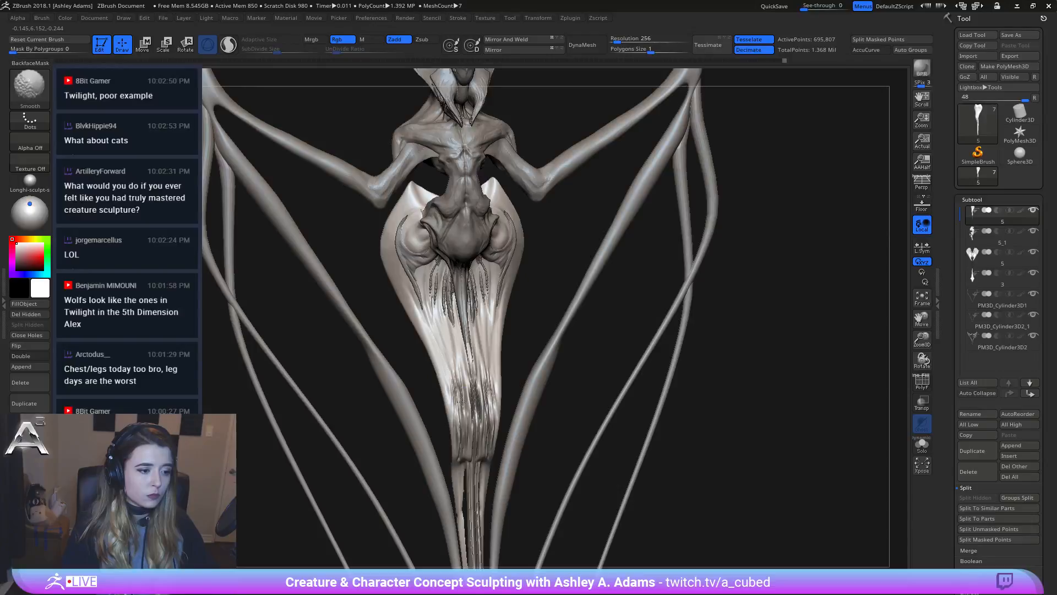
{"action": "mouse_move", "coordinate": [531, 413]}
{"action": "right_mouse_down", "text": "ctrl"}
{"action": "mouse_move", "coordinate": [540, 382]}
{"action": "mouse_move", "coordinate": [592, 392]}
{"action": "right_mouse_up", "text": "ctrl"}
{"action": "right_click_drag", "start_coordinate": [433, 175], "coordinate": [582, 231]}
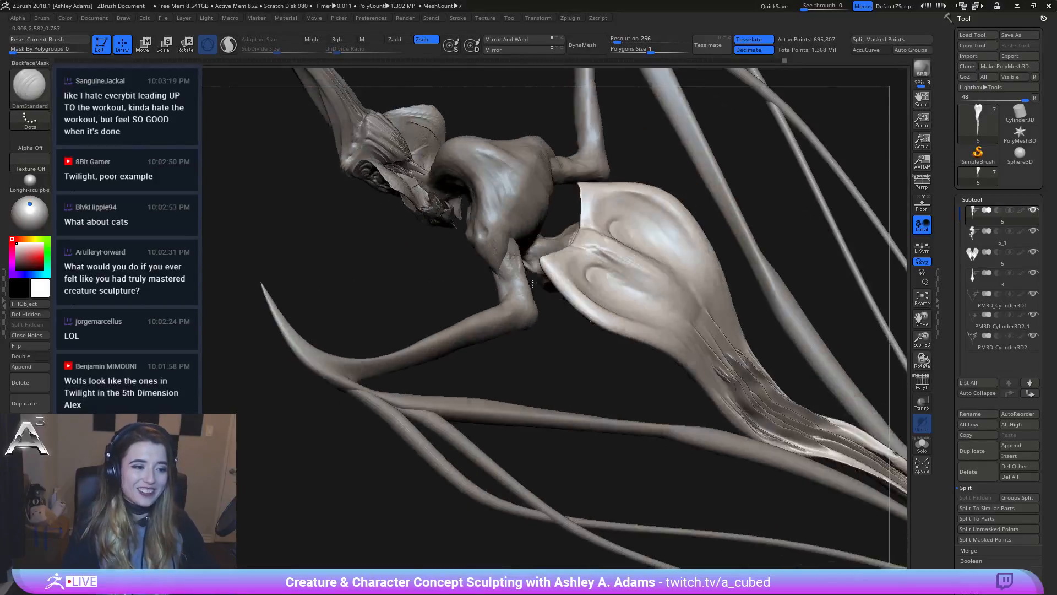
Step: Build up a raised central ridge on the upper back of the abdomen plate with ClayBuildup
{"action": "key", "text": "space"}
{"action": "key", "text": "b"}
{"action": "key", "text": "c"}
{"action": "key", "text": "b"}
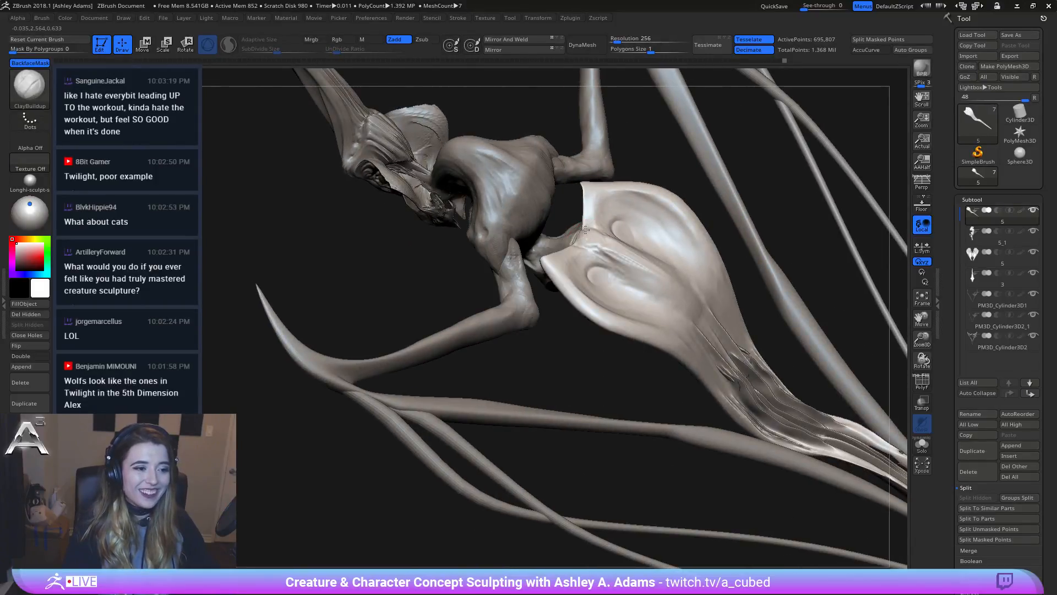
{"action": "left_click_drag", "start_coordinate": [590, 231], "coordinate": [614, 244]}
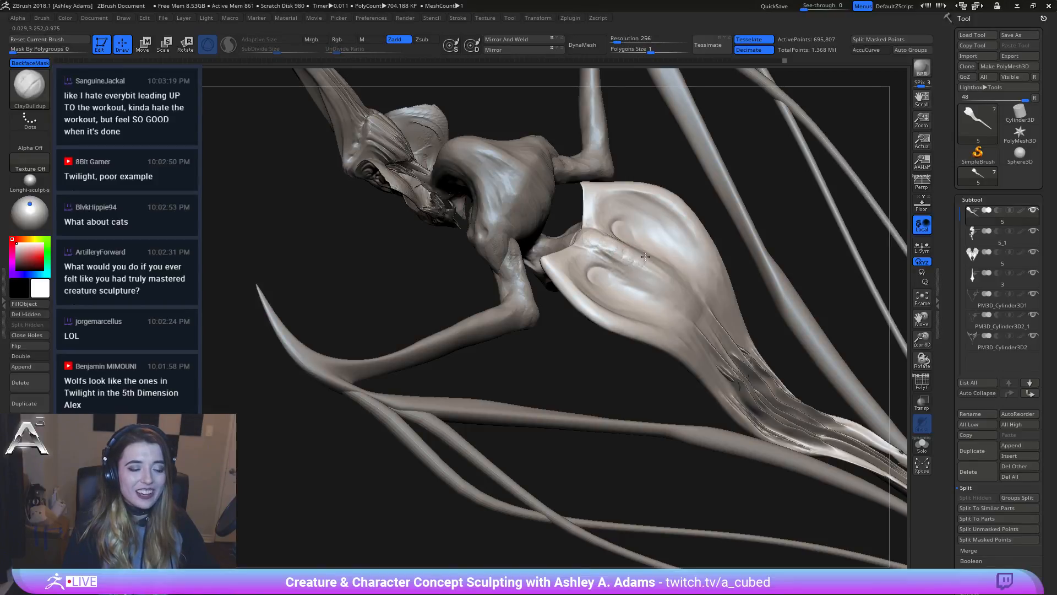
Step: Carve the outline and segment creases of the abdomen plate's central back ridge with DamStandard
{"action": "mouse_move", "coordinate": [661, 265]}
{"action": "right_mouse_down"}
{"action": "mouse_move", "coordinate": [548, 202]}
{"action": "mouse_move", "coordinate": [625, 236]}
{"action": "right_mouse_up"}
{"action": "key", "text": "b"}
{"action": "key", "text": "d"}
{"action": "key", "text": "s"}
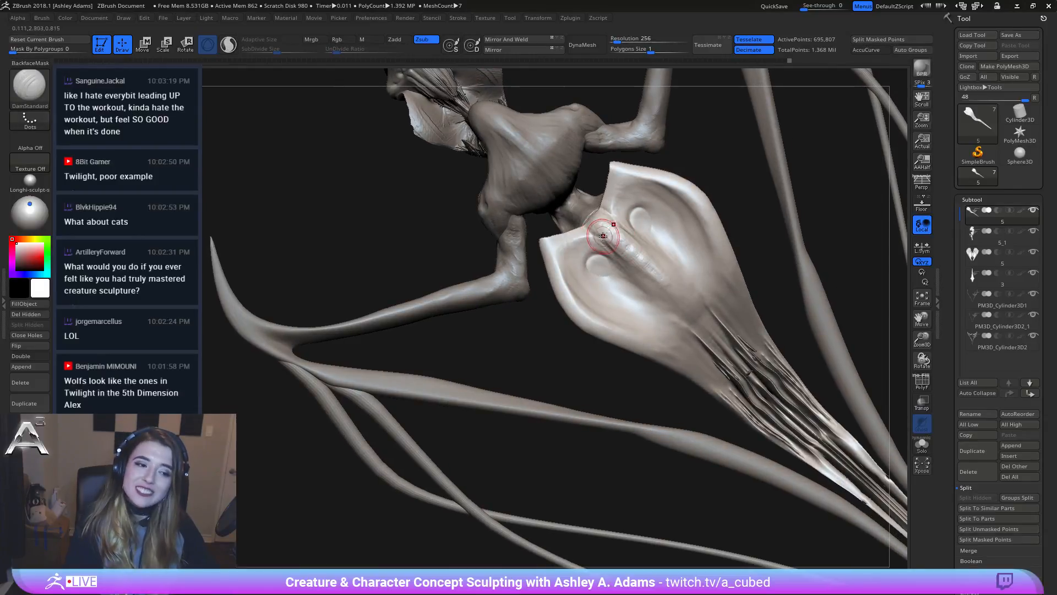
{"action": "mouse_move", "coordinate": [630, 225]}
{"action": "left_mouse_down"}
{"action": "mouse_move", "coordinate": [639, 240]}
{"action": "mouse_move", "coordinate": [628, 241]}
{"action": "mouse_move", "coordinate": [622, 228]}
{"action": "mouse_move", "coordinate": [668, 286]}
{"action": "left_mouse_up"}
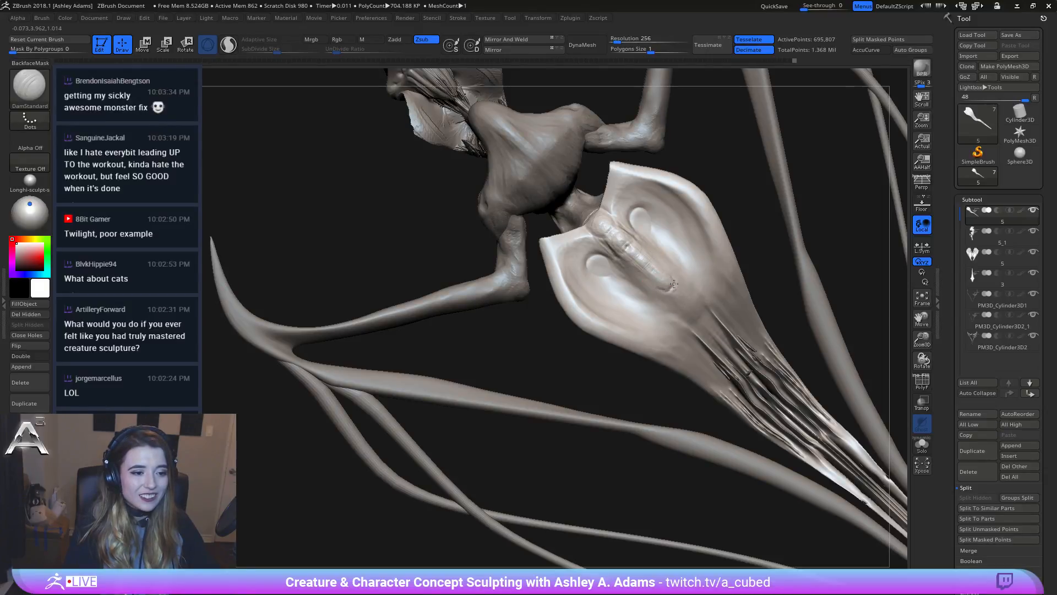
{"action": "mouse_move", "coordinate": [633, 231]}
{"action": "left_mouse_down"}
{"action": "mouse_move", "coordinate": [662, 280]}
{"action": "mouse_move", "coordinate": [637, 213]}
{"action": "mouse_move", "coordinate": [609, 249]}
{"action": "mouse_move", "coordinate": [672, 294]}
{"action": "mouse_move", "coordinate": [660, 279]}
{"action": "left_mouse_up"}
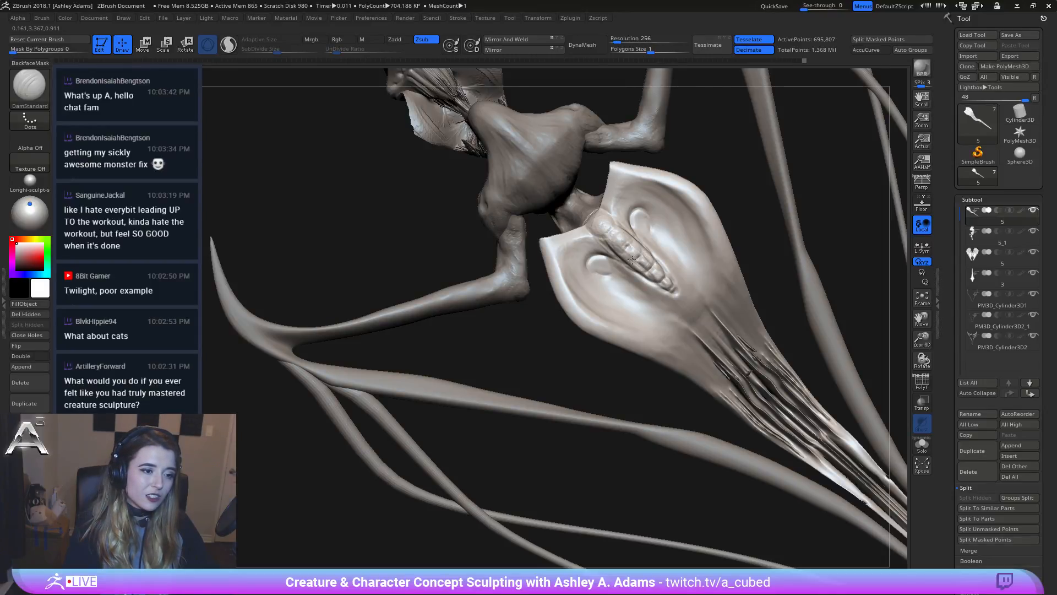
{"action": "left_click_drag", "start_coordinate": [620, 246], "coordinate": [631, 254]}
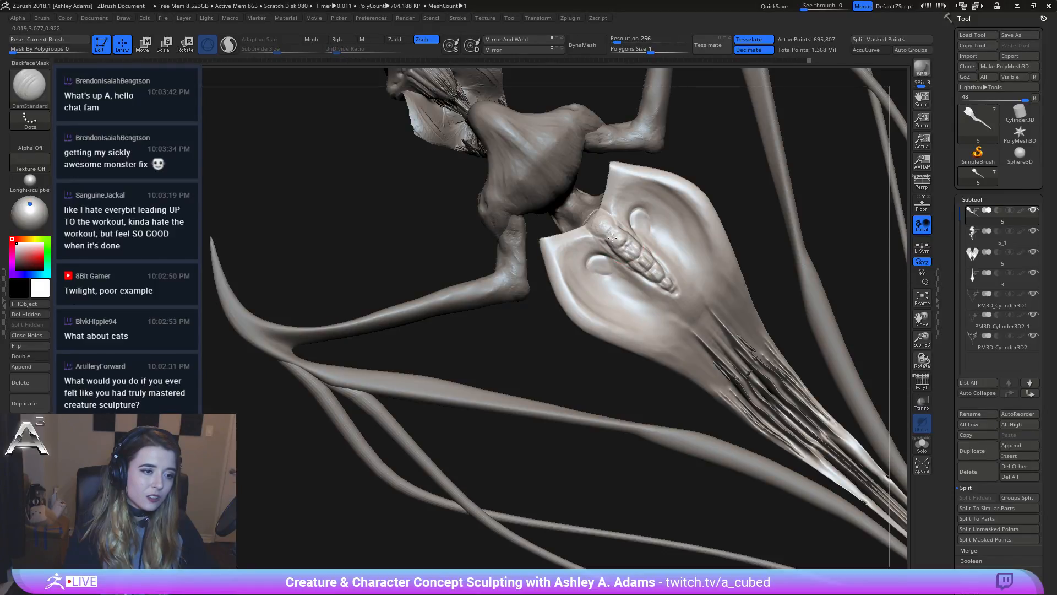
Step: Build up the lower end of the segmented ridge with ClayBuildup and smooth the plate surface beside it
{"action": "mouse_move", "coordinate": [617, 251]}
{"action": "right_mouse_down"}
{"action": "mouse_move", "coordinate": [609, 235]}
{"action": "mouse_move", "coordinate": [611, 275]}
{"action": "mouse_move", "coordinate": [590, 260]}
{"action": "mouse_move", "coordinate": [639, 291]}
{"action": "right_mouse_up"}
{"action": "key", "text": "b"}
{"action": "key", "text": "c"}
{"action": "key", "text": "b"}
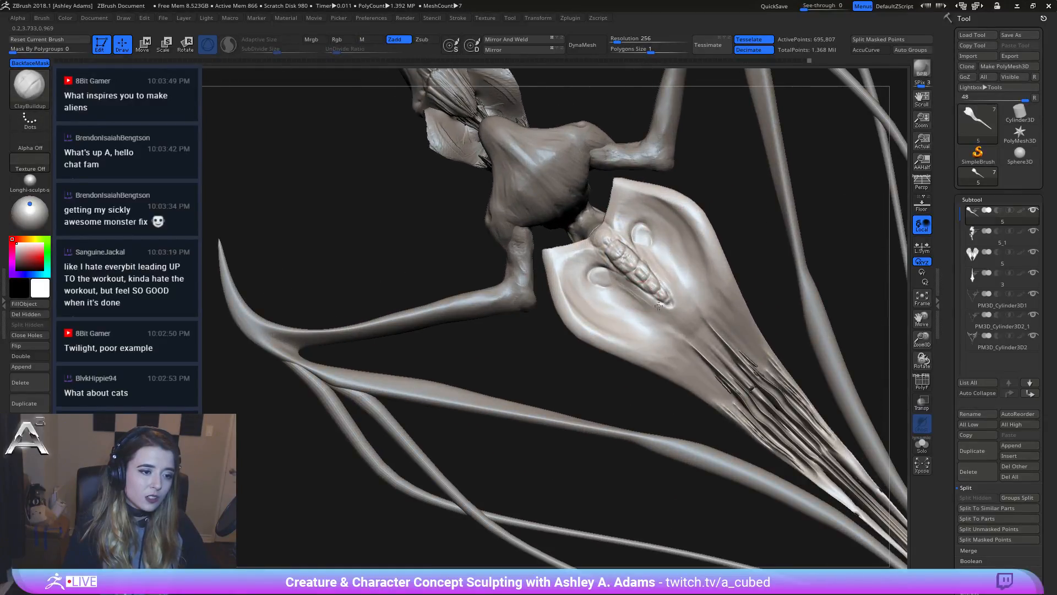
{"action": "left_click_drag", "start_coordinate": [639, 292], "coordinate": [666, 312]}
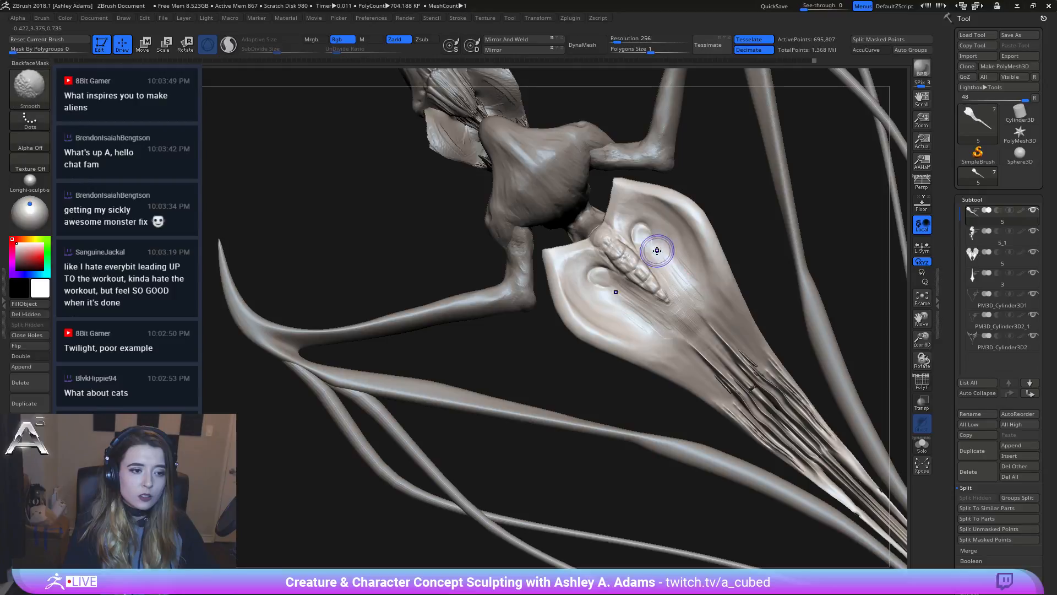
{"action": "mouse_move", "coordinate": [688, 328]}
{"action": "right_mouse_down"}
{"action": "mouse_move", "coordinate": [628, 290]}
{"action": "mouse_move", "coordinate": [683, 223]}
{"action": "mouse_move", "coordinate": [648, 188]}
{"action": "mouse_move", "coordinate": [659, 183]}
{"action": "right_mouse_up"}
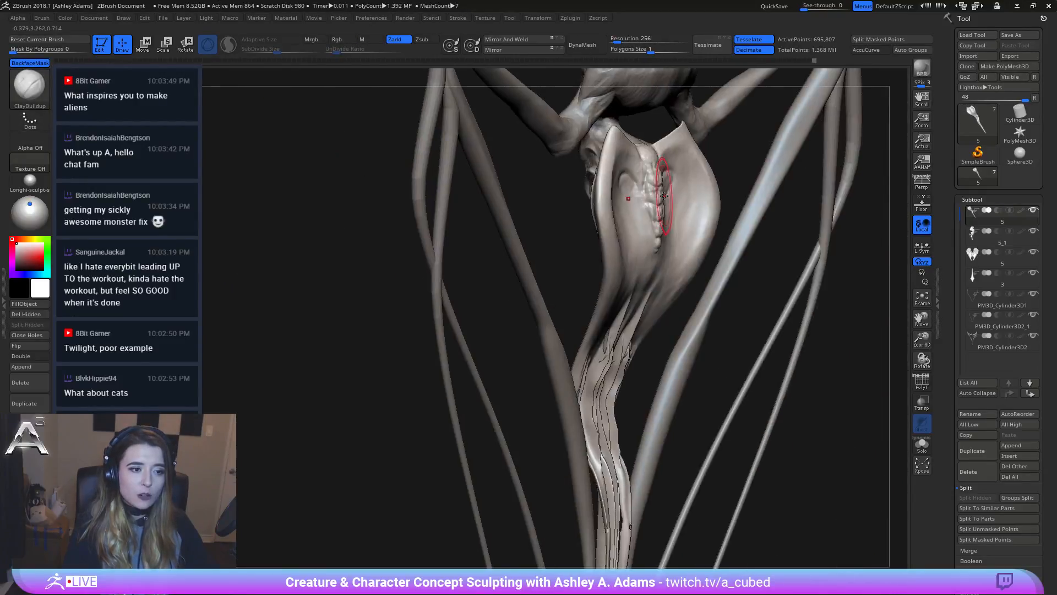
Step: Pull the upper segments of the abdomen plate's central ridge outward with SnakeHook
{"action": "key", "text": "b"}
{"action": "key", "text": "s"}
{"action": "key", "text": "h"}
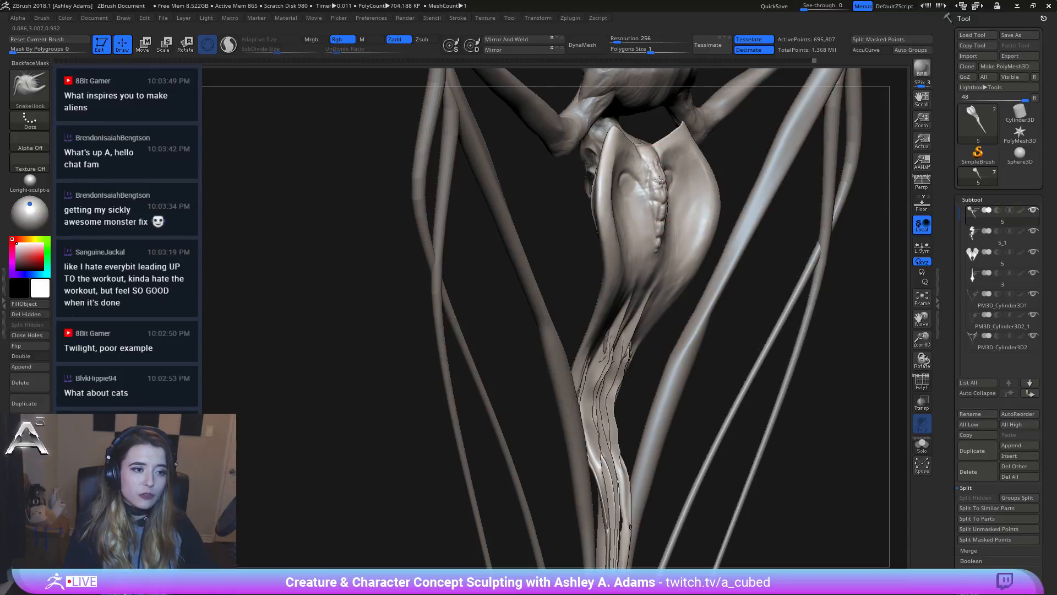
{"action": "right_click_drag", "start_coordinate": [659, 183], "coordinate": [650, 213]}
{"action": "right_click", "coordinate": [661, 205]}
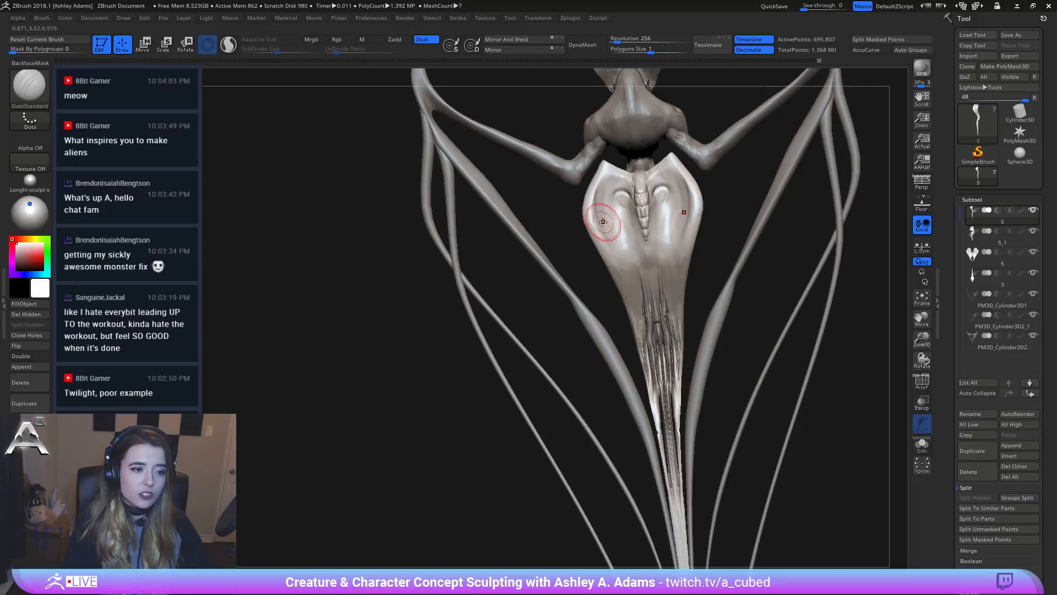
Step: Carve mirrored curved creases around the hollows on both back lobes of the abdomen plate with DamStandard
{"action": "key", "text": "b"}
{"action": "key", "text": "d"}
{"action": "key", "text": "s"}
{"action": "mouse_move", "coordinate": [622, 234]}
{"action": "left_mouse_down"}
{"action": "mouse_move", "coordinate": [626, 201]}
{"action": "mouse_move", "coordinate": [606, 228]}
{"action": "mouse_move", "coordinate": [602, 207]}
{"action": "left_mouse_up"}
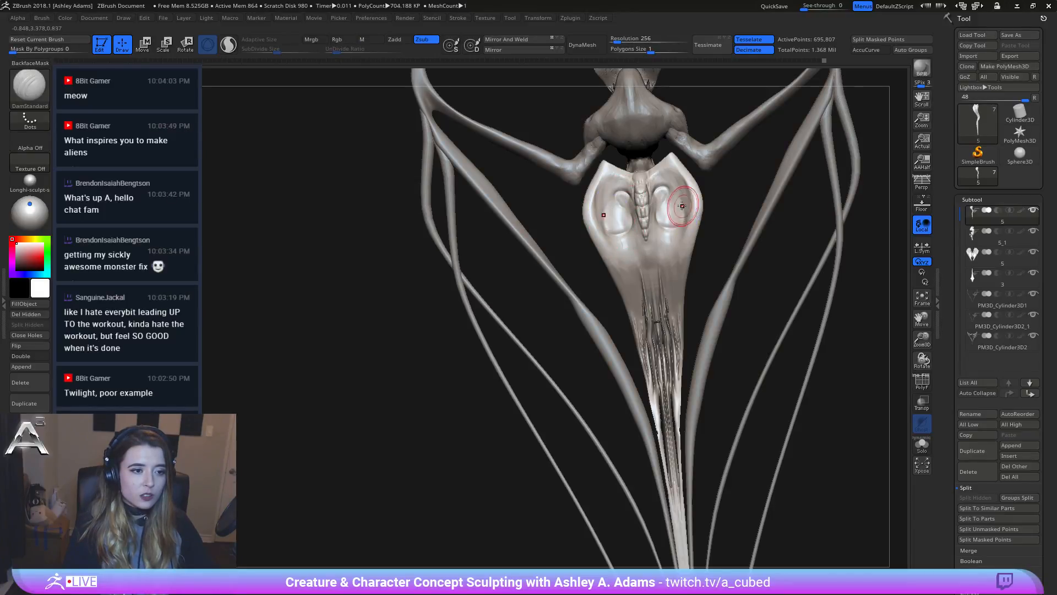
{"action": "right_click_drag", "start_coordinate": [684, 207], "coordinate": [691, 205]}
{"action": "mouse_move", "coordinate": [680, 180]}
{"action": "left_mouse_down"}
{"action": "mouse_move", "coordinate": [681, 212]}
{"action": "mouse_move", "coordinate": [656, 208]}
{"action": "mouse_move", "coordinate": [675, 221]}
{"action": "left_mouse_up"}
{"action": "mouse_move", "coordinate": [663, 170]}
{"action": "right_mouse_down", "text": "ctrl"}
{"action": "mouse_move", "coordinate": [660, 193]}
{"action": "mouse_move", "coordinate": [696, 199]}
{"action": "mouse_move", "coordinate": [640, 212]}
{"action": "right_mouse_up", "text": "ctrl"}
Step: Reshape the abdomen plate's two upper points beside the waist with SnakeHook from the front
{"action": "key", "text": "space"}
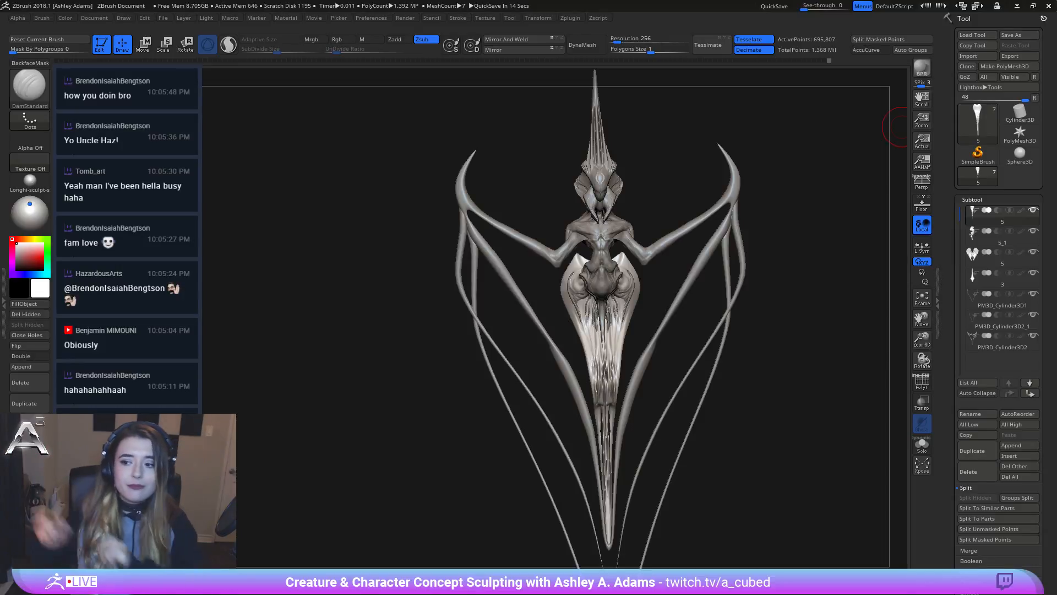
{"action": "mouse_move", "coordinate": [678, 370]}
{"action": "left_mouse_down"}
{"action": "mouse_move", "coordinate": [513, 290]}
{"action": "mouse_move", "coordinate": [656, 270]}
{"action": "mouse_move", "coordinate": [682, 223]}
{"action": "left_mouse_up"}
{"action": "mouse_move", "coordinate": [682, 223]}
{"action": "right_mouse_down", "text": "ctrl"}
{"action": "mouse_move", "coordinate": [695, 249]}
{"action": "mouse_move", "coordinate": [645, 245]}
{"action": "mouse_move", "coordinate": [592, 265]}
{"action": "right_mouse_up", "text": "ctrl"}
{"action": "key", "text": "space"}
{"action": "key", "text": "b"}
{"action": "key", "text": "s"}
{"action": "key", "text": "h"}
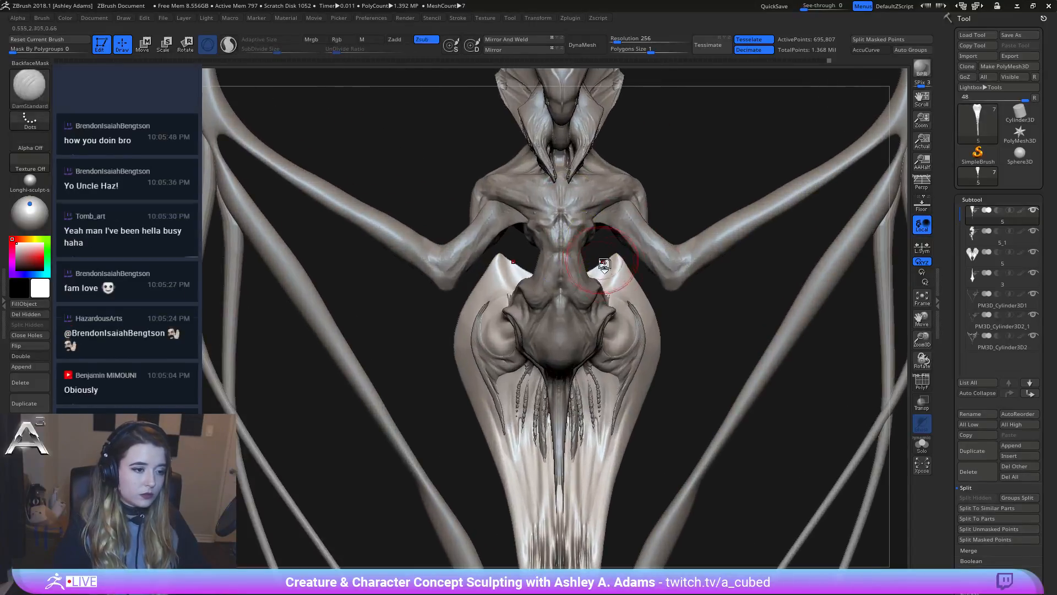
{"action": "key", "text": "space"}
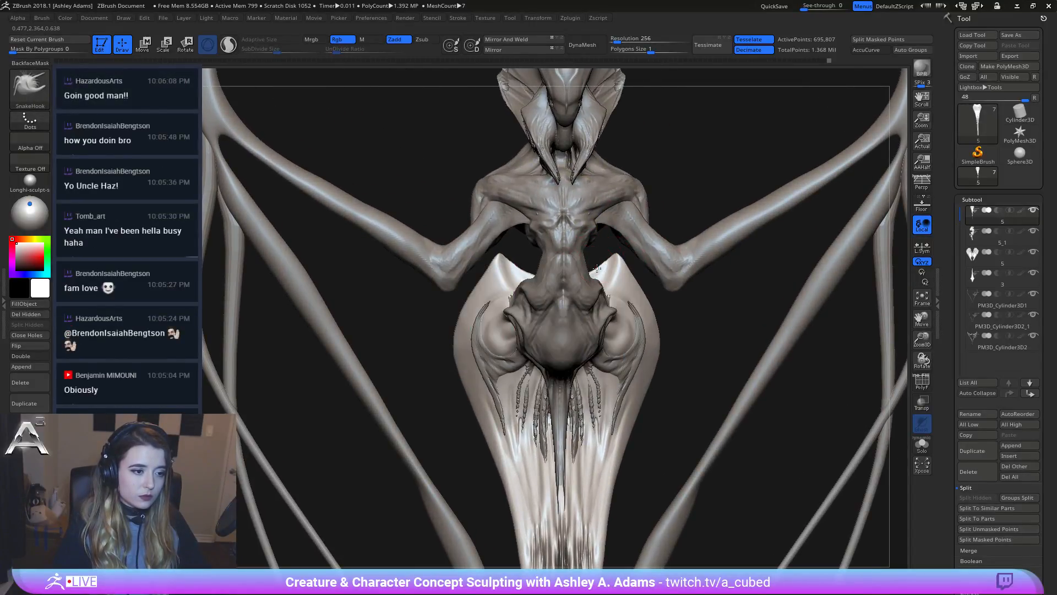
Step: Select the torso subtool S_1 and carve its shoulder area with DamStandard
{"action": "mouse_move", "coordinate": [684, 238]}
{"action": "right_mouse_down"}
{"action": "mouse_move", "coordinate": [696, 254]}
{"action": "mouse_move", "coordinate": [620, 264]}
{"action": "mouse_move", "coordinate": [626, 190]}
{"action": "right_mouse_up"}
{"action": "left_click", "coordinate": [617, 253], "text": "alt"}
{"action": "key", "text": "b"}
{"action": "key", "text": "d"}
{"action": "key", "text": "s"}
{"action": "left_click_drag", "start_coordinate": [626, 190], "coordinate": [630, 237]}
Step: Check the whole creature from the side and front, and save it
{"action": "key", "text": "f"}
{"action": "left_click_drag", "start_coordinate": [858, 165], "coordinate": [738, 169]}
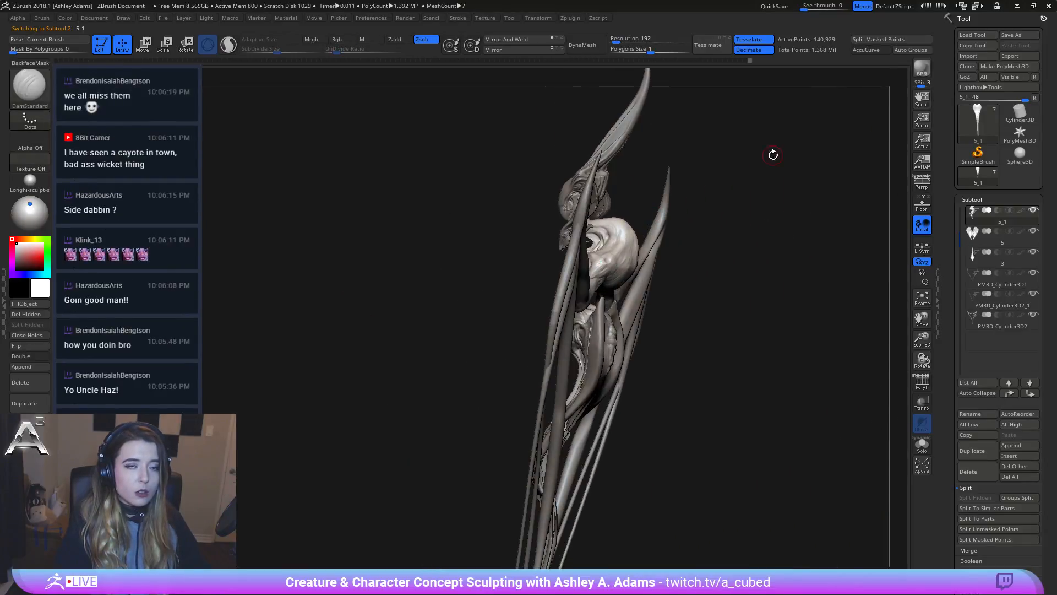
{"action": "left_click_drag", "start_coordinate": [639, 220], "coordinate": [696, 287], "text": "shift"}
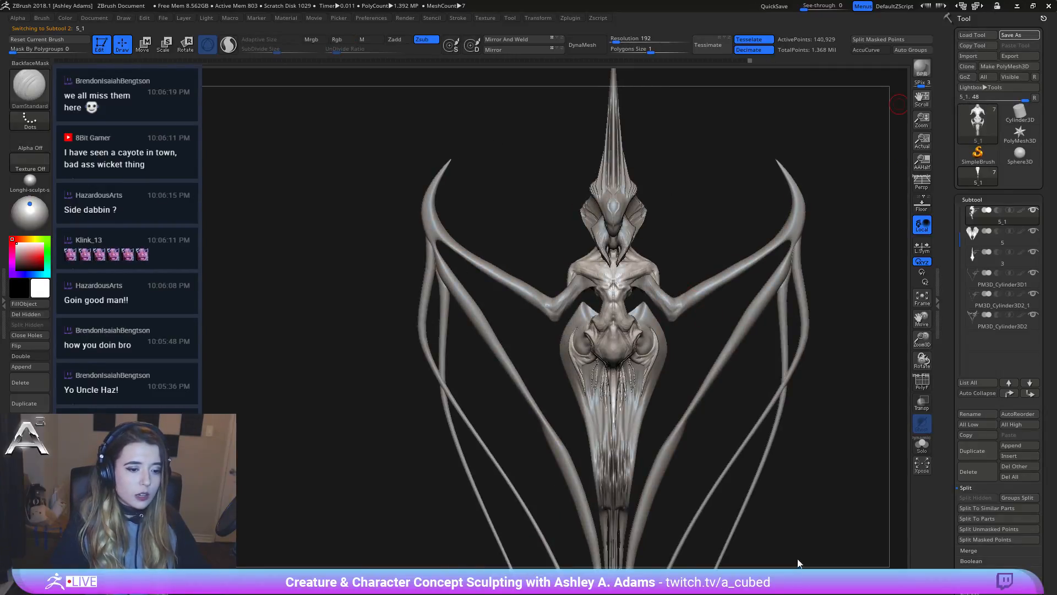
{"action": "key", "text": "ctrl+s"}
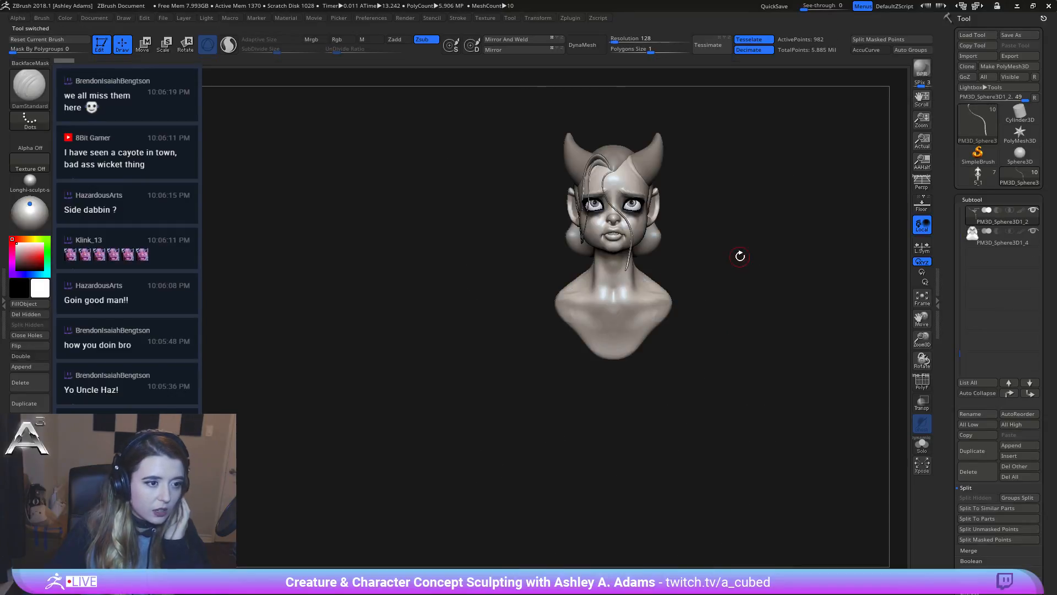
Step: Examine the horned character bust from the front and in three-quarter view
{"action": "left_click_drag", "start_coordinate": [740, 256], "coordinate": [755, 276]}
{"action": "left_click_drag", "start_coordinate": [698, 196], "coordinate": [599, 319]}
{"action": "left_click_drag", "start_coordinate": [714, 242], "coordinate": [624, 213]}
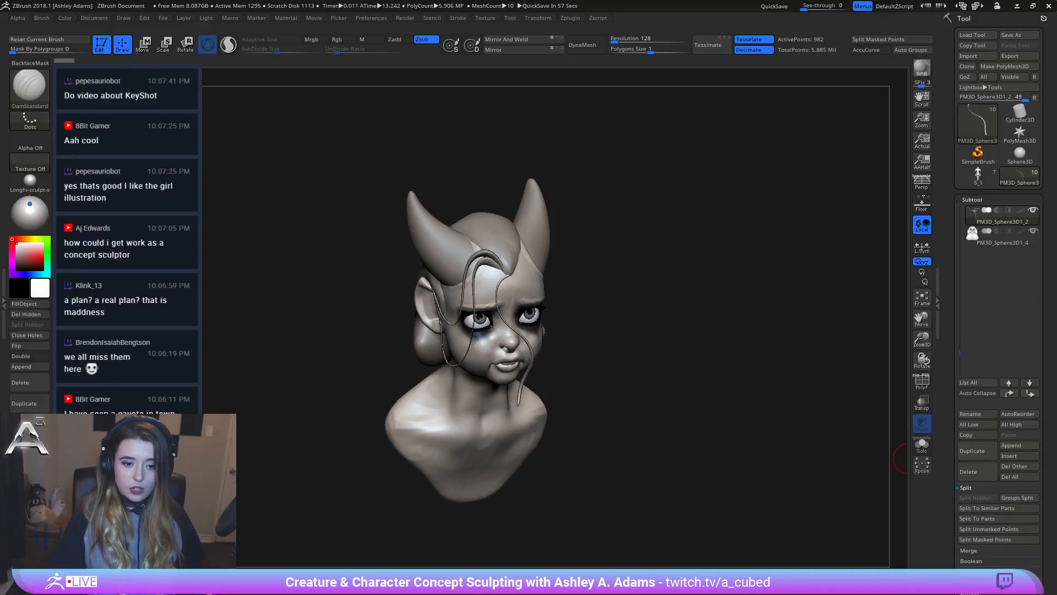
Step: Close the horned bust and switch back to the creature tool S_1, staying in Edit mode
{"action": "left_click", "coordinate": [872, 503]}
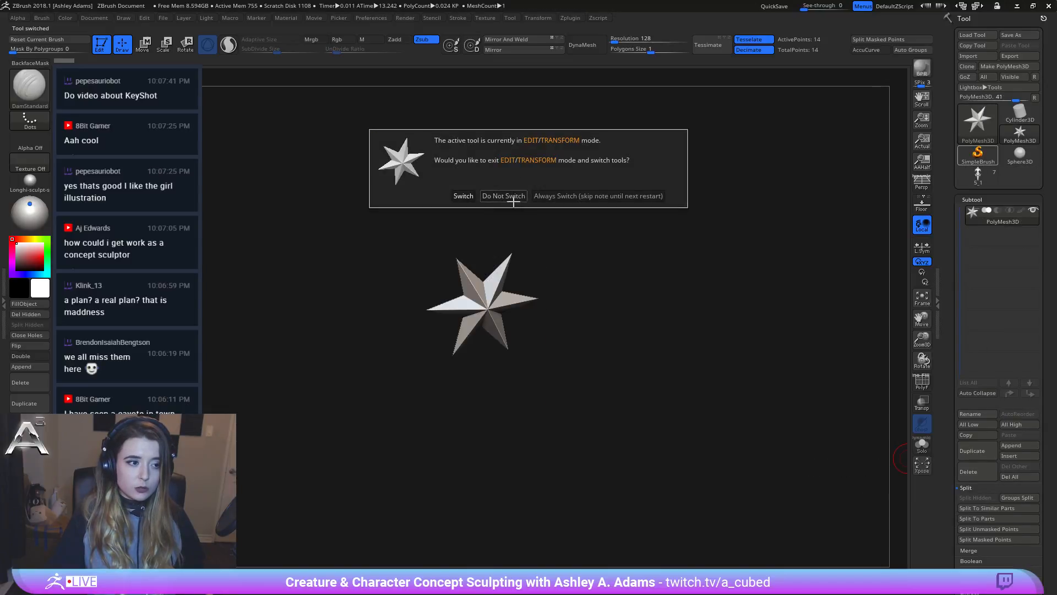
{"action": "left_click", "coordinate": [503, 196]}
{"action": "left_click", "coordinate": [978, 175]}
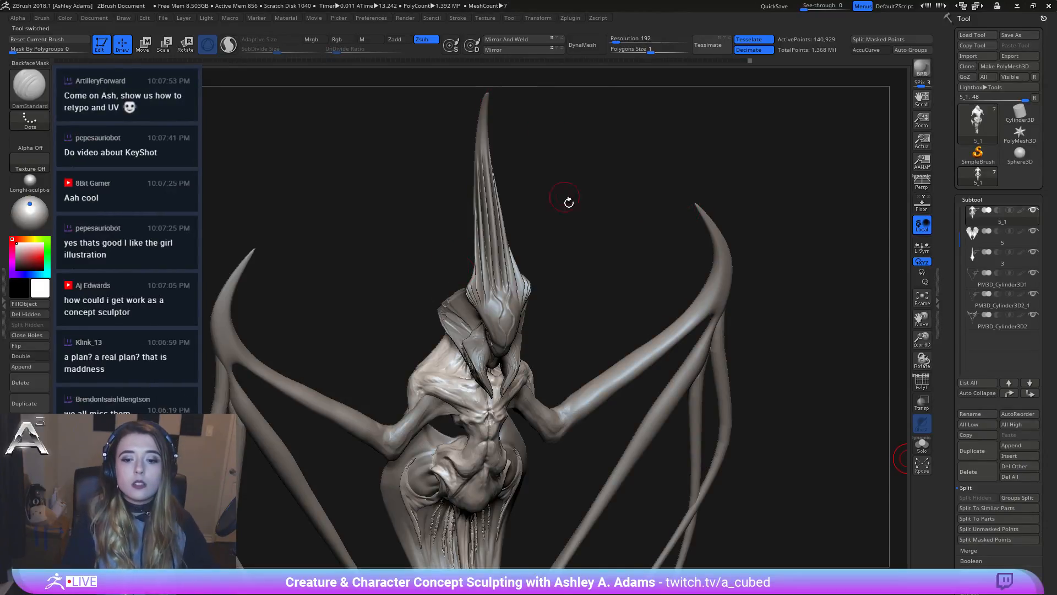
Step: Select the hooked limb subtool and carve away the forearm below the hook's fork with subtractive ClayBuildup
{"action": "mouse_move", "coordinate": [643, 293]}
{"action": "left_mouse_down"}
{"action": "mouse_move", "coordinate": [589, 325]}
{"action": "mouse_move", "coordinate": [521, 285]}
{"action": "left_mouse_up"}
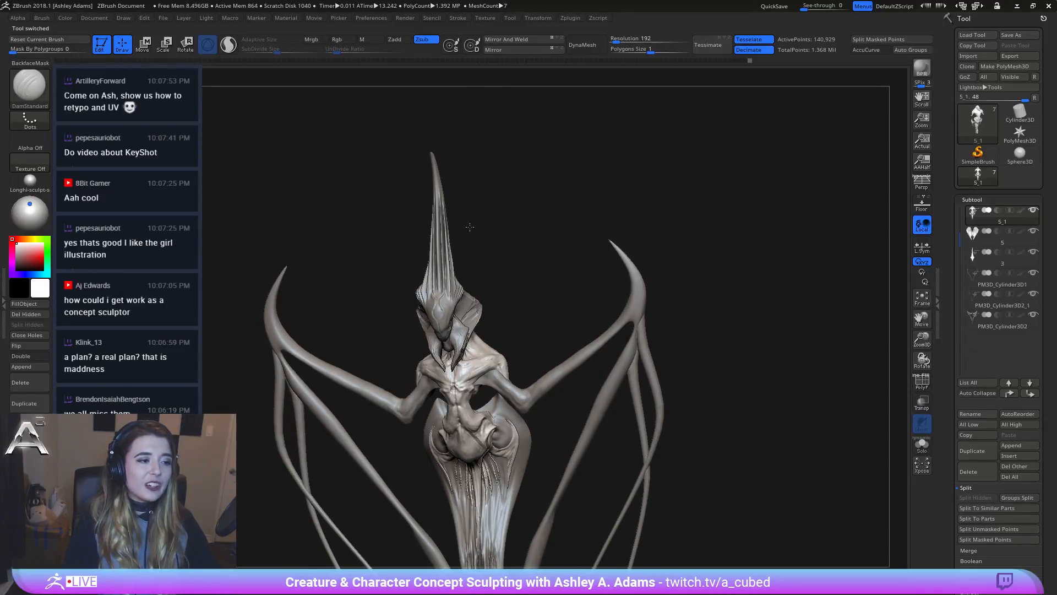
{"action": "key", "text": "space"}
{"action": "left_click_drag", "start_coordinate": [493, 220], "coordinate": [471, 270]}
{"action": "left_click", "coordinate": [342, 299], "text": "alt"}
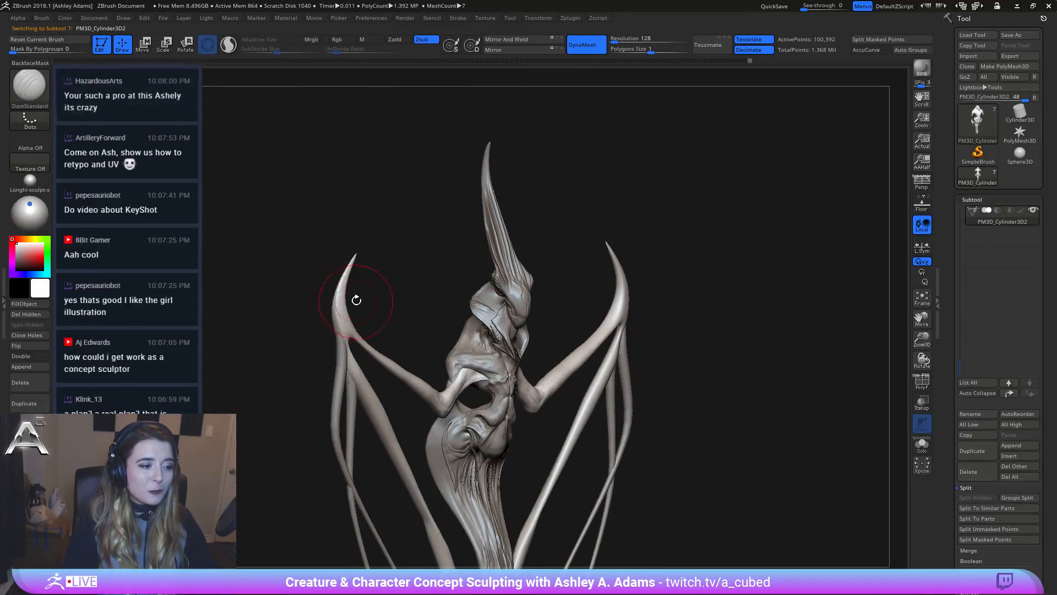
{"action": "mouse_move", "coordinate": [356, 300]}
{"action": "left_mouse_down", "text": "shift"}
{"action": "mouse_move", "coordinate": [341, 293]}
{"action": "mouse_move", "coordinate": [408, 229]}
{"action": "mouse_move", "coordinate": [488, 295]}
{"action": "mouse_move", "coordinate": [531, 284]}
{"action": "mouse_move", "coordinate": [471, 304]}
{"action": "mouse_move", "coordinate": [448, 292]}
{"action": "mouse_move", "coordinate": [523, 336]}
{"action": "left_mouse_up", "text": "shift"}
{"action": "key", "text": "space"}
{"action": "key", "text": "b"}
{"action": "key", "text": "c"}
{"action": "key", "text": "b"}
{"action": "mouse_move", "coordinate": [456, 290]}
{"action": "left_mouse_down", "text": "alt"}
{"action": "mouse_move", "coordinate": [527, 344]}
{"action": "mouse_move", "coordinate": [507, 391]}
{"action": "left_mouse_up", "text": "alt"}
{"action": "left_click_drag", "start_coordinate": [455, 284], "coordinate": [535, 336], "text": "alt"}
{"action": "left_click_drag", "start_coordinate": [456, 286], "coordinate": [510, 322], "text": "alt"}
{"action": "left_click_drag", "start_coordinate": [473, 264], "coordinate": [493, 248]}
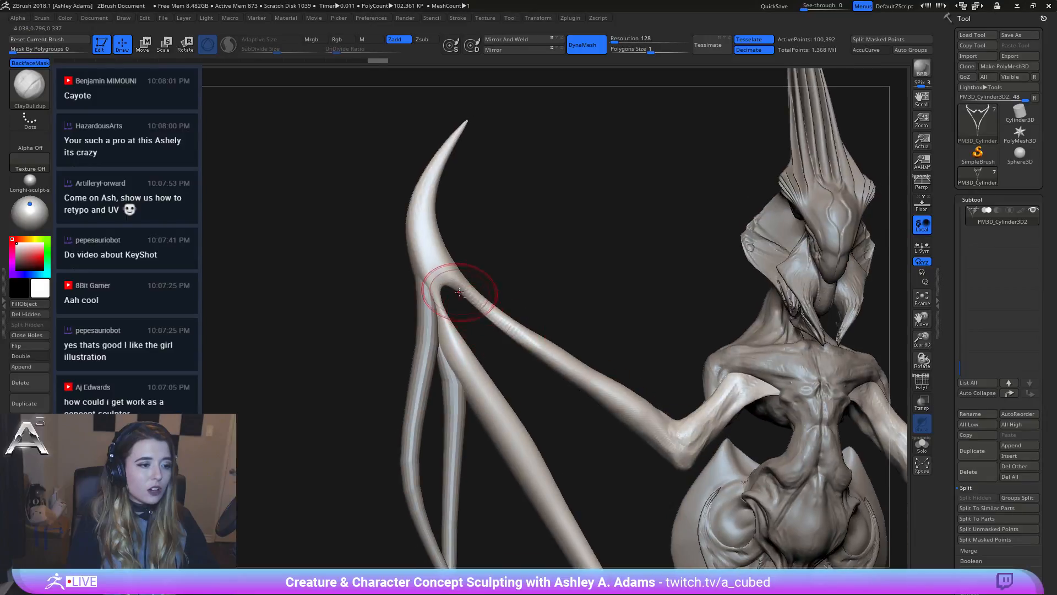
Step: Thin the forearm's inner side and underside where it meets the hook, using subtractive ClayBuildup
{"action": "mouse_move", "coordinate": [461, 291]}
{"action": "left_mouse_down", "text": "alt"}
{"action": "mouse_move", "coordinate": [523, 347]}
{"action": "mouse_move", "coordinate": [486, 307]}
{"action": "mouse_move", "coordinate": [521, 335]}
{"action": "left_mouse_up", "text": "alt"}
{"action": "mouse_move", "coordinate": [510, 363]}
{"action": "left_mouse_down"}
{"action": "mouse_move", "coordinate": [445, 389]}
{"action": "mouse_move", "coordinate": [476, 303]}
{"action": "mouse_move", "coordinate": [449, 249]}
{"action": "mouse_move", "coordinate": [510, 322]}
{"action": "left_mouse_up"}
{"action": "left_click_drag", "start_coordinate": [486, 281], "coordinate": [502, 312], "text": "alt"}
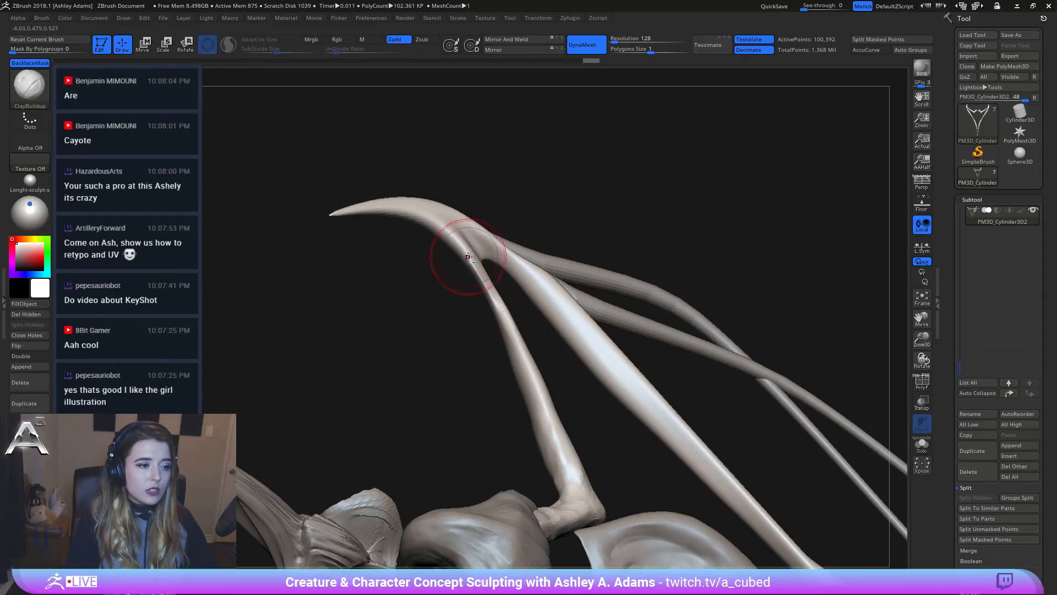
{"action": "mouse_move", "coordinate": [470, 257]}
{"action": "left_mouse_down", "text": "alt"}
{"action": "mouse_move", "coordinate": [490, 314]}
{"action": "mouse_move", "coordinate": [465, 262]}
{"action": "mouse_move", "coordinate": [460, 272]}
{"action": "mouse_move", "coordinate": [512, 323]}
{"action": "left_mouse_up", "text": "alt"}
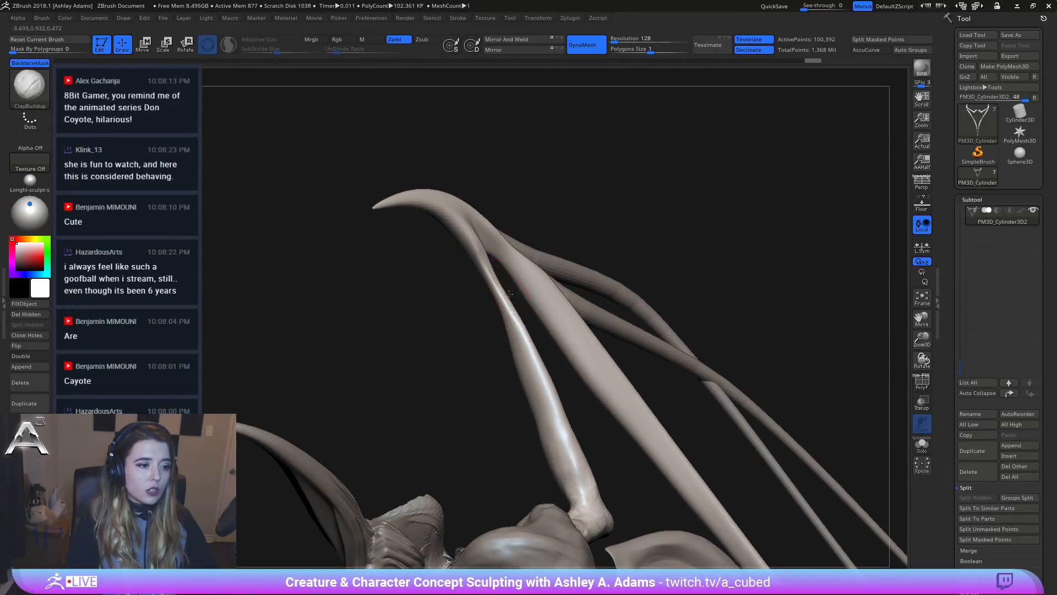
Step: Refine the thinned forearm from the back and smooth its surface between the hook and the elbow
{"action": "right_click_drag", "start_coordinate": [515, 319], "coordinate": [531, 308]}
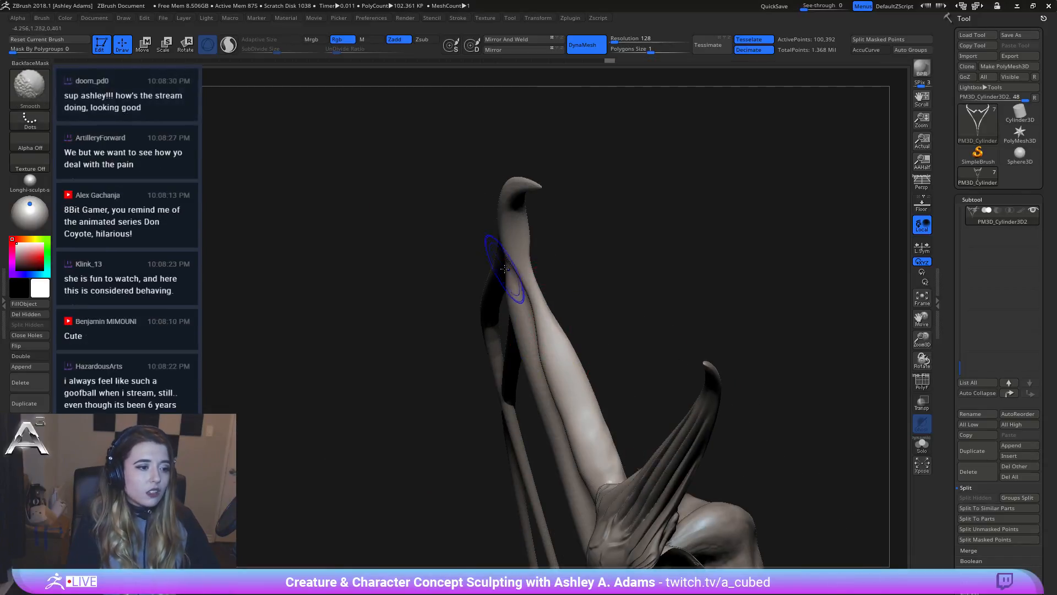
{"action": "mouse_move", "coordinate": [484, 236]}
{"action": "right_mouse_down"}
{"action": "mouse_move", "coordinate": [530, 248]}
{"action": "mouse_move", "coordinate": [515, 331]}
{"action": "right_mouse_up"}
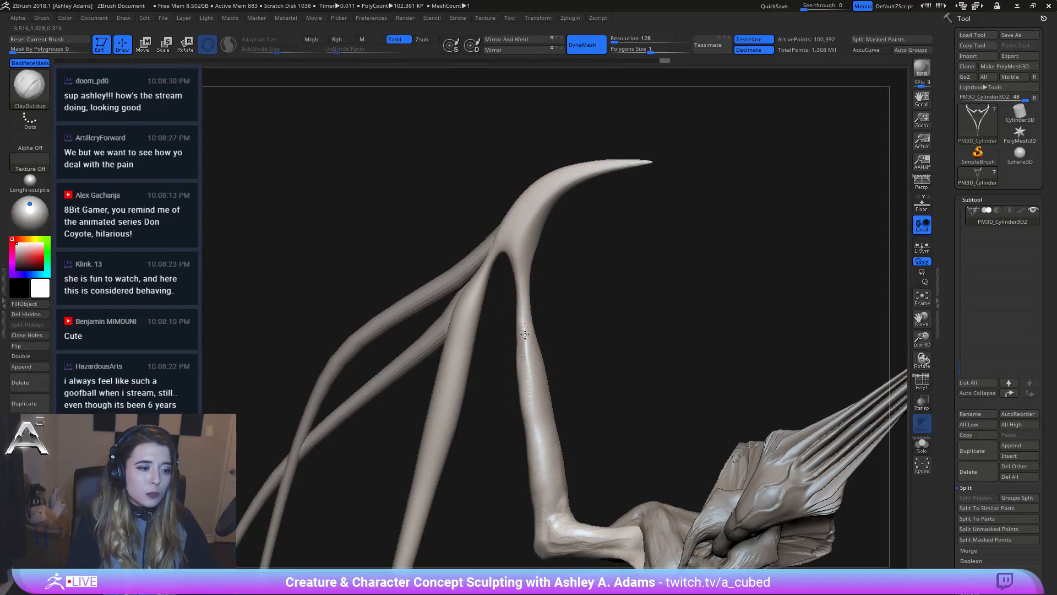
{"action": "right_click_drag", "start_coordinate": [530, 383], "coordinate": [525, 376]}
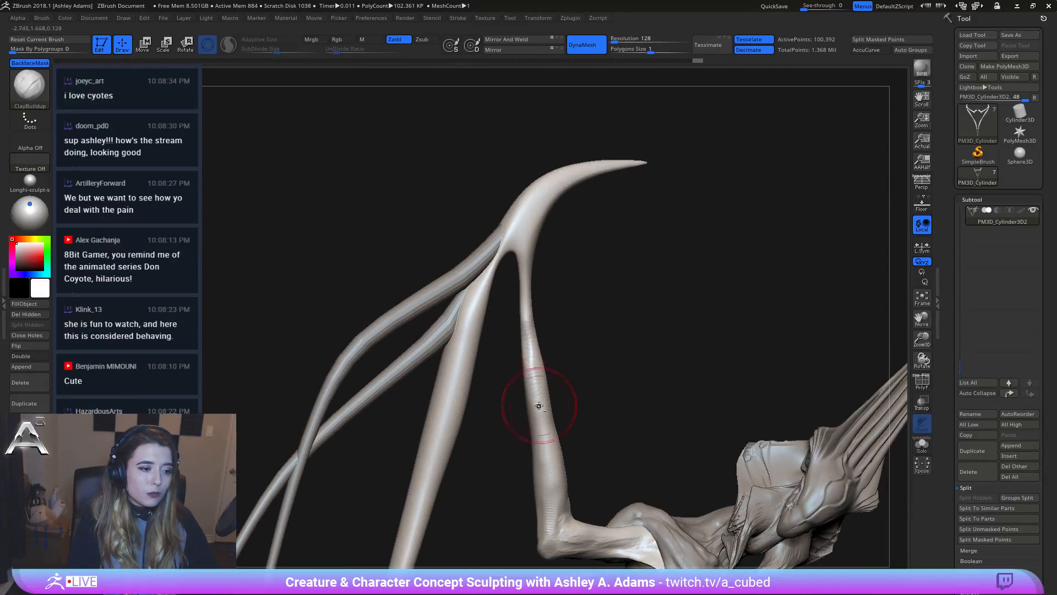
{"action": "left_click_drag", "start_coordinate": [539, 406], "coordinate": [526, 309], "text": "shift"}
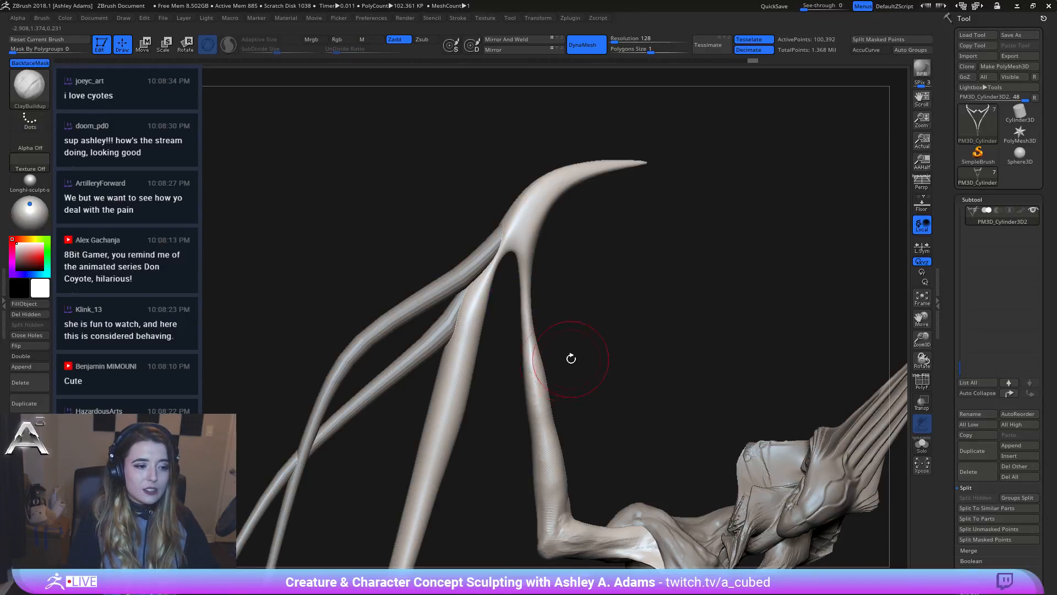
Step: Adjust the middle of the forearm's contour with SnakeHook
{"action": "left_click_drag", "start_coordinate": [543, 377], "coordinate": [539, 361]}
{"action": "key", "text": "b"}
{"action": "key", "text": "s"}
{"action": "key", "text": "h"}
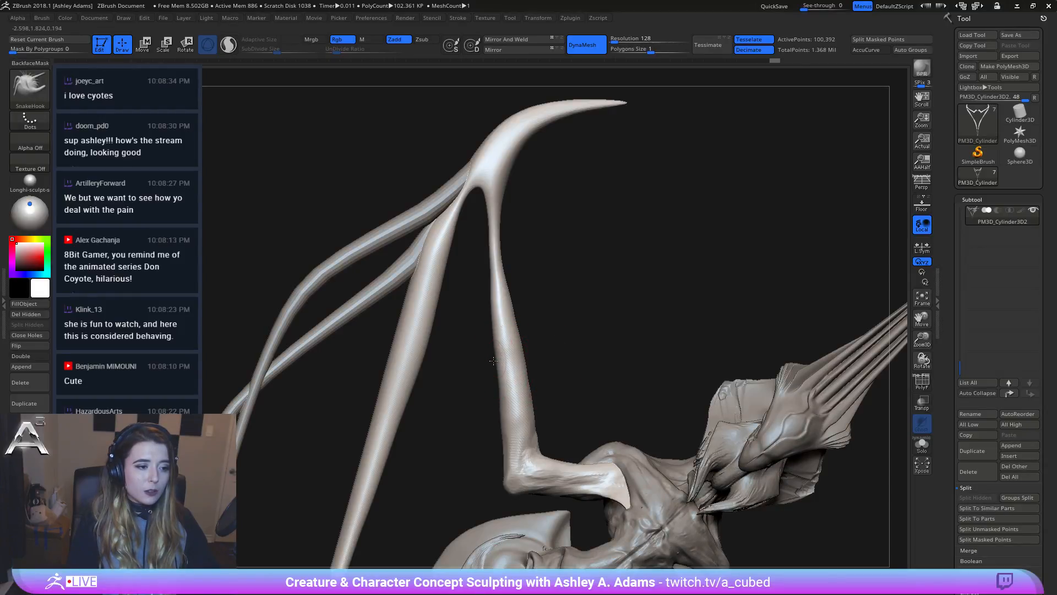
{"action": "key", "text": "shift"}
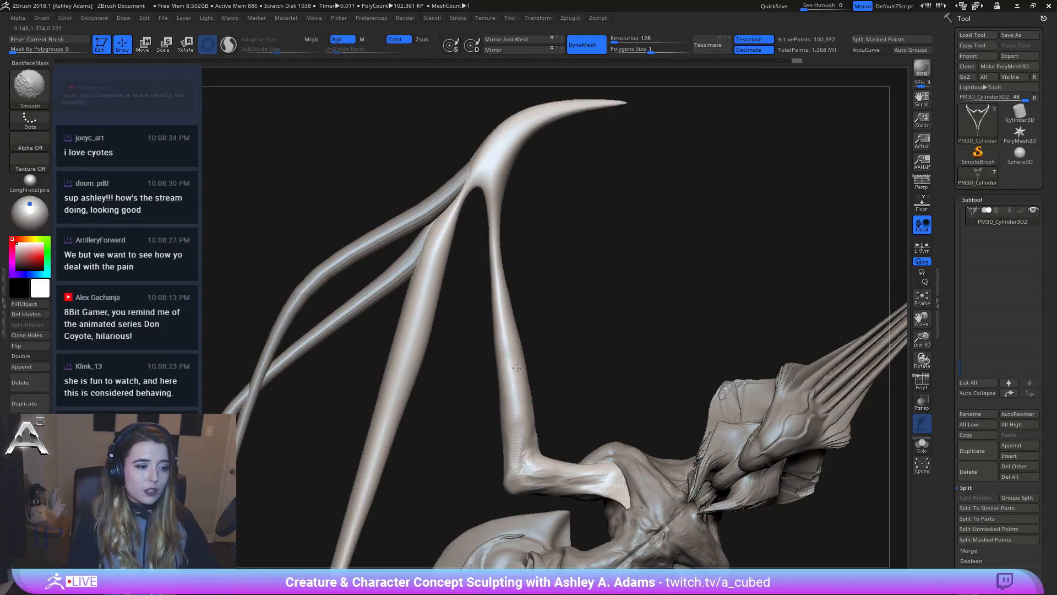
{"action": "key", "text": "ctrl"}
Step: Smooth and slim both mirrored forearms toward the hooks from the full back view
{"action": "mouse_move", "coordinate": [507, 401]}
{"action": "right_mouse_down"}
{"action": "mouse_move", "coordinate": [512, 288]}
{"action": "mouse_move", "coordinate": [515, 316]}
{"action": "mouse_move", "coordinate": [573, 334]}
{"action": "right_mouse_up"}
{"action": "right_click_drag", "start_coordinate": [603, 366], "coordinate": [608, 308], "text": "alt"}
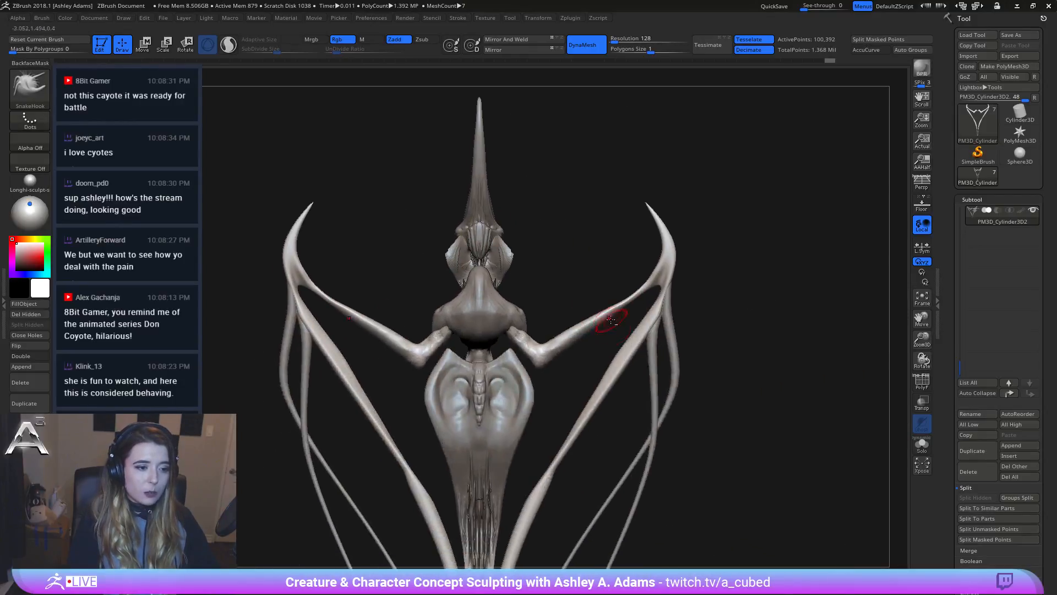
{"action": "key", "text": "shift"}
{"action": "mouse_move", "coordinate": [592, 318]}
{"action": "left_mouse_down", "text": "shift"}
{"action": "mouse_move", "coordinate": [637, 297]}
{"action": "mouse_move", "coordinate": [626, 291]}
{"action": "left_mouse_up", "text": "shift"}
{"action": "key", "text": "space"}
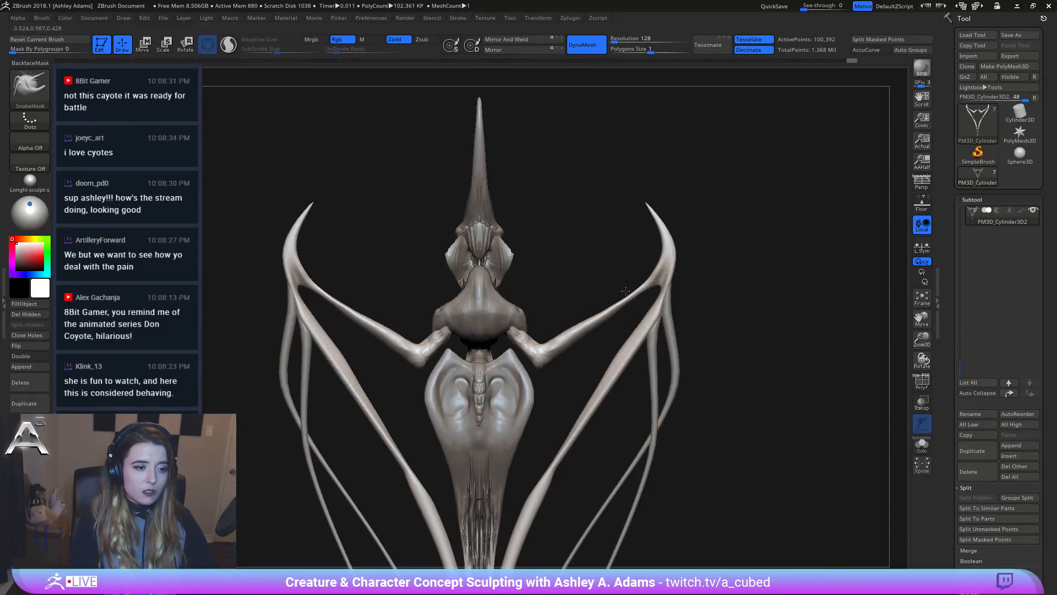
{"action": "key", "text": "space"}
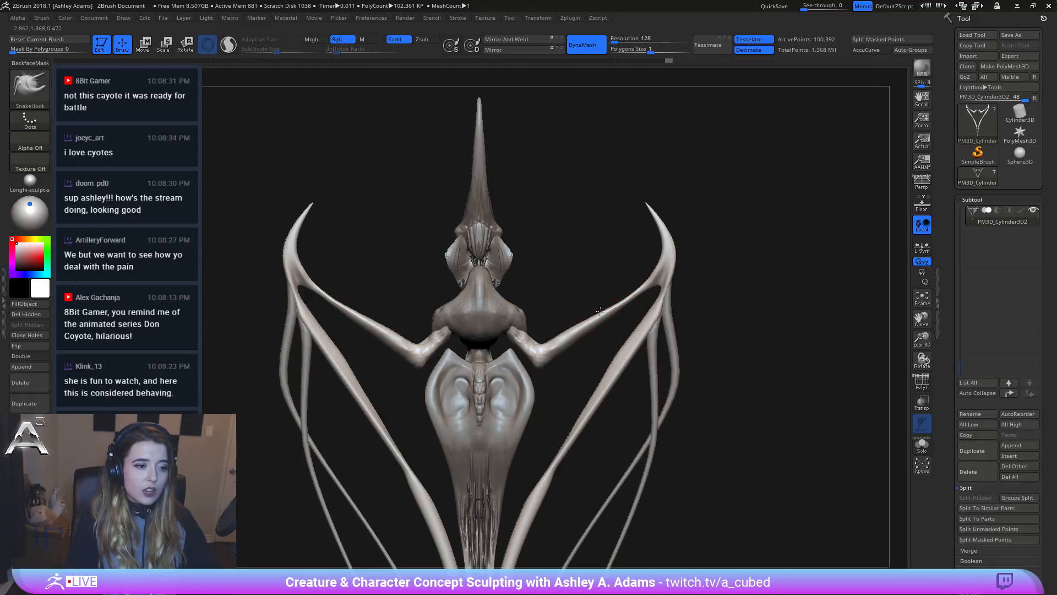
Step: Smooth the mirrored forearms along their contour and examine their slimmed shape from the front
{"action": "left_click_drag", "start_coordinate": [637, 295], "coordinate": [626, 302], "text": "shift"}
{"action": "mouse_move", "coordinate": [596, 368]}
{"action": "left_mouse_down"}
{"action": "mouse_move", "coordinate": [584, 300]}
{"action": "mouse_move", "coordinate": [633, 299]}
{"action": "mouse_move", "coordinate": [609, 295]}
{"action": "mouse_move", "coordinate": [590, 274]}
{"action": "left_mouse_up"}
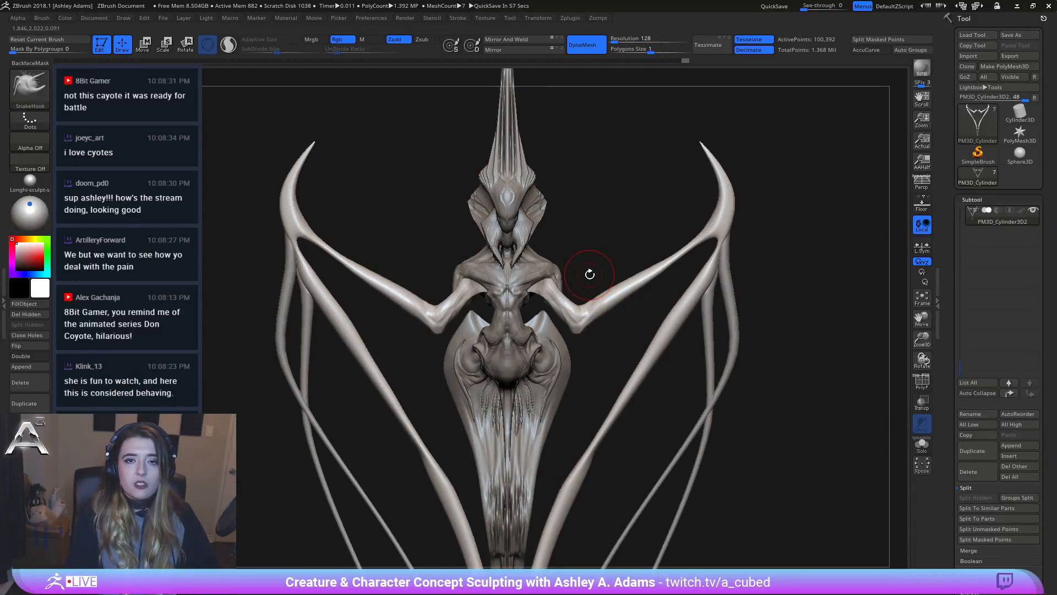
{"action": "left_click_drag", "start_coordinate": [452, 186], "coordinate": [489, 214], "text": "alt"}
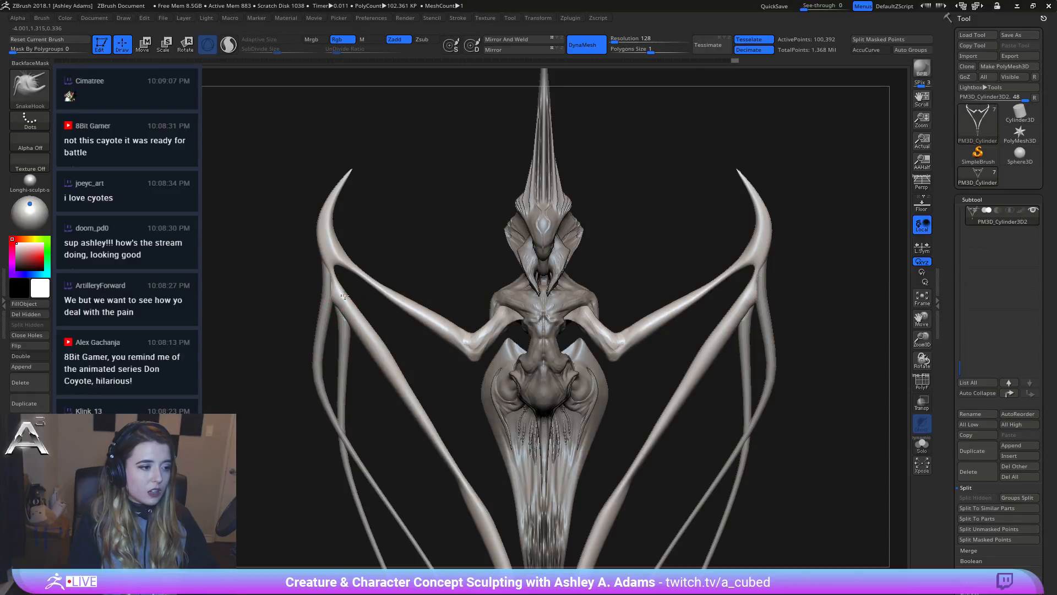
{"action": "key", "text": "shift"}
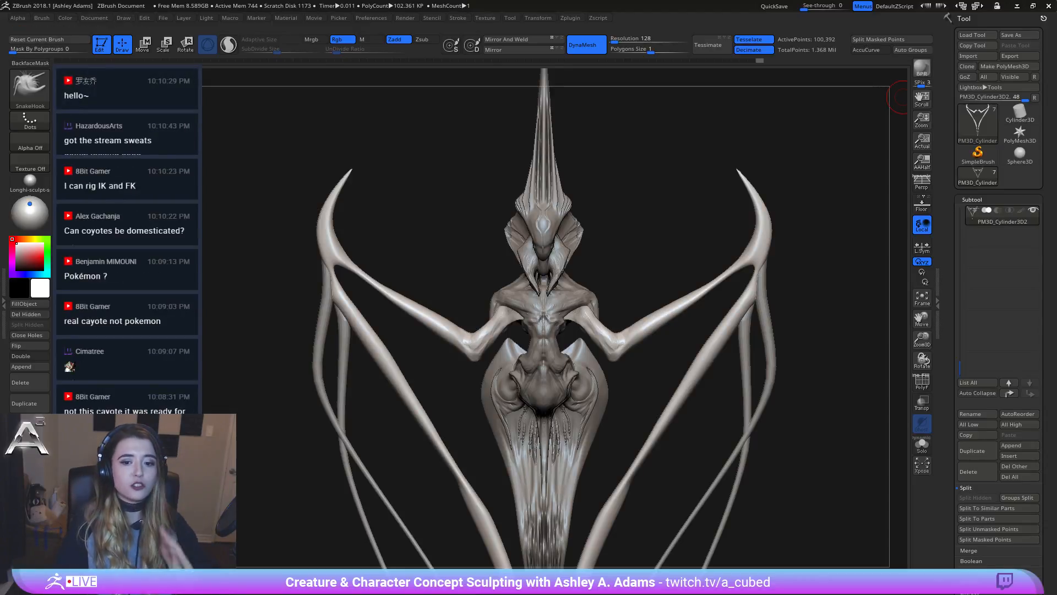
Step: Make the torso active and build up the muscle form on the side of its upper back with ClayBuildup
{"action": "key", "text": "space"}
{"action": "mouse_move", "coordinate": [621, 266]}
{"action": "right_mouse_down"}
{"action": "mouse_move", "coordinate": [674, 274]}
{"action": "mouse_move", "coordinate": [533, 332]}
{"action": "mouse_move", "coordinate": [545, 273]}
{"action": "right_mouse_up"}
{"action": "left_click", "coordinate": [674, 273], "text": "alt"}
{"action": "key", "text": "1"}
{"action": "key", "text": "space"}
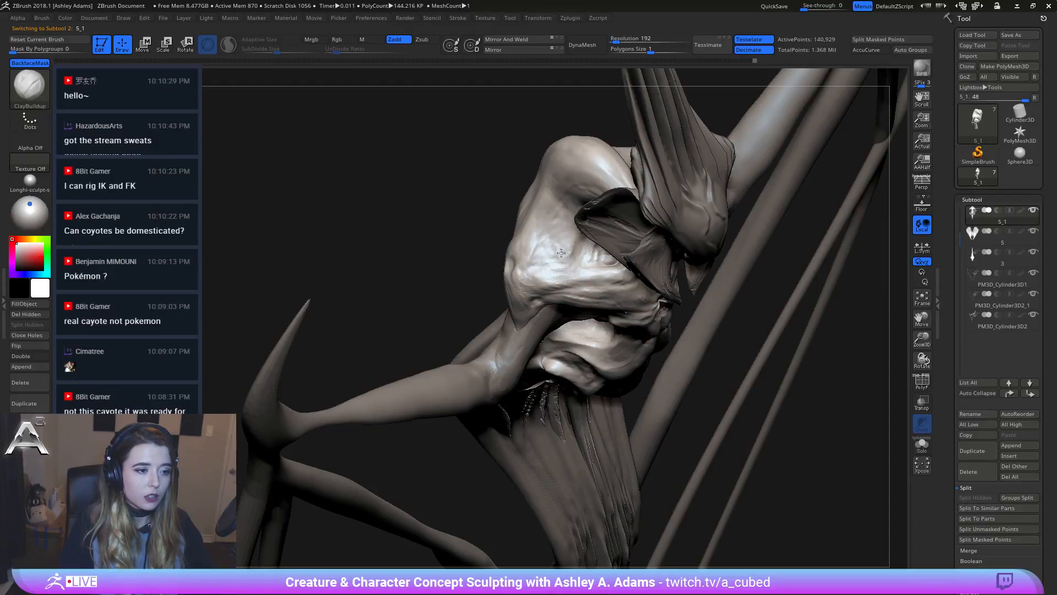
{"action": "mouse_move", "coordinate": [566, 255]}
{"action": "right_mouse_down"}
{"action": "mouse_move", "coordinate": [546, 232]}
{"action": "mouse_move", "coordinate": [581, 231]}
{"action": "mouse_move", "coordinate": [502, 236]}
{"action": "mouse_move", "coordinate": [490, 217]}
{"action": "mouse_move", "coordinate": [477, 233]}
{"action": "right_mouse_up"}
{"action": "key", "text": "2"}
{"action": "key", "text": "b"}
{"action": "key", "text": "c"}
{"action": "key", "text": "b"}
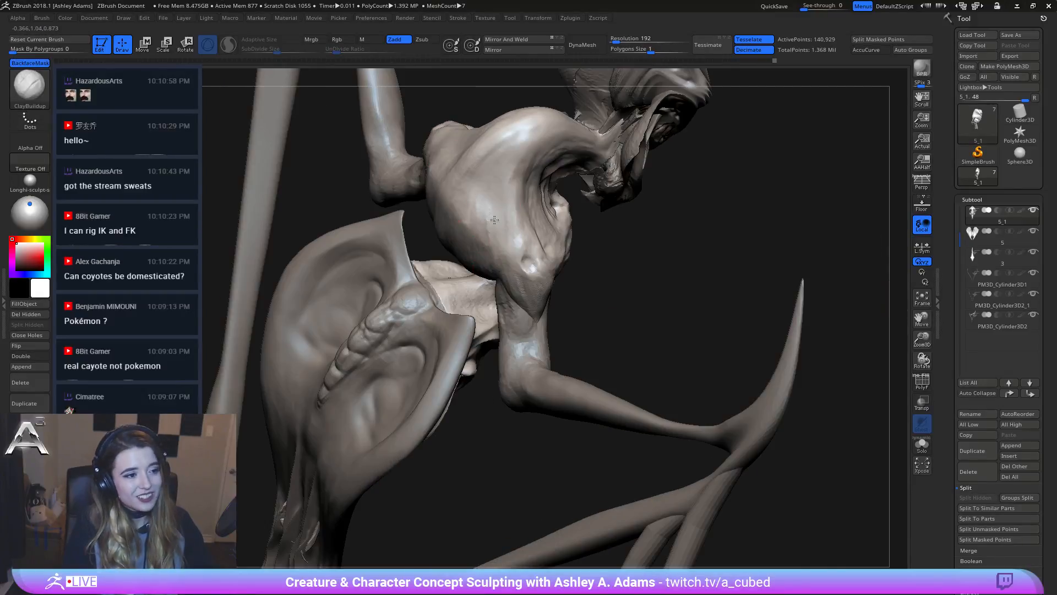
{"action": "mouse_move", "coordinate": [490, 211]}
{"action": "left_mouse_down"}
{"action": "mouse_move", "coordinate": [482, 217]}
{"action": "mouse_move", "coordinate": [506, 164]}
{"action": "left_mouse_up"}
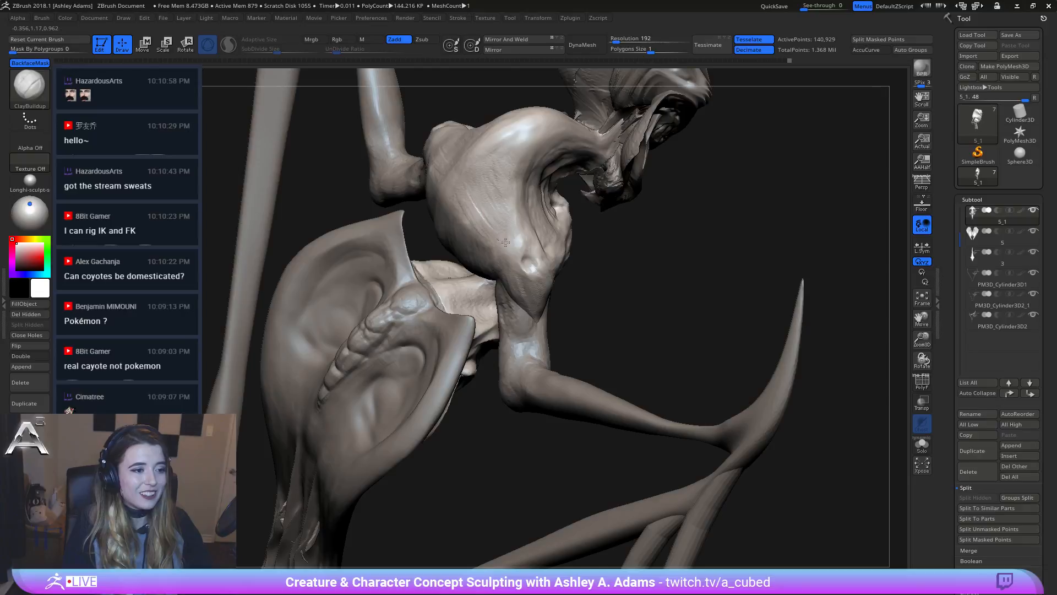
Step: Enable AccuCurve for DamStandard and carve lengthwise muscle lines into the torso's upper back
{"action": "right_click_drag", "start_coordinate": [503, 200], "coordinate": [456, 236]}
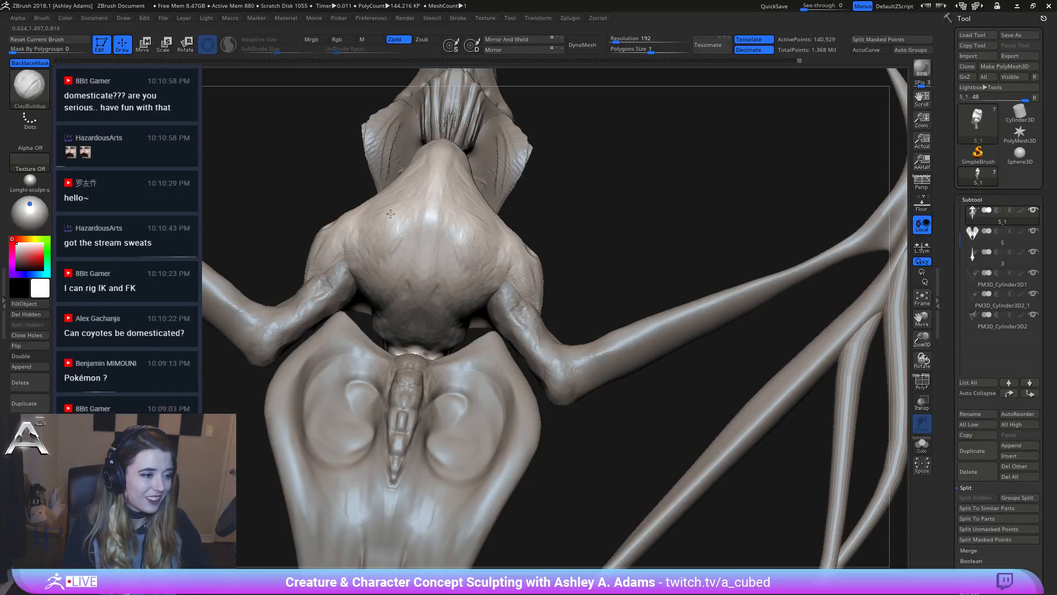
{"action": "key", "text": "b"}
{"action": "key", "text": "d"}
{"action": "key", "text": "s"}
{"action": "key", "text": "space"}
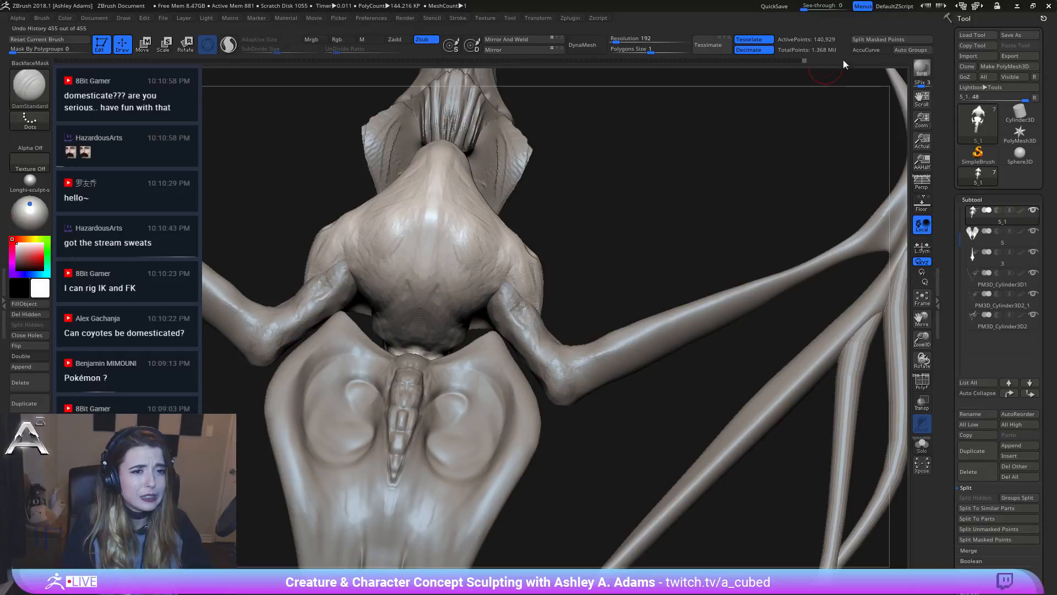
{"action": "mouse_move", "coordinate": [466, 200]}
{"action": "right_mouse_down"}
{"action": "mouse_move", "coordinate": [465, 218]}
{"action": "mouse_move", "coordinate": [538, 159]}
{"action": "right_mouse_up"}
Step: Reshape the contour of the torso's hunched upper back with SnakeHook from several angles
{"action": "key", "text": "b"}
{"action": "key", "text": "s"}
{"action": "key", "text": "h"}
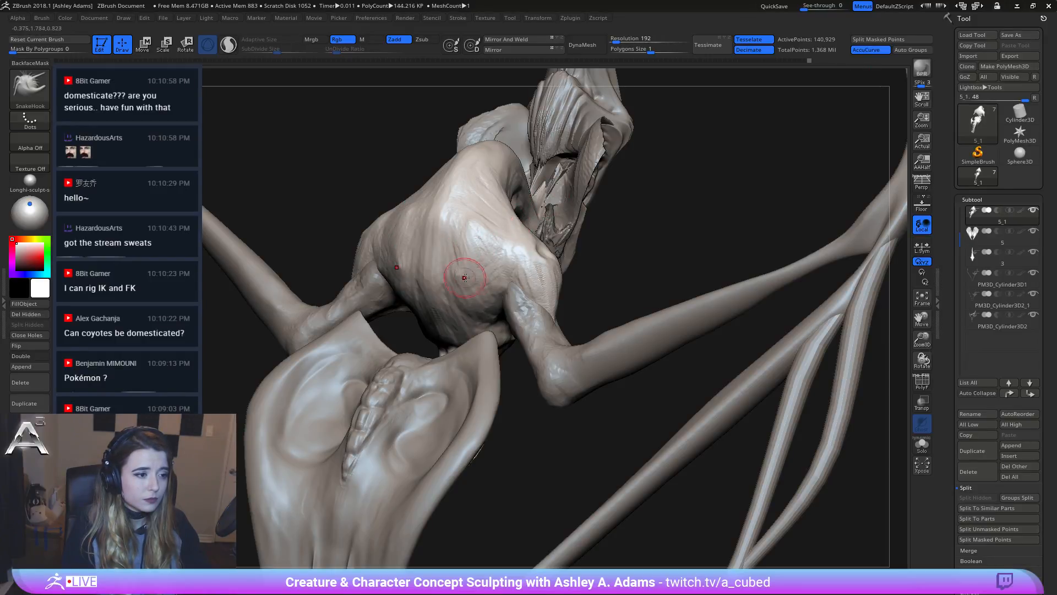
{"action": "right_click_drag", "start_coordinate": [528, 272], "coordinate": [472, 269]}
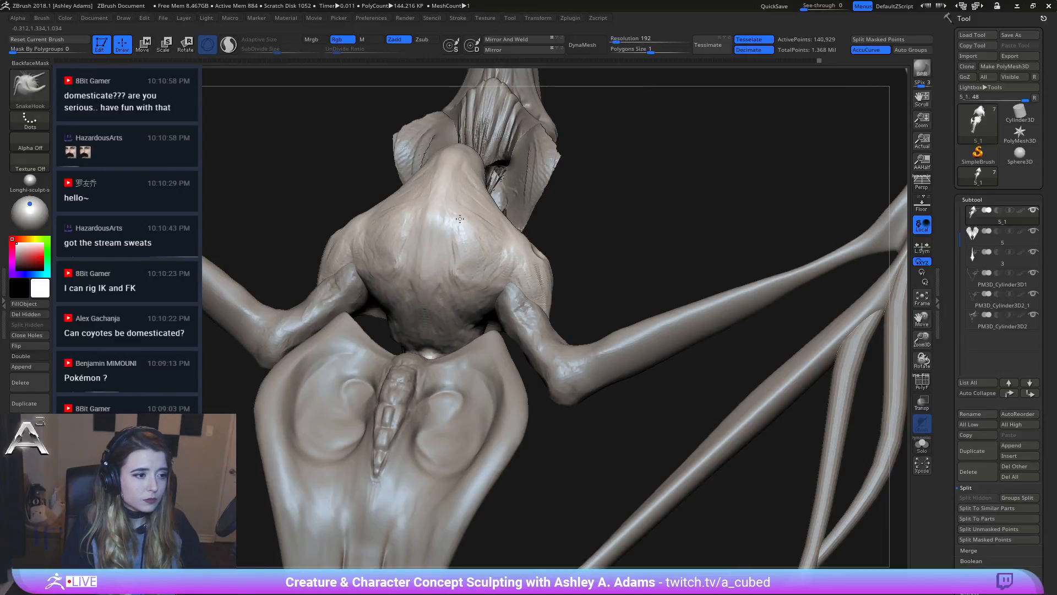
{"action": "mouse_move", "coordinate": [465, 223]}
{"action": "right_mouse_down"}
{"action": "mouse_move", "coordinate": [478, 236]}
{"action": "mouse_move", "coordinate": [474, 277]}
{"action": "mouse_move", "coordinate": [446, 254]}
{"action": "mouse_move", "coordinate": [450, 270]}
{"action": "mouse_move", "coordinate": [449, 258]}
{"action": "mouse_move", "coordinate": [484, 248]}
{"action": "mouse_move", "coordinate": [410, 224]}
{"action": "mouse_move", "coordinate": [413, 287]}
{"action": "mouse_move", "coordinate": [444, 237]}
{"action": "mouse_move", "coordinate": [427, 247]}
{"action": "mouse_move", "coordinate": [441, 234]}
{"action": "mouse_move", "coordinate": [432, 220]}
{"action": "mouse_move", "coordinate": [473, 226]}
{"action": "right_mouse_up"}
{"action": "key", "text": "space"}
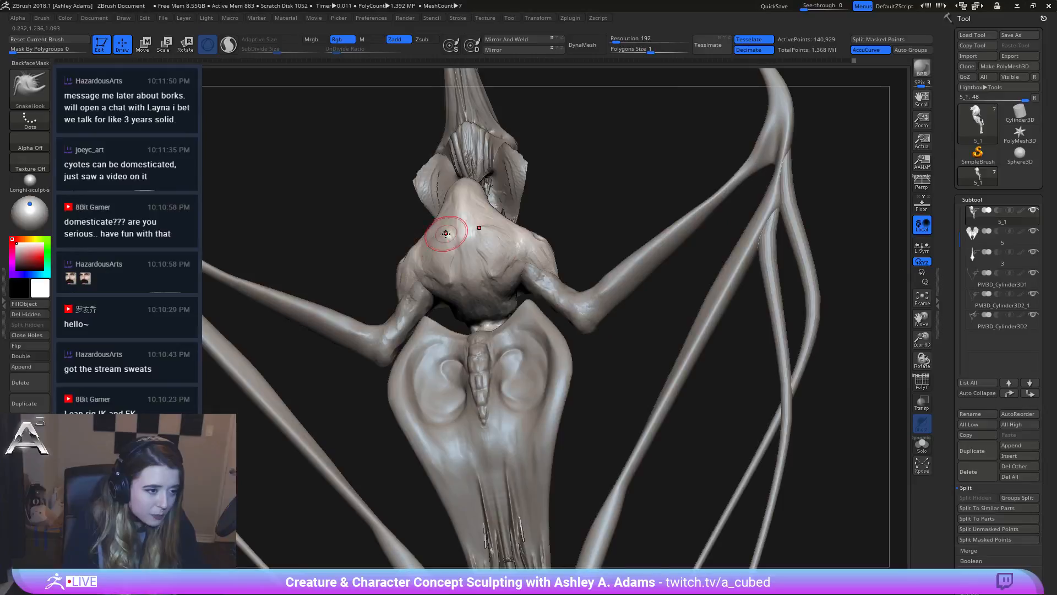
{"action": "right_click_drag", "start_coordinate": [499, 268], "coordinate": [468, 251]}
{"action": "right_click_drag", "start_coordinate": [468, 308], "coordinate": [534, 282]}
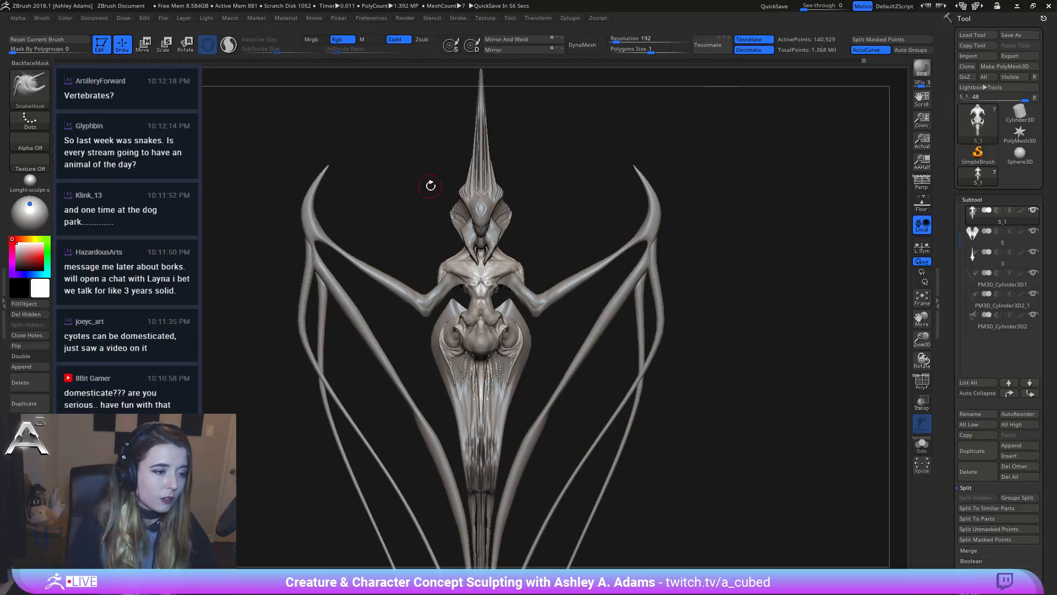
Step: Make the front limbs active, turn off AccuCurve and adjust both forearms near the elbows with SnakeHook
{"action": "left_click", "coordinate": [400, 280], "text": "alt"}
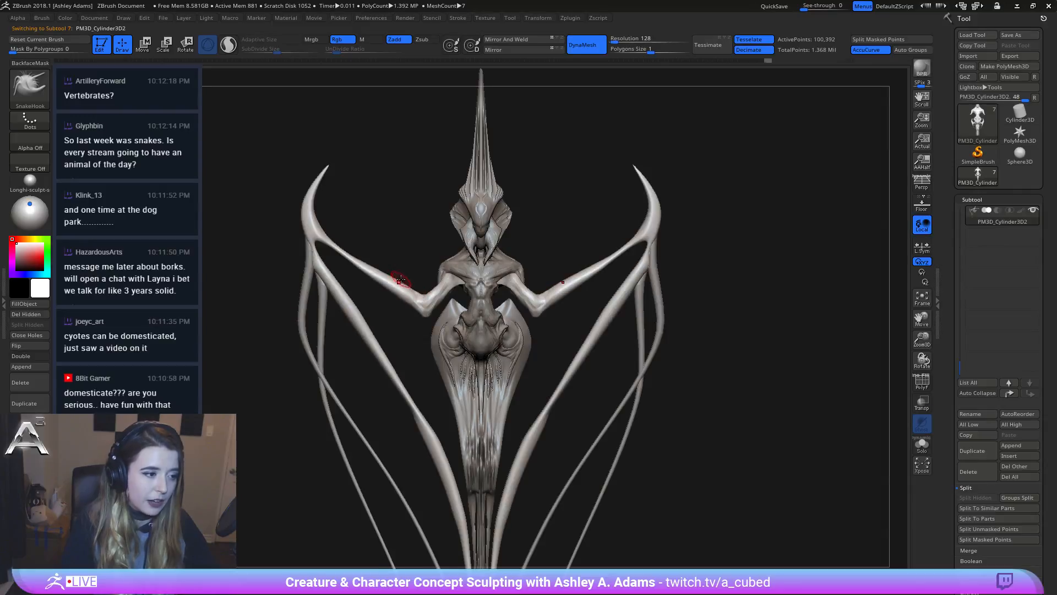
{"action": "key", "text": "space"}
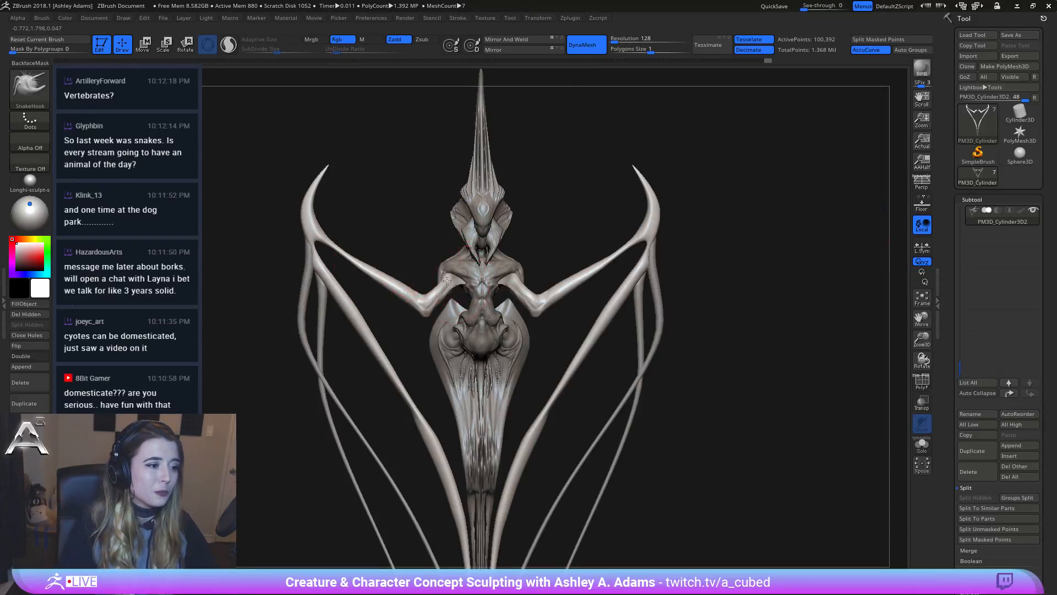
{"action": "mouse_move", "coordinate": [432, 282]}
{"action": "right_mouse_down", "text": "ctrl"}
{"action": "mouse_move", "coordinate": [417, 318]}
{"action": "mouse_move", "coordinate": [436, 272]}
{"action": "right_mouse_up", "text": "ctrl"}
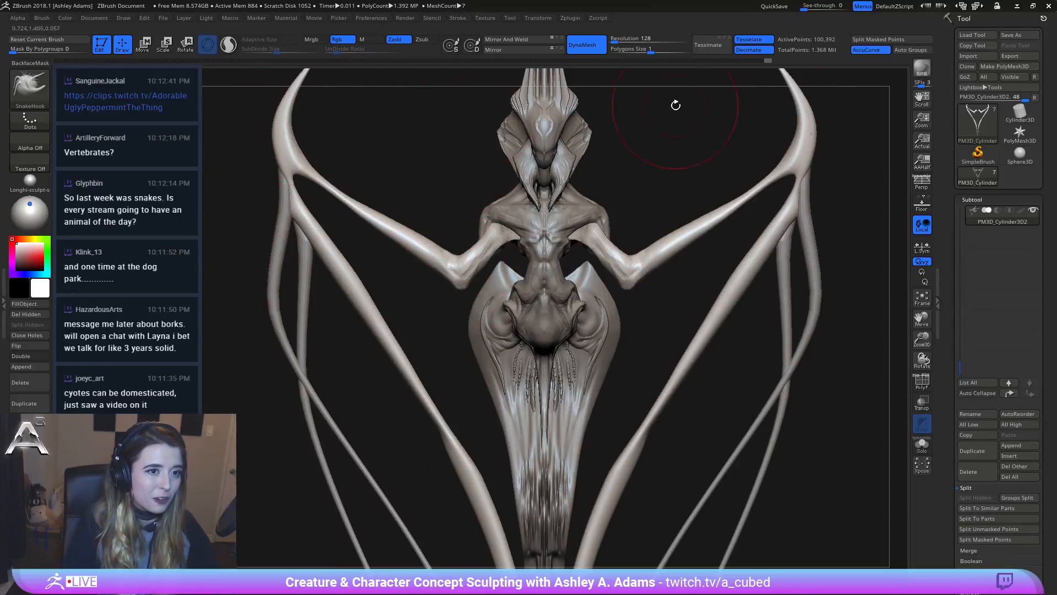
{"action": "left_click", "coordinate": [871, 50]}
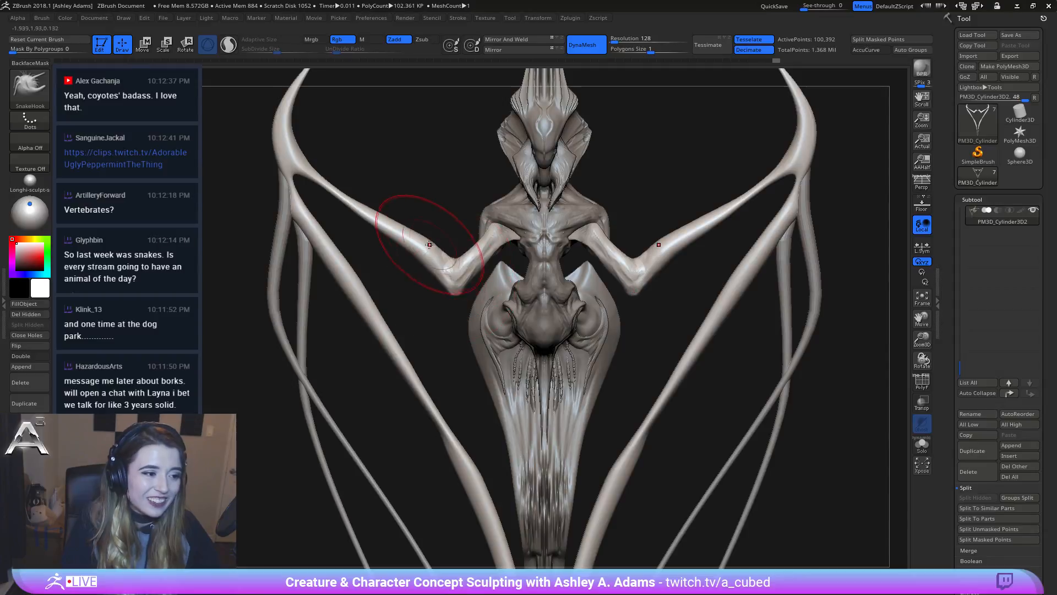
{"action": "left_click_drag", "start_coordinate": [442, 237], "coordinate": [388, 220]}
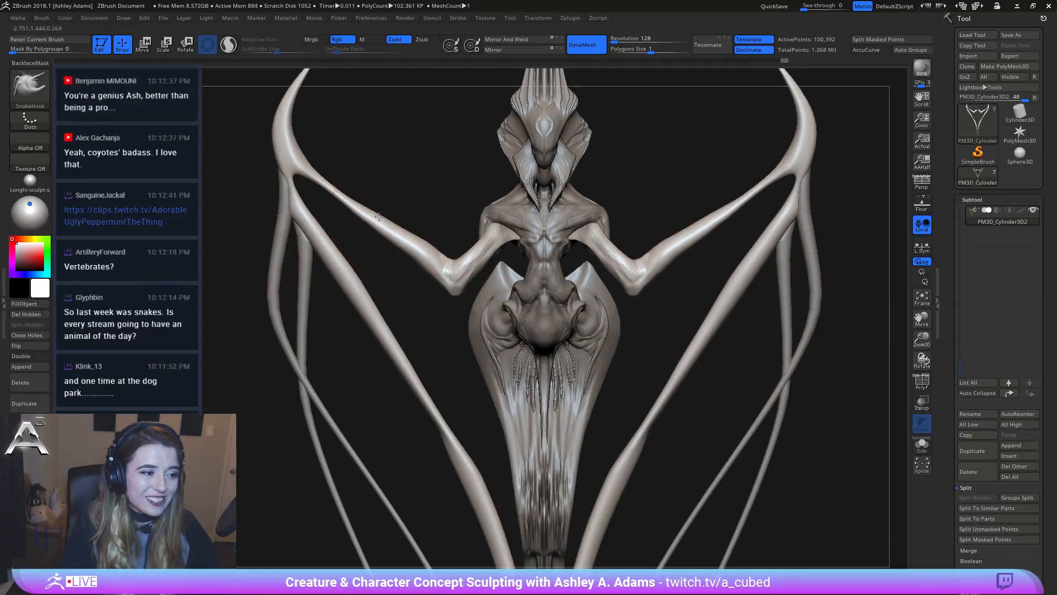
Step: Refine and smooth both forearms between the elbows and the hooks from the front
{"action": "key", "text": "space"}
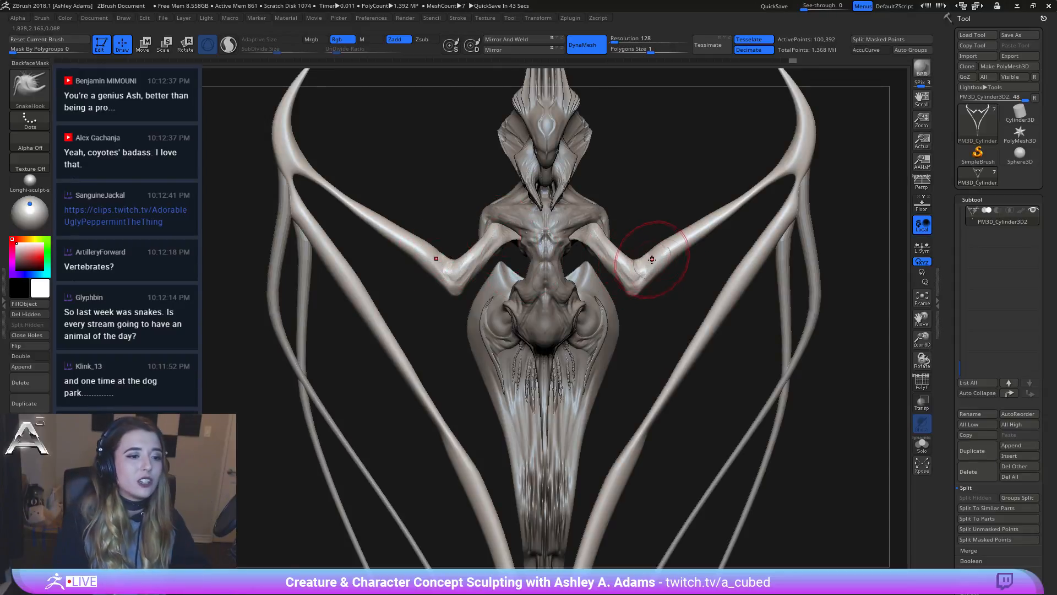
{"action": "left_click_drag", "start_coordinate": [659, 242], "coordinate": [673, 274]}
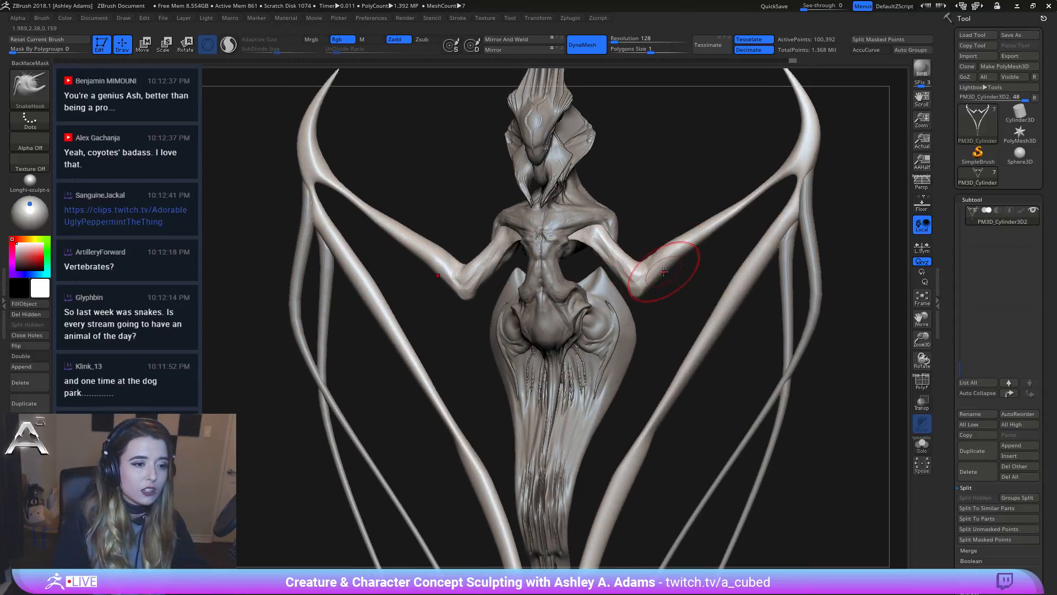
{"action": "left_click_drag", "start_coordinate": [685, 236], "coordinate": [670, 241], "text": "shift"}
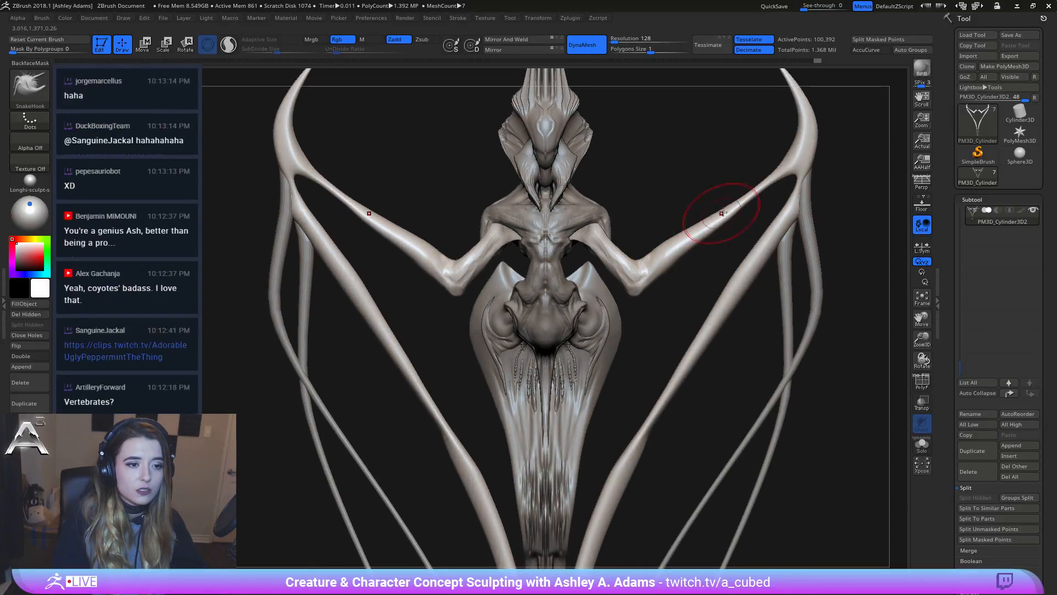
{"action": "left_click_drag", "start_coordinate": [731, 207], "coordinate": [639, 236]}
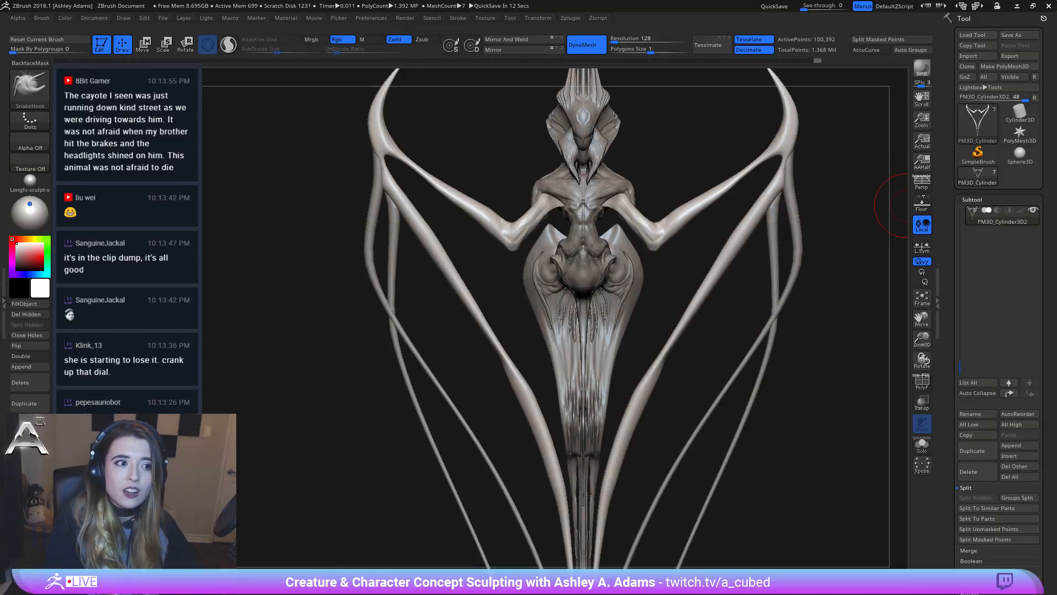
Step: Make the head's side plates active and carve a first crease into their outer edge with DamStandard
{"action": "mouse_move", "coordinate": [908, 204]}
{"action": "left_mouse_down"}
{"action": "mouse_move", "coordinate": [573, 226]}
{"action": "mouse_move", "coordinate": [613, 195]}
{"action": "left_mouse_up"}
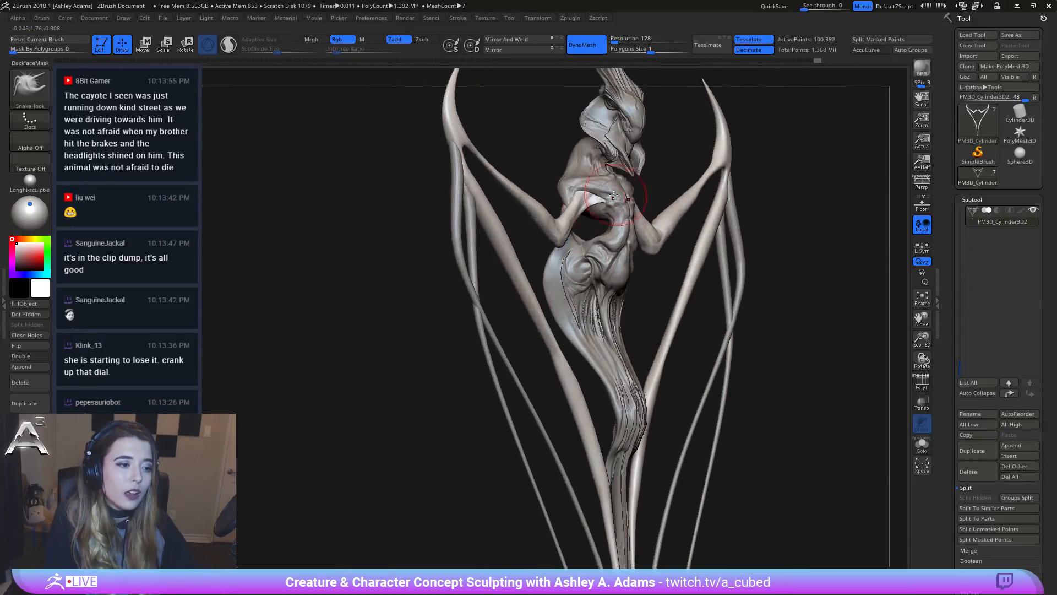
{"action": "right_click_drag", "start_coordinate": [573, 193], "coordinate": [541, 313], "text": "alt"}
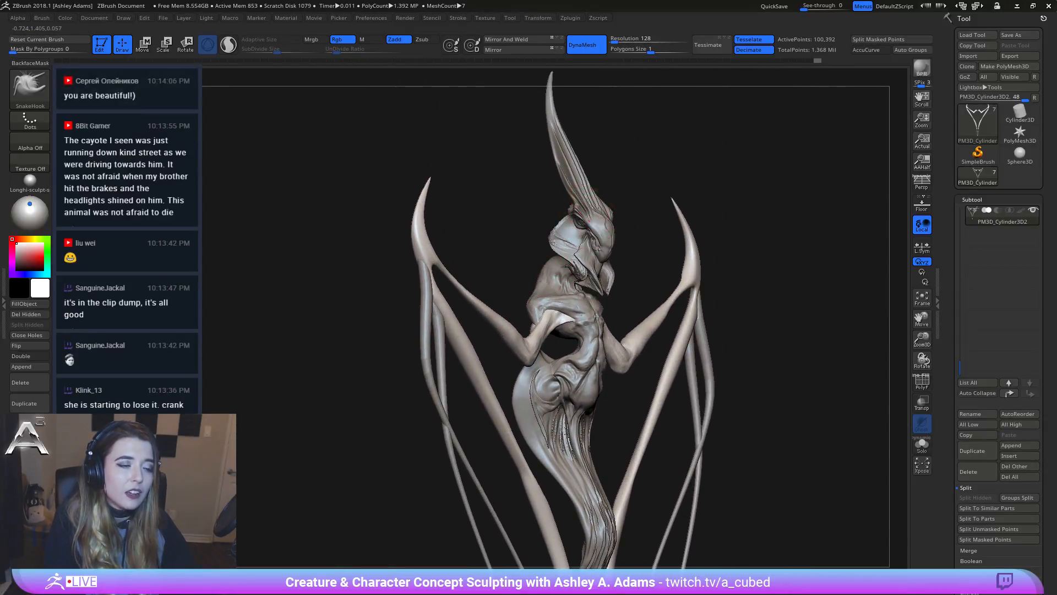
{"action": "left_click", "coordinate": [595, 208], "text": "alt"}
{"action": "right_click_drag", "start_coordinate": [594, 208], "coordinate": [578, 325]}
{"action": "right_click", "coordinate": [608, 210]}
{"action": "left_click", "coordinate": [539, 250], "text": "alt"}
{"action": "right_click_drag", "start_coordinate": [538, 250], "coordinate": [468, 304]}
{"action": "right_click", "coordinate": [468, 304]}
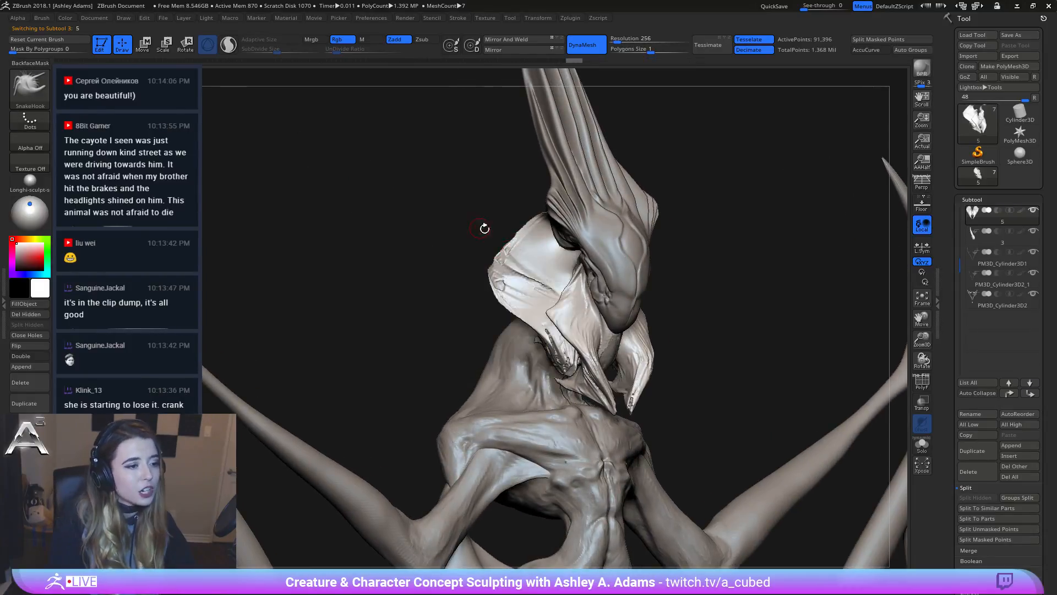
{"action": "key", "text": "b"}
{"action": "key", "text": "d"}
{"action": "key", "text": "s"}
{"action": "left_click_drag", "start_coordinate": [509, 254], "coordinate": [553, 292]}
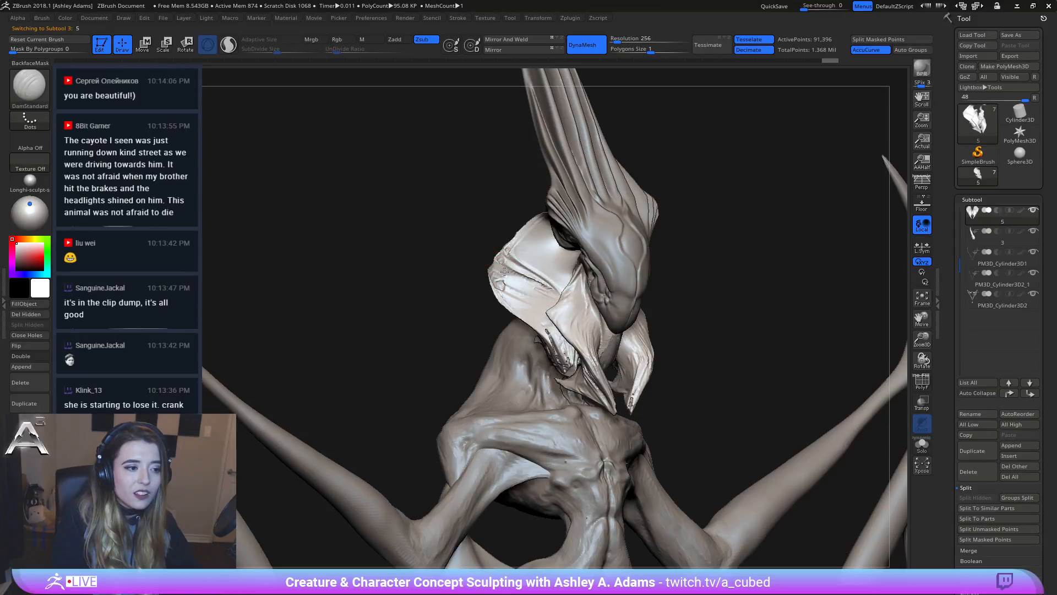
Step: Carve further creases running inward from the outer edge of the side plate behind the face
{"action": "mouse_move", "coordinate": [507, 269]}
{"action": "right_mouse_down"}
{"action": "mouse_move", "coordinate": [551, 270]}
{"action": "mouse_move", "coordinate": [509, 272]}
{"action": "right_mouse_up"}
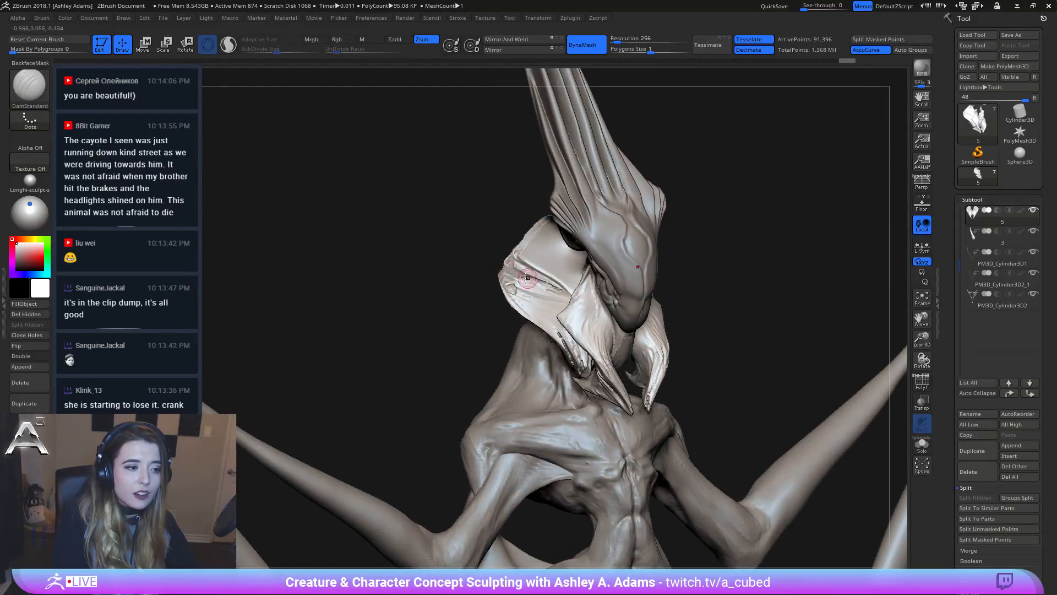
{"action": "mouse_move", "coordinate": [527, 277]}
{"action": "left_mouse_down"}
{"action": "mouse_move", "coordinate": [504, 268]}
{"action": "mouse_move", "coordinate": [535, 288]}
{"action": "mouse_move", "coordinate": [523, 277]}
{"action": "left_mouse_up"}
{"action": "mouse_move", "coordinate": [487, 273]}
{"action": "right_mouse_down"}
{"action": "mouse_move", "coordinate": [516, 277]}
{"action": "mouse_move", "coordinate": [472, 242]}
{"action": "right_mouse_up"}
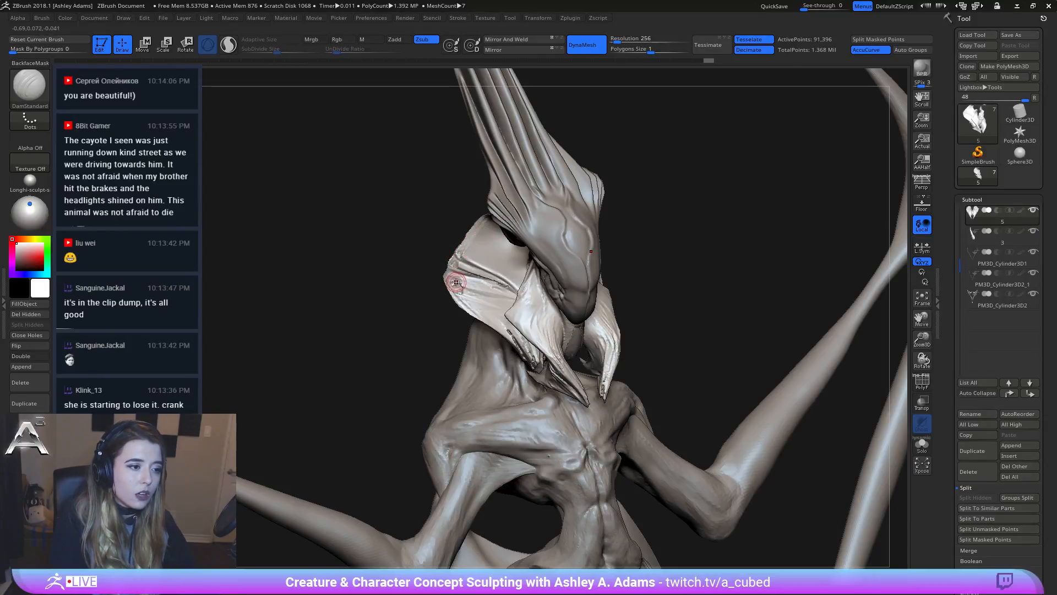
{"action": "mouse_move", "coordinate": [455, 286]}
{"action": "right_mouse_down"}
{"action": "mouse_move", "coordinate": [446, 275]}
{"action": "mouse_move", "coordinate": [464, 288]}
{"action": "right_mouse_up"}
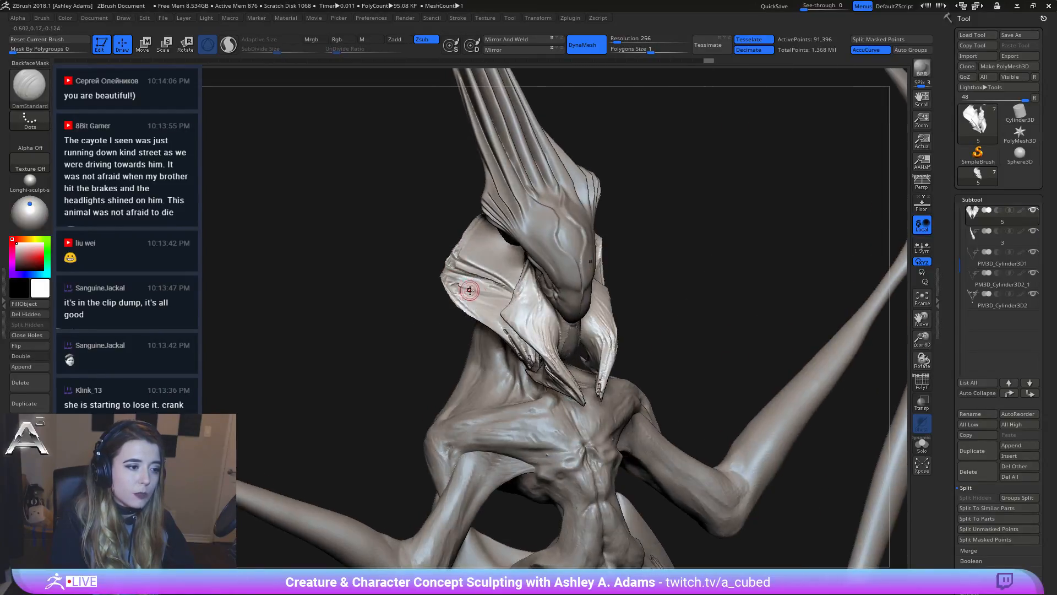
{"action": "mouse_move", "coordinate": [472, 291]}
{"action": "left_mouse_down"}
{"action": "mouse_move", "coordinate": [500, 292]}
{"action": "mouse_move", "coordinate": [458, 279]}
{"action": "mouse_move", "coordinate": [508, 290]}
{"action": "left_mouse_up"}
{"action": "mouse_move", "coordinate": [485, 267]}
{"action": "right_mouse_down"}
{"action": "mouse_move", "coordinate": [519, 276]}
{"action": "mouse_move", "coordinate": [500, 280]}
{"action": "right_mouse_up"}
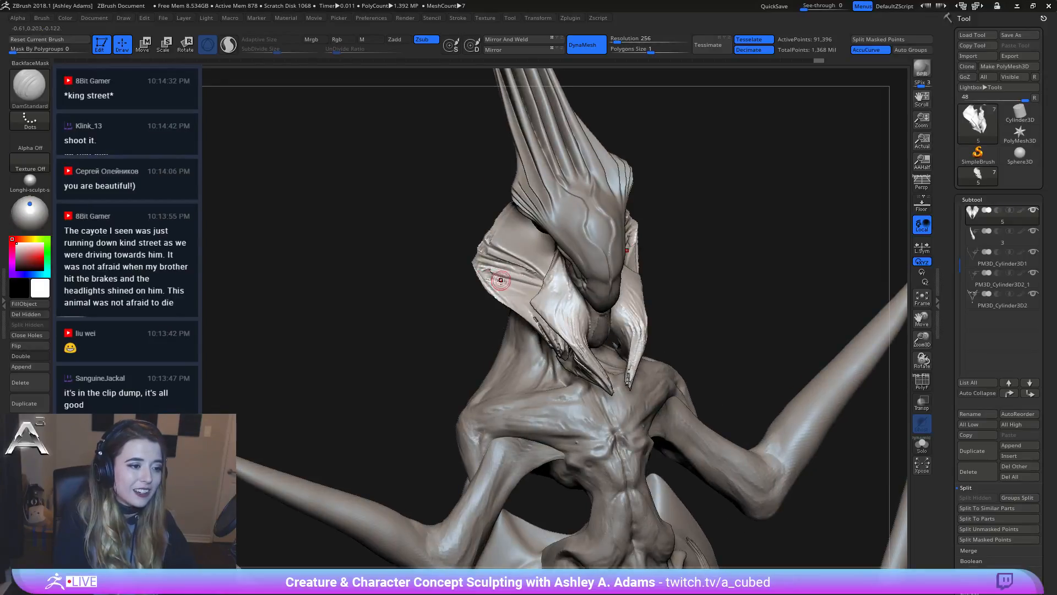
{"action": "left_click_drag", "start_coordinate": [494, 278], "coordinate": [506, 281]}
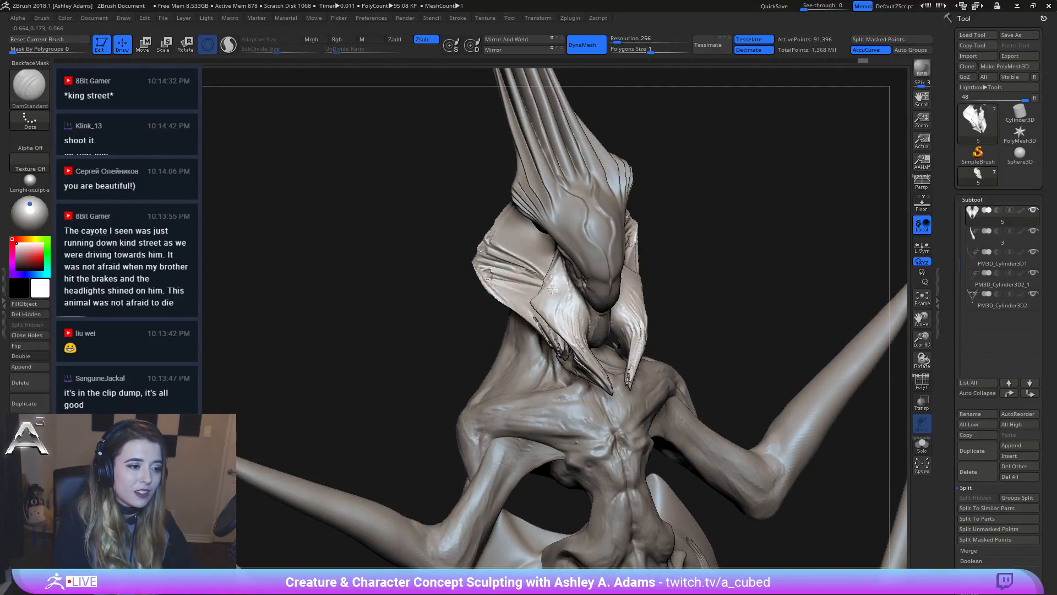
Step: Detail the rim and creases of the mirrored side plate from the head's opposite side
{"action": "right_click_drag", "start_coordinate": [514, 276], "coordinate": [582, 271]}
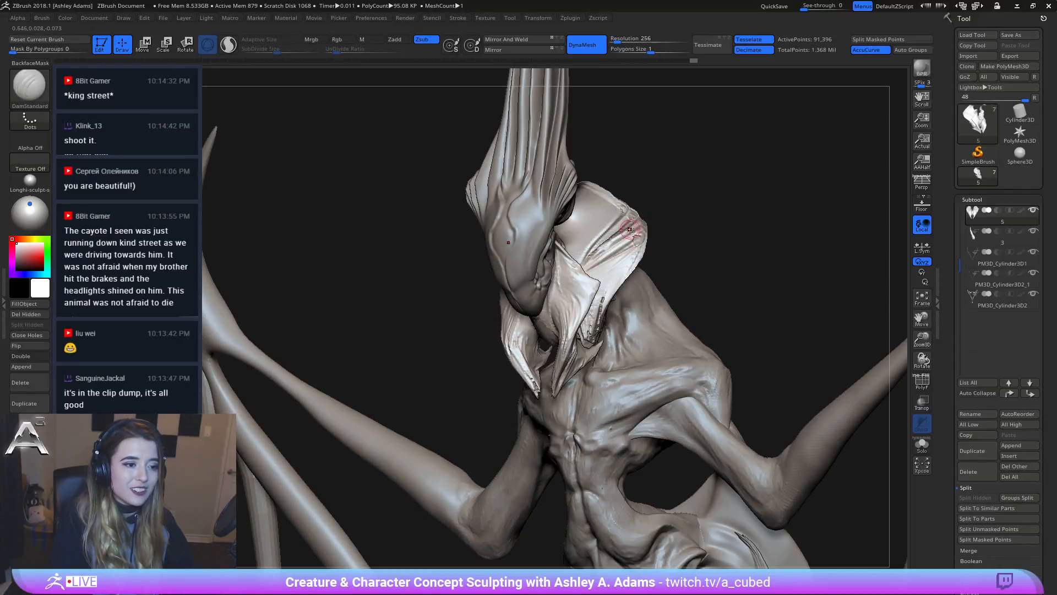
{"action": "mouse_move", "coordinate": [632, 230]}
{"action": "right_mouse_down"}
{"action": "mouse_move", "coordinate": [639, 218]}
{"action": "mouse_move", "coordinate": [643, 227]}
{"action": "right_mouse_up"}
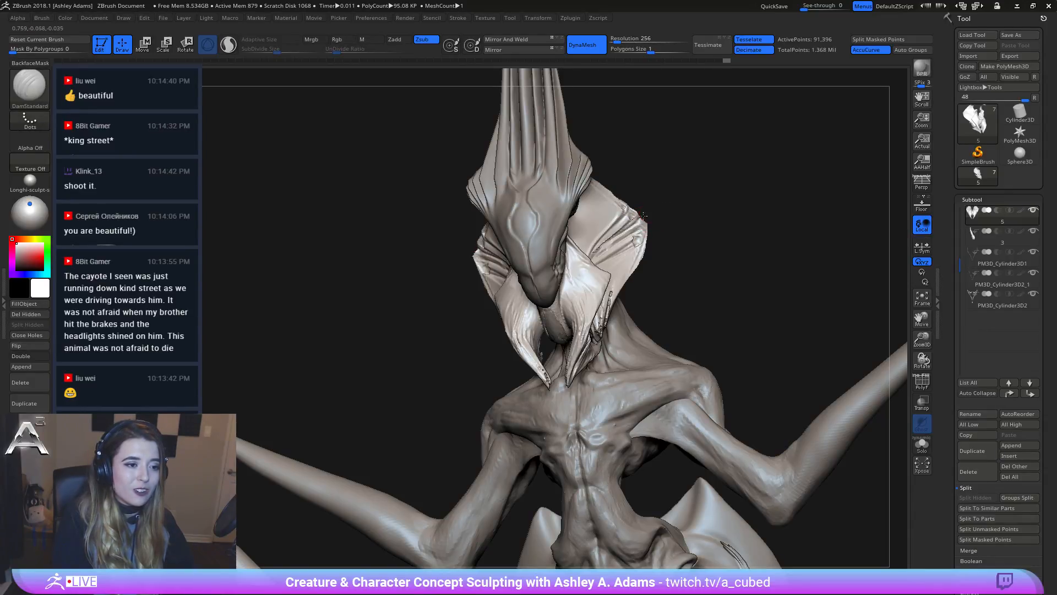
{"action": "mouse_move", "coordinate": [606, 187]}
{"action": "right_mouse_down"}
{"action": "mouse_move", "coordinate": [599, 194]}
{"action": "mouse_move", "coordinate": [588, 183]}
{"action": "right_mouse_up"}
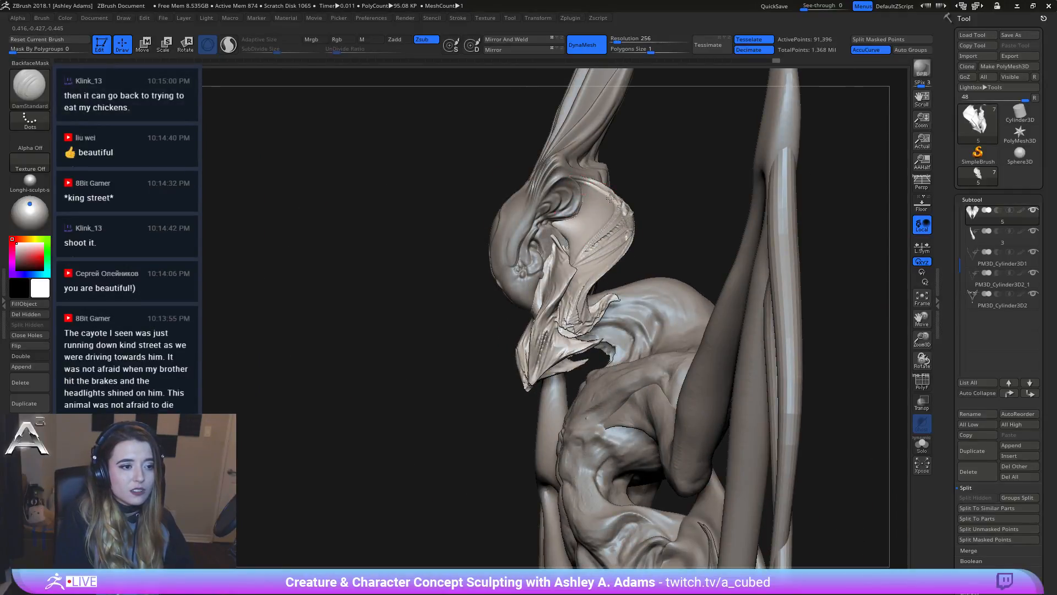
{"action": "mouse_move", "coordinate": [610, 197]}
{"action": "right_mouse_down"}
{"action": "mouse_move", "coordinate": [638, 255]}
{"action": "mouse_move", "coordinate": [667, 203]}
{"action": "mouse_move", "coordinate": [687, 203]}
{"action": "right_mouse_up"}
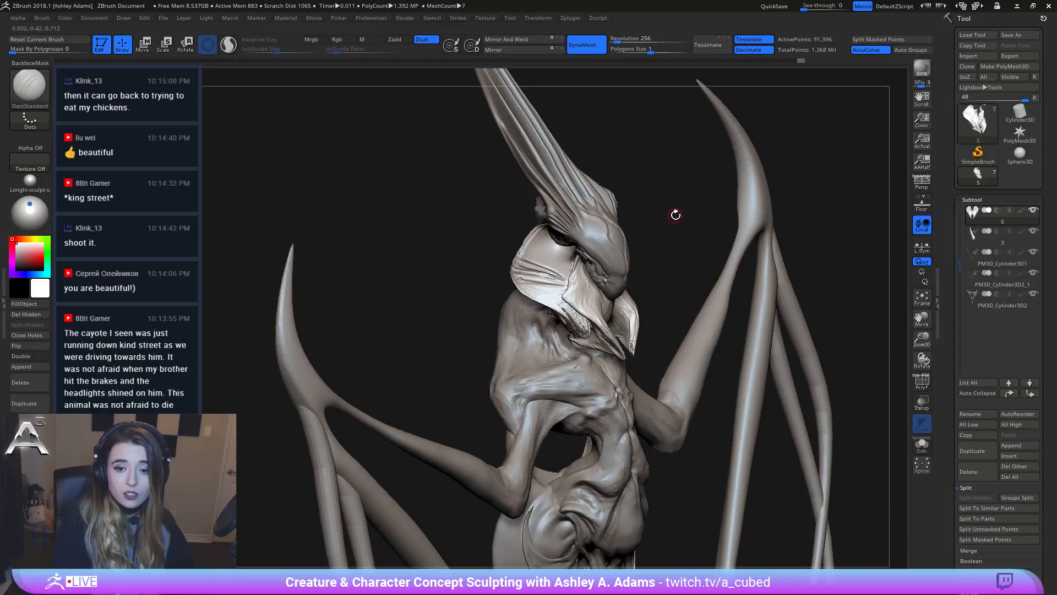
Step: Make the head active and swell the lower tip of its face with the Inflat brush
{"action": "mouse_move", "coordinate": [540, 232]}
{"action": "right_mouse_down"}
{"action": "mouse_move", "coordinate": [580, 291]}
{"action": "mouse_move", "coordinate": [584, 319]}
{"action": "right_mouse_up"}
{"action": "left_click", "coordinate": [588, 228], "text": "alt"}
{"action": "right_click_drag", "start_coordinate": [588, 228], "coordinate": [599, 207]}
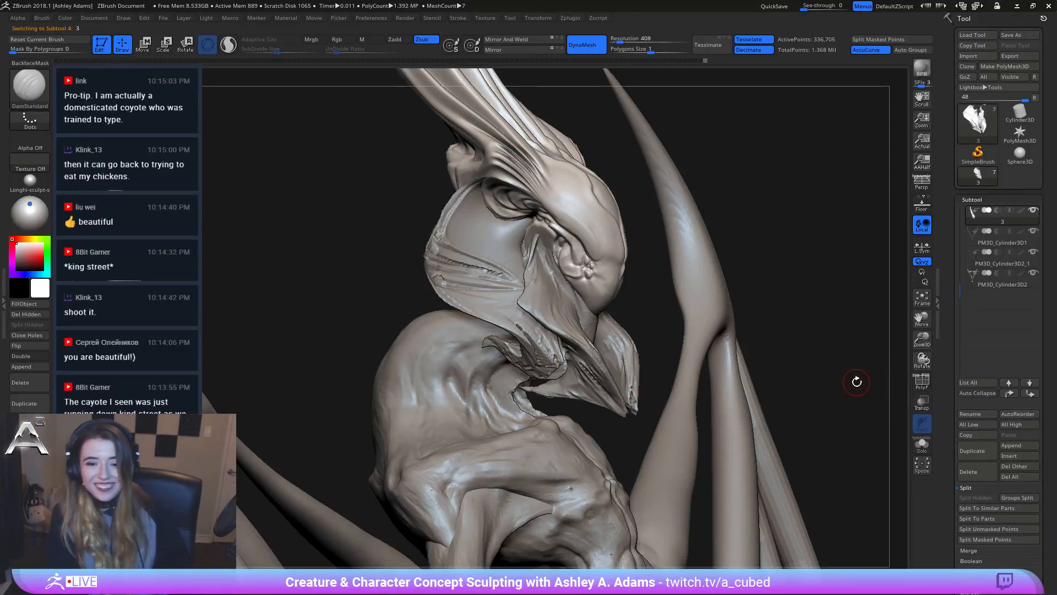
{"action": "right_click_drag", "start_coordinate": [504, 163], "coordinate": [573, 251]}
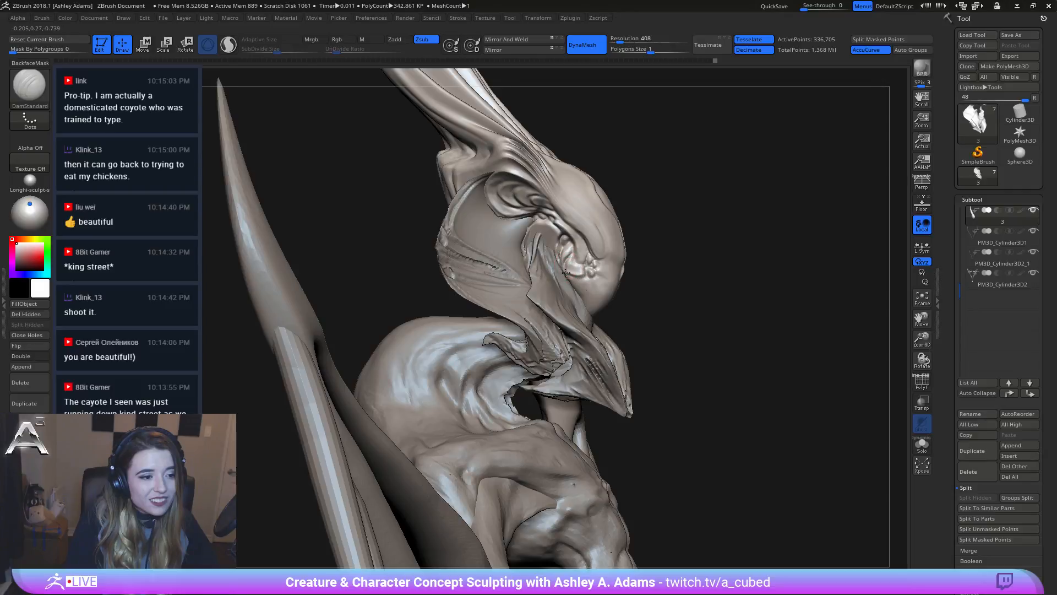
{"action": "right_click_drag", "start_coordinate": [561, 268], "coordinate": [588, 287]}
{"action": "right_click", "coordinate": [586, 272]}
{"action": "key", "text": "b"}
{"action": "key", "text": "i"}
{"action": "key", "text": "n"}
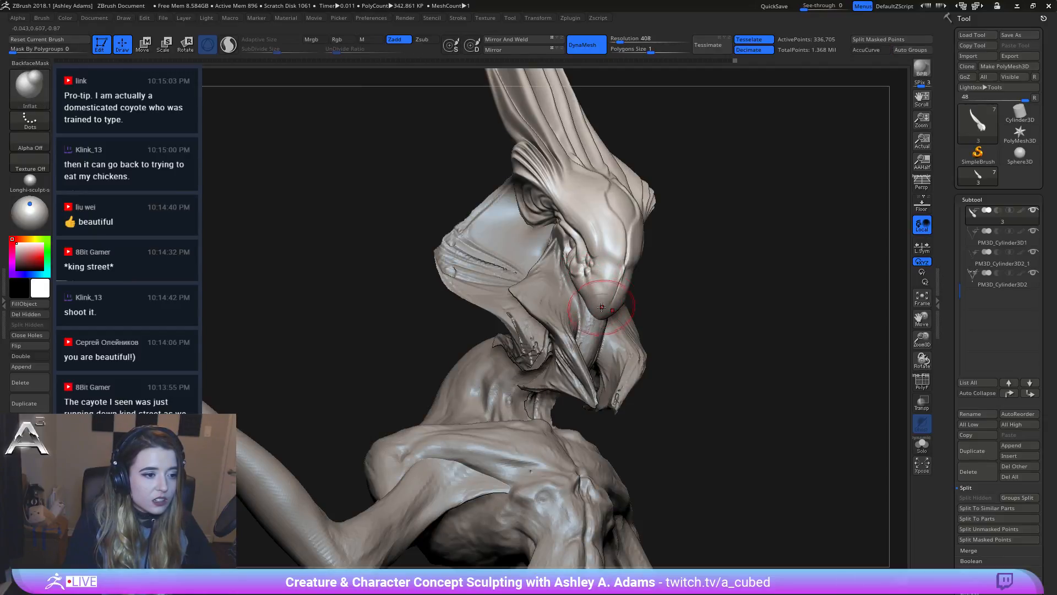
{"action": "right_click", "coordinate": [604, 270]}
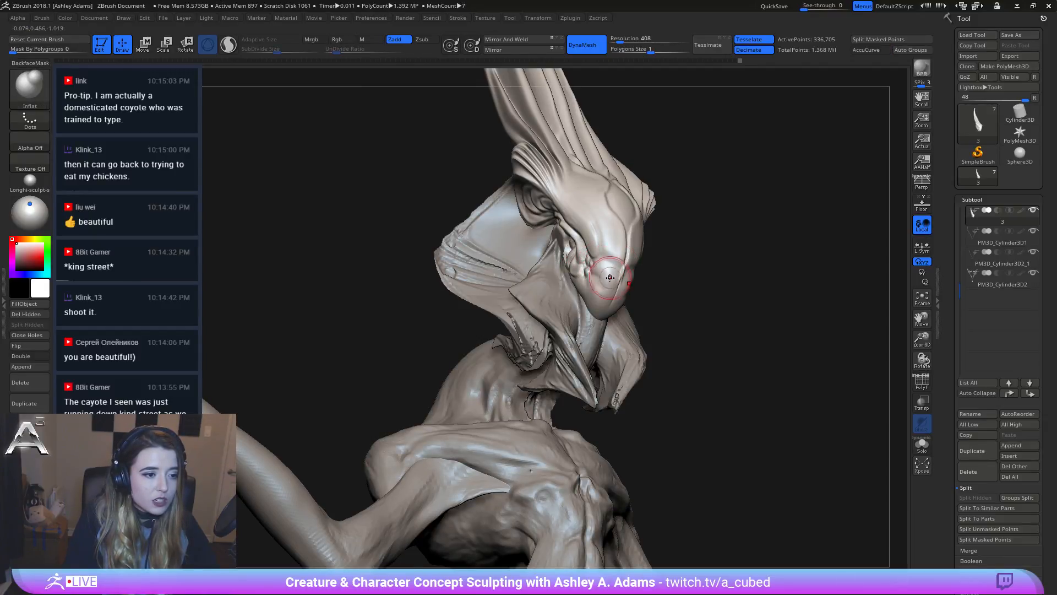
{"action": "right_click_drag", "start_coordinate": [611, 270], "coordinate": [627, 266]}
{"action": "left_click_drag", "start_coordinate": [627, 276], "coordinate": [622, 290]}
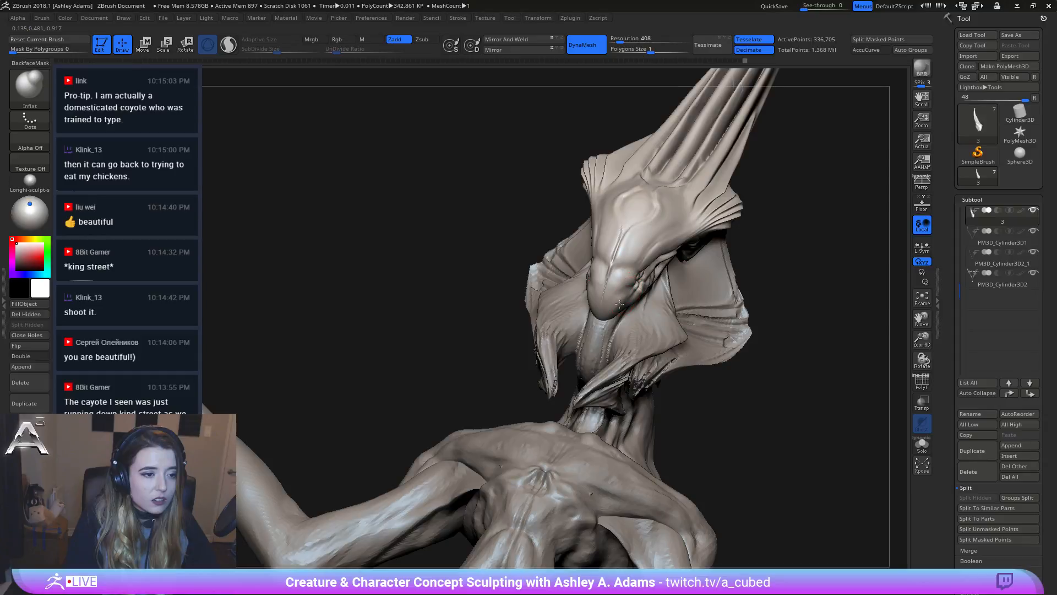
Step: Inflate the brow and forehead surfaces beside the central ridges of the head
{"action": "mouse_move", "coordinate": [626, 272]}
{"action": "right_mouse_down"}
{"action": "mouse_move", "coordinate": [610, 275]}
{"action": "mouse_move", "coordinate": [623, 313]}
{"action": "mouse_move", "coordinate": [551, 242]}
{"action": "mouse_move", "coordinate": [598, 239]}
{"action": "right_mouse_up"}
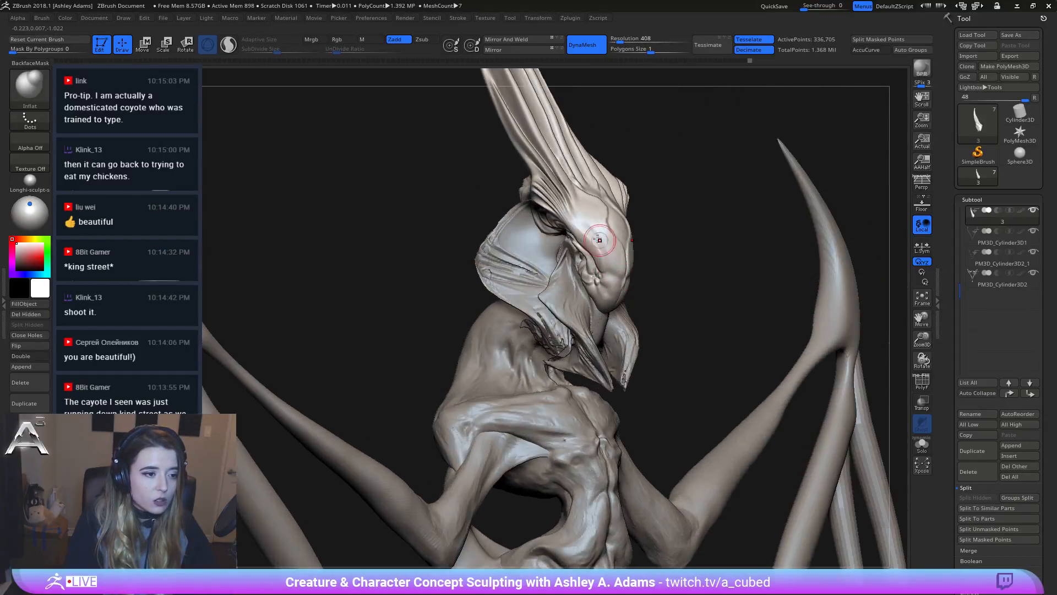
{"action": "left_click_drag", "start_coordinate": [587, 240], "coordinate": [577, 227]}
{"action": "right_click_drag", "start_coordinate": [612, 231], "coordinate": [573, 230]}
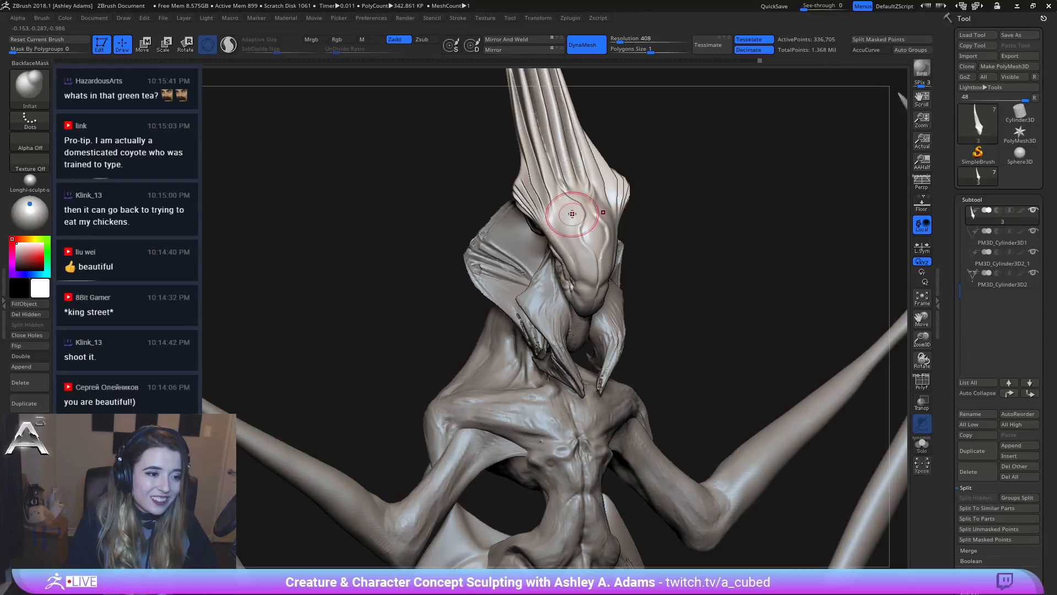
{"action": "right_click_drag", "start_coordinate": [565, 238], "coordinate": [606, 292]}
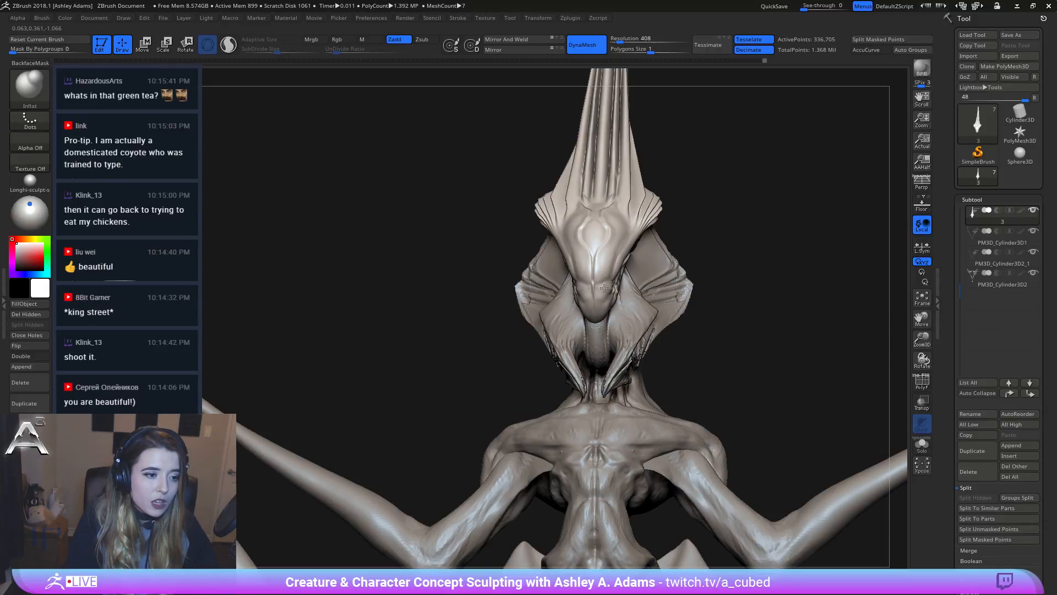
{"action": "right_click_drag", "start_coordinate": [604, 288], "coordinate": [610, 281]}
Step: Build up the snout and the area below the forehead with ClayBuildup and smooth the transitions
{"action": "key", "text": "ctrl"}
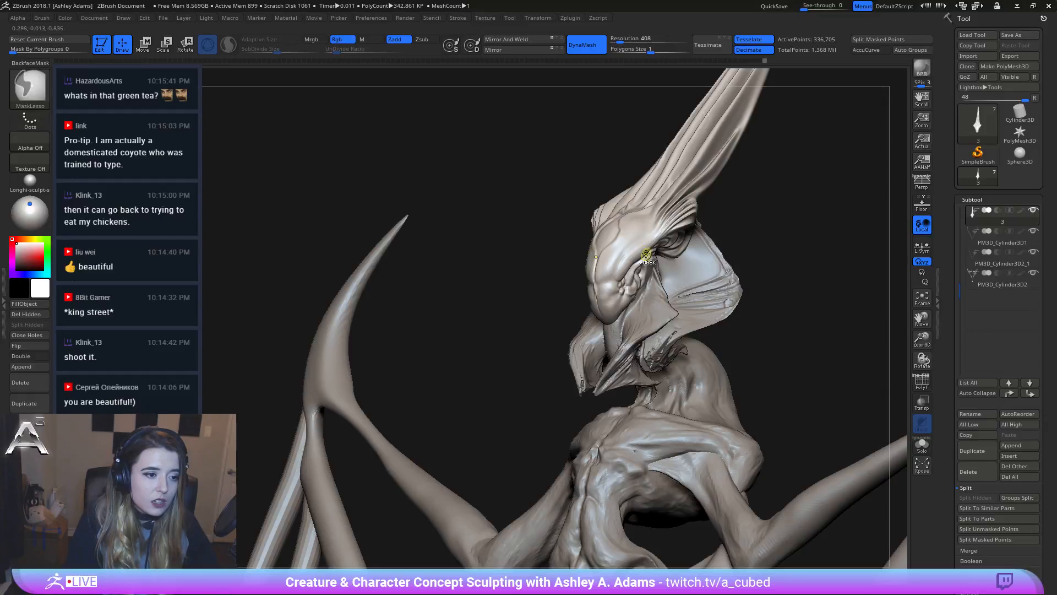
{"action": "key", "text": "shift"}
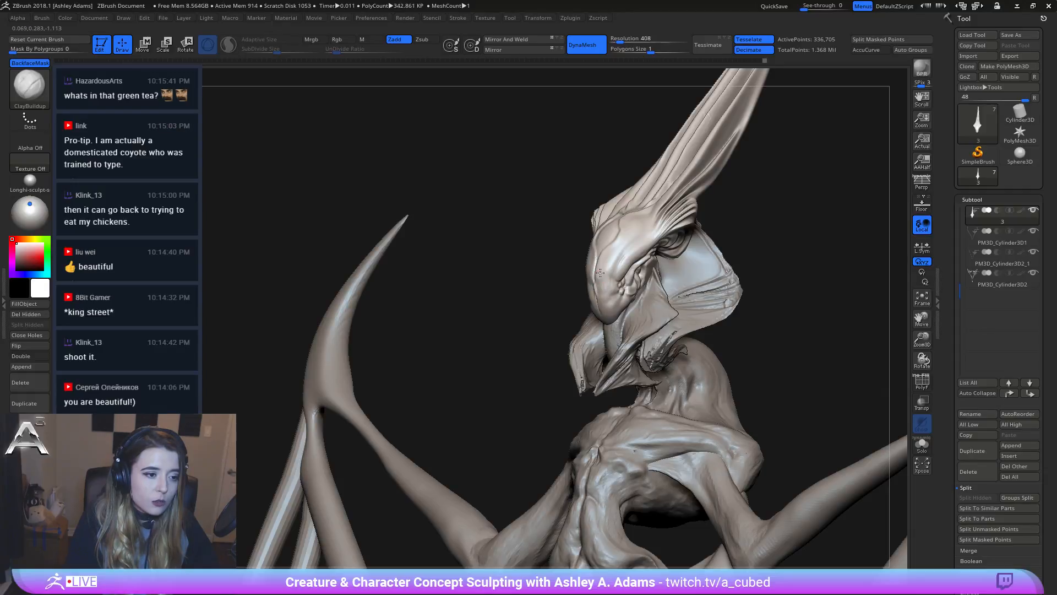
{"action": "key", "text": "shift"}
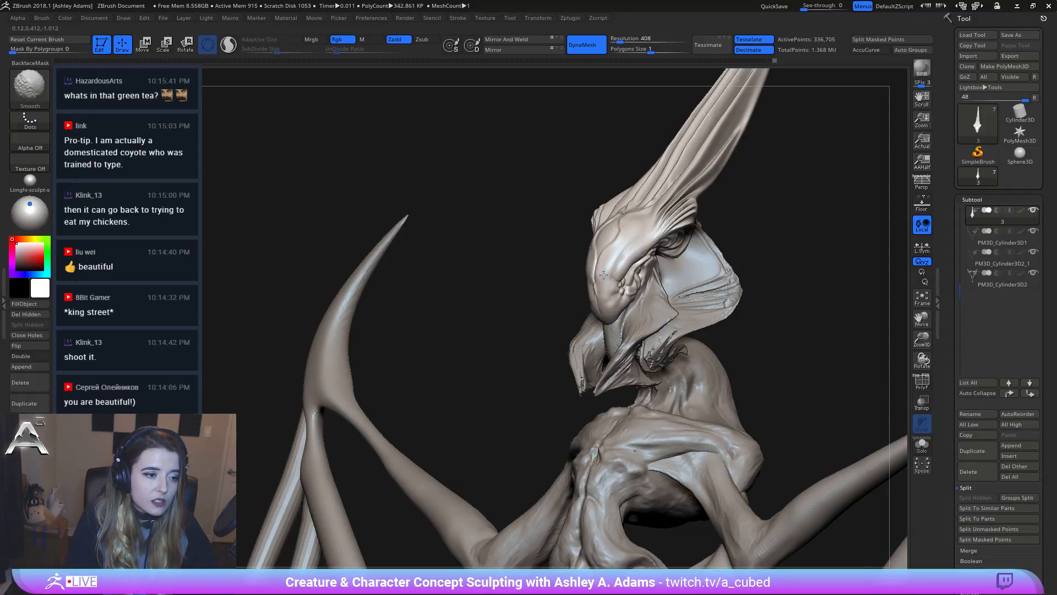
{"action": "left_click_drag", "start_coordinate": [525, 290], "coordinate": [599, 277]}
{"action": "right_click_drag", "start_coordinate": [594, 279], "coordinate": [593, 305], "text": "ctrl"}
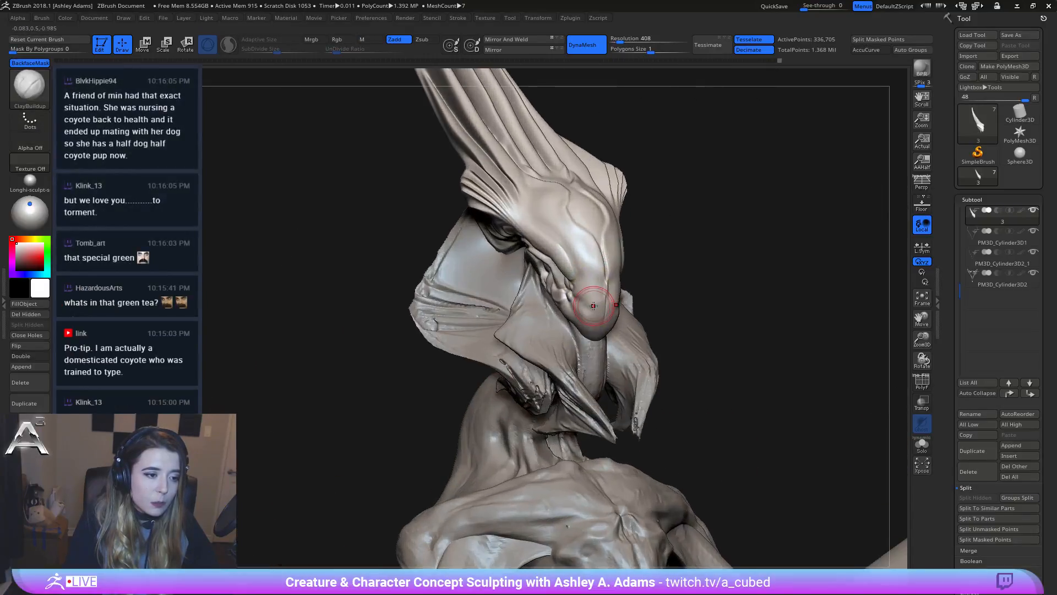
{"action": "mouse_move", "coordinate": [604, 288]}
{"action": "left_mouse_down"}
{"action": "mouse_move", "coordinate": [595, 312]}
{"action": "mouse_move", "coordinate": [585, 258]}
{"action": "left_mouse_up"}
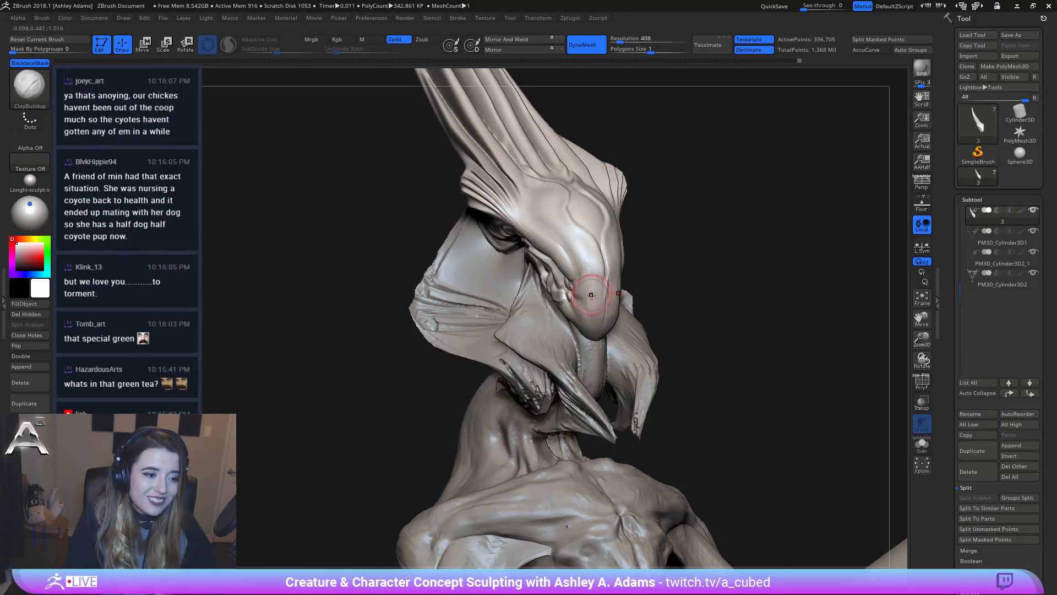
{"action": "left_click_drag", "start_coordinate": [586, 294], "coordinate": [585, 257], "text": "shift"}
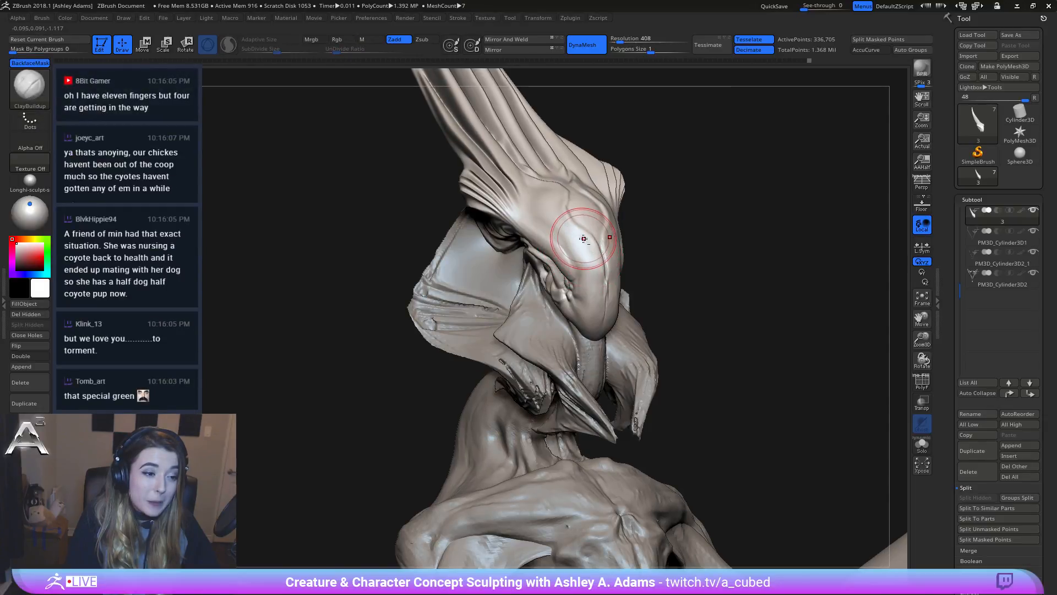
{"action": "key", "text": "space"}
{"action": "left_click_drag", "start_coordinate": [597, 265], "coordinate": [608, 274], "text": "shift"}
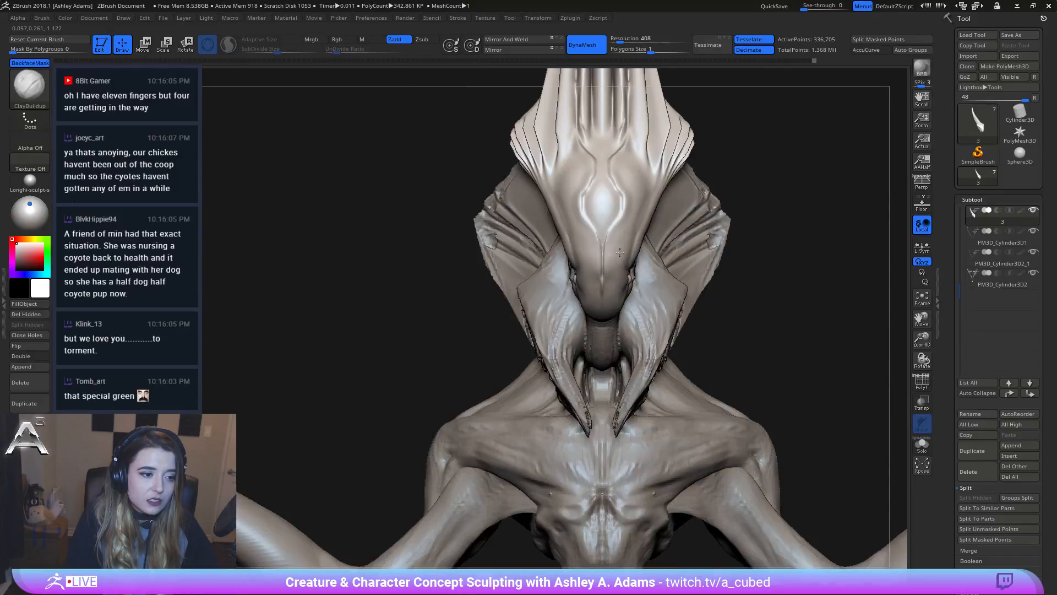
Step: Adjust the outline of the tall head crest with the SnakeHook brush, checking it from the front and back
{"action": "key", "text": "space"}
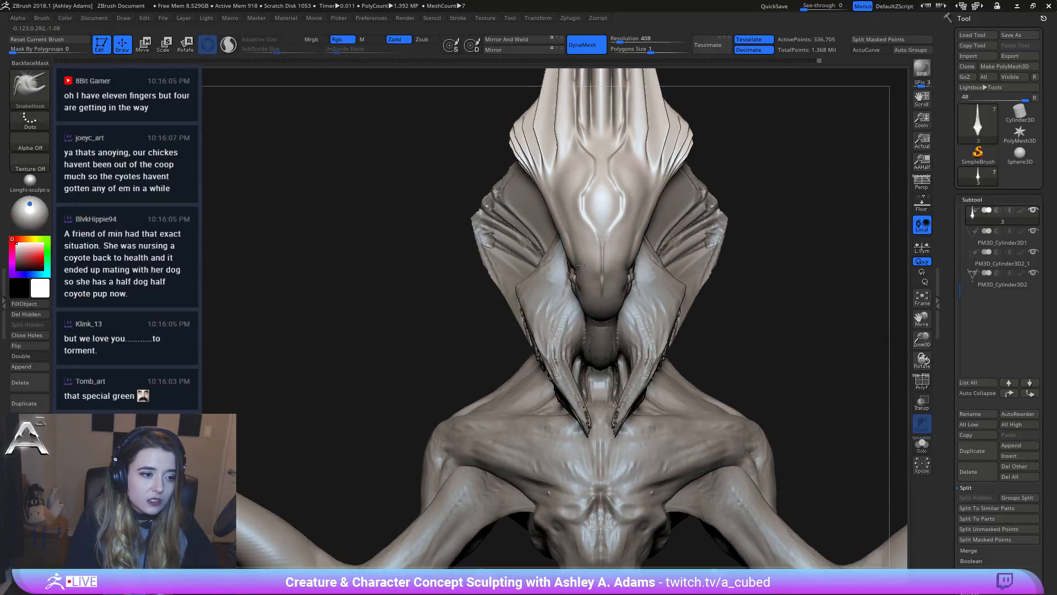
{"action": "key", "text": "space"}
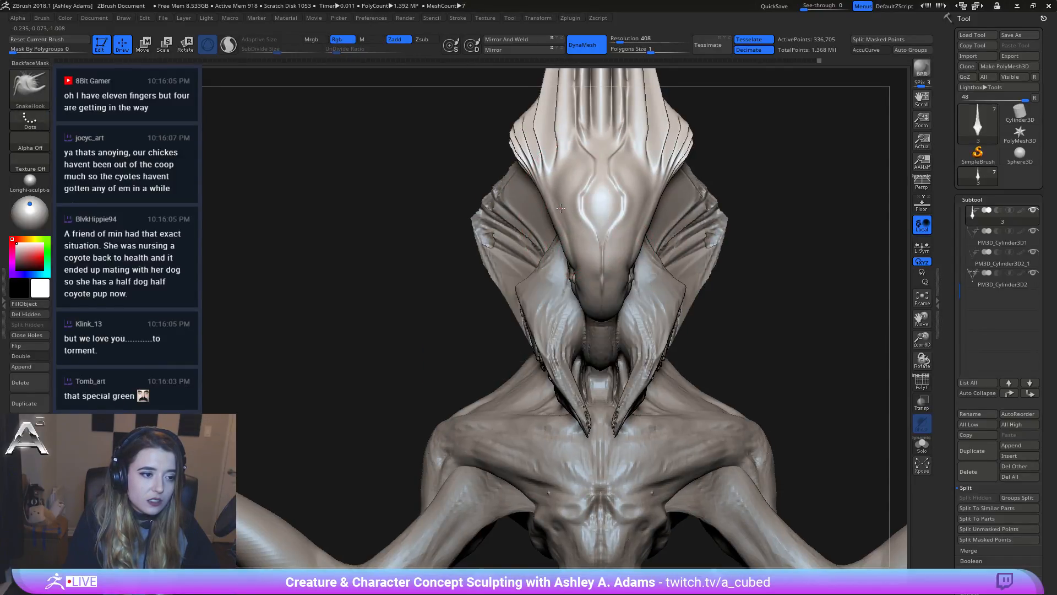
{"action": "right_click_drag", "start_coordinate": [565, 208], "coordinate": [578, 226], "text": "ctrl"}
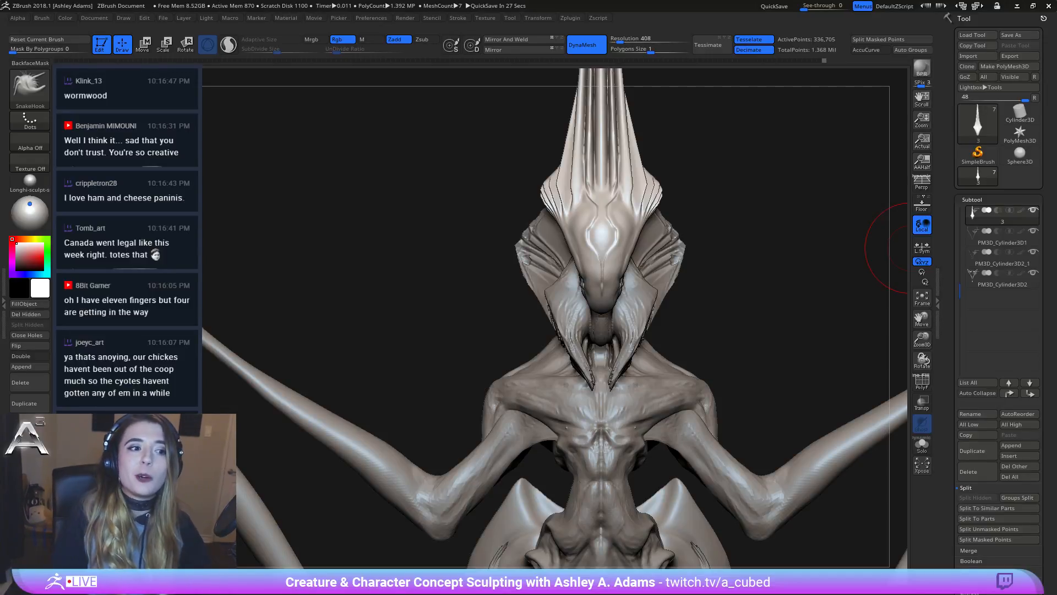
{"action": "mouse_move", "coordinate": [684, 165]}
{"action": "left_mouse_down"}
{"action": "mouse_move", "coordinate": [710, 187]}
{"action": "mouse_move", "coordinate": [685, 207]}
{"action": "mouse_move", "coordinate": [665, 192]}
{"action": "mouse_move", "coordinate": [629, 272]}
{"action": "mouse_move", "coordinate": [639, 238]}
{"action": "left_mouse_up"}
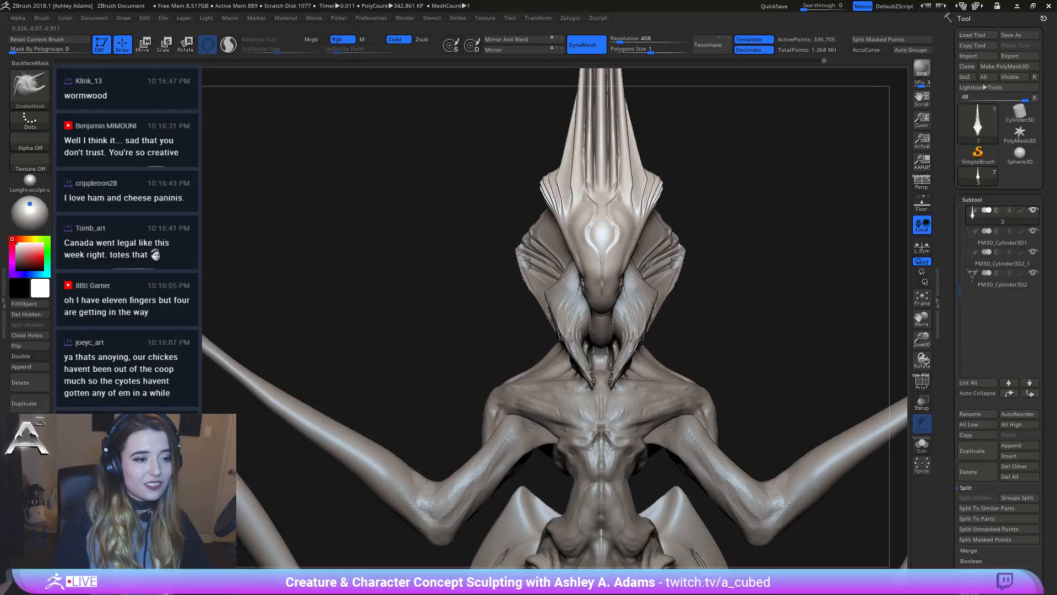
{"action": "right_click_drag", "start_coordinate": [602, 231], "coordinate": [574, 211], "text": "ctrl"}
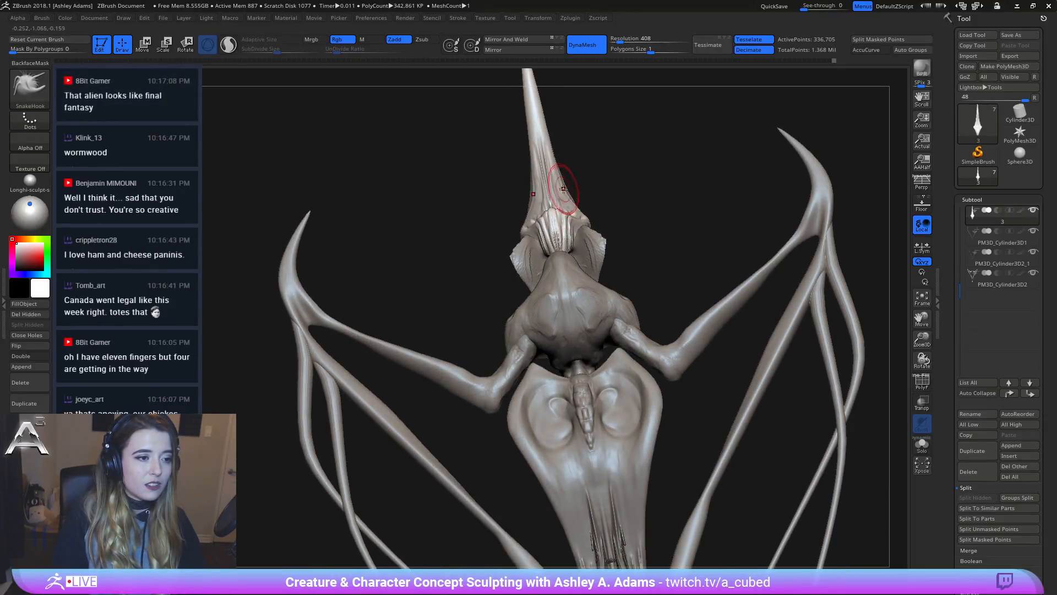
{"action": "mouse_move", "coordinate": [554, 187]}
{"action": "right_mouse_down"}
{"action": "mouse_move", "coordinate": [561, 209]}
{"action": "mouse_move", "coordinate": [567, 191]}
{"action": "right_mouse_up"}
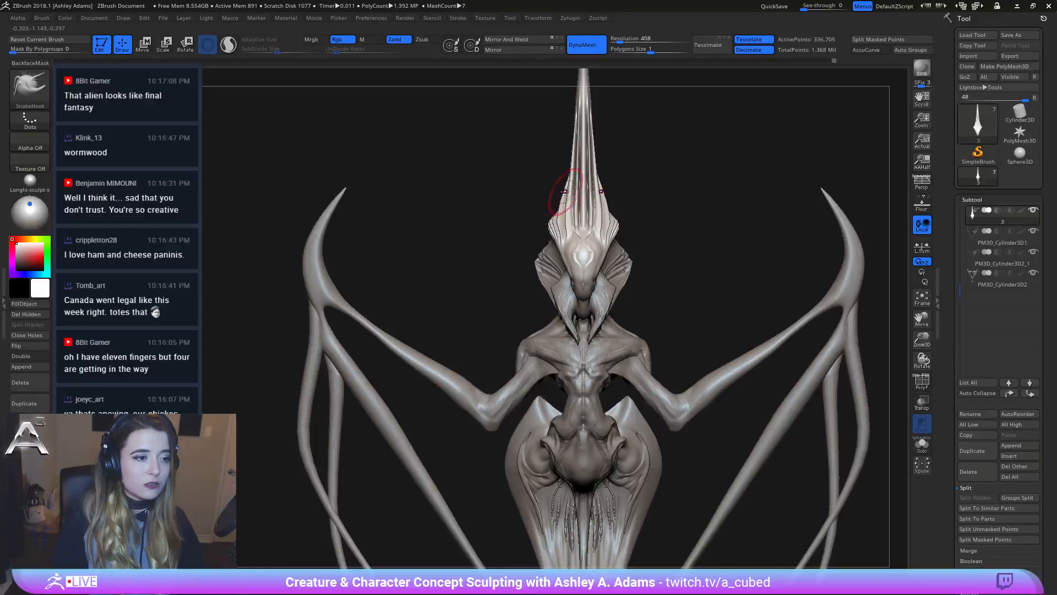
{"action": "key", "text": "shift"}
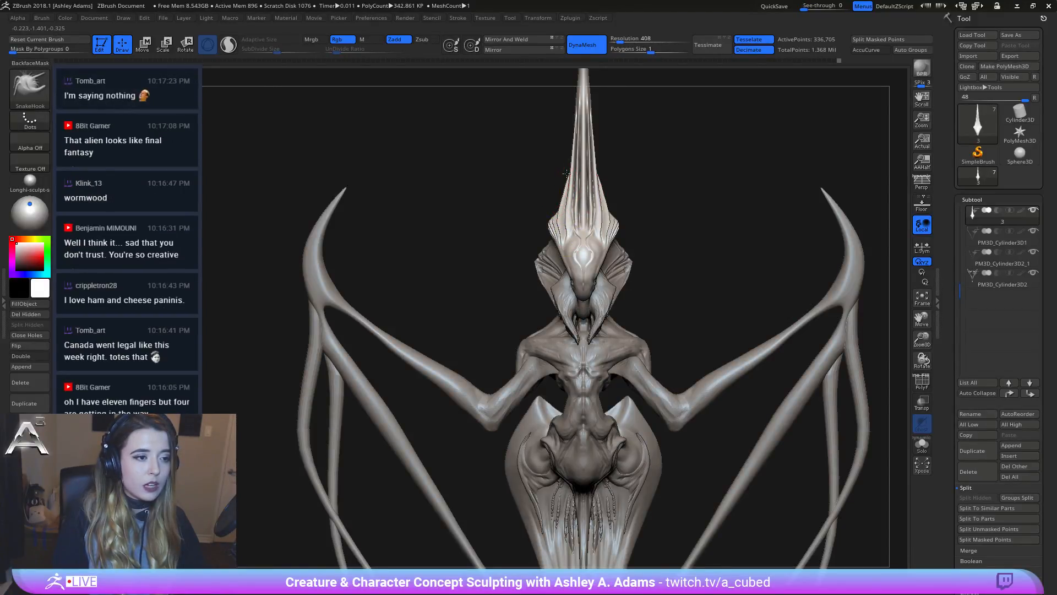
Step: Make the head's side plates active and pull their outer edges into a wider silhouette with SnakeHook
{"action": "right_click_drag", "start_coordinate": [595, 270], "coordinate": [626, 322], "text": "ctrl"}
{"action": "left_click", "coordinate": [626, 322], "text": "alt"}
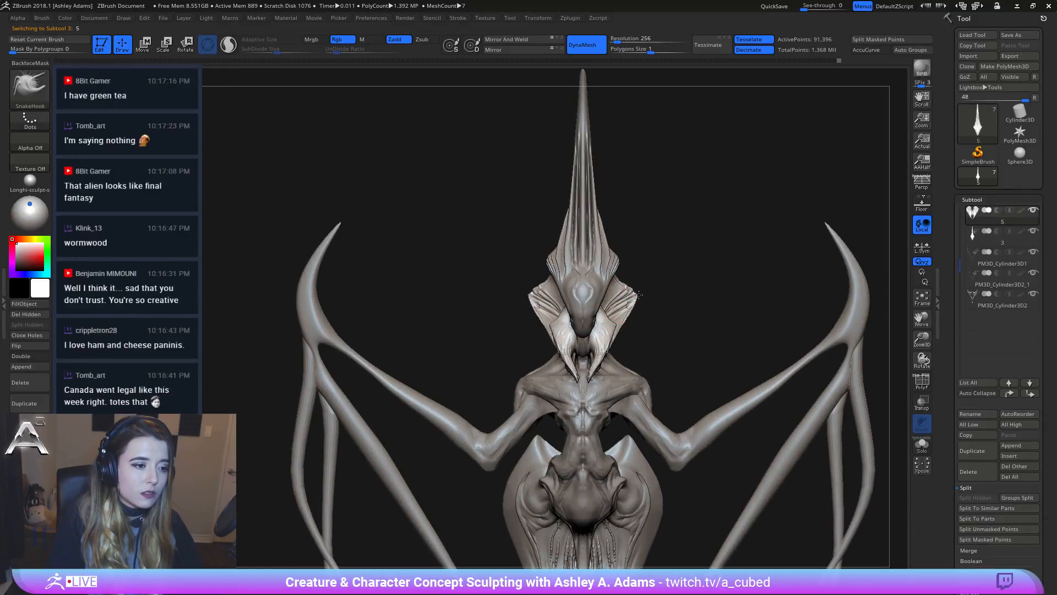
{"action": "left_click_drag", "start_coordinate": [631, 309], "coordinate": [627, 324]}
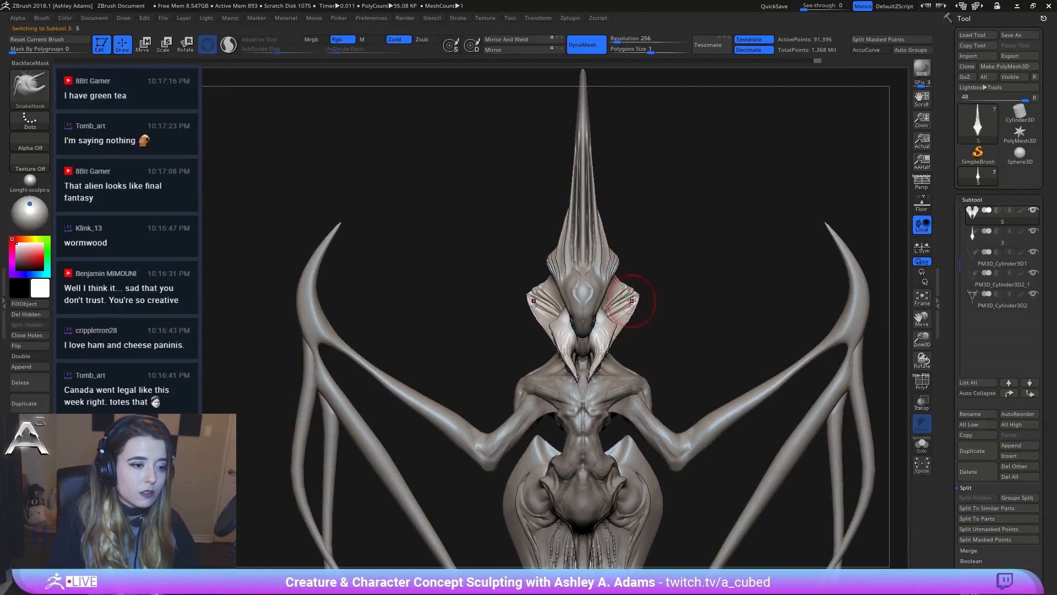
{"action": "left_click_drag", "start_coordinate": [619, 288], "coordinate": [621, 285]}
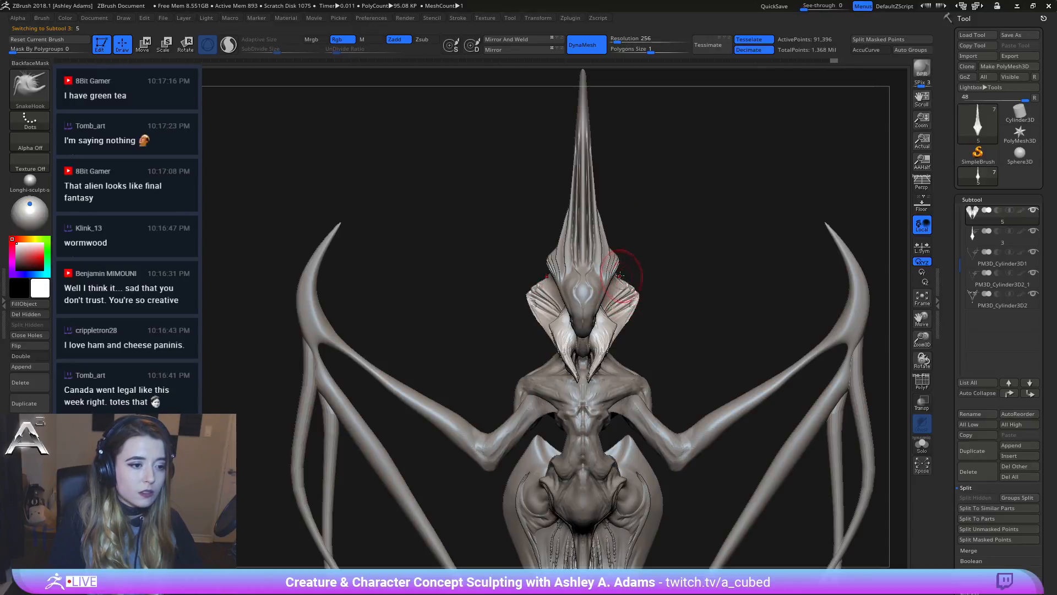
Step: Reduce the SnakeHook draw size and reshape the lower tips of the side plates in profile
{"action": "mouse_move", "coordinate": [523, 259]}
{"action": "left_mouse_down"}
{"action": "mouse_move", "coordinate": [488, 287]}
{"action": "mouse_move", "coordinate": [598, 293]}
{"action": "mouse_move", "coordinate": [585, 264]}
{"action": "mouse_move", "coordinate": [659, 302]}
{"action": "mouse_move", "coordinate": [656, 236]}
{"action": "left_mouse_up"}
{"action": "left_click", "coordinate": [600, 294], "text": "alt"}
{"action": "key", "text": "ctrl"}
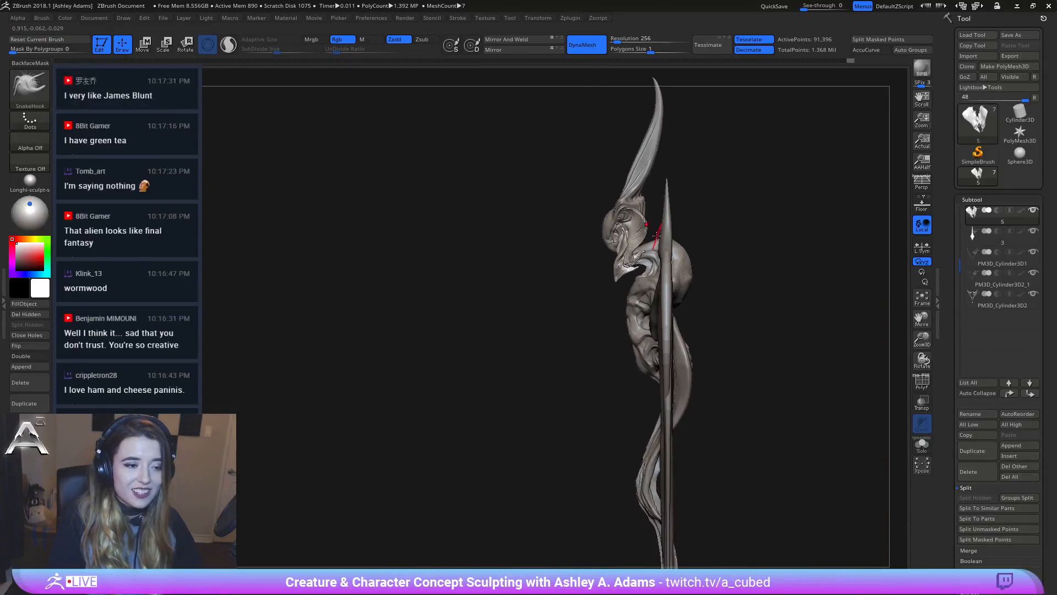
{"action": "key", "text": "space"}
{"action": "right_click_drag", "start_coordinate": [665, 227], "coordinate": [629, 275], "text": "ctrl"}
{"action": "key", "text": "space"}
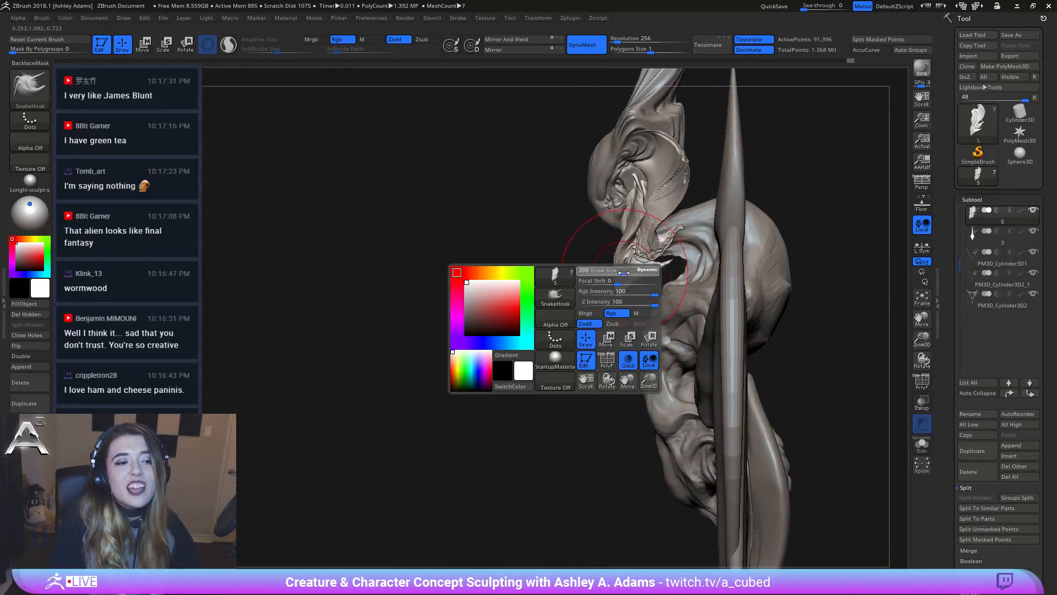
{"action": "left_click_drag", "start_coordinate": [623, 273], "coordinate": [605, 273]}
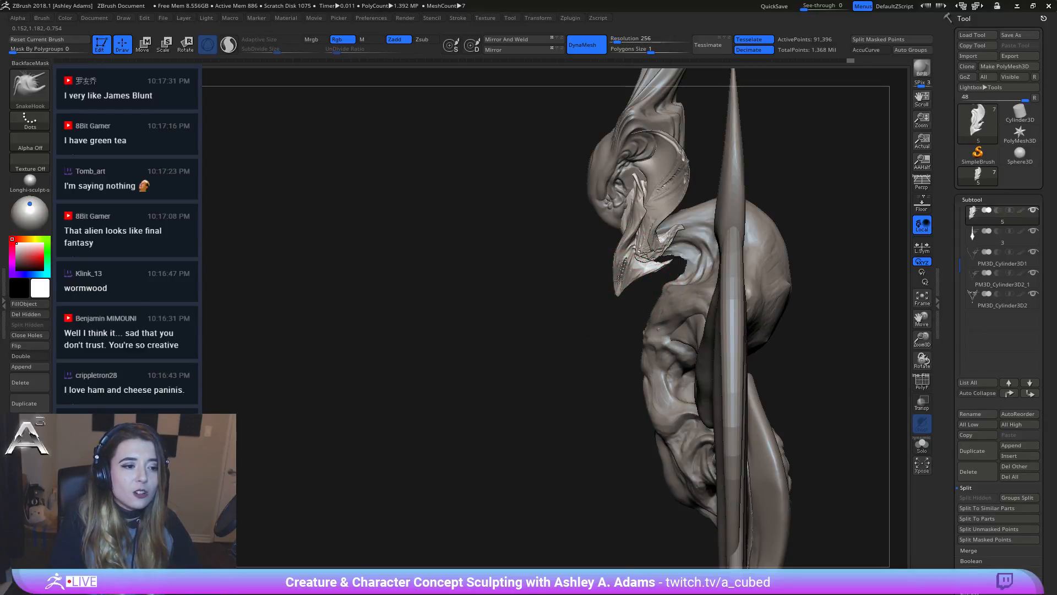
{"action": "left_click_drag", "start_coordinate": [619, 280], "coordinate": [622, 270]}
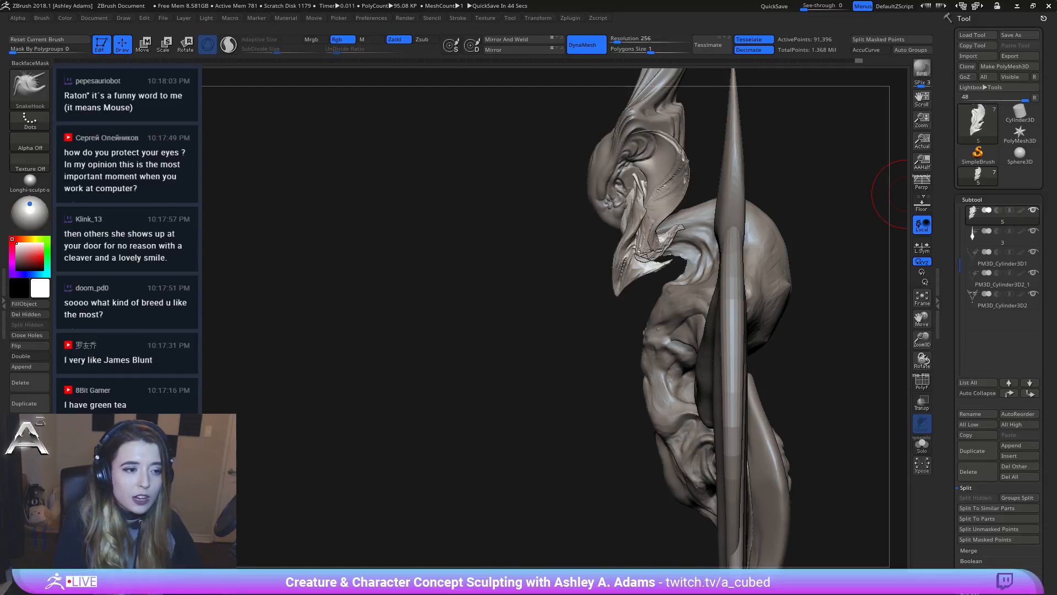
Step: Make the head active and reduce the SnakeHook draw size for fine shaping around the forehead
{"action": "mouse_move", "coordinate": [905, 194]}
{"action": "right_mouse_down"}
{"action": "mouse_move", "coordinate": [609, 184]}
{"action": "mouse_move", "coordinate": [641, 176]}
{"action": "mouse_move", "coordinate": [608, 185]}
{"action": "mouse_move", "coordinate": [618, 151]}
{"action": "mouse_move", "coordinate": [573, 146]}
{"action": "right_mouse_up"}
{"action": "left_click", "coordinate": [621, 180], "text": "alt"}
{"action": "right_click", "coordinate": [605, 154]}
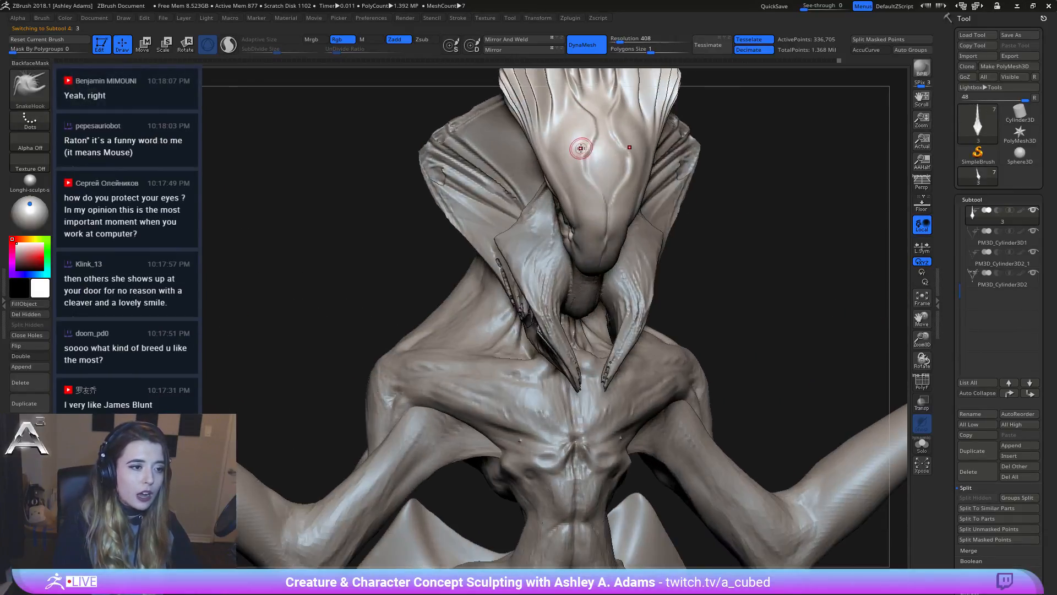
{"action": "right_click", "coordinate": [597, 135]}
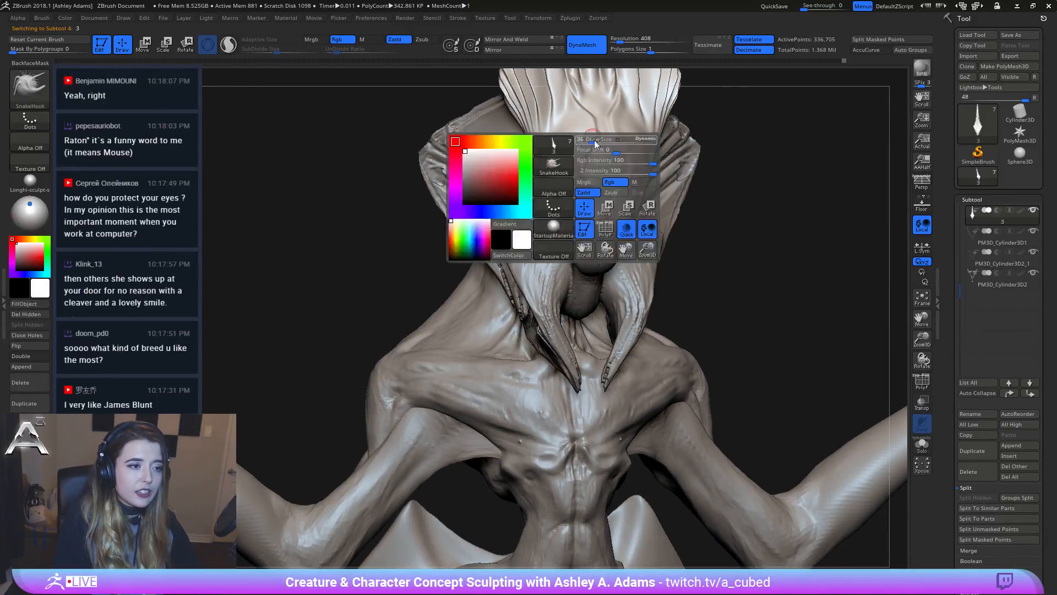
{"action": "left_click_drag", "start_coordinate": [595, 138], "coordinate": [577, 151]}
{"action": "mouse_move", "coordinate": [576, 151]}
{"action": "right_mouse_down", "text": "ctrl"}
{"action": "mouse_move", "coordinate": [608, 149]}
{"action": "mouse_move", "coordinate": [573, 197]}
{"action": "right_mouse_up", "text": "ctrl"}
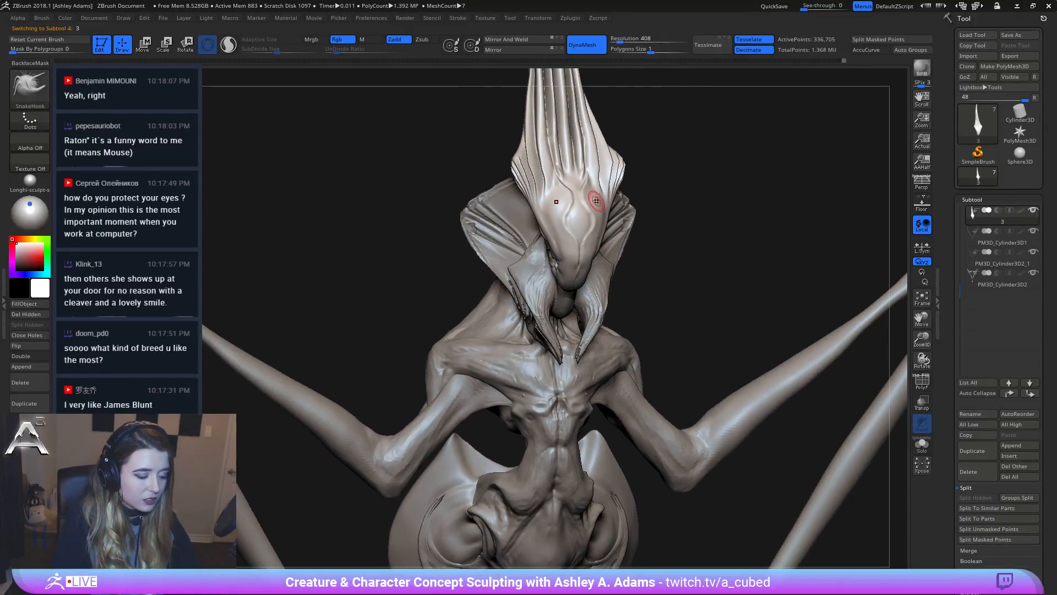
Step: Make the torso active and carve muscle creases across the chest and shoulders with the DamStandard brush
{"action": "left_click", "coordinate": [618, 239], "text": "alt"}
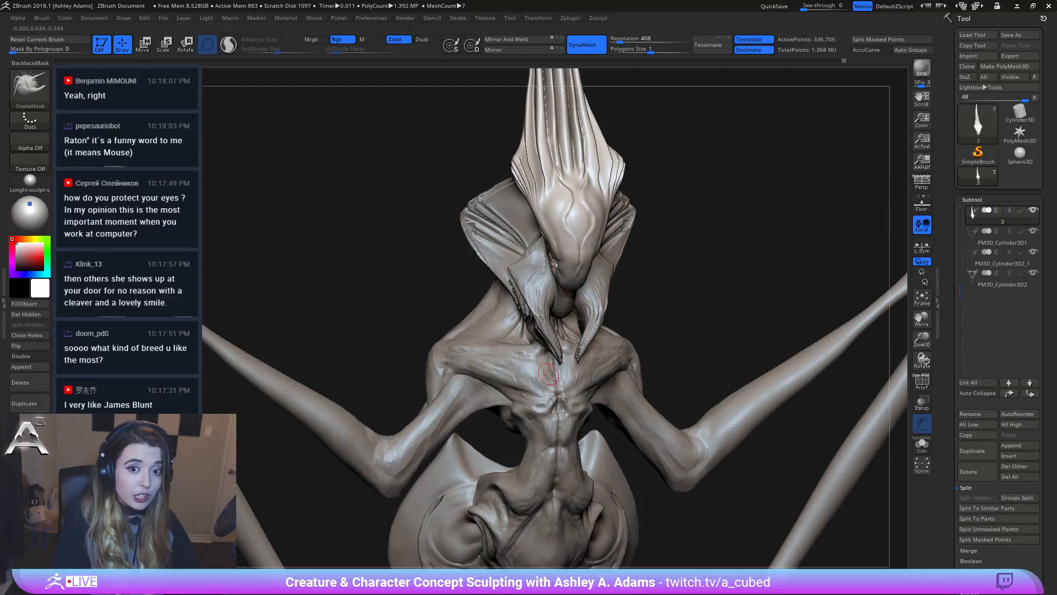
{"action": "left_click_drag", "start_coordinate": [339, 352], "coordinate": [335, 302]}
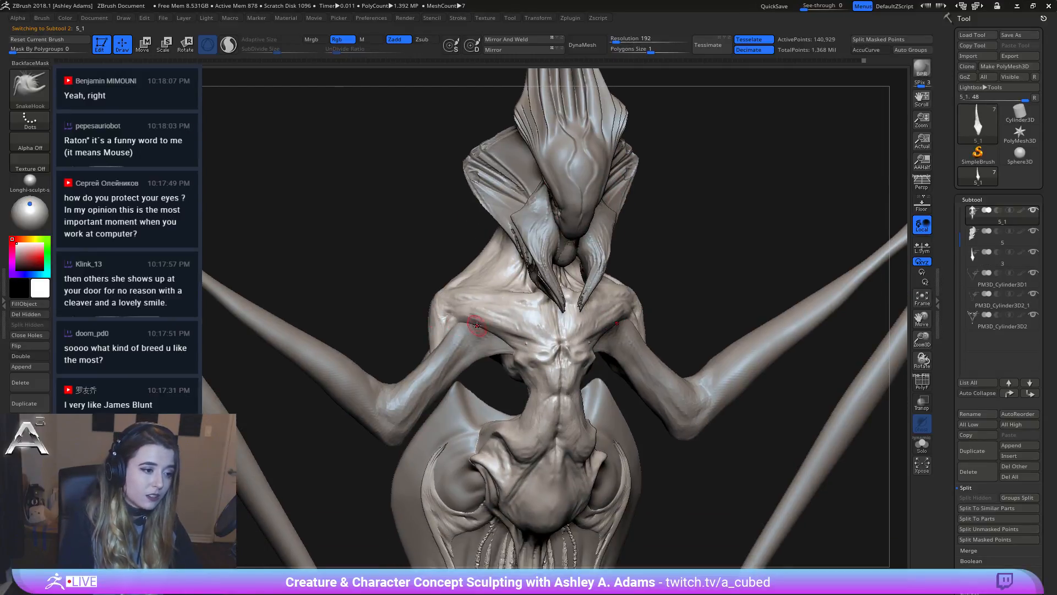
{"action": "key", "text": "b"}
{"action": "key", "text": "d"}
{"action": "key", "text": "s"}
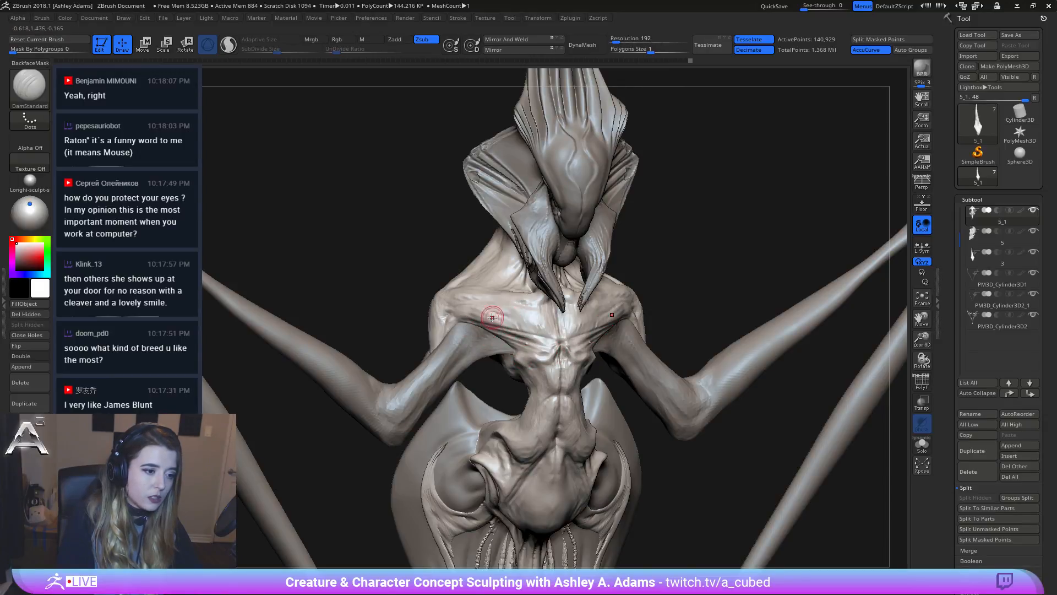
{"action": "right_click_drag", "start_coordinate": [503, 327], "coordinate": [543, 342], "text": "shift"}
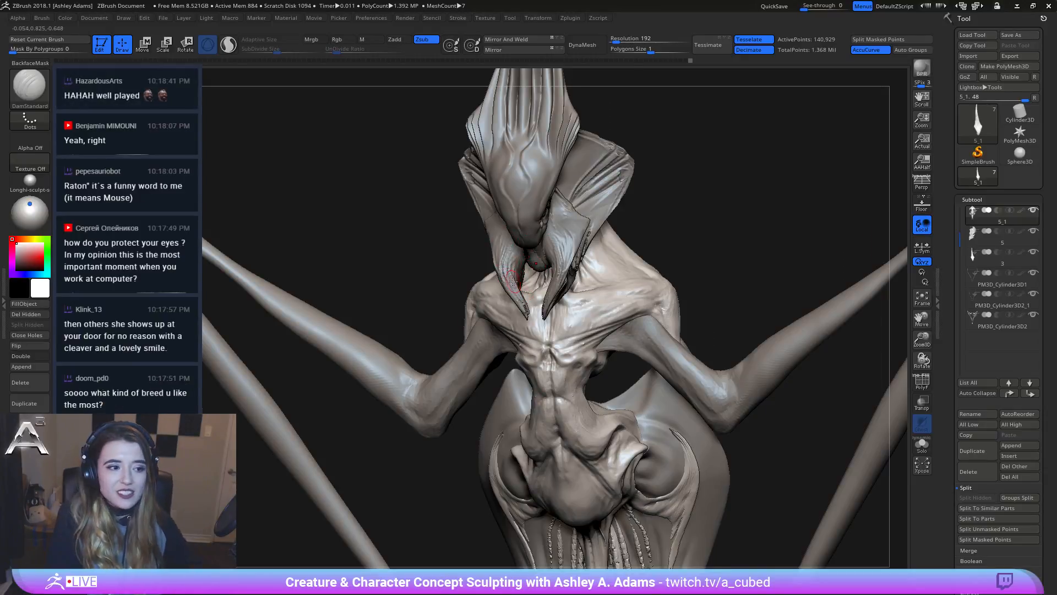
{"action": "right_click_drag", "start_coordinate": [518, 282], "coordinate": [573, 288]}
{"action": "right_click_drag", "start_coordinate": [607, 383], "coordinate": [653, 264]}
{"action": "right_click", "coordinate": [622, 292]}
{"action": "right_click", "coordinate": [617, 271]}
{"action": "right_click_drag", "start_coordinate": [541, 237], "coordinate": [664, 272]}
Step: Make the abdomen active, then build up its rear lobes with ClayBuildup and smooth the added volume
{"action": "left_click", "coordinate": [596, 313], "text": "alt"}
{"action": "right_click_drag", "start_coordinate": [594, 313], "coordinate": [507, 347], "text": "shift"}
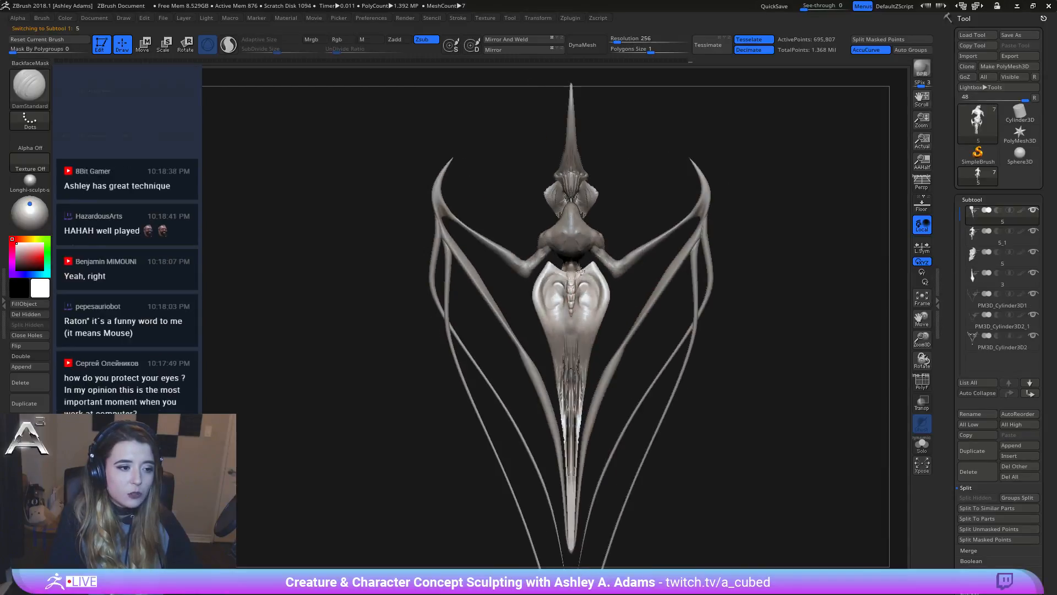
{"action": "right_click", "coordinate": [488, 356]}
{"action": "key", "text": "b"}
{"action": "key", "text": "c"}
{"action": "key", "text": "b"}
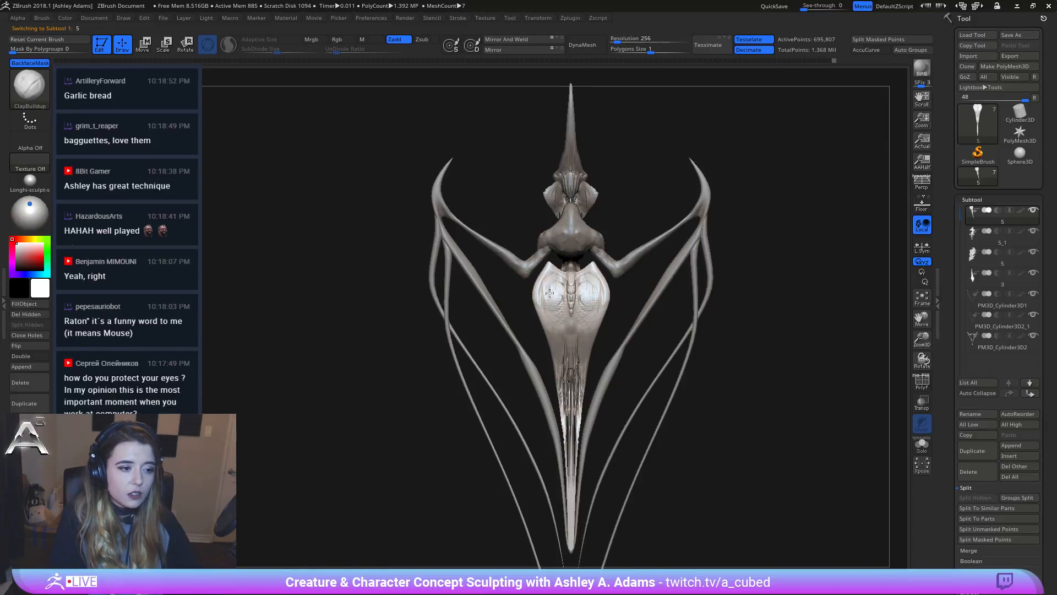
{"action": "key", "text": "shift"}
{"action": "right_click", "coordinate": [555, 293]}
{"action": "left_click_drag", "start_coordinate": [557, 296], "coordinate": [552, 296]}
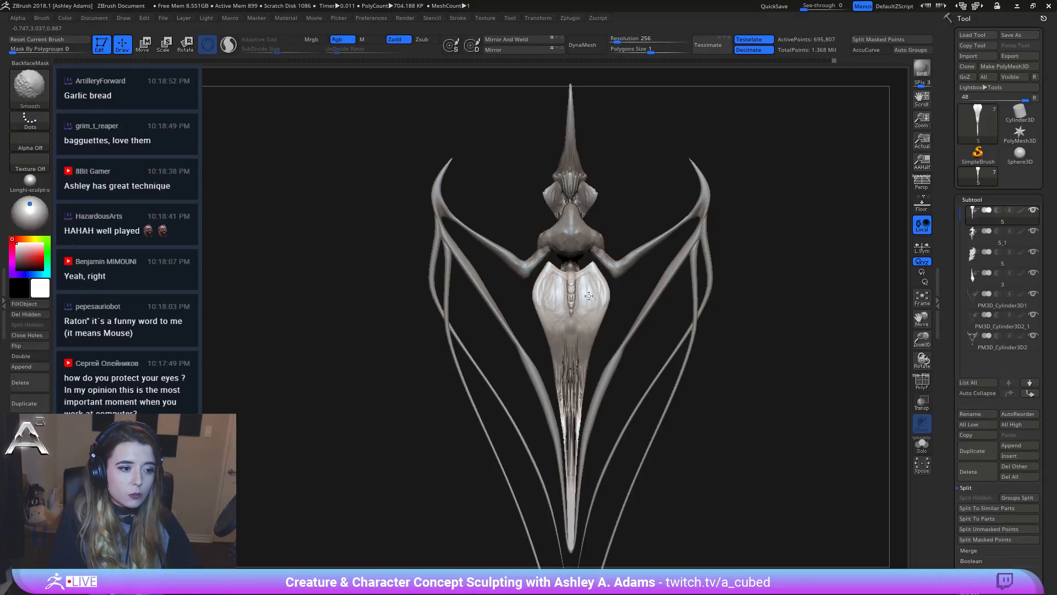
Step: Carve mirrored curved creases from the abdomen's central spine ridge over its rear lobes with DamStandard
{"action": "key", "text": "b"}
{"action": "key", "text": "d"}
{"action": "key", "text": "s"}
{"action": "key", "text": "space"}
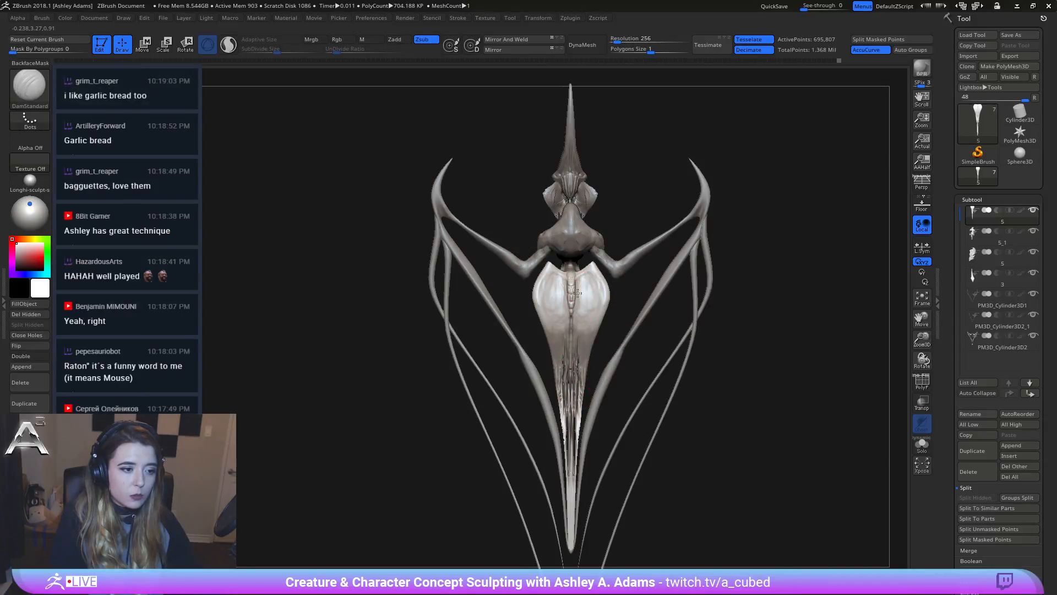
{"action": "left_click_drag", "start_coordinate": [577, 293], "coordinate": [605, 275]}
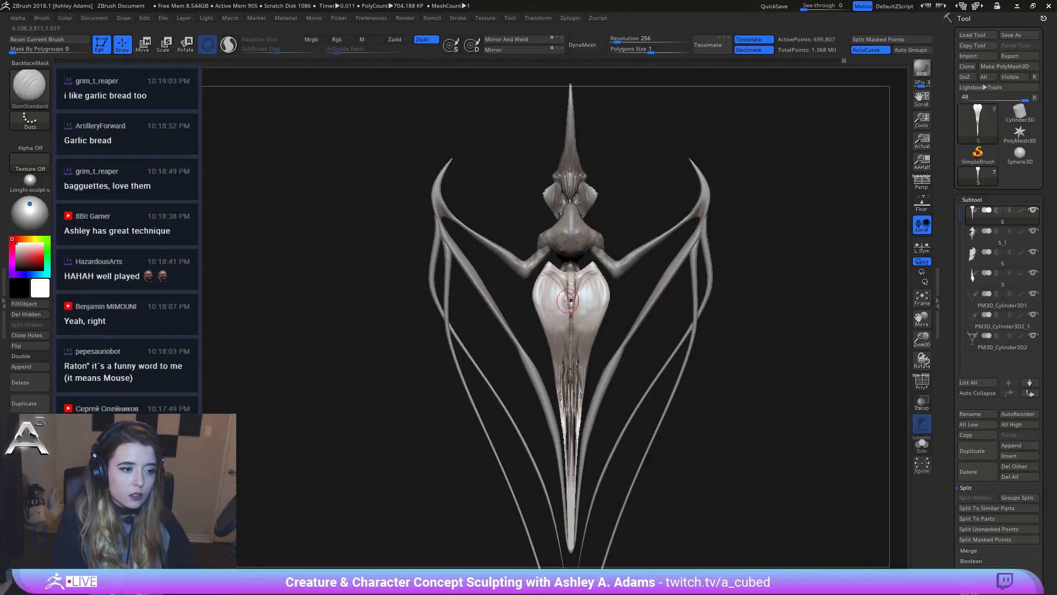
{"action": "left_click_drag", "start_coordinate": [565, 289], "coordinate": [543, 276]}
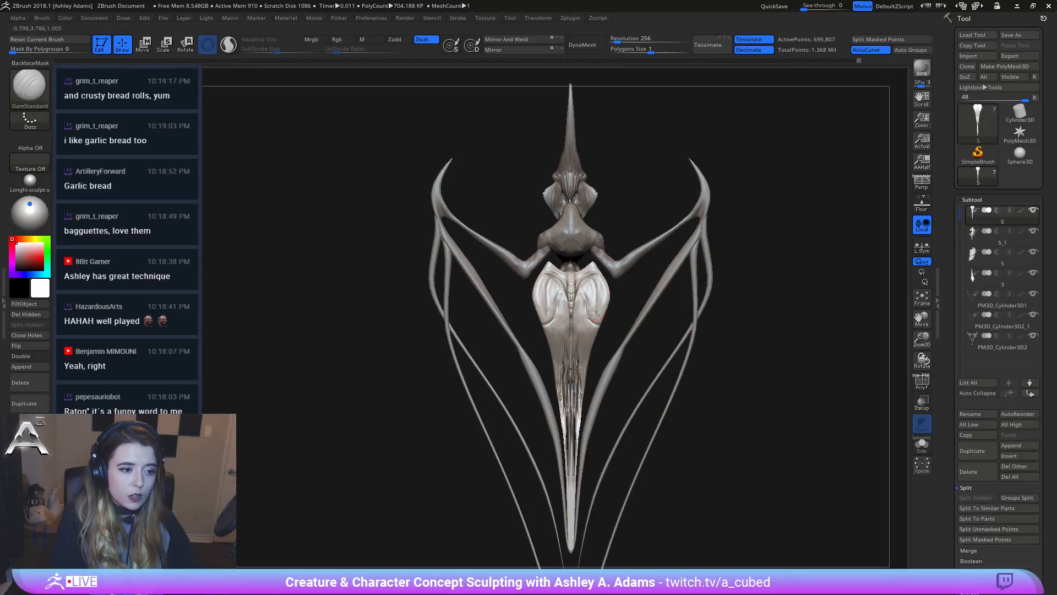
Step: Undo the last crease stroke and carve hooked creases around the lower edges of the rear lobes
{"action": "key", "text": "ctrl+z"}
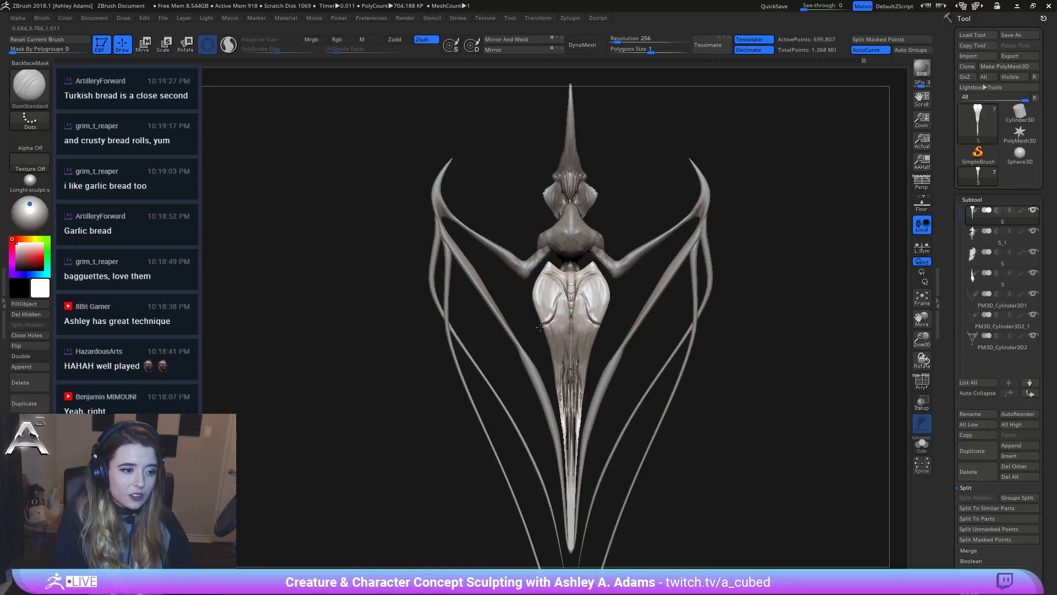
{"action": "mouse_move", "coordinate": [540, 327]}
{"action": "left_mouse_down"}
{"action": "mouse_move", "coordinate": [479, 325]}
{"action": "mouse_move", "coordinate": [539, 325]}
{"action": "left_mouse_up"}
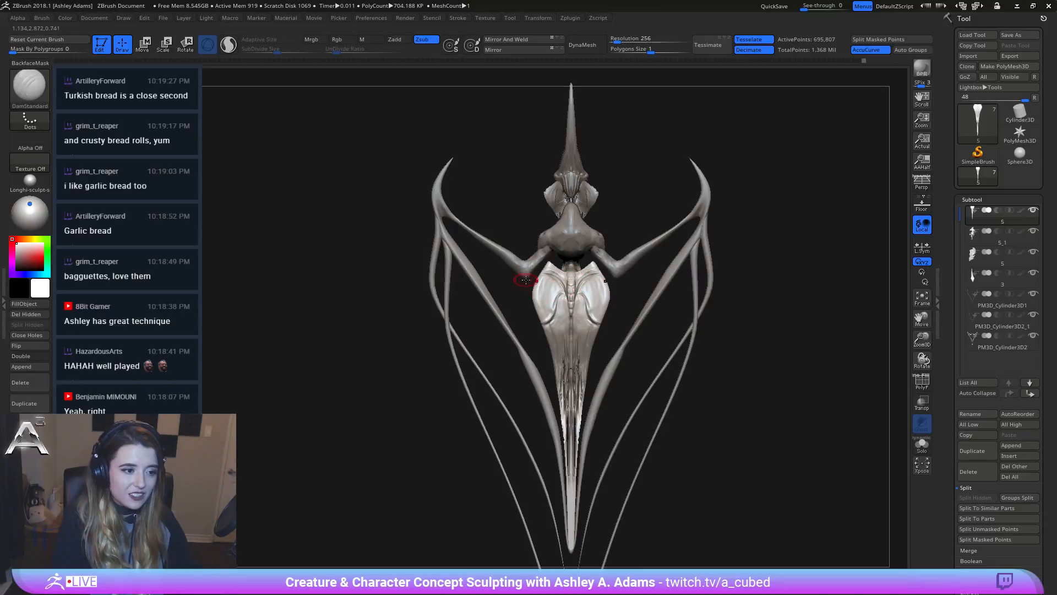
{"action": "left_click_drag", "start_coordinate": [526, 280], "coordinate": [615, 268]}
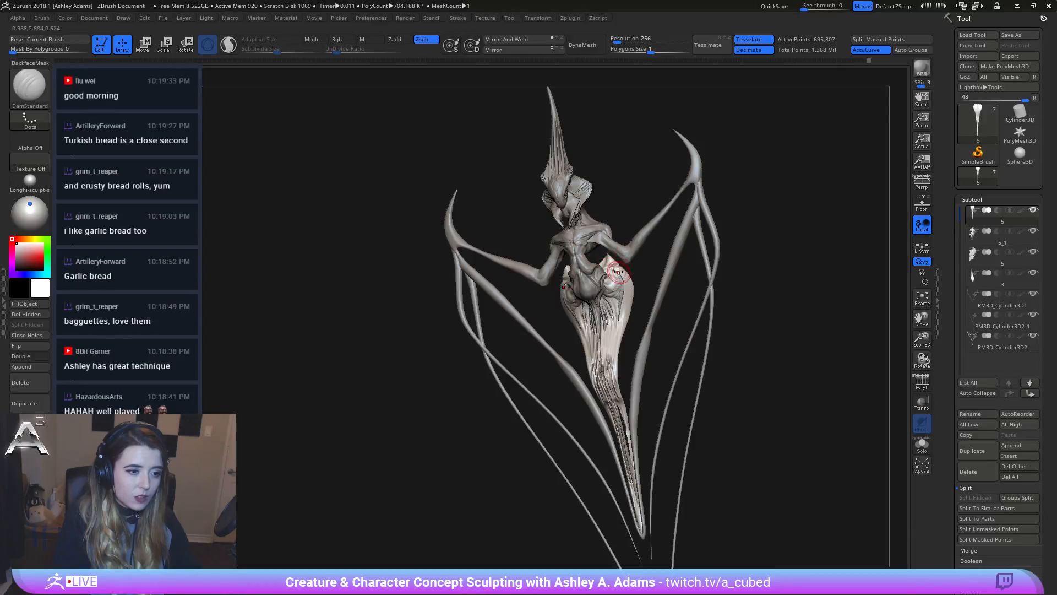
{"action": "left_click_drag", "start_coordinate": [620, 267], "coordinate": [548, 280]}
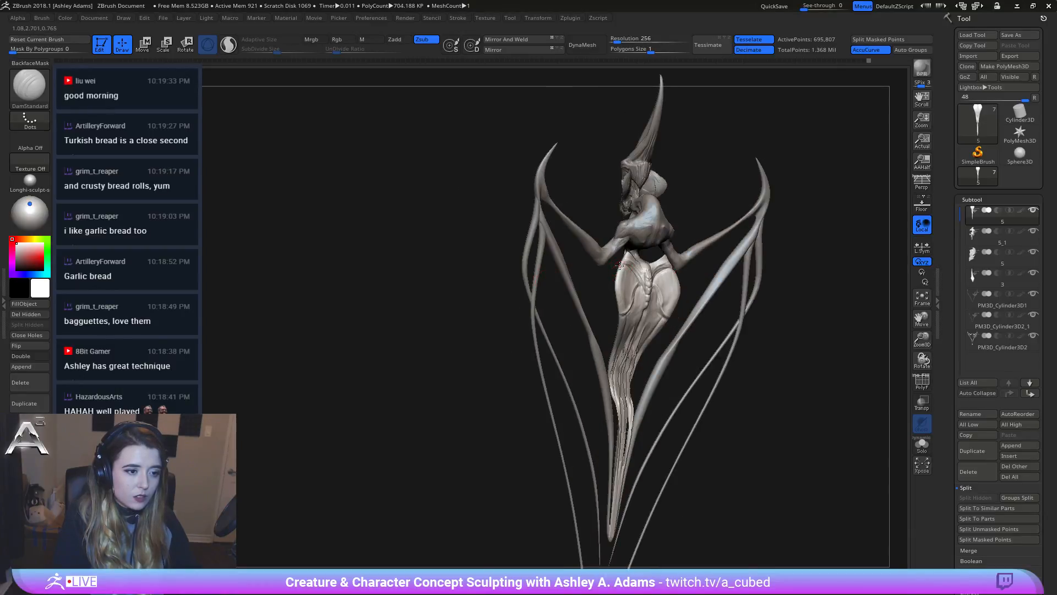
{"action": "mouse_move", "coordinate": [620, 267]}
{"action": "left_mouse_down"}
{"action": "mouse_move", "coordinate": [635, 319]}
{"action": "mouse_move", "coordinate": [616, 319]}
{"action": "mouse_move", "coordinate": [600, 284]}
{"action": "left_mouse_up"}
Step: Adjust the upper points and crease outlines of the abdomen's rear lobes with SnakeHook
{"action": "key", "text": "b"}
{"action": "key", "text": "s"}
{"action": "key", "text": "h"}
{"action": "key", "text": "space"}
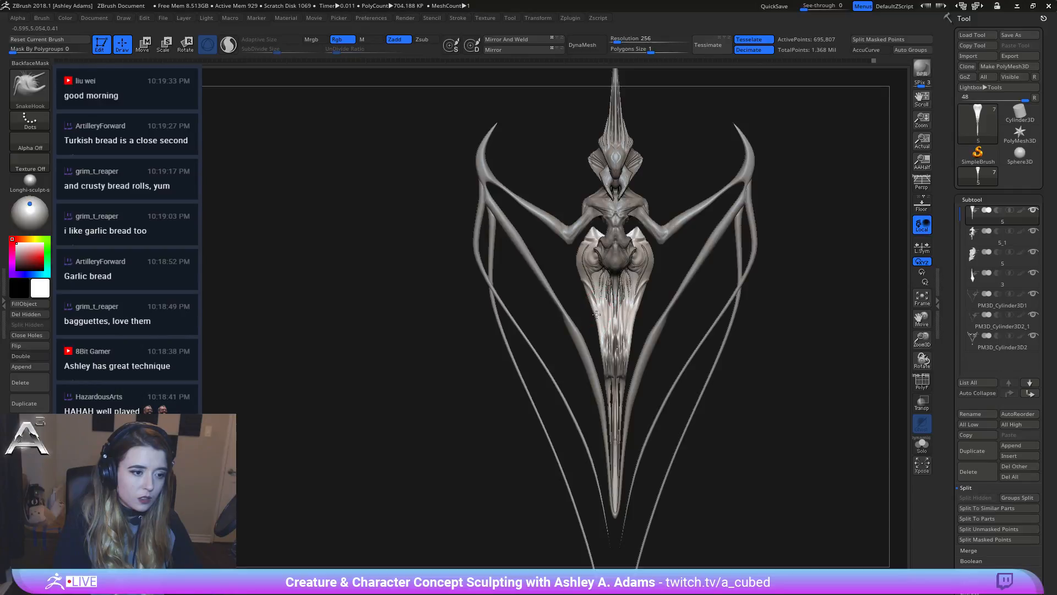
{"action": "mouse_move", "coordinate": [591, 310]}
{"action": "right_mouse_down"}
{"action": "mouse_move", "coordinate": [623, 300]}
{"action": "mouse_move", "coordinate": [601, 284]}
{"action": "right_mouse_up"}
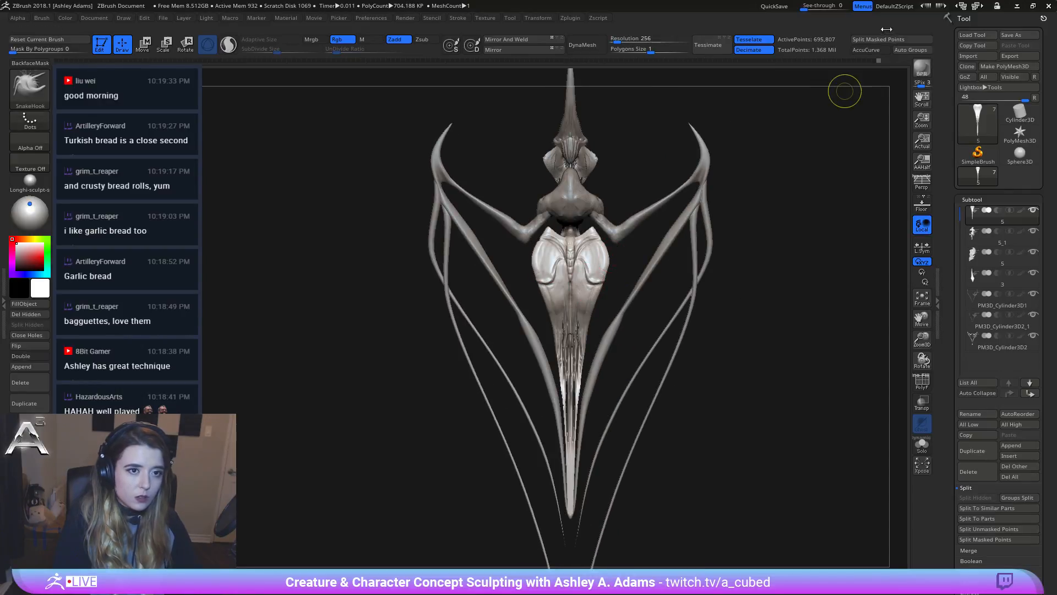
{"action": "left_click", "coordinate": [866, 50]}
{"action": "right_click", "coordinate": [619, 249]}
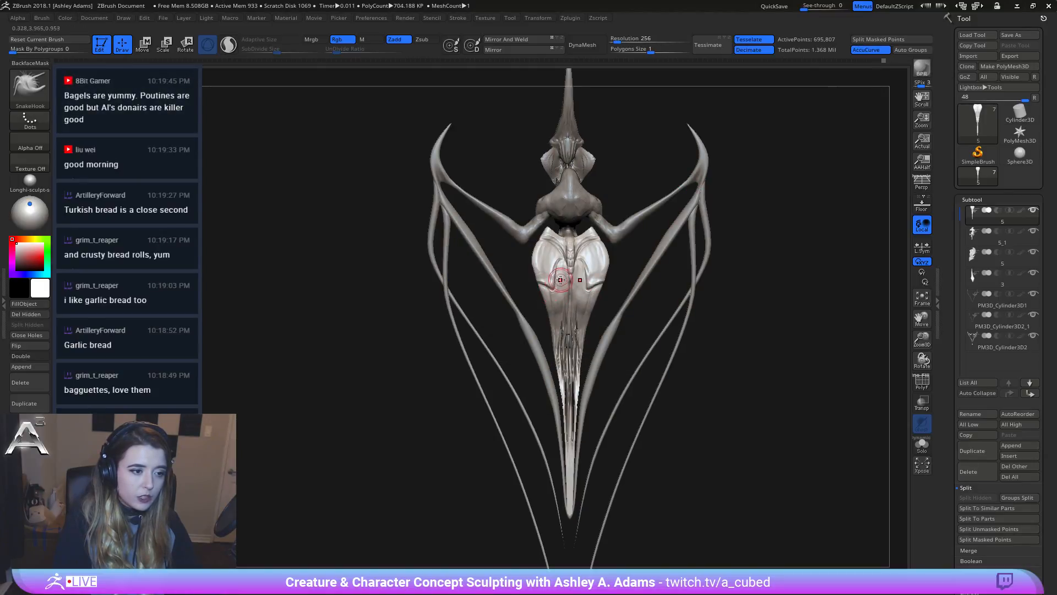
{"action": "right_click", "coordinate": [560, 265]}
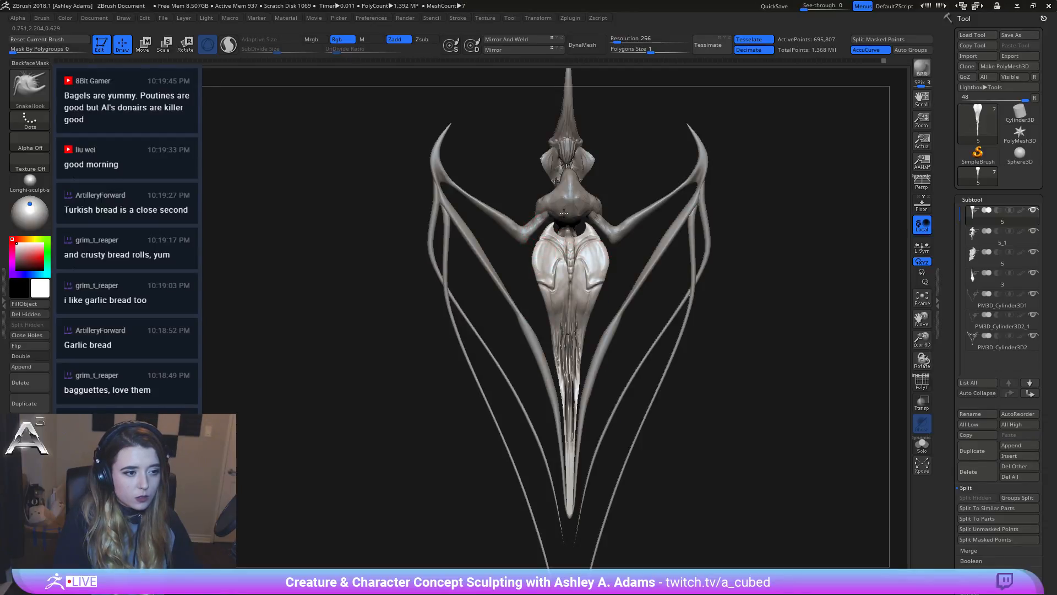
{"action": "right_click_drag", "start_coordinate": [567, 220], "coordinate": [617, 221]}
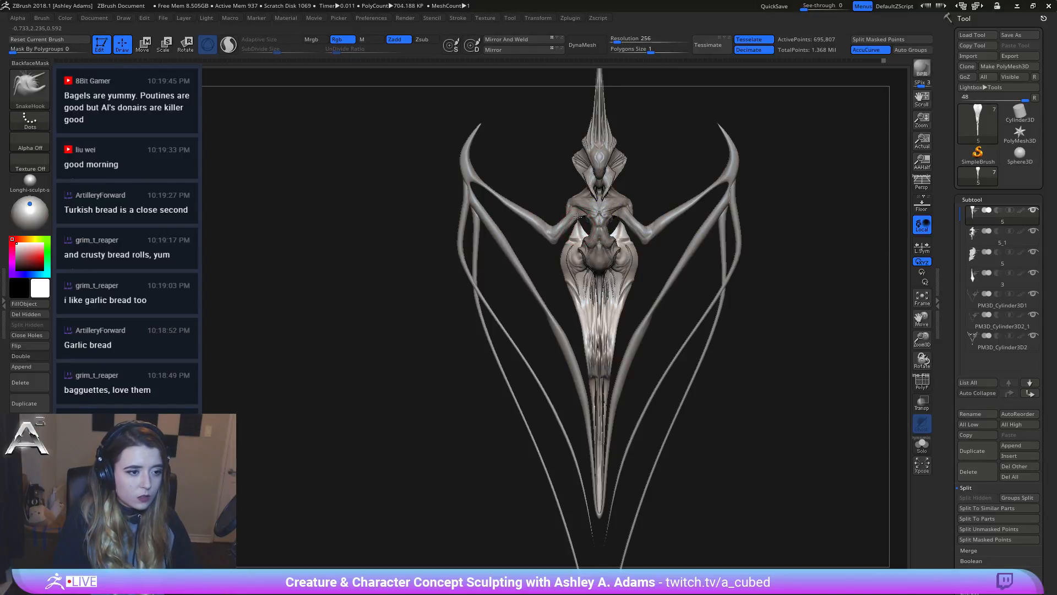
Step: Enlarge the SnakeHook draw size and pull the abdomen's pointed upper tips inward into a rounded outline
{"action": "key", "text": "space"}
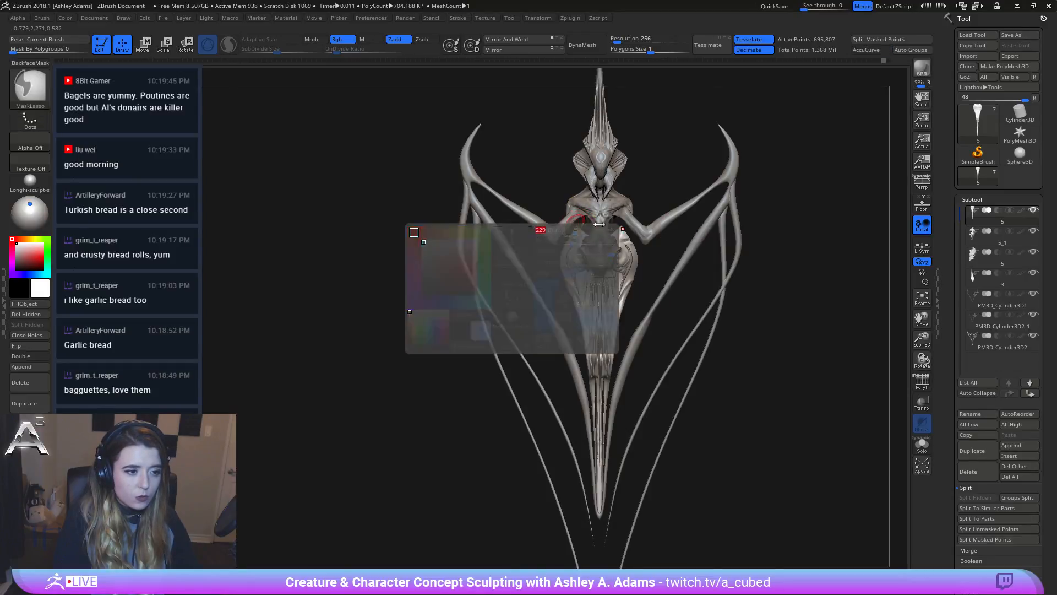
{"action": "mouse_move", "coordinate": [599, 223]}
{"action": "left_mouse_down", "text": "ctrl"}
{"action": "mouse_move", "coordinate": [639, 228]}
{"action": "mouse_move", "coordinate": [637, 212]}
{"action": "left_mouse_up", "text": "ctrl"}
{"action": "right_click", "coordinate": [639, 214]}
{"action": "key", "text": "b"}
{"action": "key", "text": "s"}
{"action": "key", "text": "h"}
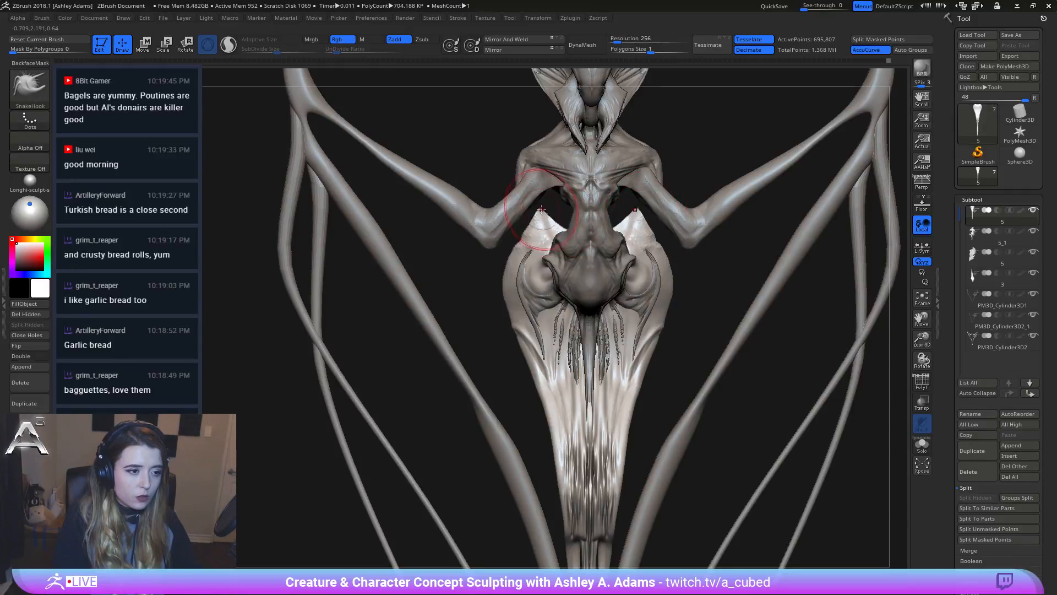
{"action": "mouse_move", "coordinate": [542, 209]}
{"action": "left_mouse_down"}
{"action": "mouse_move", "coordinate": [546, 217]}
{"action": "mouse_move", "coordinate": [557, 206]}
{"action": "left_mouse_up"}
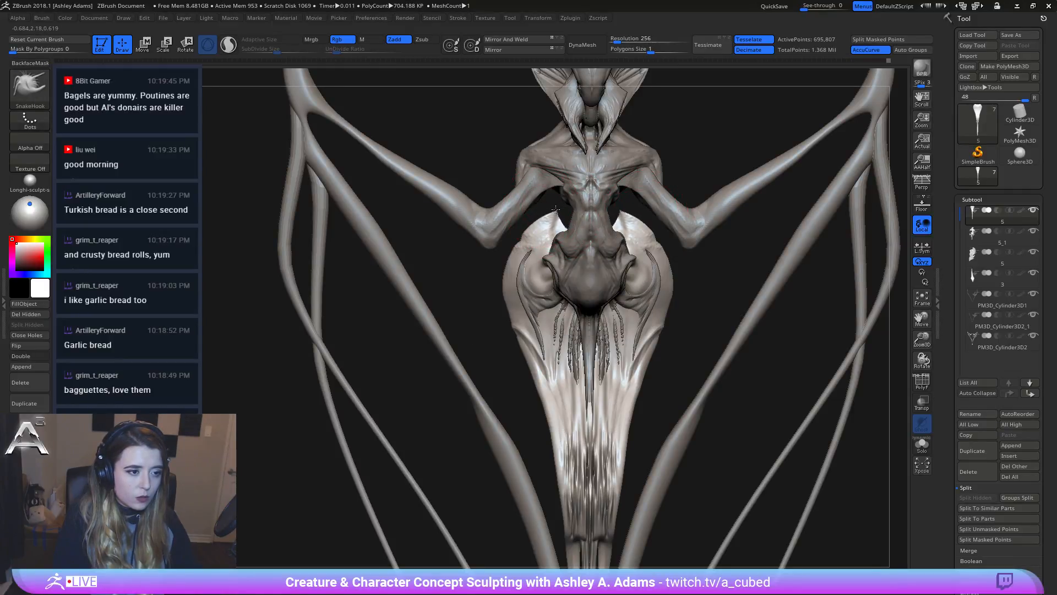
Step: Fill out and smooth the rounded upper abdomen with ClayBuildup, working on both its front and back
{"action": "right_click", "coordinate": [522, 240]}
{"action": "key", "text": "b"}
{"action": "key", "text": "c"}
{"action": "key", "text": "b"}
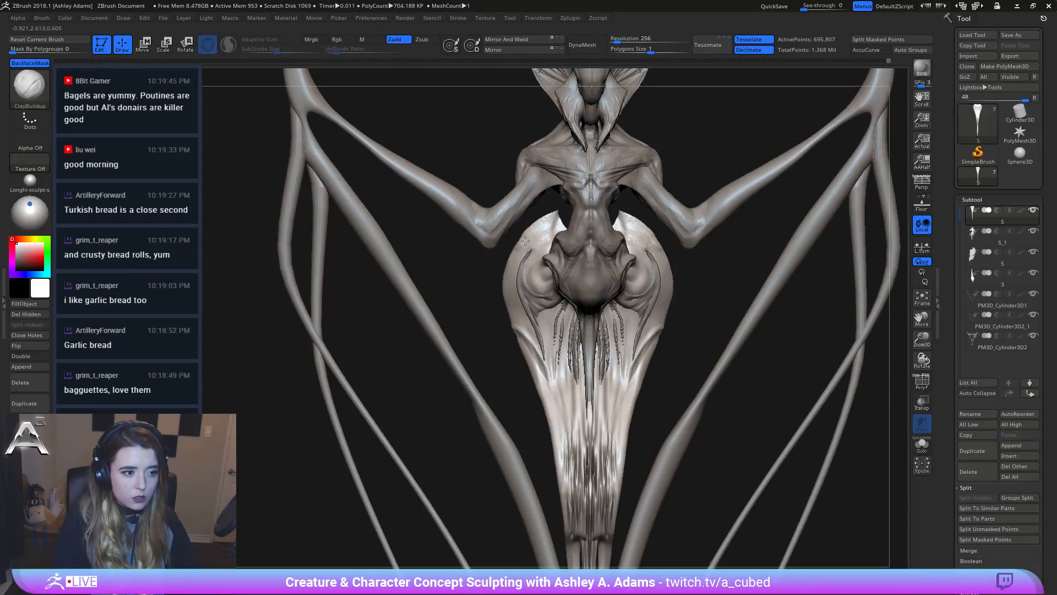
{"action": "key", "text": "shift"}
{"action": "key", "text": "ctrl"}
{"action": "key", "text": "f"}
{"action": "mouse_move", "coordinate": [620, 237]}
{"action": "right_mouse_down"}
{"action": "mouse_move", "coordinate": [517, 246]}
{"action": "mouse_move", "coordinate": [584, 330]}
{"action": "mouse_move", "coordinate": [545, 278]}
{"action": "right_mouse_up"}
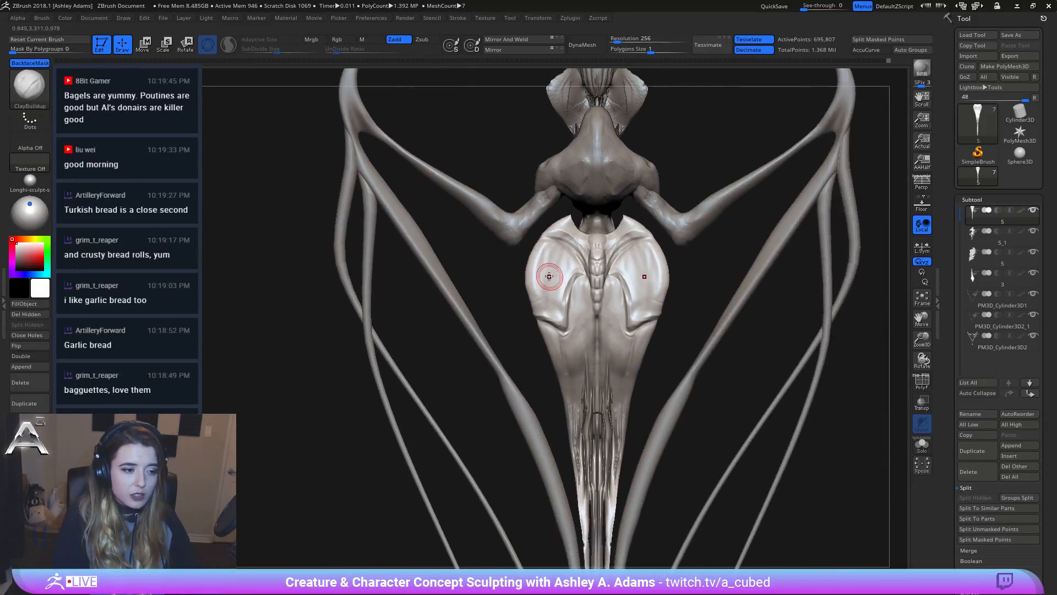
{"action": "right_click_drag", "start_coordinate": [607, 334], "coordinate": [598, 300], "text": "ctrl"}
{"action": "right_click_drag", "start_coordinate": [555, 344], "coordinate": [422, 385], "text": "alt"}
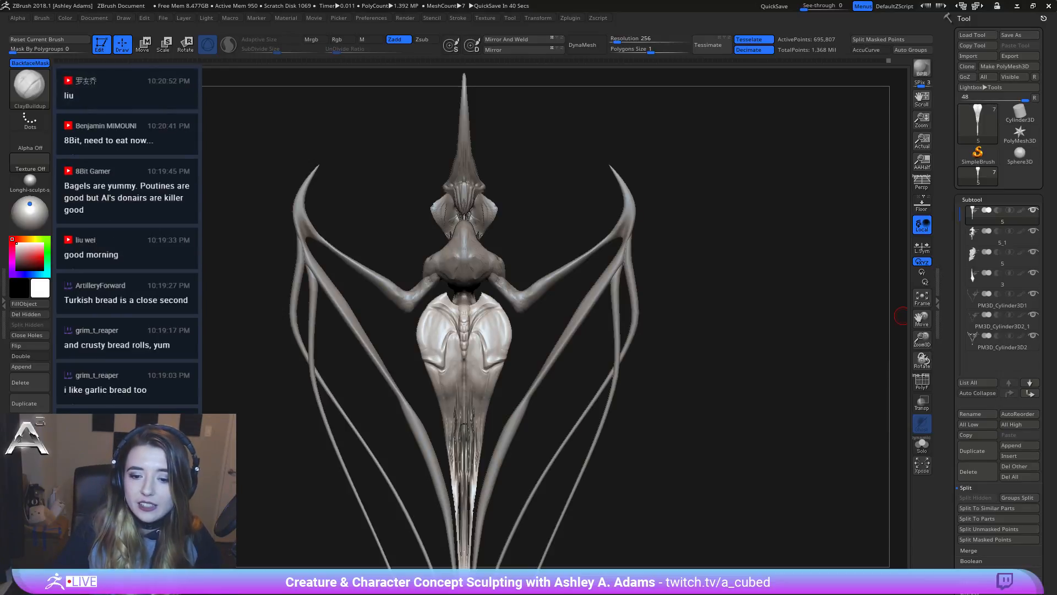
Step: Make the torso active and carve creases into the front of the waist and pelvis with DamStandard
{"action": "mouse_move", "coordinate": [270, 210]}
{"action": "left_mouse_down"}
{"action": "mouse_move", "coordinate": [397, 215]}
{"action": "mouse_move", "coordinate": [441, 238]}
{"action": "mouse_move", "coordinate": [515, 253]}
{"action": "mouse_move", "coordinate": [531, 229]}
{"action": "mouse_move", "coordinate": [497, 209]}
{"action": "left_mouse_up"}
{"action": "left_click", "coordinate": [535, 223], "text": "alt"}
{"action": "key", "text": "b"}
{"action": "key", "text": "d"}
{"action": "key", "text": "s"}
{"action": "right_click_drag", "start_coordinate": [497, 209], "coordinate": [498, 220]}
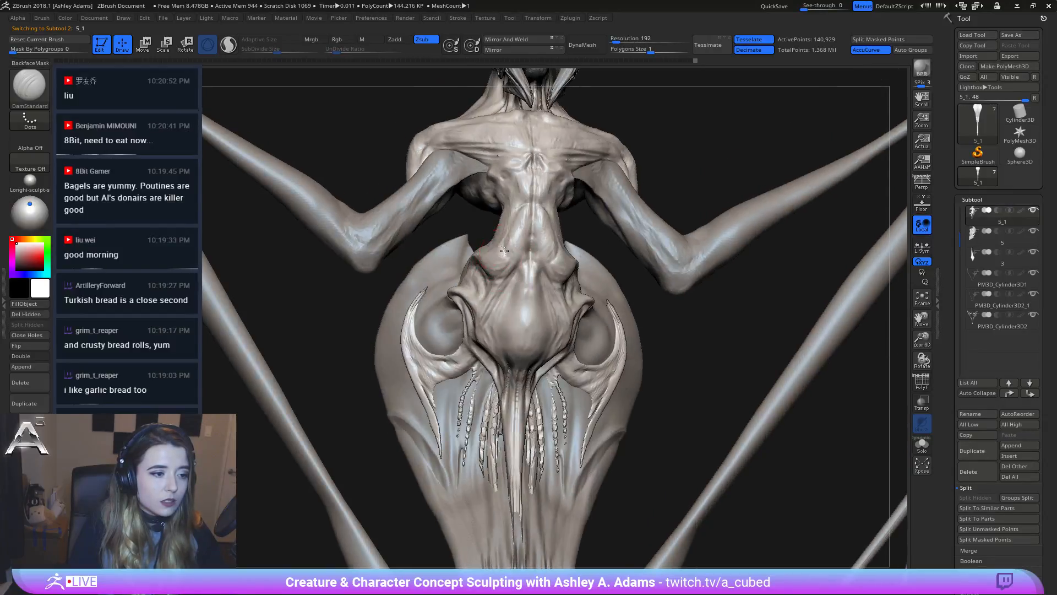
Step: Deepen the folds along the sides of the ribcage, waist and hips with DamStandard
{"action": "right_click_drag", "start_coordinate": [495, 259], "coordinate": [490, 270]}
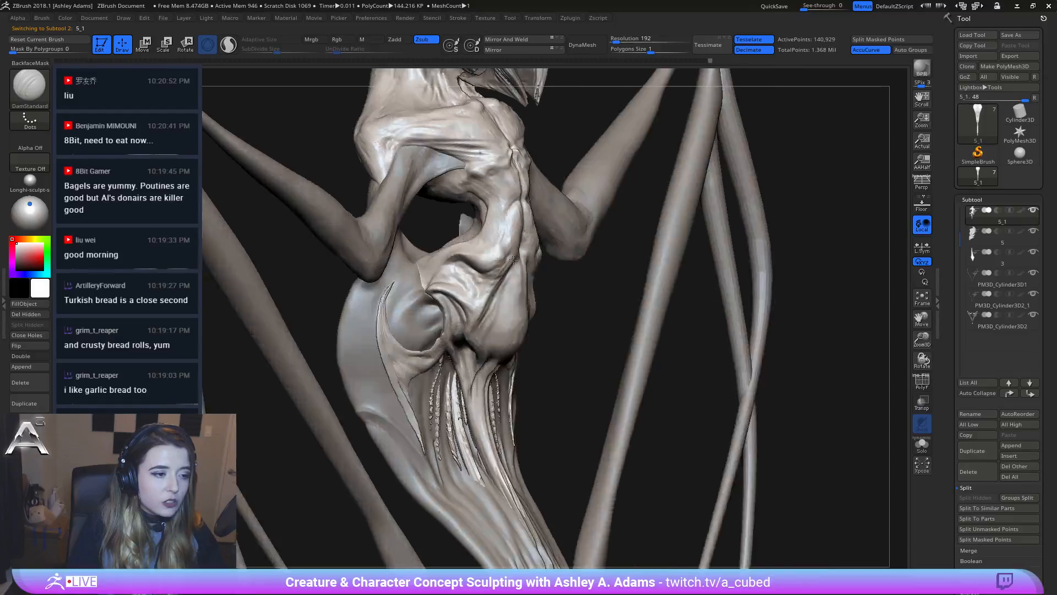
{"action": "right_click_drag", "start_coordinate": [485, 242], "coordinate": [466, 251]}
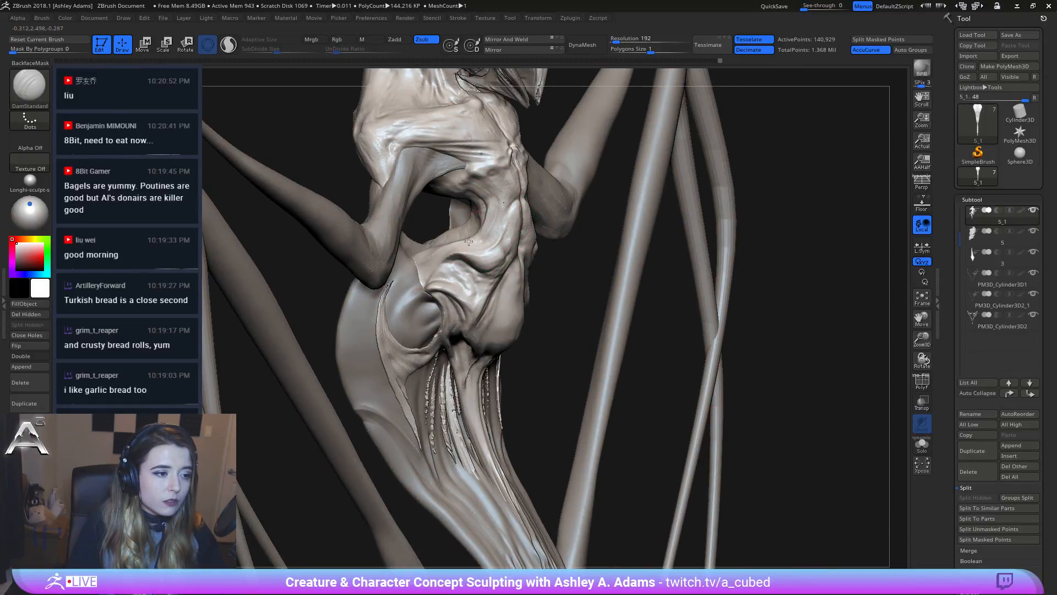
{"action": "mouse_move", "coordinate": [477, 245]}
{"action": "right_mouse_down"}
{"action": "mouse_move", "coordinate": [537, 229]}
{"action": "mouse_move", "coordinate": [518, 205]}
{"action": "mouse_move", "coordinate": [535, 174]}
{"action": "right_mouse_up"}
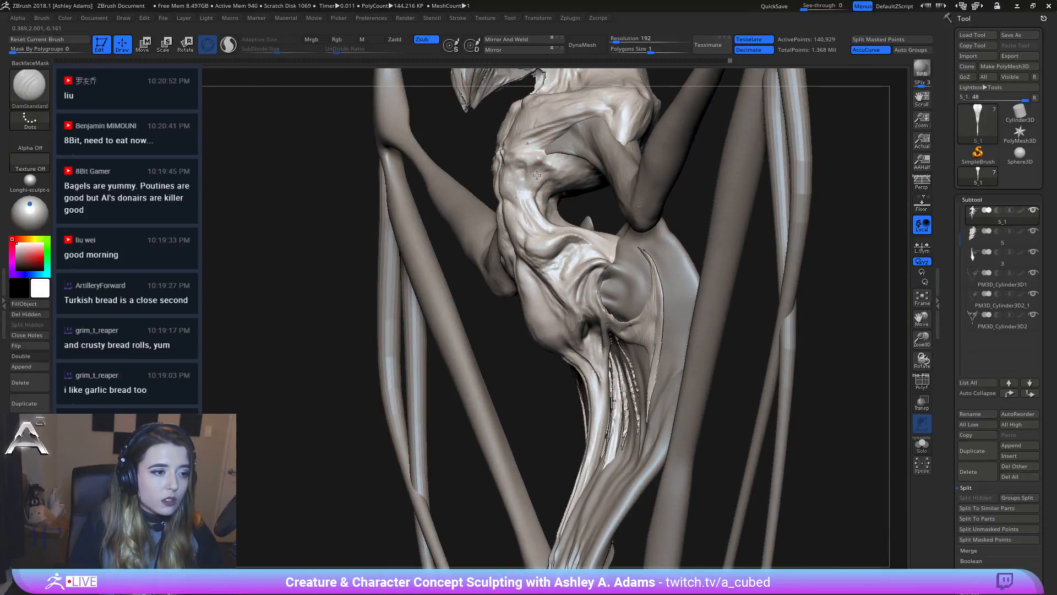
{"action": "mouse_move", "coordinate": [556, 166]}
{"action": "right_mouse_down"}
{"action": "mouse_move", "coordinate": [496, 160]}
{"action": "mouse_move", "coordinate": [427, 110]}
{"action": "right_mouse_up"}
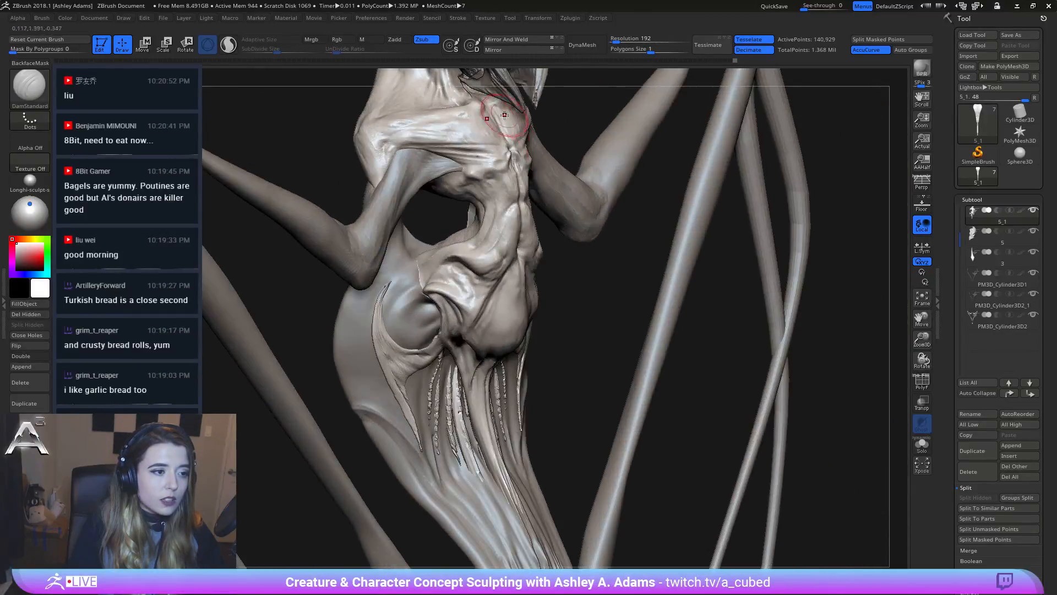
{"action": "mouse_move", "coordinate": [520, 179]}
{"action": "right_mouse_down"}
{"action": "mouse_move", "coordinate": [465, 198]}
{"action": "mouse_move", "coordinate": [451, 182]}
{"action": "right_mouse_up"}
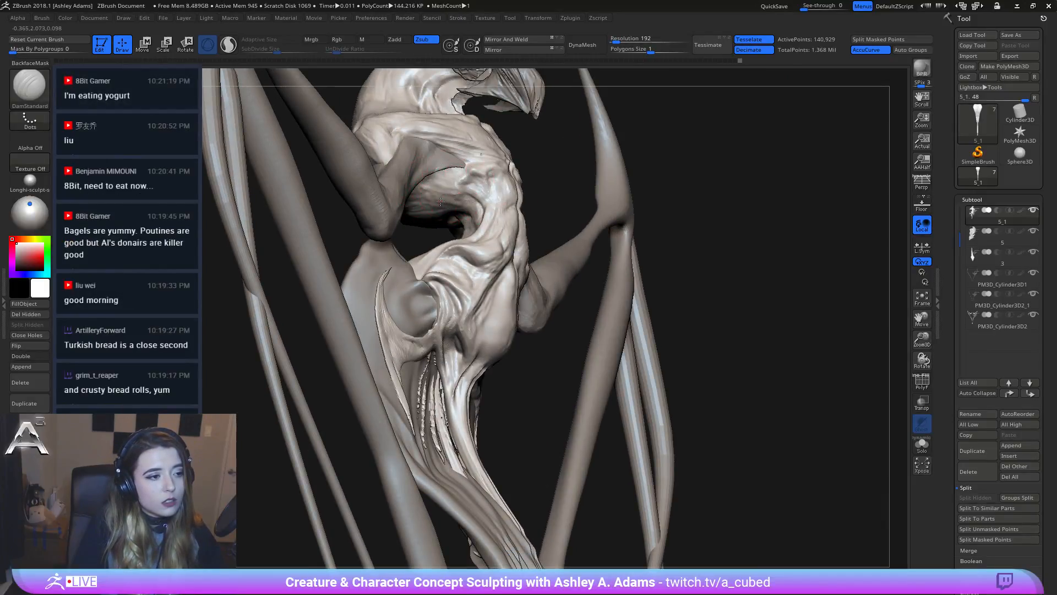
Step: Carve long diagonal creases across the torso's upper back with DamStandard
{"action": "right_click_drag", "start_coordinate": [453, 180], "coordinate": [361, 233]}
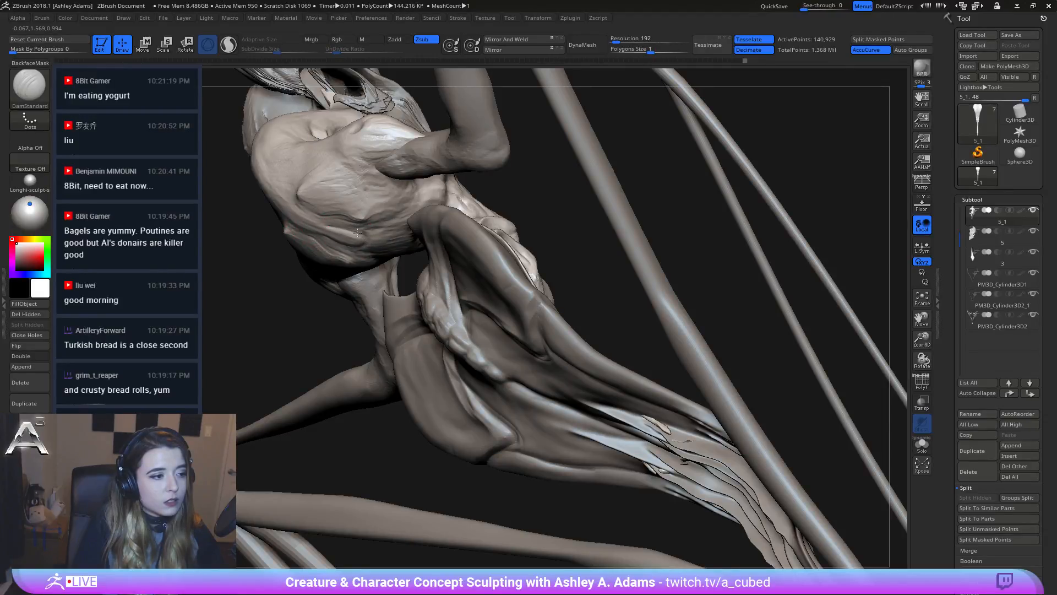
{"action": "right_click_drag", "start_coordinate": [322, 231], "coordinate": [331, 254]}
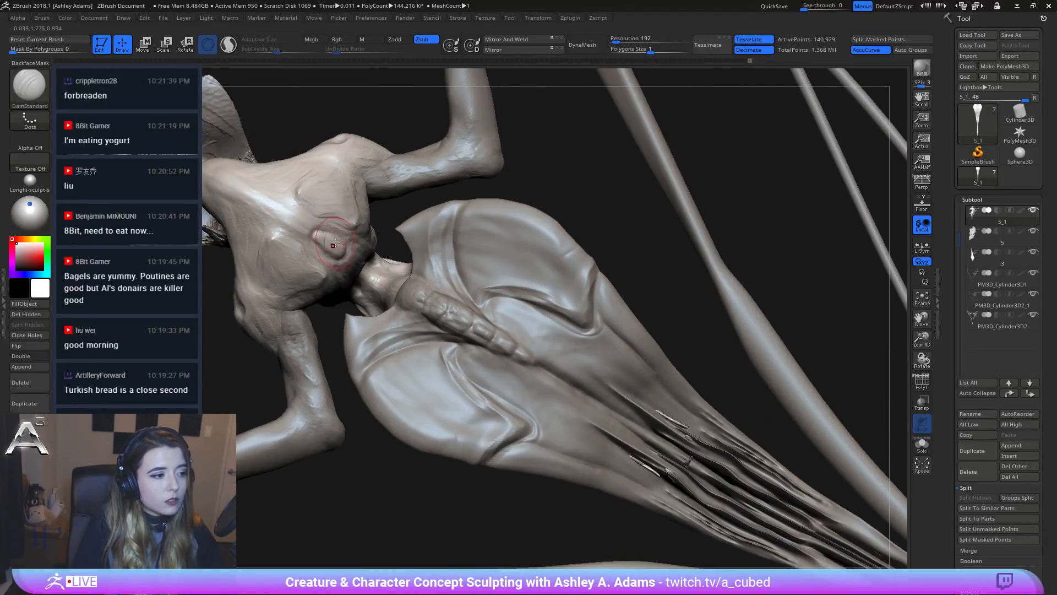
{"action": "mouse_move", "coordinate": [303, 226]}
{"action": "left_mouse_down"}
{"action": "mouse_move", "coordinate": [234, 181]}
{"action": "mouse_move", "coordinate": [319, 226]}
{"action": "left_mouse_up"}
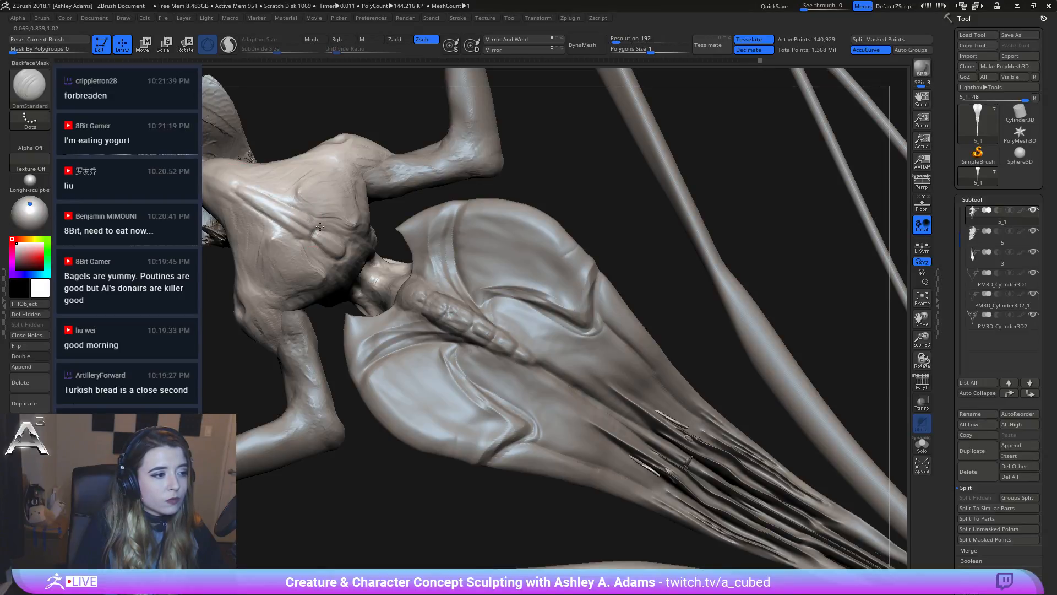
{"action": "right_click_drag", "start_coordinate": [331, 234], "coordinate": [270, 270]}
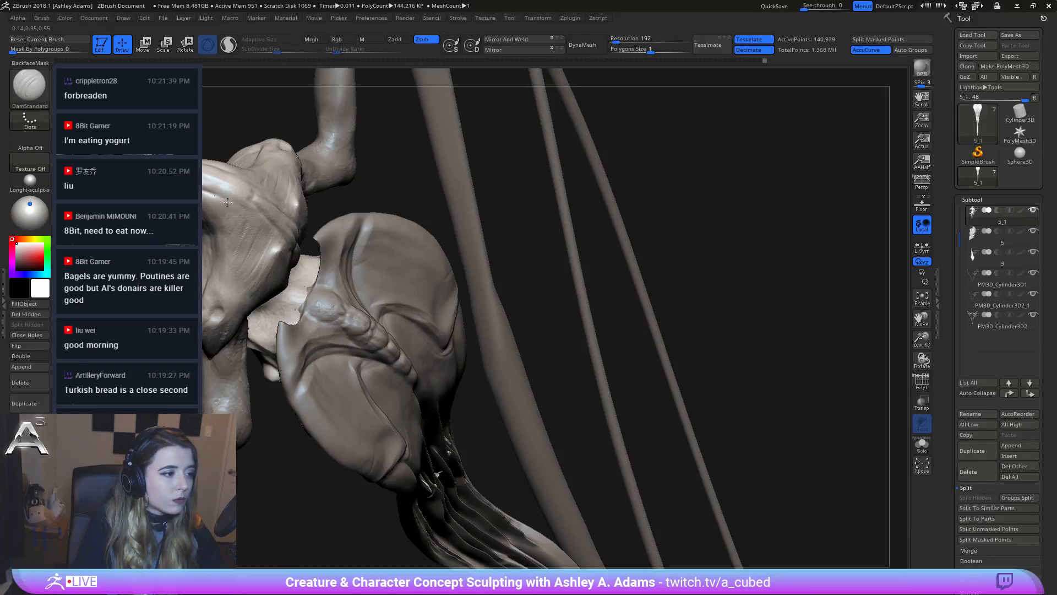
Step: Carve one more DamStandard crease across the torso's upper back and make the abdomen the active subtool
{"action": "mouse_move", "coordinate": [216, 194]}
{"action": "left_mouse_down"}
{"action": "mouse_move", "coordinate": [236, 177]}
{"action": "mouse_move", "coordinate": [259, 214]}
{"action": "left_mouse_up"}
{"action": "mouse_move", "coordinate": [437, 473]}
{"action": "right_mouse_down"}
{"action": "mouse_move", "coordinate": [260, 251]}
{"action": "mouse_move", "coordinate": [417, 252]}
{"action": "mouse_move", "coordinate": [421, 232]}
{"action": "right_mouse_up"}
{"action": "left_click", "coordinate": [419, 231], "text": "alt"}
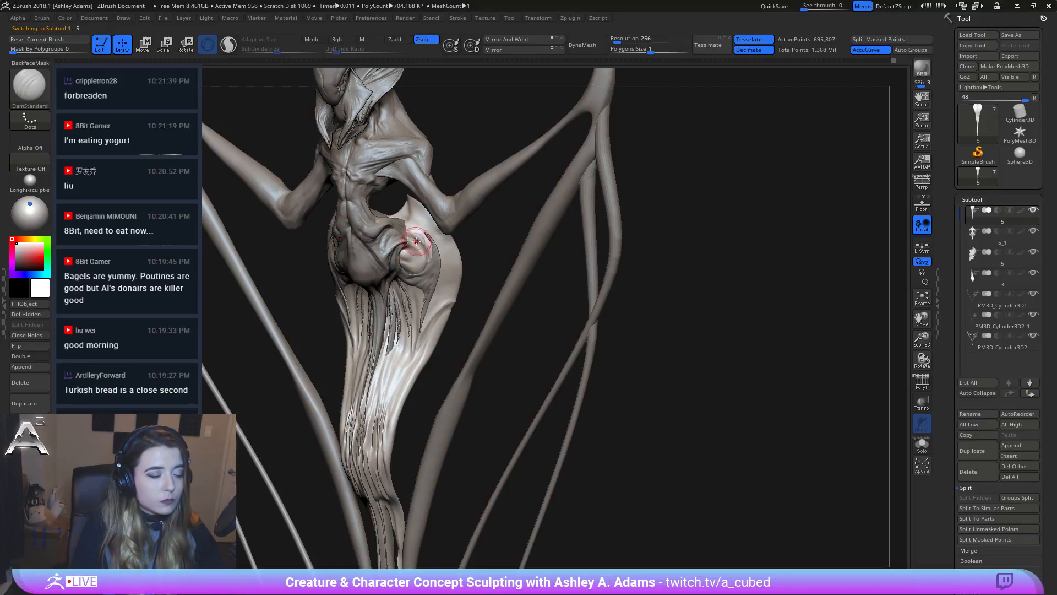
Step: Try pulling the abdomen's upper edge beside the waist with SnakeHook
{"action": "right_click_drag", "start_coordinate": [416, 241], "coordinate": [403, 228]}
{"action": "key", "text": "space"}
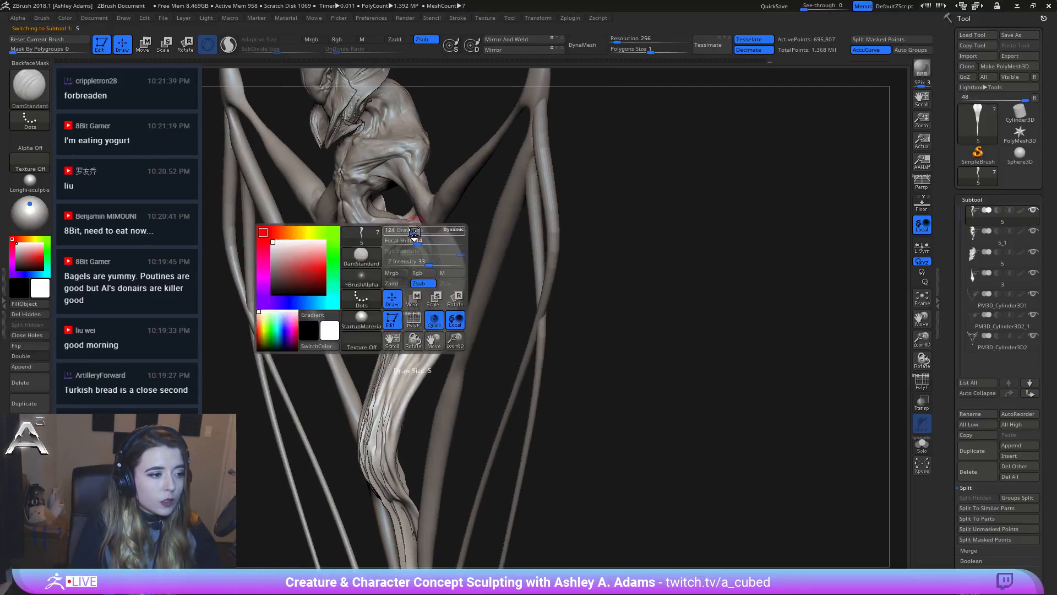
{"action": "key", "text": "b"}
{"action": "key", "text": "s"}
{"action": "key", "text": "h"}
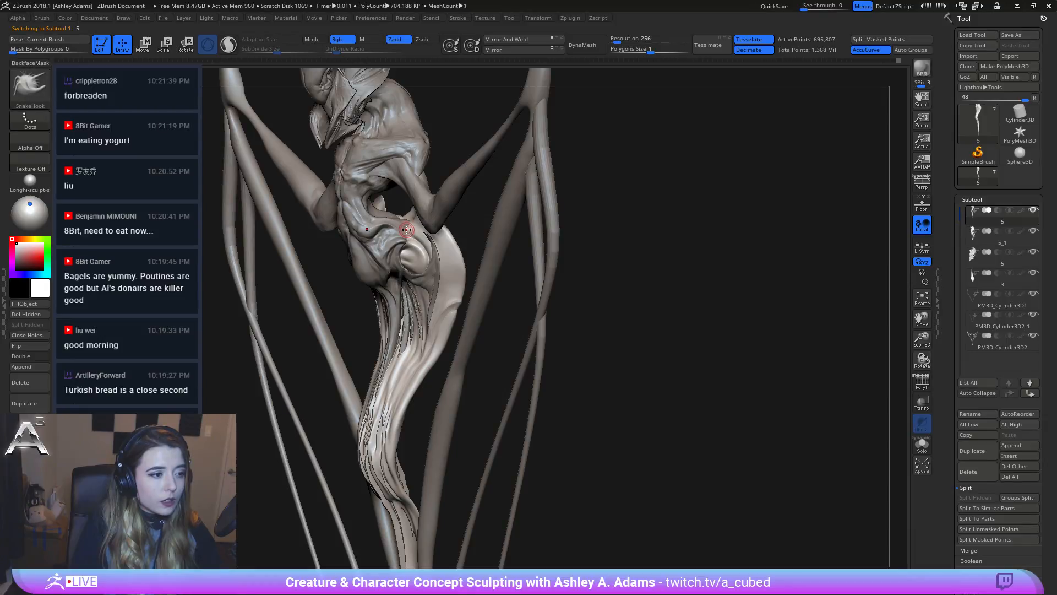
{"action": "key", "text": "ctrl+z"}
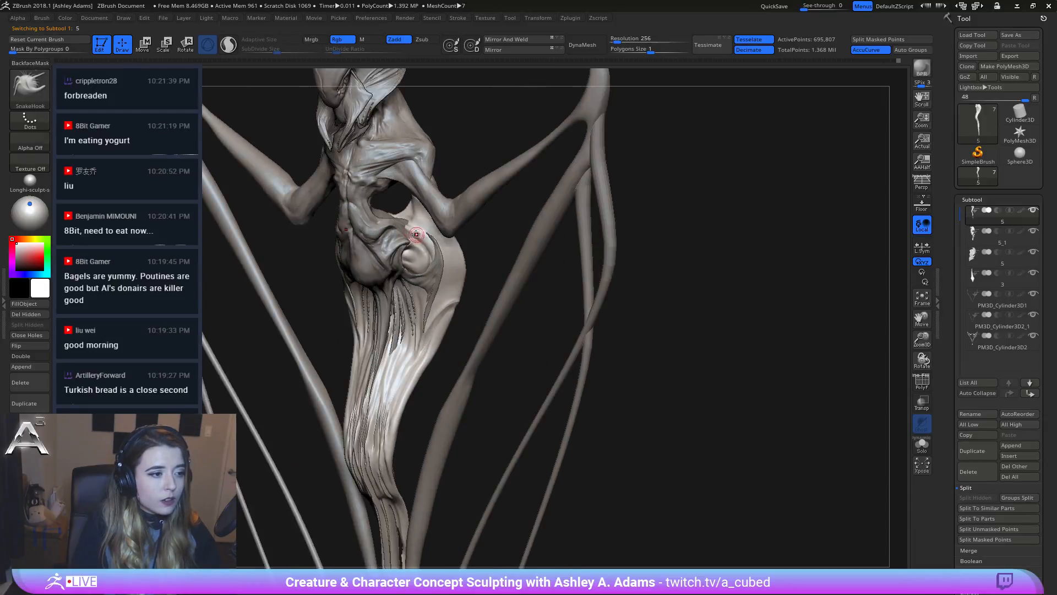
Step: Build up and smooth the upper front of the abdomen beside the pelvis with ClayBuildup
{"action": "key", "text": "b"}
{"action": "key", "text": "d"}
{"action": "key", "text": "s"}
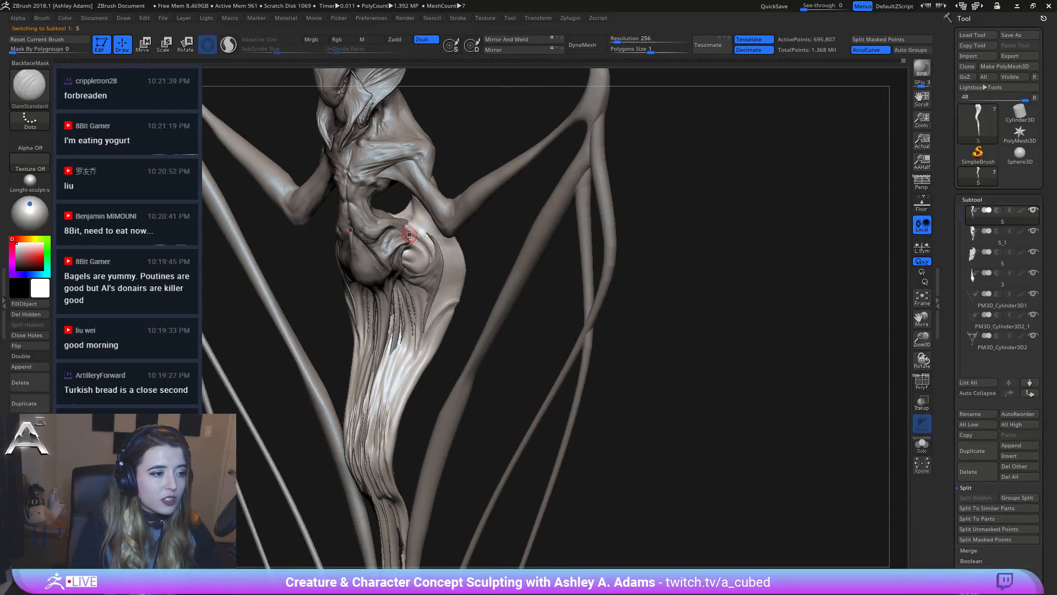
{"action": "key", "text": "b"}
{"action": "key", "text": "c"}
{"action": "key", "text": "b"}
{"action": "key", "text": "shift"}
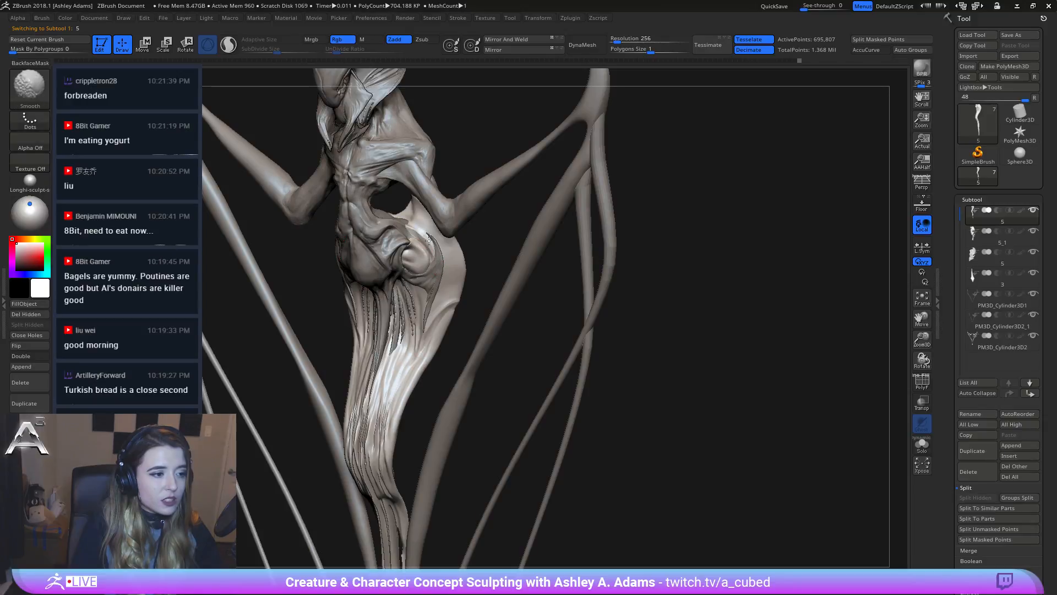
{"action": "right_click_drag", "start_coordinate": [438, 265], "coordinate": [369, 253], "text": "shift"}
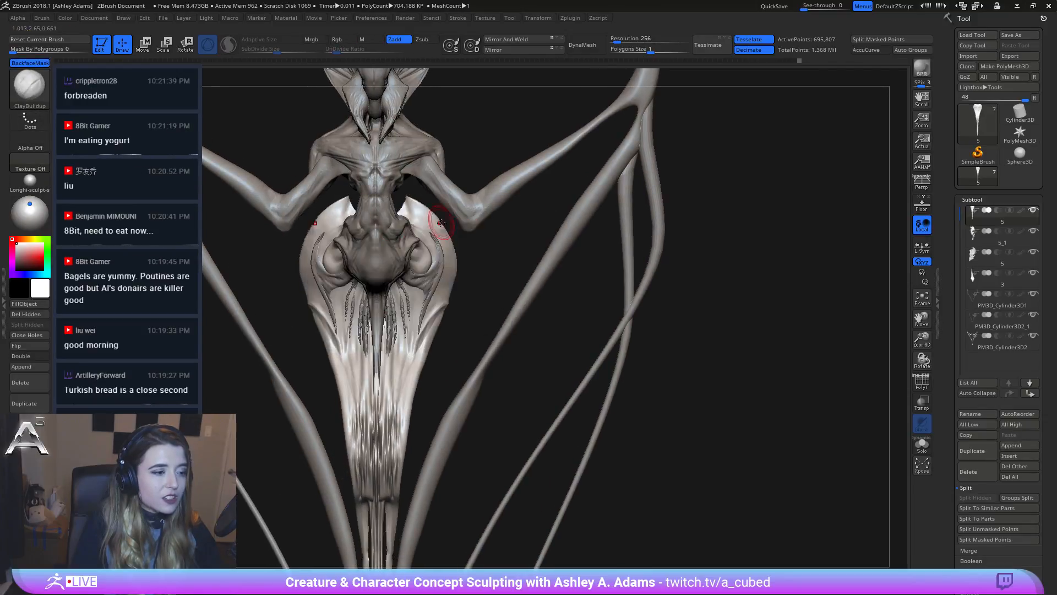
{"action": "mouse_move", "coordinate": [436, 224]}
{"action": "right_mouse_down"}
{"action": "mouse_move", "coordinate": [348, 188]}
{"action": "mouse_move", "coordinate": [357, 151]}
{"action": "mouse_move", "coordinate": [324, 212]}
{"action": "mouse_move", "coordinate": [424, 226]}
{"action": "right_mouse_up"}
Step: Choose MaskPen as the masking brush for working on the abdomen
{"action": "left_click", "coordinate": [29, 88], "text": "ctrl"}
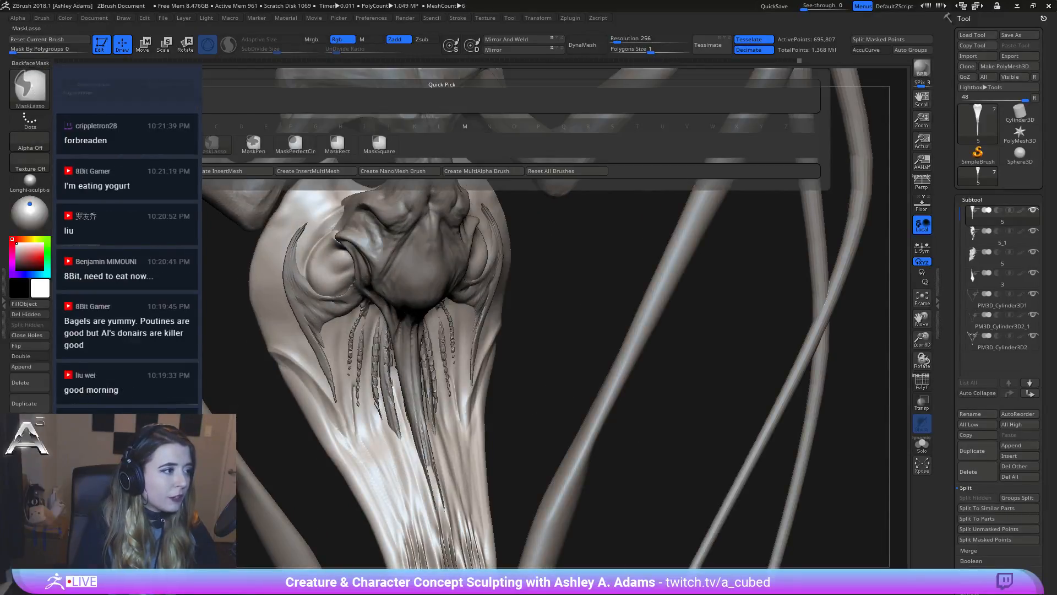
{"action": "left_click", "coordinate": [253, 144], "text": "ctrl"}
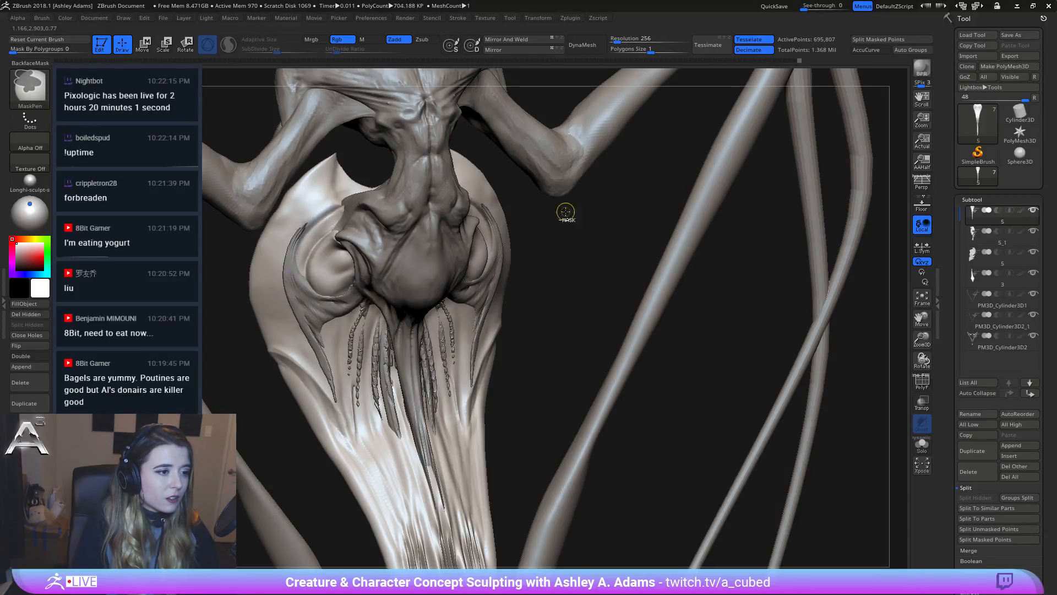
{"action": "left_click", "coordinate": [567, 255], "text": "ctrl"}
{"action": "right_click", "coordinate": [316, 256]}
{"action": "right_click_drag", "start_coordinate": [314, 220], "coordinate": [335, 185]}
Step: Pull the pointed upper rim of the abdomen inward around the waist with SnakeHook
{"action": "key", "text": "b"}
{"action": "key", "text": "s"}
{"action": "key", "text": "h"}
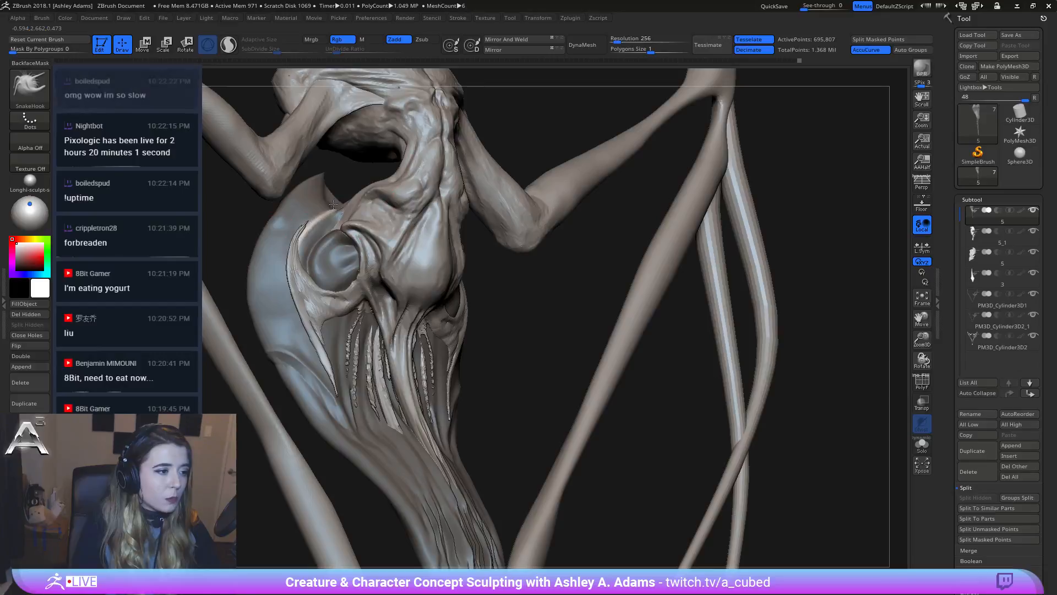
{"action": "left_click_drag", "start_coordinate": [337, 207], "coordinate": [363, 192]}
{"action": "mouse_move", "coordinate": [387, 210]}
{"action": "right_mouse_down"}
{"action": "mouse_move", "coordinate": [495, 226]}
{"action": "mouse_move", "coordinate": [333, 235]}
{"action": "mouse_move", "coordinate": [463, 177]}
{"action": "mouse_move", "coordinate": [472, 213]}
{"action": "mouse_move", "coordinate": [548, 151]}
{"action": "mouse_move", "coordinate": [549, 179]}
{"action": "mouse_move", "coordinate": [632, 191]}
{"action": "mouse_move", "coordinate": [553, 210]}
{"action": "right_mouse_up"}
{"action": "right_click", "coordinate": [553, 209]}
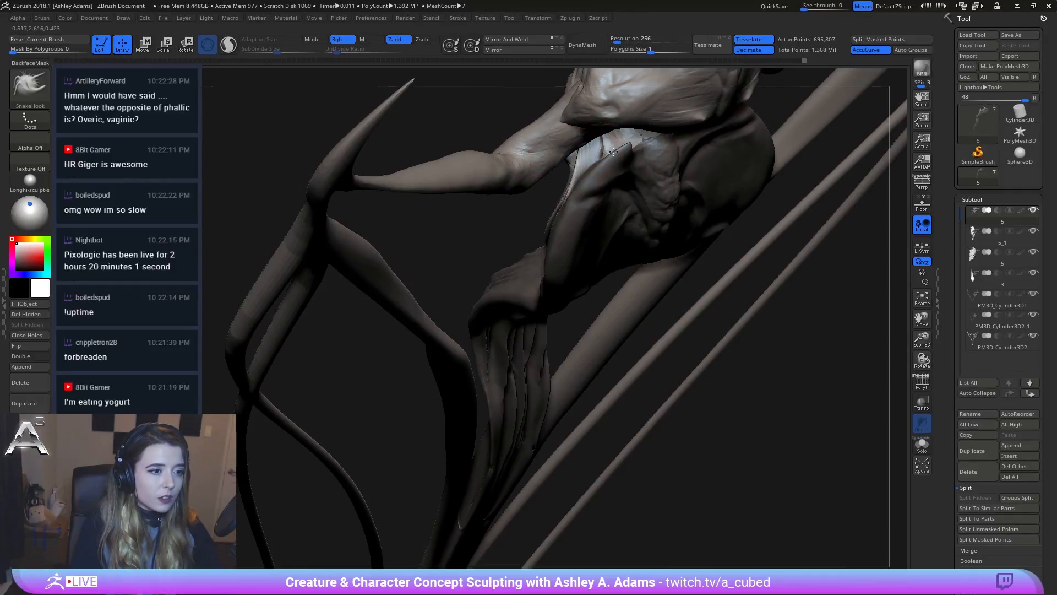
{"action": "mouse_move", "coordinate": [606, 147]}
{"action": "right_mouse_down"}
{"action": "mouse_move", "coordinate": [606, 130]}
{"action": "mouse_move", "coordinate": [650, 160]}
{"action": "mouse_move", "coordinate": [574, 147]}
{"action": "right_mouse_up"}
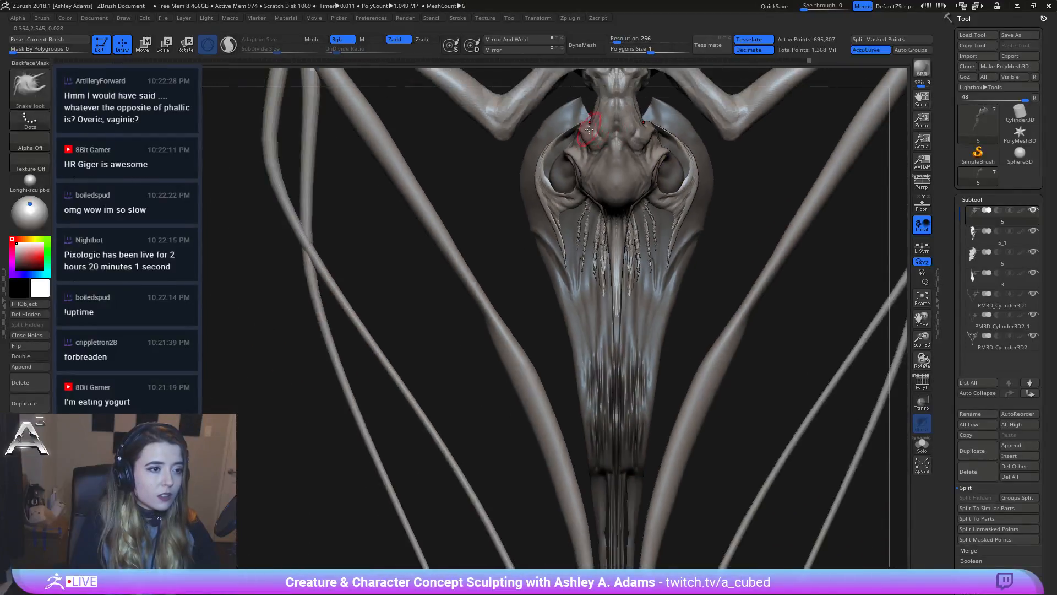
{"action": "left_click", "coordinate": [712, 176], "text": "alt"}
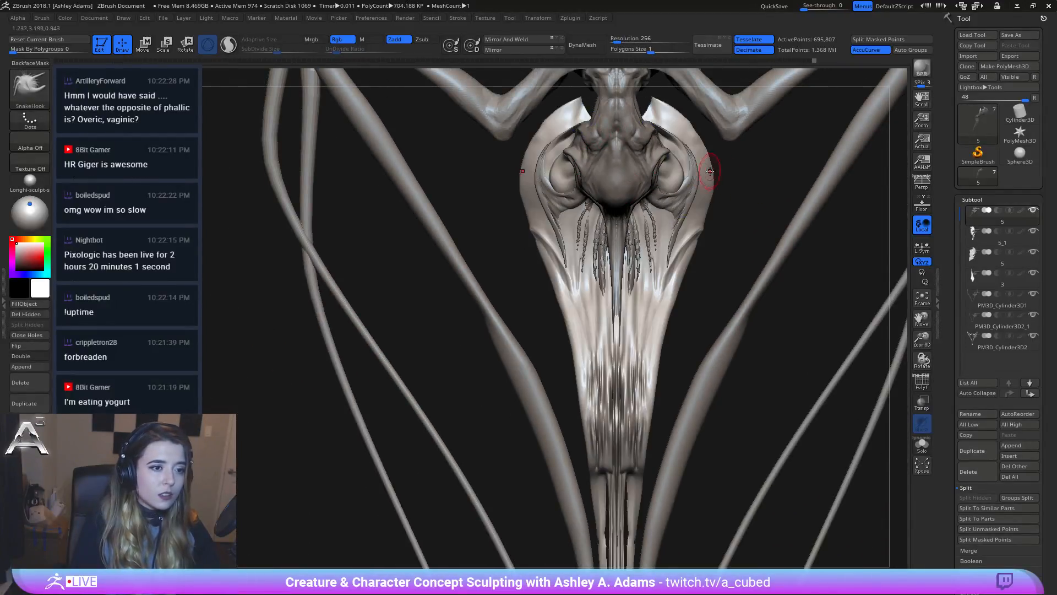
{"action": "right_click_drag", "start_coordinate": [683, 142], "coordinate": [623, 117]}
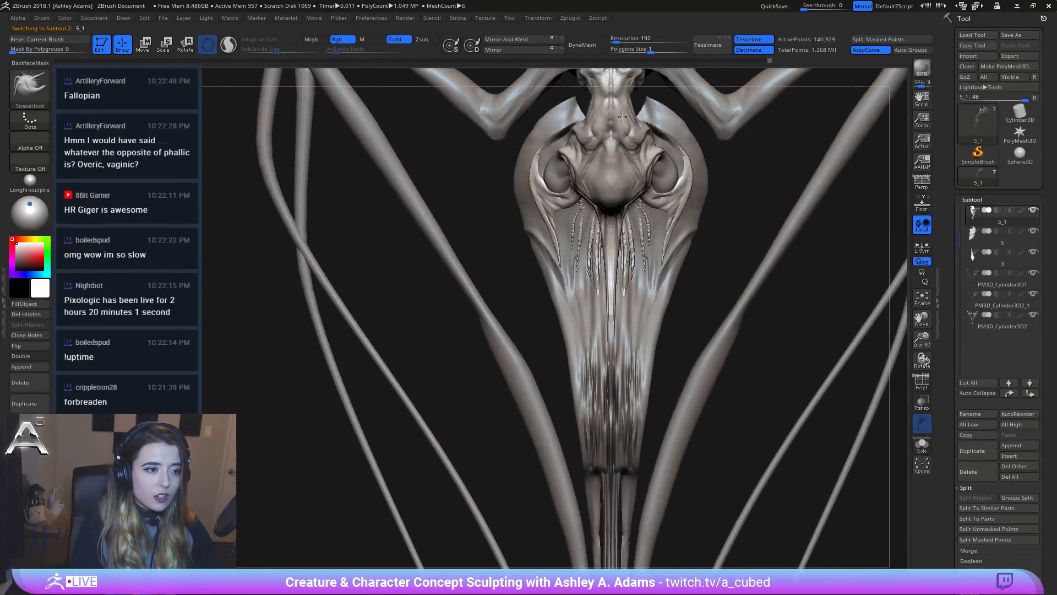
Step: Carve creases around the rounded side sockets on the abdomen's front with DamStandard
{"action": "right_click_drag", "start_coordinate": [547, 156], "coordinate": [542, 163]}
{"action": "left_click", "coordinate": [542, 162], "text": "alt"}
{"action": "key", "text": "b"}
{"action": "key", "text": "d"}
{"action": "key", "text": "s"}
{"action": "left_click_drag", "start_coordinate": [539, 170], "coordinate": [560, 159]}
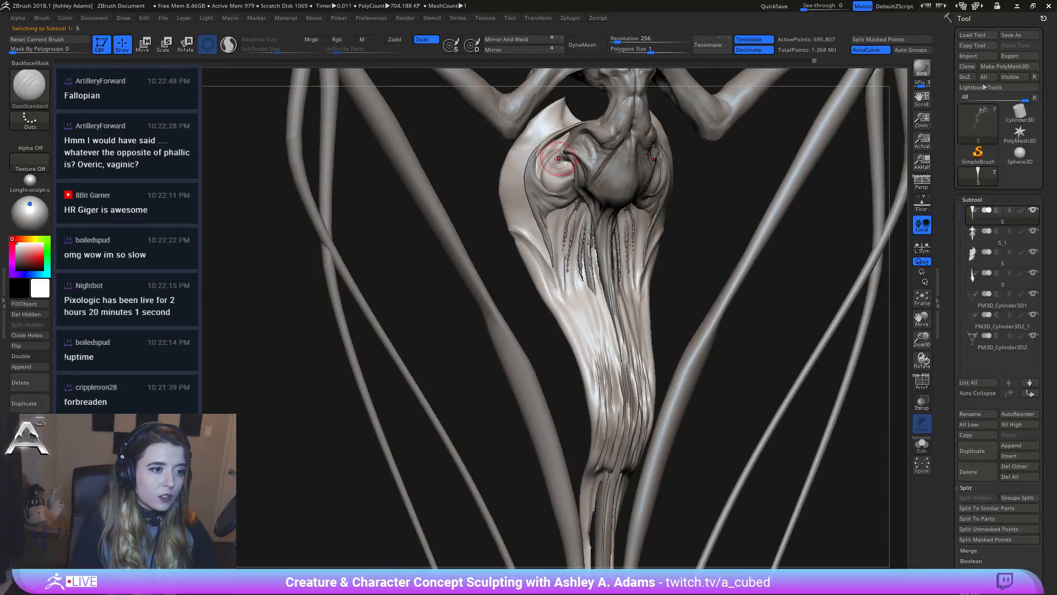
{"action": "mouse_move", "coordinate": [560, 159]}
{"action": "right_mouse_down", "text": "shift"}
{"action": "mouse_move", "coordinate": [612, 136]}
{"action": "mouse_move", "coordinate": [639, 76]}
{"action": "right_mouse_up", "text": "shift"}
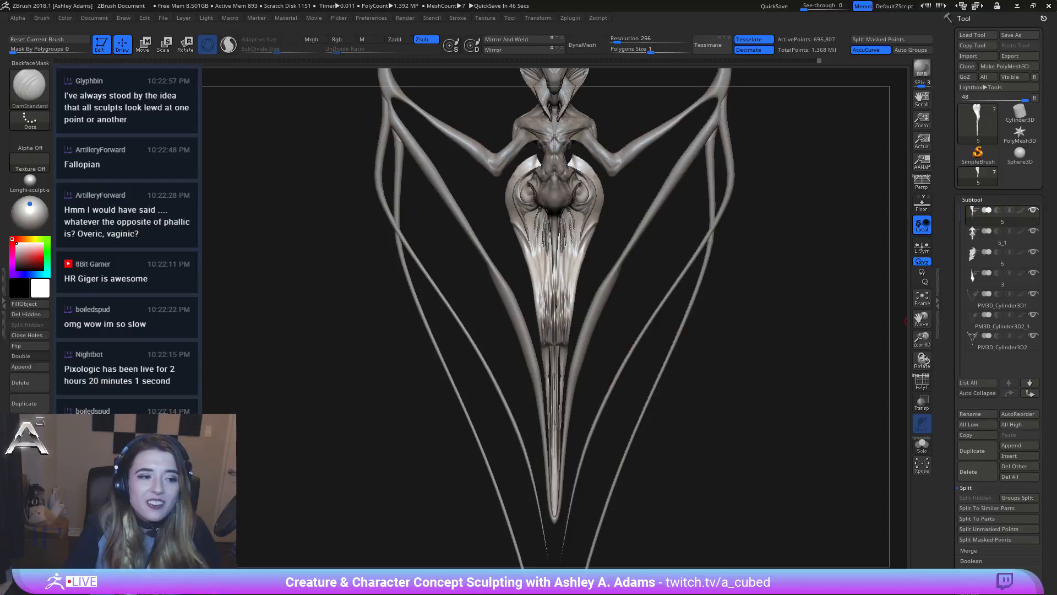
{"action": "mouse_move", "coordinate": [484, 308]}
{"action": "left_mouse_down"}
{"action": "mouse_move", "coordinate": [546, 279]}
{"action": "mouse_move", "coordinate": [508, 271]}
{"action": "left_mouse_up"}
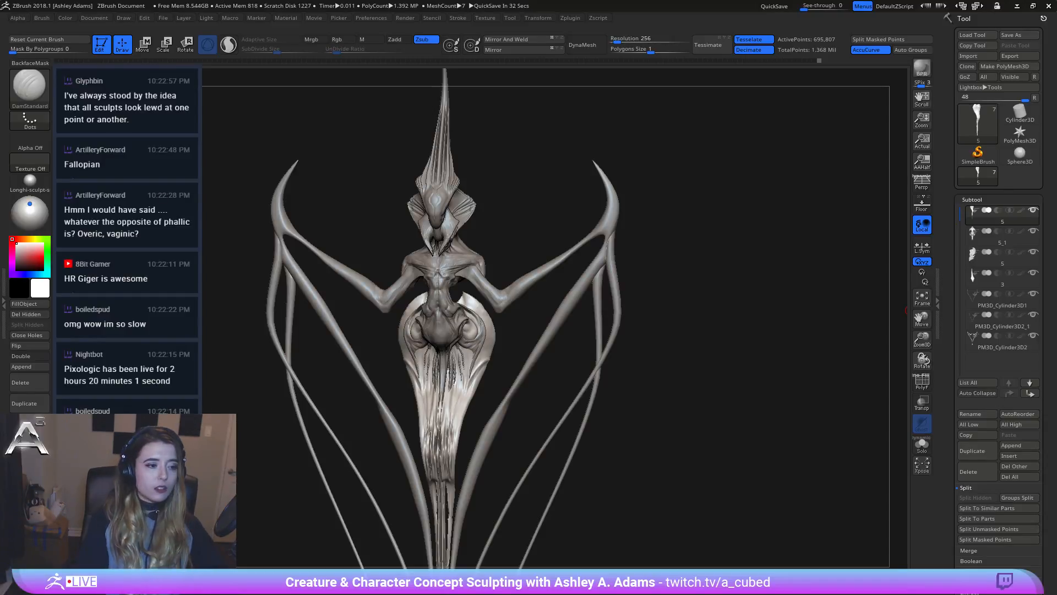
Step: Make the limbs active and build up the backs of the upper arms near the shoulders with ClayBuildup
{"action": "mouse_move", "coordinate": [650, 297]}
{"action": "right_mouse_down"}
{"action": "mouse_move", "coordinate": [454, 259]}
{"action": "mouse_move", "coordinate": [479, 305]}
{"action": "mouse_move", "coordinate": [472, 260]}
{"action": "mouse_move", "coordinate": [458, 280]}
{"action": "mouse_move", "coordinate": [316, 167]}
{"action": "mouse_move", "coordinate": [471, 292]}
{"action": "mouse_move", "coordinate": [444, 267]}
{"action": "mouse_move", "coordinate": [481, 245]}
{"action": "right_mouse_up"}
{"action": "left_click", "coordinate": [479, 306], "text": "alt"}
{"action": "key", "text": "space"}
{"action": "key", "text": "b"}
{"action": "key", "text": "c"}
{"action": "key", "text": "b"}
{"action": "key", "text": "space"}
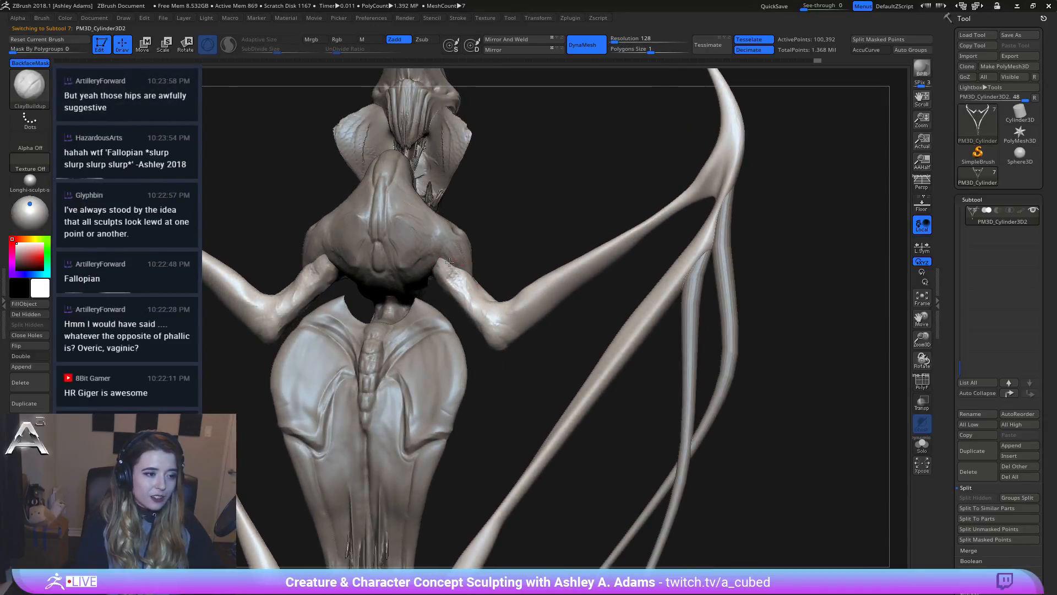
{"action": "left_click_drag", "start_coordinate": [473, 284], "coordinate": [449, 266]}
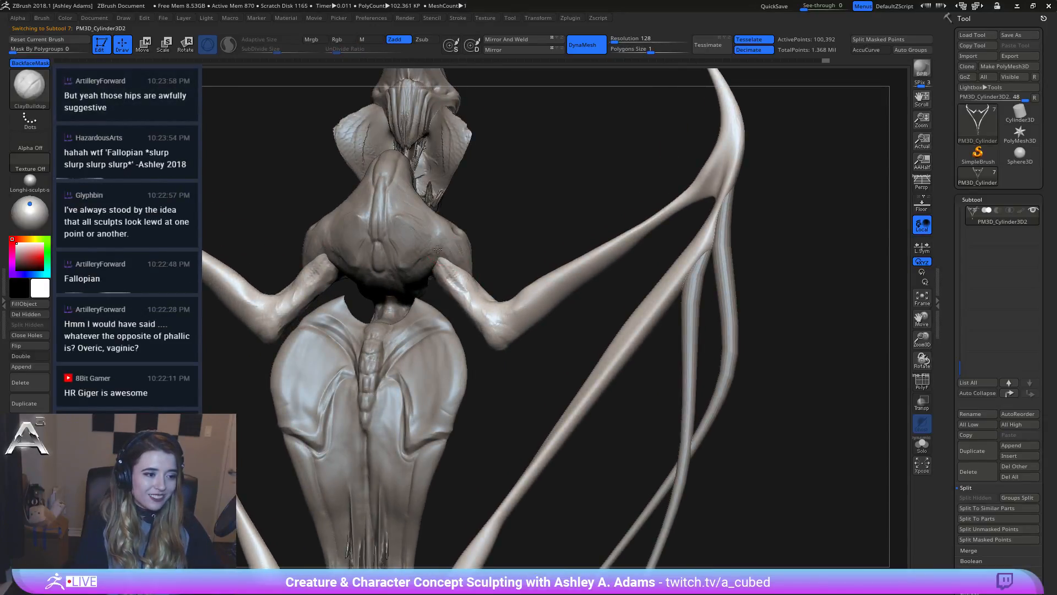
Step: Fill out the elbows and adjoining forearms with ClayBuildup, working on them from several sides
{"action": "right_click_drag", "start_coordinate": [451, 242], "coordinate": [474, 317]}
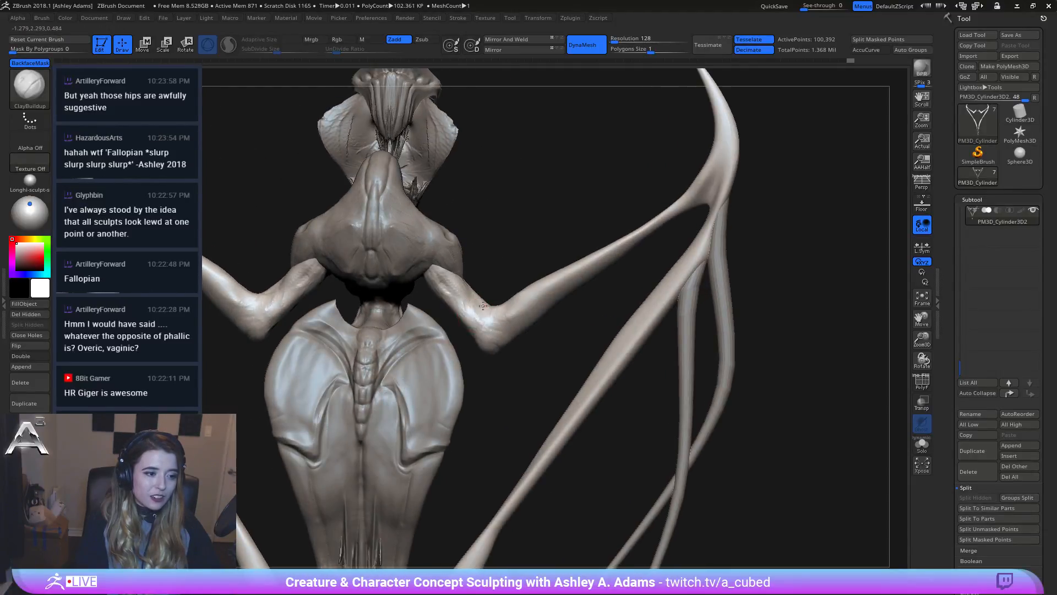
{"action": "right_click_drag", "start_coordinate": [528, 290], "coordinate": [496, 337]}
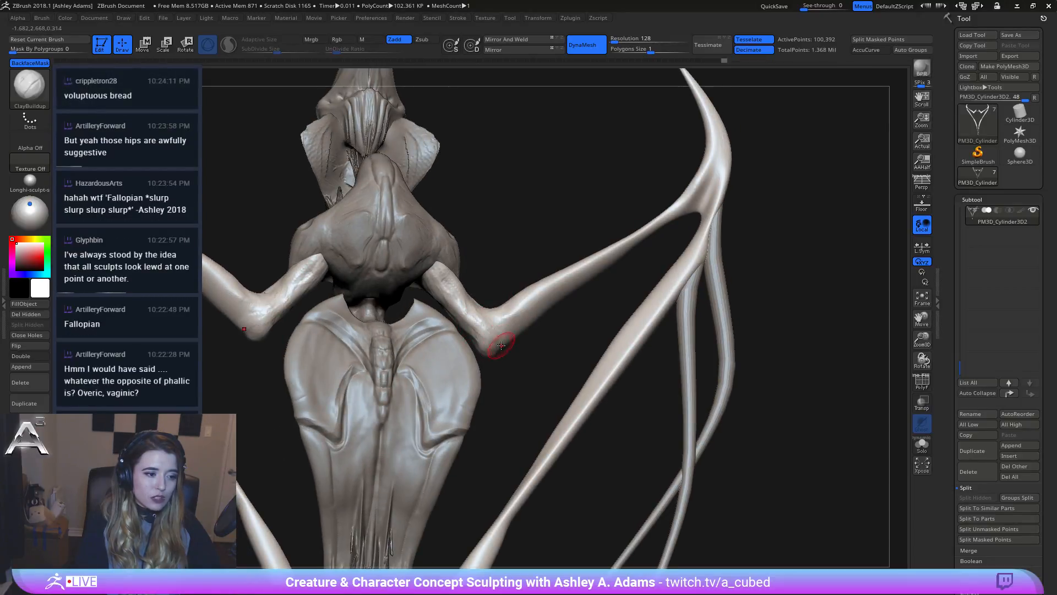
{"action": "right_click_drag", "start_coordinate": [488, 343], "coordinate": [543, 276]}
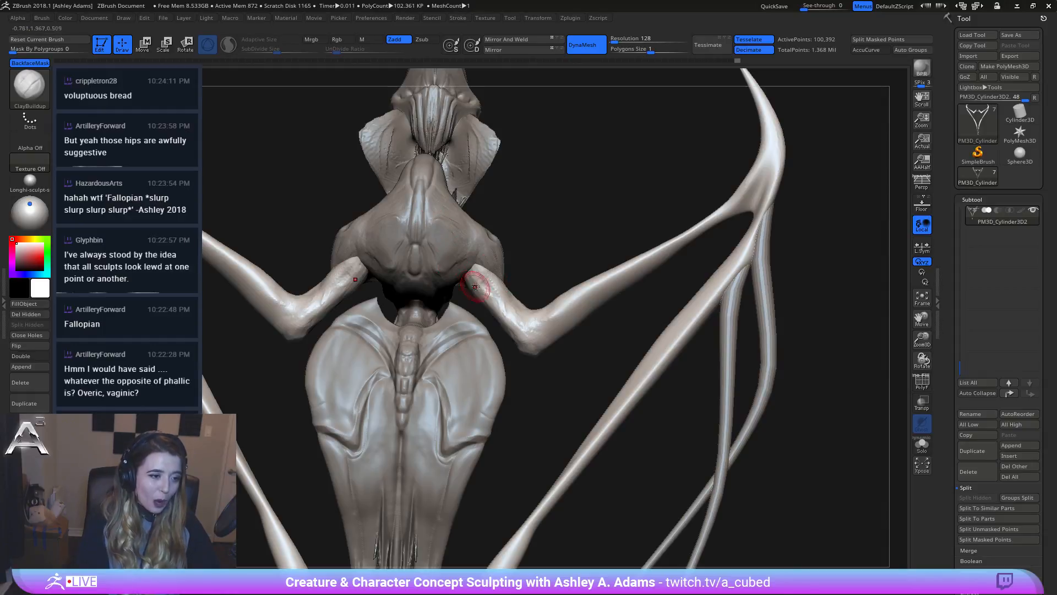
{"action": "right_click_drag", "start_coordinate": [456, 270], "coordinate": [432, 262]}
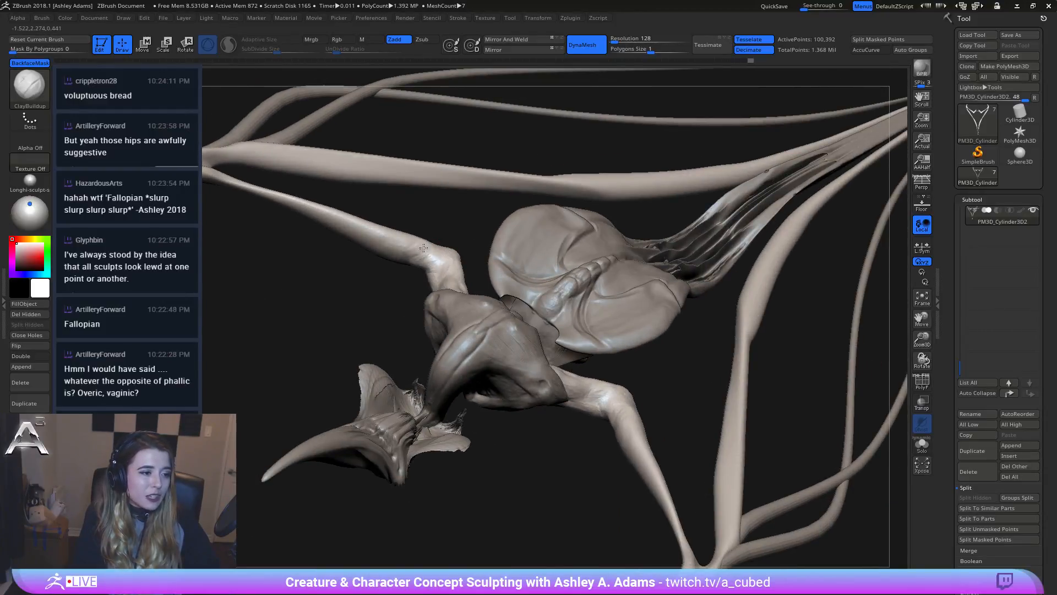
{"action": "right_click_drag", "start_coordinate": [391, 241], "coordinate": [437, 244]}
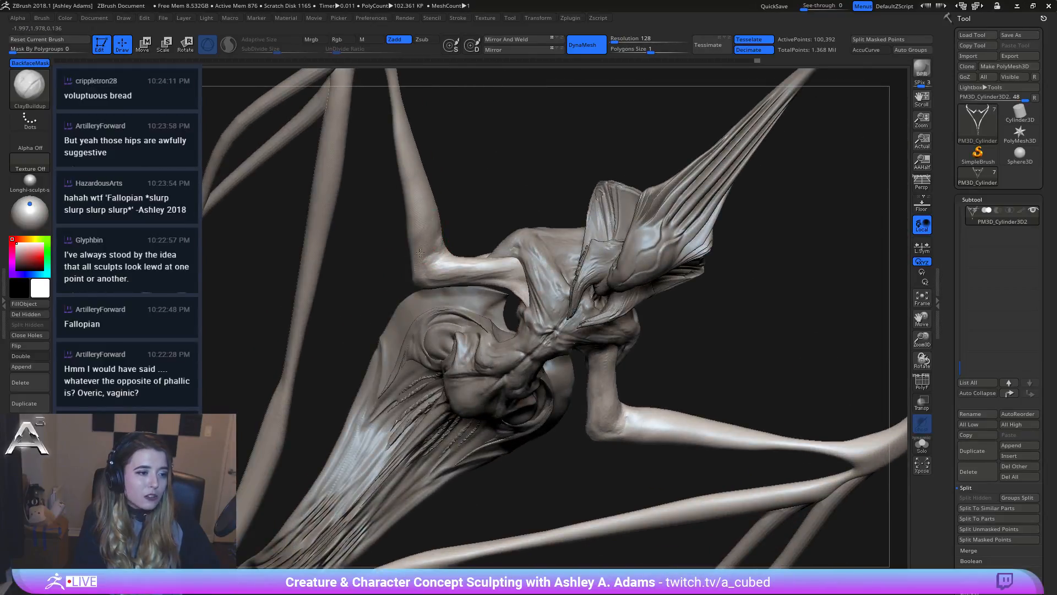
Step: Carve creases along the upper arms and around the elbows with DamStandard
{"action": "right_click_drag", "start_coordinate": [430, 223], "coordinate": [403, 270]}
{"action": "key", "text": "b"}
{"action": "key", "text": "d"}
{"action": "key", "text": "s"}
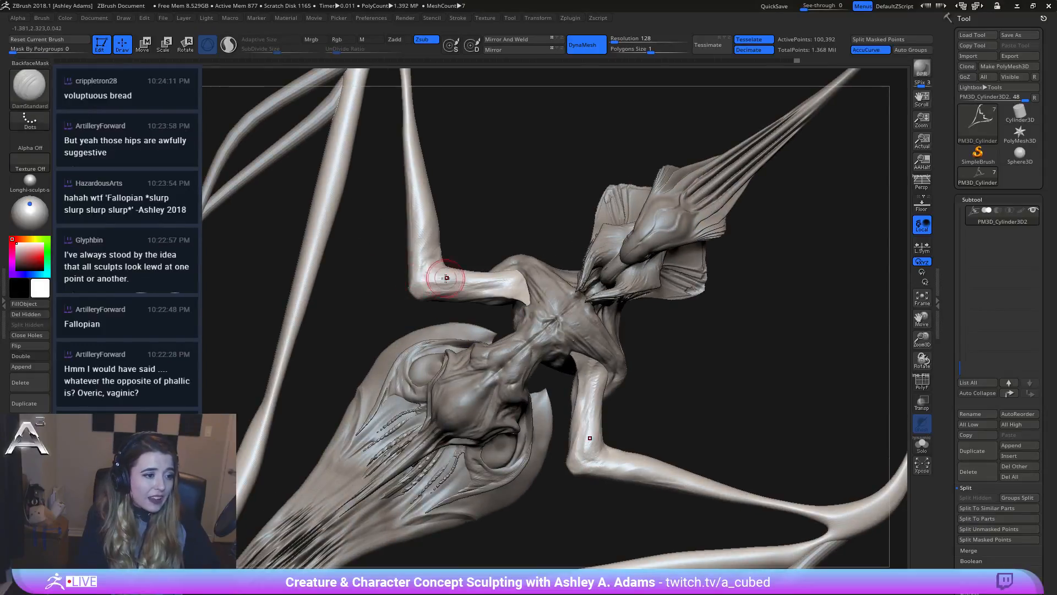
{"action": "mouse_move", "coordinate": [466, 284]}
{"action": "right_mouse_down"}
{"action": "mouse_move", "coordinate": [534, 358]}
{"action": "mouse_move", "coordinate": [524, 342]}
{"action": "mouse_move", "coordinate": [611, 303]}
{"action": "mouse_move", "coordinate": [594, 270]}
{"action": "right_mouse_up"}
{"action": "key", "text": "space"}
{"action": "mouse_move", "coordinate": [579, 280]}
{"action": "left_mouse_down"}
{"action": "mouse_move", "coordinate": [601, 272]}
{"action": "mouse_move", "coordinate": [588, 272]}
{"action": "left_mouse_up"}
{"action": "mouse_move", "coordinate": [523, 231]}
{"action": "right_mouse_down", "text": "ctrl"}
{"action": "mouse_move", "coordinate": [496, 264]}
{"action": "mouse_move", "coordinate": [487, 256]}
{"action": "mouse_move", "coordinate": [504, 264]}
{"action": "mouse_move", "coordinate": [478, 264]}
{"action": "right_mouse_up", "text": "ctrl"}
{"action": "key", "text": "space"}
{"action": "left_click_drag", "start_coordinate": [478, 264], "coordinate": [466, 263]}
Step: Make the torso active, mask the hollows beneath the collarbones with MaskPen and invert the mask
{"action": "left_click", "coordinate": [467, 261], "text": "alt"}
{"action": "key", "text": "space"}
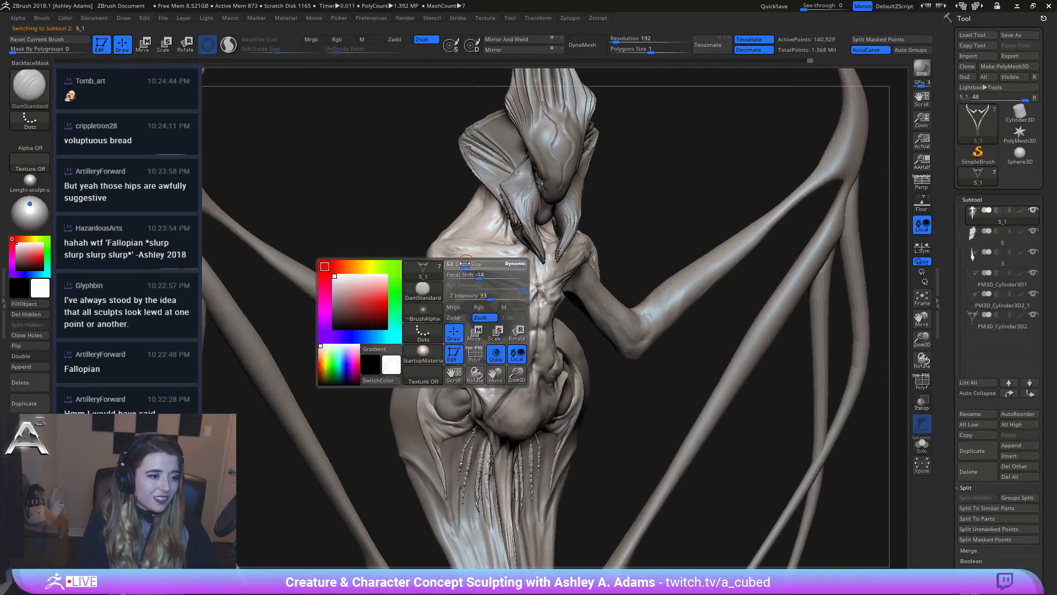
{"action": "mouse_move", "coordinate": [465, 263]}
{"action": "right_mouse_down"}
{"action": "mouse_move", "coordinate": [504, 265]}
{"action": "mouse_move", "coordinate": [457, 269]}
{"action": "right_mouse_up"}
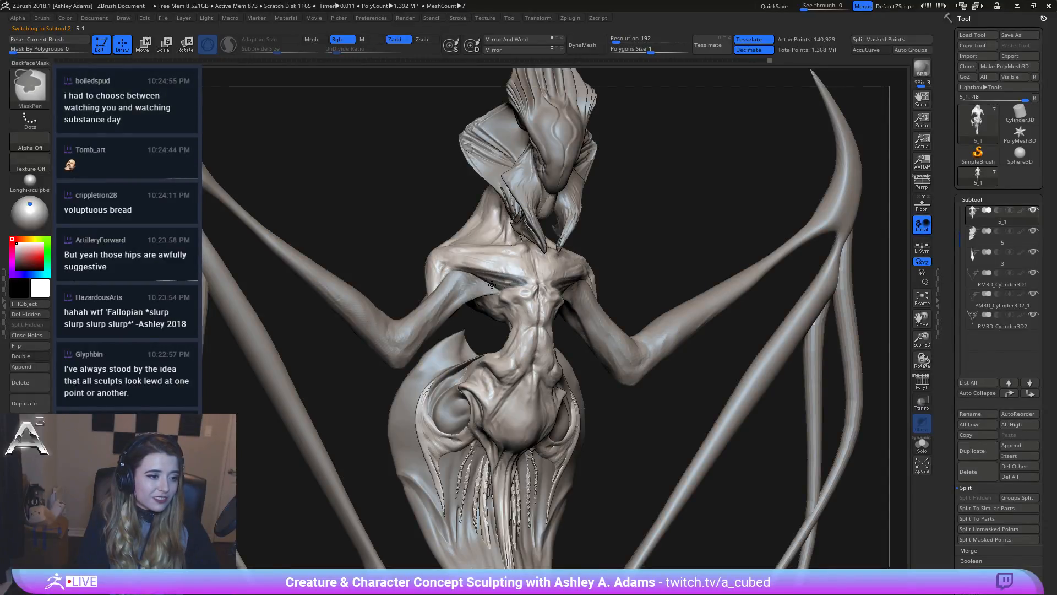
{"action": "left_click", "coordinate": [680, 299], "text": "ctrl"}
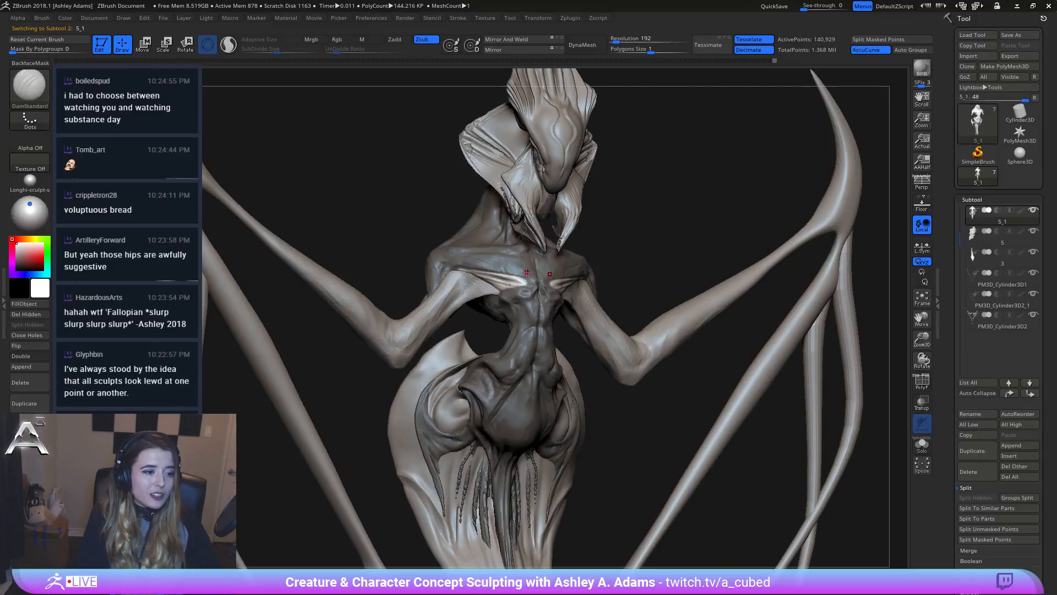
Step: Reshape the unmasked chest hollows beneath the collarbones with SnakeHook
{"action": "right_click", "coordinate": [490, 316]}
{"action": "right_click_drag", "start_coordinate": [504, 292], "coordinate": [479, 341]}
{"action": "key", "text": "b"}
{"action": "key", "text": "s"}
{"action": "key", "text": "h"}
Step: Adjust the torso's shoulder silhouette from the front with SnakeHook, and make the limbs the active subtool
{"action": "mouse_move", "coordinate": [456, 275]}
{"action": "right_mouse_down"}
{"action": "mouse_move", "coordinate": [465, 261]}
{"action": "mouse_move", "coordinate": [508, 256]}
{"action": "mouse_move", "coordinate": [680, 265]}
{"action": "mouse_move", "coordinate": [622, 262]}
{"action": "mouse_move", "coordinate": [641, 278]}
{"action": "mouse_move", "coordinate": [622, 282]}
{"action": "mouse_move", "coordinate": [653, 294]}
{"action": "mouse_move", "coordinate": [660, 270]}
{"action": "right_mouse_up"}
{"action": "key", "text": "ctrl"}
{"action": "key", "text": "space"}
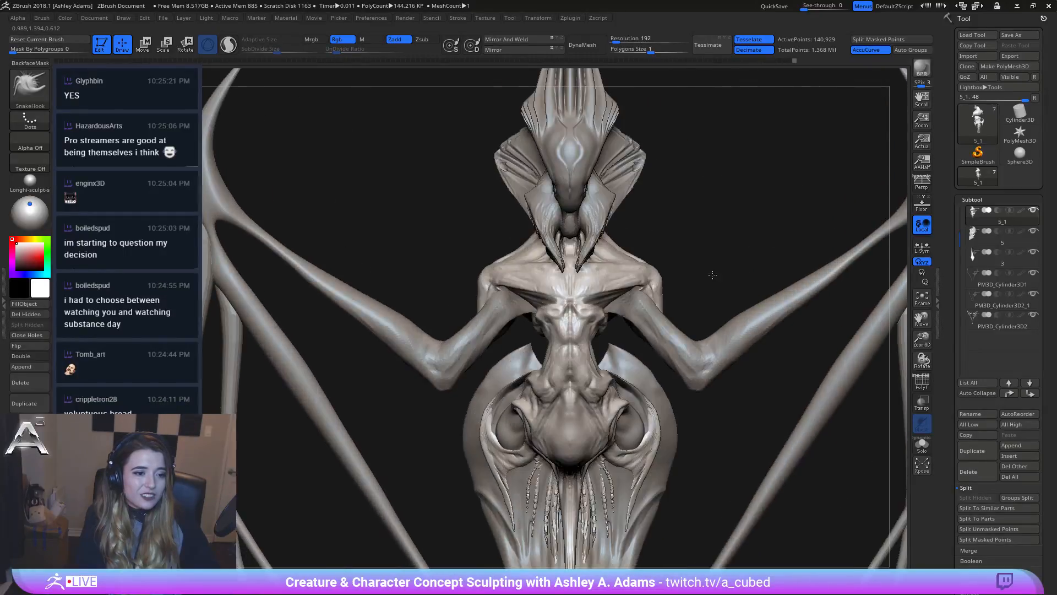
{"action": "mouse_move", "coordinate": [659, 270]}
{"action": "left_mouse_down"}
{"action": "mouse_move", "coordinate": [664, 295]}
{"action": "mouse_move", "coordinate": [661, 274]}
{"action": "left_mouse_up"}
{"action": "mouse_move", "coordinate": [669, 332]}
{"action": "right_mouse_down", "text": "ctrl"}
{"action": "mouse_move", "coordinate": [672, 257]}
{"action": "mouse_move", "coordinate": [642, 238]}
{"action": "right_mouse_up", "text": "ctrl"}
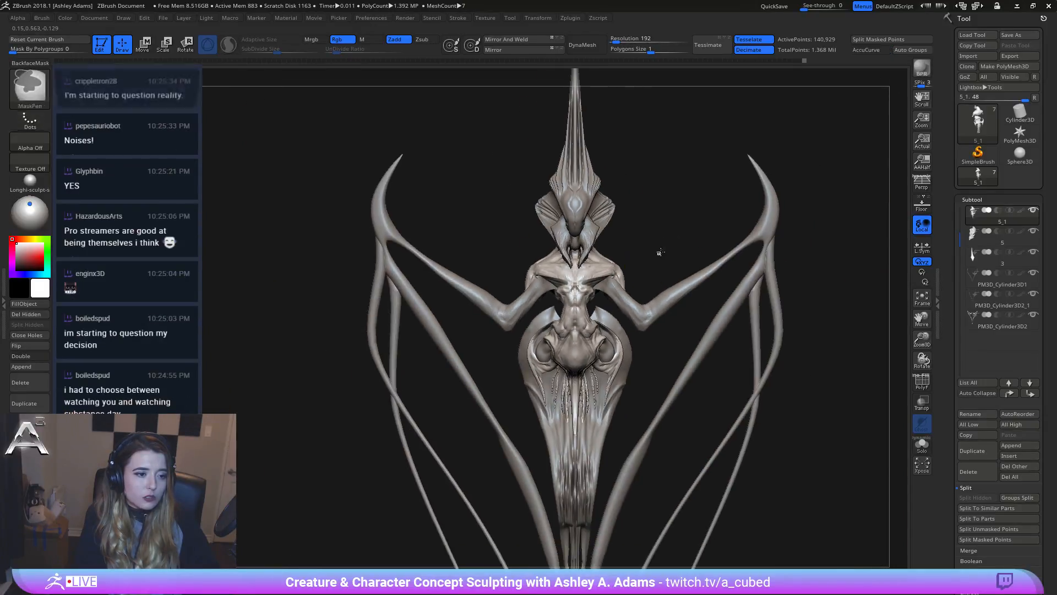
{"action": "key", "text": "space"}
{"action": "left_click_drag", "start_coordinate": [641, 280], "coordinate": [637, 279]}
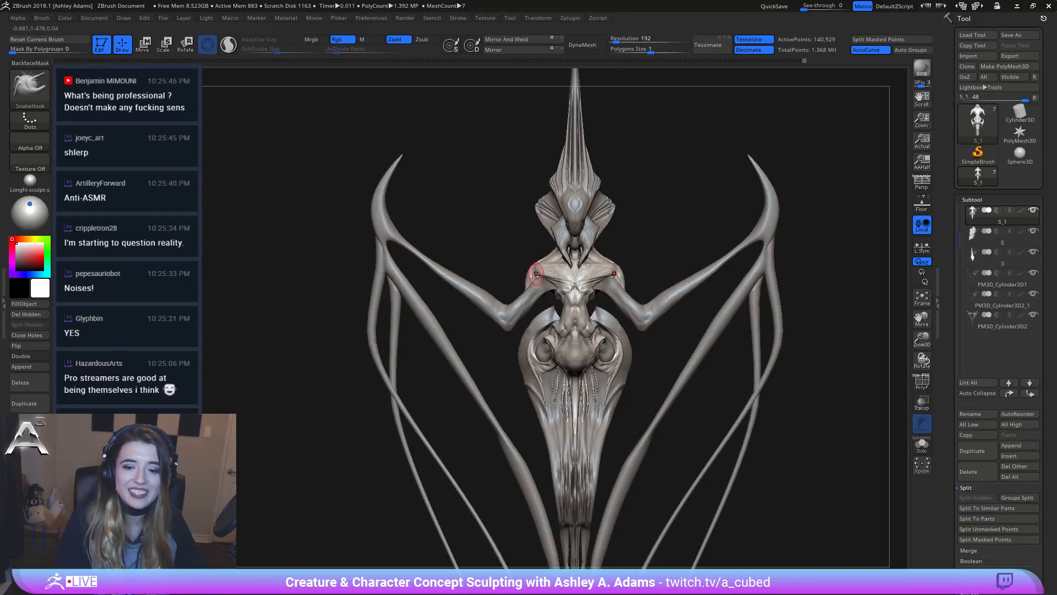
{"action": "left_click_drag", "start_coordinate": [496, 247], "coordinate": [507, 239]}
{"action": "left_click", "coordinate": [492, 293], "text": "alt"}
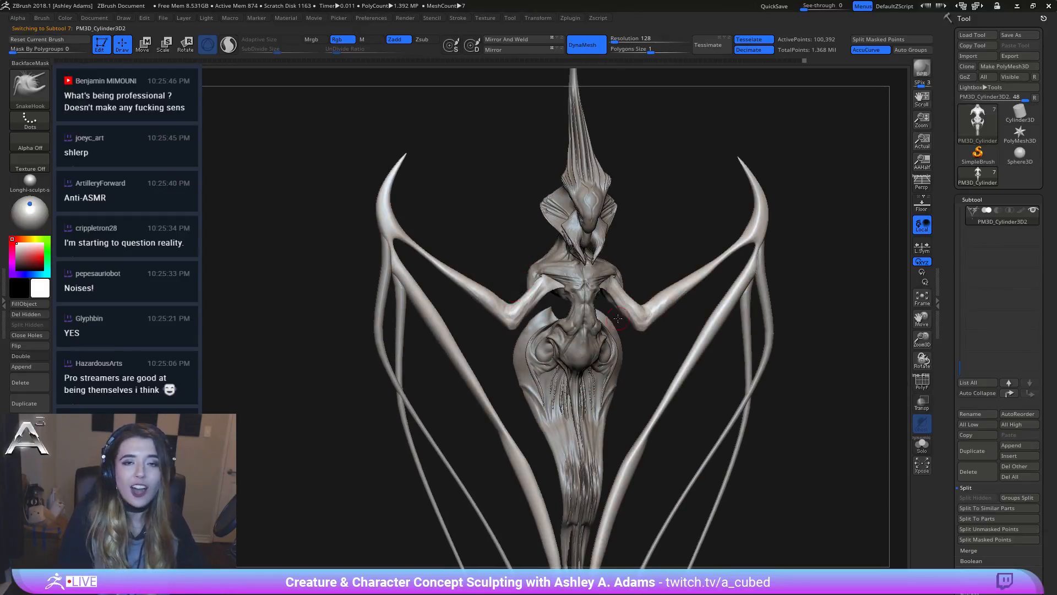
Step: Try carving a crease down the limb below its hooked joint with DamStandard
{"action": "right_click_drag", "start_coordinate": [316, 192], "coordinate": [378, 229], "text": "ctrl"}
{"action": "key", "text": "b"}
{"action": "key", "text": "d"}
{"action": "key", "text": "s"}
{"action": "mouse_move", "coordinate": [395, 238]}
{"action": "left_mouse_down"}
{"action": "mouse_move", "coordinate": [405, 315]}
{"action": "mouse_move", "coordinate": [424, 325]}
{"action": "mouse_move", "coordinate": [413, 330]}
{"action": "left_mouse_up"}
{"action": "key", "text": "ctrl+z"}
{"action": "key", "text": "ctrl+z"}
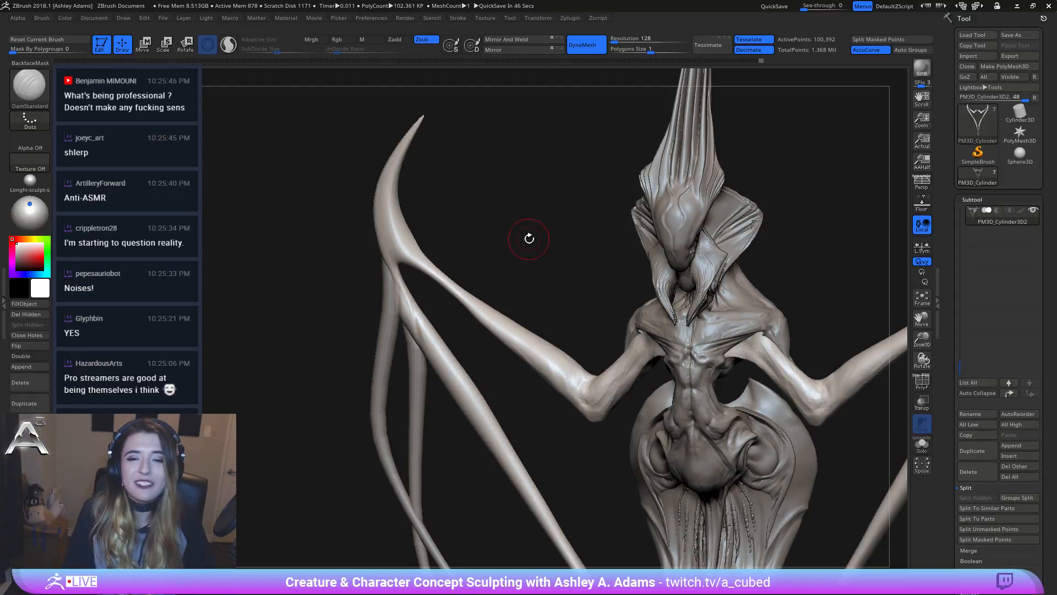
{"action": "mouse_move", "coordinate": [464, 289]}
{"action": "left_mouse_down"}
{"action": "mouse_move", "coordinate": [494, 267]}
{"action": "mouse_move", "coordinate": [446, 293]}
{"action": "left_mouse_up"}
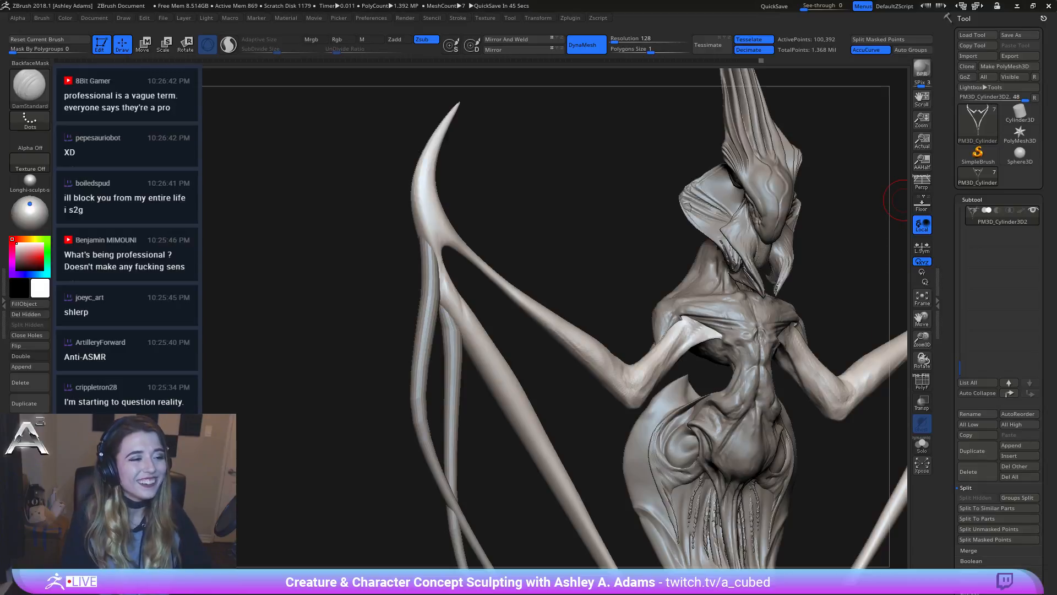
{"action": "mouse_move", "coordinate": [903, 199]}
{"action": "left_mouse_down"}
{"action": "mouse_move", "coordinate": [447, 218]}
{"action": "mouse_move", "coordinate": [434, 205]}
{"action": "left_mouse_up"}
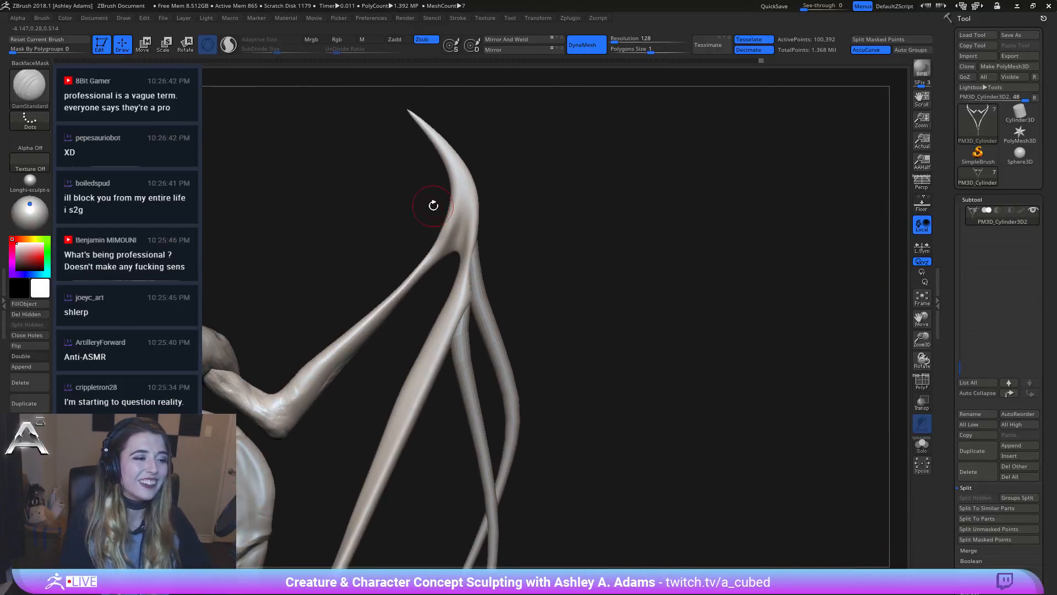
Step: Carve creases with DamStandard where the limb strands branch off below the hooked joint
{"action": "mouse_move", "coordinate": [443, 257]}
{"action": "left_mouse_down"}
{"action": "mouse_move", "coordinate": [461, 238]}
{"action": "mouse_move", "coordinate": [448, 224]}
{"action": "mouse_move", "coordinate": [460, 267]}
{"action": "mouse_move", "coordinate": [450, 291]}
{"action": "left_mouse_up"}
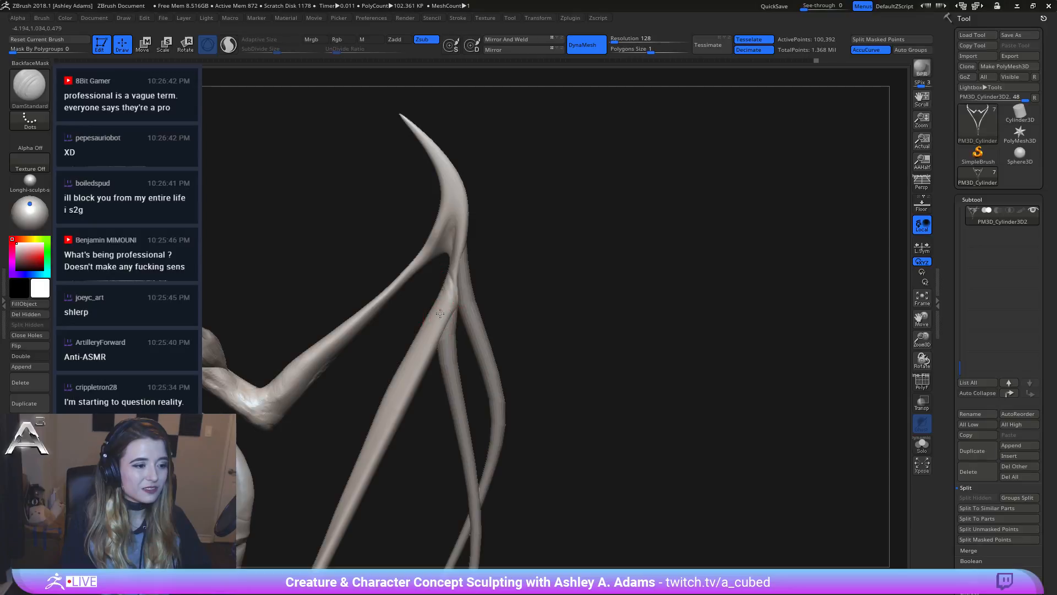
{"action": "mouse_move", "coordinate": [440, 314]}
{"action": "left_mouse_down"}
{"action": "mouse_move", "coordinate": [538, 299]}
{"action": "mouse_move", "coordinate": [460, 285]}
{"action": "left_mouse_up"}
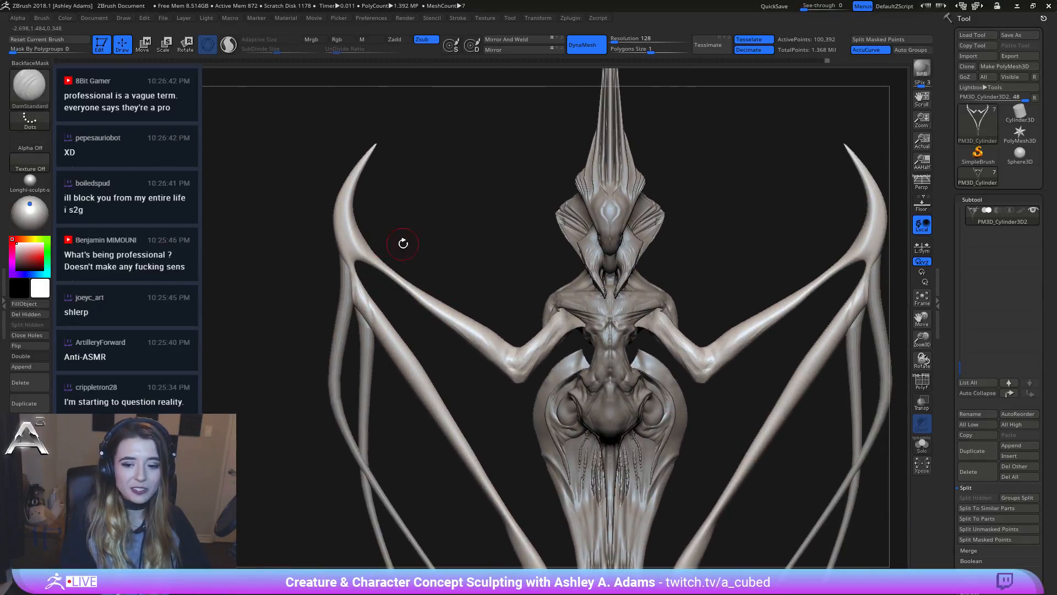
{"action": "scroll", "coordinate": [325, 232], "scroll_direction": "up", "scroll_amount": 2}
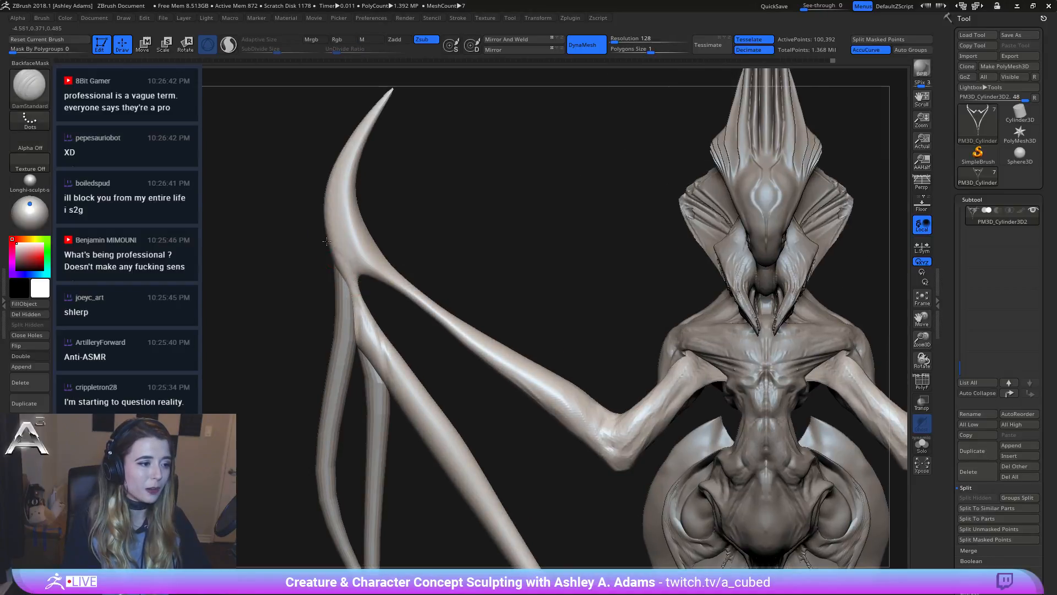
{"action": "mouse_move", "coordinate": [327, 240]}
{"action": "left_mouse_down"}
{"action": "mouse_move", "coordinate": [358, 297]}
{"action": "mouse_move", "coordinate": [354, 262]}
{"action": "mouse_move", "coordinate": [358, 319]}
{"action": "mouse_move", "coordinate": [333, 317]}
{"action": "mouse_move", "coordinate": [374, 341]}
{"action": "left_mouse_up"}
{"action": "mouse_move", "coordinate": [322, 325]}
{"action": "left_mouse_down"}
{"action": "mouse_move", "coordinate": [387, 328]}
{"action": "mouse_move", "coordinate": [381, 345]}
{"action": "mouse_move", "coordinate": [394, 372]}
{"action": "left_mouse_up"}
{"action": "mouse_move", "coordinate": [410, 336]}
{"action": "left_mouse_down"}
{"action": "mouse_move", "coordinate": [355, 321]}
{"action": "mouse_move", "coordinate": [366, 326]}
{"action": "mouse_move", "coordinate": [376, 249]}
{"action": "mouse_move", "coordinate": [334, 311]}
{"action": "left_mouse_up"}
{"action": "left_click_drag", "start_coordinate": [329, 270], "coordinate": [333, 295]}
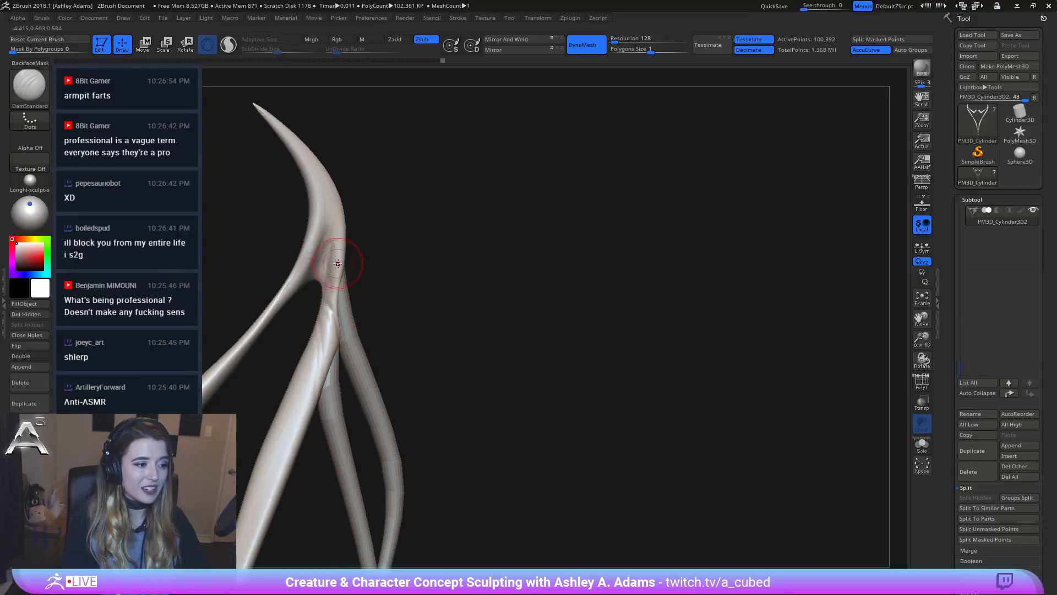
Step: Deepen the tendon-like creases across the hooked joint at the base of the claw with DamStandard
{"action": "left_click_drag", "start_coordinate": [380, 270], "coordinate": [335, 269]}
{"action": "mouse_move", "coordinate": [385, 265]}
{"action": "left_mouse_down"}
{"action": "mouse_move", "coordinate": [352, 254]}
{"action": "mouse_move", "coordinate": [368, 266]}
{"action": "left_mouse_up"}
{"action": "mouse_move", "coordinate": [384, 270]}
{"action": "left_mouse_down"}
{"action": "mouse_move", "coordinate": [371, 266]}
{"action": "mouse_move", "coordinate": [378, 302]}
{"action": "mouse_move", "coordinate": [350, 244]}
{"action": "mouse_move", "coordinate": [357, 255]}
{"action": "mouse_move", "coordinate": [385, 229]}
{"action": "mouse_move", "coordinate": [387, 262]}
{"action": "mouse_move", "coordinate": [391, 225]}
{"action": "mouse_move", "coordinate": [396, 267]}
{"action": "left_mouse_up"}
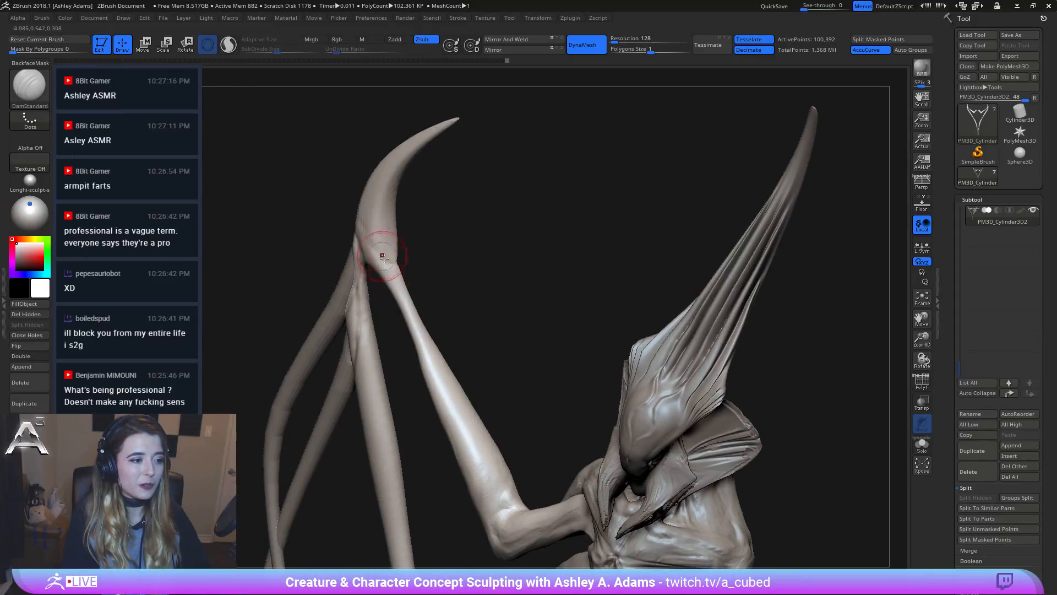
{"action": "mouse_move", "coordinate": [367, 230]}
{"action": "left_mouse_down"}
{"action": "mouse_move", "coordinate": [361, 208]}
{"action": "mouse_move", "coordinate": [354, 224]}
{"action": "mouse_move", "coordinate": [302, 236]}
{"action": "mouse_move", "coordinate": [295, 229]}
{"action": "mouse_move", "coordinate": [311, 207]}
{"action": "mouse_move", "coordinate": [267, 216]}
{"action": "mouse_move", "coordinate": [353, 233]}
{"action": "left_mouse_up"}
{"action": "right_click_drag", "start_coordinate": [385, 294], "coordinate": [441, 194], "text": "ctrl"}
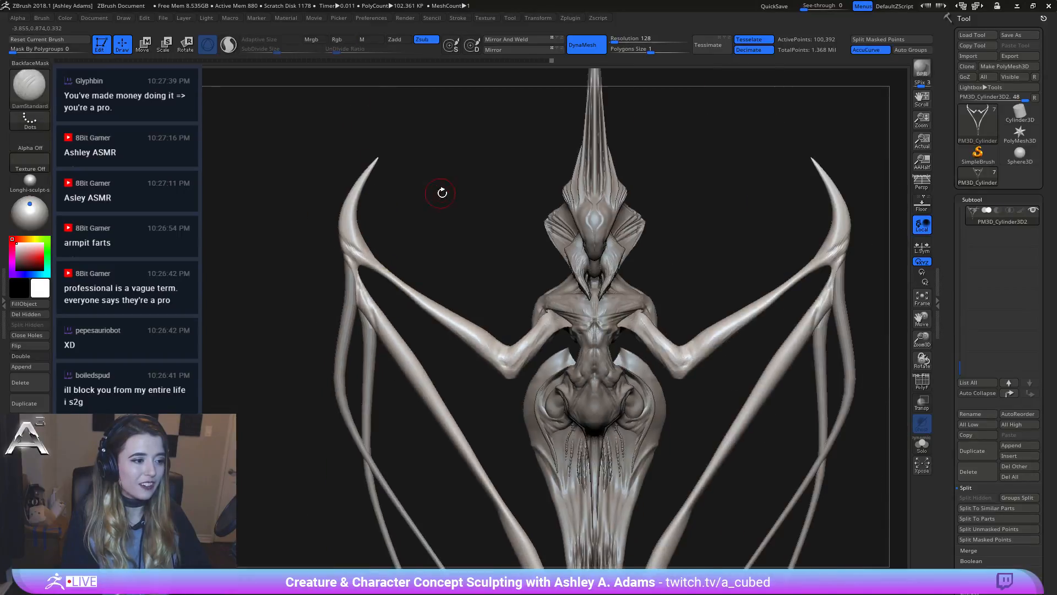
{"action": "right_click_drag", "start_coordinate": [473, 268], "coordinate": [454, 230], "text": "alt"}
{"action": "right_click_drag", "start_coordinate": [454, 230], "coordinate": [430, 280], "text": "ctrl"}
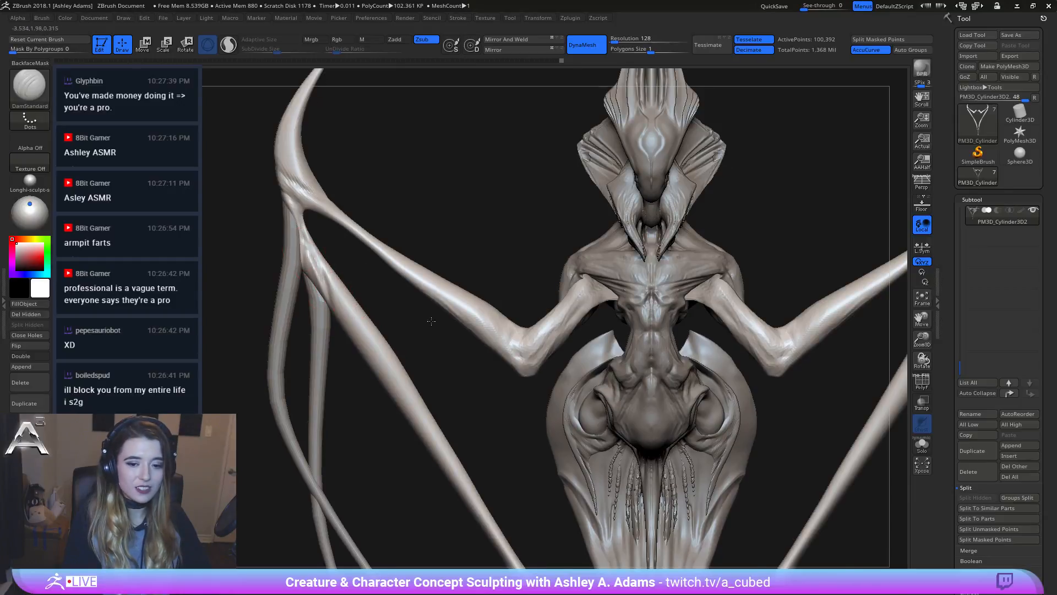
{"action": "mouse_move", "coordinate": [355, 288]}
{"action": "right_mouse_down", "text": "ctrl"}
{"action": "mouse_move", "coordinate": [435, 321]}
{"action": "mouse_move", "coordinate": [399, 283]}
{"action": "right_mouse_up", "text": "ctrl"}
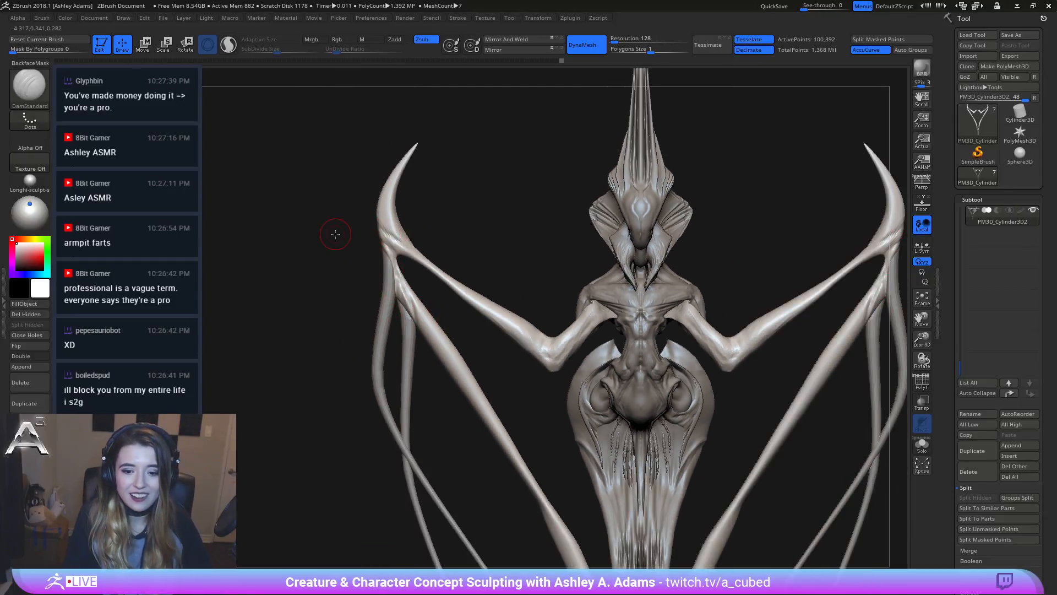
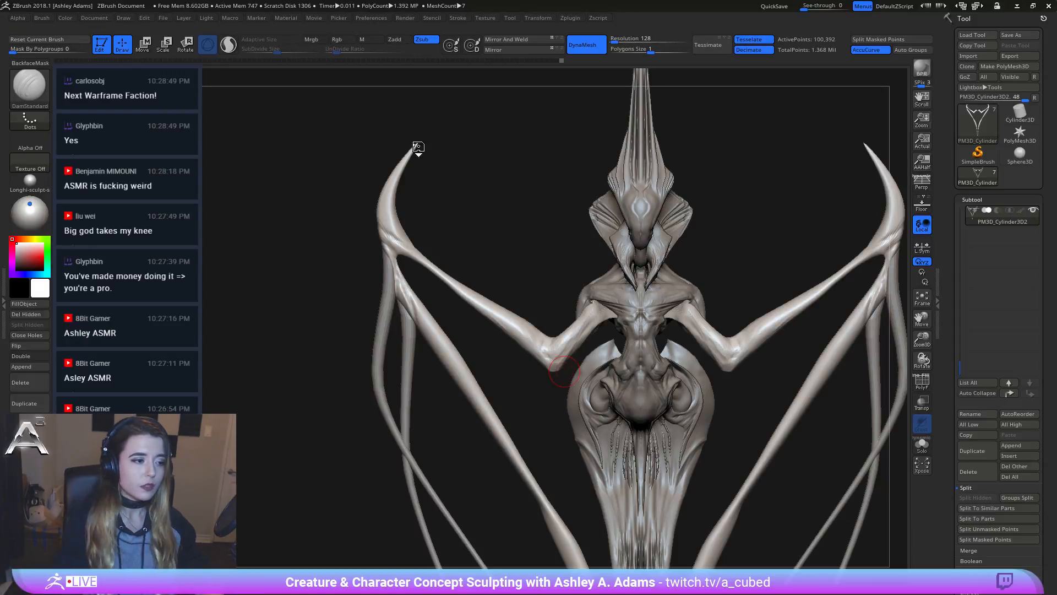
Step: Make the head's frill the active subtool and smooth the ragged lower edge of its pointed cheek plate
{"action": "right_click_drag", "start_coordinate": [495, 293], "coordinate": [533, 238]}
{"action": "mouse_move", "coordinate": [623, 191]}
{"action": "right_mouse_down"}
{"action": "mouse_move", "coordinate": [633, 201]}
{"action": "mouse_move", "coordinate": [573, 242]}
{"action": "mouse_move", "coordinate": [557, 328]}
{"action": "mouse_move", "coordinate": [523, 308]}
{"action": "right_mouse_up"}
{"action": "left_click", "coordinate": [568, 229], "text": "alt"}
{"action": "right_click_drag", "start_coordinate": [573, 229], "coordinate": [473, 240]}
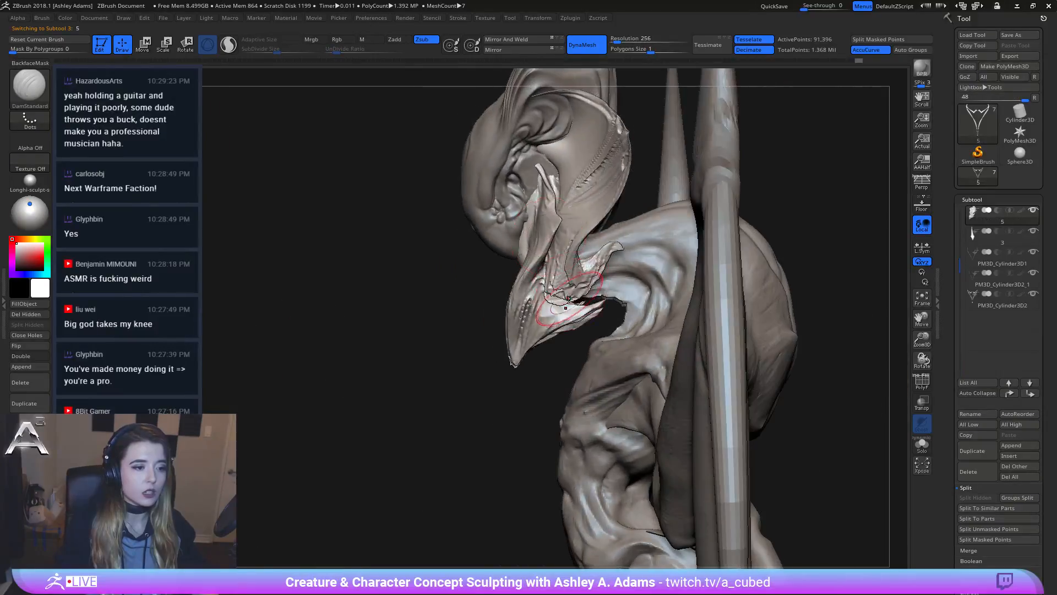
{"action": "mouse_move", "coordinate": [567, 287]}
{"action": "left_mouse_down", "text": "shift"}
{"action": "mouse_move", "coordinate": [555, 264]}
{"action": "mouse_move", "coordinate": [562, 241]}
{"action": "mouse_move", "coordinate": [528, 313]}
{"action": "left_mouse_up", "text": "shift"}
{"action": "mouse_move", "coordinate": [594, 190]}
{"action": "right_mouse_down"}
{"action": "mouse_move", "coordinate": [605, 172]}
{"action": "mouse_move", "coordinate": [573, 170]}
{"action": "mouse_move", "coordinate": [545, 149]}
{"action": "right_mouse_up"}
{"action": "right_click", "coordinate": [552, 246]}
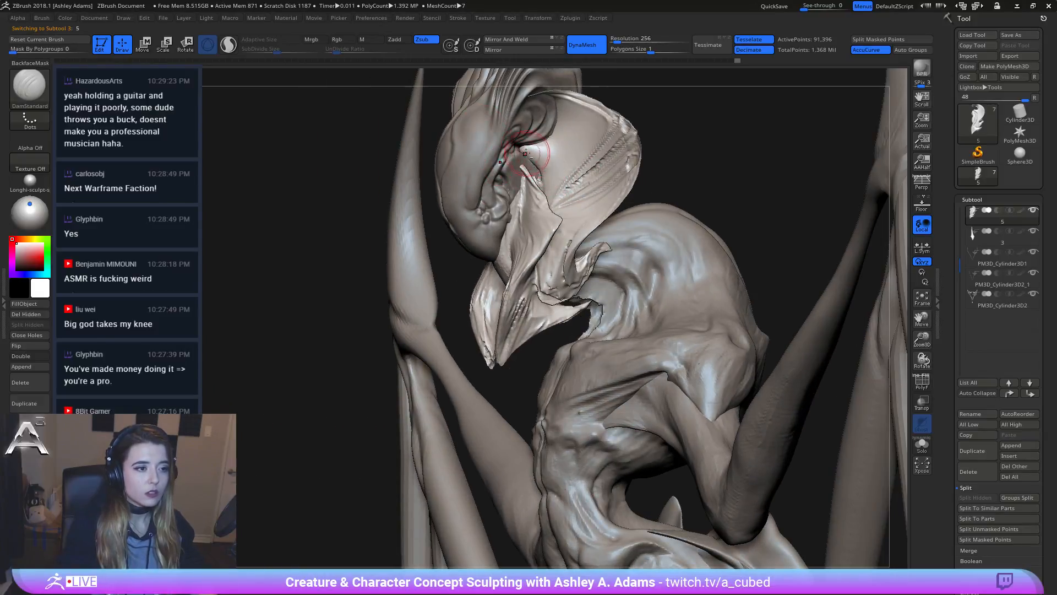
Step: Carve creases into the frill's inner surface beside the head with DamStandard
{"action": "mouse_move", "coordinate": [517, 156]}
{"action": "left_mouse_down"}
{"action": "mouse_move", "coordinate": [554, 147]}
{"action": "mouse_move", "coordinate": [538, 169]}
{"action": "left_mouse_up"}
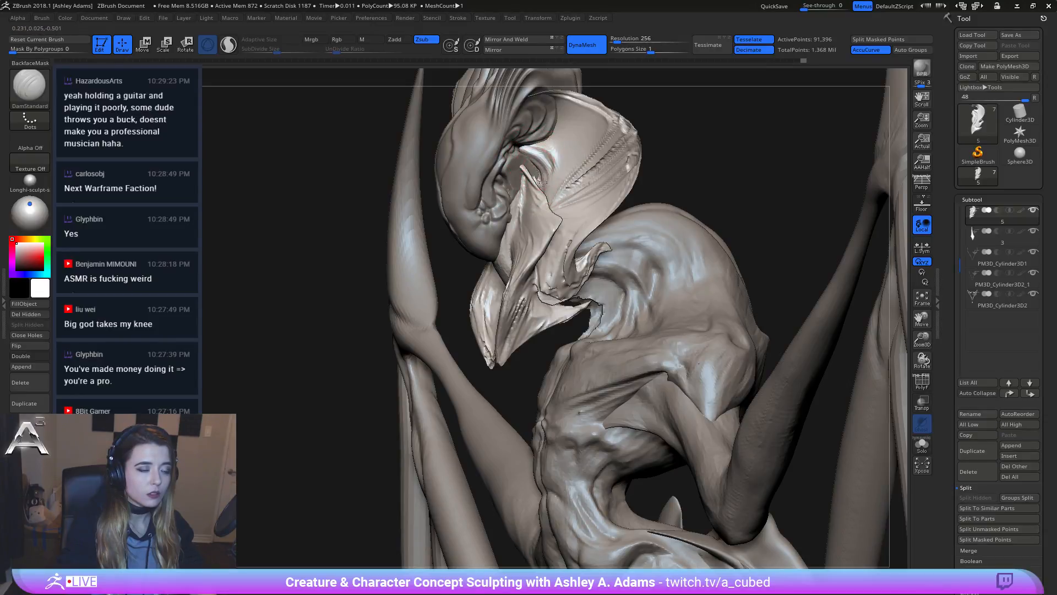
{"action": "right_click_drag", "start_coordinate": [542, 182], "coordinate": [556, 195]}
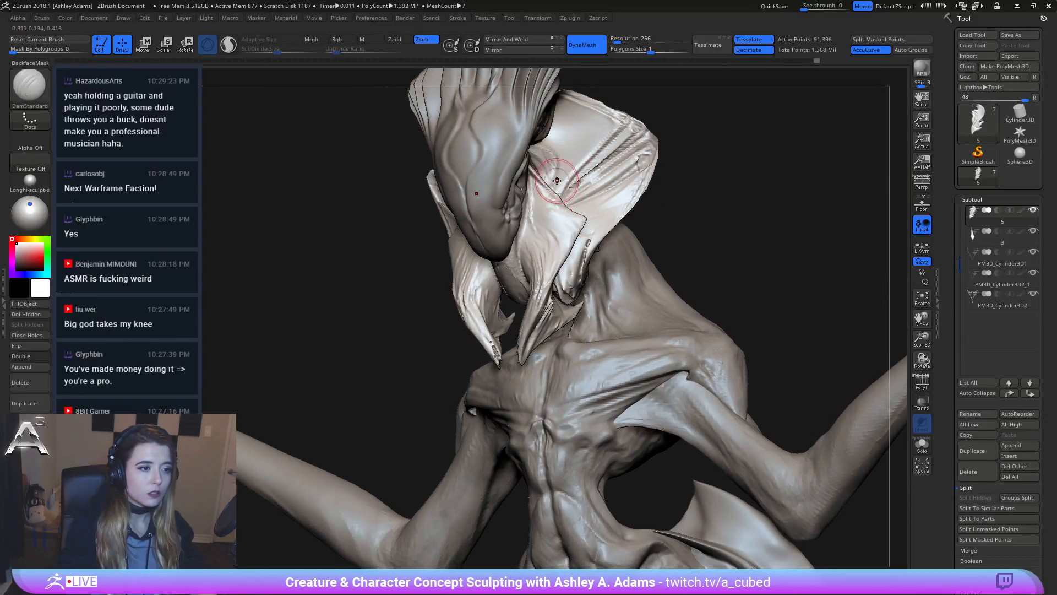
{"action": "mouse_move", "coordinate": [557, 180]}
{"action": "left_mouse_down"}
{"action": "mouse_move", "coordinate": [537, 182]}
{"action": "mouse_move", "coordinate": [529, 146]}
{"action": "mouse_move", "coordinate": [557, 154]}
{"action": "mouse_move", "coordinate": [550, 190]}
{"action": "left_mouse_up"}
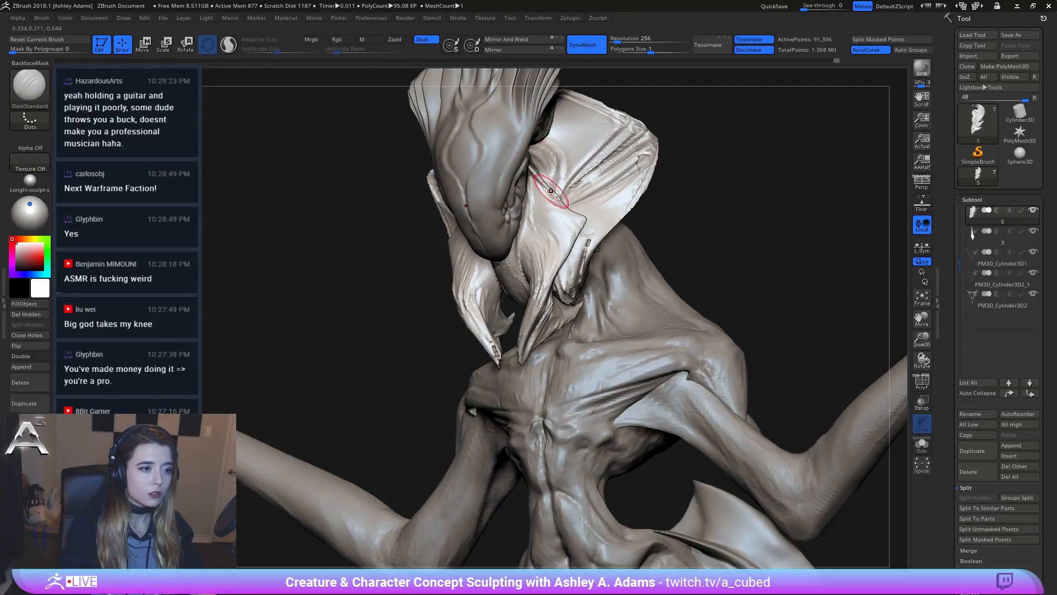
{"action": "right_click_drag", "start_coordinate": [551, 191], "coordinate": [548, 150]}
{"action": "left_click_drag", "start_coordinate": [547, 149], "coordinate": [564, 153]}
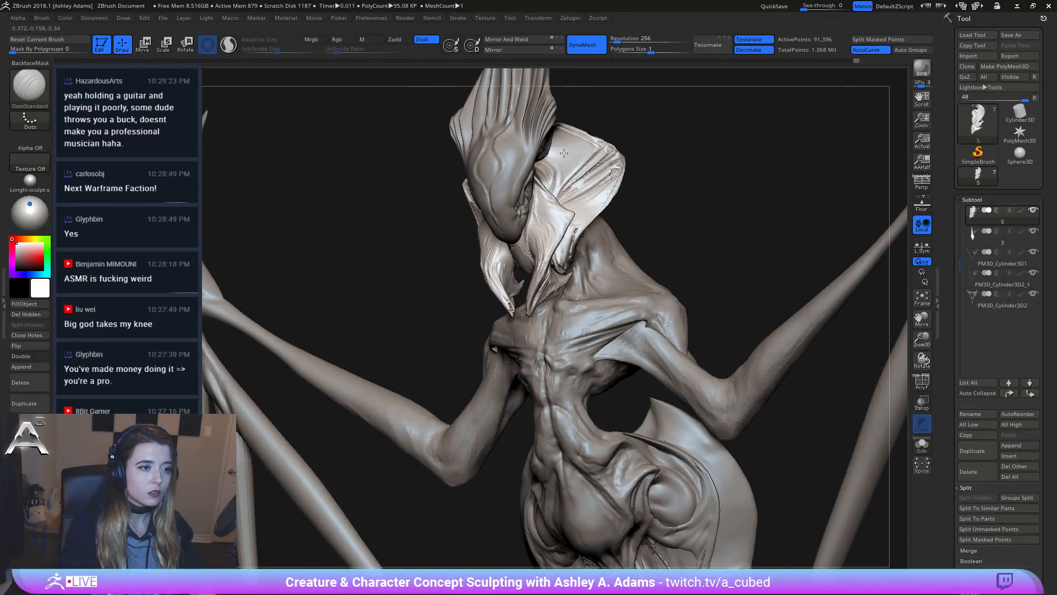
Step: Refine the pointed cheek plates flanking the snout from the front with DamStandard
{"action": "right_click_drag", "start_coordinate": [564, 152], "coordinate": [564, 171]}
{"action": "mouse_move", "coordinate": [468, 234]}
{"action": "right_mouse_down"}
{"action": "mouse_move", "coordinate": [462, 222]}
{"action": "mouse_move", "coordinate": [487, 253]}
{"action": "mouse_move", "coordinate": [533, 207]}
{"action": "right_mouse_up"}
{"action": "key", "text": "ctrl"}
{"action": "key", "text": "alt"}
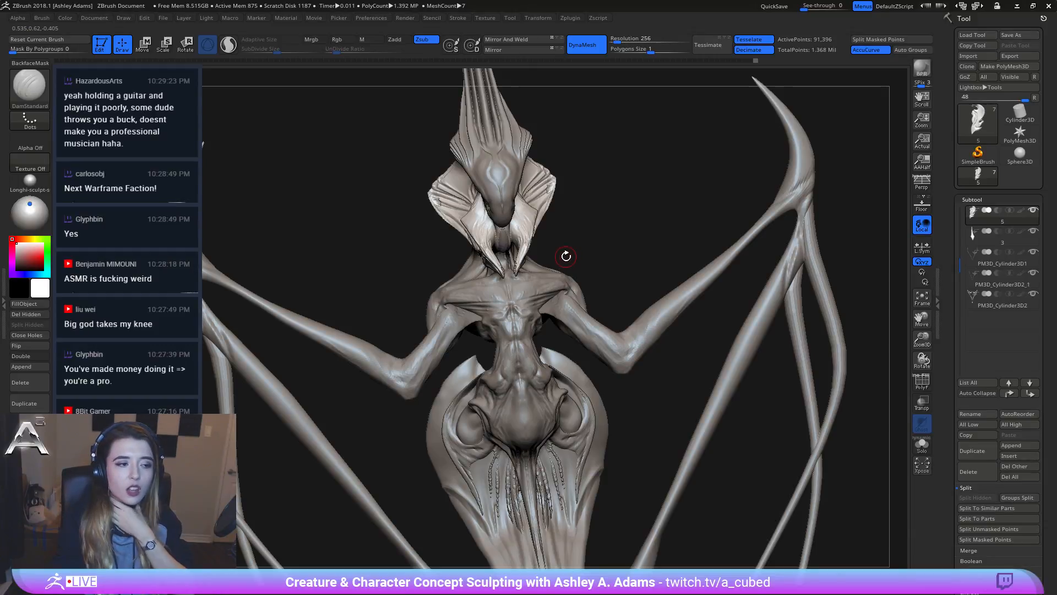
{"action": "scroll", "coordinate": [484, 179], "scroll_direction": "up", "scroll_amount": 3}
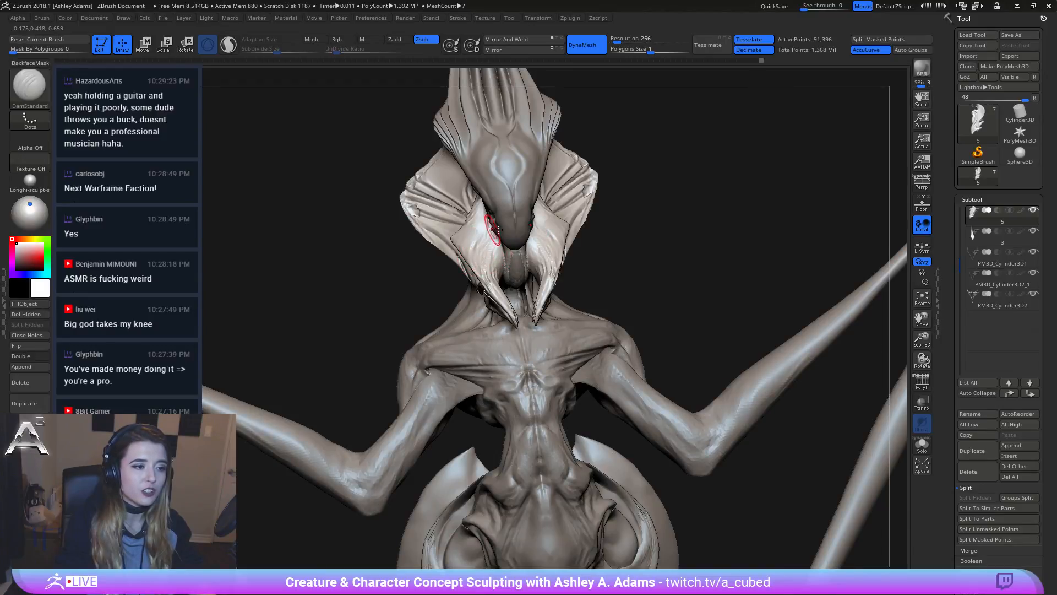
{"action": "right_click_drag", "start_coordinate": [488, 228], "coordinate": [484, 232]}
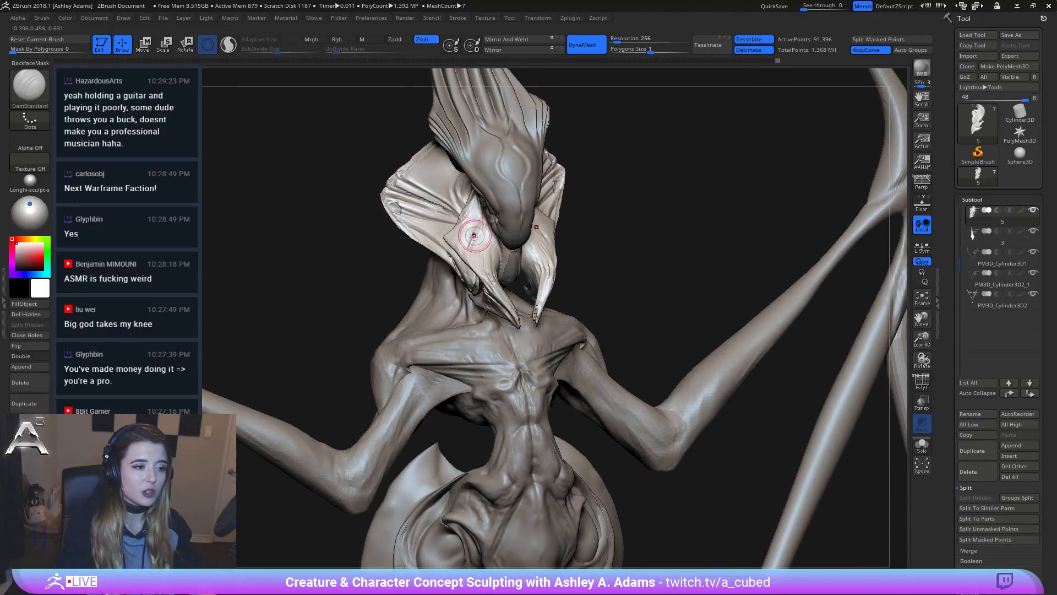
{"action": "right_click_drag", "start_coordinate": [485, 277], "coordinate": [484, 258]}
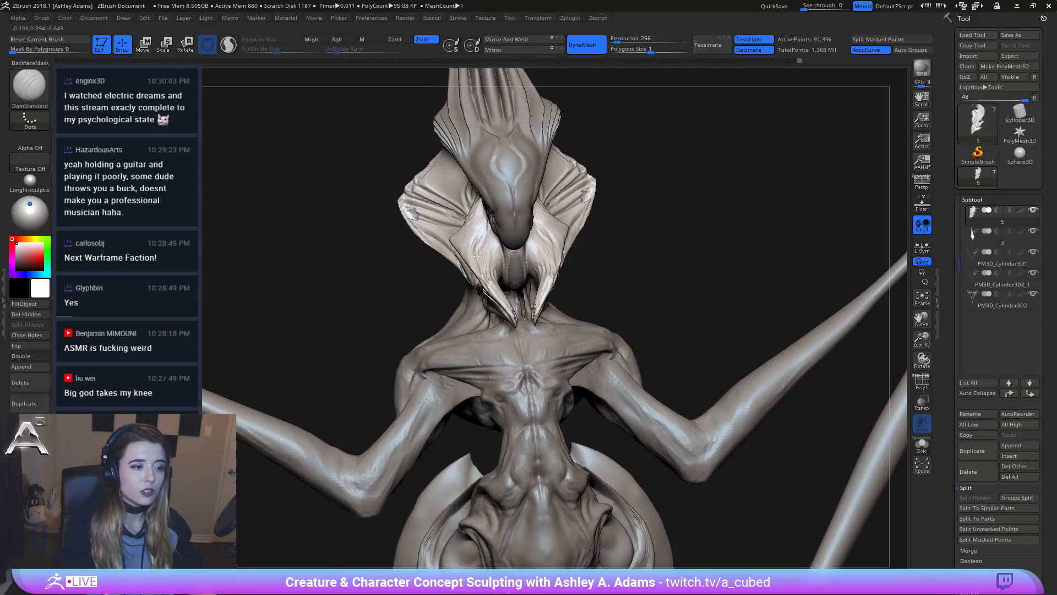
{"action": "left_click_drag", "start_coordinate": [489, 276], "coordinate": [497, 287]}
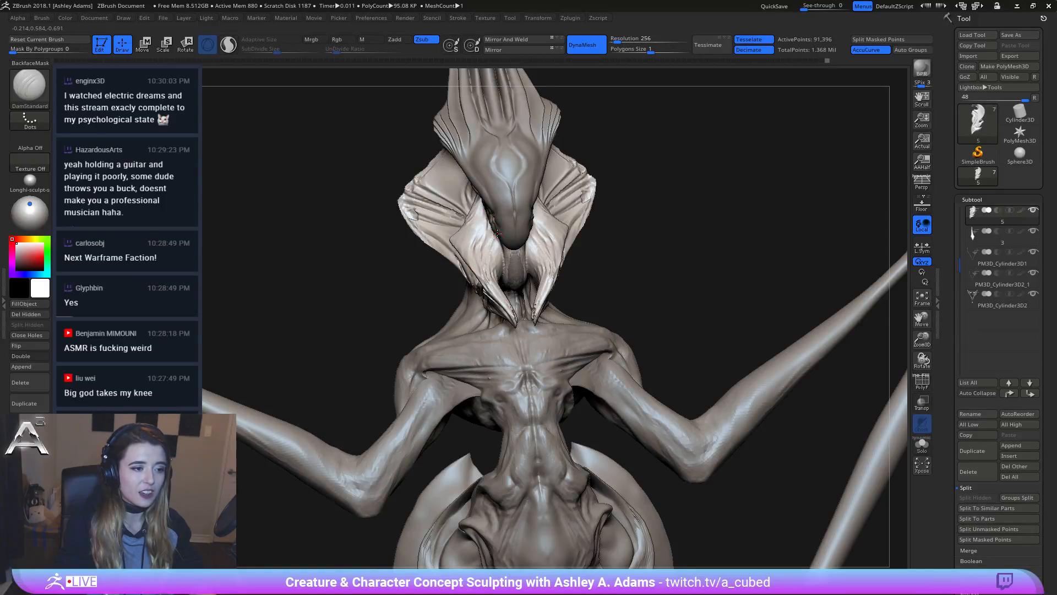
Step: Make the torso the active subtool, isolate it and choose the Inflat brush
{"action": "mouse_move", "coordinate": [501, 289]}
{"action": "right_mouse_down"}
{"action": "mouse_move", "coordinate": [510, 258]}
{"action": "mouse_move", "coordinate": [554, 259]}
{"action": "mouse_move", "coordinate": [578, 353]}
{"action": "right_mouse_up"}
{"action": "left_click", "coordinate": [512, 264], "text": "alt"}
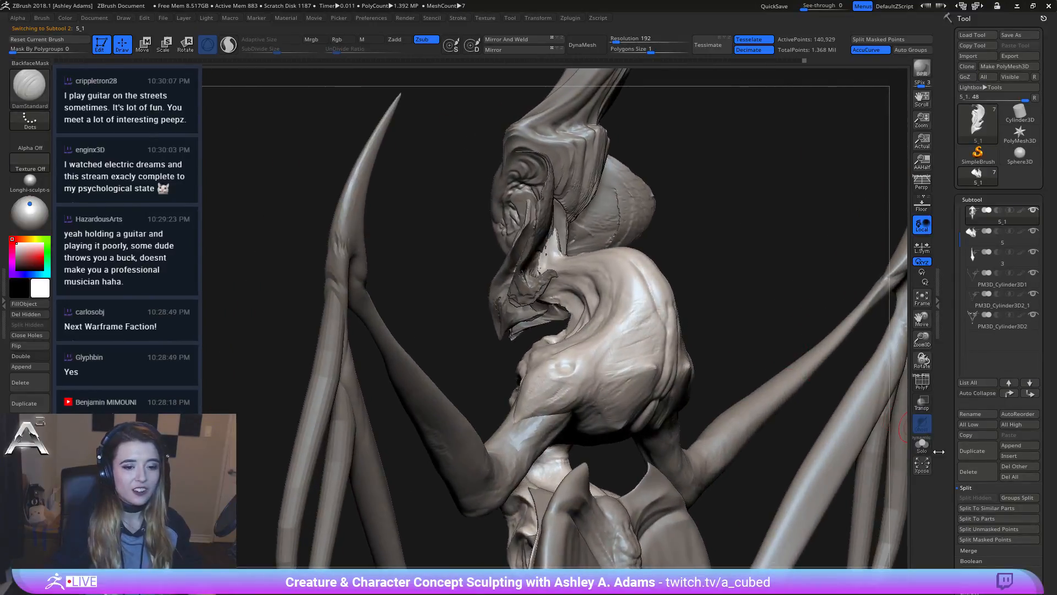
{"action": "left_click", "coordinate": [922, 443]}
{"action": "right_click_drag", "start_coordinate": [710, 270], "coordinate": [776, 262]}
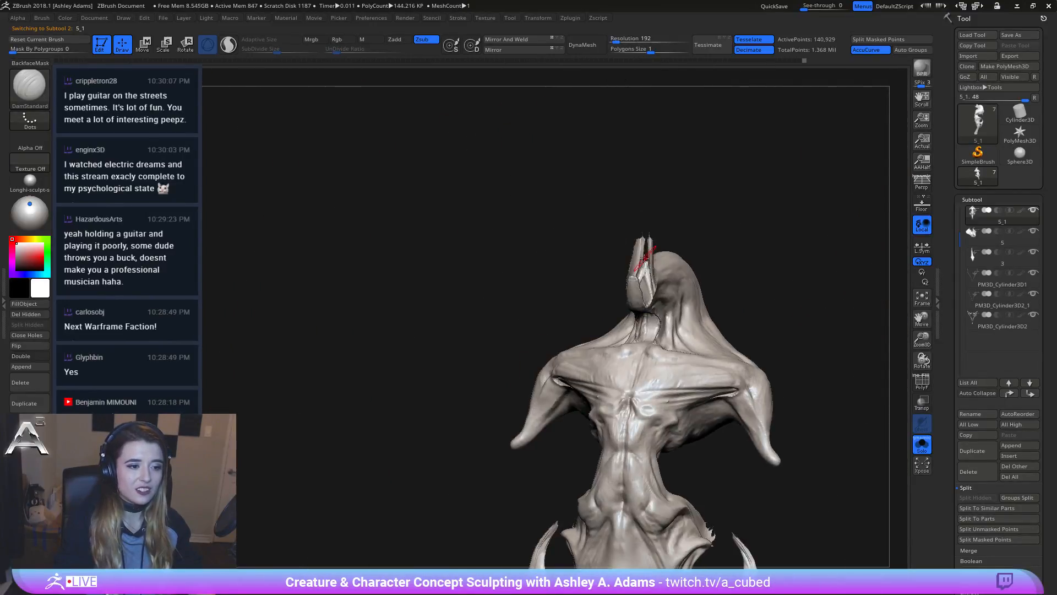
{"action": "right_click", "coordinate": [645, 258]}
{"action": "mouse_move", "coordinate": [660, 258]}
{"action": "right_mouse_down"}
{"action": "mouse_move", "coordinate": [629, 258]}
{"action": "mouse_move", "coordinate": [625, 272]}
{"action": "right_mouse_up"}
{"action": "key", "text": "b"}
{"action": "key", "text": "i"}
{"action": "key", "text": "n"}
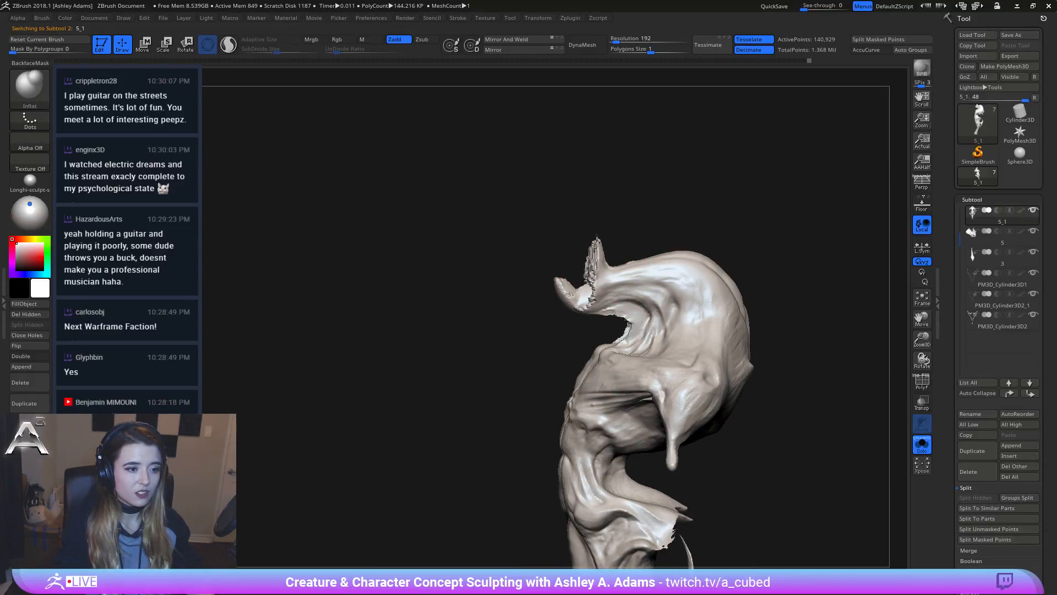
Step: Thicken the thin, jagged tips at the end of the neck with Inflat, and show all subtools again
{"action": "right_click_drag", "start_coordinate": [602, 237], "coordinate": [610, 252]}
{"action": "left_click_drag", "start_coordinate": [610, 252], "coordinate": [600, 242]}
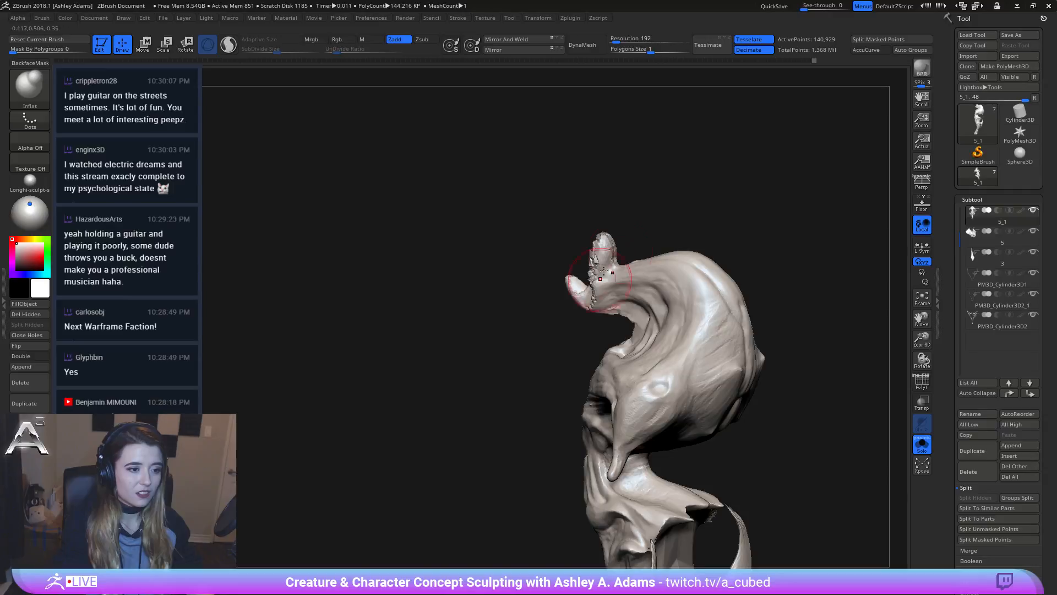
{"action": "right_click_drag", "start_coordinate": [617, 259], "coordinate": [597, 243]}
{"action": "left_click_drag", "start_coordinate": [567, 276], "coordinate": [571, 284]}
{"action": "mouse_move", "coordinate": [570, 284]}
{"action": "right_mouse_down"}
{"action": "mouse_move", "coordinate": [590, 282]}
{"action": "mouse_move", "coordinate": [600, 308]}
{"action": "mouse_move", "coordinate": [636, 313]}
{"action": "mouse_move", "coordinate": [597, 356]}
{"action": "mouse_move", "coordinate": [611, 341]}
{"action": "right_mouse_up"}
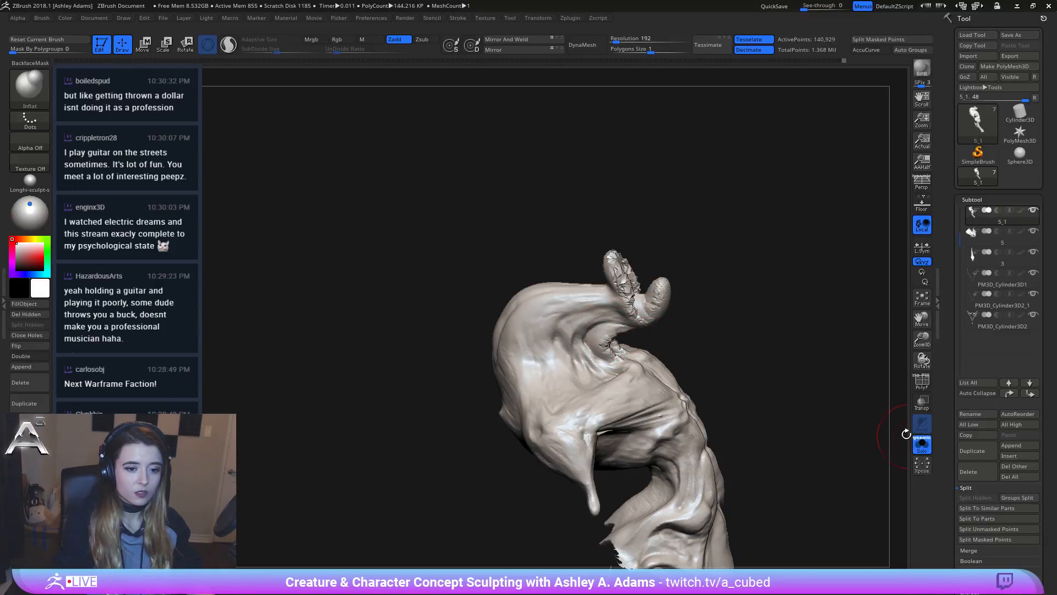
{"action": "left_click", "coordinate": [928, 440]}
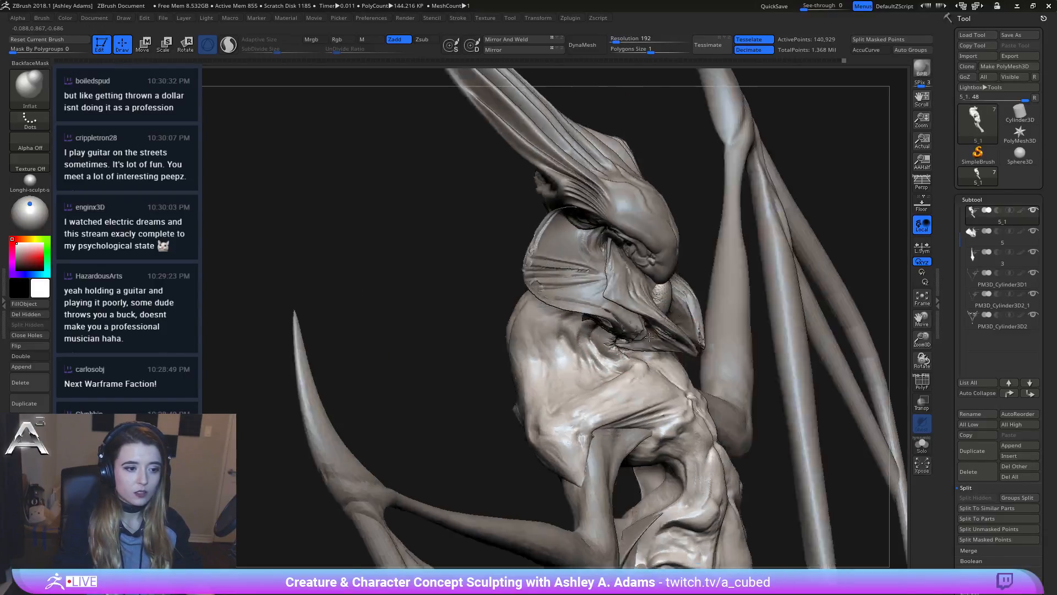
Step: Reshape the neck's rounded end beneath the snout with SnakeHook
{"action": "key", "text": "b"}
{"action": "key", "text": "s"}
{"action": "key", "text": "h"}
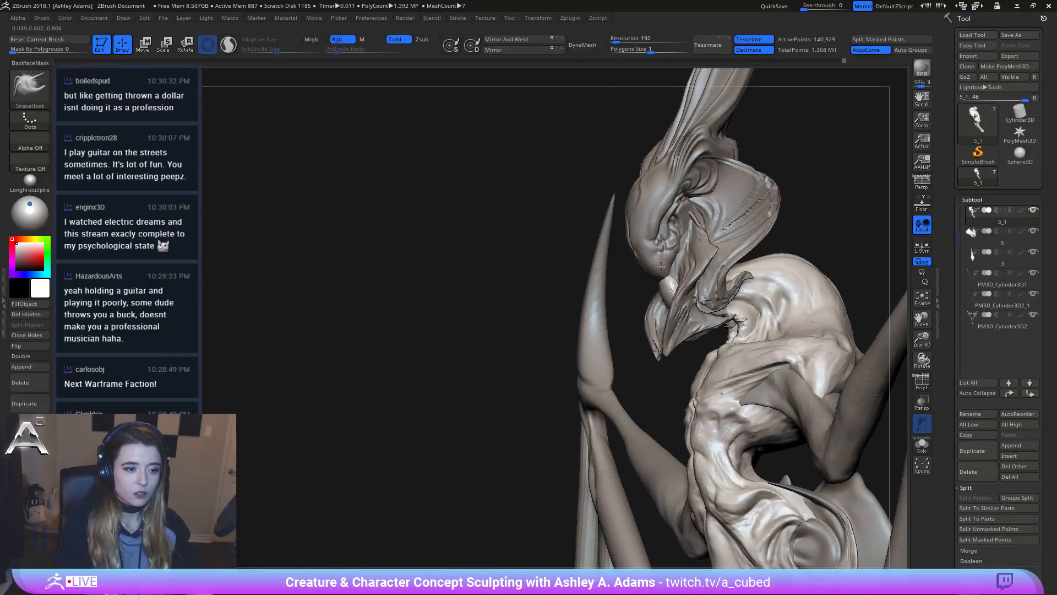
{"action": "mouse_move", "coordinate": [671, 238]}
{"action": "left_mouse_down"}
{"action": "mouse_move", "coordinate": [681, 258]}
{"action": "mouse_move", "coordinate": [643, 256]}
{"action": "left_mouse_up"}
{"action": "mouse_move", "coordinate": [643, 256]}
{"action": "right_mouse_down"}
{"action": "mouse_move", "coordinate": [653, 304]}
{"action": "mouse_move", "coordinate": [606, 274]}
{"action": "mouse_move", "coordinate": [686, 259]}
{"action": "mouse_move", "coordinate": [492, 198]}
{"action": "right_mouse_up"}
{"action": "right_click", "coordinate": [685, 258]}
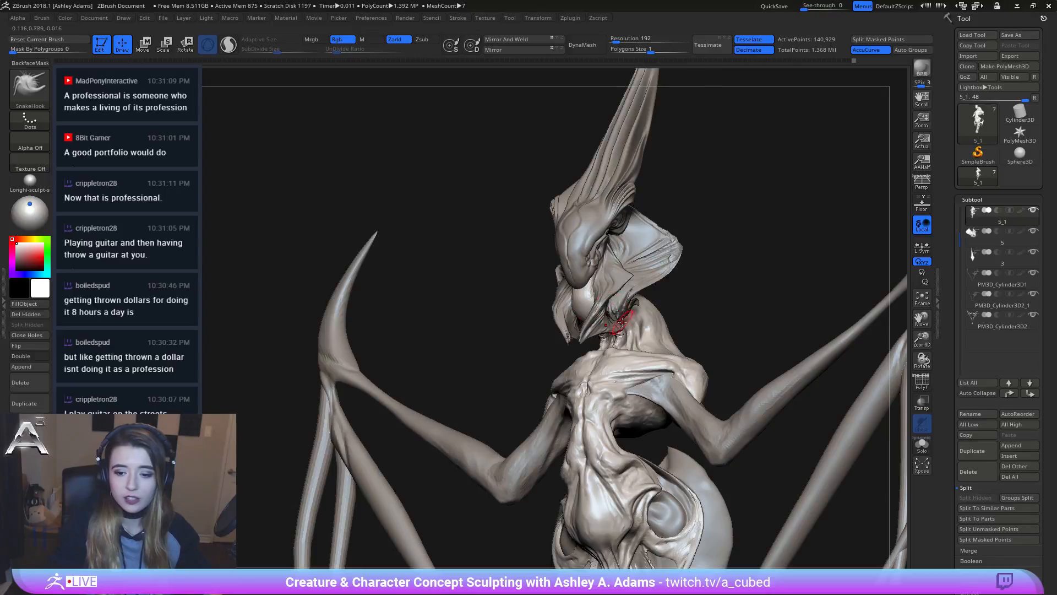
{"action": "mouse_move", "coordinate": [565, 290]}
{"action": "left_mouse_down"}
{"action": "mouse_move", "coordinate": [550, 278]}
{"action": "mouse_move", "coordinate": [587, 297]}
{"action": "left_mouse_up"}
Step: Choose the ClayBuildup brush and make the long hooked limbs the active subtool
{"action": "key", "text": "b"}
{"action": "key", "text": "c"}
{"action": "key", "text": "b"}
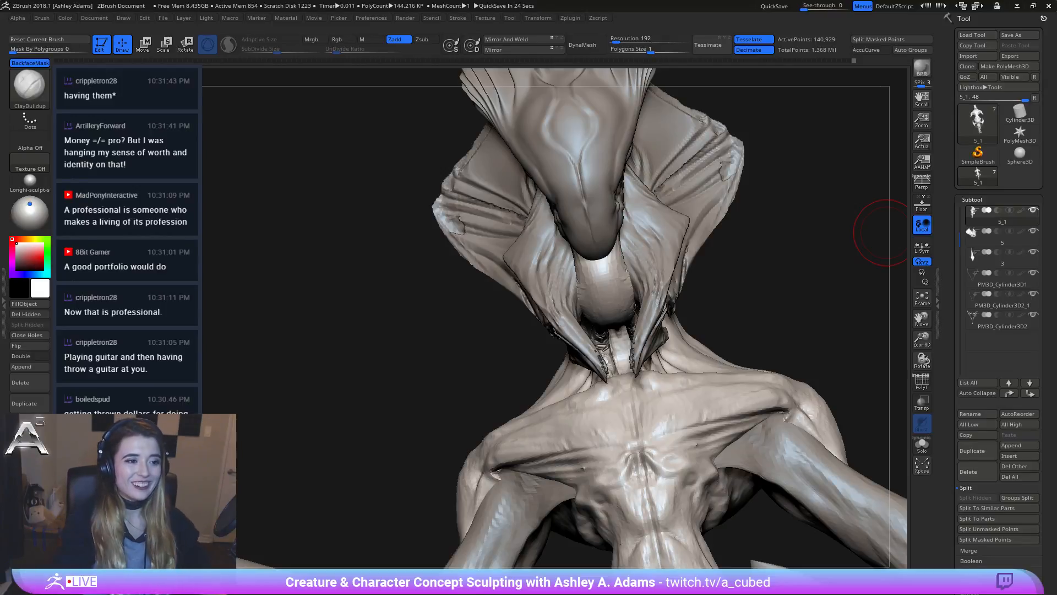
{"action": "right_click_drag", "start_coordinate": [887, 232], "coordinate": [969, 220]}
{"action": "right_click_drag", "start_coordinate": [859, 209], "coordinate": [815, 309], "text": "ctrl"}
{"action": "mouse_move", "coordinate": [771, 231]}
{"action": "right_mouse_down"}
{"action": "mouse_move", "coordinate": [666, 217]}
{"action": "mouse_move", "coordinate": [688, 354]}
{"action": "mouse_move", "coordinate": [597, 261]}
{"action": "right_mouse_up"}
{"action": "right_click_drag", "start_coordinate": [518, 315], "coordinate": [626, 274]}
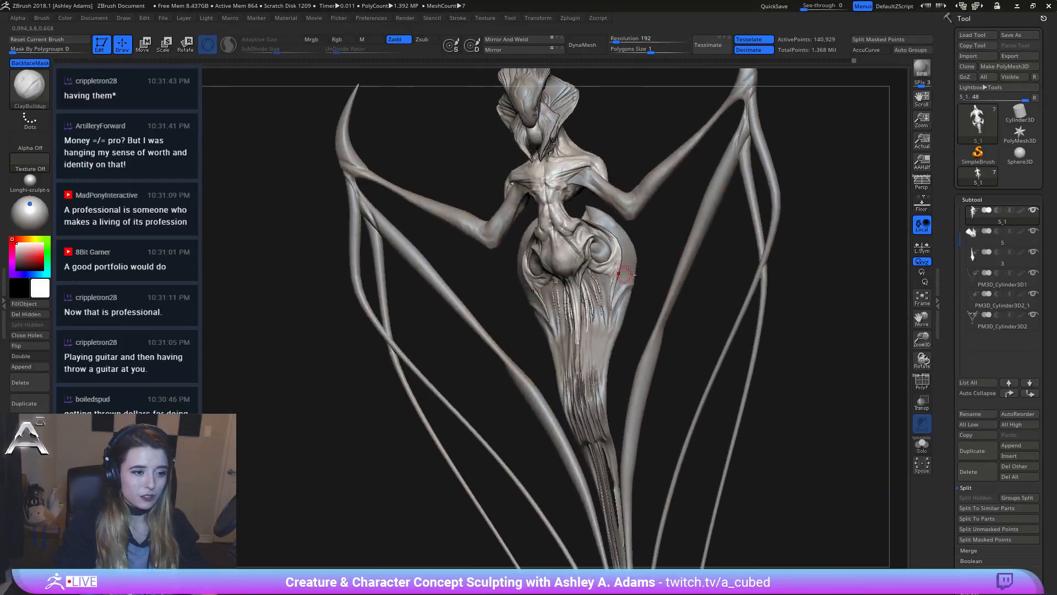
{"action": "left_click", "coordinate": [704, 224], "text": "alt"}
{"action": "right_click_drag", "start_coordinate": [703, 223], "coordinate": [587, 244], "text": "shift"}
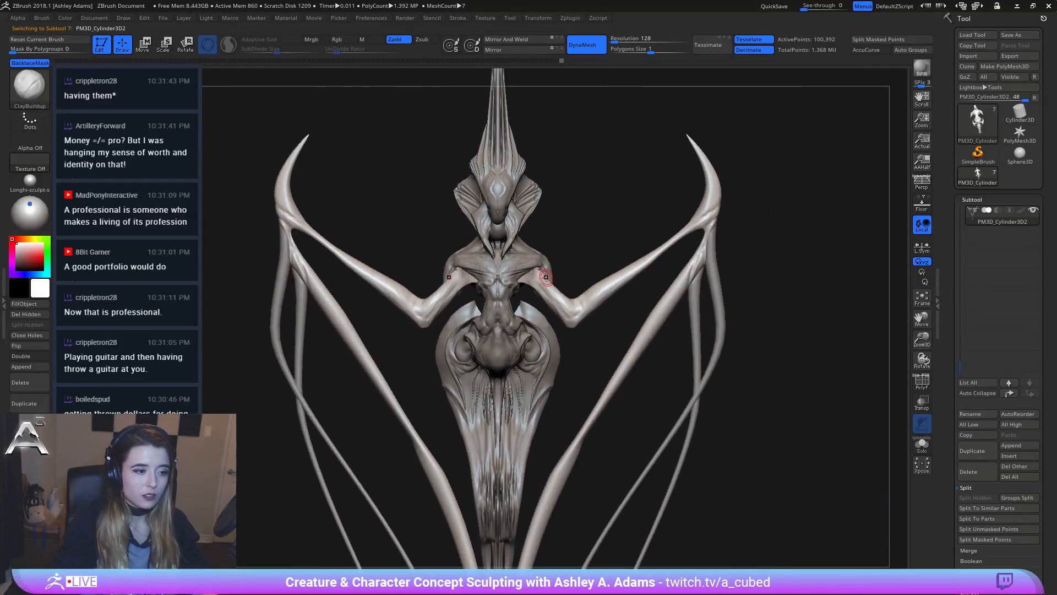
Step: Build up bony volume around the elbows of the upper limbs with ClayBuildup, working from several angles
{"action": "right_click_drag", "start_coordinate": [435, 292], "coordinate": [478, 242]}
{"action": "right_click_drag", "start_coordinate": [478, 311], "coordinate": [422, 303]}
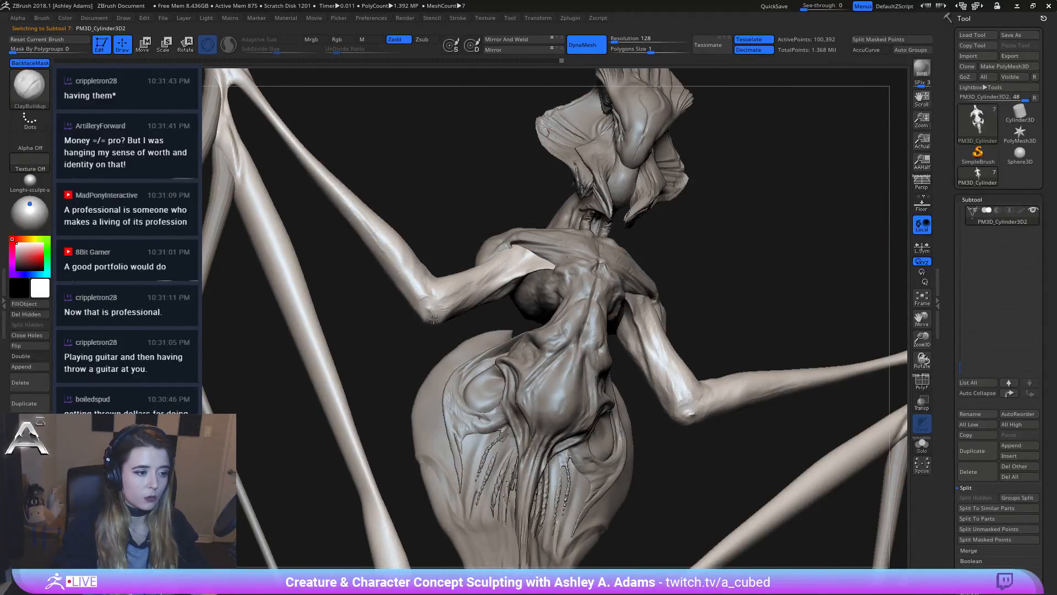
{"action": "left_click_drag", "start_coordinate": [425, 307], "coordinate": [418, 297]}
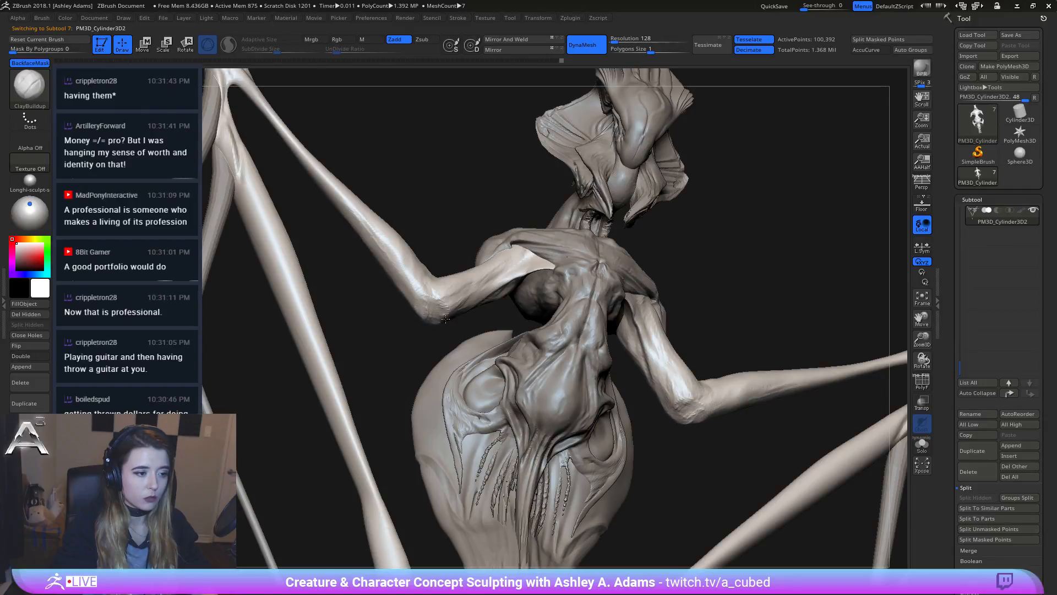
{"action": "right_click_drag", "start_coordinate": [427, 311], "coordinate": [487, 274]}
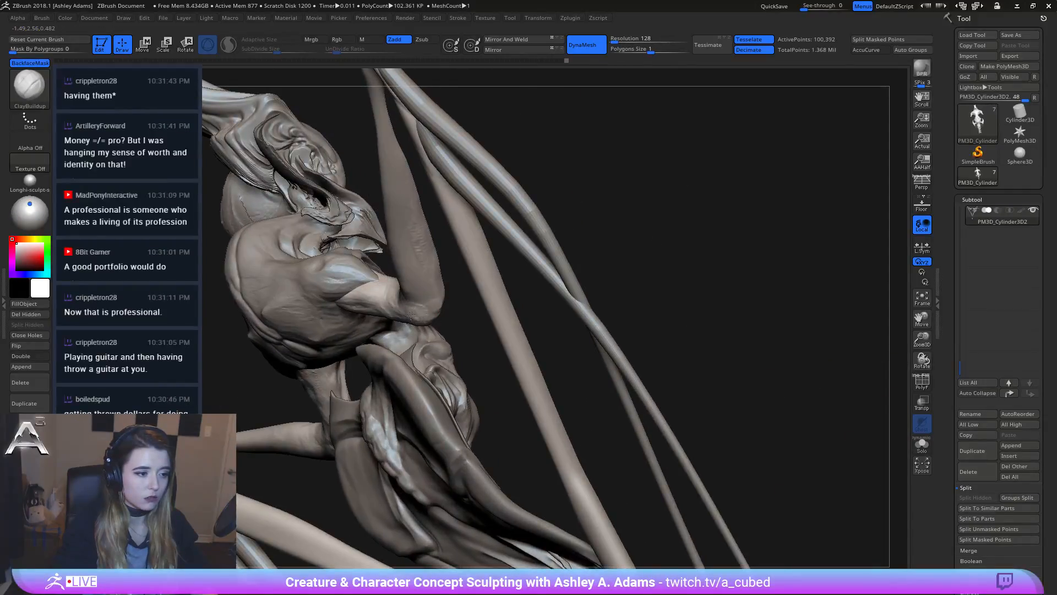
{"action": "mouse_move", "coordinate": [422, 306]}
{"action": "right_mouse_down"}
{"action": "mouse_move", "coordinate": [410, 328]}
{"action": "mouse_move", "coordinate": [417, 289]}
{"action": "mouse_move", "coordinate": [452, 326]}
{"action": "right_mouse_up"}
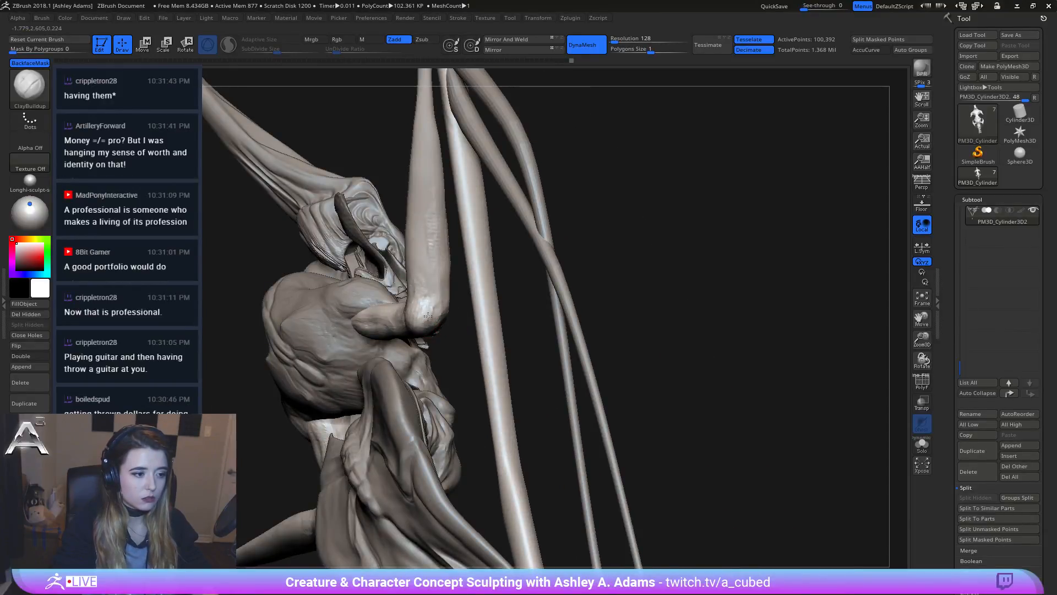
{"action": "left_click_drag", "start_coordinate": [427, 316], "coordinate": [441, 321]}
{"action": "mouse_move", "coordinate": [442, 278]}
{"action": "right_mouse_down"}
{"action": "mouse_move", "coordinate": [430, 281]}
{"action": "mouse_move", "coordinate": [456, 284]}
{"action": "mouse_move", "coordinate": [469, 314]}
{"action": "right_mouse_up"}
{"action": "key", "text": "1"}
{"action": "key", "text": "2"}
{"action": "left_click_drag", "start_coordinate": [471, 315], "coordinate": [463, 304]}
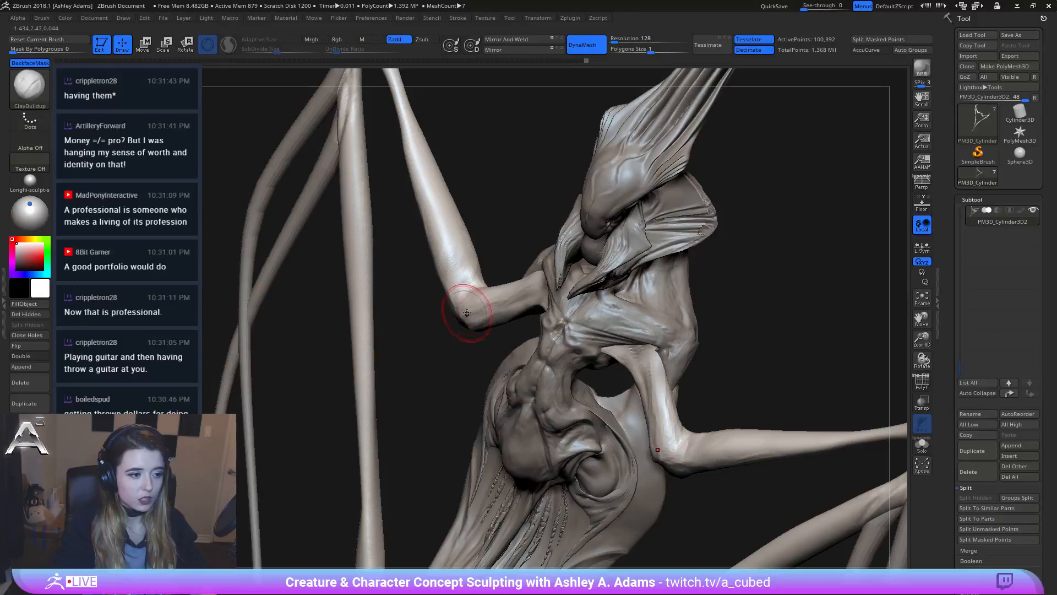
Step: Reshape the contour of the elbows with SnakeHook at an adjusted brush size
{"action": "mouse_move", "coordinate": [466, 318]}
{"action": "right_mouse_down"}
{"action": "mouse_move", "coordinate": [456, 286]}
{"action": "mouse_move", "coordinate": [467, 271]}
{"action": "mouse_move", "coordinate": [482, 320]}
{"action": "right_mouse_up"}
{"action": "key", "text": "1"}
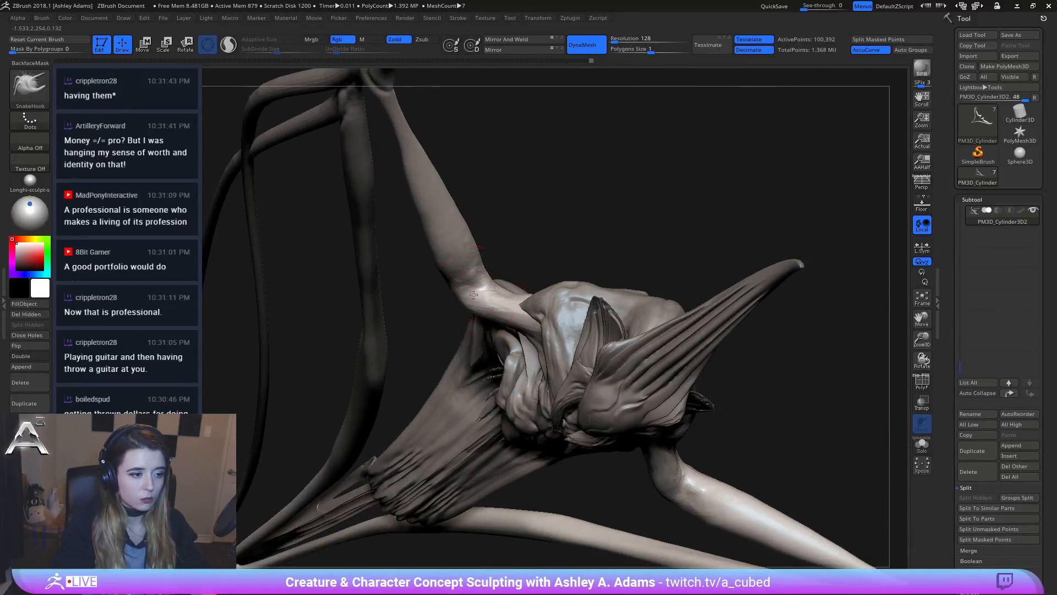
{"action": "mouse_move", "coordinate": [440, 299]}
{"action": "right_mouse_down"}
{"action": "mouse_move", "coordinate": [466, 284]}
{"action": "mouse_move", "coordinate": [449, 302]}
{"action": "mouse_move", "coordinate": [465, 311]}
{"action": "mouse_move", "coordinate": [435, 316]}
{"action": "mouse_move", "coordinate": [410, 299]}
{"action": "mouse_move", "coordinate": [414, 290]}
{"action": "right_mouse_up"}
{"action": "key", "text": "s"}
{"action": "left_click_drag", "start_coordinate": [414, 291], "coordinate": [428, 278]}
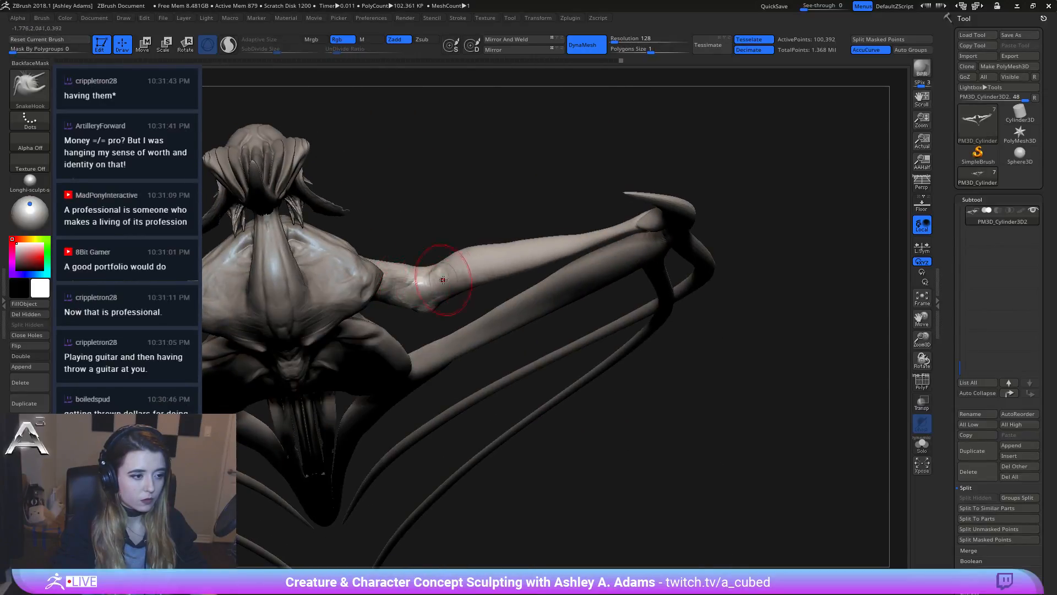
{"action": "mouse_move", "coordinate": [443, 280]}
{"action": "right_mouse_down"}
{"action": "mouse_move", "coordinate": [414, 292]}
{"action": "mouse_move", "coordinate": [421, 312]}
{"action": "mouse_move", "coordinate": [407, 315]}
{"action": "mouse_move", "coordinate": [441, 351]}
{"action": "mouse_move", "coordinate": [437, 253]}
{"action": "right_mouse_up"}
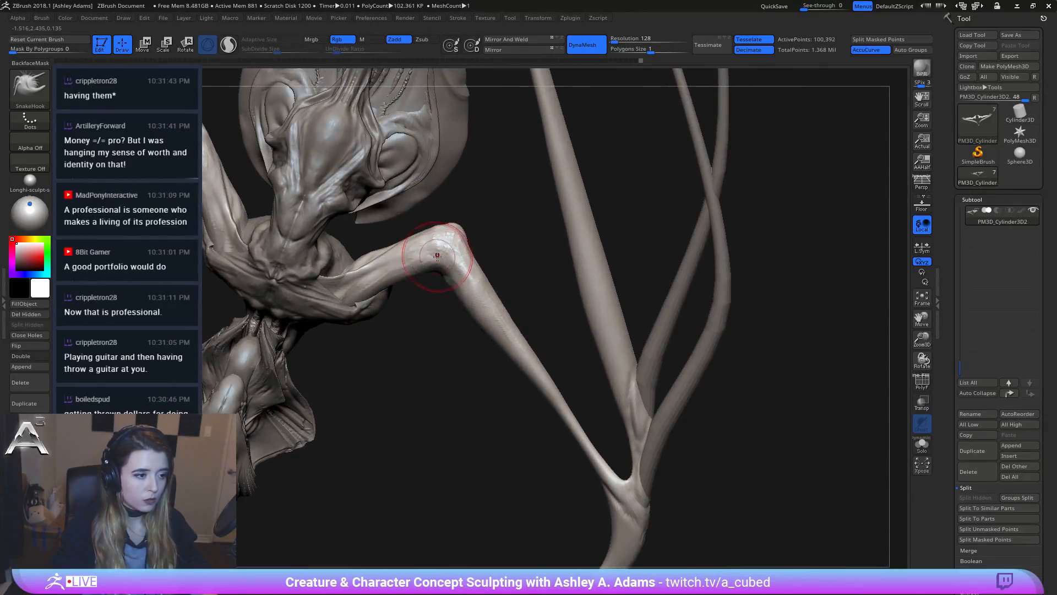
Step: Add clay over the elbow bend and the start of the forearm with ClayBuildup
{"action": "right_click", "coordinate": [438, 252]}
{"action": "key", "text": "b"}
{"action": "key", "text": "c"}
{"action": "key", "text": "b"}
{"action": "mouse_move", "coordinate": [447, 268]}
{"action": "left_mouse_down"}
{"action": "mouse_move", "coordinate": [466, 292]}
{"action": "mouse_move", "coordinate": [472, 280]}
{"action": "left_mouse_up"}
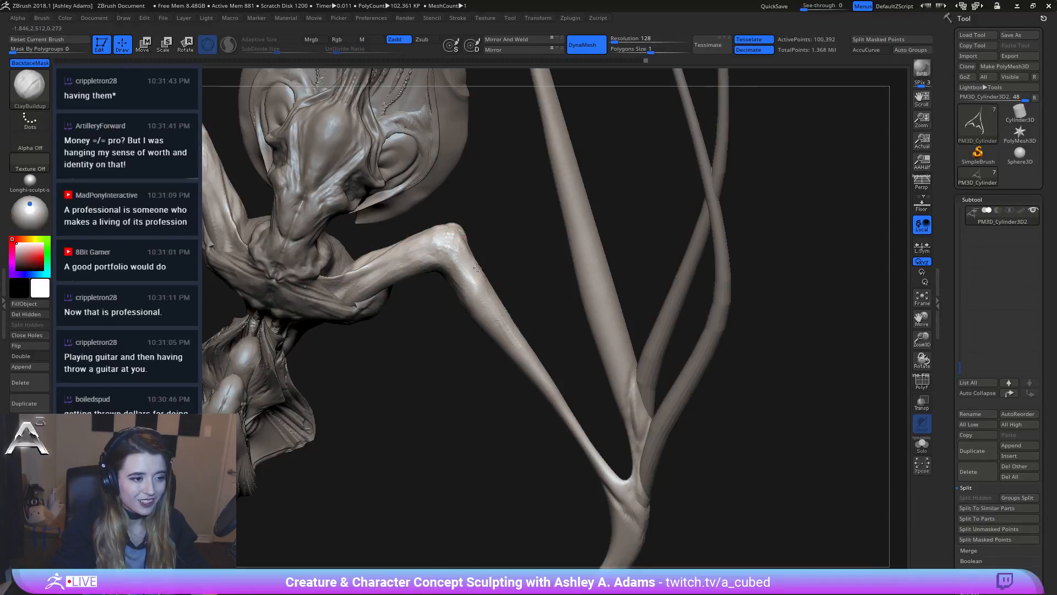
{"action": "left_click_drag", "start_coordinate": [441, 233], "coordinate": [461, 238]}
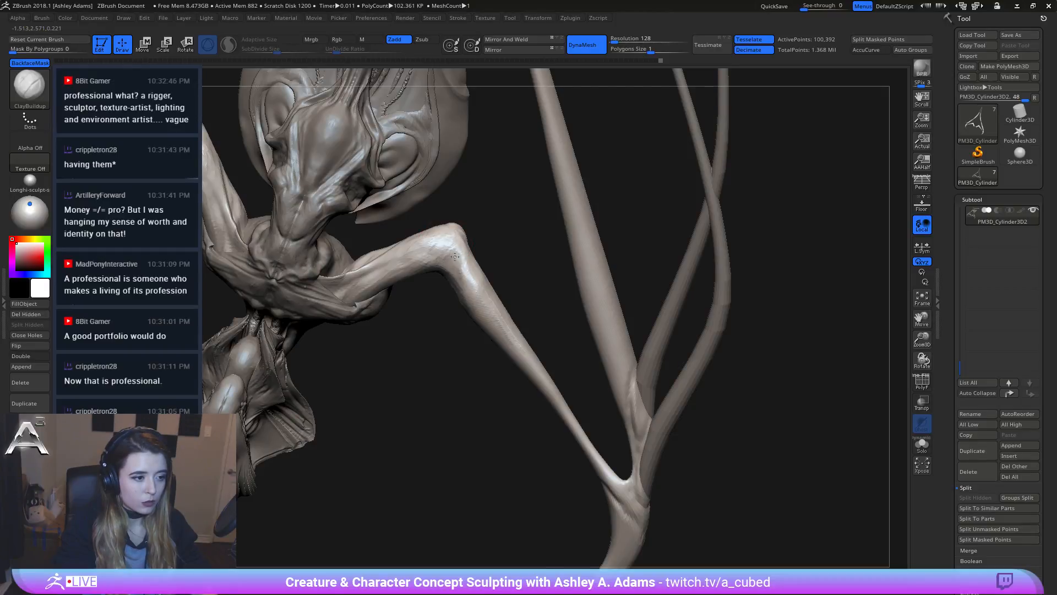
{"action": "left_click_drag", "start_coordinate": [470, 244], "coordinate": [462, 244]}
Step: Pull the elbow tips into a more pronounced bend with SnakeHook
{"action": "mouse_move", "coordinate": [476, 285]}
{"action": "right_mouse_down"}
{"action": "mouse_move", "coordinate": [495, 275]}
{"action": "mouse_move", "coordinate": [485, 287]}
{"action": "mouse_move", "coordinate": [503, 217]}
{"action": "mouse_move", "coordinate": [532, 205]}
{"action": "mouse_move", "coordinate": [536, 217]}
{"action": "right_mouse_up"}
{"action": "key", "text": "space"}
{"action": "key", "text": "b"}
{"action": "key", "text": "s"}
{"action": "key", "text": "h"}
{"action": "left_click_drag", "start_coordinate": [536, 218], "coordinate": [527, 241]}
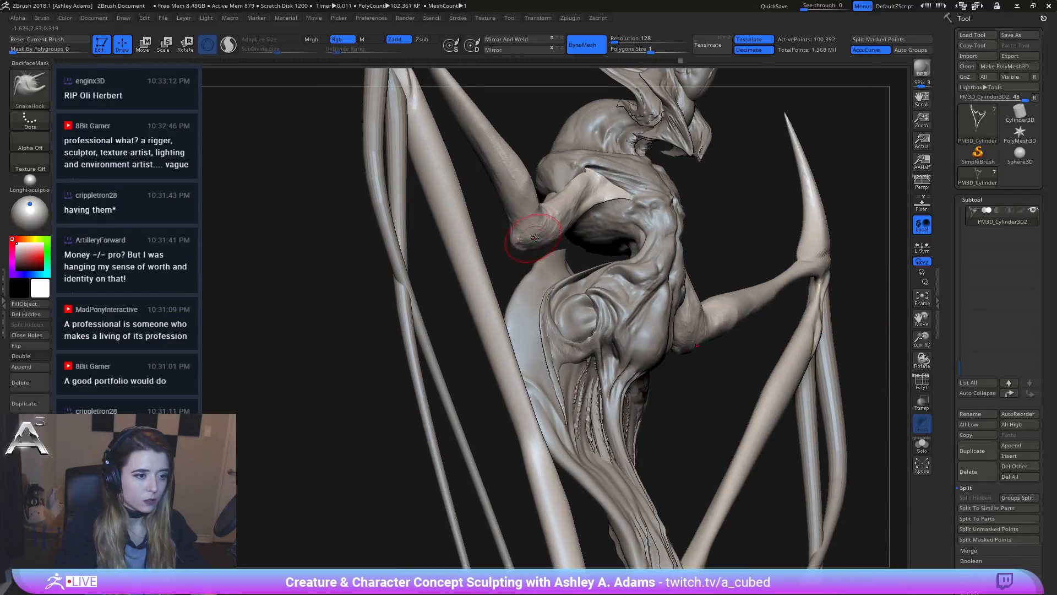
Step: Carve a muscle crease along the upper arms from shoulder to elbow with DamStandard
{"action": "mouse_move", "coordinate": [554, 224]}
{"action": "right_mouse_down"}
{"action": "mouse_move", "coordinate": [573, 229]}
{"action": "mouse_move", "coordinate": [606, 201]}
{"action": "right_mouse_up"}
{"action": "key", "text": "b"}
{"action": "key", "text": "d"}
{"action": "key", "text": "s"}
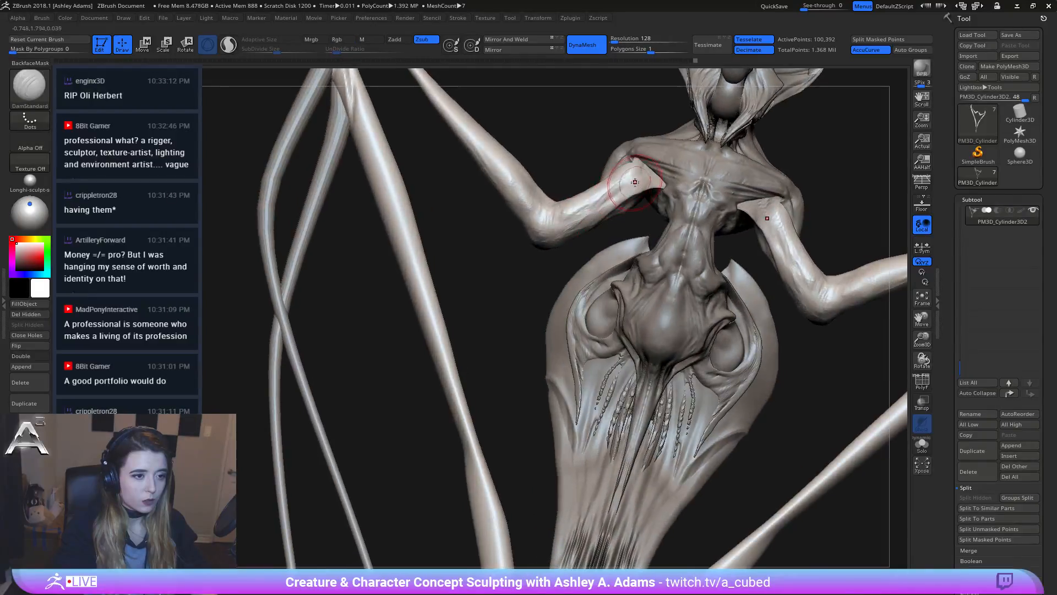
{"action": "mouse_move", "coordinate": [619, 194]}
{"action": "left_mouse_down"}
{"action": "mouse_move", "coordinate": [559, 229]}
{"action": "mouse_move", "coordinate": [548, 219]}
{"action": "left_mouse_up"}
{"action": "mouse_move", "coordinate": [548, 219]}
{"action": "right_mouse_down"}
{"action": "mouse_move", "coordinate": [597, 187]}
{"action": "mouse_move", "coordinate": [568, 189]}
{"action": "mouse_move", "coordinate": [581, 176]}
{"action": "mouse_move", "coordinate": [577, 190]}
{"action": "right_mouse_up"}
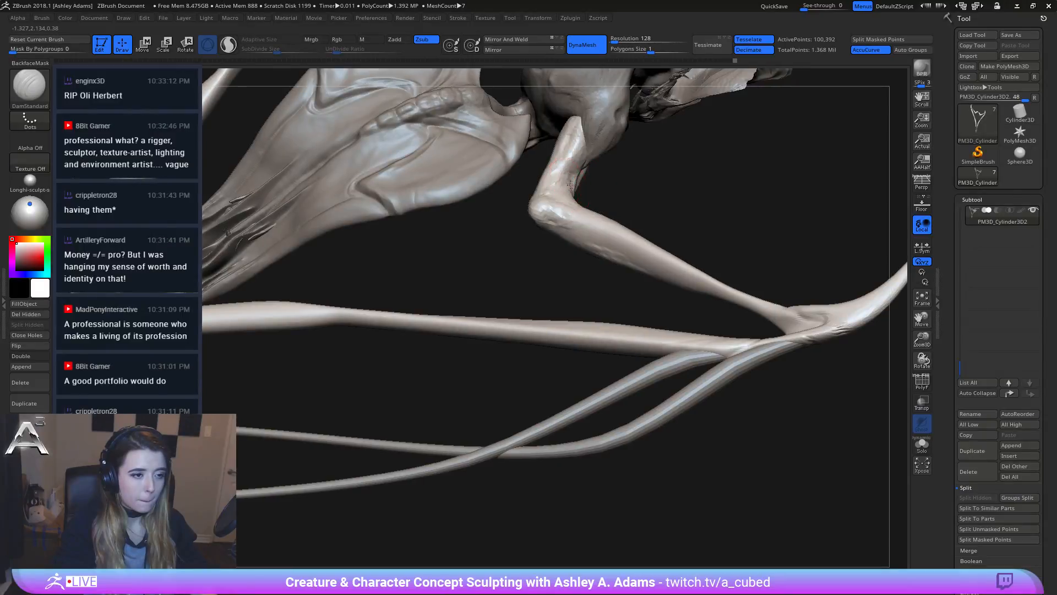
Step: Define the muscle forms on the back of the upper arms with ClayBuildup and DamStandard
{"action": "key", "text": "b"}
{"action": "key", "text": "c"}
{"action": "key", "text": "b"}
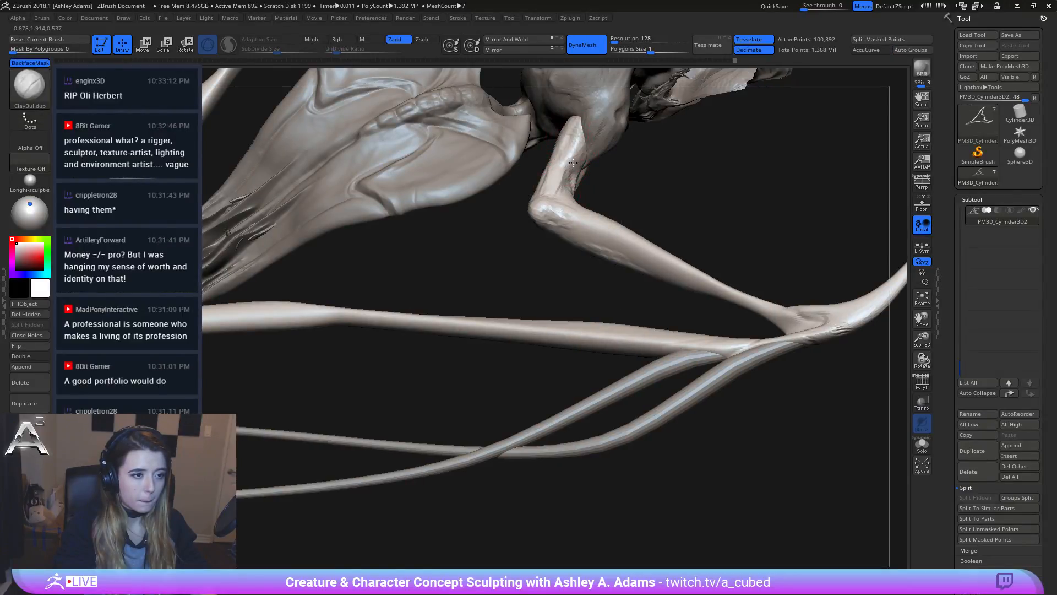
{"action": "key", "text": "b"}
{"action": "key", "text": "d"}
{"action": "key", "text": "s"}
{"action": "mouse_move", "coordinate": [570, 178]}
{"action": "right_mouse_down"}
{"action": "mouse_move", "coordinate": [567, 114]}
{"action": "mouse_move", "coordinate": [558, 149]}
{"action": "right_mouse_up"}
Step: Build up the back of the upper arms and the elbow points with ClayBuildup
{"action": "key", "text": "b"}
{"action": "key", "text": "c"}
{"action": "key", "text": "b"}
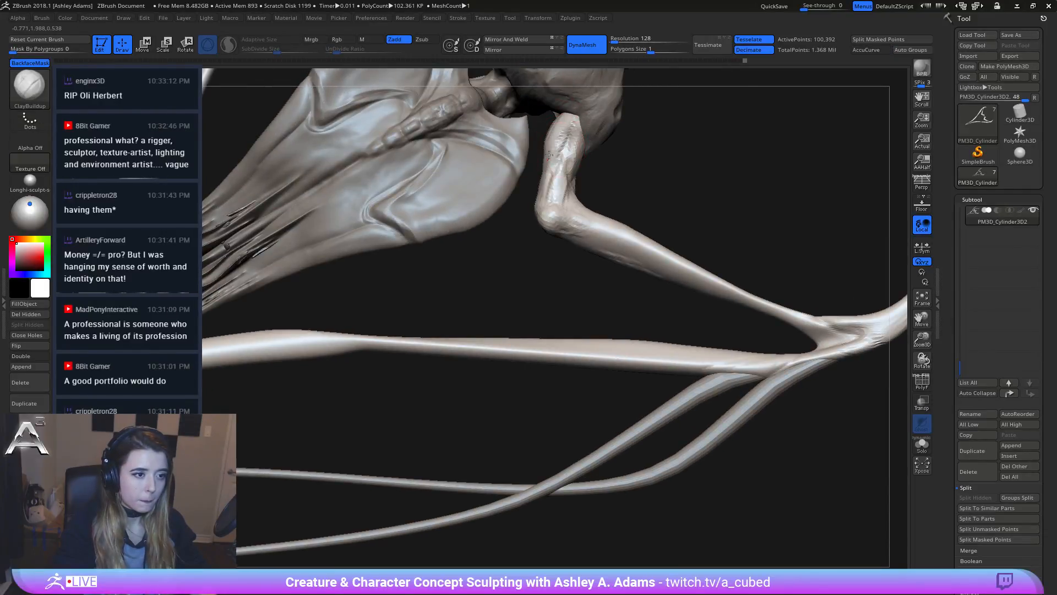
{"action": "right_click_drag", "start_coordinate": [559, 229], "coordinate": [546, 203]}
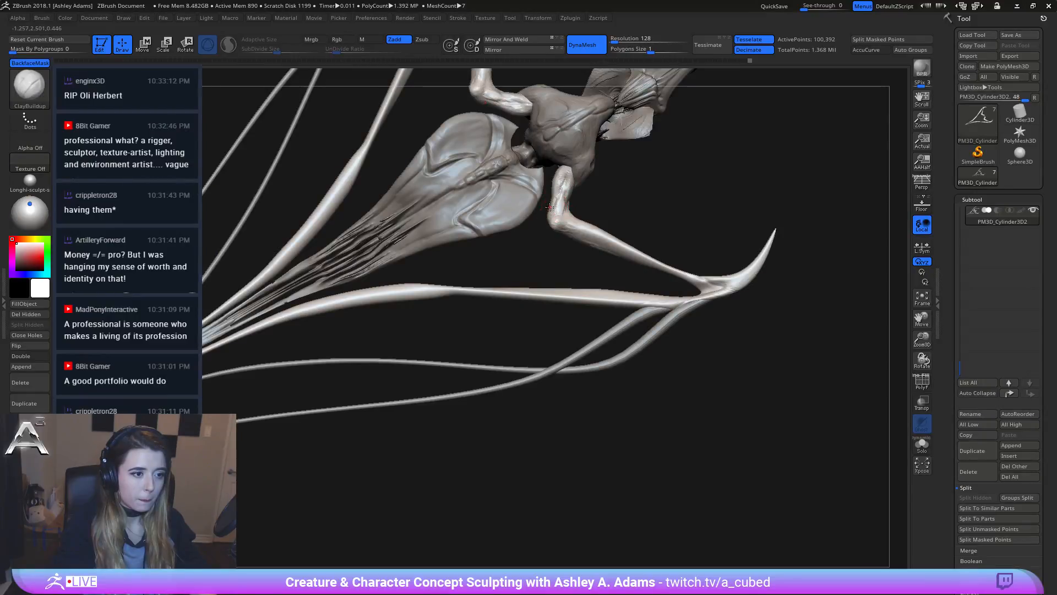
{"action": "mouse_move", "coordinate": [543, 207]}
{"action": "left_mouse_down"}
{"action": "mouse_move", "coordinate": [562, 198]}
{"action": "mouse_move", "coordinate": [555, 221]}
{"action": "left_mouse_up"}
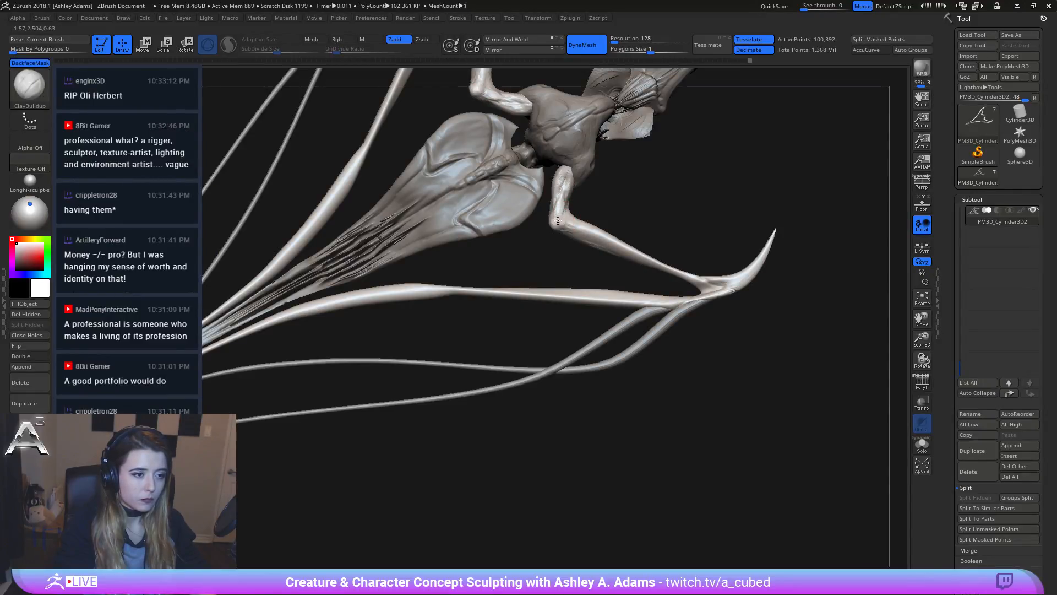
{"action": "right_click_drag", "start_coordinate": [541, 214], "coordinate": [546, 224]}
{"action": "left_click_drag", "start_coordinate": [546, 225], "coordinate": [567, 219]}
Step: Adjust the inner contour of the elbows from the front with SnakeHook
{"action": "mouse_move", "coordinate": [567, 219]}
{"action": "right_mouse_down"}
{"action": "mouse_move", "coordinate": [594, 183]}
{"action": "mouse_move", "coordinate": [691, 230]}
{"action": "mouse_move", "coordinate": [540, 148]}
{"action": "right_mouse_up"}
{"action": "key", "text": "b"}
{"action": "key", "text": "s"}
{"action": "key", "text": "h"}
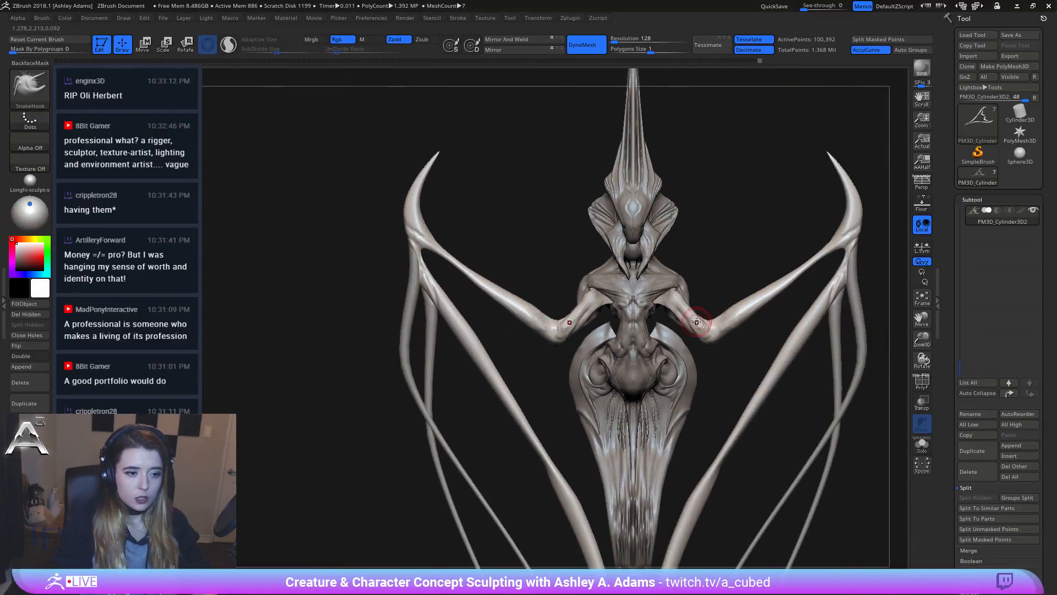
{"action": "left_click_drag", "start_coordinate": [699, 324], "coordinate": [703, 326]}
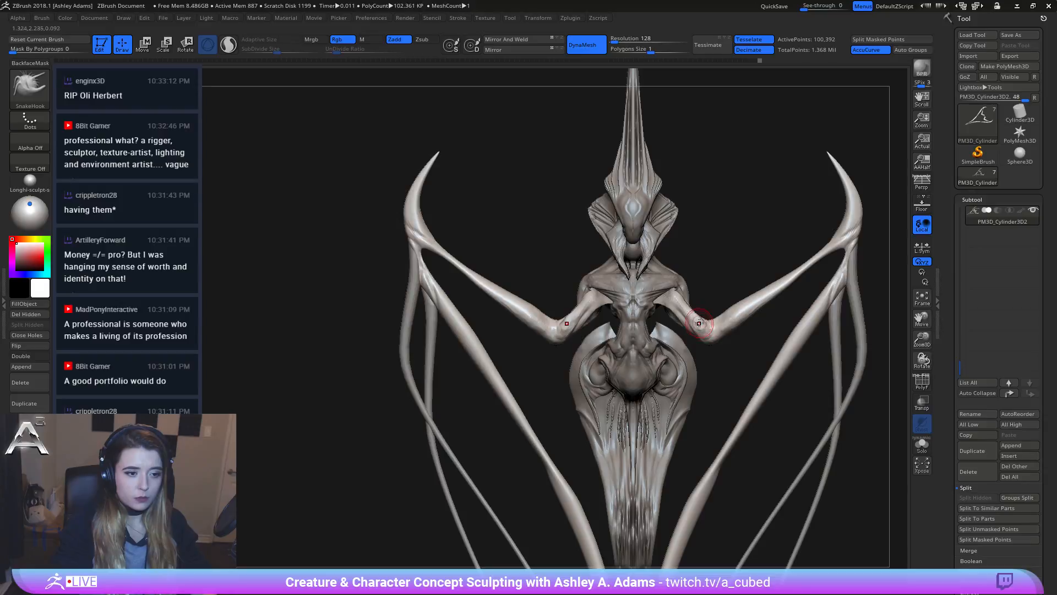
Step: Build up the upper arm near the shoulder using ClayBuildup with a reduced draw size
{"action": "right_click", "coordinate": [676, 299]}
{"action": "mouse_move", "coordinate": [672, 300]}
{"action": "right_mouse_down", "text": "ctrl"}
{"action": "mouse_move", "coordinate": [615, 338]}
{"action": "mouse_move", "coordinate": [597, 366]}
{"action": "right_mouse_up", "text": "ctrl"}
{"action": "key", "text": "b"}
{"action": "key", "text": "c"}
{"action": "key", "text": "b"}
{"action": "right_click", "coordinate": [579, 298]}
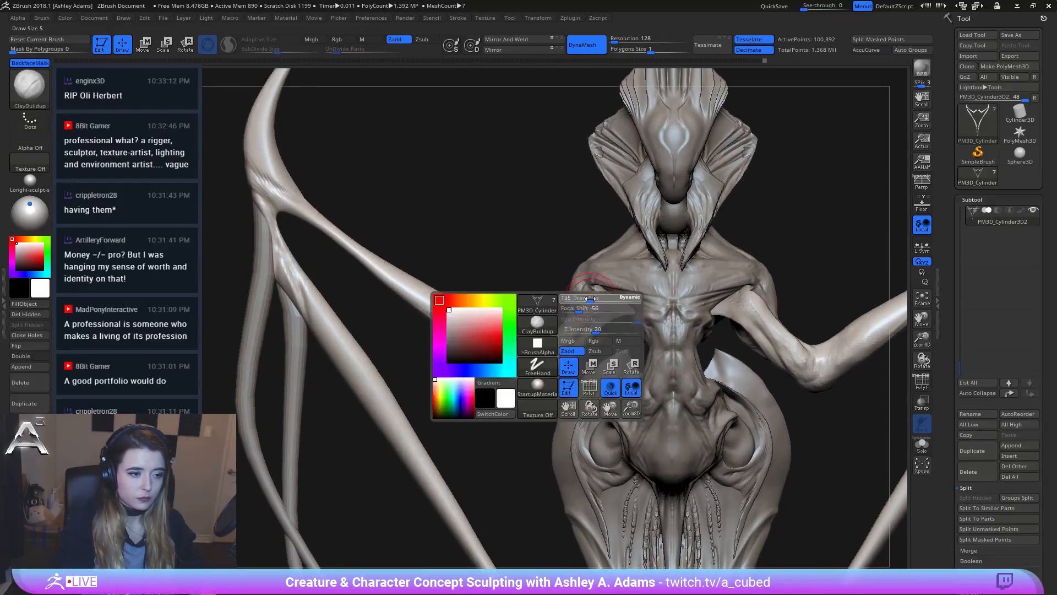
{"action": "left_click_drag", "start_coordinate": [582, 299], "coordinate": [573, 299]}
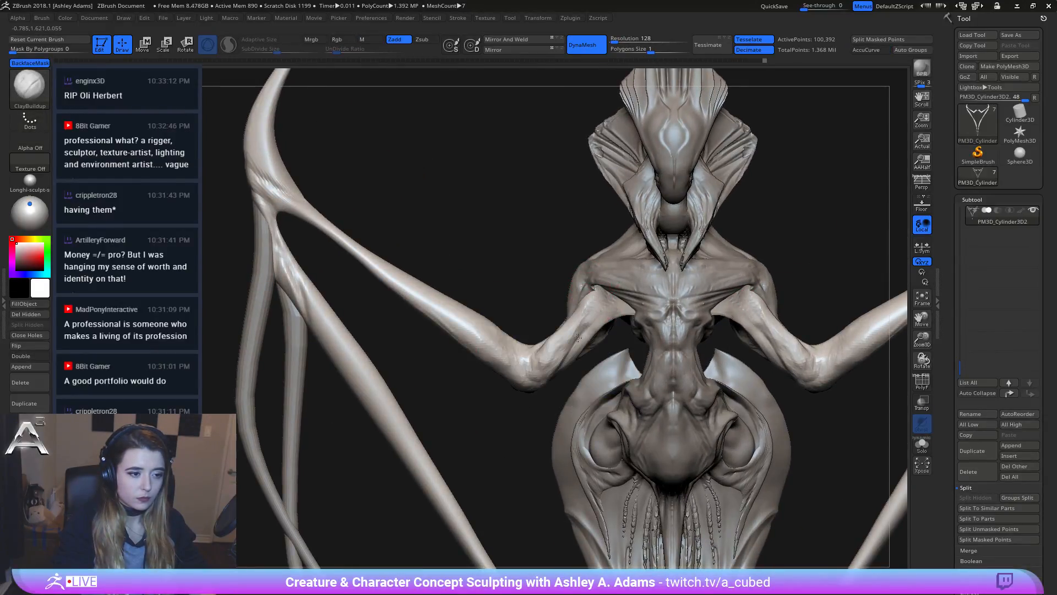
{"action": "right_click_drag", "start_coordinate": [577, 338], "coordinate": [583, 332]}
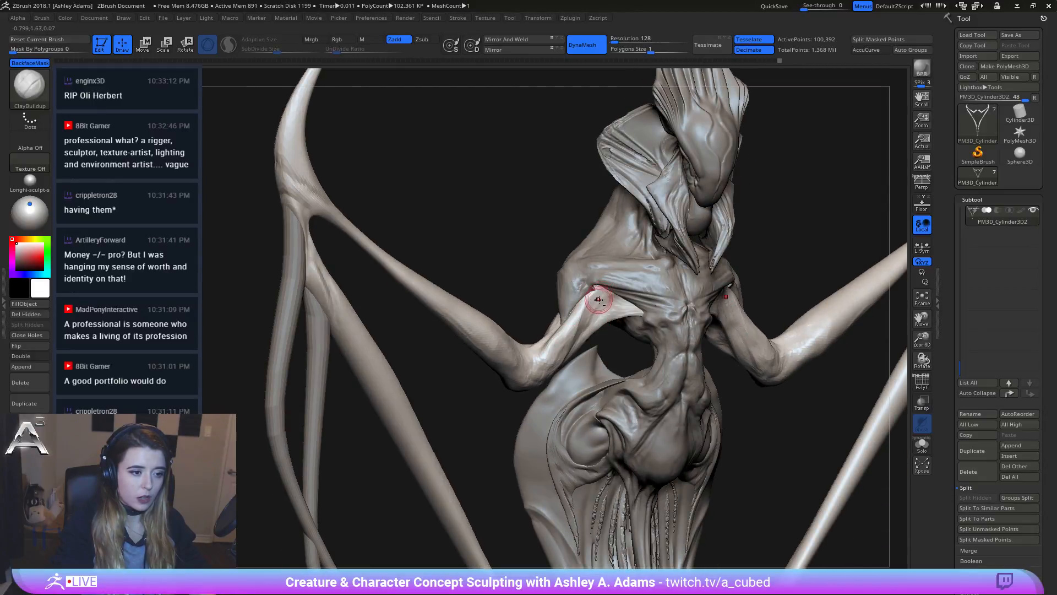
Step: Carve muscle creases into the upper arm just below the shoulder with DamStandard
{"action": "key", "text": "b"}
{"action": "key", "text": "d"}
{"action": "key", "text": "s"}
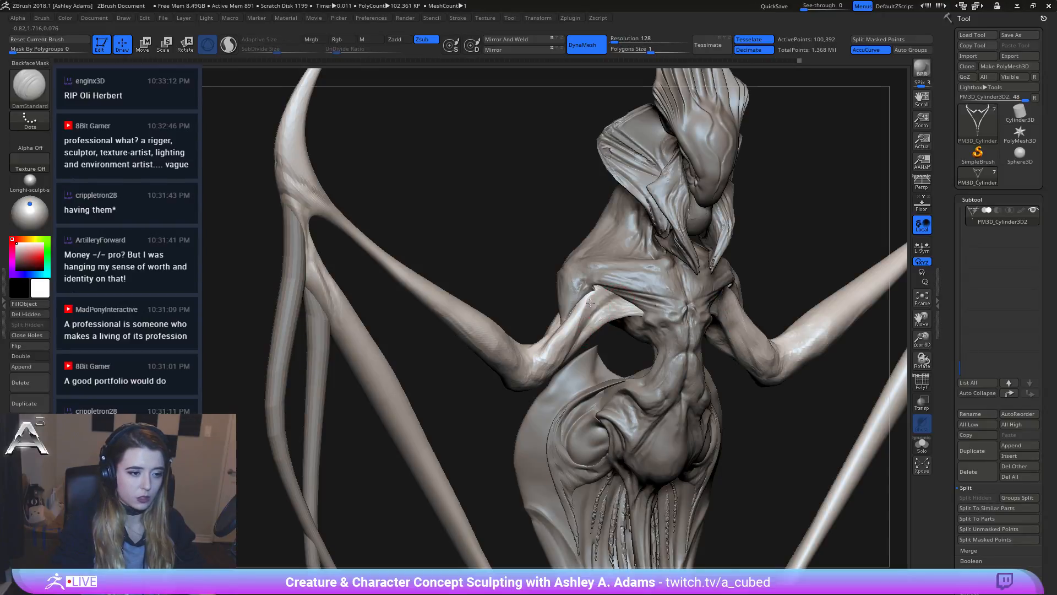
{"action": "right_click_drag", "start_coordinate": [590, 303], "coordinate": [596, 315]}
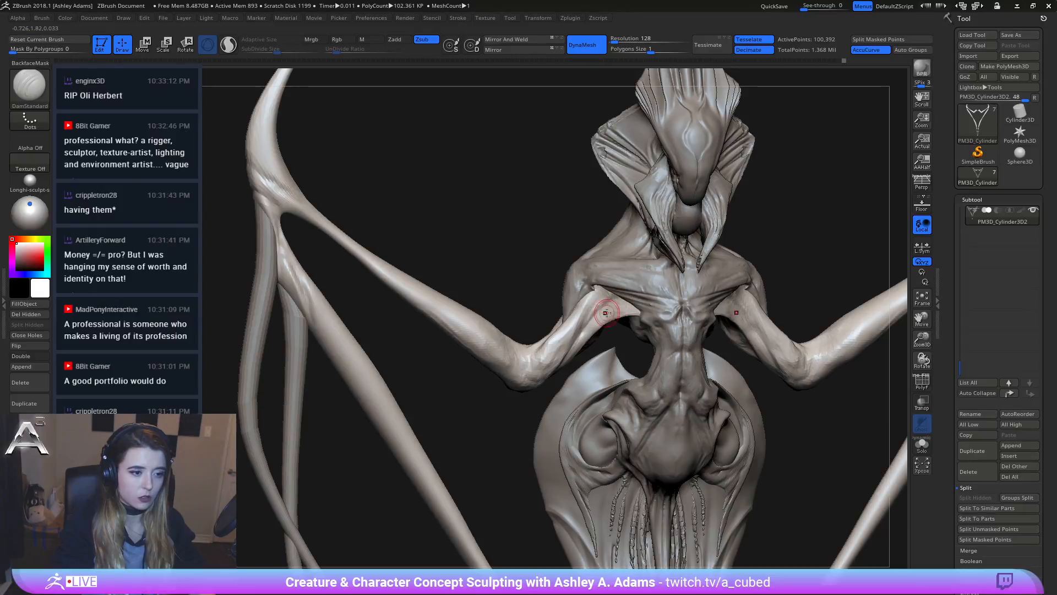
Step: Reshape the upper arm where it meets the chest with the SnakeHook brush
{"action": "mouse_move", "coordinate": [642, 318]}
{"action": "right_mouse_down"}
{"action": "mouse_move", "coordinate": [610, 301]}
{"action": "mouse_move", "coordinate": [628, 284]}
{"action": "right_mouse_up"}
{"action": "key", "text": "b"}
{"action": "key", "text": "s"}
{"action": "key", "text": "h"}
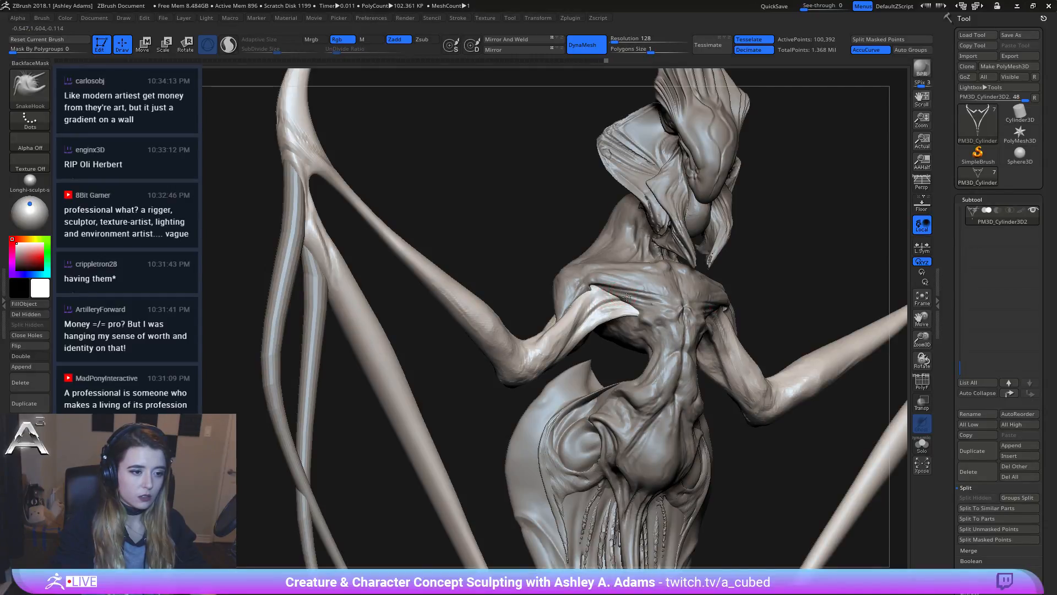
{"action": "right_click_drag", "start_coordinate": [599, 322], "coordinate": [582, 315], "text": "shift"}
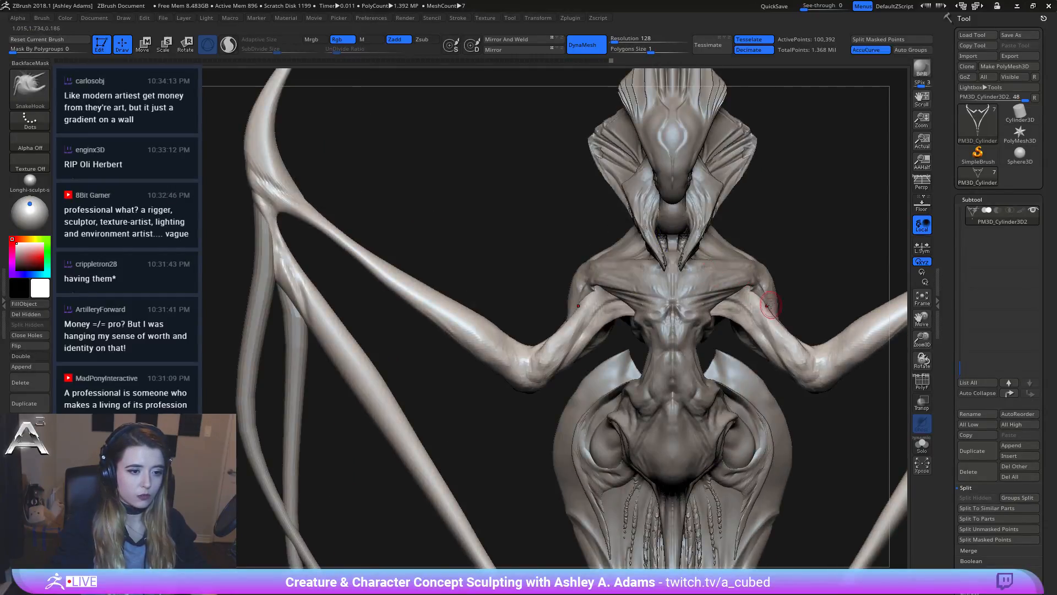
Step: Carve the inner end of the upper arm beside the chest with DamStandard, working from the opposite side
{"action": "right_click_drag", "start_coordinate": [781, 308], "coordinate": [660, 295], "text": "alt"}
{"action": "key", "text": "b"}
{"action": "key", "text": "d"}
{"action": "key", "text": "s"}
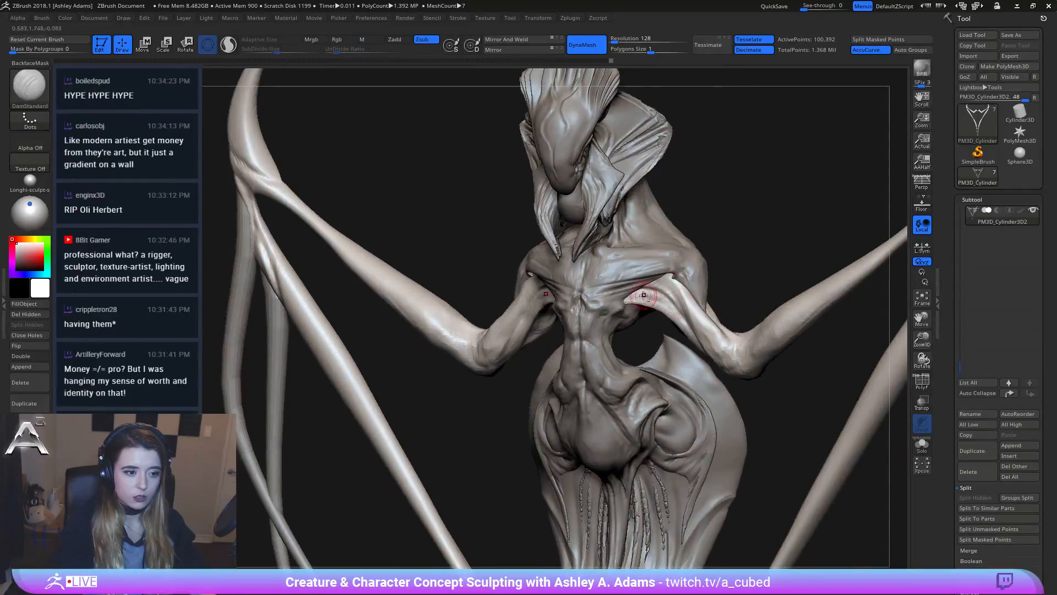
{"action": "key", "text": "space"}
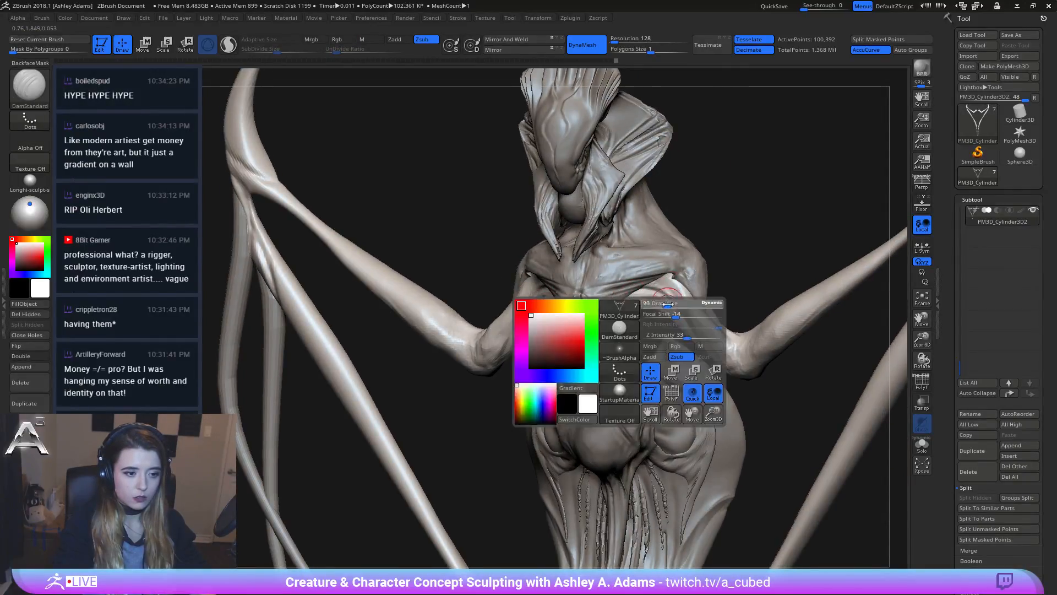
Step: Pull the contour of the upper arm below the shoulder into shape with SnakeHook
{"action": "right_click_drag", "start_coordinate": [675, 309], "coordinate": [659, 287], "text": "shift"}
{"action": "key", "text": "b"}
{"action": "key", "text": "s"}
{"action": "key", "text": "k"}
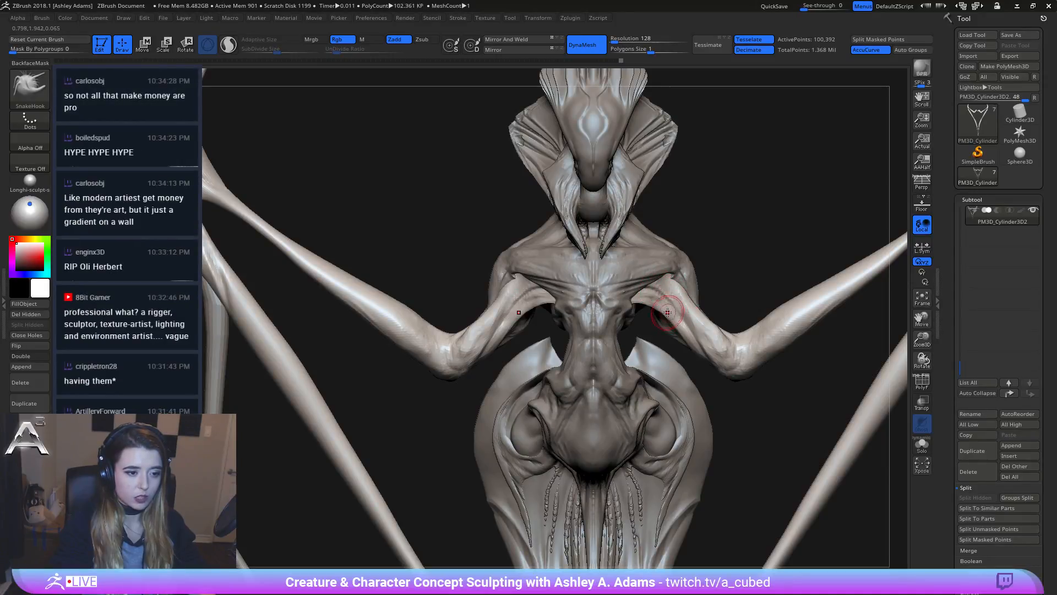
{"action": "key", "text": "shift"}
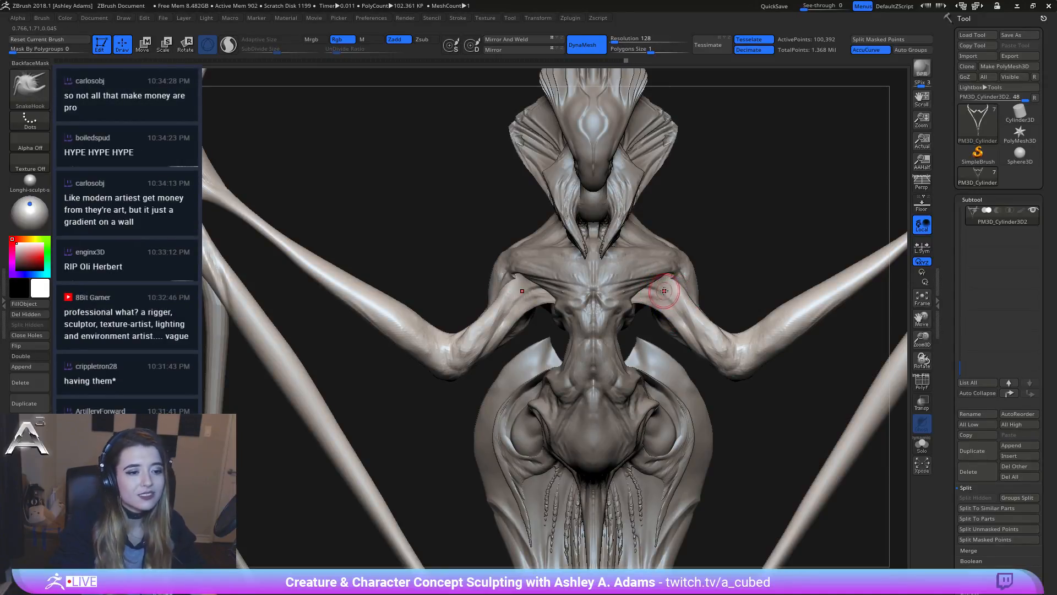
Step: Refine the outer upper arm beneath the shoulder with DamStandard creases and ClayBuildup volume
{"action": "key", "text": "b"}
{"action": "key", "text": "d"}
{"action": "key", "text": "s"}
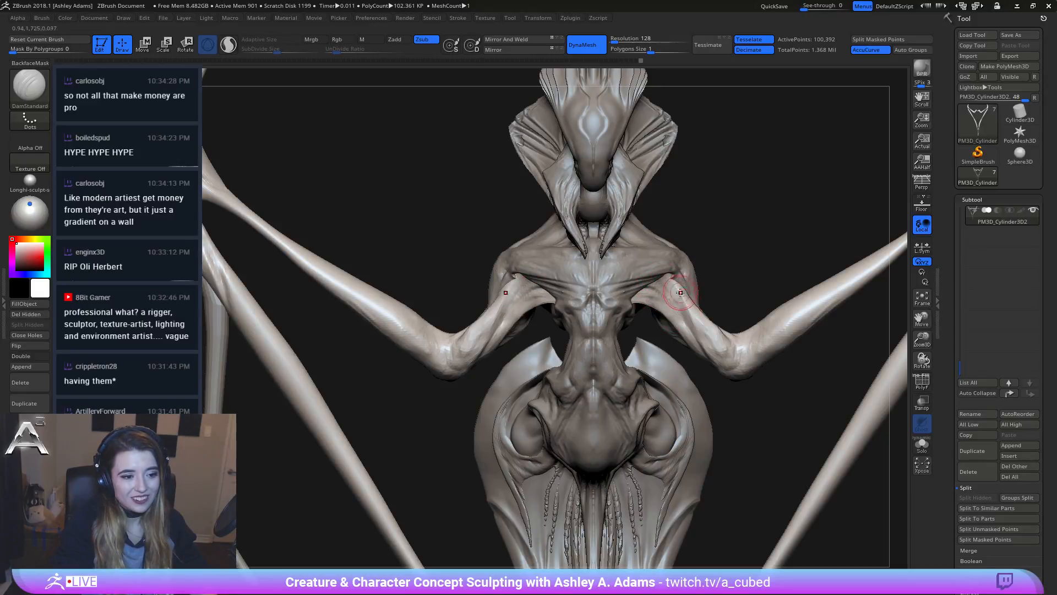
{"action": "key", "text": "b"}
{"action": "key", "text": "c"}
{"action": "key", "text": "b"}
{"action": "right_click_drag", "start_coordinate": [691, 312], "coordinate": [683, 281]}
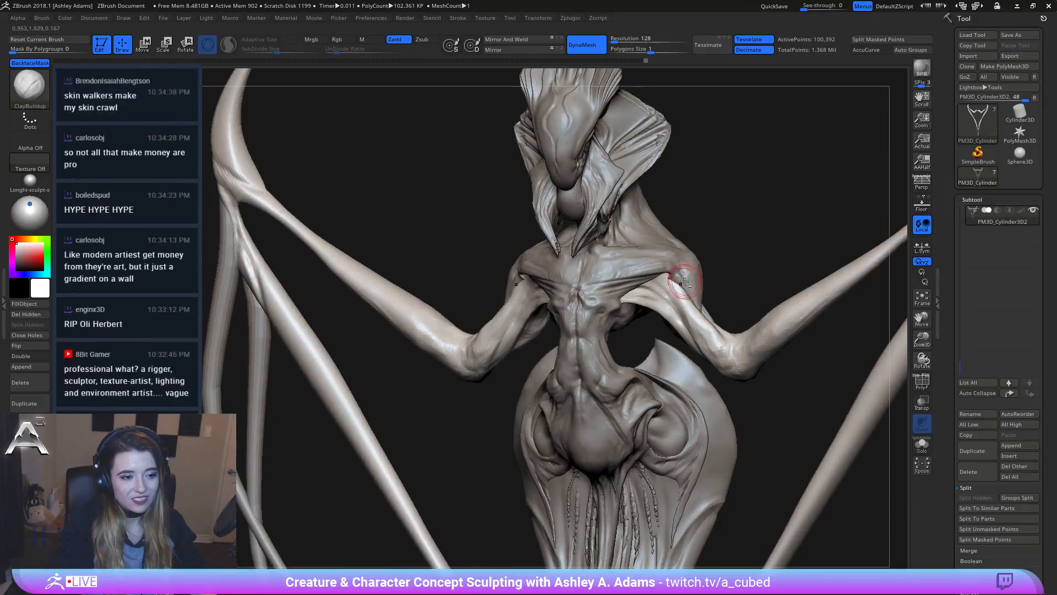
{"action": "left_click", "coordinate": [679, 282], "text": "alt"}
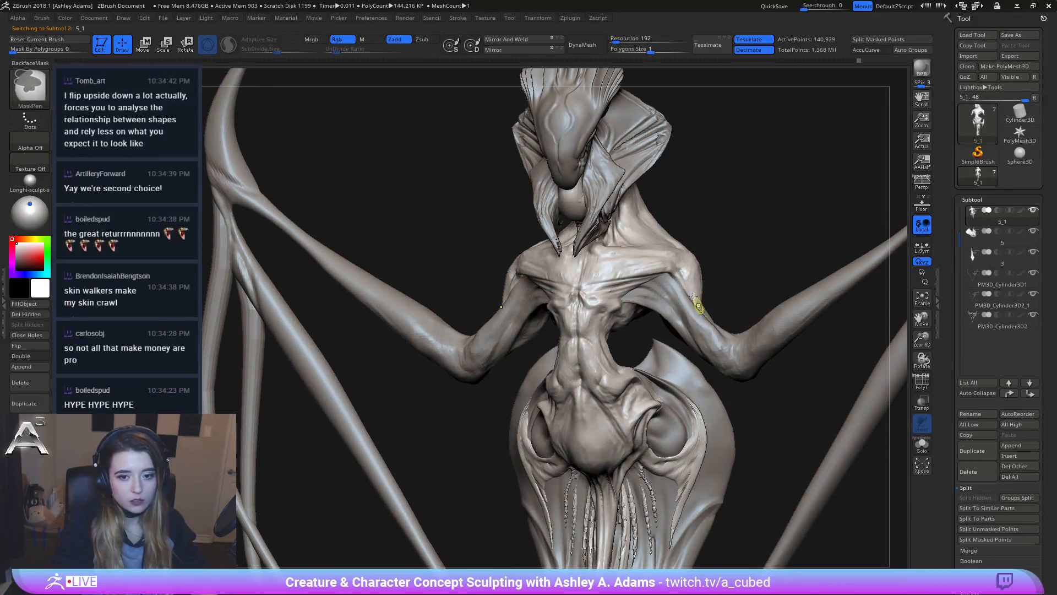
{"action": "key", "text": "f"}
{"action": "right_click", "coordinate": [685, 279]}
{"action": "left_click_drag", "start_coordinate": [453, 136], "coordinate": [418, 87], "text": "alt"}
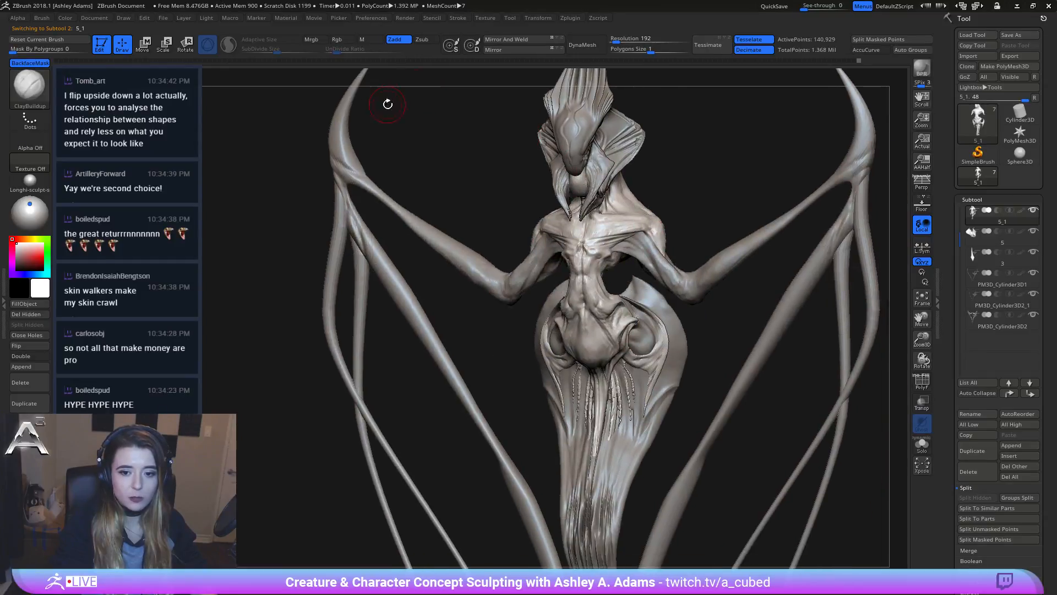
{"action": "right_click_drag", "start_coordinate": [590, 282], "coordinate": [605, 282]}
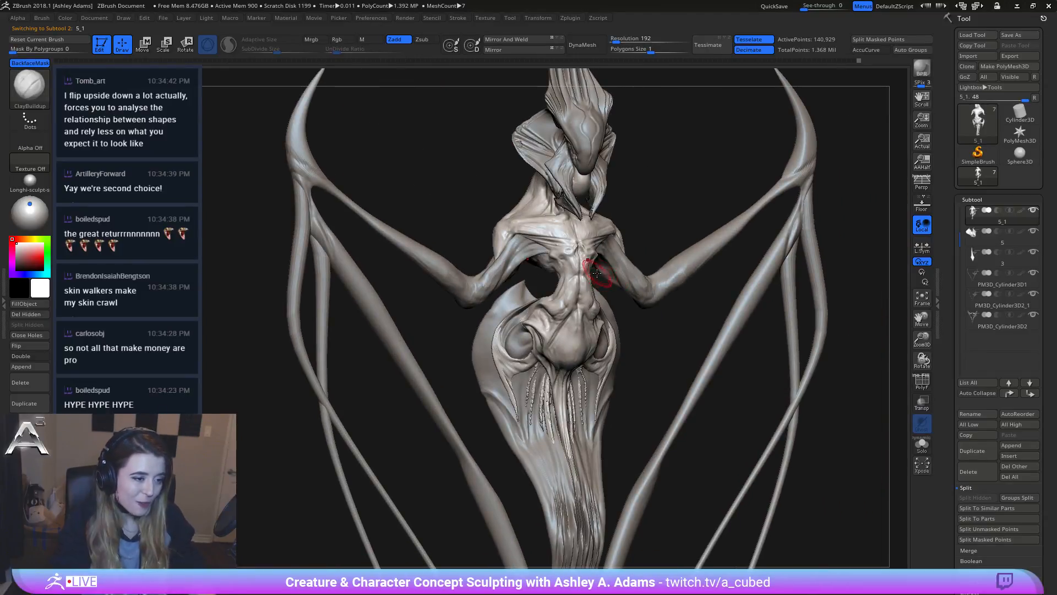
Step: Select the wing-arm subtool PM3D_Cylinder3D2 and build up the upper arm above the elbow with ClayBuildup
{"action": "mouse_move", "coordinate": [519, 292]}
{"action": "right_mouse_down", "text": "ctrl"}
{"action": "mouse_move", "coordinate": [509, 308]}
{"action": "mouse_move", "coordinate": [495, 297]}
{"action": "mouse_move", "coordinate": [489, 266]}
{"action": "right_mouse_up", "text": "ctrl"}
{"action": "left_click", "coordinate": [486, 283], "text": "alt"}
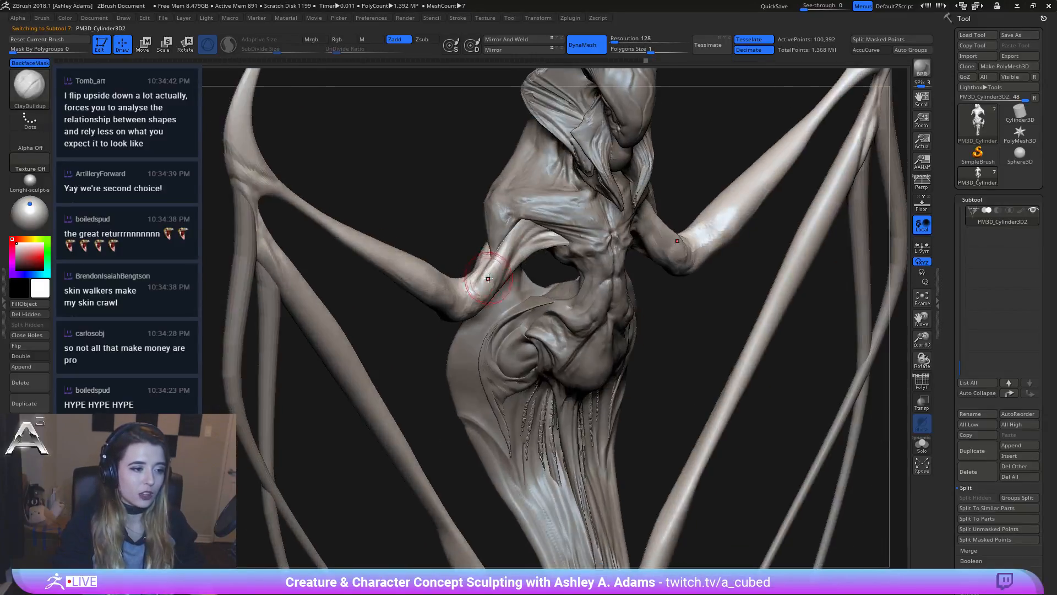
{"action": "mouse_move", "coordinate": [488, 280]}
{"action": "left_mouse_down"}
{"action": "mouse_move", "coordinate": [500, 251]}
{"action": "mouse_move", "coordinate": [492, 275]}
{"action": "left_mouse_up"}
{"action": "mouse_move", "coordinate": [491, 275]}
{"action": "right_mouse_down"}
{"action": "mouse_move", "coordinate": [484, 268]}
{"action": "mouse_move", "coordinate": [456, 296]}
{"action": "mouse_move", "coordinate": [467, 288]}
{"action": "mouse_move", "coordinate": [475, 305]}
{"action": "right_mouse_up"}
Step: Carve creases around the inner elbow of the wing arm with DamStandard
{"action": "right_click", "coordinate": [481, 265]}
{"action": "key", "text": "b"}
{"action": "key", "text": "d"}
{"action": "key", "text": "s"}
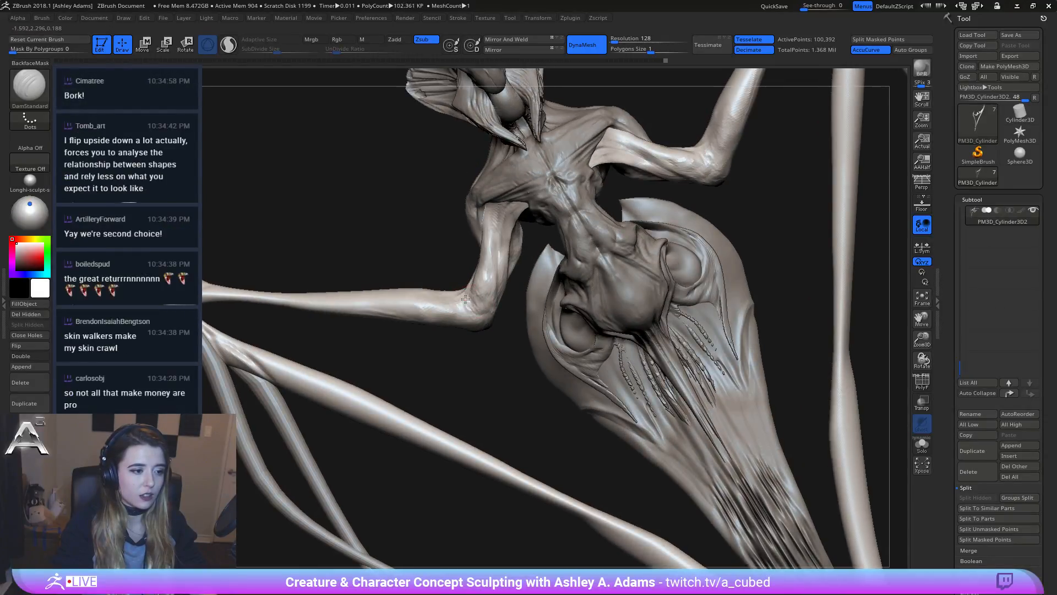
Step: Build up the bony point and underside of the elbow with ClayBuildup
{"action": "key", "text": "b"}
{"action": "key", "text": "c"}
{"action": "key", "text": "b"}
{"action": "right_click_drag", "start_coordinate": [451, 327], "coordinate": [473, 328]}
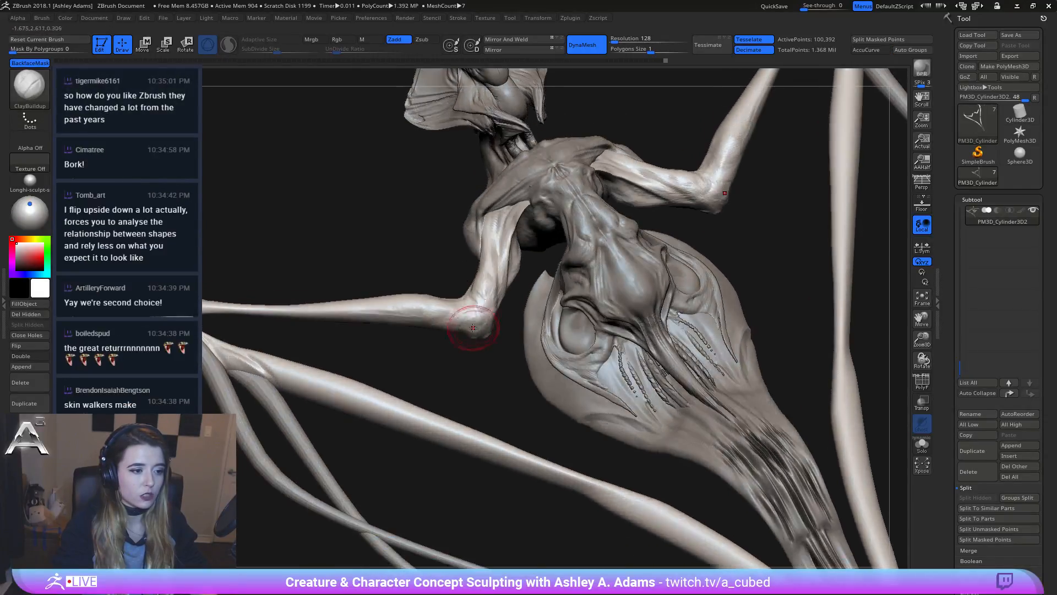
{"action": "mouse_move", "coordinate": [462, 322]}
{"action": "left_mouse_down"}
{"action": "mouse_move", "coordinate": [399, 318]}
{"action": "mouse_move", "coordinate": [456, 321]}
{"action": "left_mouse_up"}
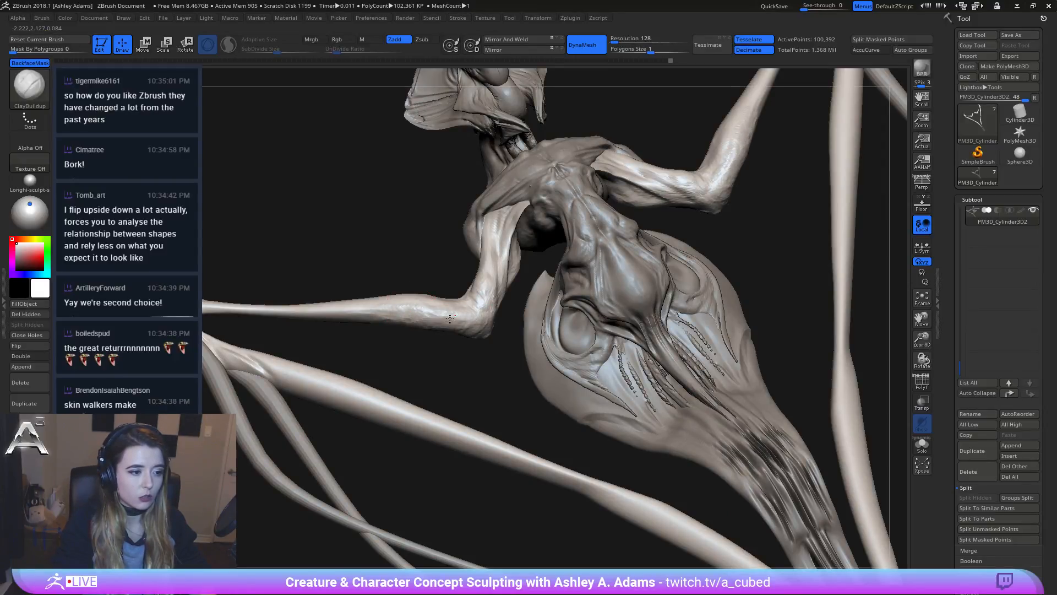
Step: Add ClayBuildup volume to the forearm next to the elbow, working from above
{"action": "mouse_move", "coordinate": [465, 319]}
{"action": "right_mouse_down"}
{"action": "mouse_move", "coordinate": [474, 311]}
{"action": "mouse_move", "coordinate": [425, 281]}
{"action": "mouse_move", "coordinate": [448, 282]}
{"action": "right_mouse_up"}
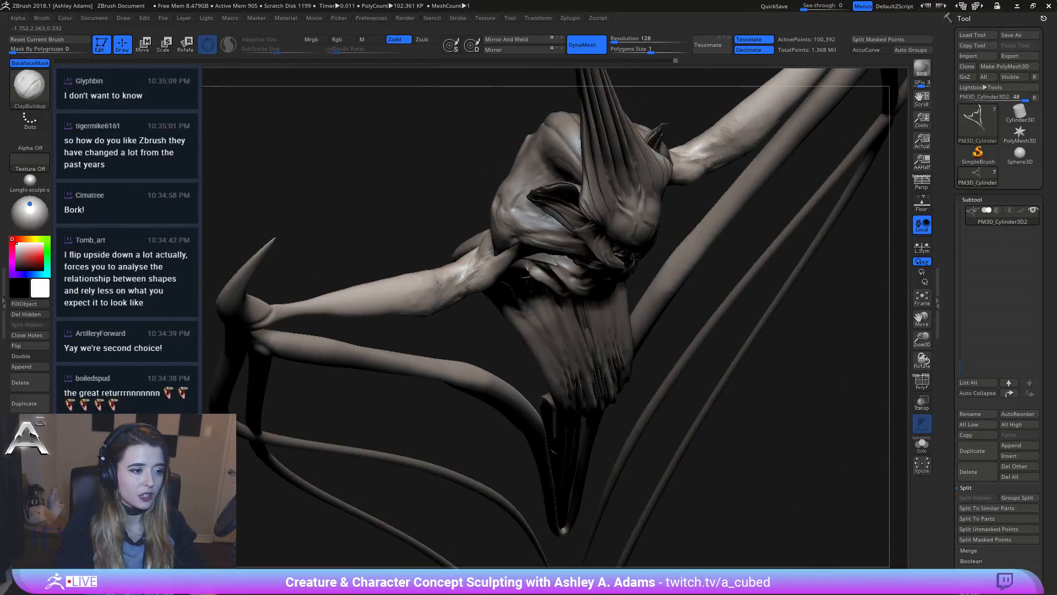
{"action": "mouse_move", "coordinate": [424, 285]}
{"action": "left_mouse_down"}
{"action": "mouse_move", "coordinate": [420, 295]}
{"action": "mouse_move", "coordinate": [437, 300]}
{"action": "left_mouse_up"}
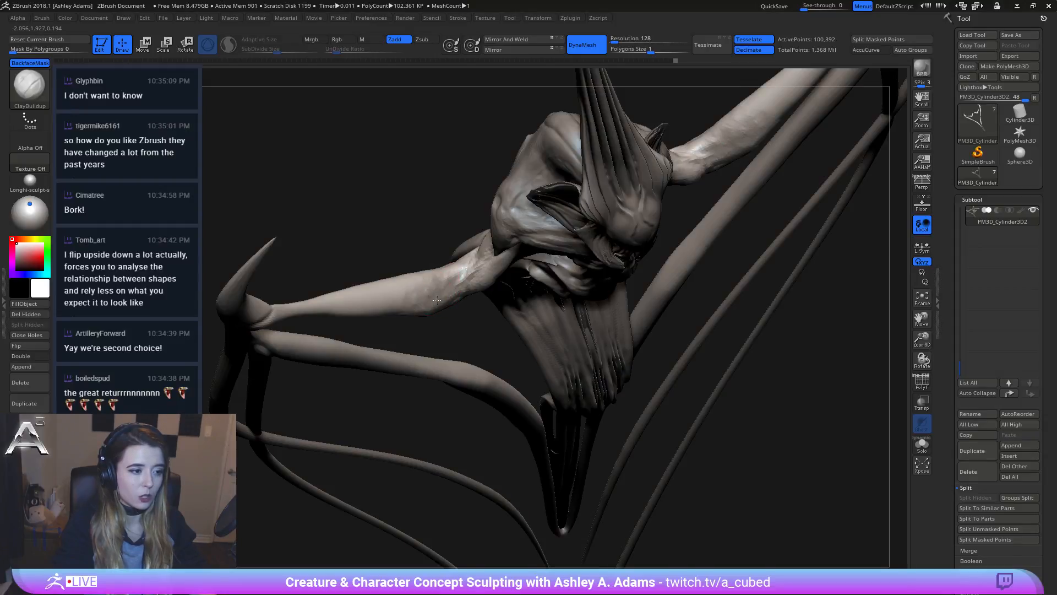
{"action": "right_click_drag", "start_coordinate": [443, 298], "coordinate": [446, 281]}
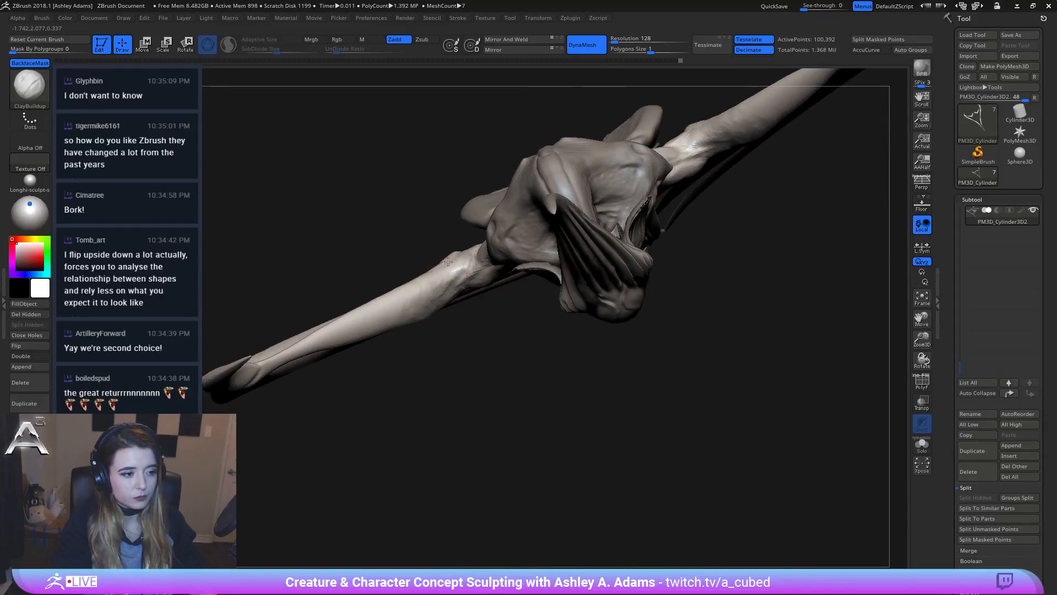
{"action": "right_click_drag", "start_coordinate": [391, 262], "coordinate": [435, 309]}
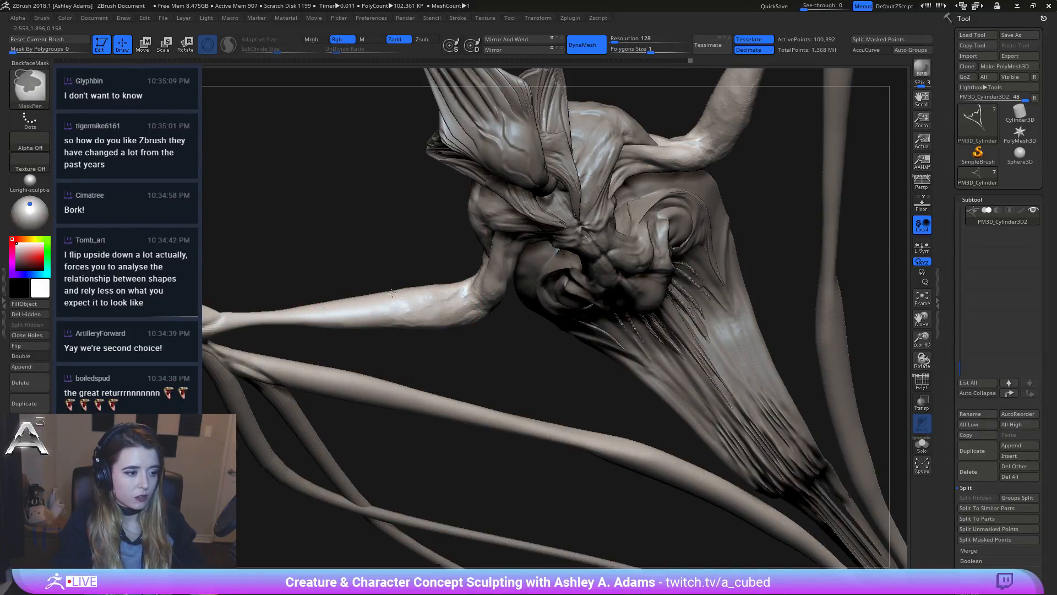
Step: Adjust the forearm's silhouette between the elbow and the wing claw with SnakeHook
{"action": "mouse_move", "coordinate": [328, 325]}
{"action": "right_mouse_down"}
{"action": "mouse_move", "coordinate": [360, 325]}
{"action": "mouse_move", "coordinate": [370, 271]}
{"action": "mouse_move", "coordinate": [370, 295]}
{"action": "right_mouse_up"}
{"action": "key", "text": "b"}
{"action": "key", "text": "s"}
{"action": "key", "text": "h"}
{"action": "key", "text": "space"}
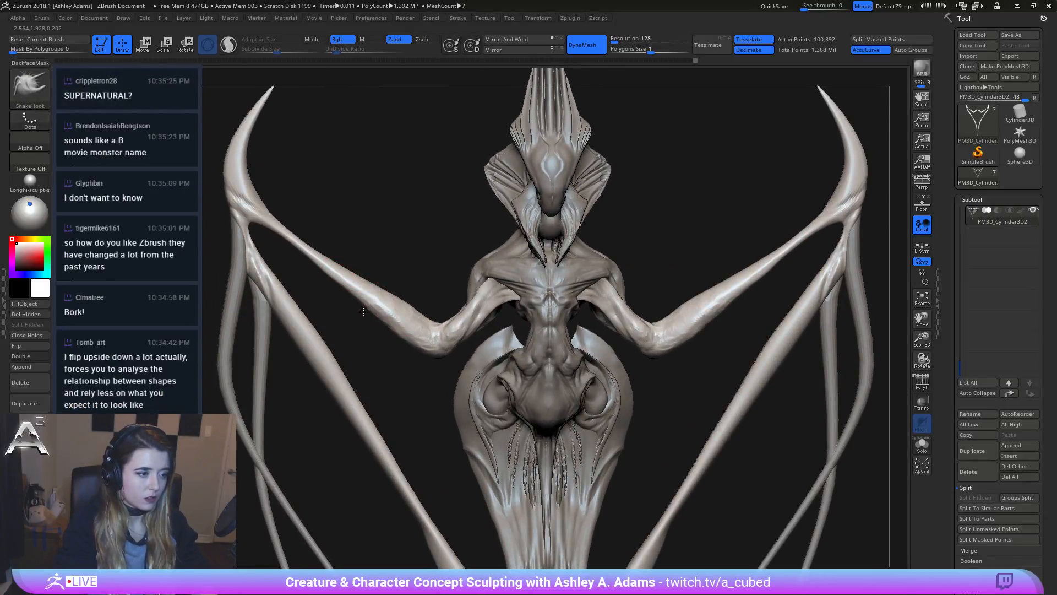
Step: Examine the whole creature's silhouette and arm shapes from several angles
{"action": "mouse_move", "coordinate": [348, 290]}
{"action": "right_mouse_down"}
{"action": "mouse_move", "coordinate": [366, 282]}
{"action": "mouse_move", "coordinate": [397, 325]}
{"action": "mouse_move", "coordinate": [446, 315]}
{"action": "mouse_move", "coordinate": [426, 225]}
{"action": "right_mouse_up"}
{"action": "mouse_move", "coordinate": [435, 352]}
{"action": "right_mouse_down", "text": "ctrl"}
{"action": "mouse_move", "coordinate": [498, 234]}
{"action": "mouse_move", "coordinate": [550, 296]}
{"action": "mouse_move", "coordinate": [582, 251]}
{"action": "right_mouse_up", "text": "ctrl"}
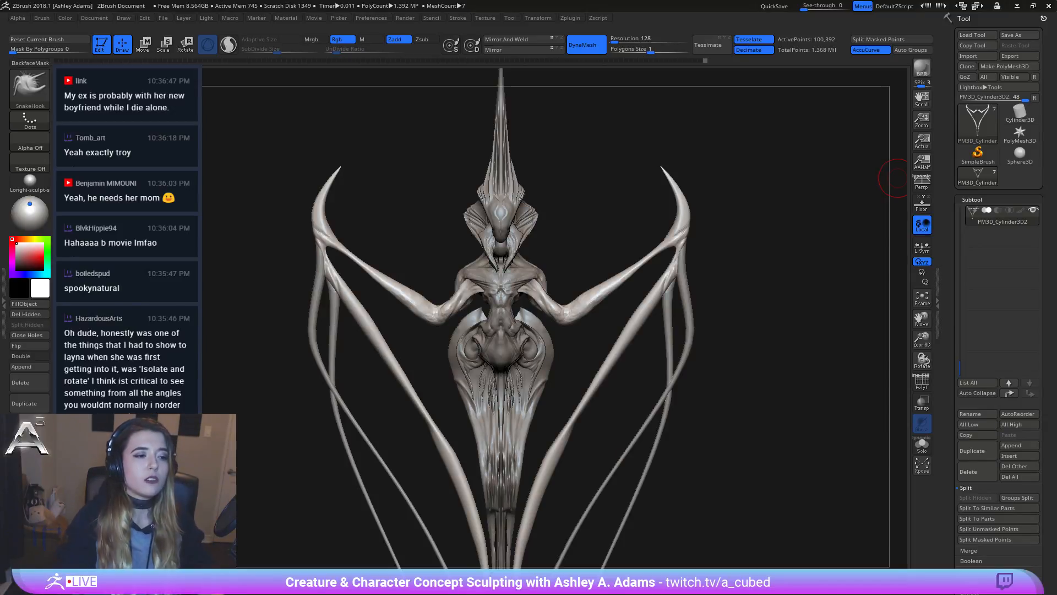
{"action": "left_click_drag", "start_coordinate": [896, 178], "coordinate": [620, 262]}
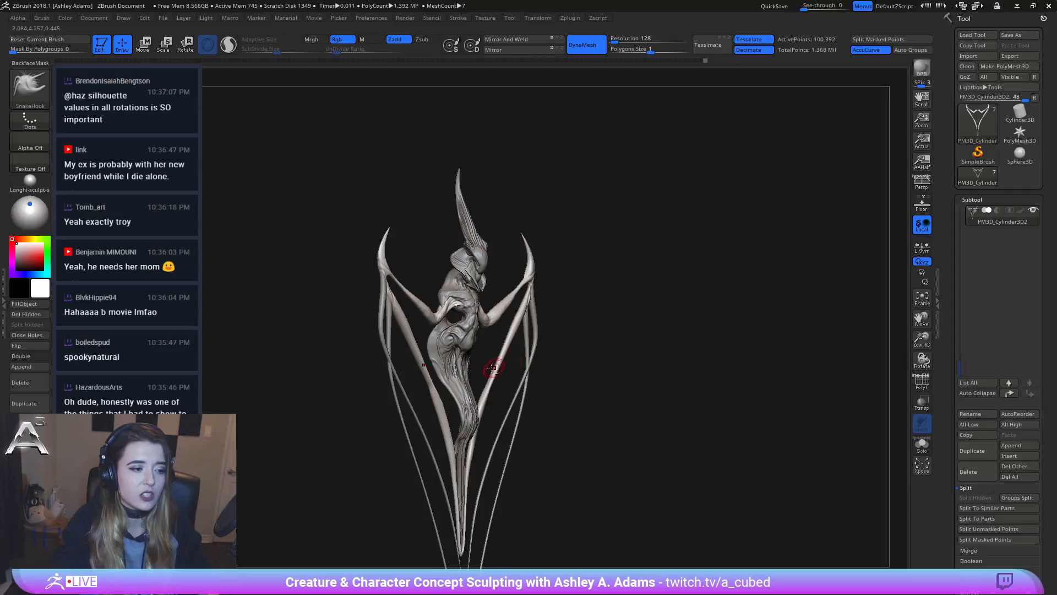
{"action": "left_click_drag", "start_coordinate": [492, 368], "coordinate": [561, 282], "text": "alt"}
{"action": "left_click_drag", "start_coordinate": [654, 312], "coordinate": [488, 189]}
{"action": "left_click_drag", "start_coordinate": [546, 253], "coordinate": [489, 257], "text": "shift"}
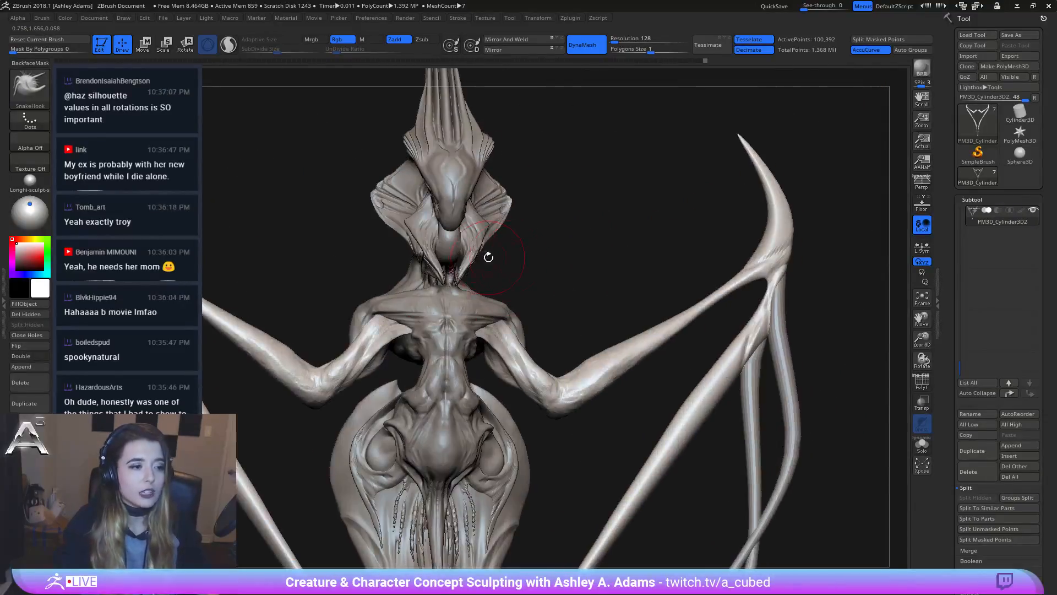
{"action": "left_click_drag", "start_coordinate": [564, 276], "coordinate": [631, 368]}
{"action": "right_click", "coordinate": [640, 370]}
{"action": "right_click_drag", "start_coordinate": [632, 368], "coordinate": [676, 373]}
Step: Make the torso subtool S_1 active and choose the ClayBuildup brush
{"action": "right_click_drag", "start_coordinate": [676, 373], "coordinate": [620, 334], "text": "alt"}
{"action": "right_click", "coordinate": [619, 334]}
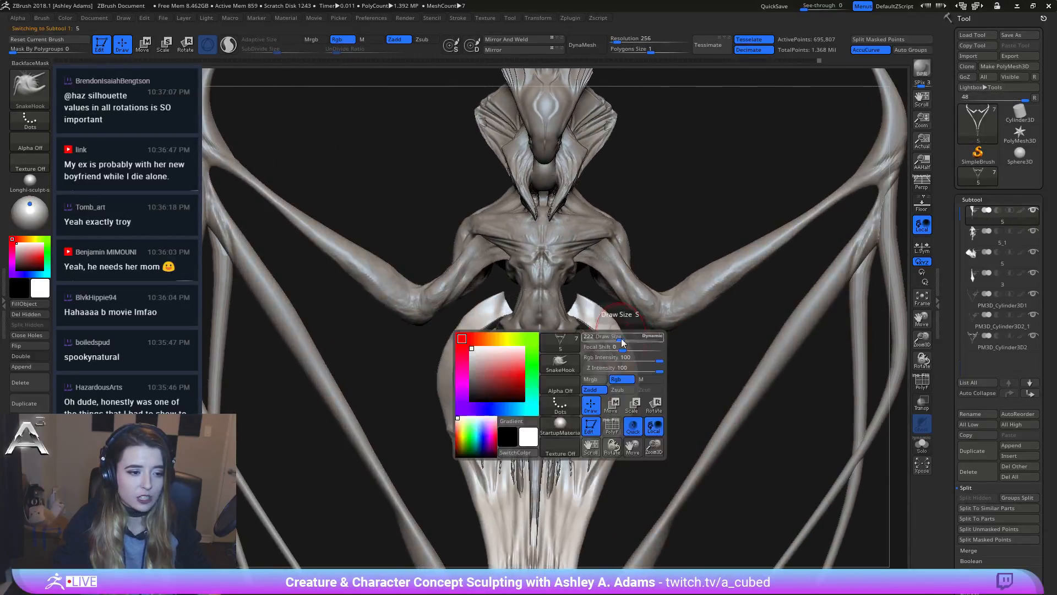
{"action": "left_click", "coordinate": [619, 333], "text": "alt"}
{"action": "mouse_move", "coordinate": [666, 272]}
{"action": "right_mouse_down"}
{"action": "mouse_move", "coordinate": [449, 232]}
{"action": "mouse_move", "coordinate": [536, 300]}
{"action": "right_mouse_up"}
{"action": "left_click", "coordinate": [537, 303], "text": "alt"}
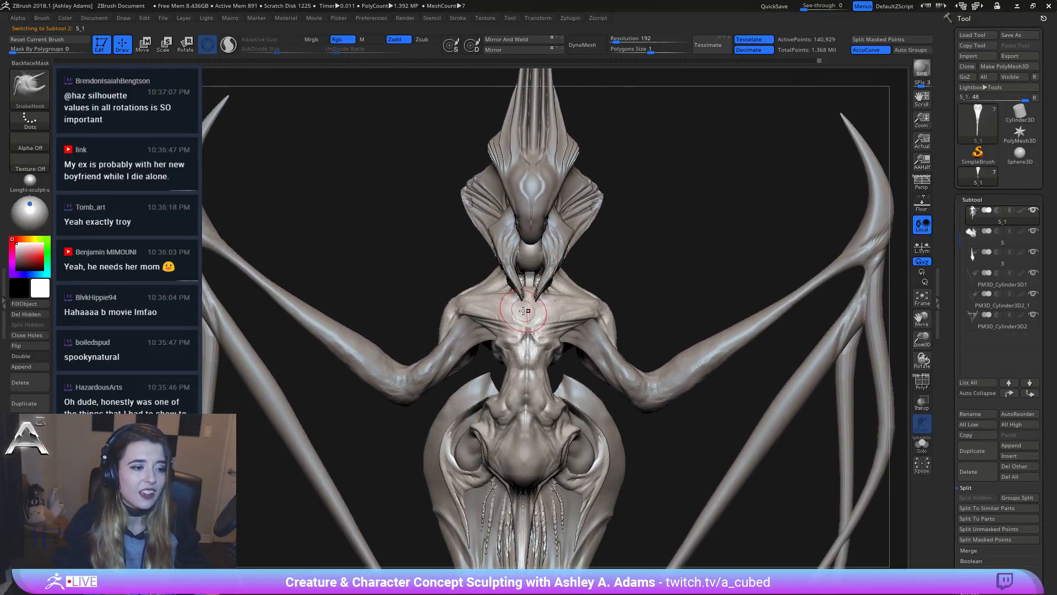
{"action": "right_click", "coordinate": [490, 298]}
{"action": "key", "text": "b"}
{"action": "key", "text": "c"}
{"action": "key", "text": "b"}
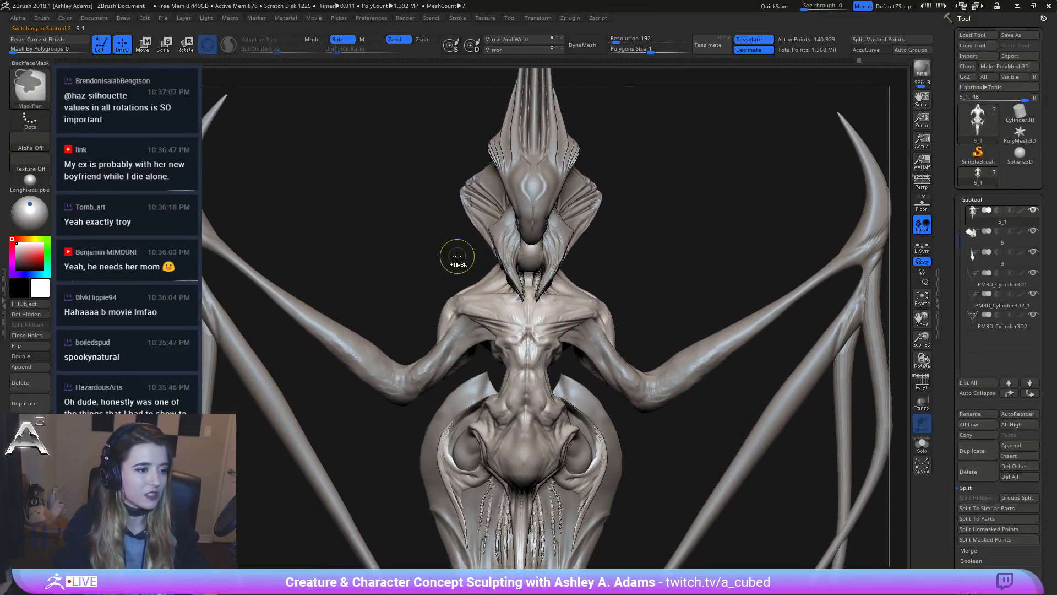
Step: Carve a series of diagonal muscle striations across the upper chest toward the sternum with DamStandard
{"action": "mouse_move", "coordinate": [510, 286]}
{"action": "right_mouse_down", "text": "ctrl"}
{"action": "mouse_move", "coordinate": [483, 284]}
{"action": "mouse_move", "coordinate": [485, 406]}
{"action": "mouse_move", "coordinate": [413, 299]}
{"action": "right_mouse_up", "text": "ctrl"}
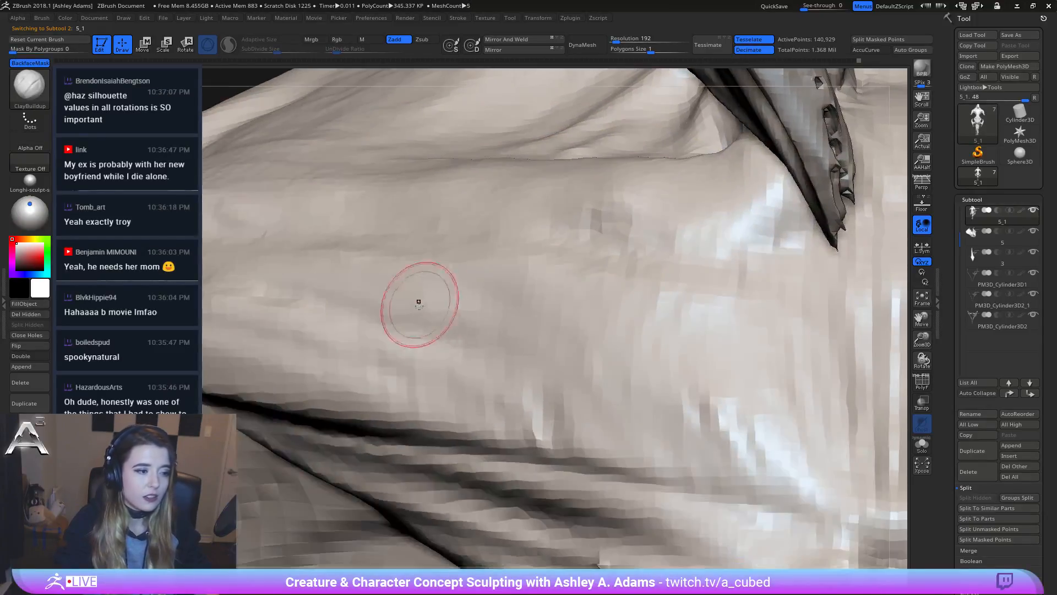
{"action": "key", "text": "b"}
{"action": "key", "text": "d"}
{"action": "key", "text": "s"}
{"action": "left_click_drag", "start_coordinate": [347, 326], "coordinate": [656, 400]}
{"action": "left_click_drag", "start_coordinate": [361, 302], "coordinate": [771, 472]}
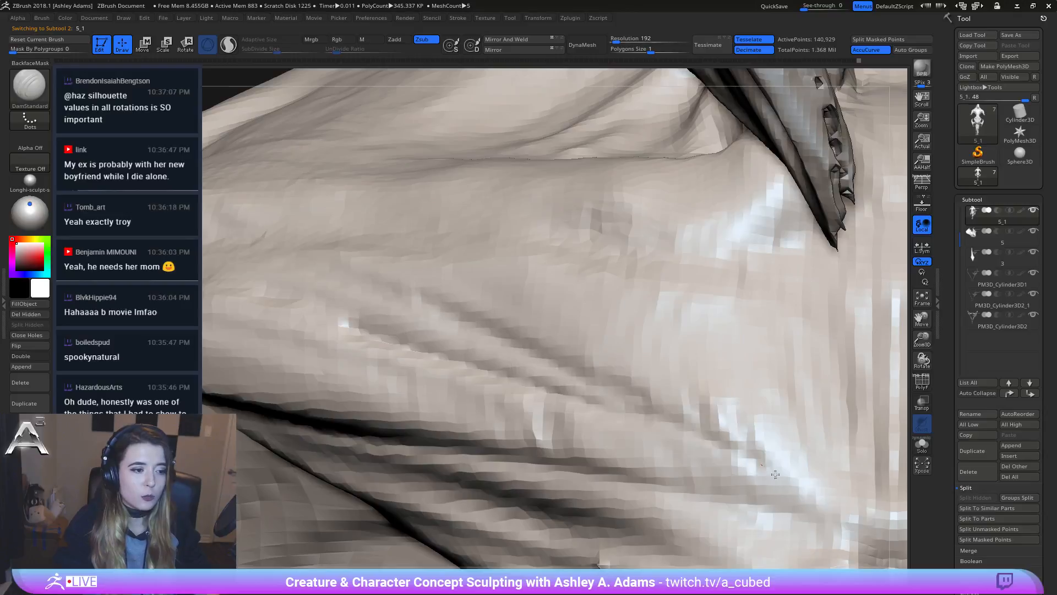
{"action": "left_click_drag", "start_coordinate": [390, 270], "coordinate": [823, 452]}
{"action": "left_click_drag", "start_coordinate": [417, 209], "coordinate": [812, 430]}
{"action": "left_click_drag", "start_coordinate": [614, 251], "coordinate": [806, 380]}
{"action": "left_click_drag", "start_coordinate": [325, 306], "coordinate": [765, 457]}
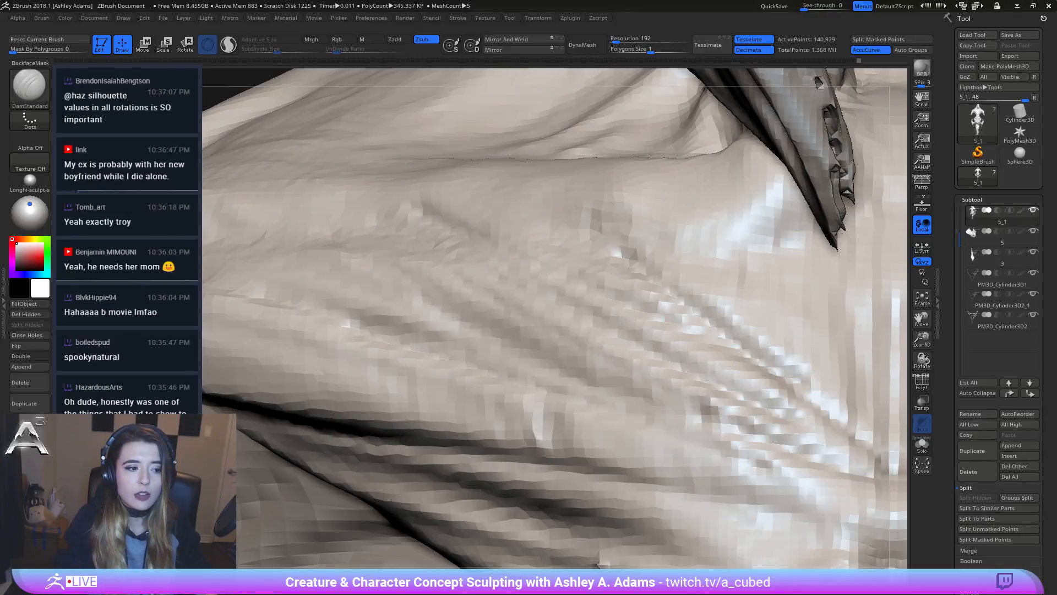
{"action": "mouse_move", "coordinate": [220, 301]}
{"action": "left_mouse_down"}
{"action": "mouse_move", "coordinate": [792, 524]}
{"action": "mouse_move", "coordinate": [826, 509]}
{"action": "left_mouse_up"}
{"action": "left_click_drag", "start_coordinate": [441, 275], "coordinate": [776, 473]}
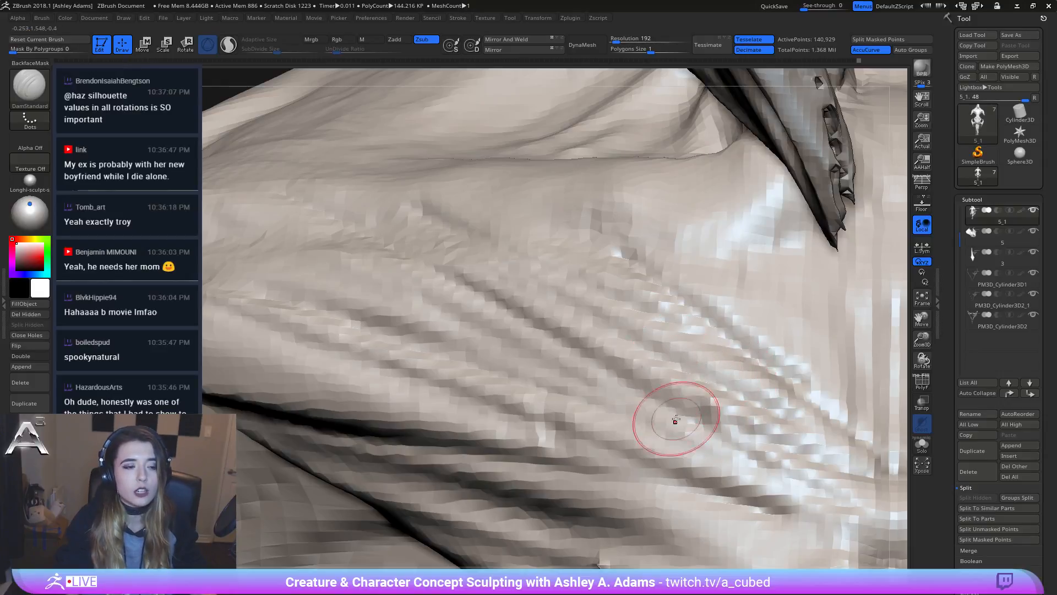
Step: Adjust the profile of the chest and abdomen from the side with SnakeHook
{"action": "right_click_drag", "start_coordinate": [676, 421], "coordinate": [691, 348], "text": "ctrl"}
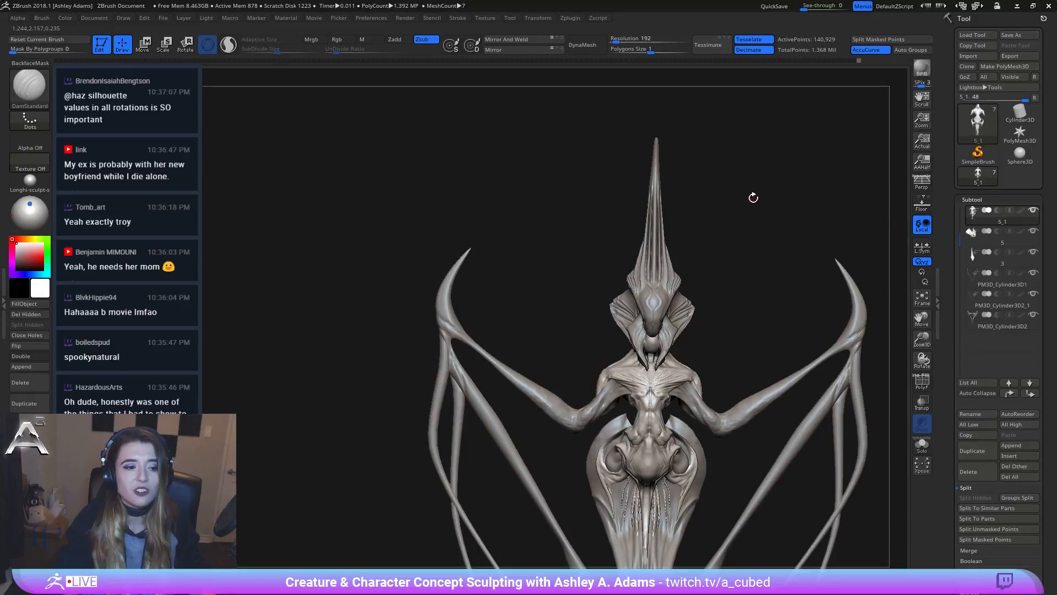
{"action": "right_click_drag", "start_coordinate": [713, 366], "coordinate": [576, 293], "text": "alt"}
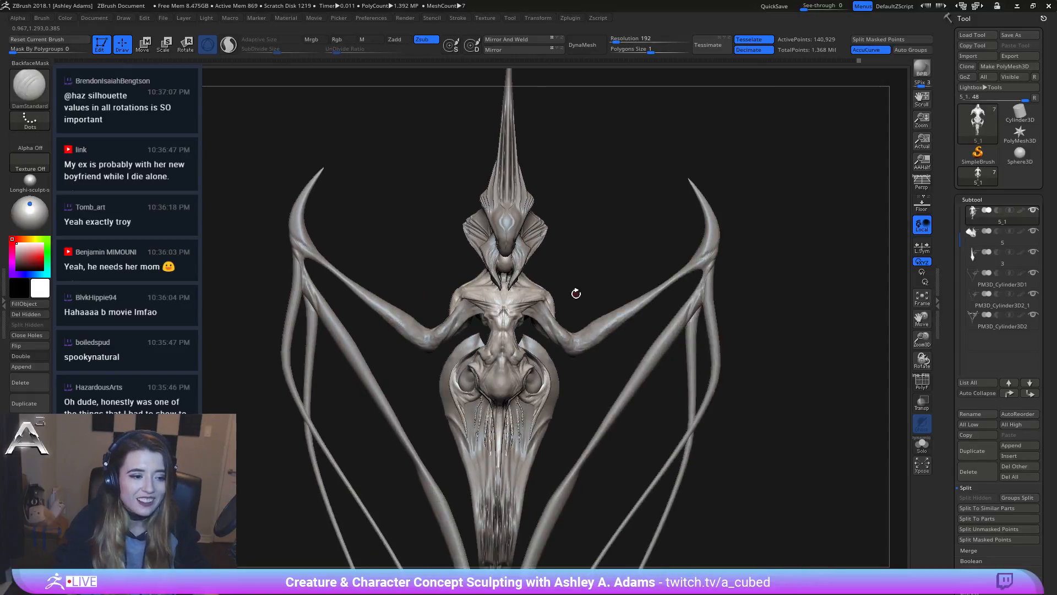
{"action": "right_click", "coordinate": [538, 354]}
{"action": "right_click_drag", "start_coordinate": [439, 299], "coordinate": [439, 362]}
{"action": "right_click", "coordinate": [437, 363]}
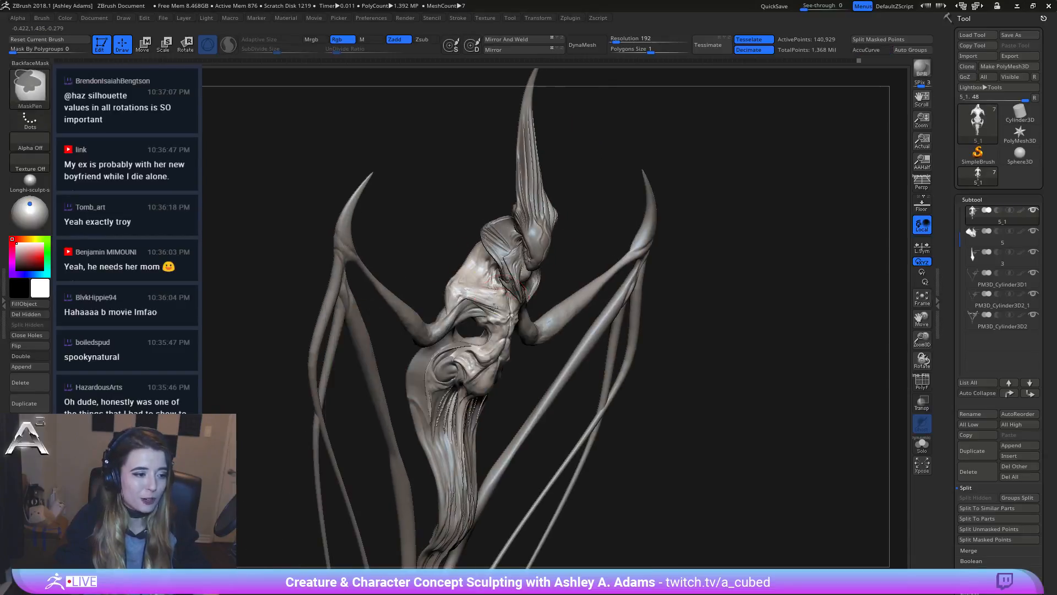
{"action": "mouse_move", "coordinate": [494, 308]}
{"action": "right_mouse_down", "text": "ctrl"}
{"action": "mouse_move", "coordinate": [452, 273]}
{"action": "mouse_move", "coordinate": [498, 314]}
{"action": "mouse_move", "coordinate": [541, 313]}
{"action": "right_mouse_up", "text": "ctrl"}
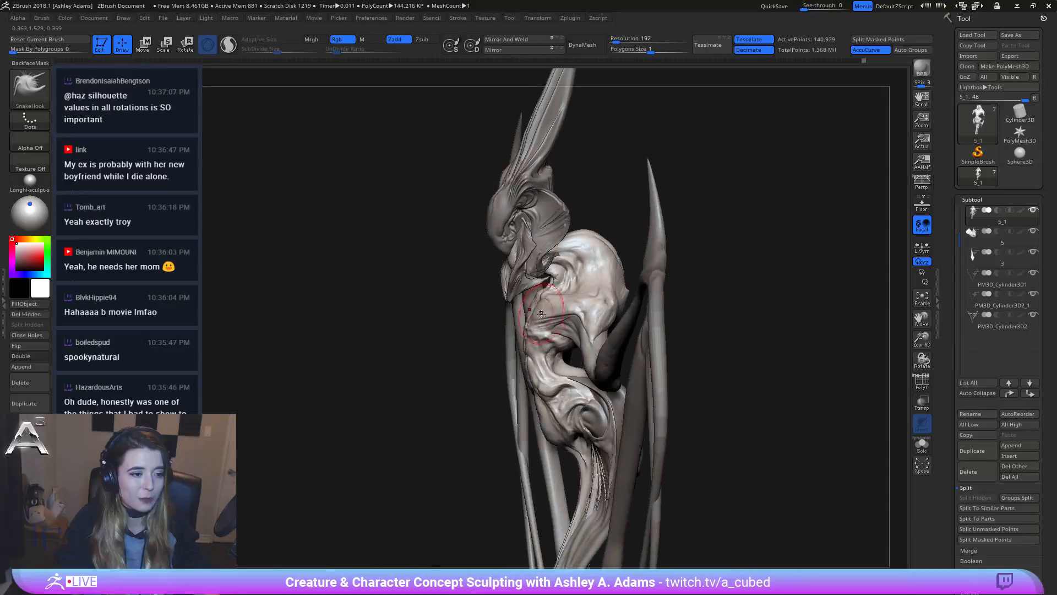
{"action": "left_click_drag", "start_coordinate": [541, 313], "coordinate": [553, 308]}
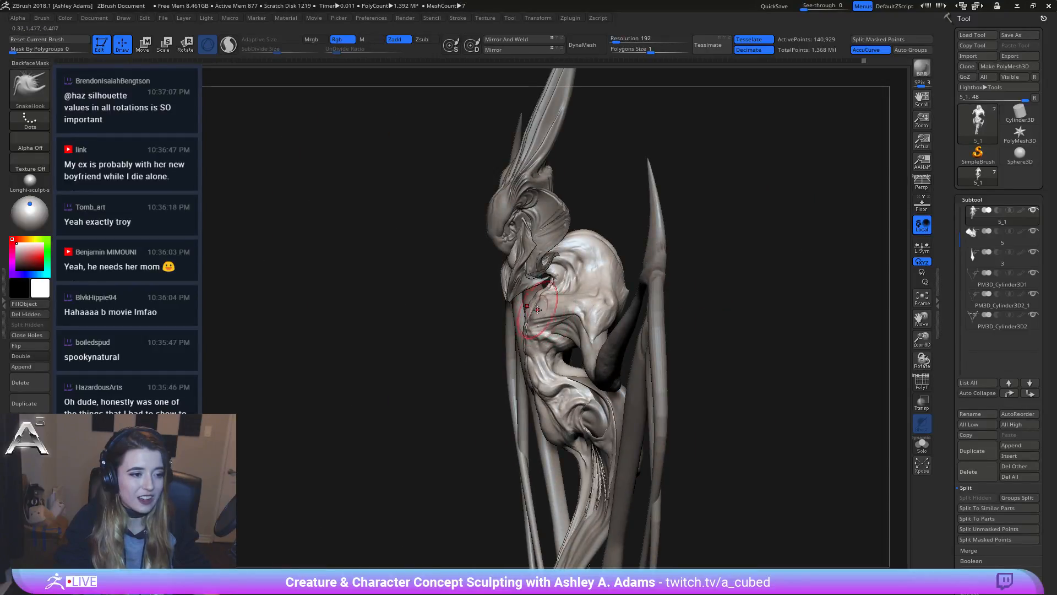
{"action": "right_click_drag", "start_coordinate": [542, 309], "coordinate": [521, 303]}
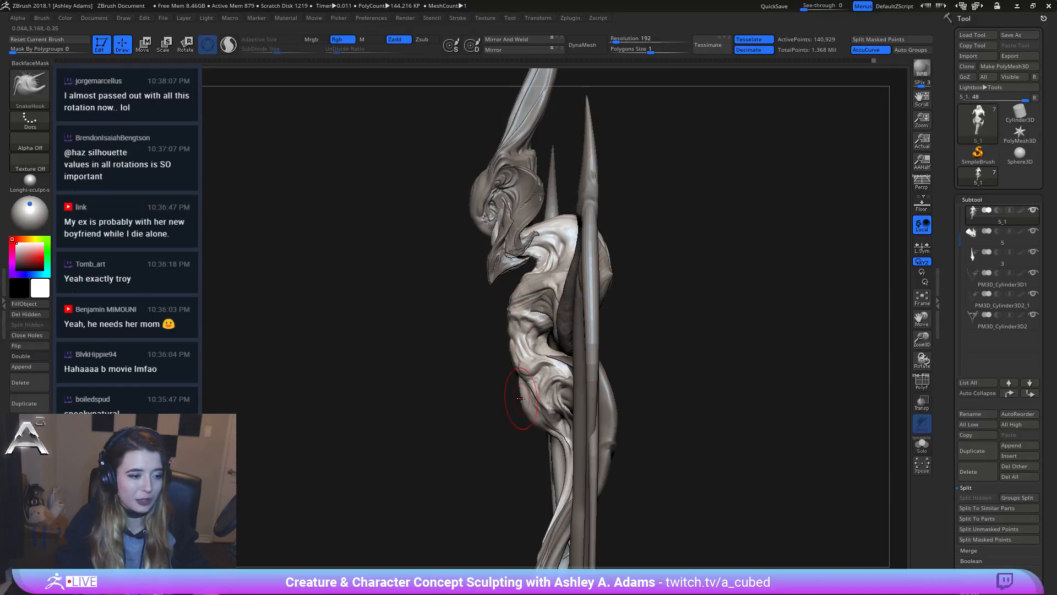
{"action": "mouse_move", "coordinate": [526, 358]}
{"action": "right_mouse_down"}
{"action": "mouse_move", "coordinate": [567, 366]}
{"action": "mouse_move", "coordinate": [514, 365]}
{"action": "mouse_move", "coordinate": [701, 299]}
{"action": "right_mouse_up"}
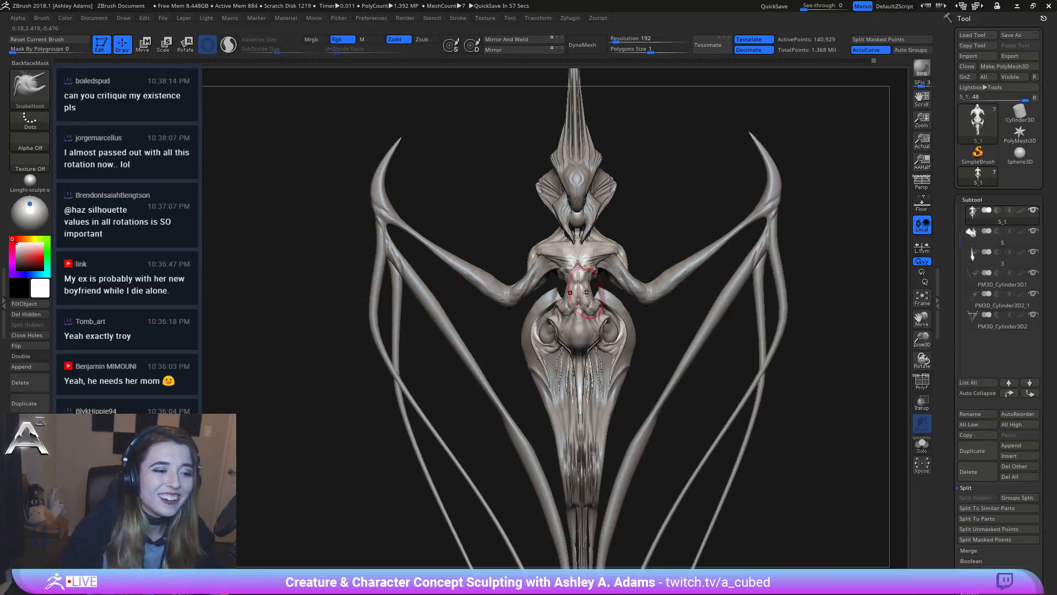
Step: Carve a small navel into the centre of the rounded lower abdomen with DamStandard
{"action": "key", "text": "space"}
{"action": "right_click_drag", "start_coordinate": [583, 308], "coordinate": [582, 341], "text": "ctrl"}
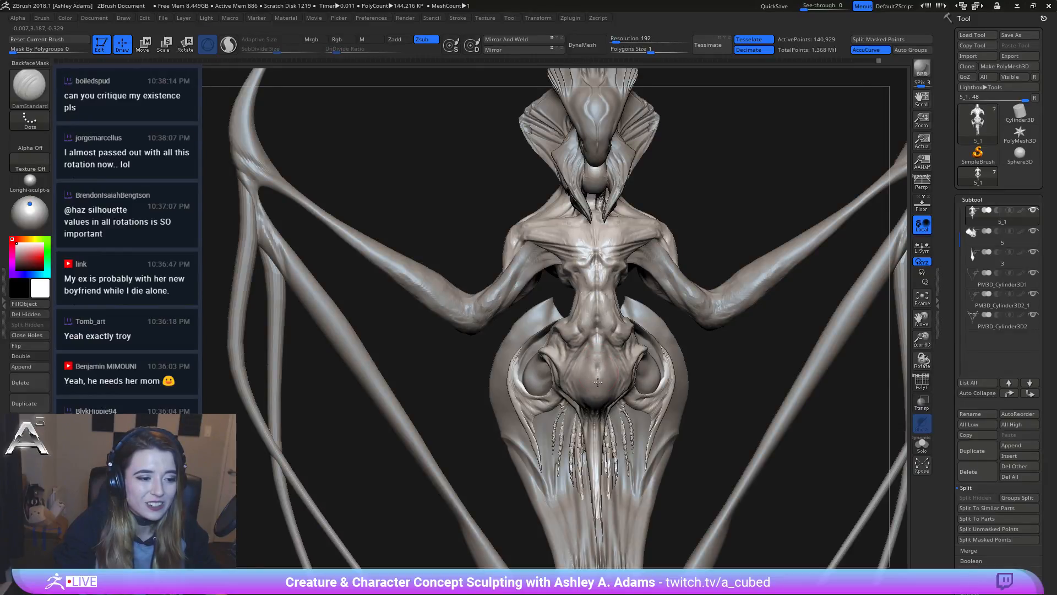
{"action": "key", "text": "space"}
{"action": "right_click_drag", "start_coordinate": [598, 382], "coordinate": [596, 372]}
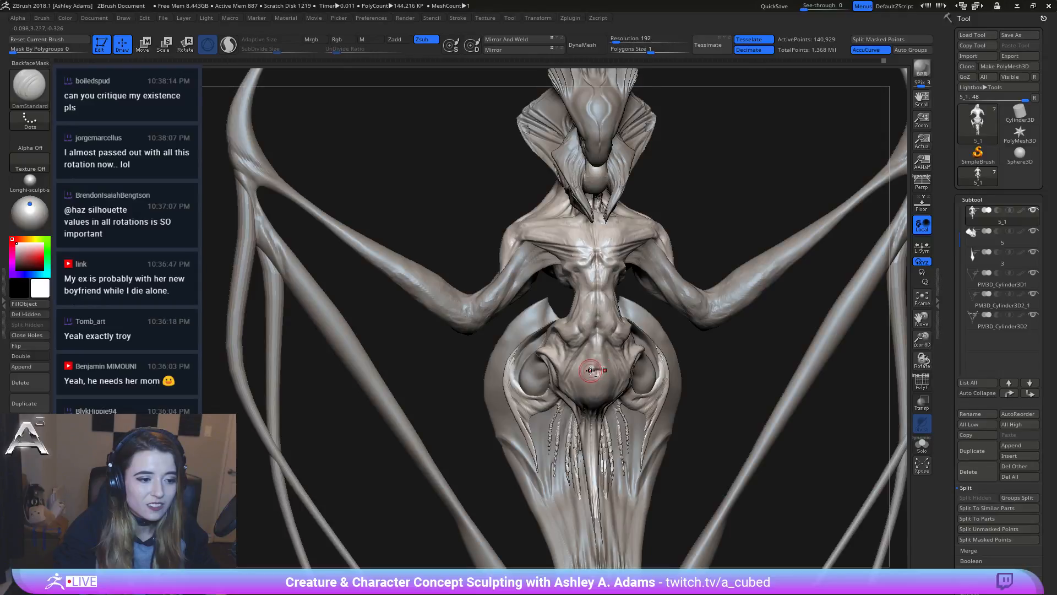
{"action": "right_click_drag", "start_coordinate": [595, 370], "coordinate": [604, 386]}
{"action": "key", "text": "space"}
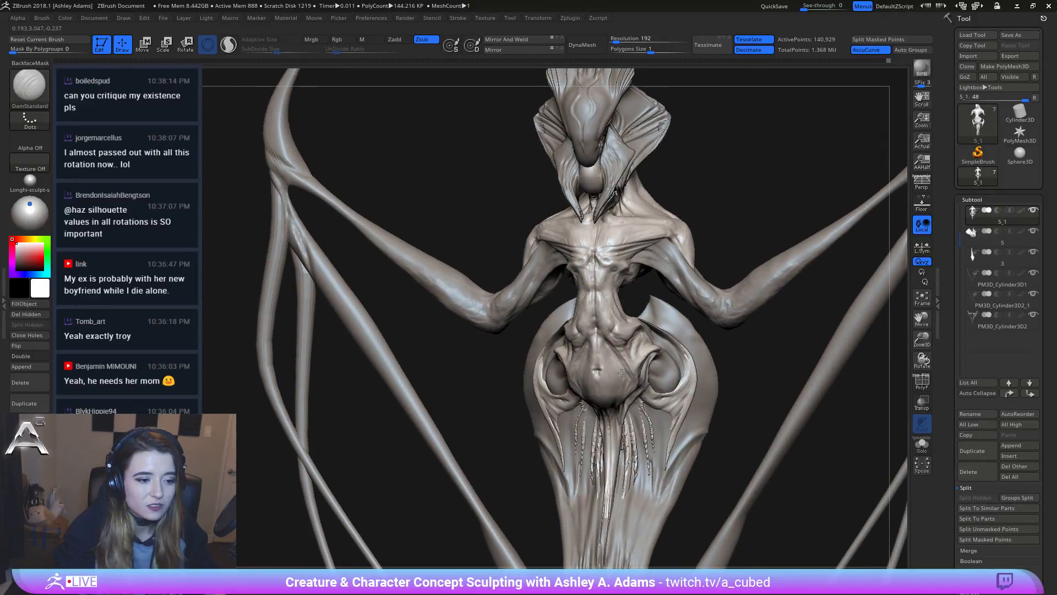
{"action": "mouse_move", "coordinate": [626, 371]}
{"action": "right_mouse_down"}
{"action": "mouse_move", "coordinate": [643, 370]}
{"action": "mouse_move", "coordinate": [641, 337]}
{"action": "right_mouse_up"}
{"action": "key", "text": "space"}
{"action": "mouse_move", "coordinate": [653, 417]}
{"action": "right_mouse_down"}
{"action": "mouse_move", "coordinate": [611, 402]}
{"action": "mouse_move", "coordinate": [552, 279]}
{"action": "right_mouse_up"}
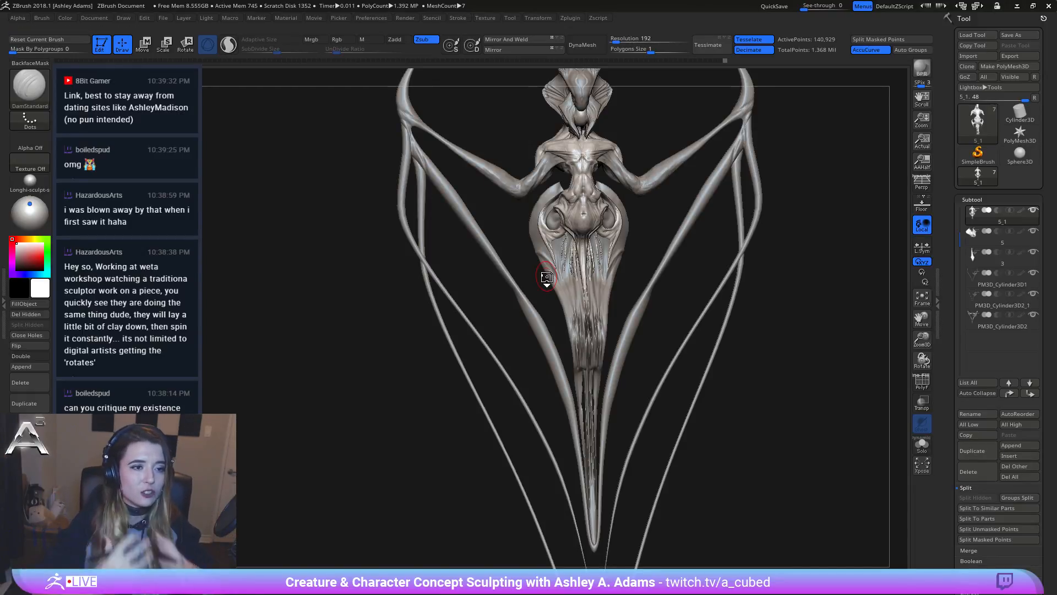
Step: Activate subtools S and PM3D_Cylinder3D2 in turn, and return to the torso subtool S_1
{"action": "key", "text": "ctrl+z"}
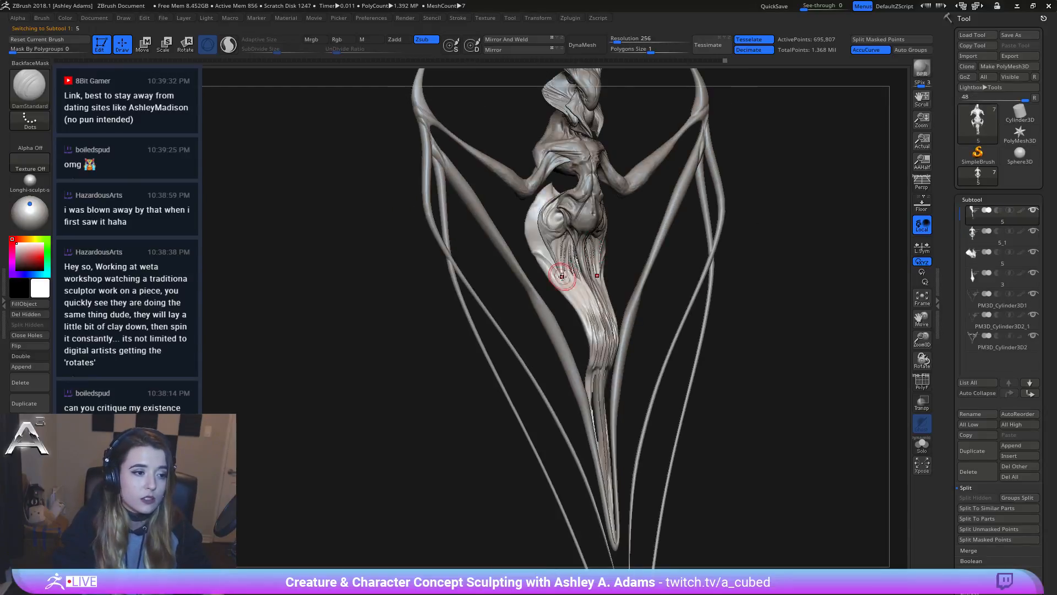
{"action": "key", "text": "ctrl+shift+z"}
{"action": "key", "text": "ctrl+shift+z"}
{"action": "key", "text": "ctrl+shift+z"}
{"action": "key", "text": "ctrl+shift+z"}
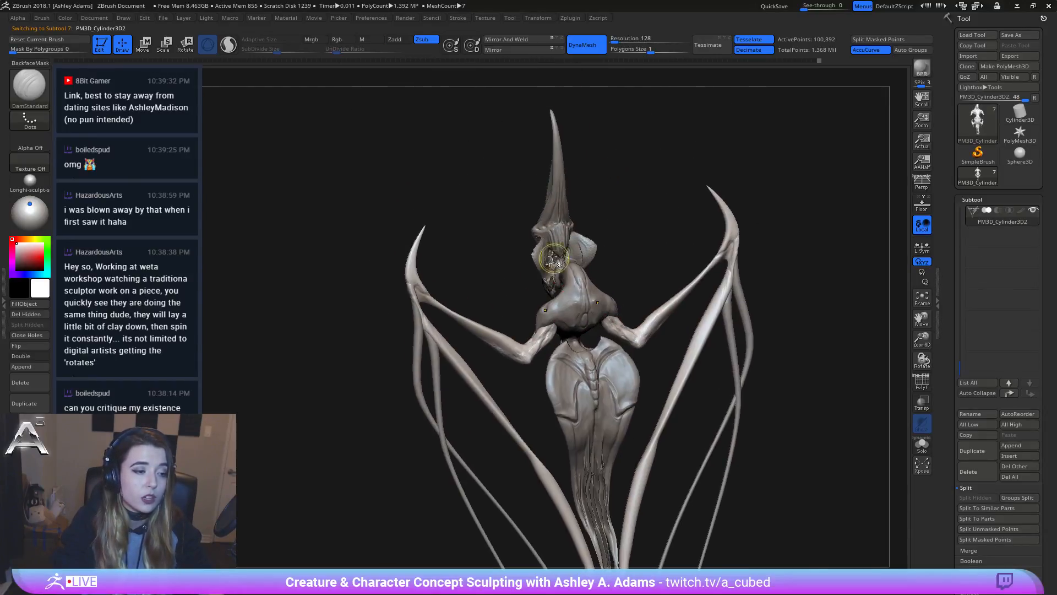
{"action": "key", "text": "ctrl+z"}
{"action": "key", "text": "ctrl+z"}
{"action": "key", "text": "ctrl+z"}
{"action": "key", "text": "ctrl+z"}
{"action": "key", "text": "ctrl+z"}
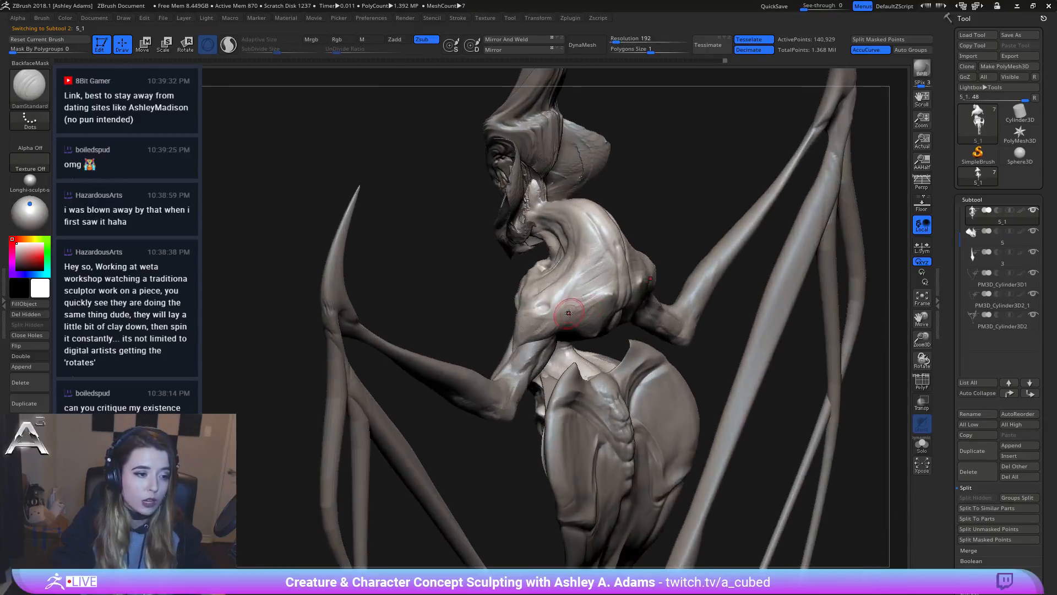
Step: Carve muscle creases into the torso's shoulder and upper back with DamStandard
{"action": "key", "text": "ctrl+shift+z"}
{"action": "key", "text": "ctrl+shift+z"}
{"action": "key", "text": "ctrl+shift+z"}
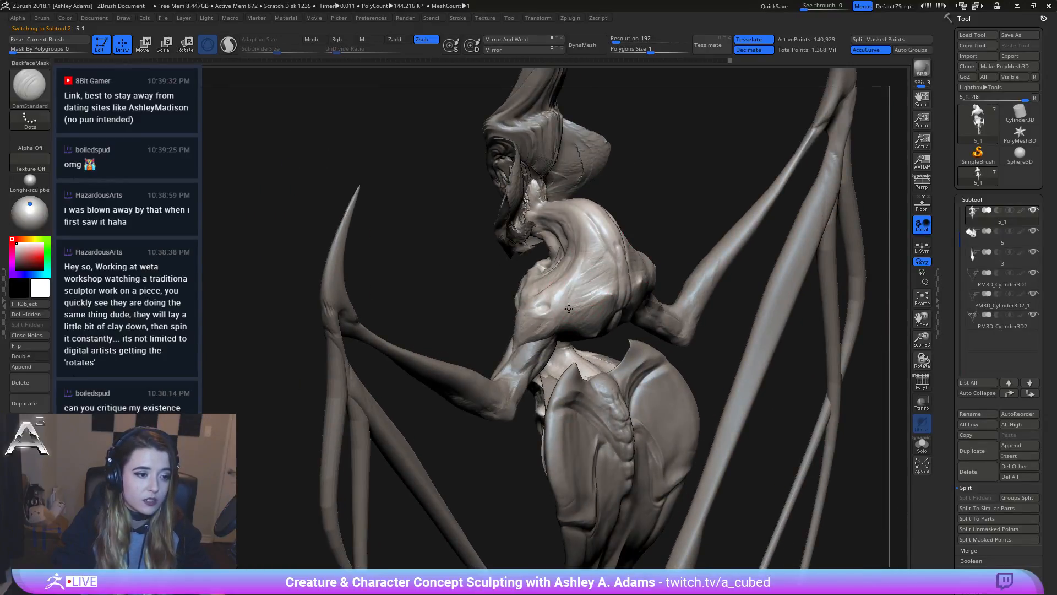
{"action": "key", "text": "ctrl+shift+z"}
{"action": "key", "text": "ctrl+shift+z"}
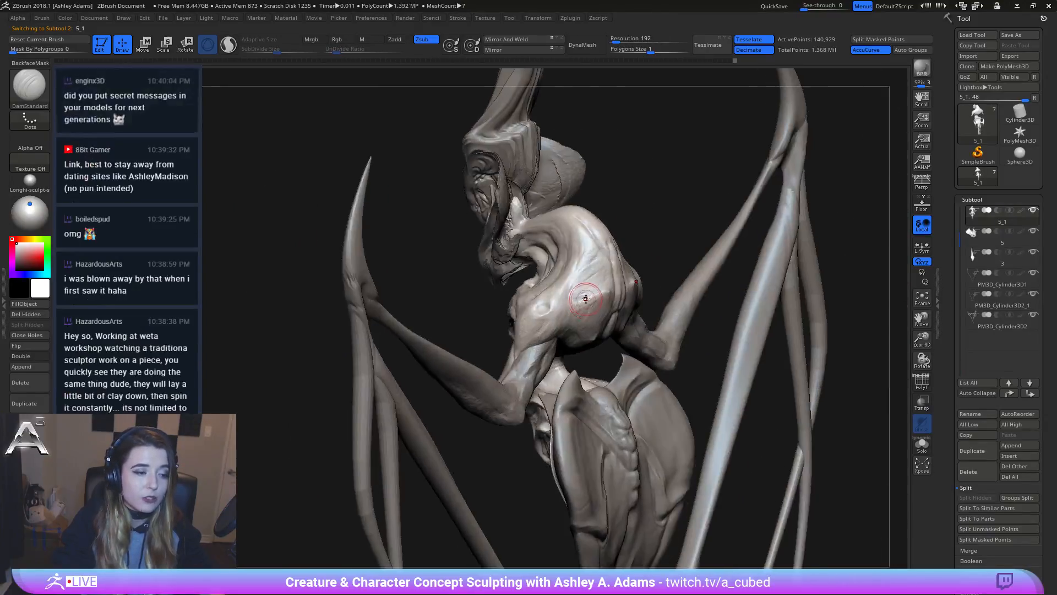
{"action": "key", "text": "ctrl+shift+z"}
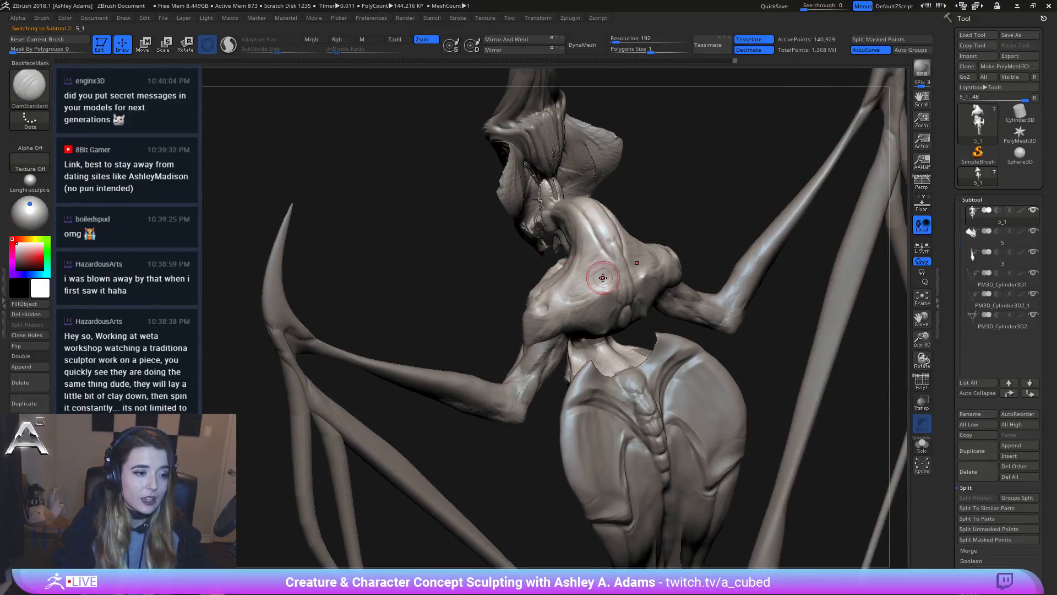
{"action": "key", "text": "ctrl+shift+z"}
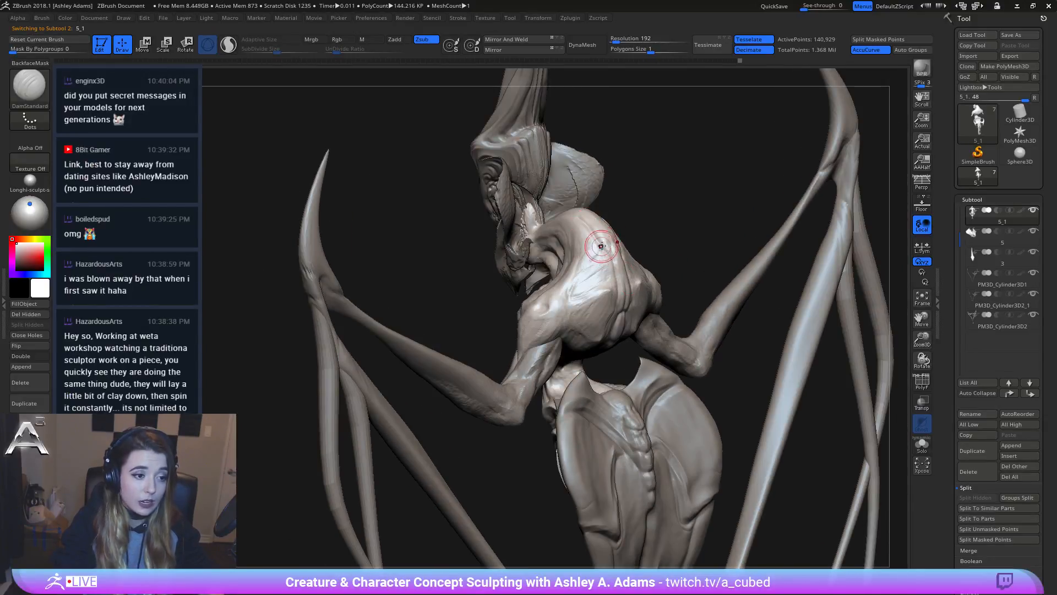
{"action": "key", "text": "ctrl+shift+z"}
{"action": "key", "text": "ctrl+shift+z"}
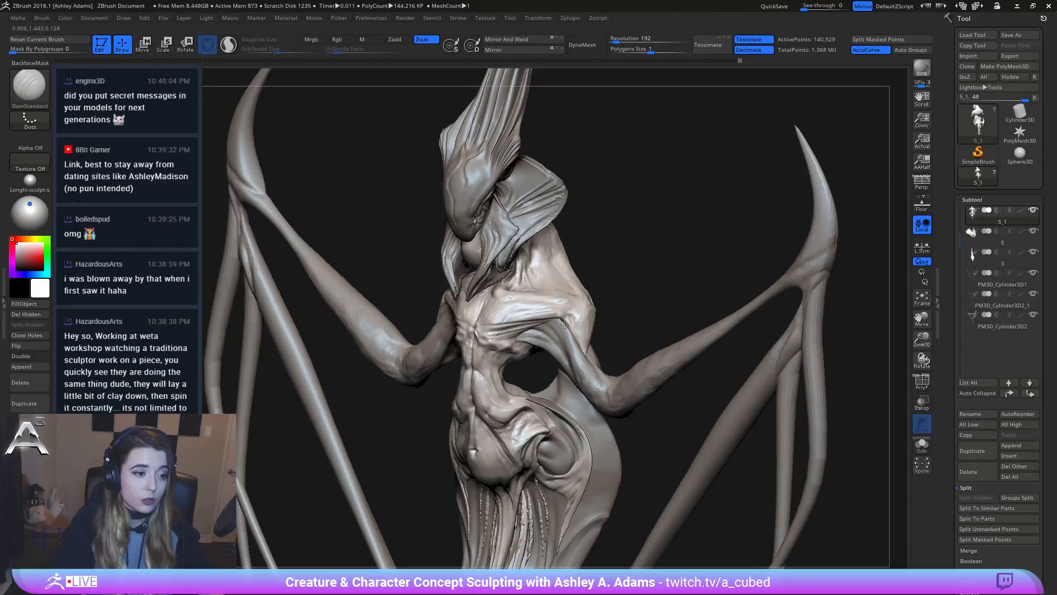
Step: Examine the neck, chest, shoulders and abdomen from three-quarter, side and front views
{"action": "key", "text": "ctrl+shift+z"}
{"action": "key", "text": "ctrl+shift+z"}
{"action": "key", "text": "ctrl+shift+z"}
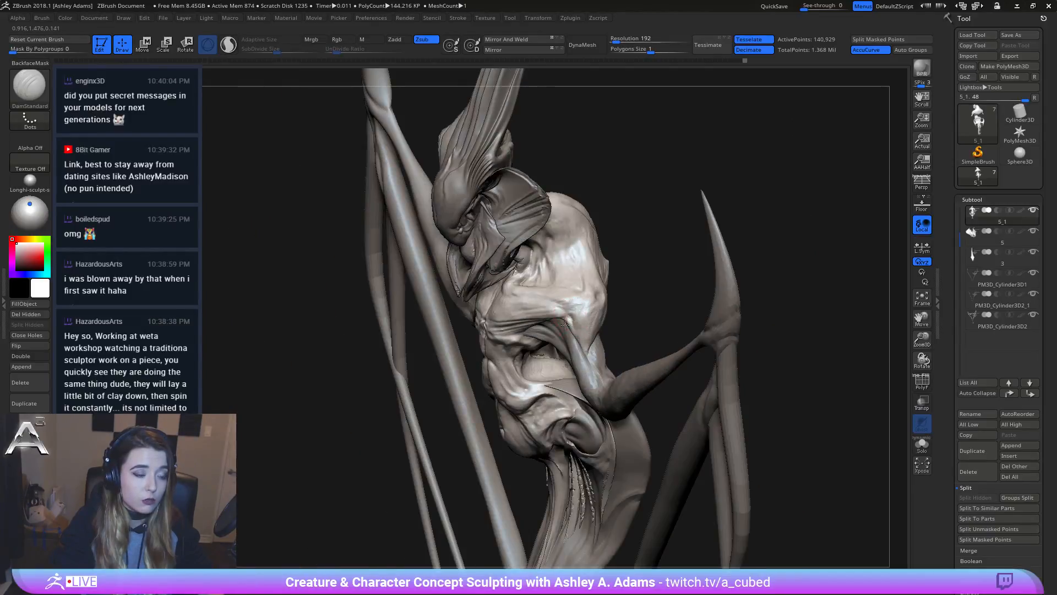
{"action": "key", "text": "ctrl+shift+z"}
{"action": "key", "text": "ctrl+shift+z"}
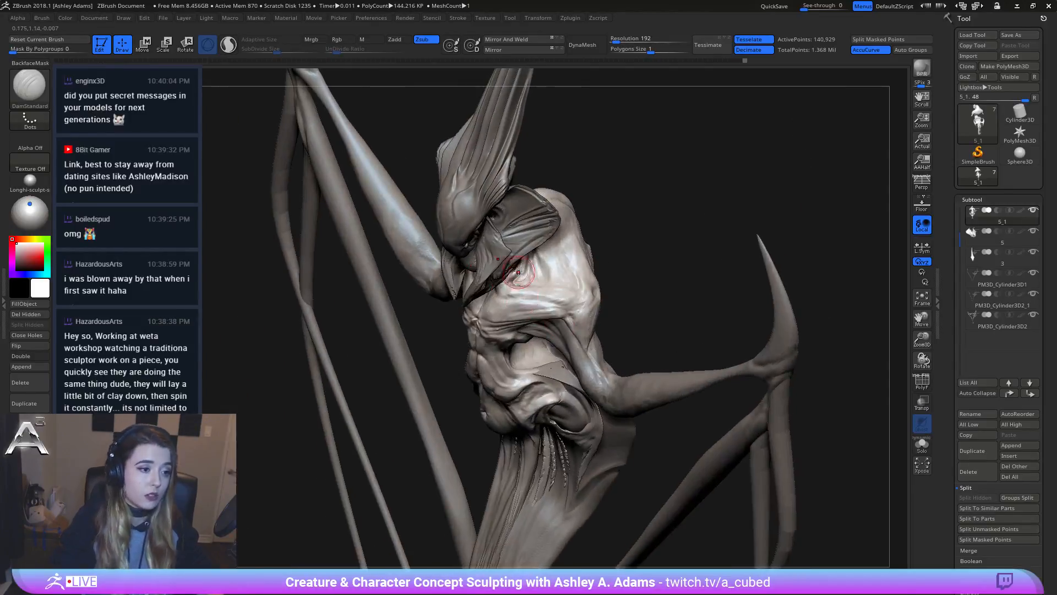
{"action": "key", "text": "ctrl+shift+z"}
{"action": "key", "text": "ctrl+shift+z"}
{"action": "key", "text": "ctrl+shift+z"}
{"action": "key", "text": "ctrl+shift+z"}
{"action": "key", "text": "ctrl+shift+z"}
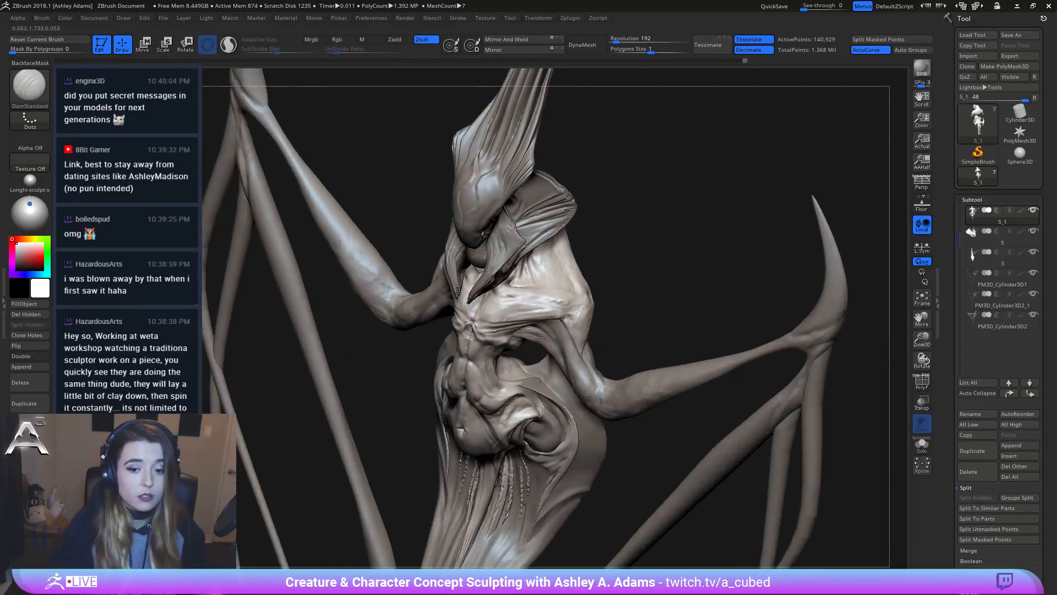
{"action": "right_click_drag", "start_coordinate": [549, 395], "coordinate": [535, 326], "text": "alt"}
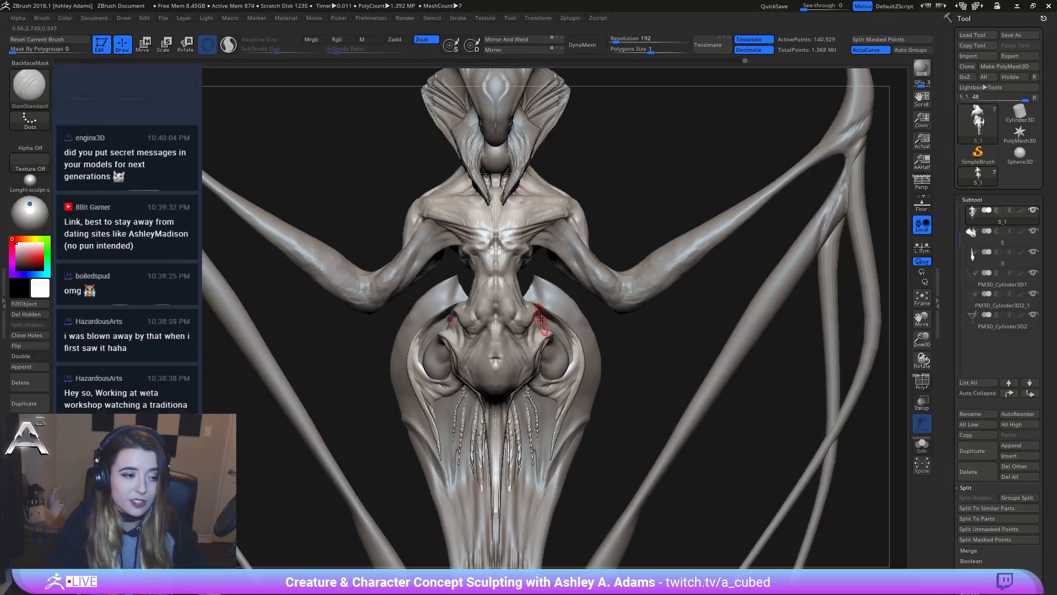
Step: Make the wing-arm subtool PM3D_Cylinder3D2 active and choose the Slash2 brush
{"action": "key", "text": "ctrl+shift+z"}
{"action": "key", "text": "ctrl+shift+z"}
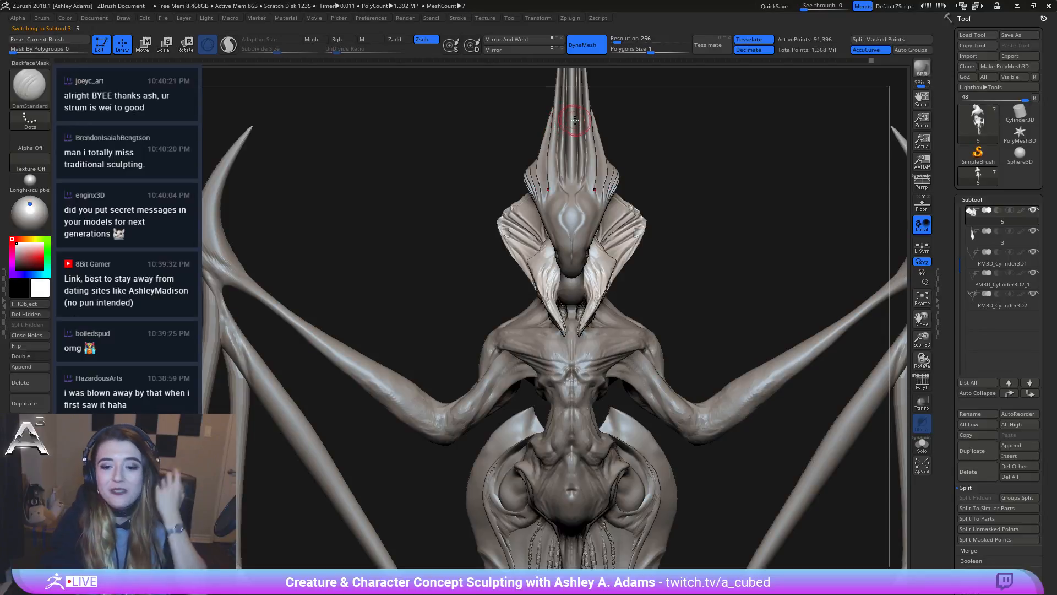
{"action": "key", "text": "ctrl+z"}
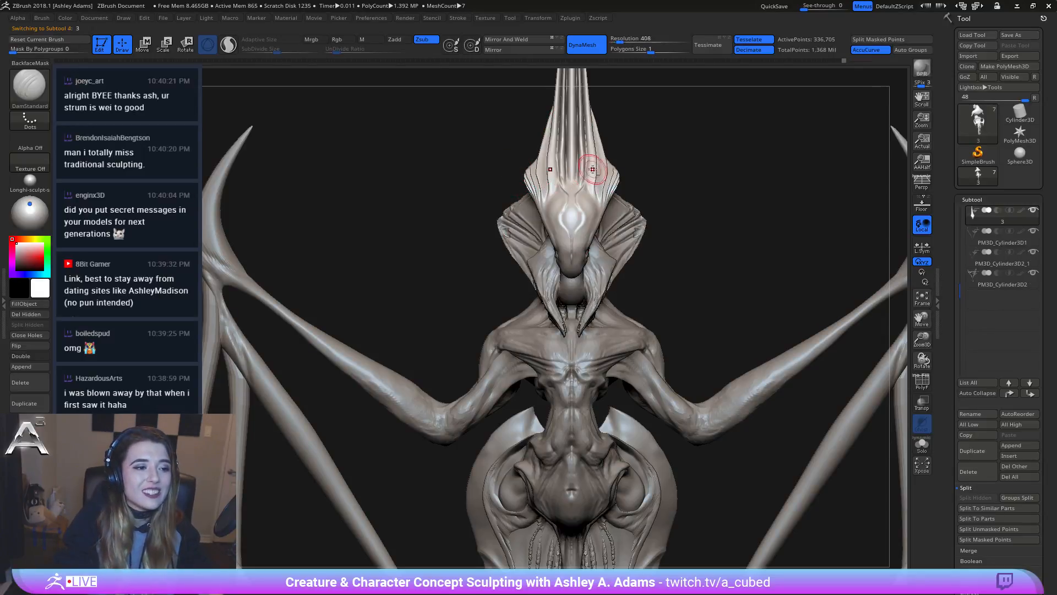
{"action": "key", "text": "ctrl+z"}
{"action": "key", "text": "ctrl+z"}
{"action": "key", "text": "ctrl+z"}
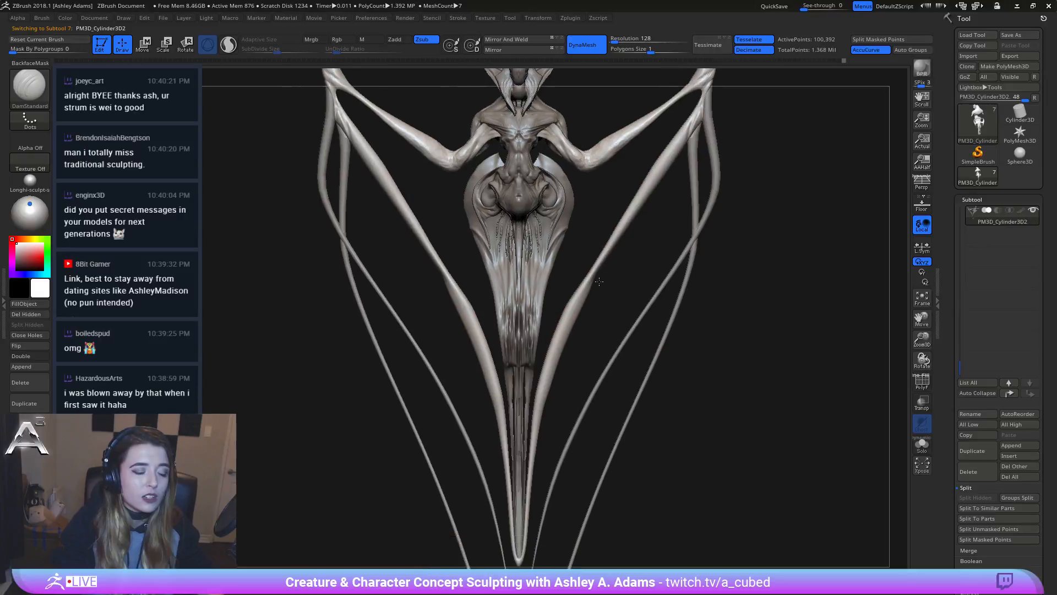
{"action": "right_click_drag", "start_coordinate": [599, 281], "coordinate": [604, 267], "text": "alt"}
{"action": "right_click_drag", "start_coordinate": [486, 384], "coordinate": [496, 330], "text": "ctrl"}
{"action": "right_click_drag", "start_coordinate": [612, 251], "coordinate": [331, 149], "text": "alt"}
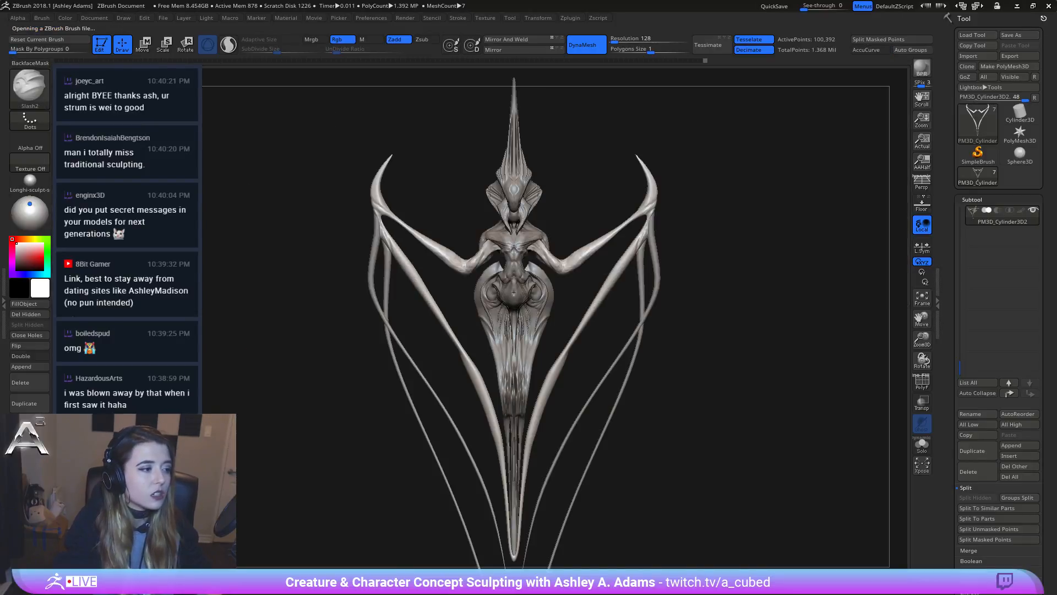
Step: Remesh the wing arms with DynaMesh at resolution 256
{"action": "right_click_drag", "start_coordinate": [486, 215], "coordinate": [524, 293], "text": "ctrl"}
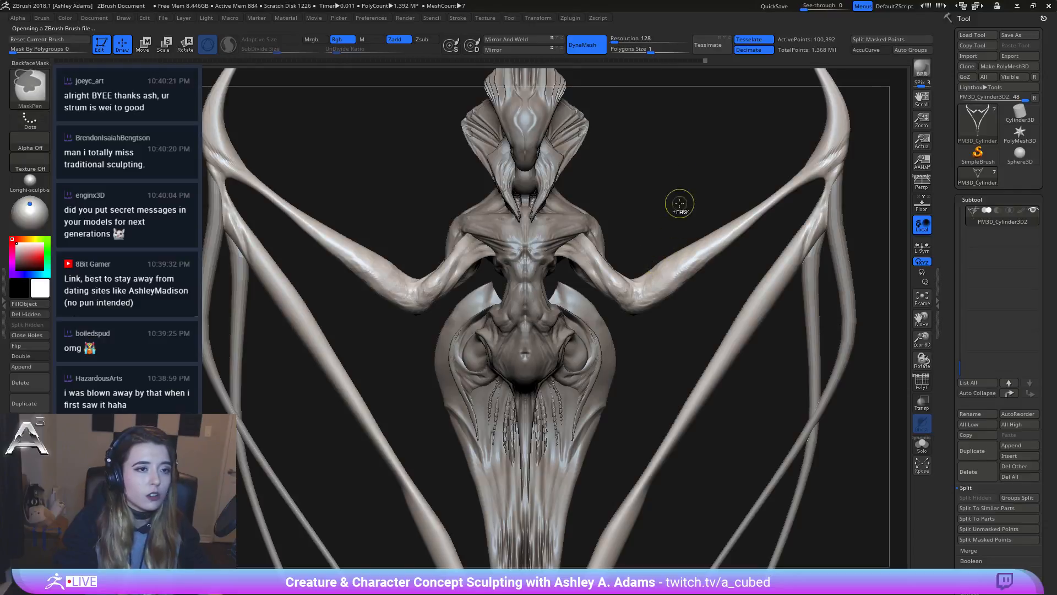
{"action": "right_click_drag", "start_coordinate": [679, 203], "coordinate": [700, 63], "text": "ctrl"}
{"action": "left_click_drag", "start_coordinate": [615, 41], "coordinate": [617, 42]}
{"action": "left_click_drag", "start_coordinate": [631, 165], "coordinate": [703, 118], "text": "ctrl"}
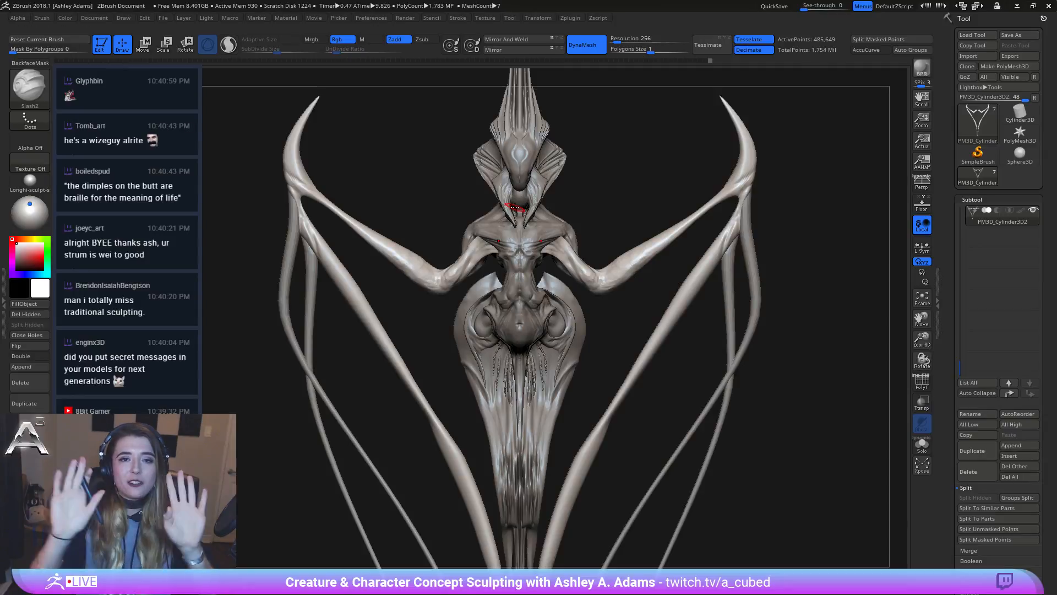
Step: Cut crease lines around the wing wrist joint at the base of the claw with Slash2
{"action": "mouse_move", "coordinate": [354, 185]}
{"action": "left_mouse_down", "text": "alt"}
{"action": "mouse_move", "coordinate": [400, 264]}
{"action": "mouse_move", "coordinate": [317, 216]}
{"action": "left_mouse_up", "text": "alt"}
{"action": "key", "text": "shift"}
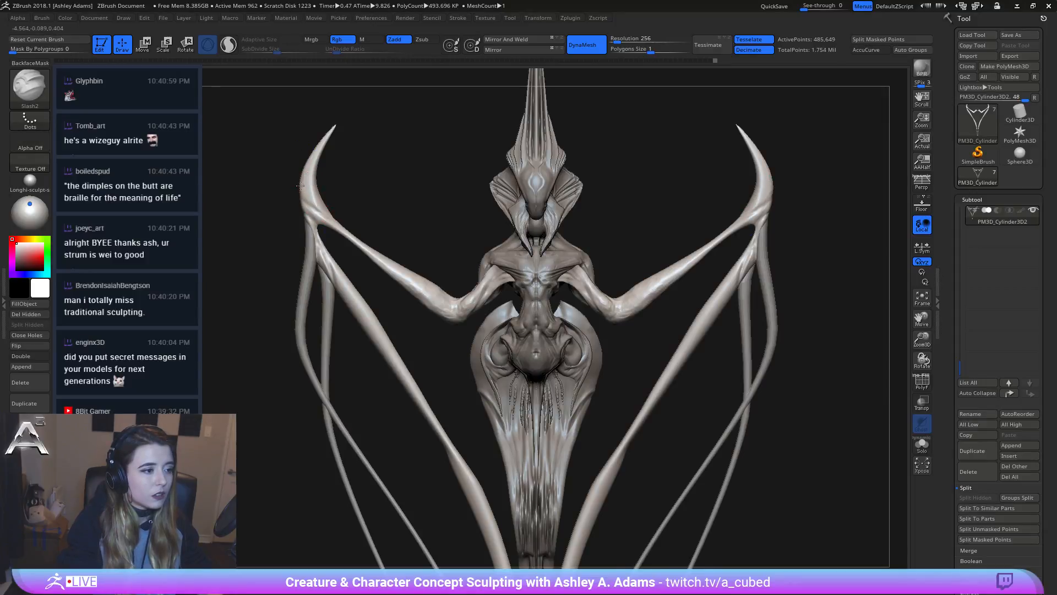
{"action": "mouse_move", "coordinate": [320, 207]}
{"action": "left_mouse_down"}
{"action": "mouse_move", "coordinate": [342, 210]}
{"action": "mouse_move", "coordinate": [303, 213]}
{"action": "left_mouse_up"}
{"action": "key", "text": "shift"}
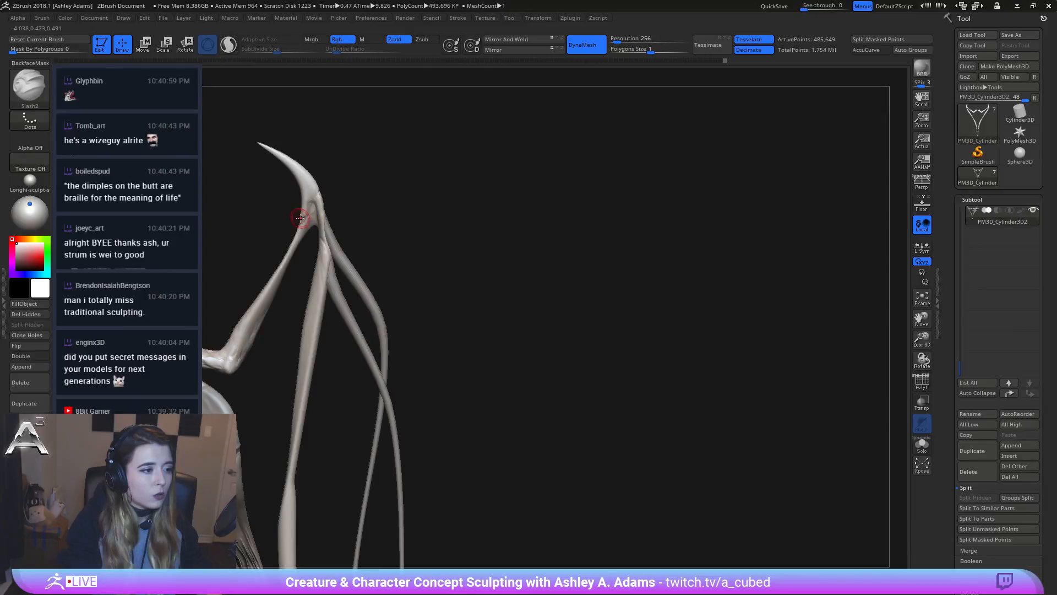
{"action": "mouse_move", "coordinate": [318, 205]}
{"action": "left_mouse_down"}
{"action": "mouse_move", "coordinate": [307, 194]}
{"action": "mouse_move", "coordinate": [375, 168]}
{"action": "mouse_move", "coordinate": [315, 202]}
{"action": "mouse_move", "coordinate": [378, 184]}
{"action": "left_mouse_up"}
{"action": "mouse_move", "coordinate": [316, 202]}
{"action": "left_mouse_down"}
{"action": "mouse_move", "coordinate": [297, 207]}
{"action": "mouse_move", "coordinate": [330, 213]}
{"action": "mouse_move", "coordinate": [266, 225]}
{"action": "left_mouse_up"}
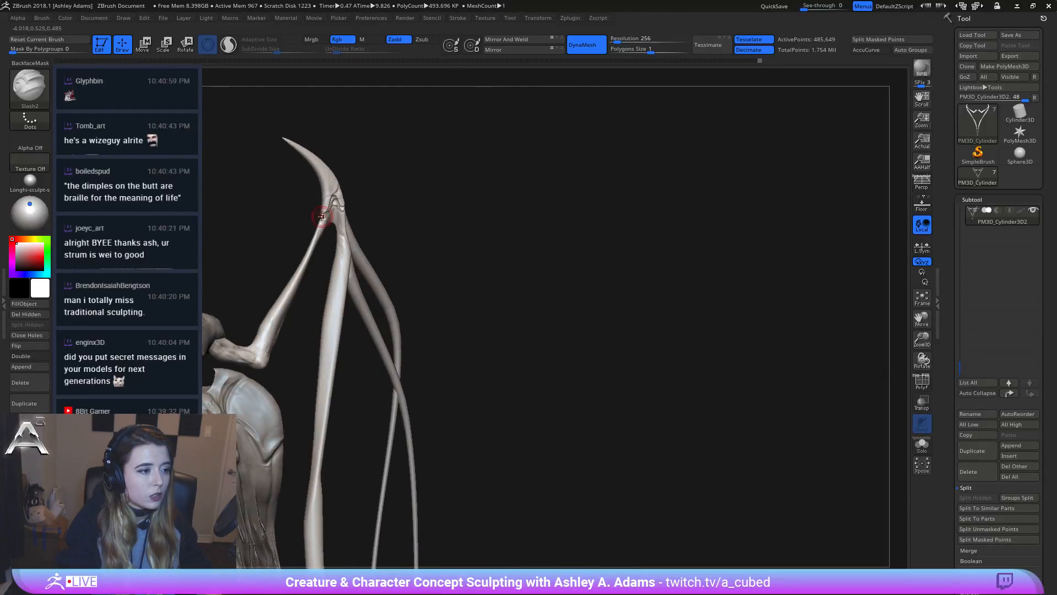
{"action": "mouse_move", "coordinate": [341, 208]}
{"action": "left_mouse_down"}
{"action": "mouse_move", "coordinate": [388, 189]}
{"action": "mouse_move", "coordinate": [385, 173]}
{"action": "mouse_move", "coordinate": [332, 255]}
{"action": "left_mouse_up"}
Step: Try a Slash2 cut along the wing forearm and undo it
{"action": "mouse_move", "coordinate": [385, 275]}
{"action": "left_mouse_down", "text": "alt"}
{"action": "mouse_move", "coordinate": [375, 264]}
{"action": "mouse_move", "coordinate": [465, 288]}
{"action": "mouse_move", "coordinate": [495, 263]}
{"action": "mouse_move", "coordinate": [646, 267]}
{"action": "mouse_move", "coordinate": [670, 245]}
{"action": "left_mouse_up", "text": "alt"}
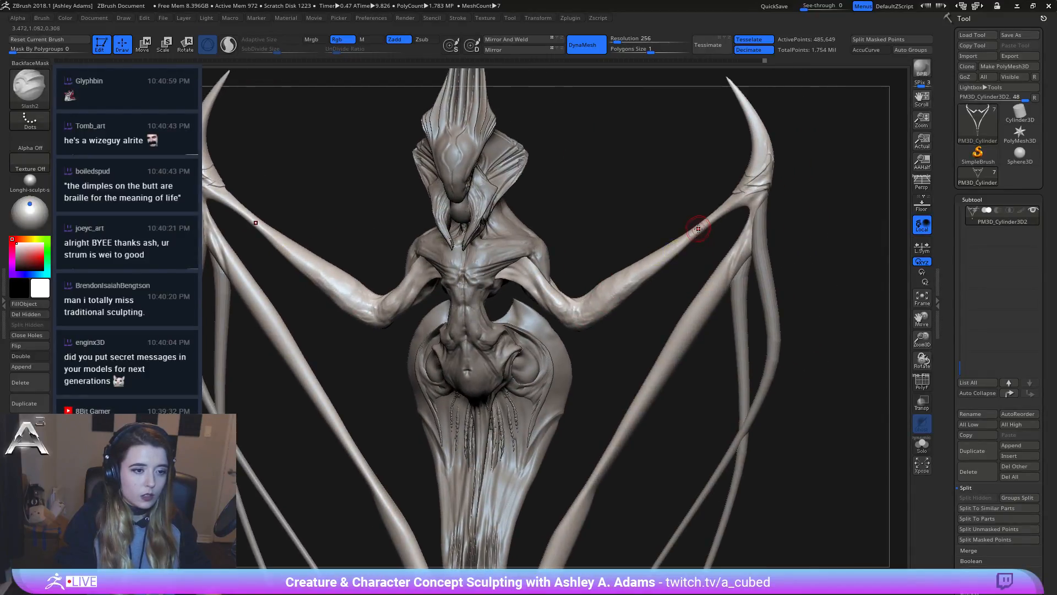
{"action": "key", "text": "space"}
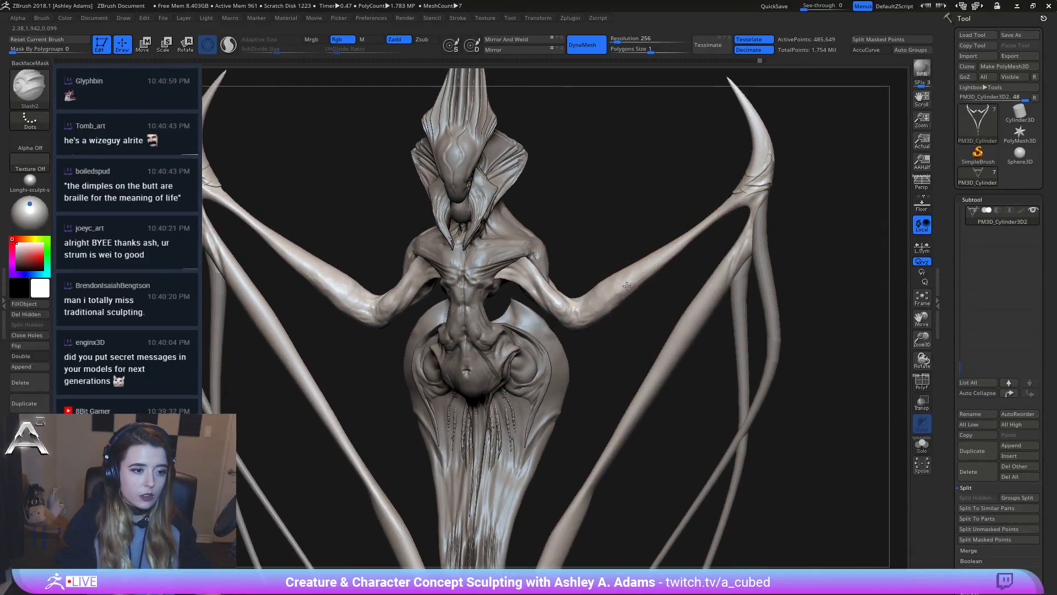
{"action": "left_click_drag", "start_coordinate": [609, 278], "coordinate": [585, 250]}
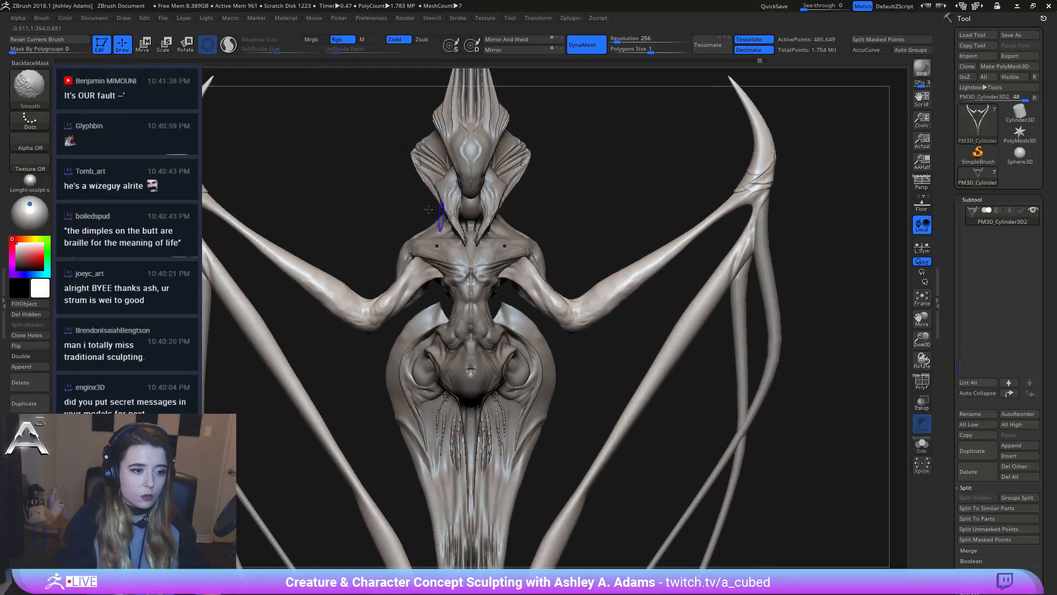
{"action": "right_click_drag", "start_coordinate": [582, 268], "coordinate": [626, 82], "text": "ctrl"}
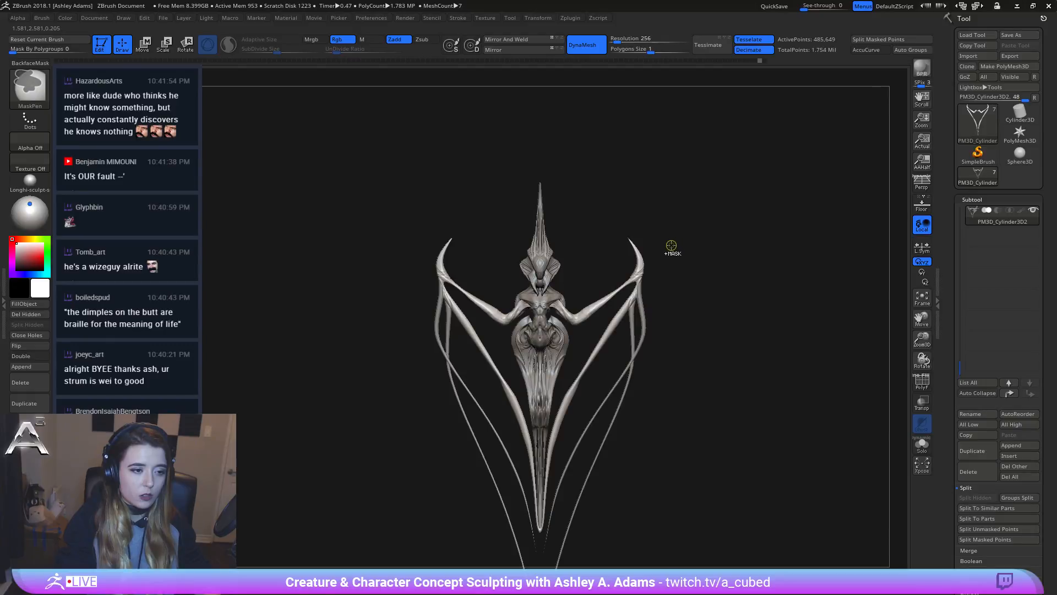
{"action": "mouse_move", "coordinate": [671, 245]}
{"action": "right_mouse_down", "text": "ctrl"}
{"action": "mouse_move", "coordinate": [576, 128]}
{"action": "mouse_move", "coordinate": [587, 262]}
{"action": "mouse_move", "coordinate": [601, 287]}
{"action": "mouse_move", "coordinate": [602, 382]}
{"action": "mouse_move", "coordinate": [621, 304]}
{"action": "mouse_move", "coordinate": [621, 335]}
{"action": "mouse_move", "coordinate": [624, 325]}
{"action": "right_mouse_up", "text": "ctrl"}
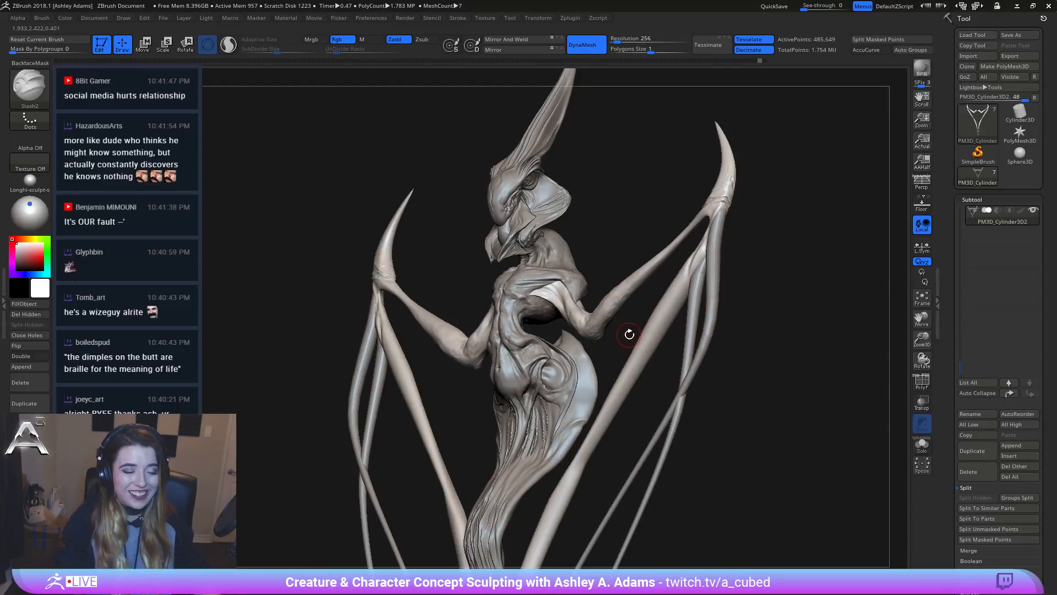
{"action": "key", "text": "ctrl"}
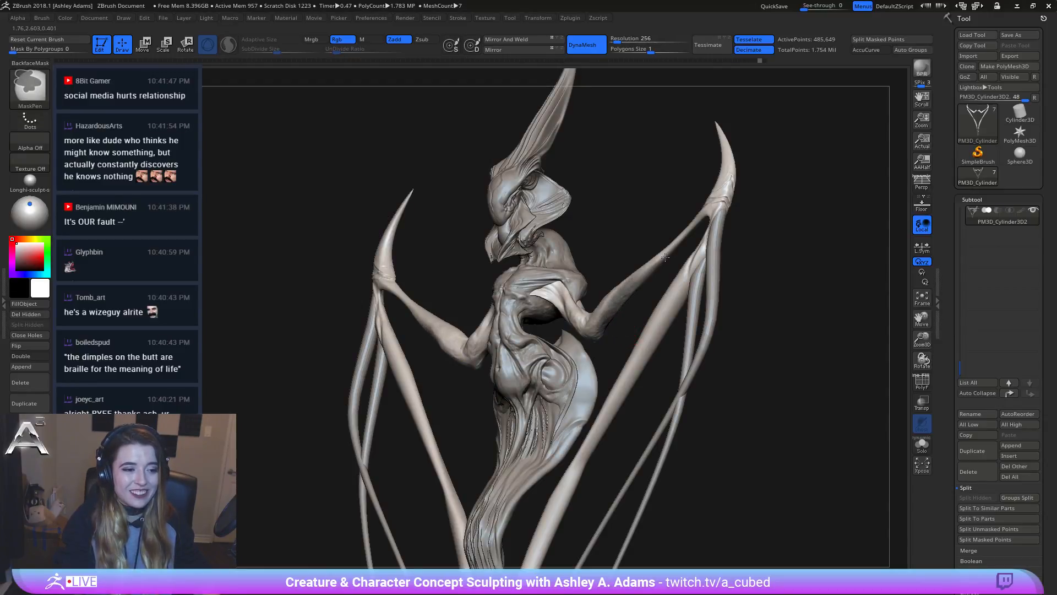
Step: Pull webbing out of the wing arm across to the long wing bone with the SnakeHook brush
{"action": "right_click_drag", "start_coordinate": [639, 234], "coordinate": [642, 283], "text": "shift"}
{"action": "key", "text": "b"}
{"action": "key", "text": "s"}
{"action": "key", "text": "h"}
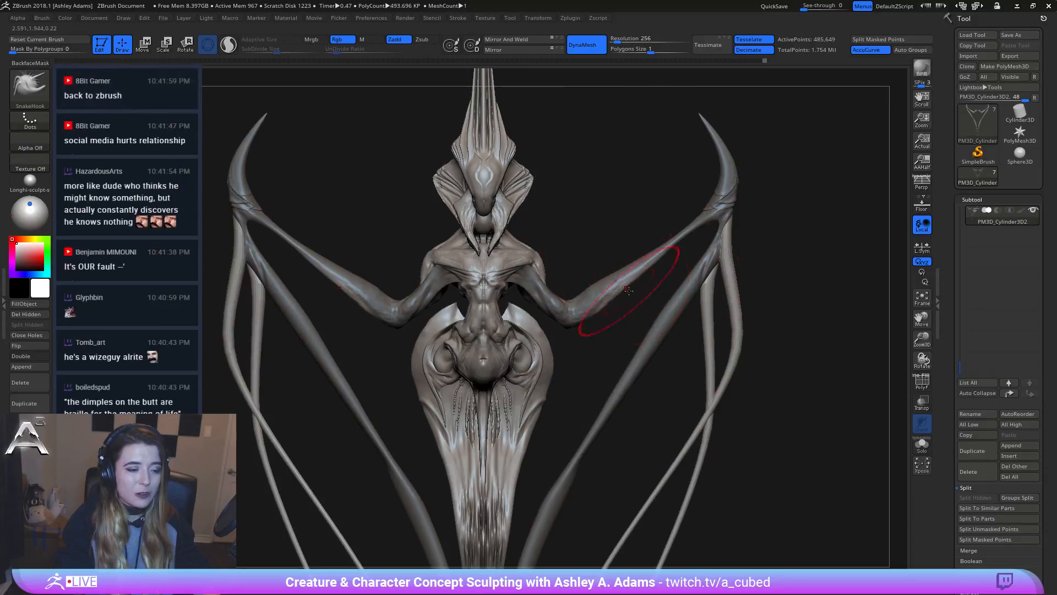
{"action": "mouse_move", "coordinate": [628, 289]}
{"action": "left_mouse_down"}
{"action": "mouse_move", "coordinate": [665, 290]}
{"action": "mouse_move", "coordinate": [698, 275]}
{"action": "left_mouse_up"}
{"action": "mouse_move", "coordinate": [690, 274]}
{"action": "right_mouse_down"}
{"action": "mouse_move", "coordinate": [665, 272]}
{"action": "mouse_move", "coordinate": [679, 277]}
{"action": "mouse_move", "coordinate": [655, 343]}
{"action": "mouse_move", "coordinate": [651, 300]}
{"action": "right_mouse_up"}
{"action": "left_click_drag", "start_coordinate": [637, 312], "coordinate": [629, 352]}
{"action": "right_click_drag", "start_coordinate": [650, 331], "coordinate": [669, 329]}
{"action": "left_click", "coordinate": [665, 334]}
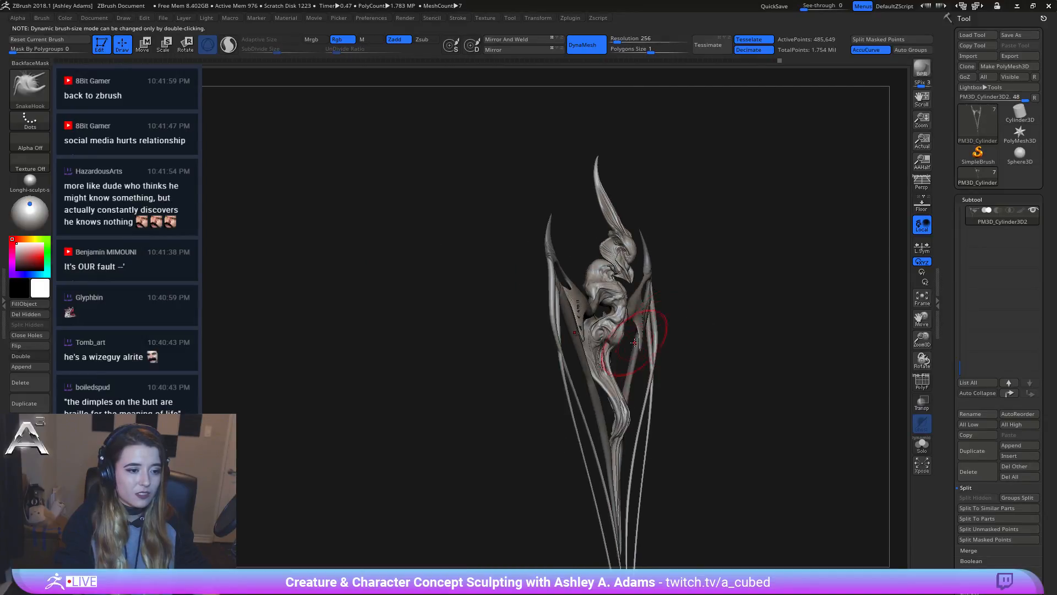
{"action": "mouse_move", "coordinate": [642, 327]}
{"action": "left_mouse_down"}
{"action": "mouse_move", "coordinate": [632, 353]}
{"action": "mouse_move", "coordinate": [569, 362]}
{"action": "left_mouse_up"}
{"action": "mouse_move", "coordinate": [695, 309]}
{"action": "left_mouse_down", "text": "shift"}
{"action": "mouse_move", "coordinate": [712, 298]}
{"action": "mouse_move", "coordinate": [666, 374]}
{"action": "mouse_move", "coordinate": [675, 378]}
{"action": "mouse_move", "coordinate": [681, 331]}
{"action": "left_mouse_up", "text": "shift"}
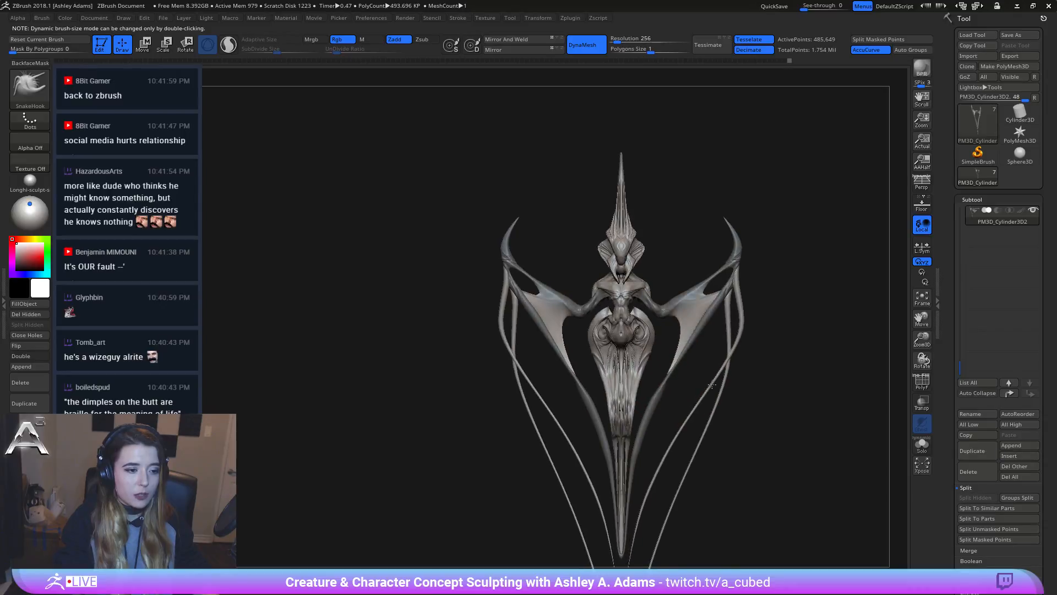
Step: Adjust the brush size, then shape and smooth the webbing around the opening near the wing wrist
{"action": "key", "text": "f"}
{"action": "key", "text": "space"}
{"action": "left_click_drag", "start_coordinate": [702, 289], "coordinate": [690, 289]}
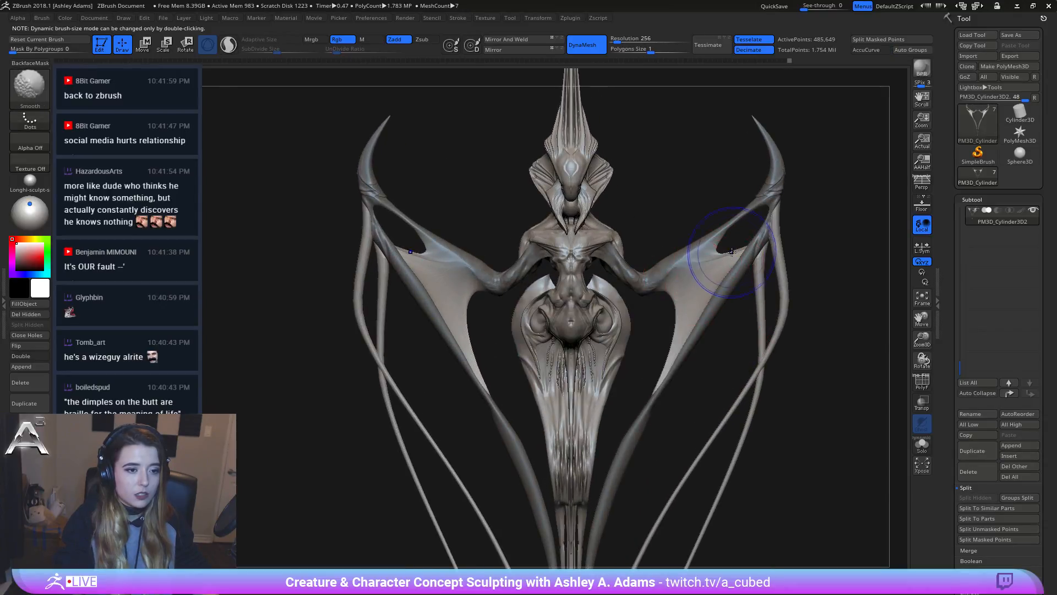
{"action": "left_click_drag", "start_coordinate": [730, 251], "coordinate": [773, 218], "text": "shift"}
{"action": "key", "text": "space"}
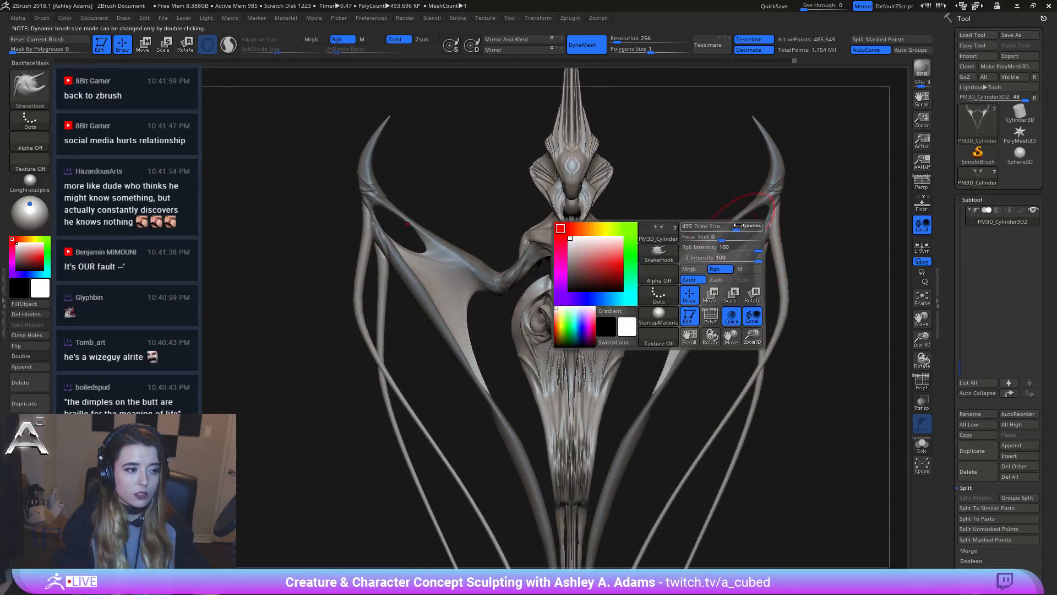
{"action": "left_click_drag", "start_coordinate": [711, 263], "coordinate": [701, 264]}
{"action": "left_click_drag", "start_coordinate": [702, 345], "coordinate": [744, 333]}
{"action": "left_click_drag", "start_coordinate": [738, 254], "coordinate": [764, 225], "text": "shift"}
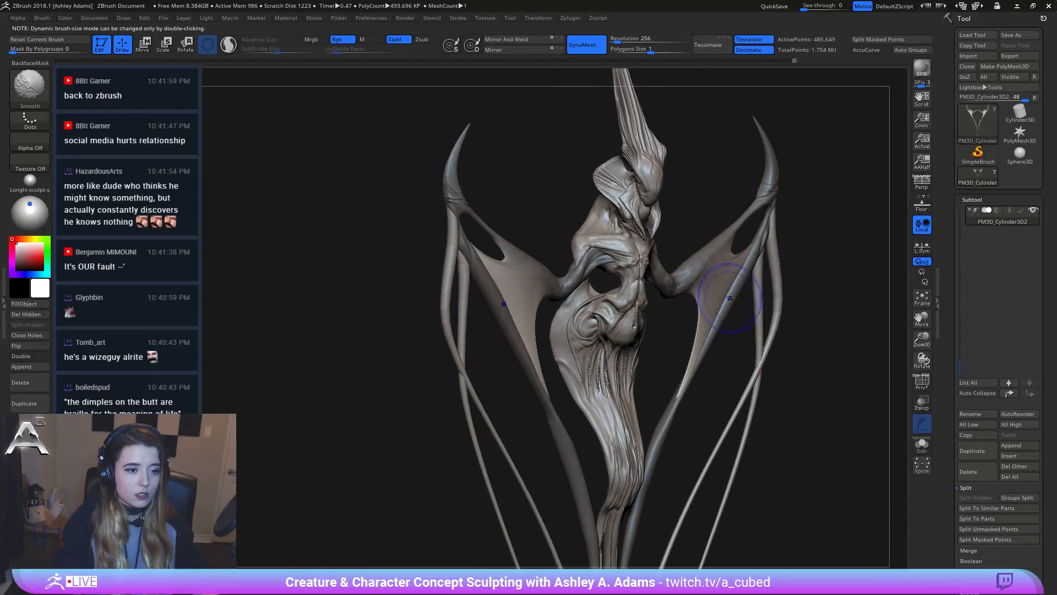
Step: Examine the new wing webbing and its edges from the side, back and front
{"action": "key", "text": "space"}
{"action": "left_click_drag", "start_coordinate": [726, 299], "coordinate": [734, 299]}
{"action": "mouse_move", "coordinate": [698, 362]}
{"action": "left_mouse_down"}
{"action": "mouse_move", "coordinate": [683, 396]}
{"action": "mouse_move", "coordinate": [529, 374]}
{"action": "mouse_move", "coordinate": [619, 336]}
{"action": "mouse_move", "coordinate": [629, 313]}
{"action": "left_mouse_up"}
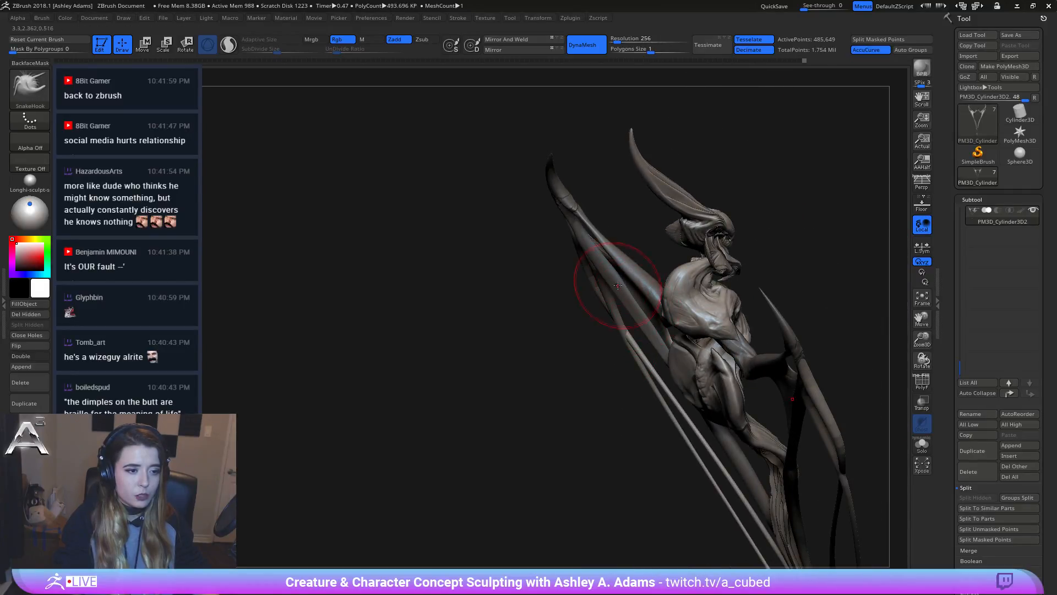
{"action": "left_click_drag", "start_coordinate": [607, 272], "coordinate": [651, 271], "text": "shift"}
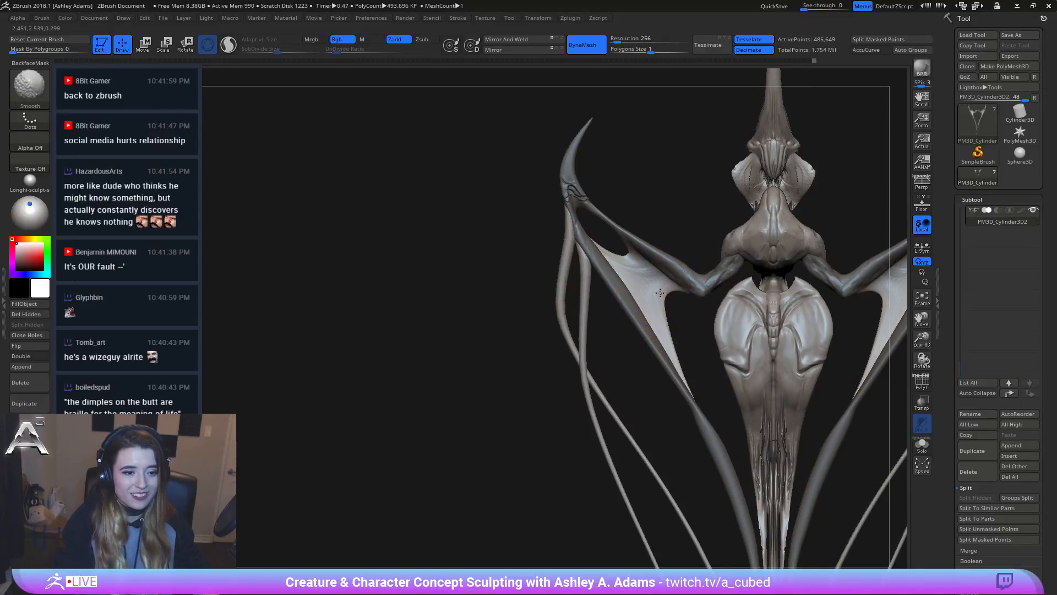
{"action": "key", "text": "f"}
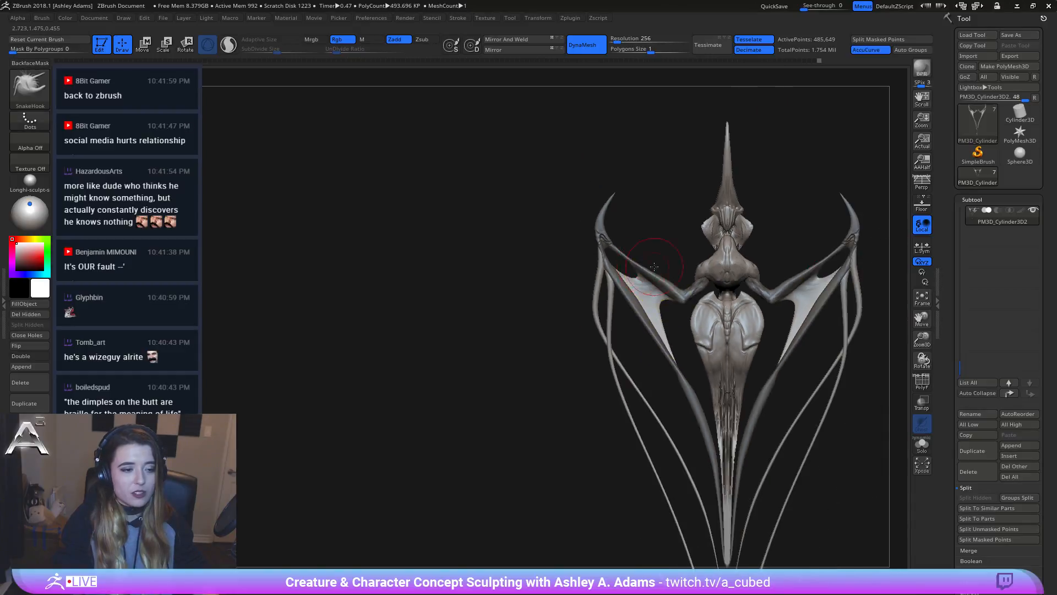
{"action": "left_click_drag", "start_coordinate": [860, 262], "coordinate": [799, 262], "text": "alt"}
{"action": "mouse_move", "coordinate": [744, 290]}
{"action": "left_mouse_down"}
{"action": "mouse_move", "coordinate": [705, 310]}
{"action": "mouse_move", "coordinate": [741, 321]}
{"action": "mouse_move", "coordinate": [710, 336]}
{"action": "left_mouse_up"}
{"action": "key", "text": "space"}
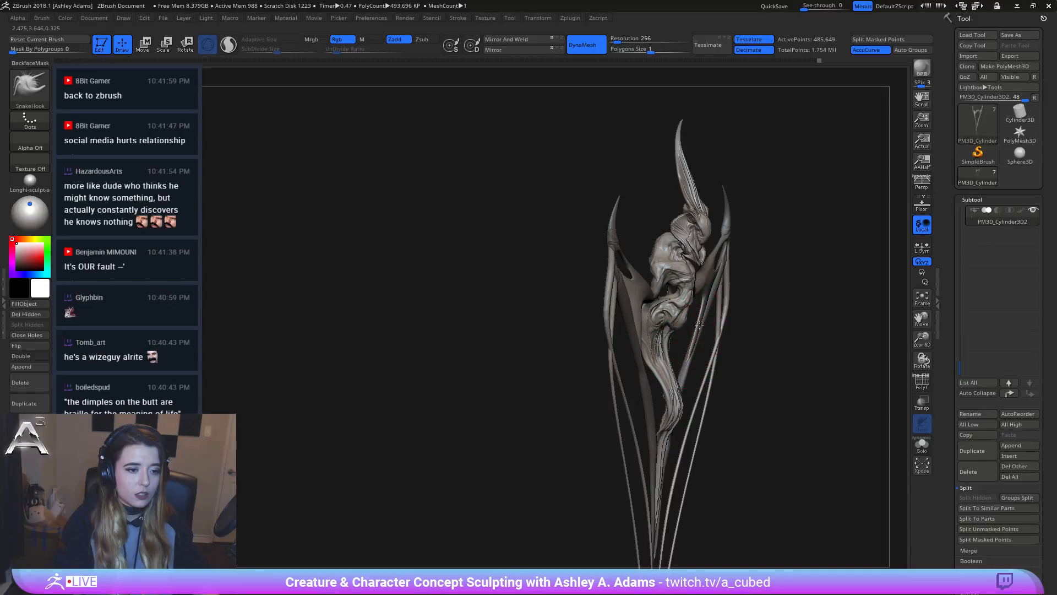
{"action": "left_click_drag", "start_coordinate": [703, 325], "coordinate": [711, 333], "text": "shift"}
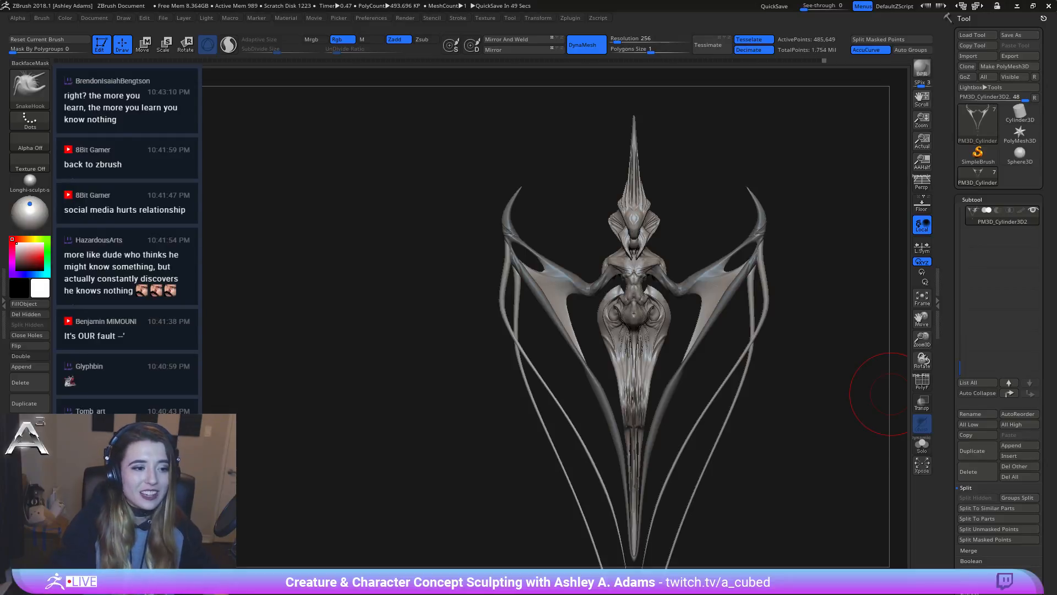
{"action": "left_click_drag", "start_coordinate": [891, 393], "coordinate": [715, 220]}
{"action": "key", "text": "f"}
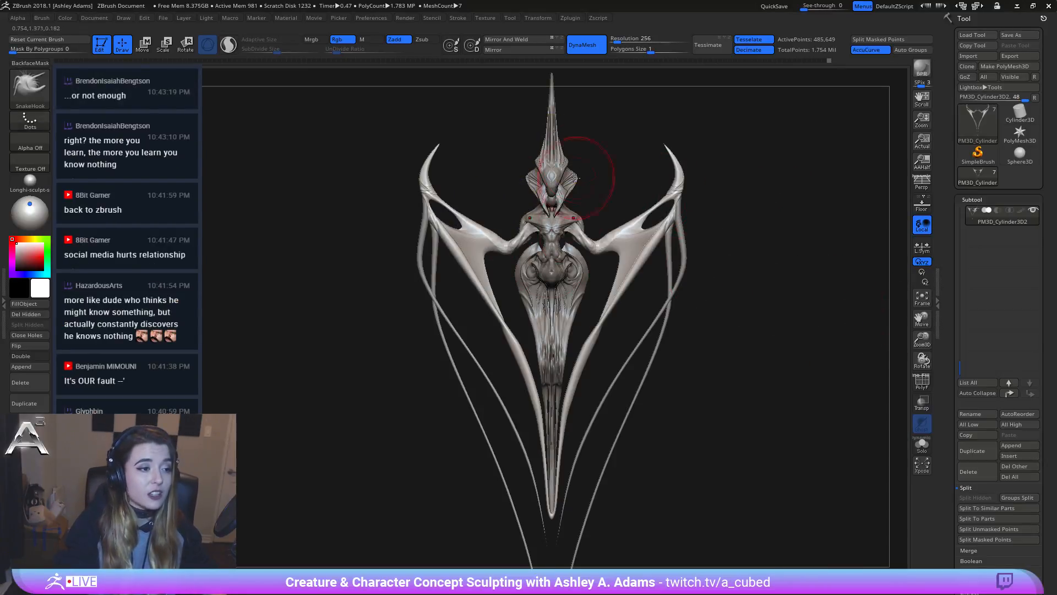
Step: Make the head crest subtool 3 active and review the creature's full silhouette from front, back and side
{"action": "key", "text": "space"}
{"action": "mouse_move", "coordinate": [622, 69]}
{"action": "left_mouse_down"}
{"action": "mouse_move", "coordinate": [644, 69]}
{"action": "mouse_move", "coordinate": [611, 68]}
{"action": "mouse_move", "coordinate": [624, 67]}
{"action": "left_mouse_up"}
{"action": "left_click_drag", "start_coordinate": [649, 265], "coordinate": [515, 267]}
{"action": "left_click_drag", "start_coordinate": [515, 267], "coordinate": [636, 268], "text": "alt"}
{"action": "right_click_drag", "start_coordinate": [637, 269], "coordinate": [638, 322], "text": "ctrl"}
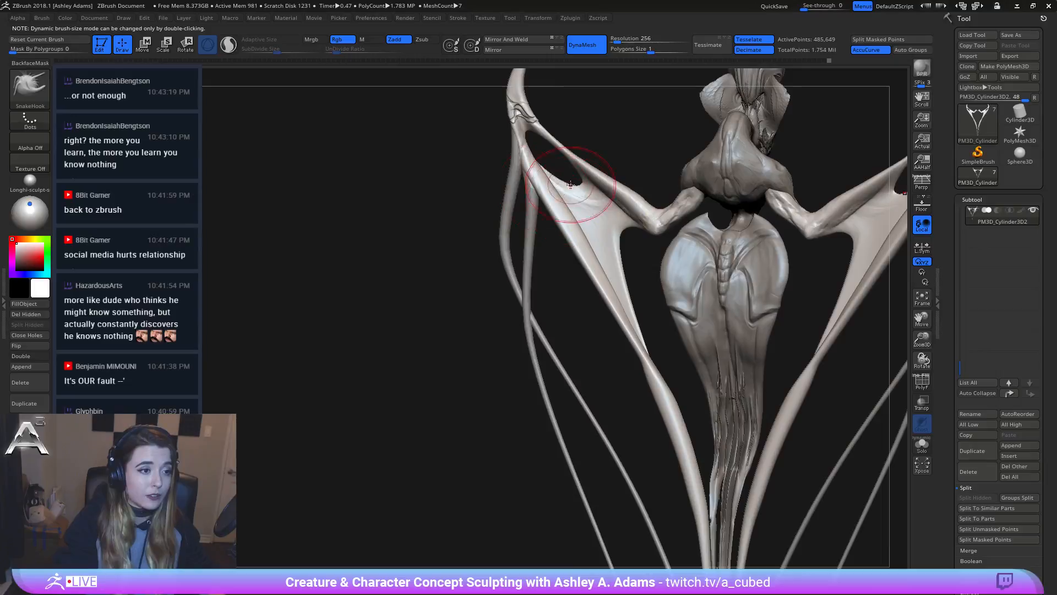
{"action": "left_click", "coordinate": [521, 202], "text": "alt"}
{"action": "right_click_drag", "start_coordinate": [523, 204], "coordinate": [619, 242]}
{"action": "mouse_move", "coordinate": [620, 243]}
{"action": "right_mouse_down", "text": "ctrl"}
{"action": "mouse_move", "coordinate": [619, 202]}
{"action": "mouse_move", "coordinate": [639, 247]}
{"action": "mouse_move", "coordinate": [630, 257]}
{"action": "mouse_move", "coordinate": [614, 170]}
{"action": "mouse_move", "coordinate": [628, 189]}
{"action": "mouse_move", "coordinate": [604, 367]}
{"action": "right_mouse_up", "text": "ctrl"}
{"action": "left_click", "coordinate": [588, 285], "text": "alt"}
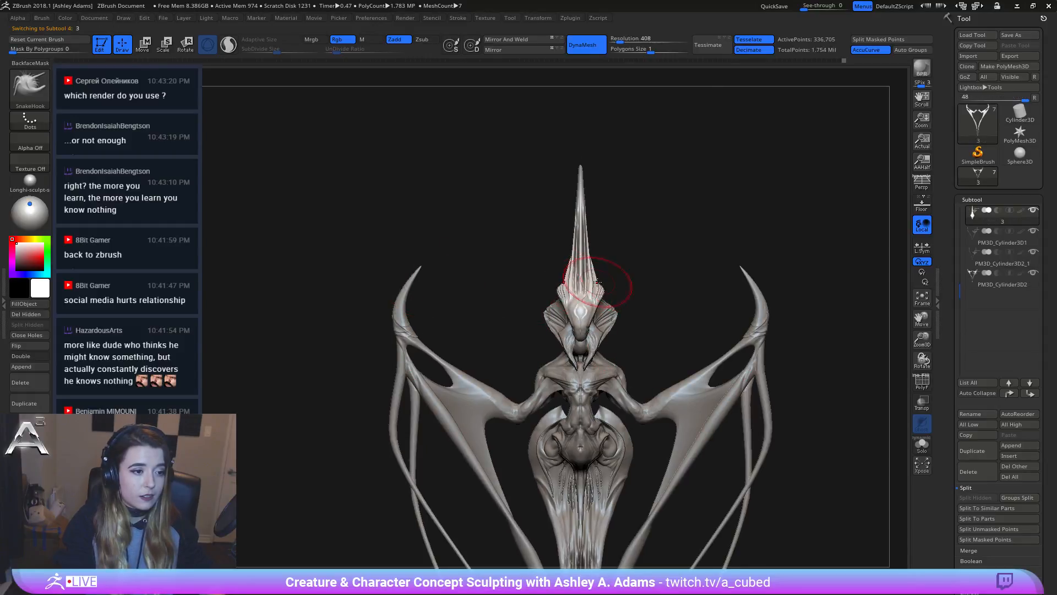
{"action": "mouse_move", "coordinate": [597, 283]}
{"action": "right_mouse_down"}
{"action": "mouse_move", "coordinate": [638, 271]}
{"action": "mouse_move", "coordinate": [581, 248]}
{"action": "mouse_move", "coordinate": [486, 240]}
{"action": "mouse_move", "coordinate": [520, 244]}
{"action": "right_mouse_up"}
{"action": "mouse_move", "coordinate": [555, 394]}
{"action": "right_mouse_down", "text": "alt"}
{"action": "mouse_move", "coordinate": [585, 238]}
{"action": "mouse_move", "coordinate": [543, 230]}
{"action": "right_mouse_up", "text": "alt"}
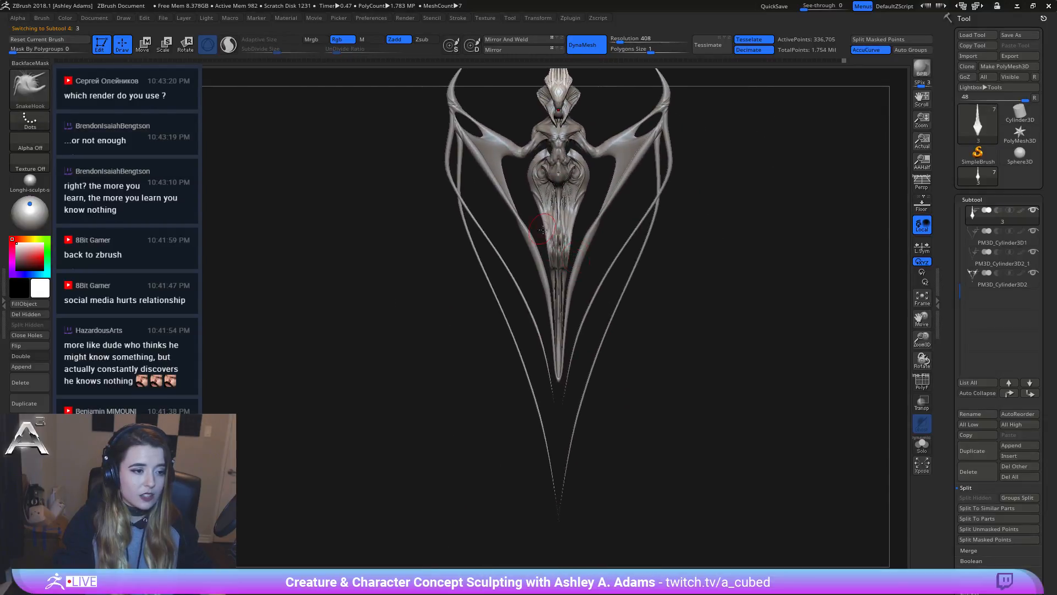
{"action": "right_click_drag", "start_coordinate": [641, 324], "coordinate": [626, 417], "text": "alt"}
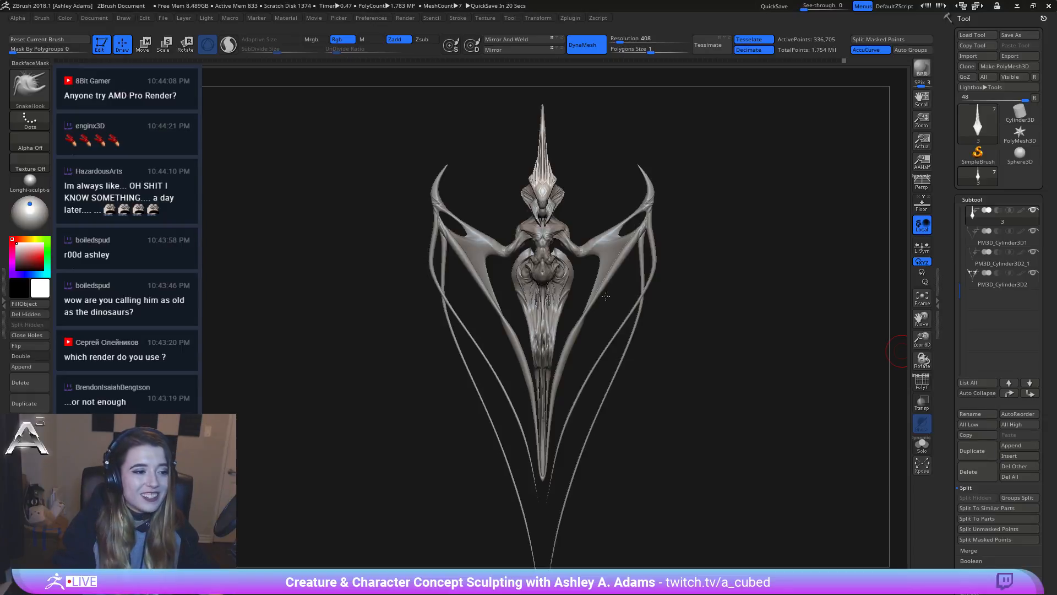
{"action": "mouse_move", "coordinate": [606, 296]}
{"action": "left_mouse_down"}
{"action": "mouse_move", "coordinate": [660, 292]}
{"action": "mouse_move", "coordinate": [578, 281]}
{"action": "mouse_move", "coordinate": [540, 317]}
{"action": "left_mouse_up"}
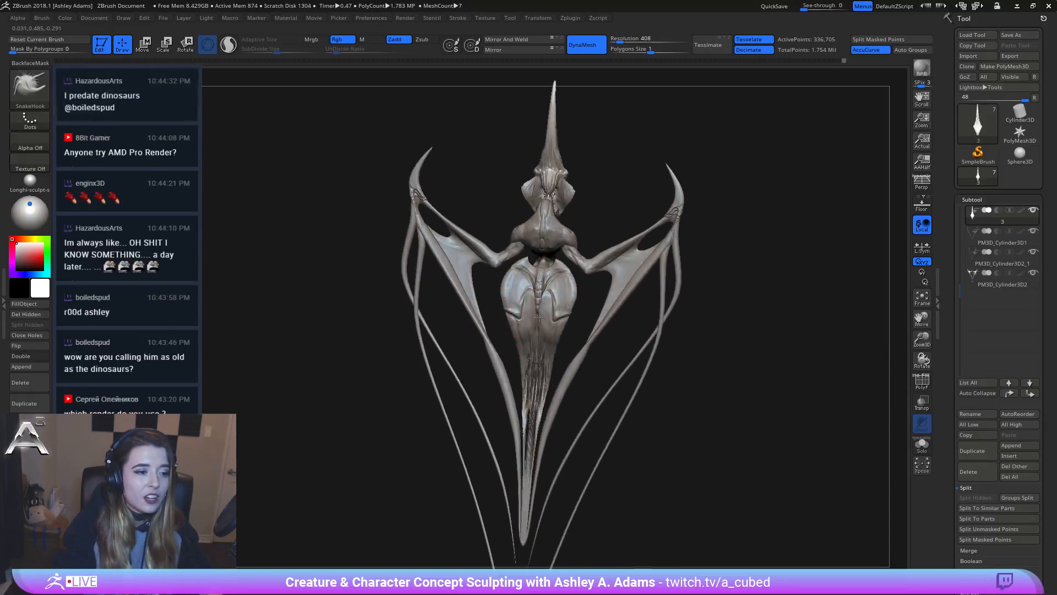
{"action": "right_click_drag", "start_coordinate": [539, 317], "coordinate": [545, 316], "text": "shift"}
{"action": "right_click_drag", "start_coordinate": [599, 287], "coordinate": [548, 333], "text": "ctrl"}
Step: Turn off AccuCurve and pull the abdomen of torso subtool S_1 forward in profile with SnakeHook
{"action": "left_click", "coordinate": [549, 313], "text": "alt"}
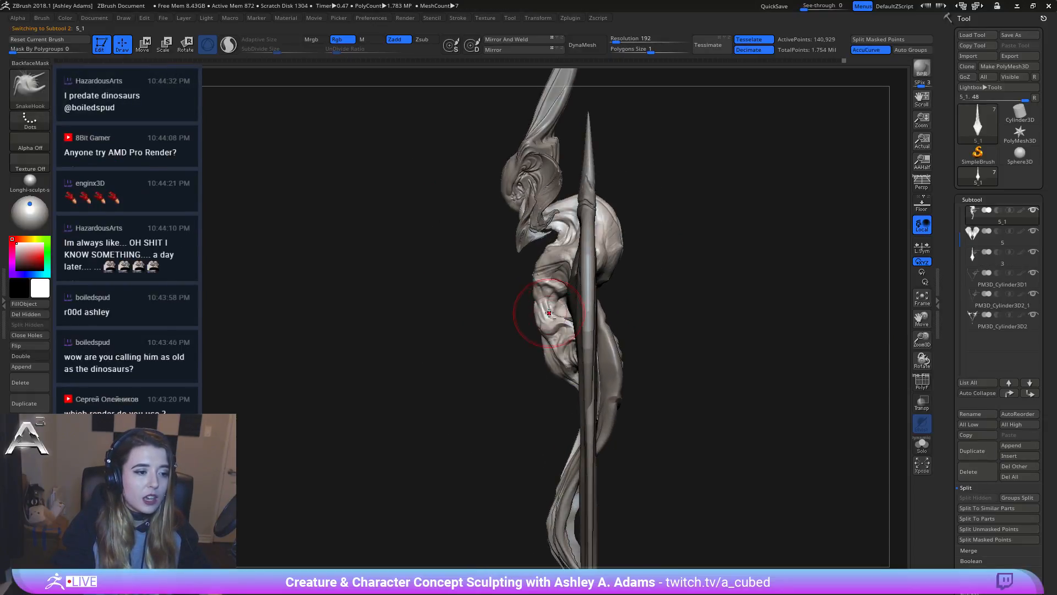
{"action": "right_click", "coordinate": [549, 313]}
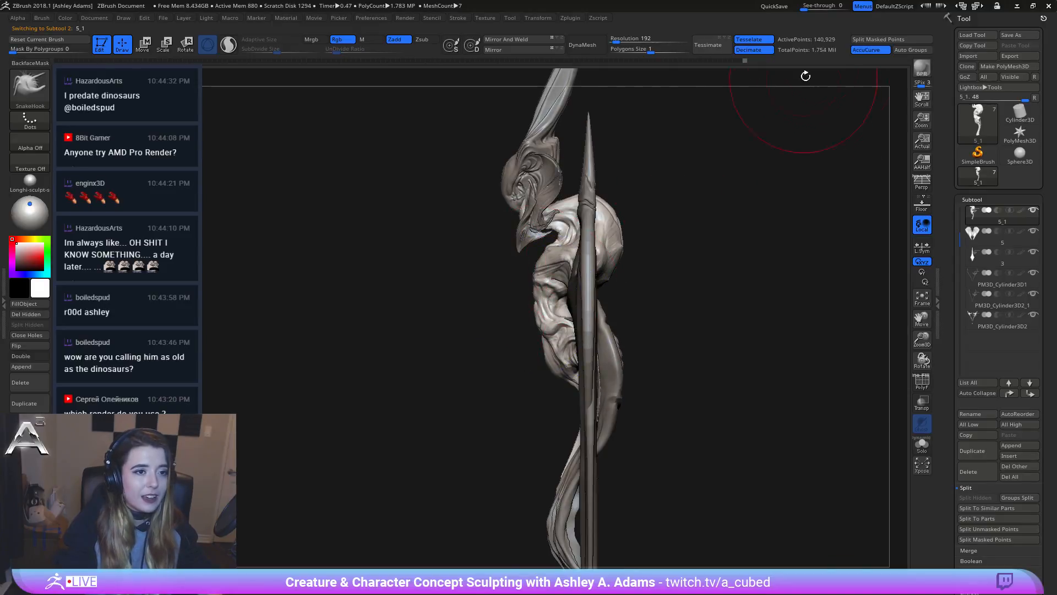
{"action": "left_click", "coordinate": [866, 50]}
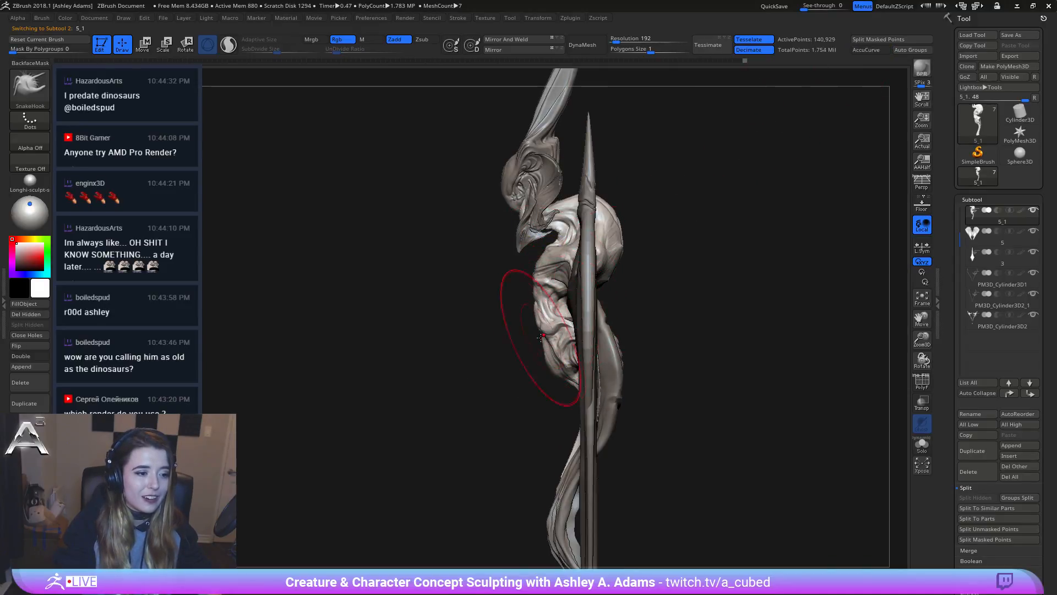
{"action": "right_click", "coordinate": [537, 298]}
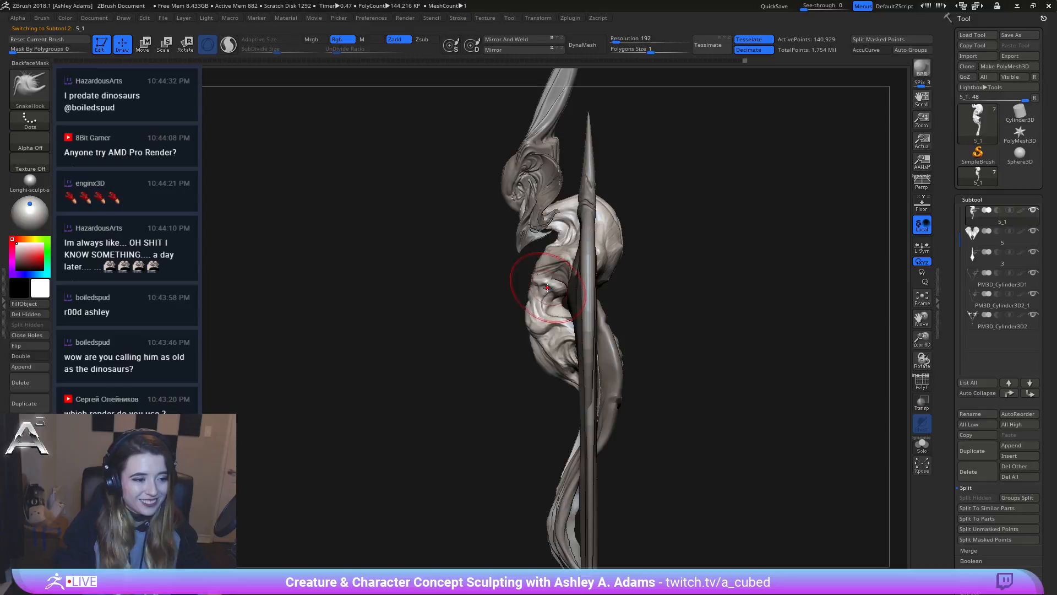
{"action": "left_click_drag", "start_coordinate": [547, 287], "coordinate": [535, 264]}
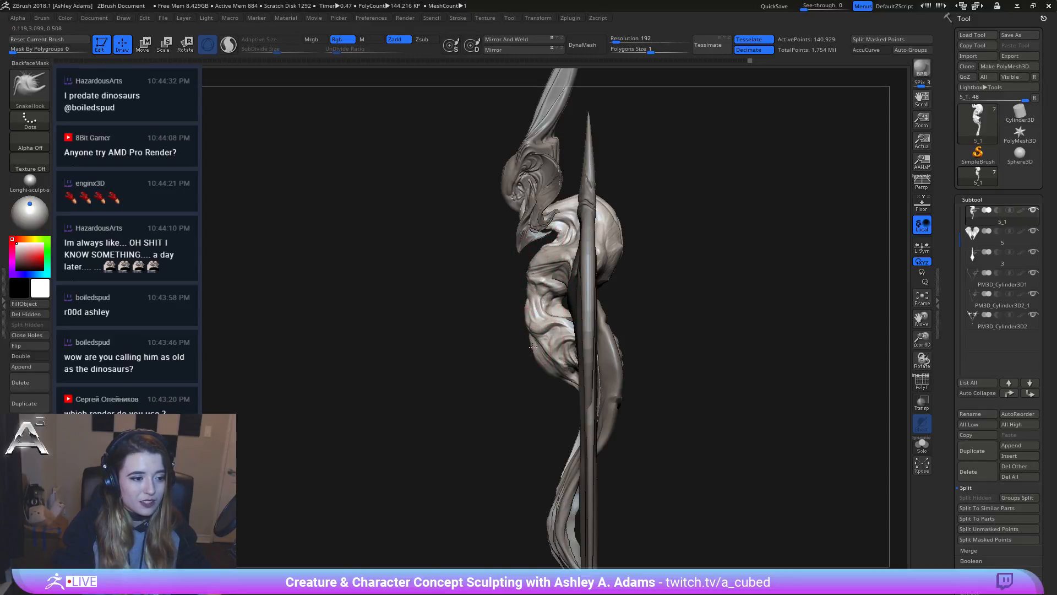
{"action": "left_click_drag", "start_coordinate": [534, 333], "coordinate": [529, 334]}
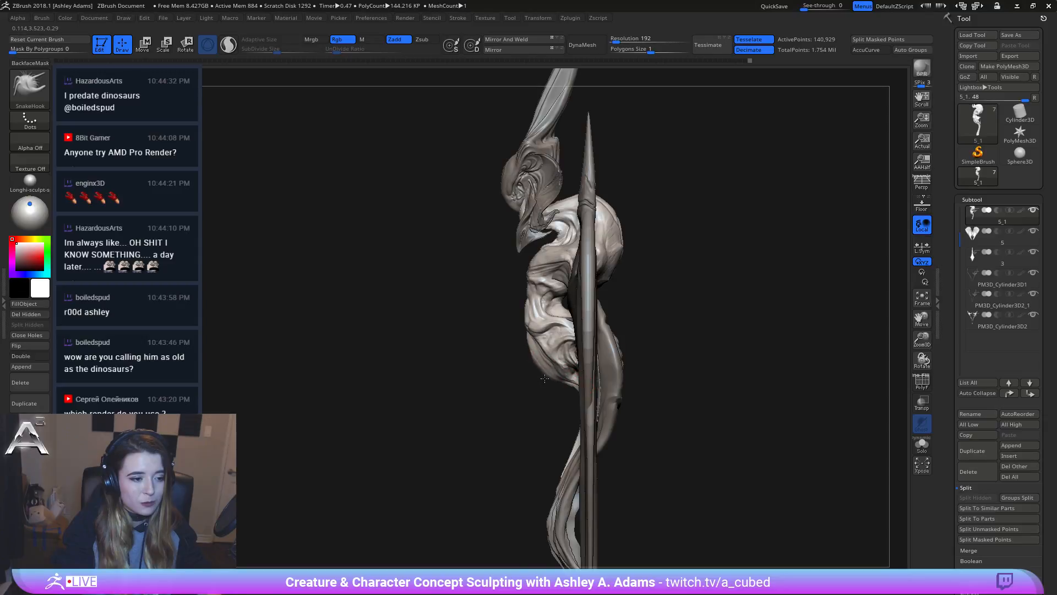
{"action": "mouse_move", "coordinate": [542, 367]}
{"action": "right_mouse_down"}
{"action": "mouse_move", "coordinate": [568, 378]}
{"action": "mouse_move", "coordinate": [573, 358]}
{"action": "right_mouse_up"}
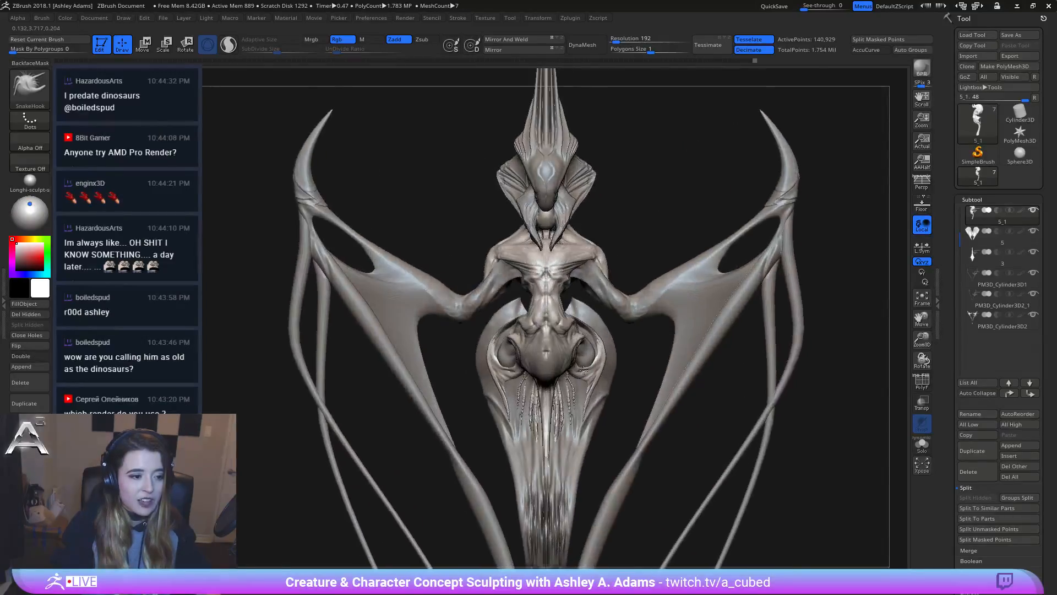
Step: Reshape the neck and upper shoulders of the torso with SnakeHook
{"action": "mouse_move", "coordinate": [622, 203]}
{"action": "right_mouse_down"}
{"action": "mouse_move", "coordinate": [609, 229]}
{"action": "mouse_move", "coordinate": [654, 233]}
{"action": "mouse_move", "coordinate": [611, 262]}
{"action": "mouse_move", "coordinate": [616, 297]}
{"action": "right_mouse_up"}
{"action": "mouse_move", "coordinate": [521, 190]}
{"action": "right_mouse_down"}
{"action": "mouse_move", "coordinate": [513, 178]}
{"action": "mouse_move", "coordinate": [515, 191]}
{"action": "right_mouse_up"}
{"action": "left_click_drag", "start_coordinate": [531, 200], "coordinate": [527, 185]}
{"action": "mouse_move", "coordinate": [524, 183]}
{"action": "right_mouse_down"}
{"action": "mouse_move", "coordinate": [514, 180]}
{"action": "mouse_move", "coordinate": [522, 237]}
{"action": "mouse_move", "coordinate": [554, 247]}
{"action": "mouse_move", "coordinate": [536, 245]}
{"action": "mouse_move", "coordinate": [643, 240]}
{"action": "mouse_move", "coordinate": [634, 248]}
{"action": "right_mouse_up"}
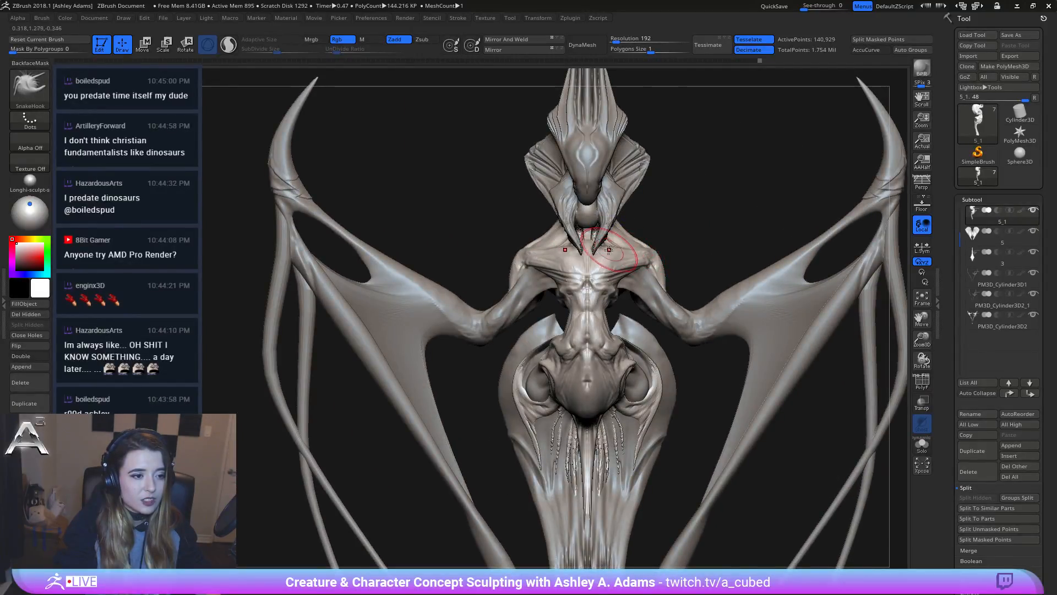
{"action": "right_click_drag", "start_coordinate": [606, 244], "coordinate": [609, 253]}
{"action": "right_click", "coordinate": [573, 298]}
{"action": "mouse_move", "coordinate": [573, 298]}
{"action": "right_mouse_down"}
{"action": "mouse_move", "coordinate": [628, 268]}
{"action": "mouse_move", "coordinate": [606, 279]}
{"action": "mouse_move", "coordinate": [586, 264]}
{"action": "mouse_move", "coordinate": [593, 240]}
{"action": "mouse_move", "coordinate": [585, 252]}
{"action": "right_mouse_up"}
{"action": "right_click", "coordinate": [582, 284]}
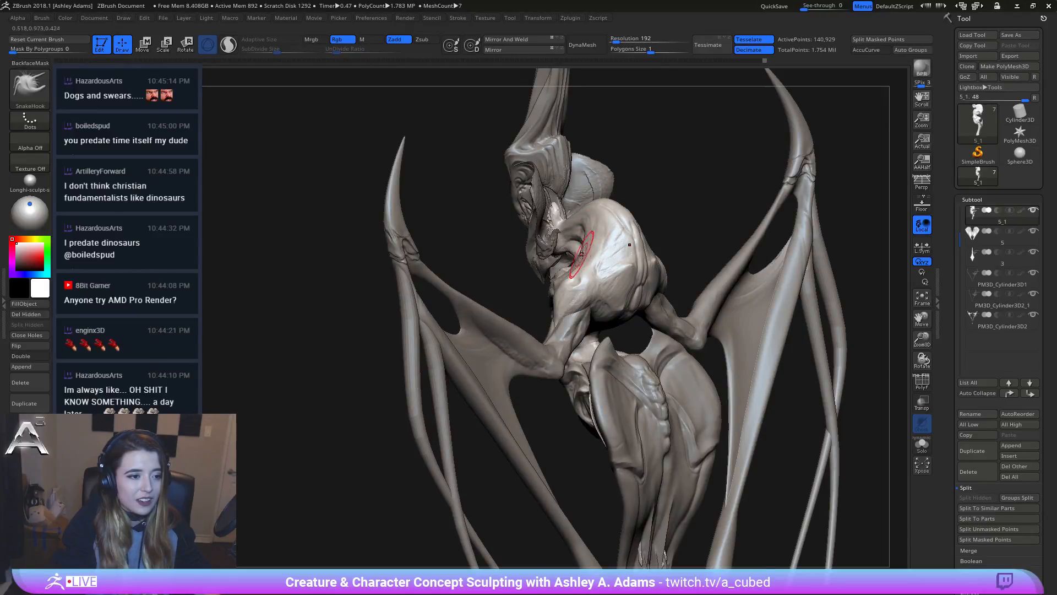
Step: Refine the hollow between the neck and collarbone with DamStandard and smooth the surface
{"action": "mouse_move", "coordinate": [583, 249]}
{"action": "right_mouse_down"}
{"action": "mouse_move", "coordinate": [574, 265]}
{"action": "mouse_move", "coordinate": [570, 237]}
{"action": "mouse_move", "coordinate": [555, 234]}
{"action": "right_mouse_up"}
{"action": "key", "text": "b"}
{"action": "key", "text": "c"}
{"action": "key", "text": "b"}
{"action": "key", "text": "b"}
{"action": "key", "text": "d"}
{"action": "key", "text": "s"}
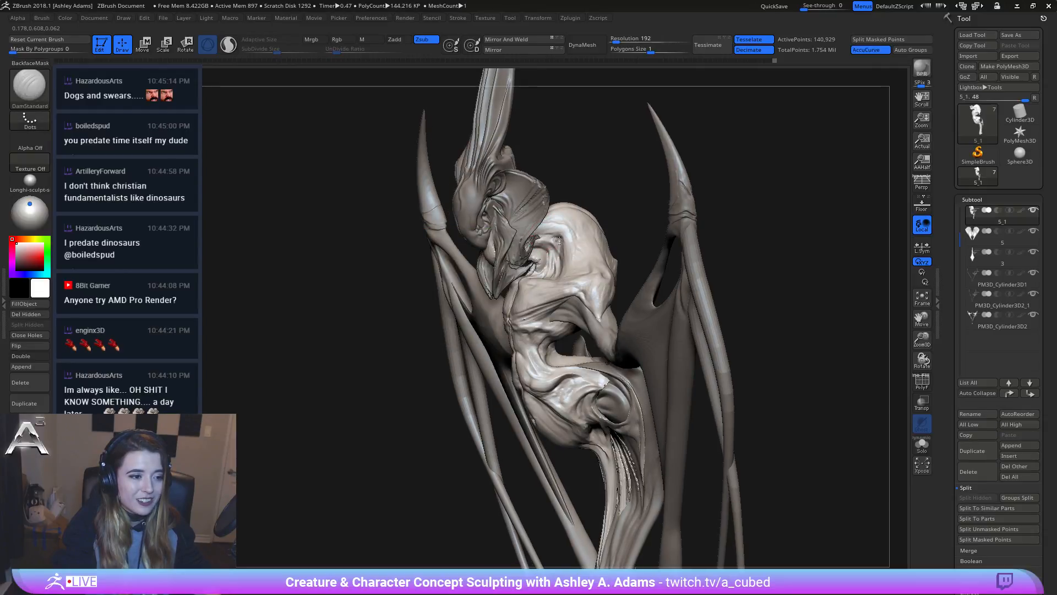
{"action": "key", "text": "shift"}
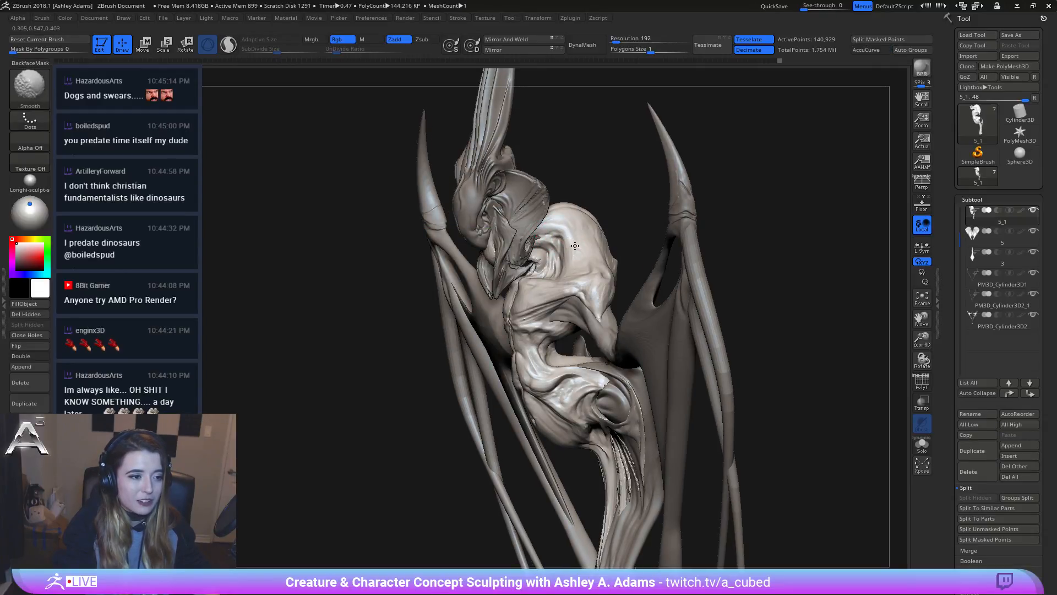
Step: Build up the muscle on the rounded upper back and shoulder with ClayBuildup and smooth it
{"action": "mouse_move", "coordinate": [575, 246]}
{"action": "right_mouse_down"}
{"action": "mouse_move", "coordinate": [579, 231]}
{"action": "mouse_move", "coordinate": [601, 238]}
{"action": "right_mouse_up"}
{"action": "key", "text": "b"}
{"action": "key", "text": "c"}
{"action": "key", "text": "b"}
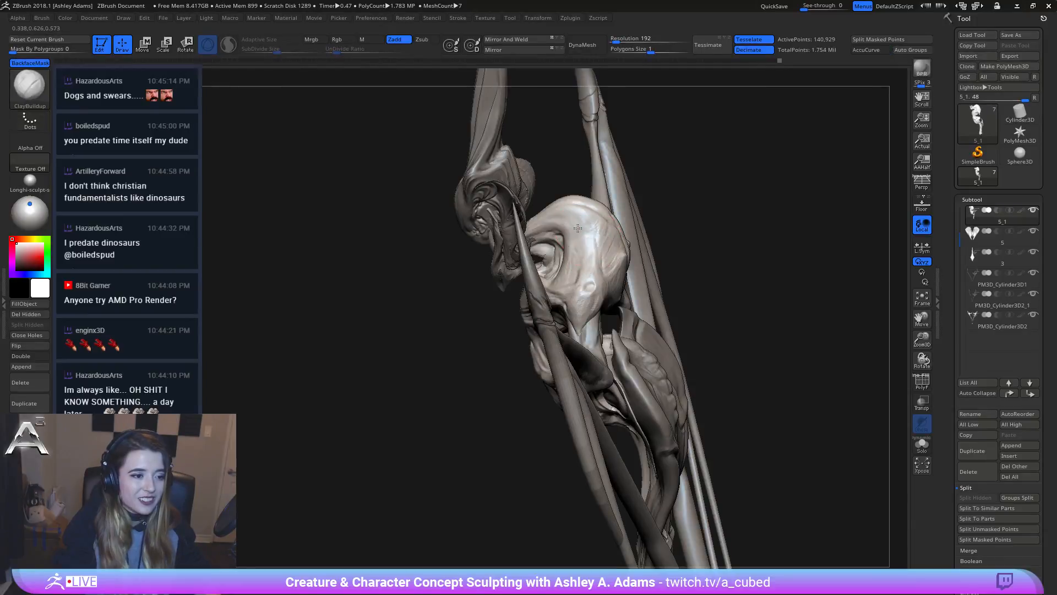
{"action": "left_click_drag", "start_coordinate": [583, 260], "coordinate": [589, 237]}
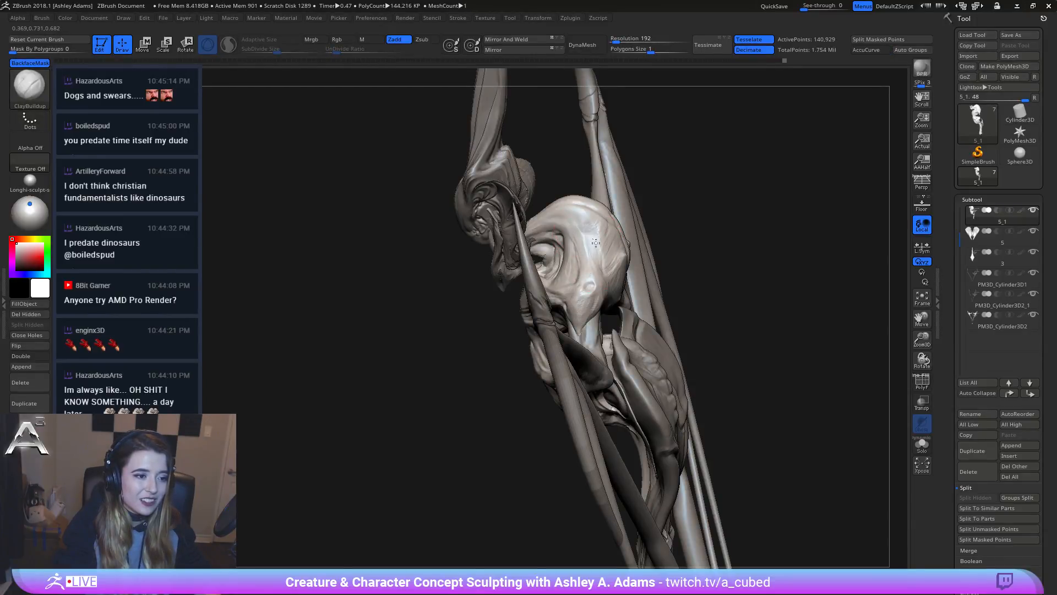
{"action": "mouse_move", "coordinate": [606, 232]}
{"action": "right_mouse_down"}
{"action": "mouse_move", "coordinate": [594, 229]}
{"action": "mouse_move", "coordinate": [617, 237]}
{"action": "mouse_move", "coordinate": [621, 223]}
{"action": "right_mouse_up"}
{"action": "left_click_drag", "start_coordinate": [622, 236], "coordinate": [626, 237], "text": "shift"}
{"action": "key", "text": "space"}
Step: Make the outer wing finger subtool PM3D_Cylinder3D2_1 active
{"action": "right_click_drag", "start_coordinate": [624, 300], "coordinate": [651, 236], "text": "alt"}
{"action": "right_click_drag", "start_coordinate": [654, 283], "coordinate": [617, 242], "text": "alt"}
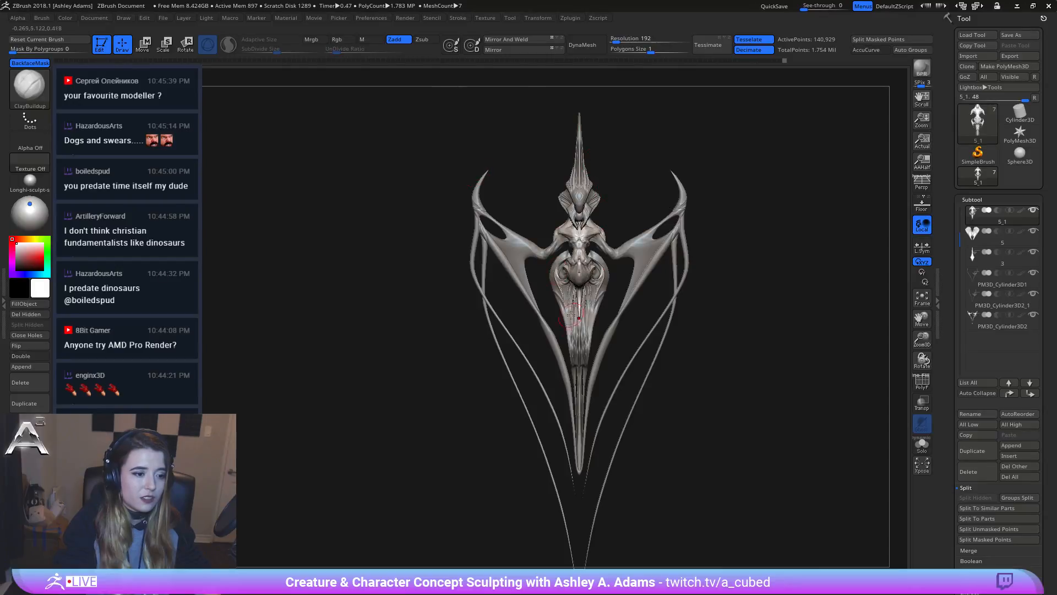
{"action": "right_click_drag", "start_coordinate": [568, 308], "coordinate": [579, 245], "text": "alt"}
{"action": "left_click", "coordinate": [659, 248], "text": "alt"}
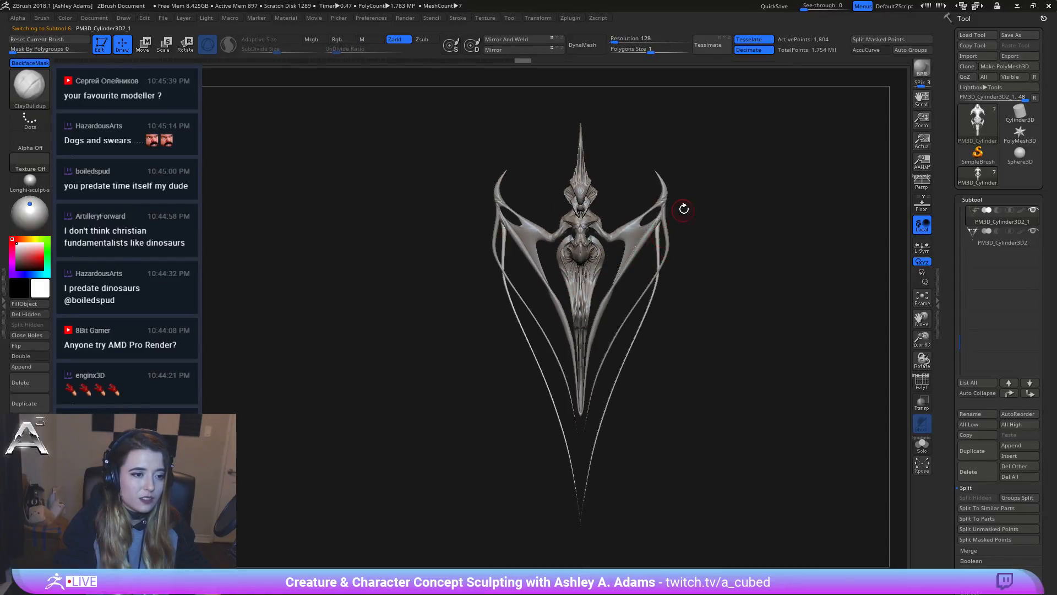
Step: Choose MaskLasso as the masking brush and try to lasso-mask the upper part of the outer wing finger
{"action": "right_click_drag", "start_coordinate": [674, 218], "coordinate": [632, 203], "text": "alt"}
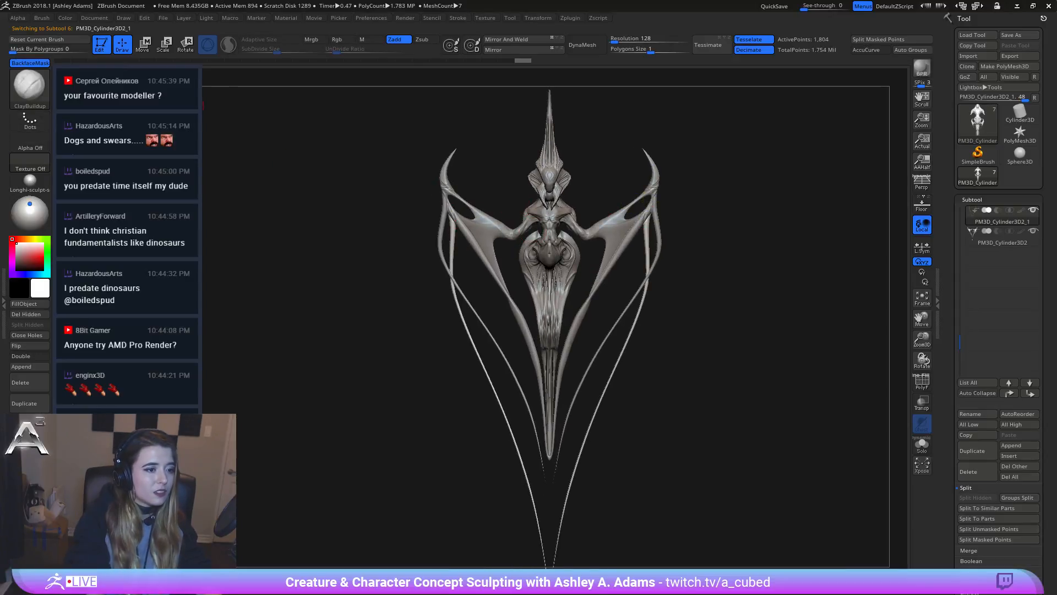
{"action": "left_click", "coordinate": [38, 84]}
{"action": "left_click", "coordinate": [38, 84], "text": "ctrl"}
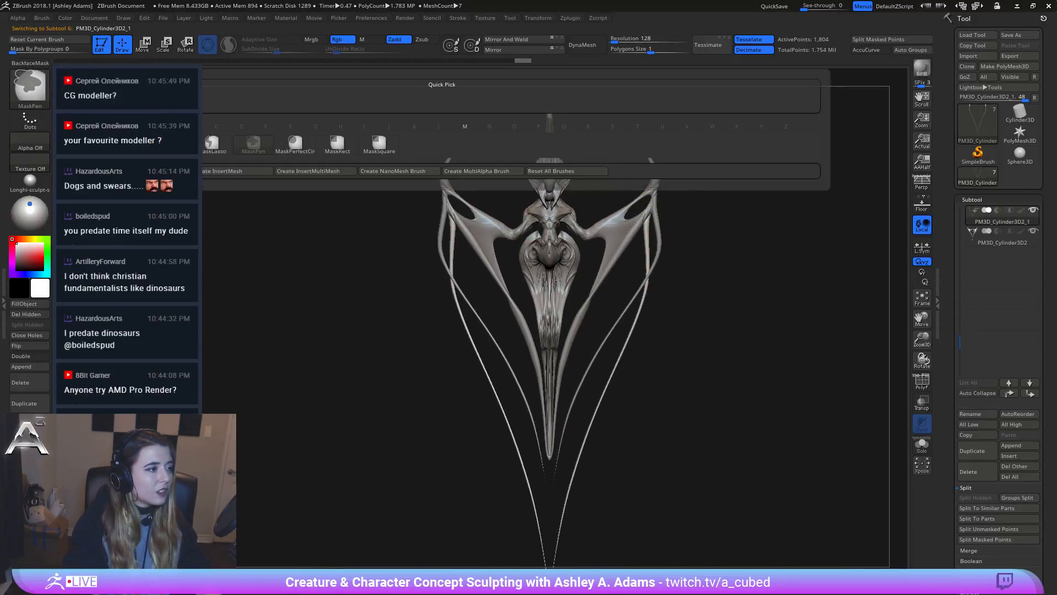
{"action": "left_click", "coordinate": [213, 143], "text": "ctrl"}
{"action": "mouse_move", "coordinate": [701, 217]}
{"action": "left_mouse_down", "text": "ctrl"}
{"action": "mouse_move", "coordinate": [648, 215]}
{"action": "mouse_move", "coordinate": [650, 300]}
{"action": "mouse_move", "coordinate": [645, 232]}
{"action": "left_mouse_up", "text": "ctrl"}
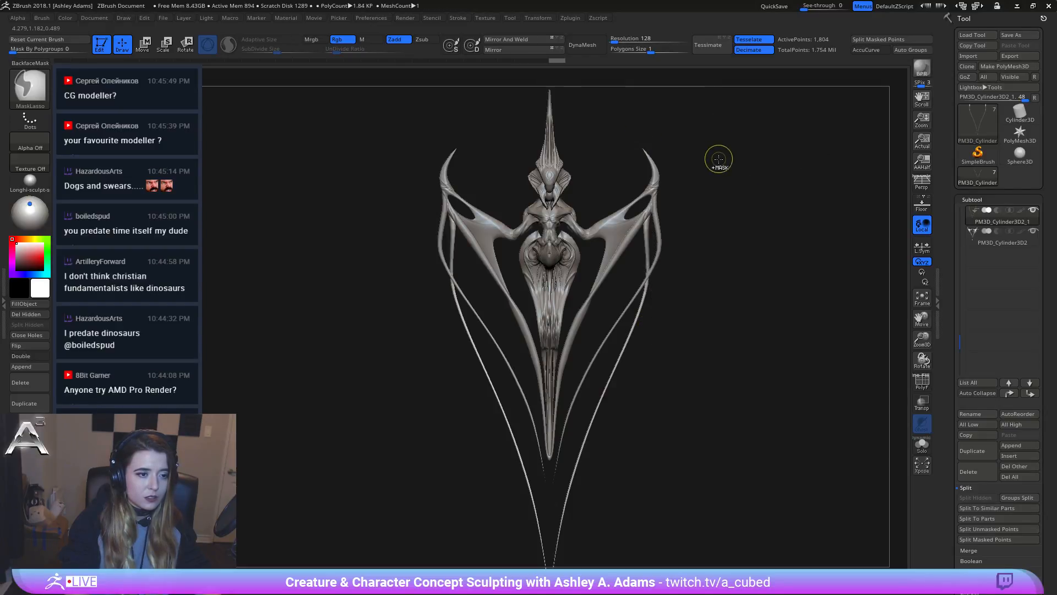
{"action": "key", "text": "w"}
{"action": "key", "text": "space"}
{"action": "key", "text": "q"}
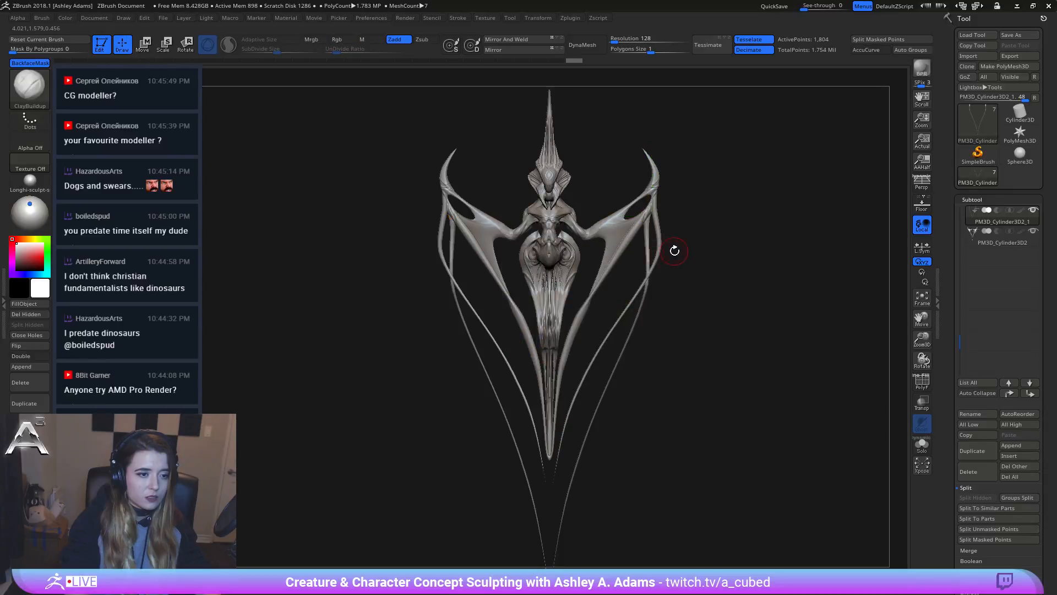
Step: Try to pull the upper part of the outer wing finger outward with the SnakeHook brush
{"action": "key", "text": "space"}
{"action": "key", "text": "space"}
{"action": "key", "text": "b"}
{"action": "key", "text": "s"}
{"action": "key", "text": "h"}
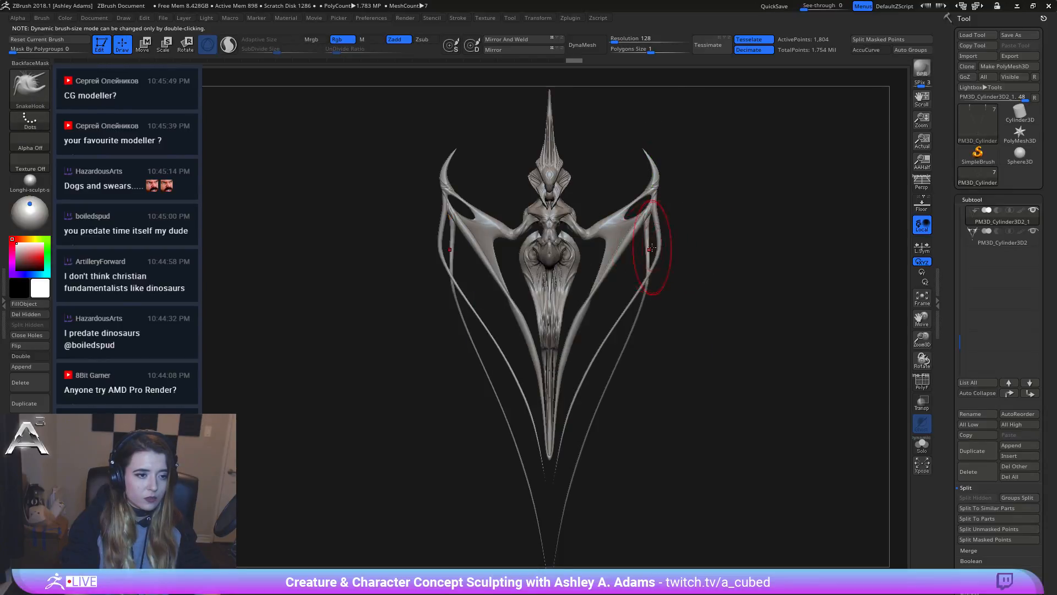
{"action": "mouse_move", "coordinate": [653, 243]}
{"action": "left_mouse_down"}
{"action": "mouse_move", "coordinate": [680, 238]}
{"action": "mouse_move", "coordinate": [663, 245]}
{"action": "left_mouse_up"}
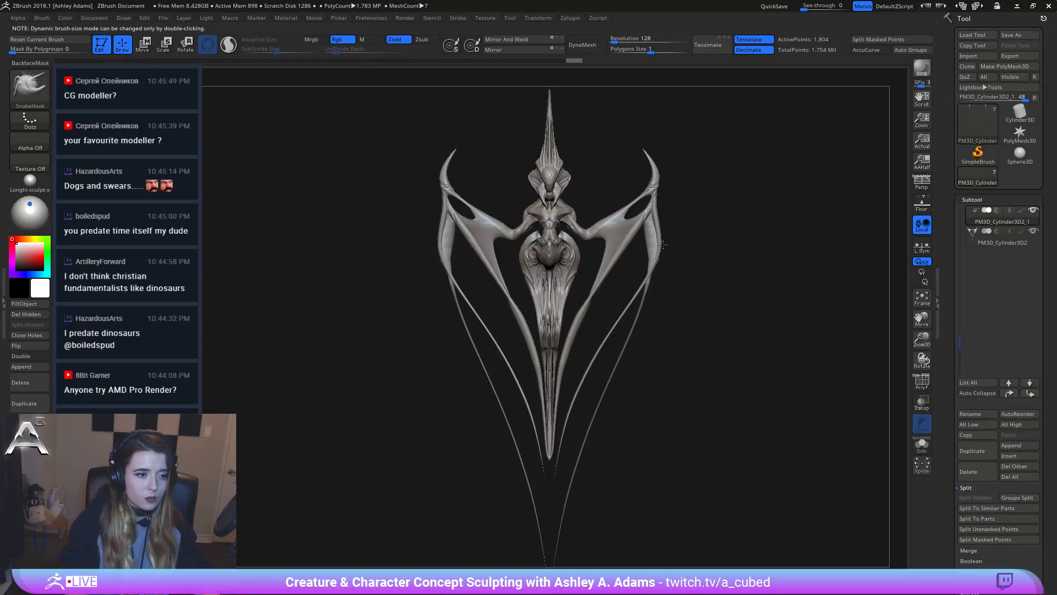
{"action": "left_click", "coordinate": [792, 283], "text": "ctrl"}
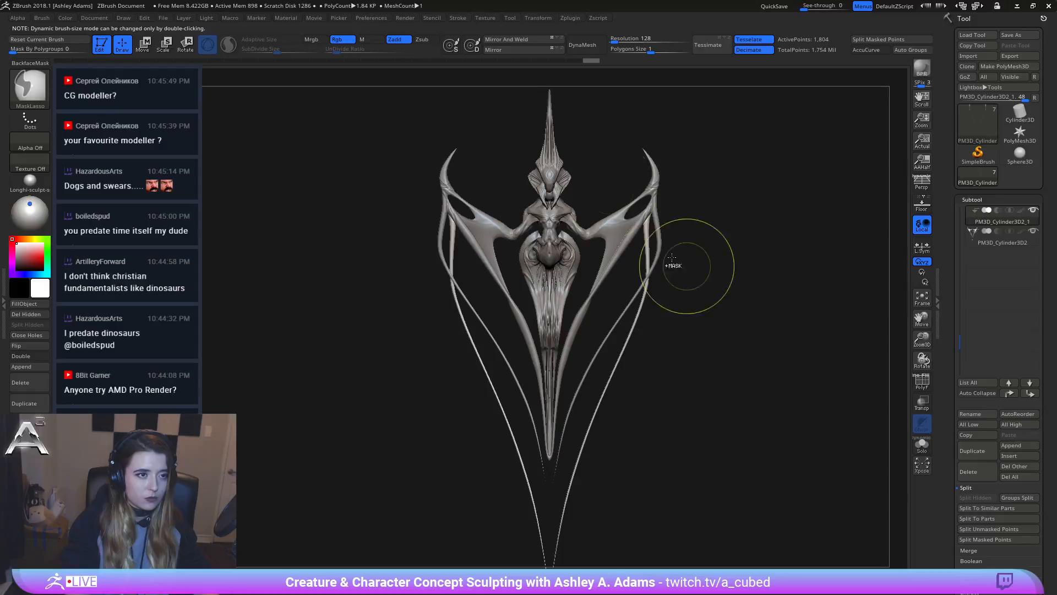
Step: Apply DynaMesh at resolution 128 to the wing finger subtools PM3D_Cylinder3D2_1 and PM3D_Cylinder3D1
{"action": "left_click", "coordinate": [583, 45]}
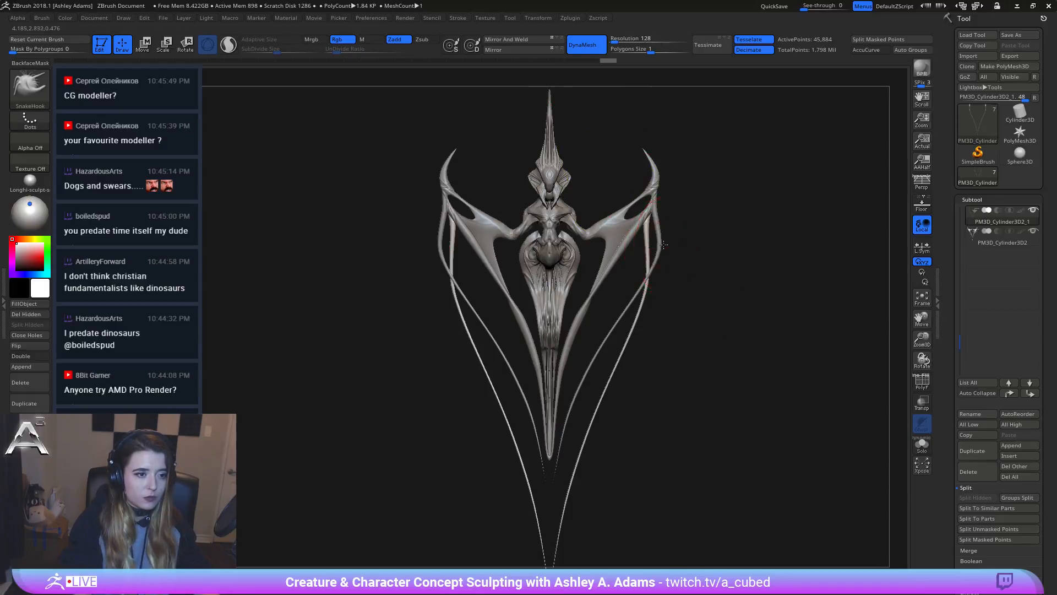
{"action": "key", "text": "ctrl+z"}
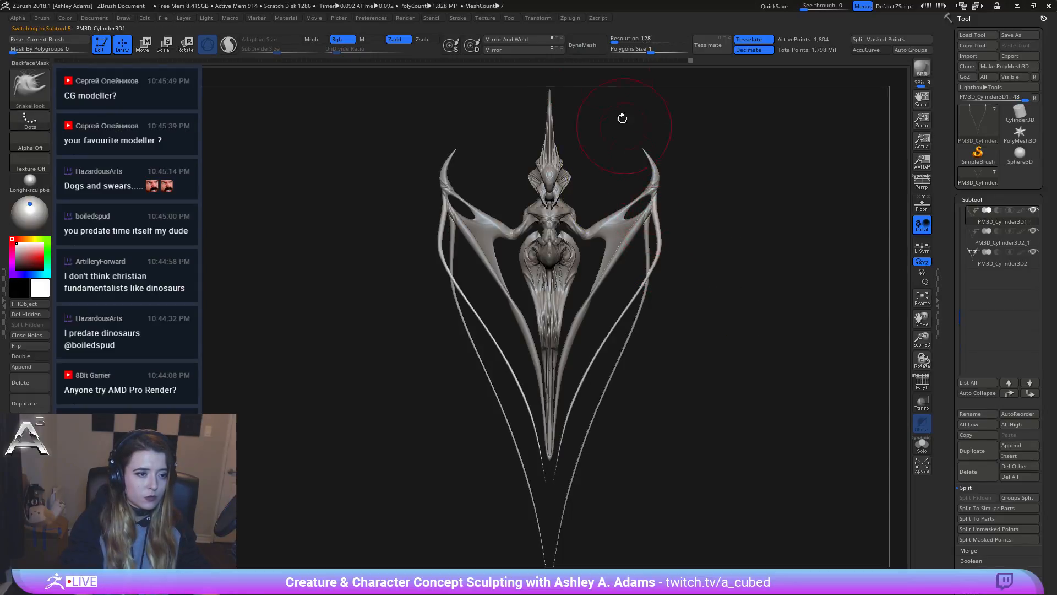
{"action": "left_click", "coordinate": [591, 47]}
{"action": "mouse_move", "coordinate": [448, 271]}
{"action": "left_mouse_down"}
{"action": "mouse_move", "coordinate": [543, 306]}
{"action": "mouse_move", "coordinate": [564, 186]}
{"action": "mouse_move", "coordinate": [785, 174]}
{"action": "left_mouse_up"}
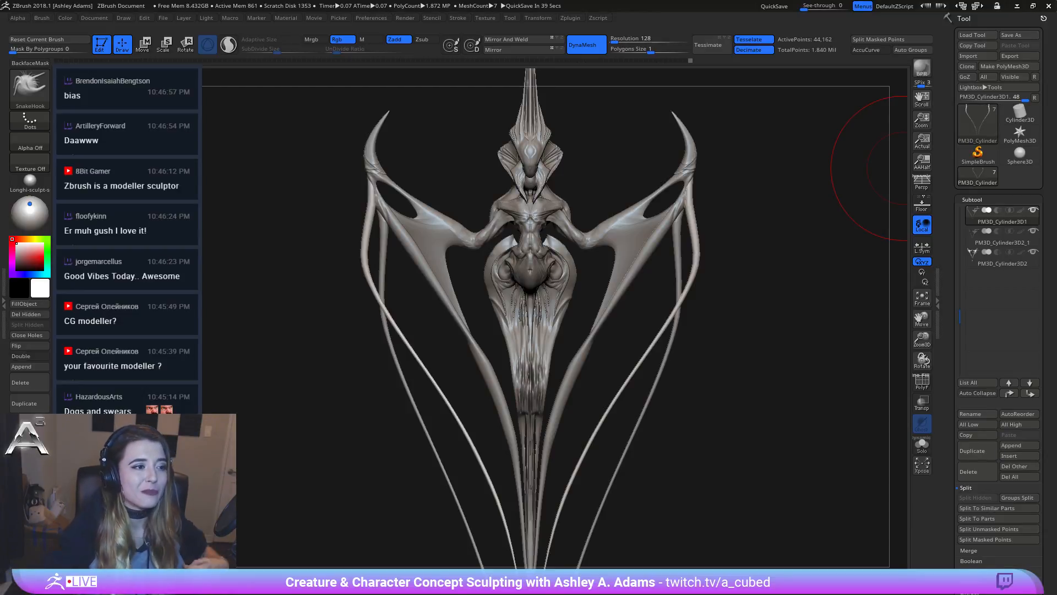
{"action": "left_click_drag", "start_coordinate": [902, 167], "coordinate": [466, 305]}
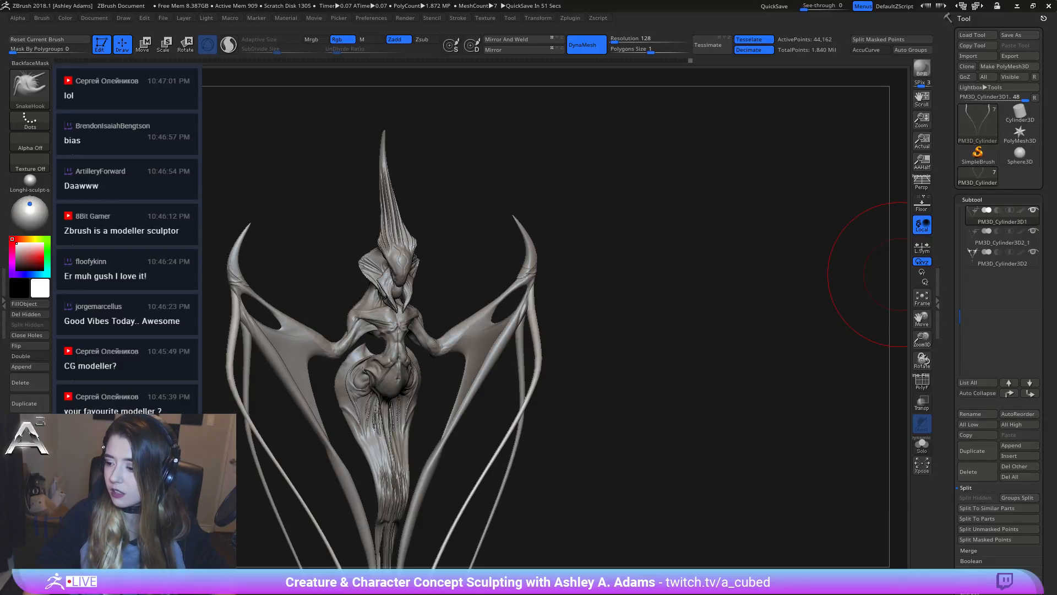
Step: Switch to the ArtStation browser window, open the profile's Following list, and look through the followed artists before returning to the start of the page
{"action": "key", "text": "alt+Tab"}
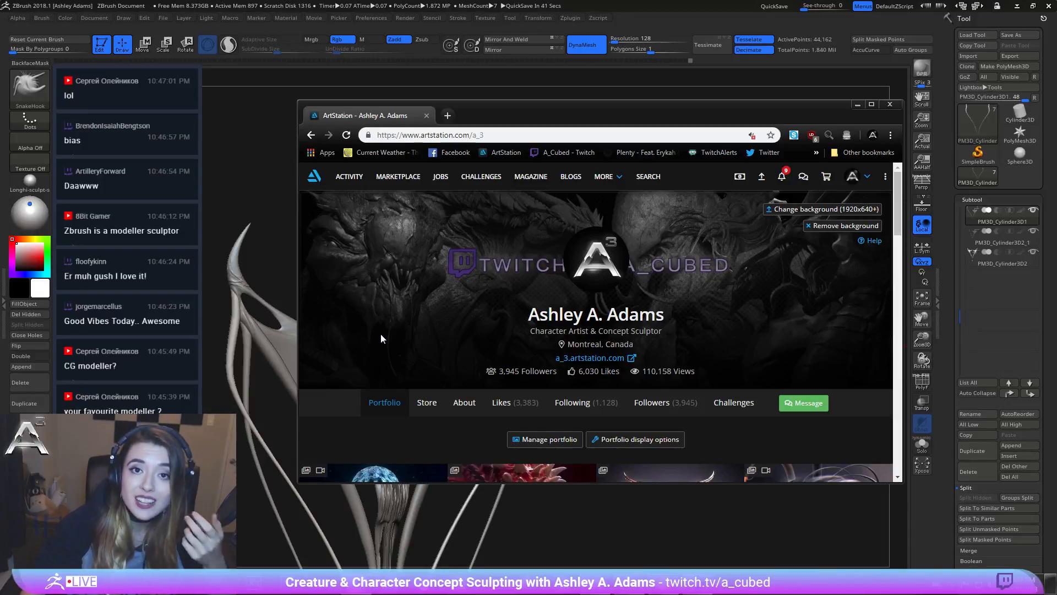
{"action": "left_click", "coordinate": [611, 412]}
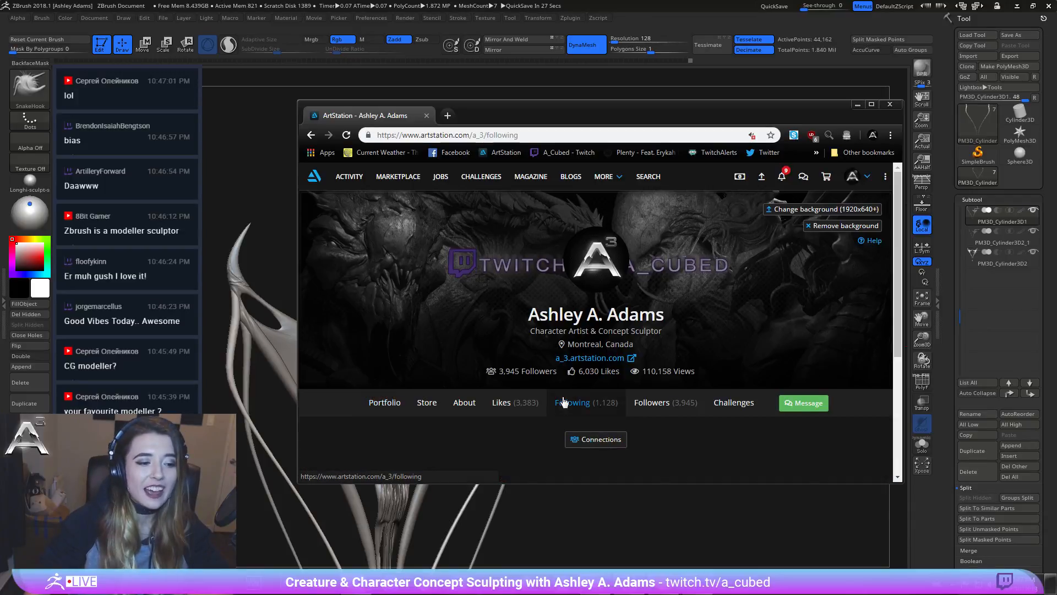
{"action": "scroll", "coordinate": [677, 372], "scroll_direction": "down", "scroll_amount": 5}
{"action": "scroll", "coordinate": [837, 374], "scroll_direction": "down", "scroll_amount": 6}
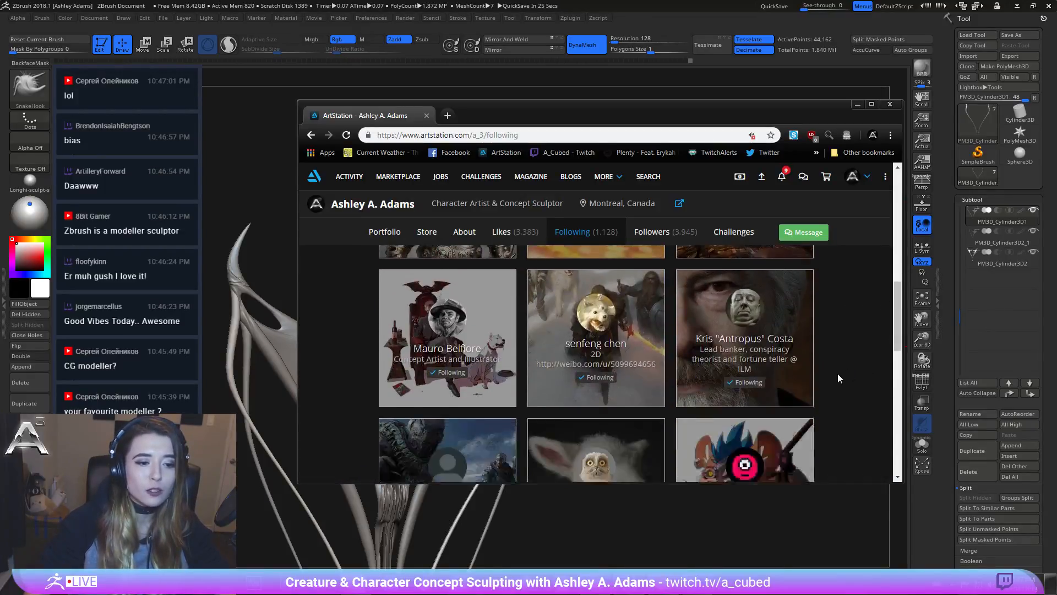
{"action": "scroll", "coordinate": [837, 378], "scroll_direction": "down", "scroll_amount": 3}
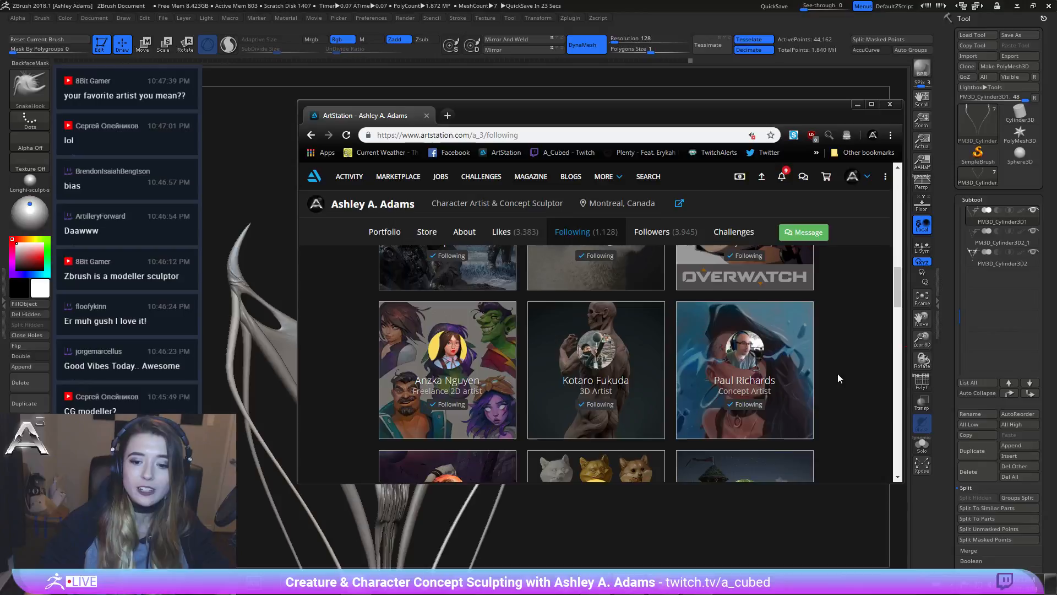
{"action": "scroll", "coordinate": [838, 374], "scroll_direction": "down", "scroll_amount": 3}
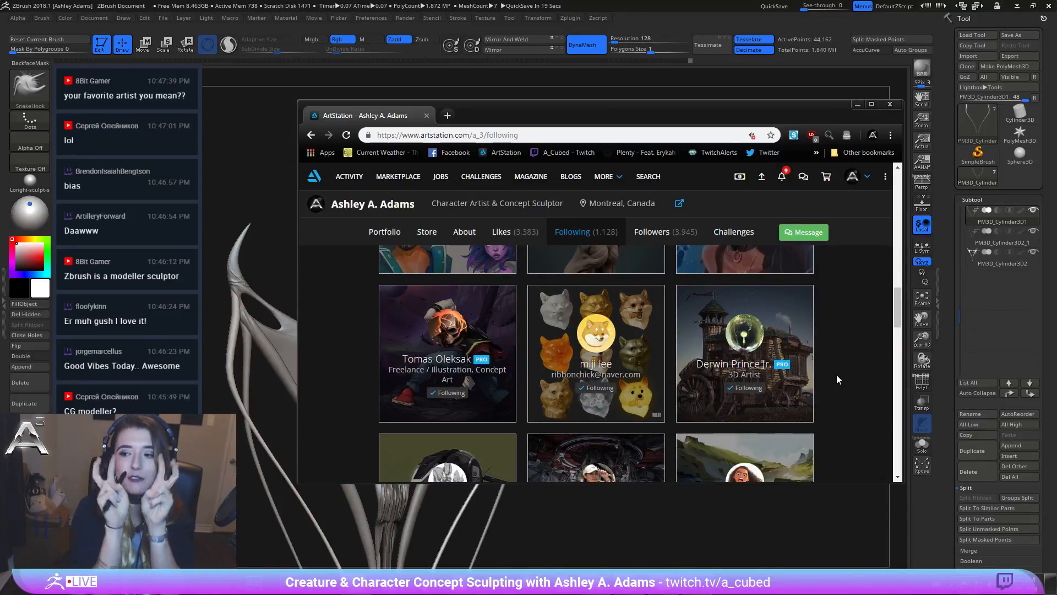
{"action": "scroll", "coordinate": [774, 415], "scroll_direction": "down", "scroll_amount": 4}
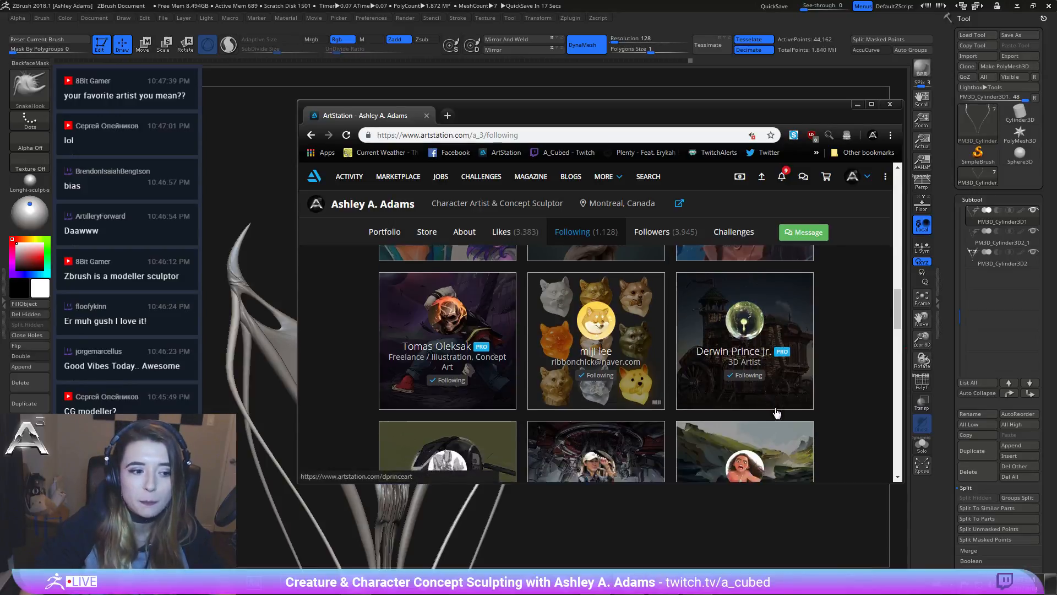
{"action": "scroll", "coordinate": [807, 408], "scroll_direction": "down", "scroll_amount": 3}
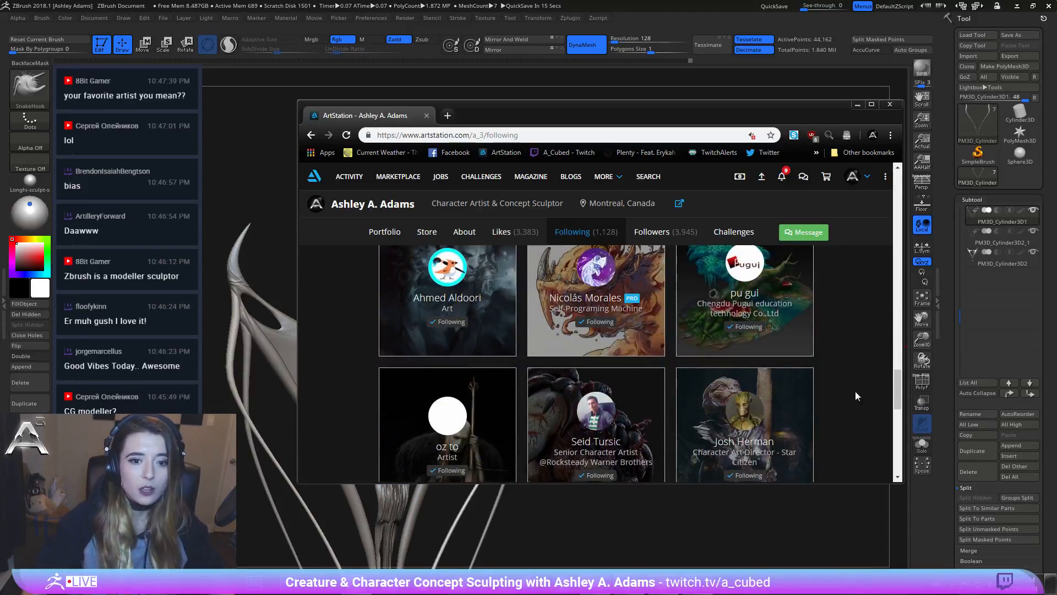
{"action": "scroll", "coordinate": [874, 383], "scroll_direction": "down", "scroll_amount": 5}
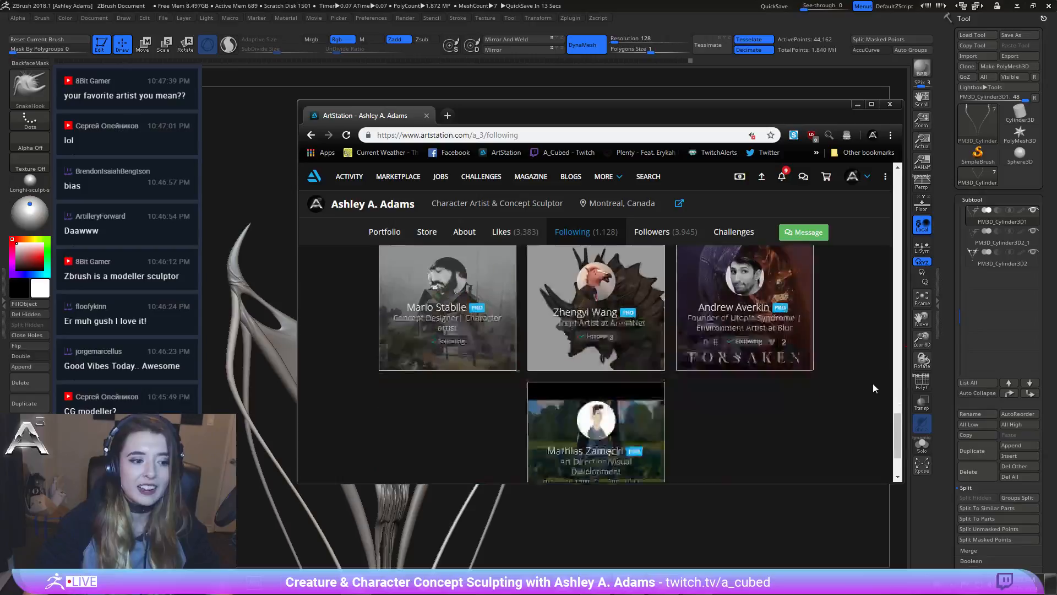
{"action": "scroll", "coordinate": [873, 383], "scroll_direction": "down", "scroll_amount": 9}
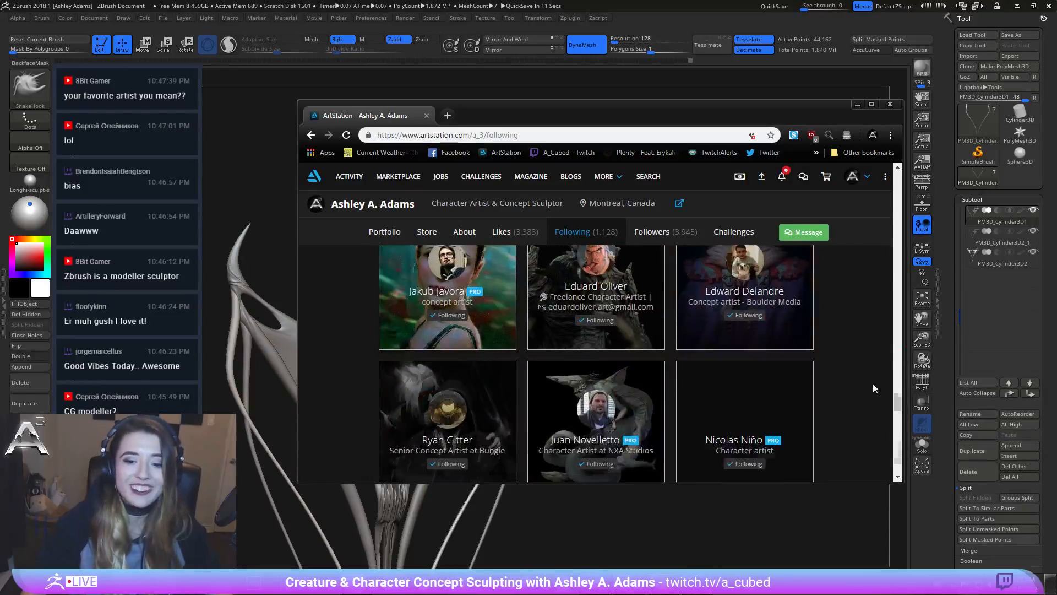
{"action": "scroll", "coordinate": [873, 383], "scroll_direction": "down", "scroll_amount": 10}
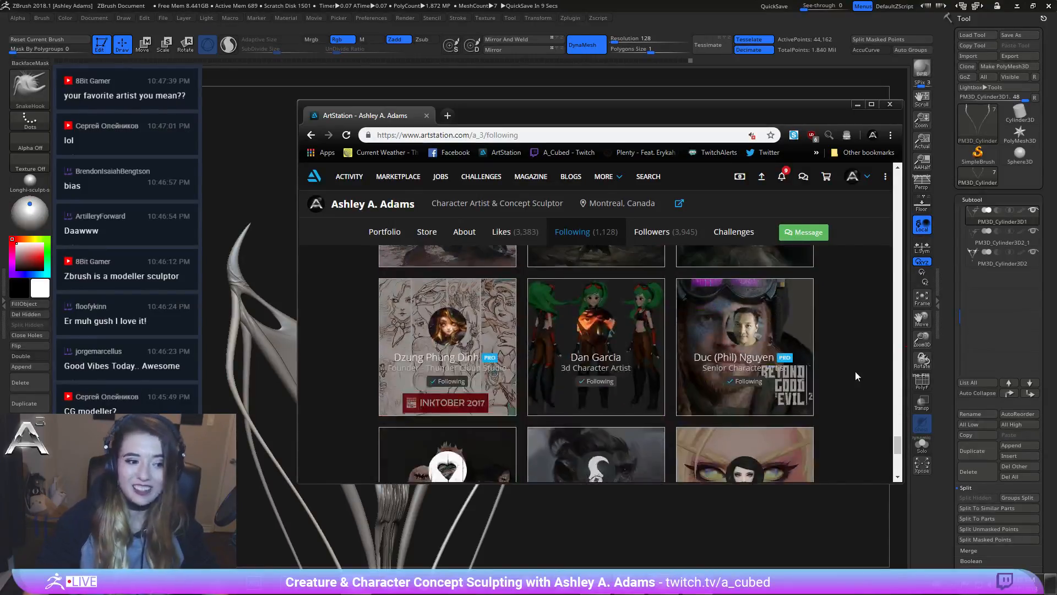
{"action": "scroll", "coordinate": [869, 370], "scroll_direction": "down", "scroll_amount": 7}
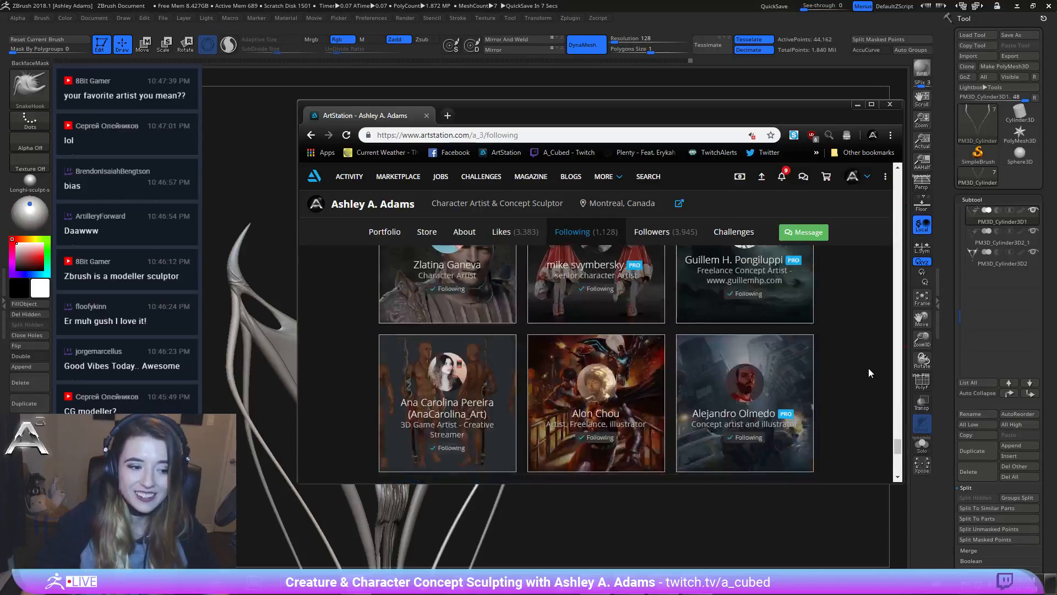
{"action": "scroll", "coordinate": [869, 373], "scroll_direction": "down", "scroll_amount": 3}
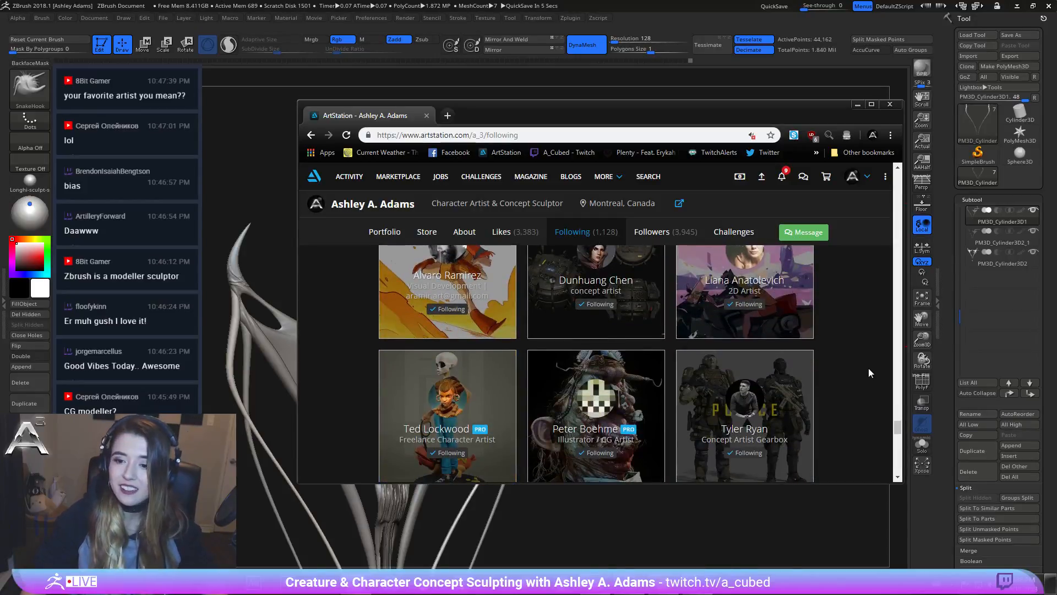
{"action": "scroll", "coordinate": [868, 373], "scroll_direction": "down", "scroll_amount": 4}
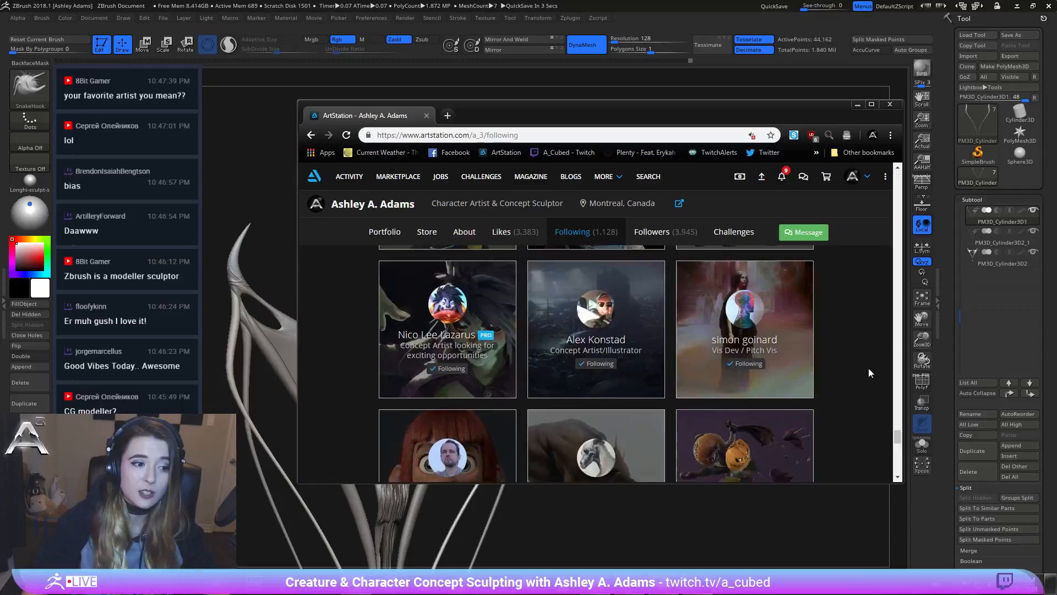
{"action": "scroll", "coordinate": [868, 367], "scroll_direction": "down", "scroll_amount": 8}
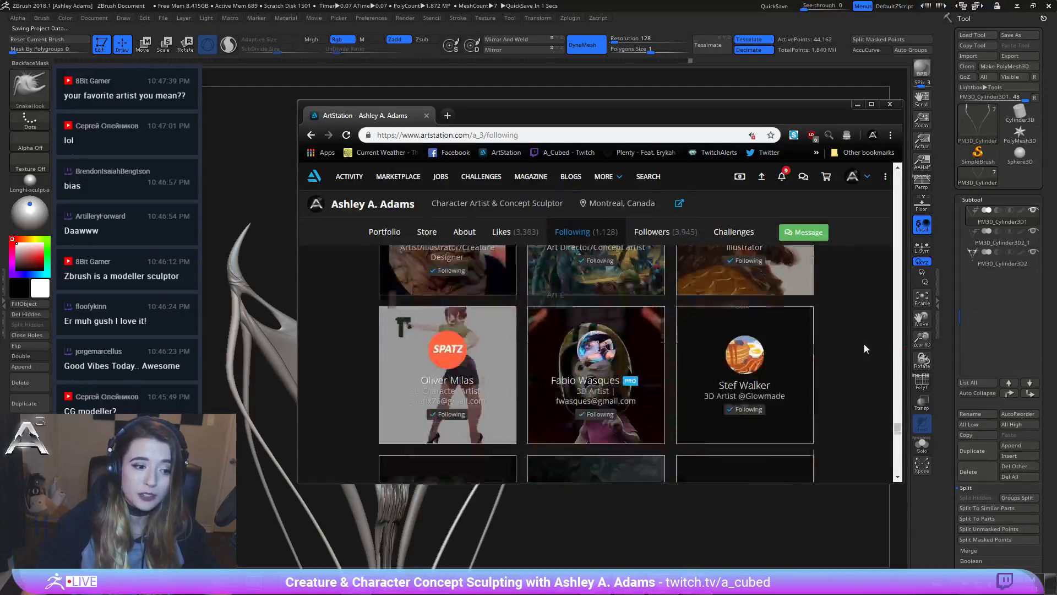
{"action": "scroll", "coordinate": [851, 365], "scroll_direction": "down", "scroll_amount": 8}
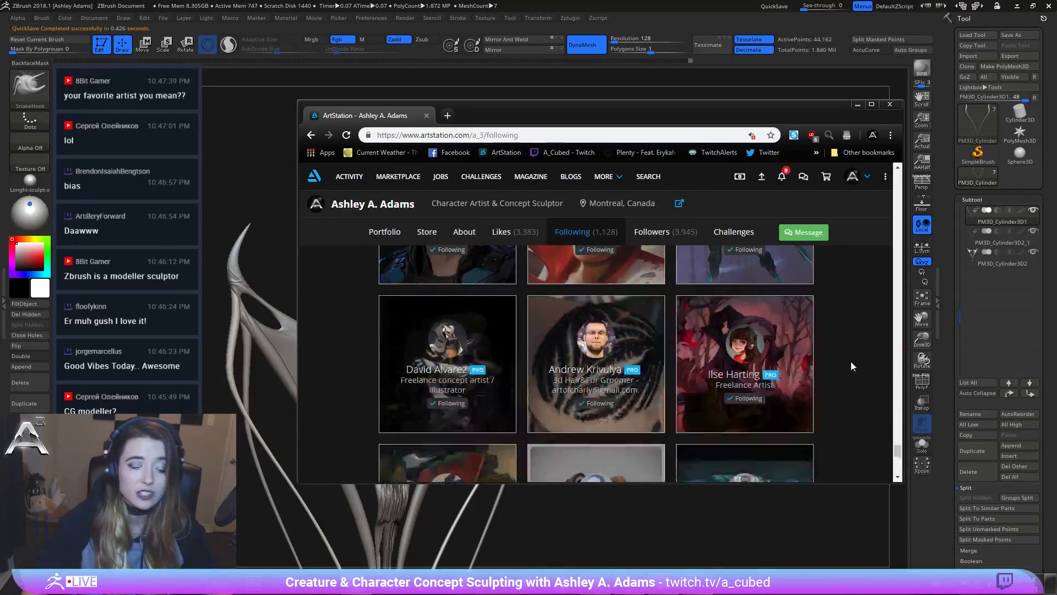
{"action": "scroll", "coordinate": [850, 363], "scroll_direction": "down", "scroll_amount": 10}
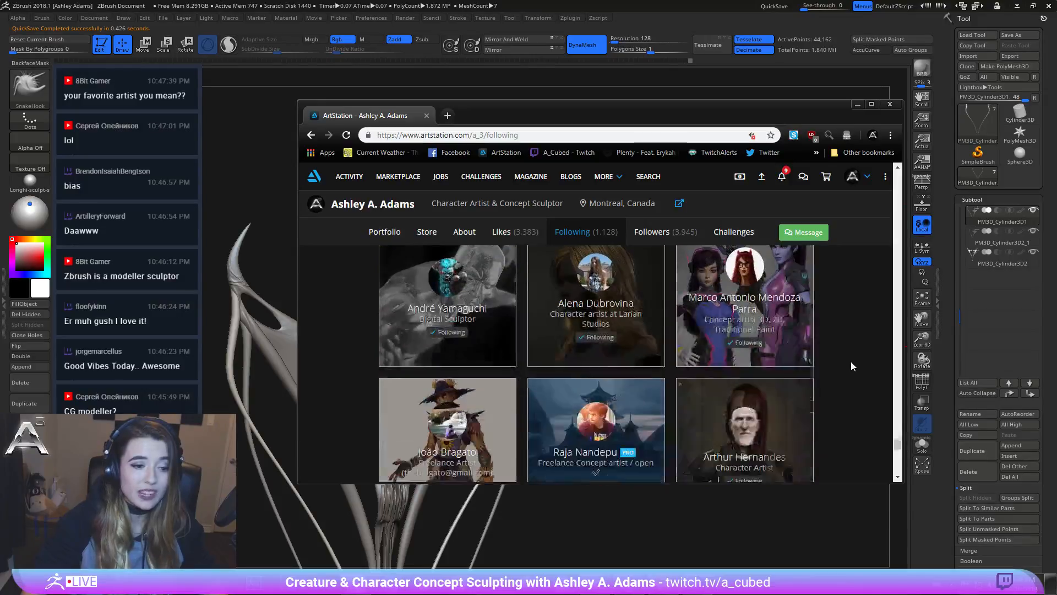
{"action": "scroll", "coordinate": [851, 366], "scroll_direction": "down", "scroll_amount": 10}
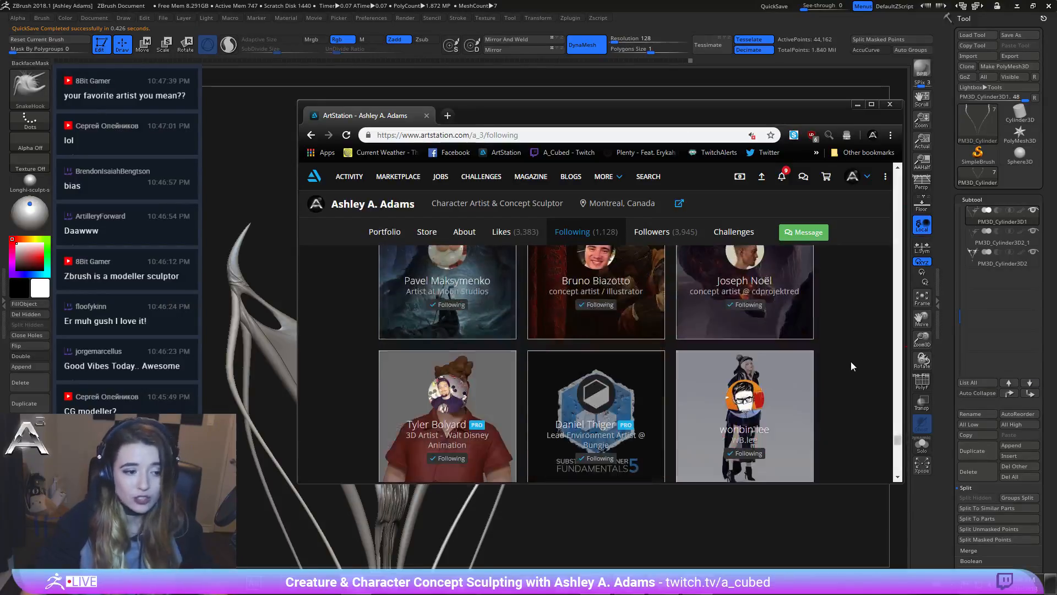
{"action": "scroll", "coordinate": [851, 366], "scroll_direction": "down", "scroll_amount": 10}
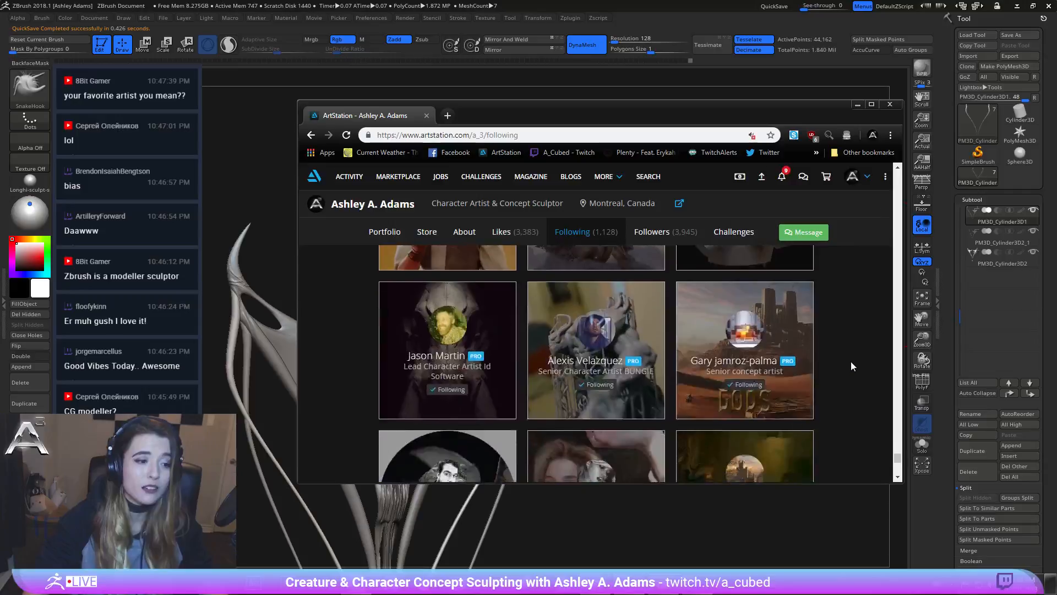
{"action": "scroll", "coordinate": [850, 361], "scroll_direction": "down", "scroll_amount": 6}
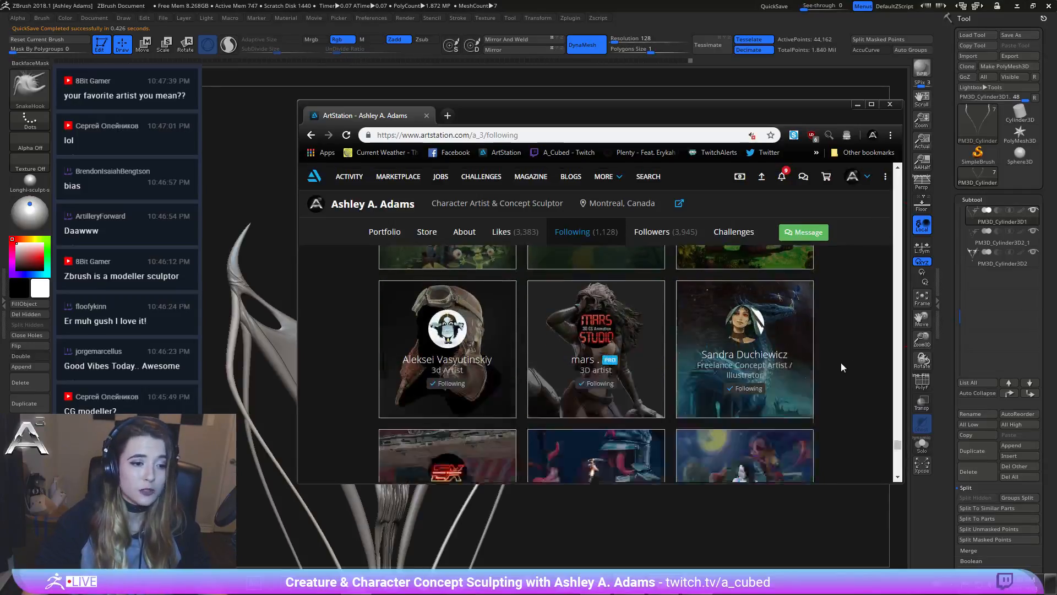
{"action": "scroll", "coordinate": [841, 362], "scroll_direction": "down", "scroll_amount": 10}
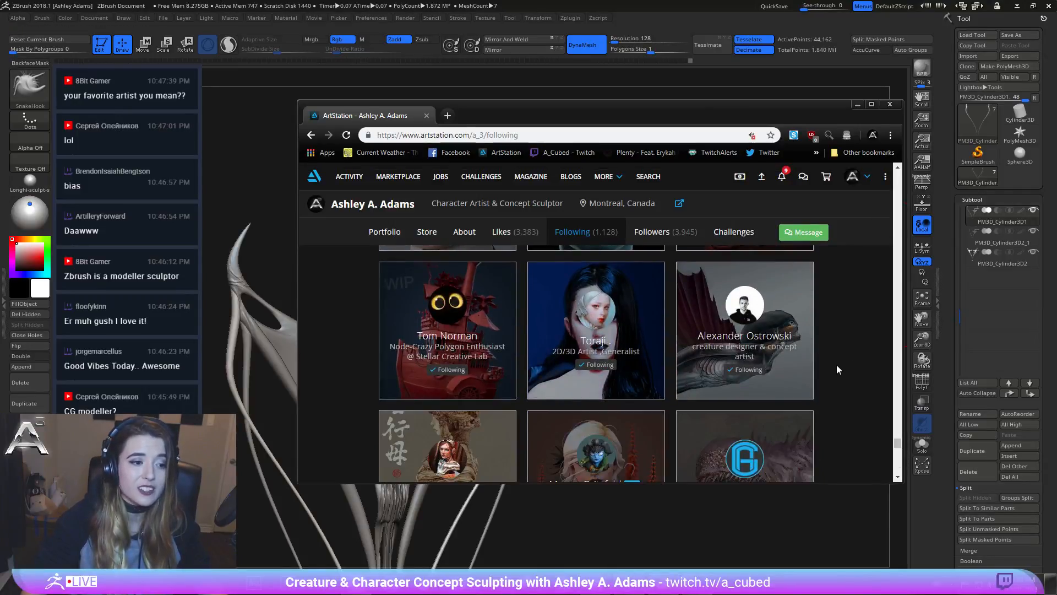
{"action": "scroll", "coordinate": [837, 364], "scroll_direction": "down", "scroll_amount": 5}
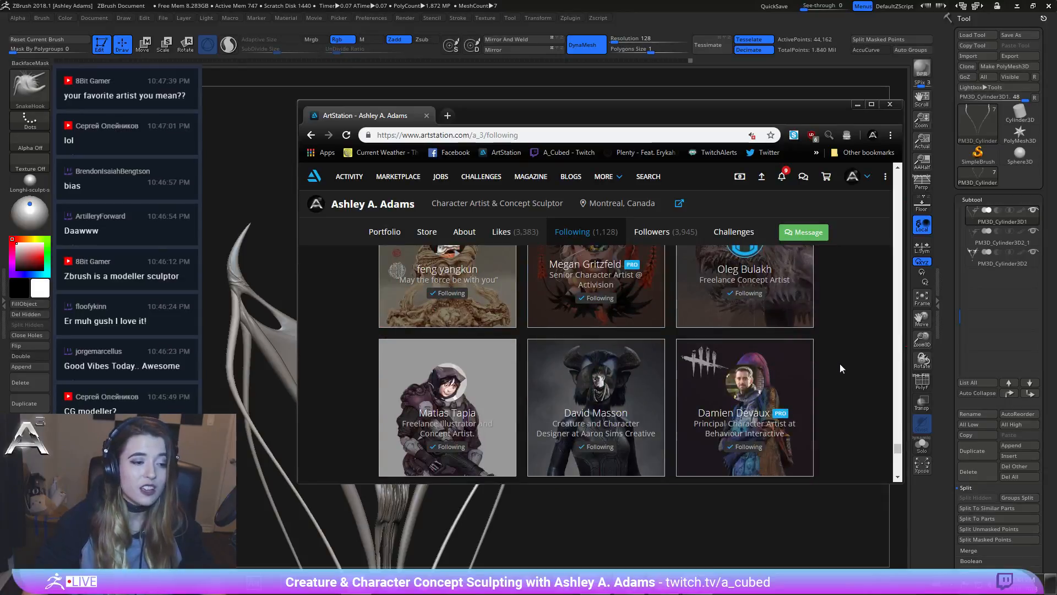
{"action": "scroll", "coordinate": [840, 364], "scroll_direction": "down", "scroll_amount": 2}
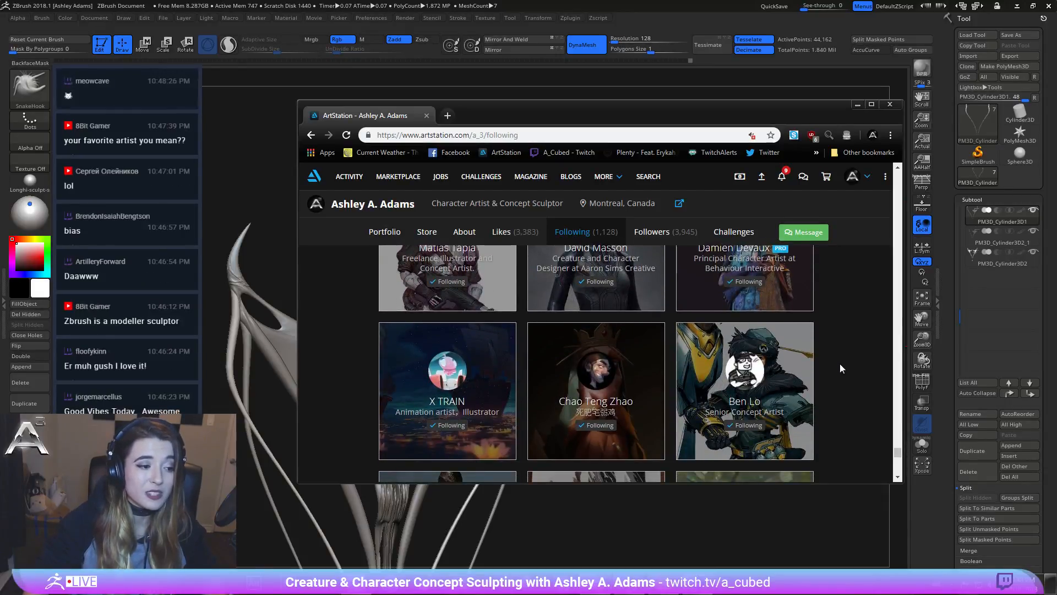
{"action": "scroll", "coordinate": [841, 363], "scroll_direction": "down", "scroll_amount": 4}
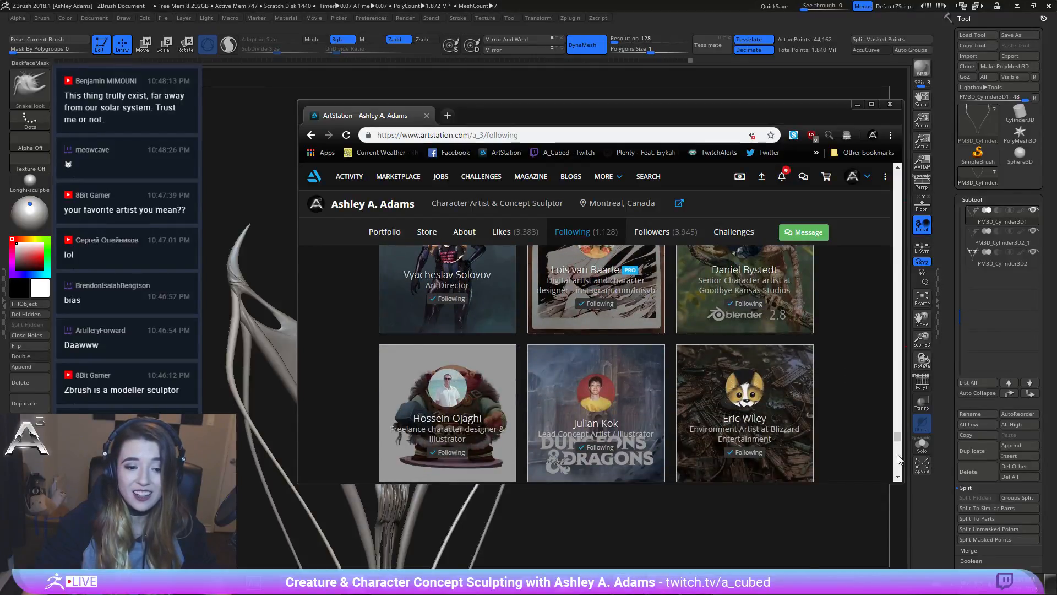
{"action": "scroll", "coordinate": [892, 375], "scroll_direction": "down", "scroll_amount": 3}
{"action": "left_click_drag", "start_coordinate": [899, 448], "coordinate": [903, 151]}
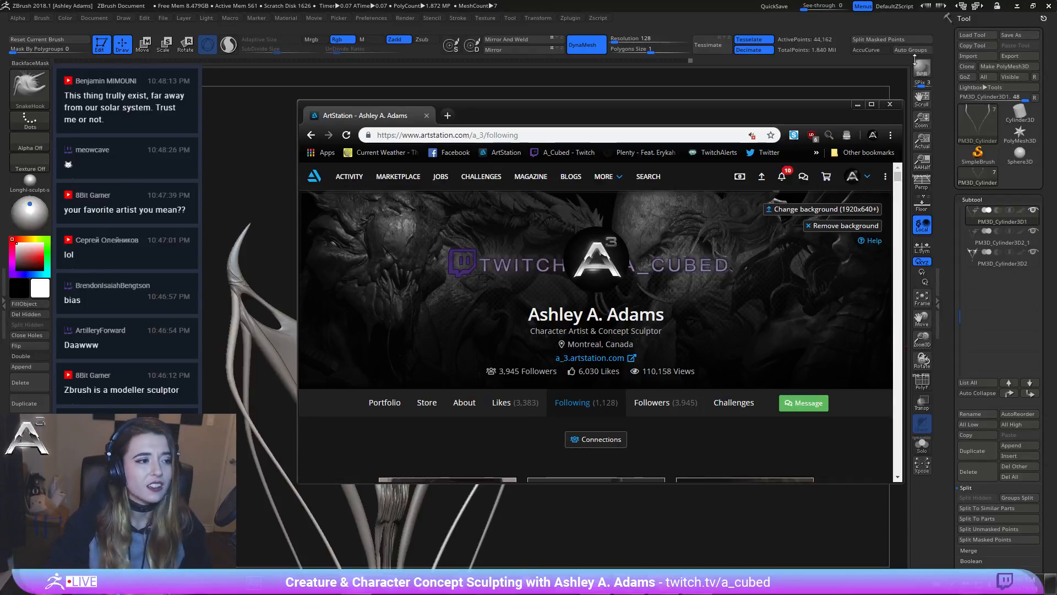
Step: Switch back to ZBrush, select the inner wing subtool PM3D_Cylinder3D2, and pull its lower tip down to the wing finger ends with SnakeHook
{"action": "left_click_drag", "start_coordinate": [336, 117], "coordinate": [404, 132]}
{"action": "key", "text": "alt+Tab"}
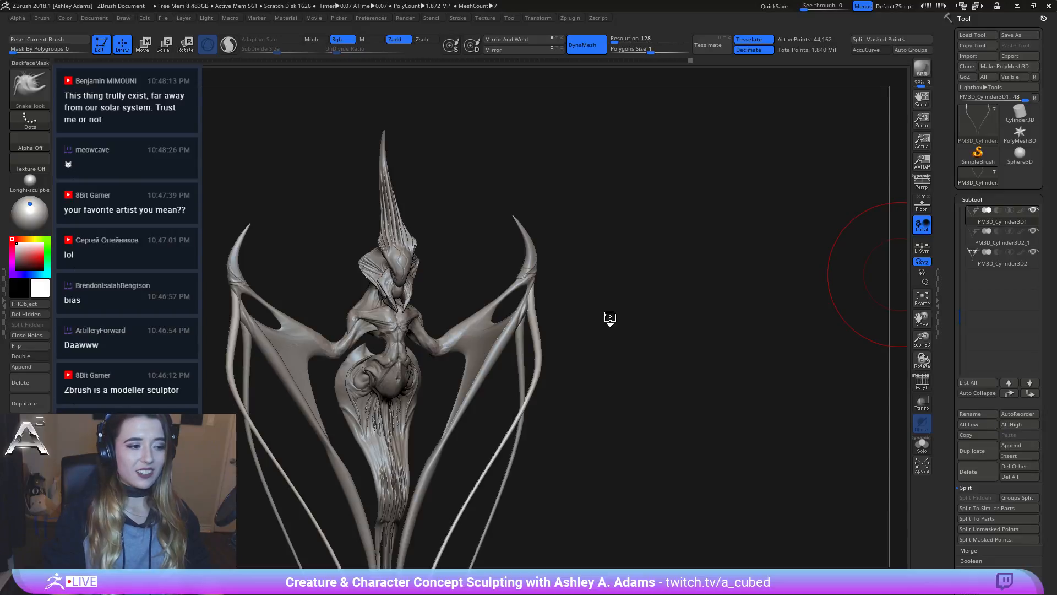
{"action": "mouse_move", "coordinate": [609, 316]}
{"action": "left_mouse_down"}
{"action": "mouse_move", "coordinate": [619, 271]}
{"action": "mouse_move", "coordinate": [651, 283]}
{"action": "mouse_move", "coordinate": [603, 284]}
{"action": "mouse_move", "coordinate": [559, 349]}
{"action": "mouse_move", "coordinate": [550, 343]}
{"action": "mouse_move", "coordinate": [567, 347]}
{"action": "left_mouse_up"}
{"action": "key", "text": "space"}
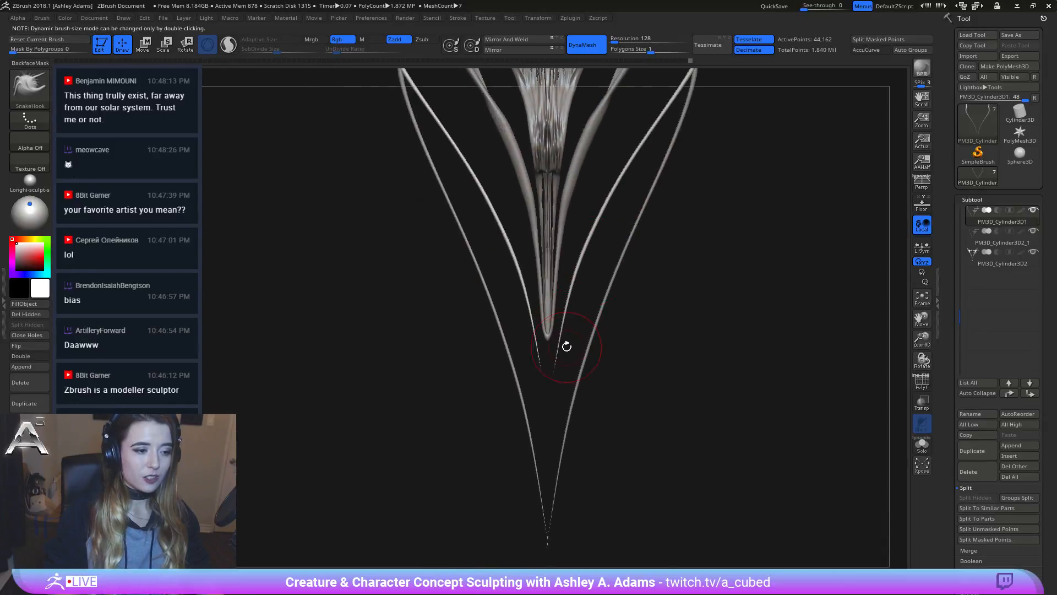
{"action": "key", "text": "space"}
{"action": "left_click_drag", "start_coordinate": [550, 406], "coordinate": [558, 342]}
{"action": "left_click", "coordinate": [558, 342], "text": "alt"}
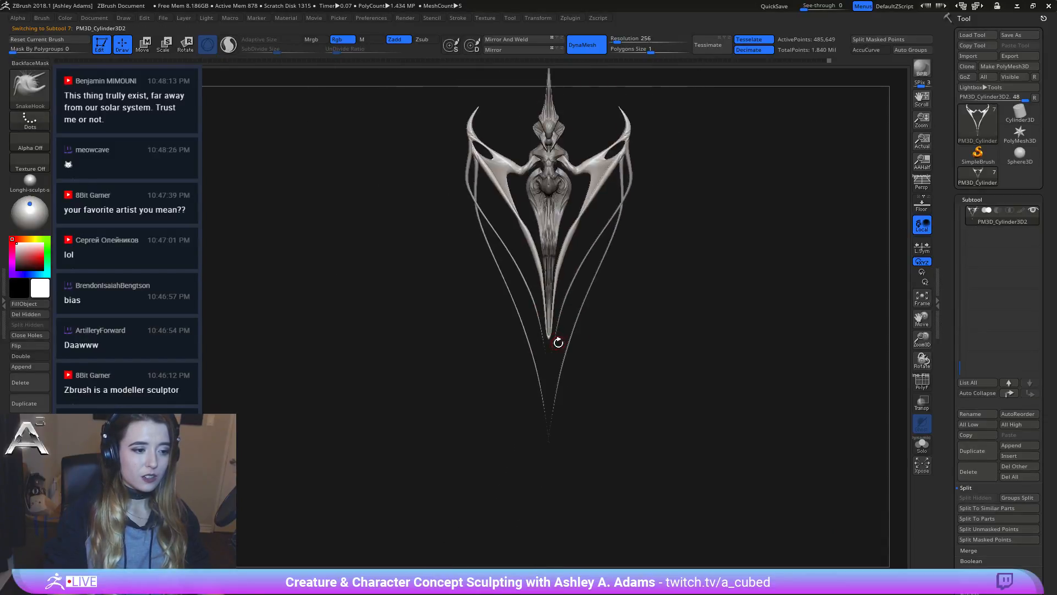
{"action": "left_click_drag", "start_coordinate": [549, 383], "coordinate": [547, 431]}
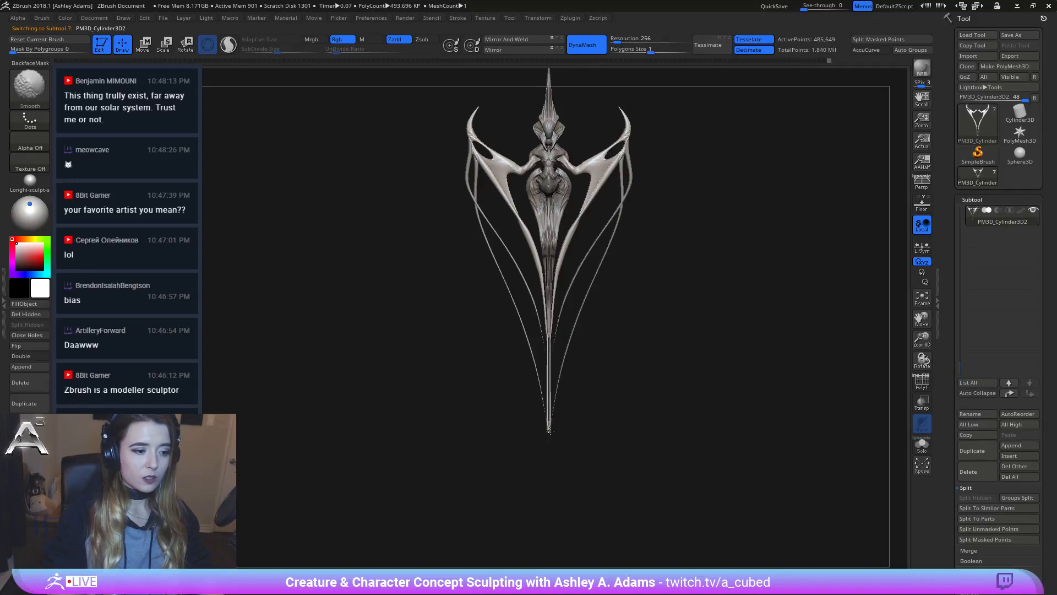
Step: Line up the extended lower wing tip in side view with a larger SnakeHook brush and smooth it
{"action": "mouse_move", "coordinate": [549, 417]}
{"action": "left_mouse_down", "text": "shift"}
{"action": "mouse_move", "coordinate": [549, 430]}
{"action": "mouse_move", "coordinate": [614, 389]}
{"action": "mouse_move", "coordinate": [578, 361]}
{"action": "mouse_move", "coordinate": [615, 354]}
{"action": "left_mouse_up", "text": "shift"}
{"action": "key", "text": "space"}
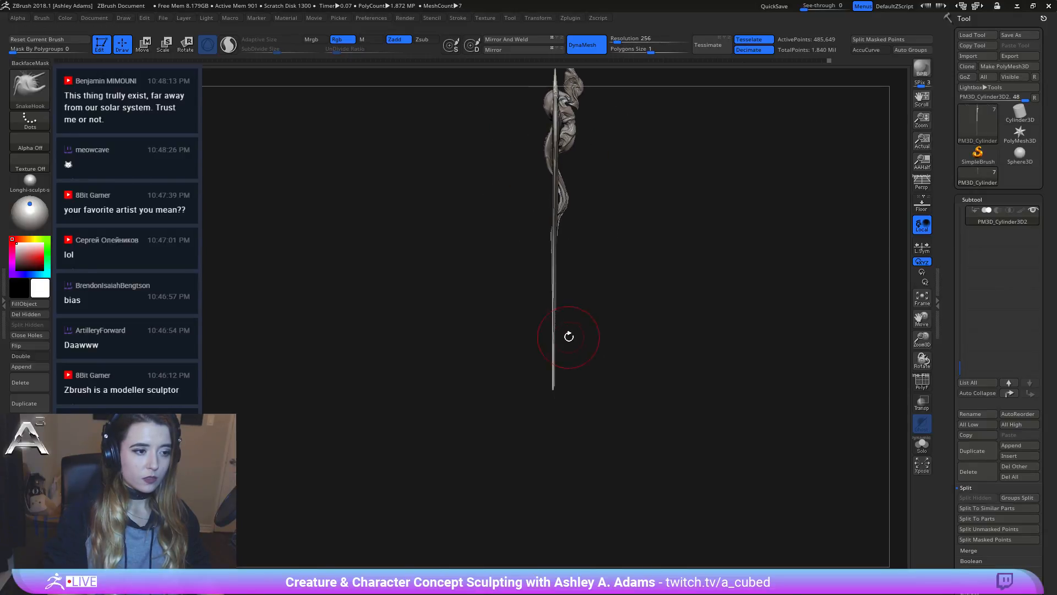
{"action": "right_click_drag", "start_coordinate": [568, 336], "coordinate": [569, 372], "text": "ctrl"}
{"action": "key", "text": "space"}
{"action": "left_click_drag", "start_coordinate": [571, 356], "coordinate": [595, 353]}
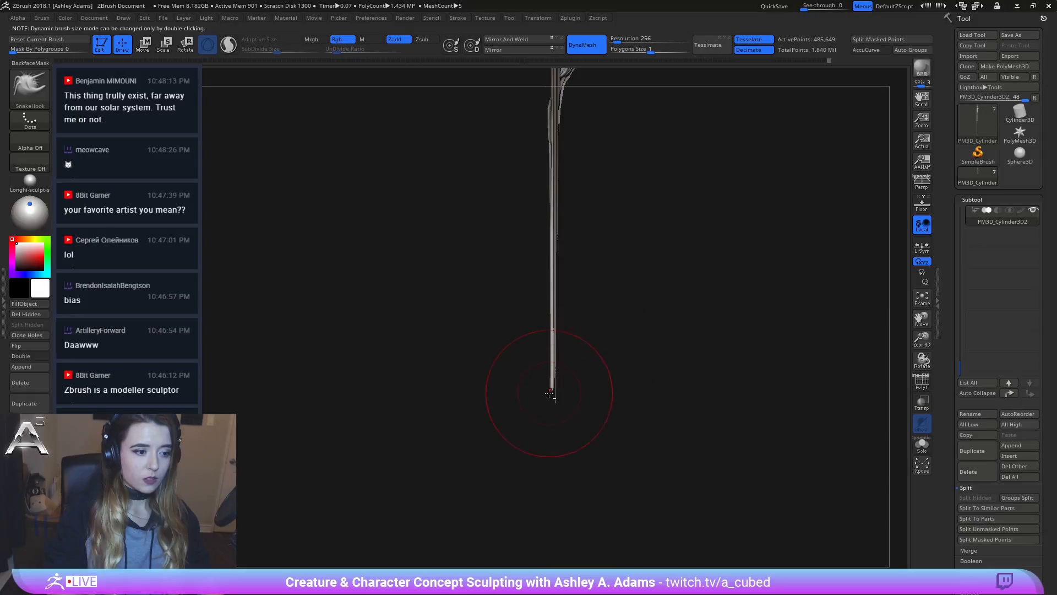
{"action": "key", "text": "space"}
{"action": "key", "text": "space"}
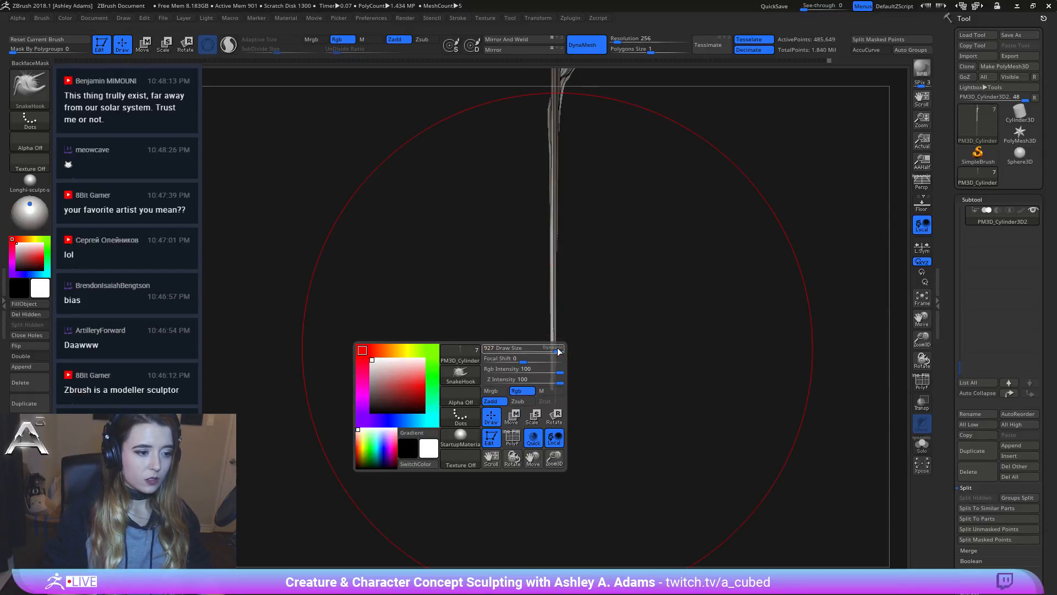
{"action": "key", "text": "space"}
{"action": "mouse_move", "coordinate": [561, 347]}
{"action": "left_mouse_down"}
{"action": "mouse_move", "coordinate": [542, 348]}
{"action": "mouse_move", "coordinate": [553, 375]}
{"action": "left_mouse_up"}
{"action": "key", "text": "shift"}
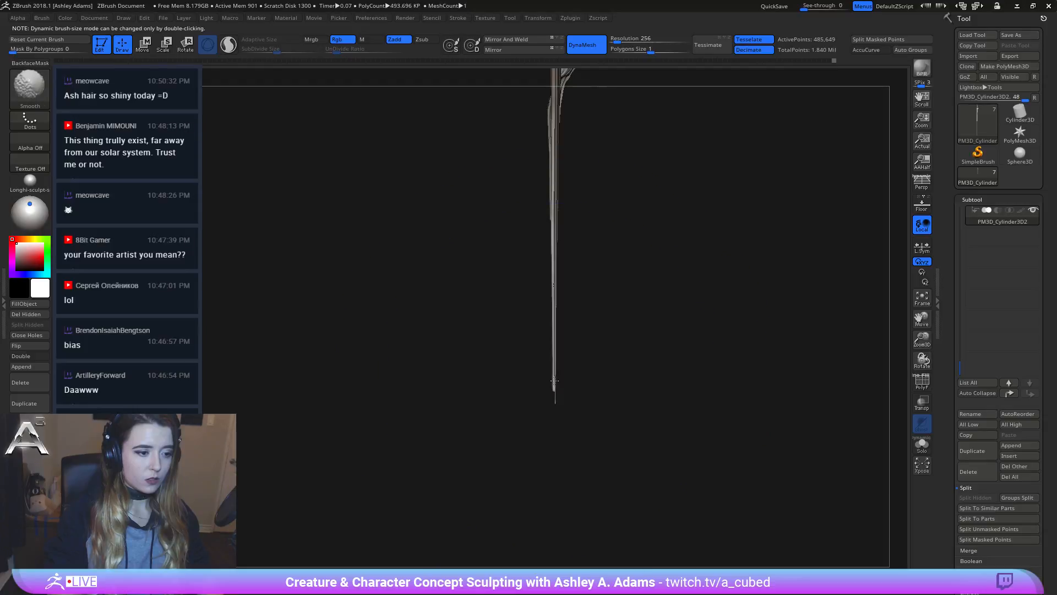
Step: Smooth the extended lower tip of the inner wing from the front with a smaller brush
{"action": "mouse_move", "coordinate": [584, 352]}
{"action": "left_mouse_down"}
{"action": "mouse_move", "coordinate": [538, 323]}
{"action": "mouse_move", "coordinate": [564, 324]}
{"action": "mouse_move", "coordinate": [528, 314]}
{"action": "left_mouse_up"}
{"action": "key", "text": "space"}
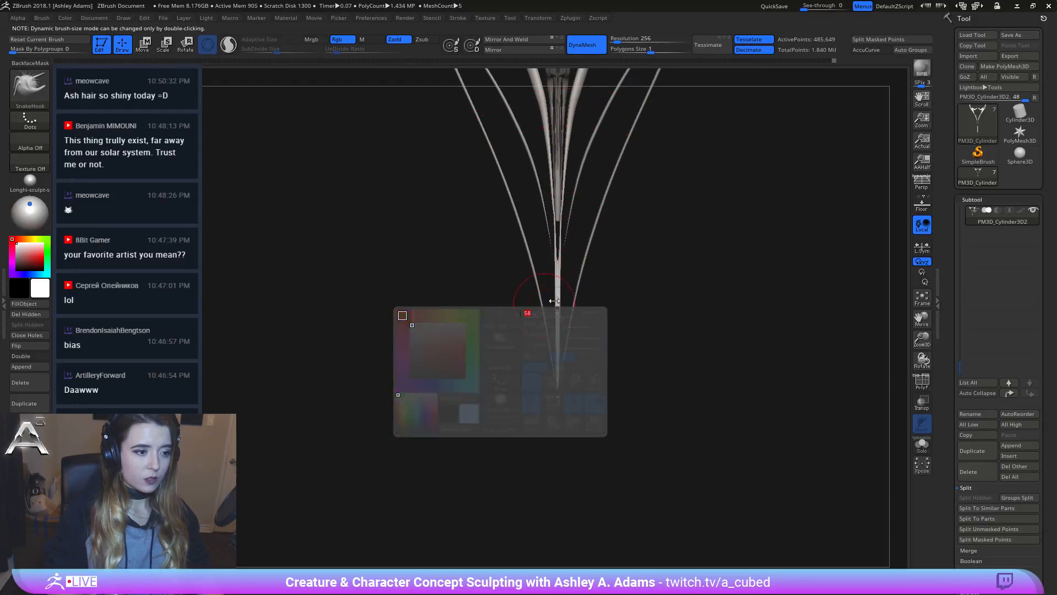
{"action": "key", "text": "shift"}
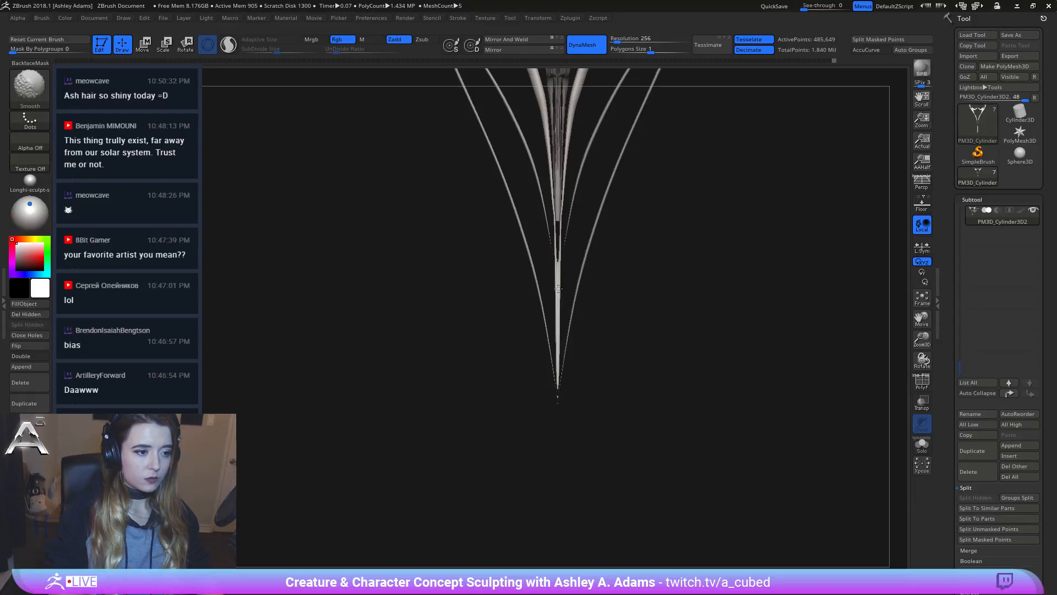
{"action": "mouse_move", "coordinate": [556, 381]}
{"action": "left_mouse_down", "text": "shift"}
{"action": "mouse_move", "coordinate": [561, 276]}
{"action": "mouse_move", "coordinate": [557, 342]}
{"action": "mouse_move", "coordinate": [529, 276]}
{"action": "mouse_move", "coordinate": [570, 294]}
{"action": "mouse_move", "coordinate": [580, 382]}
{"action": "mouse_move", "coordinate": [556, 319]}
{"action": "mouse_move", "coordinate": [538, 324]}
{"action": "left_mouse_up", "text": "shift"}
Step: Carve grooves along the inner wing's lower bone below the membrane with the DamStandard brush
{"action": "key", "text": "space"}
{"action": "key", "text": "space"}
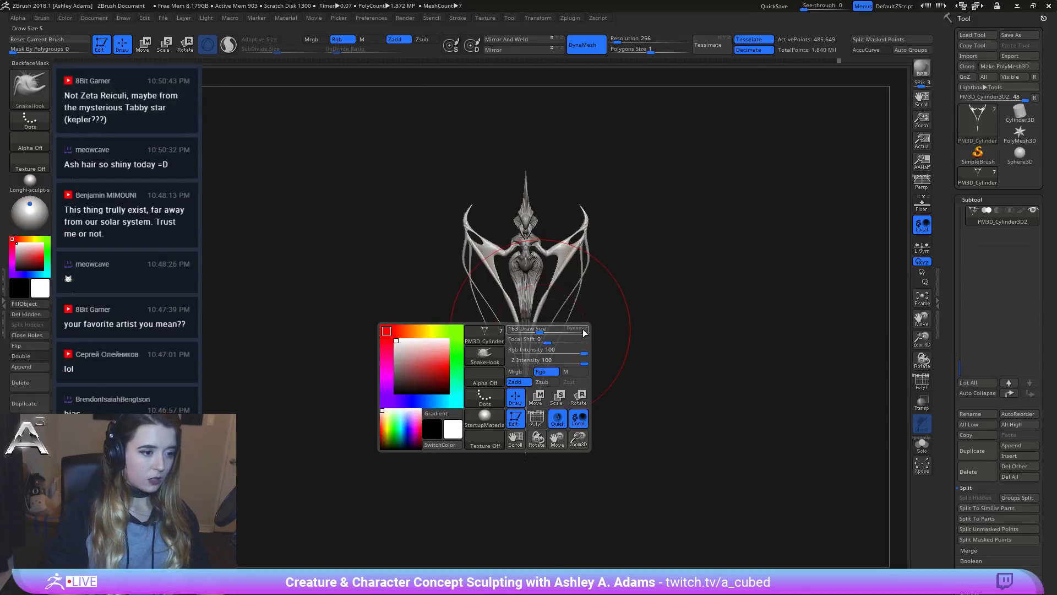
{"action": "mouse_move", "coordinate": [580, 328]}
{"action": "right_mouse_down", "text": "ctrl"}
{"action": "mouse_move", "coordinate": [564, 408]}
{"action": "mouse_move", "coordinate": [564, 288]}
{"action": "mouse_move", "coordinate": [580, 325]}
{"action": "right_mouse_up", "text": "ctrl"}
{"action": "key", "text": "space"}
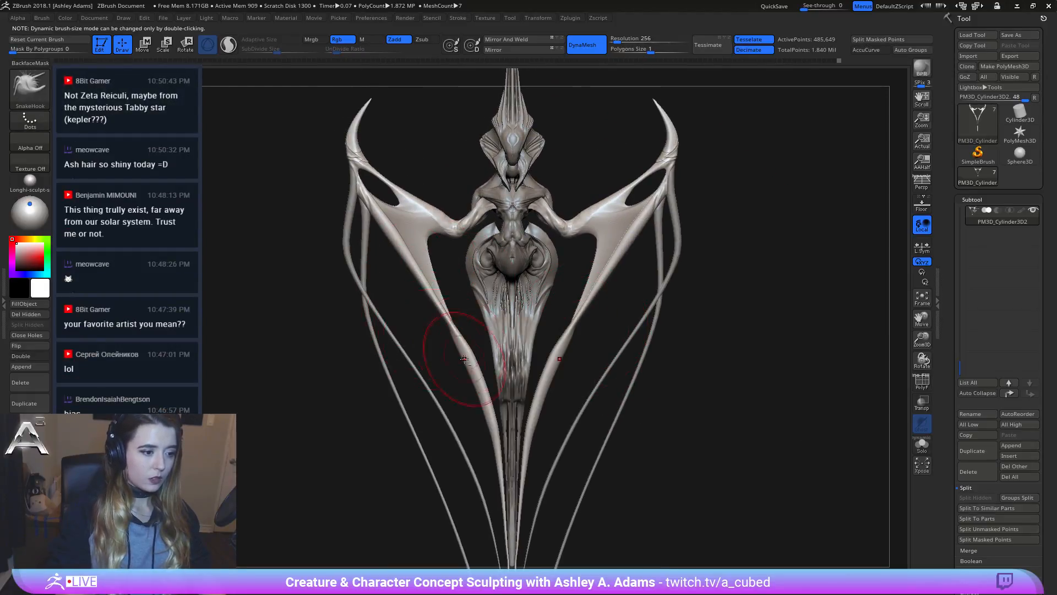
{"action": "mouse_move", "coordinate": [409, 287]}
{"action": "left_mouse_down"}
{"action": "mouse_move", "coordinate": [438, 308]}
{"action": "mouse_move", "coordinate": [448, 278]}
{"action": "mouse_move", "coordinate": [419, 228]}
{"action": "left_mouse_up"}
{"action": "key", "text": "b"}
{"action": "key", "text": "d"}
{"action": "key", "text": "s"}
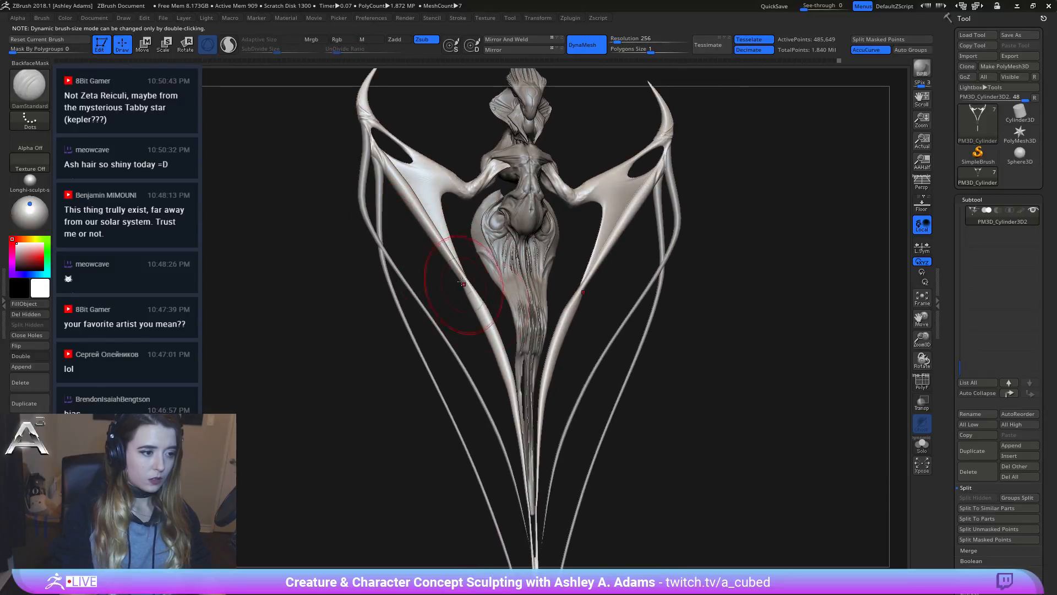
{"action": "left_click_drag", "start_coordinate": [467, 288], "coordinate": [484, 316]}
{"action": "right_click_drag", "start_coordinate": [447, 308], "coordinate": [475, 303]}
{"action": "left_click_drag", "start_coordinate": [480, 318], "coordinate": [510, 376]}
{"action": "key", "text": "space"}
{"action": "mouse_move", "coordinate": [590, 319]}
{"action": "left_mouse_down"}
{"action": "mouse_move", "coordinate": [585, 290]}
{"action": "mouse_move", "coordinate": [586, 314]}
{"action": "mouse_move", "coordinate": [455, 303]}
{"action": "left_mouse_up"}
Step: Smooth the carved section where the wing membrane tapers into the lower bone
{"action": "key", "text": "shift"}
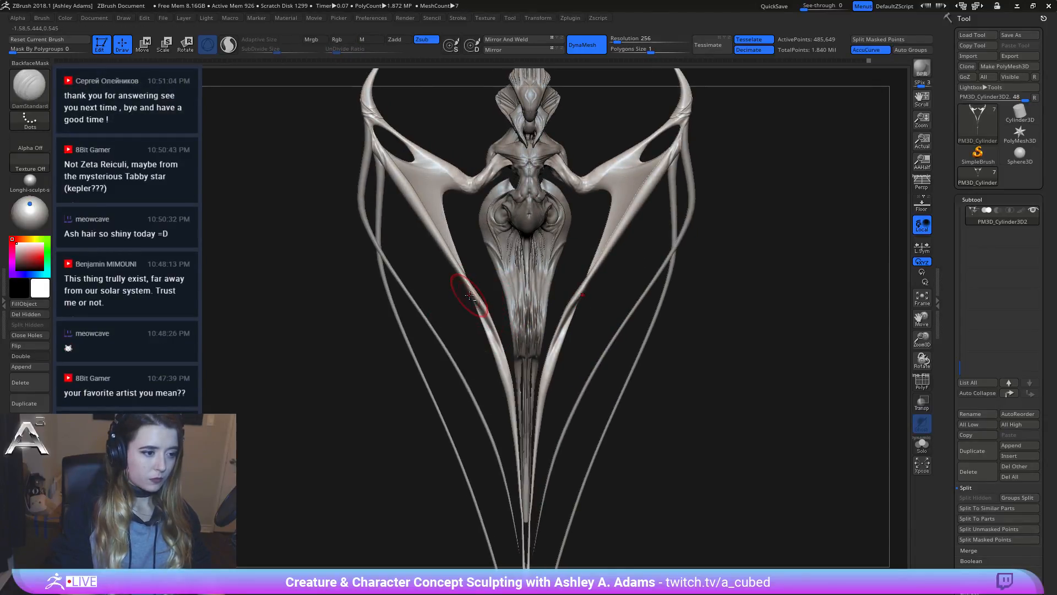
{"action": "key", "text": "shift"}
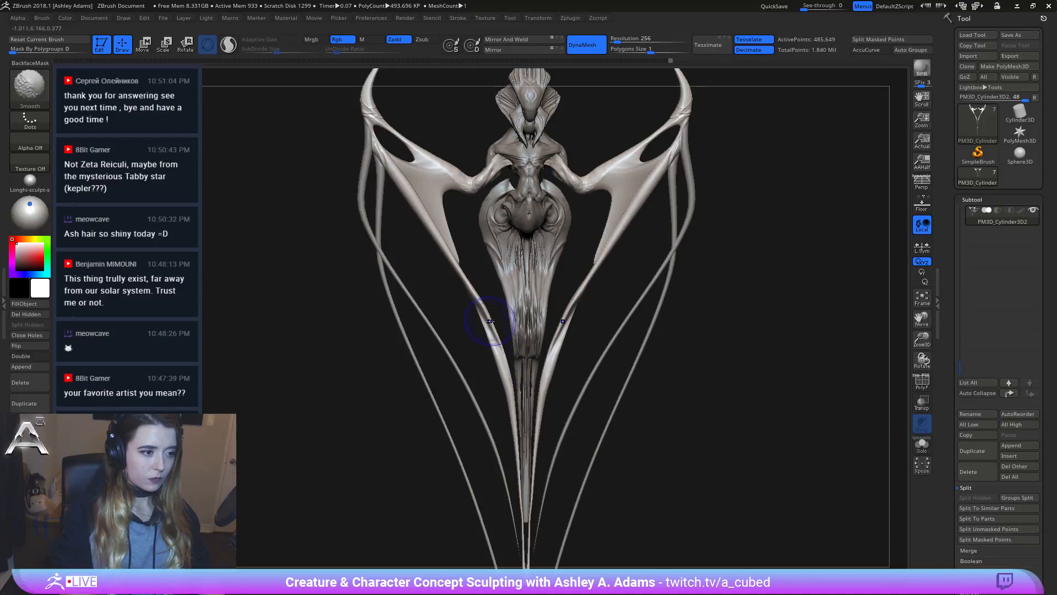
{"action": "key", "text": "ctrl"}
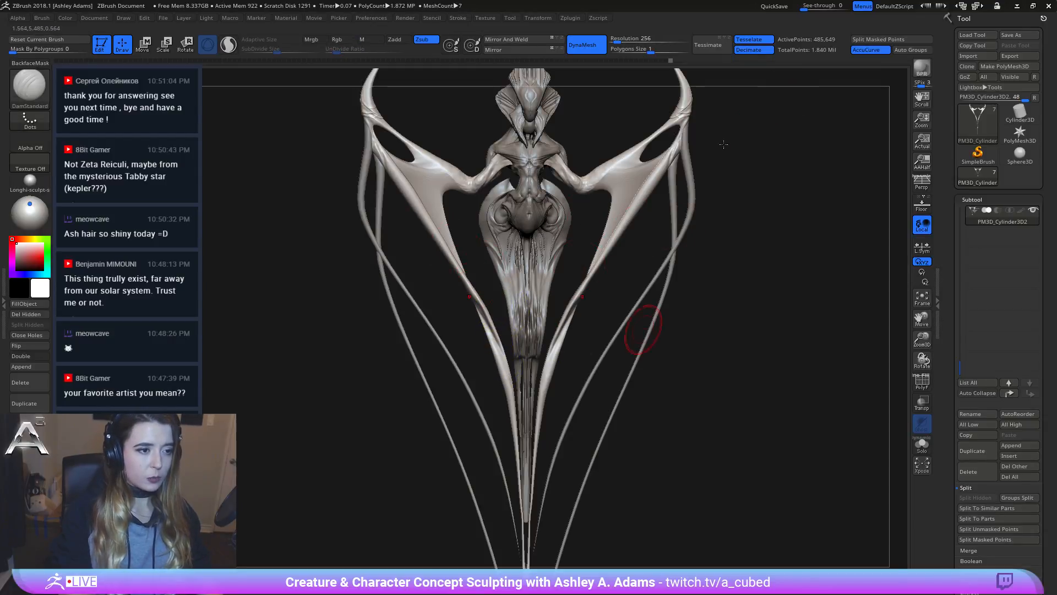
{"action": "key", "text": "shift"}
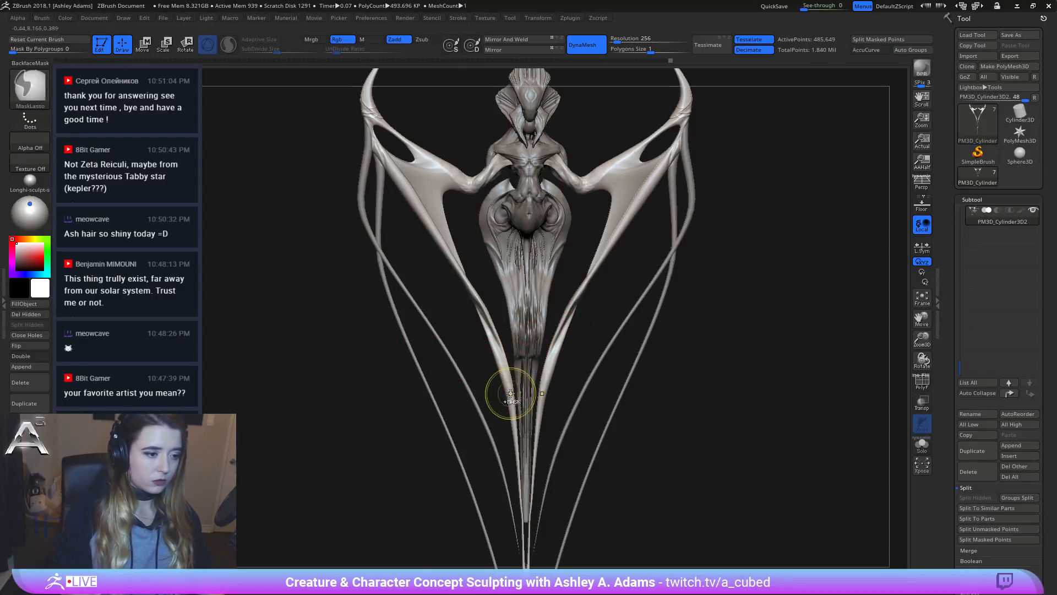
{"action": "right_click_drag", "start_coordinate": [502, 389], "coordinate": [524, 287], "text": "ctrl"}
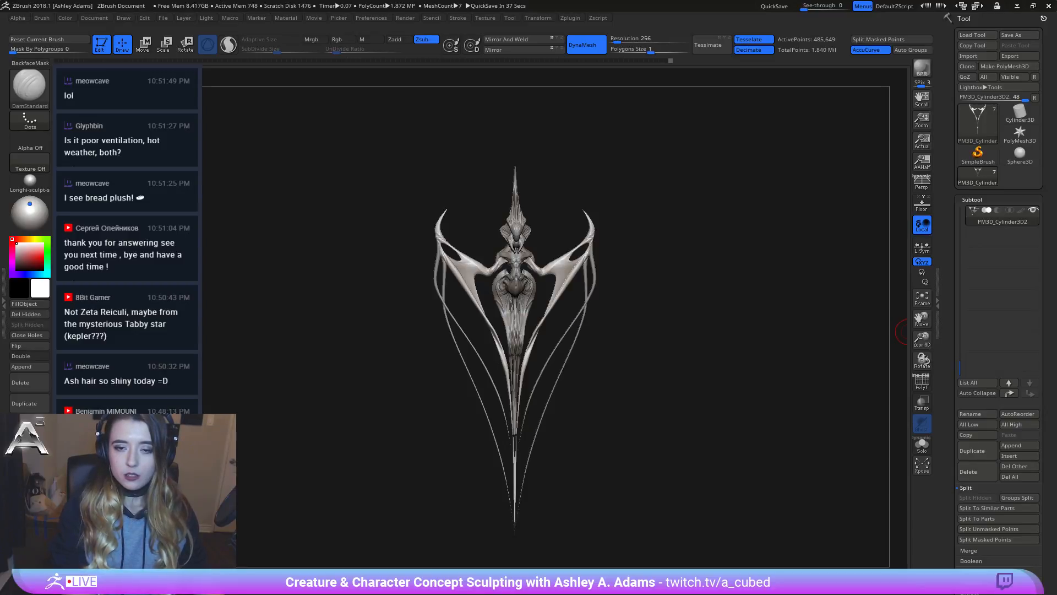
Step: Adjust the lower wing bone beside the tail from the side with the SnakeHook brush and smooth it
{"action": "mouse_move", "coordinate": [692, 279]}
{"action": "left_mouse_down"}
{"action": "mouse_move", "coordinate": [614, 279]}
{"action": "mouse_move", "coordinate": [507, 319]}
{"action": "left_mouse_up"}
{"action": "right_click_drag", "start_coordinate": [507, 320], "coordinate": [481, 299]}
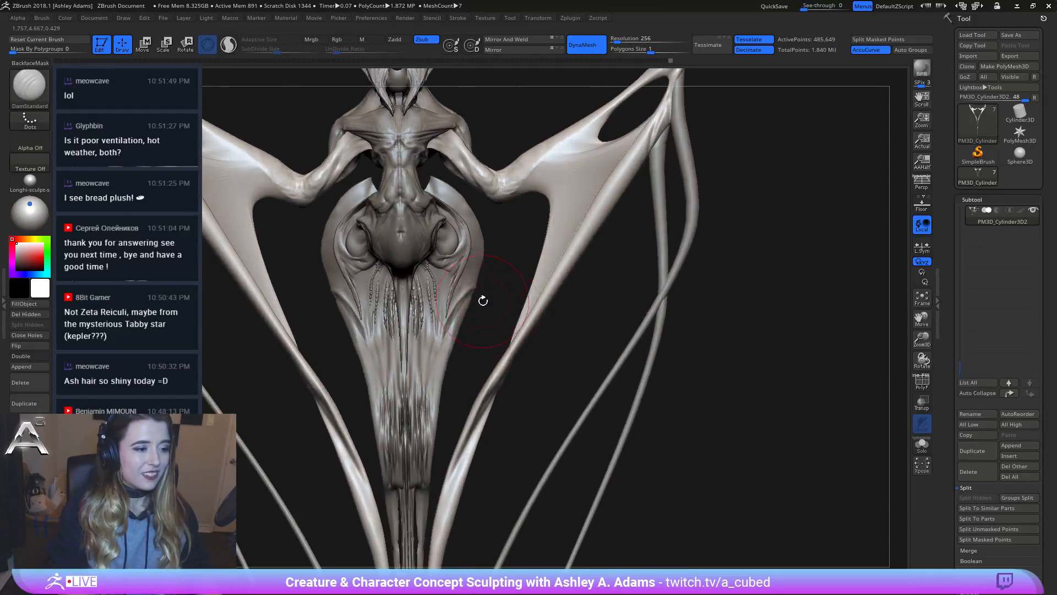
{"action": "right_click_drag", "start_coordinate": [524, 382], "coordinate": [529, 330], "text": "ctrl"}
{"action": "mouse_move", "coordinate": [567, 248]}
{"action": "right_mouse_down", "text": "ctrl"}
{"action": "mouse_move", "coordinate": [530, 319]}
{"action": "mouse_move", "coordinate": [534, 298]}
{"action": "right_mouse_up", "text": "ctrl"}
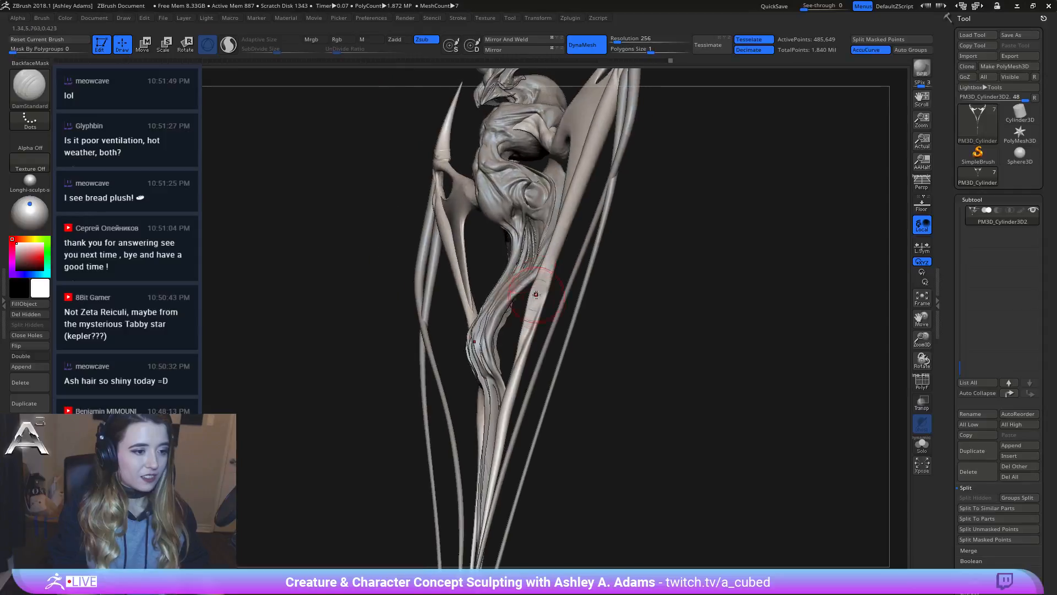
{"action": "key", "text": "b"}
{"action": "key", "text": "s"}
{"action": "key", "text": "h"}
{"action": "key", "text": "shift"}
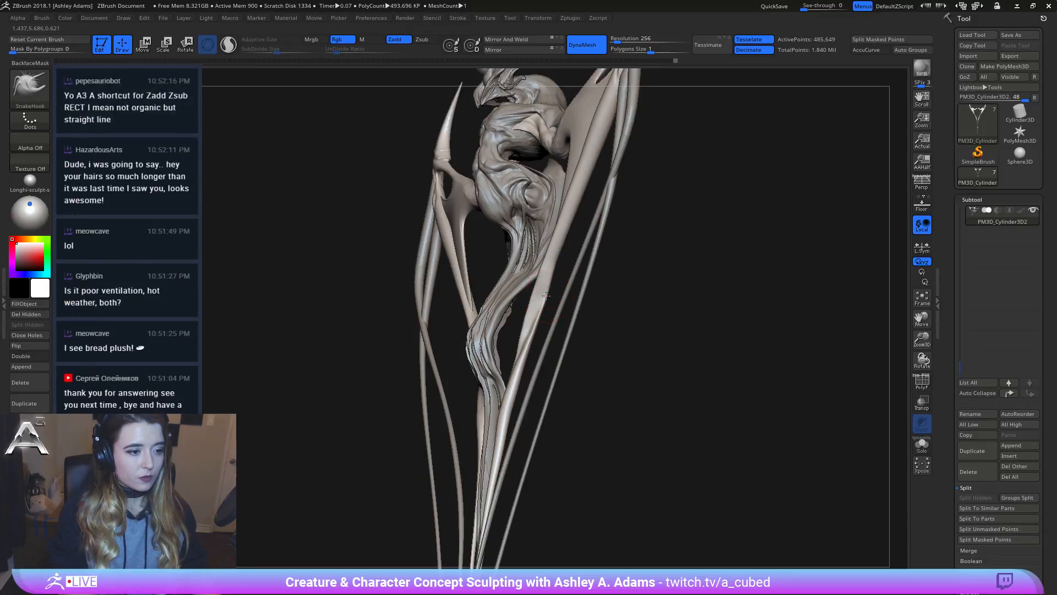
{"action": "left_click_drag", "start_coordinate": [547, 280], "coordinate": [542, 312], "text": "shift"}
{"action": "mouse_move", "coordinate": [538, 372]}
{"action": "right_mouse_down", "text": "ctrl"}
{"action": "mouse_move", "coordinate": [537, 338]}
{"action": "mouse_move", "coordinate": [593, 338]}
{"action": "right_mouse_up", "text": "ctrl"}
{"action": "right_click_drag", "start_coordinate": [584, 394], "coordinate": [609, 385], "text": "alt"}
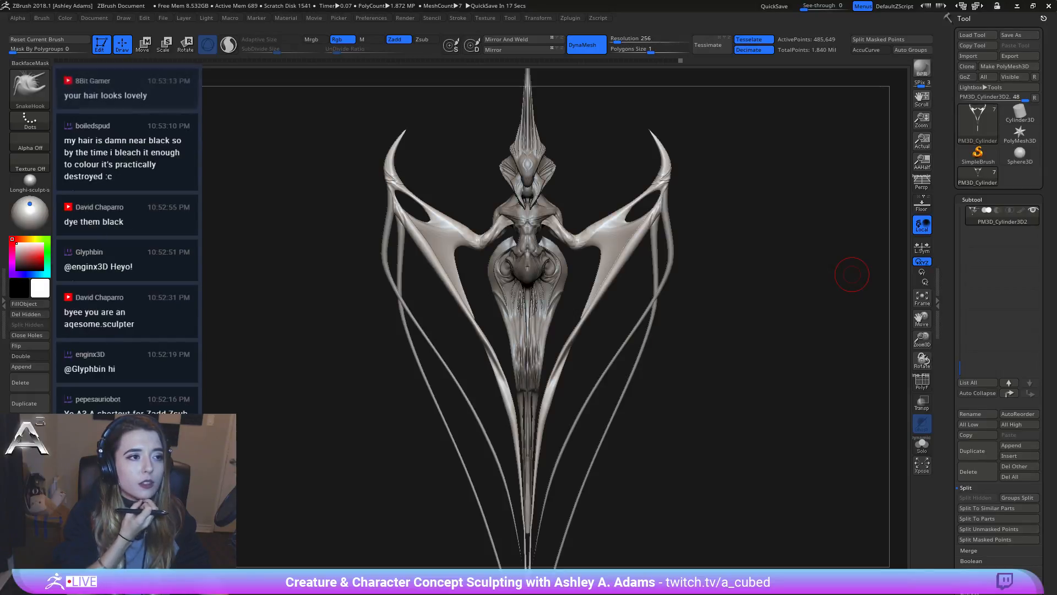
Step: Carve creases along the back of the wing forearm with the DamStandard brush
{"action": "left_click_drag", "start_coordinate": [656, 184], "coordinate": [573, 200]}
{"action": "key", "text": "space"}
{"action": "left_click_drag", "start_coordinate": [485, 161], "coordinate": [512, 185]}
{"action": "key", "text": "b"}
{"action": "key", "text": "d"}
{"action": "key", "text": "s"}
{"action": "key", "text": "space"}
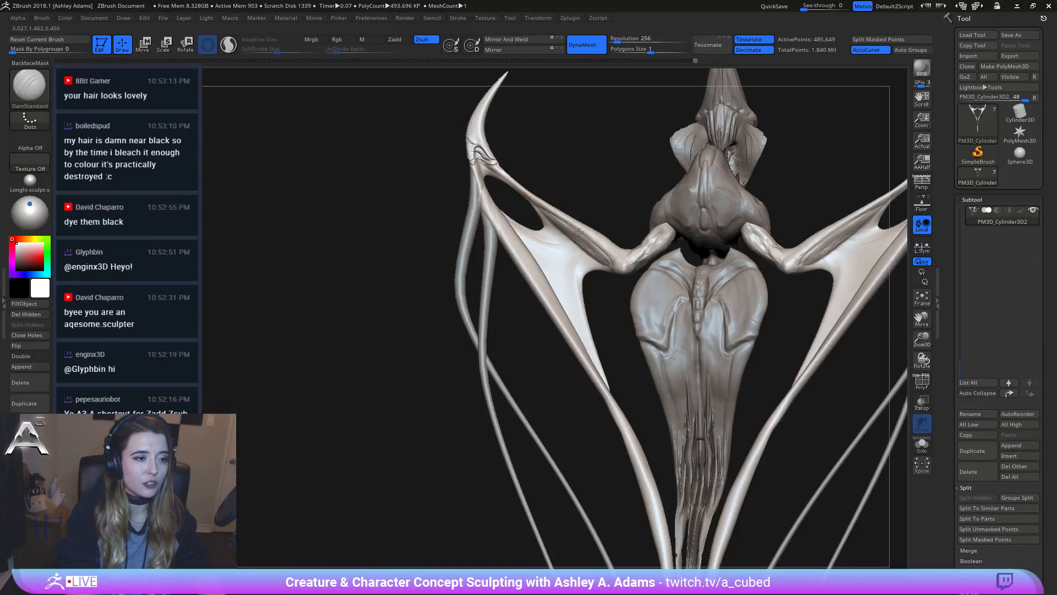
Step: Build up muscle volume on the back of the wing forearm with ClayBuildup and smooth it
{"action": "key", "text": "b"}
{"action": "key", "text": "c"}
{"action": "key", "text": "b"}
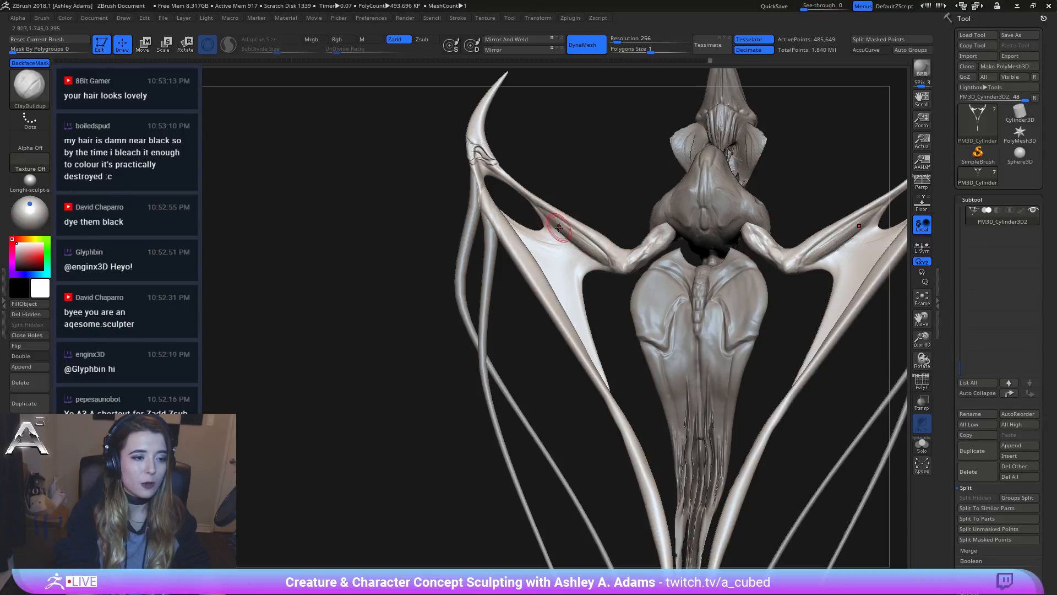
{"action": "key", "text": "shift"}
Step: Refine the creases and muscle forms on the wing forearm, alternating the DamStandard and ClayBuildup brushes
{"action": "key", "text": "b"}
{"action": "key", "text": "d"}
{"action": "key", "text": "s"}
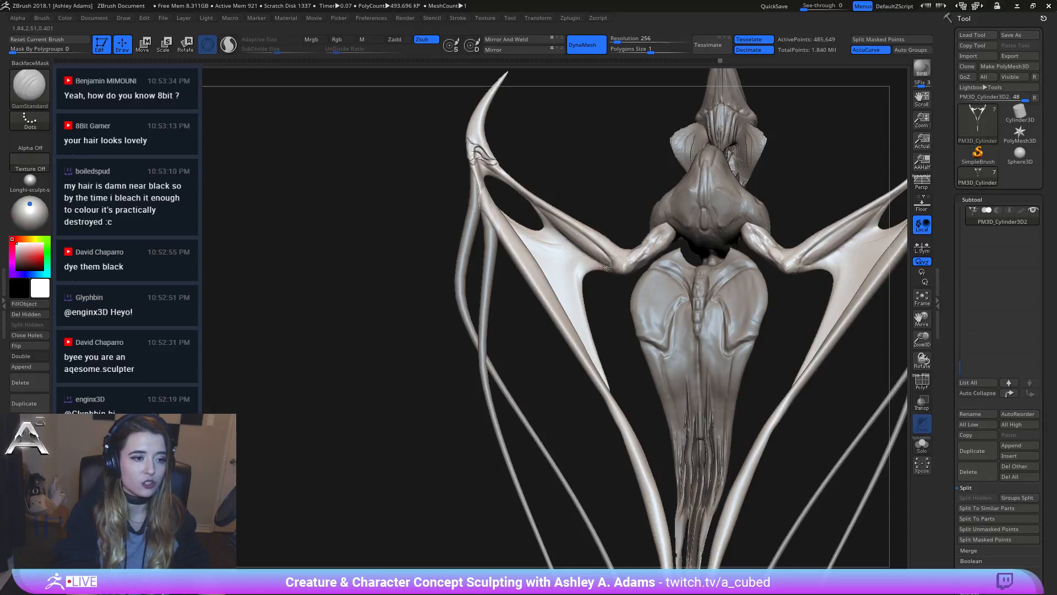
{"action": "right_click_drag", "start_coordinate": [575, 248], "coordinate": [545, 217]}
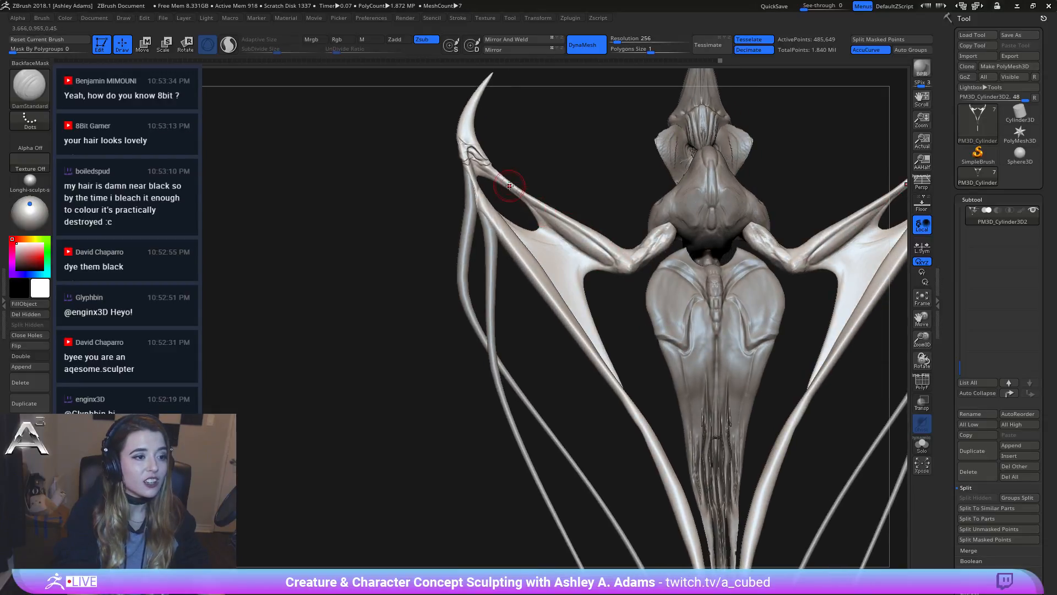
{"action": "mouse_move", "coordinate": [542, 215]}
{"action": "right_mouse_down"}
{"action": "mouse_move", "coordinate": [483, 177]}
{"action": "mouse_move", "coordinate": [467, 183]}
{"action": "mouse_move", "coordinate": [537, 152]}
{"action": "mouse_move", "coordinate": [484, 153]}
{"action": "mouse_move", "coordinate": [475, 164]}
{"action": "mouse_move", "coordinate": [524, 155]}
{"action": "mouse_move", "coordinate": [563, 178]}
{"action": "right_mouse_up"}
{"action": "key", "text": "b"}
{"action": "key", "text": "c"}
{"action": "key", "text": "b"}
{"action": "key", "text": "b"}
{"action": "key", "text": "d"}
{"action": "key", "text": "s"}
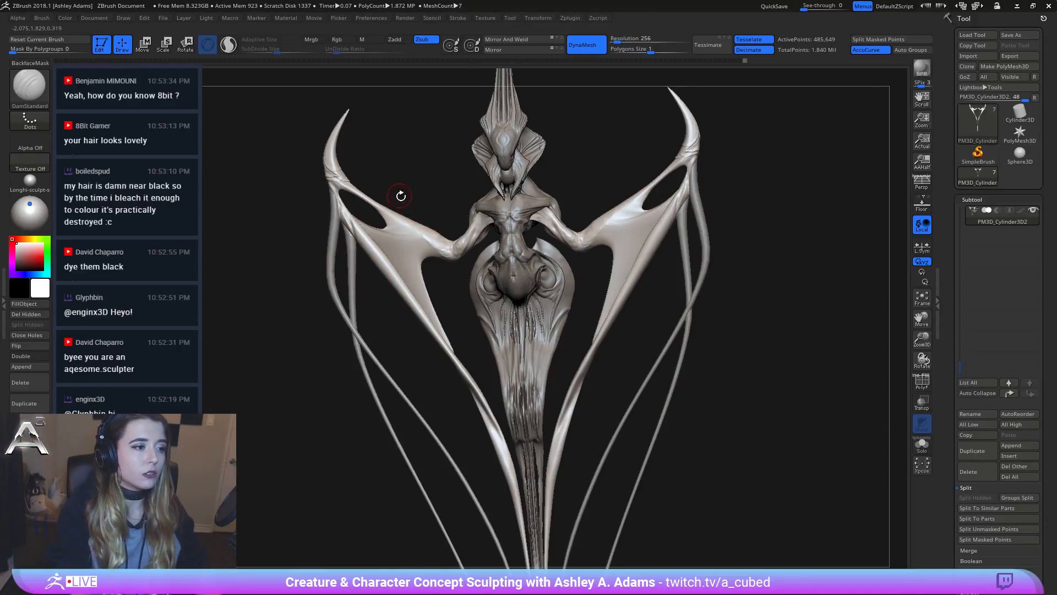
Step: Define the membrane around the wing opening and inner elbow from the front with DamStandard, and smooth the strokes
{"action": "mouse_move", "coordinate": [402, 196]}
{"action": "right_mouse_down", "text": "ctrl"}
{"action": "mouse_move", "coordinate": [447, 273]}
{"action": "mouse_move", "coordinate": [376, 267]}
{"action": "mouse_move", "coordinate": [435, 281]}
{"action": "mouse_move", "coordinate": [484, 270]}
{"action": "right_mouse_up", "text": "ctrl"}
{"action": "right_click_drag", "start_coordinate": [389, 226], "coordinate": [406, 241]}
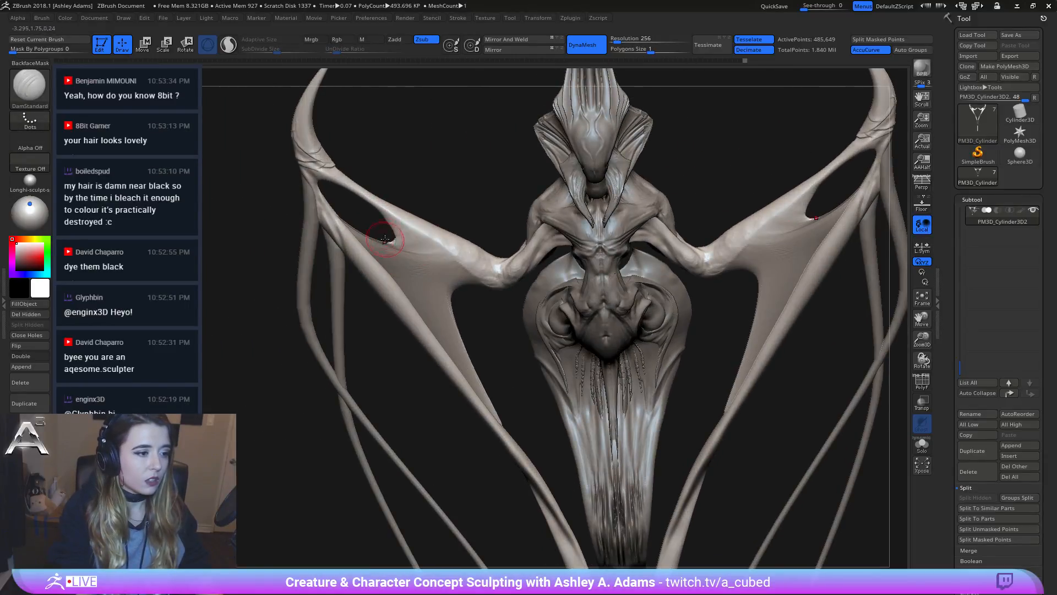
{"action": "left_click_drag", "start_coordinate": [419, 241], "coordinate": [396, 240]}
{"action": "right_click_drag", "start_coordinate": [408, 234], "coordinate": [420, 245]}
{"action": "mouse_move", "coordinate": [419, 246]}
{"action": "left_mouse_down", "text": "shift"}
{"action": "mouse_move", "coordinate": [396, 236]}
{"action": "mouse_move", "coordinate": [411, 240]}
{"action": "mouse_move", "coordinate": [392, 254]}
{"action": "left_mouse_up", "text": "shift"}
{"action": "mouse_move", "coordinate": [436, 247]}
{"action": "right_mouse_down"}
{"action": "mouse_move", "coordinate": [460, 303]}
{"action": "mouse_move", "coordinate": [469, 285]}
{"action": "right_mouse_up"}
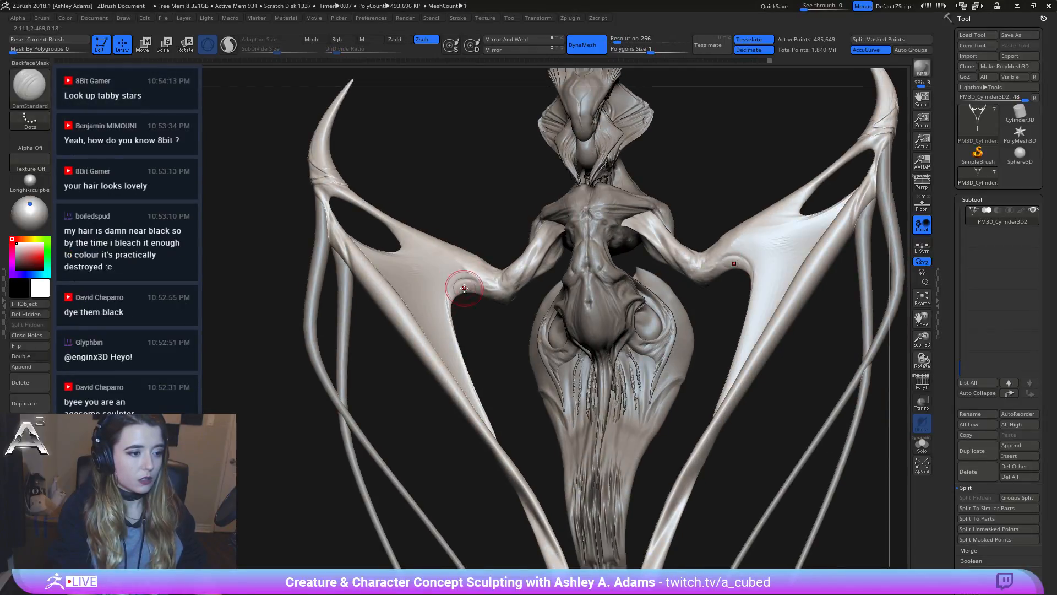
{"action": "key", "text": "shift"}
{"action": "mouse_move", "coordinate": [472, 282]}
{"action": "right_mouse_down"}
{"action": "mouse_move", "coordinate": [437, 259]}
{"action": "mouse_move", "coordinate": [623, 249]}
{"action": "mouse_move", "coordinate": [614, 233]}
{"action": "mouse_move", "coordinate": [512, 184]}
{"action": "mouse_move", "coordinate": [537, 142]}
{"action": "mouse_move", "coordinate": [440, 105]}
{"action": "right_mouse_up"}
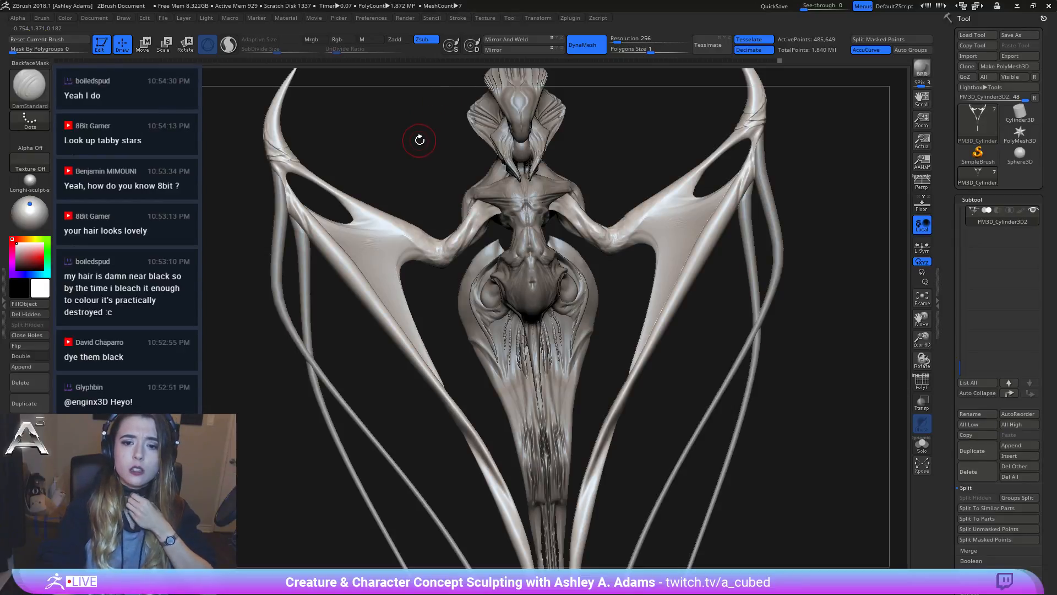
Step: Choose the SnakeHook brush and make the torso subtool S_1 active for work on the upper back
{"action": "left_click_drag", "start_coordinate": [498, 152], "coordinate": [509, 170]}
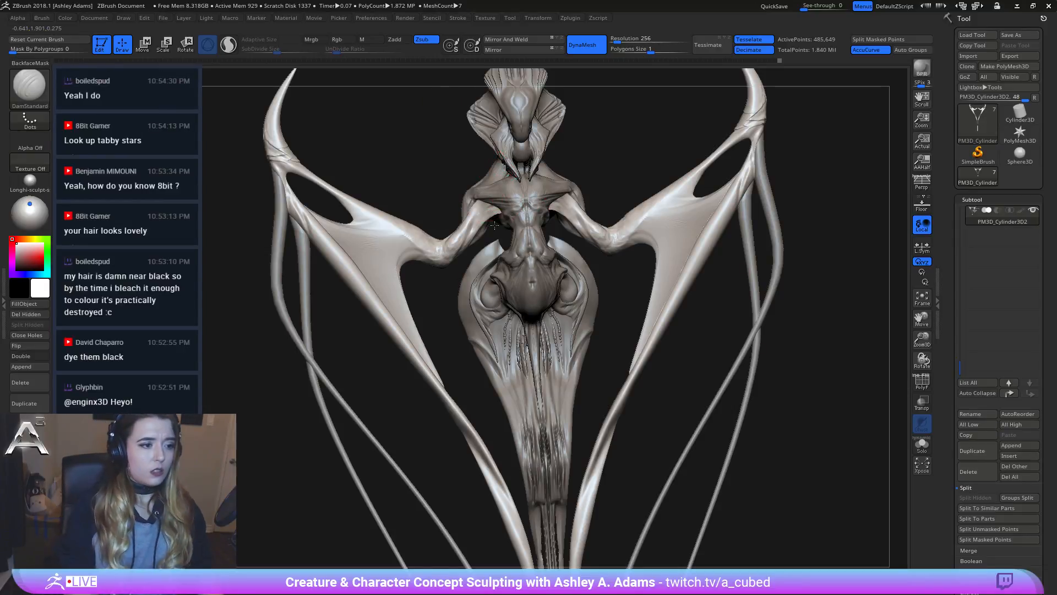
{"action": "mouse_move", "coordinate": [510, 171]}
{"action": "right_mouse_down"}
{"action": "mouse_move", "coordinate": [556, 240]}
{"action": "mouse_move", "coordinate": [624, 241]}
{"action": "mouse_move", "coordinate": [590, 220]}
{"action": "mouse_move", "coordinate": [399, 205]}
{"action": "right_mouse_up"}
{"action": "key", "text": "space"}
{"action": "key", "text": "space"}
{"action": "key", "text": "b"}
{"action": "key", "text": "s"}
{"action": "key", "text": "h"}
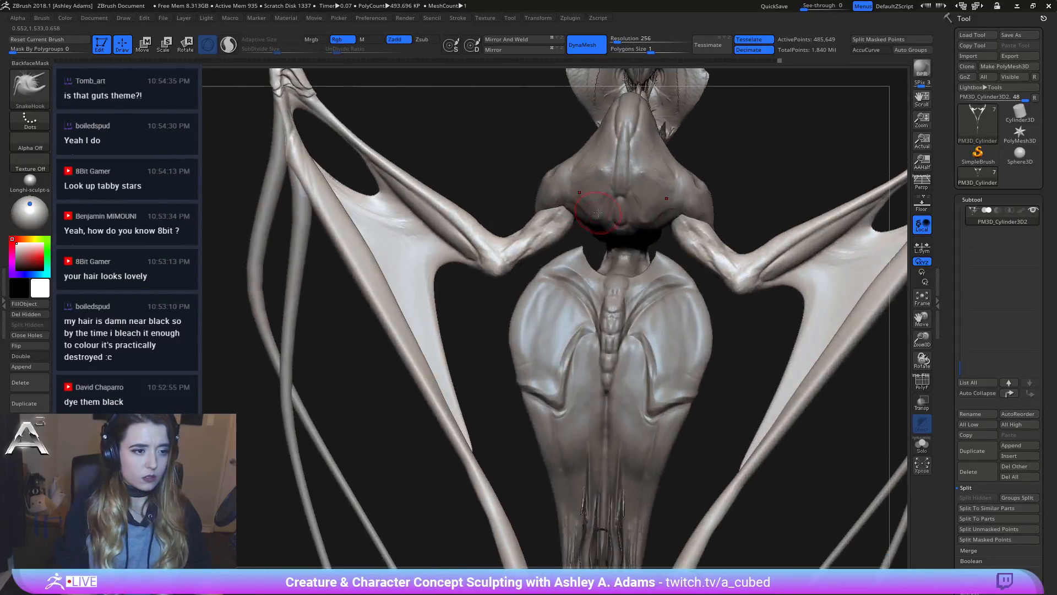
{"action": "mouse_move", "coordinate": [604, 227]}
{"action": "right_mouse_down"}
{"action": "mouse_move", "coordinate": [593, 209]}
{"action": "mouse_move", "coordinate": [606, 237]}
{"action": "right_mouse_up"}
{"action": "right_click", "coordinate": [593, 209]}
{"action": "left_click", "coordinate": [588, 219], "text": "alt"}
{"action": "right_click", "coordinate": [605, 238]}
{"action": "right_click_drag", "start_coordinate": [566, 206], "coordinate": [585, 226]}
Step: Choose MaskPen as the masking brush
{"action": "key", "text": "ctrl"}
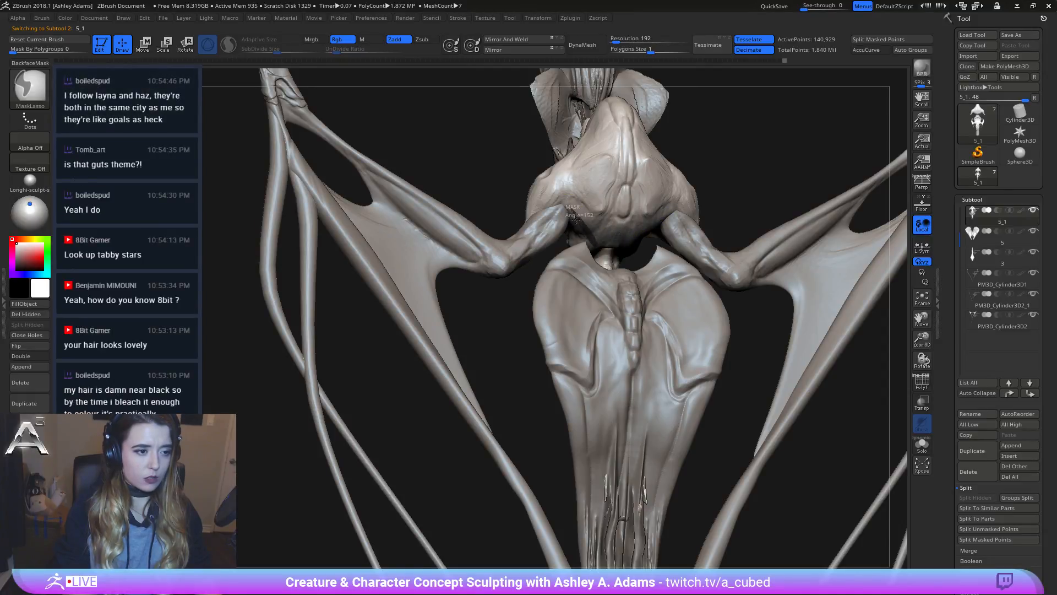
{"action": "left_click", "coordinate": [49, 93]}
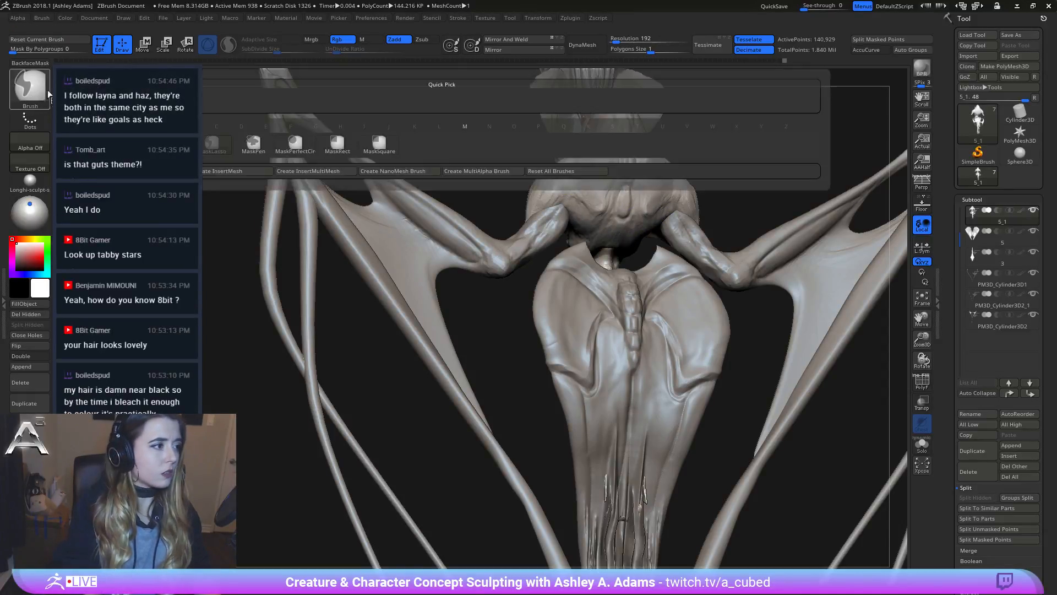
{"action": "key", "text": "p"}
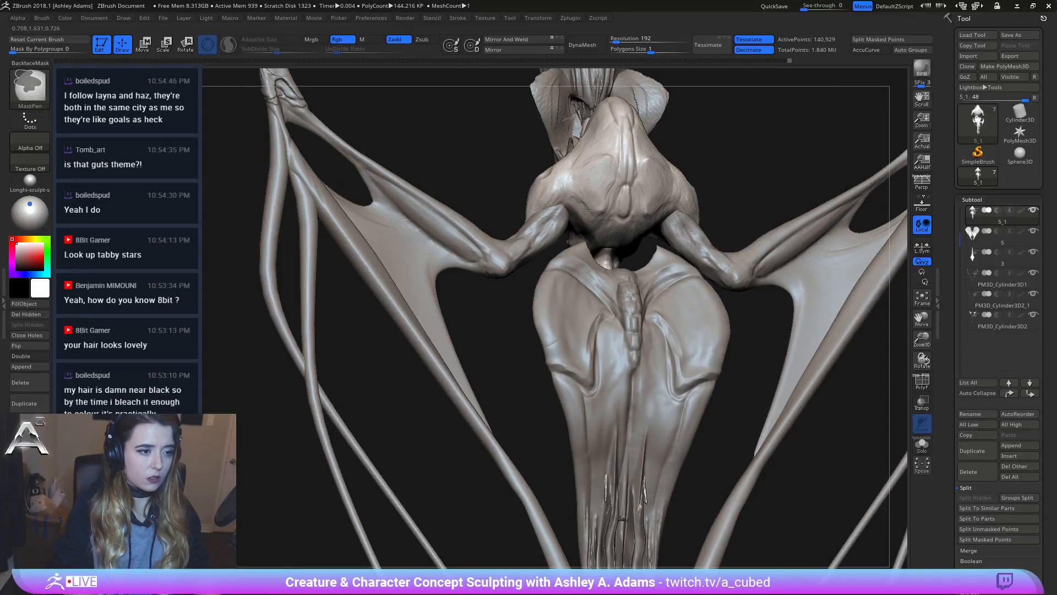
Step: Invert the mask so the torso is protected, and try pulling the shoulder bases inward across the back with SnakeHook
{"action": "left_click", "coordinate": [724, 165], "text": "ctrl"}
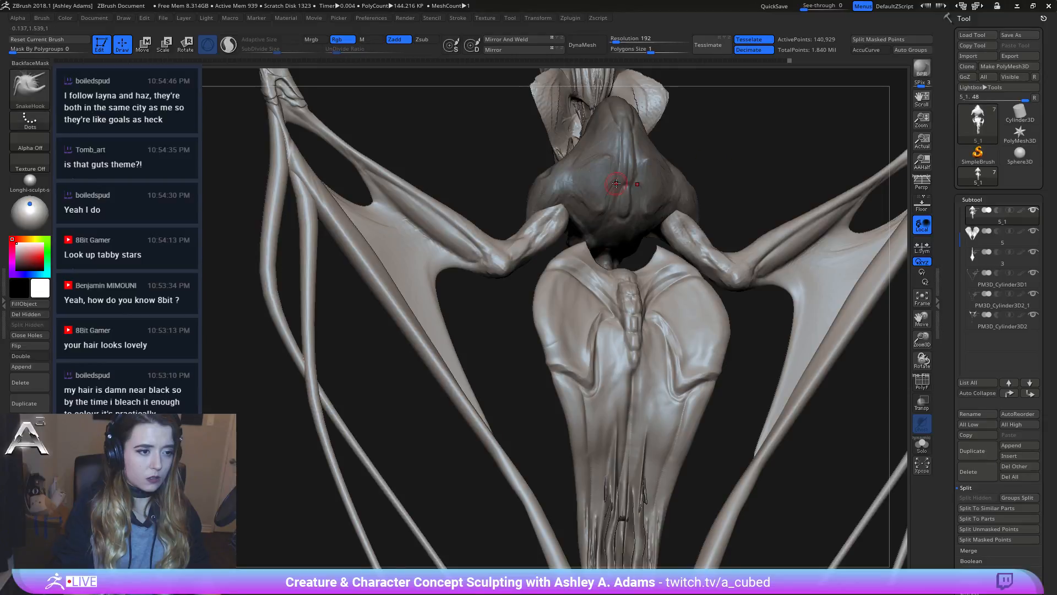
{"action": "right_click_drag", "start_coordinate": [568, 239], "coordinate": [571, 240]}
{"action": "right_click_drag", "start_coordinate": [644, 160], "coordinate": [611, 217]}
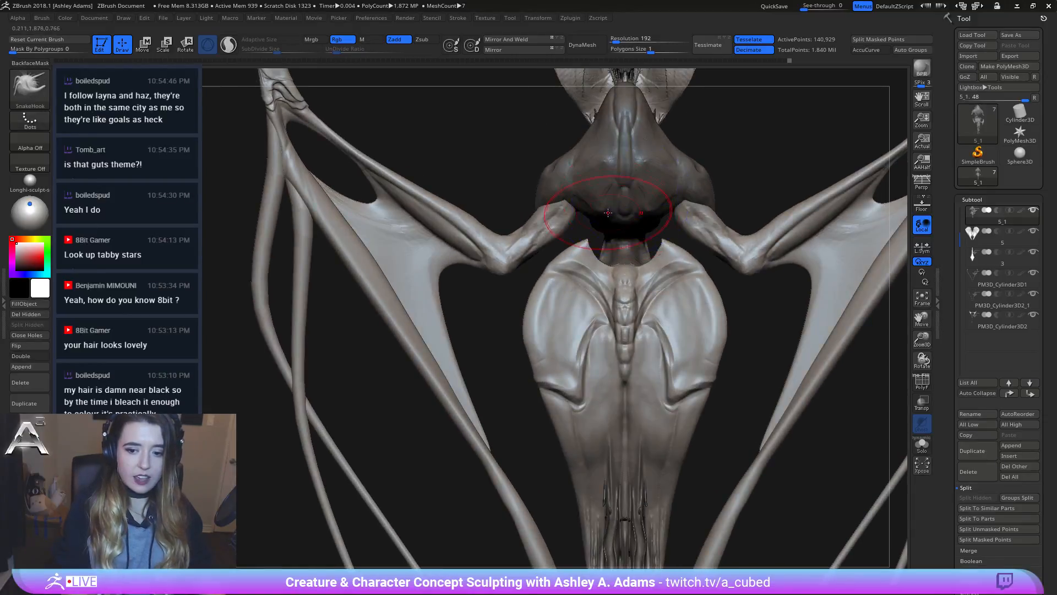
{"action": "right_click", "coordinate": [599, 243]}
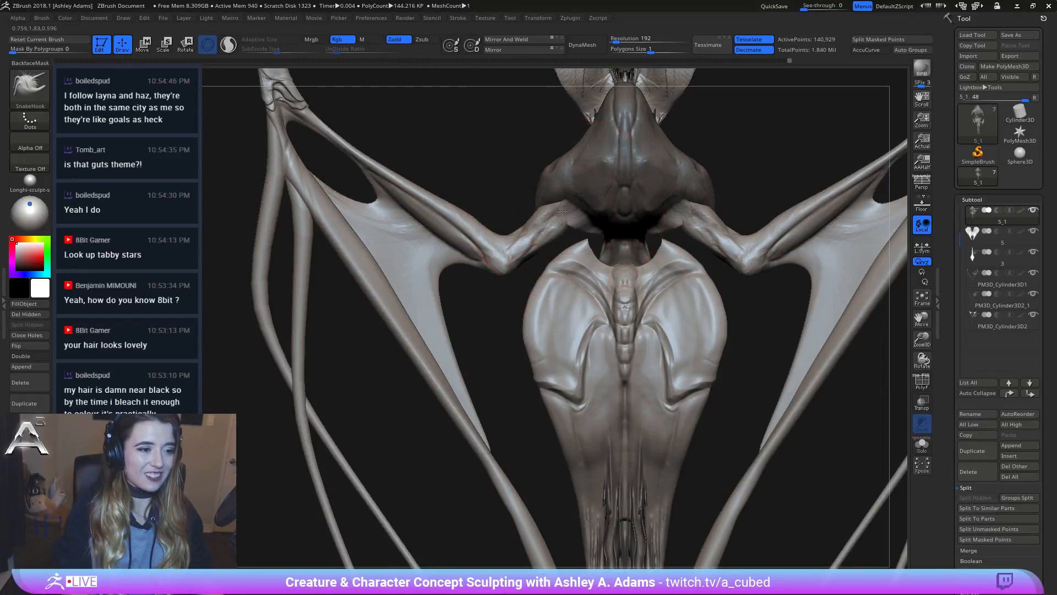
{"action": "mouse_move", "coordinate": [532, 201]}
{"action": "right_mouse_down"}
{"action": "mouse_move", "coordinate": [570, 165]}
{"action": "mouse_move", "coordinate": [545, 248]}
{"action": "mouse_move", "coordinate": [583, 223]}
{"action": "mouse_move", "coordinate": [567, 199]}
{"action": "mouse_move", "coordinate": [659, 126]}
{"action": "mouse_move", "coordinate": [566, 239]}
{"action": "mouse_move", "coordinate": [602, 219]}
{"action": "mouse_move", "coordinate": [604, 194]}
{"action": "mouse_move", "coordinate": [613, 223]}
{"action": "mouse_move", "coordinate": [588, 245]}
{"action": "mouse_move", "coordinate": [637, 232]}
{"action": "mouse_move", "coordinate": [623, 337]}
{"action": "mouse_move", "coordinate": [674, 259]}
{"action": "mouse_move", "coordinate": [726, 246]}
{"action": "mouse_move", "coordinate": [668, 223]}
{"action": "right_mouse_up"}
{"action": "right_click", "coordinate": [566, 238]}
{"action": "left_click", "coordinate": [579, 233]}
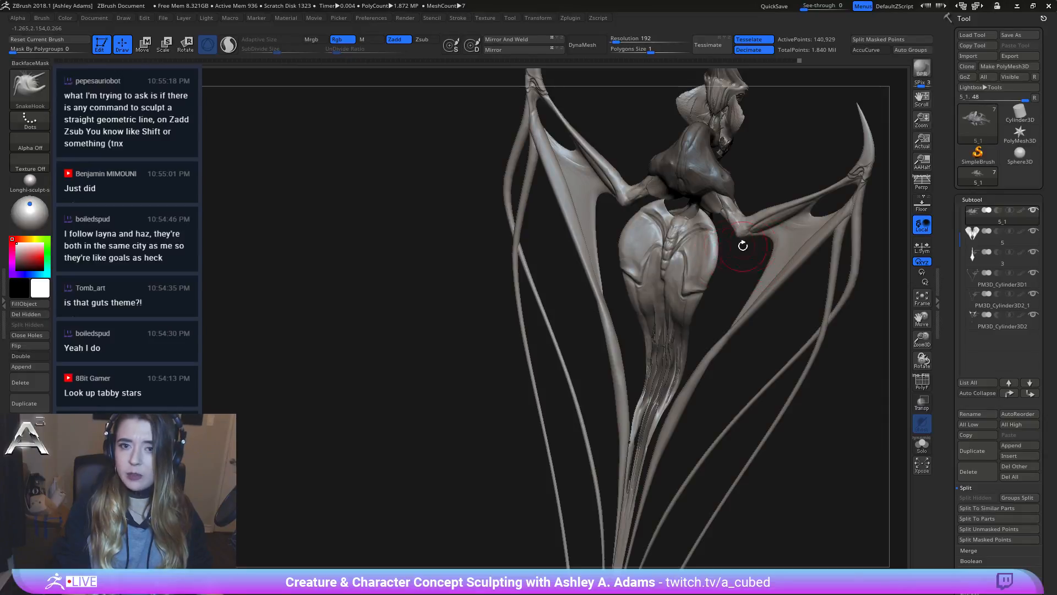
{"action": "mouse_move", "coordinate": [614, 213]}
{"action": "right_mouse_down"}
{"action": "mouse_move", "coordinate": [679, 205]}
{"action": "mouse_move", "coordinate": [592, 237]}
{"action": "mouse_move", "coordinate": [687, 191]}
{"action": "mouse_move", "coordinate": [655, 181]}
{"action": "mouse_move", "coordinate": [683, 212]}
{"action": "mouse_move", "coordinate": [676, 204]}
{"action": "mouse_move", "coordinate": [694, 205]}
{"action": "right_mouse_up"}
{"action": "right_click", "coordinate": [592, 236]}
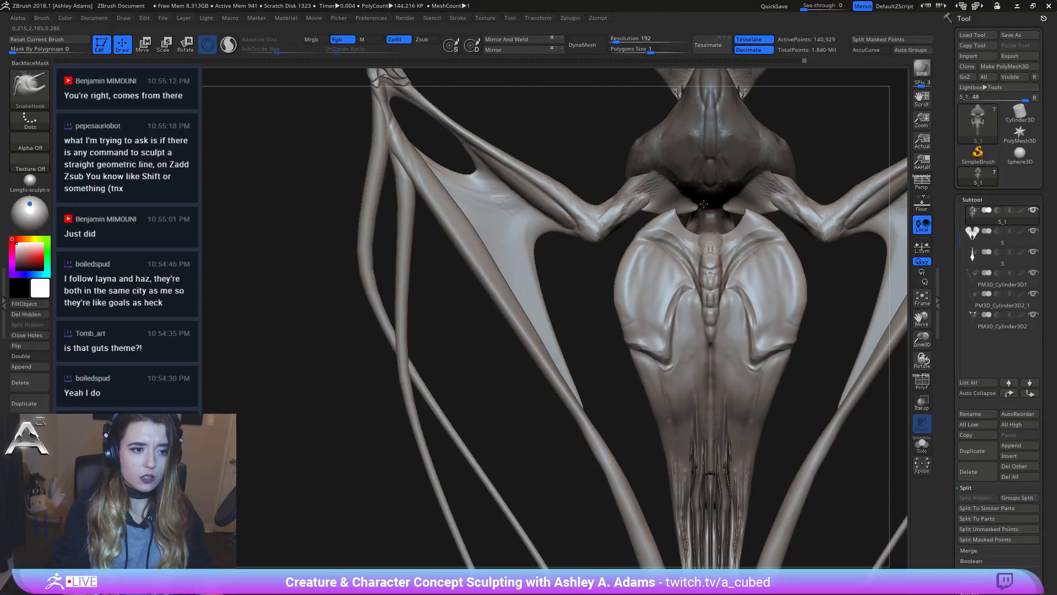
Step: Smooth and reshape the pulled flaps between the upper arms and torso, adjusting the brush size on the front side
{"action": "right_click_drag", "start_coordinate": [721, 206], "coordinate": [707, 207]}
{"action": "key", "text": "shift"}
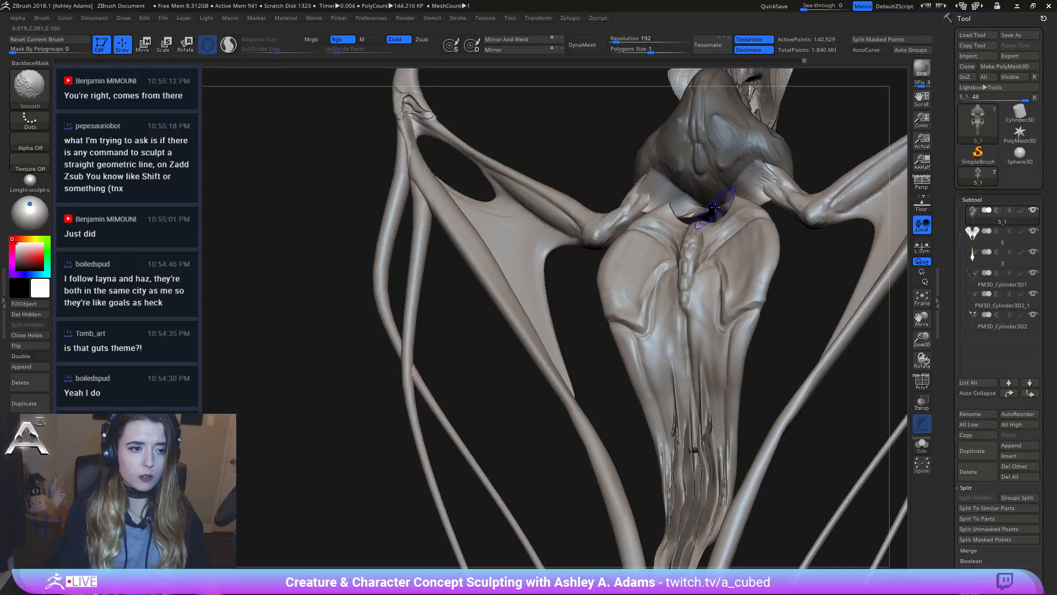
{"action": "mouse_move", "coordinate": [669, 210]}
{"action": "right_mouse_down"}
{"action": "mouse_move", "coordinate": [667, 187]}
{"action": "mouse_move", "coordinate": [678, 203]}
{"action": "mouse_move", "coordinate": [759, 170]}
{"action": "mouse_move", "coordinate": [787, 231]}
{"action": "right_mouse_up"}
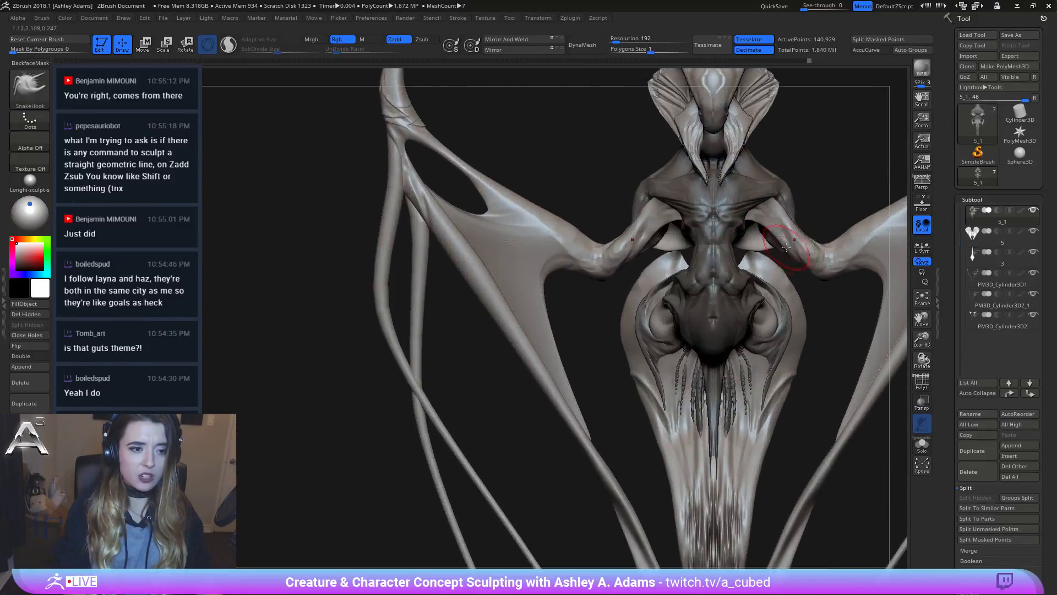
{"action": "key", "text": "space"}
{"action": "left_click_drag", "start_coordinate": [782, 244], "coordinate": [804, 244]}
{"action": "left_click_drag", "start_coordinate": [747, 235], "coordinate": [748, 240]}
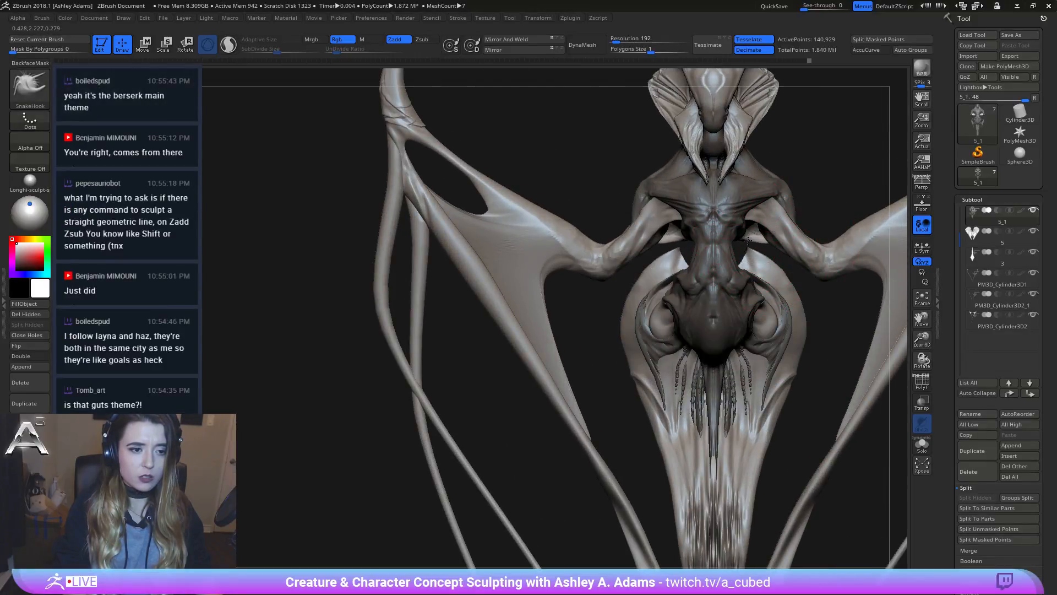
Step: Clear the torso's mask and make the wing subtool PM3D_Cylinder3D2 active
{"action": "right_click_drag", "start_coordinate": [772, 286], "coordinate": [746, 150], "text": "ctrl"}
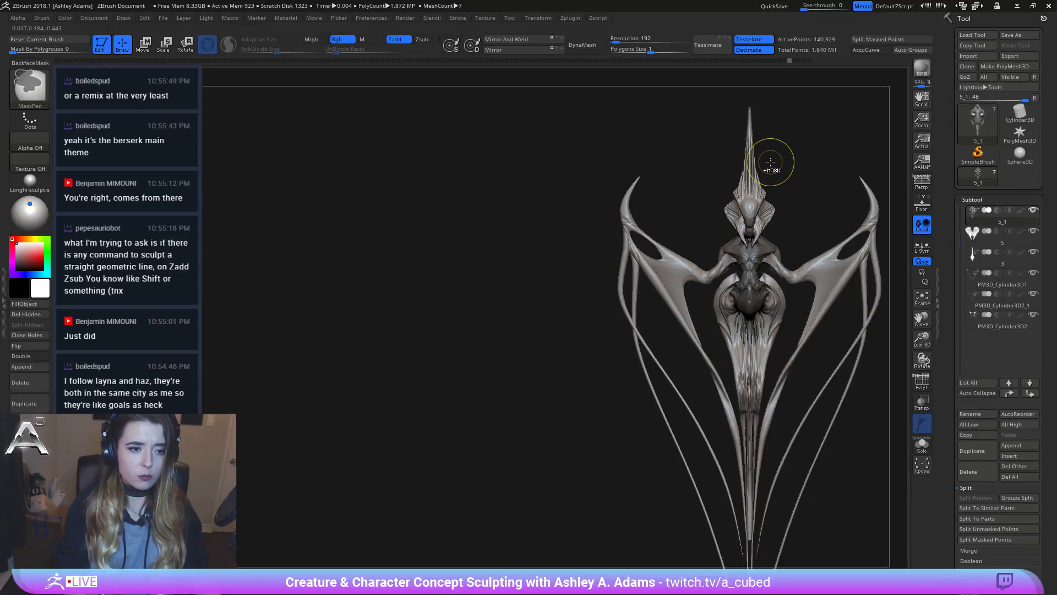
{"action": "right_click_drag", "start_coordinate": [788, 217], "coordinate": [733, 188], "text": "alt"}
{"action": "left_click_drag", "start_coordinate": [735, 190], "coordinate": [747, 205], "text": "ctrl"}
{"action": "right_click_drag", "start_coordinate": [738, 206], "coordinate": [726, 261], "text": "ctrl"}
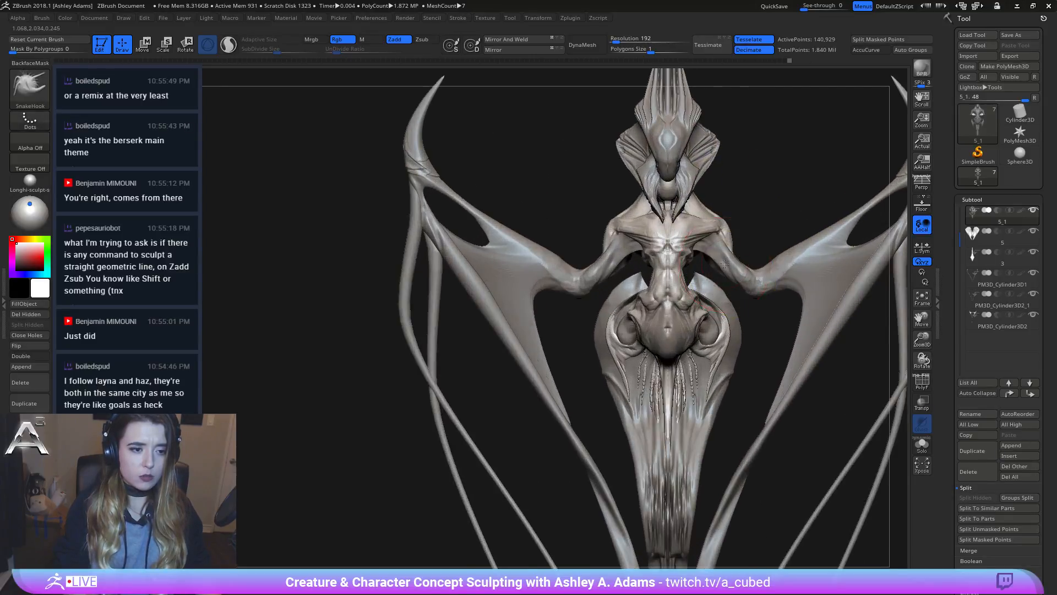
{"action": "left_click", "coordinate": [711, 266], "text": "alt"}
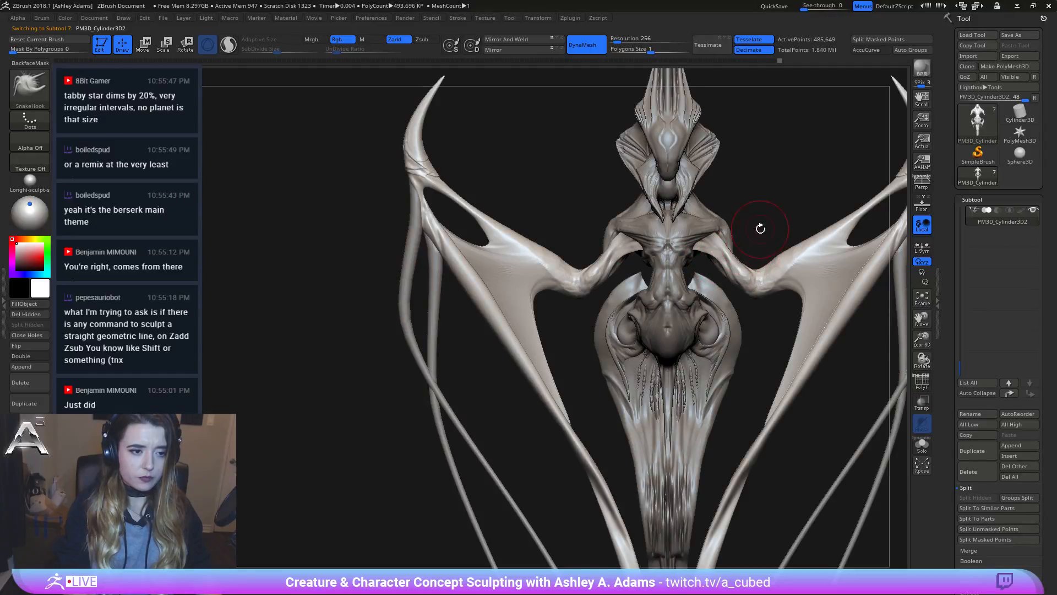
Step: Adjust the SnakeHook draw size and check the wing shoulders and elbows from the back and front
{"action": "left_click_drag", "start_coordinate": [760, 228], "coordinate": [684, 282]}
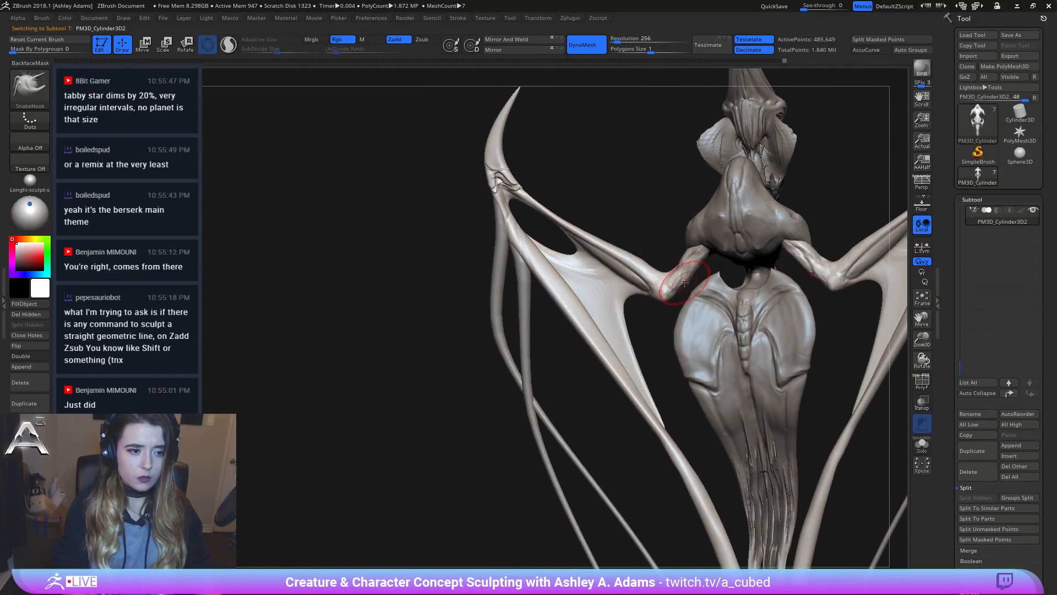
{"action": "mouse_move", "coordinate": [717, 249]}
{"action": "right_mouse_down"}
{"action": "mouse_move", "coordinate": [768, 242]}
{"action": "mouse_move", "coordinate": [728, 248]}
{"action": "right_mouse_up"}
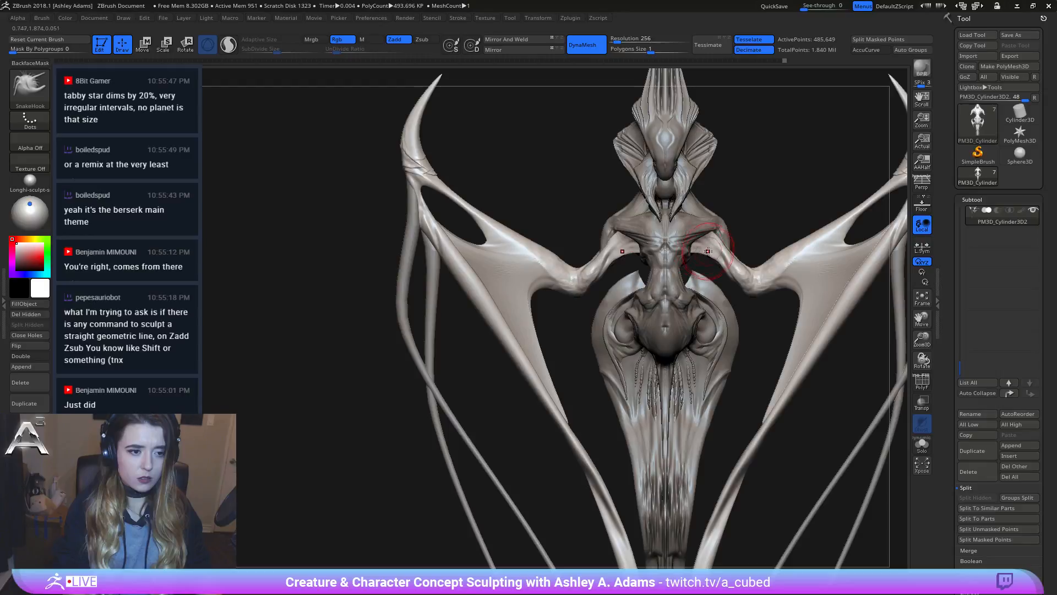
{"action": "right_click_drag", "start_coordinate": [723, 246], "coordinate": [744, 287], "text": "ctrl"}
{"action": "right_click", "coordinate": [702, 339]}
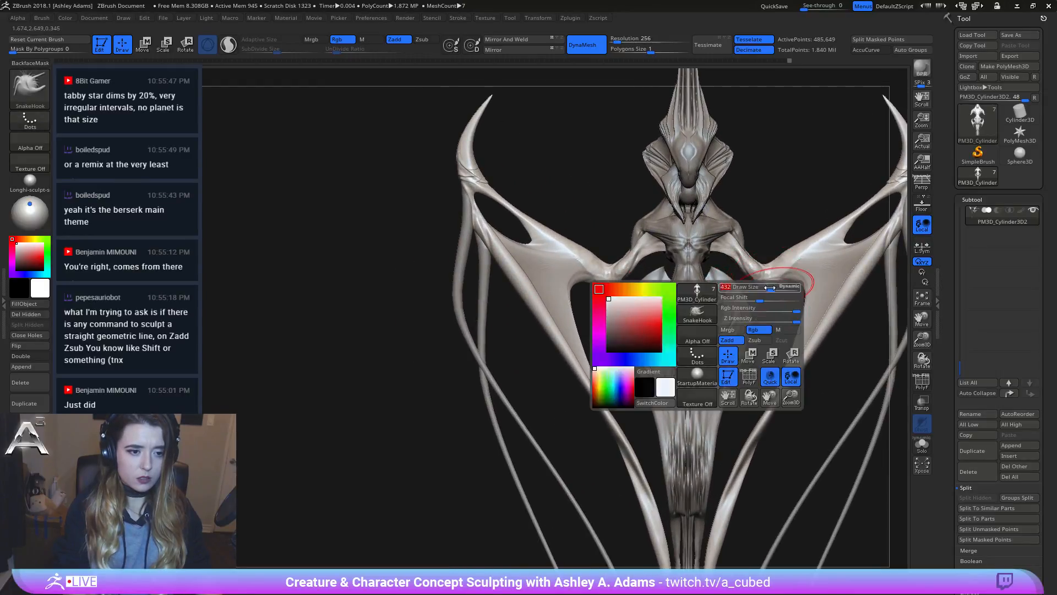
{"action": "mouse_move", "coordinate": [702, 331]}
{"action": "right_mouse_down"}
{"action": "mouse_move", "coordinate": [688, 226]}
{"action": "mouse_move", "coordinate": [799, 286]}
{"action": "right_mouse_up"}
{"action": "right_click", "coordinate": [768, 266]}
{"action": "right_click", "coordinate": [800, 286]}
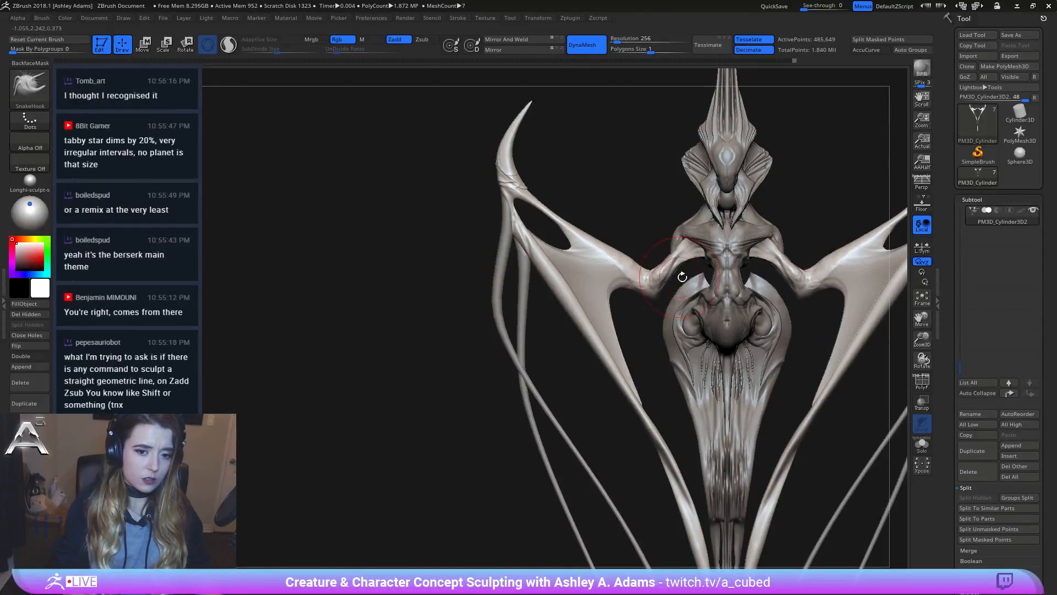
{"action": "mouse_move", "coordinate": [662, 277]}
{"action": "right_mouse_down", "text": "alt"}
{"action": "mouse_move", "coordinate": [759, 231]}
{"action": "mouse_move", "coordinate": [567, 142]}
{"action": "right_mouse_up", "text": "alt"}
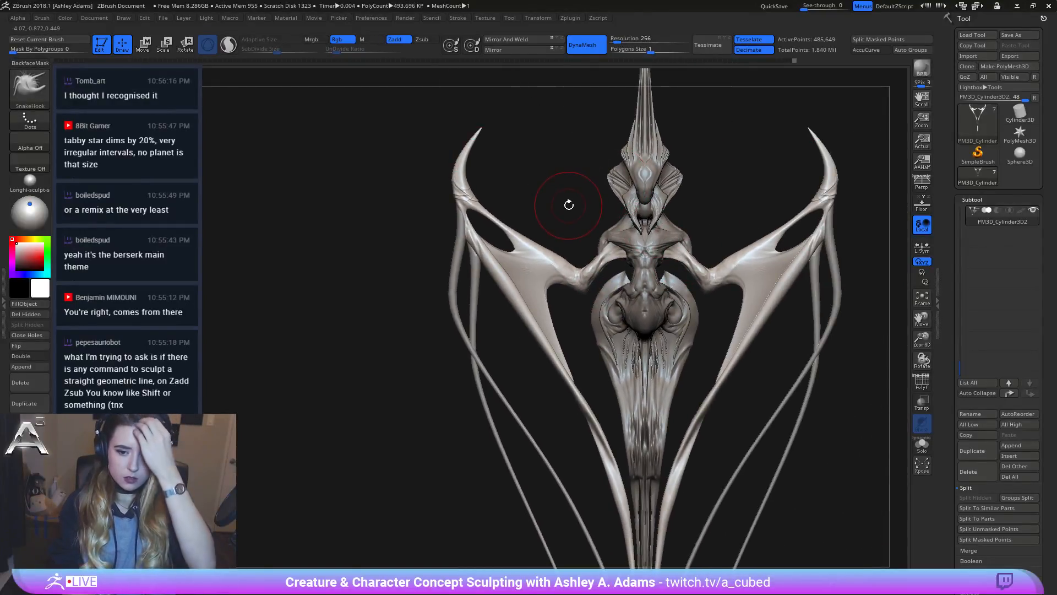
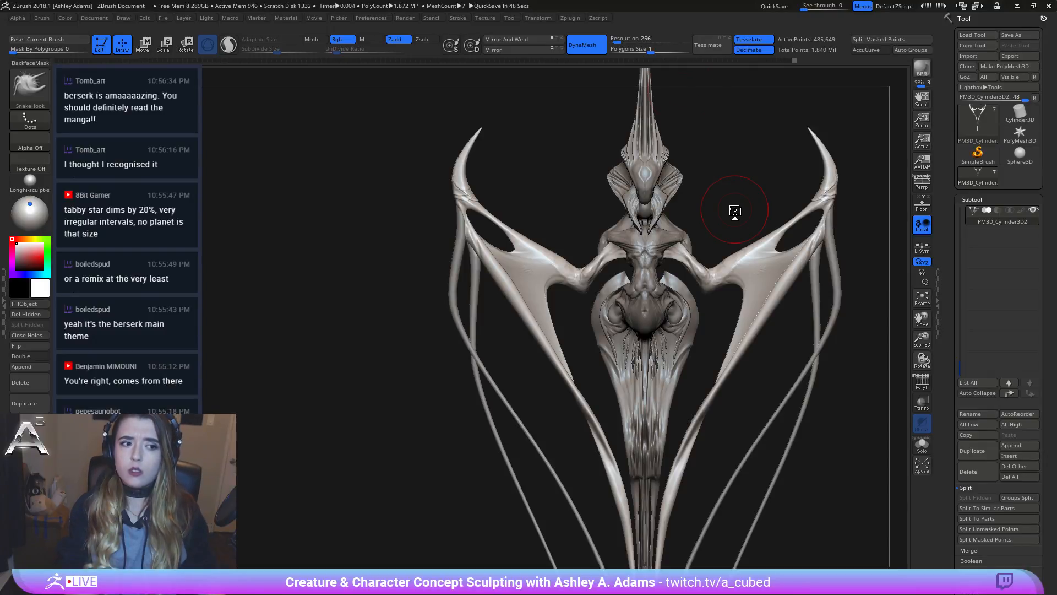
Step: Switch from the creature to a Cube3D primitive and convert it to a PolyMesh3D
{"action": "left_click_drag", "start_coordinate": [735, 210], "coordinate": [609, 253], "text": "alt"}
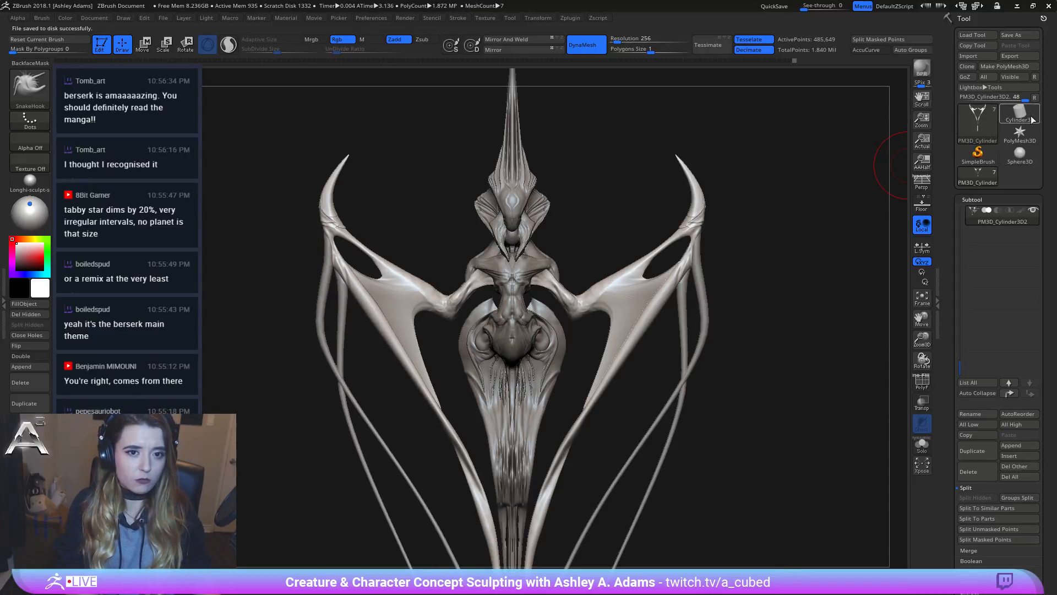
{"action": "left_click", "coordinate": [1019, 157]}
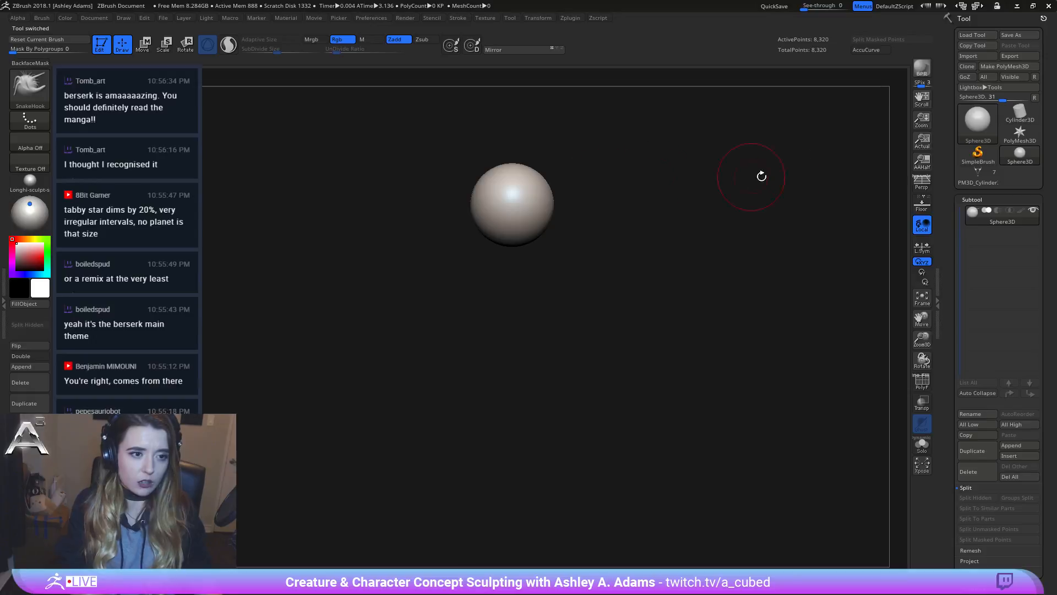
{"action": "left_click", "coordinate": [971, 128]}
{"action": "left_click", "coordinate": [715, 169]}
{"action": "left_click_drag", "start_coordinate": [716, 169], "coordinate": [644, 295], "text": "alt"}
{"action": "left_click", "coordinate": [1005, 67]}
Step: Subdivide the cube four times and frame its front face in the view
{"action": "left_click_drag", "start_coordinate": [850, 154], "coordinate": [653, 272], "text": "alt"}
{"action": "key", "text": "ctrl+d"}
{"action": "key", "text": "ctrl+d"}
{"action": "key", "text": "ctrl+d"}
{"action": "key", "text": "ctrl+d"}
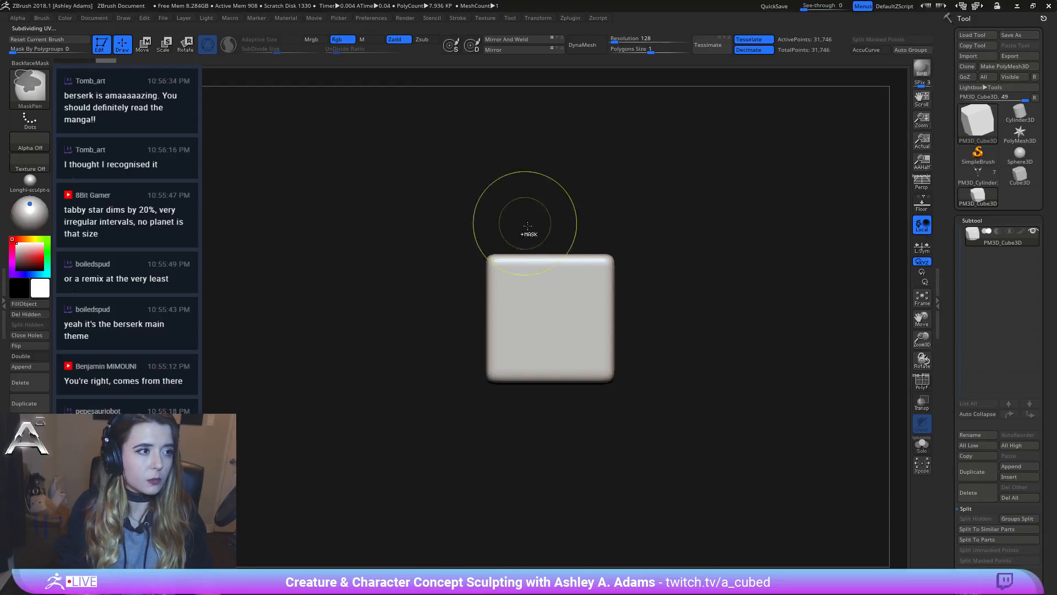
{"action": "key", "text": "f"}
Step: Choose the ClayBuildup brush and raise its LazyRadius in the LazyMouse stroke settings
{"action": "key", "text": "space"}
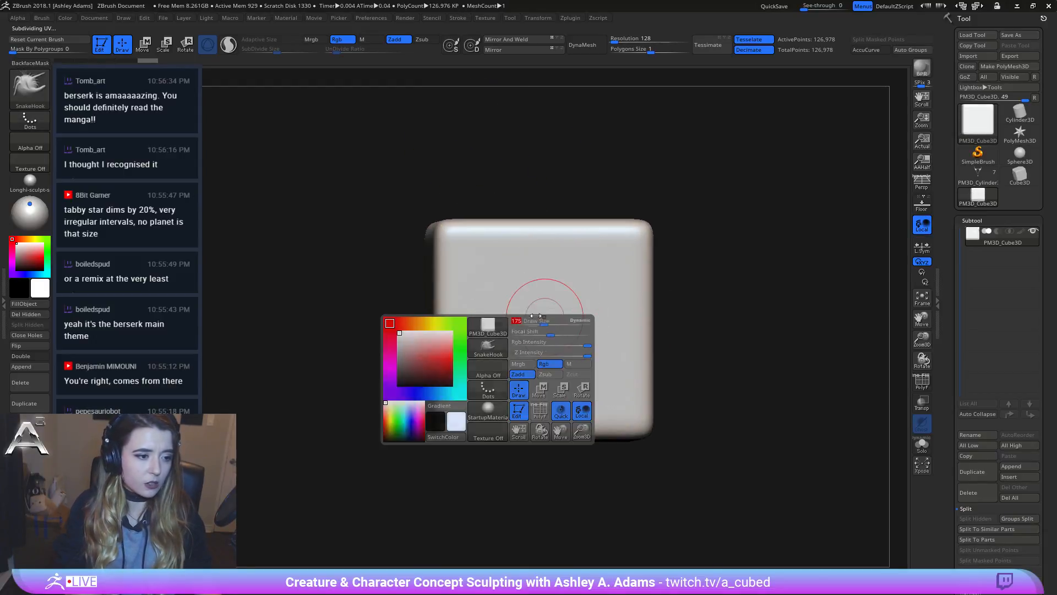
{"action": "key", "text": "b"}
{"action": "key", "text": "s"}
{"action": "key", "text": "h"}
{"action": "key", "text": "b"}
{"action": "key", "text": "c"}
{"action": "key", "text": "b"}
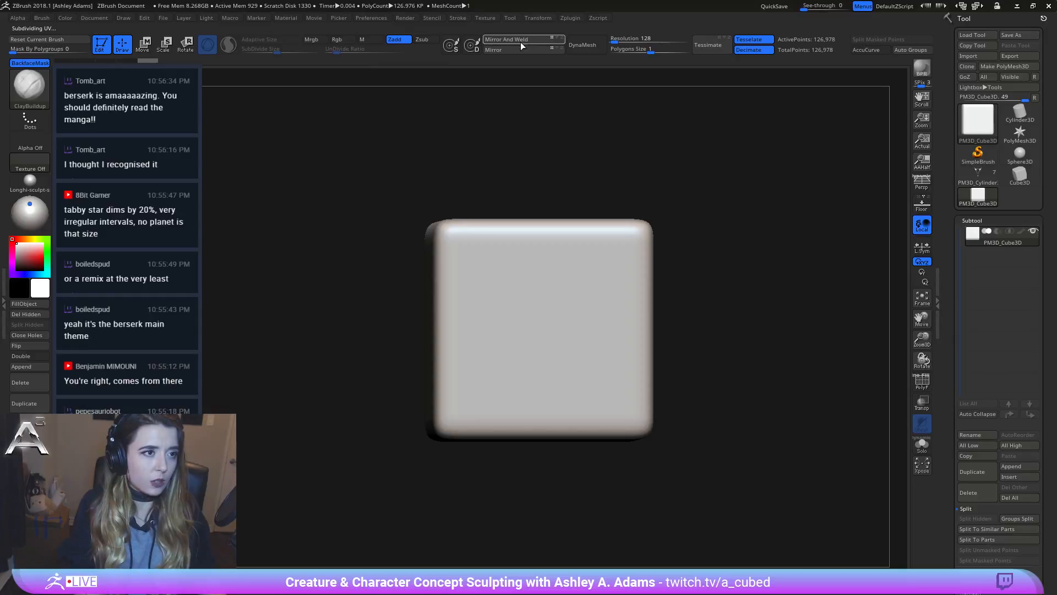
{"action": "left_click", "coordinate": [459, 18]}
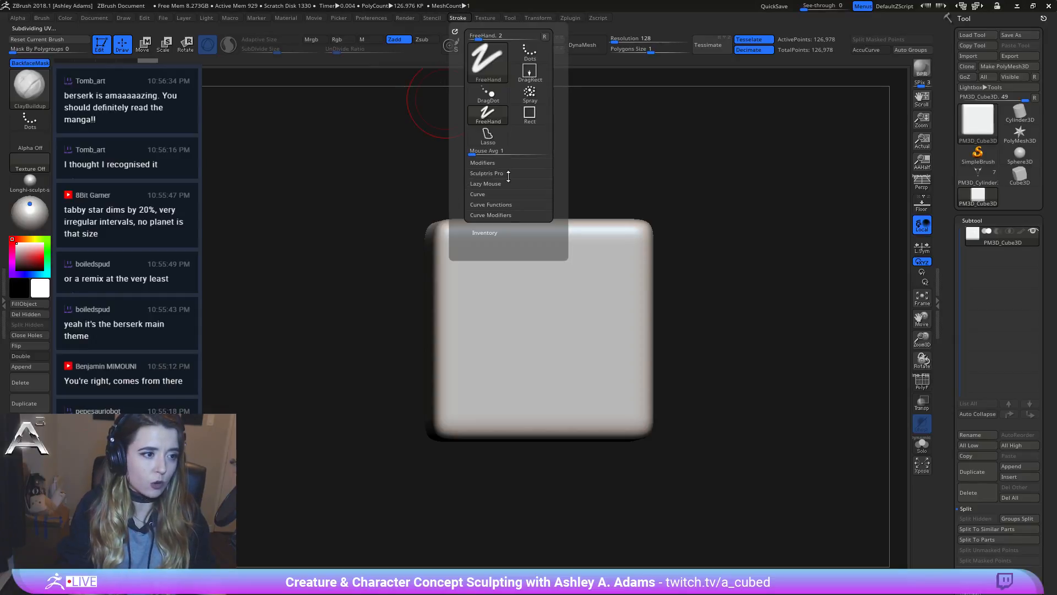
{"action": "left_click", "coordinate": [483, 184]}
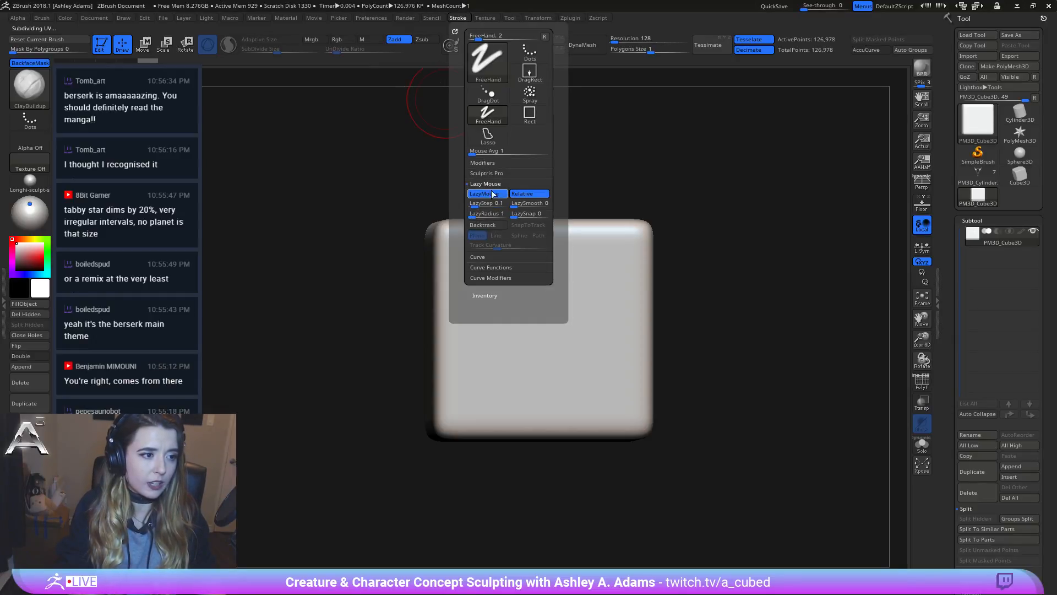
{"action": "left_click_drag", "start_coordinate": [471, 216], "coordinate": [483, 217]}
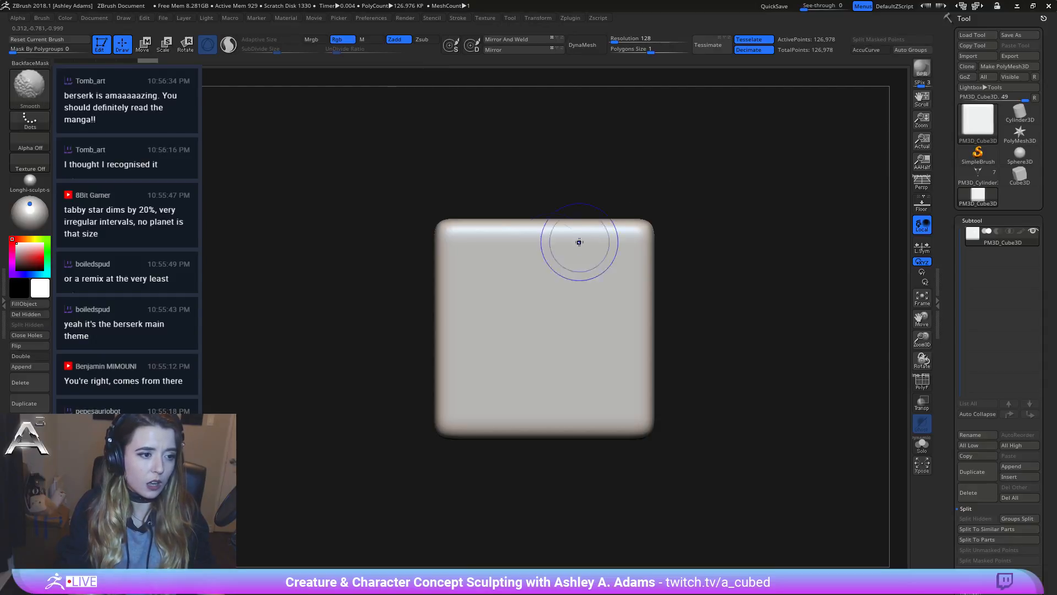
Step: Demonstrate a straight diagonal ClayBuildup stroke across the cube's front face, and undo the strokes
{"action": "left_click_drag", "start_coordinate": [457, 326], "coordinate": [497, 327]}
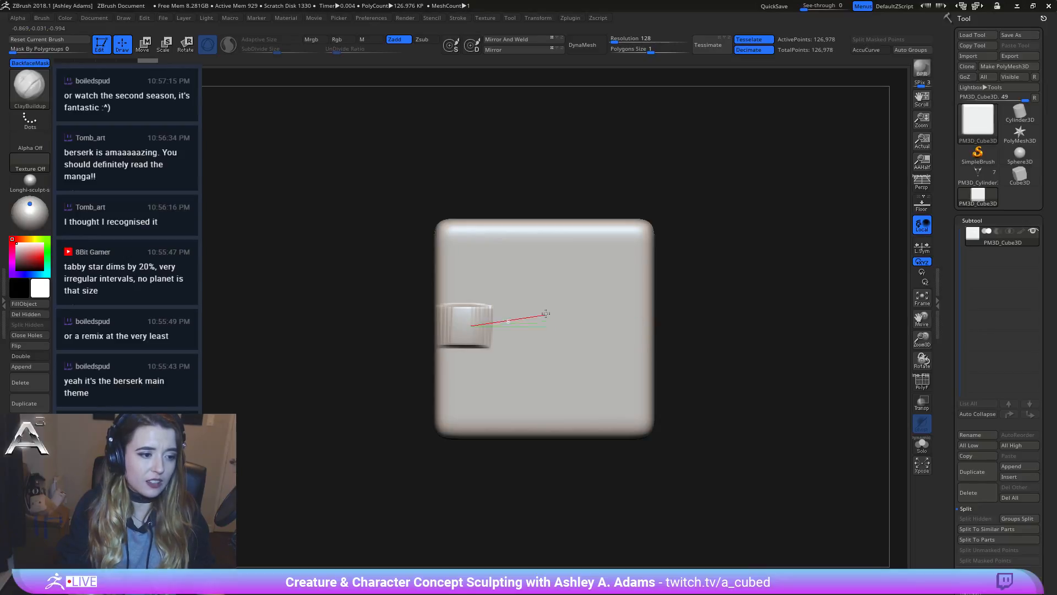
{"action": "mouse_move", "coordinate": [545, 313]}
{"action": "left_mouse_down"}
{"action": "mouse_move", "coordinate": [538, 272]}
{"action": "mouse_move", "coordinate": [547, 312]}
{"action": "mouse_move", "coordinate": [642, 334]}
{"action": "left_mouse_up"}
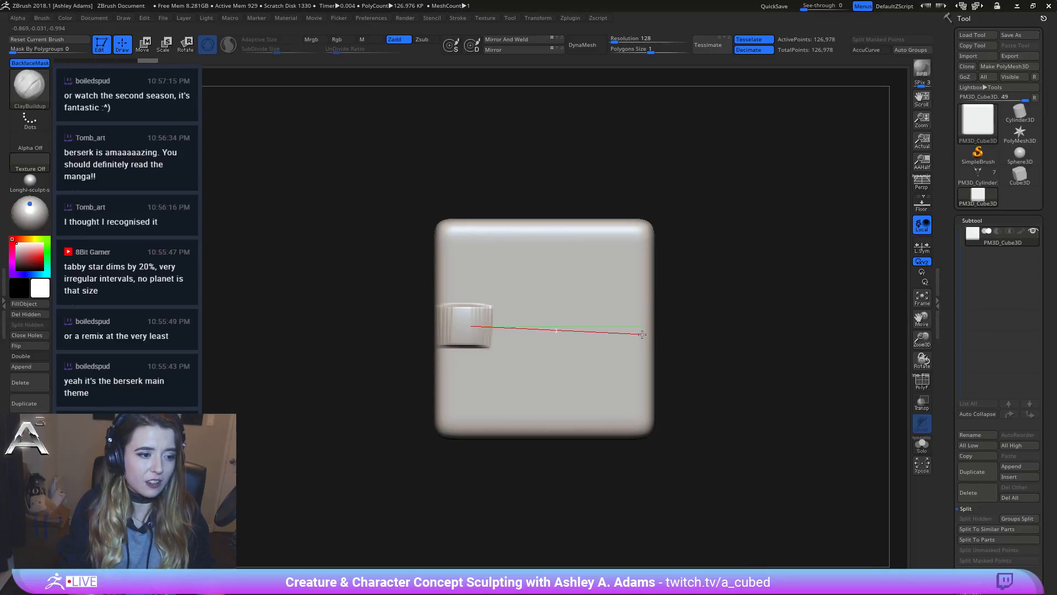
{"action": "mouse_move", "coordinate": [565, 319]}
{"action": "left_mouse_down"}
{"action": "mouse_move", "coordinate": [522, 245]}
{"action": "mouse_move", "coordinate": [643, 236]}
{"action": "left_mouse_up"}
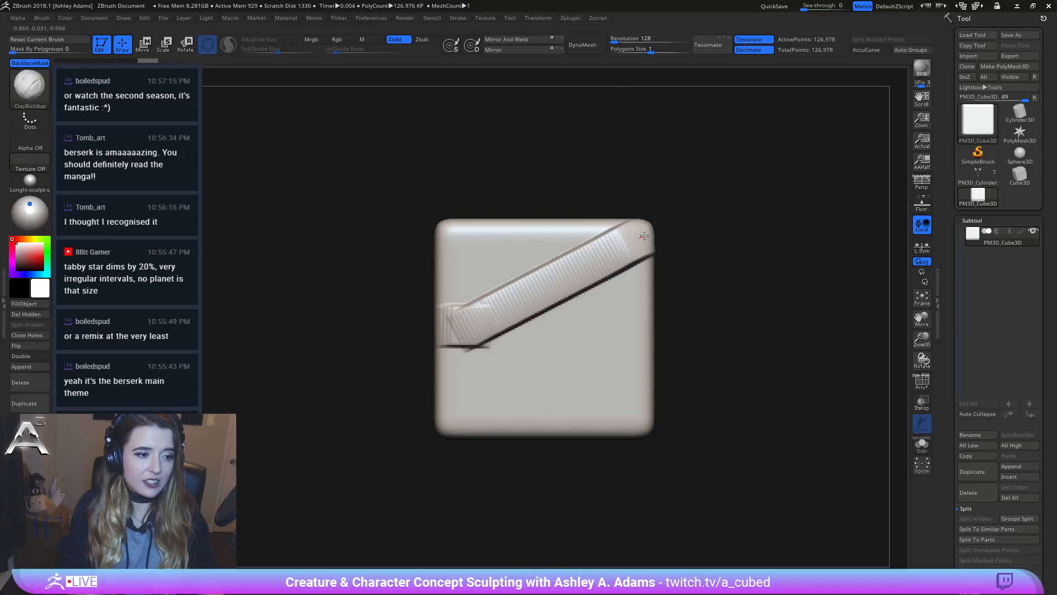
{"action": "right_click_drag", "start_coordinate": [518, 263], "coordinate": [584, 284]}
{"action": "mouse_move", "coordinate": [608, 229]}
{"action": "right_mouse_down"}
{"action": "mouse_move", "coordinate": [576, 222]}
{"action": "mouse_move", "coordinate": [583, 215]}
{"action": "right_mouse_up"}
{"action": "key", "text": "ctrl+z"}
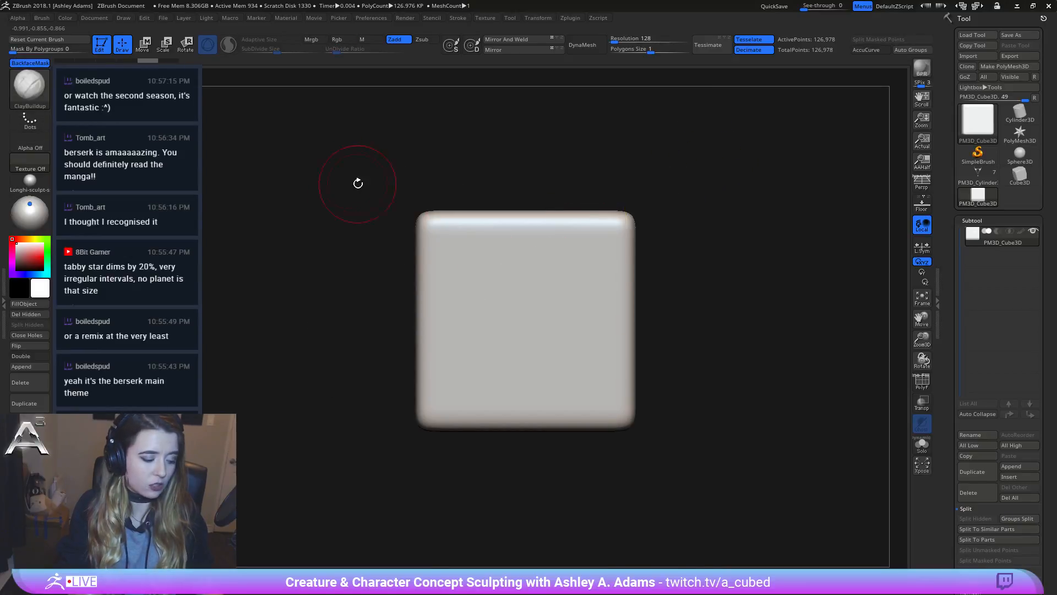
Step: Choose the DamStandard brush and cut a straight horizontal groove across the middle of the cube's front face
{"action": "key", "text": "b"}
{"action": "key", "text": "d"}
{"action": "key", "text": "s"}
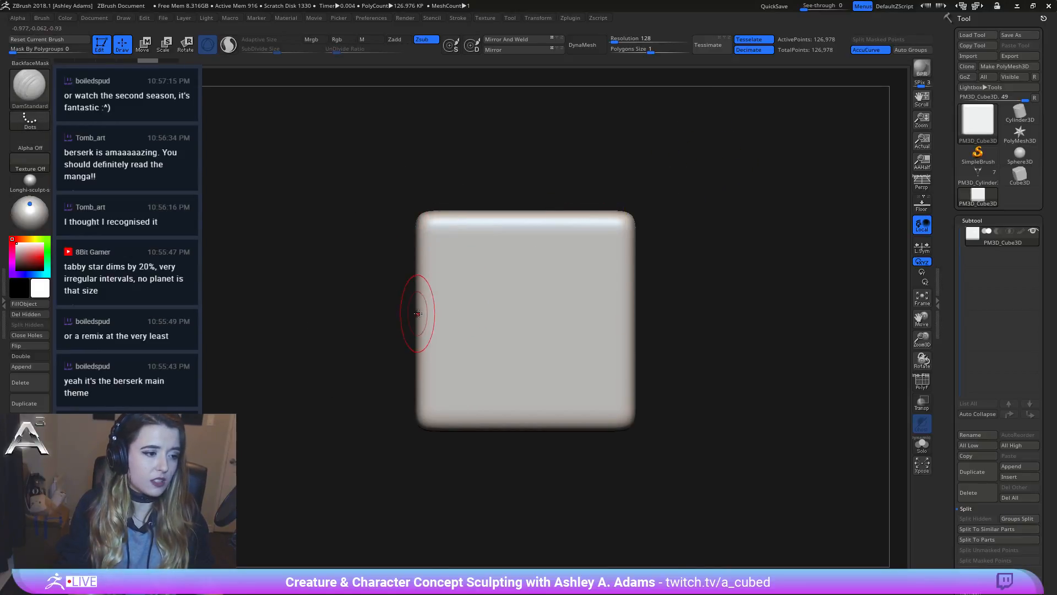
{"action": "left_click_drag", "start_coordinate": [436, 313], "coordinate": [634, 313]}
{"action": "right_click_drag", "start_coordinate": [597, 243], "coordinate": [548, 250]}
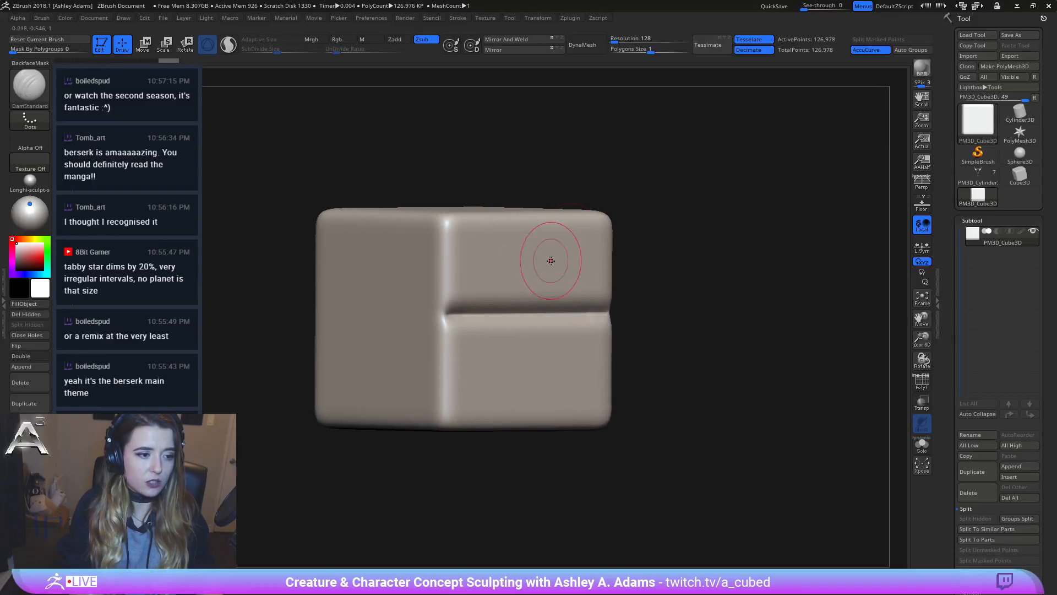
Step: Cut a straight diagonal DamStandard groove across the horizontal one, and undo both grooves
{"action": "left_click_drag", "start_coordinate": [518, 239], "coordinate": [546, 353]}
{"action": "left_click_drag", "start_coordinate": [573, 428], "coordinate": [573, 429]}
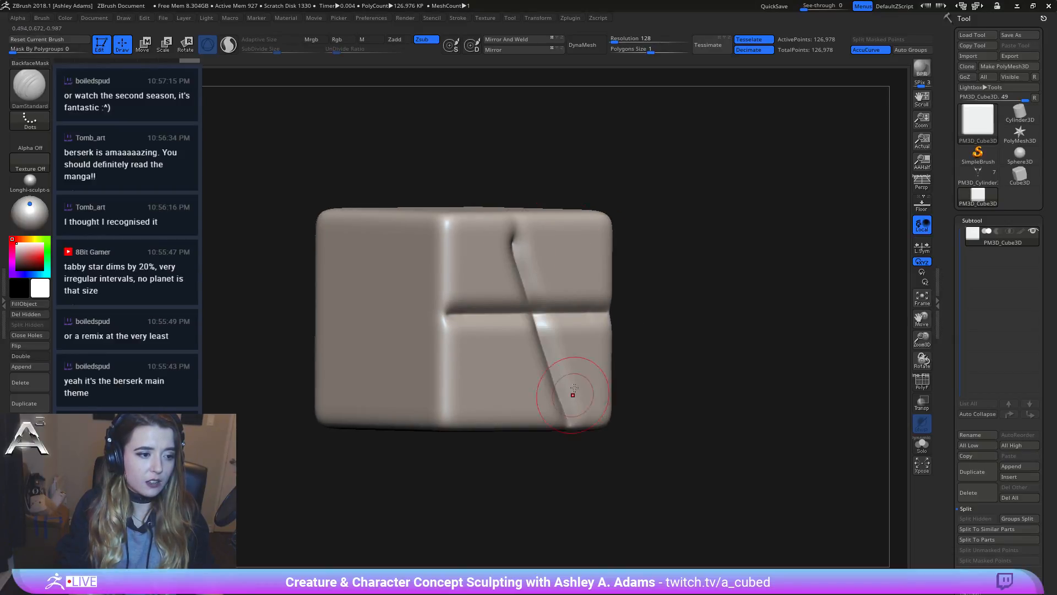
{"action": "mouse_move", "coordinate": [570, 379]}
{"action": "right_mouse_down"}
{"action": "mouse_move", "coordinate": [538, 278]}
{"action": "mouse_move", "coordinate": [598, 250]}
{"action": "mouse_move", "coordinate": [552, 387]}
{"action": "mouse_move", "coordinate": [543, 278]}
{"action": "right_mouse_up"}
{"action": "key", "text": "ctrl"}
{"action": "key", "text": "ctrl+z"}
{"action": "key", "text": "ctrl+z"}
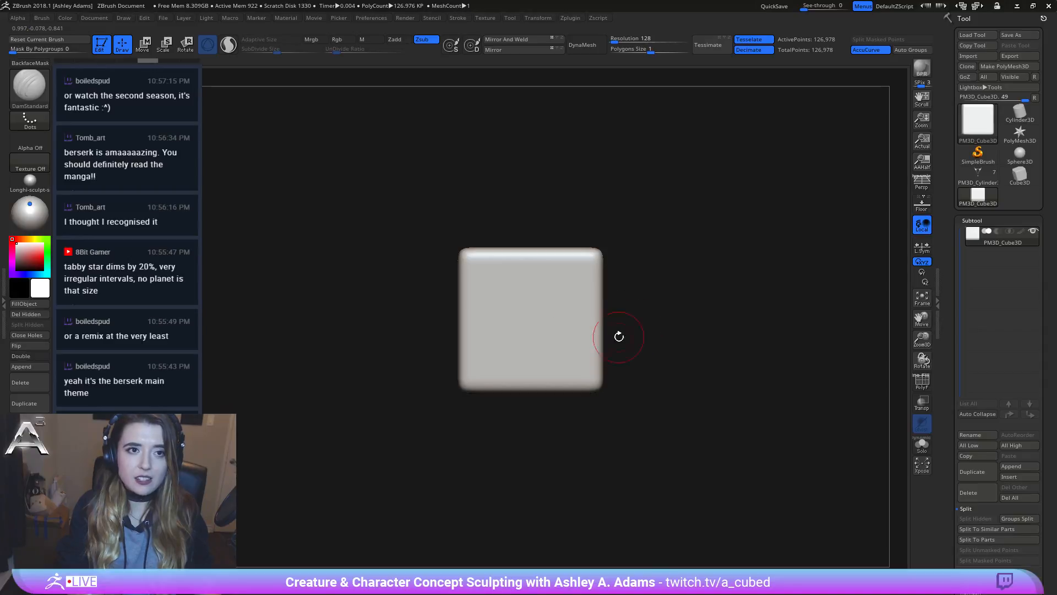
Step: Choose the CurveQuadFill brush, draw a straight horizontal curve outward from the cube's front face, and undo it
{"action": "right_click_drag", "start_coordinate": [618, 335], "coordinate": [561, 302], "text": "ctrl"}
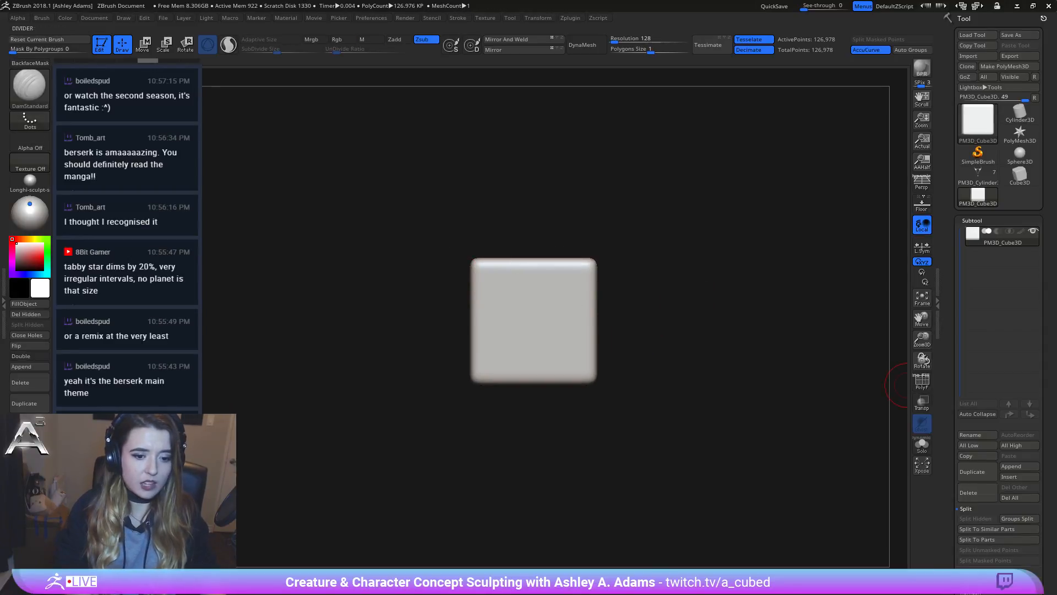
{"action": "scroll", "coordinate": [983, 545], "scroll_direction": "down", "scroll_amount": 3}
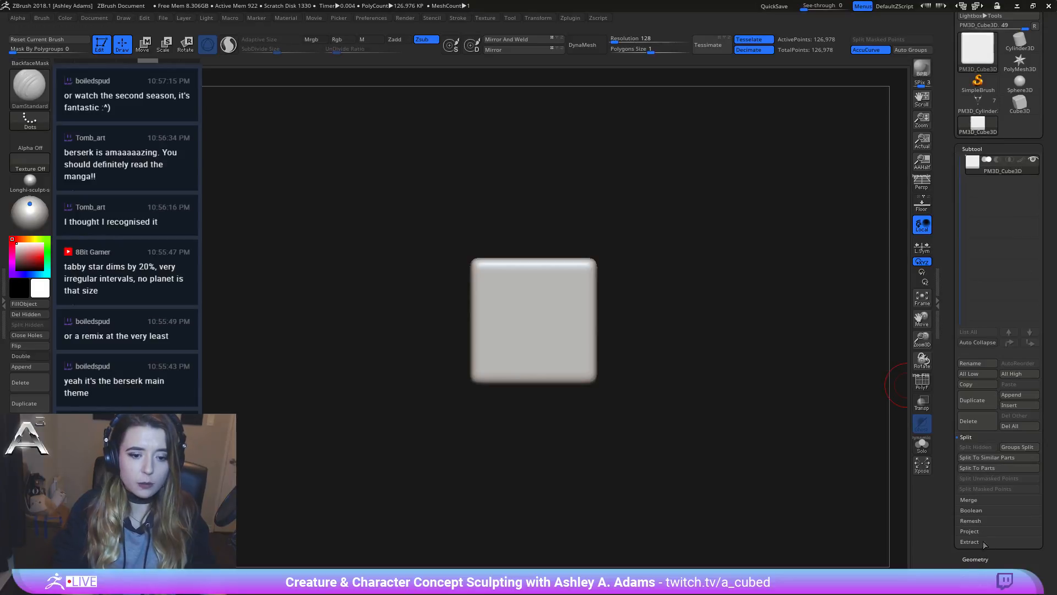
{"action": "left_click", "coordinate": [973, 559]}
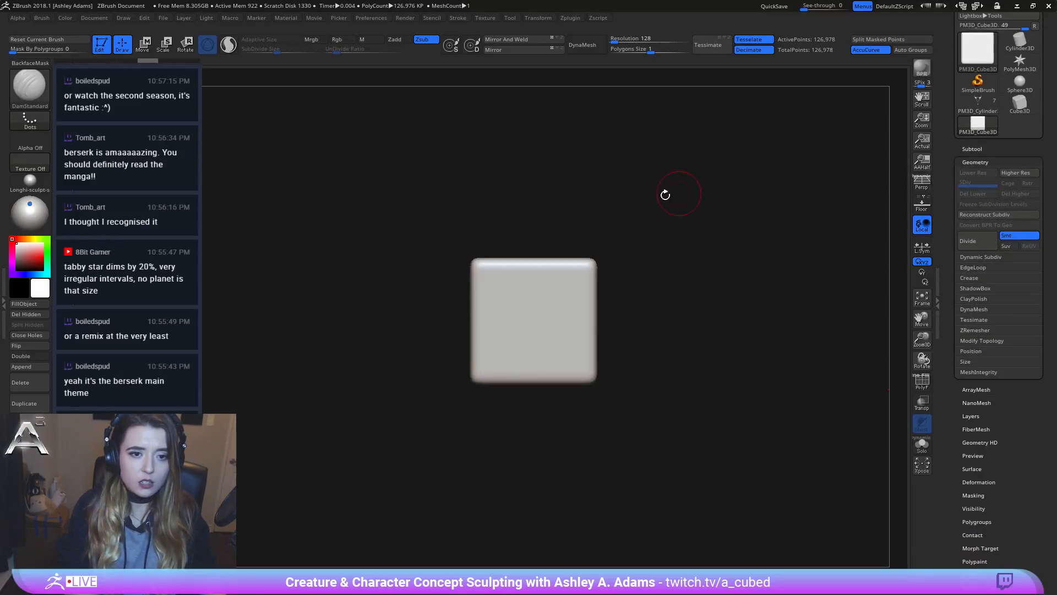
{"action": "left_click_drag", "start_coordinate": [525, 226], "coordinate": [519, 268]}
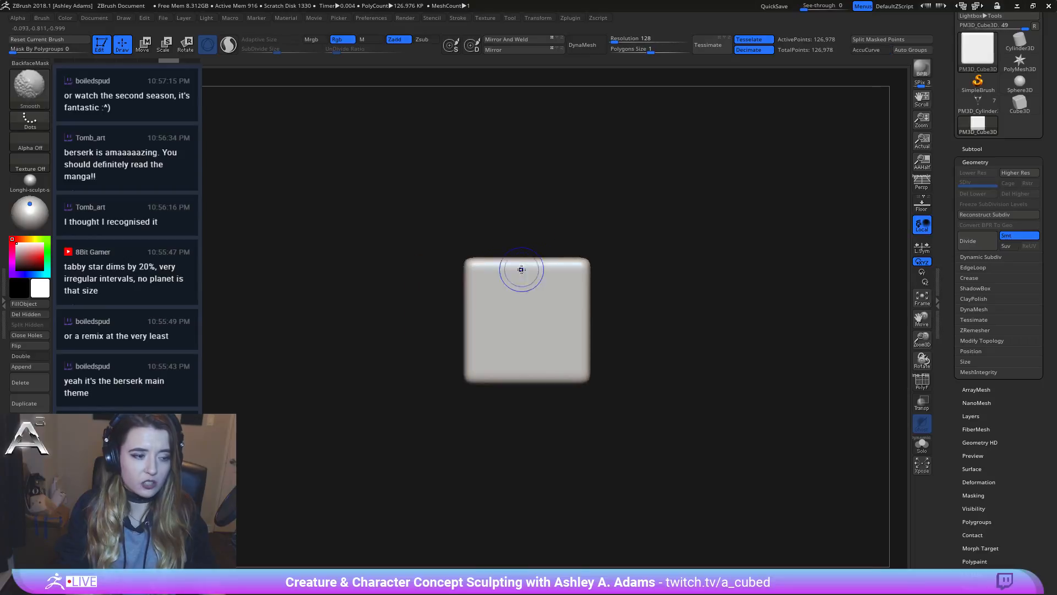
{"action": "key", "text": "b"}
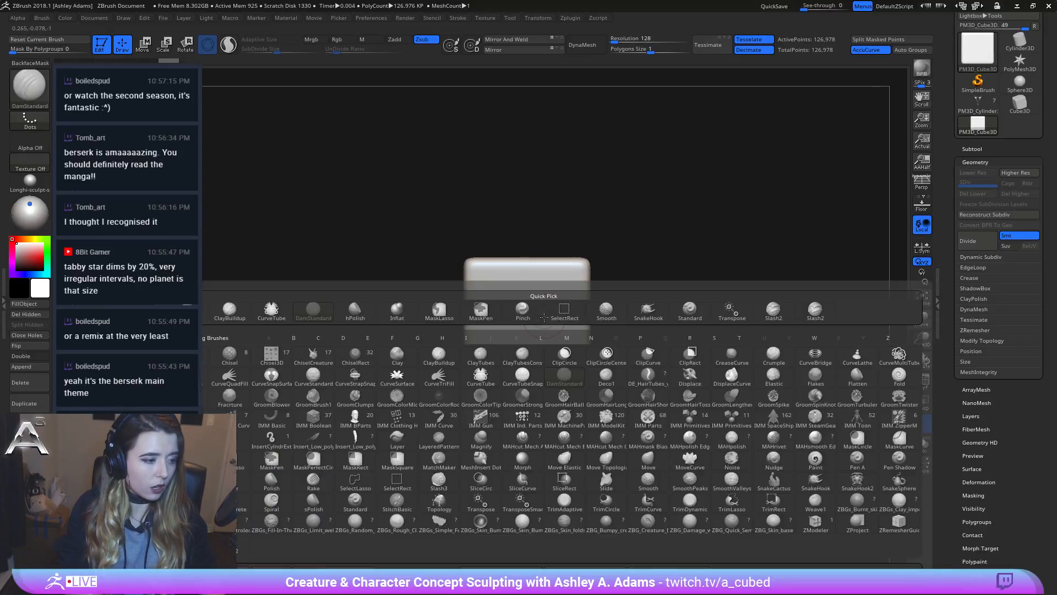
{"action": "left_click", "coordinate": [229, 378]}
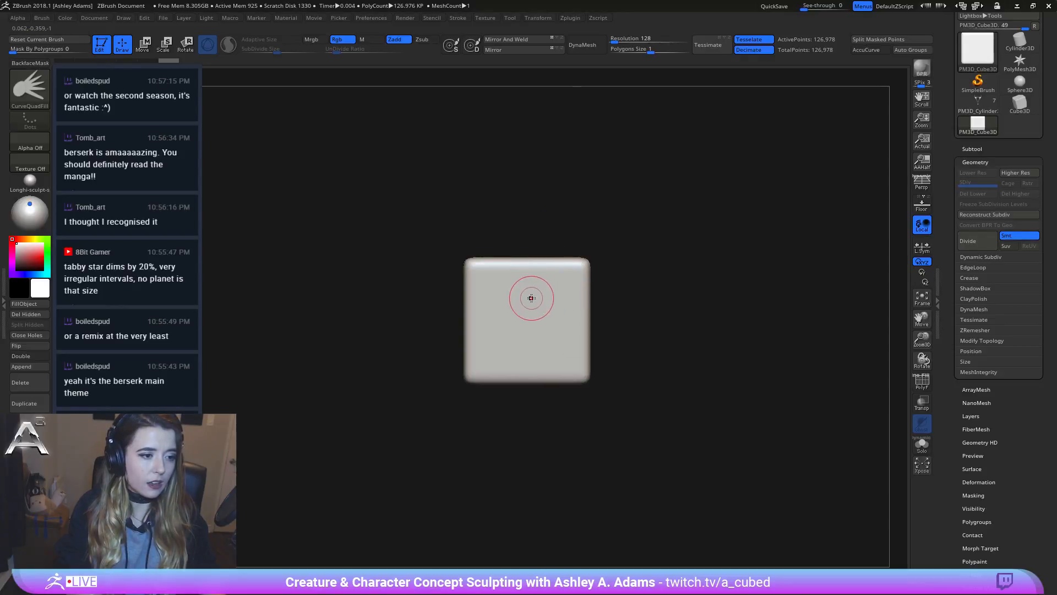
{"action": "left_click_drag", "start_coordinate": [534, 299], "coordinate": [892, 302]}
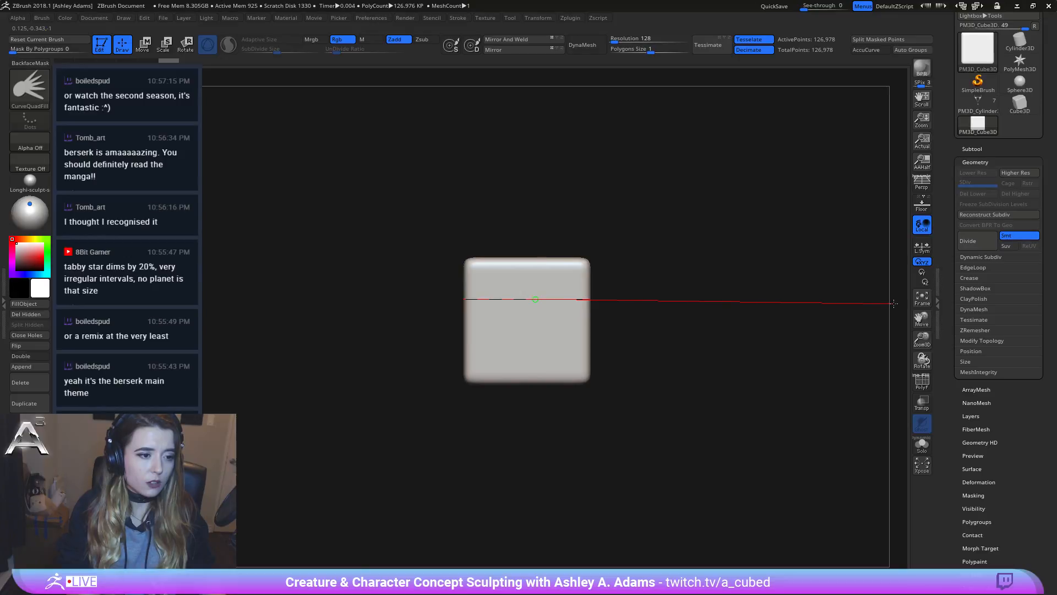
{"action": "right_click_drag", "start_coordinate": [752, 240], "coordinate": [710, 245]}
{"action": "key", "text": "ctrl+z"}
Step: Draw a straight horizontal CurveQuadFill curve outward from the cube's side edge, and undo it
{"action": "mouse_move", "coordinate": [636, 324]}
{"action": "right_mouse_down", "text": "ctrl"}
{"action": "mouse_move", "coordinate": [618, 299]}
{"action": "mouse_move", "coordinate": [653, 288]}
{"action": "mouse_move", "coordinate": [586, 248]}
{"action": "right_mouse_up", "text": "ctrl"}
{"action": "left_click_drag", "start_coordinate": [533, 287], "coordinate": [861, 287]}
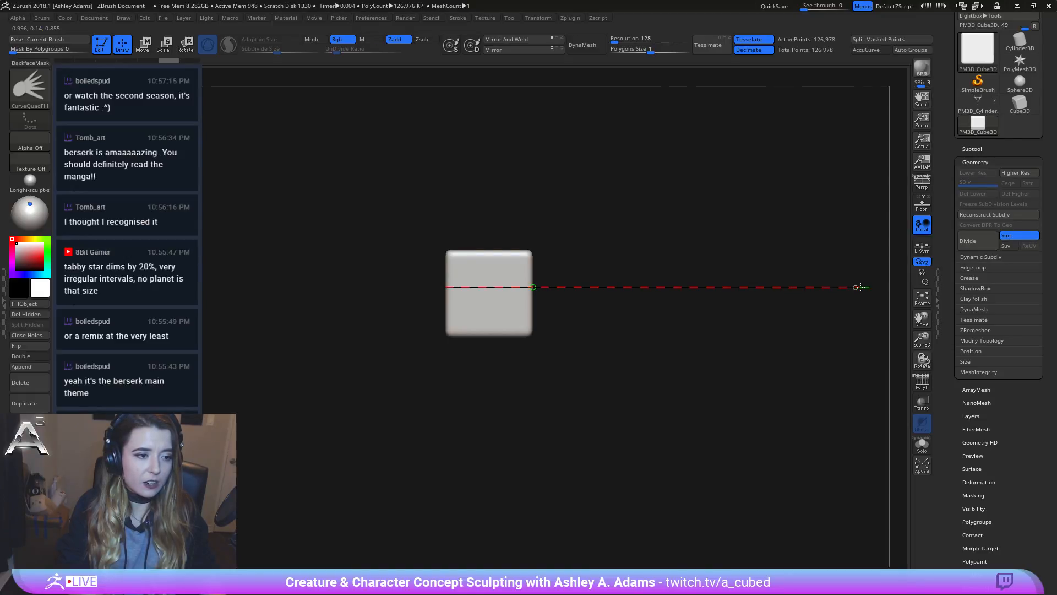
{"action": "mouse_move", "coordinate": [799, 352]}
{"action": "left_mouse_down"}
{"action": "mouse_move", "coordinate": [685, 448]}
{"action": "mouse_move", "coordinate": [838, 286]}
{"action": "mouse_move", "coordinate": [866, 290]}
{"action": "left_mouse_up"}
{"action": "mouse_move", "coordinate": [707, 314]}
{"action": "left_mouse_down"}
{"action": "mouse_move", "coordinate": [642, 286]}
{"action": "mouse_move", "coordinate": [600, 300]}
{"action": "mouse_move", "coordinate": [590, 251]}
{"action": "left_mouse_up"}
{"action": "key", "text": "ctrl+z"}
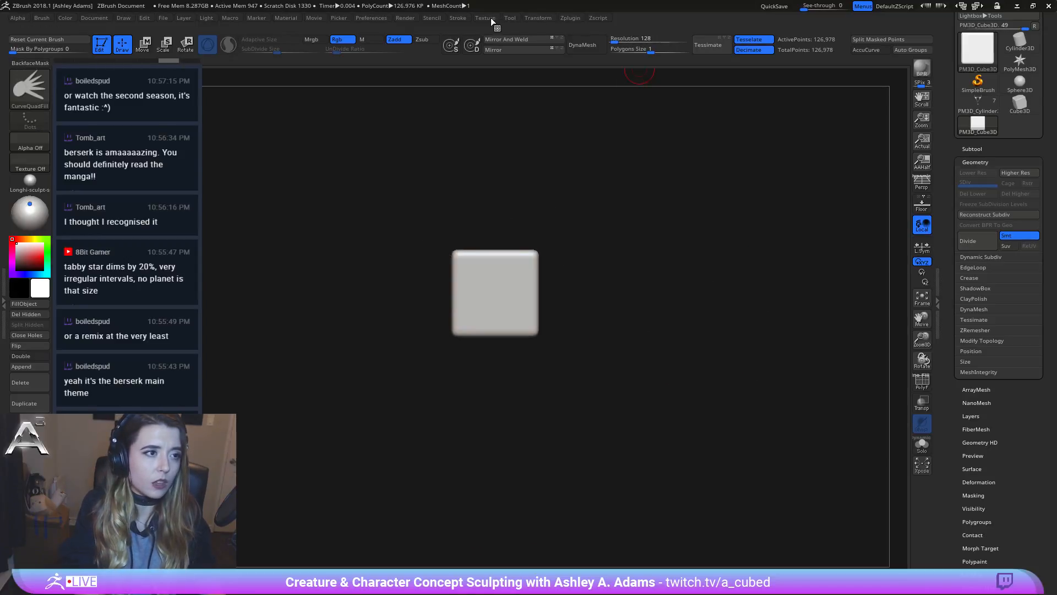
Step: Collapse the Lazy Mouse stroke settings and expand the Curve stroke settings for the CurveQuadFill brush
{"action": "left_click", "coordinate": [457, 17]}
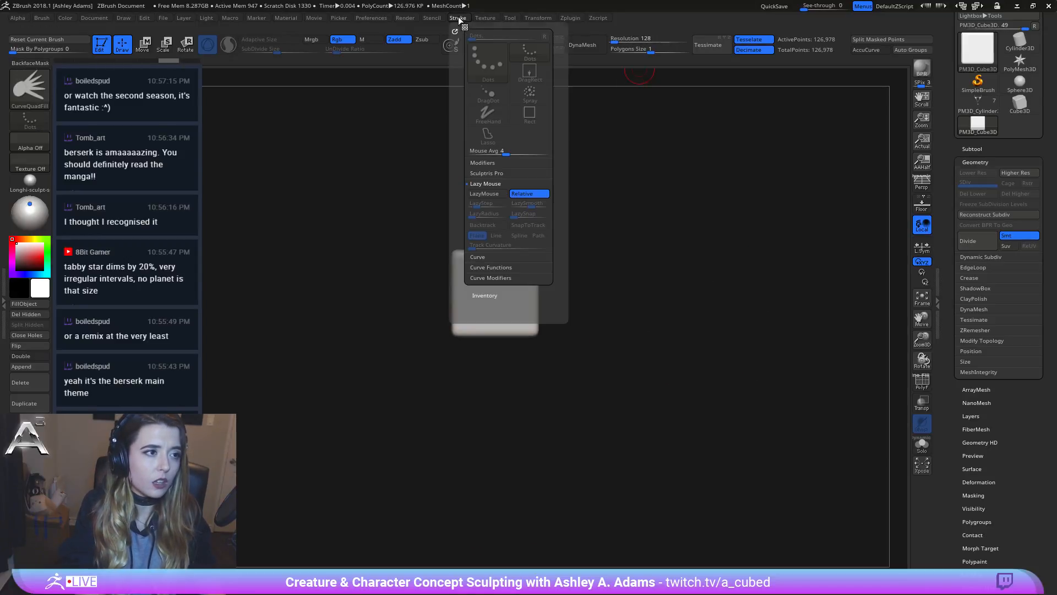
{"action": "left_click", "coordinate": [491, 185]}
{"action": "left_click", "coordinate": [483, 173]}
{"action": "left_click", "coordinate": [483, 172]}
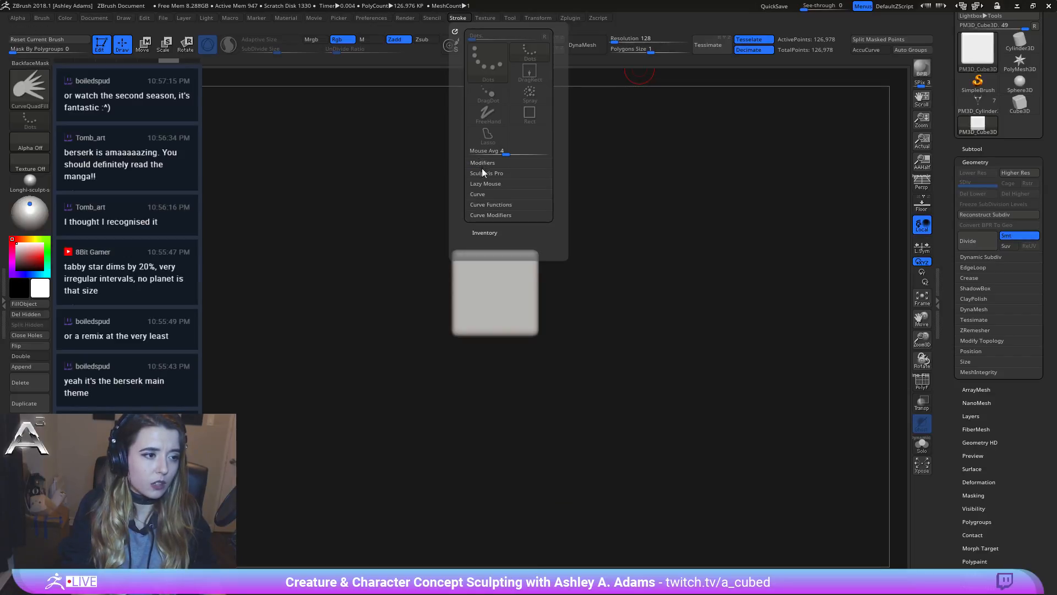
{"action": "left_click", "coordinate": [479, 196]}
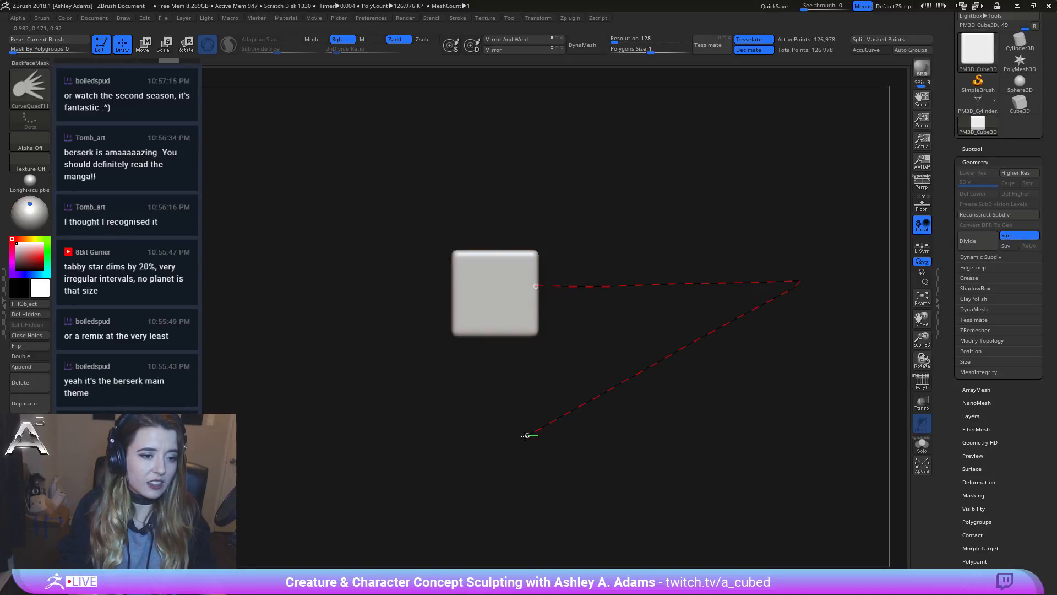
Step: Draw an angular curve from the cube's side to build a flat filled panel, and undo it
{"action": "left_click_drag", "start_coordinate": [527, 435], "coordinate": [520, 272]}
{"action": "left_click_drag", "start_coordinate": [573, 359], "coordinate": [648, 368]}
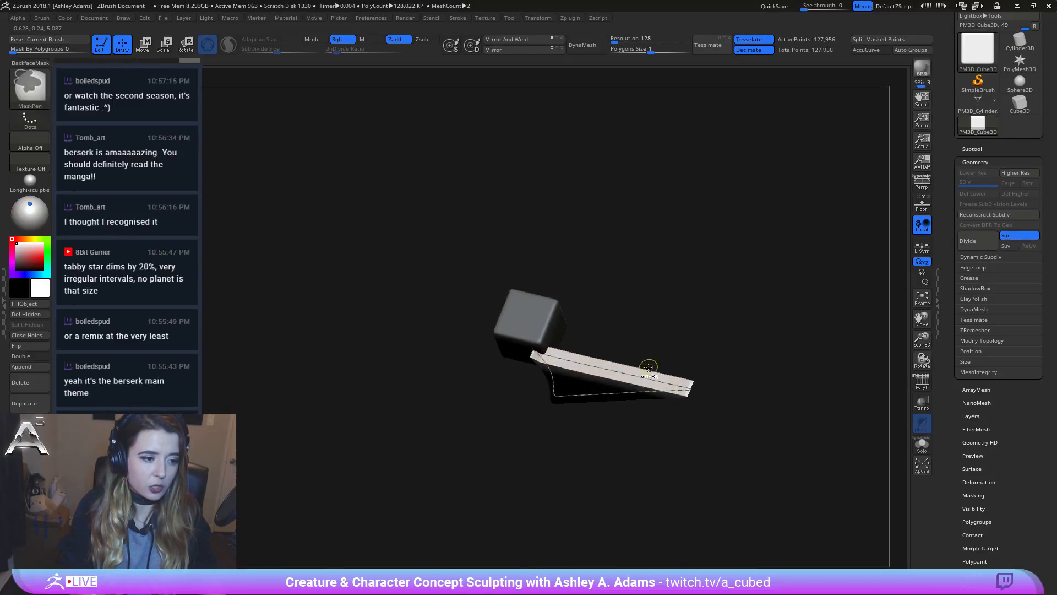
{"action": "key", "text": "ctrl+z"}
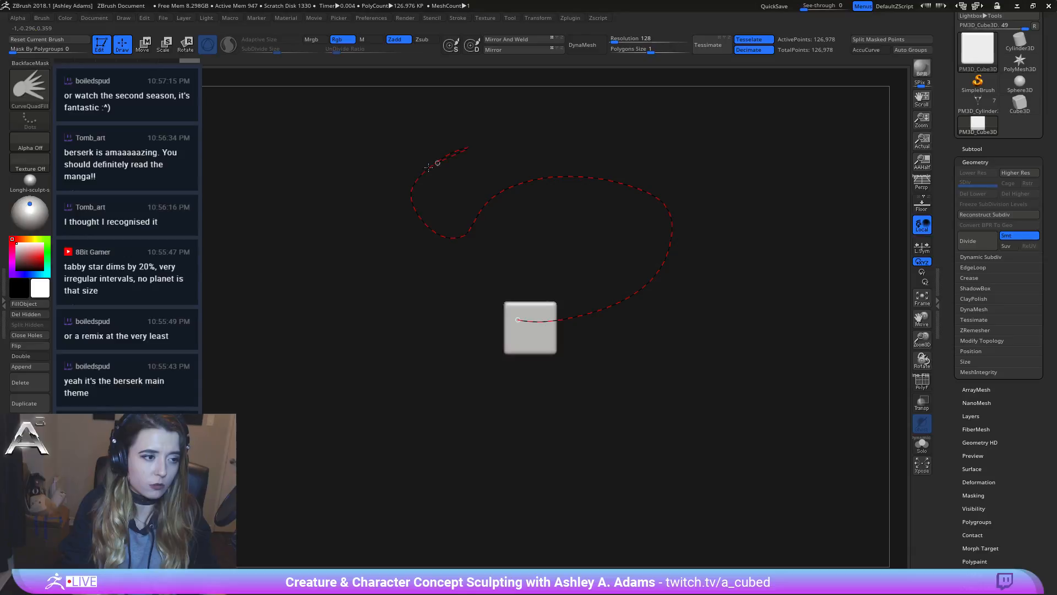
Step: Demonstrate freehand, winding CurveQuadFill curves starting on the cube, and undo them
{"action": "left_click_drag", "start_coordinate": [553, 279], "coordinate": [553, 283]}
{"action": "mouse_move", "coordinate": [690, 227]}
{"action": "left_mouse_down"}
{"action": "mouse_move", "coordinate": [746, 241]}
{"action": "mouse_move", "coordinate": [688, 338]}
{"action": "mouse_move", "coordinate": [678, 237]}
{"action": "left_mouse_up"}
{"action": "key", "text": "ctrl+z"}
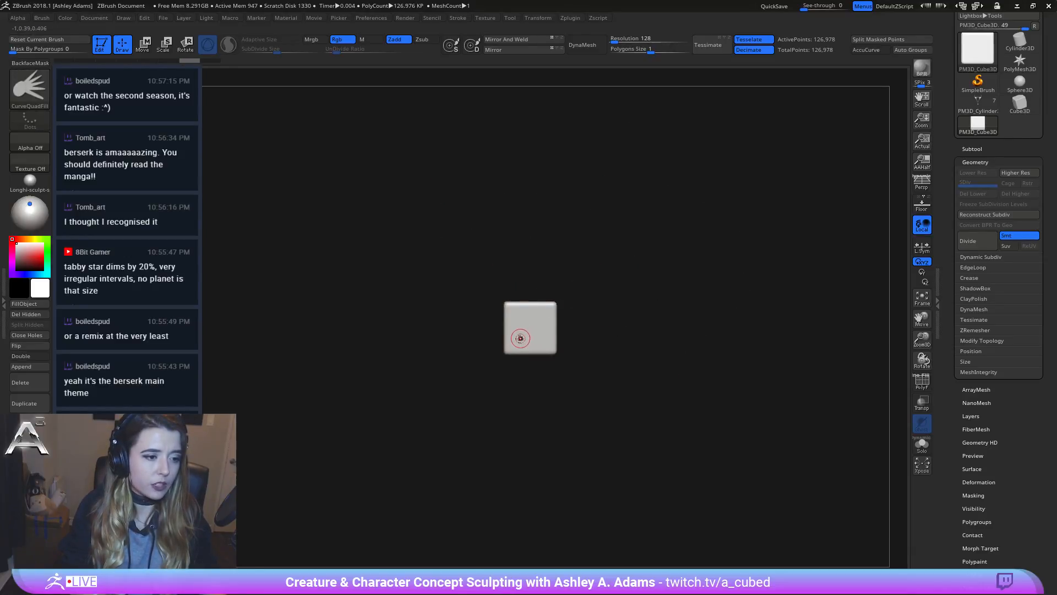
{"action": "left_click_drag", "start_coordinate": [499, 341], "coordinate": [501, 339]}
{"action": "left_click_drag", "start_coordinate": [697, 178], "coordinate": [730, 337]}
{"action": "key", "text": "ctrl+z"}
{"action": "left_click_drag", "start_coordinate": [601, 381], "coordinate": [705, 262], "text": "shift"}
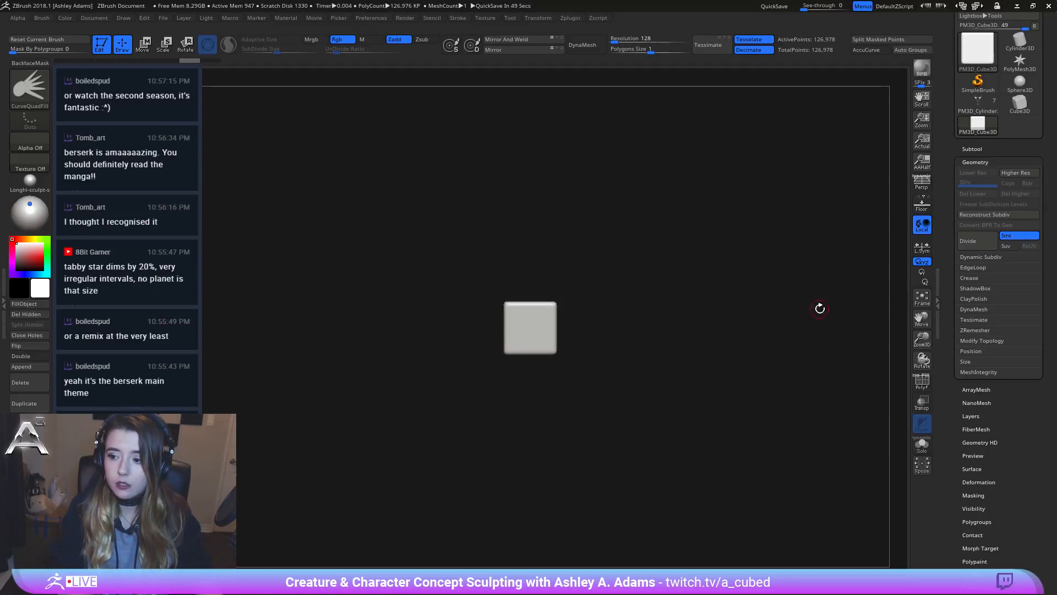
Step: Delete all subtools of the test cube and switch back to the winged creature sculpt
{"action": "left_click", "coordinate": [983, 150]}
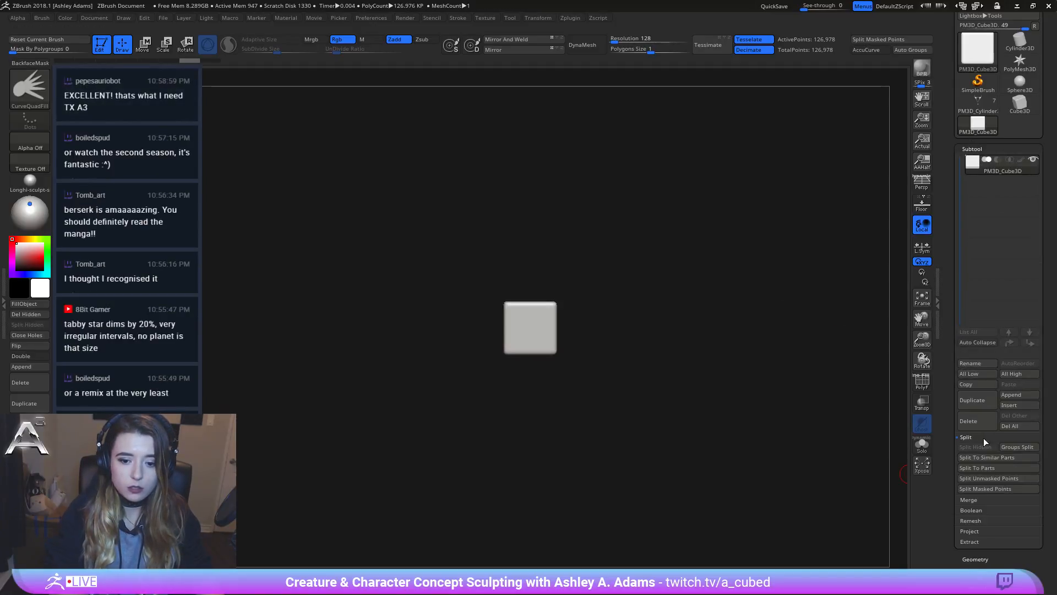
{"action": "left_click", "coordinate": [1017, 426]}
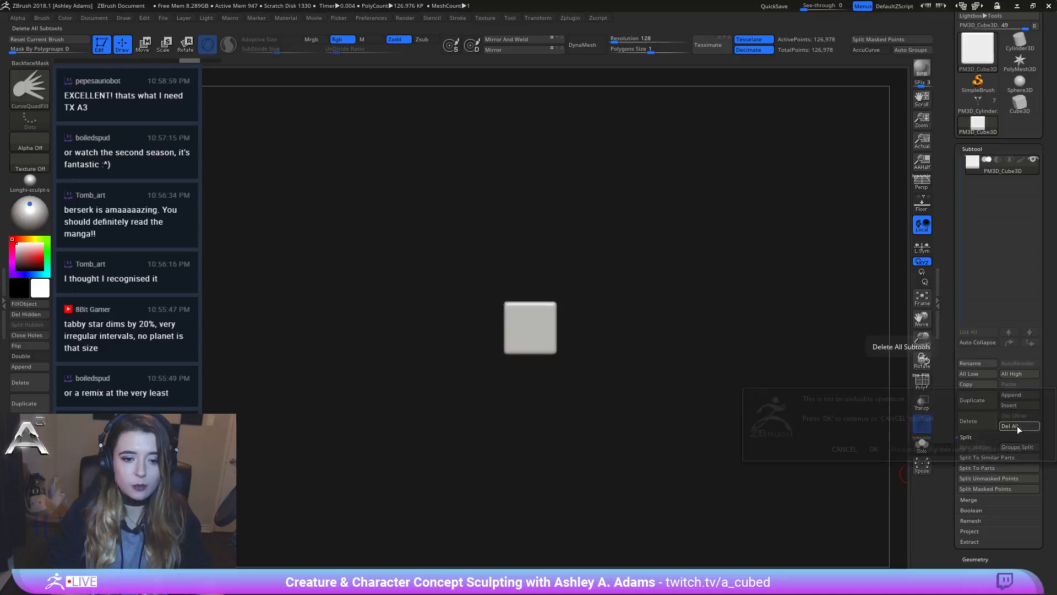
{"action": "left_click", "coordinate": [873, 448]}
{"action": "left_click", "coordinate": [970, 107]}
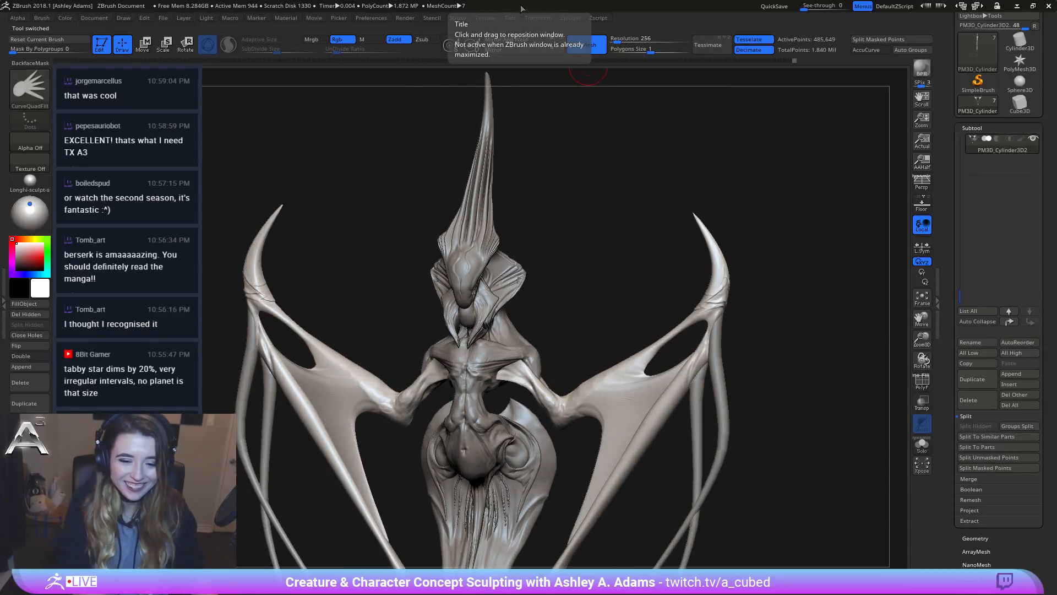
Step: Choose the DamStandard brush and show its Lazy Mouse stroke settings
{"action": "left_click", "coordinate": [545, 18]}
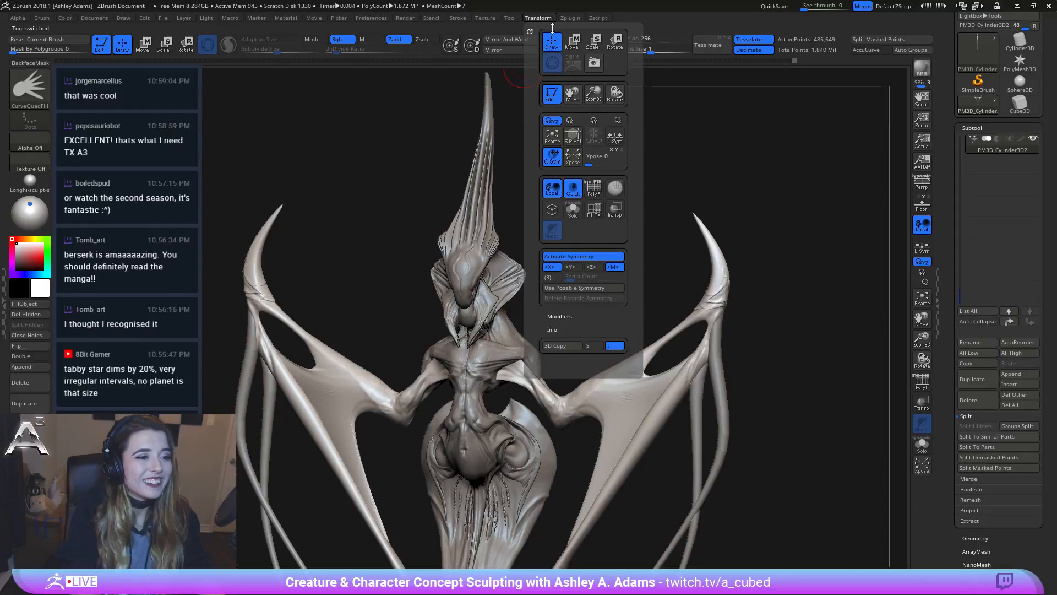
{"action": "mouse_move", "coordinate": [484, 16]}
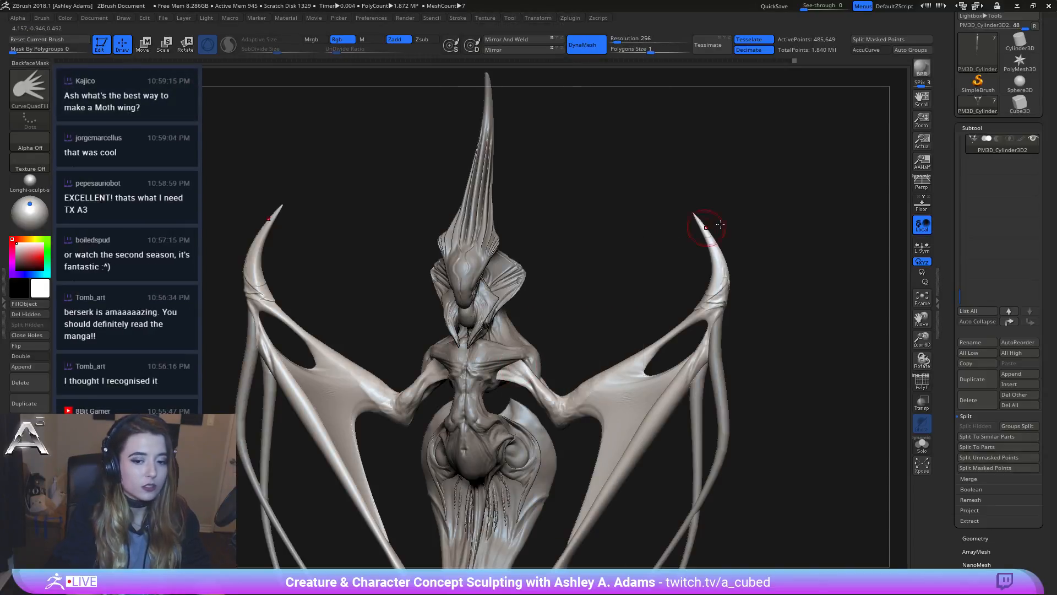
{"action": "key", "text": "b"}
{"action": "key", "text": "d"}
{"action": "key", "text": "s"}
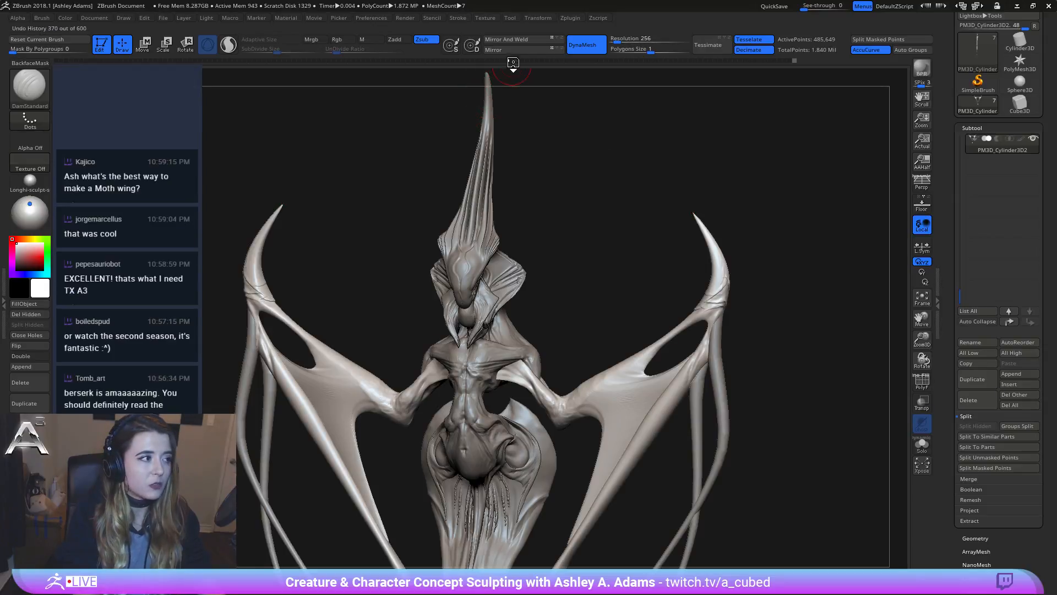
{"action": "left_click", "coordinate": [457, 18]}
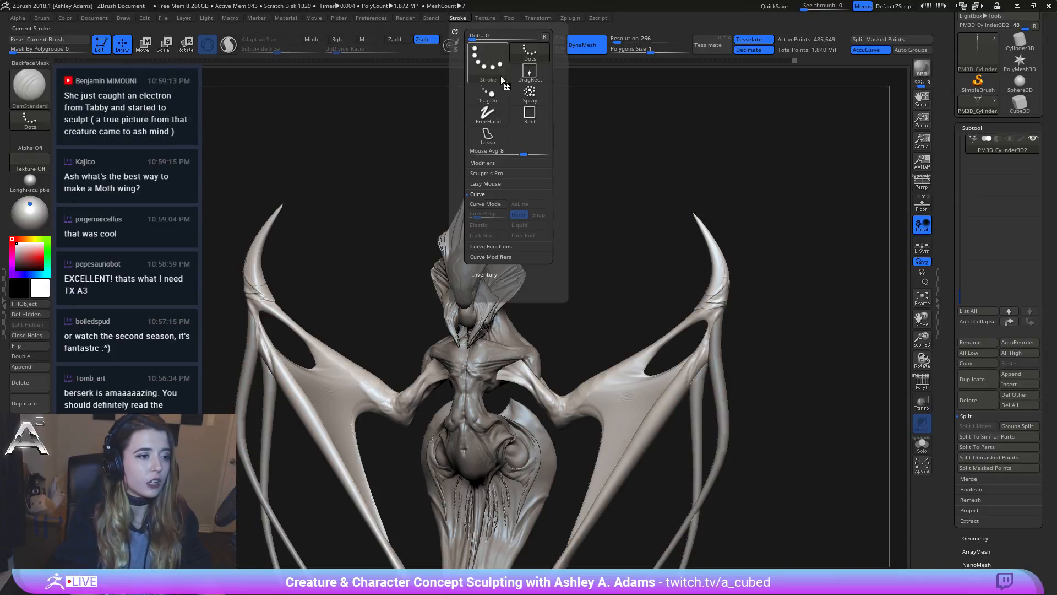
{"action": "left_click", "coordinate": [490, 163]}
{"action": "left_click", "coordinate": [490, 163]}
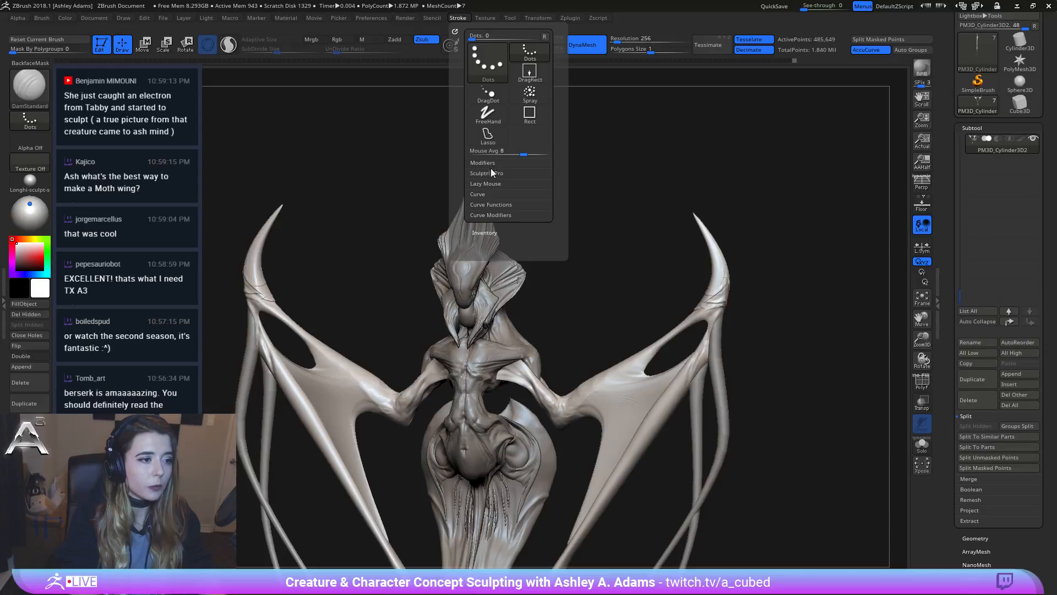
{"action": "left_click", "coordinate": [490, 173]}
{"action": "left_click", "coordinate": [488, 175]}
{"action": "left_click", "coordinate": [488, 184]}
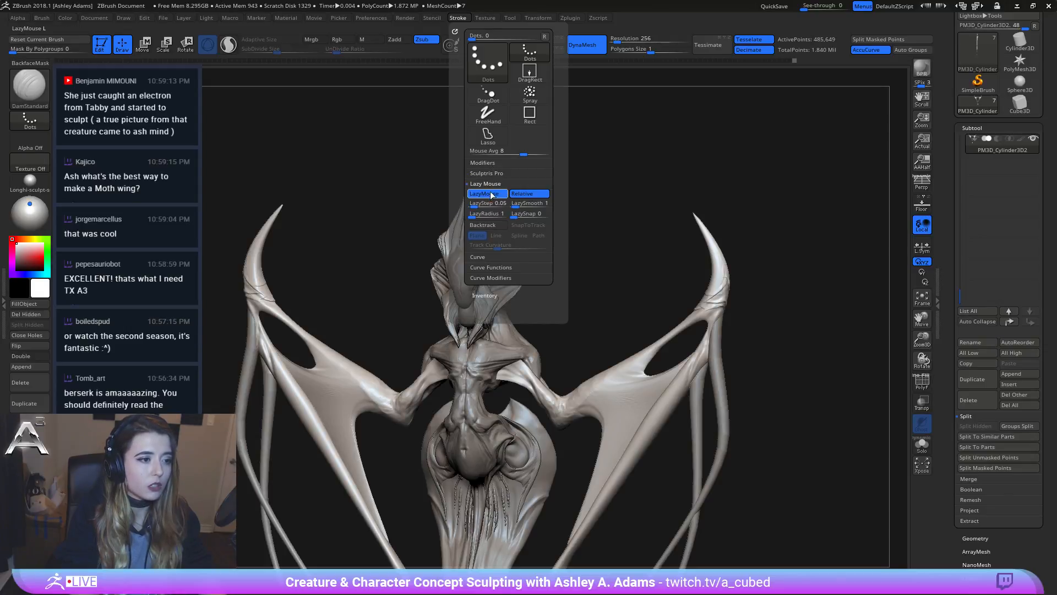
Step: Choose the ClayBuildup brush and inspect the creature's wings and body from the front
{"action": "key", "text": "b"}
{"action": "key", "text": "c"}
{"action": "key", "text": "b"}
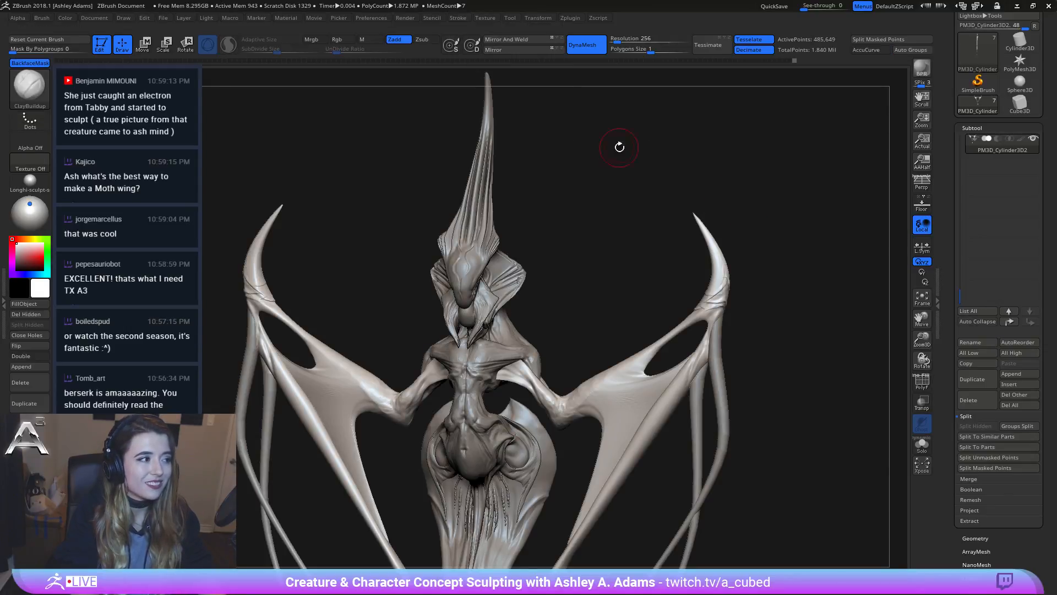
{"action": "left_click", "coordinate": [454, 19]}
{"action": "mouse_move", "coordinate": [661, 324]}
{"action": "left_mouse_down"}
{"action": "mouse_move", "coordinate": [517, 342]}
{"action": "mouse_move", "coordinate": [352, 162]}
{"action": "left_mouse_up"}
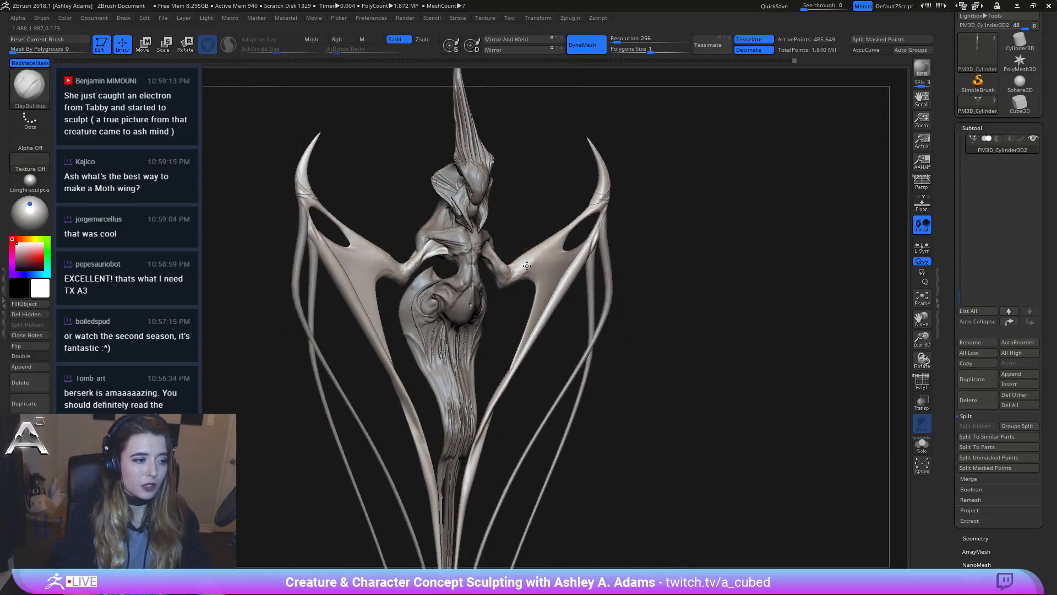
{"action": "left_click_drag", "start_coordinate": [527, 266], "coordinate": [477, 239], "text": "shift"}
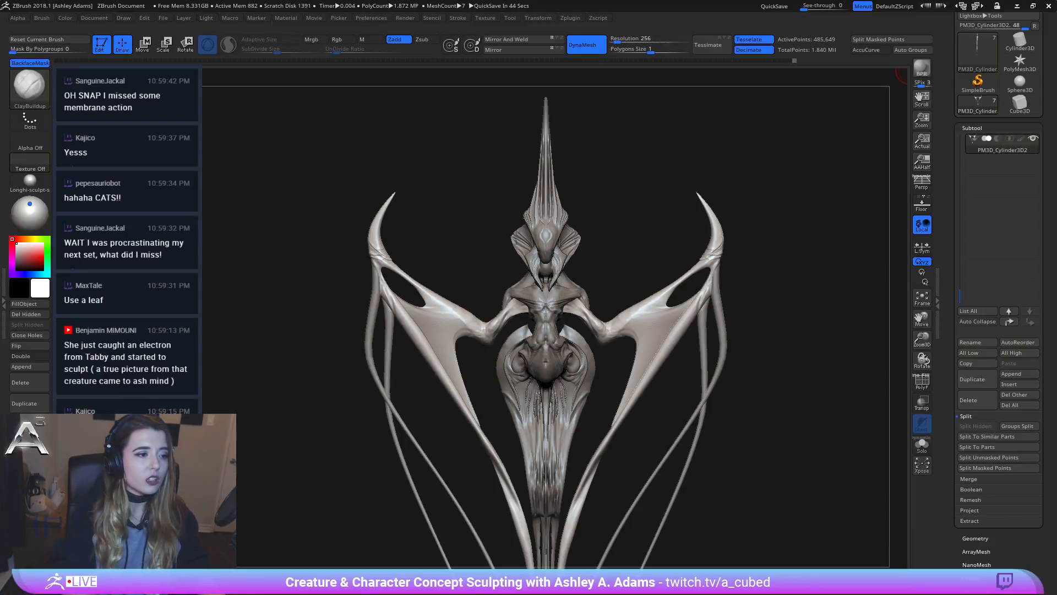
{"action": "mouse_move", "coordinate": [732, 309]}
{"action": "left_mouse_down"}
{"action": "mouse_move", "coordinate": [594, 293]}
{"action": "mouse_move", "coordinate": [557, 276]}
{"action": "left_mouse_up"}
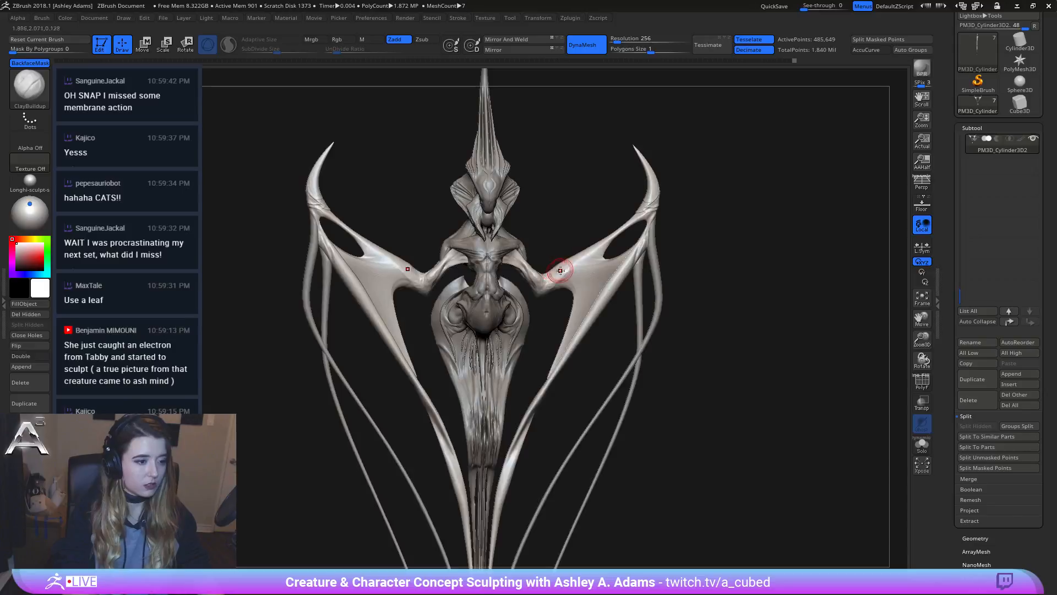
Step: Carve muscle creases into the creature's upper wing arms near the shoulders with the Slash2 brush
{"action": "key", "text": "b"}
{"action": "key", "text": "s"}
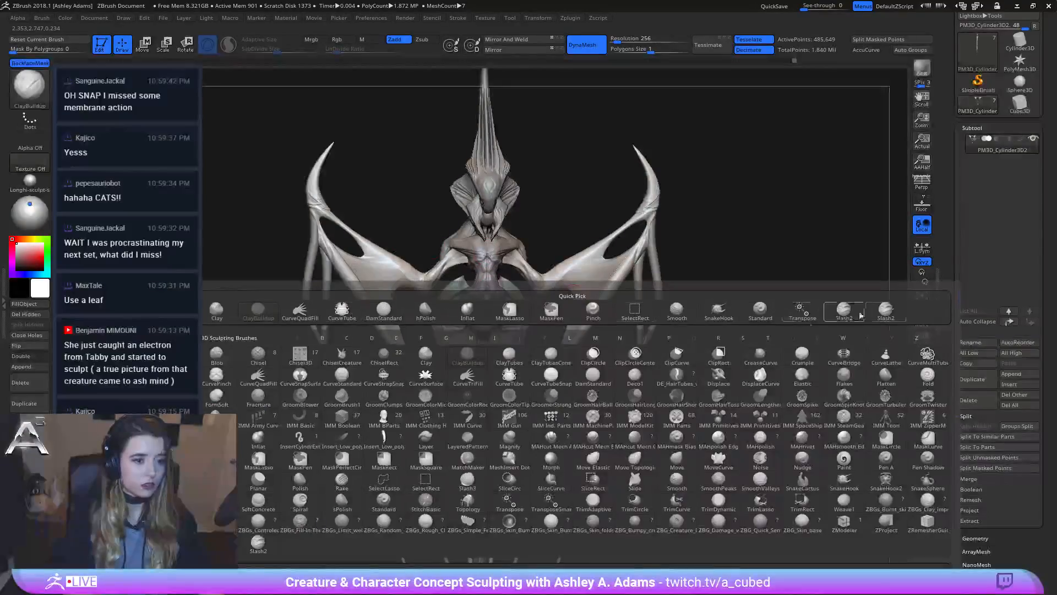
{"action": "key", "text": "l"}
{"action": "mouse_move", "coordinate": [585, 259]}
{"action": "left_mouse_down"}
{"action": "mouse_move", "coordinate": [556, 270]}
{"action": "mouse_move", "coordinate": [500, 265]}
{"action": "left_mouse_up"}
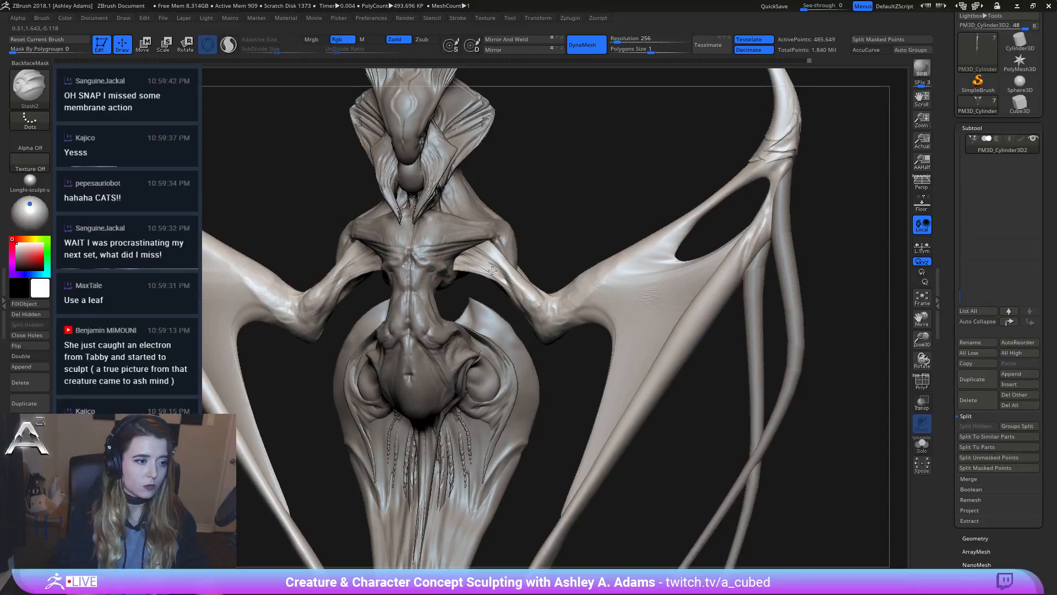
{"action": "mouse_move", "coordinate": [488, 258]}
{"action": "left_mouse_down"}
{"action": "mouse_move", "coordinate": [483, 267]}
{"action": "mouse_move", "coordinate": [508, 265]}
{"action": "left_mouse_up"}
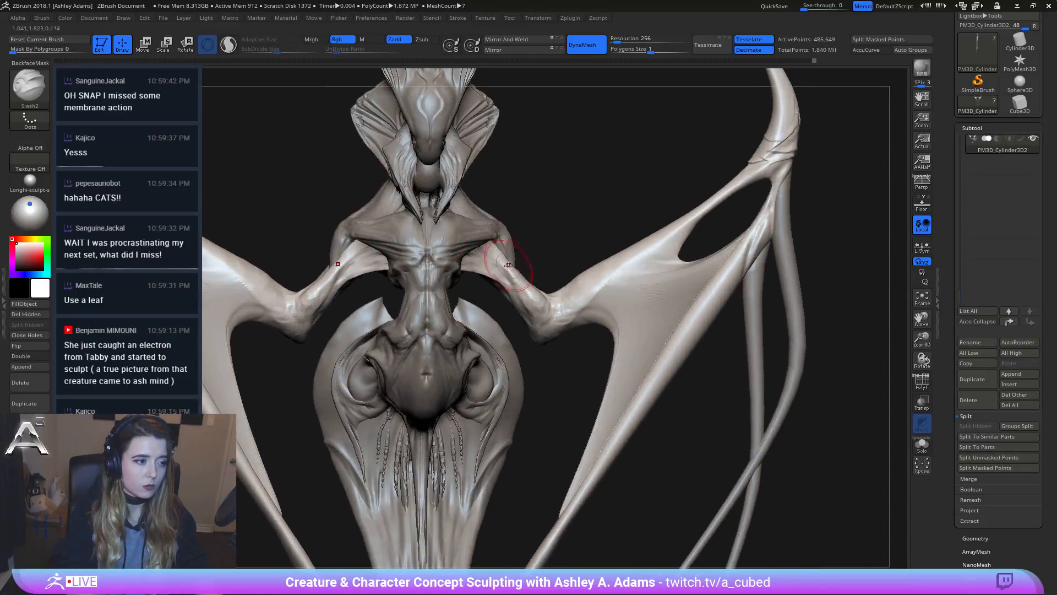
{"action": "right_click_drag", "start_coordinate": [478, 244], "coordinate": [537, 305]}
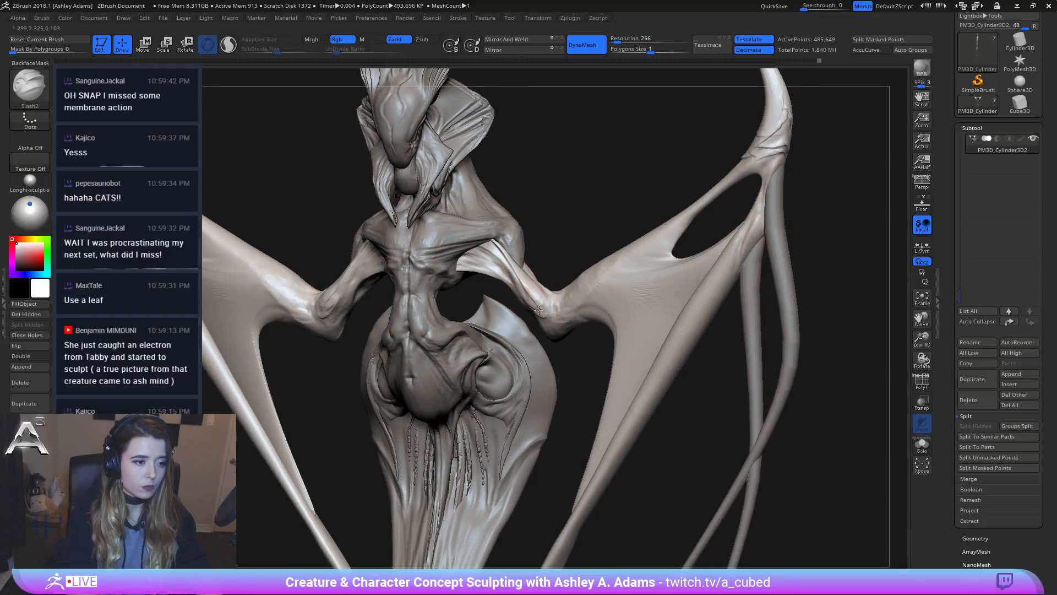
Step: Smooth and refine the muscle creases on the front and back of the upper wing arms
{"action": "mouse_move", "coordinate": [539, 310]}
{"action": "left_mouse_down", "text": "shift"}
{"action": "mouse_move", "coordinate": [553, 294]}
{"action": "mouse_move", "coordinate": [538, 313]}
{"action": "left_mouse_up", "text": "shift"}
{"action": "right_click_drag", "start_coordinate": [495, 235], "coordinate": [512, 256]}
{"action": "left_click_drag", "start_coordinate": [513, 258], "coordinate": [503, 243]}
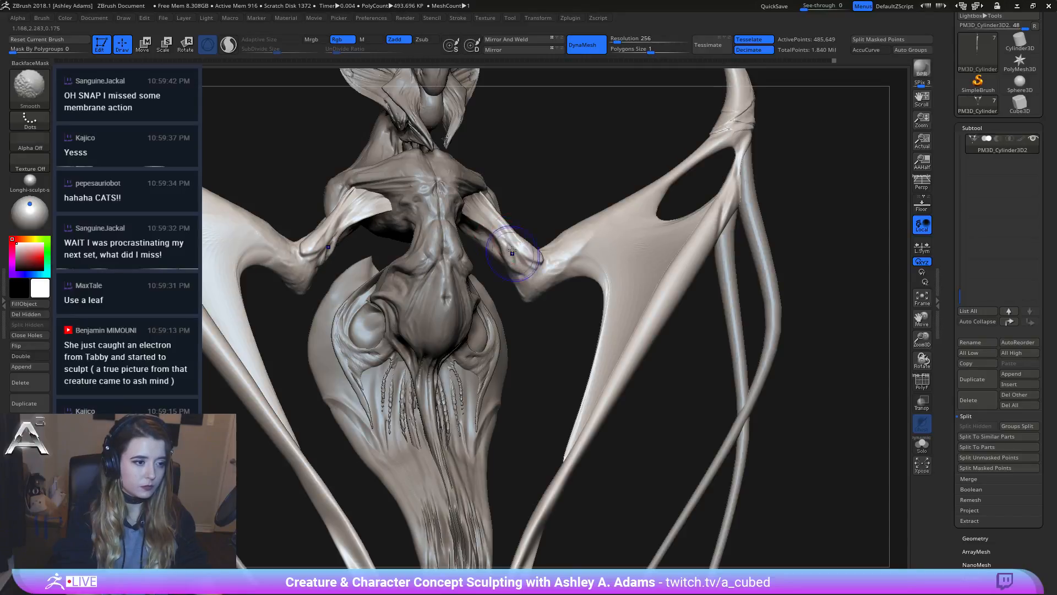
{"action": "mouse_move", "coordinate": [501, 229]}
{"action": "right_mouse_down"}
{"action": "mouse_move", "coordinate": [545, 219]}
{"action": "mouse_move", "coordinate": [547, 236]}
{"action": "mouse_move", "coordinate": [522, 217]}
{"action": "mouse_move", "coordinate": [539, 208]}
{"action": "mouse_move", "coordinate": [493, 165]}
{"action": "right_mouse_up"}
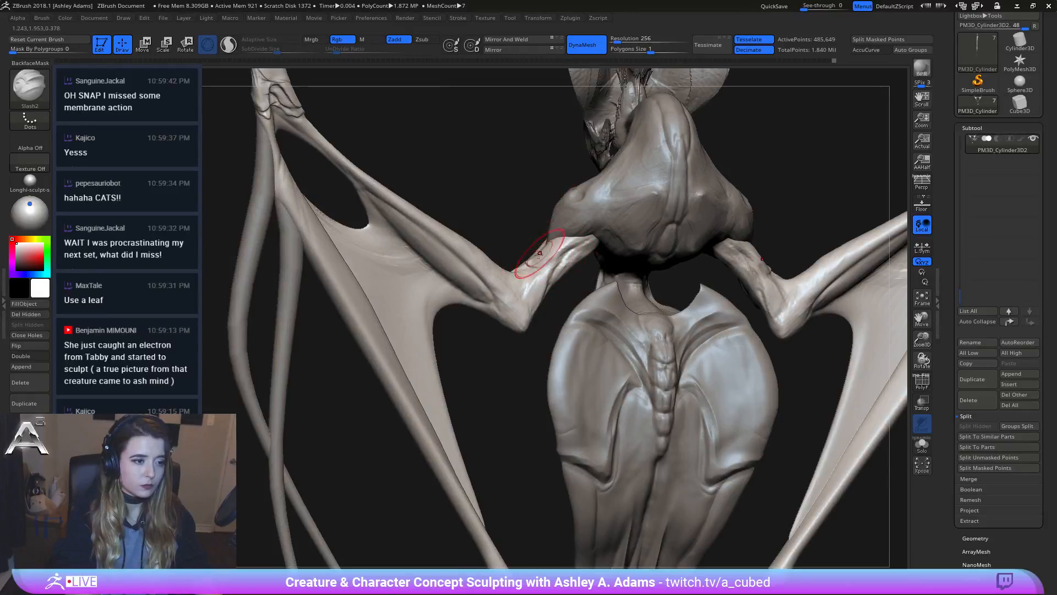
{"action": "left_click_drag", "start_coordinate": [564, 254], "coordinate": [583, 237], "text": "shift"}
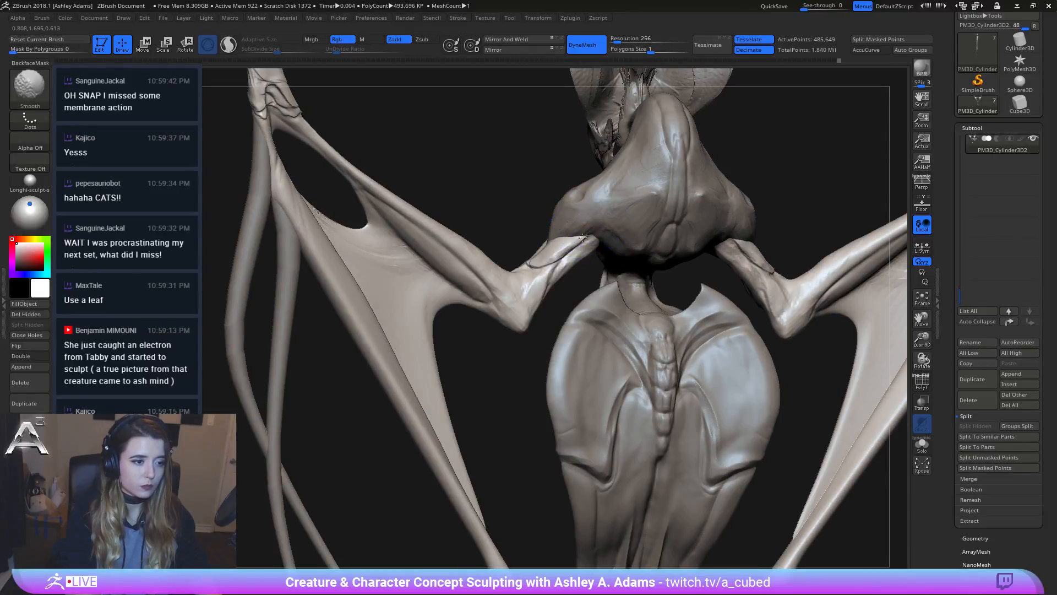
{"action": "mouse_move", "coordinate": [535, 257]}
{"action": "right_mouse_down"}
{"action": "mouse_move", "coordinate": [562, 271]}
{"action": "mouse_move", "coordinate": [581, 263]}
{"action": "mouse_move", "coordinate": [566, 272]}
{"action": "right_mouse_up"}
{"action": "key", "text": "shift"}
{"action": "mouse_move", "coordinate": [527, 273]}
{"action": "left_mouse_down"}
{"action": "mouse_move", "coordinate": [504, 319]}
{"action": "mouse_move", "coordinate": [514, 323]}
{"action": "left_mouse_up"}
{"action": "key", "text": "shift"}
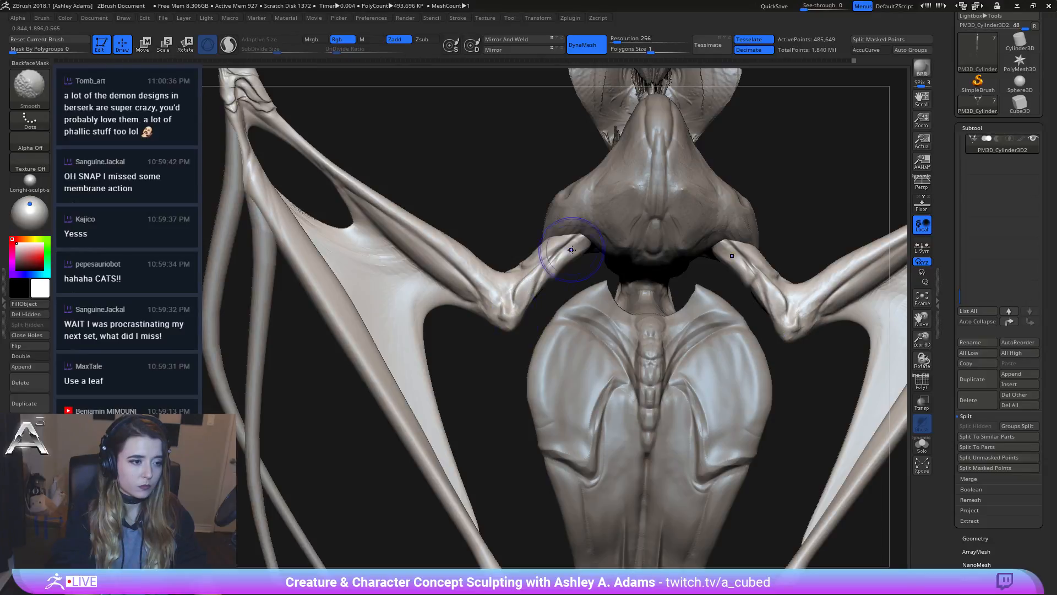
Step: Select the torso subtool and carve muscle creases across the chest and shoulders with the Slash2 brush
{"action": "right_click_drag", "start_coordinate": [545, 259], "coordinate": [685, 307], "text": "ctrl"}
{"action": "right_click_drag", "start_coordinate": [597, 332], "coordinate": [578, 299], "text": "alt"}
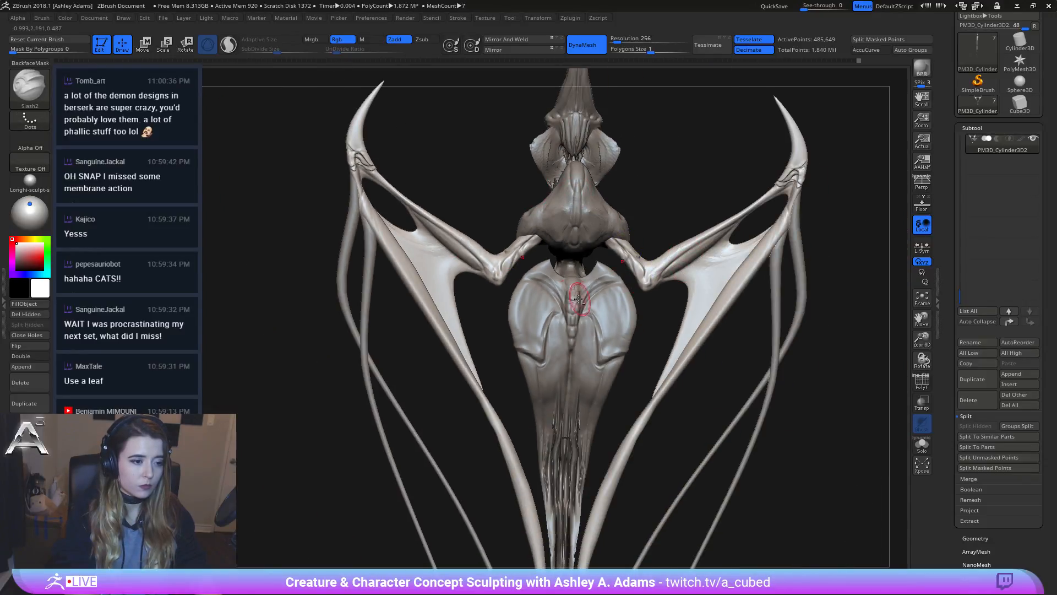
{"action": "left_click", "coordinate": [586, 234], "text": "alt"}
{"action": "mouse_move", "coordinate": [585, 234]}
{"action": "right_mouse_down"}
{"action": "mouse_move", "coordinate": [765, 245]}
{"action": "mouse_move", "coordinate": [632, 232]}
{"action": "mouse_move", "coordinate": [651, 241]}
{"action": "right_mouse_up"}
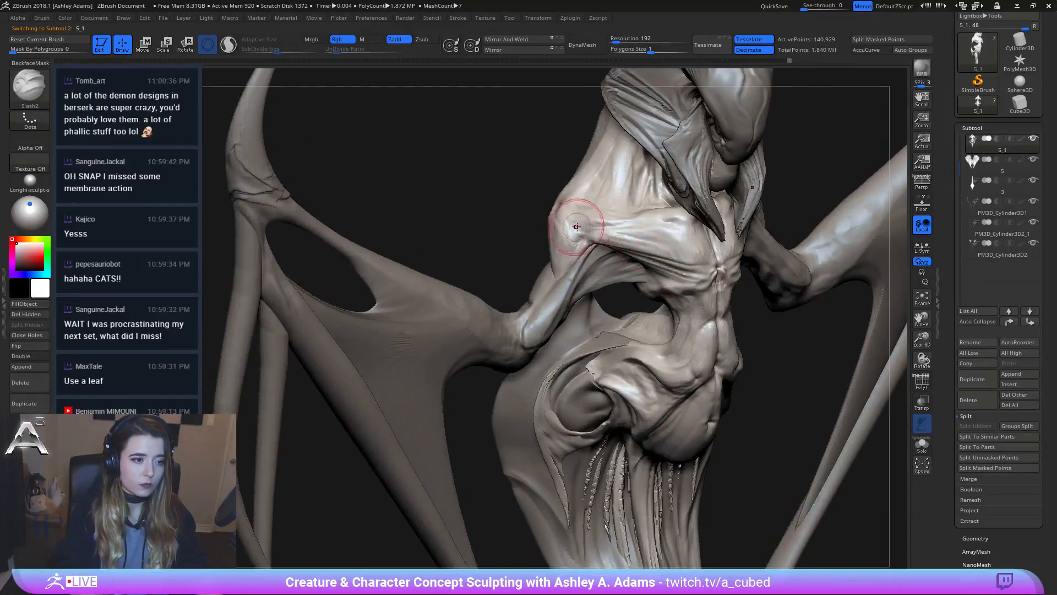
{"action": "left_click_drag", "start_coordinate": [591, 229], "coordinate": [699, 228]}
{"action": "right_click_drag", "start_coordinate": [699, 227], "coordinate": [698, 215]}
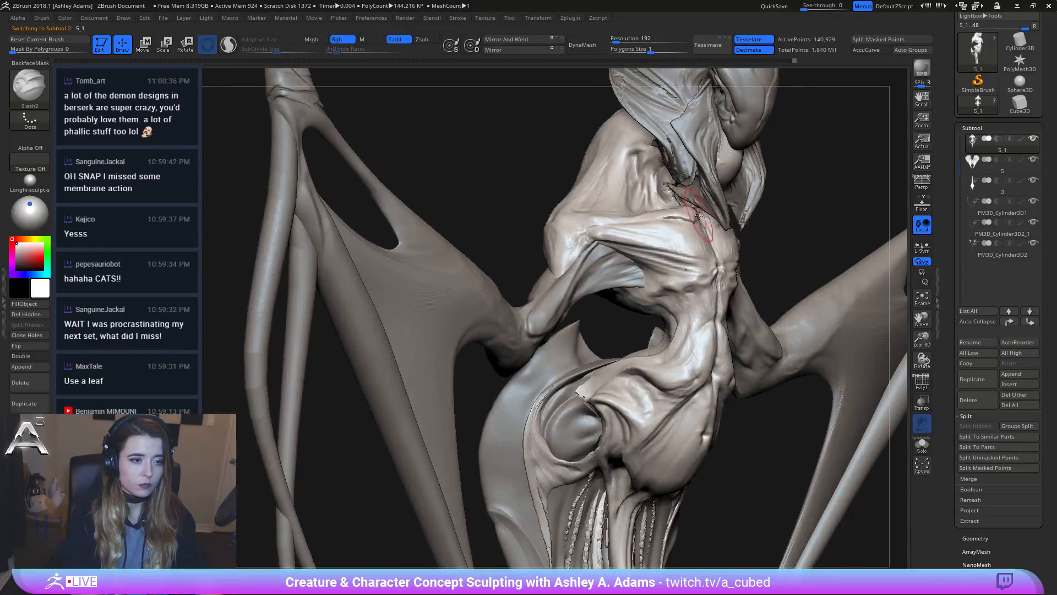
{"action": "mouse_move", "coordinate": [694, 216]}
{"action": "left_mouse_down"}
{"action": "mouse_move", "coordinate": [591, 234]}
{"action": "mouse_move", "coordinate": [616, 236]}
{"action": "left_mouse_up"}
{"action": "mouse_move", "coordinate": [584, 251]}
{"action": "right_mouse_down"}
{"action": "mouse_move", "coordinate": [572, 246]}
{"action": "mouse_move", "coordinate": [665, 256]}
{"action": "right_mouse_up"}
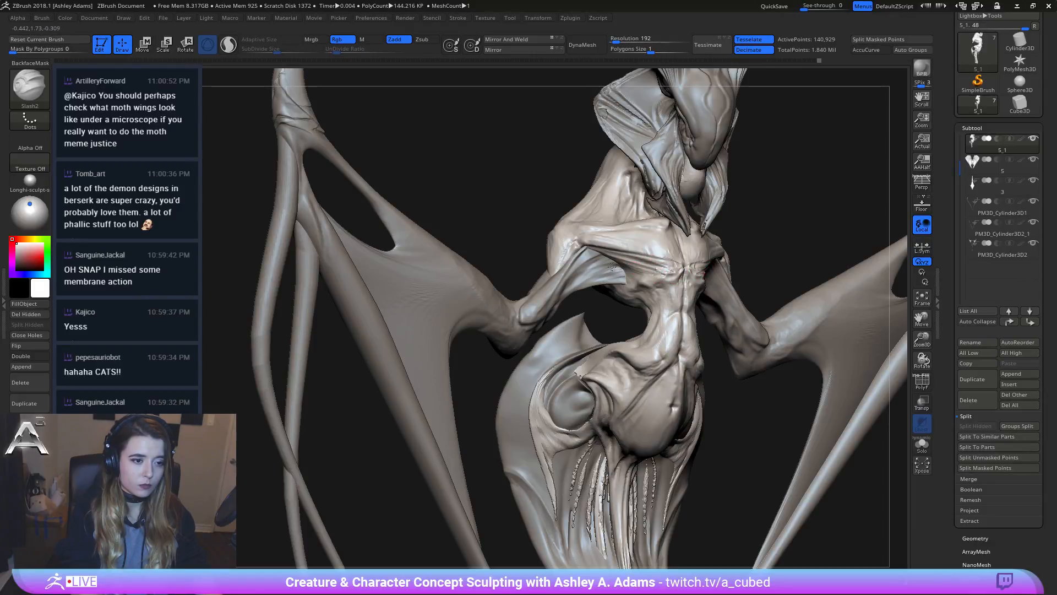
{"action": "mouse_move", "coordinate": [612, 266]}
{"action": "right_mouse_down"}
{"action": "mouse_move", "coordinate": [633, 262]}
{"action": "mouse_move", "coordinate": [635, 272]}
{"action": "right_mouse_up"}
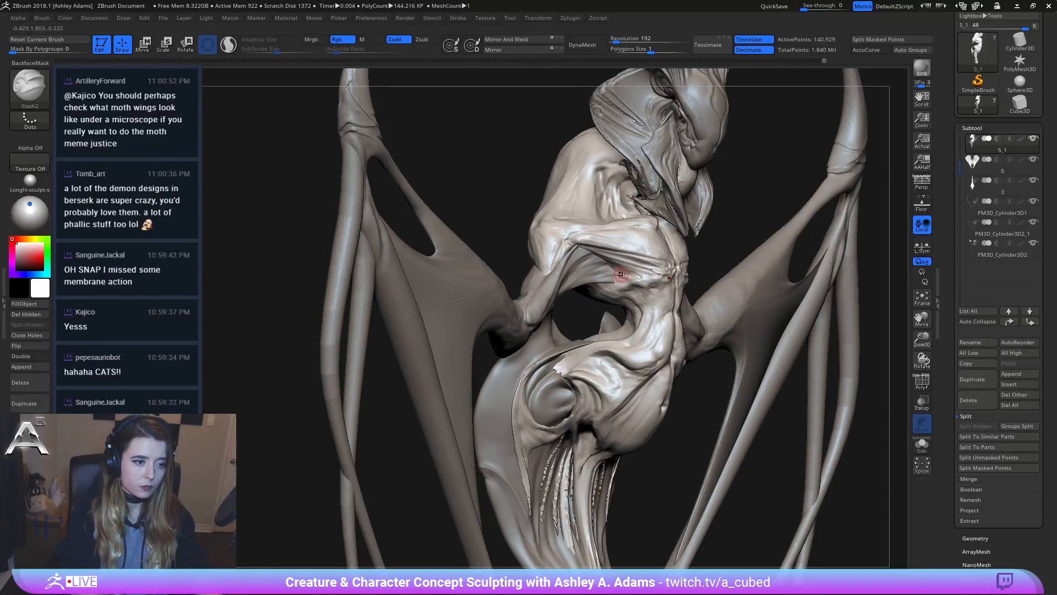
{"action": "key", "text": "shift"}
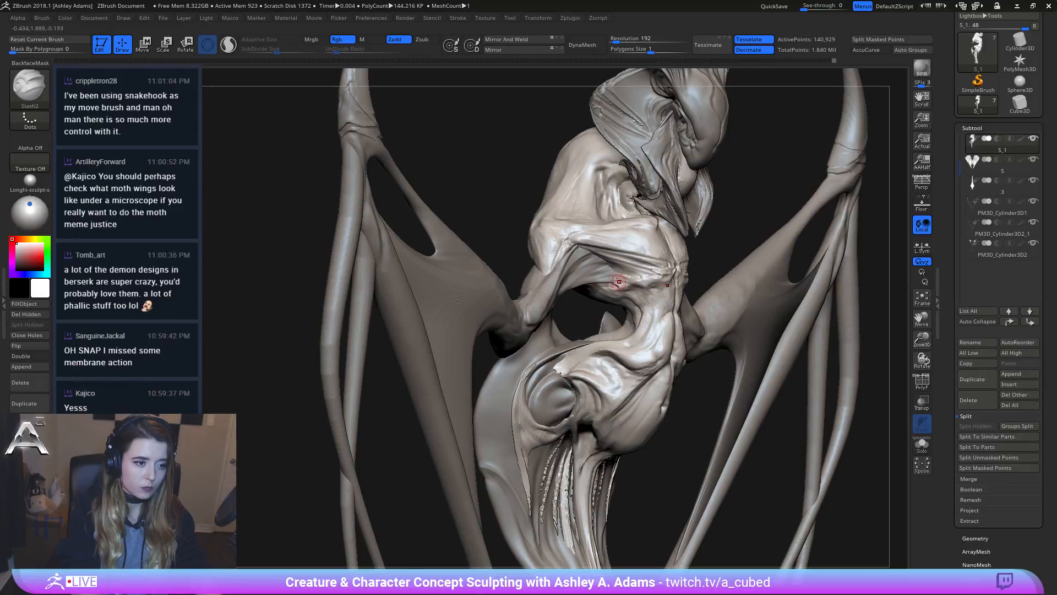
{"action": "key", "text": "shift"}
Step: Select the wings subtool and choose the SnakeHook brush
{"action": "mouse_move", "coordinate": [620, 274]}
{"action": "right_mouse_down"}
{"action": "mouse_move", "coordinate": [667, 300]}
{"action": "mouse_move", "coordinate": [663, 311]}
{"action": "mouse_move", "coordinate": [652, 306]}
{"action": "right_mouse_up"}
{"action": "left_click", "coordinate": [656, 312], "text": "alt"}
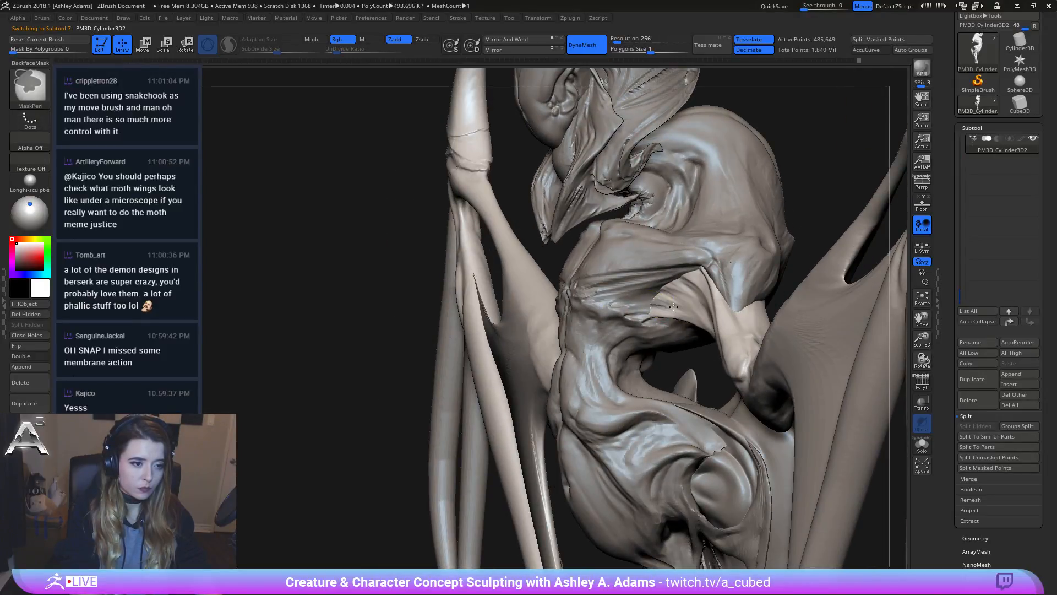
{"action": "left_click", "coordinate": [798, 226], "text": "ctrl"}
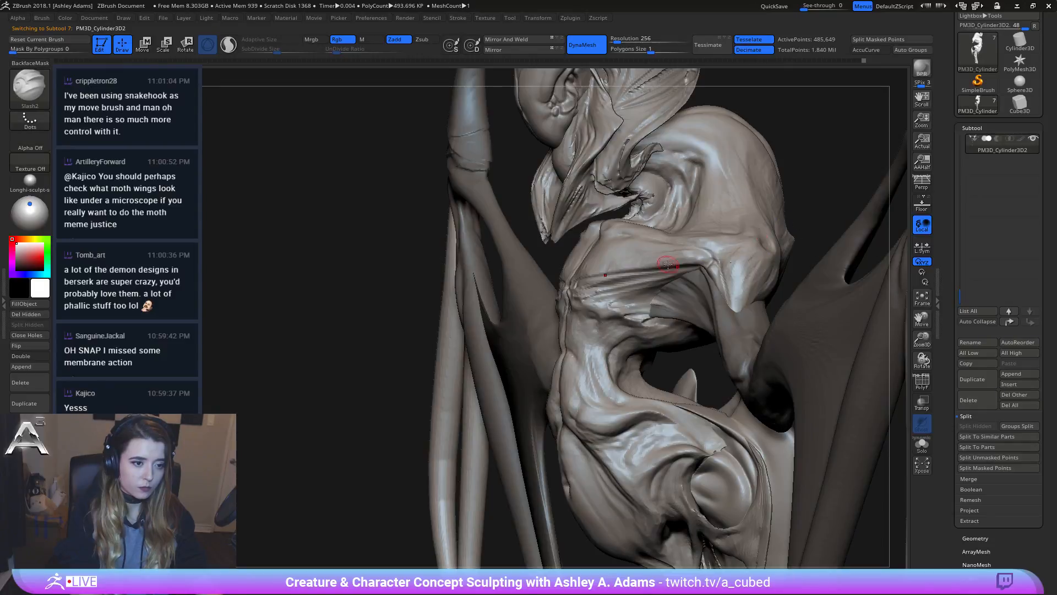
{"action": "key", "text": "space"}
{"action": "key", "text": "b"}
{"action": "key", "text": "s"}
{"action": "key", "text": "h"}
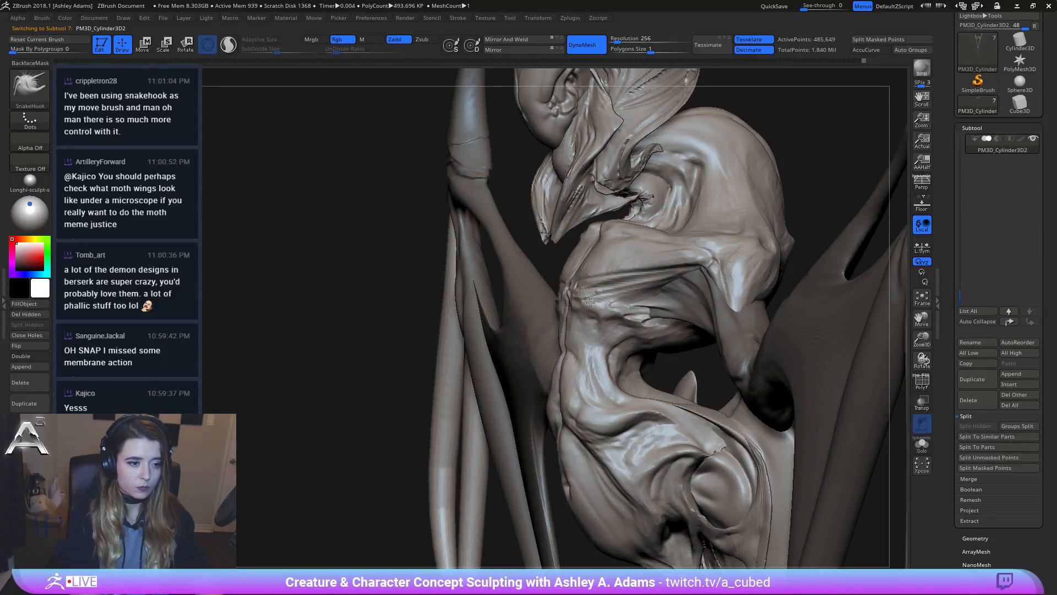
Step: Pull the inner edge of the upper-arm muscle toward the chest with SnakeHook, undoing one pull
{"action": "right_click_drag", "start_coordinate": [610, 281], "coordinate": [732, 261]}
{"action": "left_click", "coordinate": [810, 227], "text": "ctrl"}
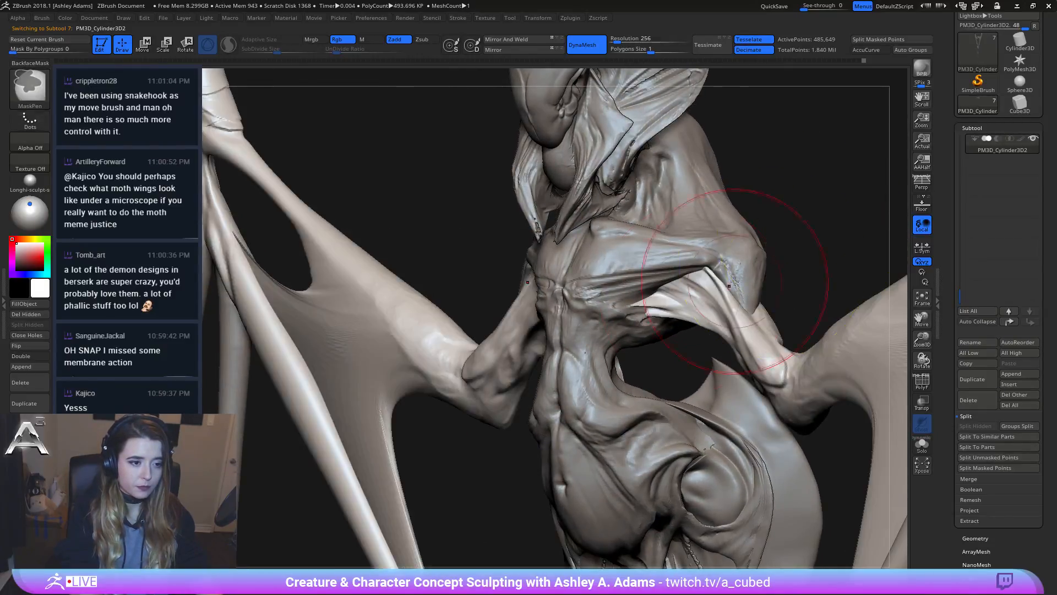
{"action": "key", "text": "space"}
{"action": "right_click_drag", "start_coordinate": [683, 298], "coordinate": [603, 298]}
{"action": "key", "text": "space"}
{"action": "left_click_drag", "start_coordinate": [692, 294], "coordinate": [672, 294]}
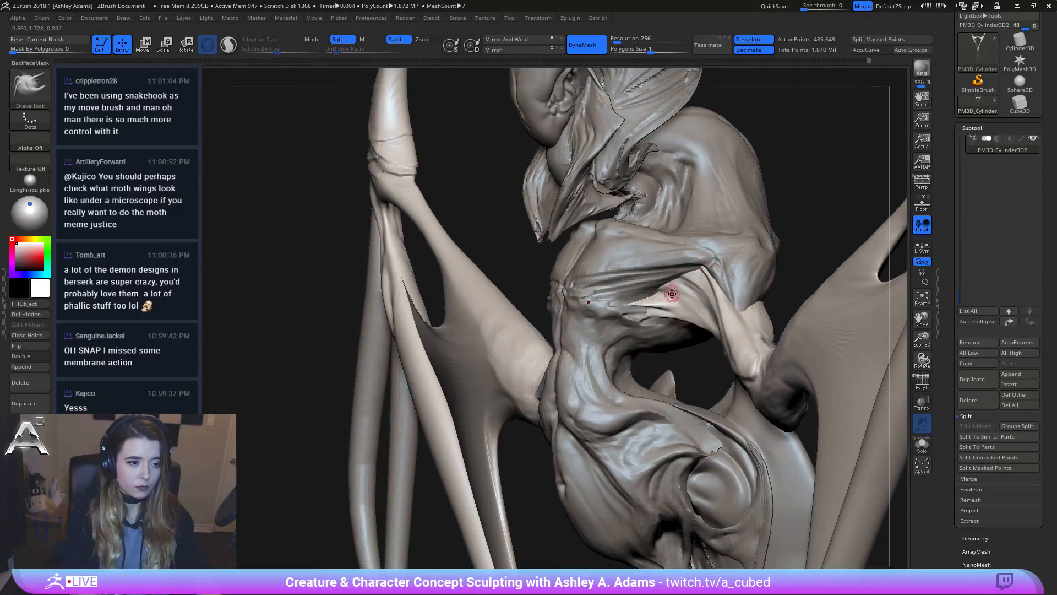
{"action": "key", "text": "ctrl+z"}
{"action": "right_click_drag", "start_coordinate": [654, 302], "coordinate": [663, 285]}
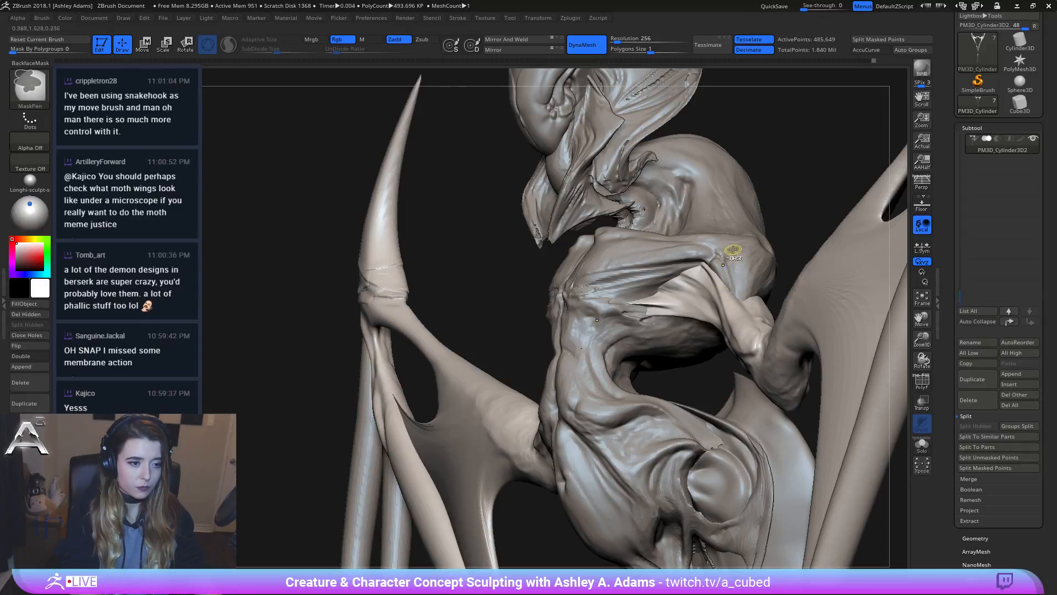
{"action": "left_click", "coordinate": [781, 193], "text": "ctrl"}
{"action": "right_click_drag", "start_coordinate": [683, 282], "coordinate": [634, 288]}
{"action": "key", "text": "space"}
{"action": "left_click_drag", "start_coordinate": [664, 278], "coordinate": [645, 280]}
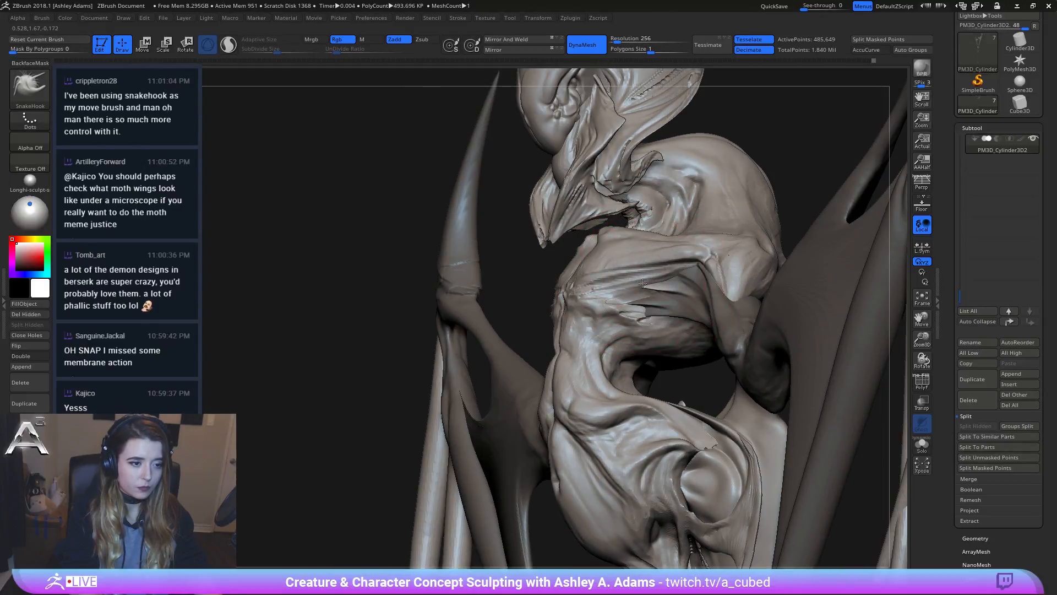
Step: Adjust the SnakeHook brush size, draw the upper-arm muscle ends into pointed strands over the ribs and smooth them
{"action": "right_click_drag", "start_coordinate": [621, 285], "coordinate": [682, 283]}
{"action": "key", "text": "shift"}
{"action": "left_click", "coordinate": [780, 238], "text": "ctrl"}
{"action": "key", "text": "space"}
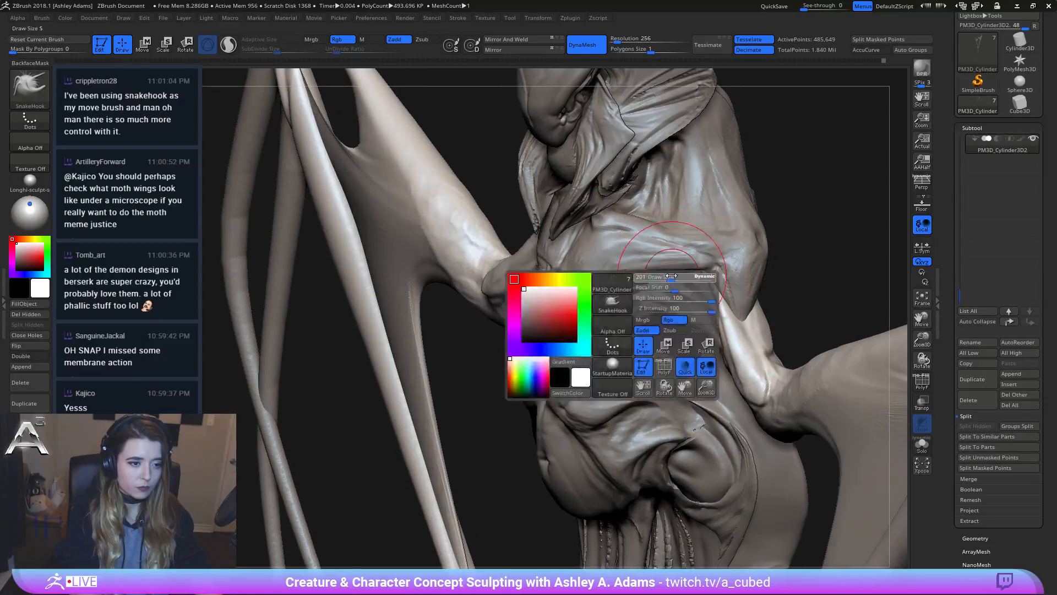
{"action": "left_click_drag", "start_coordinate": [682, 283], "coordinate": [673, 283]}
{"action": "key", "text": "space"}
{"action": "mouse_move", "coordinate": [678, 292]}
{"action": "right_mouse_down"}
{"action": "mouse_move", "coordinate": [628, 282]}
{"action": "mouse_move", "coordinate": [611, 315]}
{"action": "right_mouse_up"}
{"action": "key", "text": "f"}
{"action": "key", "text": "space"}
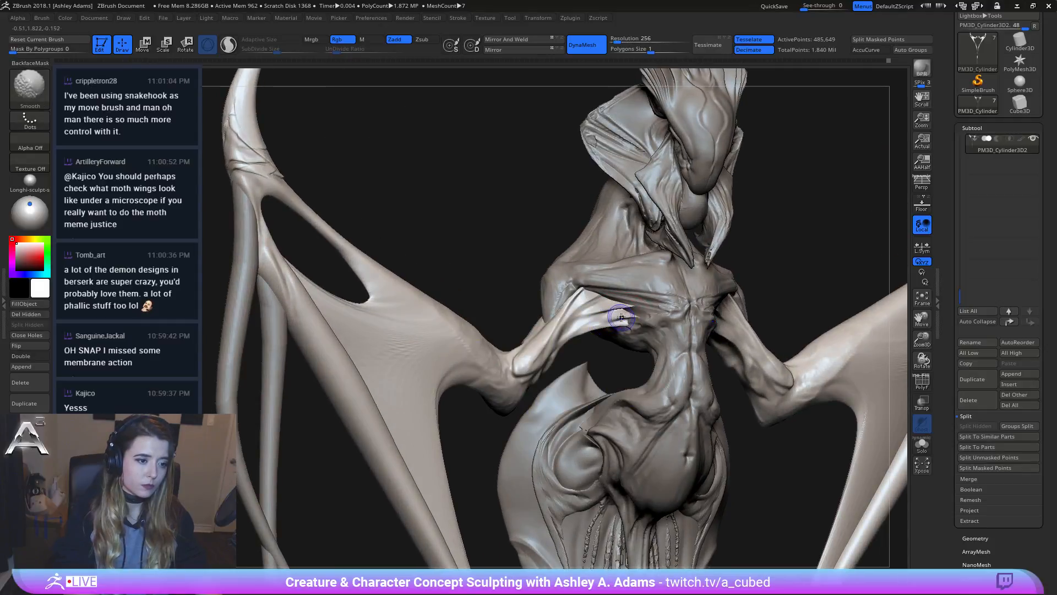
{"action": "mouse_move", "coordinate": [621, 318]}
{"action": "left_mouse_down", "text": "shift"}
{"action": "mouse_move", "coordinate": [633, 317]}
{"action": "mouse_move", "coordinate": [597, 317]}
{"action": "left_mouse_up", "text": "shift"}
{"action": "right_click_drag", "start_coordinate": [597, 317], "coordinate": [627, 327]}
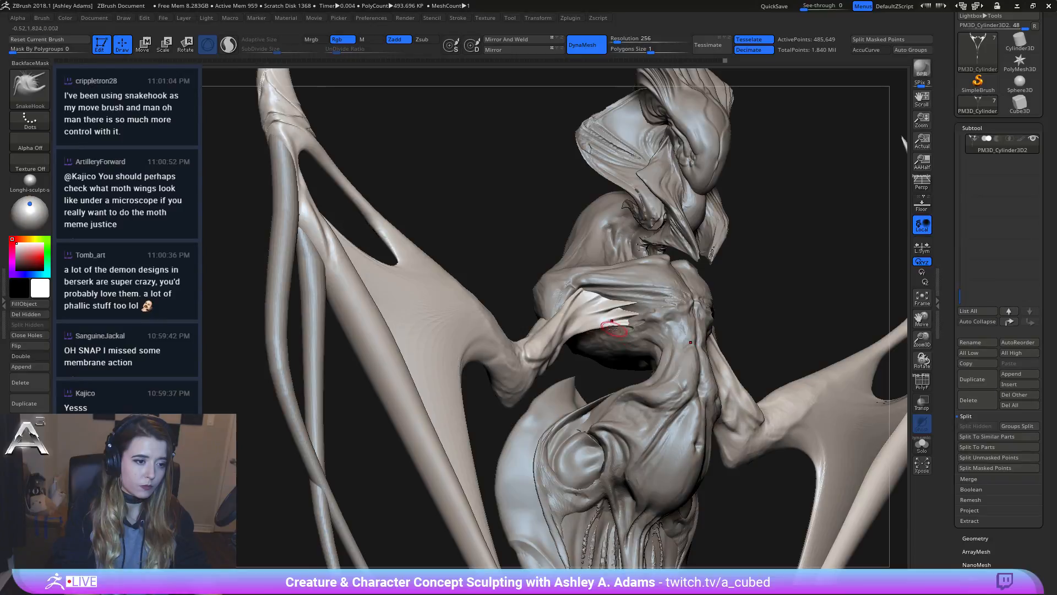
{"action": "right_click_drag", "start_coordinate": [613, 329], "coordinate": [572, 344]}
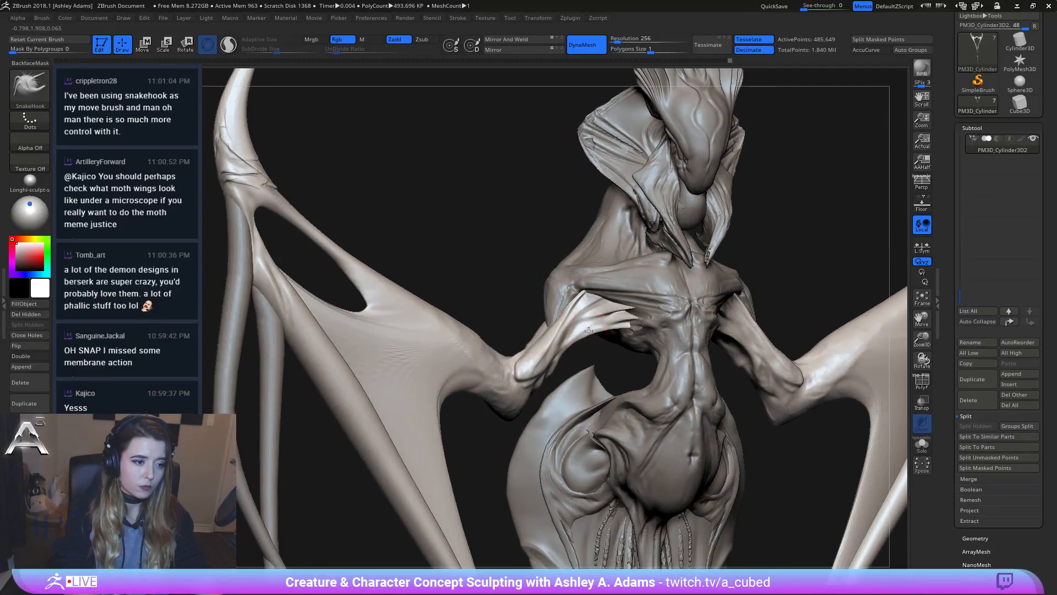
Step: Carve long grooves along the muscle strands from the chest to the upper wing arms with the Slash2 brush
{"action": "right_click_drag", "start_coordinate": [639, 355], "coordinate": [674, 296], "text": "ctrl"}
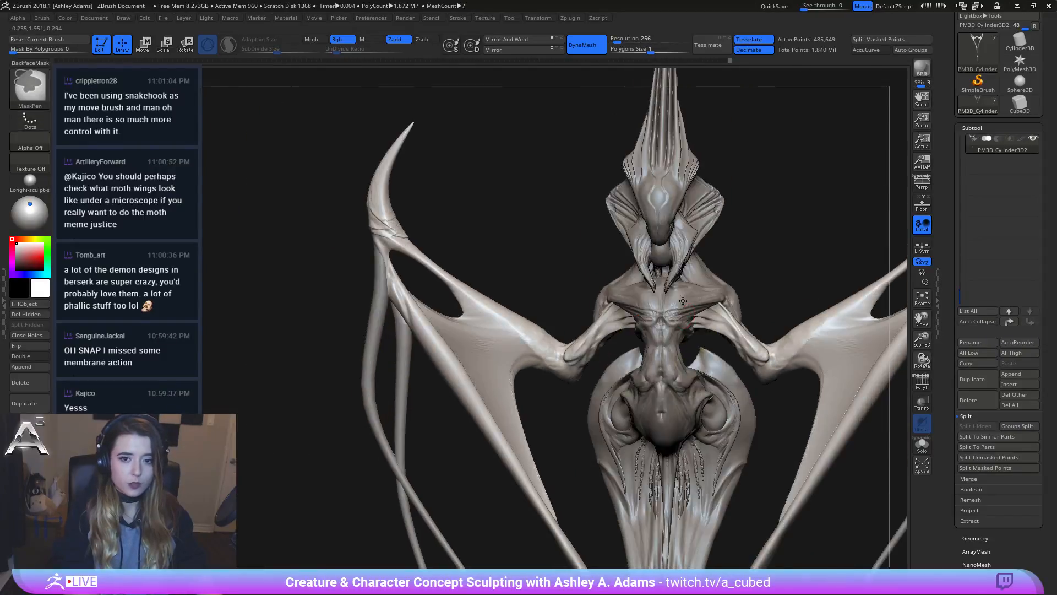
{"action": "right_click_drag", "start_coordinate": [738, 283], "coordinate": [645, 276], "text": "alt"}
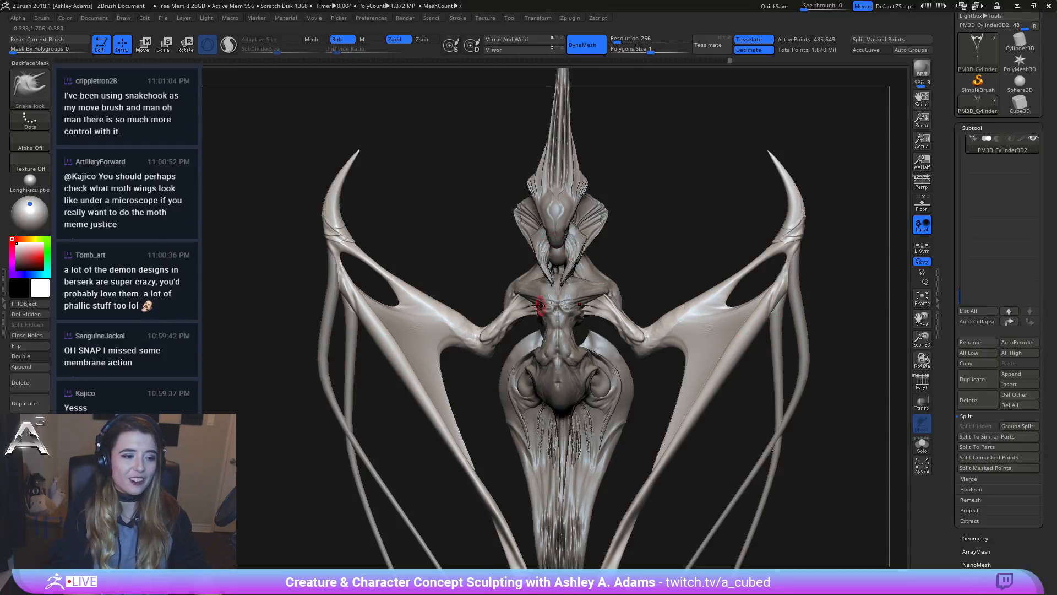
{"action": "right_click_drag", "start_coordinate": [637, 295], "coordinate": [620, 233], "text": "ctrl"}
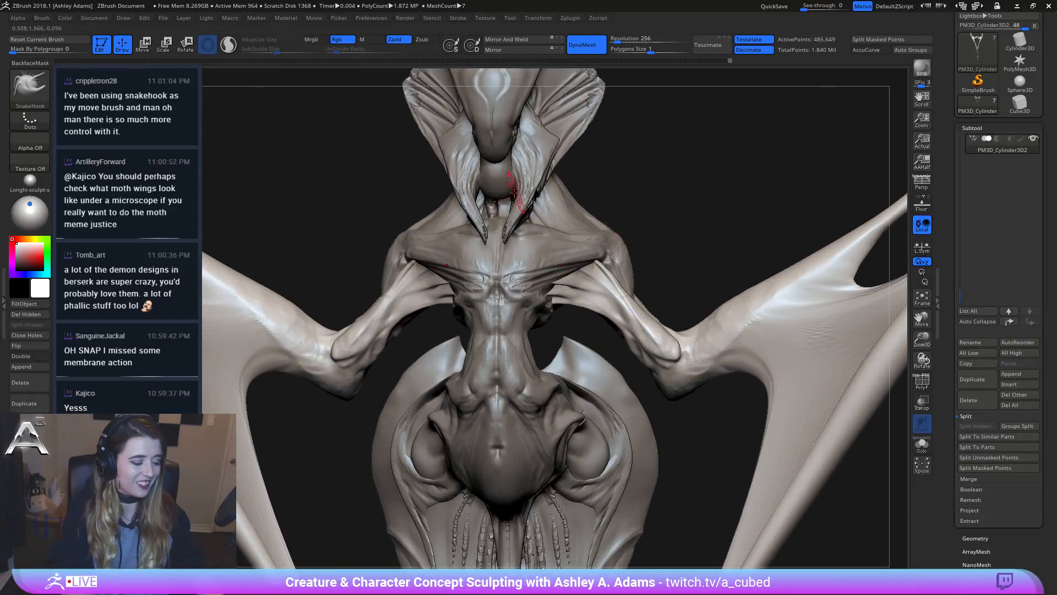
{"action": "right_click_drag", "start_coordinate": [571, 264], "coordinate": [638, 297]}
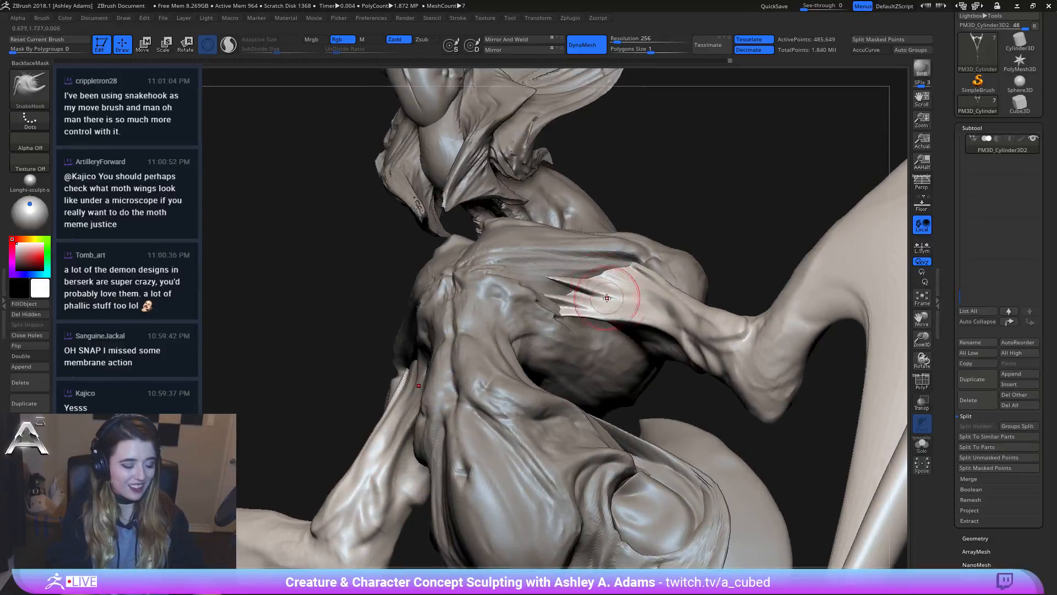
{"action": "key", "text": "b"}
{"action": "left_click", "coordinate": [978, 309]}
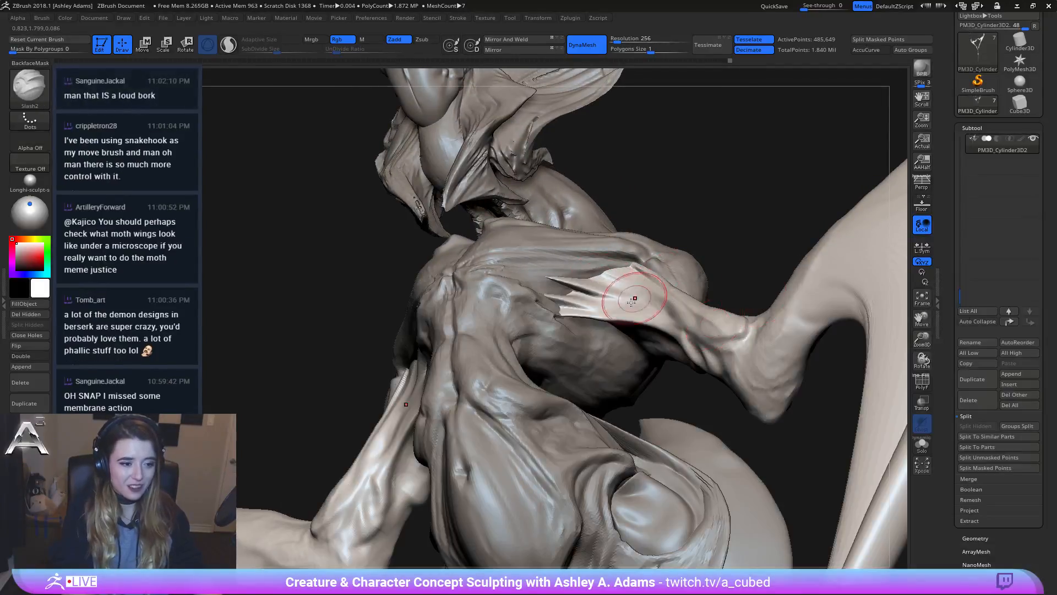
{"action": "mouse_move", "coordinate": [572, 309]}
{"action": "right_mouse_down"}
{"action": "mouse_move", "coordinate": [597, 322]}
{"action": "mouse_move", "coordinate": [574, 295]}
{"action": "right_mouse_up"}
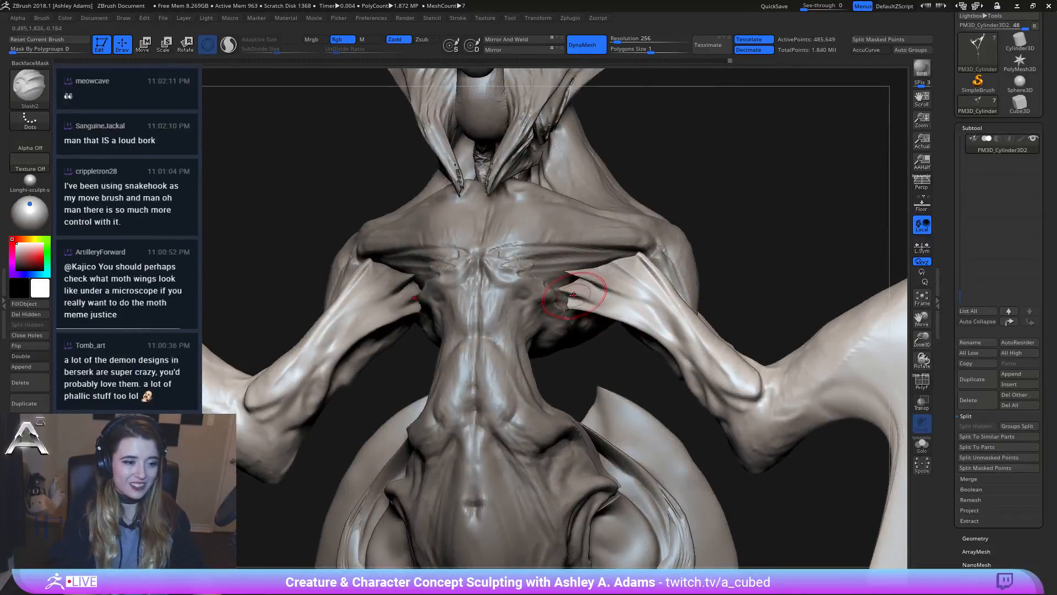
{"action": "left_click_drag", "start_coordinate": [567, 307], "coordinate": [670, 337]}
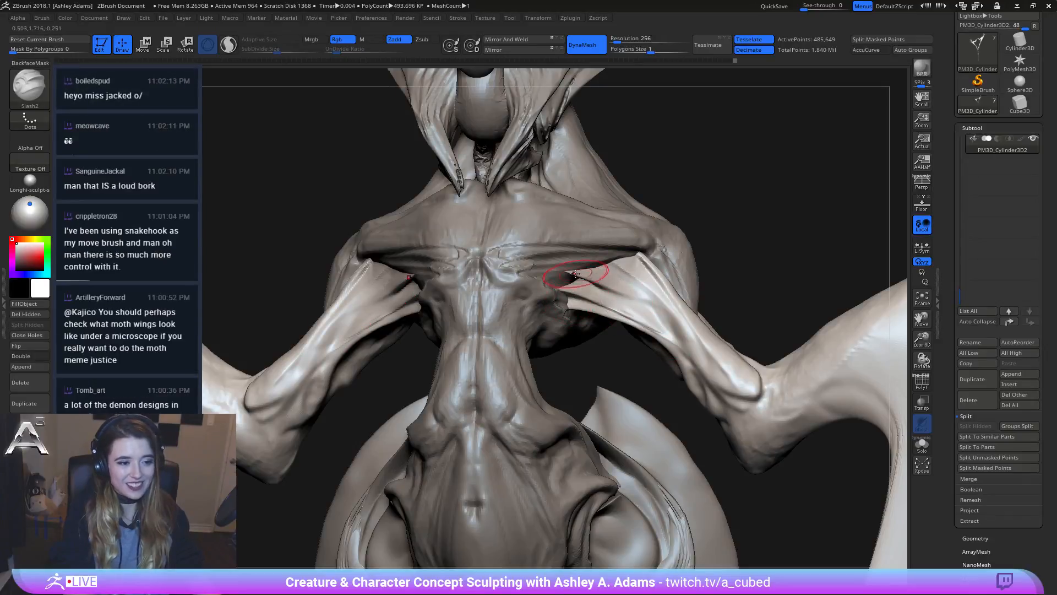
{"action": "left_click_drag", "start_coordinate": [578, 282], "coordinate": [683, 342]}
{"action": "left_click_drag", "start_coordinate": [609, 287], "coordinate": [669, 329]}
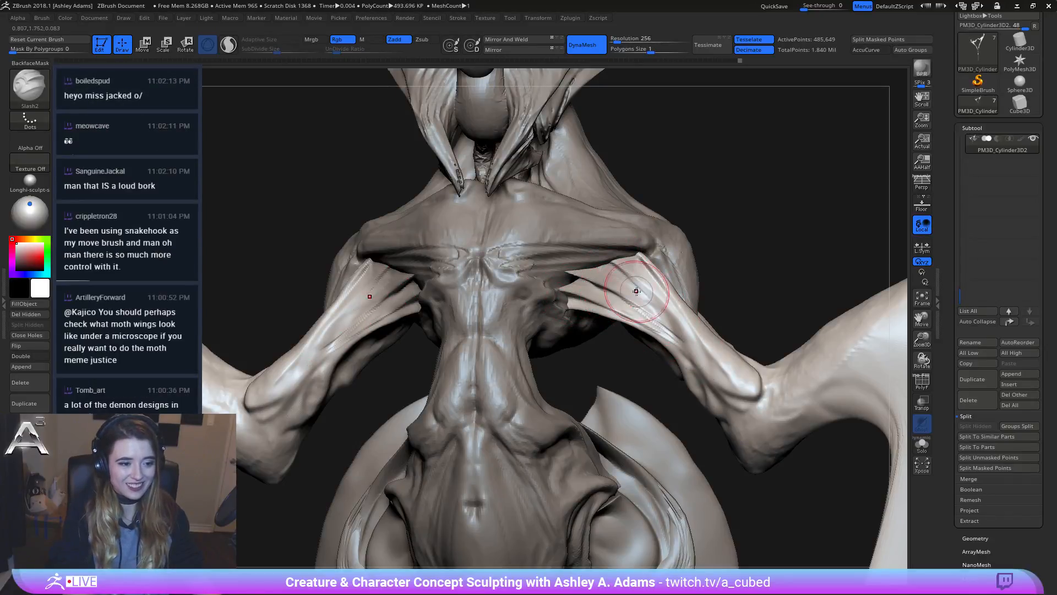
{"action": "left_click_drag", "start_coordinate": [614, 262], "coordinate": [671, 329]}
{"action": "mouse_move", "coordinate": [633, 276]}
{"action": "left_mouse_down"}
{"action": "mouse_move", "coordinate": [680, 328]}
{"action": "mouse_move", "coordinate": [625, 291]}
{"action": "mouse_move", "coordinate": [650, 311]}
{"action": "left_mouse_up"}
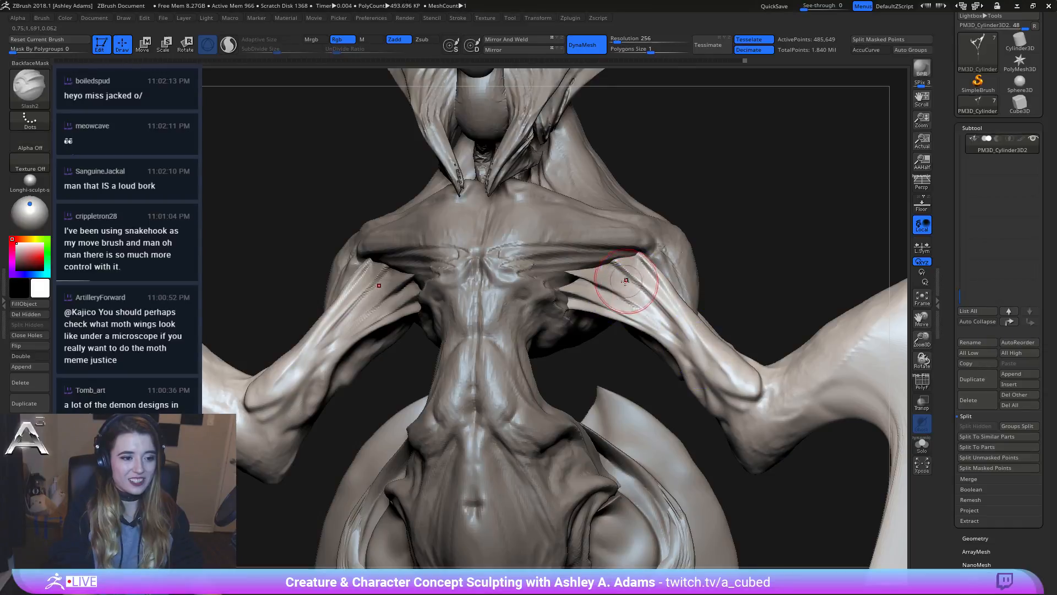
Step: Examine the creature's shoulders, upper arms and wings from the front and at an angle
{"action": "mouse_move", "coordinate": [648, 270]}
{"action": "right_mouse_down"}
{"action": "mouse_move", "coordinate": [634, 291]}
{"action": "mouse_move", "coordinate": [606, 266]}
{"action": "mouse_move", "coordinate": [634, 307]}
{"action": "right_mouse_up"}
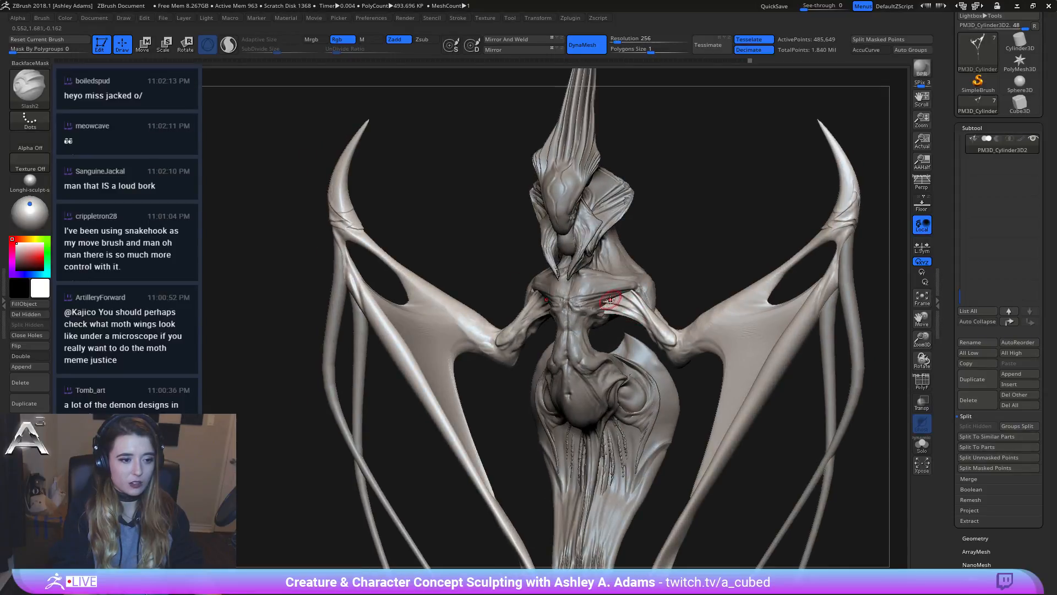
{"action": "key", "text": "shift"}
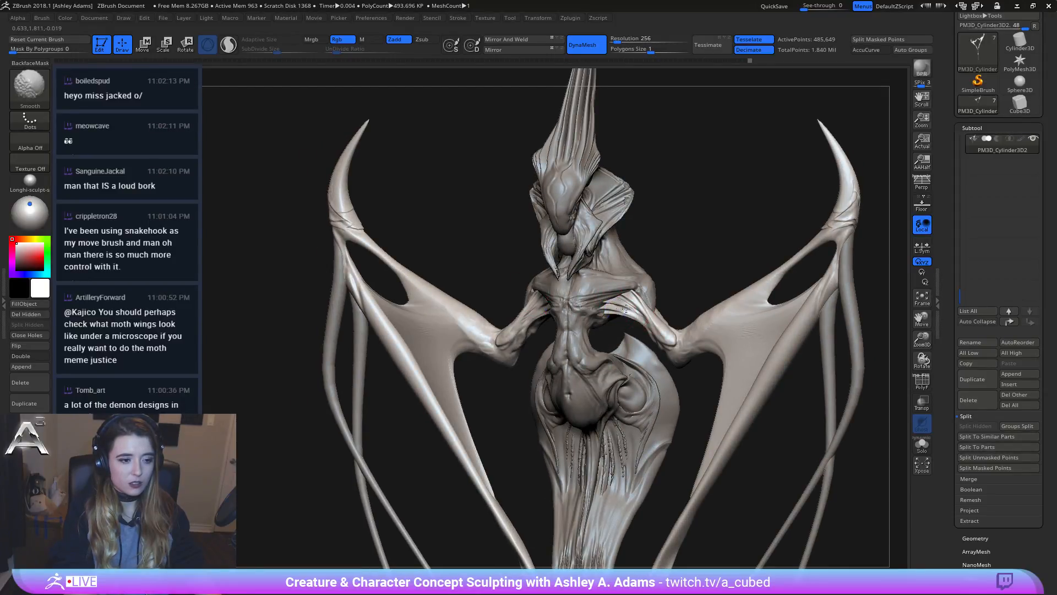
{"action": "mouse_move", "coordinate": [644, 313]}
{"action": "right_mouse_down"}
{"action": "mouse_move", "coordinate": [658, 310]}
{"action": "mouse_move", "coordinate": [650, 225]}
{"action": "right_mouse_up"}
{"action": "right_click_drag", "start_coordinate": [664, 282], "coordinate": [587, 148], "text": "alt"}
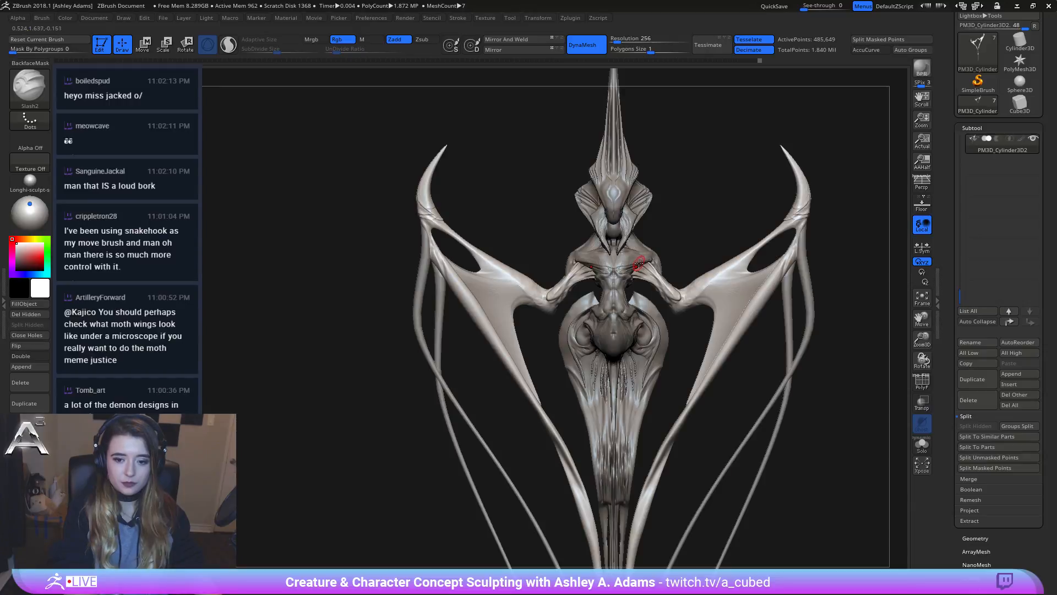
{"action": "right_click_drag", "start_coordinate": [459, 239], "coordinate": [463, 244], "text": "ctrl"}
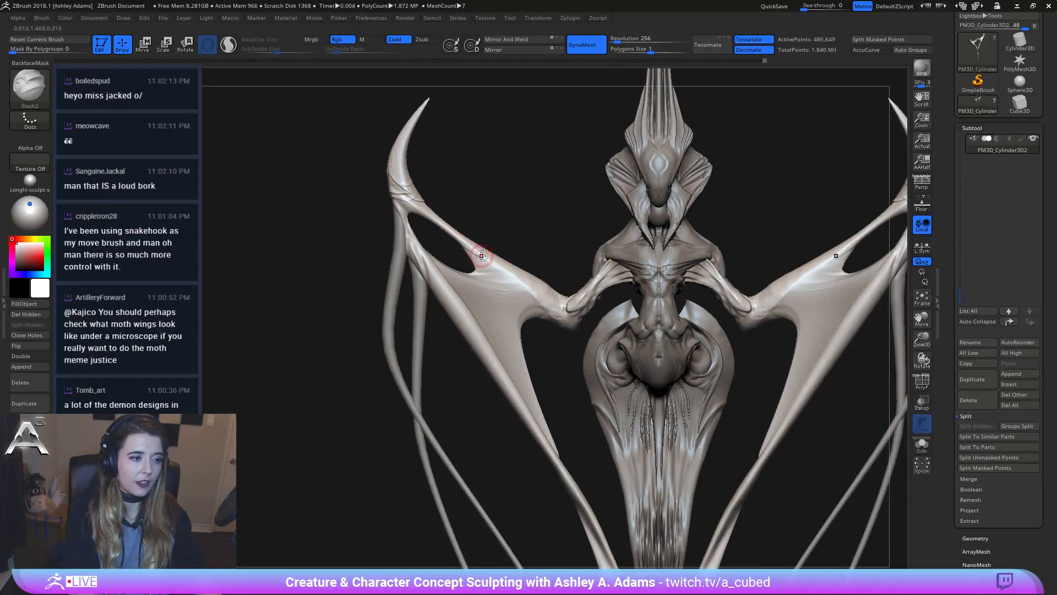
{"action": "right_click_drag", "start_coordinate": [518, 282], "coordinate": [472, 271]}
{"action": "key", "text": "ctrl"}
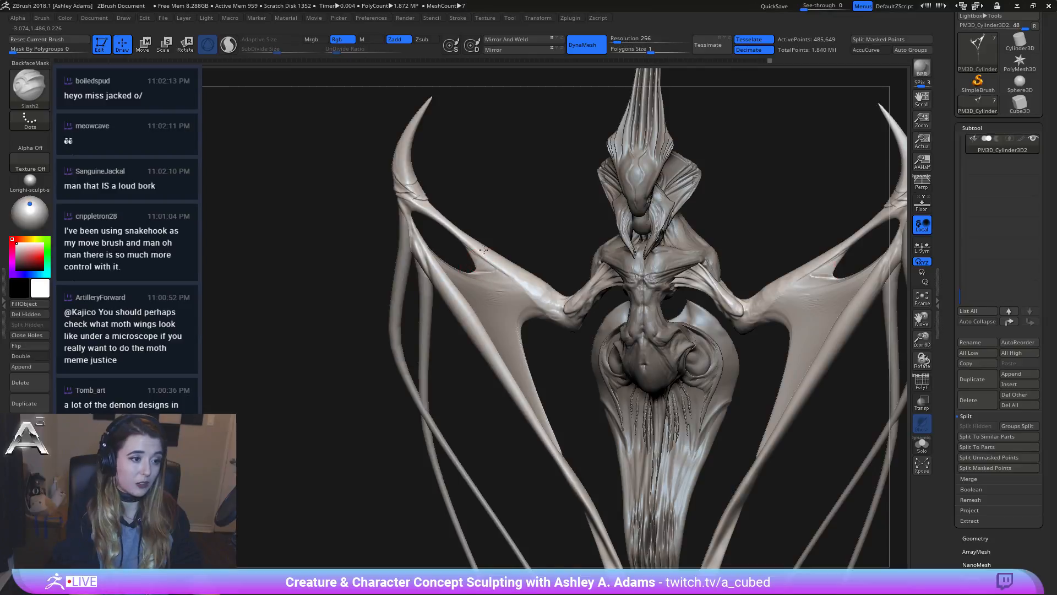
Step: Carve creases across the wing membrane beside its upper gap and around the elbow with Slash2, smoothing the elbow area
{"action": "right_click_drag", "start_coordinate": [483, 249], "coordinate": [490, 265]}
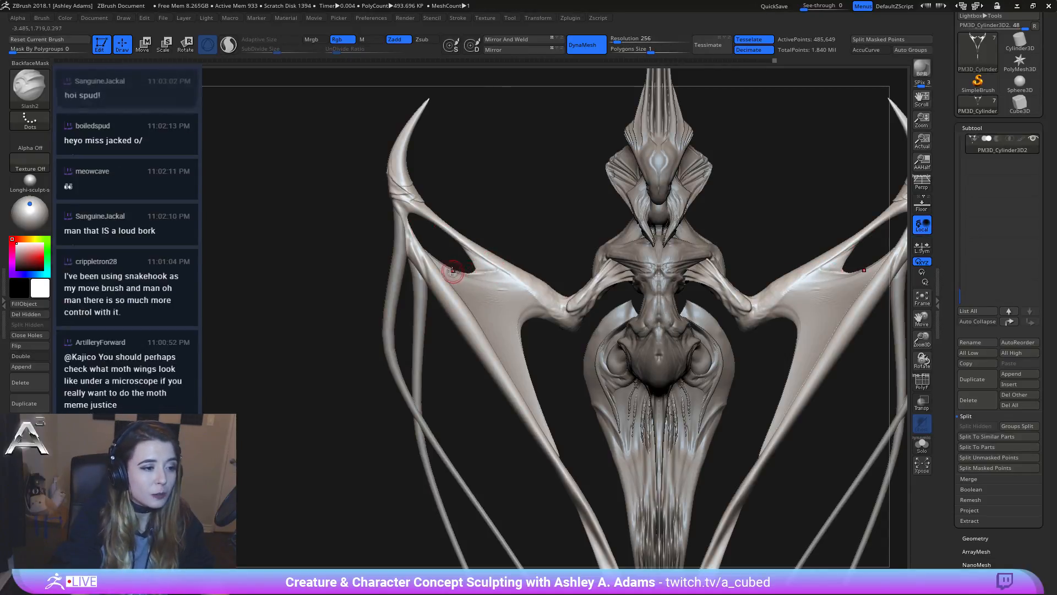
{"action": "mouse_move", "coordinate": [462, 266]}
{"action": "left_mouse_down"}
{"action": "mouse_move", "coordinate": [431, 258]}
{"action": "mouse_move", "coordinate": [478, 283]}
{"action": "left_mouse_up"}
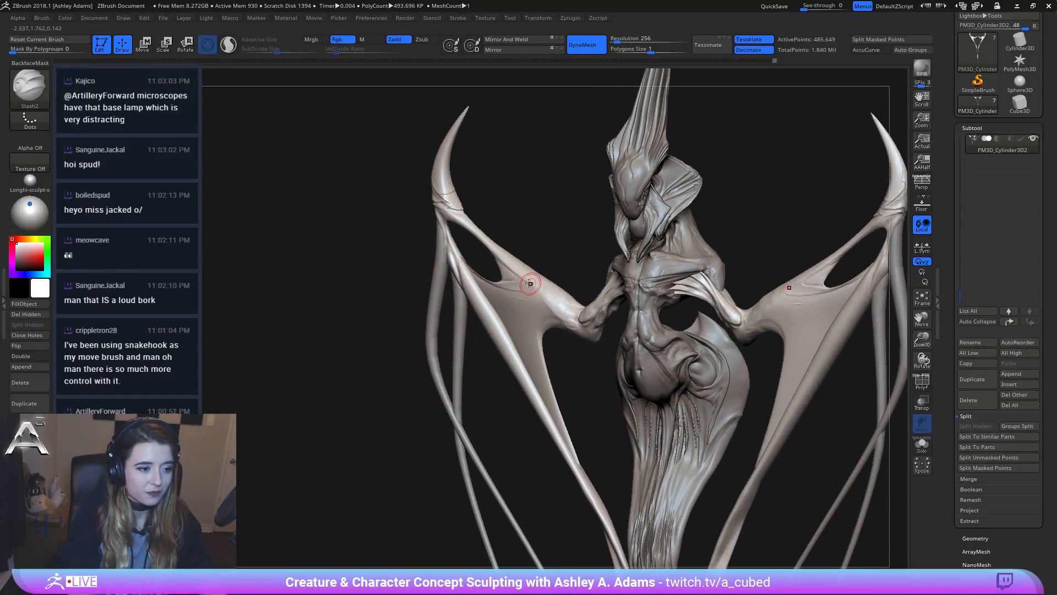
{"action": "key", "text": "ctrl"}
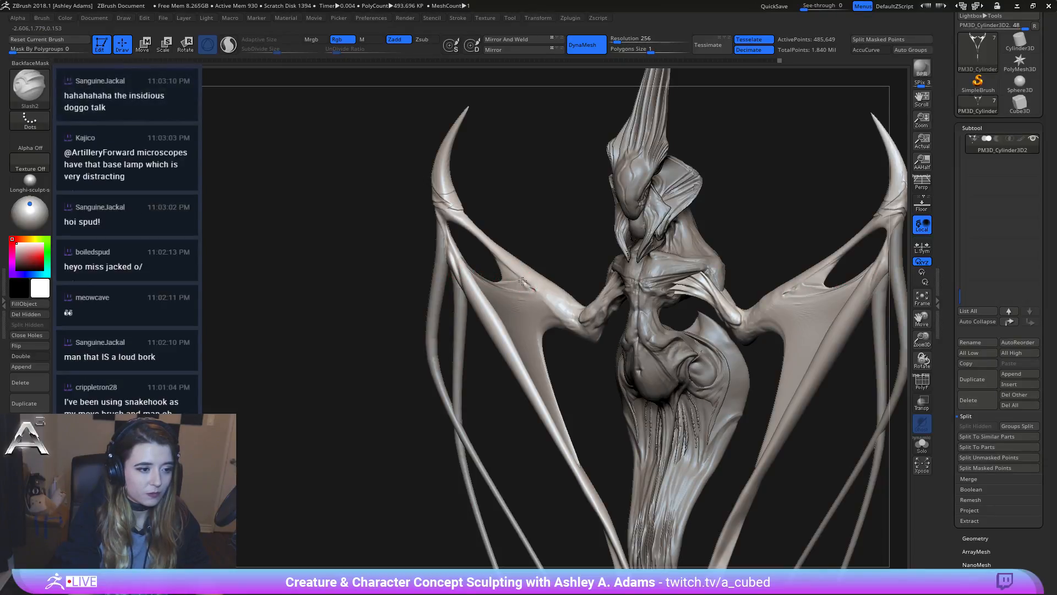
{"action": "right_click_drag", "start_coordinate": [519, 266], "coordinate": [420, 231]}
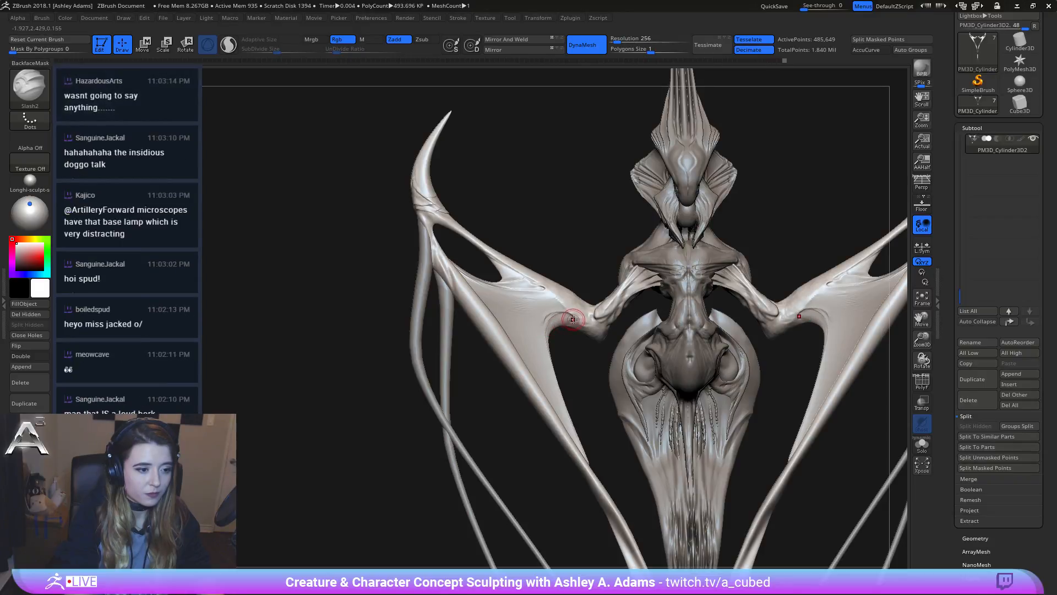
{"action": "key", "text": "shift"}
{"action": "right_click_drag", "start_coordinate": [570, 317], "coordinate": [573, 323]}
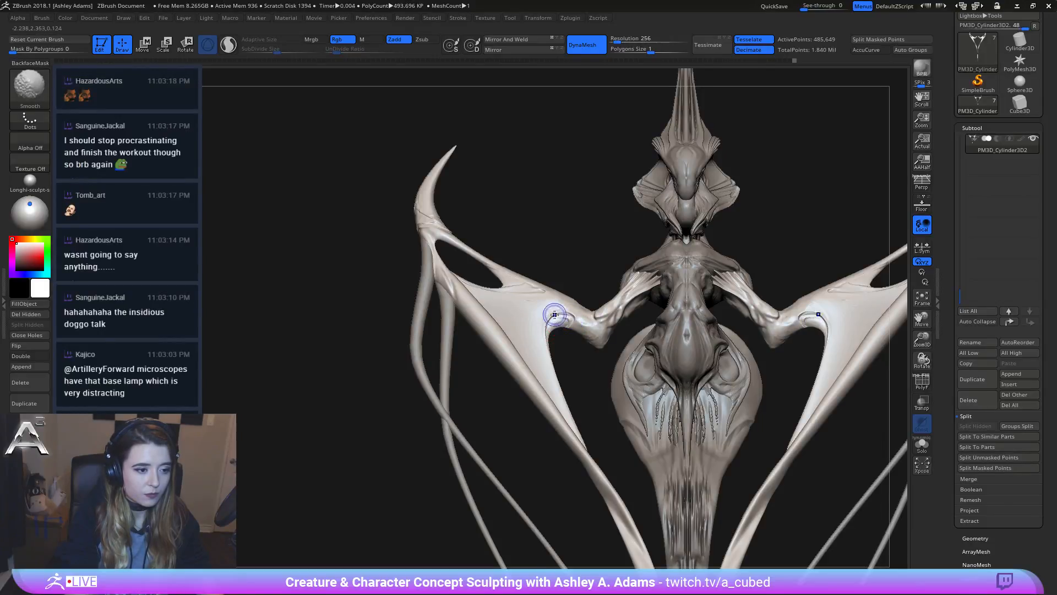
{"action": "right_click_drag", "start_coordinate": [570, 325], "coordinate": [507, 290], "text": "shift"}
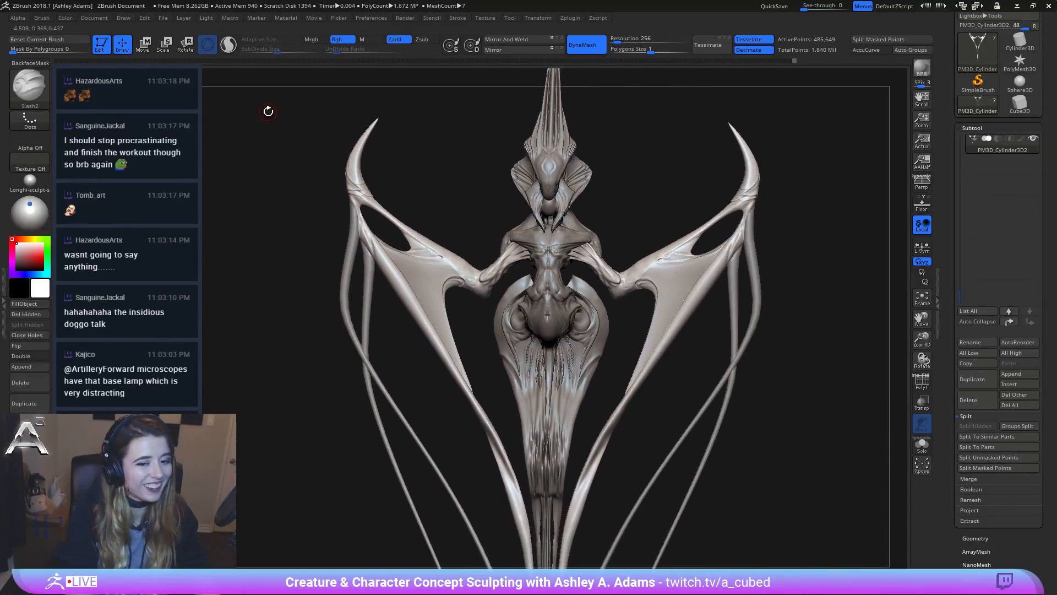
{"action": "mouse_move", "coordinate": [446, 215]}
{"action": "right_mouse_down"}
{"action": "mouse_move", "coordinate": [460, 238]}
{"action": "mouse_move", "coordinate": [488, 237]}
{"action": "mouse_move", "coordinate": [465, 259]}
{"action": "right_mouse_up"}
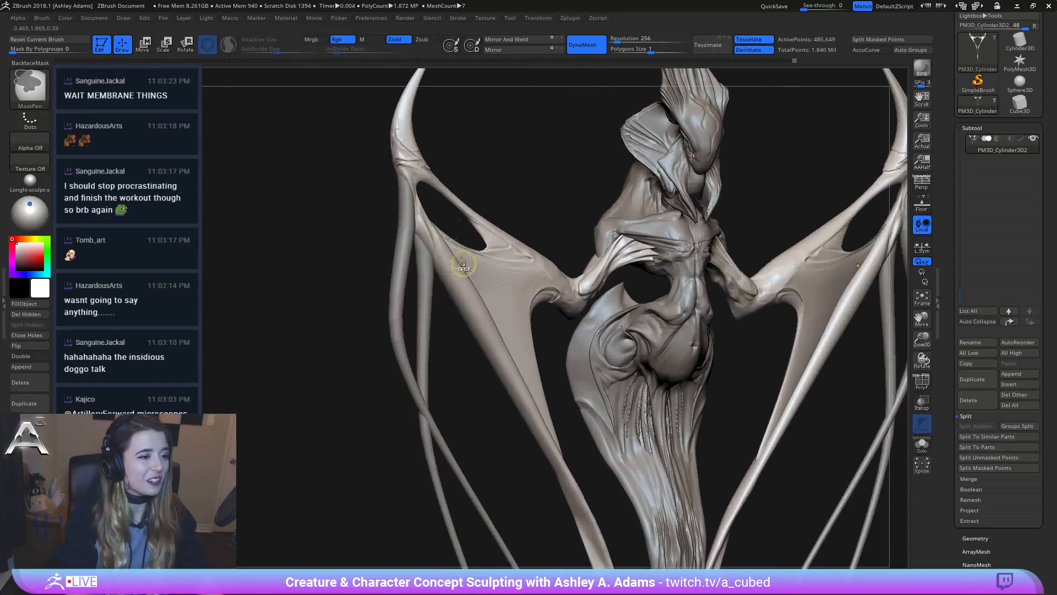
{"action": "right_click_drag", "start_coordinate": [401, 160], "coordinate": [405, 179], "text": "shift"}
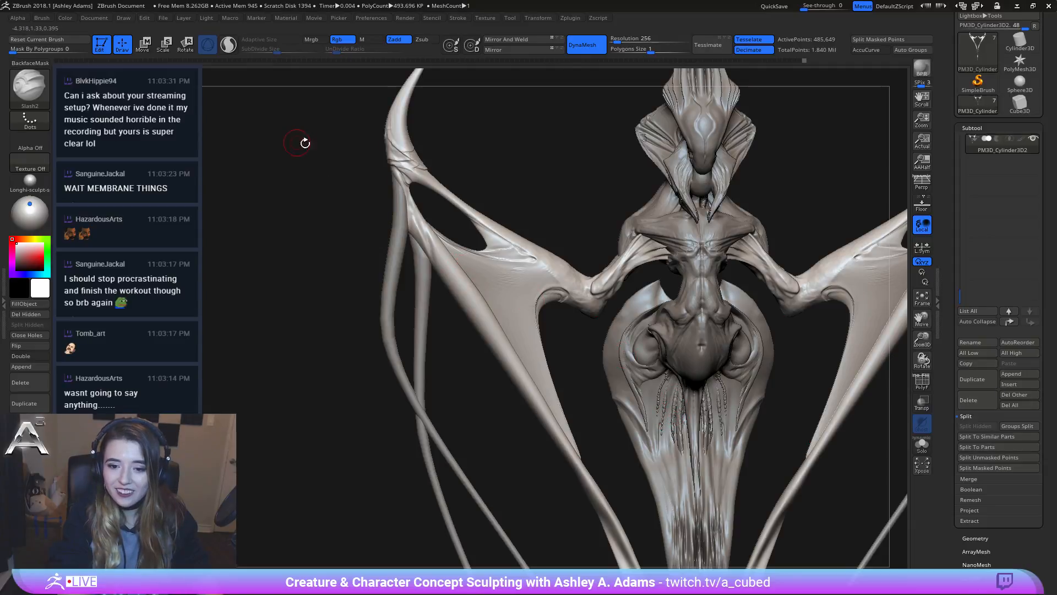
Step: Carve short tendon creases on the back of the wing's elbow joint with Slash2 and soften them
{"action": "right_click_drag", "start_coordinate": [403, 173], "coordinate": [387, 333]}
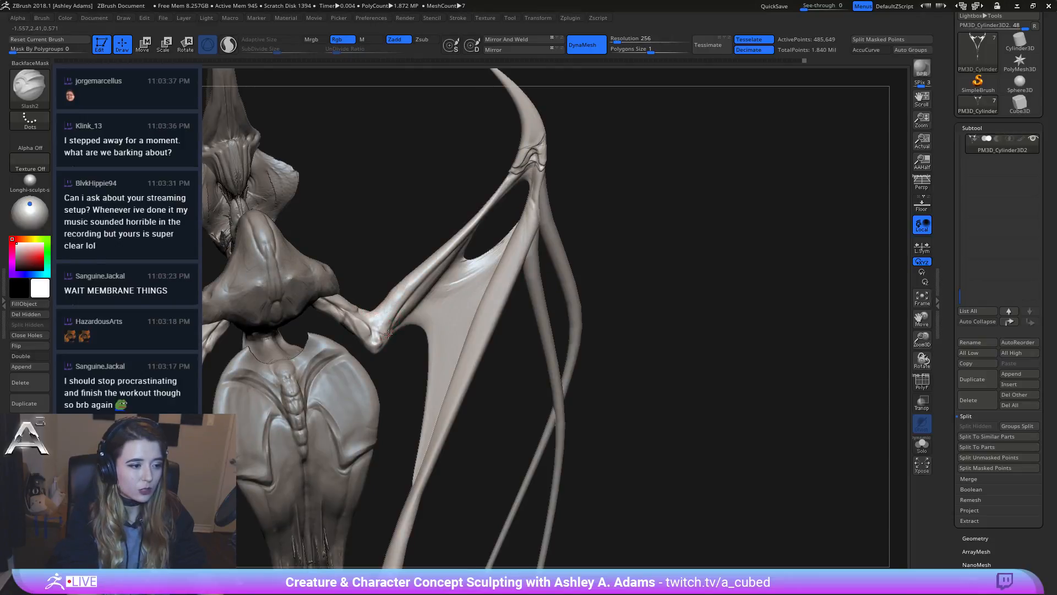
{"action": "right_click_drag", "start_coordinate": [362, 302], "coordinate": [389, 312]}
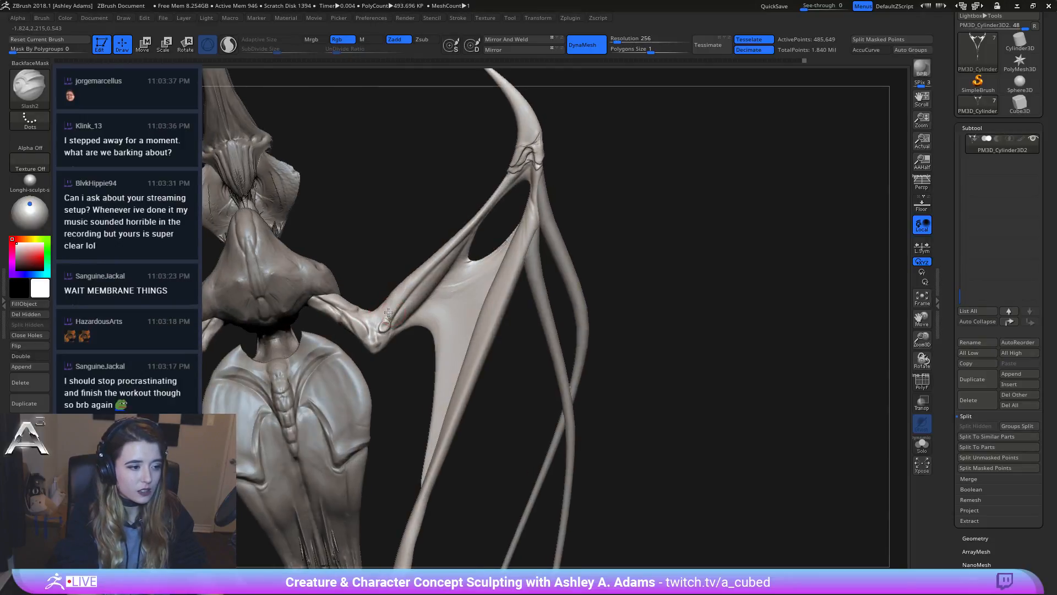
{"action": "key", "text": "shift"}
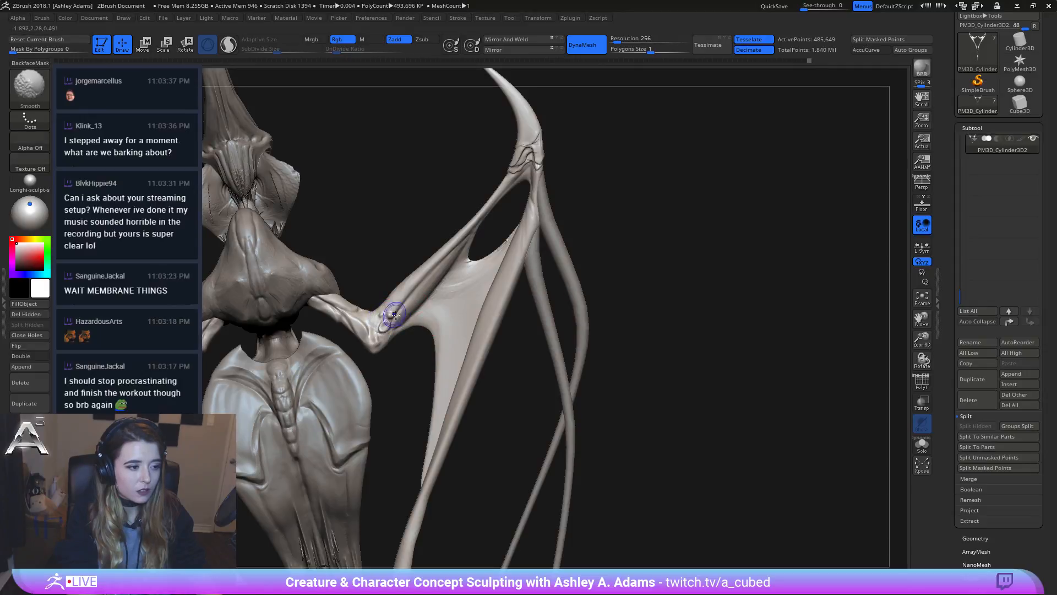
Step: Make the lower-body subtool 6 active and adjust the brush size around its upper flares
{"action": "key", "text": "f"}
{"action": "mouse_move", "coordinate": [395, 315]}
{"action": "right_mouse_down"}
{"action": "mouse_move", "coordinate": [474, 281]}
{"action": "mouse_move", "coordinate": [351, 235]}
{"action": "right_mouse_up"}
{"action": "left_click", "coordinate": [453, 220], "text": "alt"}
{"action": "key", "text": "space"}
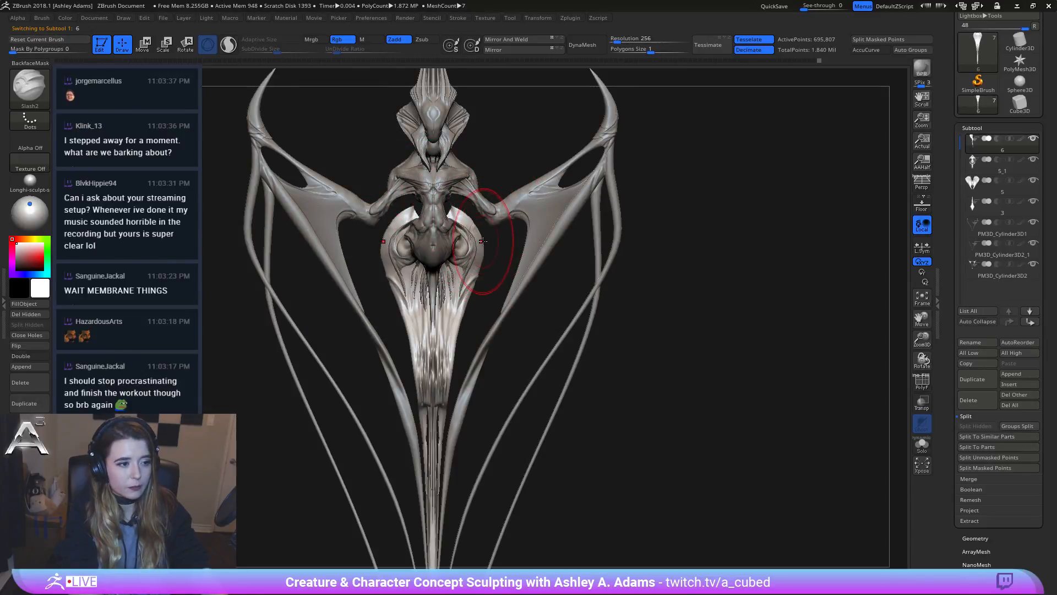
{"action": "left_click", "coordinate": [496, 246], "text": "ctrl"}
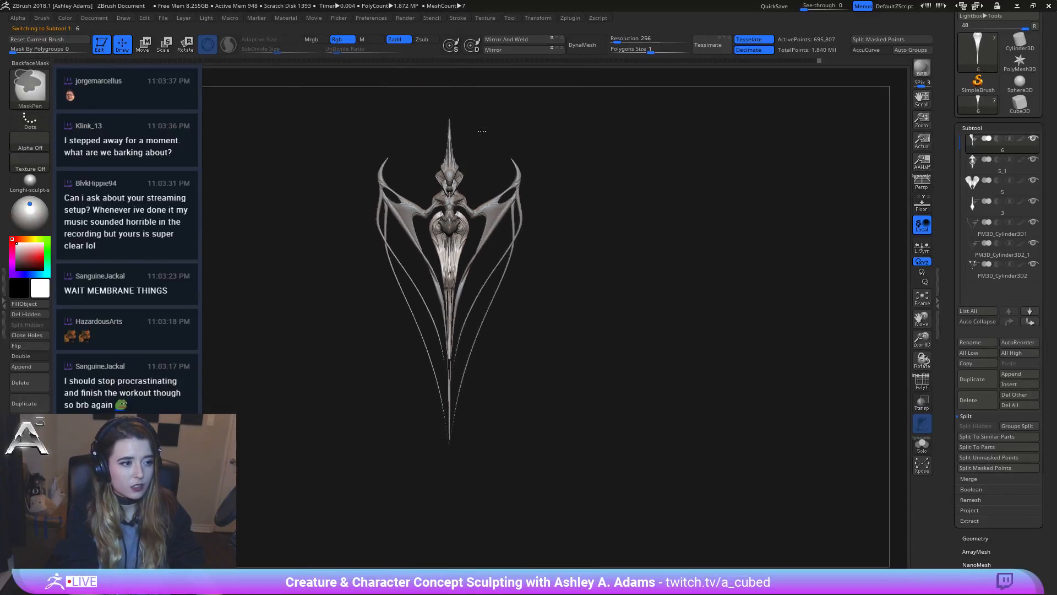
{"action": "left_click", "coordinate": [479, 247], "text": "ctrl"}
{"action": "right_click_drag", "start_coordinate": [471, 248], "coordinate": [385, 272], "text": "ctrl"}
{"action": "key", "text": "space"}
{"action": "left_click", "coordinate": [470, 219]}
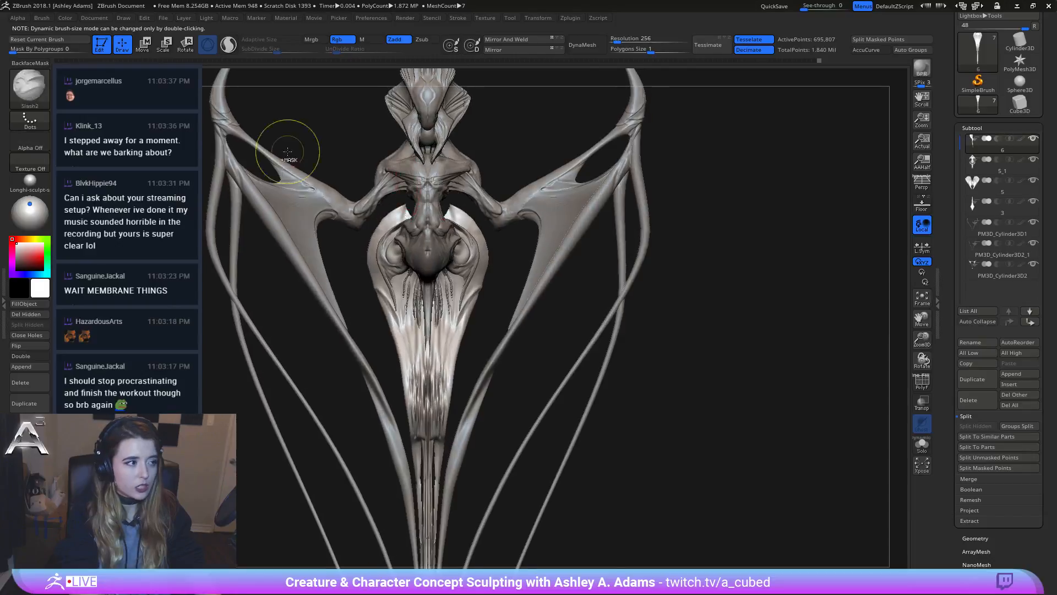
Step: Mask the upper flares of the lower body with MaskLasso and invert the mask so only they can be edited
{"action": "left_click", "coordinate": [34, 87]}
{"action": "left_click", "coordinate": [253, 144]}
{"action": "right_click_drag", "start_coordinate": [450, 175], "coordinate": [505, 149]}
{"action": "key", "text": "ctrl"}
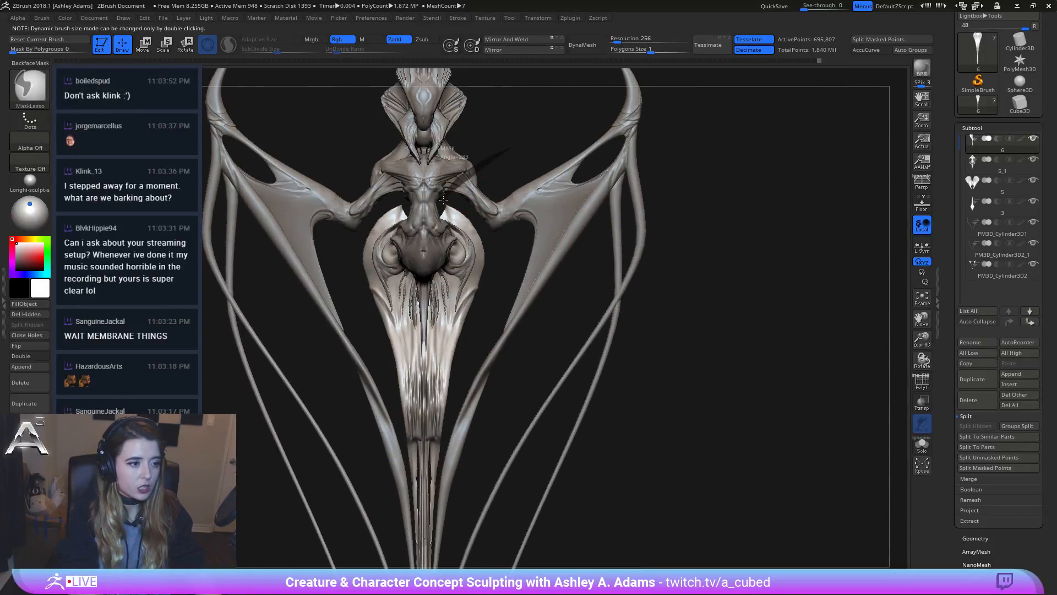
{"action": "left_click_drag", "start_coordinate": [443, 200], "coordinate": [462, 220], "text": "ctrl"}
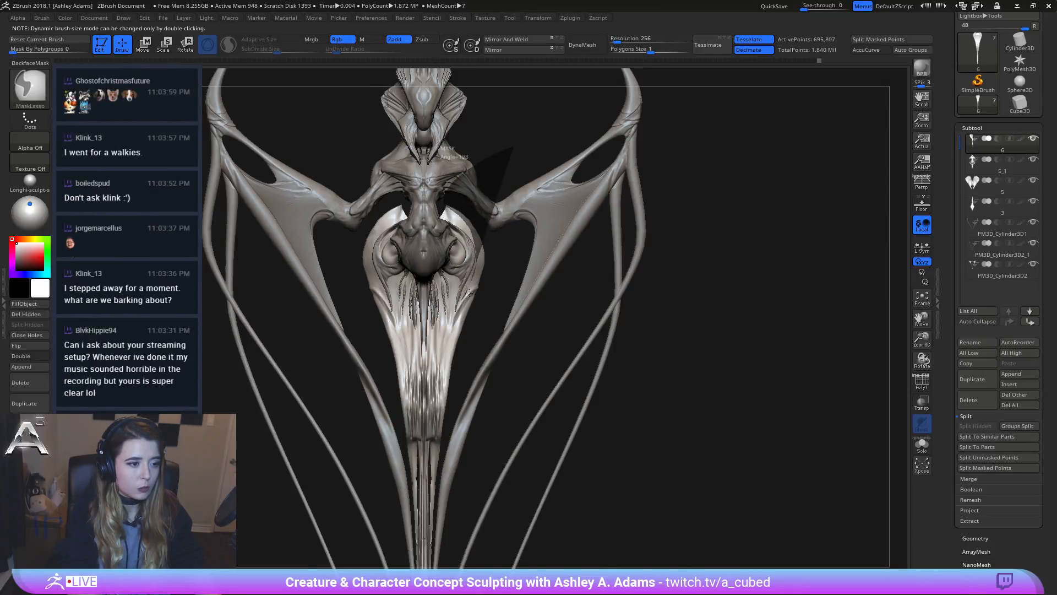
{"action": "mouse_move", "coordinate": [468, 292]}
{"action": "left_mouse_down", "text": "ctrl"}
{"action": "mouse_move", "coordinate": [487, 295]}
{"action": "mouse_move", "coordinate": [536, 213]}
{"action": "left_mouse_up", "text": "ctrl"}
{"action": "left_click", "coordinate": [708, 279], "text": "ctrl"}
Step: Try to pull the unmasked flares upward behind the arms with the SnakeHook brush
{"action": "key", "text": "space"}
{"action": "key", "text": "b"}
{"action": "key", "text": "s"}
{"action": "key", "text": "h"}
{"action": "left_click_drag", "start_coordinate": [481, 263], "coordinate": [511, 176]}
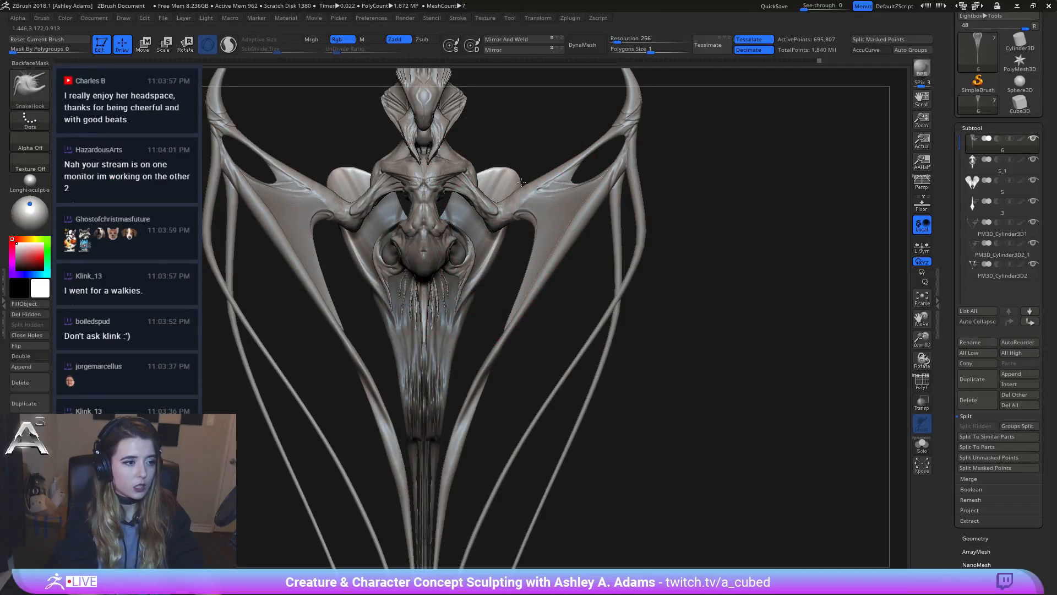
{"action": "left_click", "coordinate": [505, 272], "text": "ctrl"}
Step: Scale up the unmasked flares and raise them behind the upper arms with the transform gizmo, and clear the mask
{"action": "key", "text": "w"}
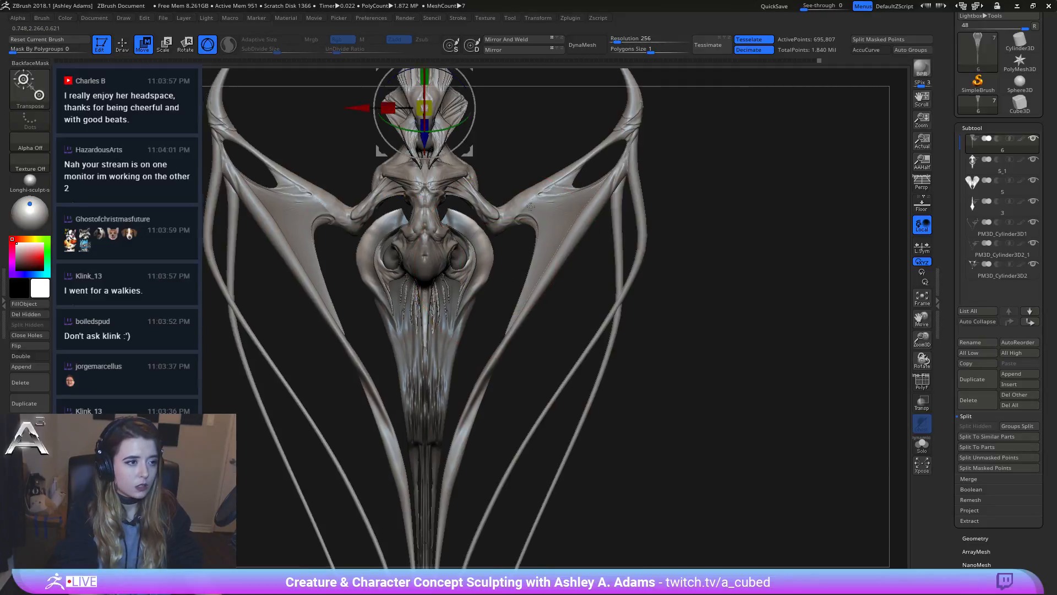
{"action": "left_click_drag", "start_coordinate": [530, 207], "coordinate": [556, 182]}
{"action": "left_click", "coordinate": [472, 337]}
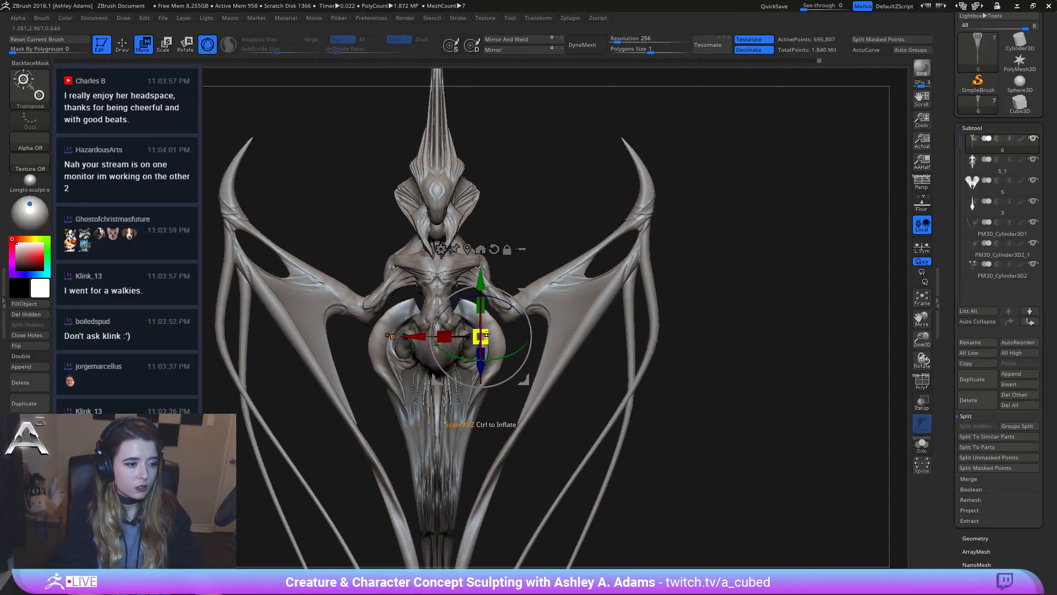
{"action": "left_click_drag", "start_coordinate": [483, 335], "coordinate": [506, 336]}
{"action": "left_click_drag", "start_coordinate": [480, 271], "coordinate": [512, 155]}
{"action": "key", "text": "q"}
{"action": "mouse_move", "coordinate": [549, 228]}
{"action": "right_mouse_down", "text": "alt"}
{"action": "mouse_move", "coordinate": [547, 203]}
{"action": "mouse_move", "coordinate": [581, 251]}
{"action": "mouse_move", "coordinate": [519, 303]}
{"action": "right_mouse_up", "text": "alt"}
{"action": "key", "text": "w"}
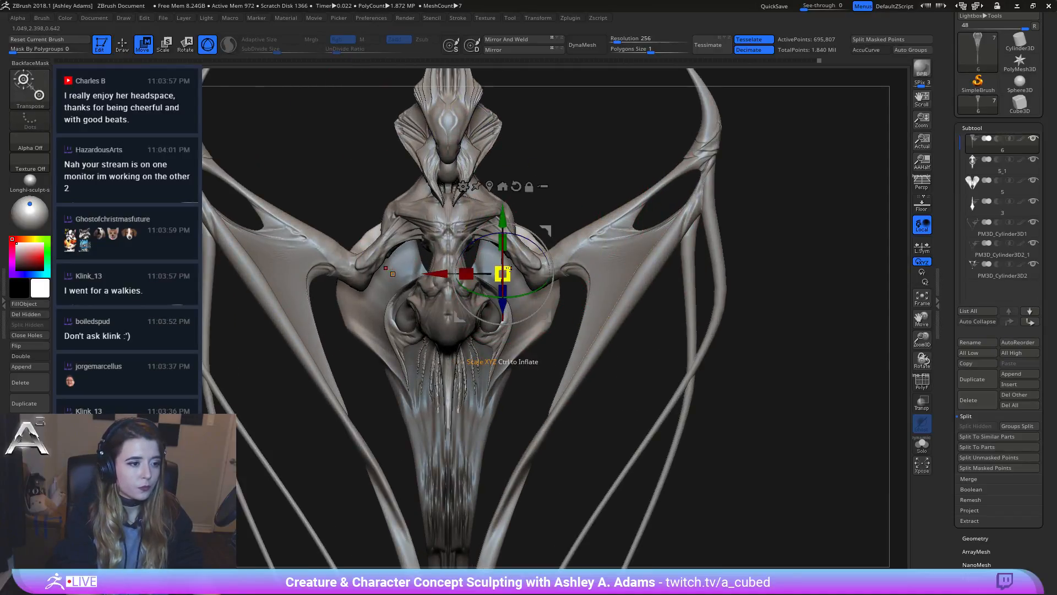
{"action": "left_click_drag", "start_coordinate": [507, 269], "coordinate": [505, 274]}
{"action": "mouse_move", "coordinate": [611, 367]}
{"action": "right_mouse_down", "text": "ctrl"}
{"action": "mouse_move", "coordinate": [585, 172]}
{"action": "mouse_move", "coordinate": [611, 330]}
{"action": "right_mouse_up", "text": "ctrl"}
{"action": "key", "text": "q"}
Step: Reshape the enlarged flares from the side and back with SnakeHook, pulling their outer rims outward
{"action": "right_click_drag", "start_coordinate": [663, 300], "coordinate": [537, 265]}
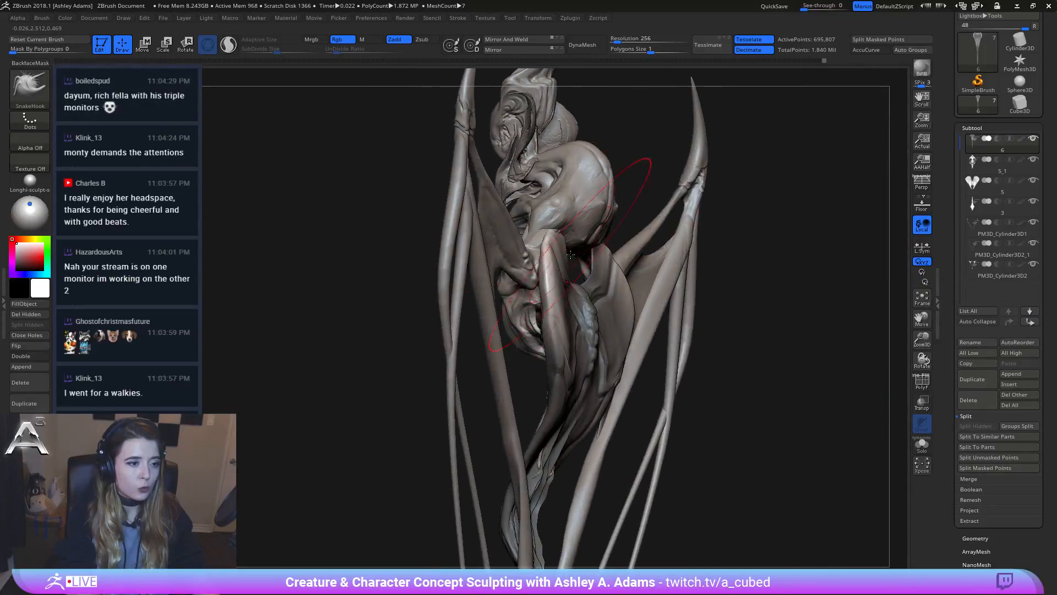
{"action": "key", "text": "space"}
{"action": "left_click_drag", "start_coordinate": [500, 253], "coordinate": [567, 242]}
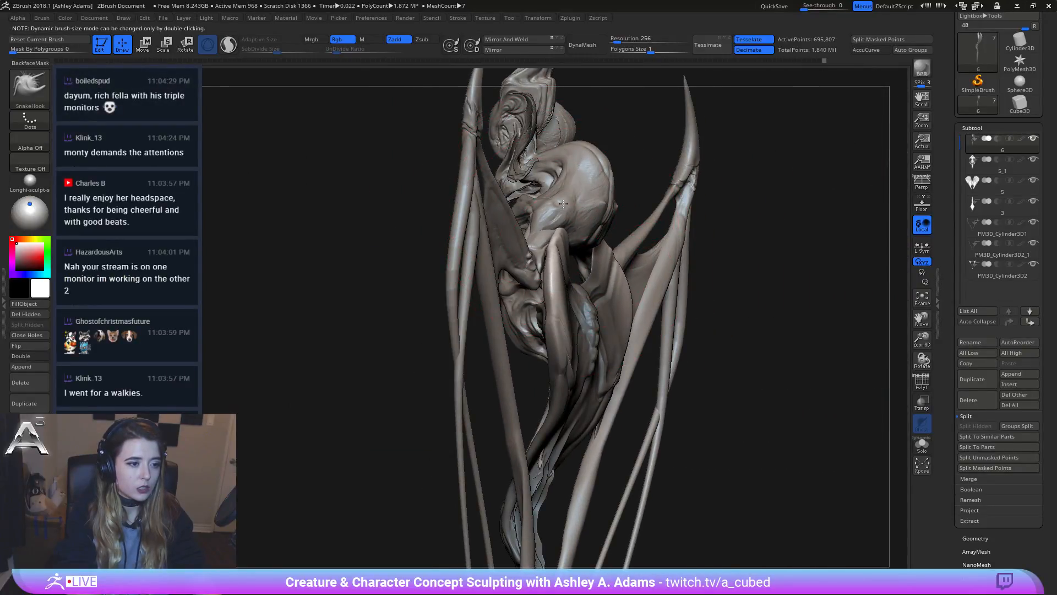
{"action": "right_click_drag", "start_coordinate": [565, 205], "coordinate": [504, 225]}
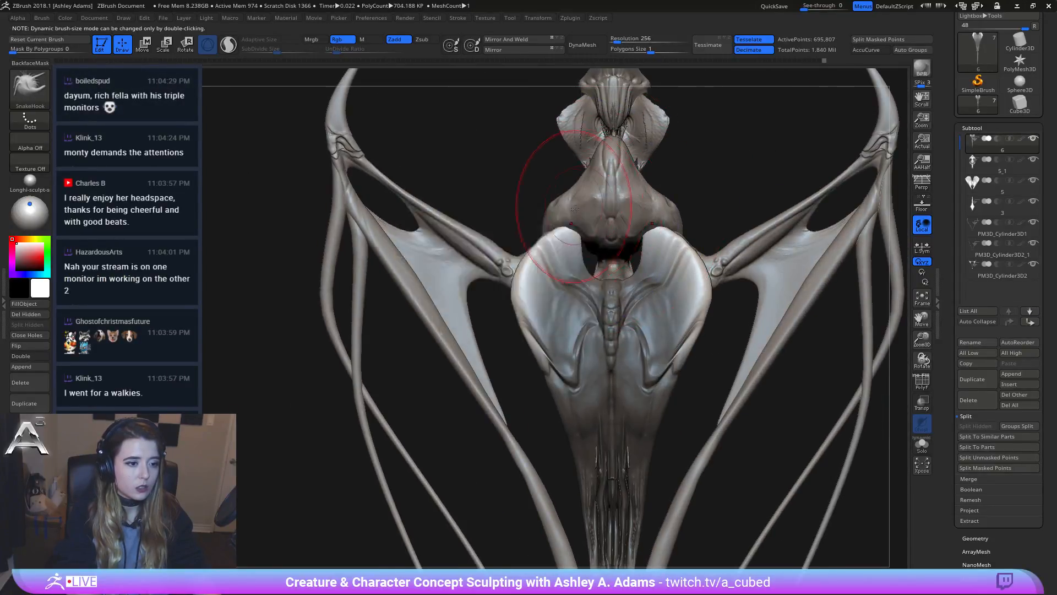
{"action": "right_click_drag", "start_coordinate": [628, 189], "coordinate": [531, 224]}
{"action": "left_click_drag", "start_coordinate": [523, 290], "coordinate": [511, 296]}
{"action": "mouse_move", "coordinate": [557, 283]}
{"action": "right_mouse_down"}
{"action": "mouse_move", "coordinate": [620, 256]}
{"action": "mouse_move", "coordinate": [595, 262]}
{"action": "right_mouse_up"}
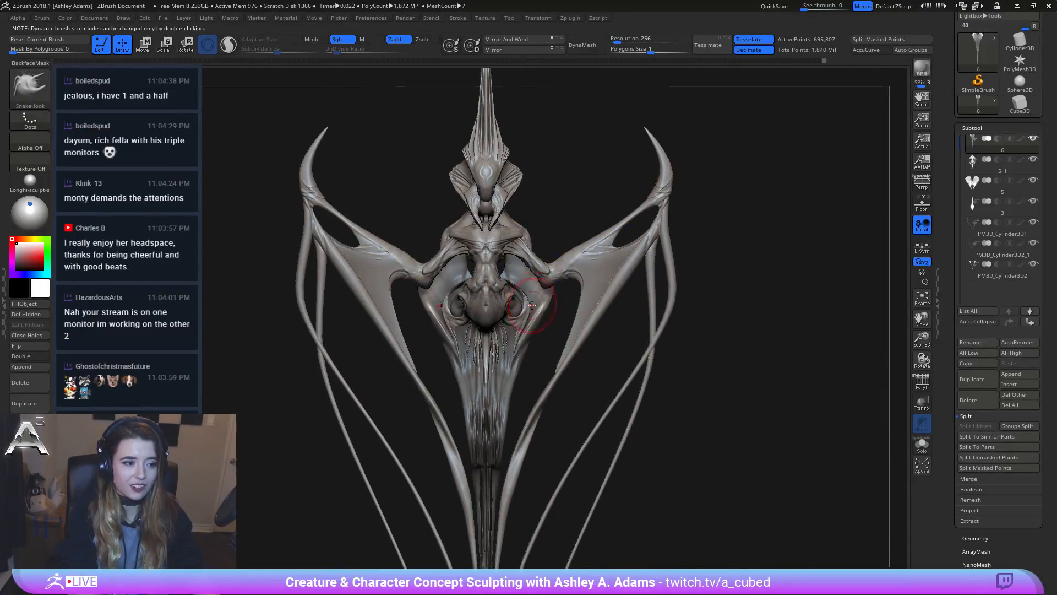
Step: Adjust the SnakeHook brush size and refine the contour of the flares beside the abdomen, smoothing the result
{"action": "right_click_drag", "start_coordinate": [583, 336], "coordinate": [617, 320], "text": "alt"}
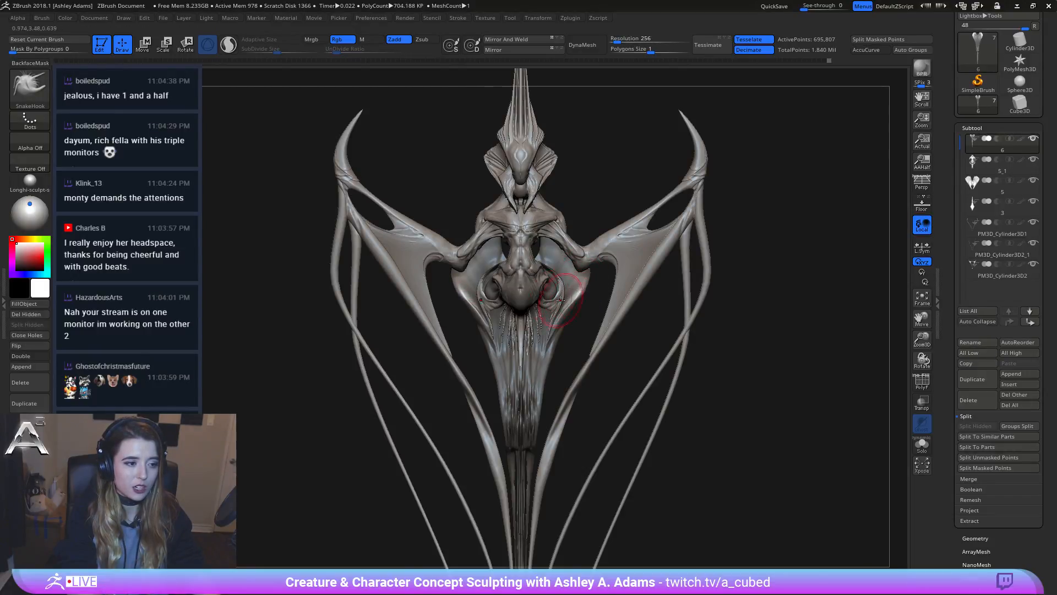
{"action": "right_click_drag", "start_coordinate": [560, 300], "coordinate": [437, 276], "text": "alt"}
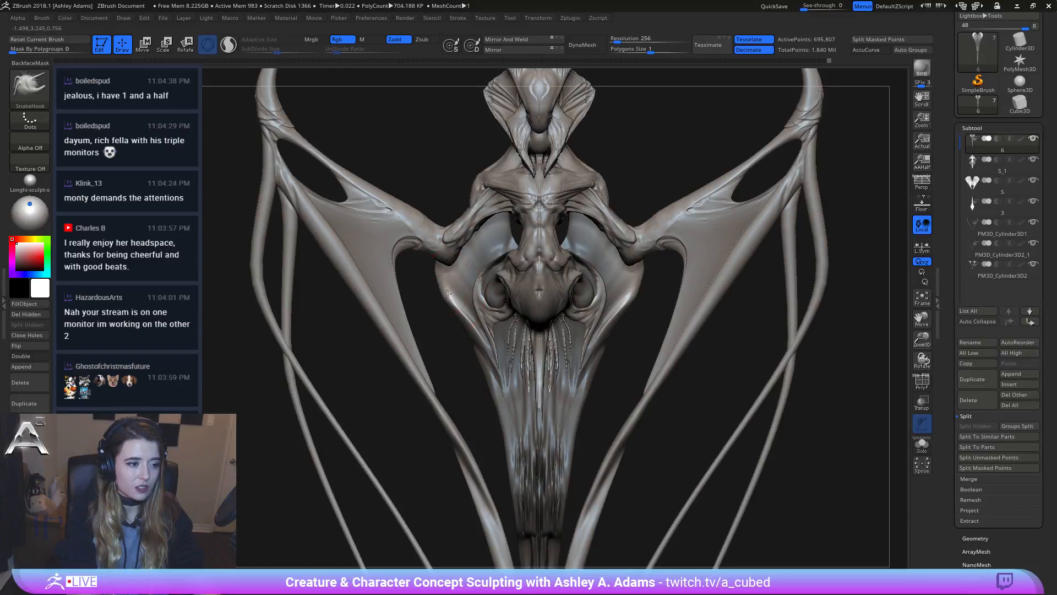
{"action": "key", "text": "space"}
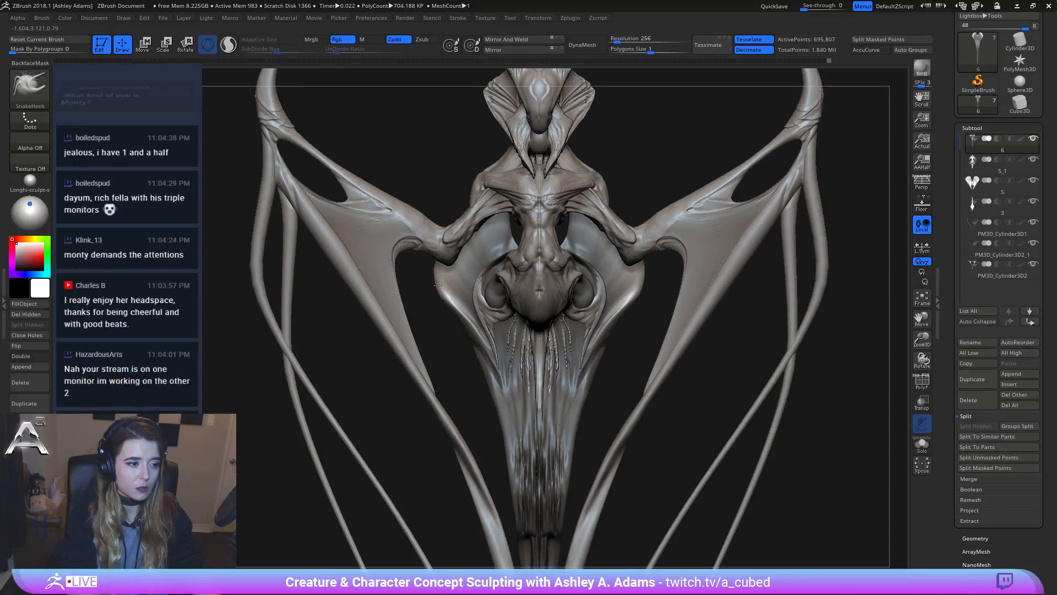
{"action": "key", "text": "space"}
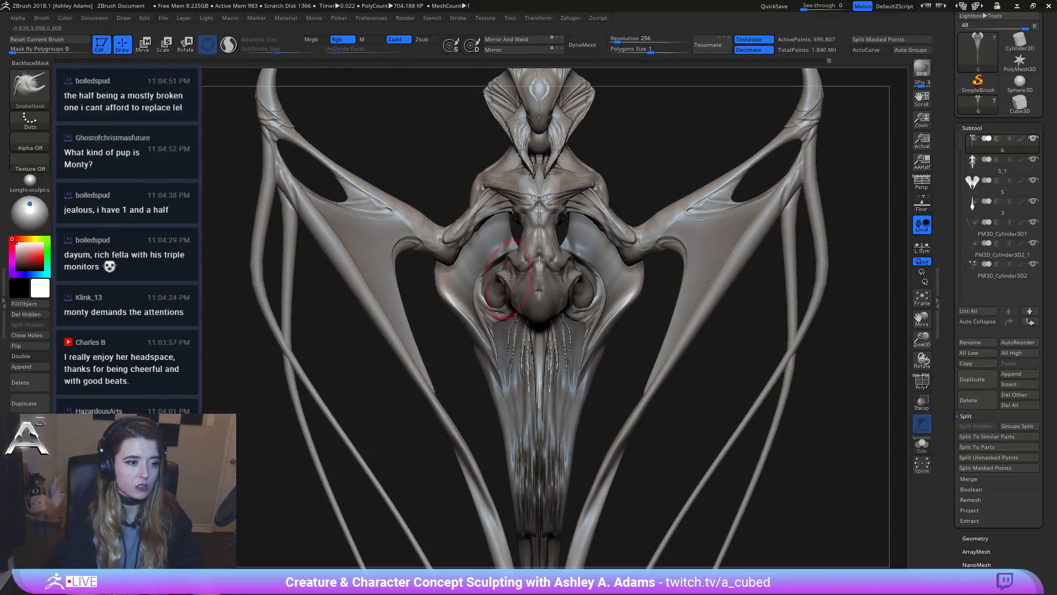
{"action": "mouse_move", "coordinate": [514, 370]}
{"action": "right_mouse_down", "text": "alt"}
{"action": "mouse_move", "coordinate": [552, 327]}
{"action": "mouse_move", "coordinate": [623, 320]}
{"action": "mouse_move", "coordinate": [562, 263]}
{"action": "right_mouse_up", "text": "alt"}
{"action": "key", "text": "space"}
{"action": "left_click_drag", "start_coordinate": [562, 271], "coordinate": [611, 273], "text": "shift"}
Step: Smooth the inner flare edges around the opening at the back and readjust the SnakeHook brush size
{"action": "right_click_drag", "start_coordinate": [568, 231], "coordinate": [579, 245]}
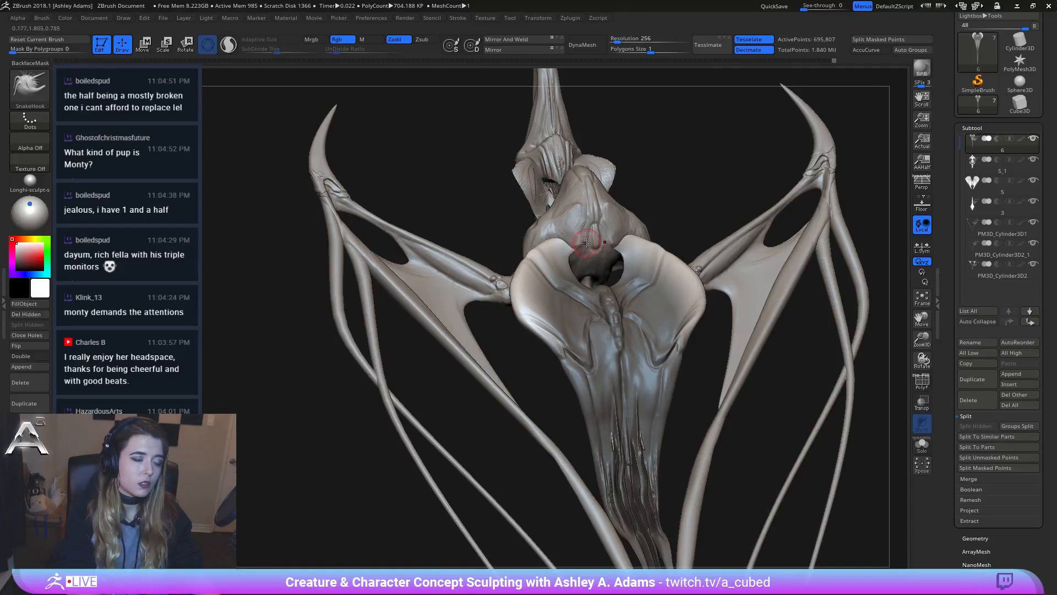
{"action": "right_click_drag", "start_coordinate": [587, 243], "coordinate": [571, 249]}
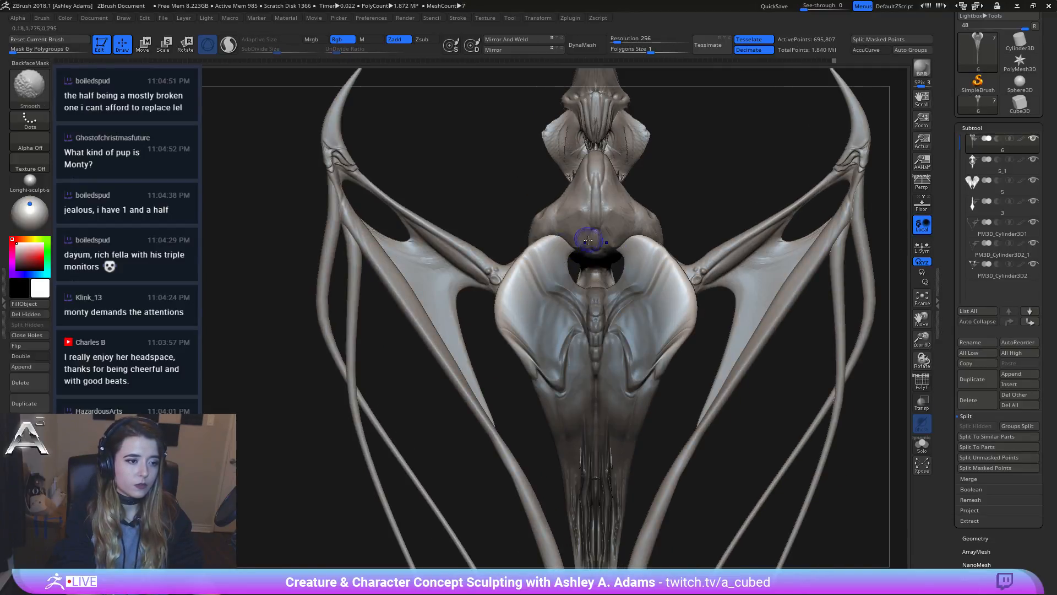
{"action": "key", "text": "f"}
{"action": "key", "text": "space"}
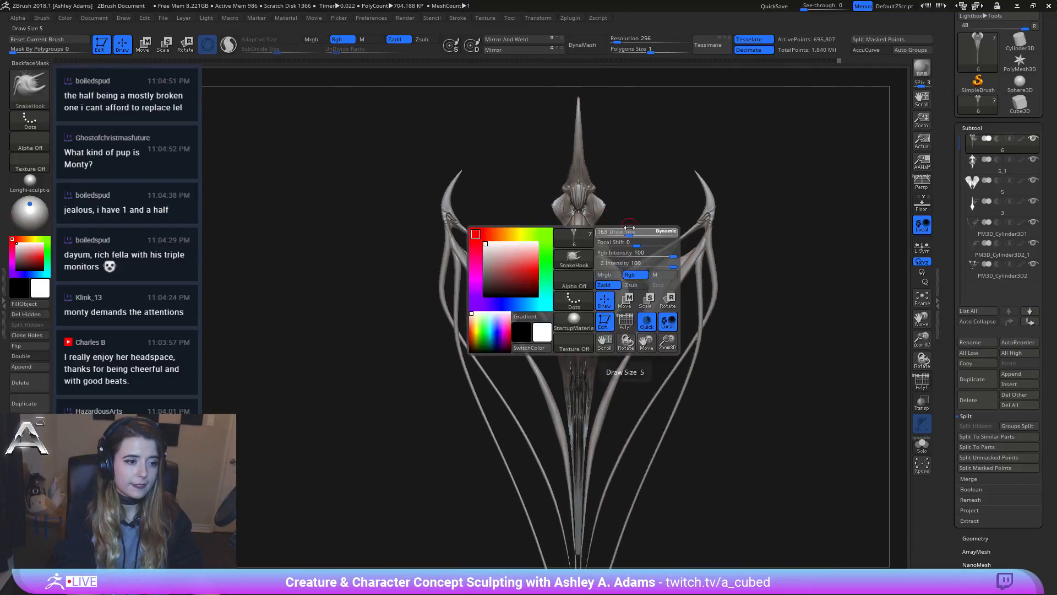
{"action": "mouse_move", "coordinate": [637, 233]}
{"action": "right_mouse_down"}
{"action": "mouse_move", "coordinate": [590, 307]}
{"action": "mouse_move", "coordinate": [576, 217]}
{"action": "mouse_move", "coordinate": [680, 212]}
{"action": "mouse_move", "coordinate": [712, 337]}
{"action": "mouse_move", "coordinate": [574, 248]}
{"action": "right_mouse_up"}
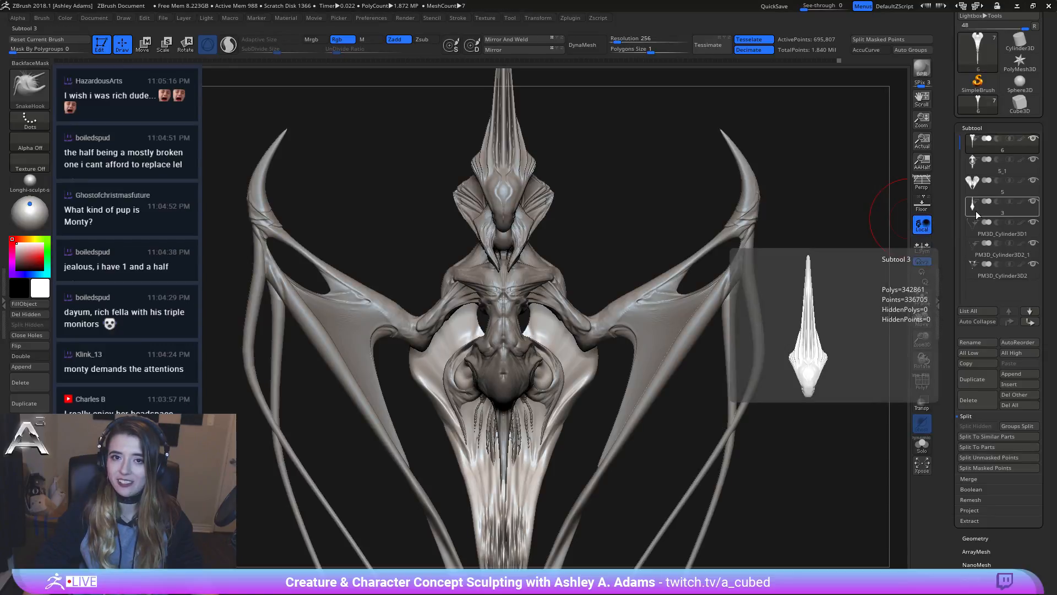
{"action": "mouse_move", "coordinate": [993, 195]}
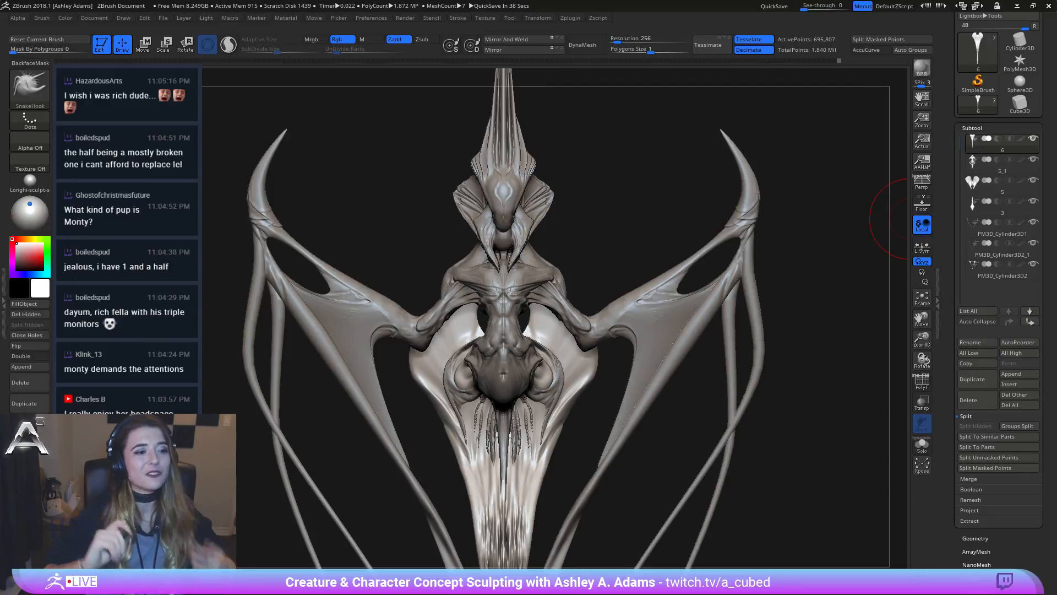
Step: Carve flowing creases with the Slash2 brush across the back of the flares, from their upper edges beside the opening down to the spine
{"action": "right_click_drag", "start_coordinate": [522, 345], "coordinate": [533, 352]}
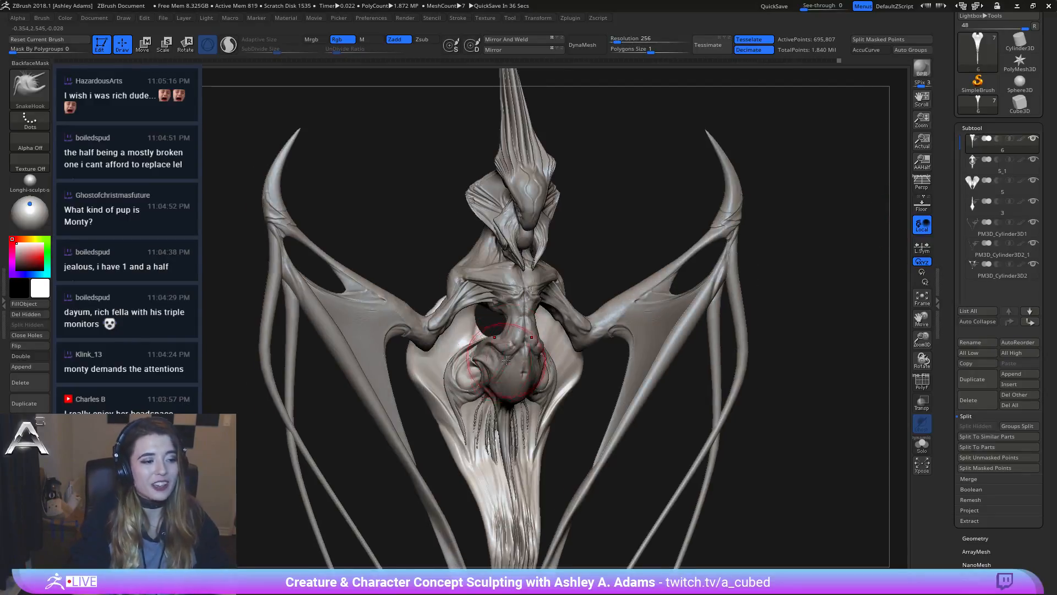
{"action": "right_click_drag", "start_coordinate": [446, 366], "coordinate": [537, 343]}
{"action": "right_click_drag", "start_coordinate": [480, 309], "coordinate": [558, 354]}
{"action": "right_click", "coordinate": [449, 317]}
{"action": "key", "text": "2"}
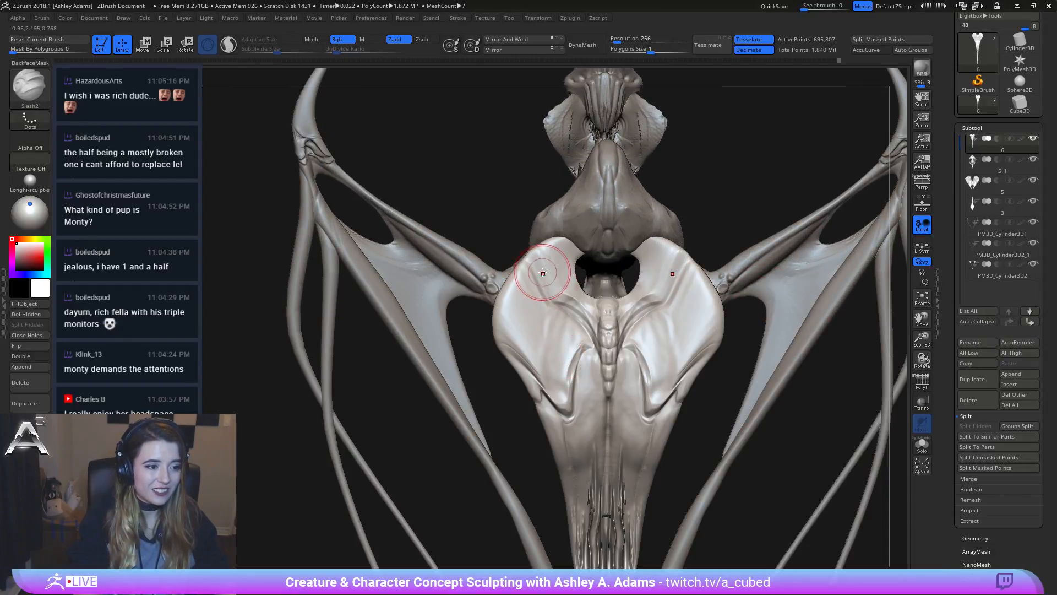
{"action": "key", "text": "space"}
{"action": "right_click_drag", "start_coordinate": [523, 275], "coordinate": [529, 262]}
{"action": "left_click_drag", "start_coordinate": [529, 262], "coordinate": [552, 294]}
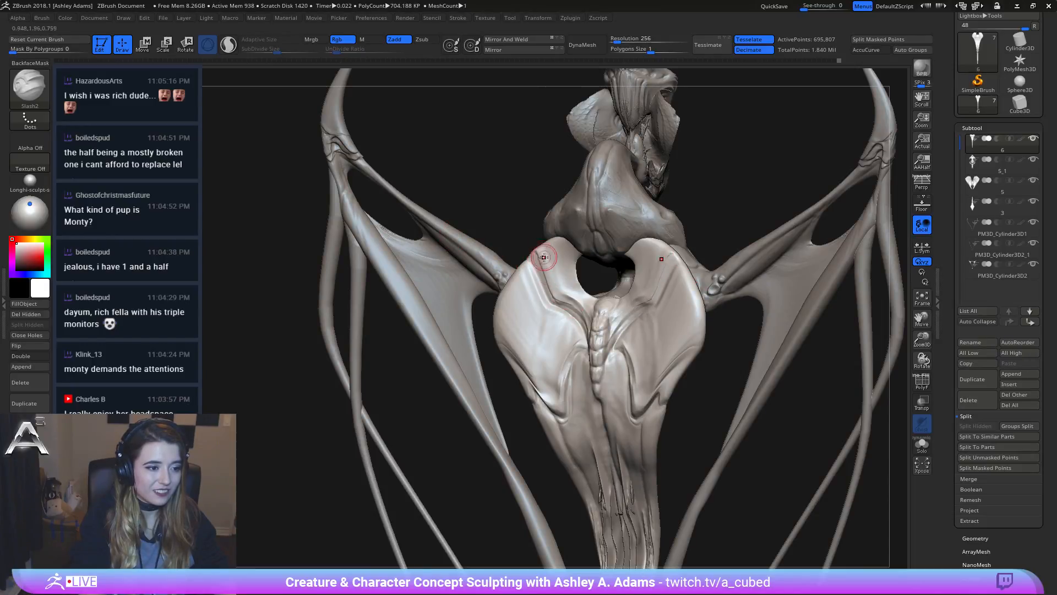
{"action": "mouse_move", "coordinate": [570, 278]}
{"action": "right_mouse_down"}
{"action": "mouse_move", "coordinate": [577, 269]}
{"action": "mouse_move", "coordinate": [551, 300]}
{"action": "right_mouse_up"}
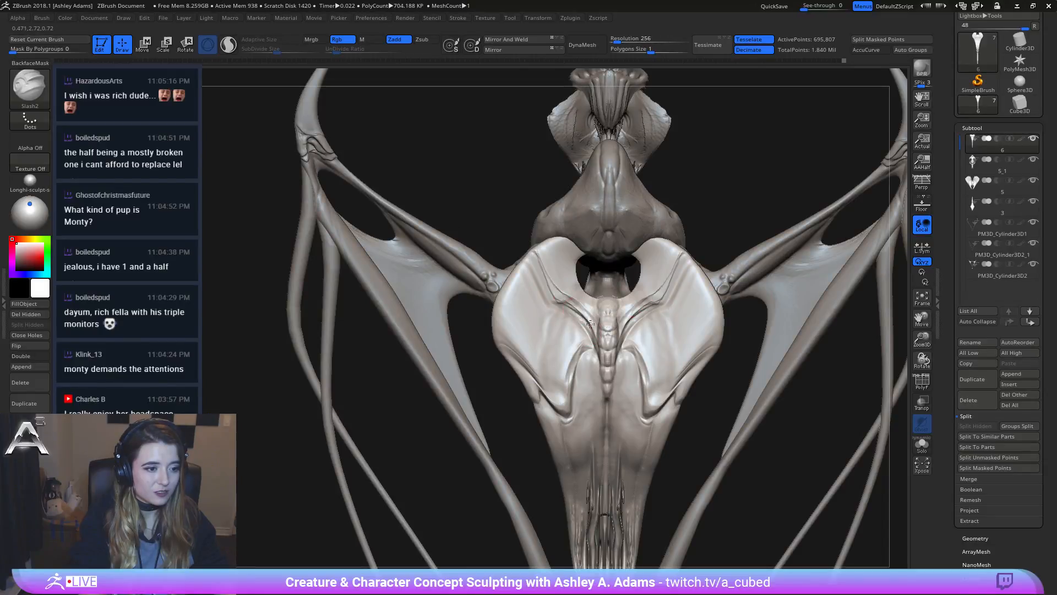
{"action": "left_click_drag", "start_coordinate": [601, 339], "coordinate": [566, 297]}
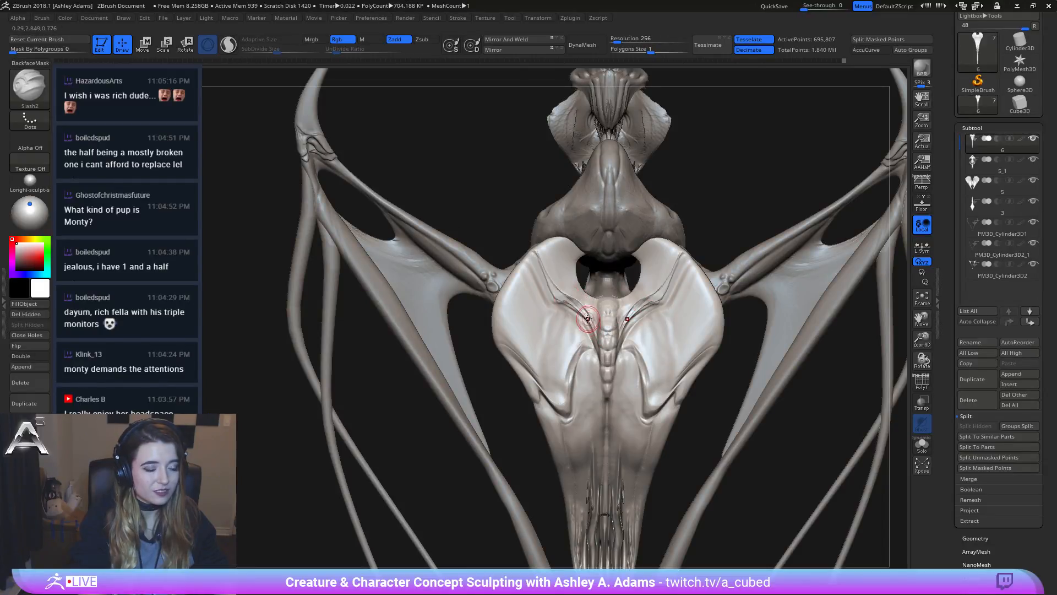
{"action": "left_click_drag", "start_coordinate": [529, 261], "coordinate": [592, 340]}
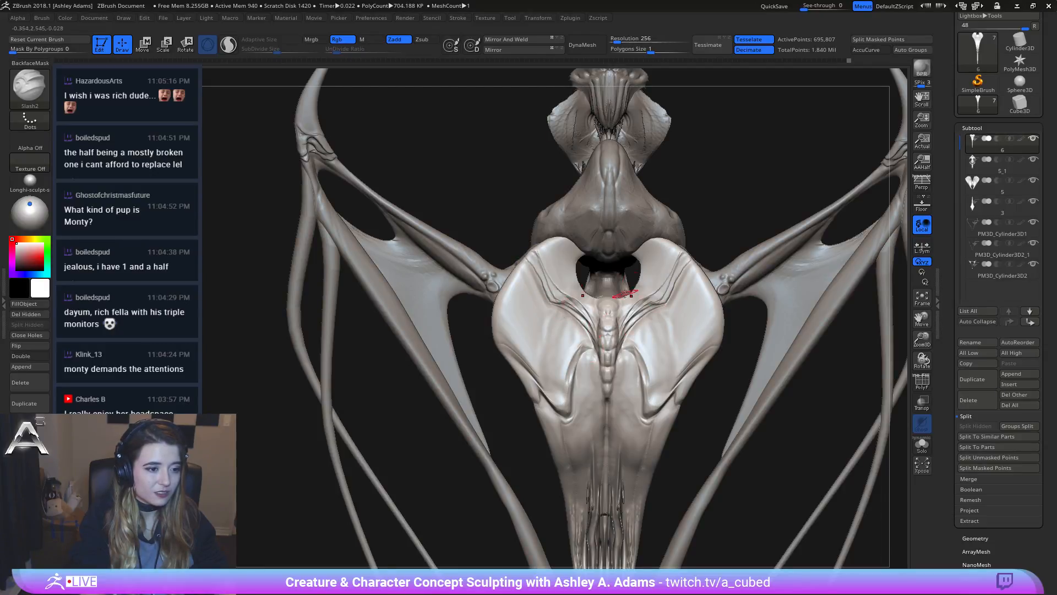
Step: Cut rib-like creases and small curled folds with Slash2 on both sides of the spine, below the flares' inner creases
{"action": "mouse_move", "coordinate": [570, 406]}
{"action": "left_mouse_down"}
{"action": "mouse_move", "coordinate": [582, 362]}
{"action": "mouse_move", "coordinate": [600, 368]}
{"action": "mouse_move", "coordinate": [576, 379]}
{"action": "mouse_move", "coordinate": [595, 369]}
{"action": "mouse_move", "coordinate": [572, 408]}
{"action": "mouse_move", "coordinate": [579, 394]}
{"action": "mouse_move", "coordinate": [601, 407]}
{"action": "mouse_move", "coordinate": [592, 377]}
{"action": "mouse_move", "coordinate": [577, 385]}
{"action": "mouse_move", "coordinate": [597, 369]}
{"action": "mouse_move", "coordinate": [578, 383]}
{"action": "mouse_move", "coordinate": [588, 362]}
{"action": "left_mouse_up"}
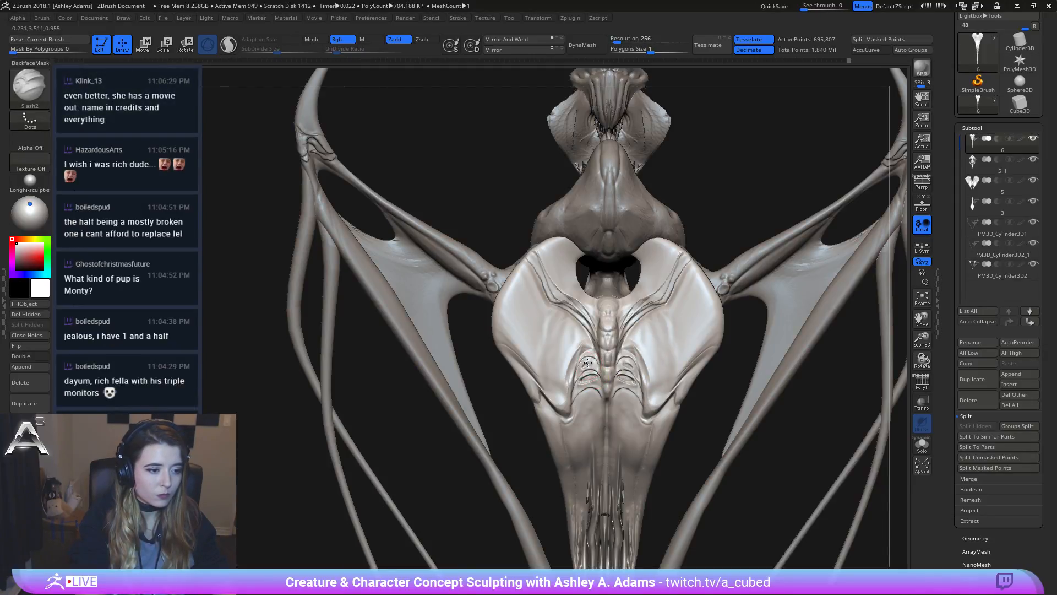
{"action": "mouse_move", "coordinate": [626, 353]}
{"action": "right_mouse_down", "text": "ctrl"}
{"action": "mouse_move", "coordinate": [627, 330]}
{"action": "mouse_move", "coordinate": [650, 339]}
{"action": "mouse_move", "coordinate": [630, 359]}
{"action": "mouse_move", "coordinate": [615, 357]}
{"action": "right_mouse_up", "text": "ctrl"}
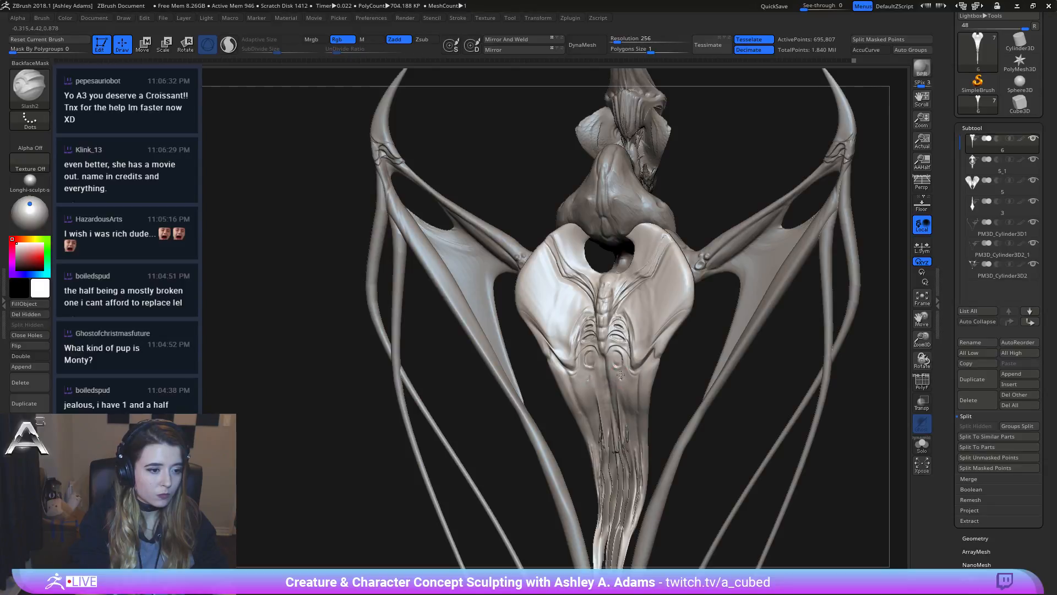
{"action": "mouse_move", "coordinate": [621, 375]}
{"action": "right_mouse_down", "text": "ctrl"}
{"action": "mouse_move", "coordinate": [608, 311]}
{"action": "mouse_move", "coordinate": [430, 202]}
{"action": "mouse_move", "coordinate": [551, 328]}
{"action": "mouse_move", "coordinate": [650, 286]}
{"action": "mouse_move", "coordinate": [492, 312]}
{"action": "right_mouse_up", "text": "ctrl"}
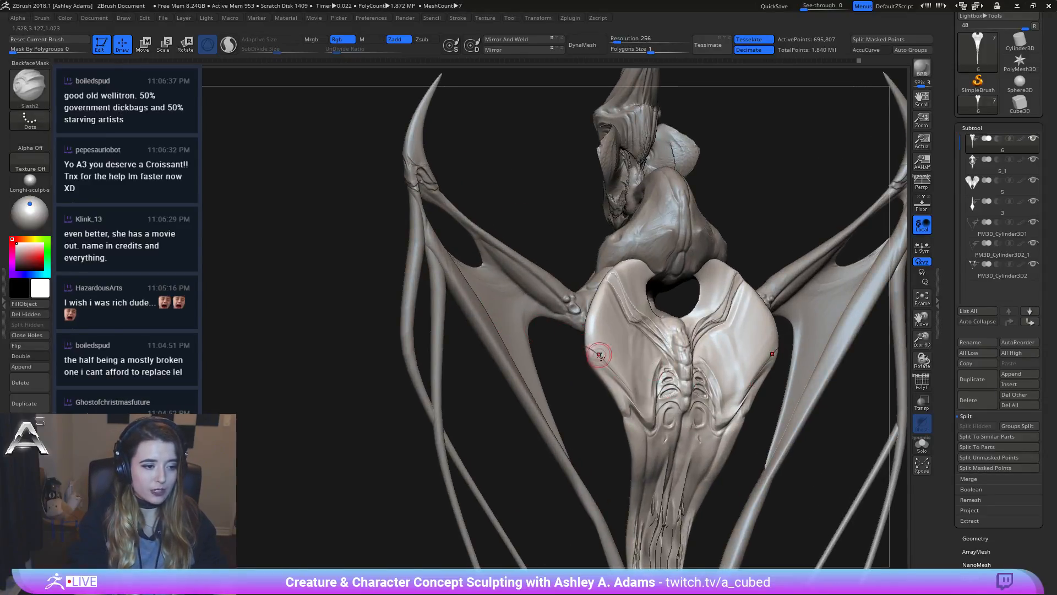
Step: Carve creases along the outer rims of the flares at the back, running down to their lower points
{"action": "right_click_drag", "start_coordinate": [621, 384], "coordinate": [593, 342], "text": "shift"}
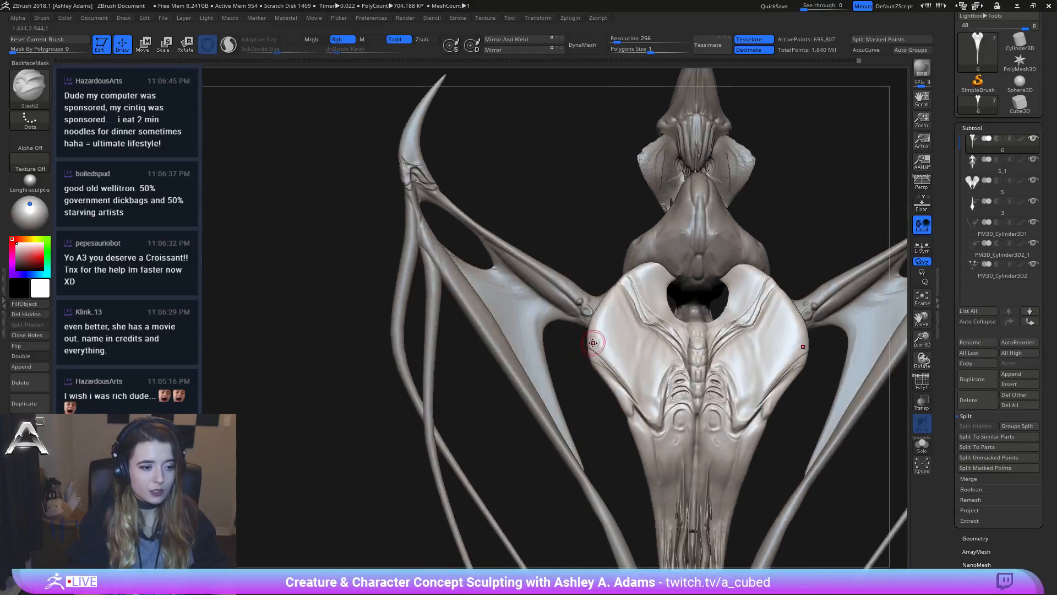
{"action": "left_click_drag", "start_coordinate": [593, 342], "coordinate": [627, 405]}
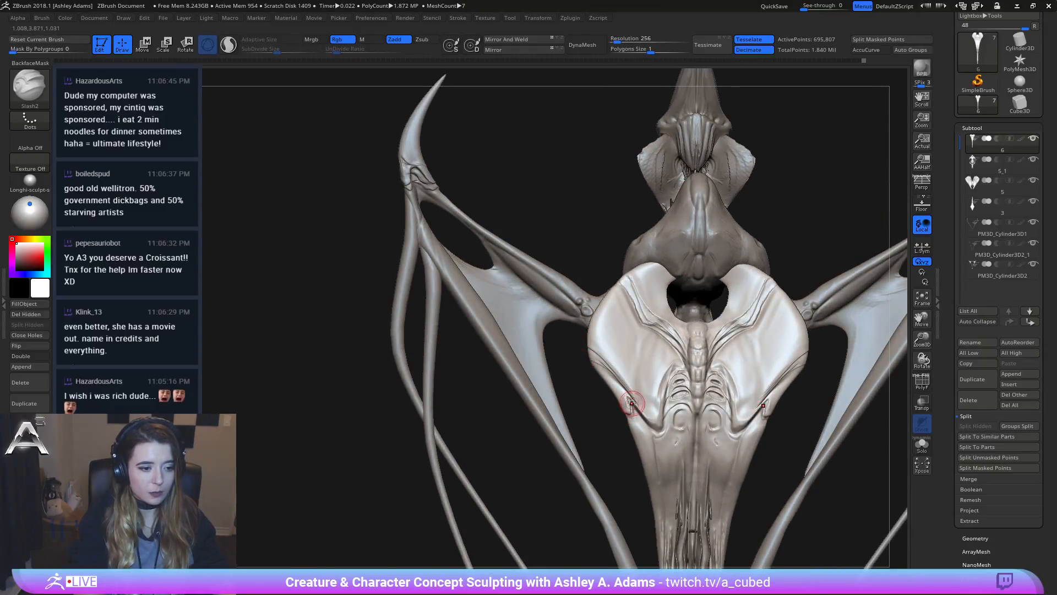
{"action": "mouse_move", "coordinate": [674, 429]}
{"action": "right_mouse_down"}
{"action": "mouse_move", "coordinate": [705, 346]}
{"action": "mouse_move", "coordinate": [687, 365]}
{"action": "mouse_move", "coordinate": [544, 342]}
{"action": "right_mouse_up"}
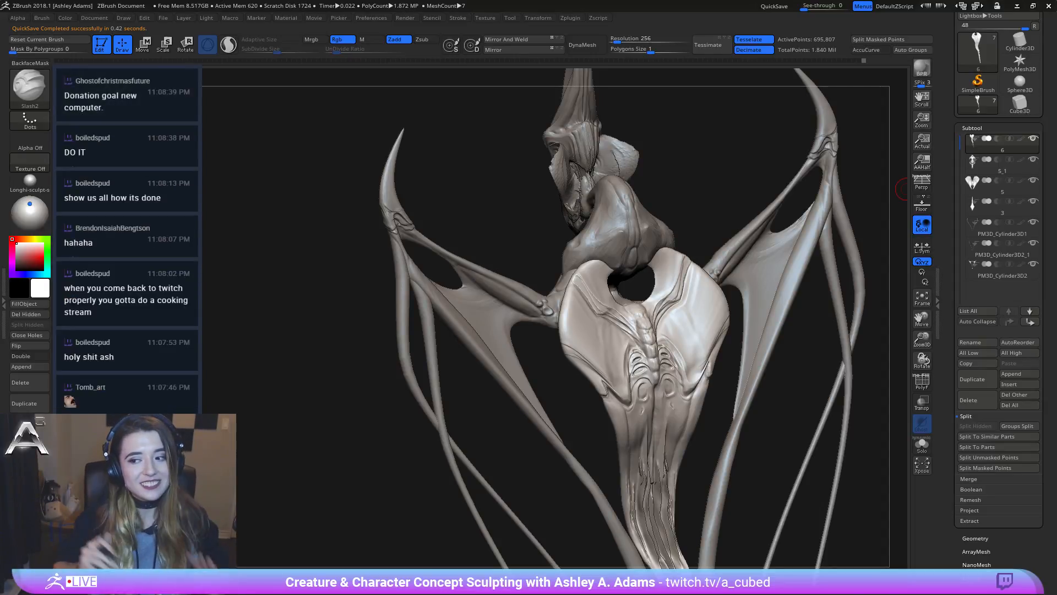
Step: Make the upper torso the active subtool and smooth the surface of its upper back beside the spine ridge
{"action": "right_click_drag", "start_coordinate": [604, 306], "coordinate": [545, 231]}
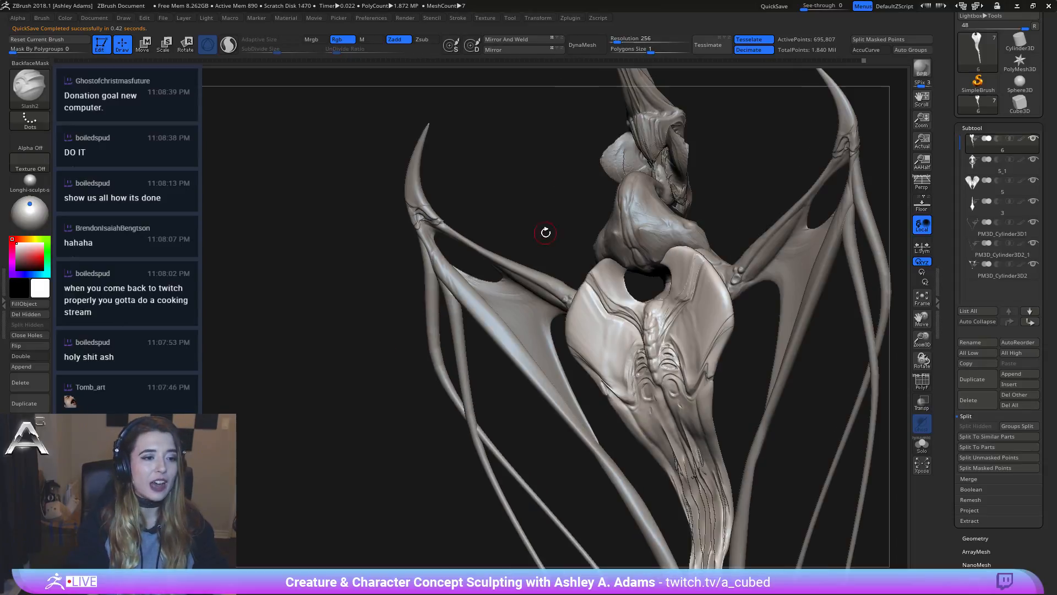
{"action": "left_click", "coordinate": [655, 227], "text": "alt"}
{"action": "mouse_move", "coordinate": [659, 226]}
{"action": "right_mouse_down", "text": "shift"}
{"action": "mouse_move", "coordinate": [642, 219]}
{"action": "mouse_move", "coordinate": [670, 230]}
{"action": "right_mouse_up", "text": "shift"}
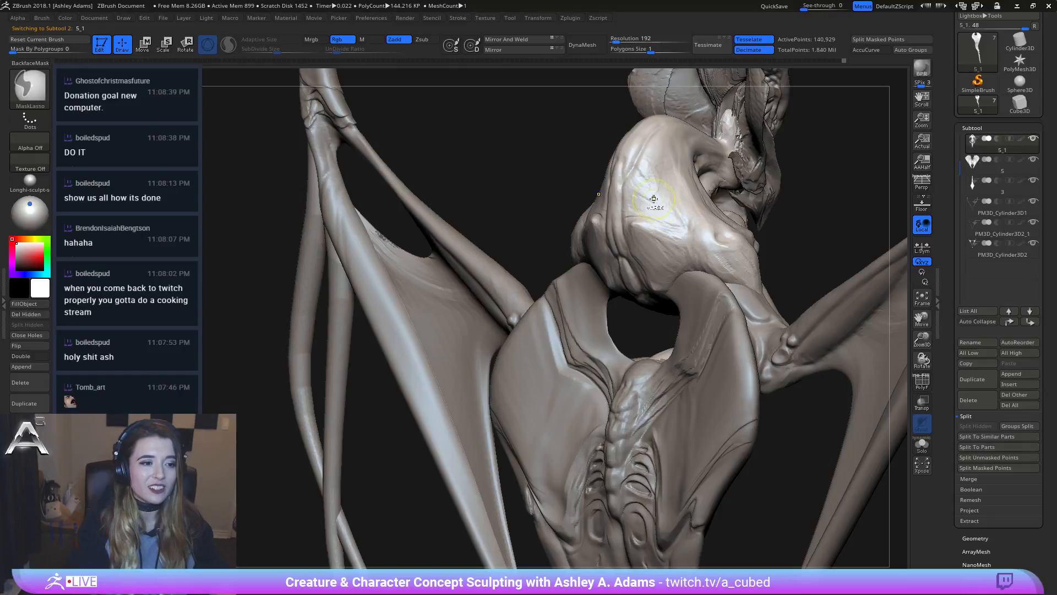
{"action": "mouse_move", "coordinate": [654, 199]}
{"action": "left_mouse_down", "text": "shift"}
{"action": "mouse_move", "coordinate": [640, 218]}
{"action": "mouse_move", "coordinate": [633, 150]}
{"action": "mouse_move", "coordinate": [667, 192]}
{"action": "left_mouse_up", "text": "shift"}
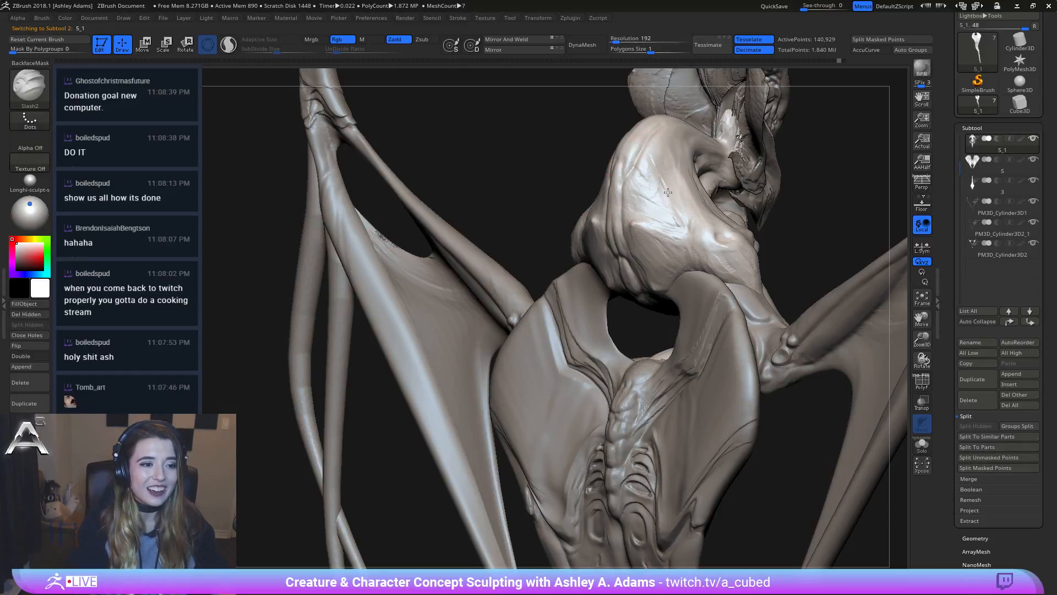
{"action": "mouse_move", "coordinate": [670, 222]}
{"action": "right_mouse_down"}
{"action": "mouse_move", "coordinate": [638, 220]}
{"action": "mouse_move", "coordinate": [660, 214]}
{"action": "right_mouse_up"}
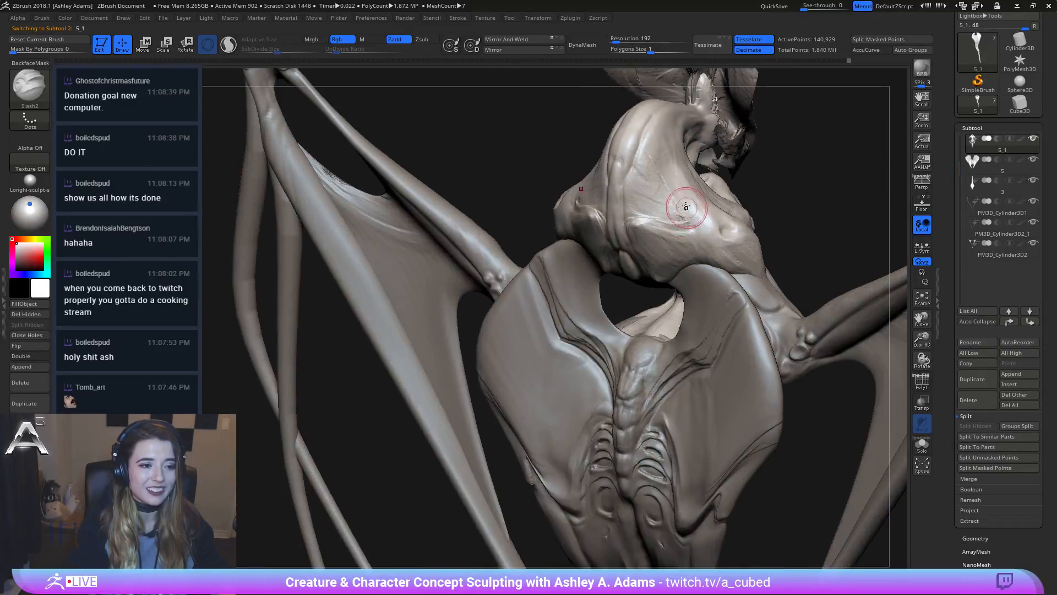
Step: Smooth the side of the upper-back hump and carve a short crease on the torso's front with the Slash2 brush
{"action": "left_click_drag", "start_coordinate": [681, 221], "coordinate": [675, 202], "text": "shift"}
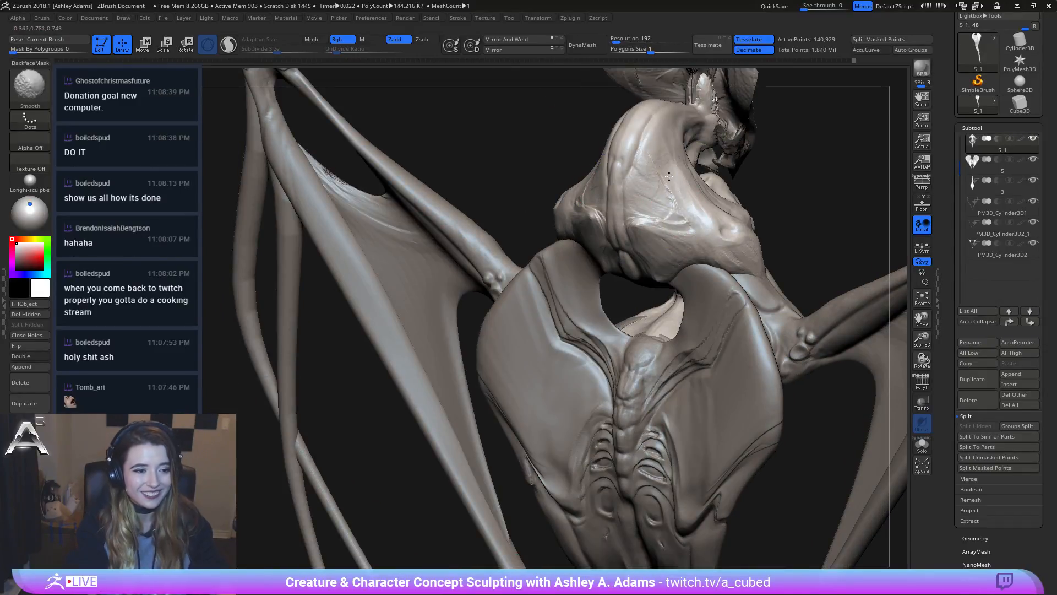
{"action": "mouse_move", "coordinate": [687, 215]}
{"action": "right_mouse_down"}
{"action": "mouse_move", "coordinate": [674, 241]}
{"action": "mouse_move", "coordinate": [651, 220]}
{"action": "right_mouse_up"}
{"action": "mouse_move", "coordinate": [605, 247]}
{"action": "right_mouse_down"}
{"action": "mouse_move", "coordinate": [572, 251]}
{"action": "mouse_move", "coordinate": [604, 259]}
{"action": "right_mouse_up"}
{"action": "mouse_move", "coordinate": [571, 286]}
{"action": "left_mouse_down"}
{"action": "mouse_move", "coordinate": [561, 302]}
{"action": "mouse_move", "coordinate": [570, 292]}
{"action": "left_mouse_up"}
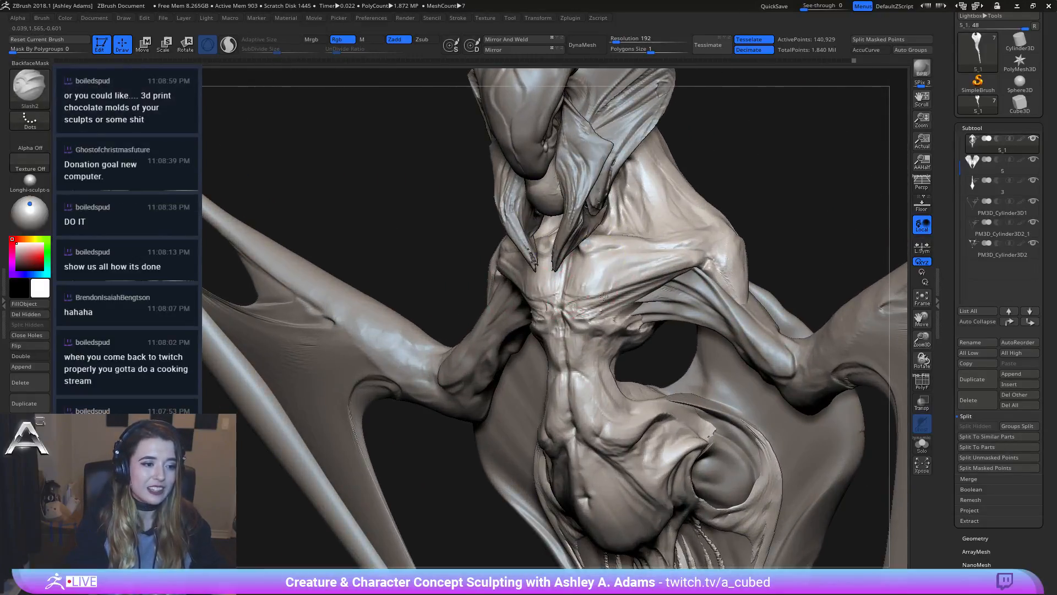
{"action": "right_click_drag", "start_coordinate": [588, 284], "coordinate": [622, 295]}
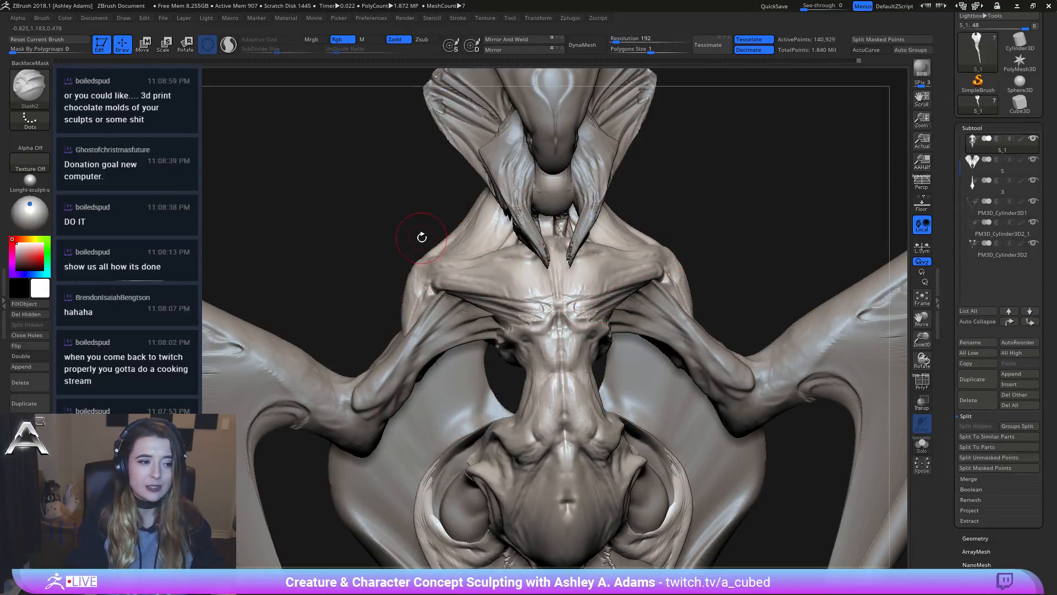
Step: Carve symmetrical creases across the pelvic ridges above the creature's rounded lower belly
{"action": "mouse_move", "coordinate": [512, 327]}
{"action": "right_mouse_down"}
{"action": "mouse_move", "coordinate": [533, 337]}
{"action": "mouse_move", "coordinate": [520, 343]}
{"action": "right_mouse_up"}
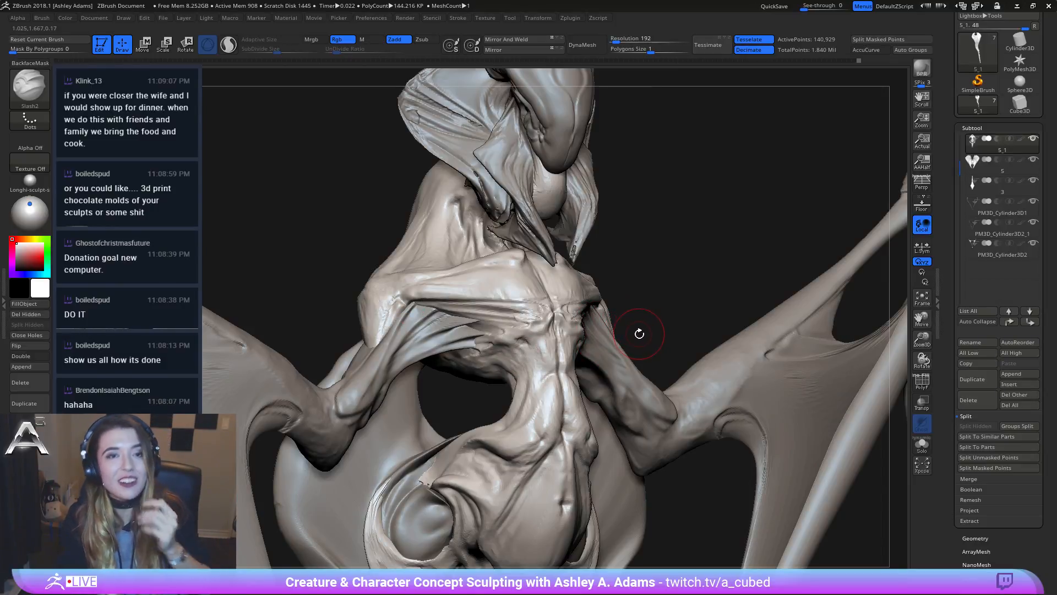
{"action": "right_click_drag", "start_coordinate": [533, 415], "coordinate": [519, 421]}
{"action": "right_click", "coordinate": [520, 422], "text": "ctrl"}
{"action": "mouse_move", "coordinate": [588, 434]}
{"action": "right_mouse_down", "text": "ctrl"}
{"action": "mouse_move", "coordinate": [567, 437]}
{"action": "mouse_move", "coordinate": [570, 281]}
{"action": "right_mouse_up", "text": "ctrl"}
{"action": "mouse_move", "coordinate": [494, 279]}
{"action": "right_mouse_down"}
{"action": "mouse_move", "coordinate": [523, 272]}
{"action": "mouse_move", "coordinate": [528, 295]}
{"action": "right_mouse_up"}
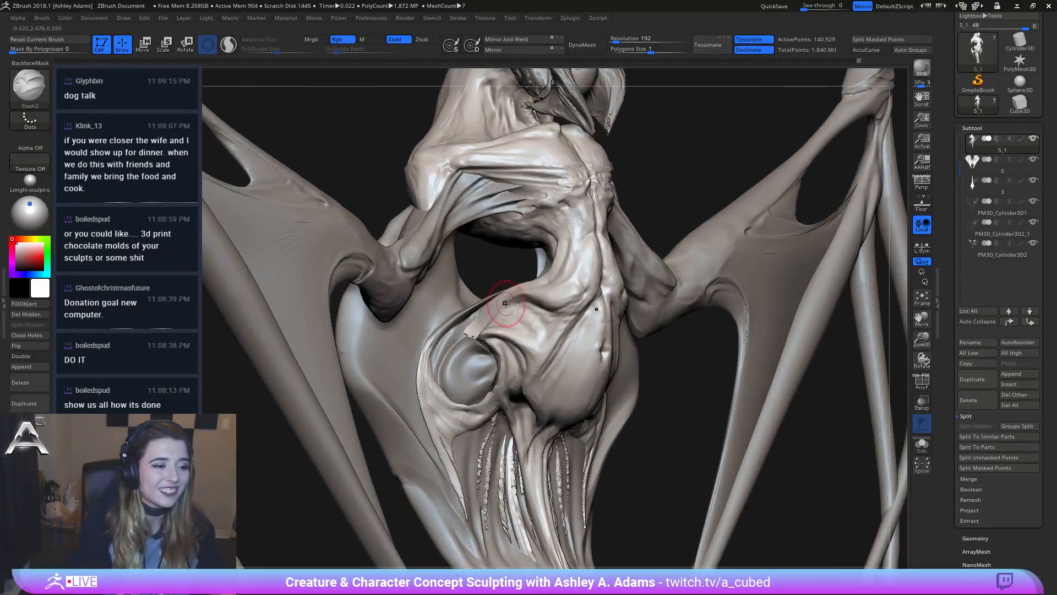
{"action": "mouse_move", "coordinate": [509, 306]}
{"action": "left_mouse_down"}
{"action": "mouse_move", "coordinate": [540, 309]}
{"action": "mouse_move", "coordinate": [586, 291]}
{"action": "left_mouse_up"}
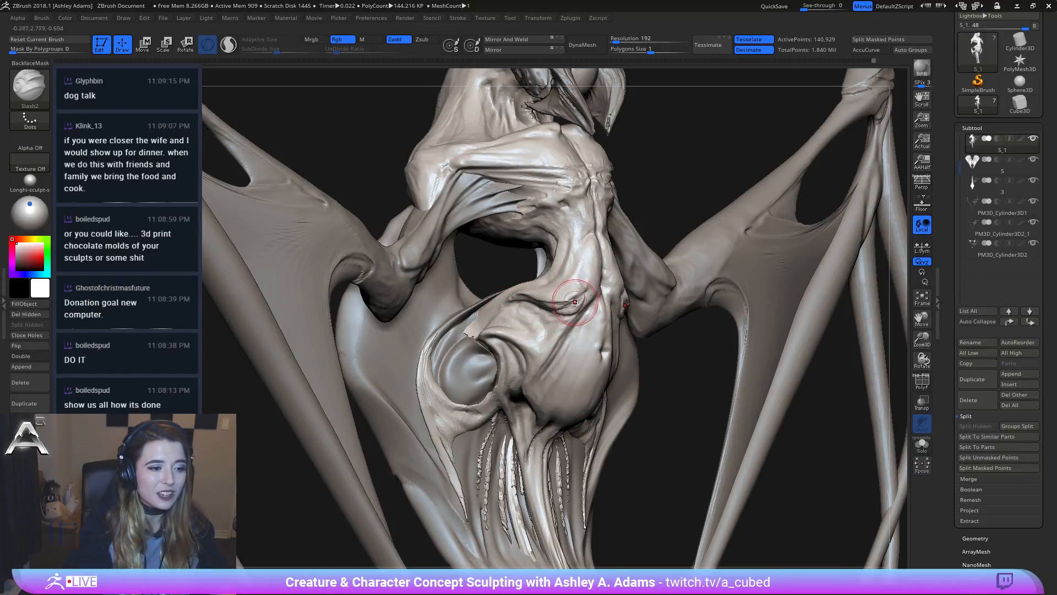
{"action": "key", "text": "ctrl"}
{"action": "right_click_drag", "start_coordinate": [591, 292], "coordinate": [583, 304], "text": "shift"}
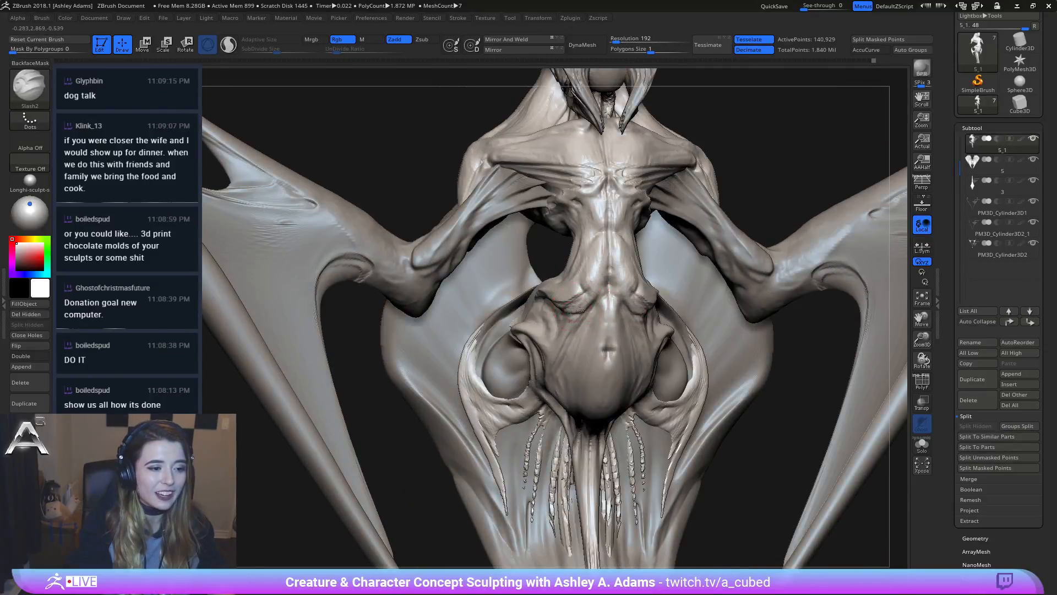
{"action": "left_click_drag", "start_coordinate": [582, 305], "coordinate": [589, 293]}
{"action": "right_click_drag", "start_coordinate": [637, 292], "coordinate": [657, 296]}
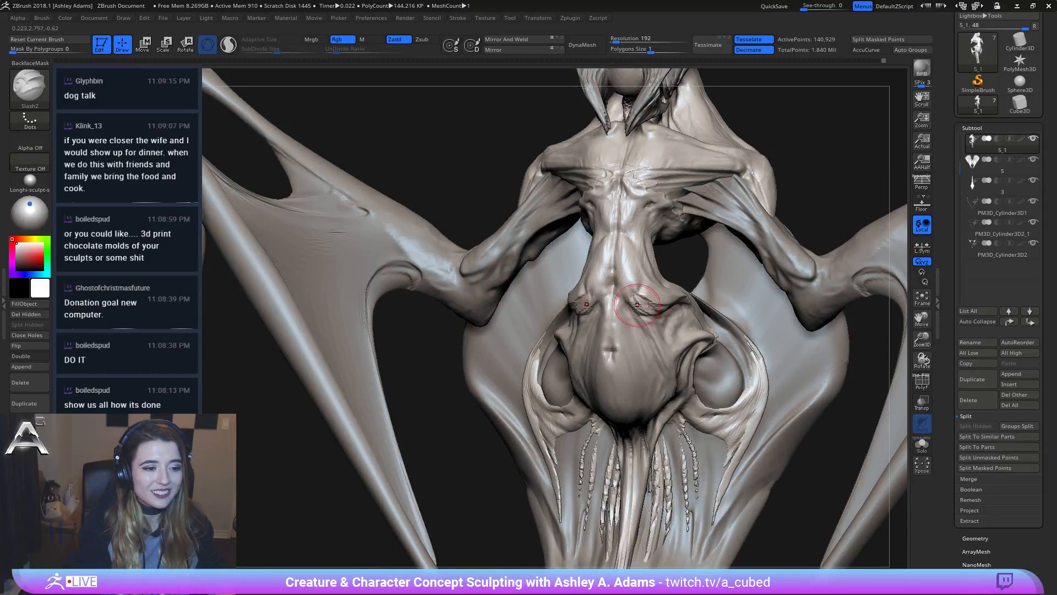
Step: Add carved creases around the round hollows on both sides of the lower belly
{"action": "mouse_move", "coordinate": [627, 297]}
{"action": "right_mouse_down"}
{"action": "mouse_move", "coordinate": [642, 320]}
{"action": "mouse_move", "coordinate": [597, 225]}
{"action": "right_mouse_up"}
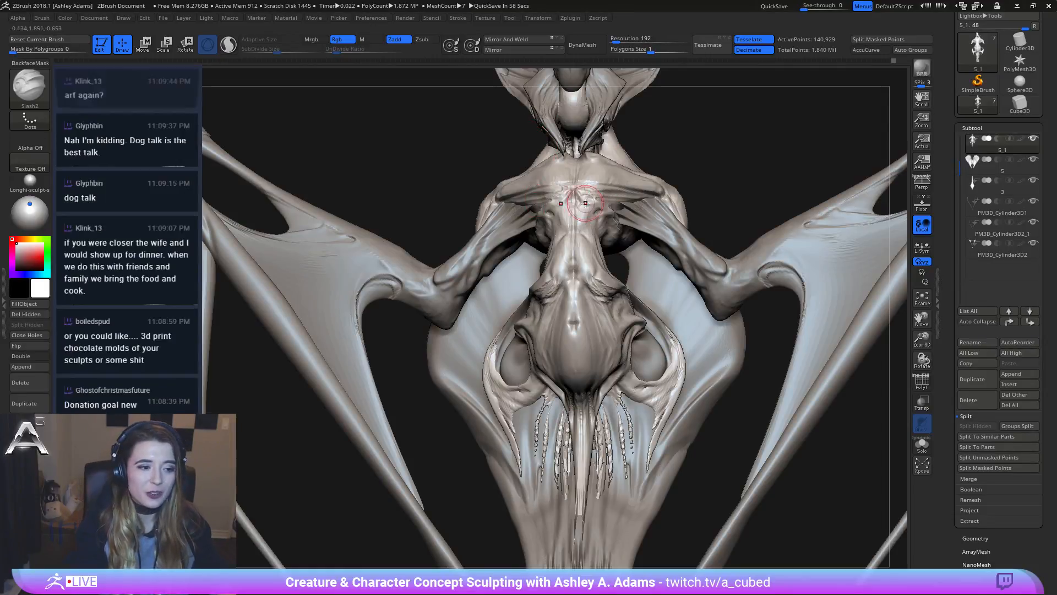
{"action": "right_click_drag", "start_coordinate": [584, 208], "coordinate": [573, 236], "text": "ctrl"}
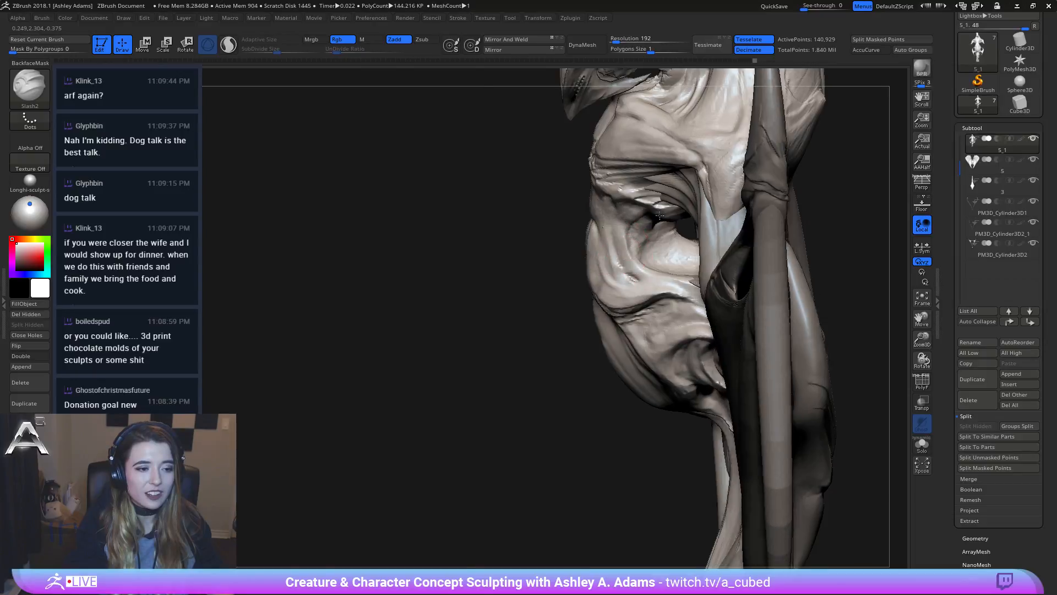
{"action": "right_click_drag", "start_coordinate": [623, 263], "coordinate": [552, 183]}
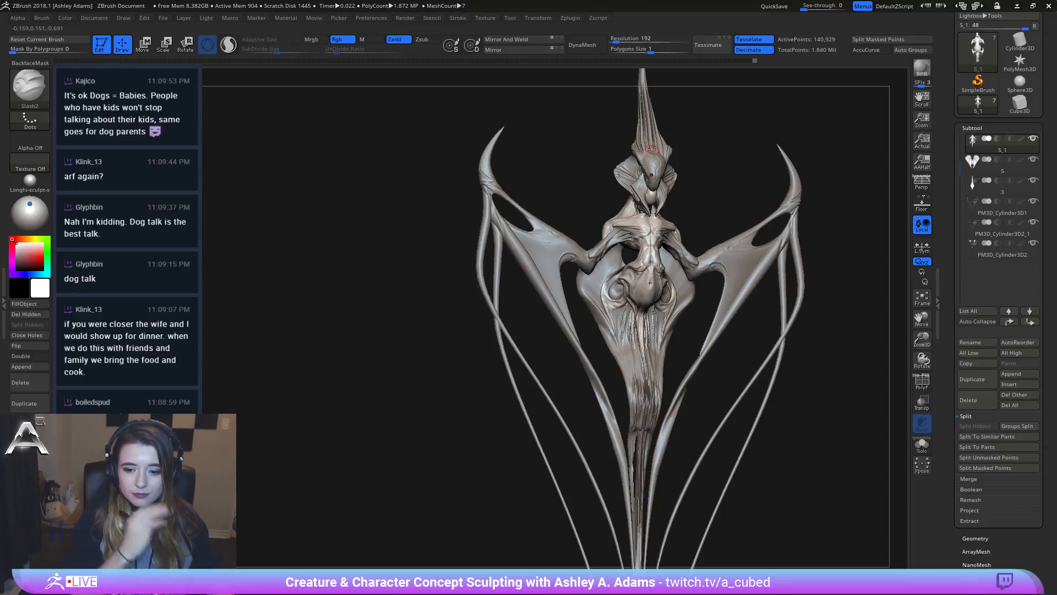
{"action": "mouse_move", "coordinate": [618, 267]}
{"action": "right_mouse_down"}
{"action": "mouse_move", "coordinate": [582, 245]}
{"action": "mouse_move", "coordinate": [606, 275]}
{"action": "mouse_move", "coordinate": [538, 298]}
{"action": "mouse_move", "coordinate": [561, 320]}
{"action": "right_mouse_up"}
{"action": "mouse_move", "coordinate": [571, 316]}
{"action": "left_mouse_down"}
{"action": "mouse_move", "coordinate": [589, 336]}
{"action": "mouse_move", "coordinate": [584, 347]}
{"action": "mouse_move", "coordinate": [612, 346]}
{"action": "mouse_move", "coordinate": [608, 333]}
{"action": "mouse_move", "coordinate": [595, 344]}
{"action": "left_mouse_up"}
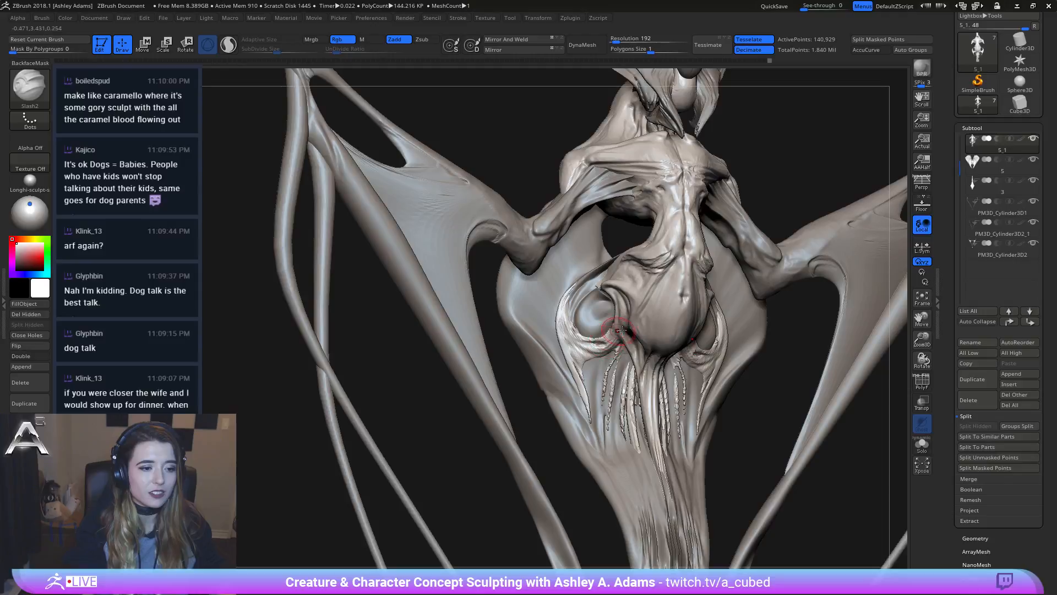
{"action": "right_click_drag", "start_coordinate": [621, 330], "coordinate": [700, 366], "text": "shift"}
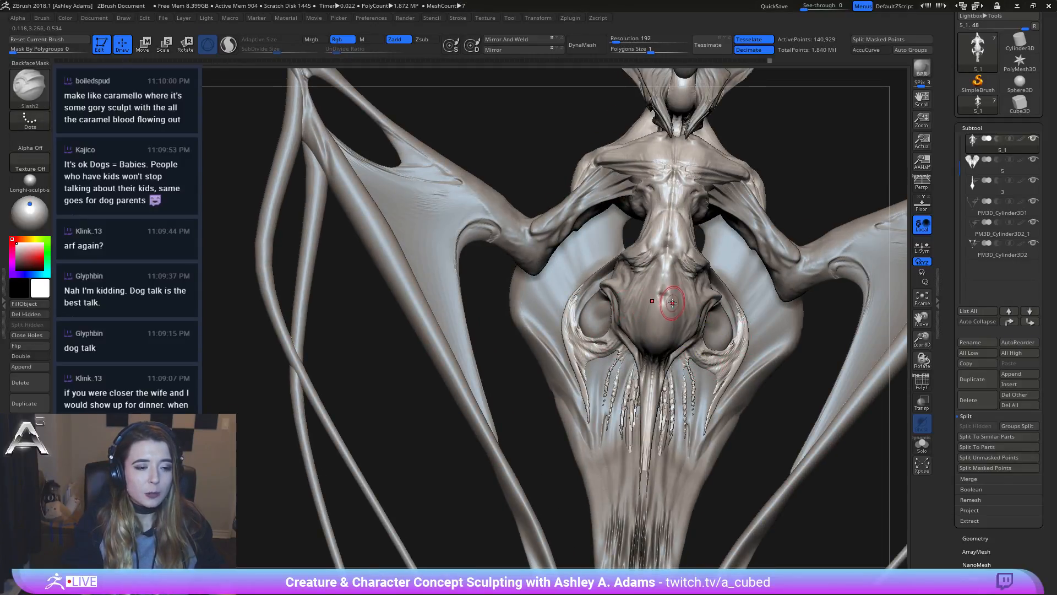
{"action": "right_click_drag", "start_coordinate": [658, 355], "coordinate": [728, 297], "text": "ctrl"}
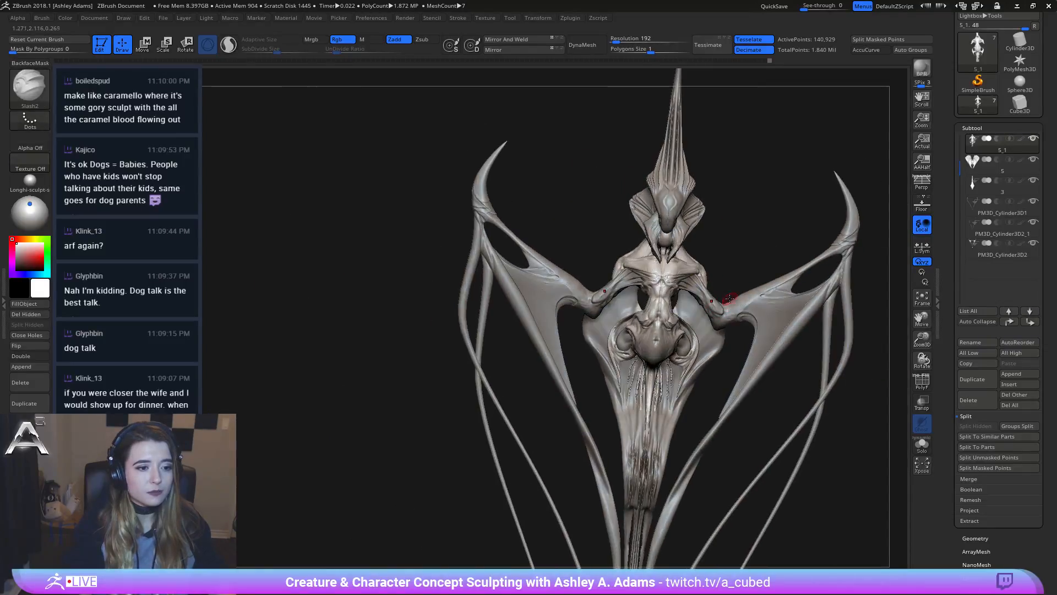
Step: Select the collar subtool and carve lengthwise folds into the pointed flaps beside the jaw
{"action": "right_click_drag", "start_coordinate": [689, 242], "coordinate": [550, 200]}
{"action": "left_click", "coordinate": [672, 202], "text": "alt"}
{"action": "right_click_drag", "start_coordinate": [594, 258], "coordinate": [578, 278]}
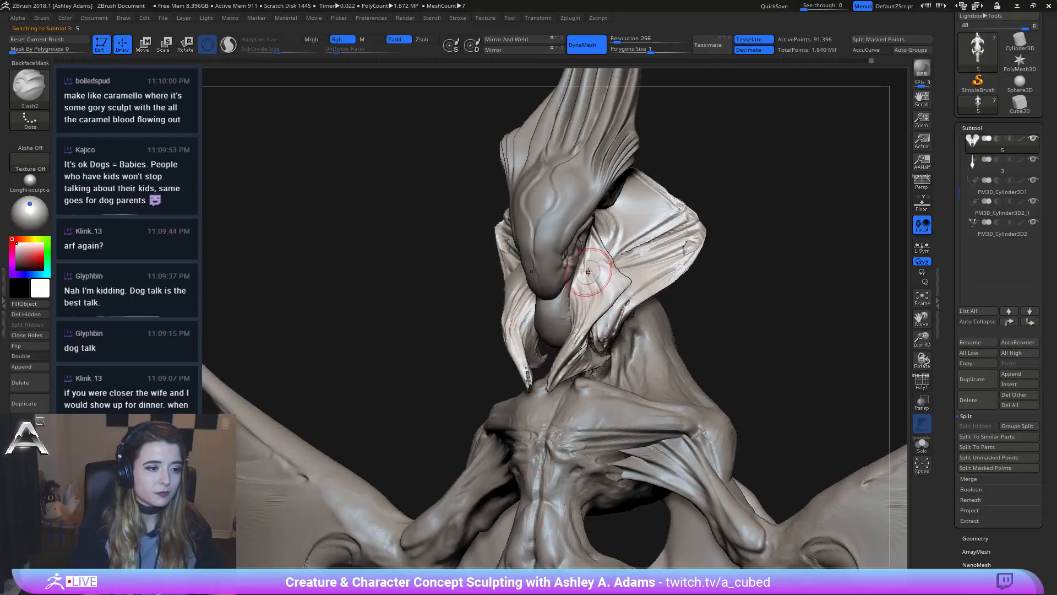
{"action": "mouse_move", "coordinate": [593, 255]}
{"action": "left_mouse_down"}
{"action": "mouse_move", "coordinate": [596, 243]}
{"action": "mouse_move", "coordinate": [608, 292]}
{"action": "left_mouse_up"}
{"action": "left_click_drag", "start_coordinate": [592, 237], "coordinate": [609, 286]}
{"action": "right_click_drag", "start_coordinate": [606, 288], "coordinate": [621, 292], "text": "shift"}
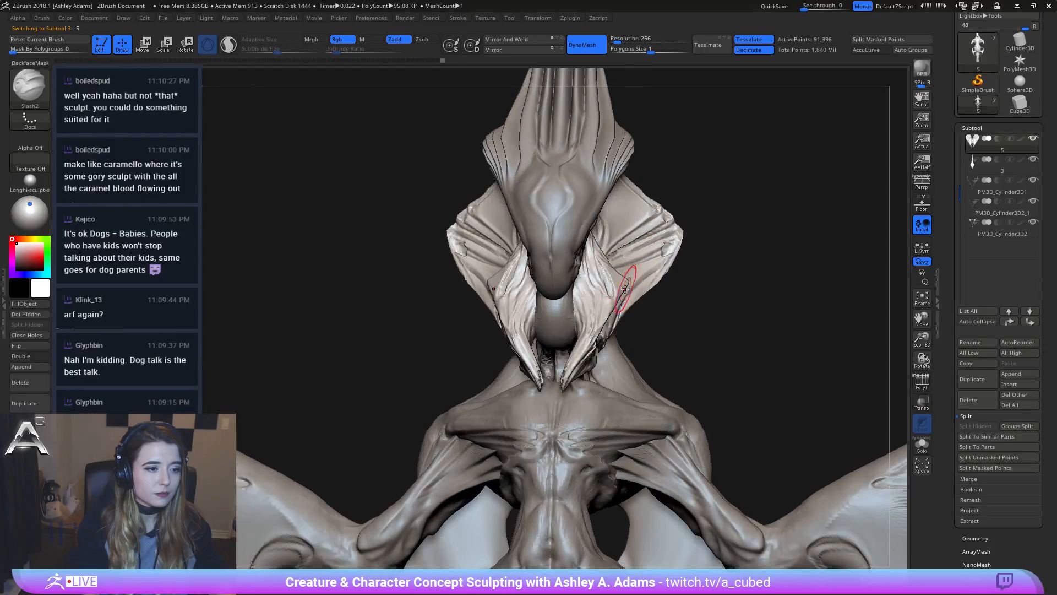
Step: Smooth the new folds on the collar flaps and cut additional short creases along their inner surface
{"action": "left_click_drag", "start_coordinate": [606, 282], "coordinate": [602, 269], "text": "shift"}
{"action": "right_click_drag", "start_coordinate": [626, 284], "coordinate": [531, 279]}
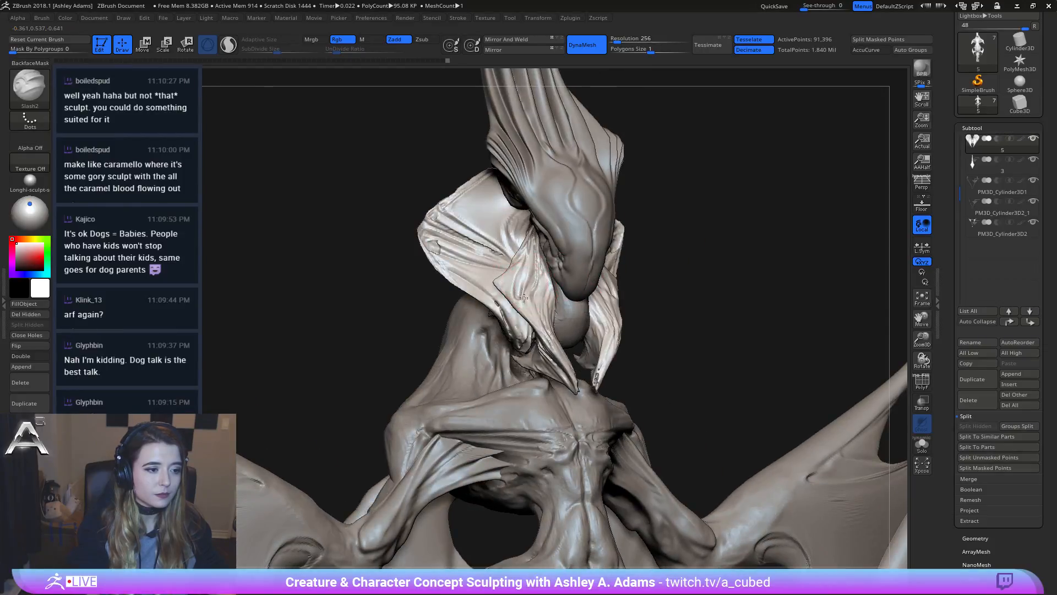
{"action": "mouse_move", "coordinate": [527, 256]}
{"action": "left_mouse_down"}
{"action": "mouse_move", "coordinate": [523, 286]}
{"action": "mouse_move", "coordinate": [513, 283]}
{"action": "left_mouse_up"}
{"action": "mouse_move", "coordinate": [514, 277]}
{"action": "left_mouse_down"}
{"action": "mouse_move", "coordinate": [503, 282]}
{"action": "mouse_move", "coordinate": [513, 275]}
{"action": "left_mouse_up"}
{"action": "mouse_move", "coordinate": [526, 269]}
{"action": "right_mouse_down"}
{"action": "mouse_move", "coordinate": [504, 263]}
{"action": "mouse_move", "coordinate": [411, 126]}
{"action": "right_mouse_up"}
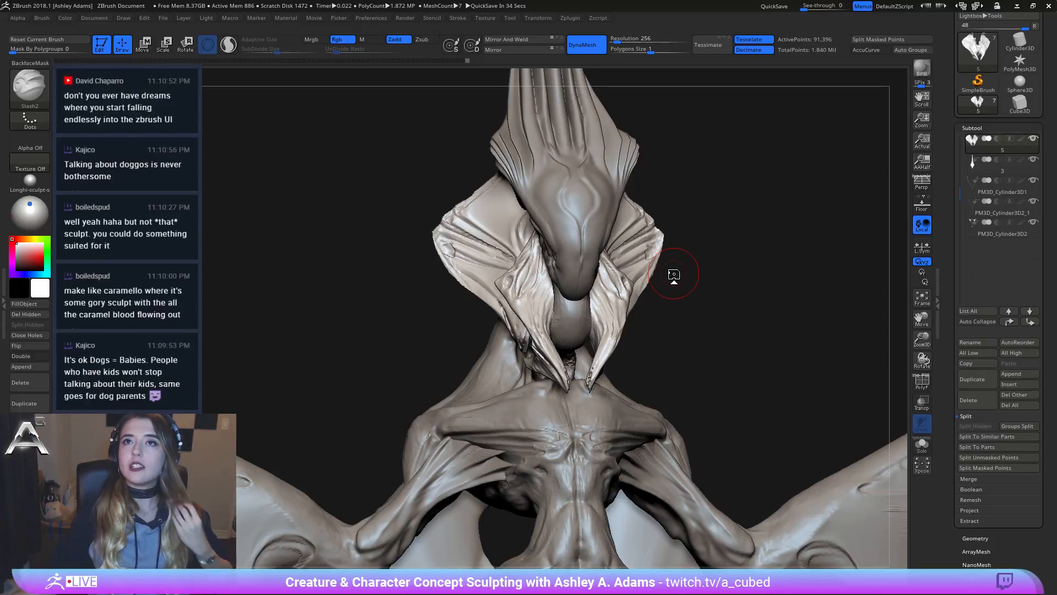
Step: Select the head subtool and refine the curled folds on the side of the head below the horn
{"action": "right_click_drag", "start_coordinate": [598, 184], "coordinate": [566, 240]}
{"action": "left_click", "coordinate": [560, 237], "text": "alt"}
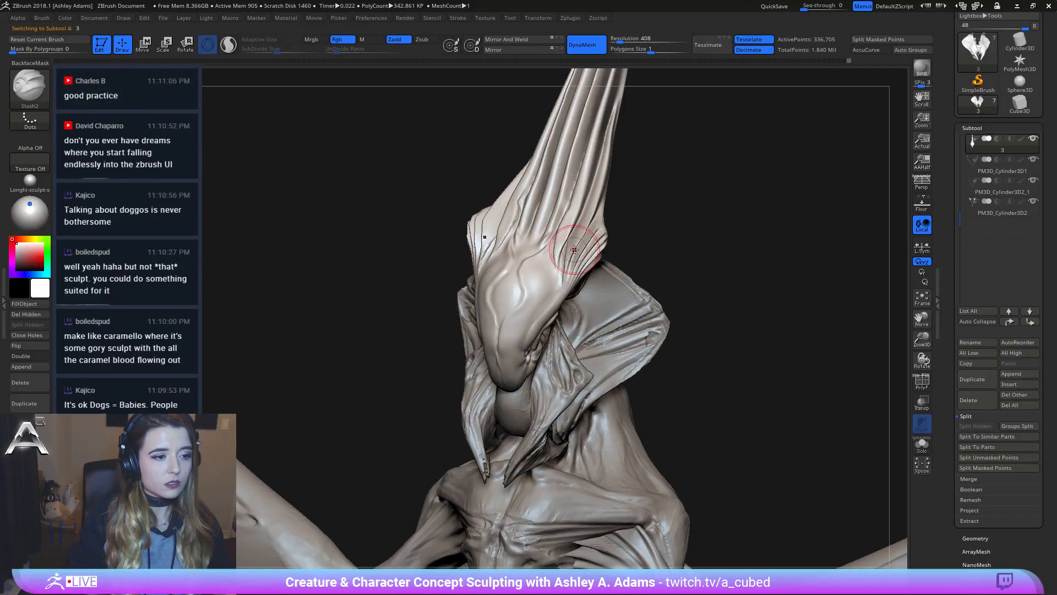
{"action": "mouse_move", "coordinate": [570, 288]}
{"action": "right_mouse_down"}
{"action": "mouse_move", "coordinate": [513, 270]}
{"action": "mouse_move", "coordinate": [570, 260]}
{"action": "right_mouse_up"}
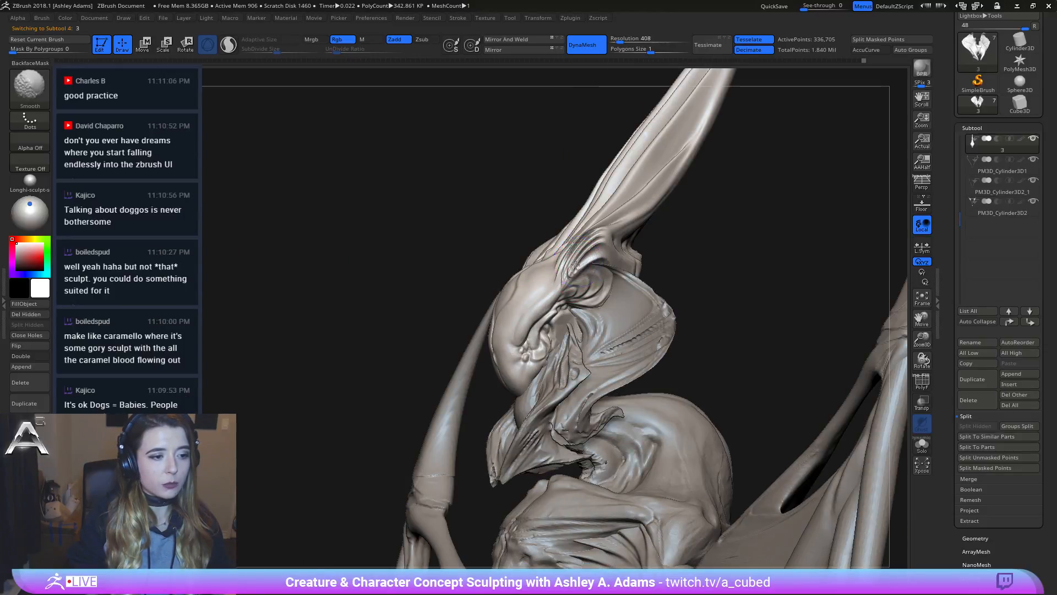
{"action": "right_click_drag", "start_coordinate": [582, 264], "coordinate": [562, 281]}
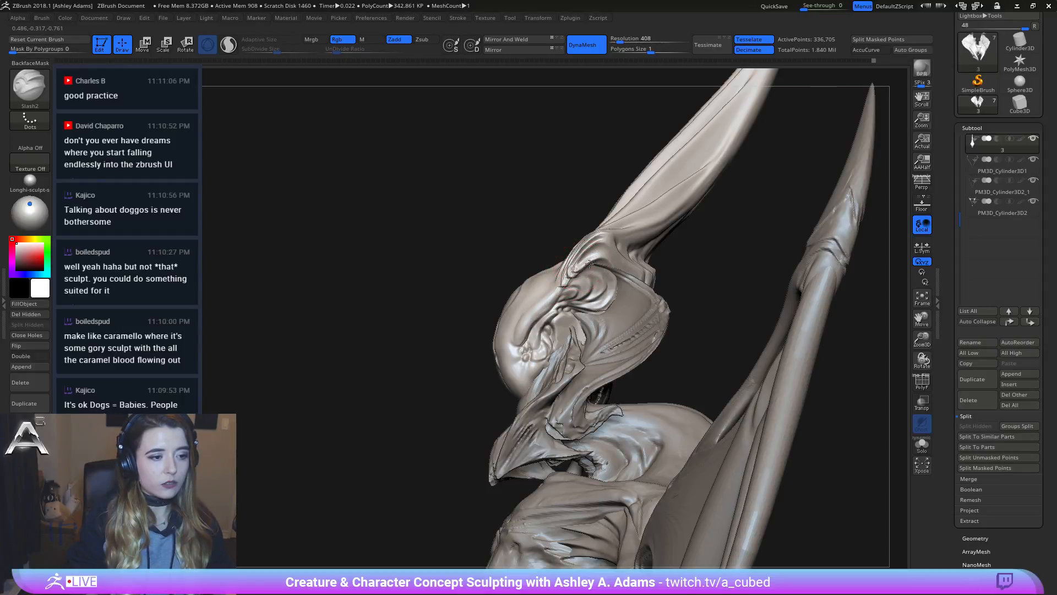
{"action": "mouse_move", "coordinate": [584, 270]}
{"action": "right_mouse_down"}
{"action": "mouse_move", "coordinate": [564, 269]}
{"action": "mouse_move", "coordinate": [564, 285]}
{"action": "right_mouse_up"}
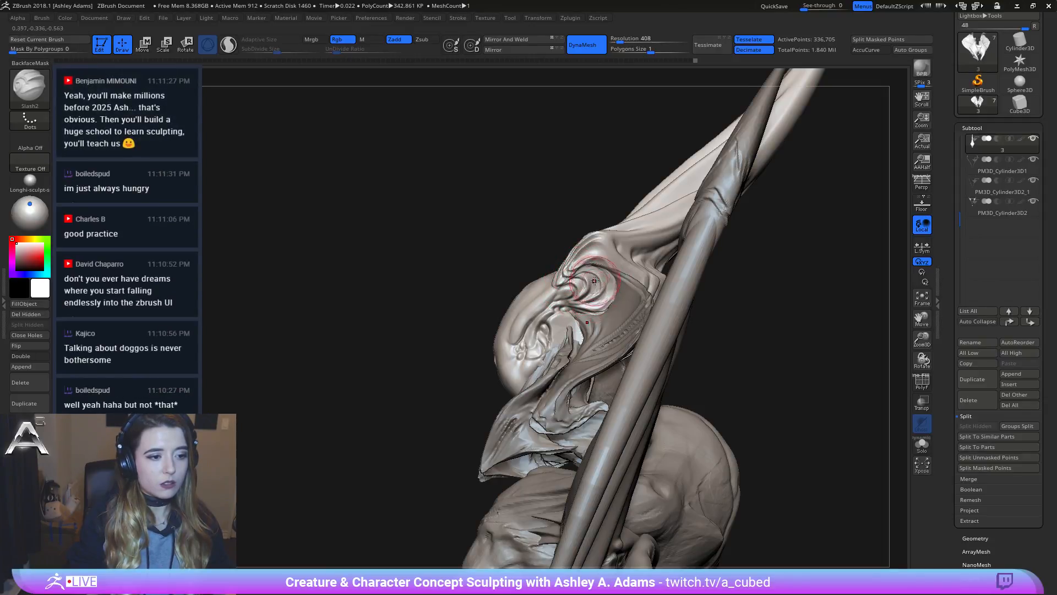
{"action": "mouse_move", "coordinate": [594, 280]}
{"action": "right_mouse_down"}
{"action": "mouse_move", "coordinate": [575, 287]}
{"action": "mouse_move", "coordinate": [612, 296]}
{"action": "mouse_move", "coordinate": [524, 248]}
{"action": "mouse_move", "coordinate": [531, 243]}
{"action": "right_mouse_up"}
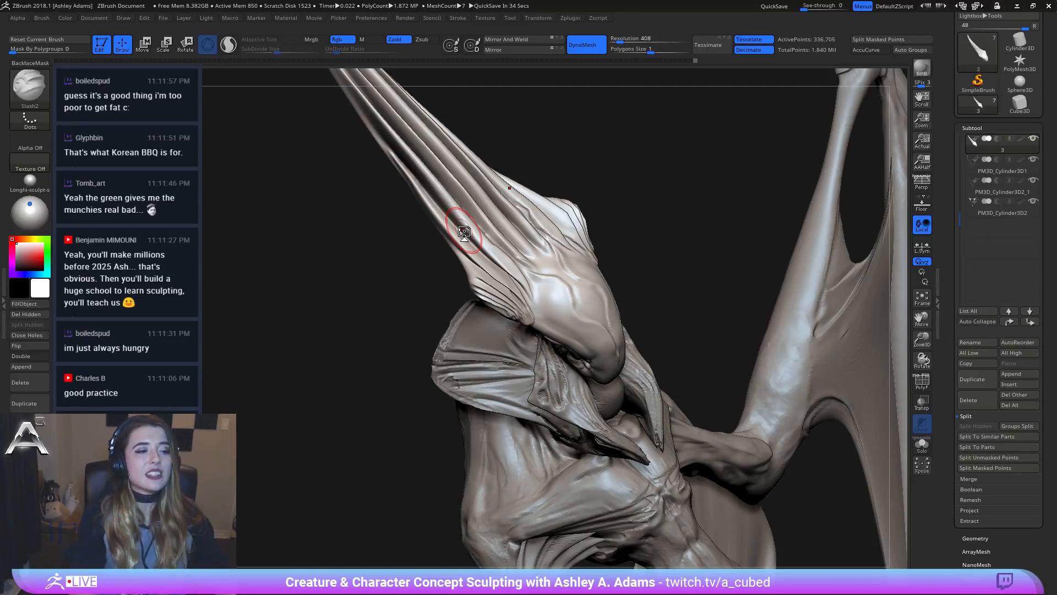
Step: Carve long grooves down the side of the head's tall horn with the Slash2 brush
{"action": "right_click_drag", "start_coordinate": [477, 223], "coordinate": [595, 207]}
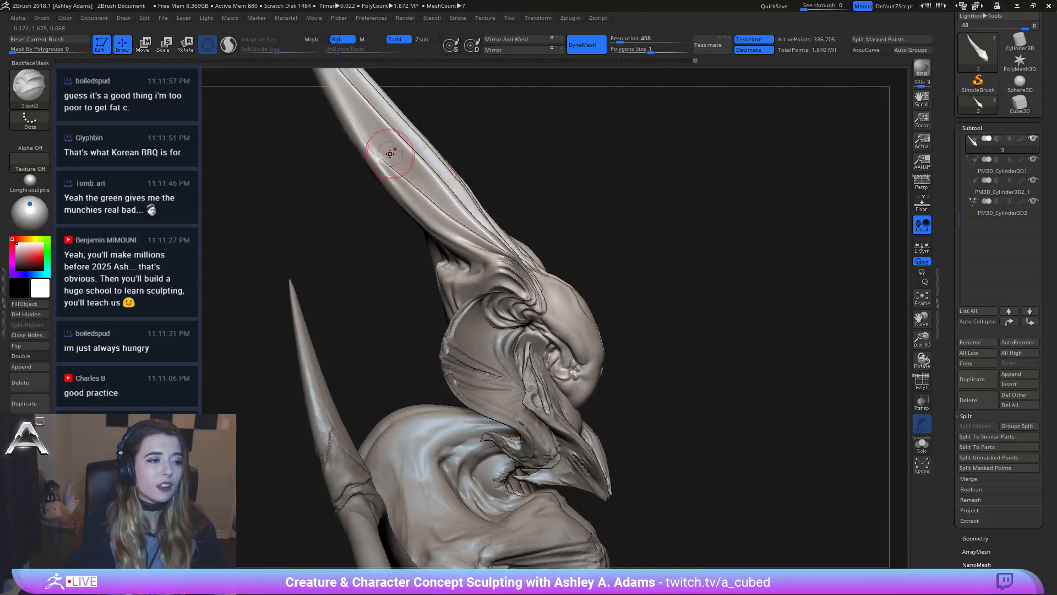
{"action": "right_click_drag", "start_coordinate": [358, 105], "coordinate": [349, 154]}
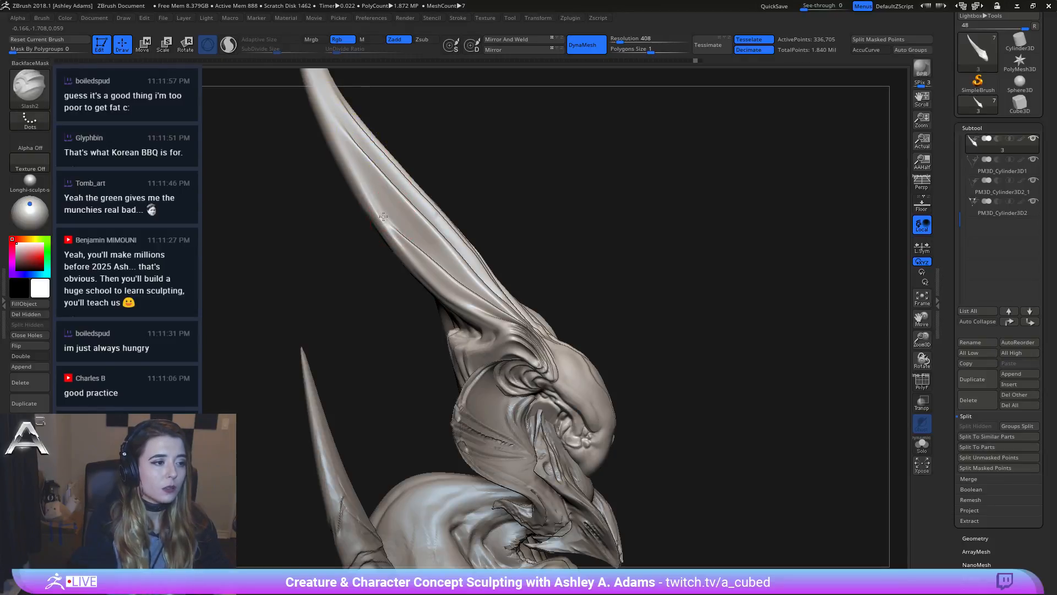
{"action": "mouse_move", "coordinate": [354, 165]}
{"action": "left_mouse_down"}
{"action": "mouse_move", "coordinate": [394, 200]}
{"action": "mouse_move", "coordinate": [433, 263]}
{"action": "left_mouse_up"}
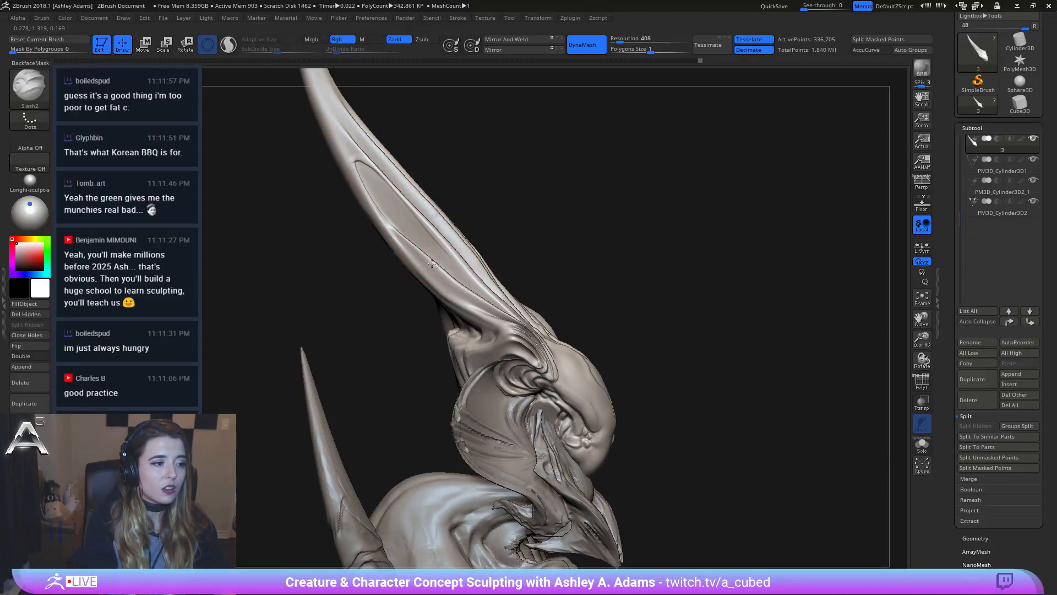
{"action": "key", "text": "ctrl+z"}
{"action": "mouse_move", "coordinate": [422, 226]}
{"action": "left_mouse_down"}
{"action": "mouse_move", "coordinate": [394, 212]}
{"action": "mouse_move", "coordinate": [417, 210]}
{"action": "mouse_move", "coordinate": [464, 269]}
{"action": "left_mouse_up"}
{"action": "key", "text": "ctrl+z"}
{"action": "key", "text": "shift"}
{"action": "right_click_drag", "start_coordinate": [358, 168], "coordinate": [308, 174]}
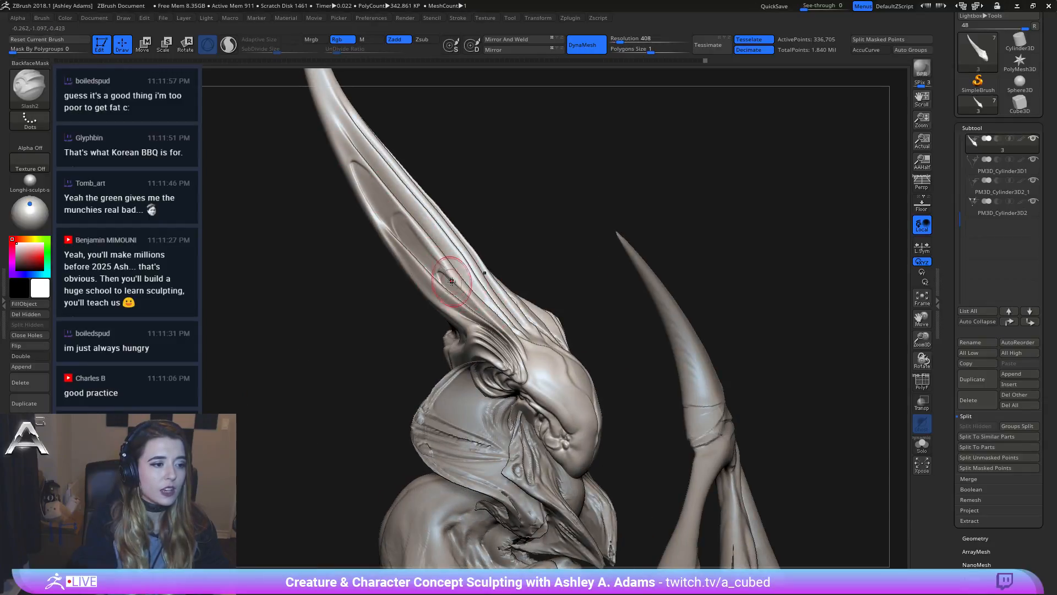
Step: Carve more grooves on the horn's lower half and soften the creases where its base meets the forehead
{"action": "mouse_move", "coordinate": [374, 204]}
{"action": "left_mouse_down"}
{"action": "mouse_move", "coordinate": [420, 179]}
{"action": "mouse_move", "coordinate": [410, 147]}
{"action": "mouse_move", "coordinate": [392, 184]}
{"action": "mouse_move", "coordinate": [394, 160]}
{"action": "left_mouse_up"}
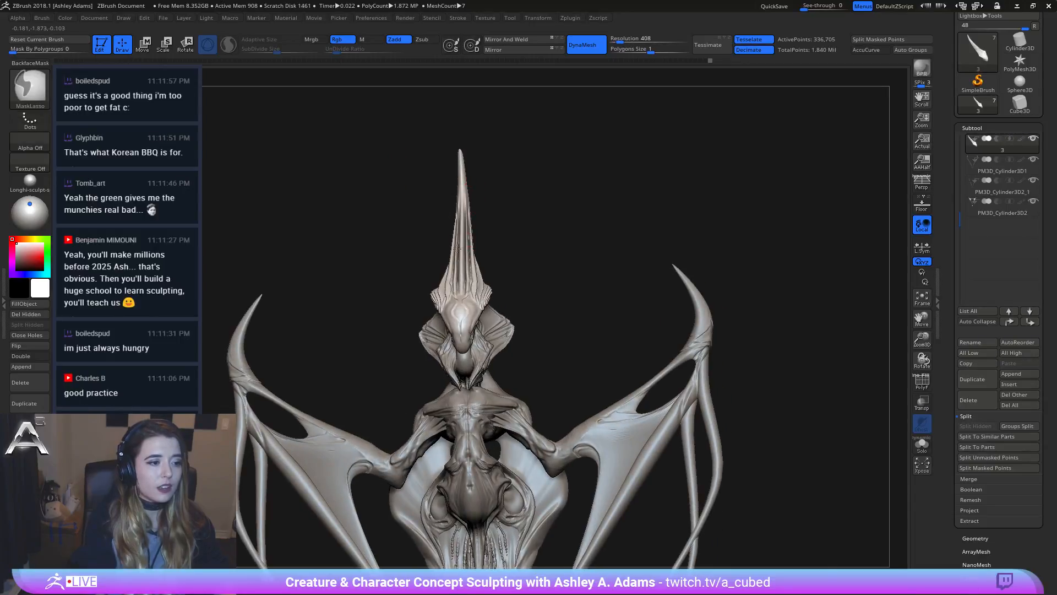
{"action": "right_click_drag", "start_coordinate": [358, 143], "coordinate": [330, 167], "text": "ctrl"}
{"action": "left_click_drag", "start_coordinate": [330, 167], "coordinate": [347, 193]}
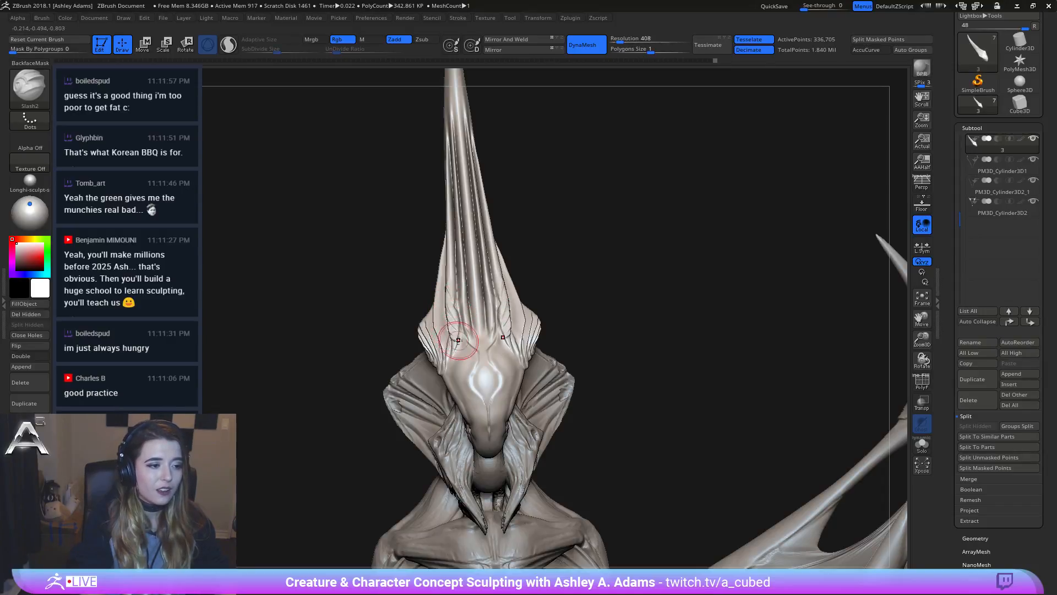
{"action": "mouse_move", "coordinate": [454, 339]}
{"action": "left_mouse_down", "text": "shift"}
{"action": "mouse_move", "coordinate": [449, 289]}
{"action": "mouse_move", "coordinate": [426, 278]}
{"action": "left_mouse_up", "text": "shift"}
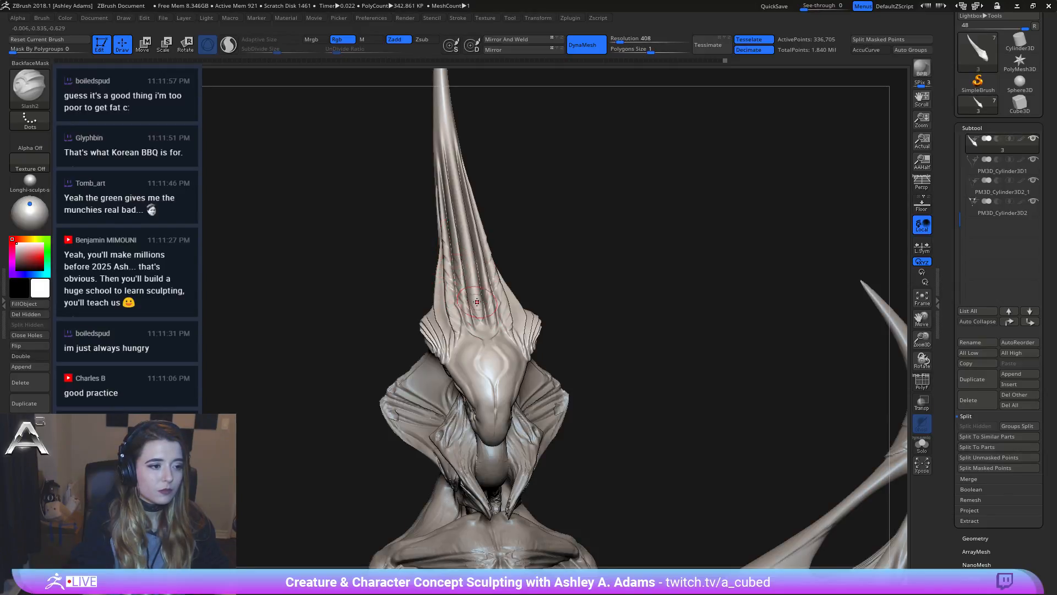
{"action": "mouse_move", "coordinate": [450, 254]}
{"action": "left_mouse_down"}
{"action": "mouse_move", "coordinate": [455, 270]}
{"action": "mouse_move", "coordinate": [420, 262]}
{"action": "mouse_move", "coordinate": [507, 275]}
{"action": "left_mouse_up"}
{"action": "mouse_move", "coordinate": [487, 352]}
{"action": "right_mouse_down", "text": "ctrl"}
{"action": "mouse_move", "coordinate": [461, 322]}
{"action": "mouse_move", "coordinate": [469, 336]}
{"action": "right_mouse_up", "text": "ctrl"}
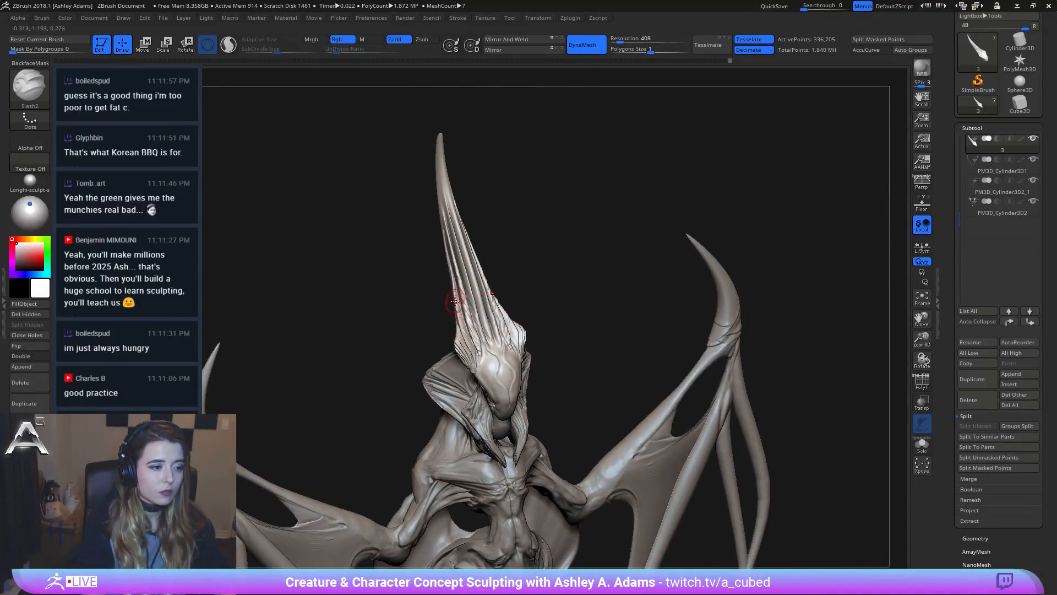
Step: Smooth the ridges along the front and sides of the horn to blend the carved grooves
{"action": "left_click_drag", "start_coordinate": [454, 271], "coordinate": [458, 308], "text": "shift"}
{"action": "mouse_move", "coordinate": [458, 295]}
{"action": "right_mouse_down"}
{"action": "mouse_move", "coordinate": [420, 285]}
{"action": "mouse_move", "coordinate": [457, 271]}
{"action": "right_mouse_up"}
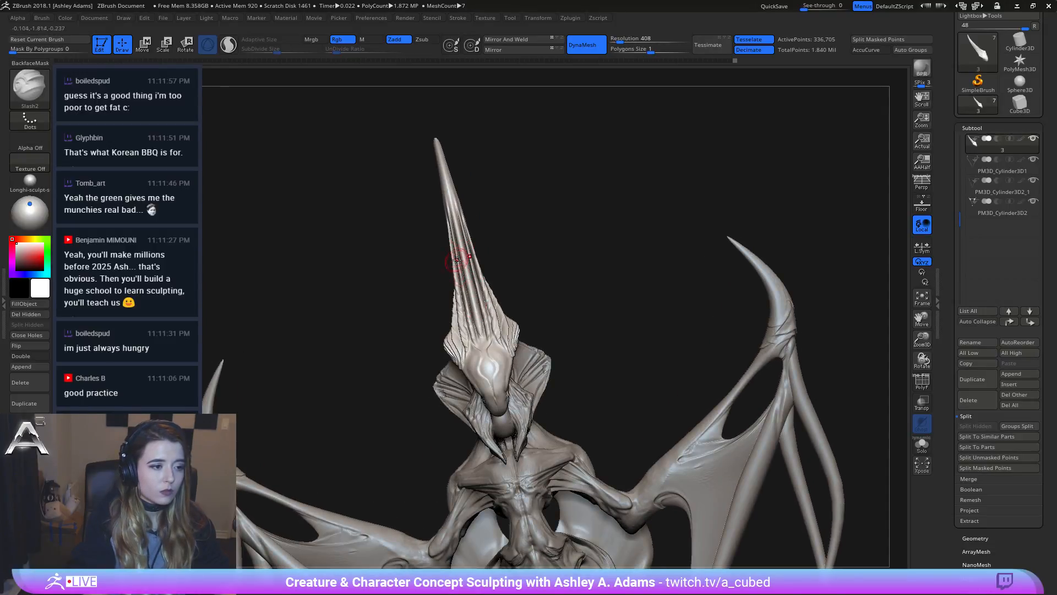
{"action": "left_click_drag", "start_coordinate": [479, 308], "coordinate": [494, 331], "text": "shift"}
{"action": "mouse_move", "coordinate": [479, 325]}
{"action": "right_mouse_down"}
{"action": "mouse_move", "coordinate": [505, 304]}
{"action": "mouse_move", "coordinate": [462, 304]}
{"action": "right_mouse_up"}
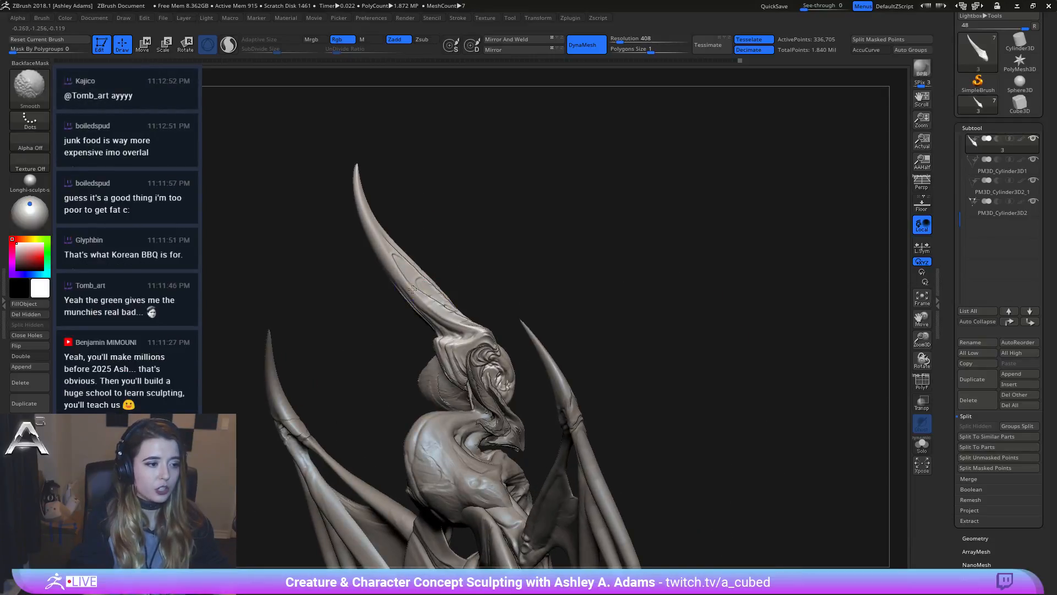
{"action": "right_click_drag", "start_coordinate": [413, 277], "coordinate": [406, 282]}
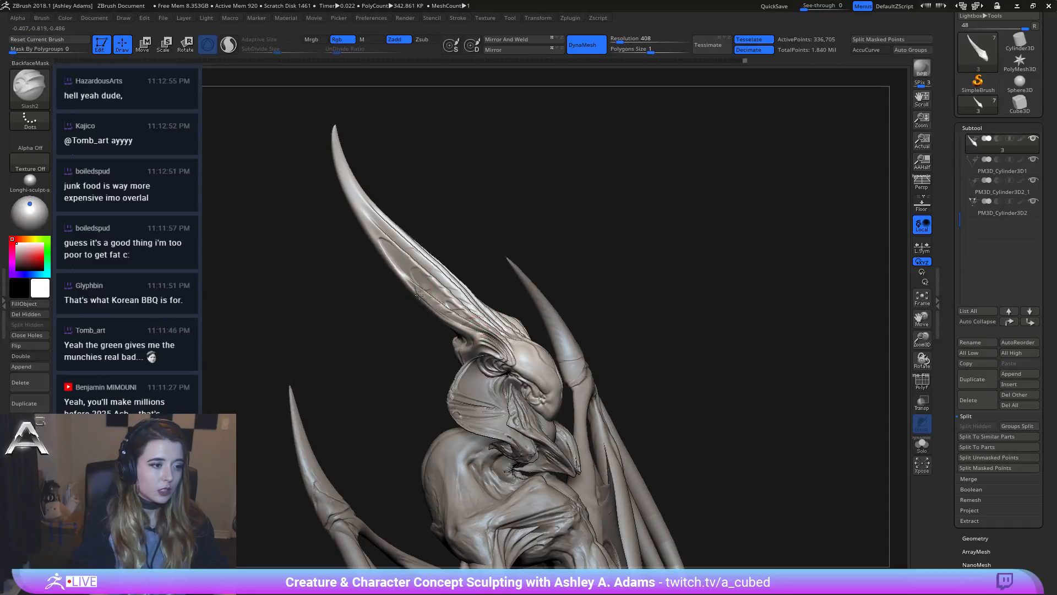
{"action": "right_click_drag", "start_coordinate": [413, 290], "coordinate": [505, 284]}
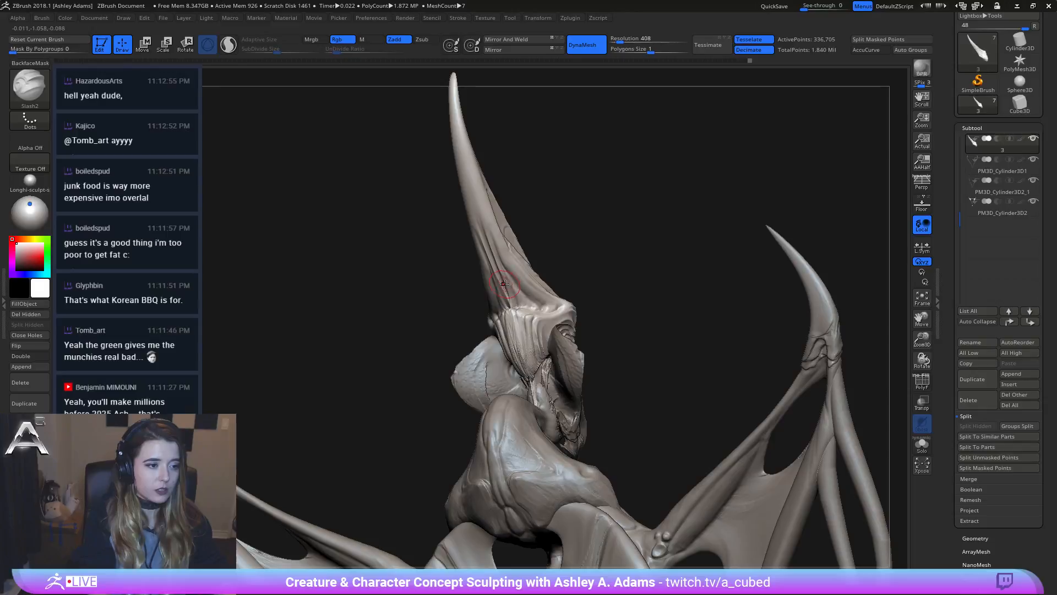
Step: Carve fine grooves with the Slash2 brush down the back of the head and around the rear base of the horn
{"action": "key", "text": "ctrl"}
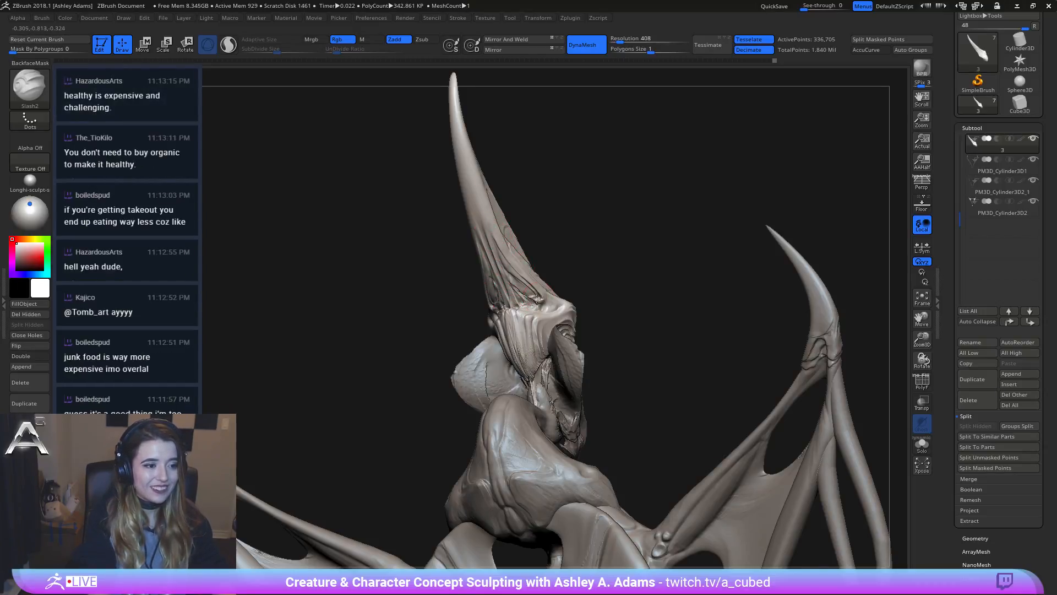
{"action": "mouse_move", "coordinate": [539, 300]}
{"action": "left_mouse_down"}
{"action": "mouse_move", "coordinate": [511, 267]}
{"action": "mouse_move", "coordinate": [489, 318]}
{"action": "mouse_move", "coordinate": [505, 315]}
{"action": "left_mouse_up"}
{"action": "key", "text": "f"}
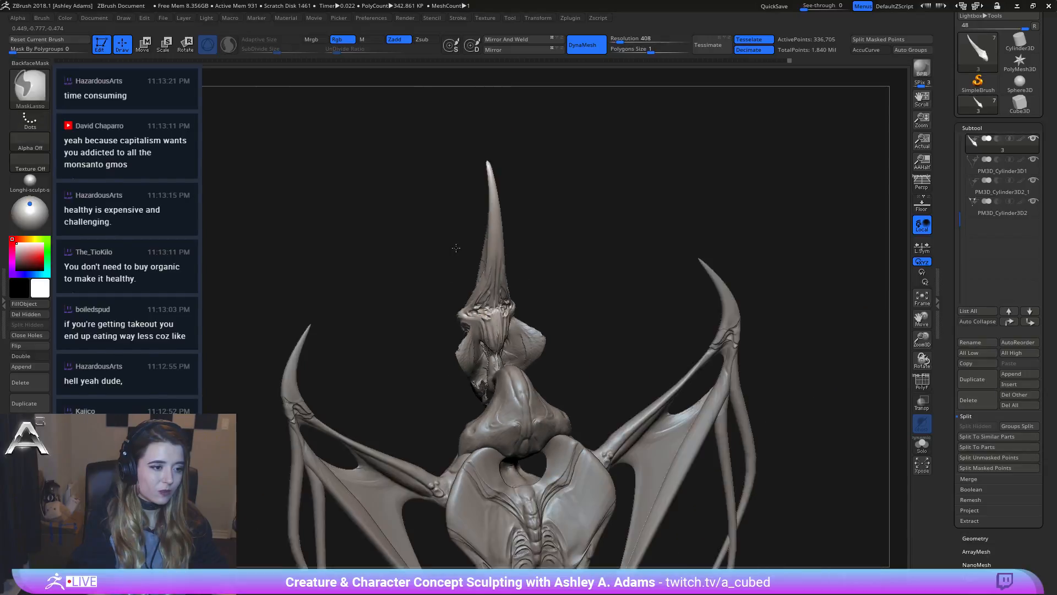
Step: Carve small curved creases at the centre of the forehead where the horn's front ridges end
{"action": "mouse_move", "coordinate": [465, 243]}
{"action": "left_mouse_down"}
{"action": "mouse_move", "coordinate": [480, 265]}
{"action": "mouse_move", "coordinate": [534, 233]}
{"action": "mouse_move", "coordinate": [583, 238]}
{"action": "mouse_move", "coordinate": [524, 231]}
{"action": "mouse_move", "coordinate": [472, 274]}
{"action": "mouse_move", "coordinate": [533, 238]}
{"action": "left_mouse_up"}
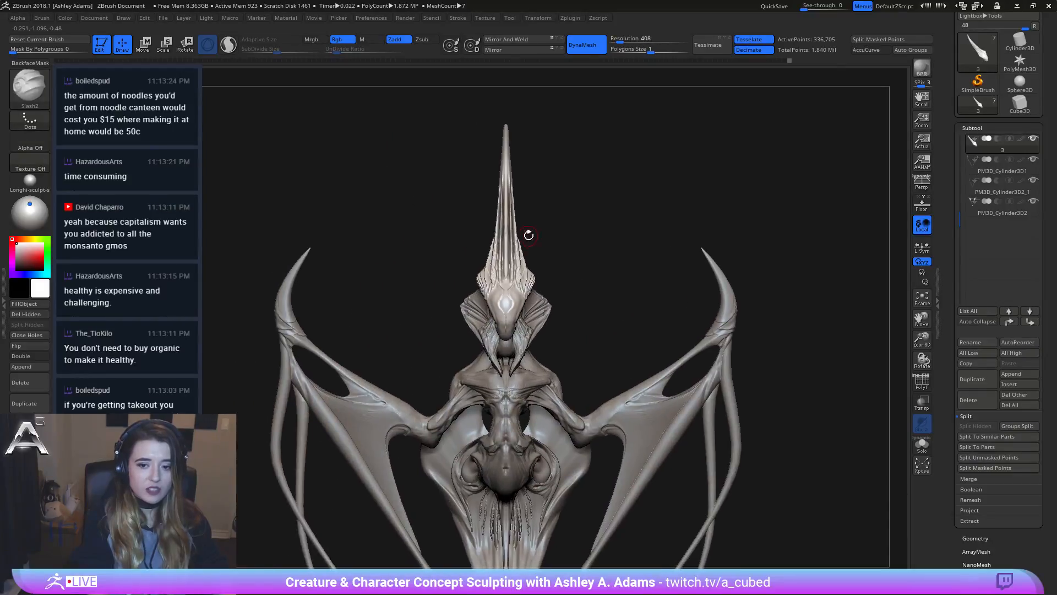
{"action": "right_click_drag", "start_coordinate": [512, 254], "coordinate": [452, 290], "text": "alt"}
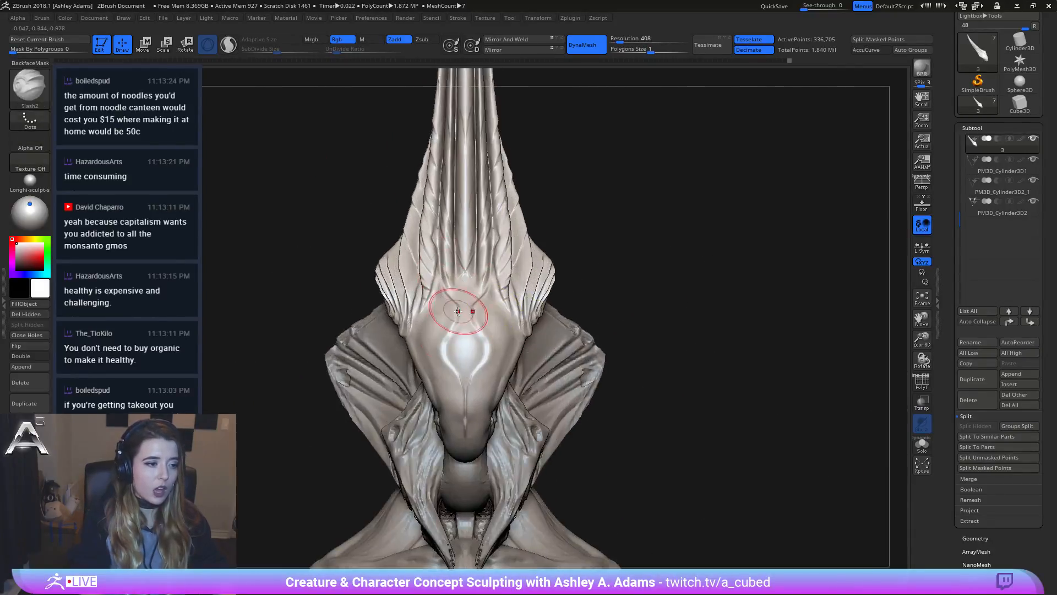
{"action": "right_click_drag", "start_coordinate": [475, 328], "coordinate": [469, 270]}
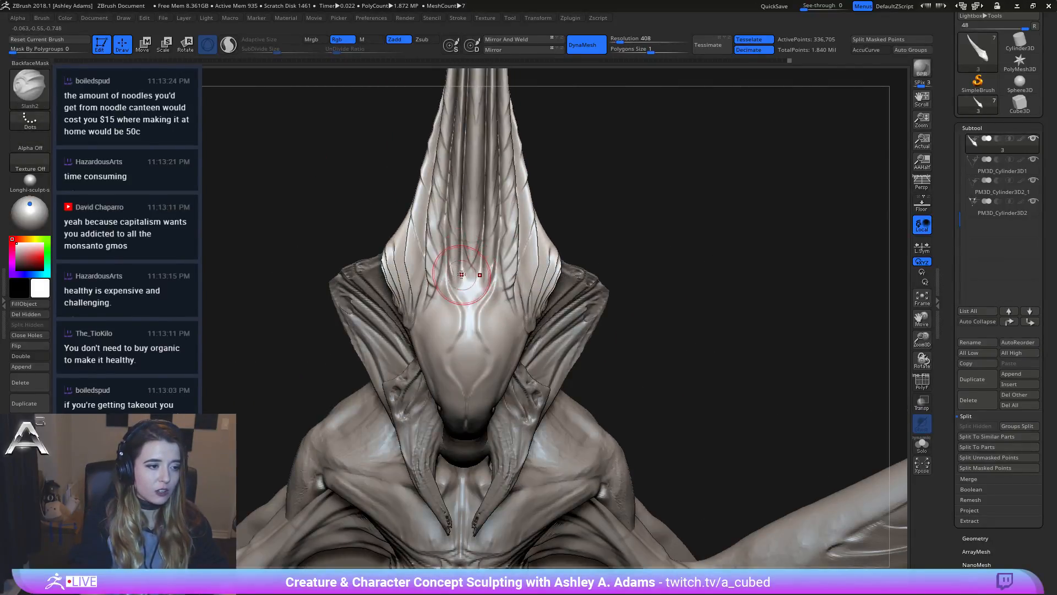
{"action": "mouse_move", "coordinate": [466, 265]}
{"action": "left_mouse_down"}
{"action": "mouse_move", "coordinate": [443, 259]}
{"action": "mouse_move", "coordinate": [435, 289]}
{"action": "mouse_move", "coordinate": [465, 267]}
{"action": "left_mouse_up"}
{"action": "right_click_drag", "start_coordinate": [472, 288], "coordinate": [485, 249]}
{"action": "key", "text": "space"}
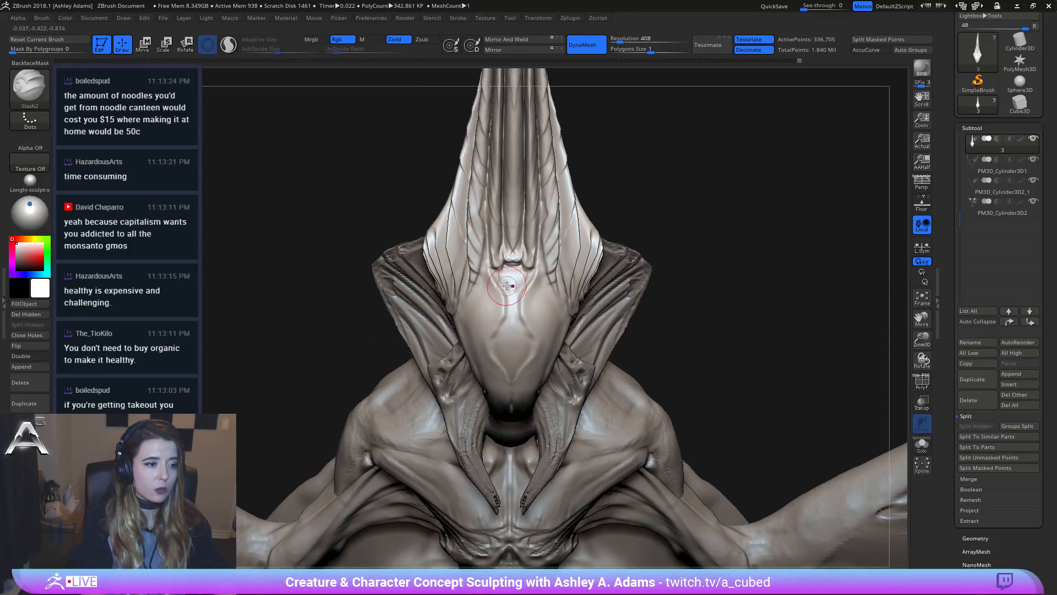
{"action": "left_click_drag", "start_coordinate": [509, 281], "coordinate": [502, 276]}
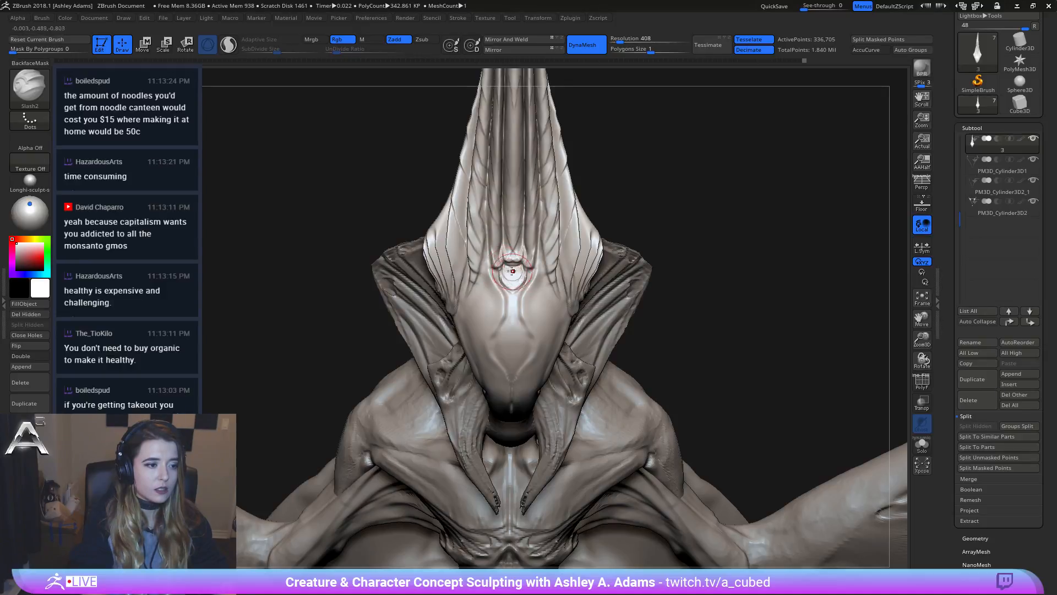
{"action": "right_click_drag", "start_coordinate": [509, 269], "coordinate": [499, 280]}
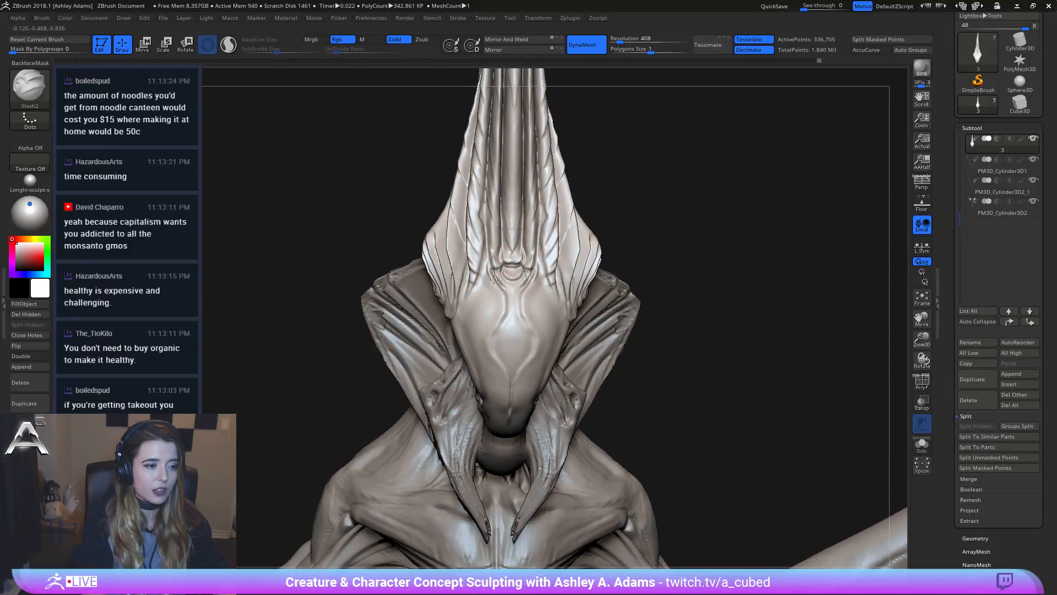
Step: Carve brow creases beside the forehead's central knot and a diamond-shaped outline down the face
{"action": "key", "text": "ctrl"}
{"action": "right_click_drag", "start_coordinate": [542, 294], "coordinate": [505, 292]}
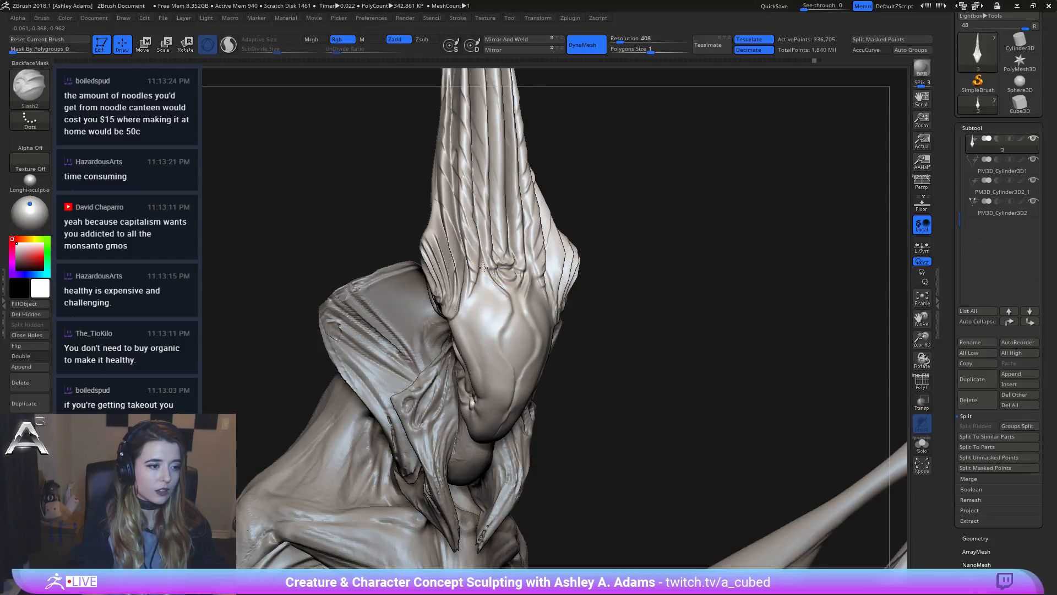
{"action": "mouse_move", "coordinate": [503, 291]}
{"action": "right_mouse_down"}
{"action": "mouse_move", "coordinate": [496, 287]}
{"action": "mouse_move", "coordinate": [537, 292]}
{"action": "right_mouse_up"}
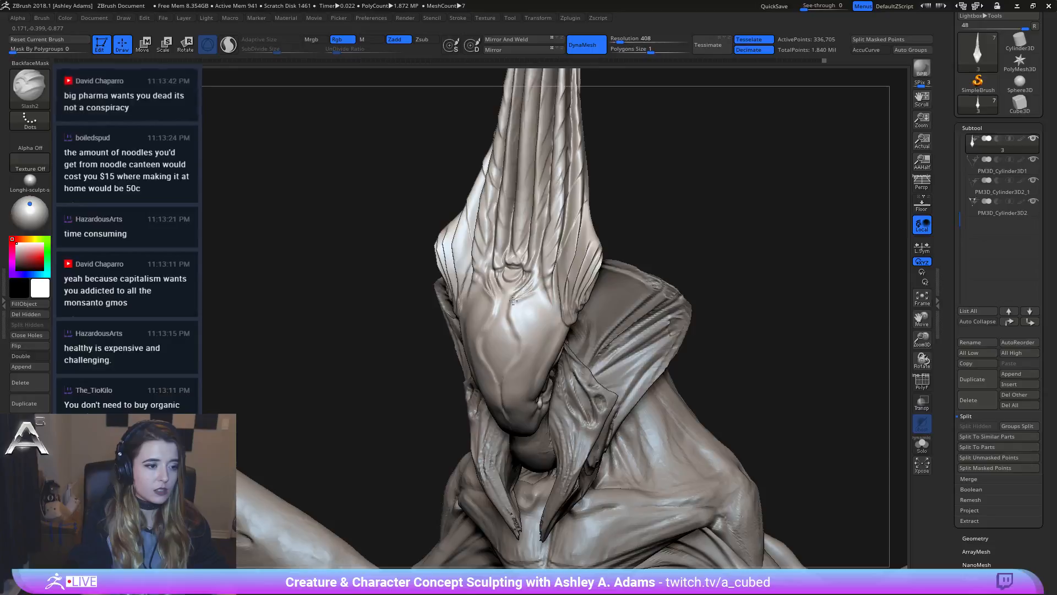
{"action": "right_click_drag", "start_coordinate": [500, 329], "coordinate": [493, 334]}
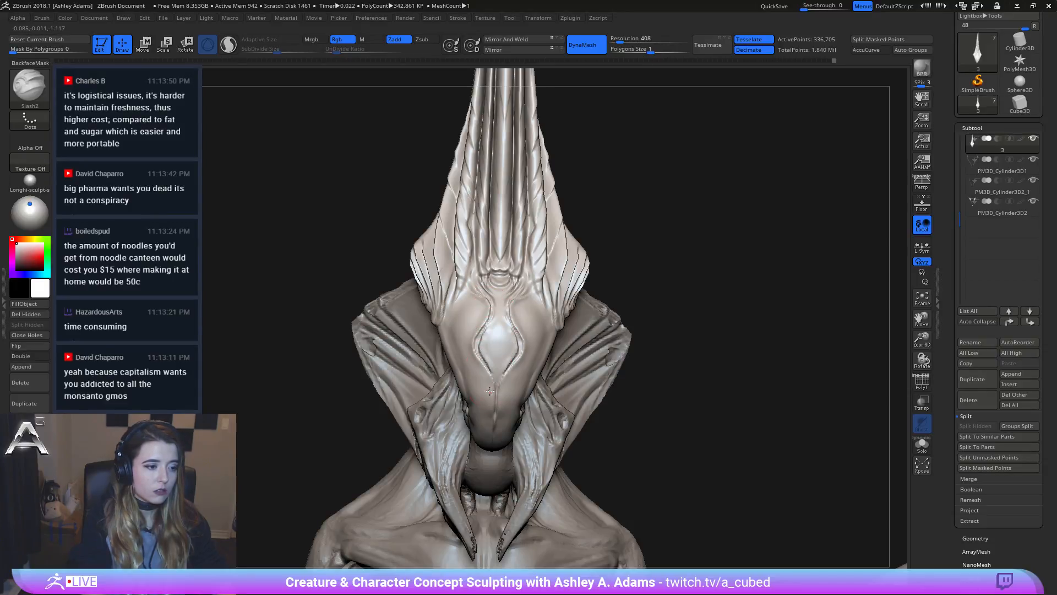
Step: Soften the diamond-shaped creases on the face with the Smooth brush
{"action": "mouse_move", "coordinate": [490, 390]}
{"action": "right_mouse_down"}
{"action": "mouse_move", "coordinate": [510, 346]}
{"action": "mouse_move", "coordinate": [495, 323]}
{"action": "right_mouse_up"}
{"action": "key", "text": "shift"}
{"action": "left_click_drag", "start_coordinate": [489, 336], "coordinate": [499, 380]}
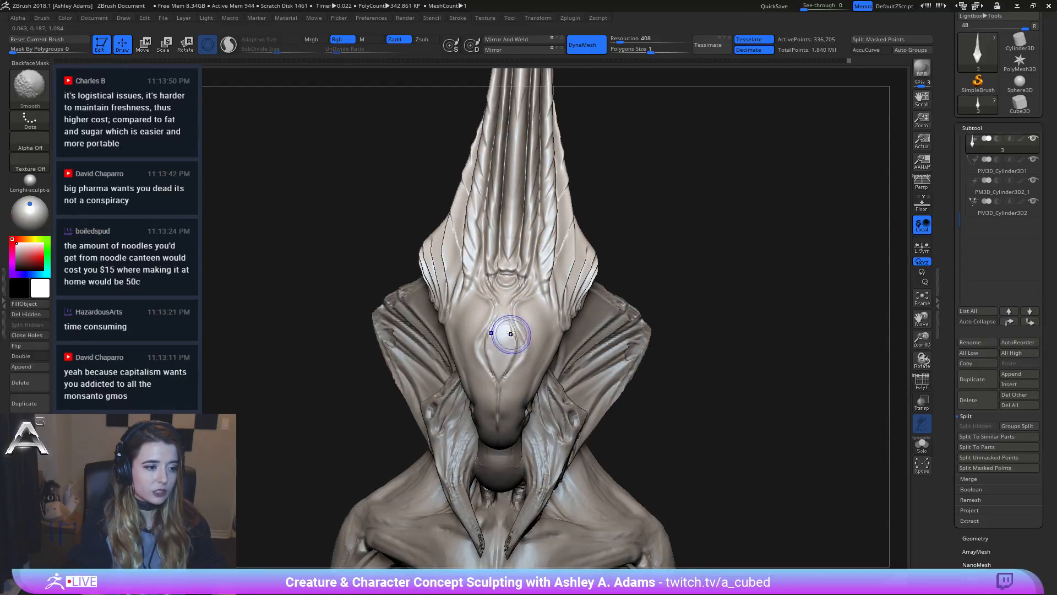
{"action": "right_click_drag", "start_coordinate": [509, 359], "coordinate": [406, 104]}
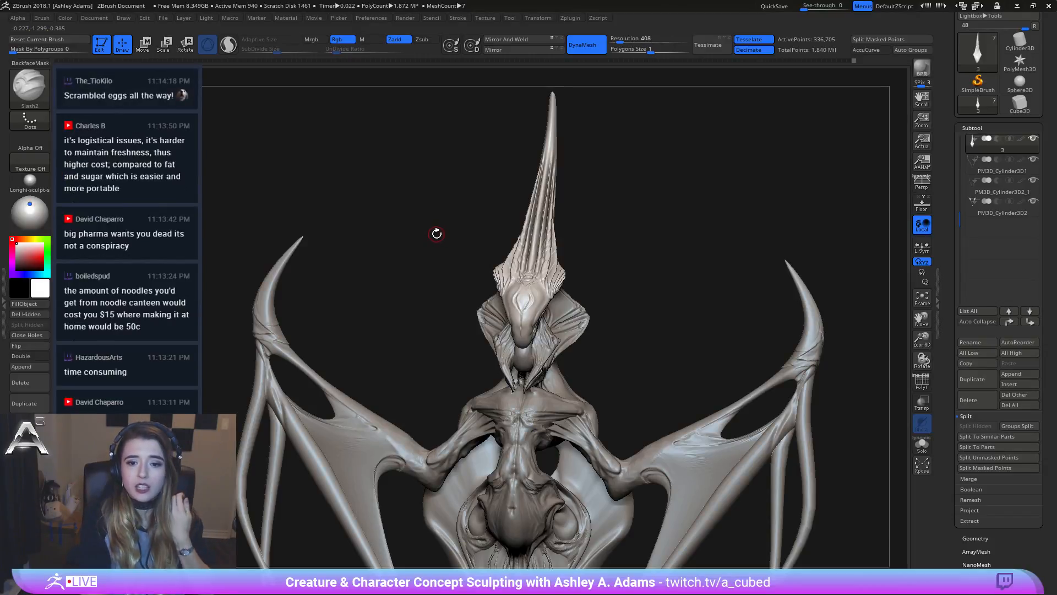
{"action": "mouse_move", "coordinate": [474, 258]}
{"action": "right_mouse_down"}
{"action": "mouse_move", "coordinate": [507, 250]}
{"action": "mouse_move", "coordinate": [528, 336]}
{"action": "mouse_move", "coordinate": [514, 302]}
{"action": "right_mouse_up"}
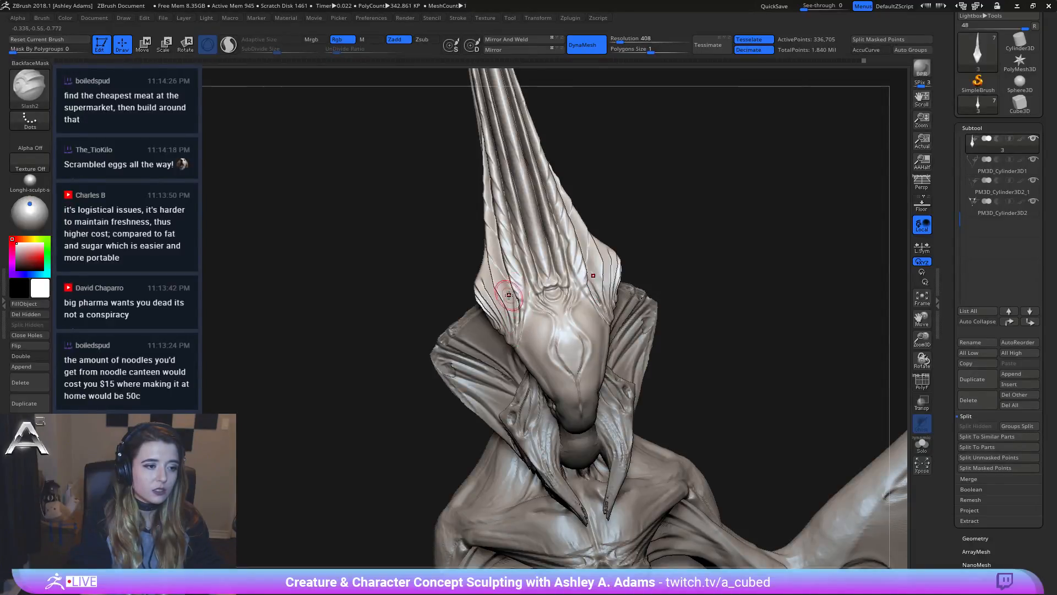
{"action": "key", "text": "ctrl"}
{"action": "mouse_move", "coordinate": [546, 357]}
{"action": "right_mouse_down", "text": "ctrl"}
{"action": "mouse_move", "coordinate": [540, 316]}
{"action": "mouse_move", "coordinate": [556, 334]}
{"action": "mouse_move", "coordinate": [551, 270]}
{"action": "mouse_move", "coordinate": [542, 323]}
{"action": "right_mouse_up", "text": "ctrl"}
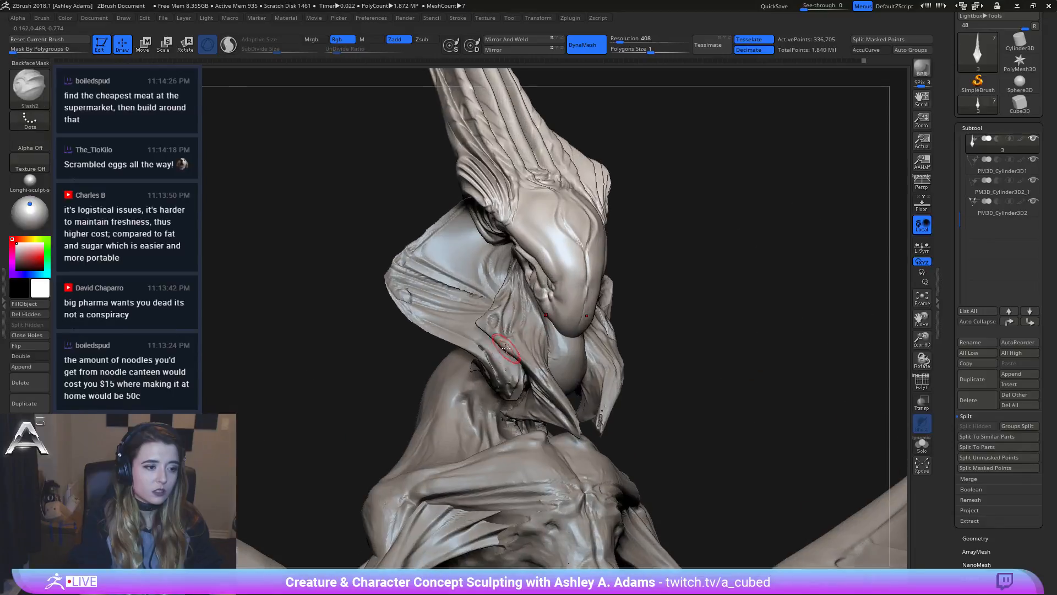
Step: Select the collar subtool and carve folds along its side and down to its pointed lower tip
{"action": "left_click", "coordinate": [475, 344], "text": "alt"}
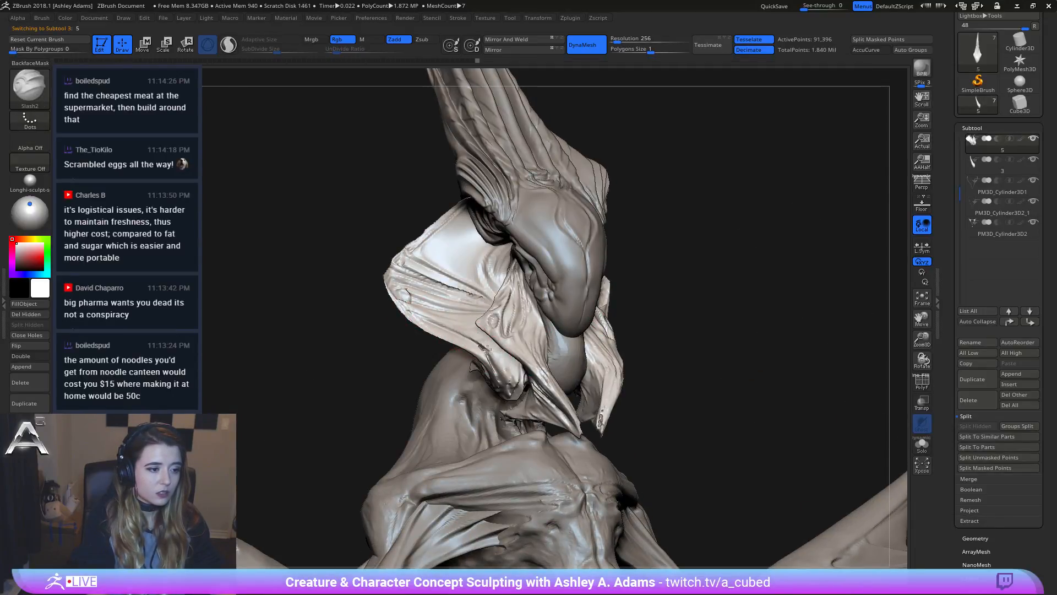
{"action": "mouse_move", "coordinate": [470, 339]}
{"action": "left_mouse_down"}
{"action": "mouse_move", "coordinate": [494, 353]}
{"action": "mouse_move", "coordinate": [494, 368]}
{"action": "left_mouse_up"}
{"action": "right_click_drag", "start_coordinate": [486, 353], "coordinate": [511, 386]}
{"action": "left_click_drag", "start_coordinate": [501, 384], "coordinate": [489, 368]}
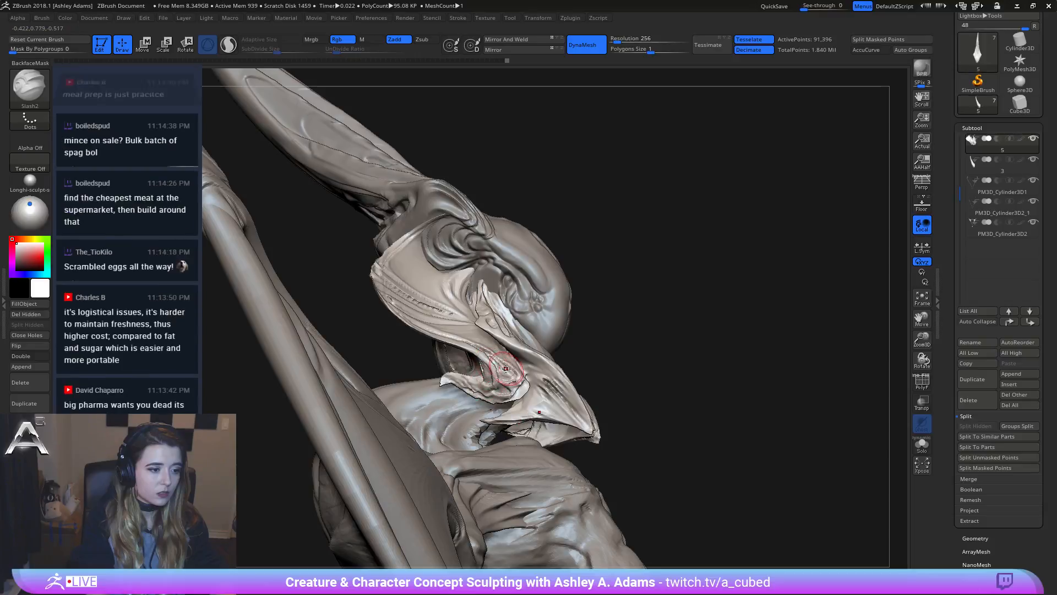
{"action": "mouse_move", "coordinate": [488, 368]}
{"action": "right_mouse_down"}
{"action": "mouse_move", "coordinate": [426, 336]}
{"action": "mouse_move", "coordinate": [508, 331]}
{"action": "right_mouse_up"}
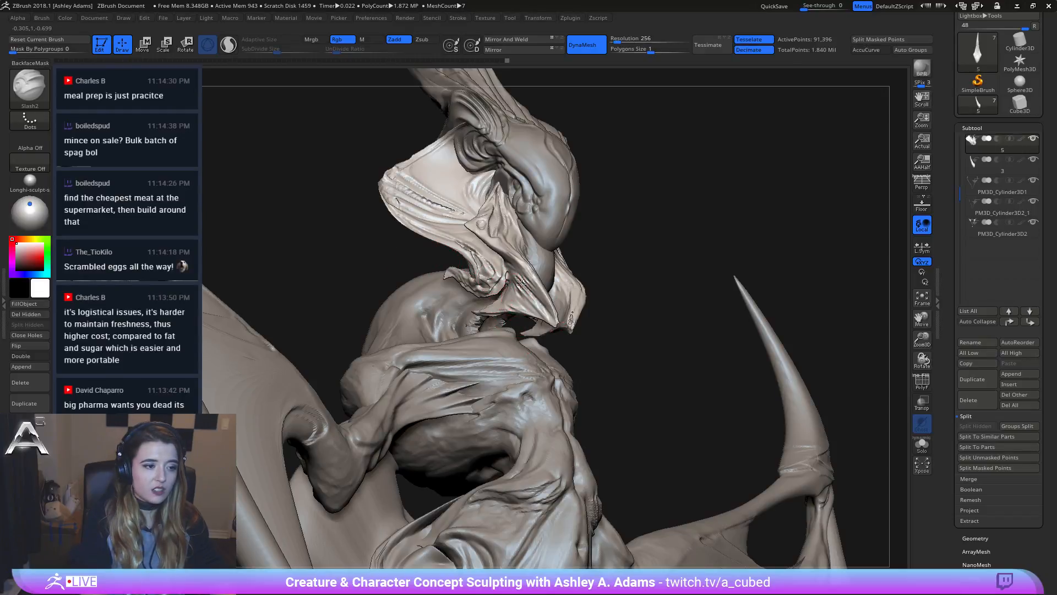
{"action": "right_click_drag", "start_coordinate": [522, 284], "coordinate": [490, 258]}
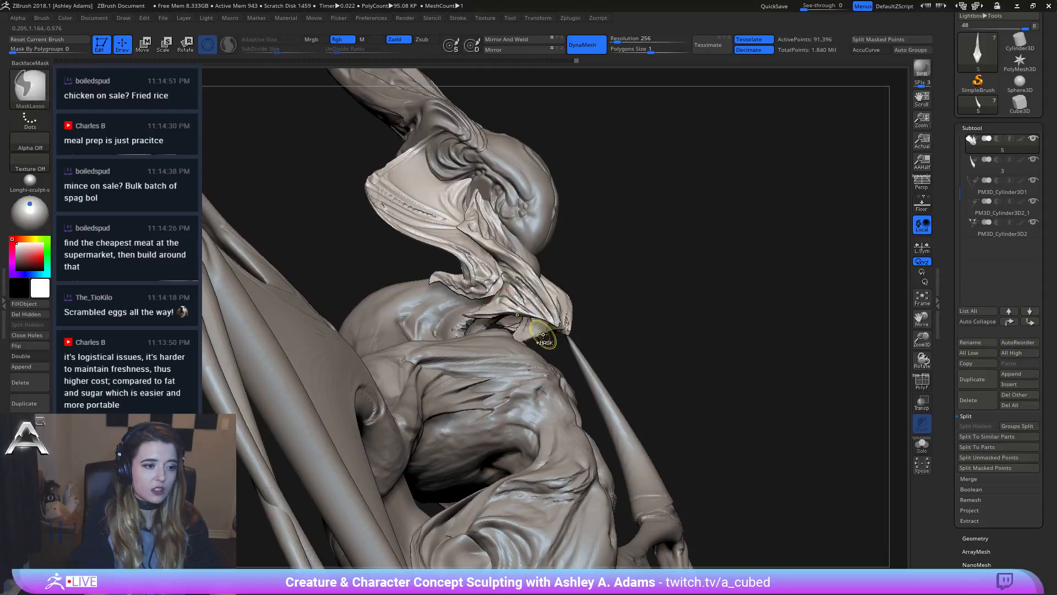
Step: Examine the collar and the whole creature's silhouette from the front, side and back
{"action": "mouse_move", "coordinate": [545, 326]}
{"action": "right_mouse_down"}
{"action": "mouse_move", "coordinate": [514, 275]}
{"action": "mouse_move", "coordinate": [559, 329]}
{"action": "right_mouse_up"}
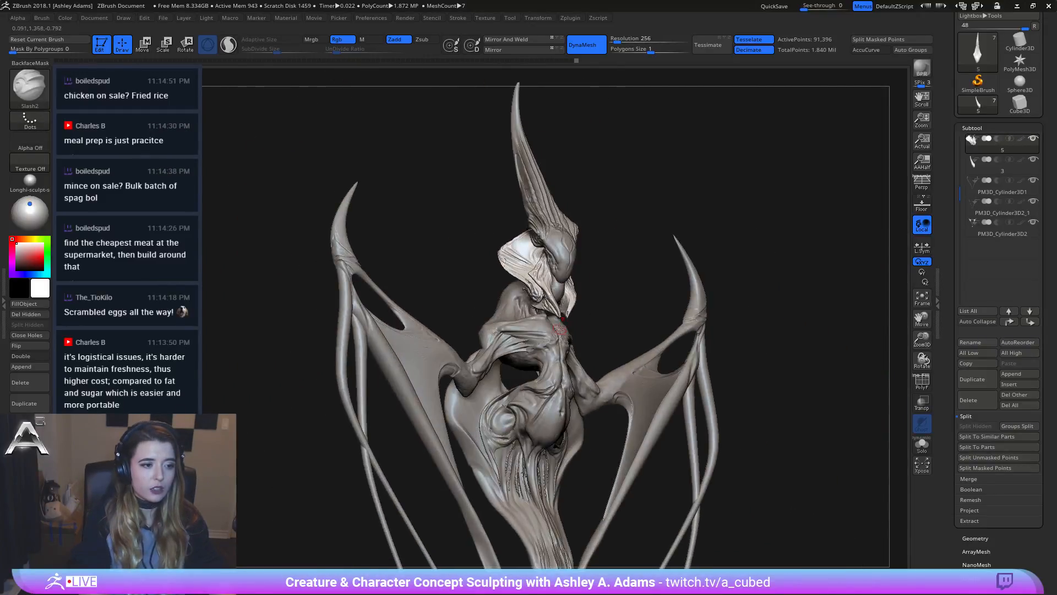
{"action": "right_click_drag", "start_coordinate": [628, 328], "coordinate": [607, 303]}
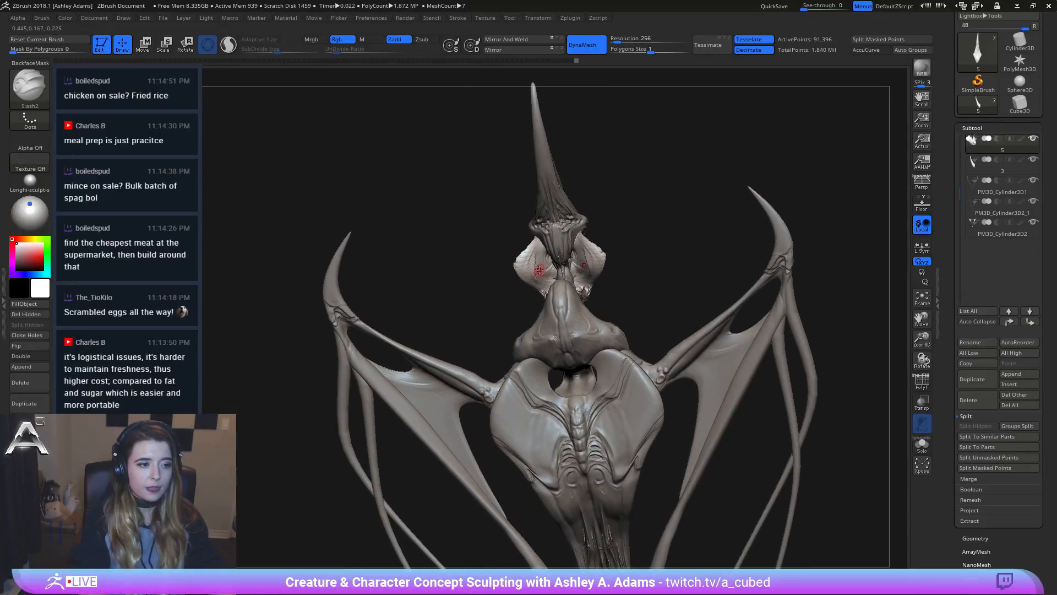
{"action": "key", "text": "shift"}
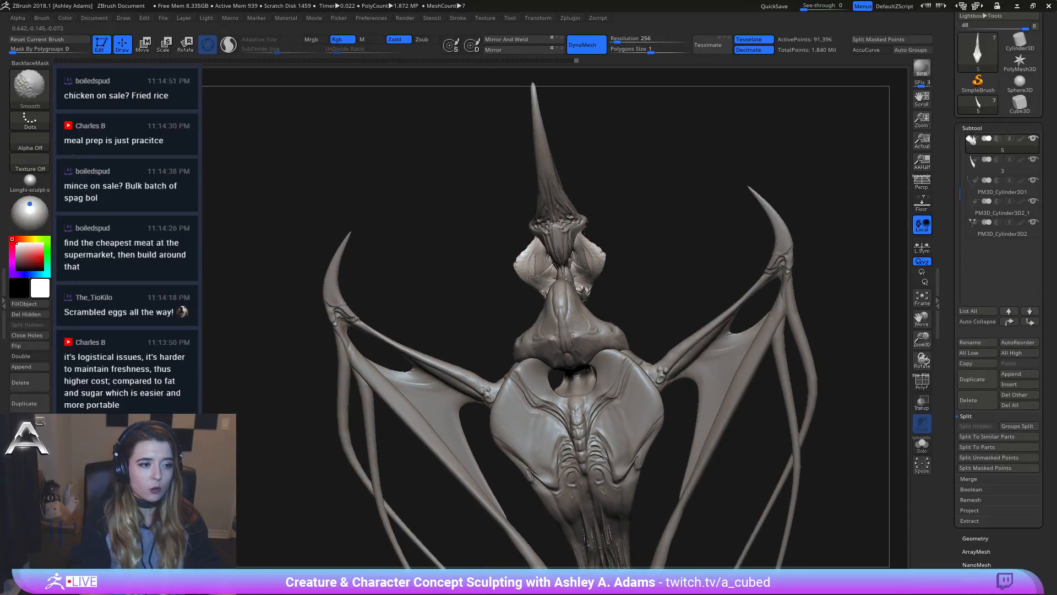
{"action": "right_click_drag", "start_coordinate": [528, 275], "coordinate": [656, 272]}
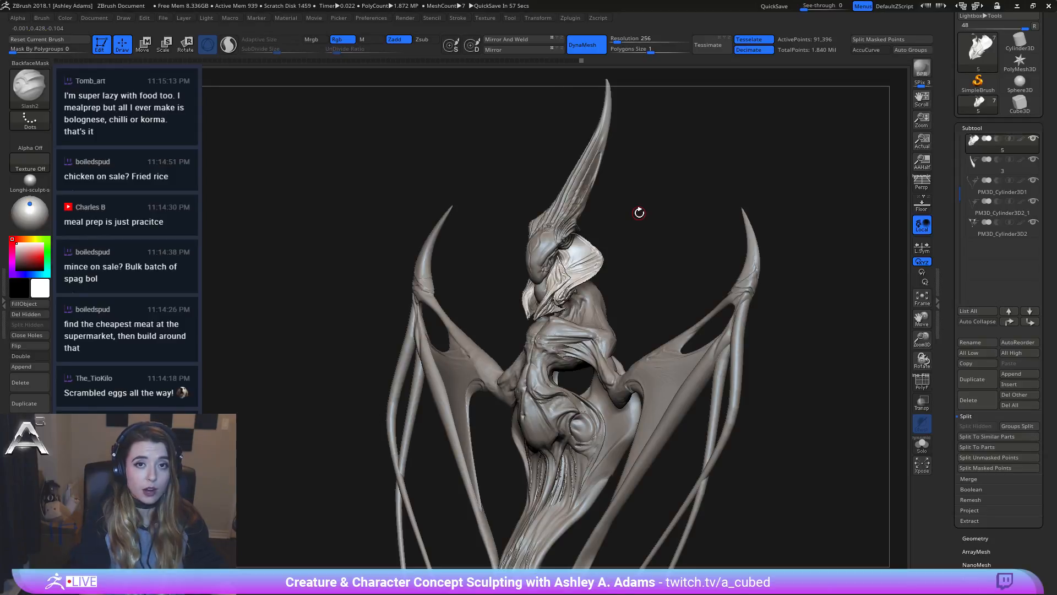
{"action": "left_click_drag", "start_coordinate": [646, 315], "coordinate": [711, 374]}
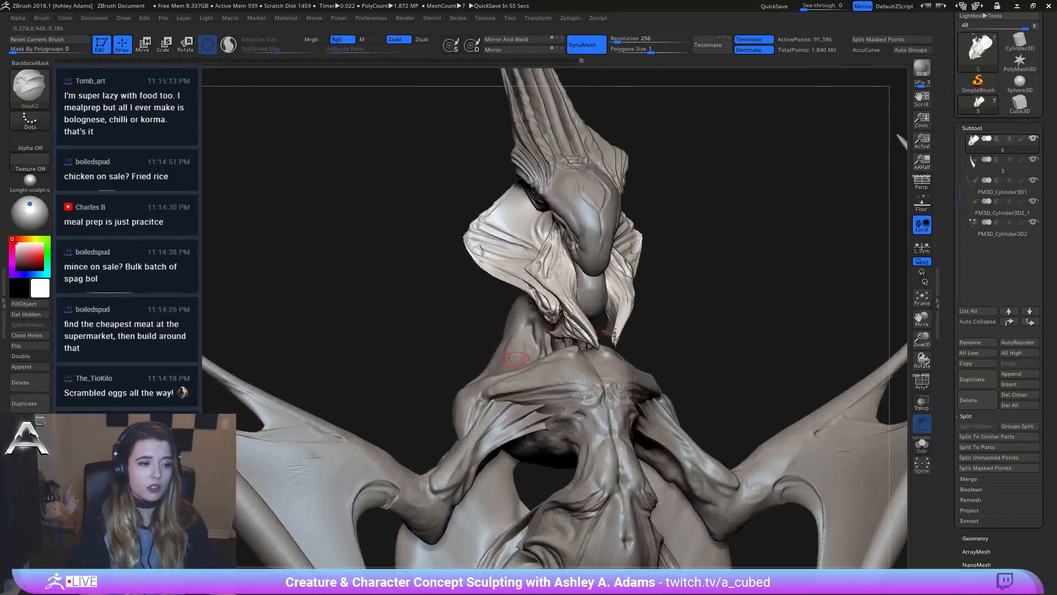
{"action": "right_click_drag", "start_coordinate": [544, 349], "coordinate": [694, 325]}
{"action": "right_click_drag", "start_coordinate": [526, 323], "coordinate": [529, 267]}
Step: Select the head subtool and deepen the creases at the back of the head beneath the horn
{"action": "left_click", "coordinate": [560, 236], "text": "alt"}
{"action": "right_click", "coordinate": [519, 270]}
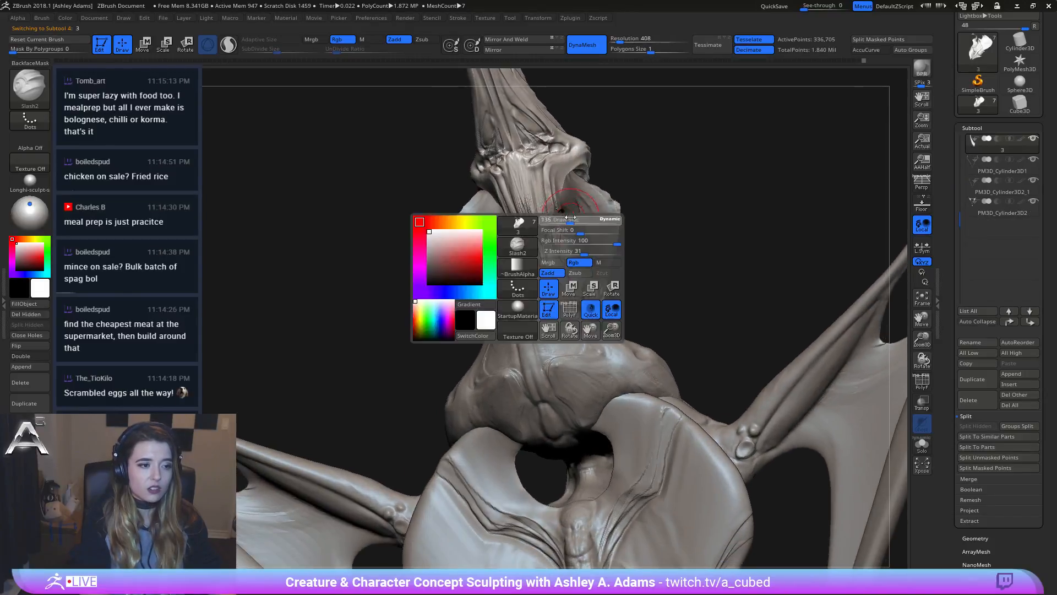
{"action": "right_click_drag", "start_coordinate": [566, 193], "coordinate": [556, 242], "text": "alt"}
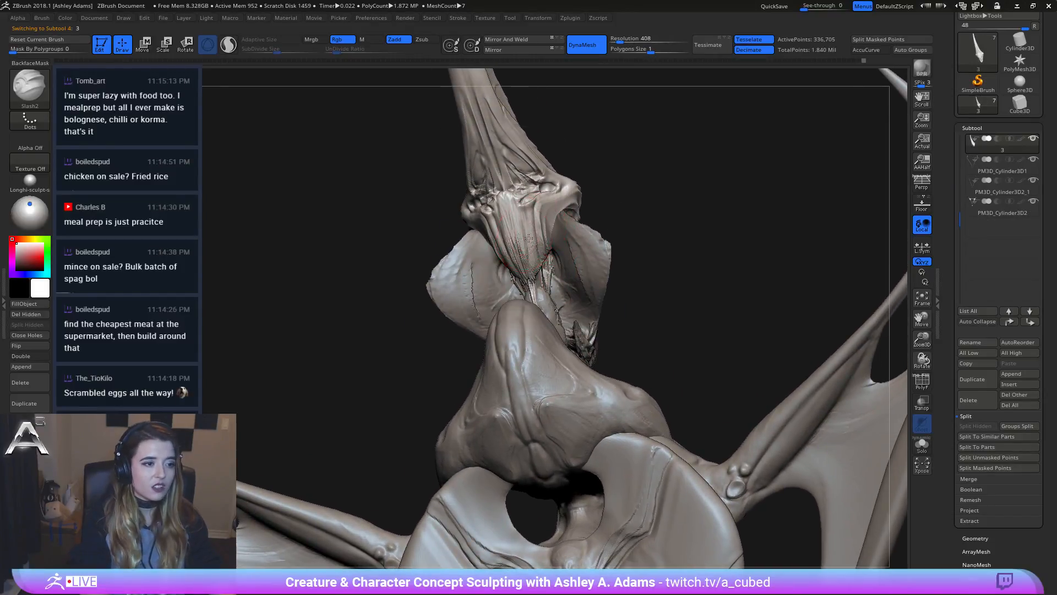
{"action": "right_click_drag", "start_coordinate": [508, 203], "coordinate": [416, 224]}
{"action": "right_click", "coordinate": [507, 261]}
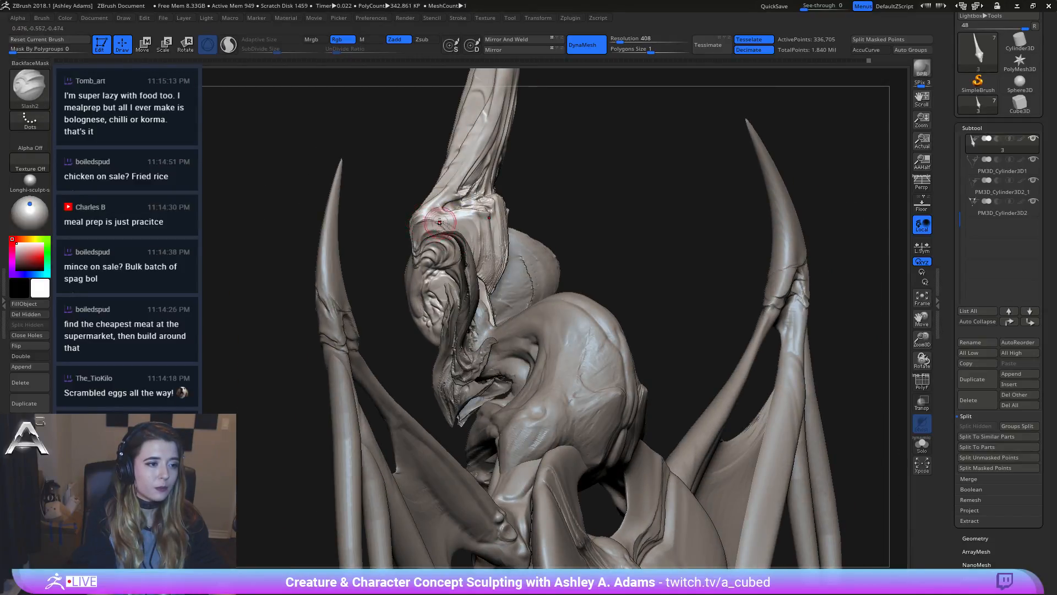
Step: Carve and smooth curved folds on the rear side of the head, just above the curled opening
{"action": "right_click_drag", "start_coordinate": [462, 240], "coordinate": [473, 231]}
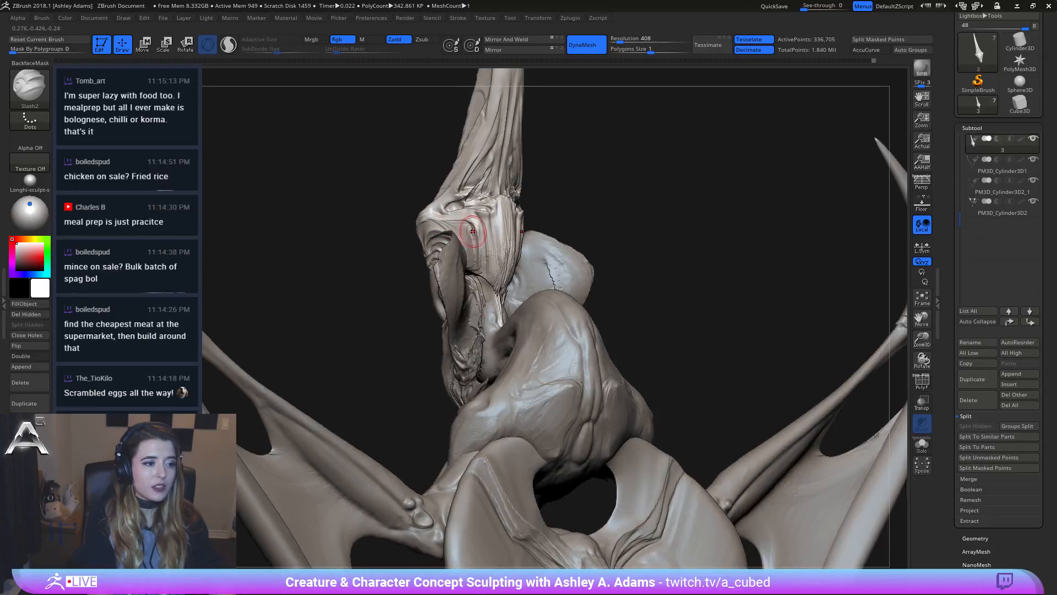
{"action": "key", "text": "shift"}
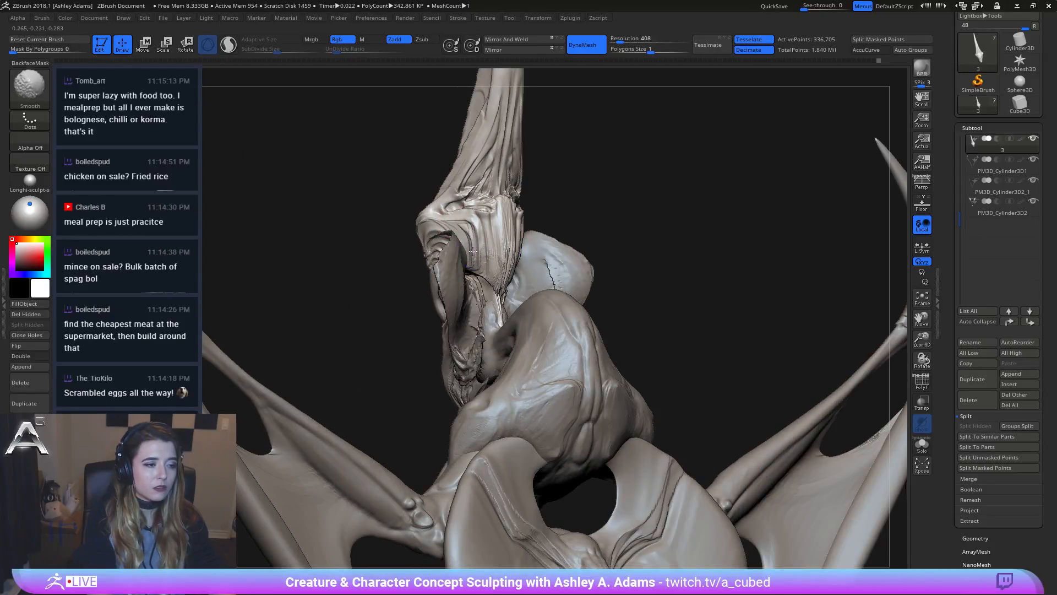
{"action": "left_click_drag", "start_coordinate": [465, 222], "coordinate": [443, 218]}
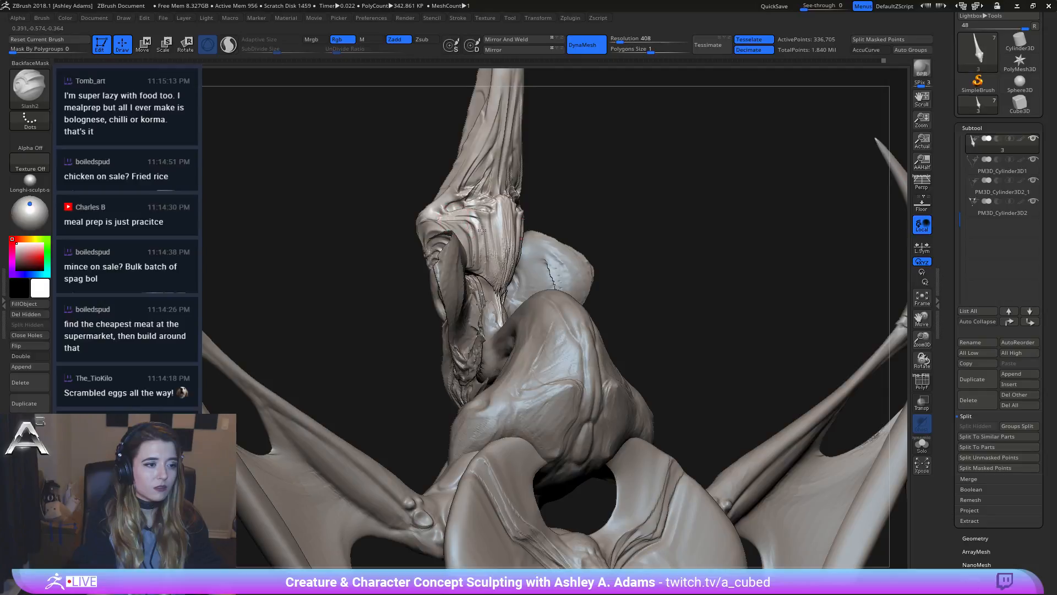
{"action": "left_click_drag", "start_coordinate": [482, 230], "coordinate": [483, 234]}
{"action": "mouse_move", "coordinate": [507, 283]}
{"action": "right_mouse_down", "text": "ctrl"}
{"action": "mouse_move", "coordinate": [548, 236]}
{"action": "mouse_move", "coordinate": [457, 222]}
{"action": "mouse_move", "coordinate": [498, 230]}
{"action": "right_mouse_up", "text": "ctrl"}
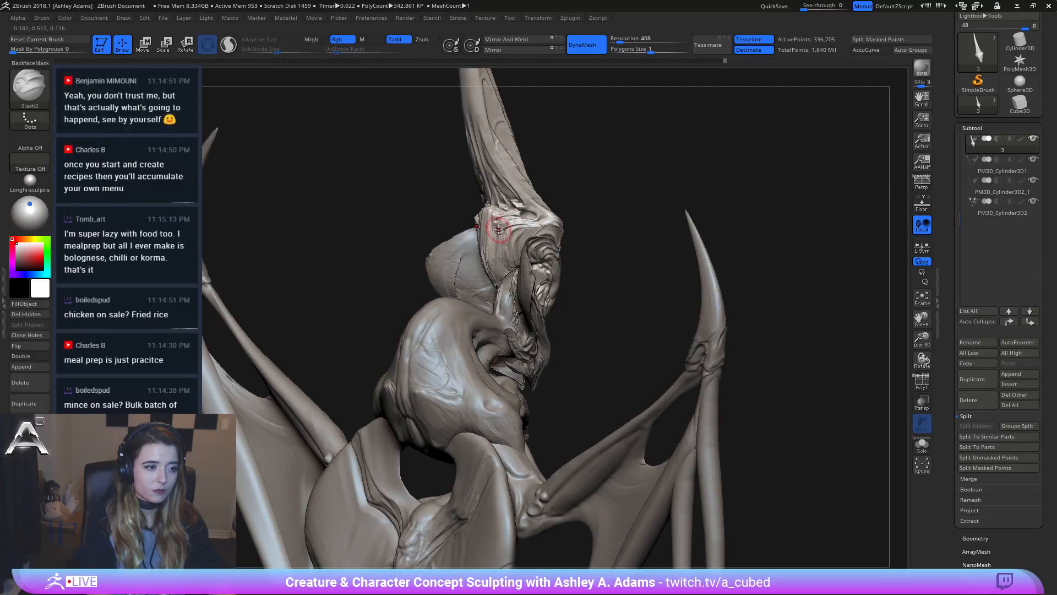
{"action": "right_click_drag", "start_coordinate": [514, 242], "coordinate": [512, 234]}
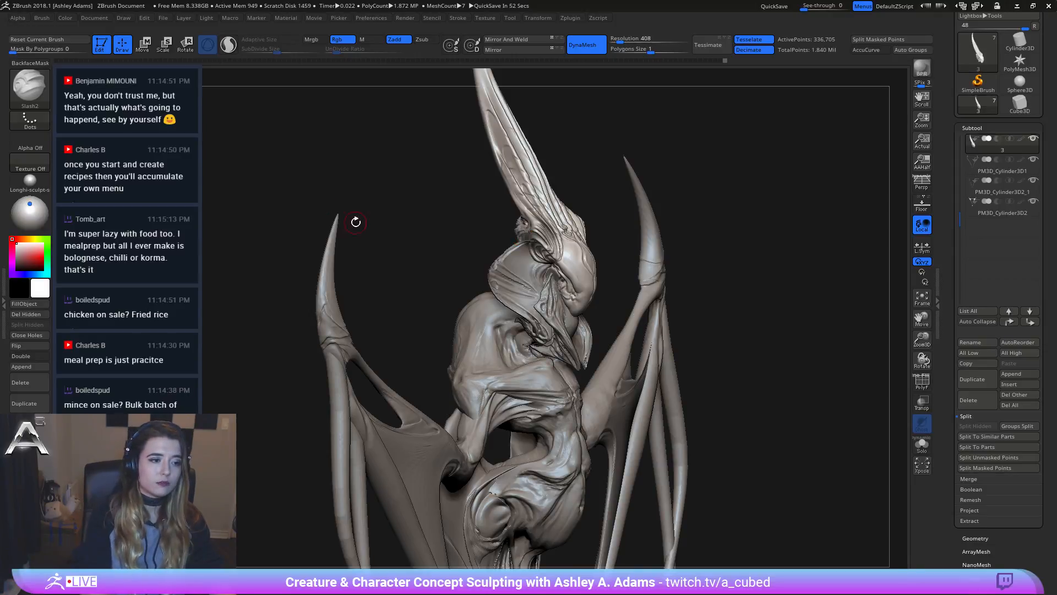
Step: Select the torso subtool and carve folds around the base of the neck, where the upper back meets the collar
{"action": "left_click_drag", "start_coordinate": [524, 296], "coordinate": [439, 233]}
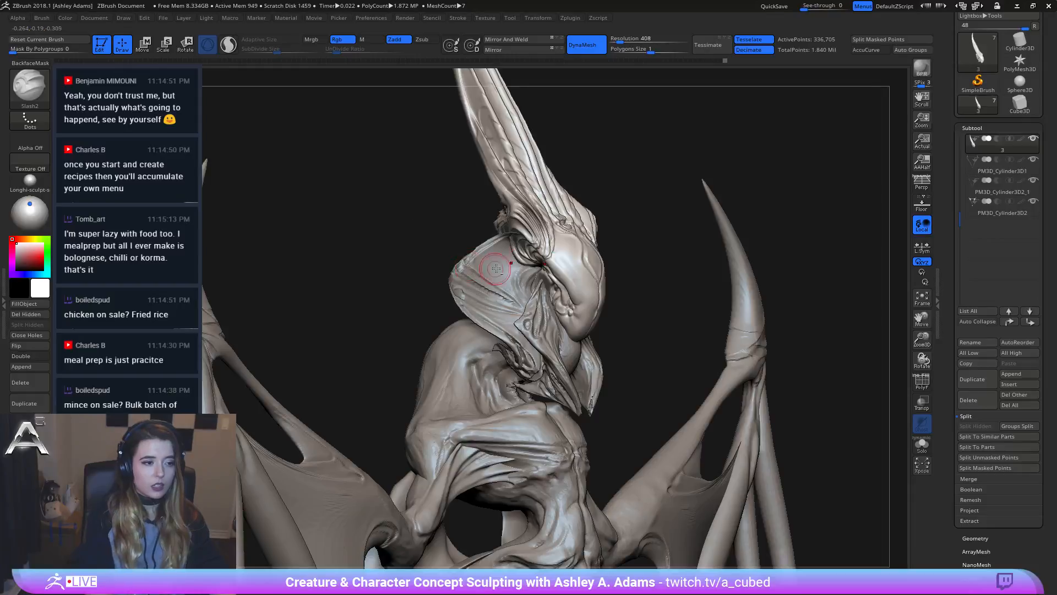
{"action": "left_click", "coordinate": [508, 257], "text": "alt"}
{"action": "right_click_drag", "start_coordinate": [509, 257], "coordinate": [454, 195]}
{"action": "left_click", "coordinate": [498, 330], "text": "alt"}
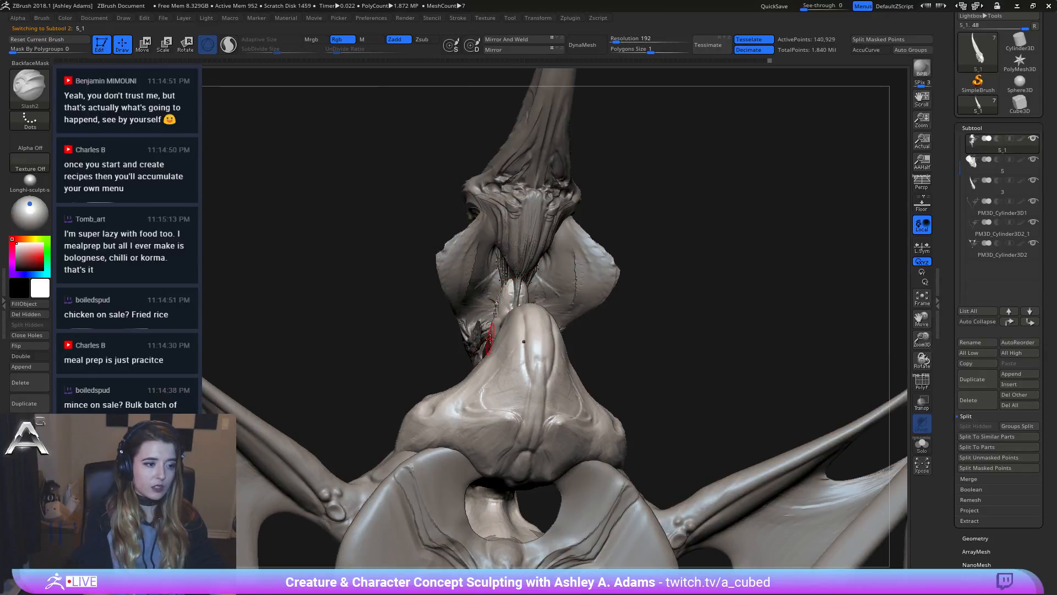
{"action": "right_click_drag", "start_coordinate": [488, 337], "coordinate": [535, 335]}
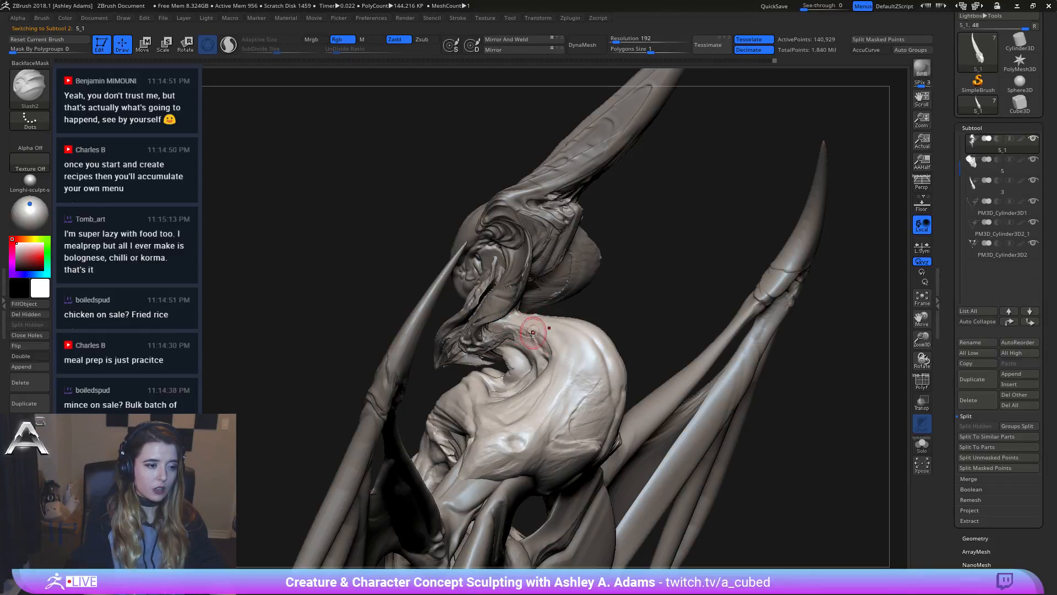
{"action": "right_click_drag", "start_coordinate": [533, 332], "coordinate": [519, 346]}
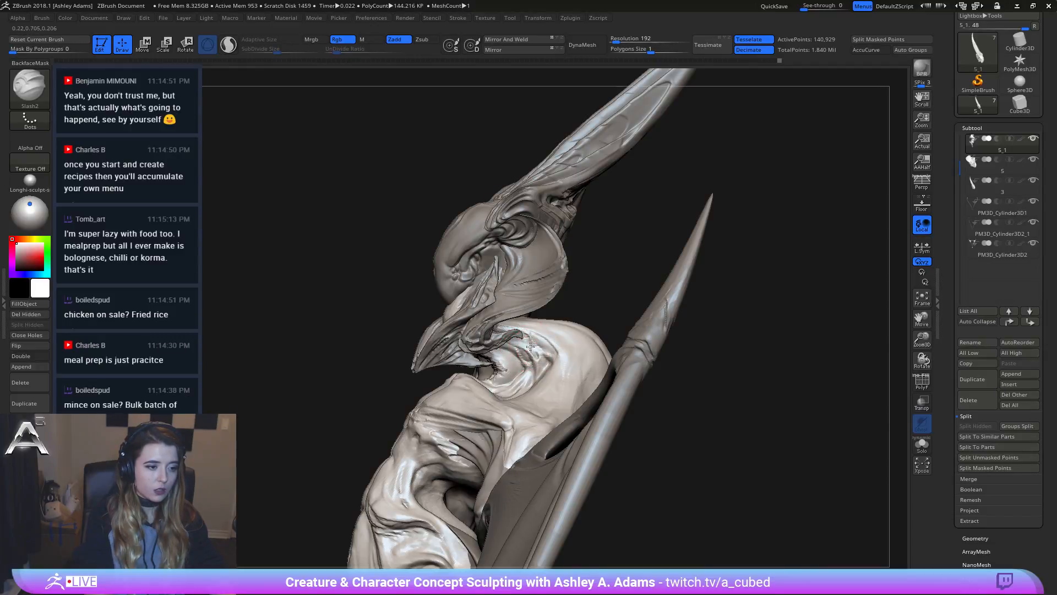
{"action": "right_click_drag", "start_coordinate": [543, 361], "coordinate": [531, 377]}
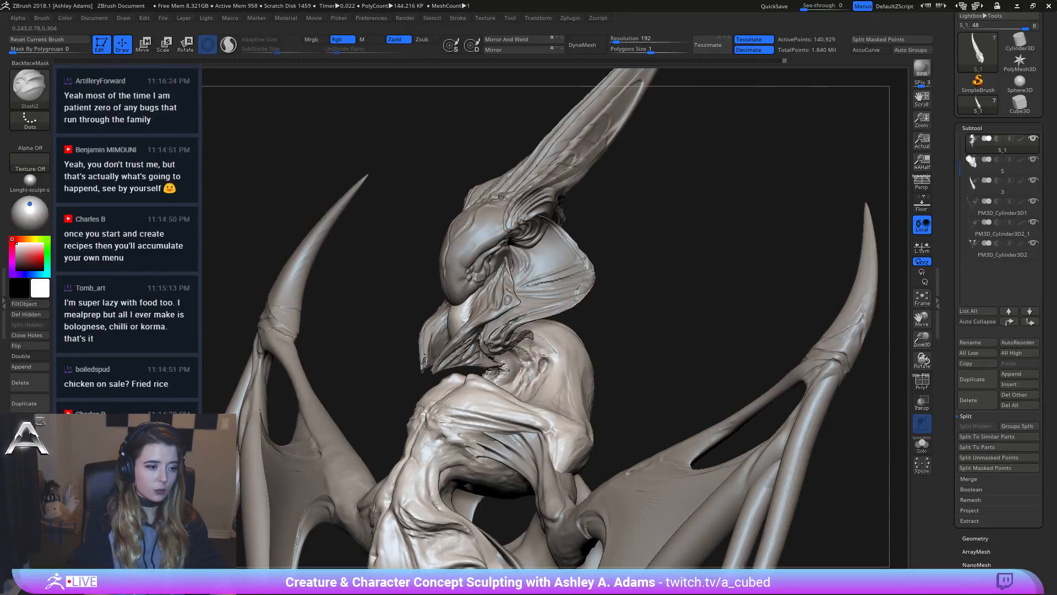
Step: Carve and smooth curved creases over the torso's rounded upper back and hump
{"action": "mouse_move", "coordinate": [558, 339]}
{"action": "right_mouse_down"}
{"action": "mouse_move", "coordinate": [543, 317]}
{"action": "mouse_move", "coordinate": [510, 310]}
{"action": "mouse_move", "coordinate": [564, 335]}
{"action": "right_mouse_up"}
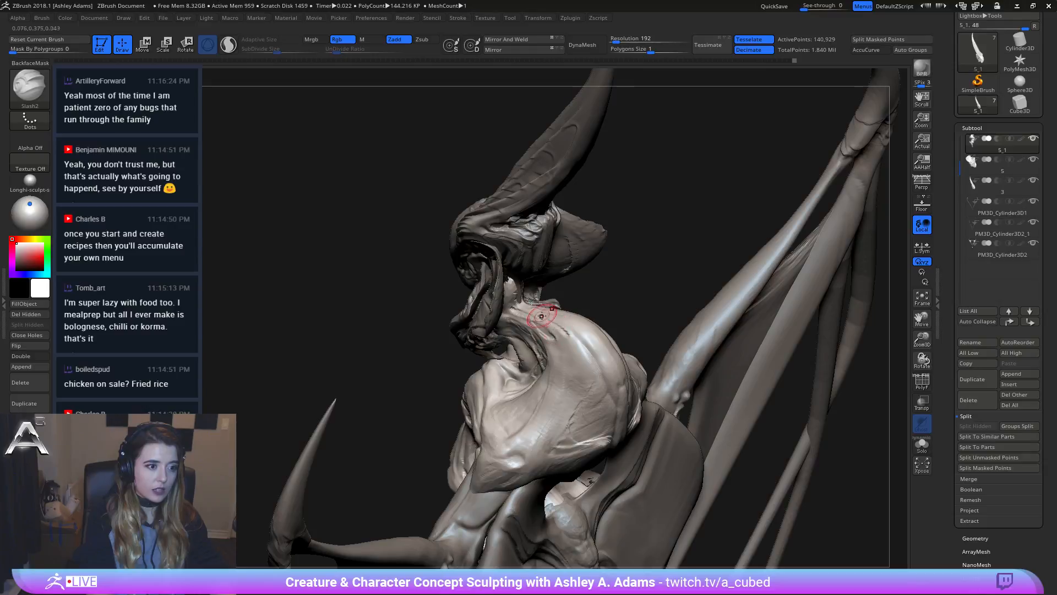
{"action": "right_click_drag", "start_coordinate": [551, 334], "coordinate": [560, 353]}
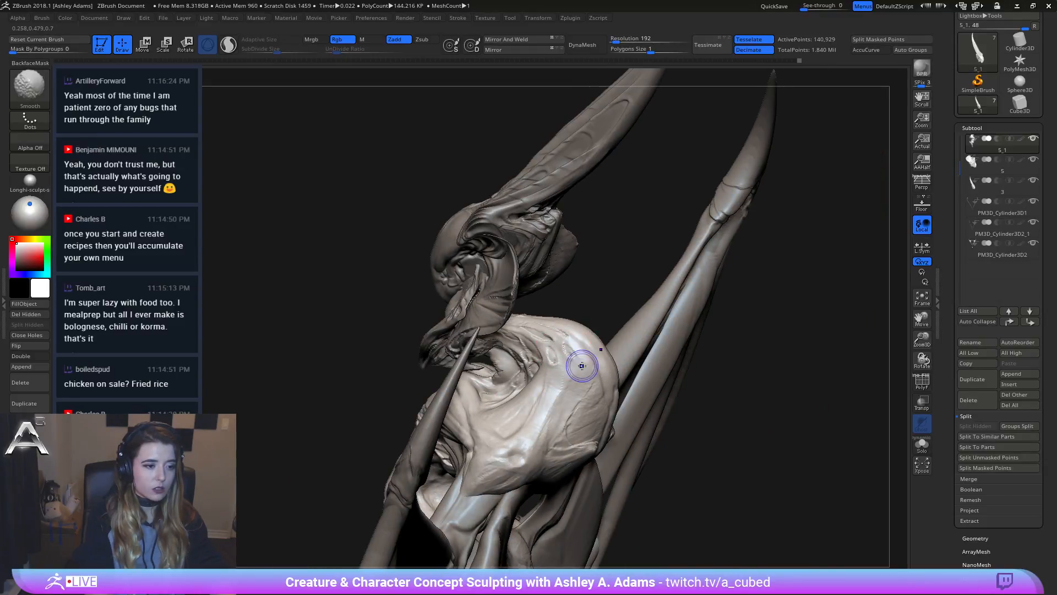
{"action": "mouse_move", "coordinate": [561, 352]}
{"action": "right_mouse_down"}
{"action": "mouse_move", "coordinate": [504, 273]}
{"action": "mouse_move", "coordinate": [546, 284]}
{"action": "mouse_move", "coordinate": [510, 292]}
{"action": "mouse_move", "coordinate": [513, 333]}
{"action": "right_mouse_up"}
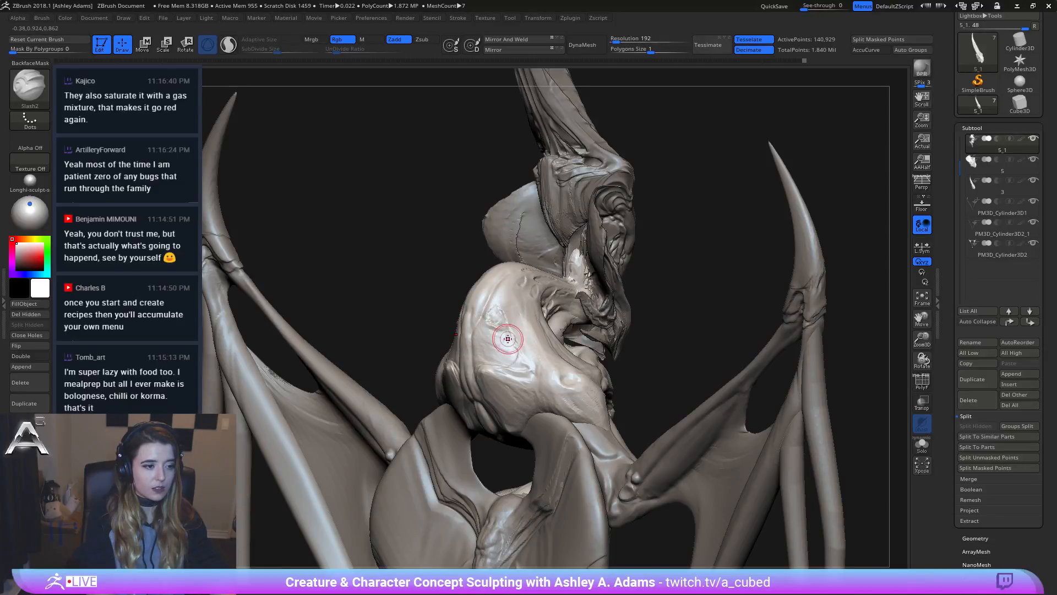
{"action": "key", "text": "shift"}
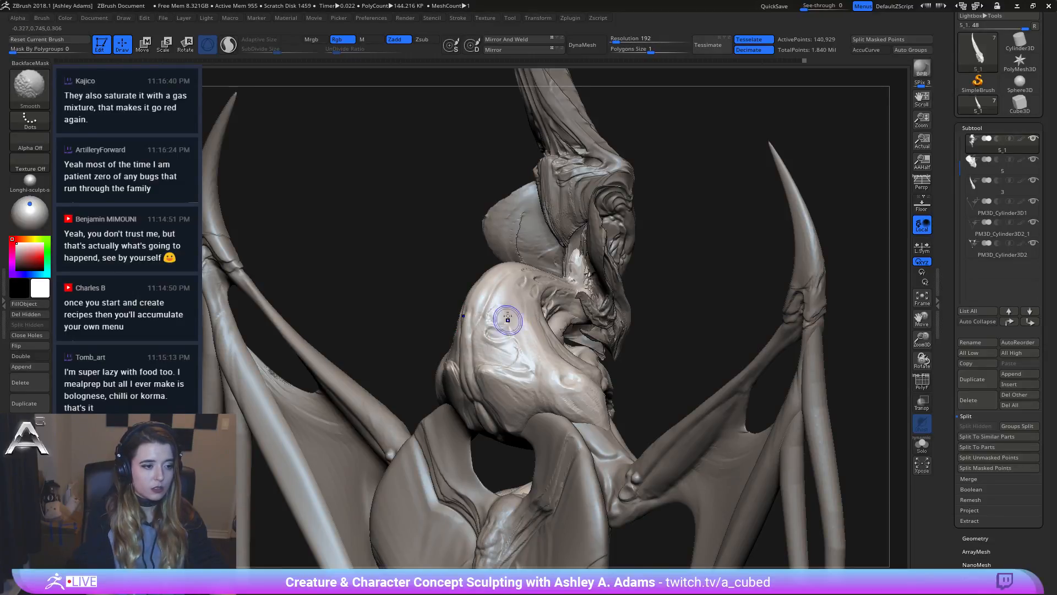
{"action": "mouse_move", "coordinate": [508, 319]}
{"action": "right_mouse_down"}
{"action": "mouse_move", "coordinate": [545, 351]}
{"action": "mouse_move", "coordinate": [578, 350]}
{"action": "right_mouse_up"}
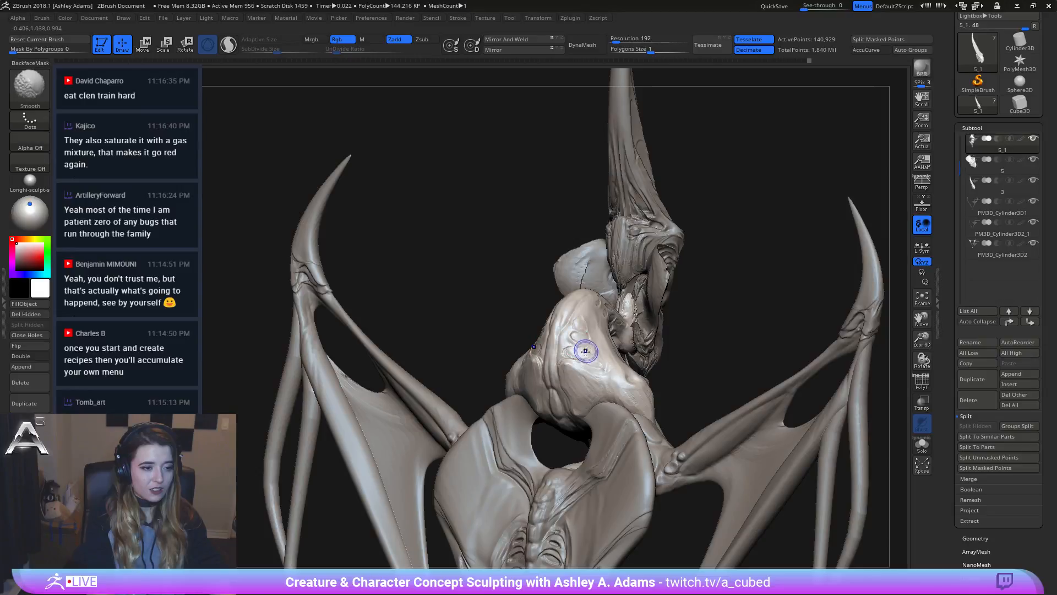
{"action": "mouse_move", "coordinate": [573, 349]}
{"action": "right_mouse_down"}
{"action": "mouse_move", "coordinate": [590, 339]}
{"action": "mouse_move", "coordinate": [543, 297]}
{"action": "right_mouse_up"}
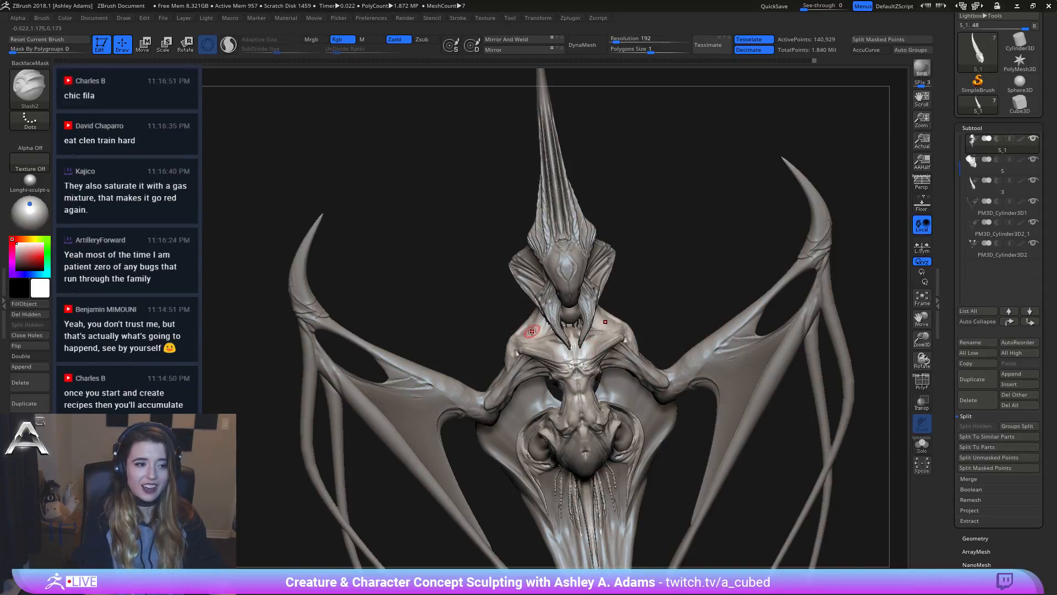
Step: Carve a curved crease over the torso's shoulder and smooth it into the surrounding form
{"action": "mouse_move", "coordinate": [532, 331]}
{"action": "right_mouse_down"}
{"action": "mouse_move", "coordinate": [524, 314]}
{"action": "mouse_move", "coordinate": [505, 341]}
{"action": "right_mouse_up"}
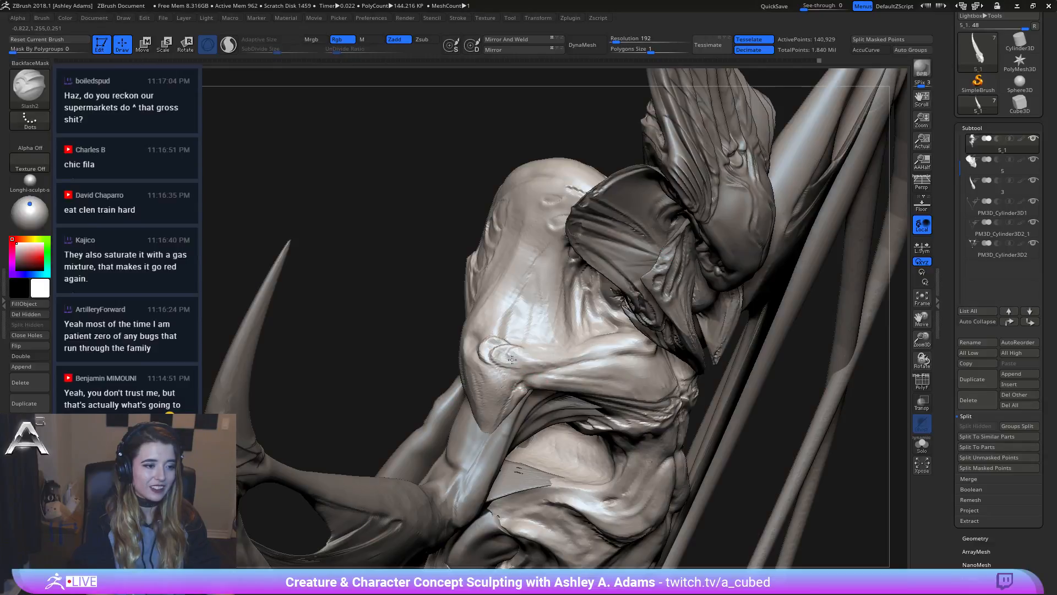
{"action": "key", "text": "shift"}
{"action": "mouse_move", "coordinate": [522, 342]}
{"action": "right_mouse_down"}
{"action": "mouse_move", "coordinate": [476, 338]}
{"action": "mouse_move", "coordinate": [499, 354]}
{"action": "mouse_move", "coordinate": [619, 297]}
{"action": "mouse_move", "coordinate": [607, 278]}
{"action": "mouse_move", "coordinate": [364, 272]}
{"action": "mouse_move", "coordinate": [494, 272]}
{"action": "mouse_move", "coordinate": [608, 325]}
{"action": "mouse_move", "coordinate": [514, 329]}
{"action": "mouse_move", "coordinate": [523, 305]}
{"action": "right_mouse_up"}
Step: Use the MaskPen brush to mask a narrow strip down the middle of the upper back, then invert the mask
{"action": "key", "text": "ctrl"}
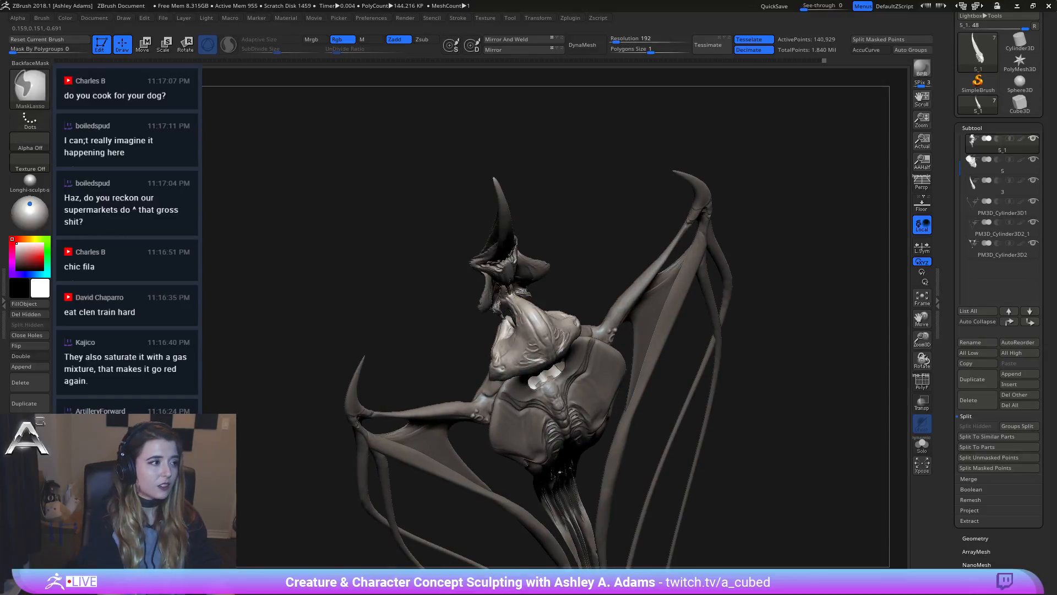
{"action": "left_click", "coordinate": [39, 91], "text": "ctrl"}
{"action": "left_click", "coordinate": [252, 143], "text": "ctrl"}
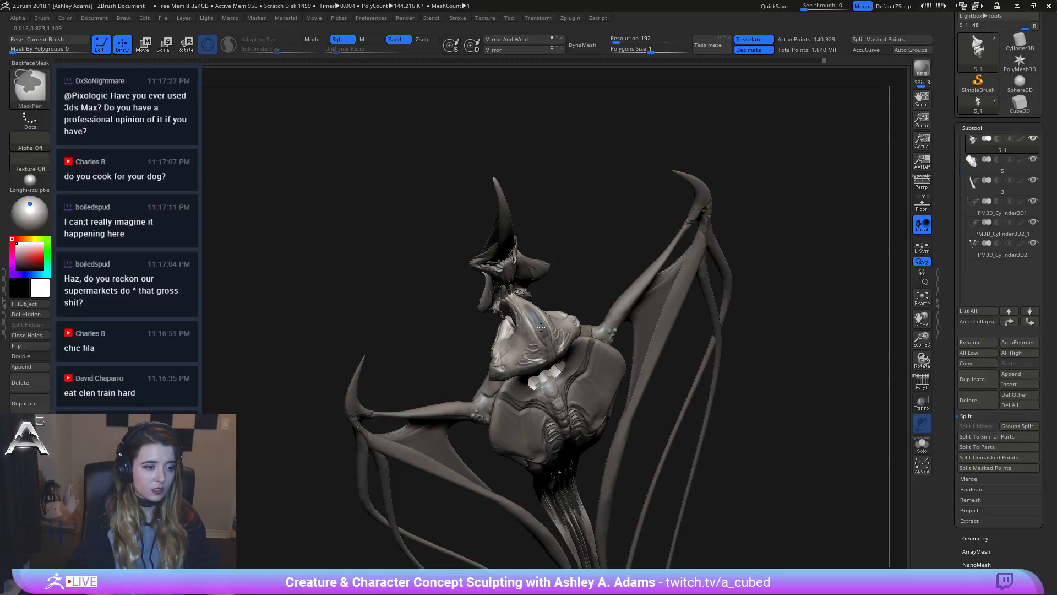
{"action": "right_click_drag", "start_coordinate": [518, 299], "coordinate": [530, 321]}
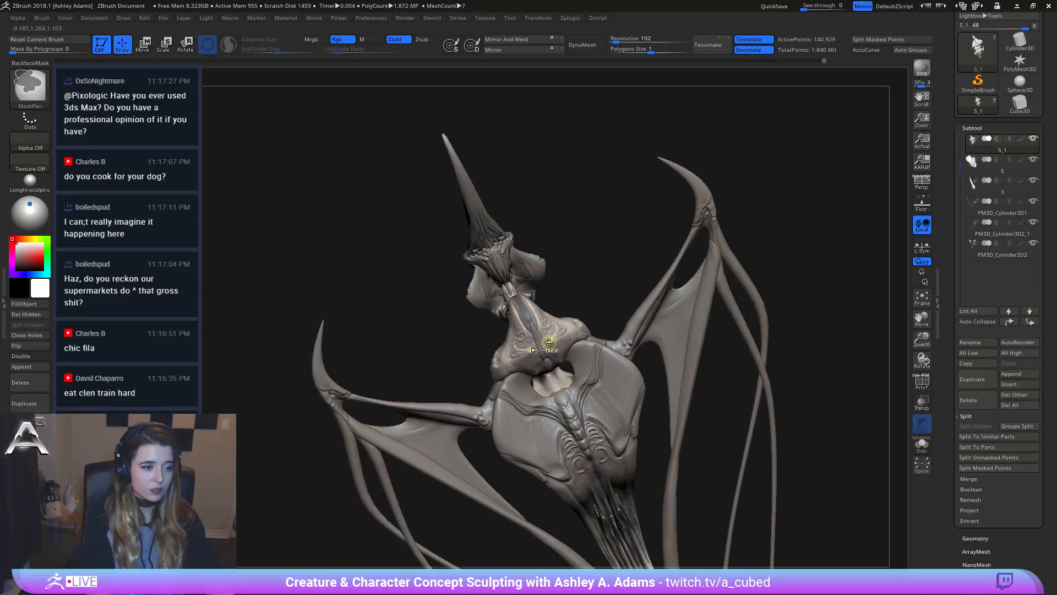
{"action": "right_click_drag", "start_coordinate": [549, 308], "coordinate": [538, 314]}
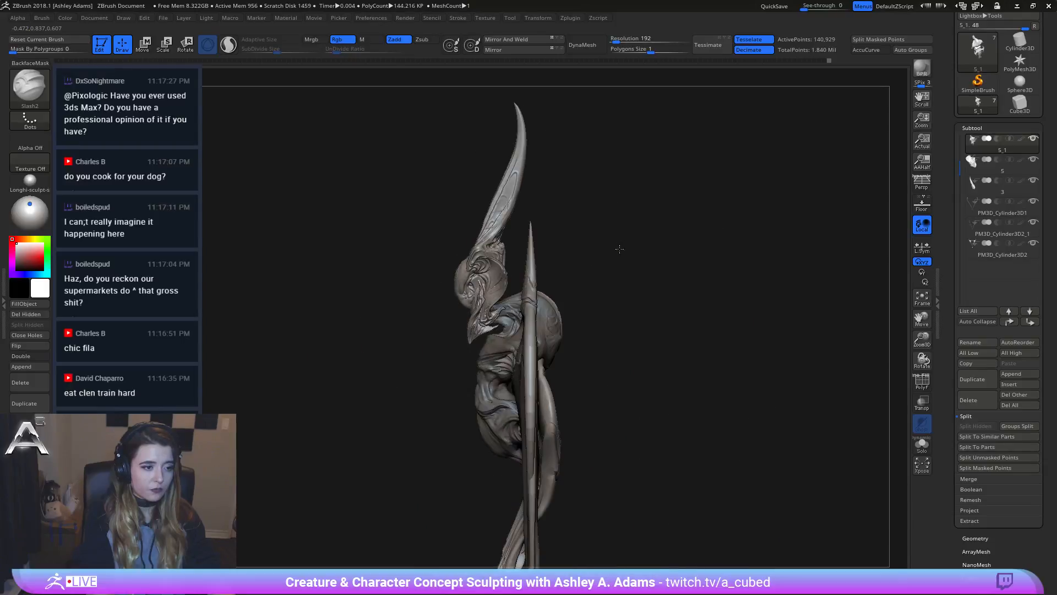
{"action": "right_click", "coordinate": [538, 314]}
Step: Pull the unmasked back strip outward behind the creature with the SnakeHook brush to form a rounded fin, and smooth it
{"action": "key", "text": "b"}
{"action": "key", "text": "s"}
{"action": "key", "text": "h"}
{"action": "mouse_move", "coordinate": [609, 378]}
{"action": "right_mouse_down"}
{"action": "mouse_move", "coordinate": [577, 334]}
{"action": "mouse_move", "coordinate": [628, 307]}
{"action": "mouse_move", "coordinate": [599, 311]}
{"action": "right_mouse_up"}
{"action": "mouse_move", "coordinate": [581, 315]}
{"action": "left_mouse_down"}
{"action": "mouse_move", "coordinate": [616, 282]}
{"action": "mouse_move", "coordinate": [607, 279]}
{"action": "mouse_move", "coordinate": [616, 319]}
{"action": "mouse_move", "coordinate": [604, 371]}
{"action": "left_mouse_up"}
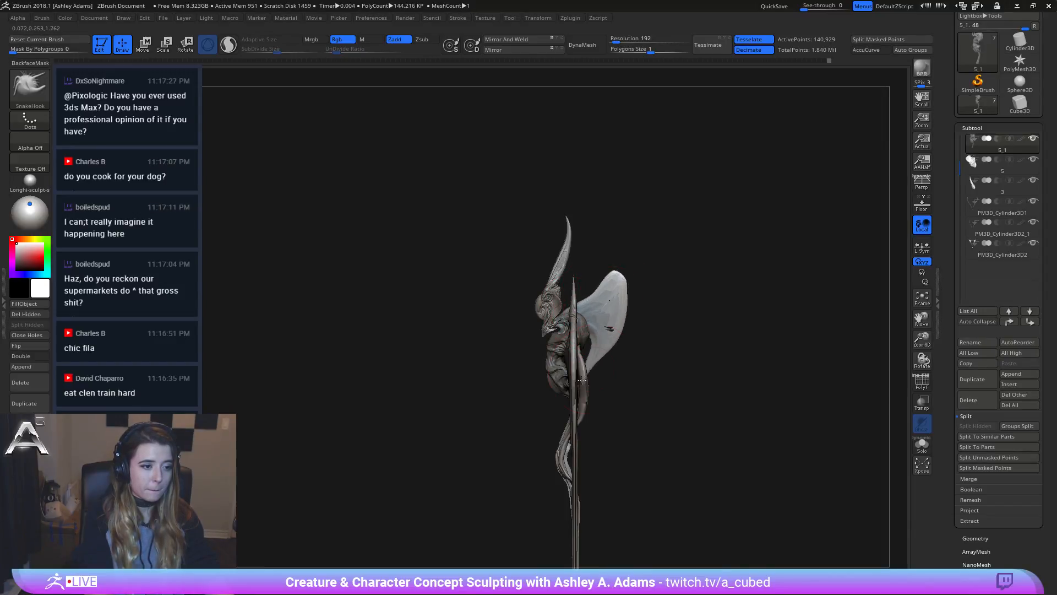
{"action": "left_click_drag", "start_coordinate": [617, 334], "coordinate": [621, 342], "text": "shift"}
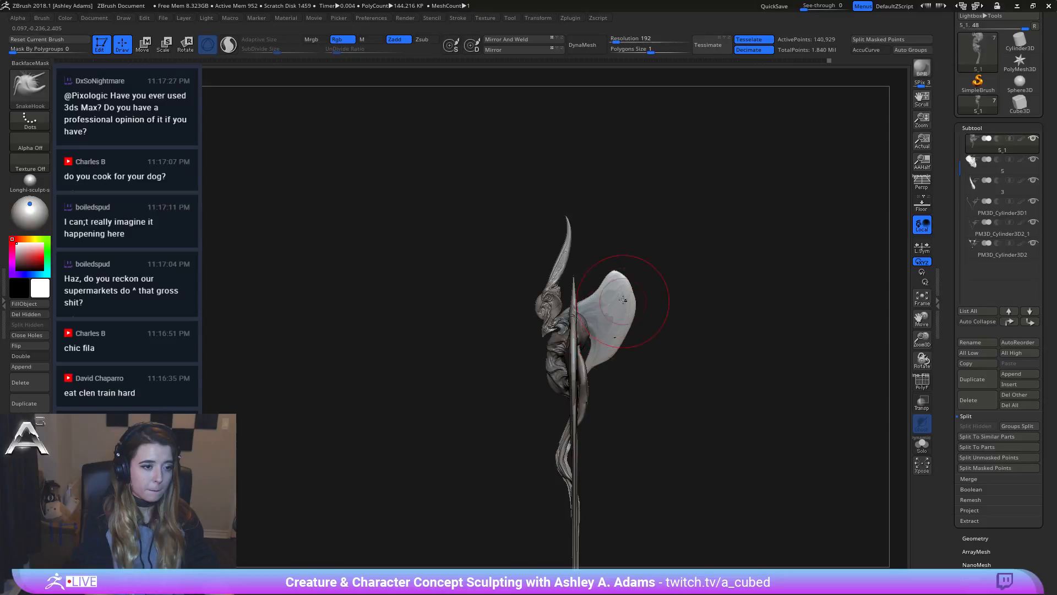
Step: Stretch the fin's upper corner upward to the height of the horn's tip
{"action": "mouse_move", "coordinate": [614, 267]}
{"action": "left_mouse_down"}
{"action": "mouse_move", "coordinate": [573, 221]}
{"action": "mouse_move", "coordinate": [600, 276]}
{"action": "mouse_move", "coordinate": [641, 289]}
{"action": "mouse_move", "coordinate": [651, 238]}
{"action": "mouse_move", "coordinate": [672, 220]}
{"action": "left_mouse_up"}
{"action": "key", "text": "space"}
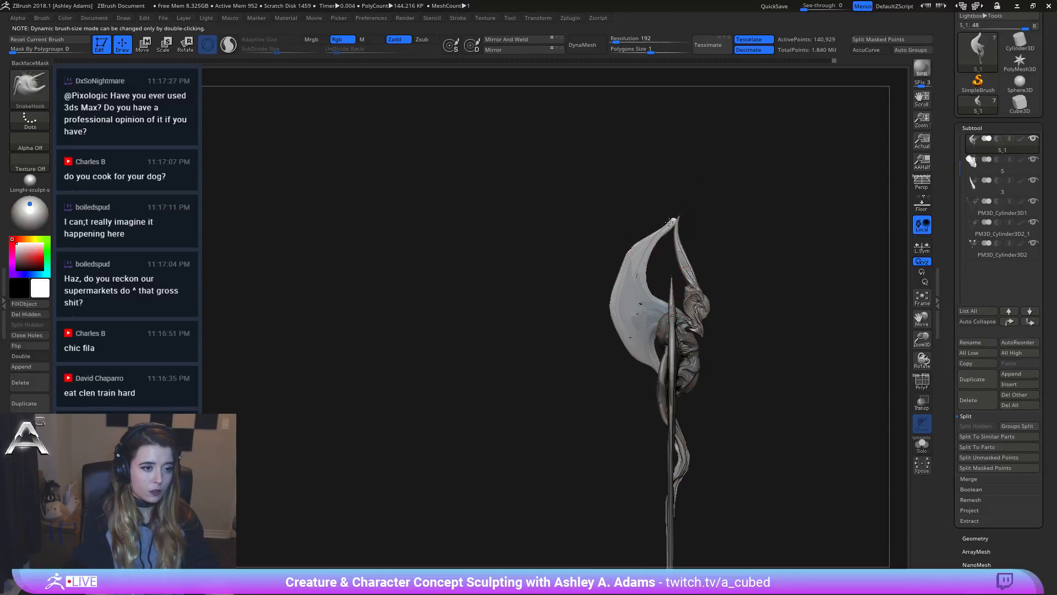
{"action": "left_click_drag", "start_coordinate": [634, 250], "coordinate": [647, 319], "text": "shift"}
Step: Adjust the SnakeHook draw size and bend the fin into a broad, backward-curving crescent
{"action": "key", "text": "space"}
{"action": "key", "text": "space"}
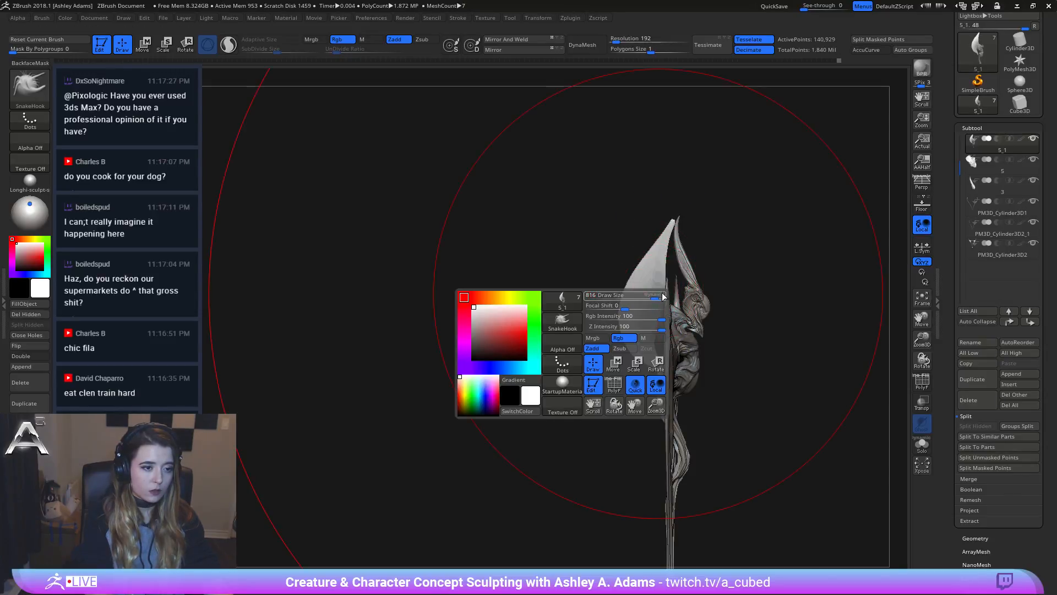
{"action": "mouse_move", "coordinate": [722, 268]}
{"action": "left_mouse_down", "text": "shift"}
{"action": "mouse_move", "coordinate": [618, 217]}
{"action": "mouse_move", "coordinate": [611, 249]}
{"action": "mouse_move", "coordinate": [571, 271]}
{"action": "mouse_move", "coordinate": [539, 267]}
{"action": "mouse_move", "coordinate": [610, 226]}
{"action": "left_mouse_up", "text": "shift"}
{"action": "key", "text": "space"}
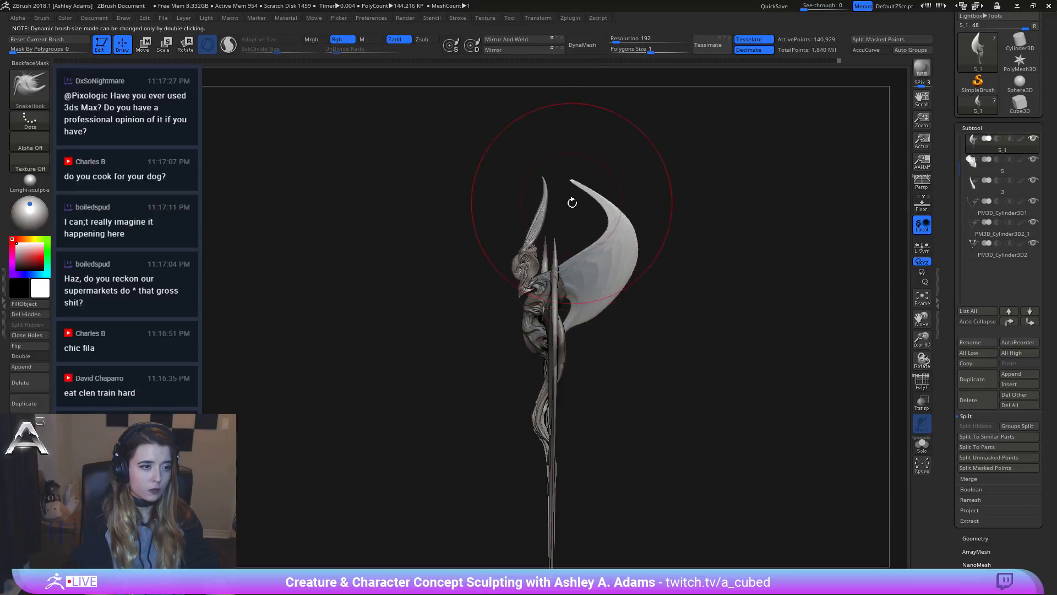
Step: Draw the crescent fin's pointed upper end forward to meet the tip of the horn
{"action": "left_click_drag", "start_coordinate": [568, 181], "coordinate": [543, 177]}
{"action": "left_click_drag", "start_coordinate": [494, 241], "coordinate": [503, 243]}
{"action": "key", "text": "space"}
{"action": "mouse_move", "coordinate": [557, 188]}
{"action": "left_mouse_down"}
{"action": "mouse_move", "coordinate": [544, 177]}
{"action": "mouse_move", "coordinate": [561, 189]}
{"action": "left_mouse_up"}
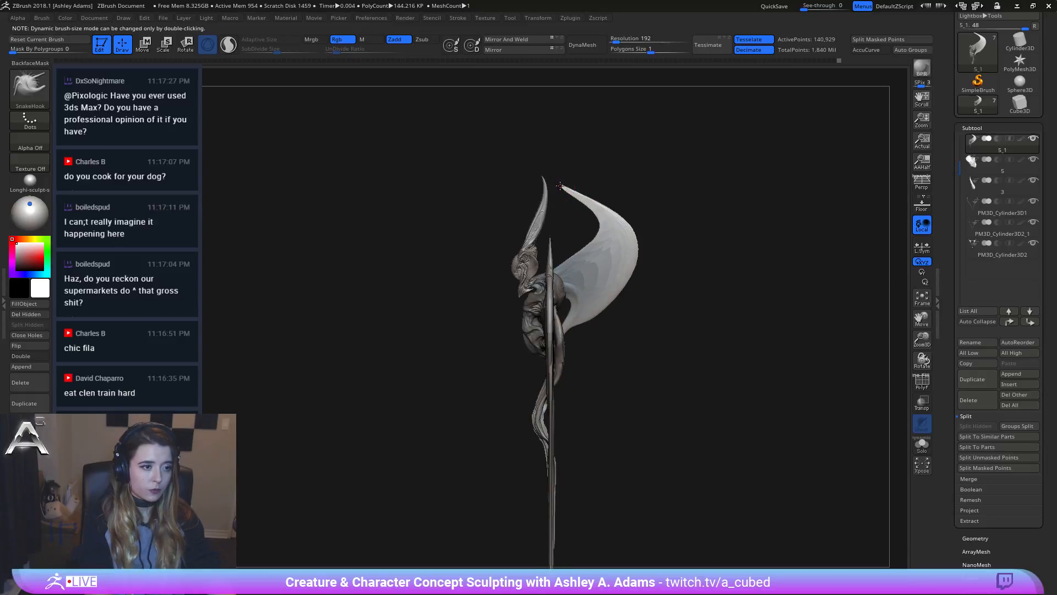
{"action": "key", "text": "shift"}
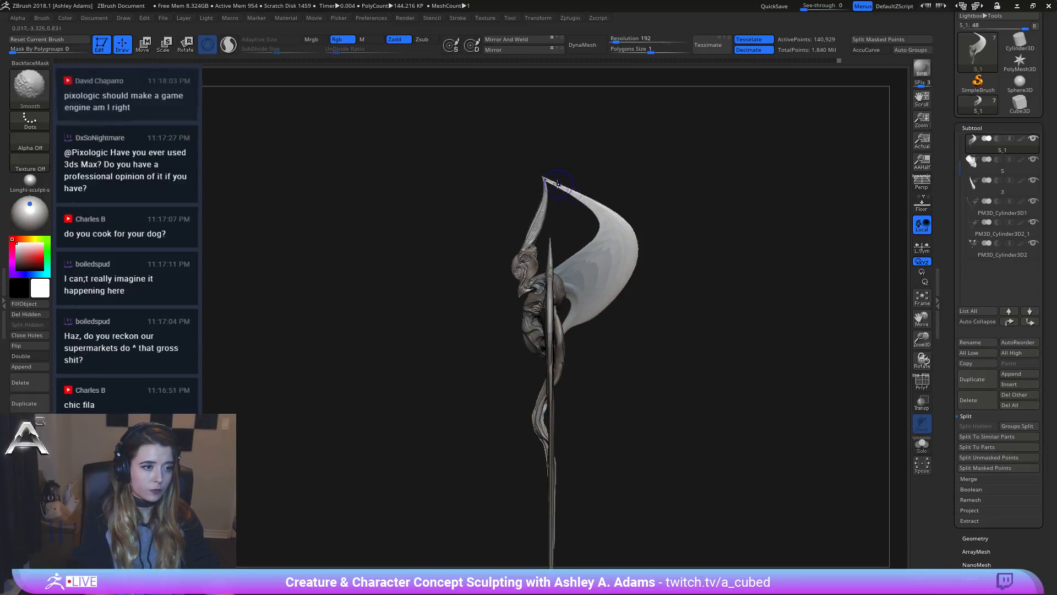
Step: Bow the upper part of the fin away from the horn and smooth its tip into a shorter, wider point
{"action": "mouse_move", "coordinate": [588, 200]}
{"action": "left_mouse_down"}
{"action": "mouse_move", "coordinate": [557, 214]}
{"action": "mouse_move", "coordinate": [527, 208]}
{"action": "left_mouse_up"}
{"action": "key", "text": "f"}
{"action": "key", "text": "space"}
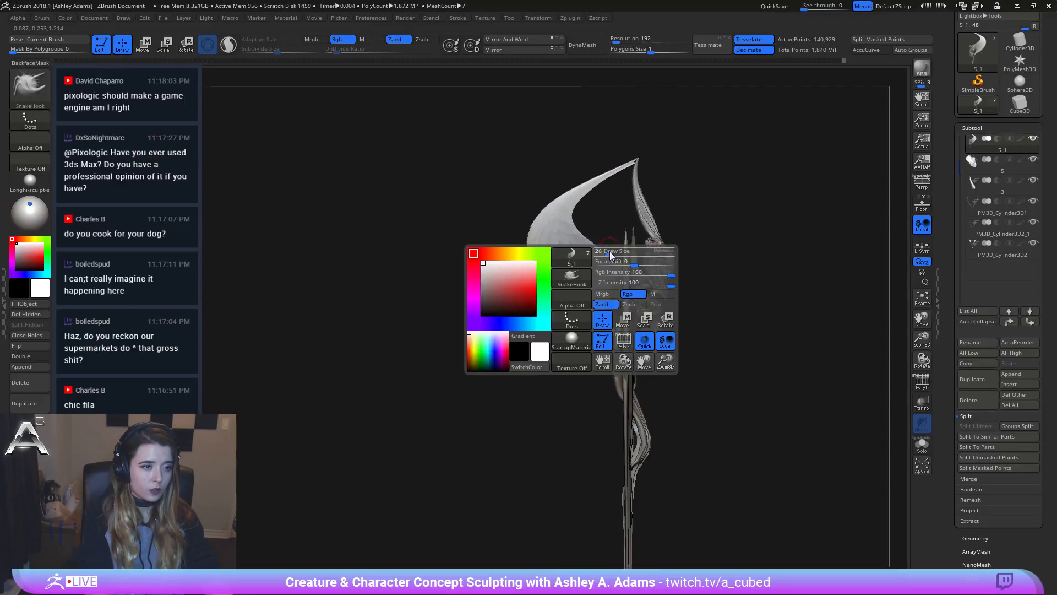
{"action": "left_click", "coordinate": [580, 214]}
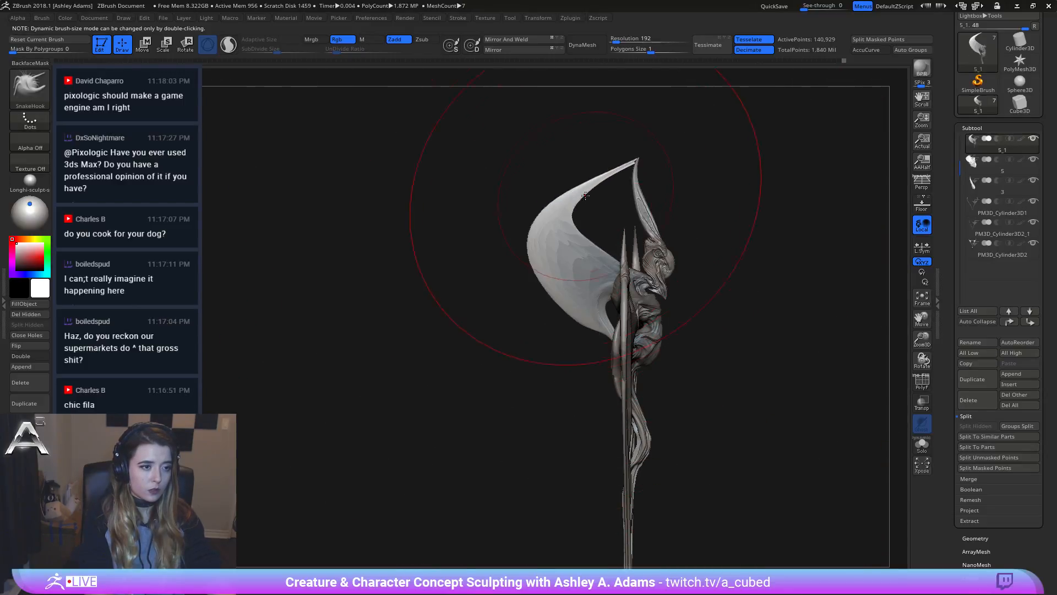
{"action": "mouse_move", "coordinate": [571, 198]}
{"action": "left_mouse_down"}
{"action": "mouse_move", "coordinate": [567, 212]}
{"action": "mouse_move", "coordinate": [545, 190]}
{"action": "left_mouse_up"}
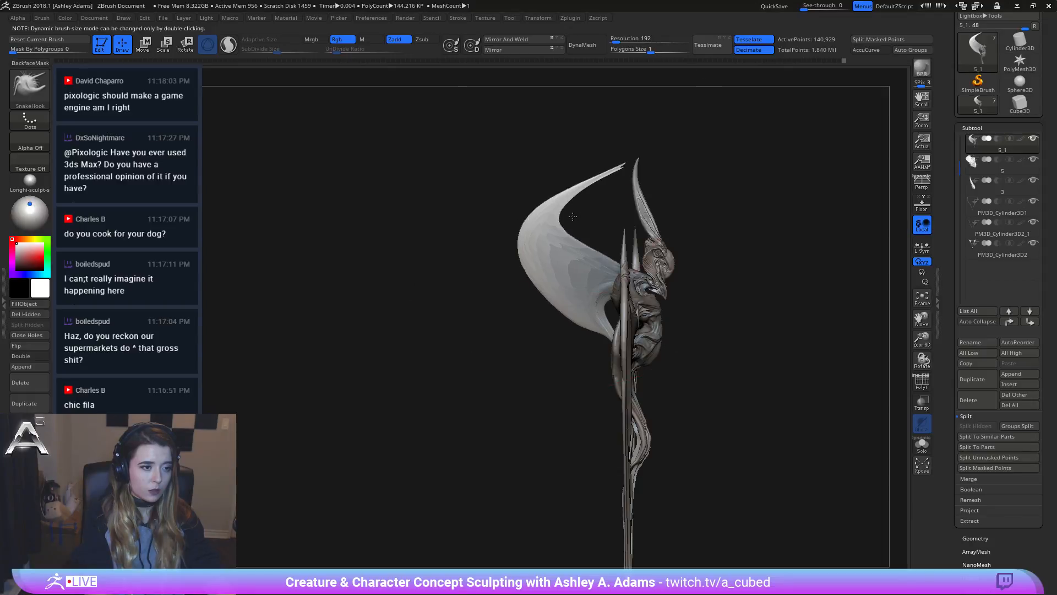
{"action": "key", "text": "space"}
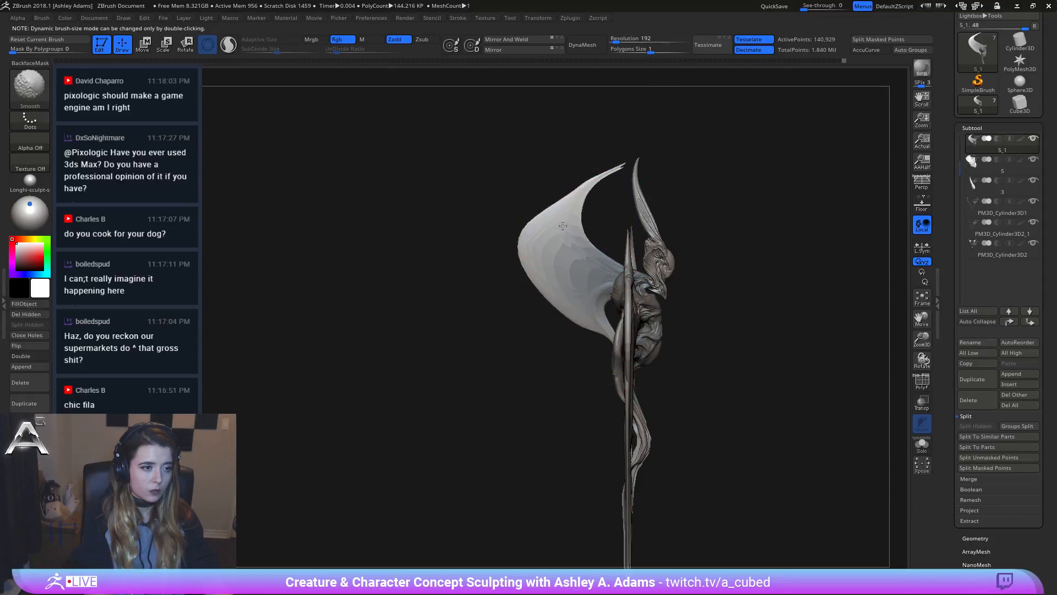
{"action": "mouse_move", "coordinate": [568, 226]}
{"action": "left_mouse_down", "text": "shift"}
{"action": "mouse_move", "coordinate": [592, 190]}
{"action": "mouse_move", "coordinate": [546, 217]}
{"action": "left_mouse_up", "text": "shift"}
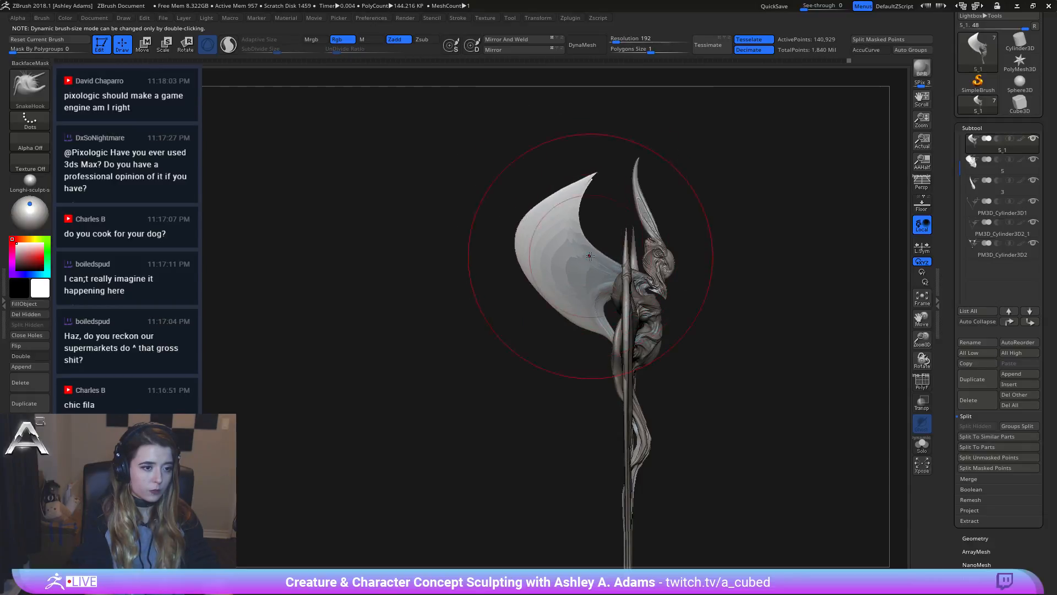
Step: Reshape the fin's lower edge into a concave sweep running down into the back, and smooth that edge
{"action": "right_click_drag", "start_coordinate": [606, 257], "coordinate": [573, 154], "text": "ctrl"}
{"action": "mouse_move", "coordinate": [641, 210]}
{"action": "right_mouse_down"}
{"action": "mouse_move", "coordinate": [561, 217]}
{"action": "mouse_move", "coordinate": [609, 357]}
{"action": "mouse_move", "coordinate": [600, 256]}
{"action": "right_mouse_up"}
{"action": "key", "text": "space"}
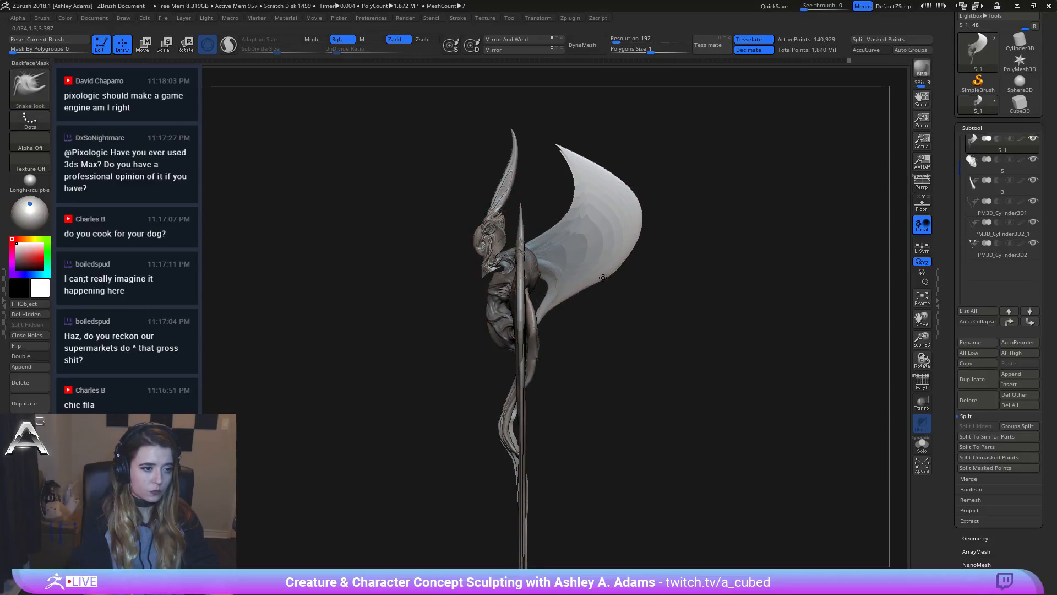
{"action": "mouse_move", "coordinate": [538, 337]}
{"action": "right_mouse_down"}
{"action": "mouse_move", "coordinate": [521, 334]}
{"action": "mouse_move", "coordinate": [592, 297]}
{"action": "right_mouse_up"}
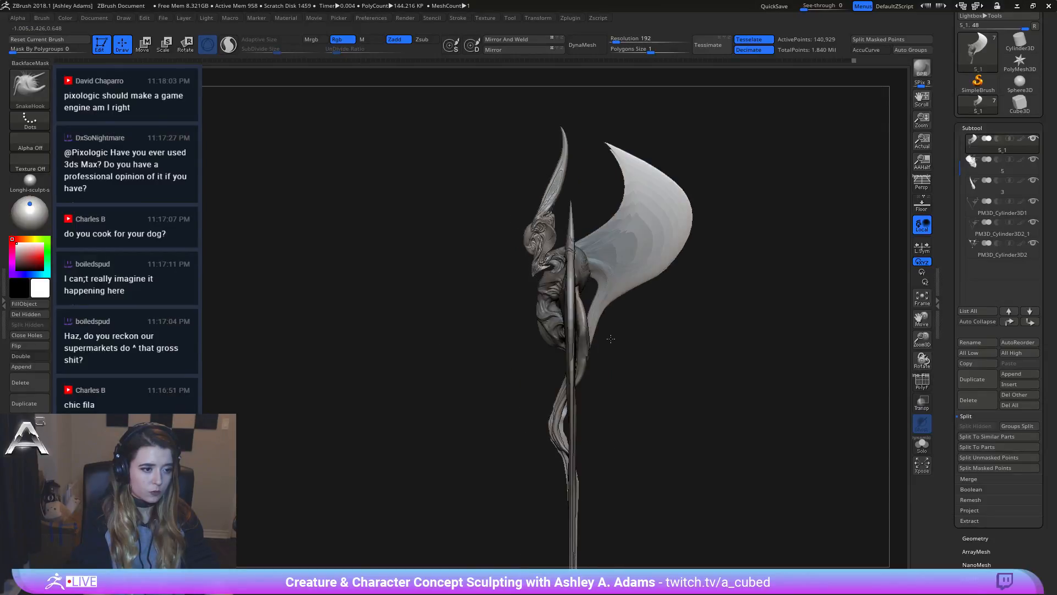
{"action": "key", "text": "space"}
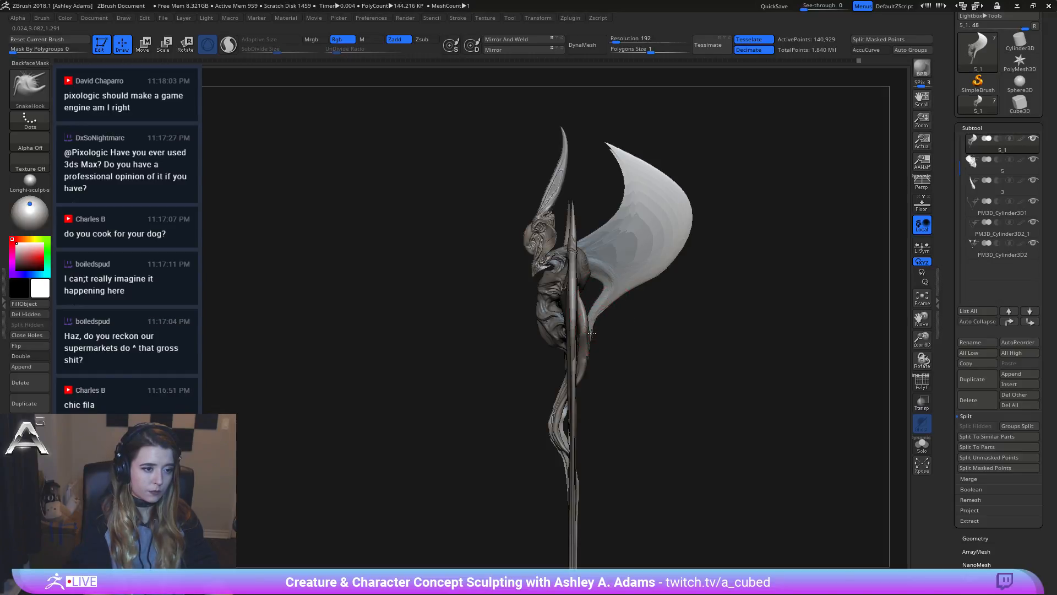
{"action": "key", "text": "shift"}
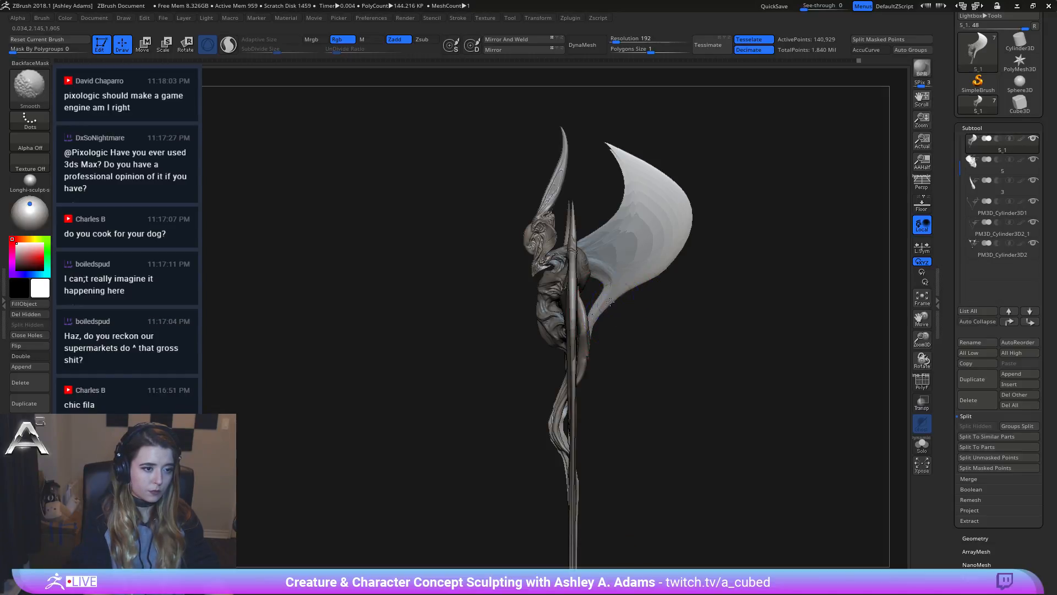
{"action": "left_click_drag", "start_coordinate": [610, 302], "coordinate": [617, 320], "text": "shift"}
Step: Pull the fin's broad outer edge farther from the body and check the silhouette of the whole creature
{"action": "right_click_drag", "start_coordinate": [620, 322], "coordinate": [579, 232], "text": "ctrl"}
{"action": "right_click", "coordinate": [581, 311]}
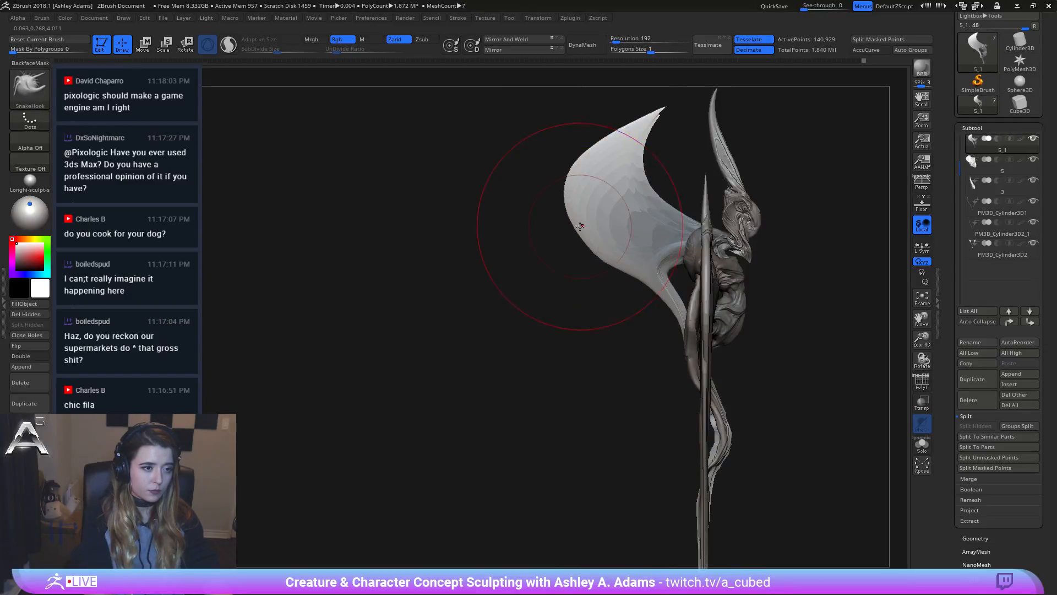
{"action": "left_click_drag", "start_coordinate": [581, 227], "coordinate": [568, 228]}
{"action": "mouse_move", "coordinate": [581, 244]}
{"action": "right_mouse_down", "text": "ctrl"}
{"action": "mouse_move", "coordinate": [635, 194]}
{"action": "mouse_move", "coordinate": [620, 217]}
{"action": "mouse_move", "coordinate": [597, 214]}
{"action": "mouse_move", "coordinate": [657, 285]}
{"action": "right_mouse_up", "text": "ctrl"}
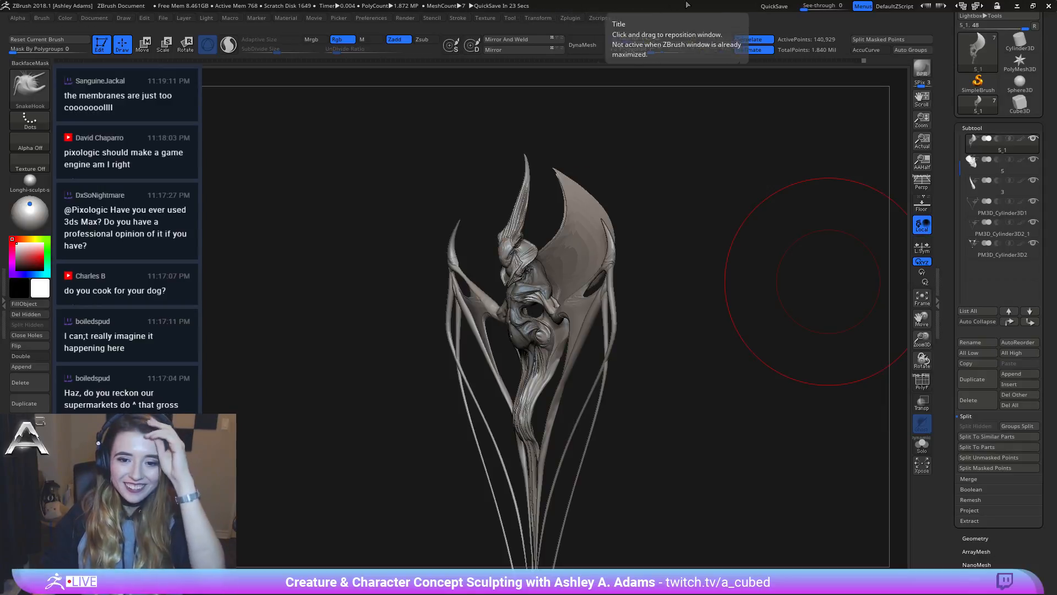
{"action": "mouse_move", "coordinate": [978, 51]}
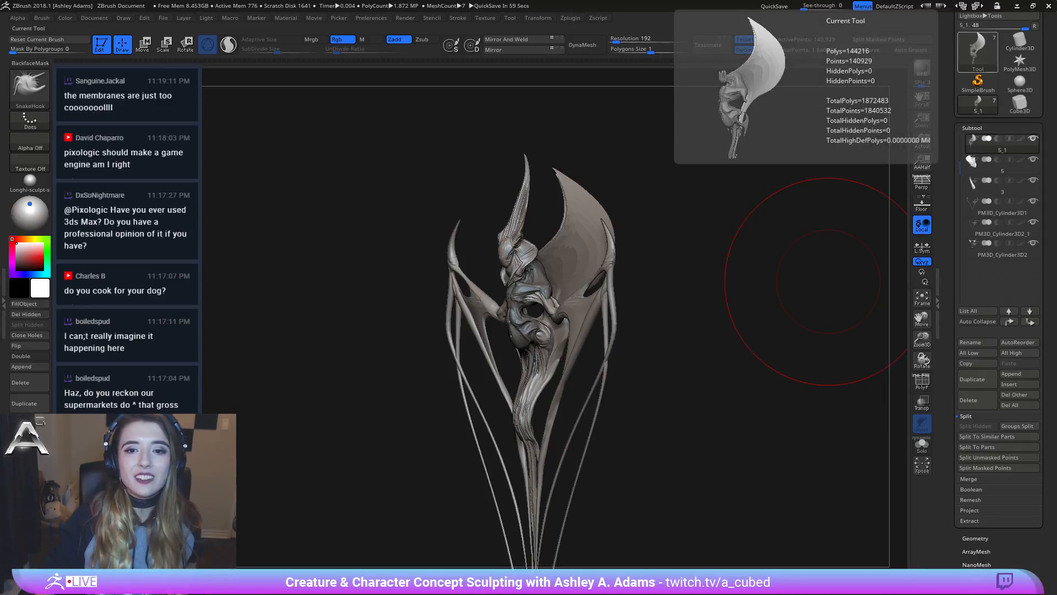
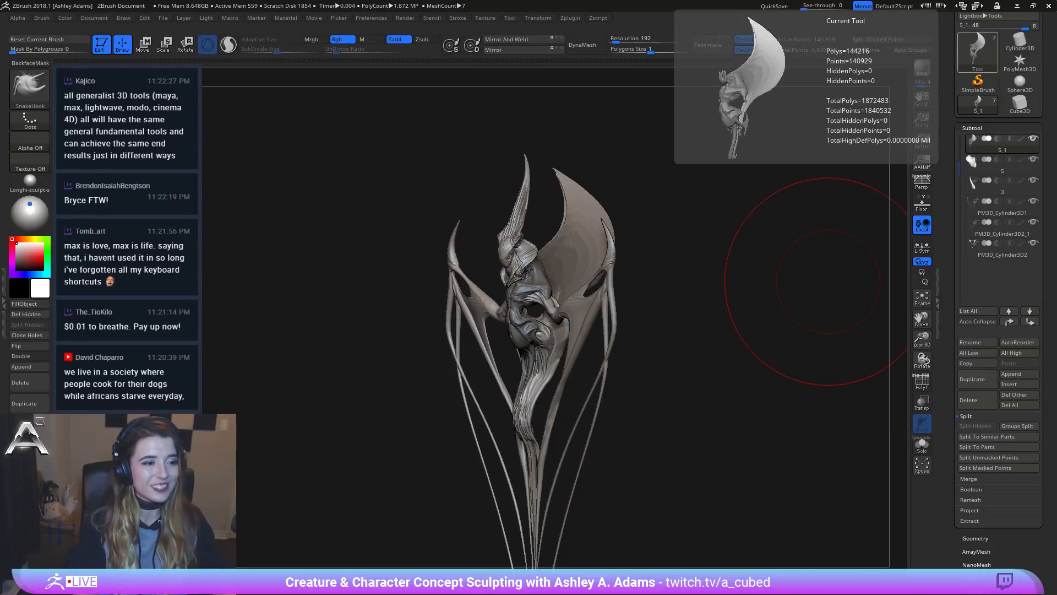
Step: Build up raised folds where the fin meets the shoulder with the ClayBuildup brush and smooth them into the membrane
{"action": "mouse_move", "coordinate": [689, 301]}
{"action": "left_mouse_down"}
{"action": "mouse_move", "coordinate": [581, 224]}
{"action": "mouse_move", "coordinate": [596, 237]}
{"action": "mouse_move", "coordinate": [594, 221]}
{"action": "mouse_move", "coordinate": [555, 270]}
{"action": "mouse_move", "coordinate": [555, 229]}
{"action": "mouse_move", "coordinate": [560, 240]}
{"action": "mouse_move", "coordinate": [584, 217]}
{"action": "mouse_move", "coordinate": [556, 308]}
{"action": "mouse_move", "coordinate": [566, 203]}
{"action": "left_mouse_up"}
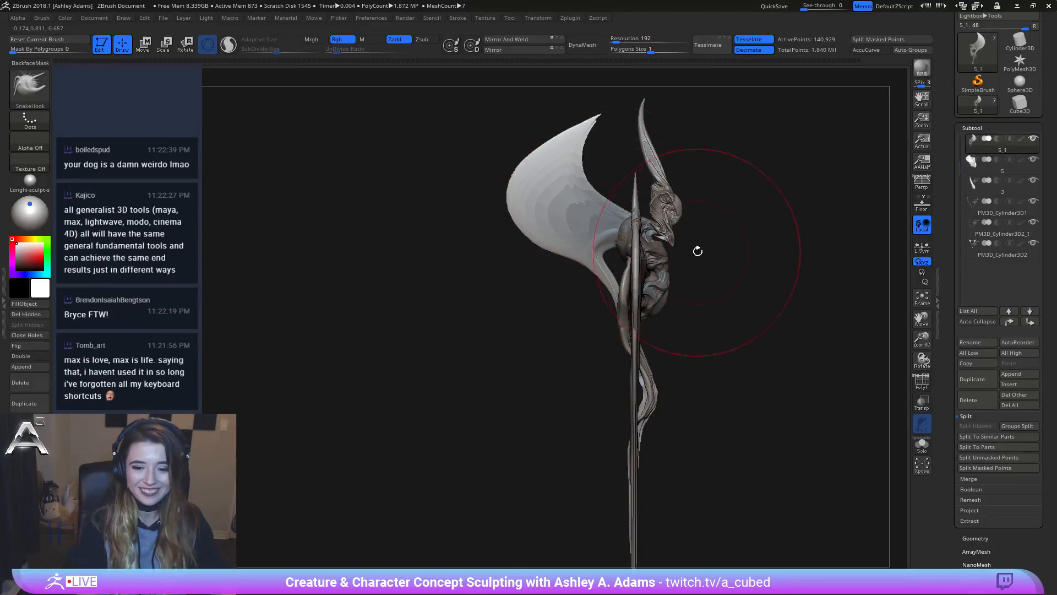
{"action": "left_click_drag", "start_coordinate": [697, 251], "coordinate": [668, 271]}
{"action": "mouse_move", "coordinate": [715, 215]}
{"action": "left_mouse_down"}
{"action": "mouse_move", "coordinate": [625, 176]}
{"action": "mouse_move", "coordinate": [599, 304]}
{"action": "mouse_move", "coordinate": [637, 295]}
{"action": "mouse_move", "coordinate": [678, 331]}
{"action": "left_mouse_up"}
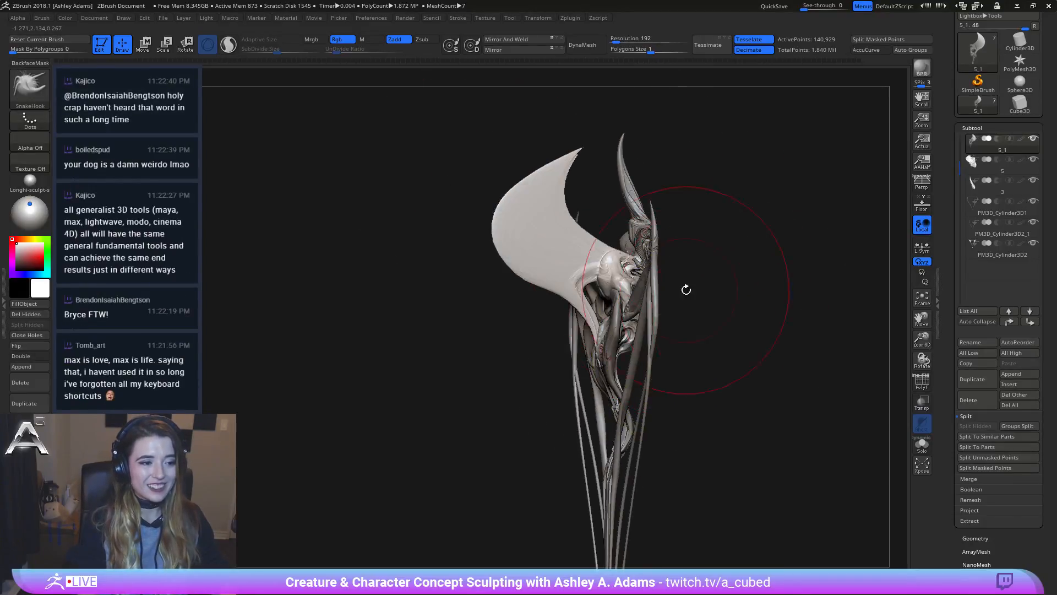
{"action": "right_click_drag", "start_coordinate": [687, 290], "coordinate": [796, 281]}
{"action": "right_click", "coordinate": [594, 321]}
{"action": "right_click_drag", "start_coordinate": [594, 197], "coordinate": [611, 194], "text": "ctrl"}
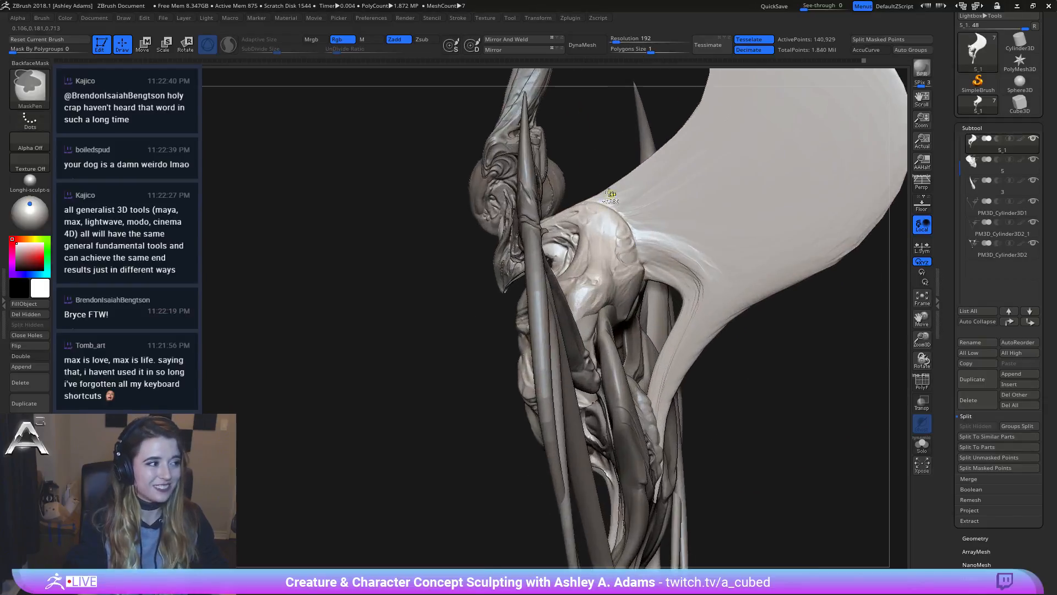
{"action": "mouse_move", "coordinate": [629, 235]}
{"action": "right_mouse_down"}
{"action": "mouse_move", "coordinate": [634, 213]}
{"action": "mouse_move", "coordinate": [605, 255]}
{"action": "right_mouse_up"}
{"action": "right_click", "coordinate": [601, 259]}
{"action": "left_click_drag", "start_coordinate": [652, 202], "coordinate": [661, 204]}
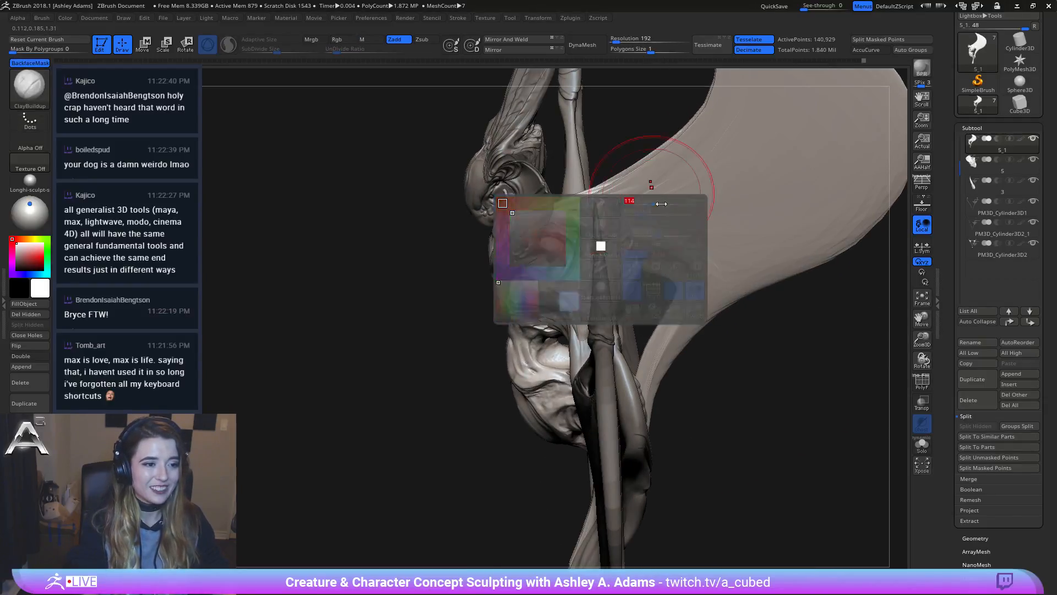
{"action": "mouse_move", "coordinate": [661, 204]}
{"action": "right_mouse_down"}
{"action": "mouse_move", "coordinate": [620, 253]}
{"action": "mouse_move", "coordinate": [619, 305]}
{"action": "right_mouse_up"}
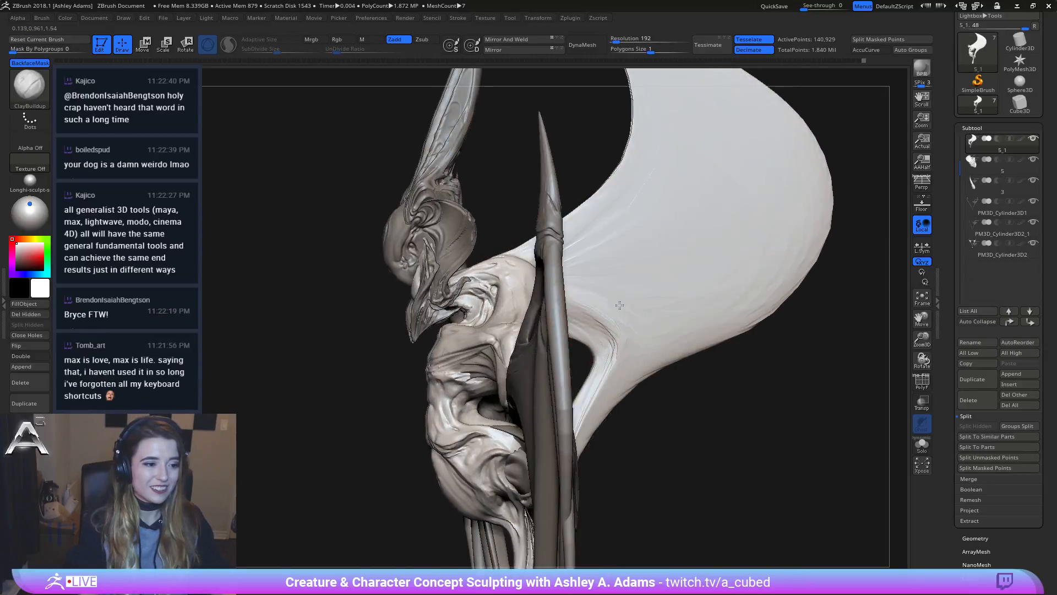
{"action": "mouse_move", "coordinate": [621, 307]}
{"action": "left_mouse_down"}
{"action": "mouse_move", "coordinate": [625, 316]}
{"action": "mouse_move", "coordinate": [611, 308]}
{"action": "left_mouse_up"}
{"action": "right_click_drag", "start_coordinate": [612, 308], "coordinate": [589, 292]}
{"action": "left_click_drag", "start_coordinate": [589, 292], "coordinate": [599, 287], "text": "shift"}
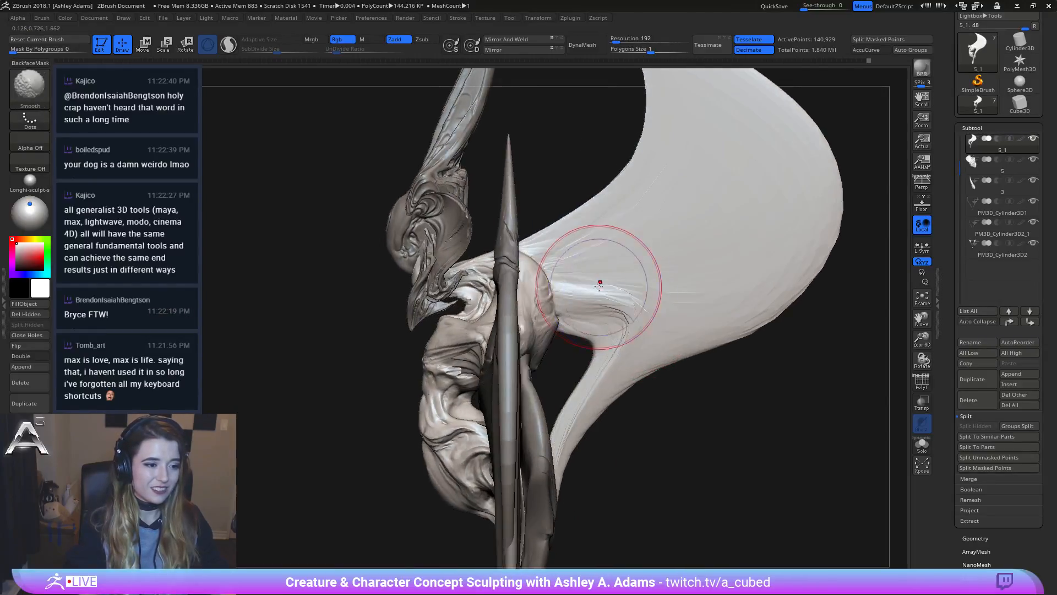
Step: Stretch the folds at the shoulder out across the fin with SnakeHook and smooth the membrane down its lower strut
{"action": "key", "text": "2"}
{"action": "right_click_drag", "start_coordinate": [600, 284], "coordinate": [612, 278]}
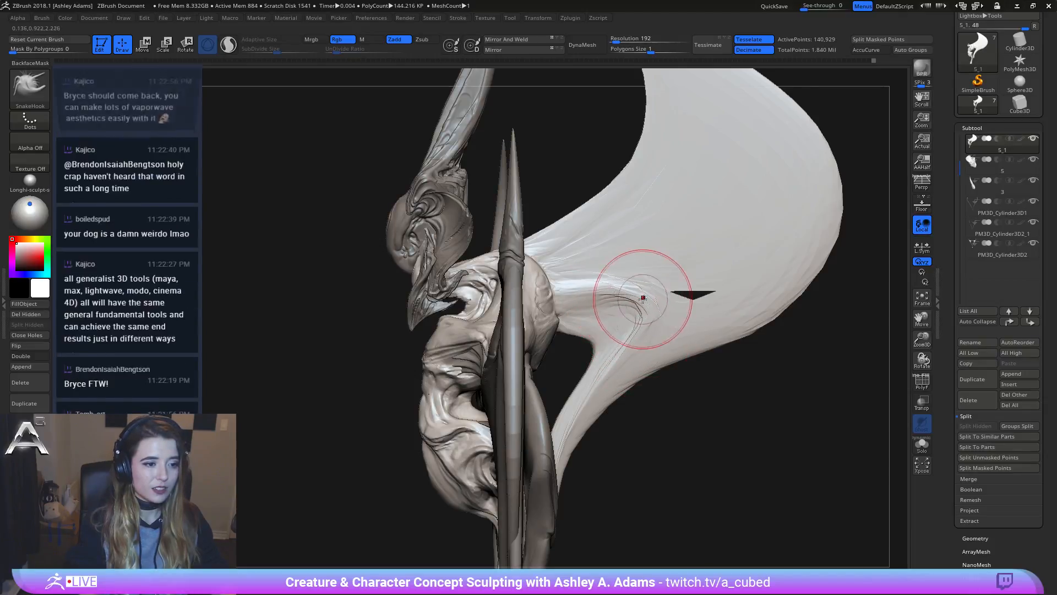
{"action": "mouse_move", "coordinate": [677, 291]}
{"action": "right_mouse_down"}
{"action": "mouse_move", "coordinate": [642, 229]}
{"action": "mouse_move", "coordinate": [670, 279]}
{"action": "mouse_move", "coordinate": [679, 252]}
{"action": "mouse_move", "coordinate": [530, 111]}
{"action": "right_mouse_up"}
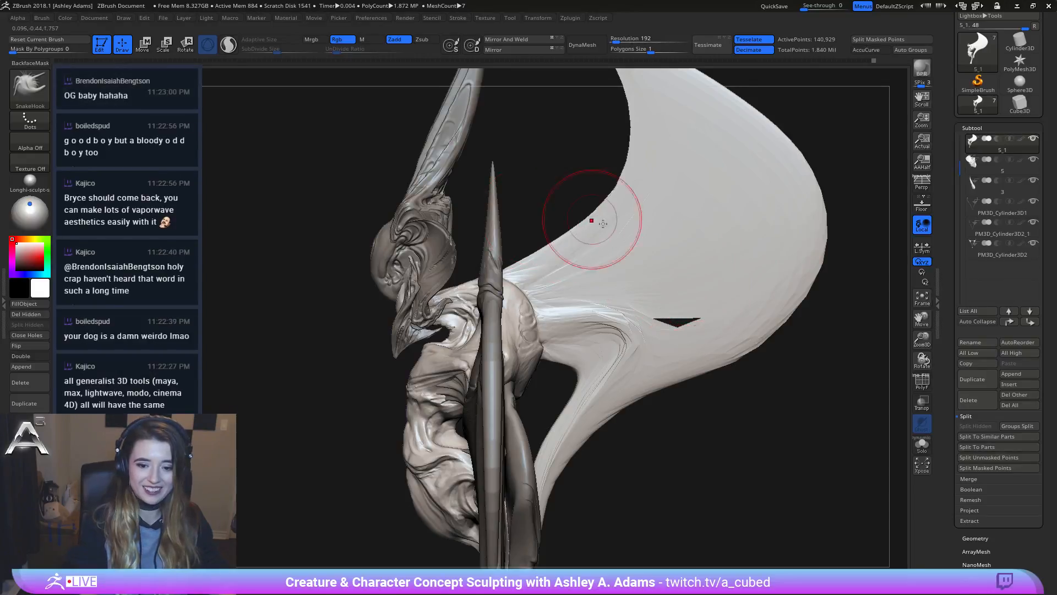
{"action": "key", "text": "shift"}
{"action": "mouse_move", "coordinate": [630, 325]}
{"action": "left_mouse_down", "text": "shift"}
{"action": "mouse_move", "coordinate": [619, 359]}
{"action": "mouse_move", "coordinate": [592, 342]}
{"action": "mouse_move", "coordinate": [538, 471]}
{"action": "left_mouse_up", "text": "shift"}
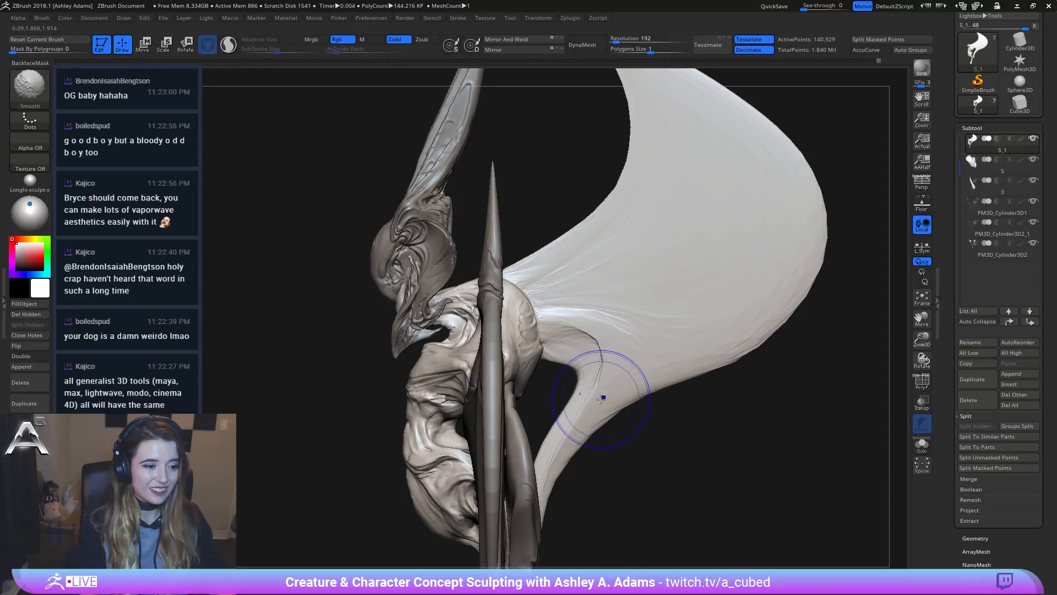
{"action": "right_click_drag", "start_coordinate": [644, 309], "coordinate": [591, 303]}
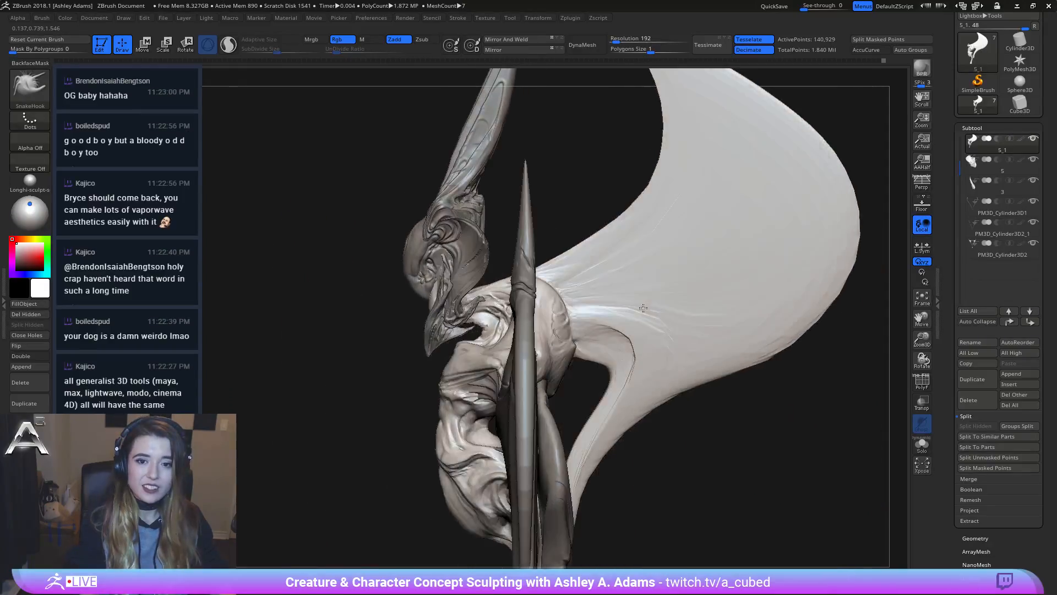
Step: Carve thin creases into the fin's root beside the shoulder with the DamStandard brush, fanning them out onto the membrane
{"action": "key", "text": "b"}
{"action": "key", "text": "d"}
{"action": "key", "text": "s"}
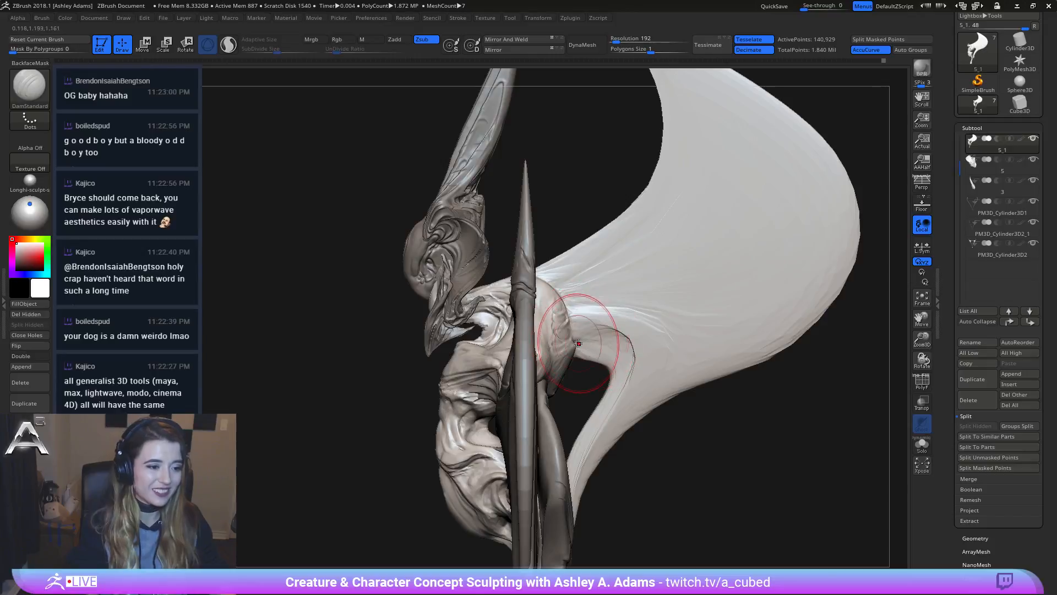
{"action": "left_click_drag", "start_coordinate": [590, 334], "coordinate": [614, 333]}
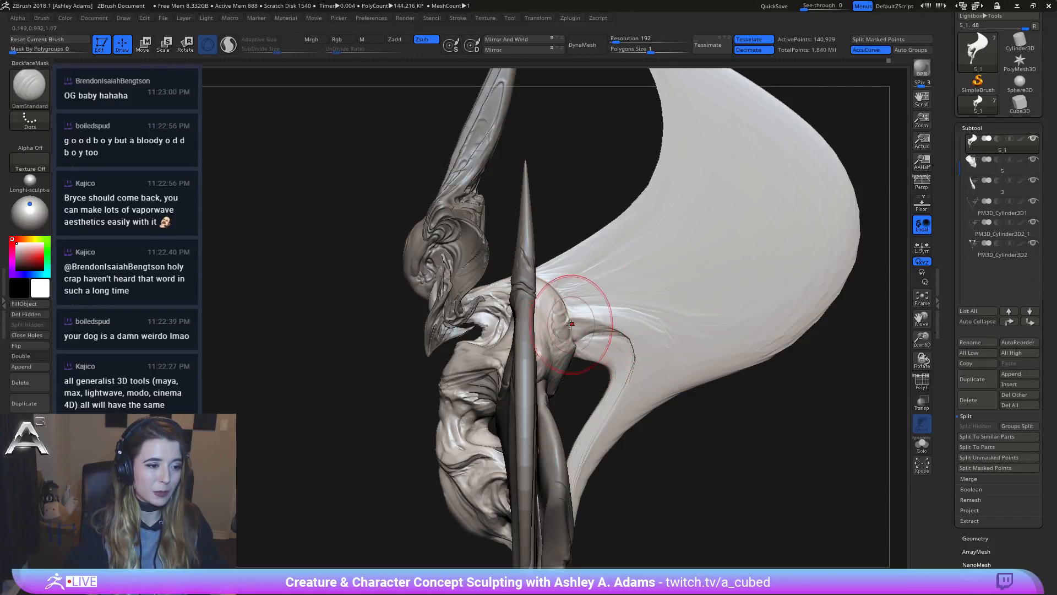
{"action": "mouse_move", "coordinate": [587, 319]}
{"action": "right_mouse_down"}
{"action": "mouse_move", "coordinate": [538, 295]}
{"action": "mouse_move", "coordinate": [580, 299]}
{"action": "mouse_move", "coordinate": [593, 288]}
{"action": "mouse_move", "coordinate": [575, 280]}
{"action": "mouse_move", "coordinate": [590, 271]}
{"action": "right_mouse_up"}
{"action": "right_click", "coordinate": [543, 295]}
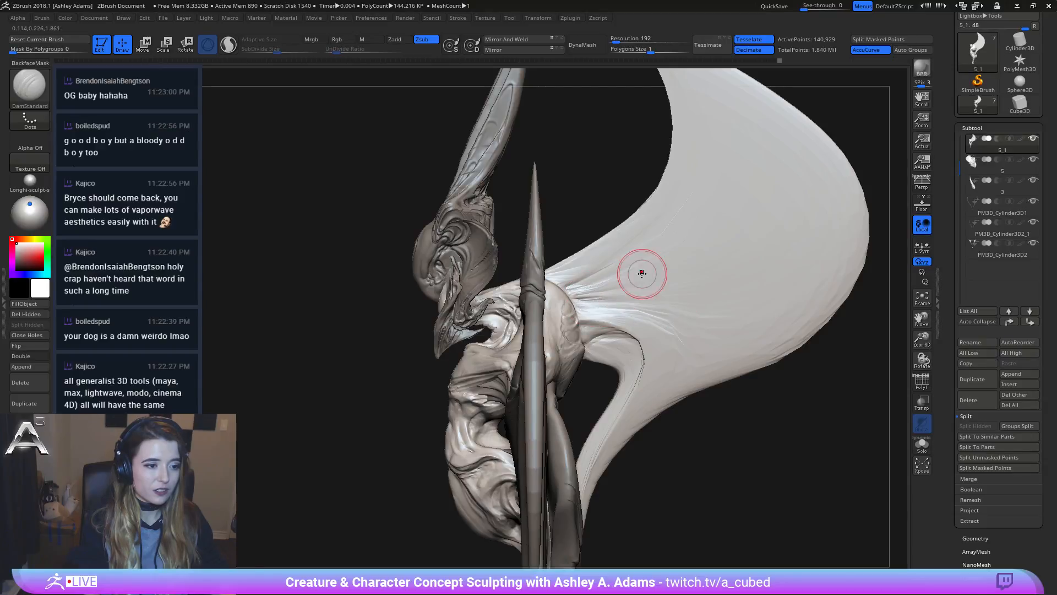
Step: Add radiating creases along the fin's upper root, and smooth and sharpen the fold around the opening below the shoulder
{"action": "mouse_move", "coordinate": [637, 279]}
{"action": "right_mouse_down"}
{"action": "mouse_move", "coordinate": [645, 243]}
{"action": "mouse_move", "coordinate": [619, 251]}
{"action": "mouse_move", "coordinate": [541, 208]}
{"action": "mouse_move", "coordinate": [547, 309]}
{"action": "right_mouse_up"}
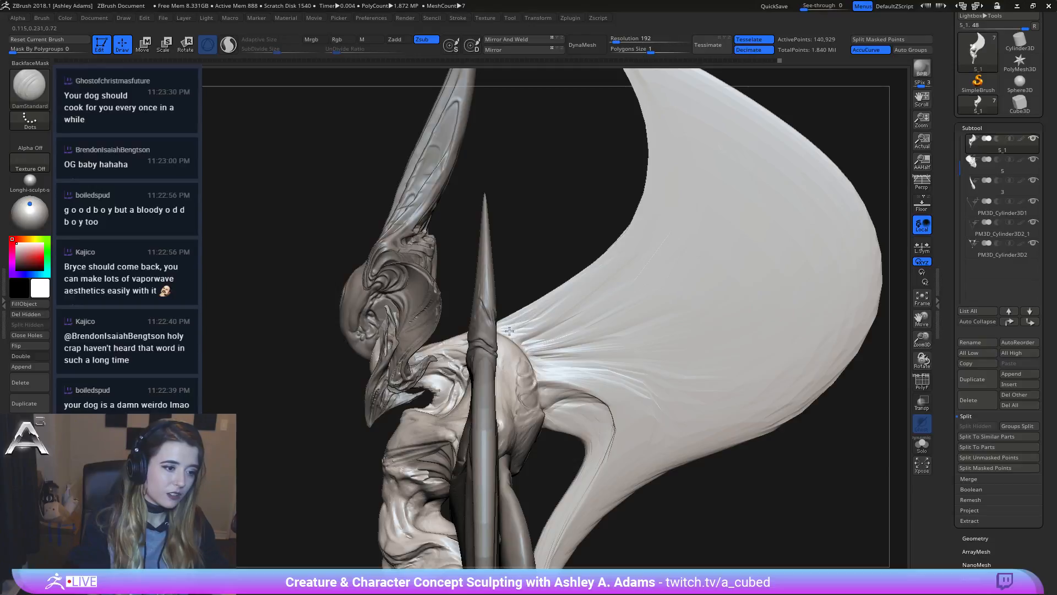
{"action": "right_click_drag", "start_coordinate": [621, 363], "coordinate": [611, 385]}
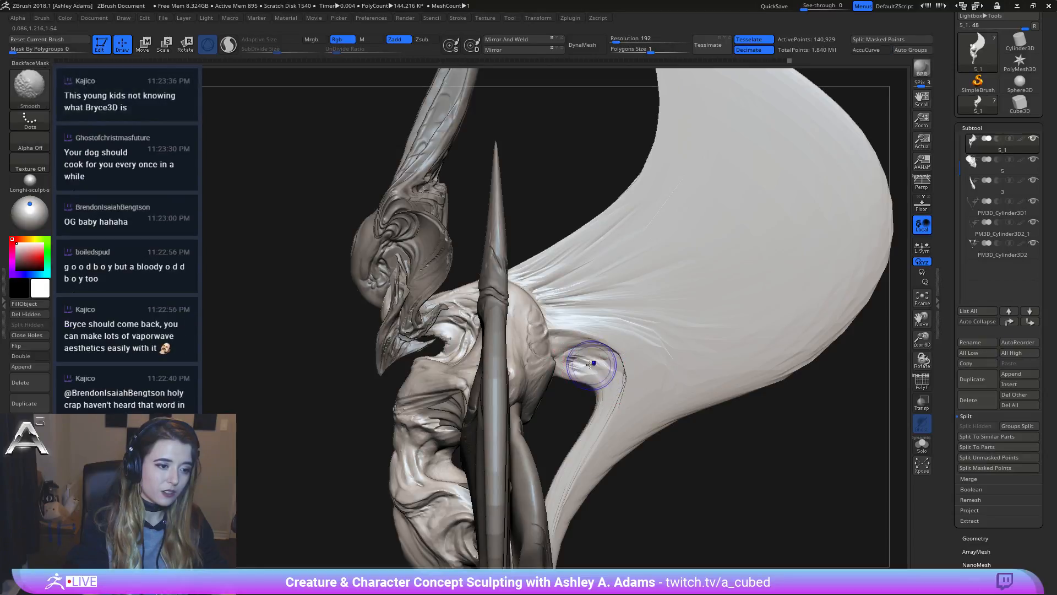
{"action": "mouse_move", "coordinate": [619, 379]}
{"action": "right_mouse_down", "text": "ctrl"}
{"action": "mouse_move", "coordinate": [615, 290]}
{"action": "mouse_move", "coordinate": [619, 345]}
{"action": "right_mouse_up", "text": "ctrl"}
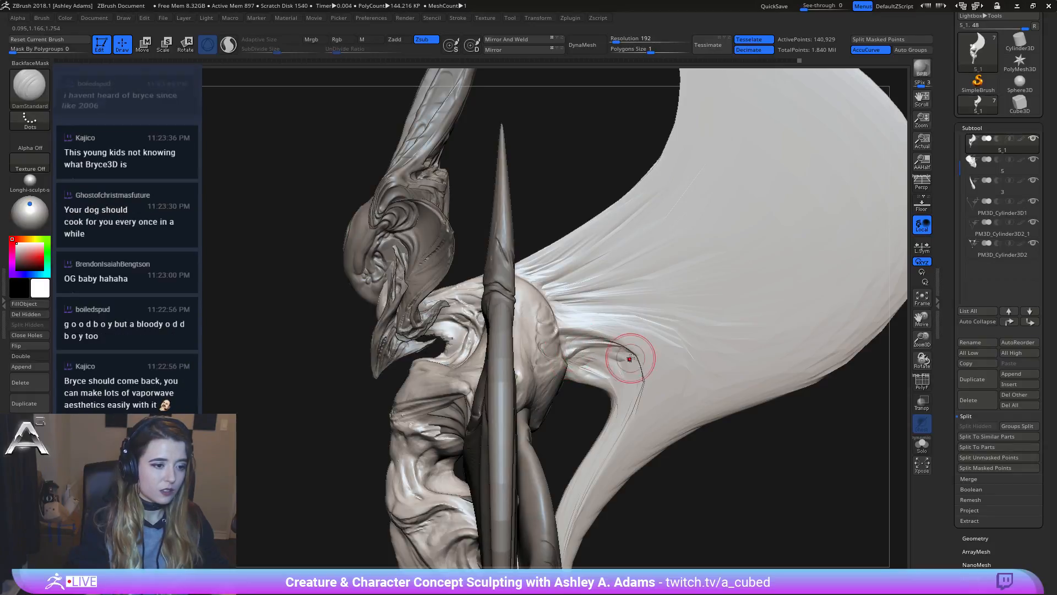
Step: Examine the whole creature's silhouette from the front and the side
{"action": "right_click_drag", "start_coordinate": [626, 358], "coordinate": [595, 237], "text": "ctrl"}
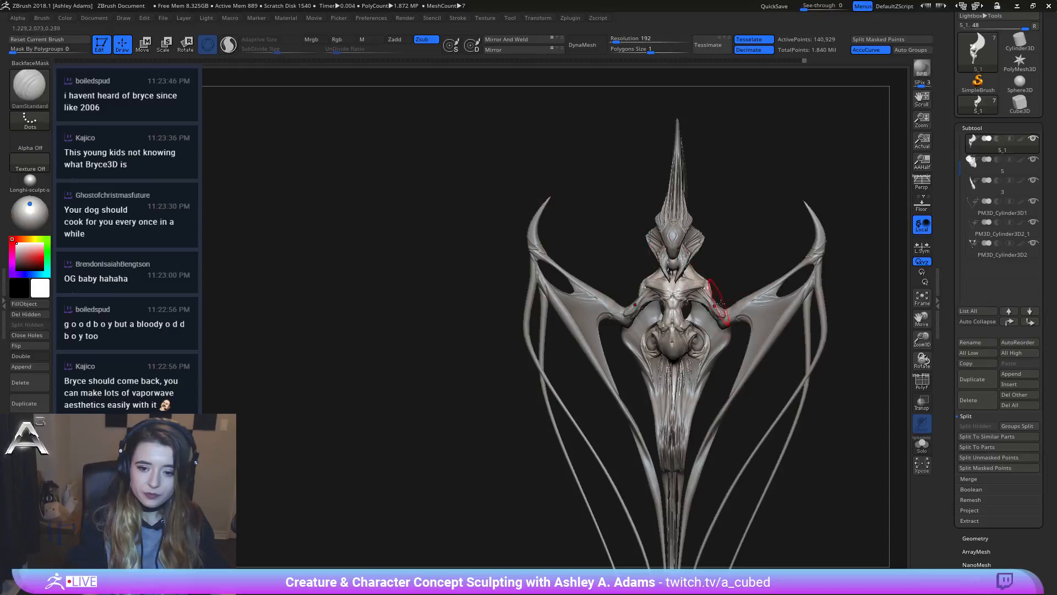
{"action": "mouse_move", "coordinate": [703, 317]}
{"action": "right_mouse_down", "text": "alt"}
{"action": "mouse_move", "coordinate": [629, 307]}
{"action": "mouse_move", "coordinate": [620, 285]}
{"action": "right_mouse_up", "text": "alt"}
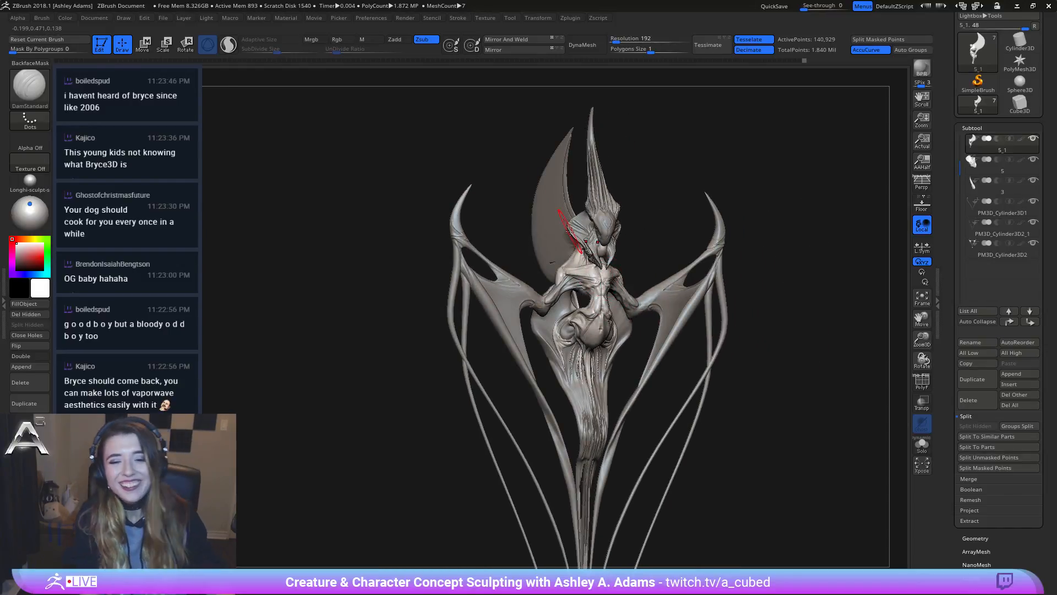
{"action": "mouse_move", "coordinate": [600, 273]}
{"action": "right_mouse_down"}
{"action": "mouse_move", "coordinate": [579, 231]}
{"action": "mouse_move", "coordinate": [562, 246]}
{"action": "mouse_move", "coordinate": [546, 334]}
{"action": "right_mouse_up"}
{"action": "mouse_move", "coordinate": [521, 231]}
{"action": "right_mouse_down", "text": "alt"}
{"action": "mouse_move", "coordinate": [494, 286]}
{"action": "mouse_move", "coordinate": [515, 308]}
{"action": "mouse_move", "coordinate": [542, 234]}
{"action": "mouse_move", "coordinate": [609, 170]}
{"action": "right_mouse_up", "text": "alt"}
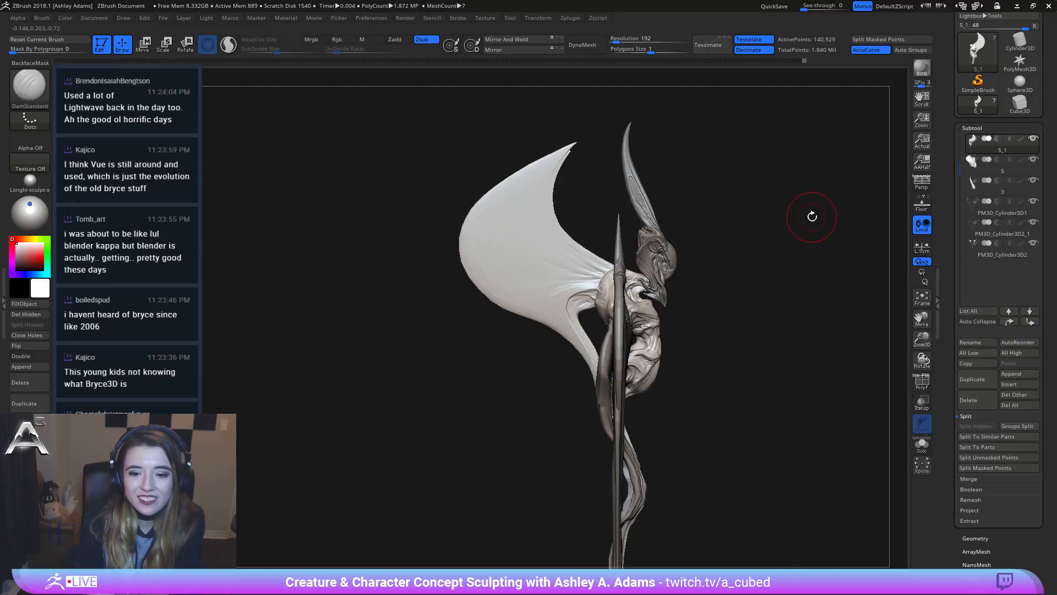
{"action": "mouse_move", "coordinate": [752, 246]}
{"action": "left_mouse_down"}
{"action": "mouse_move", "coordinate": [703, 243]}
{"action": "mouse_move", "coordinate": [740, 274]}
{"action": "mouse_move", "coordinate": [674, 299]}
{"action": "left_mouse_up"}
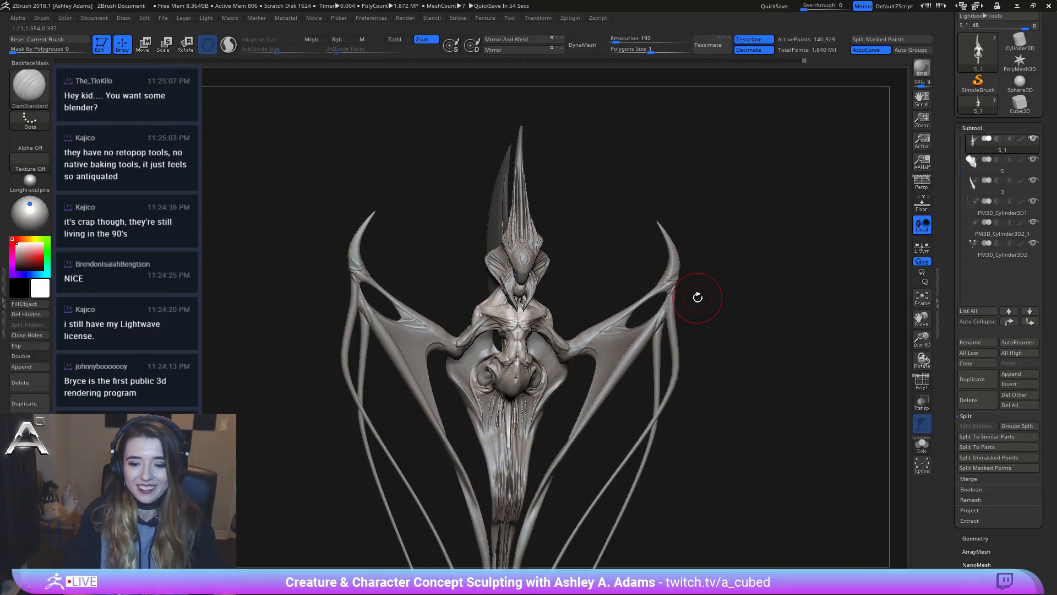
{"action": "left_click_drag", "start_coordinate": [540, 316], "coordinate": [547, 336]}
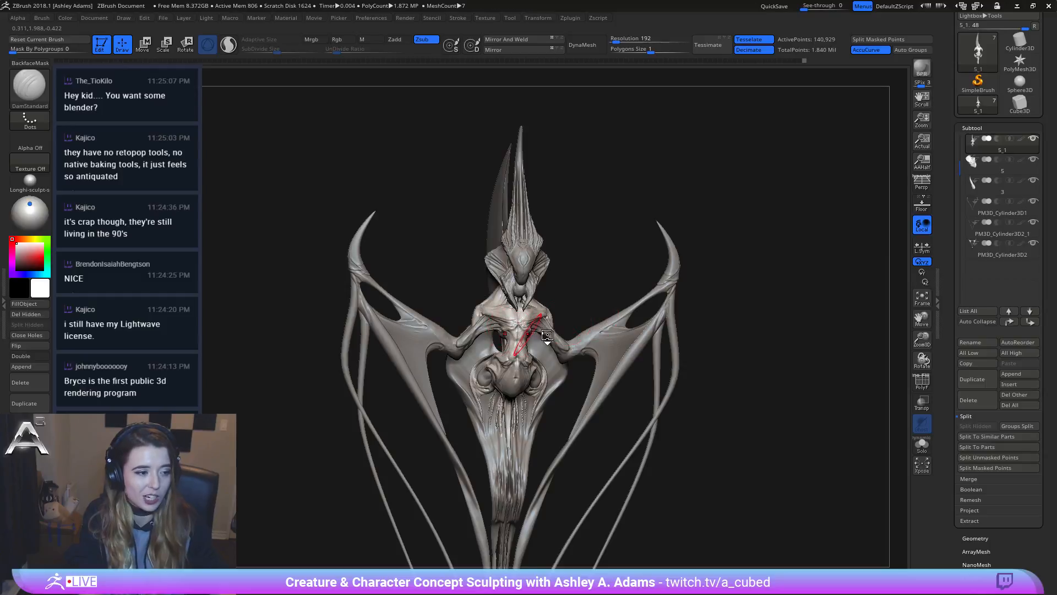
Step: Cut small irregular pits into the back of the shoulder beside the fin's root with the Slash2 brush
{"action": "mouse_move", "coordinate": [547, 336]}
{"action": "right_mouse_down"}
{"action": "mouse_move", "coordinate": [537, 348]}
{"action": "mouse_move", "coordinate": [509, 317]}
{"action": "mouse_move", "coordinate": [466, 359]}
{"action": "mouse_move", "coordinate": [472, 297]}
{"action": "mouse_move", "coordinate": [509, 267]}
{"action": "mouse_move", "coordinate": [518, 276]}
{"action": "mouse_move", "coordinate": [788, 253]}
{"action": "right_mouse_up"}
{"action": "right_click", "coordinate": [472, 316]}
{"action": "key", "text": "b"}
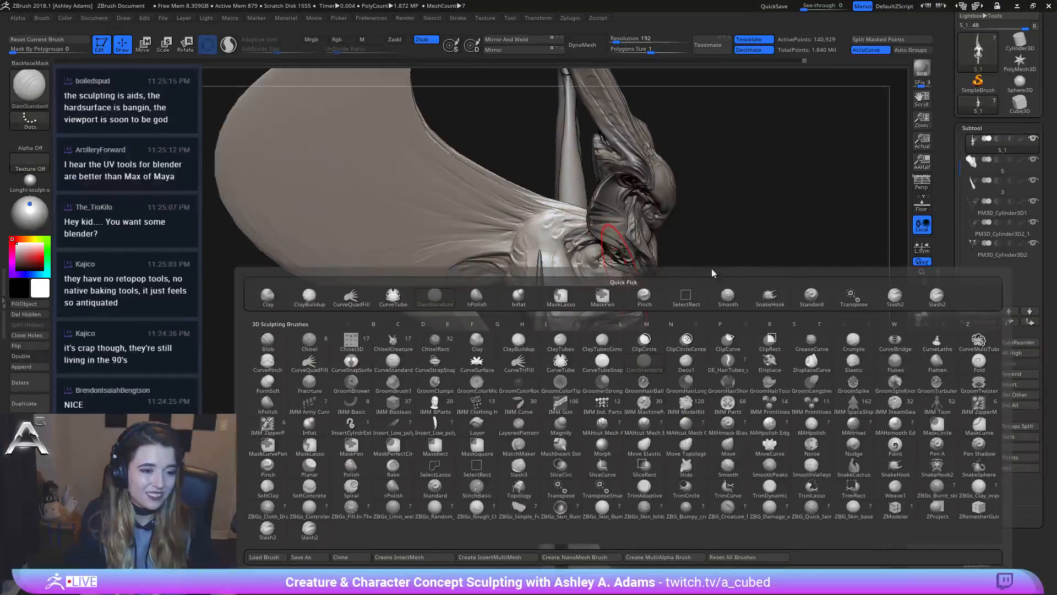
{"action": "left_click", "coordinate": [939, 306]}
{"action": "mouse_move", "coordinate": [605, 330]}
{"action": "right_mouse_down"}
{"action": "mouse_move", "coordinate": [584, 314]}
{"action": "mouse_move", "coordinate": [621, 331]}
{"action": "mouse_move", "coordinate": [662, 305]}
{"action": "right_mouse_up"}
{"action": "right_click", "coordinate": [621, 331]}
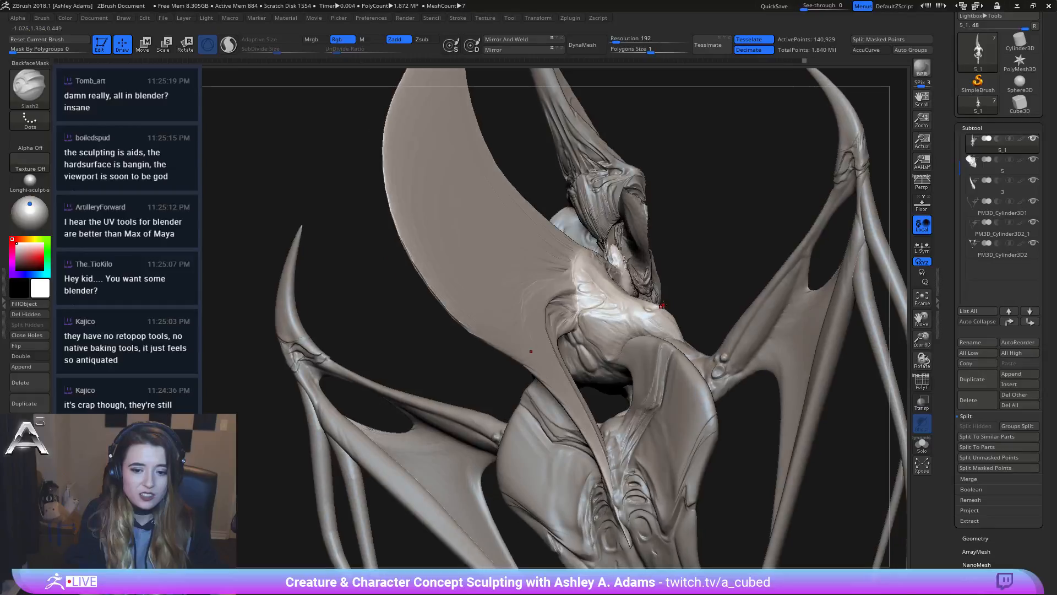
{"action": "right_click_drag", "start_coordinate": [736, 297], "coordinate": [481, 304]}
{"action": "right_click", "coordinate": [523, 315]}
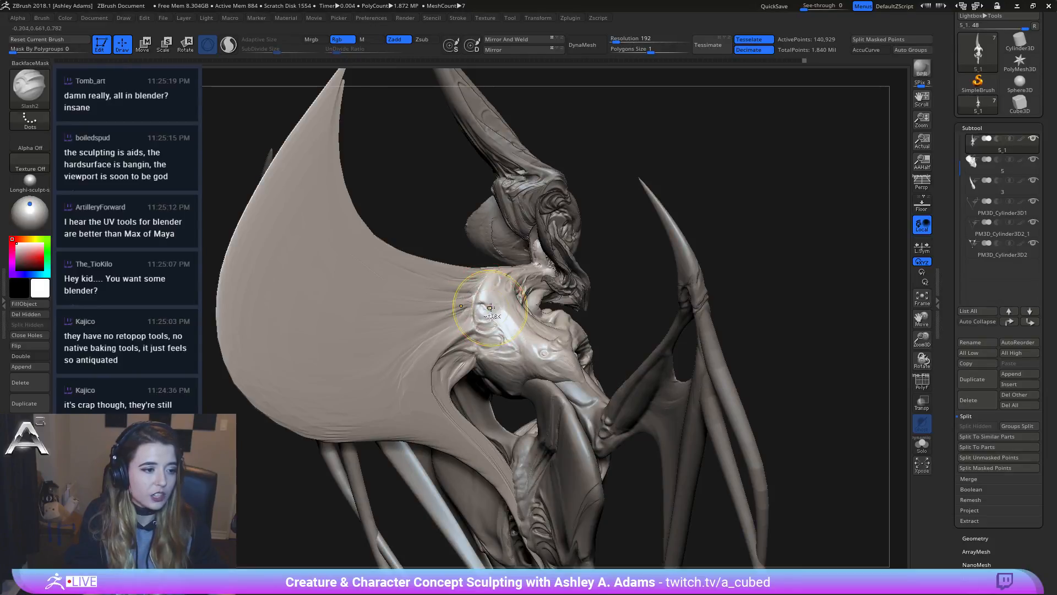
{"action": "right_click", "coordinate": [490, 307]}
{"action": "right_click_drag", "start_coordinate": [488, 307], "coordinate": [480, 303]}
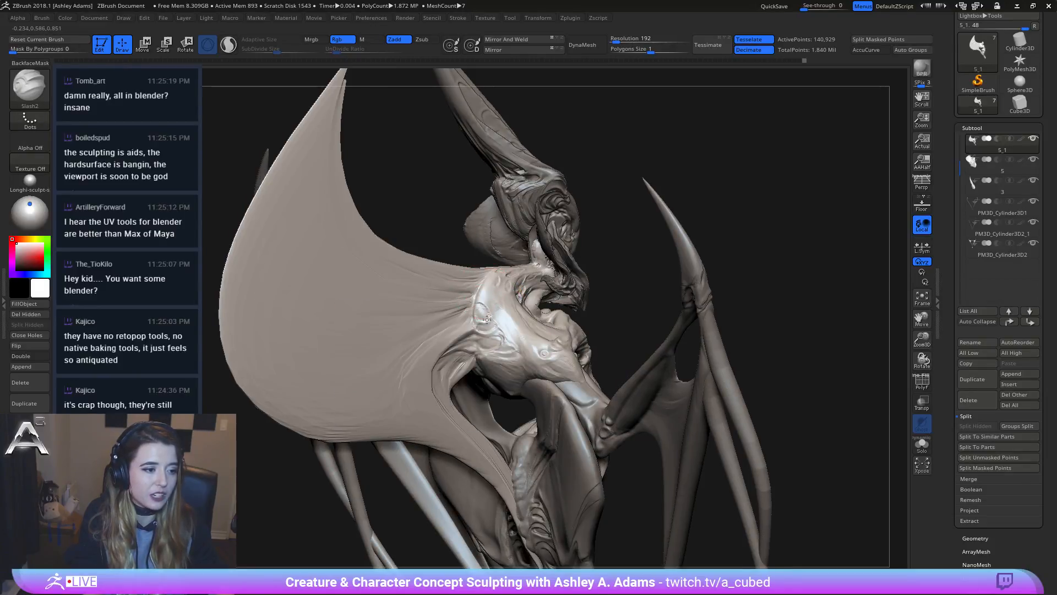
{"action": "left_click_drag", "start_coordinate": [482, 323], "coordinate": [488, 323]}
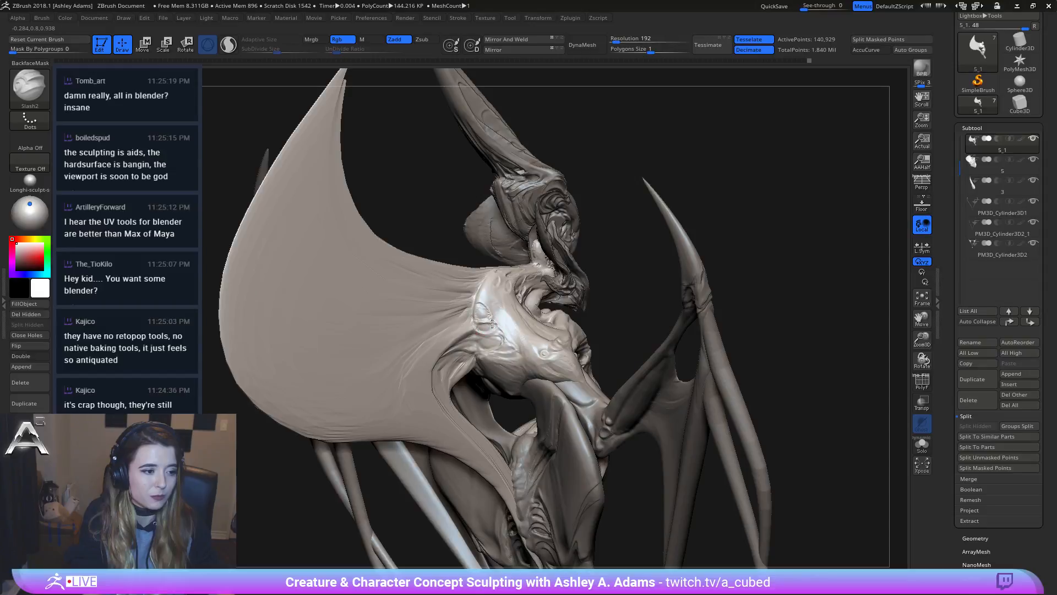
{"action": "right_click_drag", "start_coordinate": [480, 331], "coordinate": [498, 312]}
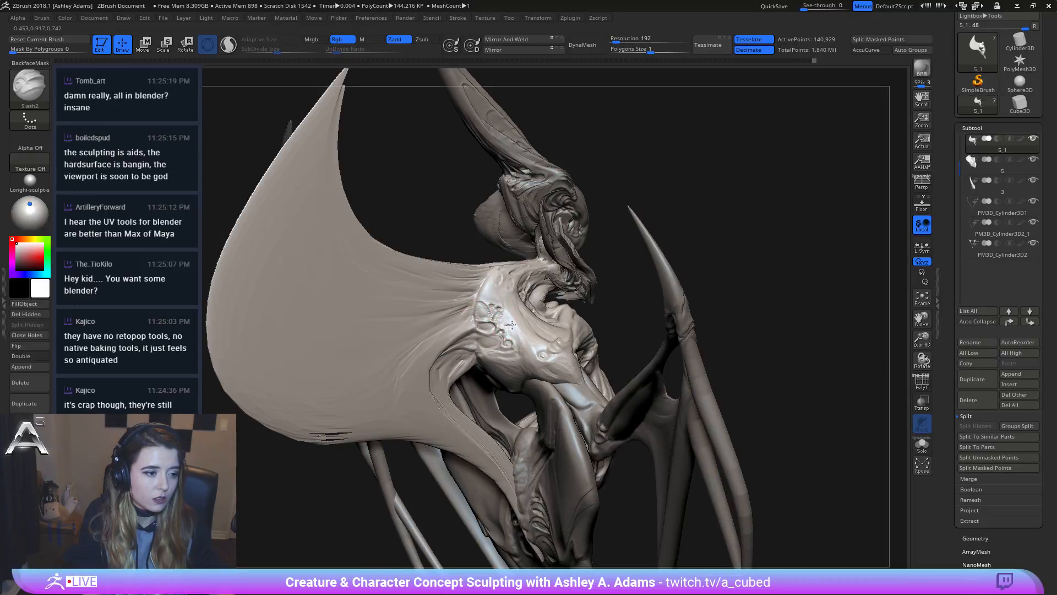
Step: Extend the cluster of carved pits down the back of the shoulder and along the seam with the fin
{"action": "right_click_drag", "start_coordinate": [502, 296], "coordinate": [500, 342]}
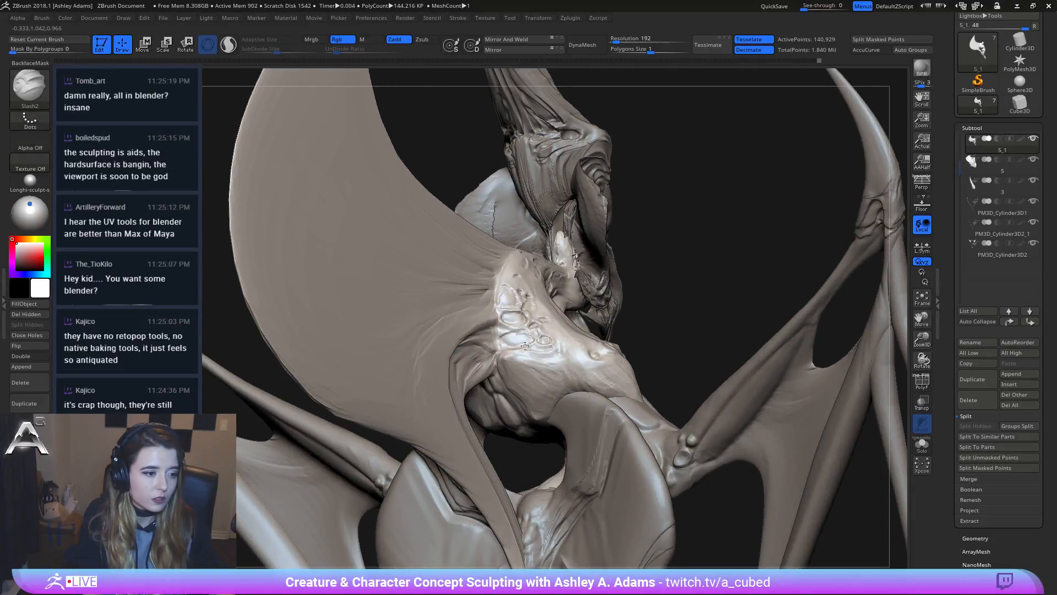
{"action": "left_click_drag", "start_coordinate": [503, 344], "coordinate": [520, 346]}
{"action": "right_click_drag", "start_coordinate": [519, 346], "coordinate": [500, 333]}
{"action": "left_click_drag", "start_coordinate": [500, 325], "coordinate": [501, 332]}
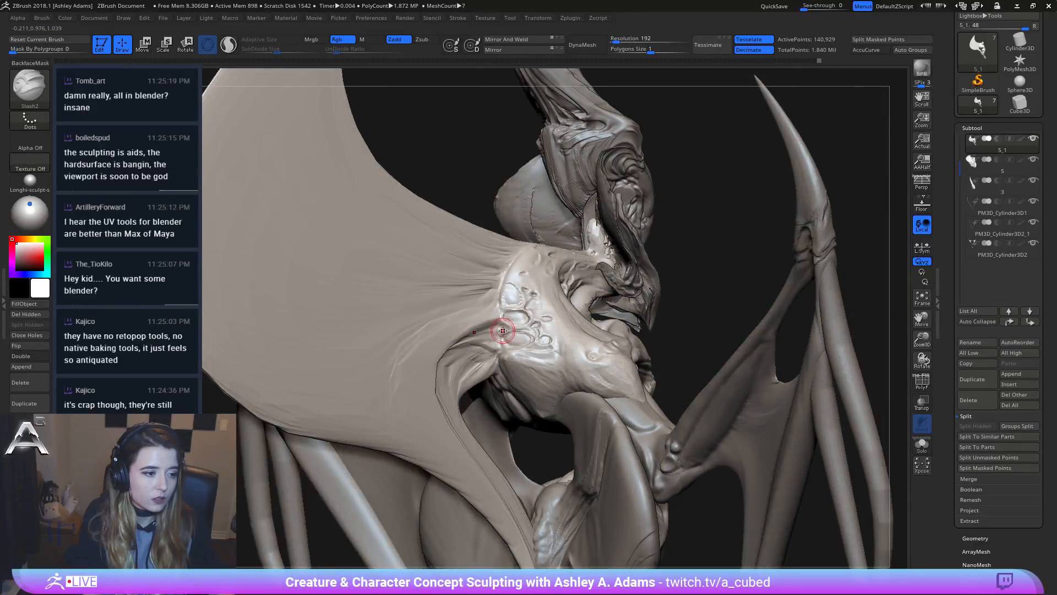
{"action": "right_click_drag", "start_coordinate": [504, 332], "coordinate": [482, 336]}
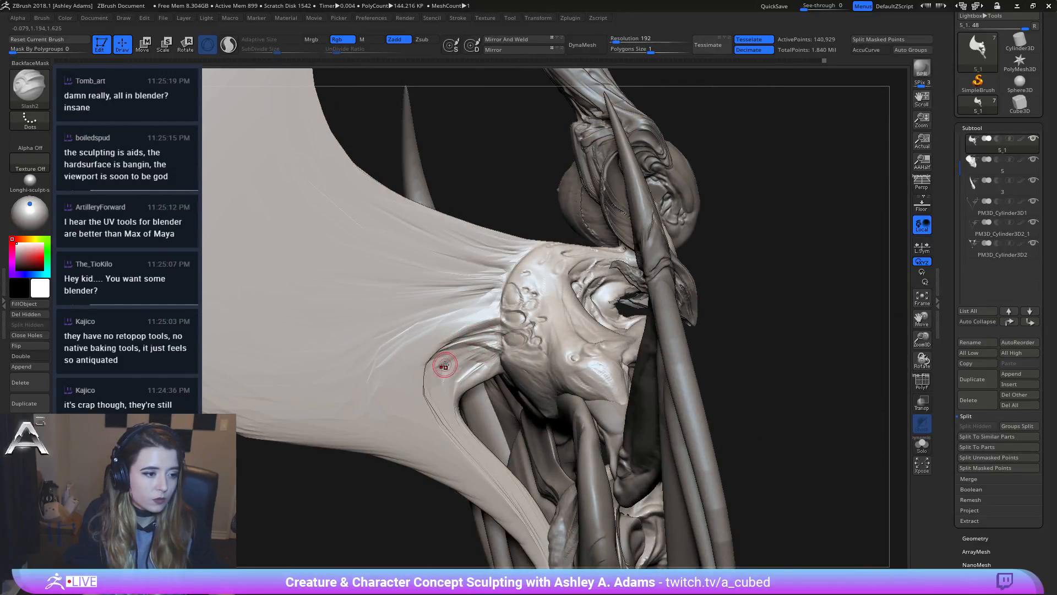
Step: Carve bumpy Slash2 detail onto the underside of the shoulder below the fin and along the shoulder's rear edge
{"action": "key", "text": "ctrl"}
{"action": "mouse_move", "coordinate": [483, 345]}
{"action": "right_mouse_down"}
{"action": "mouse_move", "coordinate": [526, 301]}
{"action": "mouse_move", "coordinate": [495, 380]}
{"action": "right_mouse_up"}
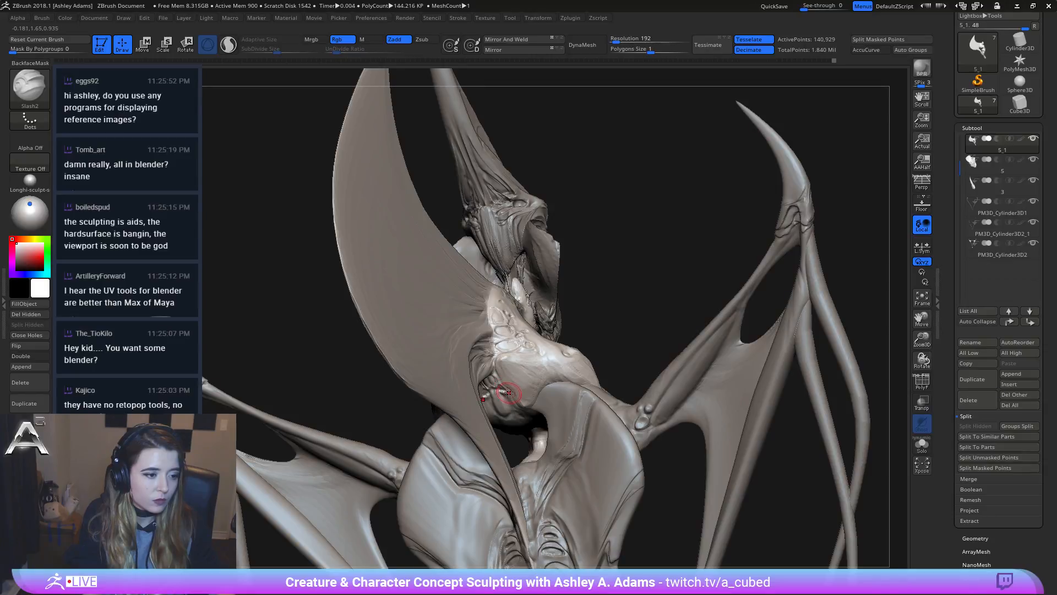
{"action": "mouse_move", "coordinate": [504, 389]}
{"action": "right_mouse_down"}
{"action": "mouse_move", "coordinate": [487, 396]}
{"action": "mouse_move", "coordinate": [520, 422]}
{"action": "mouse_move", "coordinate": [505, 342]}
{"action": "mouse_move", "coordinate": [470, 335]}
{"action": "mouse_move", "coordinate": [472, 366]}
{"action": "right_mouse_up"}
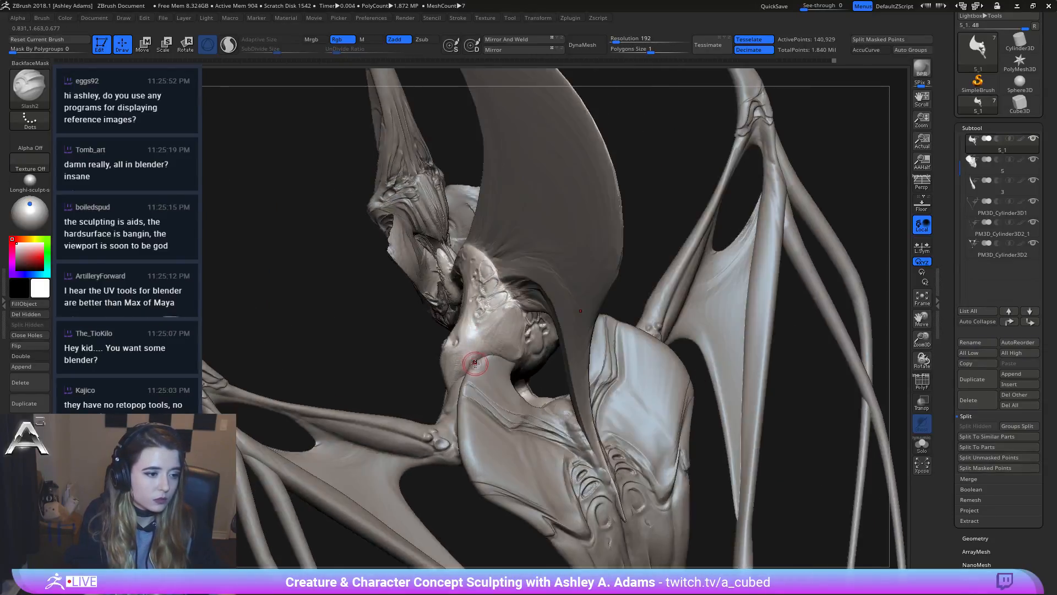
{"action": "mouse_move", "coordinate": [465, 368]}
{"action": "left_mouse_down"}
{"action": "mouse_move", "coordinate": [471, 325]}
{"action": "mouse_move", "coordinate": [477, 363]}
{"action": "mouse_move", "coordinate": [503, 347]}
{"action": "mouse_move", "coordinate": [484, 337]}
{"action": "mouse_move", "coordinate": [515, 366]}
{"action": "mouse_move", "coordinate": [511, 315]}
{"action": "left_mouse_up"}
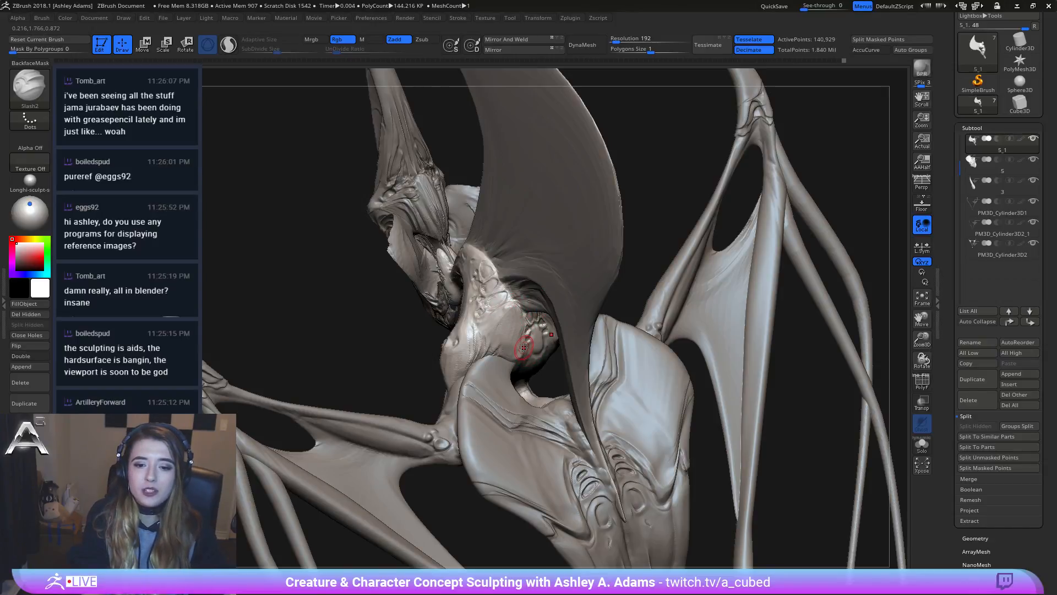
{"action": "mouse_move", "coordinate": [511, 342]}
{"action": "right_mouse_down"}
{"action": "mouse_move", "coordinate": [496, 330]}
{"action": "mouse_move", "coordinate": [523, 331]}
{"action": "mouse_move", "coordinate": [482, 306]}
{"action": "right_mouse_up"}
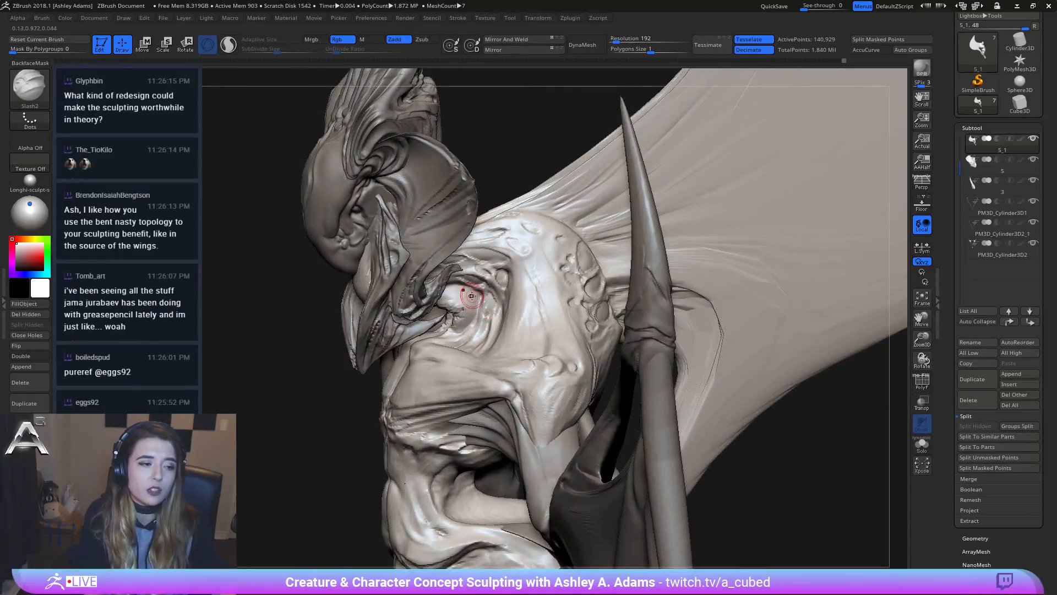
Step: Carve further Slash2 creases into the shoulder hollow below the creature's head
{"action": "left_click_drag", "start_coordinate": [446, 287], "coordinate": [475, 293]}
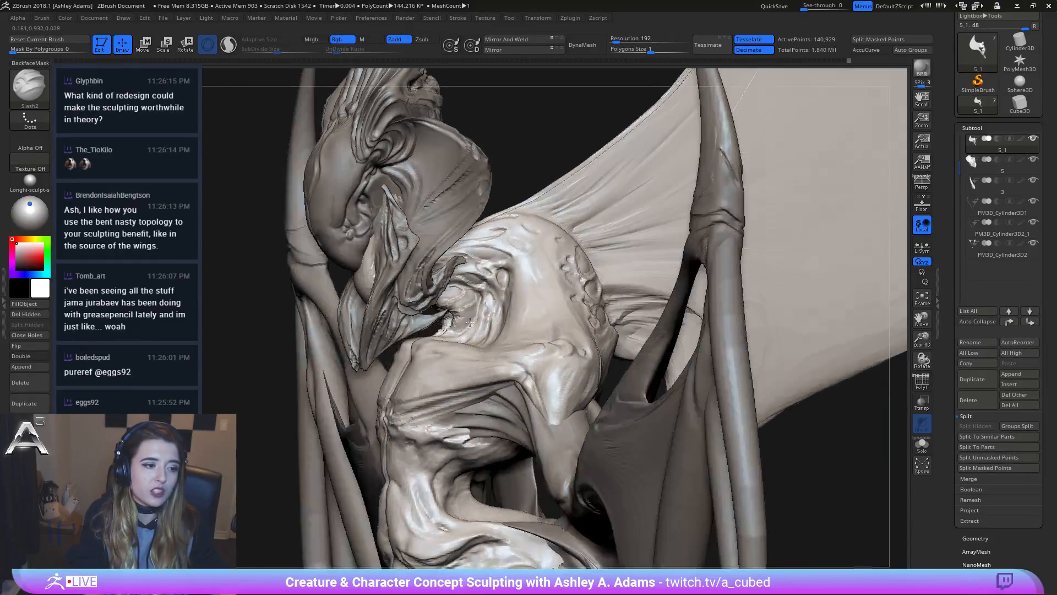
{"action": "mouse_move", "coordinate": [465, 312]}
{"action": "right_mouse_down"}
{"action": "mouse_move", "coordinate": [456, 300]}
{"action": "mouse_move", "coordinate": [570, 250]}
{"action": "mouse_move", "coordinate": [489, 250]}
{"action": "mouse_move", "coordinate": [309, 158]}
{"action": "right_mouse_up"}
{"action": "left_click", "coordinate": [456, 300], "text": "alt"}
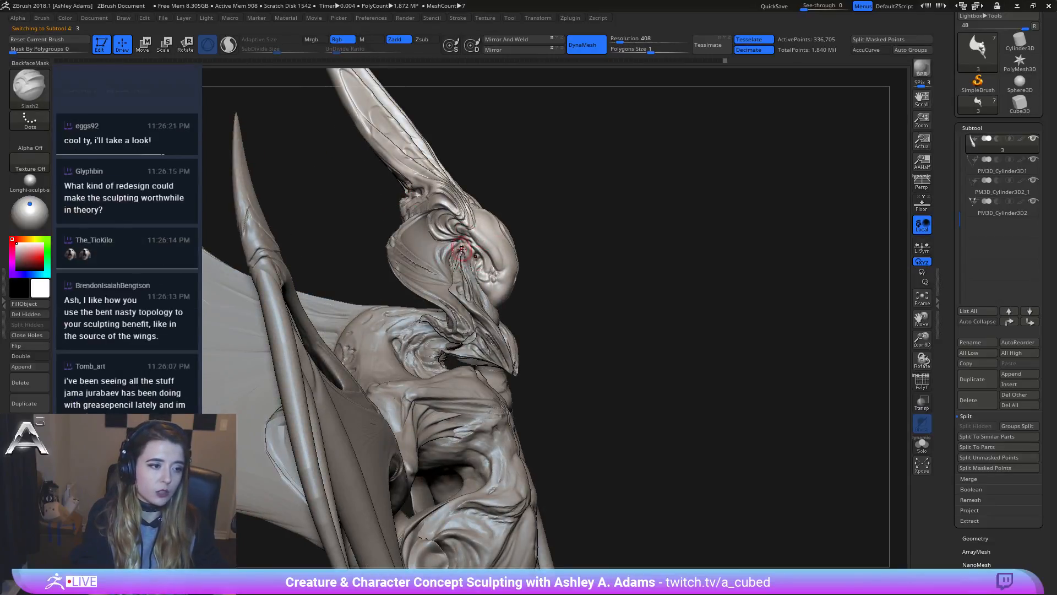
Step: Examine the wings, fin and tapering body from the front, side and rear, both close up and at full length
{"action": "mouse_move", "coordinate": [464, 256]}
{"action": "right_mouse_down", "text": "alt"}
{"action": "mouse_move", "coordinate": [461, 218]}
{"action": "mouse_move", "coordinate": [526, 260]}
{"action": "right_mouse_up", "text": "alt"}
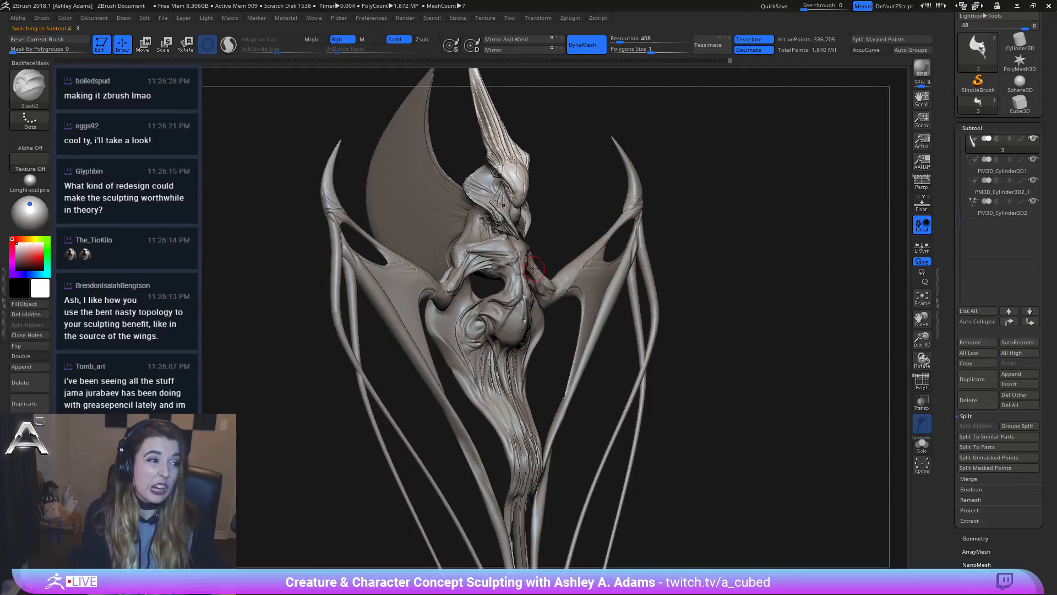
{"action": "left_click", "coordinate": [609, 279], "text": "alt"}
{"action": "right_click_drag", "start_coordinate": [609, 279], "coordinate": [560, 263]}
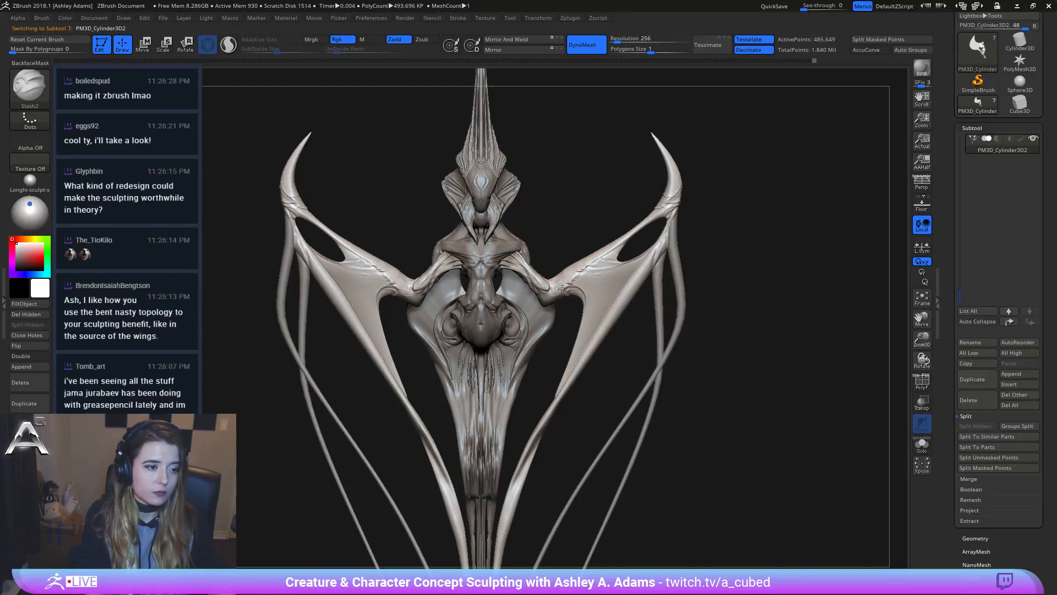
{"action": "right_click_drag", "start_coordinate": [586, 263], "coordinate": [473, 284]}
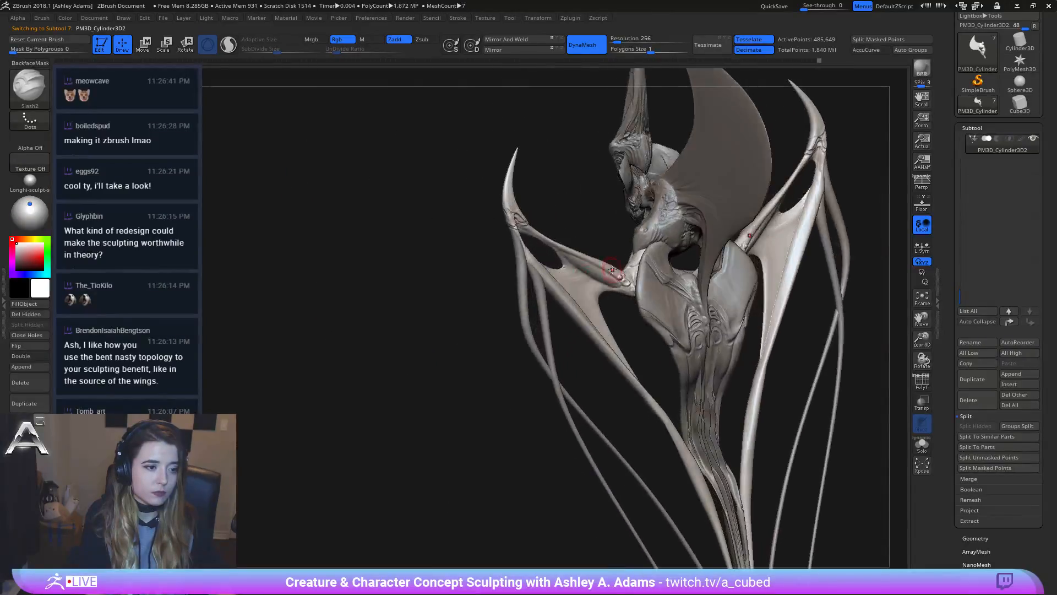
{"action": "mouse_move", "coordinate": [618, 271]}
{"action": "right_mouse_down"}
{"action": "mouse_move", "coordinate": [614, 287]}
{"action": "mouse_move", "coordinate": [597, 273]}
{"action": "mouse_move", "coordinate": [616, 276]}
{"action": "right_mouse_up"}
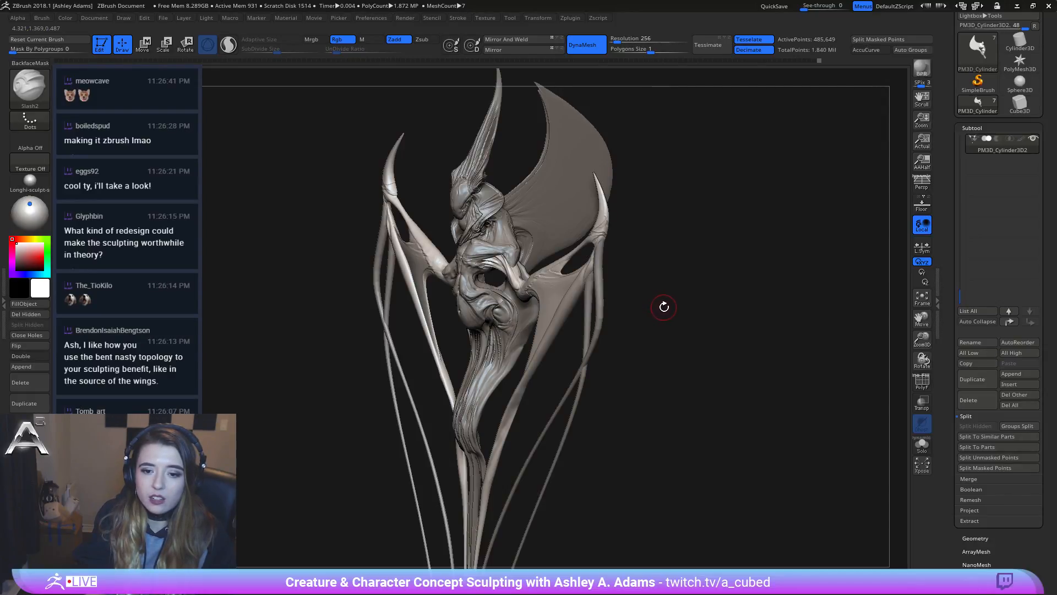
{"action": "mouse_move", "coordinate": [663, 308]}
{"action": "left_mouse_down"}
{"action": "mouse_move", "coordinate": [637, 291]}
{"action": "mouse_move", "coordinate": [619, 301]}
{"action": "mouse_move", "coordinate": [548, 204]}
{"action": "left_mouse_up"}
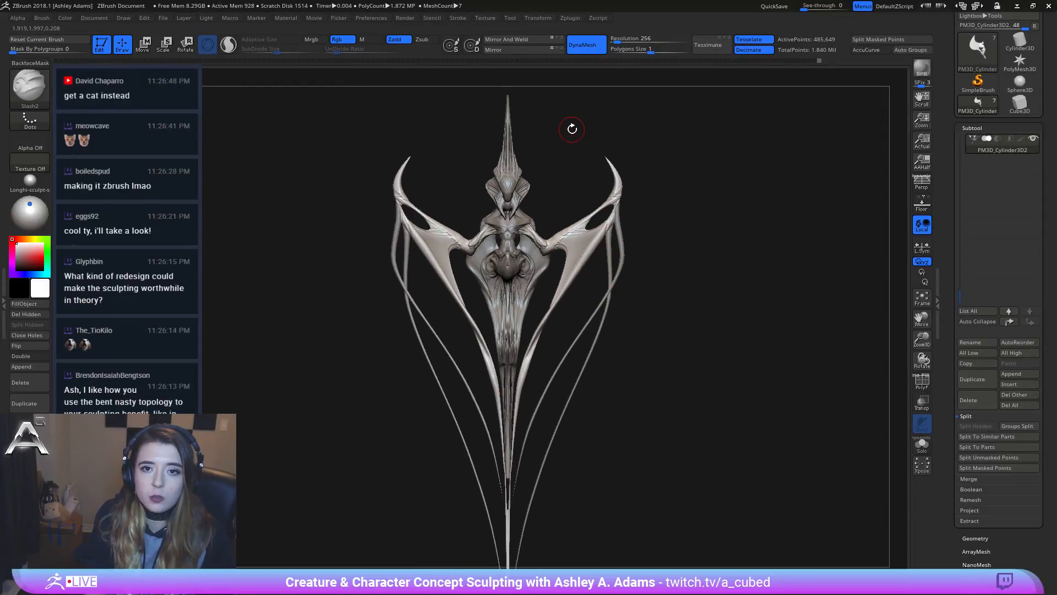
{"action": "mouse_move", "coordinate": [548, 335]}
{"action": "left_mouse_down"}
{"action": "mouse_move", "coordinate": [573, 304]}
{"action": "mouse_move", "coordinate": [589, 312]}
{"action": "left_mouse_up"}
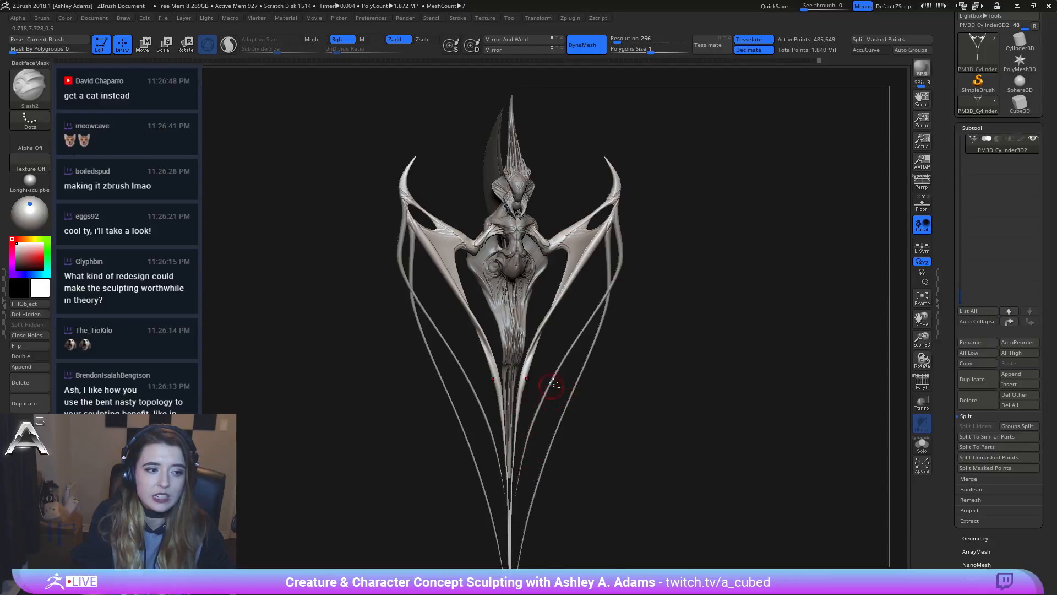
{"action": "mouse_move", "coordinate": [553, 384]}
{"action": "left_mouse_down"}
{"action": "mouse_move", "coordinate": [559, 312]}
{"action": "mouse_move", "coordinate": [544, 438]}
{"action": "mouse_move", "coordinate": [549, 417]}
{"action": "left_mouse_up"}
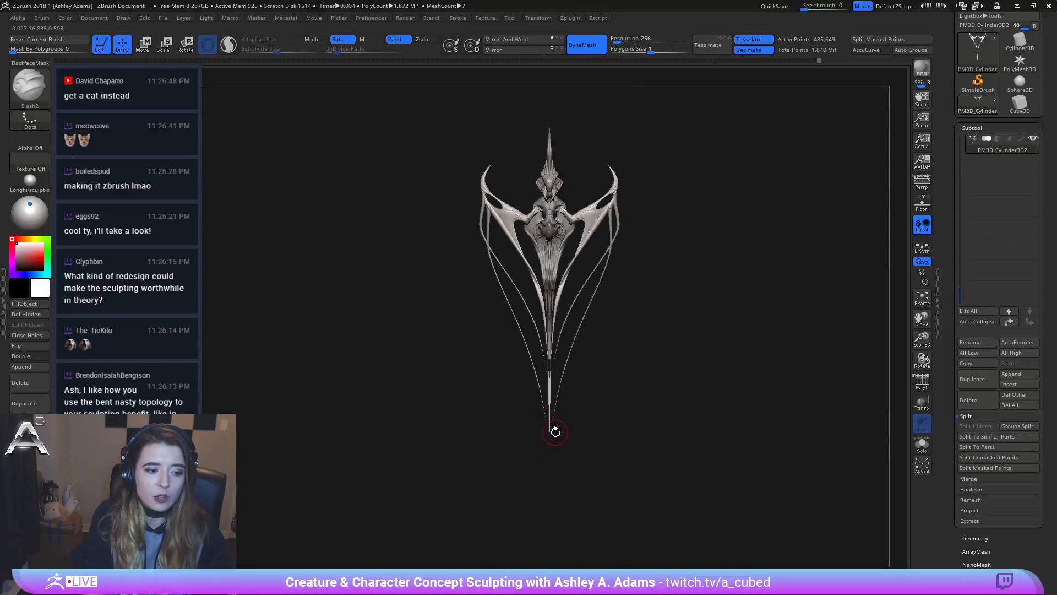
{"action": "left_click_drag", "start_coordinate": [549, 365], "coordinate": [542, 356], "text": "alt"}
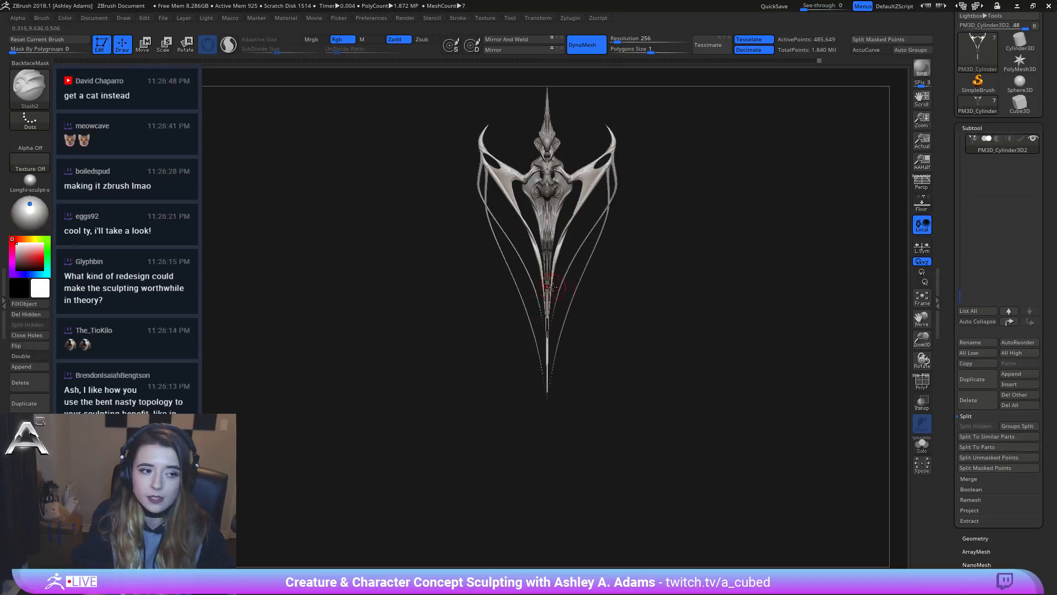
{"action": "mouse_move", "coordinate": [552, 287]}
{"action": "left_mouse_down"}
{"action": "mouse_move", "coordinate": [653, 283]}
{"action": "mouse_move", "coordinate": [585, 111]}
{"action": "mouse_move", "coordinate": [570, 239]}
{"action": "mouse_move", "coordinate": [563, 217]}
{"action": "left_mouse_up"}
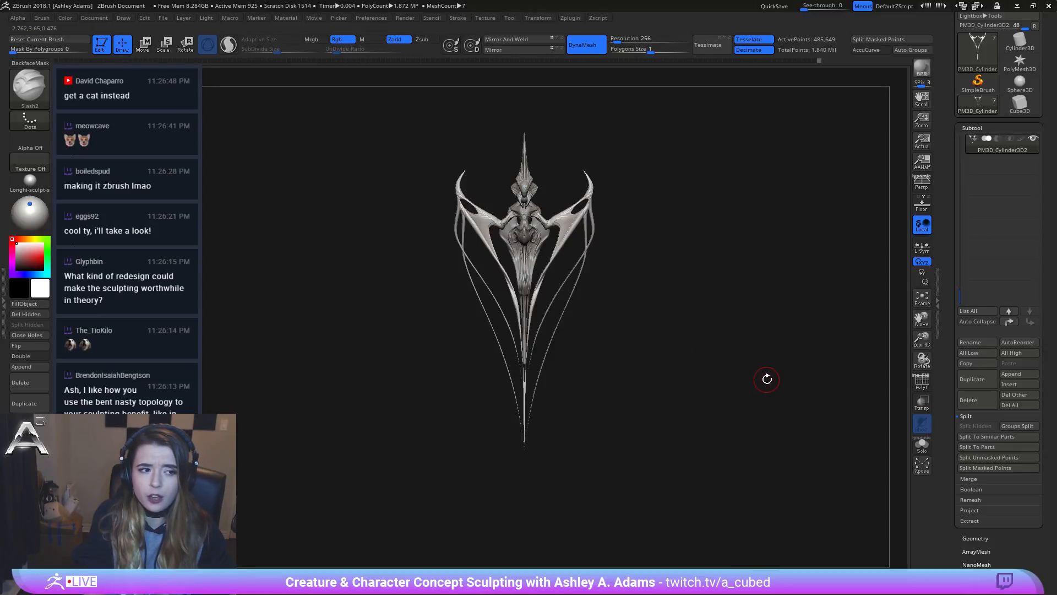
{"action": "mouse_move", "coordinate": [614, 214]}
{"action": "right_mouse_down"}
{"action": "mouse_move", "coordinate": [586, 220]}
{"action": "mouse_move", "coordinate": [610, 275]}
{"action": "mouse_move", "coordinate": [612, 243]}
{"action": "right_mouse_up"}
{"action": "mouse_move", "coordinate": [576, 276]}
{"action": "right_mouse_down", "text": "ctrl"}
{"action": "mouse_move", "coordinate": [587, 265]}
{"action": "mouse_move", "coordinate": [557, 263]}
{"action": "right_mouse_up", "text": "ctrl"}
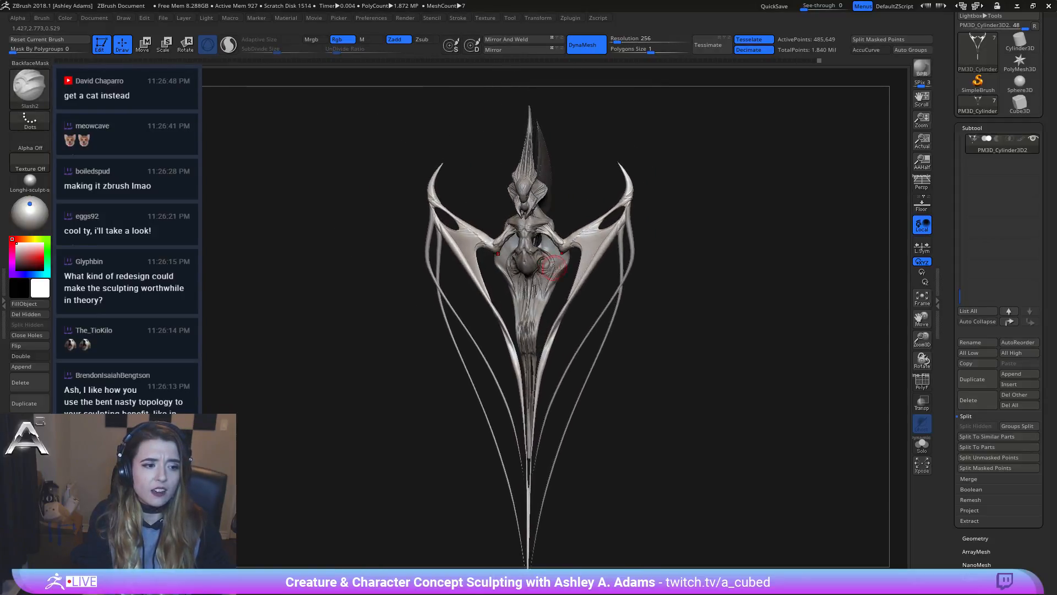
{"action": "right_click_drag", "start_coordinate": [695, 246], "coordinate": [664, 227]}
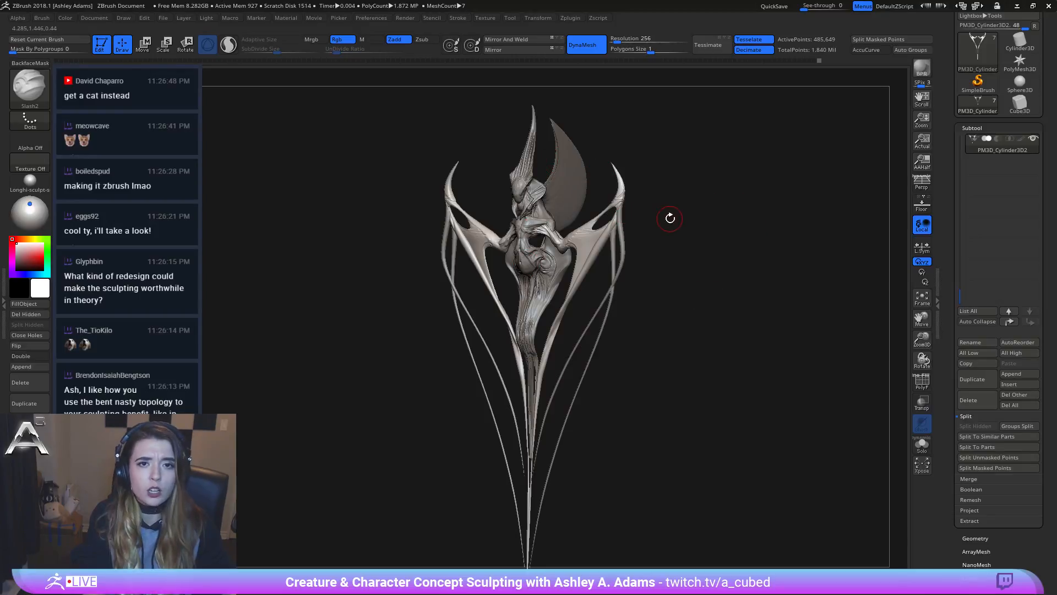
{"action": "mouse_move", "coordinate": [488, 351]}
{"action": "right_mouse_down", "text": "shift"}
{"action": "mouse_move", "coordinate": [502, 357]}
{"action": "mouse_move", "coordinate": [486, 423]}
{"action": "mouse_move", "coordinate": [495, 253]}
{"action": "mouse_move", "coordinate": [539, 301]}
{"action": "mouse_move", "coordinate": [539, 274]}
{"action": "mouse_move", "coordinate": [535, 309]}
{"action": "mouse_move", "coordinate": [506, 324]}
{"action": "right_mouse_up", "text": "shift"}
{"action": "right_click_drag", "start_coordinate": [505, 323], "coordinate": [491, 250], "text": "ctrl"}
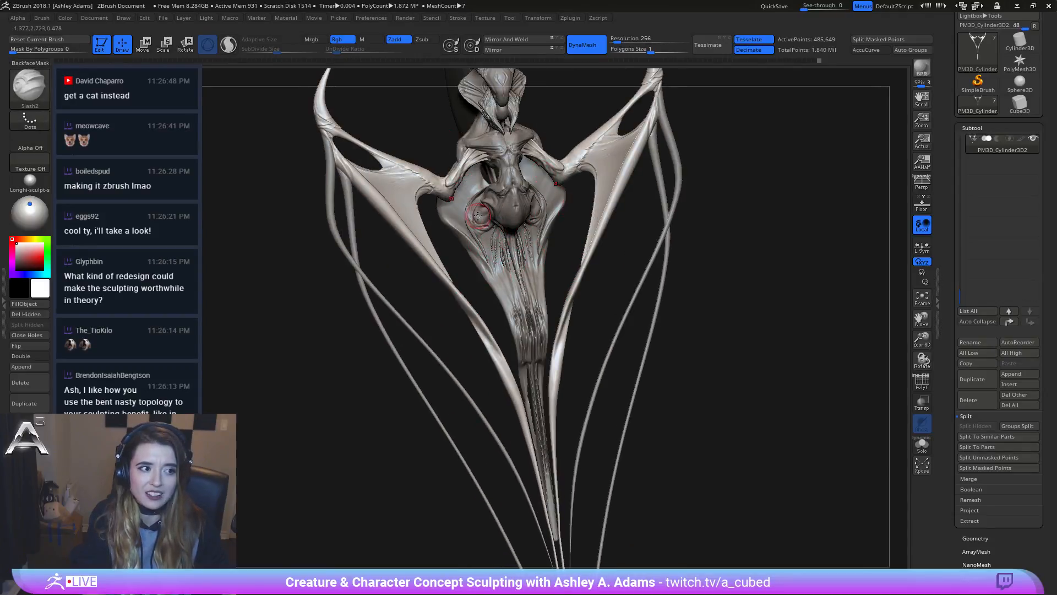
{"action": "right_click_drag", "start_coordinate": [618, 160], "coordinate": [699, 248], "text": "ctrl"}
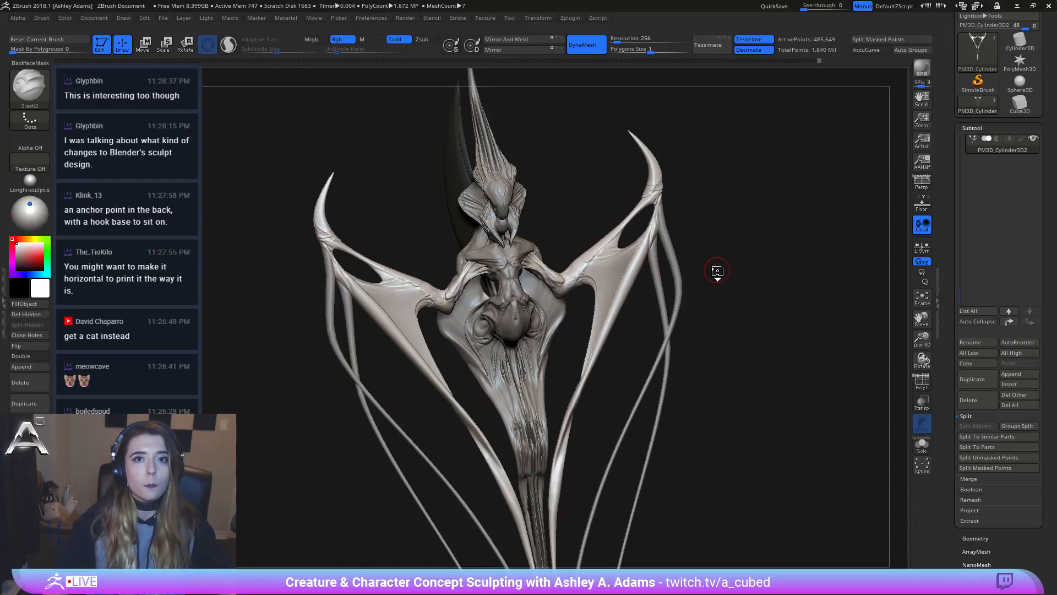
Step: Compare the creature's angled and frontal silhouettes, then inspect the torso and flared lower body up close
{"action": "left_click_drag", "start_coordinate": [701, 292], "coordinate": [746, 329]}
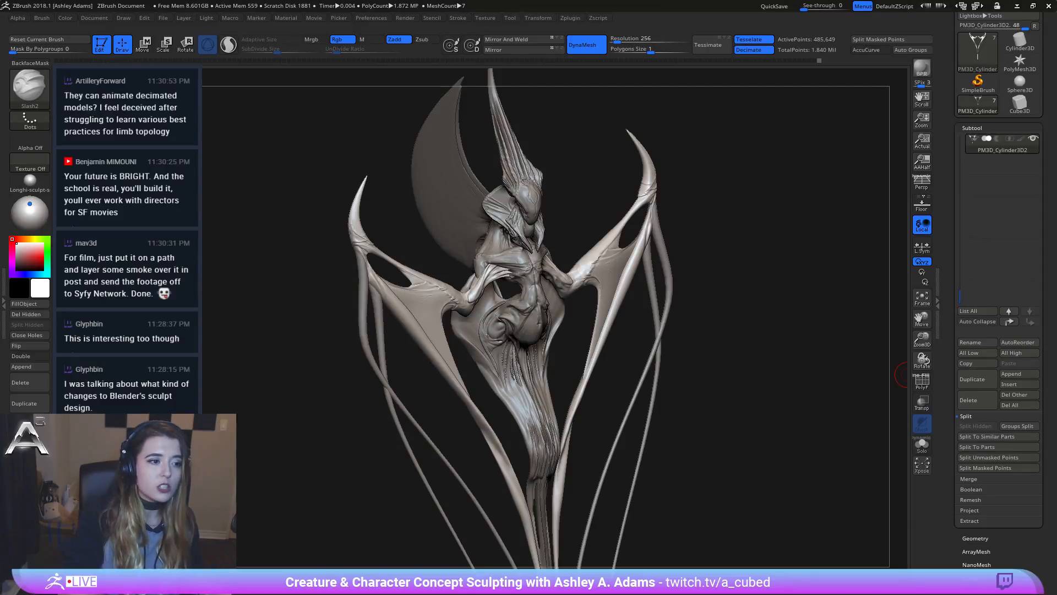
{"action": "left_click_drag", "start_coordinate": [908, 374], "coordinate": [622, 259]}
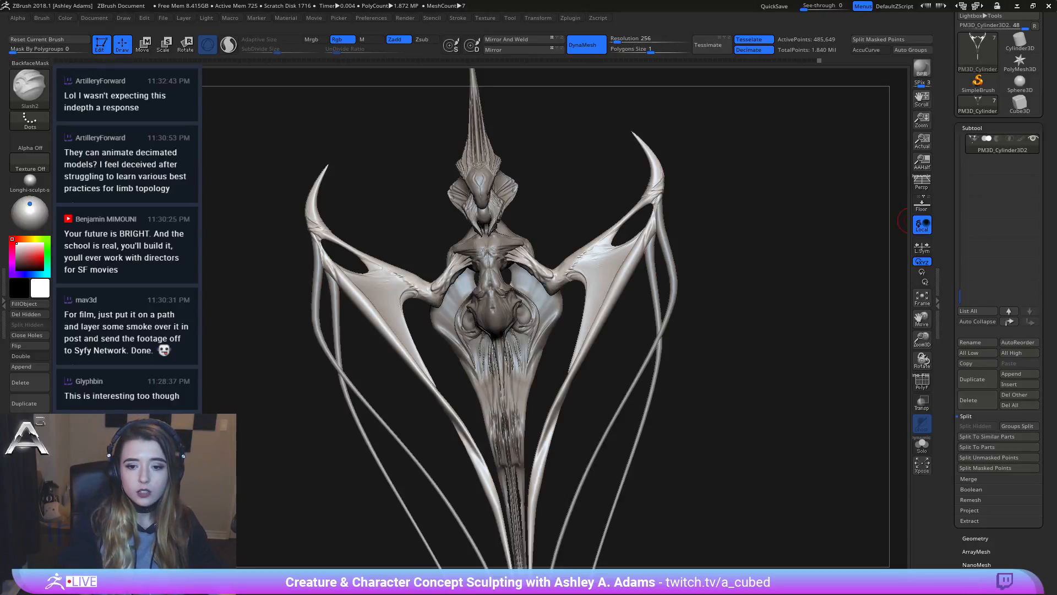
{"action": "left_click_drag", "start_coordinate": [612, 270], "coordinate": [579, 231]}
{"action": "mouse_move", "coordinate": [643, 260]}
{"action": "left_mouse_down"}
{"action": "mouse_move", "coordinate": [600, 256]}
{"action": "mouse_move", "coordinate": [539, 287]}
{"action": "left_mouse_up"}
{"action": "right_click", "coordinate": [491, 314]}
{"action": "mouse_move", "coordinate": [490, 314]}
{"action": "left_mouse_down"}
{"action": "mouse_move", "coordinate": [519, 283]}
{"action": "mouse_move", "coordinate": [571, 274]}
{"action": "mouse_move", "coordinate": [592, 245]}
{"action": "left_mouse_up"}
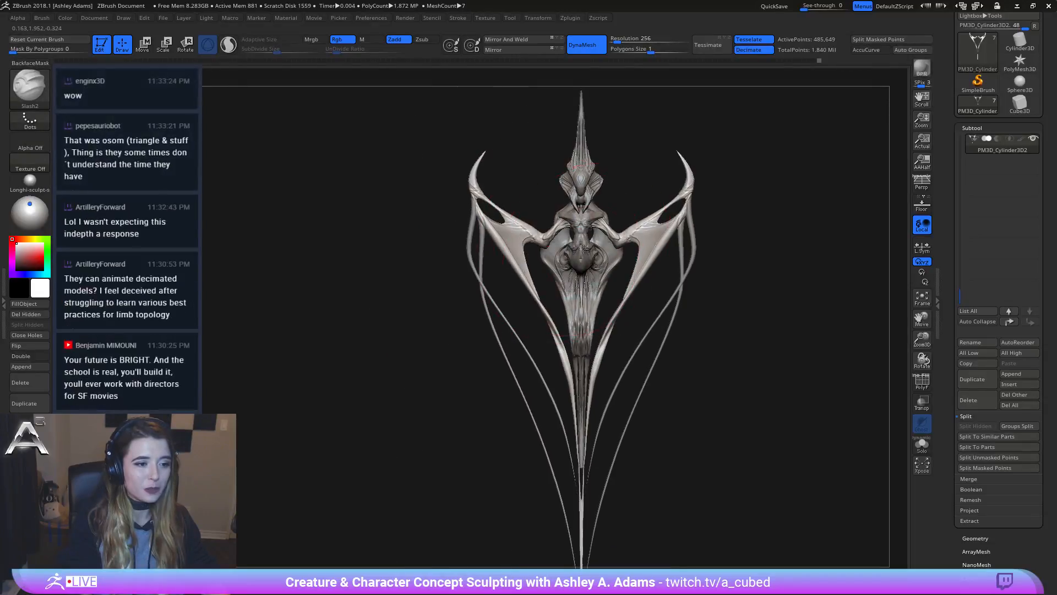
{"action": "mouse_move", "coordinate": [606, 227]}
{"action": "right_mouse_down", "text": "ctrl"}
{"action": "mouse_move", "coordinate": [614, 212]}
{"action": "mouse_move", "coordinate": [632, 229]}
{"action": "right_mouse_up", "text": "ctrl"}
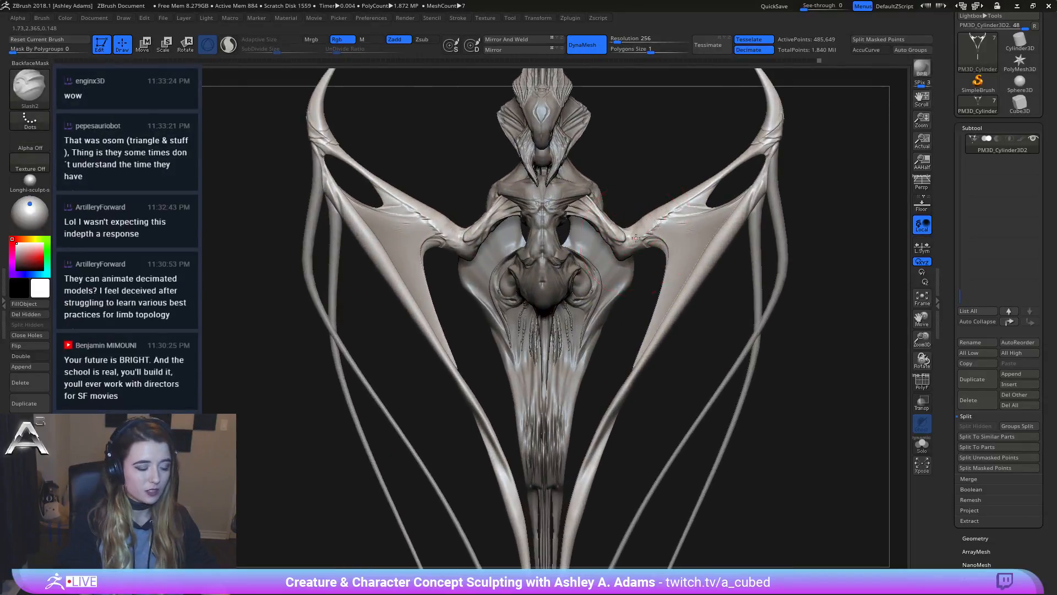
{"action": "left_click_drag", "start_coordinate": [628, 182], "coordinate": [623, 177]}
Step: Choose the Slash2 brush and isolate the flared lower-body piece, subtool 6, for sculpting
{"action": "key", "text": "b"}
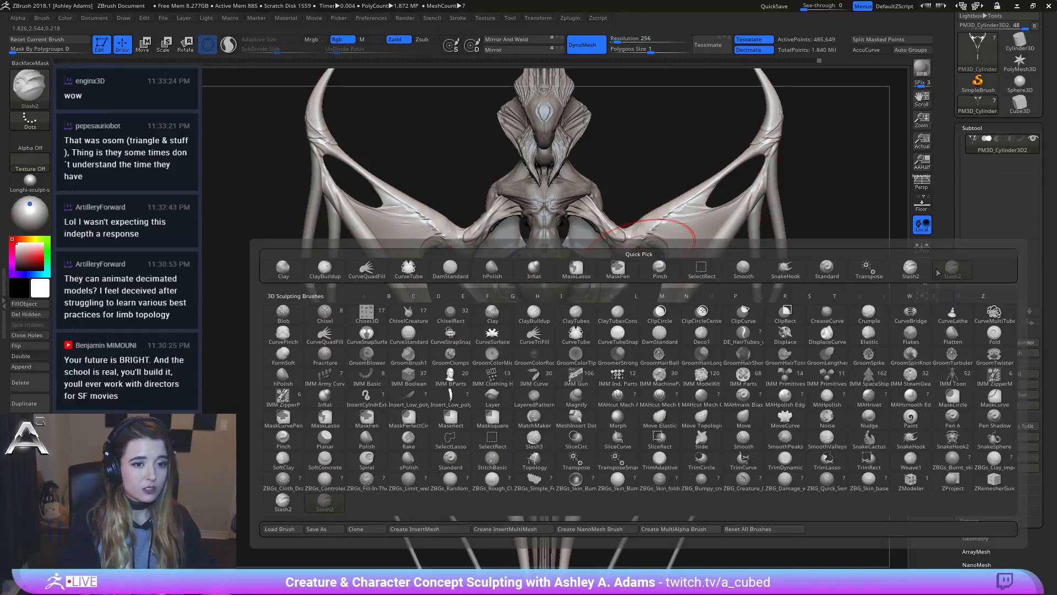
{"action": "left_click", "coordinate": [917, 276]}
{"action": "left_click", "coordinate": [418, 307], "text": "alt"}
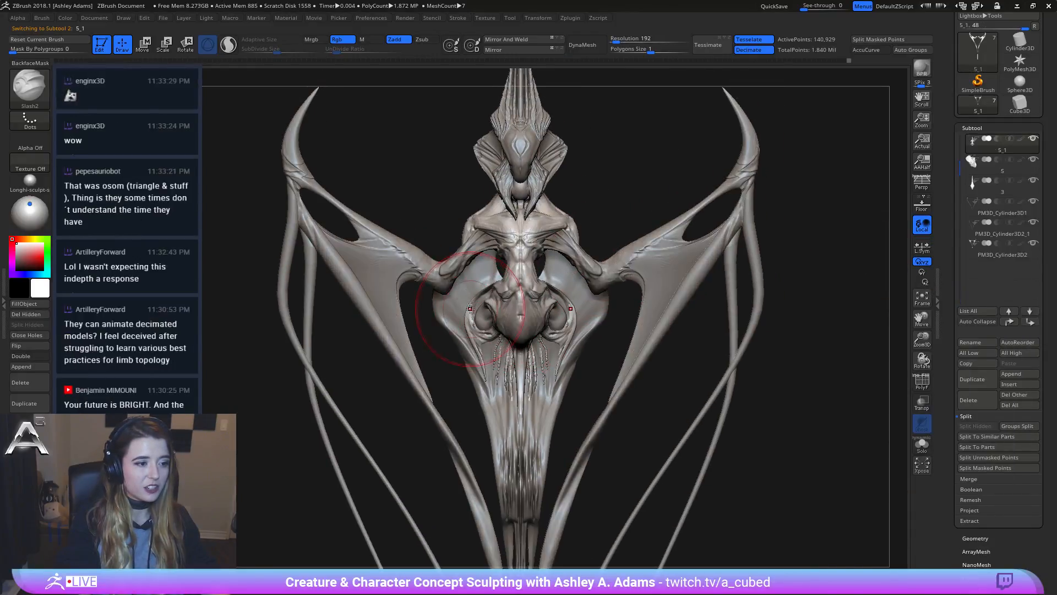
{"action": "key", "text": "space"}
{"action": "left_click", "coordinate": [449, 303], "text": "alt"}
{"action": "mouse_move", "coordinate": [449, 303]}
{"action": "right_mouse_down"}
{"action": "mouse_move", "coordinate": [434, 308]}
{"action": "mouse_move", "coordinate": [442, 300]}
{"action": "right_mouse_up"}
{"action": "key", "text": "space"}
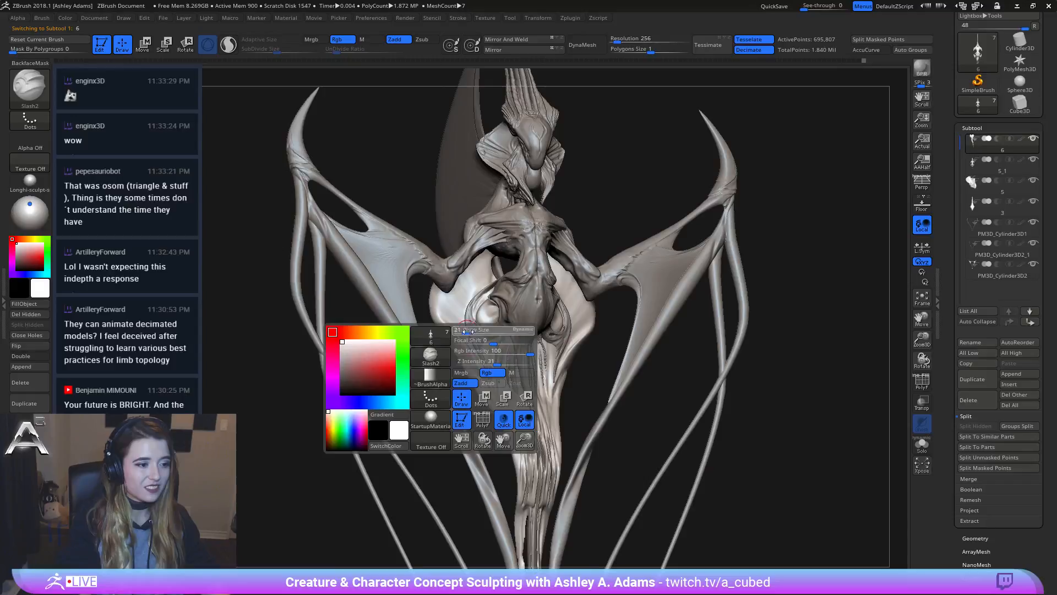
{"action": "left_click", "coordinate": [921, 444]}
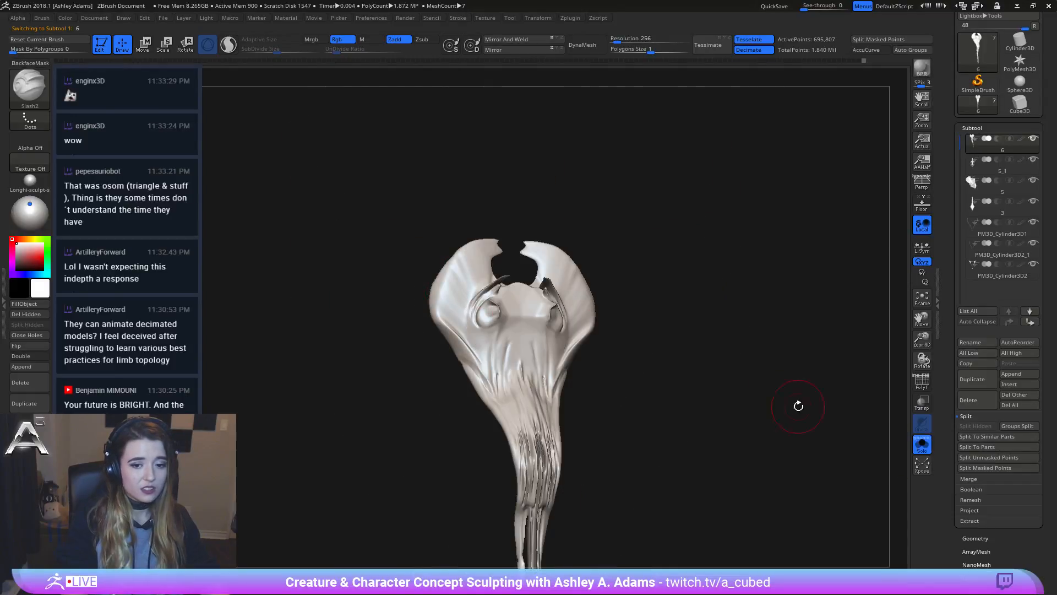
Step: Carve diagonal Slash2 folds along both outer edges of the flared body piece's front
{"action": "right_click_drag", "start_coordinate": [539, 337], "coordinate": [514, 306]}
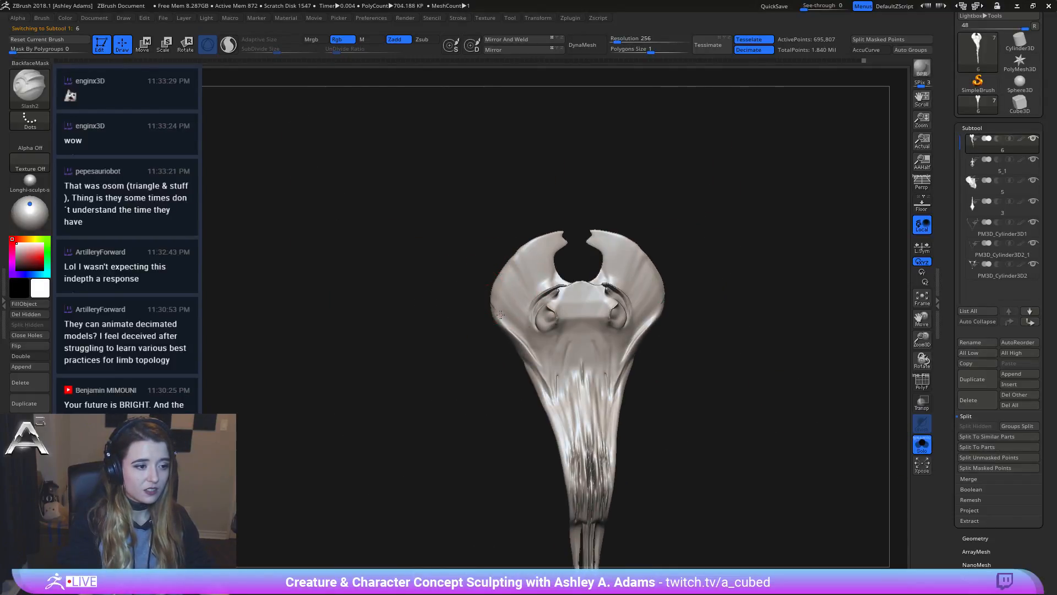
{"action": "key", "text": "ctrl"}
{"action": "left_click_drag", "start_coordinate": [495, 292], "coordinate": [537, 342]}
{"action": "key", "text": "ctrl+z"}
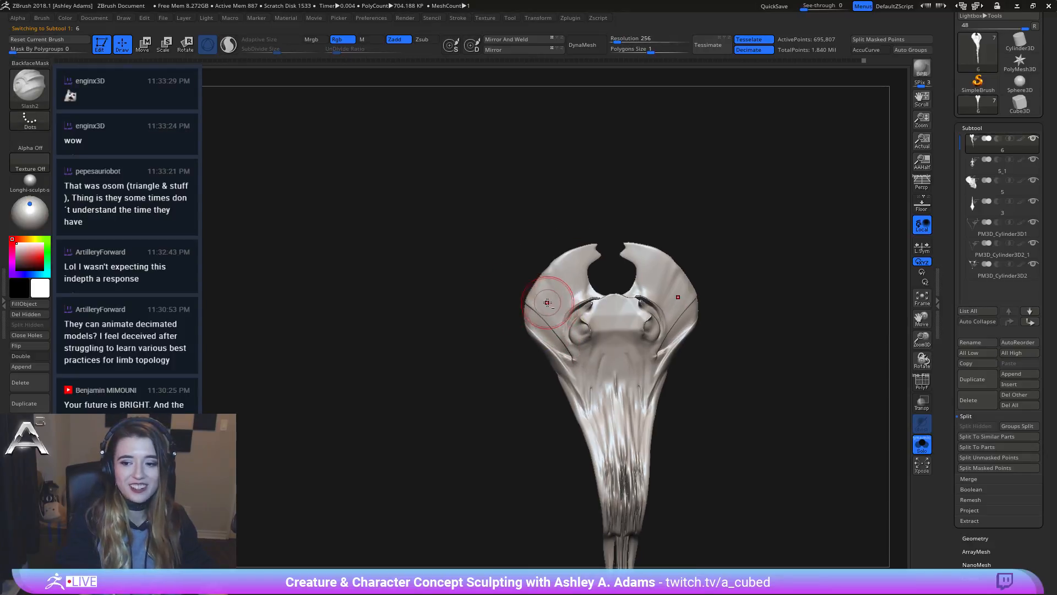
{"action": "left_click_drag", "start_coordinate": [530, 306], "coordinate": [560, 352]}
{"action": "left_click_drag", "start_coordinate": [529, 290], "coordinate": [551, 313]}
{"action": "left_click_drag", "start_coordinate": [542, 273], "coordinate": [553, 303]}
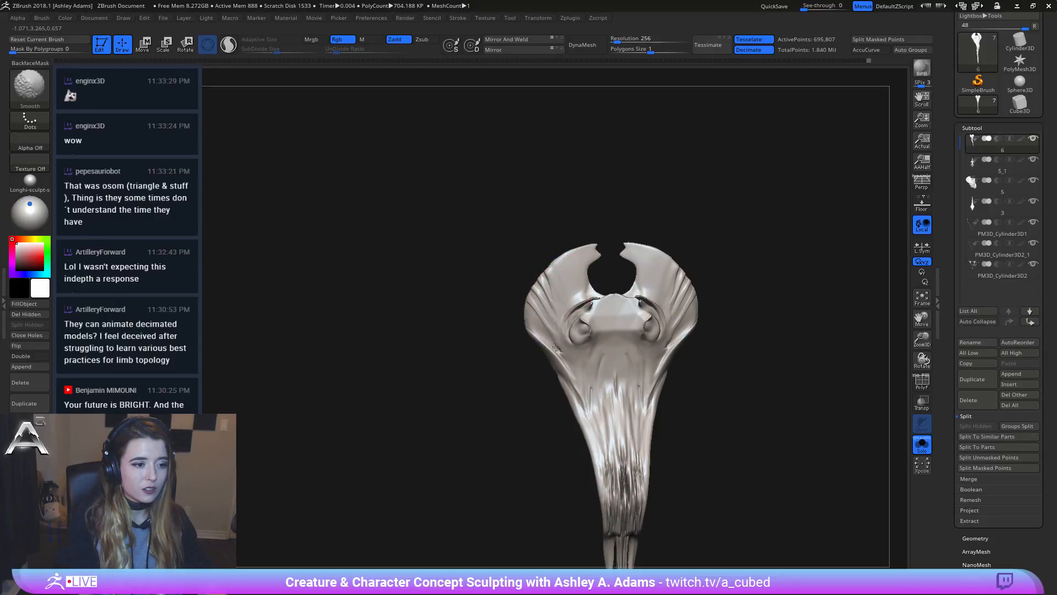
Step: Carve flowing Slash2 ridges from the outer rim across the back of the flared body piece
{"action": "mouse_move", "coordinate": [710, 300]}
{"action": "left_mouse_down"}
{"action": "mouse_move", "coordinate": [569, 303]}
{"action": "mouse_move", "coordinate": [587, 301]}
{"action": "mouse_move", "coordinate": [582, 337]}
{"action": "left_mouse_up"}
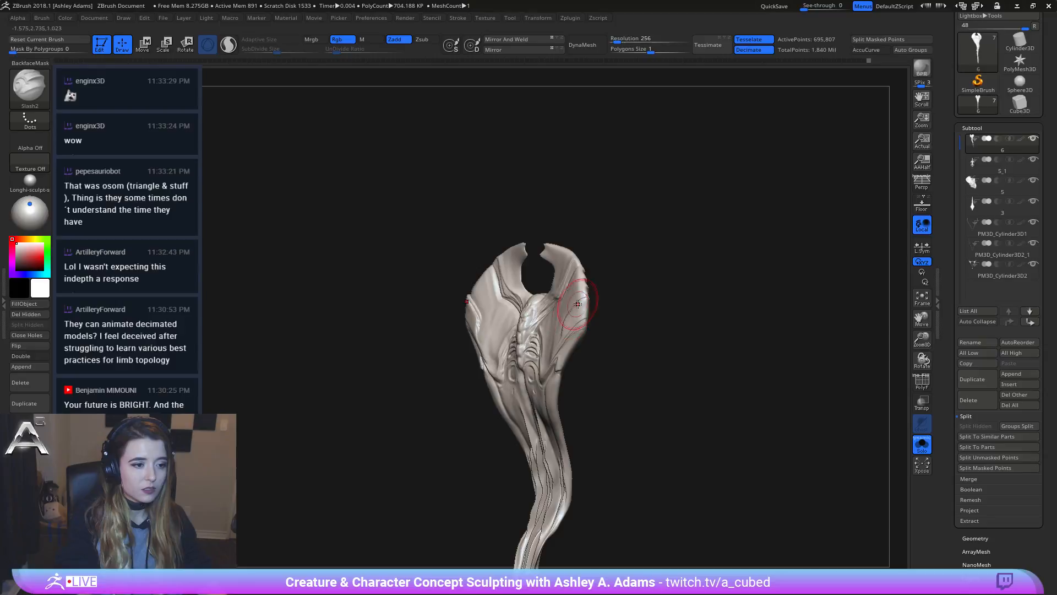
{"action": "mouse_move", "coordinate": [578, 264]}
{"action": "left_mouse_down"}
{"action": "mouse_move", "coordinate": [587, 300]}
{"action": "mouse_move", "coordinate": [573, 290]}
{"action": "mouse_move", "coordinate": [585, 317]}
{"action": "mouse_move", "coordinate": [529, 292]}
{"action": "mouse_move", "coordinate": [496, 308]}
{"action": "left_mouse_up"}
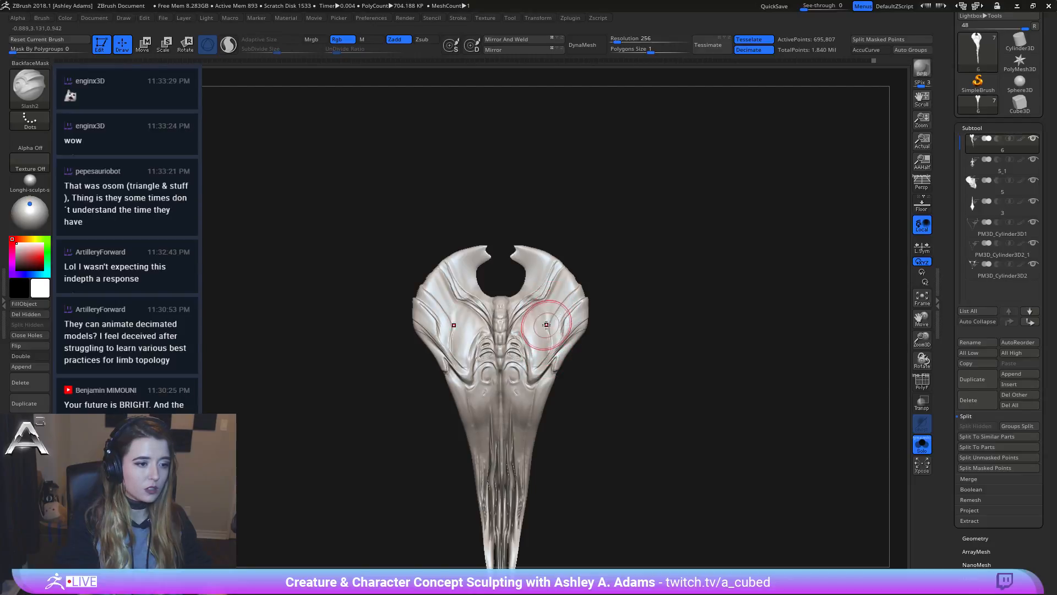
{"action": "left_click_drag", "start_coordinate": [567, 267], "coordinate": [556, 305]}
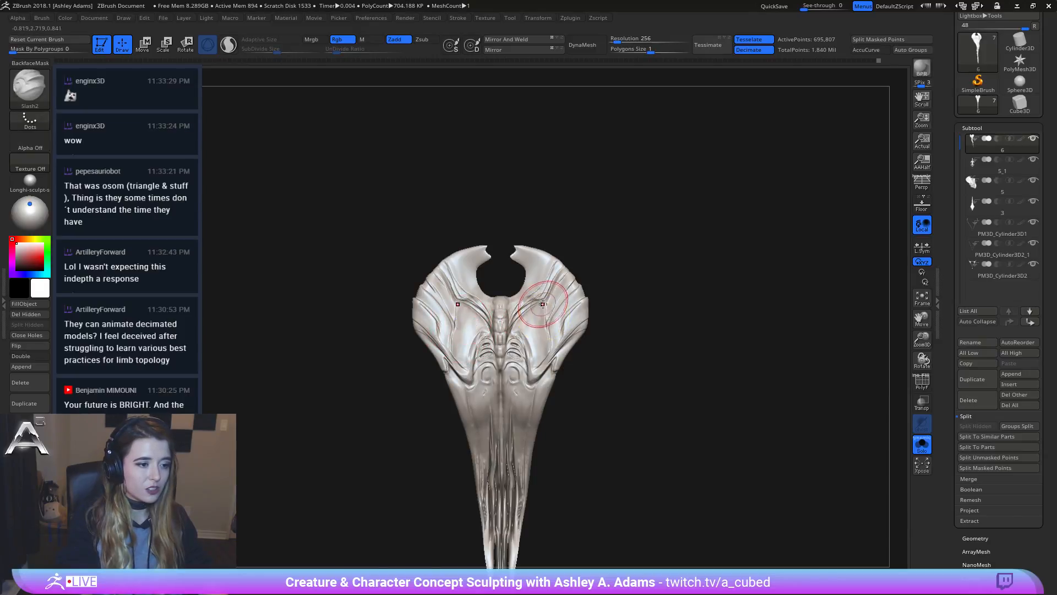
{"action": "left_click_drag", "start_coordinate": [535, 333], "coordinate": [532, 345]}
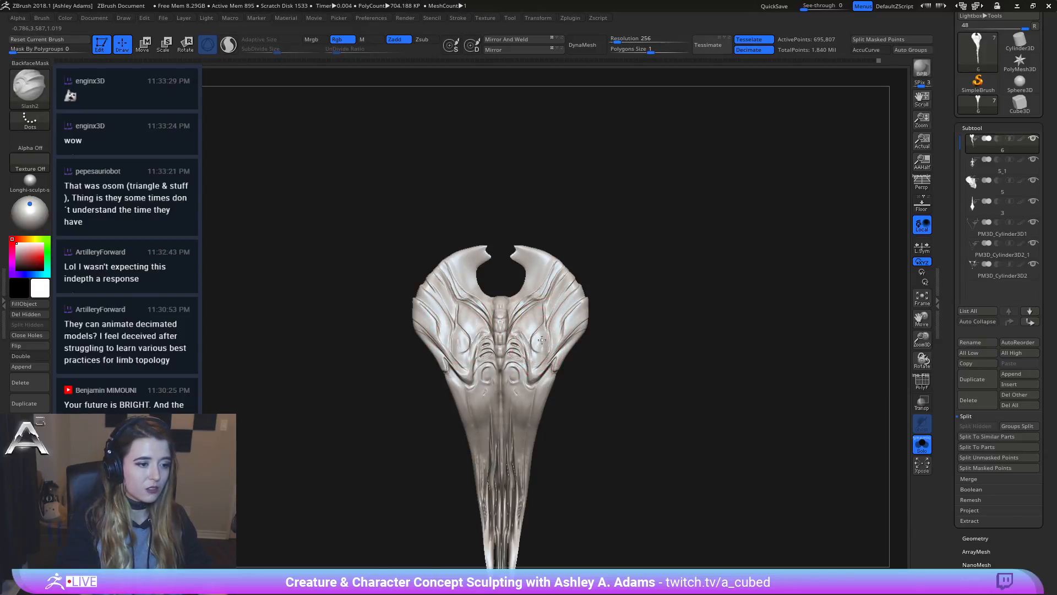
{"action": "left_click_drag", "start_coordinate": [424, 242], "coordinate": [496, 264]}
{"action": "key", "text": "ctrl+z"}
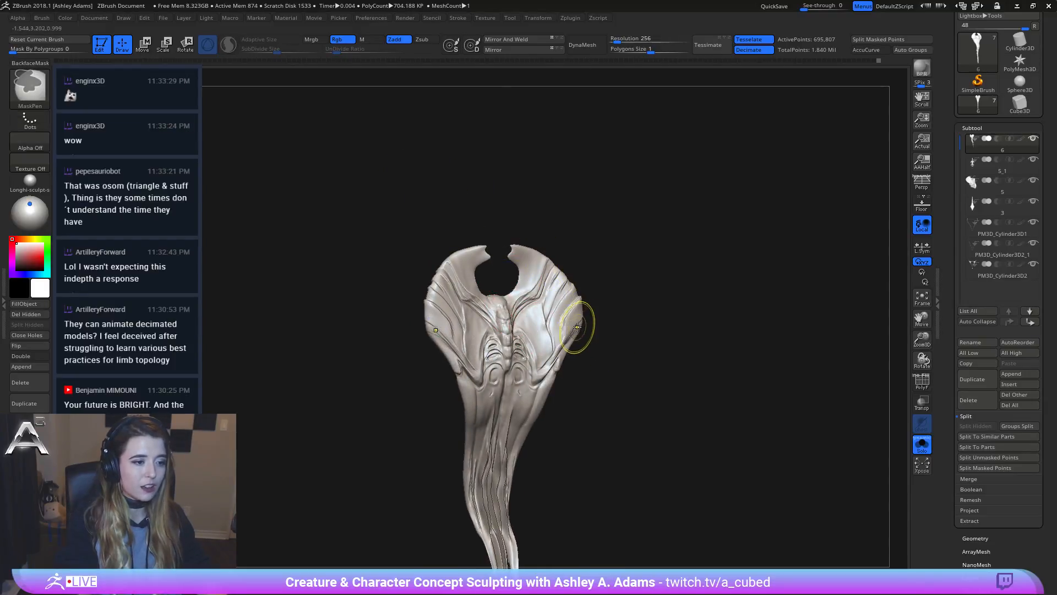
Step: Refine the creases beside the central spine and at the lower edges of the flared piece's back
{"action": "left_click_drag", "start_coordinate": [588, 326], "coordinate": [547, 313]}
{"action": "right_click_drag", "start_coordinate": [546, 312], "coordinate": [546, 308]}
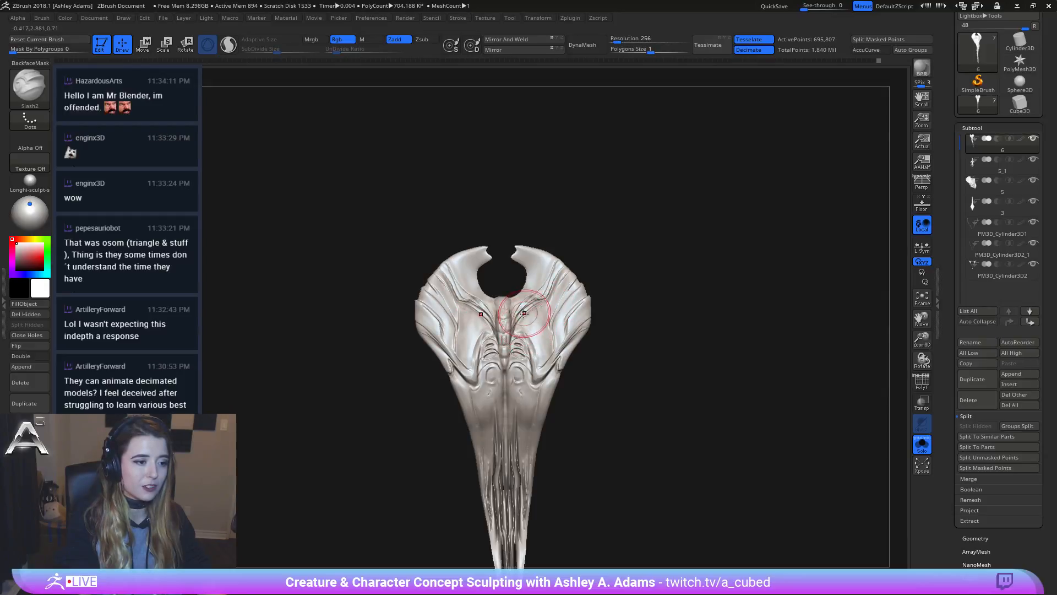
{"action": "key", "text": "shift"}
{"action": "right_click_drag", "start_coordinate": [580, 265], "coordinate": [578, 261]}
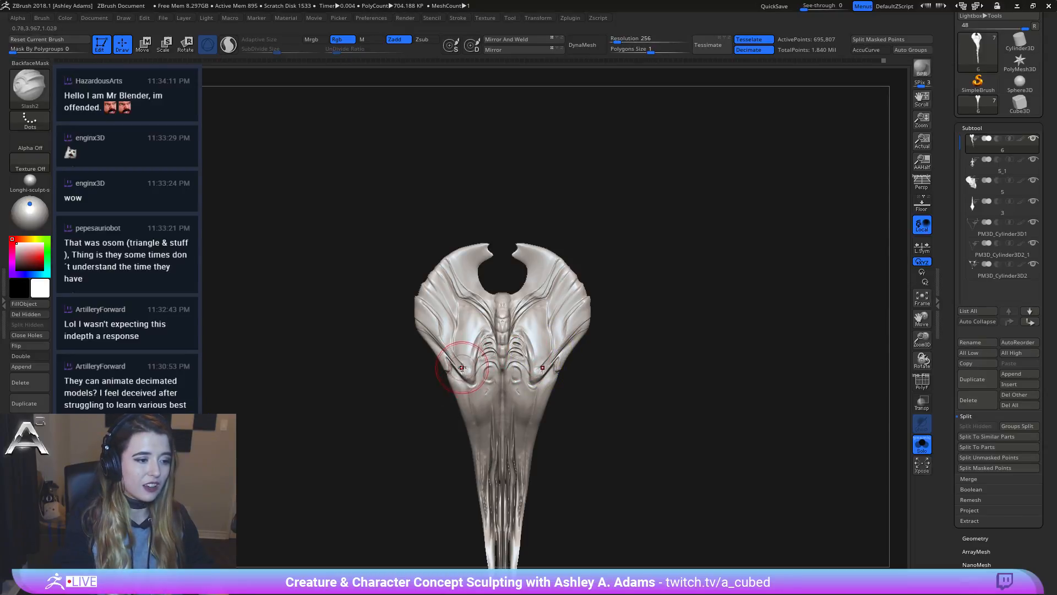
{"action": "left_click_drag", "start_coordinate": [463, 367], "coordinate": [474, 373]}
{"action": "key", "text": "shift"}
Step: Return to the front of the flared piece and show the rest of the creature again
{"action": "mouse_move", "coordinate": [537, 348]}
{"action": "right_mouse_down"}
{"action": "mouse_move", "coordinate": [543, 337]}
{"action": "mouse_move", "coordinate": [513, 339]}
{"action": "mouse_move", "coordinate": [472, 306]}
{"action": "mouse_move", "coordinate": [458, 312]}
{"action": "mouse_move", "coordinate": [479, 306]}
{"action": "mouse_move", "coordinate": [474, 278]}
{"action": "right_mouse_up"}
{"action": "right_click_drag", "start_coordinate": [452, 241], "coordinate": [457, 297]}
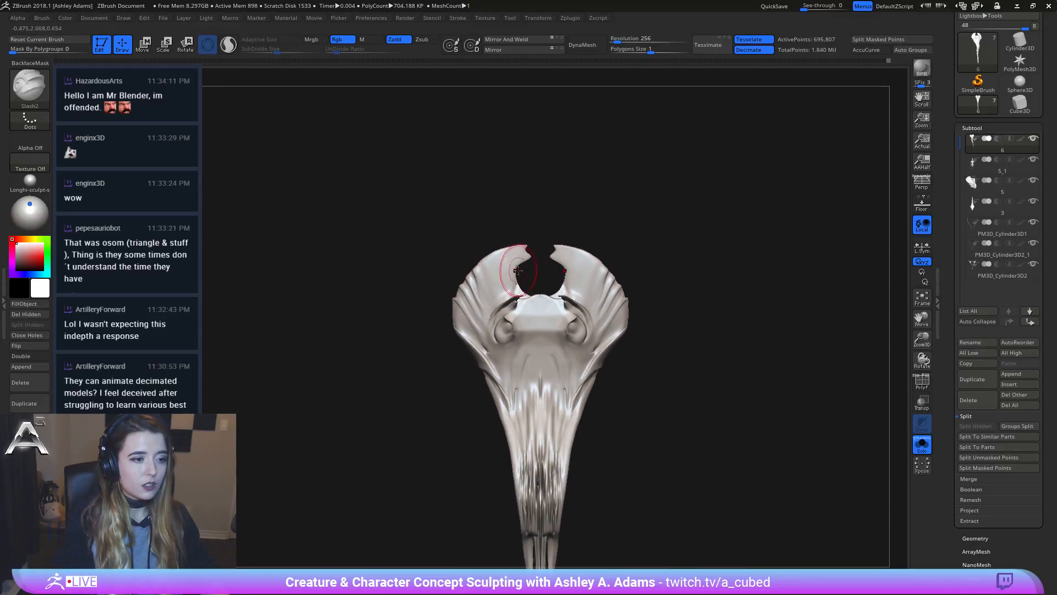
{"action": "left_click", "coordinate": [922, 444]}
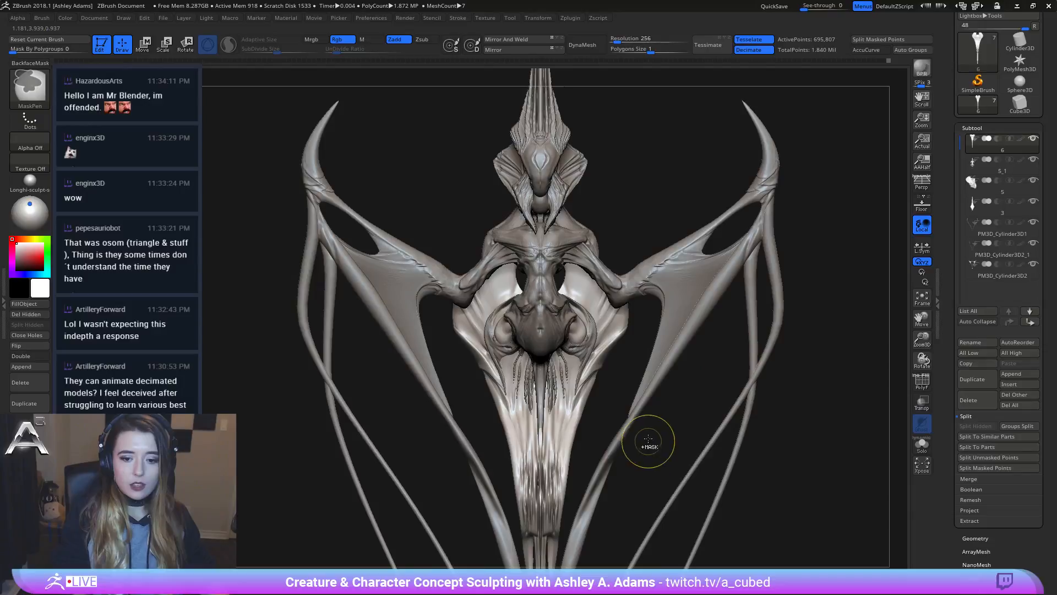
Step: Return to the flared body piece and flatten its ridges with hPolish on the front where it narrows toward the tail
{"action": "right_click_drag", "start_coordinate": [649, 441], "coordinate": [679, 349], "text": "ctrl"}
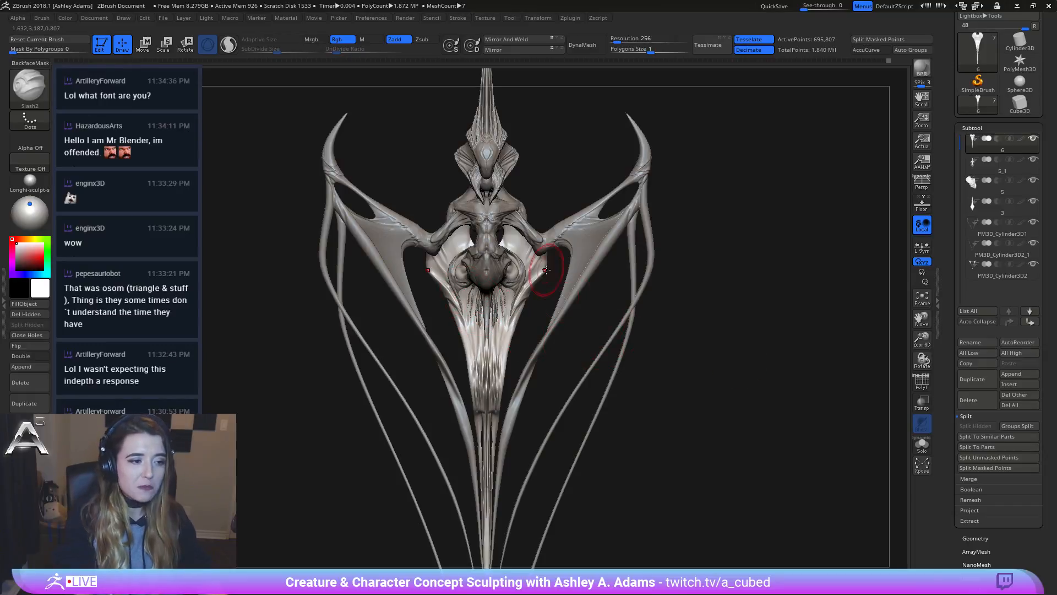
{"action": "mouse_move", "coordinate": [532, 243]}
{"action": "right_mouse_down", "text": "ctrl"}
{"action": "mouse_move", "coordinate": [484, 308]}
{"action": "mouse_move", "coordinate": [520, 295]}
{"action": "mouse_move", "coordinate": [539, 231]}
{"action": "mouse_move", "coordinate": [566, 217]}
{"action": "right_mouse_up", "text": "ctrl"}
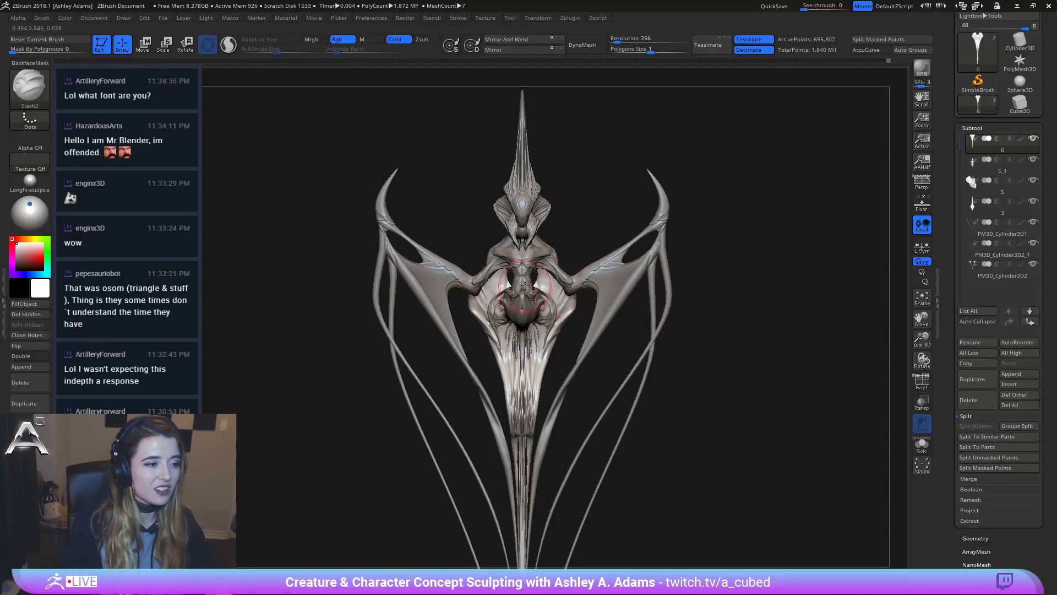
{"action": "left_click", "coordinate": [424, 255], "text": "alt"}
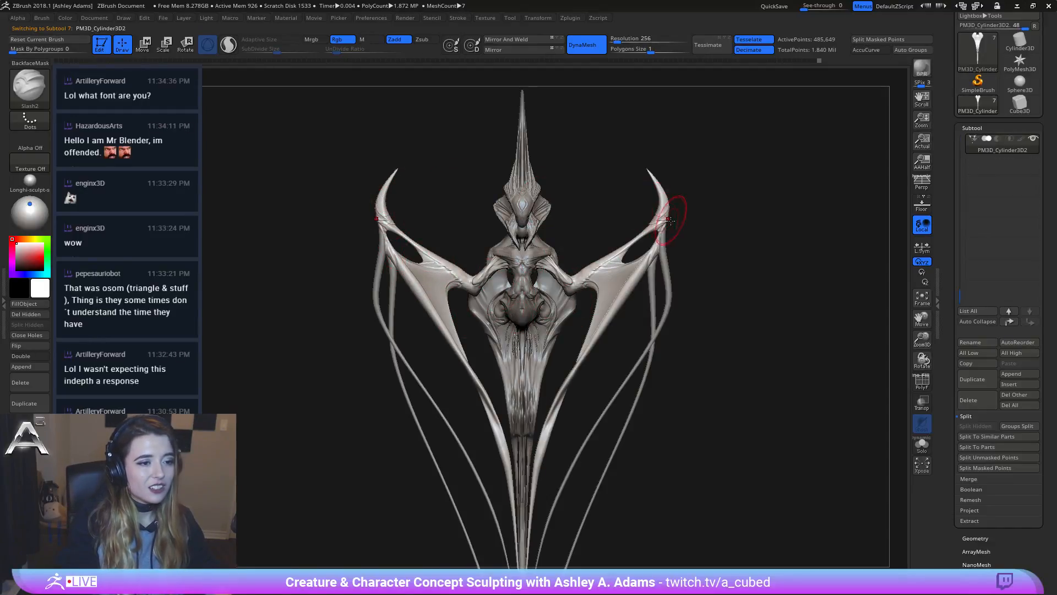
{"action": "left_click", "coordinate": [667, 263], "text": "alt"}
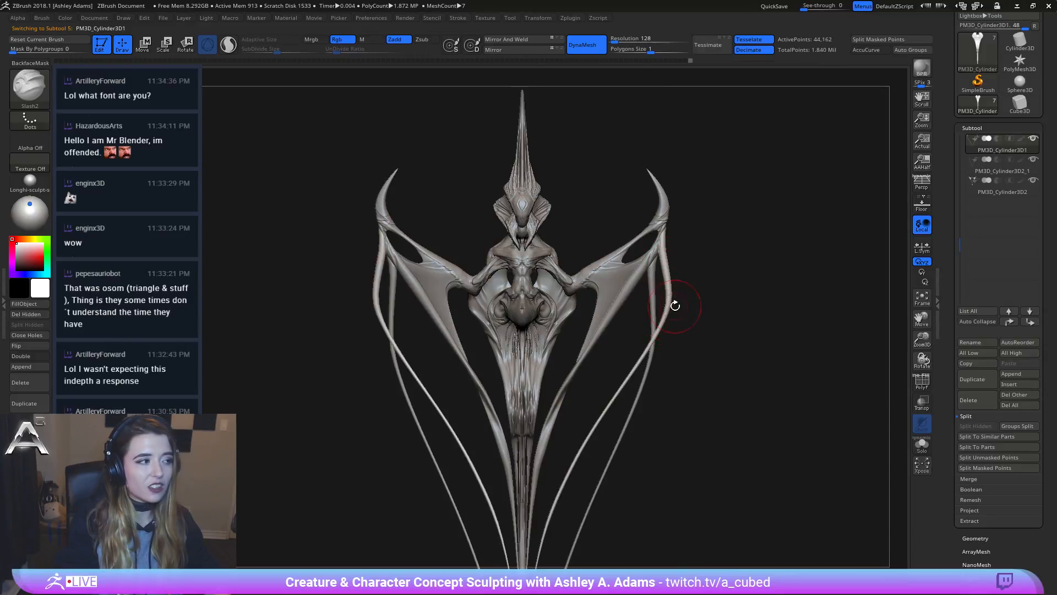
{"action": "right_click_drag", "start_coordinate": [522, 364], "coordinate": [560, 320], "text": "alt"}
{"action": "left_click", "coordinate": [529, 289], "text": "alt"}
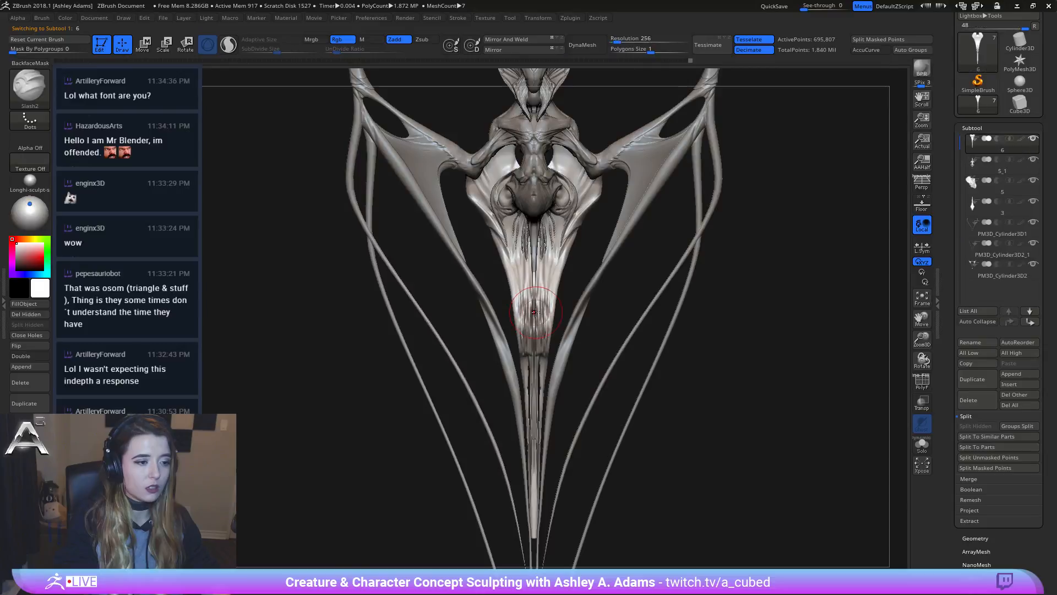
{"action": "key", "text": "b"}
{"action": "key", "text": "h"}
{"action": "key", "text": "p"}
{"action": "left_click_drag", "start_coordinate": [521, 299], "coordinate": [528, 345]}
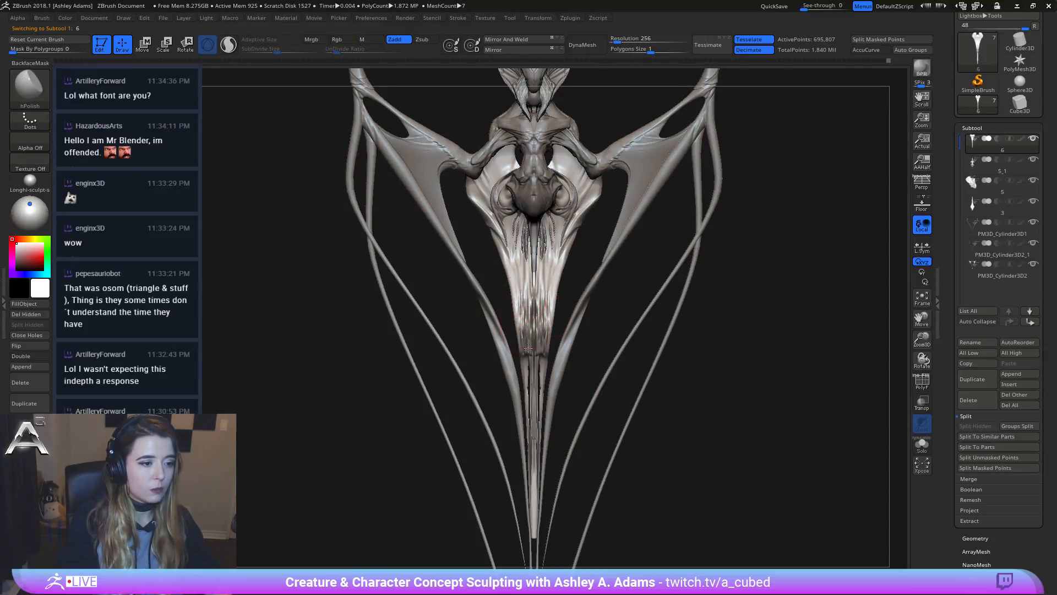
{"action": "right_click_drag", "start_coordinate": [519, 328], "coordinate": [529, 326]}
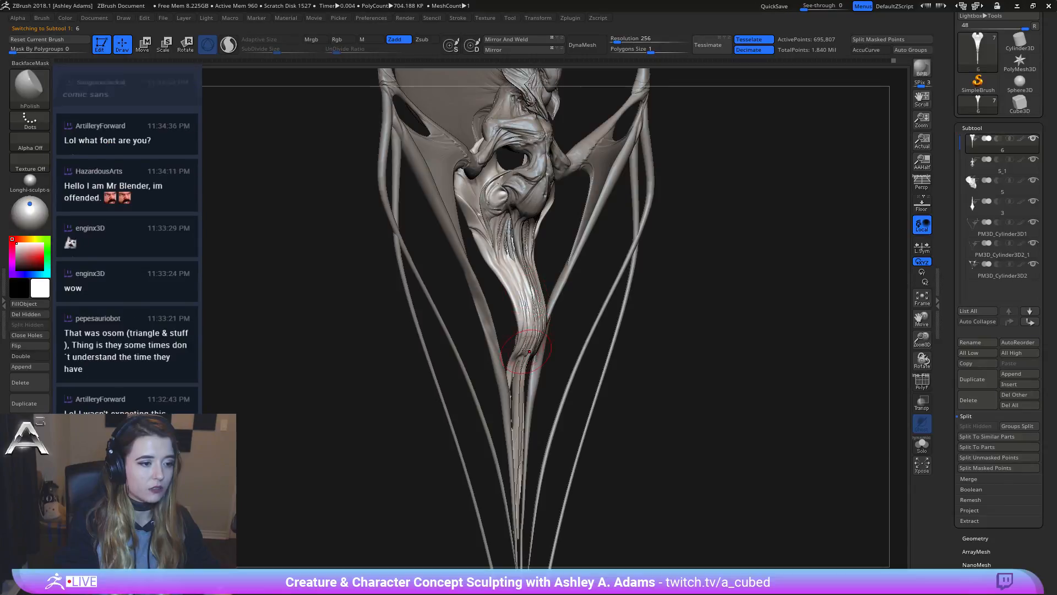
Step: Swell the ridges on the back of the flared piece's narrowing section with the Inflat brush
{"action": "mouse_move", "coordinate": [526, 303]}
{"action": "right_mouse_down"}
{"action": "mouse_move", "coordinate": [533, 342]}
{"action": "mouse_move", "coordinate": [517, 337]}
{"action": "right_mouse_up"}
{"action": "key", "text": "space"}
{"action": "key", "text": "b"}
{"action": "key", "text": "i"}
{"action": "key", "text": "n"}
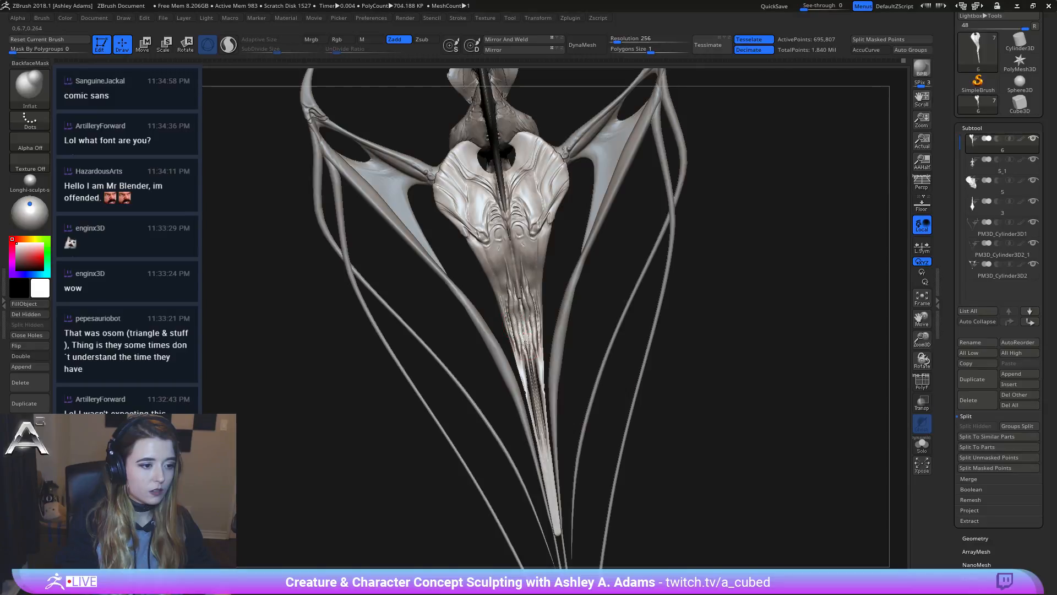
{"action": "right_click_drag", "start_coordinate": [533, 385], "coordinate": [529, 329]}
{"action": "key", "text": "space"}
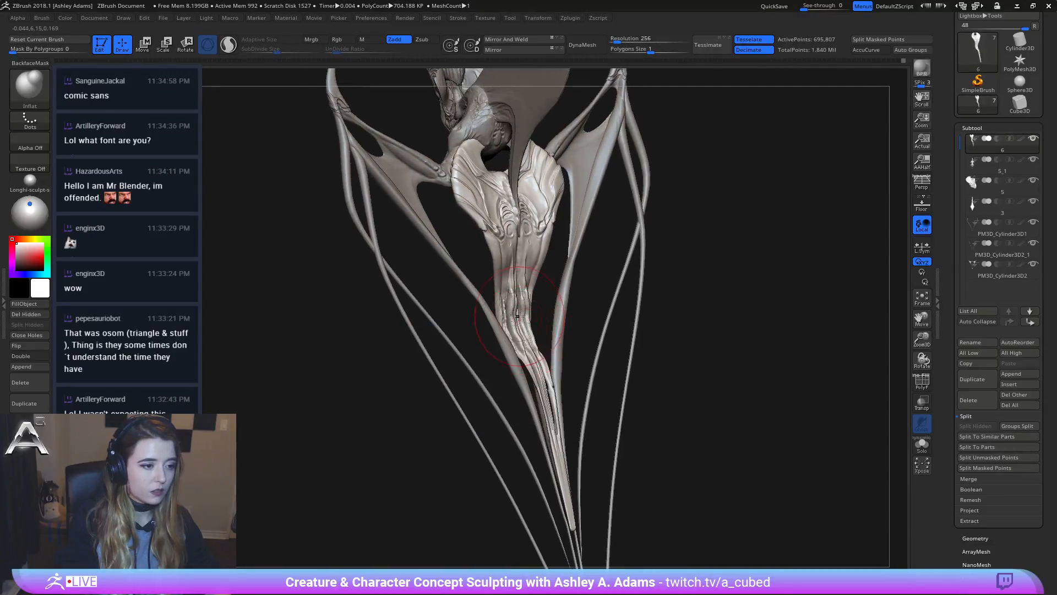
{"action": "key", "text": "space"}
Step: Smooth and flatten the ridges with hPolish across the back of the bend above the tail
{"action": "left_click_drag", "start_coordinate": [512, 259], "coordinate": [512, 302], "text": "shift"}
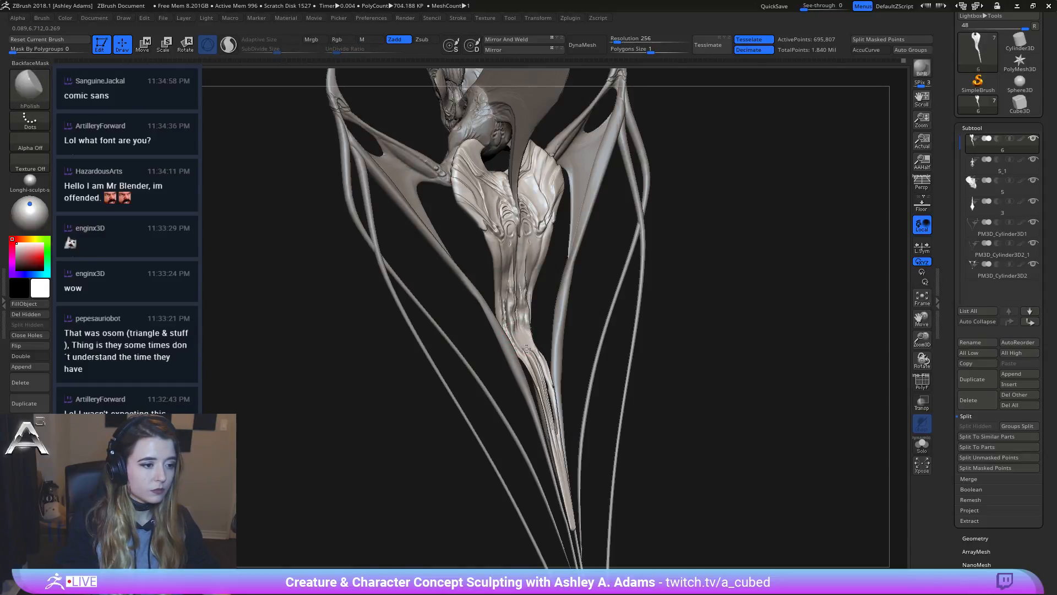
{"action": "left_click_drag", "start_coordinate": [516, 320], "coordinate": [515, 310]}
{"action": "right_click_drag", "start_coordinate": [515, 297], "coordinate": [533, 301]}
{"action": "left_click_drag", "start_coordinate": [533, 304], "coordinate": [526, 342], "text": "shift"}
{"action": "right_click_drag", "start_coordinate": [525, 325], "coordinate": [508, 305]}
{"action": "right_click", "coordinate": [512, 297]}
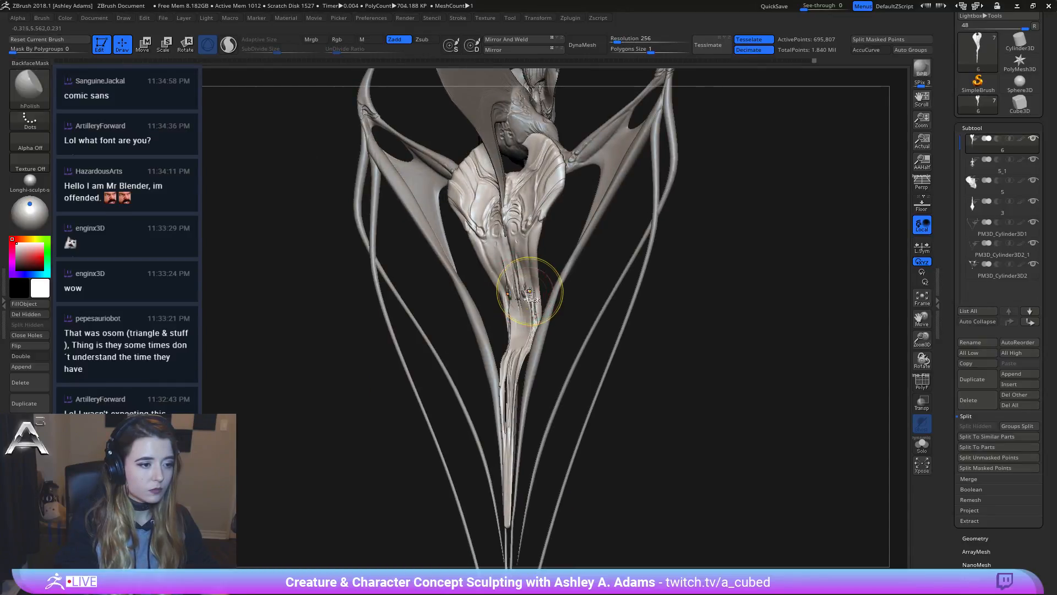
{"action": "left_click", "coordinate": [522, 299], "text": "alt"}
{"action": "key", "text": "b"}
{"action": "key", "text": "s"}
{"action": "key", "text": "h"}
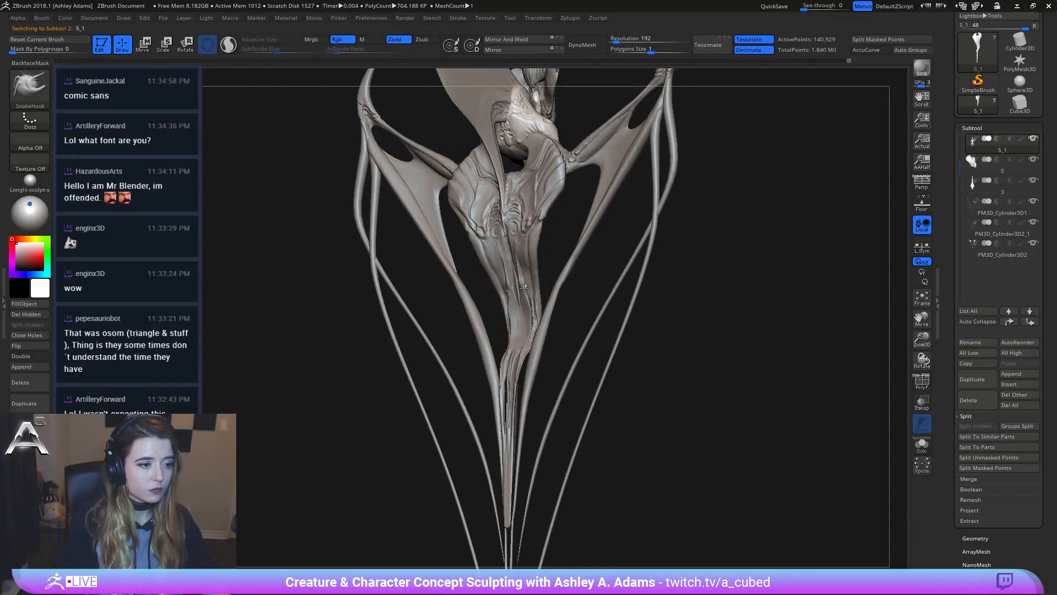
{"action": "right_click_drag", "start_coordinate": [524, 287], "coordinate": [584, 353]}
{"action": "key", "text": "b"}
{"action": "key", "text": "h"}
{"action": "key", "text": "p"}
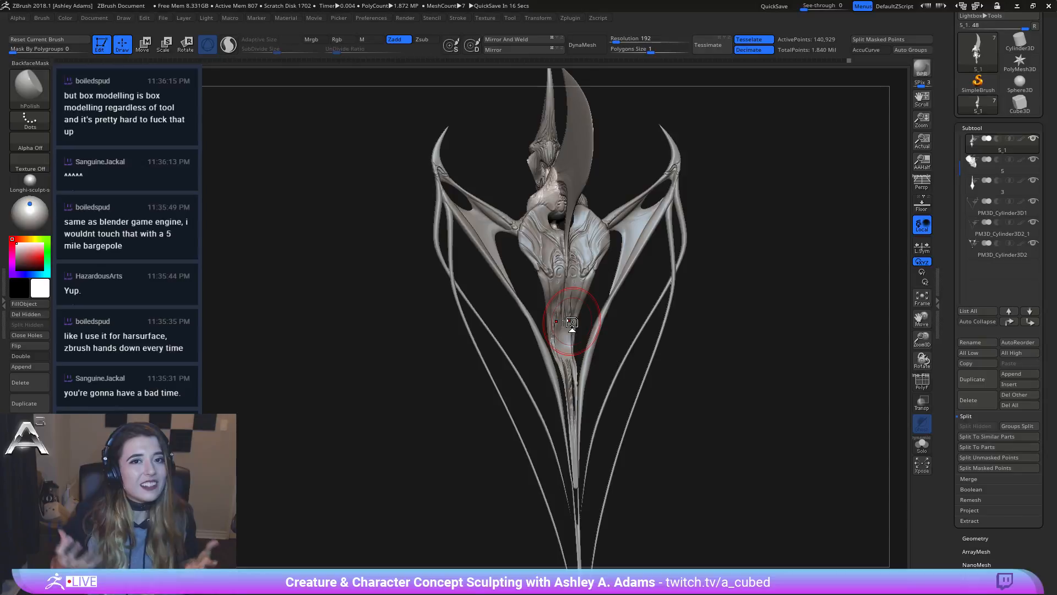
{"action": "right_click_drag", "start_coordinate": [572, 322], "coordinate": [767, 107]}
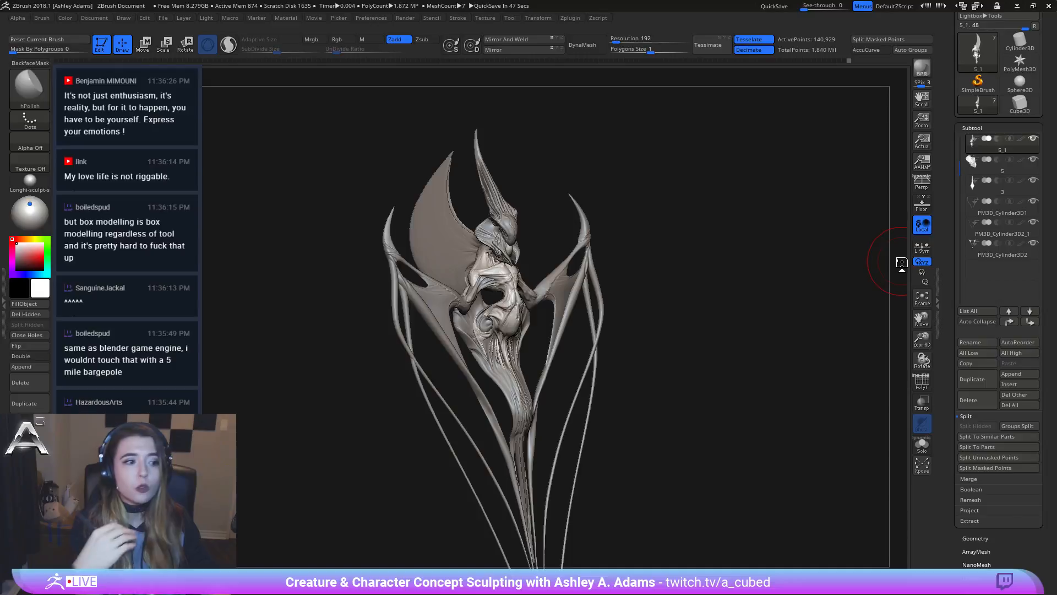
{"action": "mouse_move", "coordinate": [651, 288]}
{"action": "left_mouse_down"}
{"action": "mouse_move", "coordinate": [734, 275]}
{"action": "mouse_move", "coordinate": [633, 345]}
{"action": "mouse_move", "coordinate": [716, 309]}
{"action": "mouse_move", "coordinate": [658, 290]}
{"action": "mouse_move", "coordinate": [644, 248]}
{"action": "mouse_move", "coordinate": [597, 222]}
{"action": "mouse_move", "coordinate": [638, 245]}
{"action": "left_mouse_up"}
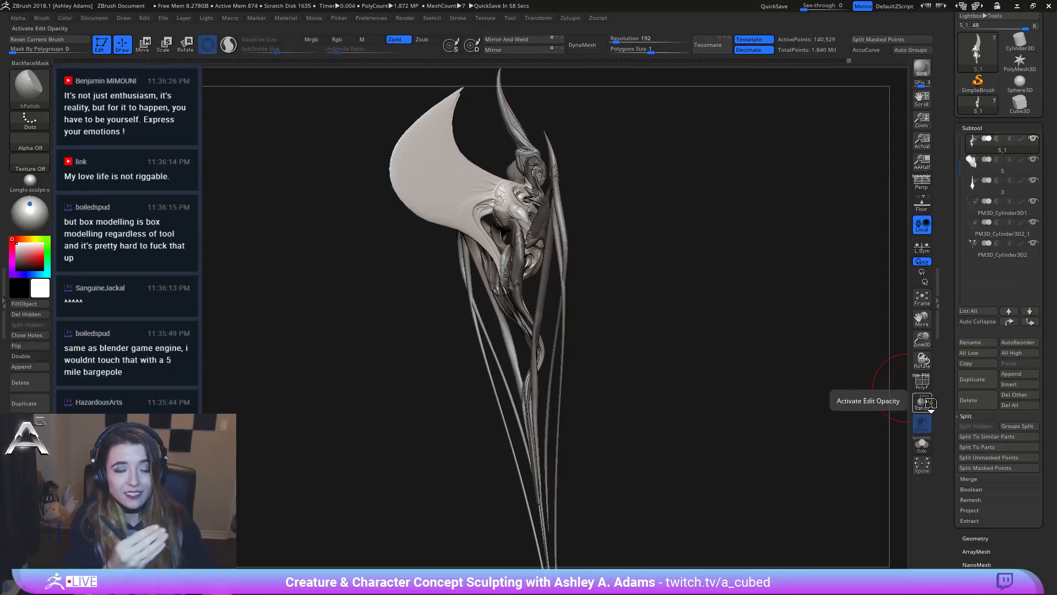
{"action": "left_click_drag", "start_coordinate": [710, 264], "coordinate": [631, 215]}
{"action": "left_click_drag", "start_coordinate": [631, 215], "coordinate": [631, 291], "text": "alt"}
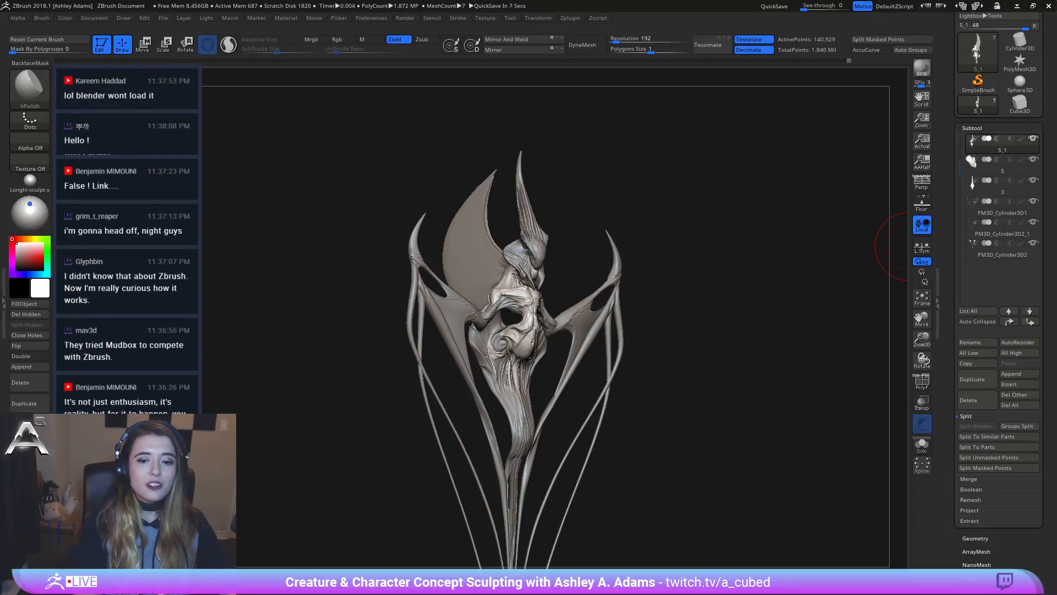
Step: Carve DamStandard creases into the wing piece's upper arms near the shoulders
{"action": "mouse_move", "coordinate": [576, 291]}
{"action": "left_mouse_down"}
{"action": "mouse_move", "coordinate": [643, 275]}
{"action": "mouse_move", "coordinate": [623, 263]}
{"action": "mouse_move", "coordinate": [656, 298]}
{"action": "left_mouse_up"}
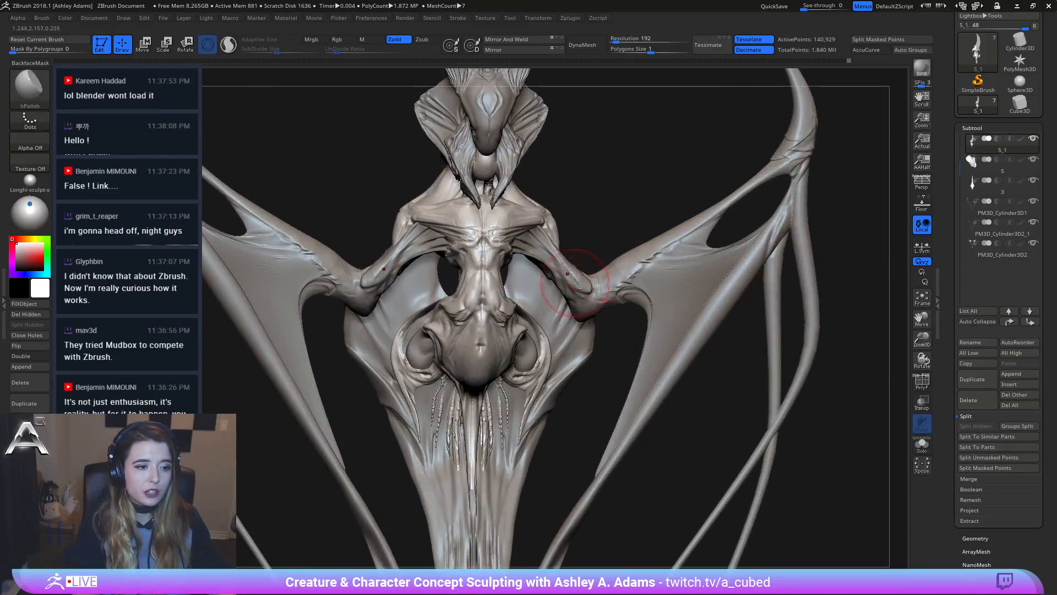
{"action": "left_click", "coordinate": [579, 281], "text": "alt"}
{"action": "key", "text": "space"}
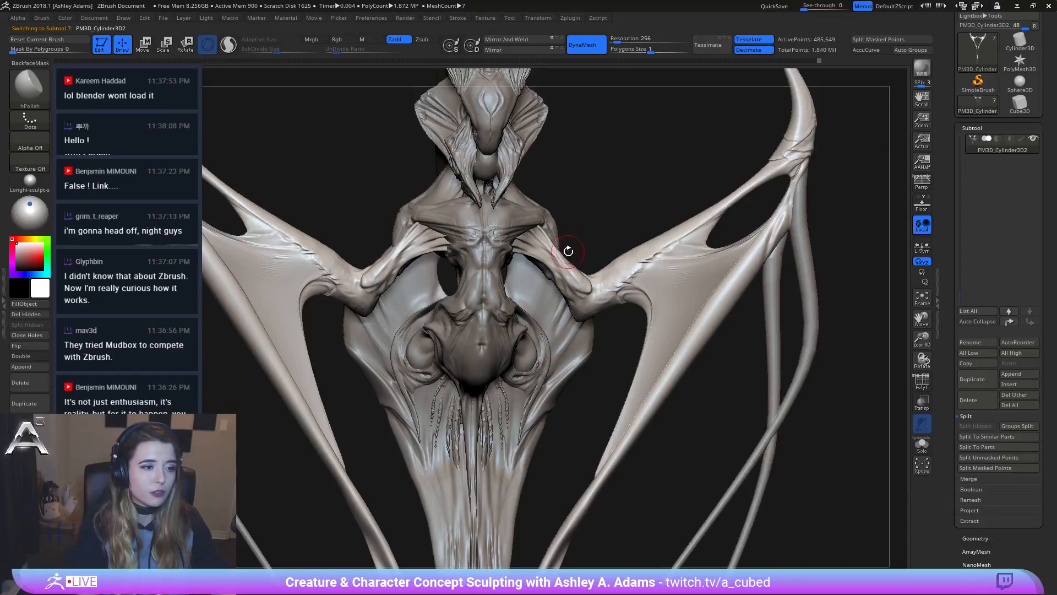
{"action": "key", "text": "b"}
{"action": "key", "text": "d"}
{"action": "key", "text": "s"}
{"action": "key", "text": "space"}
{"action": "left_click_drag", "start_coordinate": [563, 250], "coordinate": [580, 267]}
{"action": "mouse_move", "coordinate": [597, 315]}
{"action": "right_mouse_down", "text": "ctrl"}
{"action": "mouse_move", "coordinate": [573, 236]}
{"action": "mouse_move", "coordinate": [474, 270]}
{"action": "mouse_move", "coordinate": [580, 308]}
{"action": "mouse_move", "coordinate": [576, 259]}
{"action": "mouse_move", "coordinate": [613, 283]}
{"action": "mouse_move", "coordinate": [600, 286]}
{"action": "mouse_move", "coordinate": [664, 259]}
{"action": "mouse_move", "coordinate": [595, 181]}
{"action": "mouse_move", "coordinate": [553, 192]}
{"action": "mouse_move", "coordinate": [565, 248]}
{"action": "right_mouse_up", "text": "ctrl"}
{"action": "scroll", "coordinate": [1019, 41], "scroll_direction": "up", "scroll_amount": 3}
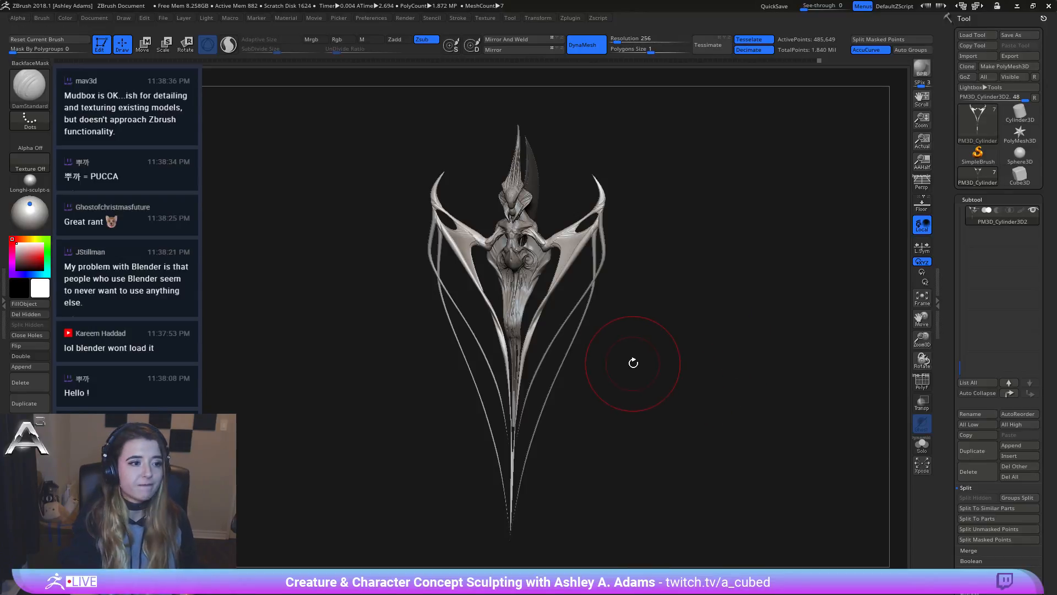
{"action": "left_click_drag", "start_coordinate": [539, 333], "coordinate": [549, 335], "text": "shift"}
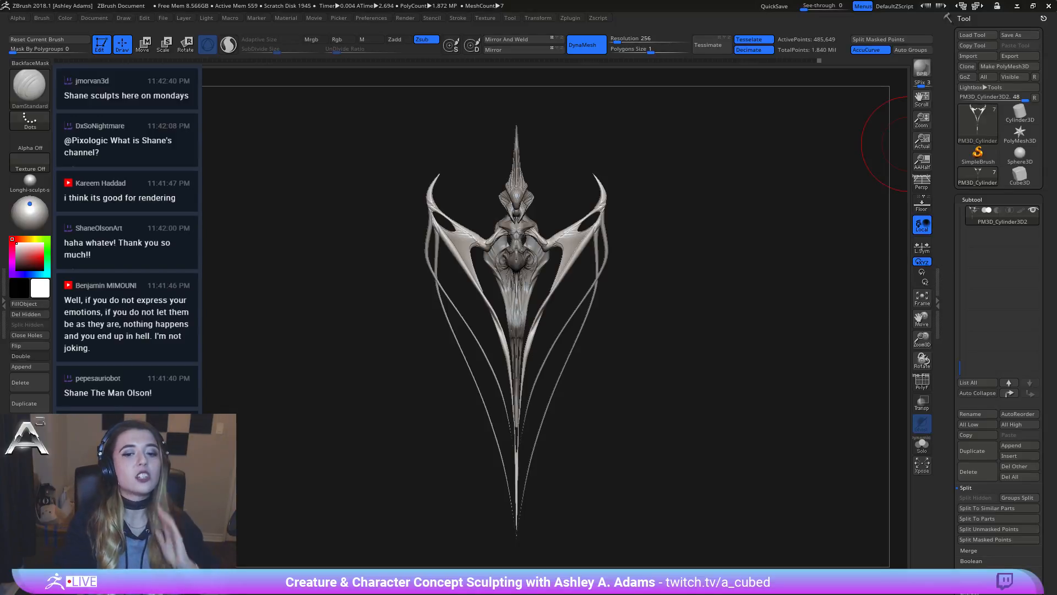
Step: Refine the DamStandard creases along the inner edges of the wing membranes beside the elbows
{"action": "mouse_move", "coordinate": [614, 287]}
{"action": "right_mouse_down"}
{"action": "mouse_move", "coordinate": [682, 289]}
{"action": "mouse_move", "coordinate": [586, 287]}
{"action": "mouse_move", "coordinate": [493, 333]}
{"action": "mouse_move", "coordinate": [484, 286]}
{"action": "mouse_move", "coordinate": [498, 199]}
{"action": "mouse_move", "coordinate": [503, 234]}
{"action": "right_mouse_up"}
{"action": "key", "text": "space"}
{"action": "left_click_drag", "start_coordinate": [503, 235], "coordinate": [493, 235]}
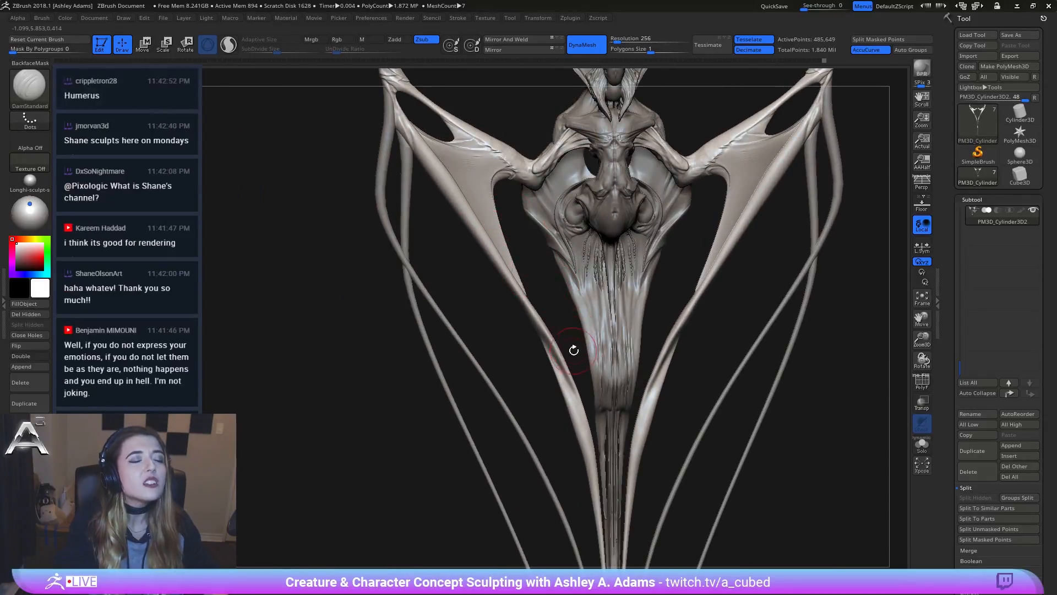
Step: Carve Slash2 folds into the upper ends of both tendril pairs where they attach to the wings
{"action": "key", "text": "b"}
{"action": "key", "text": "b"}
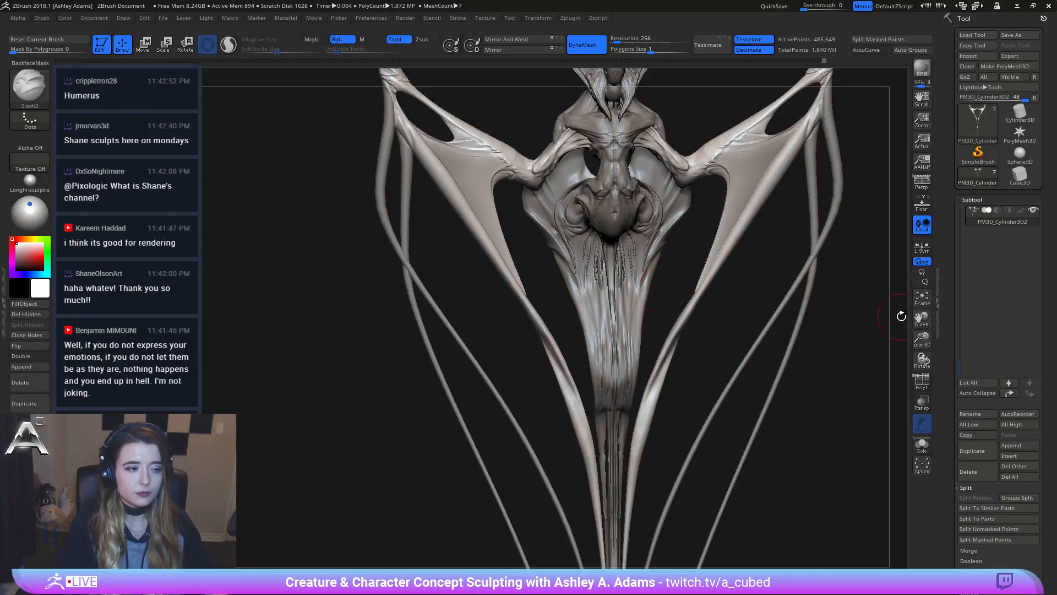
{"action": "left_click", "coordinate": [974, 306]}
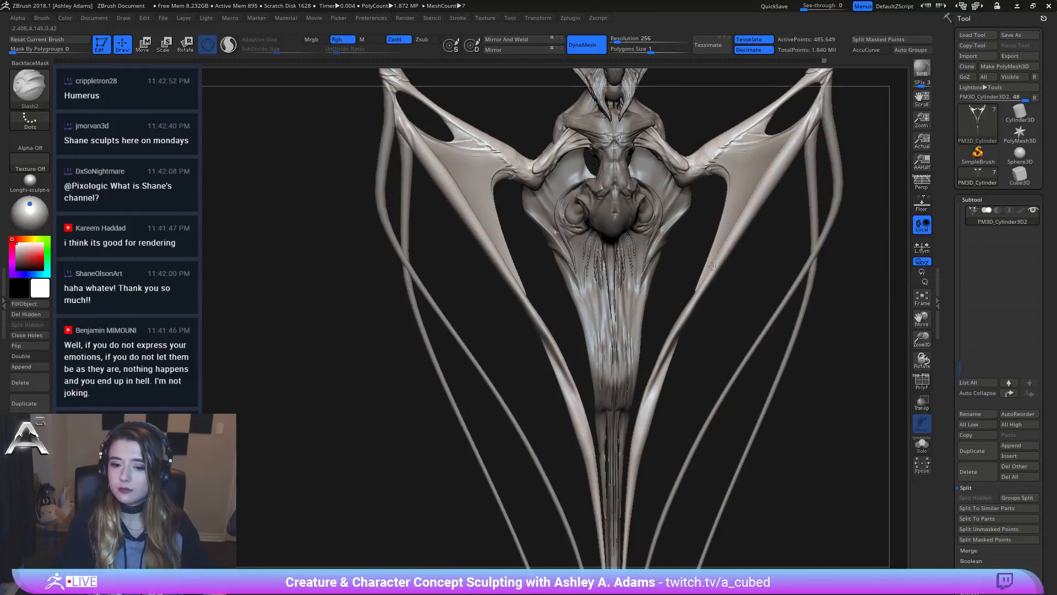
{"action": "right_click_drag", "start_coordinate": [712, 266], "coordinate": [574, 229], "text": "alt"}
{"action": "mouse_move", "coordinate": [669, 236]}
{"action": "right_mouse_down", "text": "alt"}
{"action": "mouse_move", "coordinate": [624, 230]}
{"action": "mouse_move", "coordinate": [616, 220]}
{"action": "mouse_move", "coordinate": [628, 207]}
{"action": "mouse_move", "coordinate": [636, 238]}
{"action": "right_mouse_up", "text": "alt"}
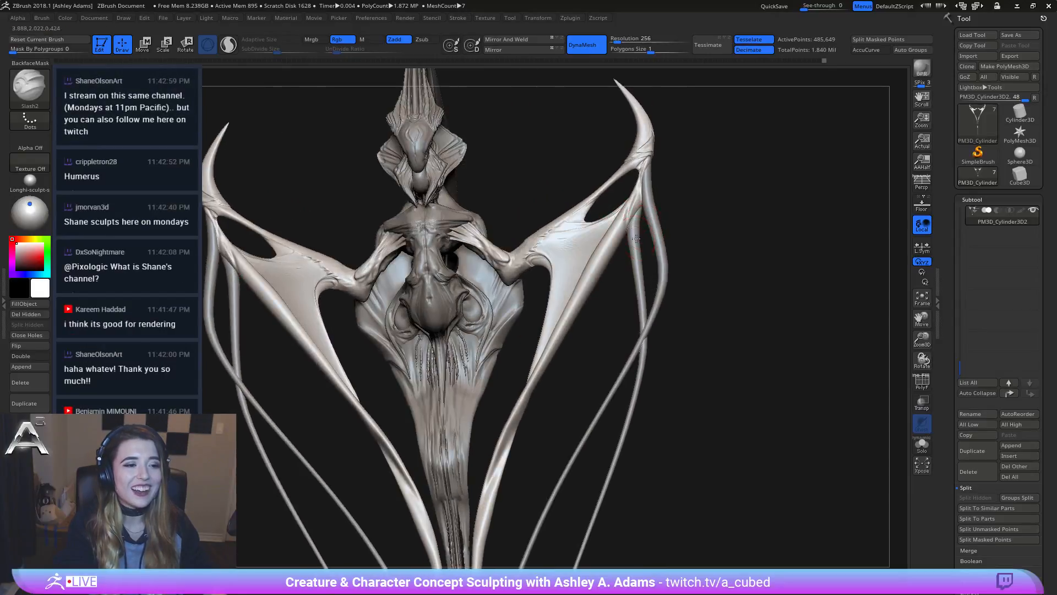
{"action": "left_click", "coordinate": [636, 238], "text": "alt"}
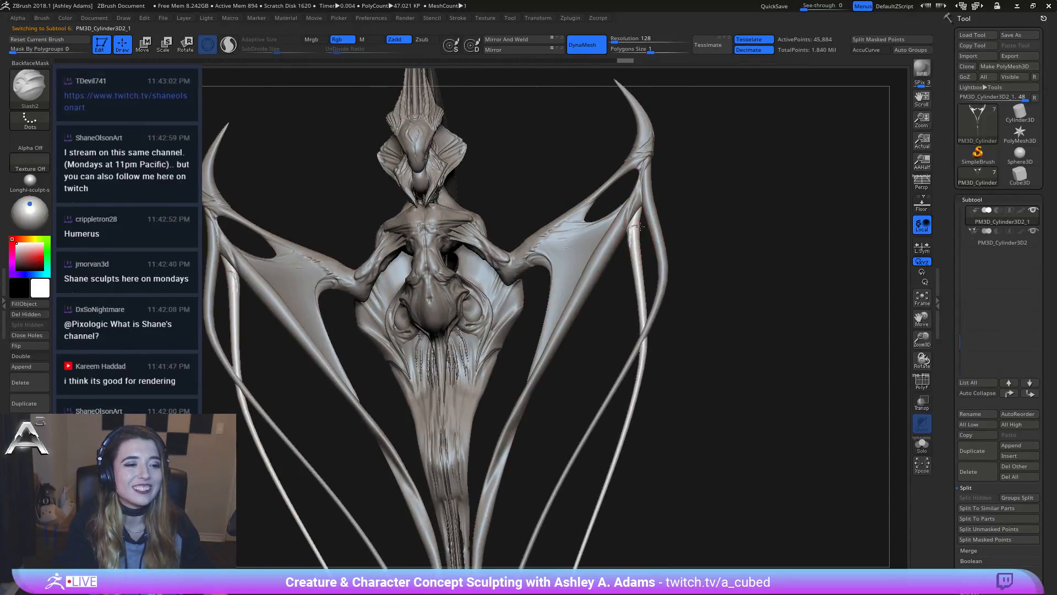
{"action": "mouse_move", "coordinate": [642, 224]}
{"action": "right_mouse_down"}
{"action": "mouse_move", "coordinate": [531, 229]}
{"action": "mouse_move", "coordinate": [619, 226]}
{"action": "mouse_move", "coordinate": [603, 231]}
{"action": "mouse_move", "coordinate": [633, 245]}
{"action": "mouse_move", "coordinate": [595, 237]}
{"action": "mouse_move", "coordinate": [633, 235]}
{"action": "mouse_move", "coordinate": [653, 192]}
{"action": "right_mouse_up"}
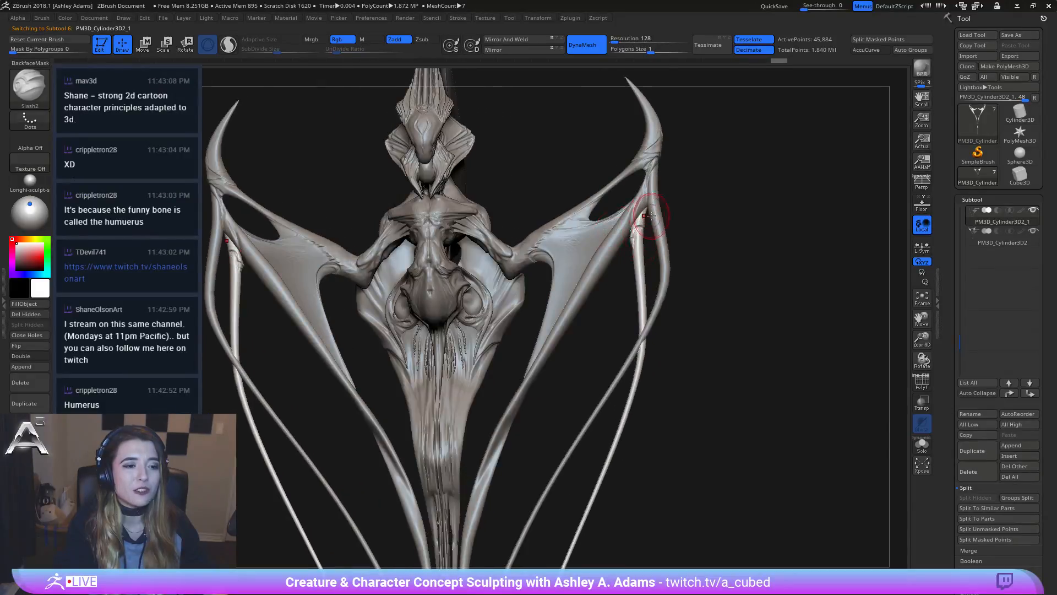
{"action": "left_click", "coordinate": [653, 192], "text": "alt"}
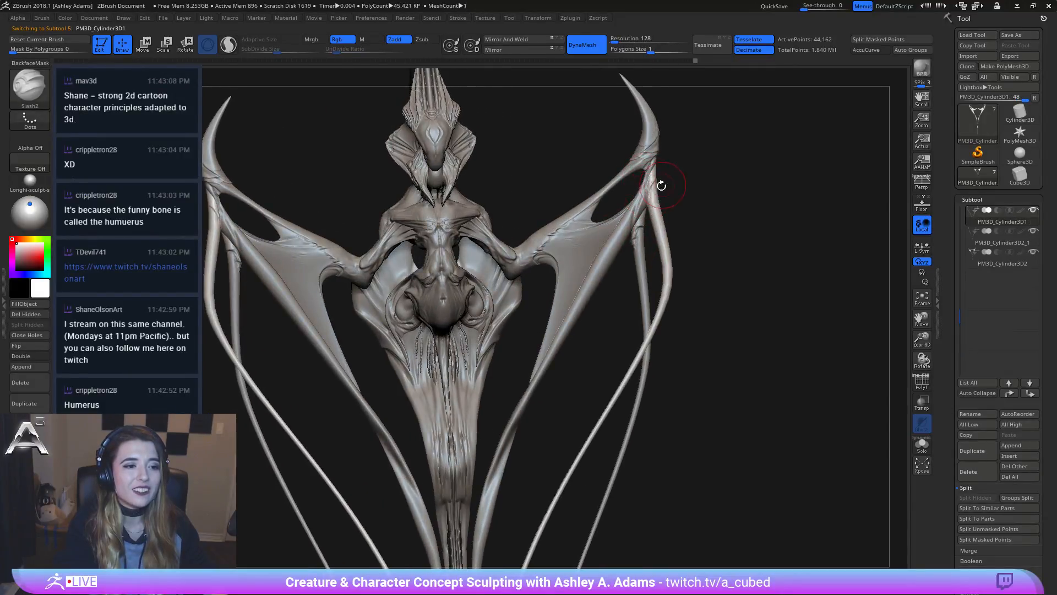
{"action": "mouse_move", "coordinate": [661, 176]}
{"action": "right_mouse_down"}
{"action": "mouse_move", "coordinate": [566, 206]}
{"action": "mouse_move", "coordinate": [640, 183]}
{"action": "mouse_move", "coordinate": [620, 193]}
{"action": "mouse_move", "coordinate": [639, 183]}
{"action": "mouse_move", "coordinate": [707, 188]}
{"action": "mouse_move", "coordinate": [657, 192]}
{"action": "right_mouse_up"}
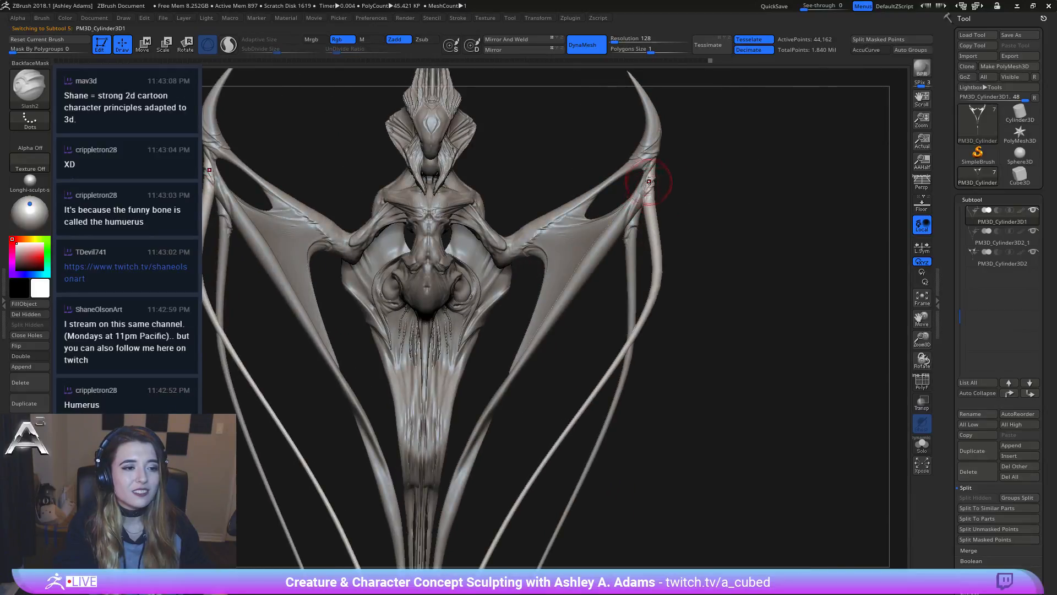
Step: Carve and smooth Slash2 folds on the wing piece at the tendril joints and along the twisting lower struts
{"action": "left_click", "coordinate": [618, 223], "text": "alt"}
{"action": "mouse_move", "coordinate": [617, 226]}
{"action": "right_mouse_down"}
{"action": "mouse_move", "coordinate": [635, 216]}
{"action": "mouse_move", "coordinate": [643, 175]}
{"action": "right_mouse_up"}
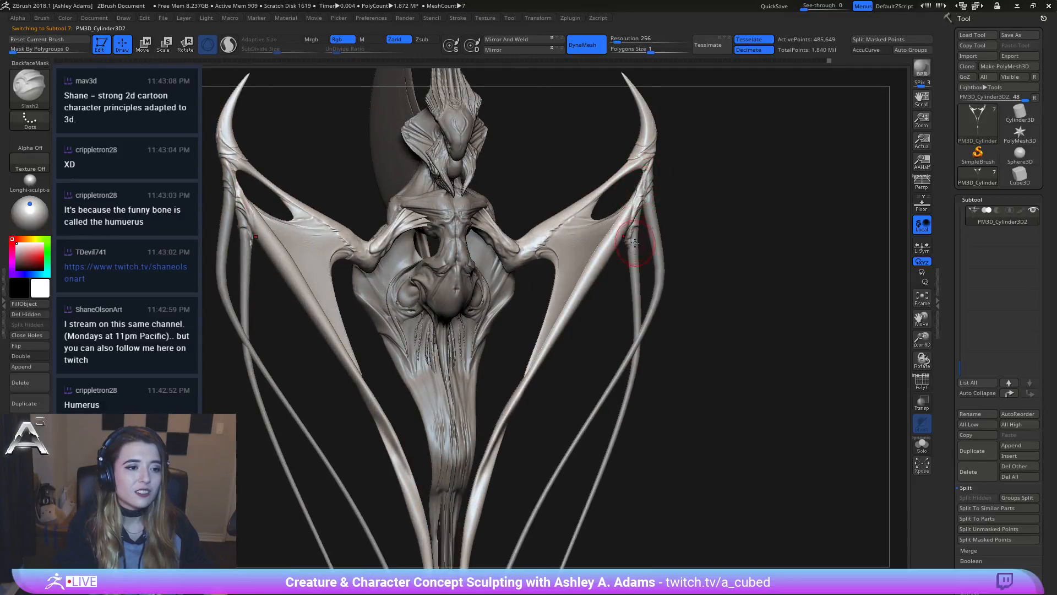
{"action": "mouse_move", "coordinate": [619, 208]}
{"action": "right_mouse_down"}
{"action": "mouse_move", "coordinate": [512, 349]}
{"action": "mouse_move", "coordinate": [540, 342]}
{"action": "mouse_move", "coordinate": [516, 320]}
{"action": "mouse_move", "coordinate": [514, 332]}
{"action": "right_mouse_up"}
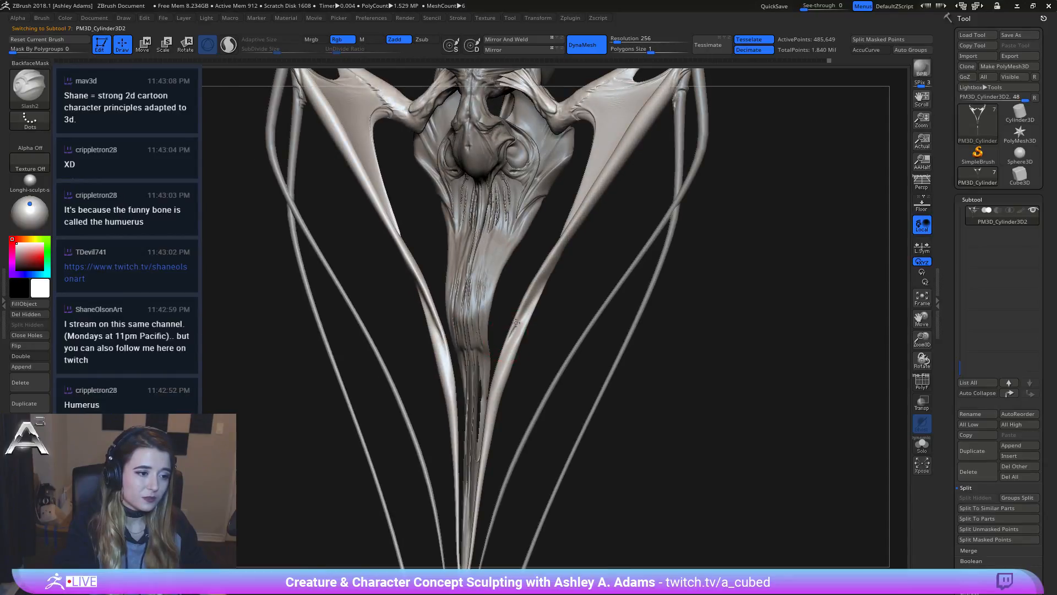
{"action": "right_click_drag", "start_coordinate": [543, 268], "coordinate": [448, 146]}
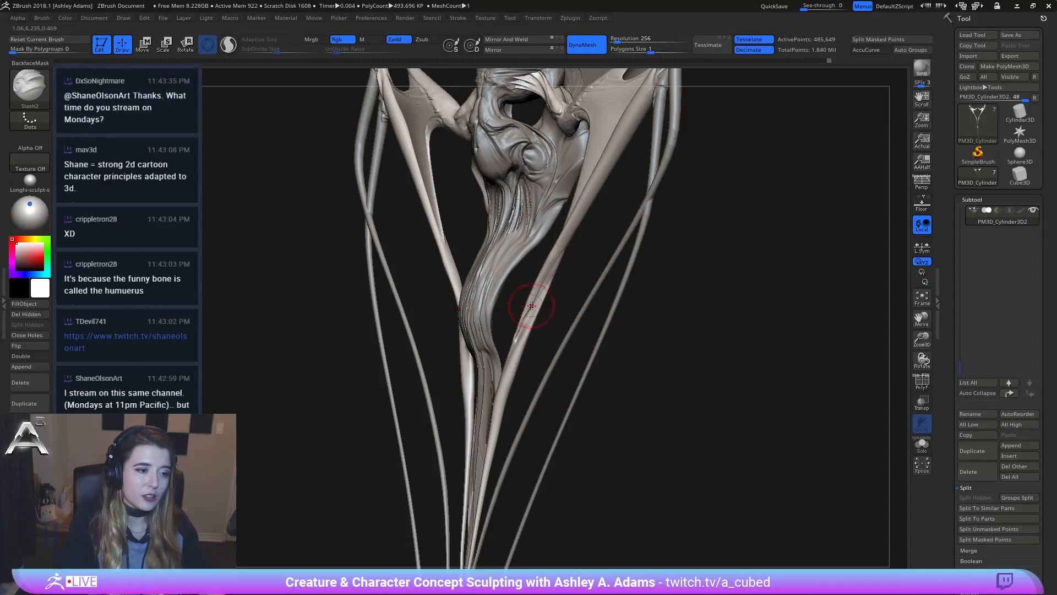
{"action": "right_click_drag", "start_coordinate": [537, 294], "coordinate": [580, 276], "text": "shift"}
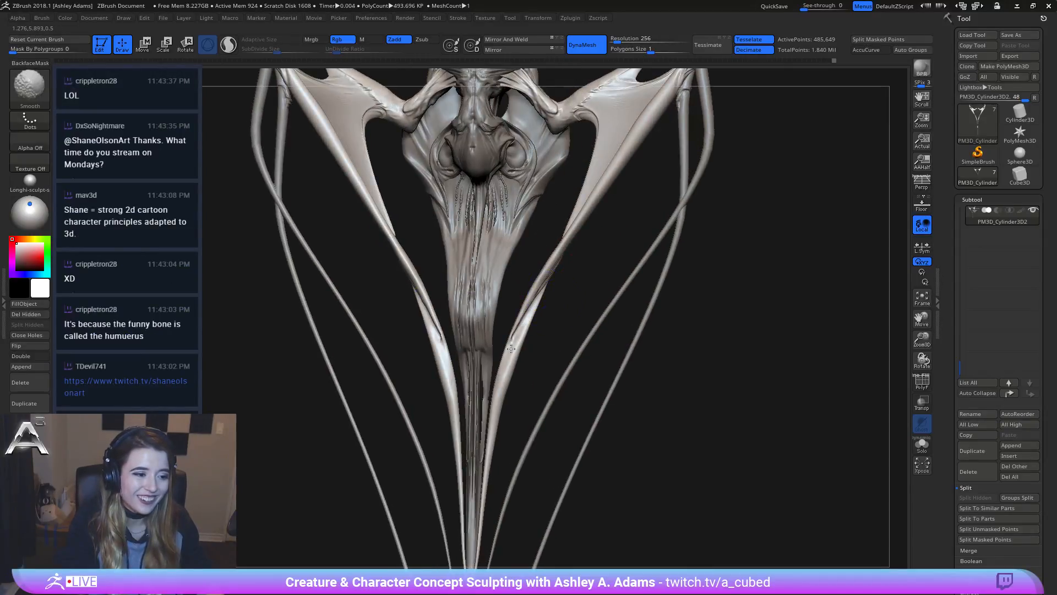
{"action": "right_click_drag", "start_coordinate": [512, 347], "coordinate": [510, 345], "text": "shift"}
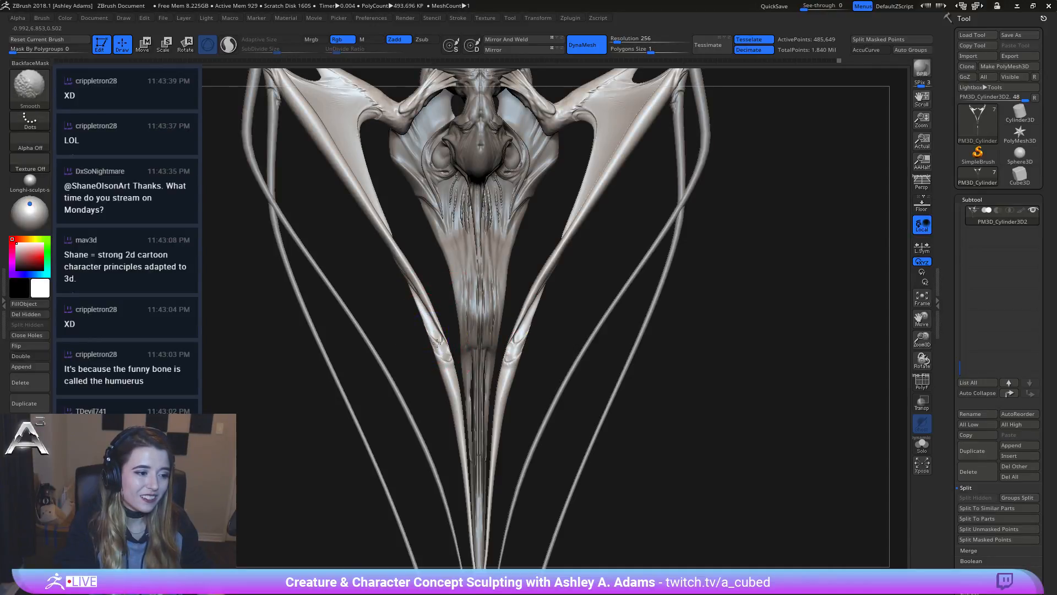
Step: Make the flared lower-body piece with the carved folds the active subtool
{"action": "mouse_move", "coordinate": [514, 420]}
{"action": "right_mouse_down", "text": "ctrl"}
{"action": "mouse_move", "coordinate": [461, 336]}
{"action": "mouse_move", "coordinate": [521, 320]}
{"action": "right_mouse_up", "text": "ctrl"}
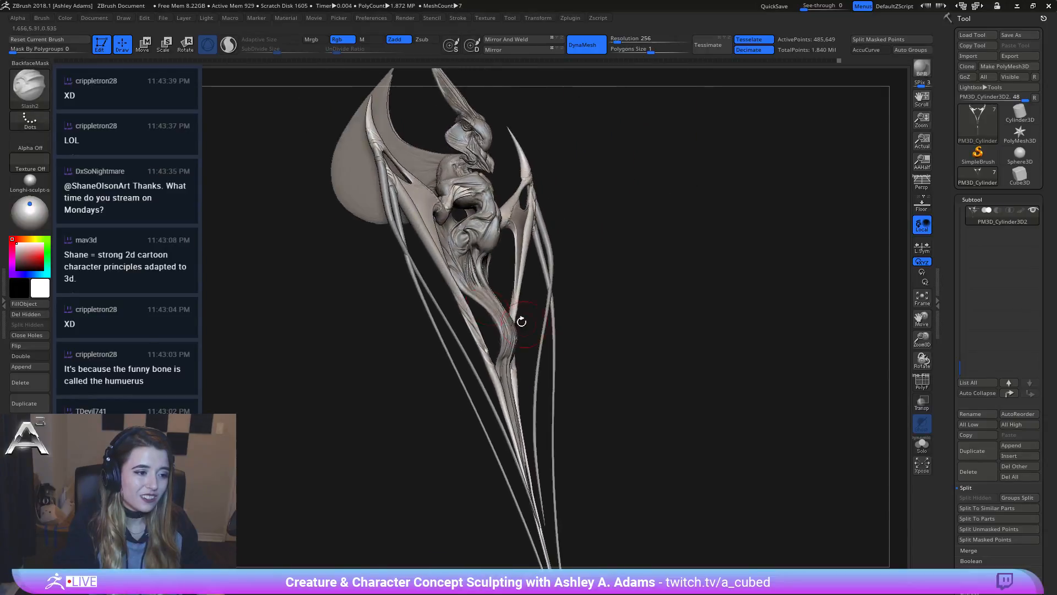
{"action": "right_click_drag", "start_coordinate": [438, 274], "coordinate": [501, 340], "text": "ctrl"}
{"action": "mouse_move", "coordinate": [392, 179]}
{"action": "right_mouse_down"}
{"action": "mouse_move", "coordinate": [463, 314]}
{"action": "mouse_move", "coordinate": [409, 374]}
{"action": "mouse_move", "coordinate": [521, 319]}
{"action": "right_mouse_up"}
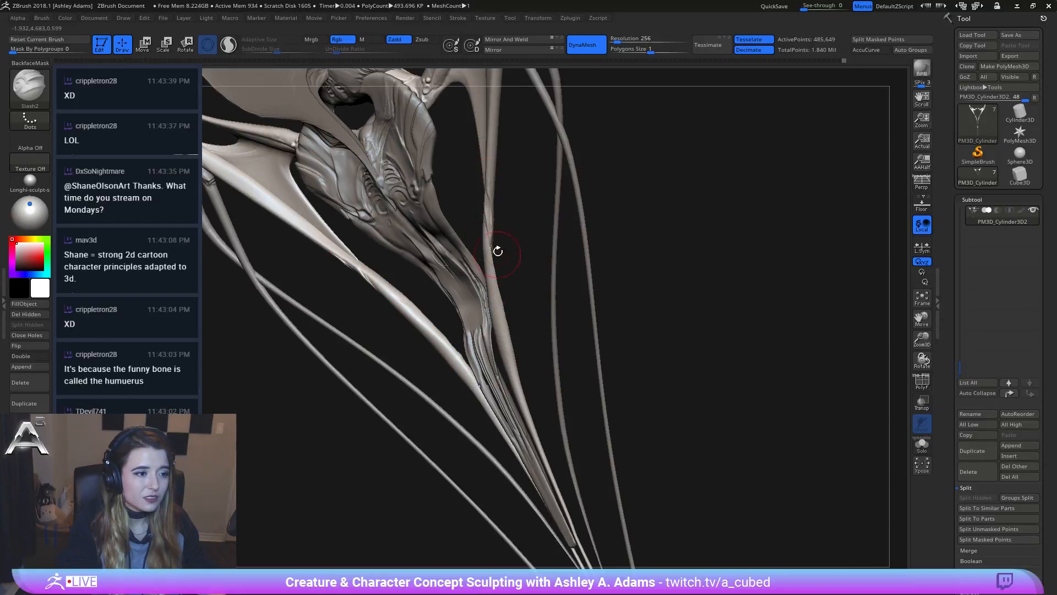
{"action": "mouse_move", "coordinate": [498, 248]}
{"action": "right_mouse_down"}
{"action": "mouse_move", "coordinate": [516, 230]}
{"action": "mouse_move", "coordinate": [469, 297]}
{"action": "mouse_move", "coordinate": [414, 307]}
{"action": "mouse_move", "coordinate": [410, 317]}
{"action": "right_mouse_up"}
{"action": "left_click", "coordinate": [414, 306], "text": "alt"}
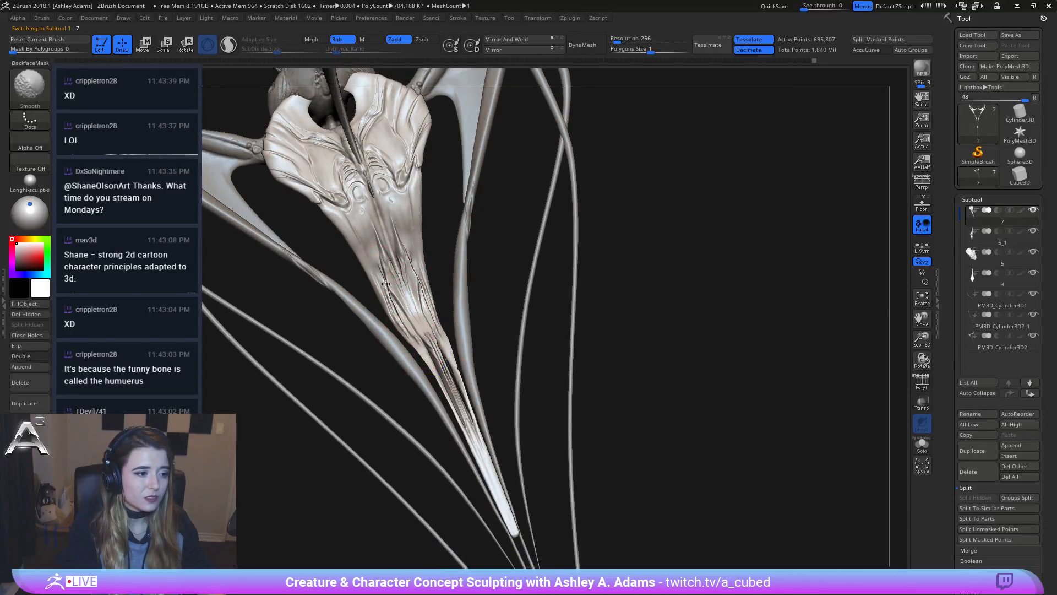
{"action": "right_click_drag", "start_coordinate": [408, 319], "coordinate": [347, 224]}
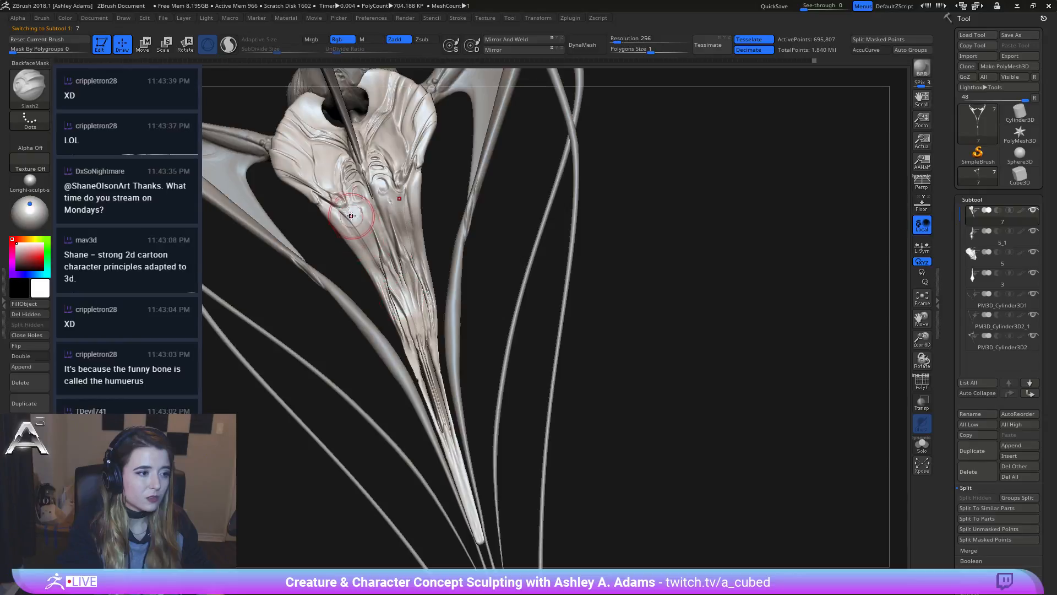
Step: Thicken the side edge of the lower body's S-curve with the Inflat brush
{"action": "mouse_move", "coordinate": [352, 214]}
{"action": "right_mouse_down"}
{"action": "mouse_move", "coordinate": [406, 249]}
{"action": "mouse_move", "coordinate": [285, 301]}
{"action": "mouse_move", "coordinate": [373, 242]}
{"action": "mouse_move", "coordinate": [255, 189]}
{"action": "right_mouse_up"}
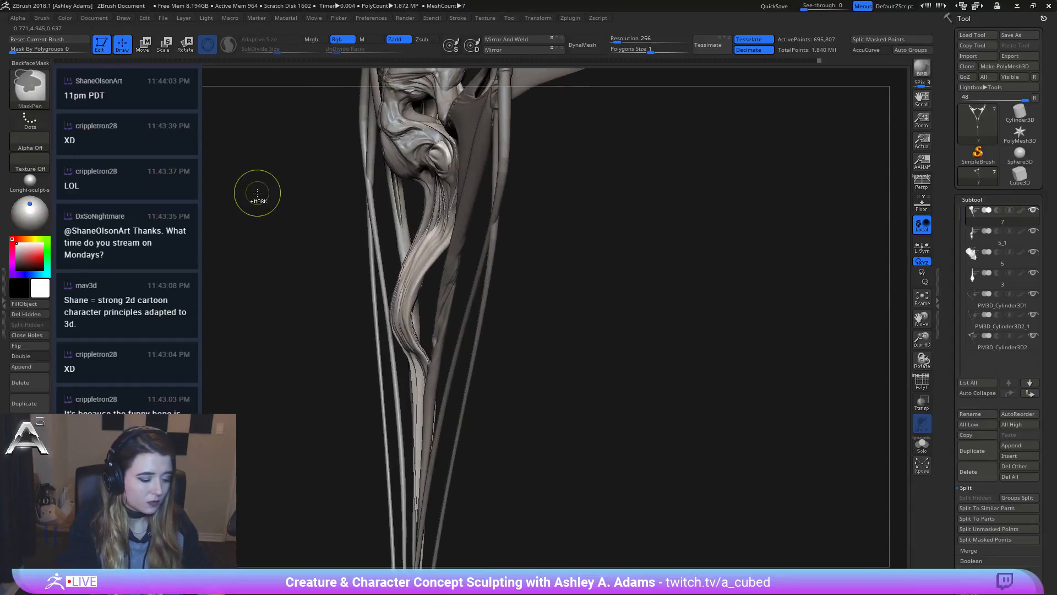
{"action": "key", "text": "b"}
{"action": "key", "text": "i"}
{"action": "key", "text": "n"}
{"action": "left_click_drag", "start_coordinate": [429, 307], "coordinate": [408, 298]}
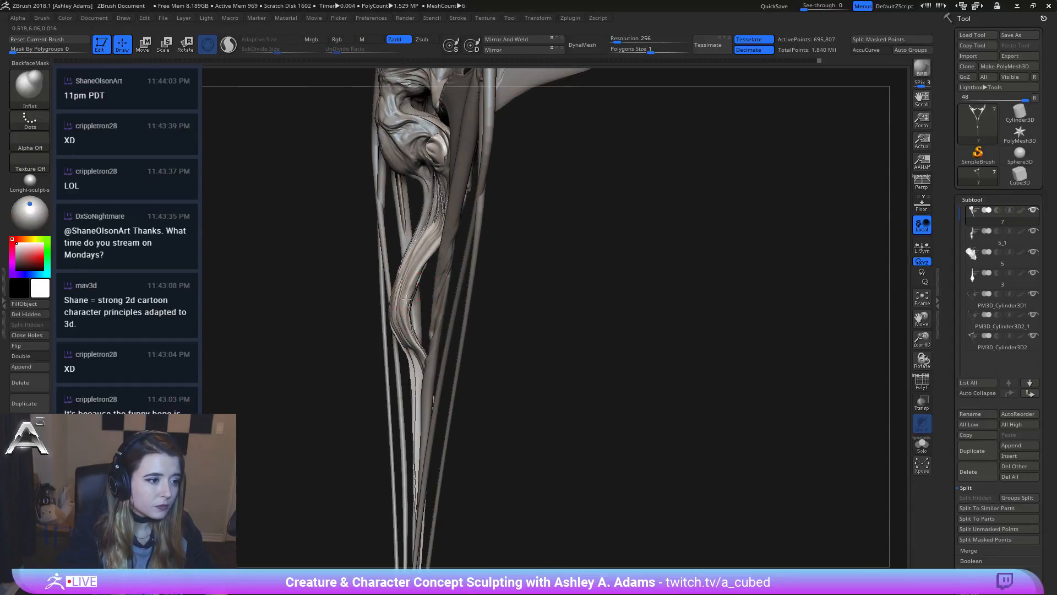
{"action": "mouse_move", "coordinate": [427, 257]}
{"action": "left_mouse_down"}
{"action": "mouse_move", "coordinate": [425, 231]}
{"action": "mouse_move", "coordinate": [435, 229]}
{"action": "left_mouse_up"}
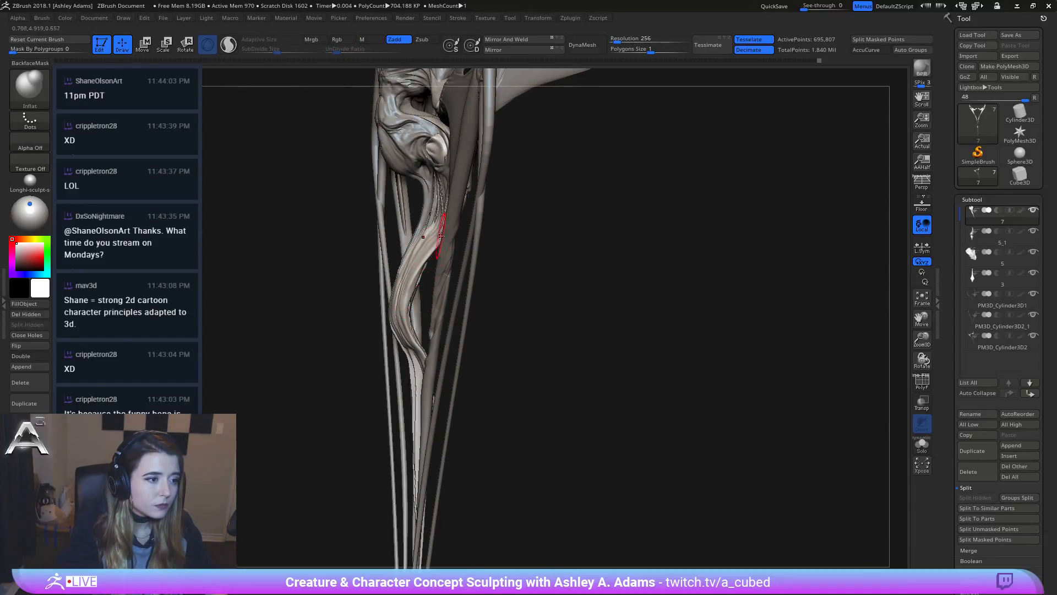
Step: Refine the volume along the lower body's curved midsection with Inflat strokes and smooth its side surface
{"action": "right_click_drag", "start_coordinate": [435, 229], "coordinate": [443, 210]}
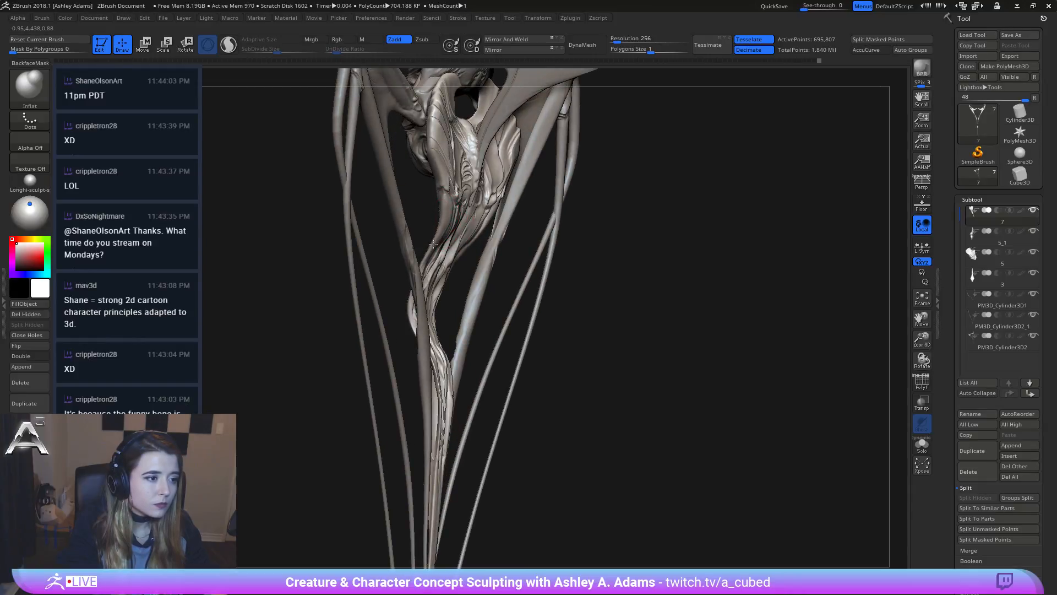
{"action": "mouse_move", "coordinate": [452, 247]}
{"action": "right_mouse_down"}
{"action": "mouse_move", "coordinate": [472, 267]}
{"action": "mouse_move", "coordinate": [455, 268]}
{"action": "right_mouse_up"}
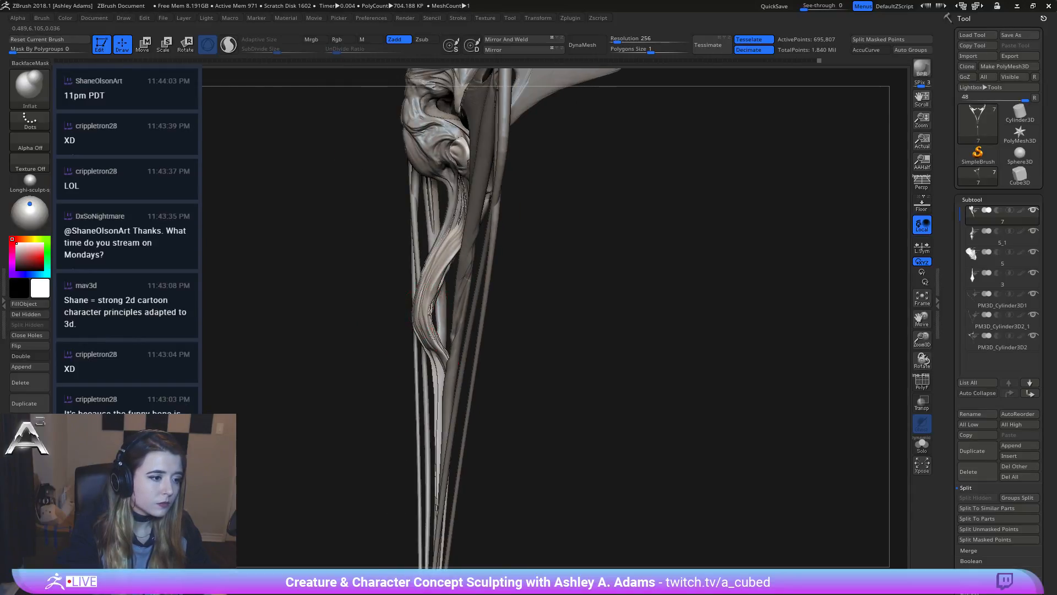
{"action": "mouse_move", "coordinate": [429, 307]}
{"action": "left_mouse_down", "text": "alt"}
{"action": "mouse_move", "coordinate": [447, 356]}
{"action": "mouse_move", "coordinate": [425, 302]}
{"action": "left_mouse_up", "text": "alt"}
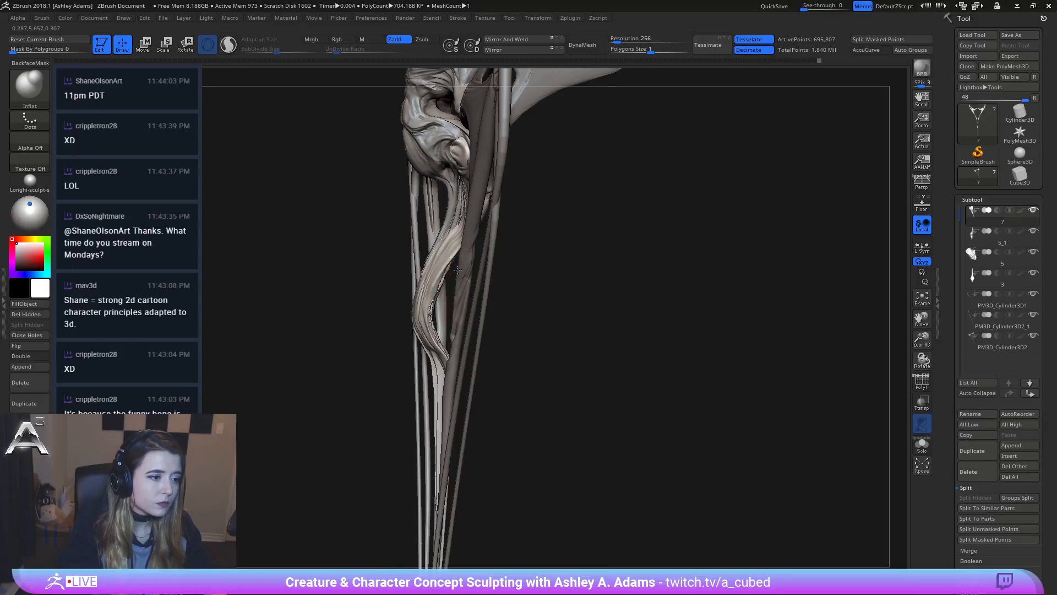
{"action": "right_click_drag", "start_coordinate": [457, 270], "coordinate": [443, 280]}
{"action": "left_click_drag", "start_coordinate": [440, 283], "coordinate": [435, 324]}
{"action": "left_click_drag", "start_coordinate": [437, 272], "coordinate": [432, 317]}
{"action": "left_click_drag", "start_coordinate": [464, 238], "coordinate": [437, 282], "text": "shift"}
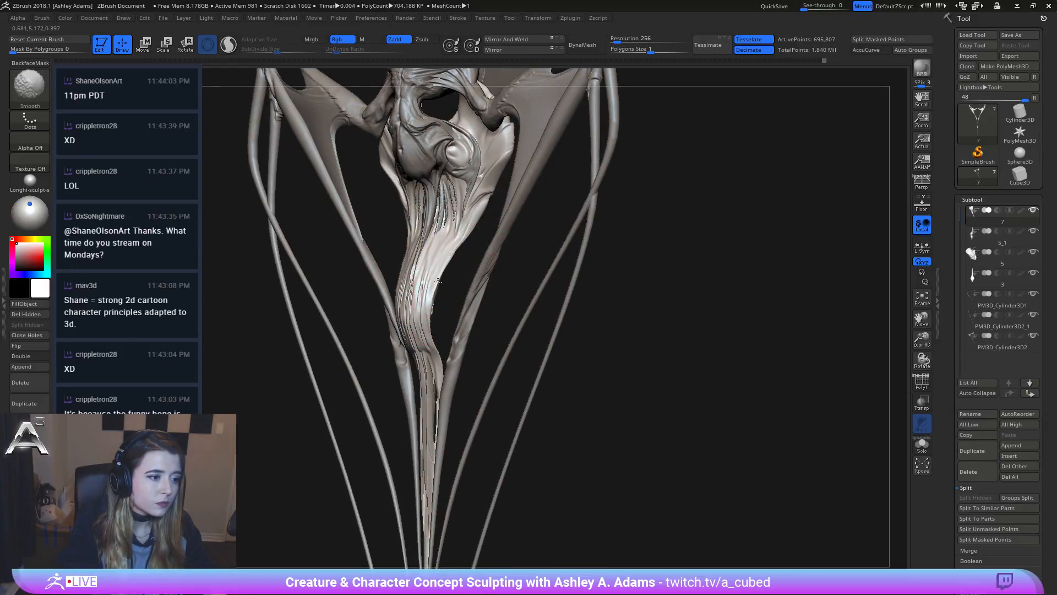
Step: Activate the wing piece, then smooth and inflate its lower struts beside the tapering lower body
{"action": "key", "text": "f"}
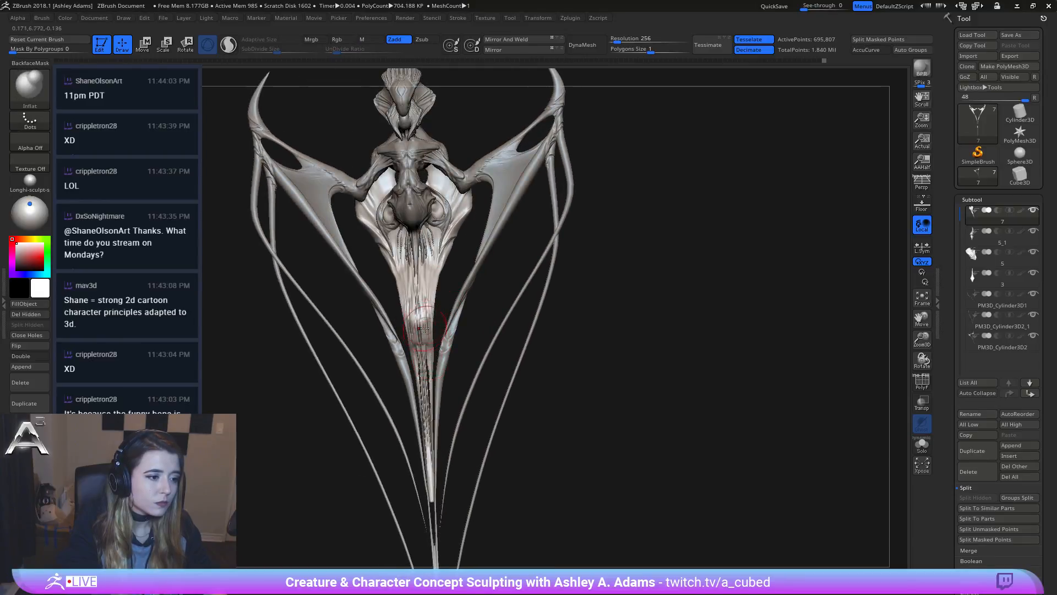
{"action": "right_click_drag", "start_coordinate": [427, 403], "coordinate": [438, 371]}
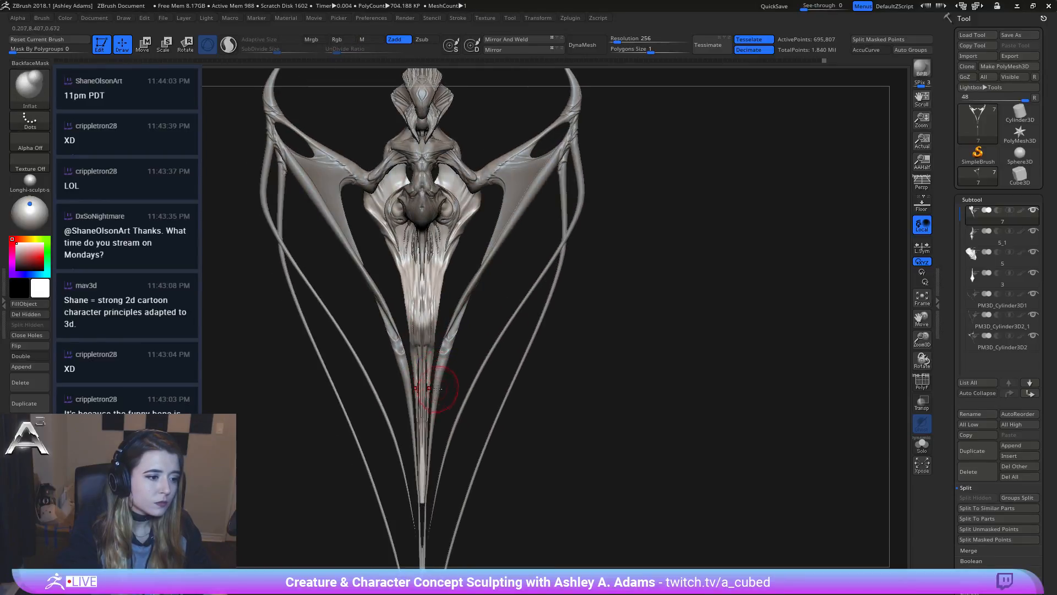
{"action": "left_click", "coordinate": [436, 389], "text": "alt"}
{"action": "left_click_drag", "start_coordinate": [440, 374], "coordinate": [444, 357], "text": "shift"}
{"action": "mouse_move", "coordinate": [439, 398]}
{"action": "left_mouse_down"}
{"action": "mouse_move", "coordinate": [436, 429]}
{"action": "mouse_move", "coordinate": [449, 344]}
{"action": "left_mouse_up"}
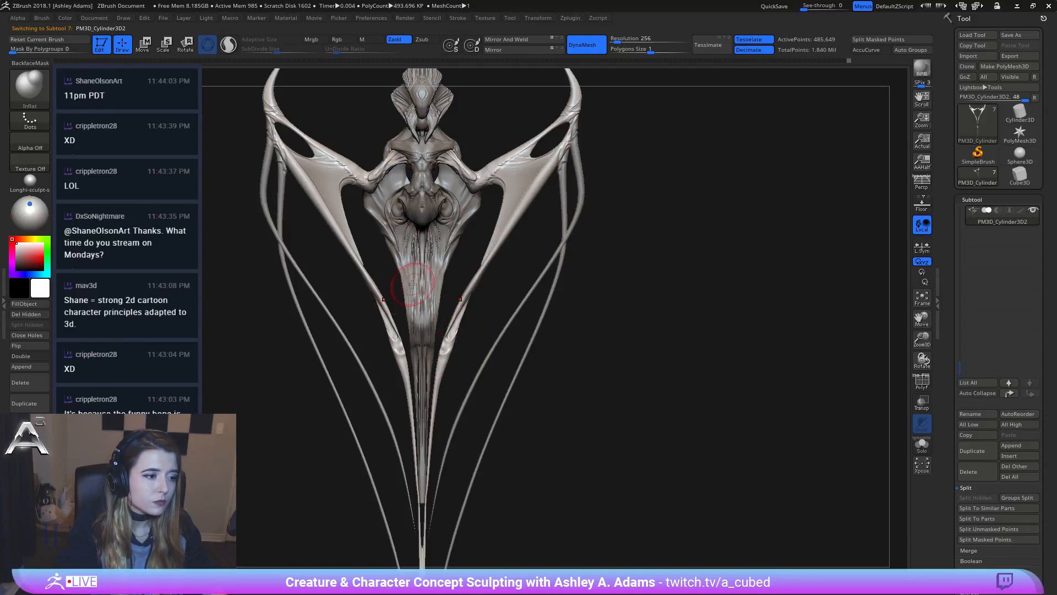
{"action": "right_click_drag", "start_coordinate": [413, 271], "coordinate": [495, 295], "text": "ctrl"}
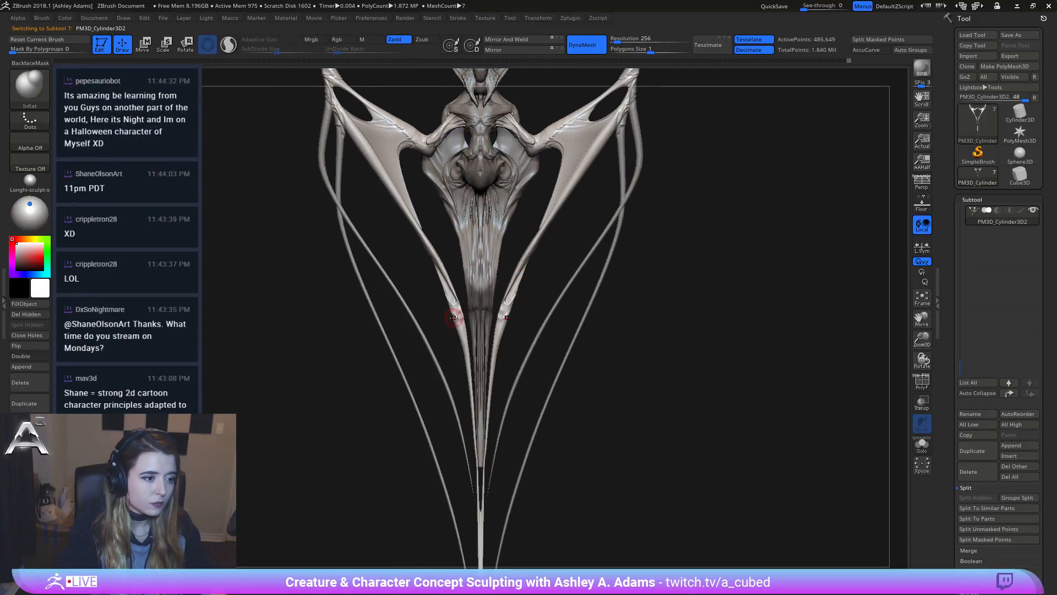
{"action": "key", "text": "ctrl"}
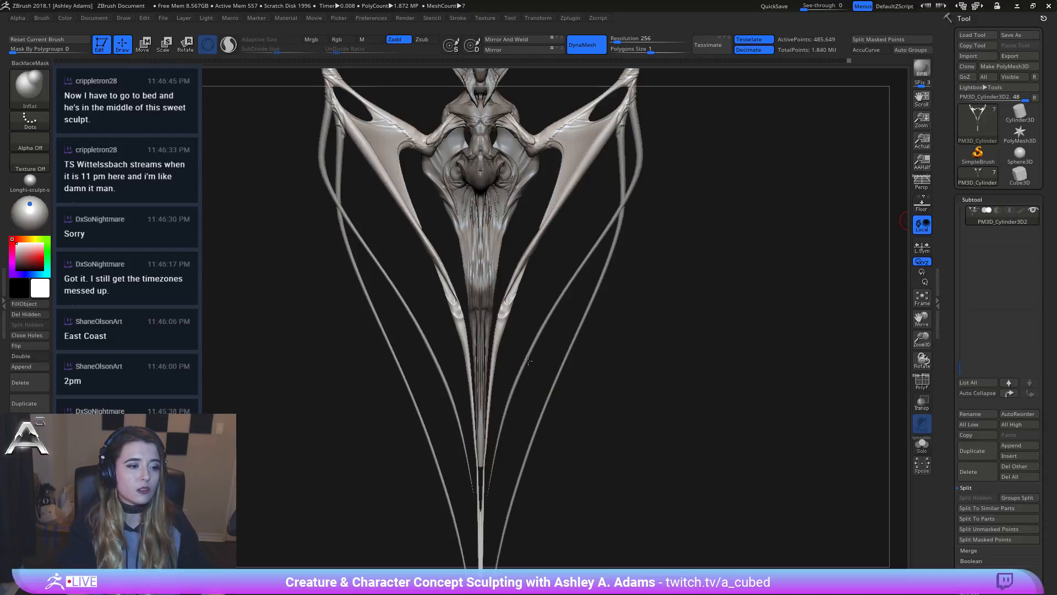
{"action": "key", "text": "ctrl+z"}
{"action": "key", "text": "ctrl+shift+z"}
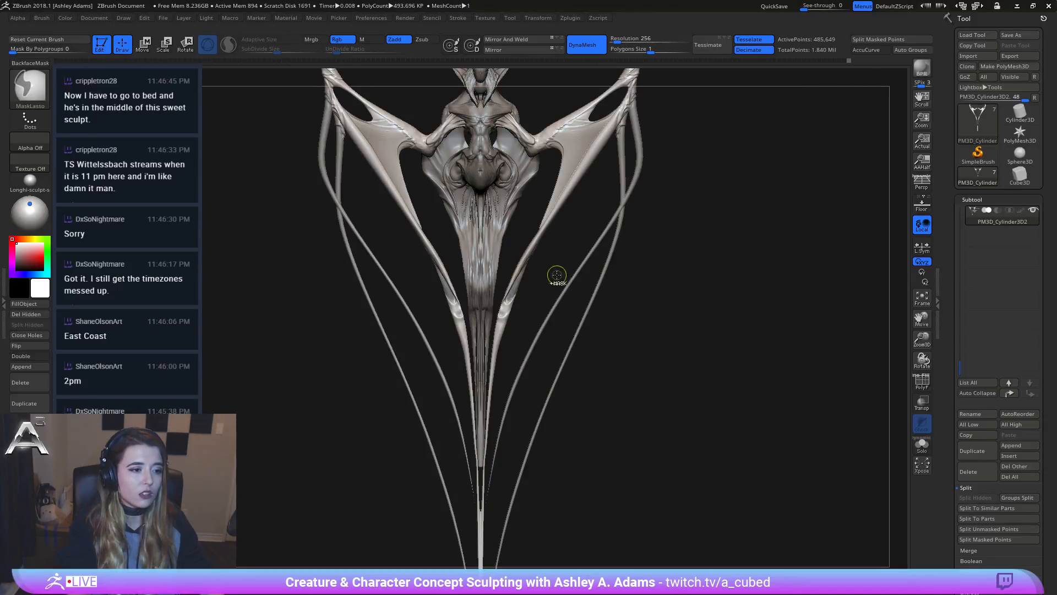
Step: Switch to the Inflat brush and adjust the draw size for reshaping the wing piece's lower struts
{"action": "key", "text": "b"}
{"action": "key", "text": "i"}
{"action": "key", "text": "n"}
{"action": "key", "text": "space"}
{"action": "key", "text": "space"}
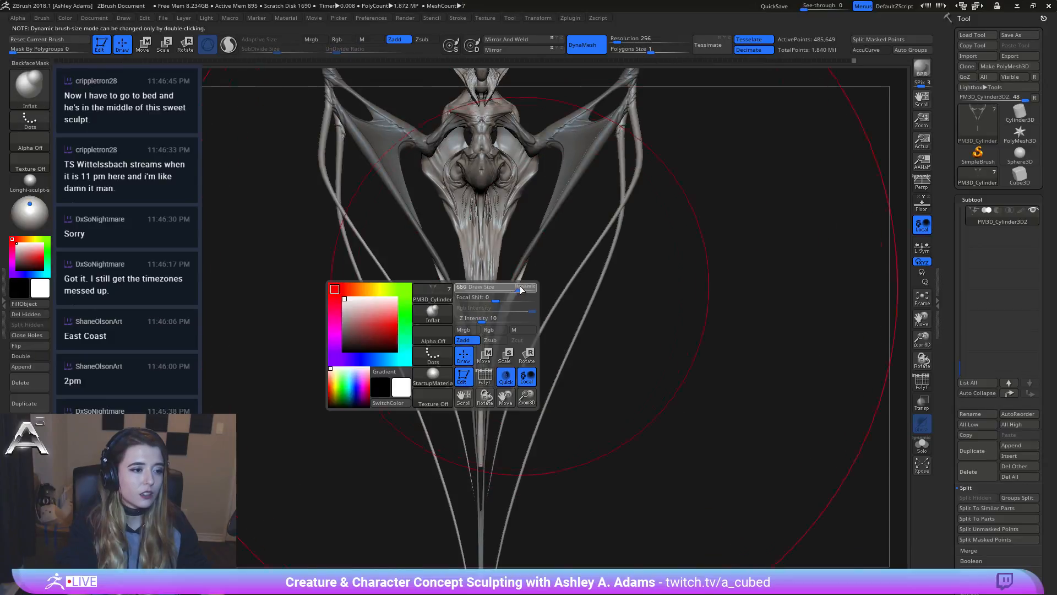
{"action": "mouse_move", "coordinate": [520, 280]}
{"action": "left_mouse_down"}
{"action": "mouse_move", "coordinate": [501, 289]}
{"action": "mouse_move", "coordinate": [547, 321]}
{"action": "mouse_move", "coordinate": [517, 297]}
{"action": "mouse_move", "coordinate": [593, 169]}
{"action": "mouse_move", "coordinate": [627, 145]}
{"action": "left_mouse_up"}
{"action": "key", "text": "space"}
{"action": "key", "text": "space"}
Step: Pull curved fins outward from the wing piece's lower struts and pointed projections inward toward the body with the SnakeHook brush
{"action": "key", "text": "b"}
{"action": "key", "text": "s"}
{"action": "key", "text": "h"}
{"action": "key", "text": "ctrl+z"}
{"action": "left_click_drag", "start_coordinate": [517, 288], "coordinate": [595, 247]}
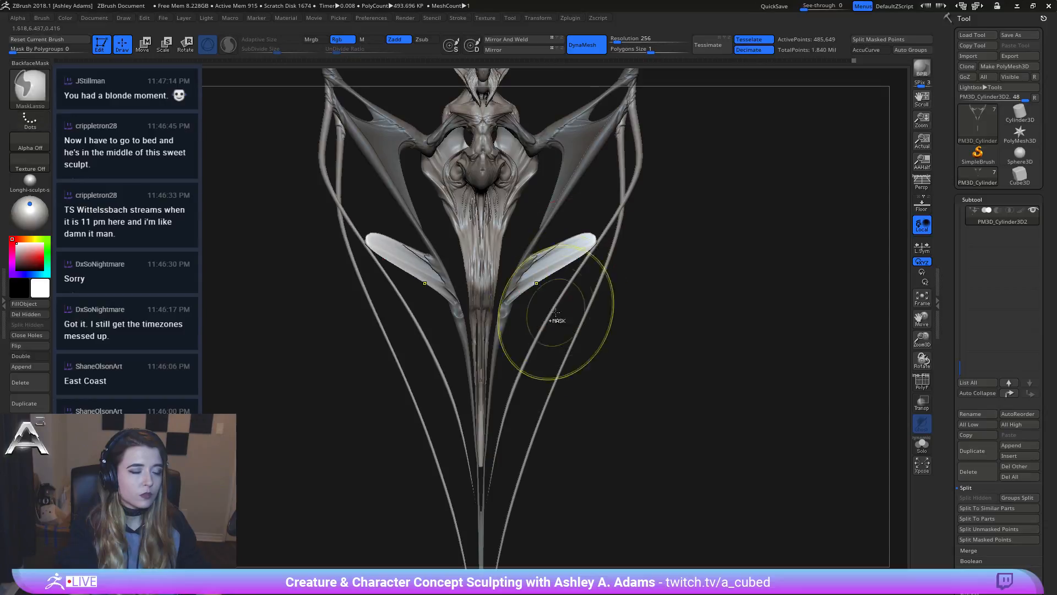
{"action": "right_click_drag", "start_coordinate": [556, 320], "coordinate": [602, 200], "text": "ctrl"}
{"action": "key", "text": "ctrl+z"}
{"action": "mouse_move", "coordinate": [474, 297]}
{"action": "left_mouse_down"}
{"action": "mouse_move", "coordinate": [488, 375]}
{"action": "mouse_move", "coordinate": [484, 295]}
{"action": "mouse_move", "coordinate": [454, 274]}
{"action": "mouse_move", "coordinate": [488, 221]}
{"action": "mouse_move", "coordinate": [423, 250]}
{"action": "left_mouse_up"}
{"action": "mouse_move", "coordinate": [423, 251]}
{"action": "right_mouse_down"}
{"action": "mouse_move", "coordinate": [475, 236]}
{"action": "mouse_move", "coordinate": [495, 262]}
{"action": "mouse_move", "coordinate": [474, 248]}
{"action": "mouse_move", "coordinate": [566, 309]}
{"action": "right_mouse_up"}
{"action": "left_click_drag", "start_coordinate": [569, 320], "coordinate": [597, 267]}
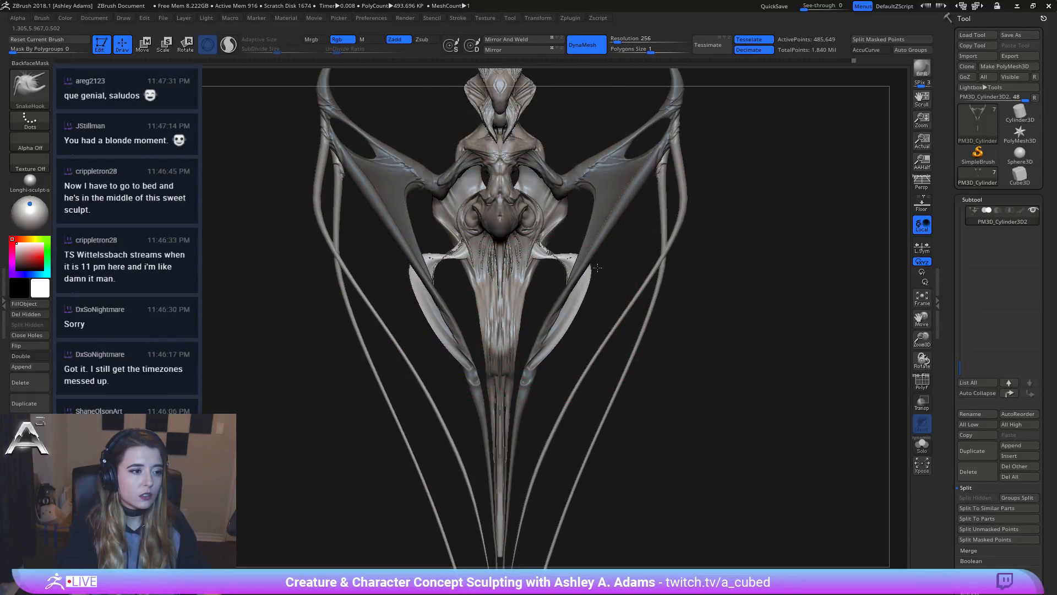
{"action": "left_click_drag", "start_coordinate": [567, 310], "coordinate": [578, 317]}
{"action": "mouse_move", "coordinate": [544, 273]}
{"action": "left_mouse_down"}
{"action": "mouse_move", "coordinate": [530, 300]}
{"action": "mouse_move", "coordinate": [546, 295]}
{"action": "mouse_move", "coordinate": [548, 243]}
{"action": "left_mouse_up"}
Step: Examine the new fins and inner projections from the side, the back and at a distance
{"action": "mouse_move", "coordinate": [548, 243]}
{"action": "right_mouse_down"}
{"action": "mouse_move", "coordinate": [605, 242]}
{"action": "mouse_move", "coordinate": [543, 234]}
{"action": "right_mouse_up"}
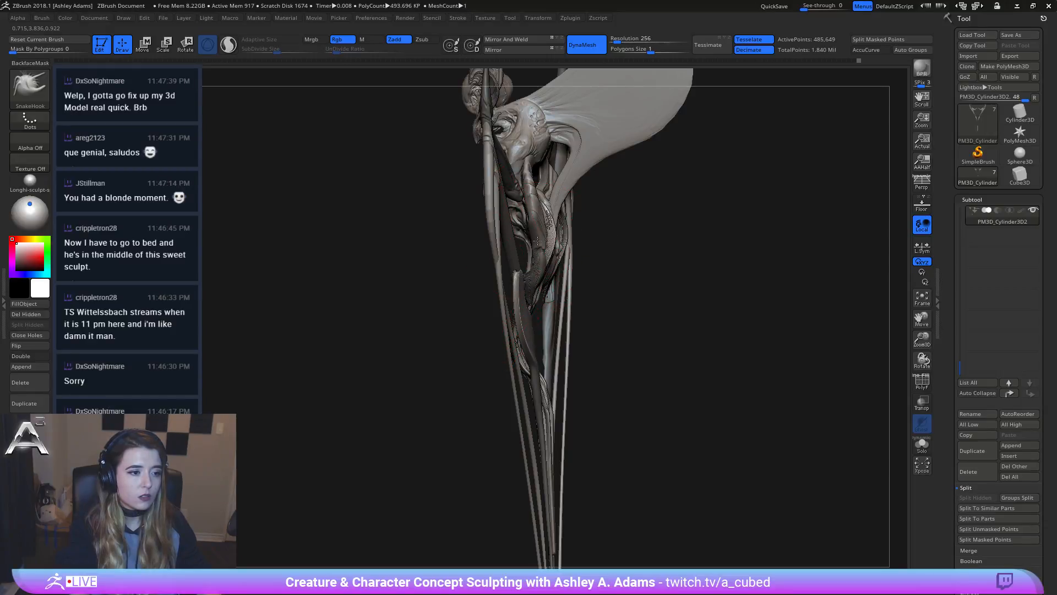
{"action": "right_click_drag", "start_coordinate": [534, 241], "coordinate": [607, 251]}
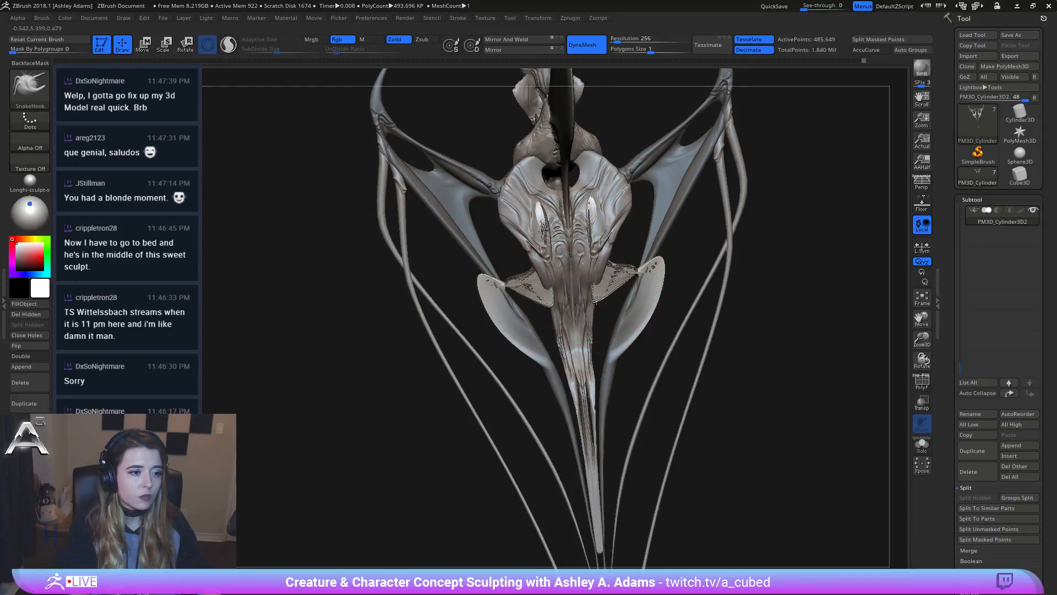
{"action": "mouse_move", "coordinate": [566, 304]}
{"action": "right_mouse_down"}
{"action": "mouse_move", "coordinate": [608, 306]}
{"action": "mouse_move", "coordinate": [591, 296]}
{"action": "mouse_move", "coordinate": [600, 254]}
{"action": "right_mouse_up"}
{"action": "key", "text": "space"}
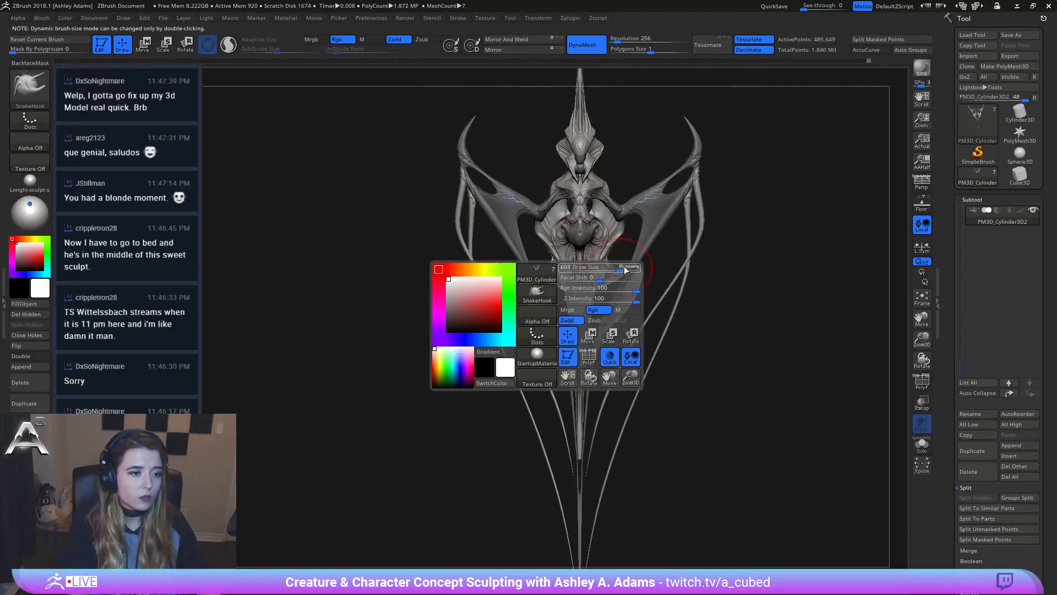
{"action": "key", "text": "shift"}
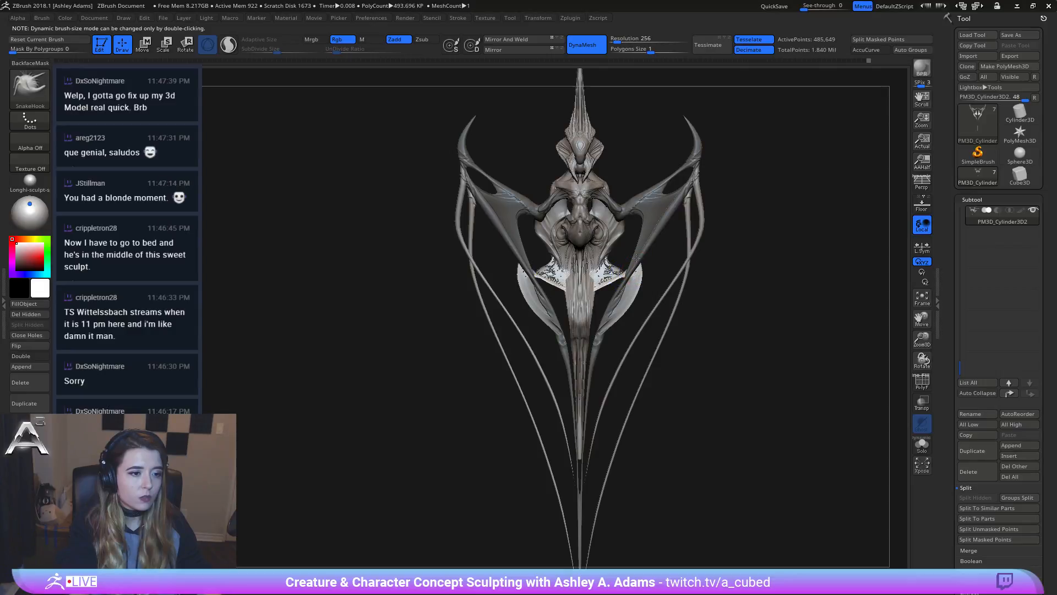
{"action": "key", "text": "space"}
{"action": "right_click_drag", "start_coordinate": [633, 263], "coordinate": [636, 271]}
{"action": "right_click_drag", "start_coordinate": [637, 349], "coordinate": [655, 237], "text": "ctrl"}
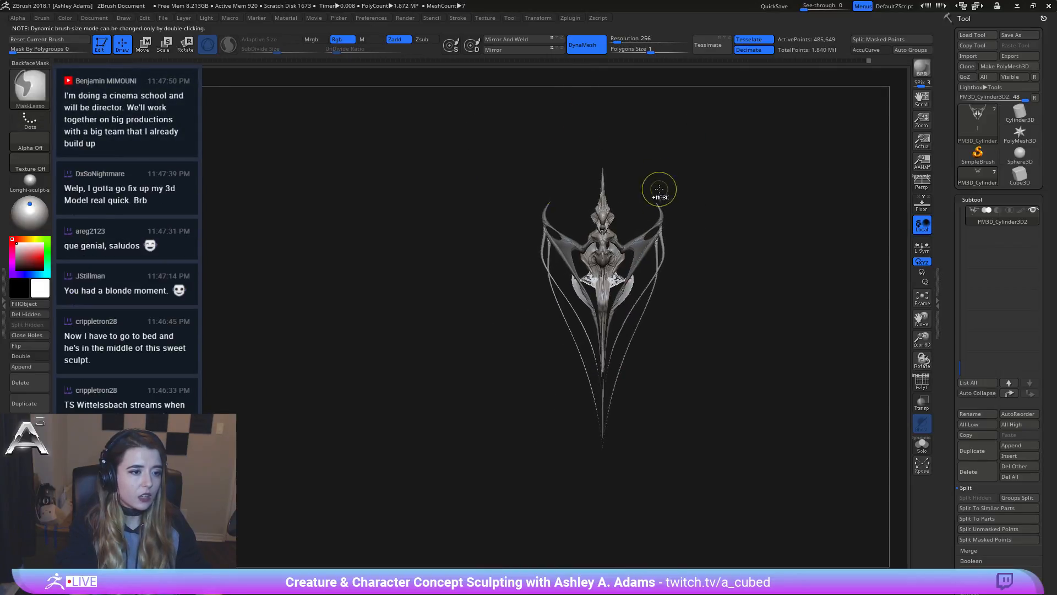
{"action": "right_click_drag", "start_coordinate": [670, 307], "coordinate": [649, 380], "text": "ctrl"}
{"action": "key", "text": "space"}
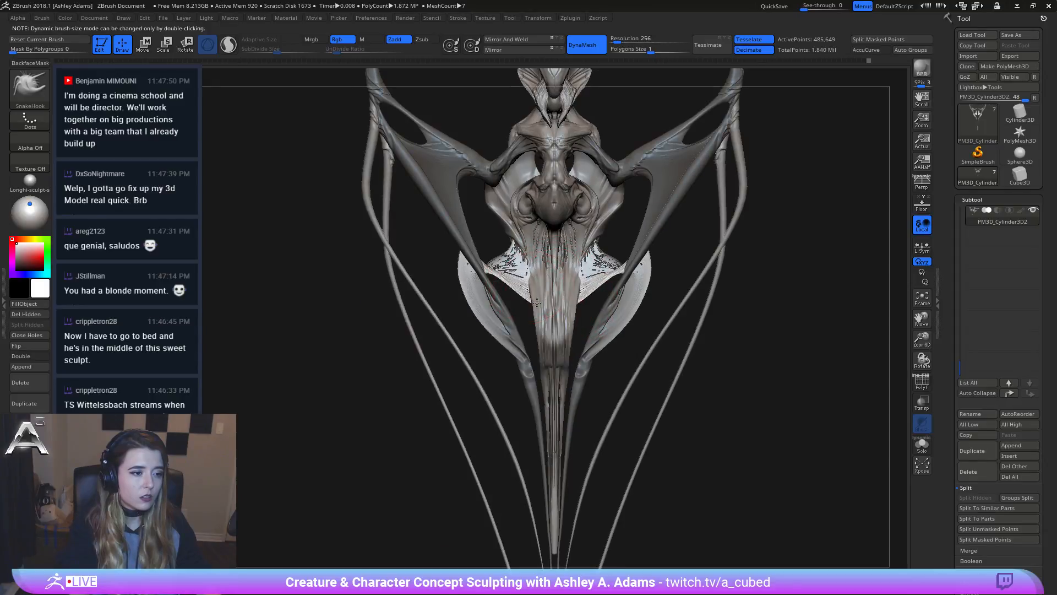
Step: Reshape the inner projections between the fins and the lower body with SnakeHook, and smooth their surfaces
{"action": "left_click_drag", "start_coordinate": [521, 285], "coordinate": [536, 329]}
{"action": "right_click_drag", "start_coordinate": [585, 400], "coordinate": [593, 326], "text": "ctrl"}
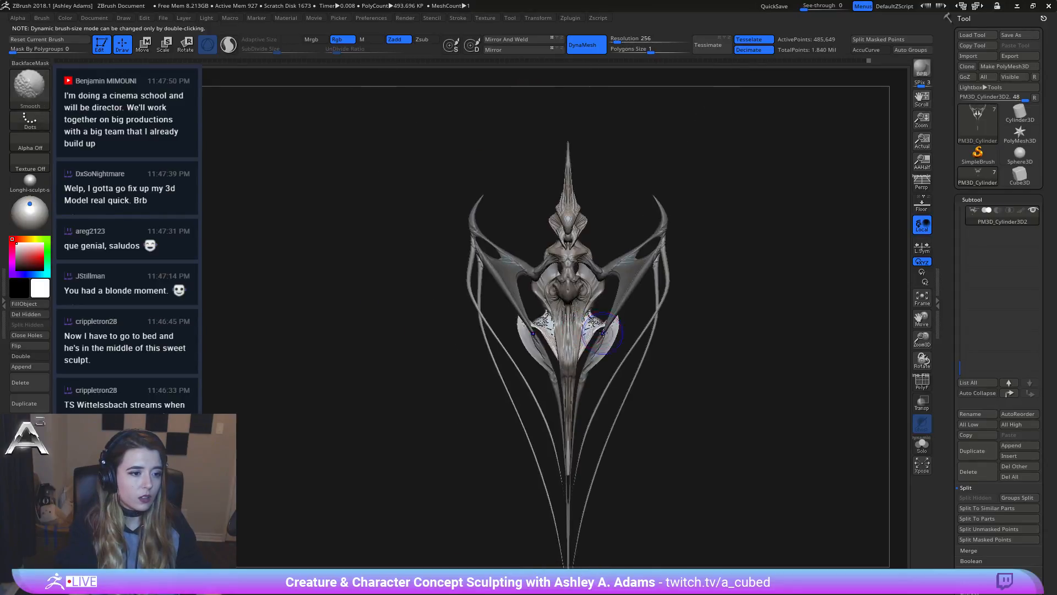
{"action": "left_click_drag", "start_coordinate": [597, 325], "coordinate": [578, 361], "text": "shift"}
{"action": "right_click_drag", "start_coordinate": [475, 399], "coordinate": [484, 399]}
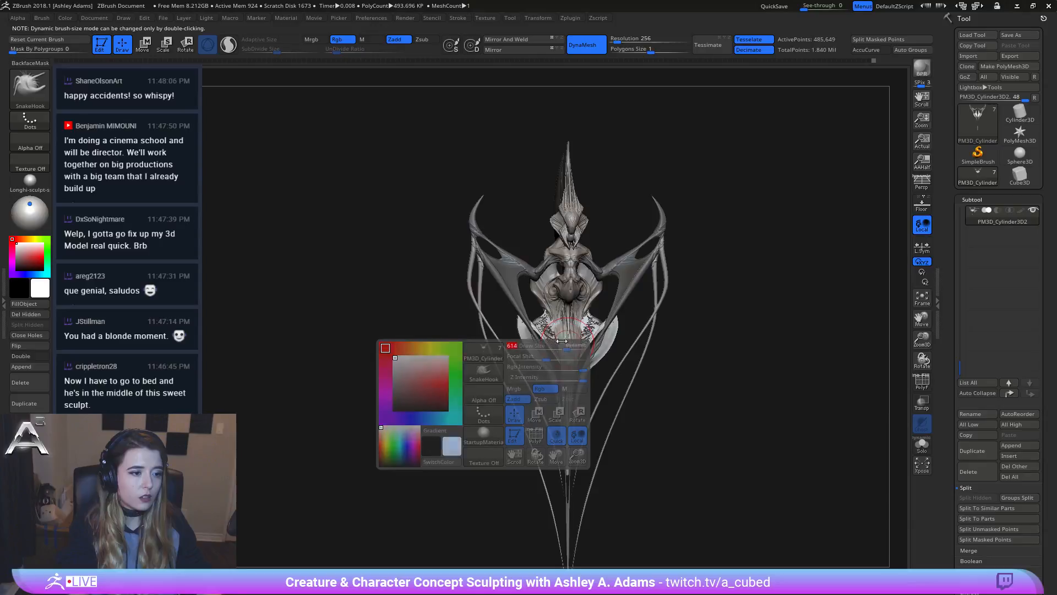
{"action": "left_click_drag", "start_coordinate": [547, 340], "coordinate": [552, 327]}
{"action": "right_click_drag", "start_coordinate": [576, 325], "coordinate": [563, 321]}
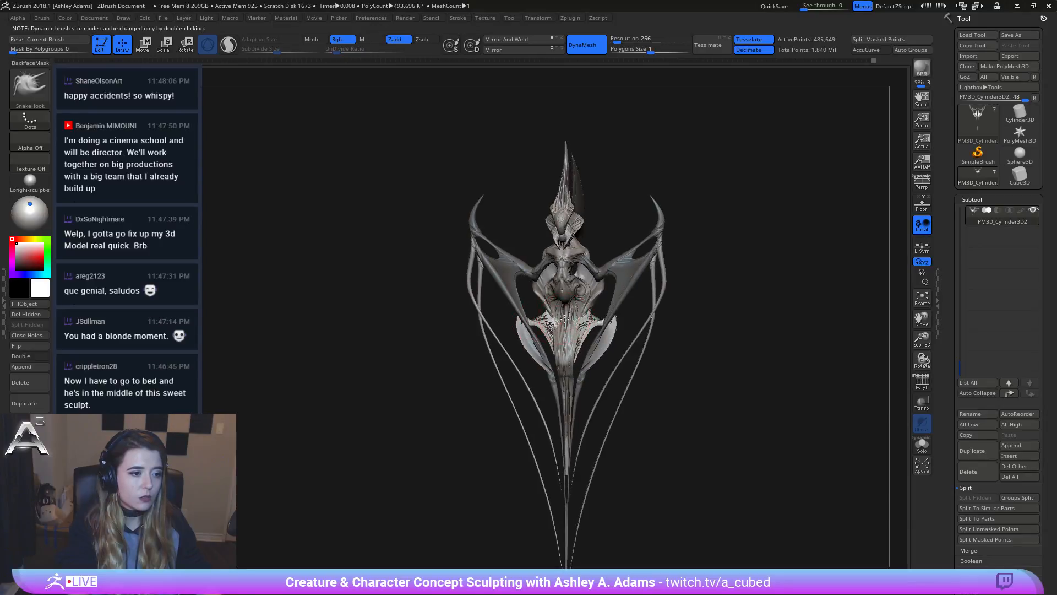
Step: Pull the outer fins upward into pointed tips with the SnakeHook brush, judging the silhouette at a small scale
{"action": "right_click_drag", "start_coordinate": [612, 403], "coordinate": [613, 179], "text": "ctrl"}
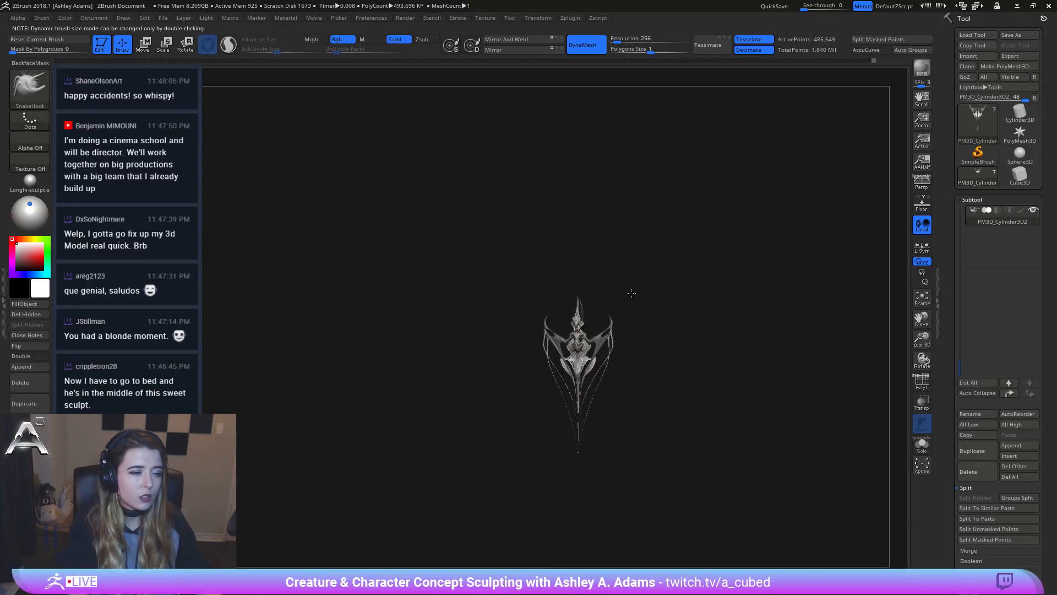
{"action": "right_click_drag", "start_coordinate": [659, 355], "coordinate": [634, 296], "text": "alt"}
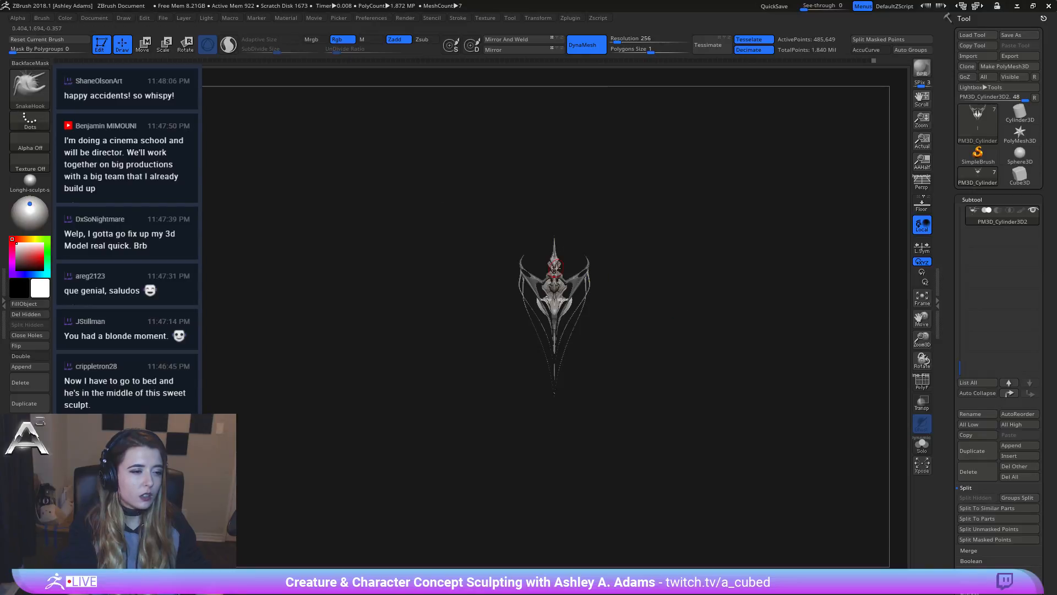
{"action": "mouse_move", "coordinate": [564, 259]}
{"action": "right_mouse_down", "text": "ctrl"}
{"action": "mouse_move", "coordinate": [613, 421]}
{"action": "mouse_move", "coordinate": [616, 468]}
{"action": "right_mouse_up", "text": "ctrl"}
{"action": "left_click_drag", "start_coordinate": [546, 388], "coordinate": [566, 353]}
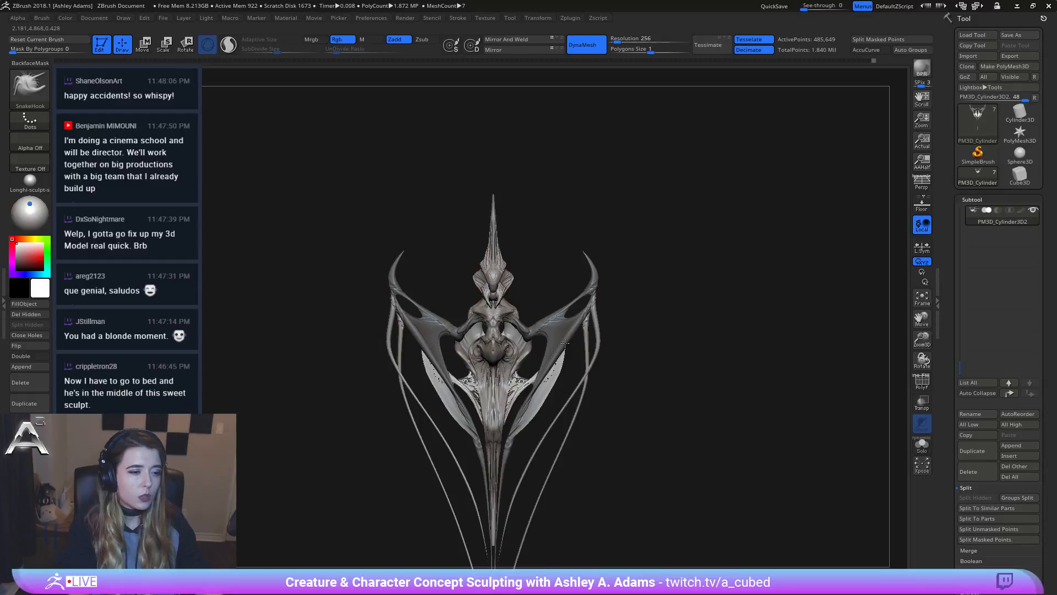
{"action": "right_click_drag", "start_coordinate": [507, 460], "coordinate": [601, 180], "text": "ctrl"}
{"action": "right_click_drag", "start_coordinate": [576, 352], "coordinate": [606, 273], "text": "alt"}
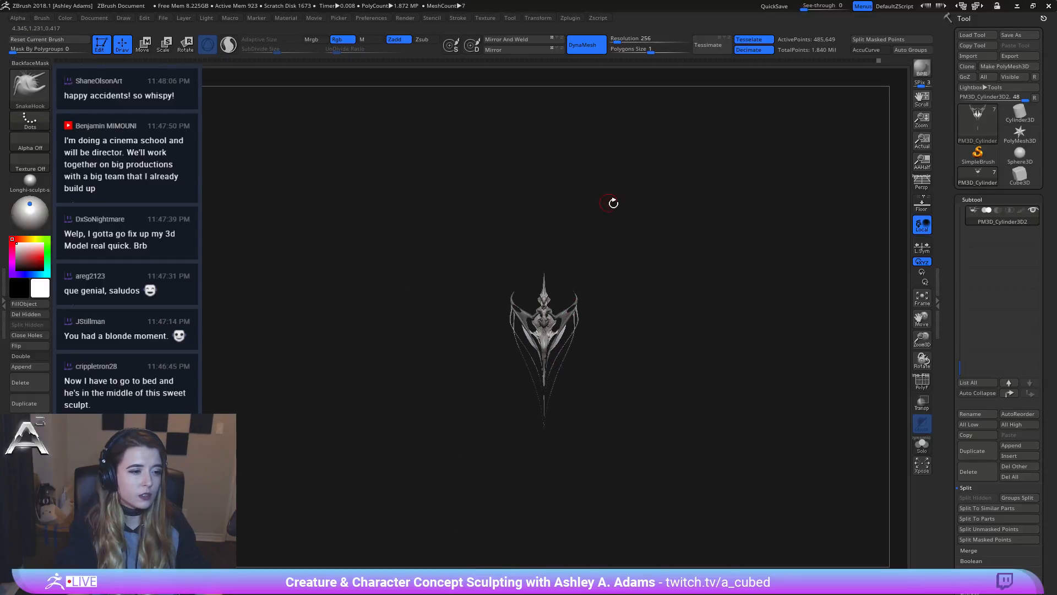
Step: Thicken the thin inner projections beside the lower body with the Inflat brush
{"action": "right_click_drag", "start_coordinate": [613, 200], "coordinate": [675, 363], "text": "ctrl"}
{"action": "right_click", "coordinate": [463, 413]}
{"action": "right_click_drag", "start_coordinate": [474, 330], "coordinate": [515, 299]}
{"action": "key", "text": "b"}
{"action": "key", "text": "i"}
{"action": "key", "text": "n"}
{"action": "left_click_drag", "start_coordinate": [516, 299], "coordinate": [529, 300]}
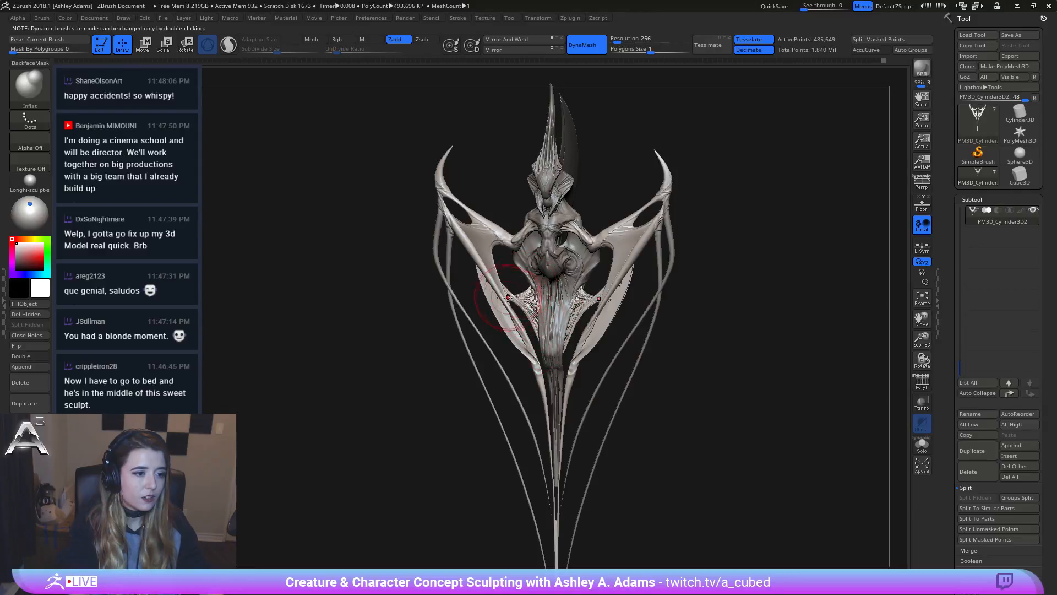
Step: Mask the lower fins, adjust the inner projections from the side with the SnakeHook brush, and clear the mask
{"action": "mouse_move", "coordinate": [529, 301]}
{"action": "right_mouse_down"}
{"action": "mouse_move", "coordinate": [550, 305]}
{"action": "mouse_move", "coordinate": [534, 308]}
{"action": "mouse_move", "coordinate": [555, 347]}
{"action": "mouse_move", "coordinate": [558, 393]}
{"action": "right_mouse_up"}
{"action": "right_click", "coordinate": [534, 307]}
{"action": "key", "text": "b"}
{"action": "key", "text": "s"}
{"action": "key", "text": "h"}
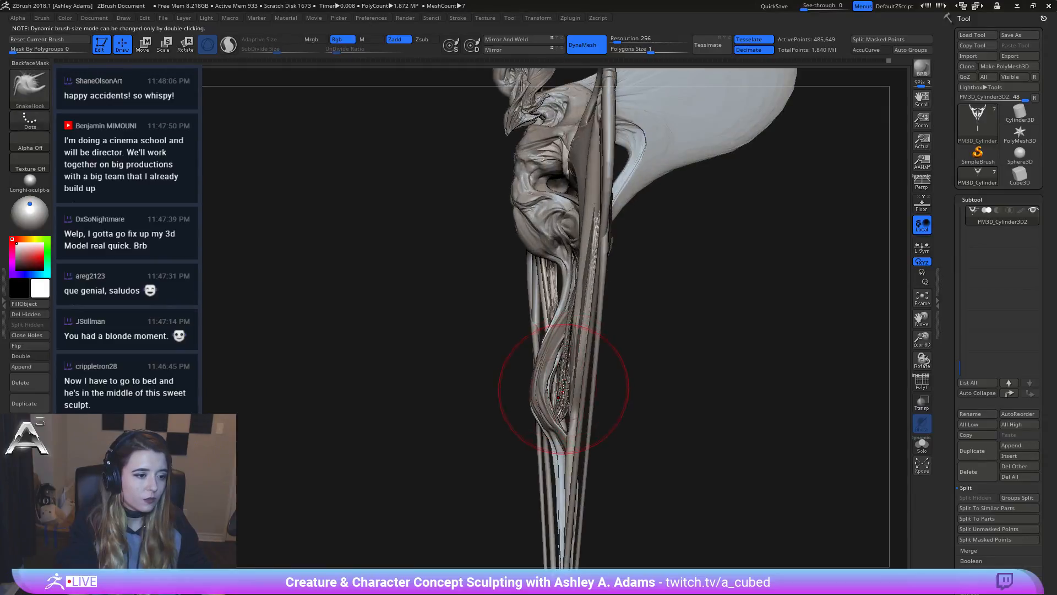
{"action": "right_click_drag", "start_coordinate": [565, 436], "coordinate": [658, 313]}
{"action": "mouse_move", "coordinate": [658, 313]}
{"action": "left_mouse_down", "text": "ctrl"}
{"action": "mouse_move", "coordinate": [638, 429]}
{"action": "mouse_move", "coordinate": [628, 215]}
{"action": "mouse_move", "coordinate": [587, 264]}
{"action": "mouse_move", "coordinate": [606, 477]}
{"action": "left_mouse_up", "text": "ctrl"}
{"action": "mouse_move", "coordinate": [605, 477]}
{"action": "right_mouse_down"}
{"action": "mouse_move", "coordinate": [574, 297]}
{"action": "mouse_move", "coordinate": [589, 320]}
{"action": "mouse_move", "coordinate": [580, 330]}
{"action": "mouse_move", "coordinate": [592, 237]}
{"action": "mouse_move", "coordinate": [628, 235]}
{"action": "right_mouse_up"}
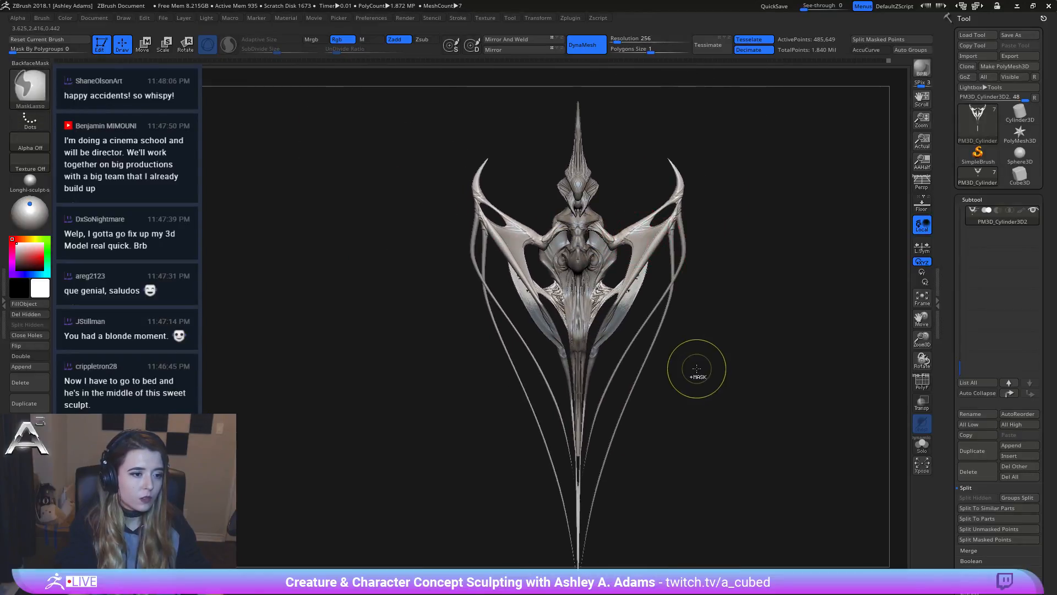
{"action": "left_click_drag", "start_coordinate": [698, 365], "coordinate": [687, 340], "text": "ctrl"}
Step: Refine the outer edges of the fins down to the strut joints with SnakeHook, and smooth their surfaces
{"action": "key", "text": "space"}
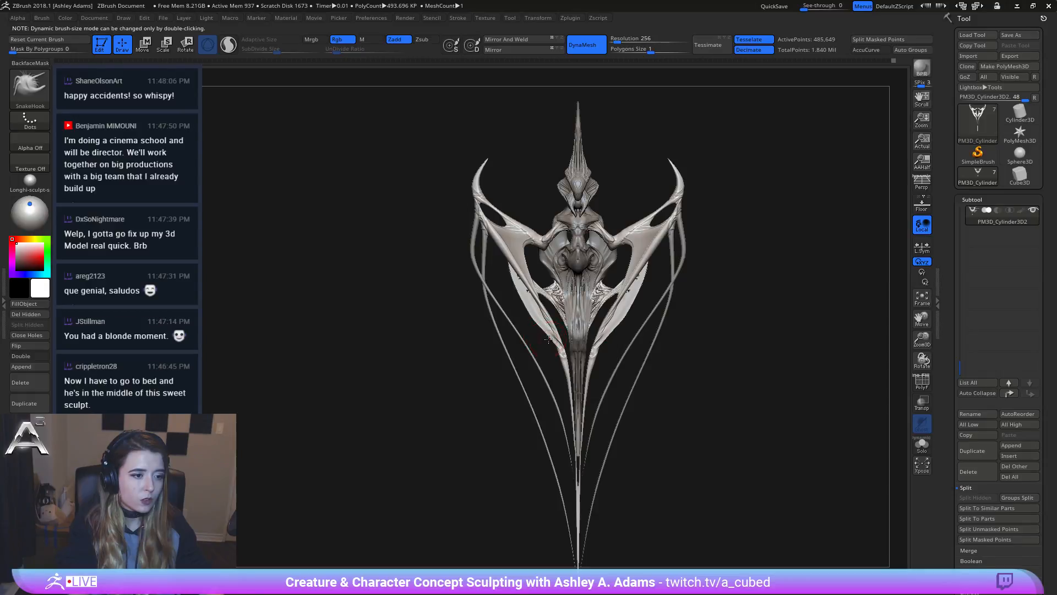
{"action": "left_click_drag", "start_coordinate": [533, 322], "coordinate": [550, 348]}
{"action": "key", "text": "space"}
{"action": "right_click_drag", "start_coordinate": [553, 330], "coordinate": [501, 279], "text": "ctrl"}
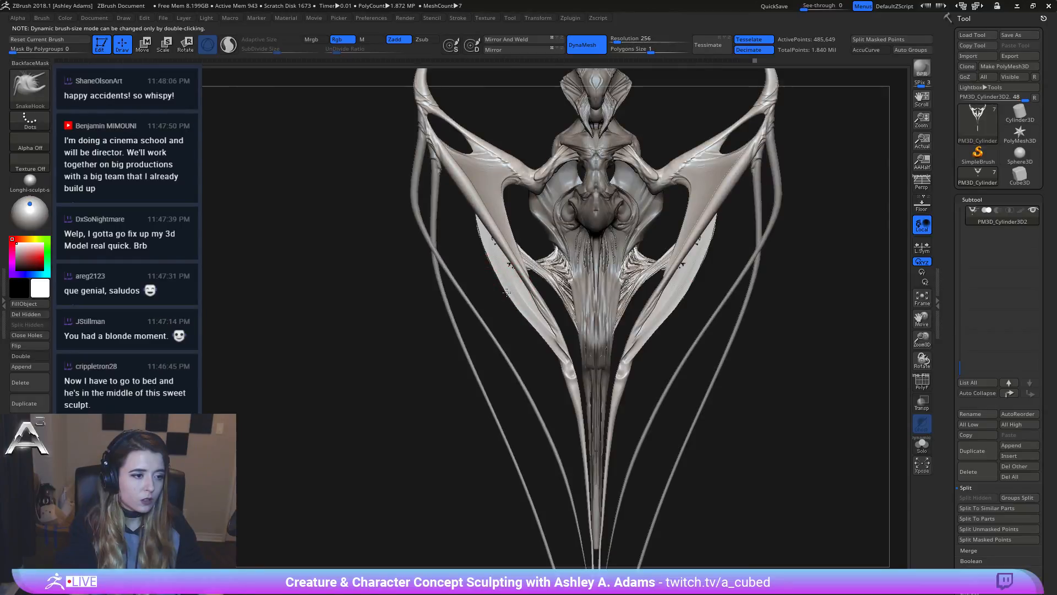
{"action": "key", "text": "space"}
{"action": "left_click_drag", "start_coordinate": [560, 363], "coordinate": [568, 368]}
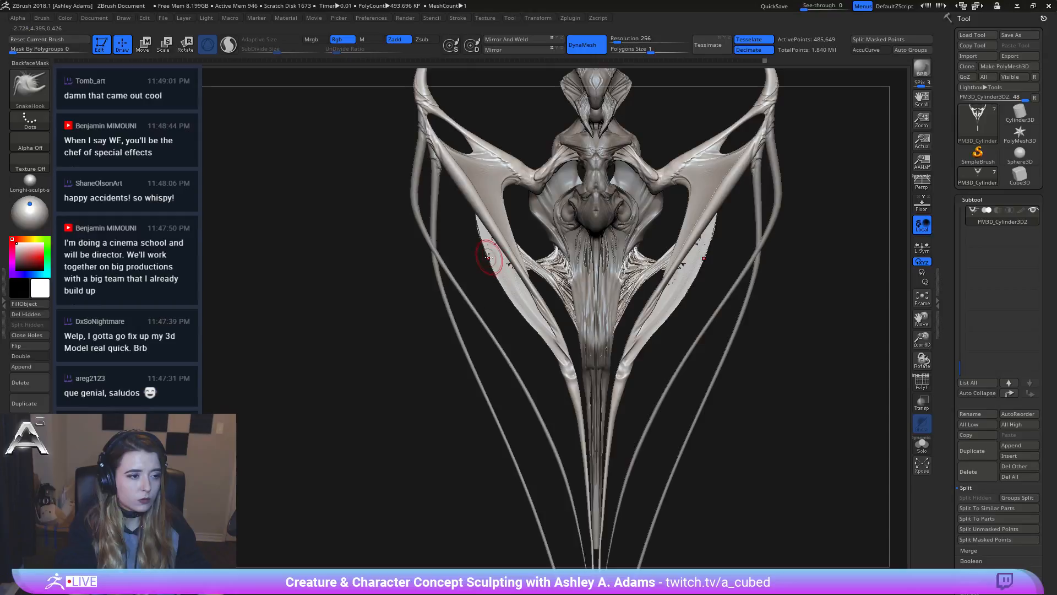
{"action": "left_click_drag", "start_coordinate": [495, 264], "coordinate": [527, 325], "text": "shift"}
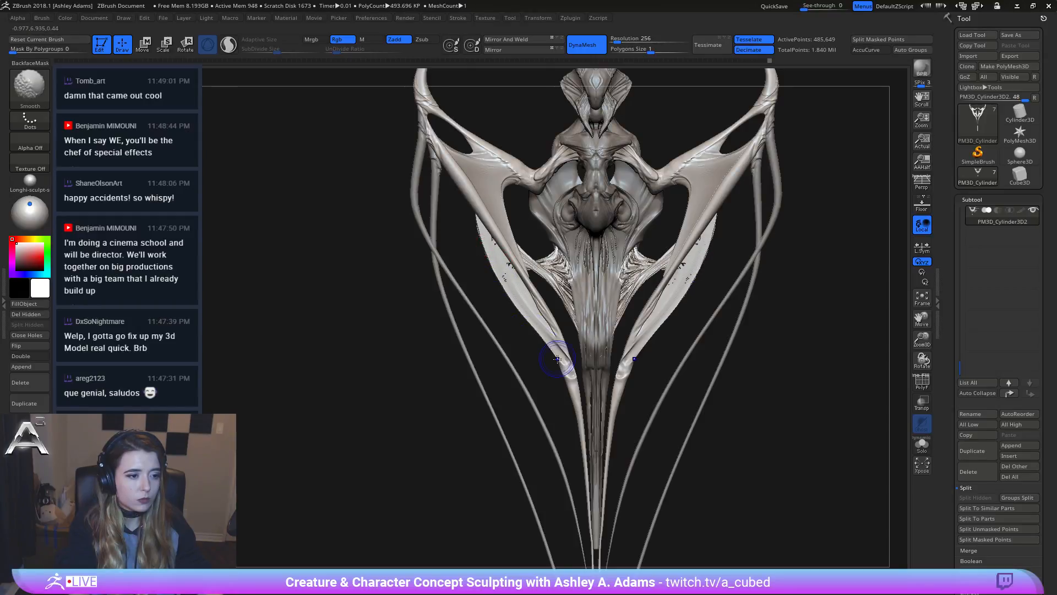
Step: Check the silhouette at several scales and remesh the wing piece with DynaMesh at resolution 256
{"action": "right_click_drag", "start_coordinate": [604, 352], "coordinate": [587, 208], "text": "ctrl"}
{"action": "right_click_drag", "start_coordinate": [651, 338], "coordinate": [681, 270], "text": "ctrl"}
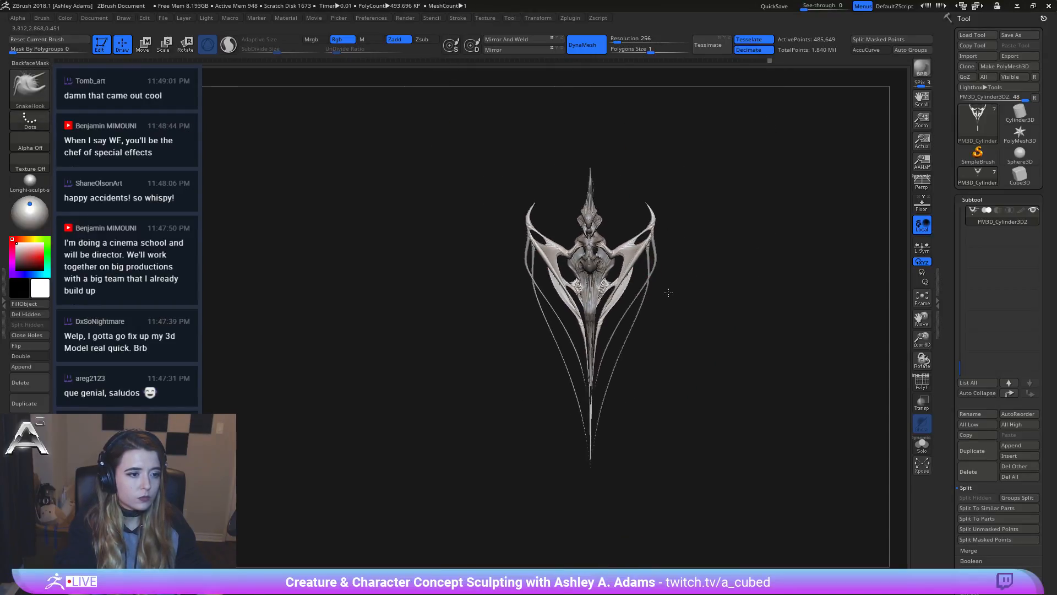
{"action": "right_click_drag", "start_coordinate": [678, 468], "coordinate": [591, 154], "text": "ctrl"}
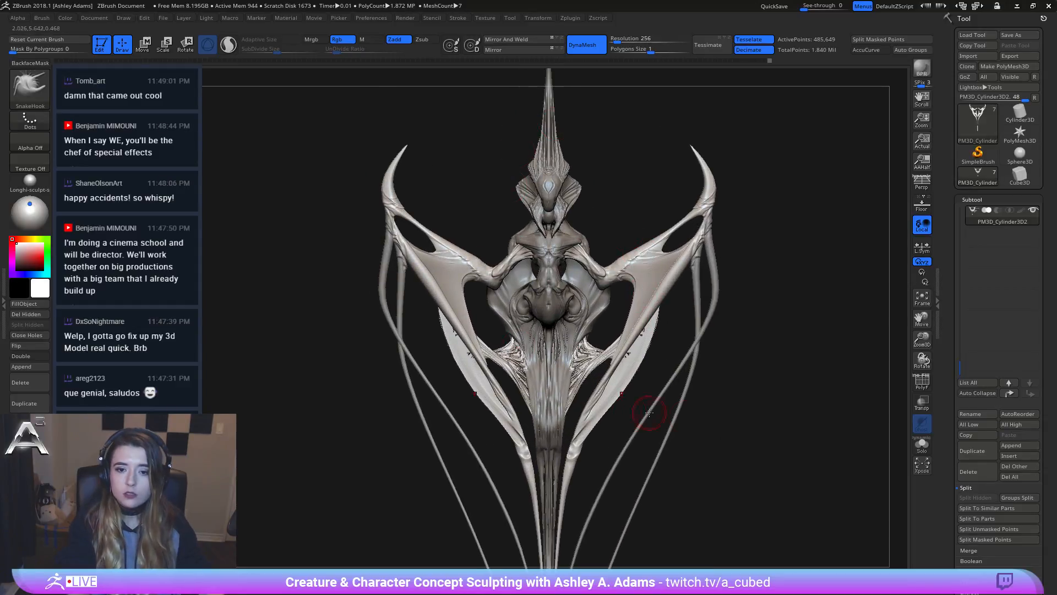
{"action": "left_click_drag", "start_coordinate": [714, 335], "coordinate": [695, 329]}
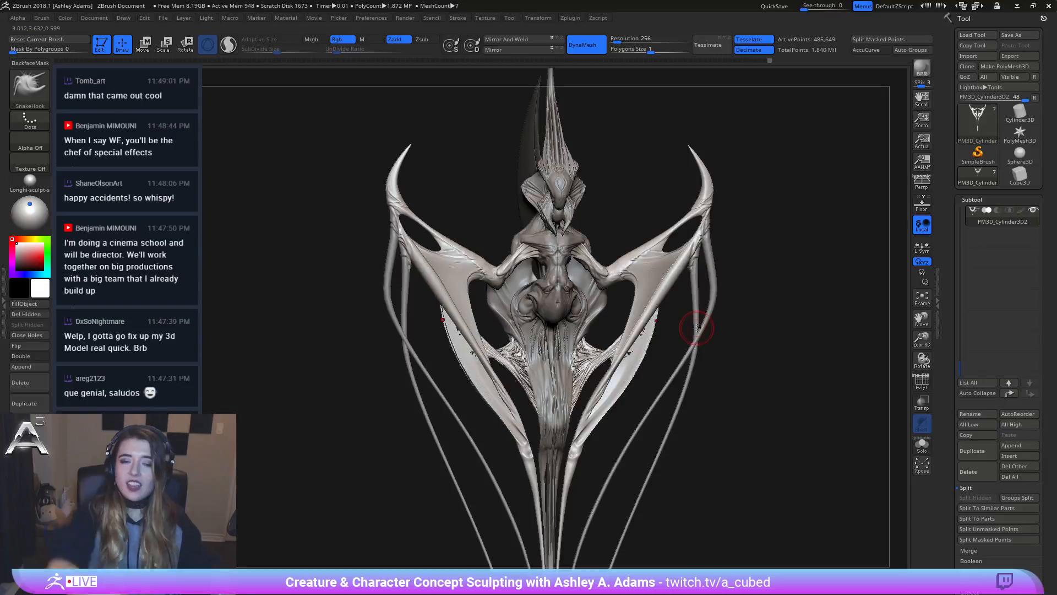
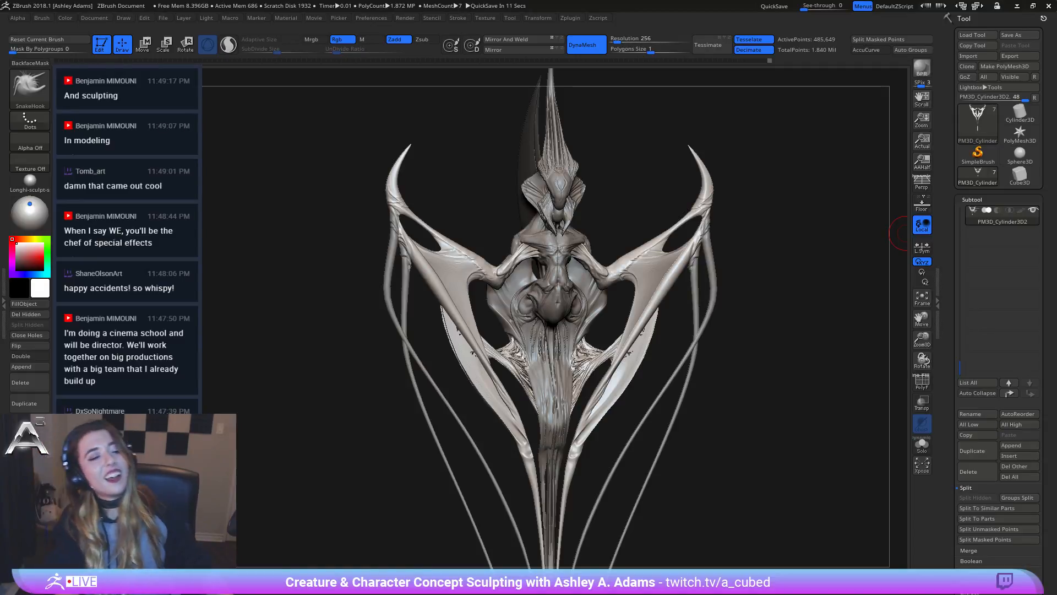
{"action": "mouse_move", "coordinate": [579, 302]}
{"action": "left_mouse_down"}
{"action": "mouse_move", "coordinate": [520, 319]}
{"action": "mouse_move", "coordinate": [643, 292]}
{"action": "mouse_move", "coordinate": [589, 300]}
{"action": "left_mouse_up"}
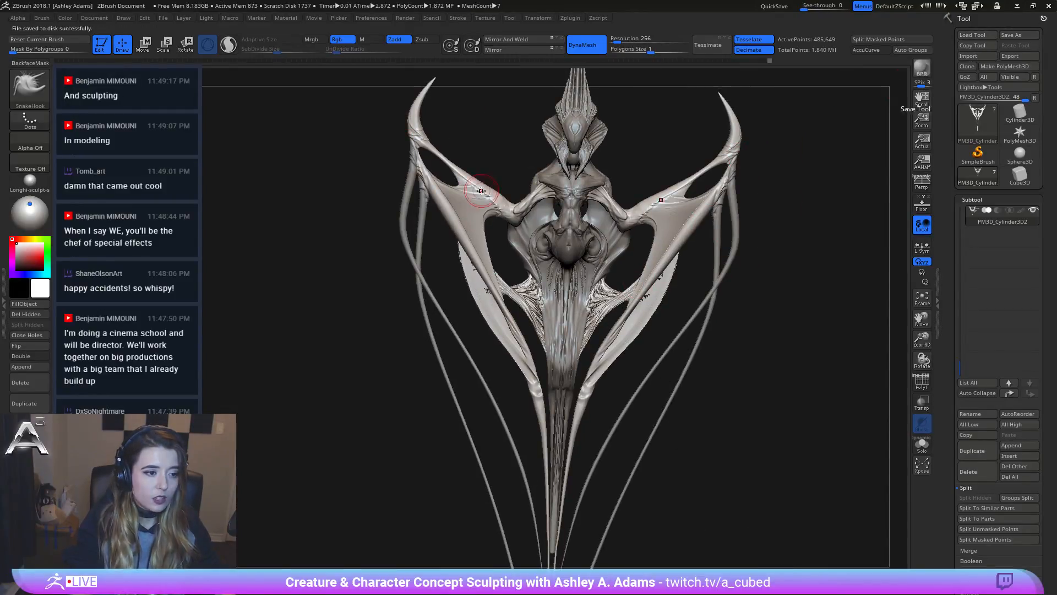
{"action": "left_click_drag", "start_coordinate": [625, 366], "coordinate": [691, 379], "text": "alt"}
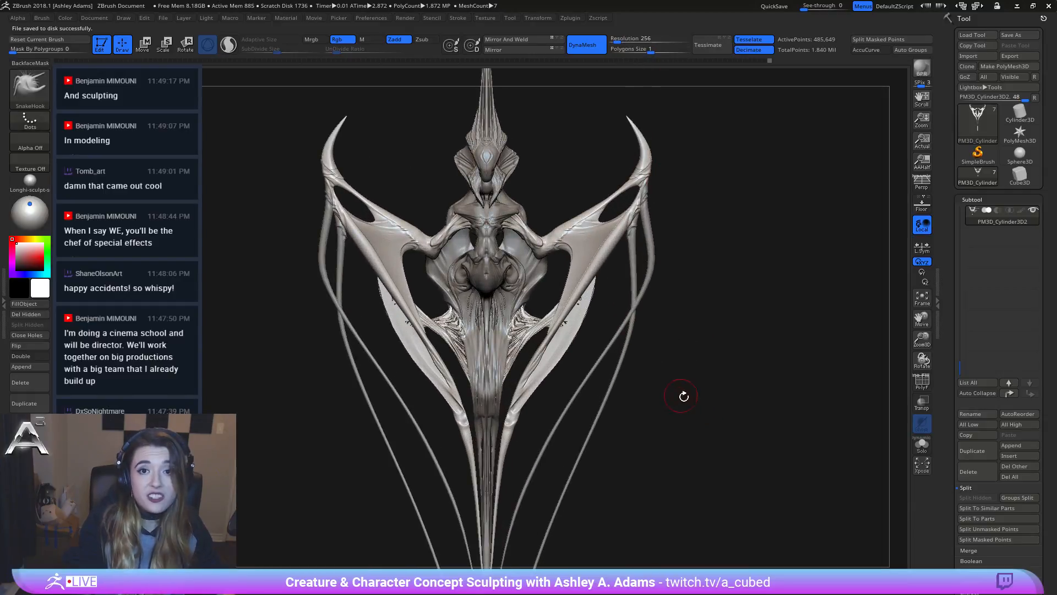
{"action": "key", "text": "ctrl"}
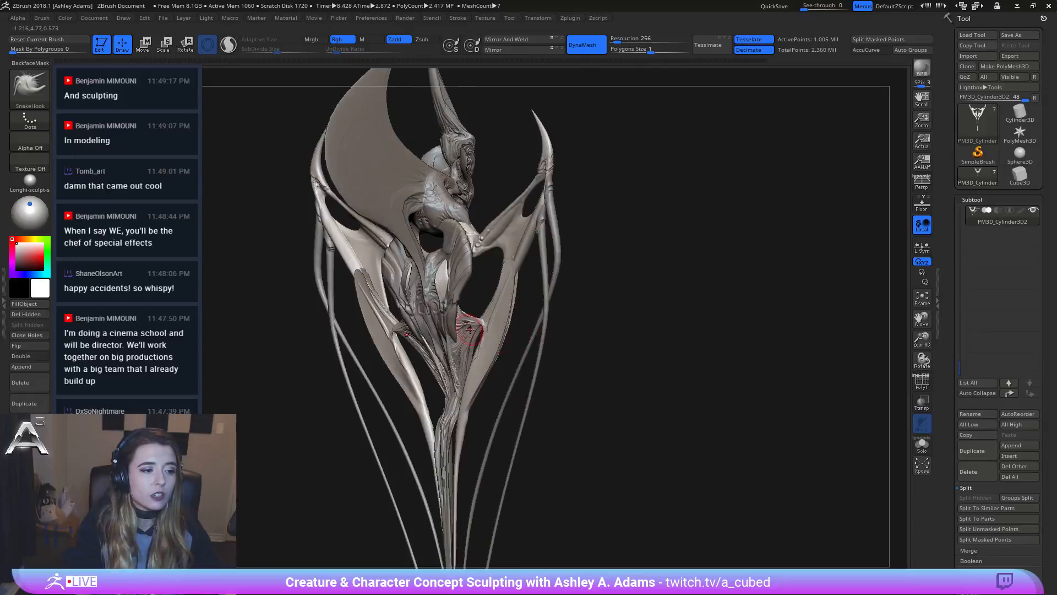
Step: Reshape the back of the inner projections with SnakeHook so they blend into the lower body
{"action": "key", "text": "space"}
{"action": "mouse_move", "coordinate": [441, 336]}
{"action": "right_mouse_down", "text": "ctrl"}
{"action": "mouse_move", "coordinate": [442, 322]}
{"action": "mouse_move", "coordinate": [433, 330]}
{"action": "mouse_move", "coordinate": [454, 316]}
{"action": "mouse_move", "coordinate": [436, 322]}
{"action": "right_mouse_up", "text": "ctrl"}
{"action": "key", "text": "space"}
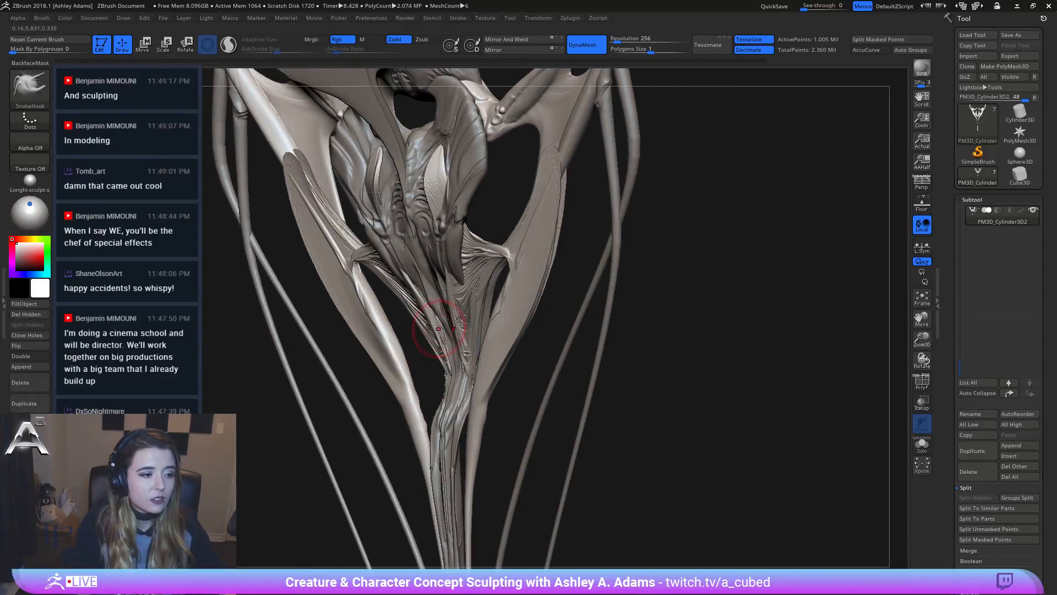
{"action": "left_click_drag", "start_coordinate": [441, 328], "coordinate": [450, 348]}
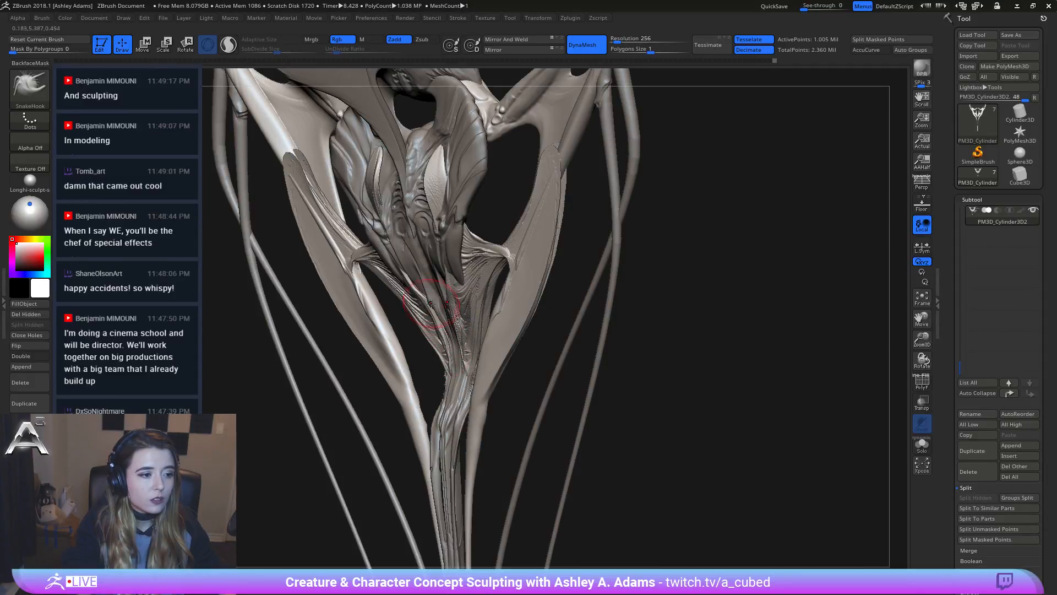
{"action": "left_click_drag", "start_coordinate": [417, 290], "coordinate": [410, 281]}
{"action": "right_click_drag", "start_coordinate": [396, 277], "coordinate": [414, 264], "text": "shift"}
{"action": "right_click_drag", "start_coordinate": [444, 366], "coordinate": [413, 317], "text": "ctrl"}
{"action": "left_click_drag", "start_coordinate": [404, 313], "coordinate": [400, 310]}
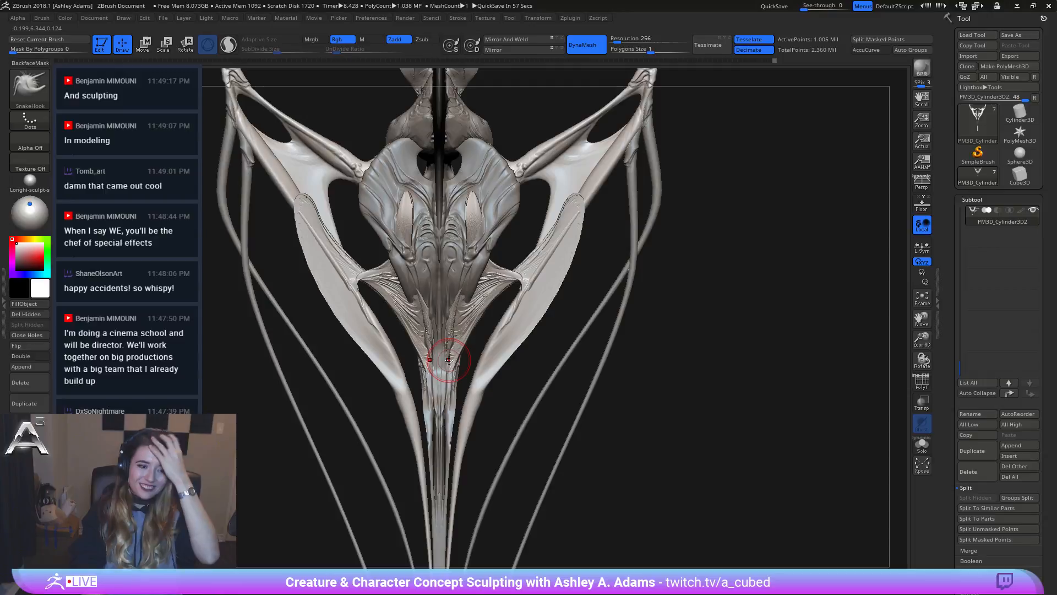
Step: Build up the strut joints below the fins with the ClayBuildup brush, working from the back and front
{"action": "right_click_drag", "start_coordinate": [346, 335], "coordinate": [435, 327], "text": "alt"}
{"action": "key", "text": "b"}
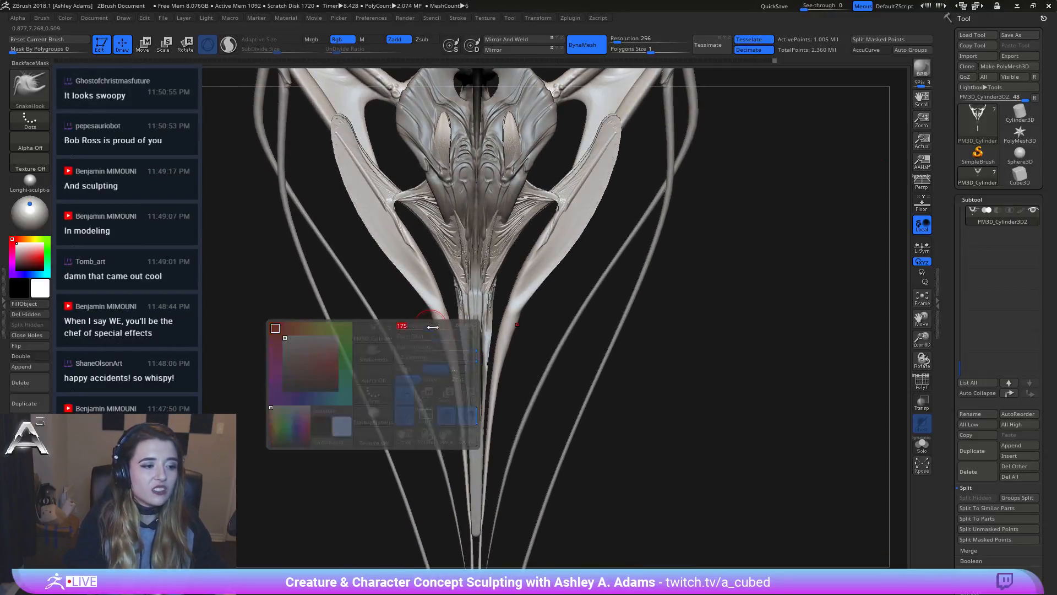
{"action": "key", "text": "c"}
{"action": "key", "text": "b"}
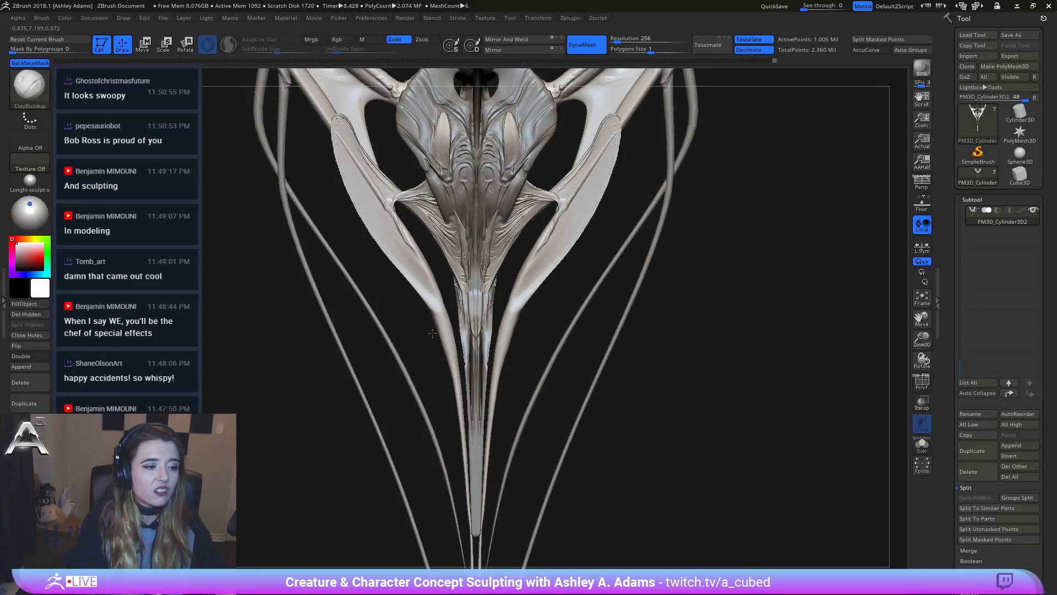
{"action": "mouse_move", "coordinate": [436, 334]}
{"action": "left_mouse_down"}
{"action": "mouse_move", "coordinate": [430, 320]}
{"action": "mouse_move", "coordinate": [490, 337]}
{"action": "mouse_move", "coordinate": [514, 320]}
{"action": "left_mouse_up"}
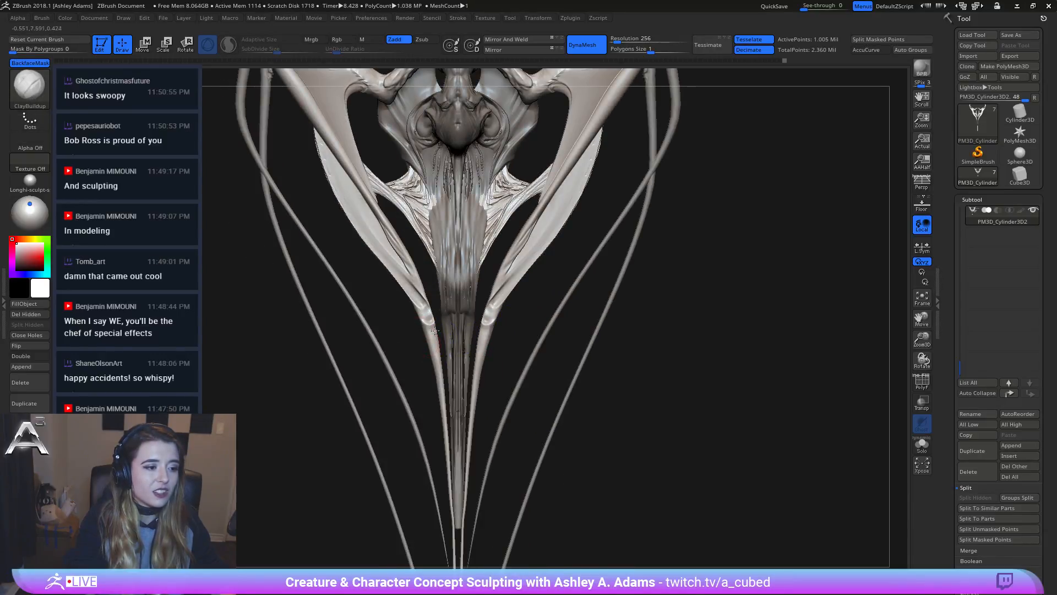
{"action": "mouse_move", "coordinate": [434, 331]}
{"action": "left_mouse_down"}
{"action": "mouse_move", "coordinate": [419, 325]}
{"action": "mouse_move", "coordinate": [429, 339]}
{"action": "left_mouse_up"}
Step: Examine the full creature's silhouette from the front and at an angle, with the lower body subtool selected
{"action": "right_click_drag", "start_coordinate": [441, 351], "coordinate": [485, 308], "text": "ctrl"}
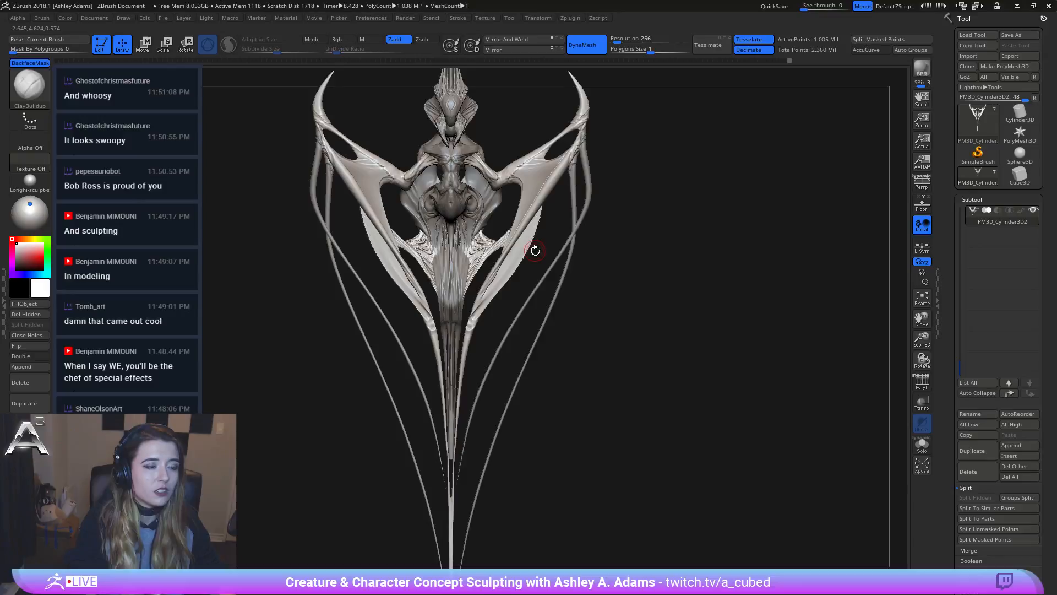
{"action": "mouse_move", "coordinate": [536, 250]}
{"action": "right_mouse_down", "text": "ctrl"}
{"action": "mouse_move", "coordinate": [583, 236]}
{"action": "mouse_move", "coordinate": [548, 301]}
{"action": "right_mouse_up", "text": "ctrl"}
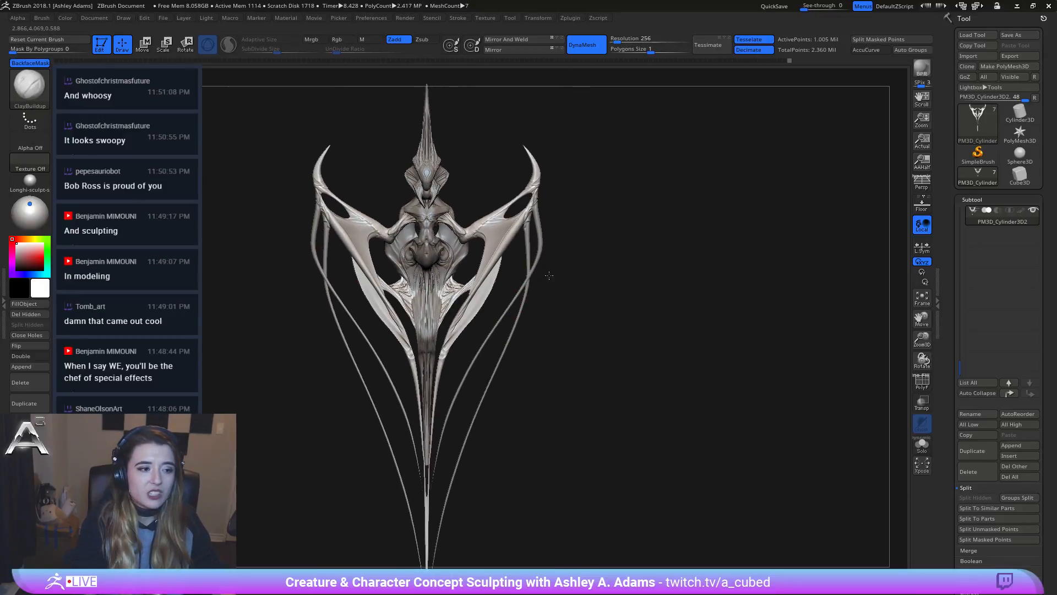
{"action": "right_click", "coordinate": [553, 276]}
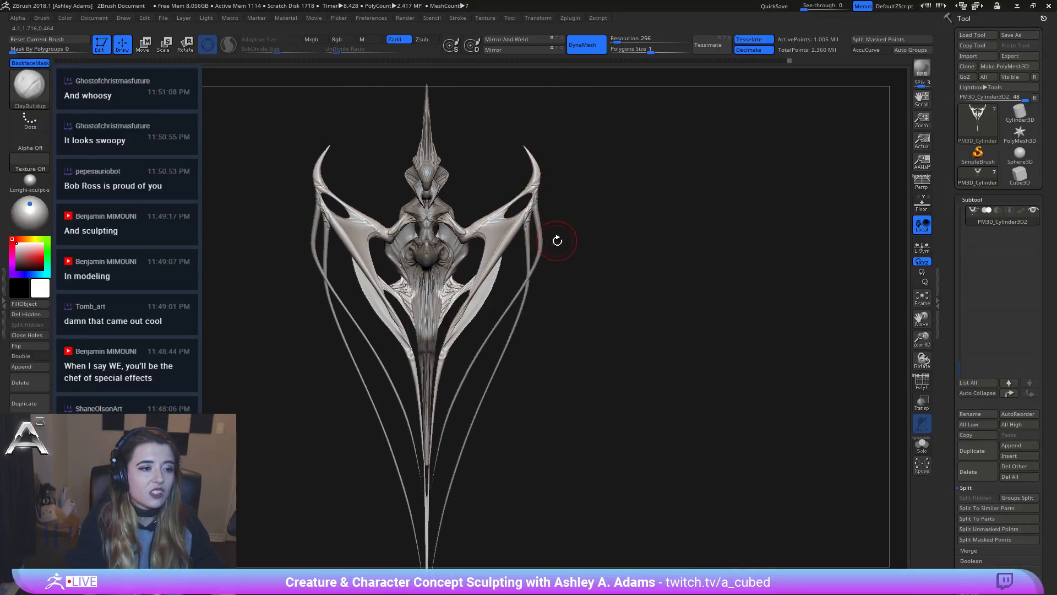
{"action": "right_click_drag", "start_coordinate": [528, 219], "coordinate": [529, 209], "text": "ctrl"}
{"action": "right_click_drag", "start_coordinate": [529, 208], "coordinate": [562, 261]}
{"action": "left_click", "coordinate": [543, 298], "text": "alt"}
{"action": "right_click", "coordinate": [530, 283]}
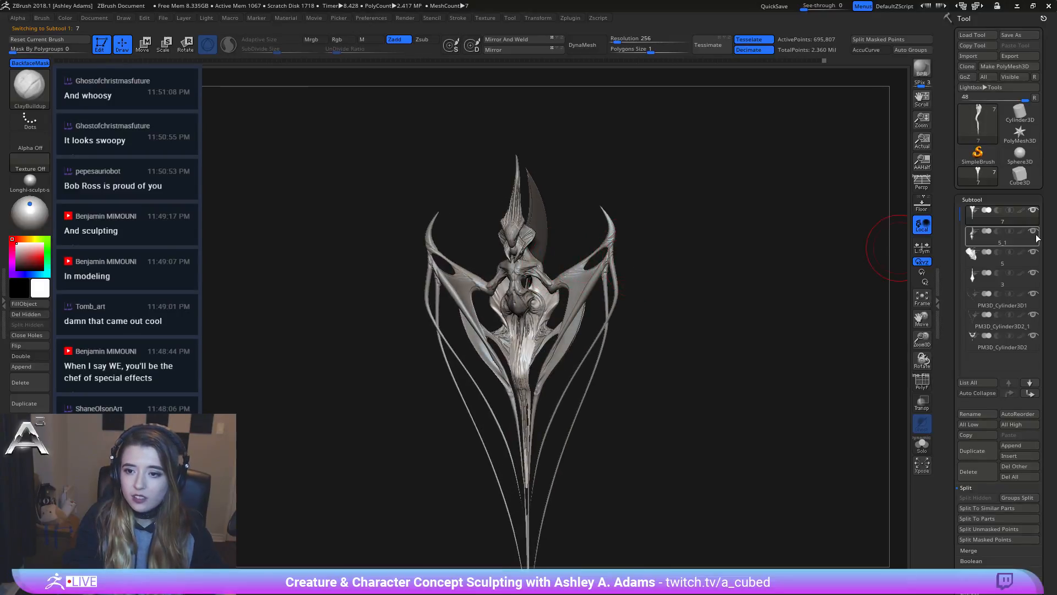
{"action": "mouse_move", "coordinate": [1002, 235]}
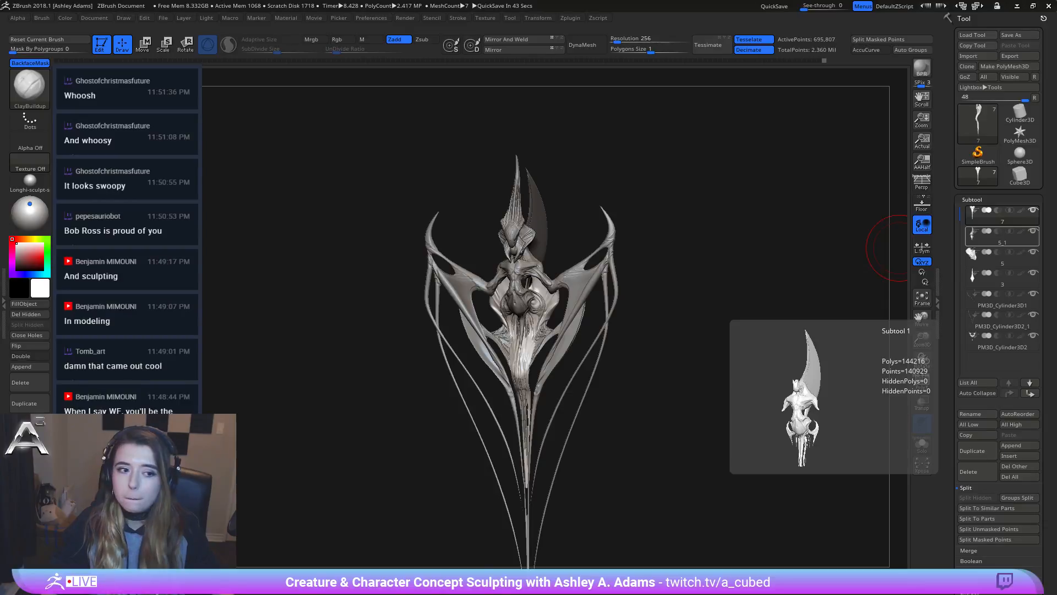
{"action": "mouse_move", "coordinate": [701, 313]}
{"action": "left_mouse_down"}
{"action": "mouse_move", "coordinate": [688, 308]}
{"action": "mouse_move", "coordinate": [710, 298]}
{"action": "mouse_move", "coordinate": [702, 289]}
{"action": "left_mouse_up"}
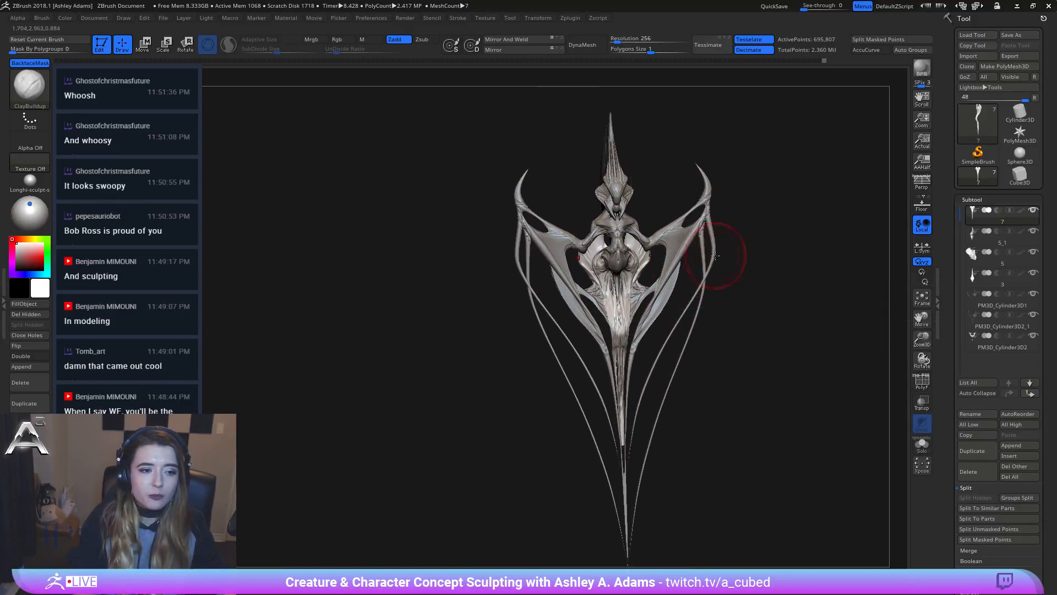
{"action": "key", "text": "ctrl"}
{"action": "right_click_drag", "start_coordinate": [664, 190], "coordinate": [640, 271], "text": "ctrl"}
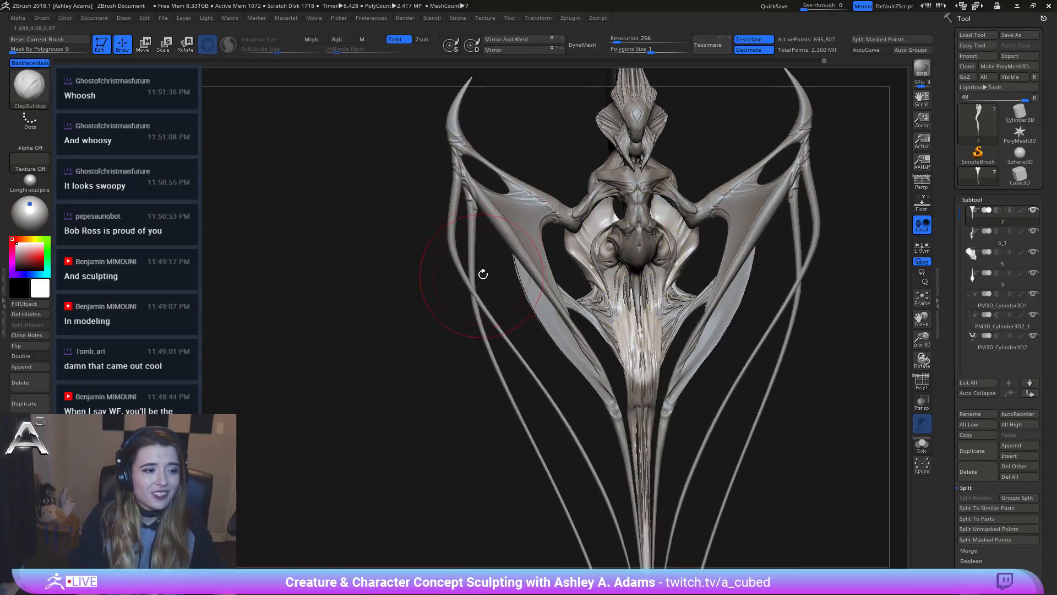
Step: Select the thin trailing tendrils and examine them with the surrounding forms from the front and side
{"action": "left_click", "coordinate": [473, 230], "text": "alt"}
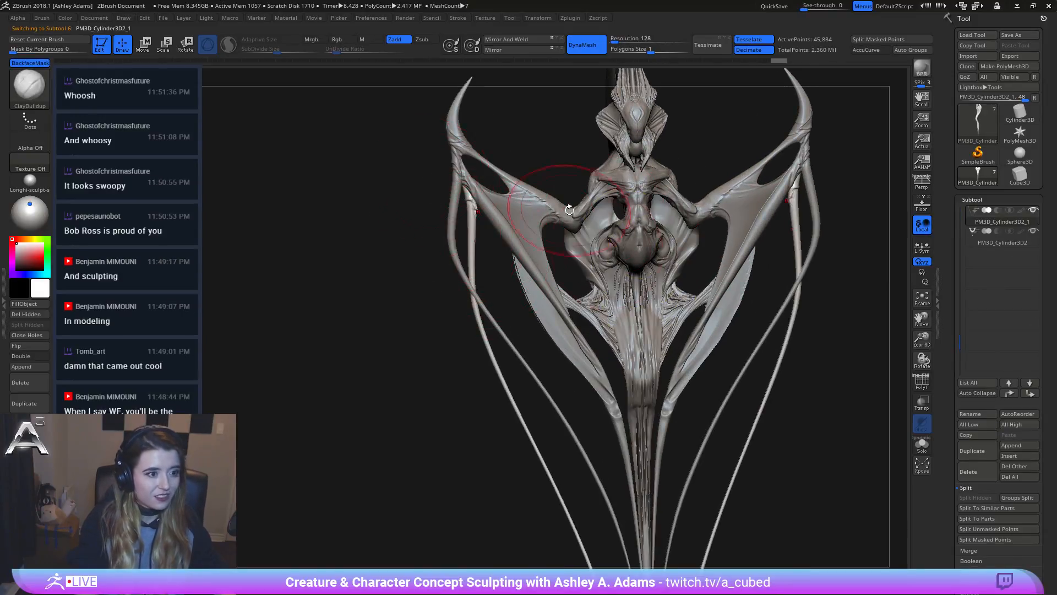
{"action": "mouse_move", "coordinate": [538, 170]}
{"action": "right_mouse_down", "text": "ctrl"}
{"action": "mouse_move", "coordinate": [642, 334]}
{"action": "mouse_move", "coordinate": [637, 295]}
{"action": "mouse_move", "coordinate": [609, 325]}
{"action": "mouse_move", "coordinate": [603, 285]}
{"action": "mouse_move", "coordinate": [645, 237]}
{"action": "mouse_move", "coordinate": [652, 179]}
{"action": "right_mouse_up", "text": "ctrl"}
{"action": "key", "text": "shift"}
{"action": "key", "text": "ctrl"}
{"action": "right_click", "coordinate": [564, 297]}
{"action": "right_click_drag", "start_coordinate": [582, 276], "coordinate": [633, 273]}
{"action": "right_click_drag", "start_coordinate": [539, 295], "coordinate": [465, 283]}
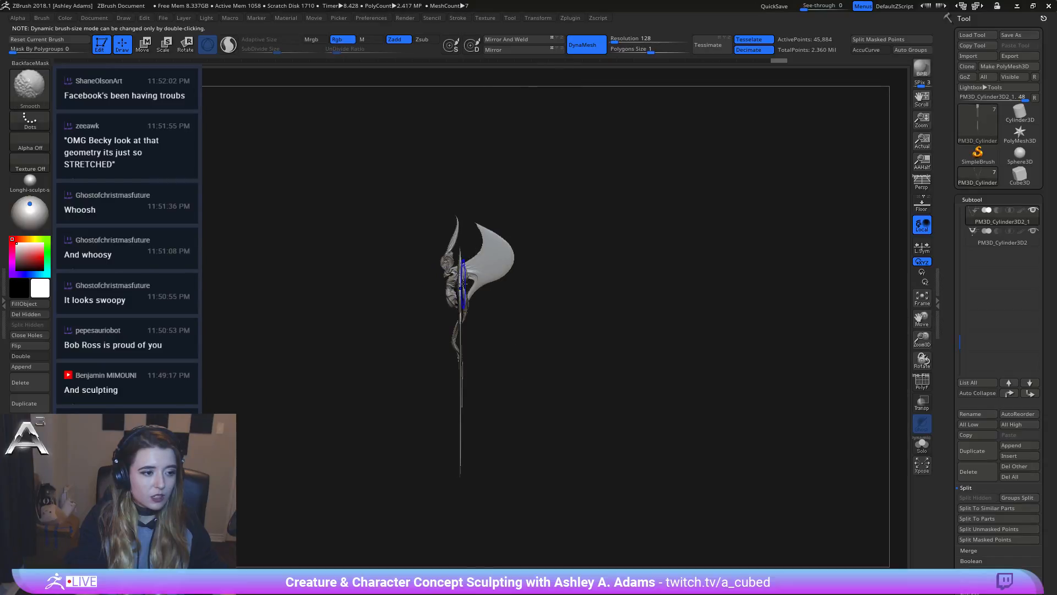
{"action": "mouse_move", "coordinate": [527, 252]}
{"action": "right_mouse_down", "text": "alt"}
{"action": "mouse_move", "coordinate": [585, 243]}
{"action": "mouse_move", "coordinate": [581, 293]}
{"action": "mouse_move", "coordinate": [597, 349]}
{"action": "mouse_move", "coordinate": [588, 295]}
{"action": "mouse_move", "coordinate": [597, 267]}
{"action": "right_mouse_up", "text": "alt"}
{"action": "right_click_drag", "start_coordinate": [532, 349], "coordinate": [583, 380]}
{"action": "right_click_drag", "start_coordinate": [583, 380], "coordinate": [606, 498], "text": "ctrl"}
{"action": "right_click_drag", "start_coordinate": [548, 301], "coordinate": [597, 73], "text": "alt"}
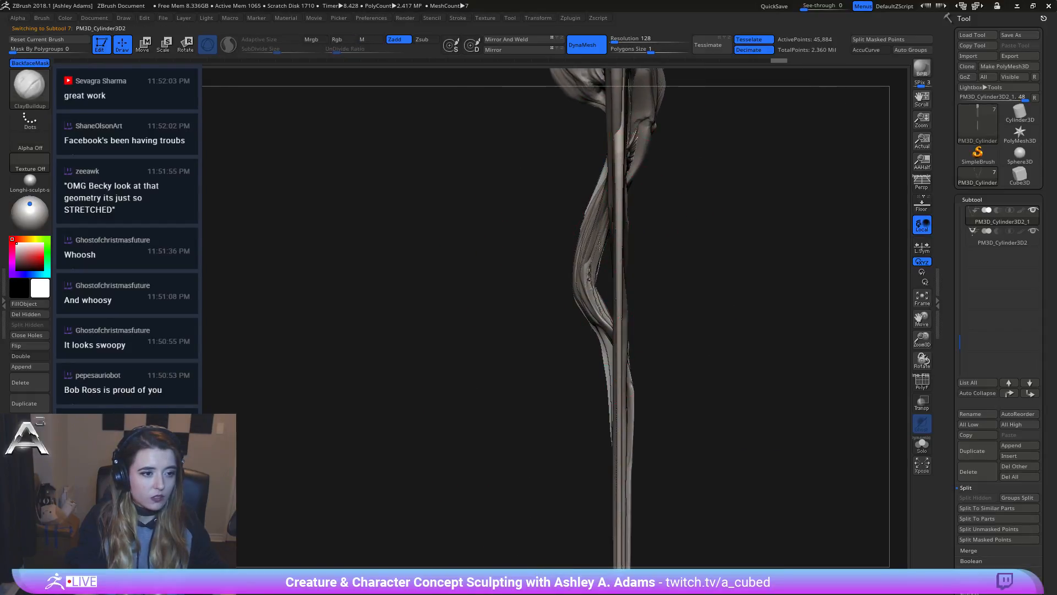
Step: Select the wing piece, mask its lower fins and struts, and reshape the unmasked inner projections from the side with SnakeHook
{"action": "left_click", "coordinate": [616, 248], "text": "alt"}
{"action": "key", "text": "space"}
{"action": "left_click_drag", "start_coordinate": [597, 246], "coordinate": [581, 247]}
{"action": "key", "text": "b"}
{"action": "key", "text": "s"}
{"action": "key", "text": "h"}
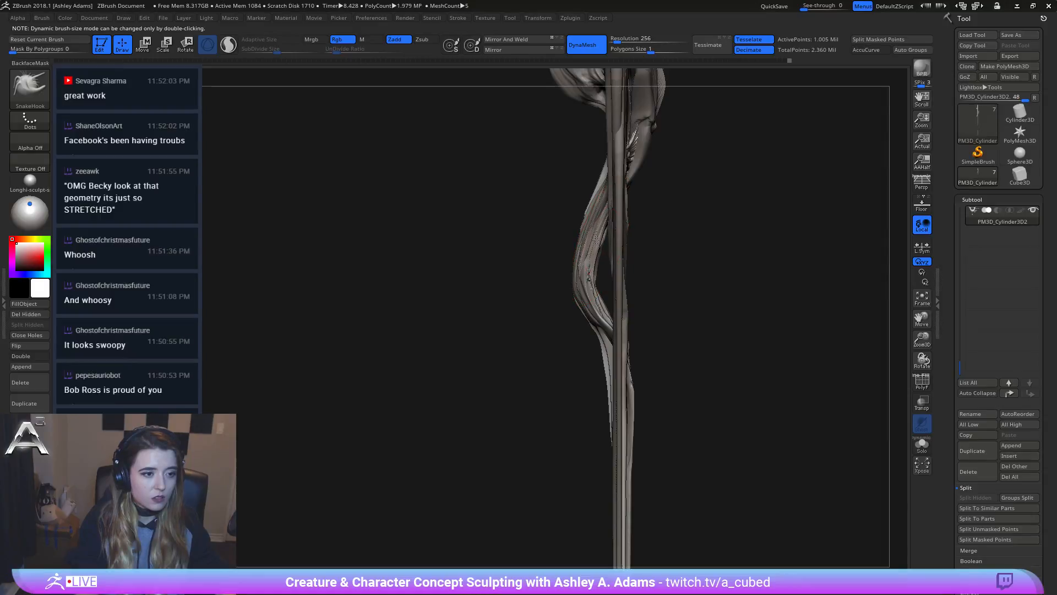
{"action": "right_click_drag", "start_coordinate": [601, 243], "coordinate": [674, 243]}
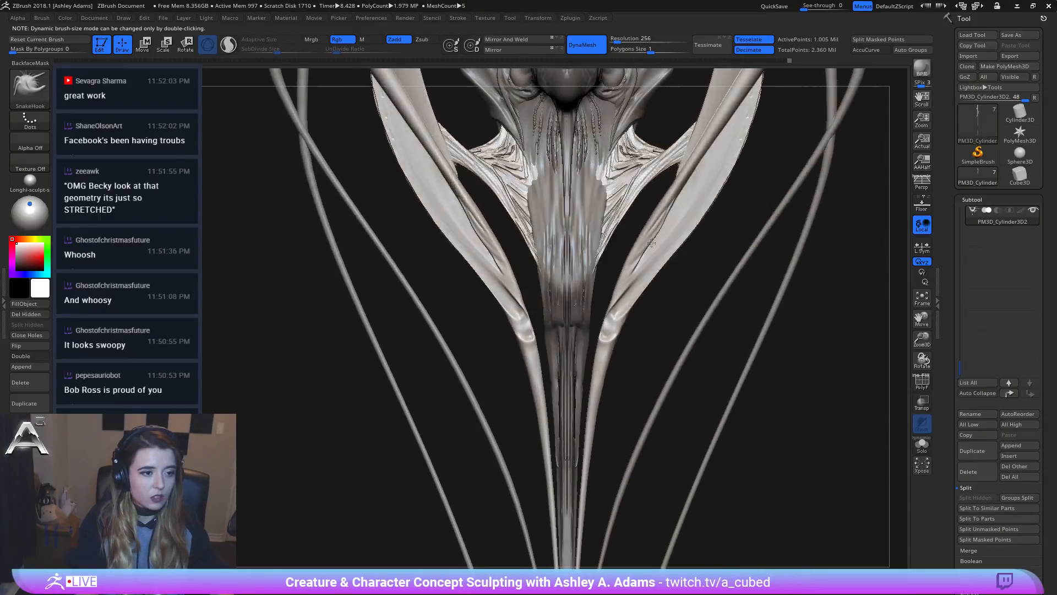
{"action": "mouse_move", "coordinate": [635, 354]}
{"action": "left_mouse_down", "text": "ctrl"}
{"action": "mouse_move", "coordinate": [708, 172]}
{"action": "mouse_move", "coordinate": [610, 282]}
{"action": "mouse_move", "coordinate": [597, 423]}
{"action": "left_mouse_up", "text": "ctrl"}
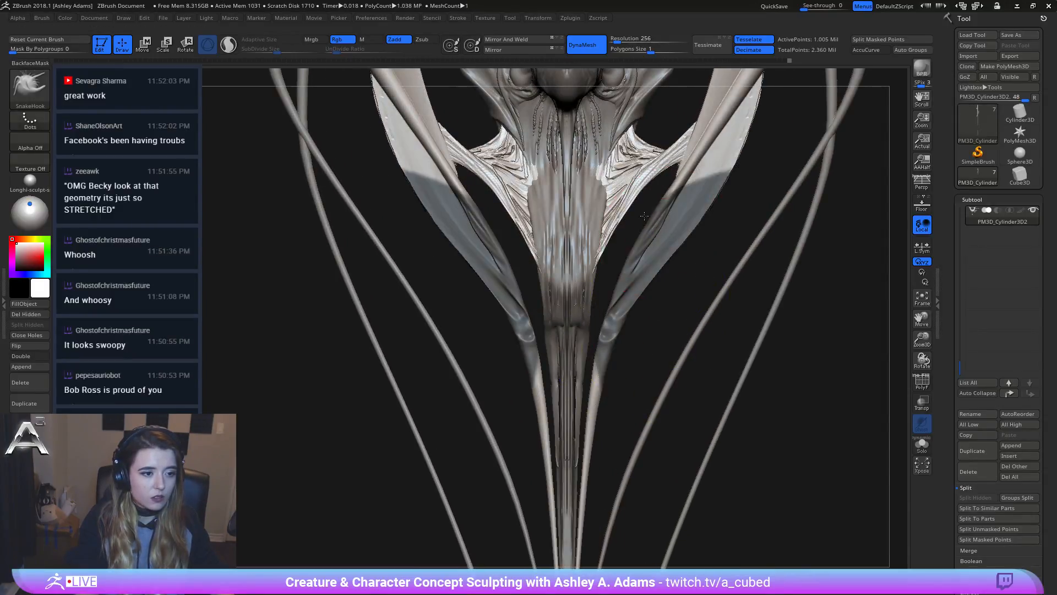
{"action": "right_click_drag", "start_coordinate": [680, 242], "coordinate": [609, 227]}
{"action": "left_click_drag", "start_coordinate": [640, 260], "coordinate": [653, 227]}
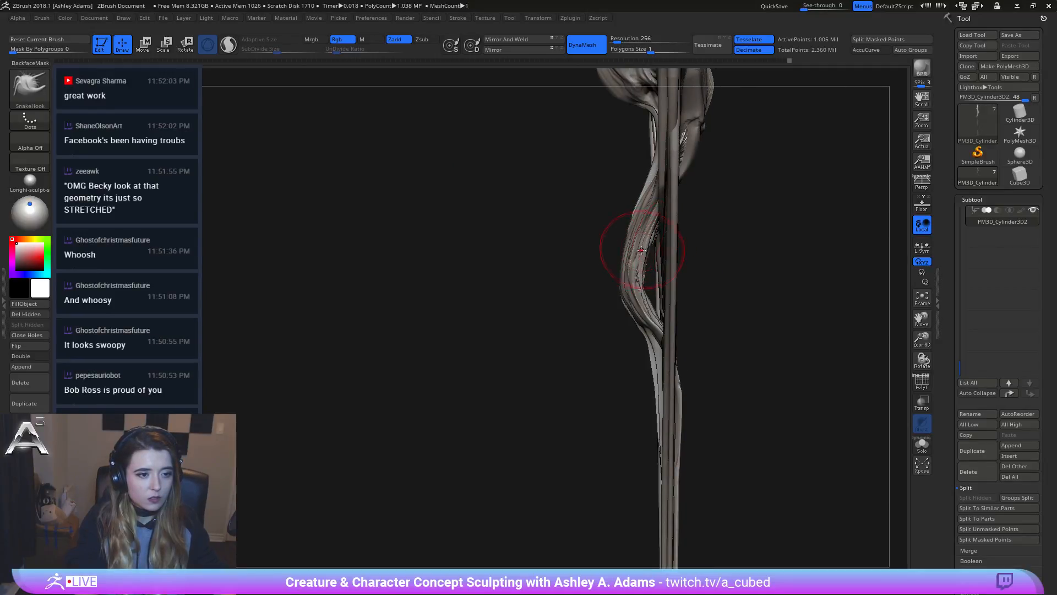
Step: Select the lower body subtool and reshape its rear contour below the curved bulge from the side with SnakeHook
{"action": "left_click", "coordinate": [631, 306], "text": "alt"}
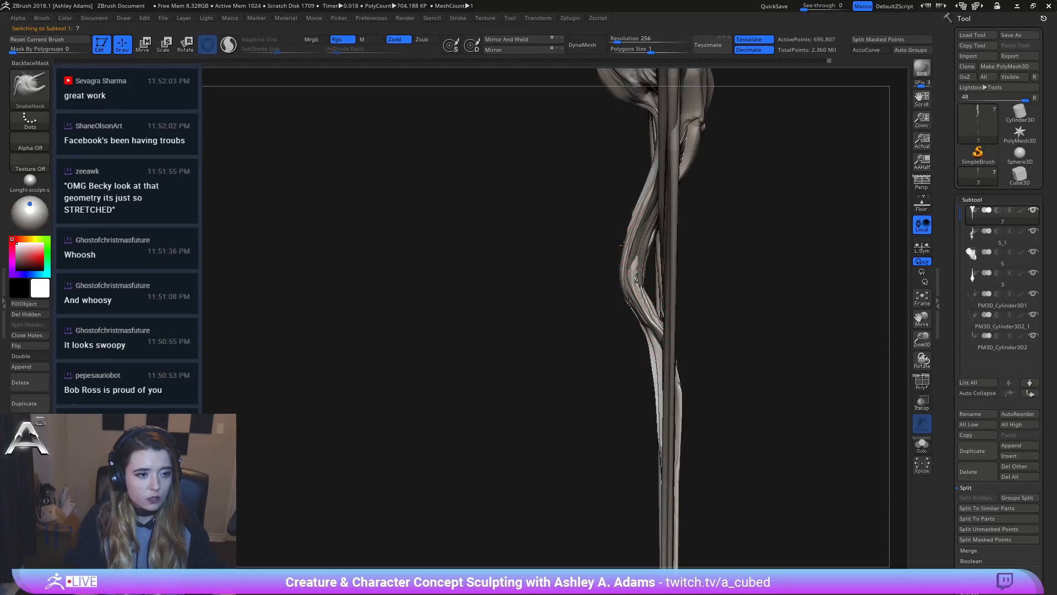
{"action": "mouse_move", "coordinate": [625, 247]}
{"action": "right_mouse_down"}
{"action": "mouse_move", "coordinate": [654, 317]}
{"action": "mouse_move", "coordinate": [633, 279]}
{"action": "mouse_move", "coordinate": [632, 353]}
{"action": "right_mouse_up"}
{"action": "right_click", "coordinate": [657, 320]}
{"action": "right_click", "coordinate": [632, 354]}
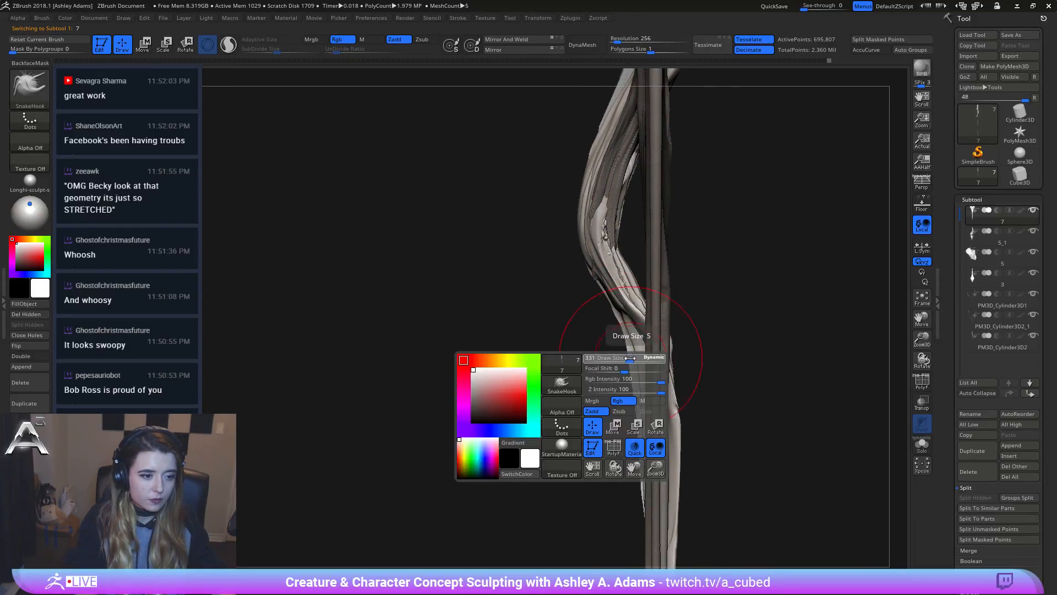
{"action": "left_click_drag", "start_coordinate": [642, 491], "coordinate": [649, 484]}
{"action": "left_click_drag", "start_coordinate": [640, 441], "coordinate": [646, 434]}
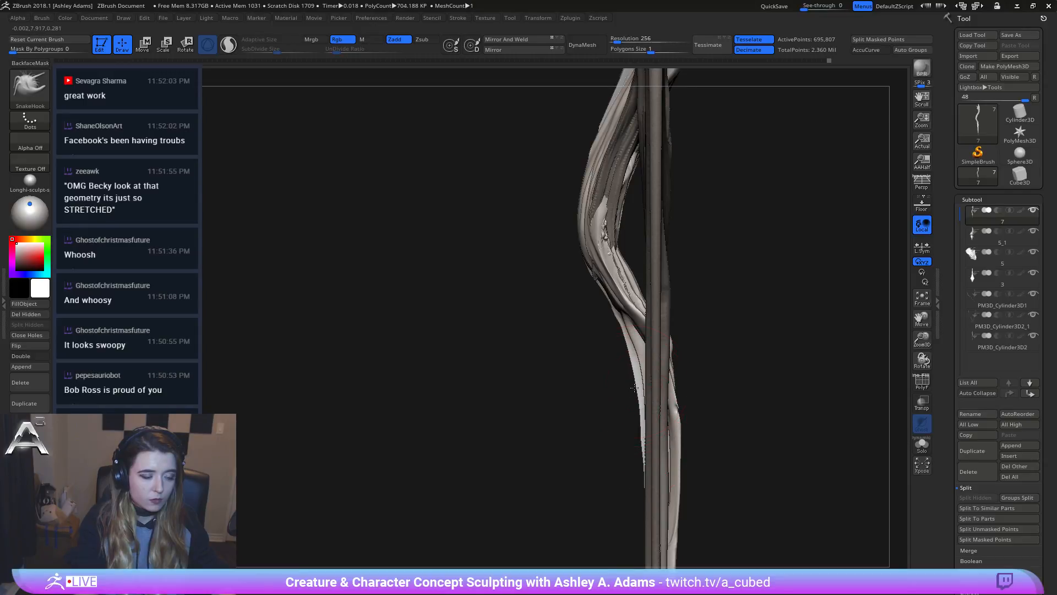
{"action": "right_click", "coordinate": [623, 301]}
{"action": "left_click_drag", "start_coordinate": [624, 302], "coordinate": [629, 273]}
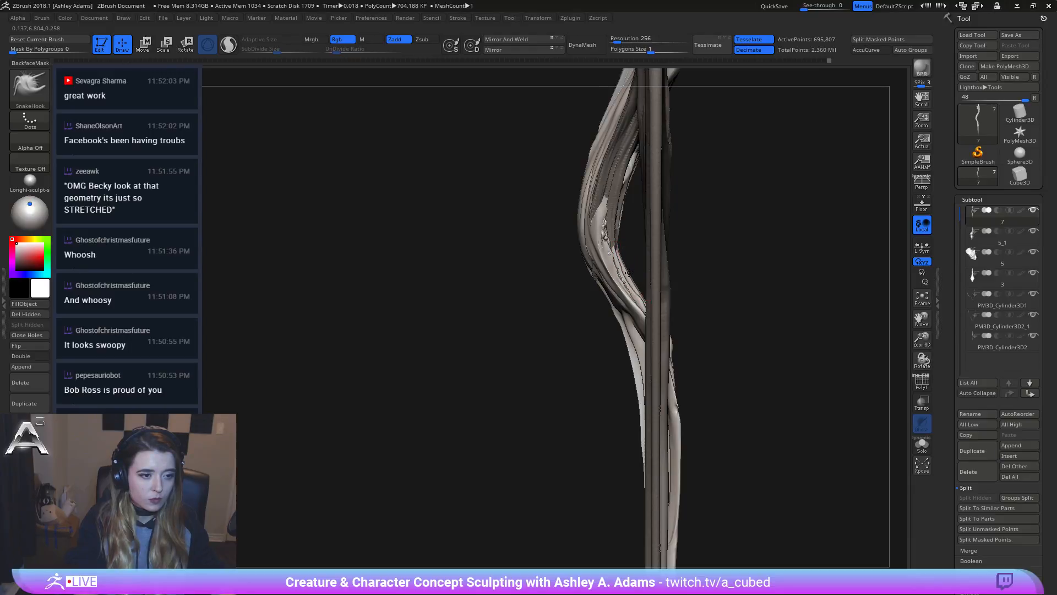
Step: Flatten the lower body's surface below the bulge with the hPolish brush and return to SnakeHook
{"action": "mouse_move", "coordinate": [631, 275]}
{"action": "right_mouse_down"}
{"action": "mouse_move", "coordinate": [661, 316]}
{"action": "mouse_move", "coordinate": [620, 313]}
{"action": "mouse_move", "coordinate": [648, 302]}
{"action": "right_mouse_up"}
{"action": "key", "text": "b"}
{"action": "key", "text": "h"}
{"action": "key", "text": "p"}
{"action": "left_click_drag", "start_coordinate": [665, 322], "coordinate": [672, 361]}
{"action": "key", "text": "b"}
{"action": "key", "text": "s"}
{"action": "key", "text": "h"}
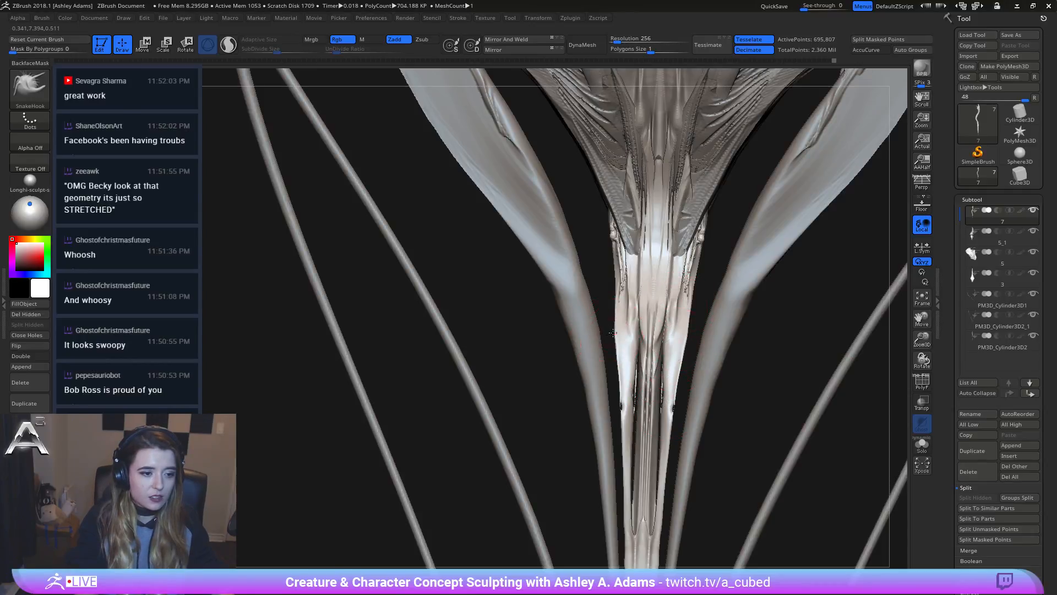
Step: Select the wing piece and flatten its lower struts around the central body with hPolish, returning to SnakeHook
{"action": "right_click_drag", "start_coordinate": [620, 405], "coordinate": [614, 309], "text": "ctrl"}
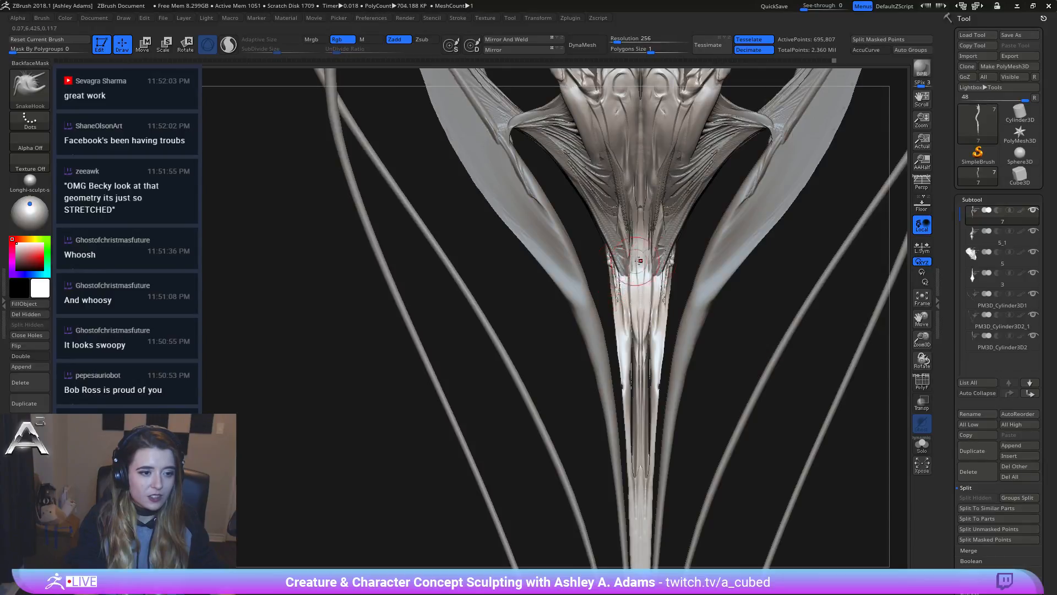
{"action": "left_click", "coordinate": [627, 289], "text": "alt"}
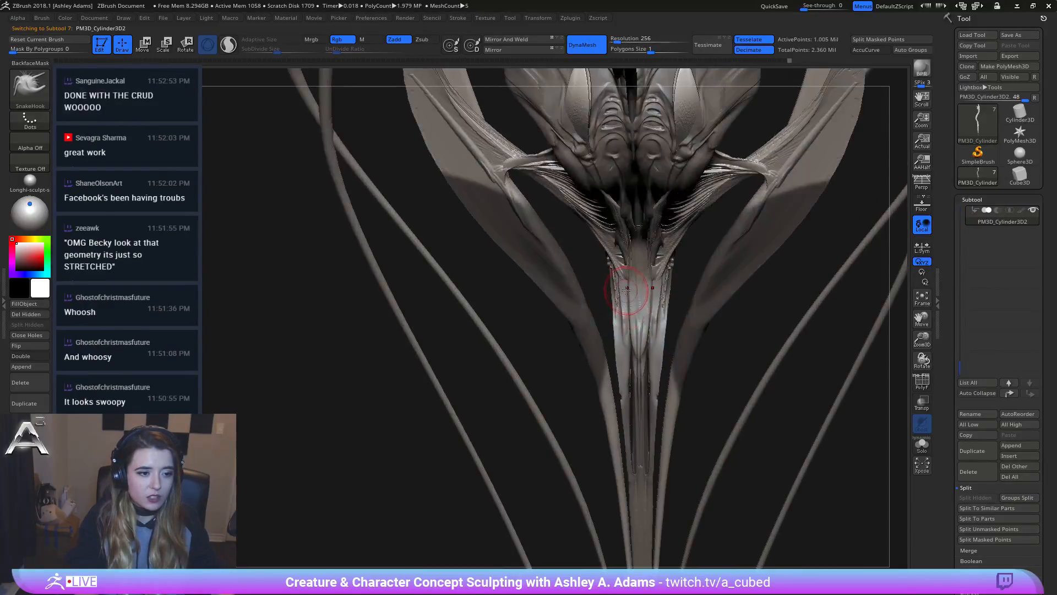
{"action": "mouse_move", "coordinate": [631, 304]}
{"action": "right_mouse_down"}
{"action": "mouse_move", "coordinate": [617, 296]}
{"action": "mouse_move", "coordinate": [652, 296]}
{"action": "mouse_move", "coordinate": [643, 322]}
{"action": "right_mouse_up"}
{"action": "key", "text": "b"}
{"action": "key", "text": "h"}
{"action": "key", "text": "p"}
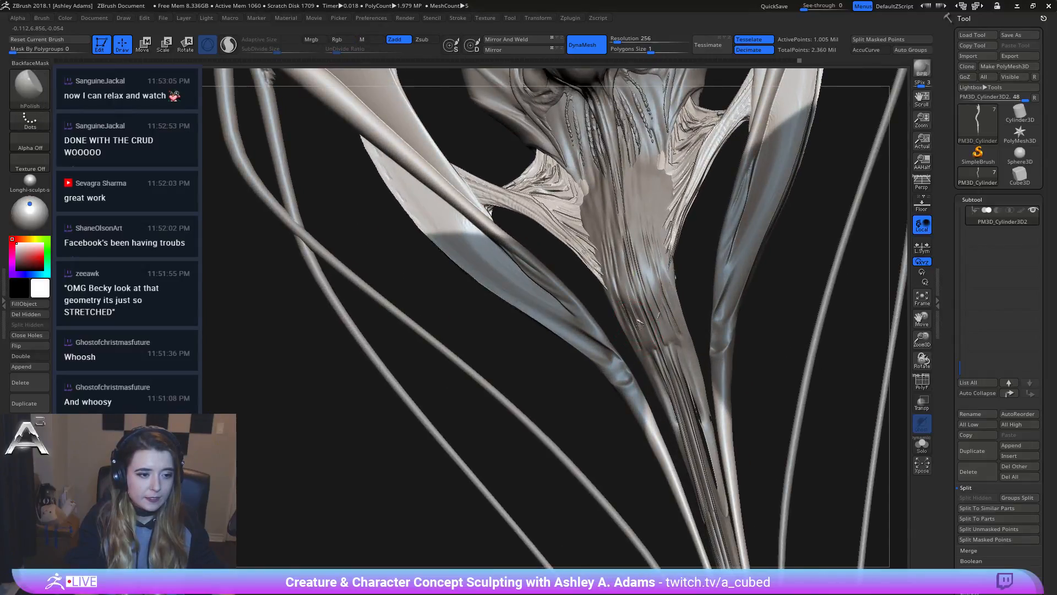
{"action": "mouse_move", "coordinate": [623, 302]}
{"action": "right_mouse_down"}
{"action": "mouse_move", "coordinate": [632, 367]}
{"action": "mouse_move", "coordinate": [649, 306]}
{"action": "mouse_move", "coordinate": [699, 305]}
{"action": "mouse_move", "coordinate": [607, 244]}
{"action": "mouse_move", "coordinate": [627, 338]}
{"action": "mouse_move", "coordinate": [680, 254]}
{"action": "mouse_move", "coordinate": [601, 274]}
{"action": "right_mouse_up"}
{"action": "key", "text": "b"}
{"action": "key", "text": "s"}
{"action": "key", "text": "h"}
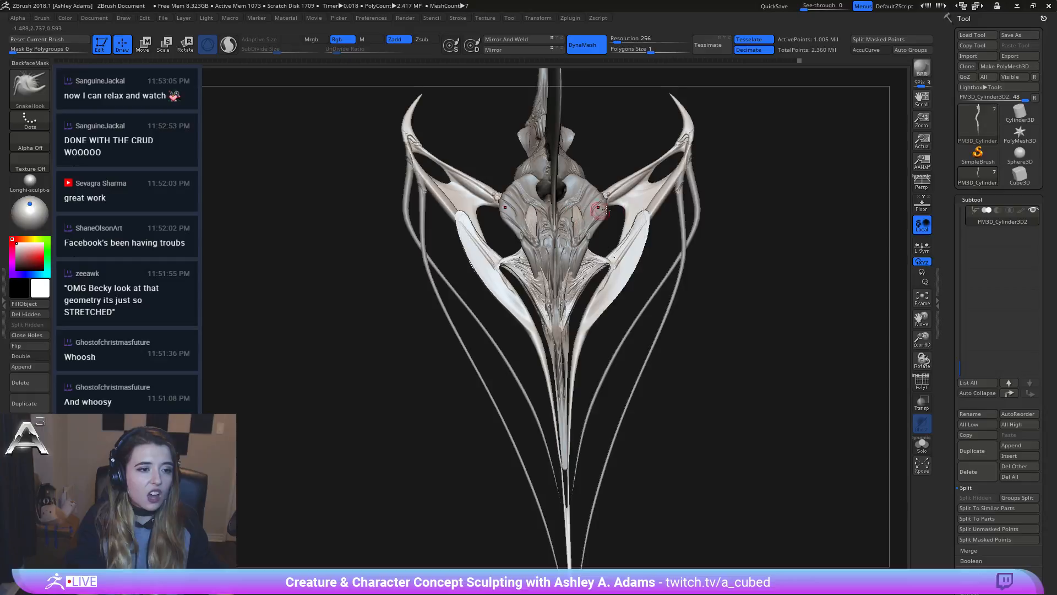
Step: Adjust the SnakeHook brush size and pull the upper ends of the lower fins toward the wing arms
{"action": "key", "text": "space"}
{"action": "mouse_move", "coordinate": [601, 210]}
{"action": "left_mouse_down"}
{"action": "mouse_move", "coordinate": [648, 227]}
{"action": "mouse_move", "coordinate": [628, 237]}
{"action": "mouse_move", "coordinate": [642, 226]}
{"action": "mouse_move", "coordinate": [625, 200]}
{"action": "mouse_move", "coordinate": [600, 226]}
{"action": "mouse_move", "coordinate": [443, 217]}
{"action": "mouse_move", "coordinate": [437, 201]}
{"action": "left_mouse_up"}
{"action": "key", "text": "space"}
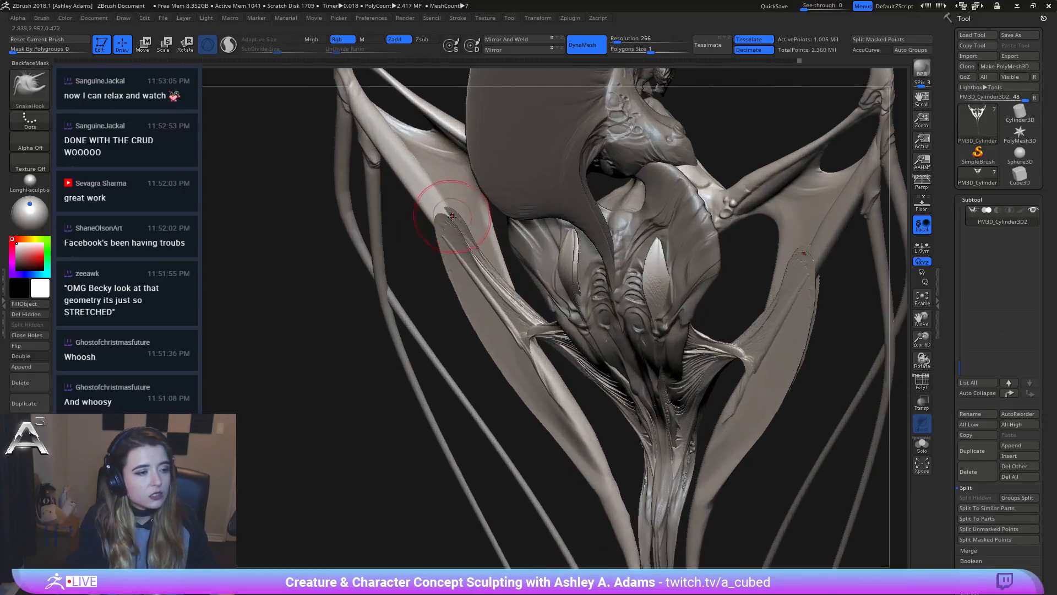
{"action": "key", "text": "space"}
Step: Flatten and inflate the ridges at the lower fins' upper ends with hPolish and Inflat, and return to SnakeHook
{"action": "key", "text": "b"}
{"action": "key", "text": "h"}
{"action": "key", "text": "p"}
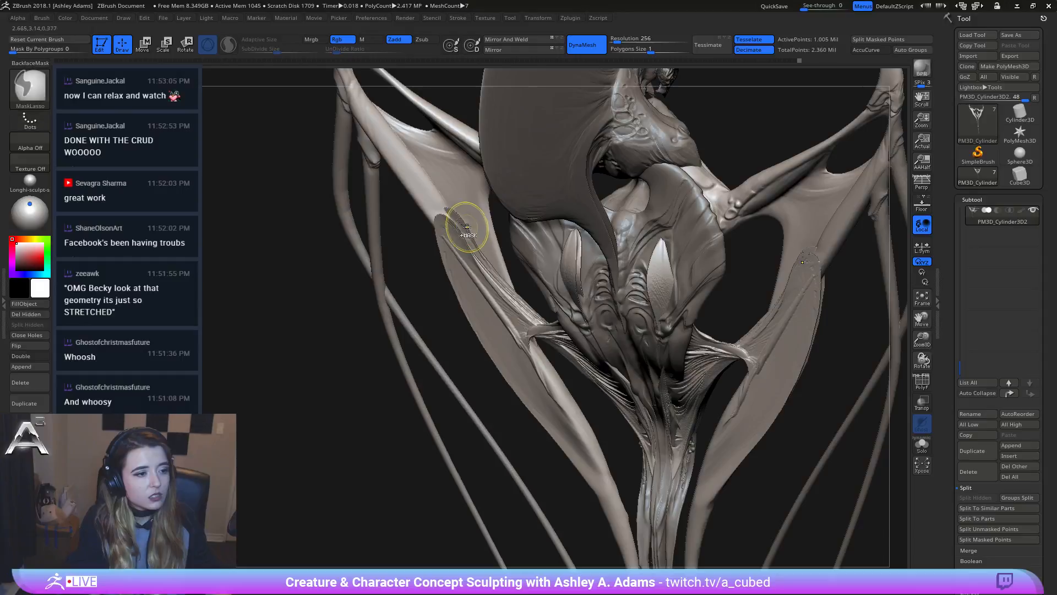
{"action": "key", "text": "b"}
{"action": "key", "text": "i"}
{"action": "key", "text": "n"}
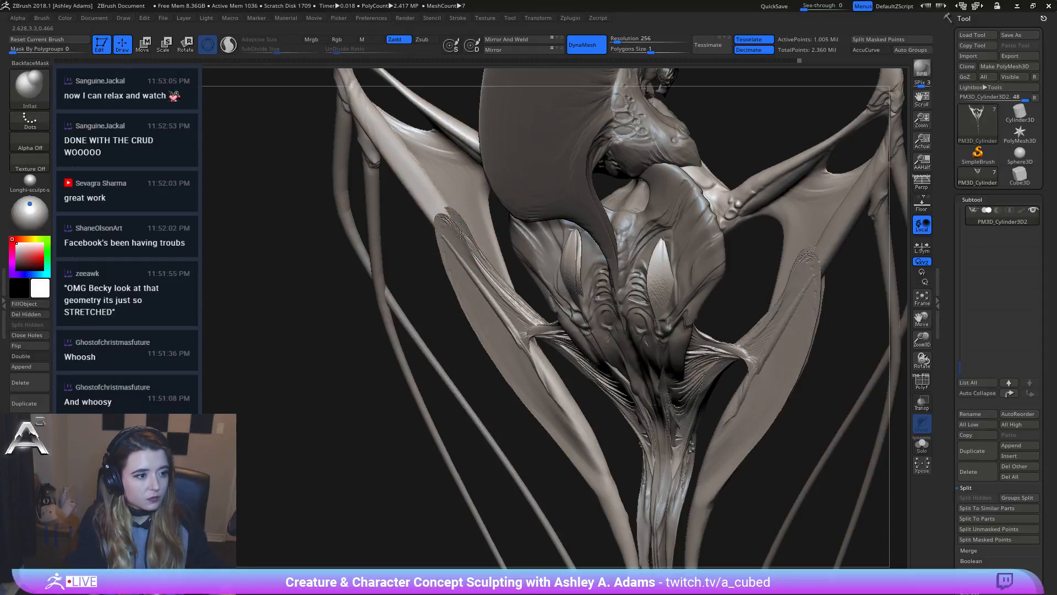
{"action": "right_click_drag", "start_coordinate": [466, 252], "coordinate": [468, 243]}
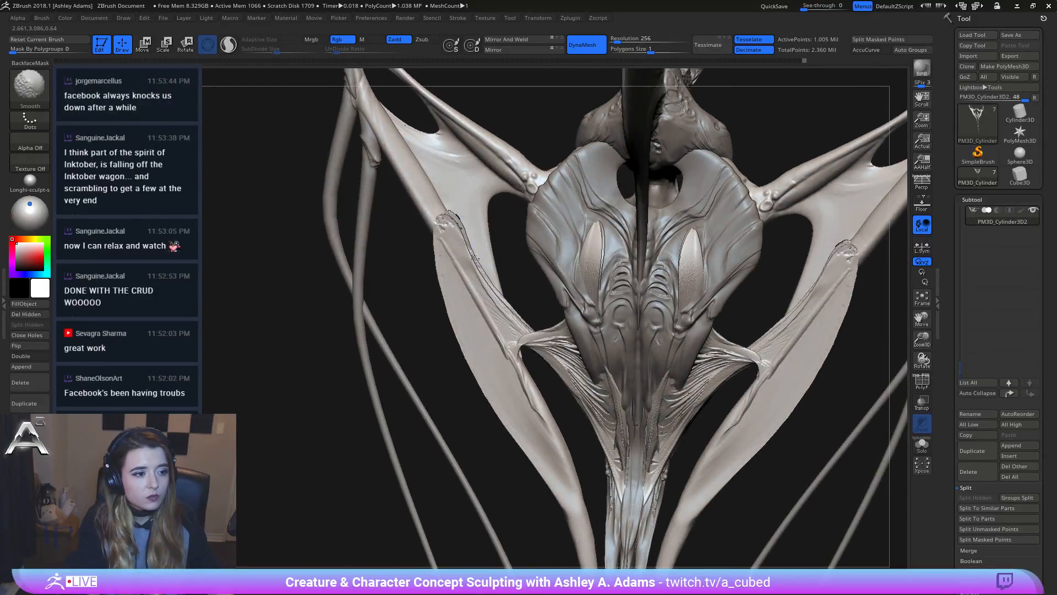
{"action": "key", "text": "space"}
{"action": "key", "text": "b"}
{"action": "key", "text": "s"}
{"action": "key", "text": "h"}
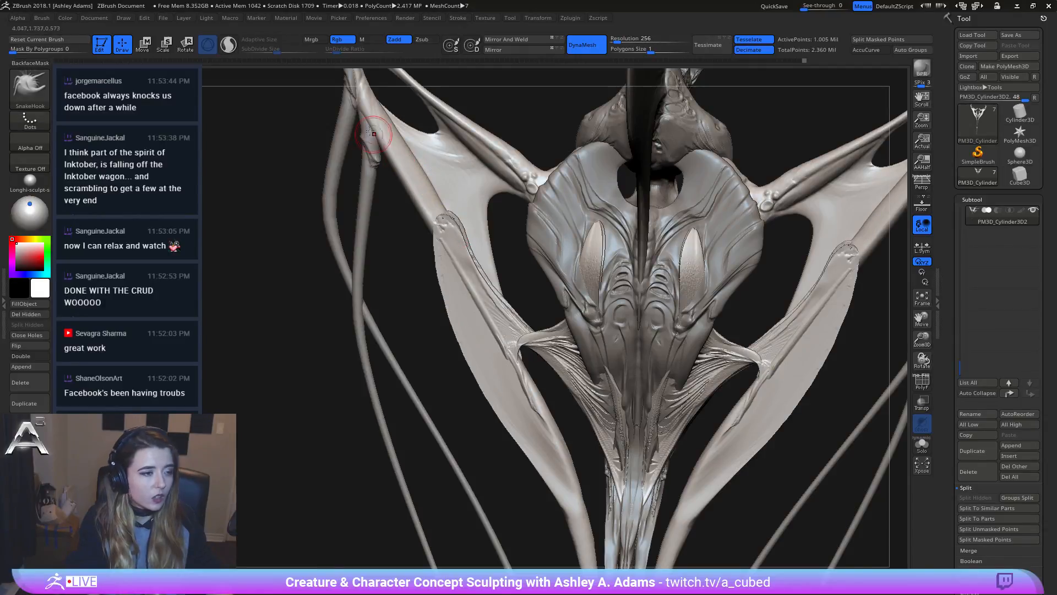
Step: Try to shift the wing piece with the Move gizmo placed along the wing arm, and return to Draw mode
{"action": "key", "text": "w"}
{"action": "right_click_drag", "start_coordinate": [419, 149], "coordinate": [451, 291]}
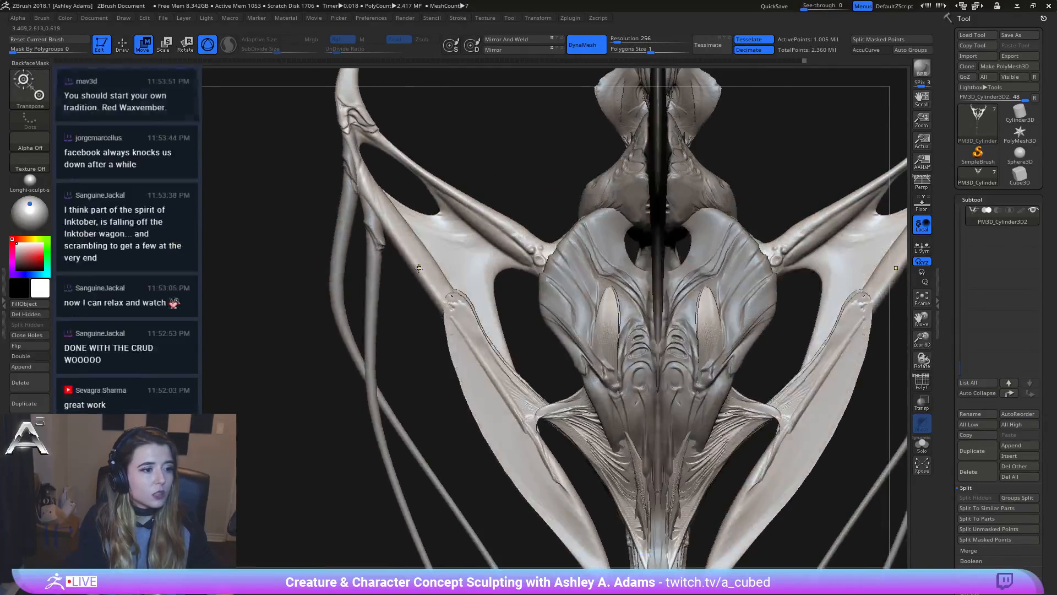
{"action": "left_click", "coordinate": [451, 291]}
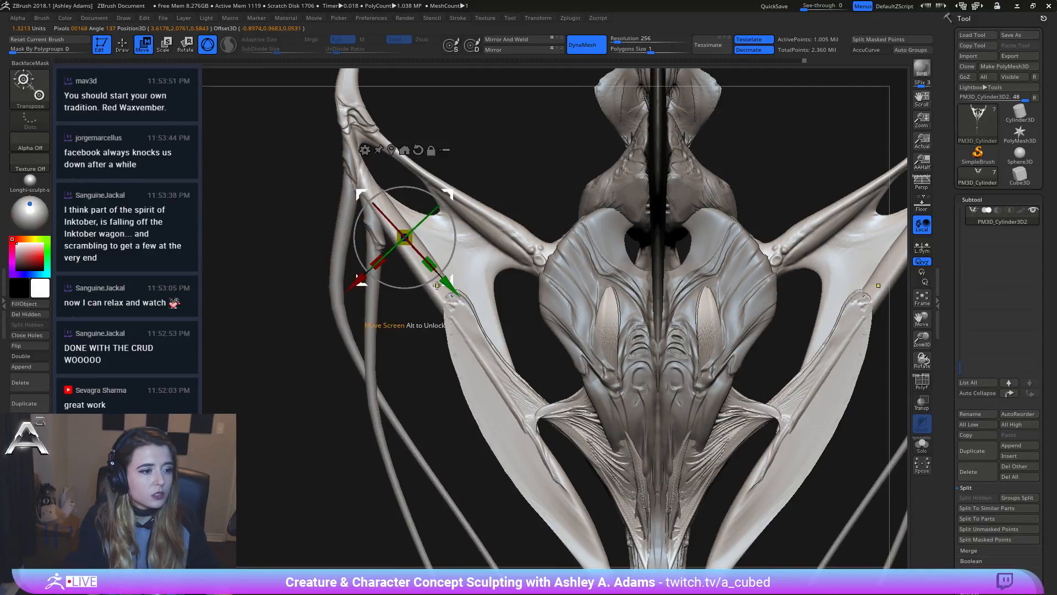
{"action": "left_click_drag", "start_coordinate": [439, 285], "coordinate": [470, 316], "text": "ctrl"}
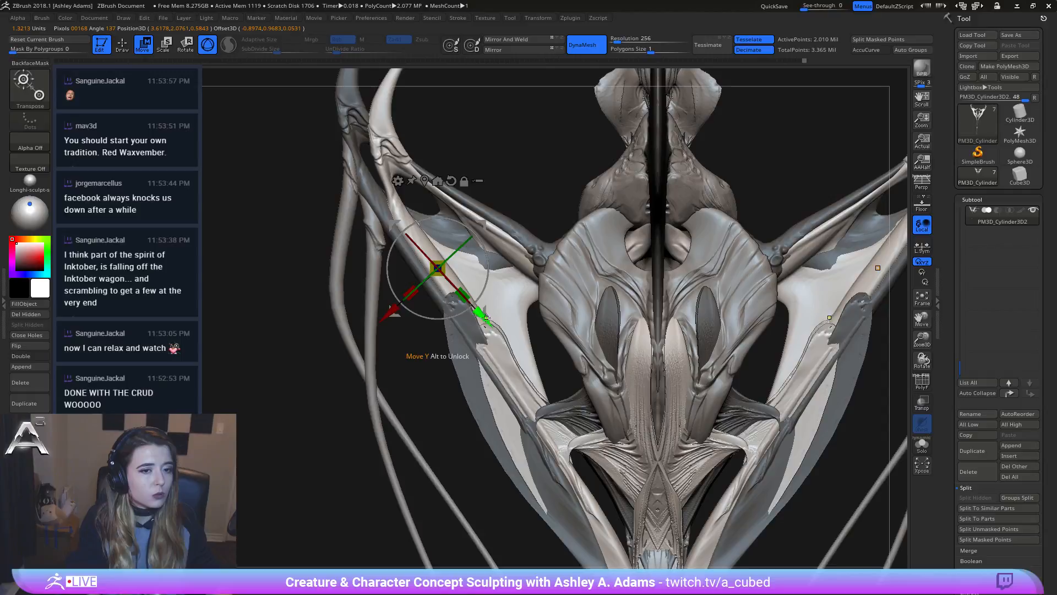
{"action": "key", "text": "ctrl+z"}
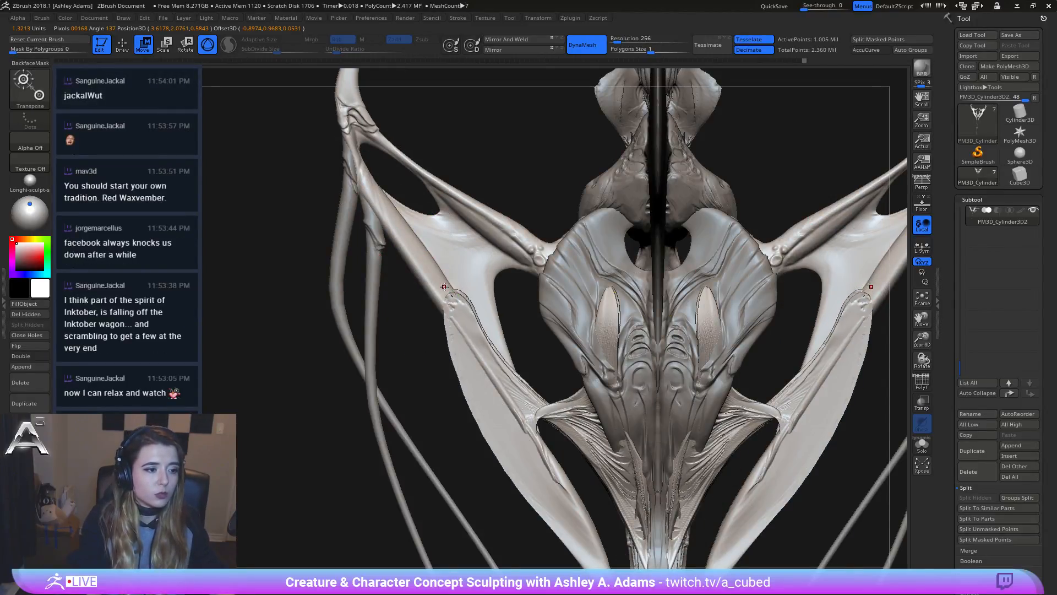
{"action": "key", "text": "q"}
Step: Mask the wing arm and membrane above the lower fins, pull the fins' upper tips over them, and smooth the ridge
{"action": "key", "text": "ctrl"}
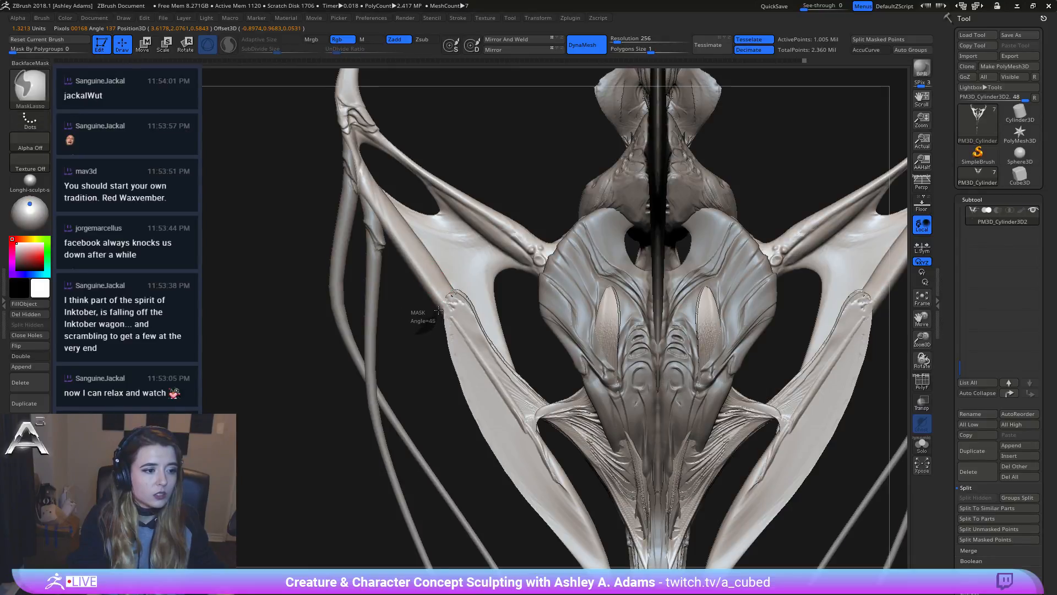
{"action": "left_click_drag", "start_coordinate": [437, 312], "coordinate": [443, 298]}
{"action": "left_click_drag", "start_coordinate": [468, 256], "coordinate": [406, 361]}
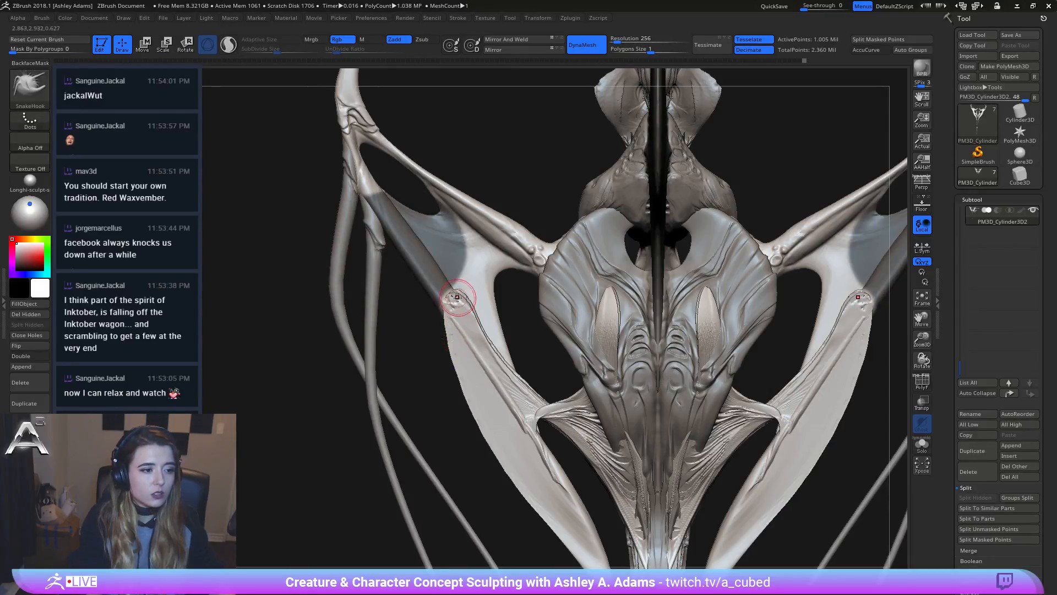
{"action": "left_click_drag", "start_coordinate": [439, 273], "coordinate": [459, 283]}
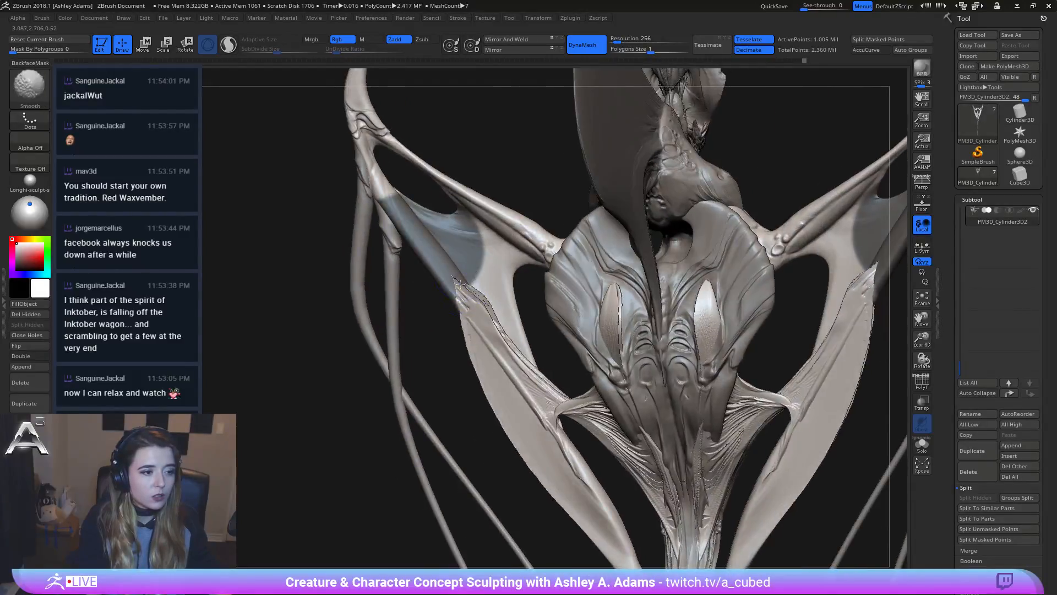
{"action": "left_click_drag", "start_coordinate": [483, 318], "coordinate": [480, 308], "text": "shift"}
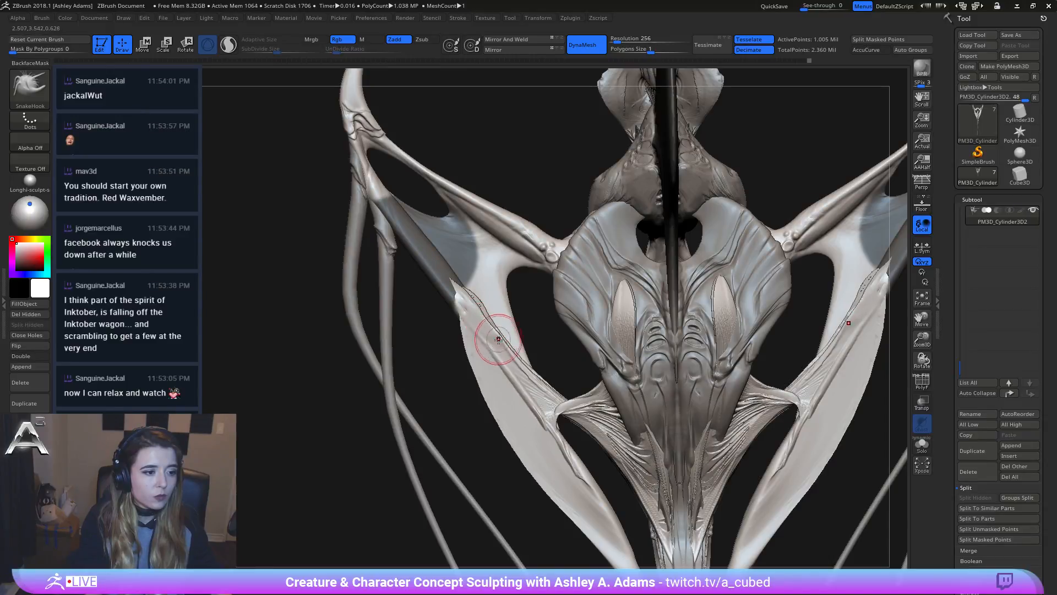
{"action": "key", "text": "shift"}
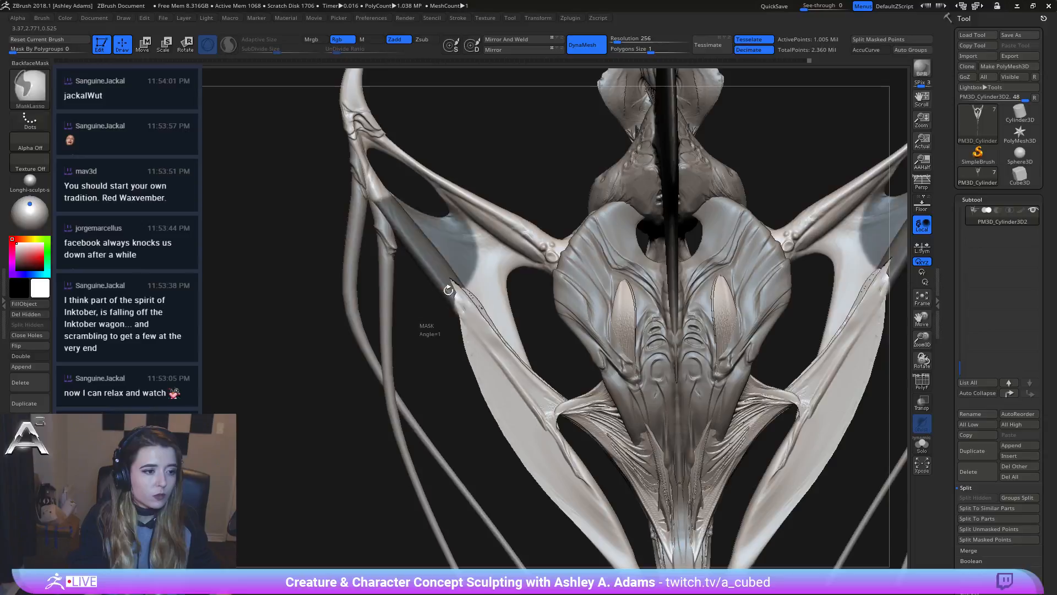
Step: Clear the mask and build up the junction between the fin tips and the wing arms with ClayBuildup
{"action": "left_click_drag", "start_coordinate": [412, 360], "coordinate": [439, 387], "text": "ctrl"}
{"action": "right_click_drag", "start_coordinate": [424, 371], "coordinate": [418, 370]}
{"action": "key", "text": "b"}
{"action": "key", "text": "c"}
{"action": "key", "text": "b"}
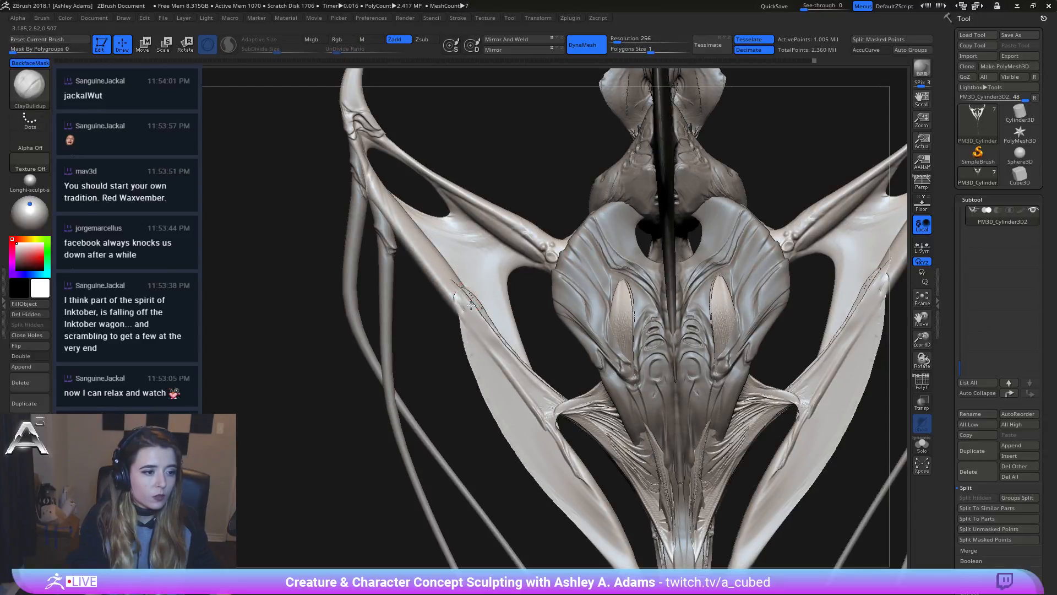
{"action": "left_click_drag", "start_coordinate": [445, 303], "coordinate": [461, 297]}
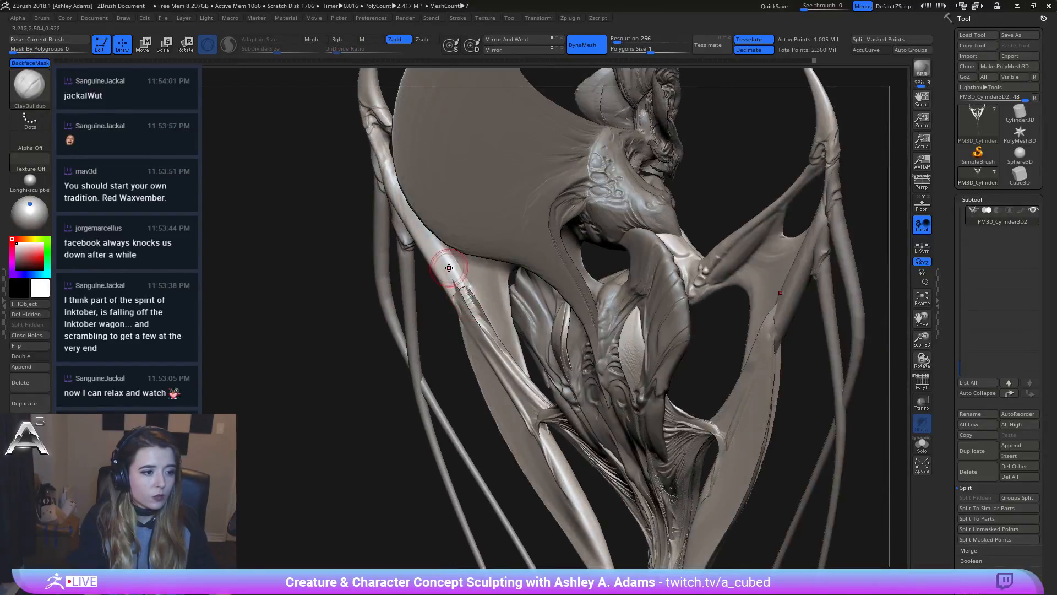
Step: Thicken the ridges along the fins' inner edges with the Inflat and ClayBuildup brushes
{"action": "key", "text": "b"}
{"action": "key", "text": "i"}
{"action": "key", "text": "n"}
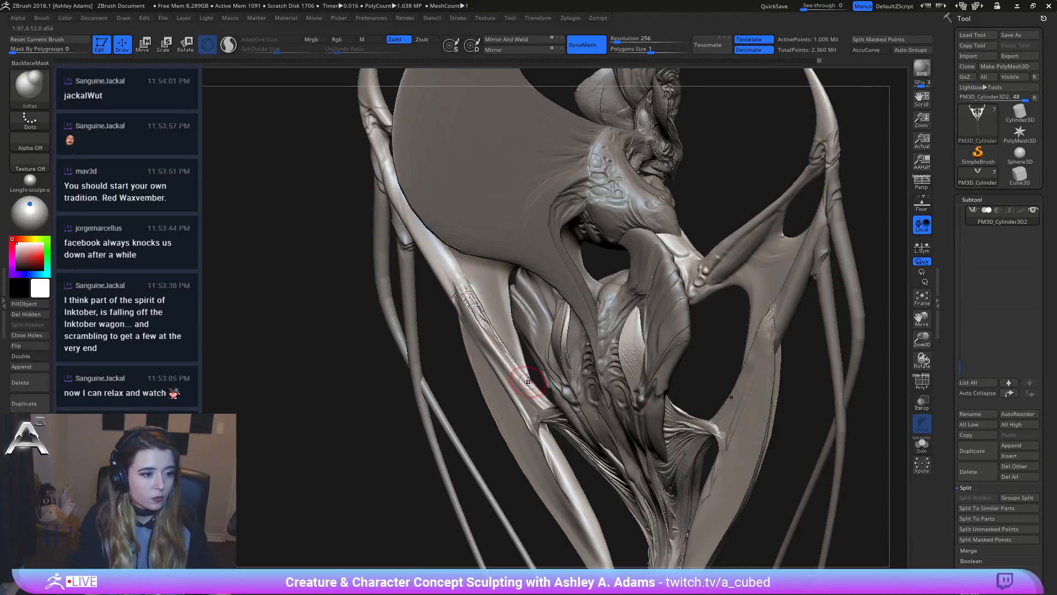
{"action": "right_click_drag", "start_coordinate": [498, 357], "coordinate": [513, 327]}
{"action": "key", "text": "b"}
{"action": "key", "text": "c"}
{"action": "key", "text": "b"}
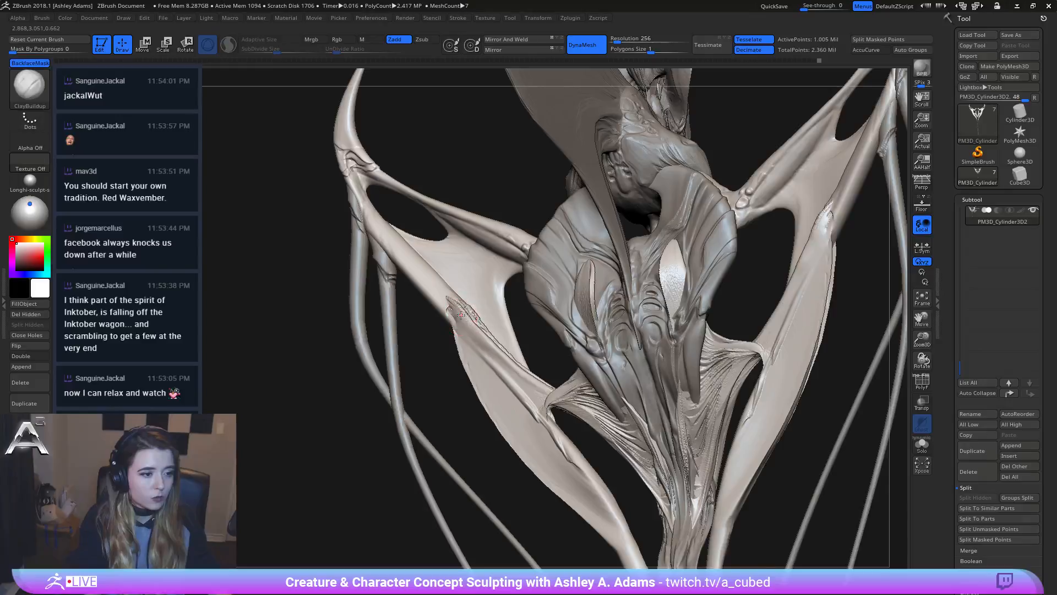
{"action": "left_click_drag", "start_coordinate": [463, 326], "coordinate": [510, 368]}
Step: Adjust the fin tips with SnakeHook and smooth the ridges running down from them
{"action": "right_click_drag", "start_coordinate": [457, 306], "coordinate": [447, 304]}
{"action": "key", "text": "b"}
{"action": "key", "text": "s"}
{"action": "key", "text": "h"}
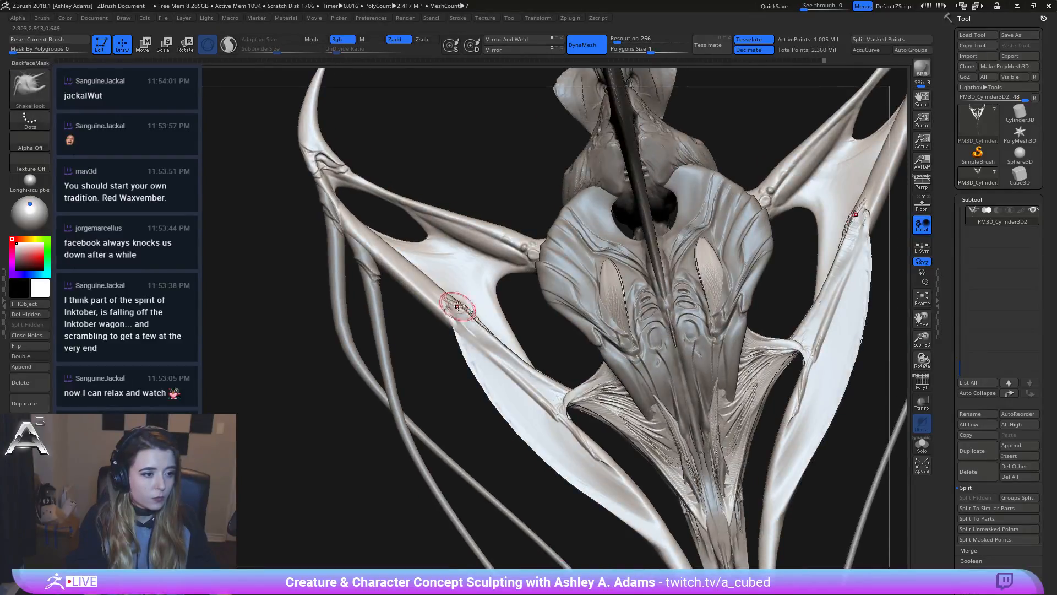
{"action": "left_click_drag", "start_coordinate": [457, 303], "coordinate": [498, 337], "text": "shift"}
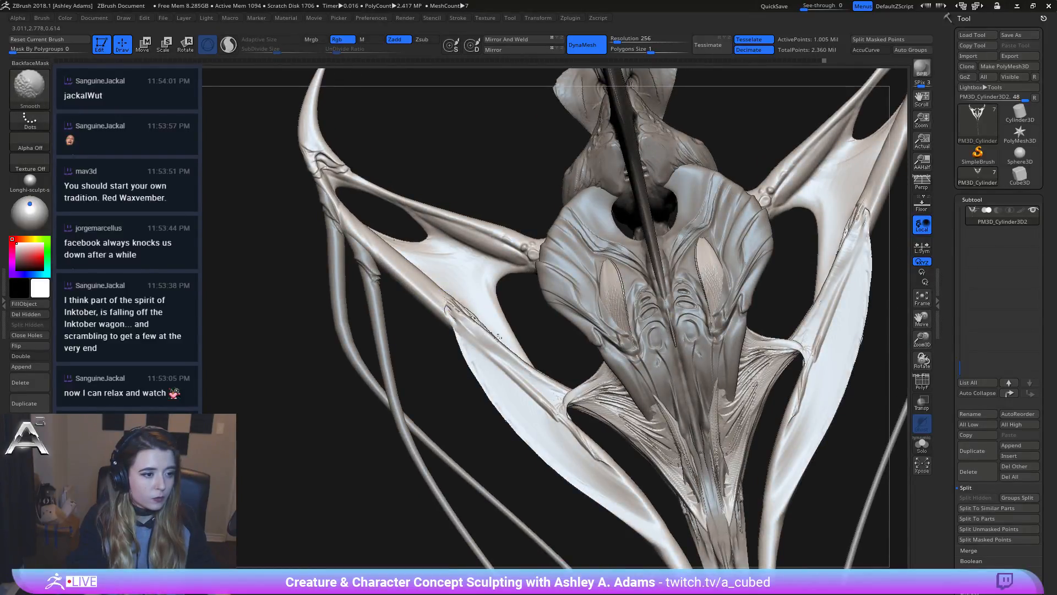
Step: Carve creases where the wing arms meet the membrane with the DamStandard brush
{"action": "key", "text": "b"}
{"action": "key", "text": "d"}
{"action": "key", "text": "s"}
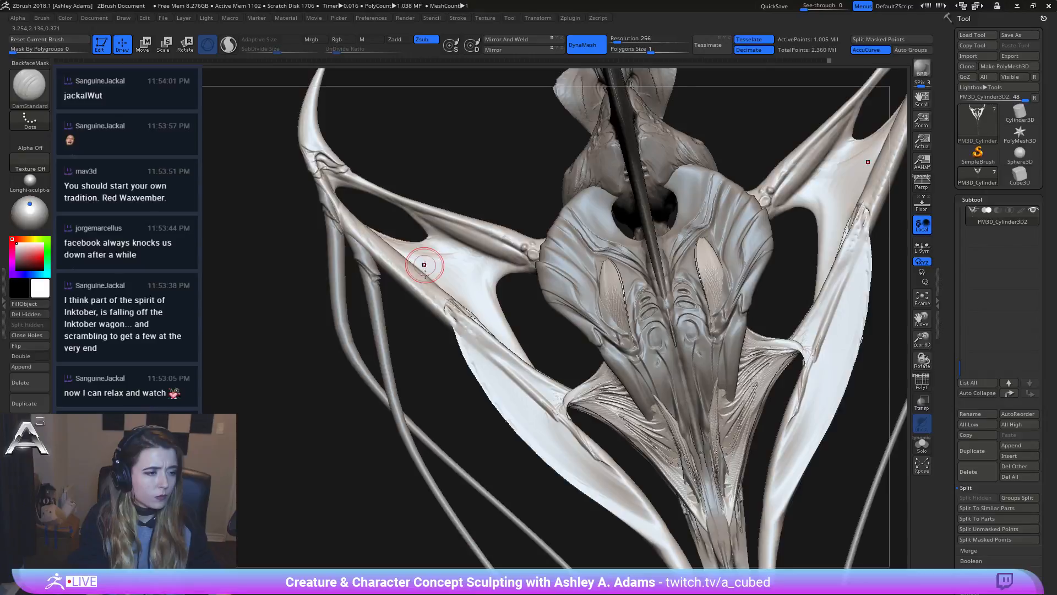
{"action": "mouse_move", "coordinate": [424, 265]}
{"action": "right_mouse_down"}
{"action": "mouse_move", "coordinate": [434, 305]}
{"action": "mouse_move", "coordinate": [441, 316]}
{"action": "mouse_move", "coordinate": [453, 310]}
{"action": "right_mouse_up"}
{"action": "key", "text": "ctrl"}
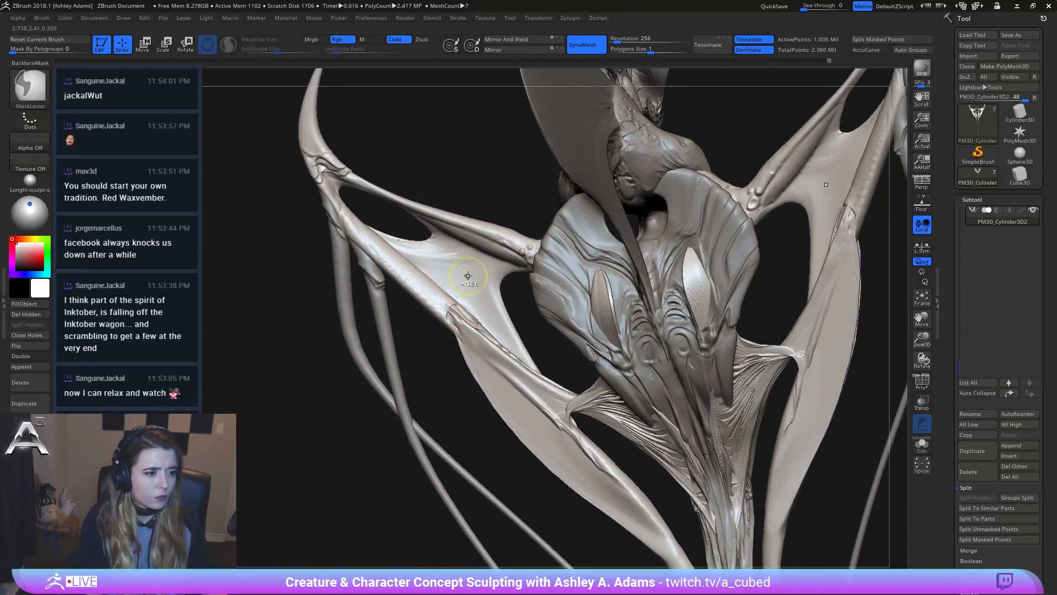
Step: Turn off AccuCurve for the DamStandard brush and carve long grooves down the wing arms to the fin tips
{"action": "left_click", "coordinate": [42, 18]}
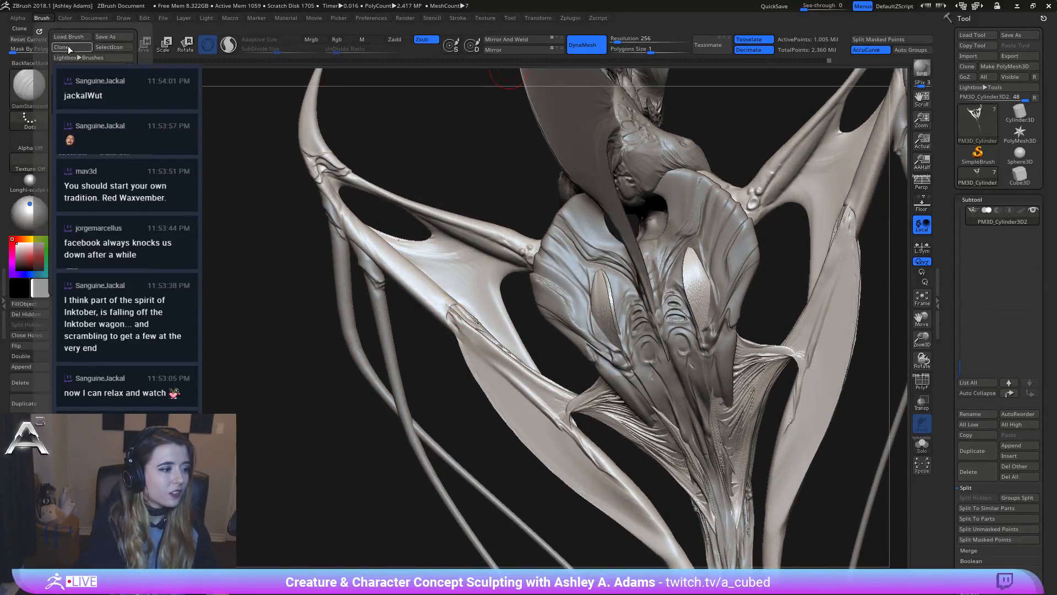
{"action": "left_click", "coordinate": [43, 18]}
{"action": "scroll", "coordinate": [69, 47], "scroll_direction": "down", "scroll_amount": 3}
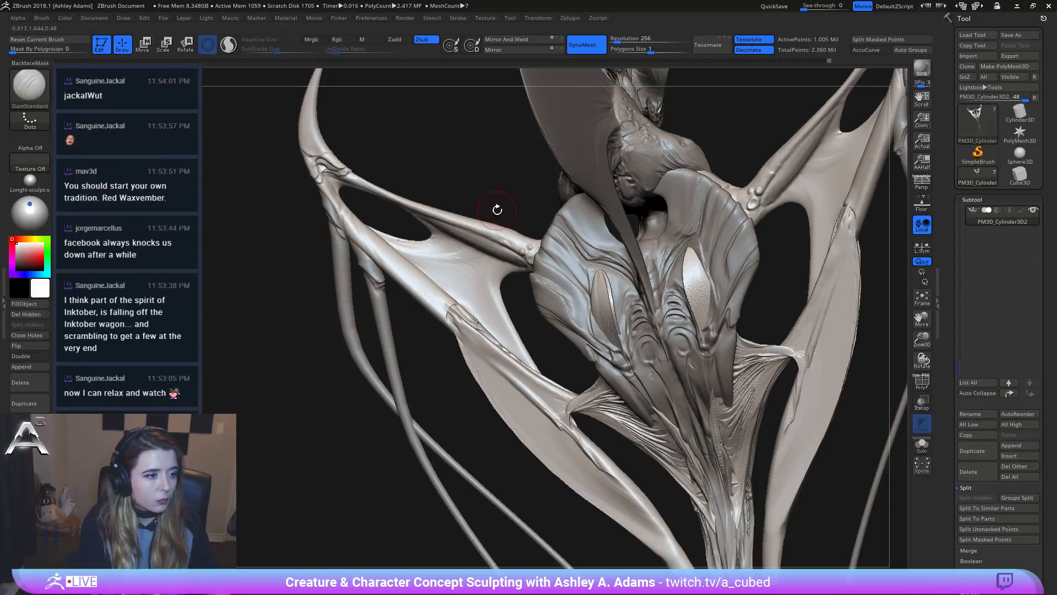
{"action": "mouse_move", "coordinate": [370, 240]}
{"action": "left_mouse_down"}
{"action": "mouse_move", "coordinate": [425, 294]}
{"action": "mouse_move", "coordinate": [444, 297]}
{"action": "left_mouse_up"}
{"action": "mouse_move", "coordinate": [443, 296]}
{"action": "right_mouse_down"}
{"action": "mouse_move", "coordinate": [444, 317]}
{"action": "mouse_move", "coordinate": [382, 264]}
{"action": "right_mouse_up"}
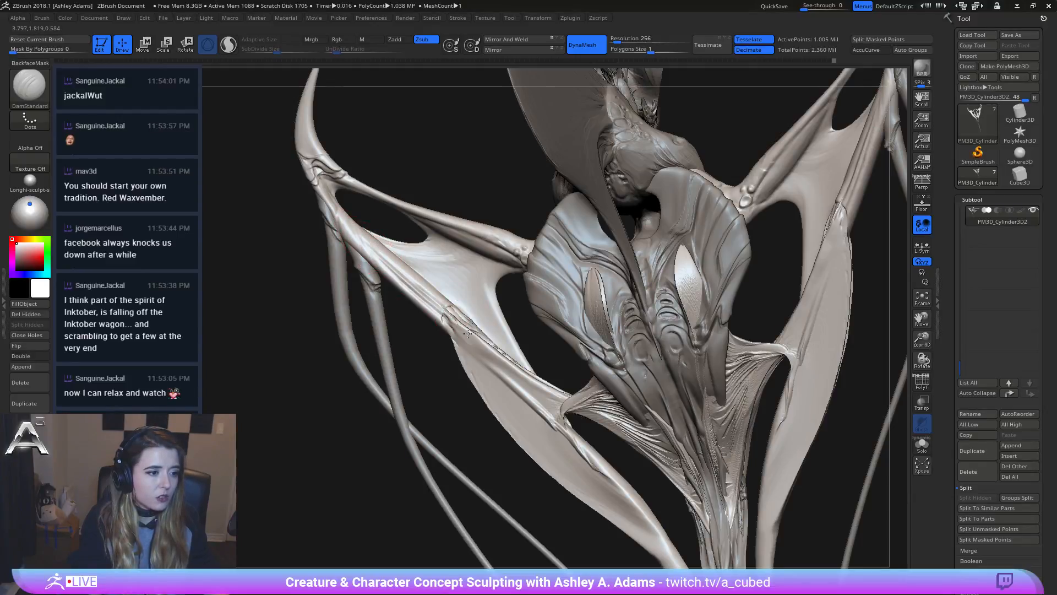
{"action": "right_click_drag", "start_coordinate": [410, 282], "coordinate": [405, 278]}
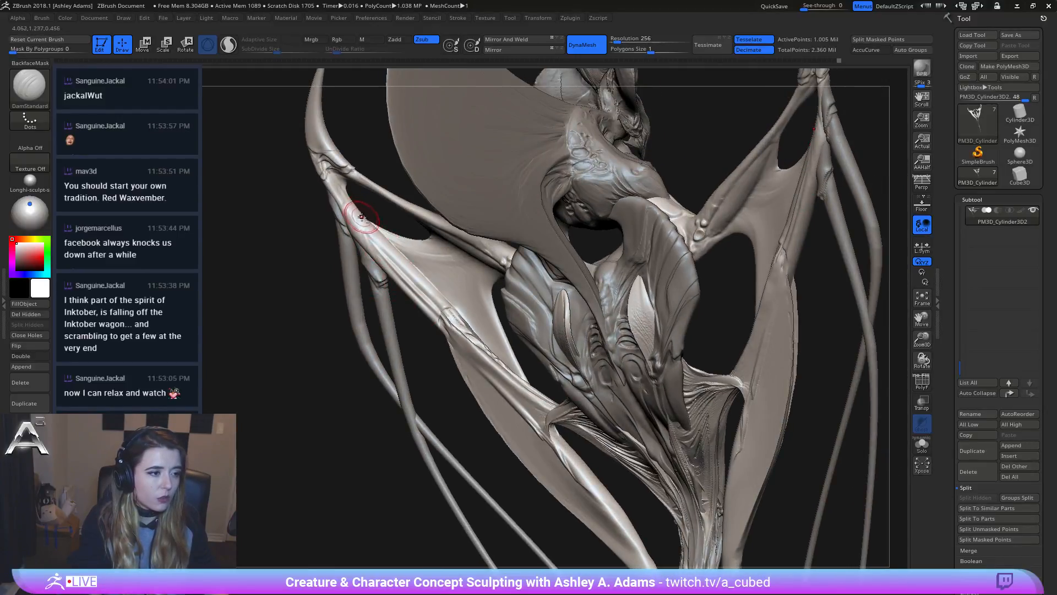
Step: Carve deeper grooves along the middle of the wing arms down to the strut joint with DamStandard, and smooth the groove ends
{"action": "right_click_drag", "start_coordinate": [424, 291], "coordinate": [456, 307]}
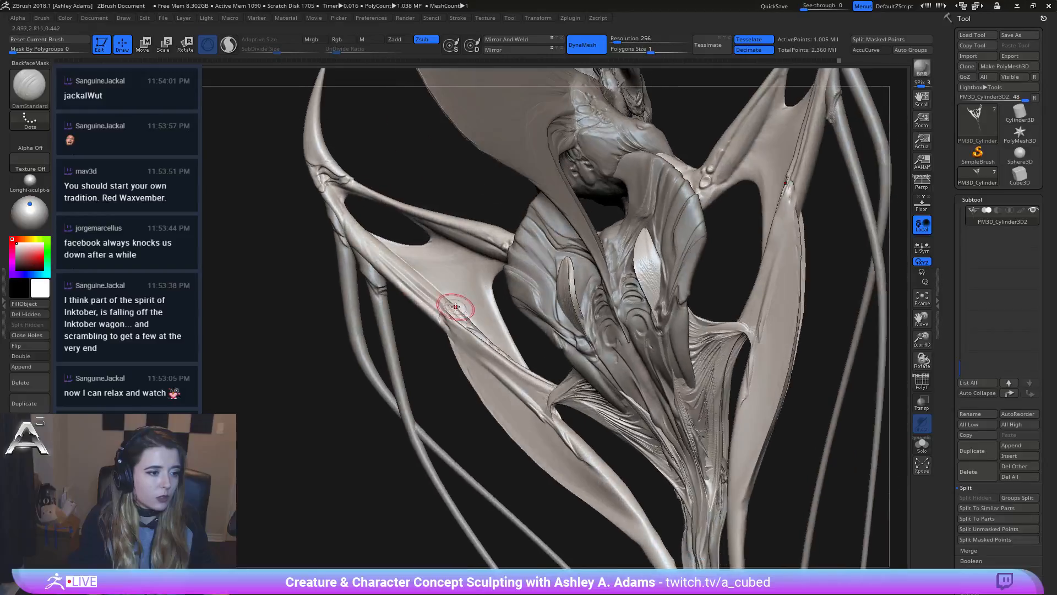
{"action": "right_click_drag", "start_coordinate": [393, 259], "coordinate": [466, 277]}
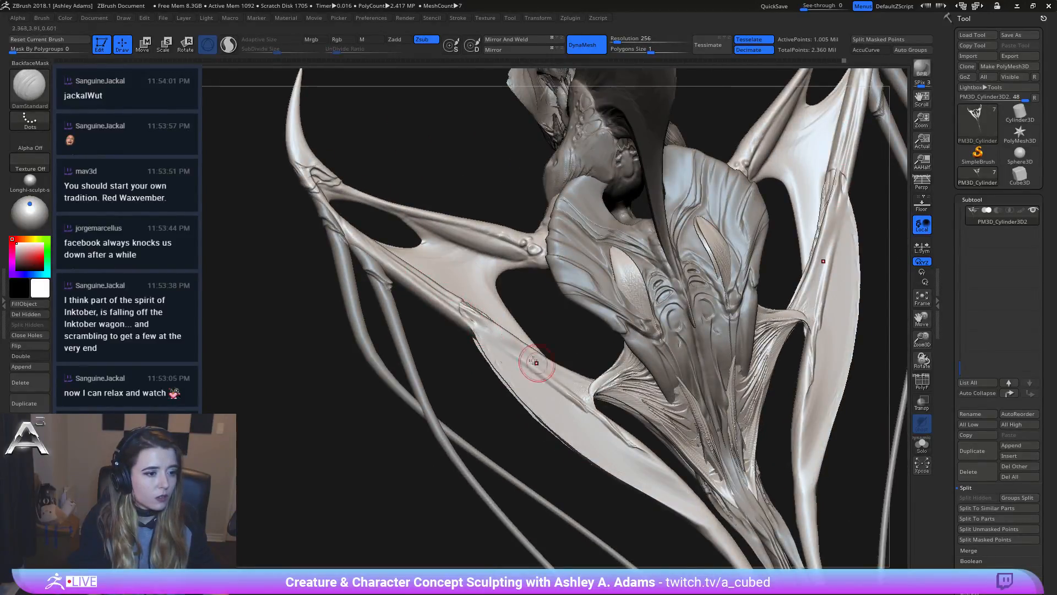
{"action": "right_click_drag", "start_coordinate": [518, 353], "coordinate": [479, 326]}
{"action": "left_click_drag", "start_coordinate": [461, 309], "coordinate": [547, 363]}
{"action": "left_click_drag", "start_coordinate": [496, 331], "coordinate": [558, 372]}
{"action": "left_click_drag", "start_coordinate": [467, 311], "coordinate": [559, 367]}
{"action": "left_click_drag", "start_coordinate": [496, 329], "coordinate": [567, 373]}
{"action": "left_click_drag", "start_coordinate": [573, 376], "coordinate": [580, 379], "text": "shift"}
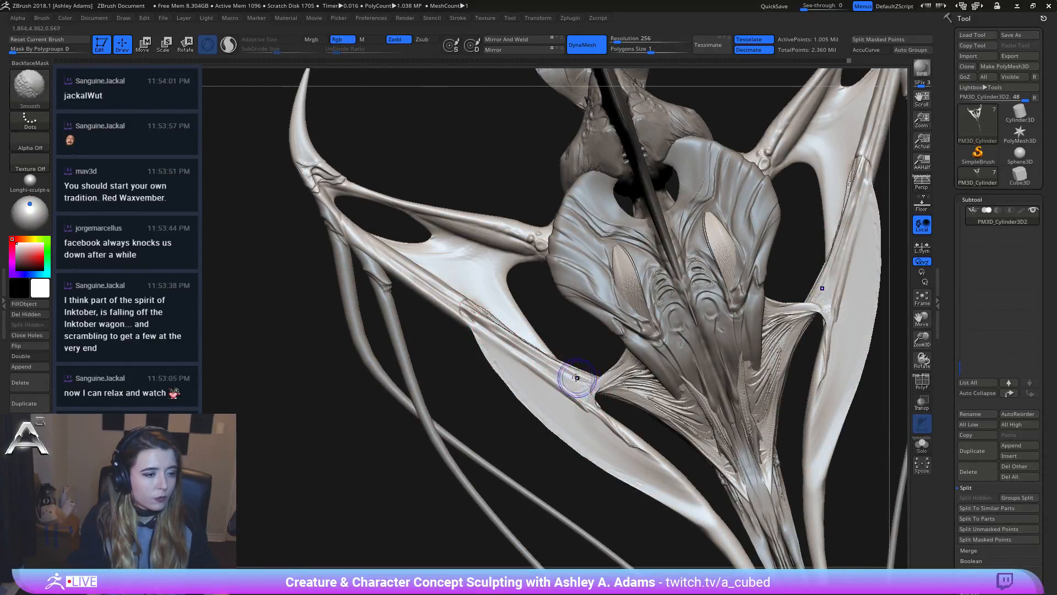
{"action": "mouse_move", "coordinate": [477, 317]}
{"action": "right_mouse_down", "text": "ctrl"}
{"action": "mouse_move", "coordinate": [419, 225]}
{"action": "mouse_move", "coordinate": [472, 300]}
{"action": "mouse_move", "coordinate": [468, 325]}
{"action": "mouse_move", "coordinate": [460, 291]}
{"action": "right_mouse_up", "text": "ctrl"}
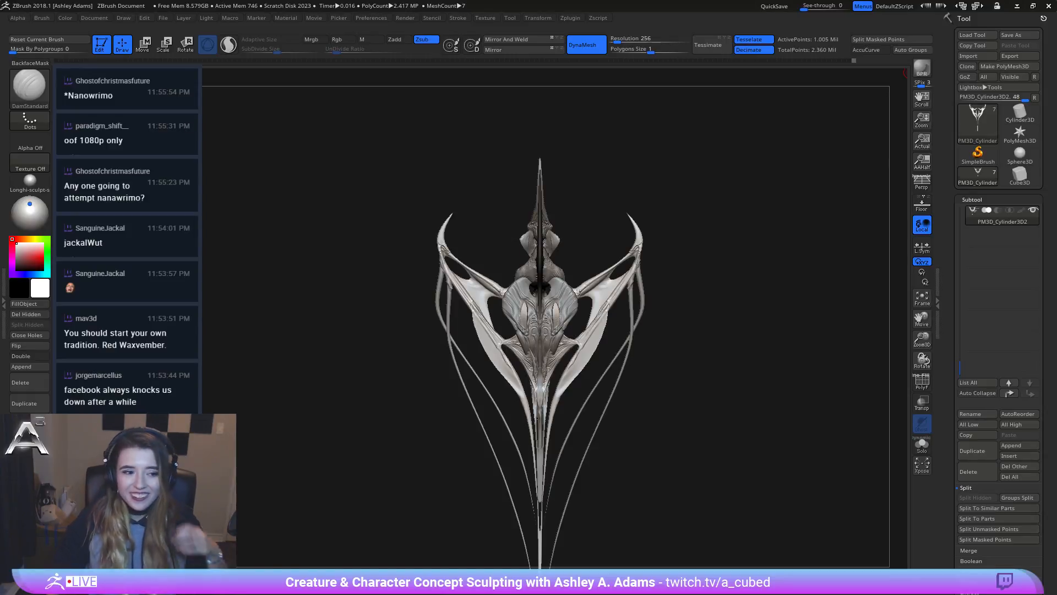
Step: Pull the back plates' edges into curves around the oval recesses with the SnakeHook brush and save the file
{"action": "mouse_move", "coordinate": [633, 247]}
{"action": "left_mouse_down"}
{"action": "mouse_move", "coordinate": [584, 242]}
{"action": "mouse_move", "coordinate": [559, 259]}
{"action": "mouse_move", "coordinate": [589, 377]}
{"action": "mouse_move", "coordinate": [600, 347]}
{"action": "mouse_move", "coordinate": [594, 332]}
{"action": "mouse_move", "coordinate": [574, 330]}
{"action": "mouse_move", "coordinate": [608, 327]}
{"action": "mouse_move", "coordinate": [647, 297]}
{"action": "mouse_move", "coordinate": [633, 316]}
{"action": "left_mouse_up"}
{"action": "key", "text": "space"}
{"action": "key", "text": "b"}
{"action": "key", "text": "s"}
{"action": "key", "text": "h"}
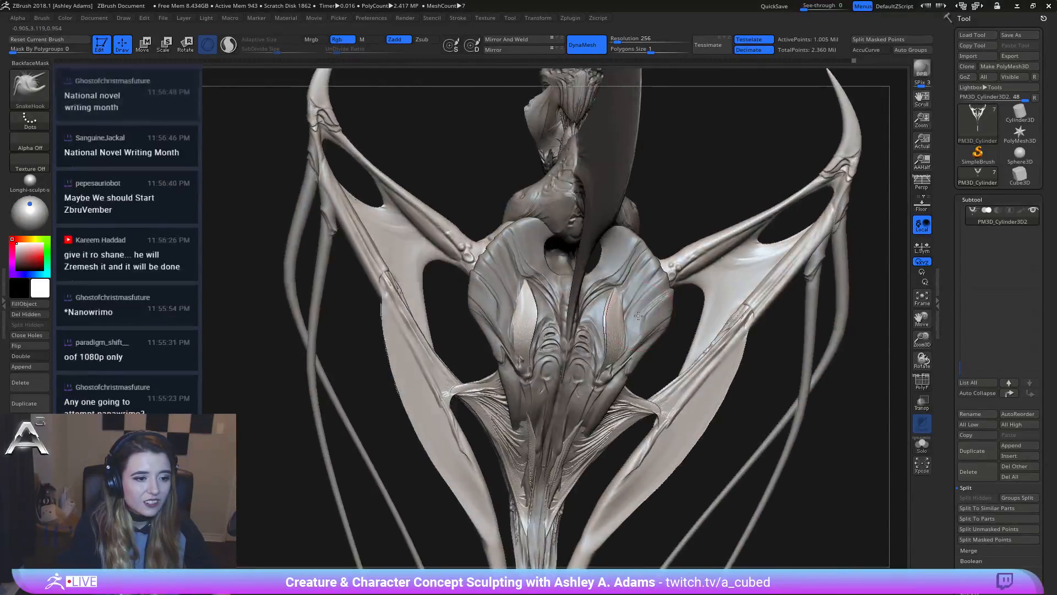
{"action": "mouse_move", "coordinate": [631, 288]}
{"action": "left_mouse_down"}
{"action": "mouse_move", "coordinate": [515, 271]}
{"action": "mouse_move", "coordinate": [522, 253]}
{"action": "mouse_move", "coordinate": [531, 276]}
{"action": "mouse_move", "coordinate": [561, 272]}
{"action": "mouse_move", "coordinate": [515, 263]}
{"action": "mouse_move", "coordinate": [533, 309]}
{"action": "left_mouse_up"}
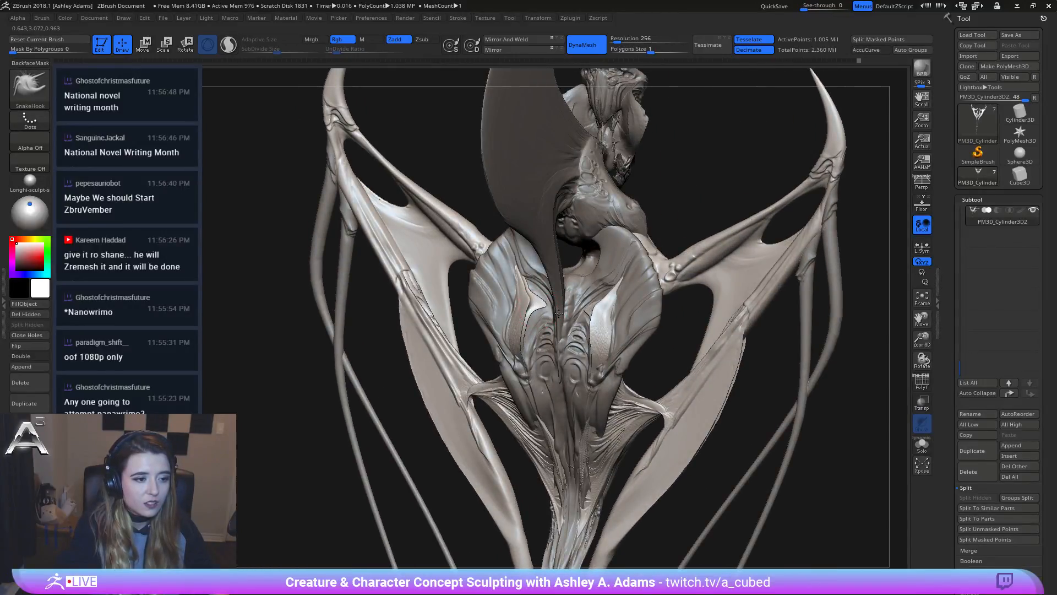
{"action": "left_click_drag", "start_coordinate": [557, 316], "coordinate": [529, 289]}
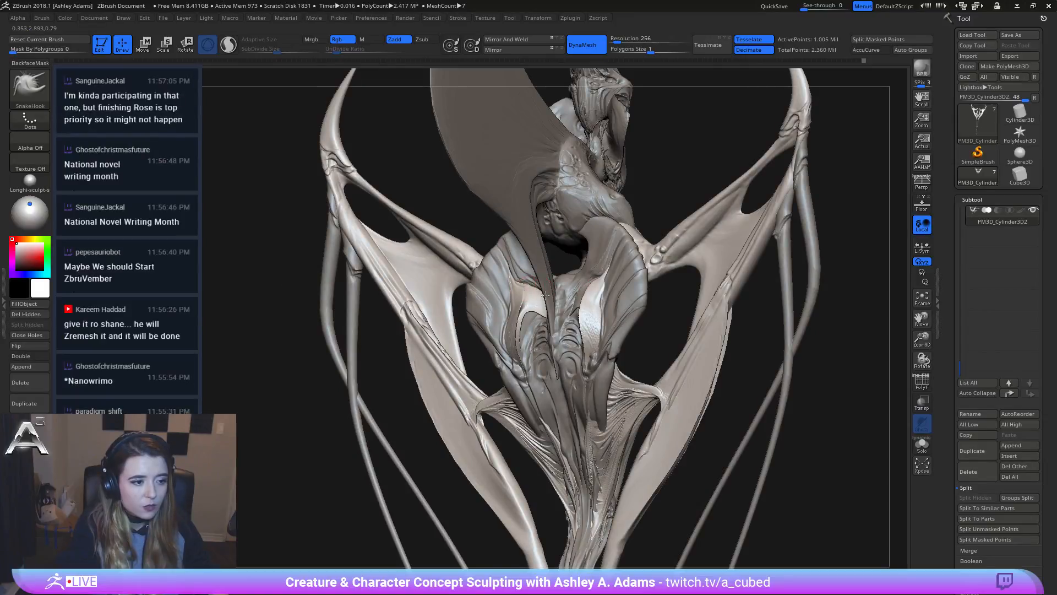
{"action": "mouse_move", "coordinate": [548, 311]}
{"action": "right_mouse_down"}
{"action": "mouse_move", "coordinate": [524, 306]}
{"action": "mouse_move", "coordinate": [517, 290]}
{"action": "mouse_move", "coordinate": [544, 355]}
{"action": "mouse_move", "coordinate": [487, 370]}
{"action": "right_mouse_up"}
{"action": "right_click", "coordinate": [524, 306]}
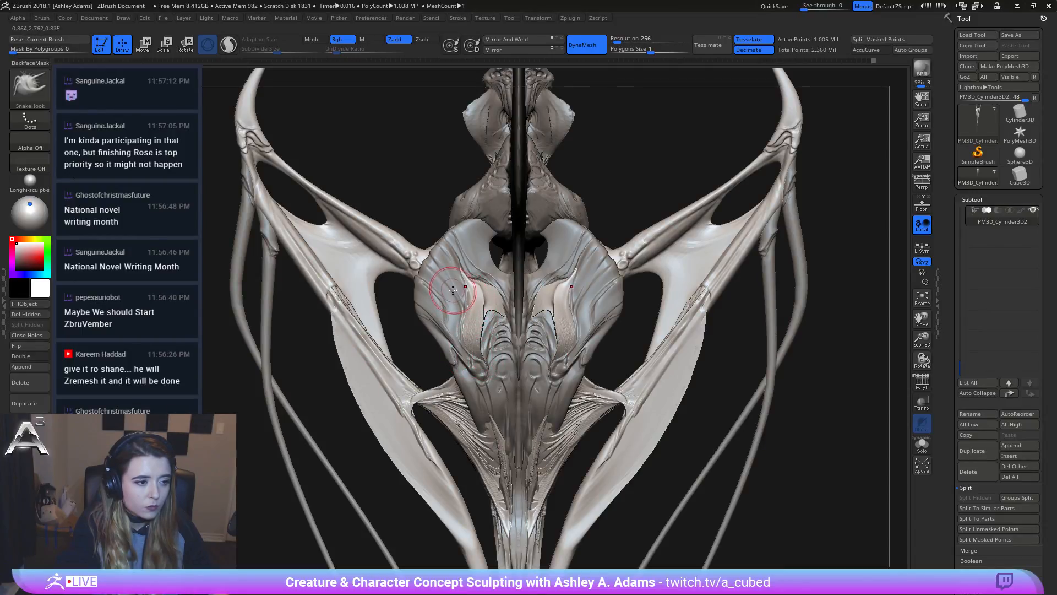
{"action": "mouse_move", "coordinate": [460, 274]}
{"action": "right_mouse_down"}
{"action": "mouse_move", "coordinate": [450, 231]}
{"action": "mouse_move", "coordinate": [468, 240]}
{"action": "mouse_move", "coordinate": [432, 267]}
{"action": "mouse_move", "coordinate": [443, 266]}
{"action": "right_mouse_up"}
{"action": "key", "text": "space"}
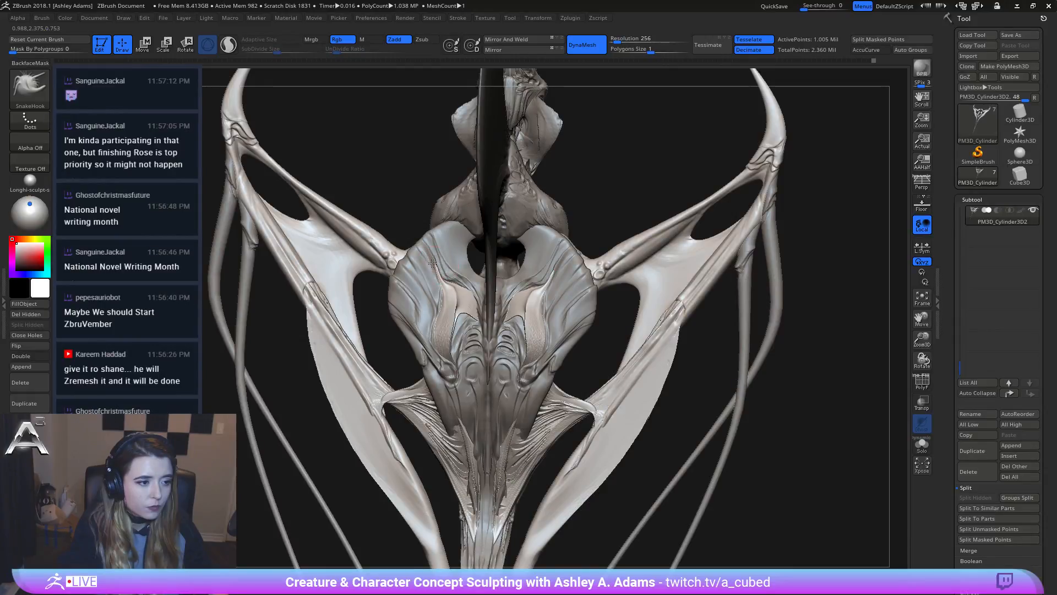
{"action": "right_click_drag", "start_coordinate": [433, 261], "coordinate": [500, 344]}
{"action": "left_click_drag", "start_coordinate": [654, 432], "coordinate": [731, 407], "text": "ctrl"}
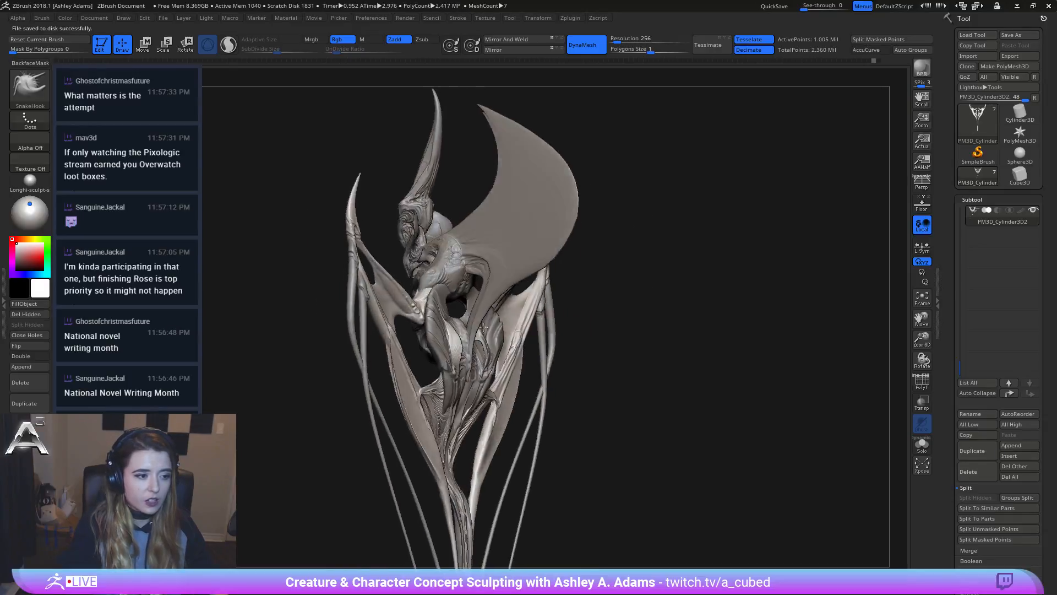
Step: Turn the whole creature to its front view and make the head piece, subtool 3, the active subtool
{"action": "left_click_drag", "start_coordinate": [522, 303], "coordinate": [762, 303]}
{"action": "mouse_move", "coordinate": [762, 303]}
{"action": "right_mouse_down", "text": "alt"}
{"action": "mouse_move", "coordinate": [829, 308]}
{"action": "mouse_move", "coordinate": [779, 326]}
{"action": "mouse_move", "coordinate": [774, 304]}
{"action": "mouse_move", "coordinate": [780, 310]}
{"action": "right_mouse_up", "text": "alt"}
{"action": "right_click_drag", "start_coordinate": [780, 310], "coordinate": [772, 306], "text": "ctrl"}
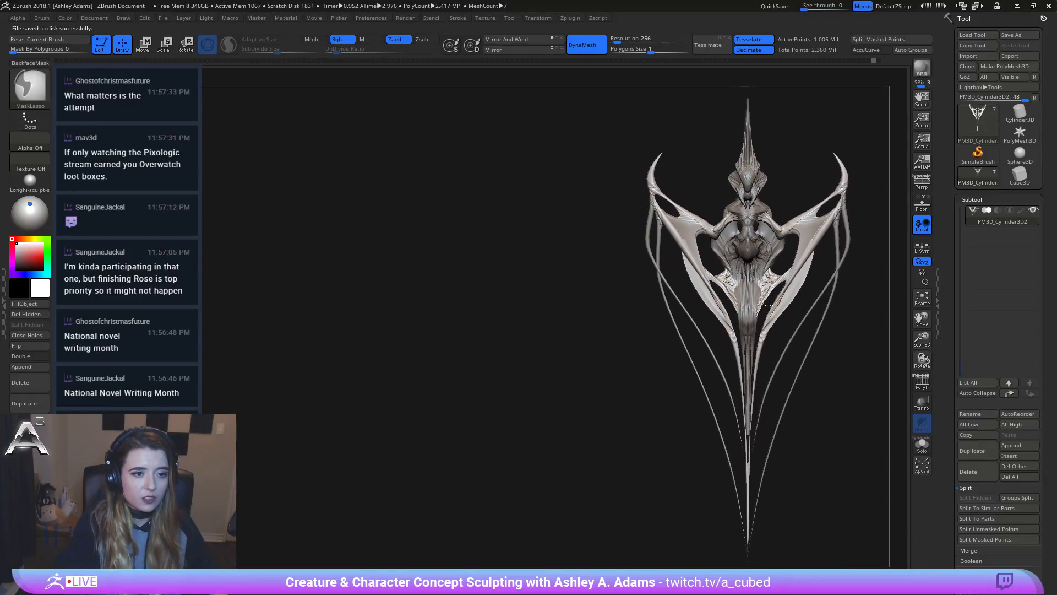
{"action": "left_click", "coordinate": [753, 194], "text": "alt"}
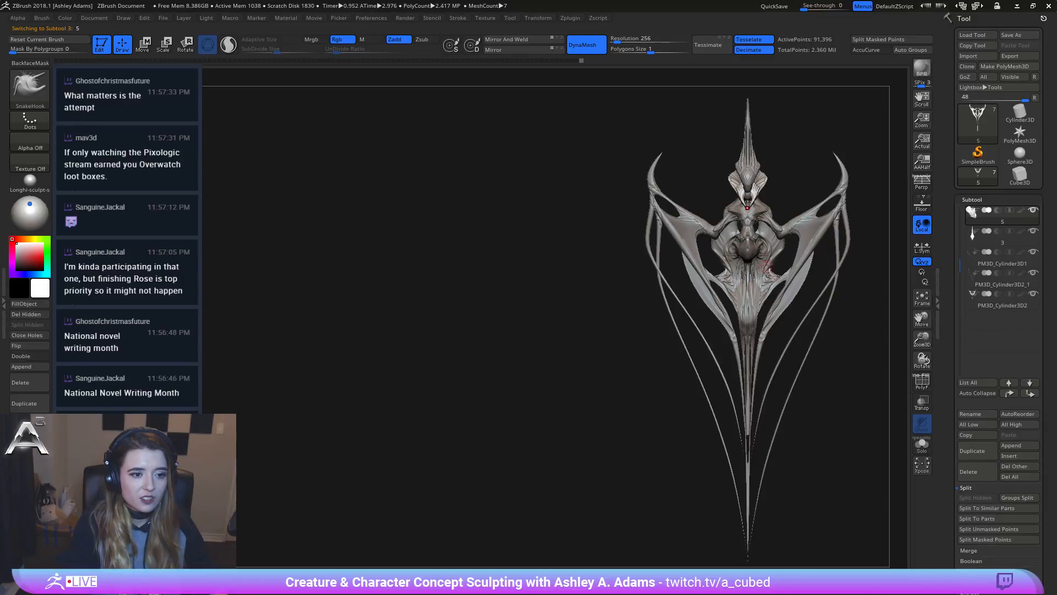
{"action": "left_click", "coordinate": [775, 248], "text": "alt"}
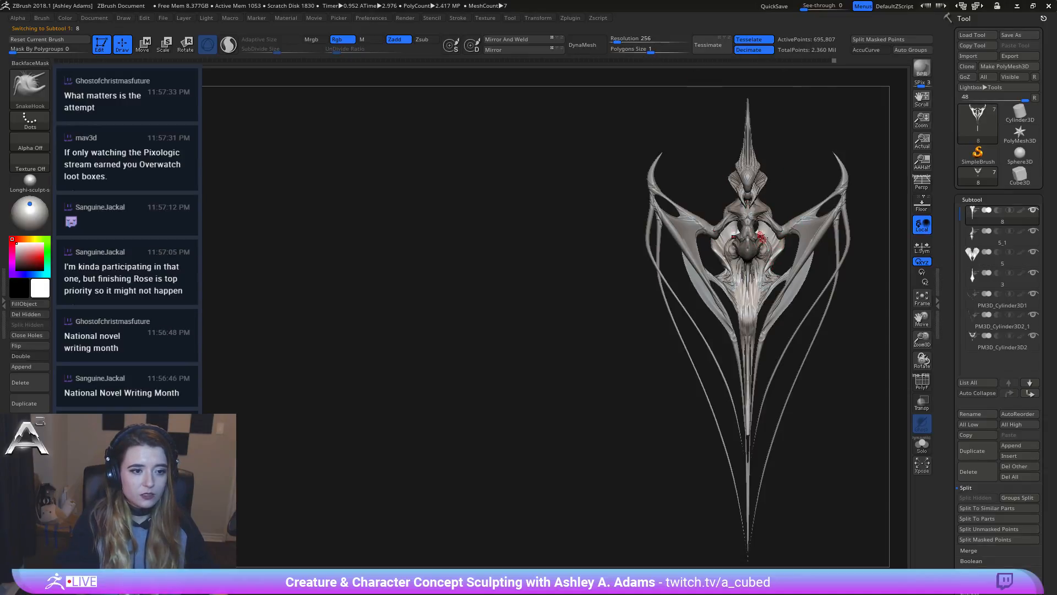
{"action": "left_click", "coordinate": [791, 294], "text": "alt"}
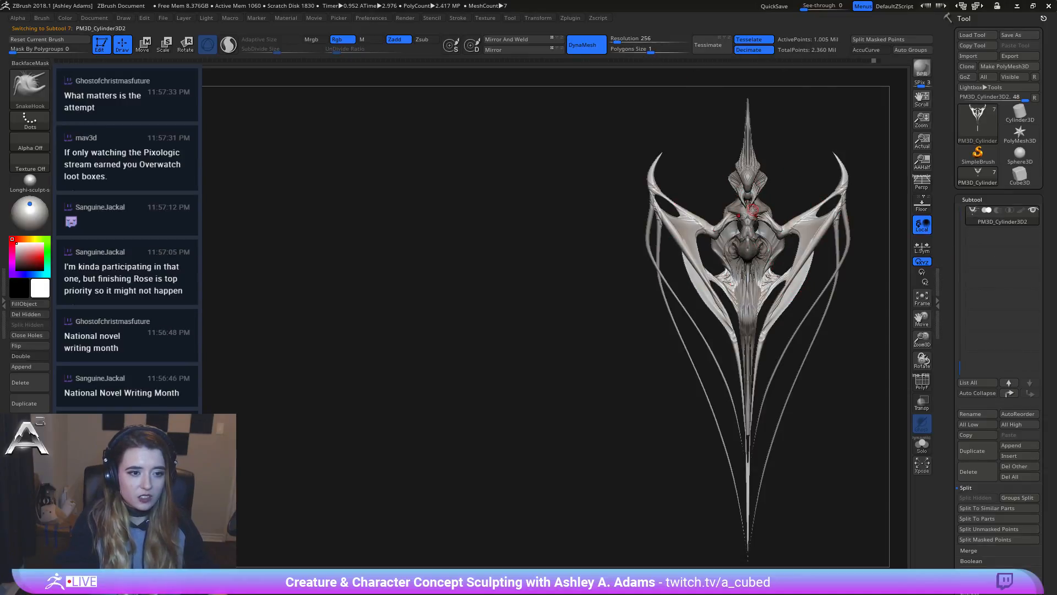
{"action": "left_click", "coordinate": [761, 182], "text": "alt"}
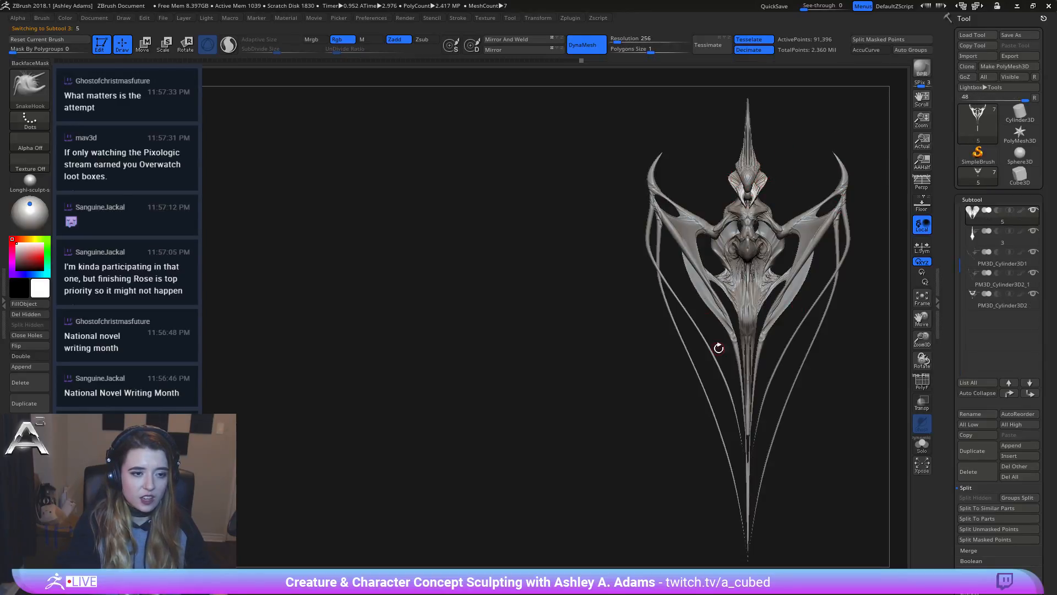
{"action": "left_click", "coordinate": [751, 179], "text": "alt"}
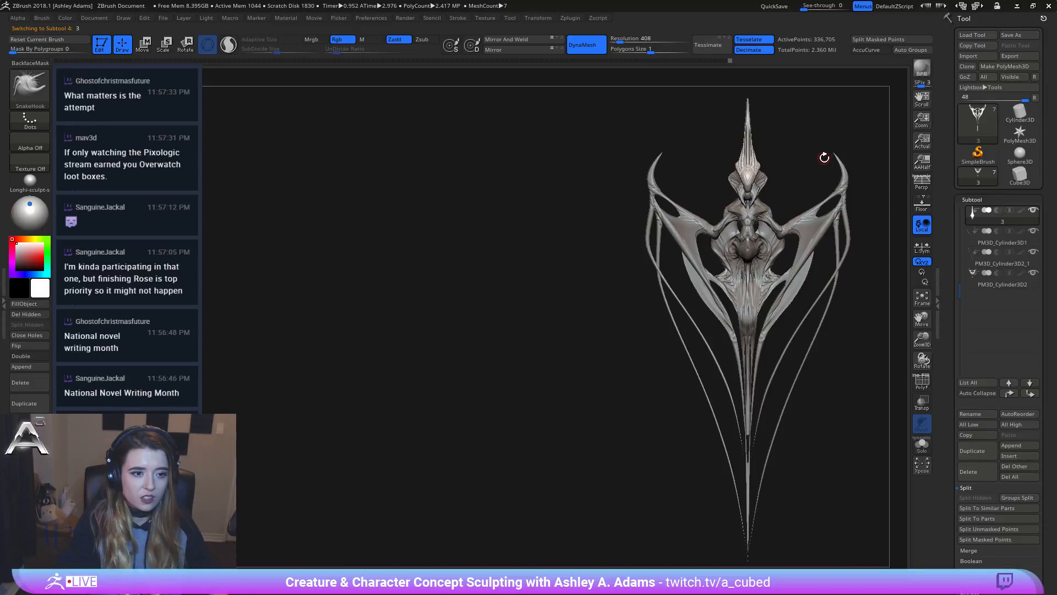
Step: Place canvas snapshots of the creature's front, side and back views next to each other
{"action": "mouse_move", "coordinate": [771, 272]}
{"action": "left_mouse_down", "text": "alt"}
{"action": "mouse_move", "coordinate": [502, 273]}
{"action": "mouse_move", "coordinate": [622, 272]}
{"action": "mouse_move", "coordinate": [543, 273]}
{"action": "mouse_move", "coordinate": [643, 261]}
{"action": "mouse_move", "coordinate": [424, 275]}
{"action": "mouse_move", "coordinate": [499, 278]}
{"action": "mouse_move", "coordinate": [444, 291]}
{"action": "left_mouse_up", "text": "alt"}
{"action": "key", "text": "shift+s"}
{"action": "key", "text": "shift+s"}
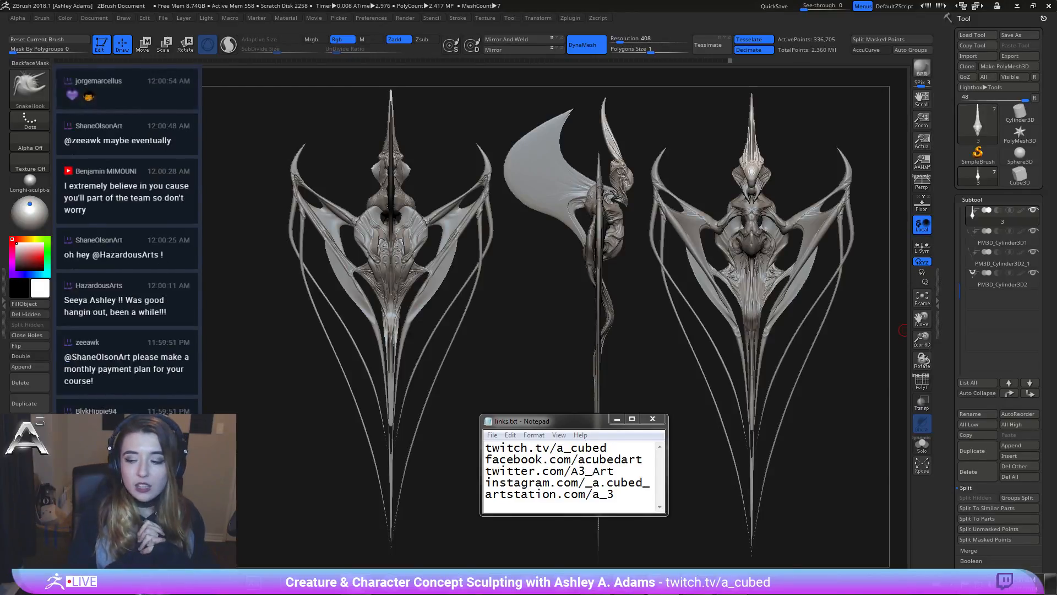
{"action": "left_click", "coordinate": [1024, 587]}
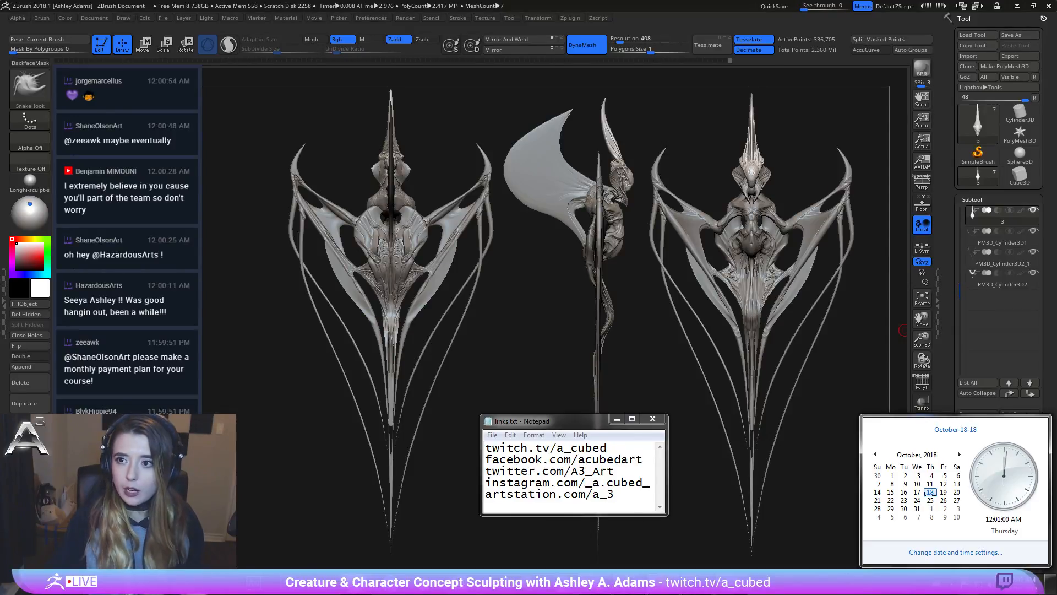
{"action": "key", "text": "Escape"}
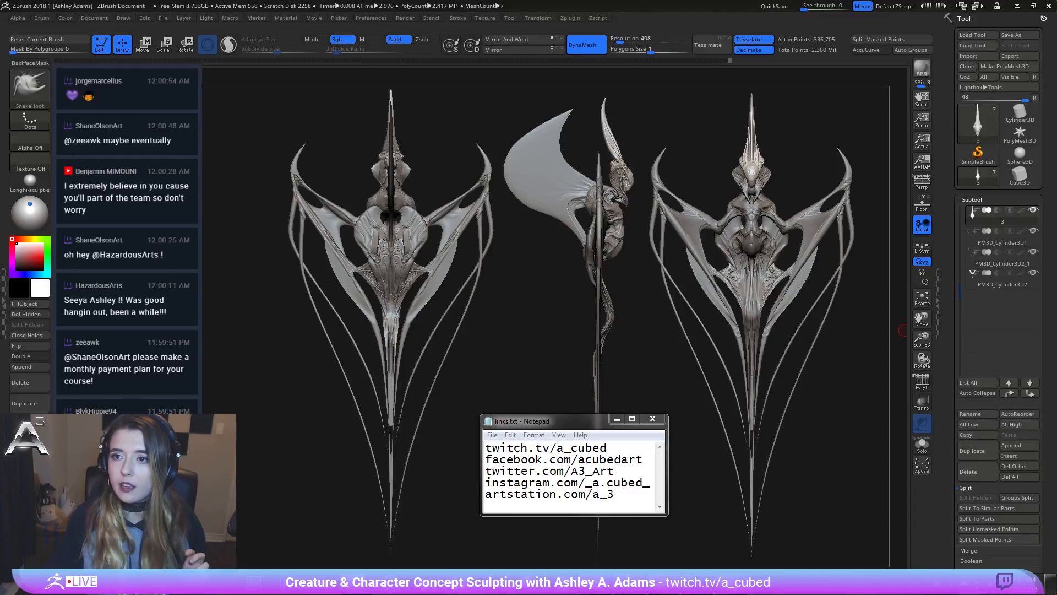